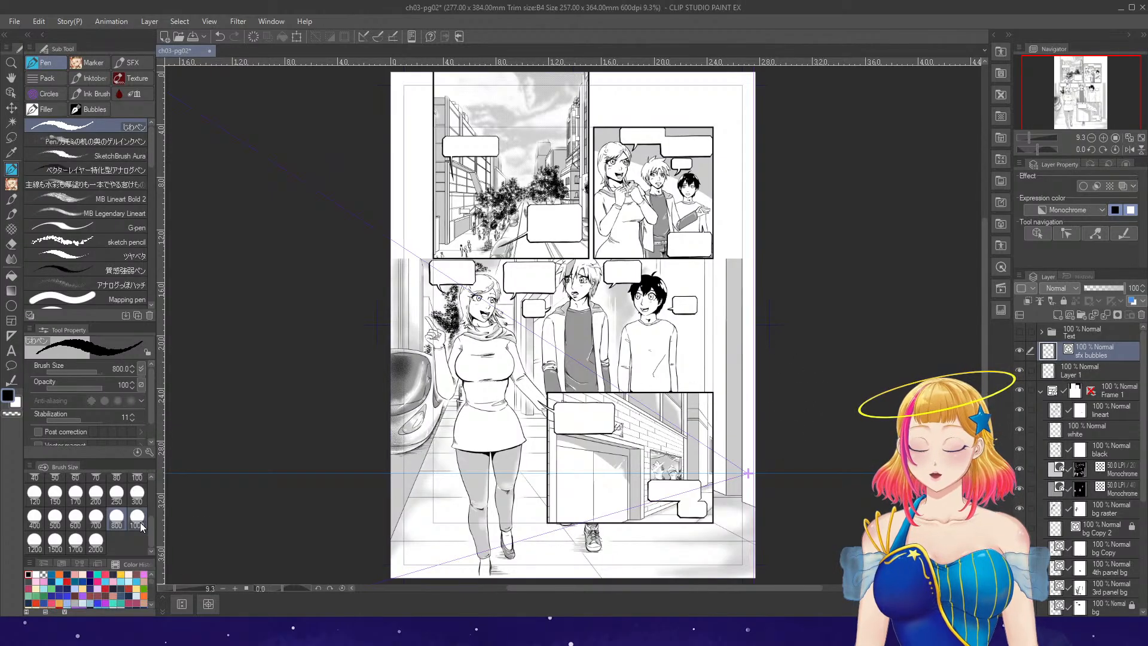
# - On the lineart layer, thicken the lower contour of the woman's extended arm in the third panel with a size 20 pen
pyautogui.scroll(3, 140, 522)
pyautogui.click(96, 527)
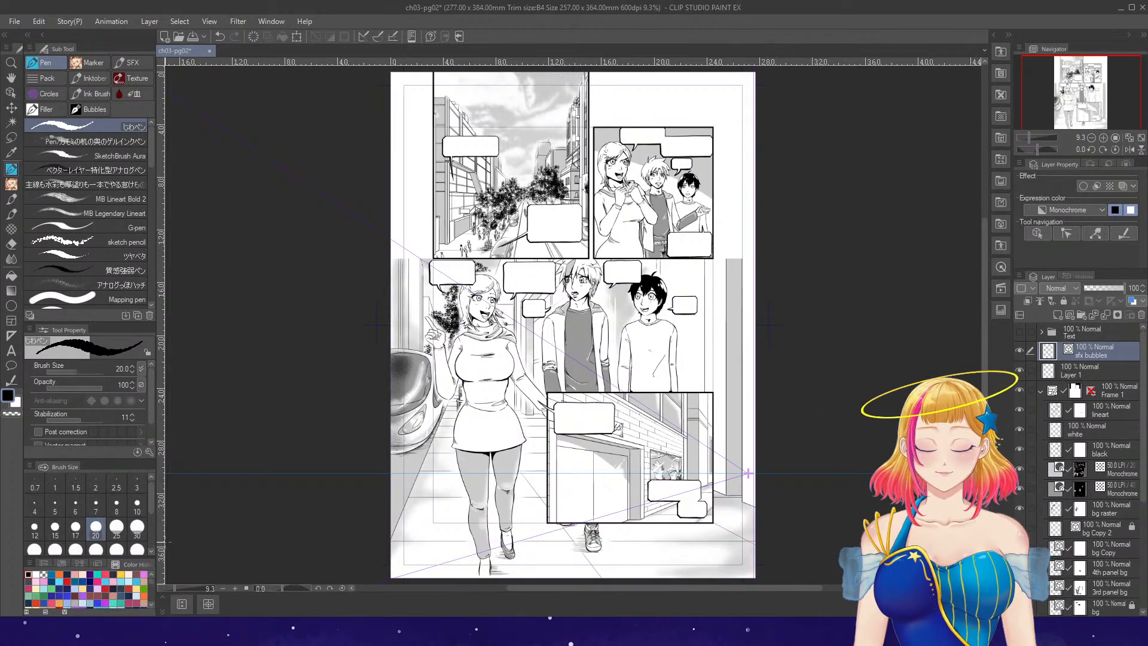
pyautogui.click(1057, 411)
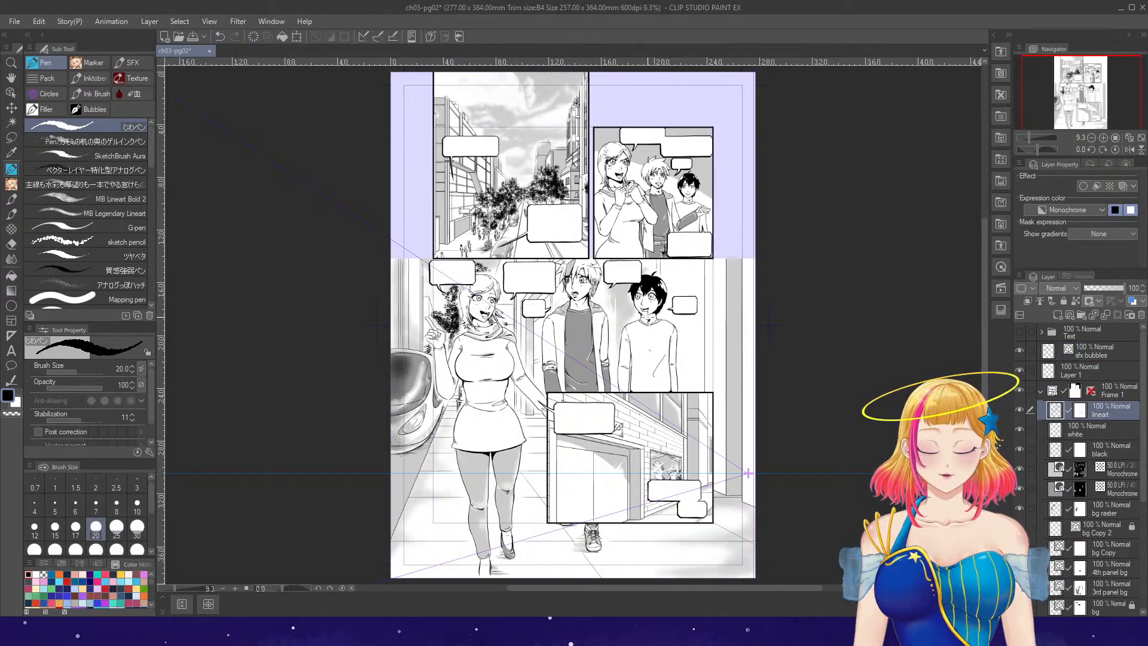
pyautogui.scroll(2, 609, 414)
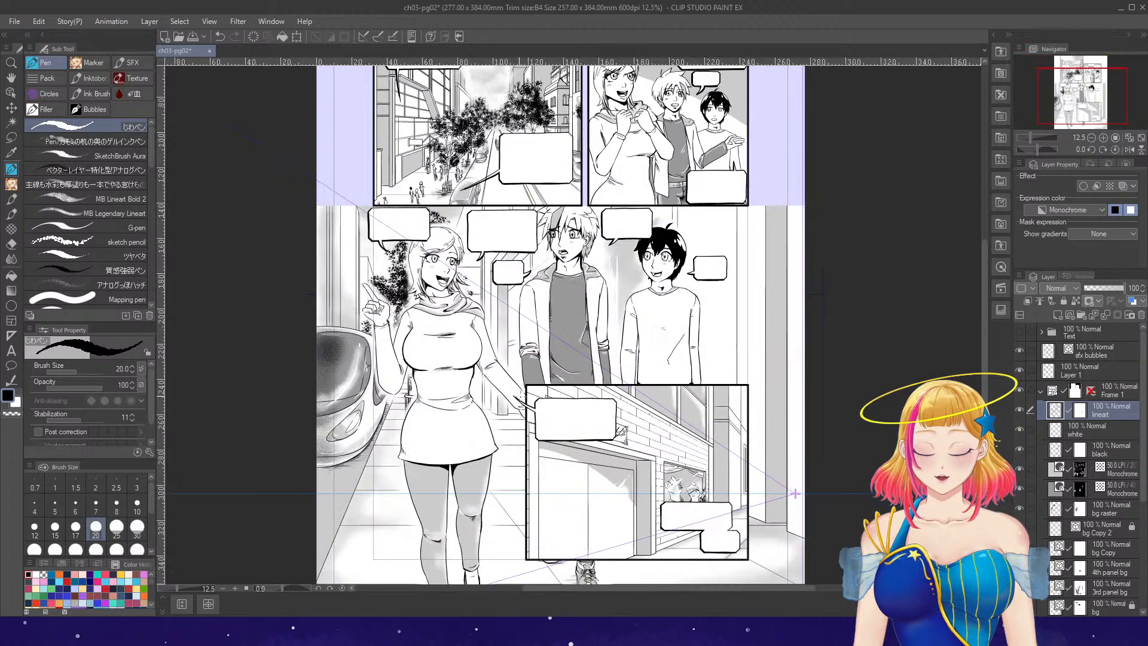
pyautogui.scroll(6, 503, 395)
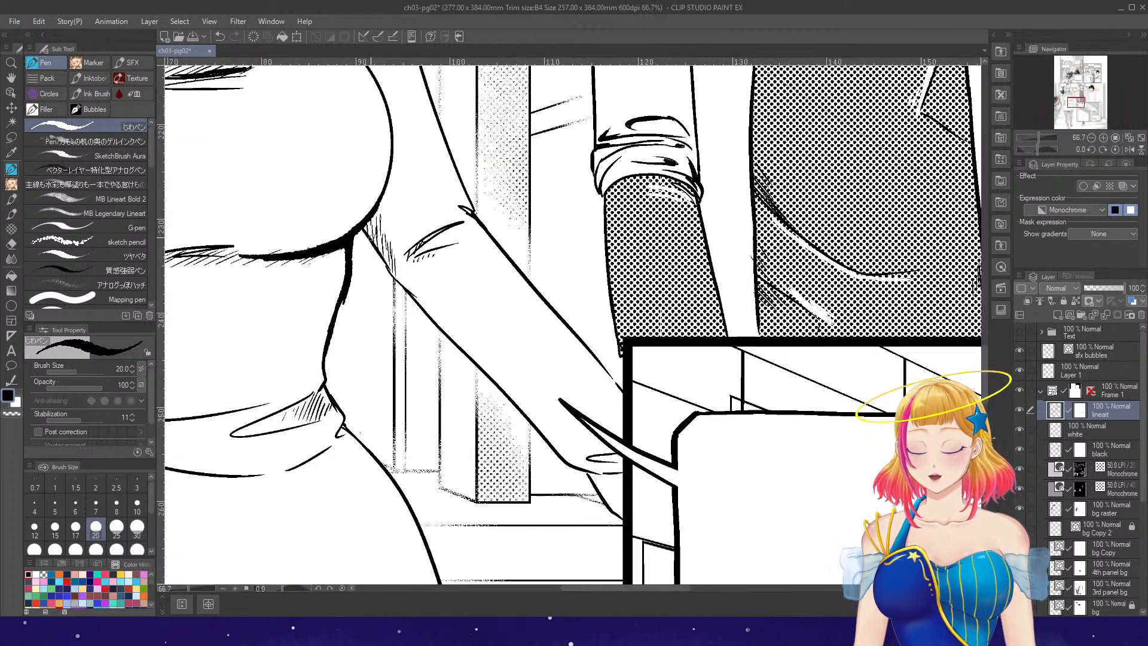
pyautogui.moveTo(362, 224); pyautogui.dragTo(470, 352)
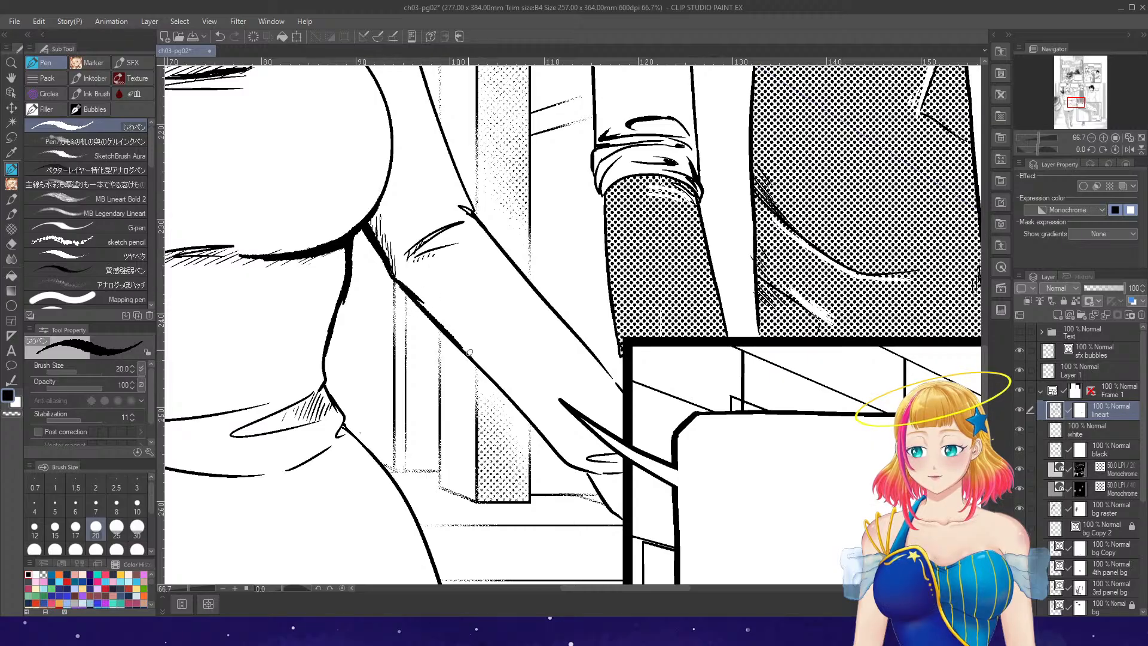
pyautogui.scroll(-3, 666, 291)
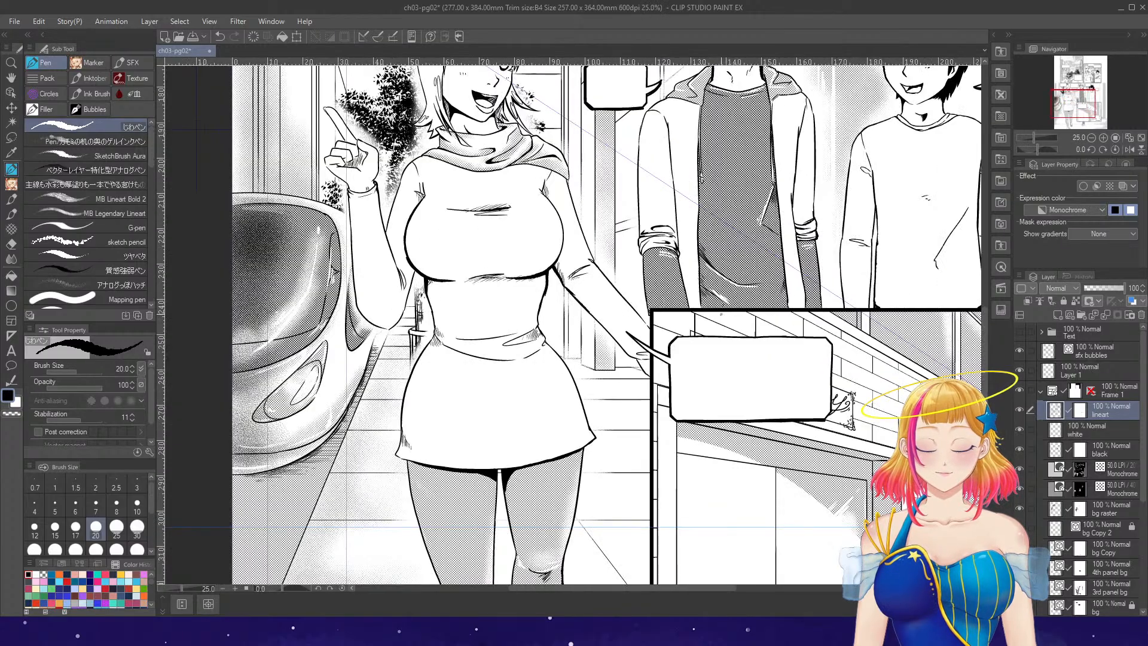
pyautogui.scroll(-3, 801, 341)
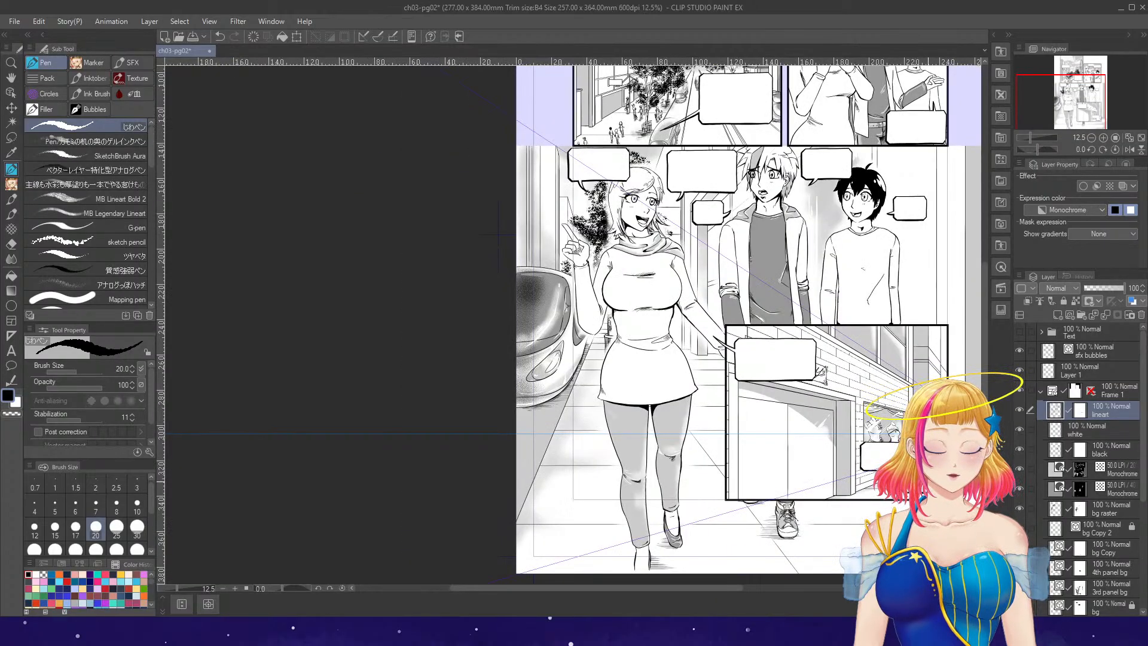
# - Fill the narrow strip above the doorway in the fourth panel solid black on the bg raster layer
pyautogui.scroll(3, 928, 488)
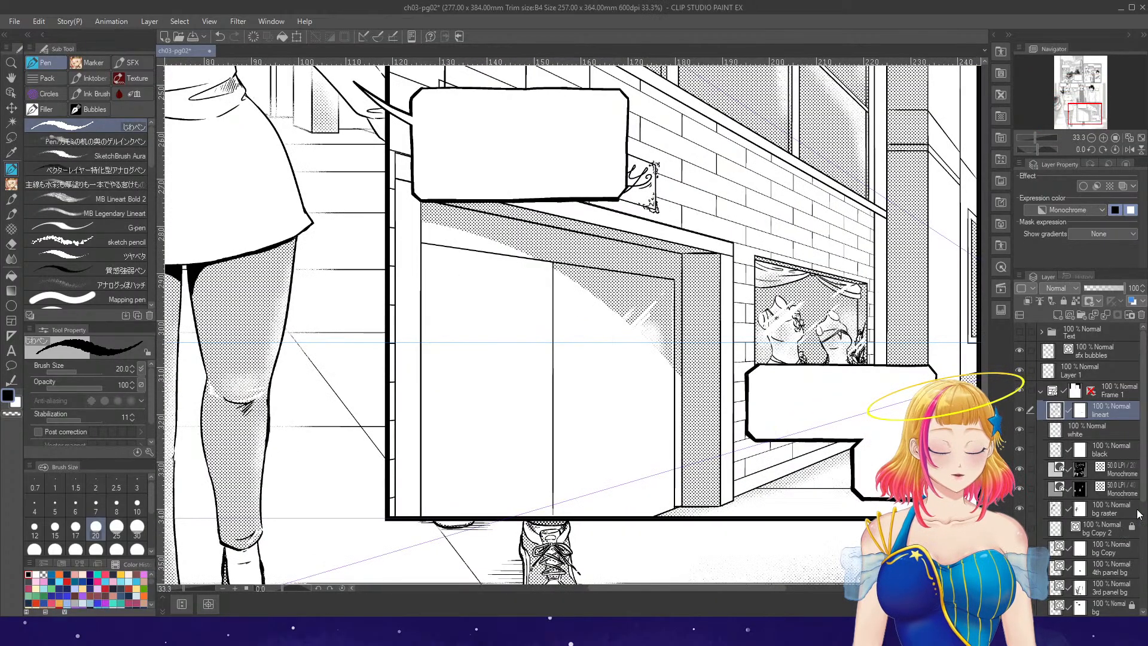
pyautogui.click(1067, 510)
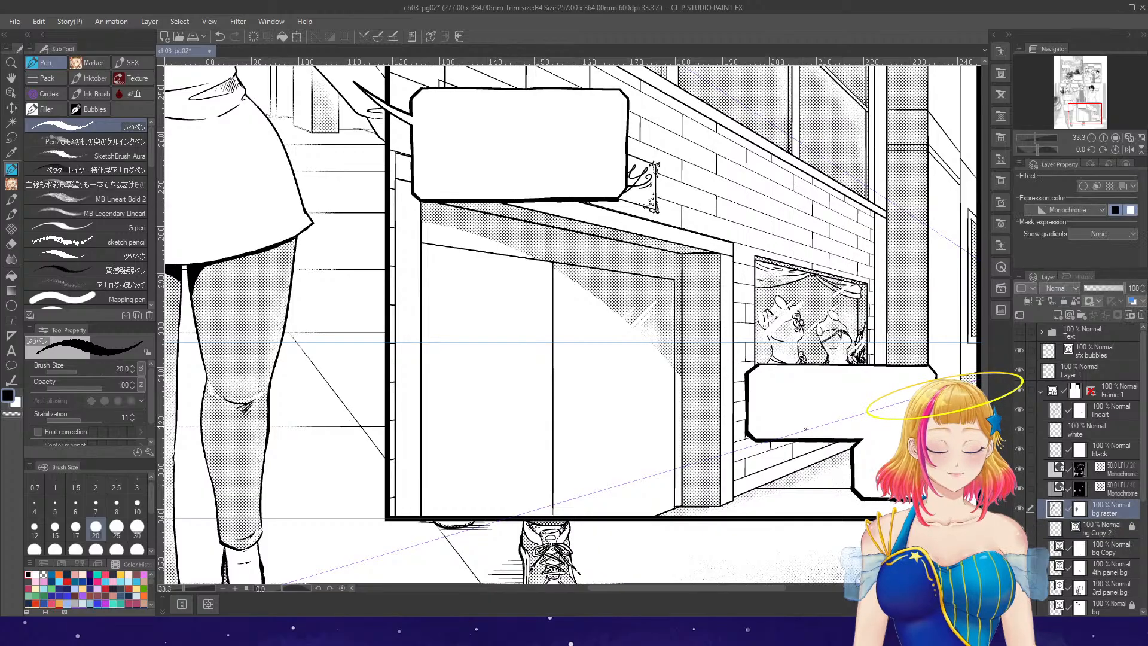
pyautogui.press('g')
pyautogui.click(699, 251)
pyautogui.scroll(-3, 744, 327)
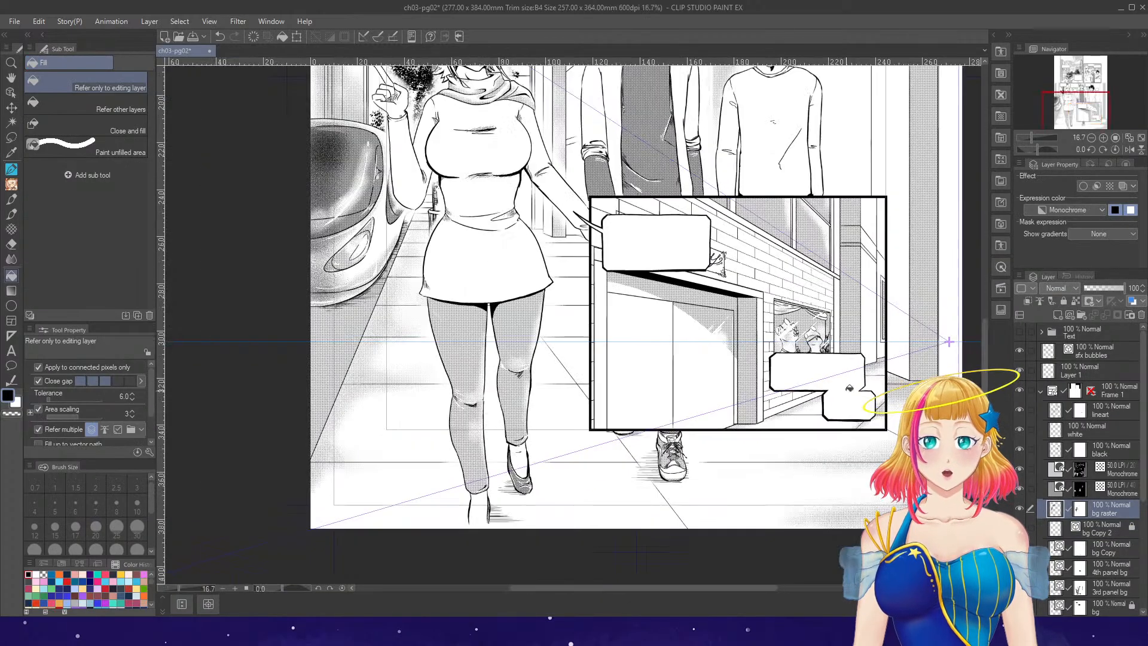
# - On the 4th panel bg layer, draw vertical hatching below the doorway's black strip with a size 17 pen snapped to the perspective ruler
pyautogui.scroll(3, 840, 361)
pyautogui.press('p')
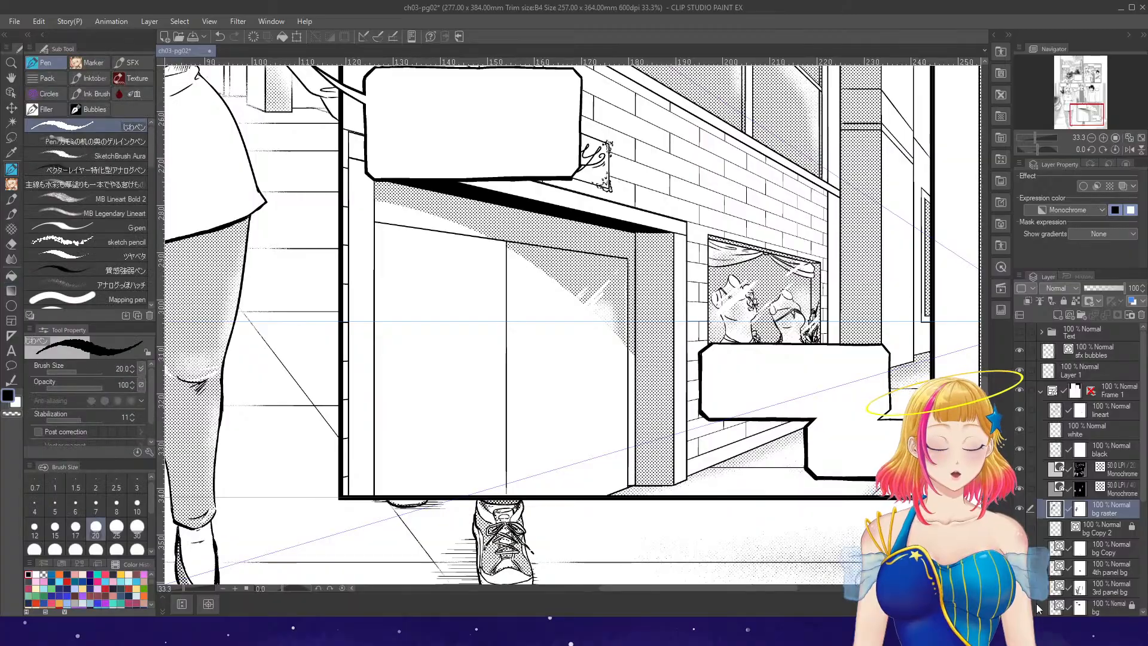
pyautogui.click(1108, 468)
pyautogui.moveTo(1141, 481); pyautogui.dragTo(1135, 592)
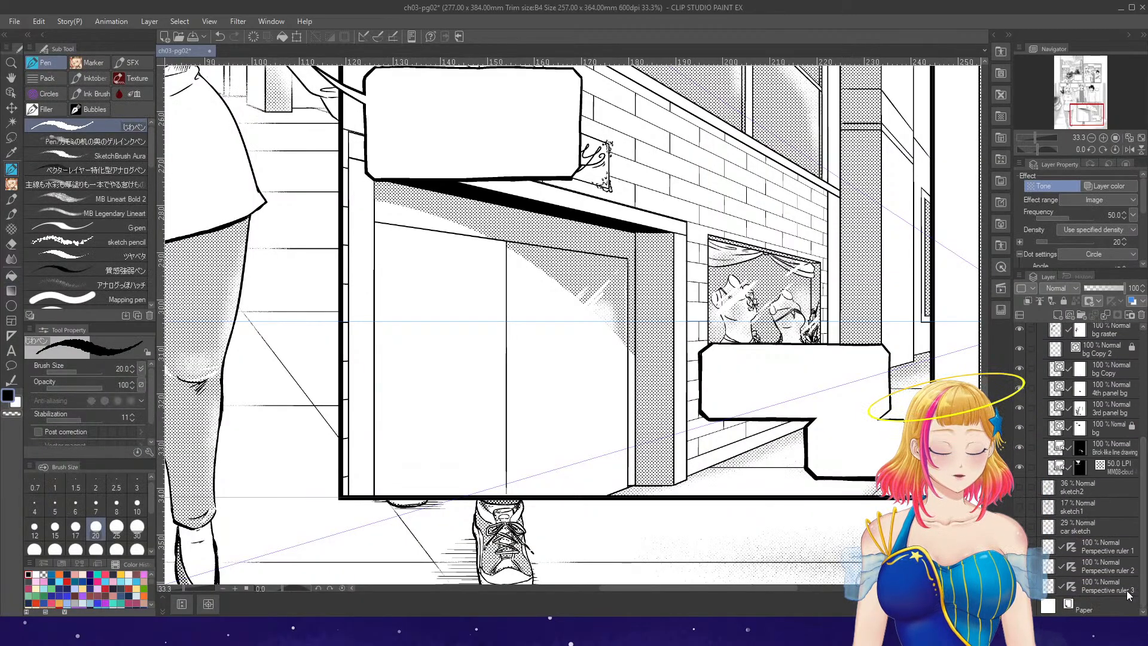
pyautogui.click(1020, 427)
pyautogui.click(1017, 407)
pyautogui.click(1020, 388)
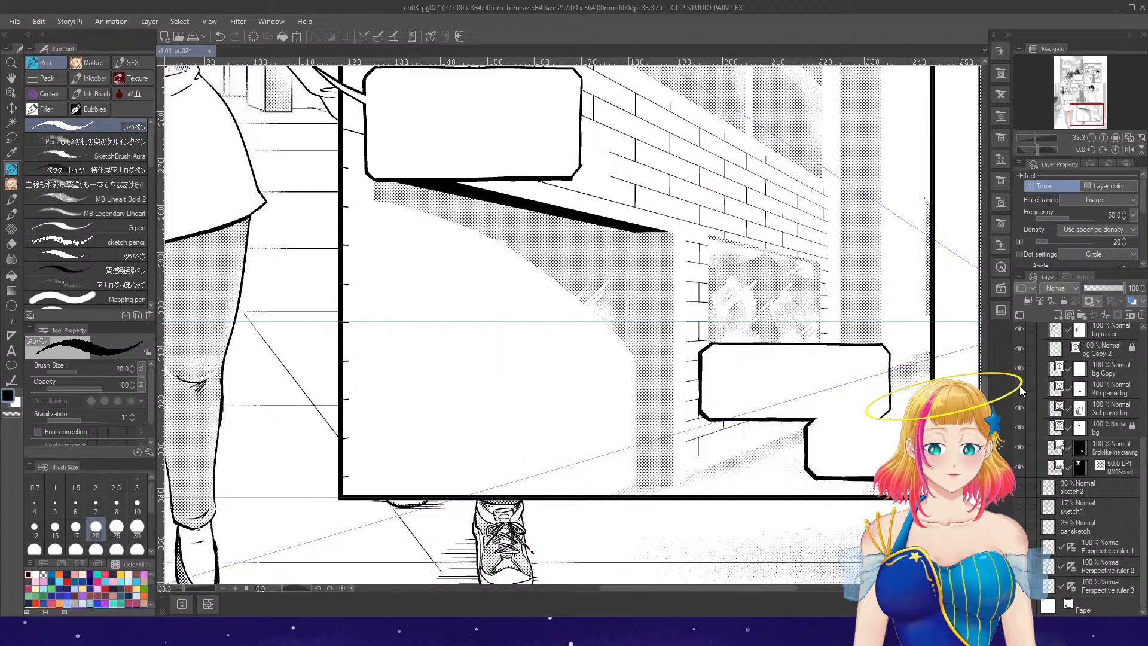
pyautogui.click(1020, 388)
pyautogui.click(1056, 389)
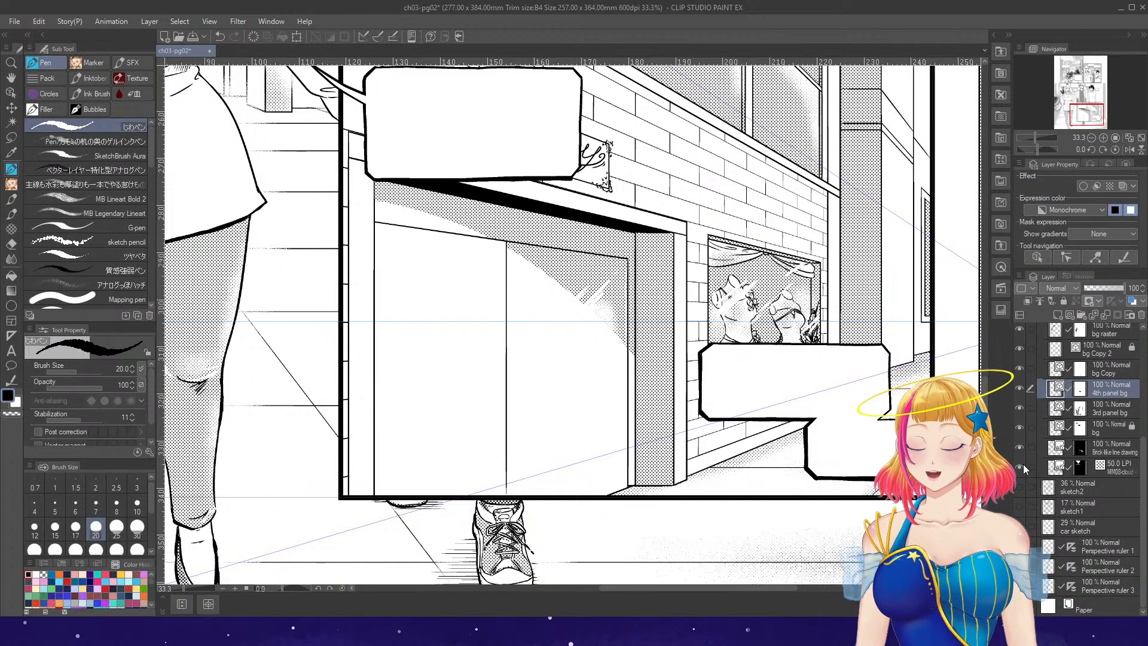
pyautogui.press('[')
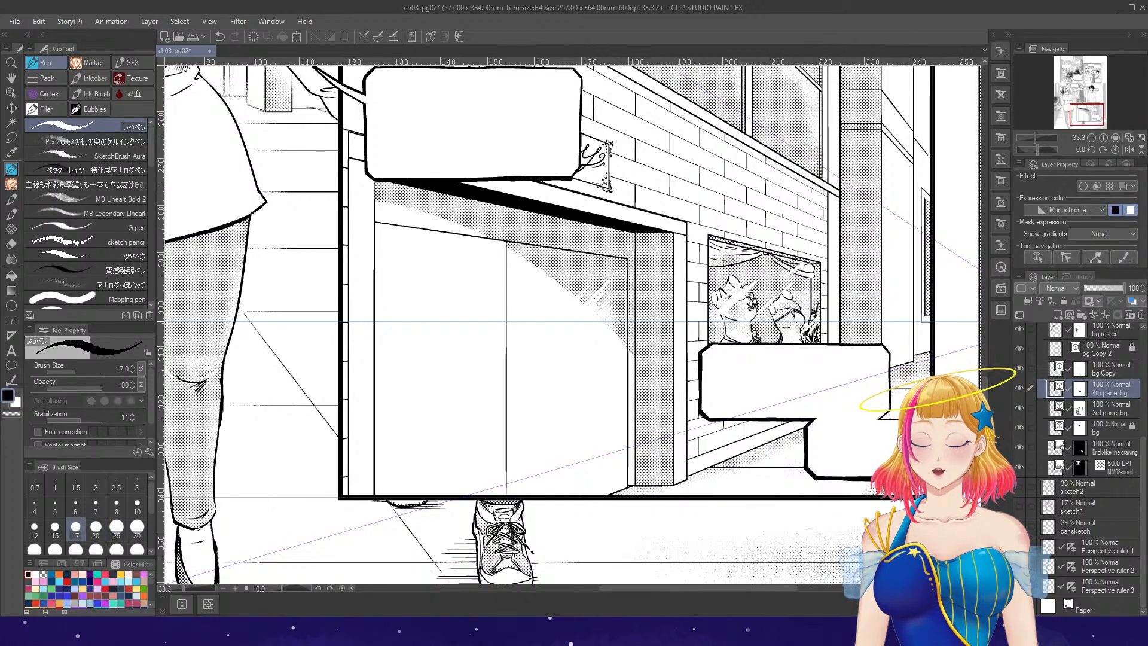
pyautogui.click(378, 36)
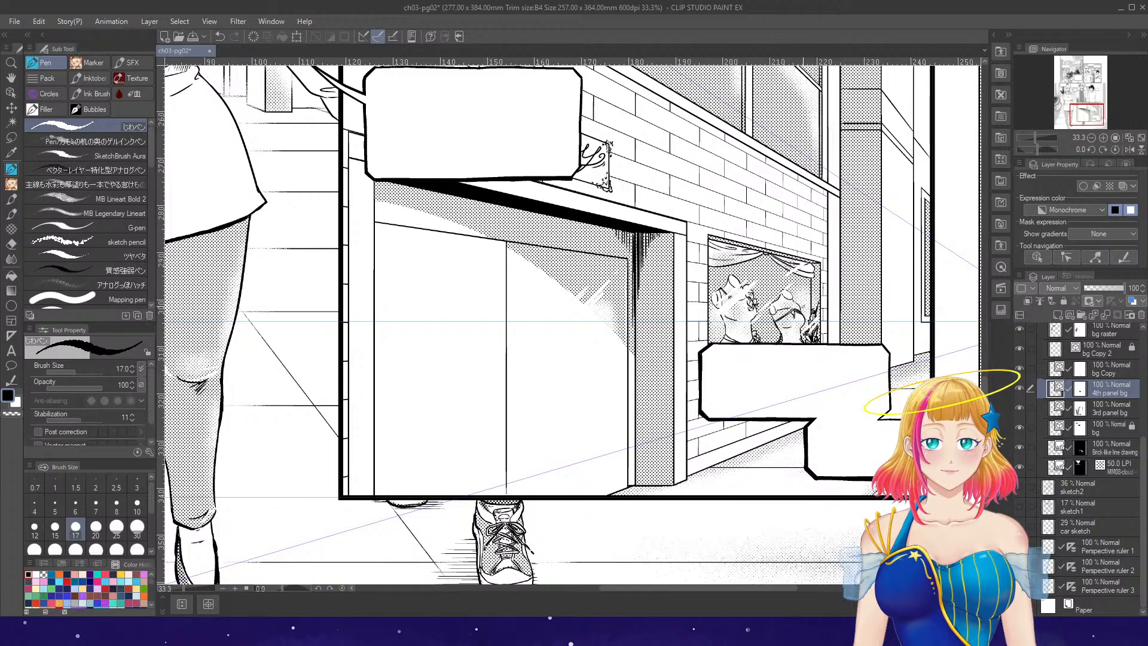
# - Fill the thin strip along the upper edge of the shop window solid black on the bg raster layer
pyautogui.press('g')
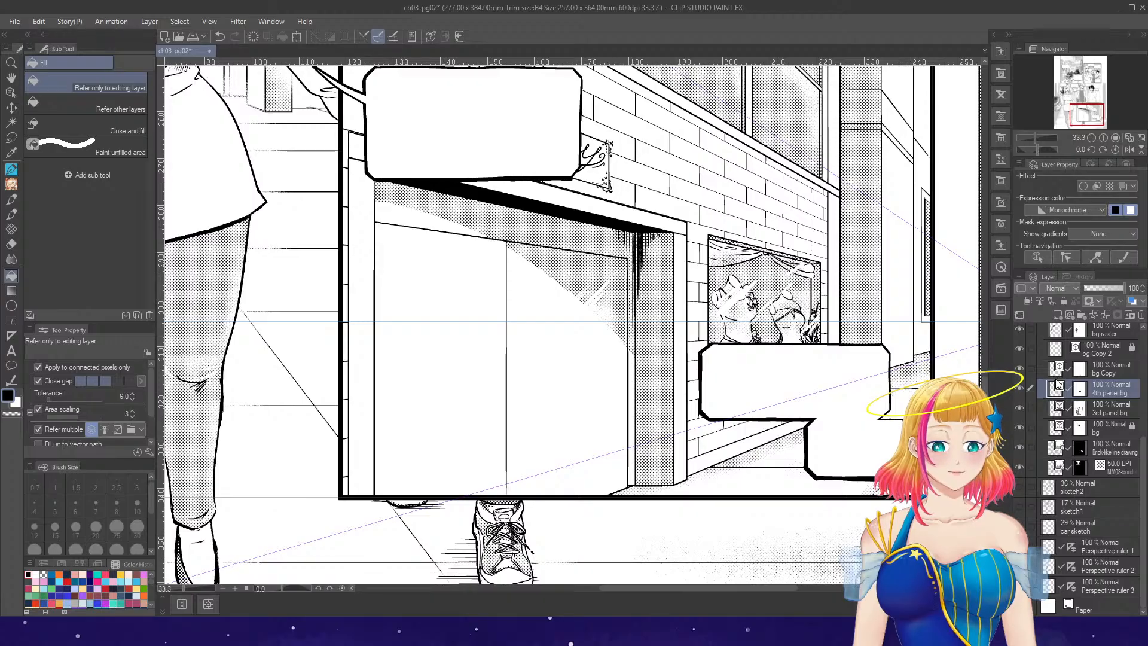
pyautogui.click(1067, 331)
pyautogui.scroll(4, 808, 263)
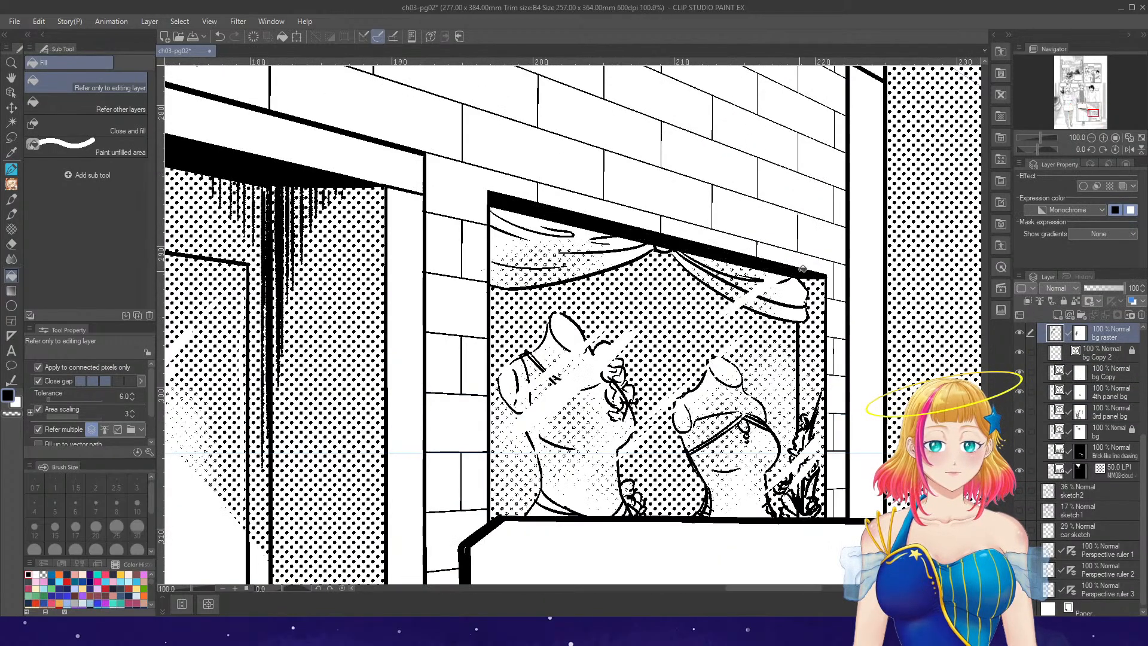
pyautogui.scroll(-1, 837, 295)
# - Draw vertical pen hatching in the shop window's upper right corner on the 4th panel bg layer
pyautogui.press('p')
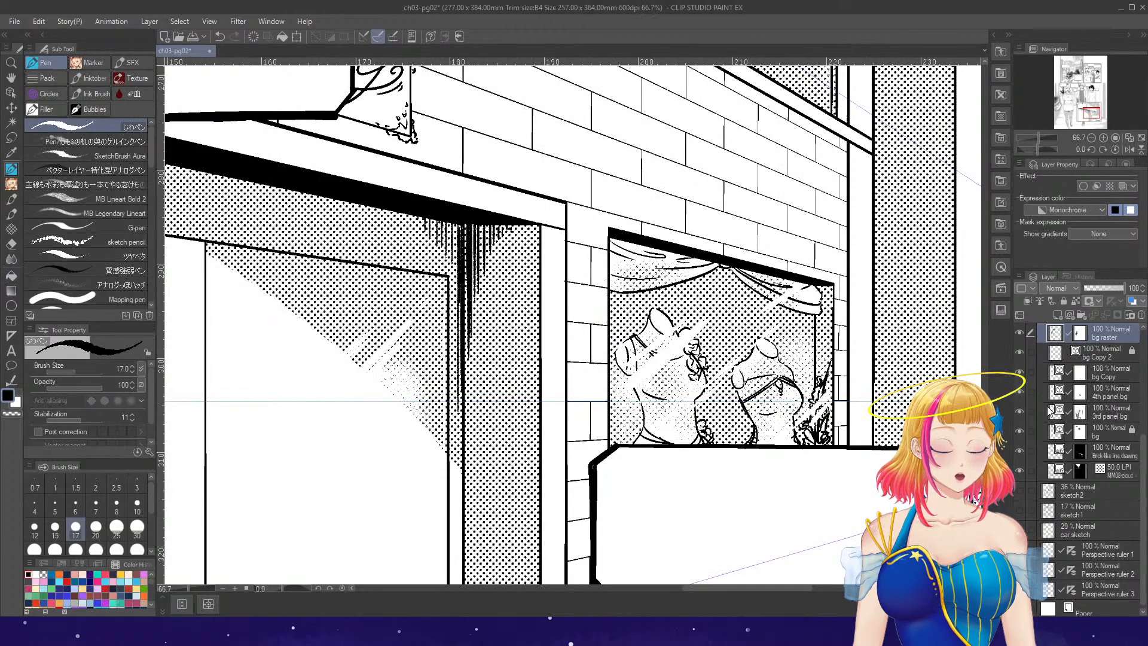
pyautogui.click(1064, 392)
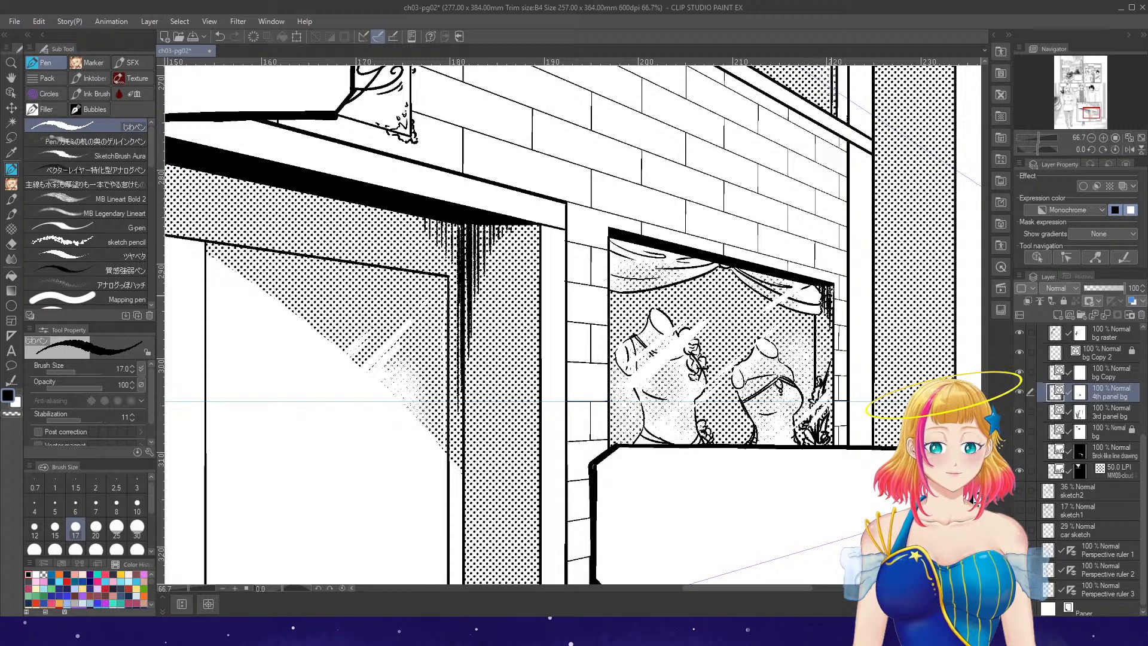
pyautogui.scroll(-5, 813, 401)
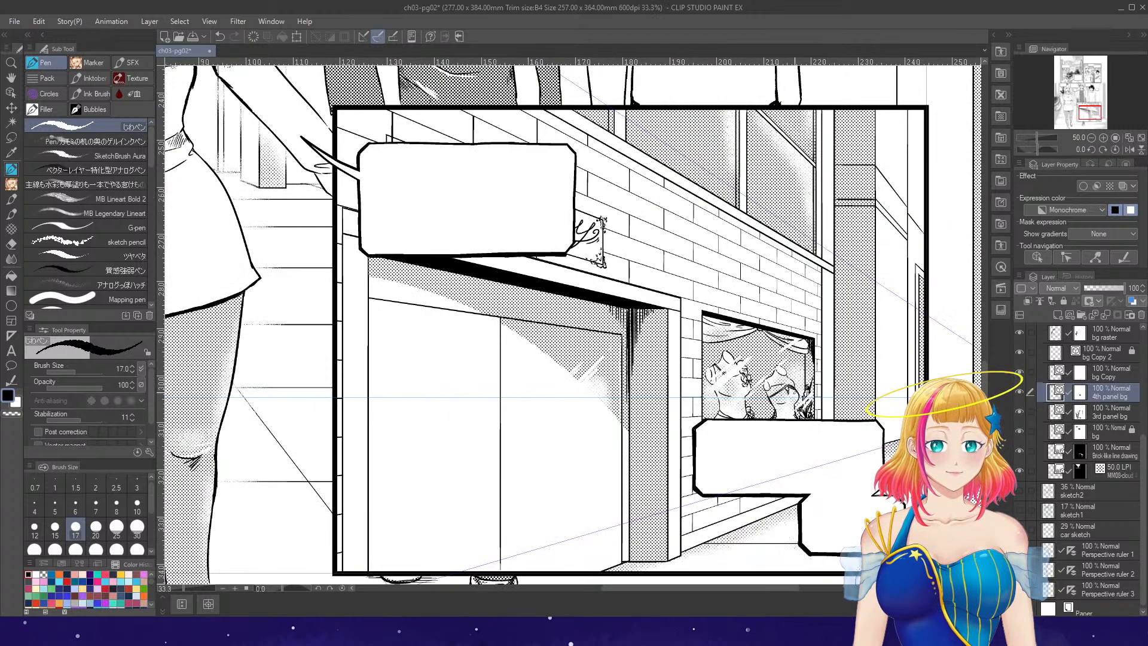
# - Choose the ボロたて線 filler brush, select the area of the upper 50.0 LPI screentone layer and make the bg raster layer active
pyautogui.scroll(3, 895, 293)
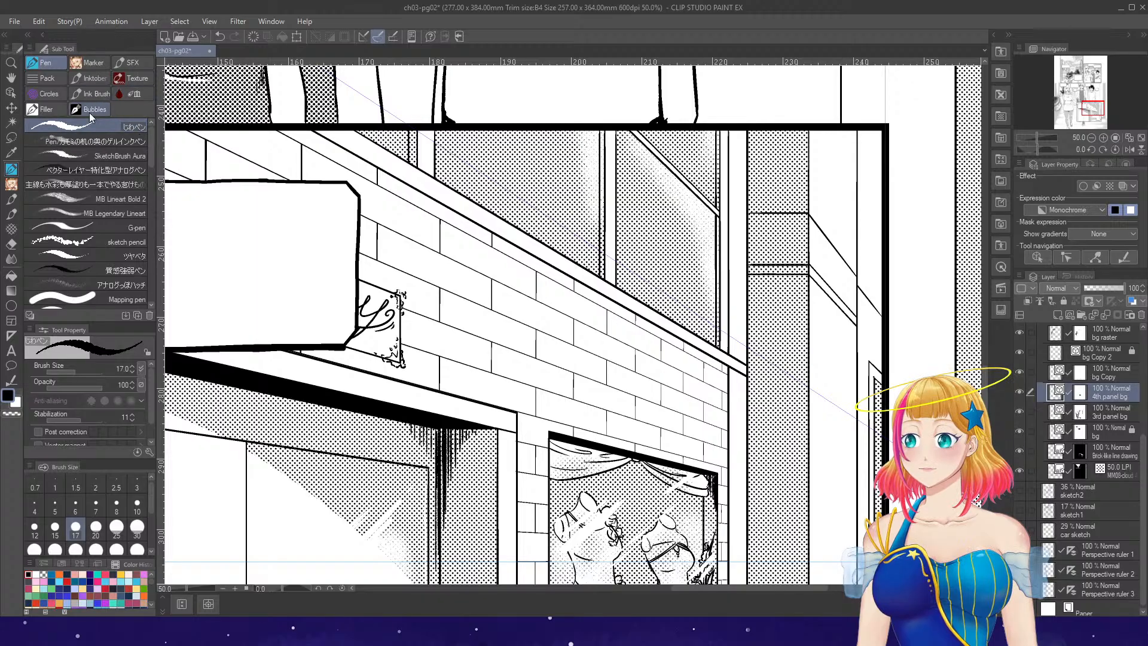
pyautogui.click(59, 110)
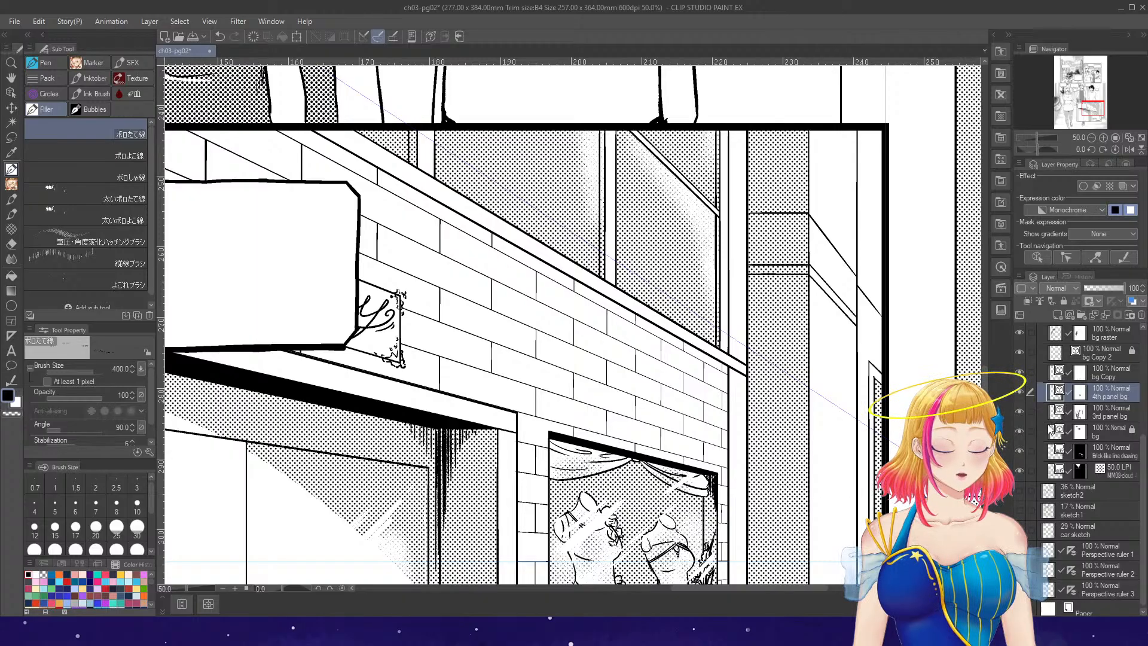
pyautogui.scroll(5, 1131, 484)
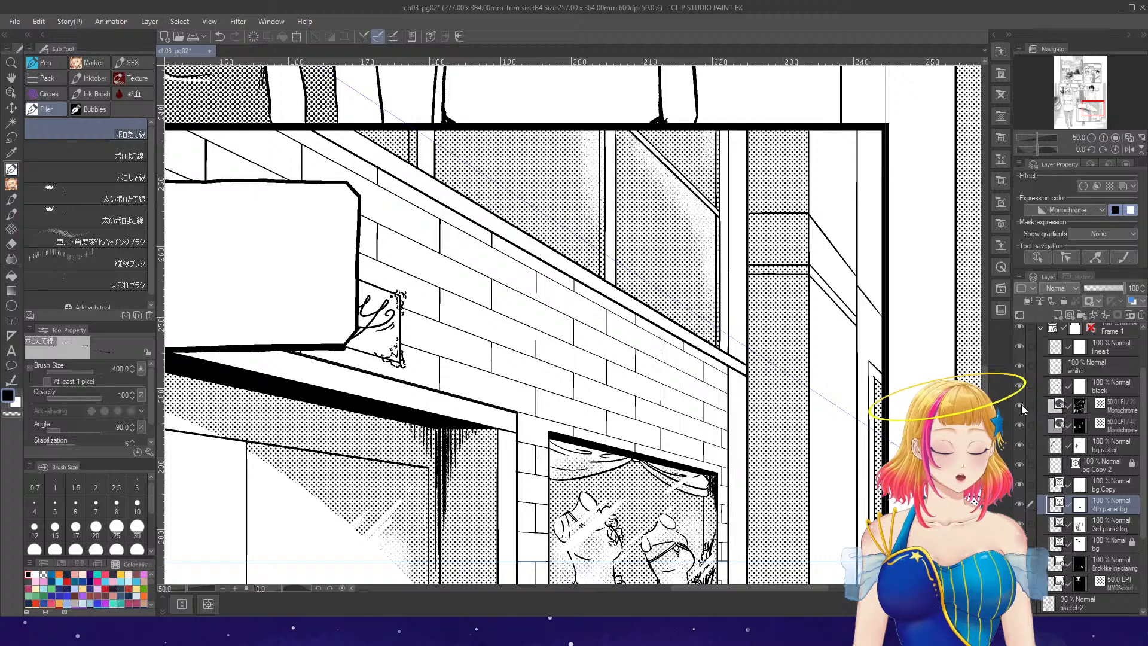
pyautogui.click(1021, 404)
pyautogui.click(1021, 405)
pyautogui.click(1063, 411)
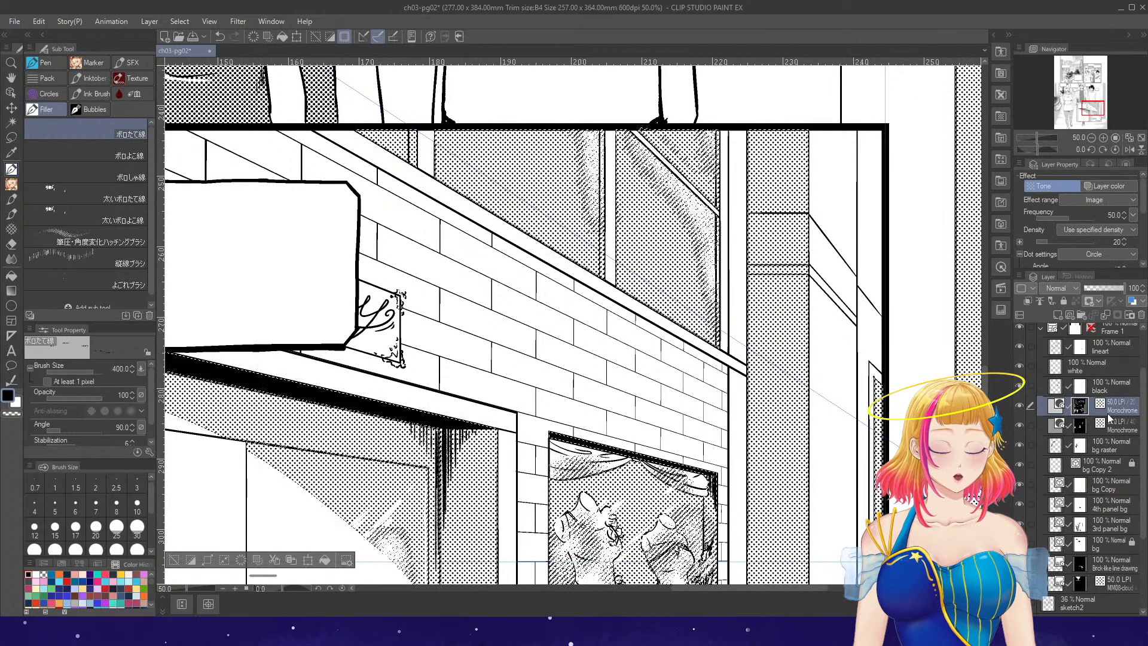
pyautogui.hotkey('ctrl', '-')
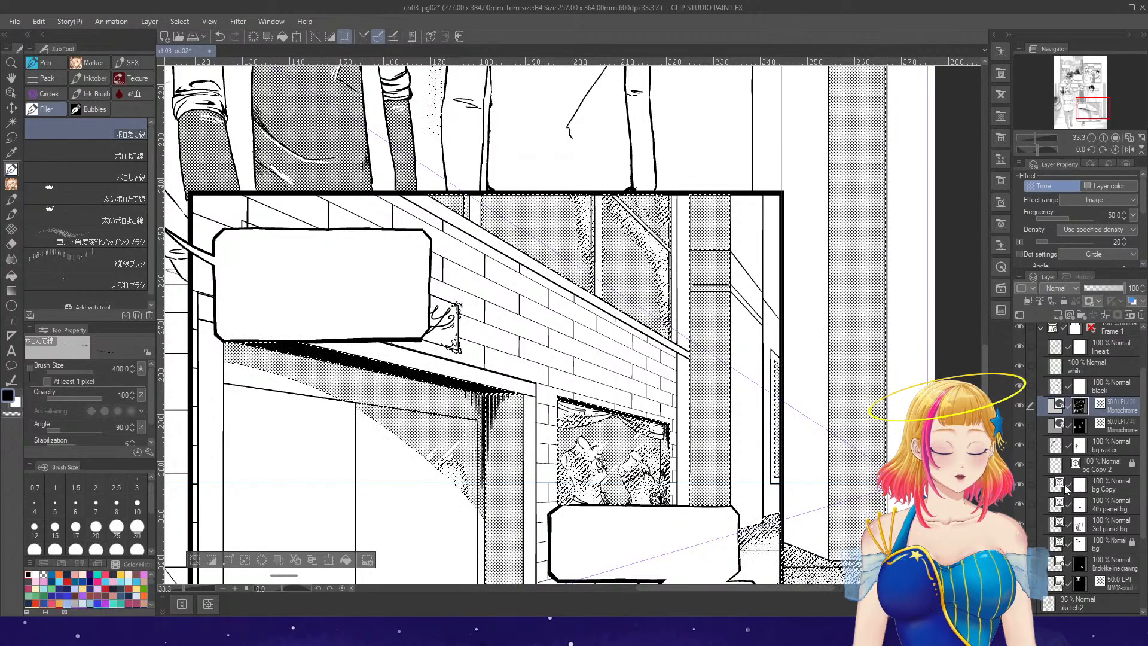
pyautogui.click(1055, 454)
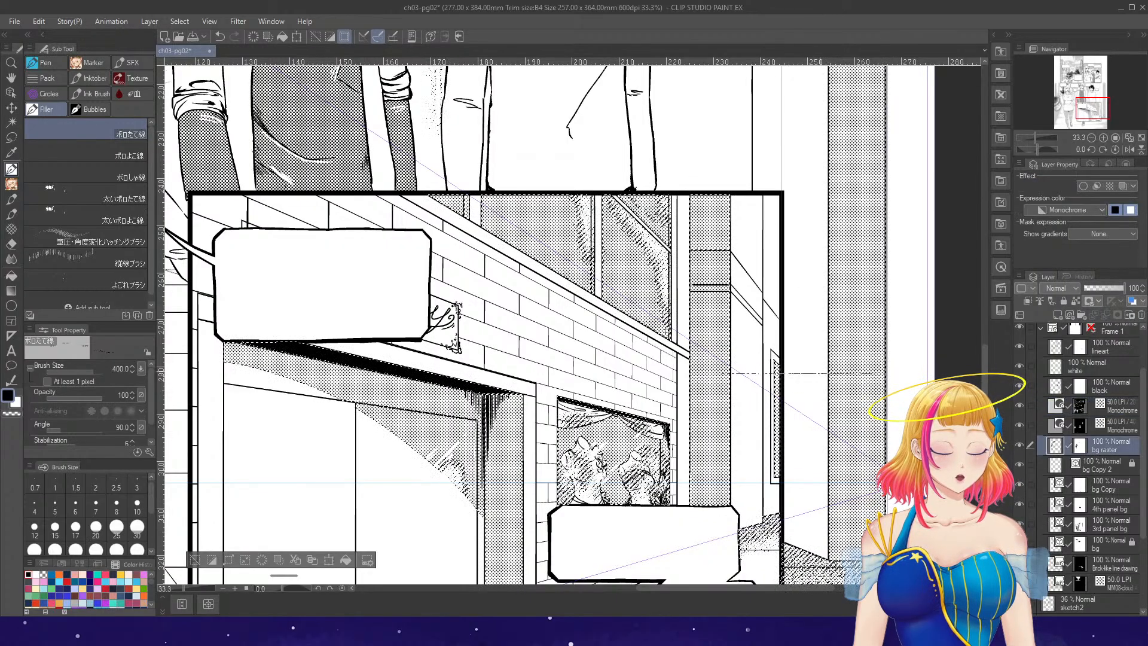
# - Undo the trial filler stroke and try hatching the upper part of the fourth panel's pillar with the 縦線ブラシ brush
pyautogui.hotkey('ctrl', 'z')
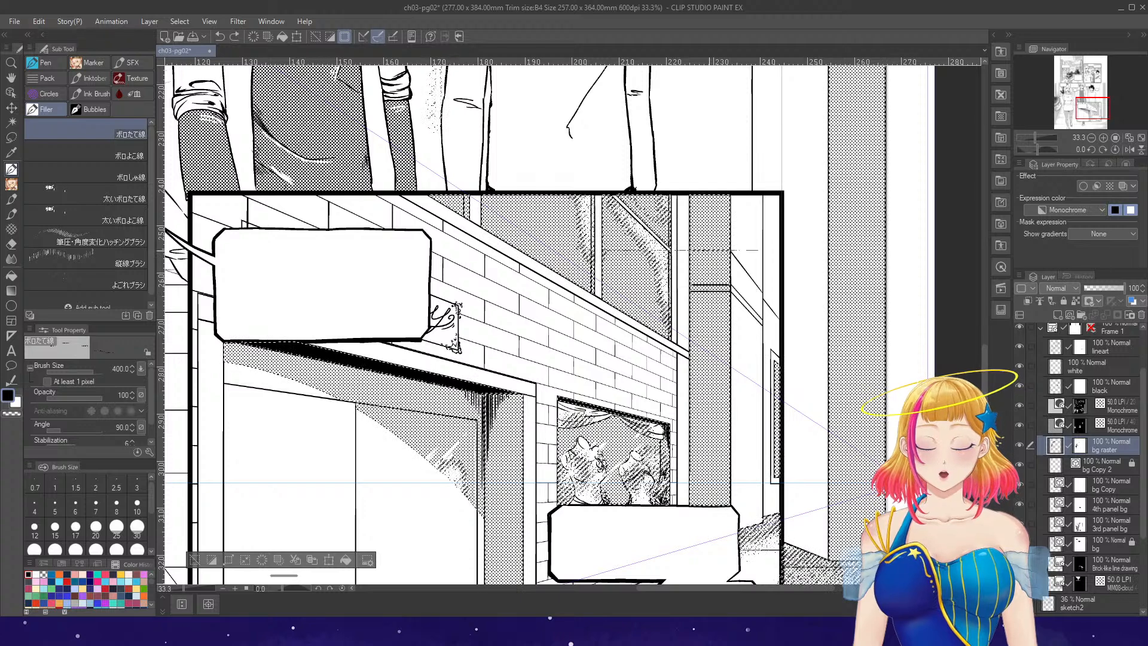
pyautogui.click(127, 261)
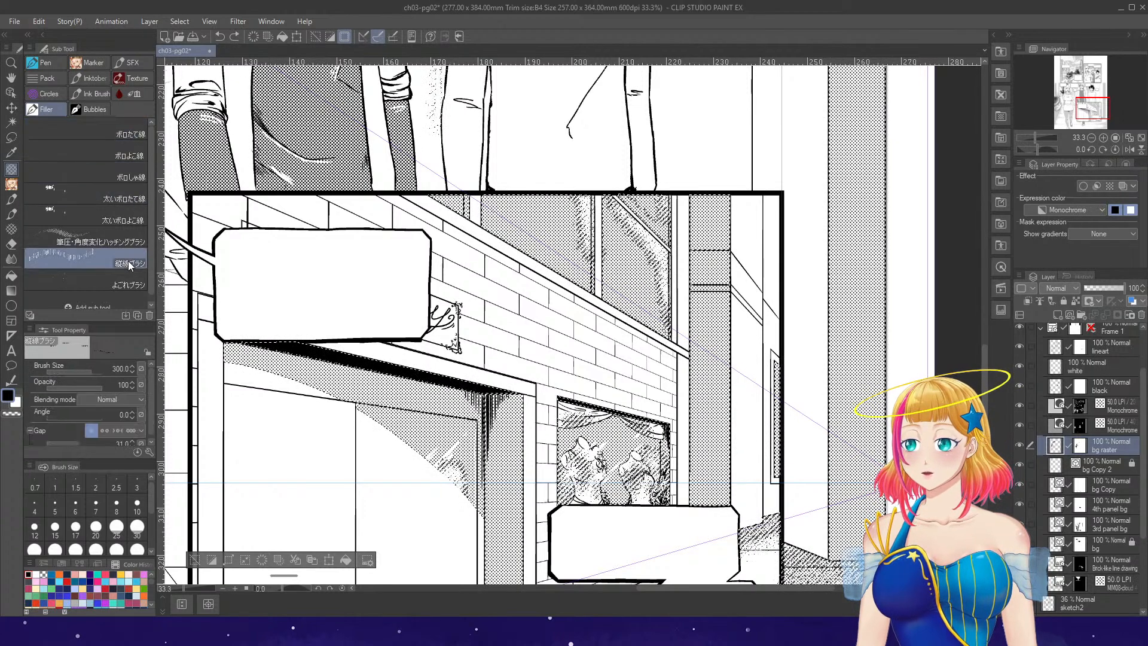
pyautogui.moveTo(695, 209); pyautogui.dragTo(725, 209)
pyautogui.hotkey('ctrl', 'z')
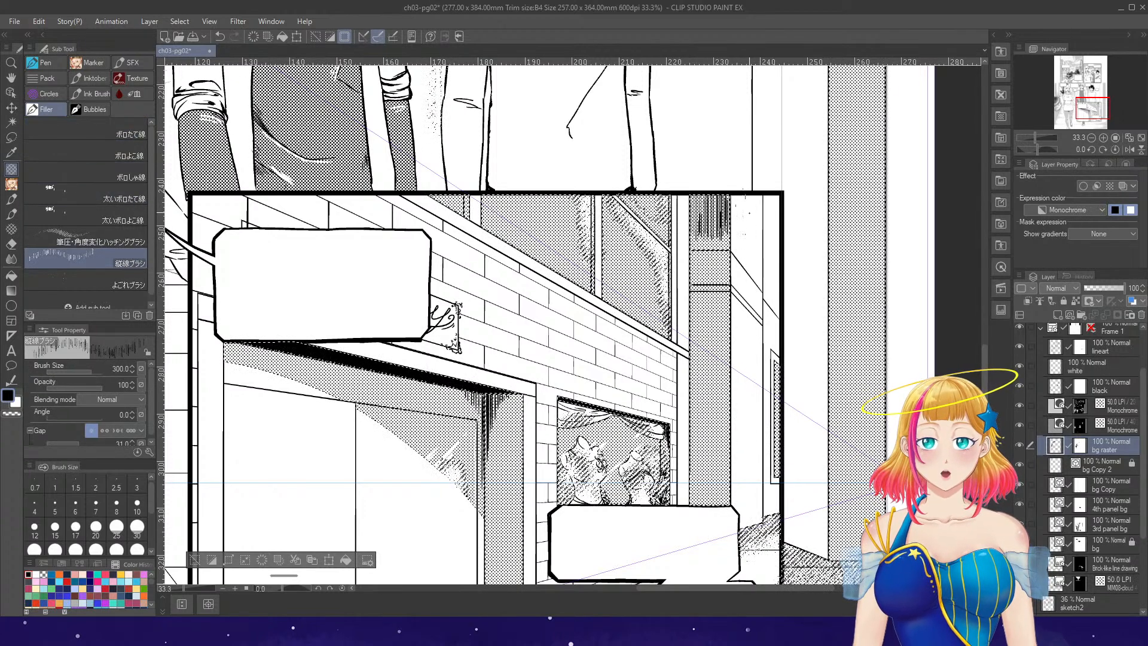
pyautogui.hotkey('ctrl', 'y')
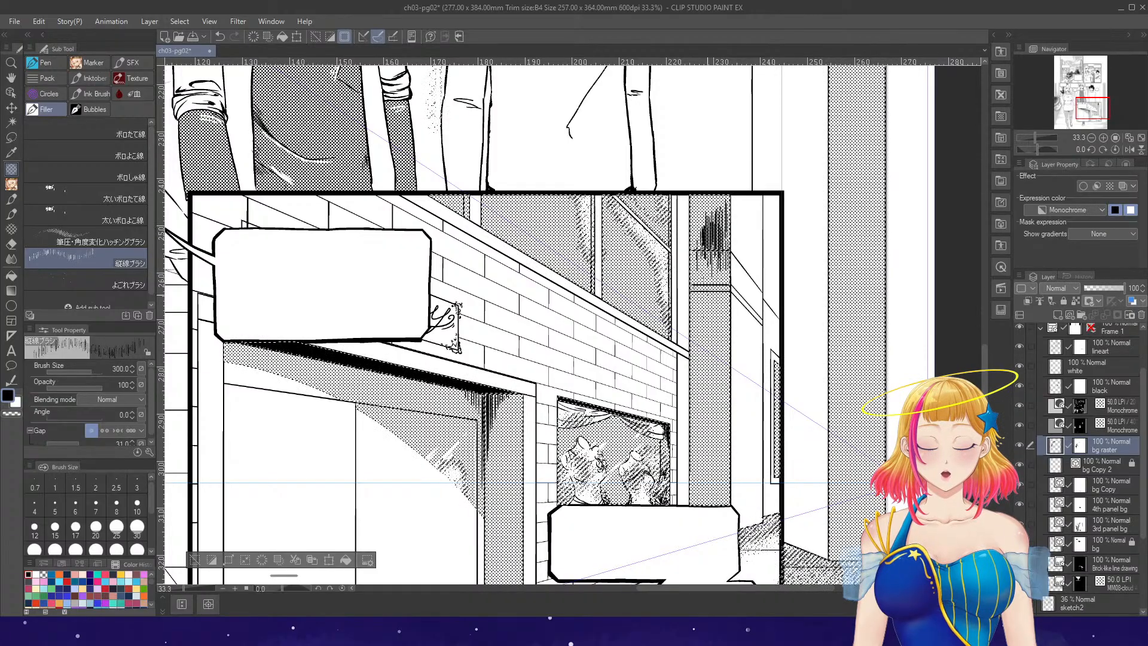
pyautogui.hotkey('ctrl', 'z')
# - Hatch the upper part of the fourth panel's pillar with the ボロたて線 brush at size 400 and angle 0, and clear the selection
pyautogui.click(119, 134)
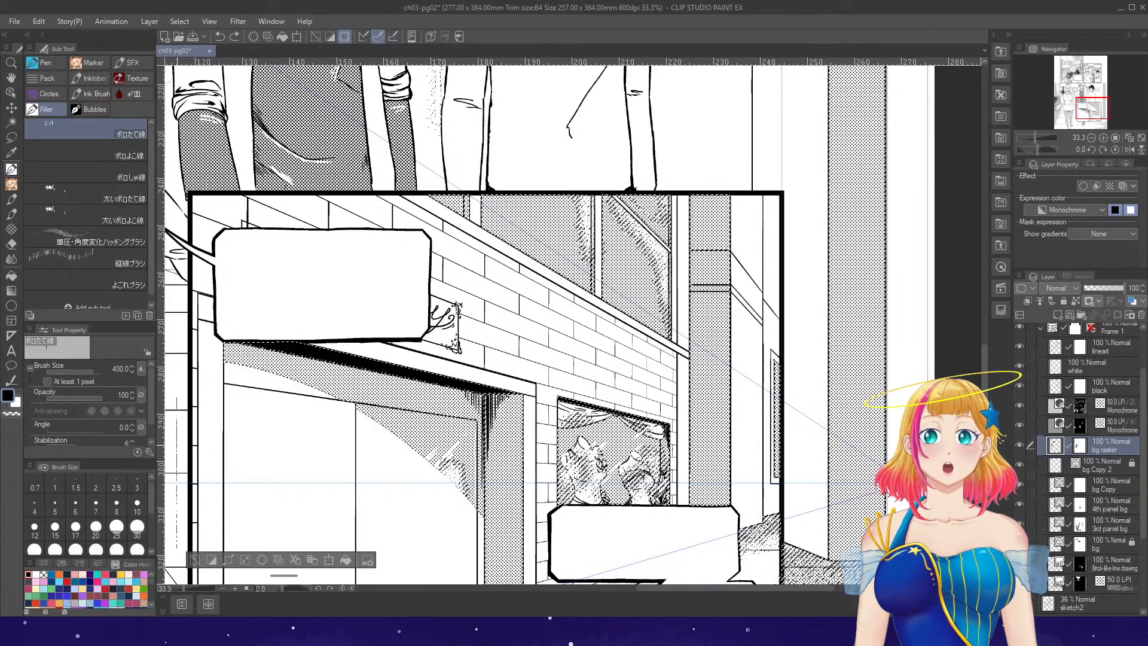
pyautogui.moveTo(697, 202); pyautogui.dragTo(699, 195)
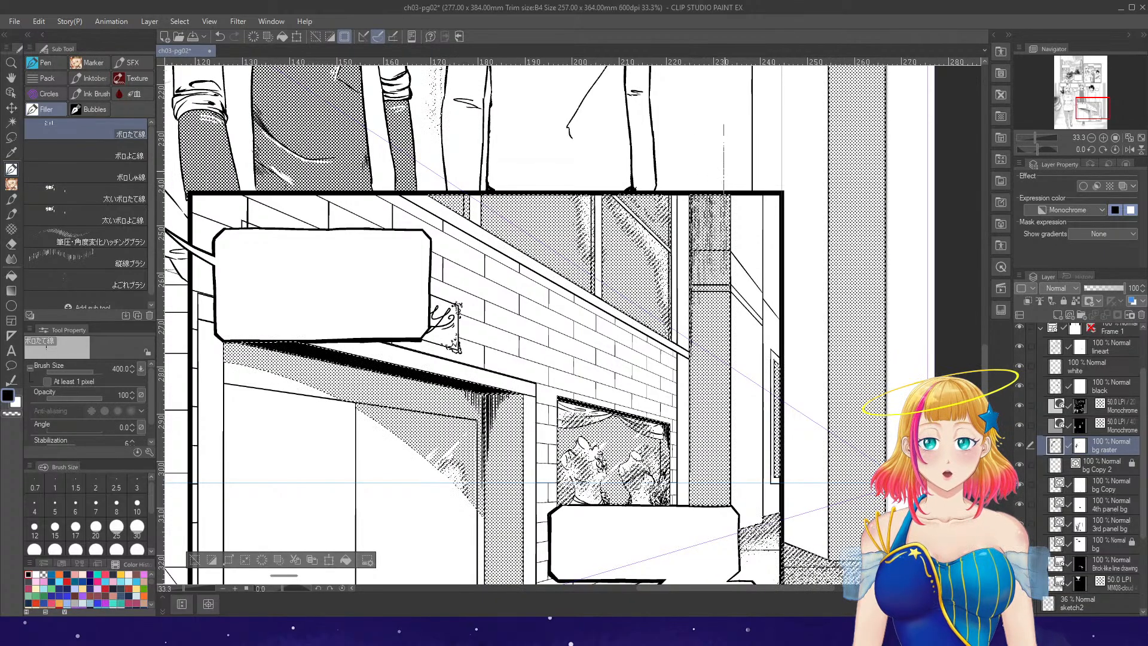
pyautogui.scroll(-2, 760, 264)
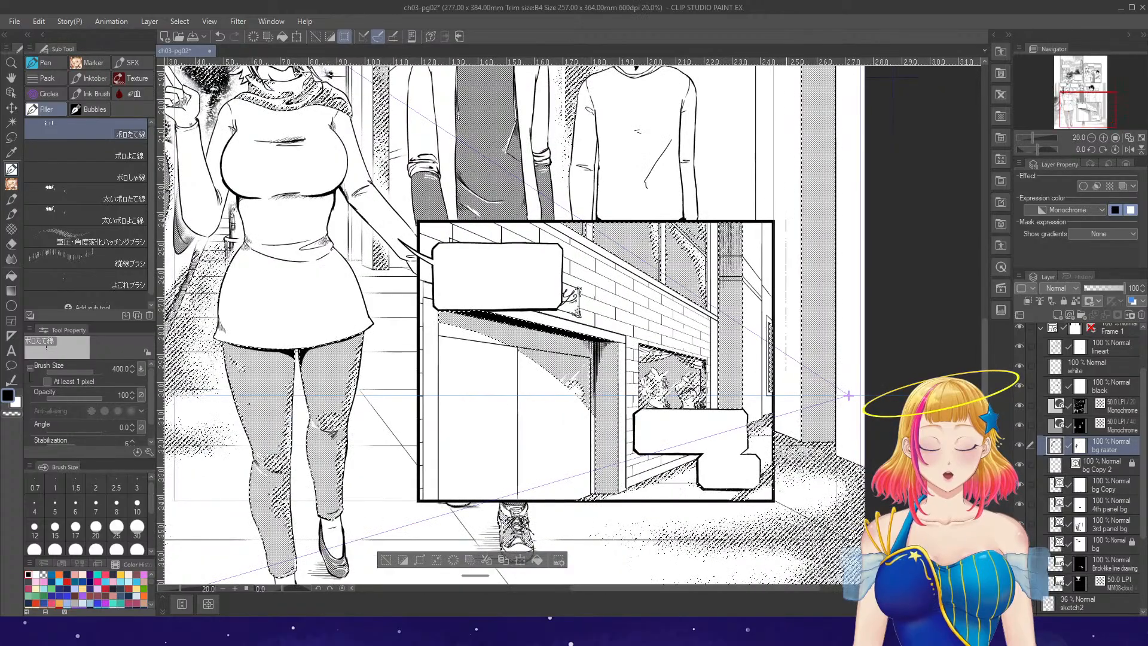
pyautogui.scroll(-2, 848, 396)
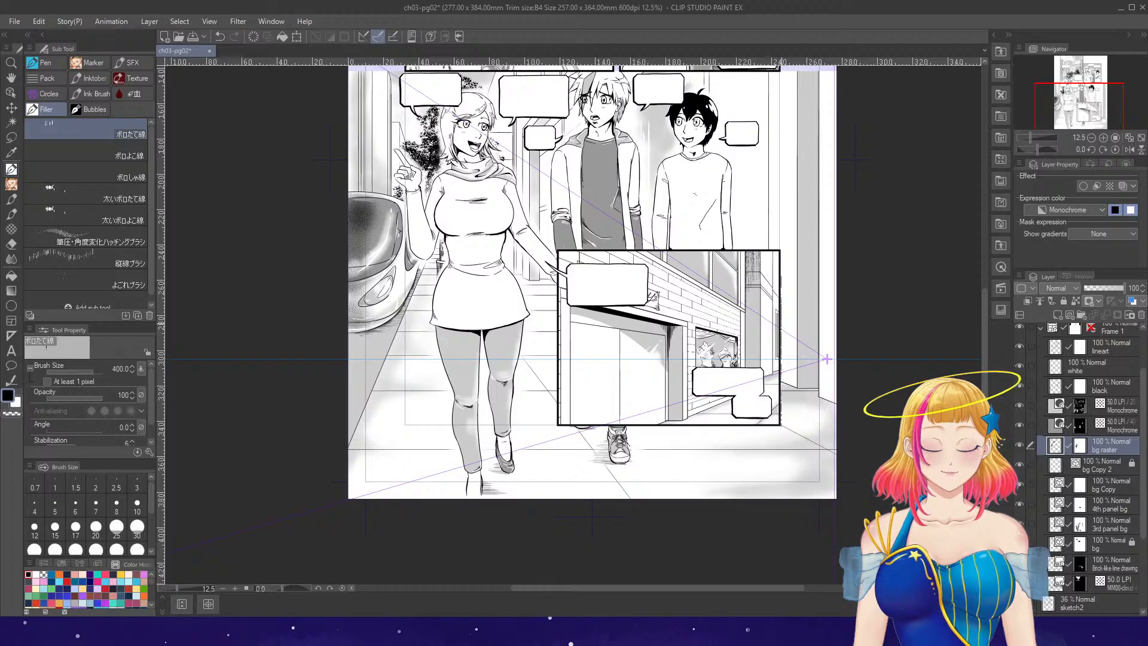
# - Thicken the vertical frame lines of the fourth panel's upper window with the pen at size 20
pyautogui.press('p')
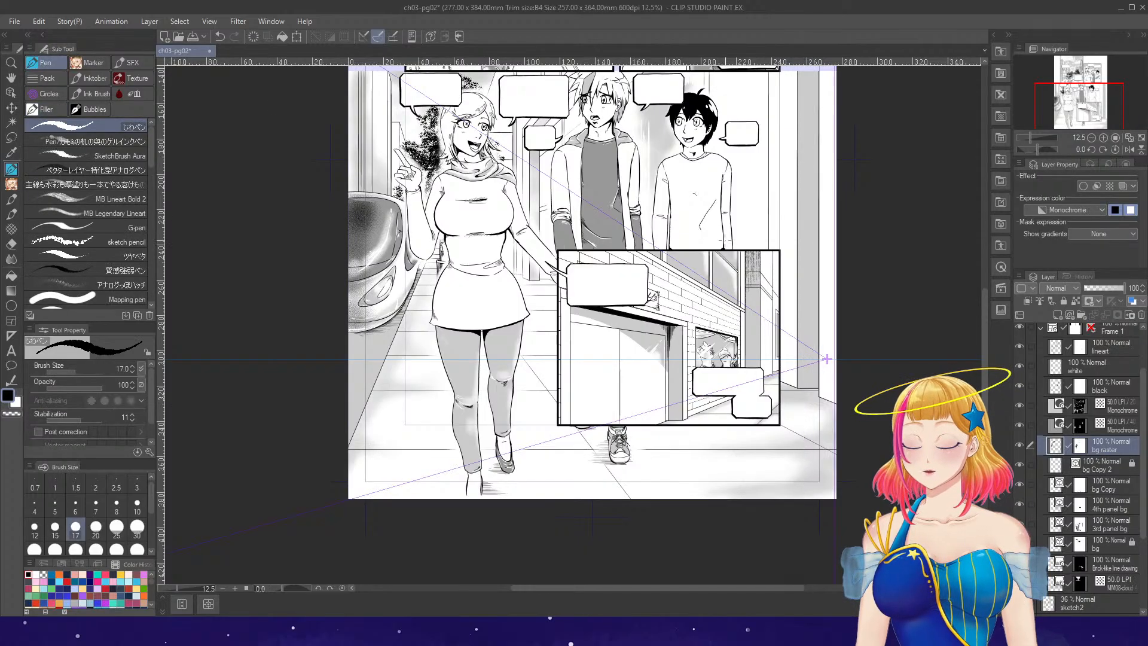
pyautogui.scroll(4, 827, 359)
pyautogui.press(']')
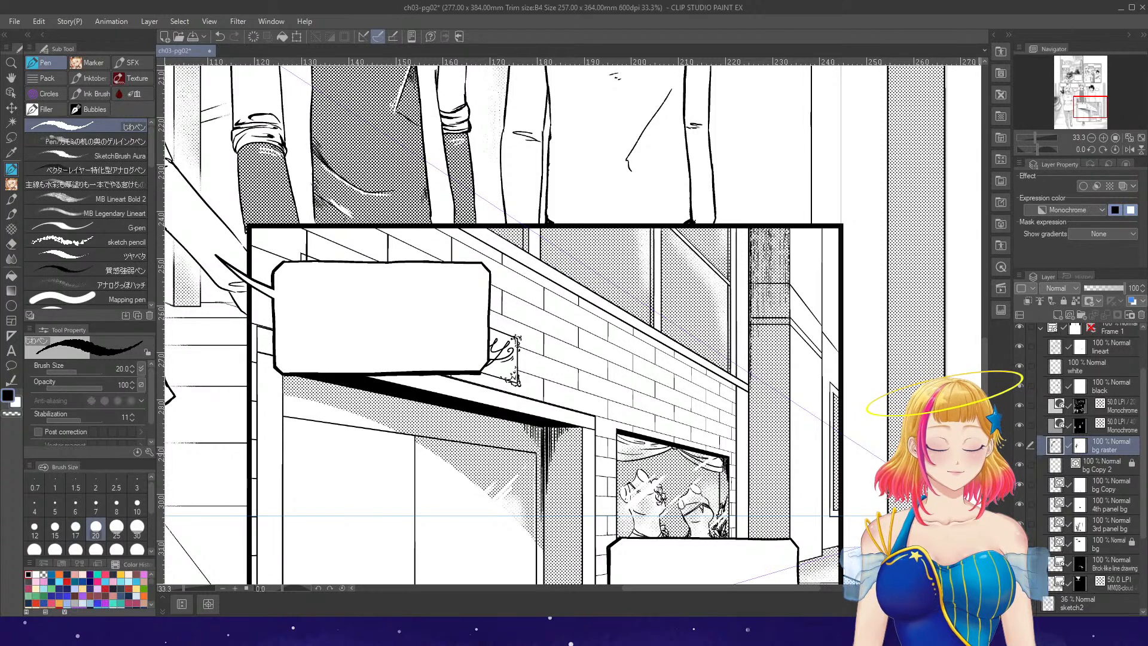
pyautogui.scroll(1, 746, 310)
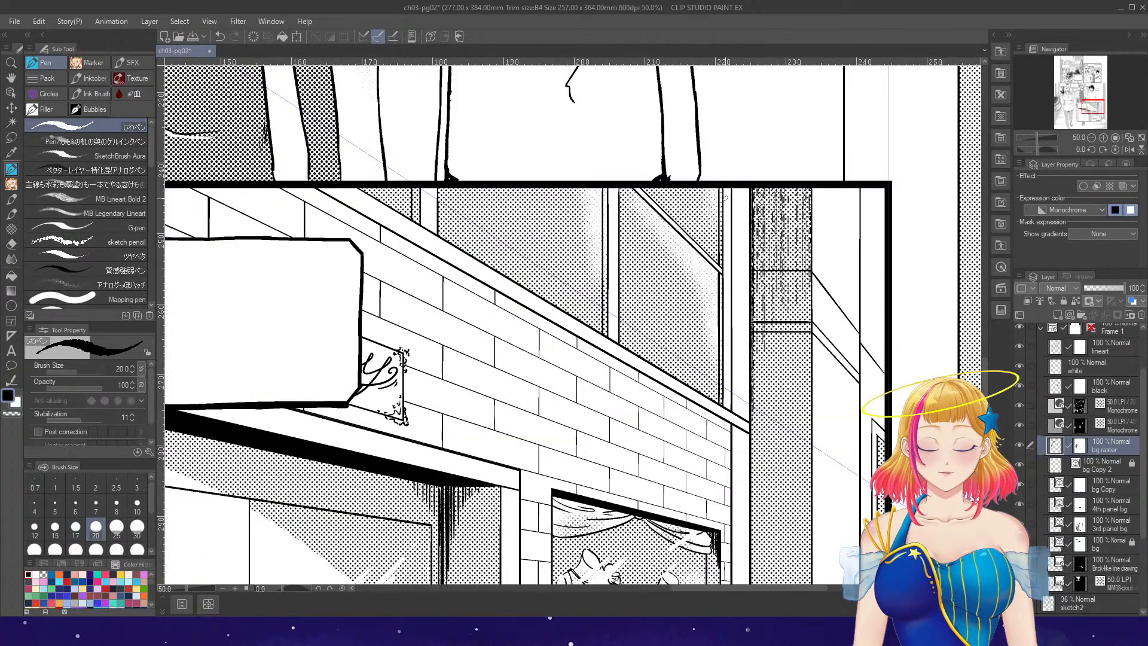
pyautogui.scroll(1, 725, 198)
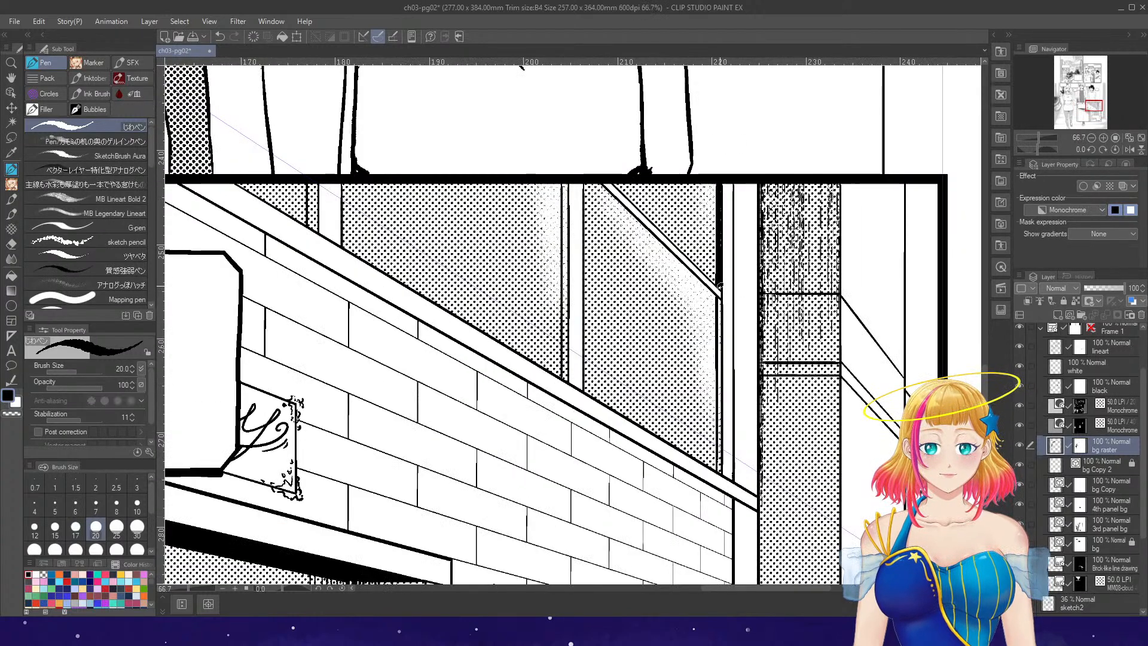
pyautogui.moveTo(719, 302); pyautogui.dragTo(721, 461)
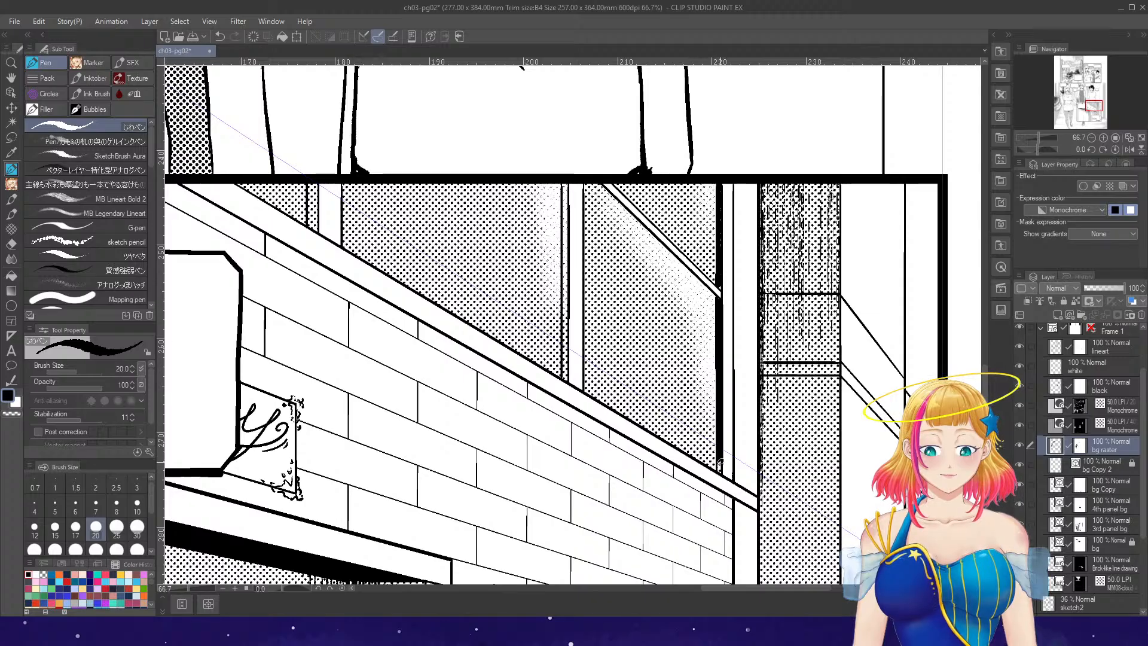
pyautogui.moveTo(565, 181); pyautogui.dragTo(569, 358)
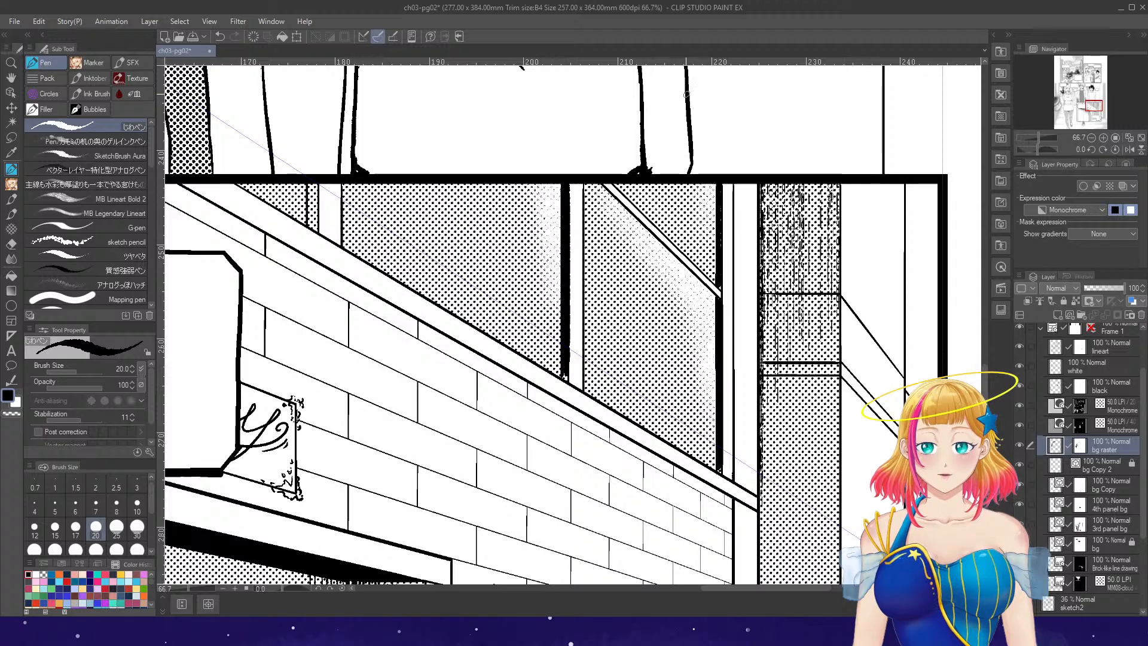
# - Add short vertical hatching along the upper window's right pane edge at pen size 15 and trace the pane's diagonal line
pyautogui.press('[')
pyautogui.press('[')
pyautogui.moveTo(709, 183); pyautogui.dragTo(711, 232)
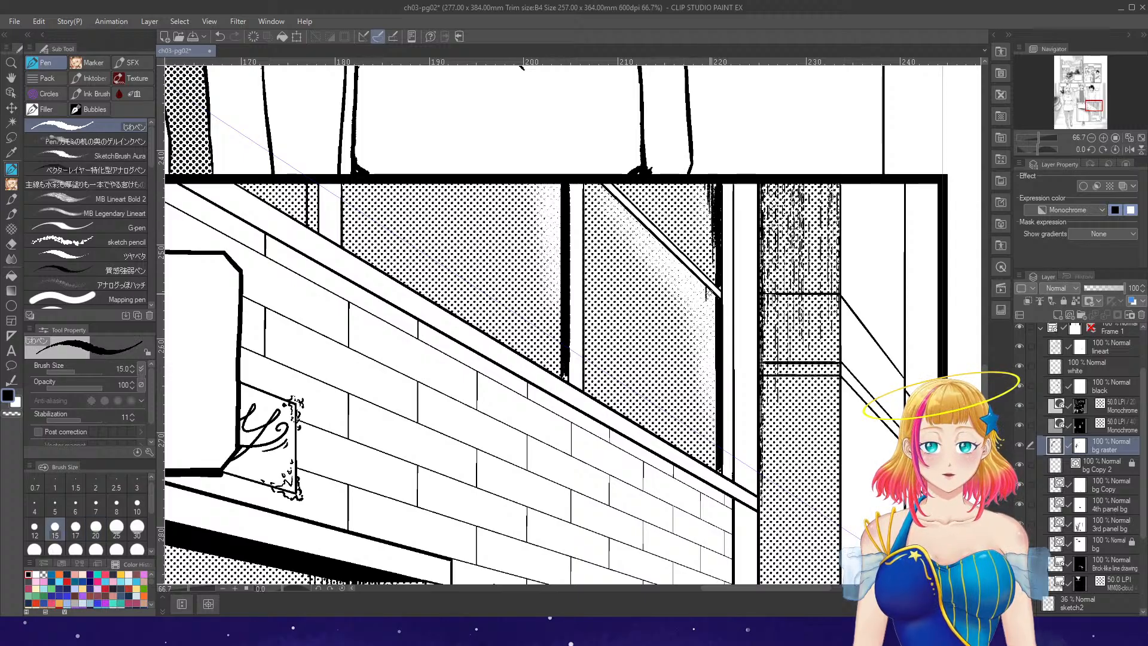
pyautogui.moveTo(711, 282); pyautogui.dragTo(712, 316)
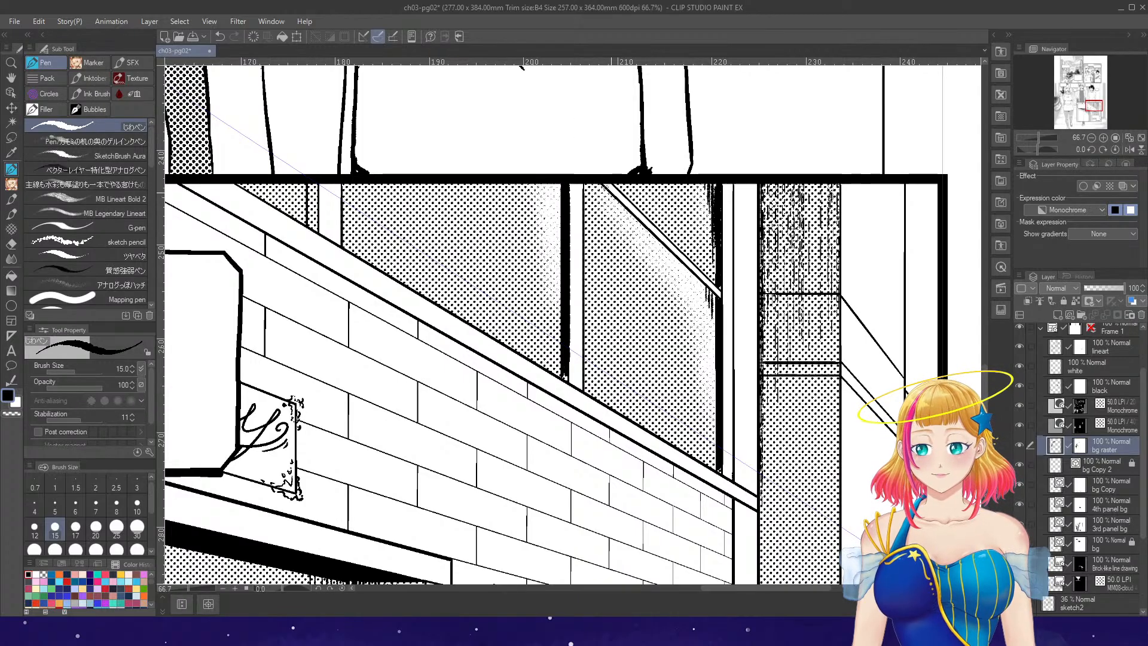
pyautogui.moveTo(598, 184); pyautogui.dragTo(712, 293)
# - Thicken the upper part of the doorway's left vertical edge in the fourth panel, tapering the line downward
pyautogui.scroll(-5, 843, 266)
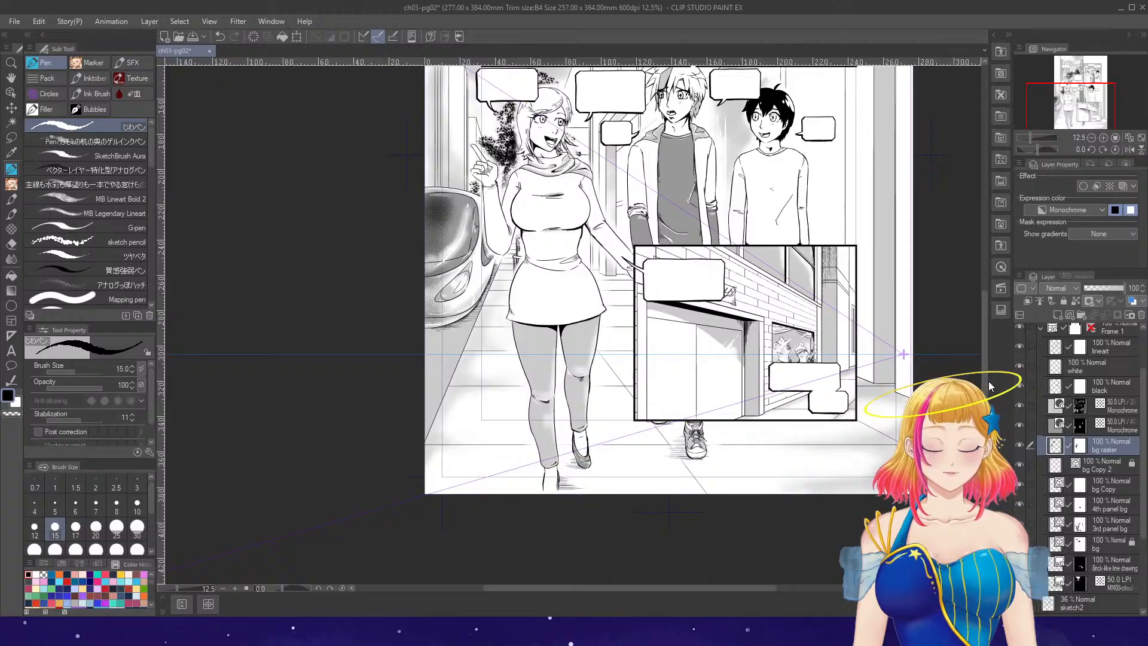
pyautogui.scroll(2, 897, 413)
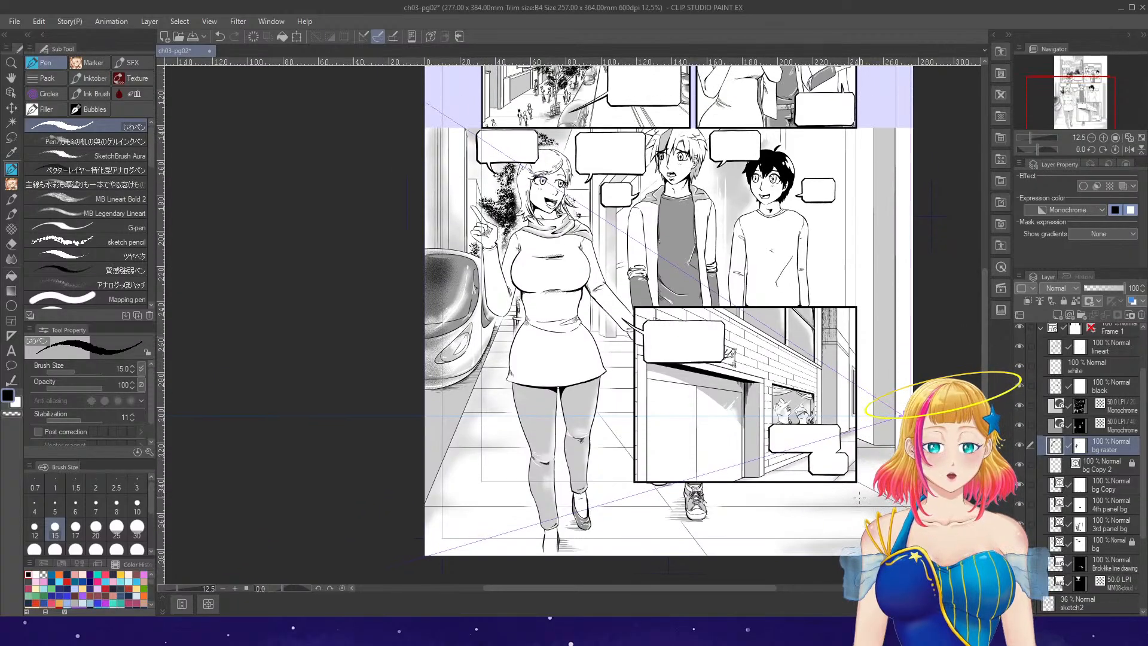
pyautogui.scroll(1, 841, 505)
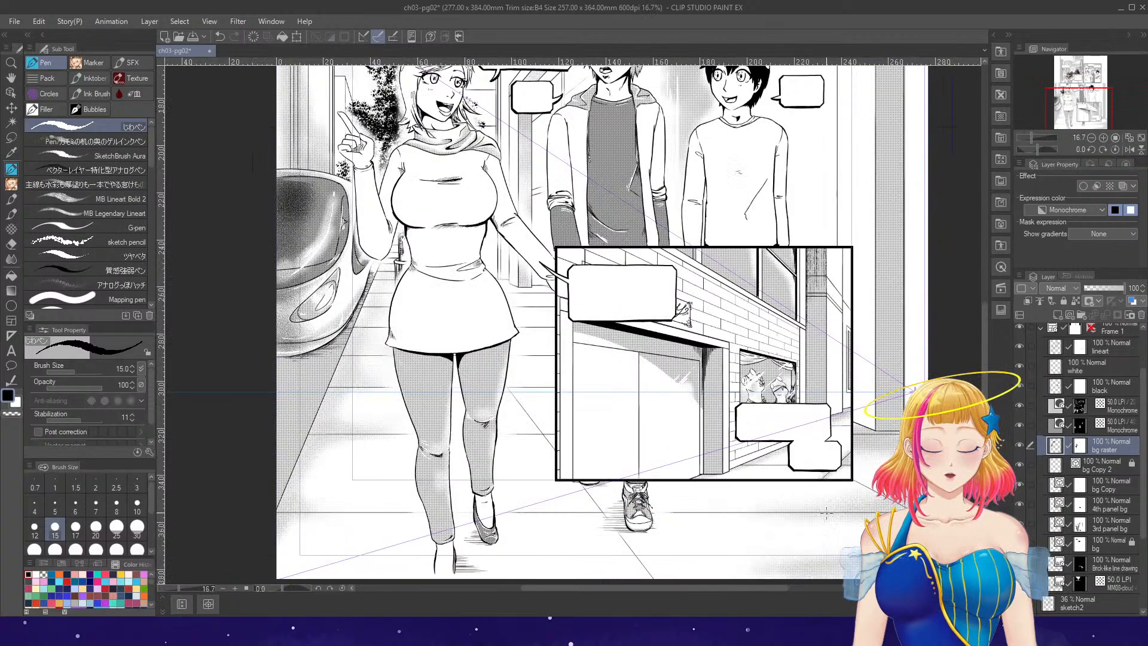
pyautogui.scroll(4, 646, 430)
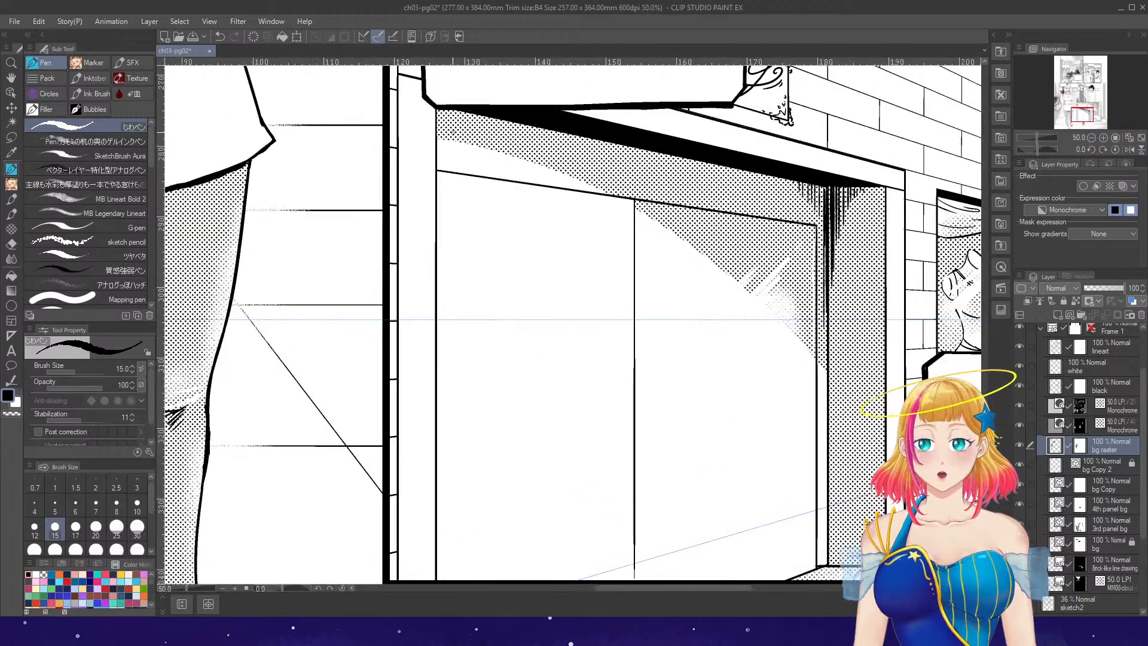
pyautogui.moveTo(437, 109); pyautogui.dragTo(435, 256)
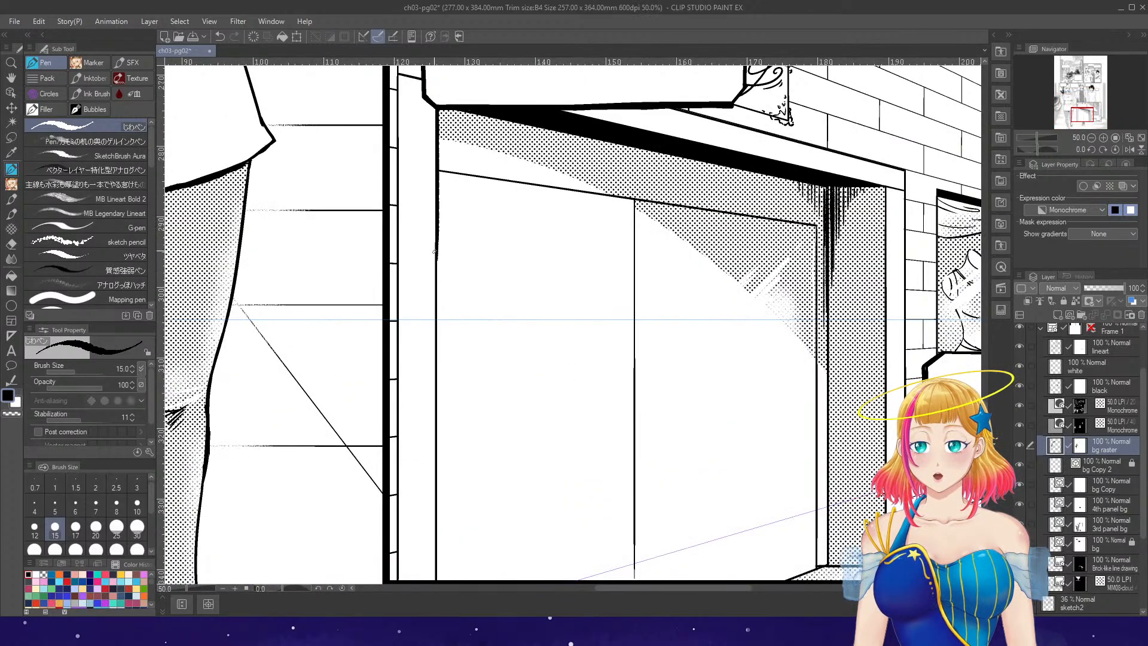
pyautogui.moveTo(441, 110); pyautogui.dragTo(440, 217)
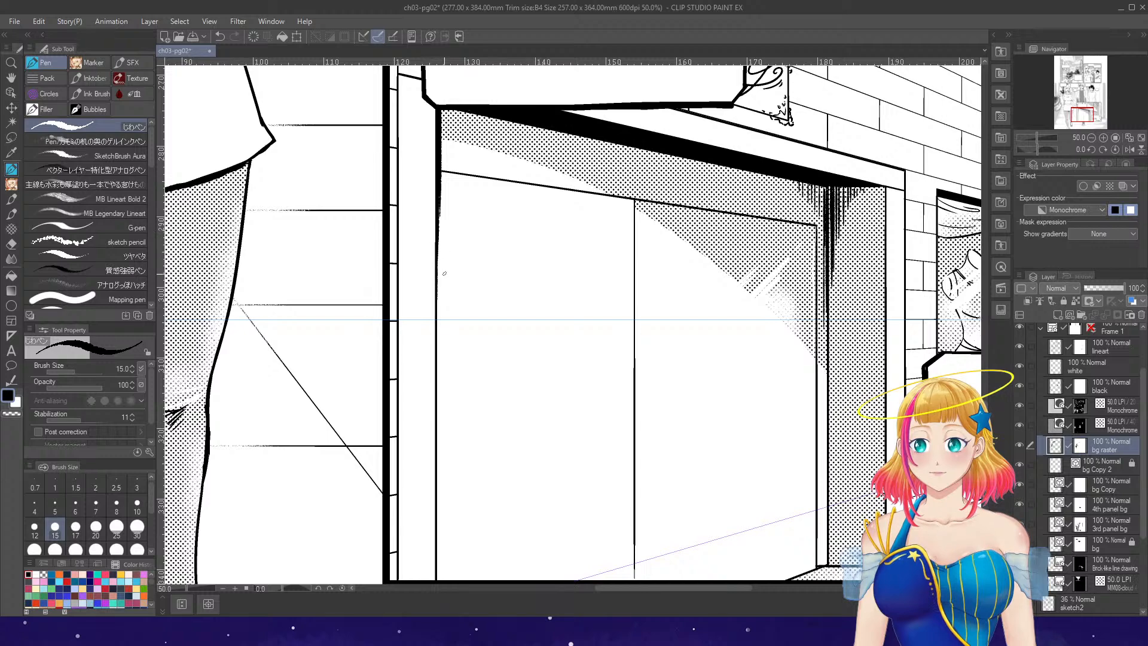
# - Try thickening the door's right vertical edge in the fourth panel, and undo the strokes
pyautogui.scroll(-4, 515, 321)
pyautogui.scroll(4, 601, 306)
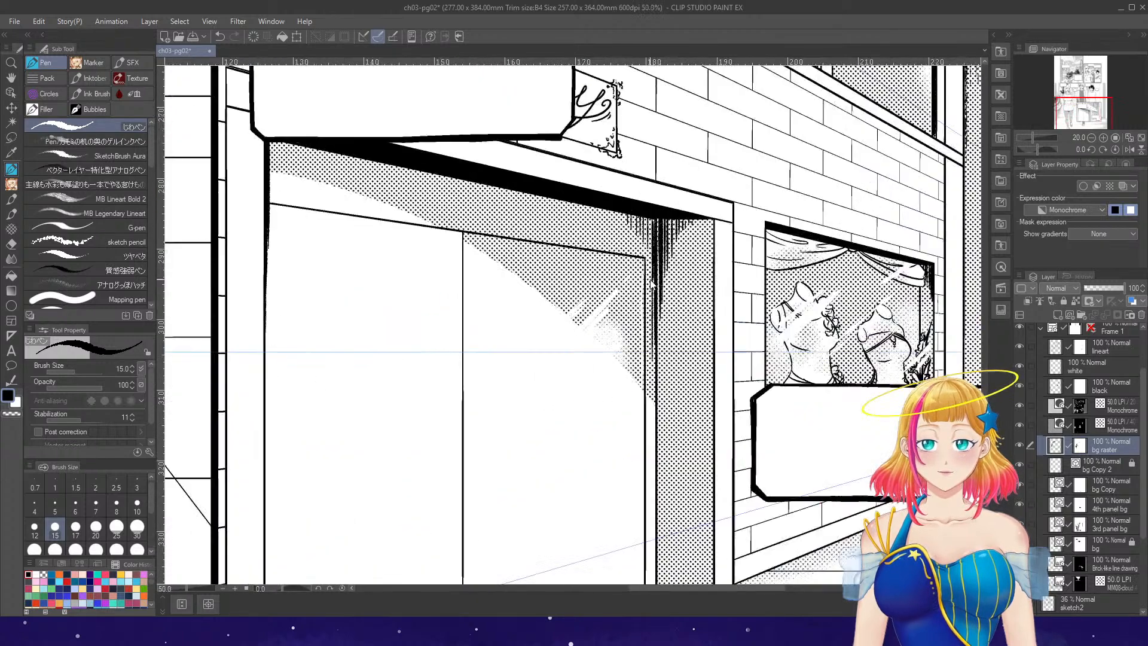
pyautogui.moveTo(644, 258); pyautogui.dragTo(644, 411)
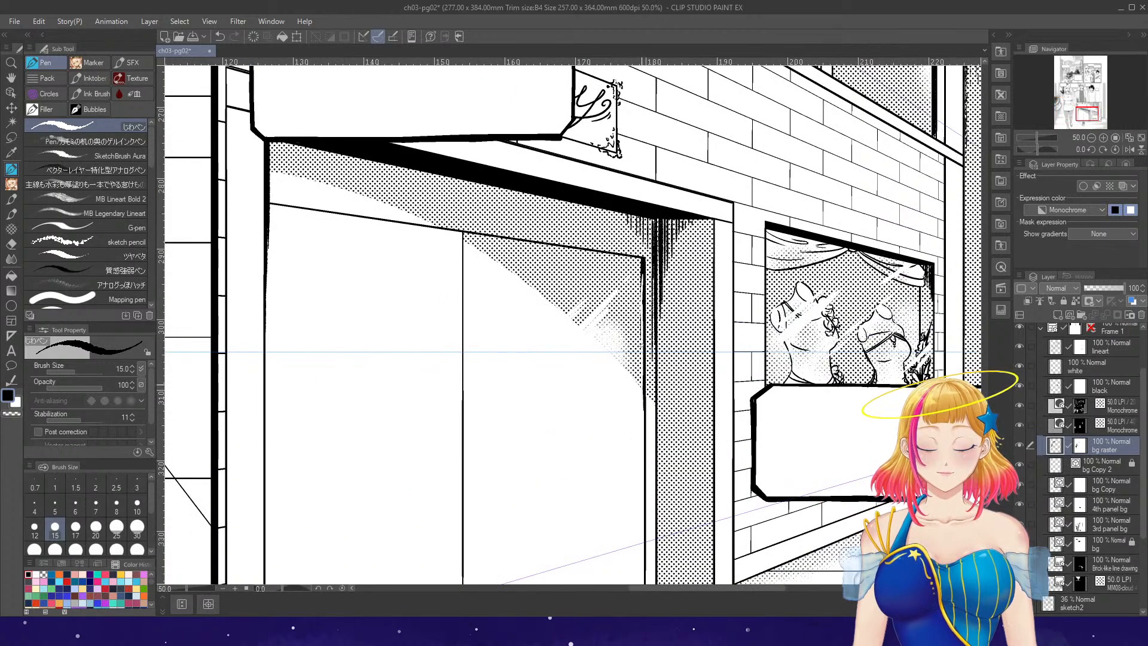
pyautogui.moveTo(644, 341); pyautogui.dragTo(642, 454)
pyautogui.hotkey('ctrl', 'z')
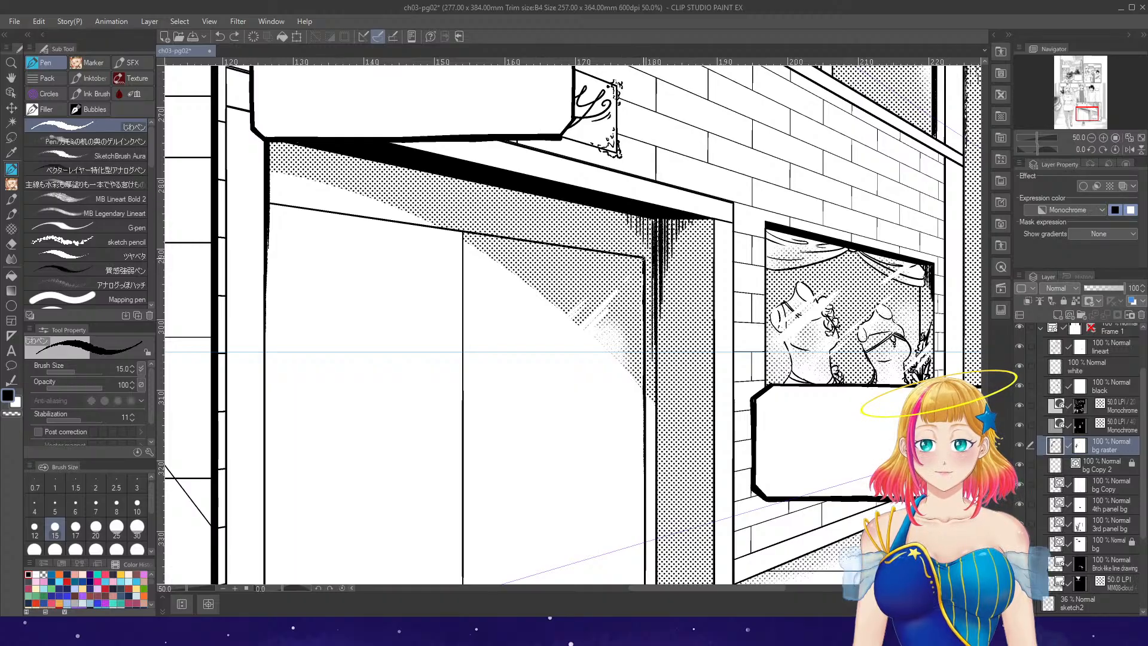
# - Fill the underside of the left building's overhang in the first panel with black on the bg raster layer
pyautogui.scroll(-3, 579, 201)
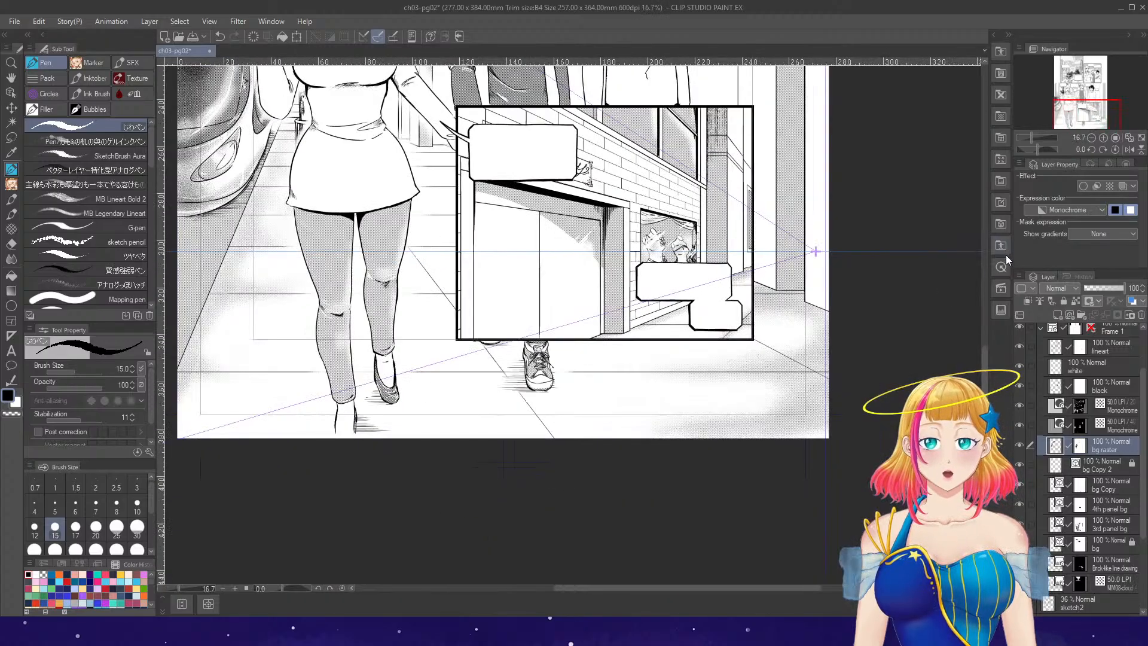
pyautogui.click(1140, 137)
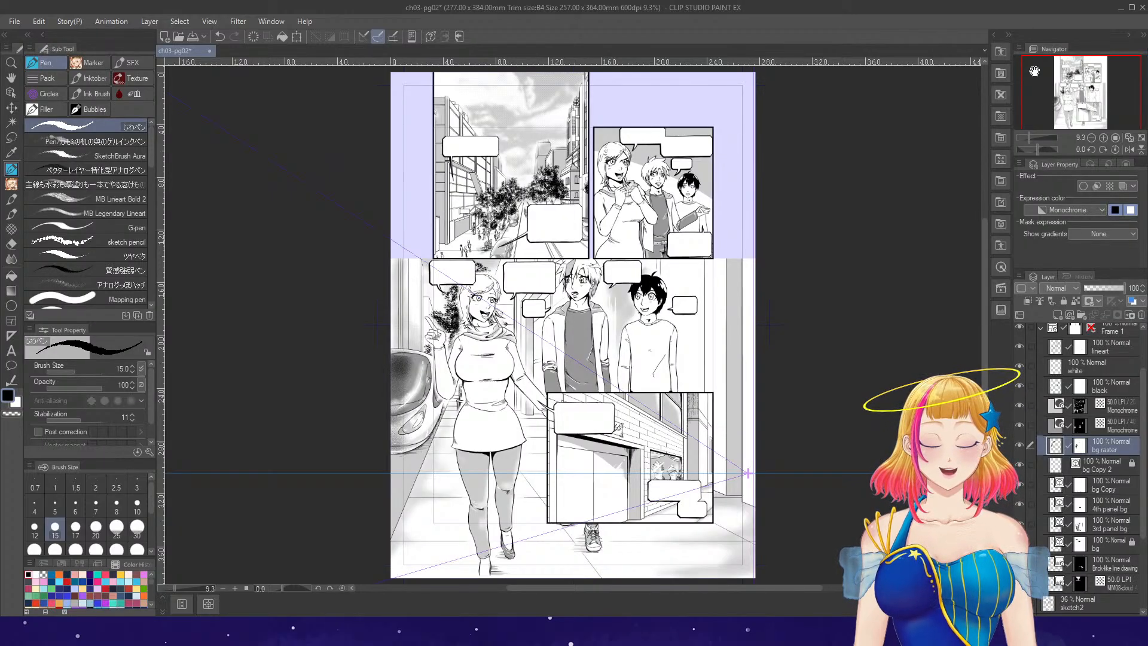
pyautogui.moveTo(985, 406)
pyautogui.mouseDown()
pyautogui.moveTo(987, 425)
pyautogui.moveTo(997, 397)
pyautogui.mouseUp()
pyautogui.scroll(4, 466, 176)
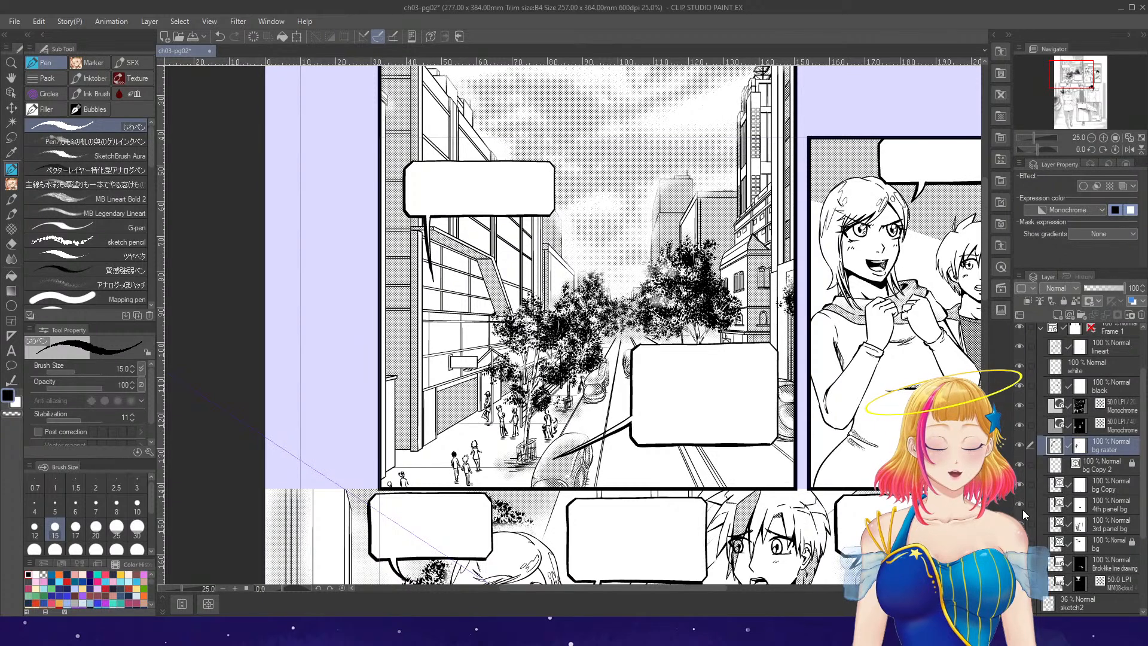
pyautogui.press('g')
pyautogui.click(480, 252)
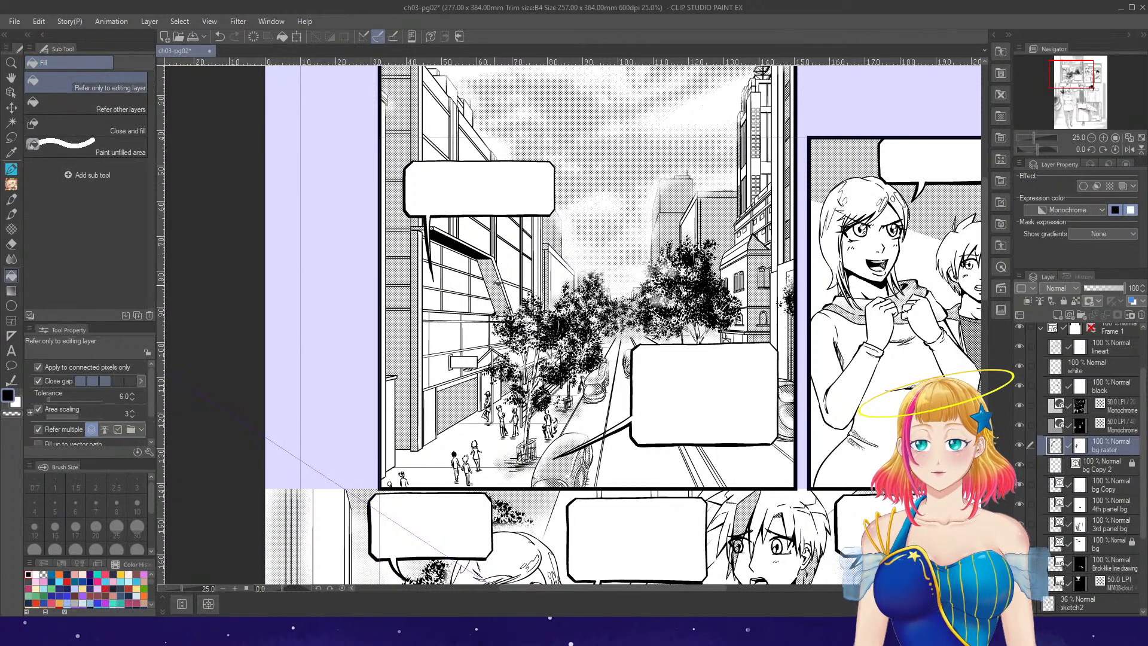
# - Hatch the slanted support below the black overhang with pen lines along its length at size 15 on the bg raster layer
pyautogui.scroll(1, 498, 300)
pyautogui.scroll(1, 503, 301)
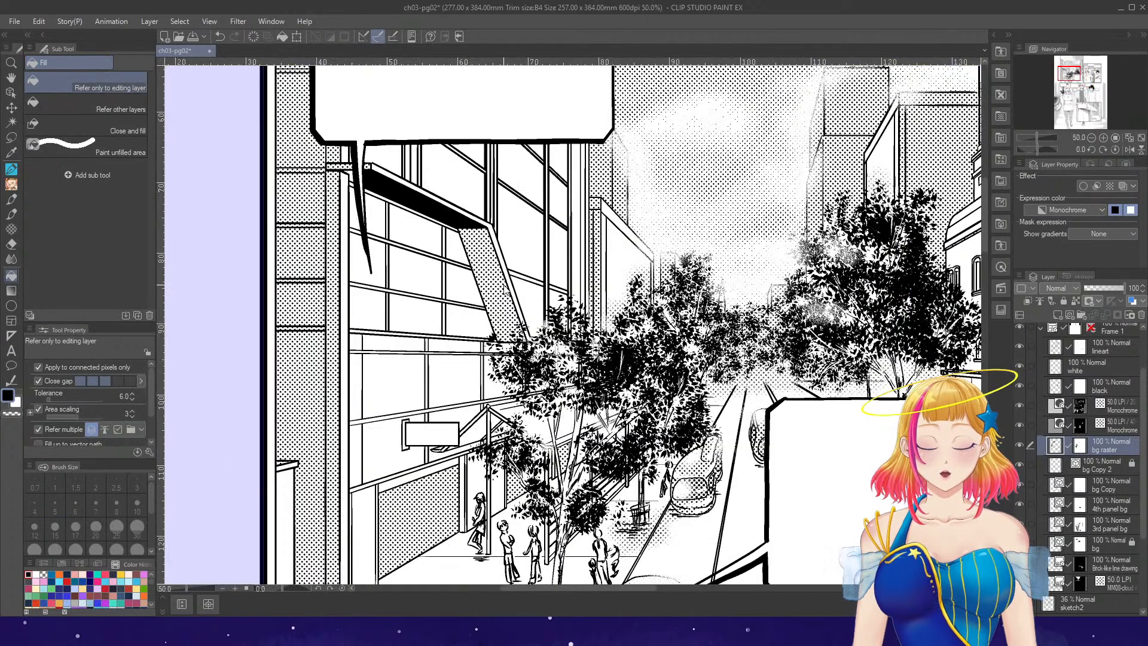
pyautogui.scroll(1, 541, 304)
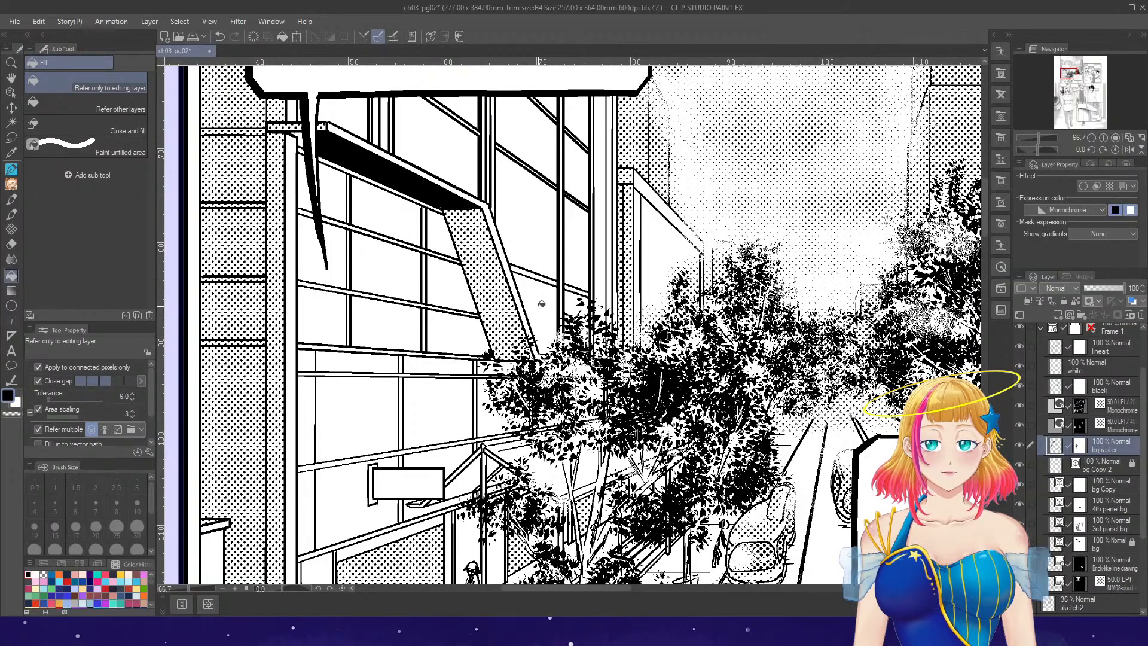
pyautogui.scroll(-2, 541, 304)
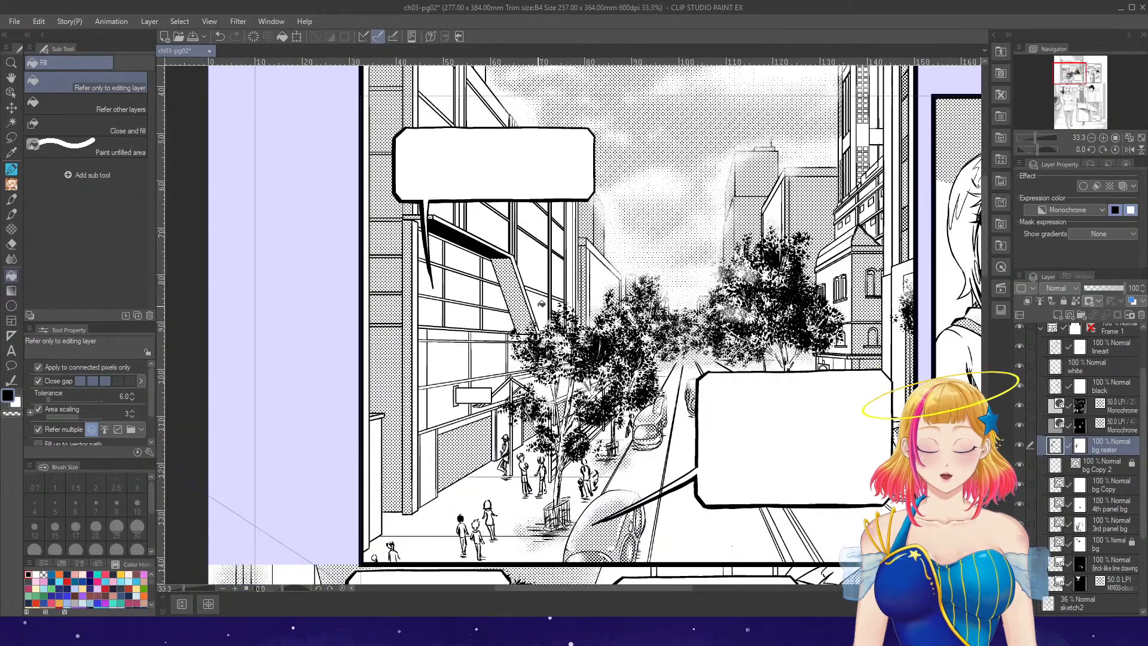
pyautogui.scroll(-1, 542, 304)
pyautogui.scroll(4, 507, 288)
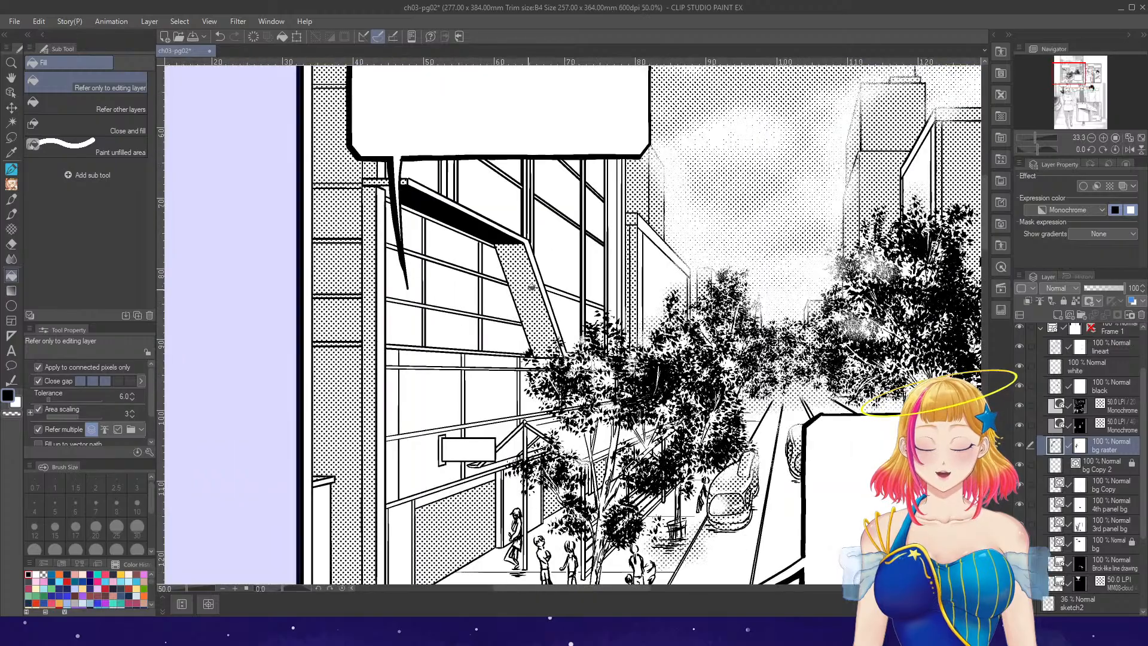
pyautogui.press('p')
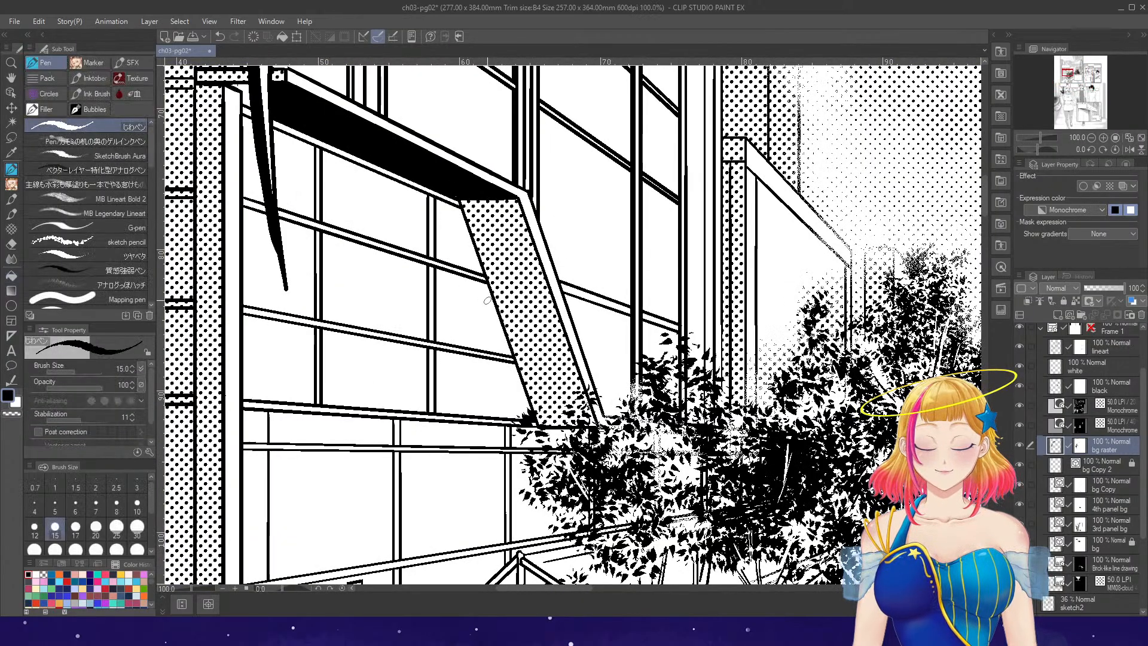
pyautogui.scroll(-4, 1124, 538)
pyautogui.scroll(-1, 1143, 565)
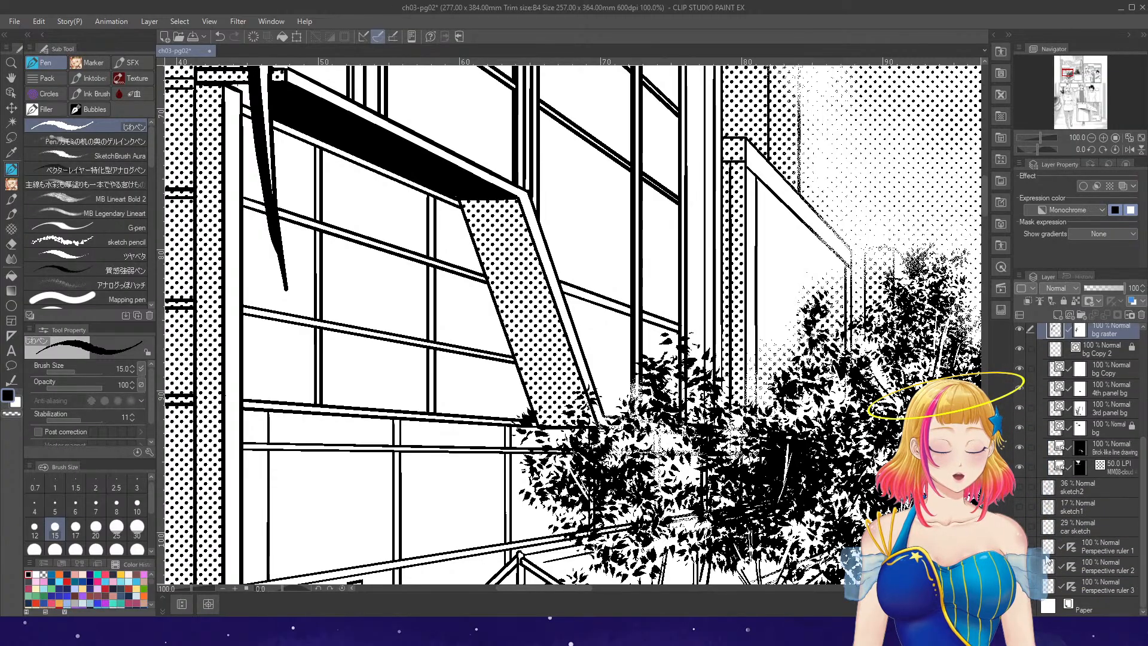
pyautogui.hotkey('ctrl', '-')
pyautogui.hotkey('ctrl', '-')
pyautogui.hotkey('ctrl', '-')
pyautogui.hotkey('ctrl', '-')
pyautogui.hotkey('ctrl', '-')
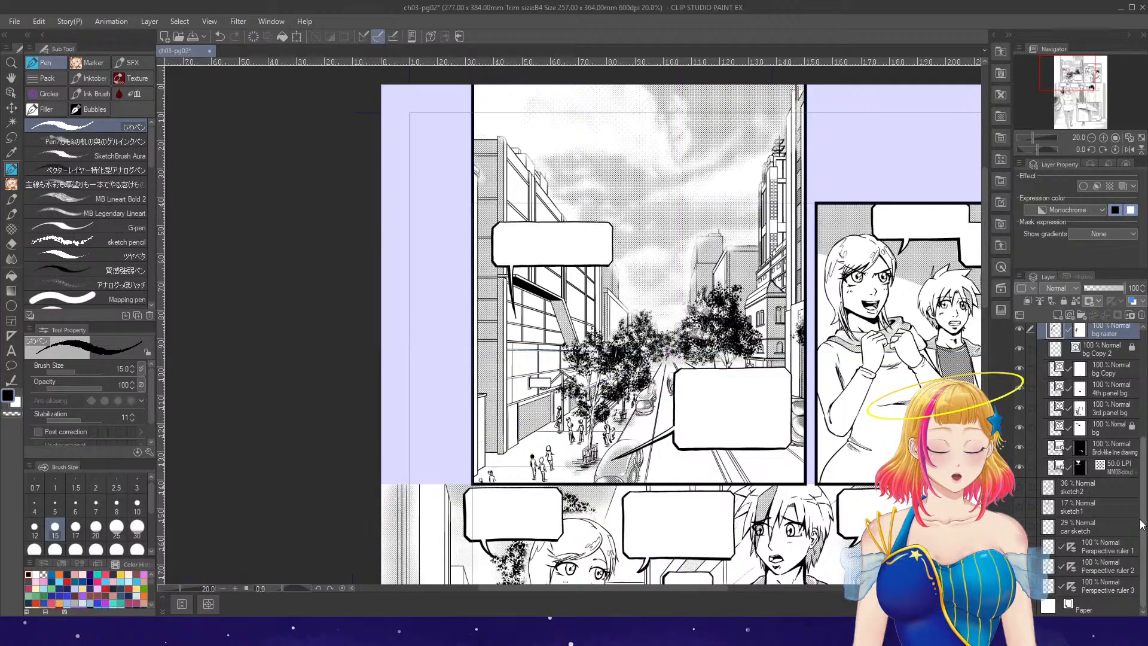
pyautogui.scroll(5, 1141, 518)
pyautogui.scroll(-3, 1130, 485)
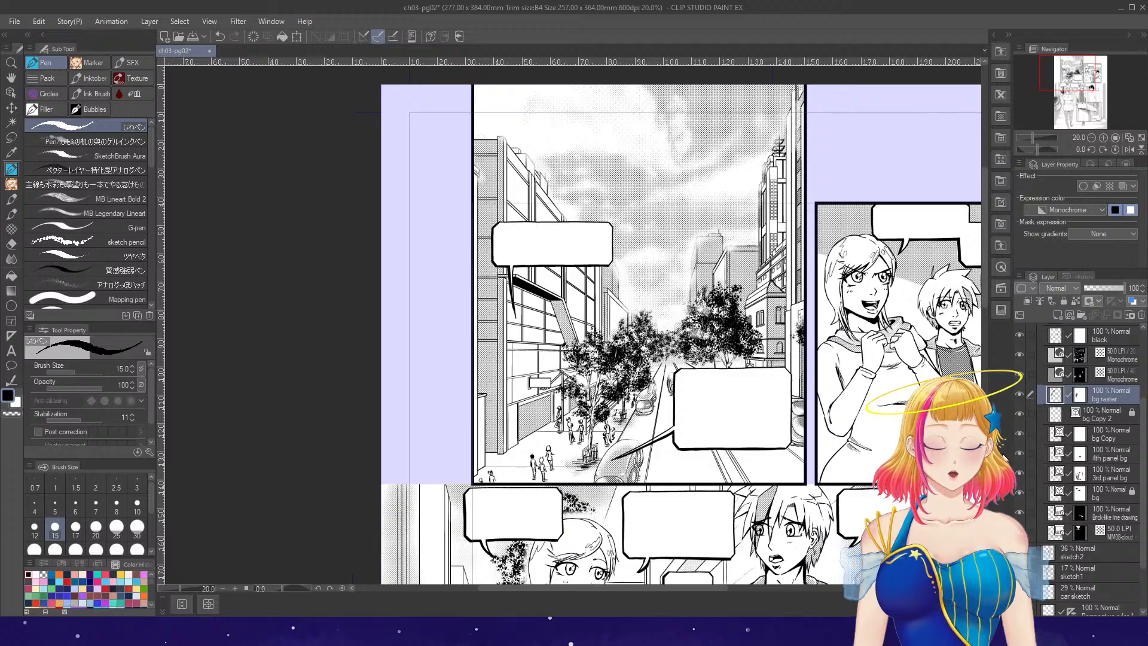
pyautogui.scroll(4, 535, 248)
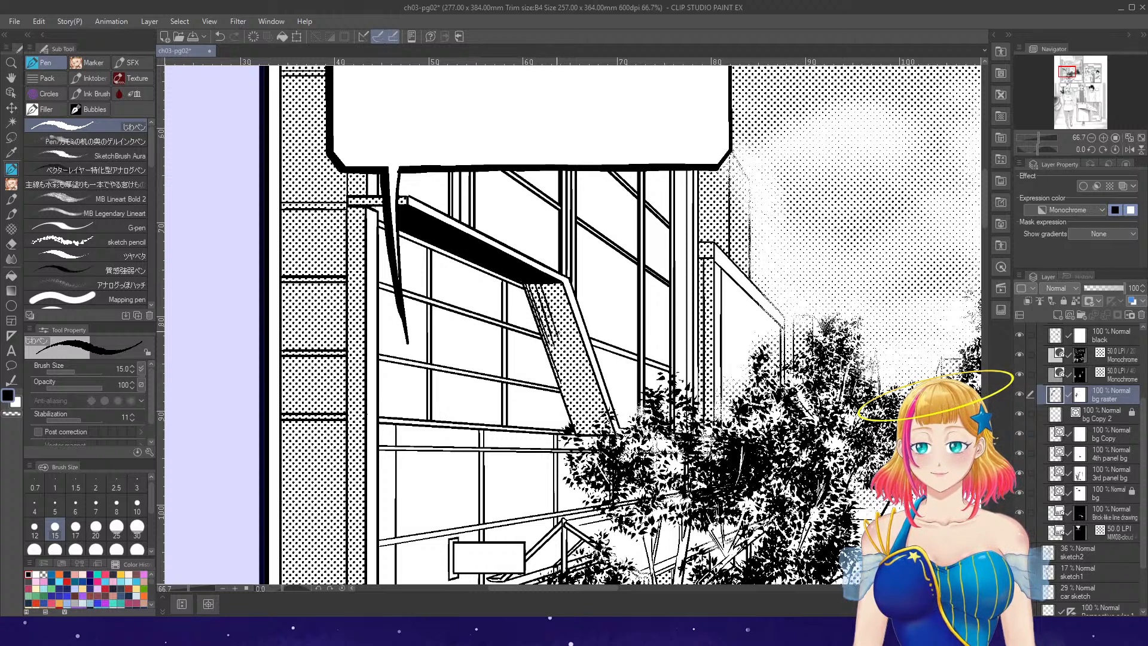
pyautogui.moveTo(545, 286); pyautogui.dragTo(565, 332)
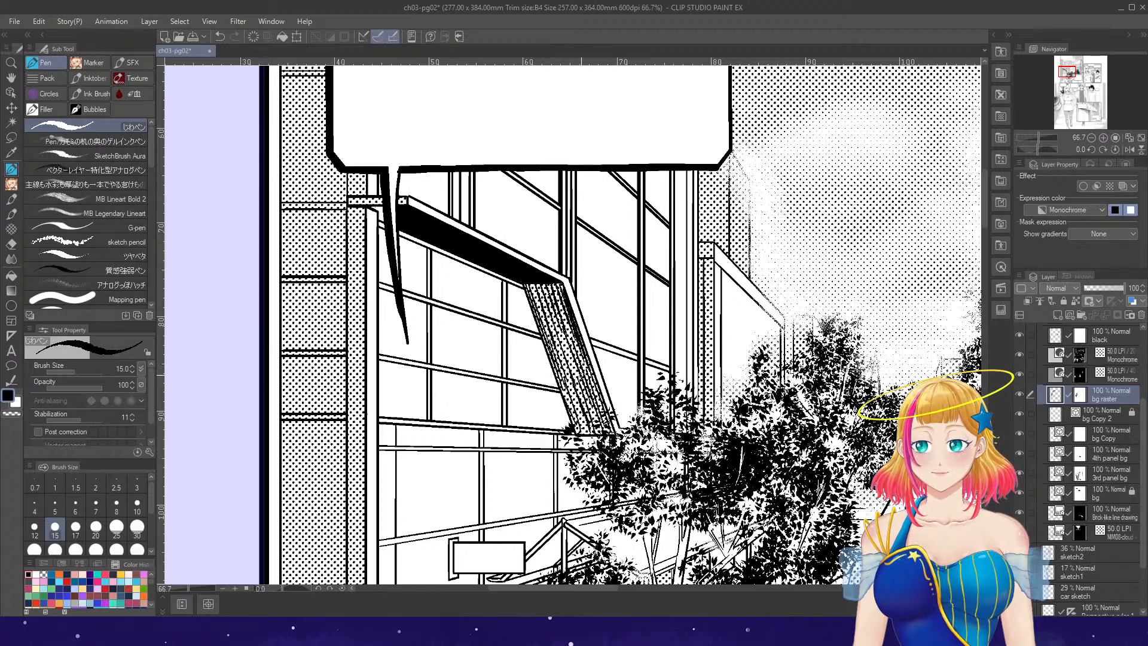
pyautogui.scroll(-5, 586, 383)
pyautogui.scroll(5, 566, 266)
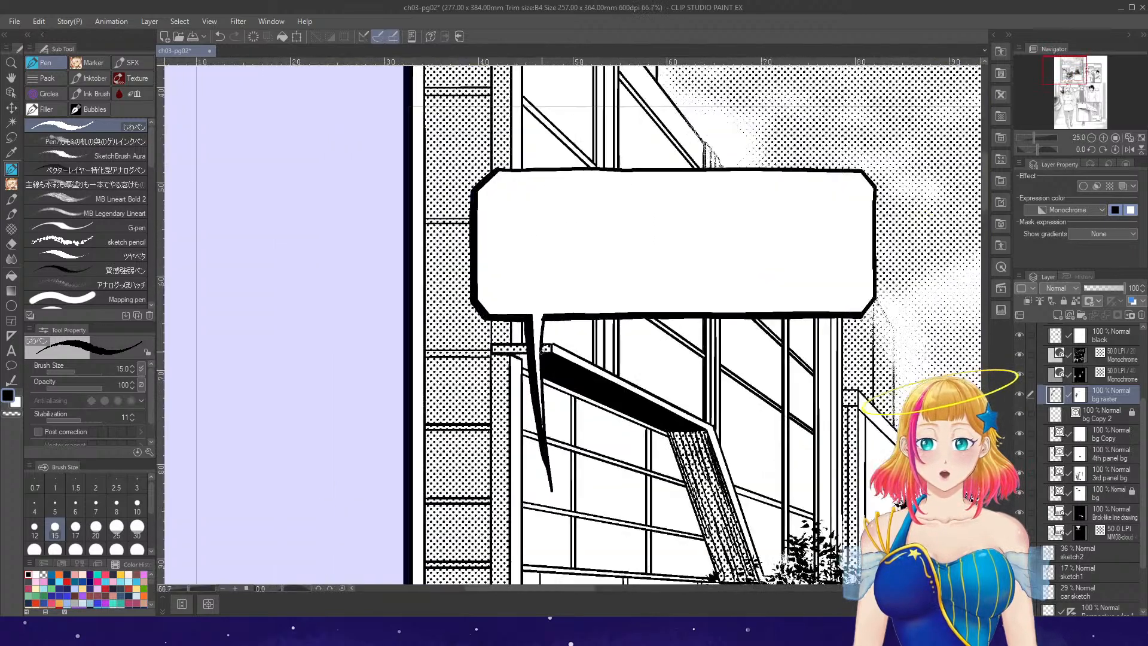
pyautogui.scroll(2, 546, 348)
pyautogui.press('g')
pyautogui.scroll(-6, 583, 285)
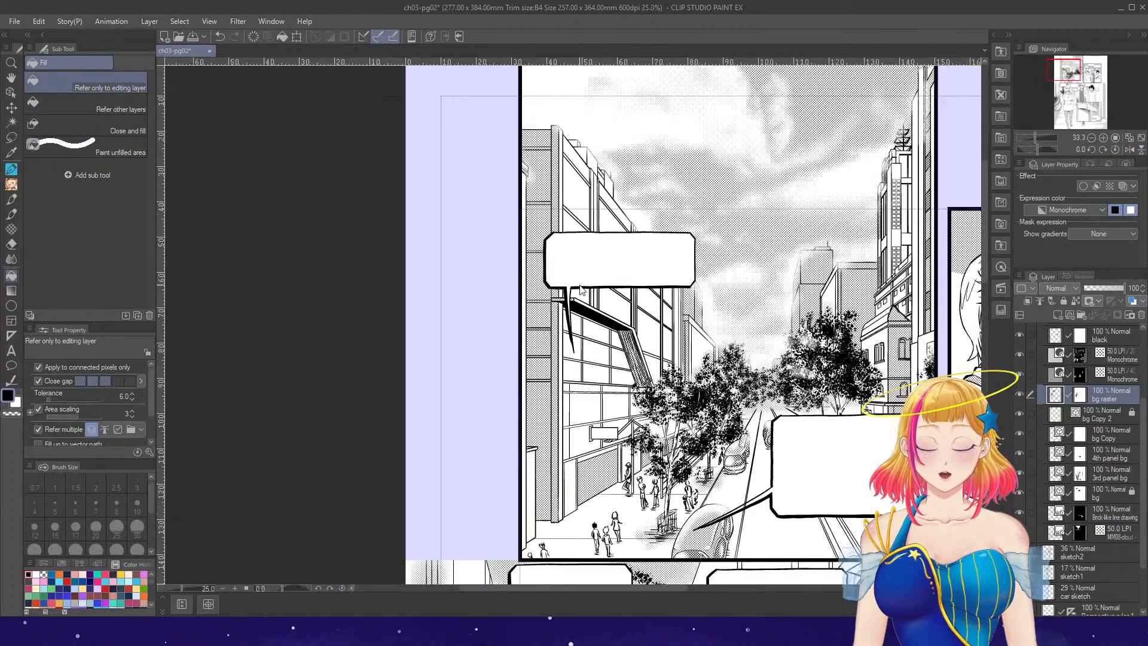
pyautogui.press('p')
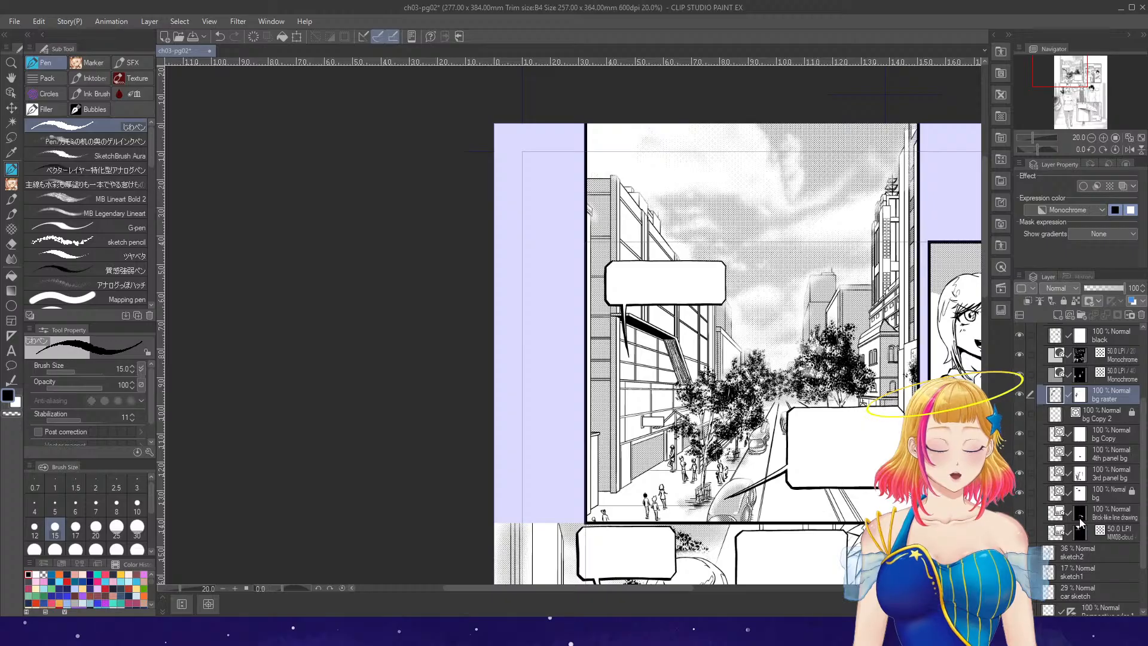
pyautogui.hotkey('ctrl', '+')
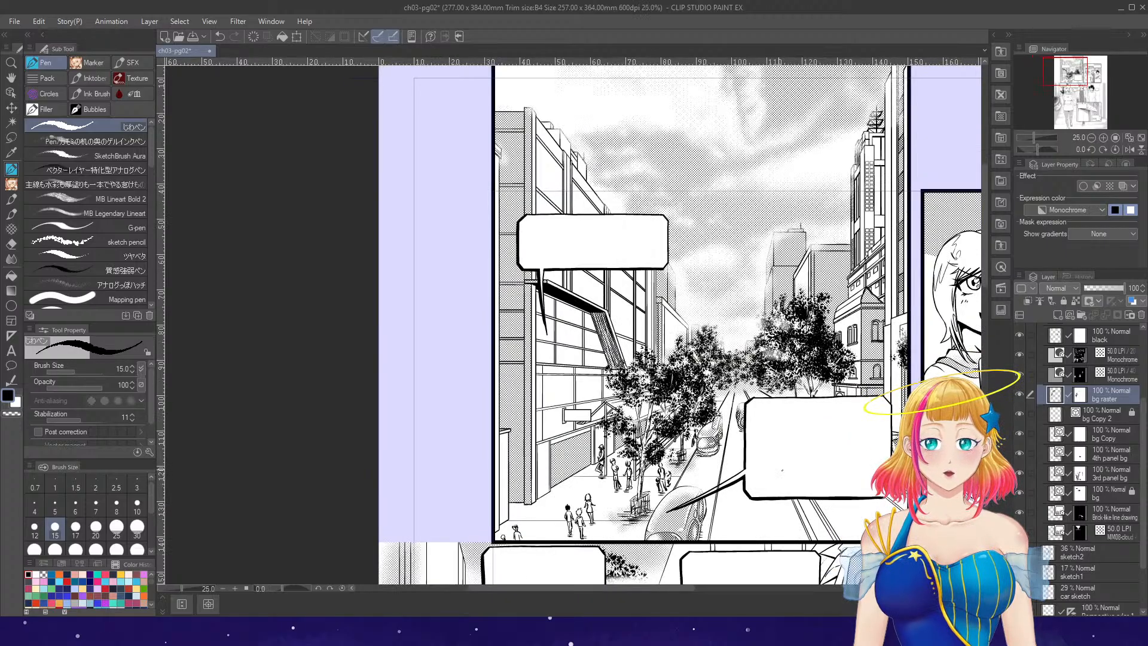
# - Load a selection from the upper 50 LPI tone layer's shaded areas and make the bg raster layer active
pyautogui.moveTo(683, 588); pyautogui.dragTo(695, 587)
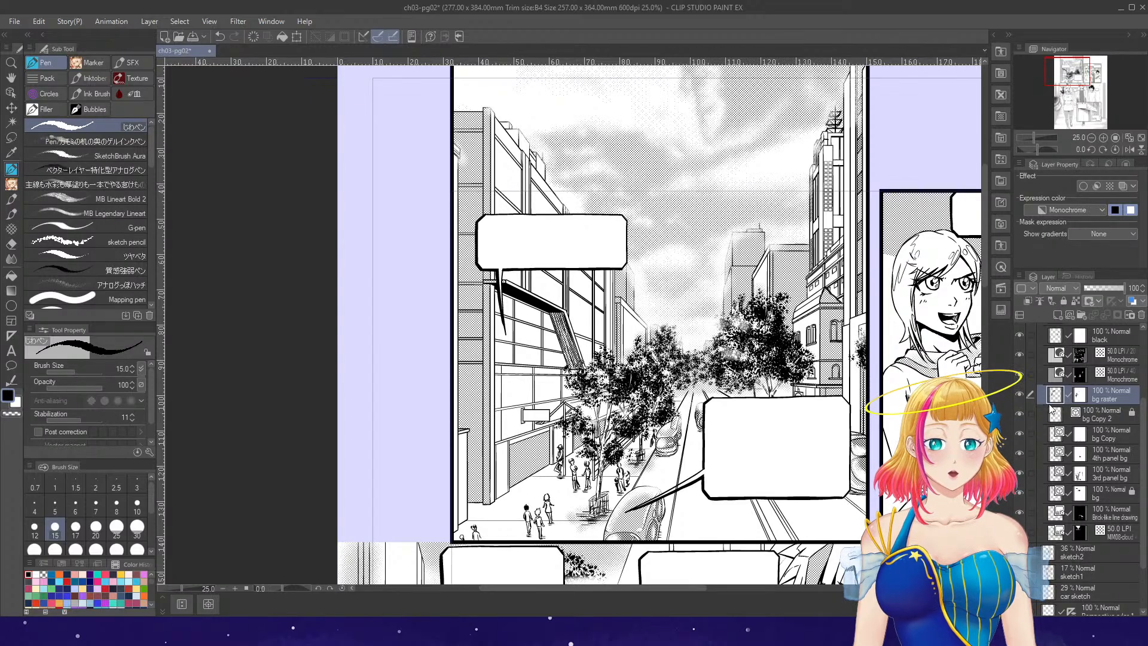
pyautogui.click(1080, 357)
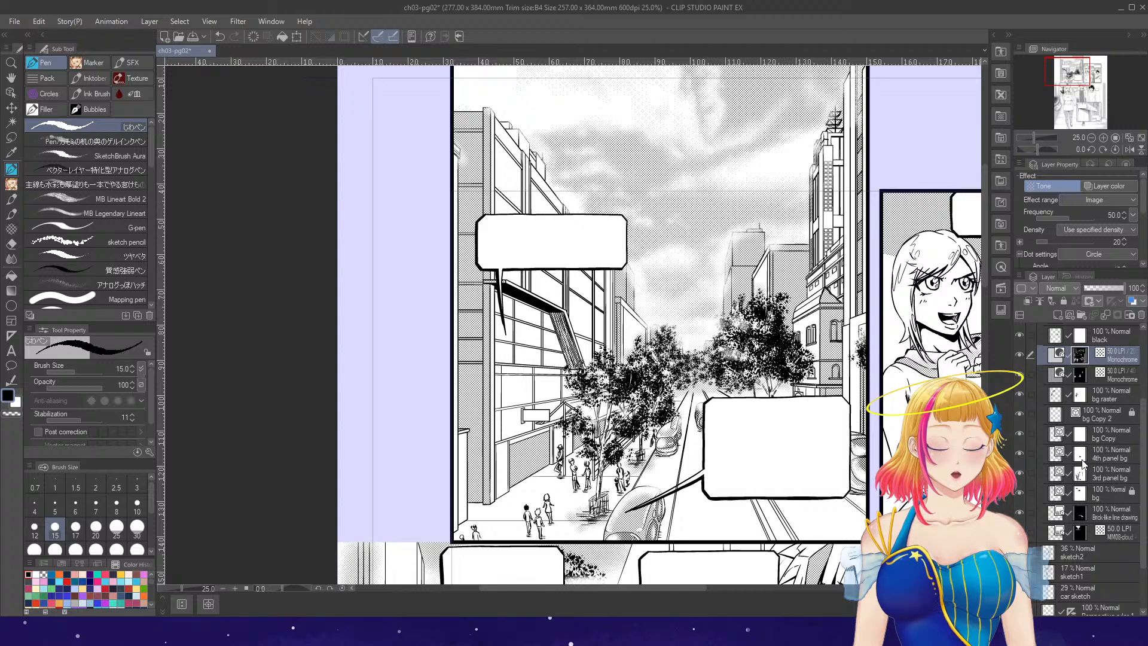
pyautogui.keyDown('ctrl'); pyautogui.click(1053, 416); pyautogui.keyUp('ctrl')
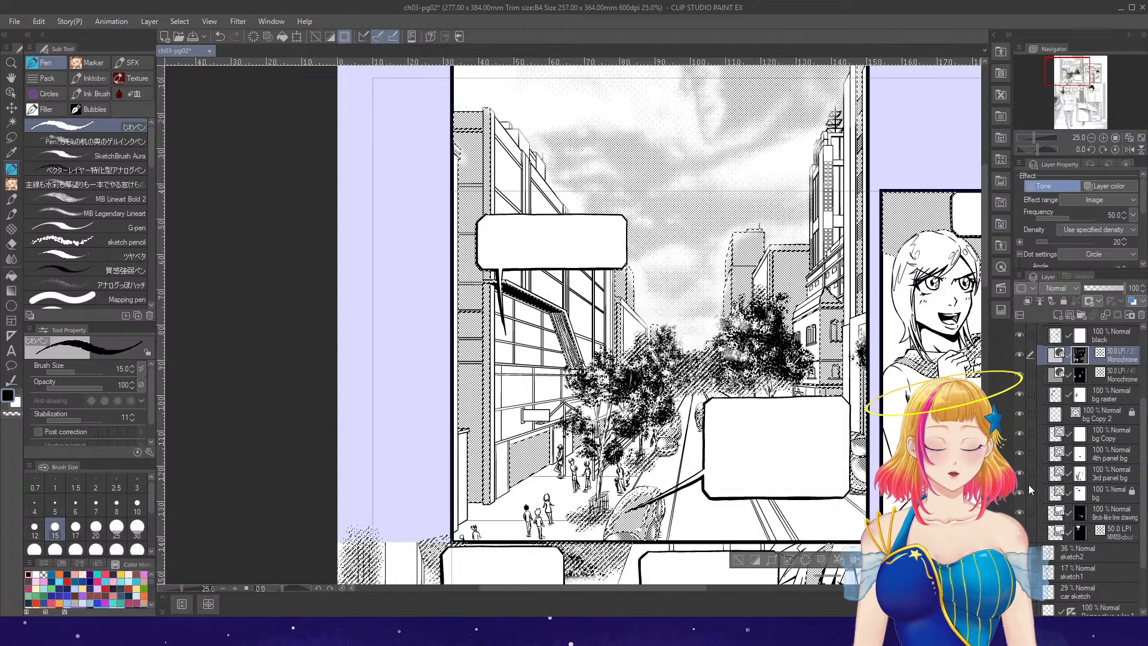
pyautogui.click(1053, 396)
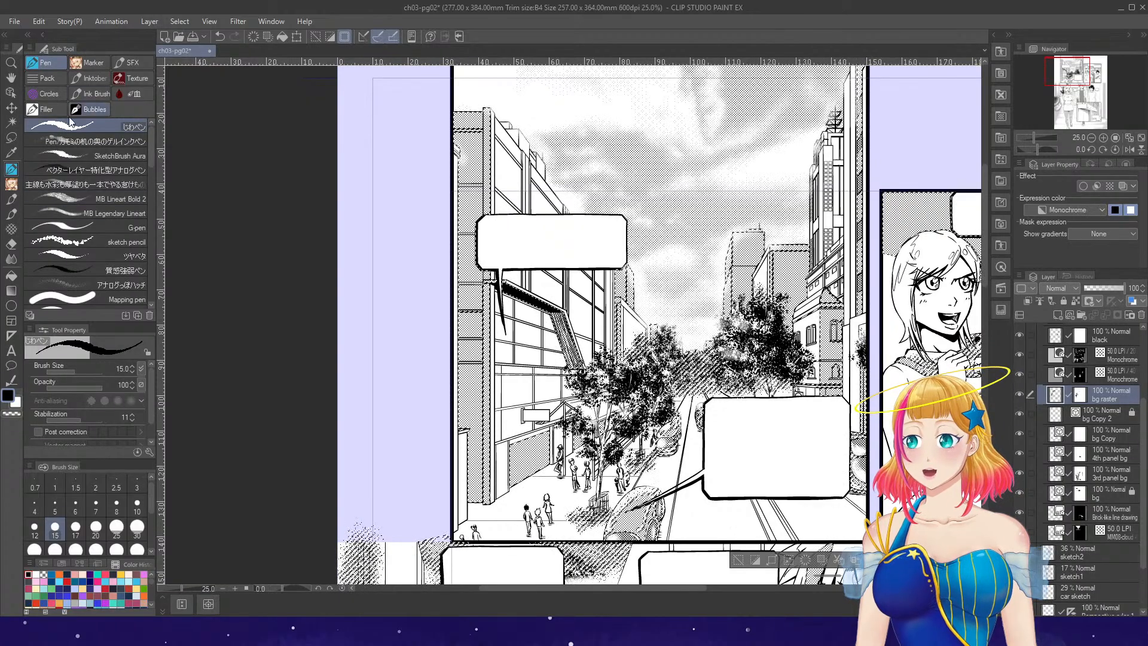
# - Hatch the toned side of the left building in the first panel with the ボロたて線 filler brush at size 400, and clear the selection
pyautogui.click(42, 109)
pyautogui.moveTo(461, 106); pyautogui.dragTo(465, 251)
pyautogui.moveTo(459, 133); pyautogui.dragTo(459, 183)
pyautogui.moveTo(476, 113); pyautogui.dragTo(476, 206)
pyautogui.moveTo(478, 105)
pyautogui.mouseDown()
pyautogui.moveTo(478, 199)
pyautogui.moveTo(457, 156)
pyautogui.moveTo(474, 235)
pyautogui.moveTo(466, 378)
pyautogui.mouseUp()
pyautogui.moveTo(461, 326); pyautogui.dragTo(461, 365)
pyautogui.moveTo(474, 308); pyautogui.dragTo(474, 396)
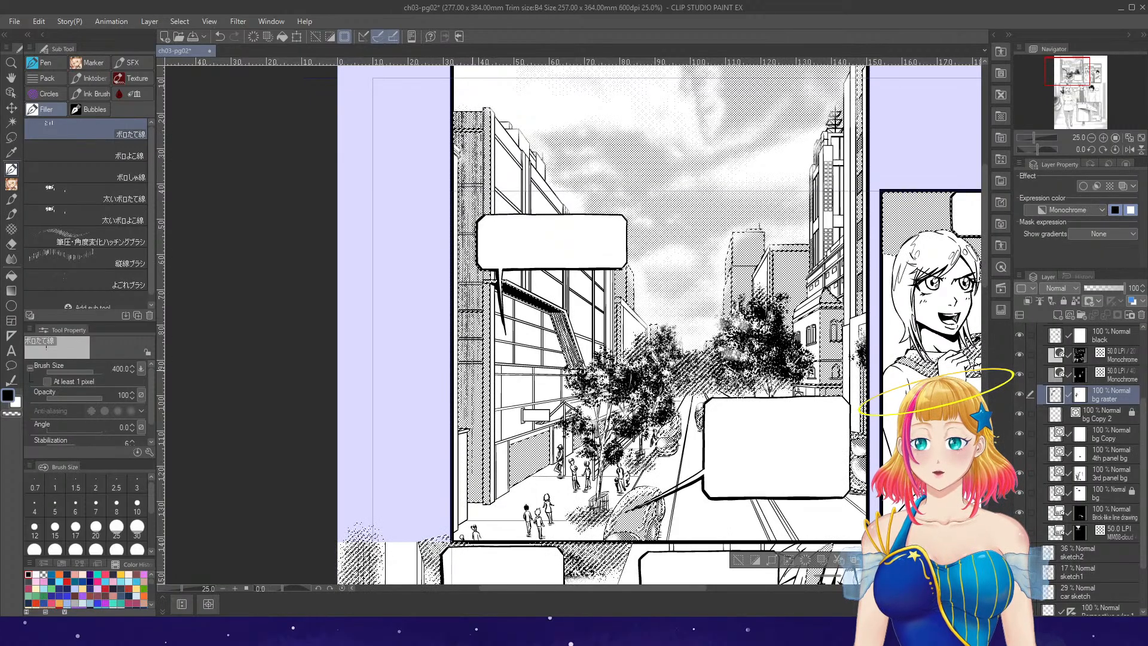
pyautogui.moveTo(472, 335); pyautogui.dragTo(472, 457)
pyautogui.moveTo(474, 353); pyautogui.dragTo(474, 433)
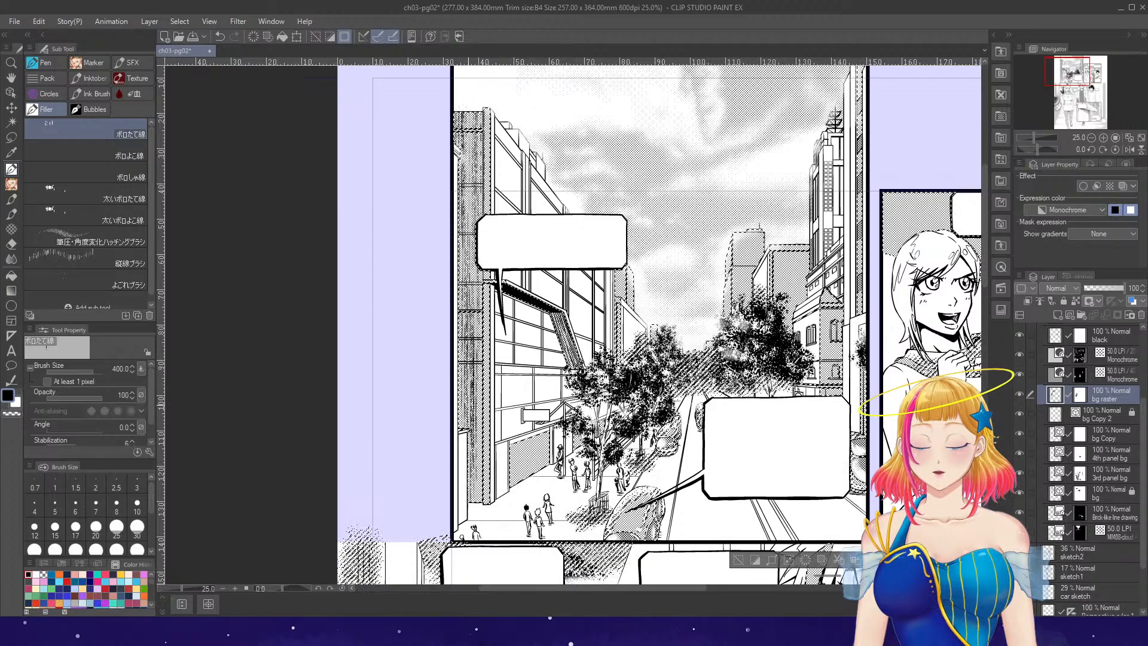
pyautogui.moveTo(462, 363); pyautogui.dragTo(474, 503)
pyautogui.moveTo(478, 380); pyautogui.dragTo(478, 507)
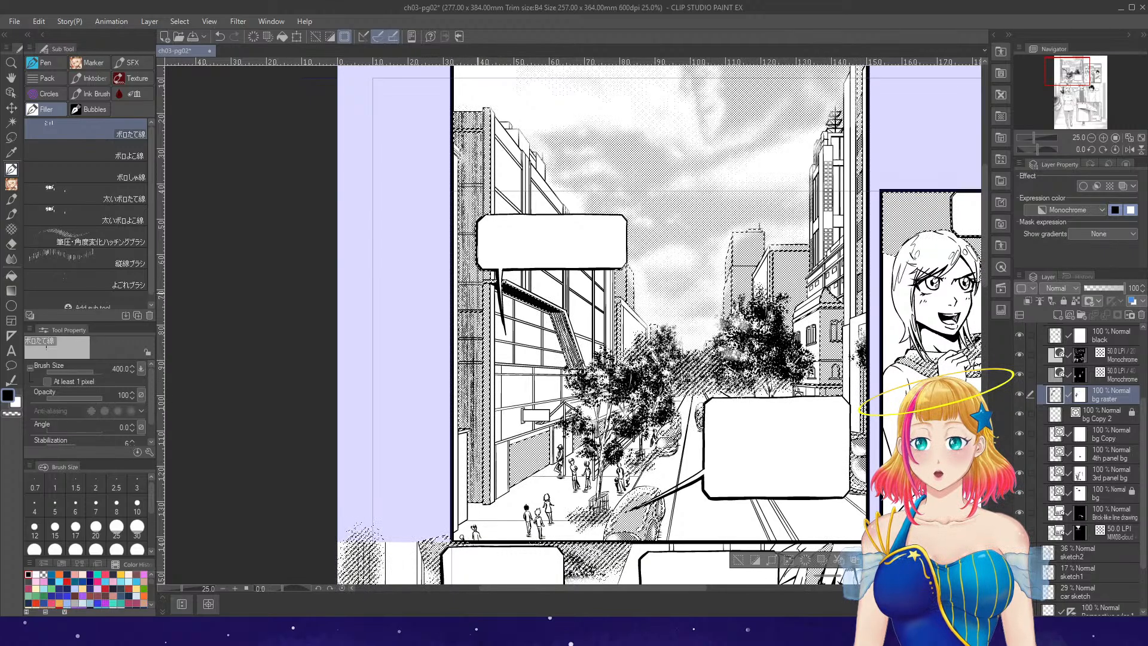
pyautogui.click(739, 560)
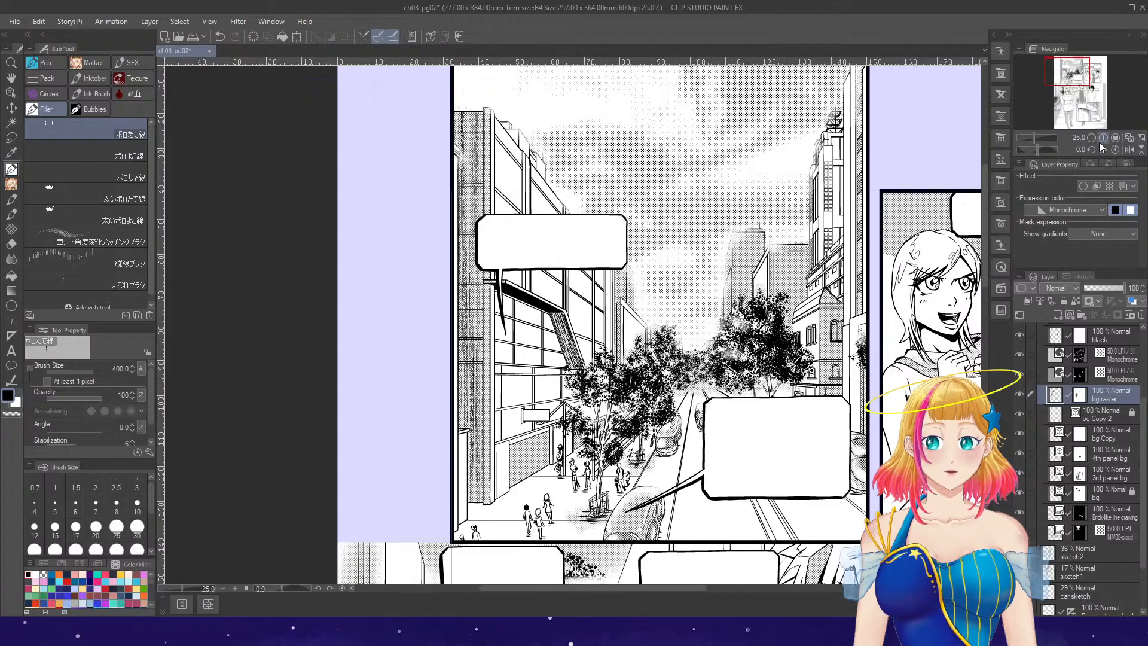
# - Briefly hide the bg and 3rd panel bg layers to identify the third panel's background, and make 3rd panel bg active
pyautogui.click(1141, 138)
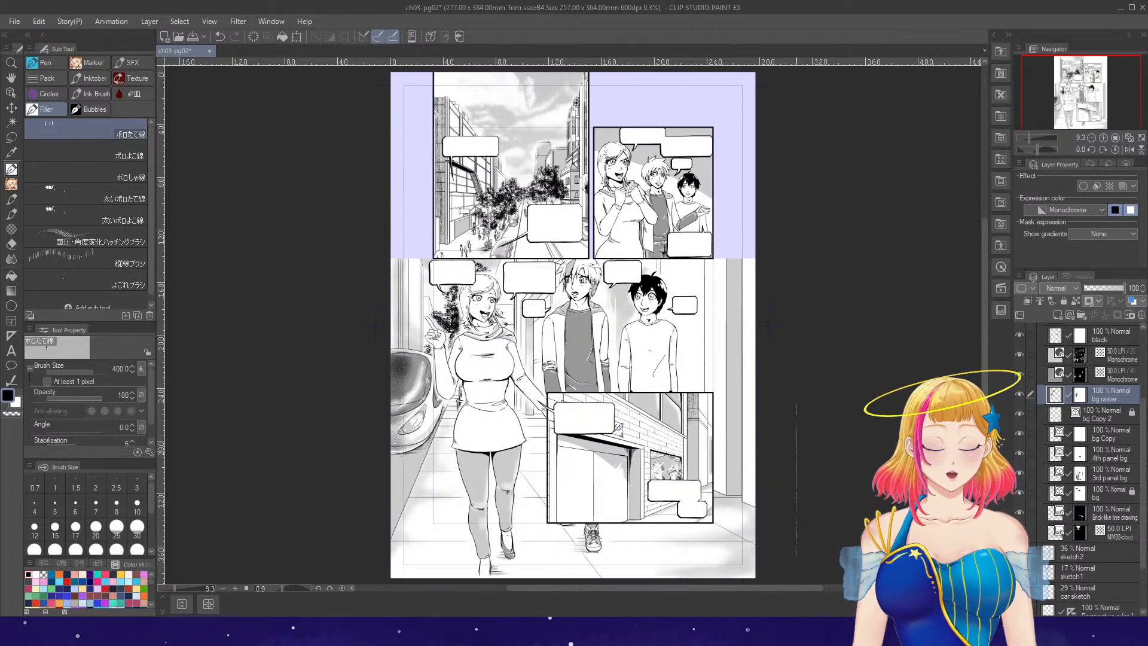
pyautogui.scroll(-3, 1047, 592)
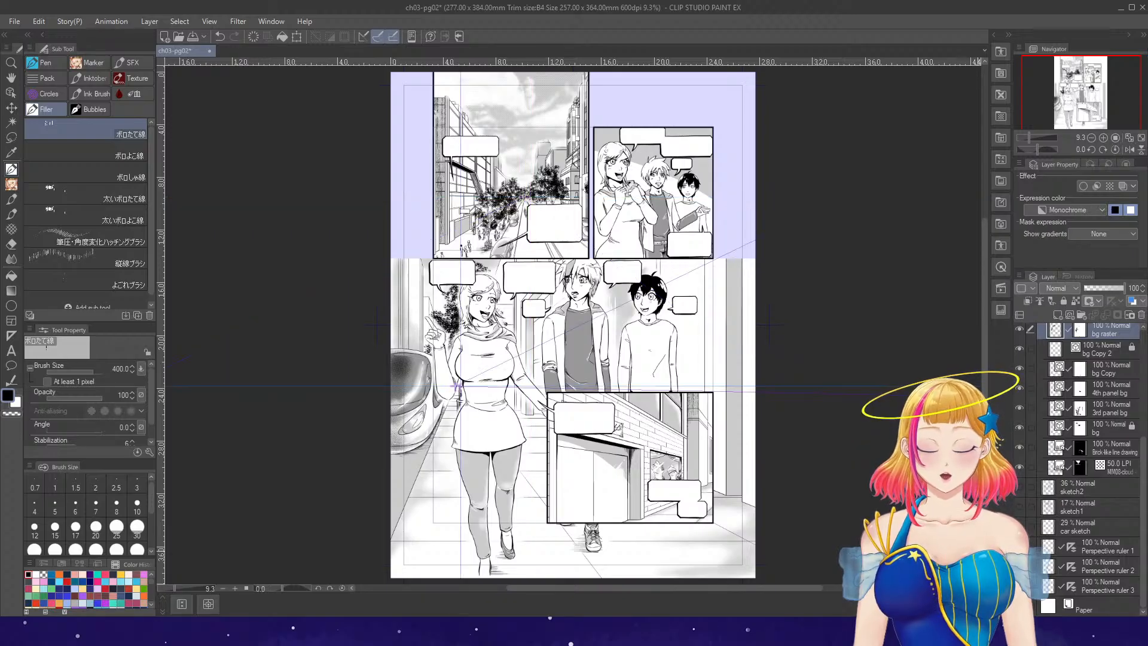
pyautogui.click(1020, 427)
pyautogui.click(1020, 427)
pyautogui.click(1018, 407)
pyautogui.click(1021, 406)
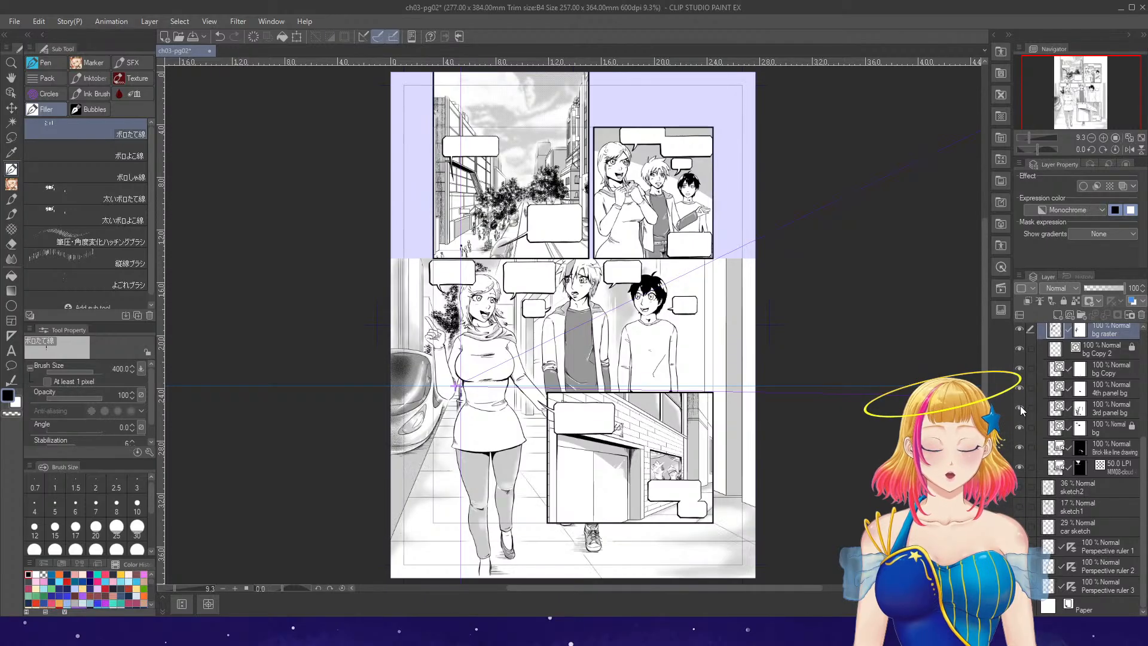
pyautogui.click(1070, 409)
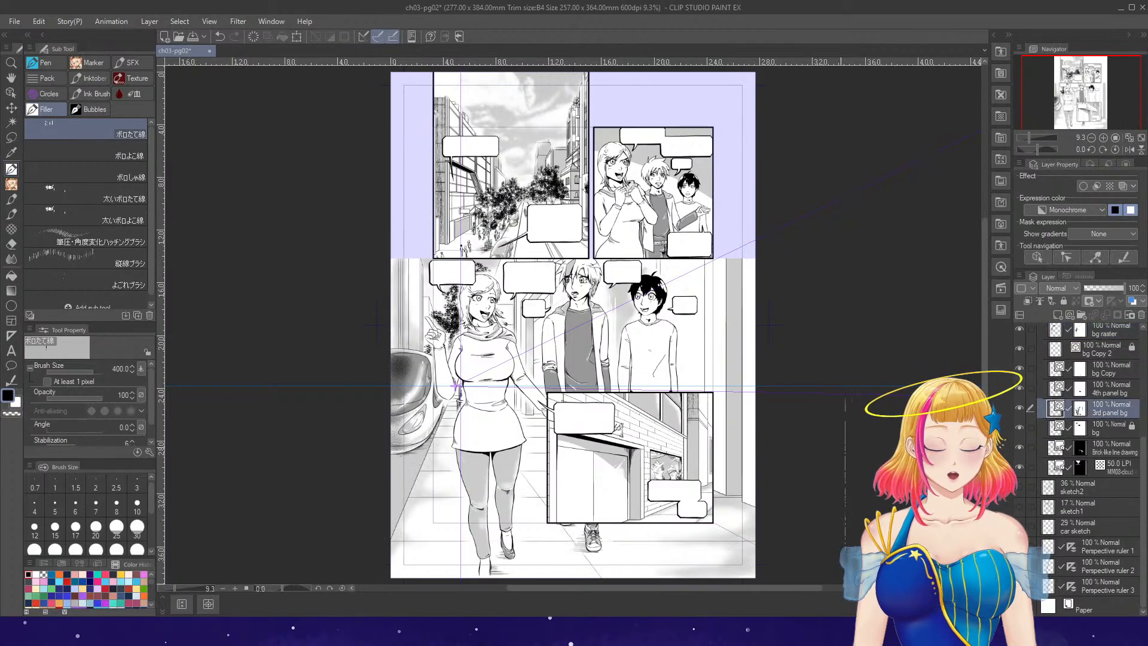
# - Hatch the upper part of the post below the small speech bubble in the third panel with vertical pen lines at size 15
pyautogui.click(43, 63)
pyautogui.scroll(4, 429, 475)
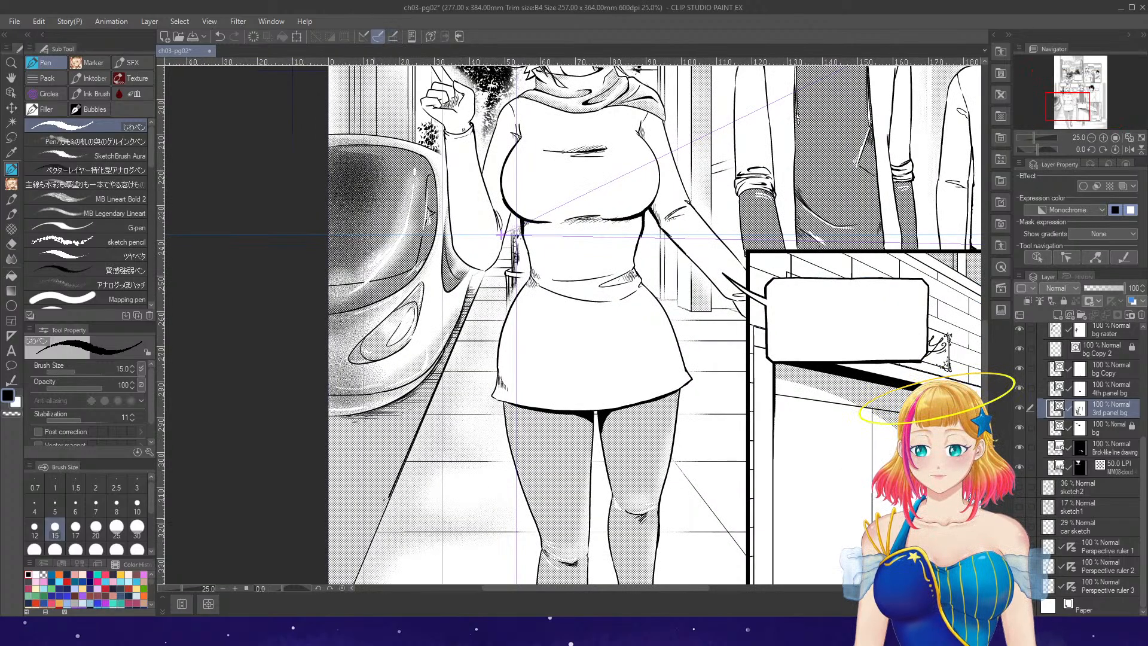
pyautogui.scroll(-2, 405, 134)
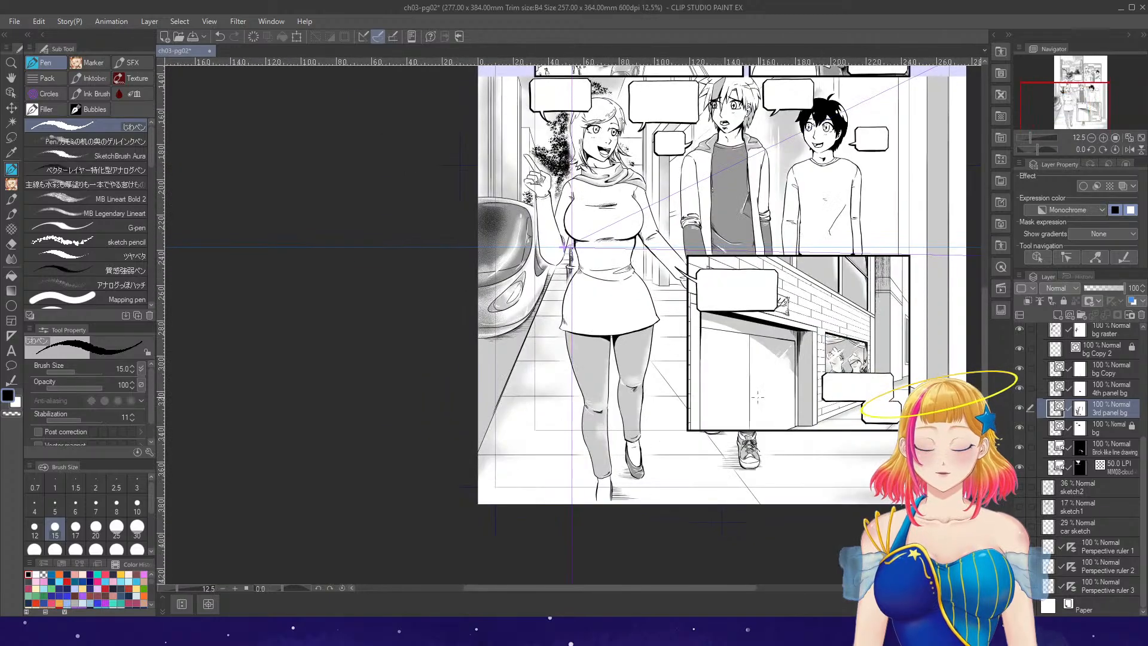
pyautogui.scroll(1, 326, 194)
pyautogui.scroll(4, 626, 183)
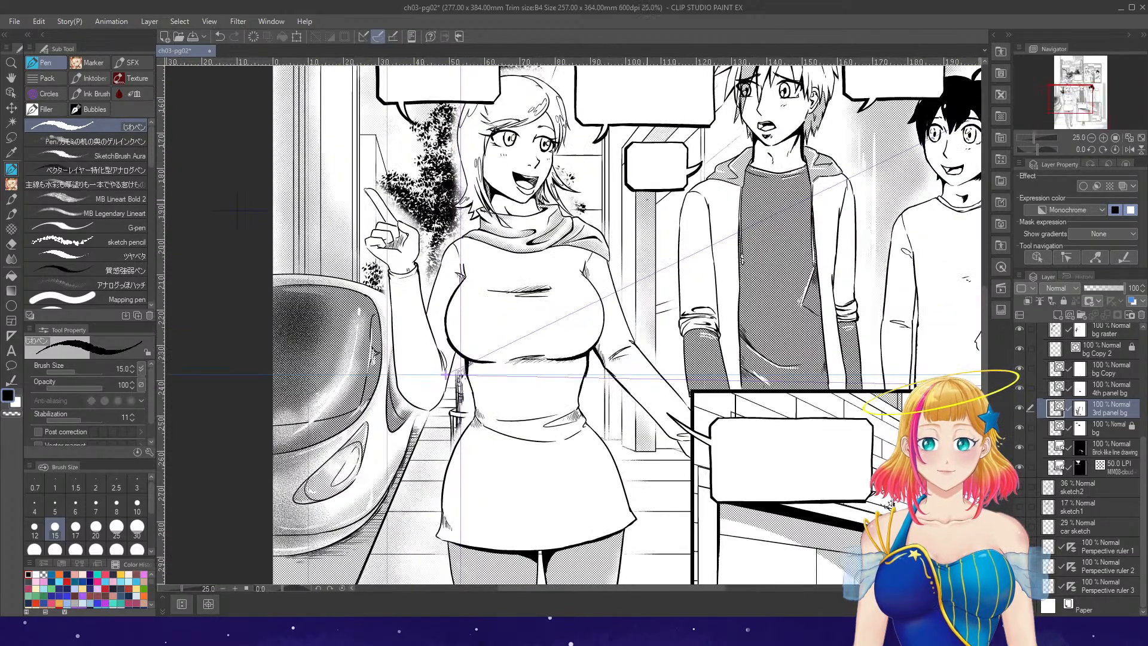
pyautogui.moveTo(634, 181); pyautogui.dragTo(635, 301)
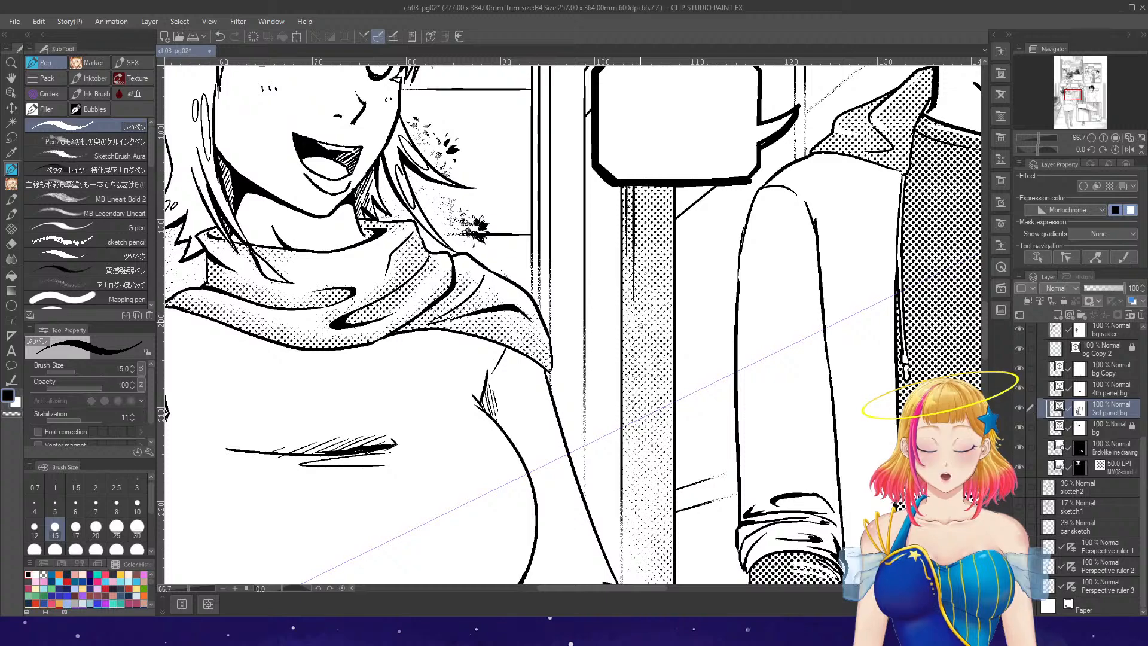
pyautogui.moveTo(644, 180); pyautogui.dragTo(645, 332)
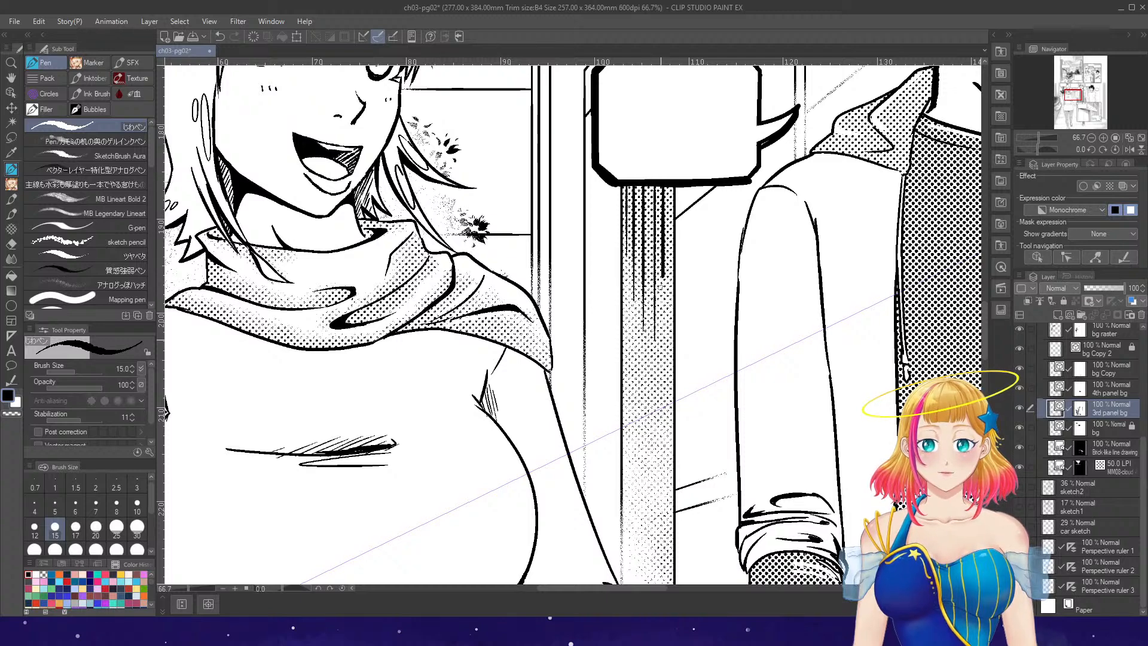
pyautogui.moveTo(661, 275); pyautogui.dragTo(662, 368)
pyautogui.moveTo(668, 185); pyautogui.dragTo(670, 389)
pyautogui.scroll(-3, 688, 386)
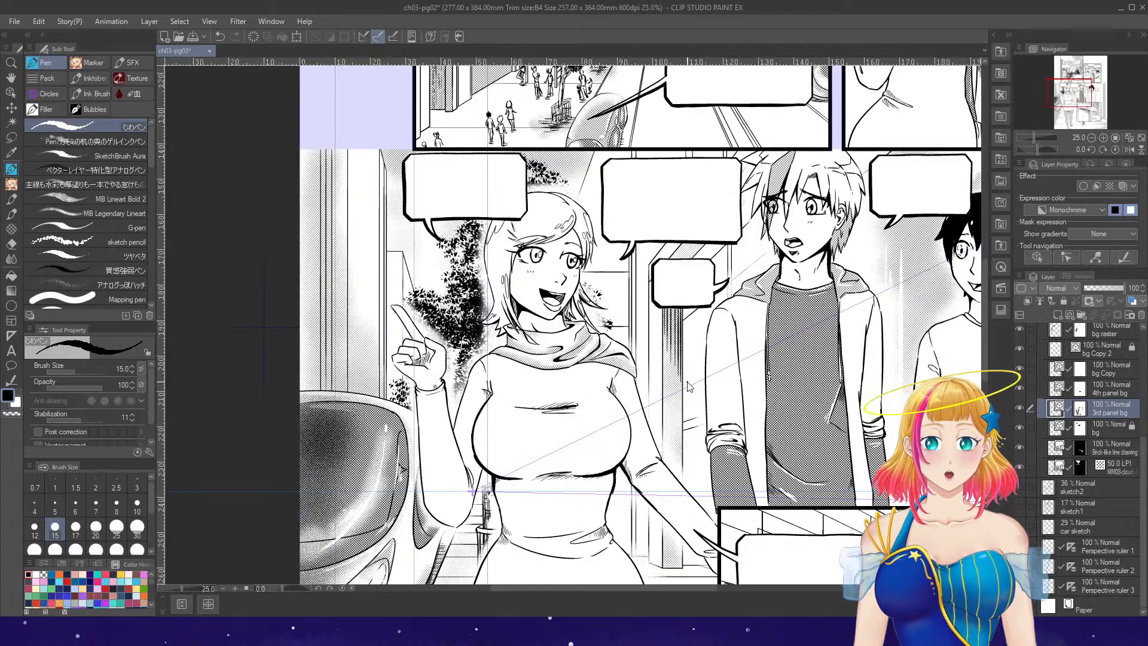
# - Hatch the diagonal beam between the large and small speech bubbles in the third panel with parallel pen lines along its length
pyautogui.scroll(-1, 688, 385)
pyautogui.scroll(4, 736, 262)
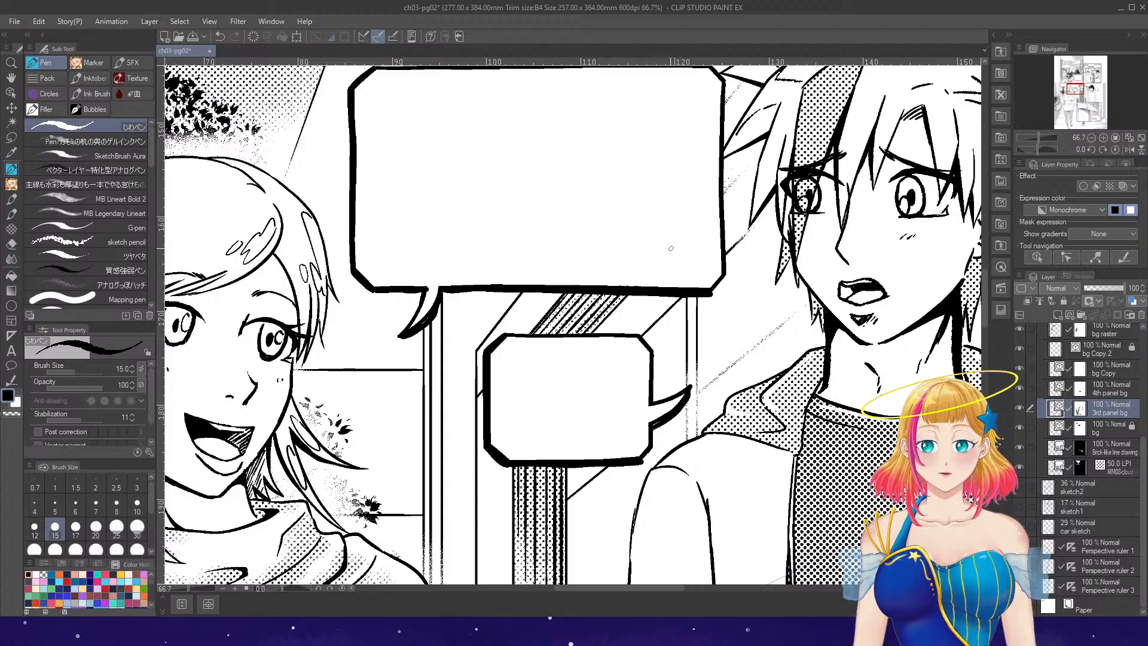
pyautogui.press('e')
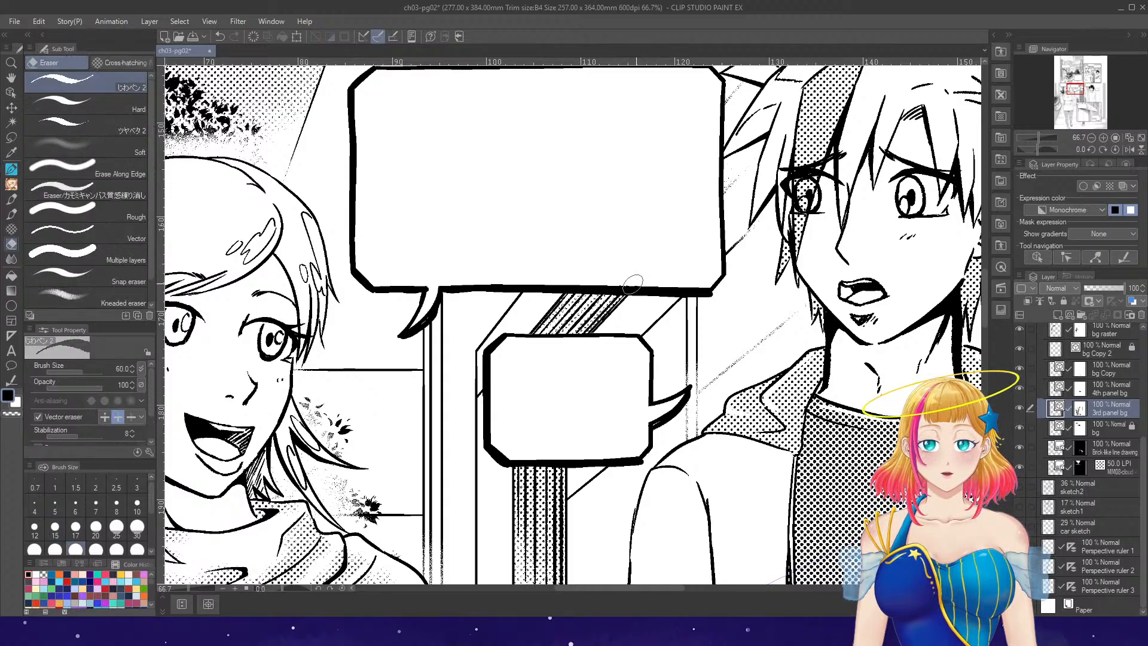
pyautogui.scroll(-5, 691, 276)
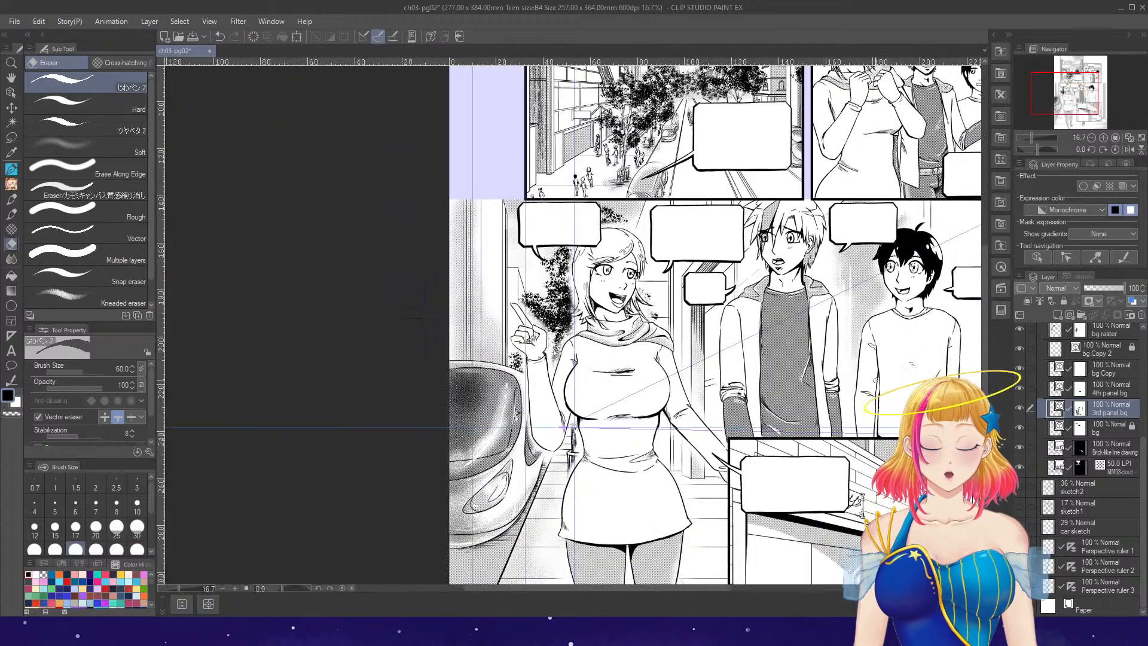
# - Examine the page's overall balance in a horizontally mirrored view, and restore the normal orientation
pyautogui.press('p')
pyautogui.scroll(-3, 877, 376)
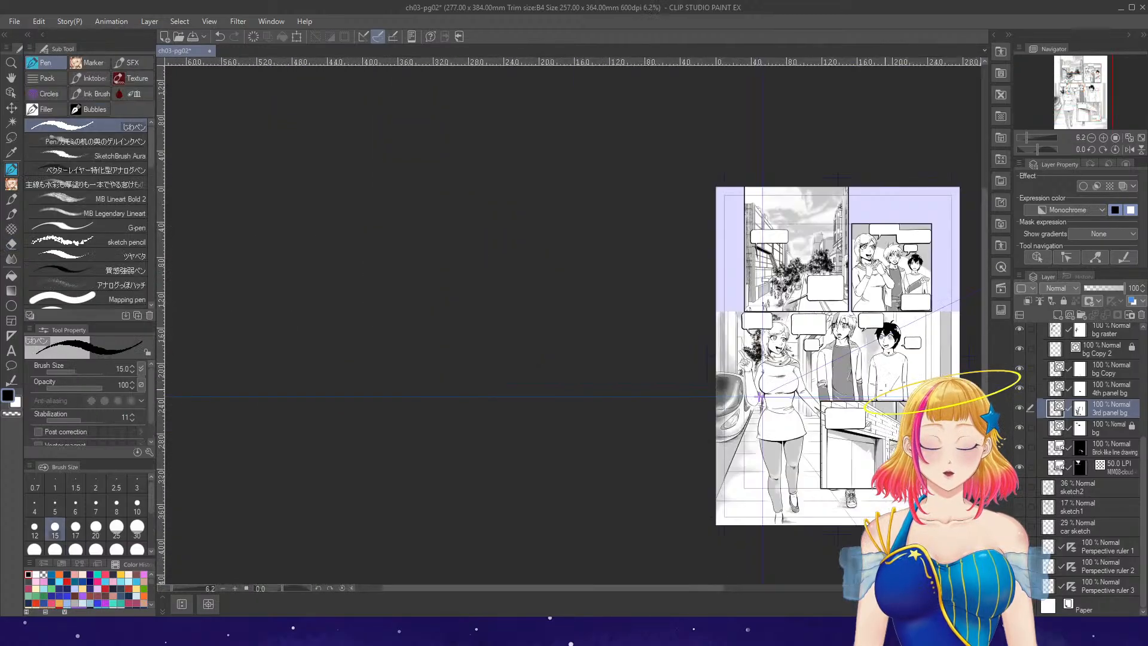
pyautogui.scroll(3, 877, 374)
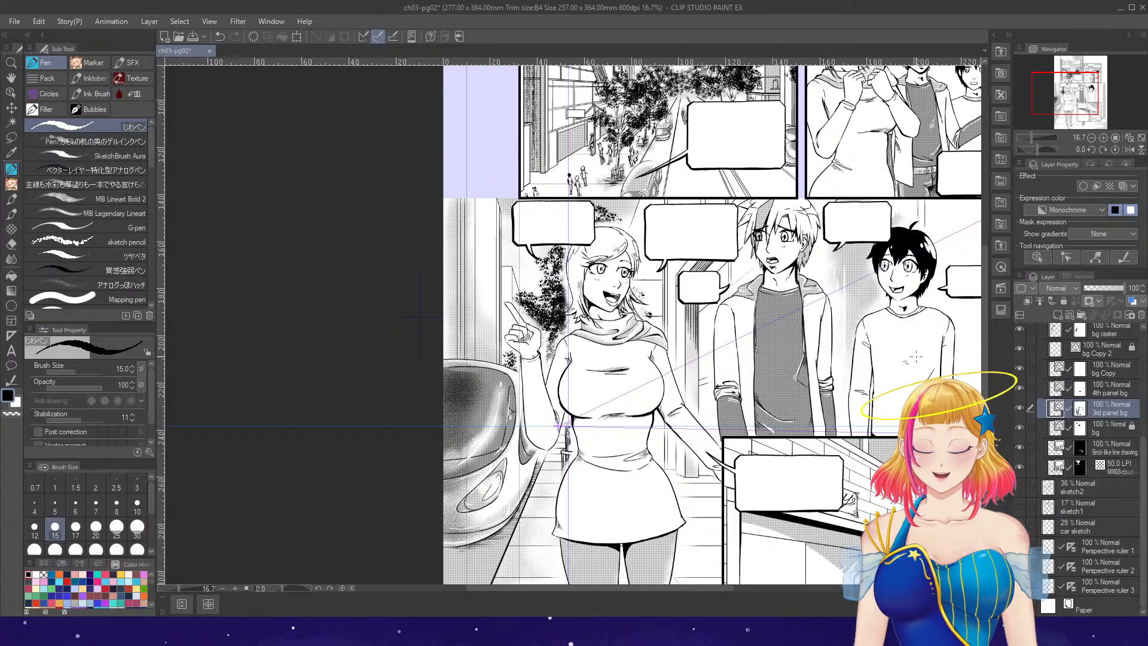
pyautogui.scroll(1, 916, 357)
pyautogui.click(1131, 150)
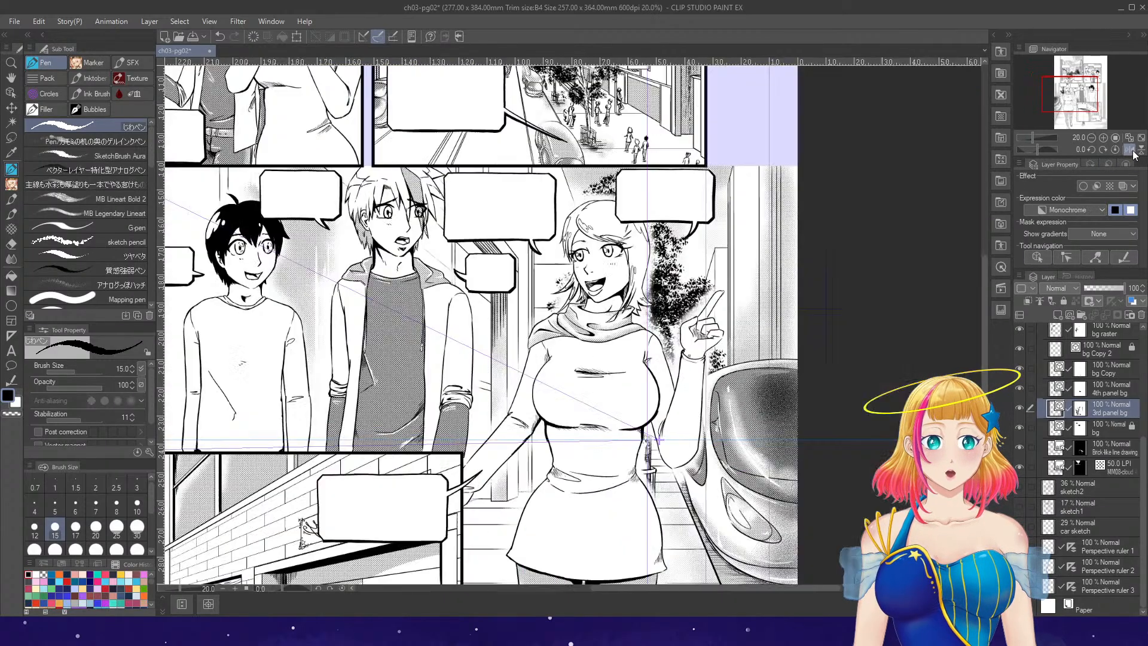
pyautogui.click(1129, 150)
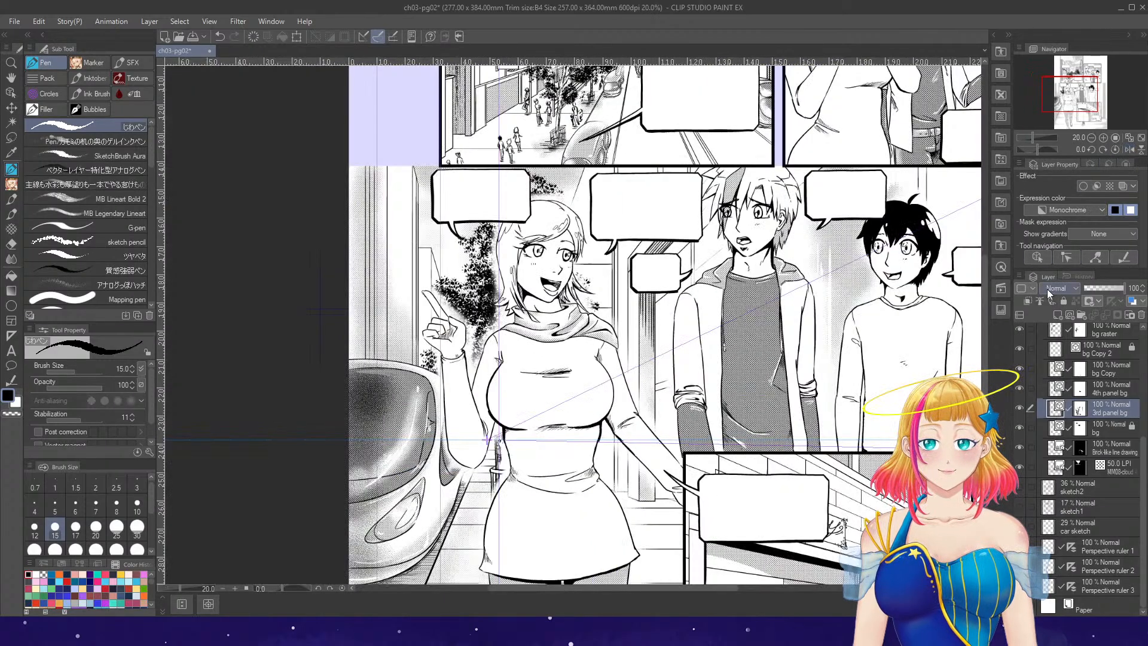
# - Make the lineart layer active and set the pen size to 17 for the woman's face in the third panel
pyautogui.click(1139, 454)
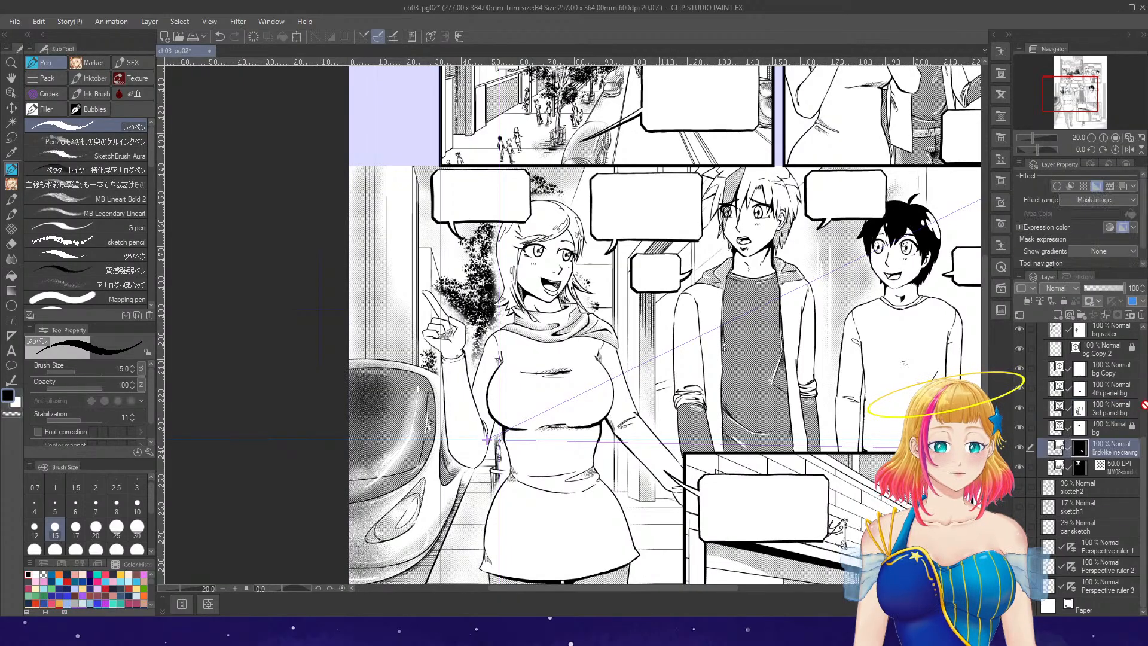
pyautogui.moveTo(1144, 454); pyautogui.dragTo(1146, 369)
pyautogui.click(1106, 374)
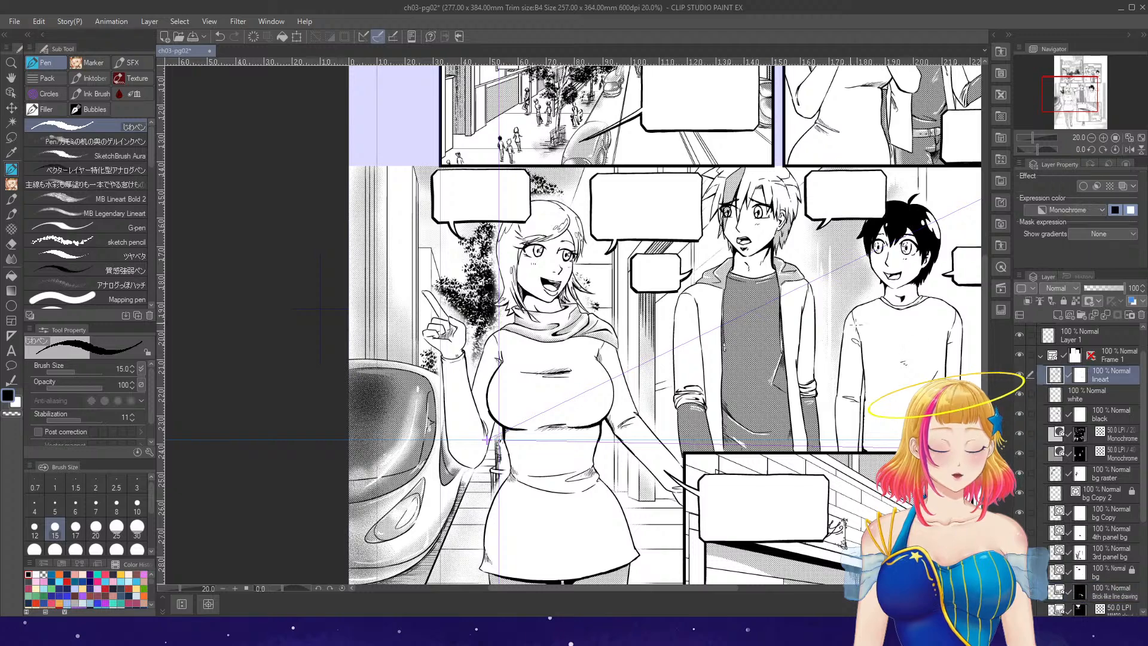
pyautogui.scroll(3, 544, 299)
pyautogui.press(']')
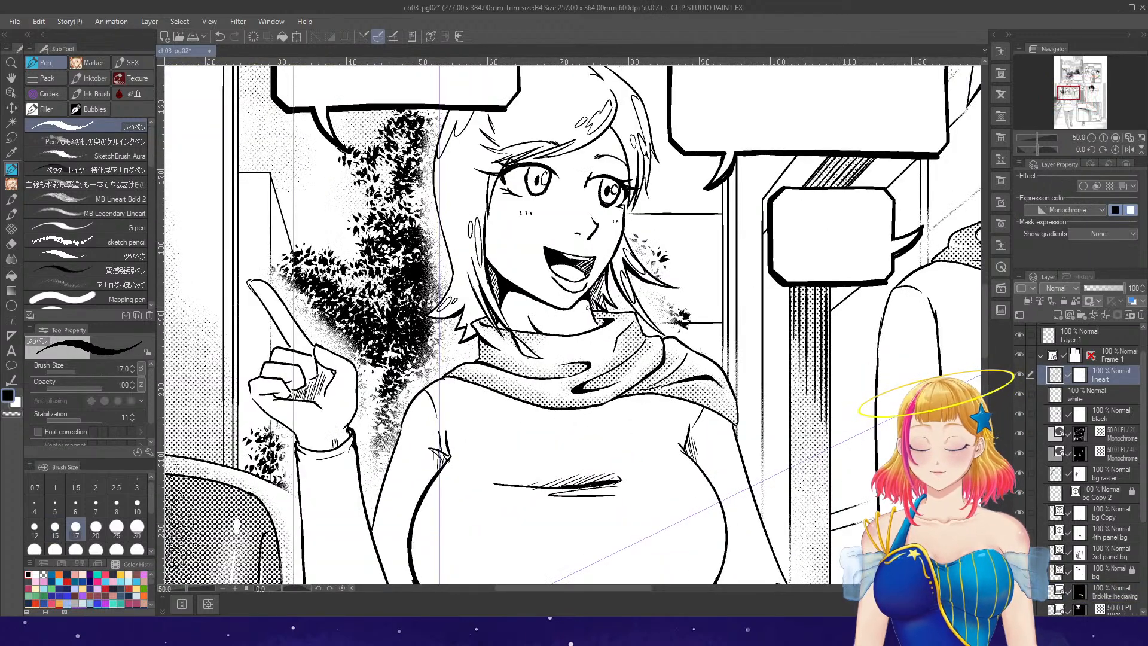
pyautogui.scroll(1, 562, 302)
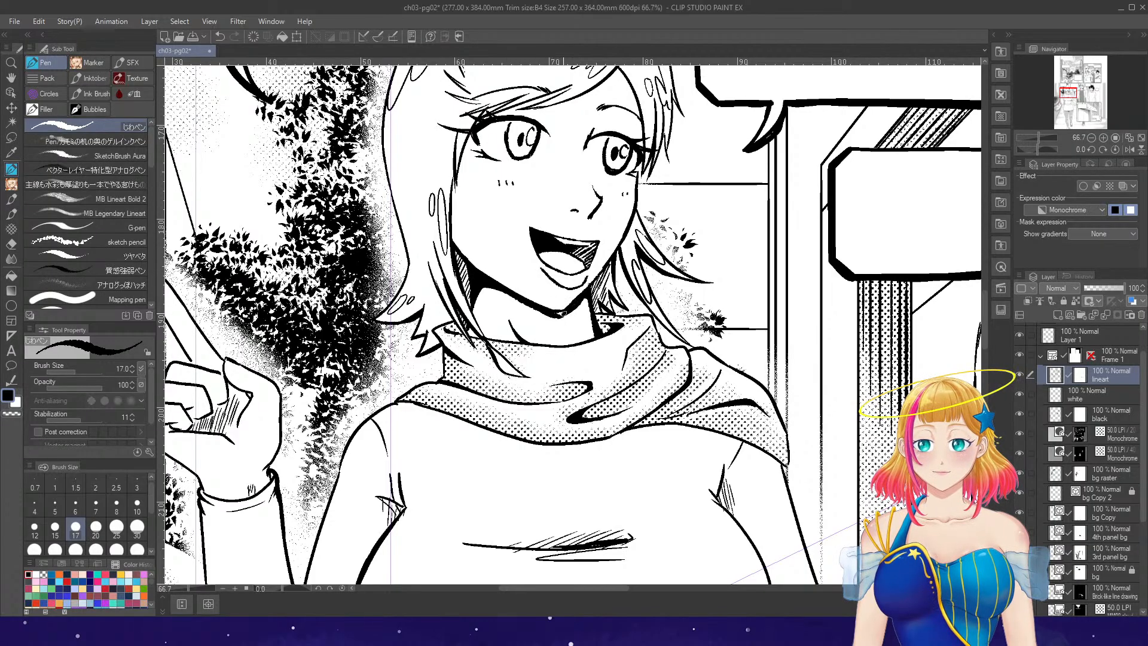
# - Erase the excess black fill beside the woman's chin on the black layer, and return to the lineart layer
pyautogui.press('e')
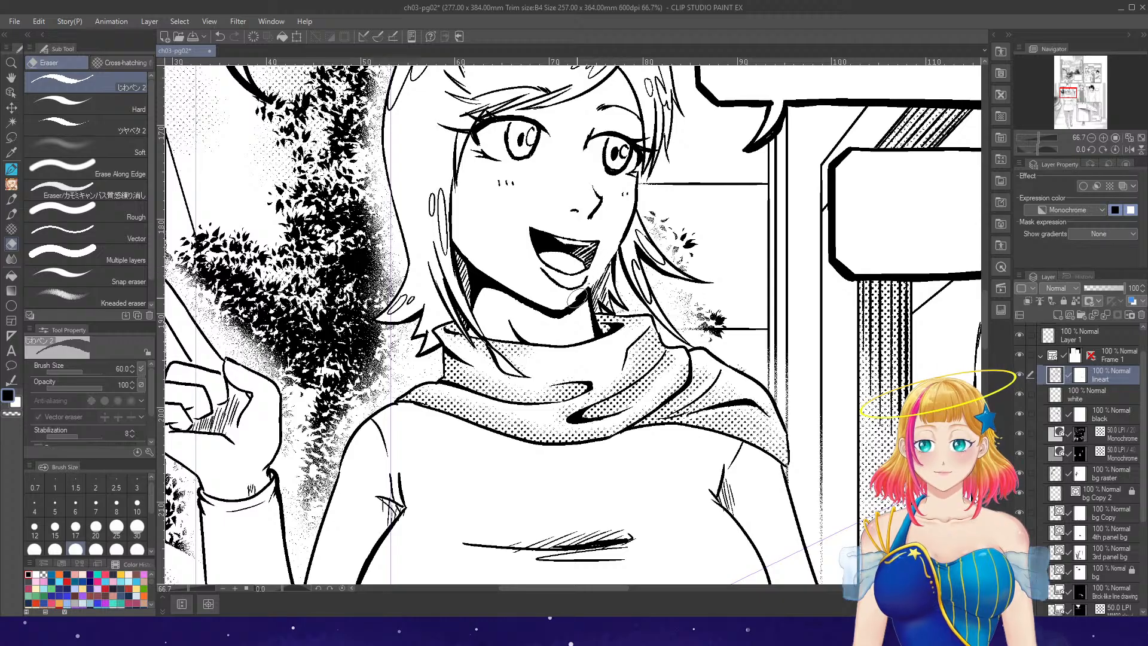
pyautogui.click(1019, 376)
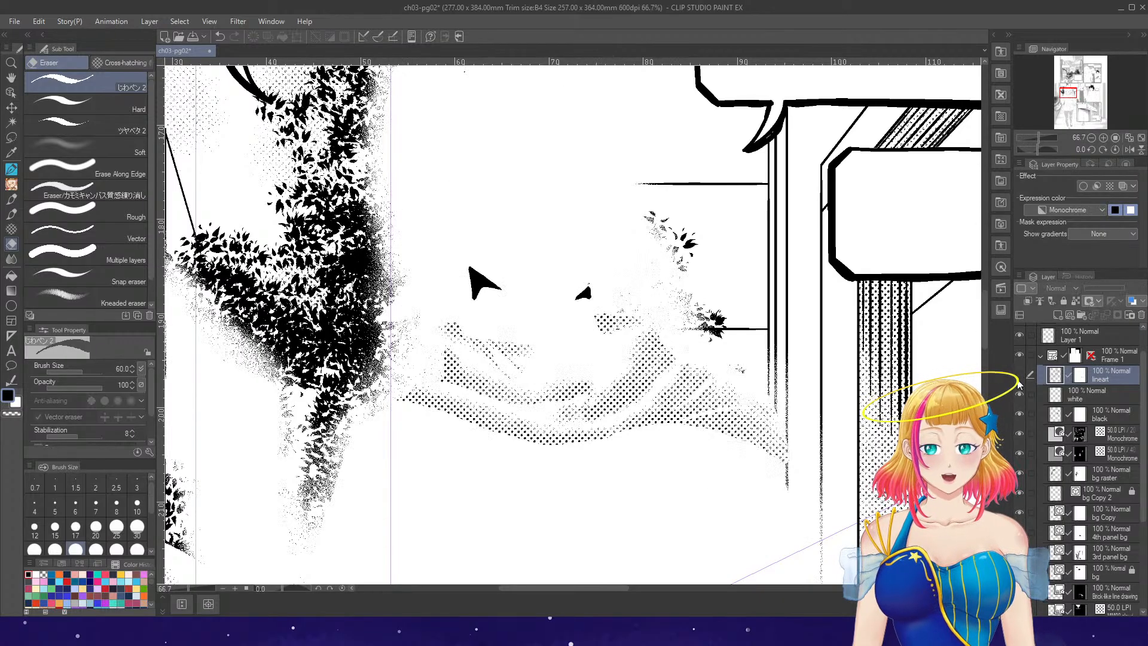
pyautogui.click(1019, 376)
pyautogui.click(1107, 414)
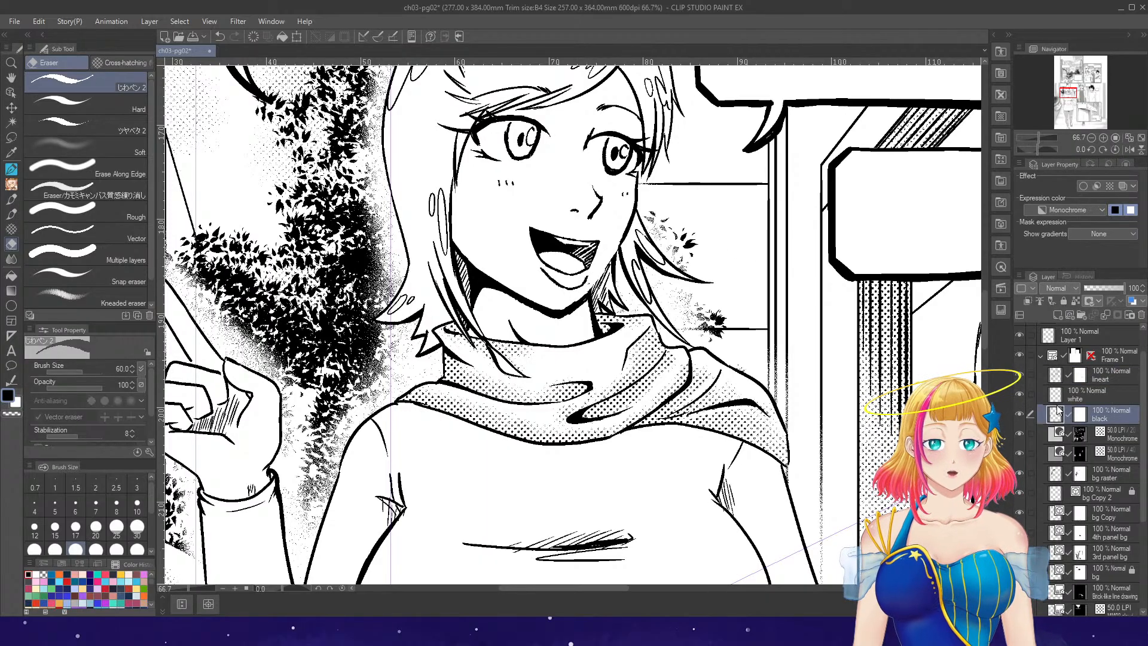
pyautogui.click(1060, 377)
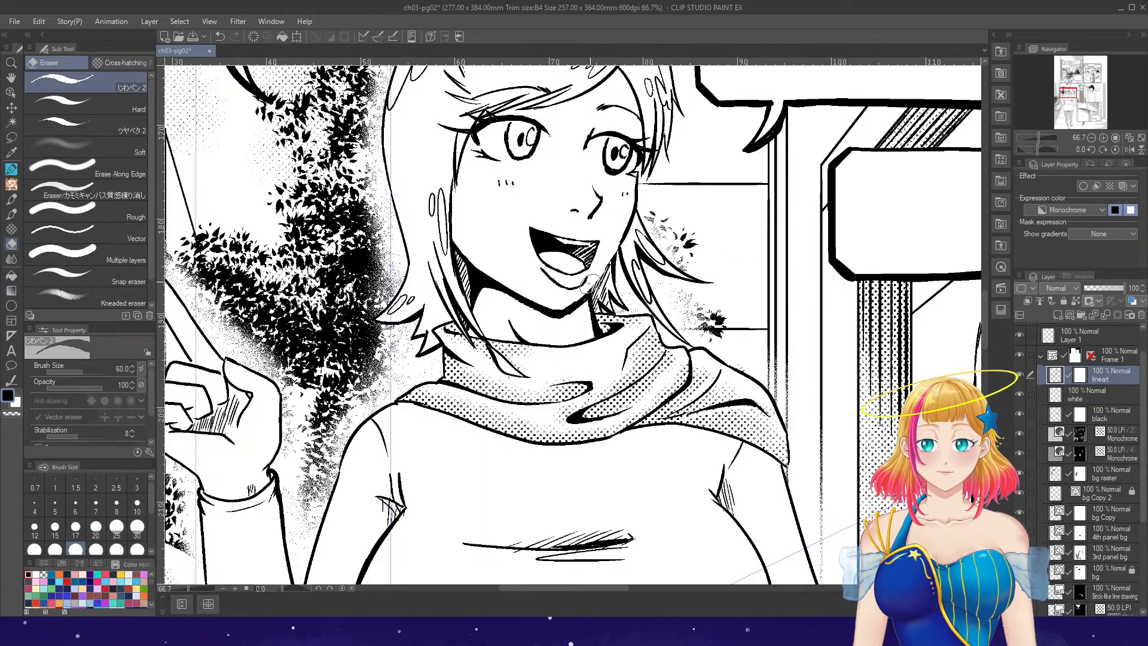
# - Check what the lineart and bg raster layers contain by hiding and reshowing each, and return to the lineart layer with the pen
pyautogui.click(1019, 375)
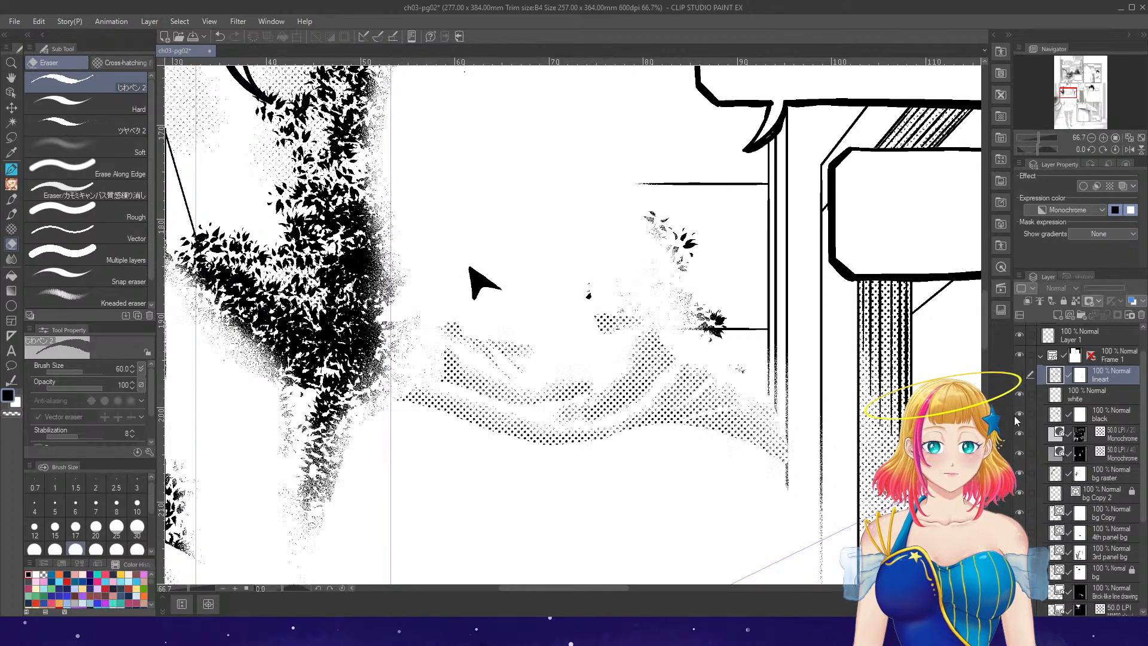
pyautogui.click(1019, 375)
pyautogui.click(1020, 472)
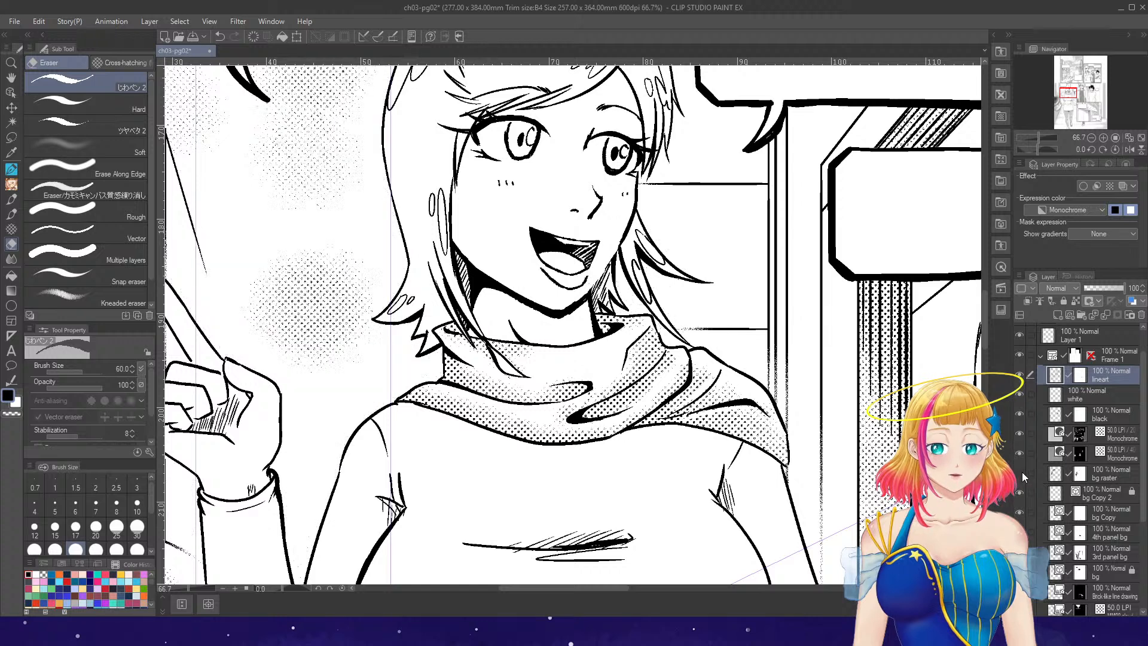
pyautogui.click(1020, 473)
pyautogui.click(1083, 477)
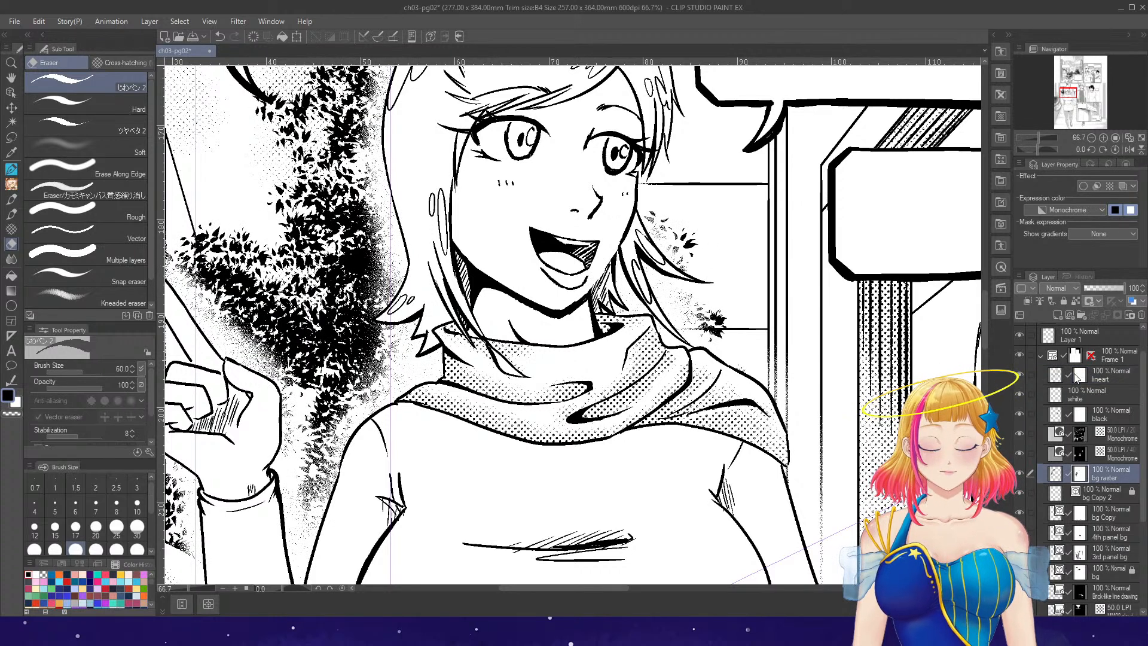
pyautogui.click(1100, 375)
pyautogui.press('p')
# - Examine the woman in the third panel in mirrored and normal orientation, both close up and with her surroundings
pyautogui.click(1127, 150)
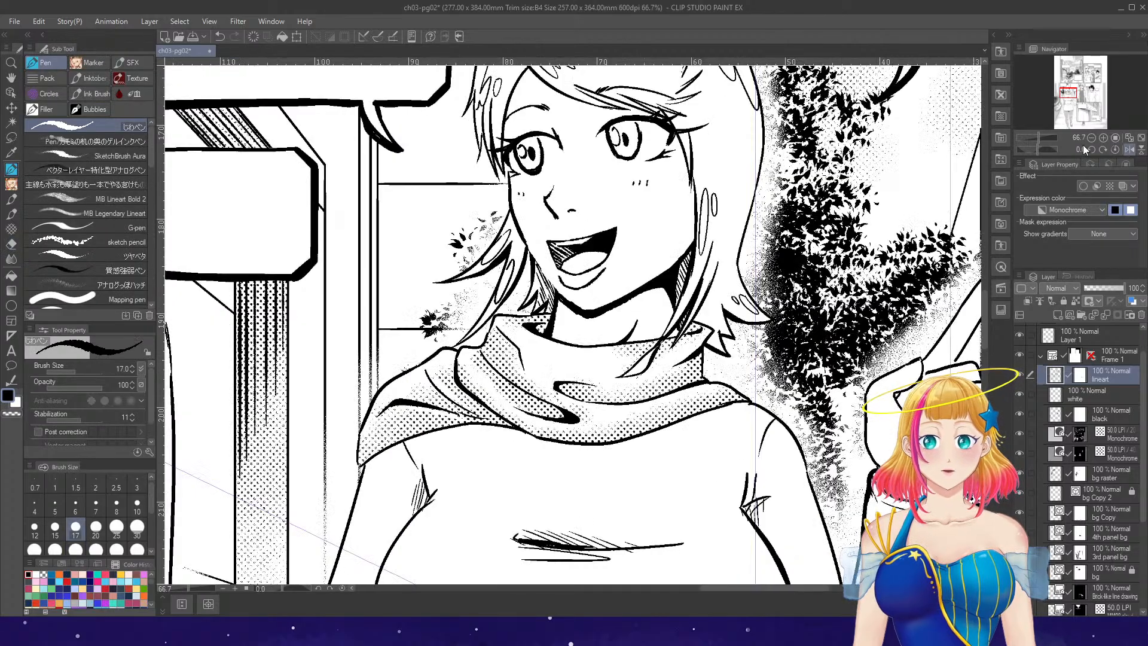
pyautogui.hotkey('ctrl', 'alt', '0')
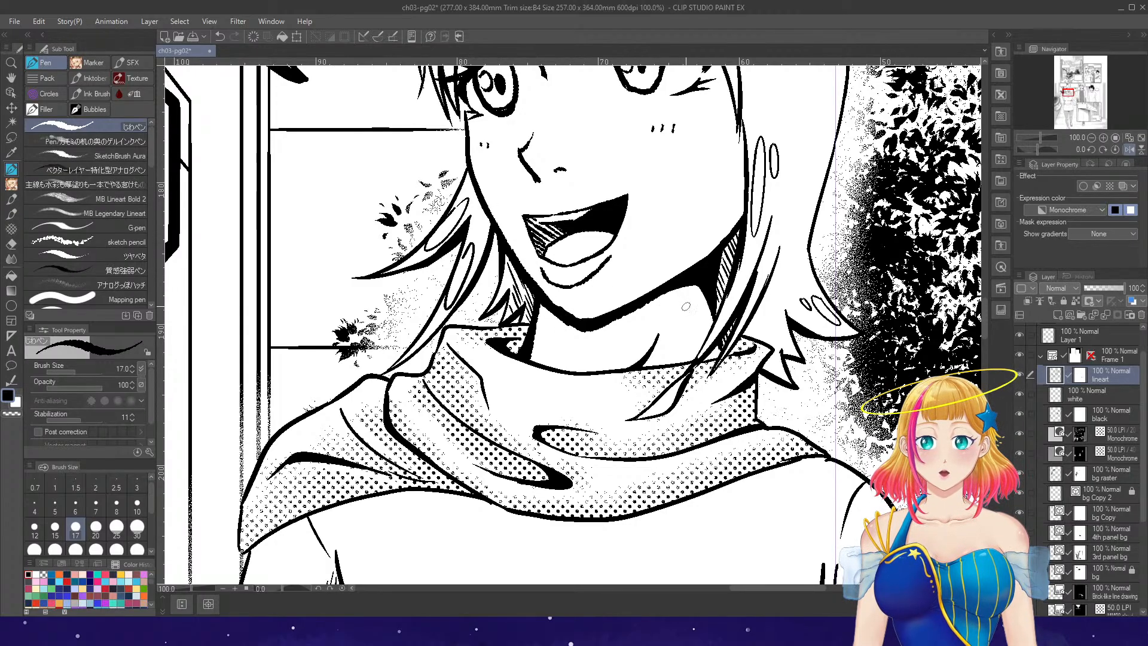
pyautogui.click(1130, 152)
pyautogui.scroll(-2, 877, 252)
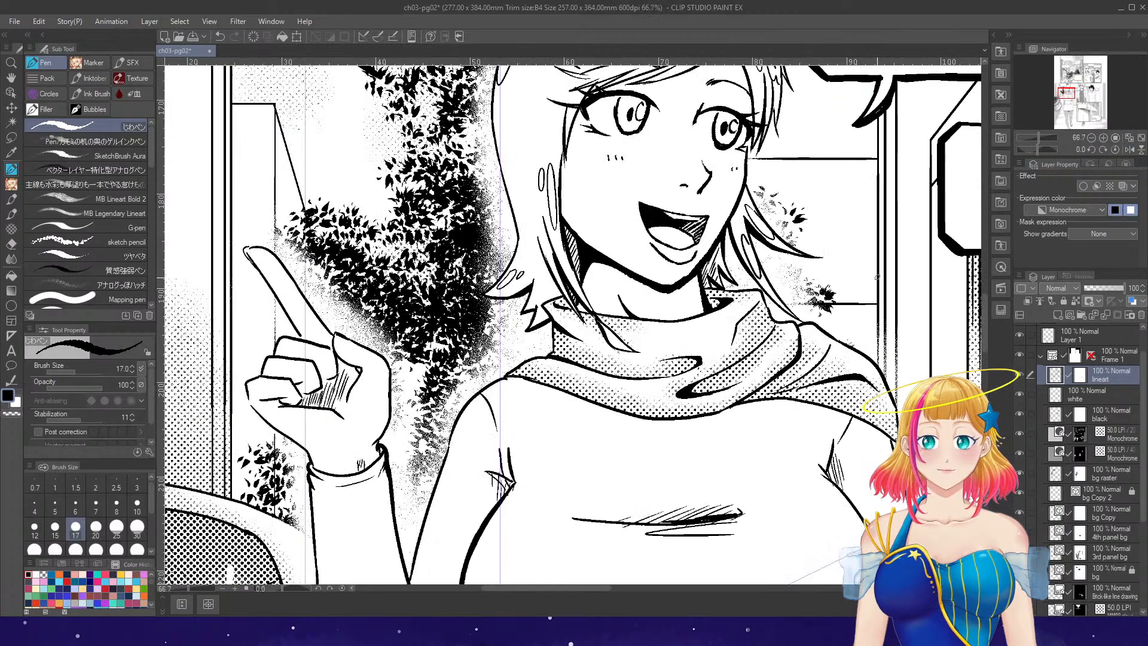
pyautogui.scroll(-1, 866, 283)
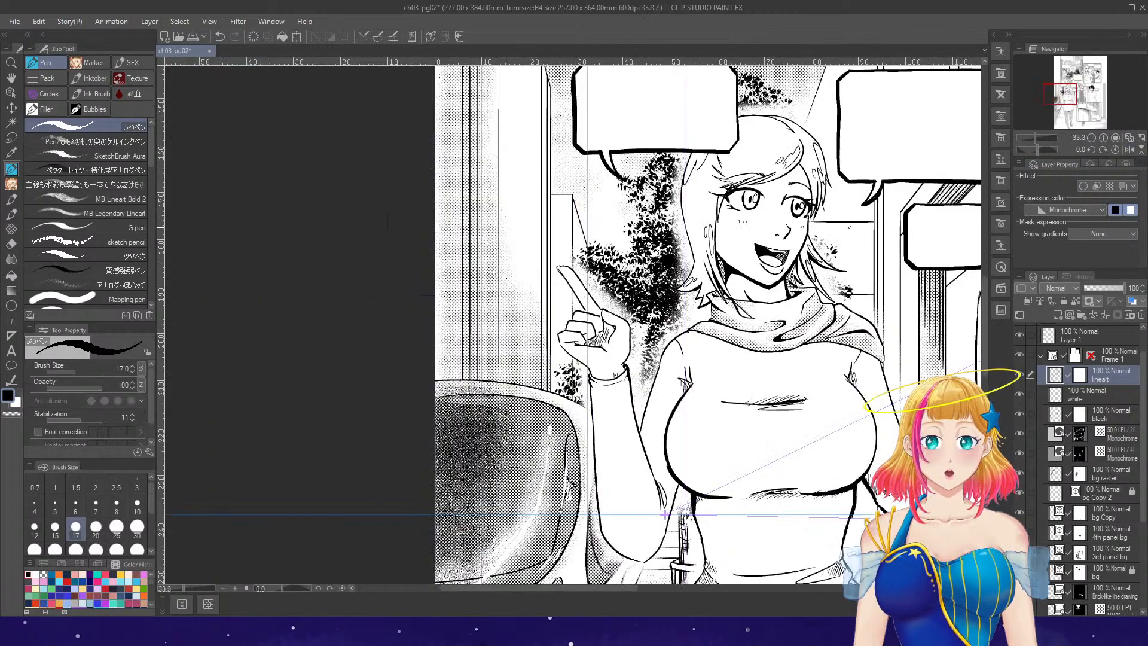
pyautogui.scroll(1, 829, 251)
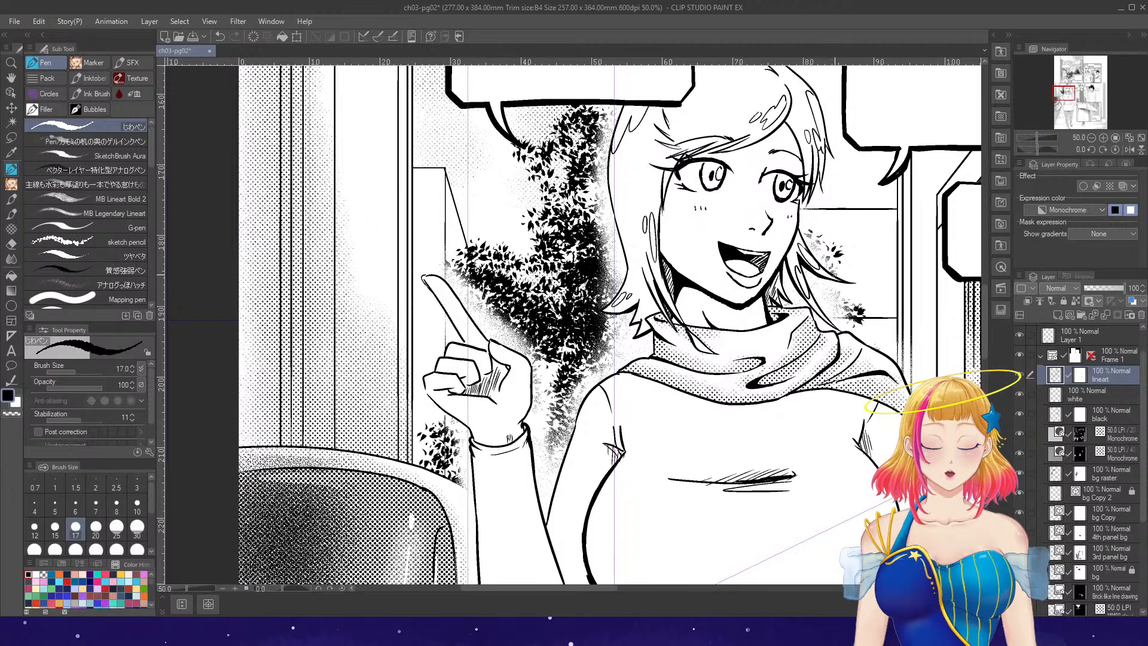
pyautogui.scroll(-1, 882, 242)
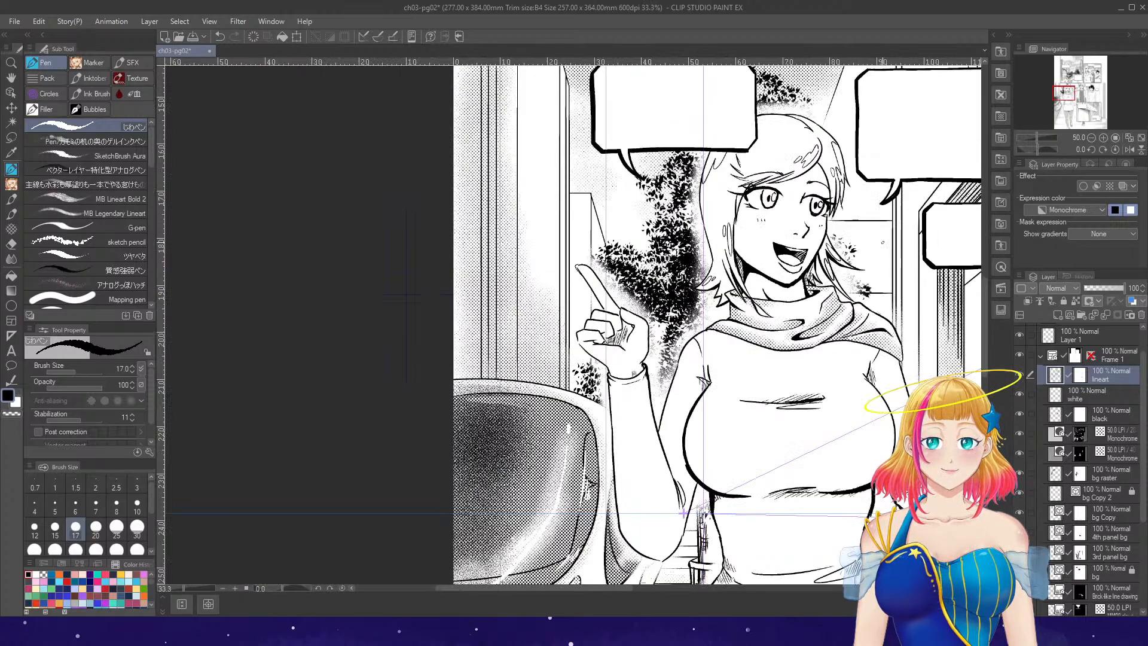
pyautogui.scroll(3, 794, 208)
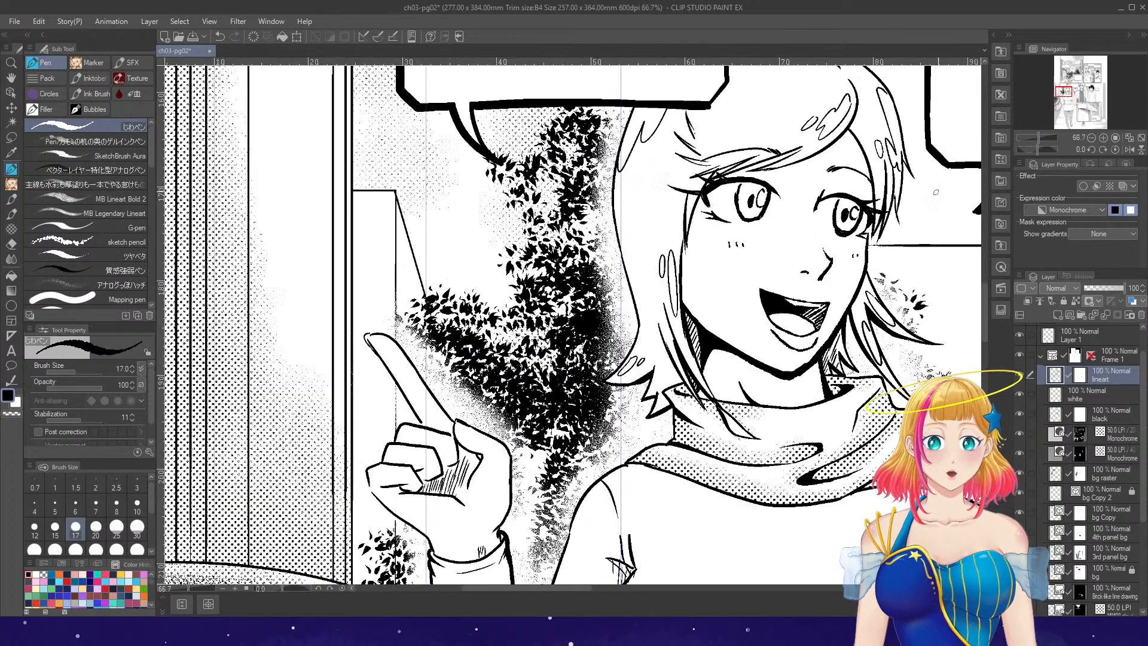
# - With the canvas rotated to -45°, add short upper eyelash strokes to both of the woman's eyes, and reset the rotation
pyautogui.click(1091, 150)
pyautogui.click(1090, 150)
pyautogui.scroll(1, 511, 179)
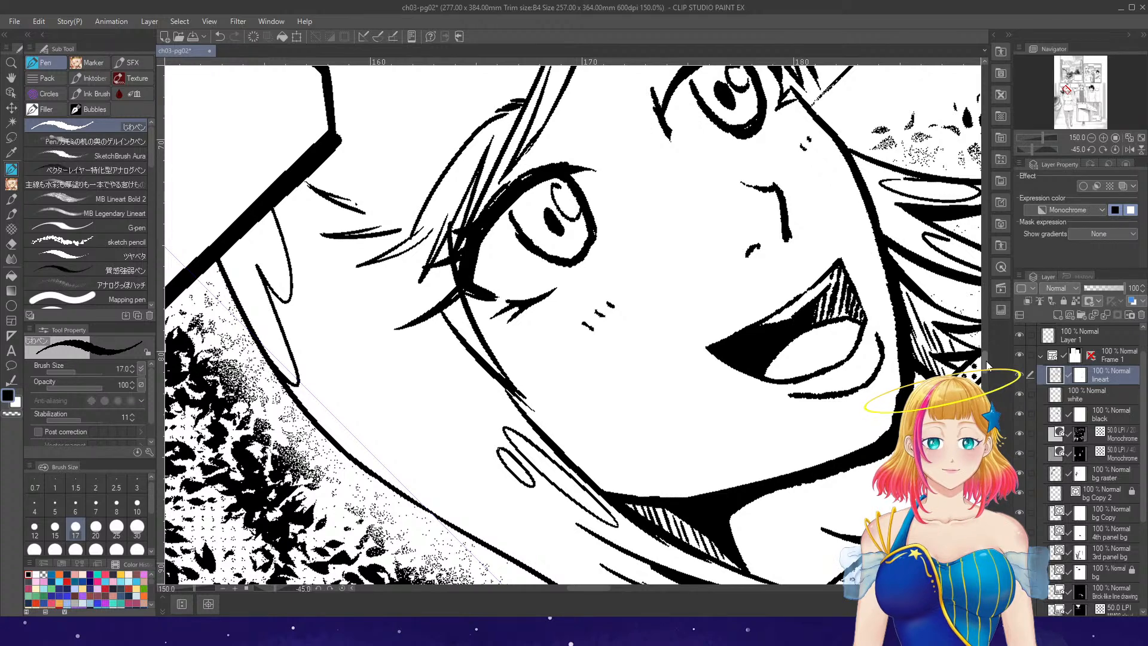
pyautogui.click(983, 281)
pyautogui.moveTo(659, 349); pyautogui.dragTo(690, 305)
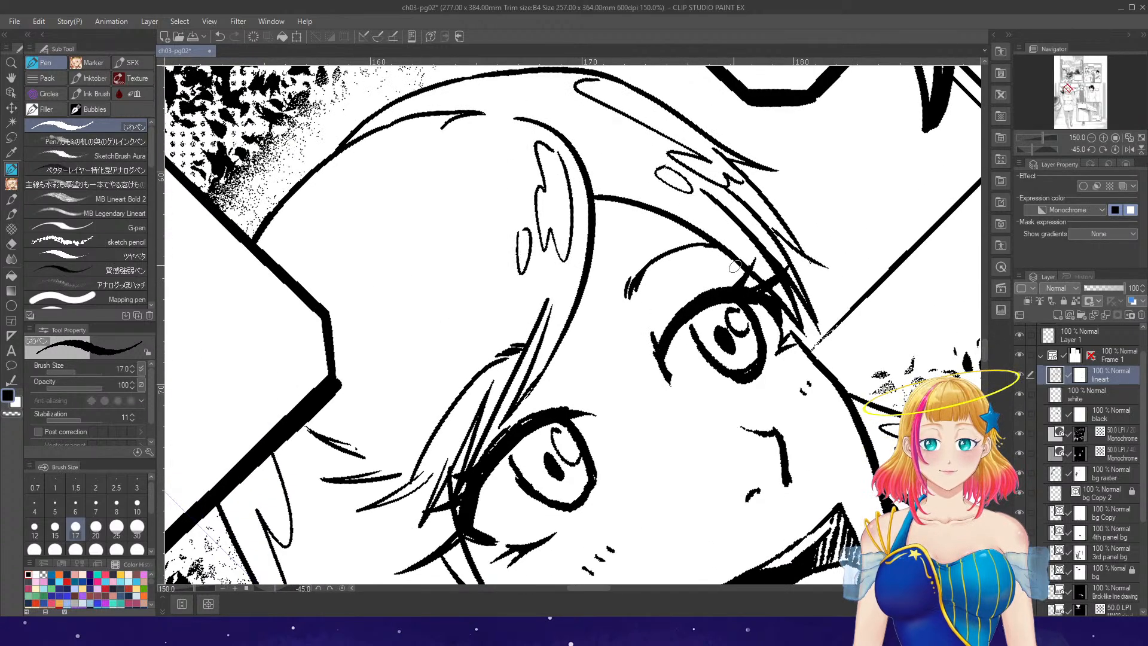
pyautogui.moveTo(517, 420); pyautogui.dragTo(527, 389)
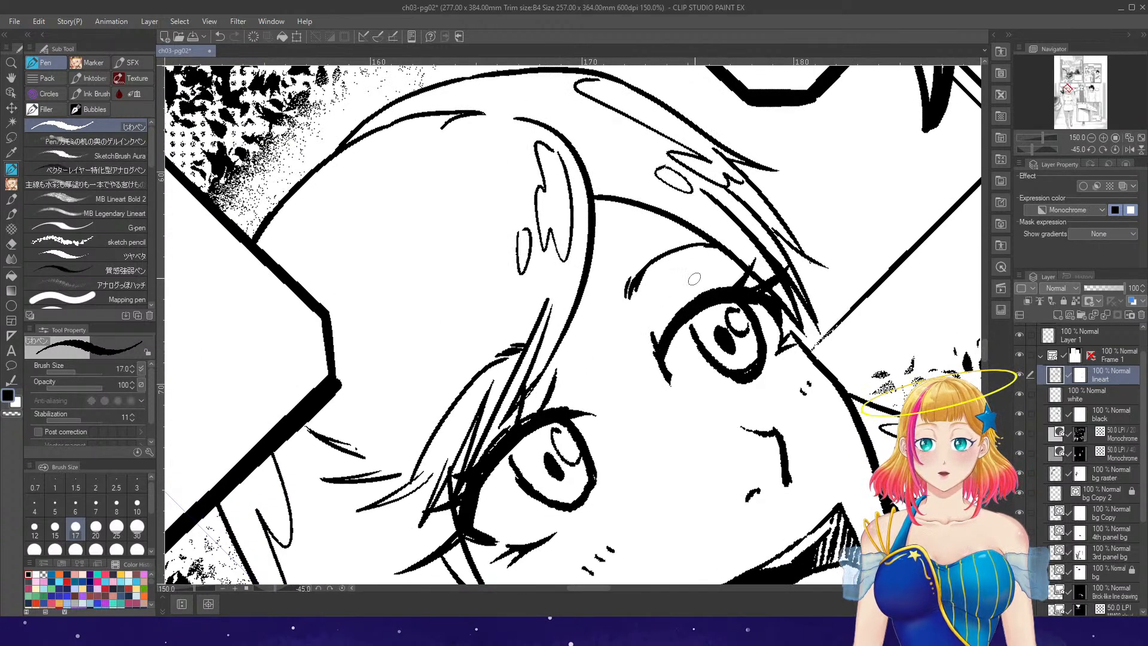
pyautogui.moveTo(681, 307); pyautogui.dragTo(684, 282)
pyautogui.scroll(-2, 817, 229)
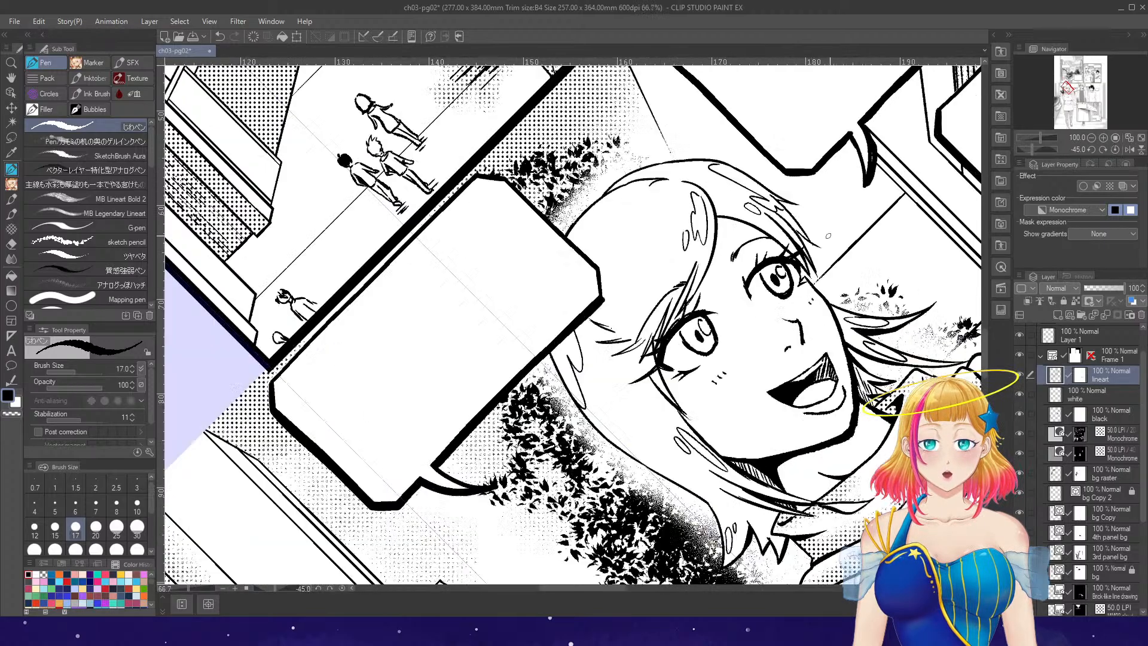
pyautogui.click(1113, 151)
pyautogui.hotkey('ctrl', '-')
pyautogui.hotkey('ctrl', '-')
pyautogui.hotkey('ctrl', '-')
pyautogui.scroll(-1, 967, 262)
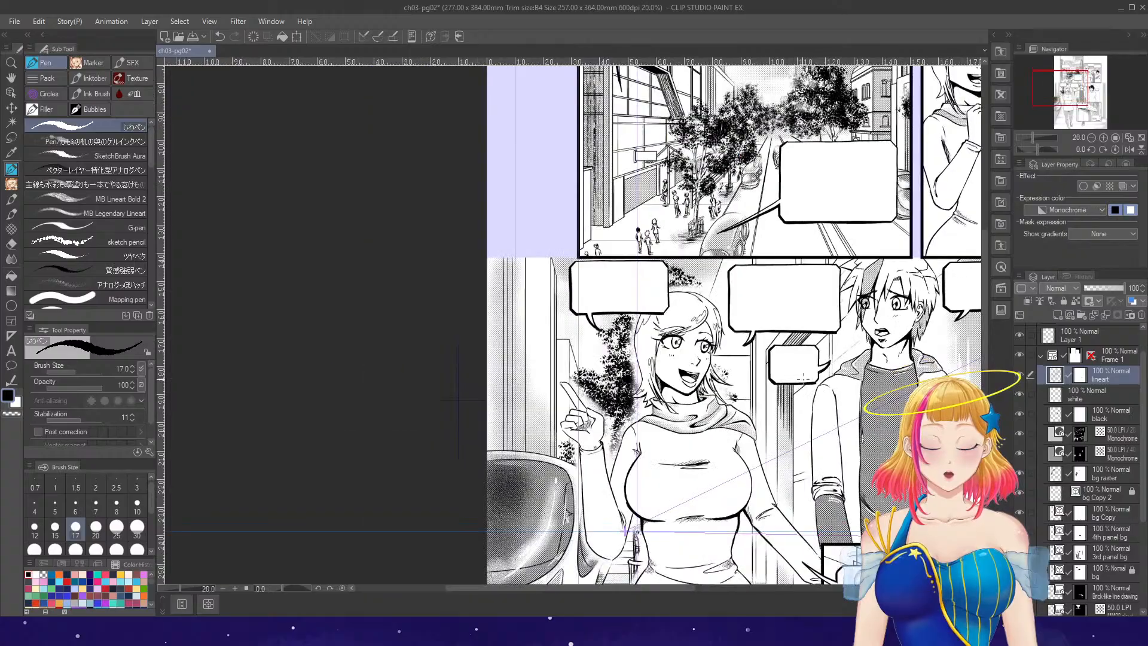
# - Clean up the outline beneath the woman's eye nearest the speech bubble tail, and draw short lower lashes there with the pen
pyautogui.scroll(1, 776, 387)
pyautogui.scroll(5, 704, 352)
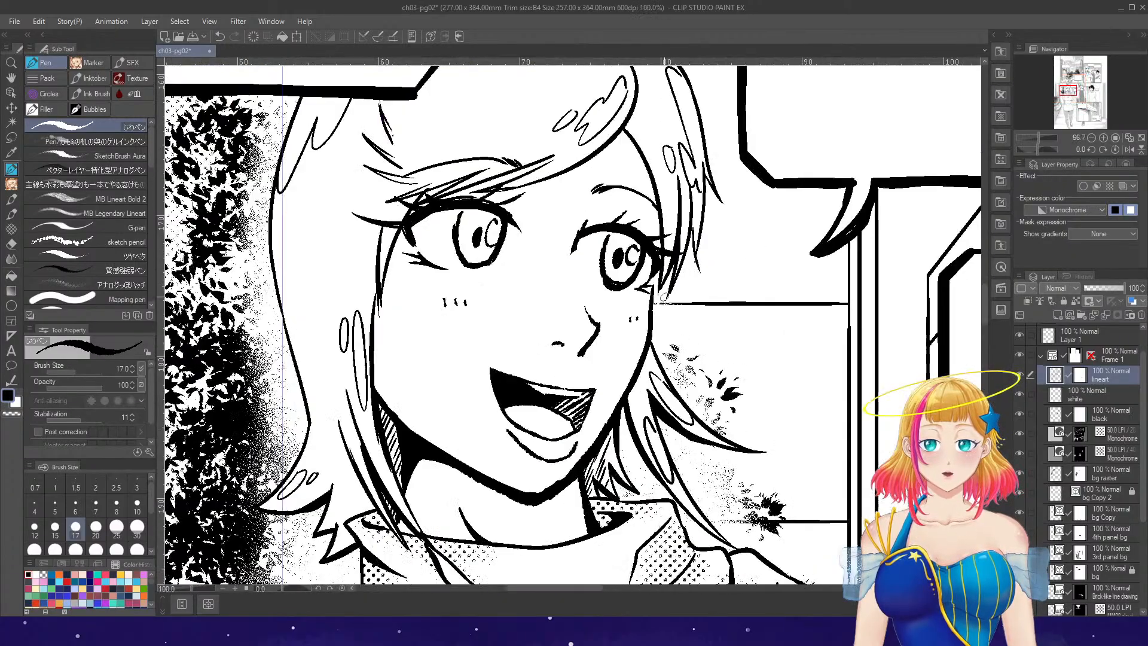
pyautogui.press('e')
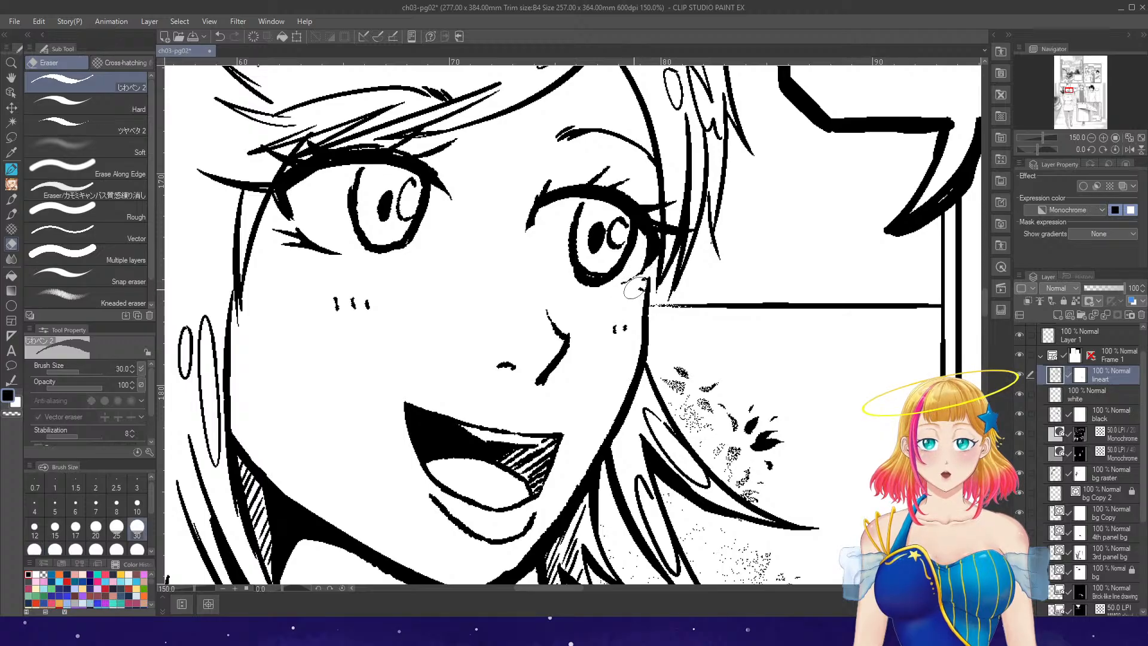
pyautogui.press('p')
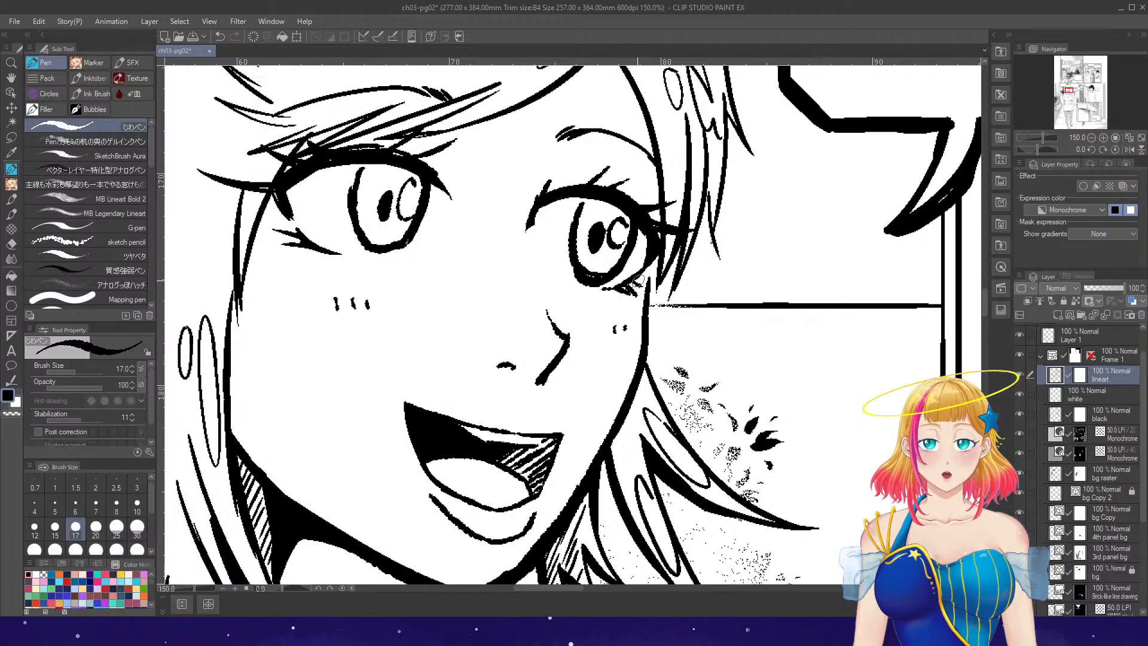
pyautogui.scroll(-5, 631, 269)
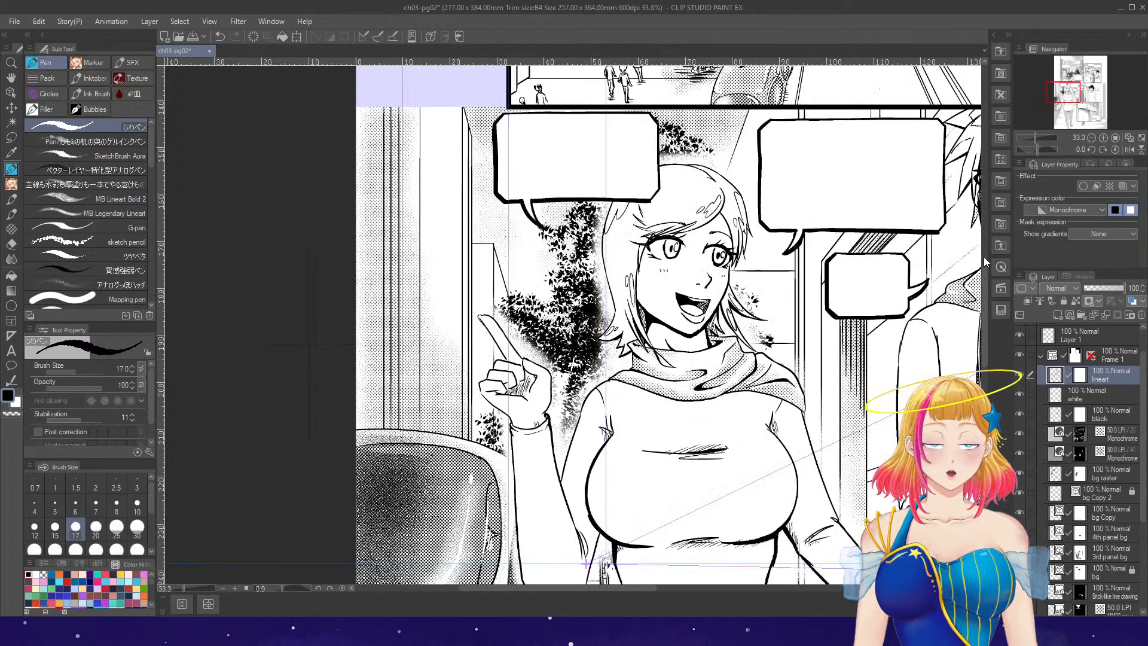
# - With the canvas rotated to 45°, refine the upper edge of the woman's open mouth using eraser and pen, and reset the rotation
pyautogui.scroll(3, 725, 317)
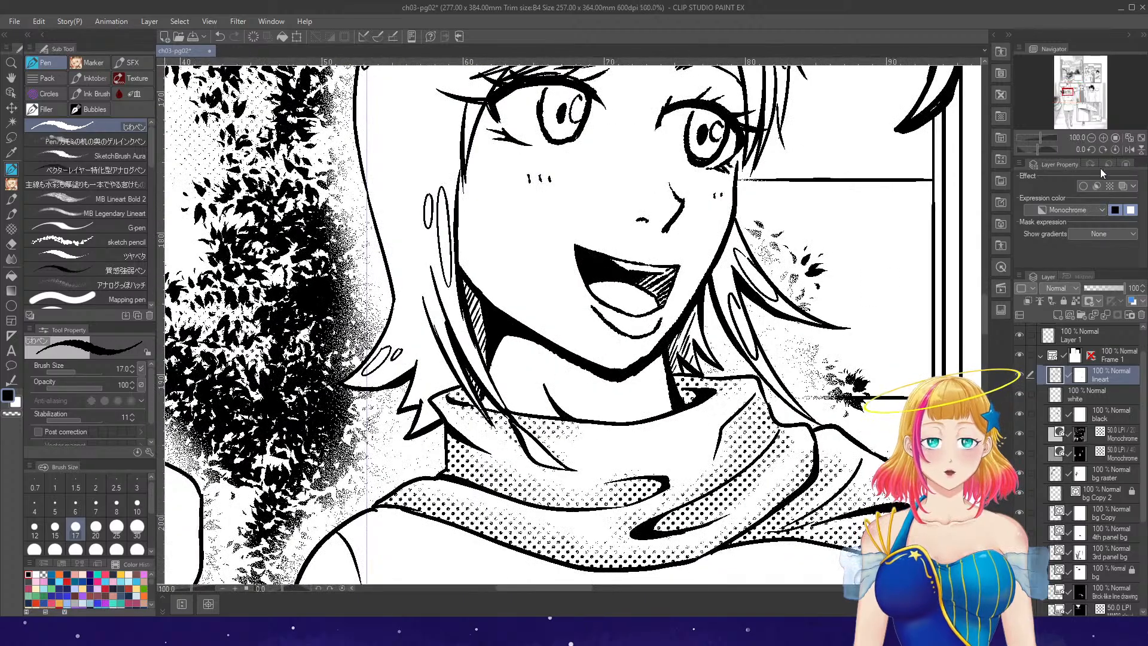
pyautogui.click(1102, 152)
pyautogui.click(1102, 151)
pyautogui.click(1100, 149)
pyautogui.click(1103, 137)
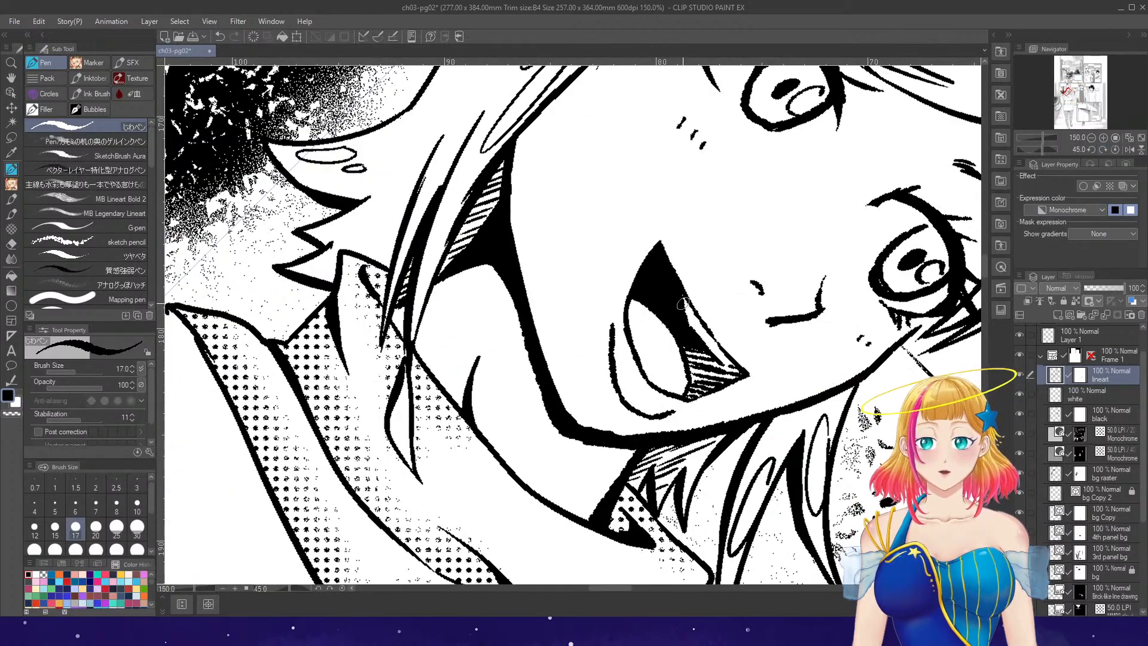
pyautogui.press('e')
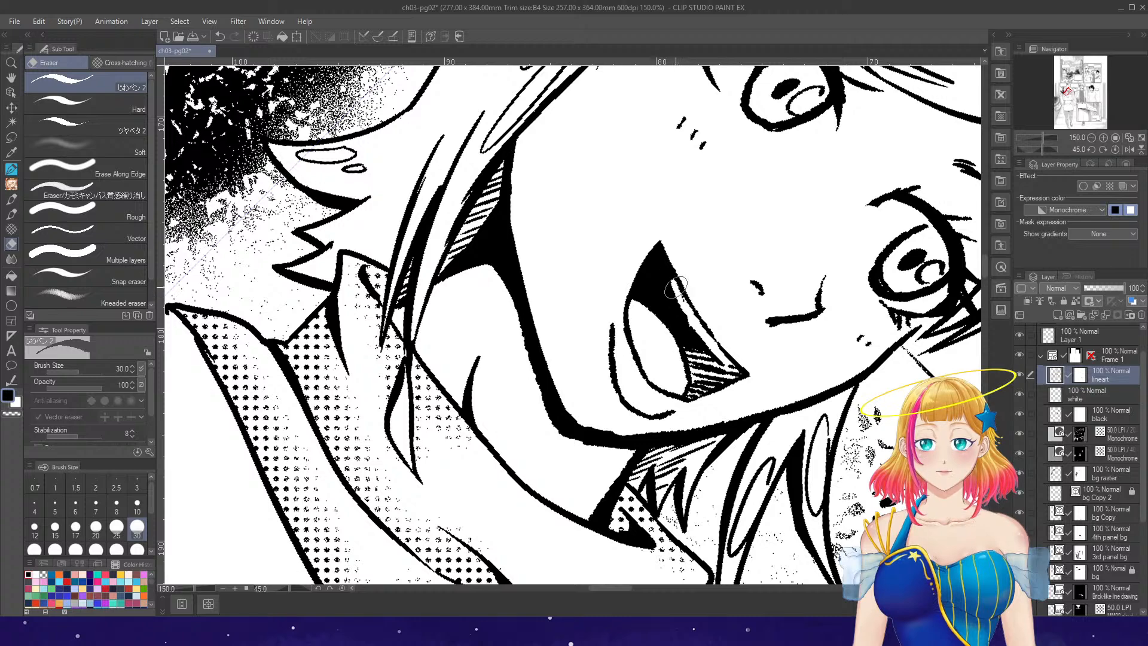
pyautogui.press('p')
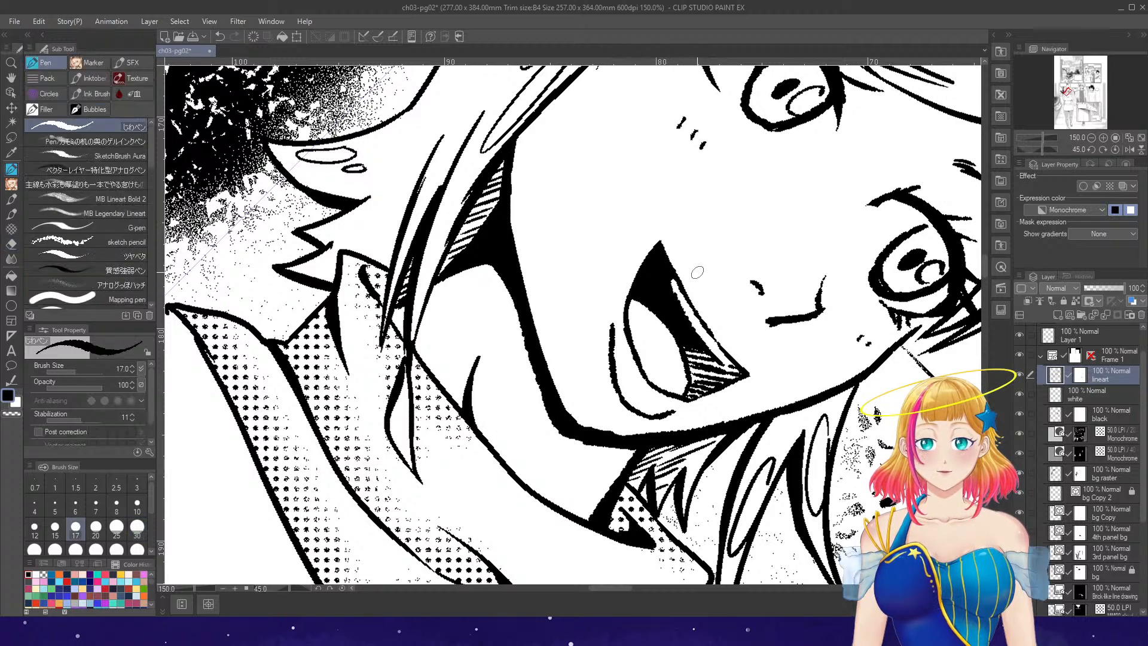
pyautogui.click(1090, 149)
pyautogui.click(1091, 150)
pyautogui.click(1090, 150)
pyautogui.click(1091, 137)
pyautogui.scroll(-3, 939, 200)
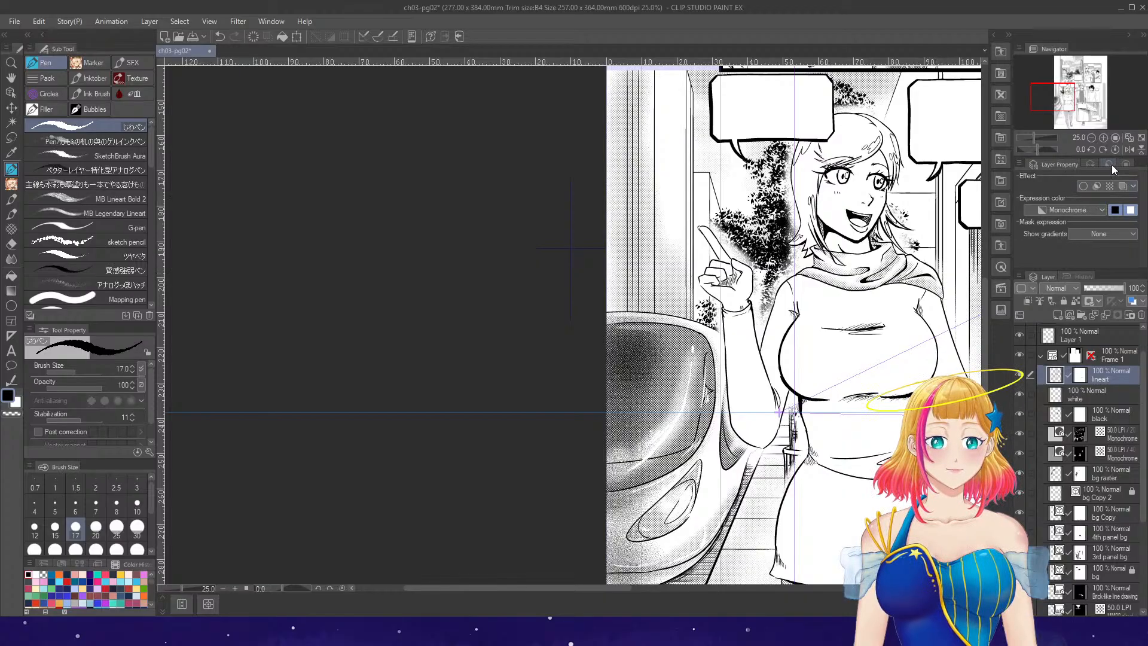
# - Extend the outlines of the woman's front foot and shoe down to the lower edge of the page with the pen
pyautogui.click(1129, 138)
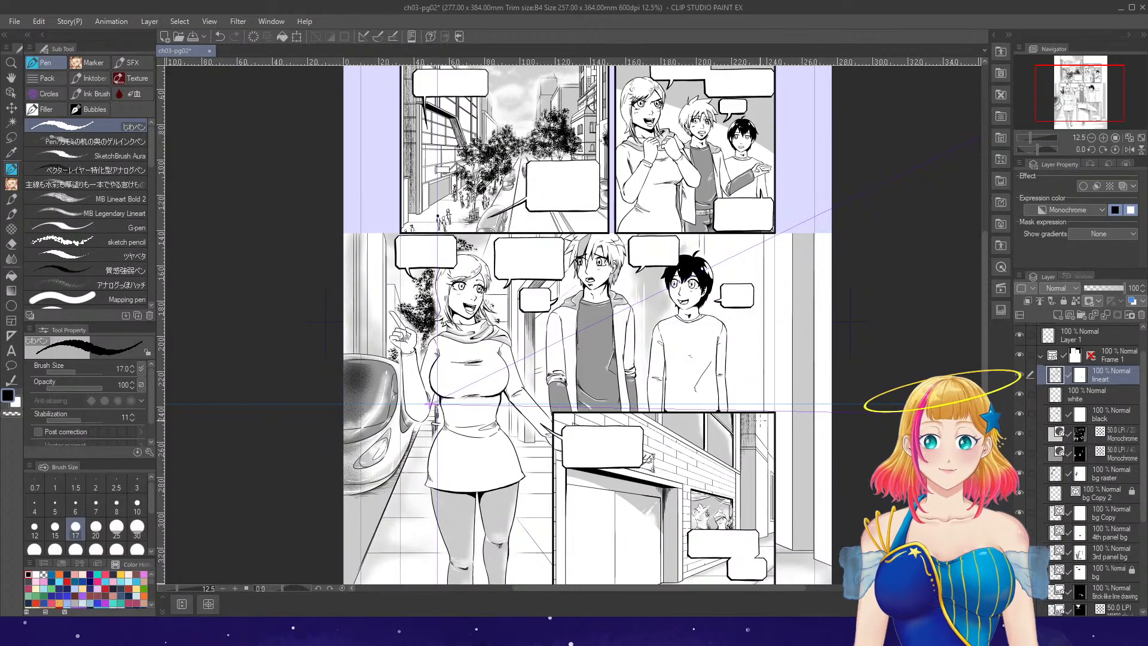
pyautogui.scroll(3, 989, 356)
pyautogui.scroll(-8, 994, 346)
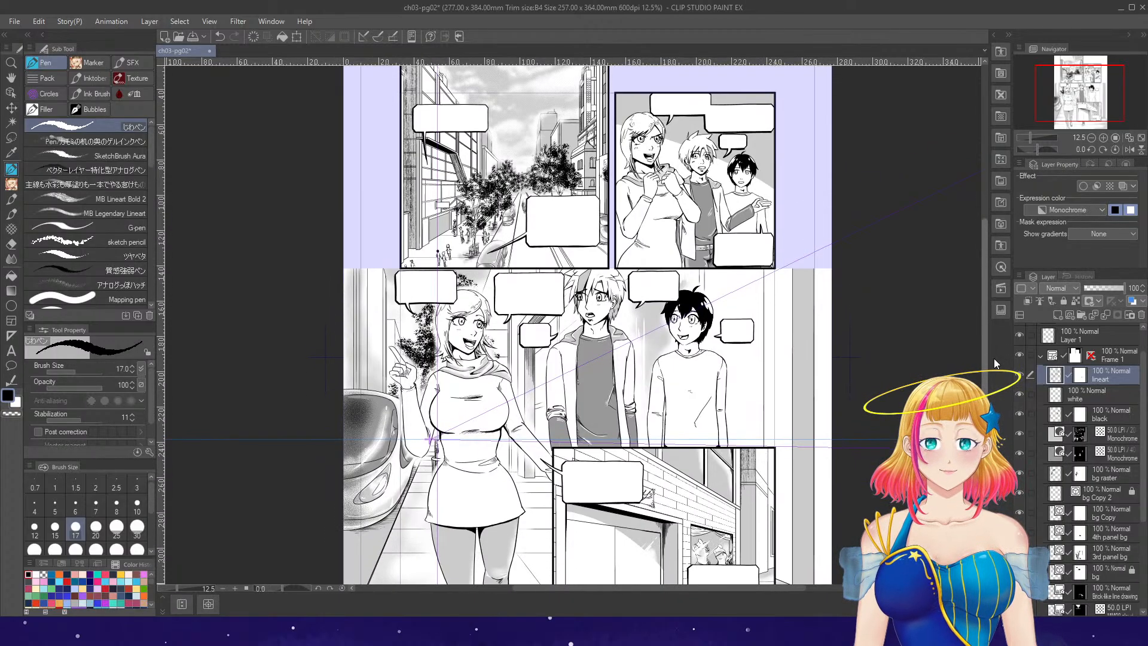
pyautogui.scroll(2, 992, 382)
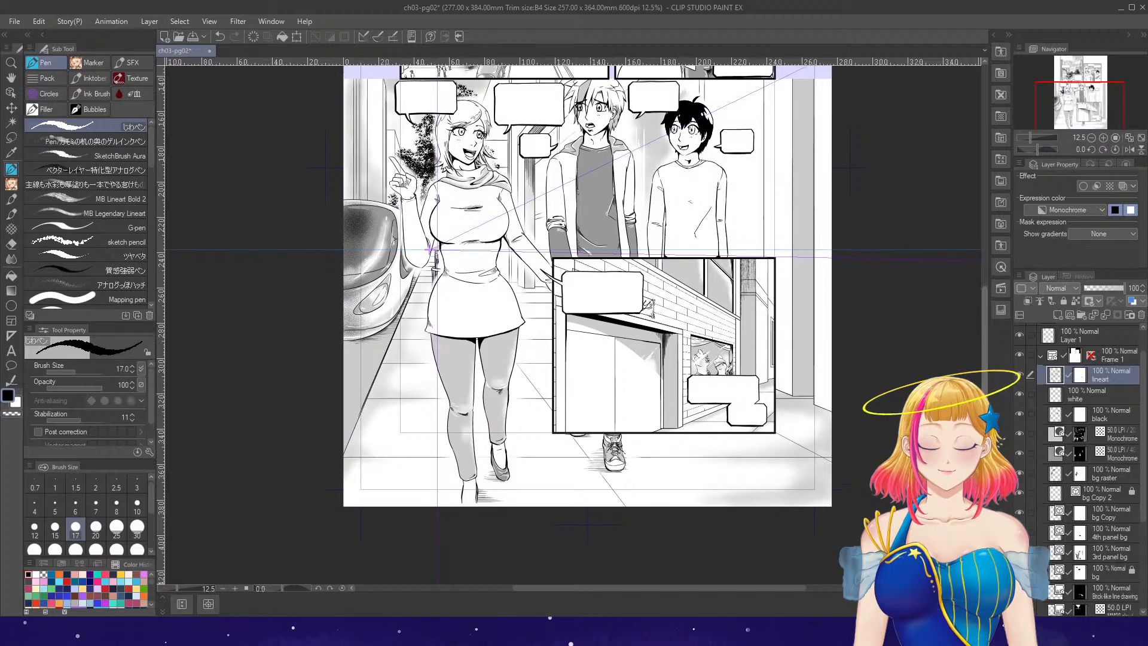
pyautogui.scroll(4, 463, 511)
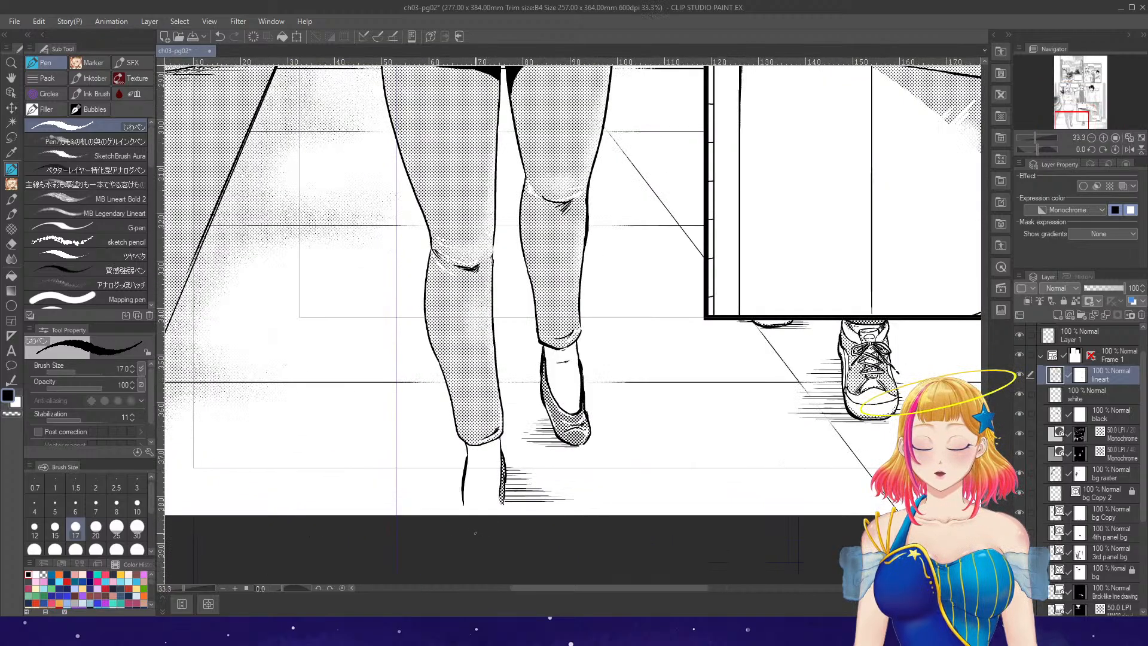
pyautogui.scroll(2, 455, 514)
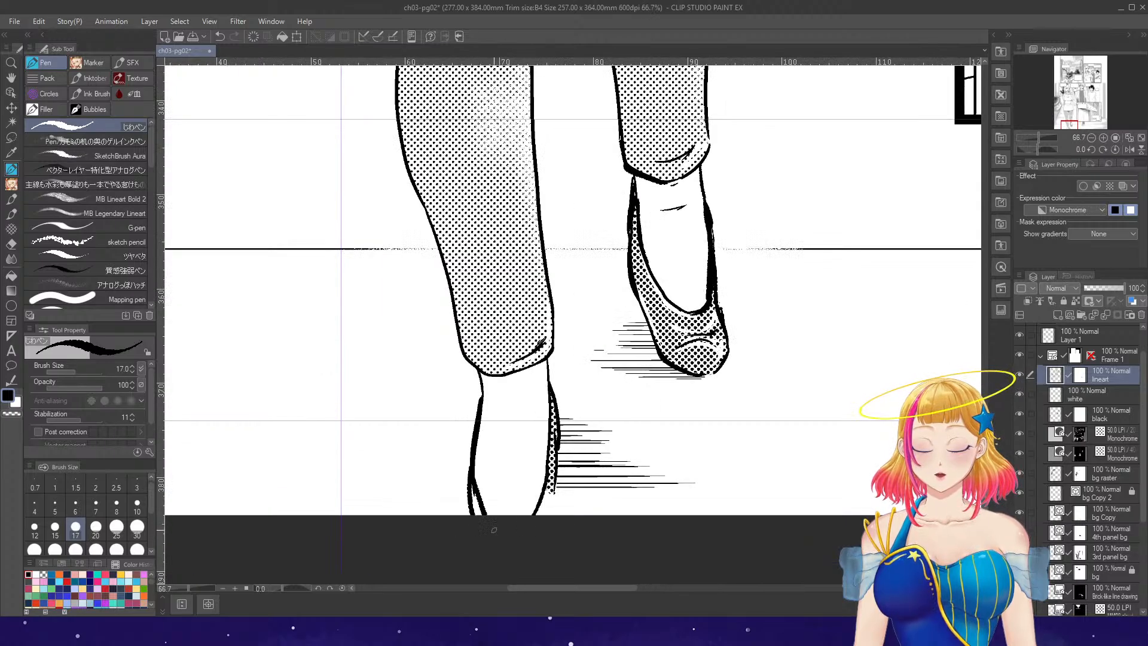
# - Fill the unfilled parts of the woman's front shoe with tone on the 50-line, 40% density tone layer
pyautogui.click(1086, 455)
pyautogui.press('g')
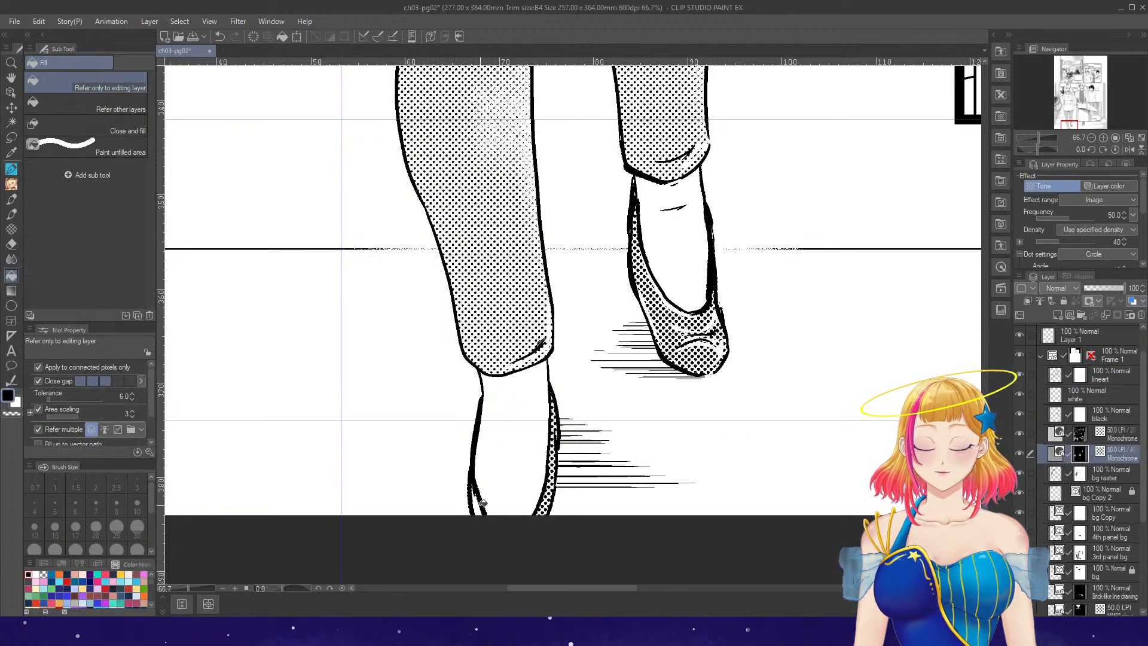
pyautogui.scroll(-5, 585, 476)
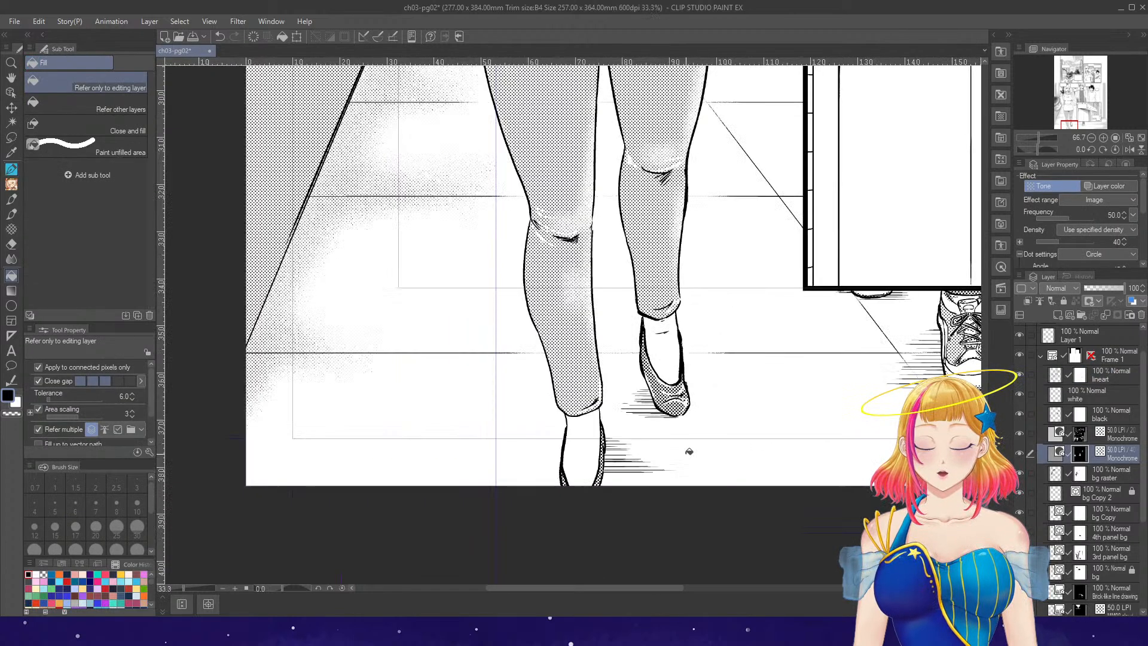
# - Identify the third panel's background line layer by hiding and reshowing it, and make 3rd panel bg active with the pen ready
pyautogui.press('p')
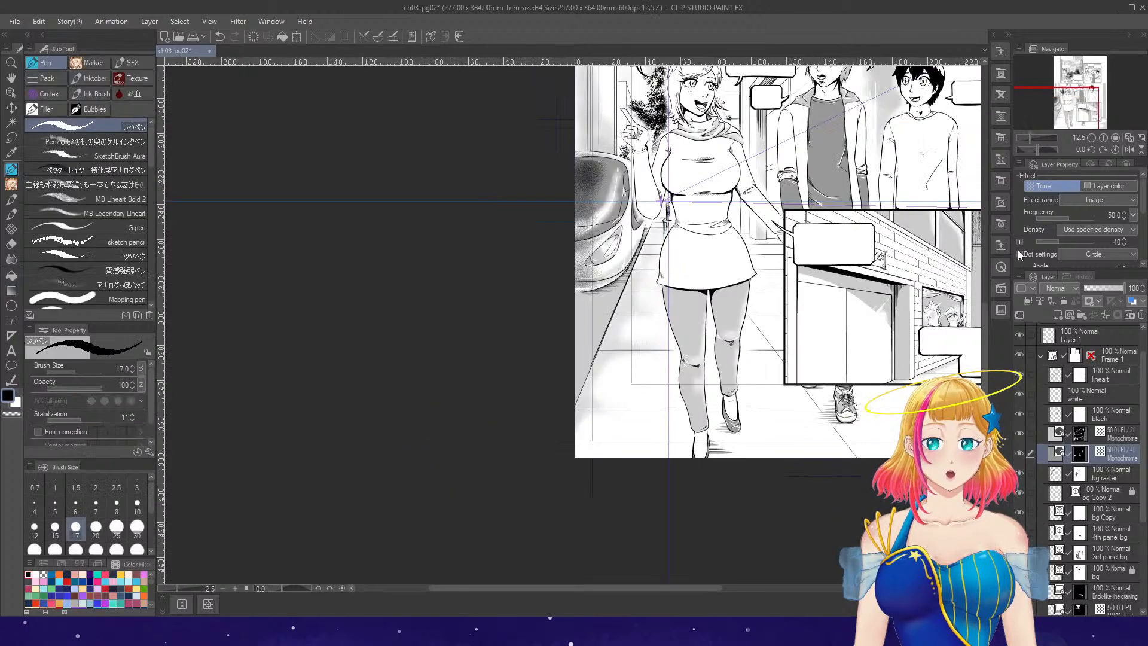
pyautogui.scroll(3, 778, 287)
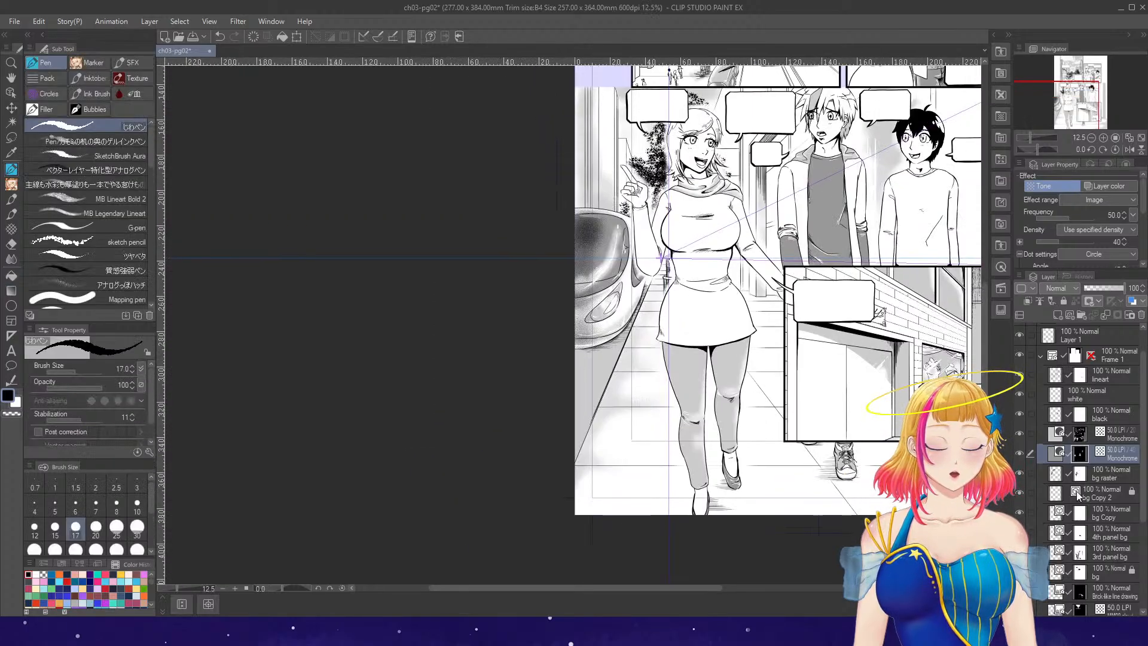
pyautogui.click(1019, 552)
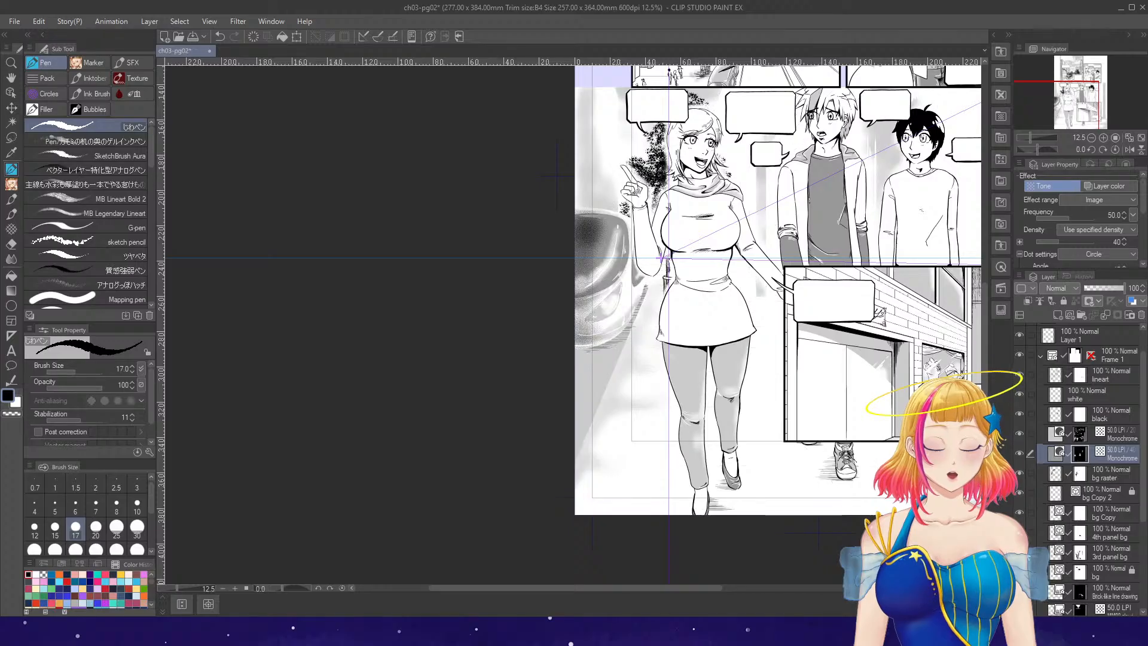
pyautogui.click(1019, 552)
pyautogui.click(1055, 552)
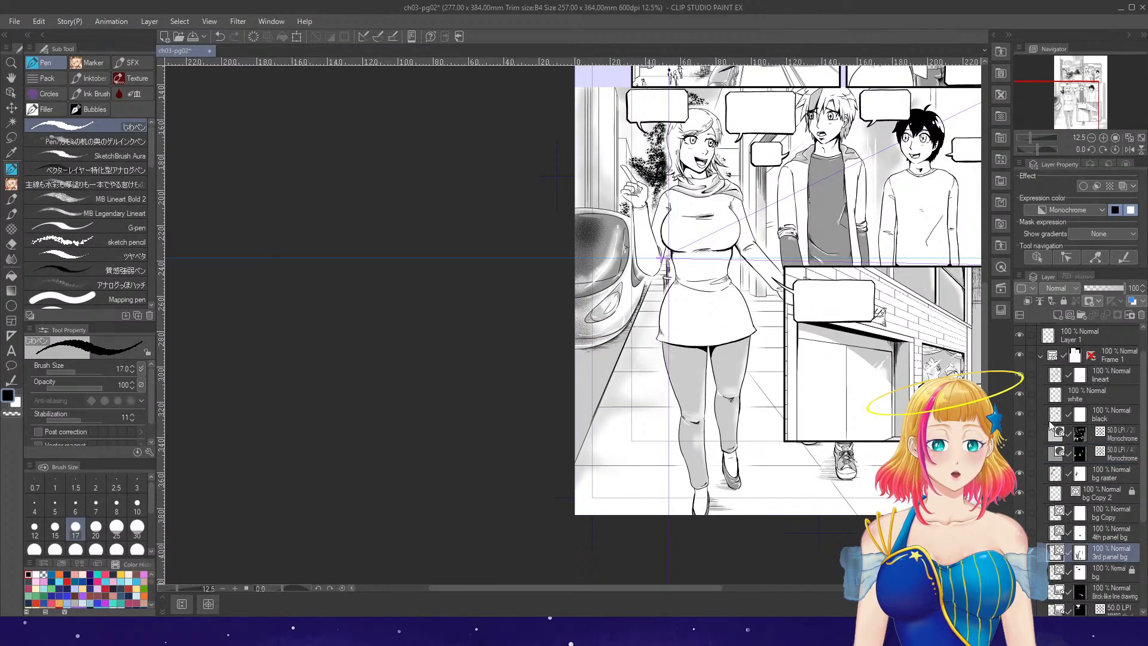
# - With the canvas rotated to 90°, thicken the parked car's body outlines using the pen at size 25, and reset the rotation
pyautogui.click(1103, 151)
pyautogui.click(1103, 151)
pyautogui.click(1103, 150)
pyautogui.click(1104, 149)
pyautogui.click(1104, 149)
pyautogui.click(1104, 149)
pyautogui.scroll(2, 643, 386)
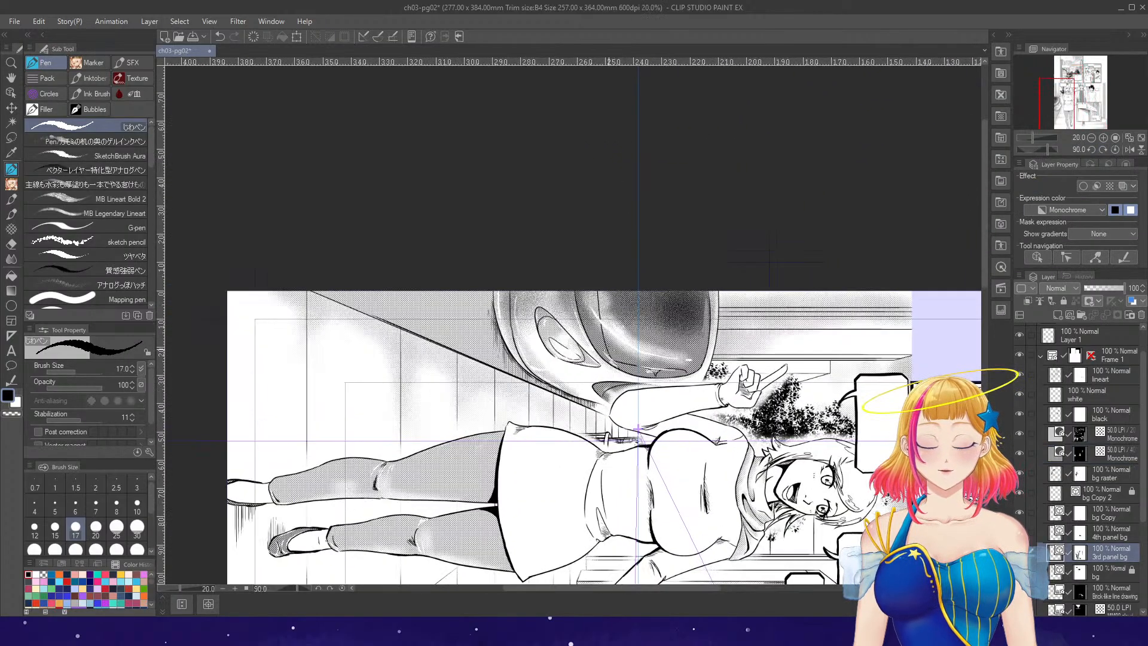
pyautogui.scroll(4, 616, 347)
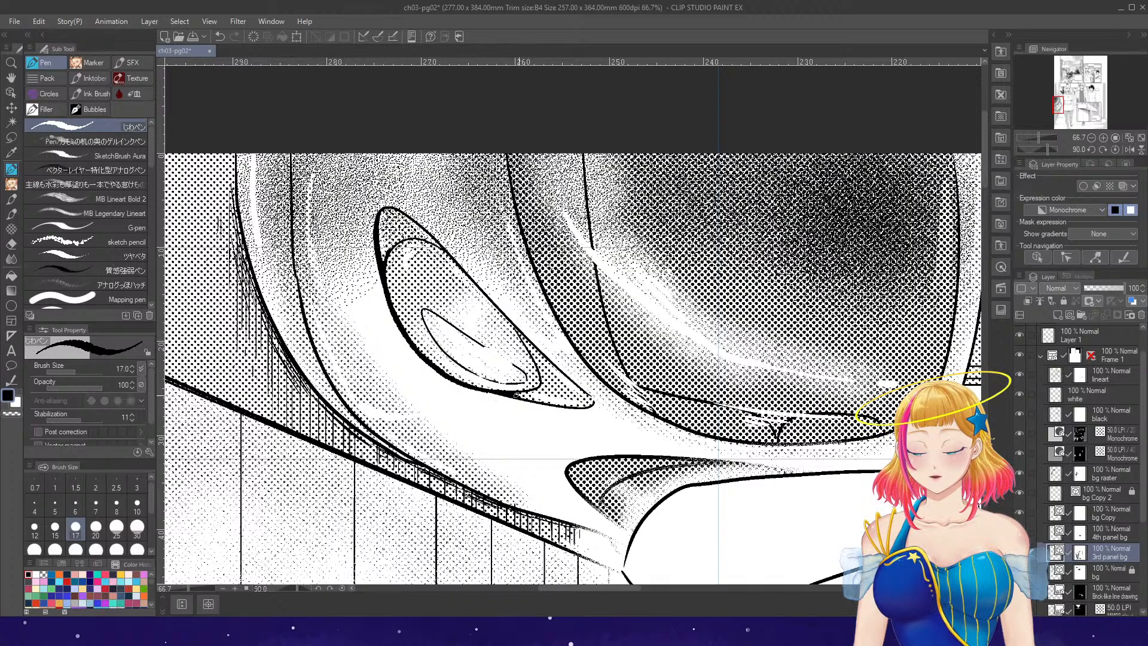
pyautogui.press(']')
pyautogui.press(']')
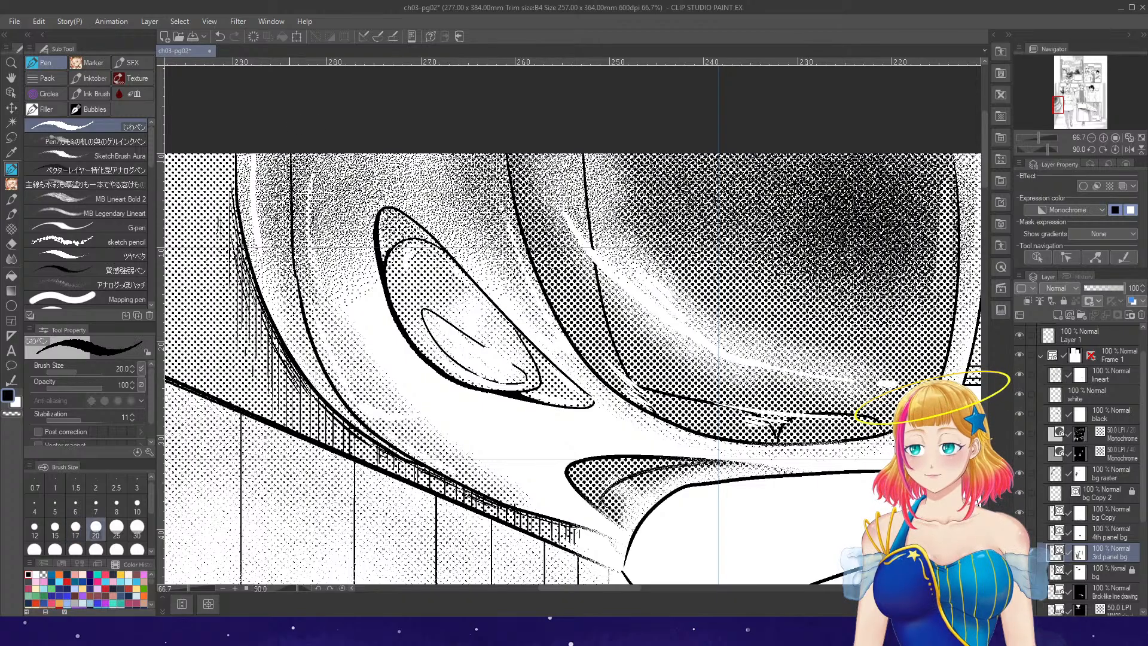
pyautogui.moveTo(290, 154); pyautogui.dragTo(287, 256)
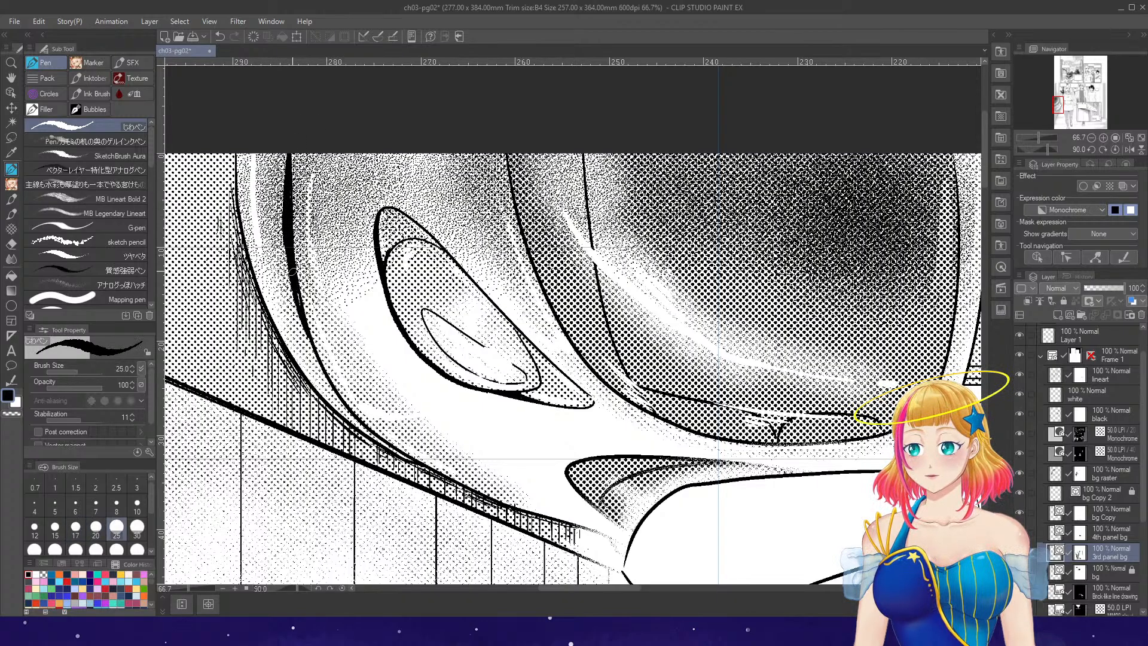
pyautogui.moveTo(357, 421); pyautogui.dragTo(363, 427)
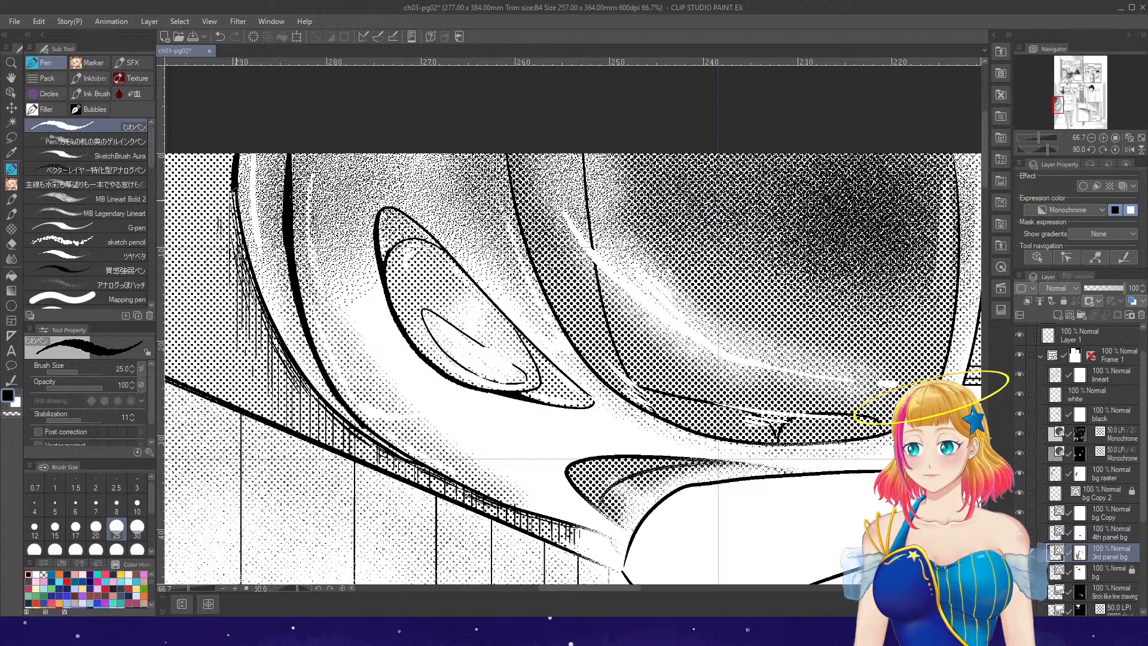
pyautogui.moveTo(235, 187); pyautogui.dragTo(262, 299)
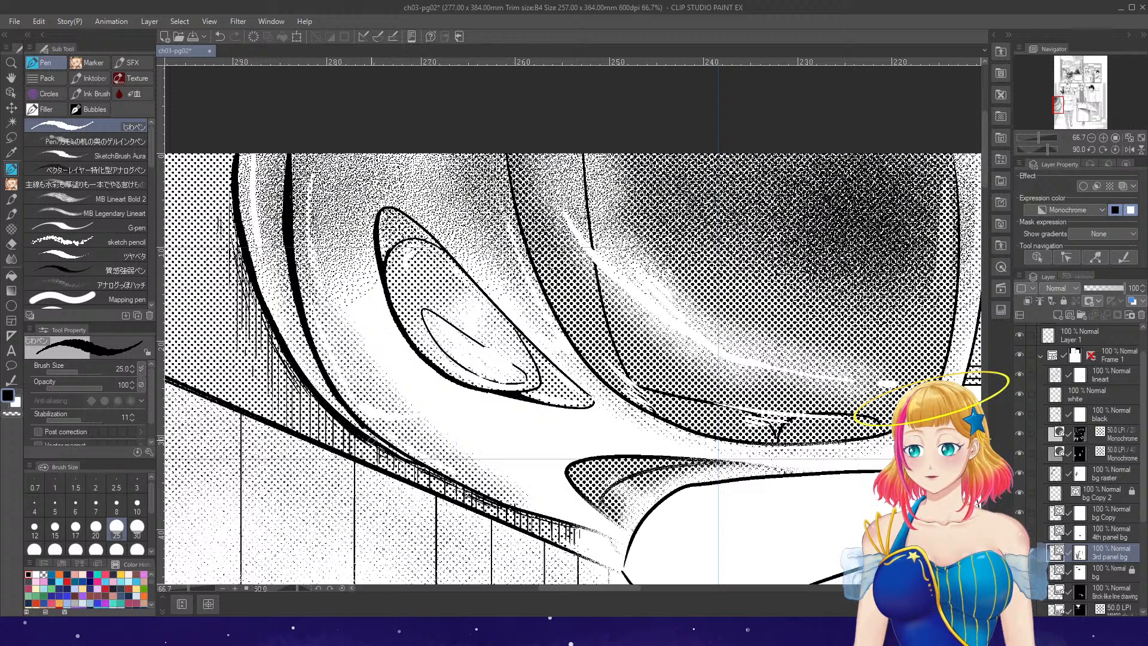
pyautogui.moveTo(518, 217)
pyautogui.mouseDown()
pyautogui.moveTo(510, 154)
pyautogui.moveTo(538, 271)
pyautogui.mouseUp()
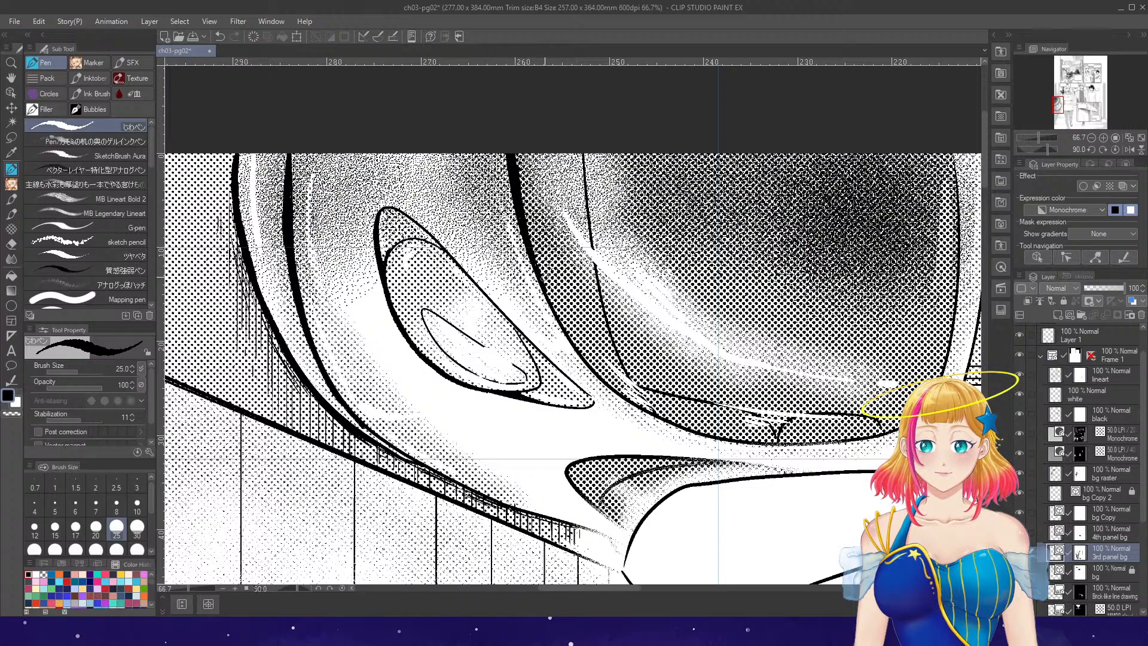
pyautogui.click(1116, 150)
# - With special ruler snapping on, add vertical hatching to the building beside the woman's raised hand using pen sizes 25 and 17
pyautogui.scroll(-1, 927, 183)
pyautogui.scroll(-4, 850, 213)
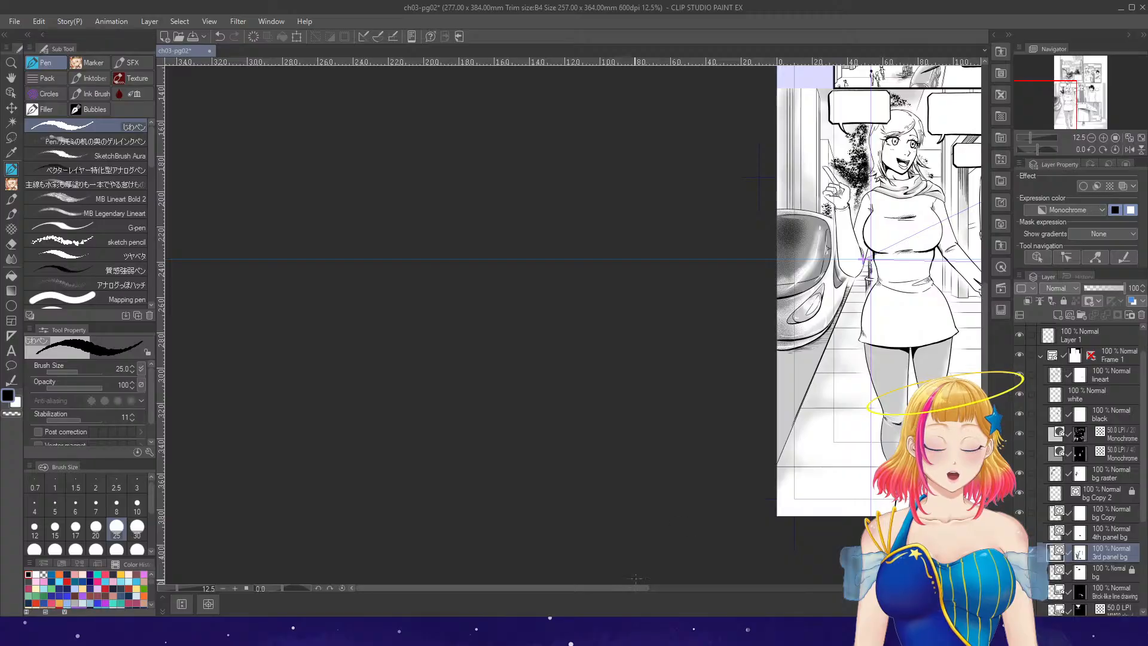
pyautogui.moveTo(637, 590); pyautogui.dragTo(772, 587)
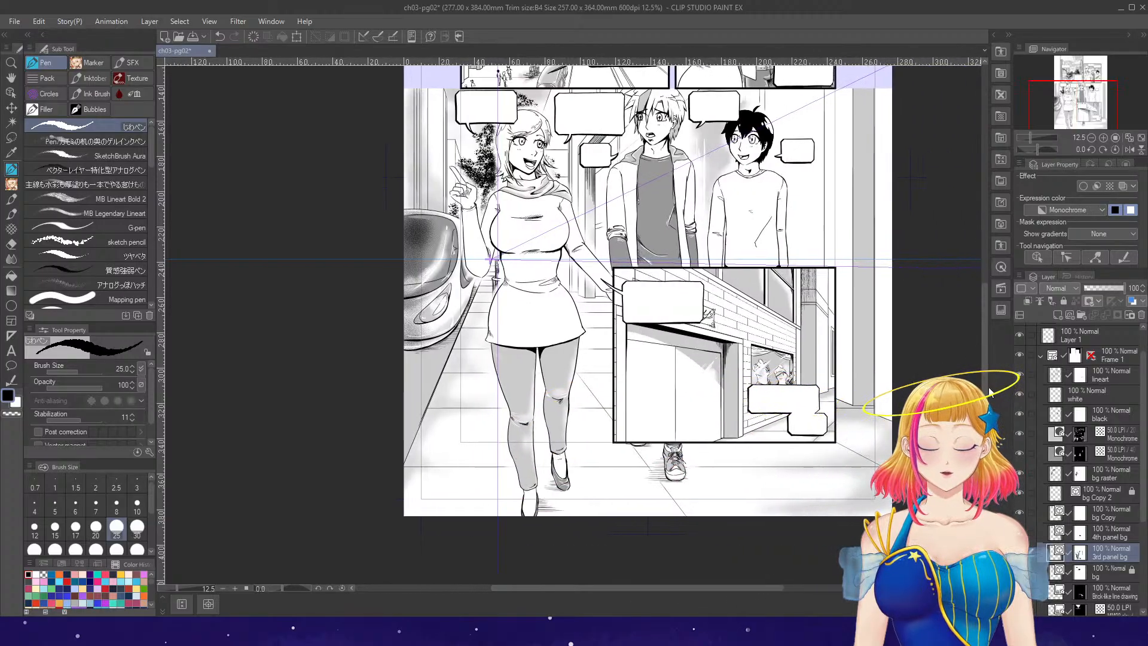
pyautogui.moveTo(985, 404); pyautogui.dragTo(985, 365)
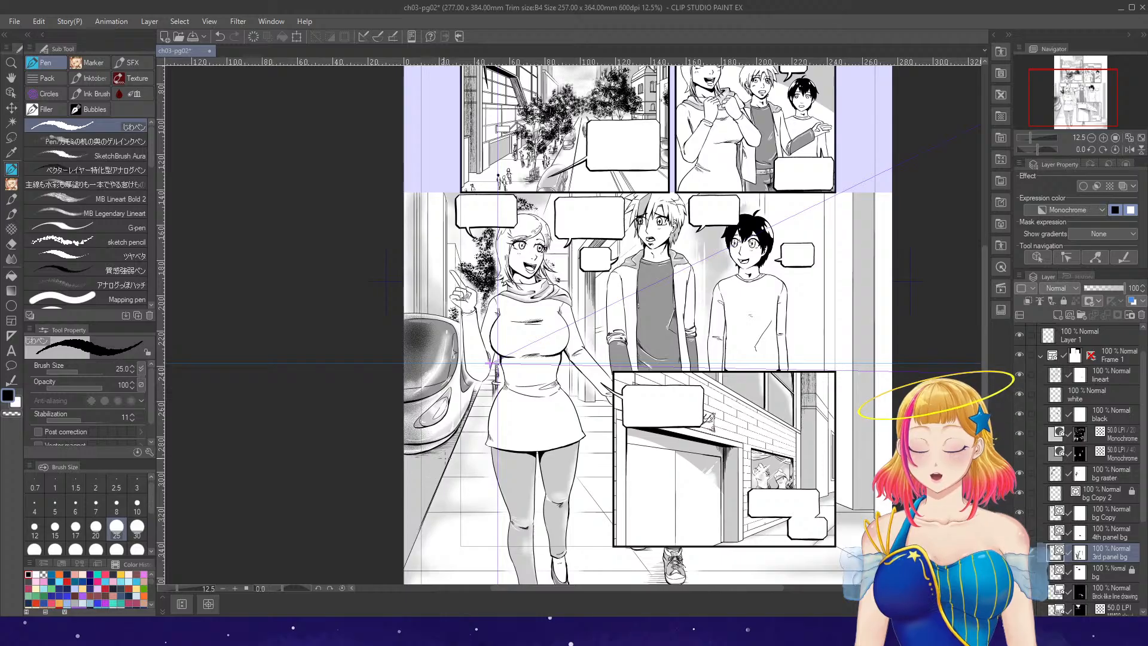
pyautogui.scroll(2, 450, 361)
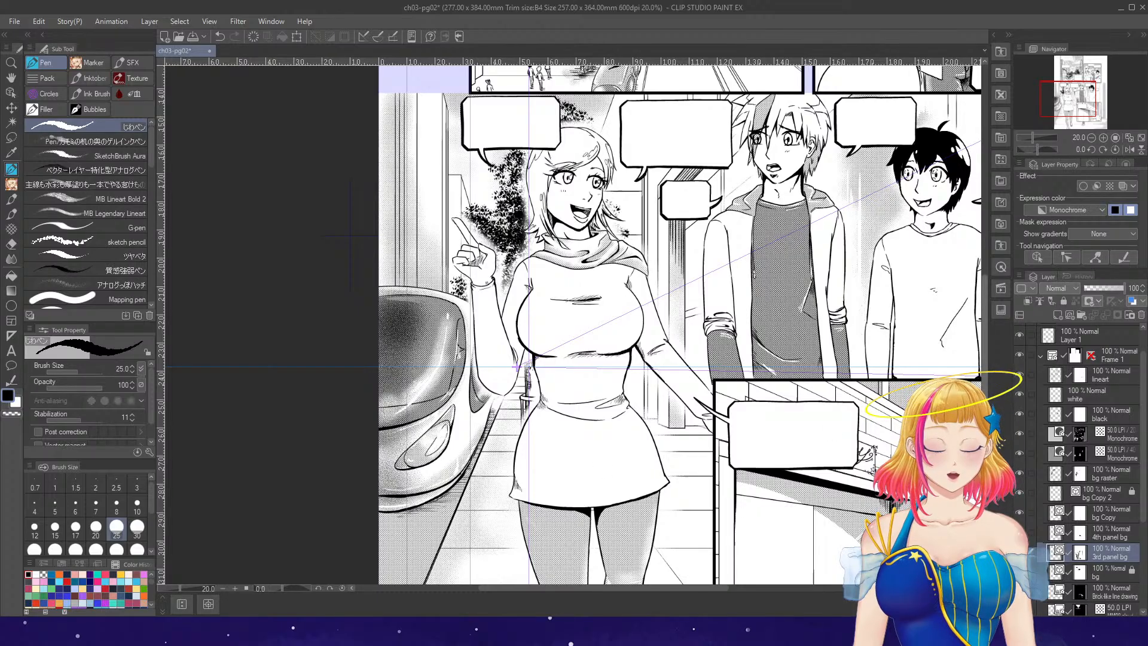
pyautogui.moveTo(985, 399); pyautogui.dragTo(997, 364)
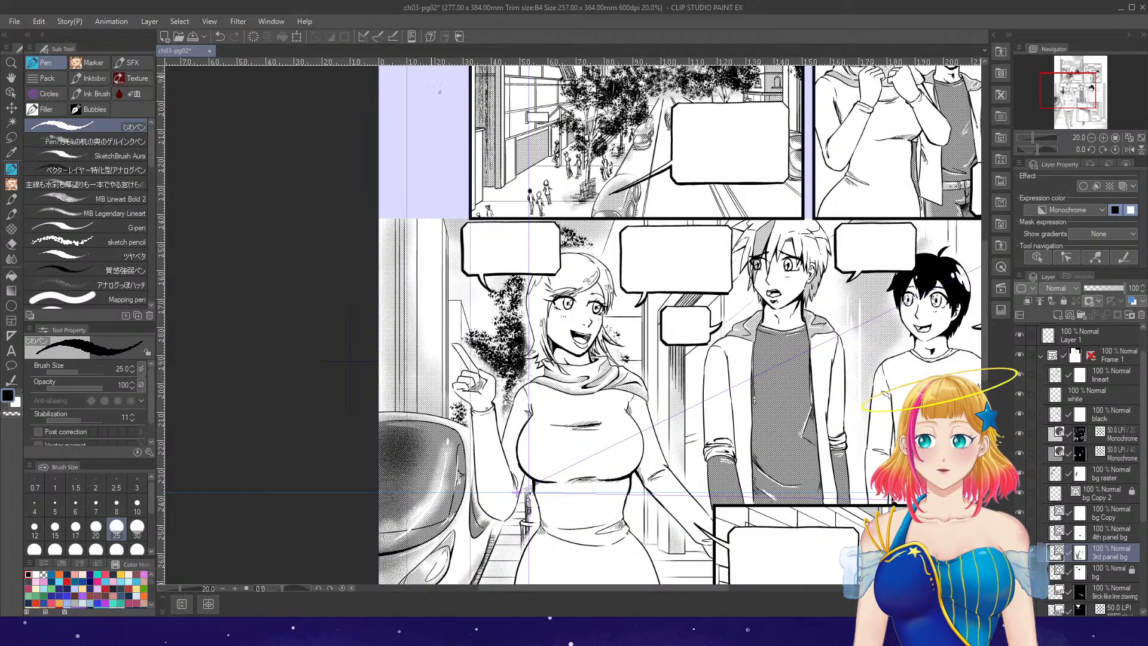
pyautogui.click(378, 37)
pyautogui.scroll(2, 424, 277)
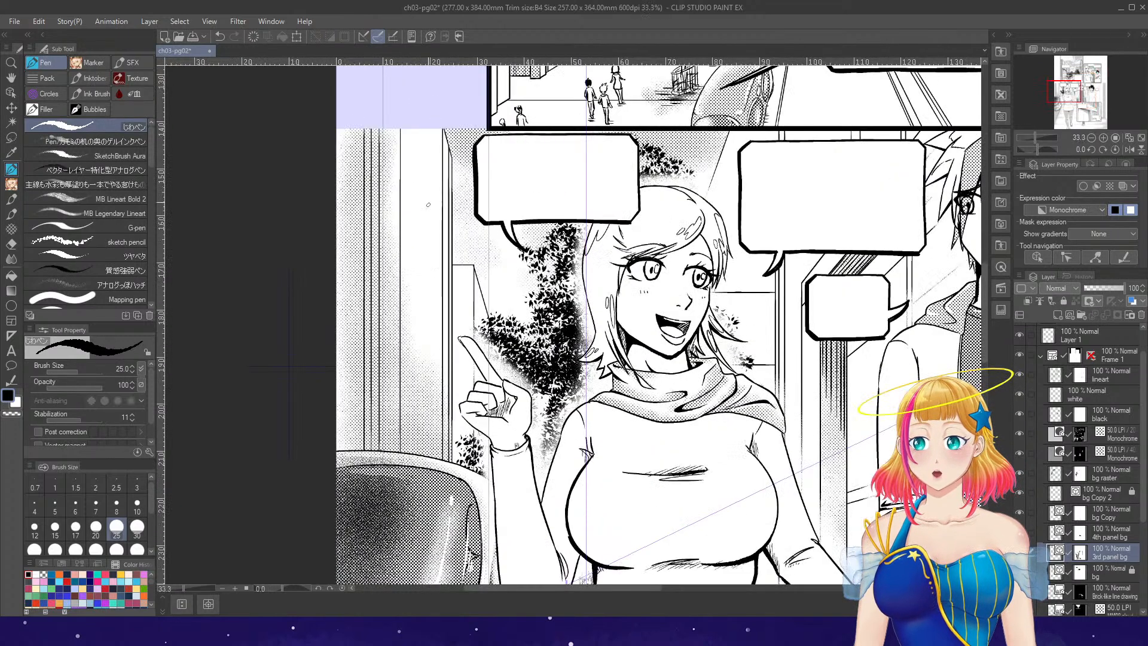
pyautogui.moveTo(403, 135); pyautogui.dragTo(403, 285)
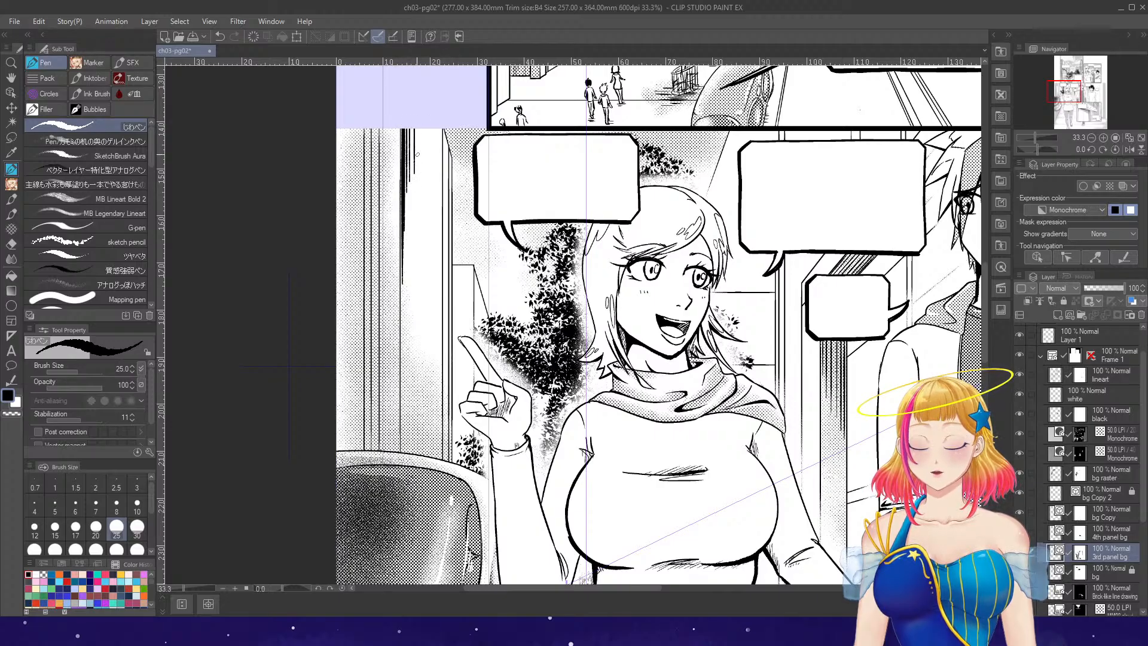
pyautogui.press('[')
pyautogui.press('[')
pyautogui.moveTo(421, 128); pyautogui.dragTo(420, 160)
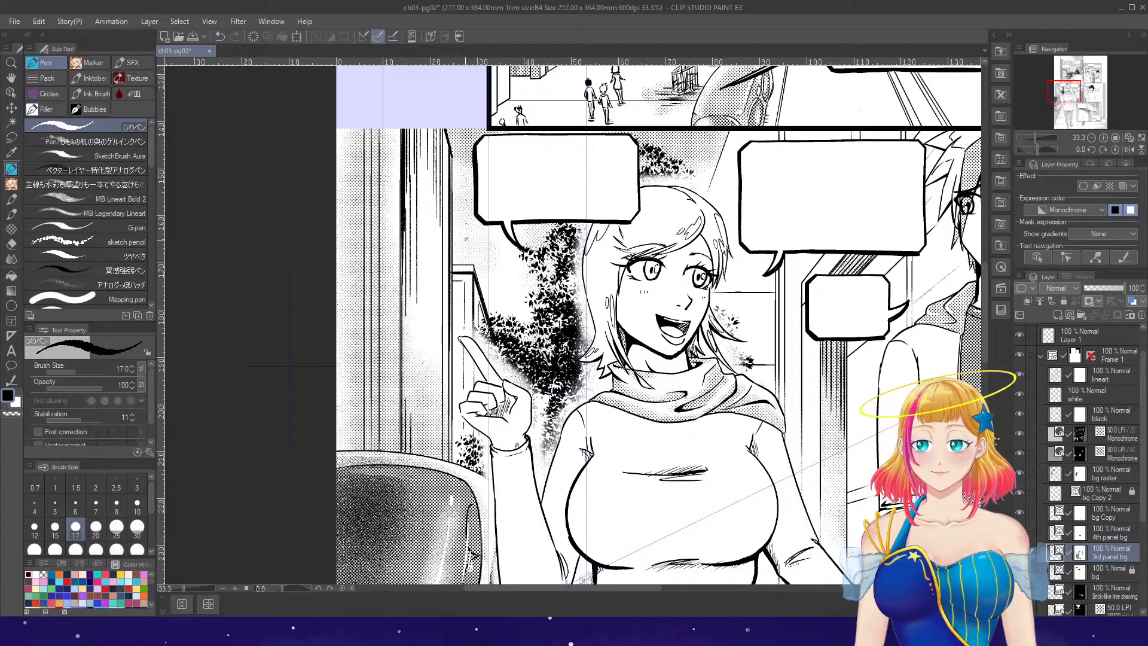
# - Fit the whole page in view and save the file
pyautogui.scroll(-7, 289, 366)
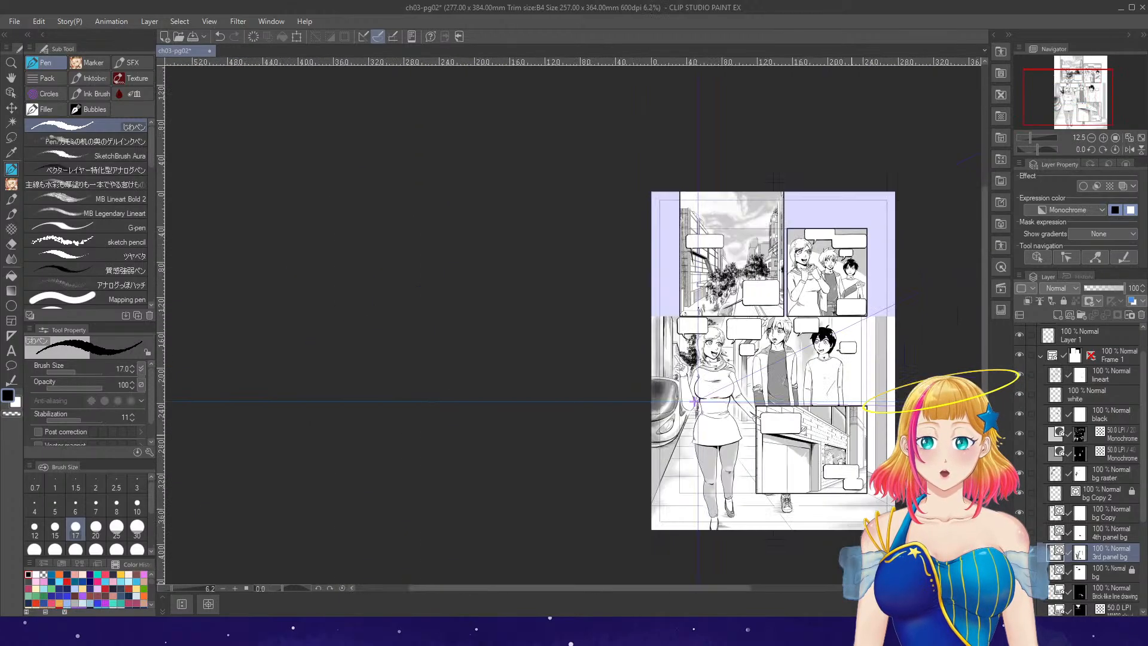
pyautogui.click(1140, 139)
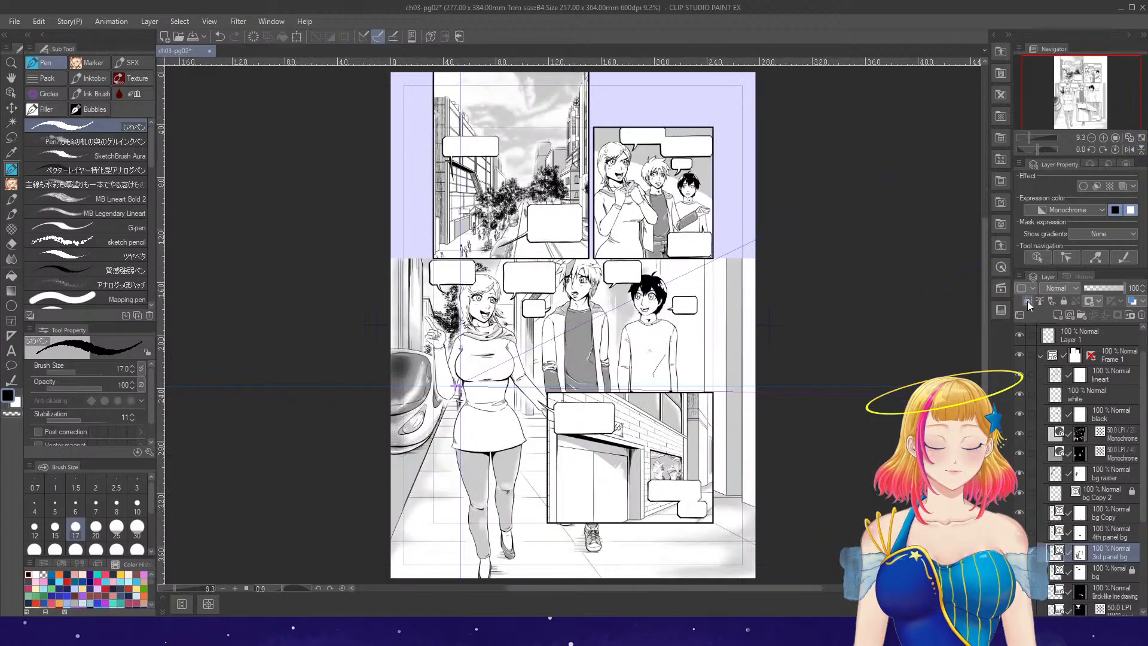
pyautogui.click(211, 37)
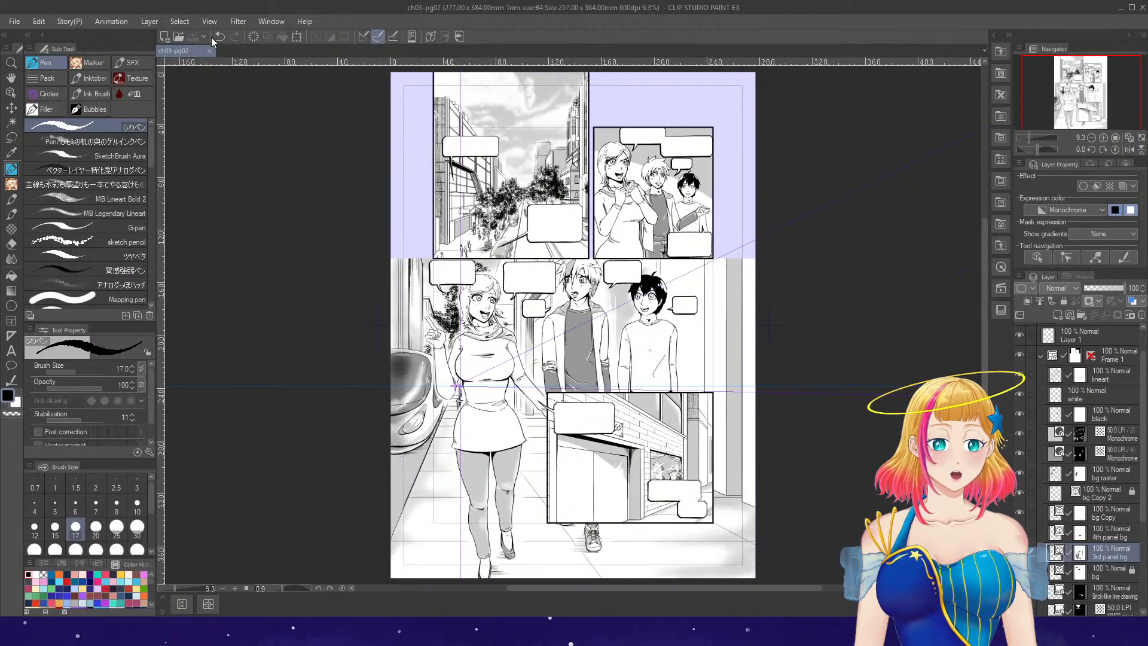
# - On the sfx bubbles layer, select the first panel's upper speech bubble outline and stretch its top edge upward without the tail
pyautogui.scroll(2, 1071, 384)
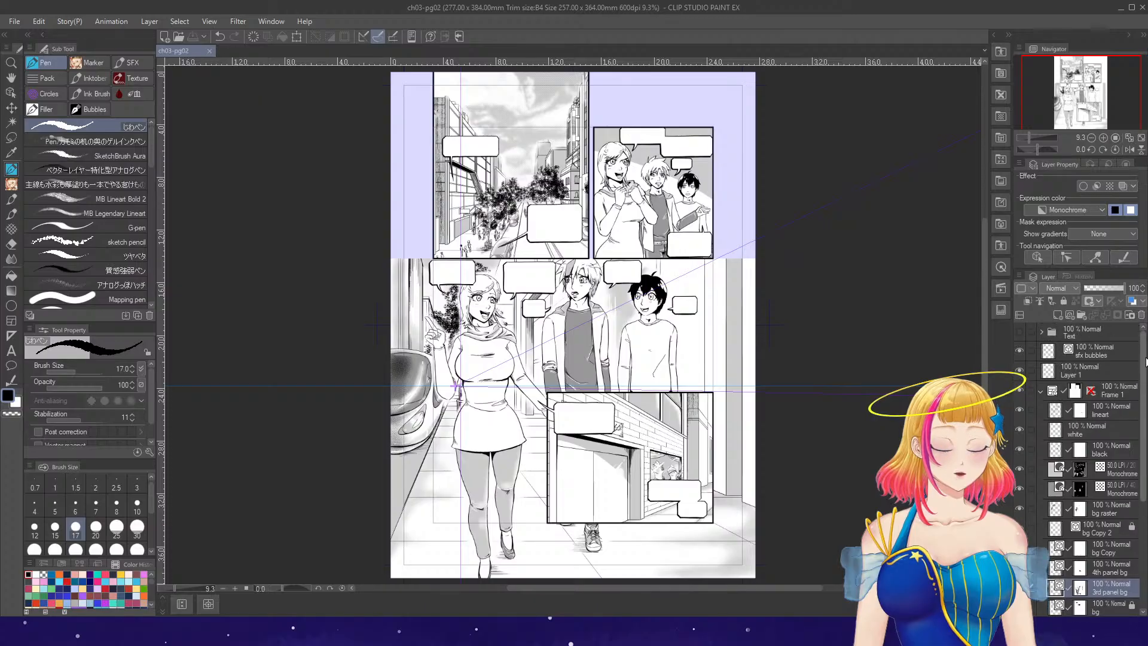
pyautogui.click(1089, 351)
pyautogui.scroll(4, 554, 105)
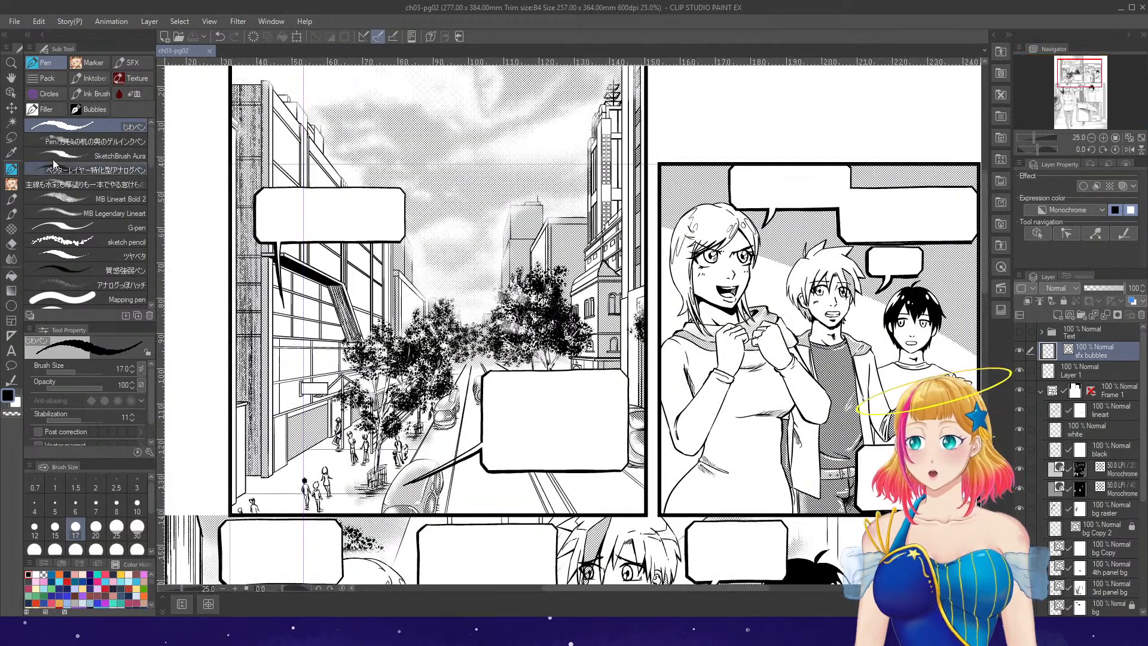
pyautogui.click(11, 93)
pyautogui.moveTo(253, 172); pyautogui.dragTo(422, 319)
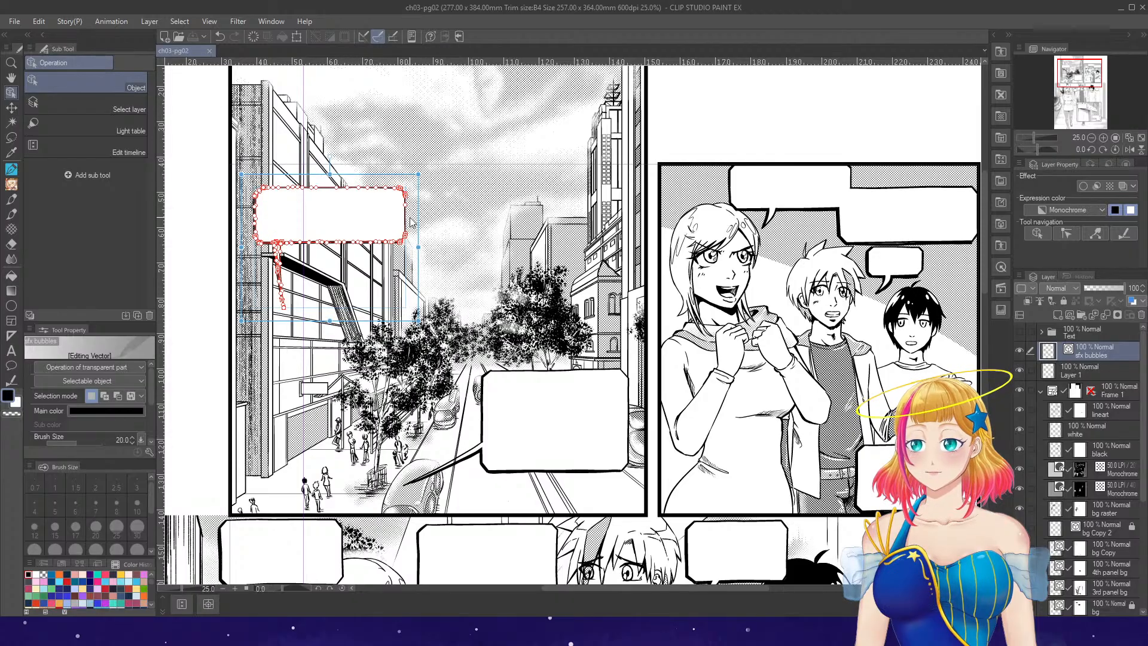
pyautogui.moveTo(414, 247); pyautogui.dragTo(423, 246)
pyautogui.moveTo(334, 174); pyautogui.dragTo(332, 143)
pyautogui.hotkey('ctrl', 'z')
pyautogui.hotkey('ctrl', 'z')
pyautogui.hotkey('ctrl', 'z')
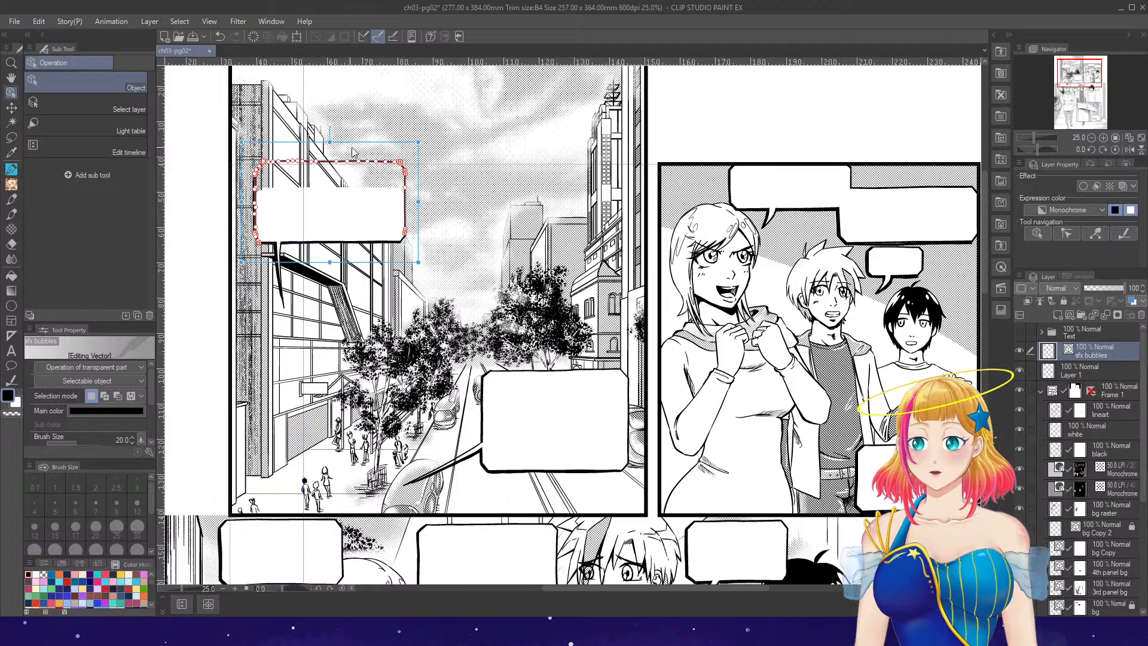
# - Widen the upper speech bubble's outline to the right and patch its lower edge beside the tail with the pen
pyautogui.moveTo(449, 128); pyautogui.dragTo(385, 254)
pyautogui.moveTo(421, 203); pyautogui.dragTo(449, 202)
pyautogui.scroll(3, 235, 155)
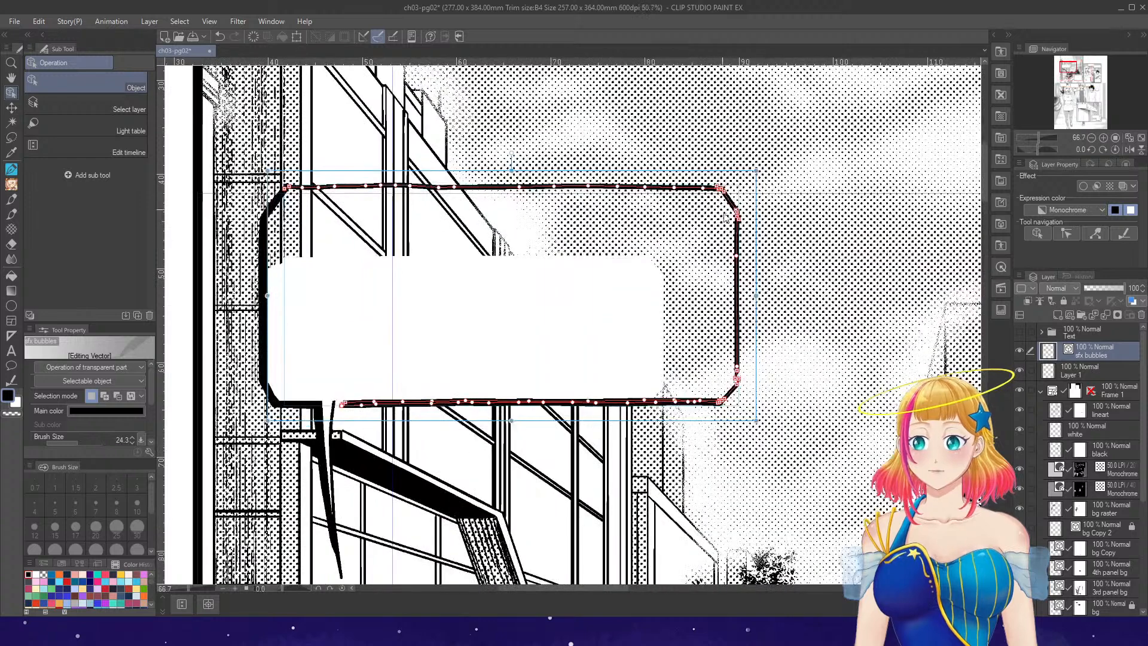
pyautogui.press('p')
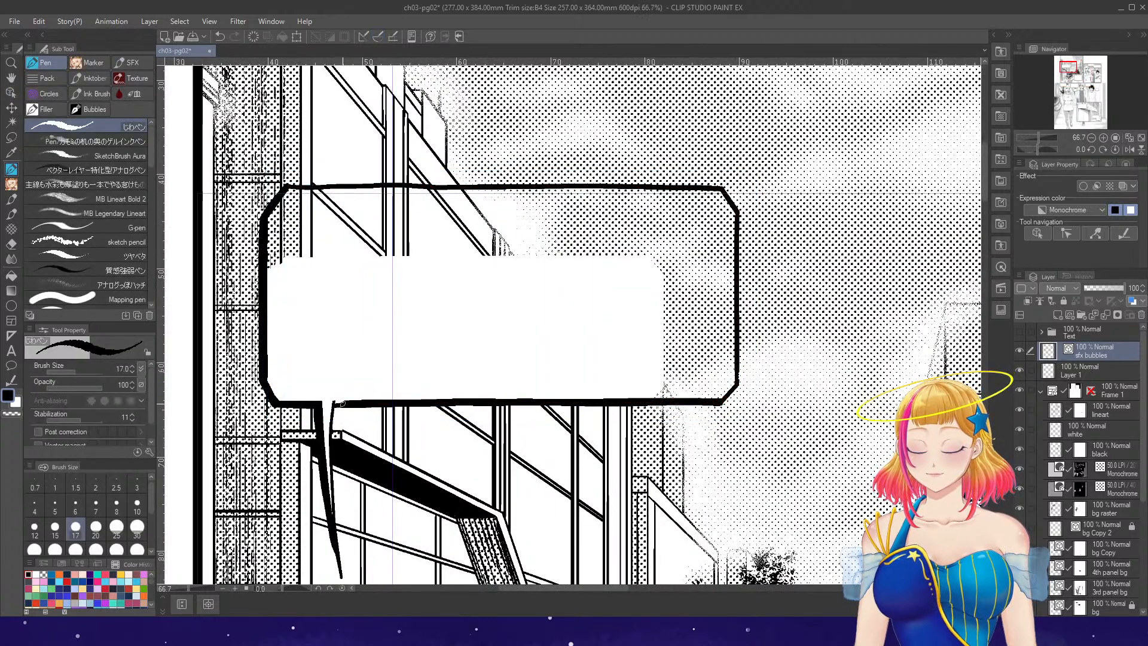
pyautogui.scroll(-4, 418, 316)
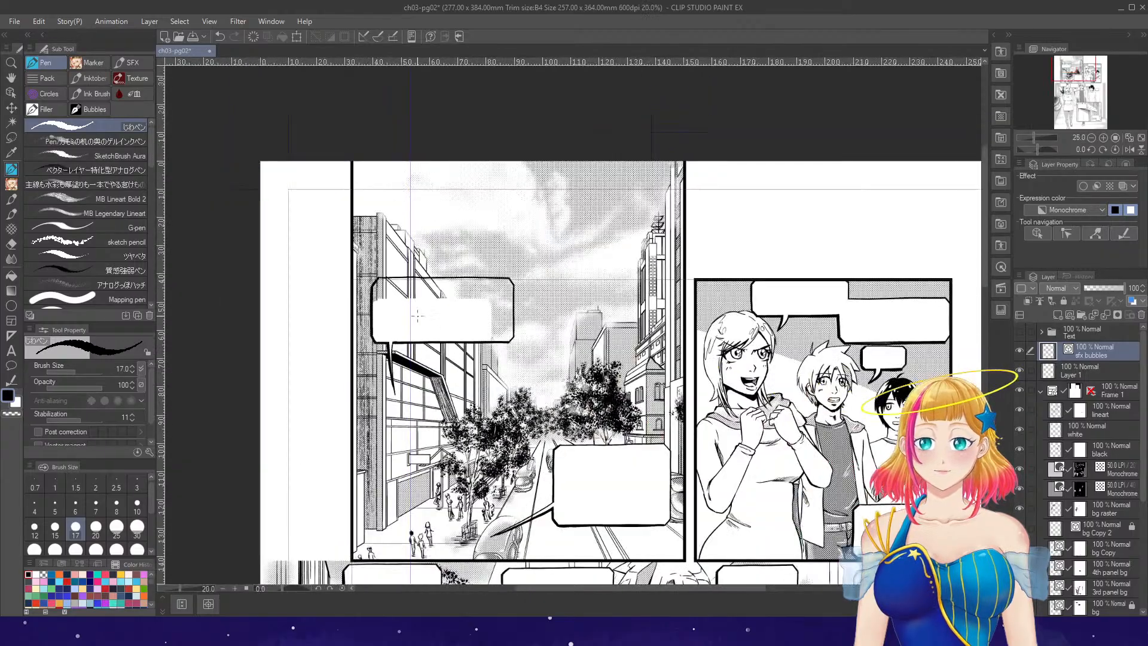
# - Stretch the outline of the first panel's lower speech bubble upward and to the right
pyautogui.scroll(2, 662, 553)
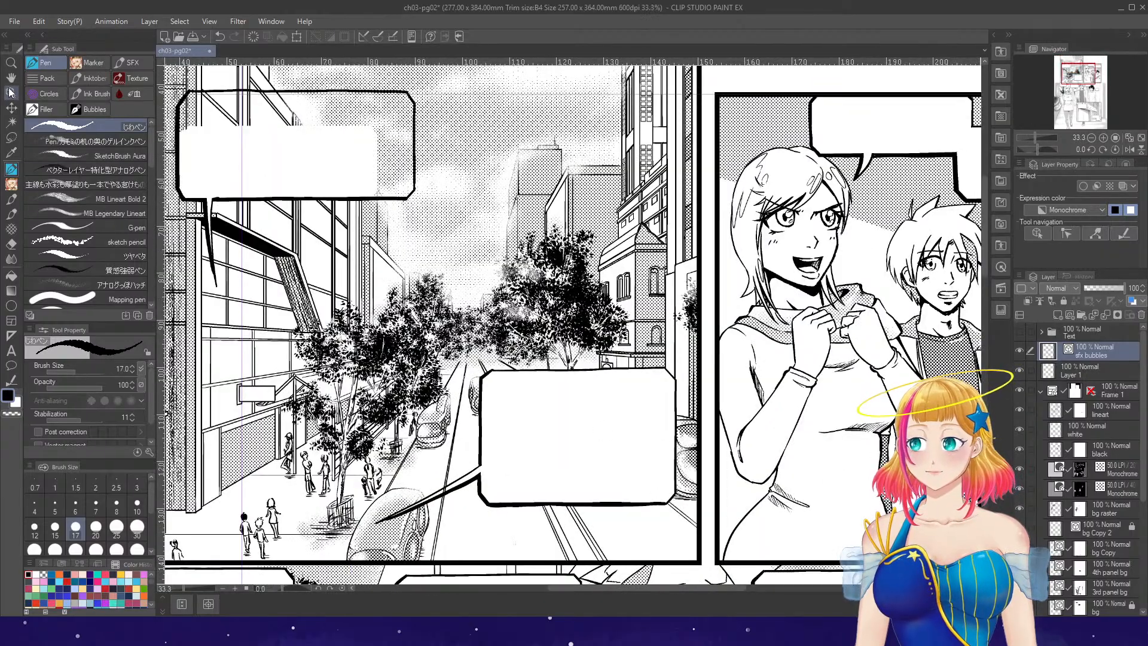
pyautogui.press('o')
pyautogui.click(583, 369)
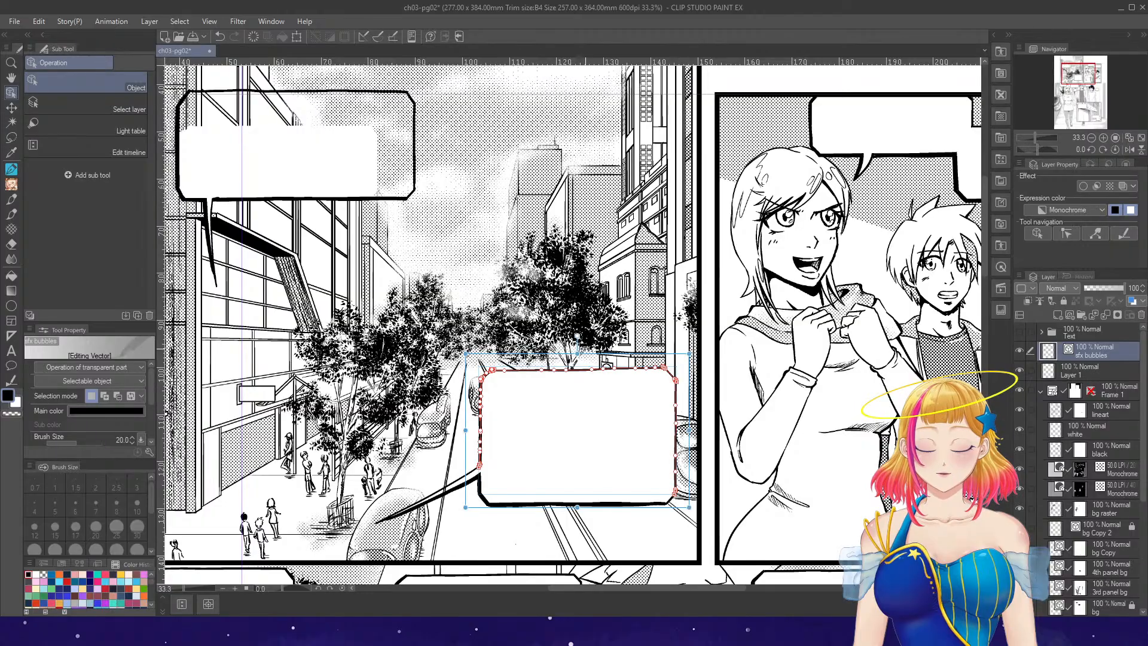
pyautogui.moveTo(578, 354); pyautogui.dragTo(577, 341)
pyautogui.moveTo(710, 312); pyautogui.dragTo(629, 525)
pyautogui.moveTo(689, 429); pyautogui.dragTo(700, 429)
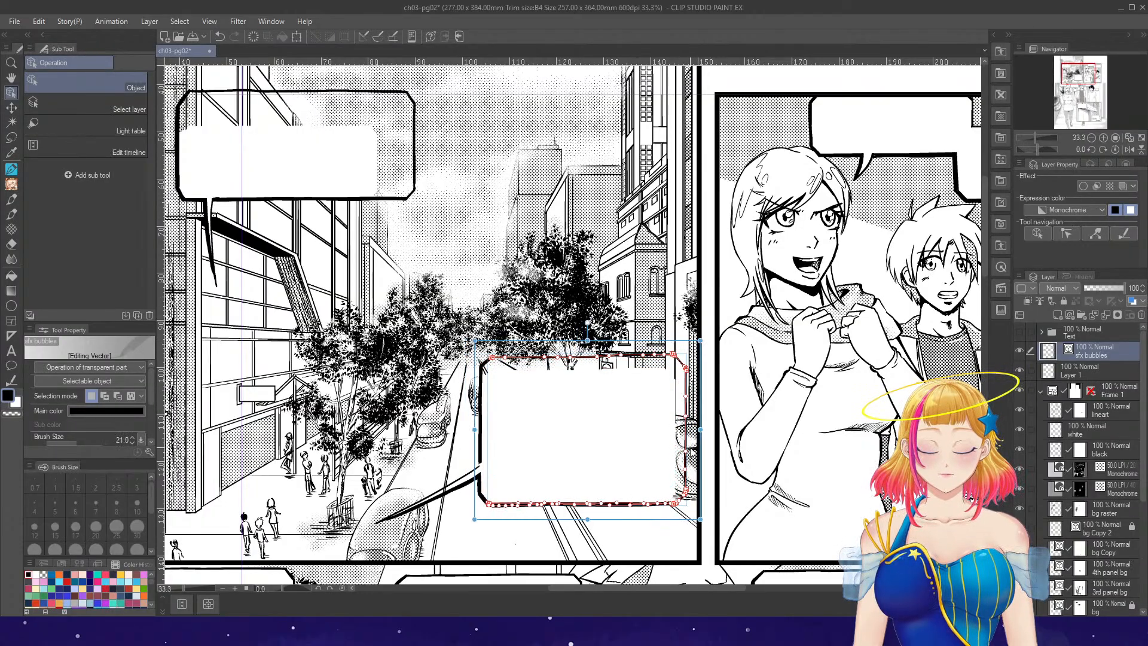
# - Move the bottom edge of the lower speech bubble's outline downward and mend the outline with the pen
pyautogui.click(624, 537)
pyautogui.moveTo(476, 529); pyautogui.dragTo(688, 489)
pyautogui.moveTo(582, 526); pyautogui.dragTo(582, 542)
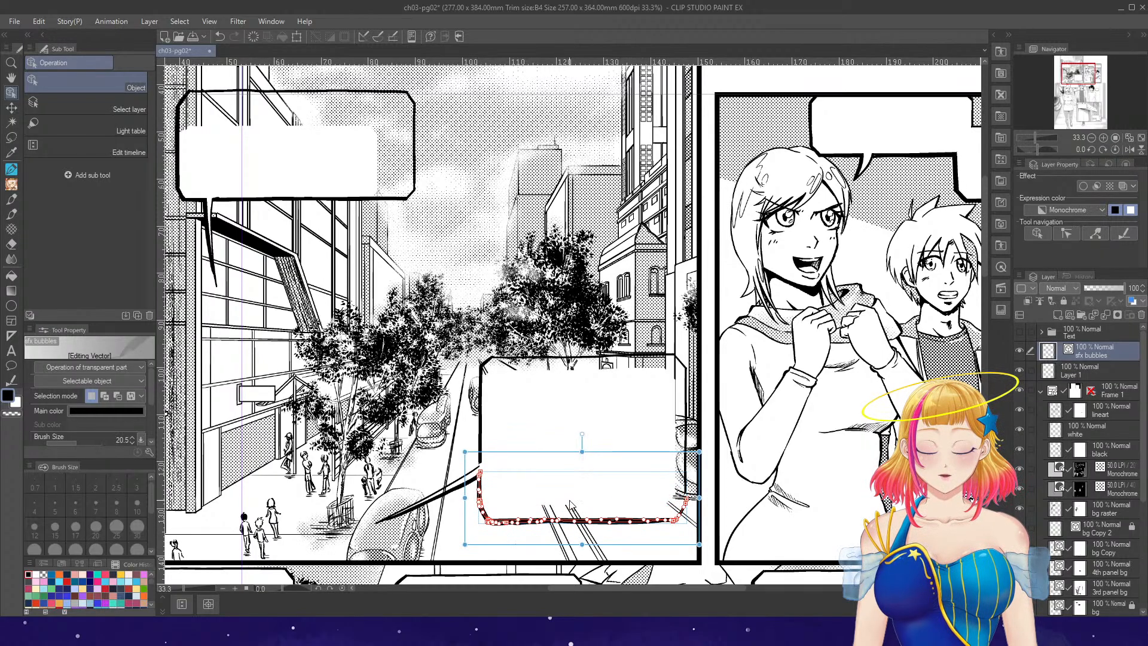
pyautogui.click(497, 534)
pyautogui.scroll(2, 496, 533)
pyautogui.press('p')
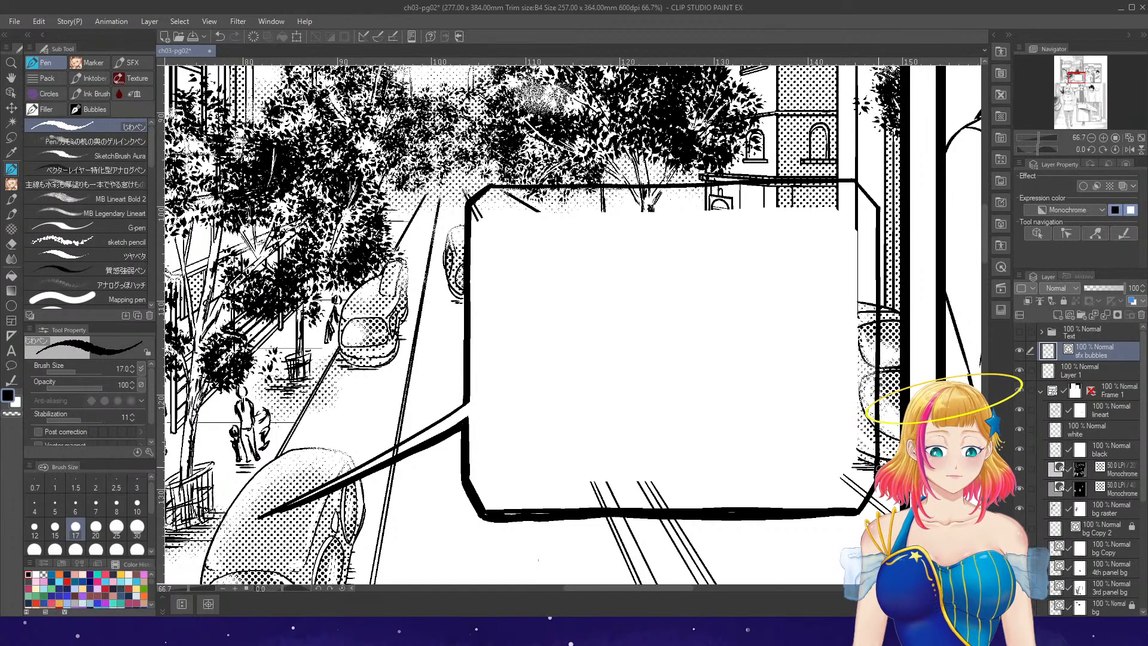
pyautogui.scroll(-2, 909, 420)
# - Toggle the bg Copy, 3rd panel bg and bg layers off and on to identify which panel background each one holds
pyautogui.scroll(-1, 1143, 455)
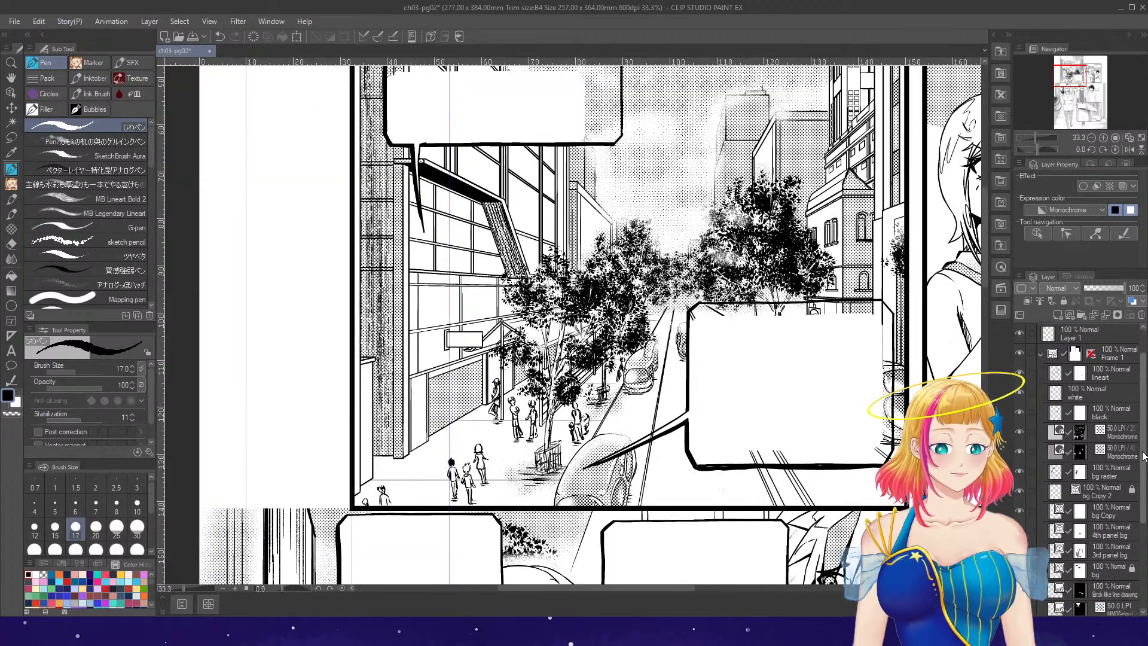
pyautogui.scroll(-4, 1143, 455)
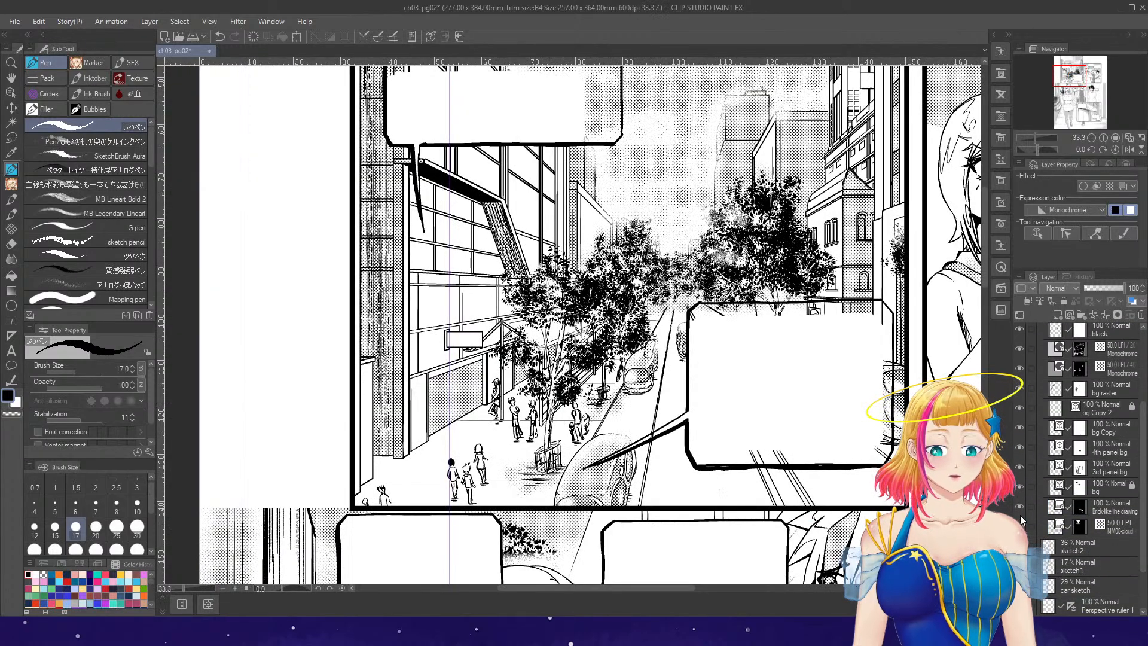
pyautogui.click(1020, 427)
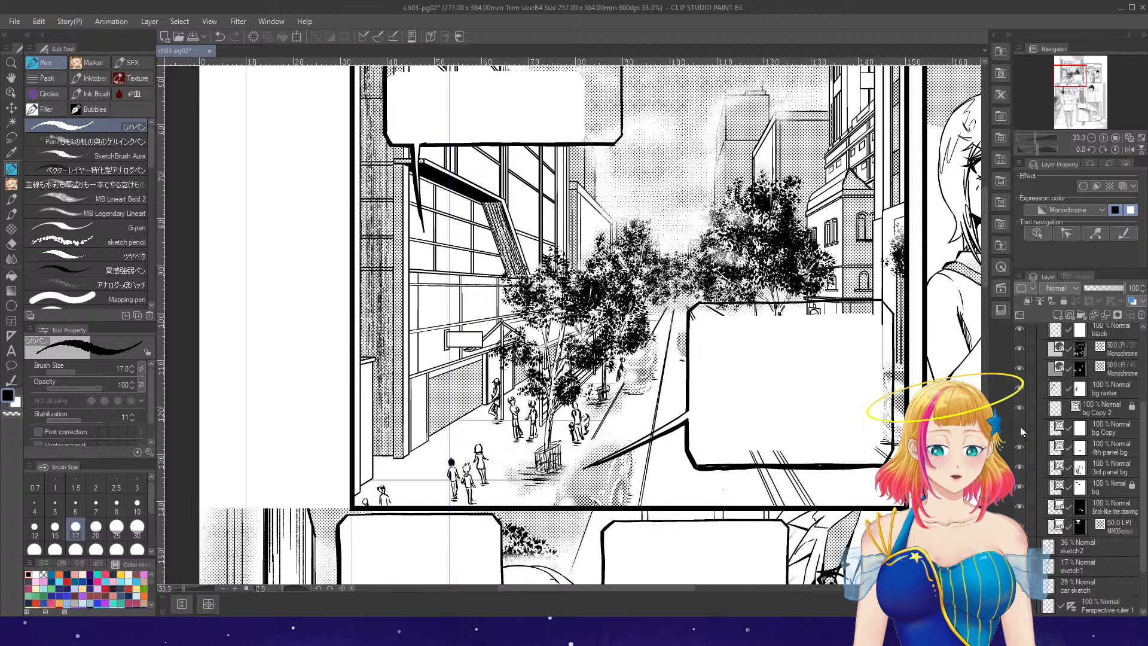
pyautogui.click(1021, 426)
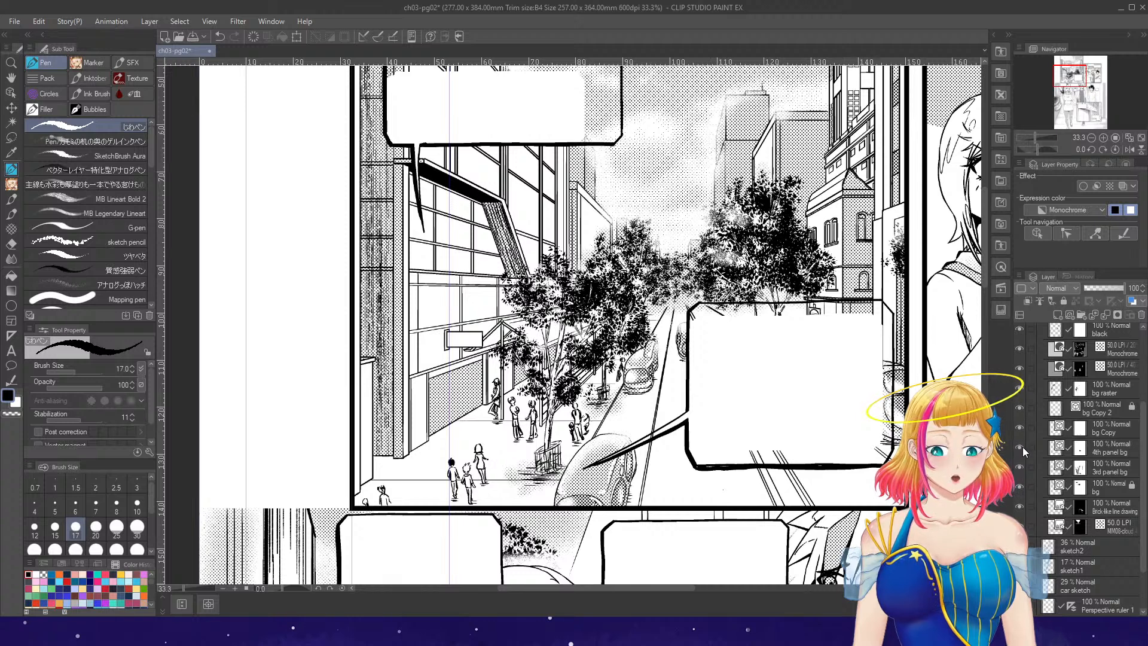
pyautogui.click(1020, 465)
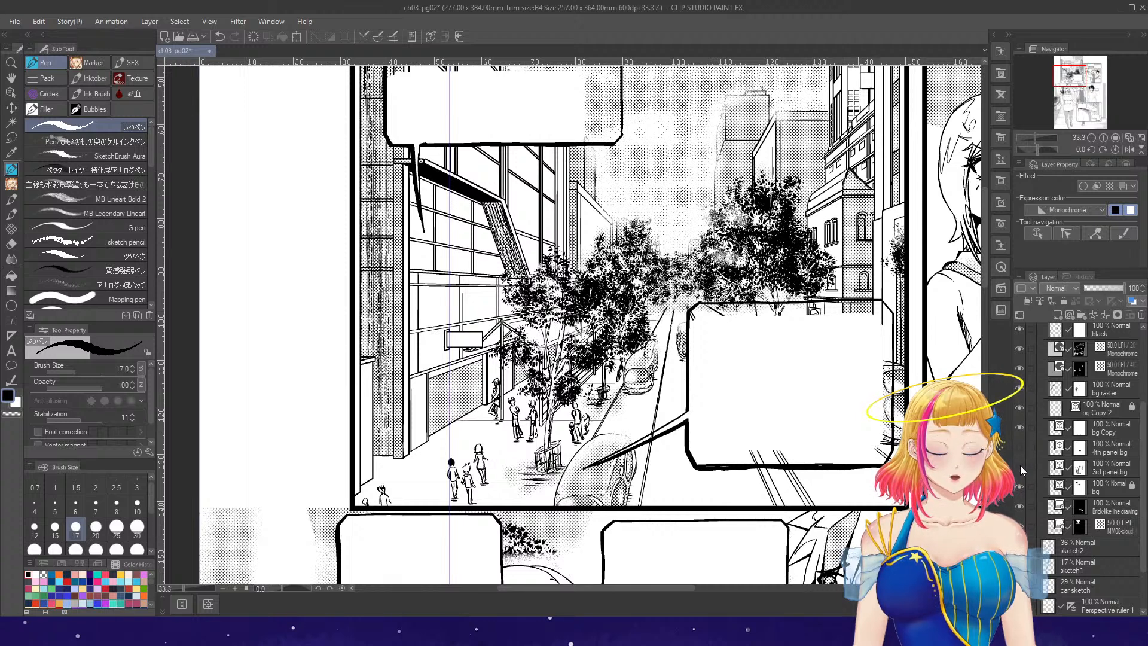
pyautogui.click(1020, 466)
pyautogui.click(1021, 486)
pyautogui.click(1021, 487)
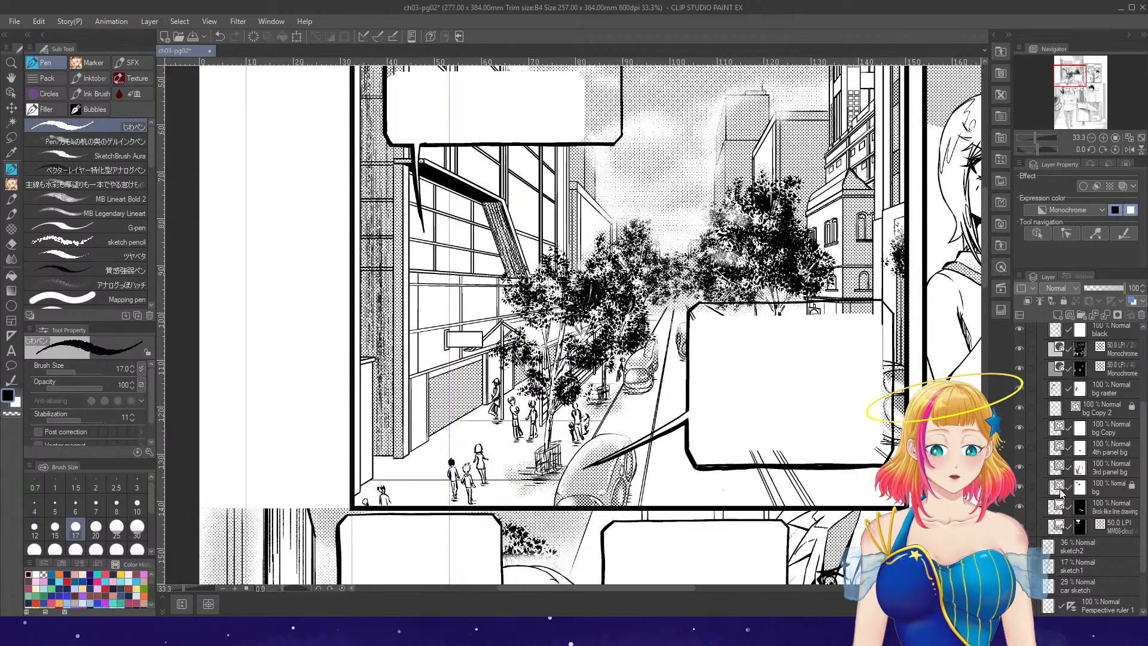
# - Select the bg layer's mask and unlock the layer
pyautogui.click(1037, 488)
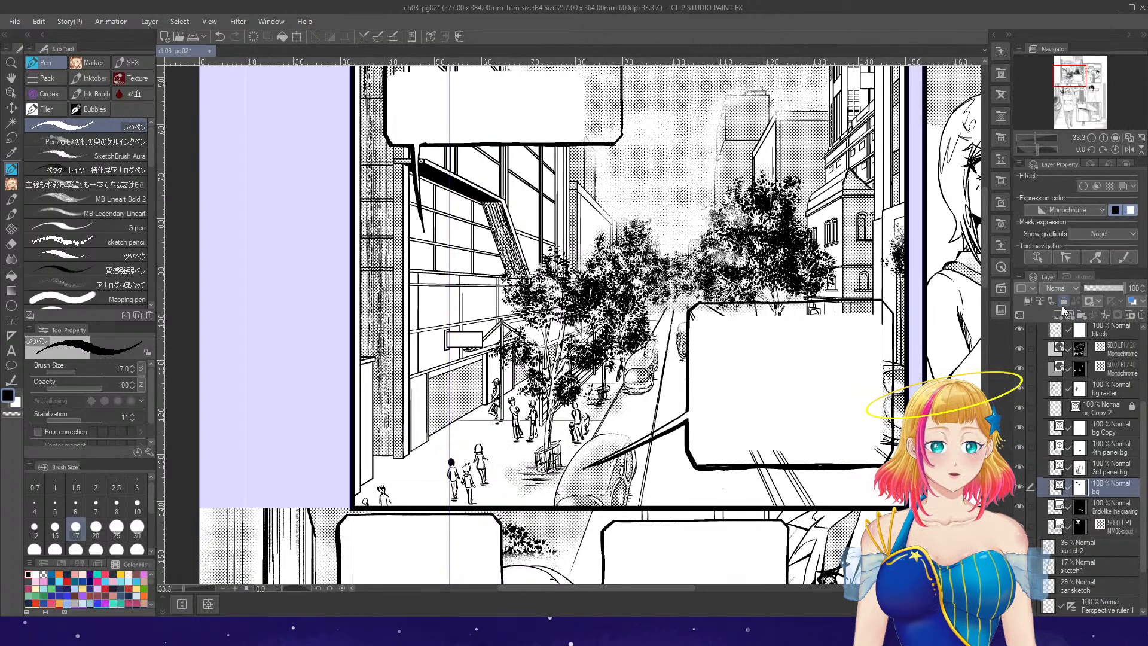
pyautogui.scroll(1, 855, 439)
pyautogui.scroll(-3, 855, 440)
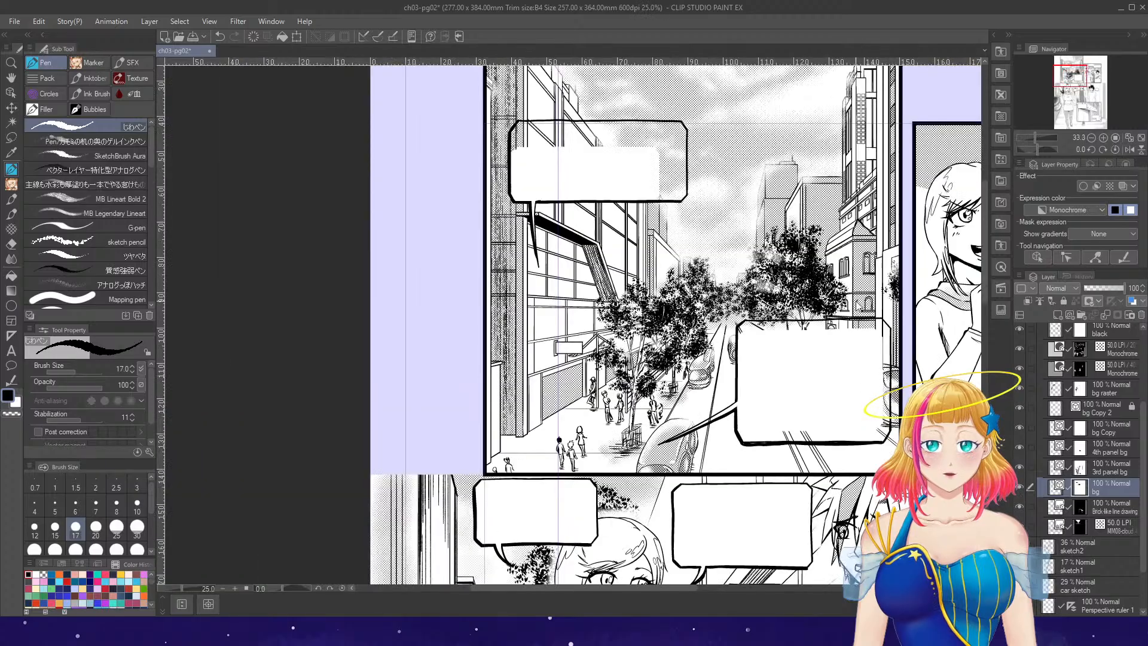
pyautogui.moveTo(672, 591); pyautogui.dragTo(778, 588)
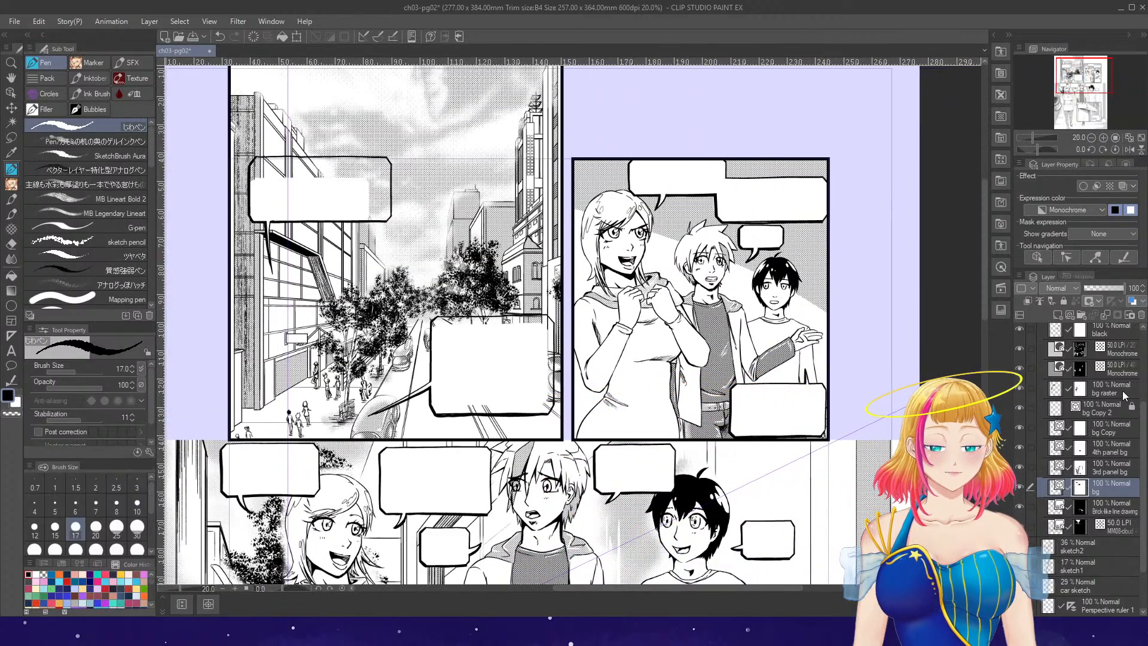
# - On the sfx bubbles layer, delete the upper and right outline segments of the second panel's large joined speech bubble
pyautogui.scroll(5, 1142, 392)
pyautogui.click(1059, 416)
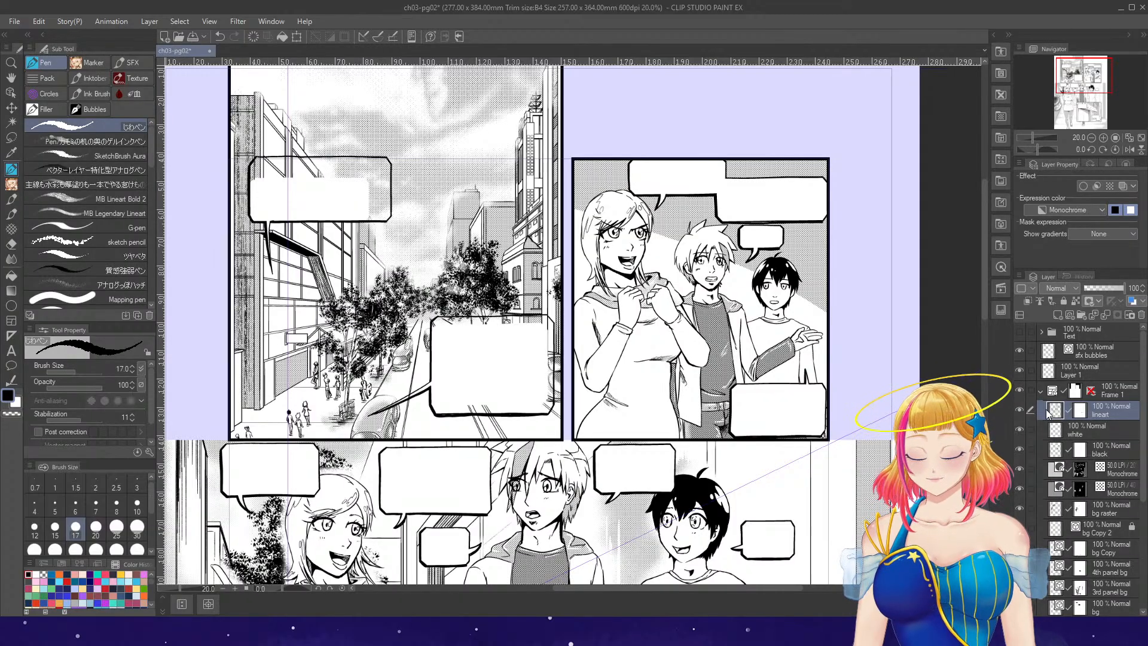
pyautogui.click(1100, 351)
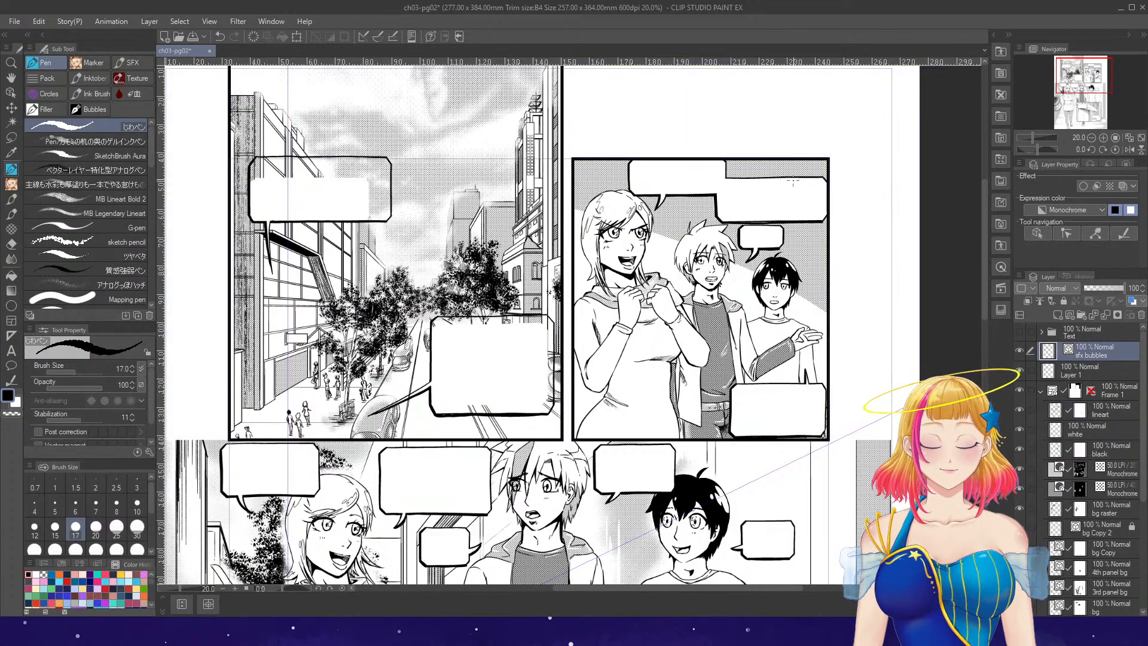
pyautogui.scroll(3, 820, 180)
pyautogui.click(11, 93)
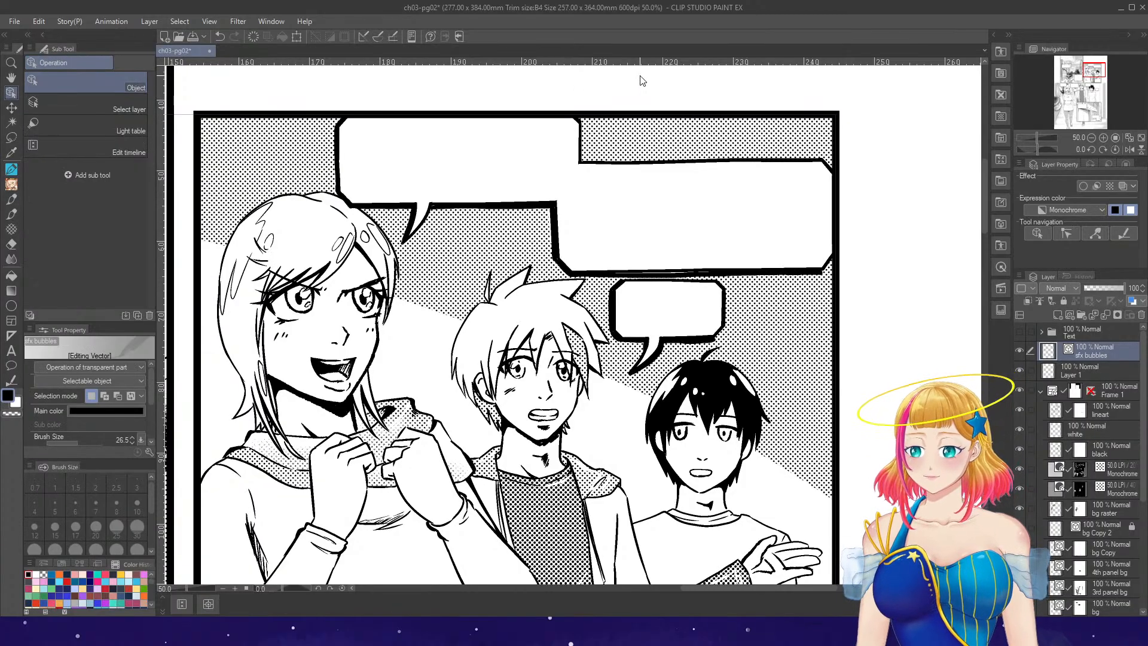
pyautogui.click(604, 161)
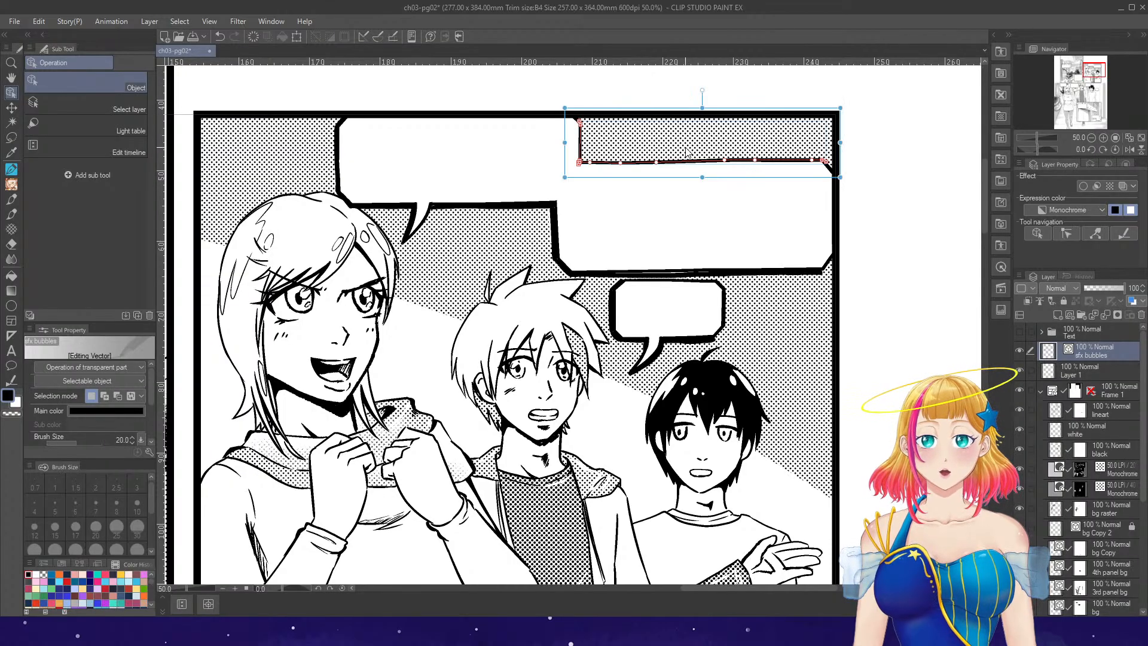
pyautogui.click(253, 38)
pyautogui.moveTo(871, 115); pyautogui.dragTo(871, 112)
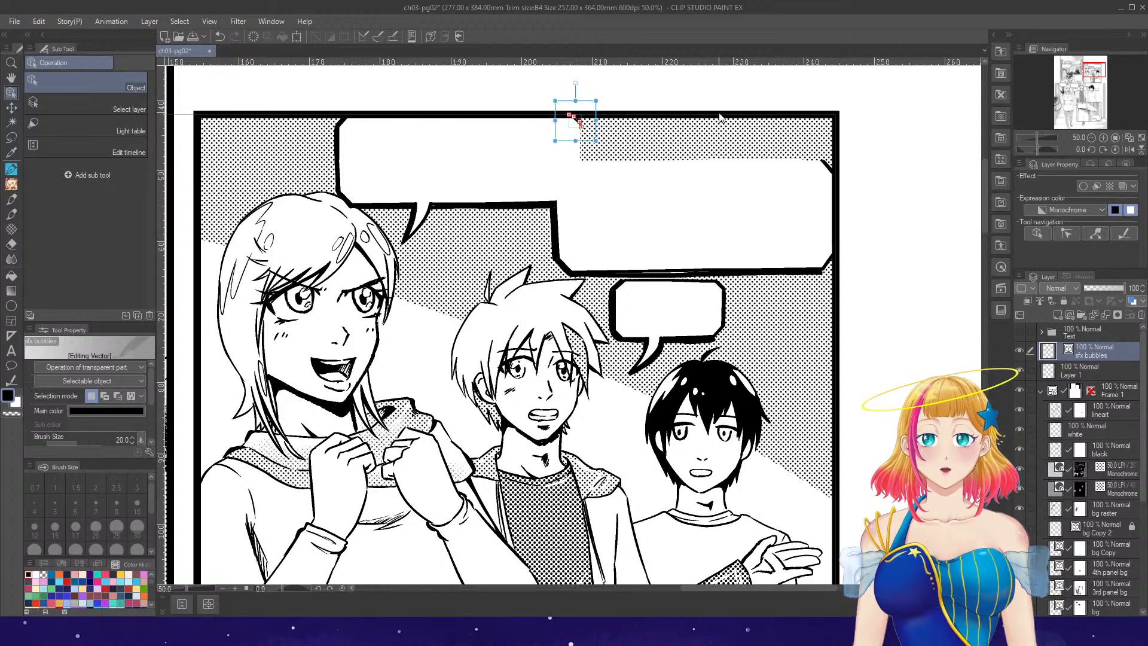
pyautogui.click(256, 39)
pyautogui.moveTo(753, 116); pyautogui.dragTo(872, 210)
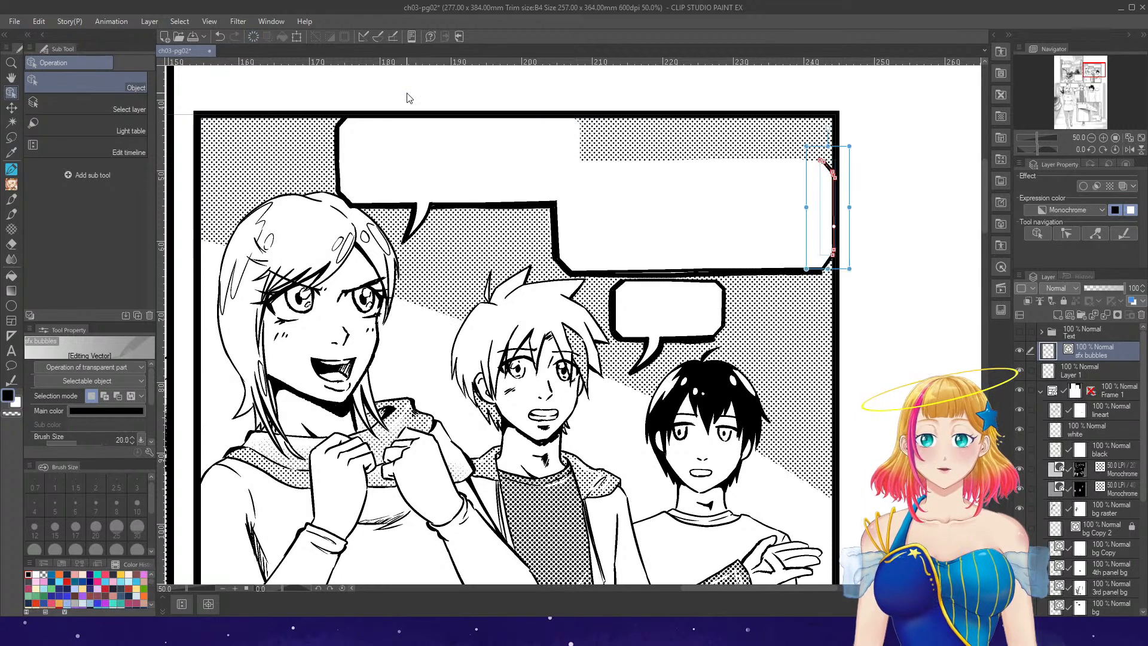
pyautogui.click(256, 37)
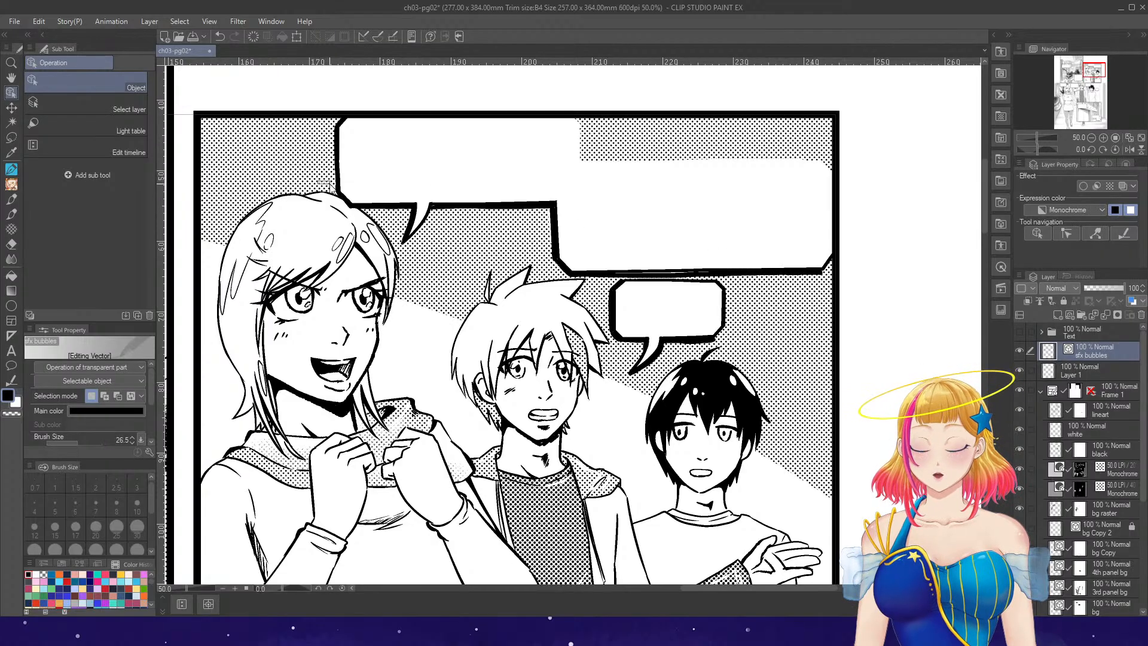
pyautogui.moveTo(324, 184)
pyautogui.mouseDown()
pyautogui.moveTo(581, 244)
pyautogui.moveTo(583, 257)
pyautogui.mouseUp()
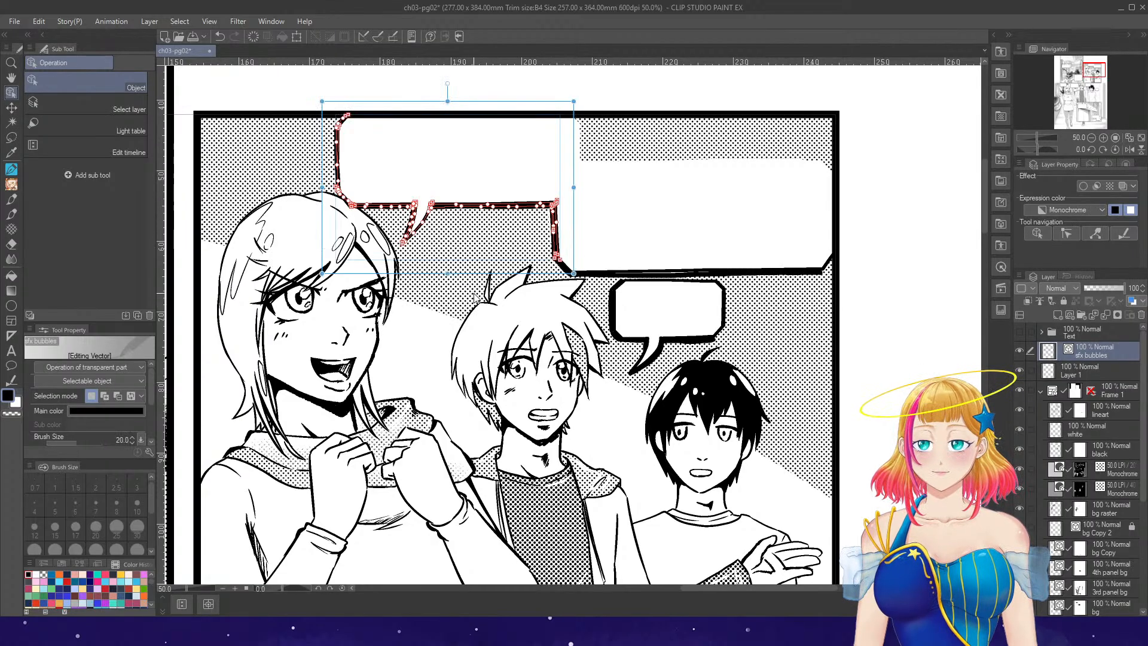
pyautogui.moveTo(451, 276); pyautogui.dragTo(451, 307)
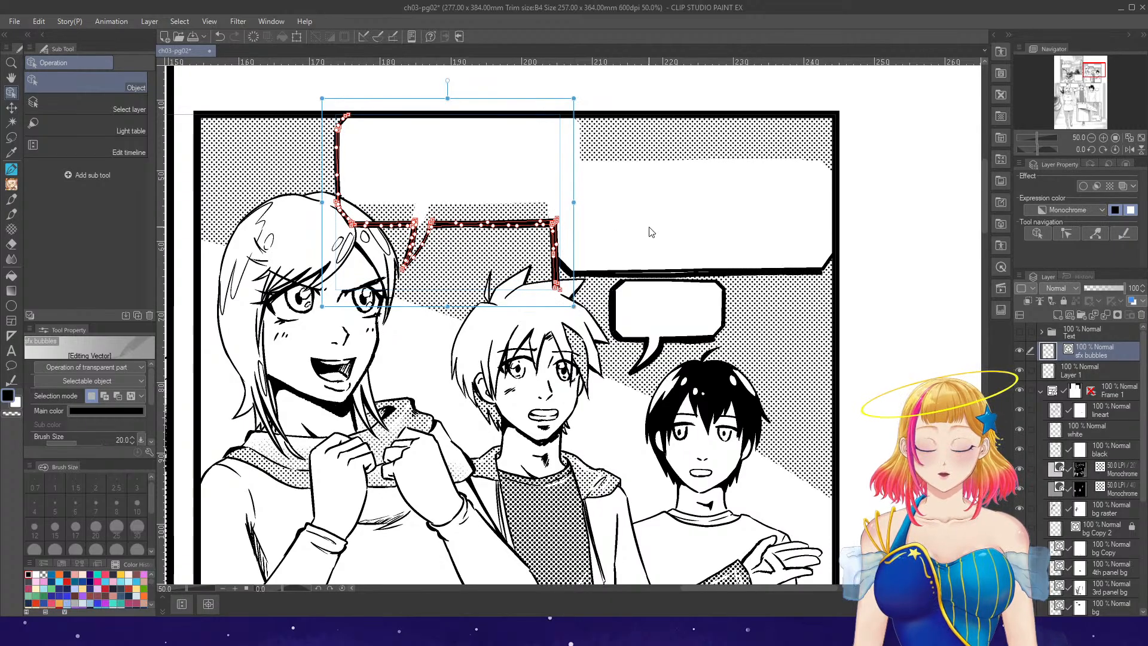
pyautogui.hotkey('ctrl', 'z')
# - Enlarge the outline of the second panel's small speech bubble downward and to the right, including its tail
pyautogui.moveTo(605, 399); pyautogui.dragTo(745, 288)
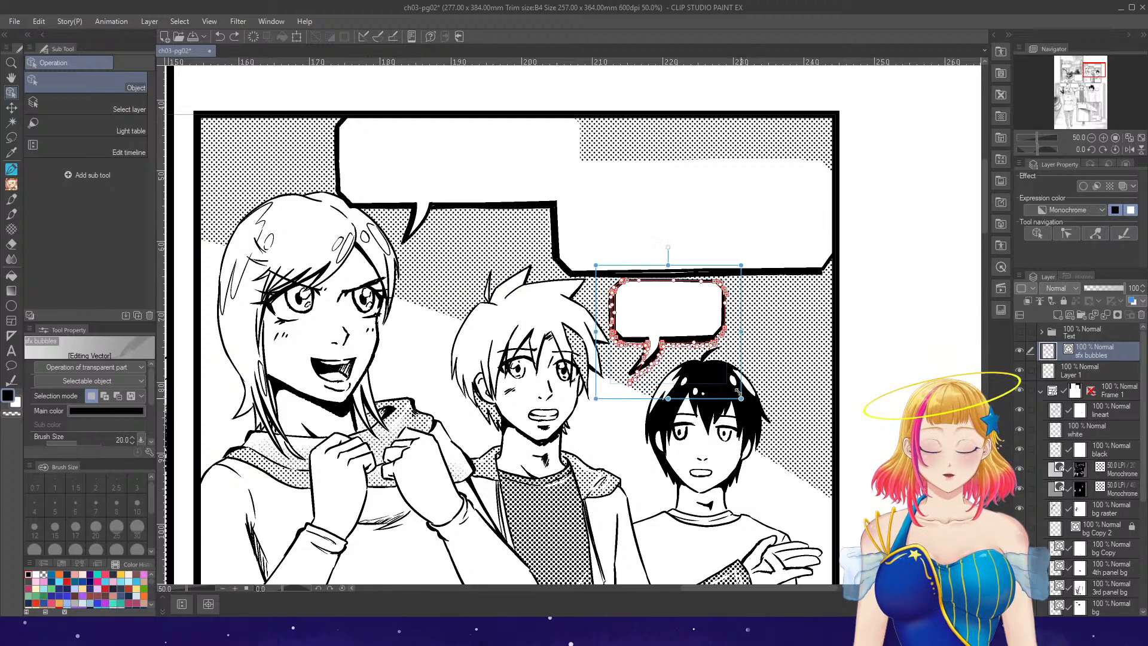
pyautogui.click(820, 370)
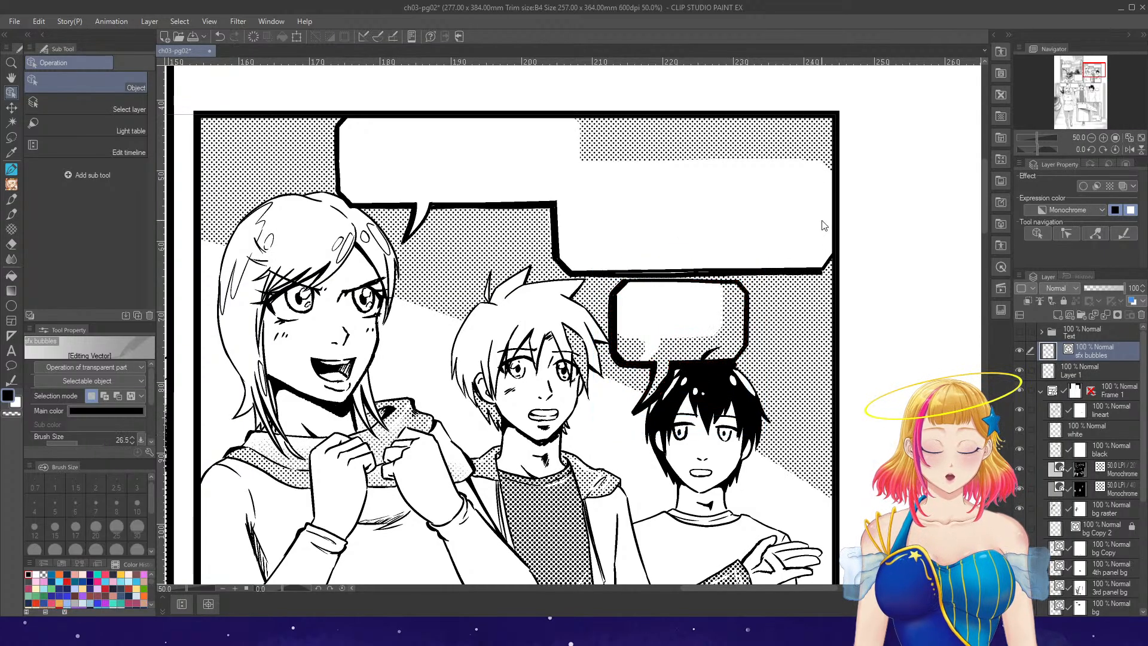
pyautogui.scroll(-4, 824, 225)
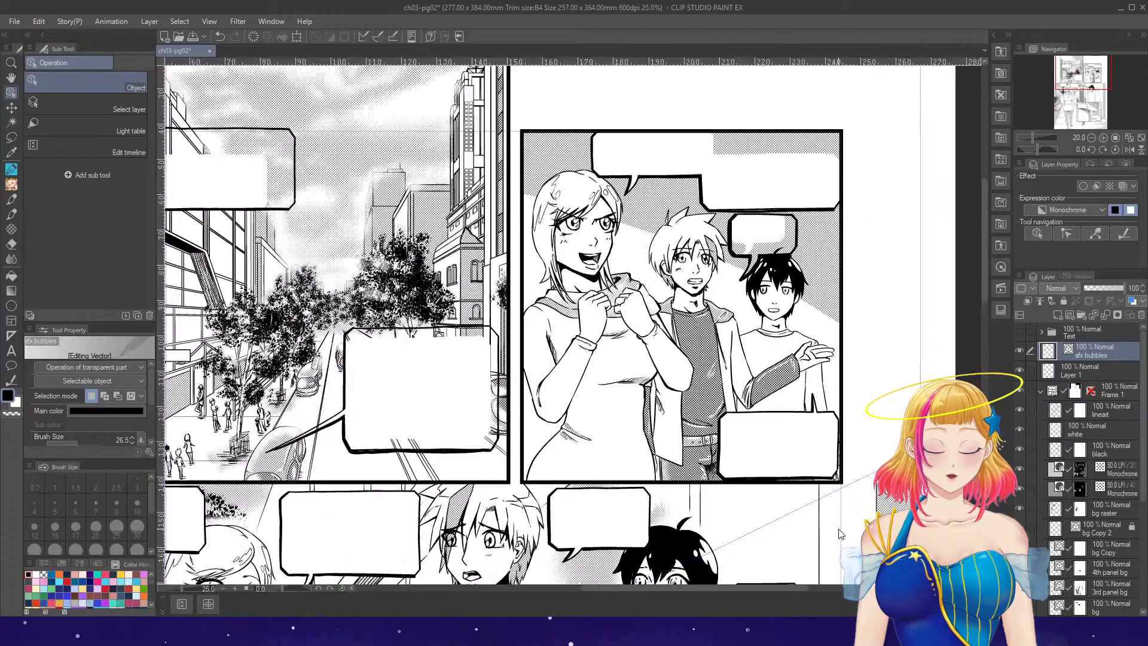
# - Delete the bottom and right outline segments of the second panel's lower speech bubble so the panel border closes it
pyautogui.scroll(4, 841, 534)
pyautogui.moveTo(817, 374); pyautogui.dragTo(861, 430)
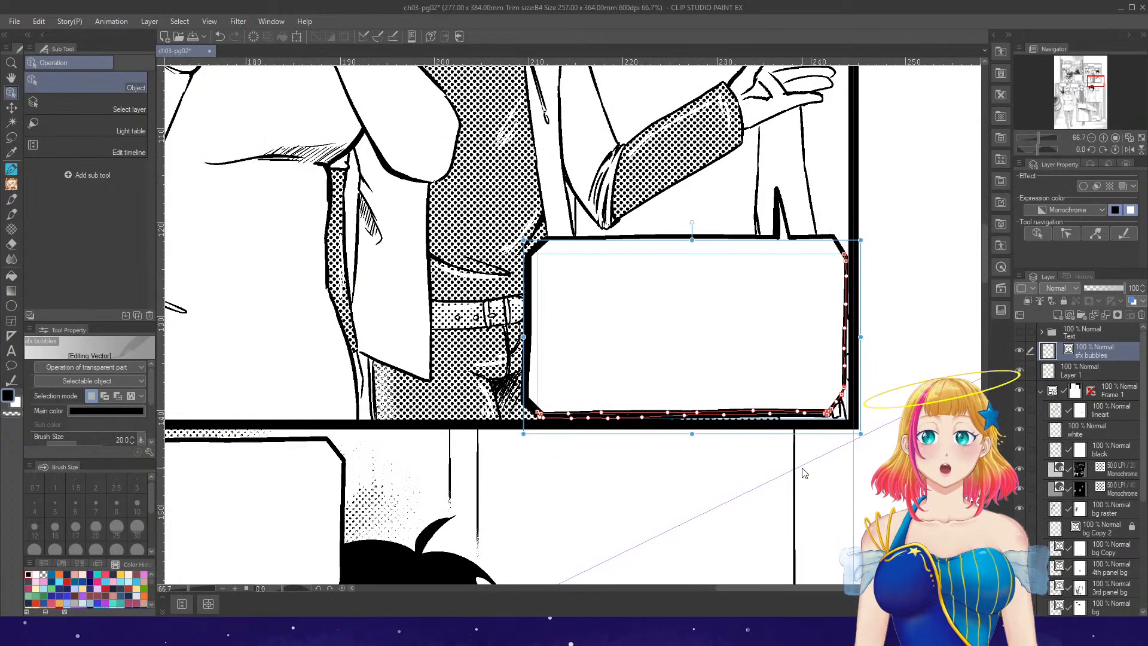
pyautogui.click(247, 37)
pyautogui.press('p')
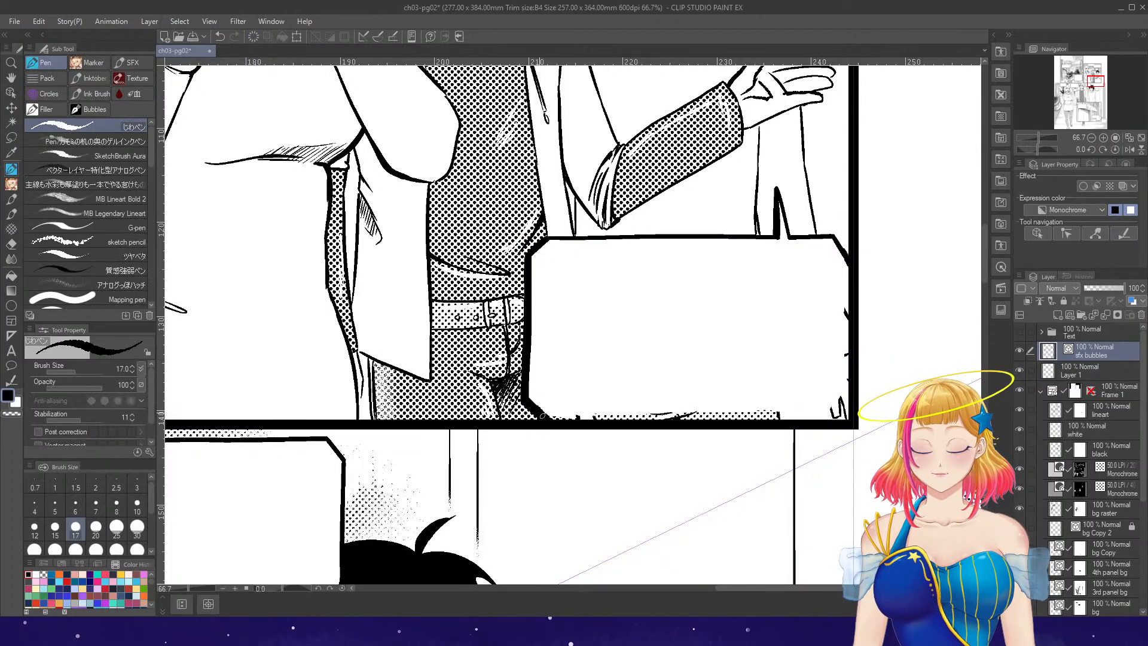
# - Enlarge the third panel's leftmost speech bubble outline up to the panel border and to the right, and erase its top edge
pyautogui.scroll(-5, 643, 344)
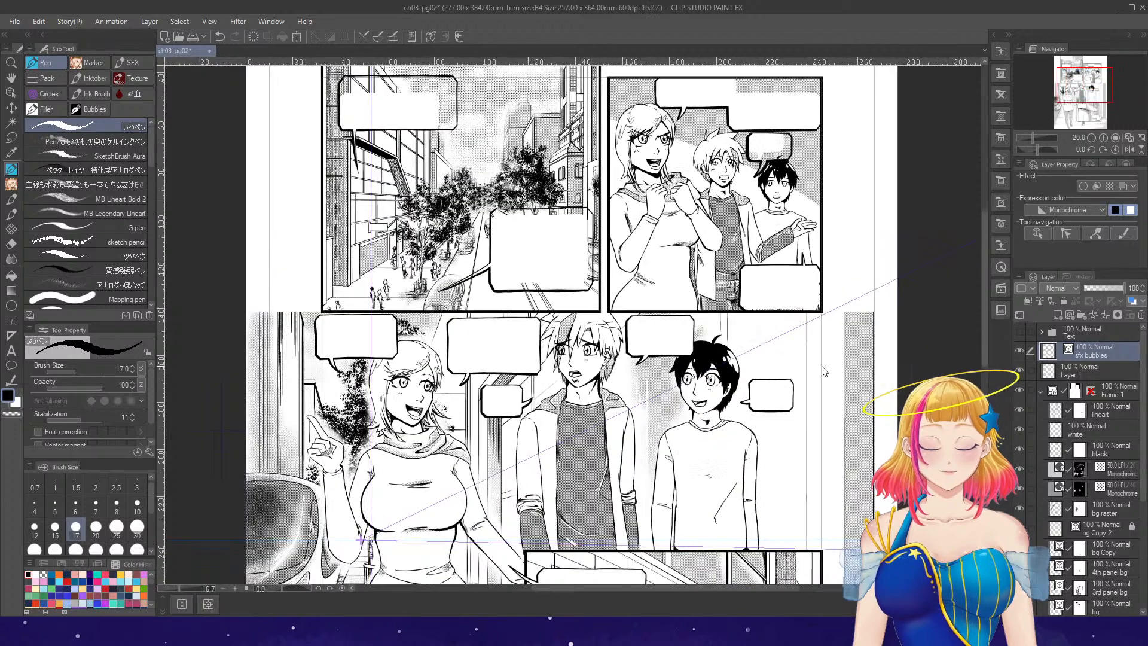
pyautogui.scroll(-1, 827, 392)
pyautogui.scroll(2, 532, 480)
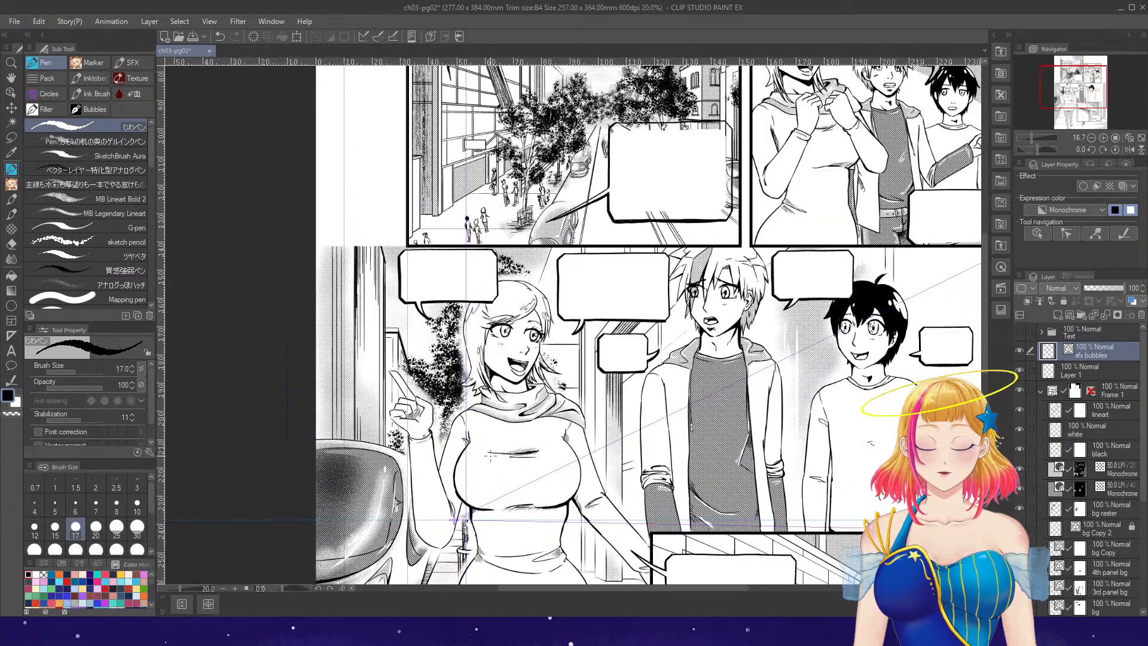
pyautogui.click(11, 93)
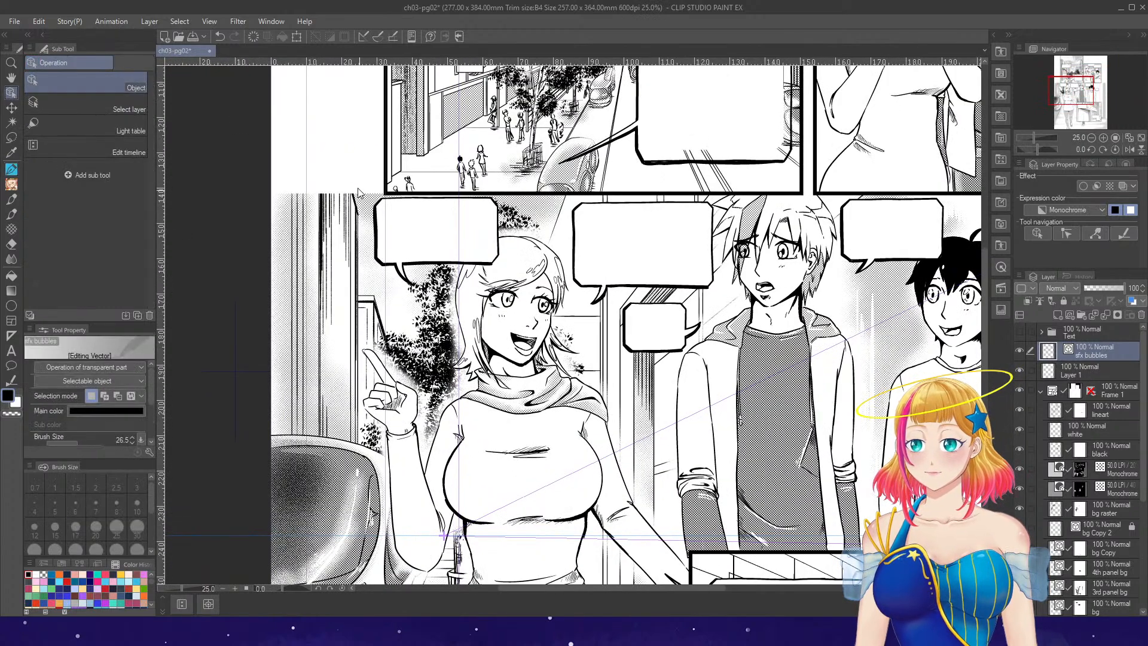
pyautogui.moveTo(359, 192); pyautogui.dragTo(528, 322)
pyautogui.moveTo(529, 274); pyautogui.dragTo(531, 271)
pyautogui.press('e')
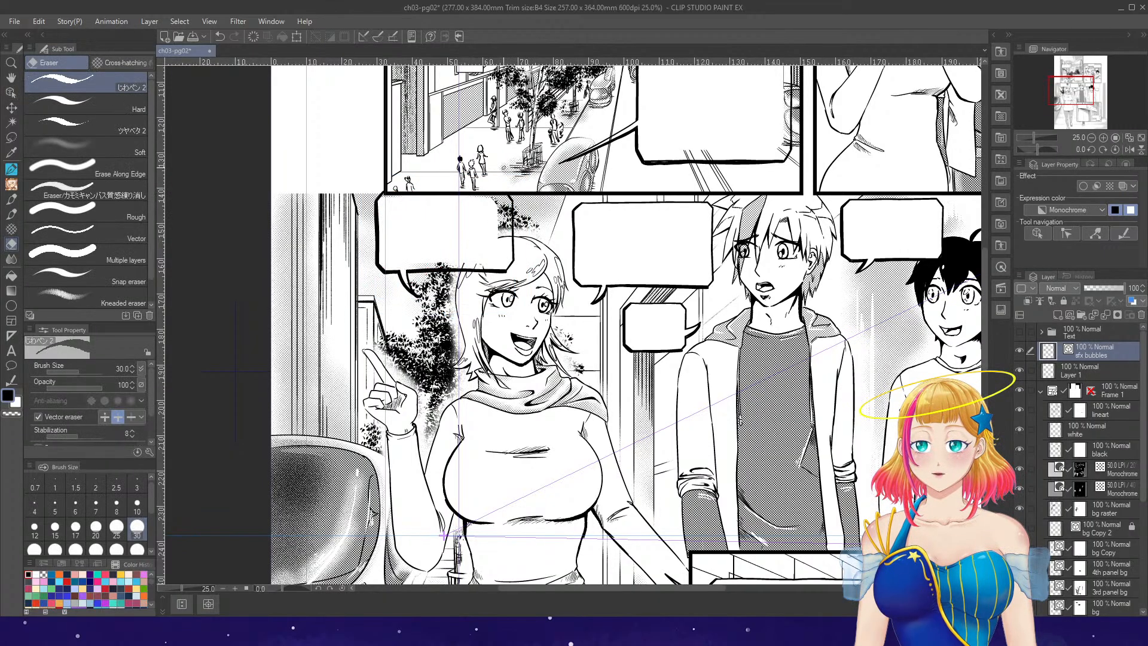
# - Stretch the third panel's large middle speech bubble upward and to the right, and erase its top edge above the panel border
pyautogui.press('o')
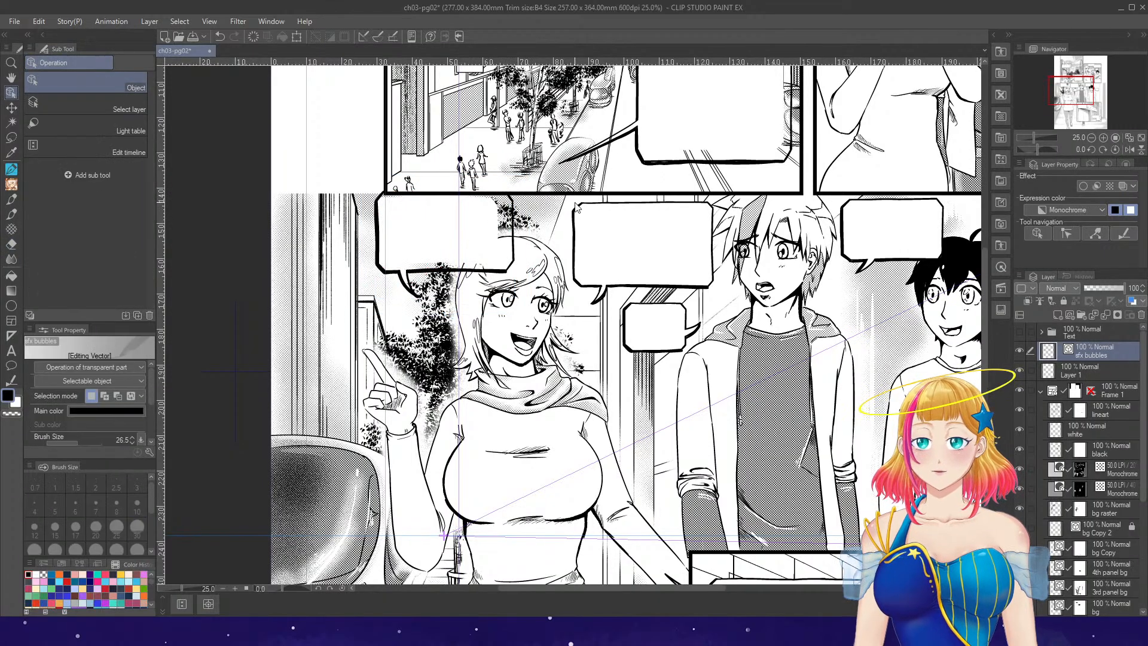
pyautogui.click(722, 293)
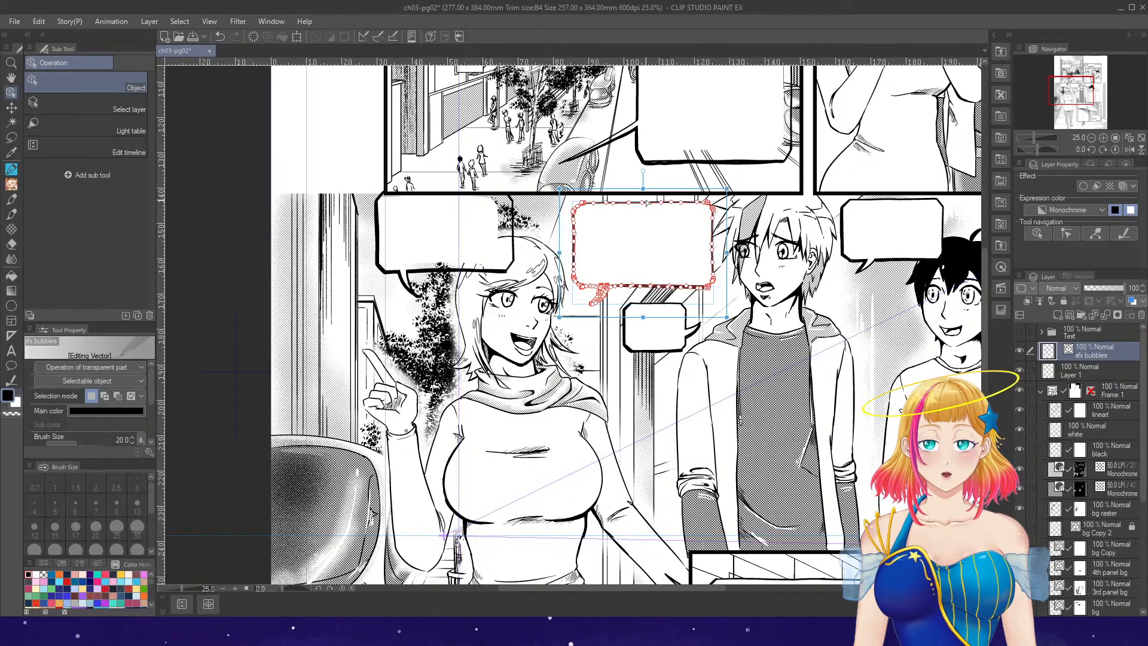
pyautogui.moveTo(646, 203); pyautogui.dragTo(647, 190)
pyautogui.moveTo(727, 246); pyautogui.dragTo(740, 246)
pyautogui.click(767, 275)
pyautogui.press('e')
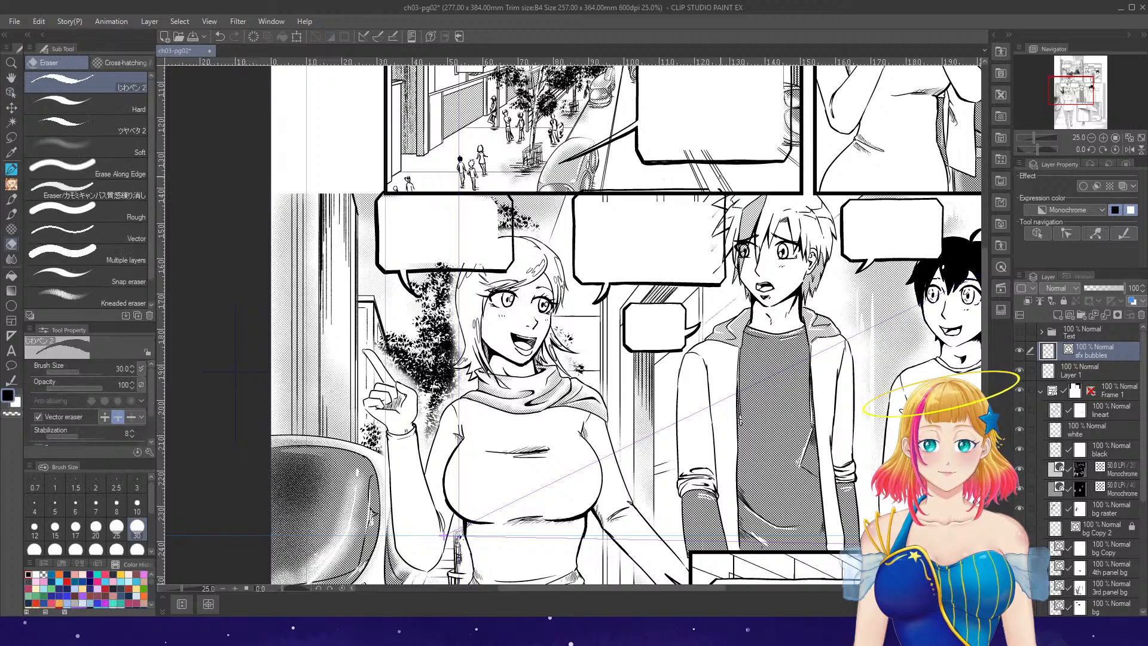
pyautogui.scroll(2, 715, 188)
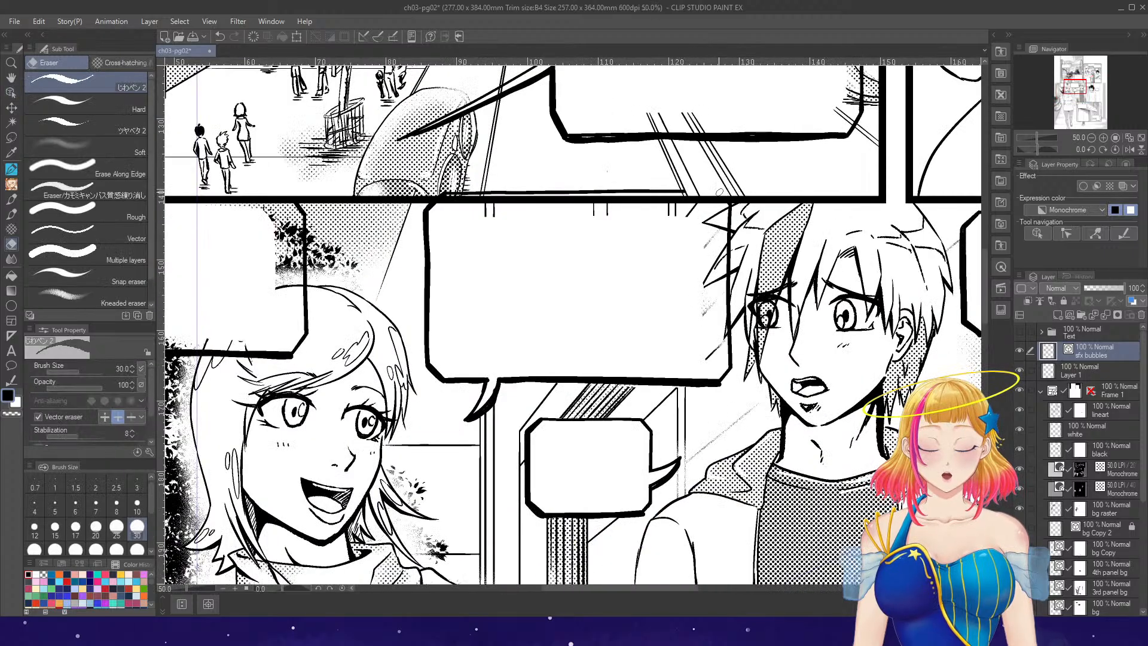
pyautogui.moveTo(718, 192); pyautogui.dragTo(699, 194)
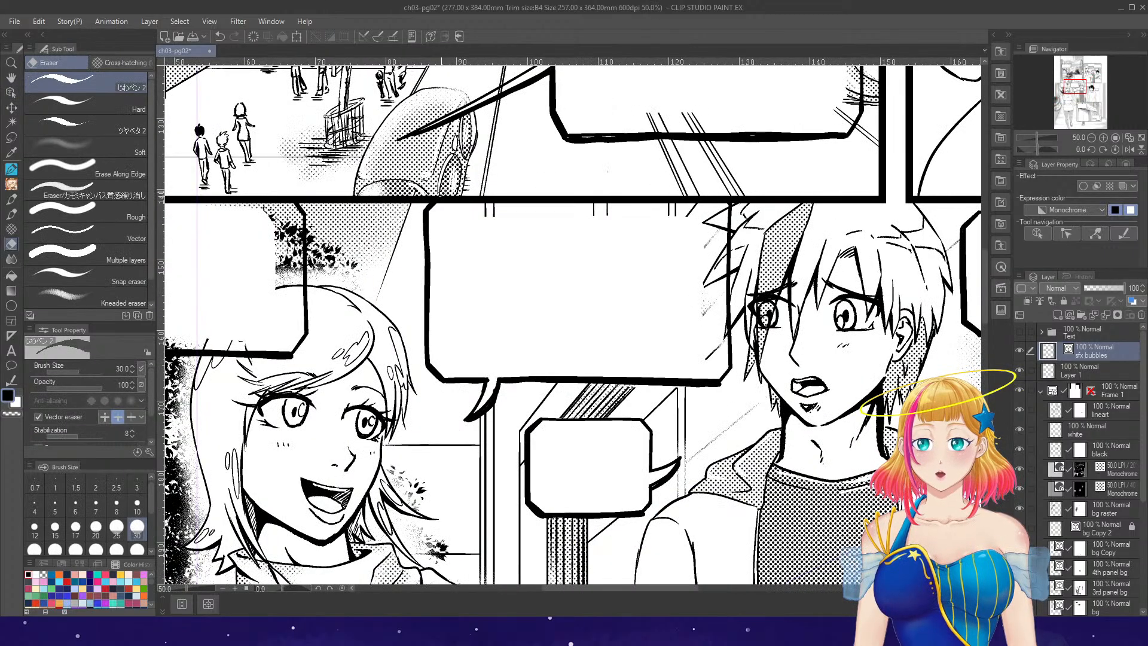
# - Enlarge the outline of the small speech bubble beneath the third panel's middle bubble downward and to the right
pyautogui.scroll(-3, 733, 314)
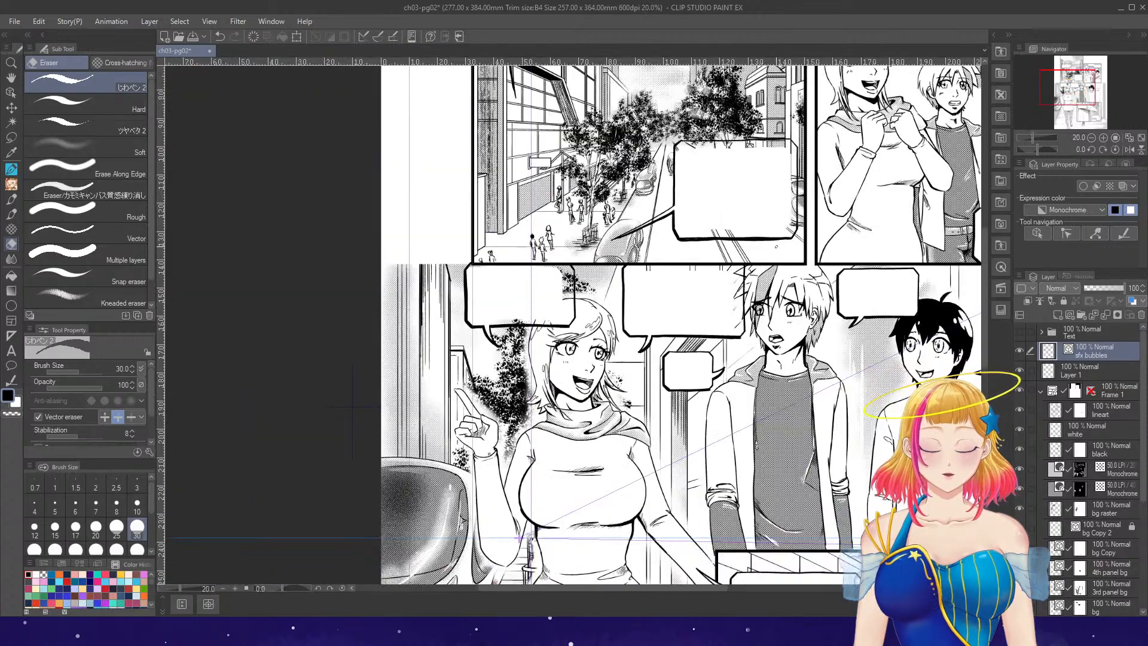
pyautogui.scroll(2, 902, 441)
pyautogui.click(11, 92)
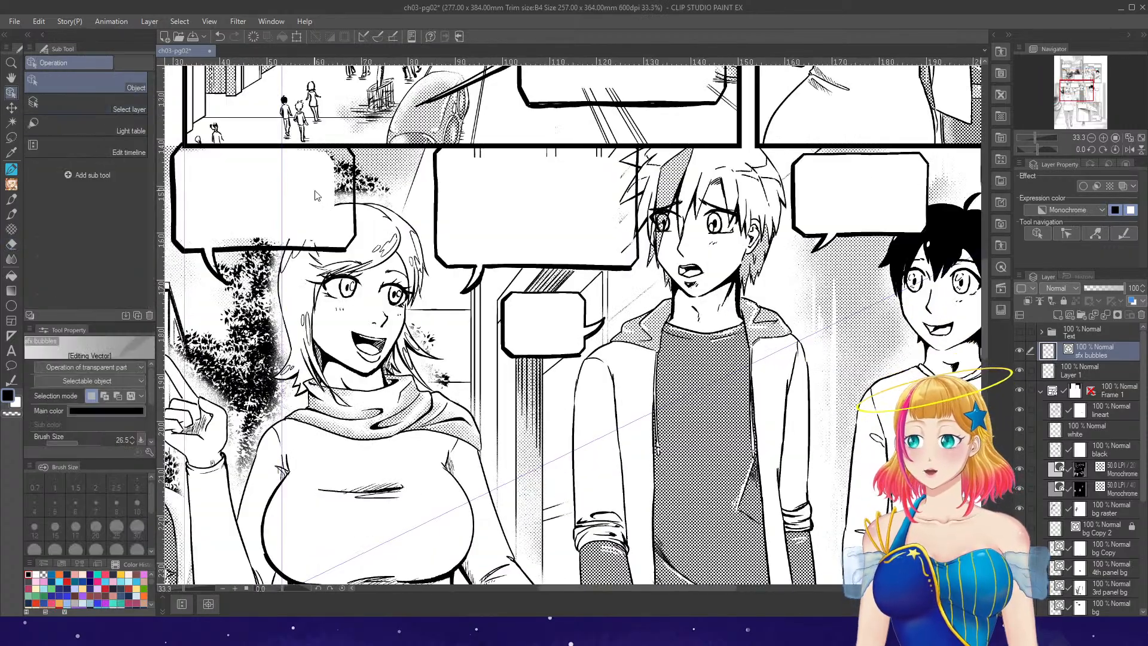
pyautogui.click(503, 299)
pyautogui.moveTo(622, 379)
pyautogui.mouseDown()
pyautogui.moveTo(650, 397)
pyautogui.moveTo(640, 379)
pyautogui.moveTo(656, 398)
pyautogui.mouseUp()
pyautogui.scroll(-3, 696, 348)
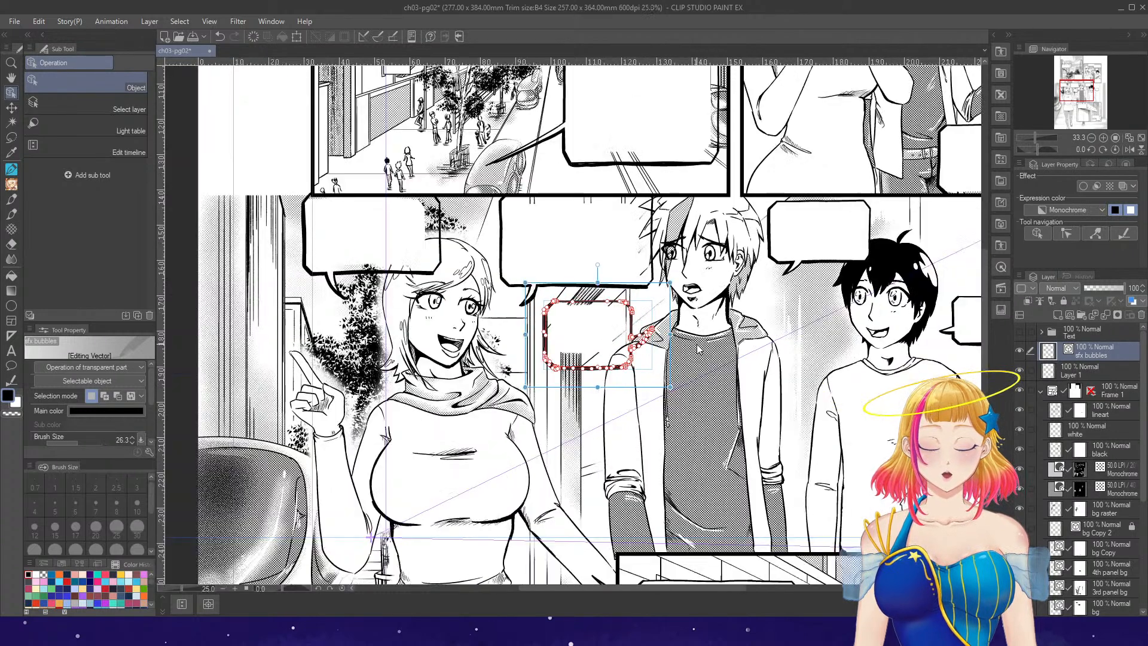
# - Enlarge the third panel's speech bubble above the black-haired boy on all sides and erase its top edge at the panel border
pyautogui.scroll(1, 945, 332)
pyautogui.scroll(1, 944, 335)
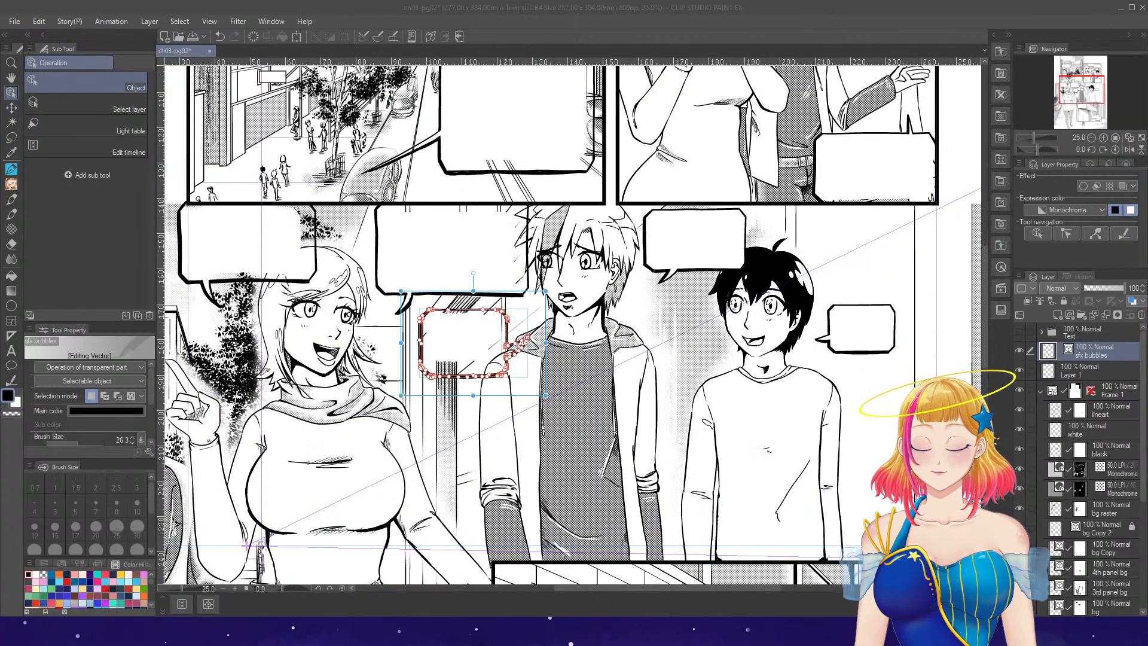
pyautogui.click(644, 214)
pyautogui.moveTo(695, 195); pyautogui.dragTo(695, 181)
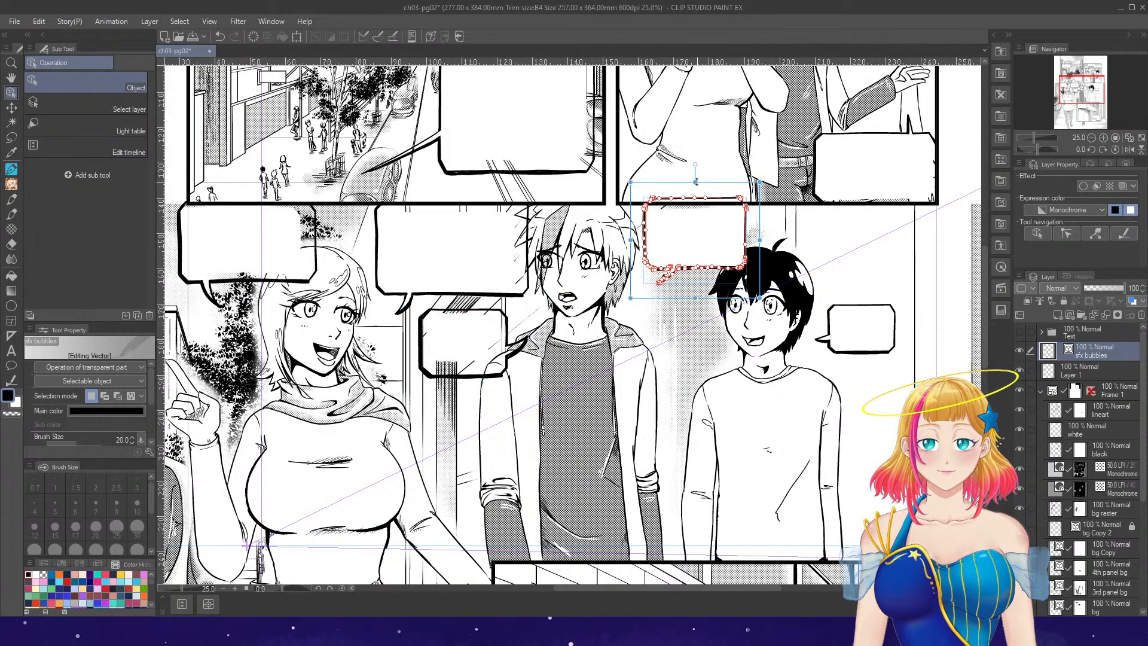
pyautogui.moveTo(759, 240); pyautogui.dragTo(780, 240)
pyautogui.moveTo(704, 298); pyautogui.dragTo(704, 310)
pyautogui.moveTo(627, 245); pyautogui.dragTo(616, 246)
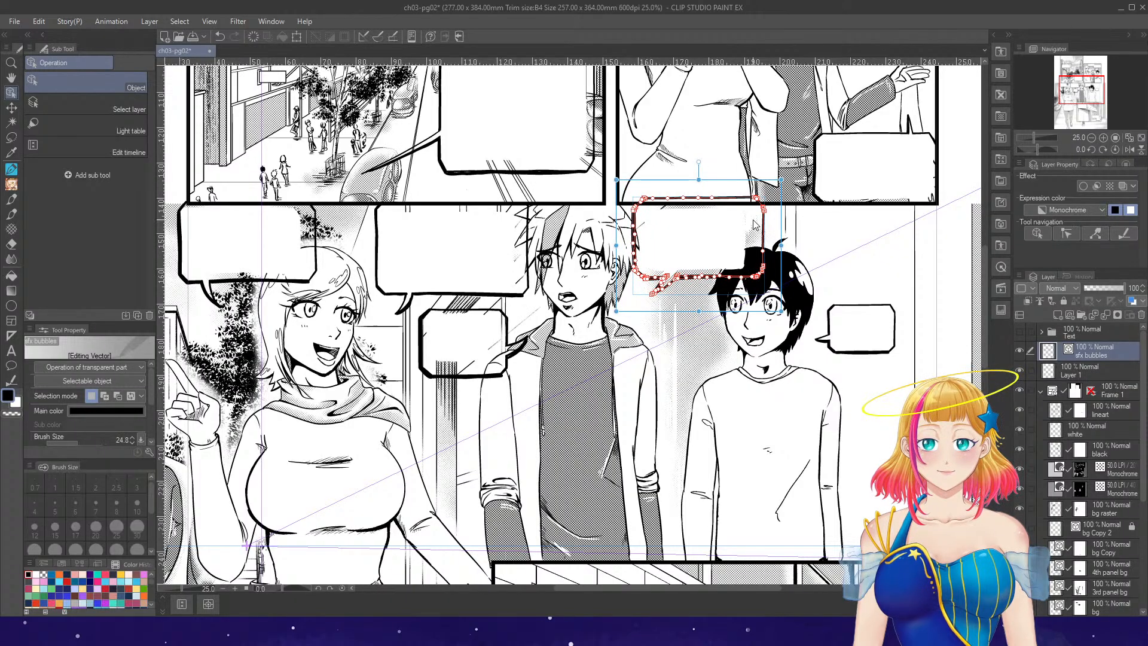
pyautogui.press('e')
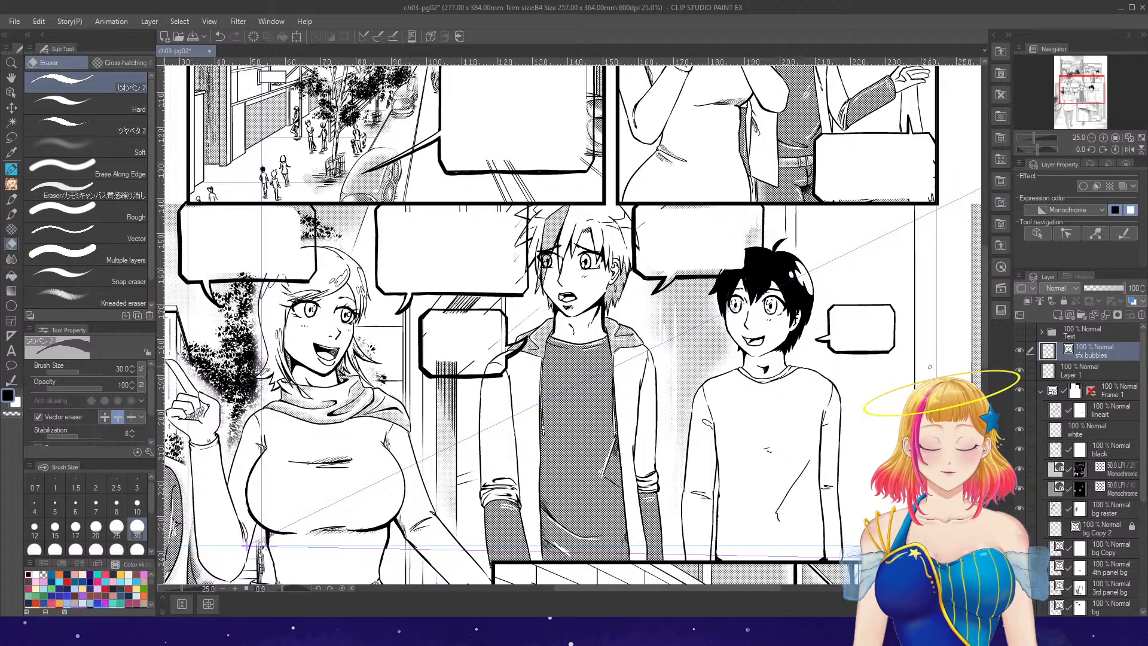
# - Enlarge the outline of the small speech bubble beside the black-haired boy's face on all sides
pyautogui.scroll(2, 930, 367)
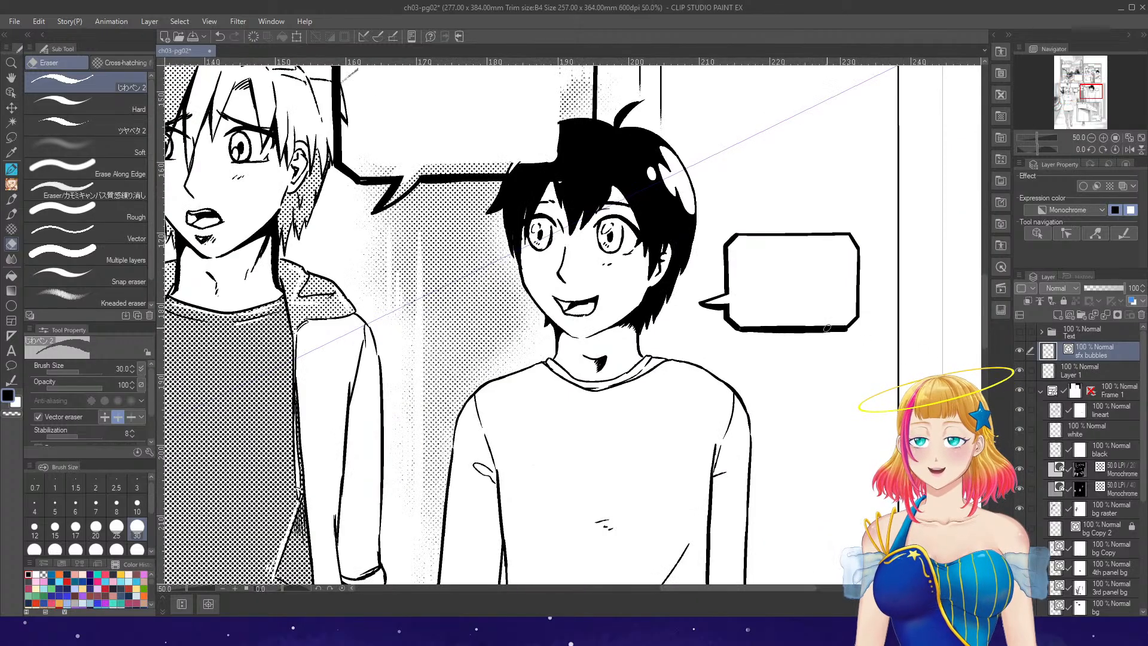
pyautogui.press('o')
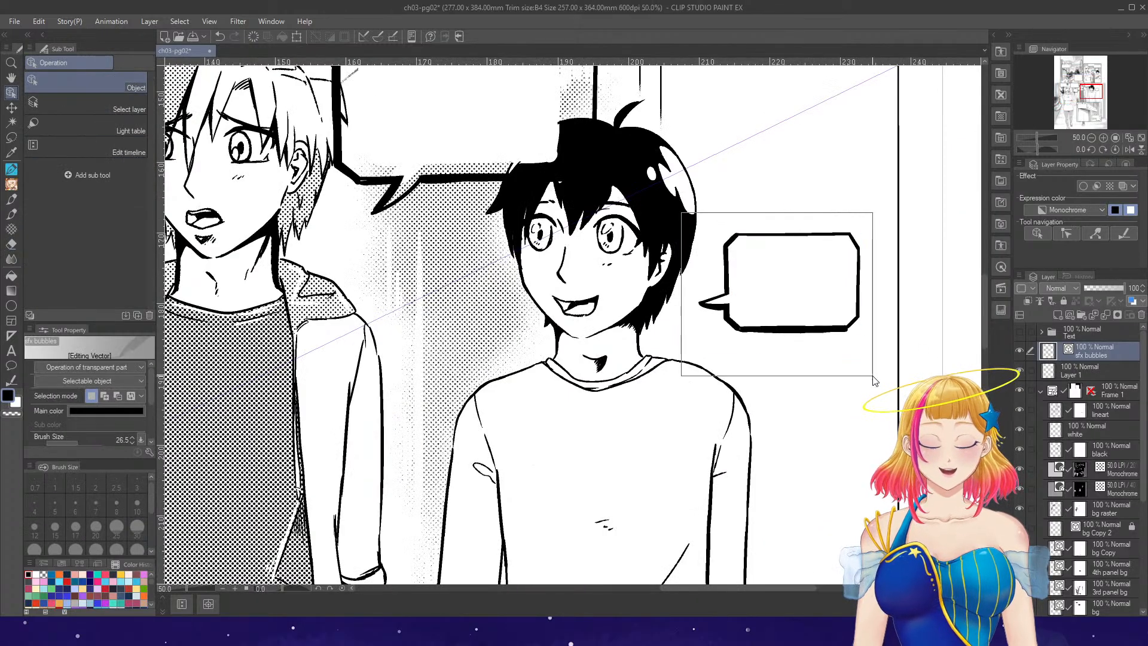
pyautogui.click(777, 210)
pyautogui.moveTo(875, 266); pyautogui.dragTo(904, 271)
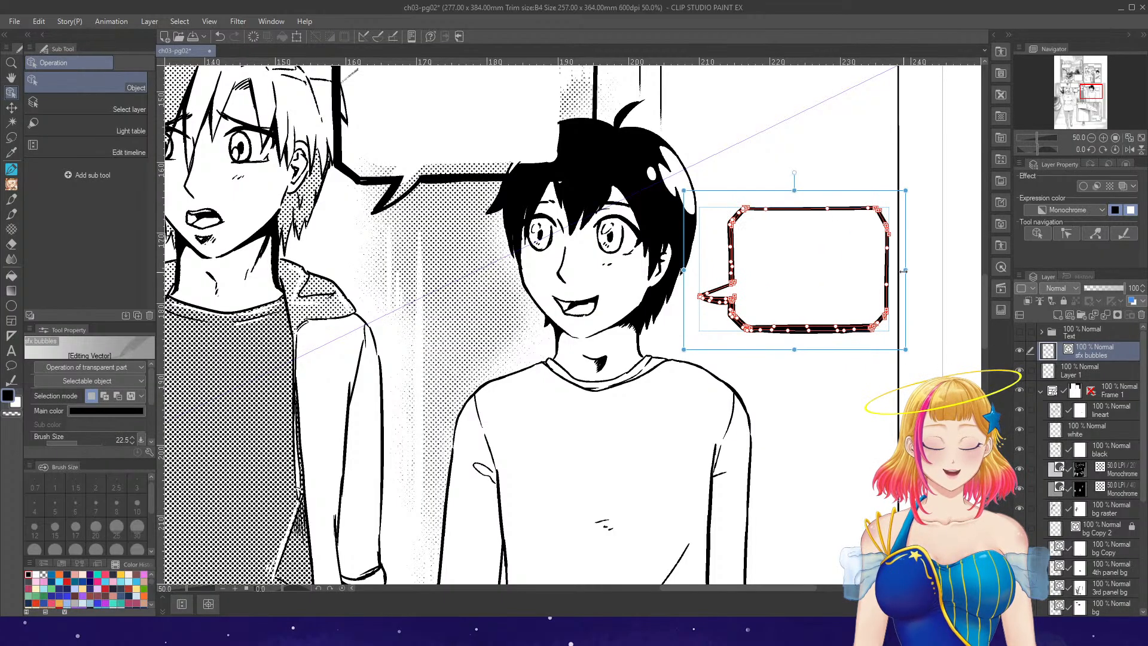
pyautogui.moveTo(795, 348); pyautogui.dragTo(795, 376)
pyautogui.moveTo(683, 285); pyautogui.dragTo(658, 283)
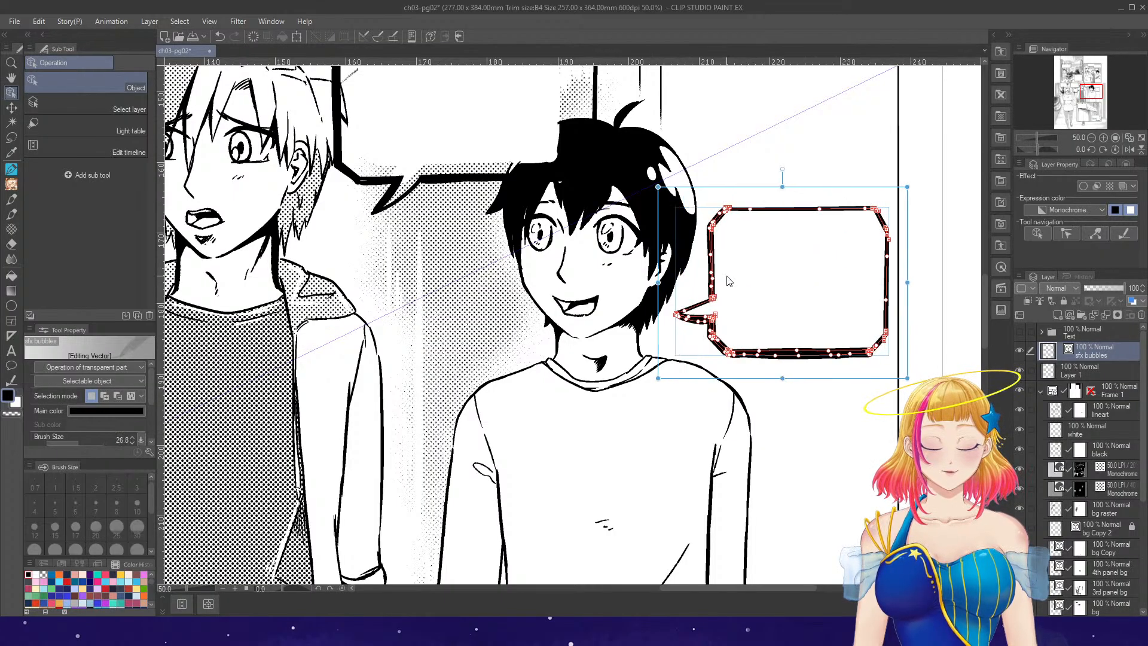
pyautogui.click(915, 279)
# - Enlarge the outline of the fourth panel's upper-left speech bubble on all sides
pyautogui.scroll(-3, 920, 245)
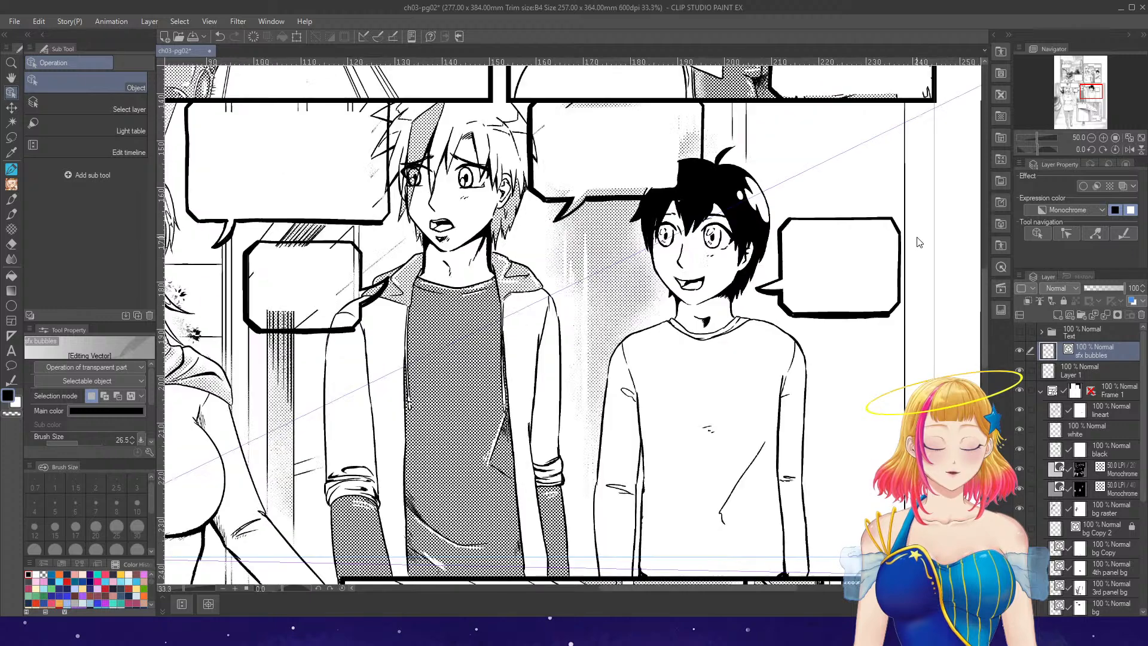
pyautogui.scroll(-2, 919, 243)
pyautogui.scroll(4, 859, 531)
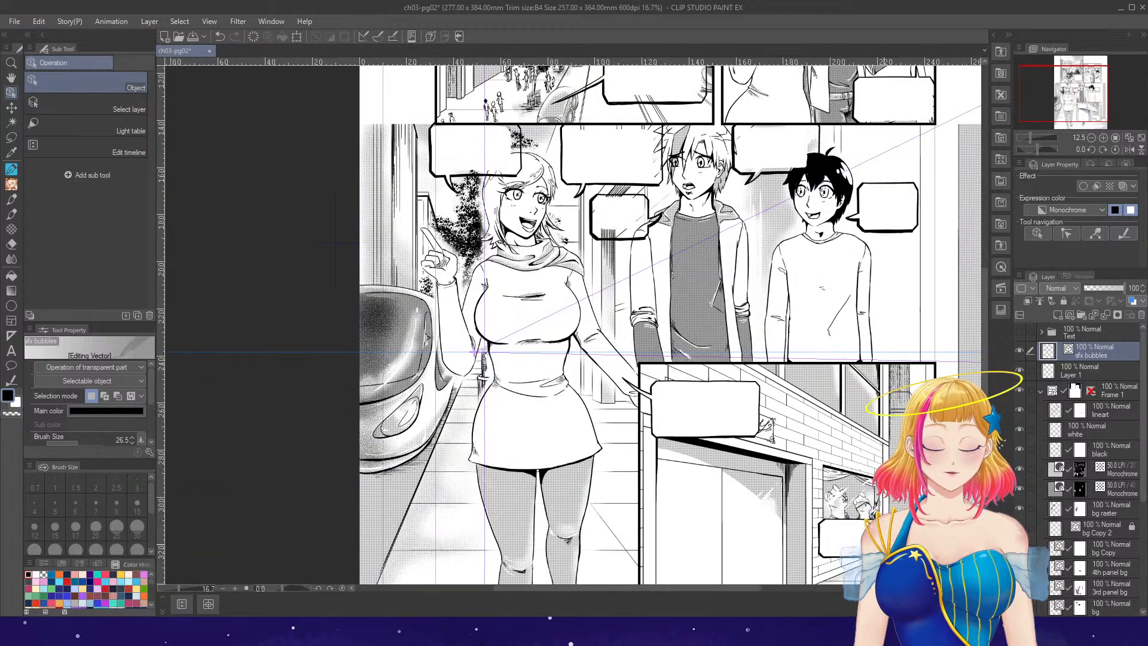
pyautogui.click(662, 349)
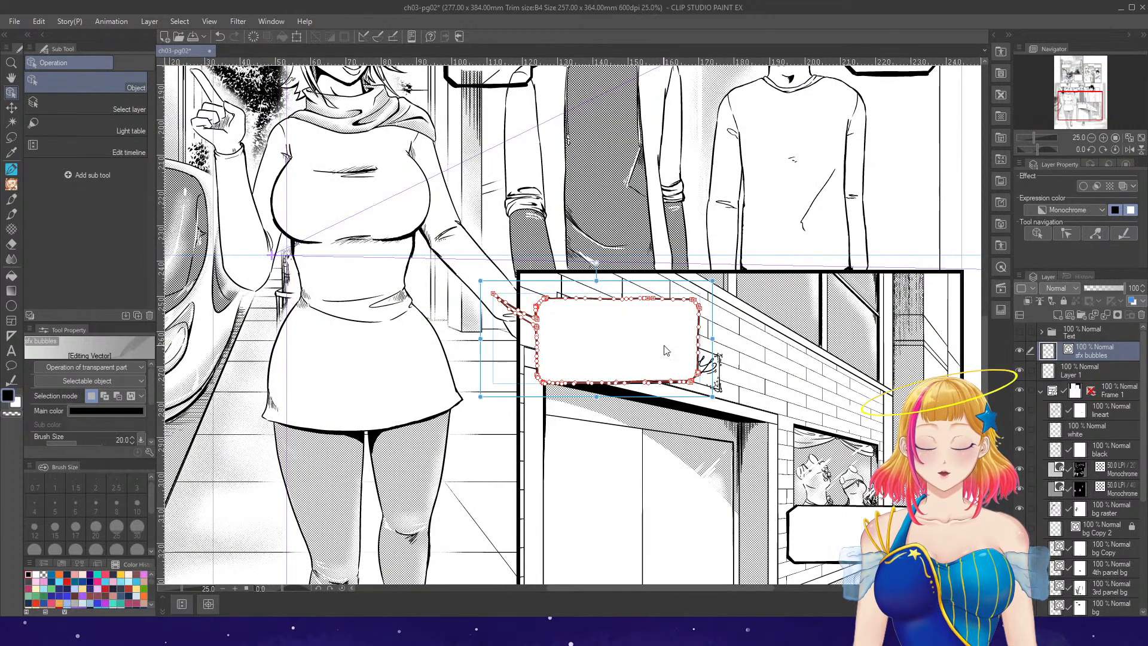
pyautogui.moveTo(596, 280); pyautogui.dragTo(596, 263)
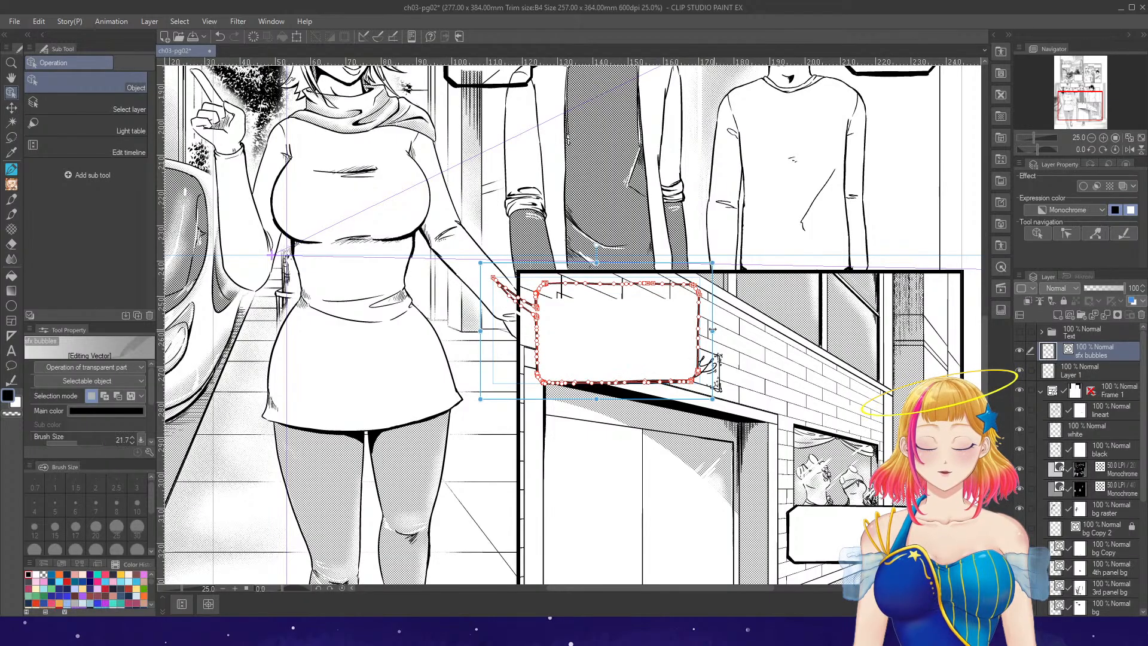
pyautogui.moveTo(713, 330); pyautogui.dragTo(719, 331)
pyautogui.moveTo(626, 400); pyautogui.dragTo(626, 415)
pyautogui.moveTo(480, 339); pyautogui.dragTo(468, 338)
# - Enlarge the outline of the double speech bubble in the fourth panel's lower-right corner on all sides
pyautogui.scroll(-2, 656, 329)
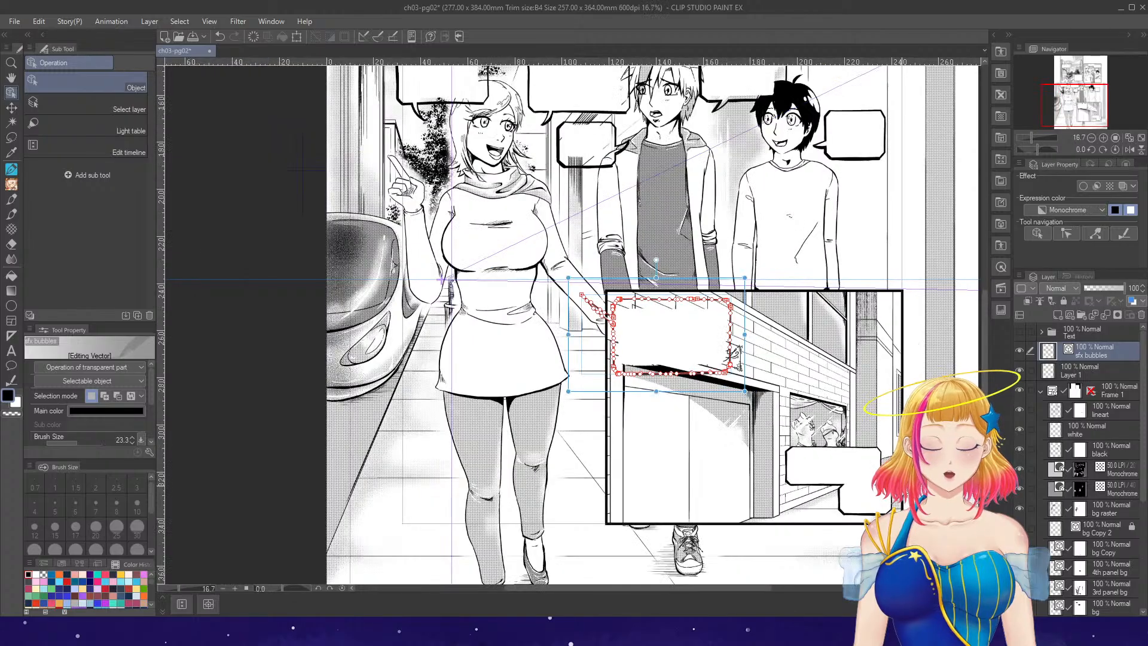
pyautogui.scroll(2, 909, 520)
pyautogui.click(819, 409)
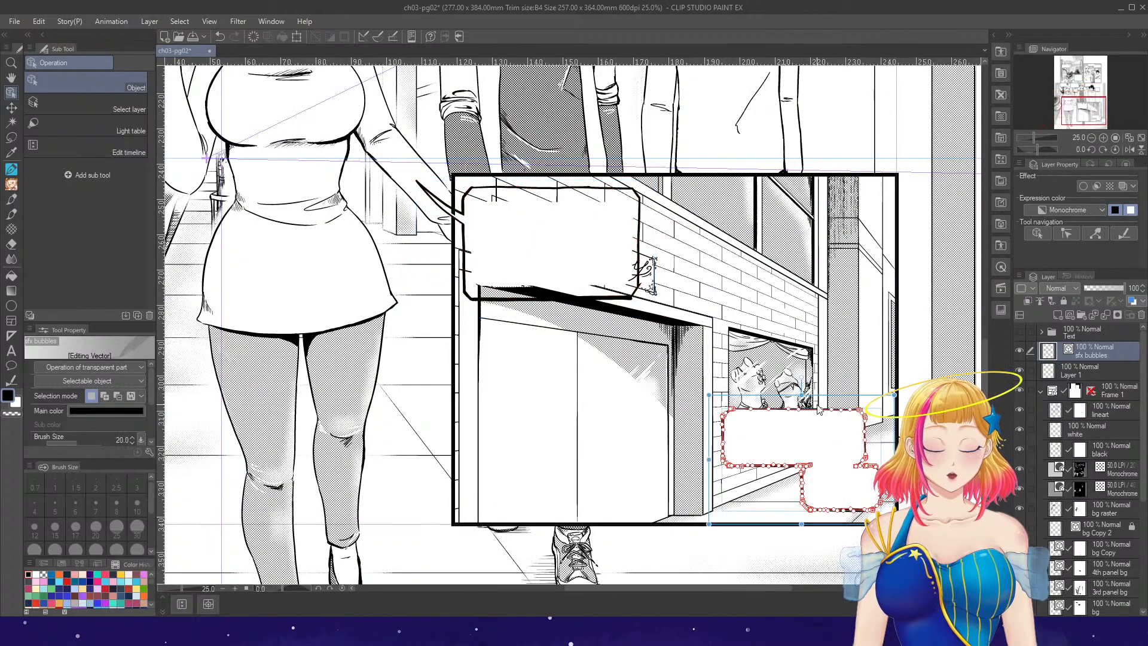
pyautogui.moveTo(802, 395); pyautogui.dragTo(802, 373)
pyautogui.moveTo(895, 450); pyautogui.dragTo(902, 450)
pyautogui.moveTo(708, 450); pyautogui.dragTo(683, 449)
pyautogui.moveTo(793, 526); pyautogui.dragTo(793, 537)
# - Select the first panel's upper speech bubble by tracing its outline and tail with the Magnetic lasso
pyautogui.scroll(-3, 909, 327)
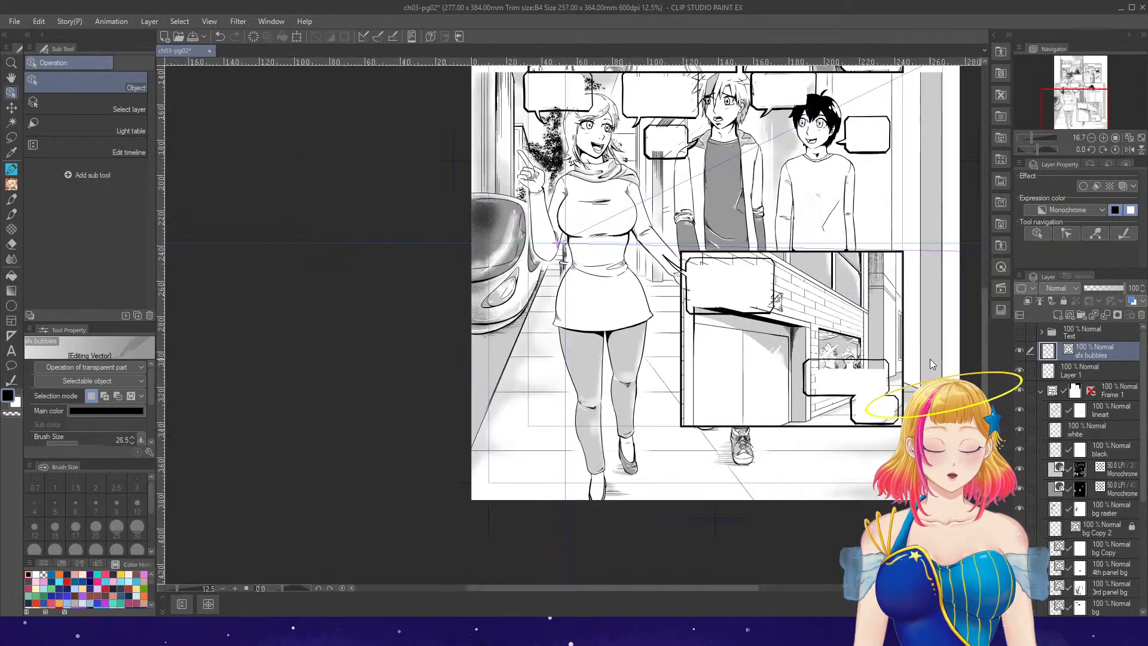
pyautogui.moveTo(986, 442); pyautogui.dragTo(988, 353)
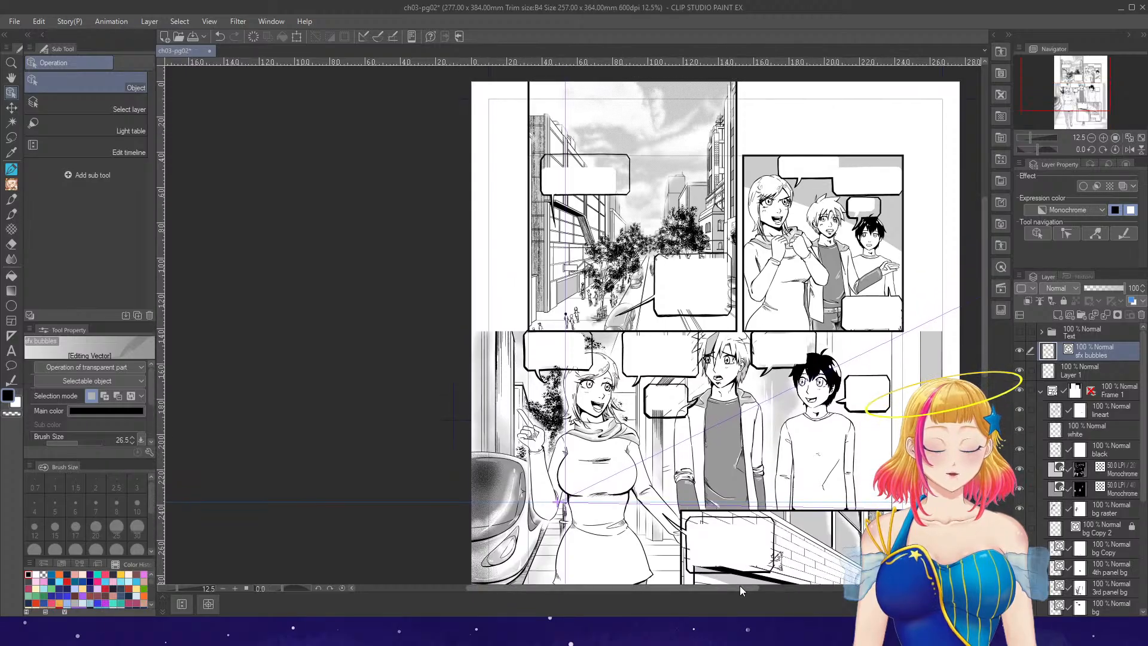
pyautogui.moveTo(741, 586); pyautogui.dragTo(772, 586)
pyautogui.moveTo(985, 363); pyautogui.dragTo(985, 352)
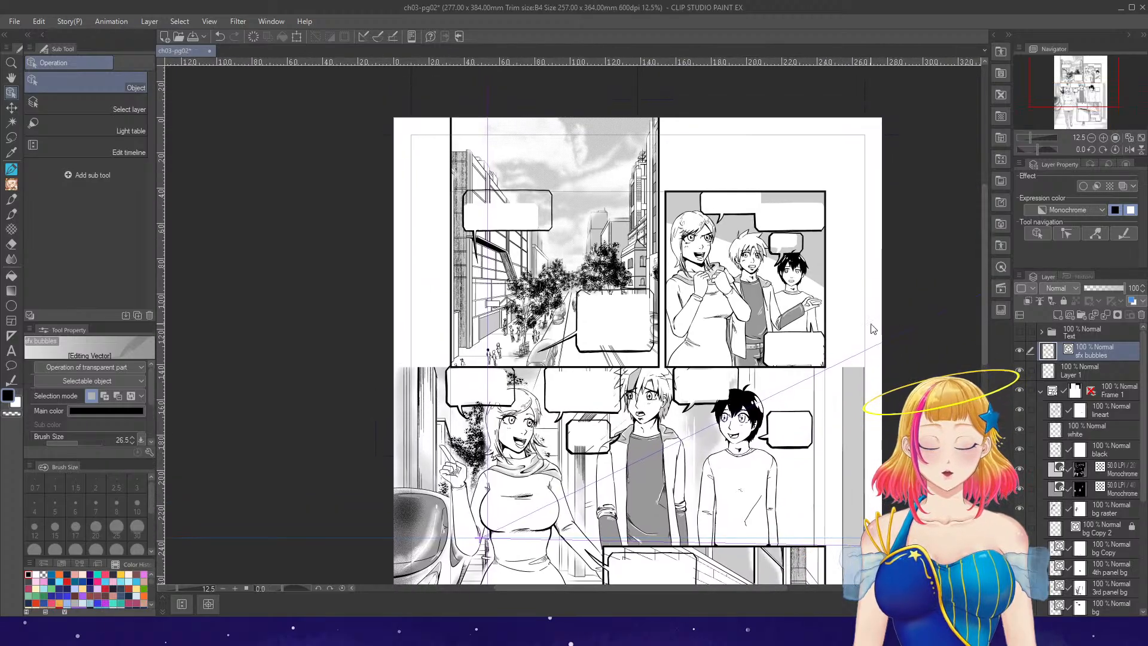
pyautogui.scroll(1, 767, 219)
pyautogui.scroll(1, 766, 221)
pyautogui.press('m')
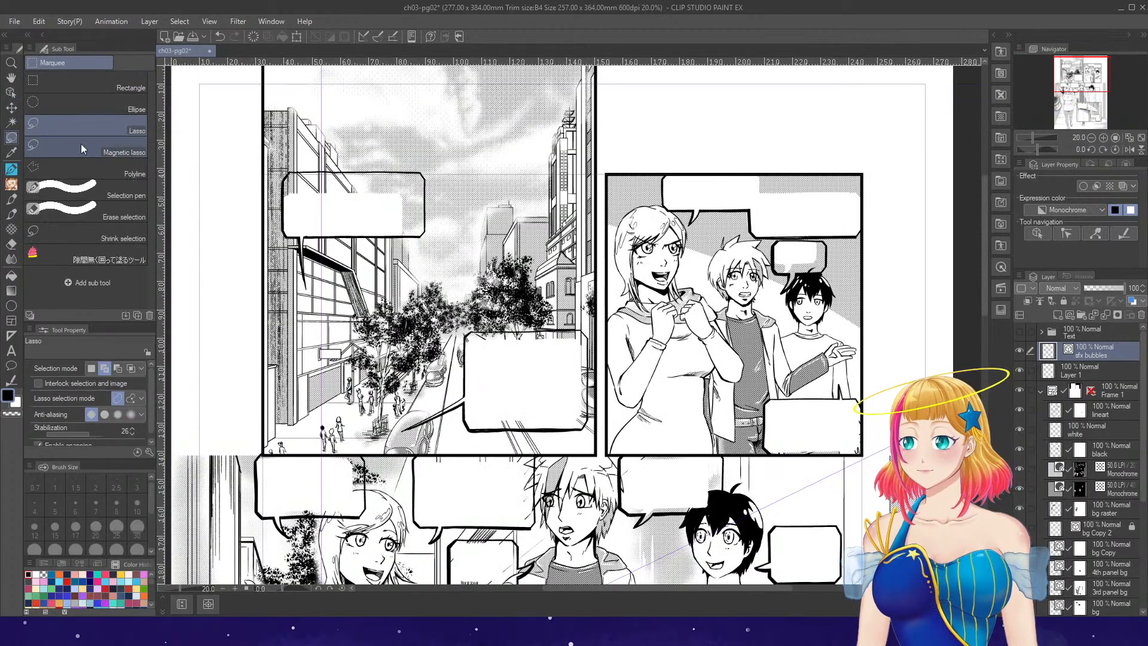
pyautogui.click(134, 150)
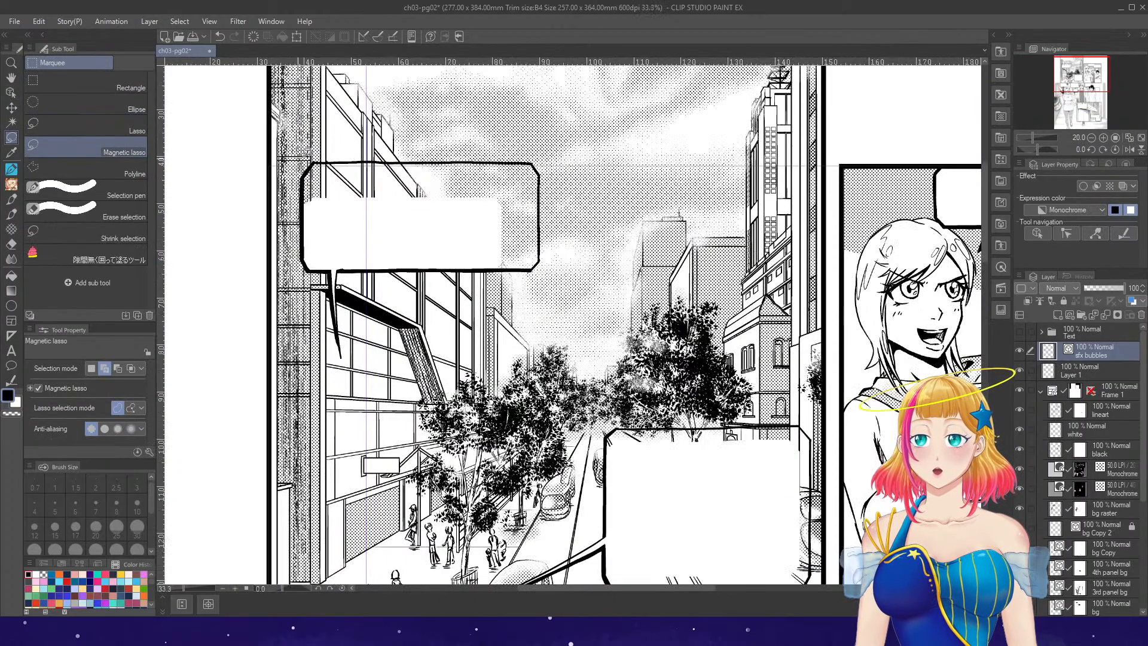
pyautogui.scroll(2, 259, 193)
pyautogui.moveTo(340, 345)
pyautogui.mouseDown()
pyautogui.moveTo(333, 262)
pyautogui.moveTo(339, 311)
pyautogui.mouseUp()
pyautogui.hotkey('ctrl', 'z')
pyautogui.moveTo(378, 274)
pyautogui.mouseDown()
pyautogui.moveTo(531, 267)
pyautogui.moveTo(544, 165)
pyautogui.moveTo(481, 150)
pyautogui.moveTo(331, 160)
pyautogui.moveTo(304, 196)
pyautogui.moveTo(336, 269)
pyautogui.mouseUp()
# - Add the first panel's lower speech bubble and its tail to the selection by tracing the outline
pyautogui.scroll(-2, 351, 253)
pyautogui.scroll(2, 553, 462)
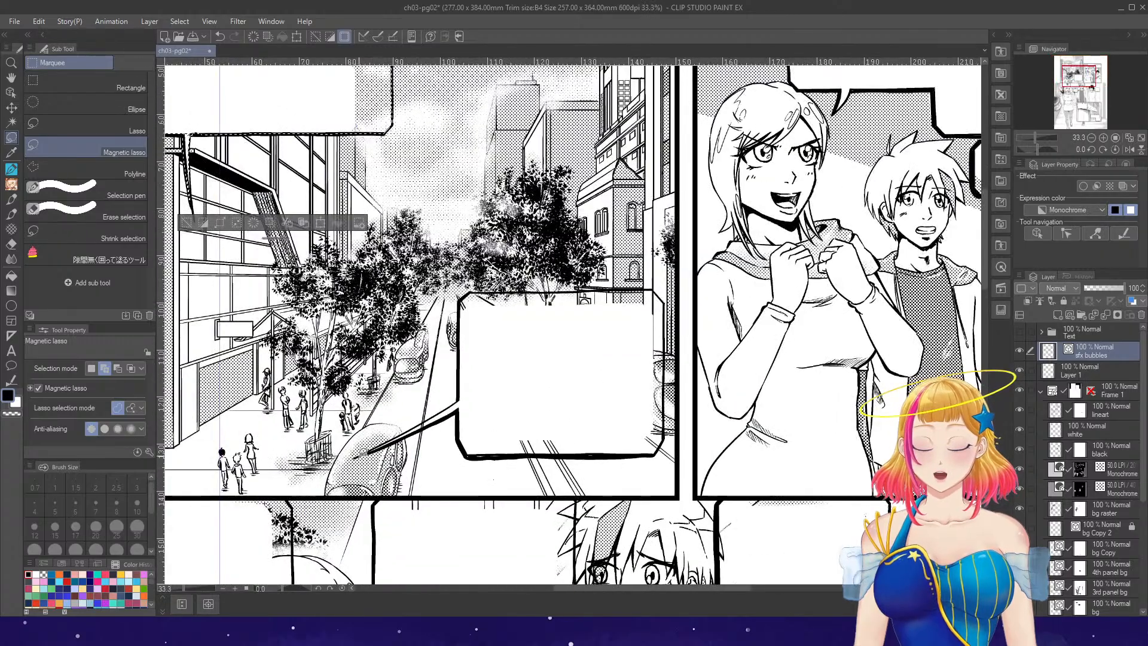
pyautogui.moveTo(356, 457)
pyautogui.mouseDown()
pyautogui.moveTo(464, 389)
pyautogui.moveTo(471, 294)
pyautogui.moveTo(625, 290)
pyautogui.moveTo(669, 303)
pyautogui.moveTo(677, 382)
pyautogui.moveTo(668, 444)
pyautogui.moveTo(605, 459)
pyautogui.moveTo(488, 456)
pyautogui.moveTo(455, 408)
pyautogui.moveTo(413, 429)
pyautogui.mouseUp()
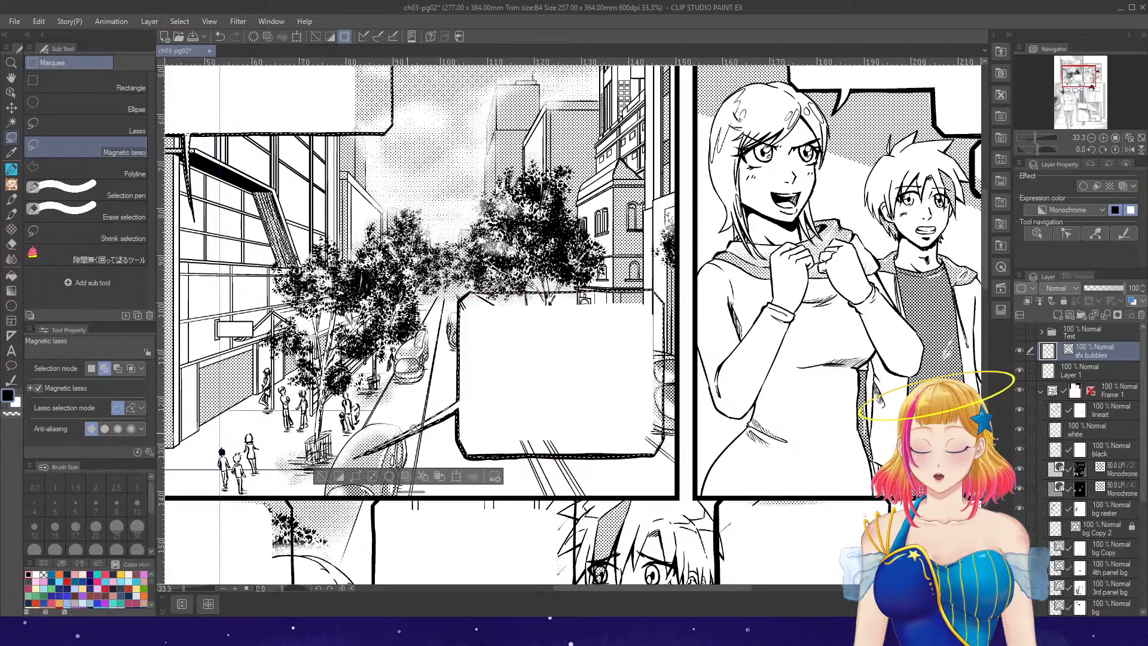
# - Add the second panel's large top double bubble to the selection, tracing its outline and the adjoining panel border
pyautogui.scroll(-2, 534, 354)
pyautogui.scroll(3, 936, 226)
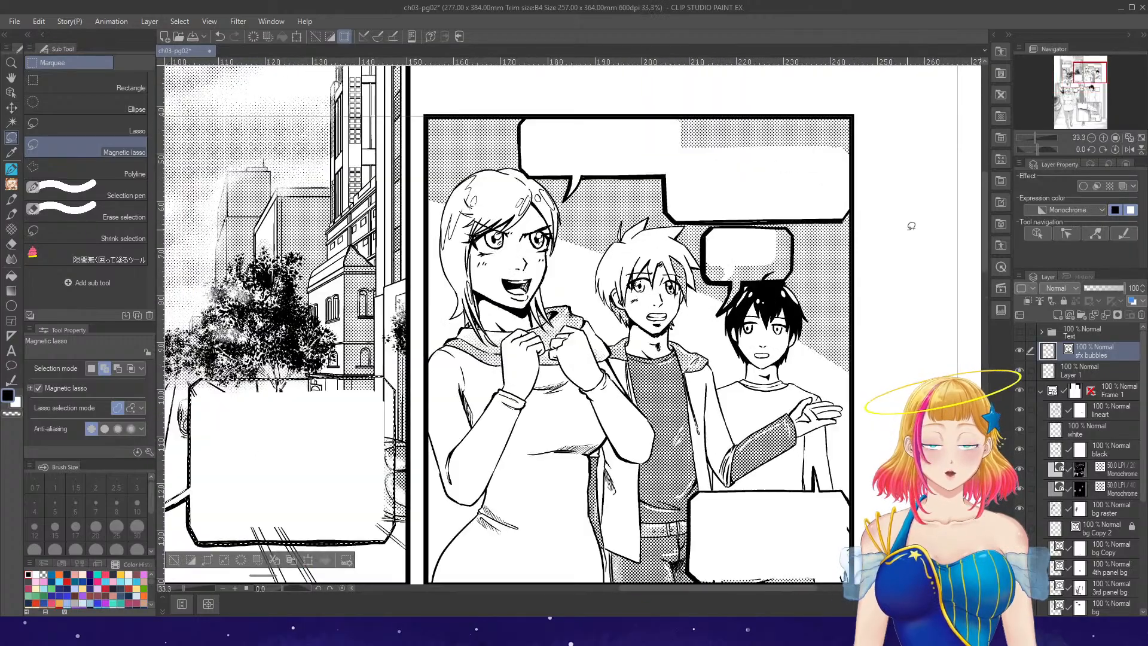
pyautogui.scroll(-2, 861, 227)
pyautogui.scroll(2, 851, 99)
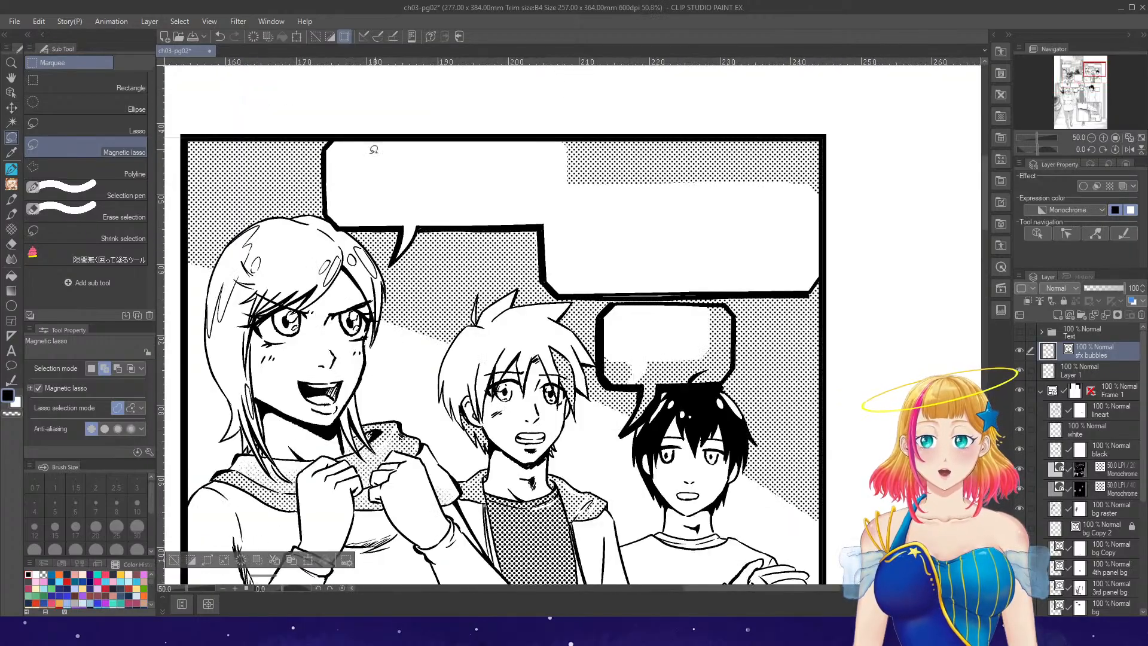
pyautogui.moveTo(341, 226)
pyautogui.mouseDown()
pyautogui.moveTo(394, 232)
pyautogui.moveTo(392, 260)
pyautogui.mouseUp()
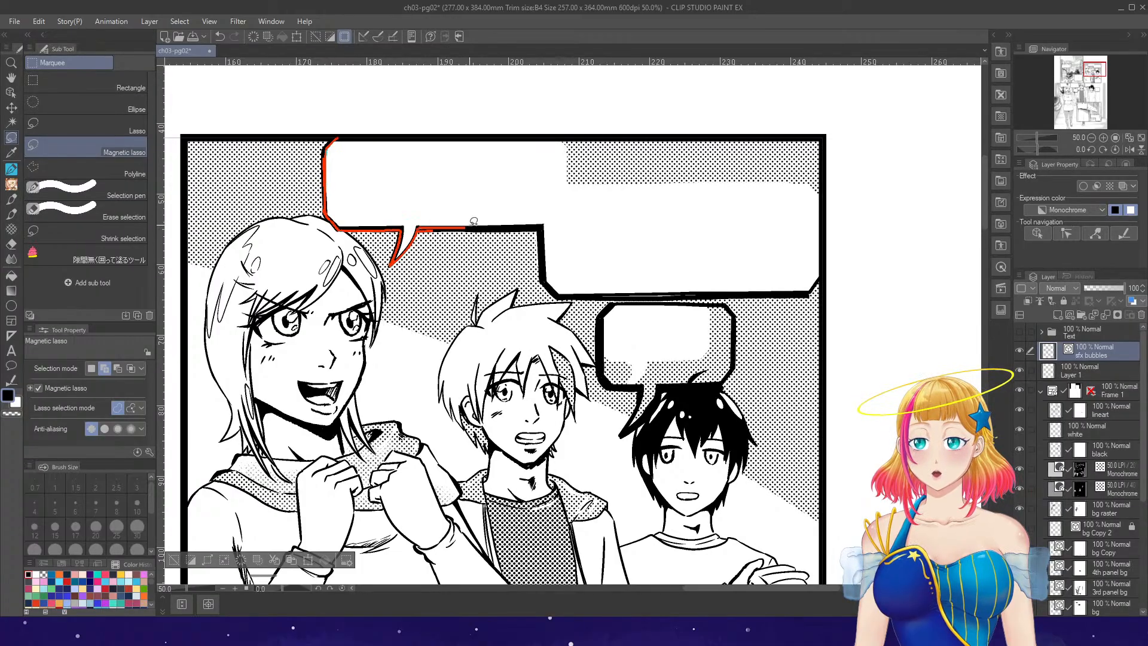
pyautogui.moveTo(556, 279); pyautogui.dragTo(759, 294)
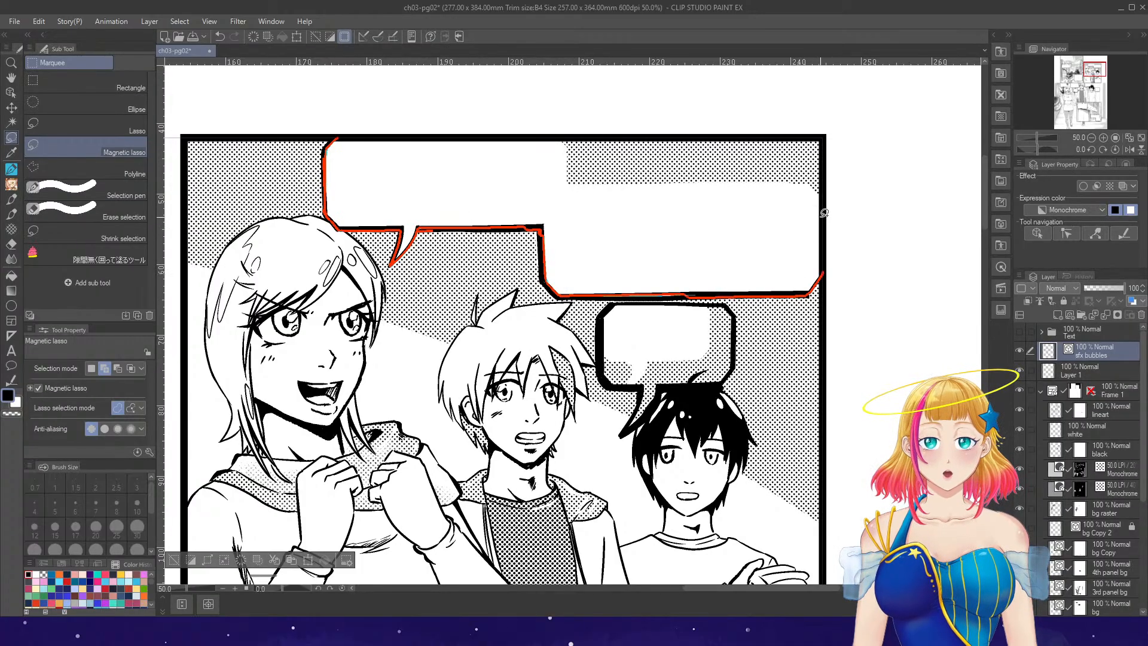
pyautogui.moveTo(824, 212)
pyautogui.mouseDown()
pyautogui.moveTo(831, 140)
pyautogui.moveTo(799, 135)
pyautogui.mouseUp()
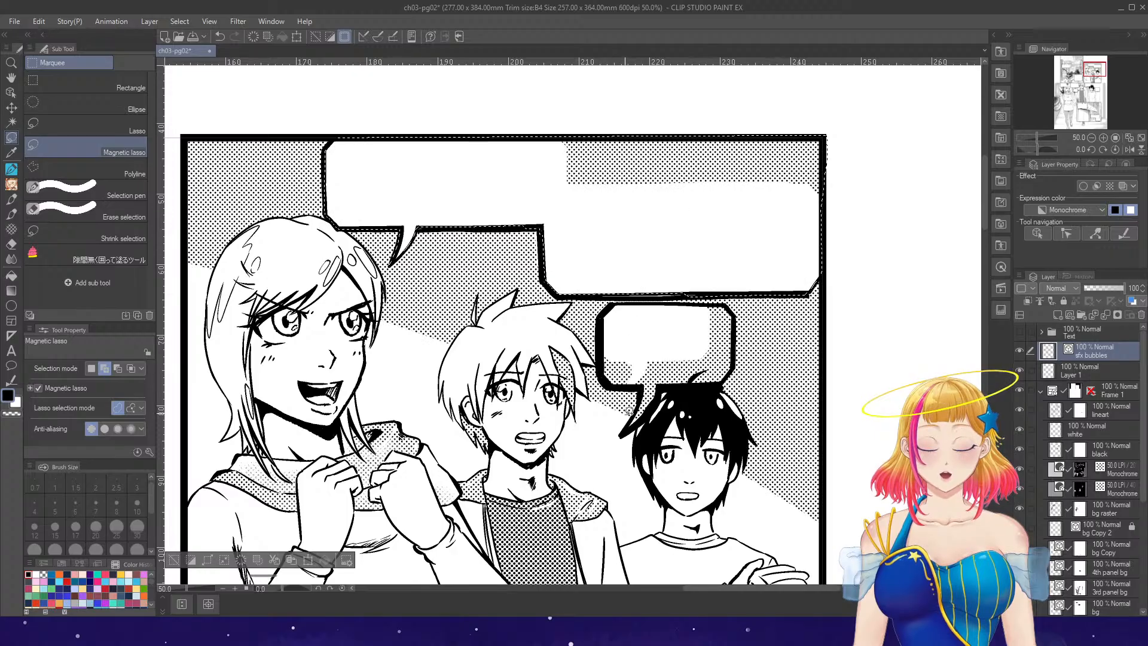
# - Add the small speech bubble above the black-haired boy in the second panel to the selection, tail included
pyautogui.moveTo(624, 429); pyautogui.dragTo(629, 382)
pyautogui.moveTo(646, 298)
pyautogui.mouseDown()
pyautogui.moveTo(721, 301)
pyautogui.moveTo(737, 366)
pyautogui.mouseUp()
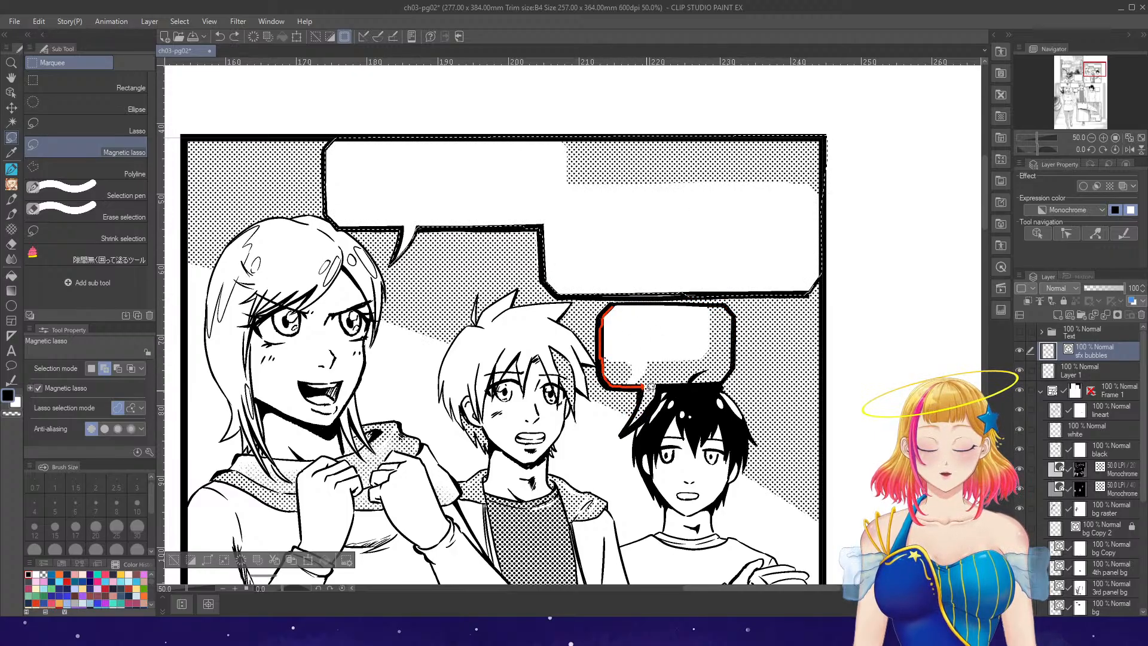
pyautogui.moveTo(650, 387); pyautogui.dragTo(683, 385)
pyautogui.moveTo(740, 339); pyautogui.dragTo(731, 303)
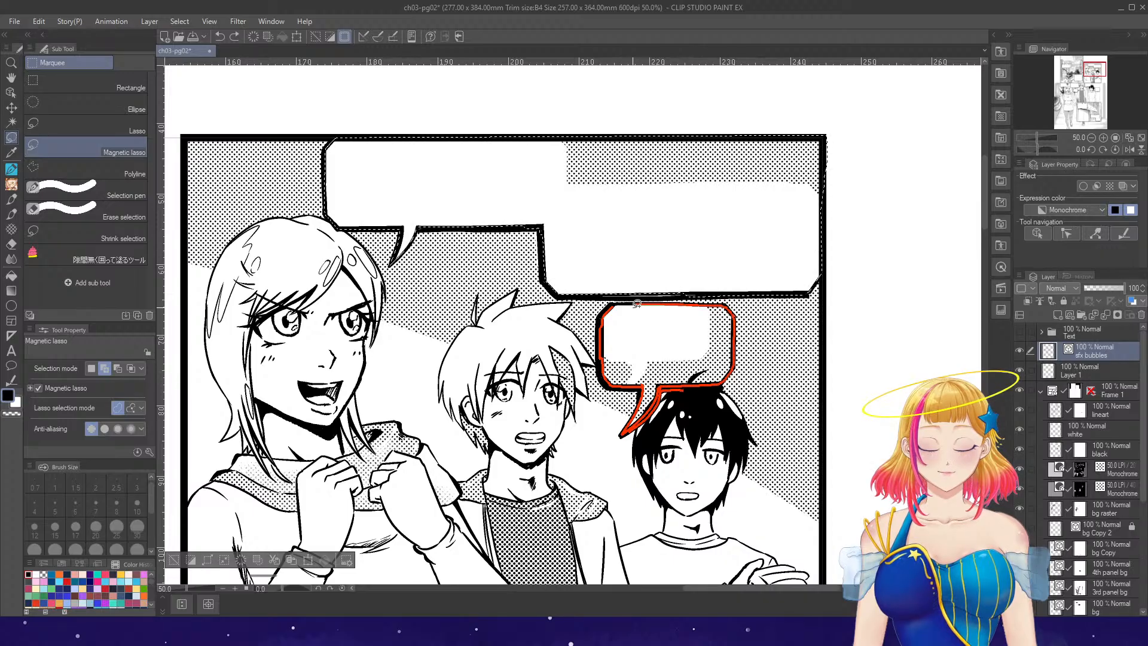
pyautogui.moveTo(637, 303); pyautogui.dragTo(644, 298)
# - Add the second panel's lower-right speech bubble to the selection by tracing its spike, outline and the panel border
pyautogui.scroll(-2, 753, 252)
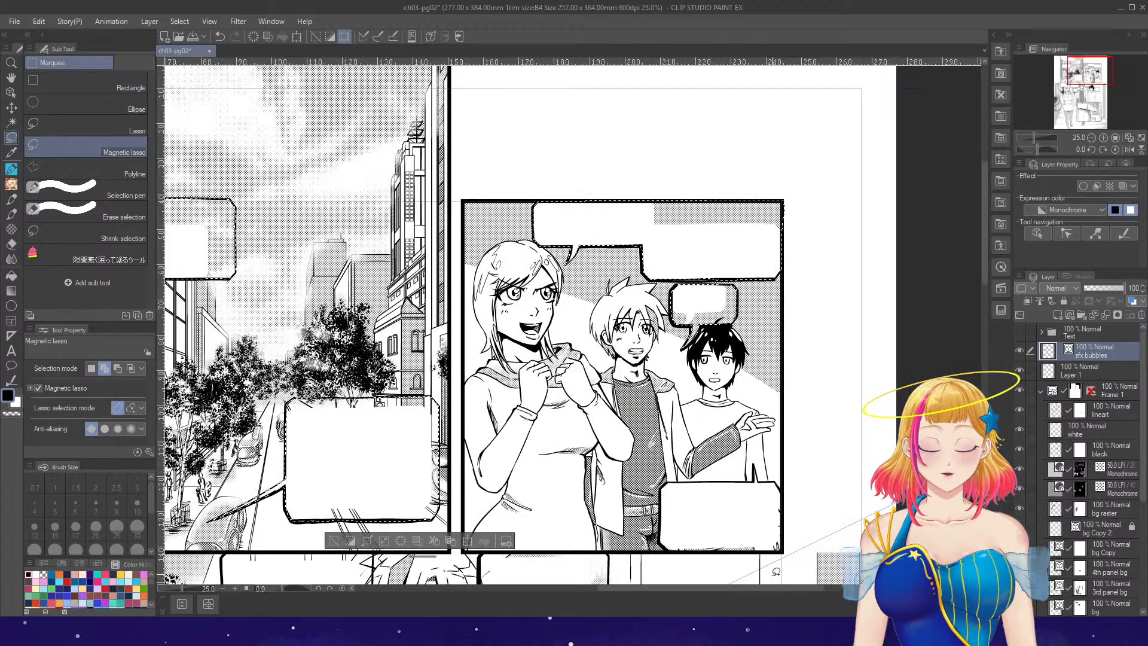
pyautogui.scroll(2, 776, 571)
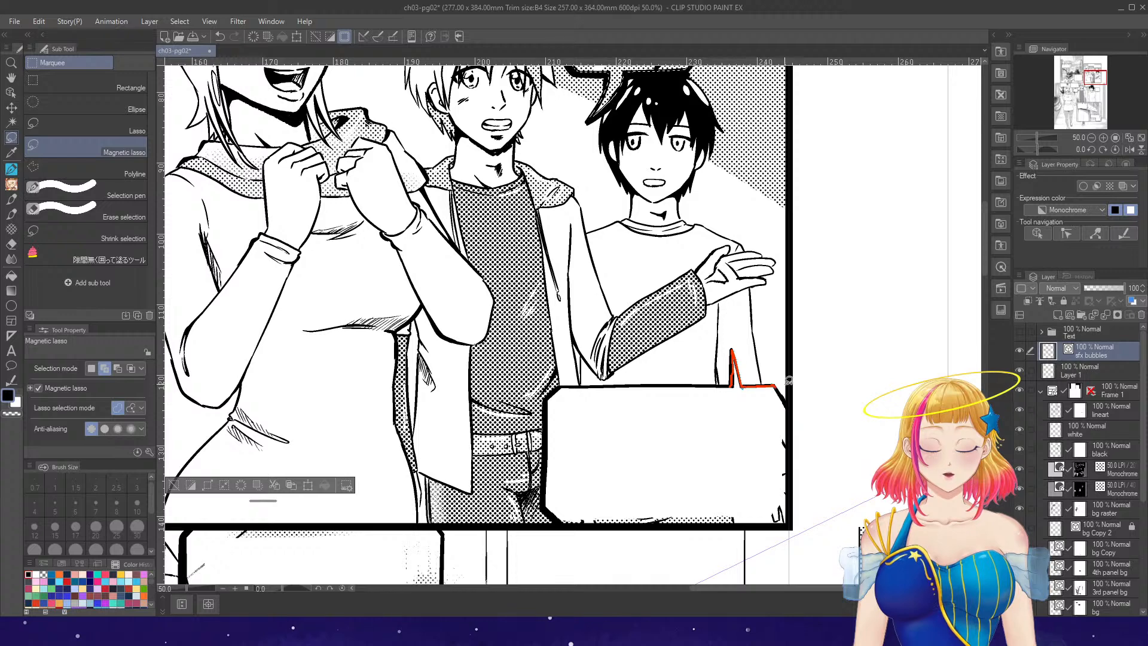
pyautogui.moveTo(788, 381); pyautogui.dragTo(797, 475)
pyautogui.moveTo(783, 525); pyautogui.dragTo(610, 524)
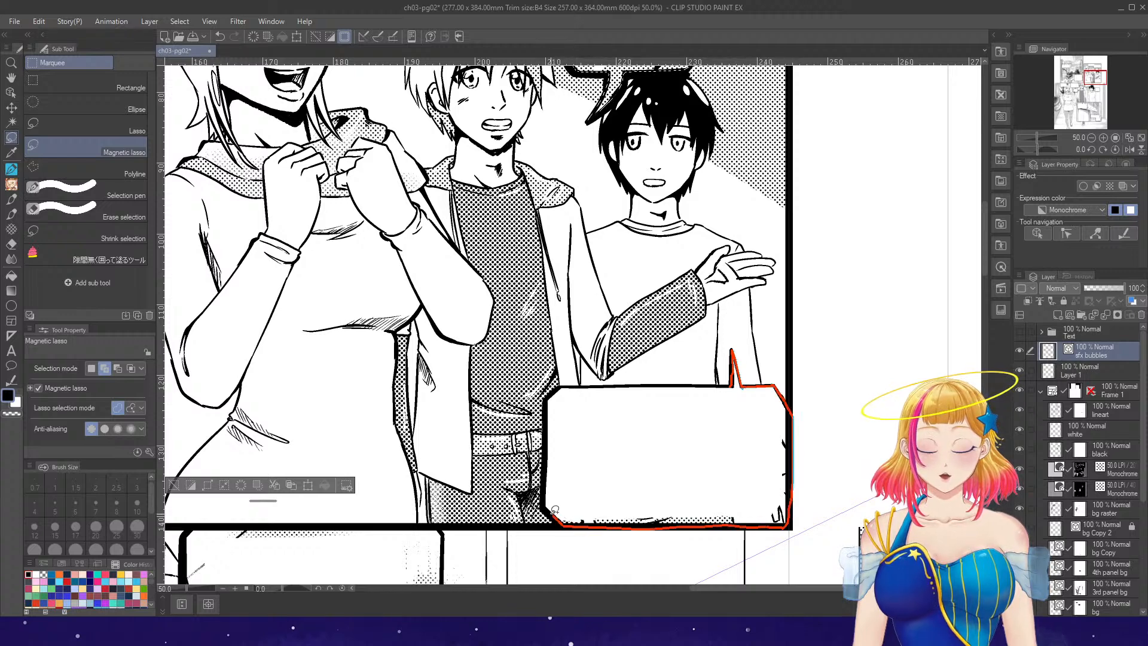
pyautogui.moveTo(546, 436)
pyautogui.mouseDown()
pyautogui.moveTo(555, 393)
pyautogui.moveTo(595, 387)
pyautogui.mouseUp()
pyautogui.moveTo(731, 383); pyautogui.dragTo(735, 359)
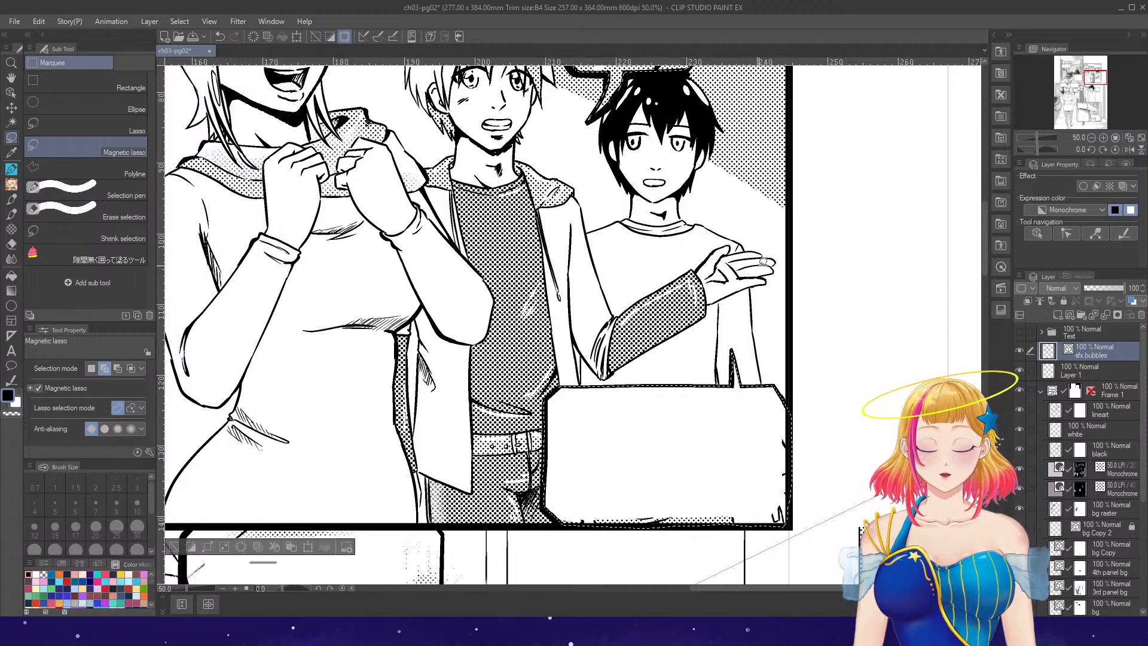
# - Add the third panel's leftmost speech bubble to the selection, following the panel border along its open top
pyautogui.scroll(-4, 764, 262)
pyautogui.scroll(4, 290, 450)
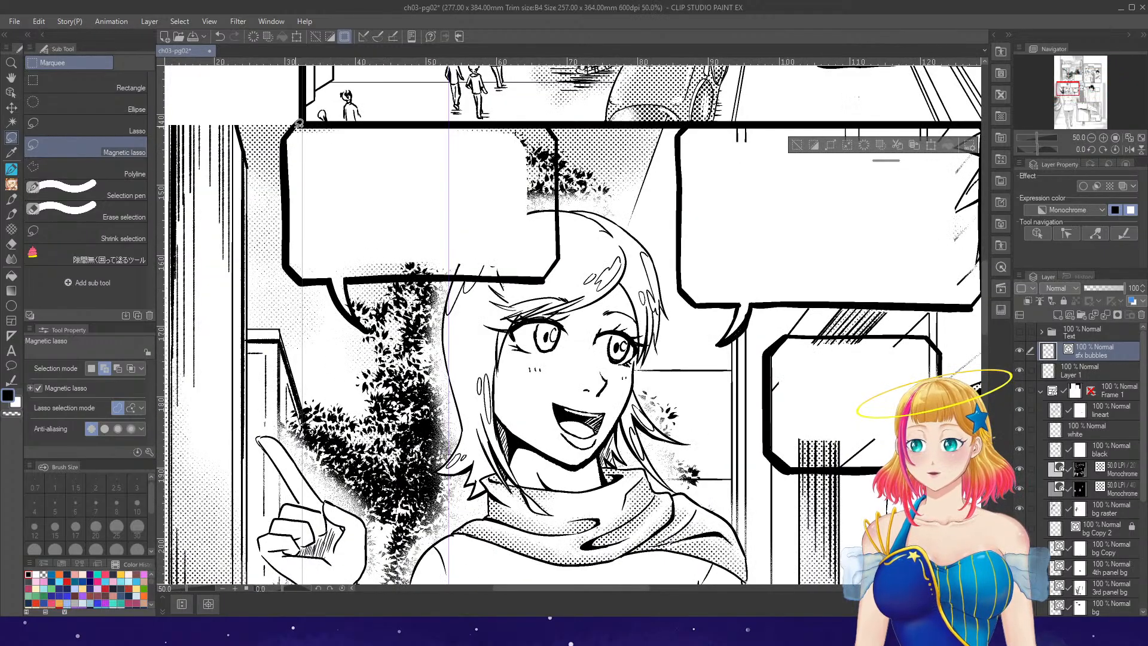
pyautogui.moveTo(298, 124)
pyautogui.mouseDown()
pyautogui.moveTo(287, 266)
pyautogui.moveTo(366, 325)
pyautogui.moveTo(391, 275)
pyautogui.moveTo(551, 264)
pyautogui.moveTo(555, 118)
pyautogui.mouseUp()
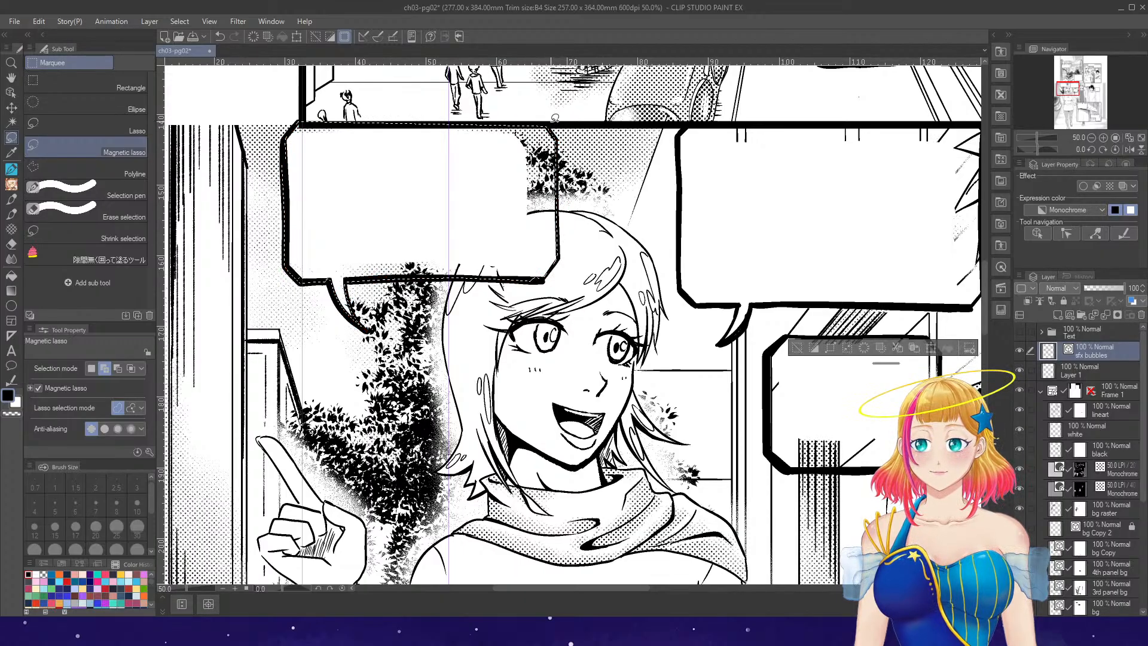
pyautogui.scroll(-3, 562, 121)
pyautogui.scroll(3, 380, 123)
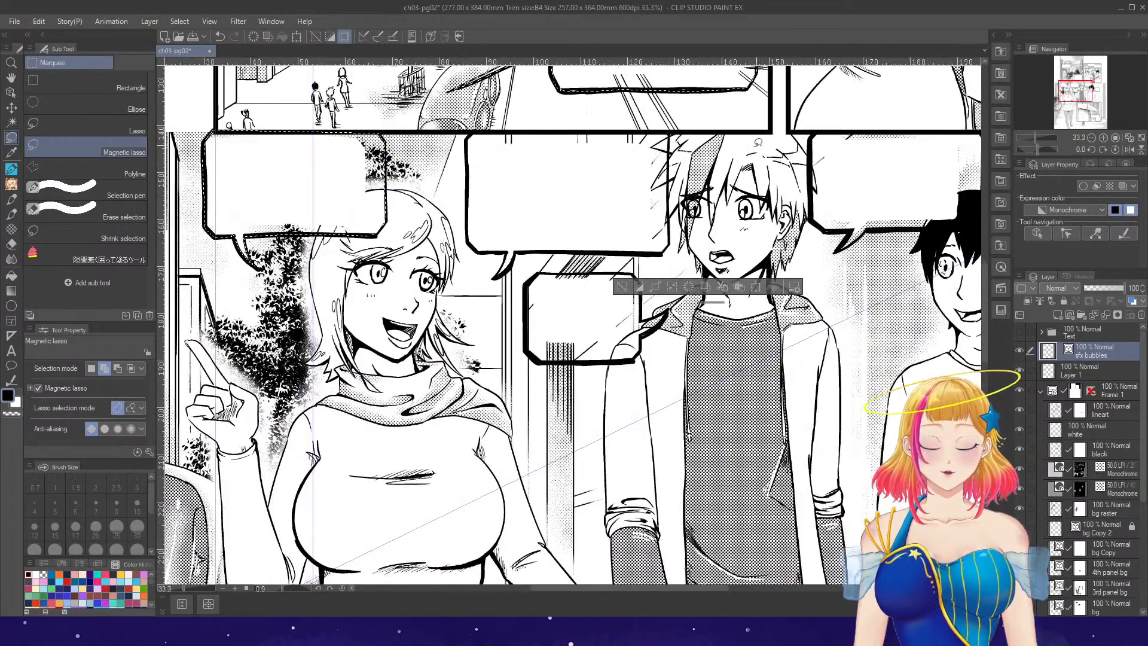
# - Add the third panel's large bubble between the woman and the blond man to the selection, following its outline and the panel border
pyautogui.moveTo(338, 119)
pyautogui.mouseDown()
pyautogui.moveTo(324, 168)
pyautogui.moveTo(328, 275)
pyautogui.mouseUp()
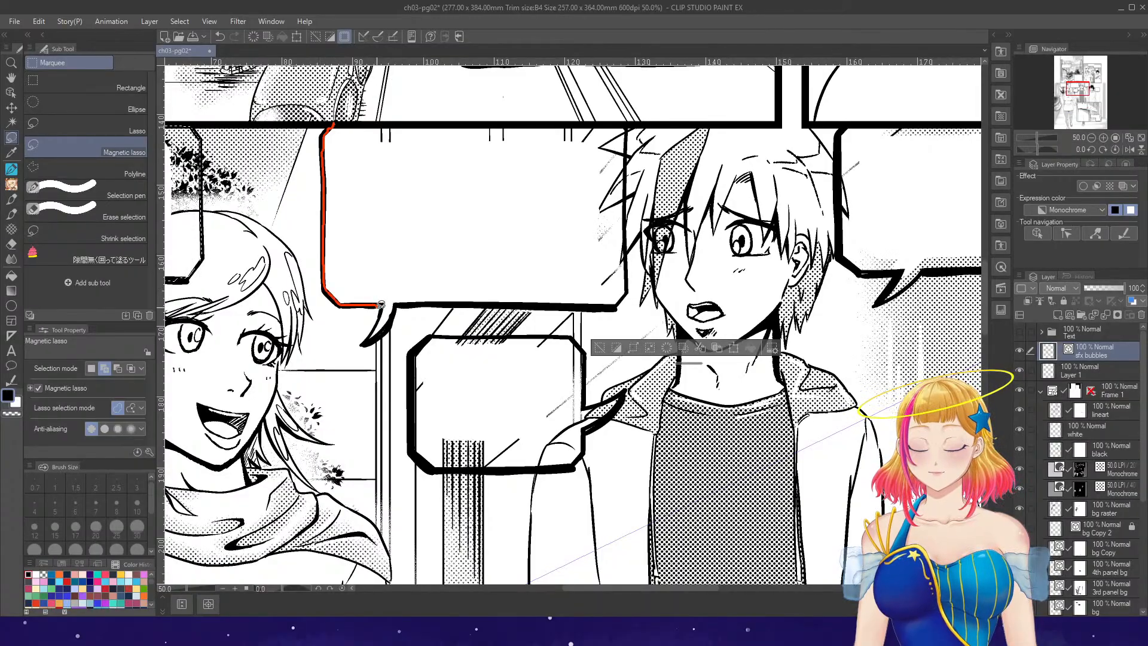
pyautogui.moveTo(381, 304); pyautogui.dragTo(393, 314)
pyautogui.moveTo(486, 298)
pyautogui.mouseDown()
pyautogui.moveTo(627, 298)
pyautogui.moveTo(629, 111)
pyautogui.mouseUp()
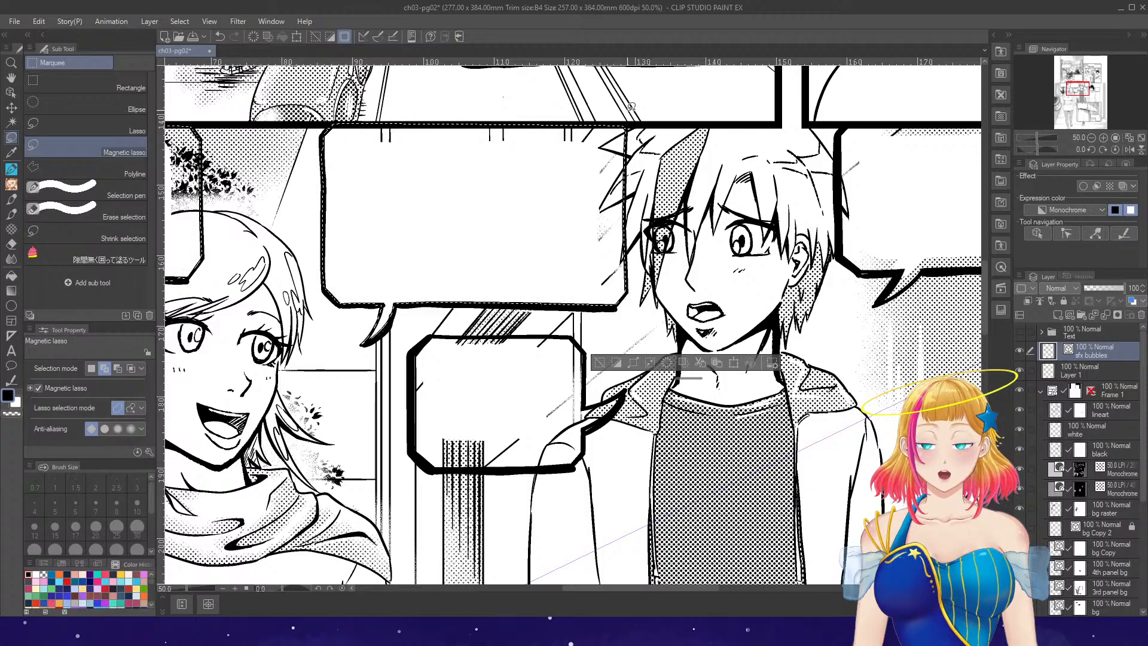
# - Add the small bubble beside the blond man's shoulder in the third panel to the selection, tail included
pyautogui.moveTo(432, 335)
pyautogui.mouseDown()
pyautogui.moveTo(422, 471)
pyautogui.moveTo(592, 445)
pyautogui.mouseUp()
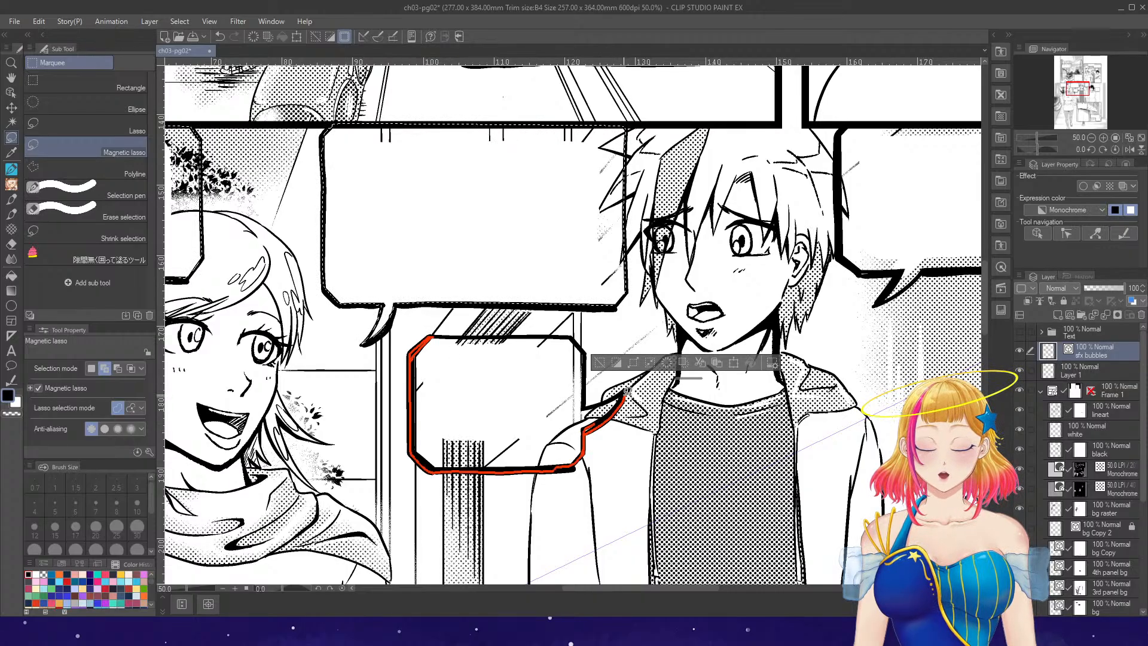
pyautogui.moveTo(626, 392); pyautogui.dragTo(588, 359)
pyautogui.moveTo(433, 332); pyautogui.dragTo(429, 337)
# - Add the bubble between the blond man and the black-haired boy to the selection, cutting across the hair that overlaps its corner
pyautogui.scroll(-2, 454, 320)
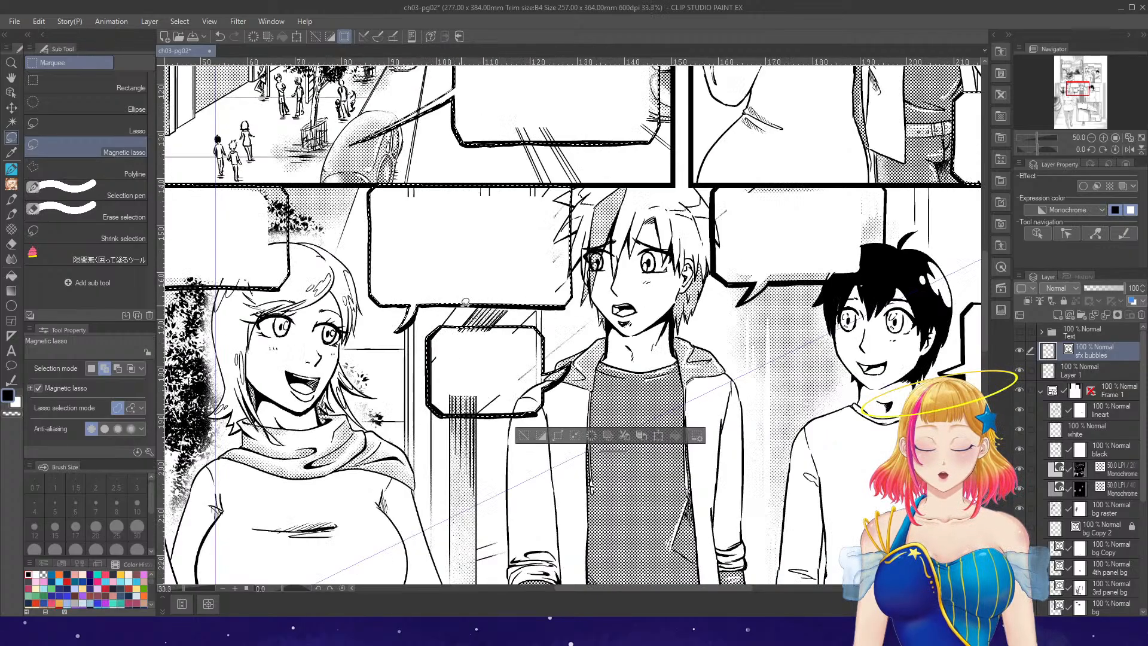
pyautogui.scroll(2, 849, 268)
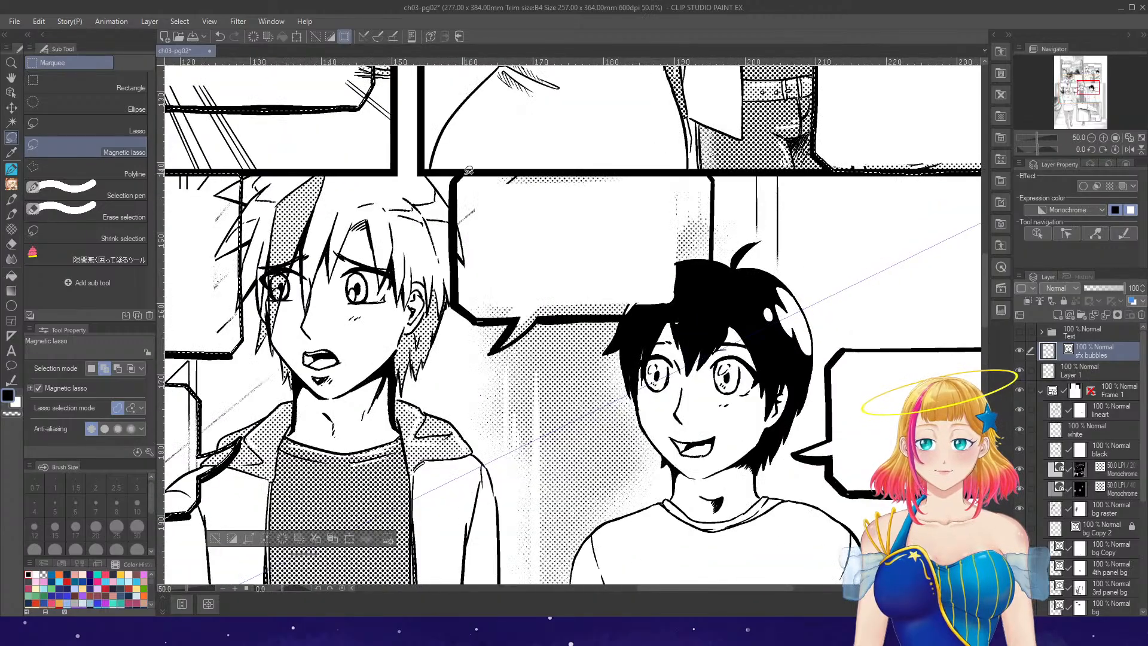
pyautogui.moveTo(469, 170)
pyautogui.mouseDown()
pyautogui.moveTo(475, 318)
pyautogui.moveTo(586, 312)
pyautogui.mouseUp()
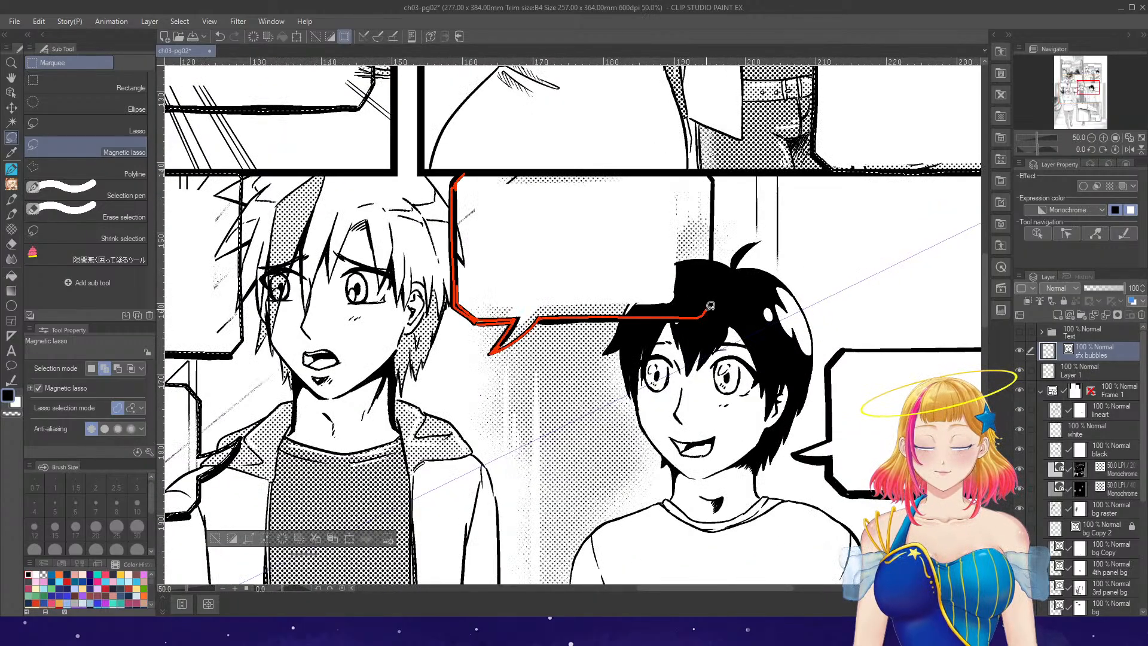
pyautogui.moveTo(724, 202); pyautogui.dragTo(717, 165)
# - Add the third panel's rightmost bubble, beside the black-haired boy's face, to the selection with its tail
pyautogui.scroll(-2, 718, 166)
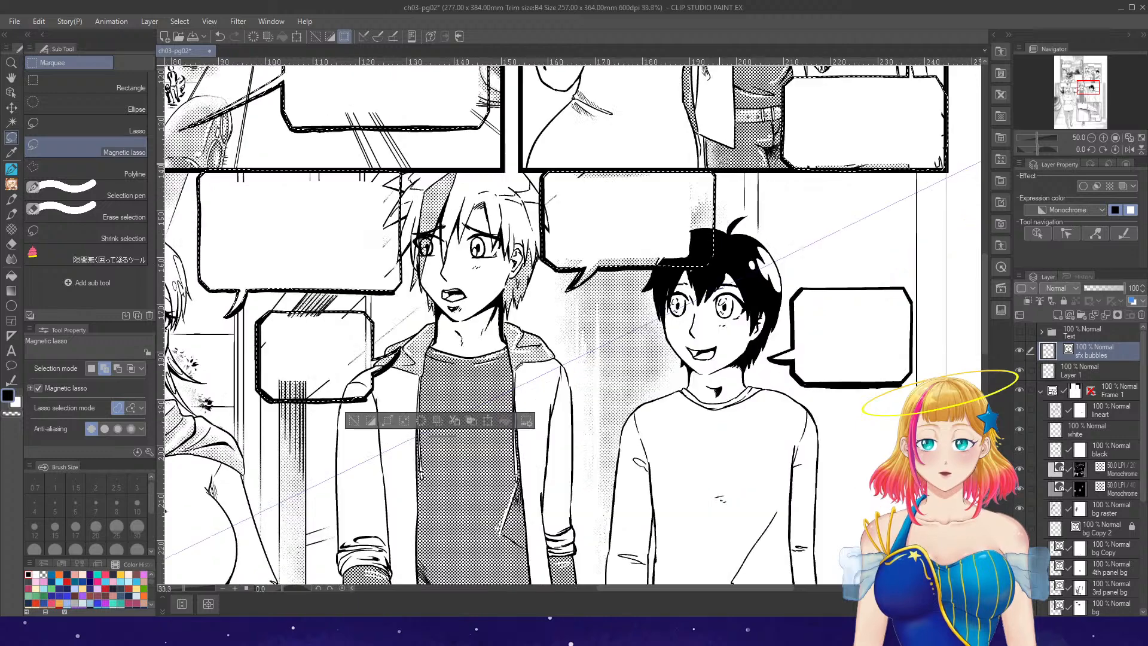
pyautogui.scroll(2, 897, 293)
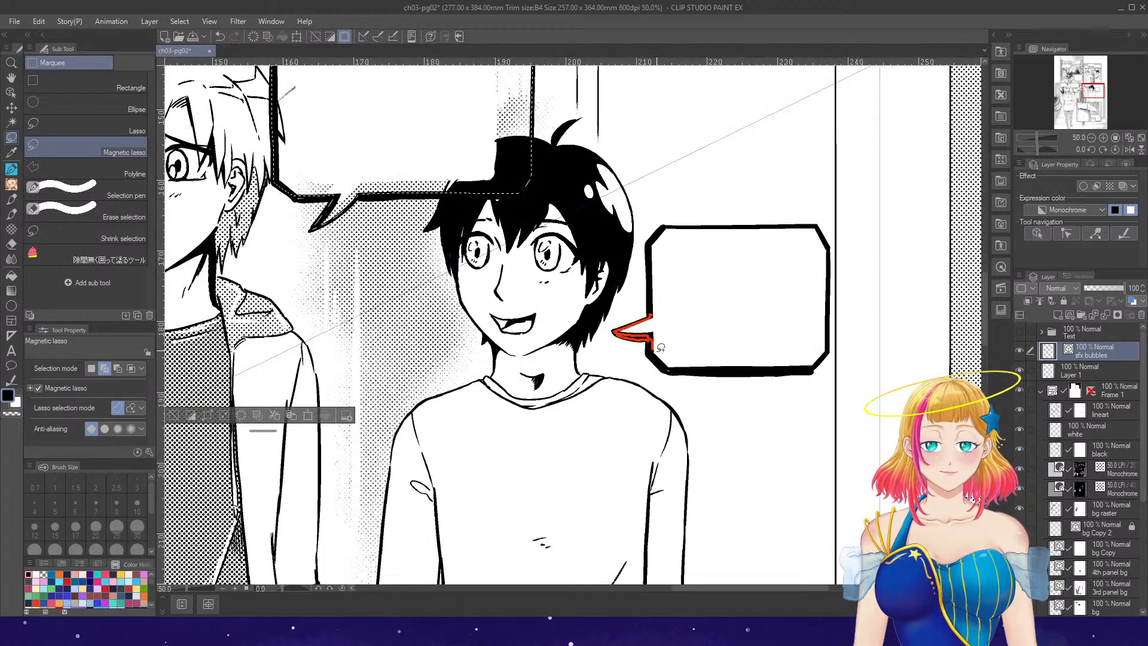
pyautogui.moveTo(661, 347); pyautogui.dragTo(820, 353)
pyautogui.moveTo(812, 228)
pyautogui.mouseDown()
pyautogui.moveTo(656, 263)
pyautogui.moveTo(661, 309)
pyautogui.mouseUp()
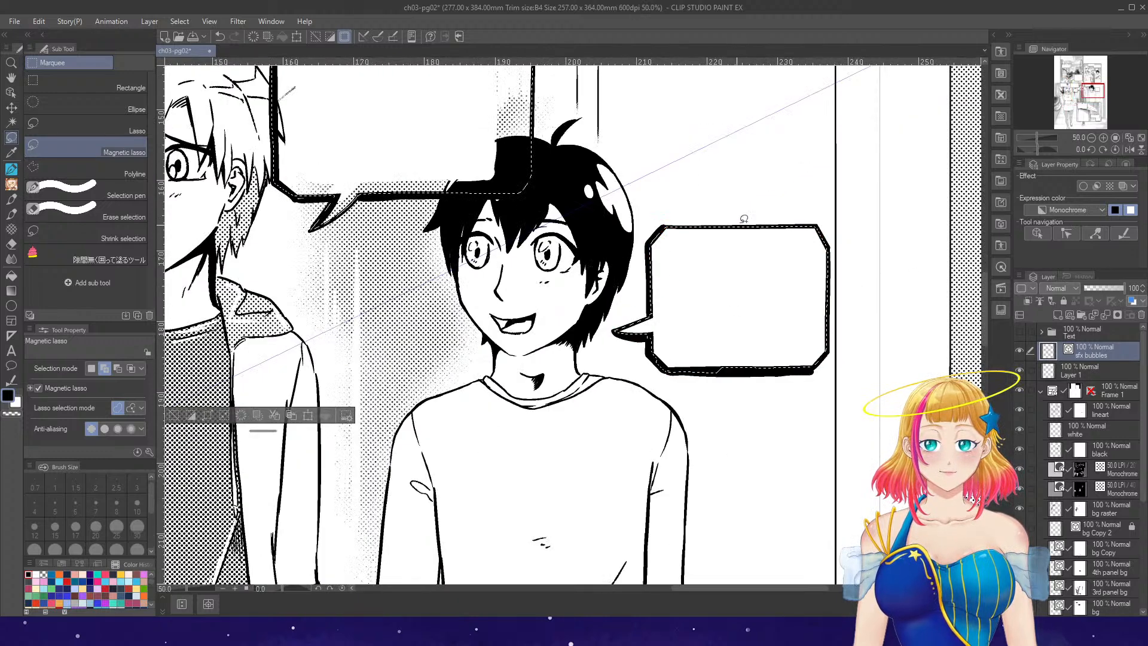
# - Add the fourth panel's upper-left bubble to the selection, including the tail that crosses the panel border toward the woman
pyautogui.scroll(-4, 807, 216)
pyautogui.scroll(2, 608, 520)
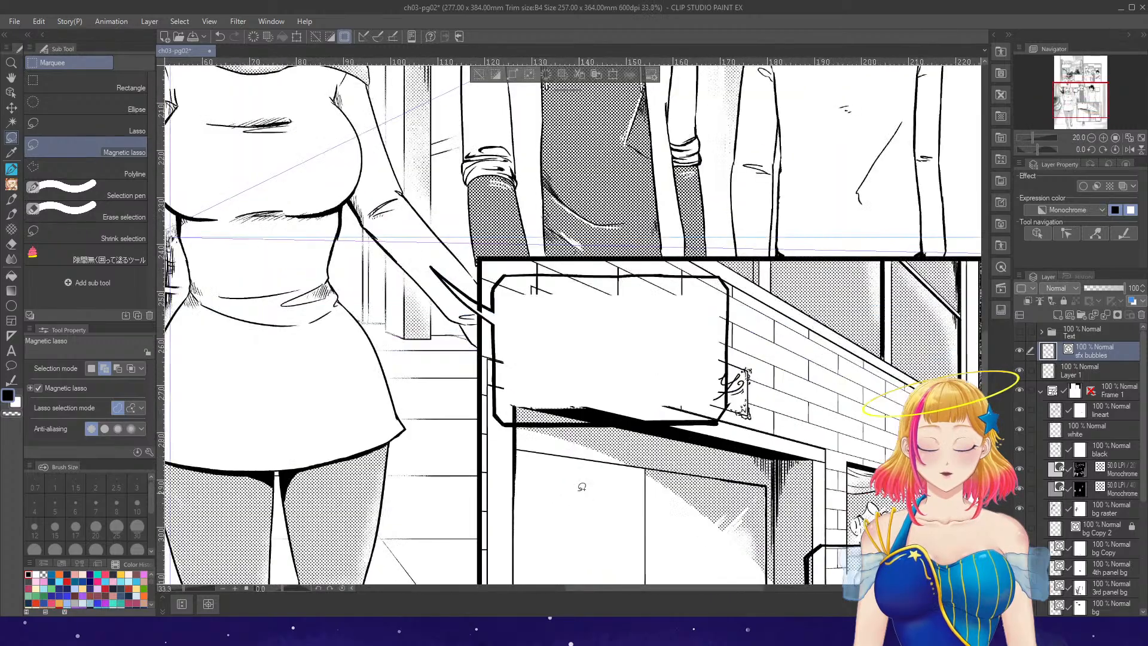
pyautogui.moveTo(507, 406); pyautogui.dragTo(709, 413)
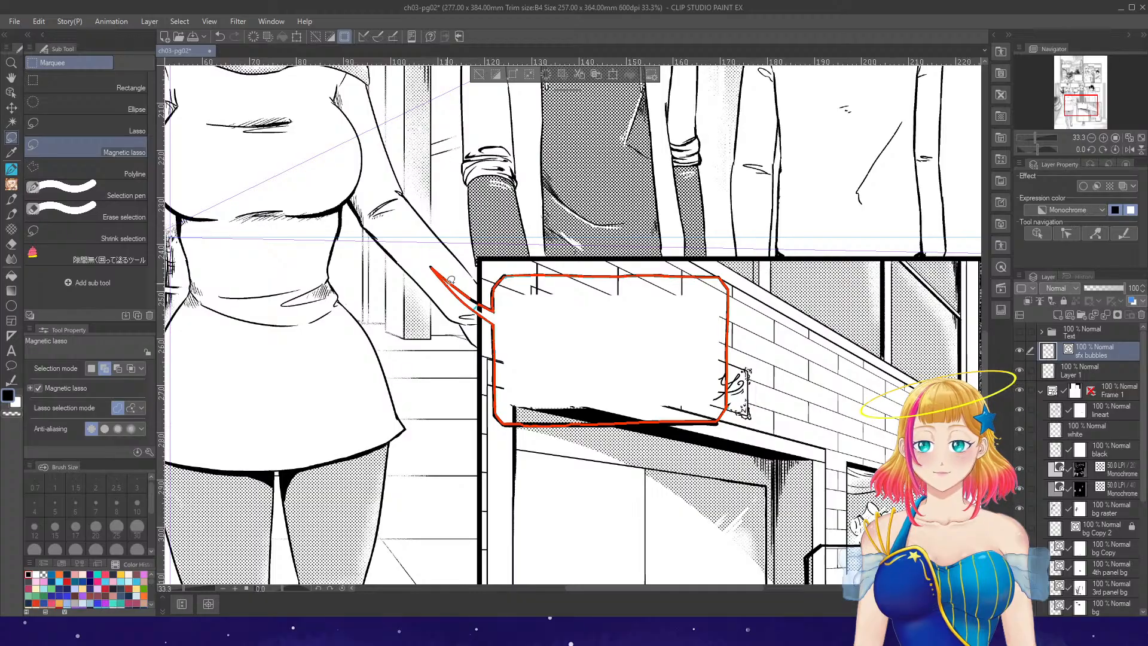
pyautogui.moveTo(450, 280)
pyautogui.mouseDown()
pyautogui.moveTo(466, 309)
pyautogui.moveTo(440, 254)
pyautogui.moveTo(520, 296)
pyautogui.mouseUp()
# - Add the fourth panel's lower-right double bubble to the selection by tracing around both joined shapes
pyautogui.scroll(3, 466, 312)
pyautogui.scroll(-2, 527, 262)
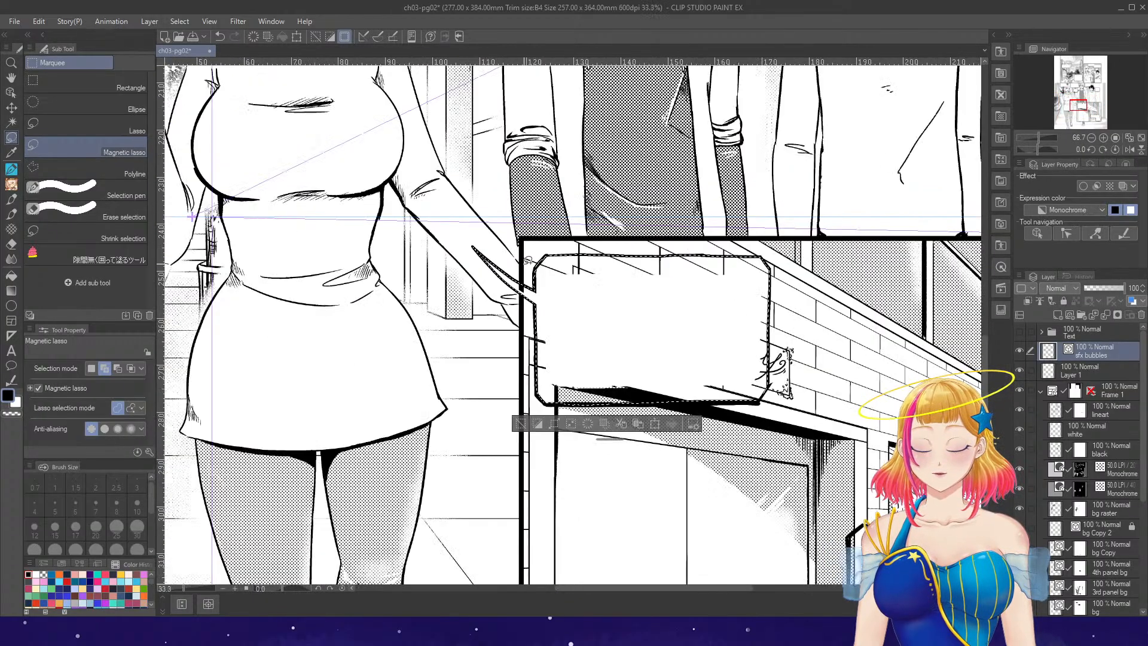
pyautogui.scroll(-1, 527, 260)
pyautogui.scroll(2, 779, 447)
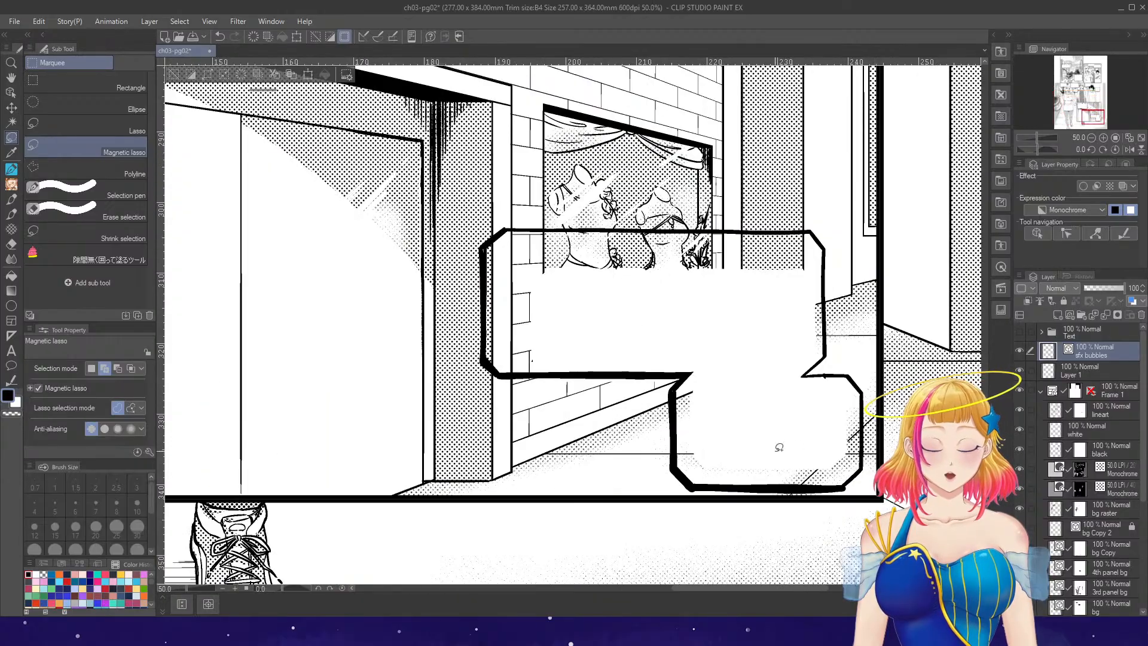
pyautogui.moveTo(482, 277); pyautogui.dragTo(631, 364)
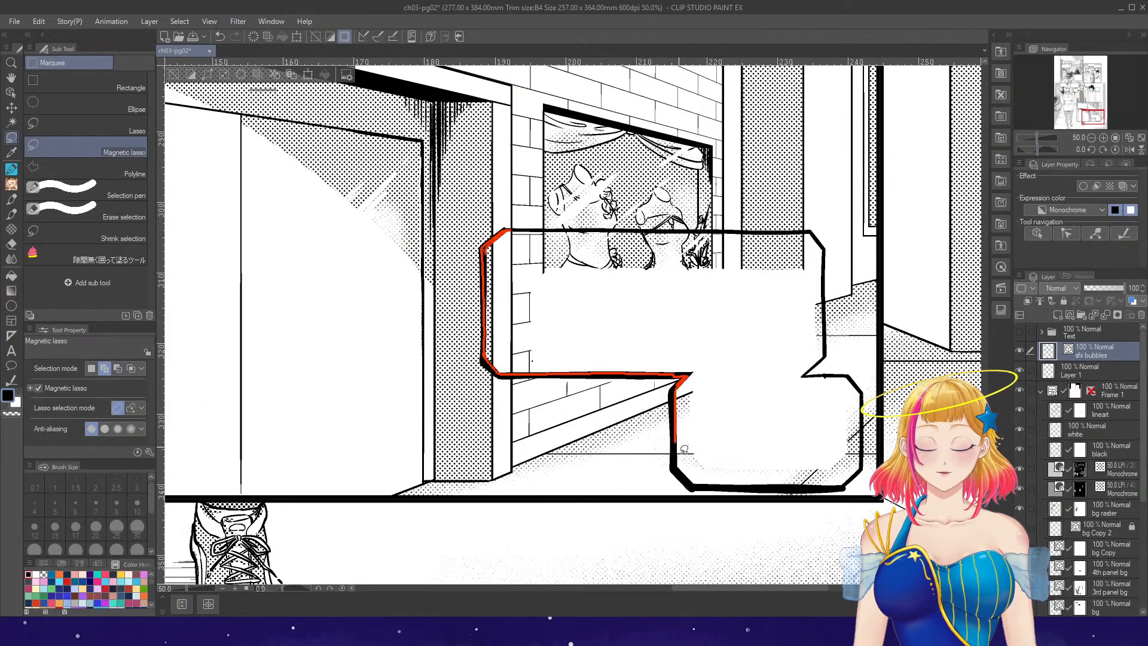
pyautogui.moveTo(684, 449); pyautogui.dragTo(855, 469)
pyautogui.moveTo(826, 270)
pyautogui.mouseDown()
pyautogui.moveTo(796, 225)
pyautogui.moveTo(507, 230)
pyautogui.mouseUp()
# - Fill all selected bubble shapes with white on Layer 1 below the sfx bubbles layer, and clear the selection
pyautogui.scroll(-2, 796, 484)
pyautogui.scroll(-3, 818, 482)
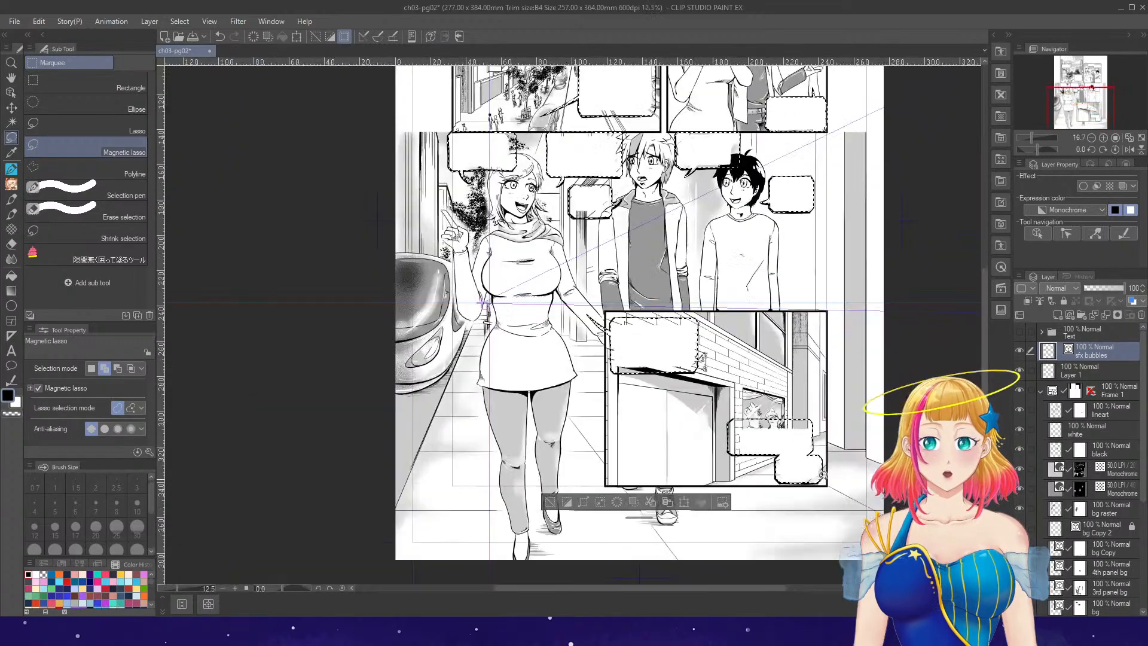
pyautogui.scroll(1, 871, 308)
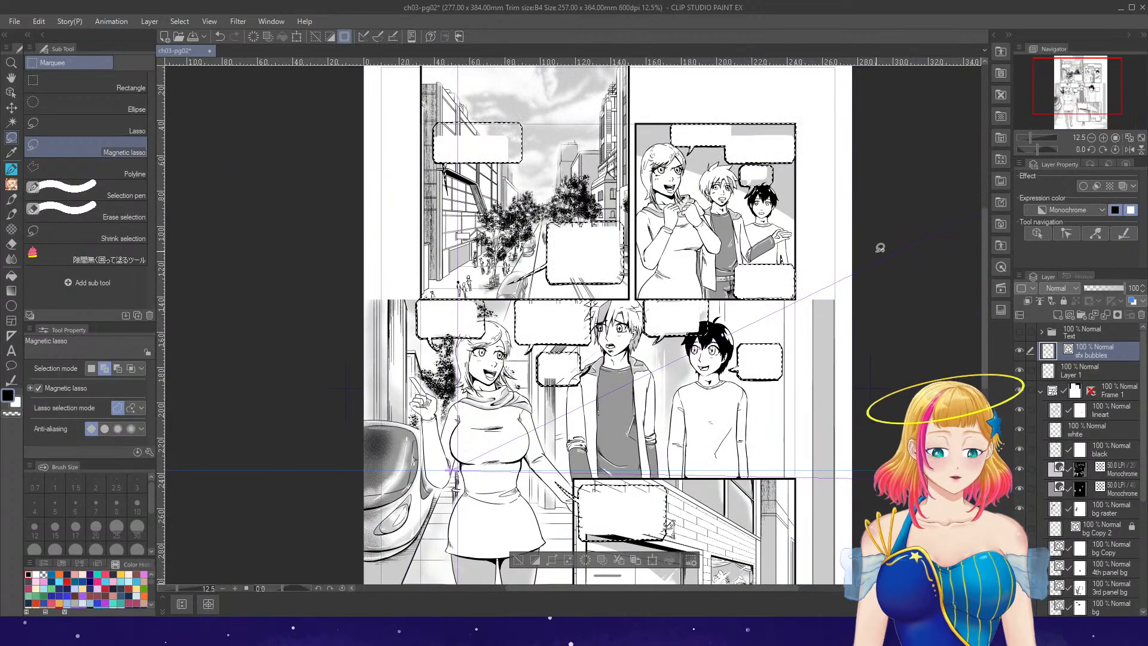
pyautogui.click(1019, 370)
pyautogui.click(1140, 137)
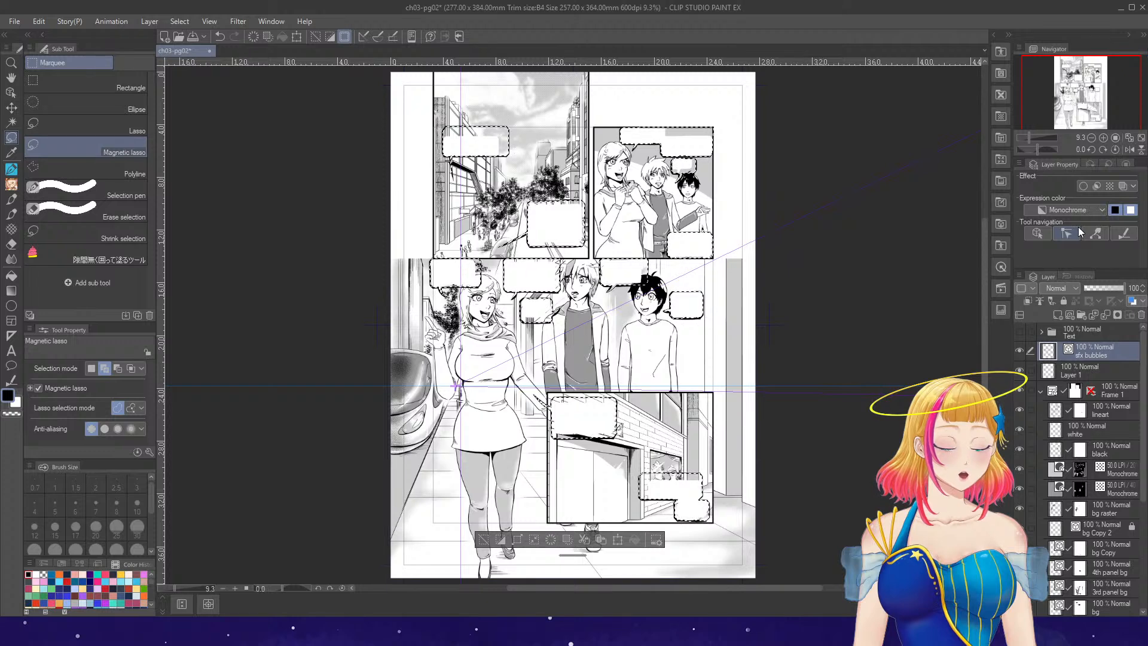
pyautogui.click(1033, 372)
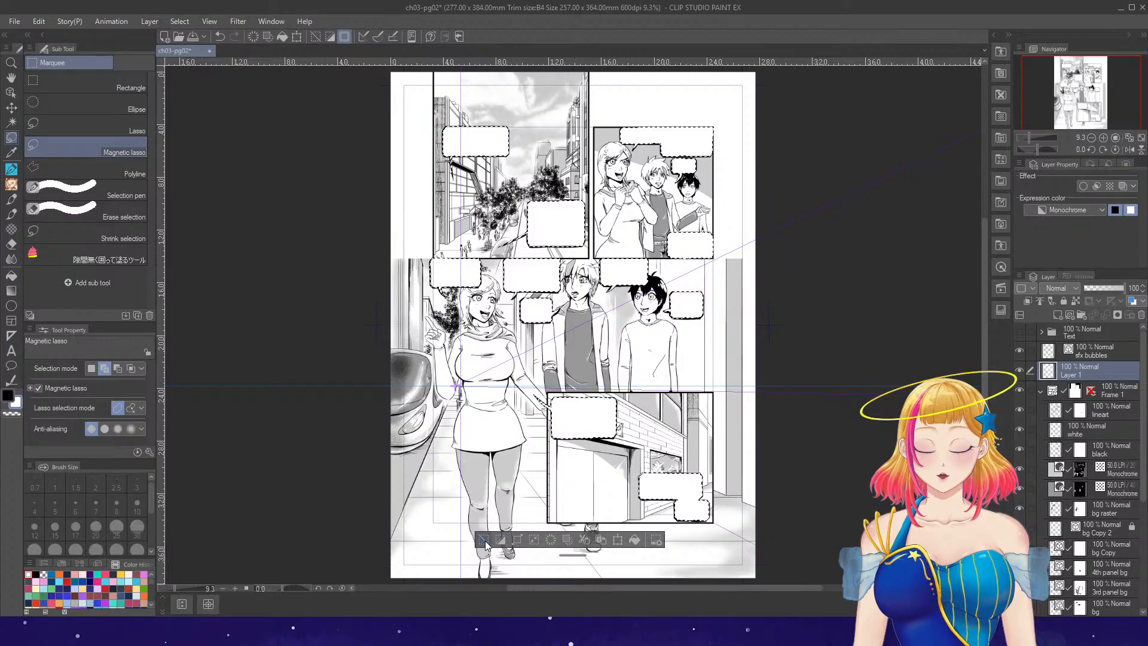
pyautogui.hotkey('ctrl', 'd')
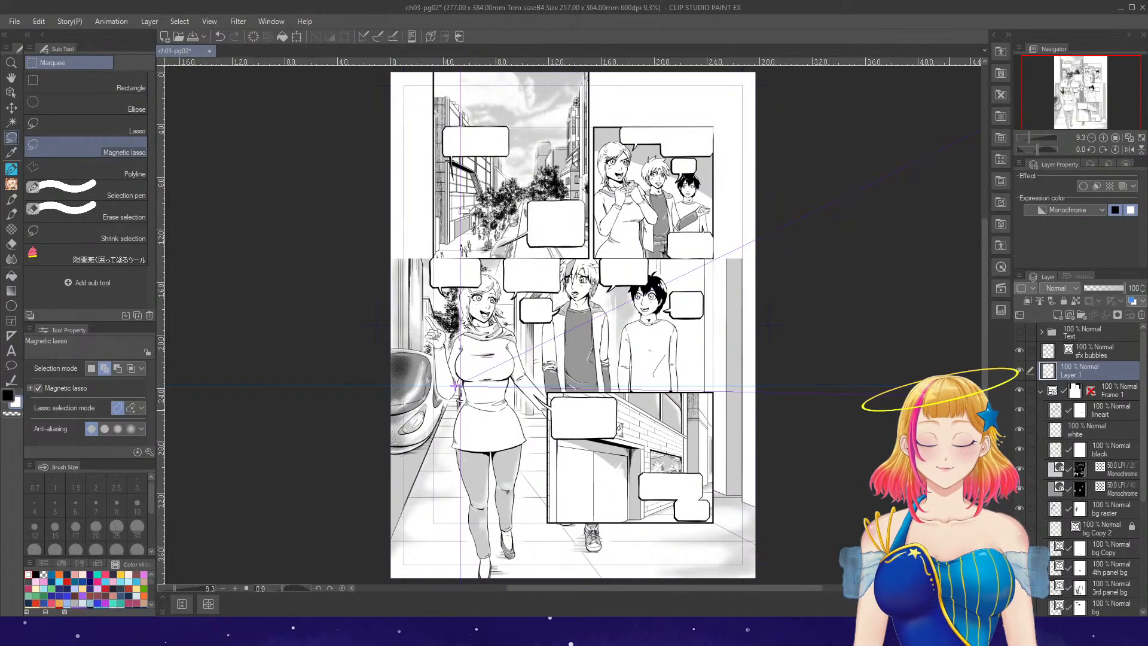
# - Move Layer 1 into the Frame 1 folder, directly above the lineart layer
pyautogui.scroll(4, 637, 195)
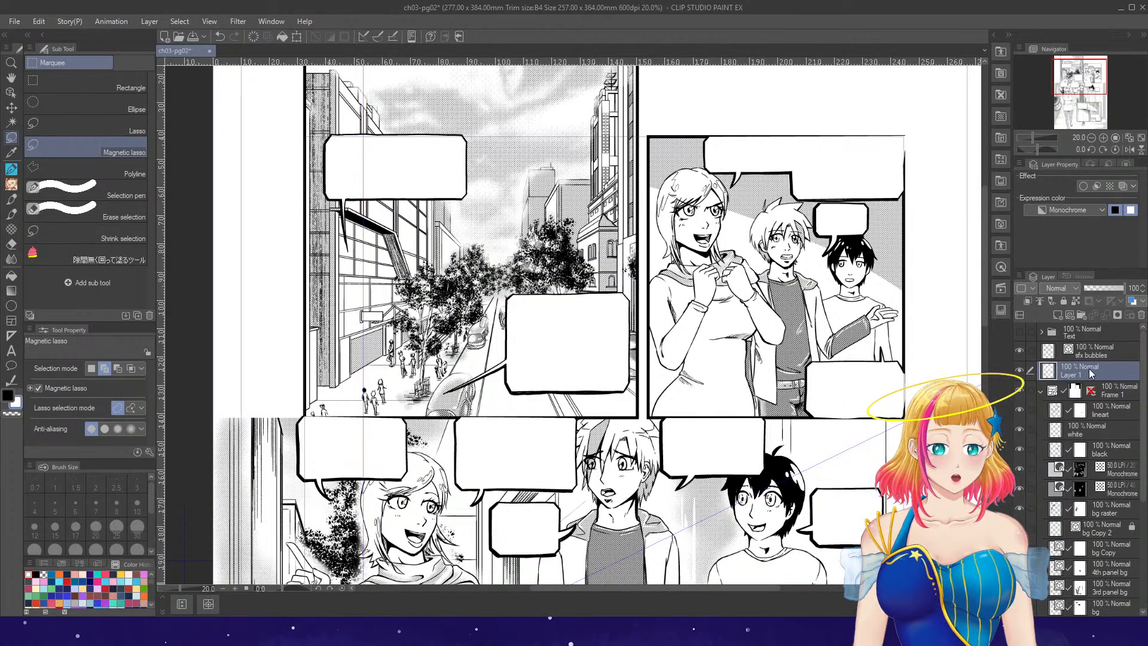
pyautogui.moveTo(1089, 371); pyautogui.dragTo(1089, 402)
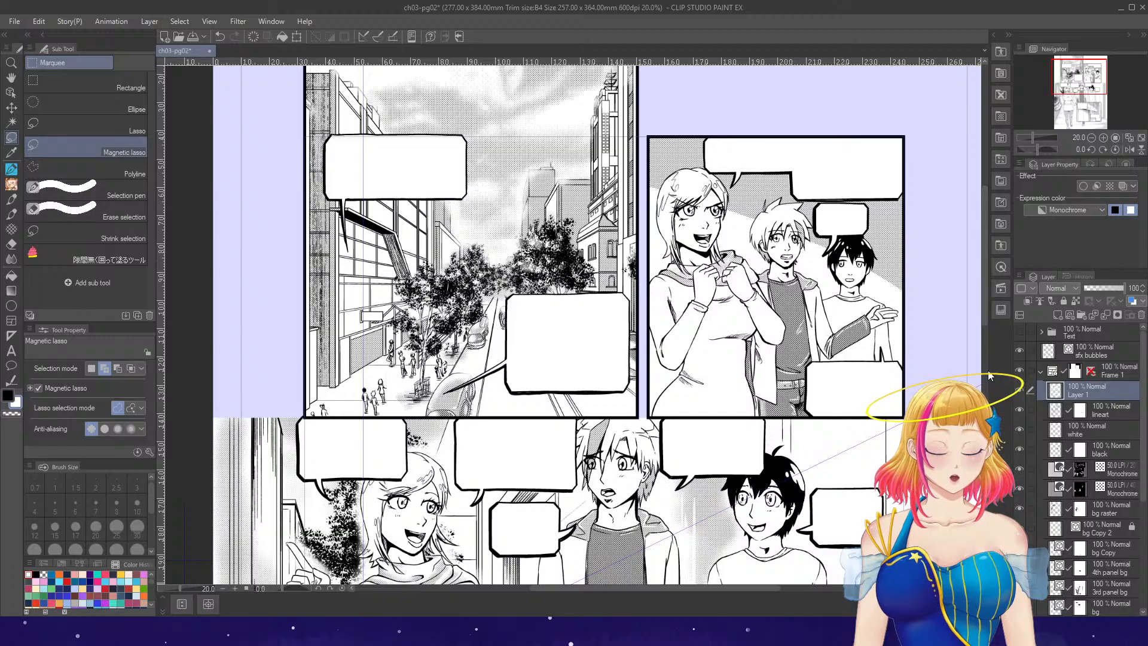
pyautogui.moveTo(984, 313); pyautogui.dragTo(983, 382)
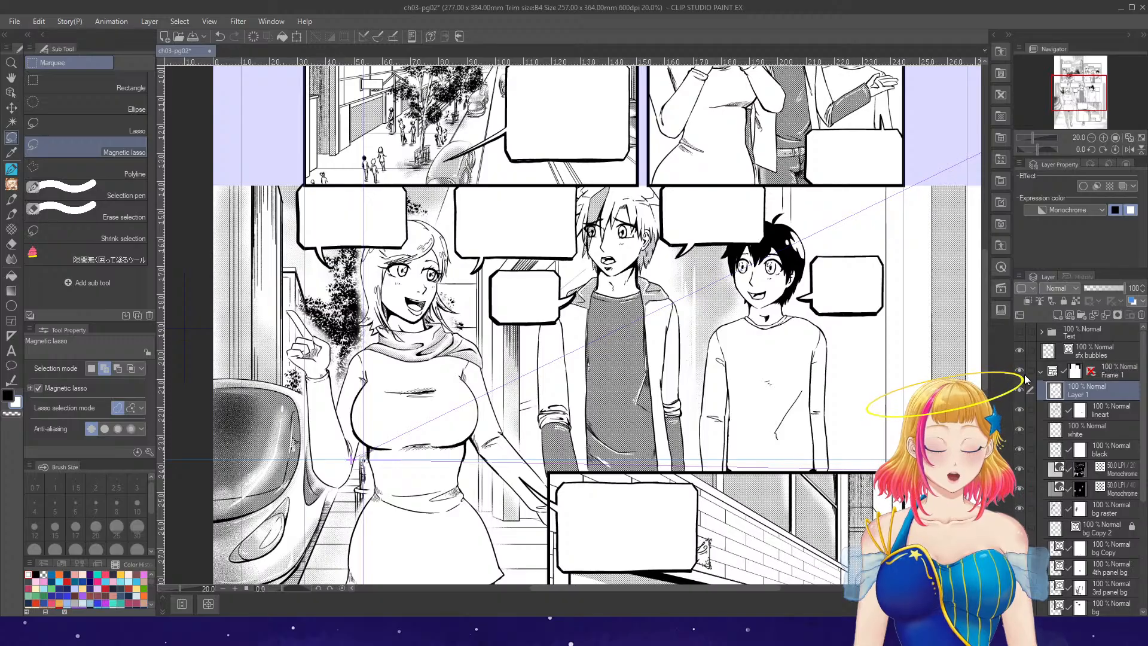
# - Try a rectangle balloon beside the fourth panel's bubble tail, and undo it
pyautogui.scroll(1, 557, 550)
pyautogui.scroll(4, 558, 550)
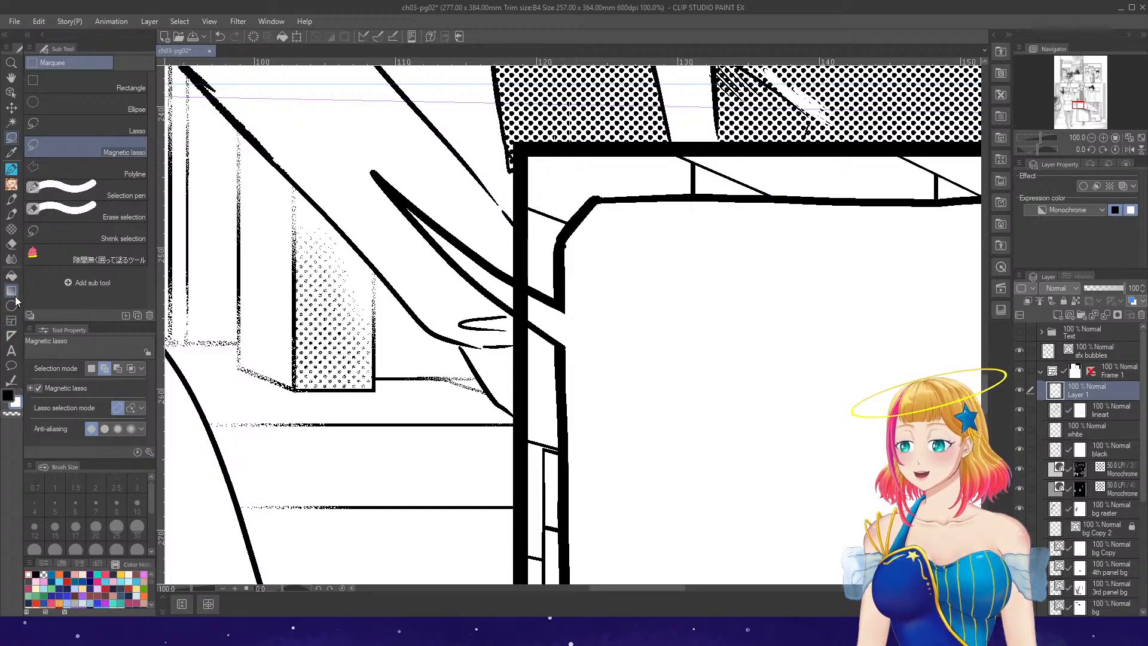
pyautogui.click(10, 366)
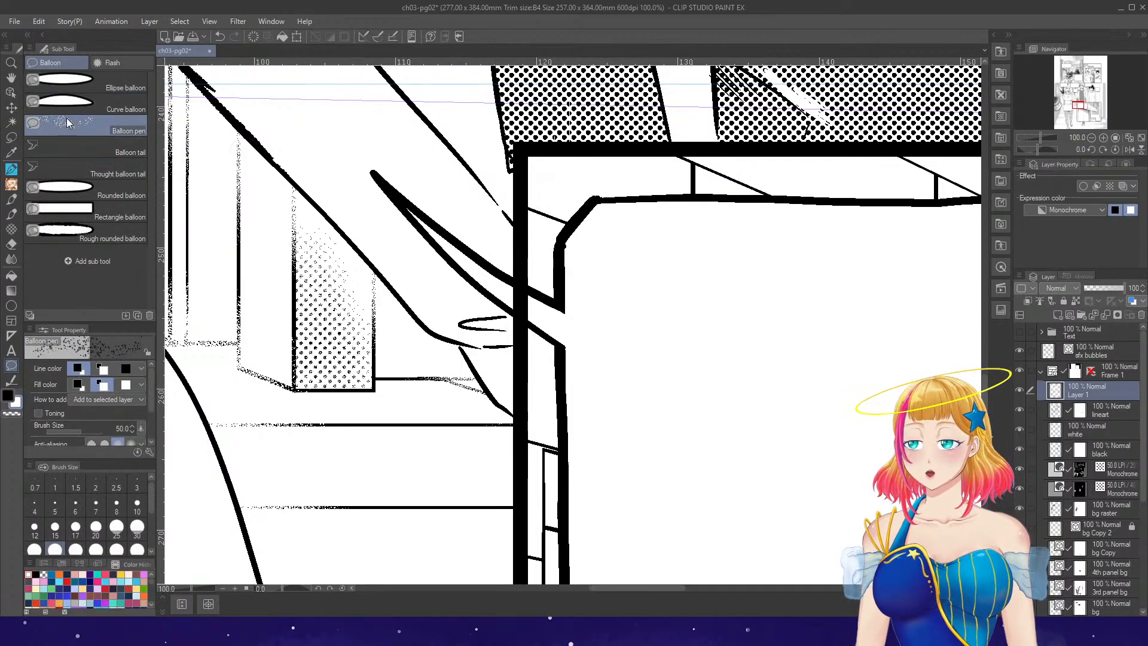
pyautogui.click(135, 215)
pyautogui.moveTo(261, 157); pyautogui.dragTo(404, 389)
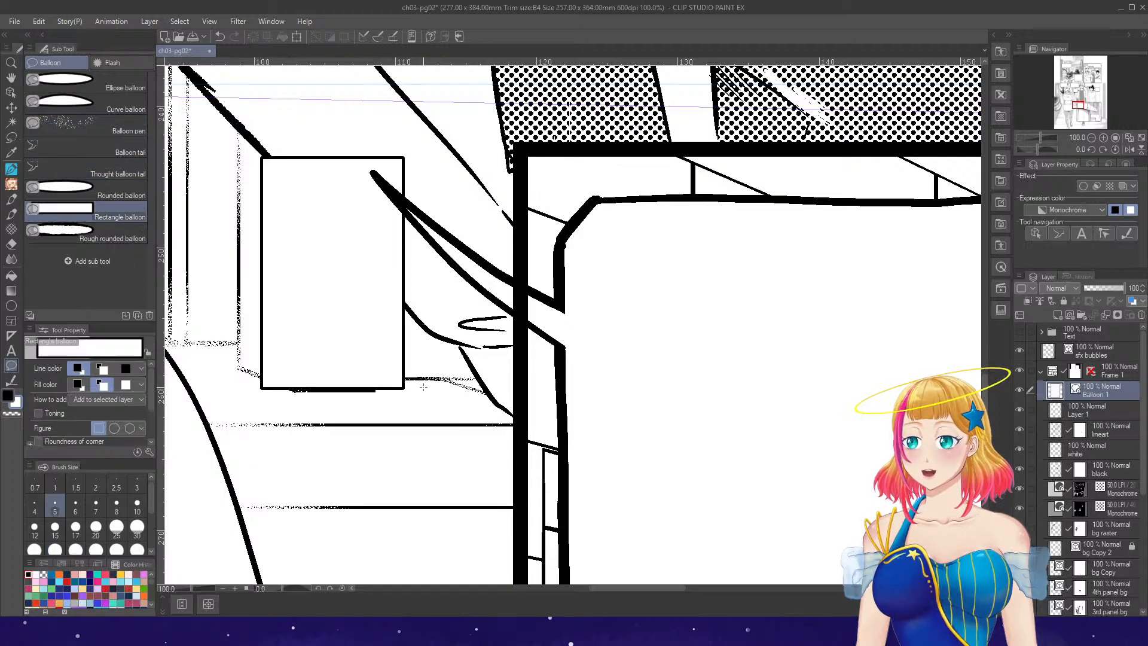
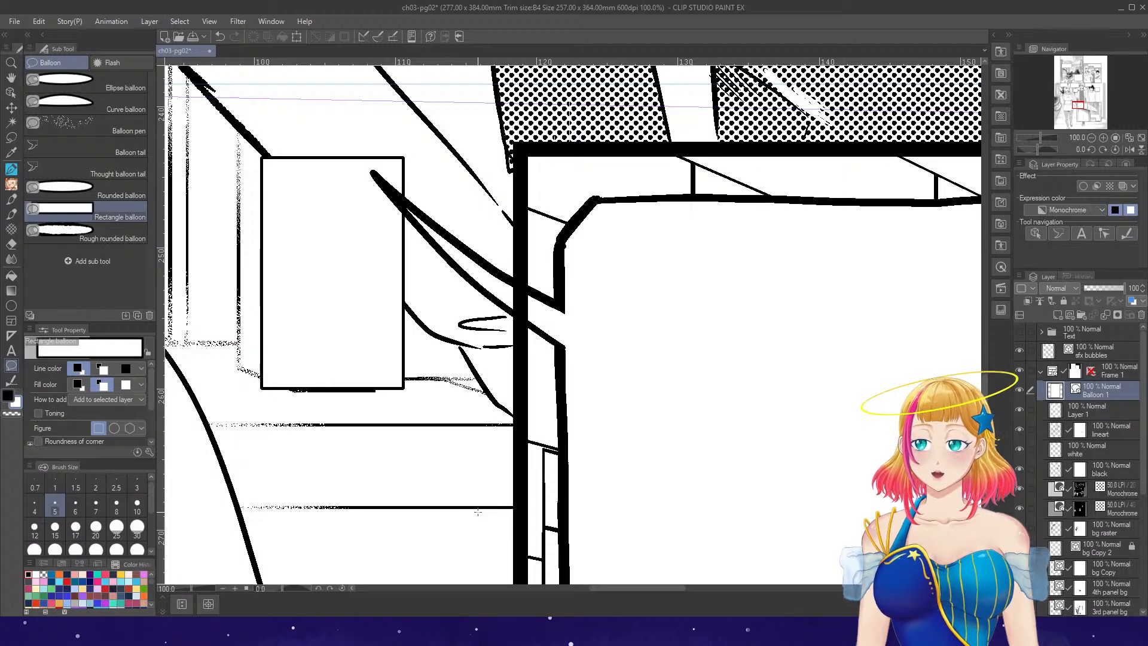
pyautogui.hotkey('ctrl', 'z')
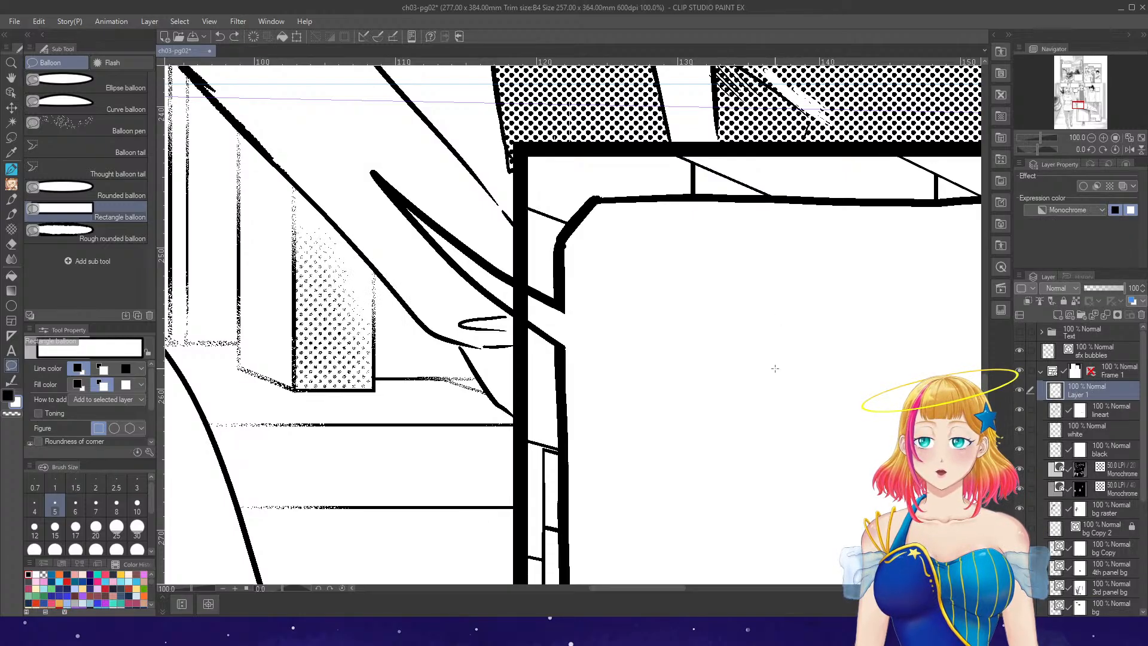
# - Try a rough rounded balloon over the woman's hand next to the fourth panel's border, and undo it
pyautogui.click(90, 169)
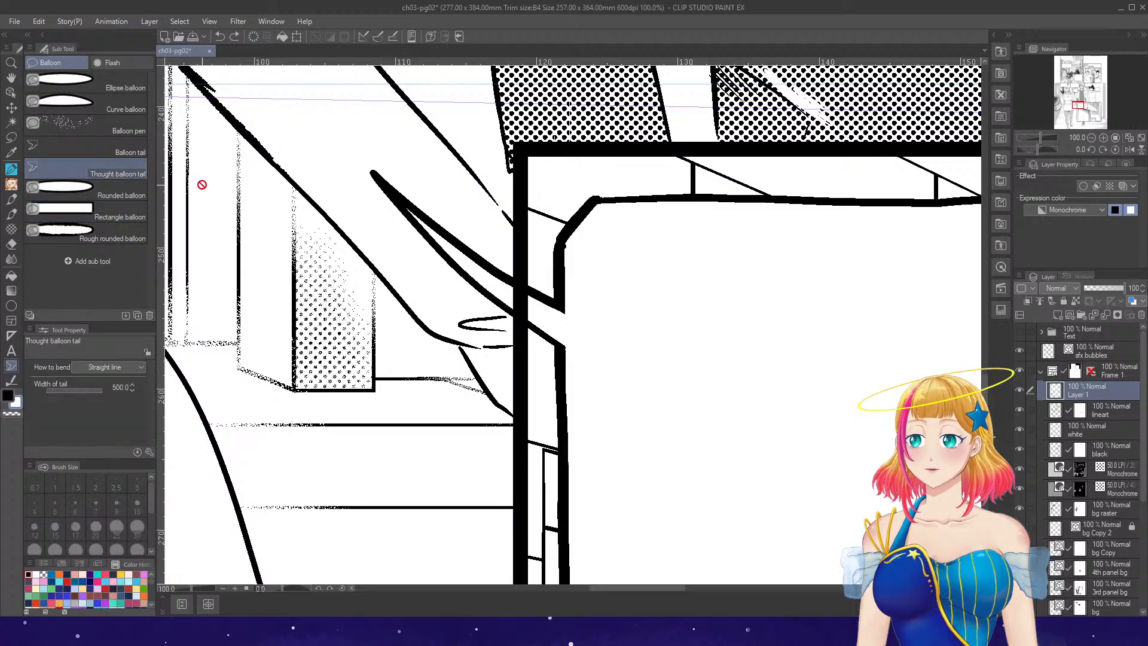
pyautogui.click(1054, 355)
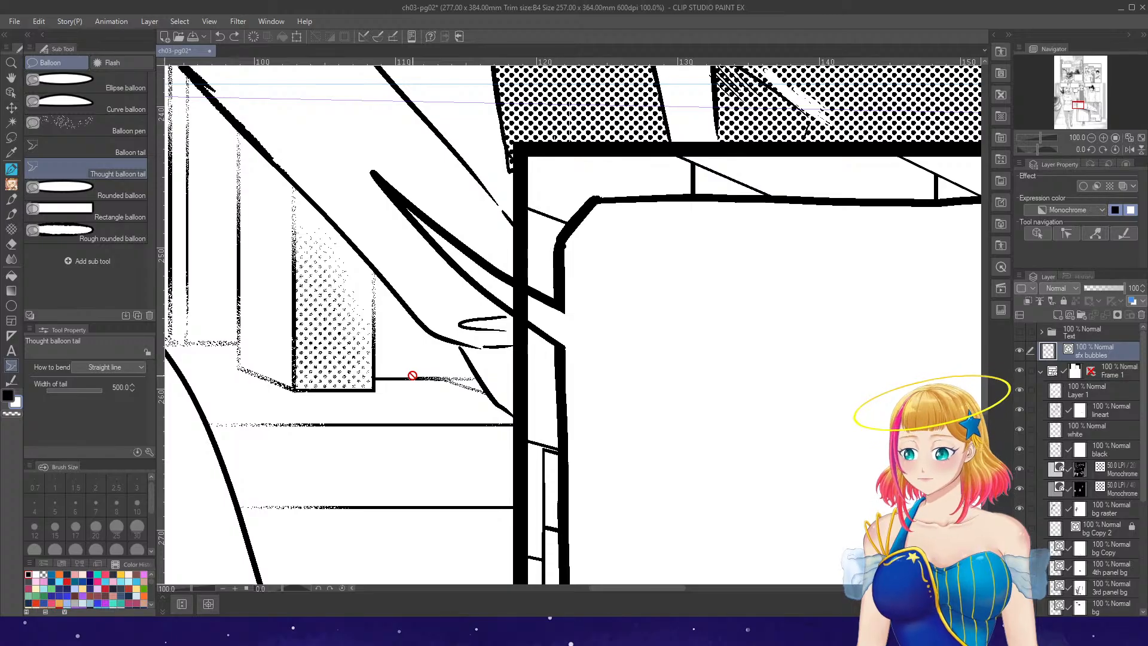
pyautogui.click(135, 238)
pyautogui.moveTo(323, 235); pyautogui.dragTo(504, 422)
pyautogui.hotkey('ctrl', 'z')
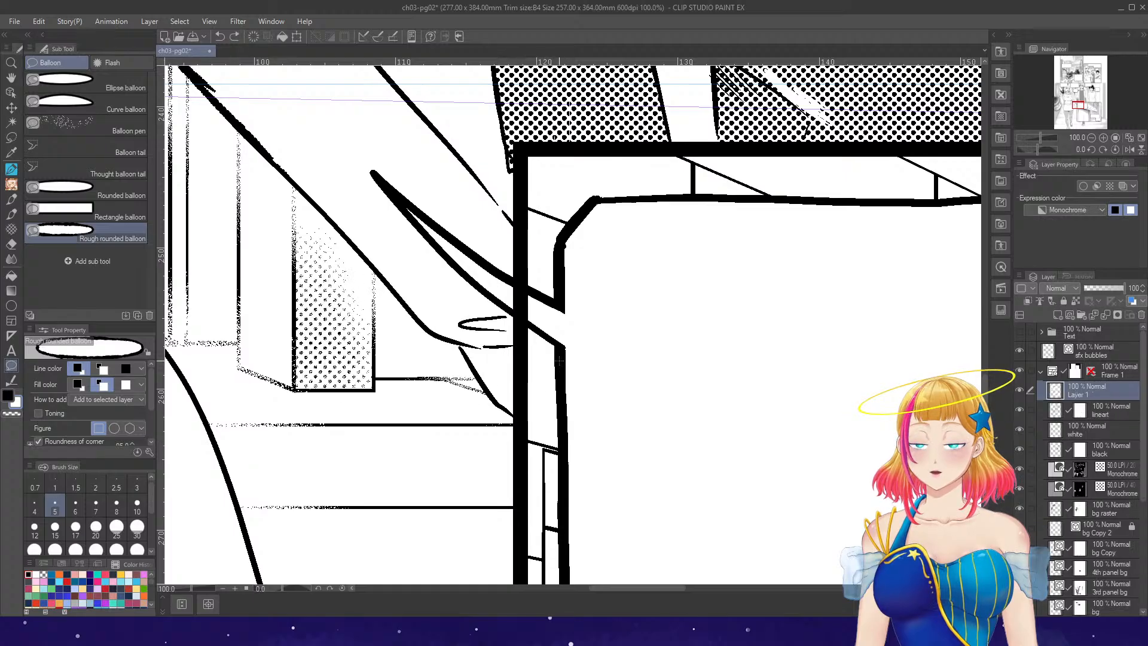
# - Try a larger rough rounded balloon spanning the woman's skirt and hand, and undo it
pyautogui.scroll(-5, 511, 430)
pyautogui.moveTo(395, 258); pyautogui.dragTo(565, 437)
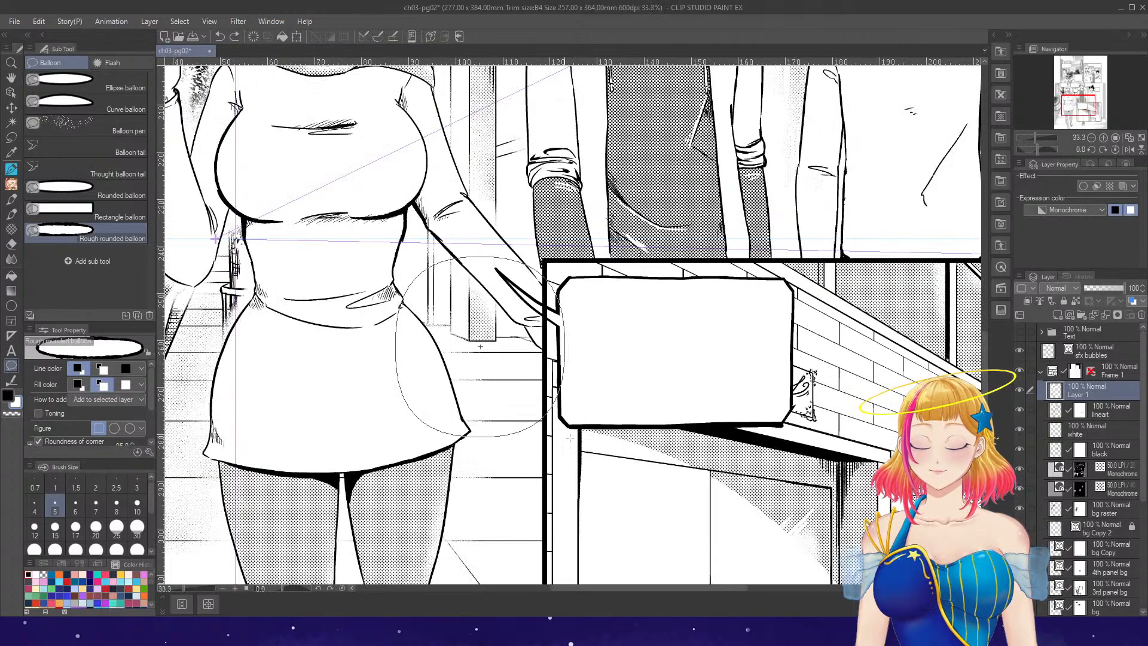
pyautogui.scroll(-1, 588, 447)
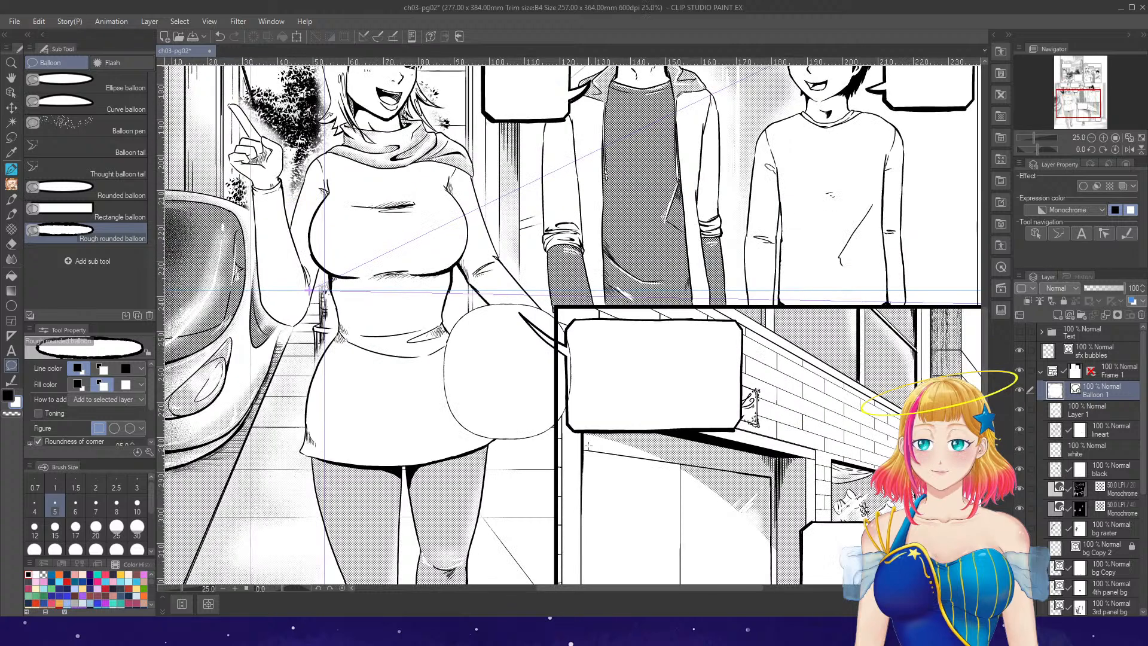
pyautogui.hotkey('ctrl', 'z')
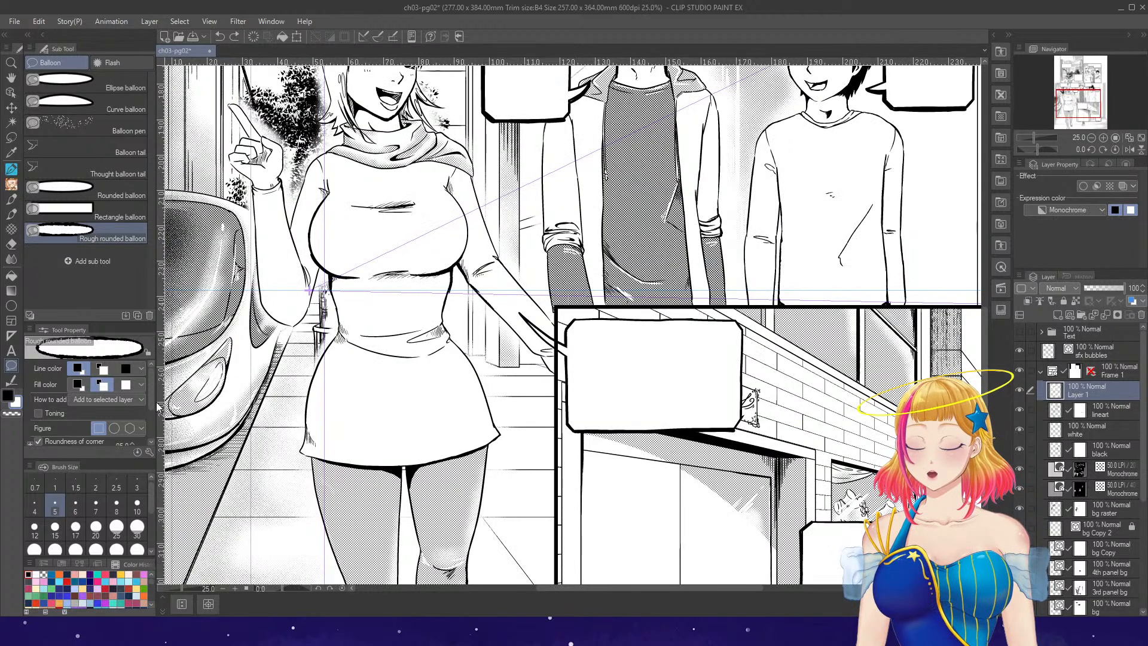
# - Set the rough rounded balloon's brush size to 9.0 and draw a balloon over the woman's skirt
pyautogui.scroll(-3, 153, 423)
pyautogui.click(134, 405)
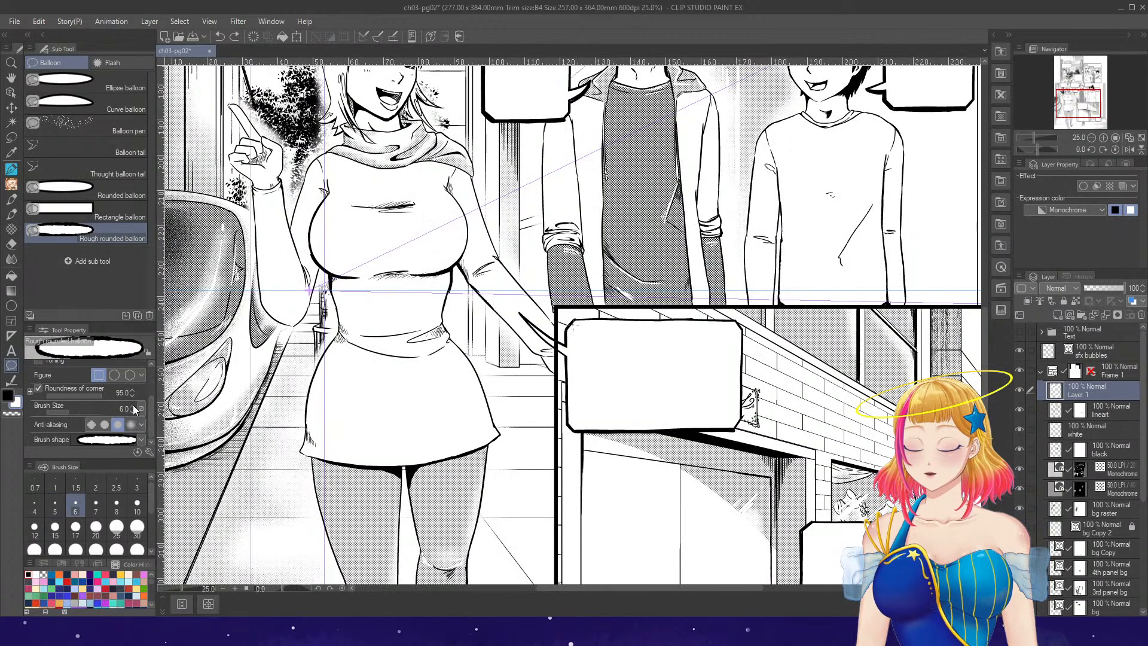
pyautogui.click(134, 405)
pyautogui.click(133, 405)
pyautogui.click(134, 404)
pyautogui.moveTo(348, 307)
pyautogui.mouseDown()
pyautogui.moveTo(485, 454)
pyautogui.moveTo(520, 456)
pyautogui.mouseUp()
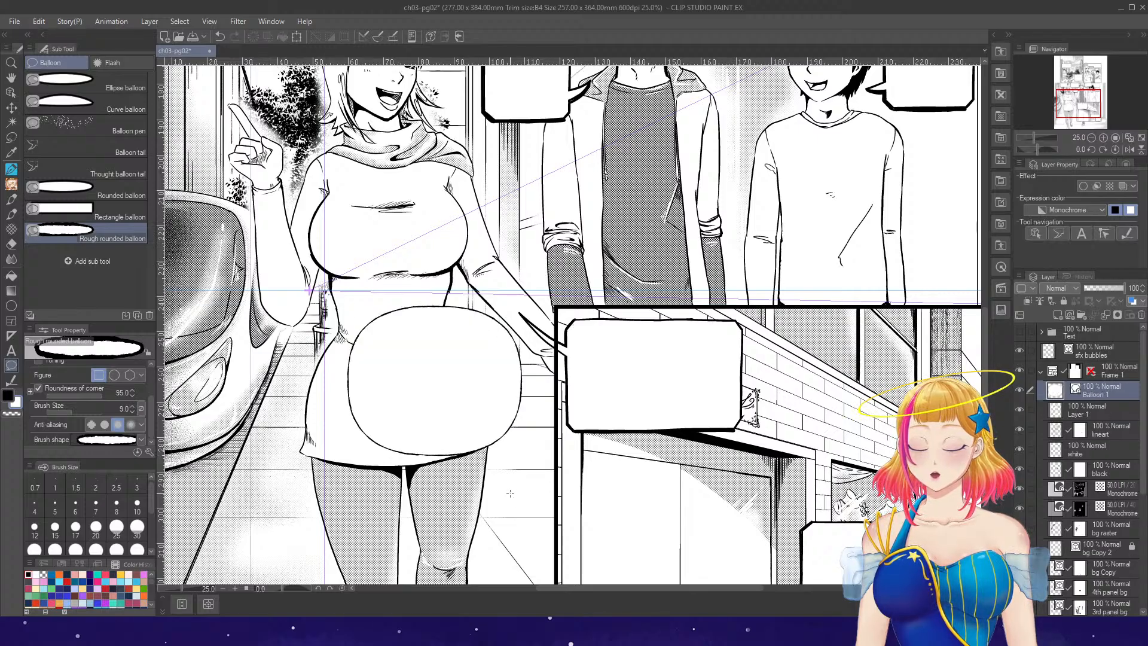
# - Undo the balloon over the woman's skirt, and try and undo another rough rounded balloon between the skirt and the fourth panel
pyautogui.scroll(3, 454, 421)
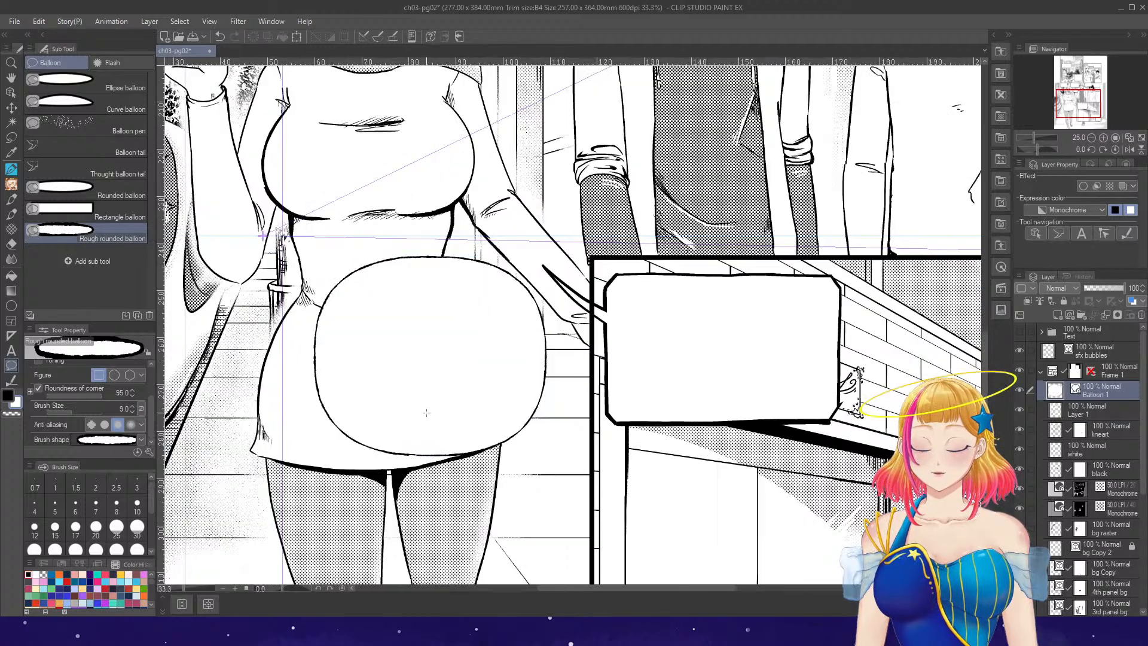
pyautogui.hotkey('ctrl', 'z')
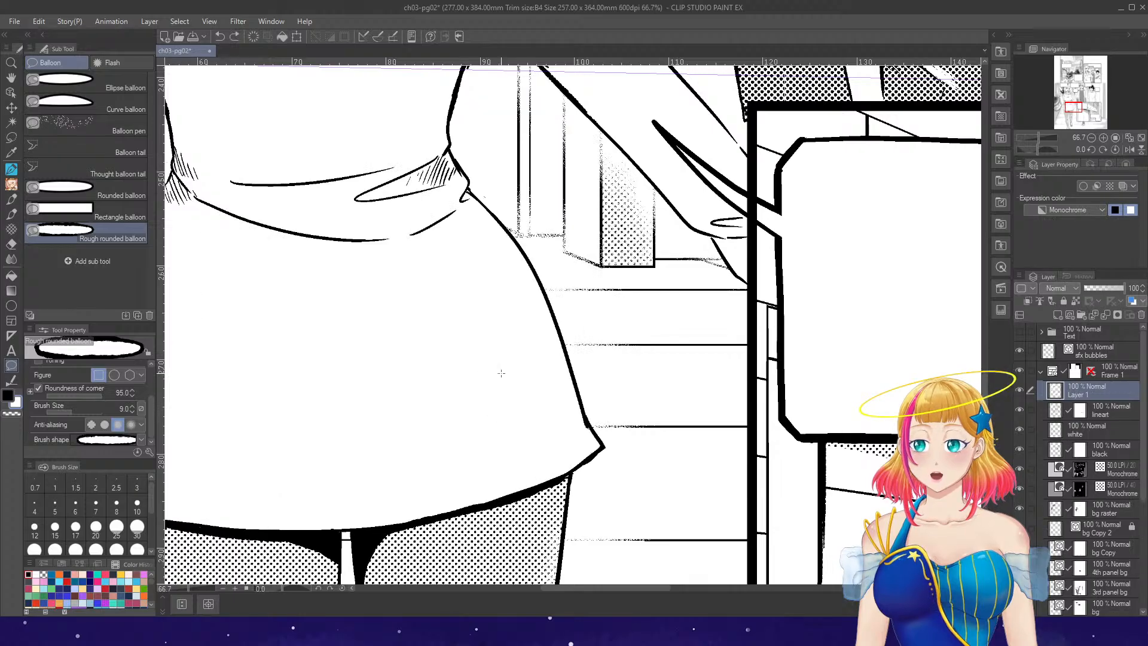
pyautogui.scroll(-2, 487, 405)
pyautogui.moveTo(519, 349); pyautogui.dragTo(625, 455)
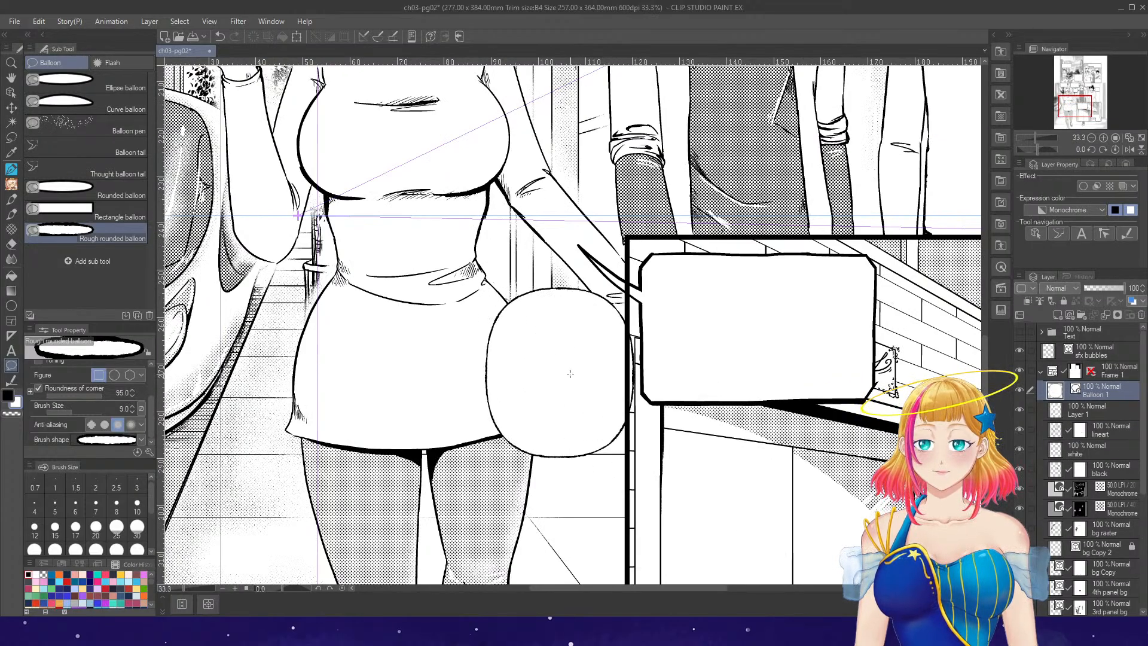
pyautogui.hotkey('ctrl', 'z')
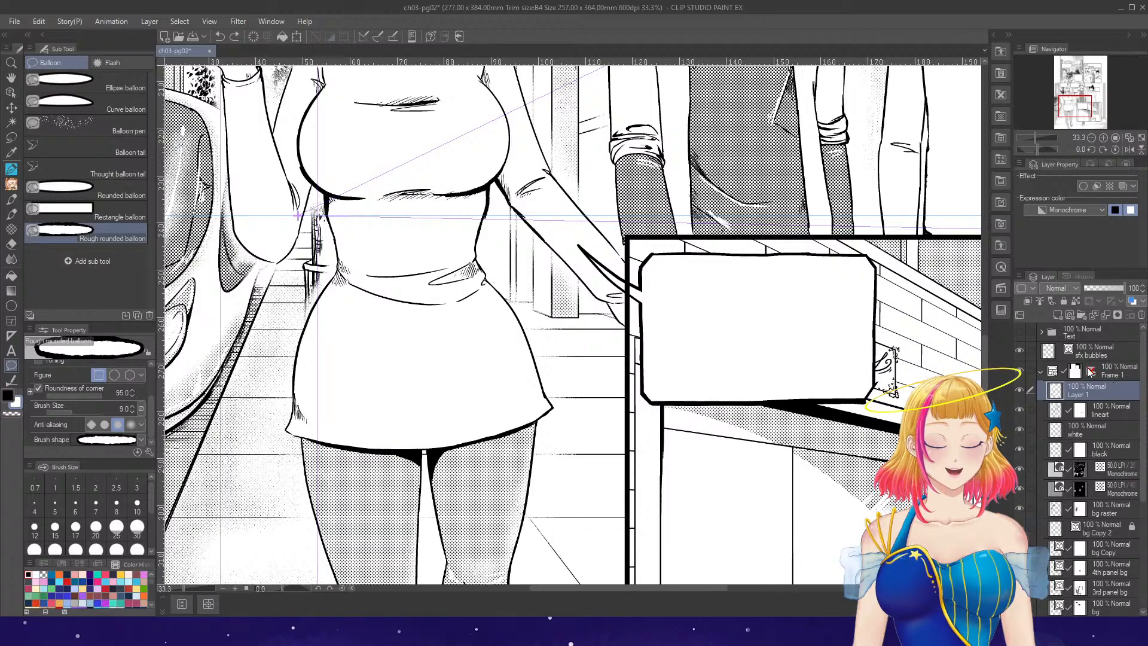
# - Add a new raster layer above the Frame 1 folder and switch to the pen
pyautogui.click(1103, 354)
pyautogui.click(1058, 315)
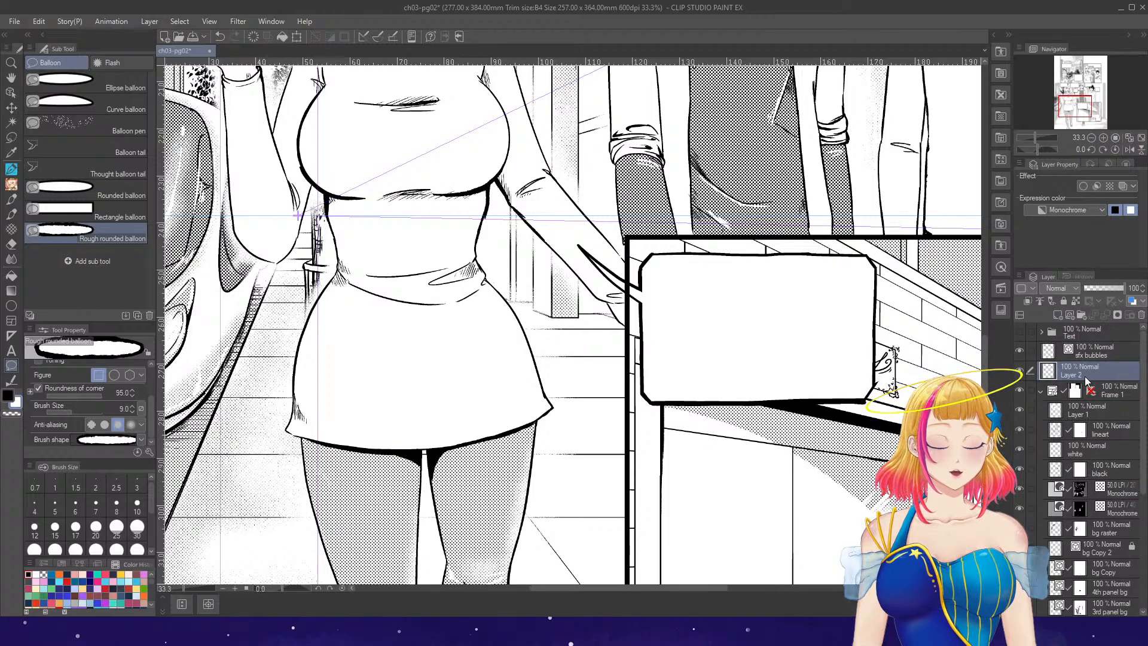
pyautogui.press('p')
# - Examine the fourth panel's bubble tail, the whole page, the upper panels and the fourth panel's lower bubbles
pyautogui.scroll(5, 629, 291)
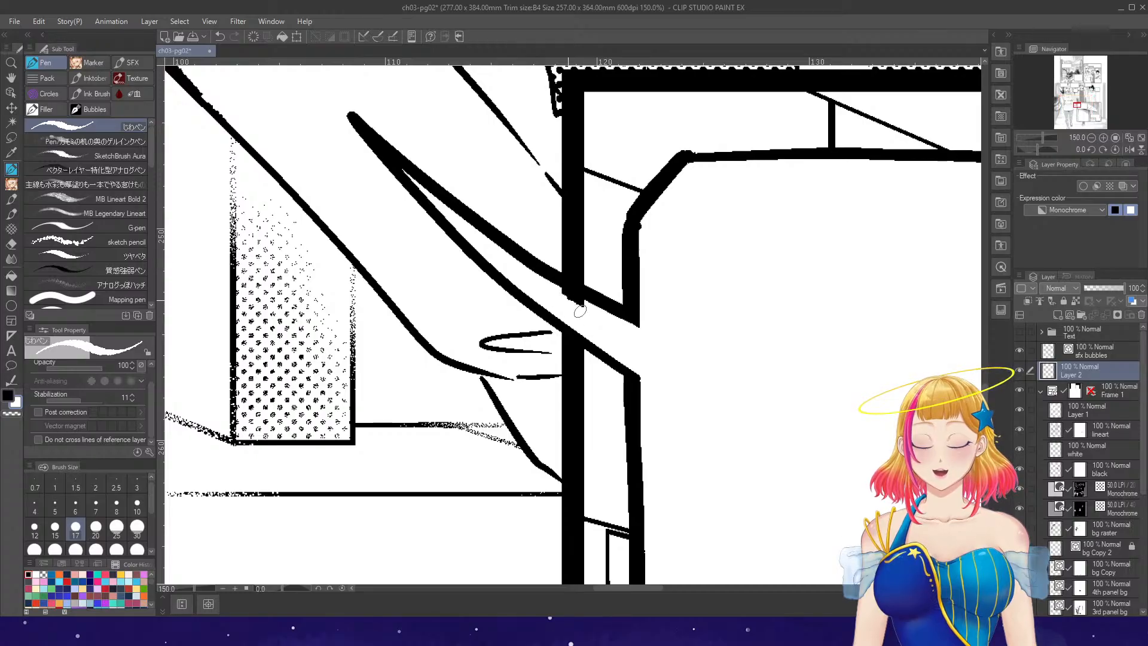
pyautogui.scroll(-2, 604, 339)
pyautogui.scroll(-5, 605, 338)
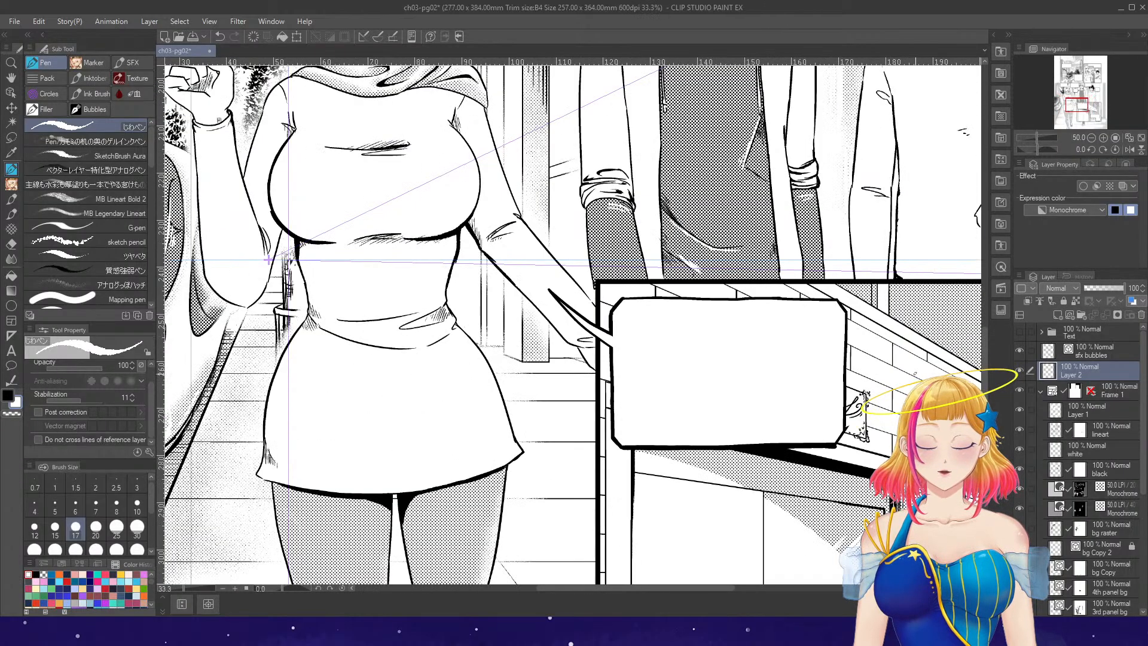
pyautogui.click(1129, 137)
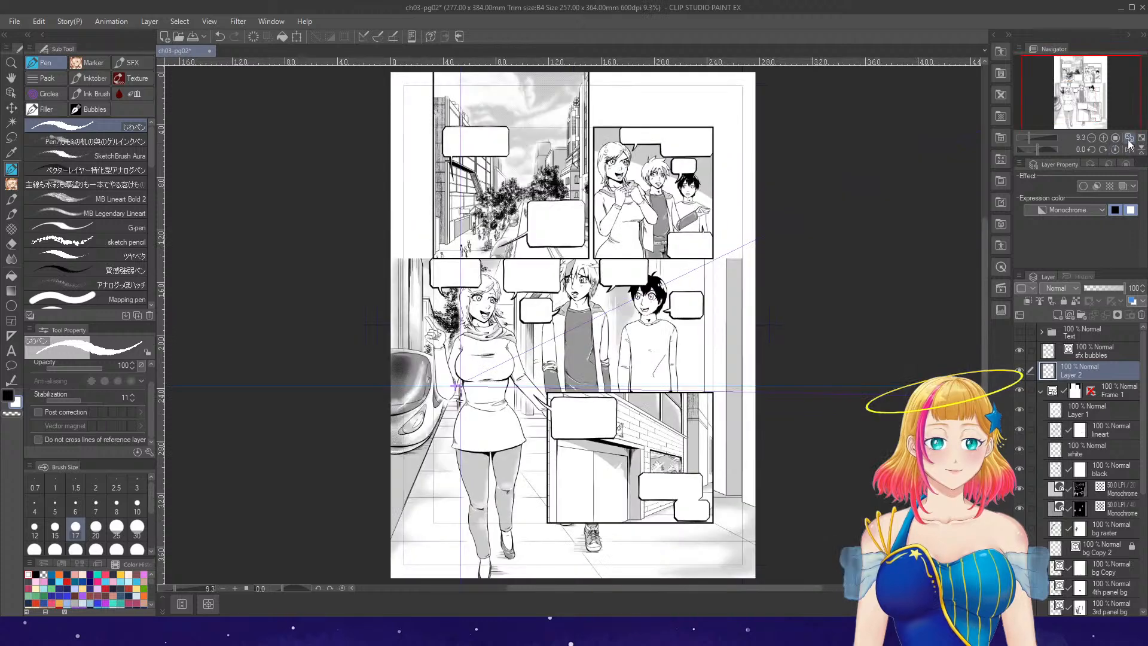
pyautogui.scroll(1, 723, 137)
pyautogui.scroll(1, 723, 137)
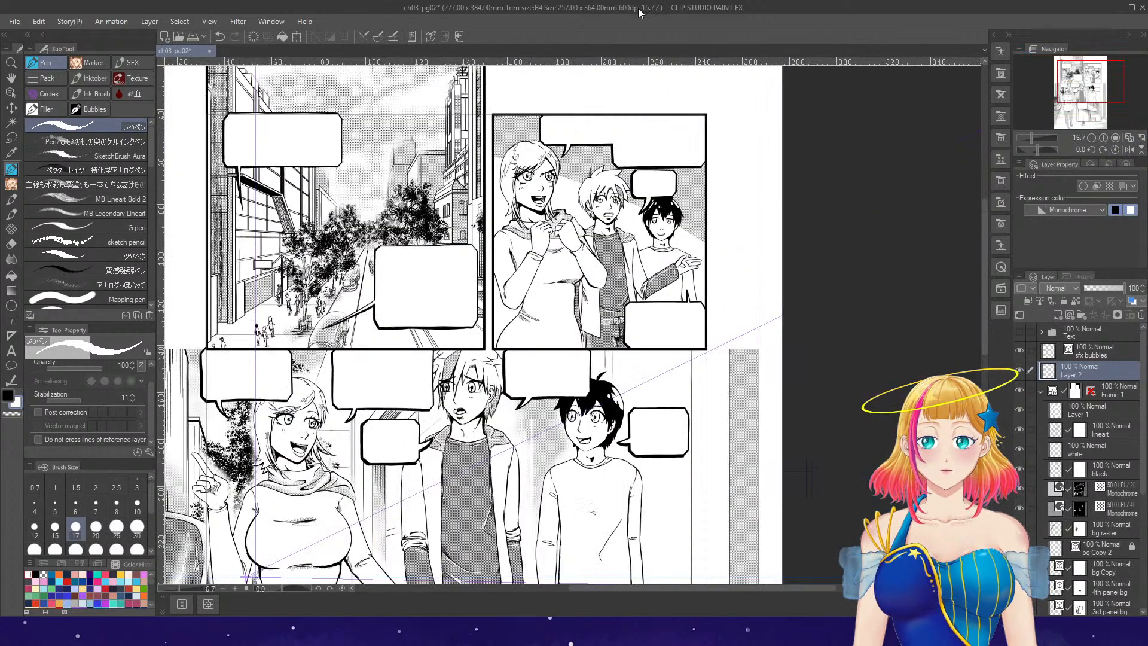
pyautogui.click(1129, 138)
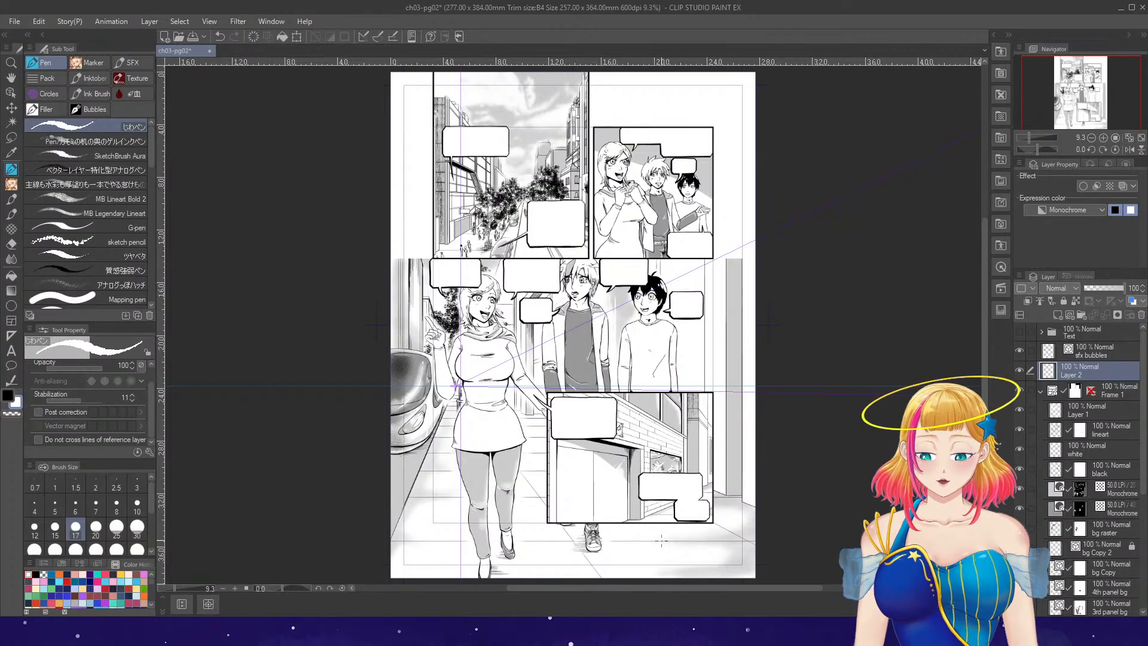
pyautogui.scroll(3, 665, 534)
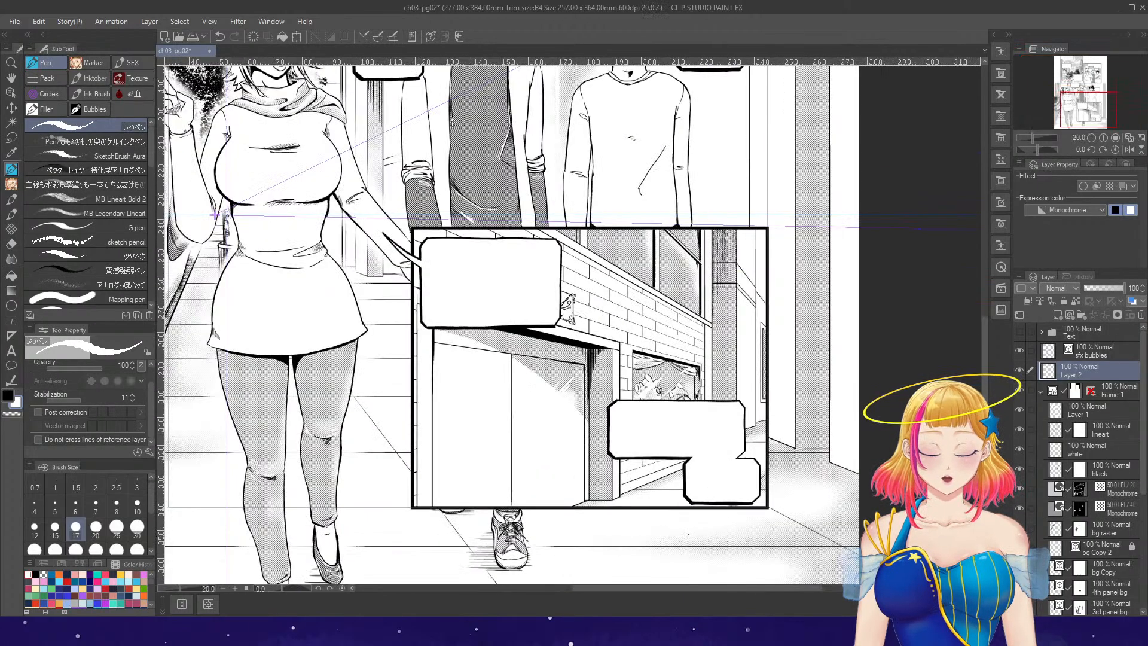
pyautogui.scroll(5, 684, 489)
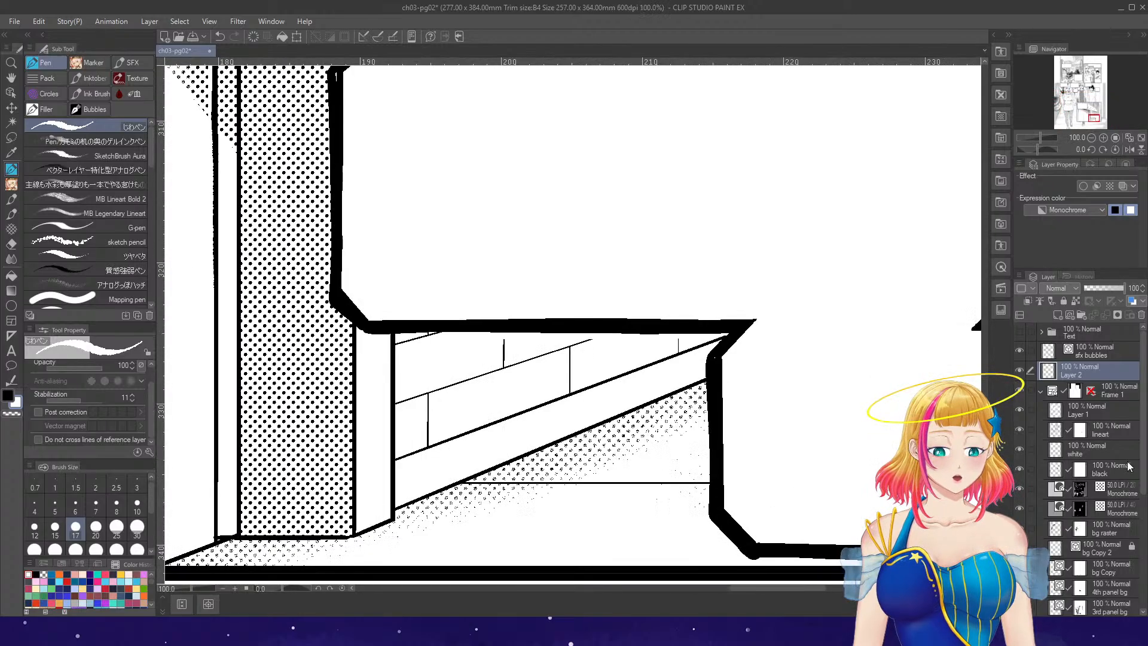
# - Hide and show the brick-like line drawing layer to check its contents, and select that layer
pyautogui.scroll(-5, 1136, 490)
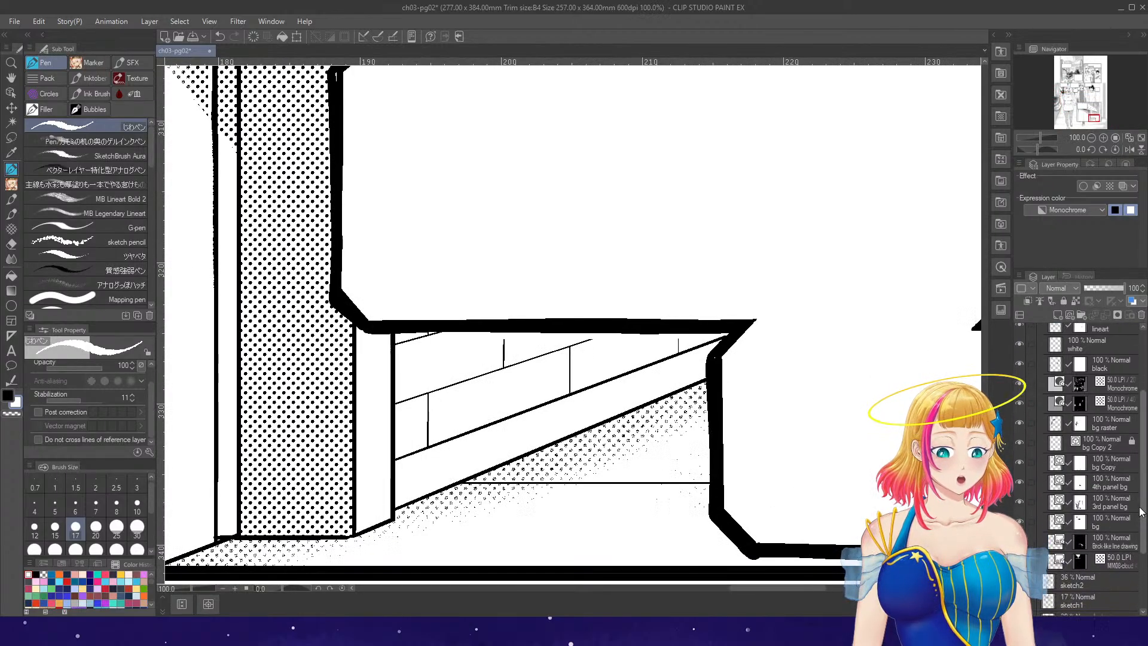
pyautogui.moveTo(1140, 512); pyautogui.dragTo(1140, 511)
pyautogui.click(1019, 541)
pyautogui.click(1020, 541)
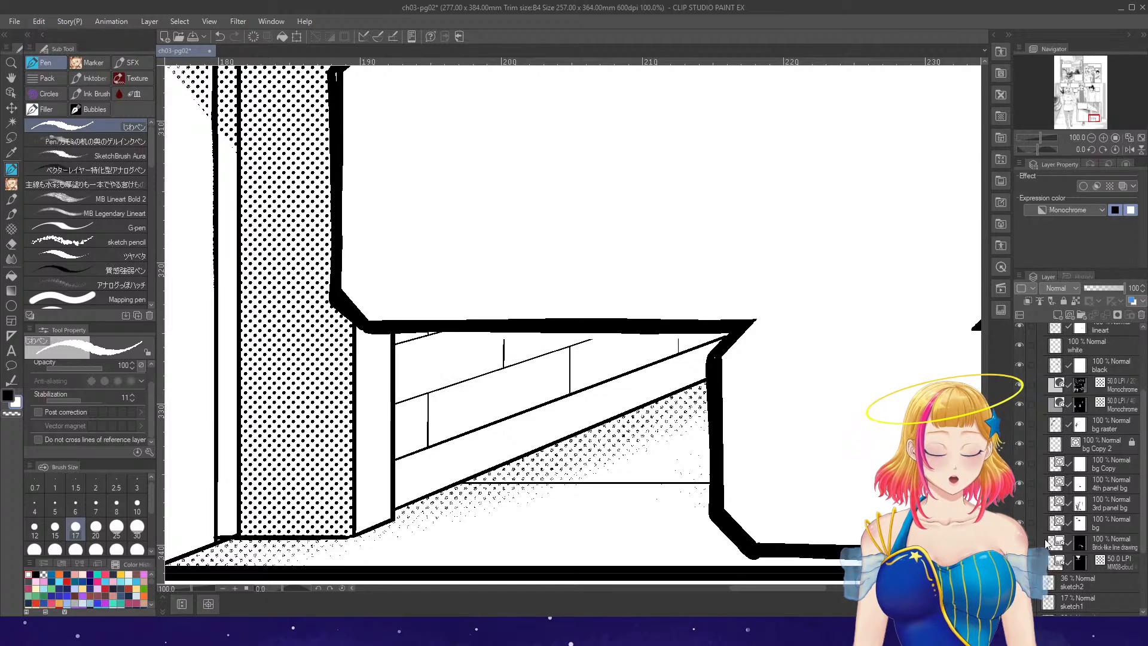
pyautogui.click(1097, 541)
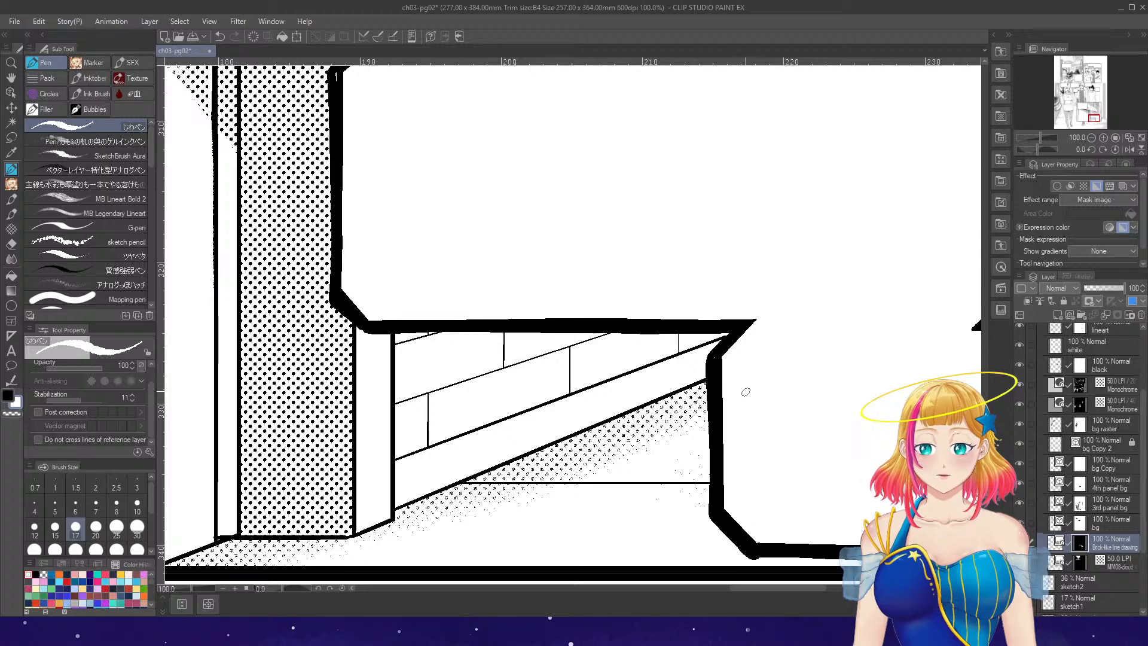
# - Fit the whole page in view, save and close ch03-pg02, and open ch03-pg03
pyautogui.scroll(-3, 746, 392)
pyautogui.scroll(-3, 743, 436)
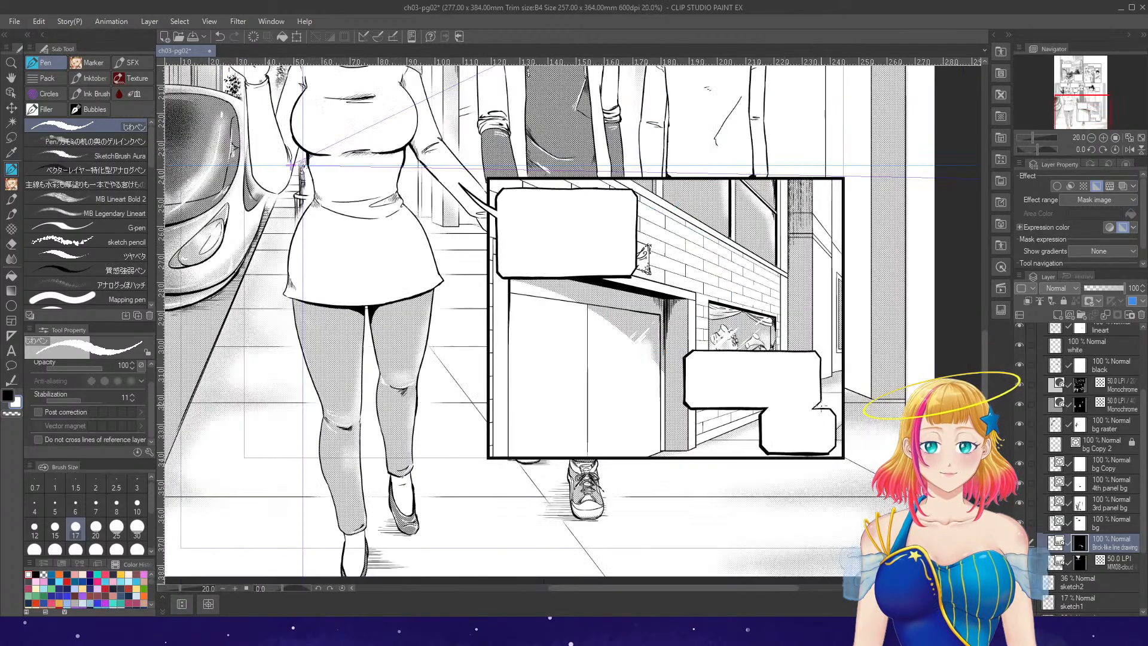
pyautogui.scroll(-1, 840, 335)
pyautogui.click(1129, 138)
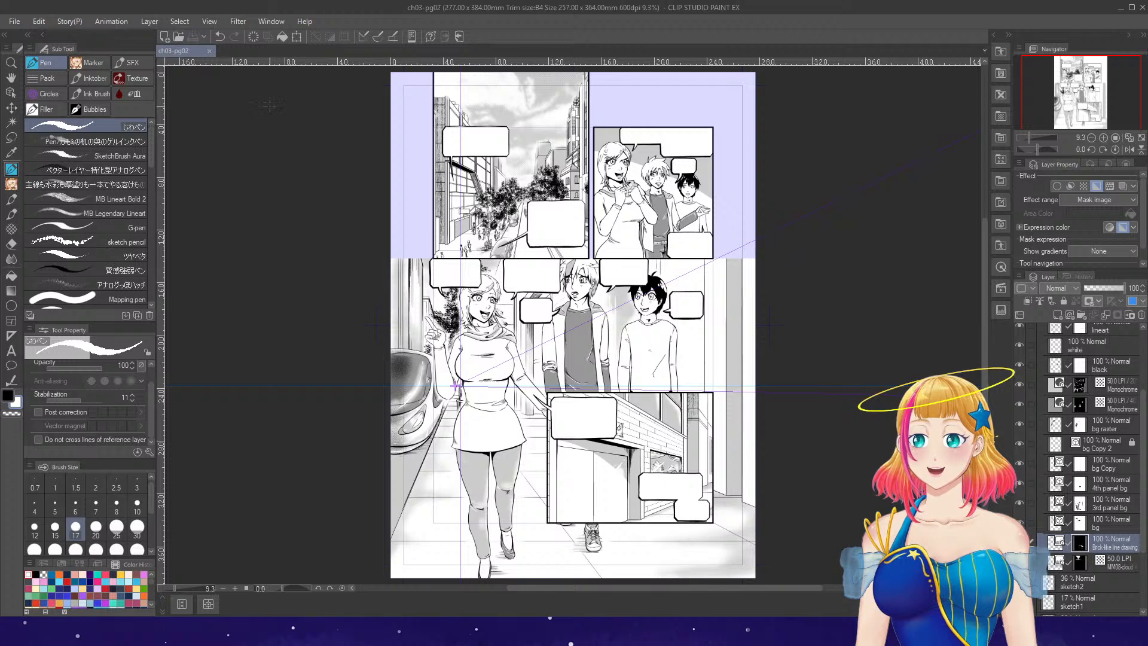
pyautogui.click(209, 51)
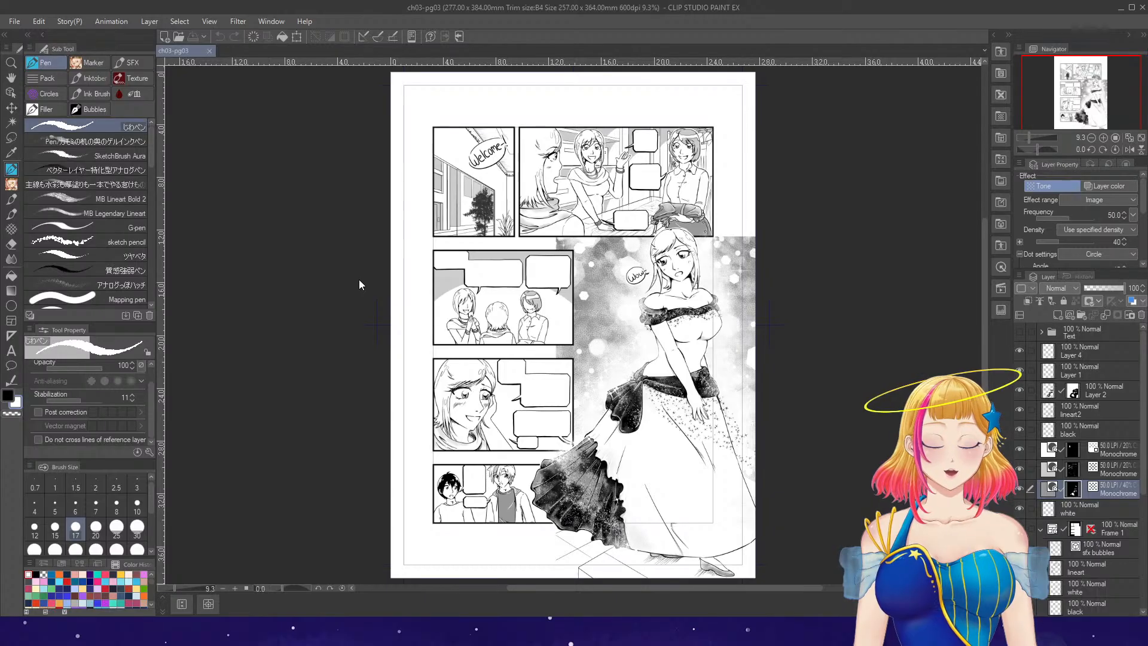
# - Select the lineart2 layer, check what it holds by hiding and showing it, and make the black main color active
pyautogui.click(1053, 411)
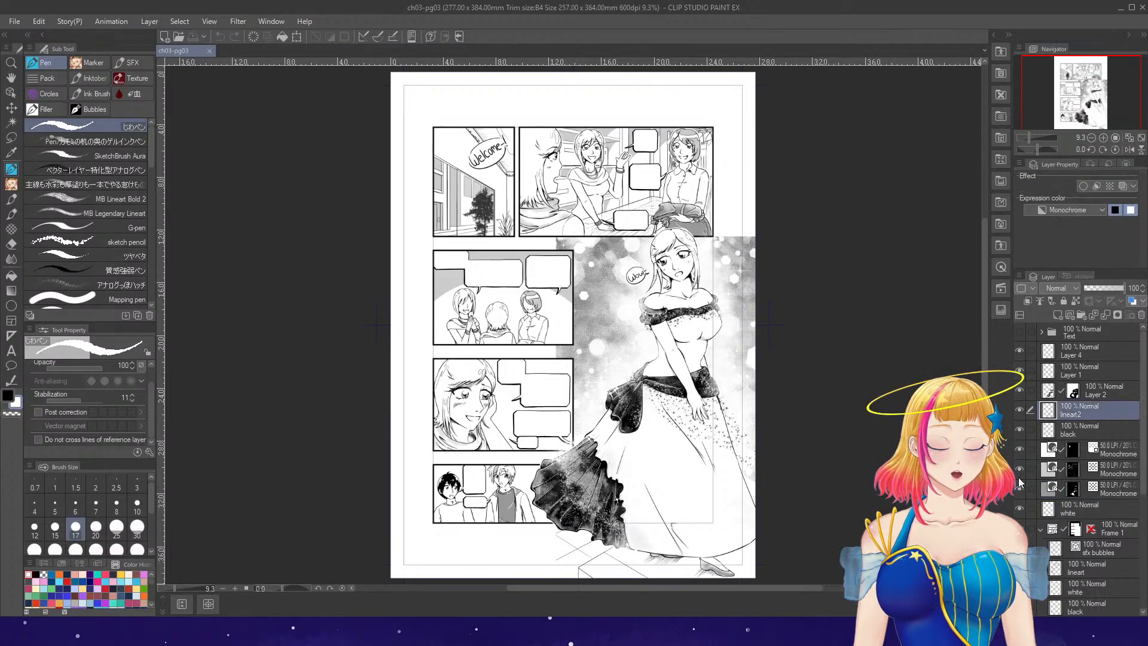
pyautogui.click(1020, 409)
pyautogui.click(1020, 410)
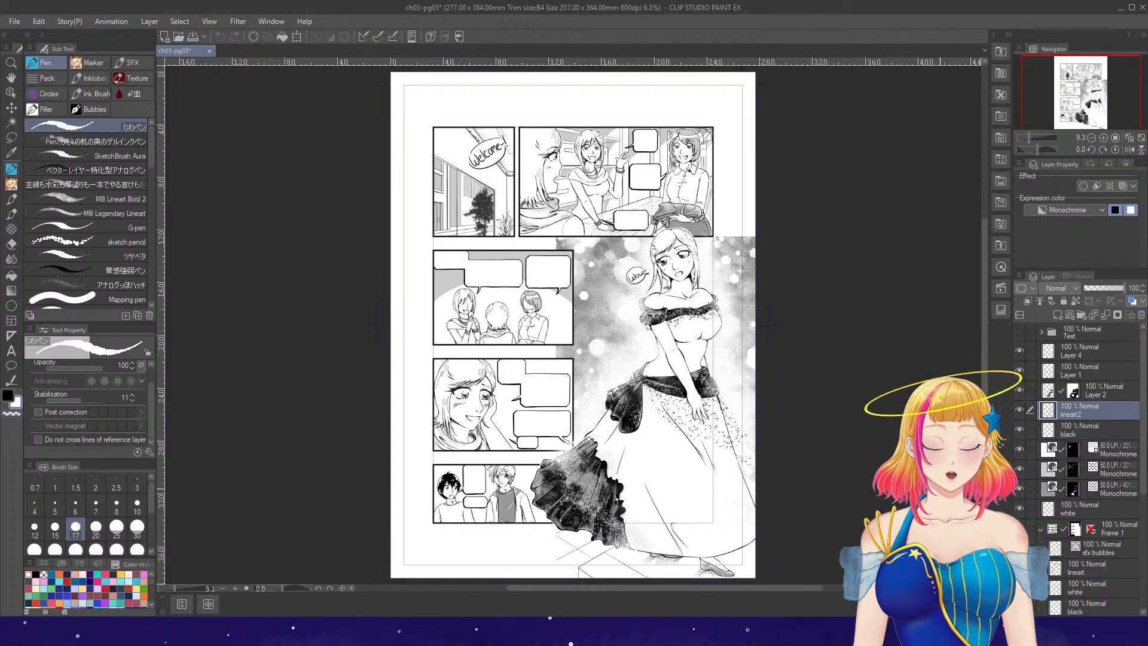
pyautogui.scroll(1, 695, 253)
pyautogui.scroll(2, 695, 253)
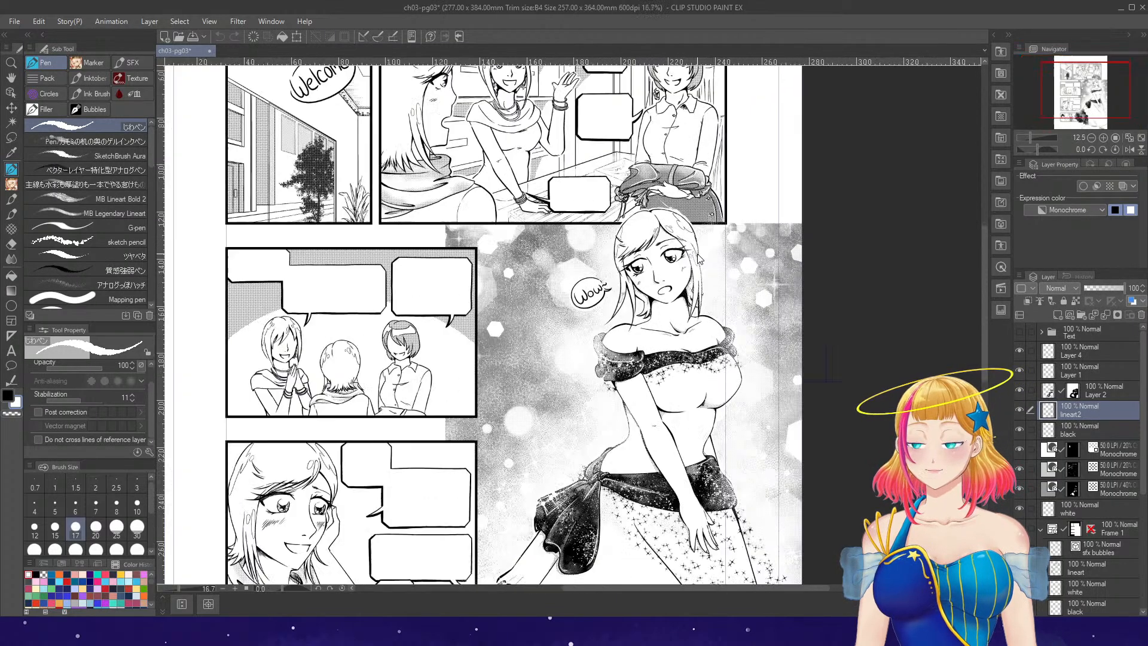
pyautogui.click(11, 398)
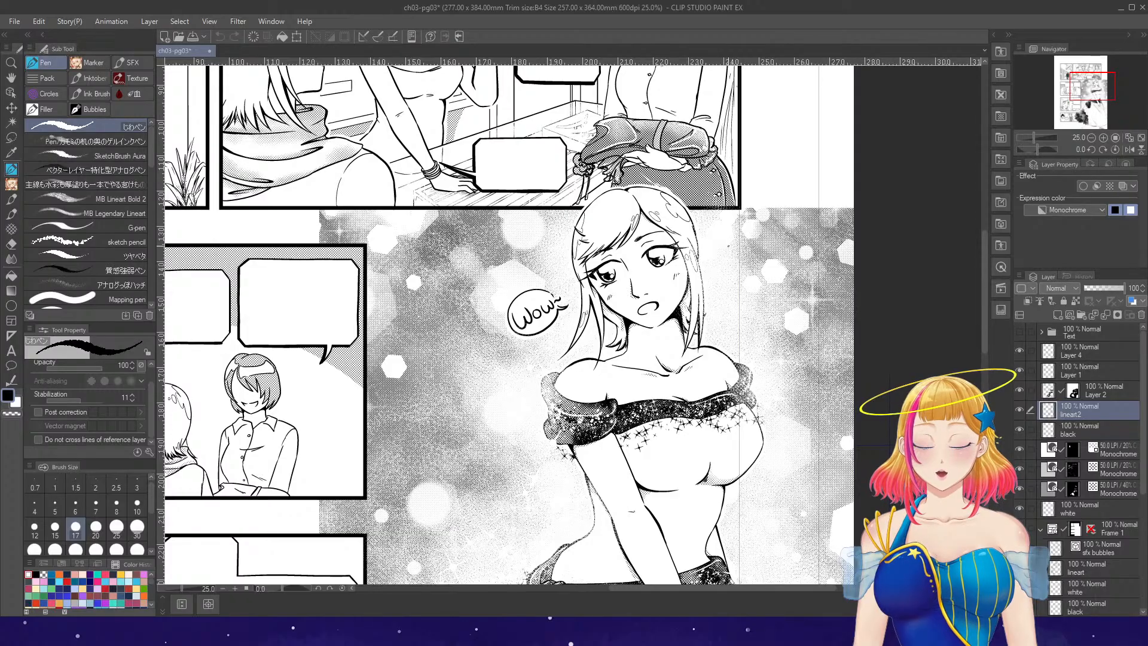
# - Erase the pupils and highlights inside both eyes of the woman in the off-shoulder dress
pyautogui.scroll(-1, 757, 259)
pyautogui.scroll(-1, 757, 259)
pyautogui.scroll(-1, 789, 288)
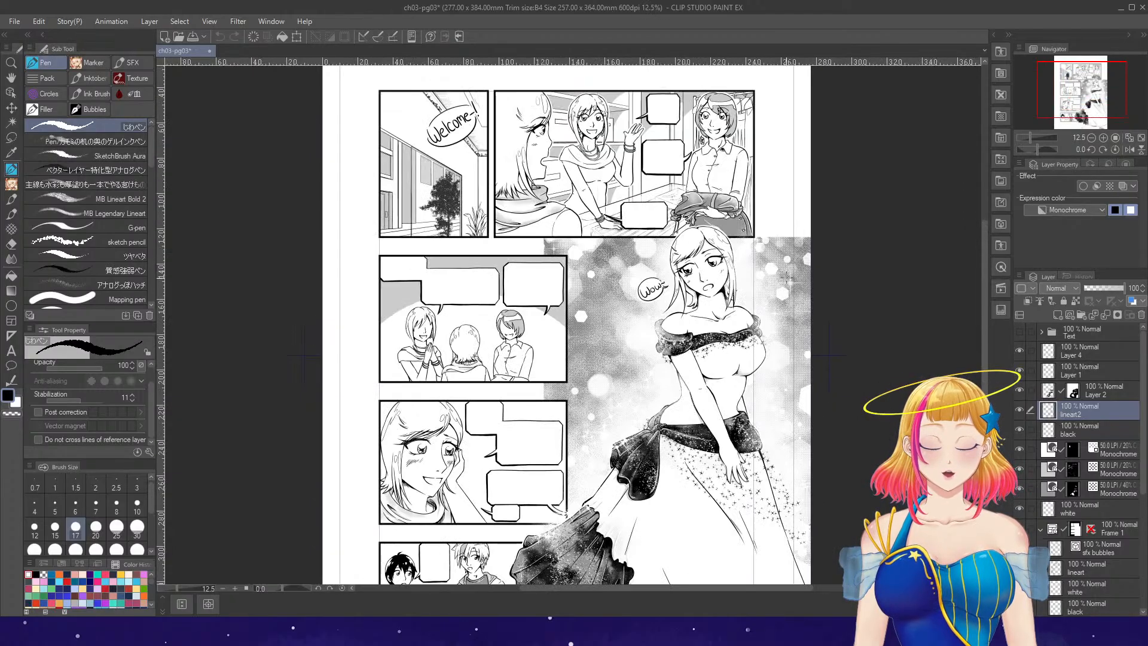
pyautogui.scroll(-1, 789, 289)
pyautogui.scroll(1, 784, 296)
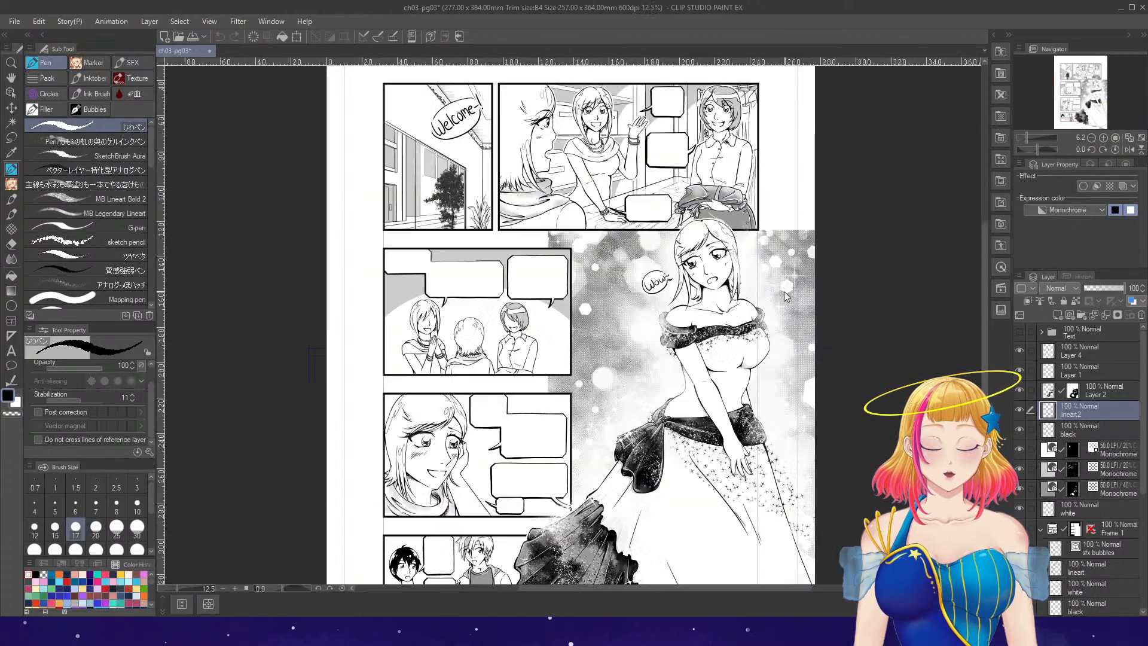
pyautogui.scroll(1, 771, 309)
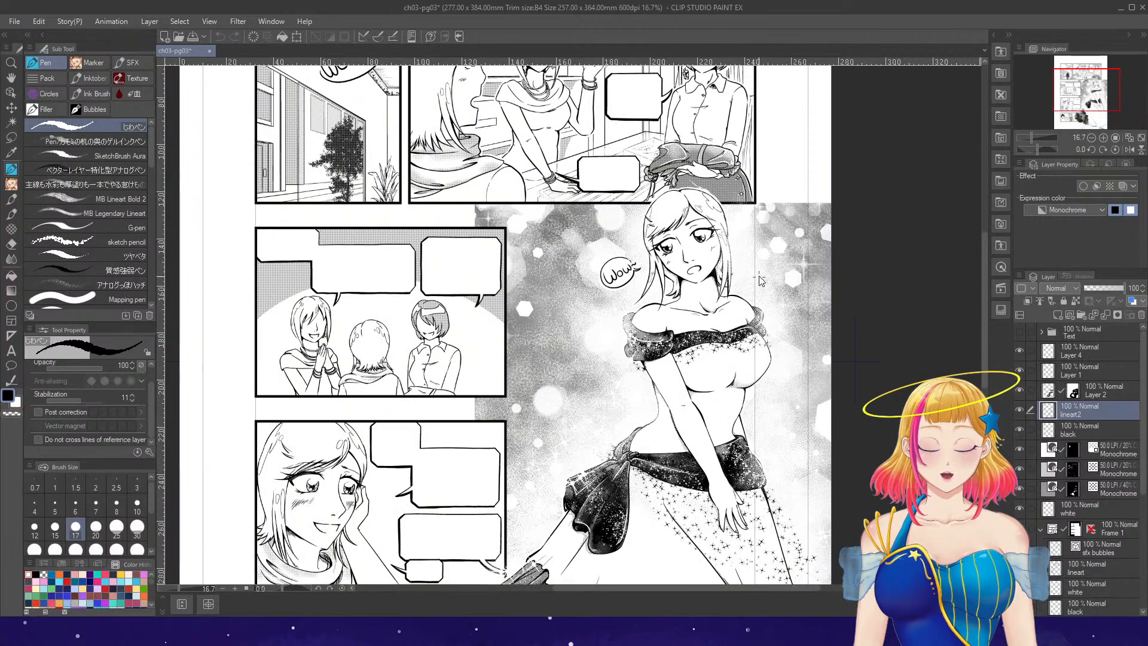
pyautogui.scroll(2, 760, 282)
pyautogui.scroll(1, 703, 213)
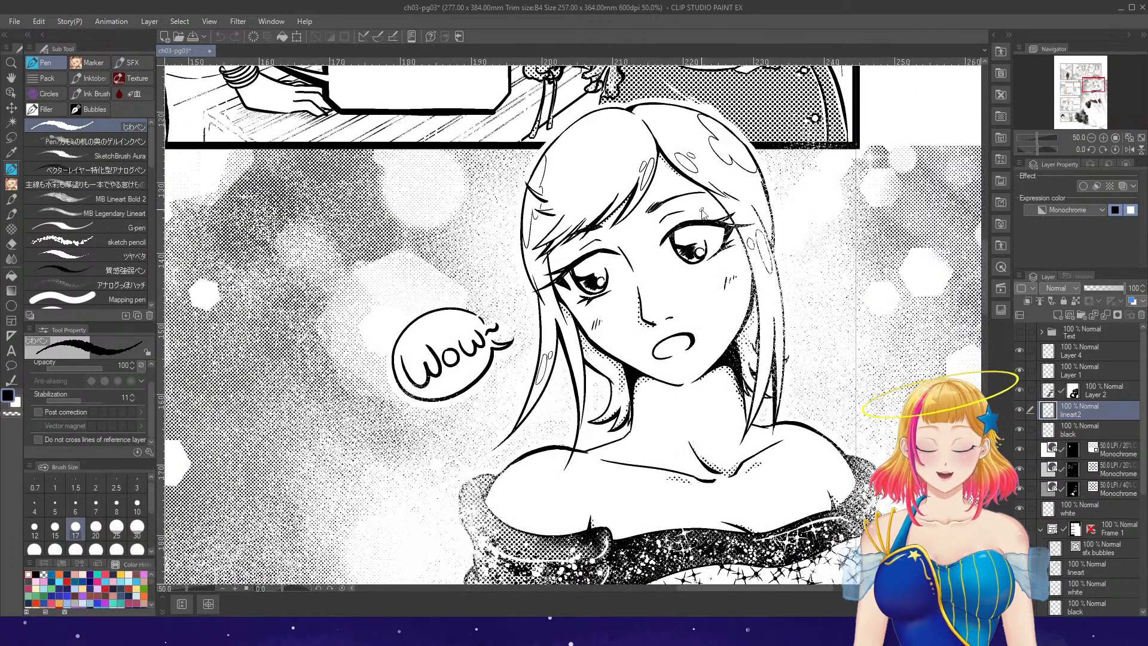
pyautogui.scroll(2, 703, 213)
pyautogui.press('e')
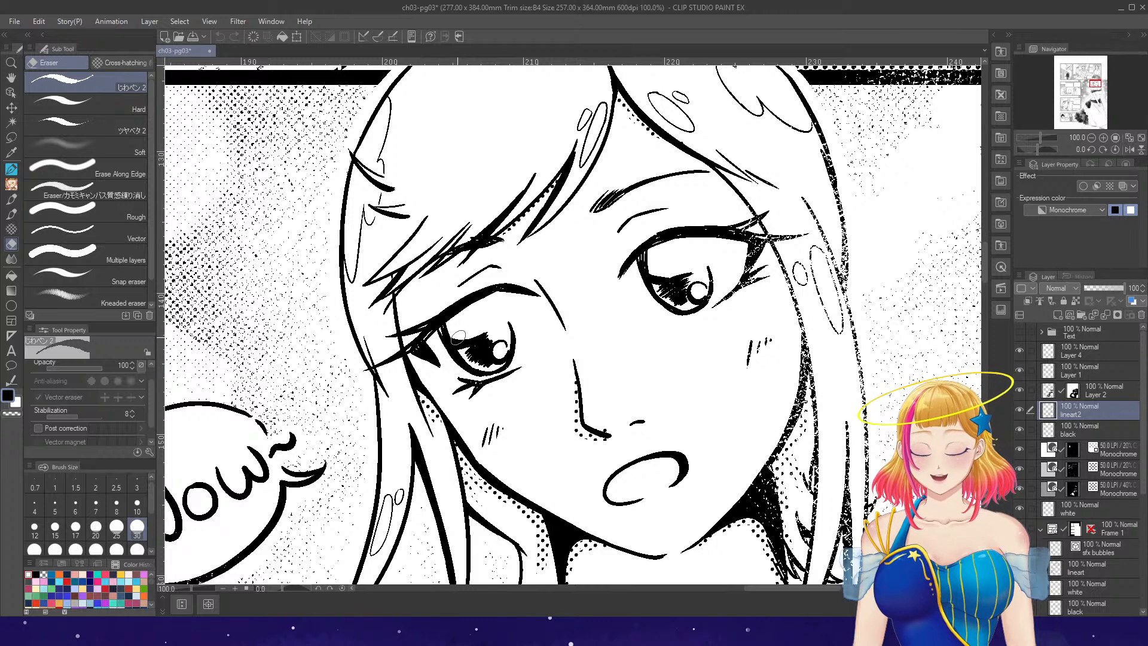
pyautogui.moveTo(458, 337); pyautogui.dragTo(495, 362)
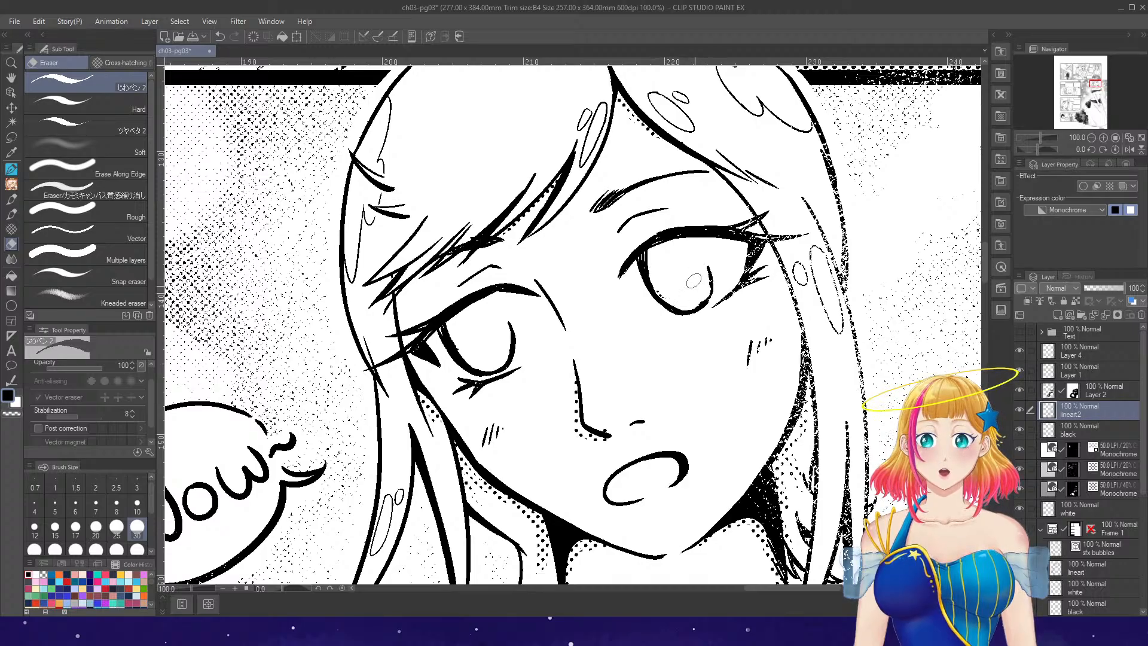
# - Redraw the missing iris outlines of both of the woman's eyes with the pen
pyautogui.press('p')
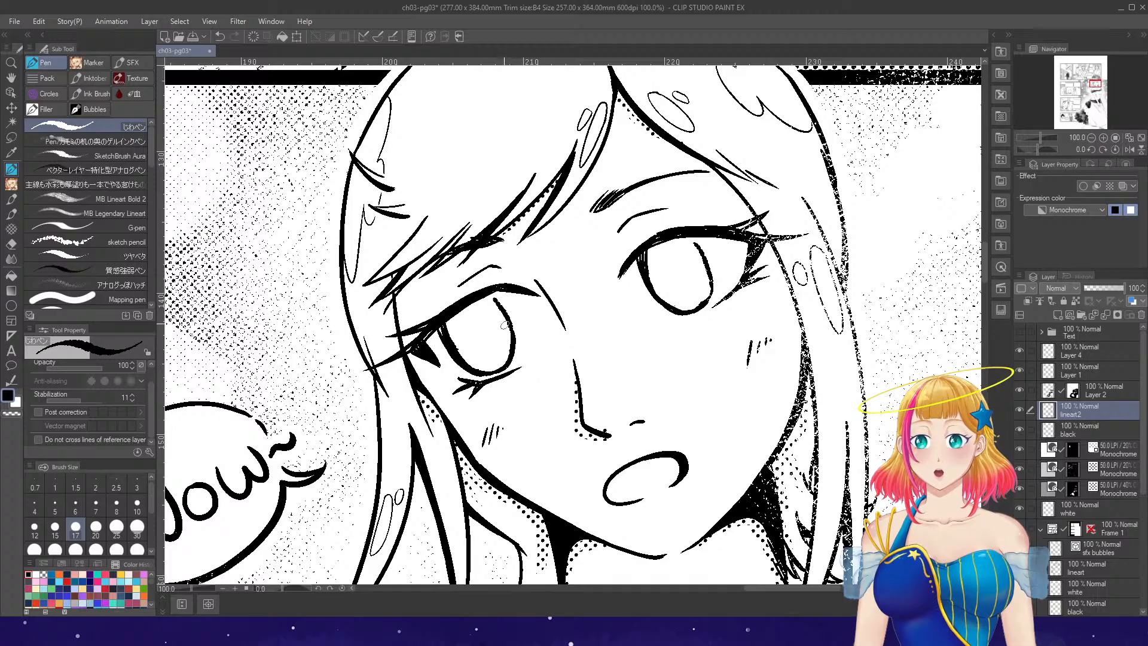
pyautogui.moveTo(699, 242); pyautogui.dragTo(713, 306)
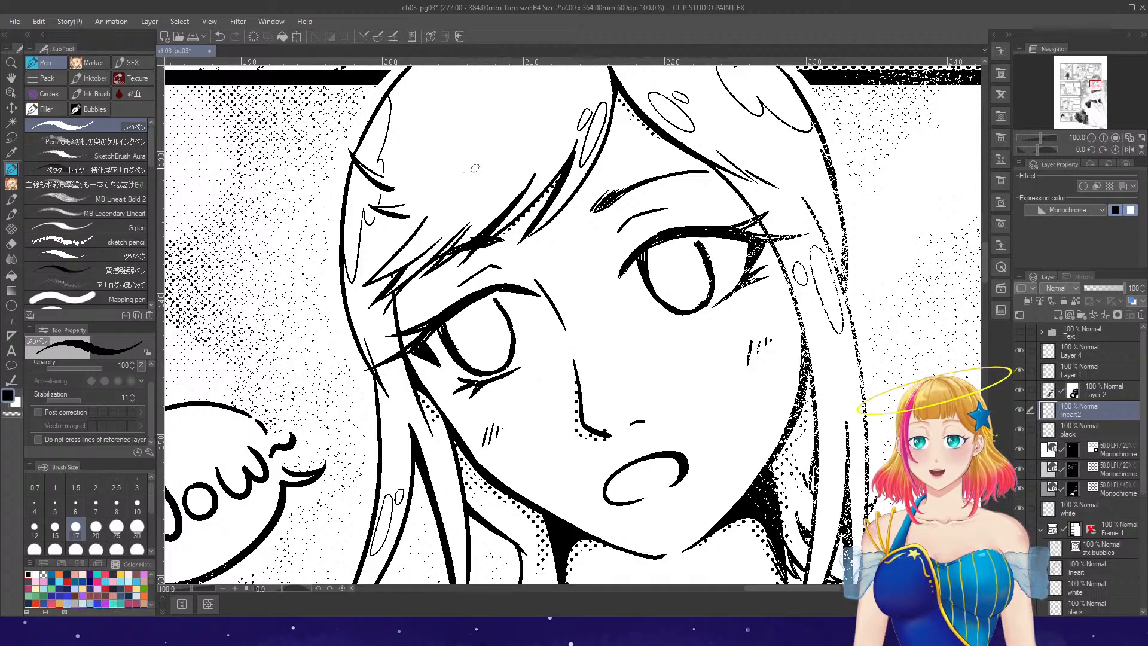
pyautogui.moveTo(485, 297); pyautogui.dragTo(512, 333)
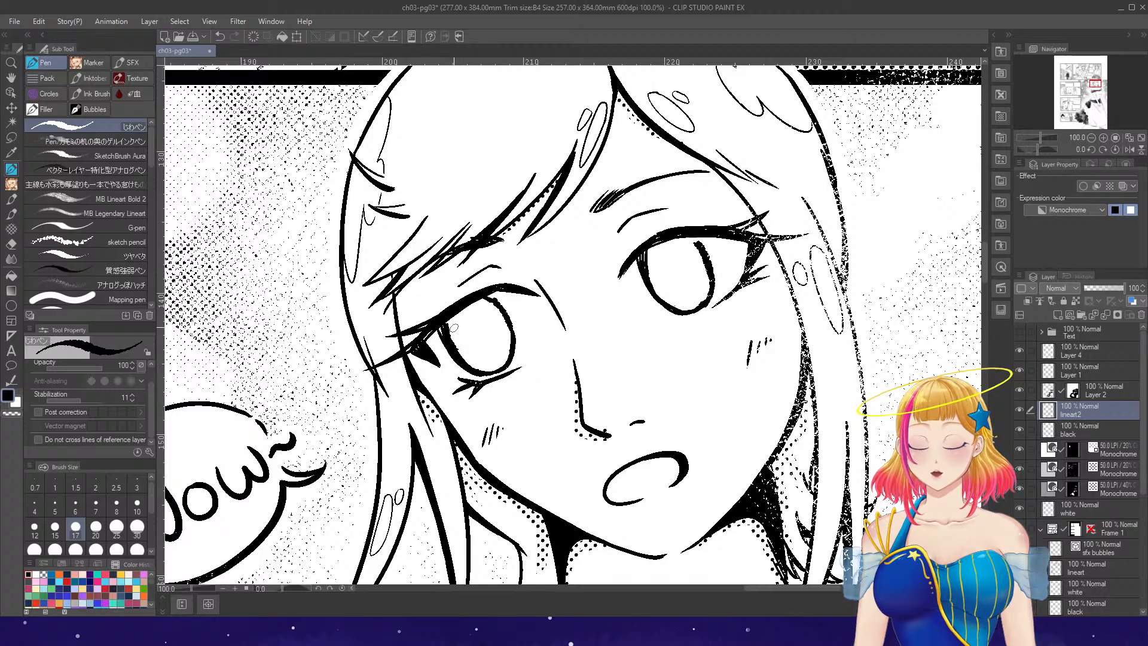
# - Draw new highlight shapes and solid black pupils inside both of the woman's eyes
pyautogui.moveTo(452, 322)
pyautogui.mouseDown()
pyautogui.moveTo(460, 342)
pyautogui.moveTo(471, 331)
pyautogui.mouseUp()
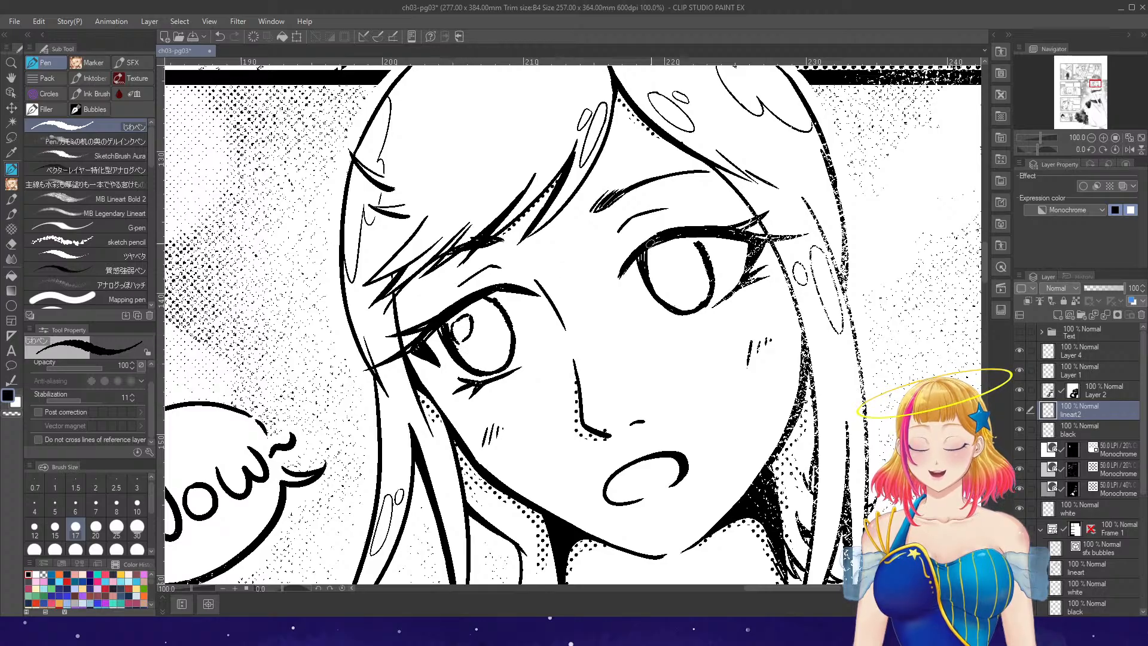
pyautogui.moveTo(655, 254)
pyautogui.mouseDown()
pyautogui.moveTo(651, 280)
pyautogui.moveTo(671, 250)
pyautogui.moveTo(661, 281)
pyautogui.moveTo(682, 300)
pyautogui.mouseUp()
pyautogui.moveTo(478, 359)
pyautogui.mouseDown()
pyautogui.moveTo(476, 323)
pyautogui.moveTo(484, 342)
pyautogui.mouseUp()
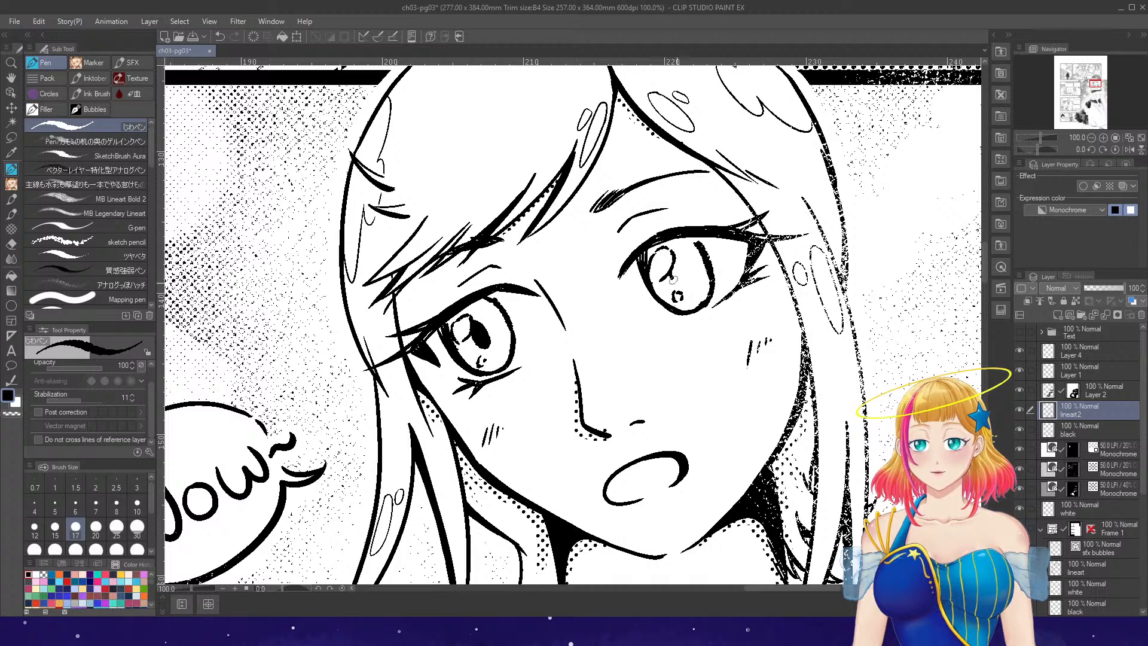
pyautogui.moveTo(674, 280); pyautogui.dragTo(681, 274)
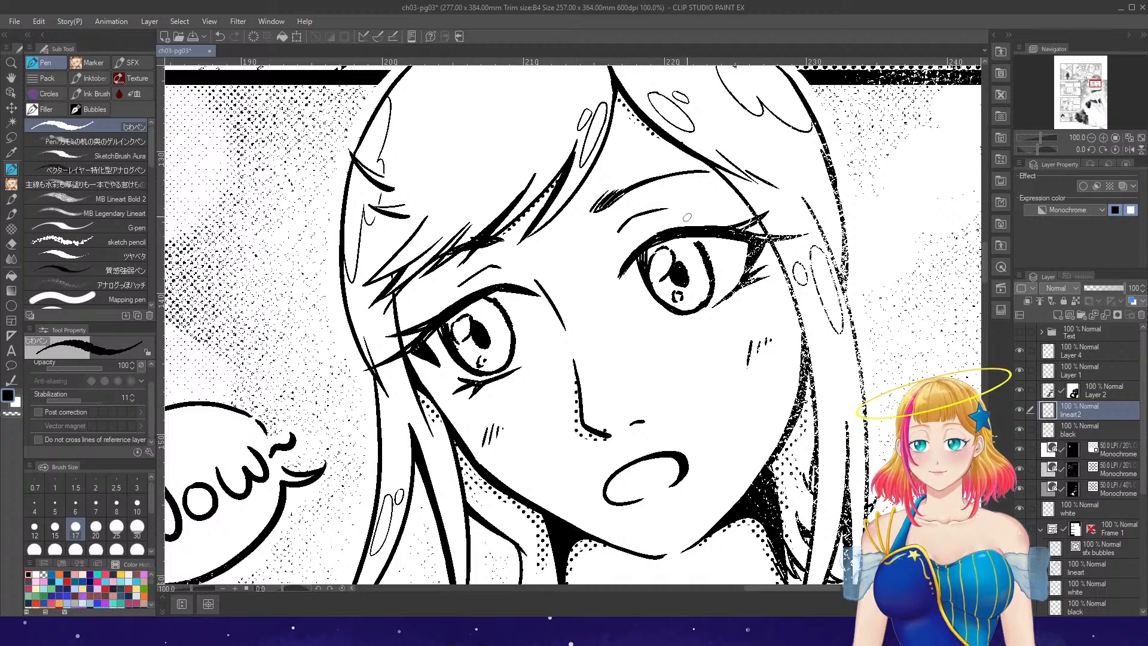
pyautogui.scroll(-5, 687, 217)
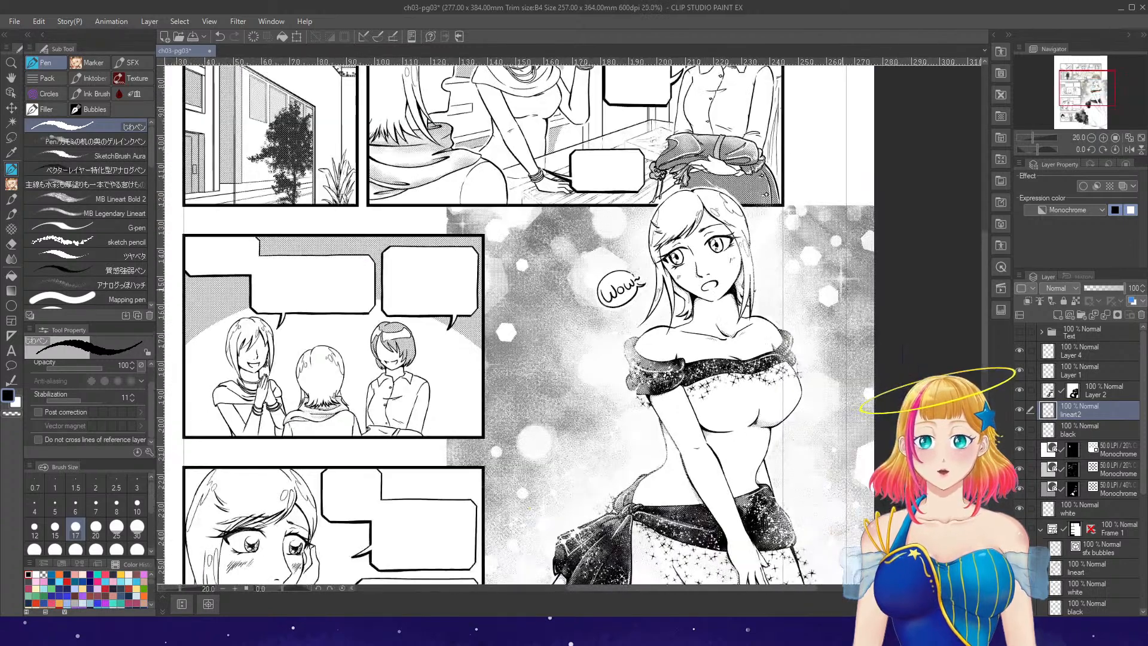
# - Undo the highlights and pupils drawn inside both of the woman's eyes, leaving only the iris outlines
pyautogui.scroll(5, 715, 263)
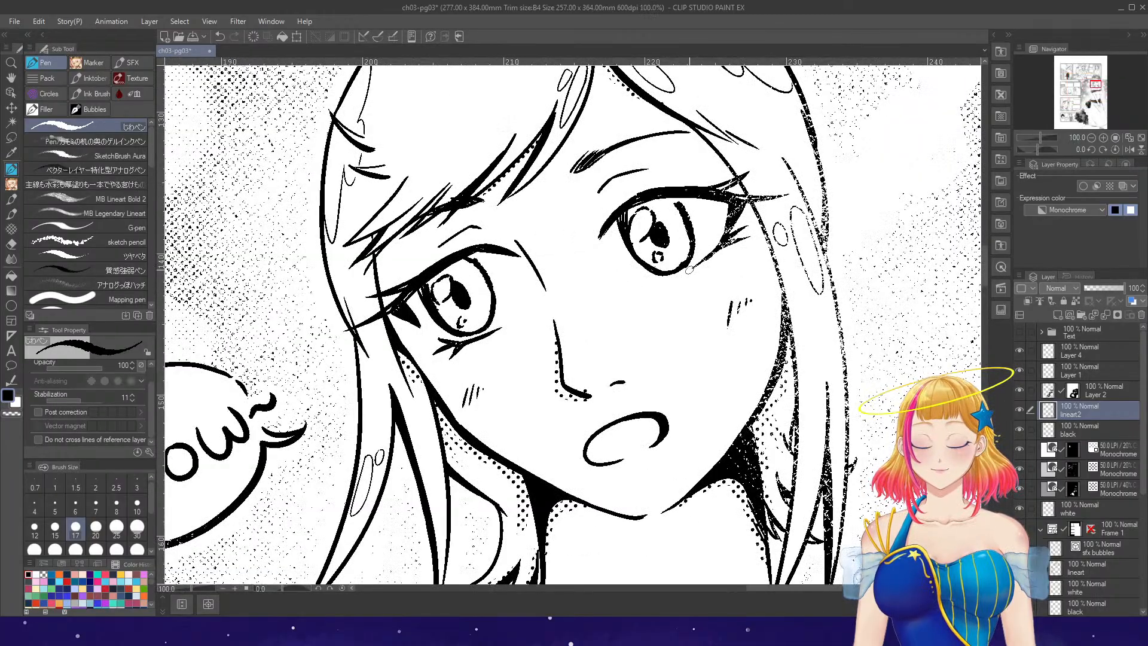
pyautogui.hotkey('ctrl', 'z')
pyautogui.hotkey('ctrl', 'z')
pyautogui.hotkey('ctrl', 'z')
pyautogui.hotkey('ctrl', 'z')
pyautogui.hotkey('ctrl', 'z')
pyautogui.hotkey('ctrl', 'z')
pyautogui.hotkey('ctrl', 'z')
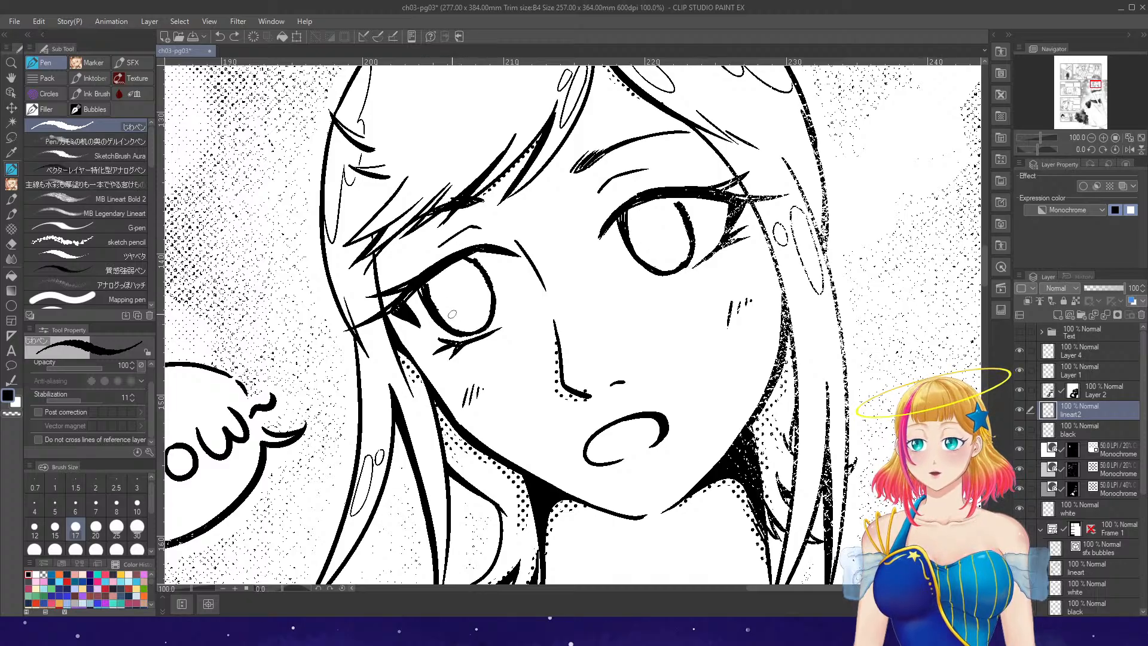
# - Draw a small highlight low in each iris, a solid black pupil above it, and short hatch strokes near the top
pyautogui.moveTo(452, 314)
pyautogui.mouseDown()
pyautogui.moveTo(463, 331)
pyautogui.moveTo(457, 306)
pyautogui.moveTo(474, 326)
pyautogui.mouseUp()
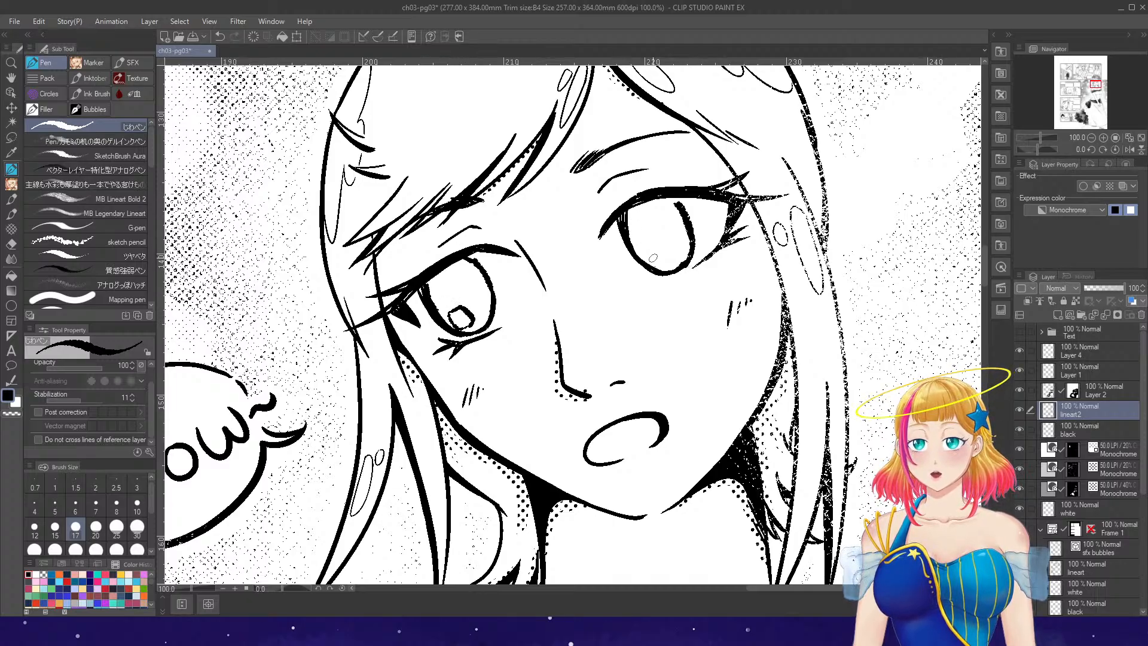
pyautogui.moveTo(653, 257)
pyautogui.mouseDown()
pyautogui.moveTo(668, 249)
pyautogui.moveTo(662, 268)
pyautogui.mouseUp()
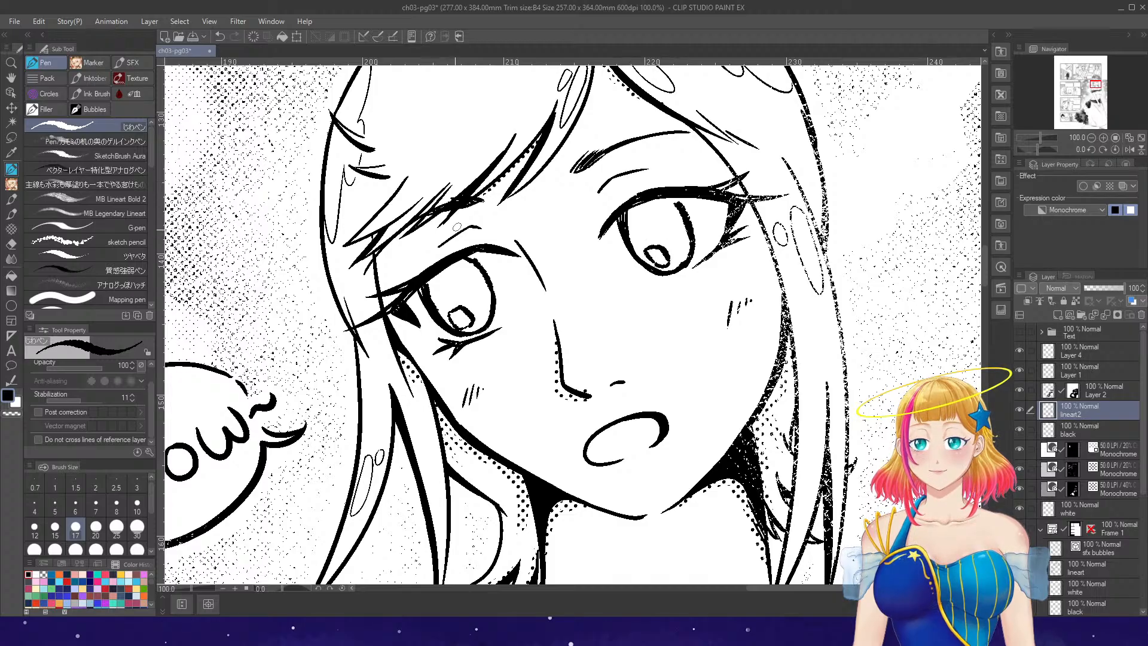
pyautogui.moveTo(460, 306)
pyautogui.mouseDown()
pyautogui.moveTo(458, 293)
pyautogui.moveTo(466, 306)
pyautogui.mouseUp()
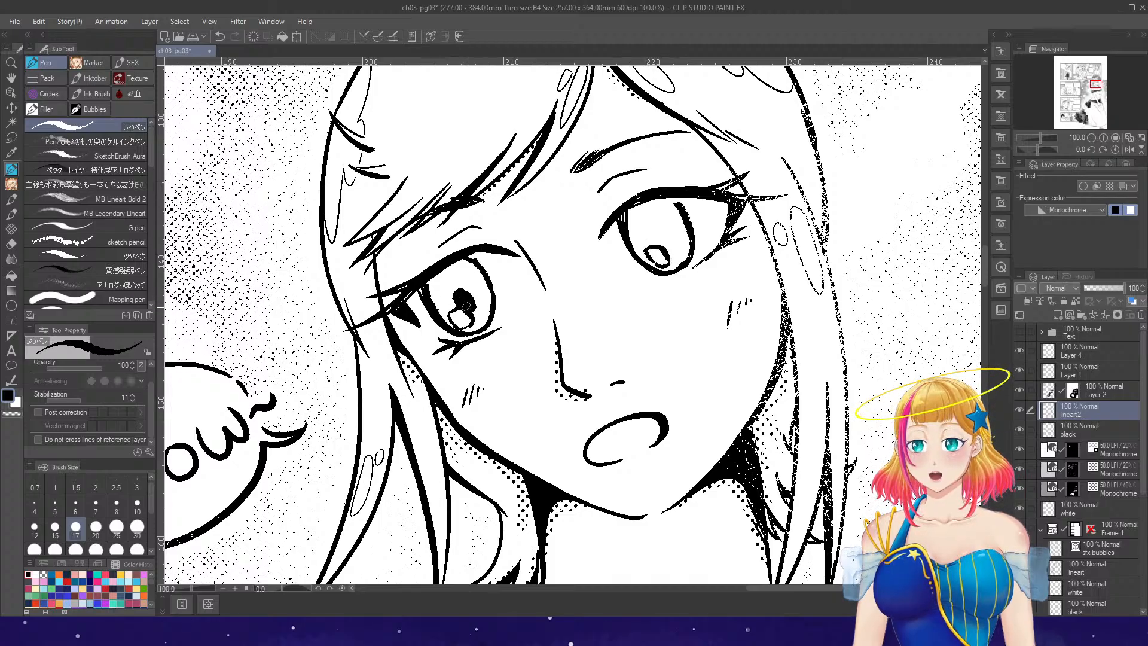
pyautogui.moveTo(655, 235)
pyautogui.mouseDown()
pyautogui.moveTo(653, 245)
pyautogui.moveTo(668, 240)
pyautogui.moveTo(655, 231)
pyautogui.mouseUp()
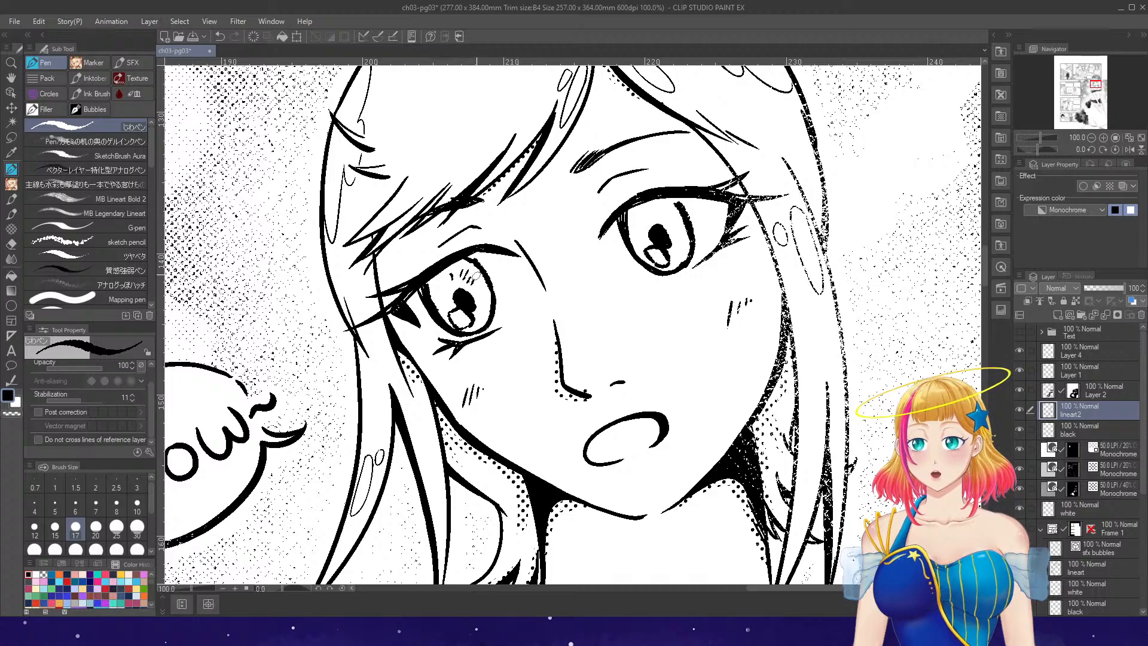
pyautogui.moveTo(659, 210); pyautogui.dragTo(665, 218)
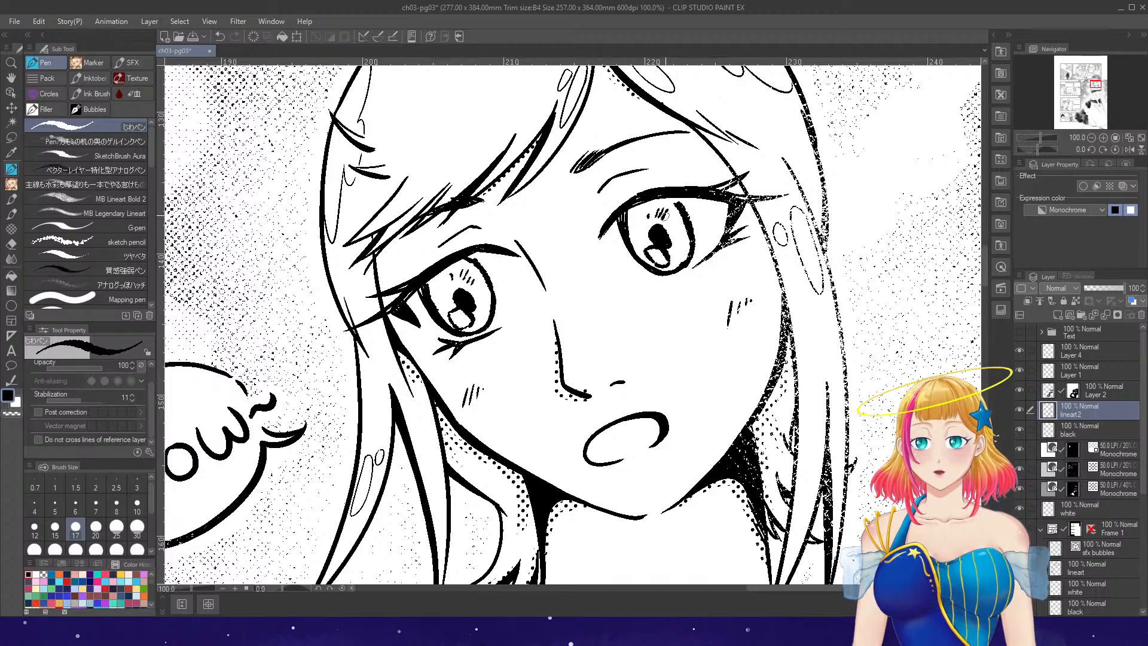
pyautogui.scroll(-2, 697, 191)
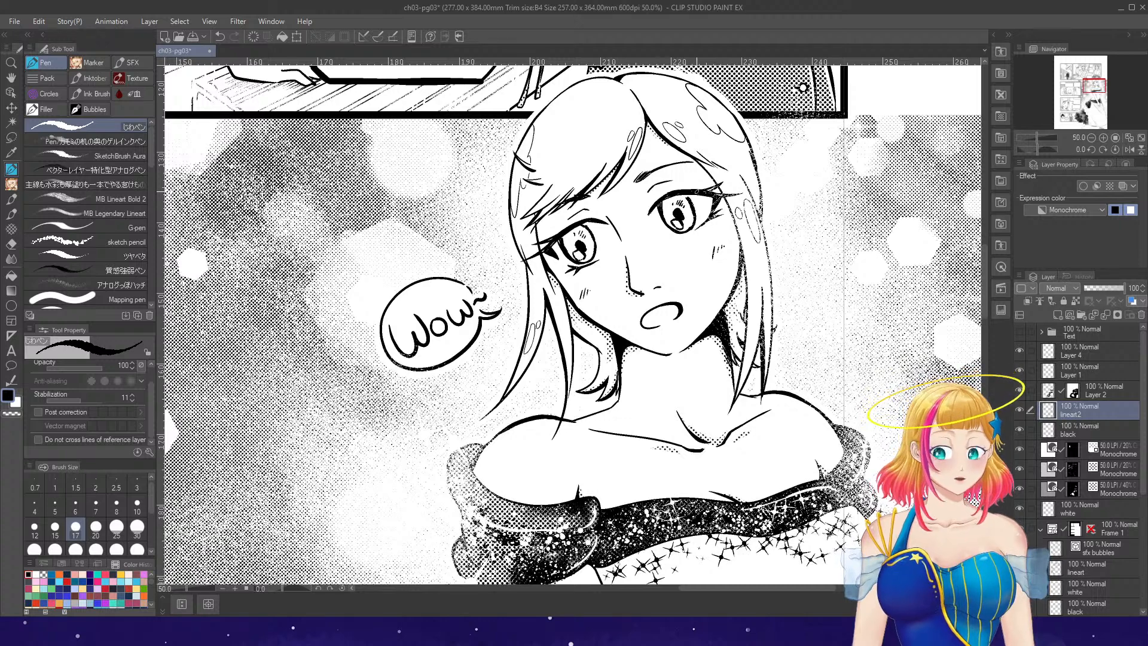
pyautogui.scroll(2, 676, 207)
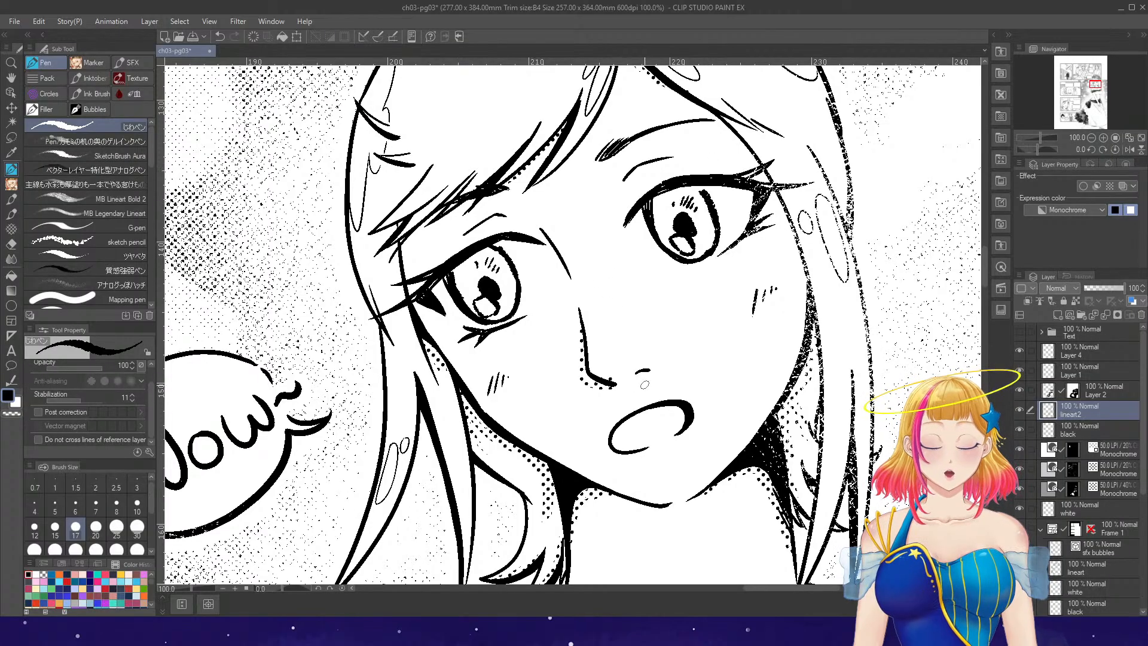
pyautogui.moveTo(446, 357)
pyautogui.mouseDown()
pyautogui.moveTo(330, 473)
pyautogui.moveTo(392, 482)
pyautogui.mouseUp()
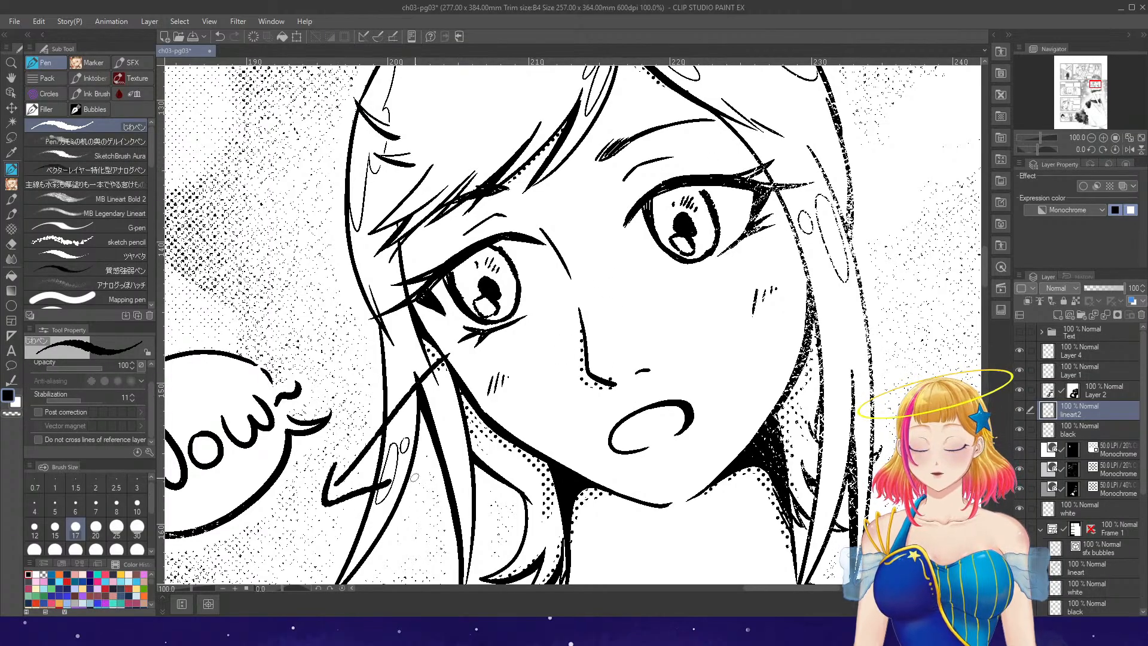
pyautogui.hotkey('ctrl', 'z')
pyautogui.hotkey('ctrl', 'z')
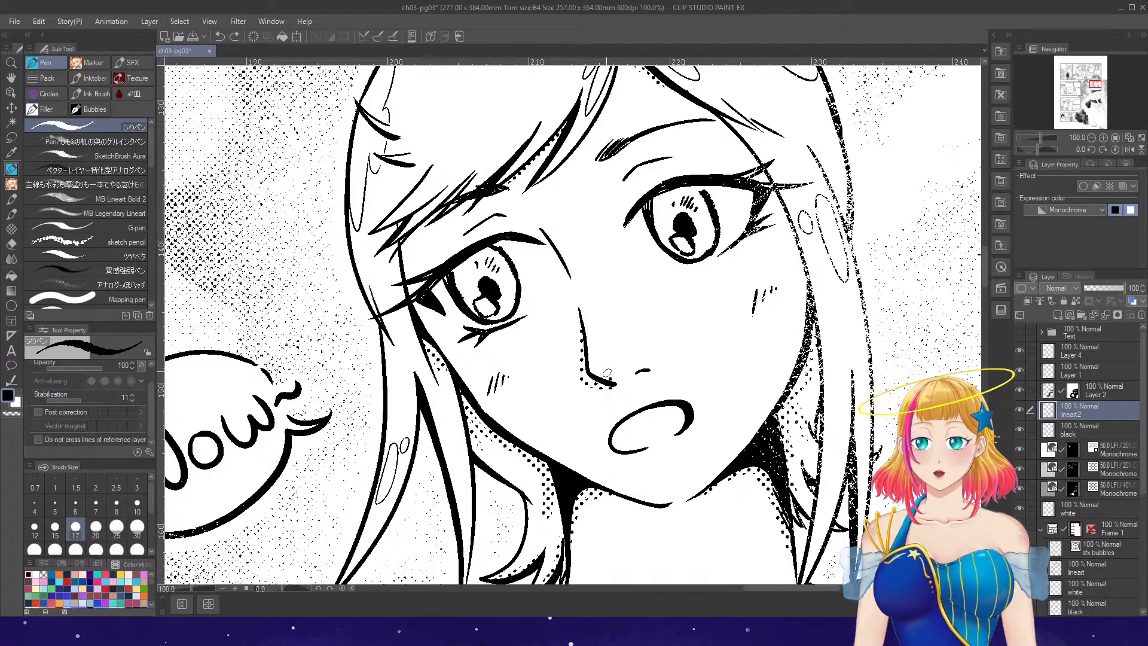
pyautogui.moveTo(485, 289)
pyautogui.mouseDown()
pyautogui.moveTo(517, 328)
pyautogui.moveTo(443, 330)
pyautogui.moveTo(507, 294)
pyautogui.moveTo(478, 359)
pyautogui.moveTo(524, 339)
pyautogui.mouseUp()
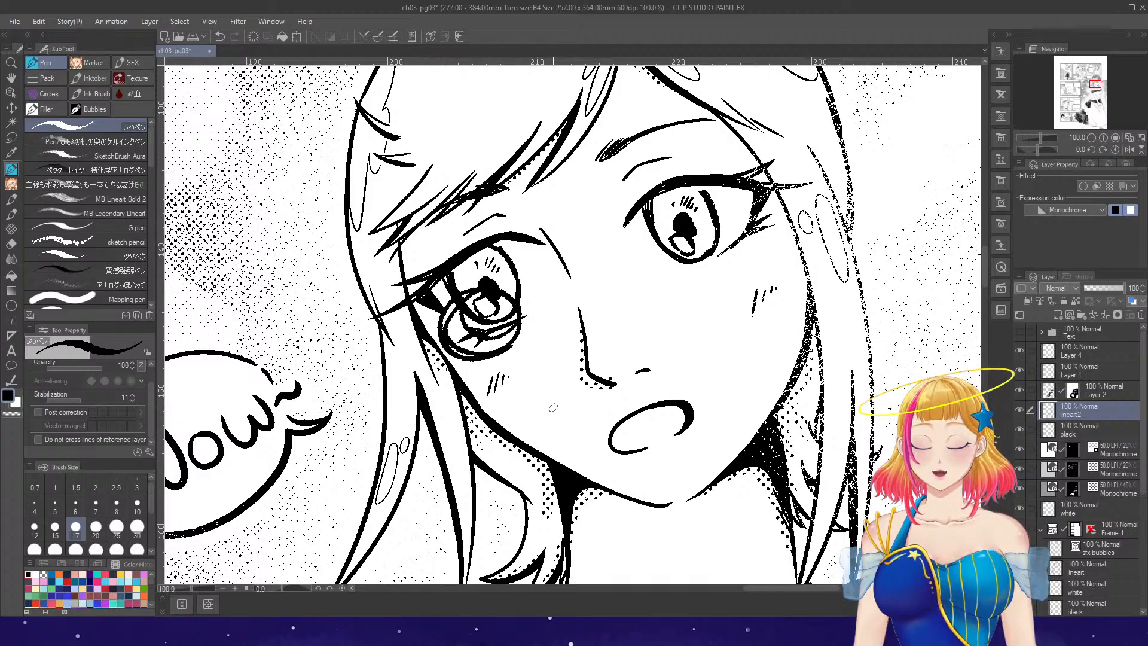
pyautogui.hotkey('ctrl', 'z')
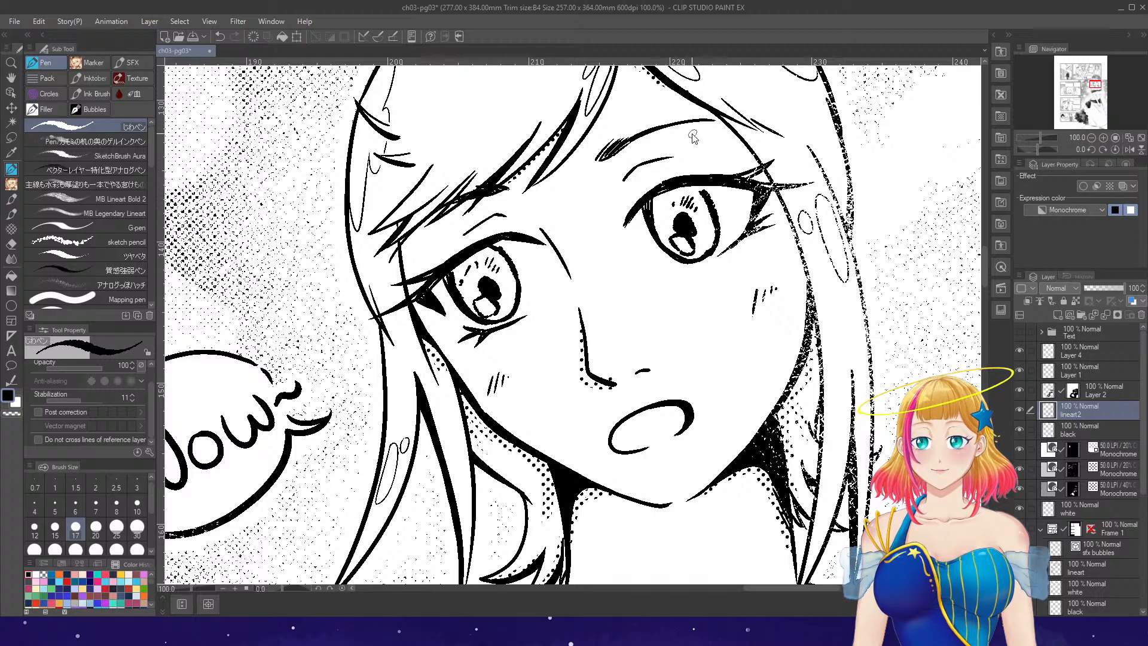
# - With a size 12 pen and the canvas temporarily rotated by -45 degrees, hatch the upper part of both irises
pyautogui.press('[')
pyautogui.press('[')
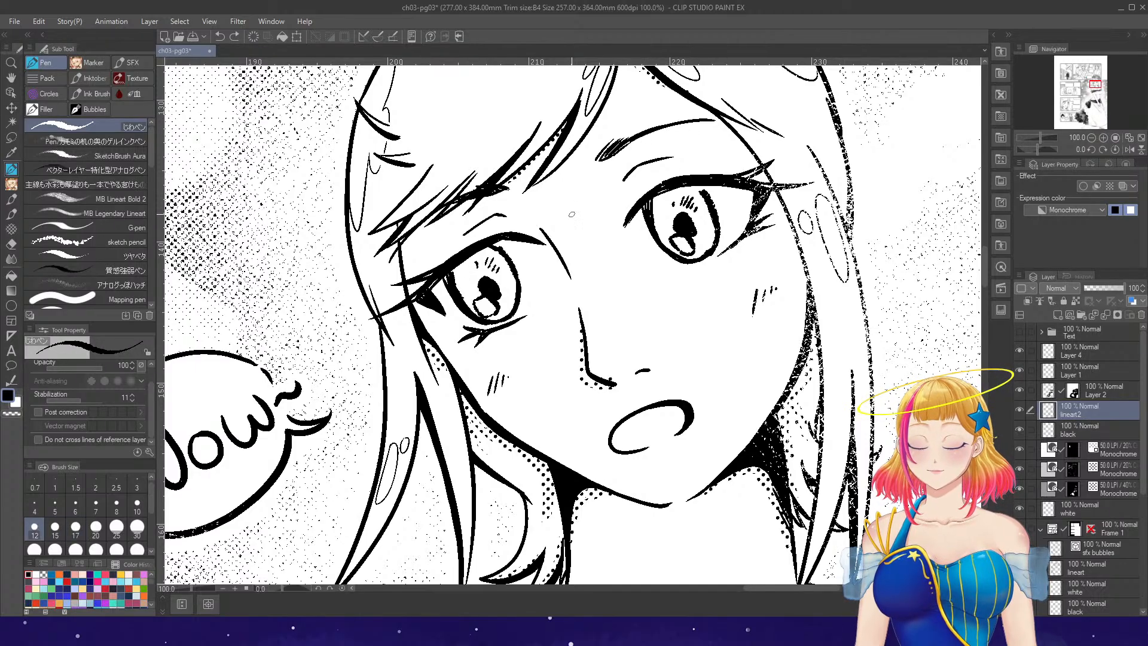
pyautogui.click(1091, 150)
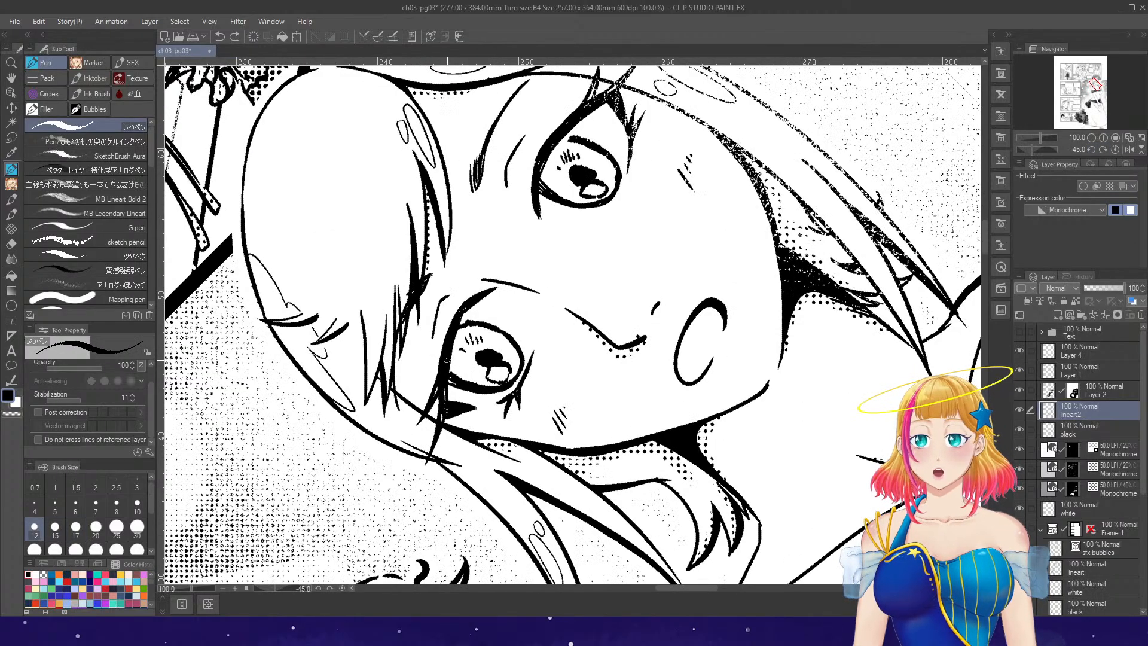
pyautogui.moveTo(453, 346)
pyautogui.mouseDown()
pyautogui.moveTo(471, 380)
pyautogui.moveTo(468, 351)
pyautogui.mouseUp()
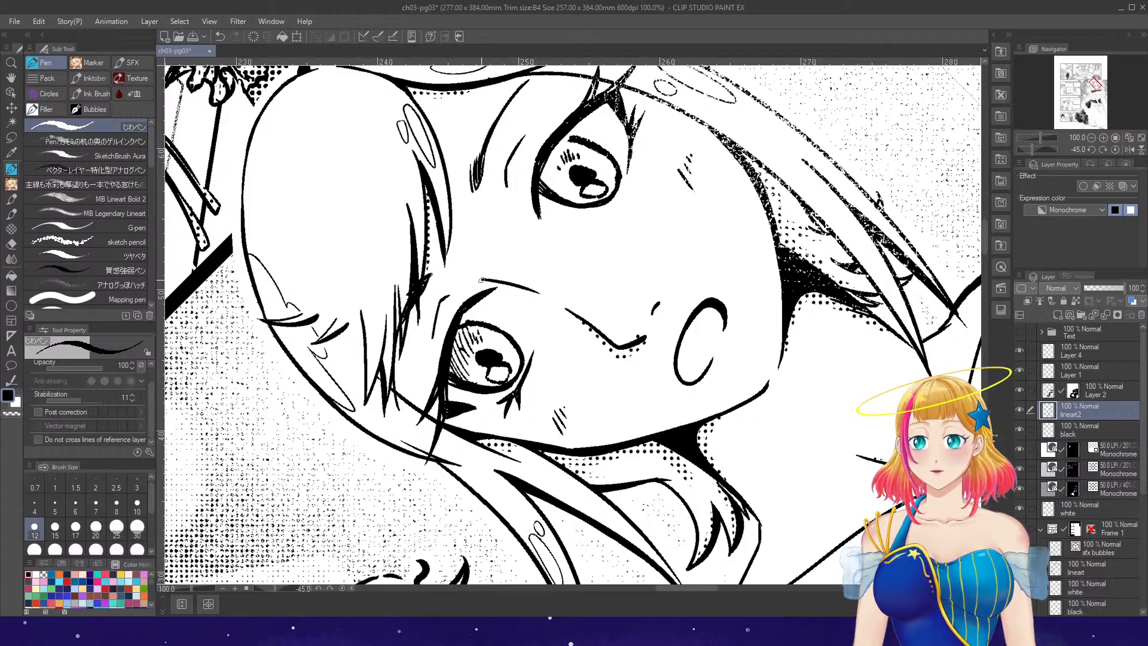
pyautogui.moveTo(545, 161); pyautogui.dragTo(559, 166)
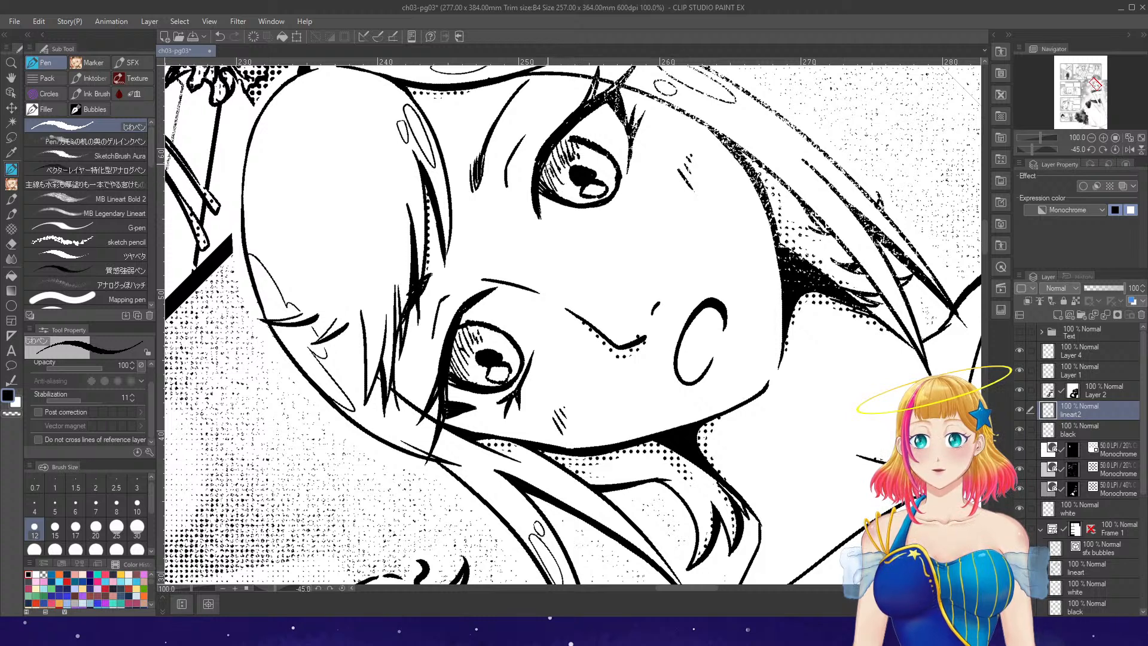
pyautogui.click(1115, 151)
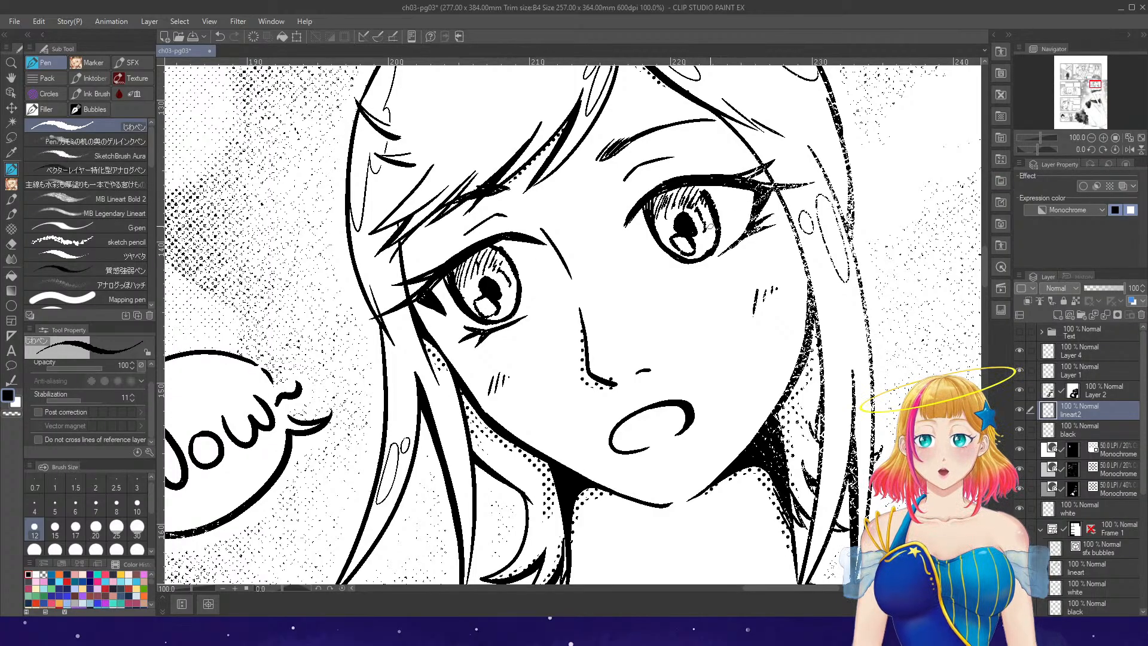
# - Paint dot tone into both irises on the mask of the middle 50.0 LPI / 20% tone layer with a size 17 pen
pyautogui.scroll(-4, 711, 227)
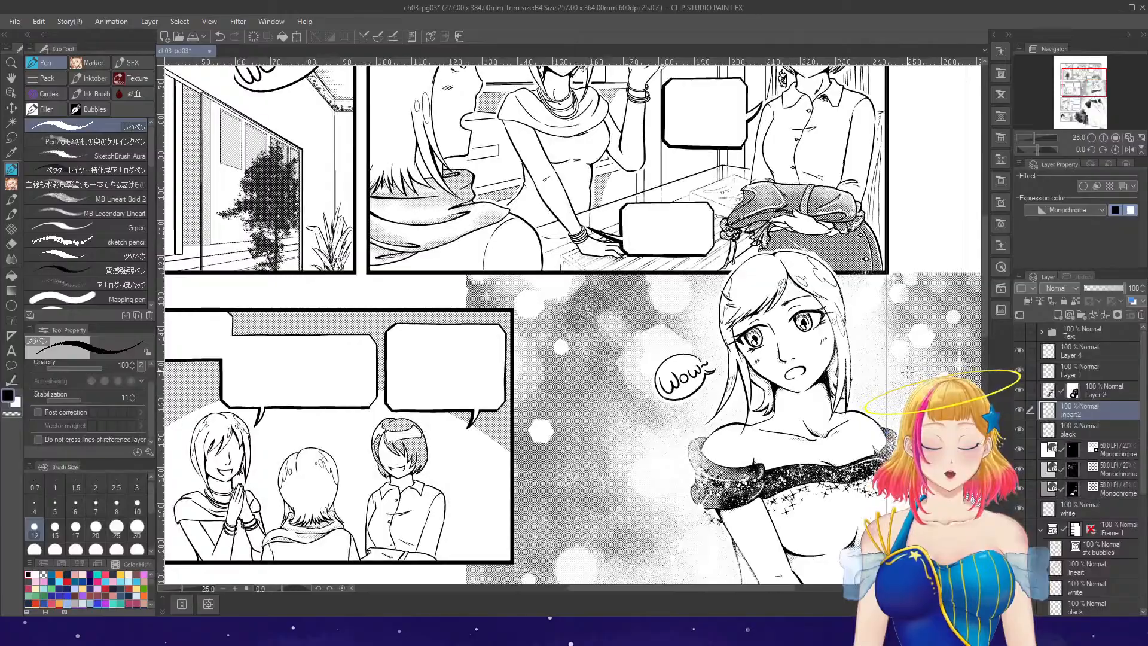
pyautogui.scroll(3, 909, 351)
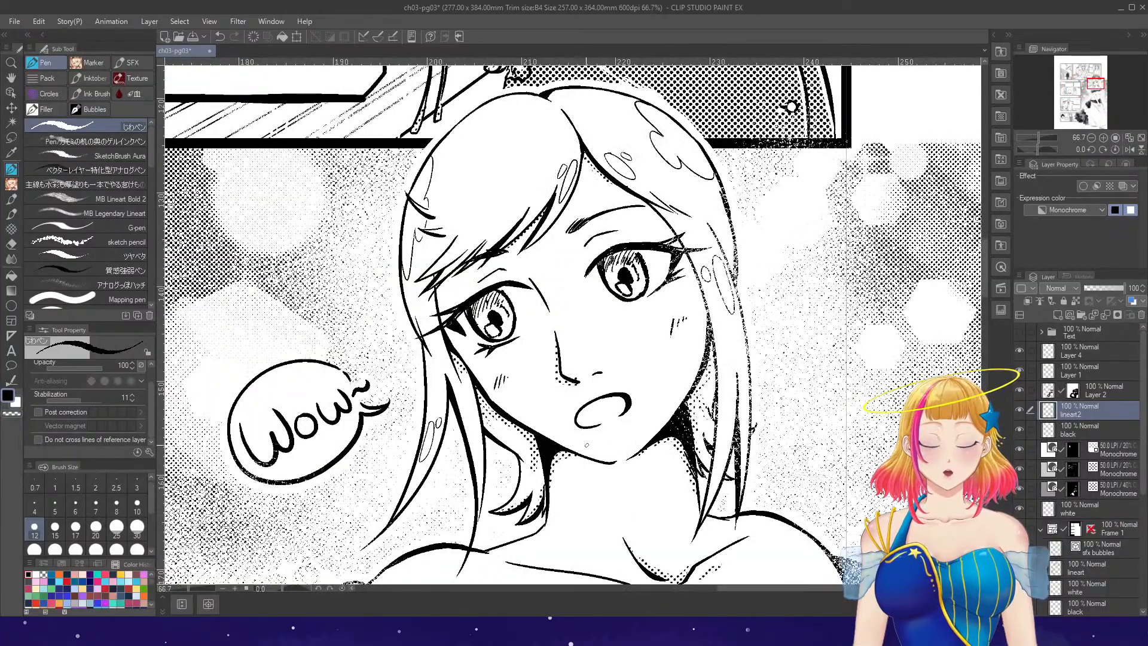
pyautogui.scroll(1, 587, 444)
pyautogui.click(1074, 472)
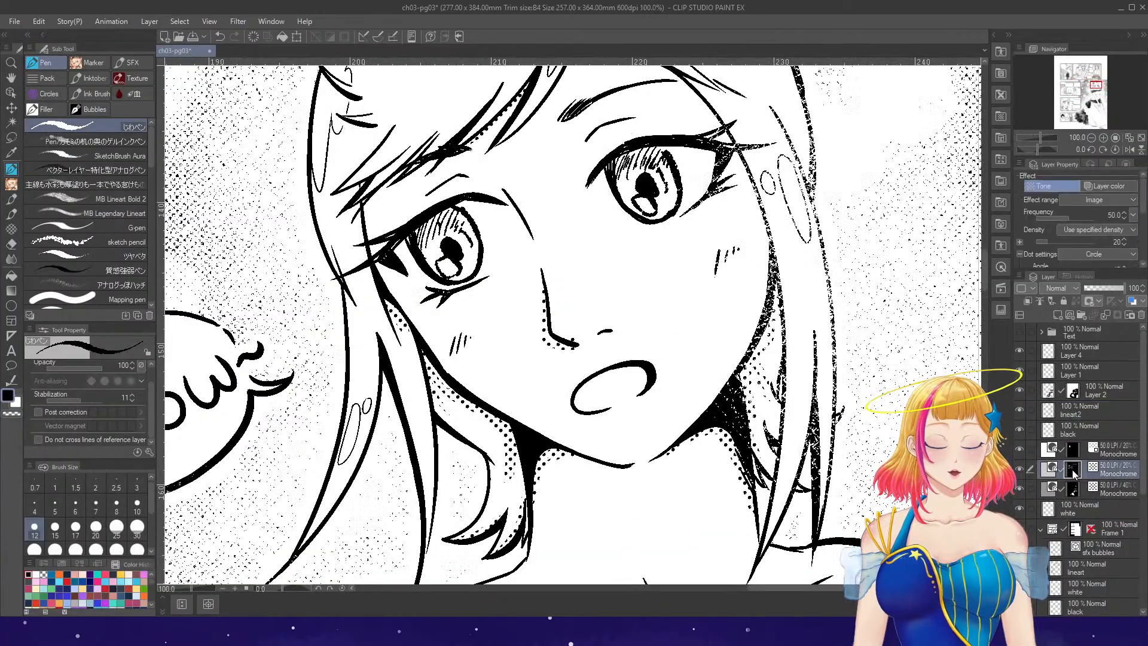
pyautogui.press(']')
pyautogui.press(']')
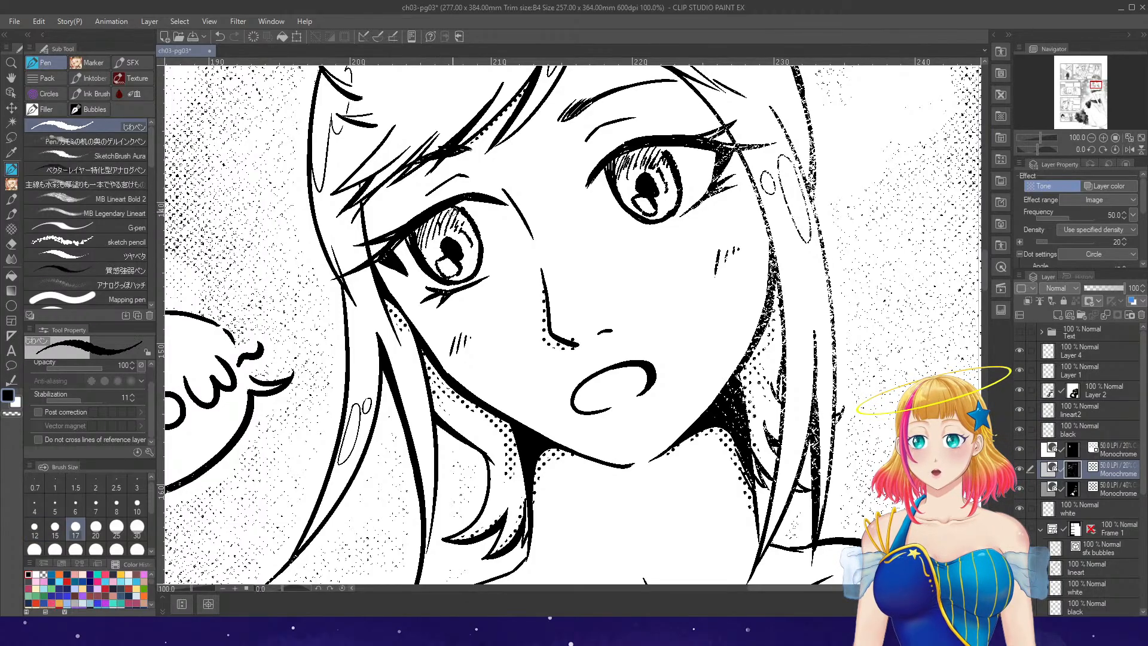
pyautogui.moveTo(454, 209)
pyautogui.mouseDown()
pyautogui.moveTo(476, 247)
pyautogui.moveTo(470, 279)
pyautogui.mouseUp()
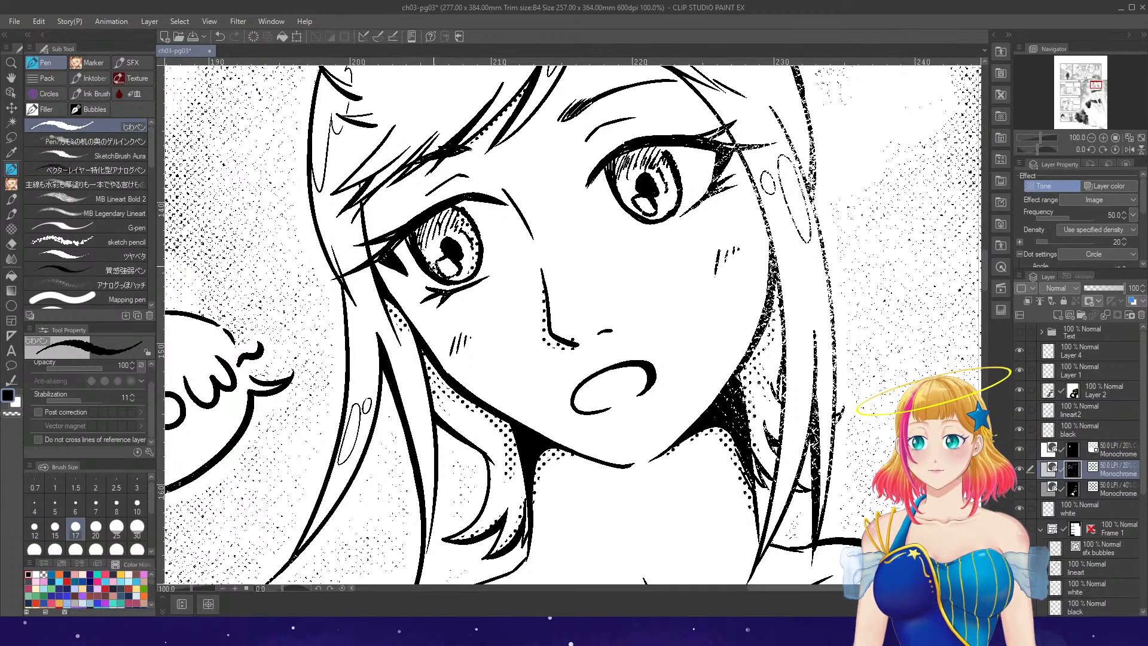
pyautogui.moveTo(457, 221); pyautogui.dragTo(418, 245)
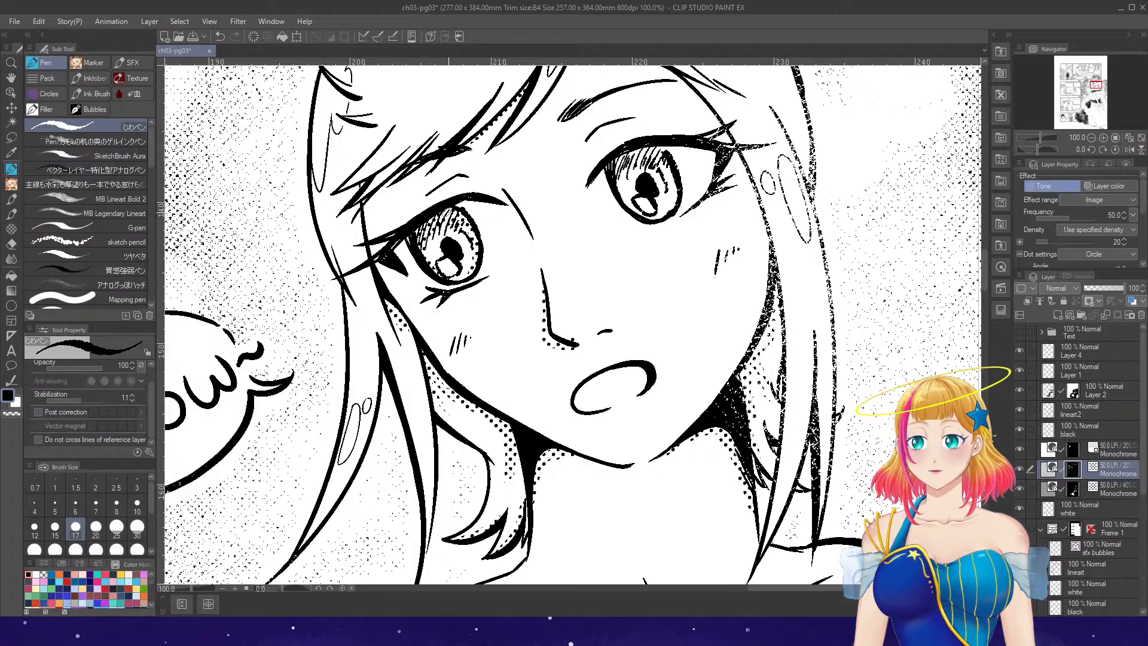
pyautogui.moveTo(614, 166); pyautogui.dragTo(628, 202)
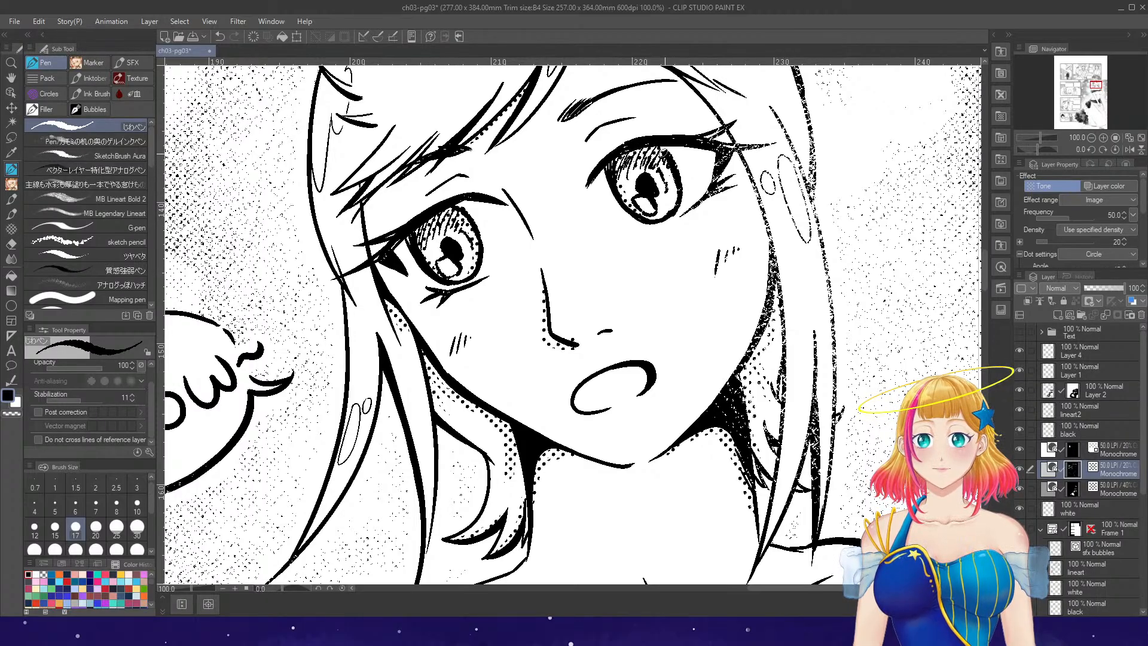
pyautogui.moveTo(664, 152); pyautogui.dragTo(675, 179)
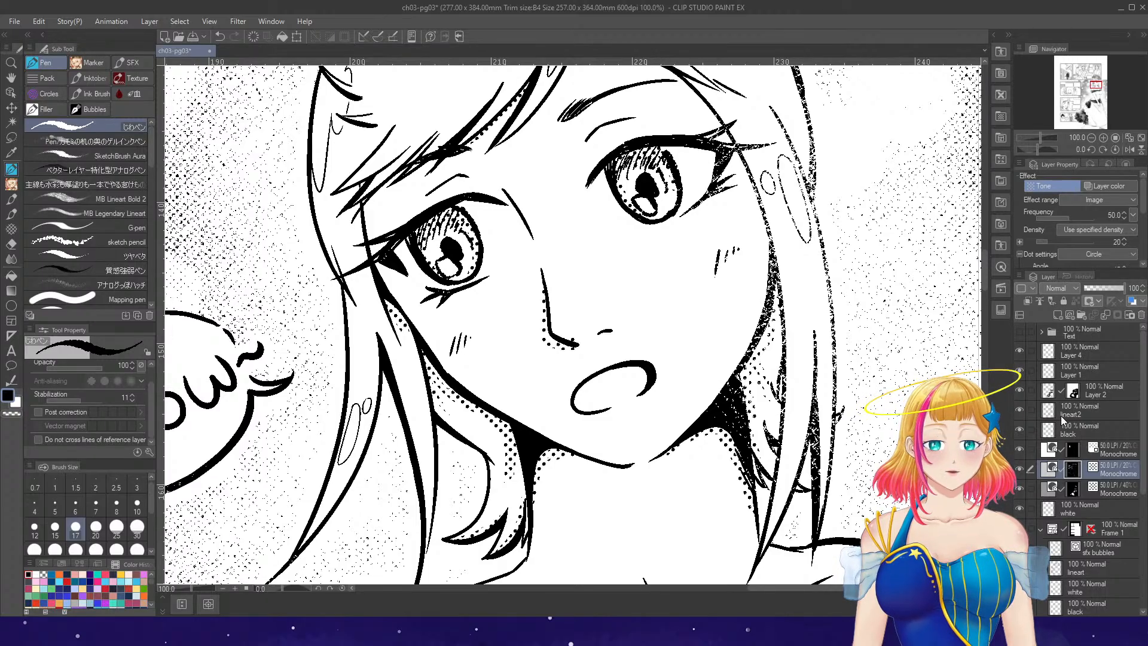
# - On the lineart2 layer, erase the woman's nose lines, then redraw a brow crease and a shorter nose with a nostril mark
pyautogui.click(1047, 412)
pyautogui.press('e')
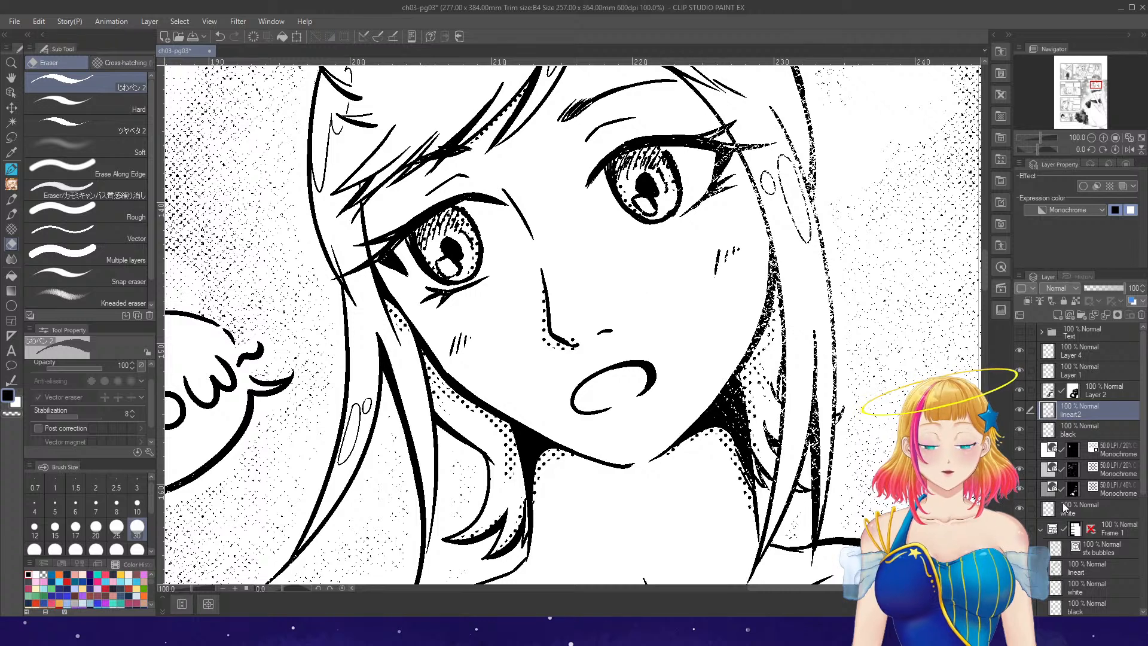
pyautogui.moveTo(544, 270); pyautogui.dragTo(569, 345)
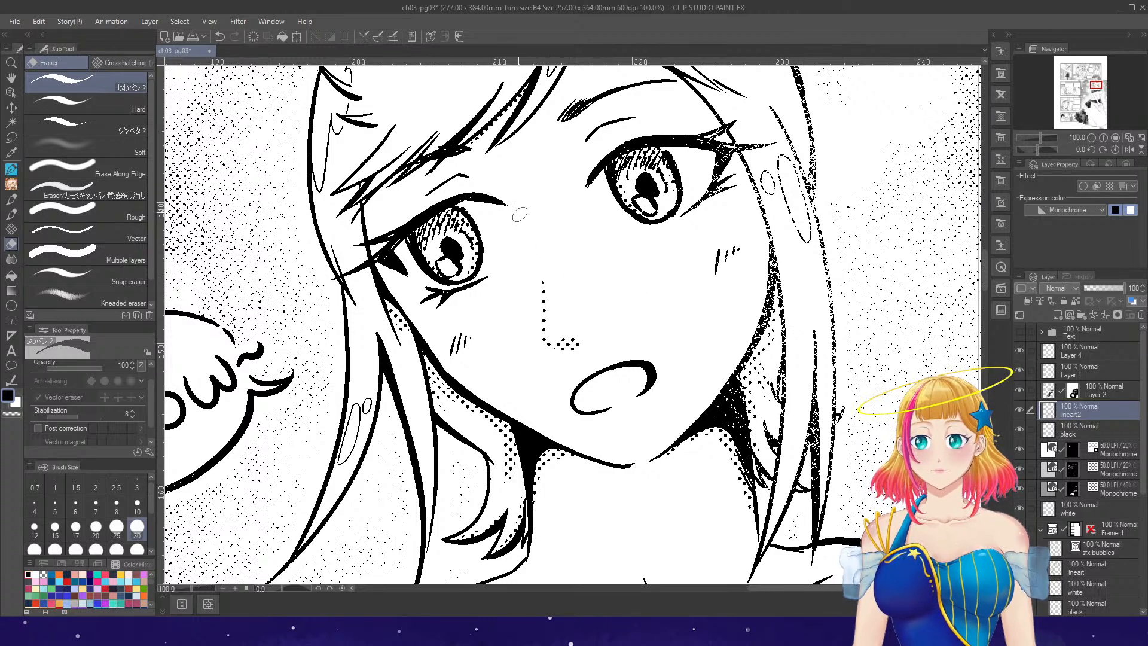
pyautogui.press('p')
pyautogui.moveTo(471, 154); pyautogui.dragTo(505, 186)
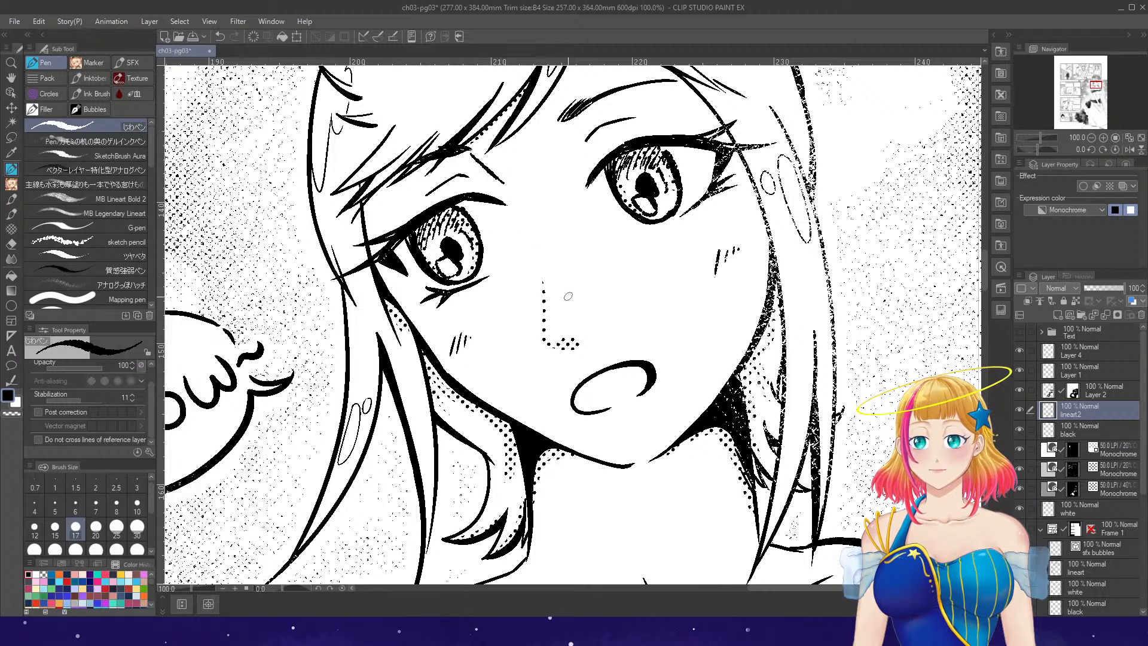
pyautogui.moveTo(545, 277)
pyautogui.mouseDown()
pyautogui.moveTo(551, 327)
pyautogui.moveTo(579, 340)
pyautogui.moveTo(552, 332)
pyautogui.moveTo(592, 331)
pyautogui.mouseUp()
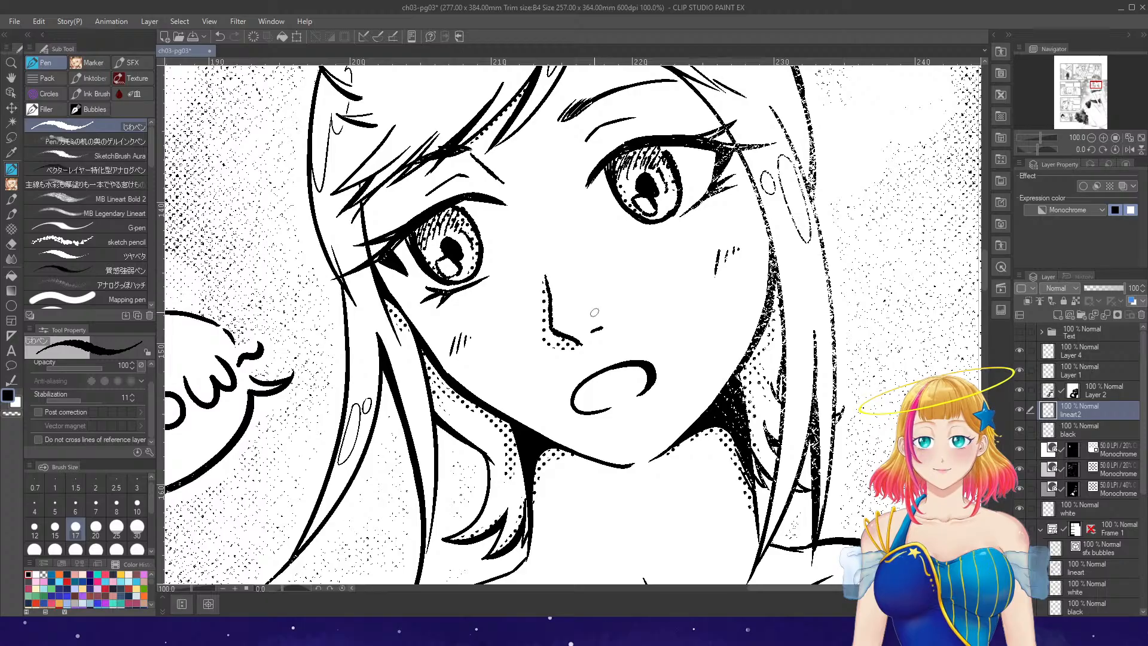
# - Erase the round mouth and redraw it as an open mouth with an angular upper lip, an inner line and a lower lip line
pyautogui.press('e')
pyautogui.moveTo(618, 412)
pyautogui.mouseDown()
pyautogui.moveTo(575, 408)
pyautogui.moveTo(593, 380)
pyautogui.moveTo(650, 365)
pyautogui.moveTo(652, 389)
pyautogui.moveTo(639, 363)
pyautogui.moveTo(579, 370)
pyautogui.moveTo(621, 360)
pyautogui.moveTo(568, 404)
pyautogui.moveTo(599, 412)
pyautogui.mouseUp()
pyautogui.press('p')
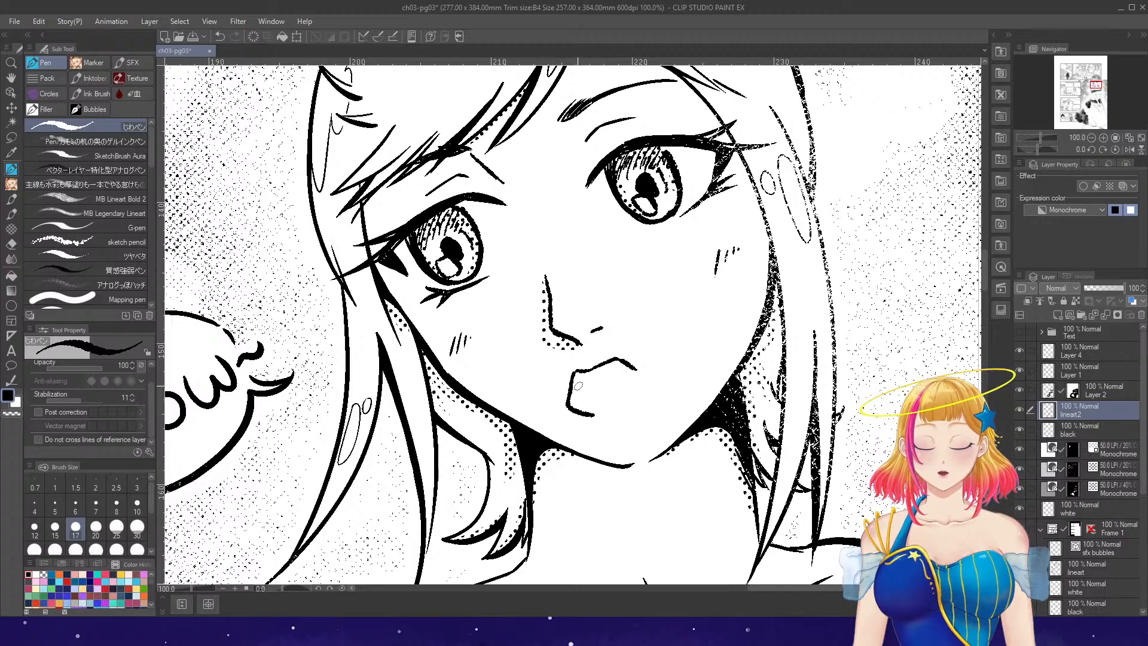
pyautogui.hotkey('ctrl', 'z')
pyautogui.moveTo(579, 371)
pyautogui.mouseDown()
pyautogui.moveTo(572, 402)
pyautogui.moveTo(619, 407)
pyautogui.mouseUp()
pyautogui.moveTo(635, 372); pyautogui.dragTo(632, 393)
pyautogui.moveTo(579, 418)
pyautogui.mouseDown()
pyautogui.moveTo(620, 426)
pyautogui.moveTo(595, 385)
pyautogui.moveTo(633, 372)
pyautogui.moveTo(591, 377)
pyautogui.moveTo(625, 360)
pyautogui.mouseUp()
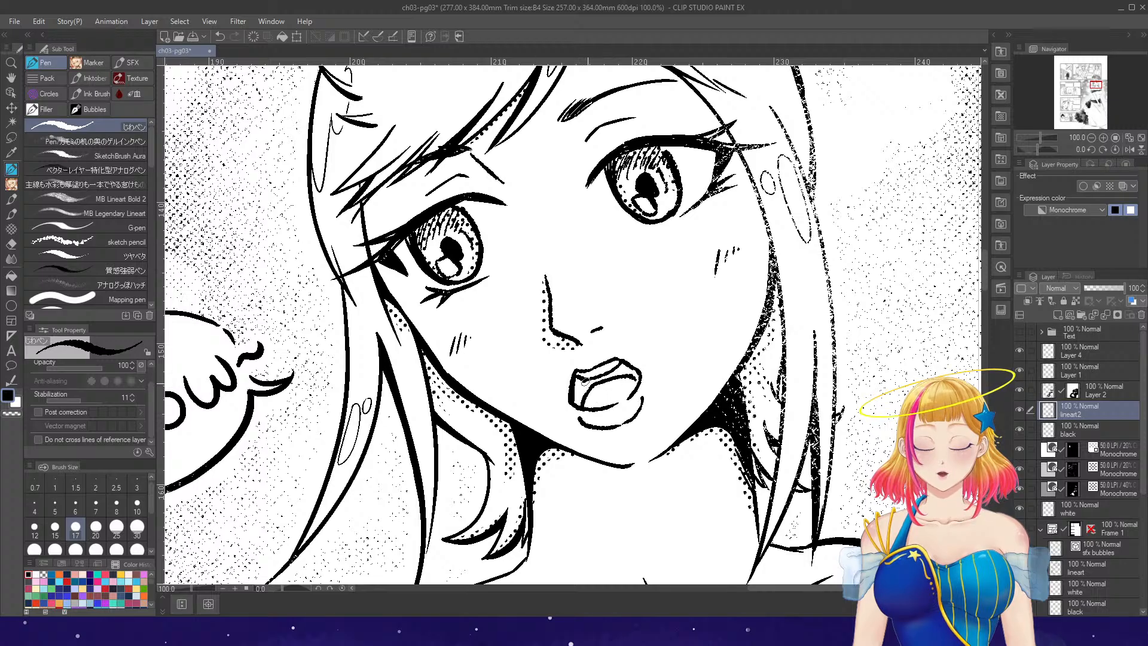
# - Fill the dark interior of the open mouth with black and shade its inner corner with pen strokes
pyautogui.press('g')
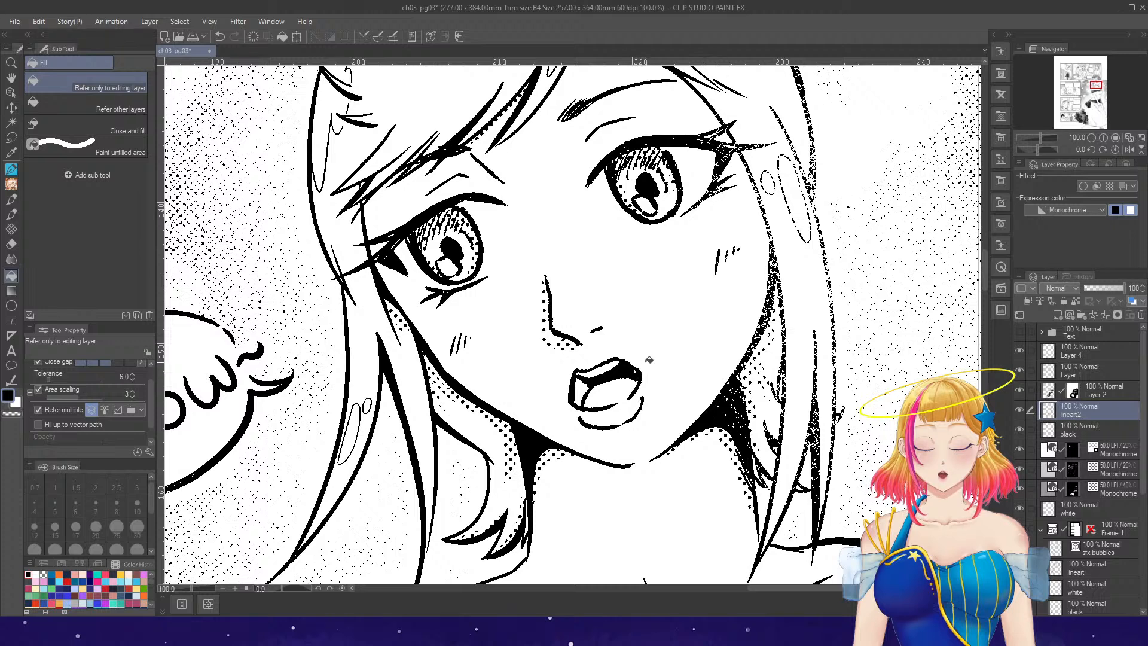
pyautogui.press('p')
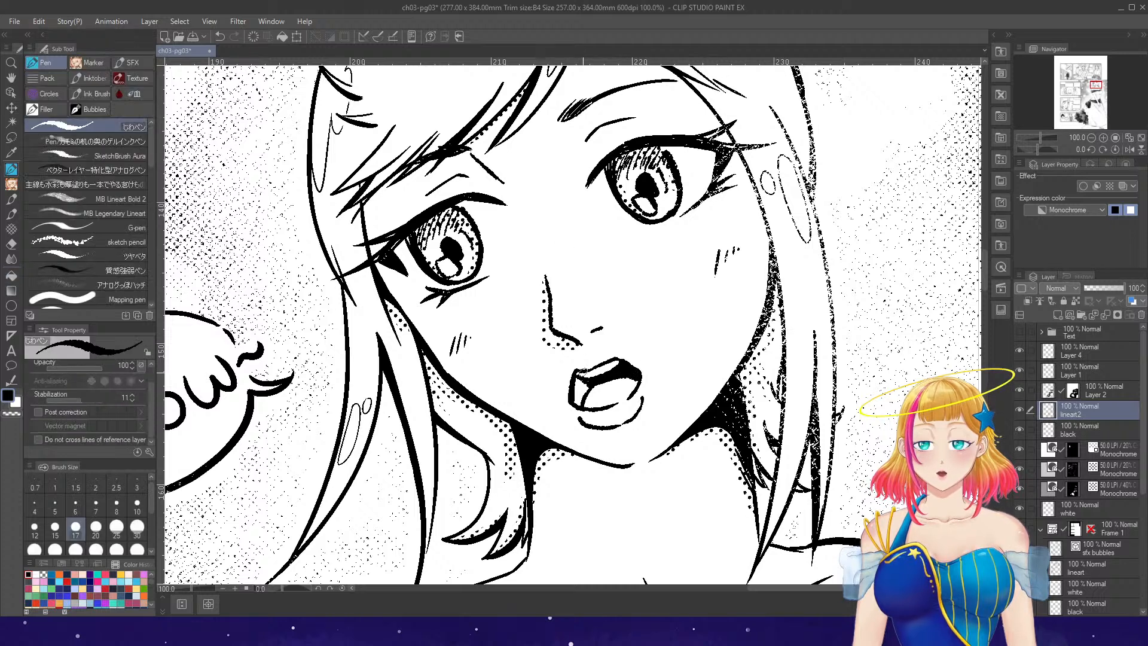
pyautogui.moveTo(584, 381); pyautogui.dragTo(576, 377)
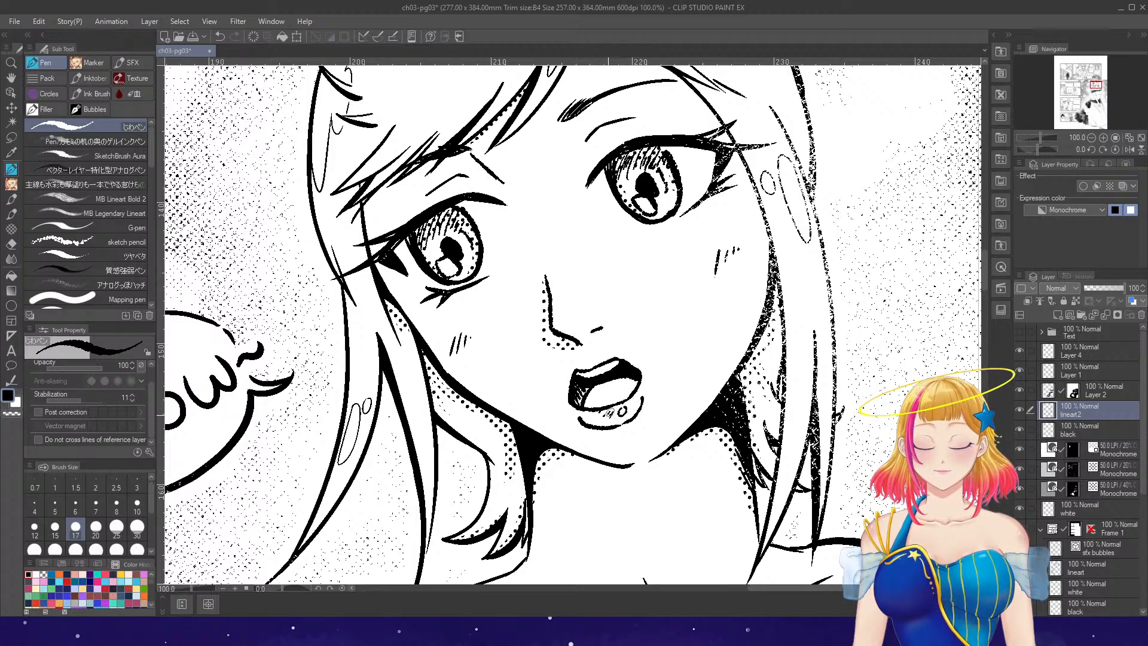
# - Touch up the upper lash line at the outer corner of the woman's eye nearest the "Wow" balloon by erasing and redrawing
pyautogui.scroll(-4, 618, 381)
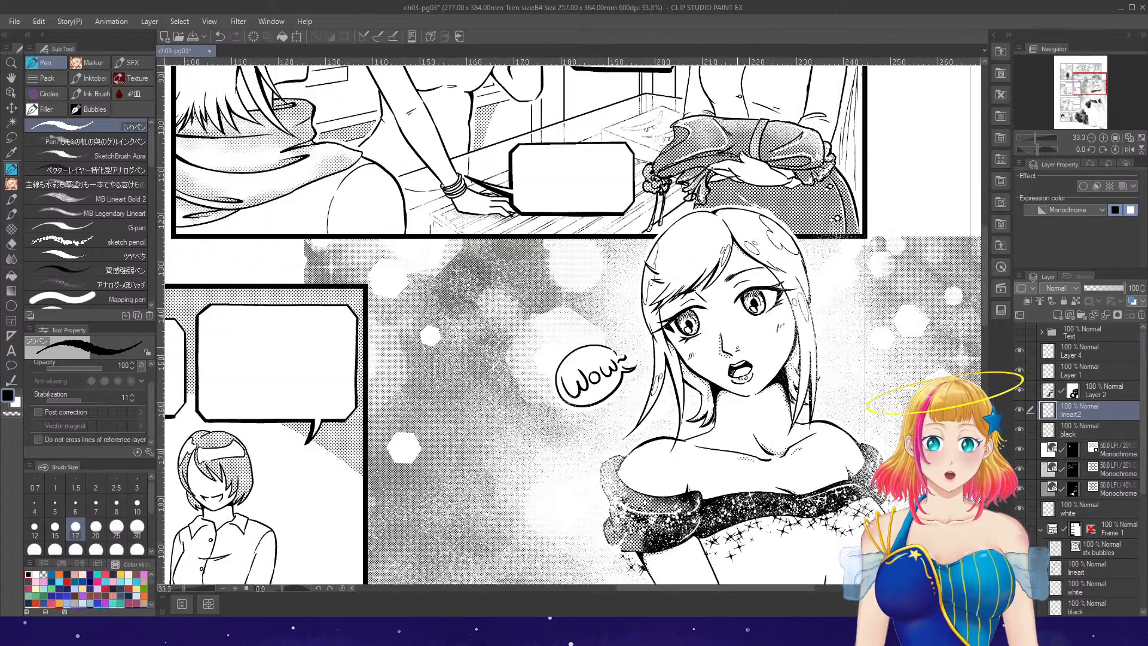
pyautogui.click(1091, 150)
pyautogui.click(1091, 149)
pyautogui.click(1091, 150)
pyautogui.click(1091, 150)
pyautogui.click(1090, 149)
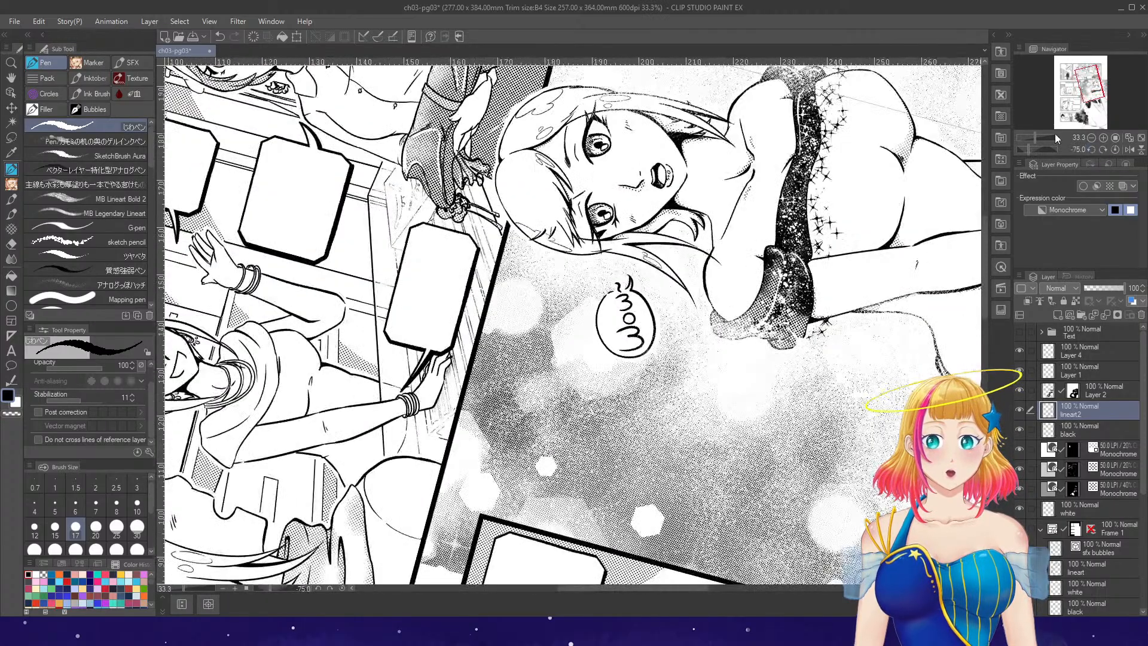
pyautogui.scroll(1, 595, 174)
pyautogui.scroll(2, 600, 229)
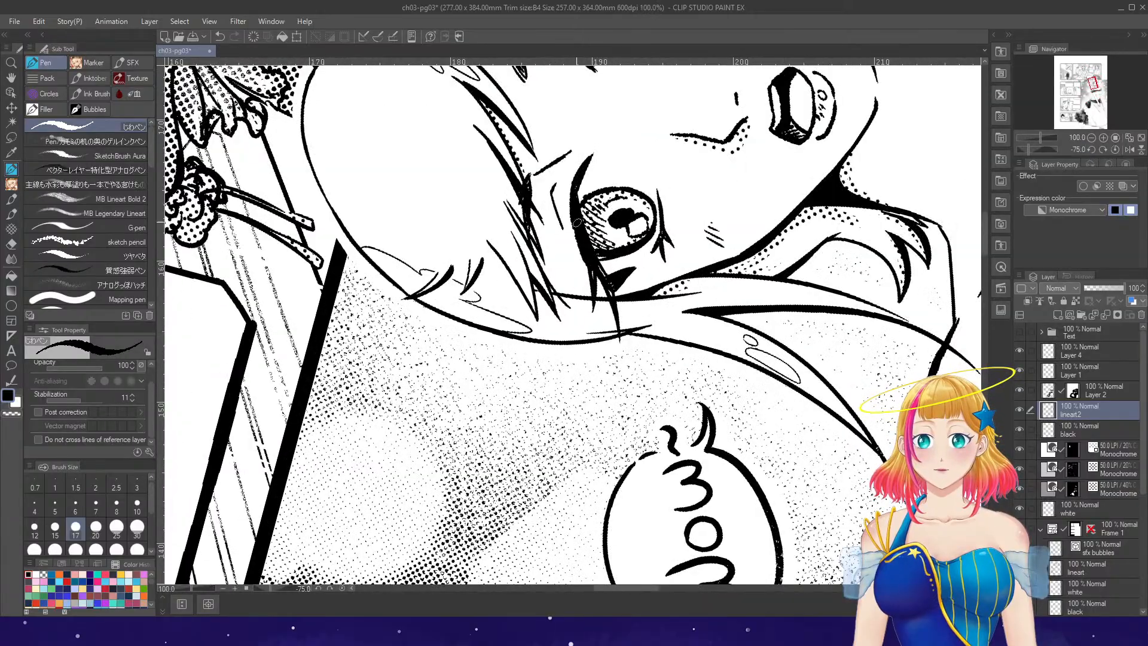
pyautogui.press('e')
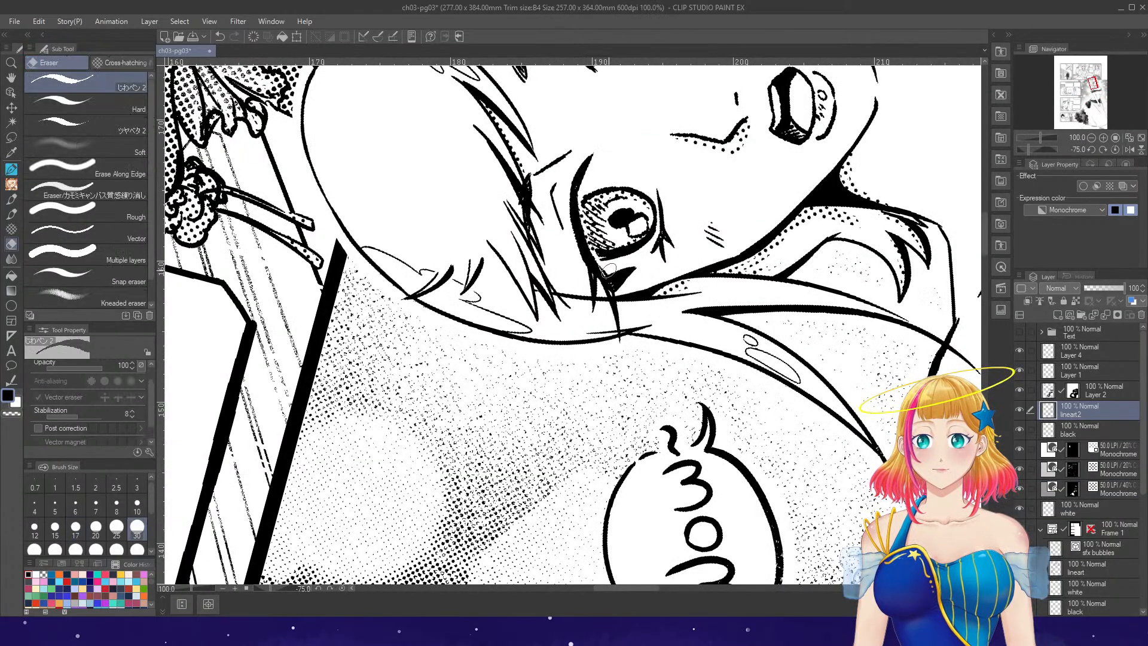
pyautogui.press('p')
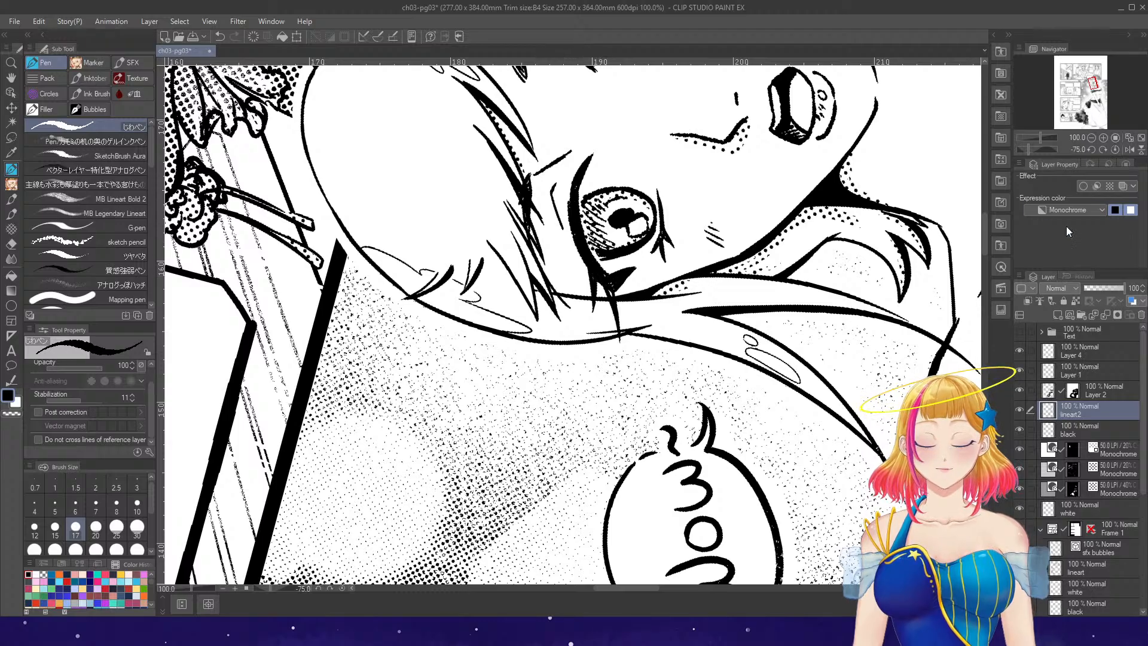
pyautogui.click(1117, 150)
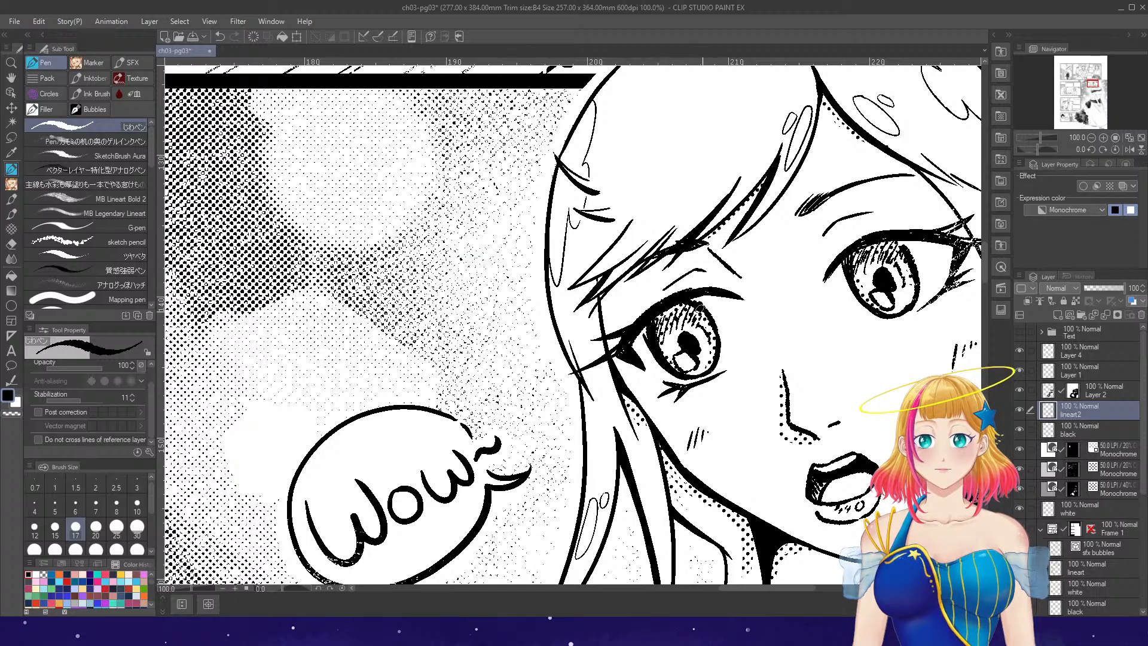
# - Review the redrawn face up close and check how it reads against the other panels across the whole page
pyautogui.scroll(-2, 700, 308)
pyautogui.scroll(2, 870, 362)
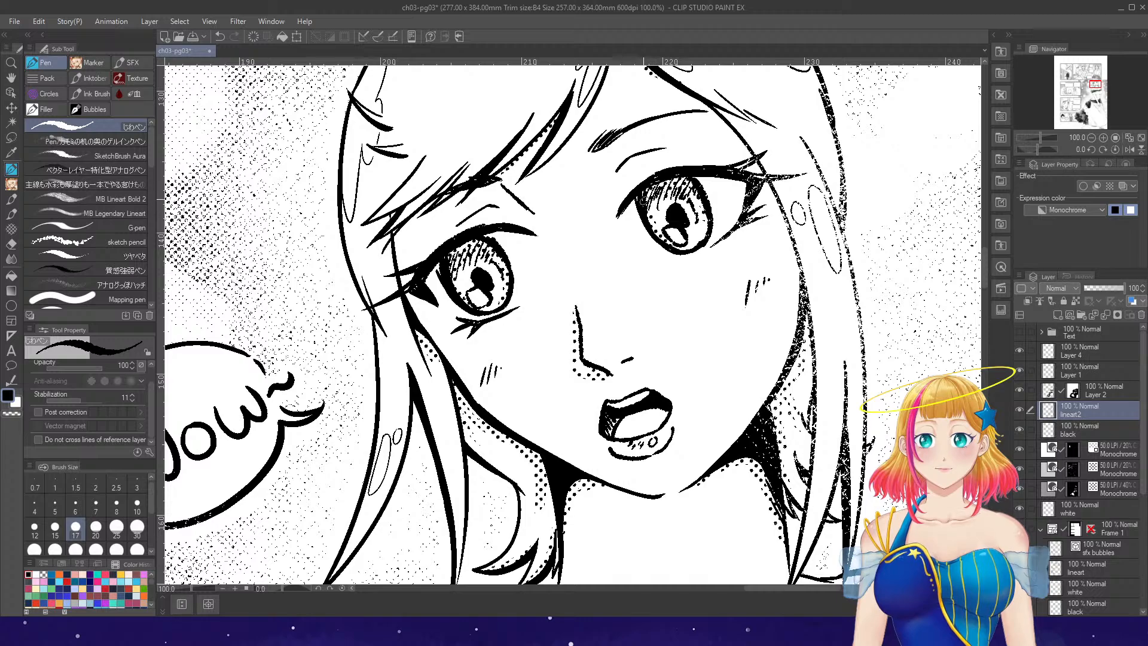
pyautogui.scroll(-3, 786, 350)
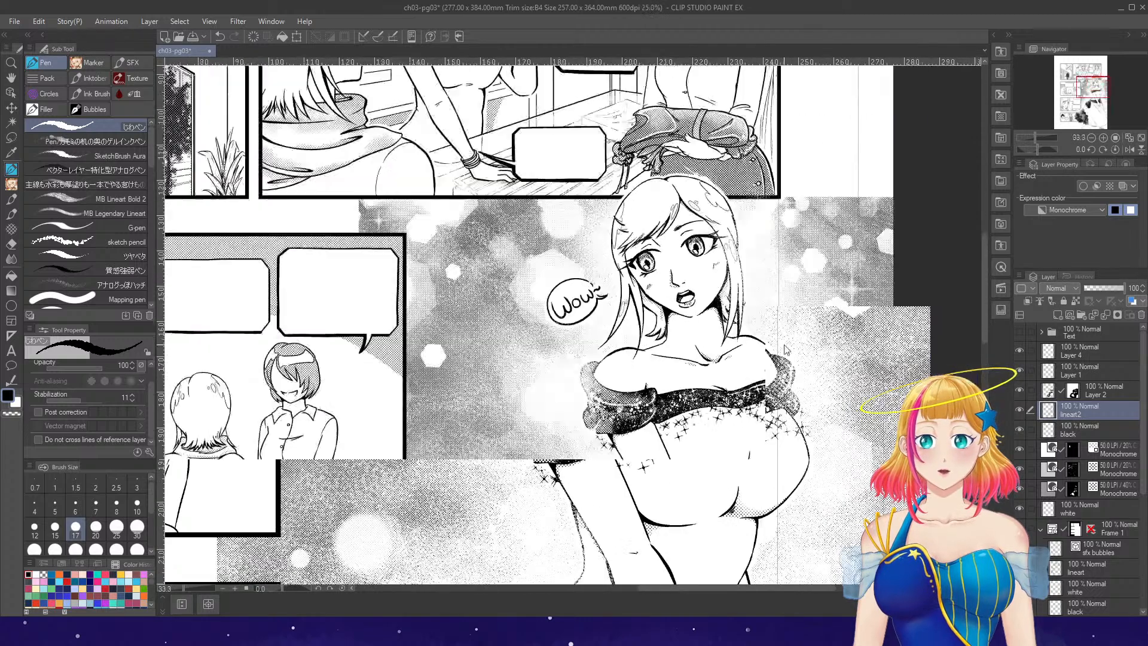
pyautogui.scroll(1, 785, 350)
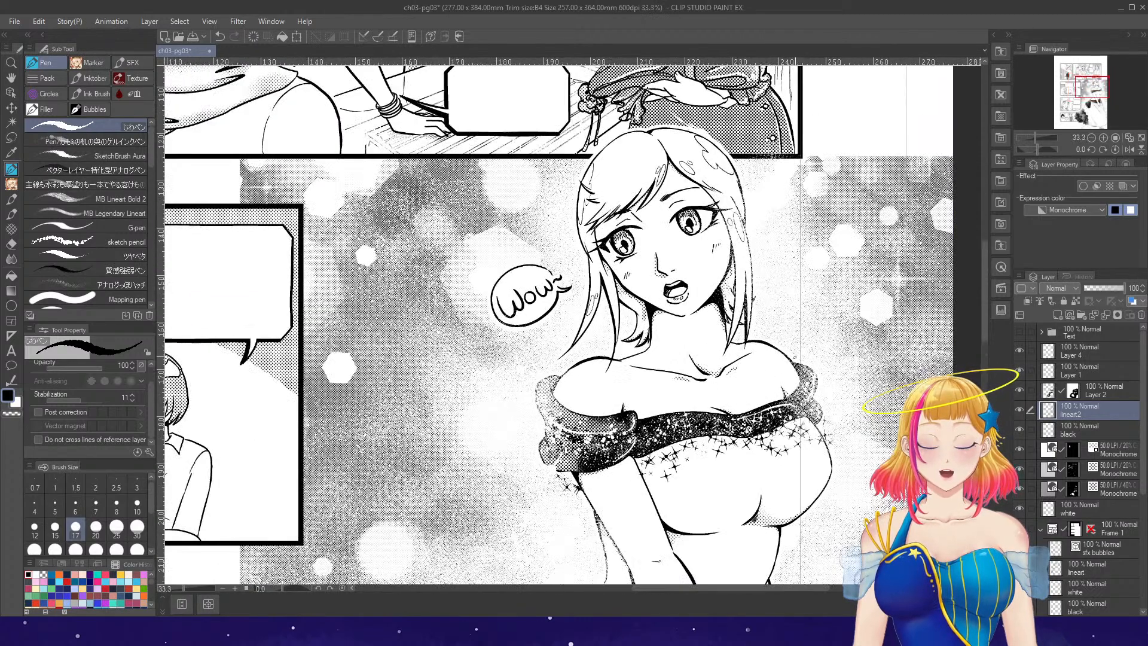
pyautogui.scroll(-3, 798, 339)
pyautogui.moveTo(985, 366); pyautogui.dragTo(985, 374)
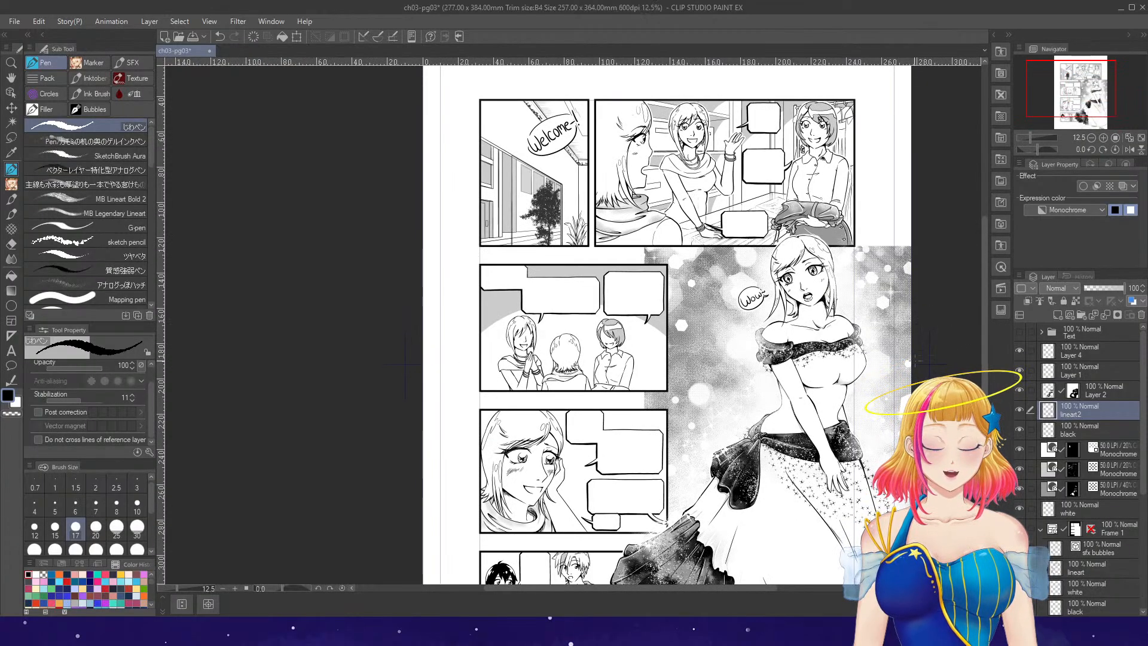
pyautogui.moveTo(985, 366)
pyautogui.mouseDown()
pyautogui.moveTo(985, 442)
pyautogui.moveTo(985, 364)
pyautogui.mouseUp()
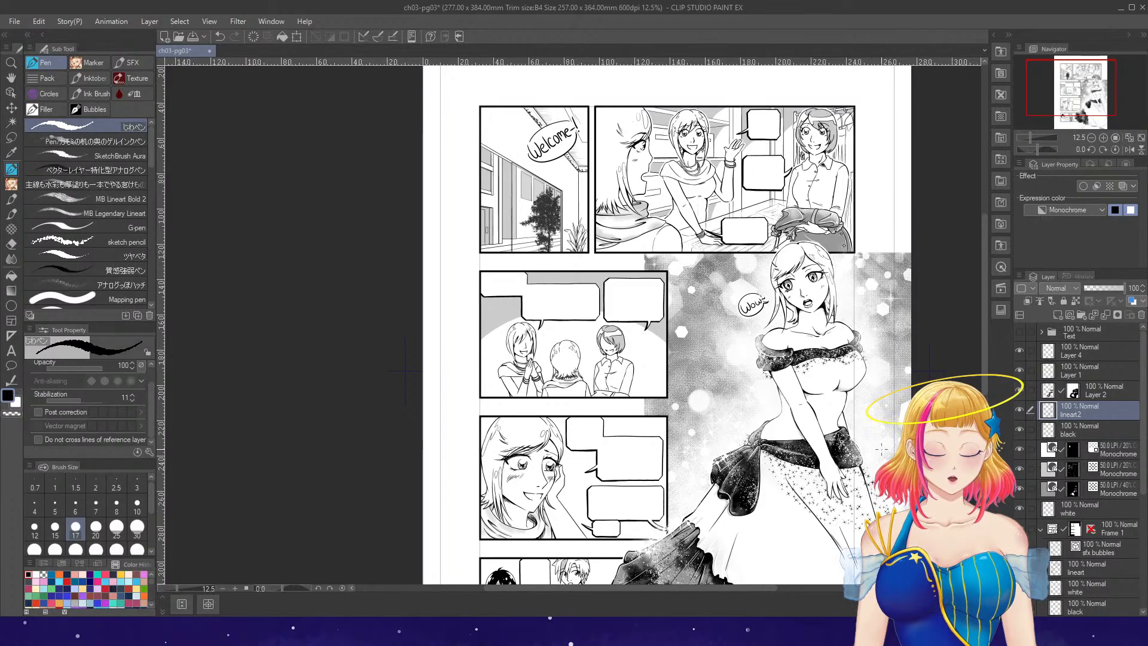
pyautogui.moveTo(985, 412); pyautogui.dragTo(985, 435)
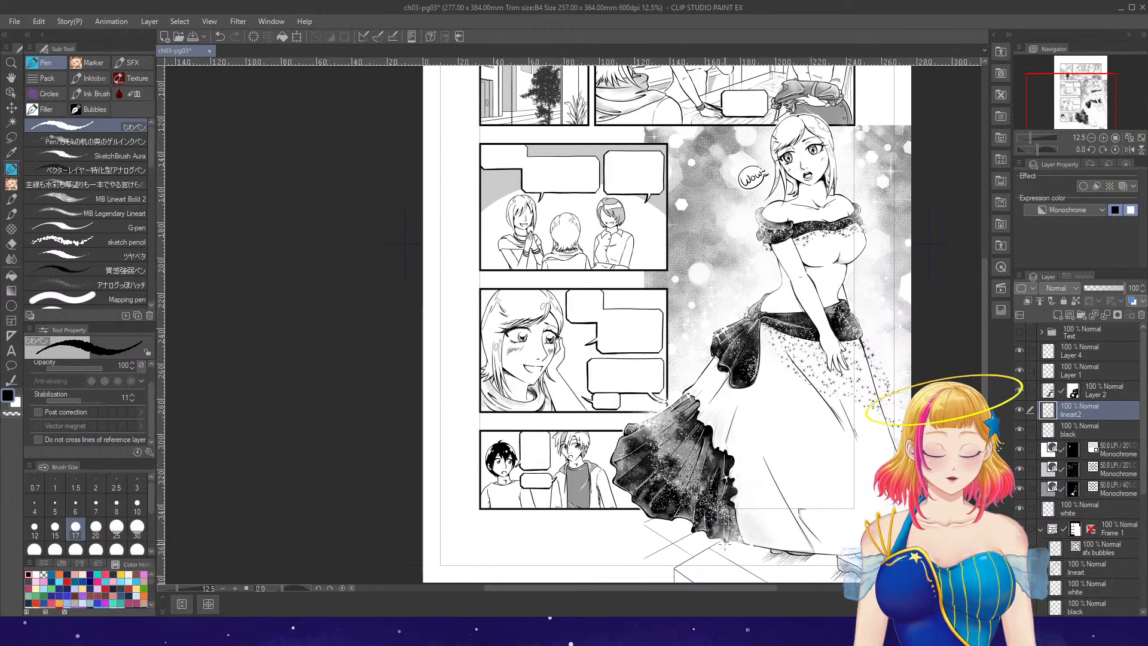
pyautogui.scroll(2, 718, 547)
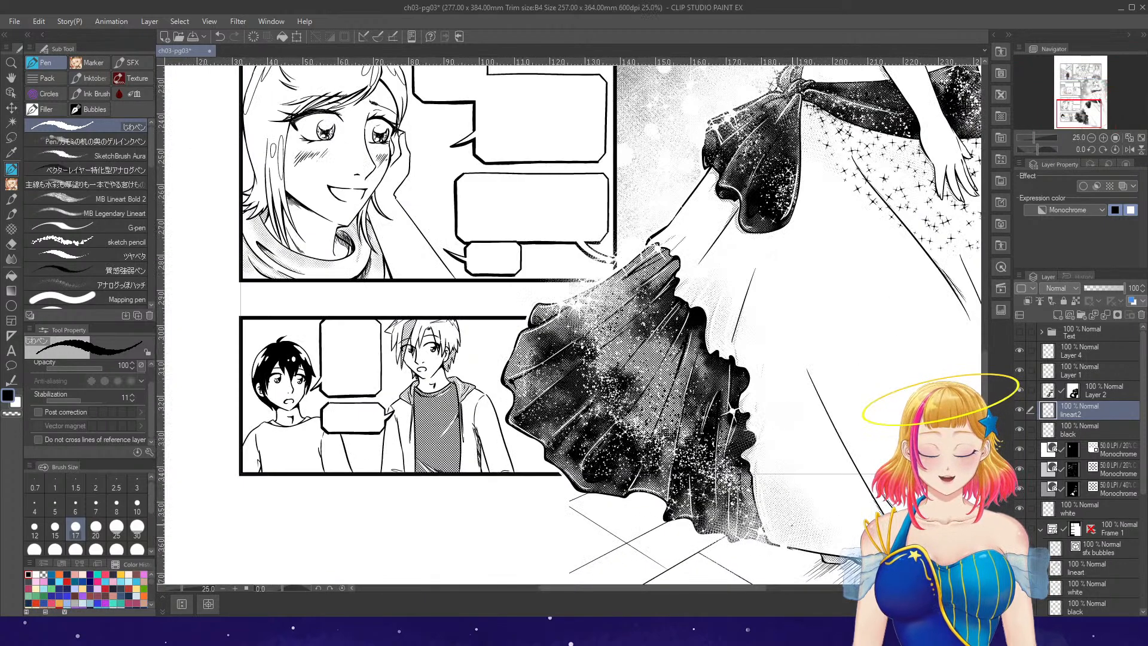
pyautogui.scroll(-2, 718, 548)
pyautogui.moveTo(996, 374); pyautogui.dragTo(1002, 318)
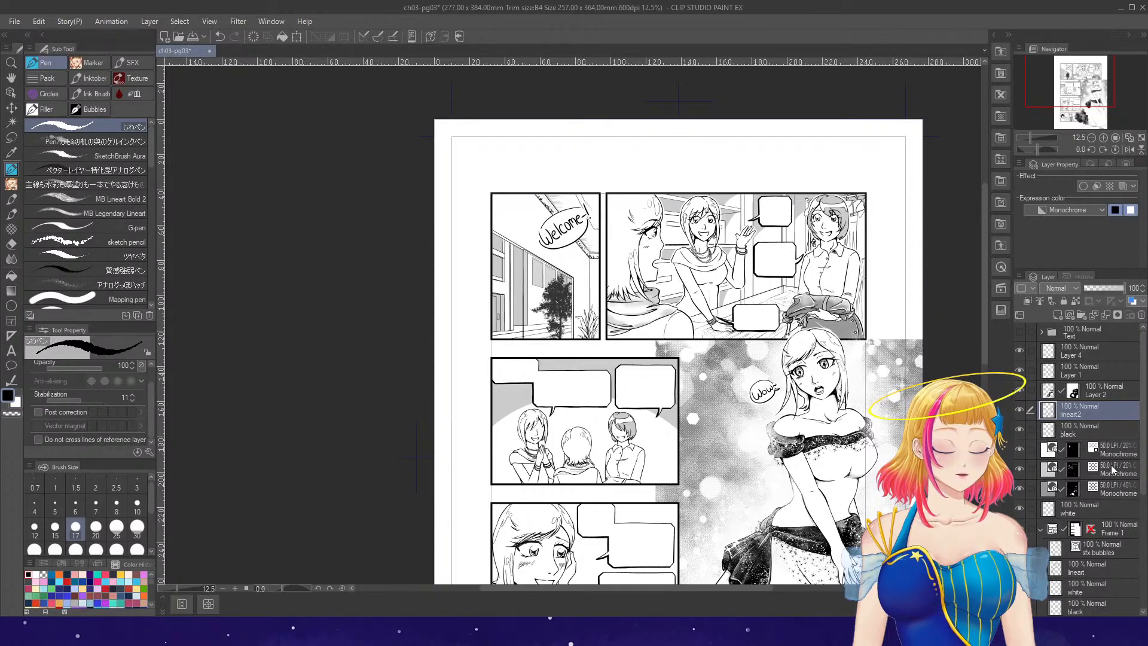
# - On Frame 1's lineart layer, erase the profile woman's iris and redraw it narrower with an inner detail using a size 20 pen
pyautogui.scroll(-3, 1136, 528)
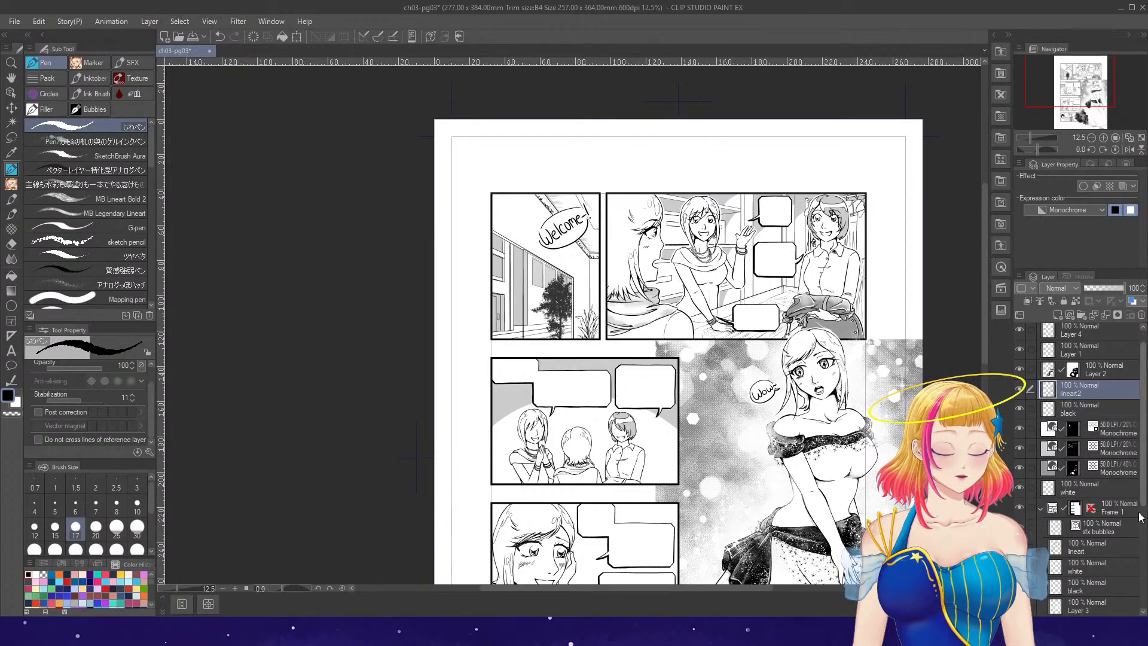
pyautogui.click(1092, 469)
pyautogui.scroll(4, 666, 222)
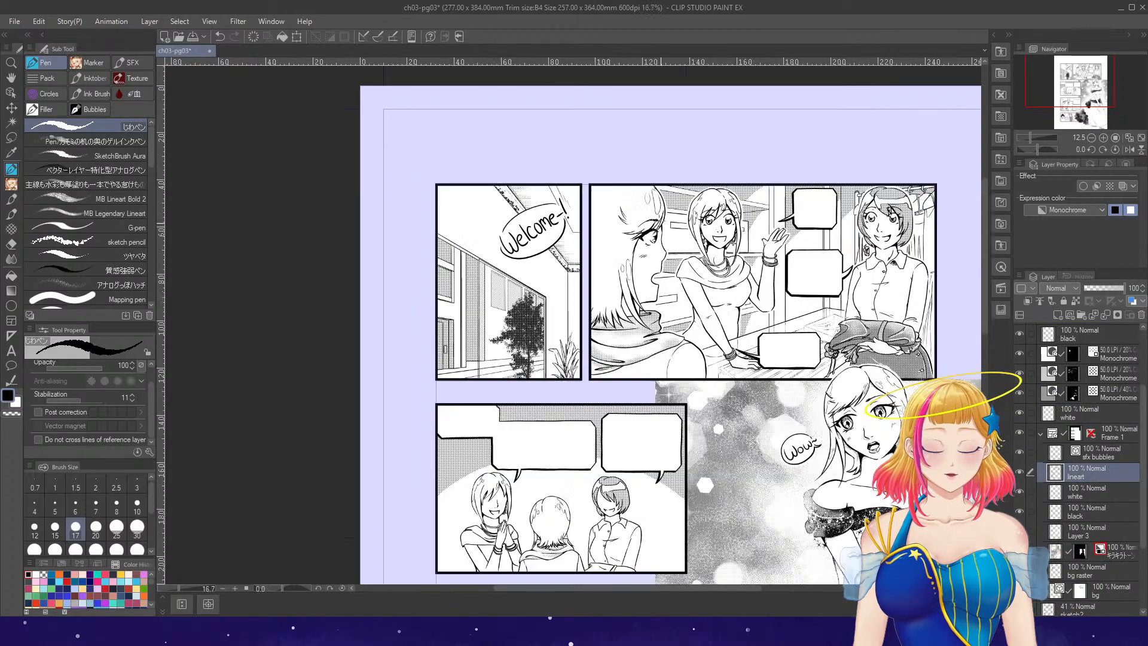
pyautogui.scroll(2, 658, 225)
pyautogui.press('e')
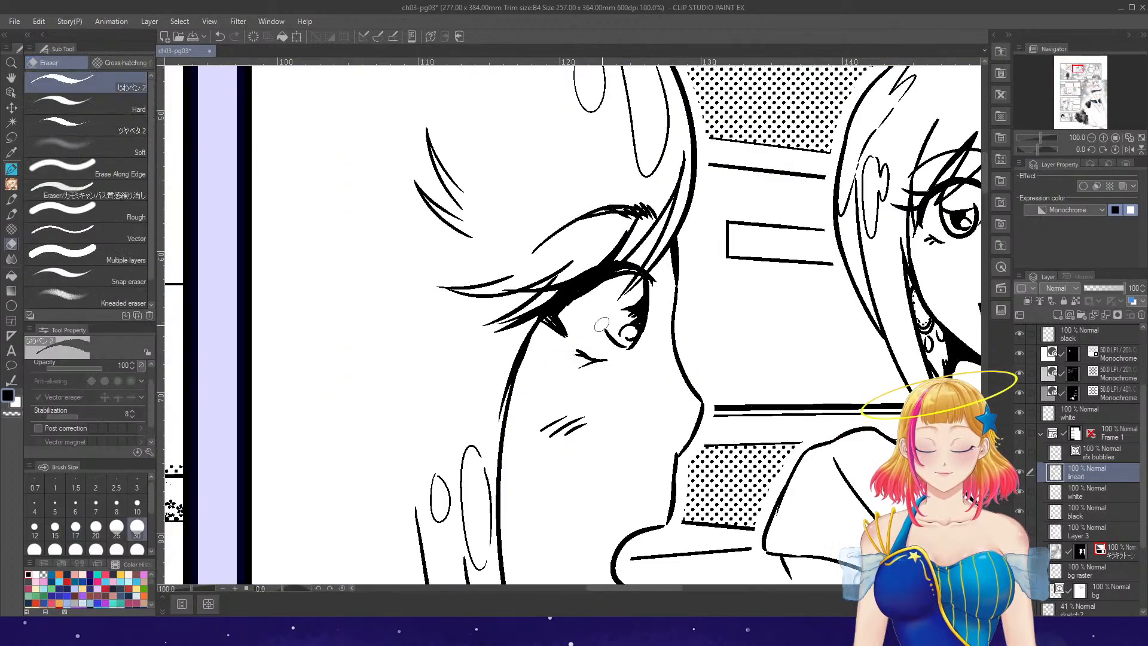
pyautogui.moveTo(623, 312)
pyautogui.mouseDown()
pyautogui.moveTo(645, 287)
pyautogui.moveTo(632, 327)
pyautogui.mouseUp()
pyautogui.press('p')
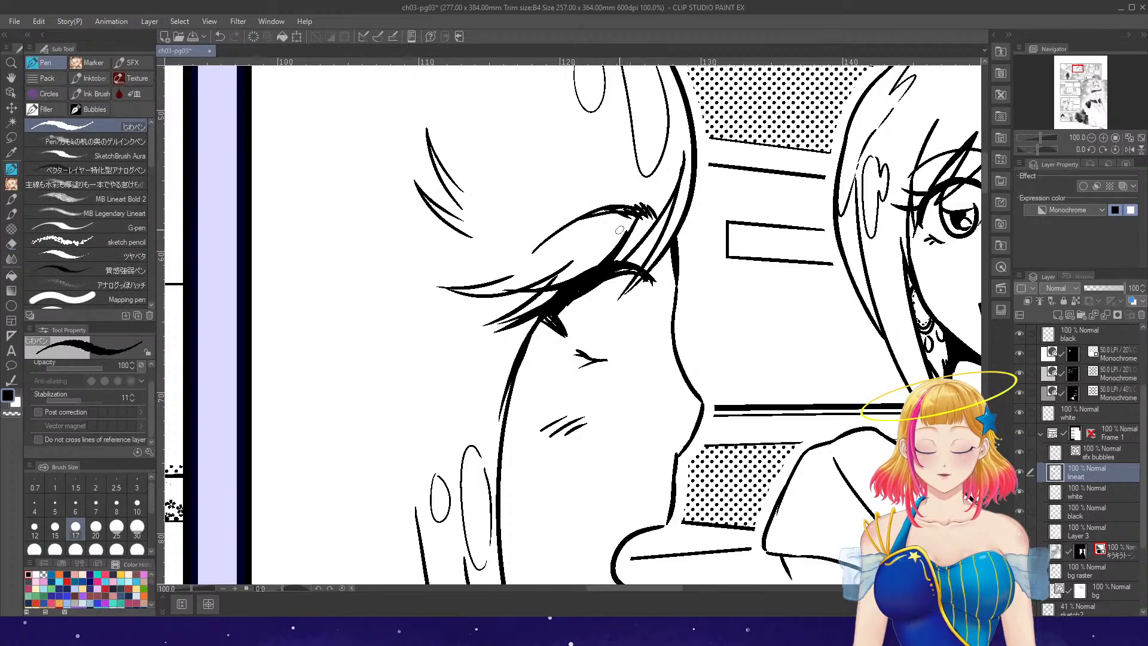
pyautogui.press(']')
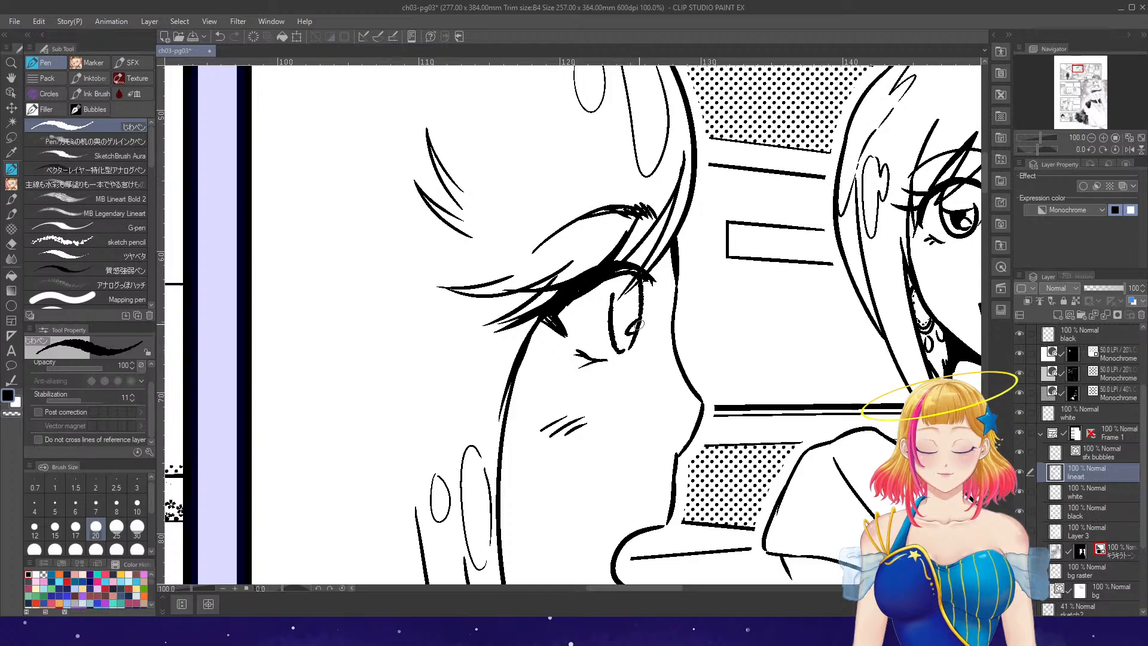
pyautogui.press('e')
pyautogui.press('p')
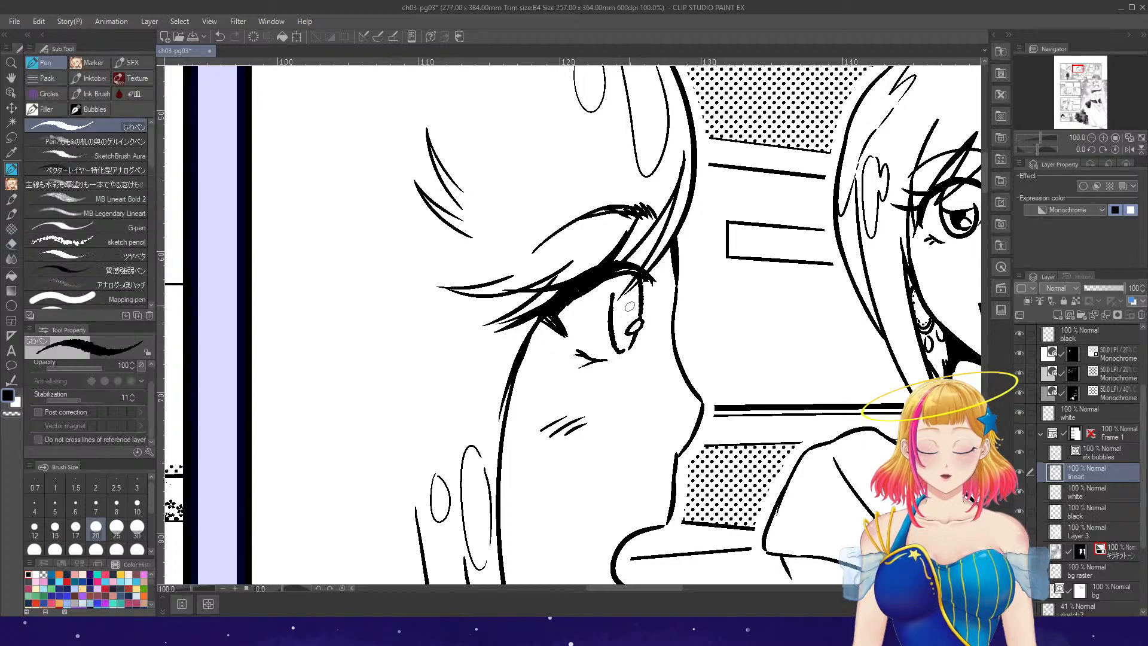
# - Erase the profile woman's contour between nose and mouth and redraw it with a more defined upper lip
pyautogui.scroll(-3, 658, 238)
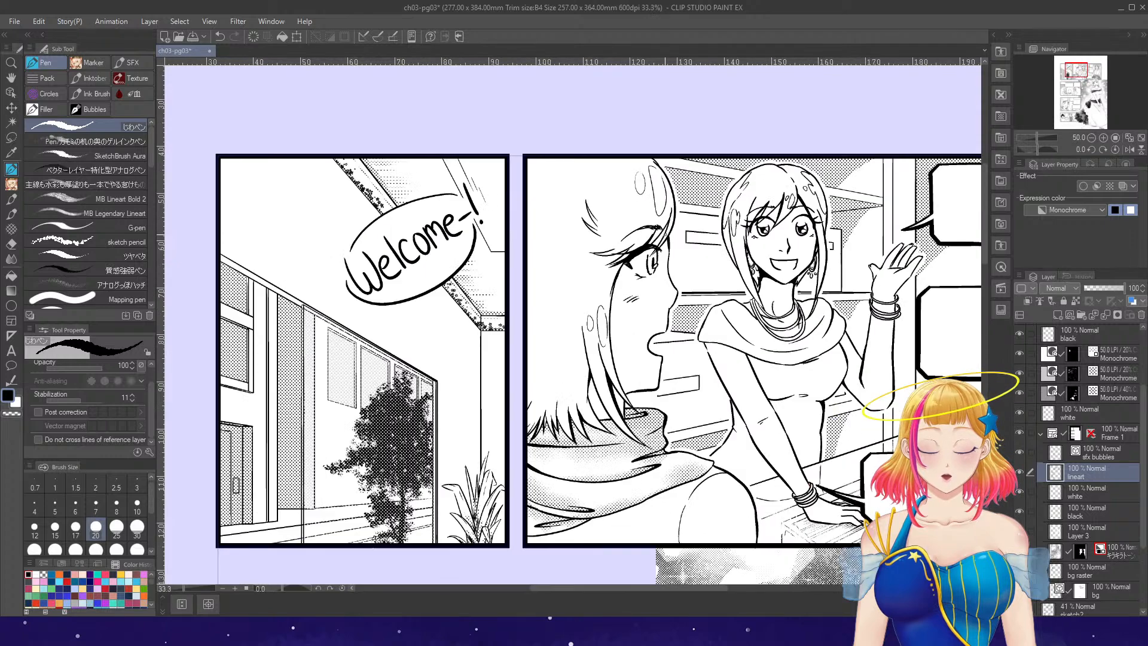
pyautogui.scroll(2, 669, 317)
pyautogui.press('e')
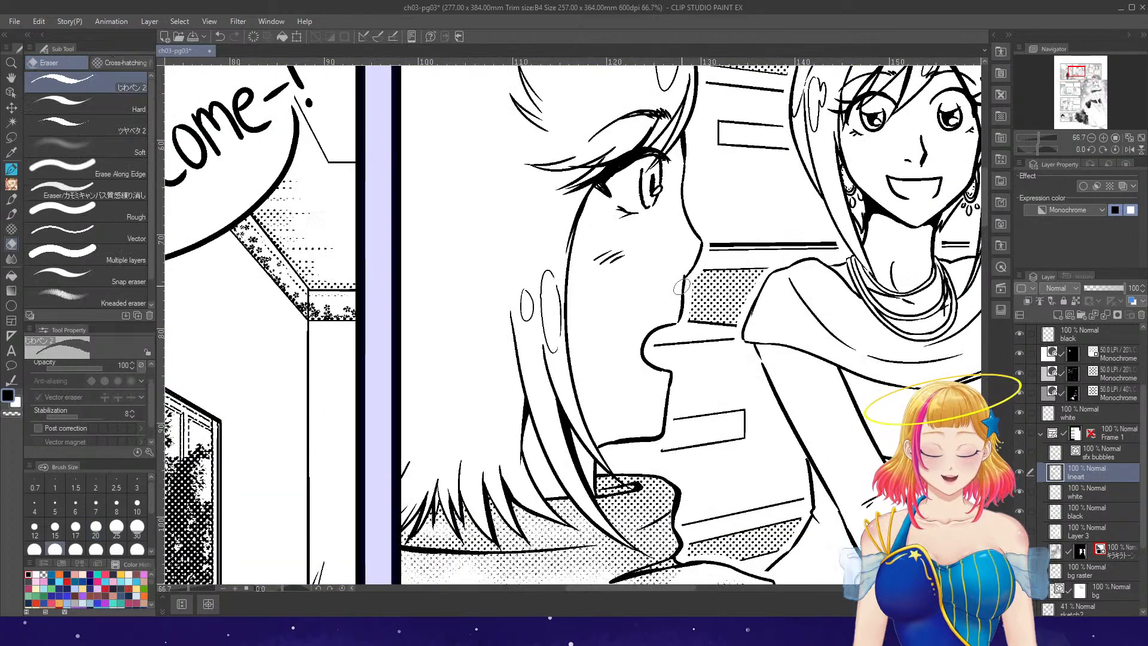
pyautogui.press('p')
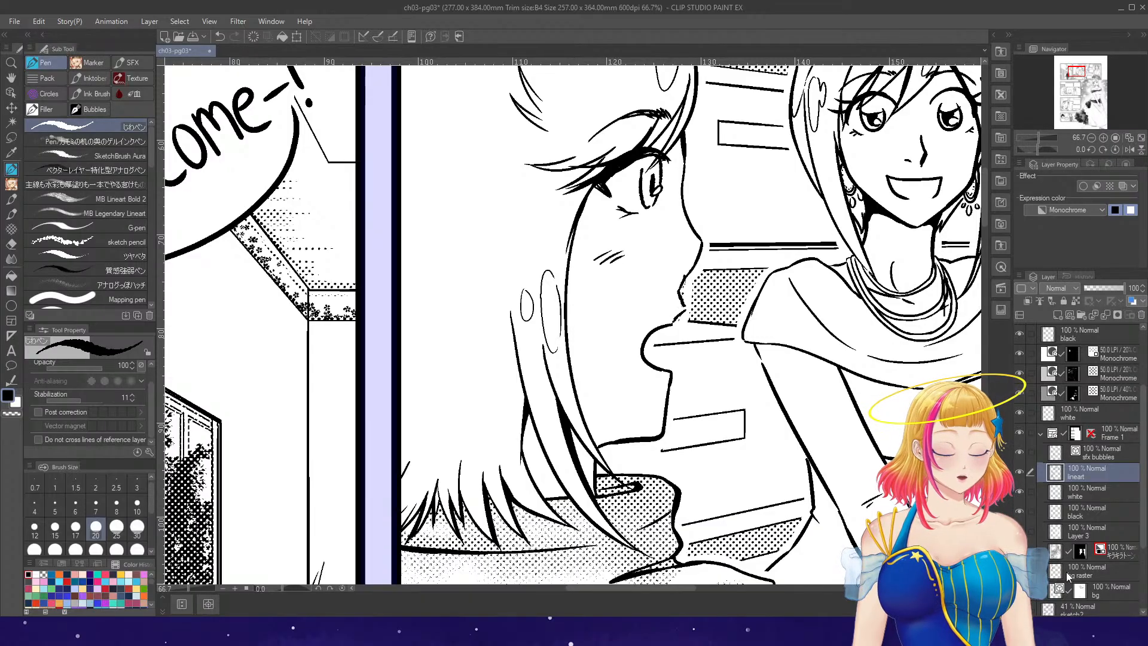
# - On the middle 50.0 LPI / 20% tone layer's mask, clean up the dot tone beside the nose of the large woman
pyautogui.click(1106, 373)
pyautogui.press('e')
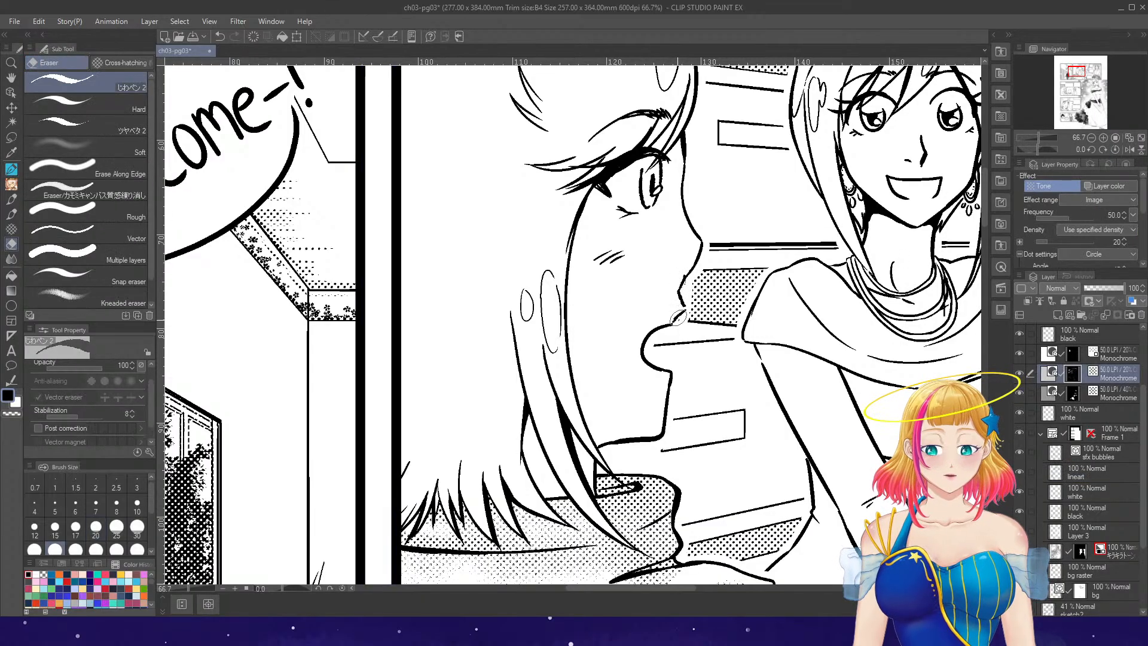
pyautogui.scroll(-3, 975, 290)
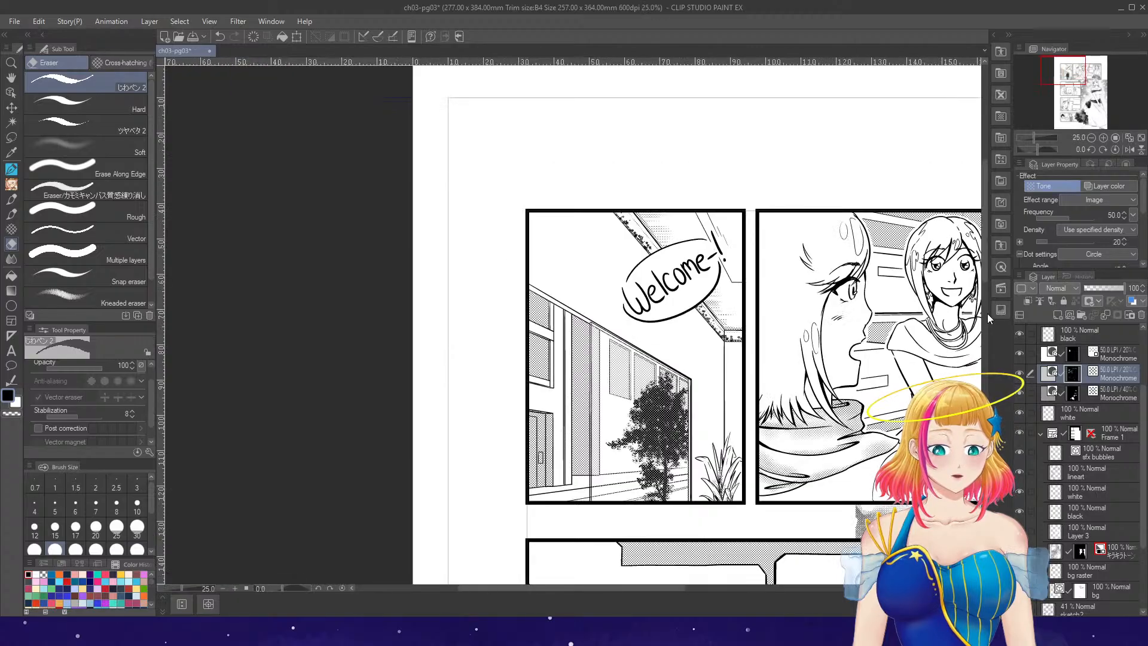
pyautogui.moveTo(985, 285); pyautogui.dragTo(985, 370)
pyautogui.moveTo(680, 587); pyautogui.dragTo(821, 587)
pyautogui.scroll(3, 694, 218)
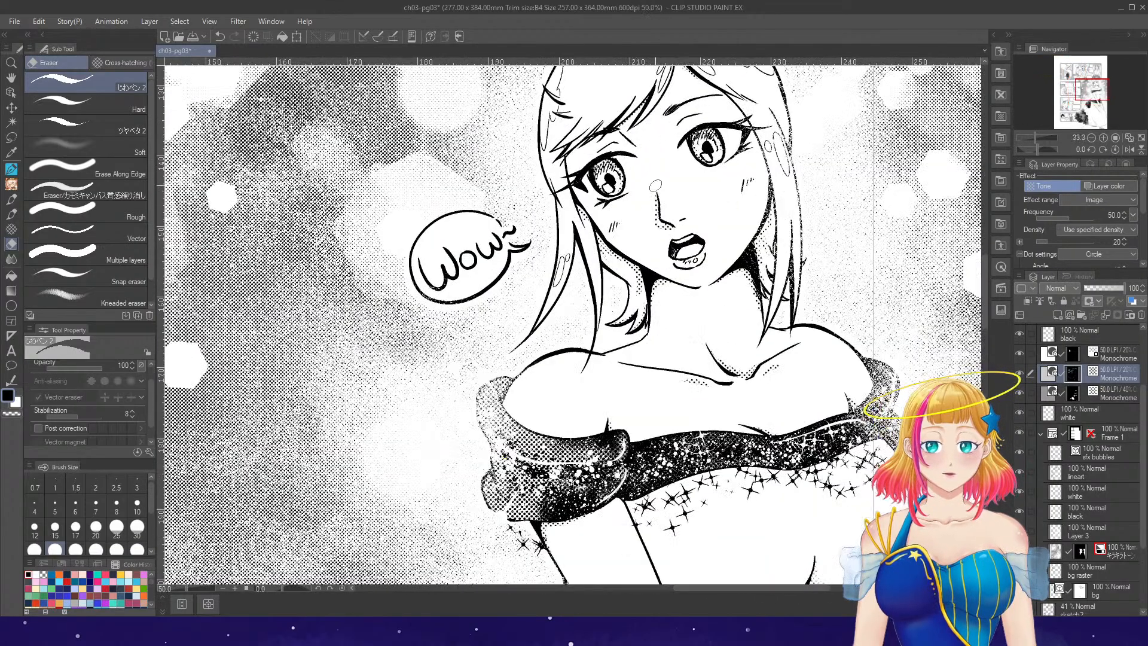
pyautogui.press('p')
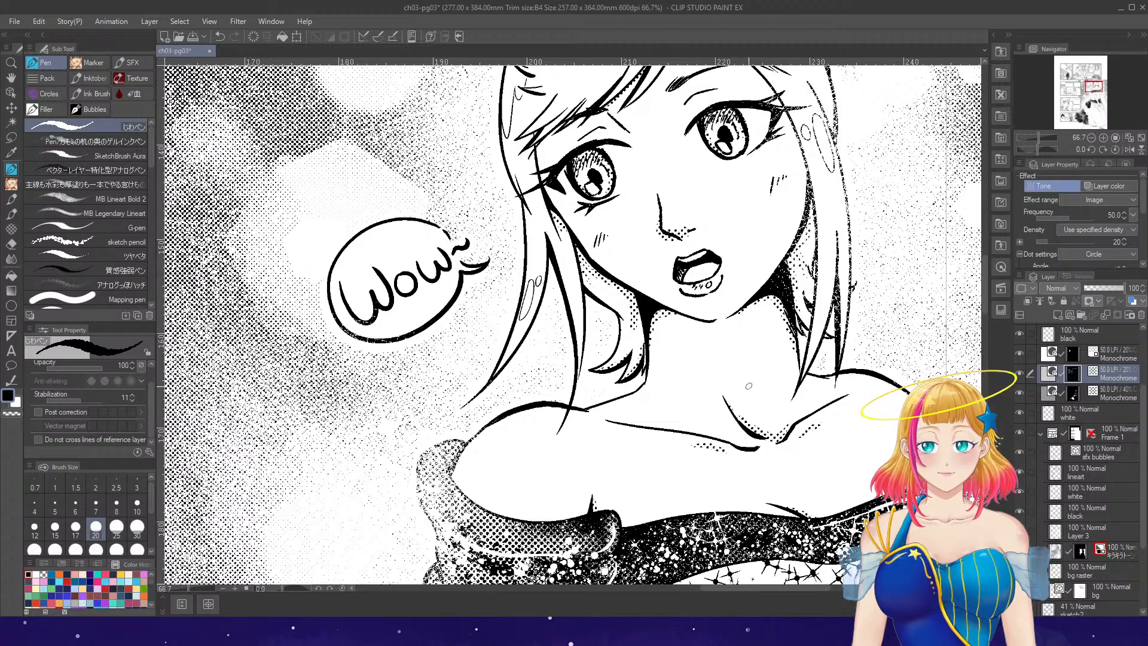
# - Back on Frame 1's lineart layer, refine the profile woman's upper lip contour with the eraser and size 20 pen
pyautogui.scroll(-5, 749, 386)
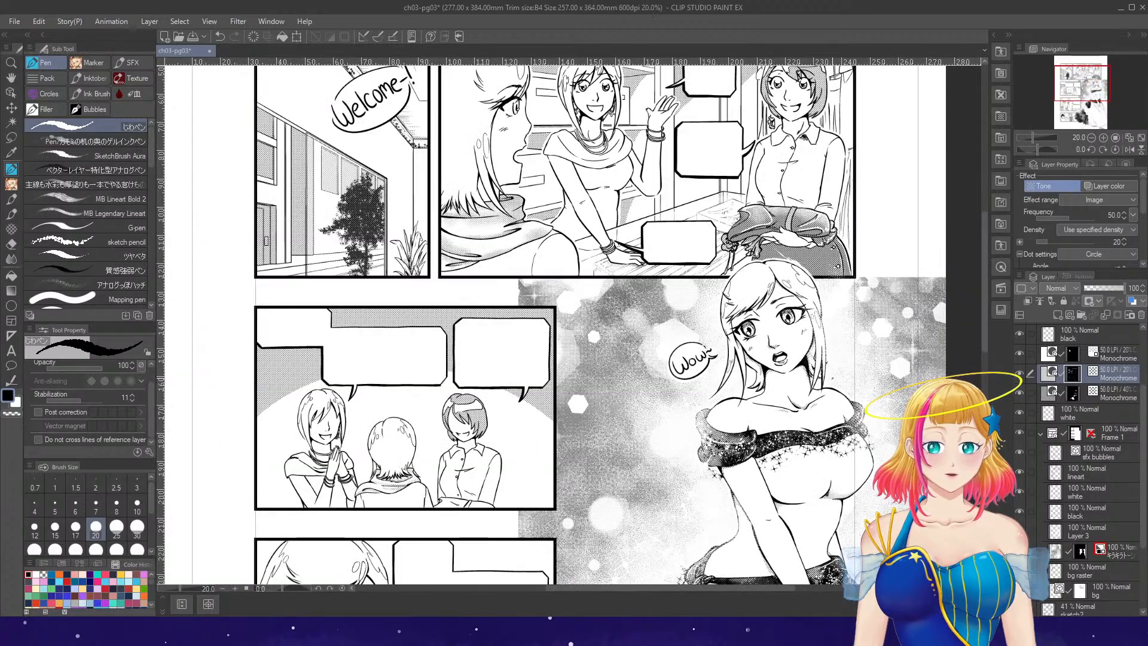
pyautogui.scroll(-1, 837, 344)
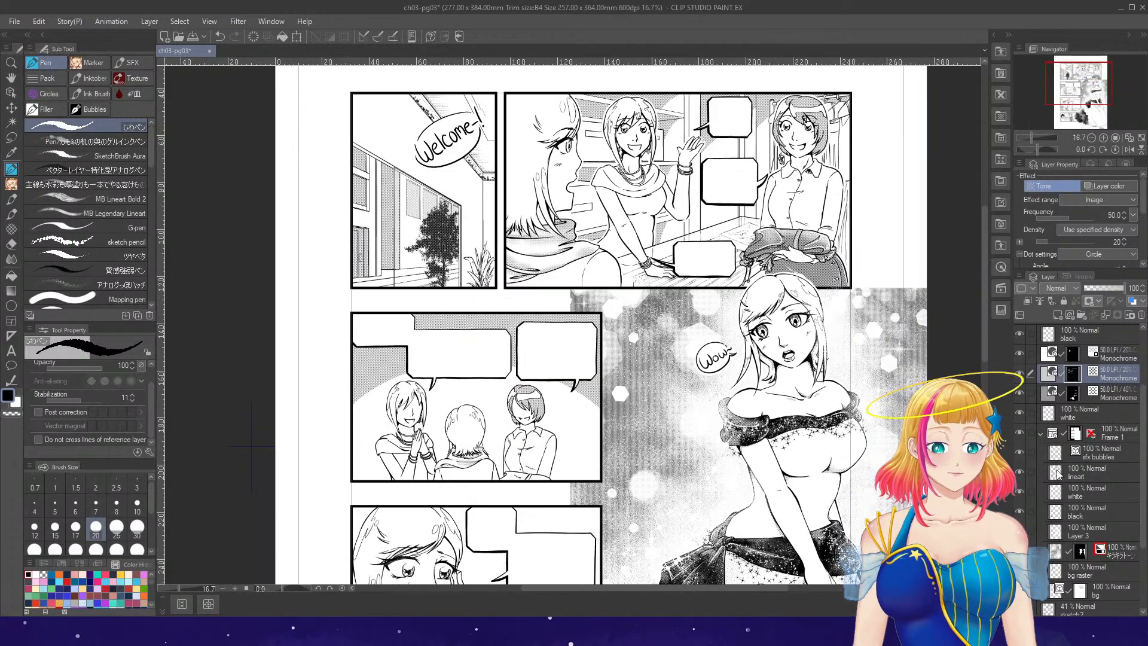
pyautogui.click(1075, 476)
pyautogui.scroll(4, 582, 164)
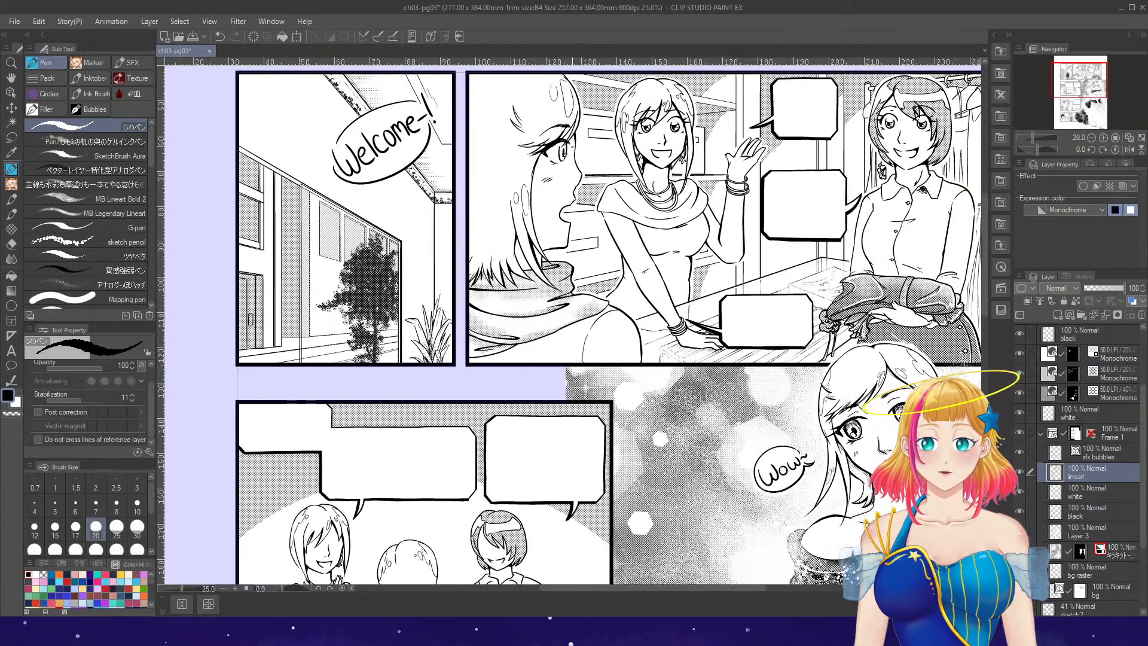
pyautogui.press('e')
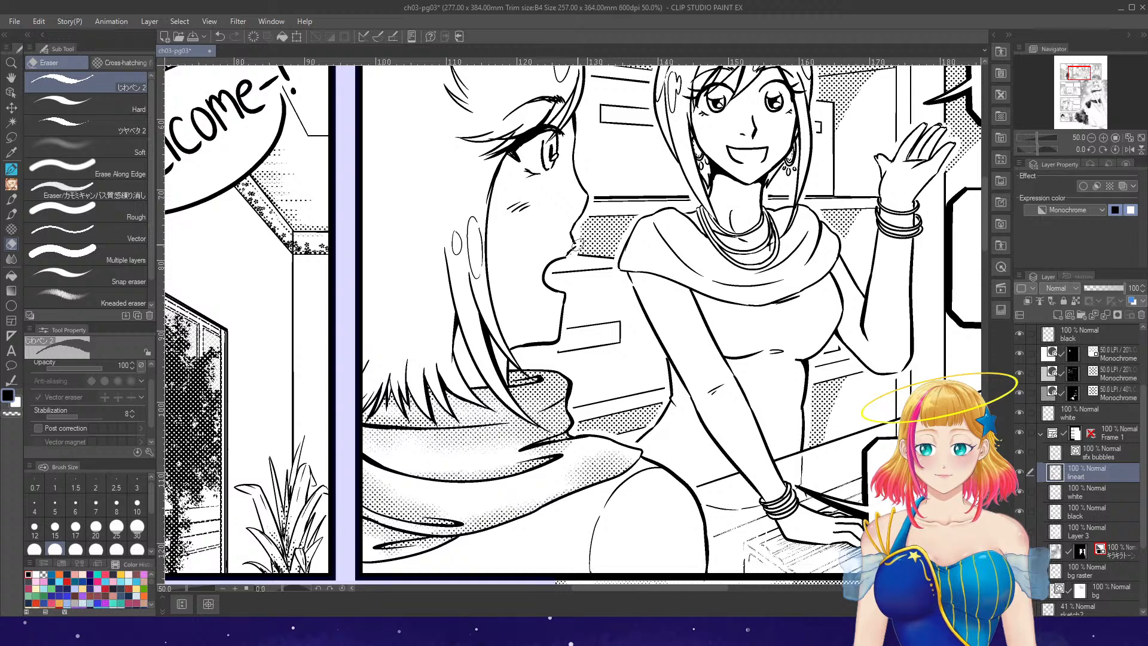
pyautogui.press('p')
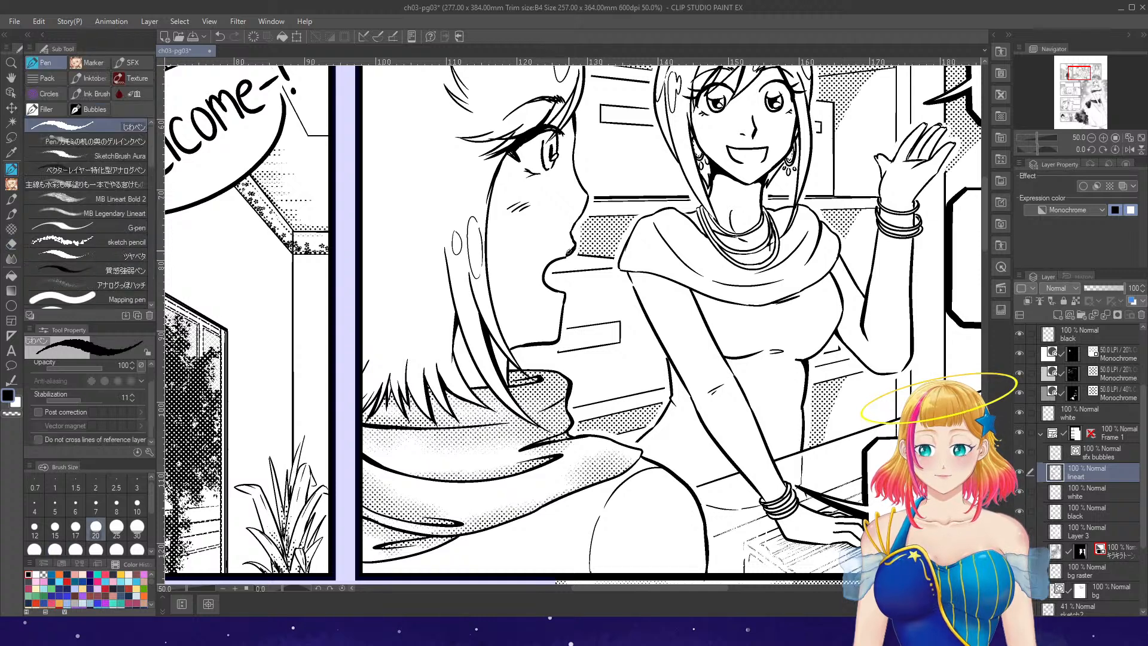
# - Erase the profile woman's chin contour below the lower lip and redraw it with the size 20 pen
pyautogui.press('e')
pyautogui.moveTo(547, 286)
pyautogui.mouseDown()
pyautogui.moveTo(569, 297)
pyautogui.moveTo(554, 340)
pyautogui.mouseUp()
pyautogui.press('p')
pyautogui.press('e')
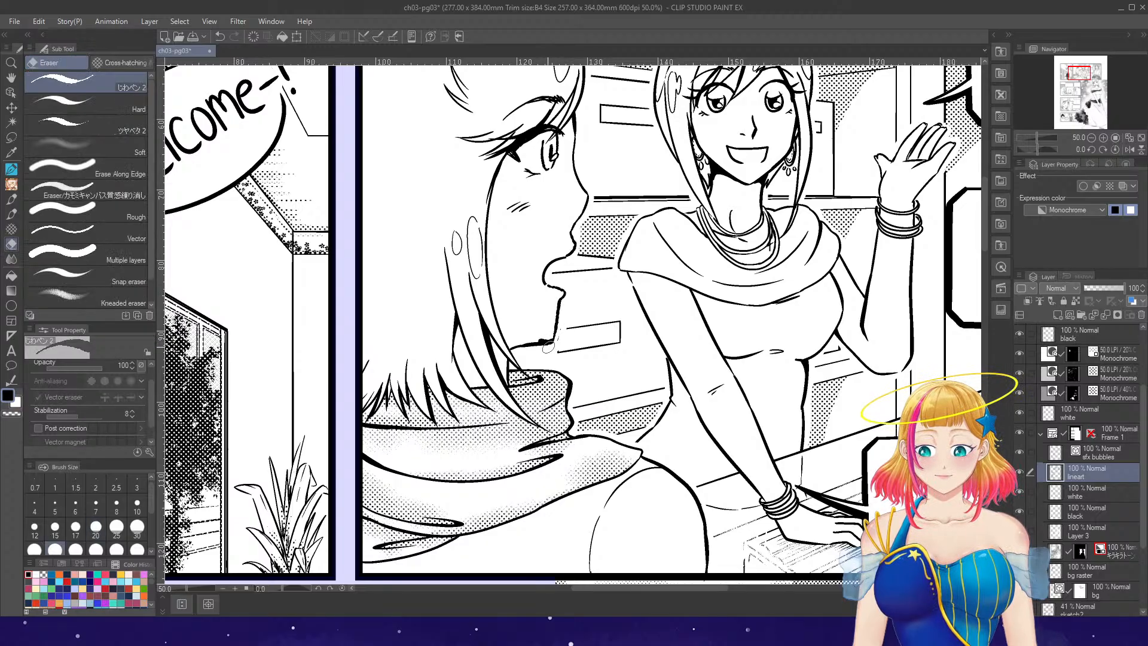
pyautogui.press('p')
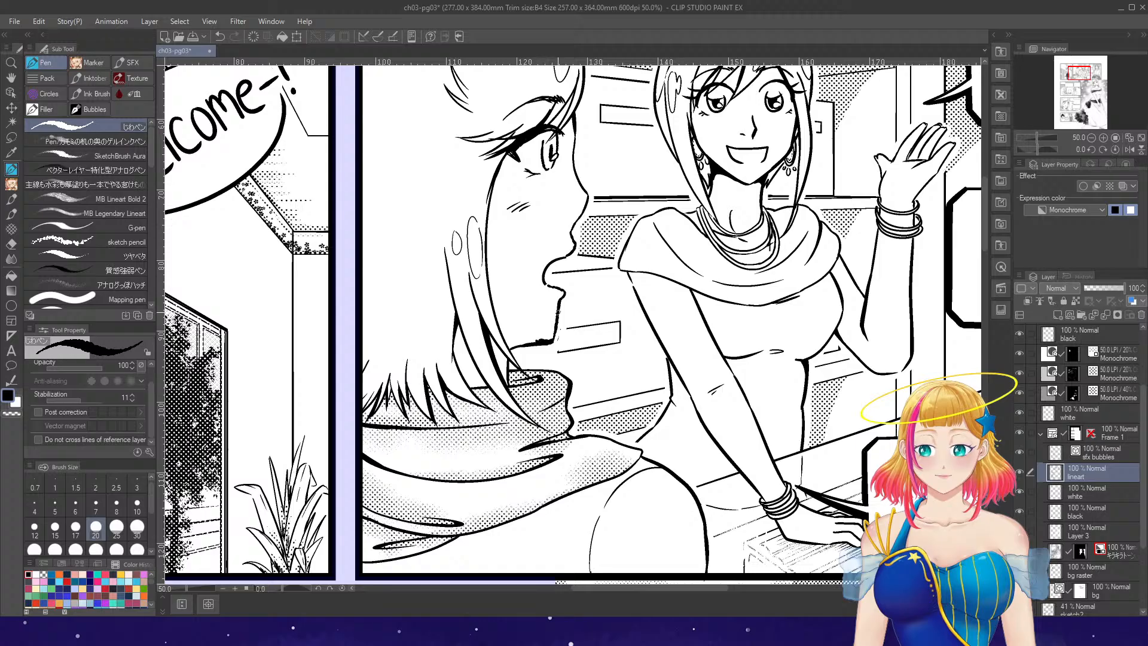
# - Clean up the corner where the profile woman's chin meets her jaw, trimming the excess ink into a sharp contour
pyautogui.click(1090, 149)
pyautogui.scroll(2, 555, 375)
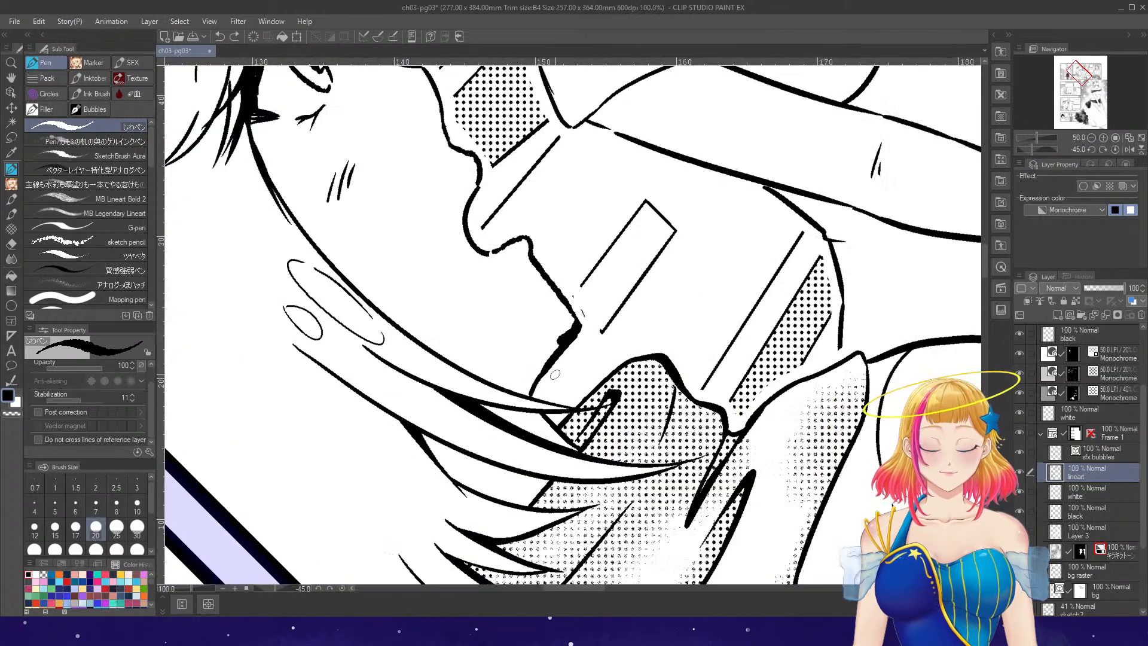
pyautogui.press('e')
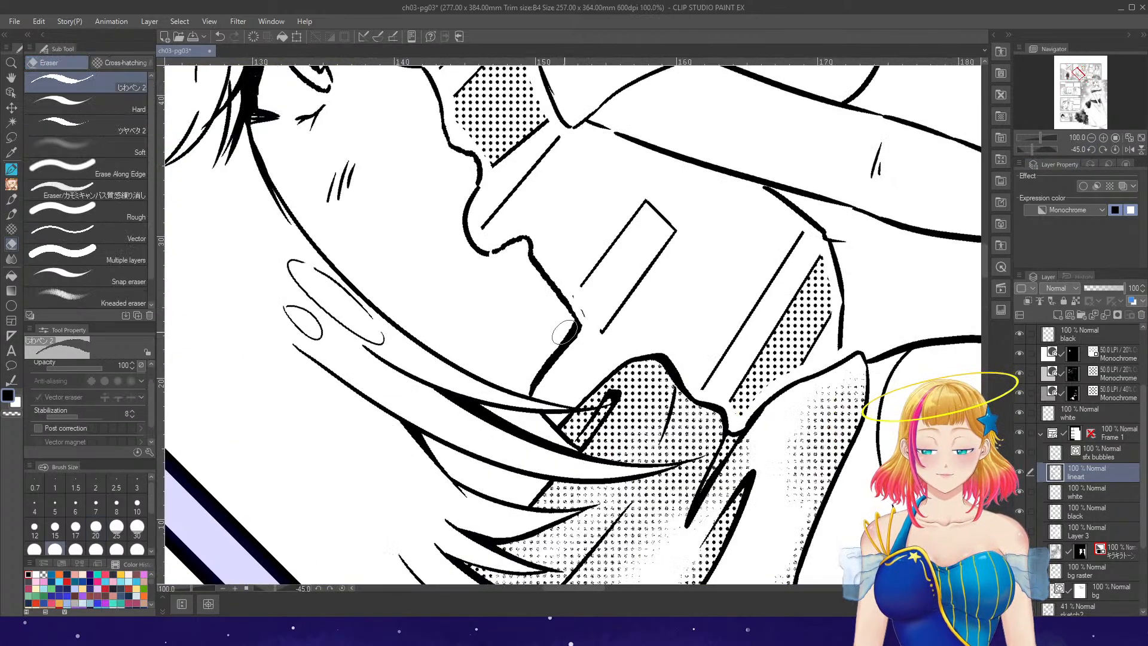
pyautogui.press('p')
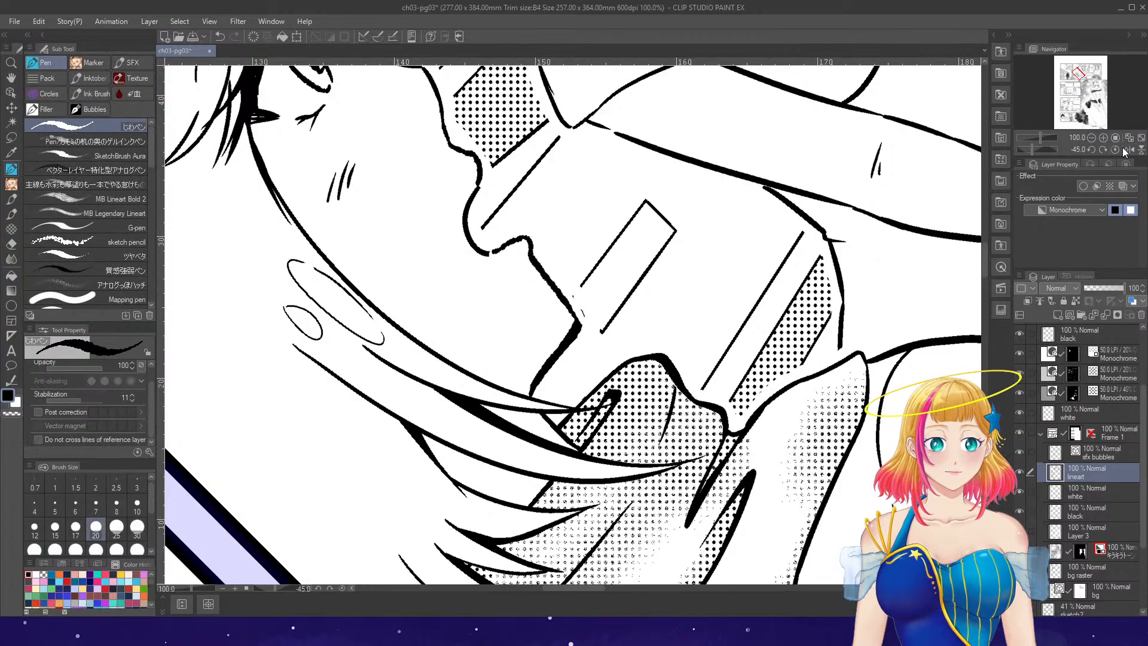
pyautogui.click(1115, 149)
pyautogui.hotkey('ctrl', '-')
pyautogui.hotkey('ctrl', '-')
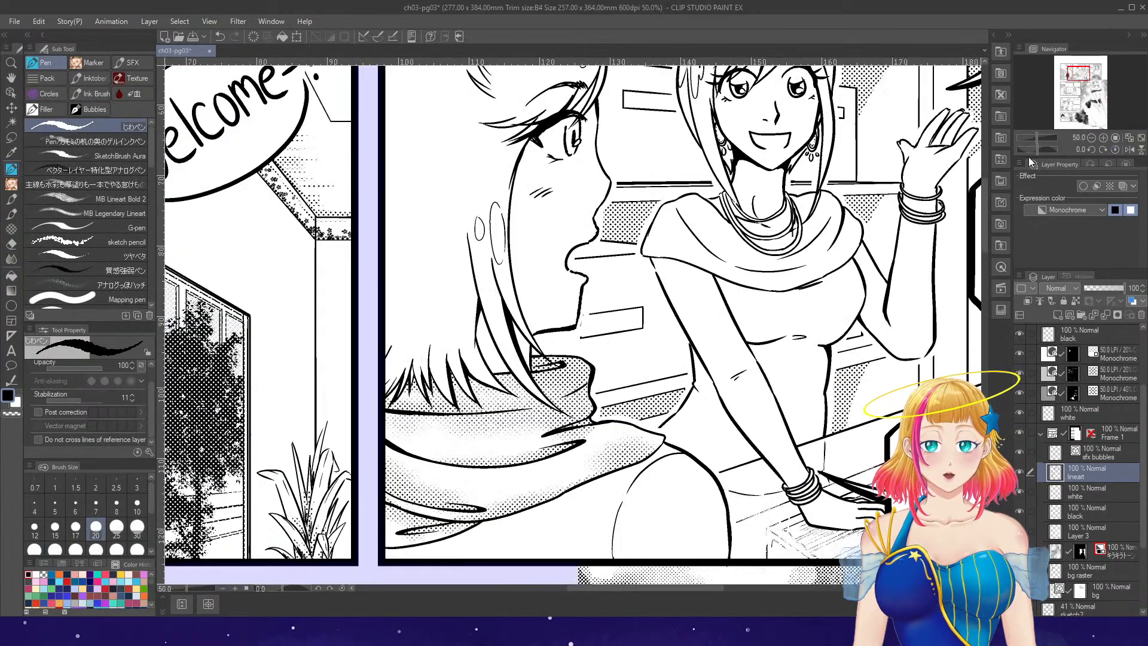
pyautogui.hotkey('ctrl', '-')
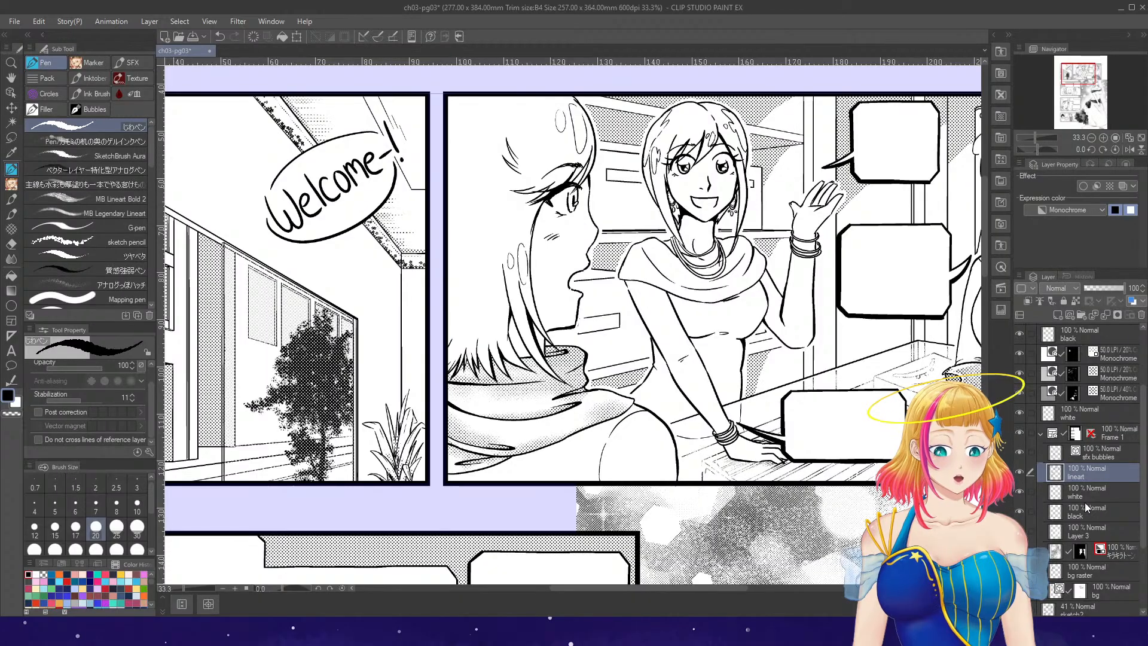
# - On Frame 1's bg layer, erase the stray background line bits beside the profile woman's chin
pyautogui.click(1089, 590)
pyautogui.hotkey('ctrl', '+')
pyautogui.hotkey('ctrl', '+')
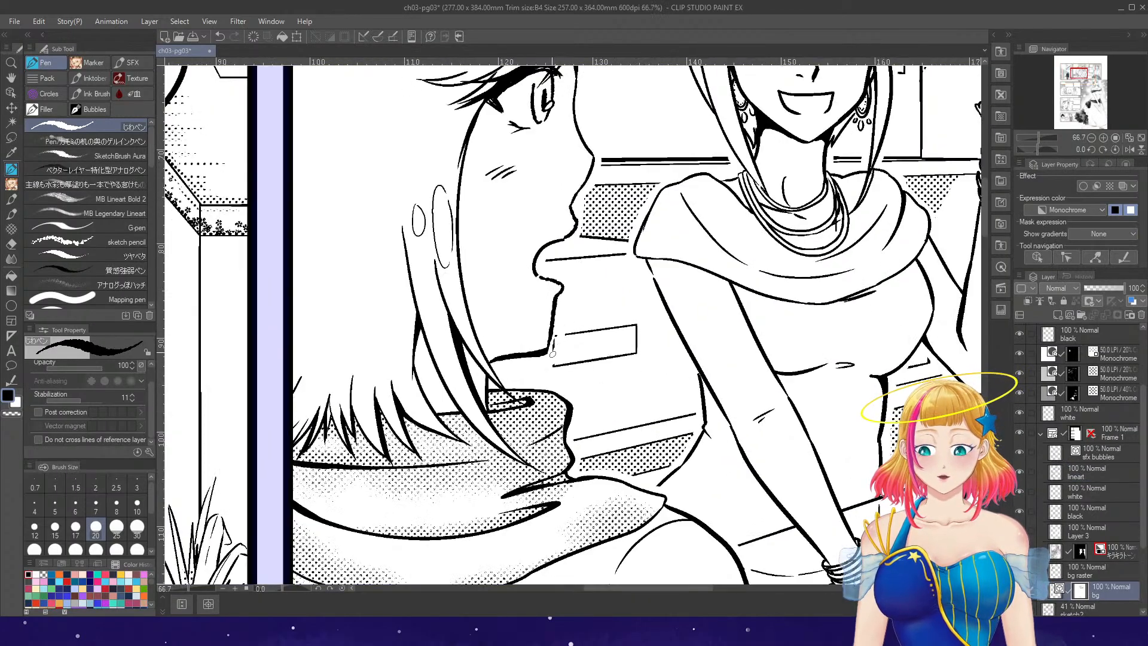
pyautogui.press('e')
pyautogui.hotkey('ctrl', '-')
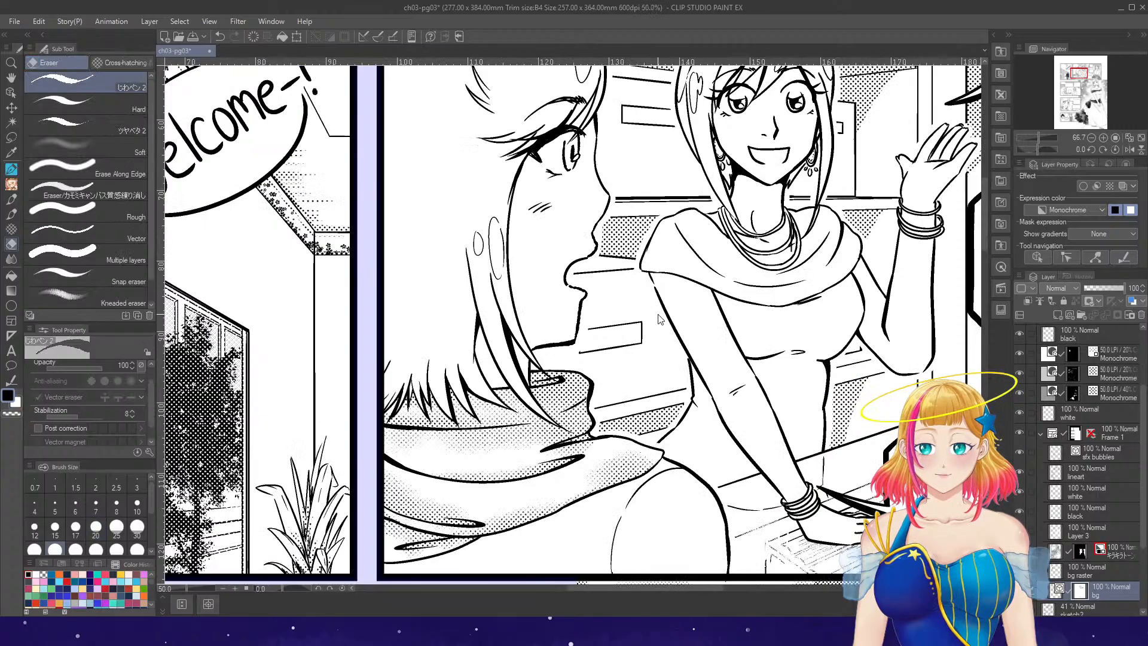
pyautogui.hotkey('ctrl', '-')
pyautogui.hotkey('ctrl', '-')
pyautogui.hotkey('ctrl', '-')
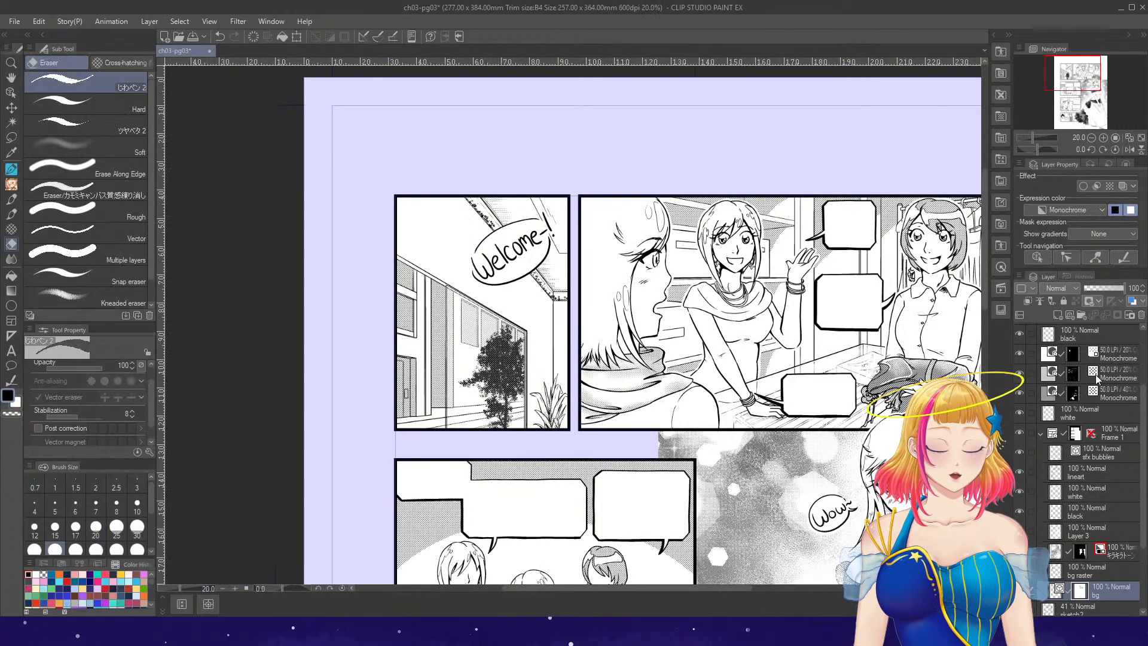
# - On Frame 1's lineart layer, close the bottom of the waving woman's open smile and add a lower-lip line with the size 20 pen
pyautogui.click(1085, 473)
pyautogui.scroll(3, 747, 237)
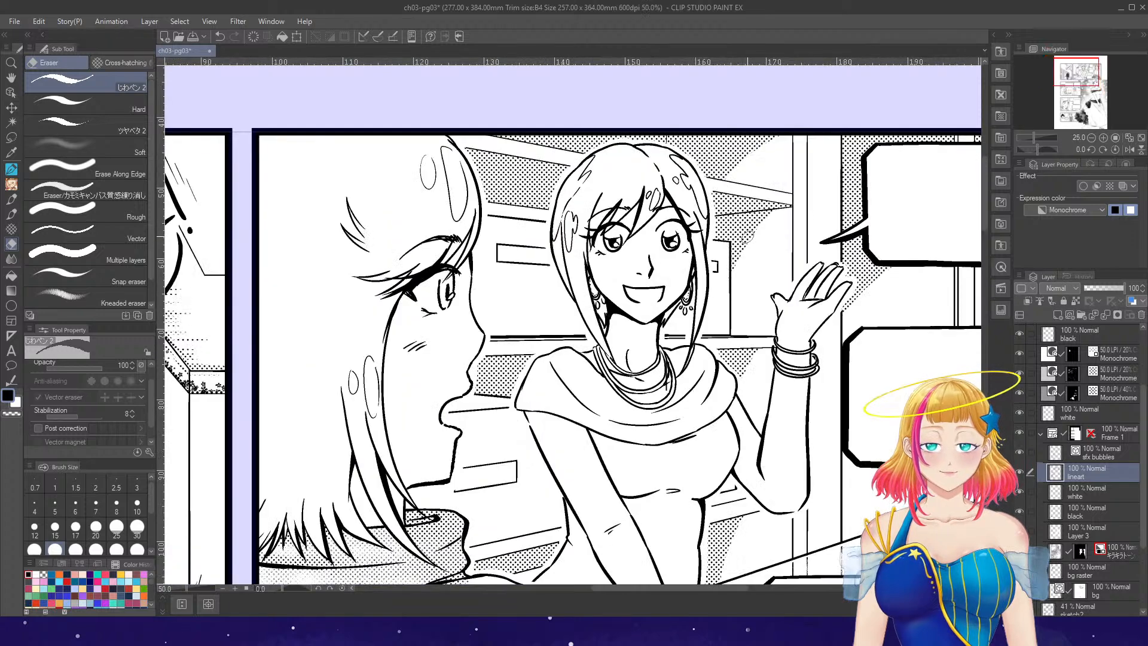
pyautogui.scroll(2, 747, 238)
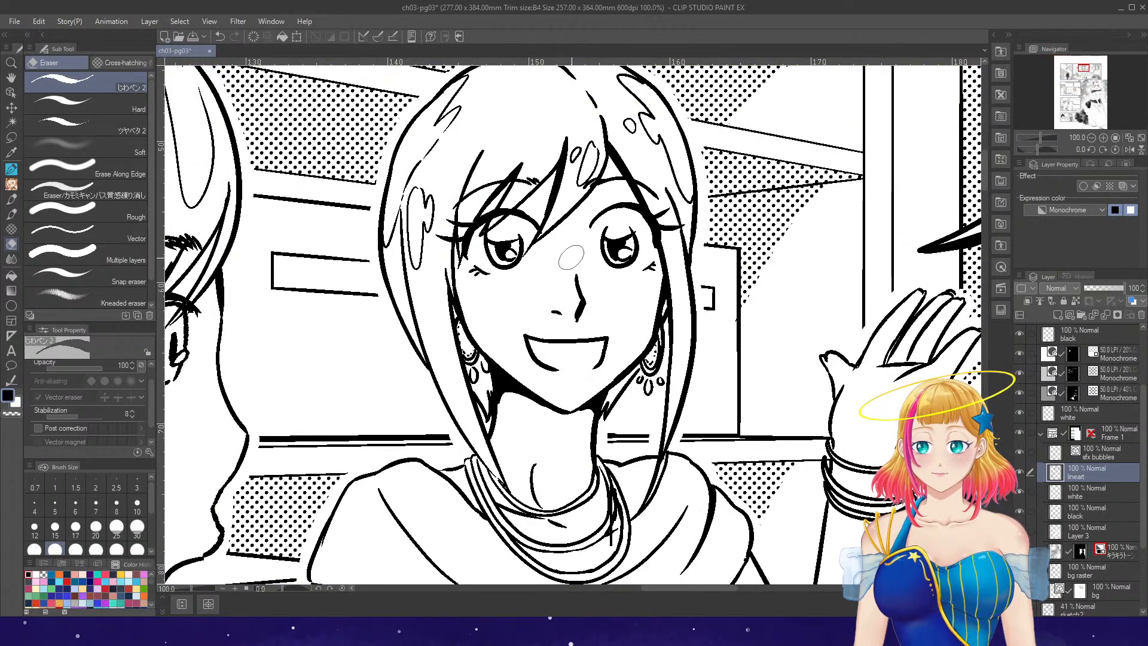
pyautogui.scroll(-2, 572, 257)
pyautogui.scroll(2, 641, 347)
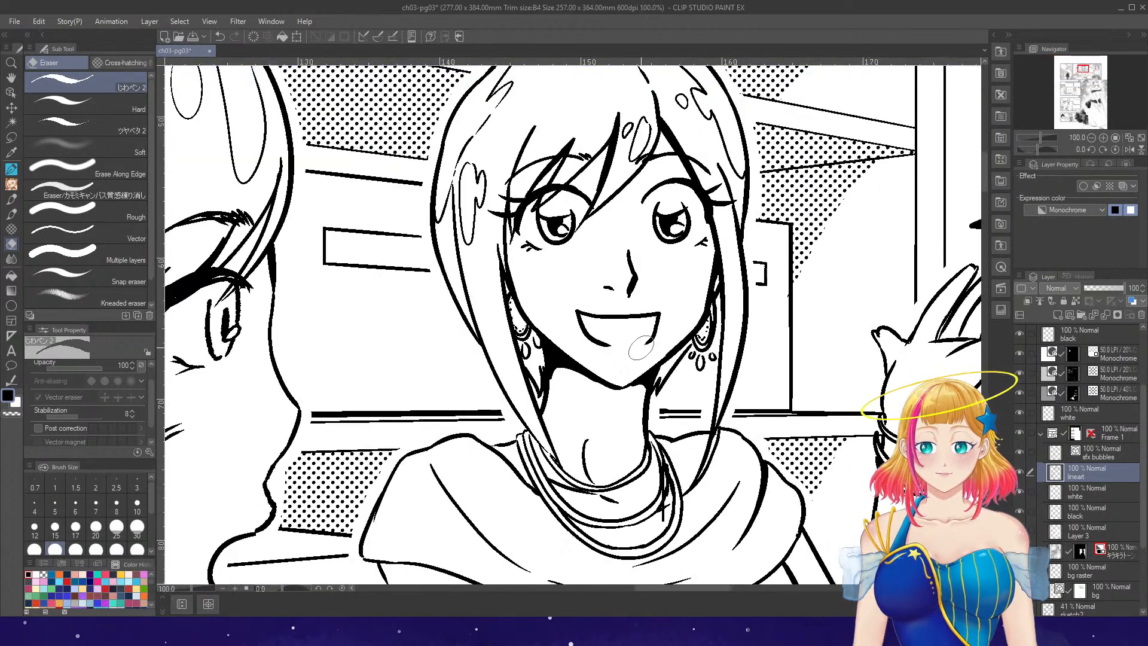
pyautogui.press('p')
pyautogui.moveTo(616, 347); pyautogui.dragTo(645, 340)
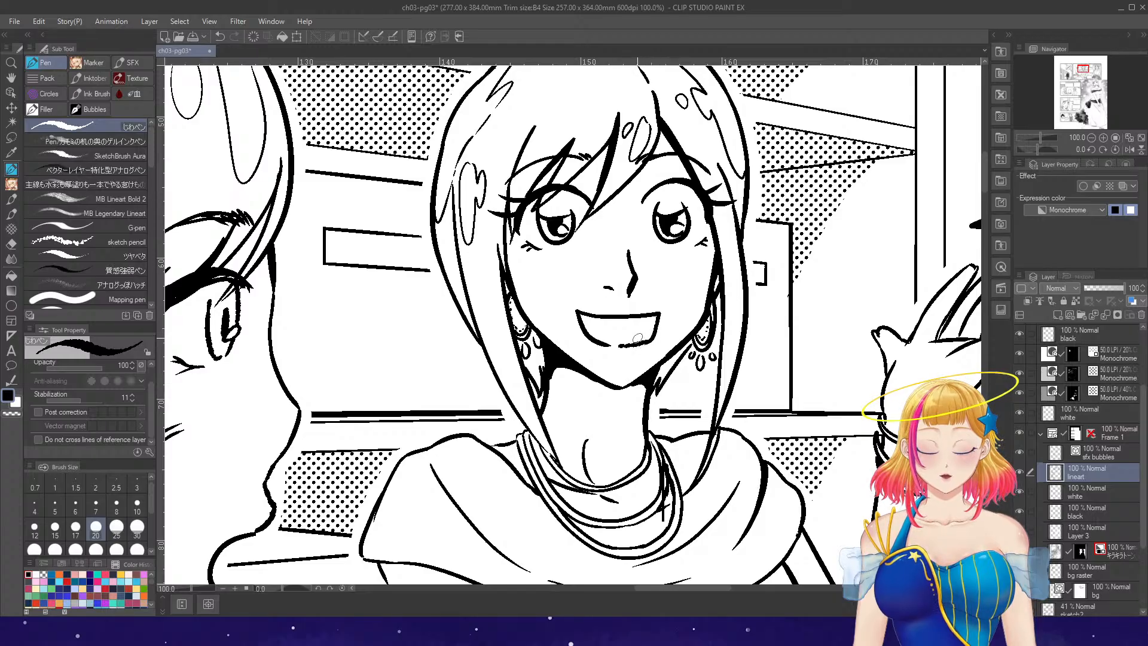
# - Add a small lower-lip mark beneath the short-haired woman's smile and thicken her chin and jaw line
pyautogui.scroll(-5, 687, 303)
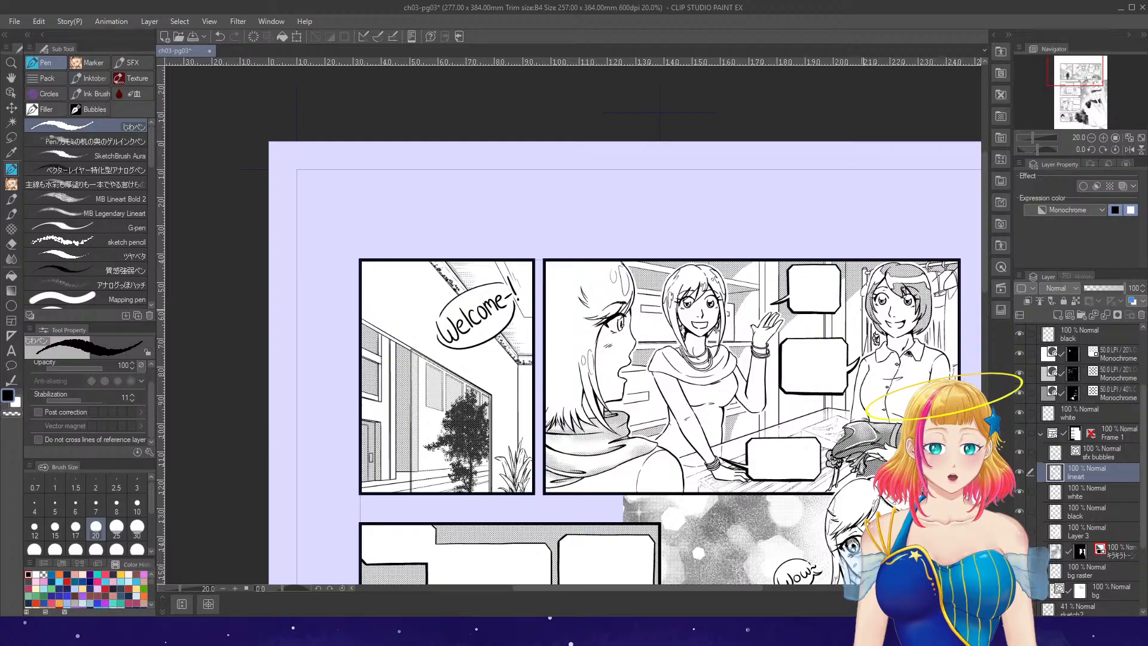
pyautogui.scroll(5, 774, 343)
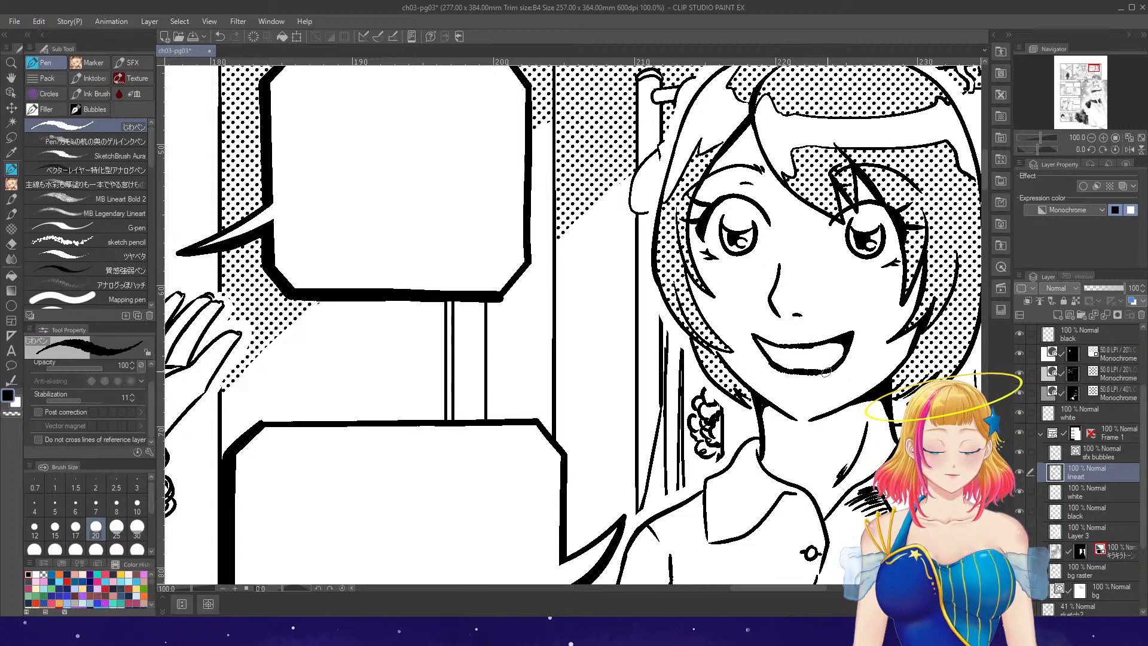
pyautogui.moveTo(790, 388)
pyautogui.mouseDown()
pyautogui.moveTo(789, 418)
pyautogui.moveTo(826, 418)
pyautogui.moveTo(788, 421)
pyautogui.moveTo(820, 420)
pyautogui.mouseUp()
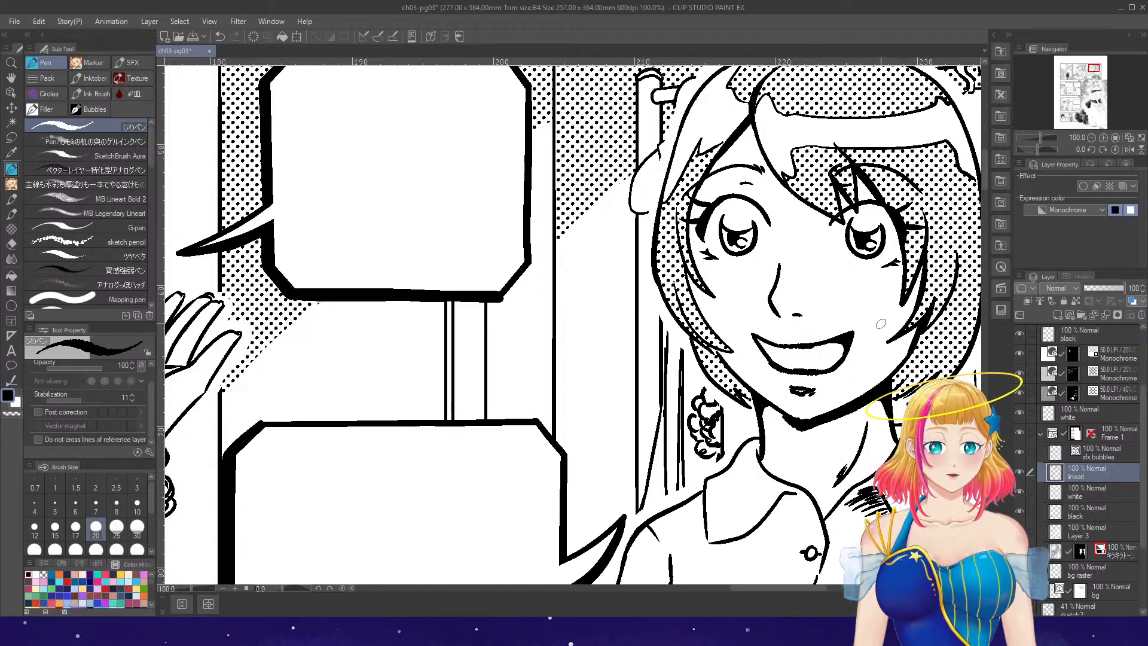
pyautogui.hotkey('ctrl', '-')
pyautogui.hotkey('ctrl', '-')
pyautogui.hotkey('ctrl', '-')
pyautogui.hotkey('ctrl', '-')
pyautogui.hotkey('ctrl', '-')
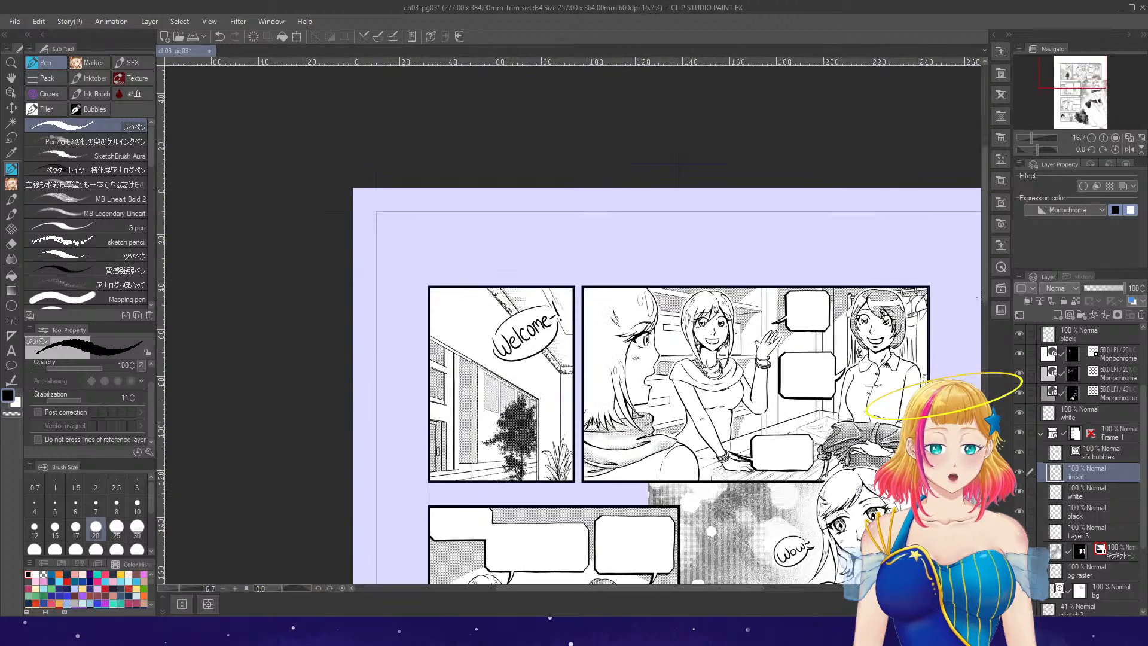
# - Thicken the outer arm line of the woman with clasped hands in the three-person panel using the pen
pyautogui.scroll(-5, 984, 306)
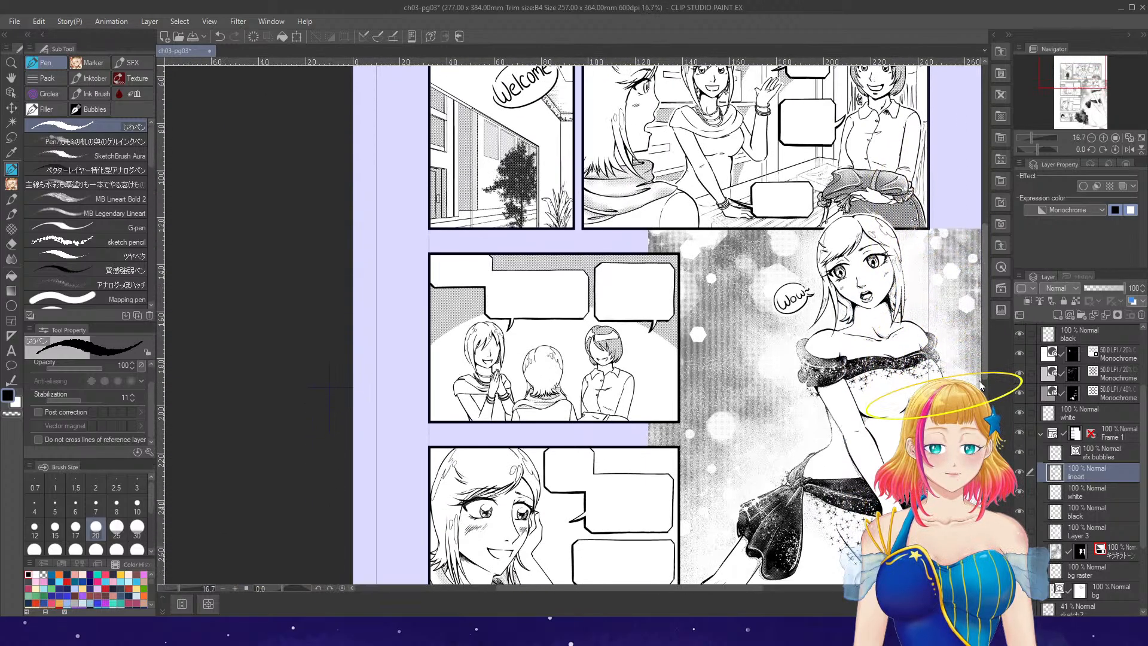
pyautogui.scroll(-1, 984, 293)
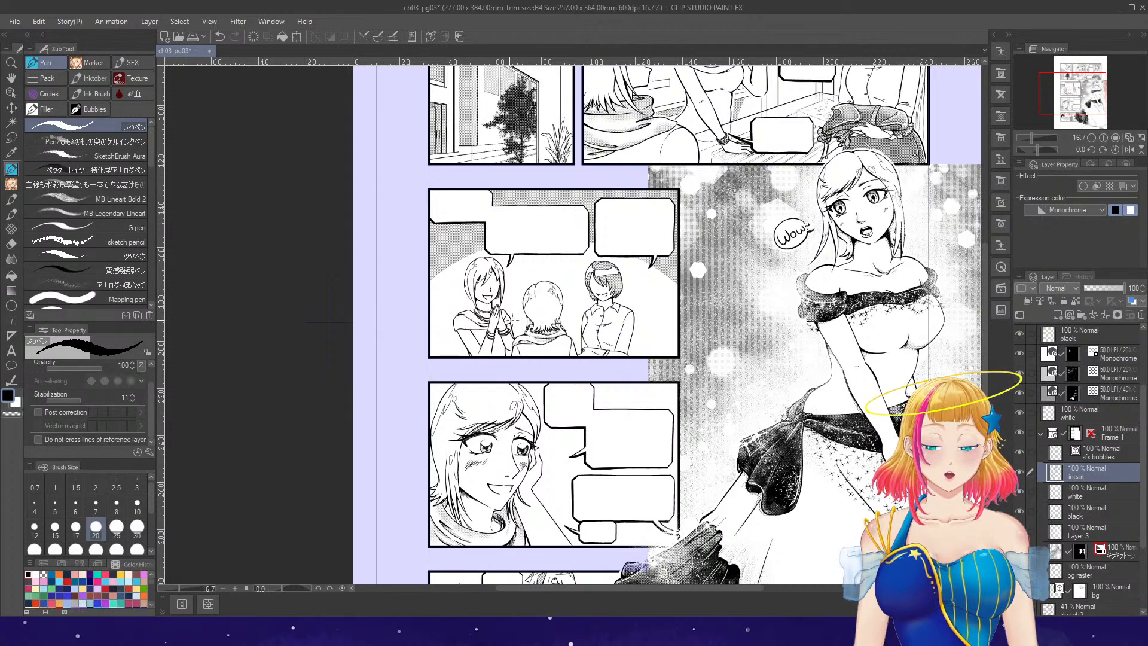
pyautogui.hotkey('ctrl', '+')
pyautogui.hotkey('ctrl', '+')
pyautogui.hotkey('ctrl', '+')
pyautogui.hotkey('ctrl', '+')
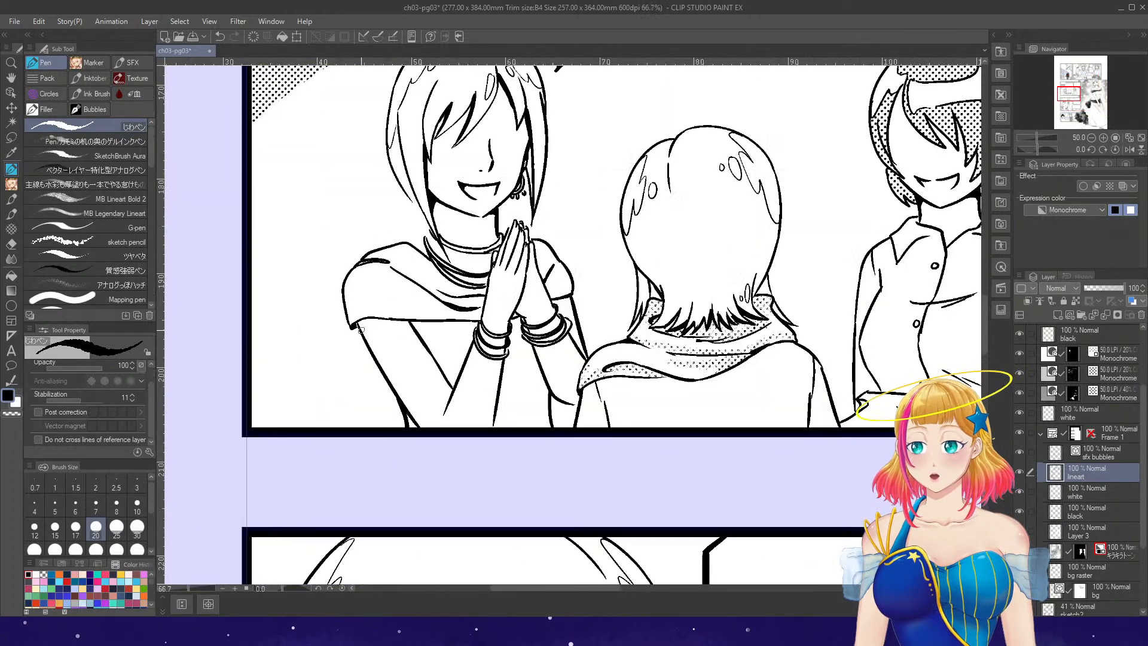
pyautogui.moveTo(356, 328); pyautogui.dragTo(378, 366)
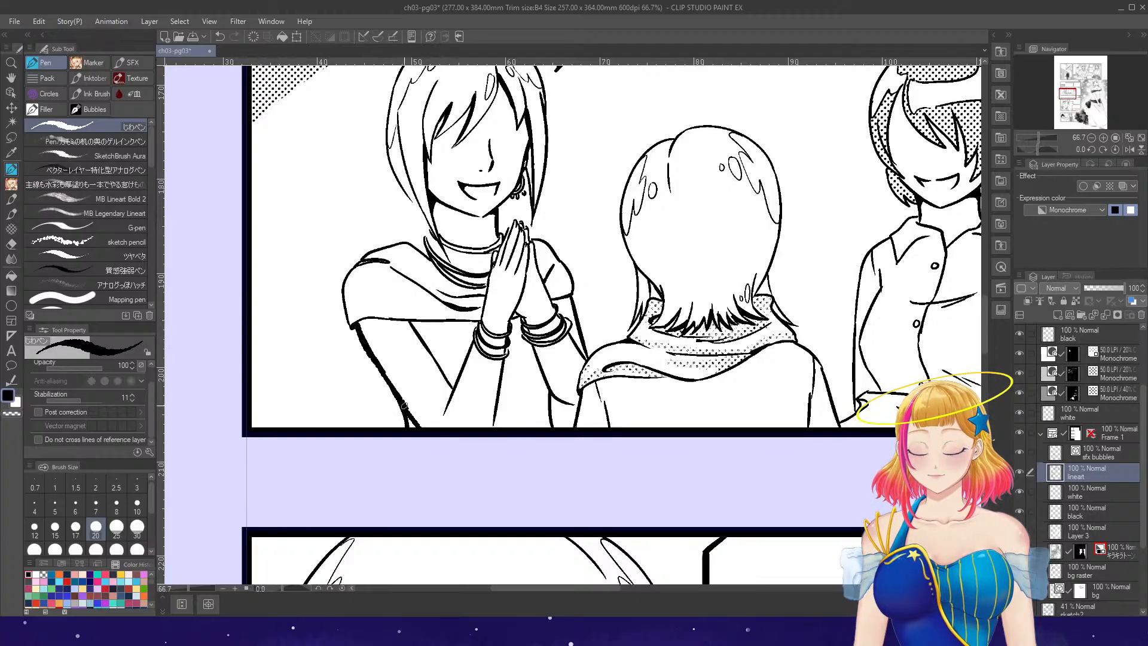
# - Thicken the outer shoulder and sleeve outline of the short-haired woman in the button-up shirt in the three-person panel
pyautogui.hotkey('ctrl', '-')
pyautogui.hotkey('ctrl', '-')
pyautogui.hotkey('ctrl', '+')
pyautogui.hotkey('ctrl', '+')
pyautogui.hotkey('ctrl', '+')
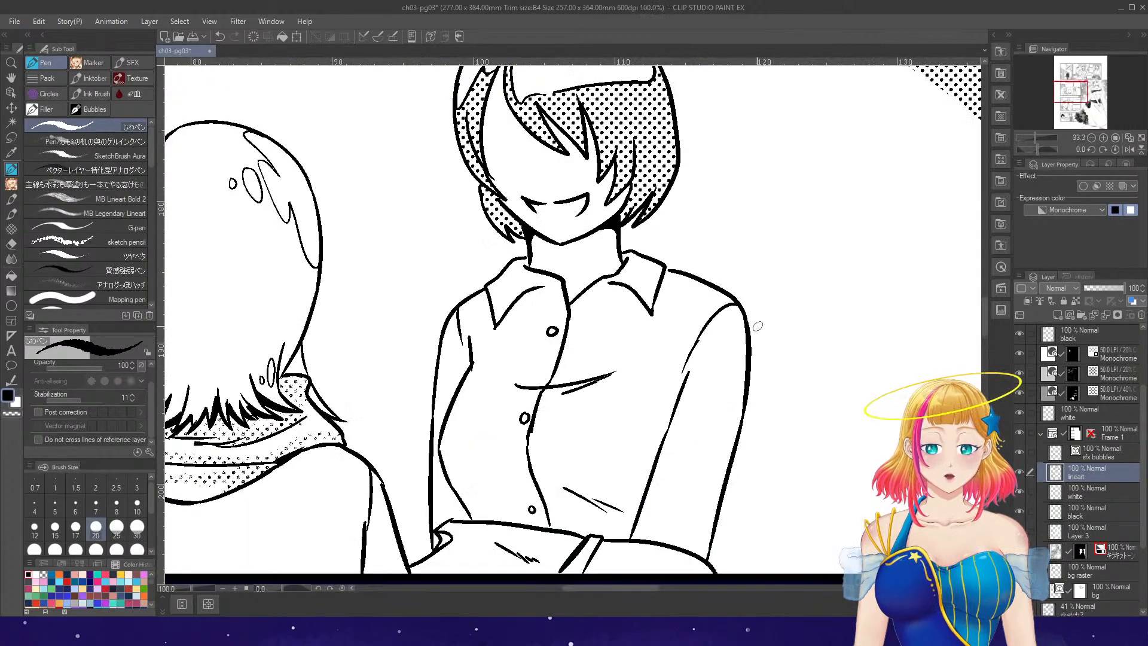
pyautogui.moveTo(742, 308); pyautogui.dragTo(749, 409)
# - Erase the line joining the inner brow to the nose in the woman's close-up panel, leaving separate brow and nose strokes
pyautogui.hotkey('ctrl', '-')
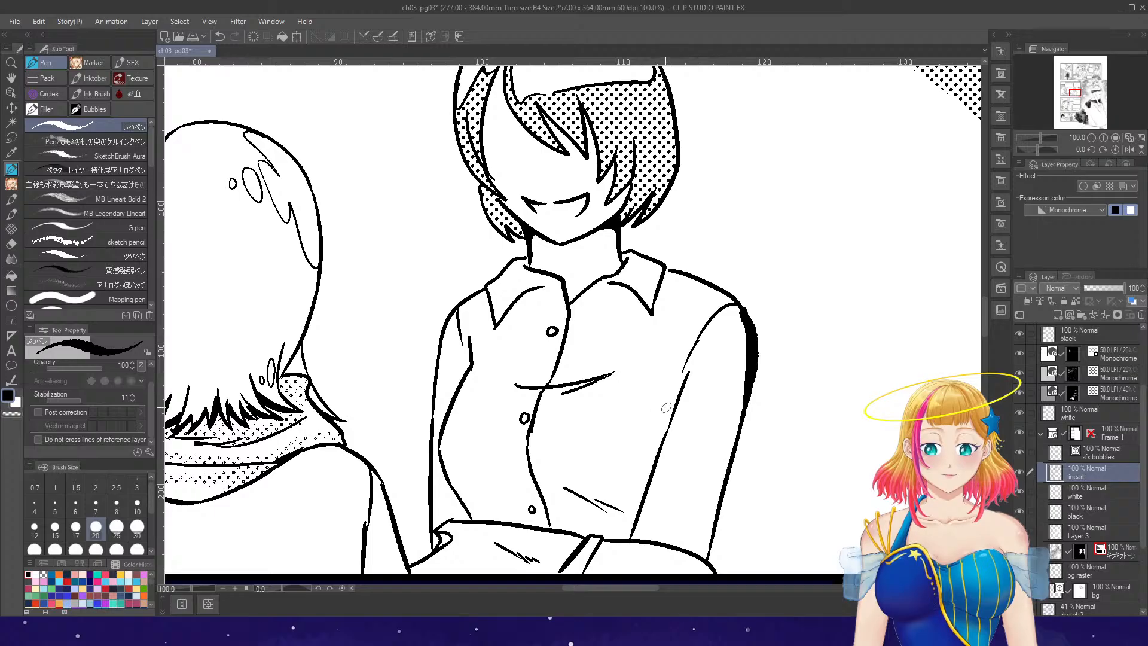
pyautogui.hotkey('ctrl', '-')
pyautogui.hotkey('ctrl', '-')
pyautogui.hotkey('ctrl', '-')
pyautogui.hotkey('ctrl', '-')
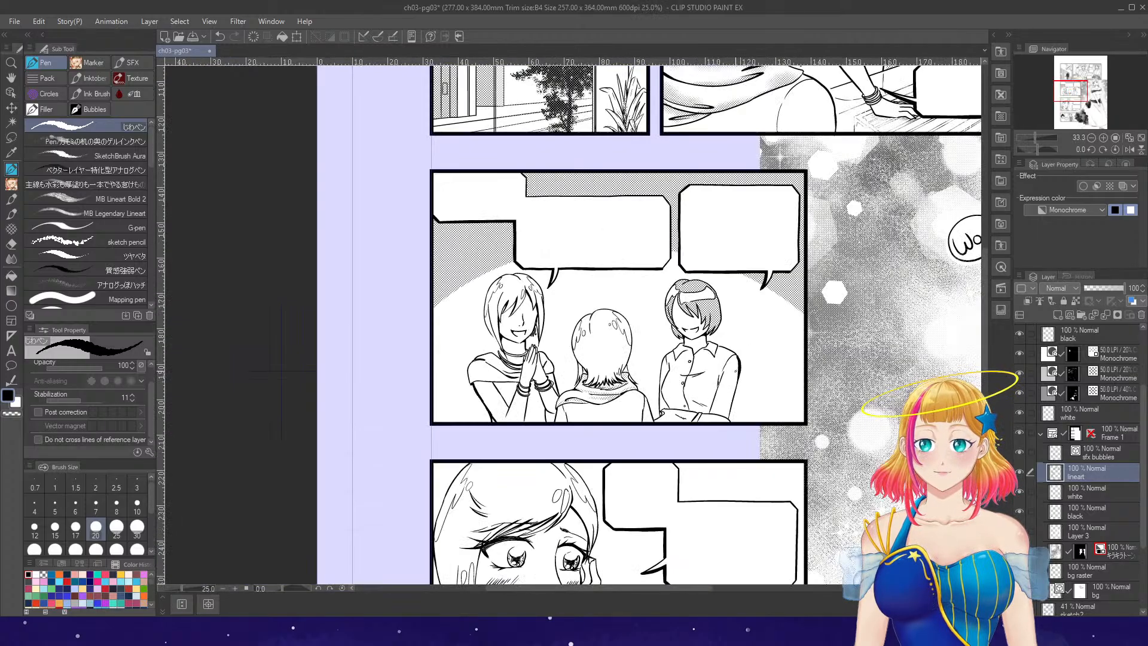
pyautogui.scroll(-2, 987, 389)
pyautogui.scroll(-4, 987, 389)
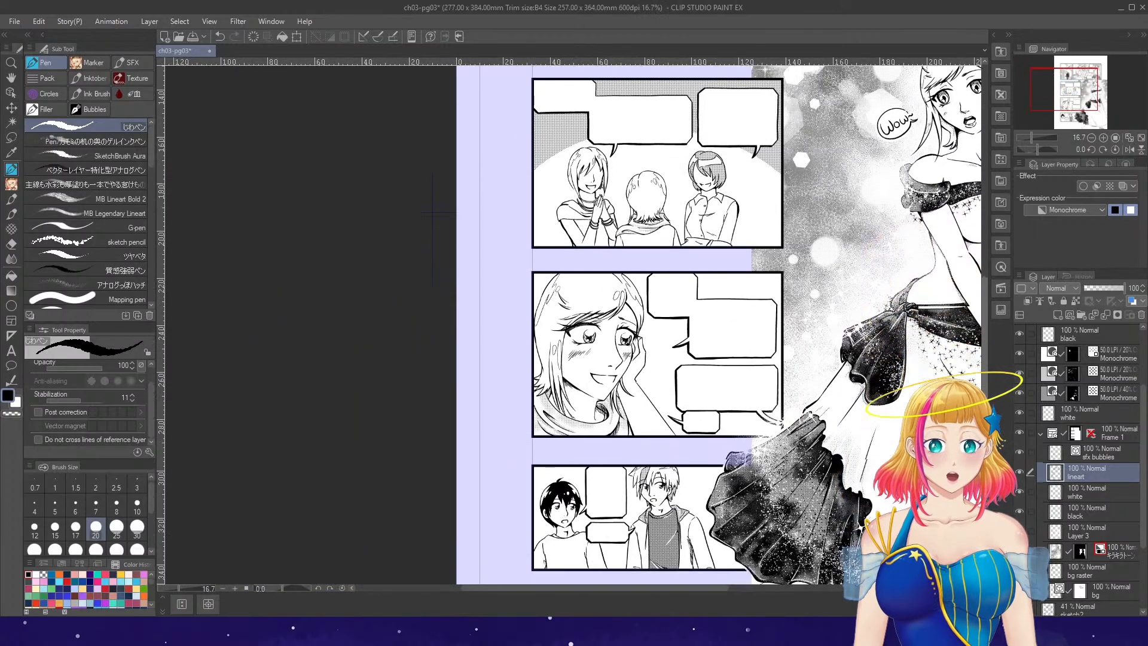
pyautogui.scroll(2, 986, 389)
pyautogui.hotkey('ctrl', '+')
pyautogui.hotkey('ctrl', '+')
pyautogui.hotkey('ctrl', '+')
pyautogui.hotkey('ctrl', '+')
pyautogui.hotkey('ctrl', '+')
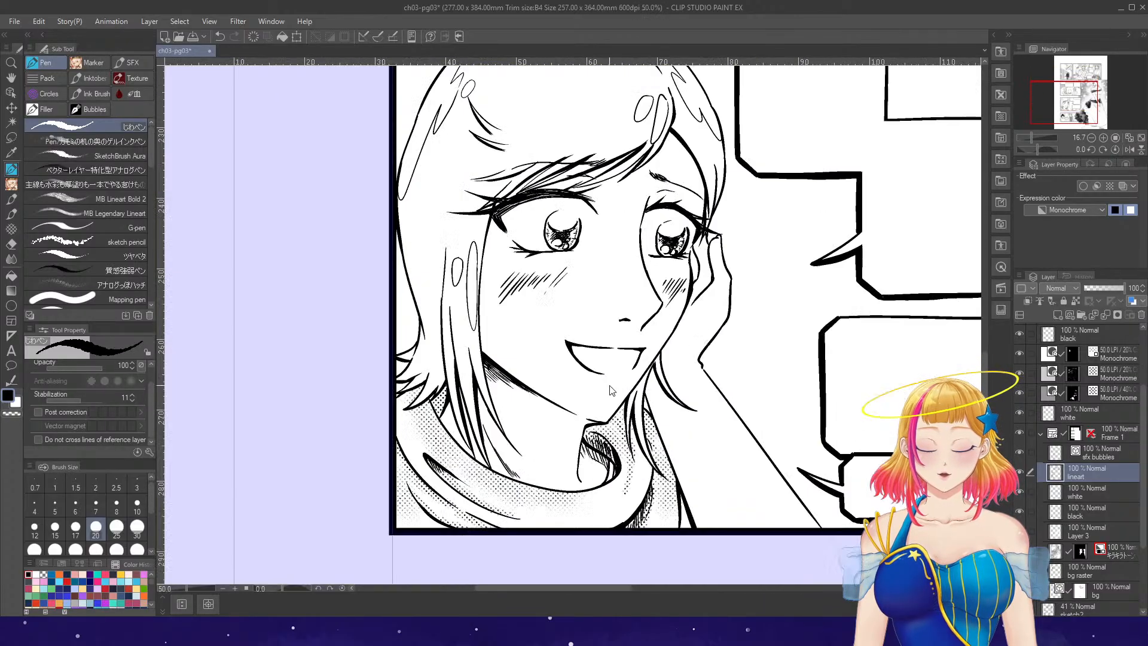
pyautogui.press('e')
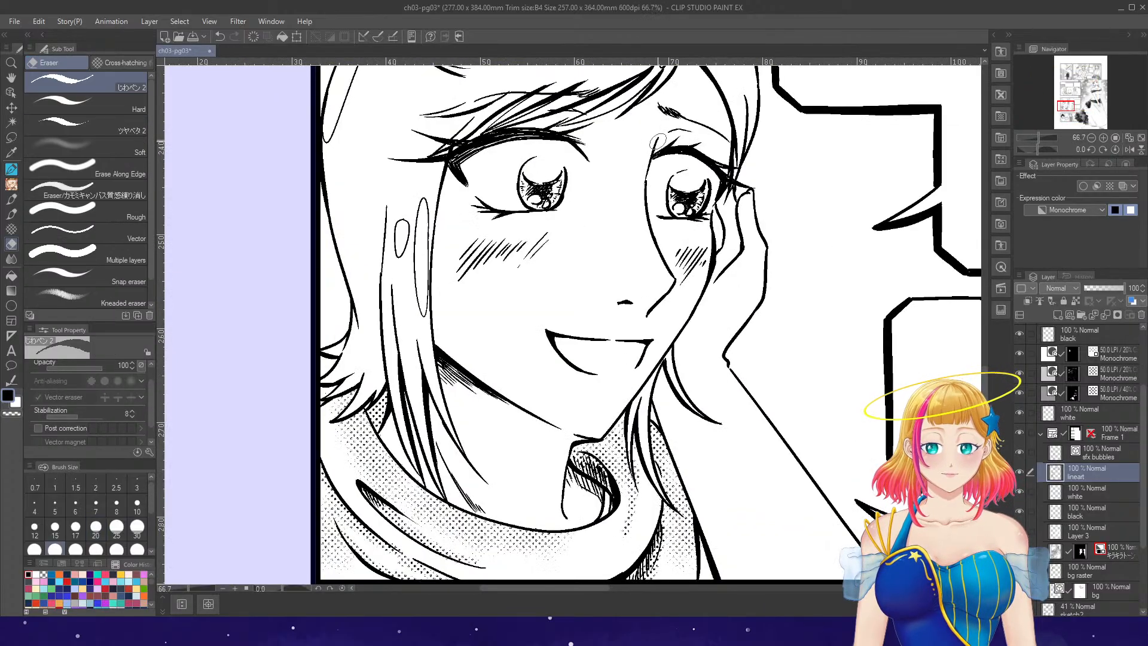
pyautogui.press('p')
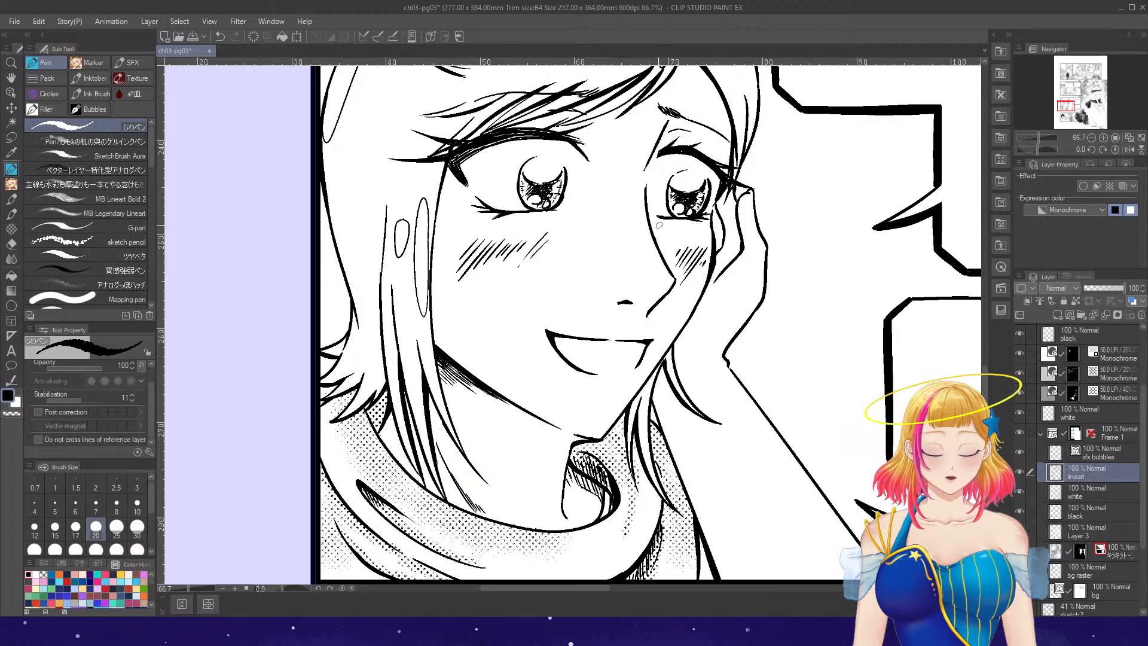
pyautogui.press('e')
pyautogui.press('p')
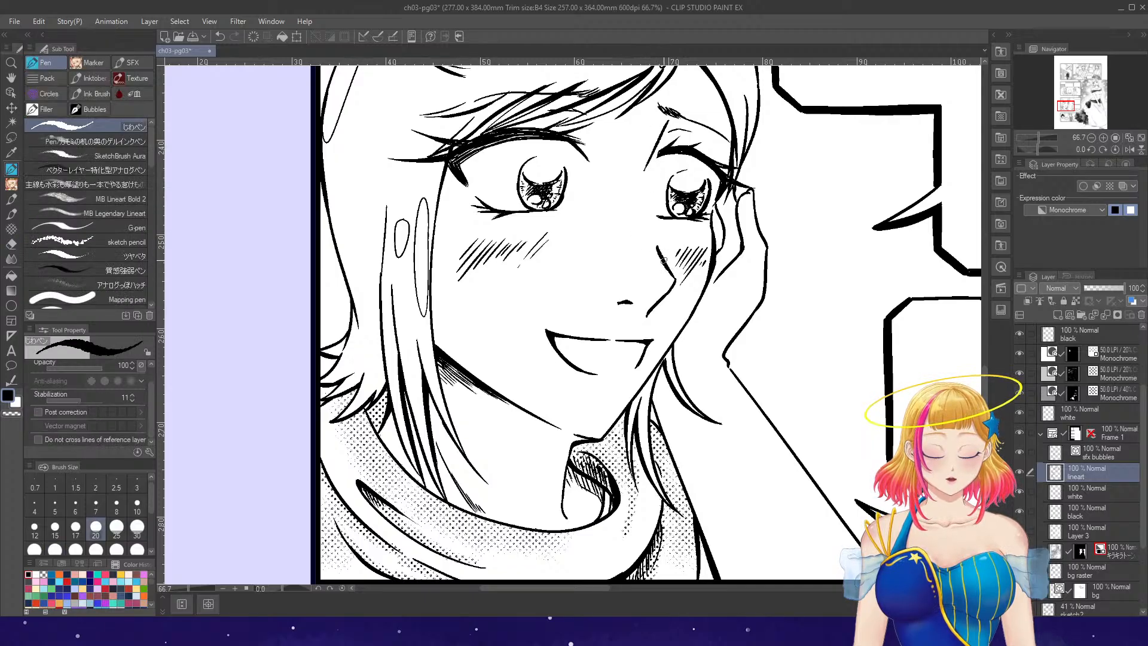
# - Redraw the close-up woman's smile as an open mouth with tongue and lower-lip details, and fill its interior black
pyautogui.click(1091, 149)
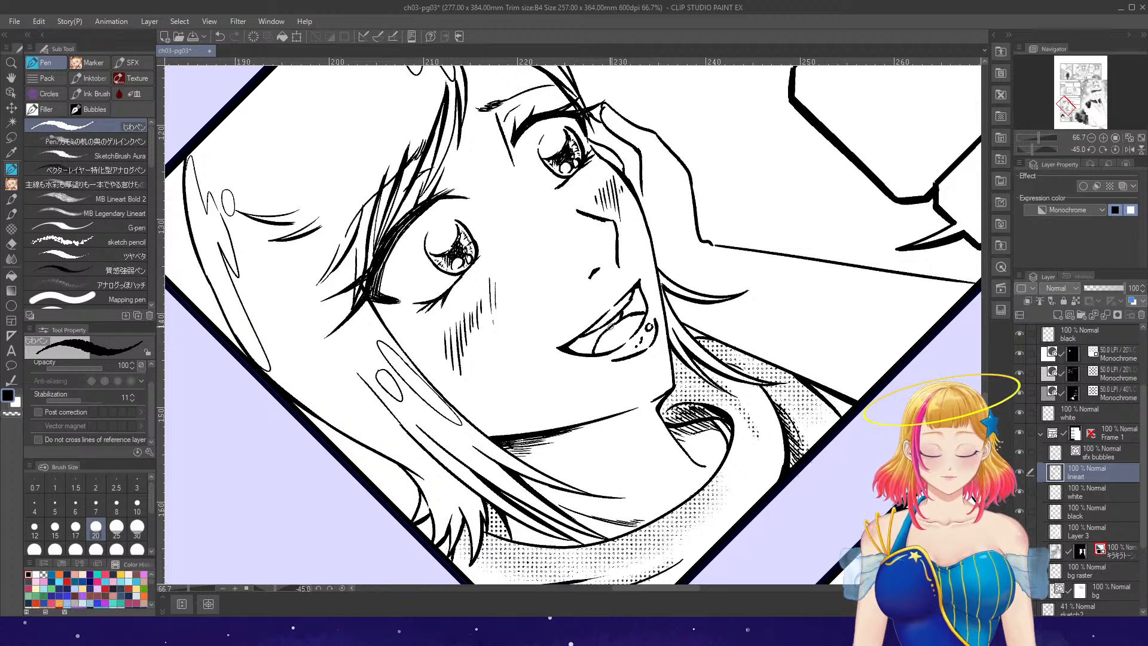
pyautogui.press('g')
pyautogui.click(623, 312)
pyautogui.press('p')
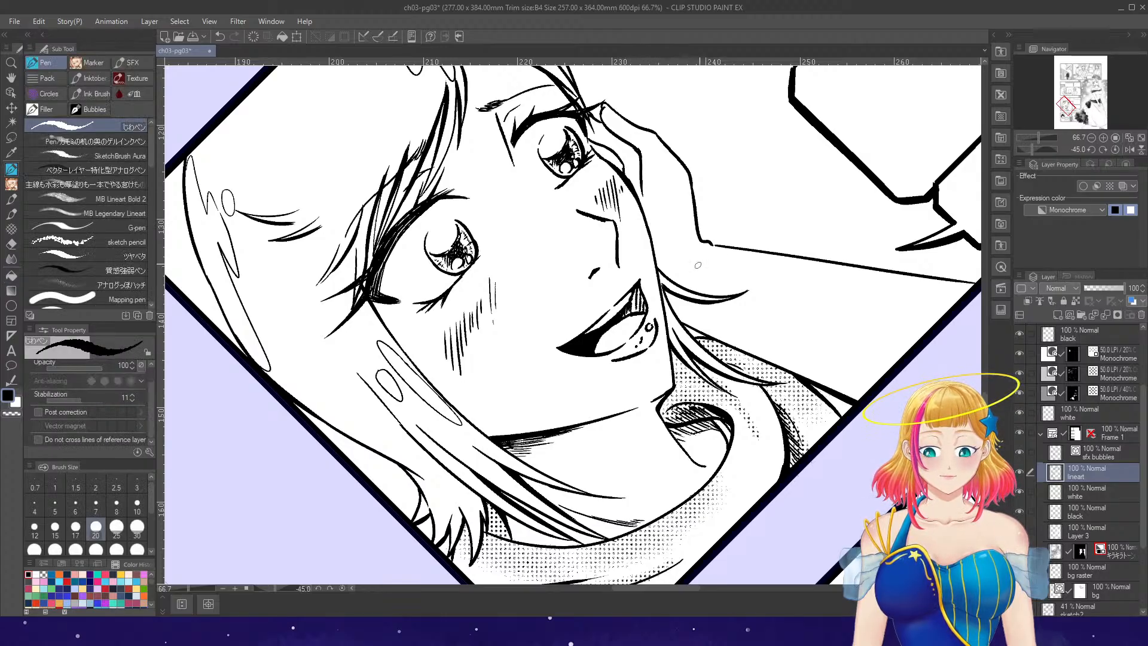
# - Thicken the upper part of the close-up woman's jawline beside her hair with the canvas rotated 45 degrees
pyautogui.click(1114, 150)
pyautogui.scroll(-2, 795, 238)
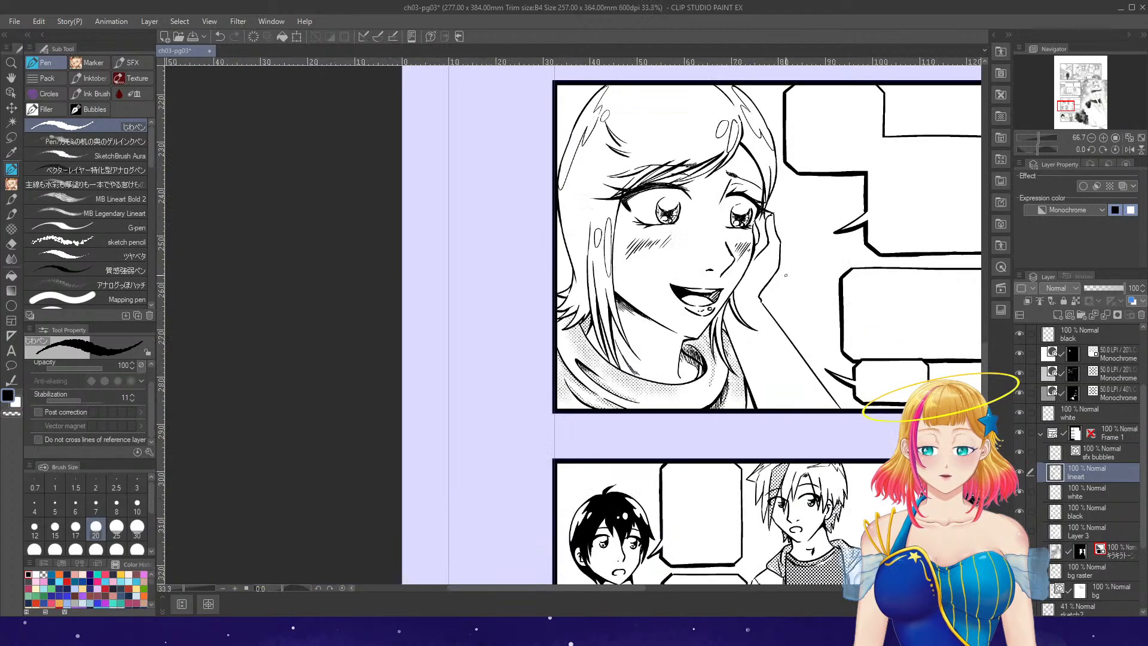
pyautogui.click(1102, 149)
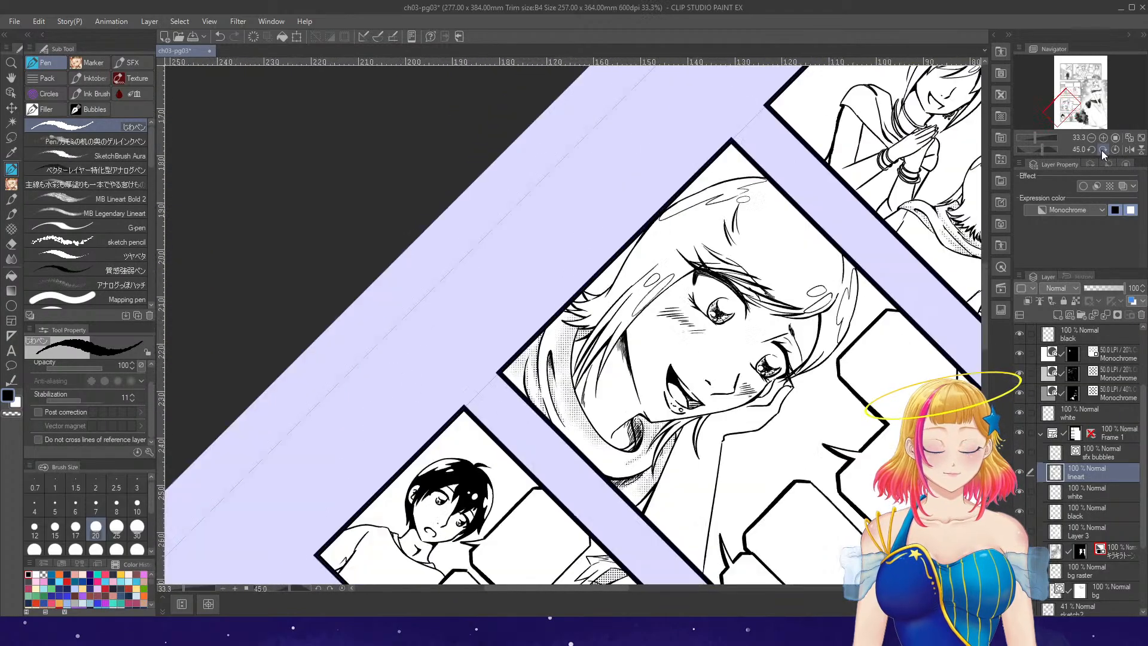
pyautogui.scroll(3, 633, 339)
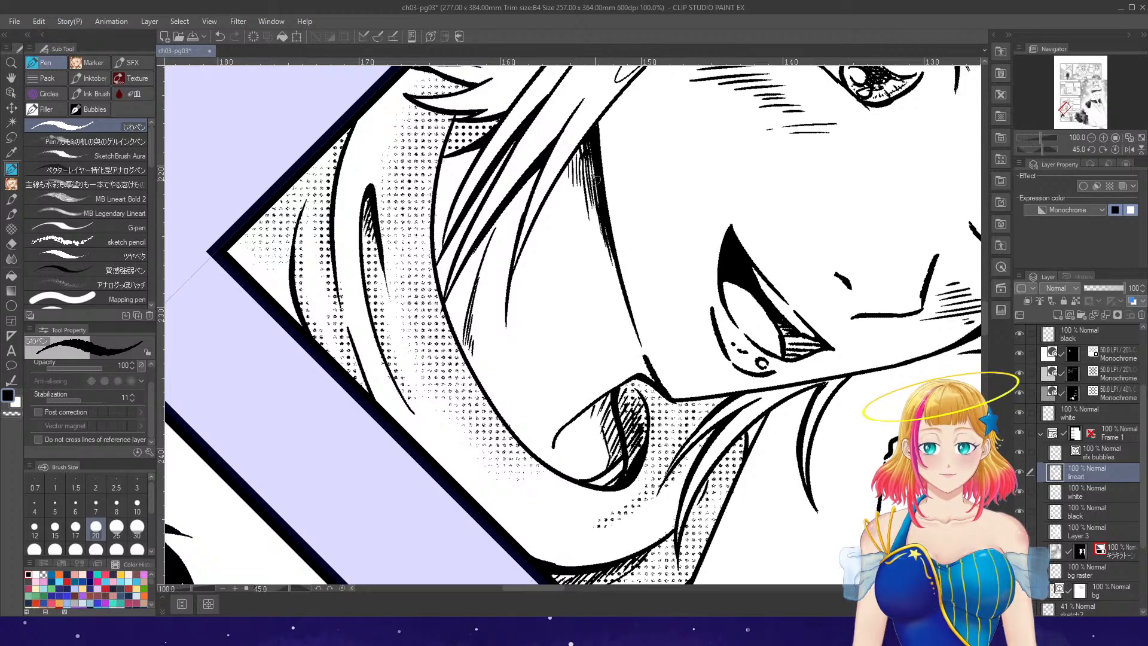
pyautogui.moveTo(606, 112); pyautogui.dragTo(607, 195)
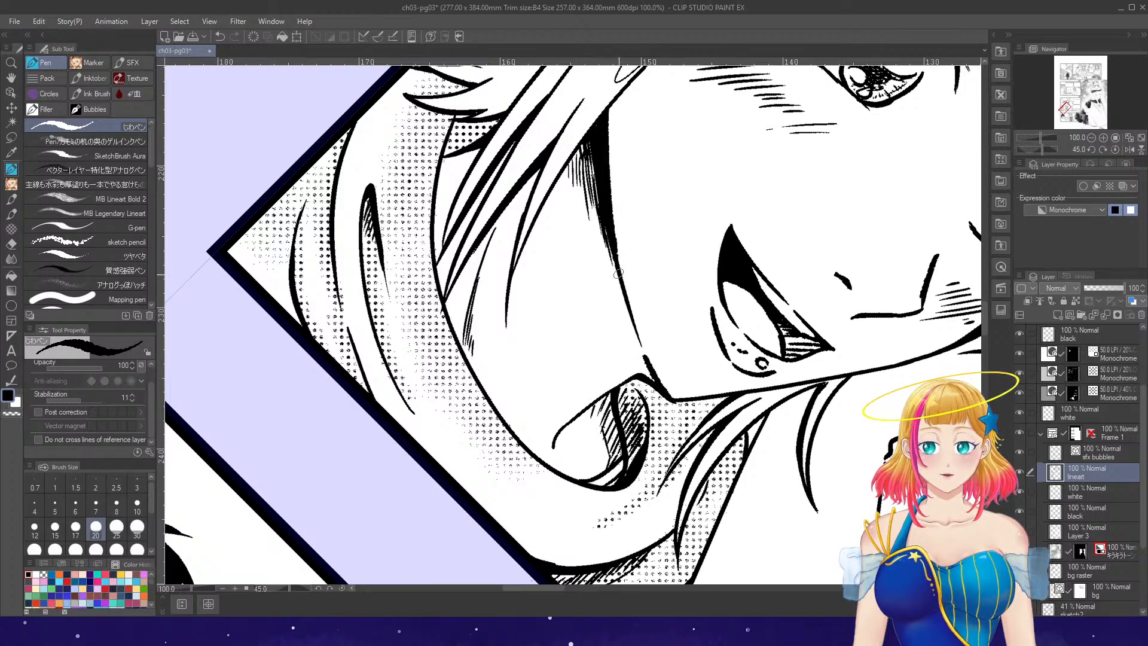
# - Replace the close-up woman's neck line with a heavier curved stroke and ink the shadow under her chin solid black
pyautogui.click(1113, 152)
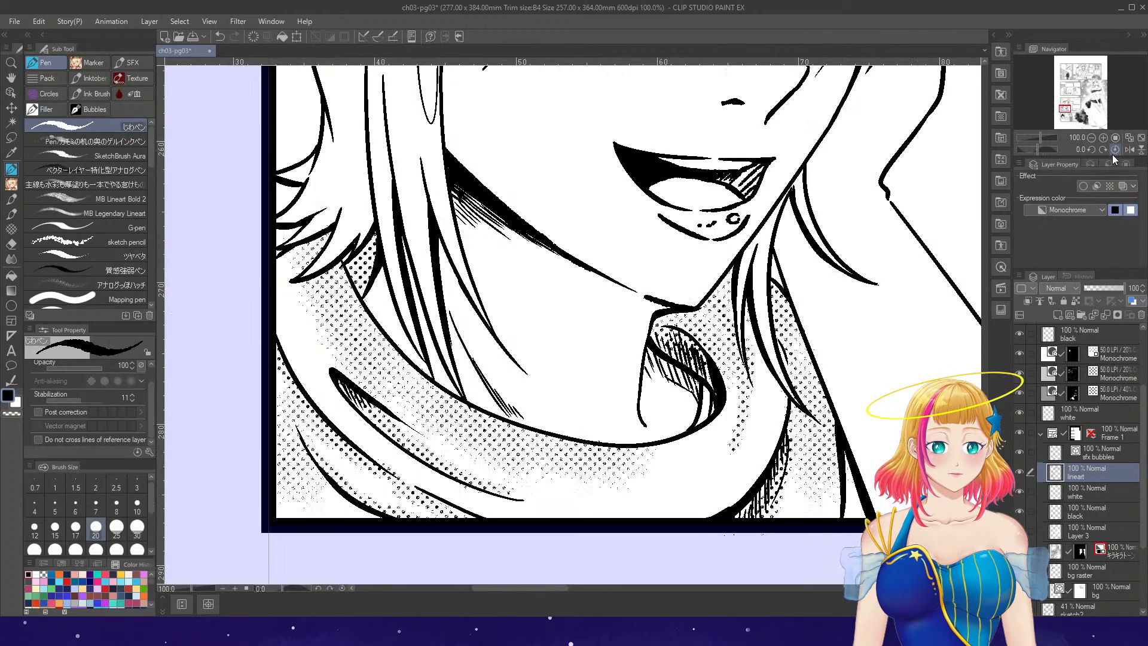
pyautogui.click(1094, 151)
pyautogui.press('e')
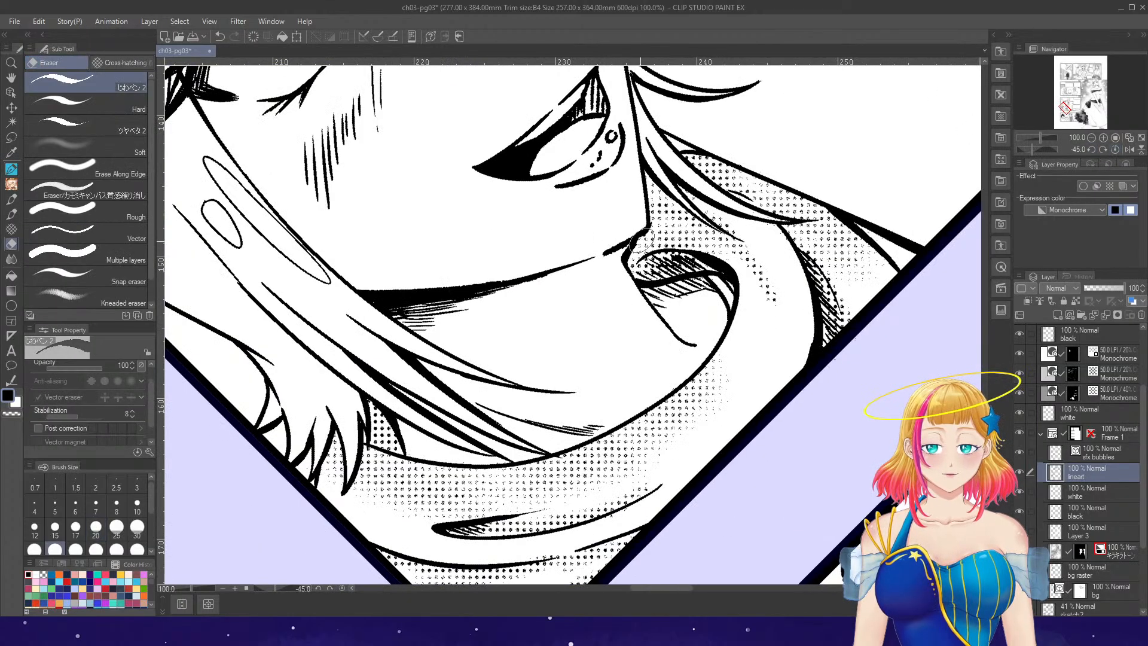
pyautogui.press('p')
pyautogui.moveTo(631, 241); pyautogui.dragTo(643, 331)
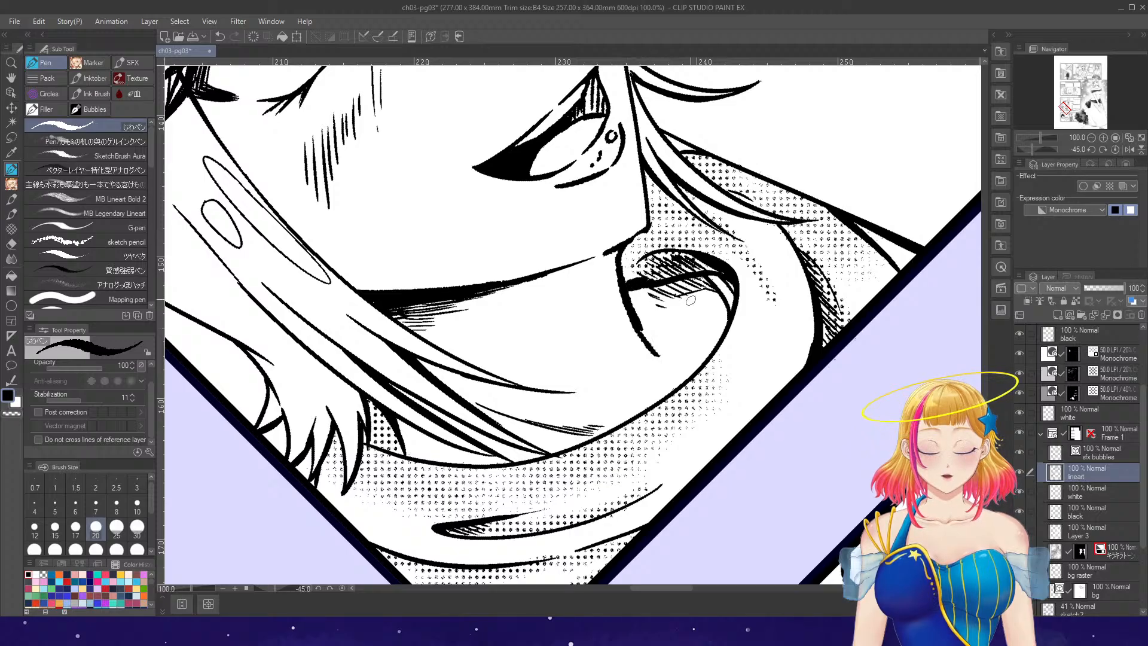
# - Straighten the canvas and thicken the lower jawline down to the tip of the close-up woman's chin
pyautogui.click(1113, 152)
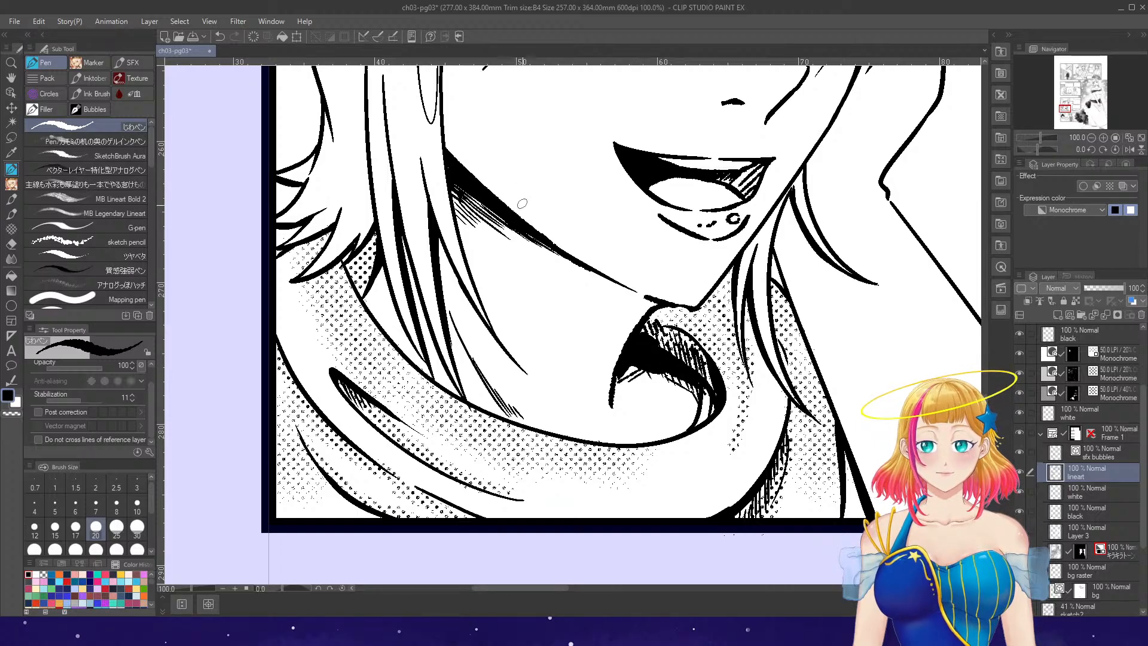
pyautogui.moveTo(526, 231); pyautogui.dragTo(635, 317)
pyautogui.moveTo(593, 281); pyautogui.dragTo(614, 287)
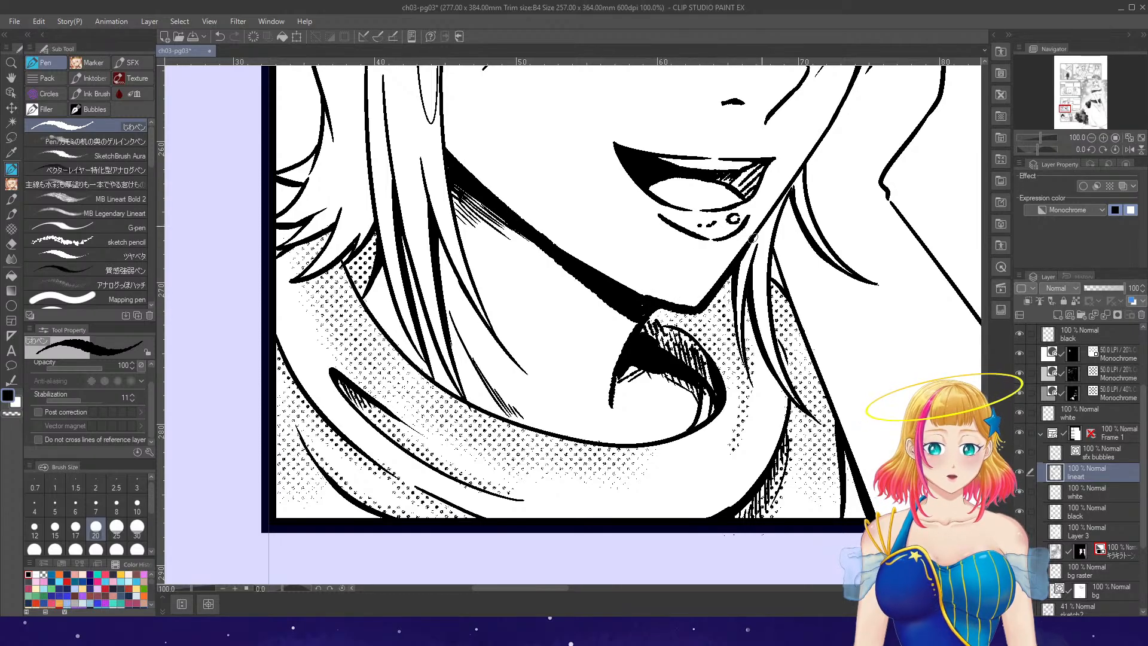
# - Redraw the outer forearm line of the close-up woman's raised arm with a thicker stroke from wrist to panel border
pyautogui.scroll(-5, 745, 342)
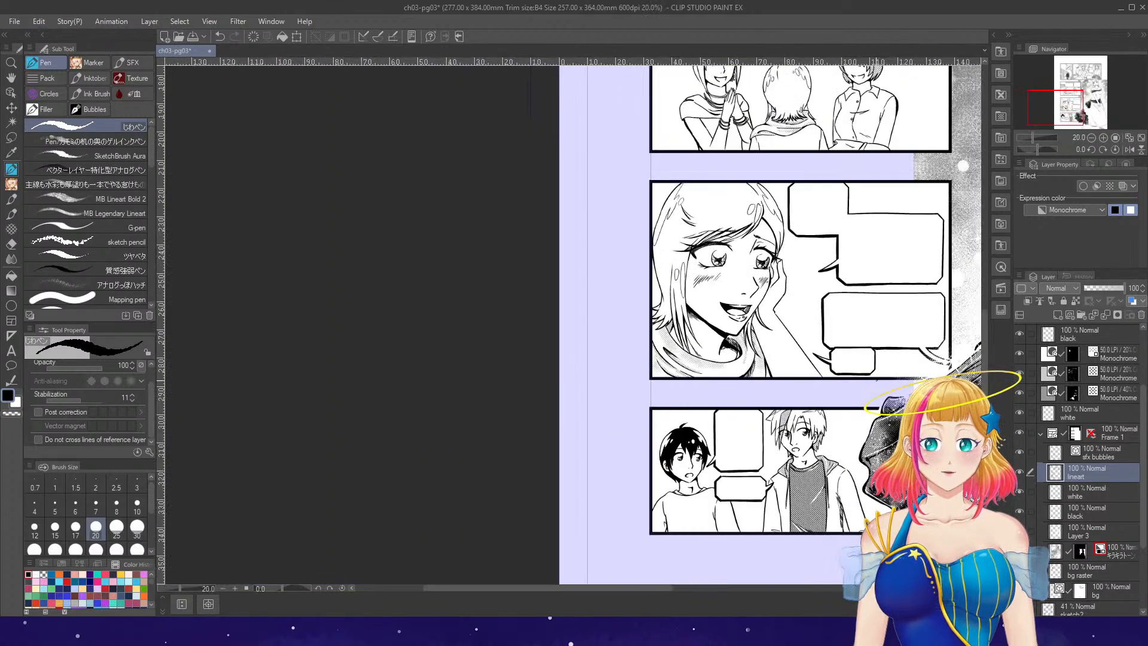
pyautogui.scroll(1, 858, 335)
pyautogui.scroll(3, 873, 326)
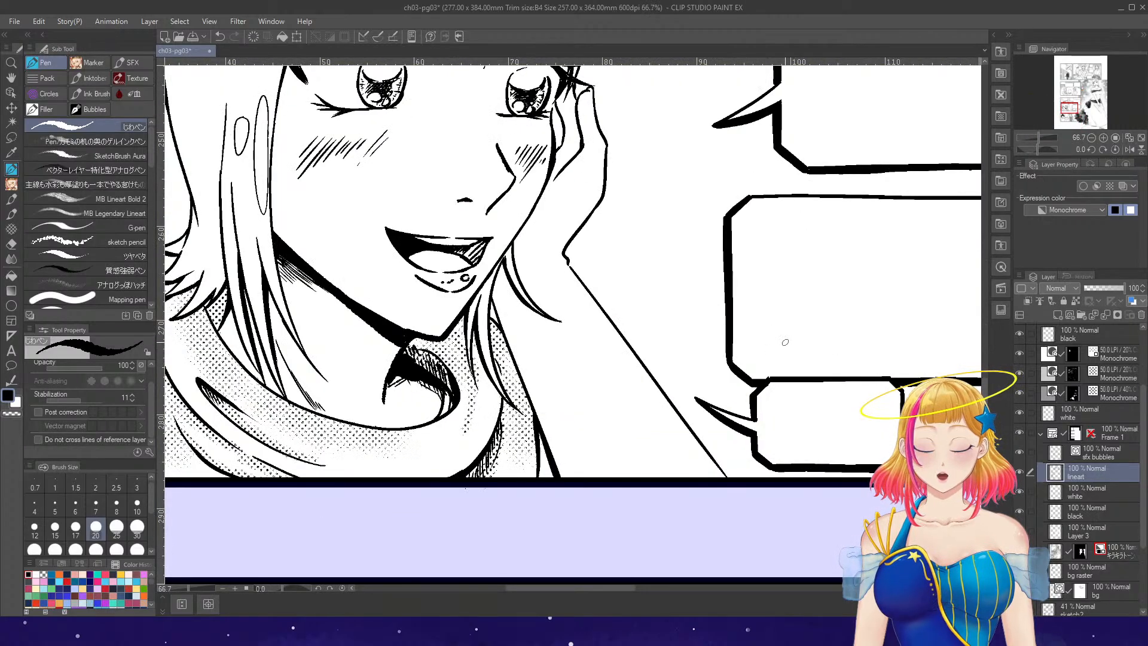
pyautogui.moveTo(566, 259); pyautogui.dragTo(713, 467)
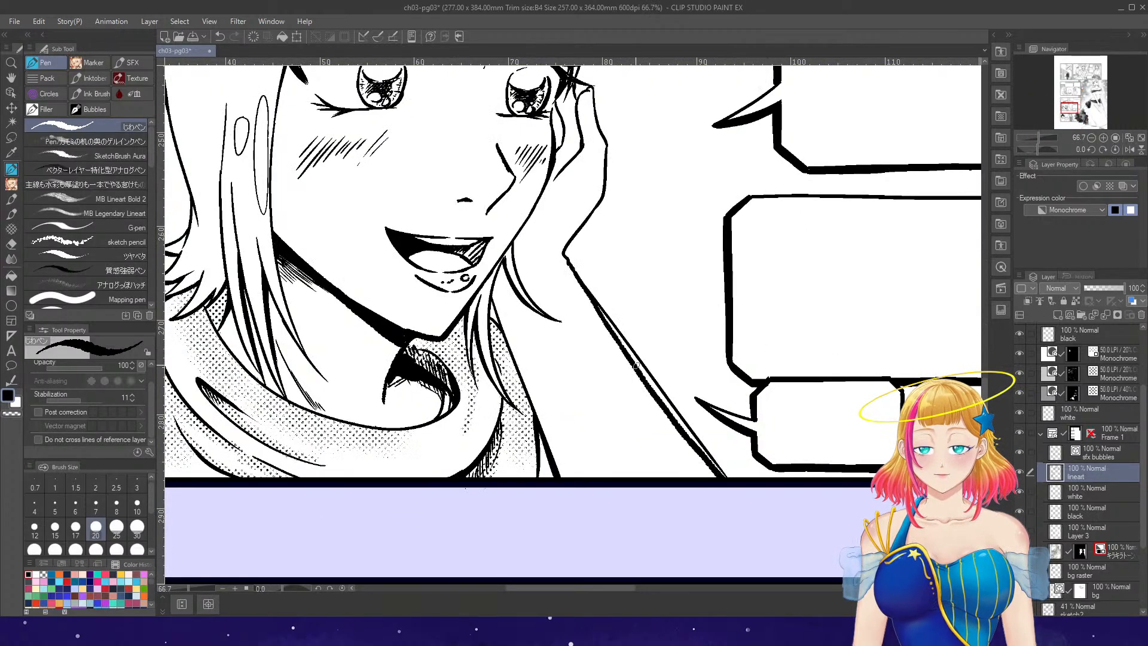
pyautogui.hotkey('ctrl', 'z')
pyautogui.moveTo(569, 262); pyautogui.dragTo(668, 421)
pyautogui.moveTo(678, 438); pyautogui.dragTo(711, 479)
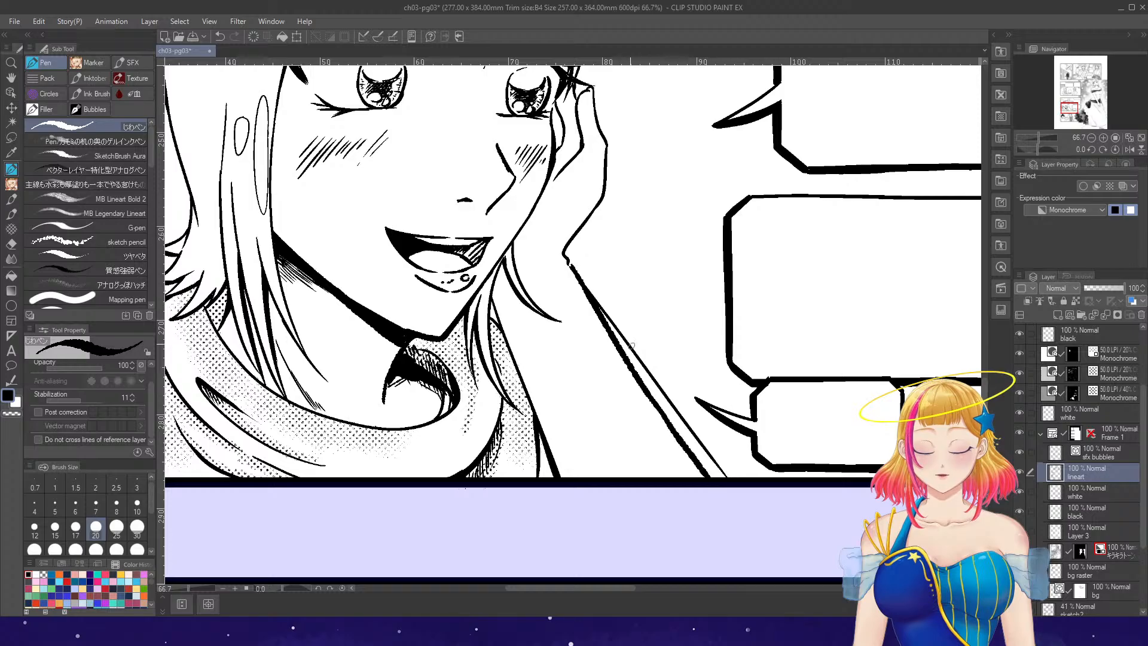
# - Erase the old thin forearm line and clean up the edge of the new stroke
pyautogui.press('e')
pyautogui.moveTo(598, 297); pyautogui.dragTo(735, 485)
pyautogui.moveTo(619, 325); pyautogui.dragTo(609, 310)
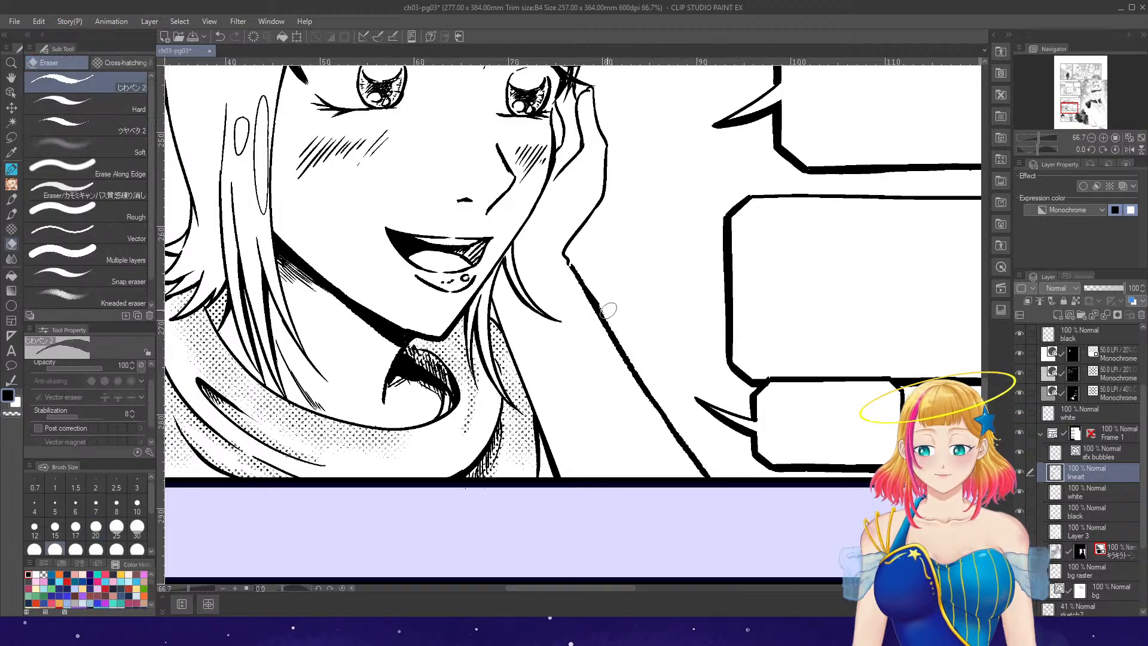
pyautogui.moveTo(578, 269); pyautogui.dragTo(610, 321)
# - Thicken the inner line of the close-up woman's raised arm from her hair down to the panel border
pyautogui.scroll(-3, 658, 350)
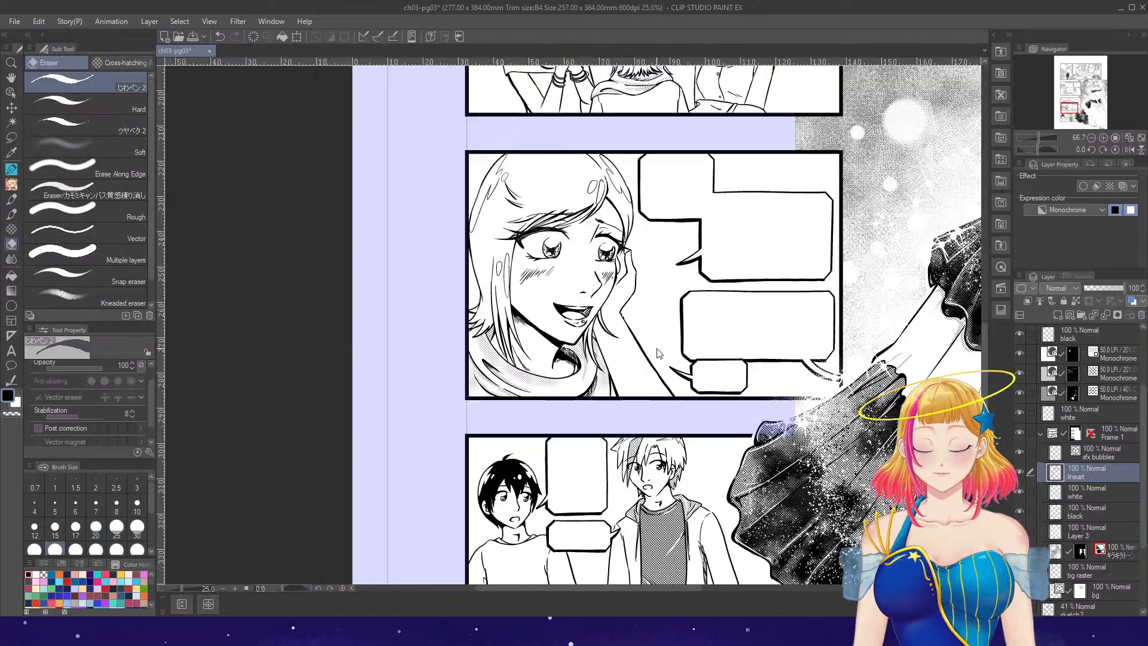
pyautogui.scroll(3, 661, 293)
pyautogui.press('p')
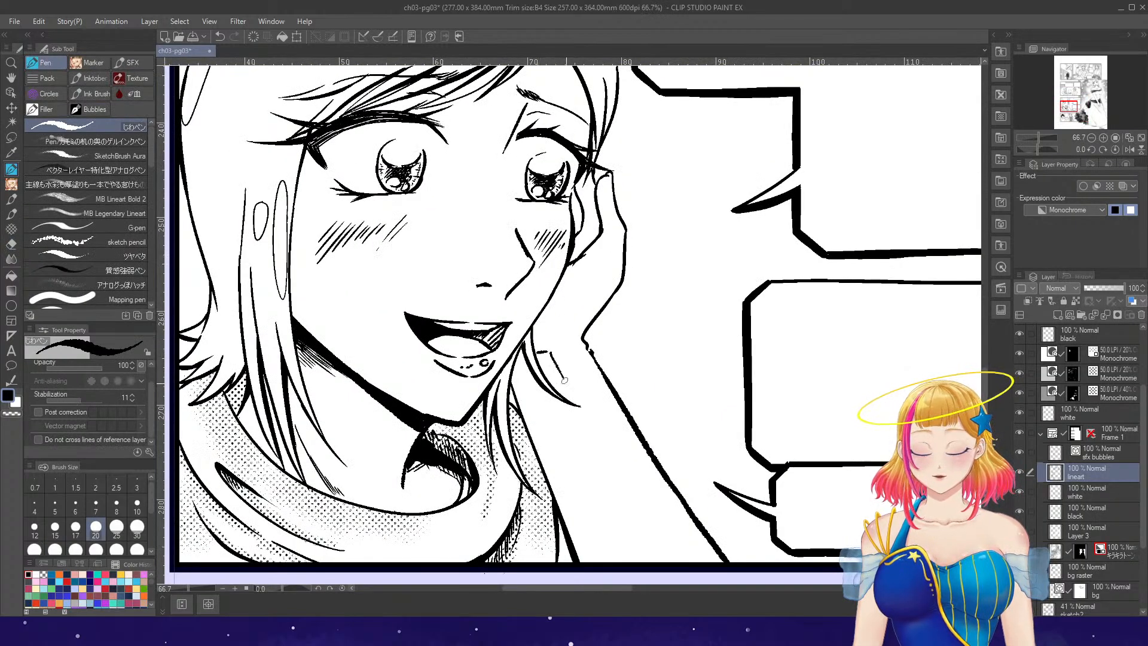
pyautogui.moveTo(510, 382); pyautogui.dragTo(565, 532)
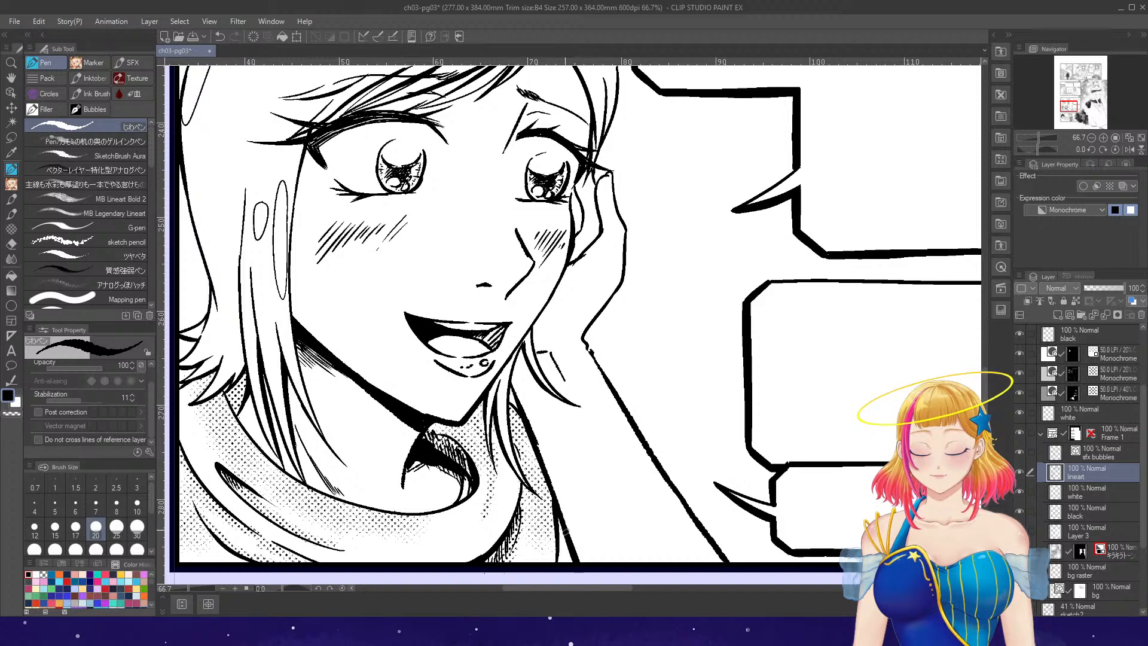
pyautogui.moveTo(535, 431); pyautogui.dragTo(582, 565)
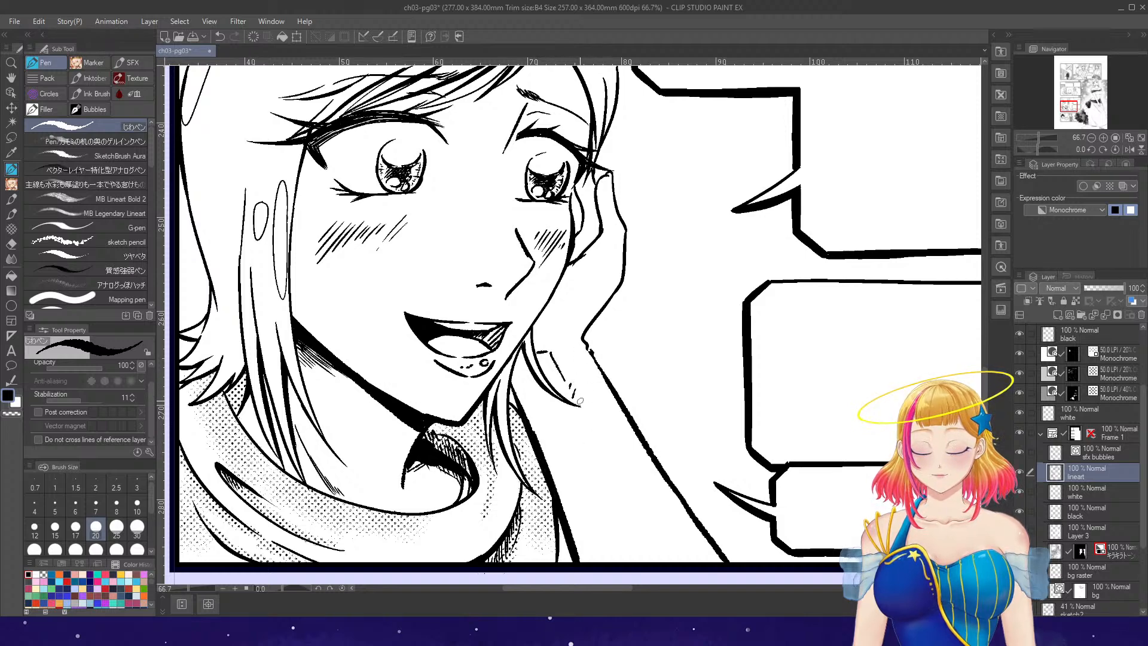
# - Thicken the outer contour of the close-up woman's hand from the finger knuckle down to the wrist
pyautogui.scroll(-2, 632, 215)
pyautogui.scroll(2, 636, 270)
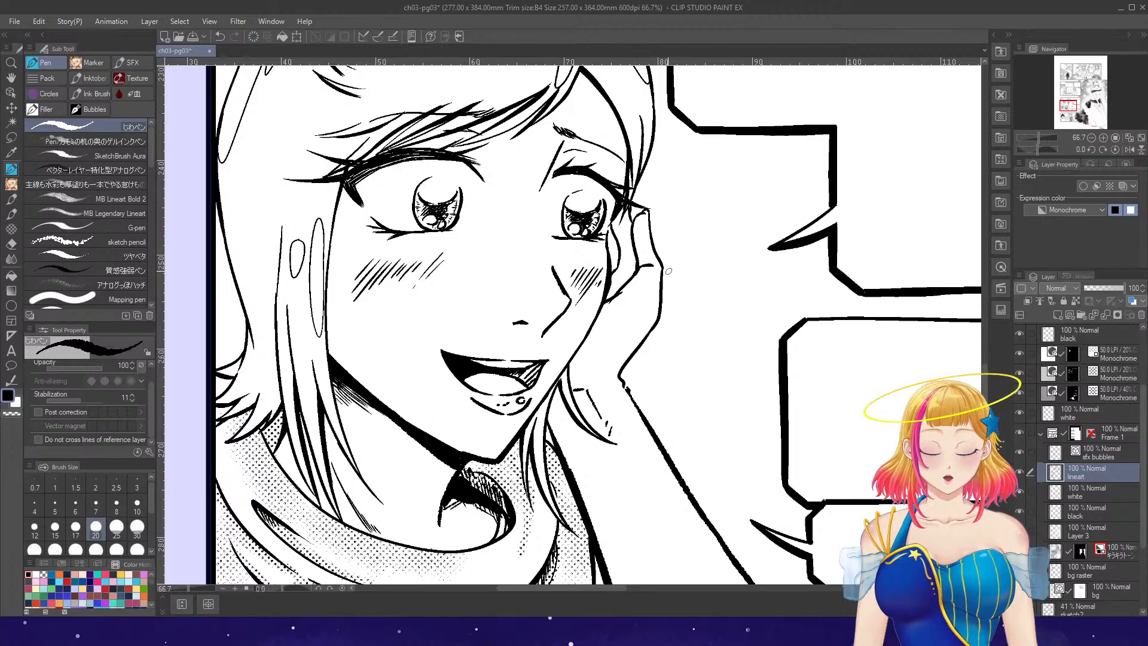
pyautogui.scroll(-4, 680, 277)
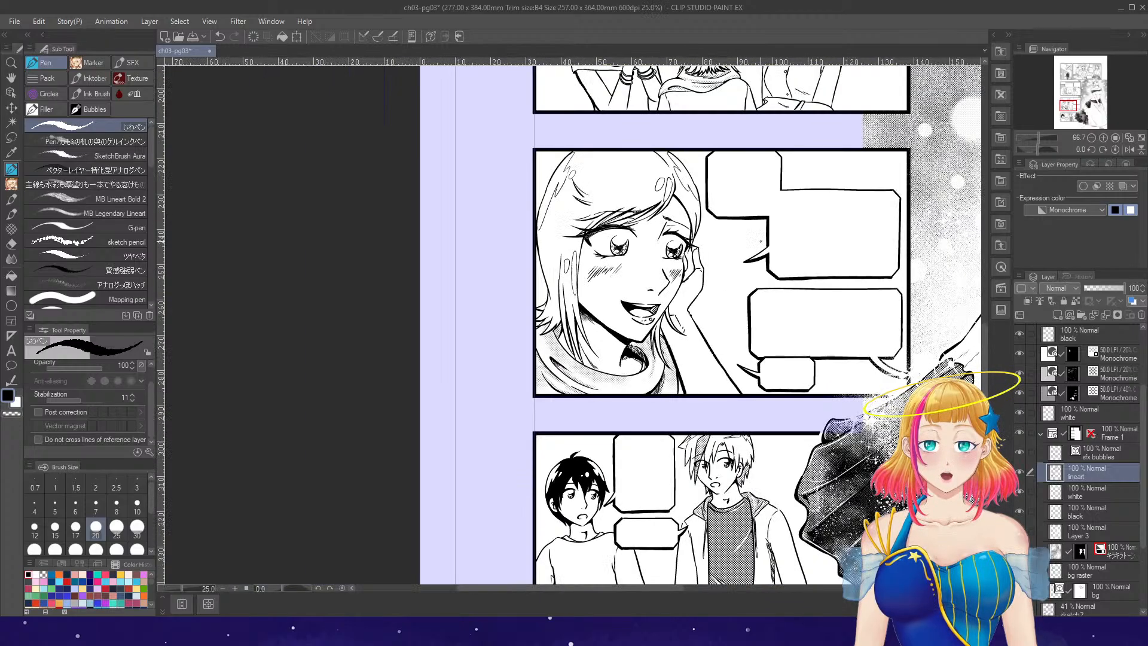
pyautogui.scroll(1, 721, 249)
pyautogui.scroll(3, 721, 249)
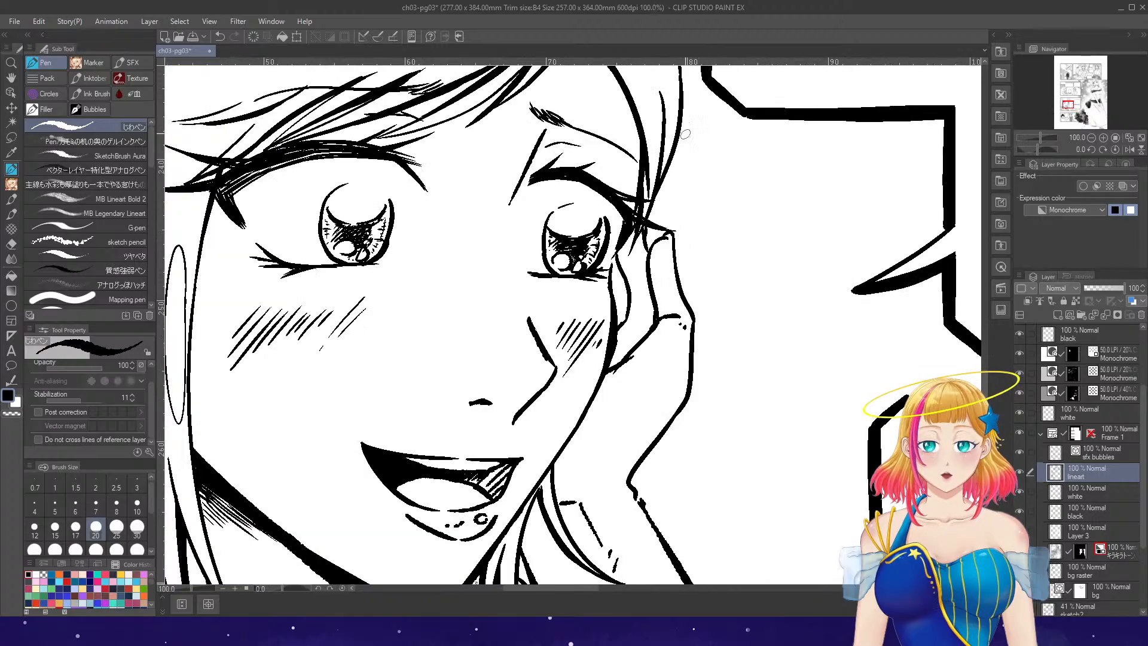
pyautogui.moveTo(674, 250)
pyautogui.mouseDown()
pyautogui.moveTo(696, 342)
pyautogui.moveTo(686, 412)
pyautogui.moveTo(693, 394)
pyautogui.moveTo(631, 480)
pyautogui.moveTo(693, 391)
pyautogui.mouseUp()
pyautogui.hotkey('ctrl', 'z')
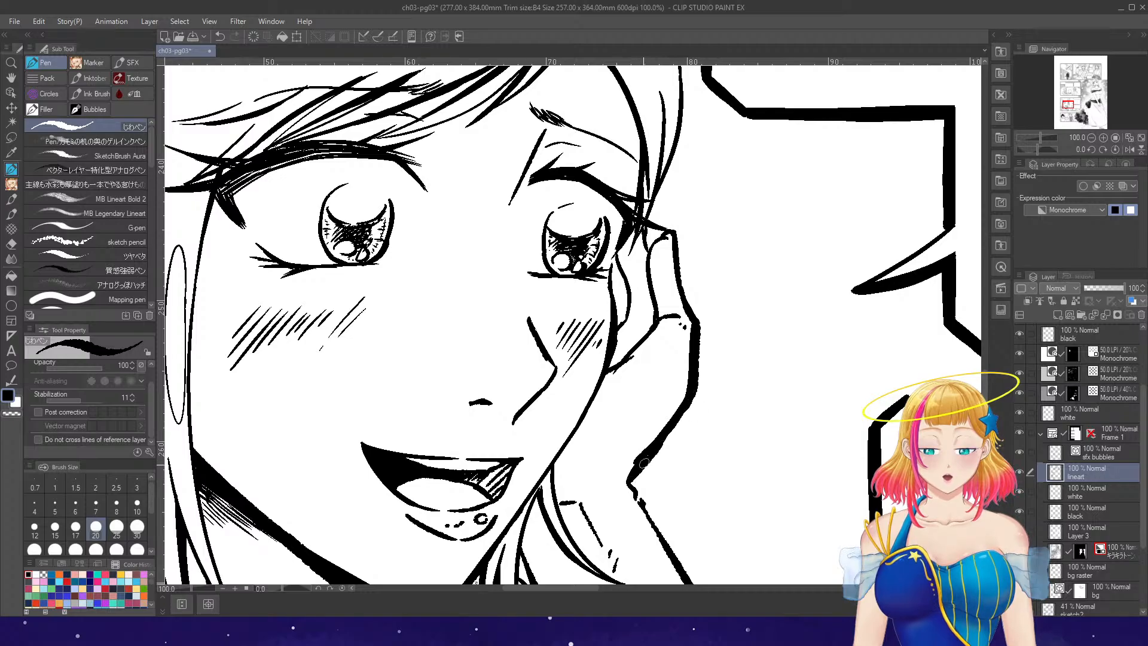
pyautogui.scroll(-3, 688, 393)
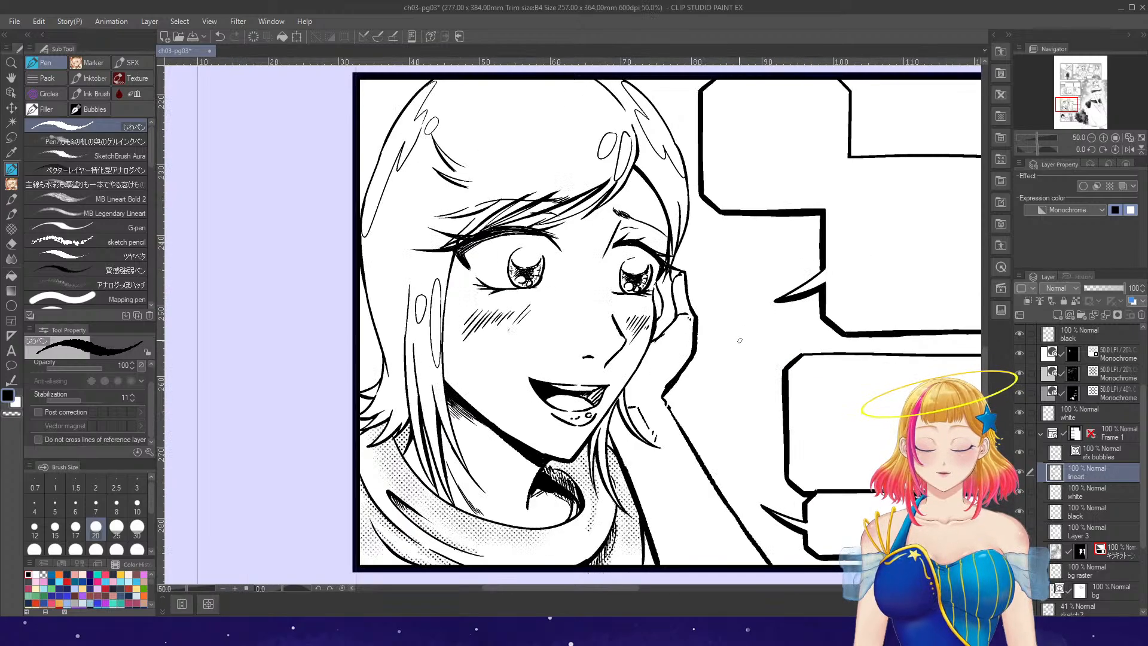
# - Redraw the iris outlines of both of the close-up woman's eyes as complete, thicker ovals
pyautogui.scroll(-1, 763, 323)
pyautogui.scroll(3, 762, 314)
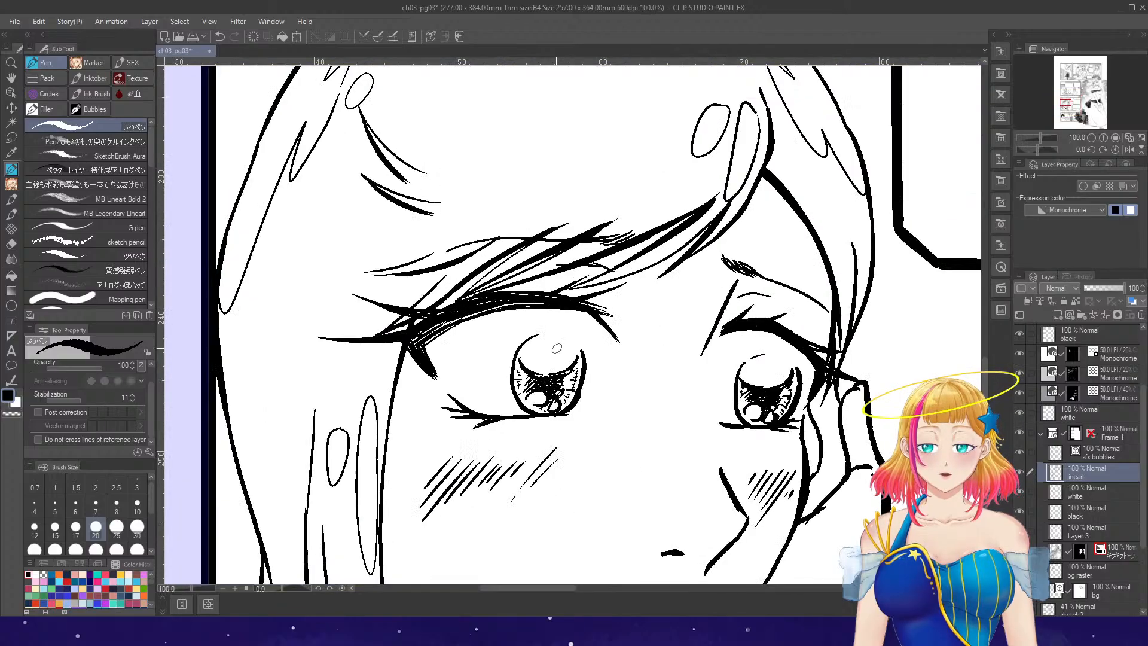
pyautogui.moveTo(512, 370); pyautogui.dragTo(528, 414)
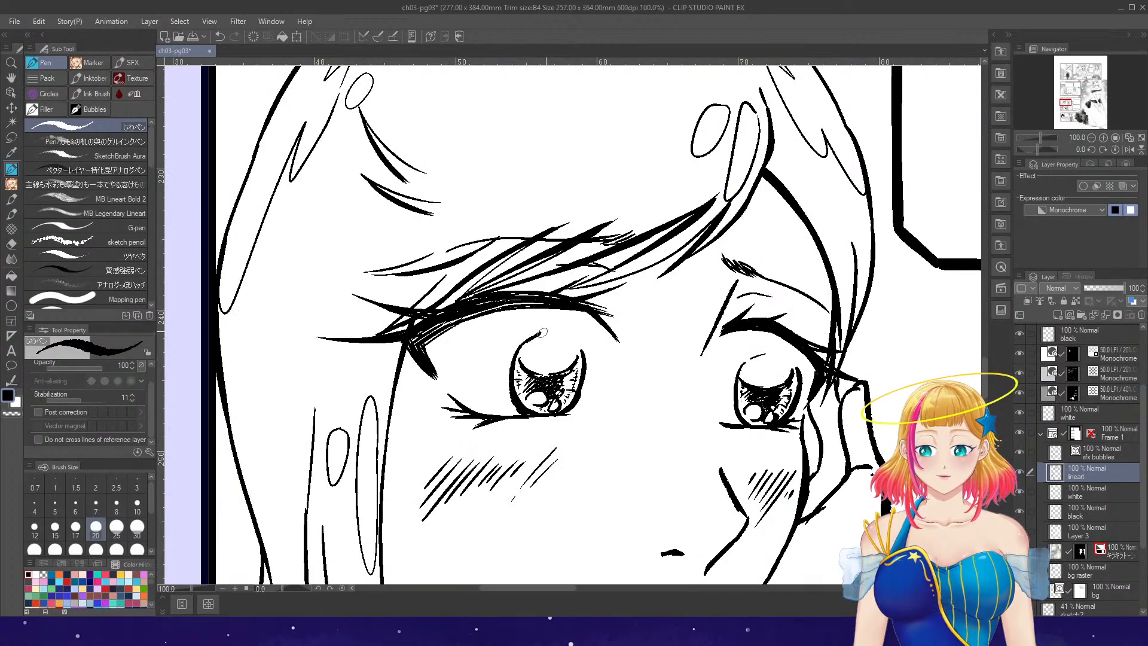
pyautogui.moveTo(542, 333)
pyautogui.mouseDown()
pyautogui.moveTo(571, 333)
pyautogui.moveTo(584, 355)
pyautogui.mouseUp()
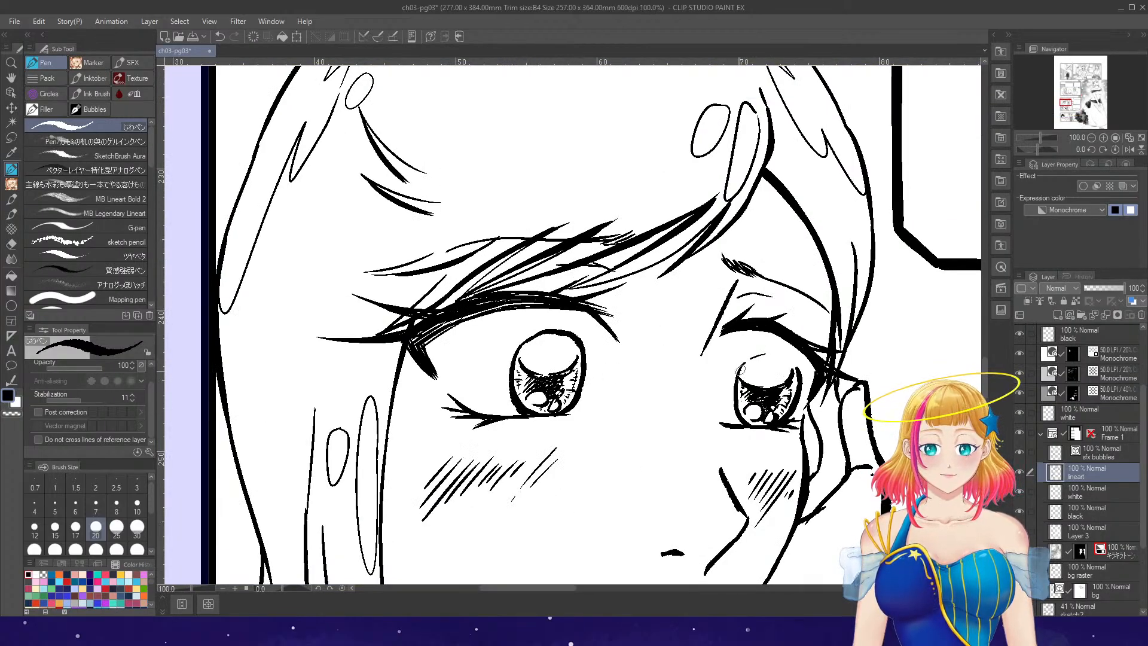
pyautogui.moveTo(736, 407)
pyautogui.mouseDown()
pyautogui.moveTo(764, 351)
pyautogui.moveTo(789, 365)
pyautogui.mouseUp()
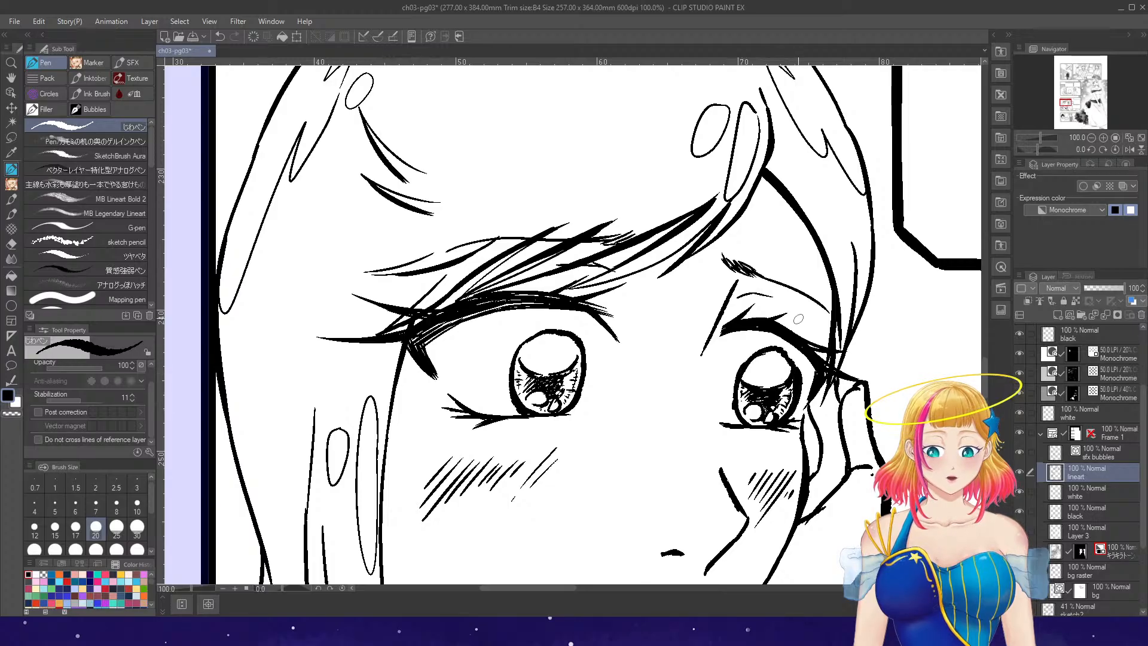
# - Erase the upper edge of the old dark shading inside both of the close-up woman's irises
pyautogui.scroll(-2, 830, 291)
pyautogui.scroll(2, 825, 312)
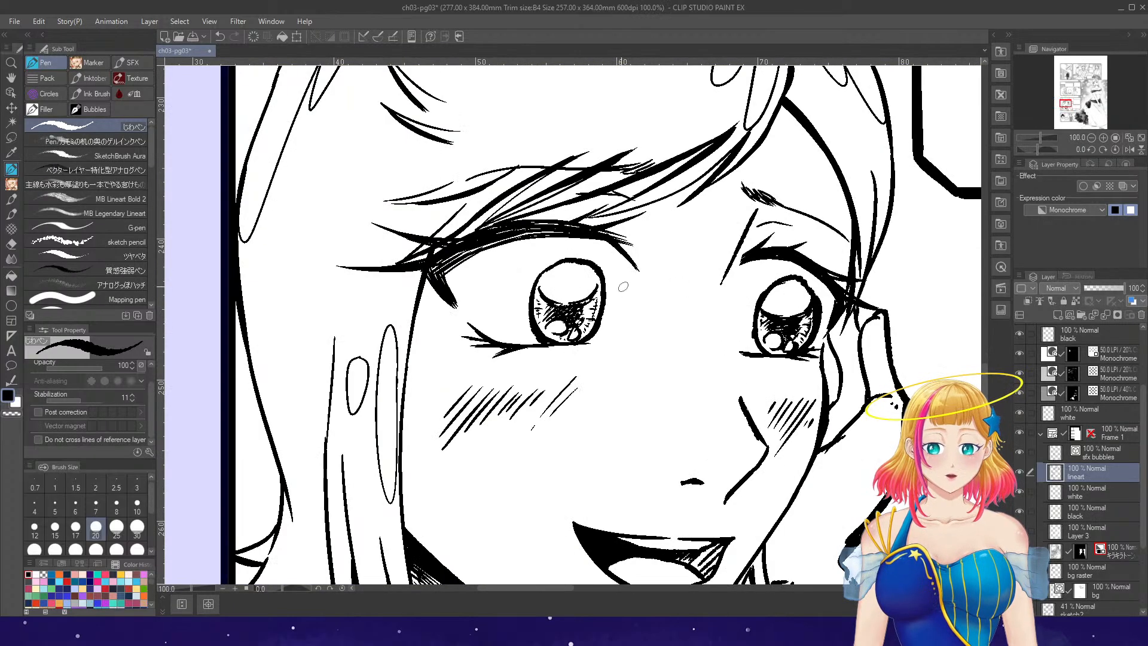
pyautogui.press('e')
pyautogui.moveTo(542, 289)
pyautogui.mouseDown()
pyautogui.moveTo(586, 298)
pyautogui.moveTo(596, 287)
pyautogui.mouseUp()
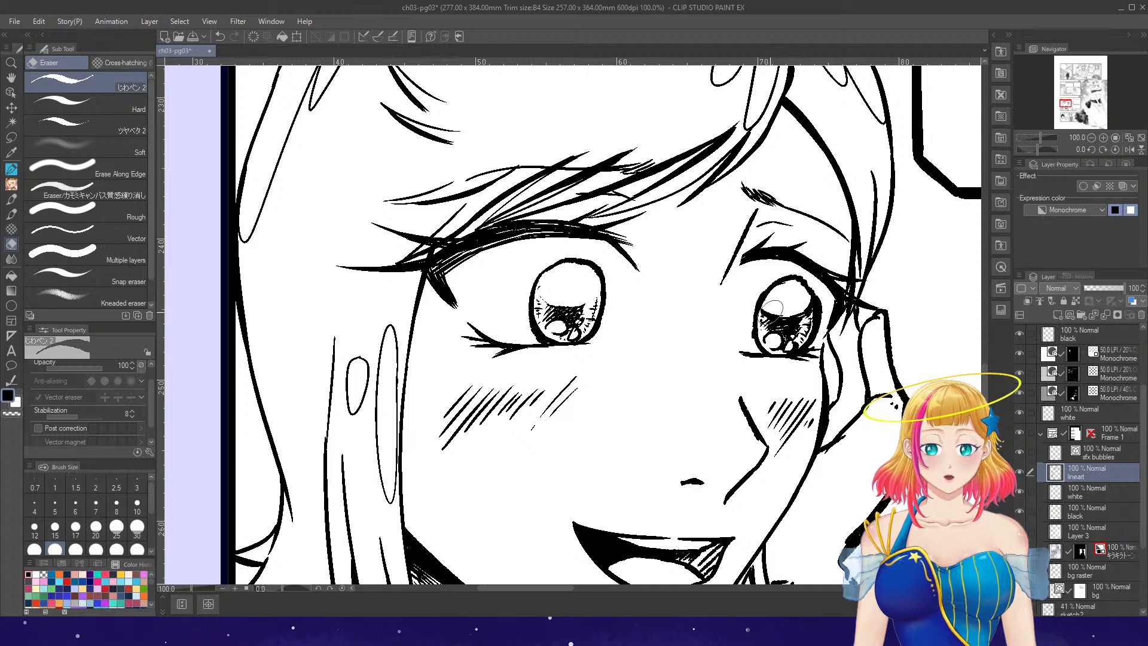
pyautogui.moveTo(773, 308)
pyautogui.mouseDown()
pyautogui.moveTo(804, 313)
pyautogui.moveTo(810, 302)
pyautogui.mouseUp()
# - Fill in a solid black oval pupil at the centre of each of the close-up woman's eyes
pyautogui.press('p')
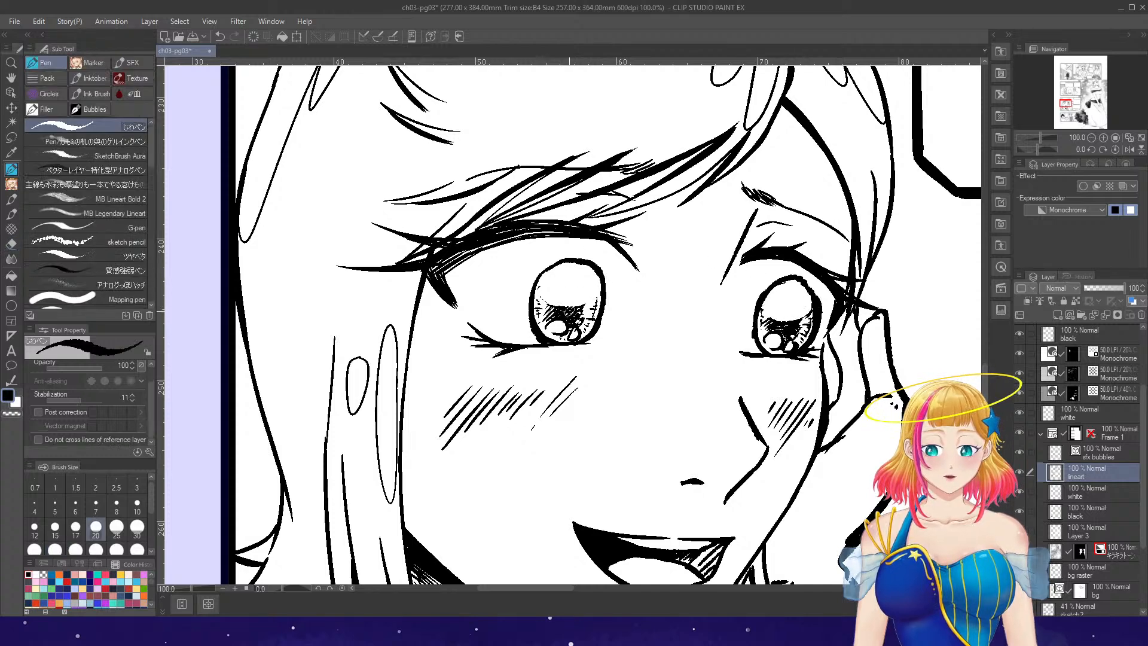
pyautogui.moveTo(555, 320); pyautogui.dragTo(577, 317)
pyautogui.moveTo(773, 327); pyautogui.dragTo(790, 325)
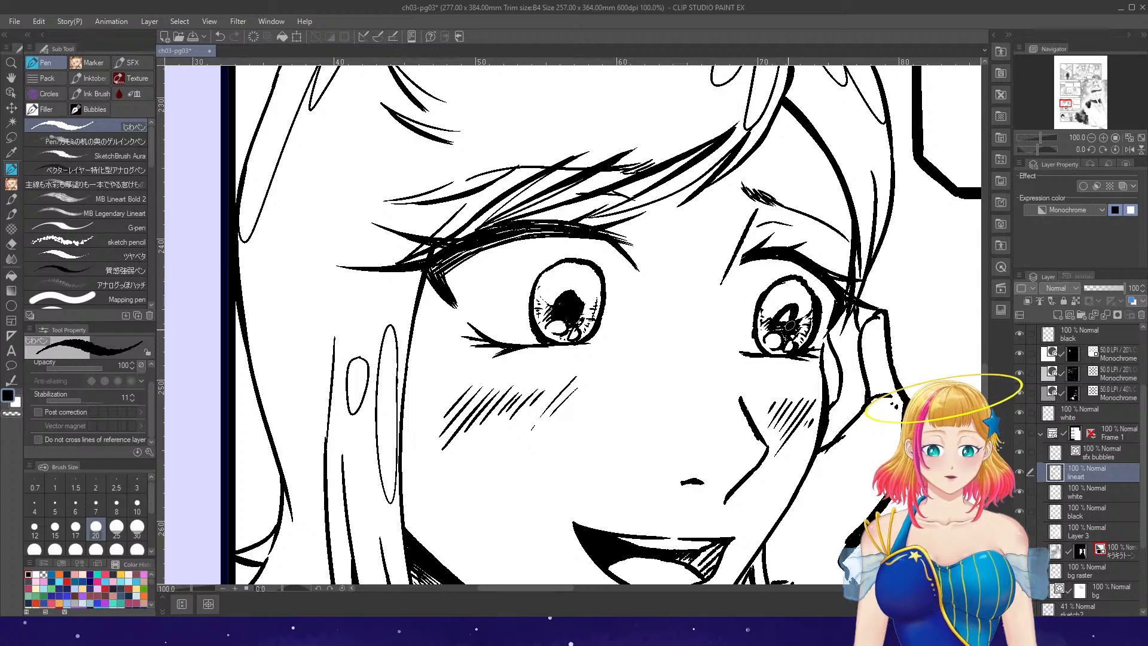
pyautogui.hotkey('ctrl', 'z')
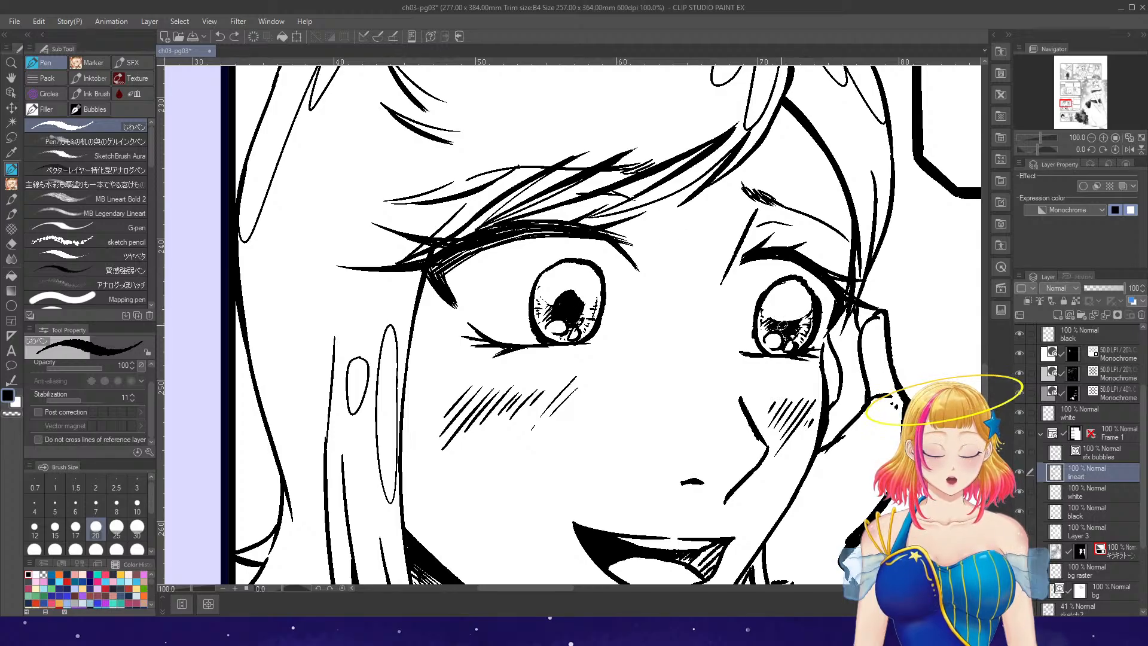
pyautogui.moveTo(789, 320)
pyautogui.mouseDown()
pyautogui.moveTo(778, 329)
pyautogui.moveTo(794, 325)
pyautogui.mouseUp()
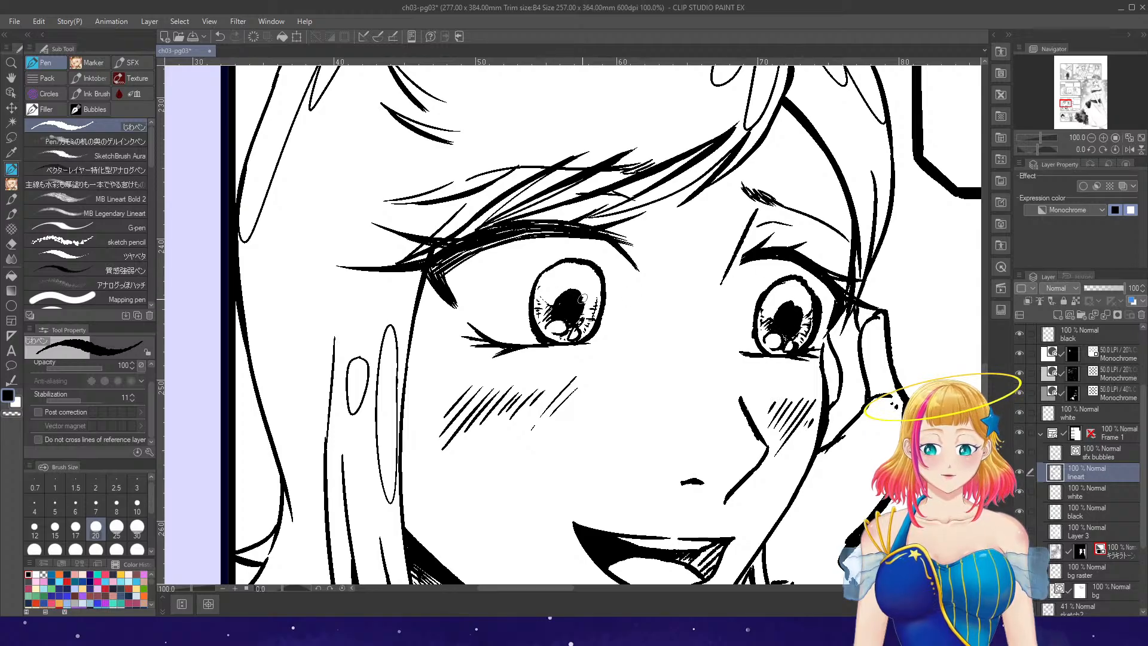
# - Hatch the upper part of both irises with fine parallel strokes at brush size 12, using a canvas tilt of -30° and straightening it again
pyautogui.click(1091, 150)
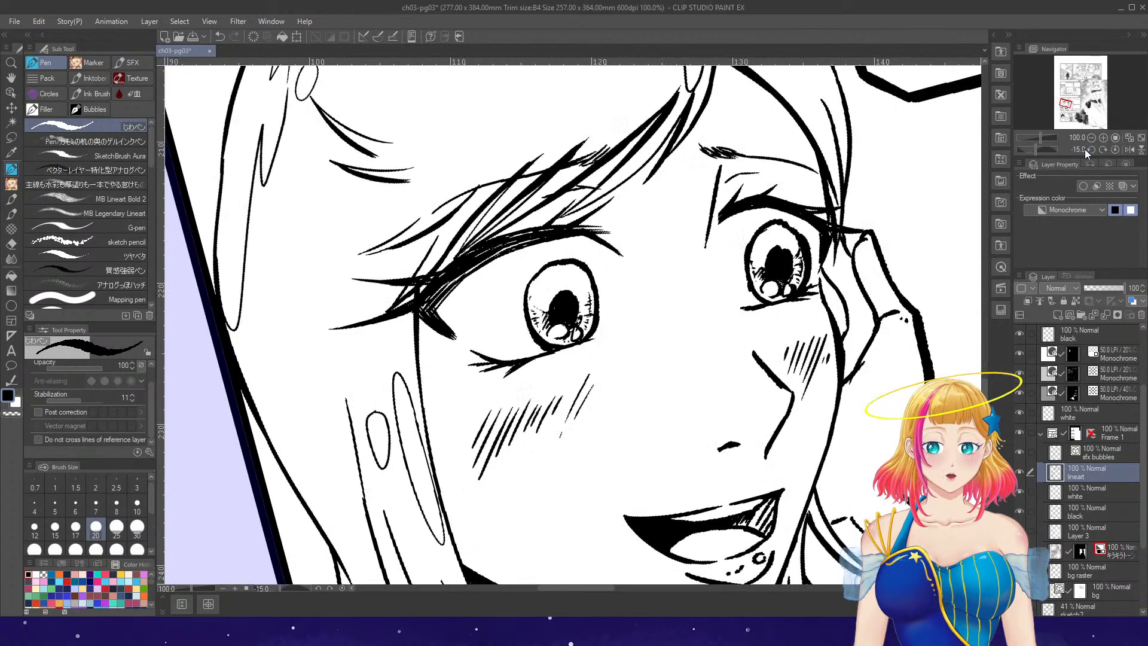
pyautogui.click(1089, 149)
pyautogui.press('[')
pyautogui.press('[')
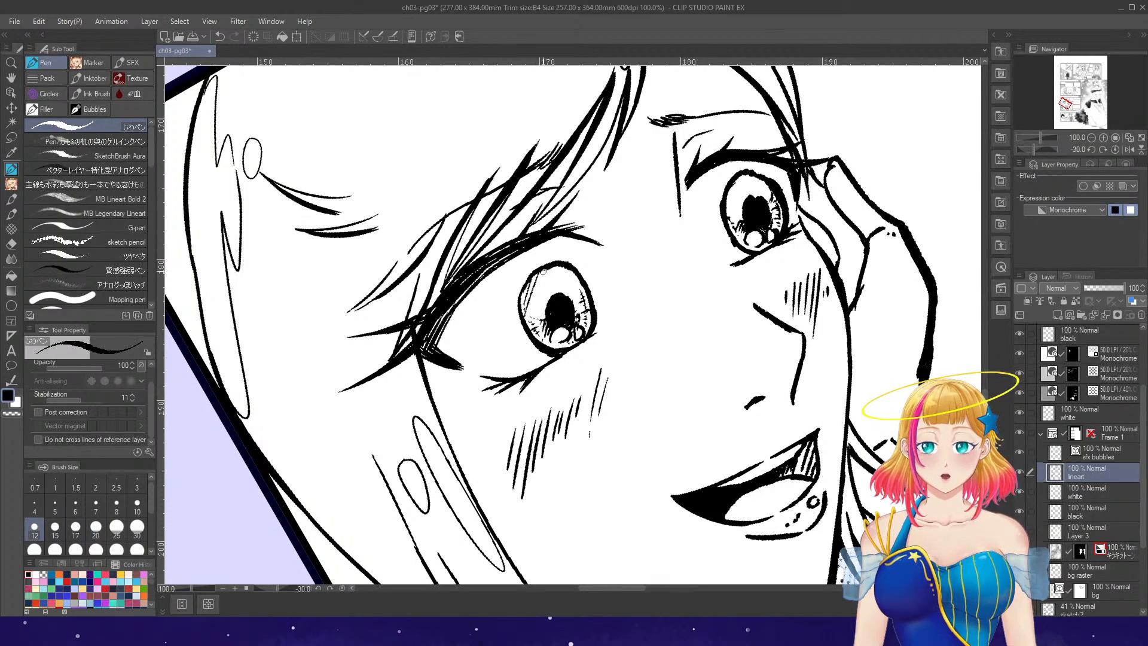
pyautogui.moveTo(544, 272); pyautogui.dragTo(529, 322)
pyautogui.moveTo(550, 269); pyautogui.dragTo(536, 314)
pyautogui.moveTo(559, 264); pyautogui.dragTo(539, 316)
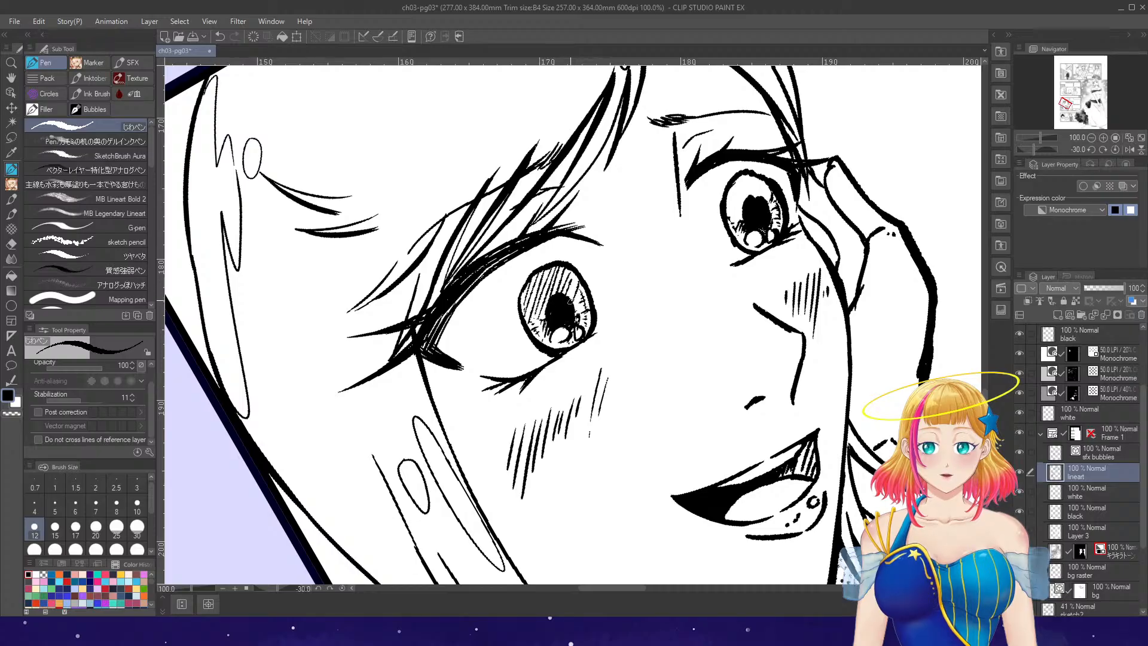
pyautogui.moveTo(748, 176); pyautogui.dragTo(734, 224)
pyautogui.moveTo(751, 178); pyautogui.dragTo(737, 221)
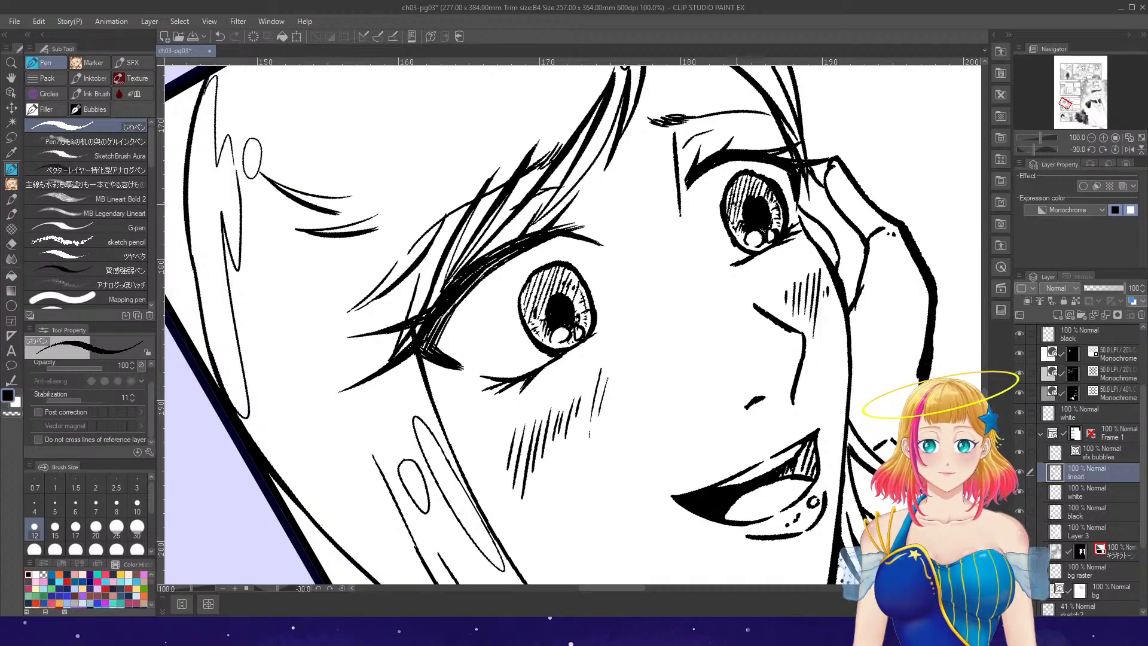
pyautogui.click(1115, 150)
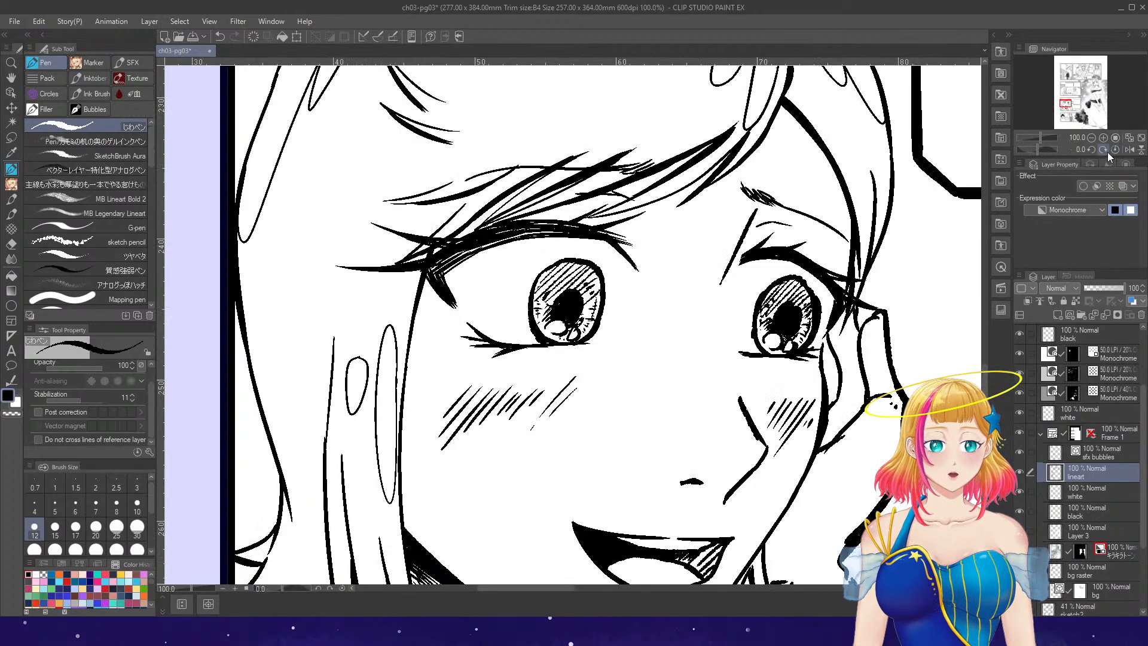
# - Check the close-up woman's reworked eyes at page scale and look over the panel with the two boys below
pyautogui.hotkey('ctrl', '-')
pyautogui.hotkey('ctrl', '-')
pyautogui.hotkey('ctrl', '-')
pyautogui.hotkey('ctrl', '-')
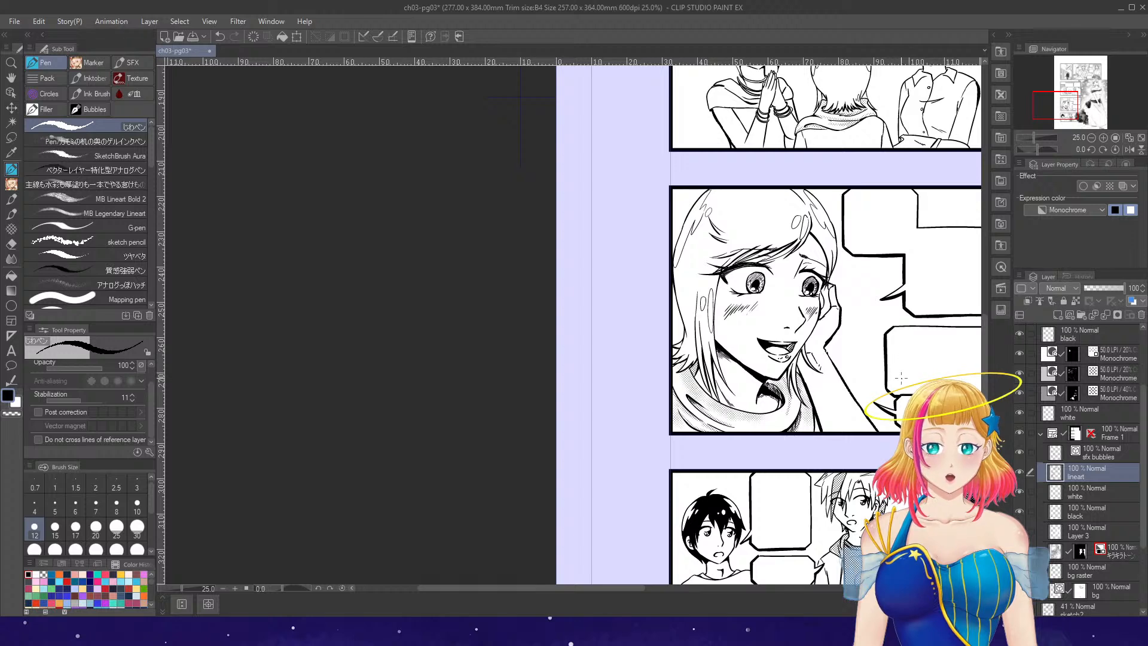
pyautogui.scroll(3, 804, 288)
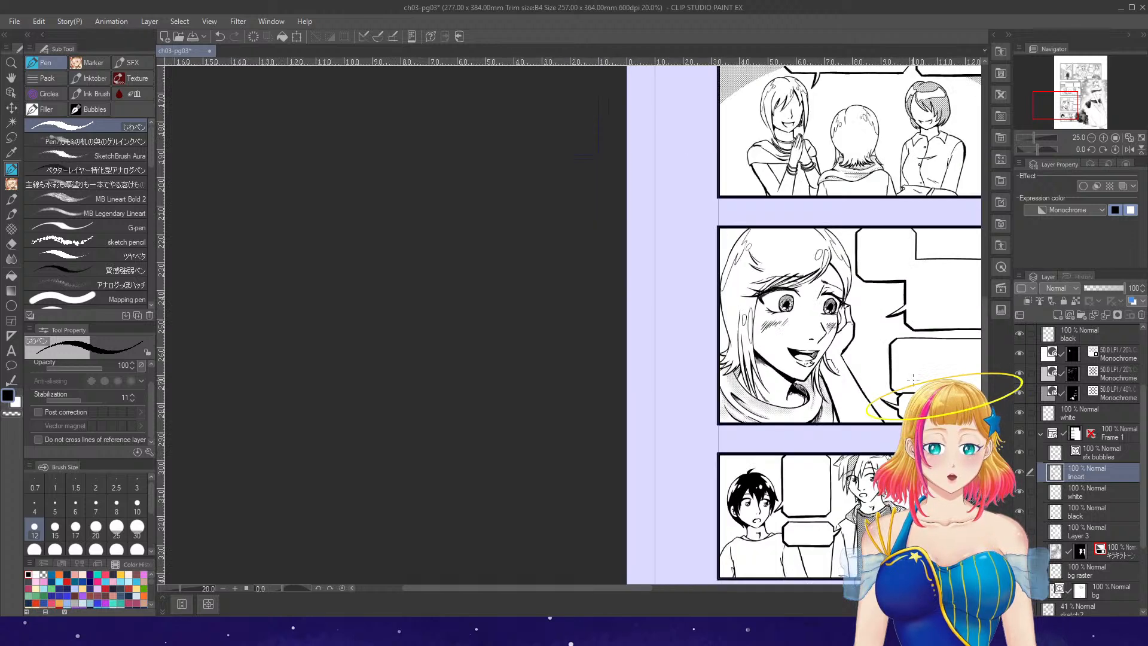
pyautogui.press('e')
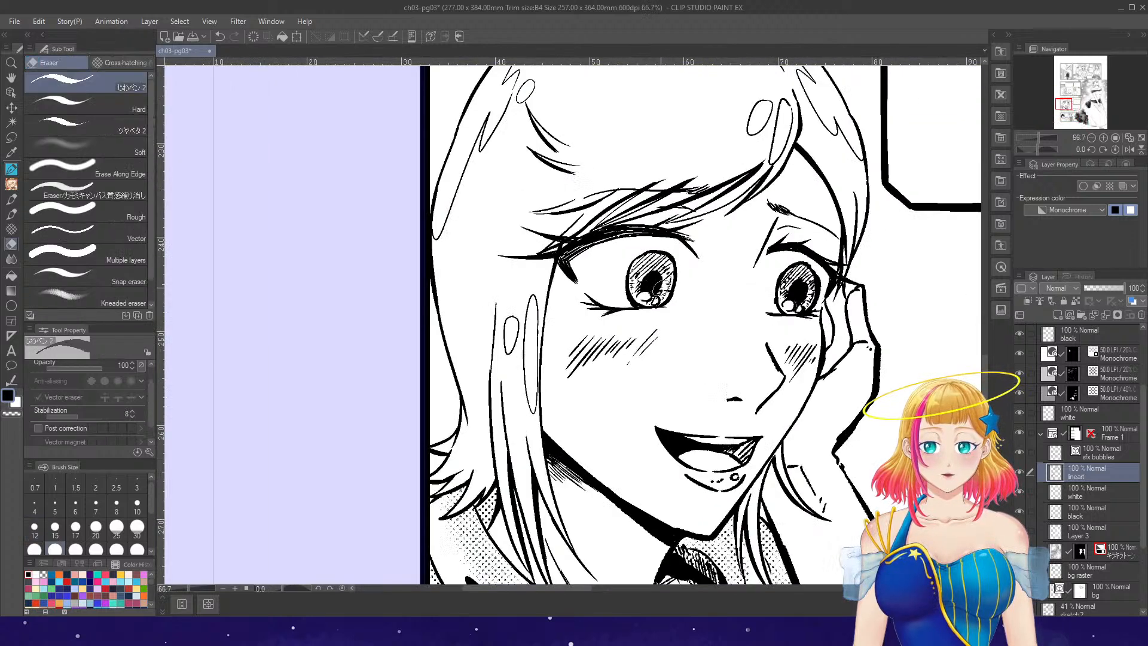
pyautogui.scroll(-4, 898, 267)
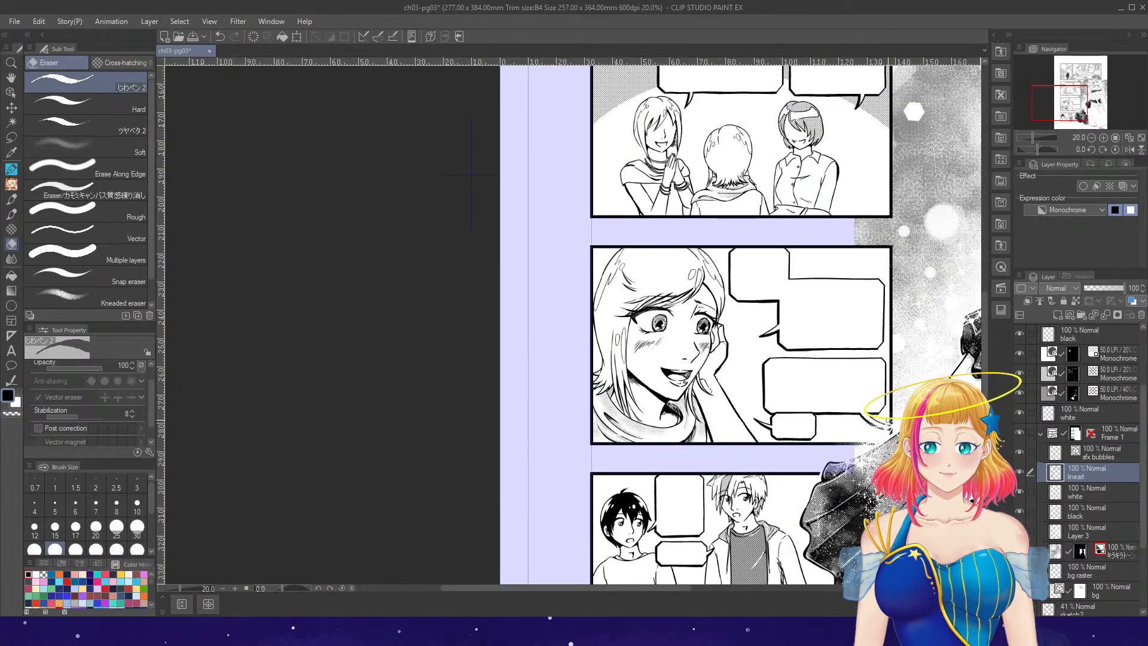
pyautogui.press('p')
pyautogui.moveTo(472, 175); pyautogui.dragTo(472, 93)
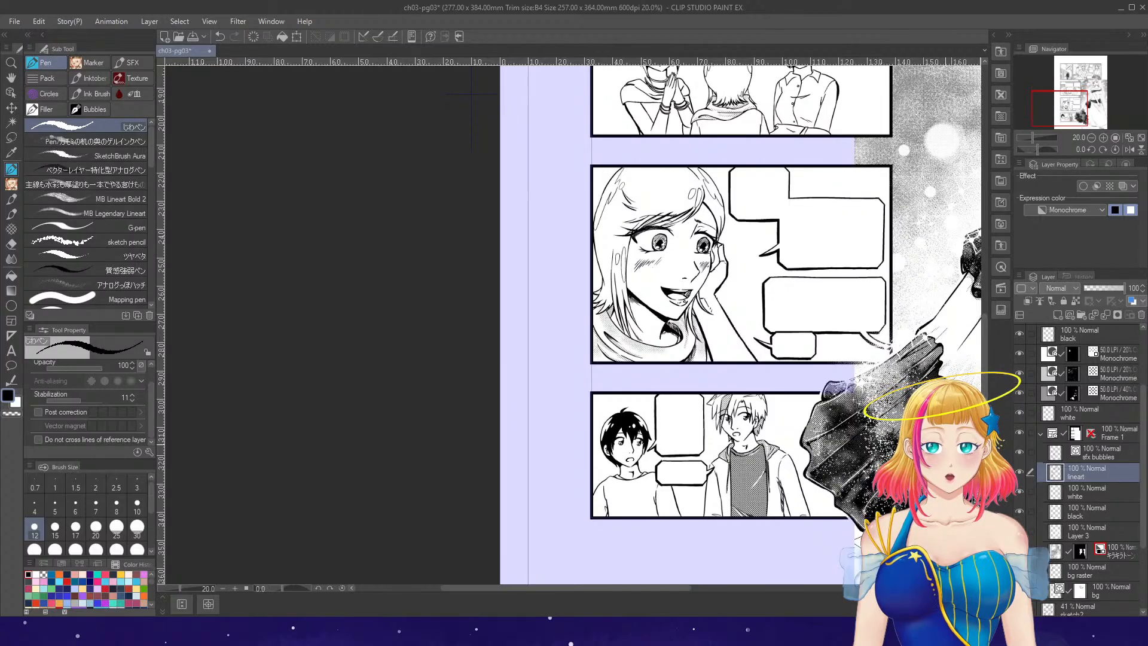
# - Erase the old pupils and highlights from both eyes of the black-haired boy, leaving clean oval iris outlines
pyautogui.scroll(4, 741, 467)
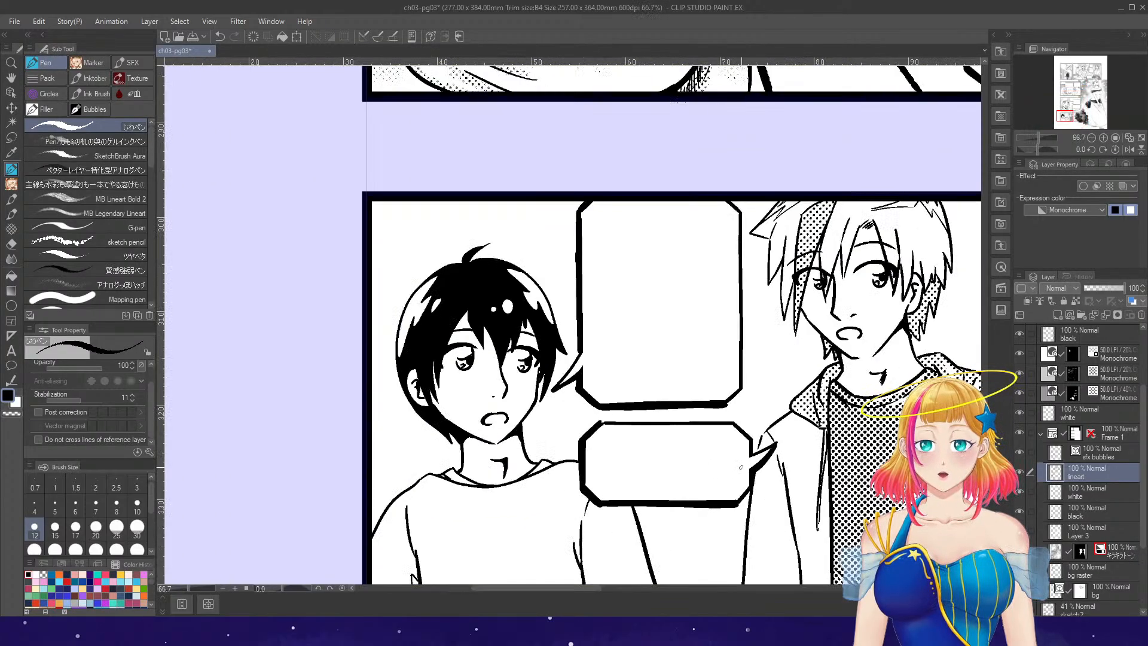
pyautogui.scroll(1, 701, 437)
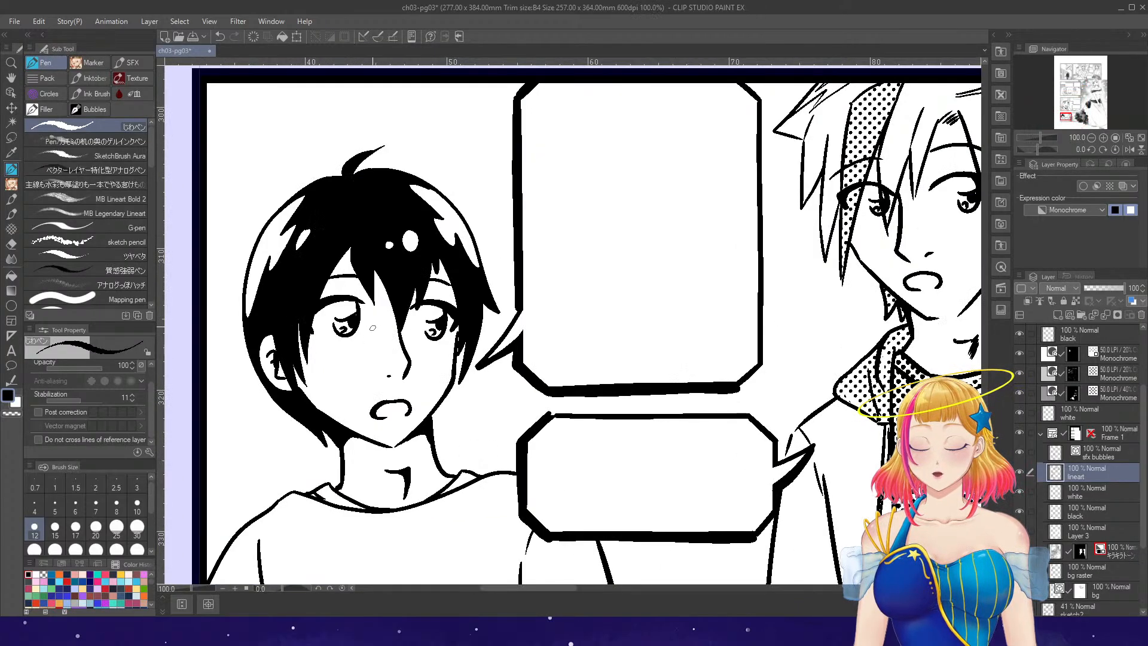
pyautogui.scroll(1, 372, 327)
pyautogui.press('e')
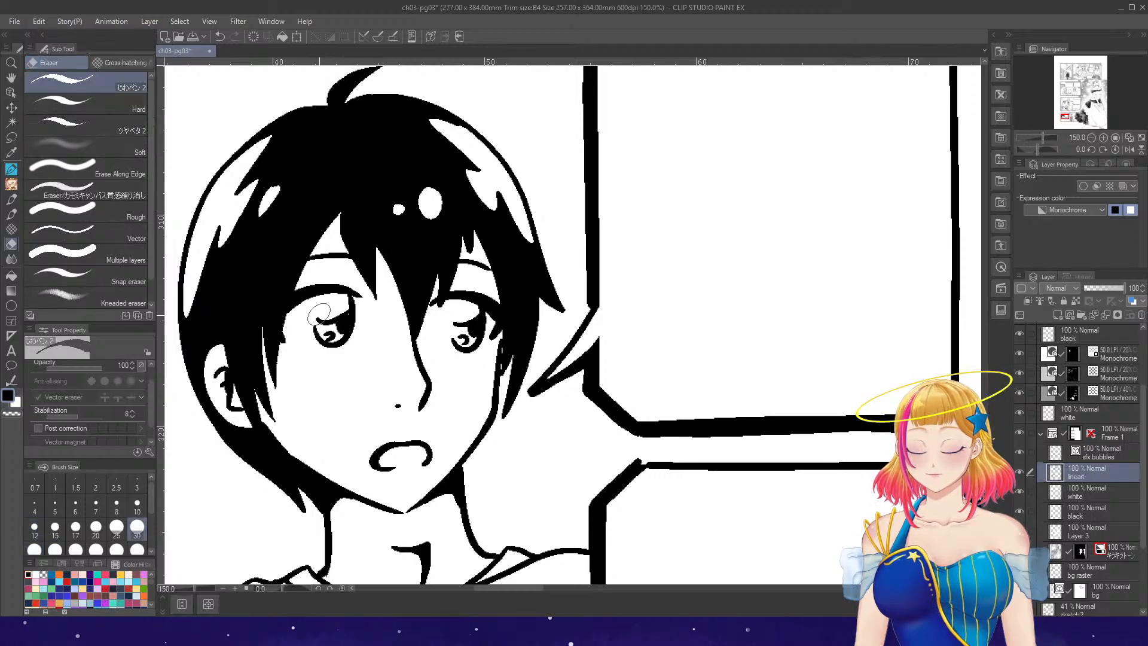
pyautogui.moveTo(319, 314)
pyautogui.mouseDown()
pyautogui.moveTo(333, 326)
pyautogui.moveTo(332, 314)
pyautogui.moveTo(328, 342)
pyautogui.mouseUp()
pyautogui.press('p')
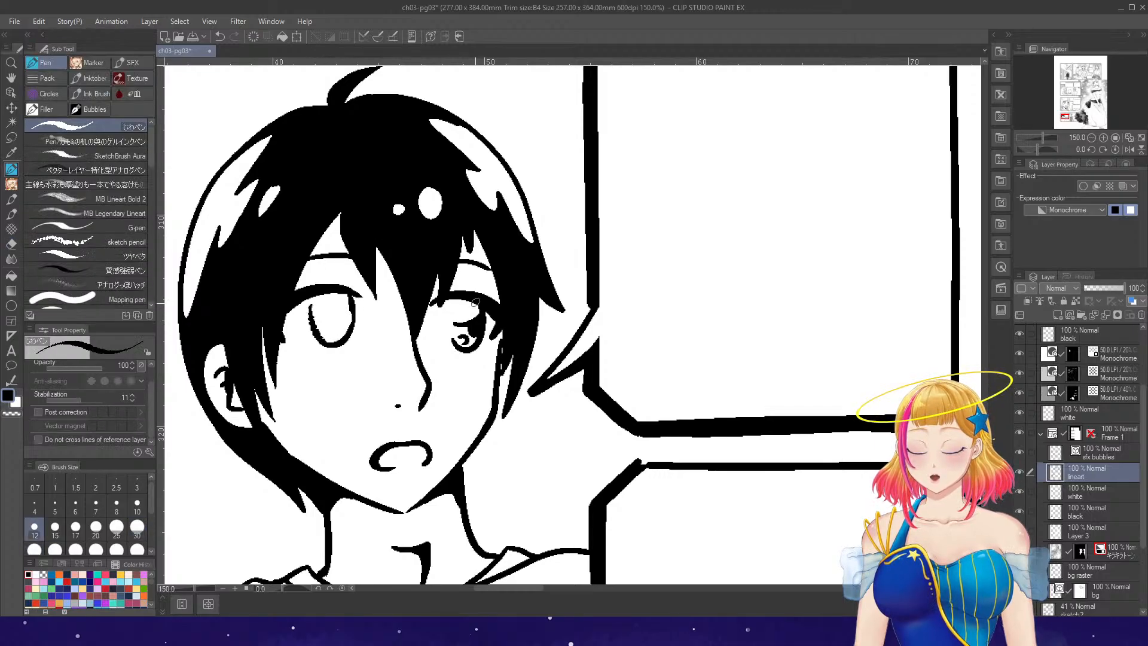
pyautogui.press('e')
pyautogui.moveTo(461, 335)
pyautogui.mouseDown()
pyautogui.moveTo(474, 326)
pyautogui.moveTo(464, 320)
pyautogui.moveTo(457, 348)
pyautogui.mouseUp()
# - Draw narrow pupils with small shading marks in the black-haired boy's eyes and close the lower outline of his mouth
pyautogui.press('p')
pyautogui.moveTo(335, 311); pyautogui.dragTo(335, 326)
pyautogui.moveTo(467, 326); pyautogui.dragTo(468, 314)
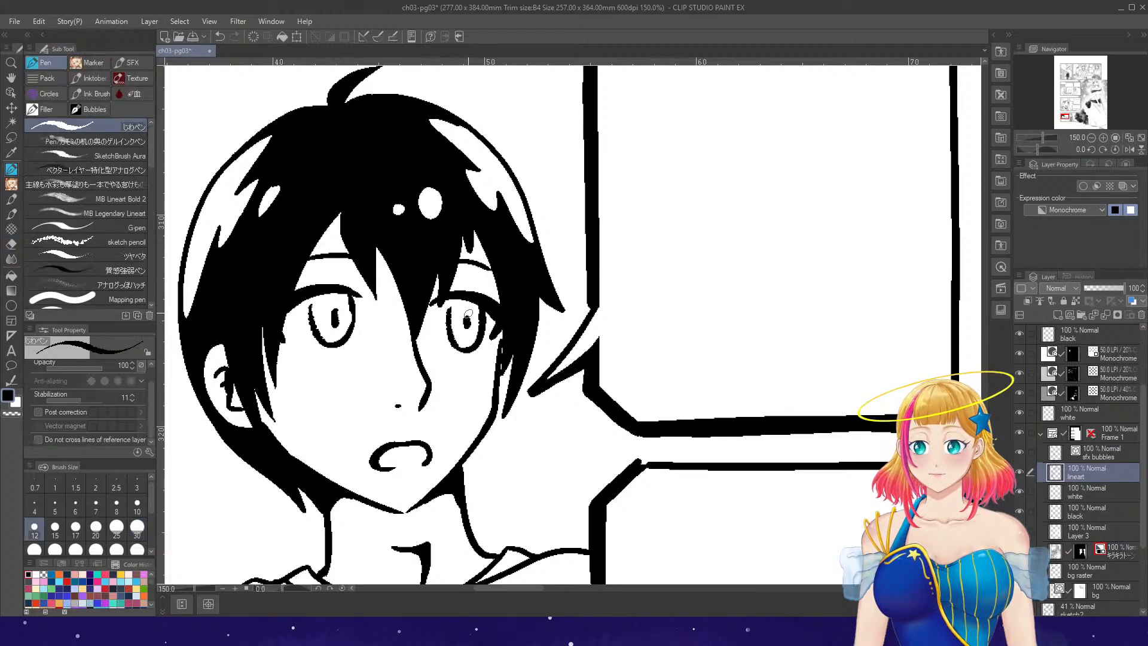
pyautogui.moveTo(344, 321); pyautogui.dragTo(336, 336)
pyautogui.moveTo(483, 321); pyautogui.dragTo(466, 339)
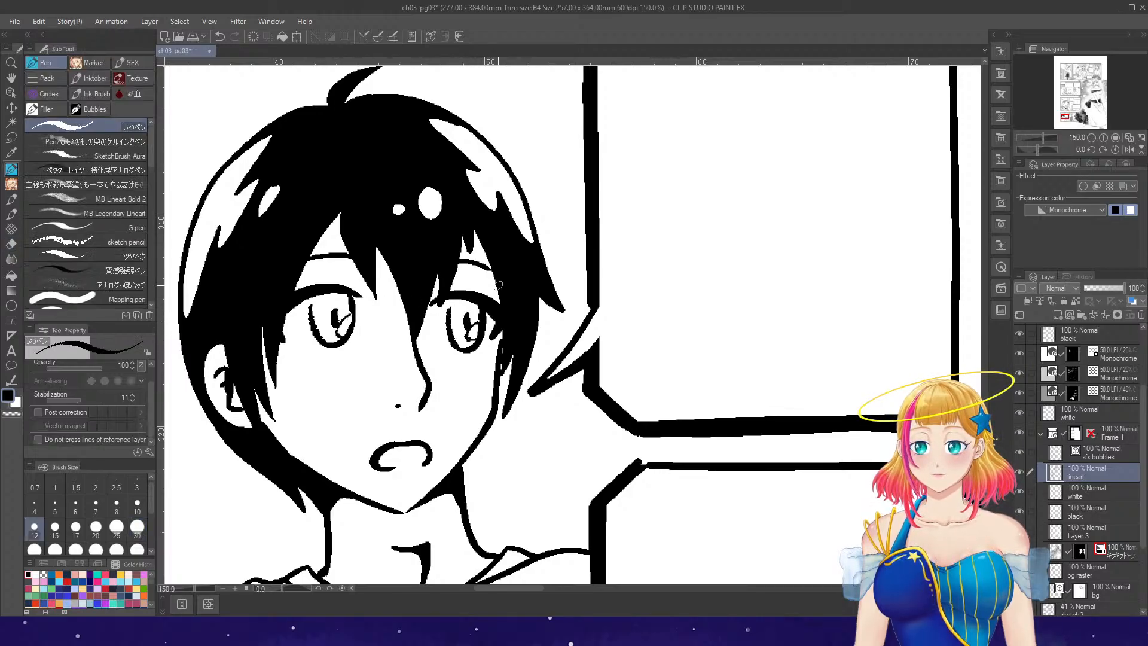
pyautogui.moveTo(388, 468)
pyautogui.mouseDown()
pyautogui.moveTo(429, 472)
pyautogui.moveTo(439, 448)
pyautogui.mouseUp()
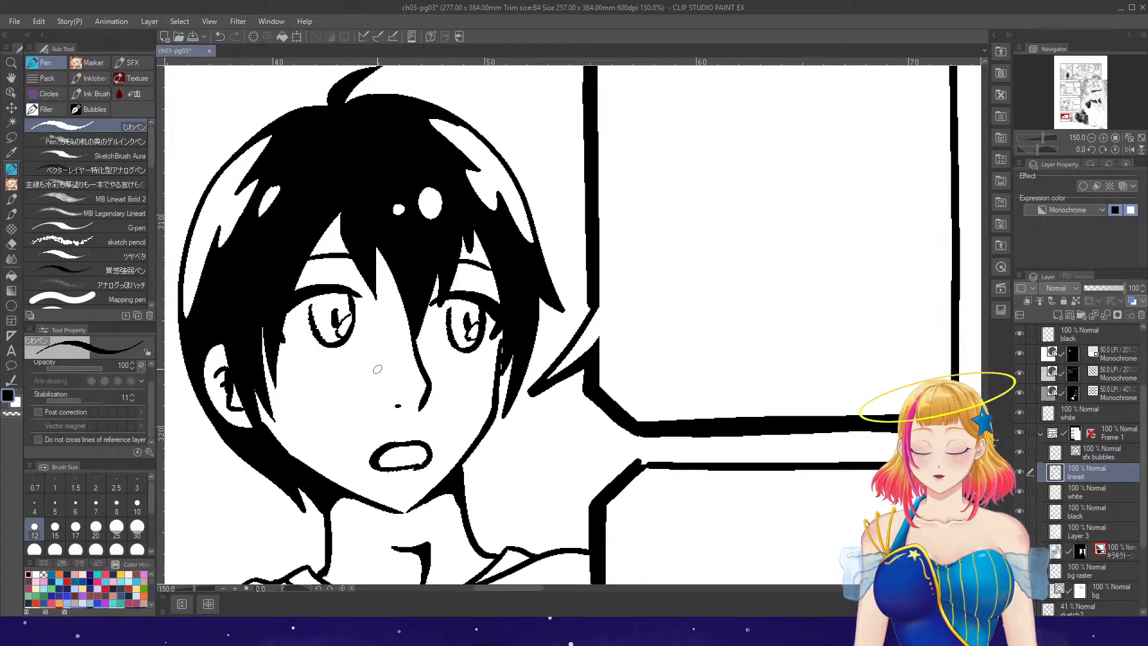
pyautogui.scroll(-4, 311, 424)
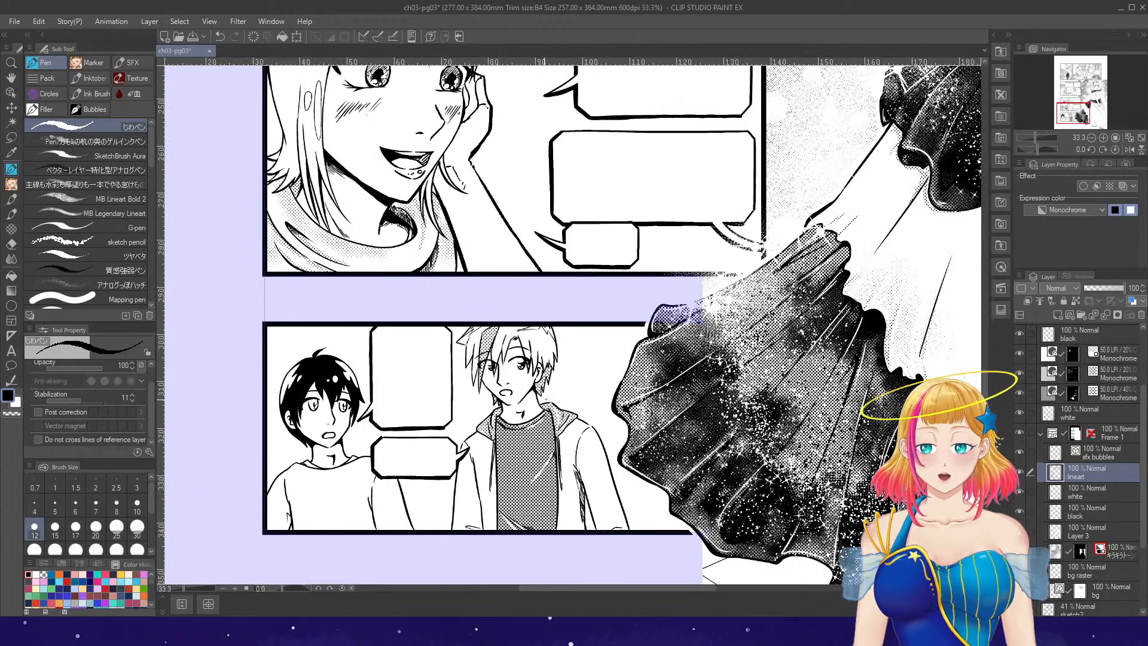
pyautogui.scroll(1, 509, 399)
pyautogui.scroll(3, 509, 399)
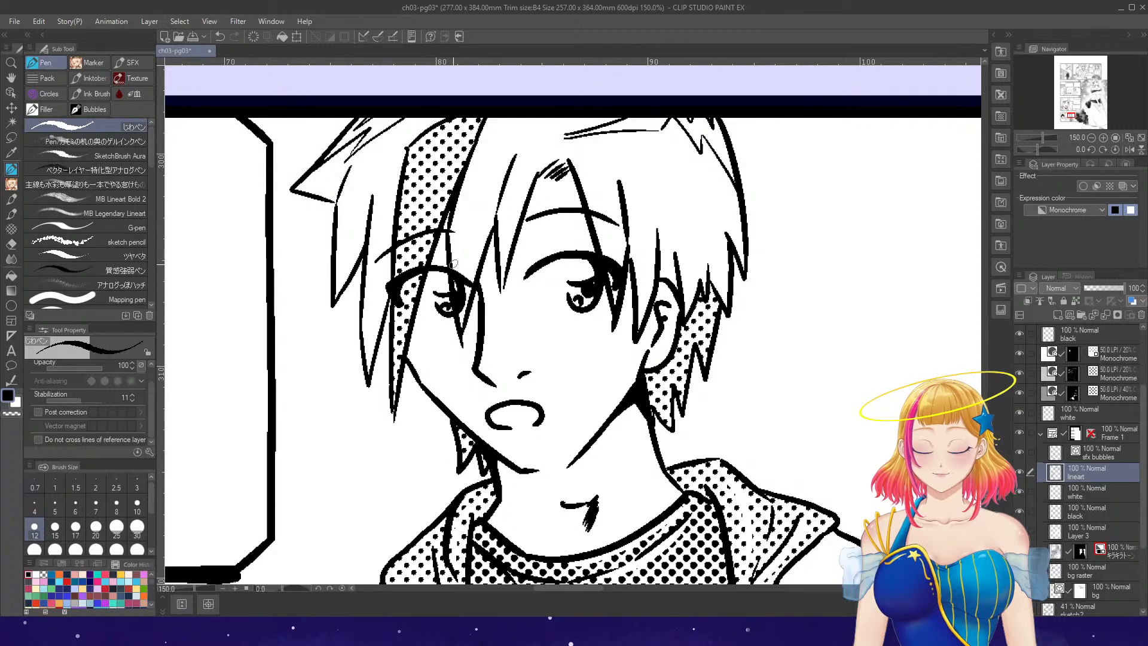
pyautogui.press('e')
pyautogui.scroll(-4, 492, 307)
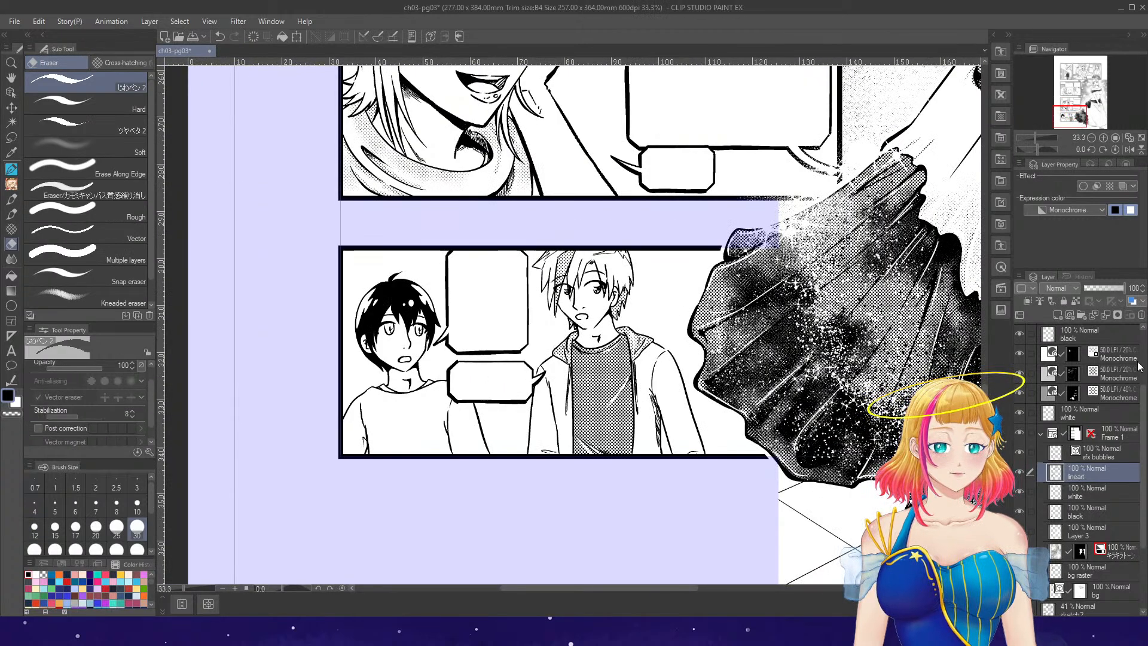
# - Show the dialogue text in the speech bubbles to check the panels with it, and hide it again
pyautogui.scroll(3, 1140, 362)
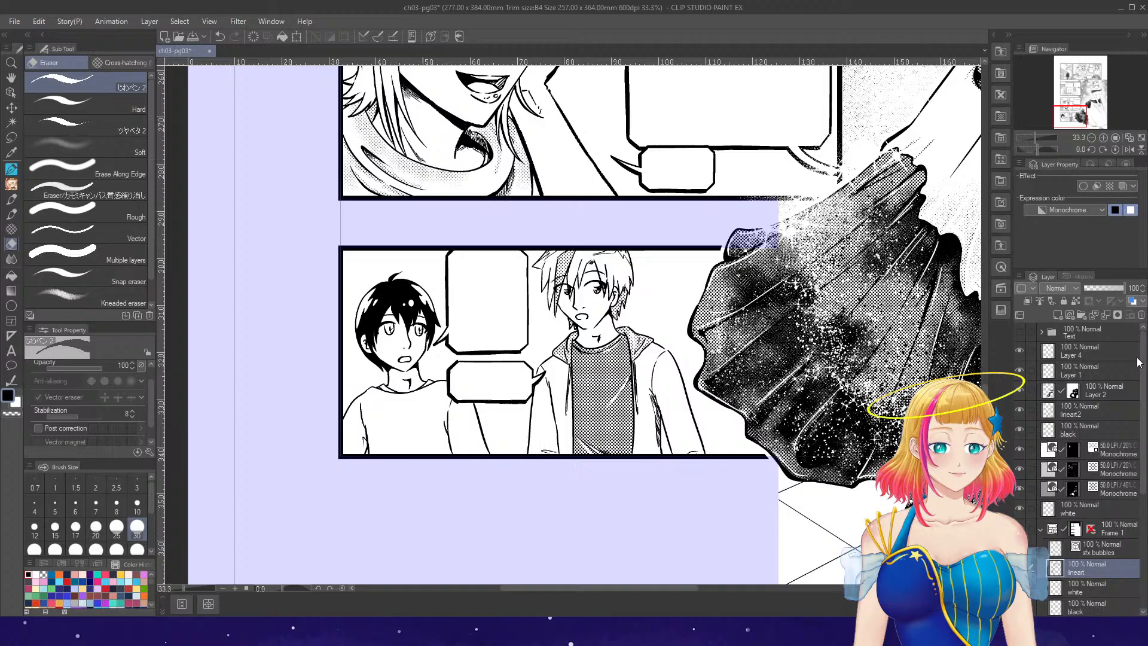
pyautogui.click(1019, 332)
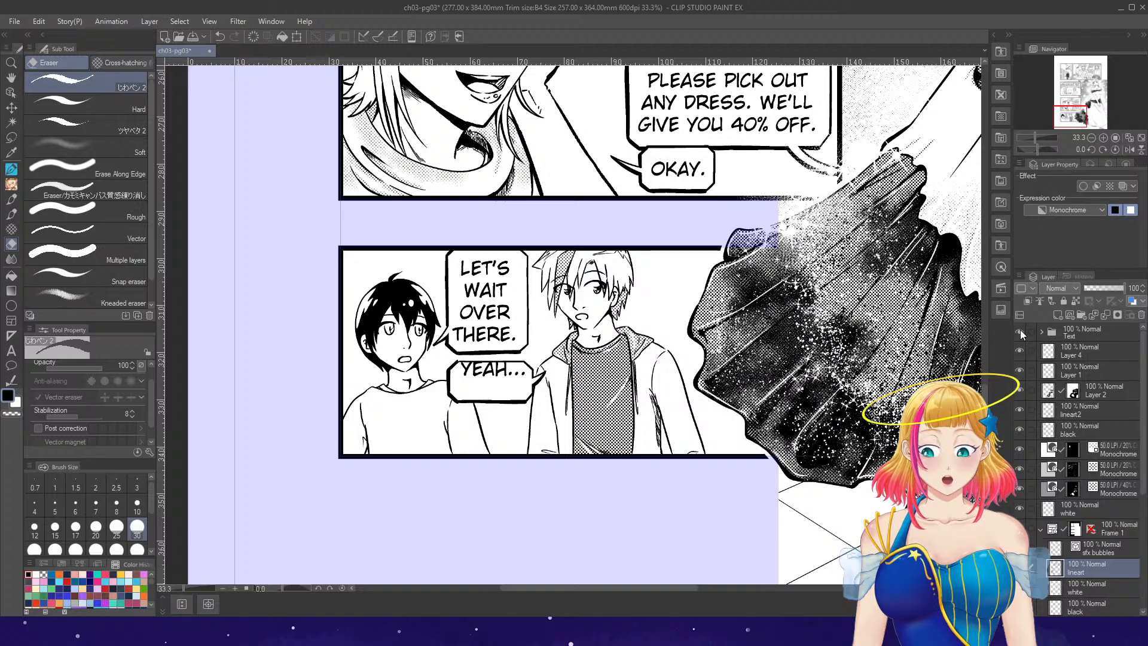
pyautogui.click(1020, 332)
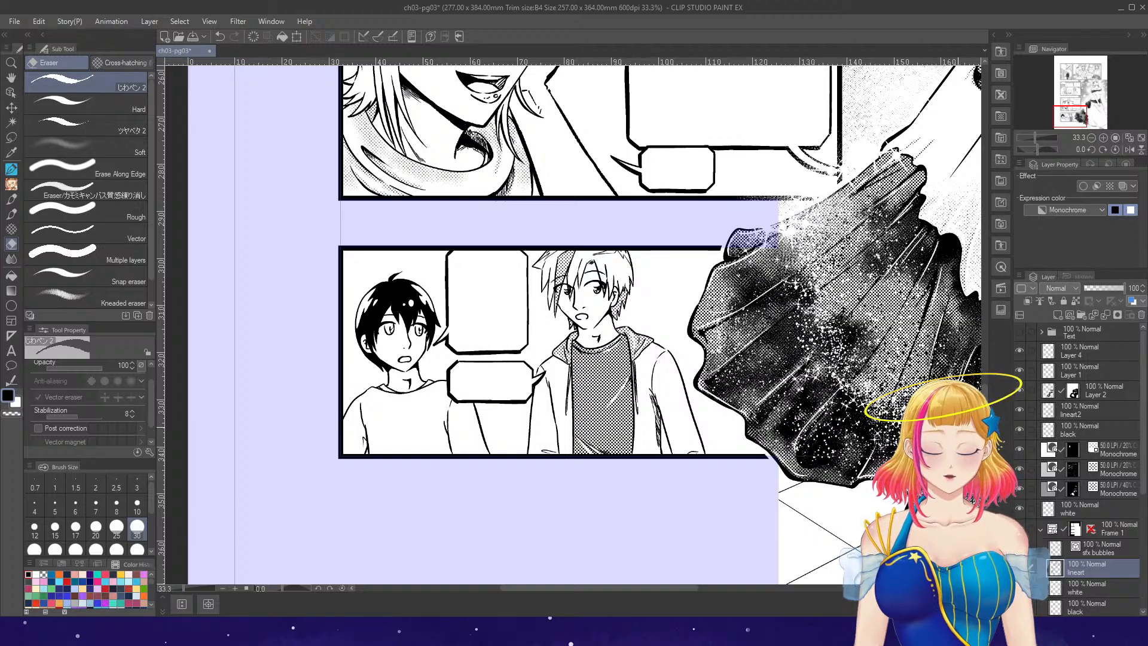
# - Redraw the light-haired boy's mouth as an angular open shape and erase the old irises from both his eyes
pyautogui.scroll(5, 572, 338)
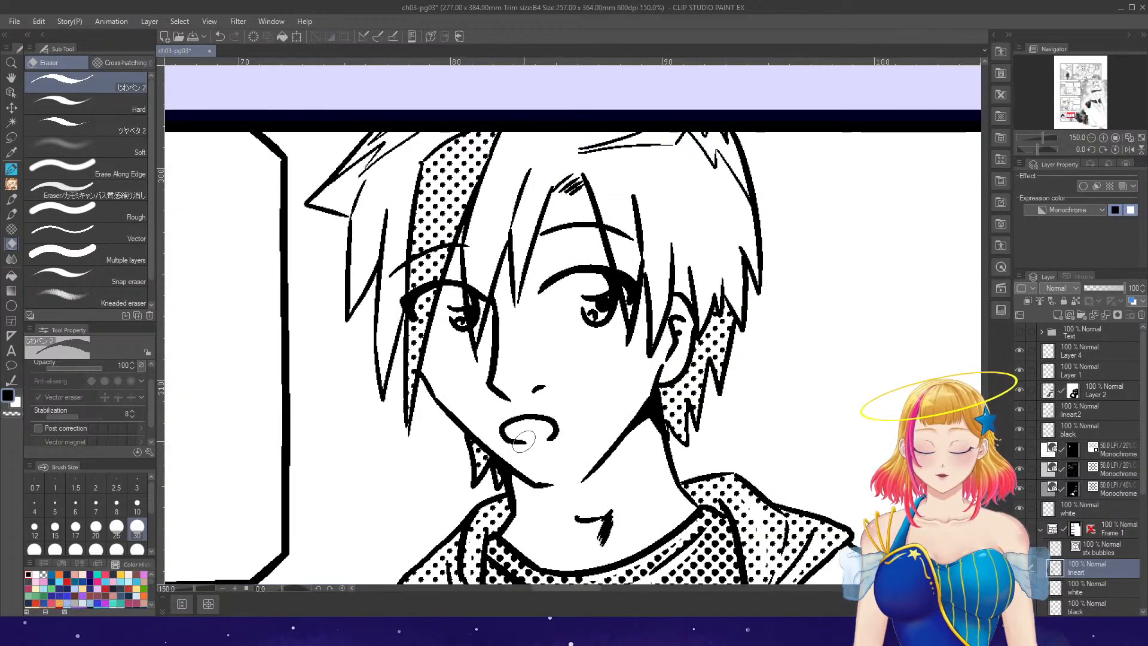
pyautogui.moveTo(508, 435)
pyautogui.mouseDown()
pyautogui.moveTo(553, 433)
pyautogui.moveTo(533, 418)
pyautogui.moveTo(556, 430)
pyautogui.moveTo(507, 441)
pyautogui.moveTo(547, 442)
pyautogui.moveTo(559, 432)
pyautogui.moveTo(538, 417)
pyautogui.moveTo(563, 432)
pyautogui.moveTo(557, 442)
pyautogui.mouseUp()
pyautogui.press('p')
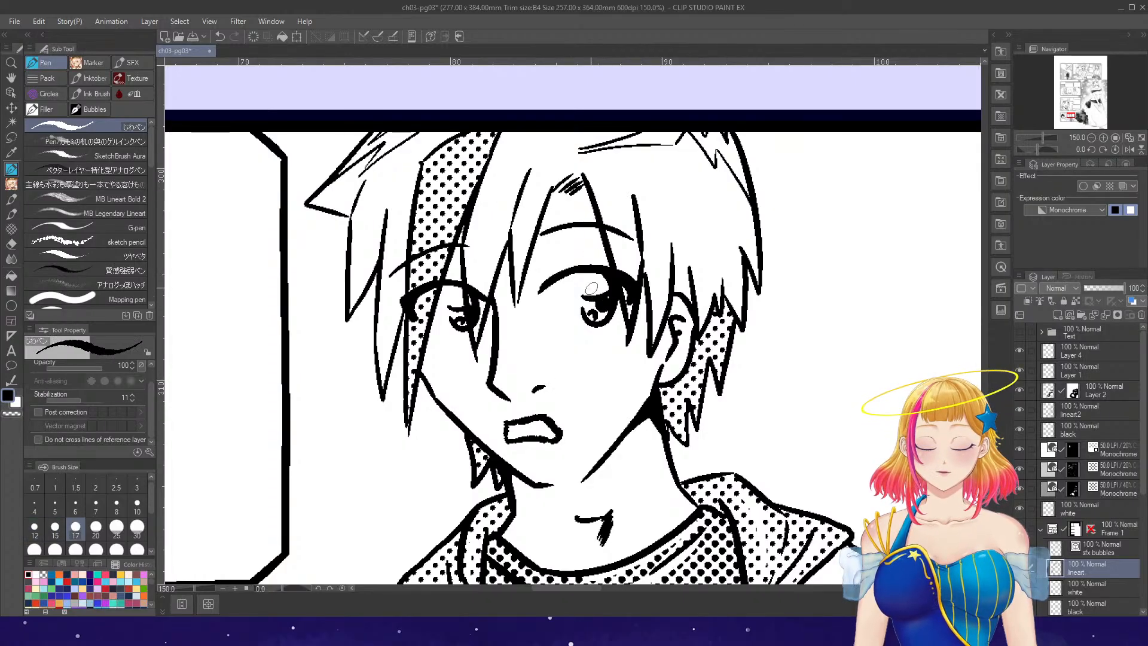
pyautogui.press('e')
pyautogui.moveTo(456, 312)
pyautogui.mouseDown()
pyautogui.moveTo(458, 326)
pyautogui.moveTo(476, 308)
pyautogui.moveTo(459, 320)
pyautogui.mouseUp()
pyautogui.moveTo(580, 302); pyautogui.dragTo(608, 314)
# - Draw new oval irises with dark pupils and small inner shading marks in both of the light-haired boy's eyes
pyautogui.press('p')
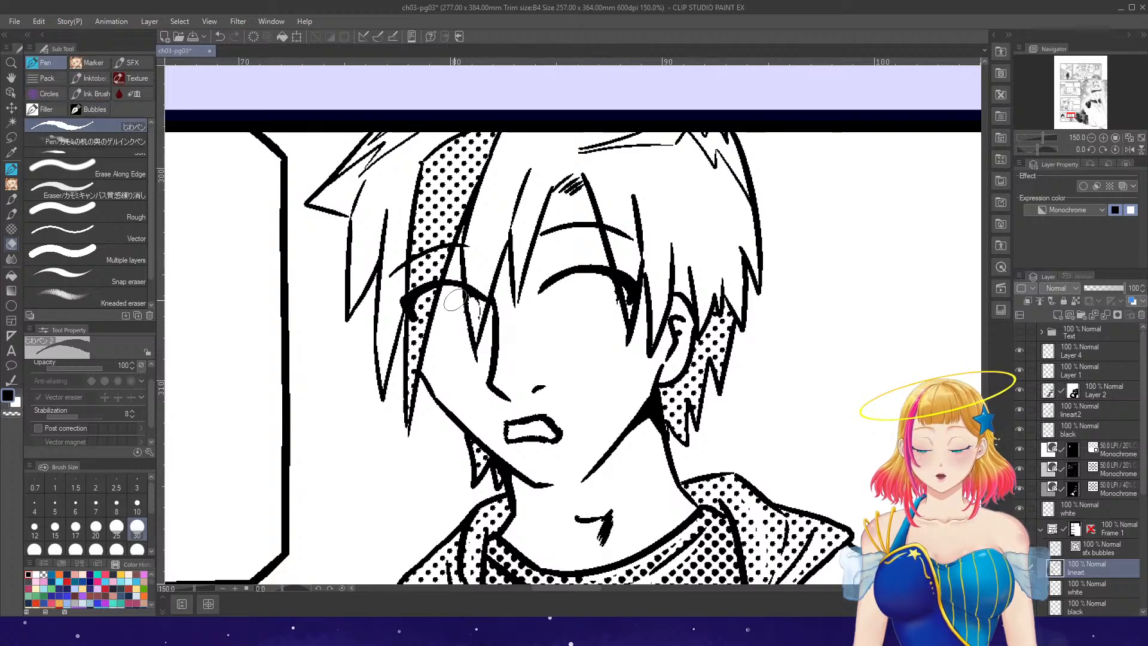
pyautogui.moveTo(444, 299); pyautogui.dragTo(481, 346)
pyautogui.moveTo(480, 299); pyautogui.dragTo(487, 341)
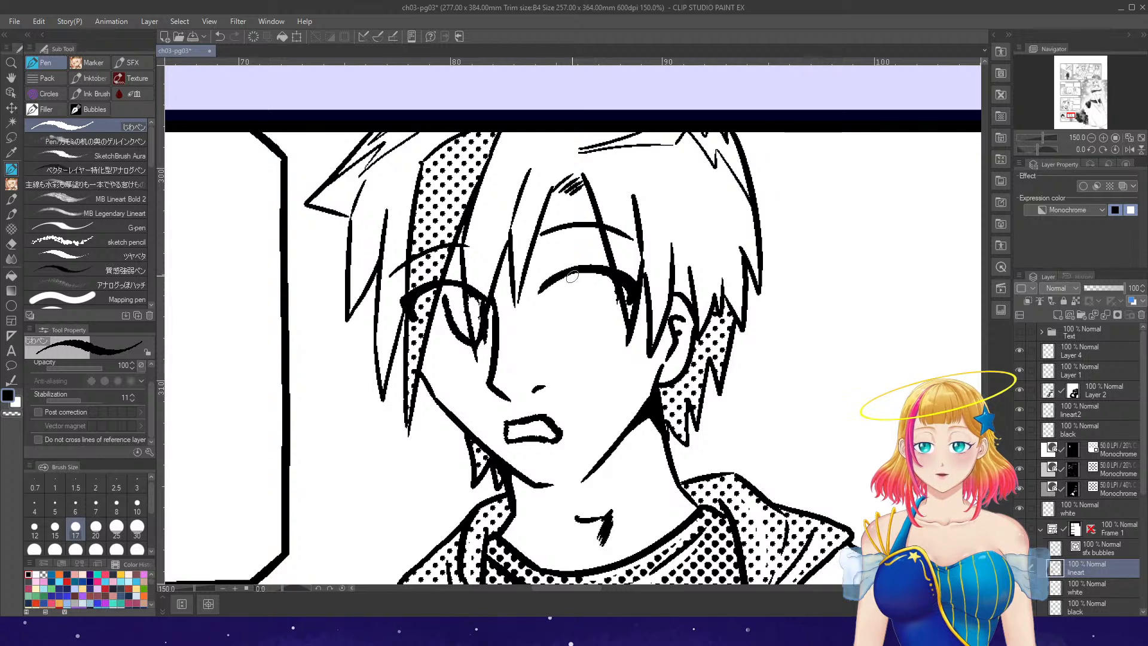
pyautogui.moveTo(571, 276)
pyautogui.mouseDown()
pyautogui.moveTo(589, 317)
pyautogui.moveTo(611, 318)
pyautogui.moveTo(621, 281)
pyautogui.mouseUp()
pyautogui.moveTo(469, 317); pyautogui.dragTo(472, 328)
pyautogui.moveTo(598, 292); pyautogui.dragTo(598, 308)
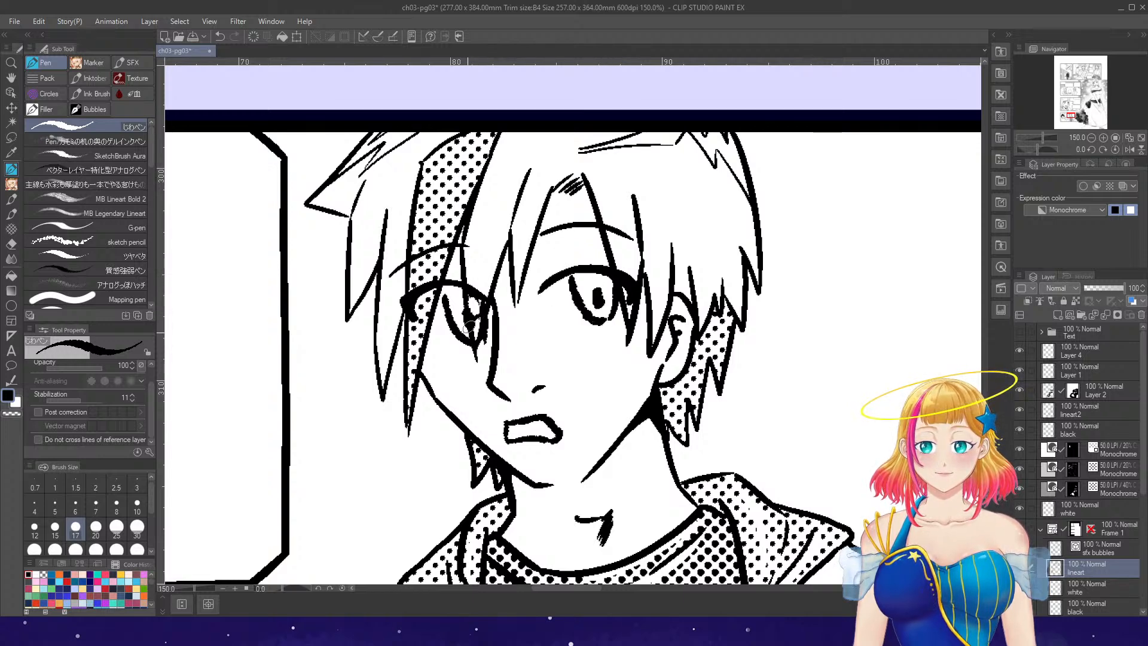
pyautogui.moveTo(469, 323); pyautogui.dragTo(471, 335)
pyautogui.moveTo(601, 293)
pyautogui.mouseDown()
pyautogui.moveTo(634, 287)
pyautogui.moveTo(605, 302)
pyautogui.mouseUp()
pyautogui.press('e')
pyautogui.moveTo(478, 319); pyautogui.dragTo(476, 327)
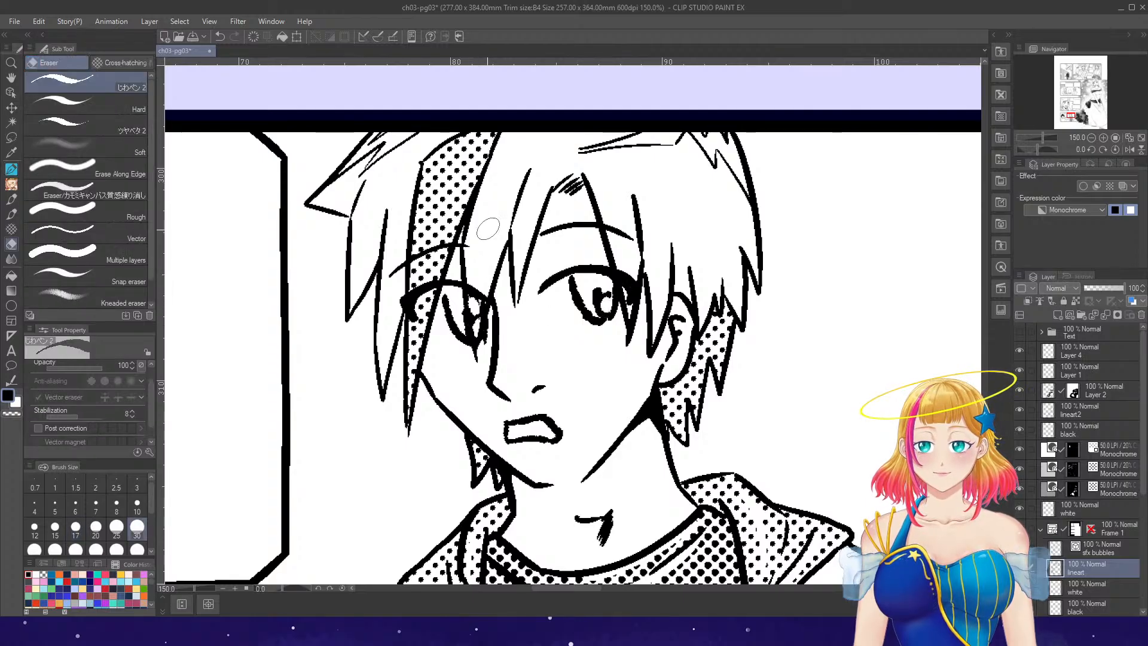
# - Thicken the fringe strands falling over the light-haired boy's face and darken the upper part of both irises
pyautogui.press('p')
pyautogui.moveTo(454, 249); pyautogui.dragTo(452, 281)
pyautogui.moveTo(439, 302)
pyautogui.mouseDown()
pyautogui.moveTo(429, 344)
pyautogui.moveTo(385, 383)
pyautogui.mouseUp()
pyautogui.moveTo(511, 242); pyautogui.dragTo(492, 308)
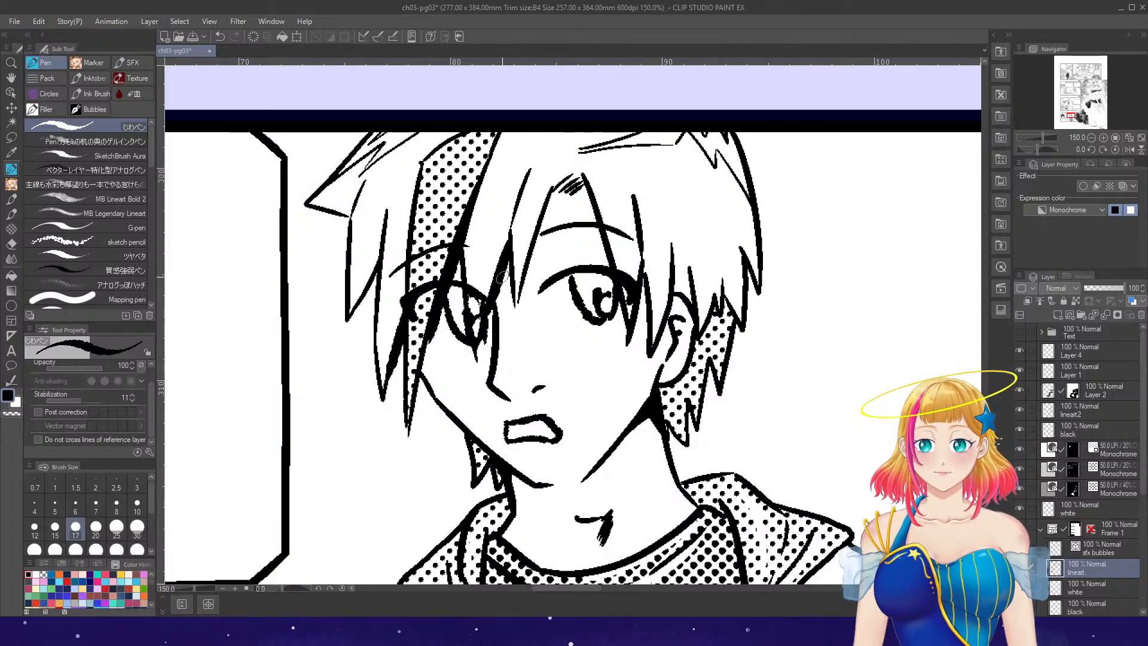
pyautogui.moveTo(557, 190); pyautogui.dragTo(533, 256)
pyautogui.moveTo(585, 184); pyautogui.dragTo(650, 337)
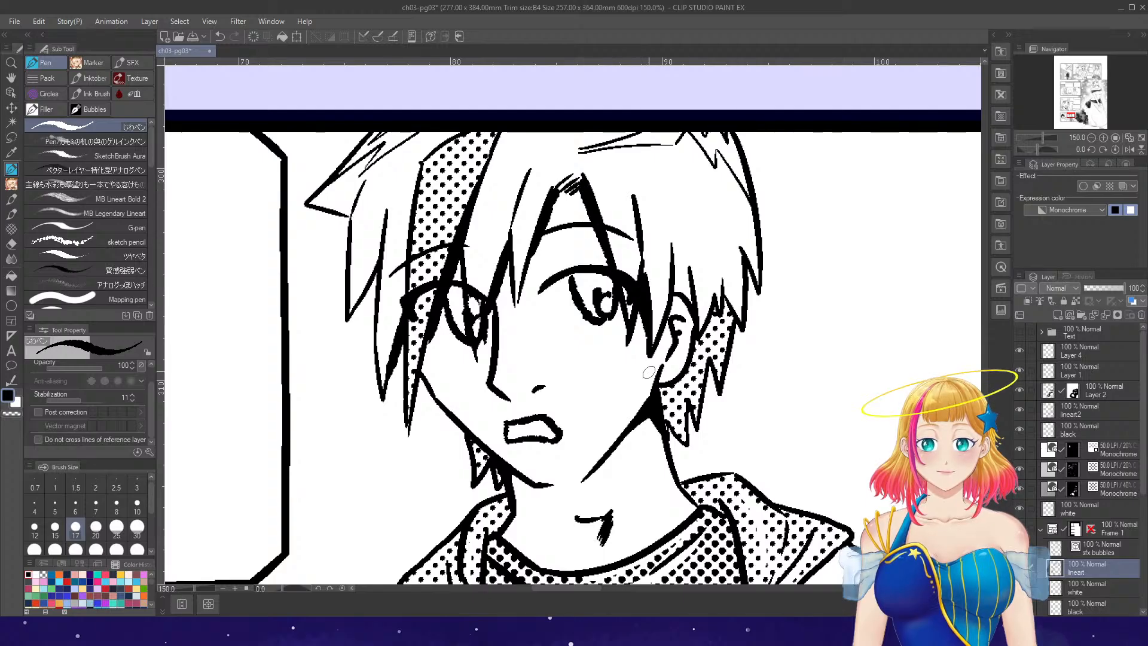
pyautogui.moveTo(451, 311)
pyautogui.mouseDown()
pyautogui.moveTo(459, 293)
pyautogui.moveTo(475, 302)
pyautogui.mouseUp()
pyautogui.moveTo(573, 292); pyautogui.dragTo(611, 284)
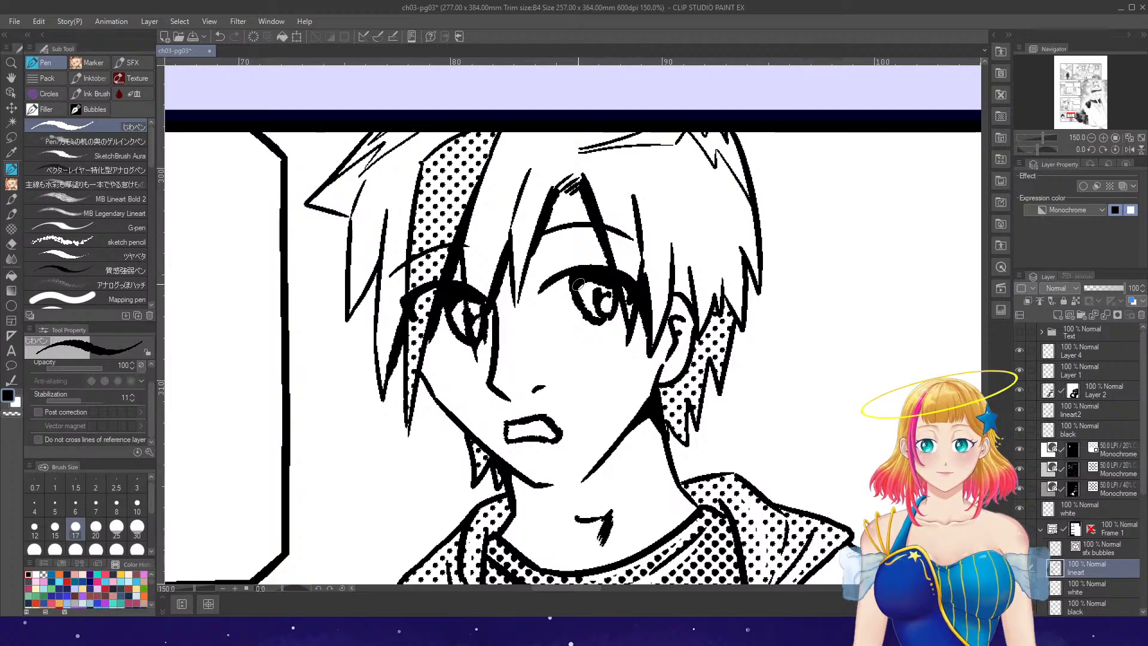
# - Fill the hatched shadow between the light-haired boy's jacket and sleeve with solid black
pyautogui.scroll(-4, 540, 339)
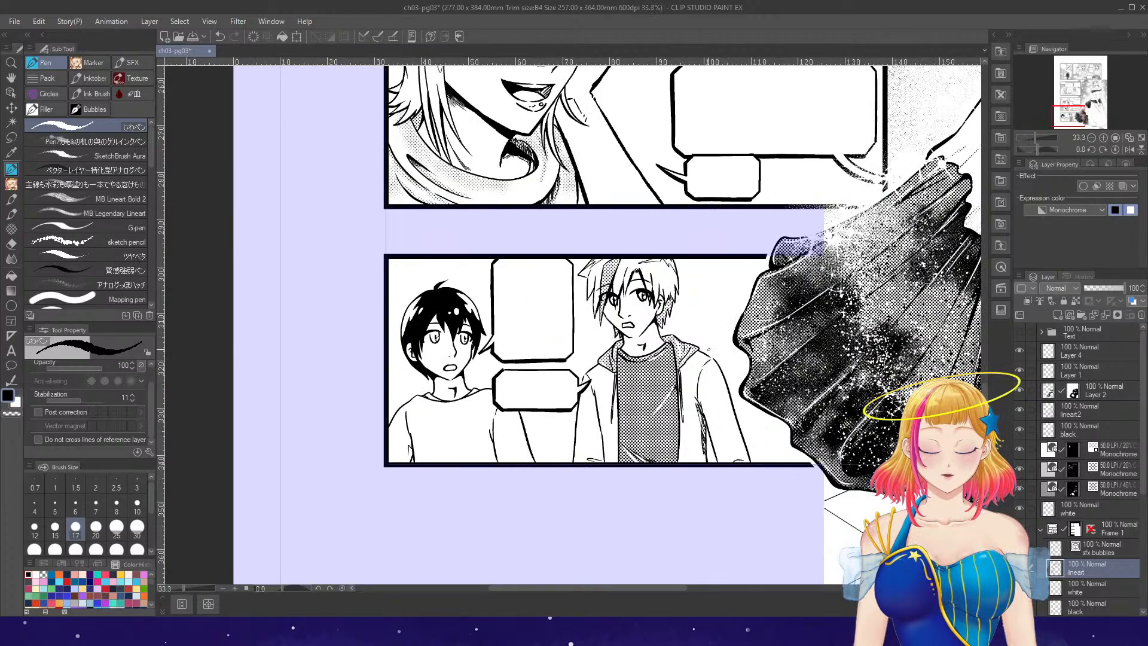
pyautogui.scroll(3, 717, 475)
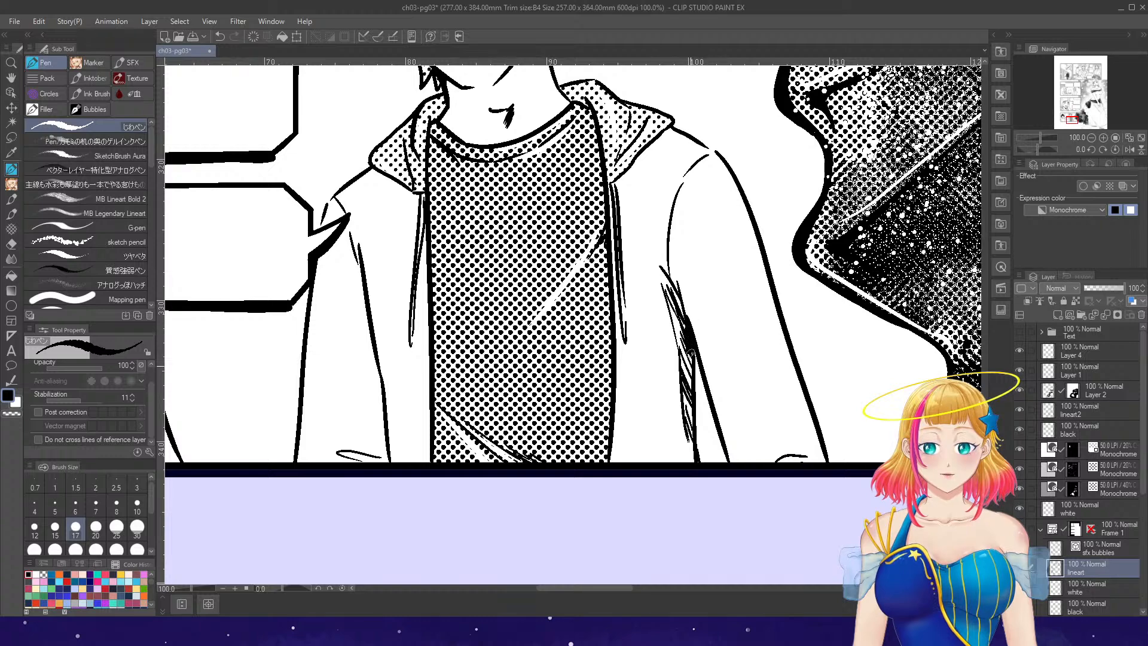
pyautogui.moveTo(690, 354)
pyautogui.mouseDown()
pyautogui.moveTo(685, 318)
pyautogui.moveTo(690, 392)
pyautogui.mouseUp()
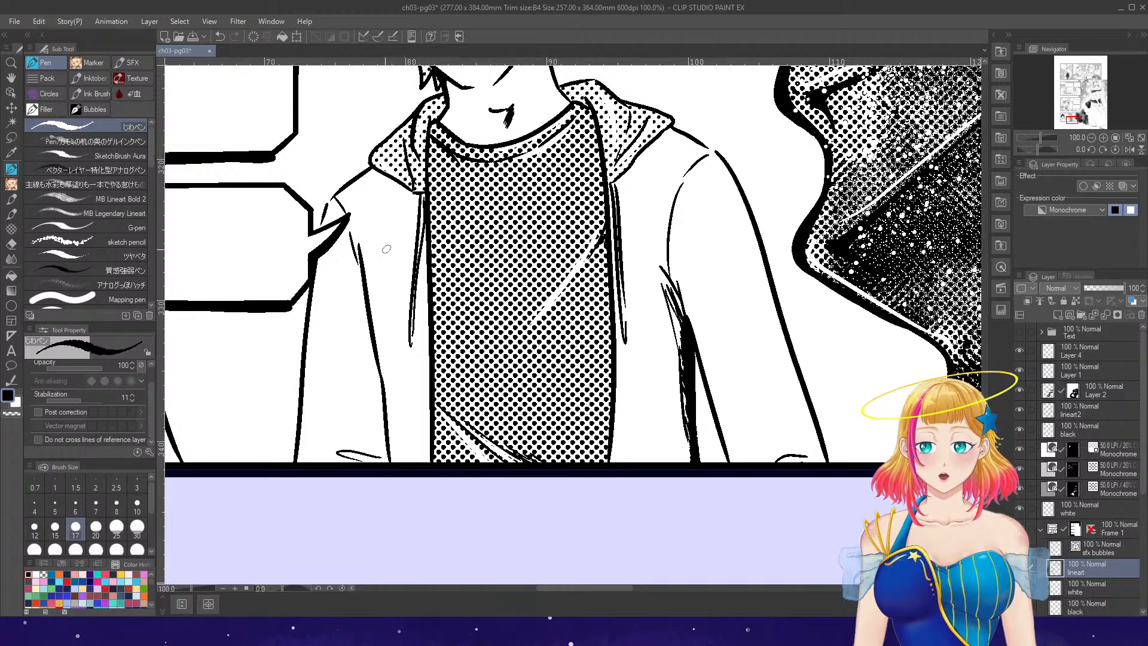
# - Thicken the light-haired boy's jawline and add shading lines to his neck and the collar edges of his hood
pyautogui.scroll(-2, 461, 334)
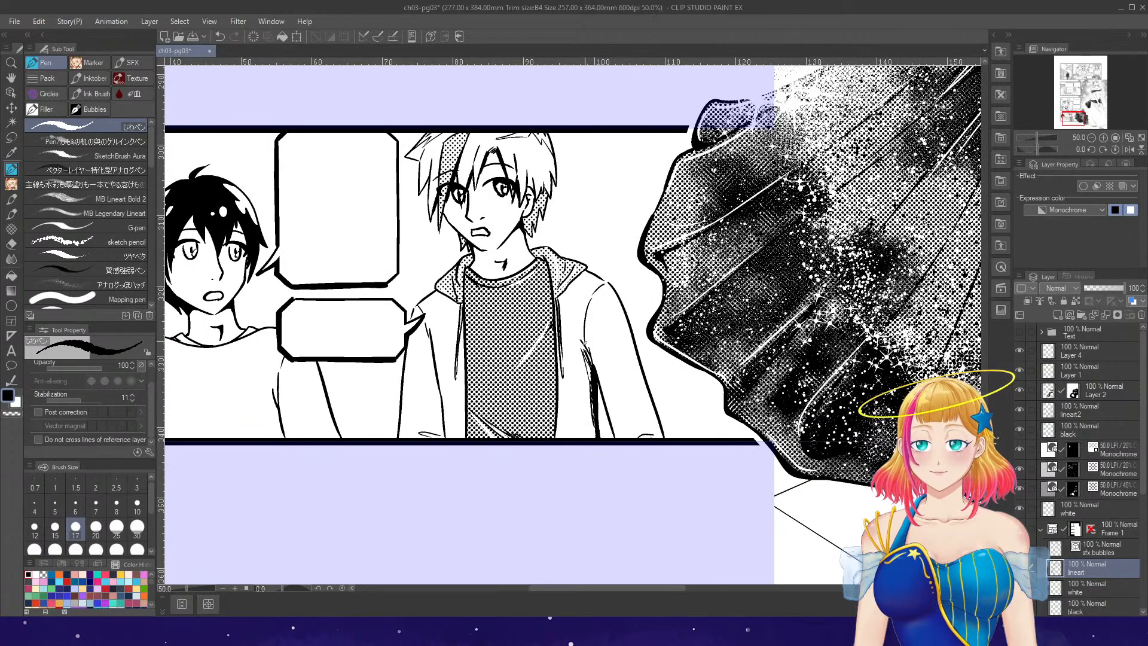
pyautogui.scroll(2, 461, 334)
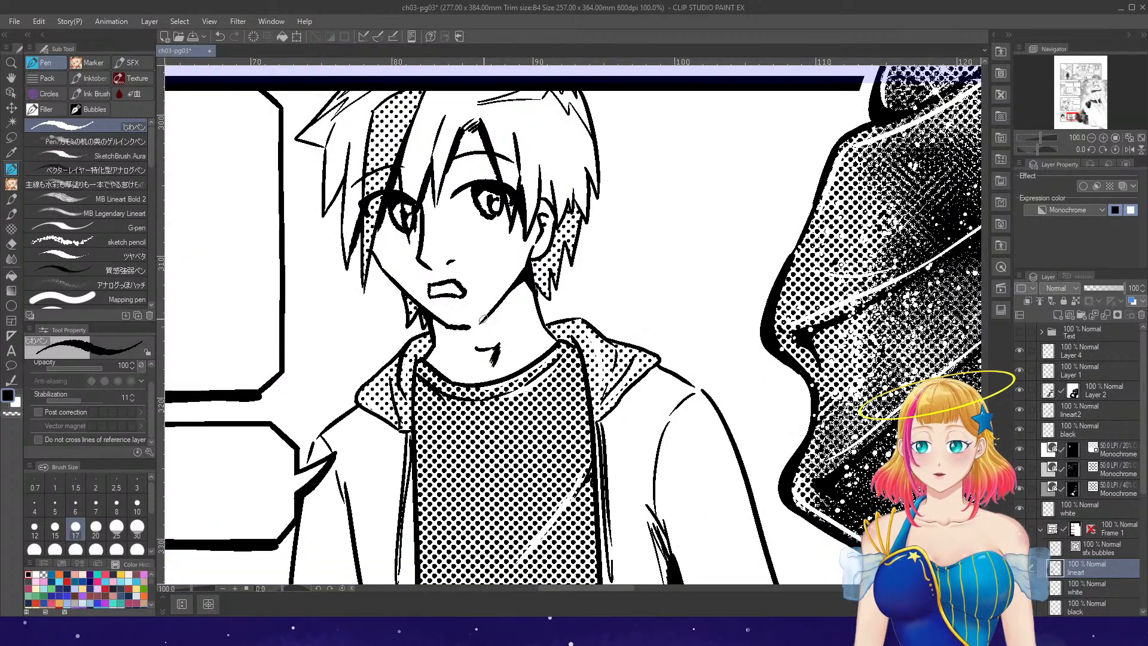
pyautogui.moveTo(467, 331)
pyautogui.mouseDown()
pyautogui.moveTo(491, 308)
pyautogui.moveTo(455, 333)
pyautogui.mouseUp()
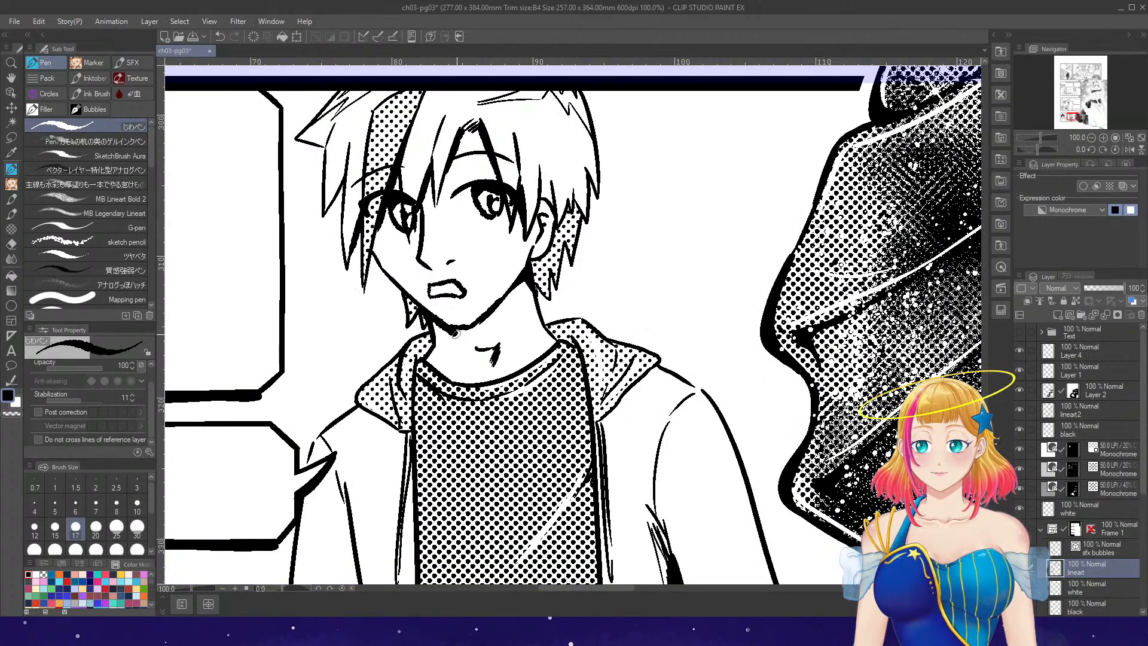
pyautogui.moveTo(534, 273); pyautogui.dragTo(462, 330)
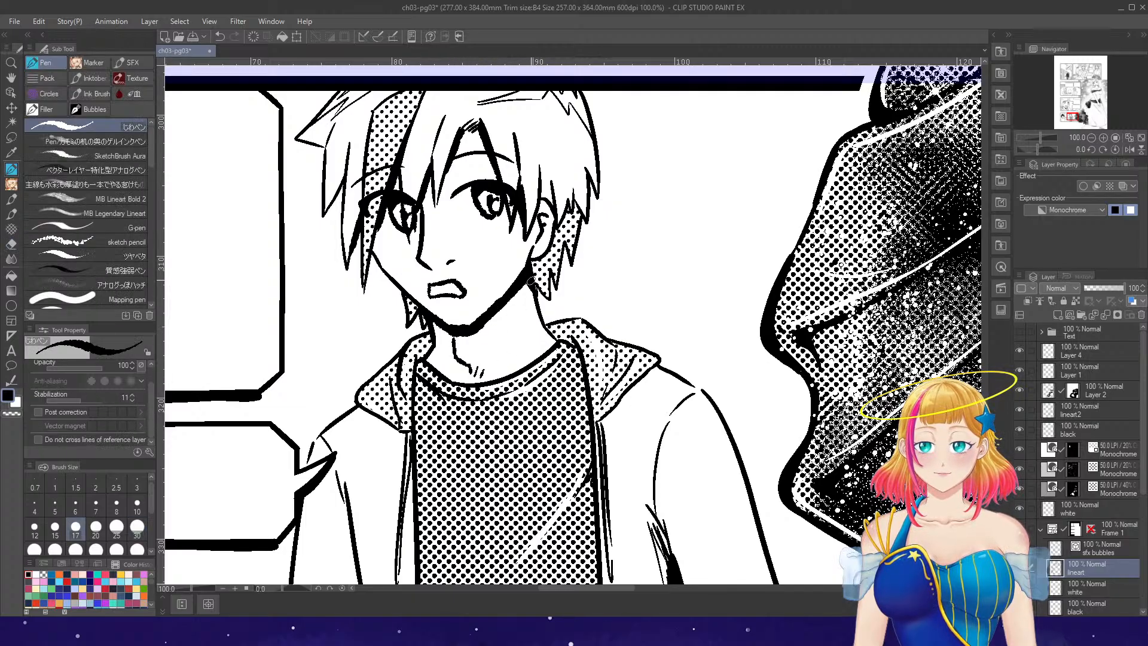
pyautogui.moveTo(531, 281); pyautogui.dragTo(525, 364)
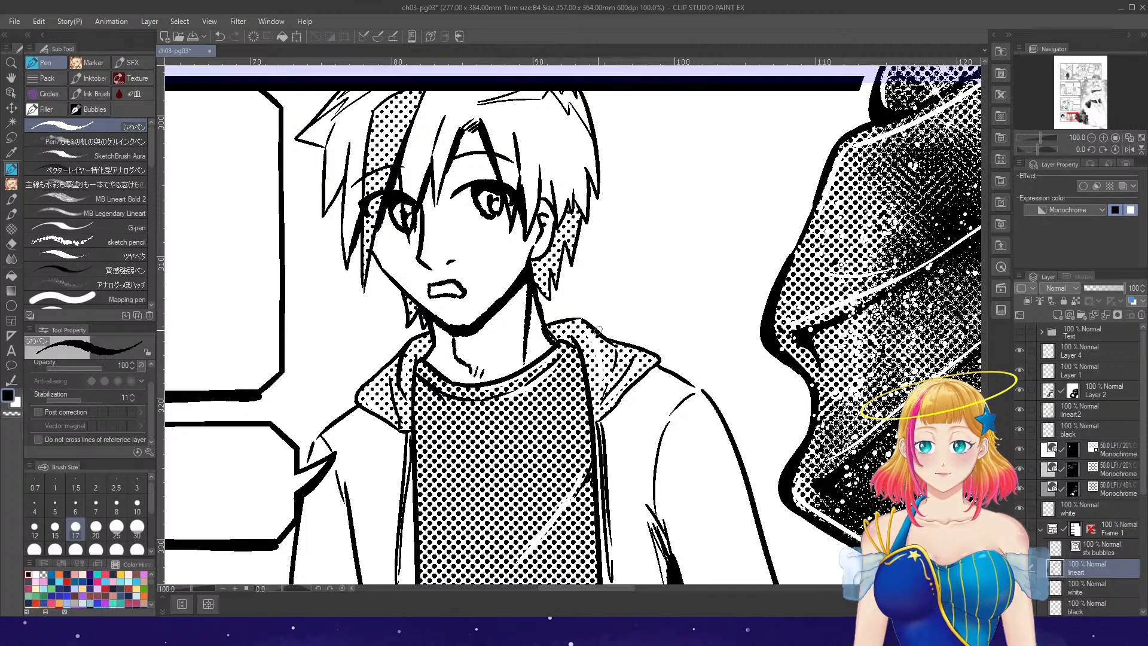
pyautogui.moveTo(549, 327)
pyautogui.mouseDown()
pyautogui.moveTo(571, 339)
pyautogui.moveTo(573, 321)
pyautogui.mouseUp()
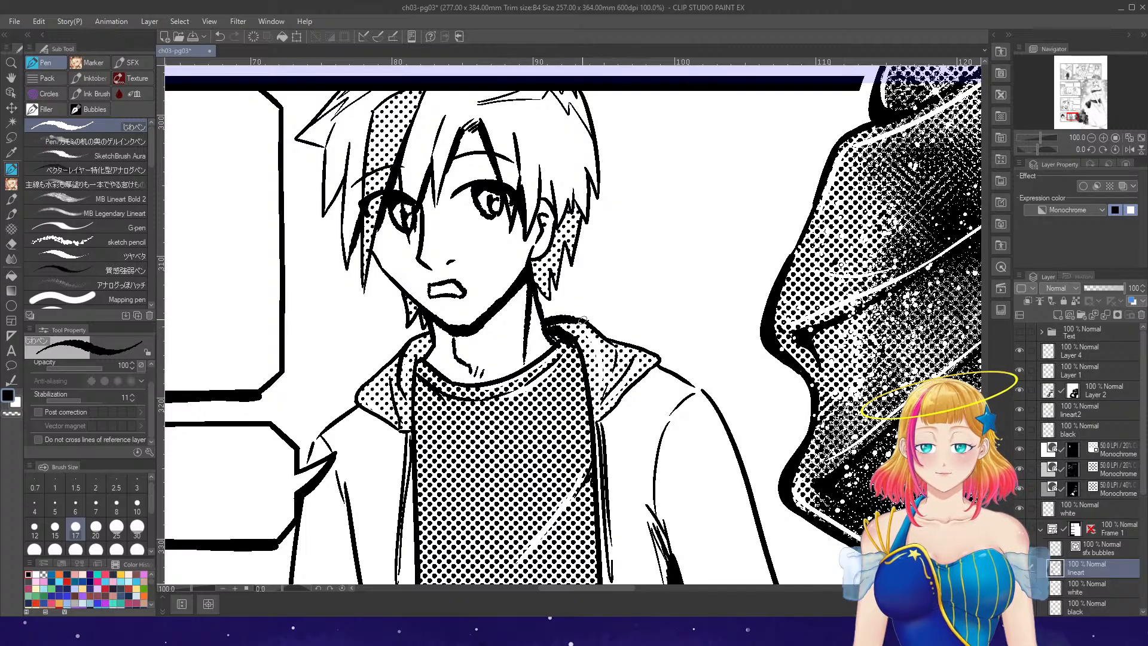
pyautogui.scroll(-3, 654, 282)
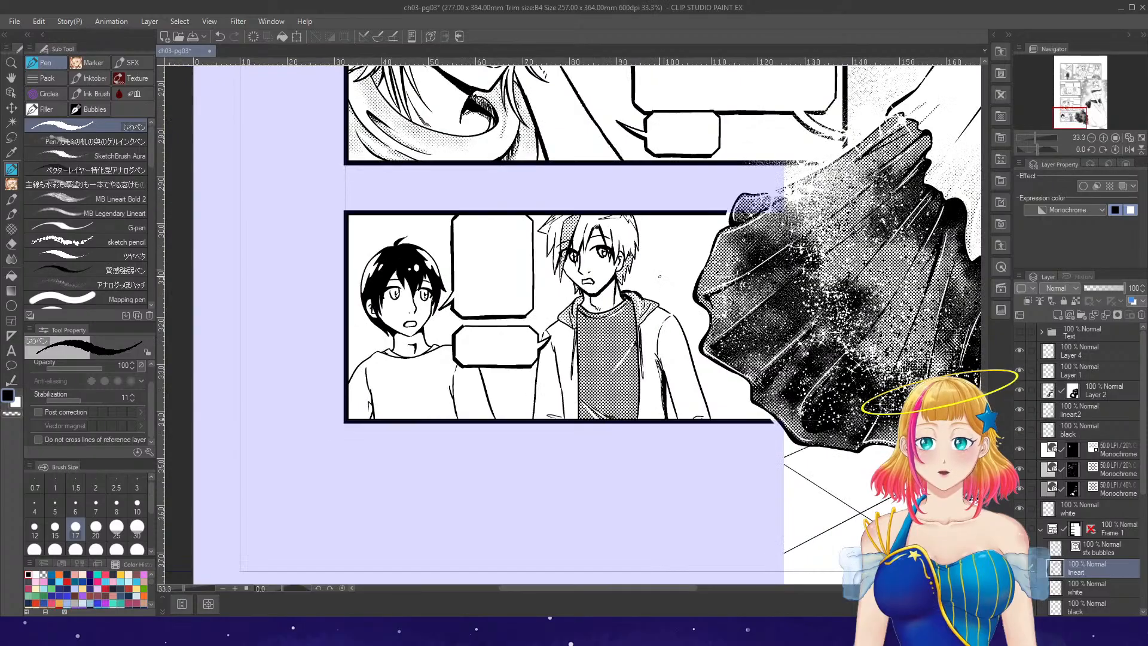
pyautogui.scroll(2, 587, 302)
pyautogui.scroll(1, 584, 290)
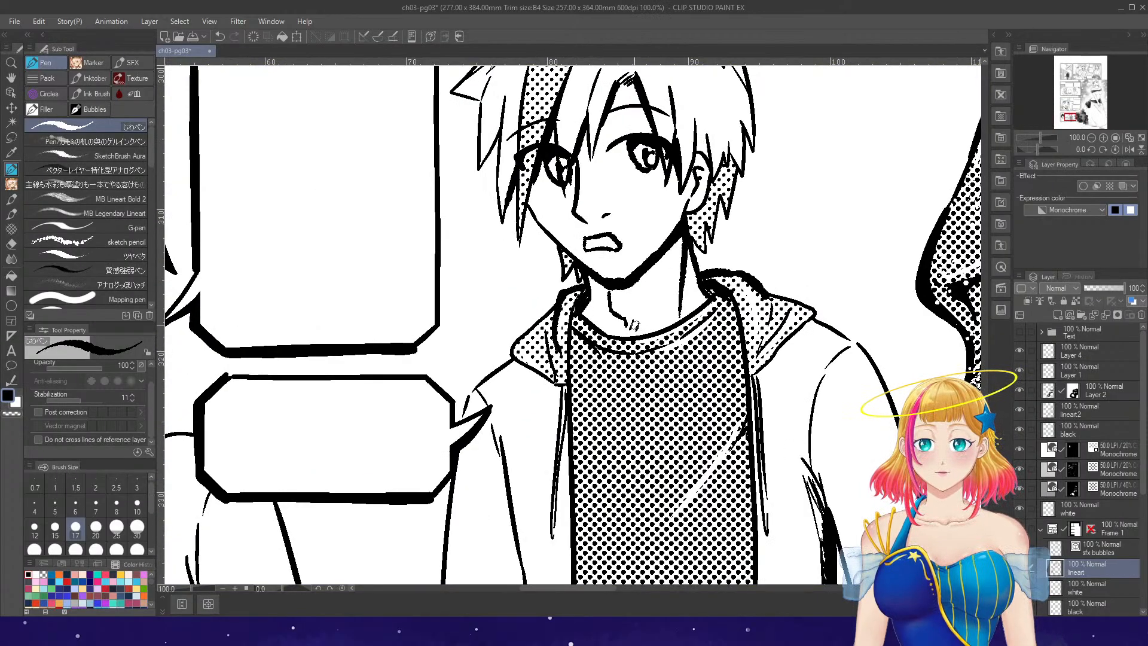
pyautogui.scroll(-3, 658, 329)
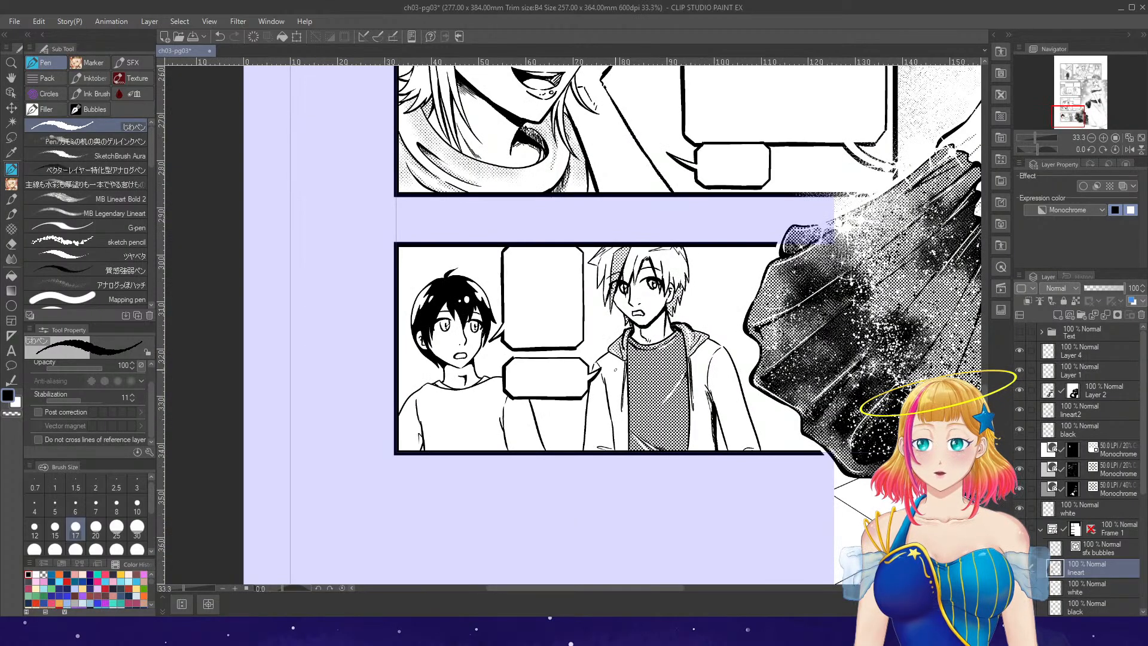
pyautogui.scroll(4, 462, 376)
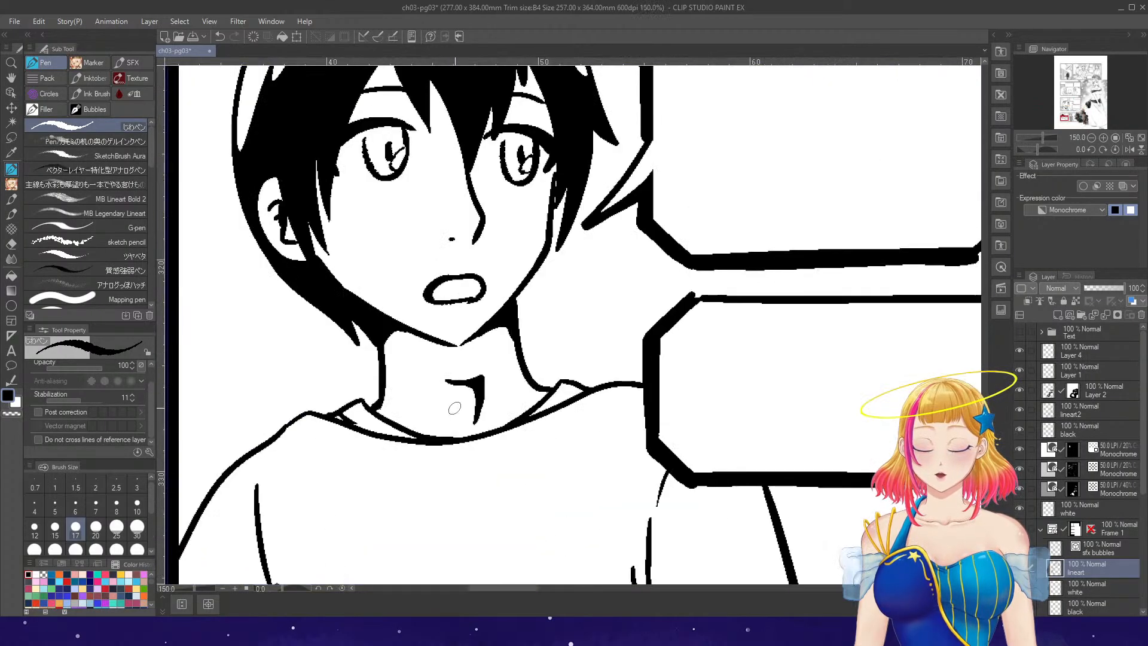
pyautogui.moveTo(559, 316); pyautogui.dragTo(593, 354)
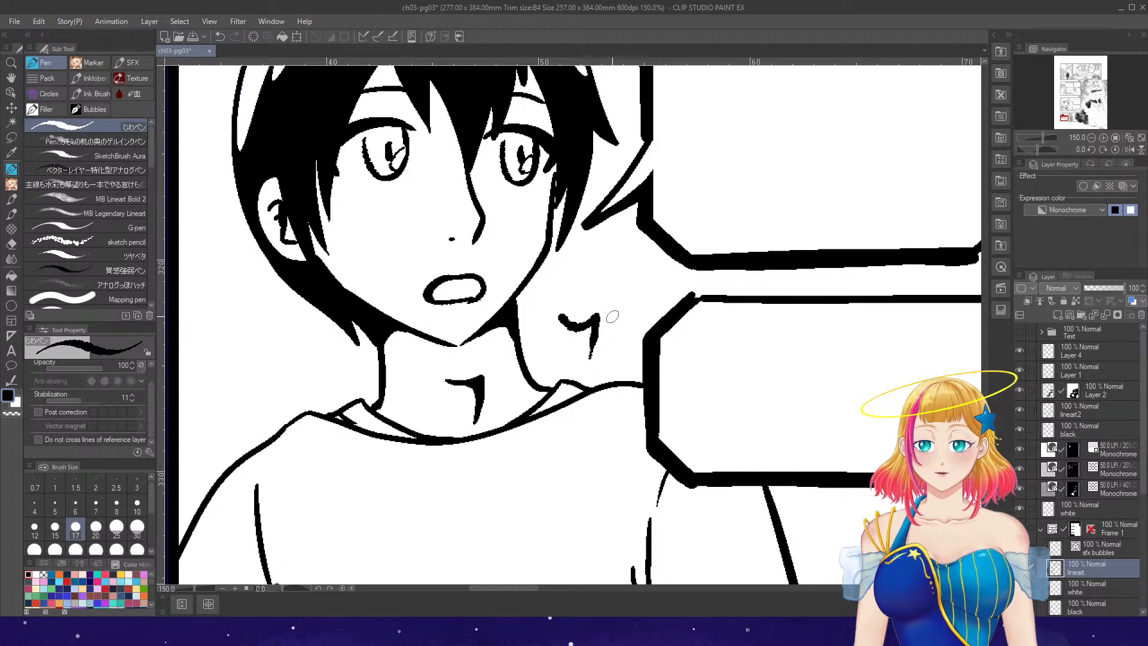
pyautogui.hotkey('ctrl', 'z')
pyautogui.hotkey('ctrl', 'z')
pyautogui.hotkey('ctrl', 'z')
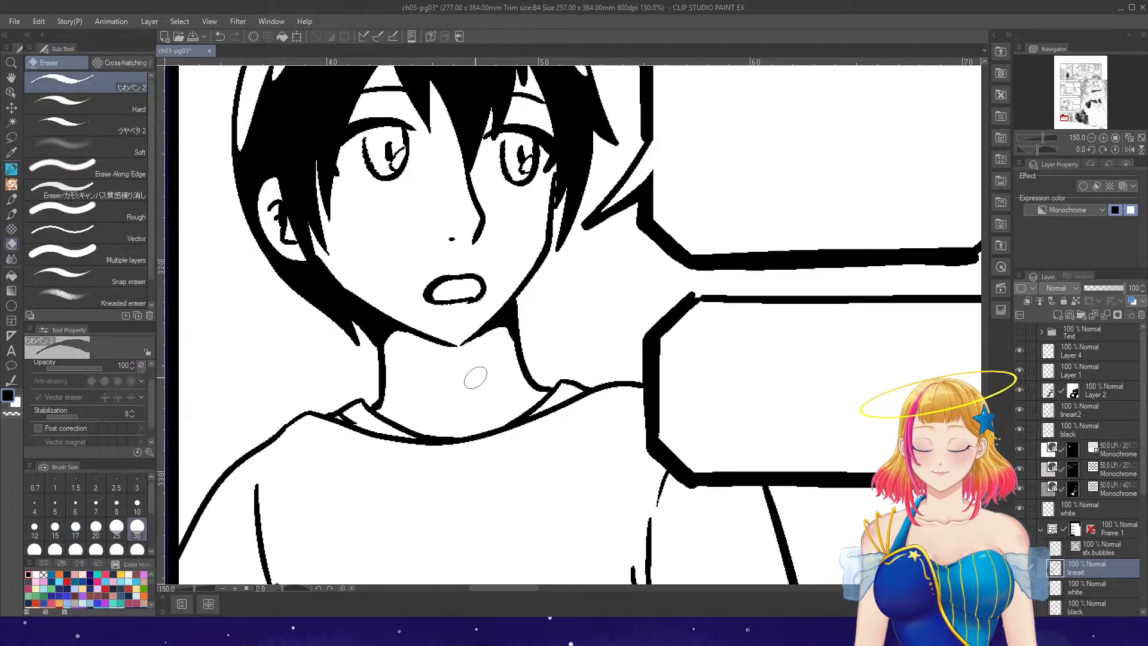
# - Replace the black-haired boy's throat mark with short hatched strokes and thicken the underside of his jaw
pyautogui.moveTo(443, 379)
pyautogui.mouseDown()
pyautogui.moveTo(468, 388)
pyautogui.moveTo(465, 411)
pyautogui.mouseUp()
pyautogui.moveTo(479, 382); pyautogui.dragTo(477, 417)
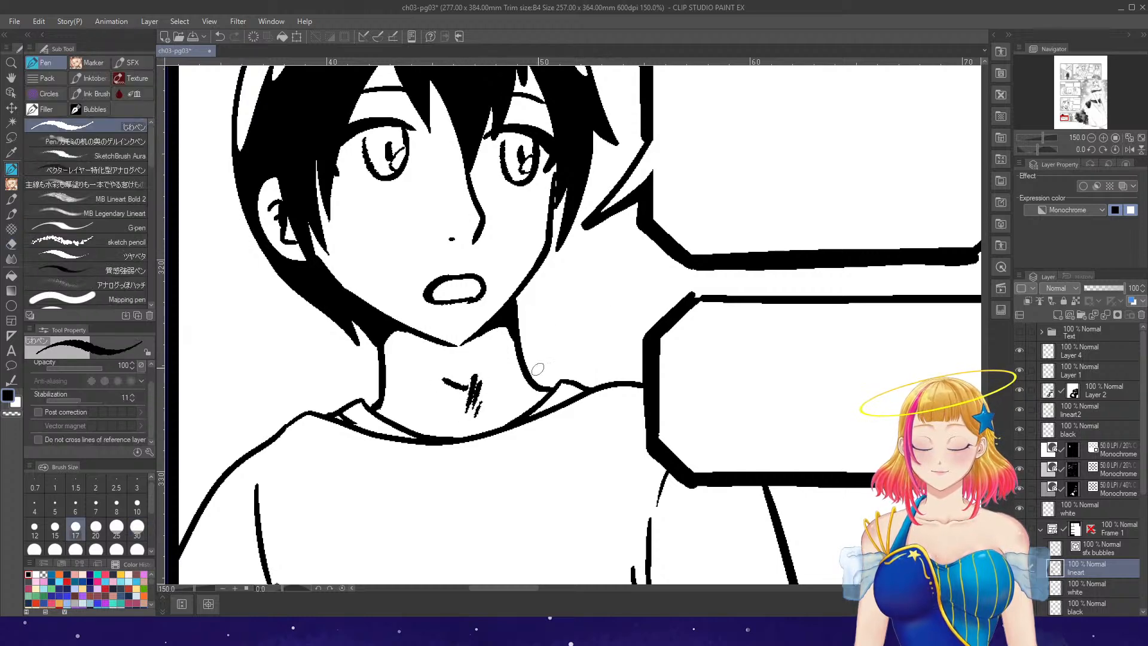
pyautogui.moveTo(398, 328)
pyautogui.mouseDown()
pyautogui.moveTo(457, 358)
pyautogui.moveTo(496, 335)
pyautogui.mouseUp()
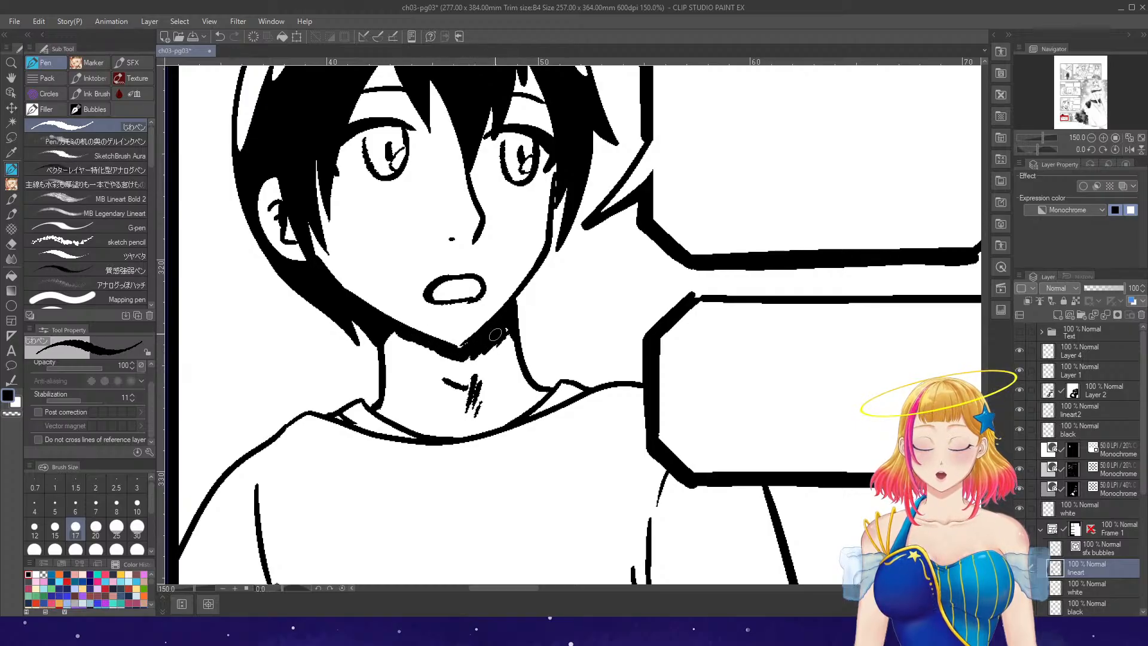
pyautogui.scroll(-2, 558, 338)
pyautogui.scroll(-1, 694, 368)
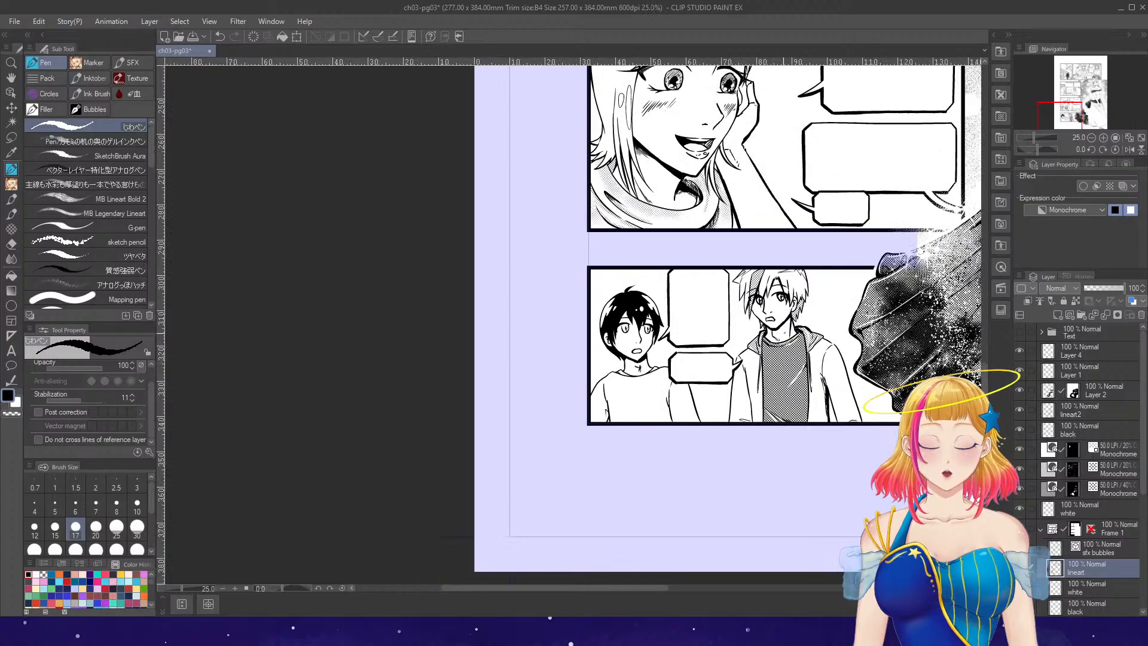
# - On the sfx bubbles layer, use the Object tool to enlarge the uppermost speech bubble in the shop panel past the frame's top edge
pyautogui.click(1142, 141)
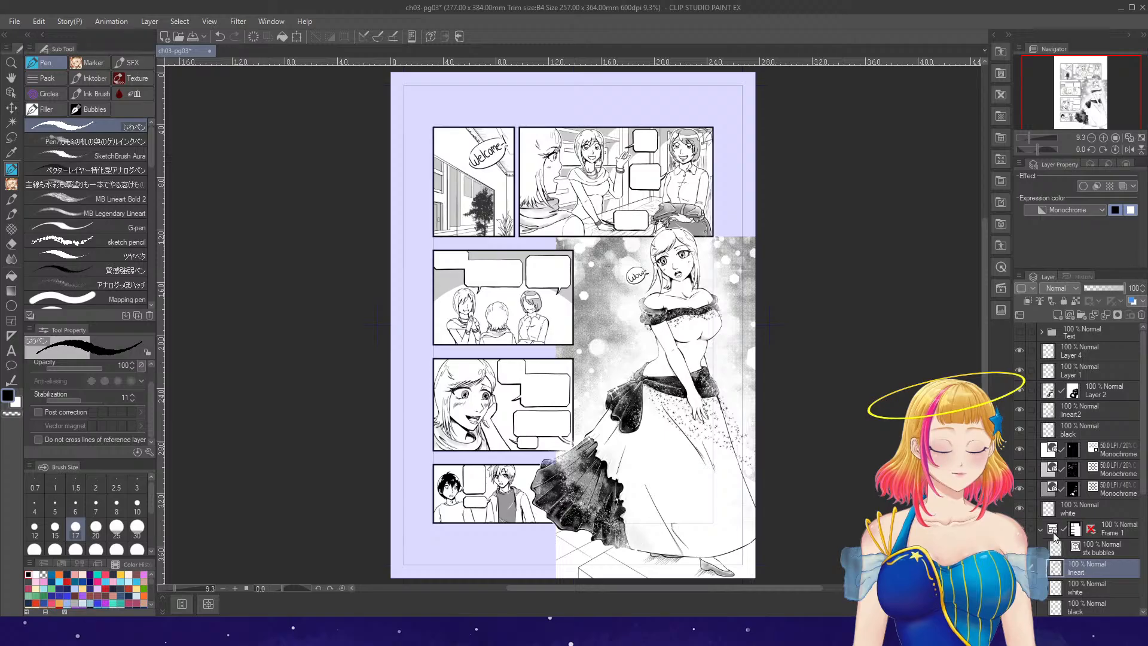
pyautogui.click(1099, 550)
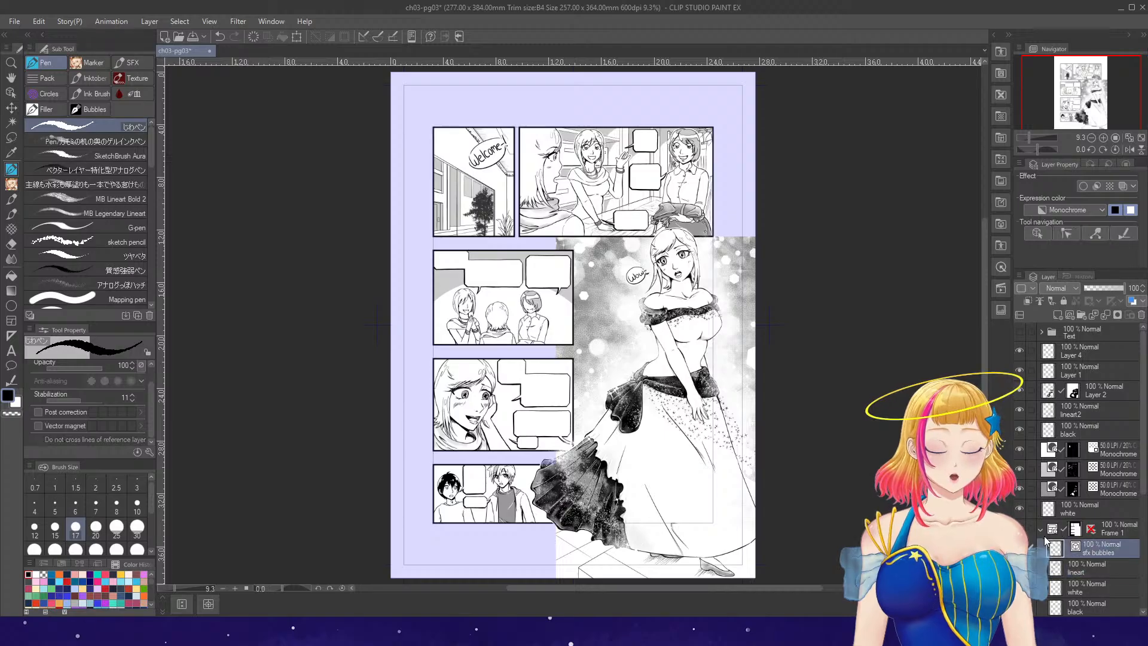
pyautogui.click(11, 93)
pyautogui.scroll(4, 591, 116)
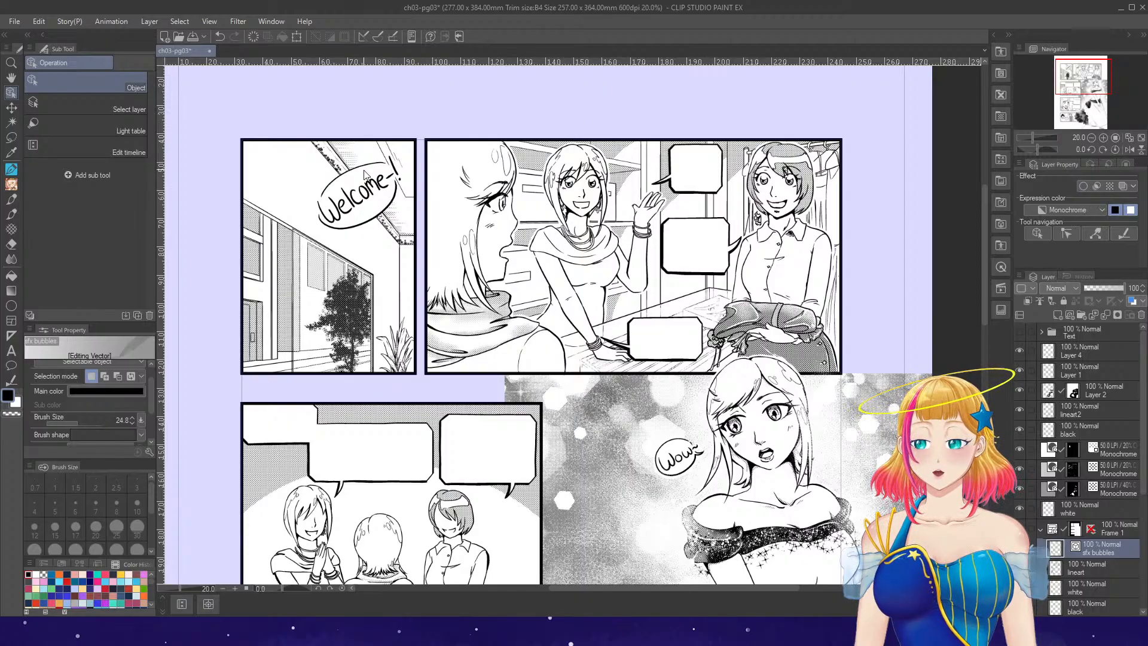
pyautogui.scroll(1, 366, 174)
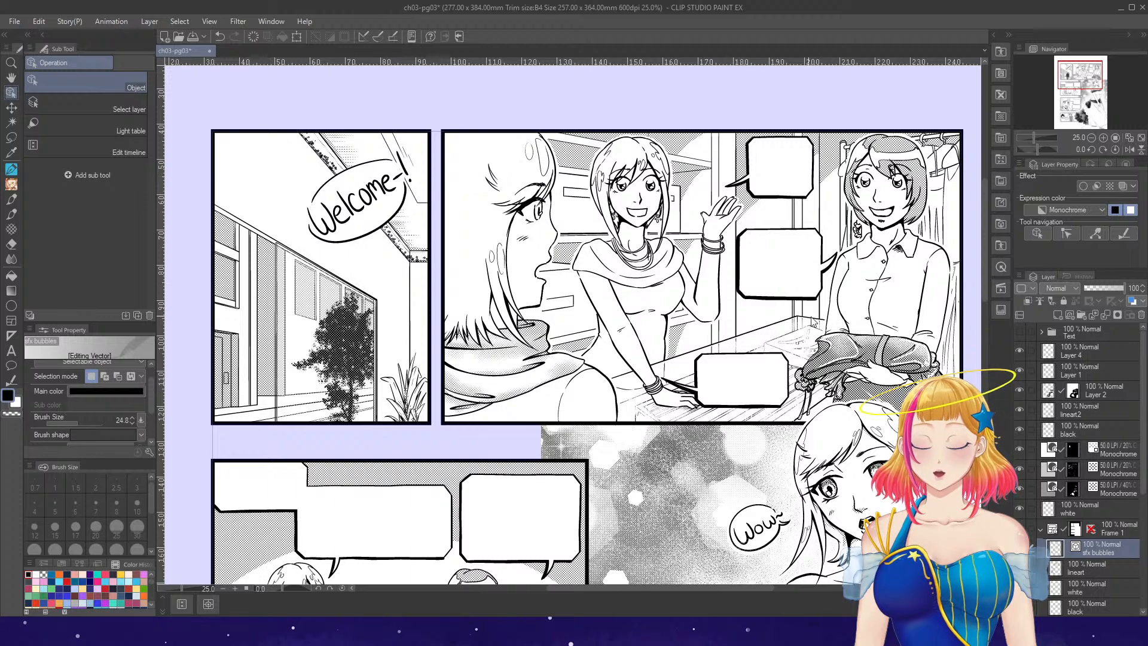
pyautogui.scroll(1, 814, 323)
pyautogui.scroll(-2, 928, 218)
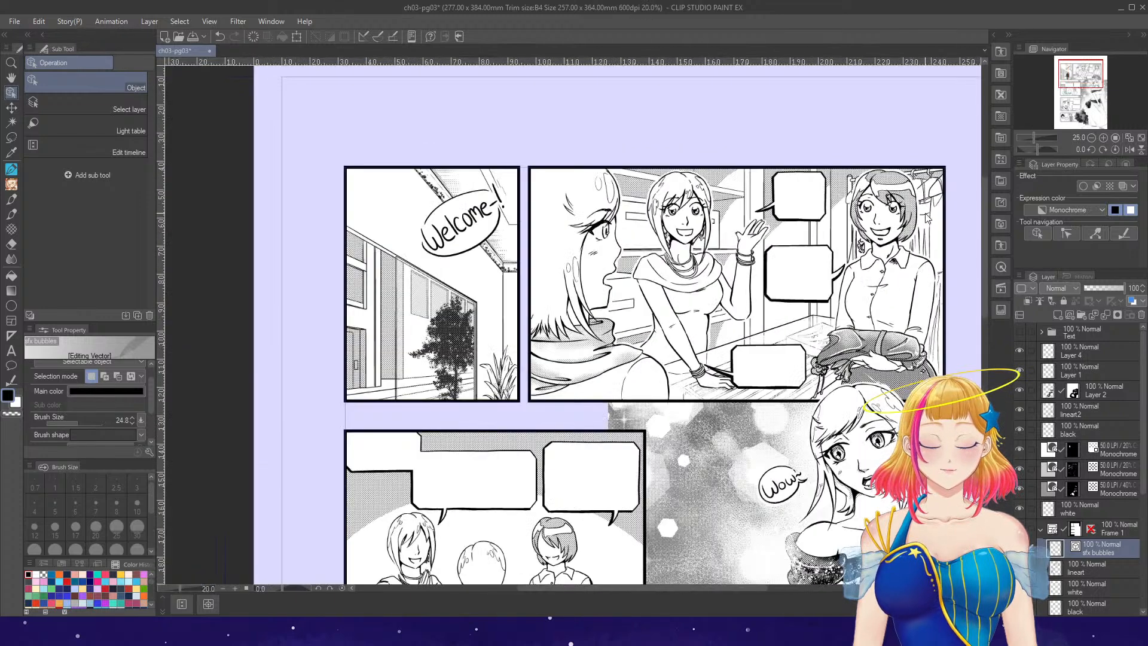
pyautogui.scroll(2, 955, 186)
pyautogui.click(740, 205)
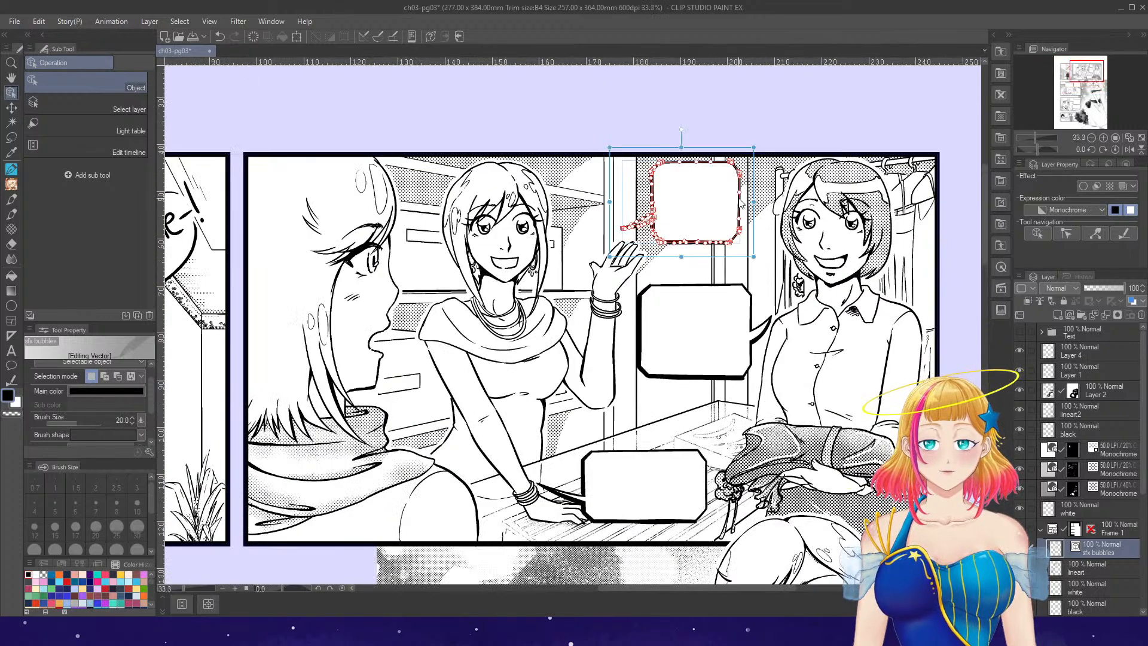
pyautogui.moveTo(682, 147); pyautogui.dragTo(682, 134)
pyautogui.moveTo(753, 196); pyautogui.dragTo(788, 196)
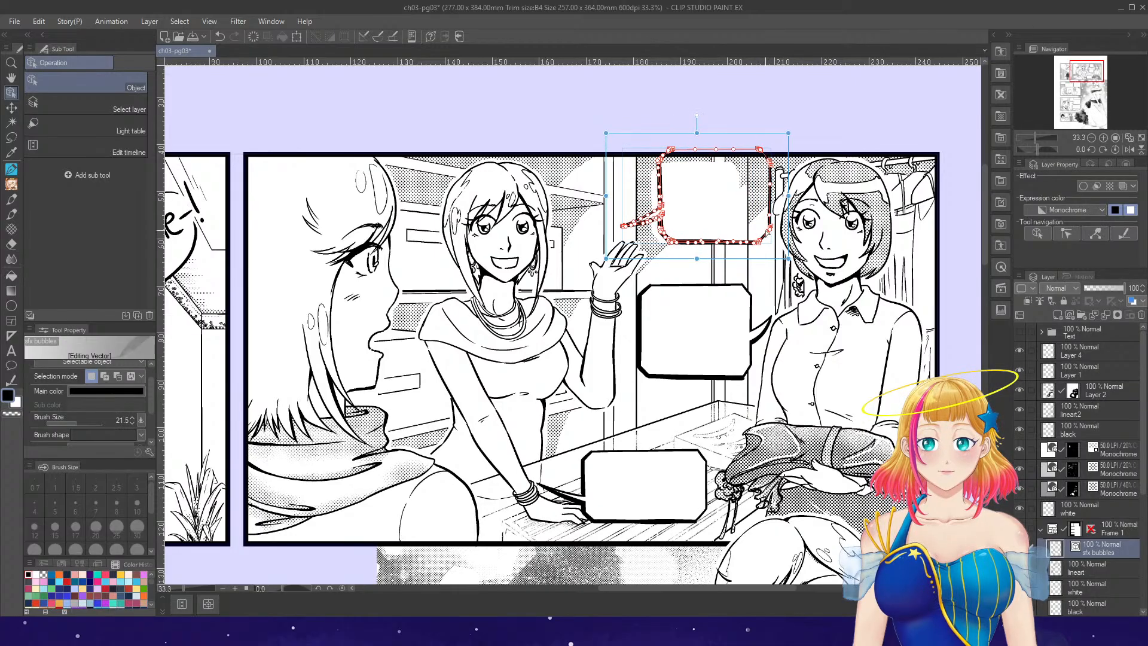
pyautogui.moveTo(607, 196); pyautogui.dragTo(587, 197)
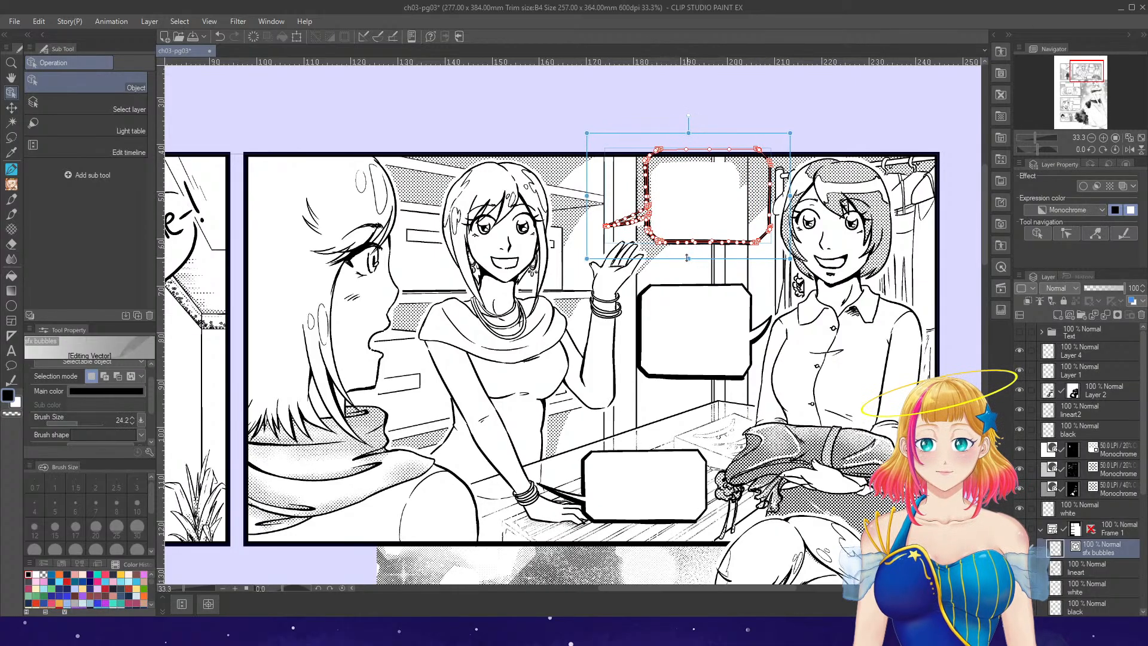
pyautogui.moveTo(688, 258); pyautogui.dragTo(688, 268)
# - Enlarge the middle speech bubble in the shop panel, beside the short-haired woman
pyautogui.click(630, 319)
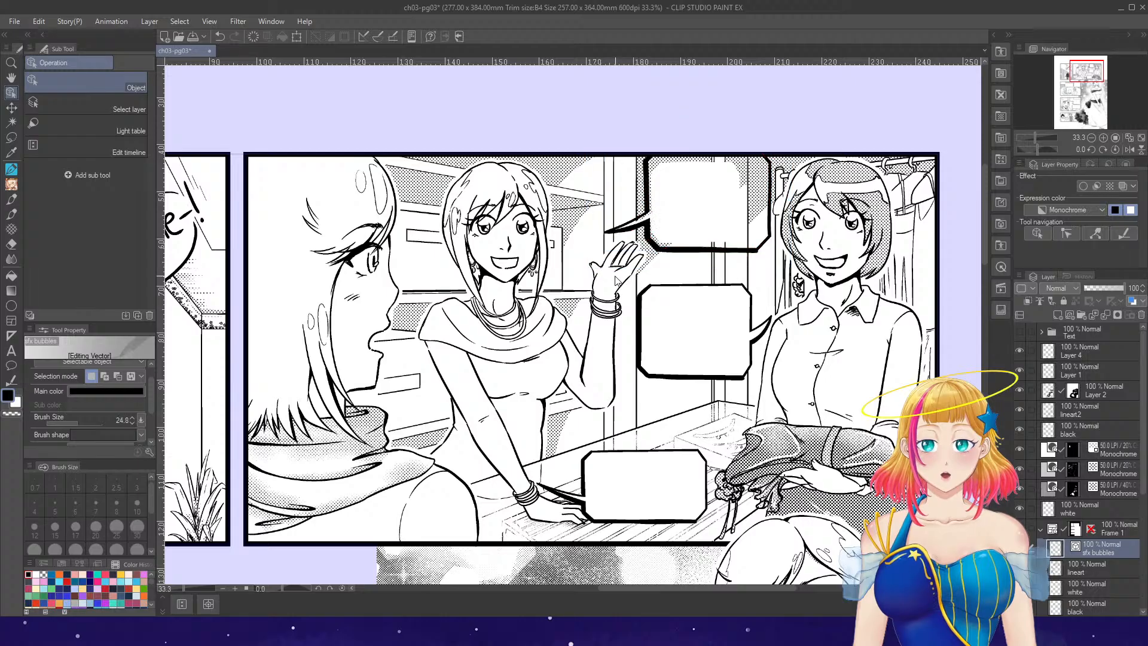
pyautogui.moveTo(614, 276)
pyautogui.mouseDown()
pyautogui.moveTo(782, 385)
pyautogui.moveTo(807, 418)
pyautogui.moveTo(802, 387)
pyautogui.moveTo(820, 413)
pyautogui.mouseUp()
pyautogui.scroll(-1, 689, 337)
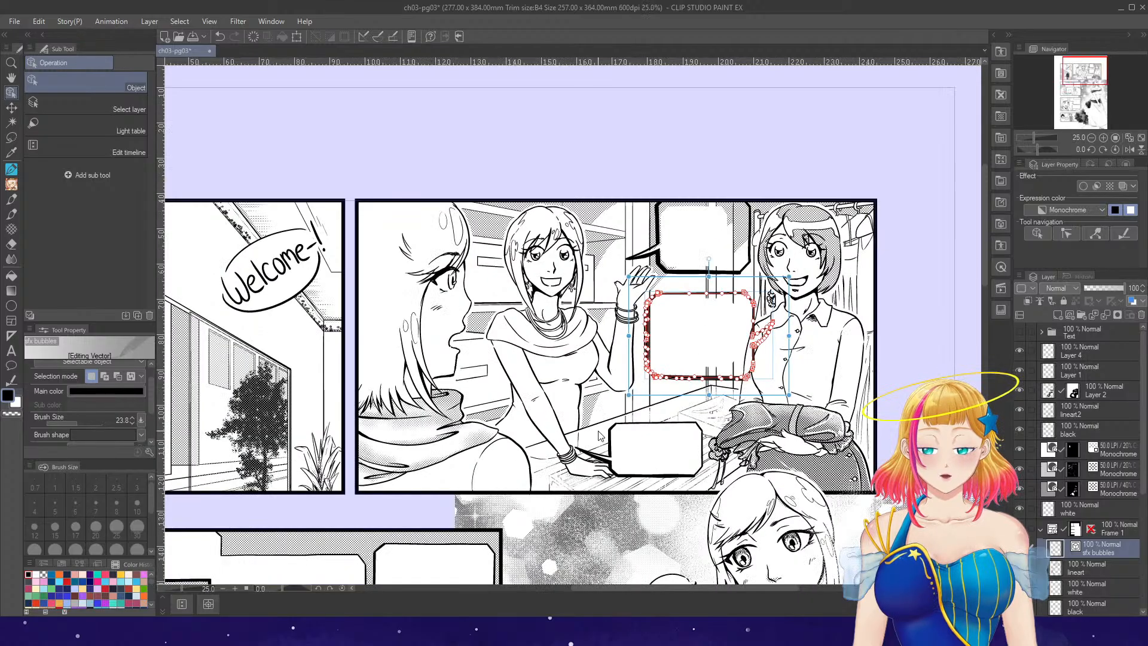
# - Enlarge the lowest speech bubble in the shop panel in all four directions over the counter
pyautogui.moveTo(573, 411); pyautogui.dragTo(718, 493)
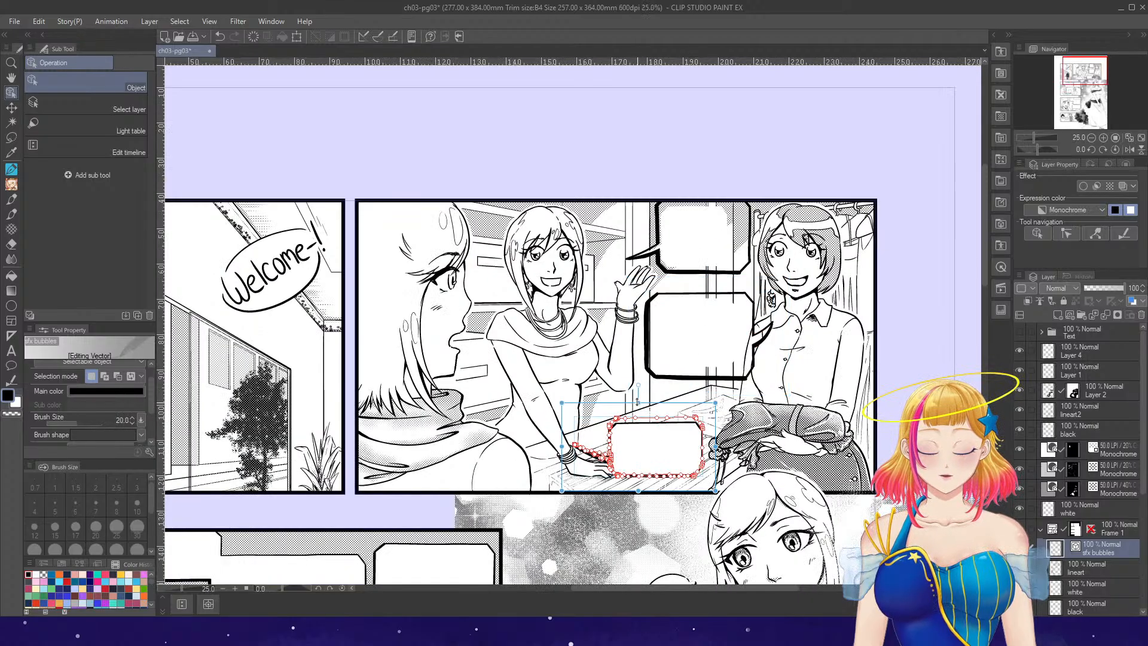
pyautogui.moveTo(638, 402); pyautogui.dragTo(638, 387)
pyautogui.moveTo(638, 492); pyautogui.dragTo(638, 505)
pyautogui.moveTo(717, 446); pyautogui.dragTo(735, 447)
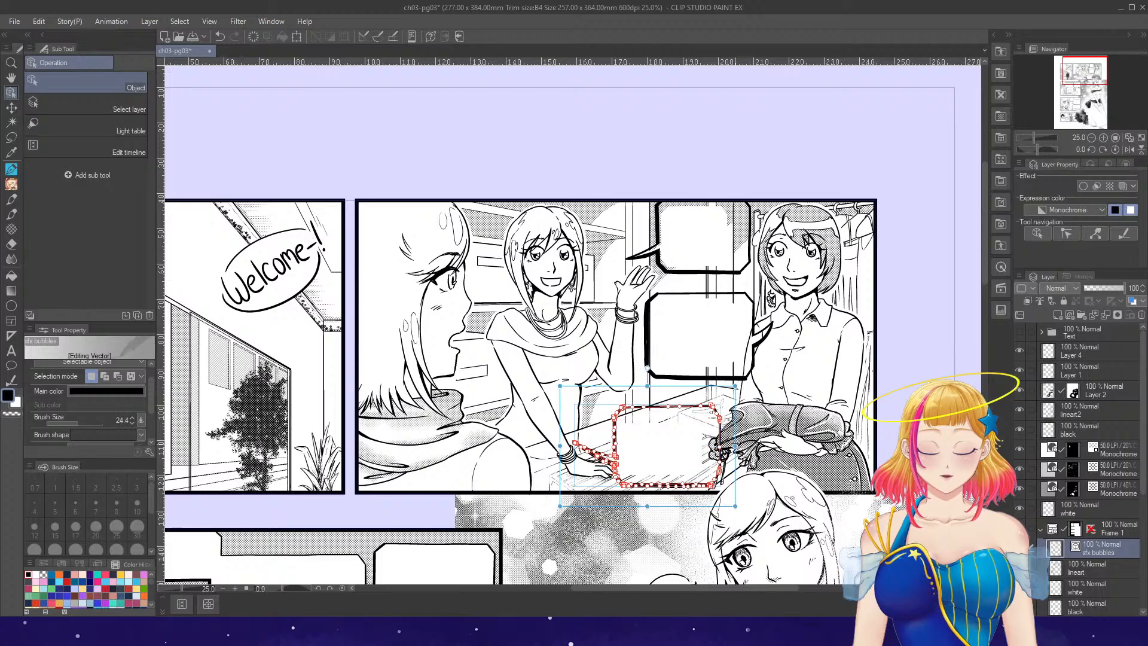
pyautogui.moveTo(561, 446); pyautogui.dragTo(532, 447)
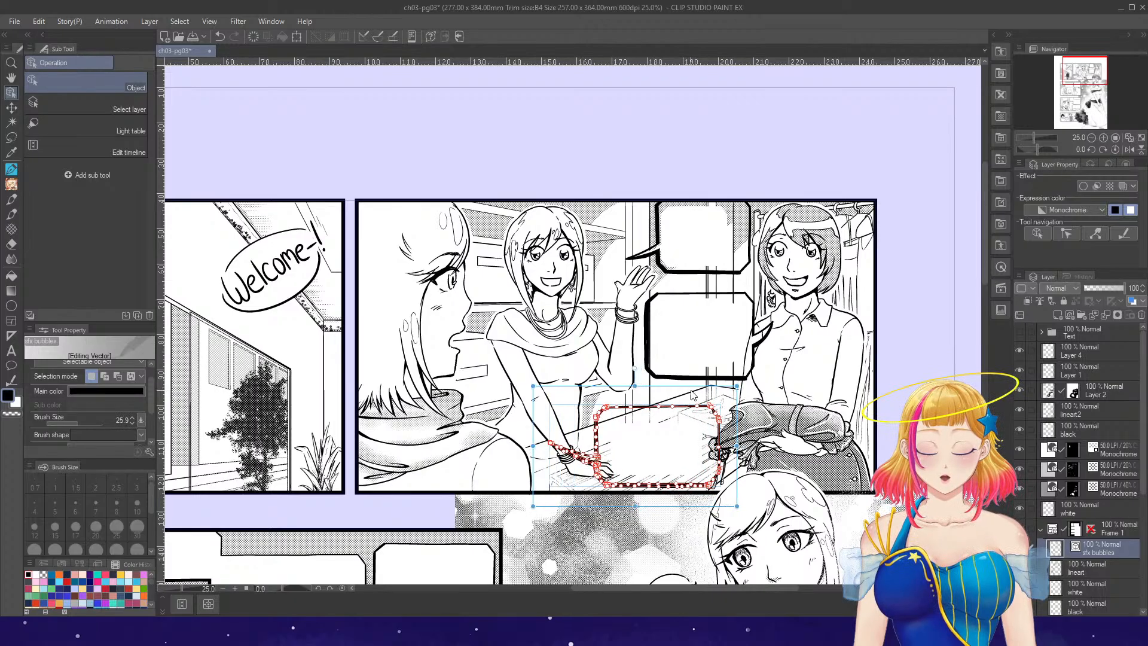
# - Lower the bottom outline of the small upper-left bubble section in the panel with the three women seen together
pyautogui.scroll(-2, 778, 258)
pyautogui.scroll(2, 526, 515)
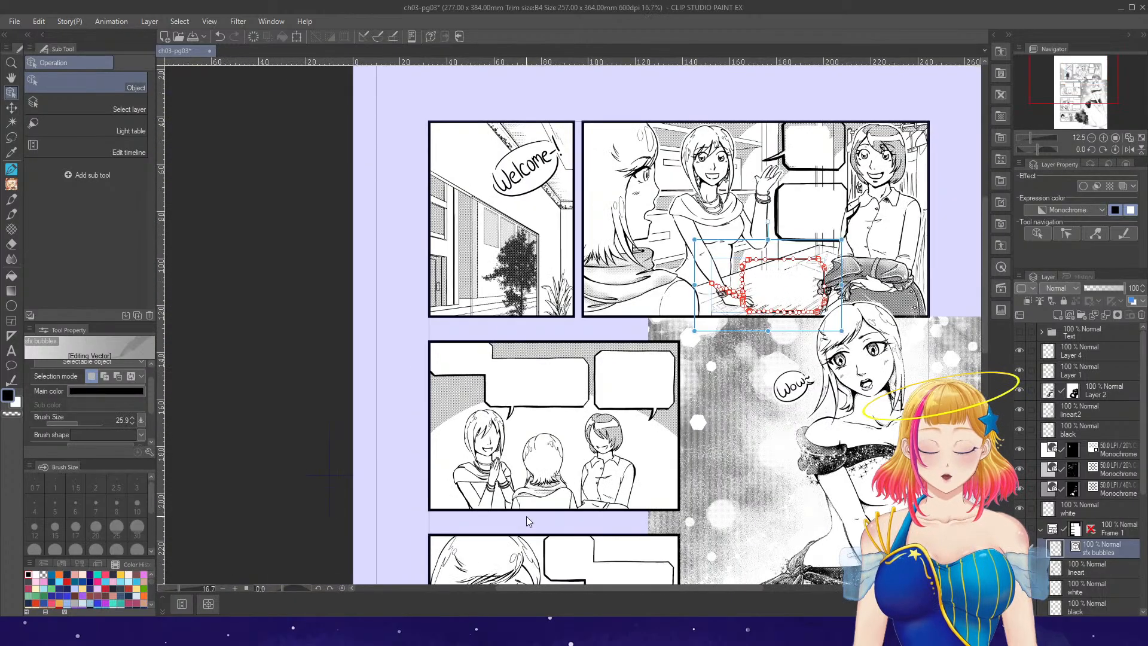
pyautogui.scroll(1, 501, 386)
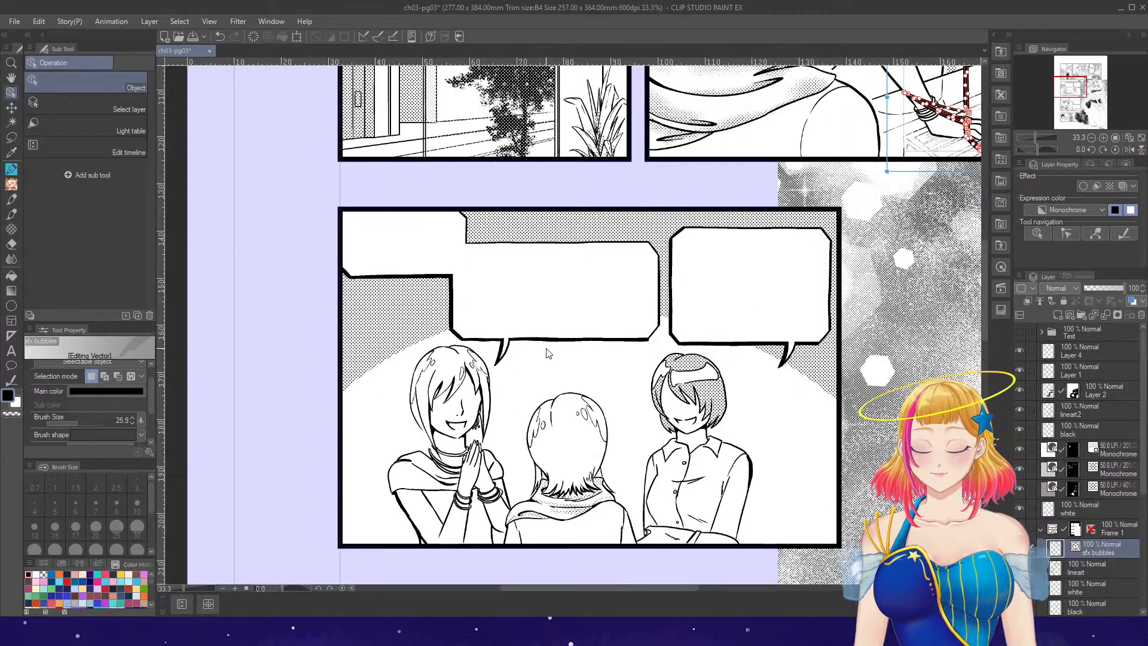
pyautogui.scroll(1, 353, 262)
pyautogui.moveTo(311, 244)
pyautogui.mouseDown()
pyautogui.moveTo(437, 293)
pyautogui.moveTo(505, 299)
pyautogui.moveTo(515, 319)
pyautogui.mouseUp()
pyautogui.press('e')
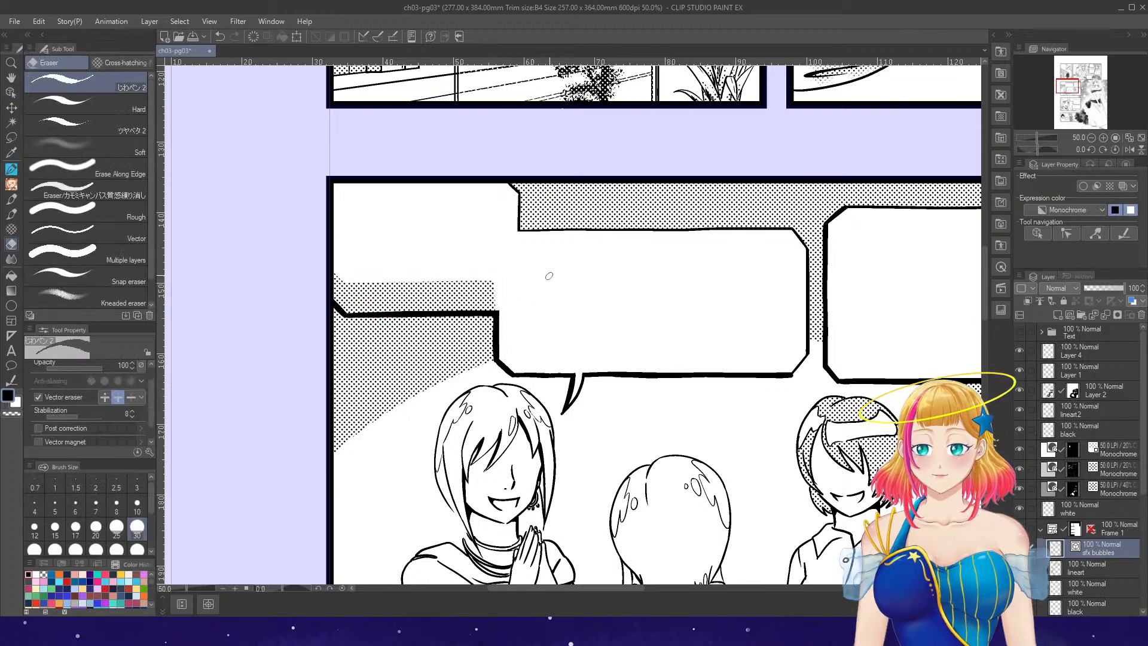
pyautogui.scroll(-1, 572, 258)
pyautogui.scroll(1, 795, 299)
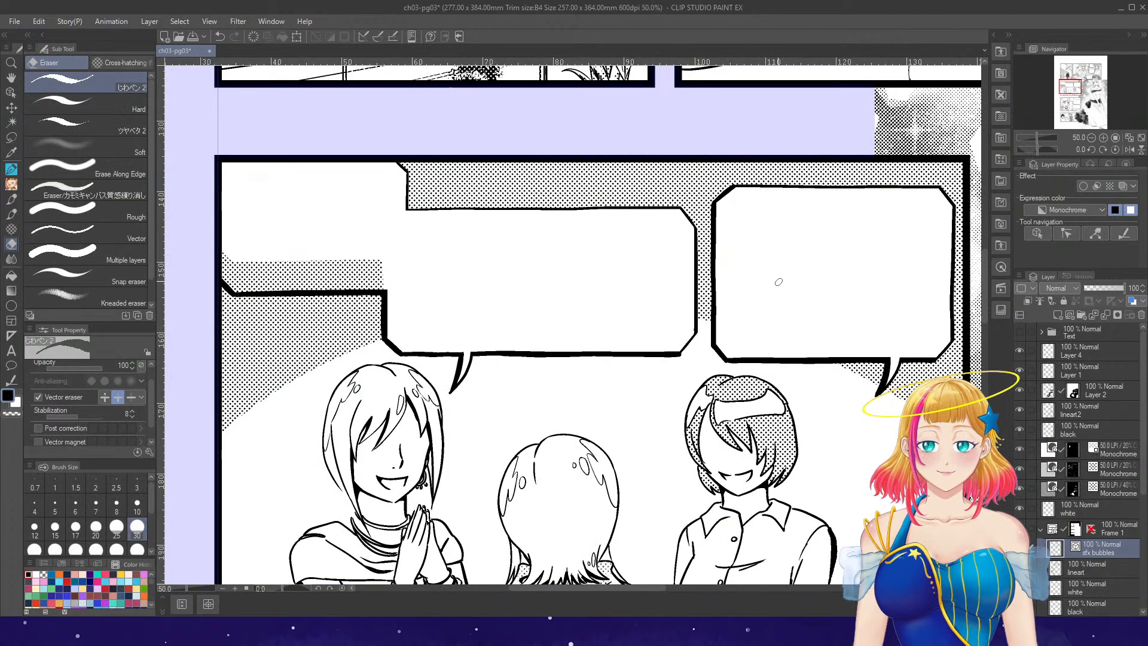
# - Stretch the lower outline and tail of the large joined bubble downward toward the praying woman's head
pyautogui.press('o')
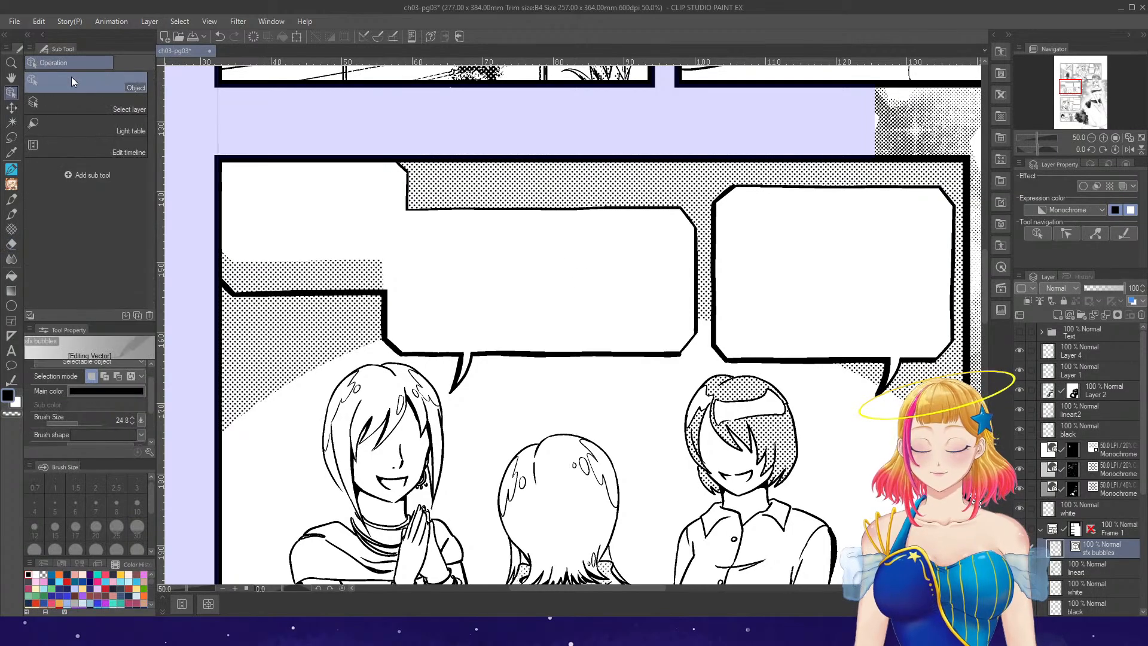
pyautogui.moveTo(364, 318); pyautogui.dragTo(700, 400)
pyautogui.moveTo(539, 411); pyautogui.dragTo(539, 450)
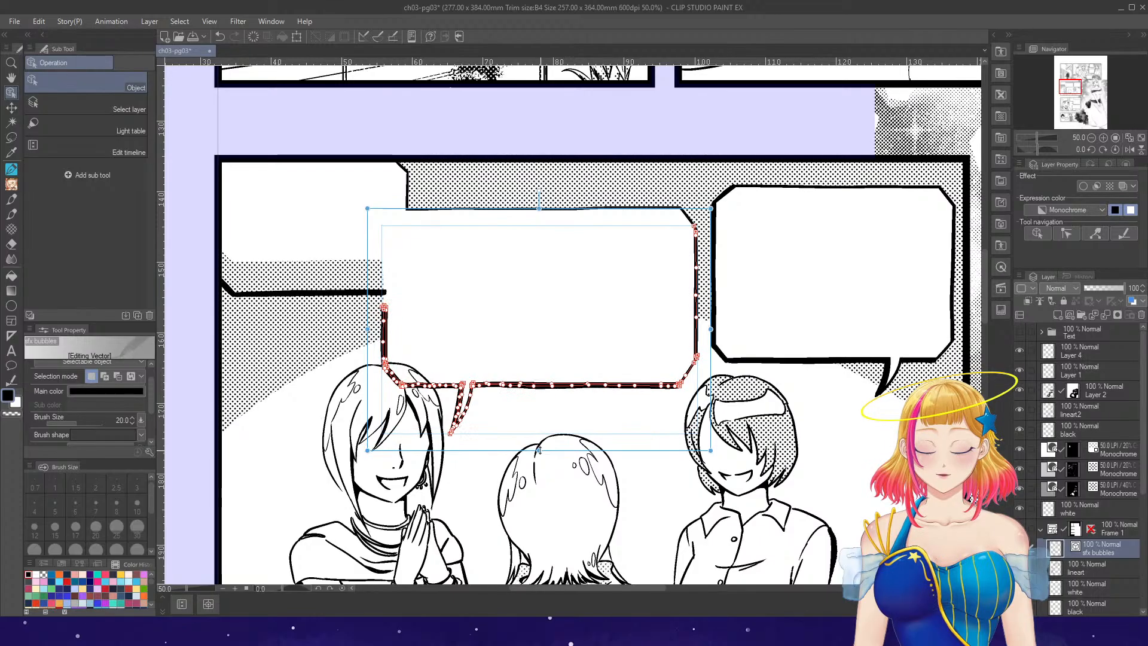
pyautogui.press('p')
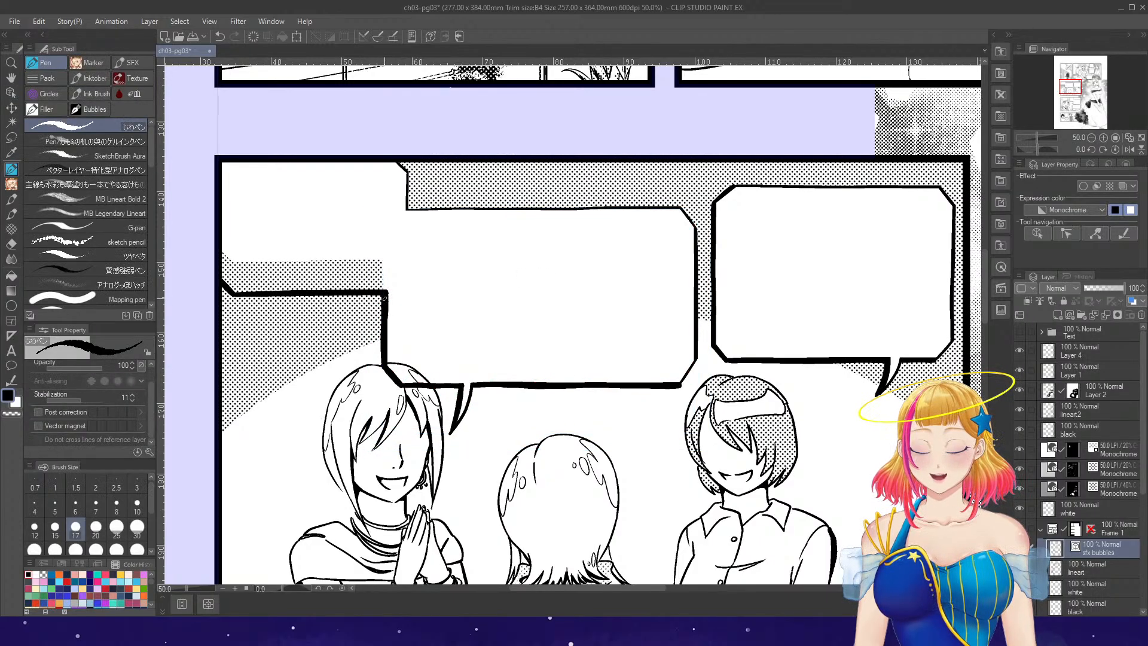
# - Enlarge the right-hand speech bubble in the three-women panel past the frame and erase the outline parts outside the panel border
pyautogui.scroll(-2, 386, 300)
pyautogui.scroll(2, 654, 361)
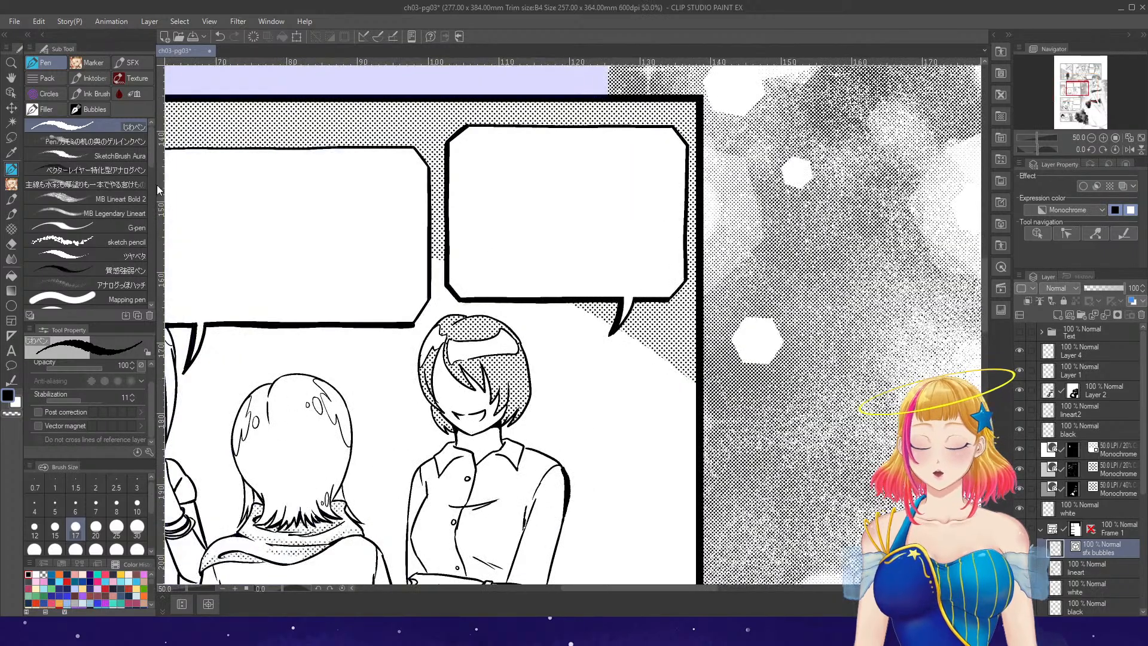
pyautogui.press('o')
pyautogui.scroll(-1, 469, 134)
pyautogui.moveTo(440, 109); pyautogui.dragTo(565, 203)
pyautogui.moveTo(647, 92); pyautogui.dragTo(451, 297)
pyautogui.scroll(1, 563, 127)
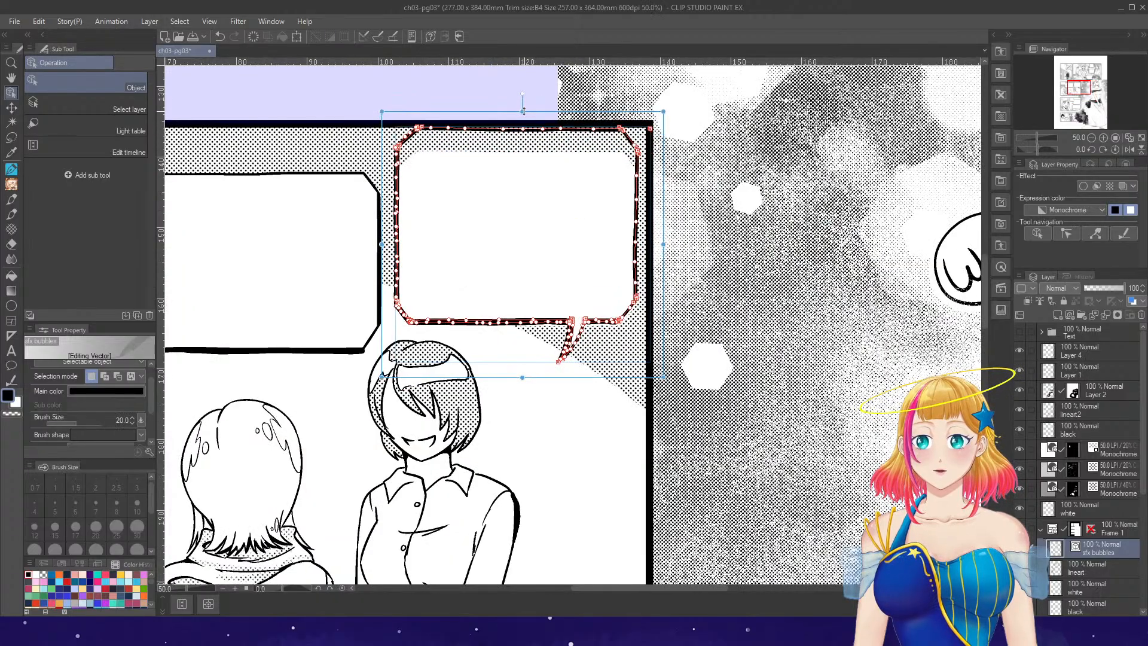
pyautogui.moveTo(523, 111); pyautogui.dragTo(522, 99)
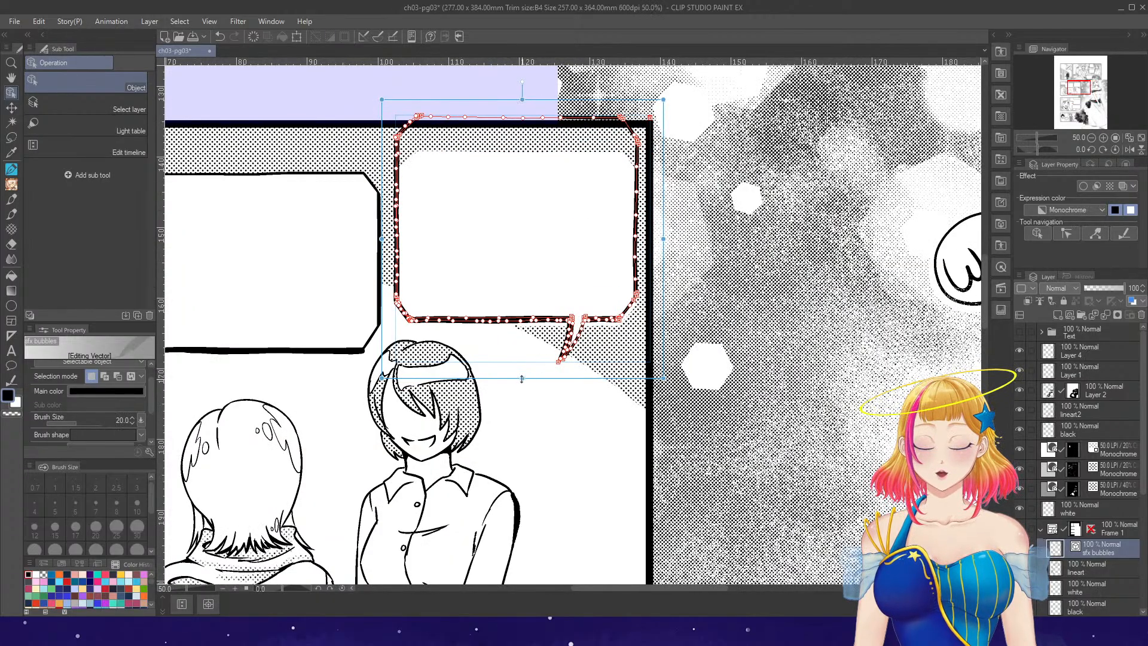
pyautogui.moveTo(522, 379); pyautogui.dragTo(522, 390)
pyautogui.moveTo(663, 245); pyautogui.dragTo(691, 244)
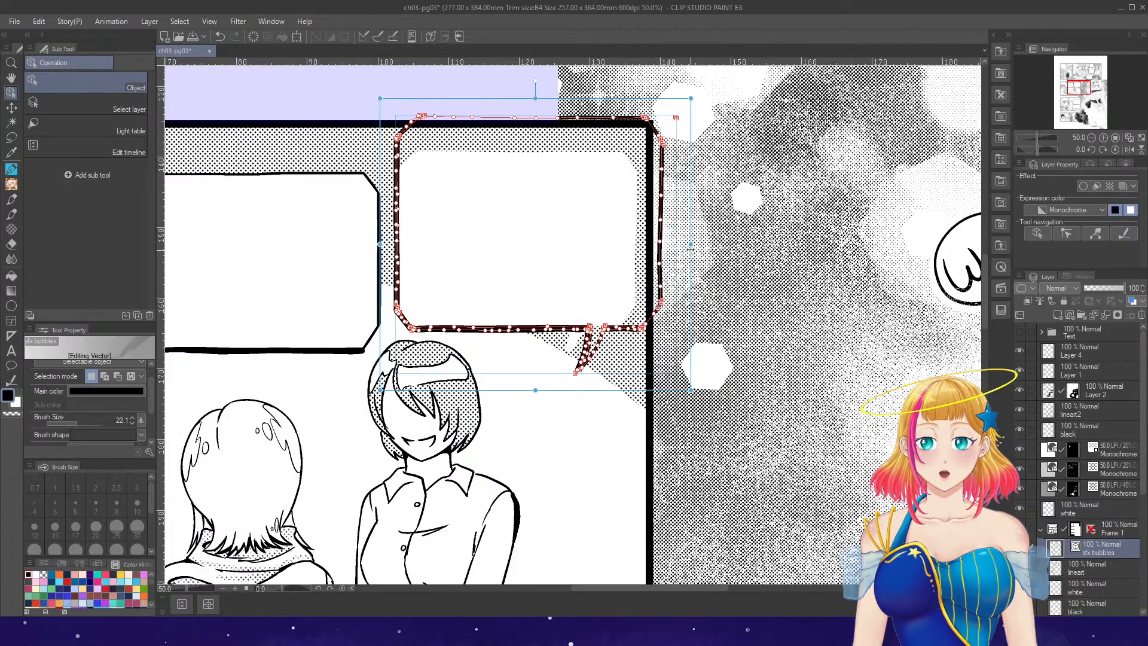
pyautogui.press('e')
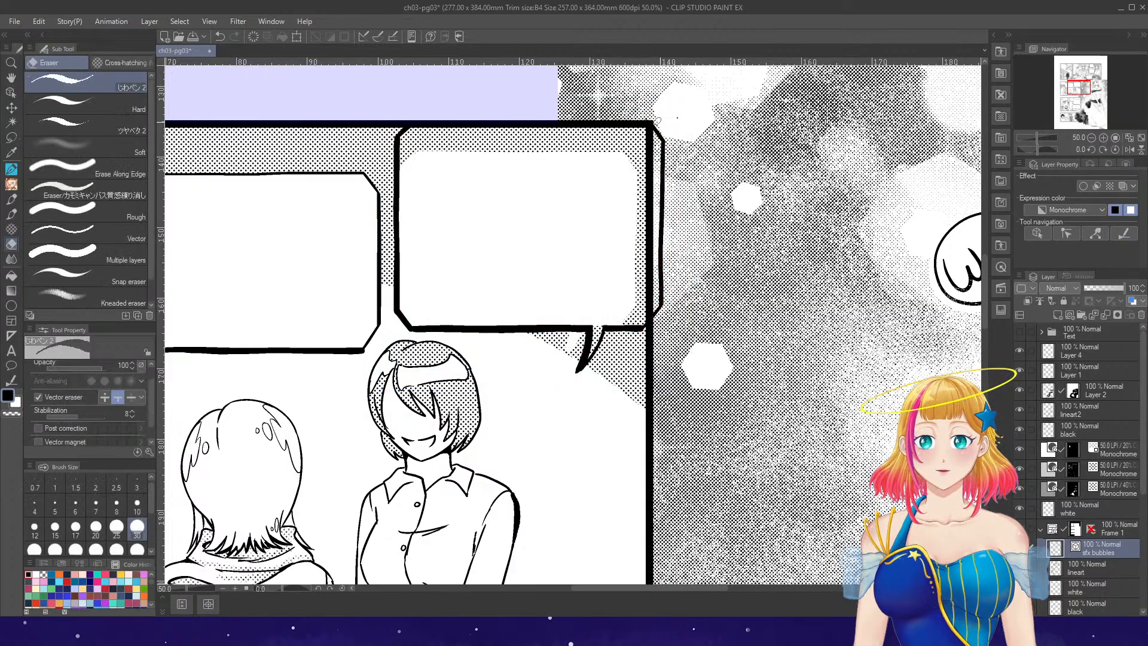
pyautogui.moveTo(662, 157); pyautogui.dragTo(664, 140)
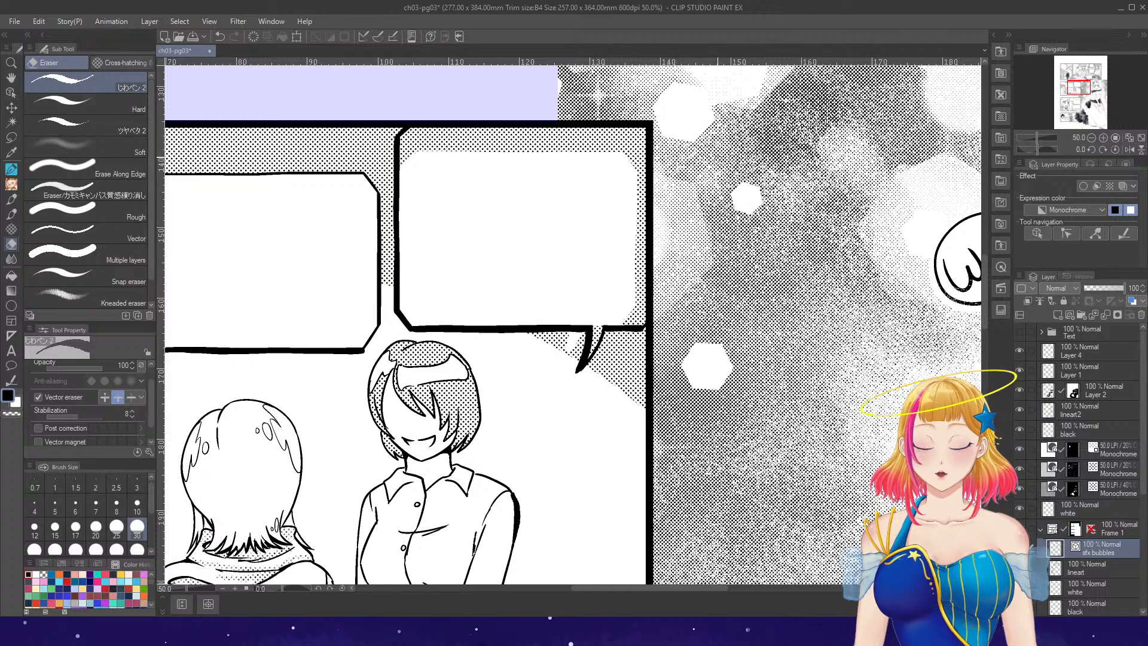
# - In the blushing girl's close-up panel, delete the stray point at the joined bubble's top corner and widen its upper section over her hair
pyautogui.scroll(-4, 439, 325)
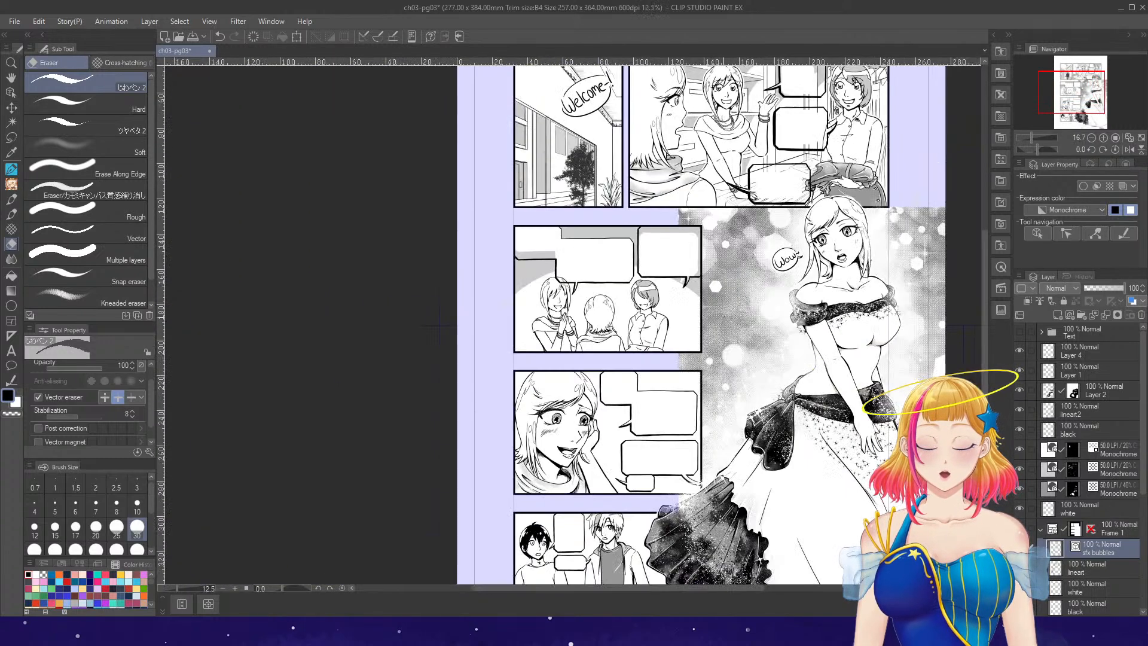
pyautogui.scroll(3, 439, 324)
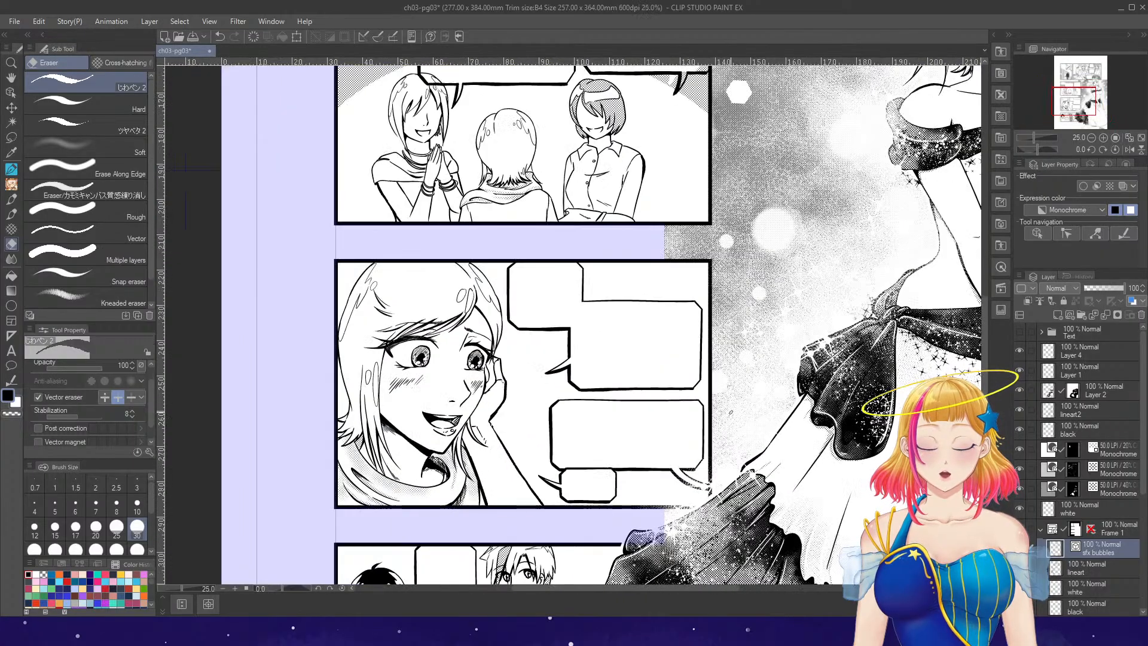
pyautogui.scroll(1, 731, 412)
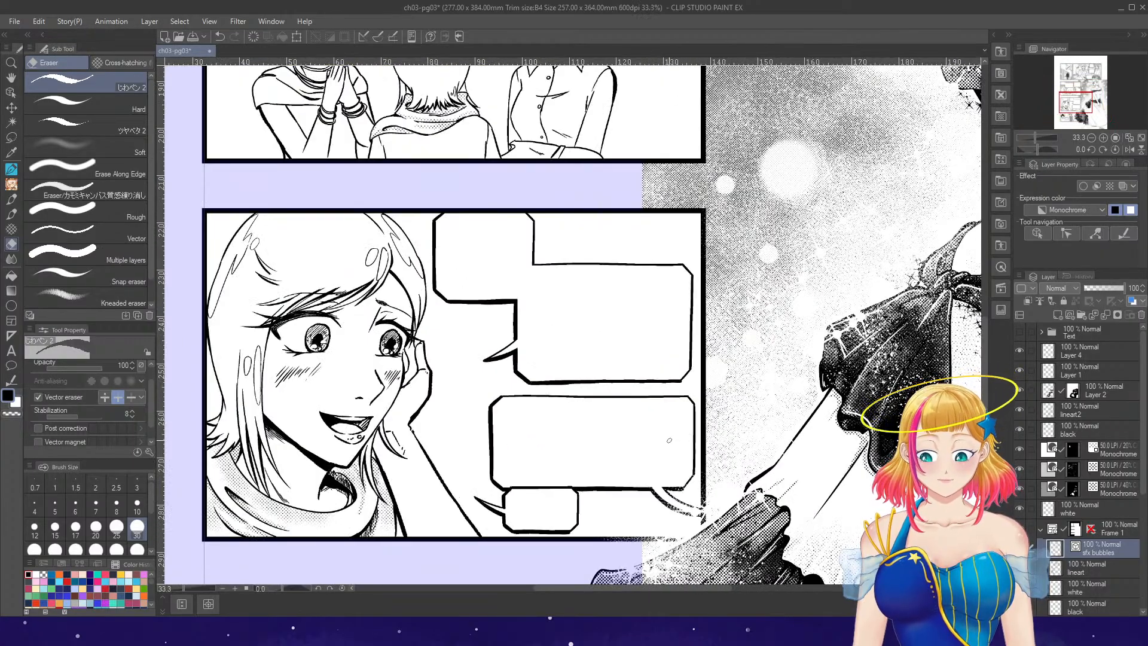
pyautogui.click(11, 92)
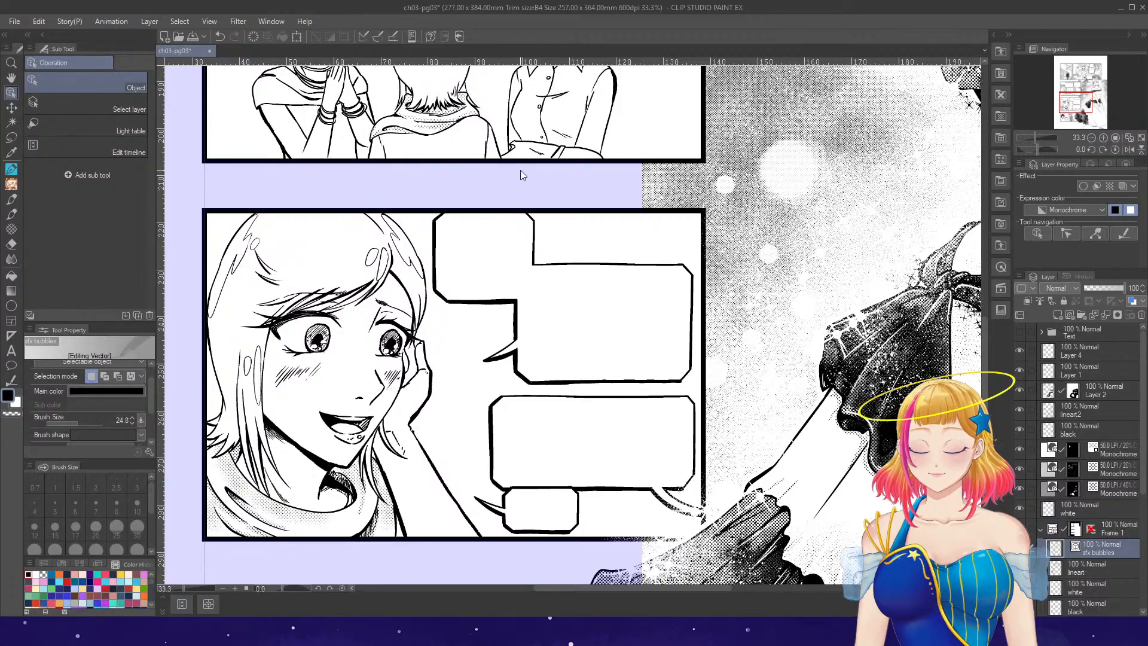
pyautogui.moveTo(524, 221); pyautogui.dragTo(565, 268)
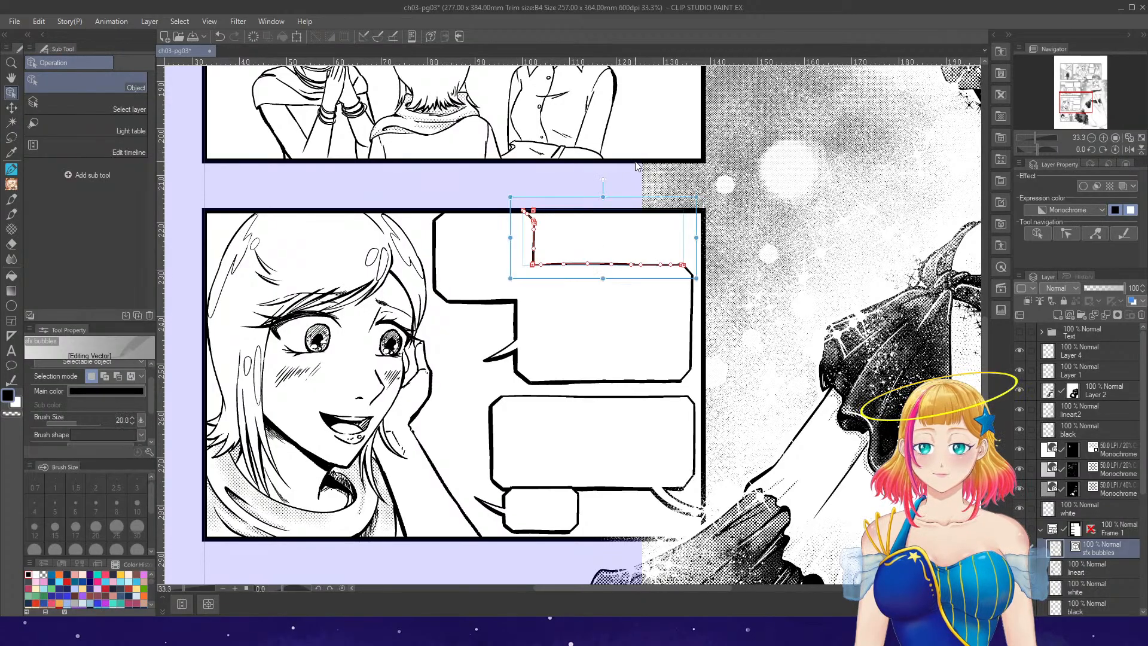
pyautogui.click(560, 220)
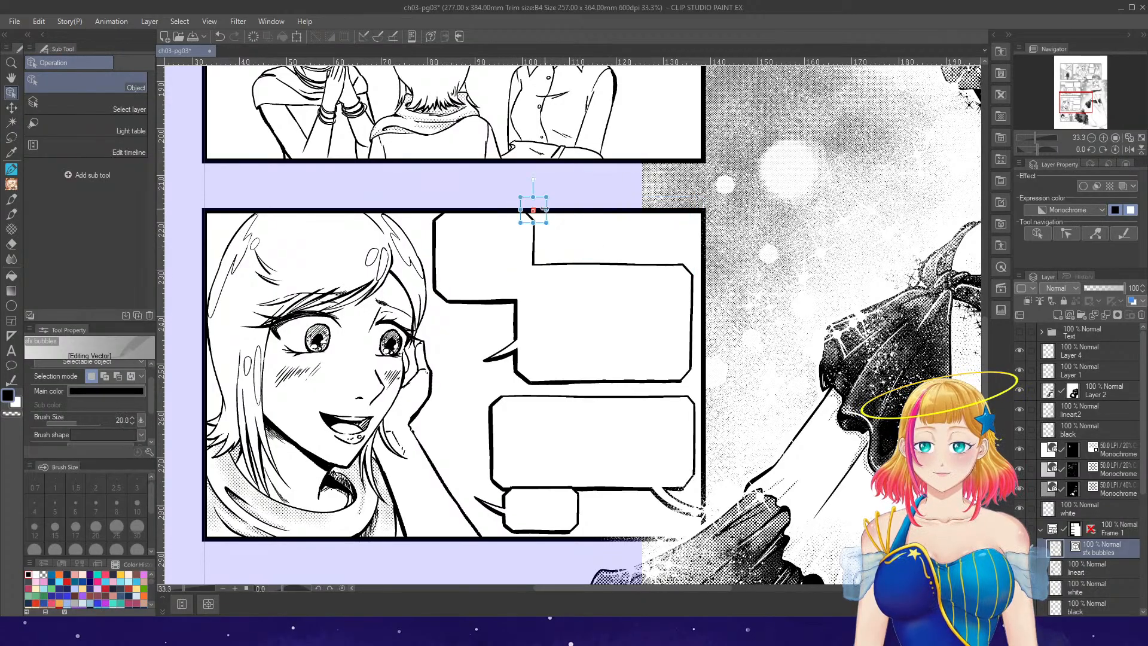
pyautogui.click(260, 36)
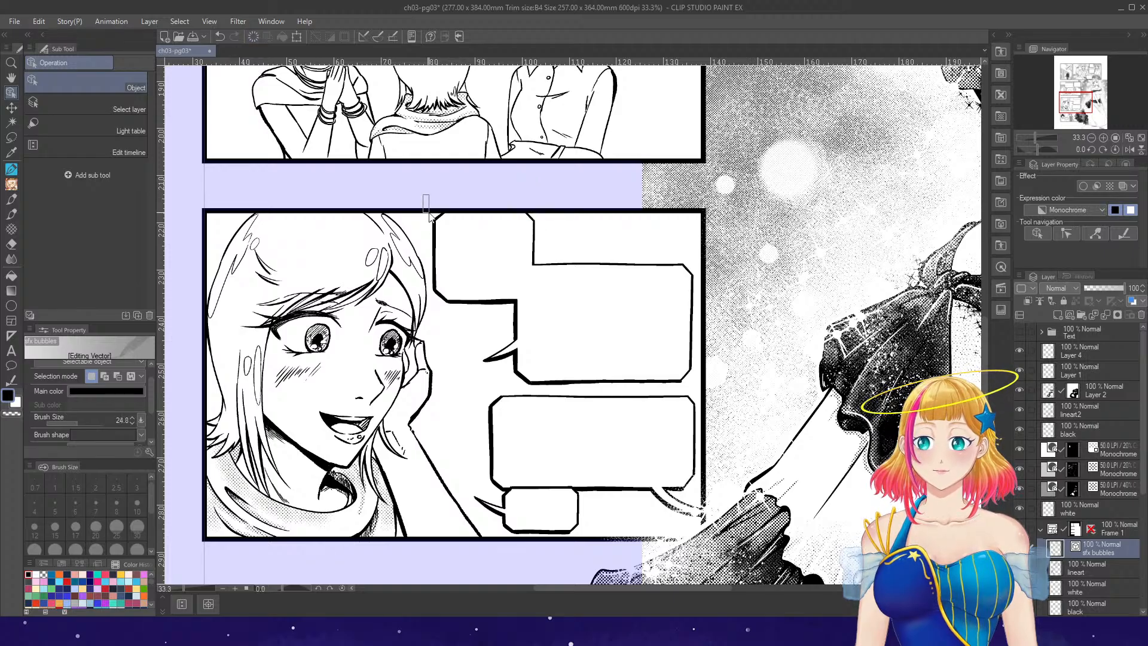
pyautogui.moveTo(429, 213)
pyautogui.mouseDown()
pyautogui.moveTo(441, 287)
pyautogui.moveTo(403, 255)
pyautogui.moveTo(383, 255)
pyautogui.mouseUp()
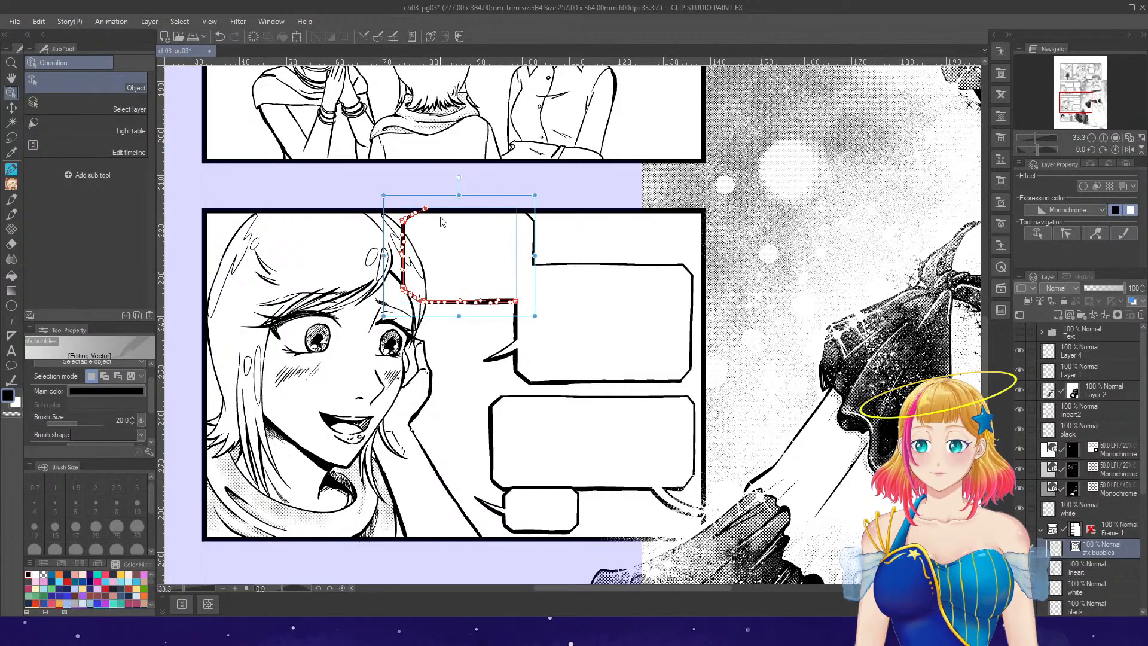
pyautogui.click(583, 240)
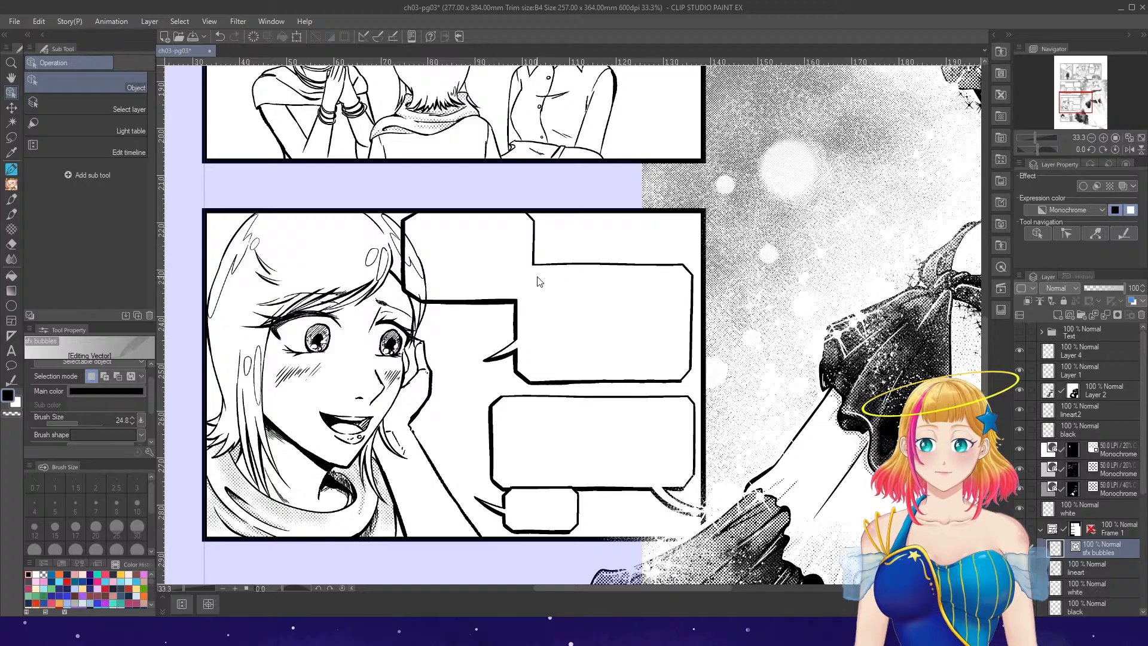
# - Stretch the joined bubble's lower section past the right frame border in the blushing girl's panel and erase its outline outside the panel
pyautogui.moveTo(716, 254); pyautogui.dragTo(676, 394)
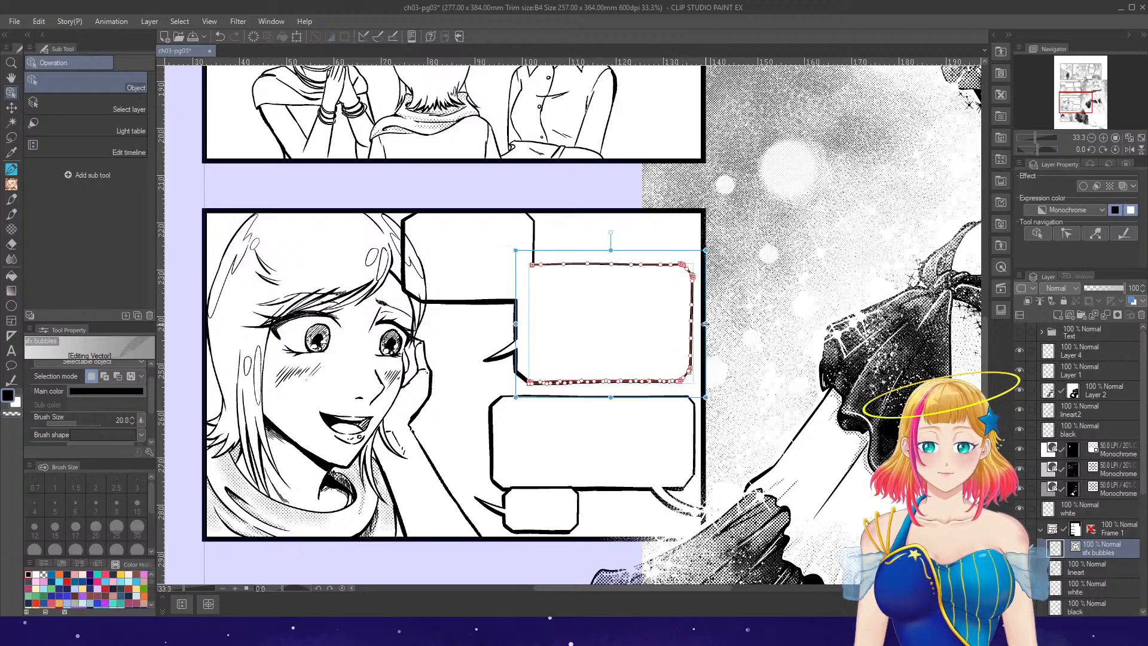
pyautogui.press('e')
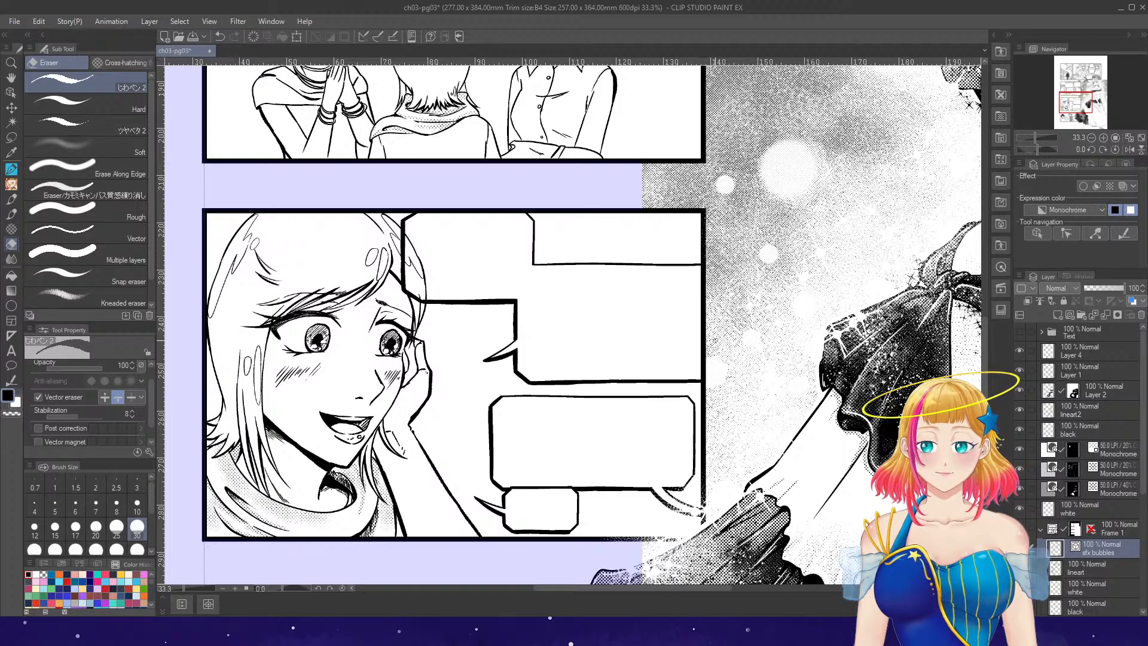
# - Widen the joined bubble's upper section to the right, raise the adjoining horizontal outline, and erase the line ends overshooting their corner
pyautogui.press('o')
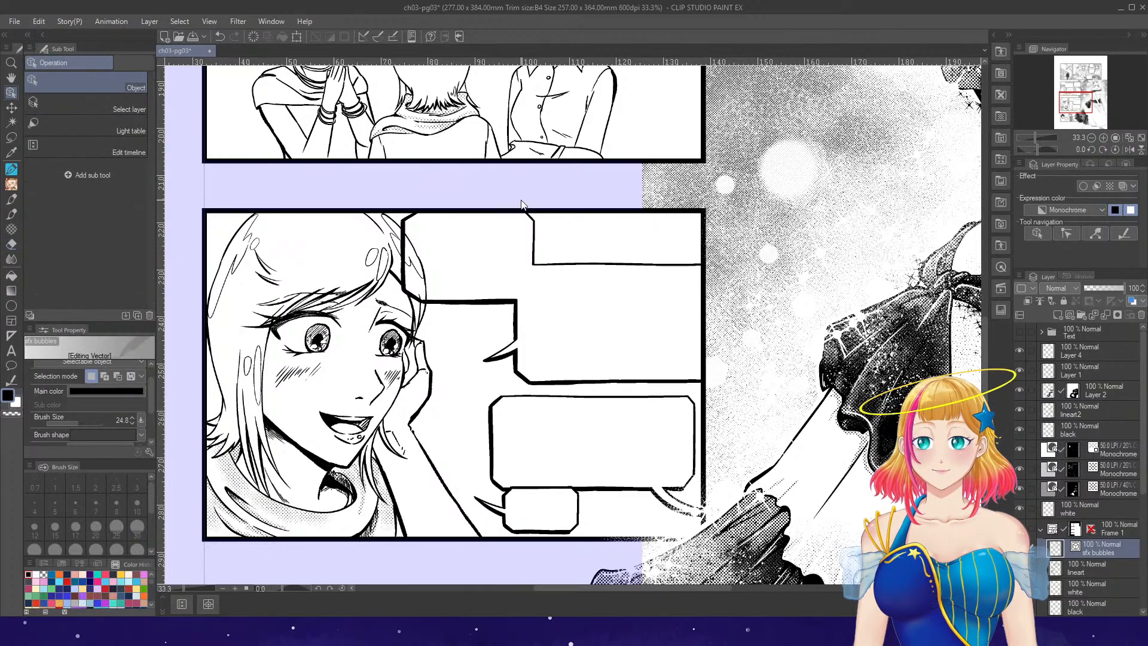
pyautogui.moveTo(528, 221)
pyautogui.mouseDown()
pyautogui.moveTo(543, 247)
pyautogui.moveTo(569, 227)
pyautogui.mouseUp()
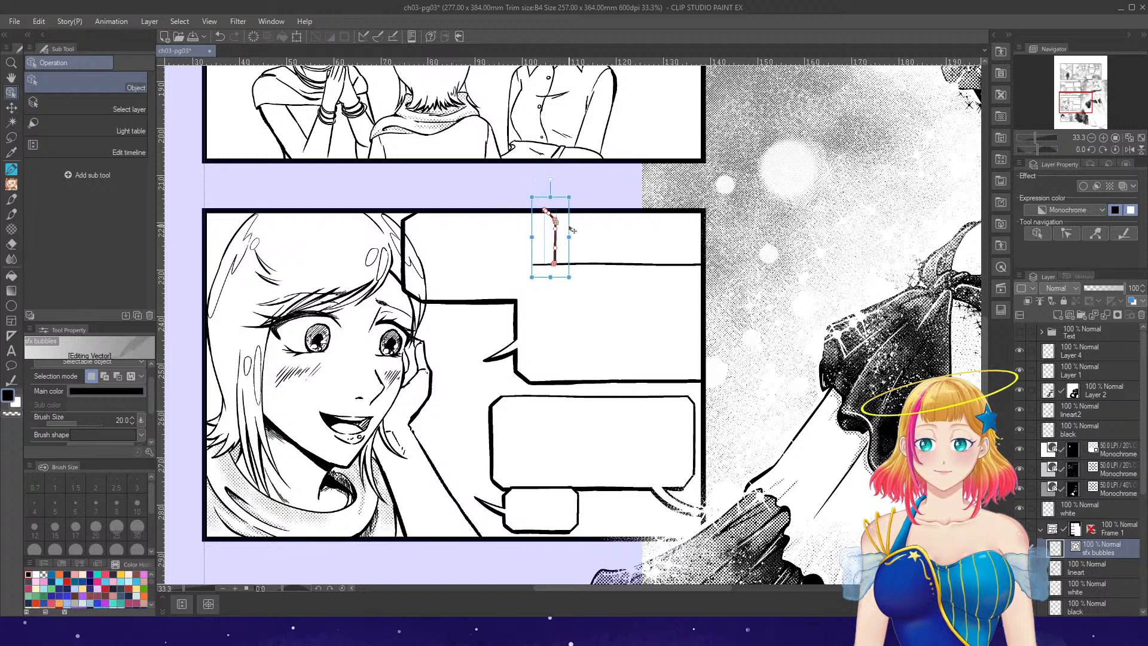
pyautogui.click(668, 263)
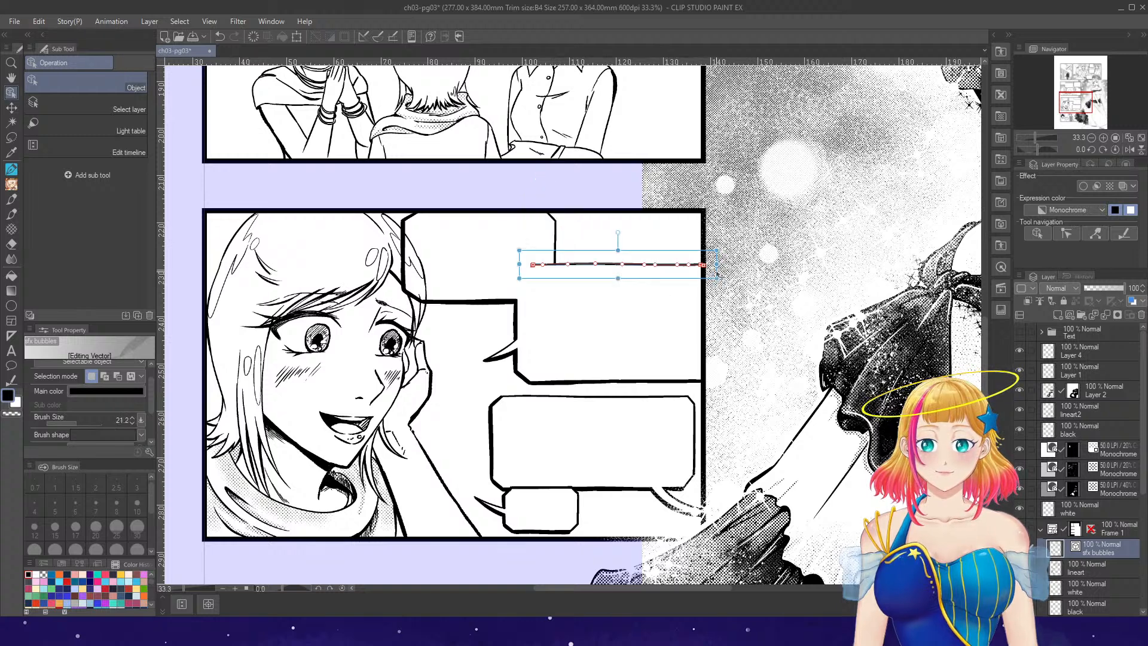
pyautogui.moveTo(719, 275); pyautogui.dragTo(721, 259)
pyautogui.press('e')
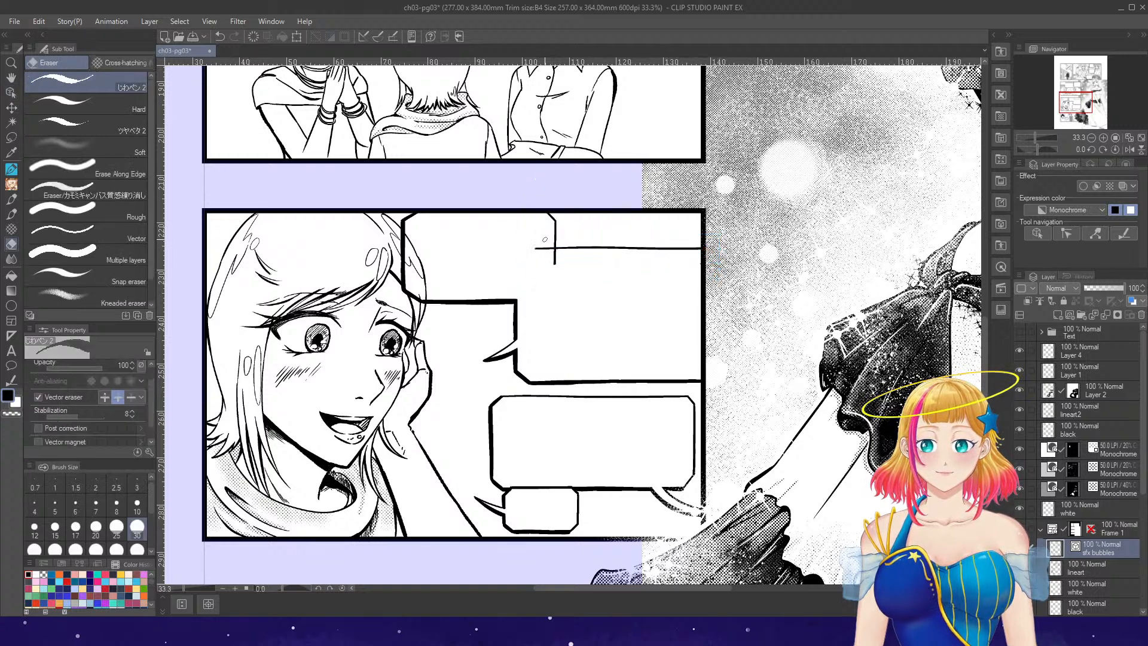
pyautogui.scroll(-1, 622, 251)
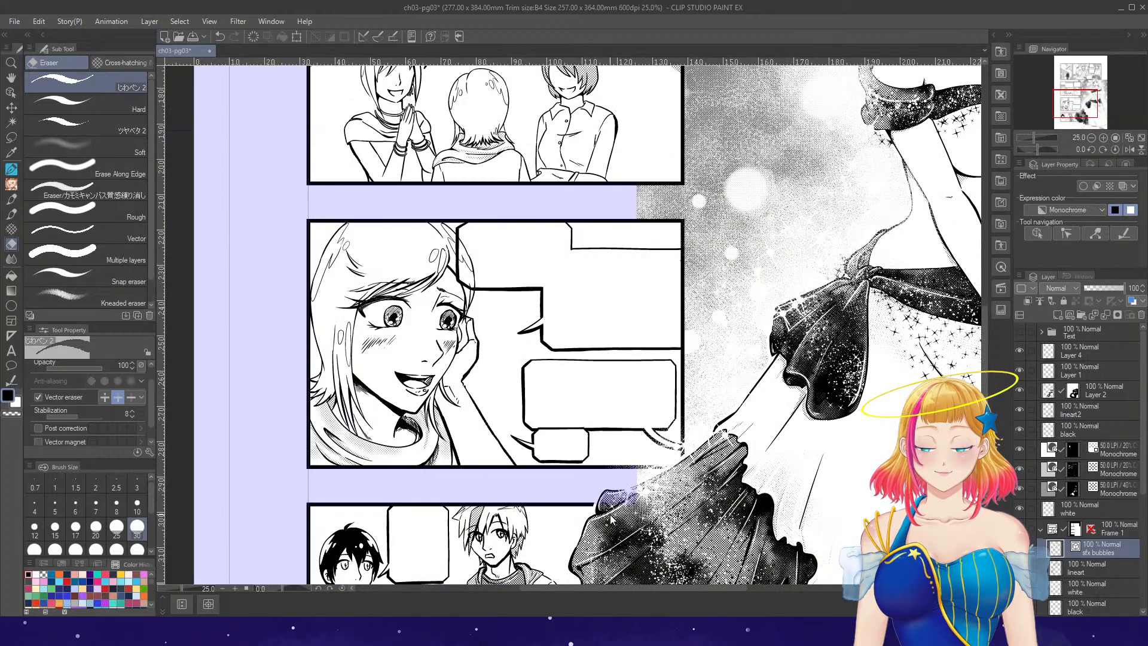
pyautogui.scroll(1, 611, 520)
# - Enlarge the two lower bubbles together so they reach the joined bubble above, the girl's arm and the panel's bottom border
pyautogui.press('o')
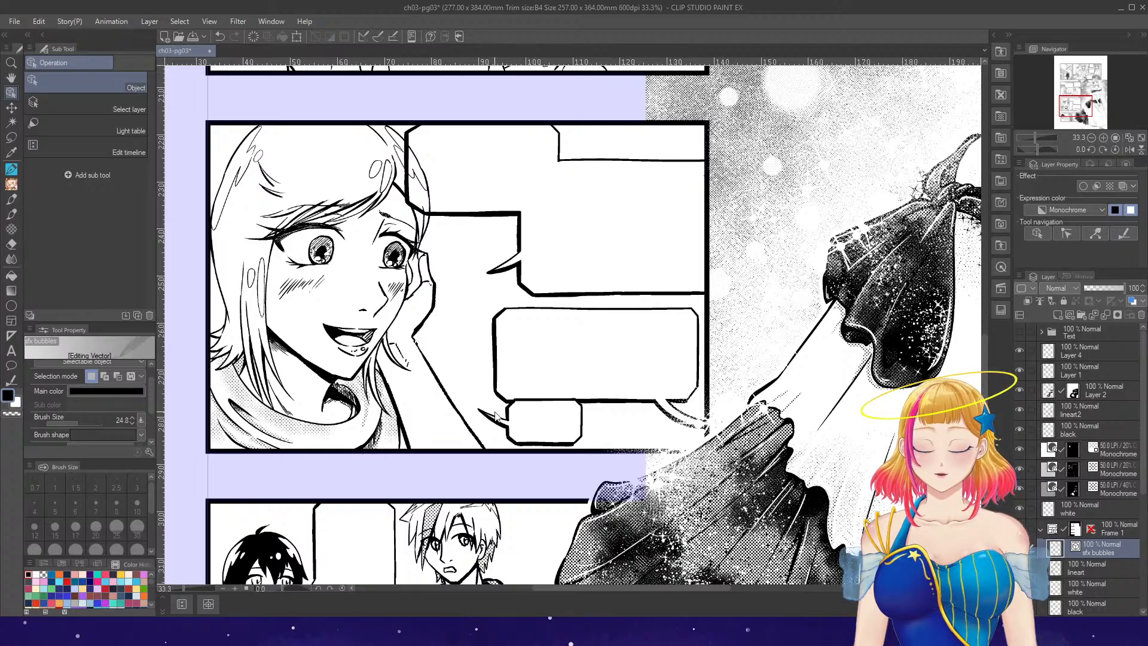
pyautogui.moveTo(486, 448); pyautogui.dragTo(737, 303)
pyautogui.moveTo(466, 386); pyautogui.dragTo(419, 378)
pyautogui.moveTo(572, 295); pyautogui.dragTo(572, 278)
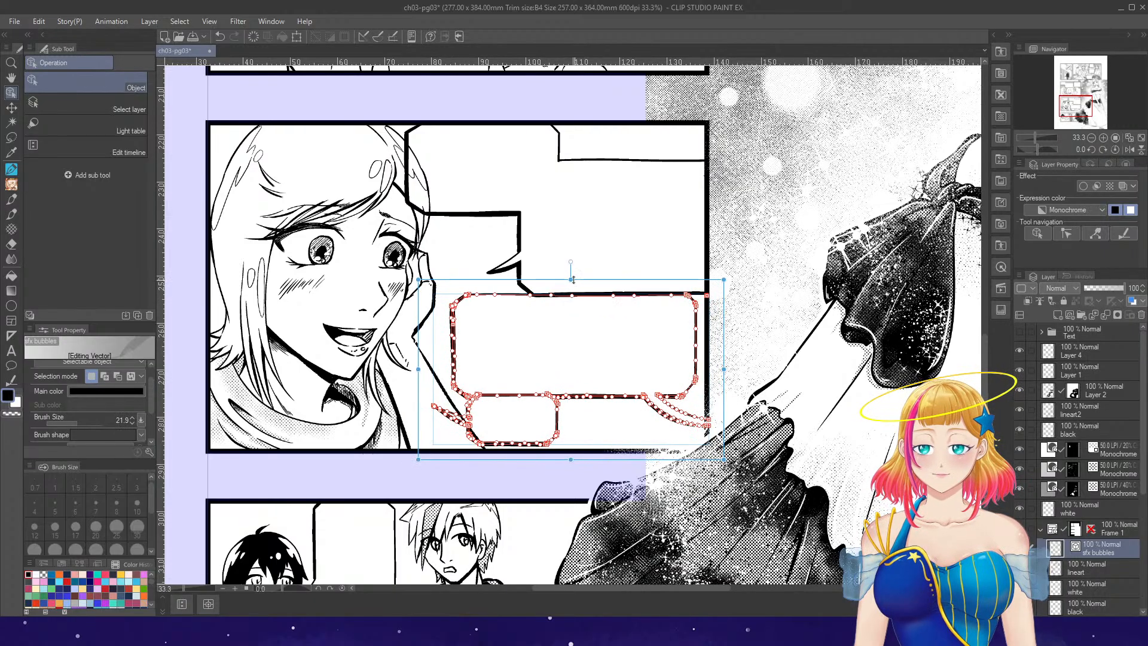
pyautogui.moveTo(571, 457)
pyautogui.mouseDown()
pyautogui.moveTo(569, 477)
pyautogui.moveTo(573, 467)
pyautogui.mouseUp()
pyautogui.click(594, 436)
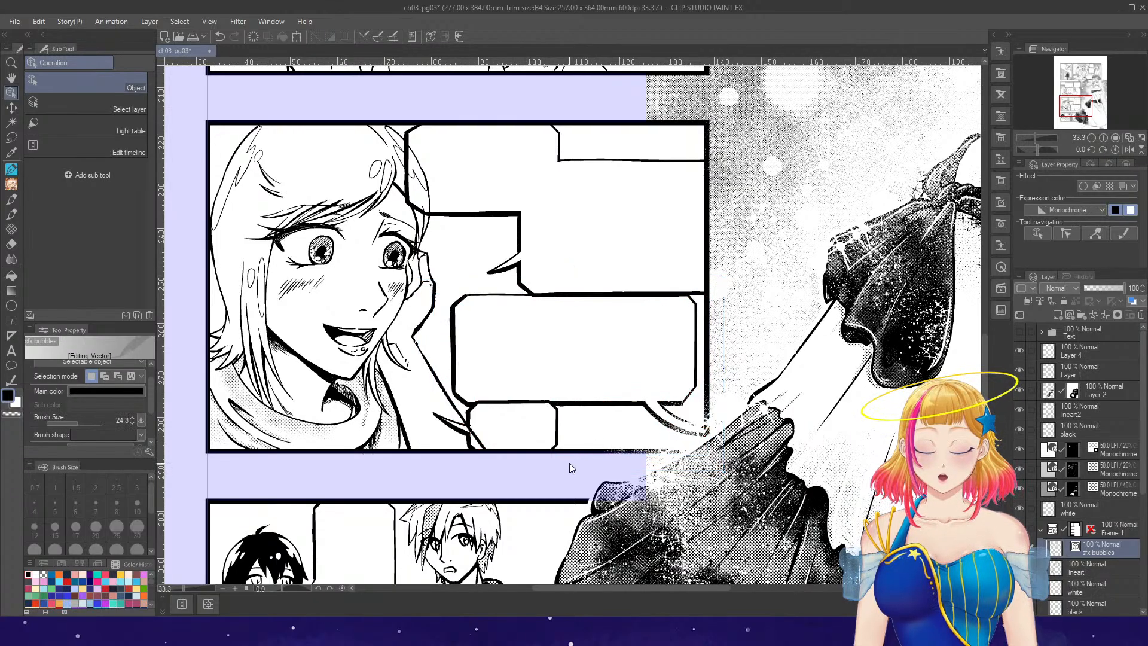
# - Erase the doubled outline where the joined bubble meets the large lower bubble, undoing the erase that opens a gap
pyautogui.press('e')
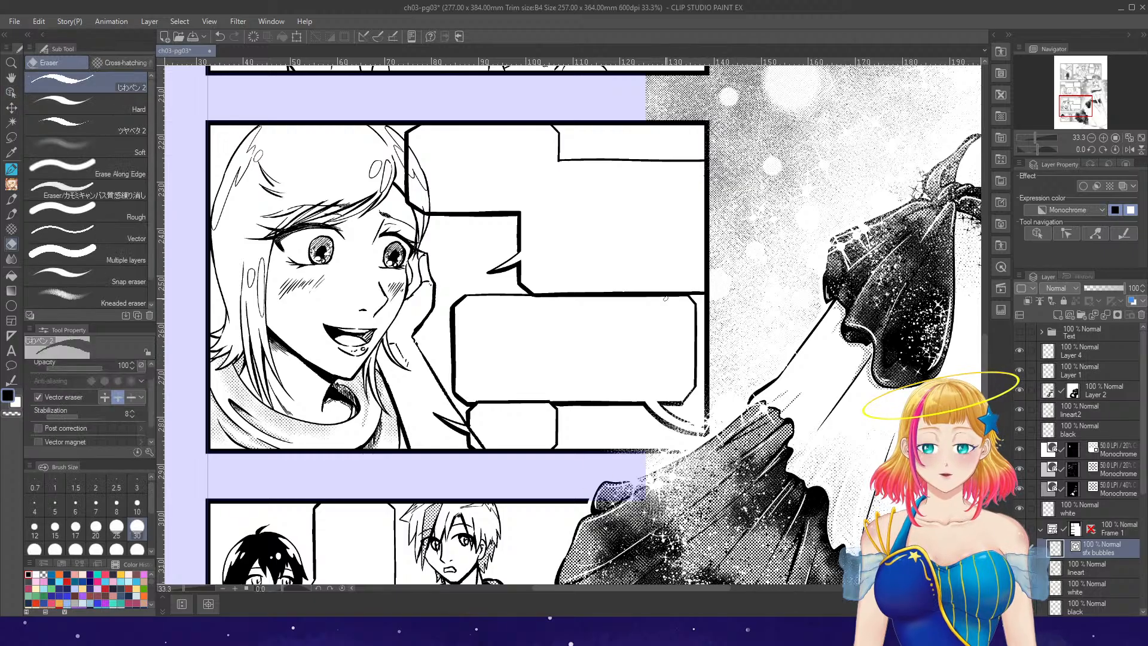
pyautogui.moveTo(639, 301); pyautogui.dragTo(627, 303)
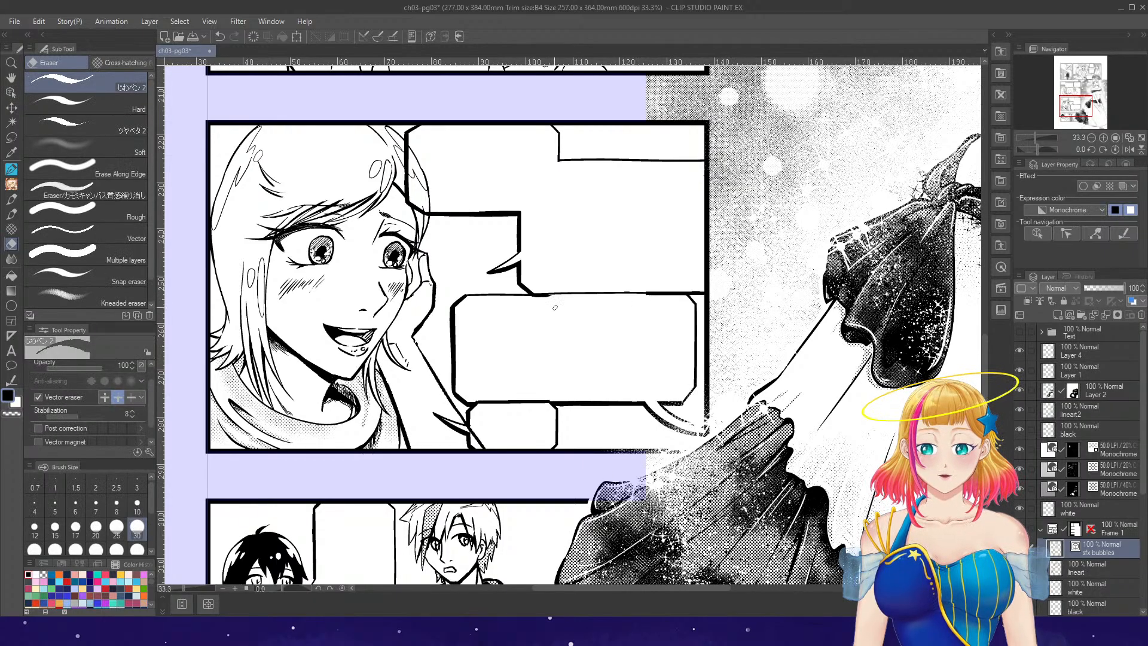
pyautogui.moveTo(549, 294); pyautogui.dragTo(596, 314)
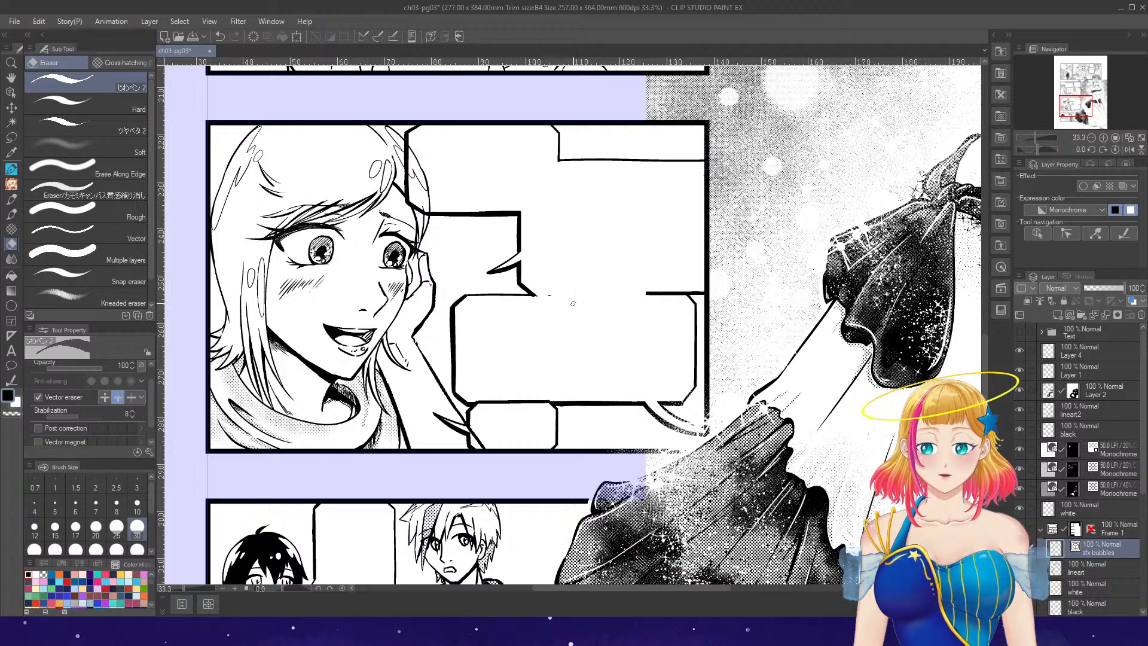
pyautogui.hotkey('ctrl', 'z')
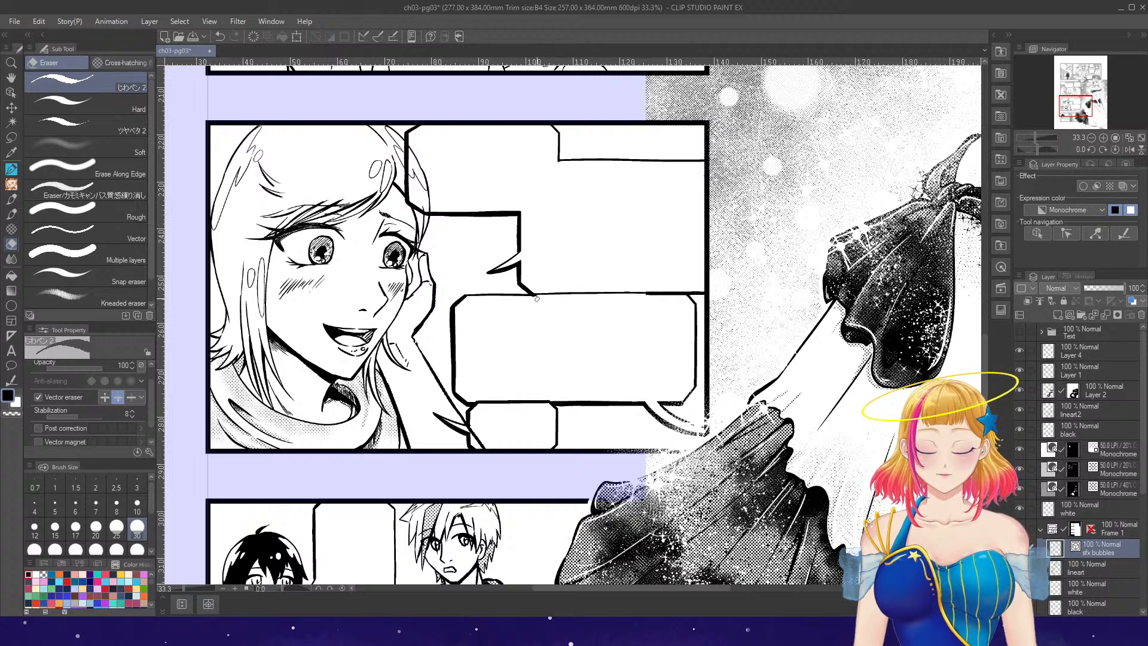
pyautogui.scroll(5, 537, 298)
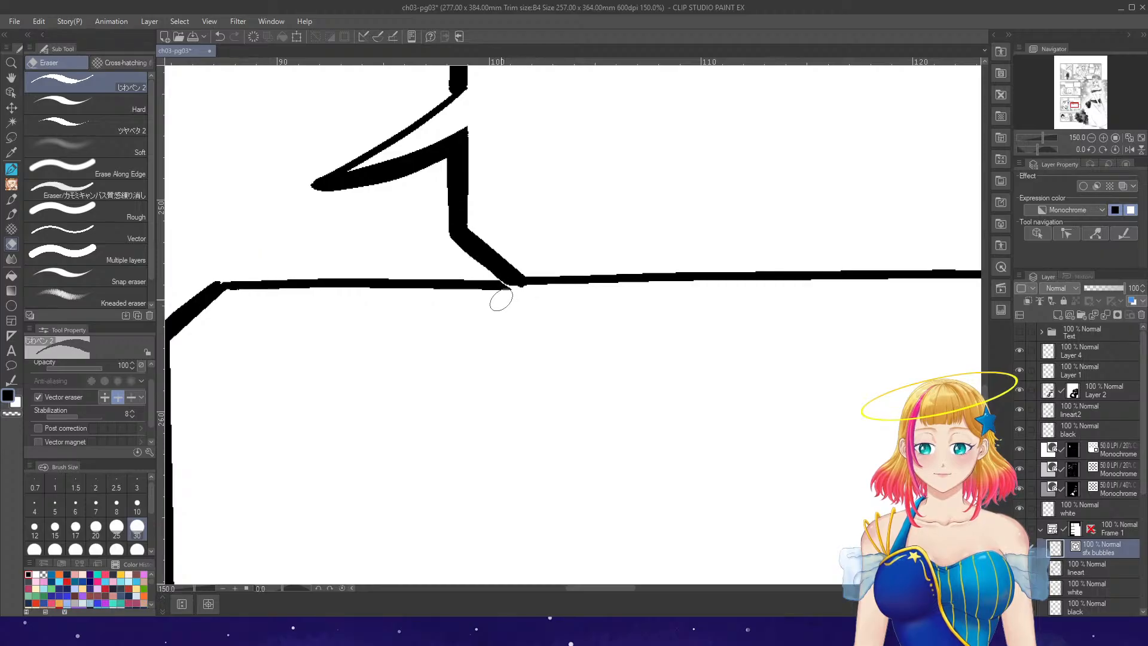
pyautogui.scroll(-3, 572, 298)
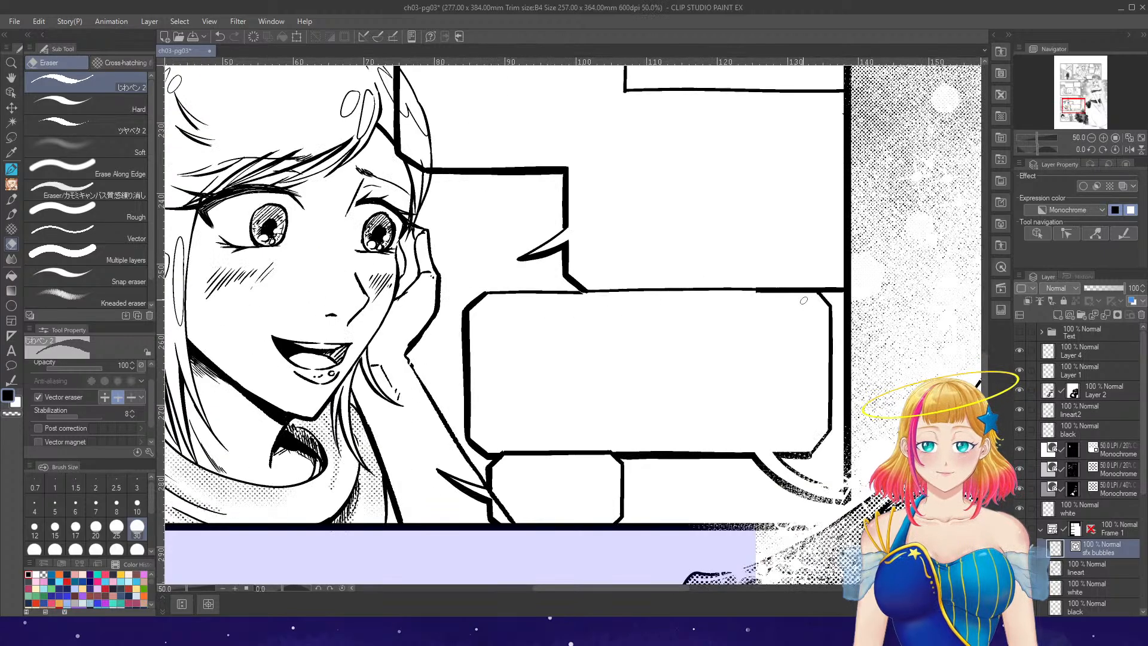
pyautogui.scroll(2, 803, 299)
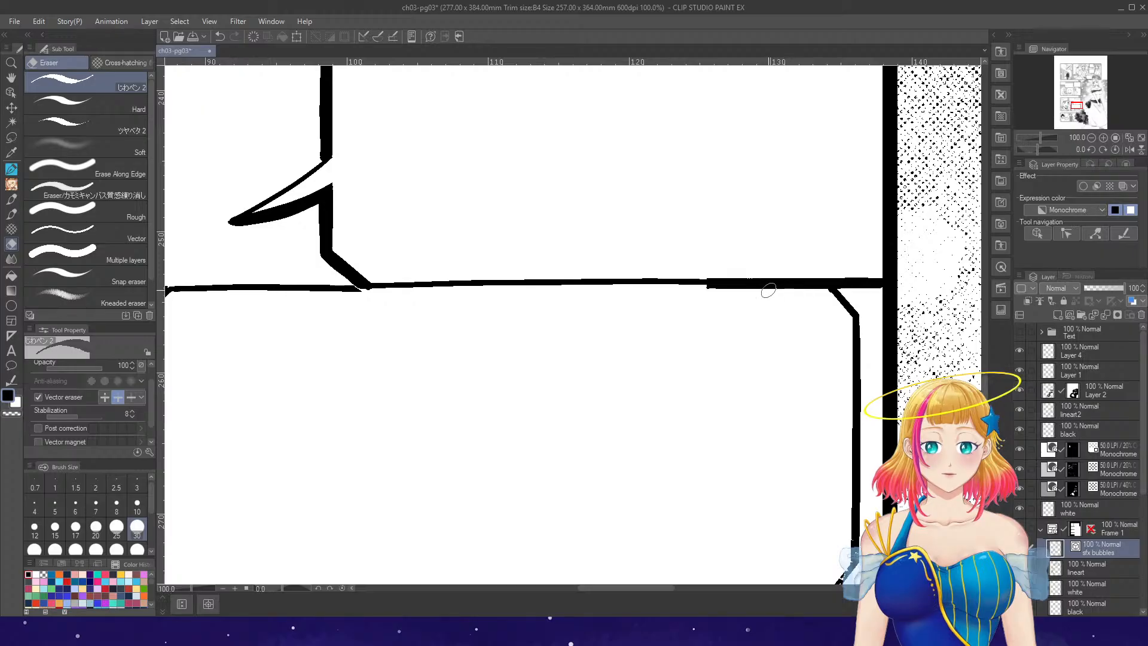
pyautogui.scroll(-2, 775, 290)
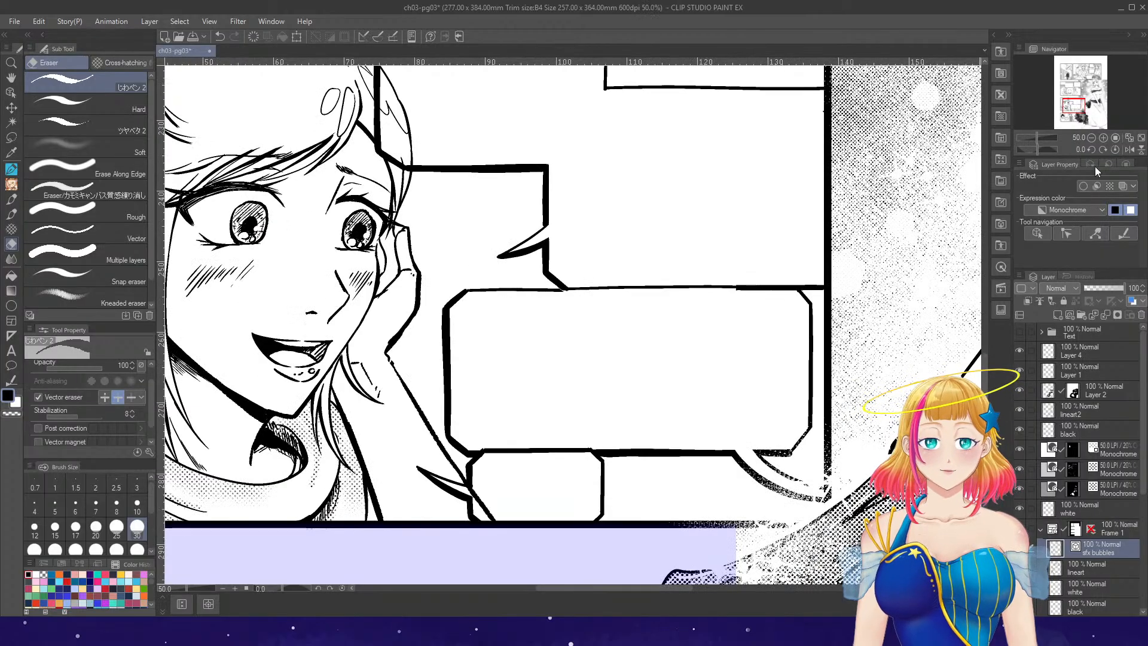
# - Rotate the canvas a quarter turn, thicken the outline shared by the joined and lower bubbles with the pen, and restore the rotation
pyautogui.click(1102, 151)
pyautogui.press('p')
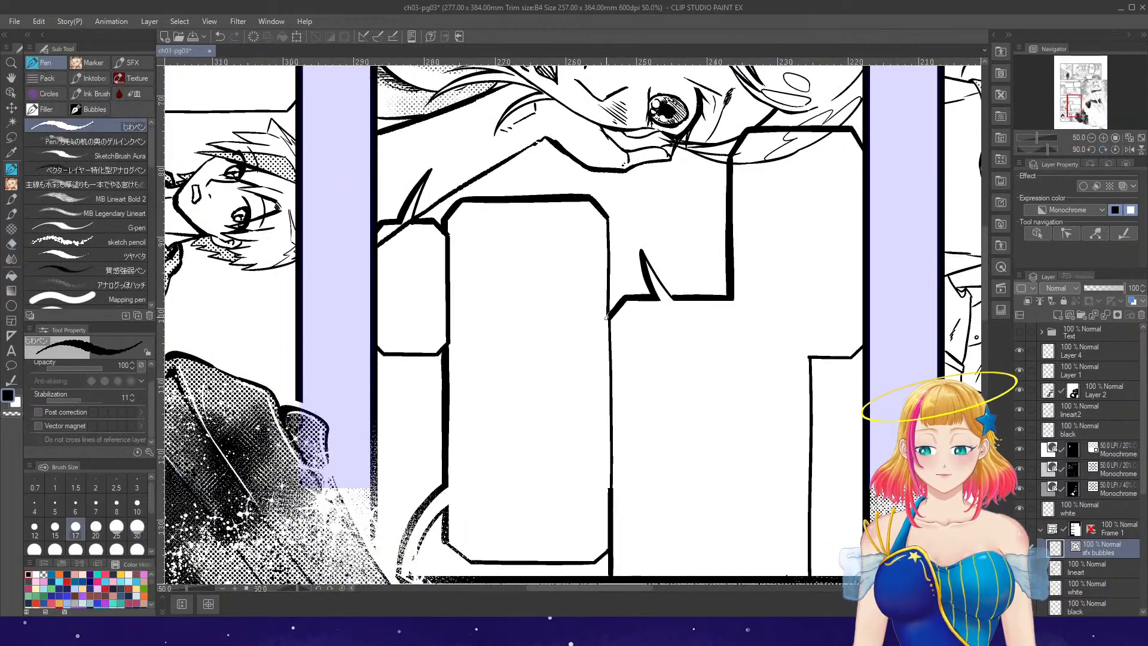
pyautogui.moveTo(606, 312); pyautogui.dragTo(609, 384)
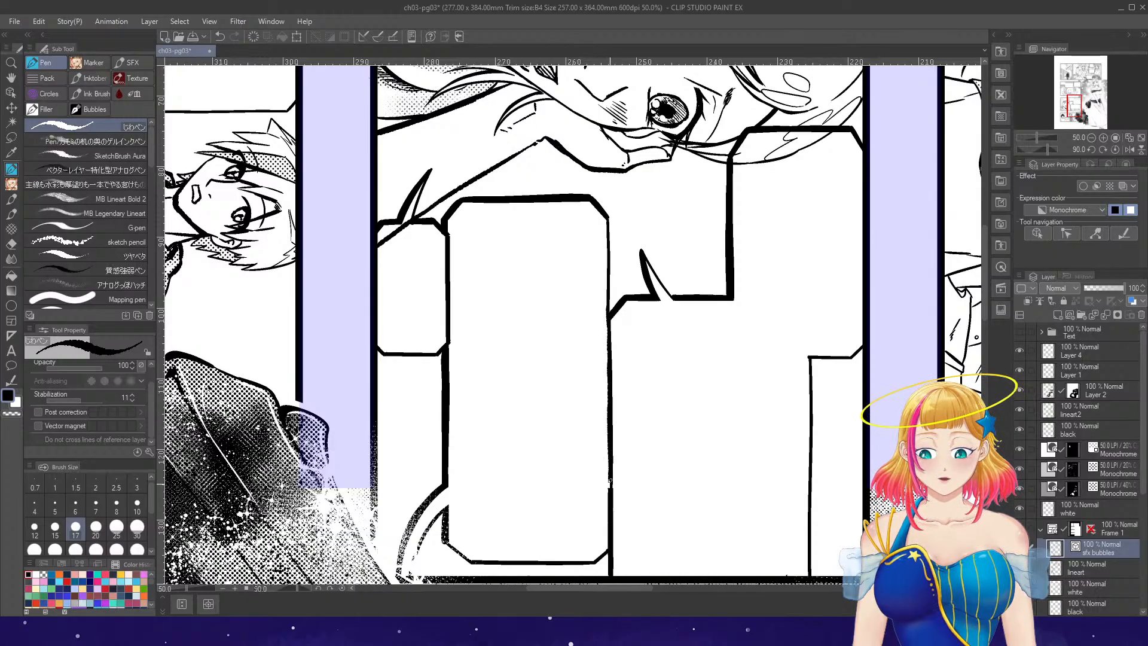
pyautogui.click(1095, 149)
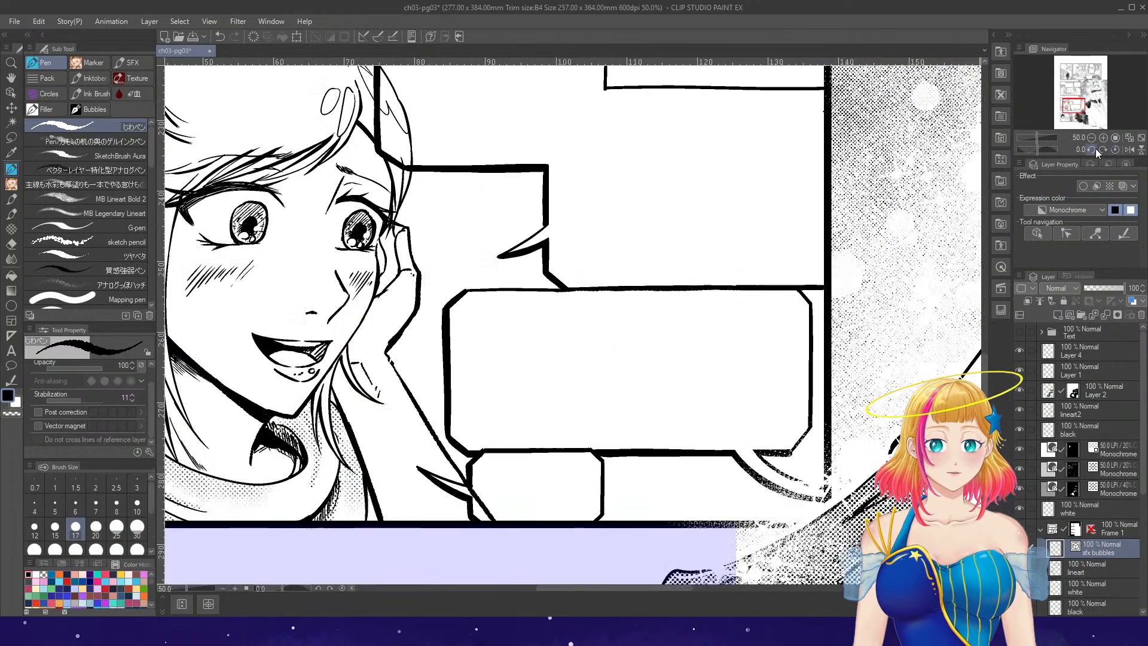
# - In the panel with the two boys, widen the upper bubble toward the light-haired boy and enlarge the lower bubble downward and rightward
pyautogui.scroll(-4, 957, 198)
pyautogui.scroll(4, 713, 441)
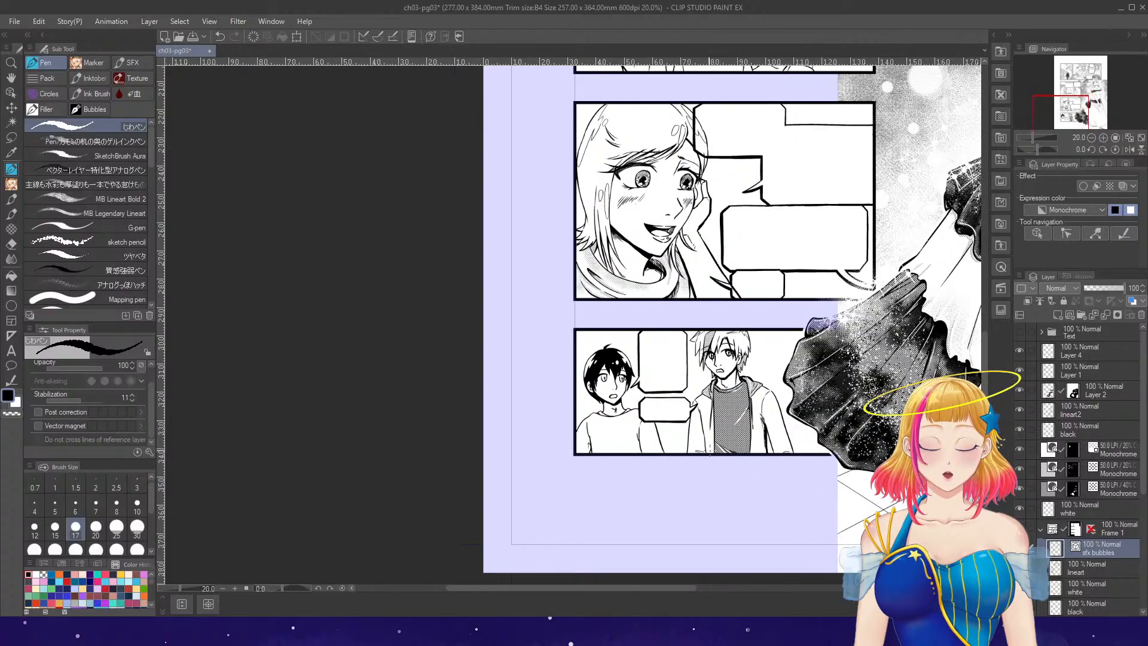
pyautogui.click(11, 93)
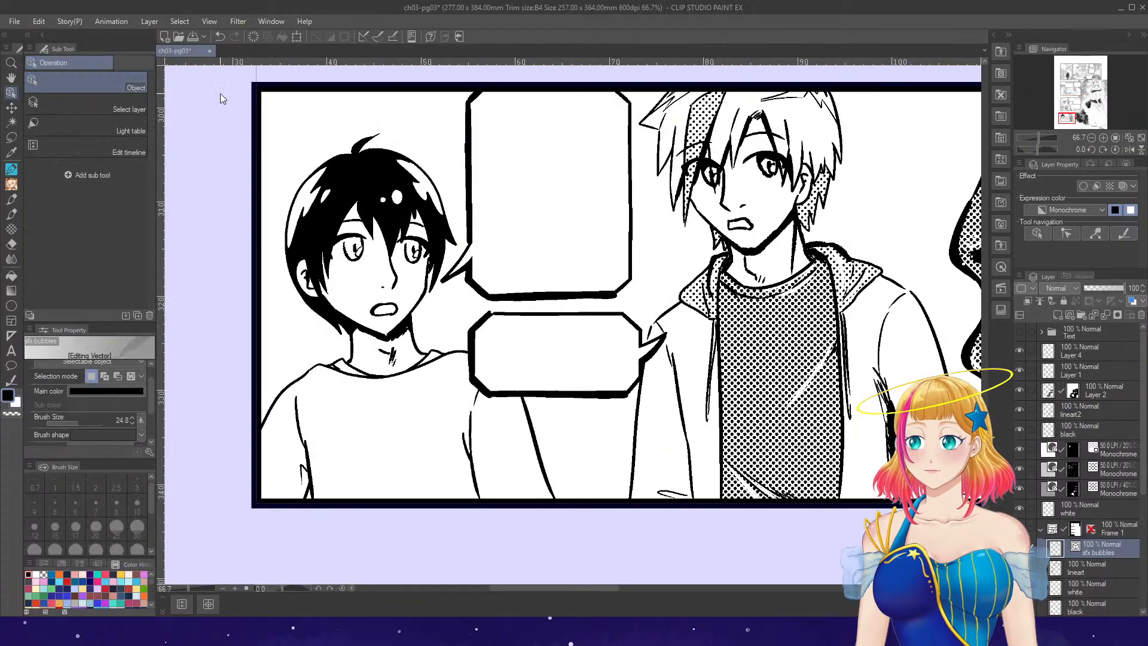
pyautogui.moveTo(420, 86)
pyautogui.mouseDown()
pyautogui.moveTo(634, 275)
pyautogui.moveTo(653, 272)
pyautogui.mouseUp()
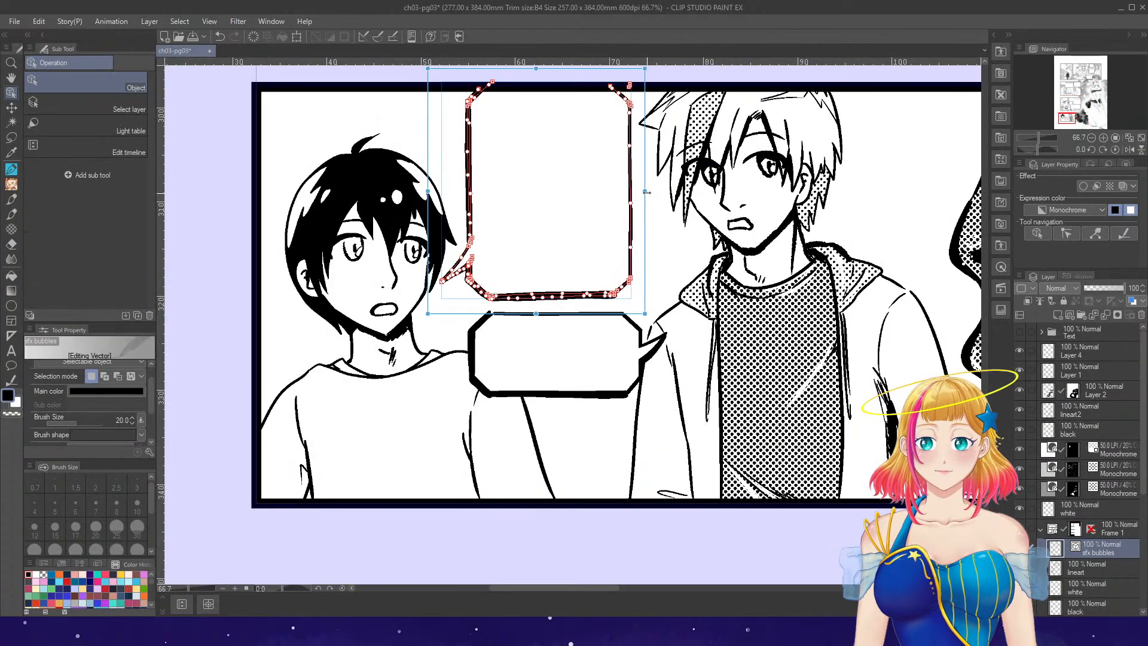
pyautogui.moveTo(647, 192); pyautogui.dragTo(680, 193)
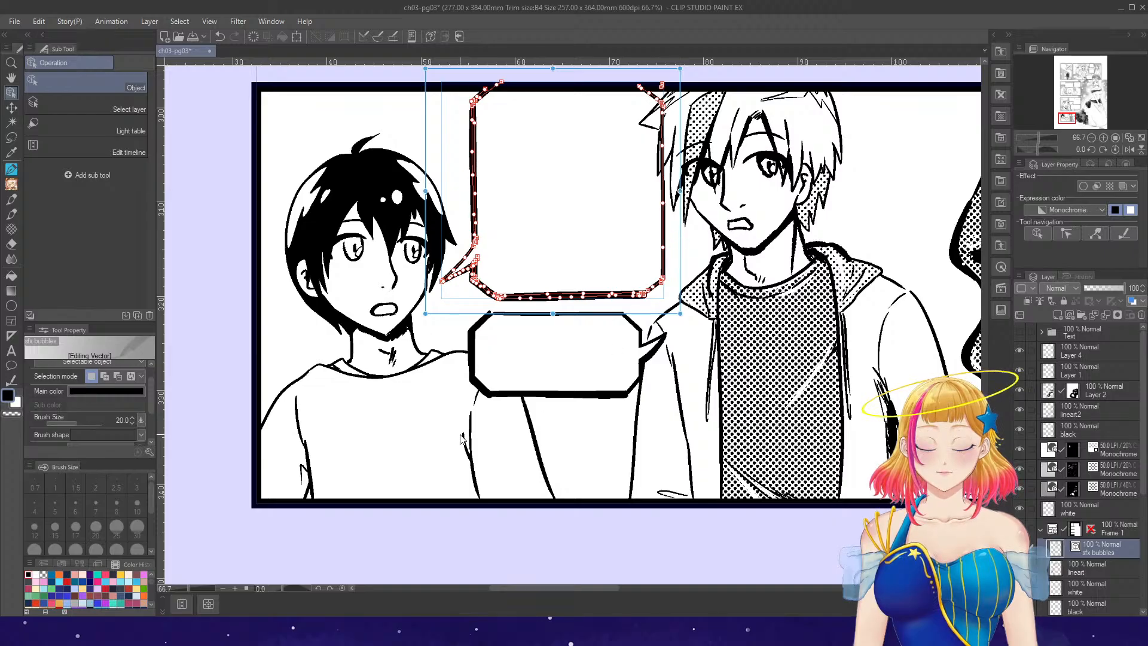
pyautogui.moveTo(459, 432); pyautogui.dragTo(670, 332)
pyautogui.moveTo(679, 409); pyautogui.dragTo(709, 442)
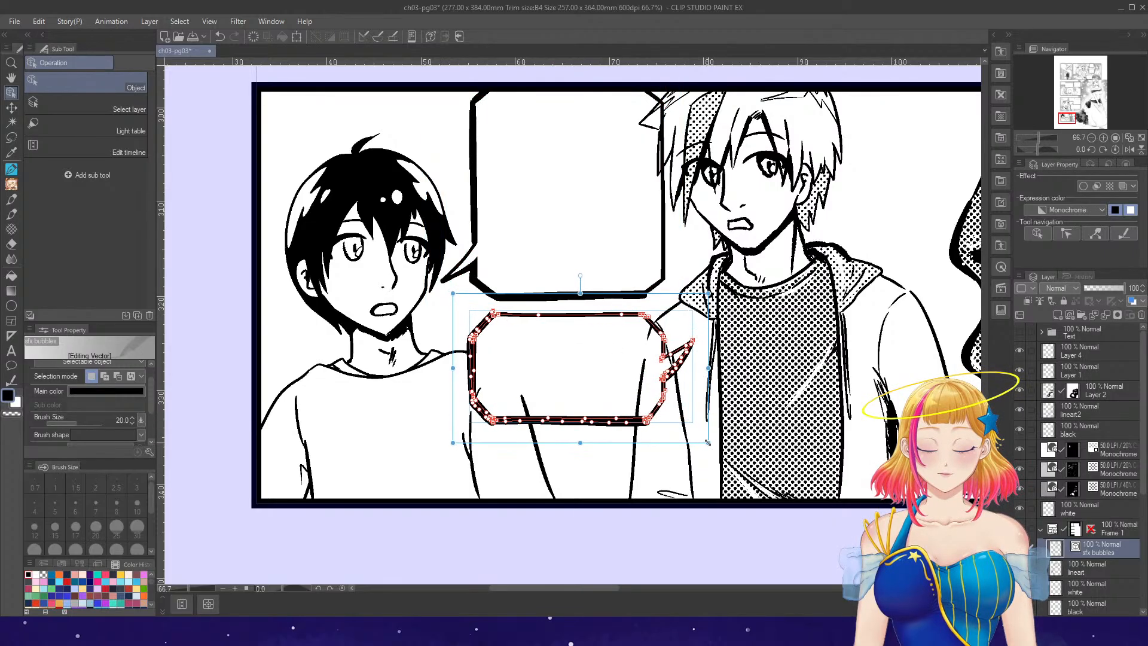
# - Enlarge the "Wow~" bubble with its lettering beside the dancer's head
pyautogui.click(1134, 137)
pyautogui.moveTo(610, 257); pyautogui.dragTo(654, 293)
pyautogui.scroll(4, 652, 293)
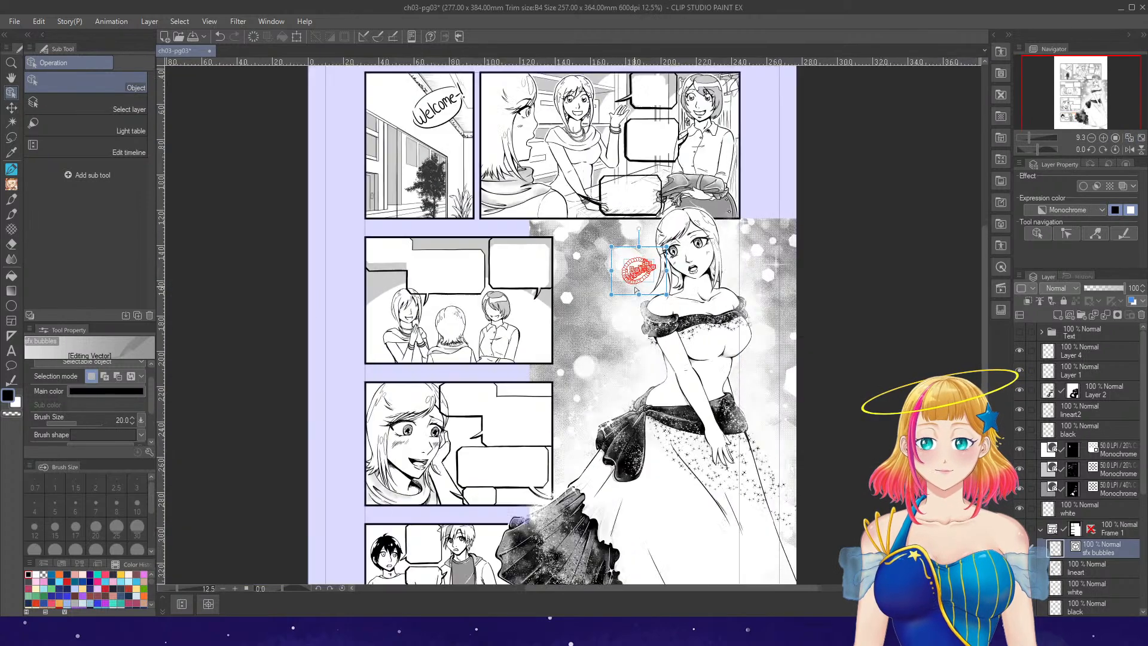
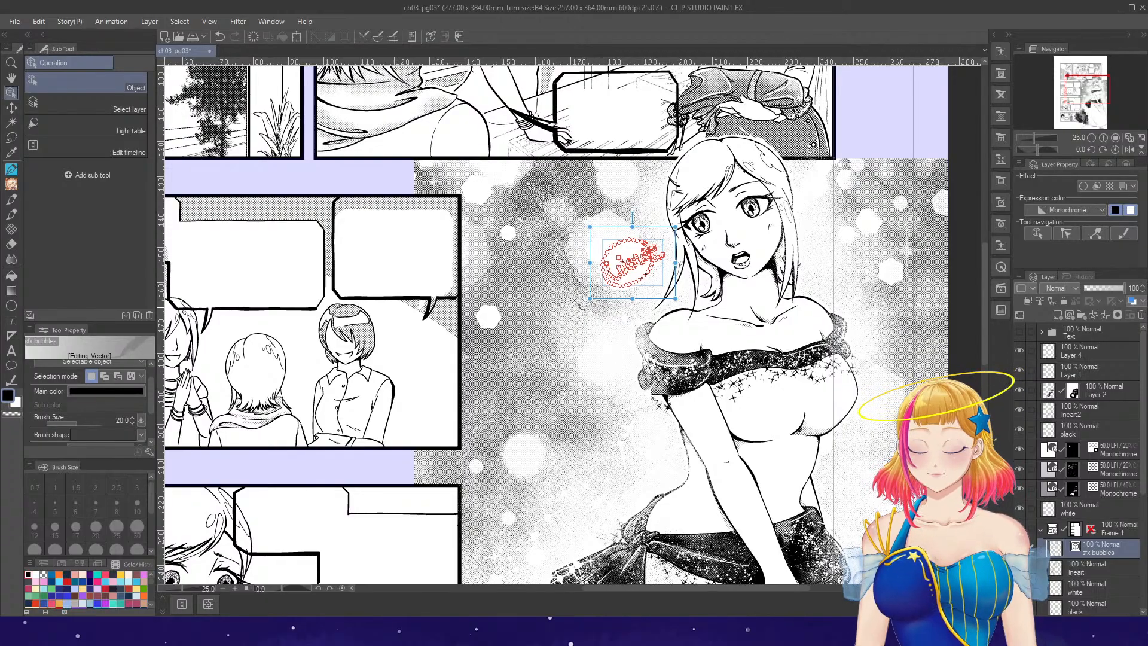
pyautogui.moveTo(581, 306); pyautogui.dragTo(549, 341)
pyautogui.moveTo(687, 319); pyautogui.dragTo(694, 314)
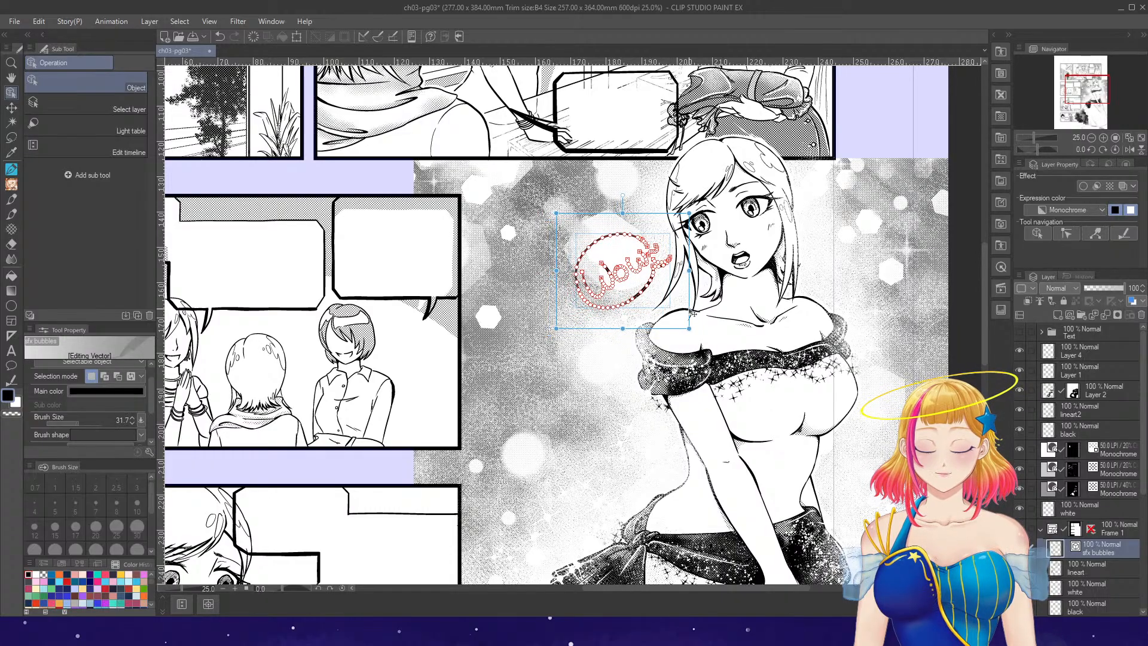
pyautogui.click(694, 314)
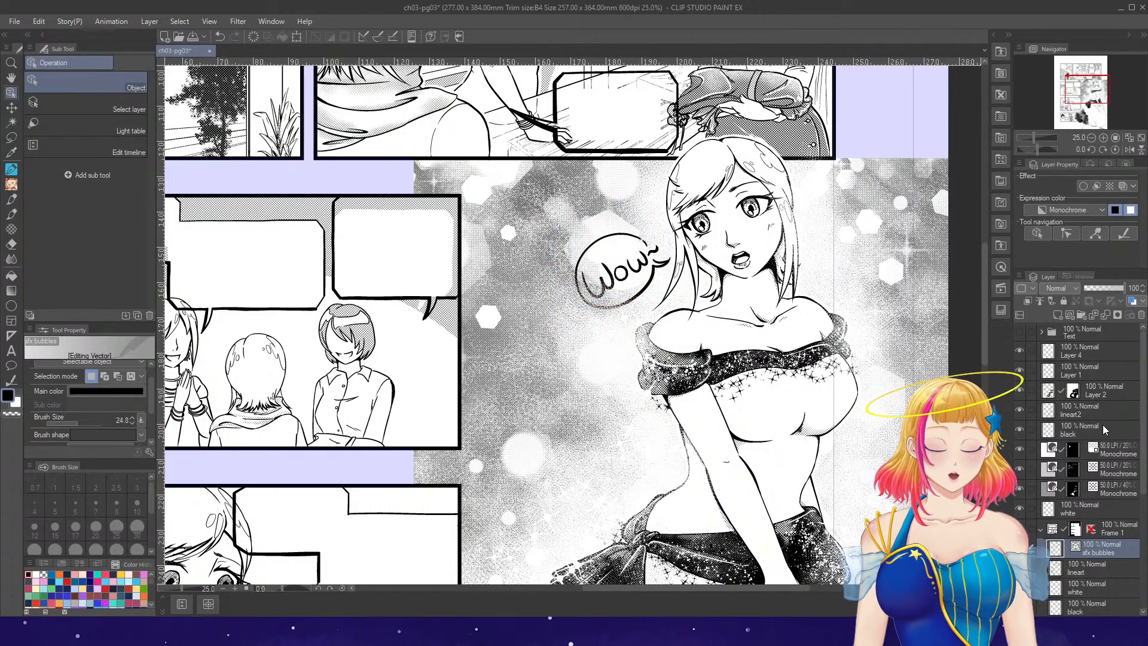
# - Select the three speech bubbles in the shop panel by tracing their outlines with the Magnetic lasso in add mode
pyautogui.hotkey('ctrl', '-')
pyautogui.hotkey('ctrl', '-')
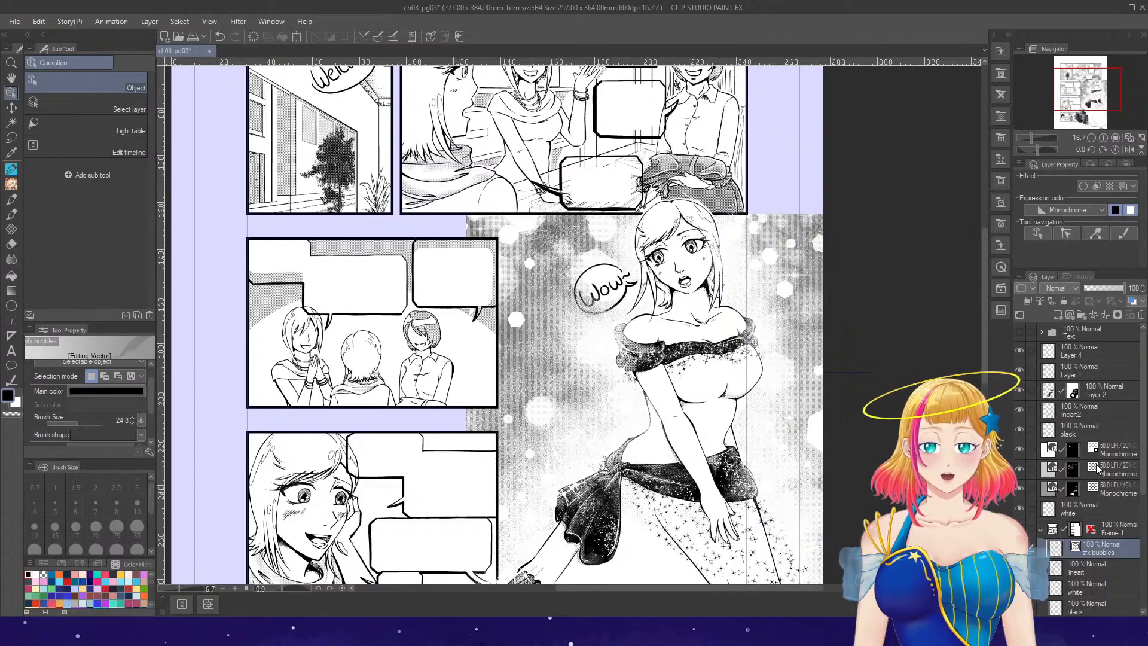
pyautogui.hotkey('ctrl', '-')
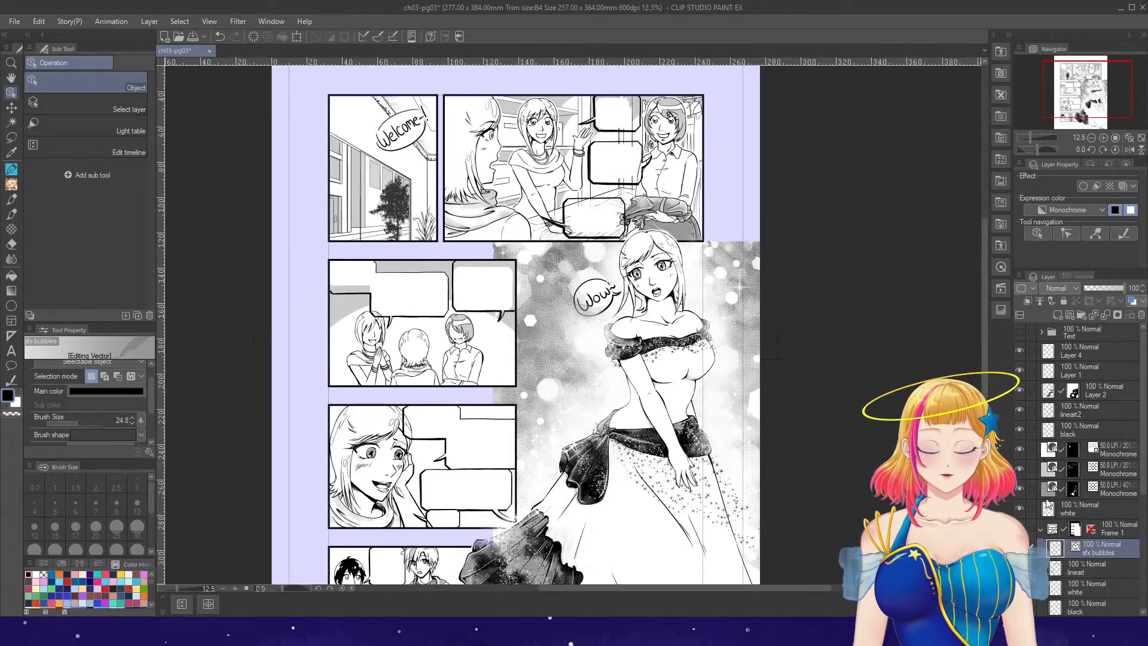
pyautogui.hotkey('ctrl', '-')
pyautogui.hotkey('ctrl', '-')
pyautogui.hotkey('ctrl', '+')
pyautogui.hotkey('ctrl', '+')
pyautogui.hotkey('ctrl', '+')
pyautogui.hotkey('ctrl', '+')
pyautogui.hotkey('ctrl', '+')
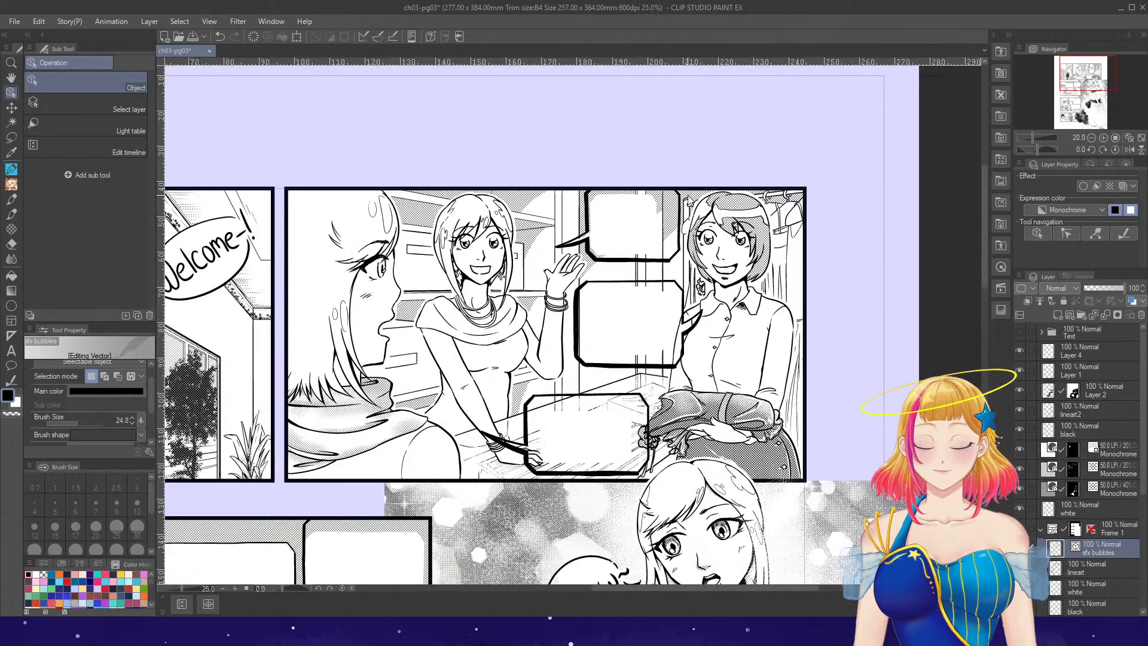
pyautogui.click(11, 138)
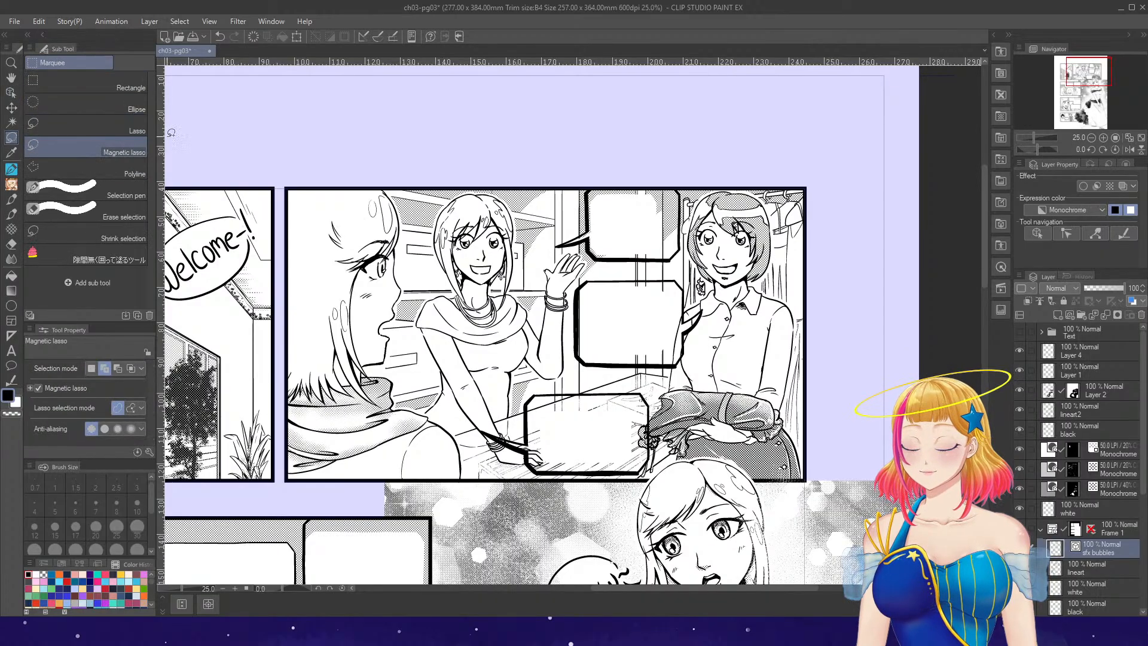
pyautogui.moveTo(598, 187)
pyautogui.mouseDown()
pyautogui.moveTo(588, 225)
pyautogui.moveTo(558, 247)
pyautogui.moveTo(601, 241)
pyautogui.moveTo(629, 261)
pyautogui.moveTo(679, 247)
pyautogui.moveTo(686, 188)
pyautogui.mouseUp()
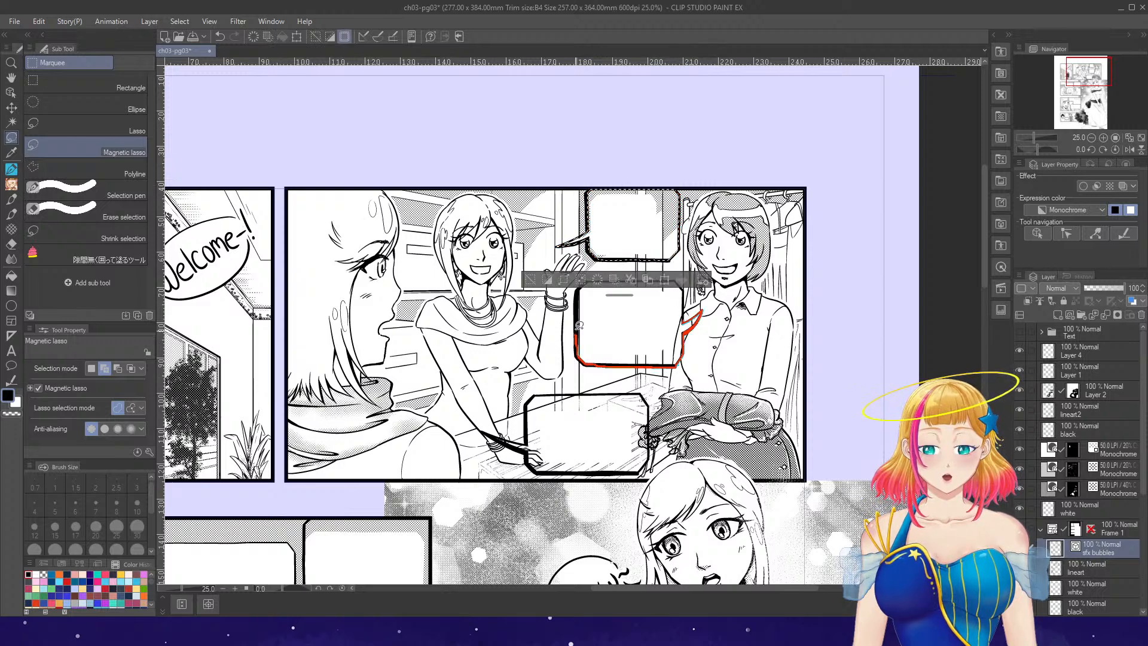
pyautogui.moveTo(694, 311); pyautogui.dragTo(676, 357)
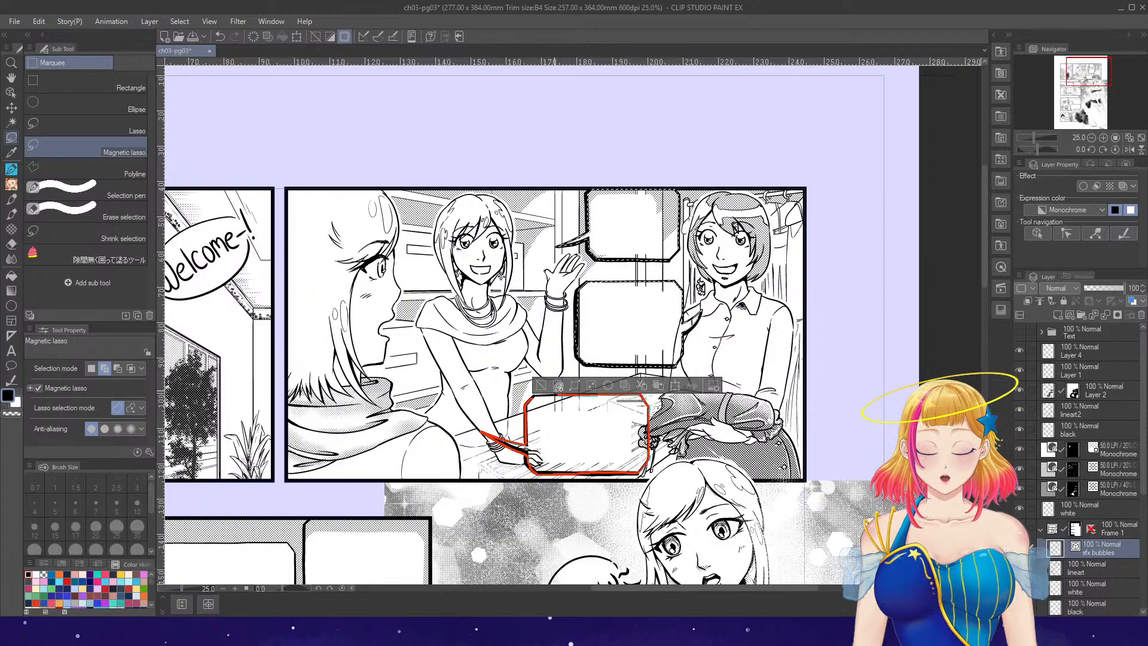
pyautogui.moveTo(558, 387); pyautogui.dragTo(538, 388)
# - In the panel with three women below it, add the large joined bubble and the separate corner bubble to the selection
pyautogui.scroll(-4, 536, 362)
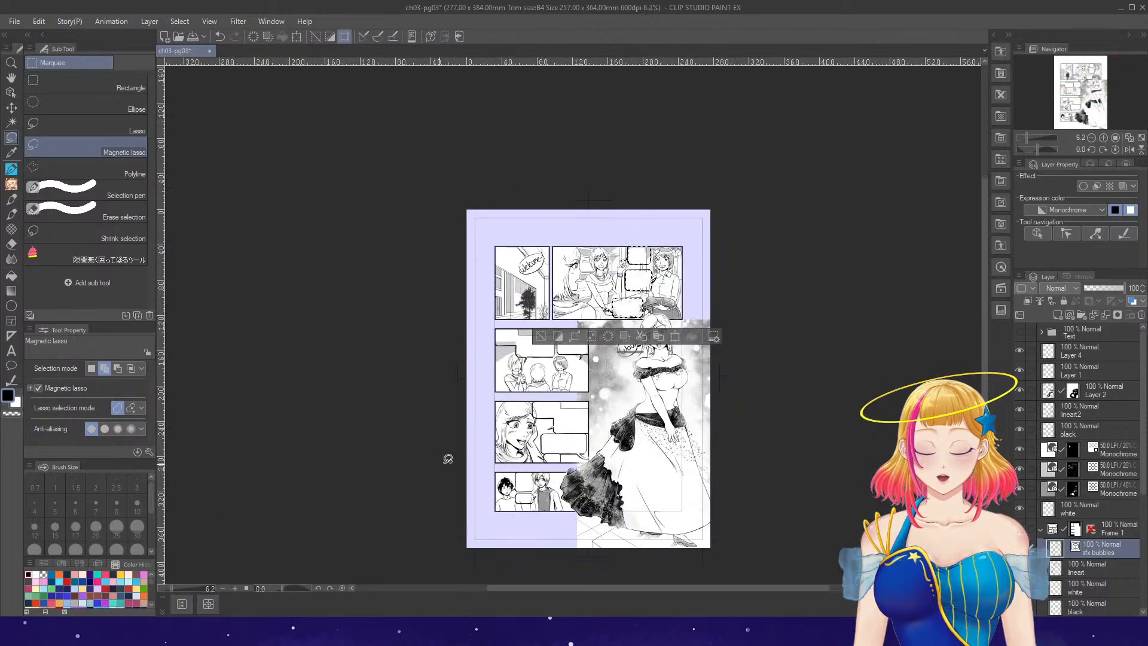
pyautogui.scroll(4, 554, 362)
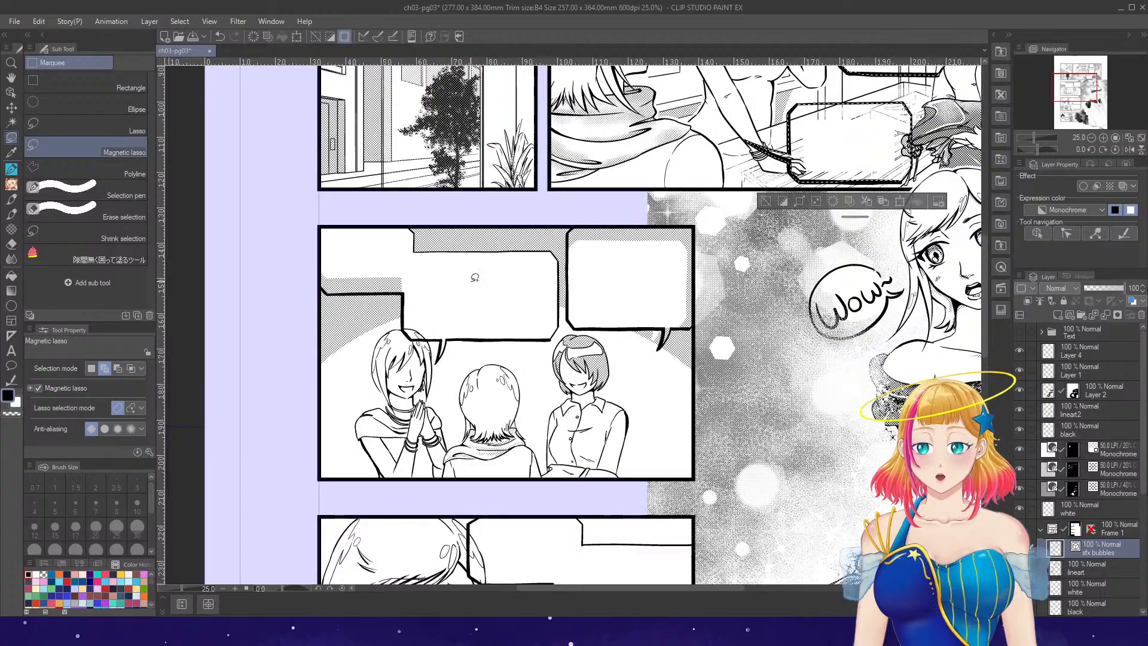
pyautogui.scroll(1, 475, 278)
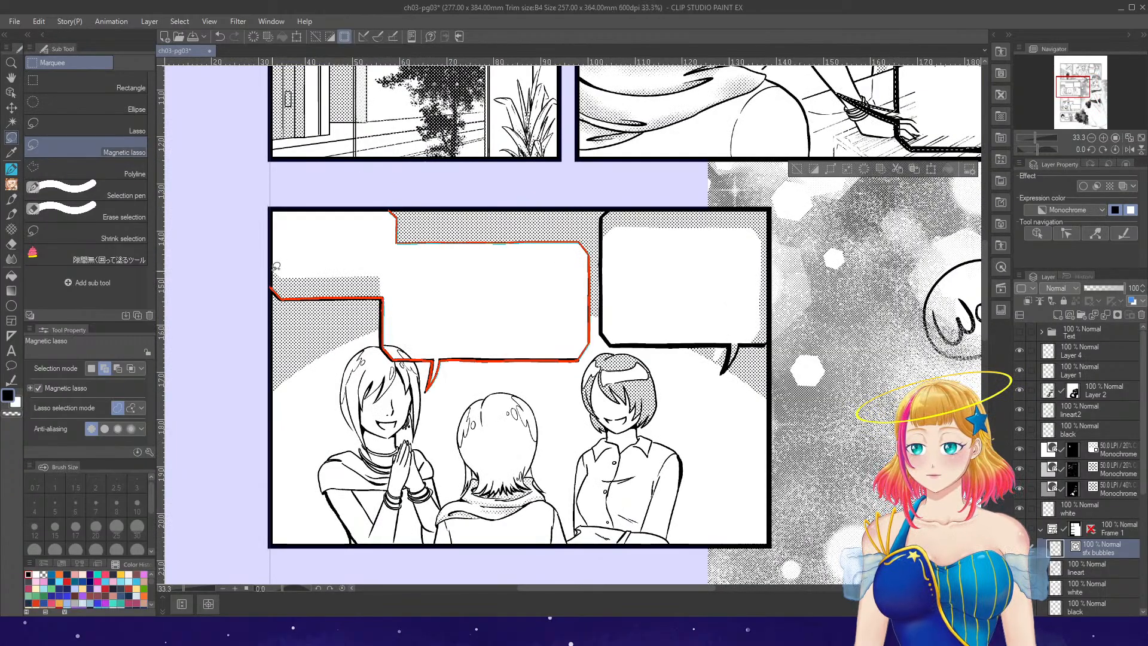
pyautogui.click(274, 206)
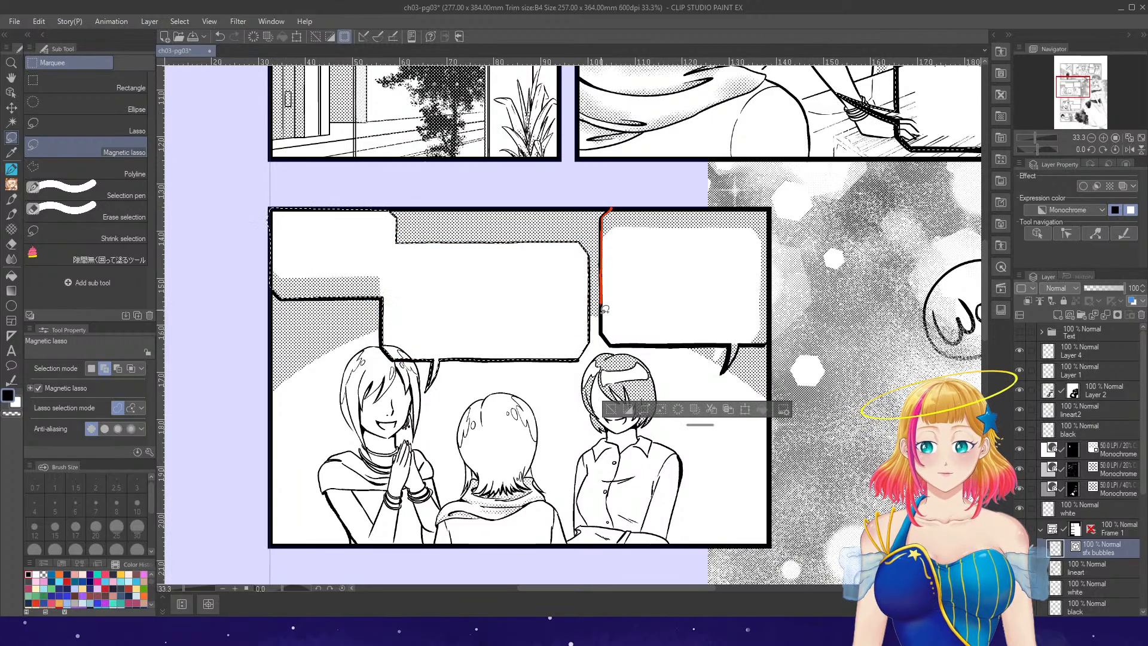
pyautogui.moveTo(724, 357); pyautogui.dragTo(769, 338)
pyautogui.doubleClick(778, 198)
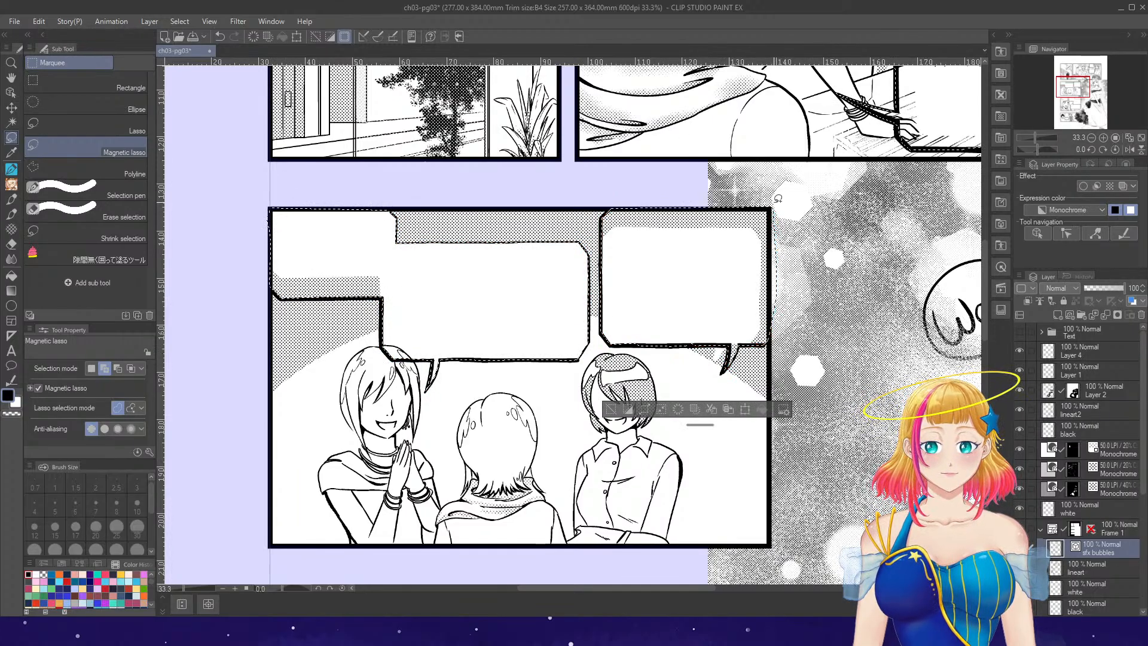
# - Subtract the excess selection beyond the panel's border beside the corner bubble, using the freehand Lasso
pyautogui.click(84, 127)
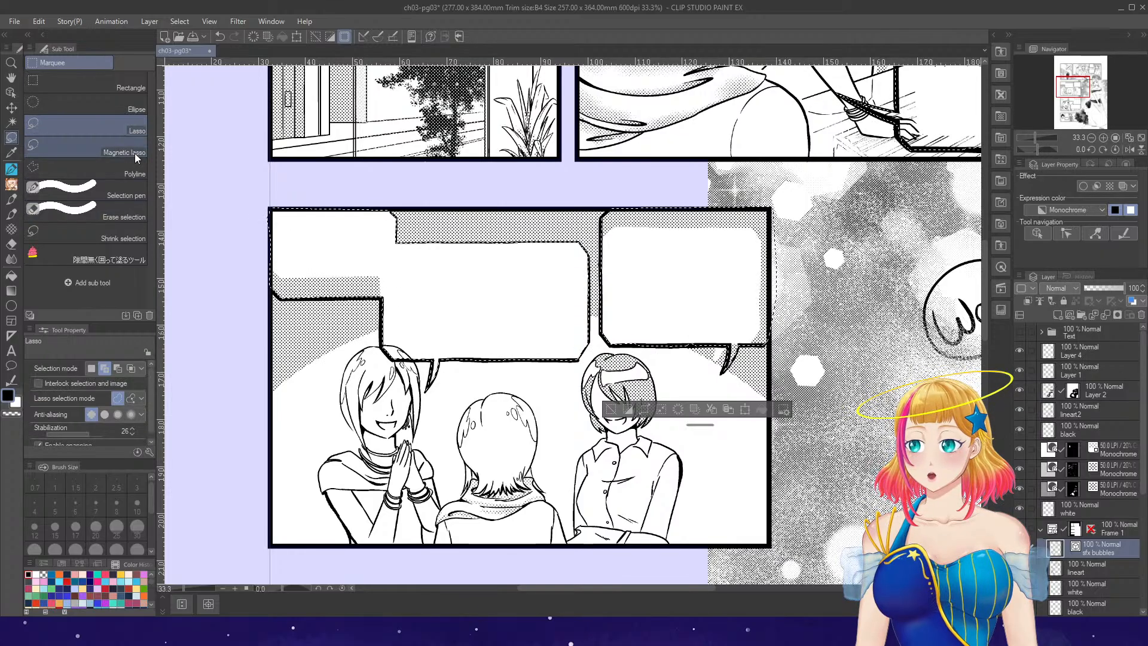
pyautogui.click(123, 368)
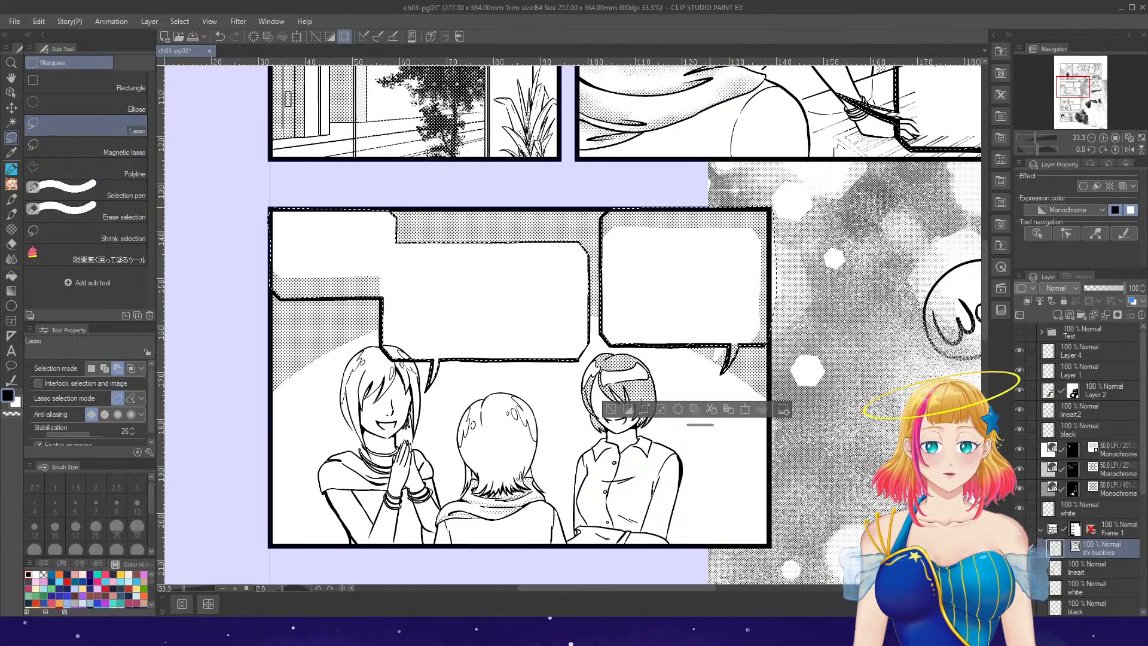
pyautogui.moveTo(707, 201); pyautogui.dragTo(805, 203)
pyautogui.moveTo(775, 347); pyautogui.dragTo(773, 270)
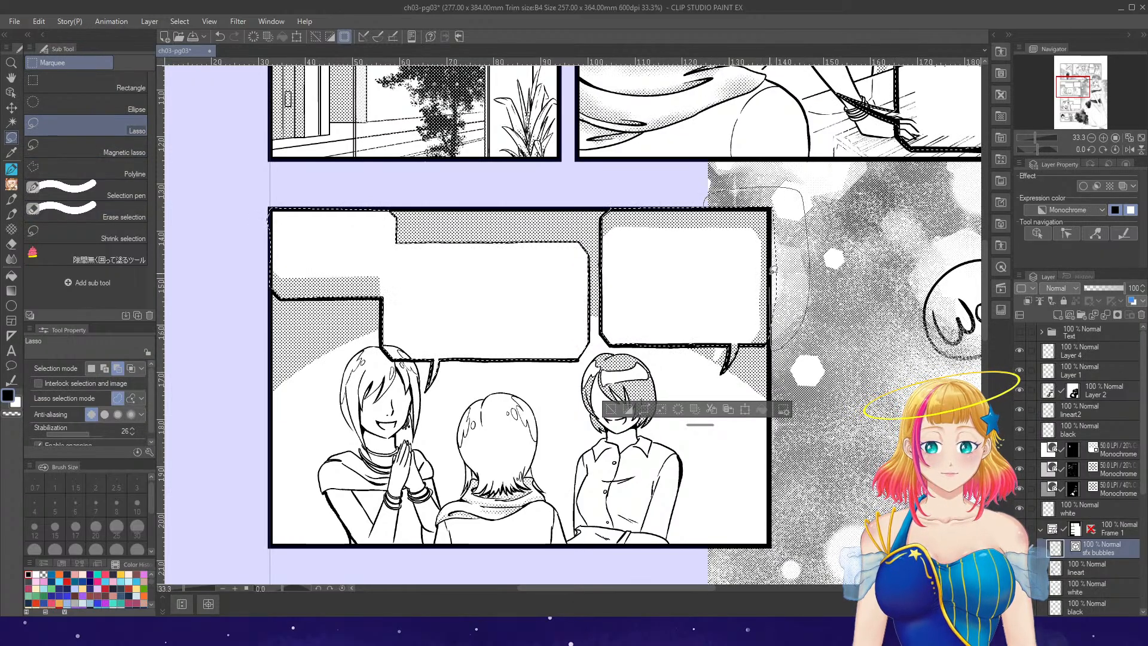
pyautogui.moveTo(775, 208); pyautogui.dragTo(772, 206)
# - In the close-up panel, add the upper joined bubble and the lower bubble with its small attached bubble using the Magnetic lasso
pyautogui.scroll(-4, 777, 212)
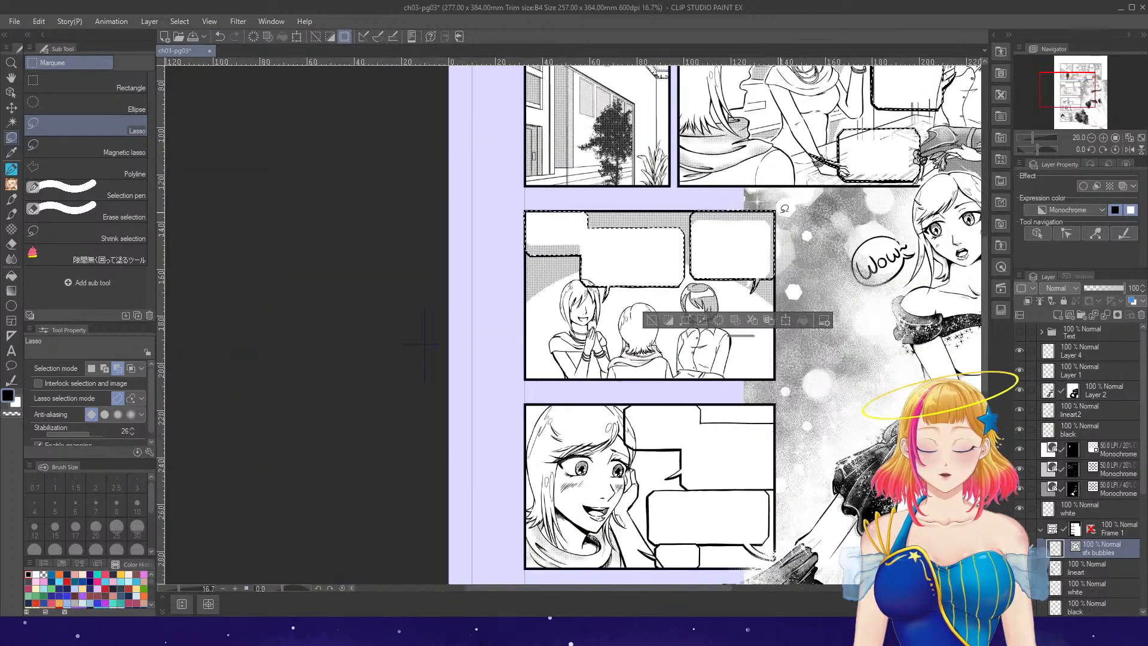
pyautogui.click(136, 153)
pyautogui.scroll(4, 772, 473)
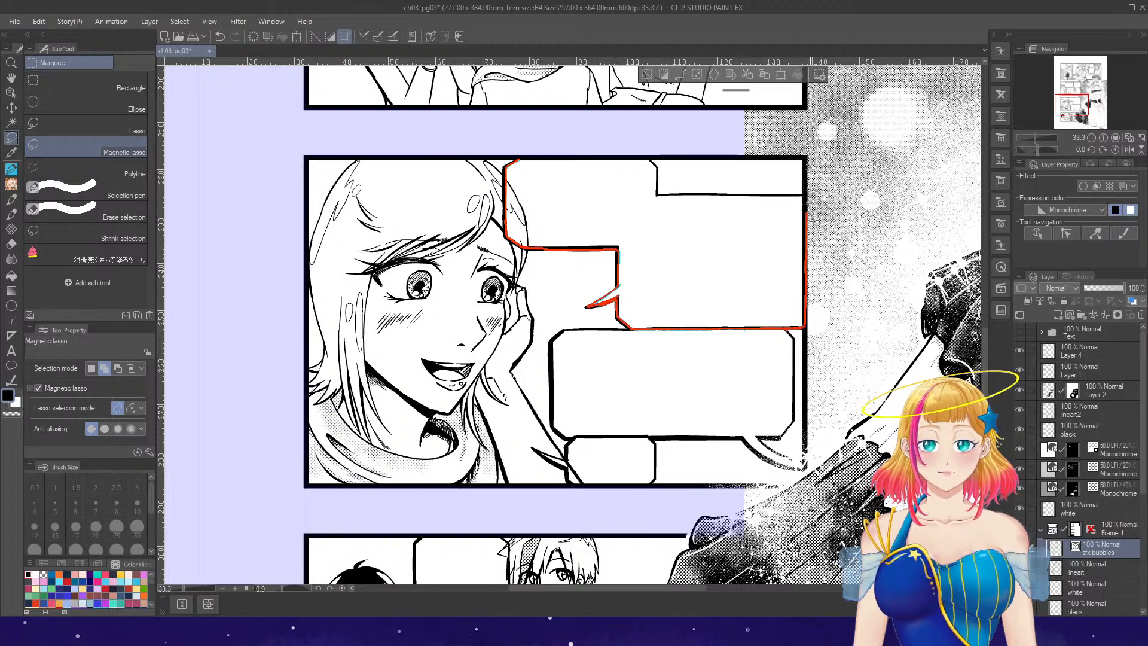
pyautogui.click(663, 182)
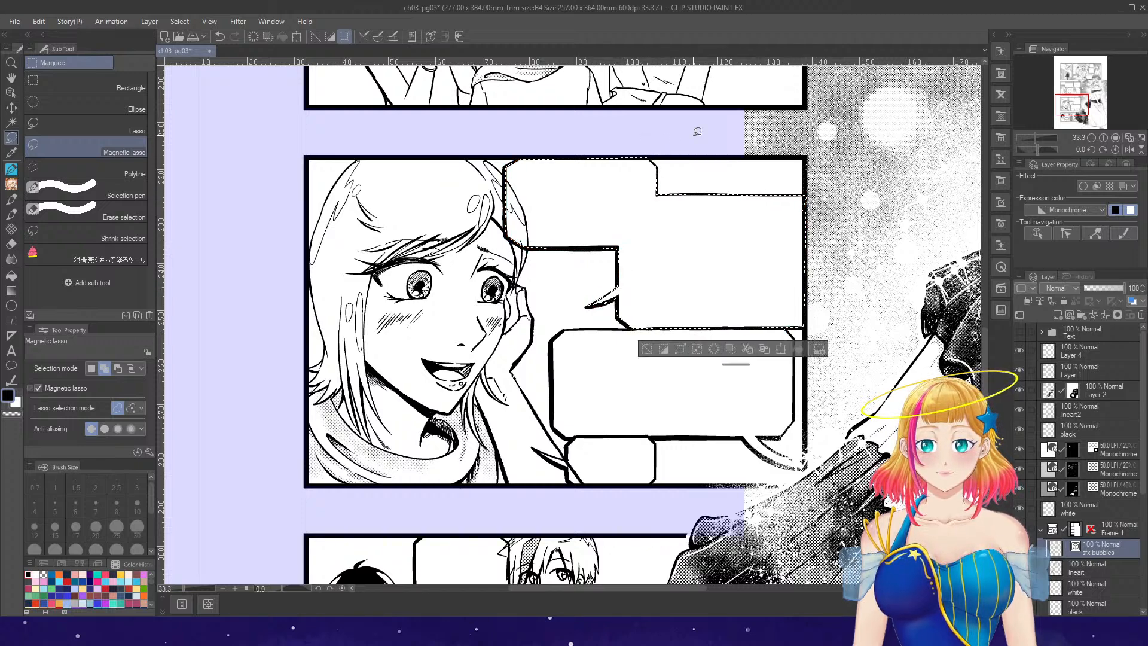
pyautogui.moveTo(619, 326)
pyautogui.mouseDown()
pyautogui.moveTo(573, 328)
pyautogui.moveTo(551, 368)
pyautogui.mouseUp()
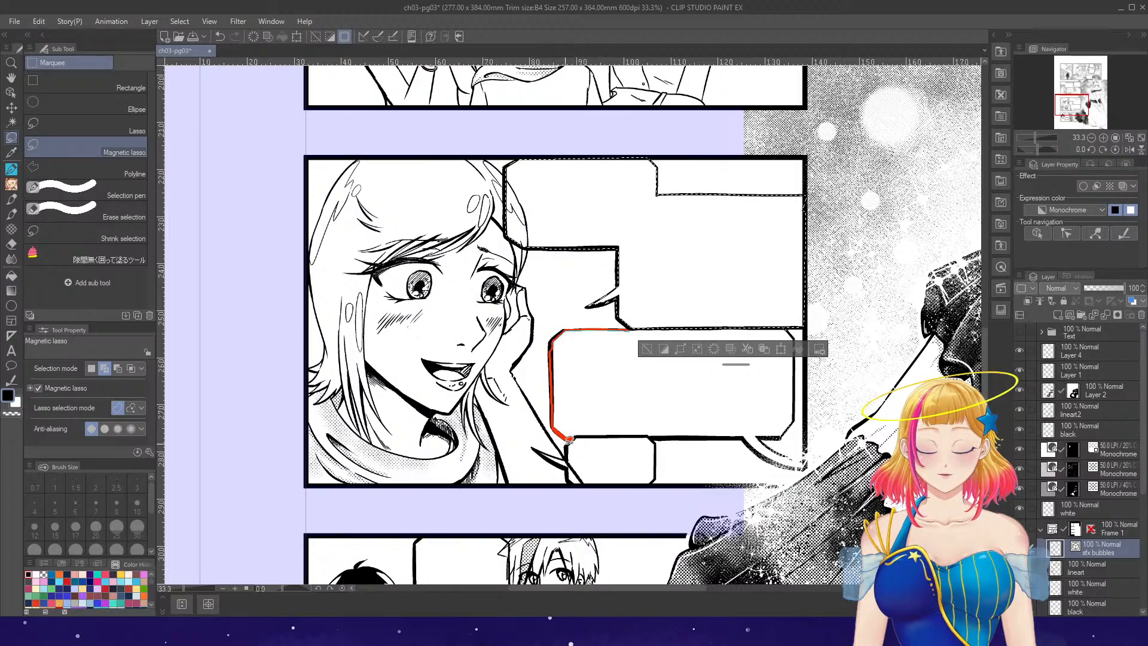
pyautogui.moveTo(552, 463)
pyautogui.mouseDown()
pyautogui.moveTo(574, 478)
pyautogui.moveTo(633, 480)
pyautogui.mouseUp()
pyautogui.moveTo(666, 437)
pyautogui.mouseDown()
pyautogui.moveTo(803, 463)
pyautogui.moveTo(780, 432)
pyautogui.mouseUp()
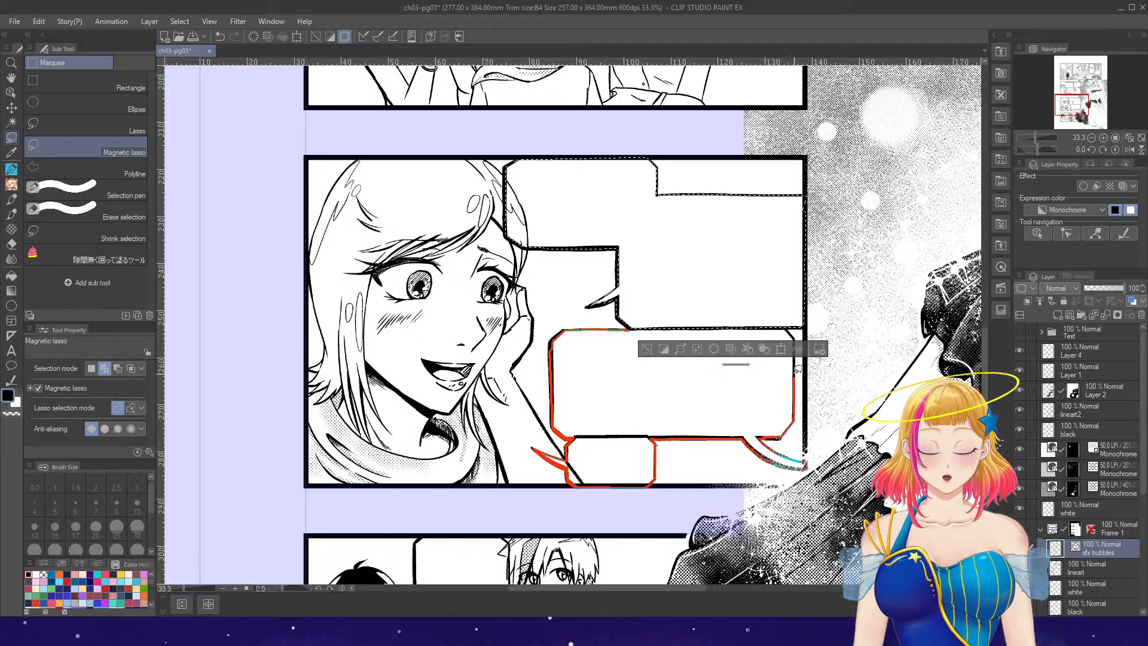
pyautogui.moveTo(798, 369); pyautogui.dragTo(790, 330)
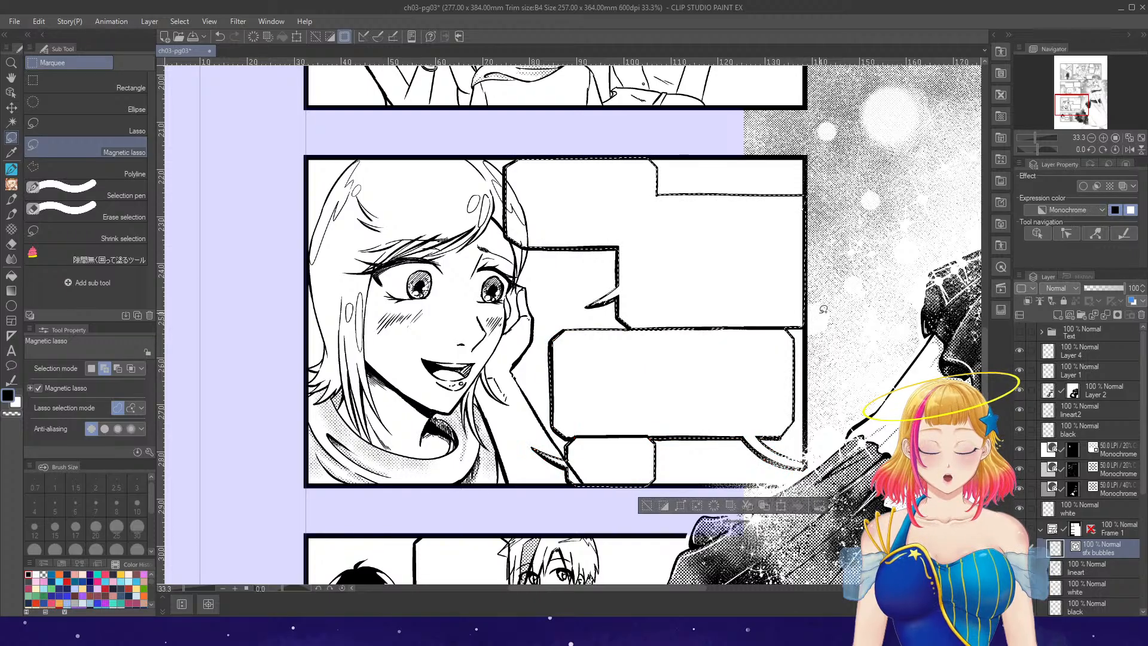
# - In the panel with the two boys, add the upper bubble and its tail to the selection
pyautogui.scroll(-3, 824, 309)
pyautogui.scroll(3, 665, 532)
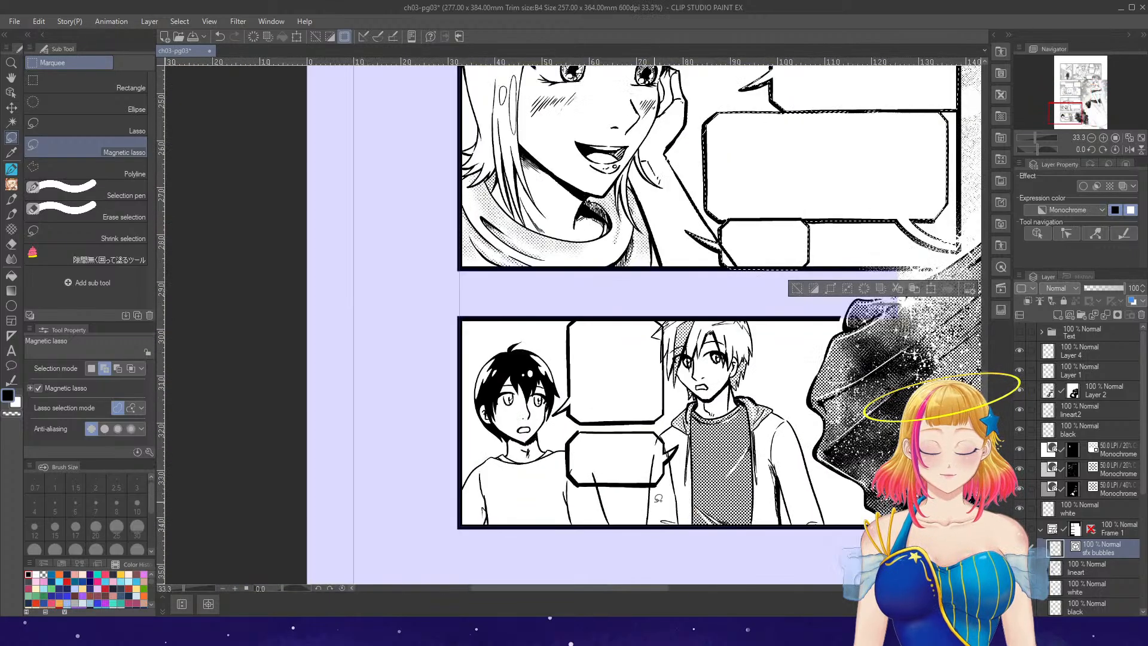
pyautogui.scroll(1, 585, 384)
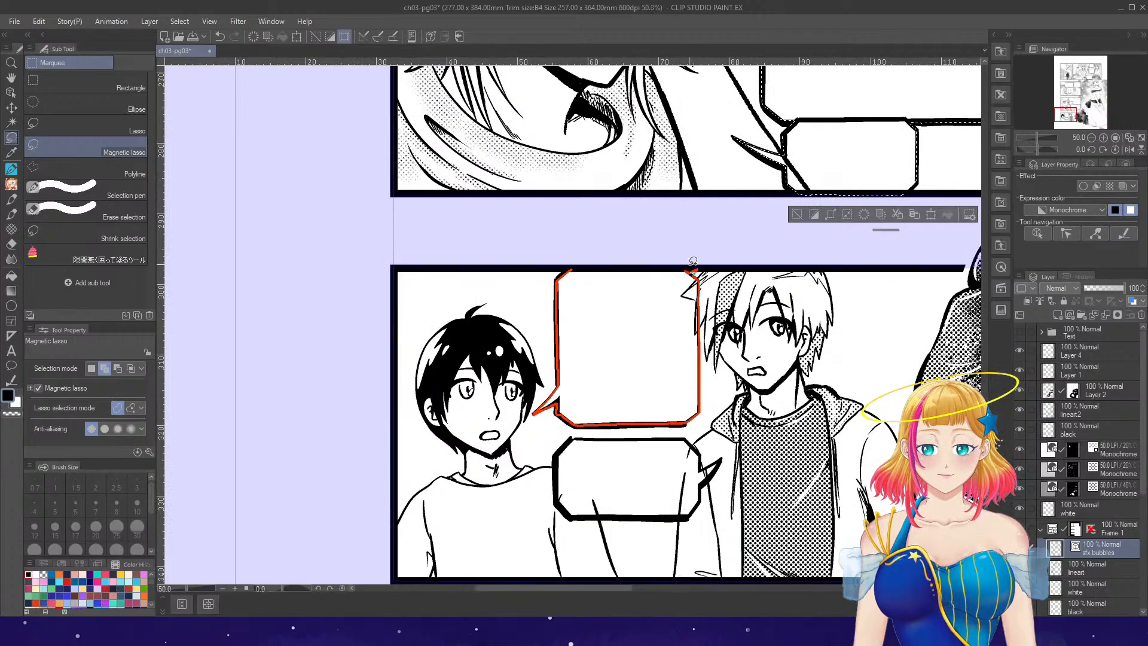
pyautogui.moveTo(693, 261); pyautogui.dragTo(694, 266)
pyautogui.moveTo(576, 446); pyautogui.dragTo(562, 497)
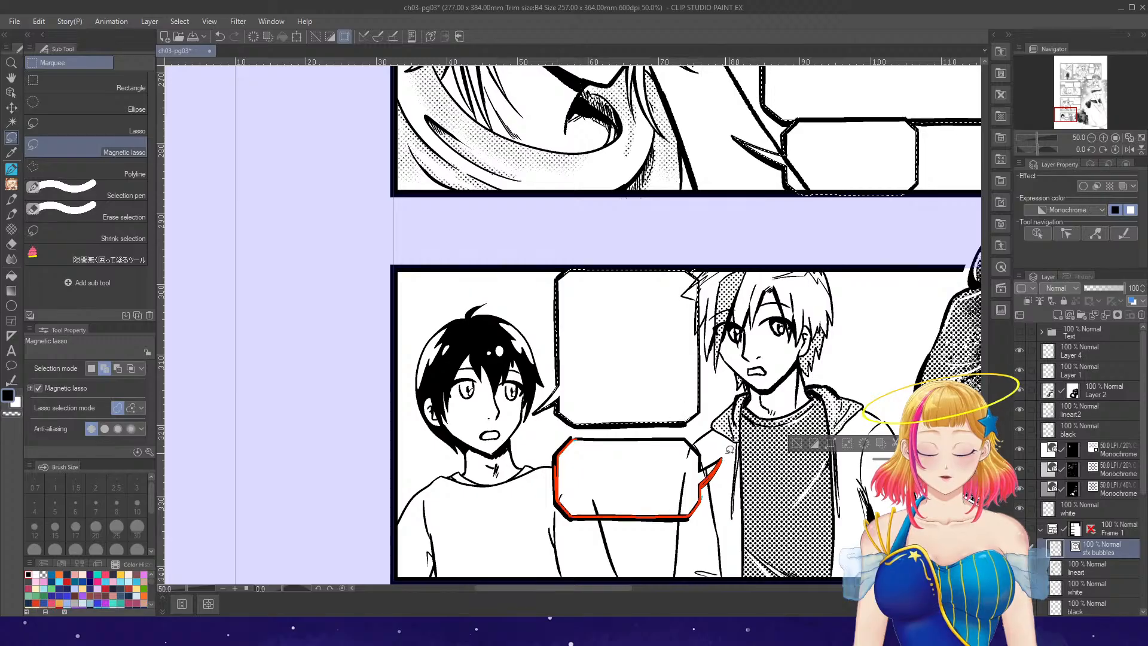
pyautogui.moveTo(665, 422); pyautogui.dragTo(664, 421)
pyautogui.hotkey('ctrl', 'z')
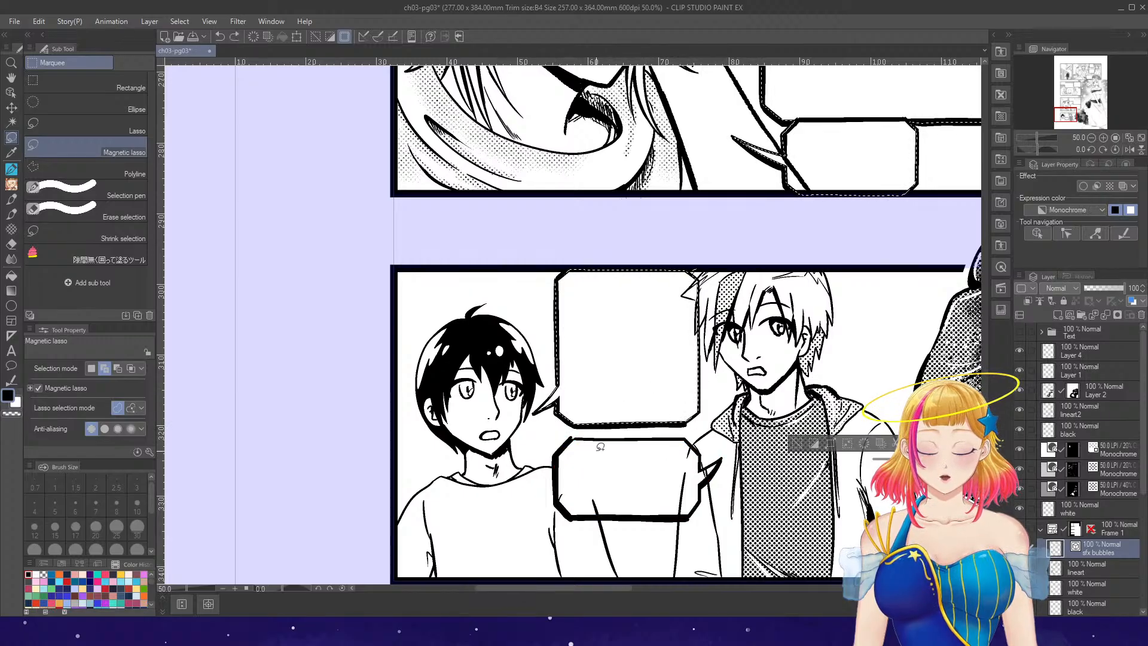
# - Add the boys' lower bubble and its tail to the selection by tracing its full outline
pyautogui.moveTo(586, 440); pyautogui.dragTo(568, 443)
pyautogui.moveTo(687, 500); pyautogui.dragTo(701, 461)
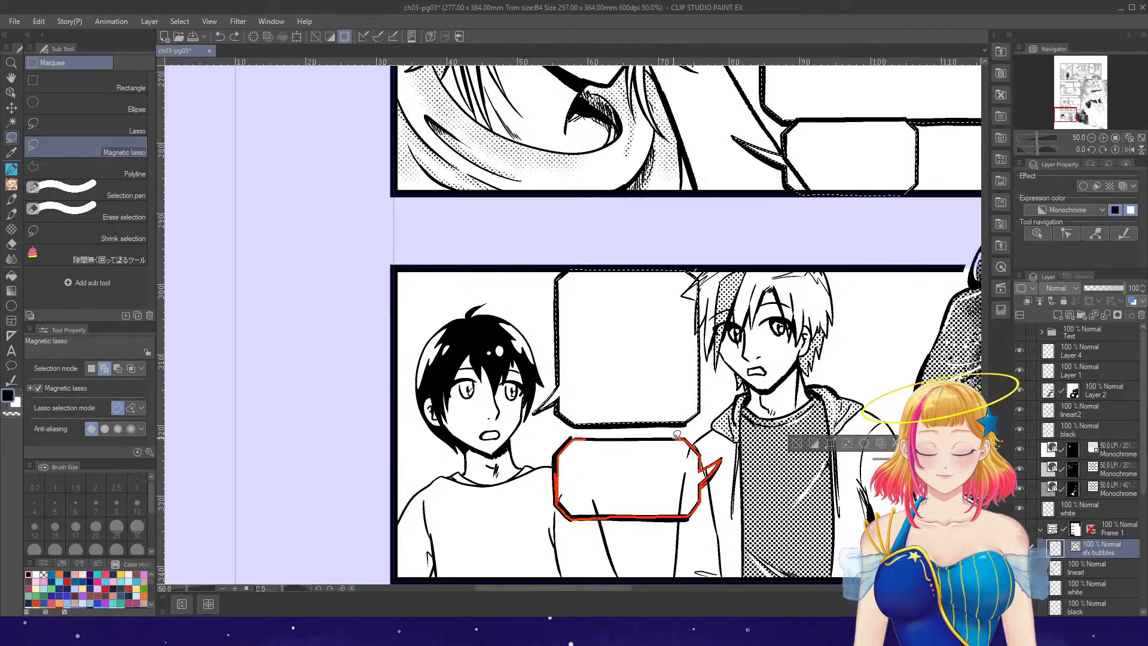
pyautogui.moveTo(592, 438); pyautogui.dragTo(592, 439)
# - Add the round "Wow~" bubble beside the dancer's head, including its tail, to the selection
pyautogui.scroll(-6, 737, 327)
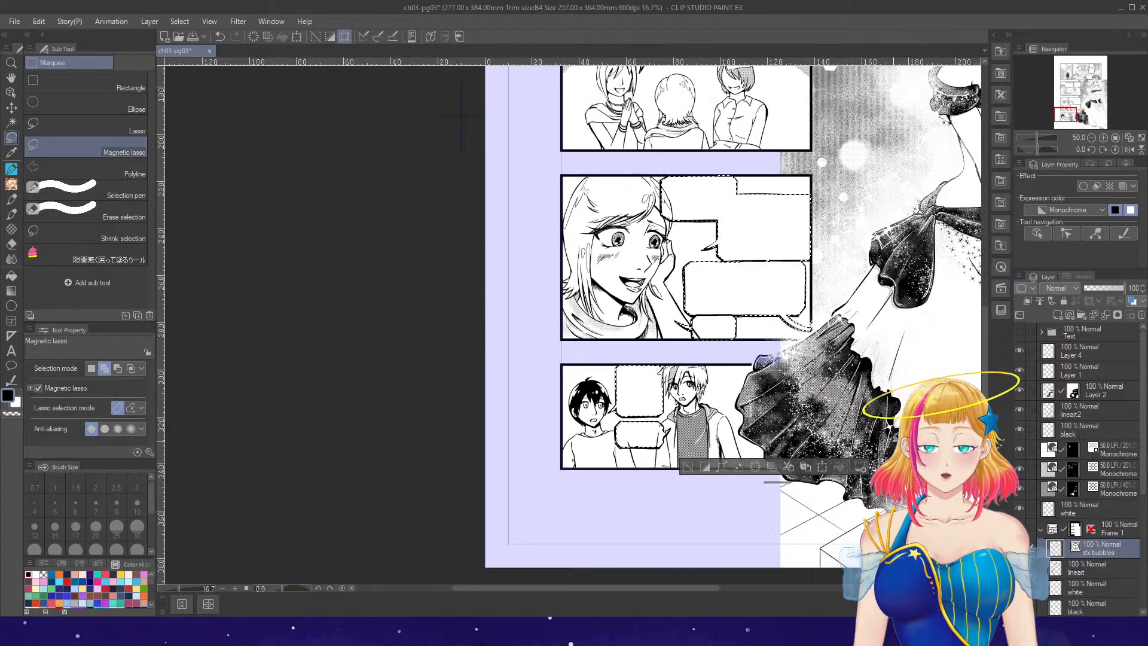
pyautogui.scroll(6, 915, 290)
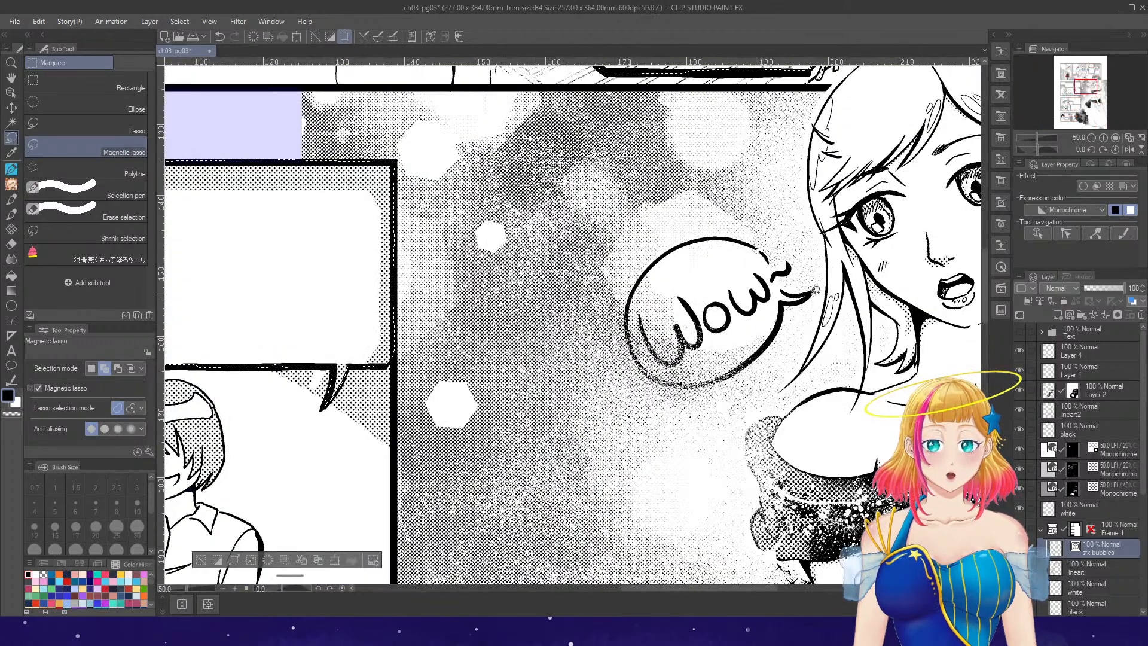
pyautogui.moveTo(815, 290); pyautogui.dragTo(788, 278)
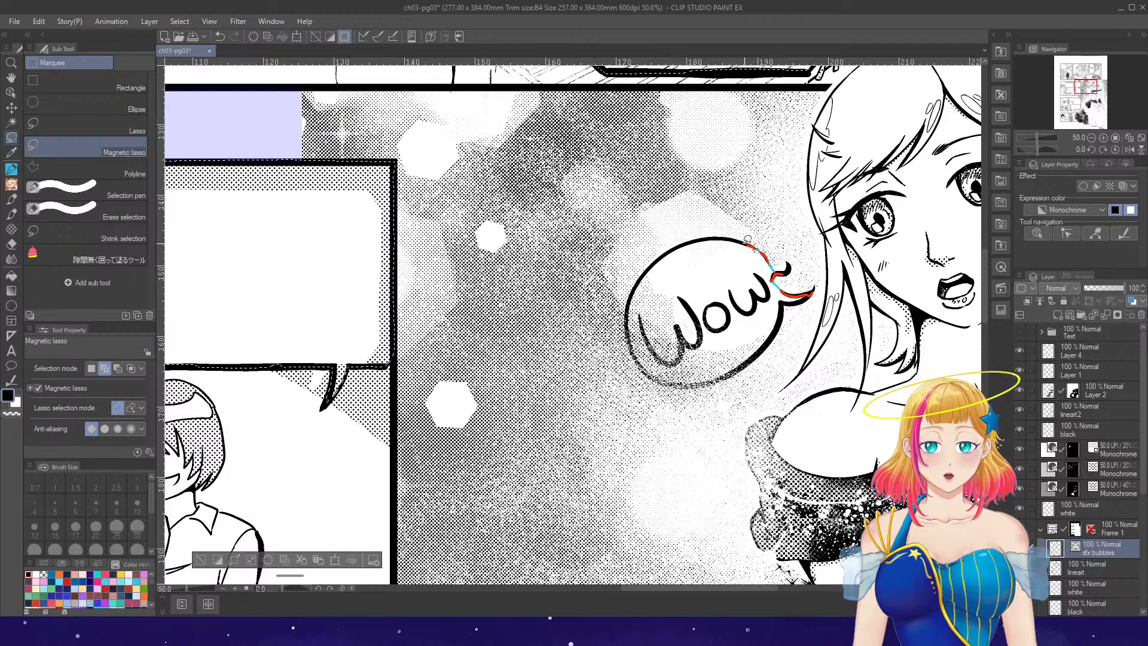
pyautogui.moveTo(650, 274)
pyautogui.mouseDown()
pyautogui.moveTo(630, 330)
pyautogui.moveTo(722, 366)
pyautogui.mouseUp()
pyautogui.moveTo(779, 321); pyautogui.dragTo(811, 292)
pyautogui.moveTo(628, 307); pyautogui.dragTo(629, 315)
pyautogui.moveTo(691, 375); pyautogui.dragTo(669, 294)
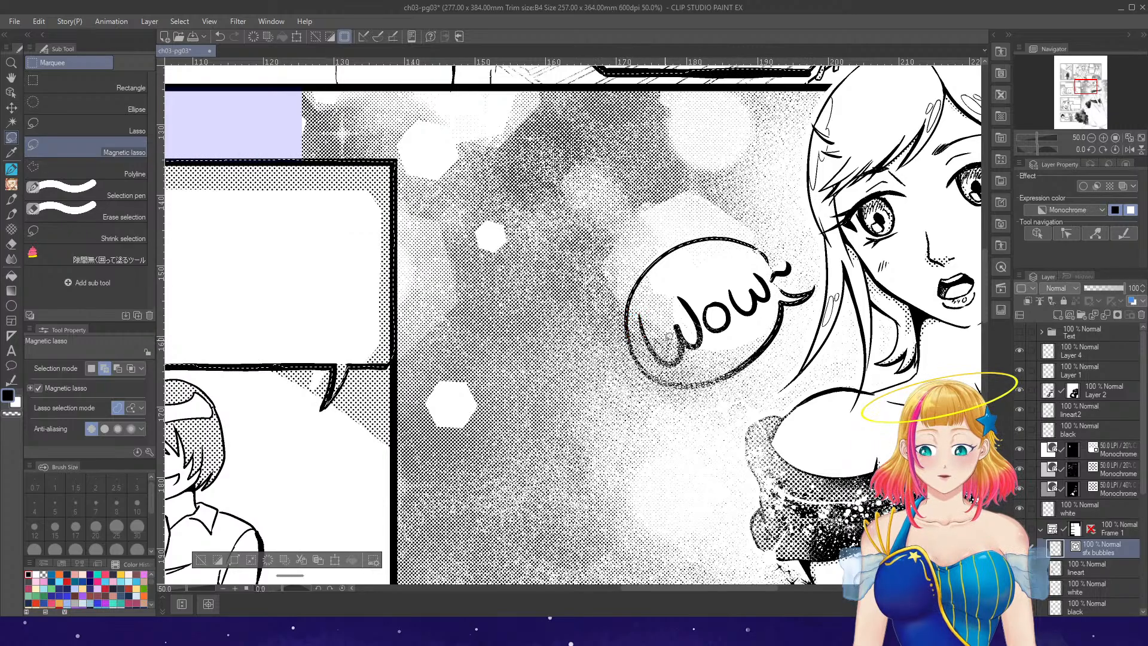
# - Create a new raster layer in the Frame 1 folder and place it directly below the sfx bubbles layer
pyautogui.scroll(-4, 664, 322)
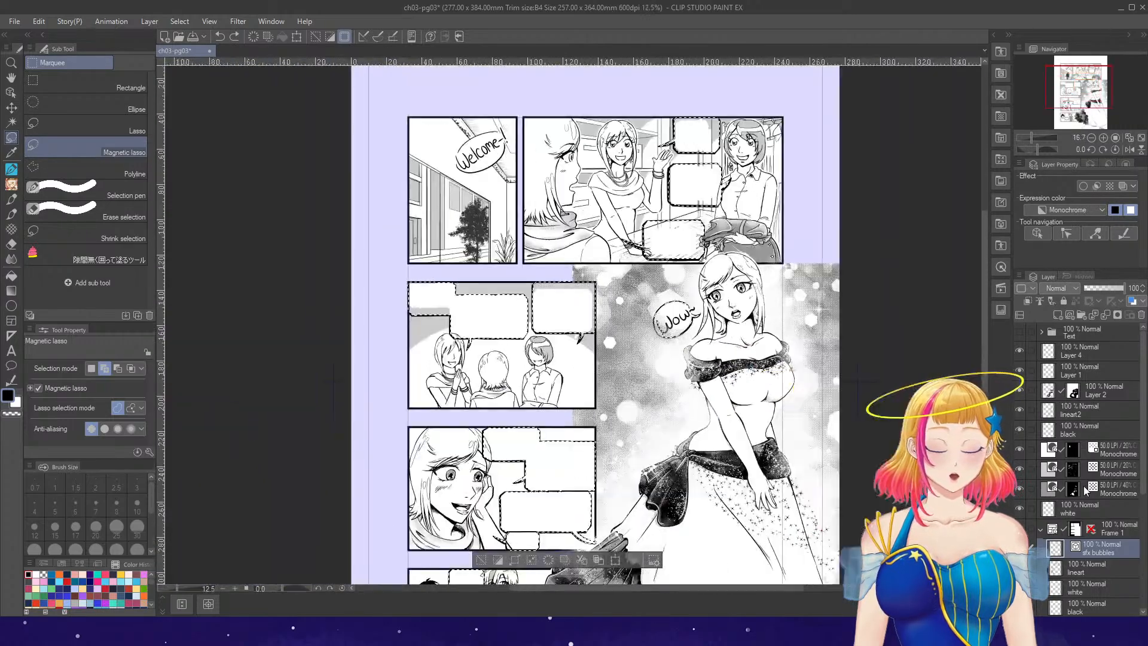
pyautogui.click(1057, 315)
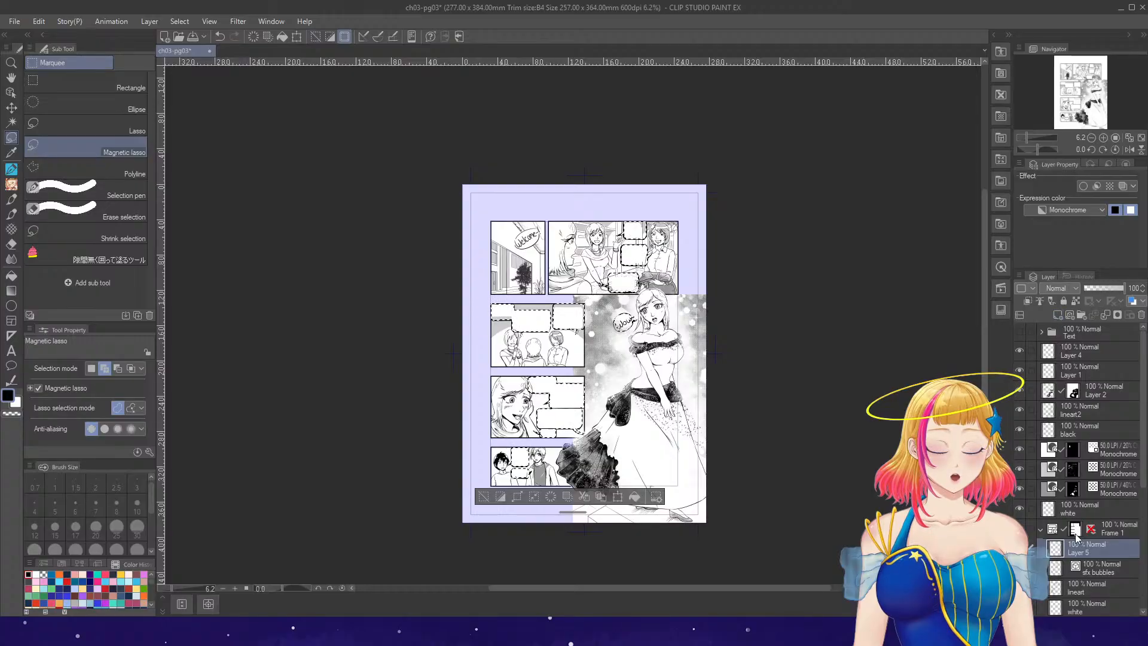
pyautogui.moveTo(1088, 573); pyautogui.dragTo(1088, 576)
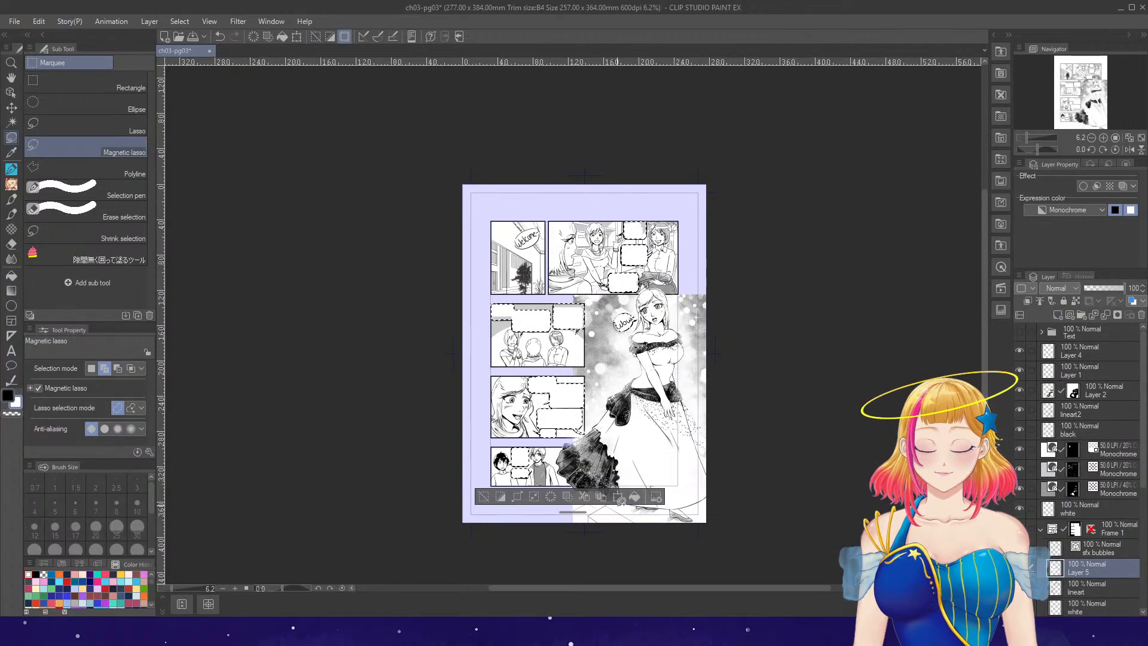
# - Fill the selected speech bubbles with white on the new layer and clear the selection
pyautogui.scroll(2, 629, 339)
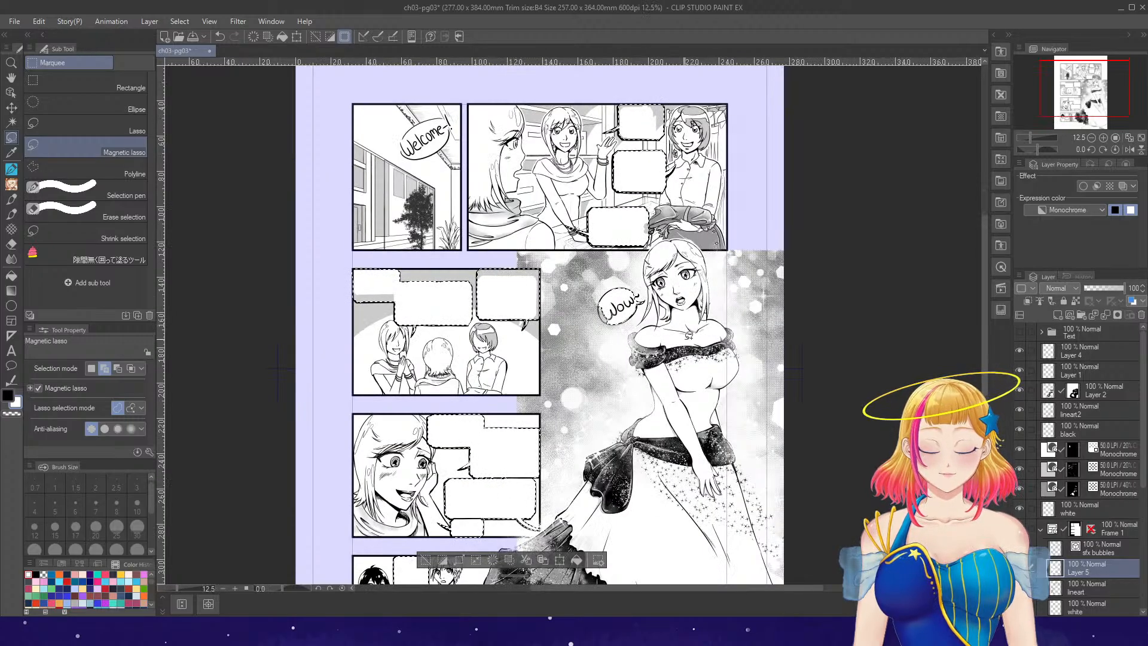
pyautogui.scroll(-2, 685, 305)
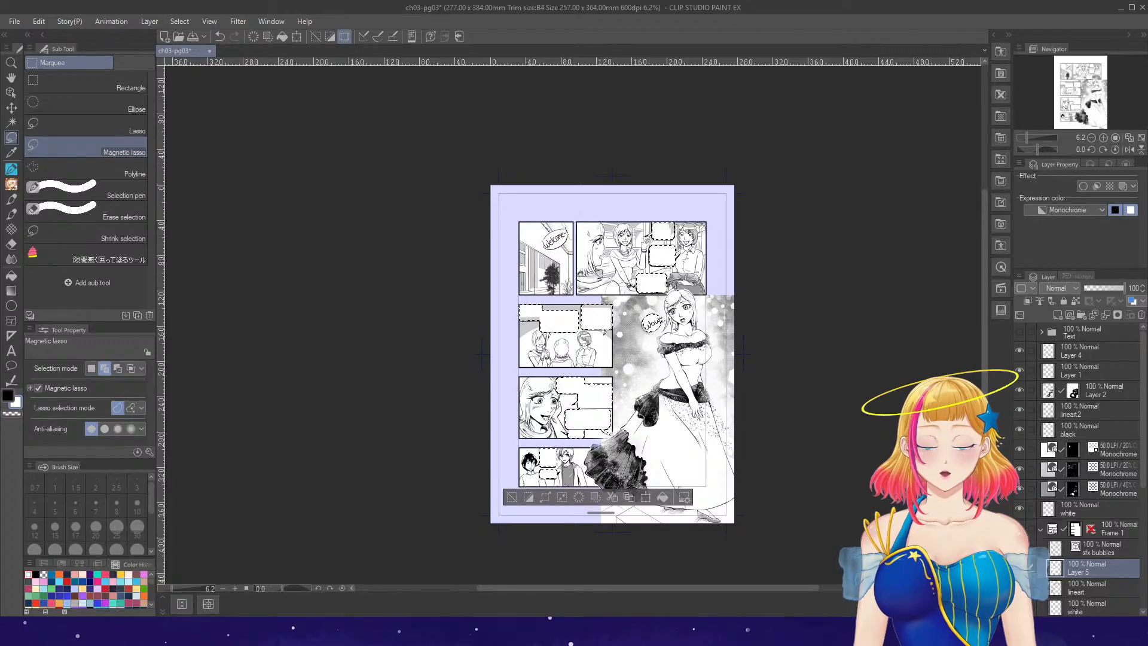
pyautogui.hotkey('ctrl', 'd')
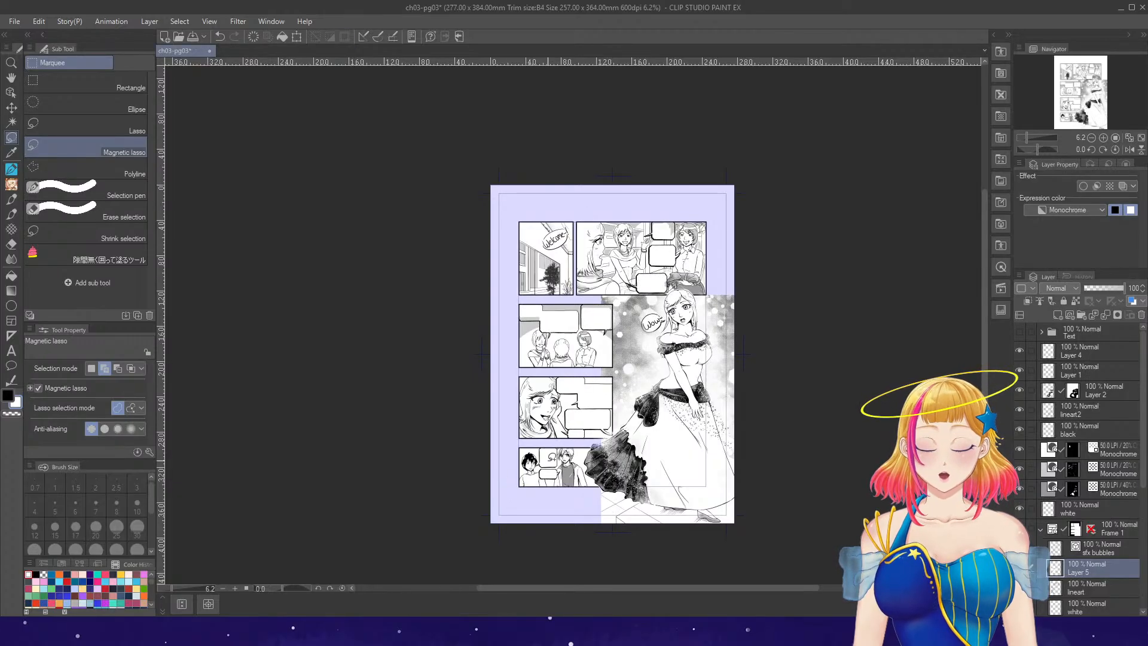
# - On the middle tone layer's mask, erase the tone inside the second panel's topmost speech bubble with a size 60 eraser
pyautogui.click(1055, 472)
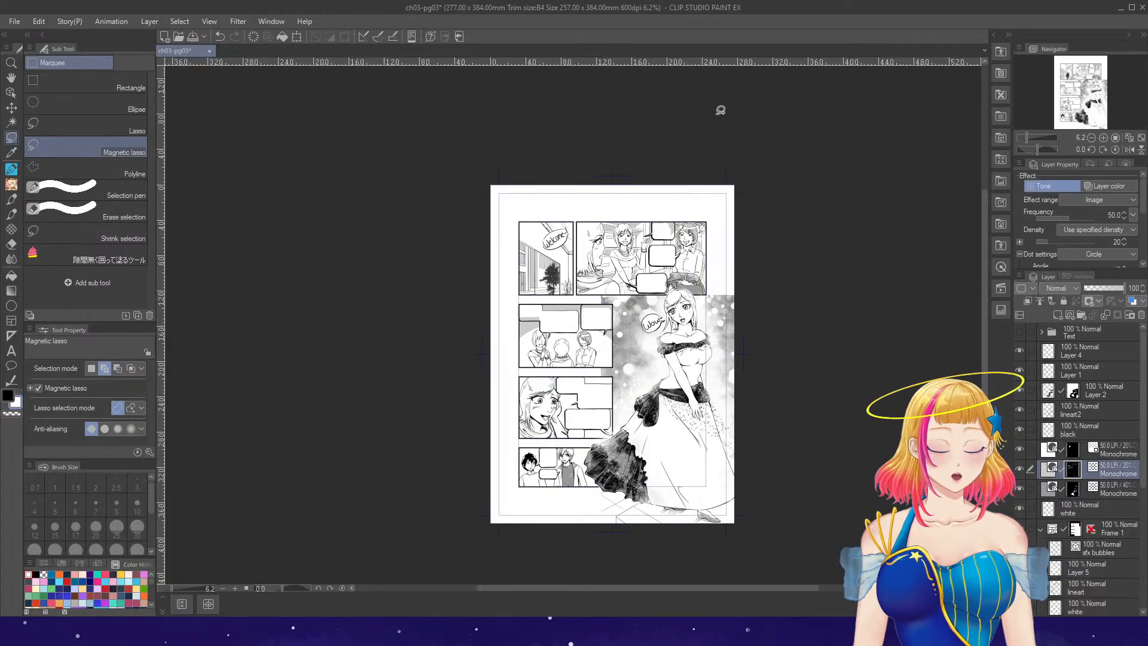
pyautogui.scroll(4, 702, 193)
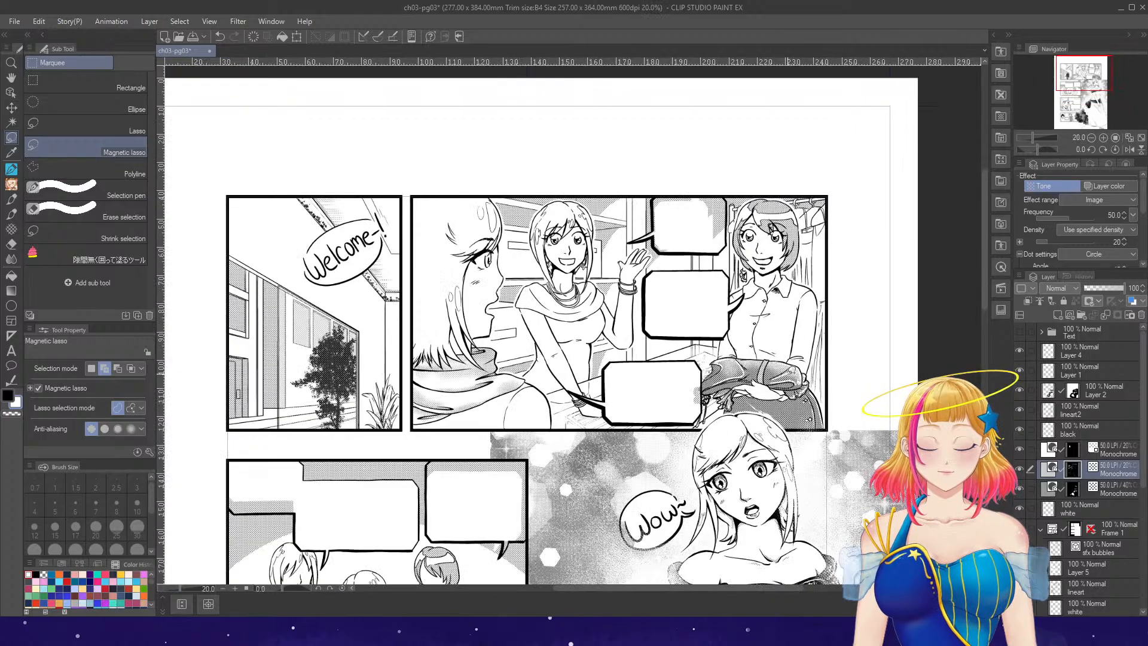
pyautogui.scroll(3, 715, 192)
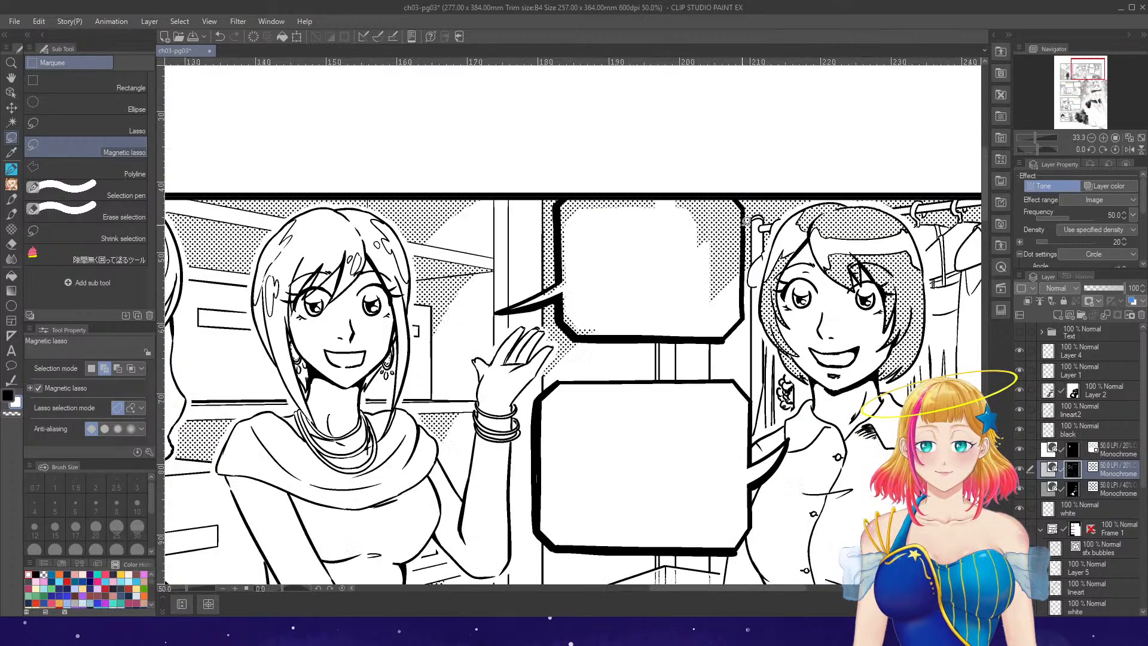
pyautogui.scroll(1, 746, 222)
pyautogui.press('e')
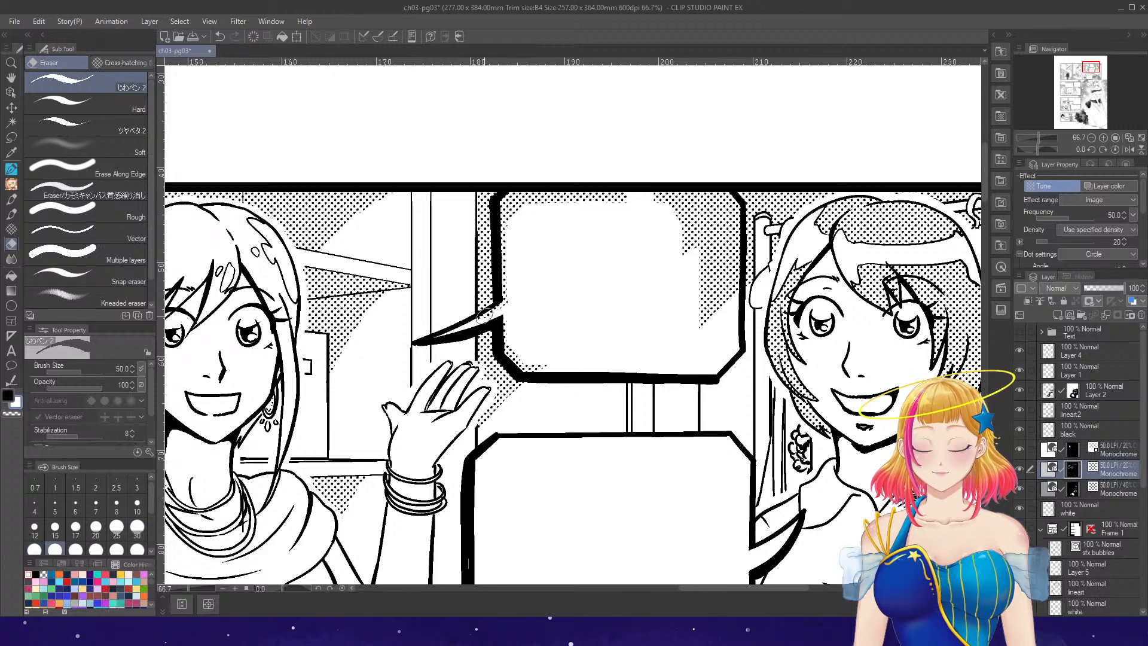
pyautogui.press(']')
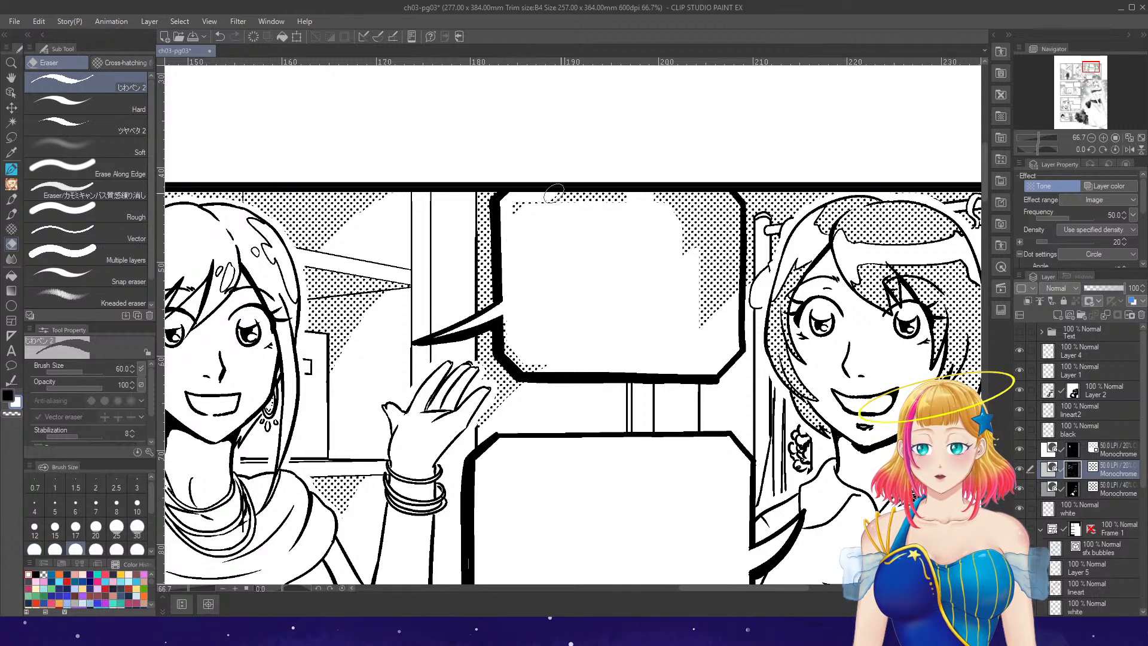
pyautogui.moveTo(554, 194)
pyautogui.mouseDown()
pyautogui.moveTo(617, 199)
pyautogui.moveTo(527, 209)
pyautogui.mouseUp()
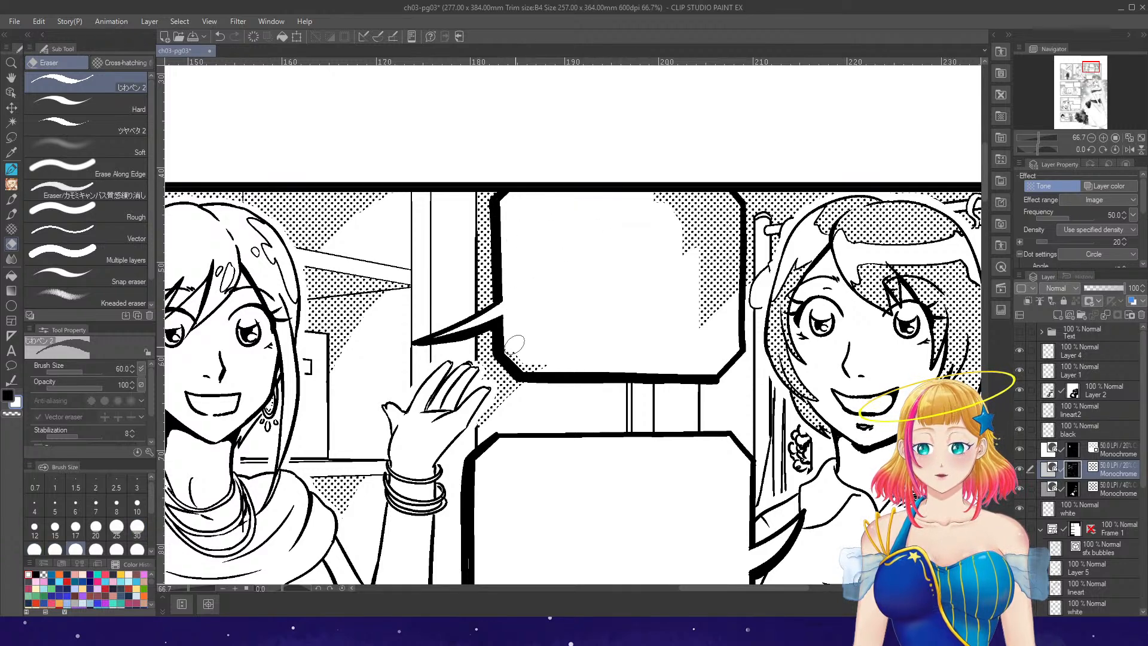
pyautogui.moveTo(697, 192)
pyautogui.mouseDown()
pyautogui.moveTo(651, 195)
pyautogui.moveTo(737, 206)
pyautogui.moveTo(729, 199)
pyautogui.moveTo(731, 301)
pyautogui.moveTo(723, 207)
pyautogui.moveTo(714, 325)
pyautogui.moveTo(737, 226)
pyautogui.moveTo(729, 311)
pyautogui.moveTo(716, 225)
pyautogui.mouseUp()
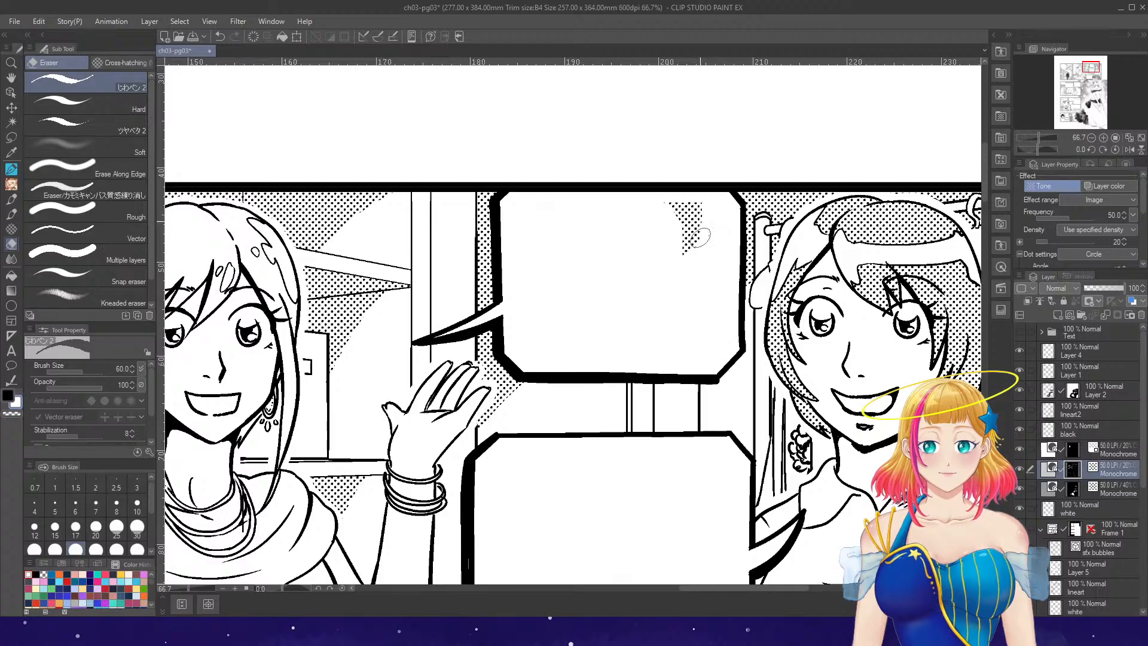
pyautogui.scroll(-4, 699, 187)
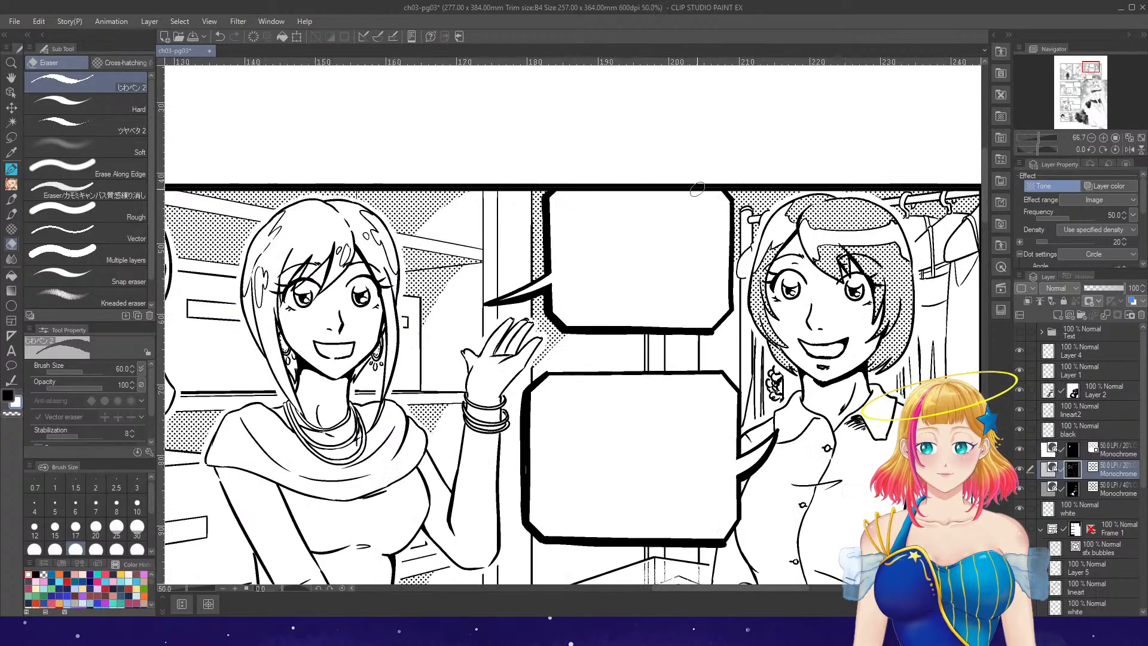
# - Switch to the 40% tone layer and erase the tone inside the second panel's lowest speech bubble beside the folded clothes
pyautogui.scroll(2, 682, 379)
pyautogui.scroll(1, 680, 381)
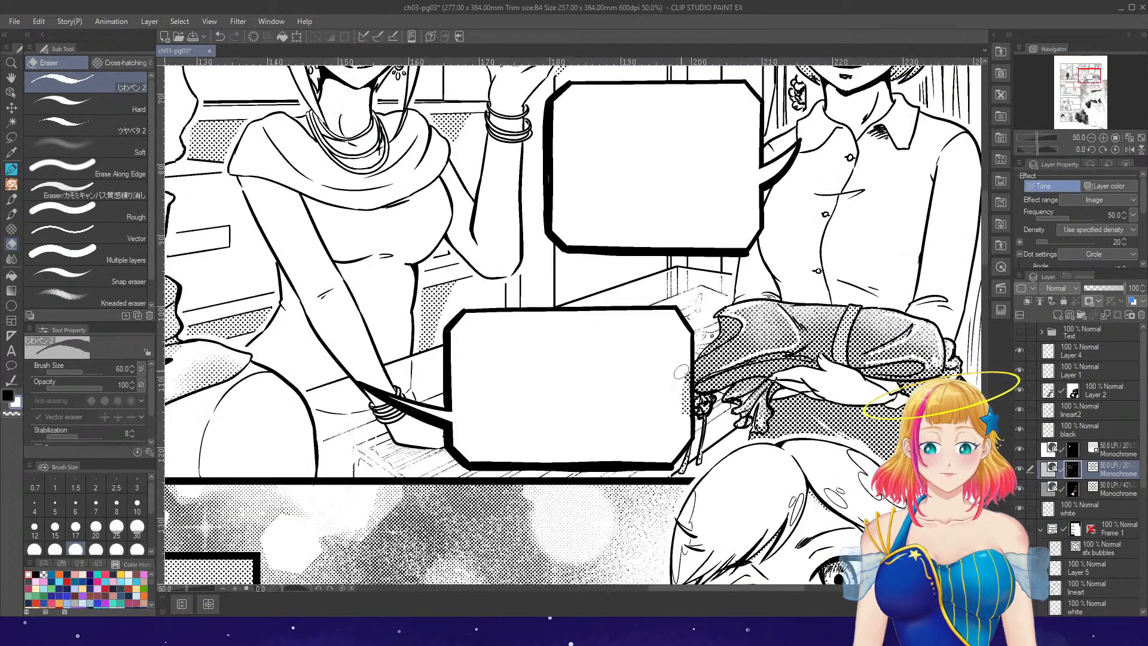
pyautogui.keyDown('ctrl'); pyautogui.keyDown('shift'); pyautogui.click(690, 379); pyautogui.keyUp('shift'); pyautogui.keyUp('ctrl')
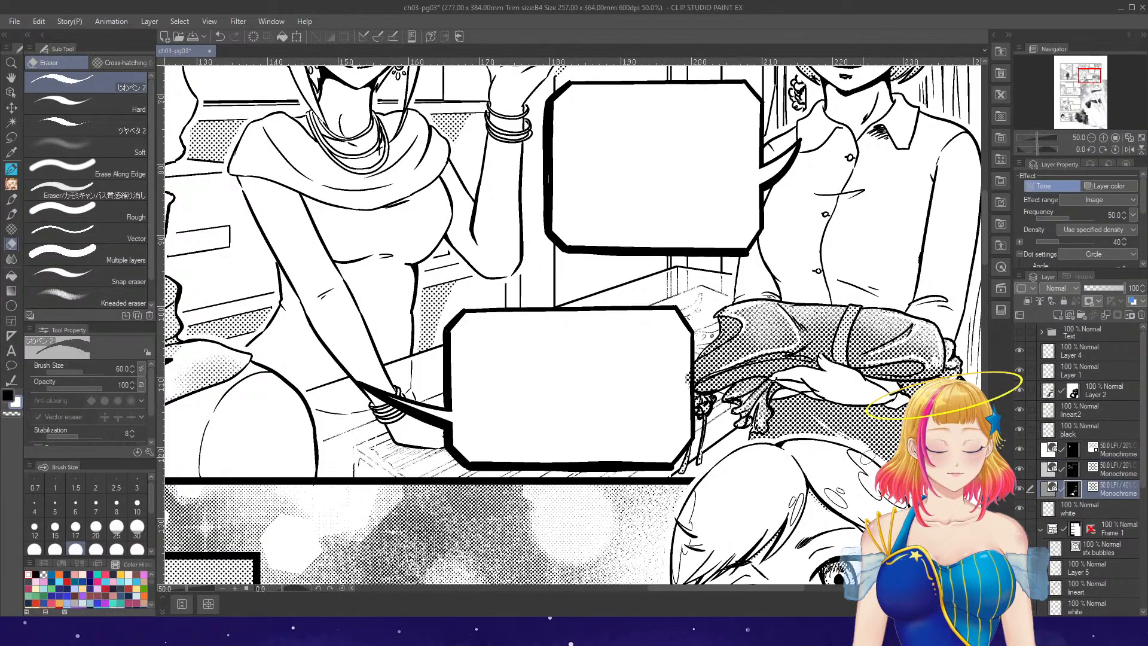
pyautogui.moveTo(677, 394)
pyautogui.mouseDown()
pyautogui.moveTo(680, 369)
pyautogui.moveTo(686, 405)
pyautogui.mouseUp()
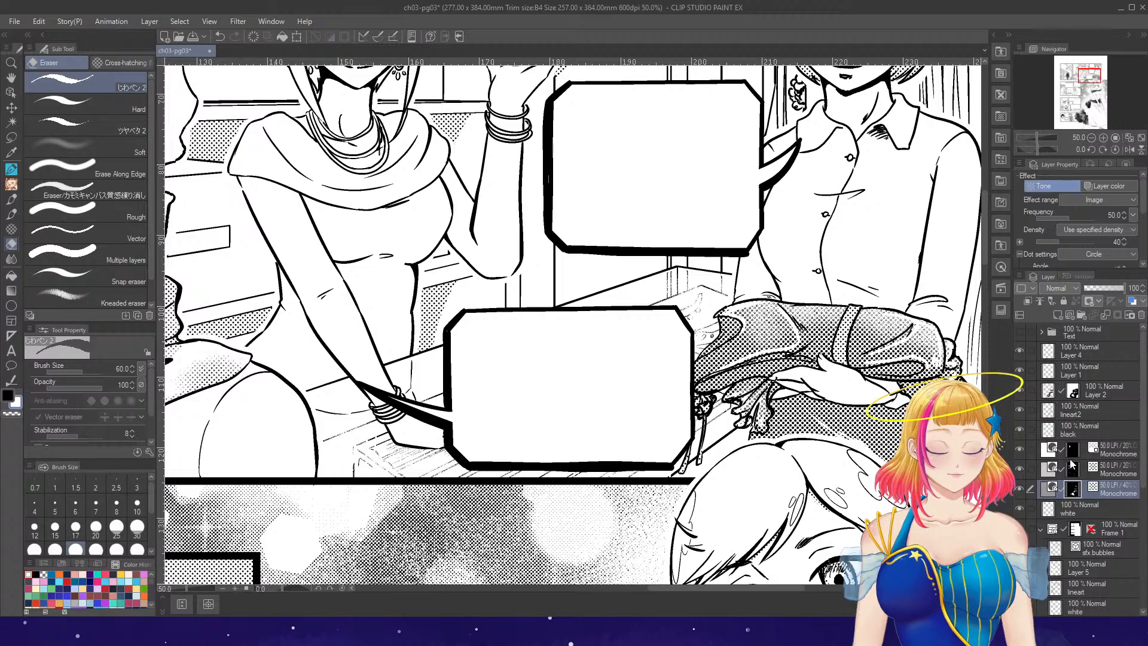
# - Toggle the visibility of the layers above the tones to examine which one covers the "Wow~" bubble's outline
pyautogui.hotkey('ctrl', '-')
pyautogui.hotkey('ctrl', '-')
pyautogui.hotkey('ctrl', '-')
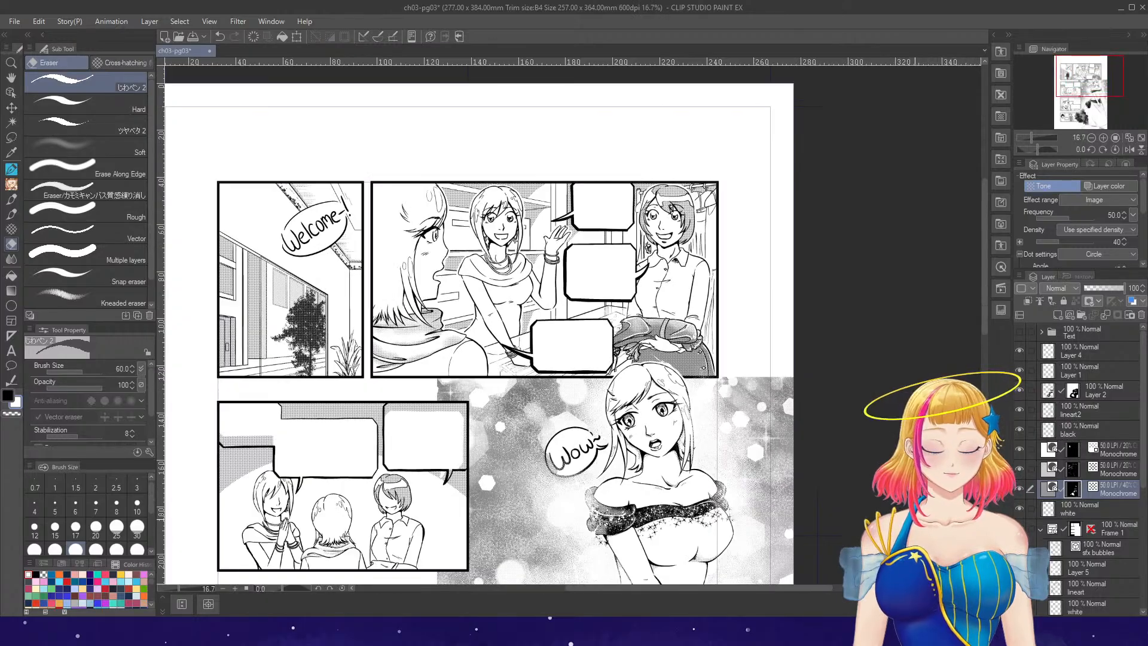
pyautogui.scroll(5, 577, 510)
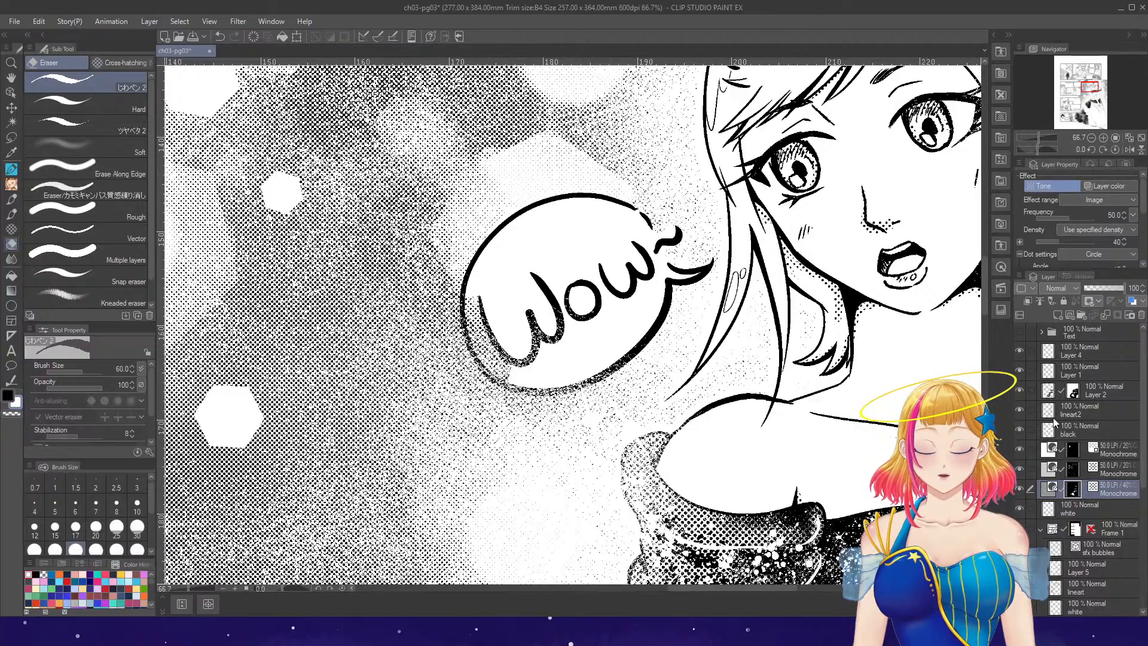
pyautogui.hotkey('alt', ']')
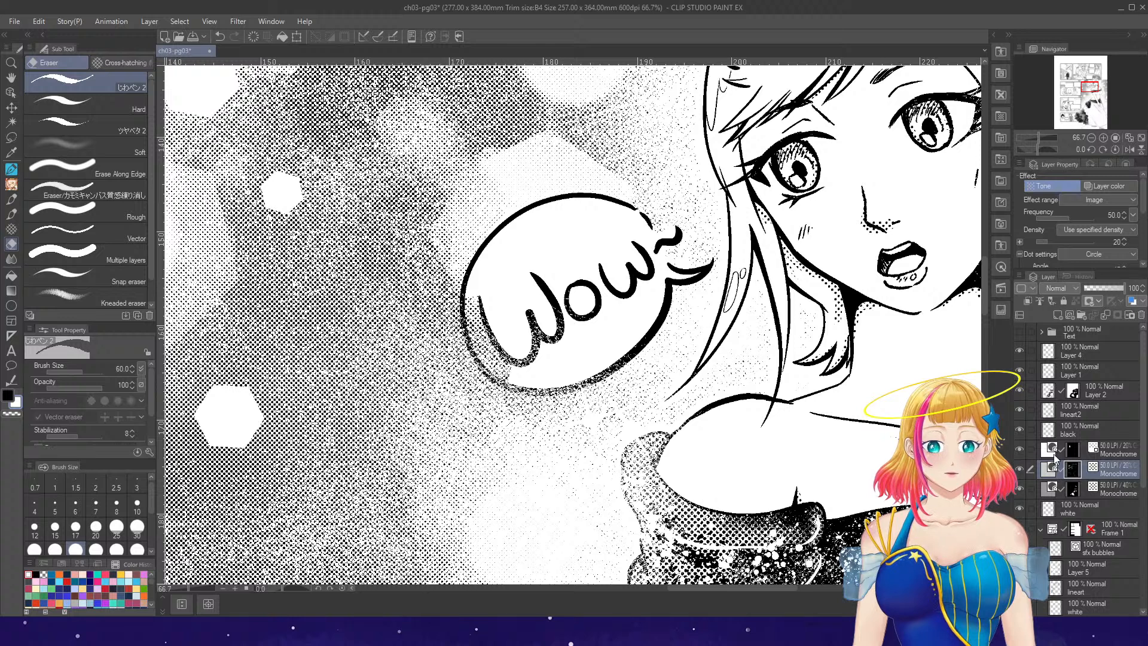
pyautogui.click(1019, 390)
pyautogui.click(1021, 389)
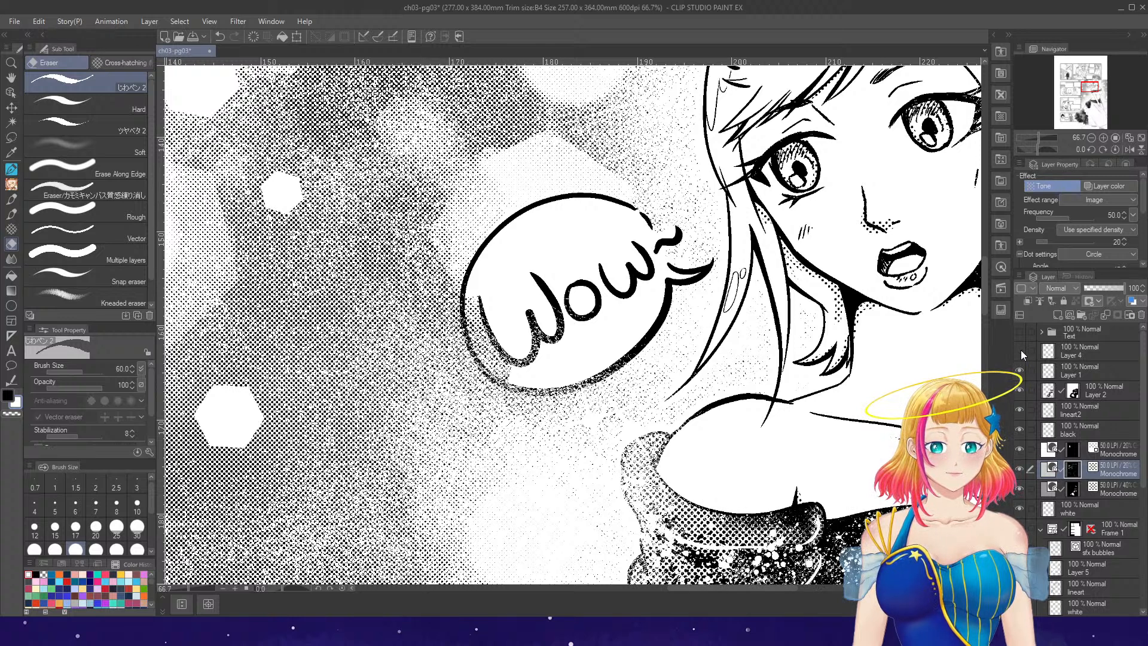
pyautogui.moveTo(1022, 355); pyautogui.dragTo(1020, 447)
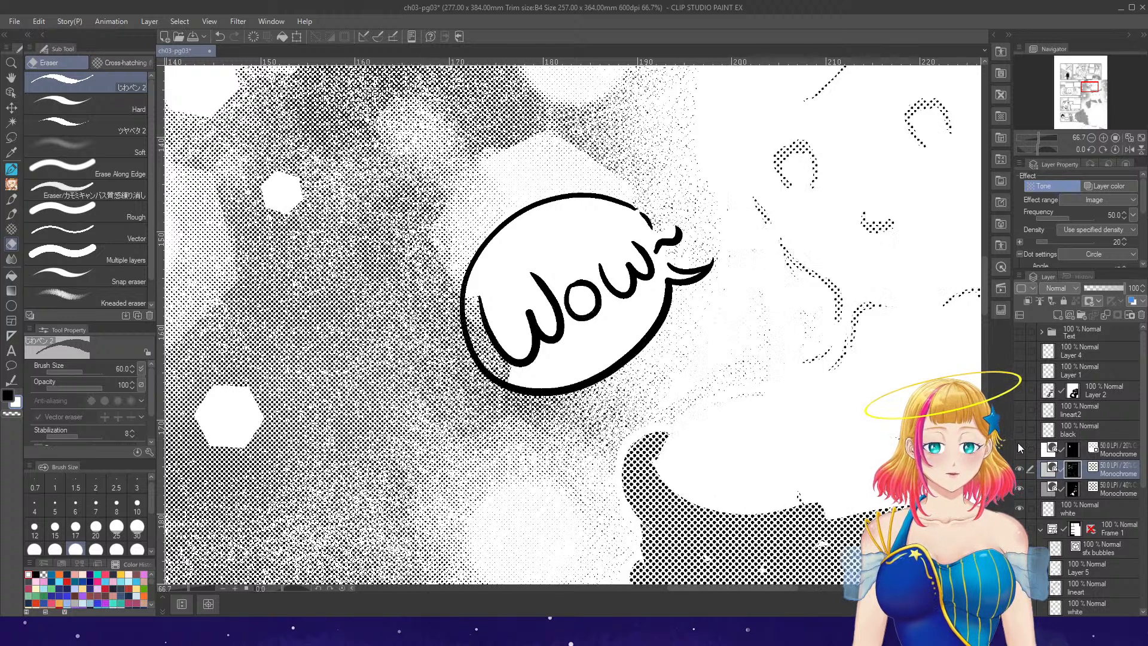
pyautogui.moveTo(1021, 382); pyautogui.dragTo(1020, 450)
pyautogui.click(1021, 351)
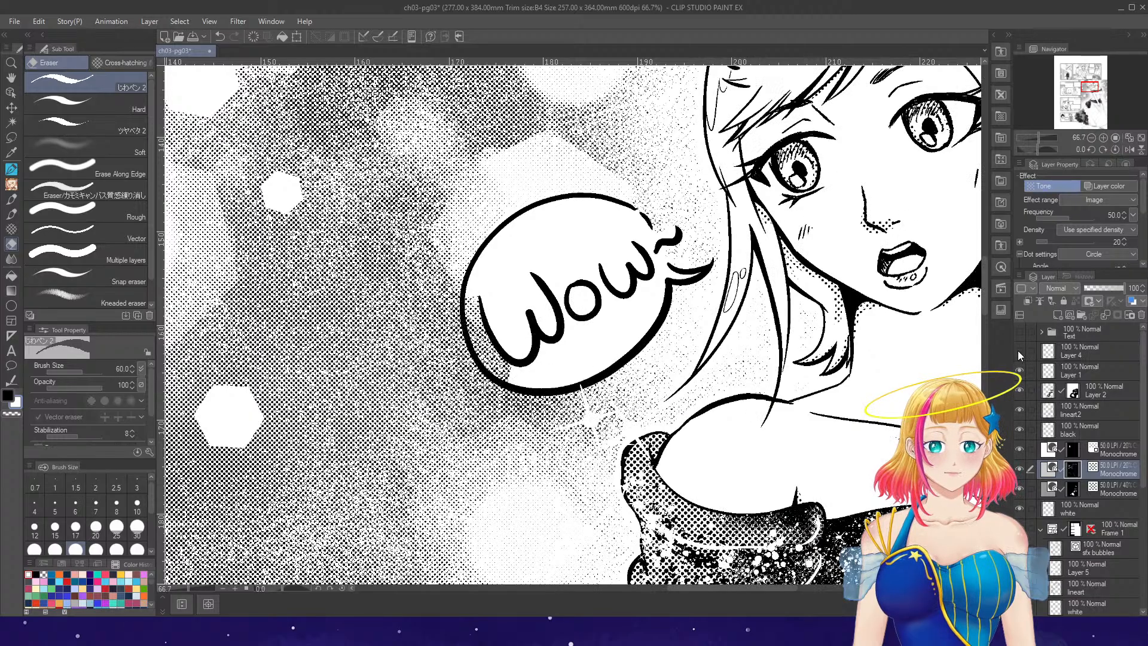
pyautogui.click(1020, 352)
pyautogui.click(1081, 354)
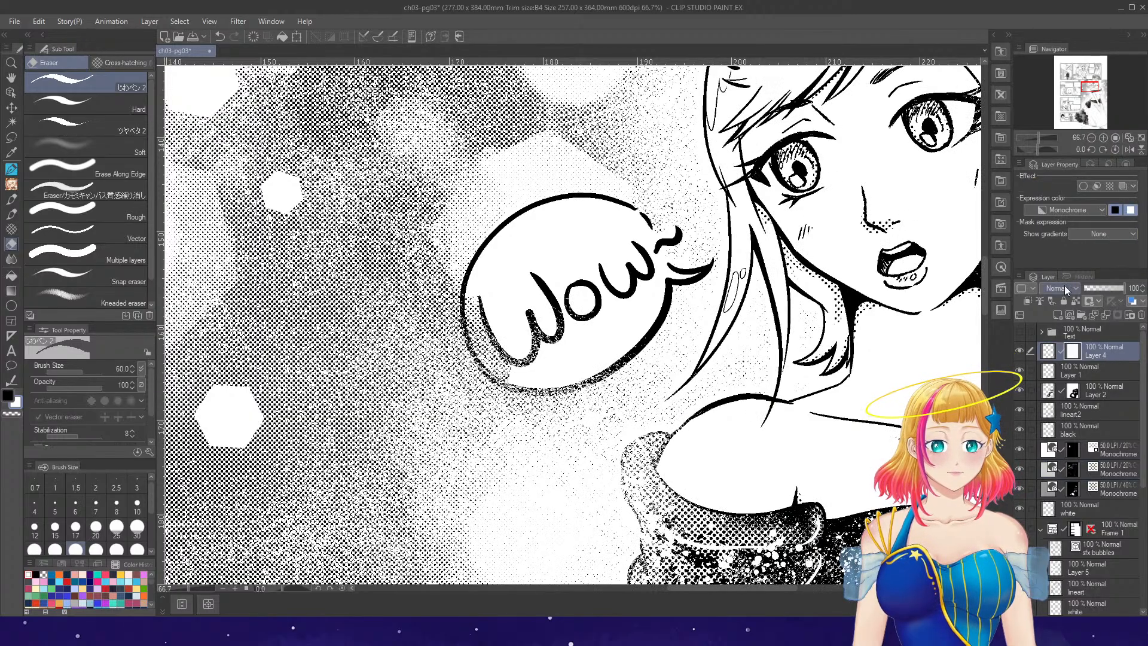
pyautogui.scroll(-2, 533, 291)
pyautogui.hotkey('ctrl', 'z')
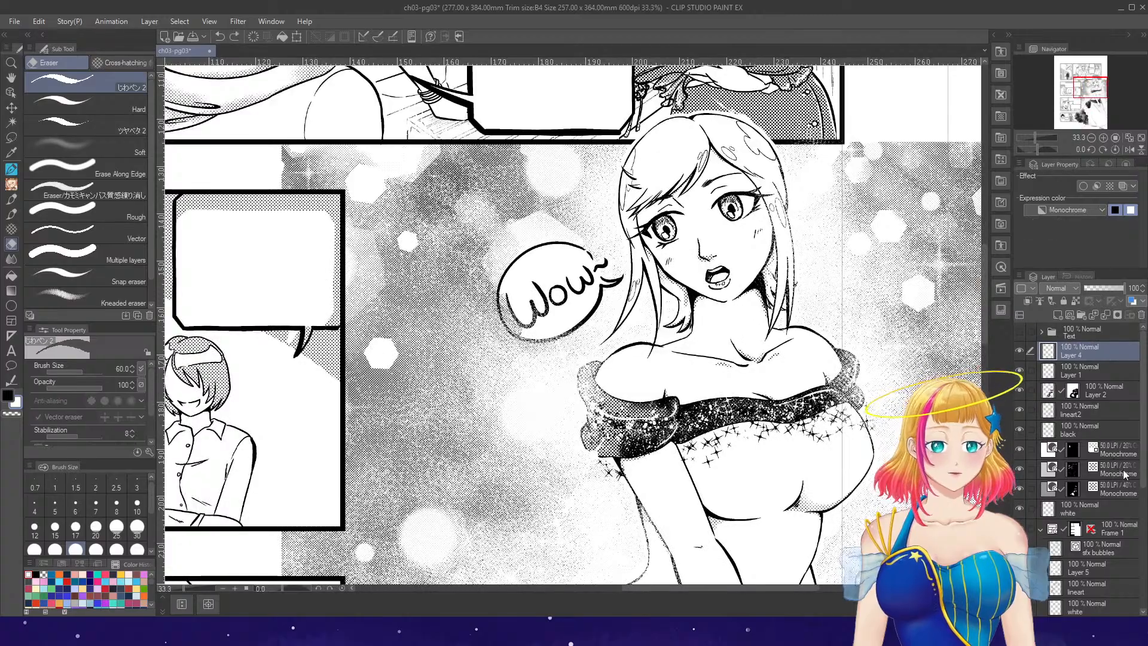
# - Cut the "Wow~" lettering and bubble outline from the sfx bubbles layer and paste them as a vector layer above Layer 4
pyautogui.press('o')
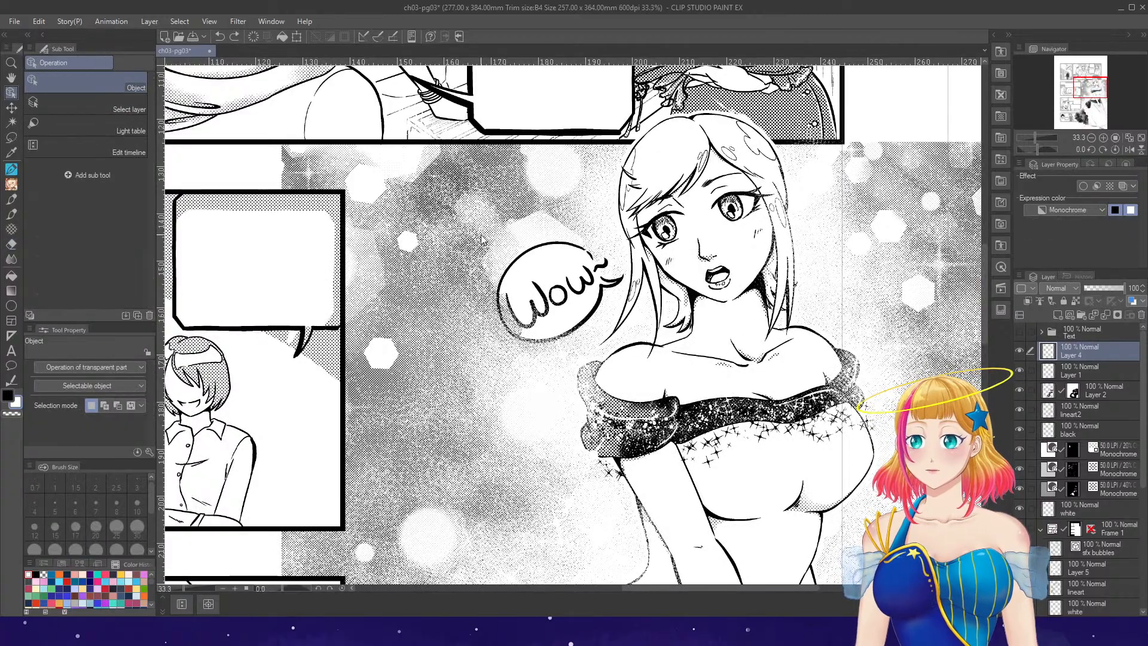
pyautogui.moveTo(469, 238); pyautogui.dragTo(609, 342)
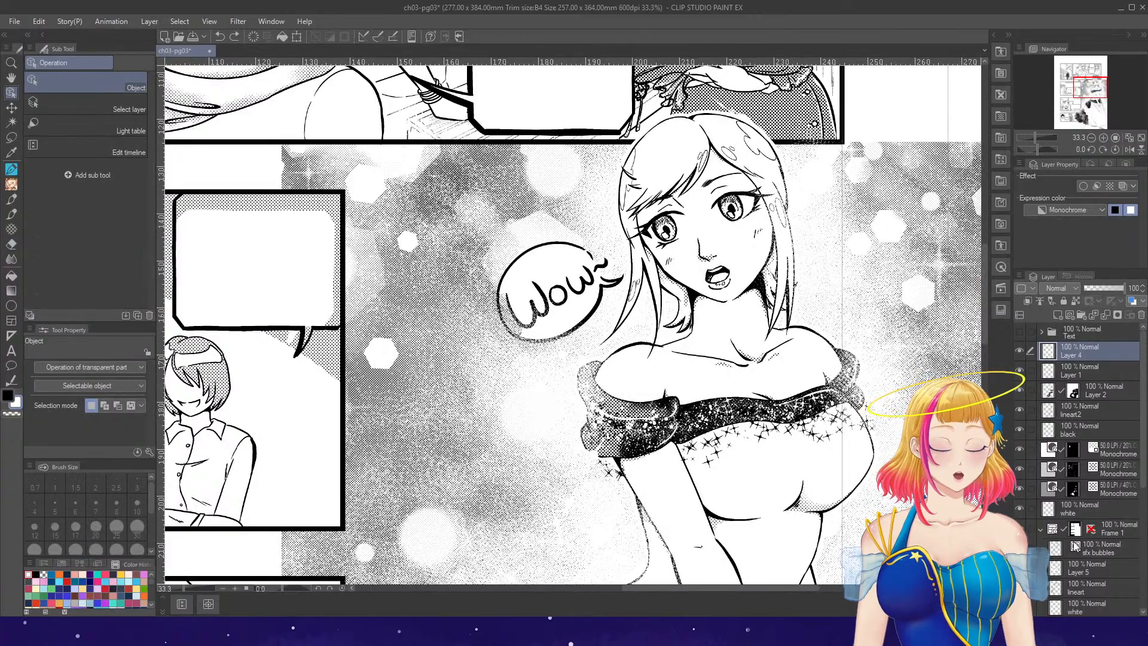
pyautogui.click(1057, 549)
pyautogui.moveTo(485, 217); pyautogui.dragTo(649, 364)
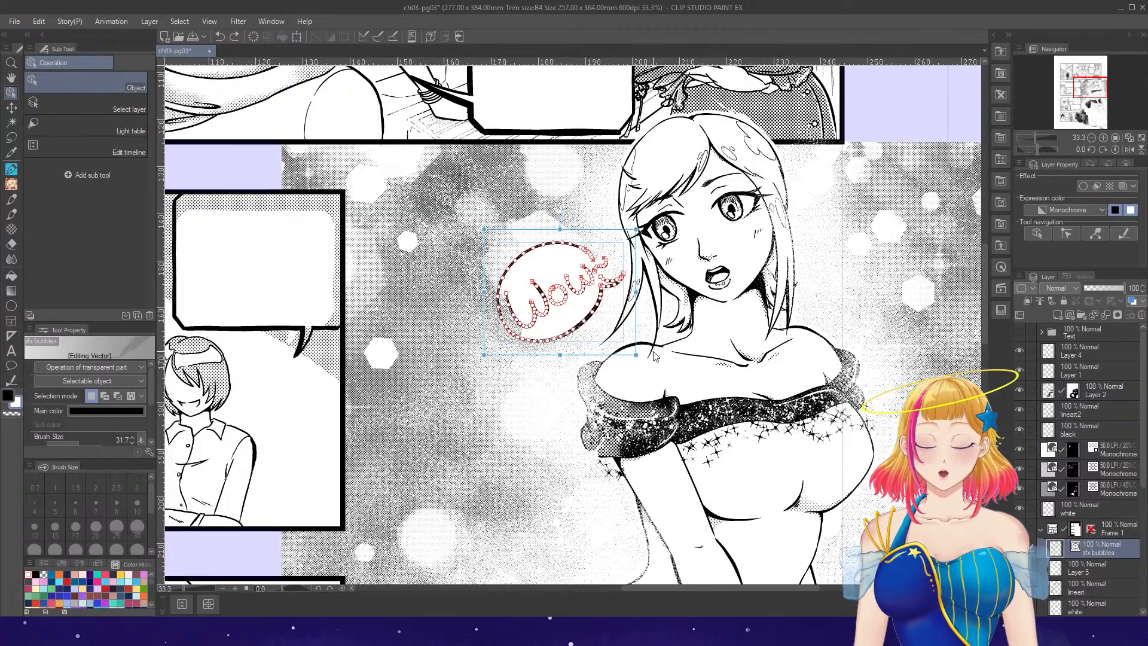
pyautogui.press('Delete')
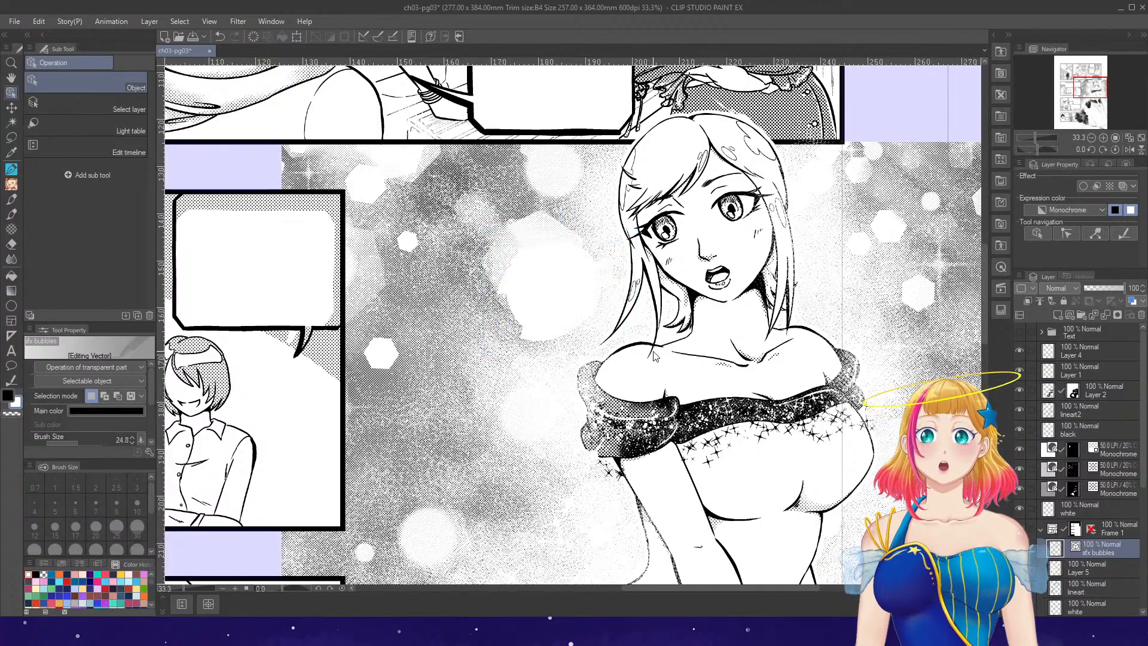
pyautogui.click(1078, 353)
pyautogui.hotkey('ctrl', 'v')
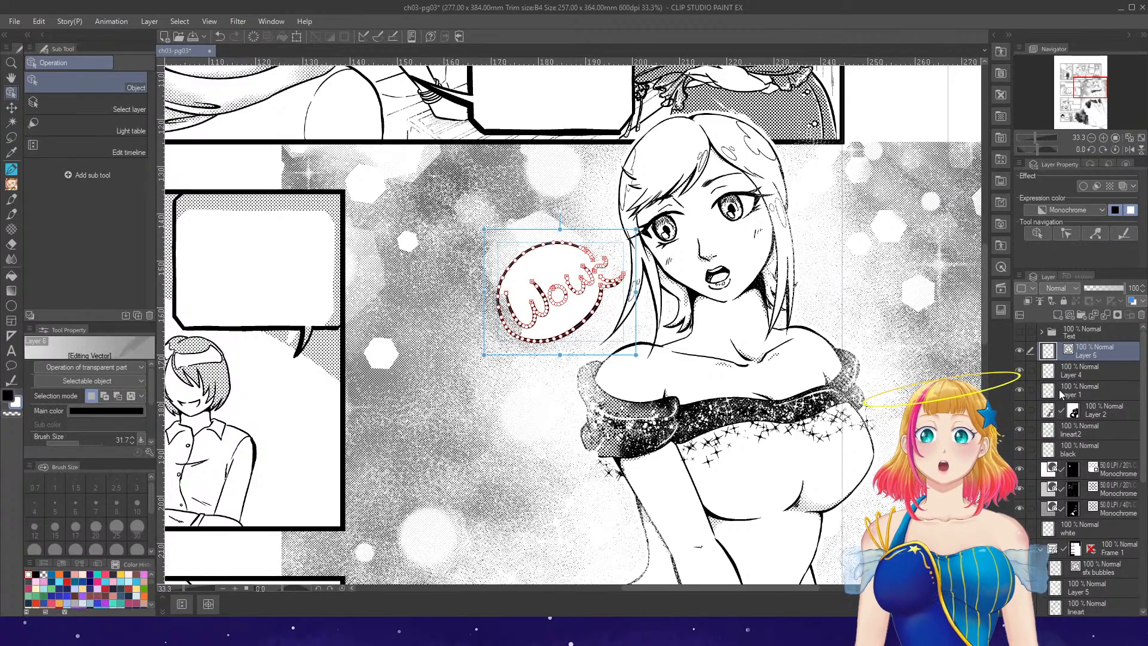
# - Create a new raster layer above Layer 4, directly below the pasted "Wow~" bubble
pyautogui.click(1078, 375)
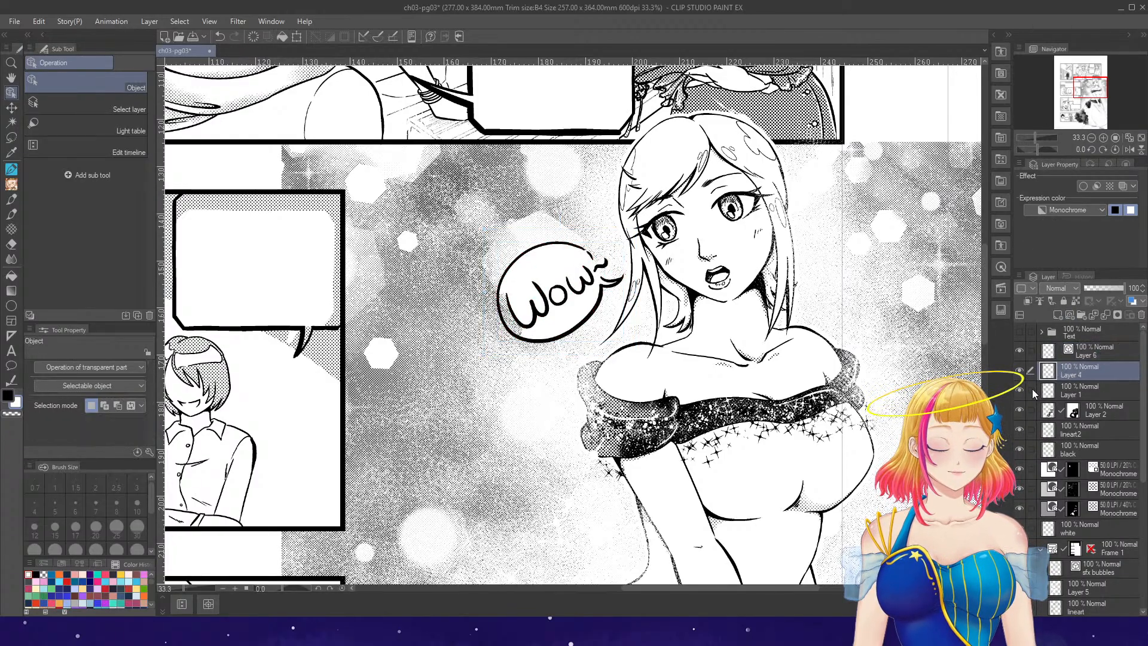
pyautogui.click(1057, 314)
# - Paint the tone specks inside the "Wow~" bubble white with a size 50 pen and save the page
pyautogui.hotkey('ctrl', '+')
pyautogui.scroll(2, 538, 311)
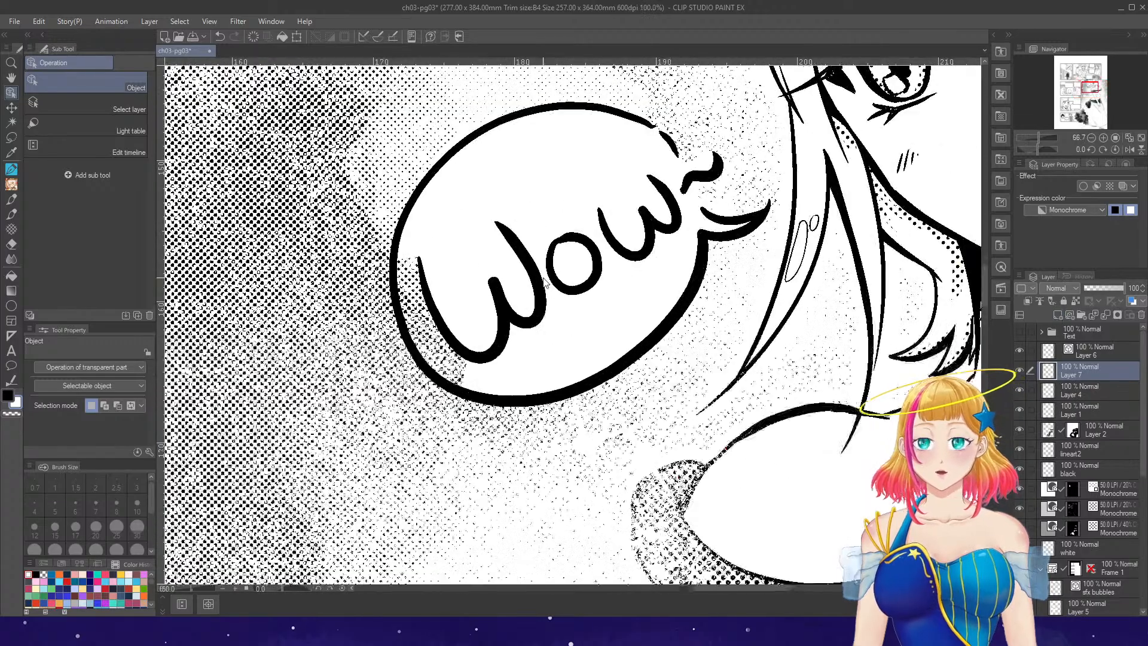
pyautogui.press('p')
pyautogui.press(']')
pyautogui.press(']')
pyautogui.press(']')
pyautogui.press(']')
pyautogui.press(']')
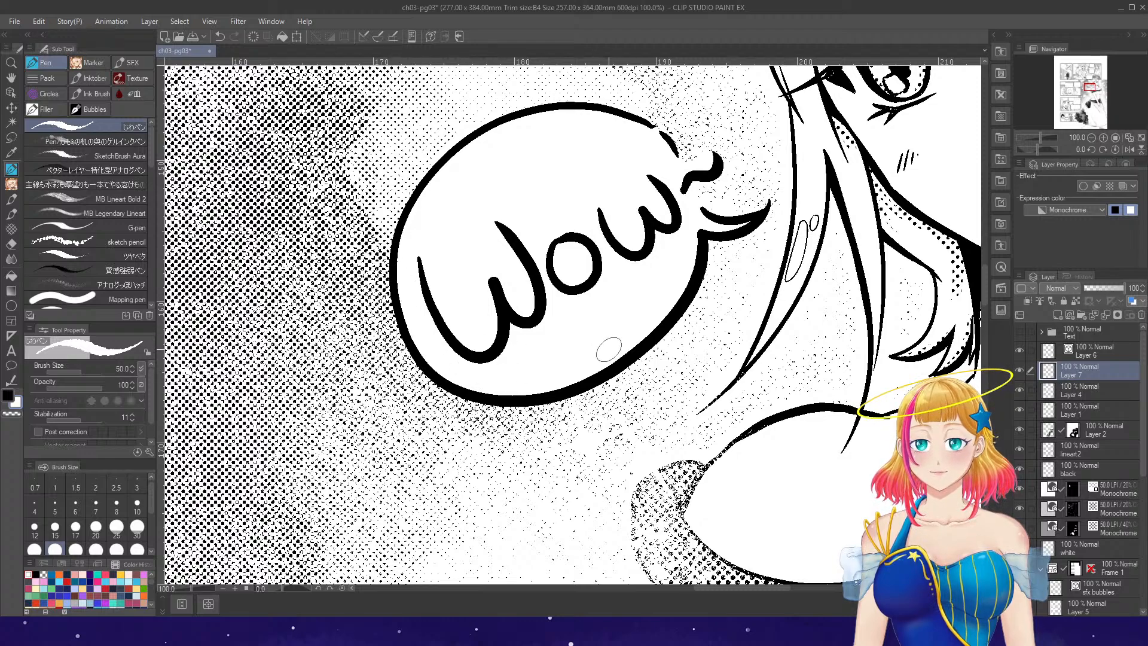
pyautogui.scroll(-2, 609, 349)
pyautogui.scroll(-4, 609, 350)
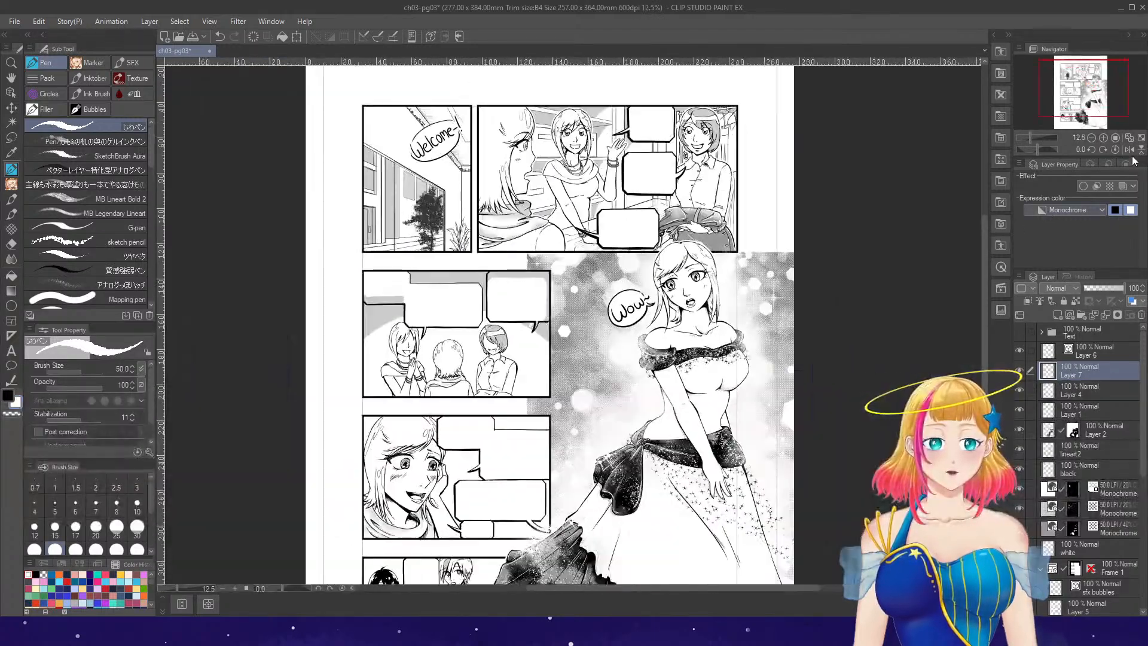
pyautogui.click(1140, 137)
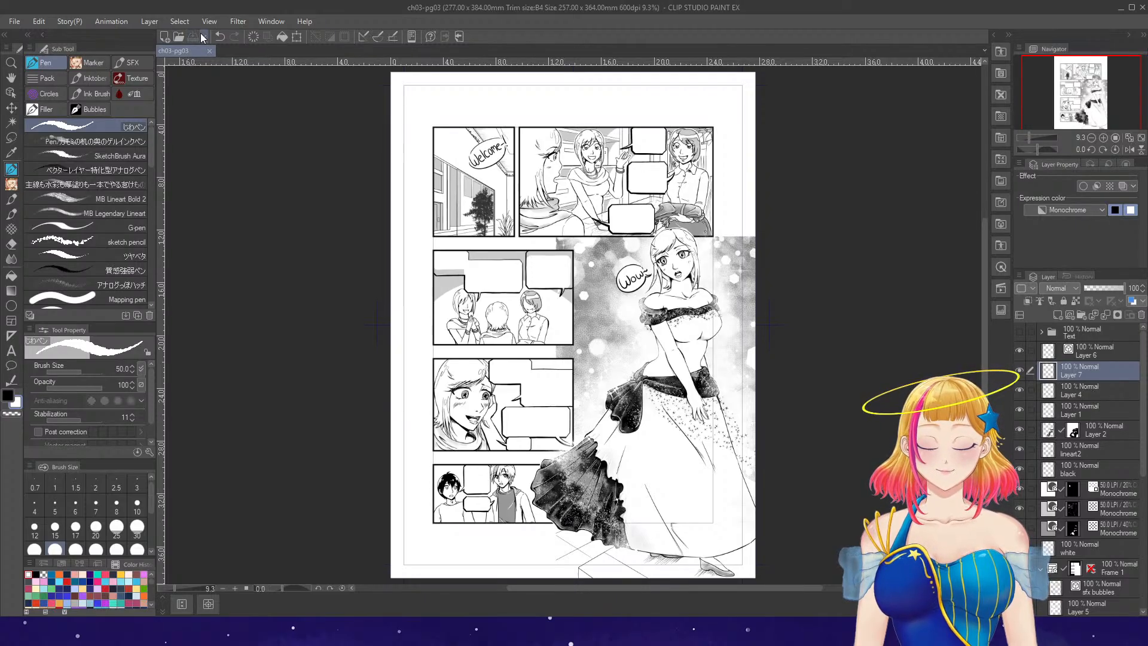
# - On the middle tone layer's mask, erase the tone inside the left speech bubble of the three-character panel below the building
pyautogui.click(1070, 506)
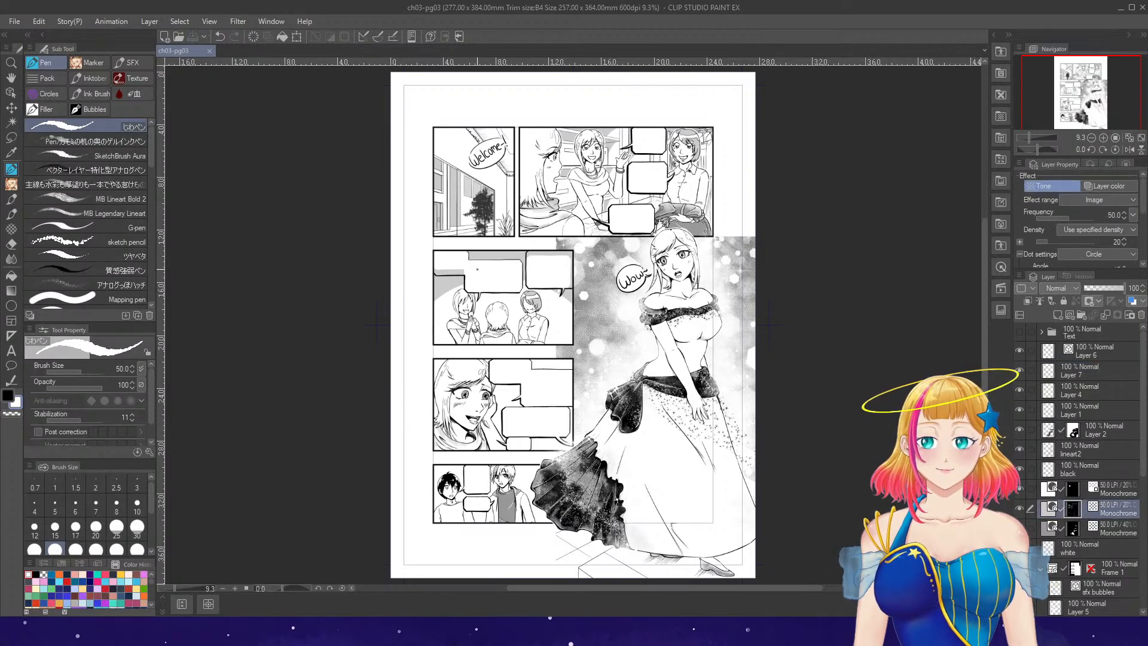
pyautogui.scroll(8, 477, 269)
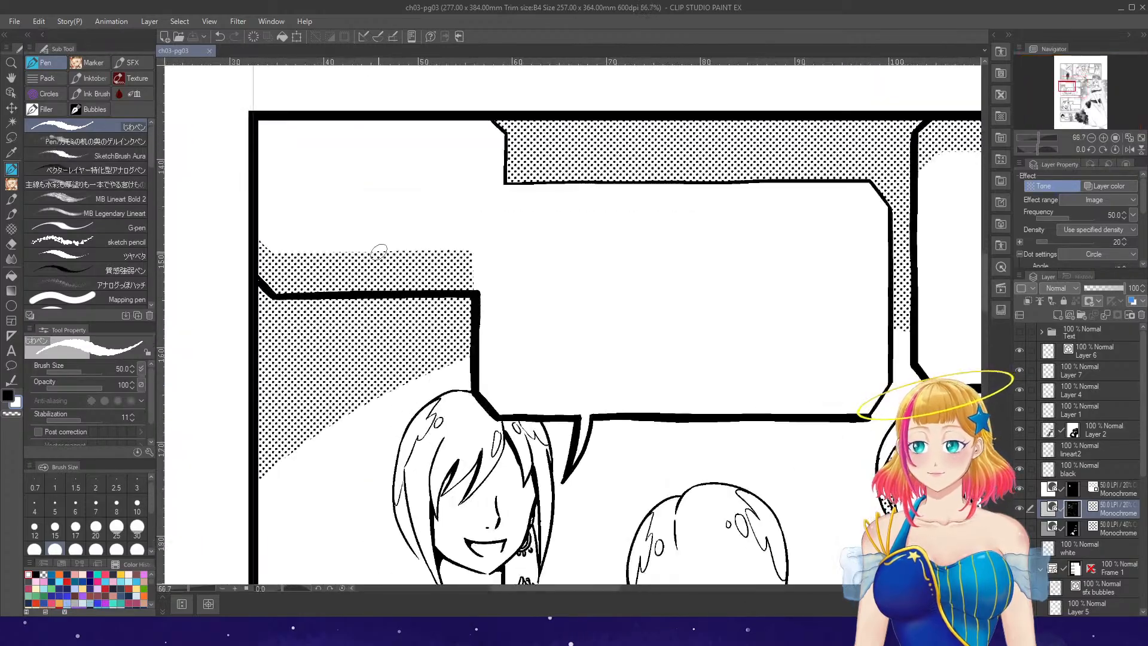
pyautogui.press('e')
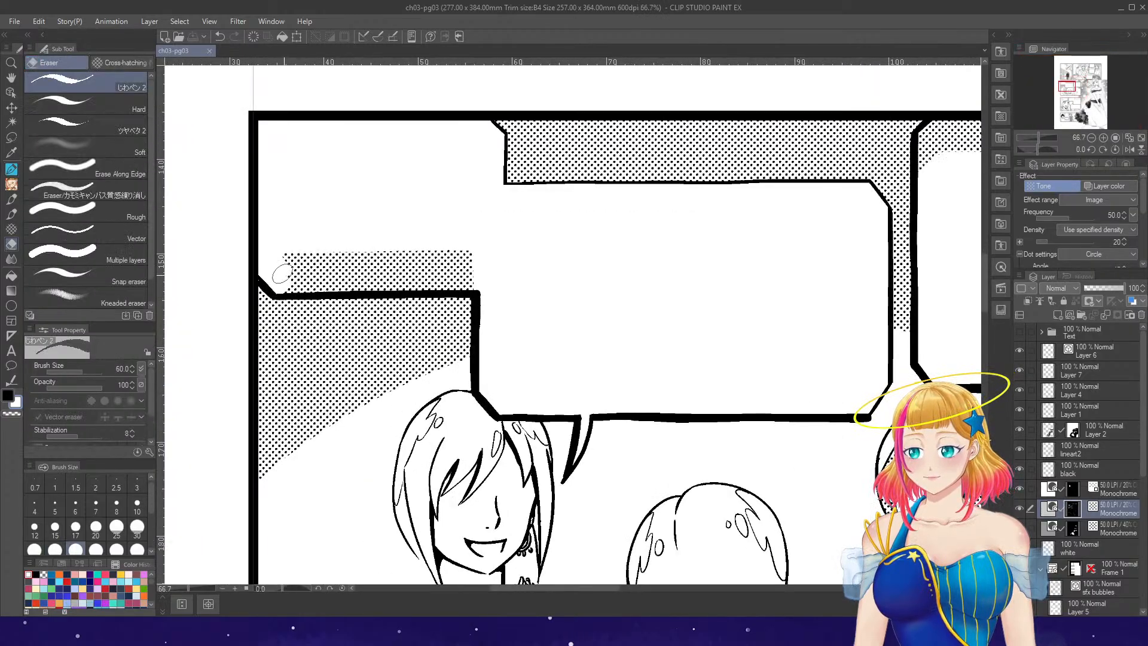
pyautogui.moveTo(282, 273); pyautogui.dragTo(289, 289)
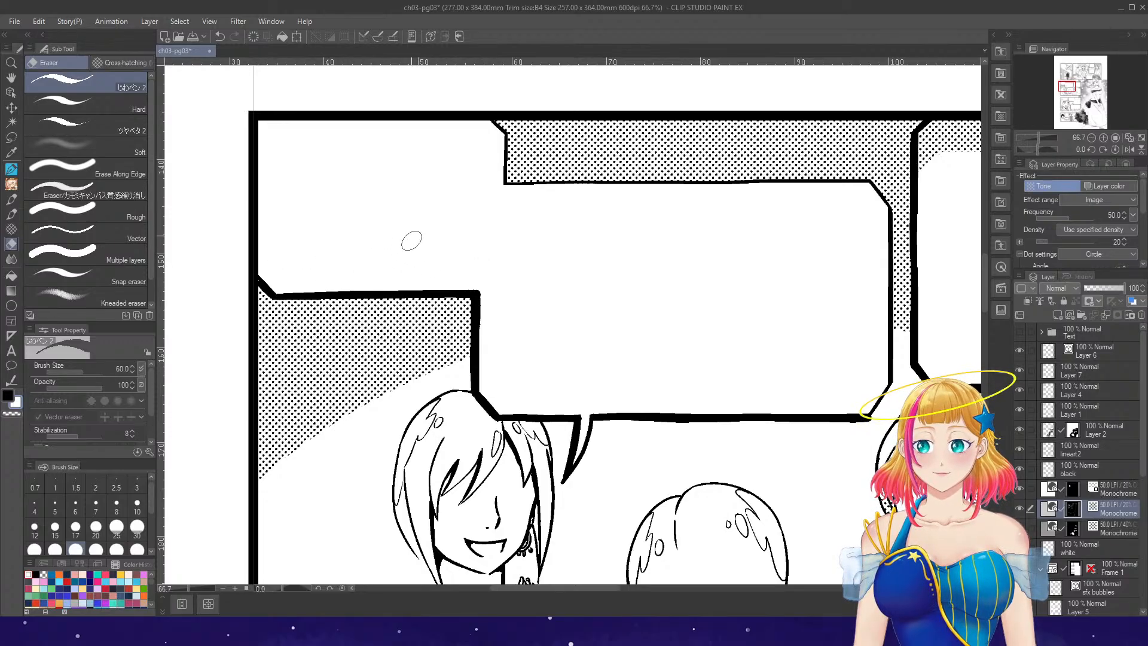
# - On the same tone mask, erase the tone inside the right speech bubble and its tail in the three-character panel, using eraser sizes up to 70
pyautogui.scroll(-2, 410, 225)
pyautogui.scroll(1, 814, 201)
pyautogui.scroll(1, 814, 200)
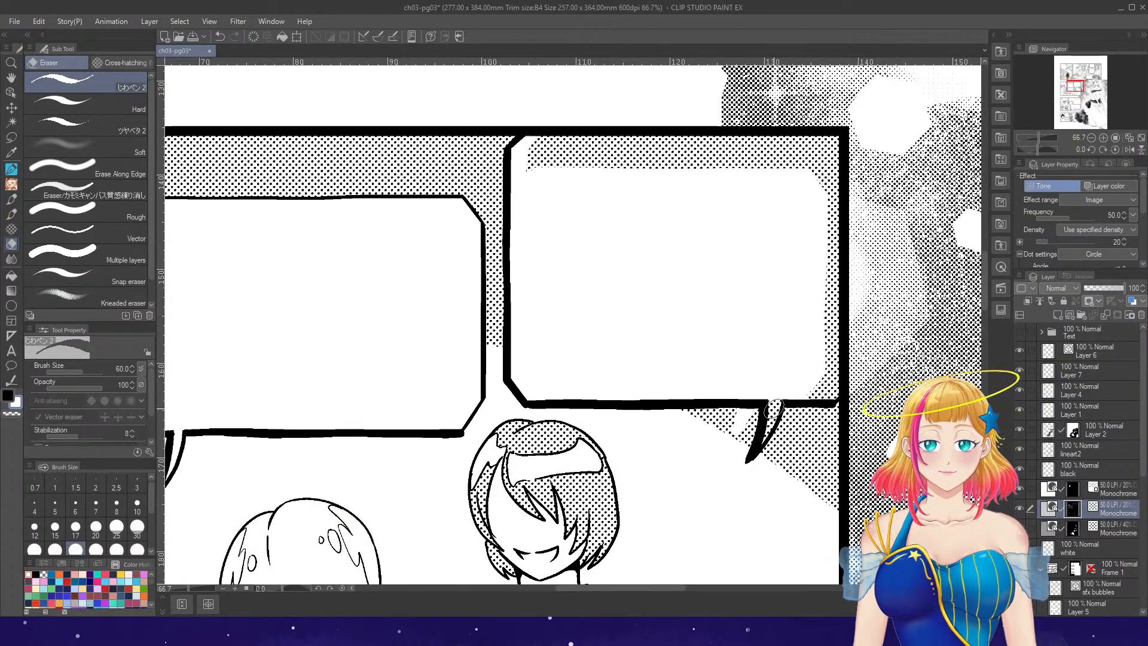
pyautogui.moveTo(773, 410); pyautogui.dragTo(763, 441)
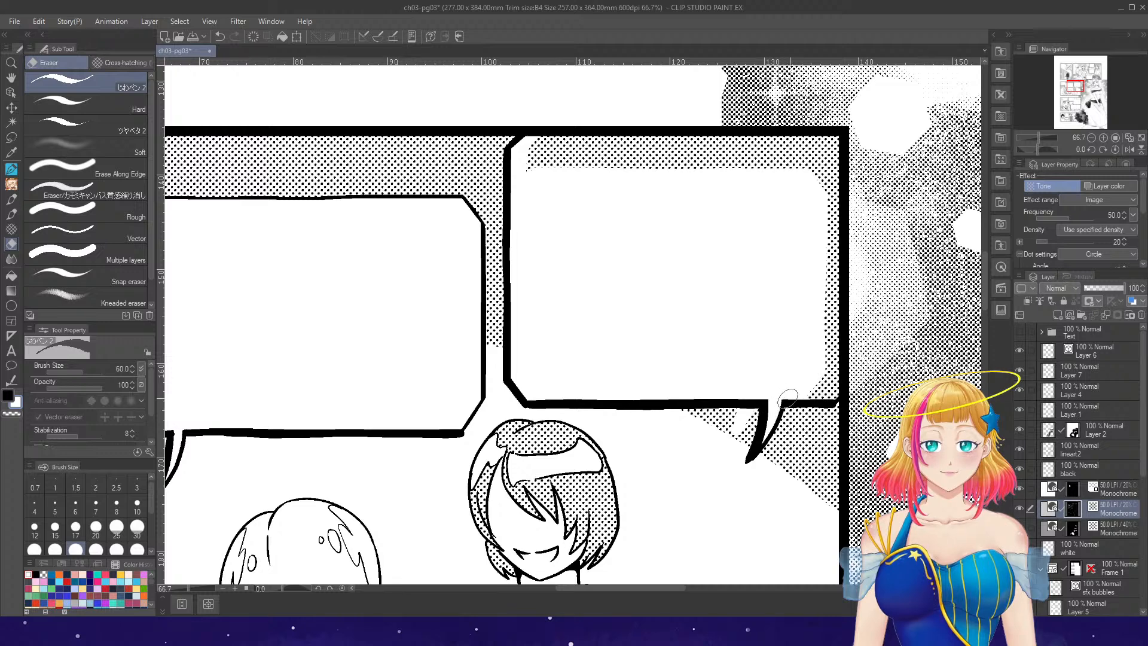
pyautogui.moveTo(810, 394); pyautogui.dragTo(828, 396)
pyautogui.moveTo(833, 317)
pyautogui.mouseDown()
pyautogui.moveTo(834, 138)
pyautogui.moveTo(557, 138)
pyautogui.moveTo(533, 149)
pyautogui.moveTo(569, 142)
pyautogui.moveTo(545, 175)
pyautogui.moveTo(530, 168)
pyautogui.moveTo(790, 152)
pyautogui.moveTo(641, 152)
pyautogui.moveTo(586, 163)
pyautogui.moveTo(815, 162)
pyautogui.moveTo(827, 291)
pyautogui.moveTo(833, 272)
pyautogui.moveTo(820, 379)
pyautogui.mouseUp()
pyautogui.press(']')
pyautogui.press(']')
pyautogui.press(']')
pyautogui.press(']')
pyautogui.press('[')
pyautogui.press('[')
pyautogui.press('[')
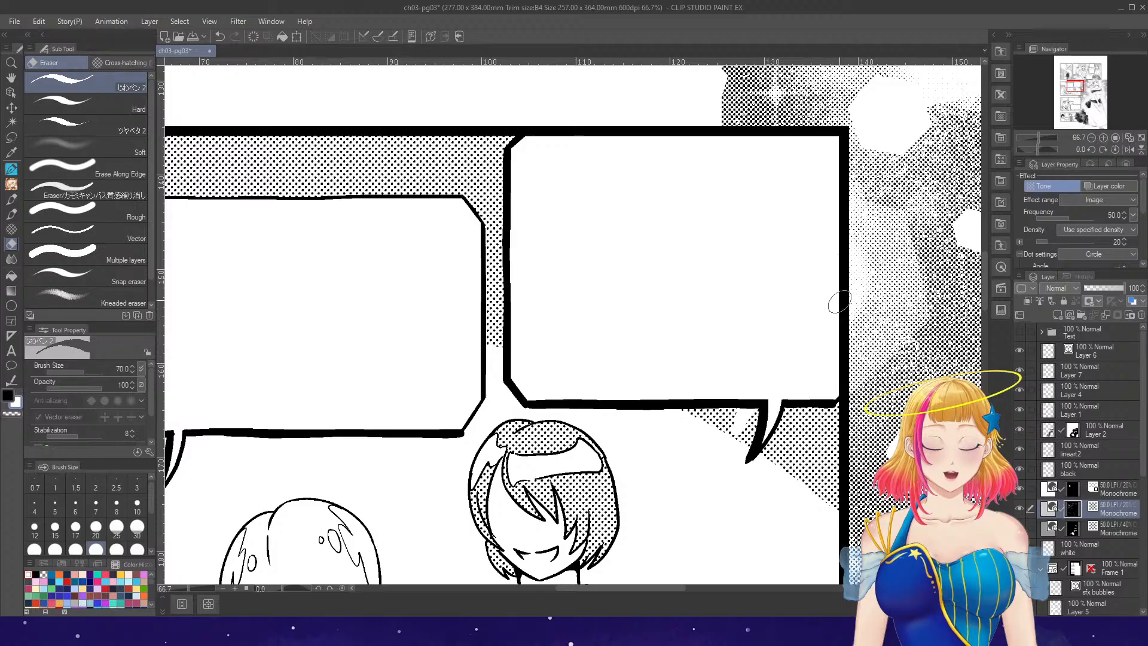
# - Review the whole page, from the upper panels down to the full-length dress figure, for leftover tone and unfinished bubbles
pyautogui.press('g')
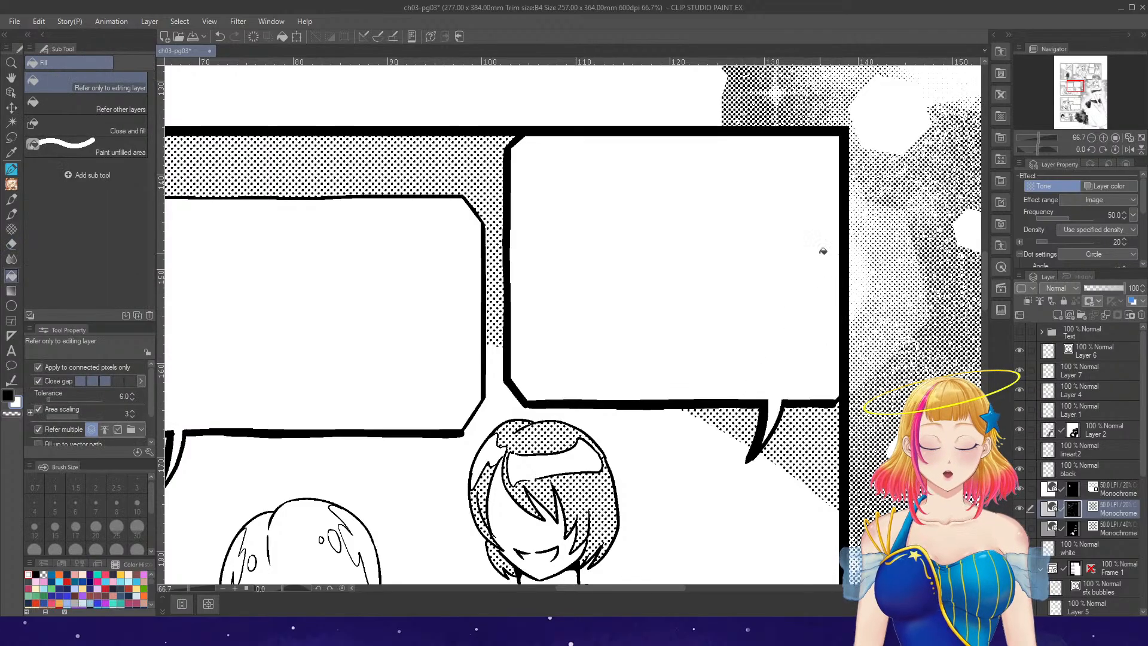
pyautogui.scroll(-2, 822, 249)
pyautogui.scroll(-3, 821, 223)
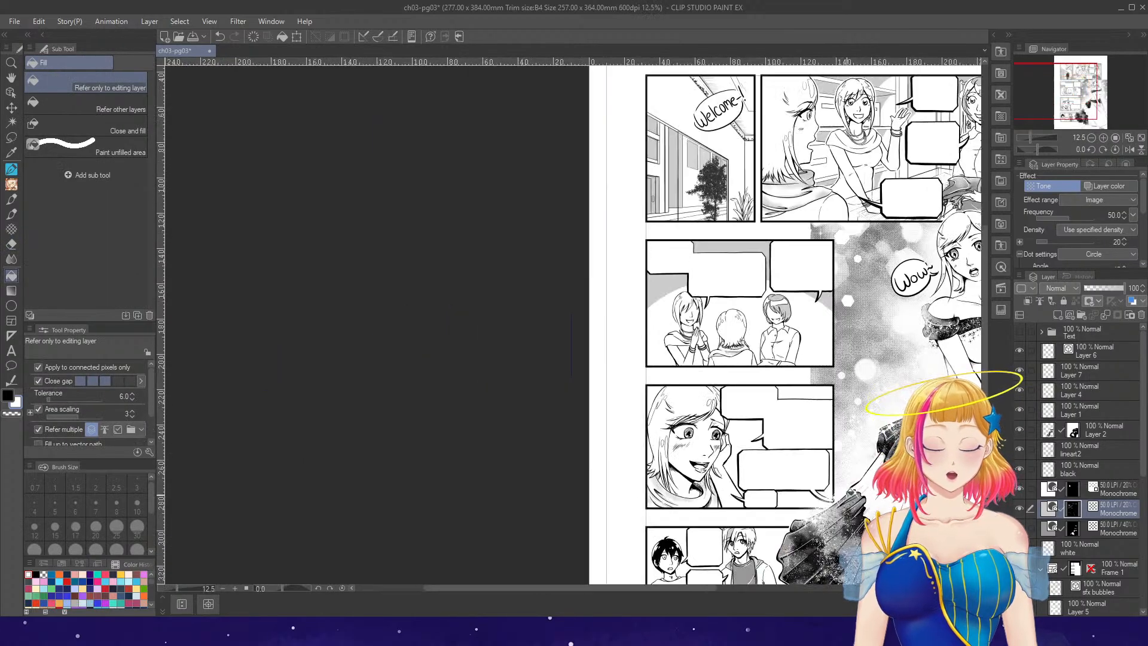
pyautogui.moveTo(986, 378); pyautogui.dragTo(986, 421)
pyautogui.scroll(1, 862, 481)
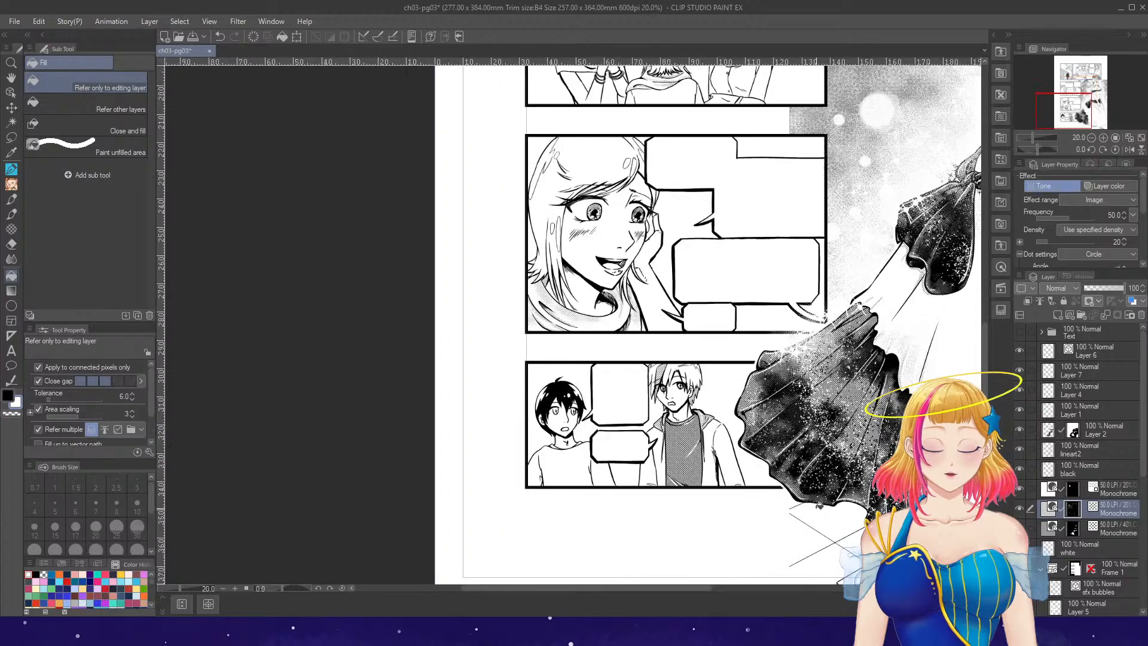
pyautogui.moveTo(702, 589); pyautogui.dragTo(787, 584)
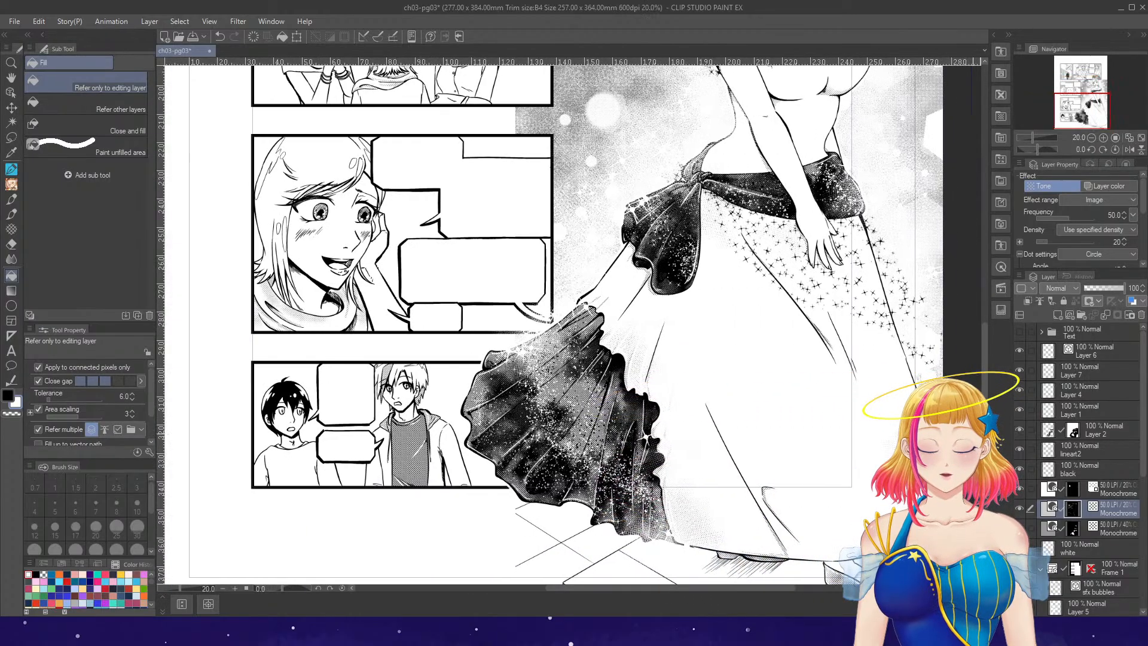
pyautogui.moveTo(984, 448); pyautogui.dragTo(1020, 294)
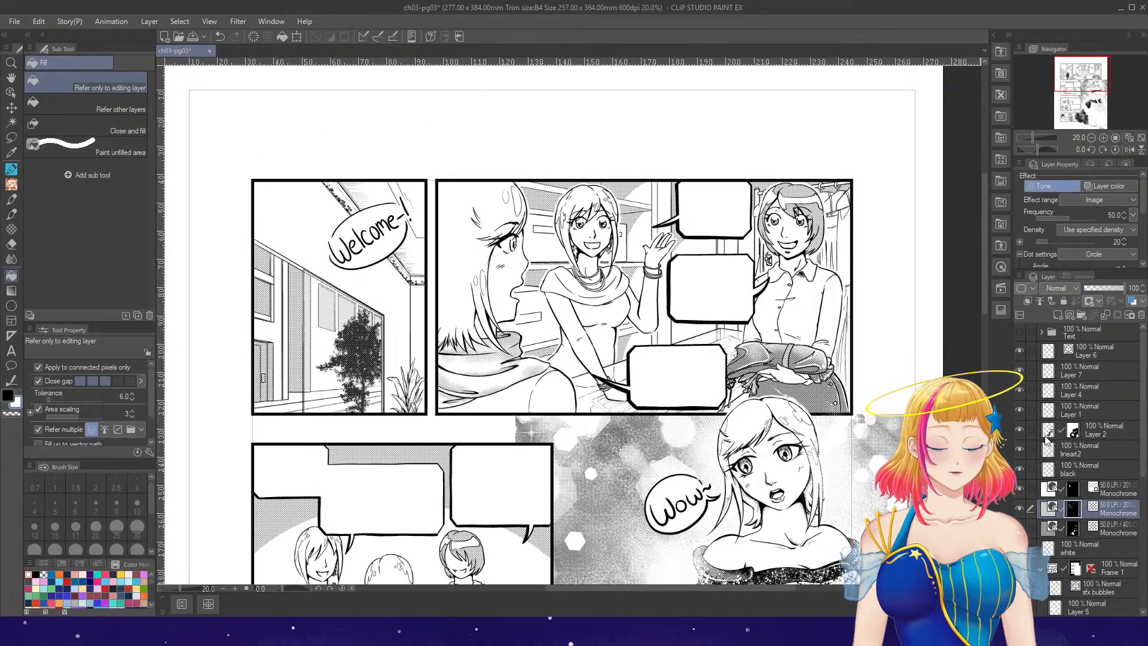
pyautogui.moveTo(984, 311); pyautogui.dragTo(984, 462)
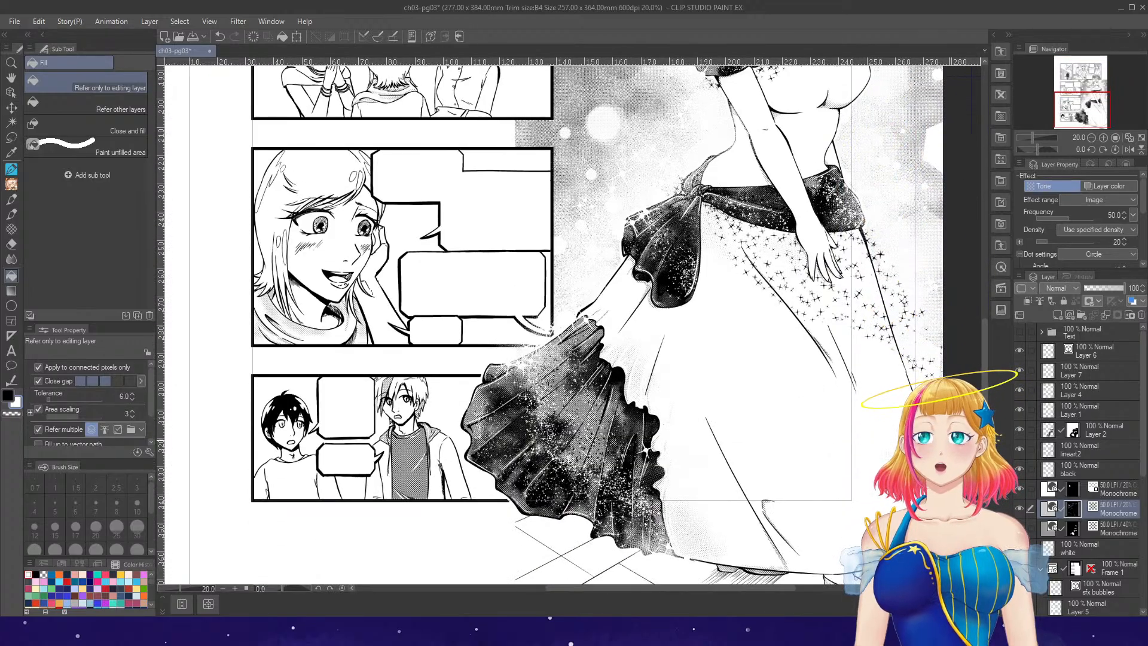
# - Save and close page ch03-pg03, and open page ch03-pg04
pyautogui.hotkey('ctrl', 's')
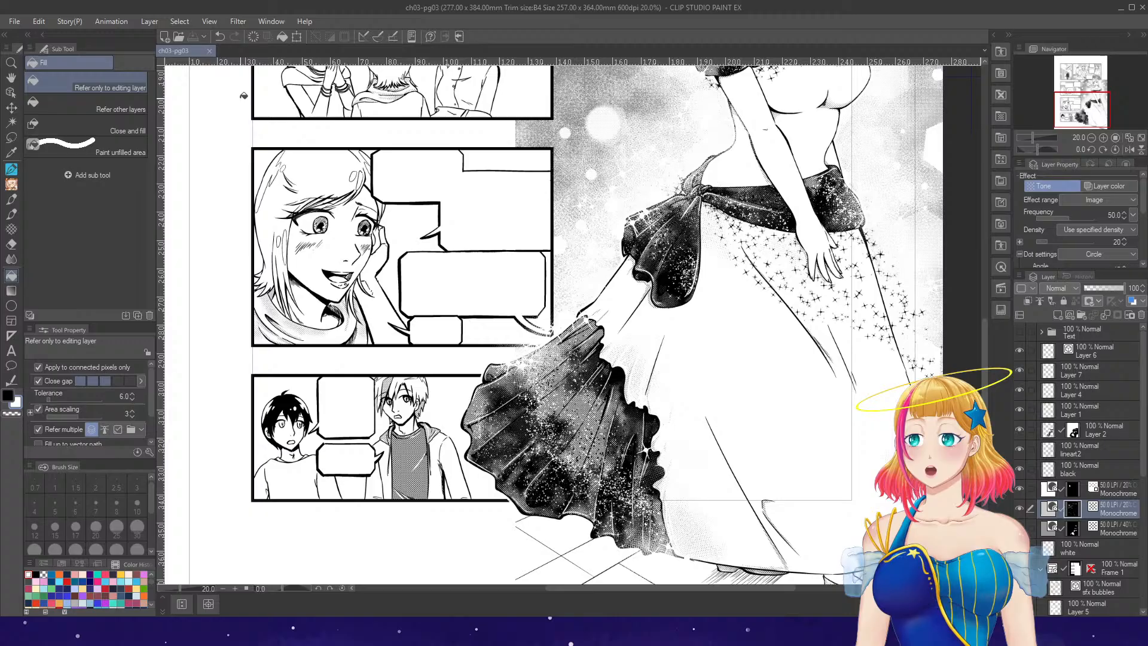
pyautogui.click(210, 51)
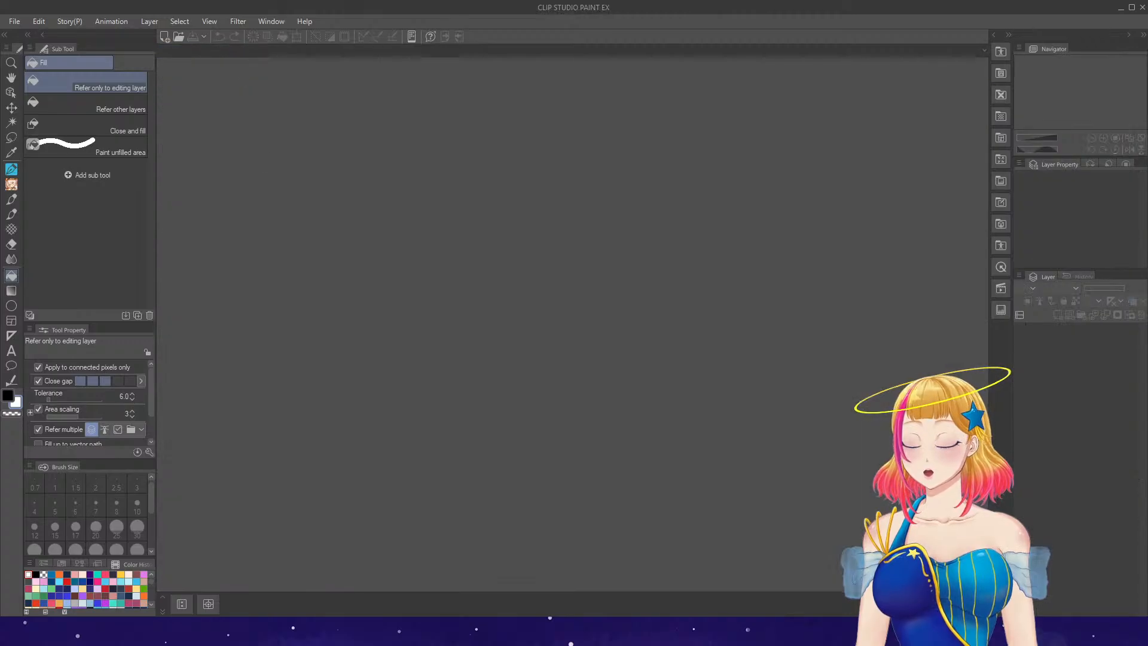
pyautogui.click(336, 276)
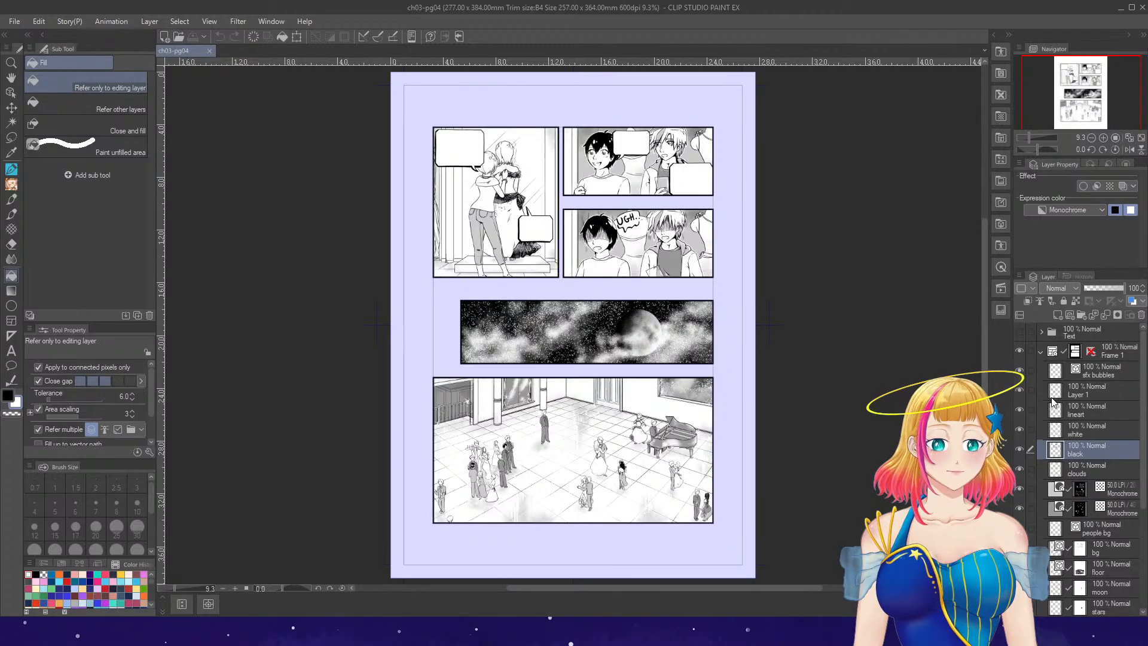
# - On the lineart layer, thicken the short-haired woman's shirt outline under the sleeve and along the hem with a size 25 pen
pyautogui.click(1085, 411)
pyautogui.scroll(1, 555, 150)
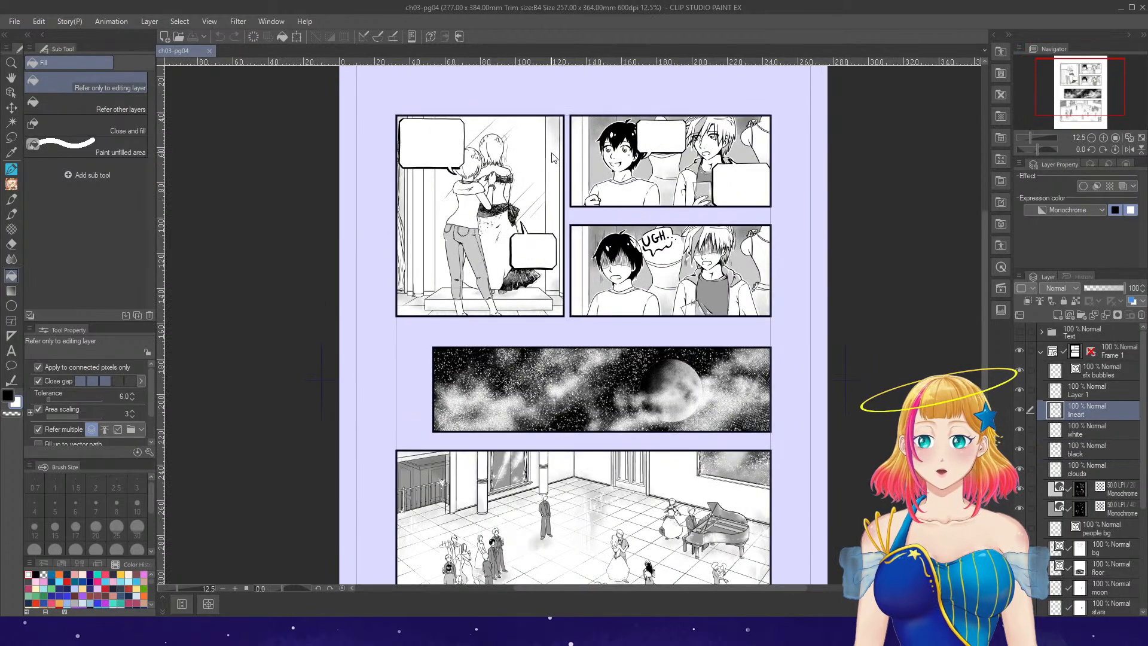
pyautogui.scroll(2, 552, 157)
pyautogui.press('p')
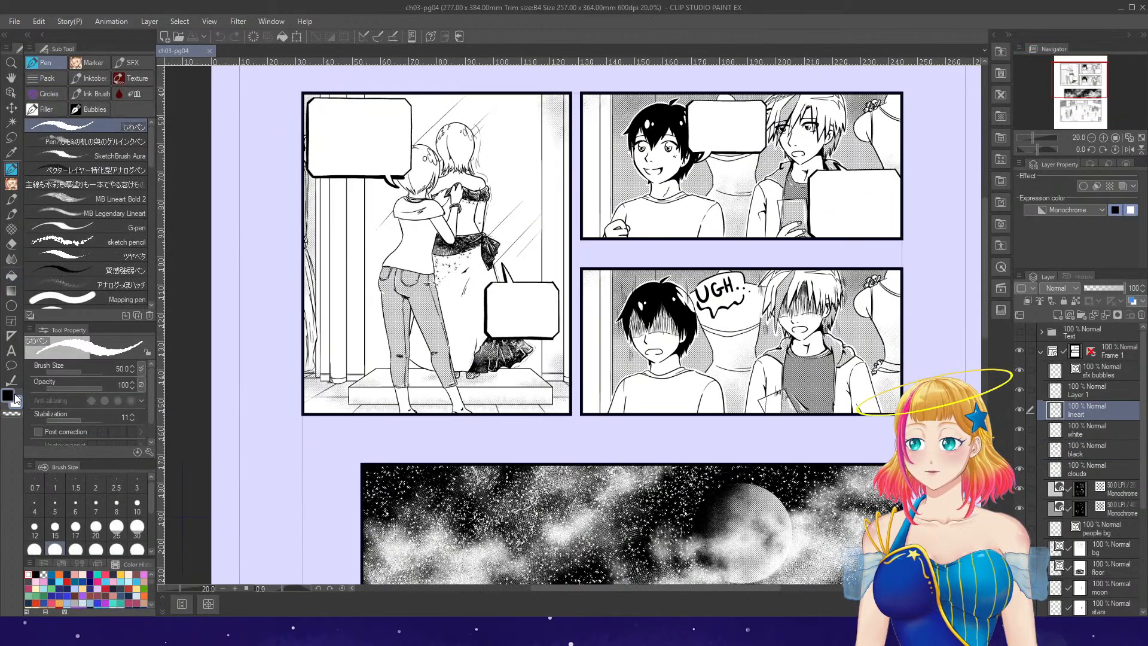
pyautogui.scroll(3, 425, 222)
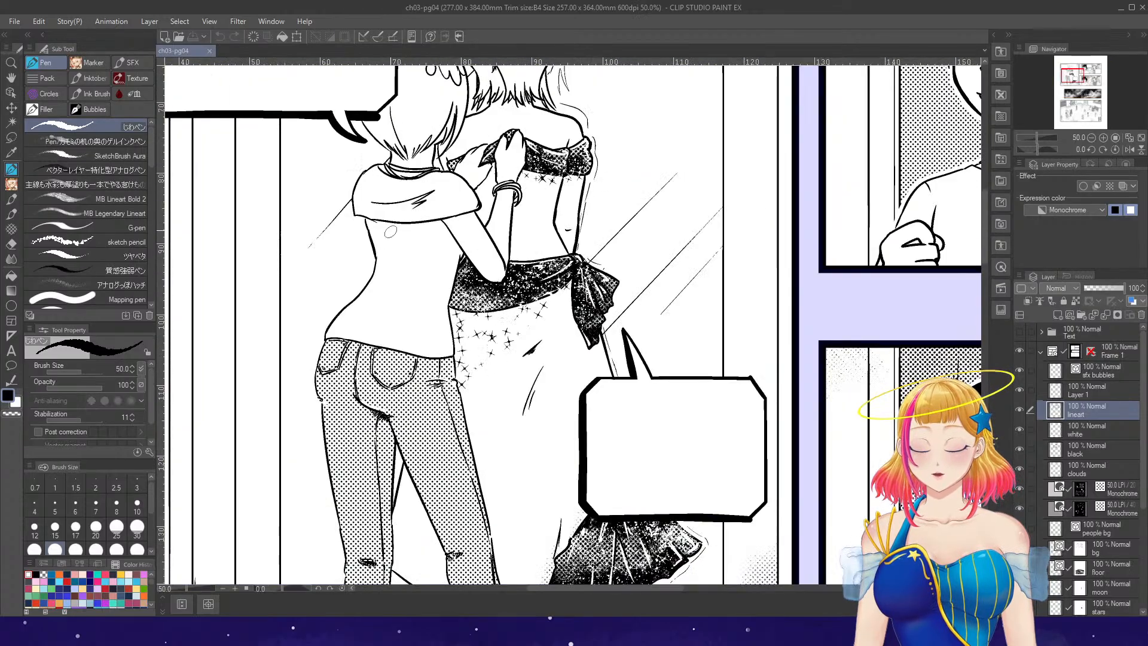
pyautogui.press('[')
pyautogui.press('[')
pyautogui.press('[')
pyautogui.moveTo(369, 246); pyautogui.dragTo(376, 258)
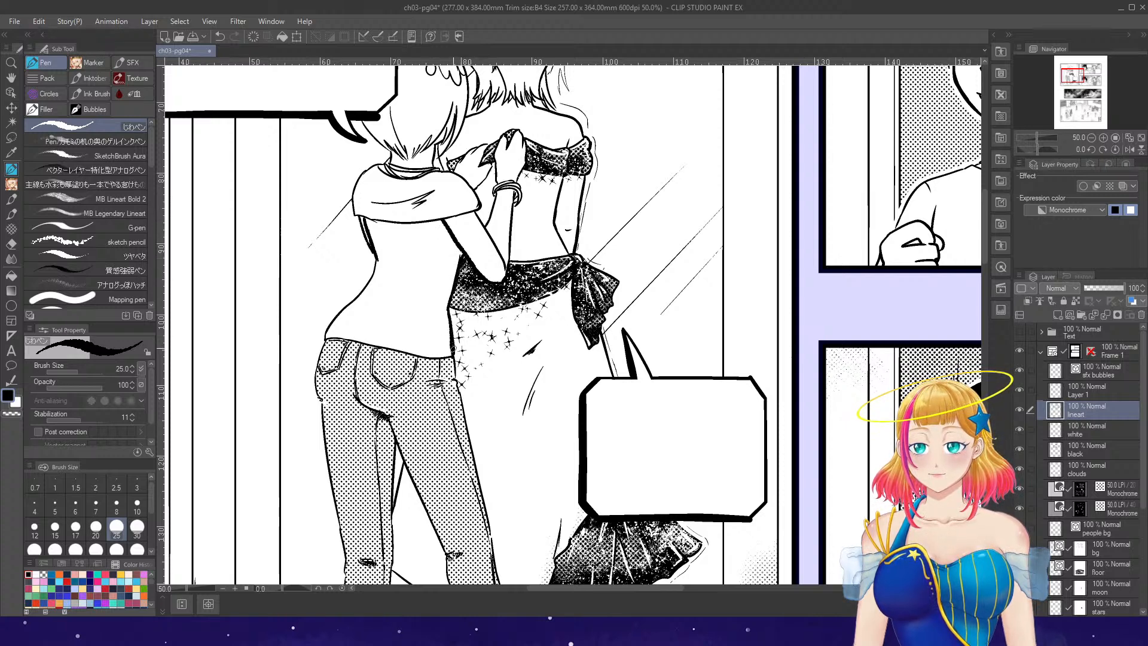
pyautogui.moveTo(353, 341); pyautogui.dragTo(444, 357)
# - Ink a heavier black shadow into the seat crease of the woman's jeans
pyautogui.scroll(-1, 481, 235)
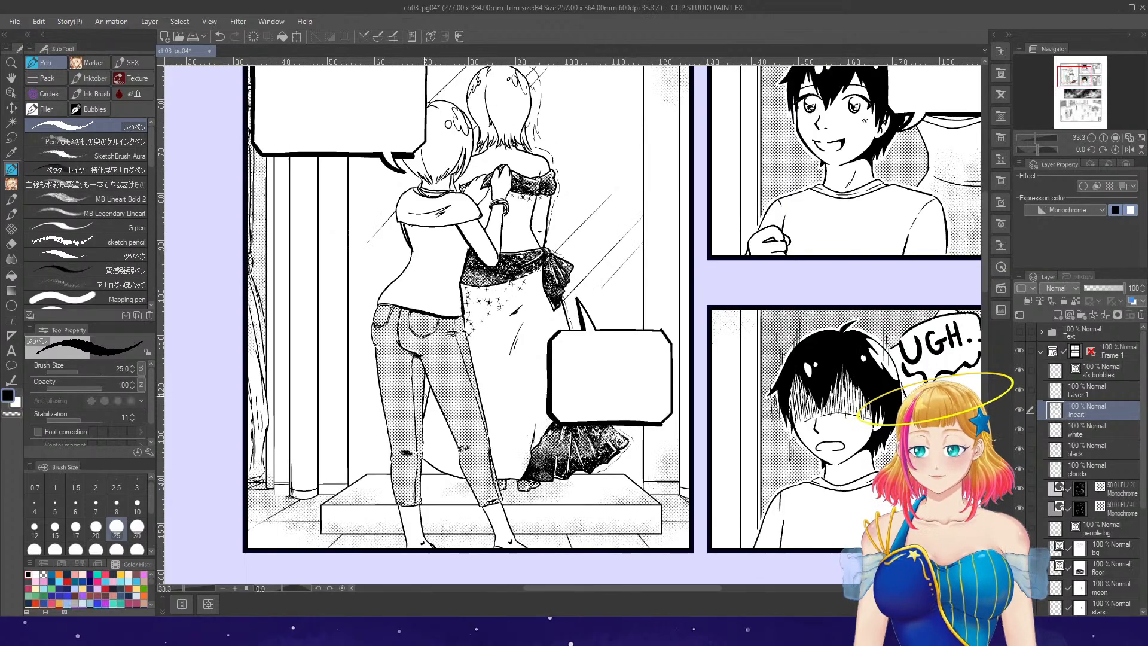
pyautogui.scroll(2, 422, 377)
pyautogui.moveTo(415, 340); pyautogui.dragTo(430, 371)
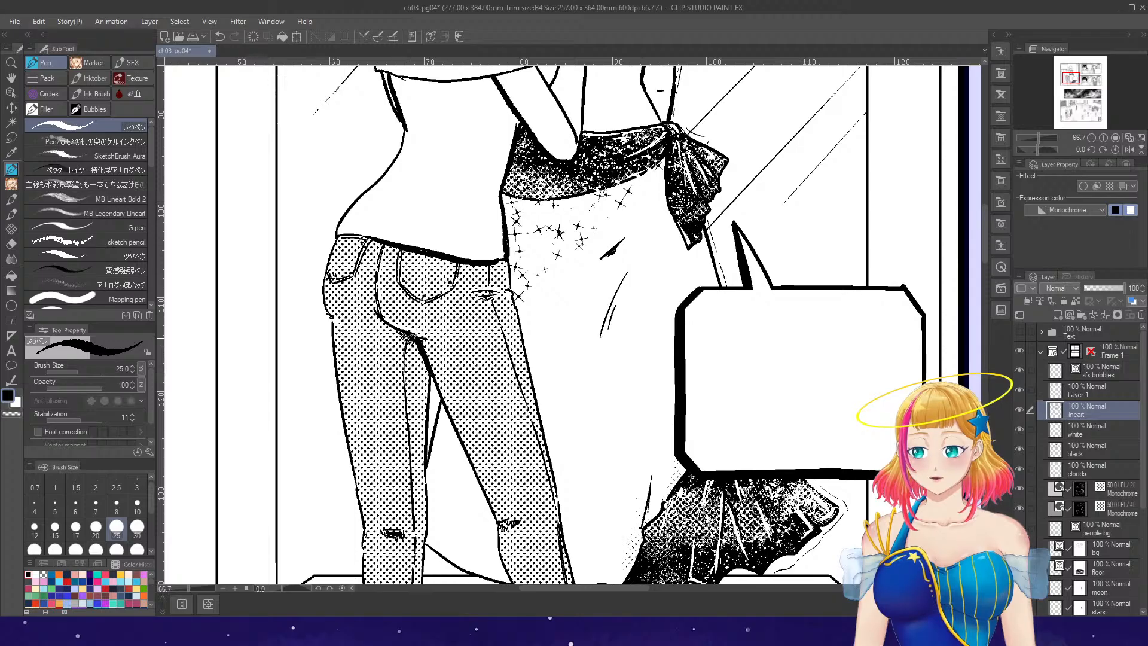
pyautogui.moveTo(381, 320); pyautogui.dragTo(414, 340)
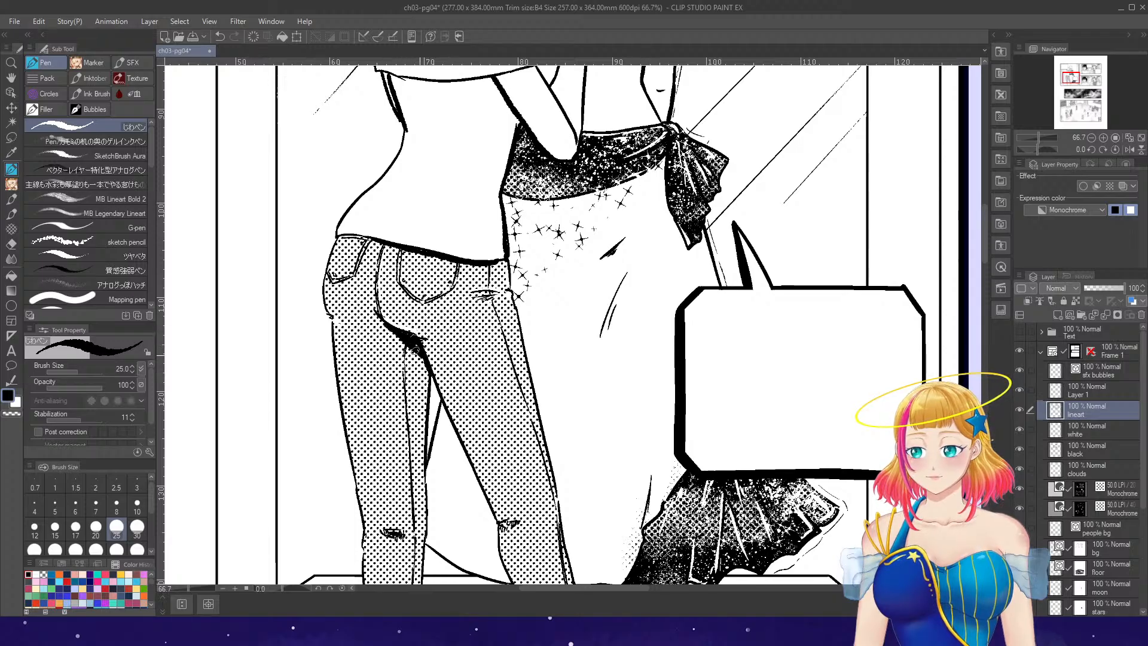
# - Thicken the inner outline of the right jeans leg from the knee down toward the cuff
pyautogui.scroll(-3, 552, 302)
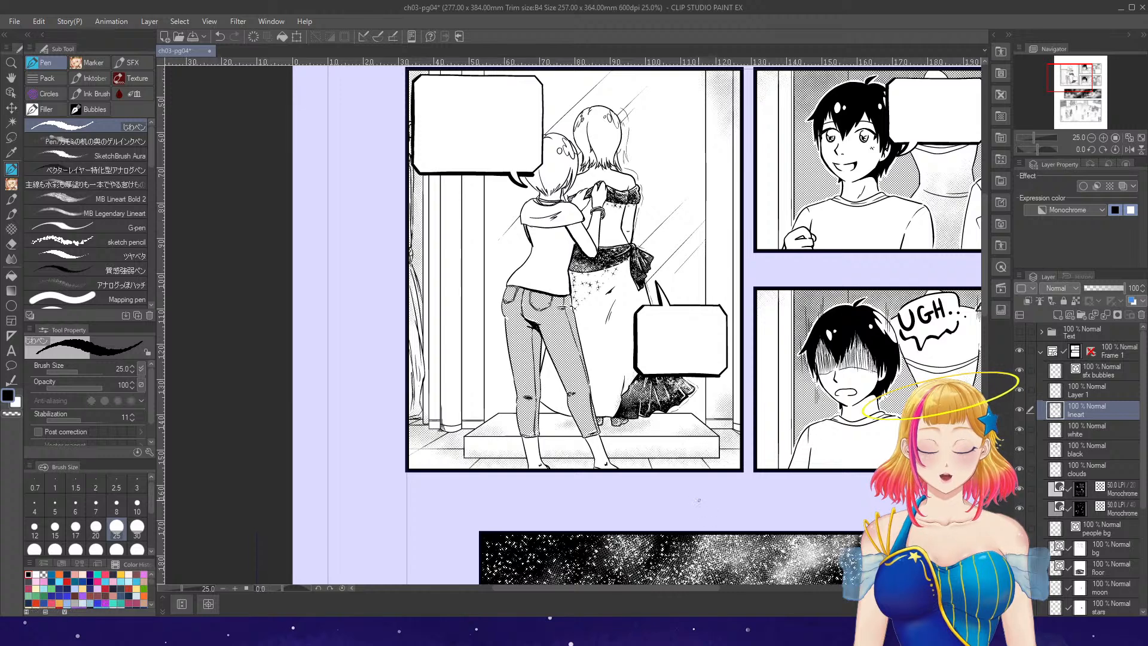
pyautogui.scroll(2, 656, 489)
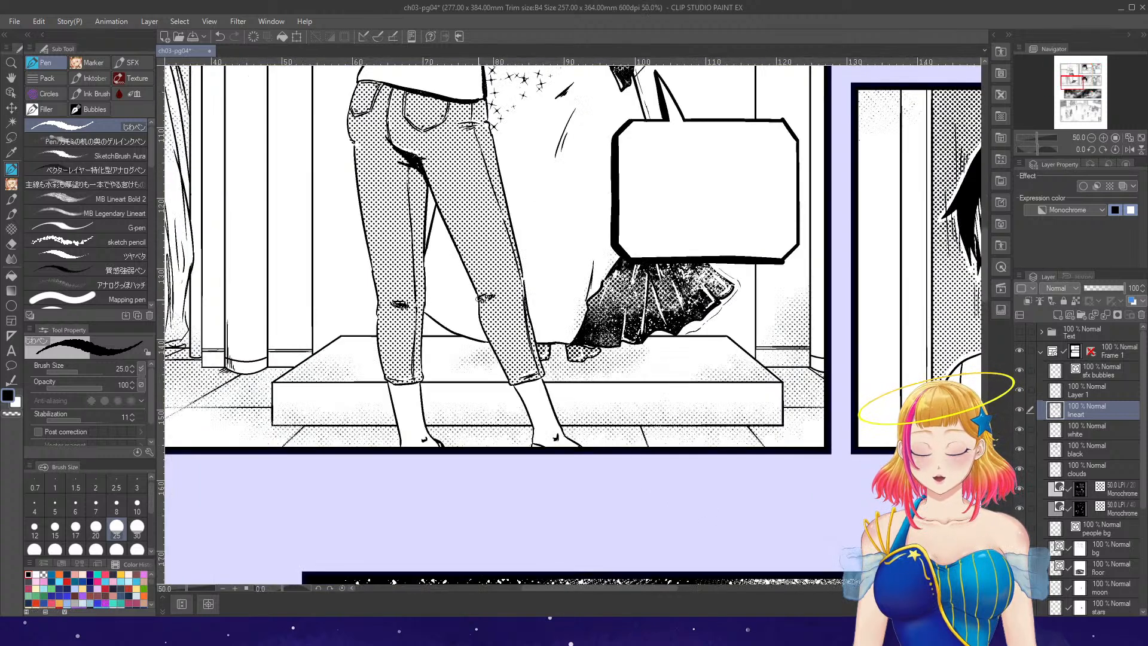
pyautogui.moveTo(479, 294); pyautogui.dragTo(499, 357)
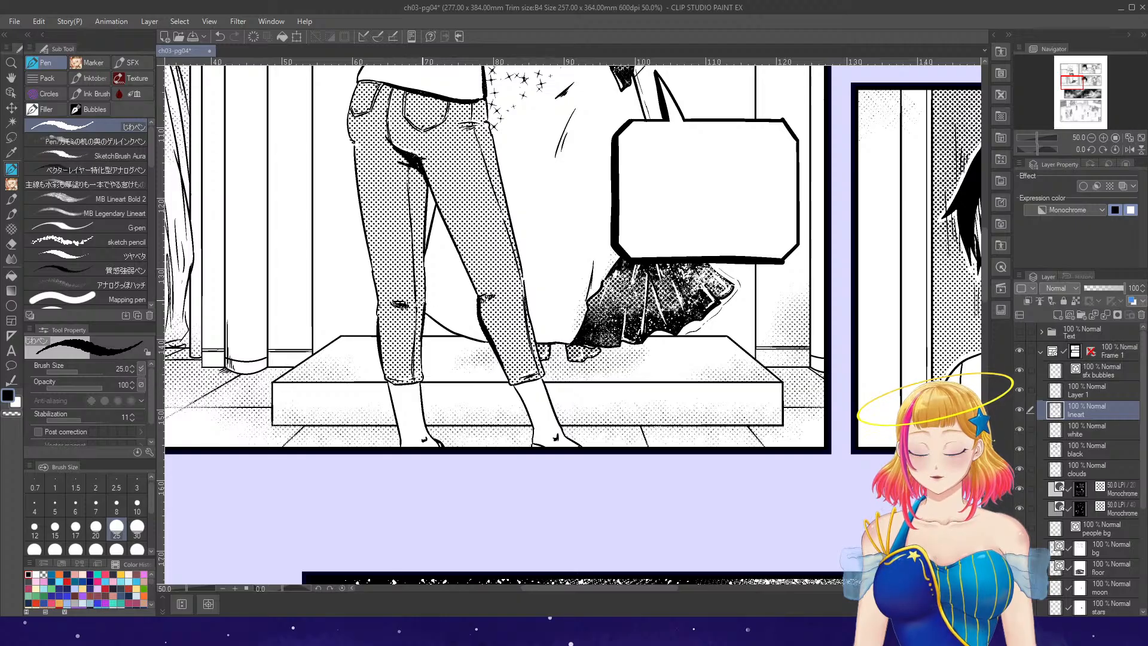
pyautogui.scroll(-4, 436, 310)
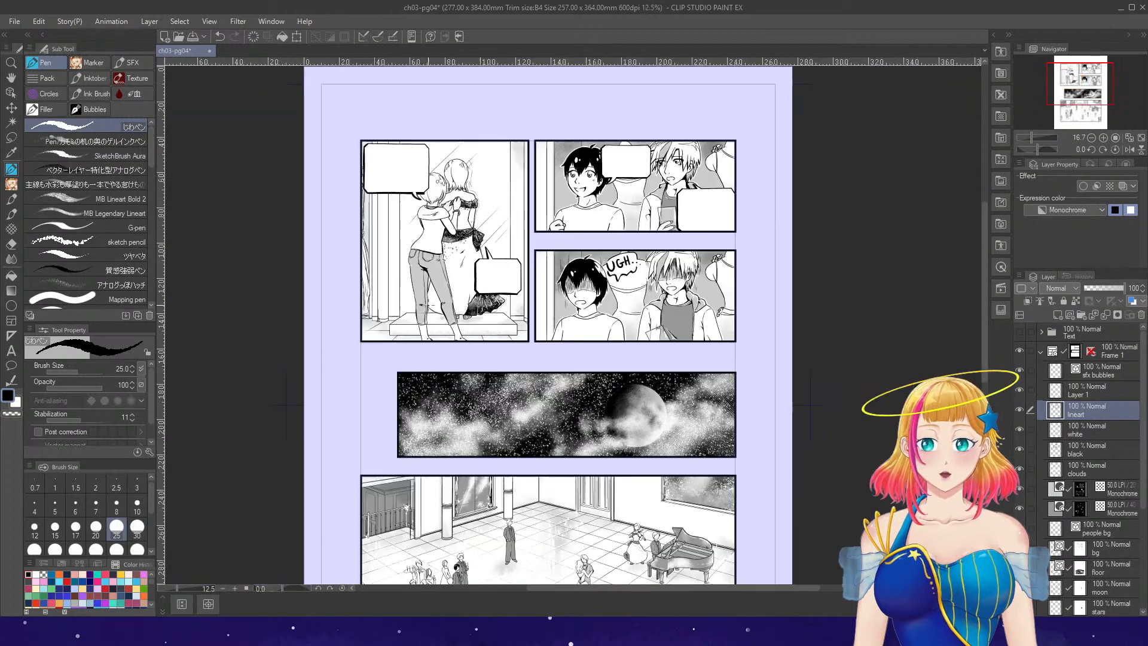
# - Erase the scribbled pupils inside both eyes of the smiling black-haired boy on the lineart layer with a size 30 eraser
pyautogui.scroll(1, 626, 140)
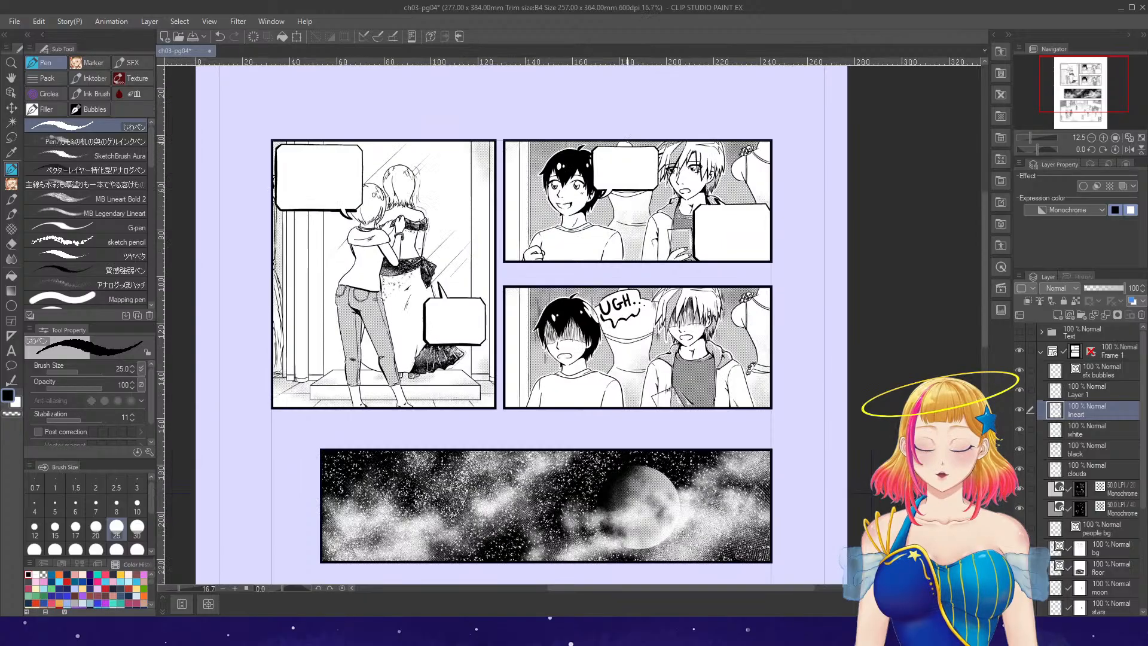
pyautogui.scroll(4, 553, 192)
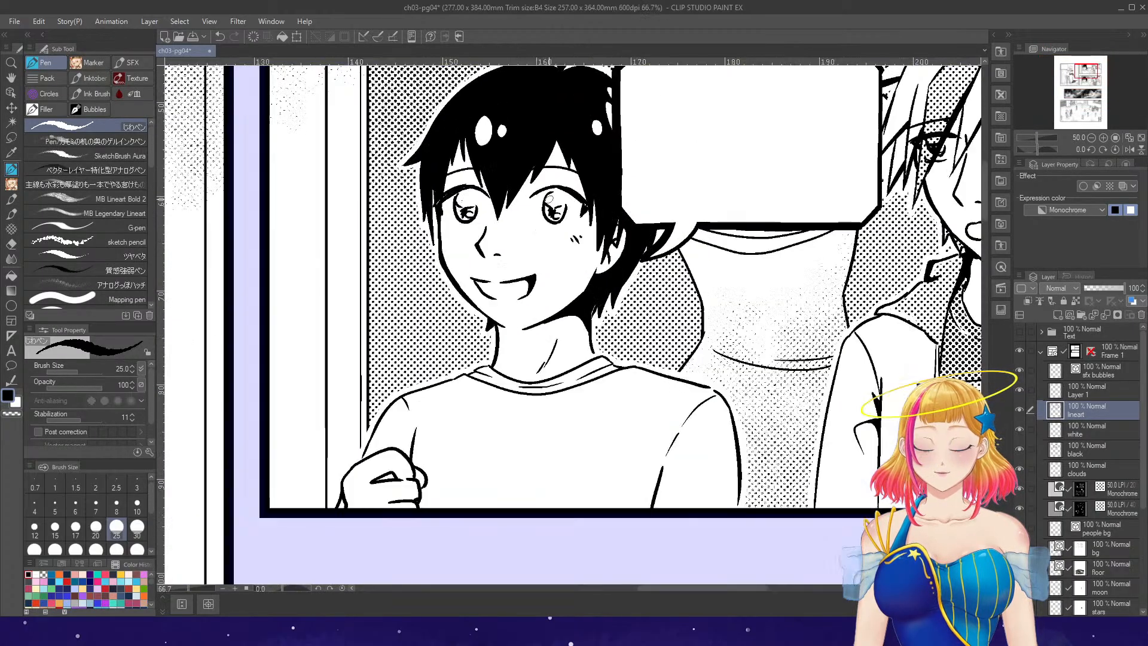
pyautogui.scroll(1, 551, 200)
pyautogui.press('e')
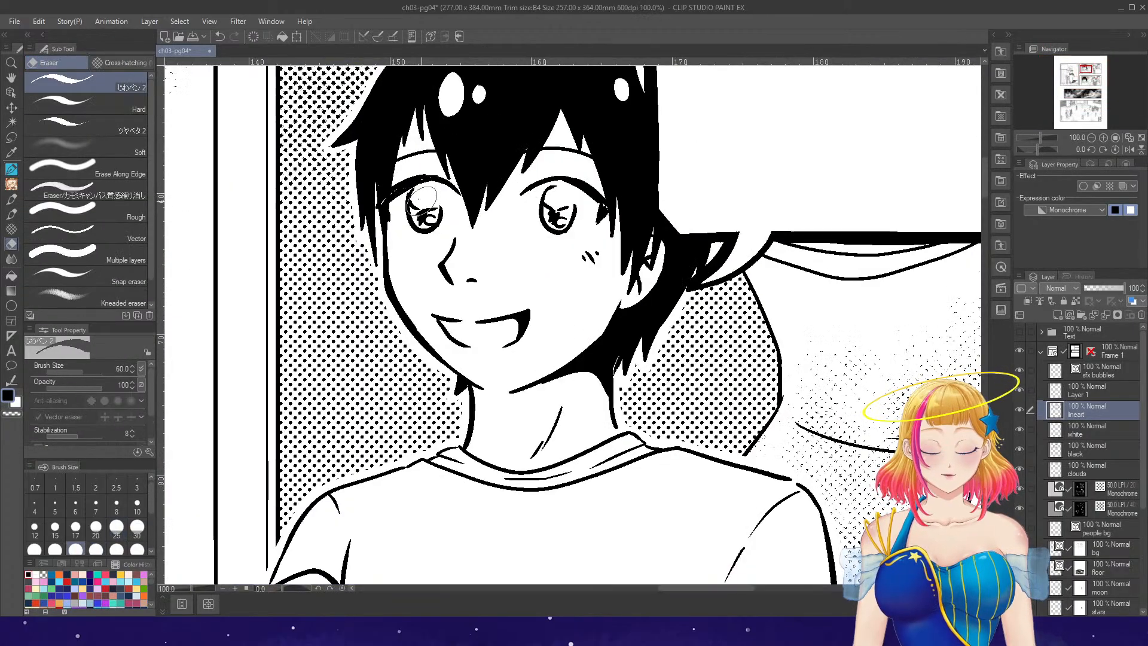
pyautogui.press('[')
pyautogui.press('[')
pyautogui.press('[')
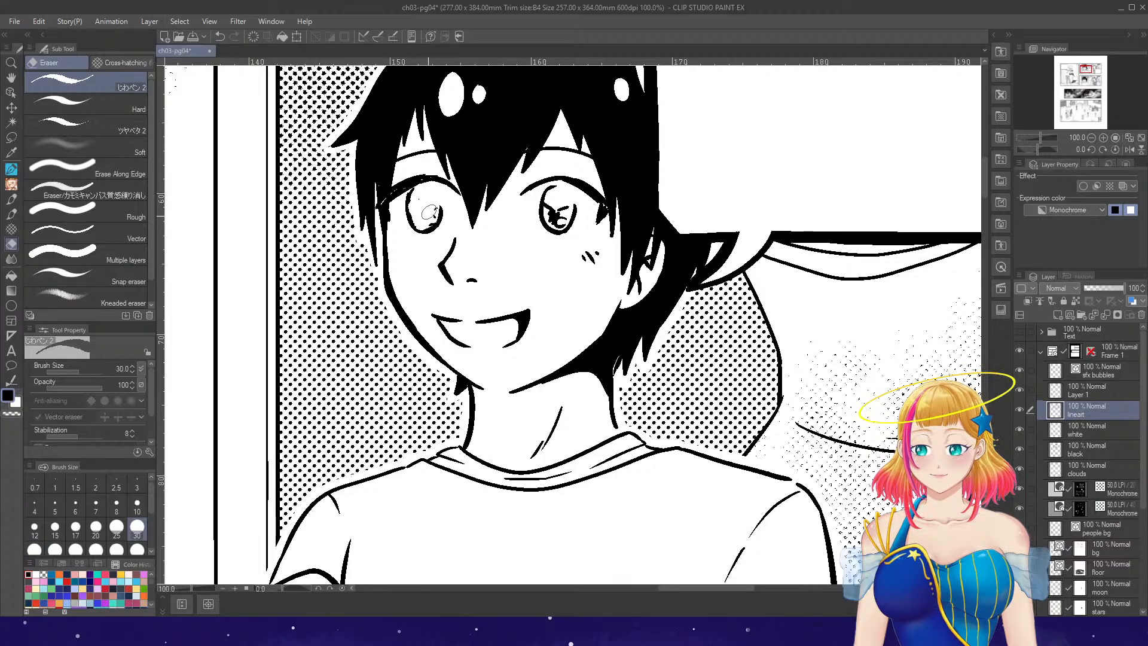
pyautogui.moveTo(429, 212); pyautogui.dragTo(432, 217)
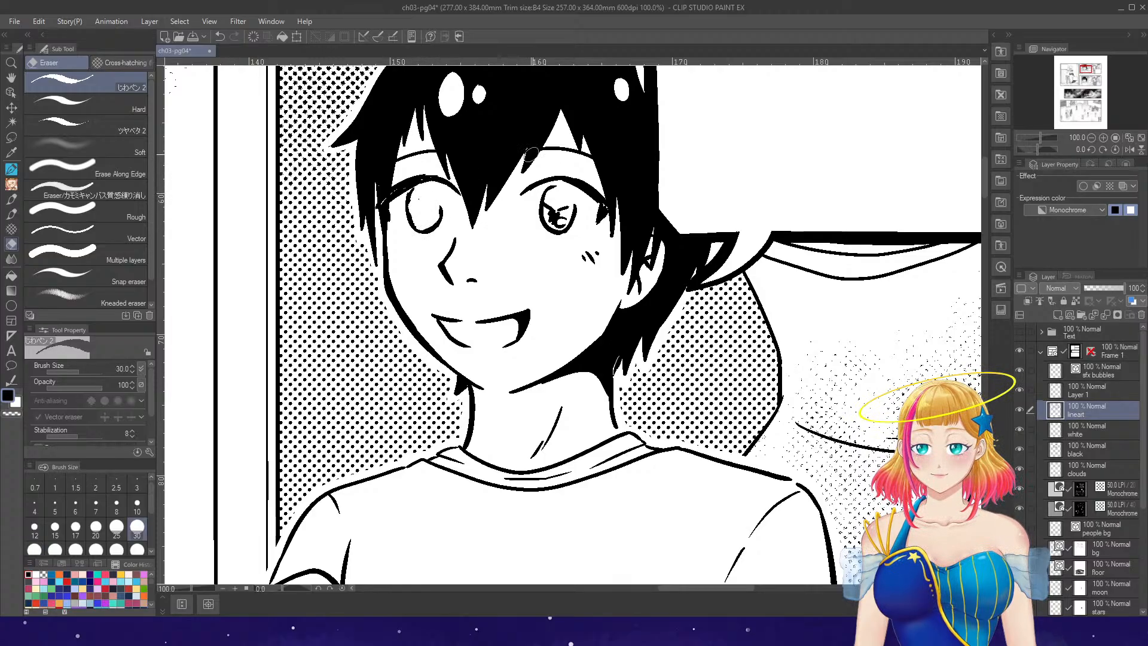
pyautogui.moveTo(549, 208); pyautogui.dragTo(559, 220)
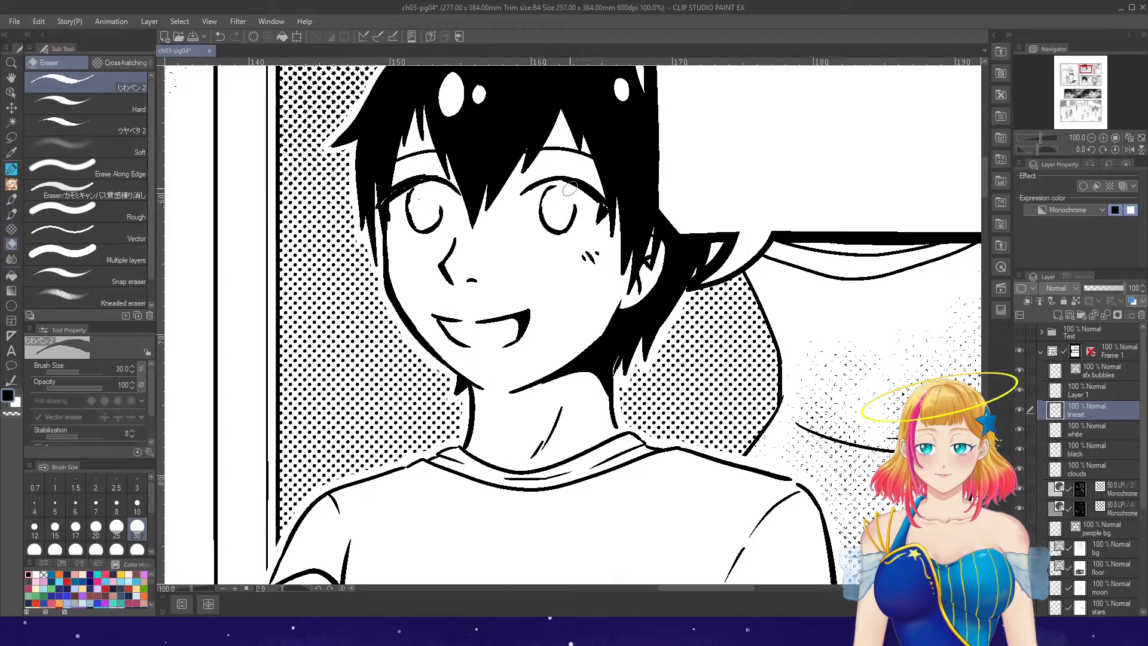
pyautogui.click(1020, 489)
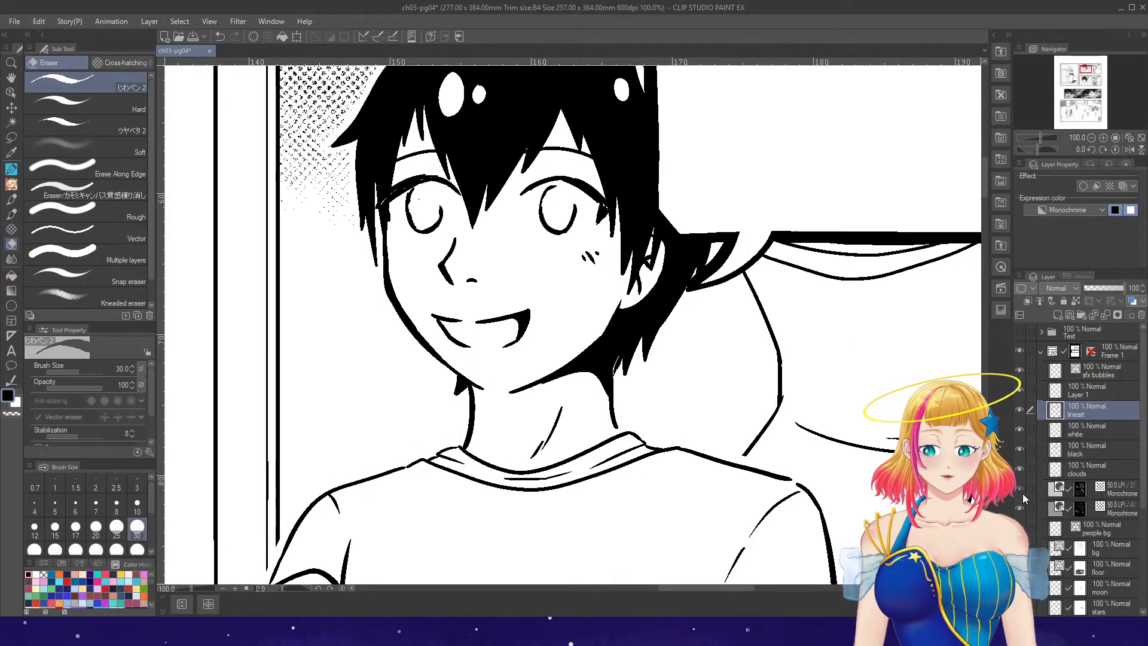
pyautogui.click(1020, 489)
pyautogui.click(1079, 509)
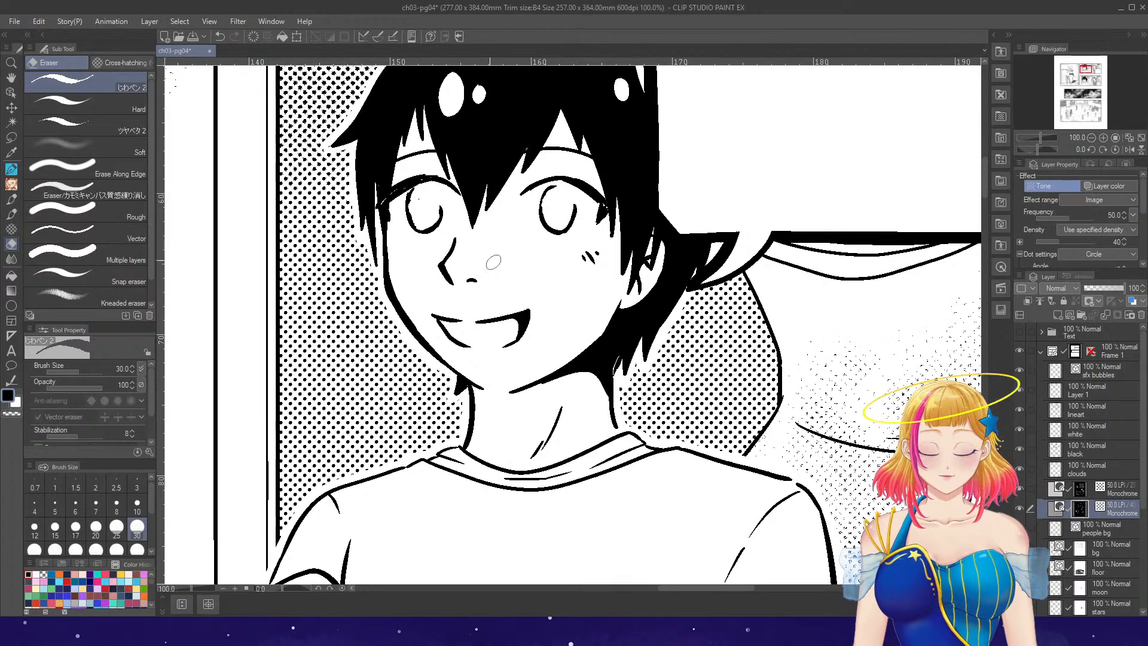
pyautogui.click(1052, 410)
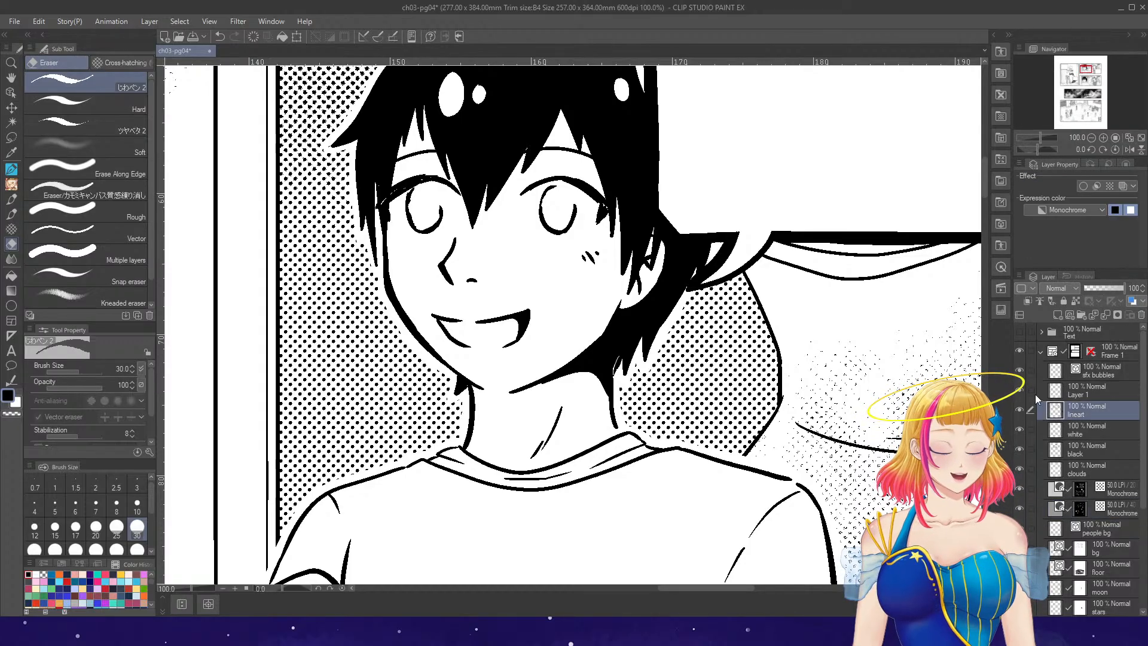
# - Redraw the iris outlines and add solid oval pupils in both of the black-haired boy's eyes with the size 25 pen
pyautogui.press('p')
pyautogui.moveTo(440, 191); pyautogui.dragTo(442, 219)
pyautogui.moveTo(577, 196); pyautogui.dragTo(571, 221)
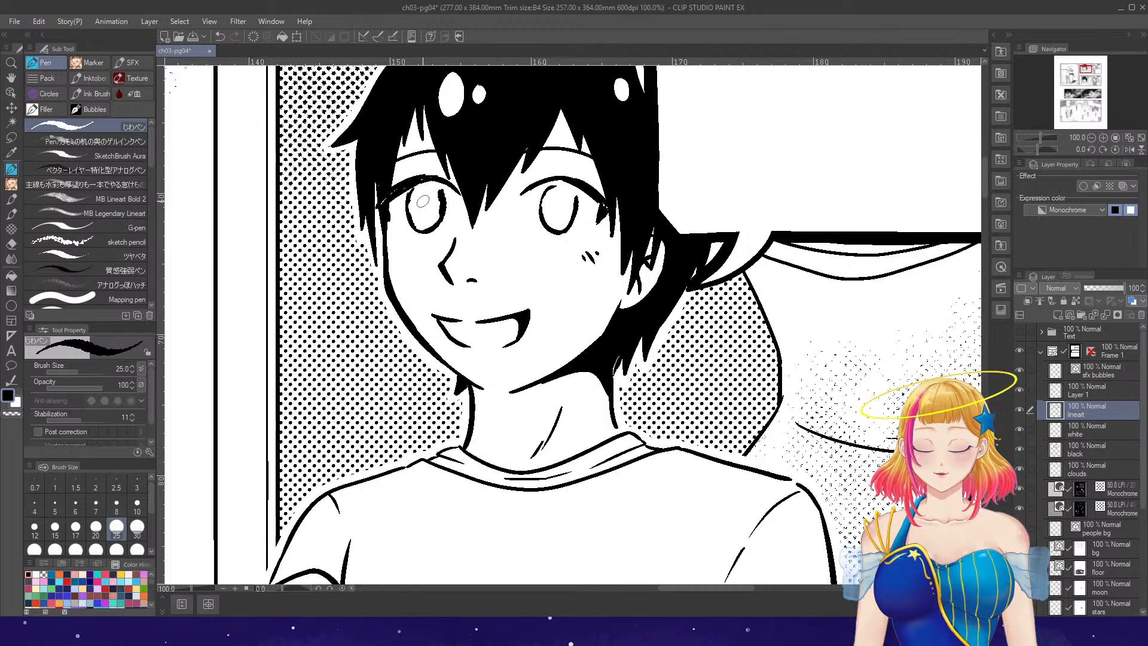
pyautogui.moveTo(423, 202); pyautogui.dragTo(423, 217)
pyautogui.moveTo(555, 198); pyautogui.dragTo(554, 218)
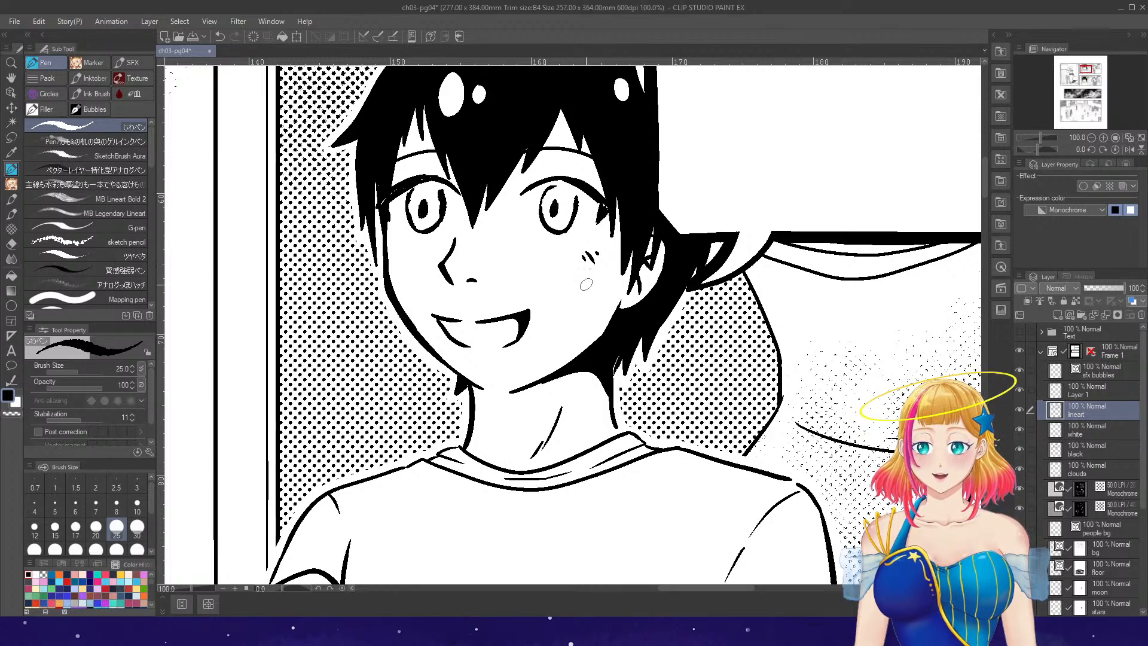
pyautogui.press('e')
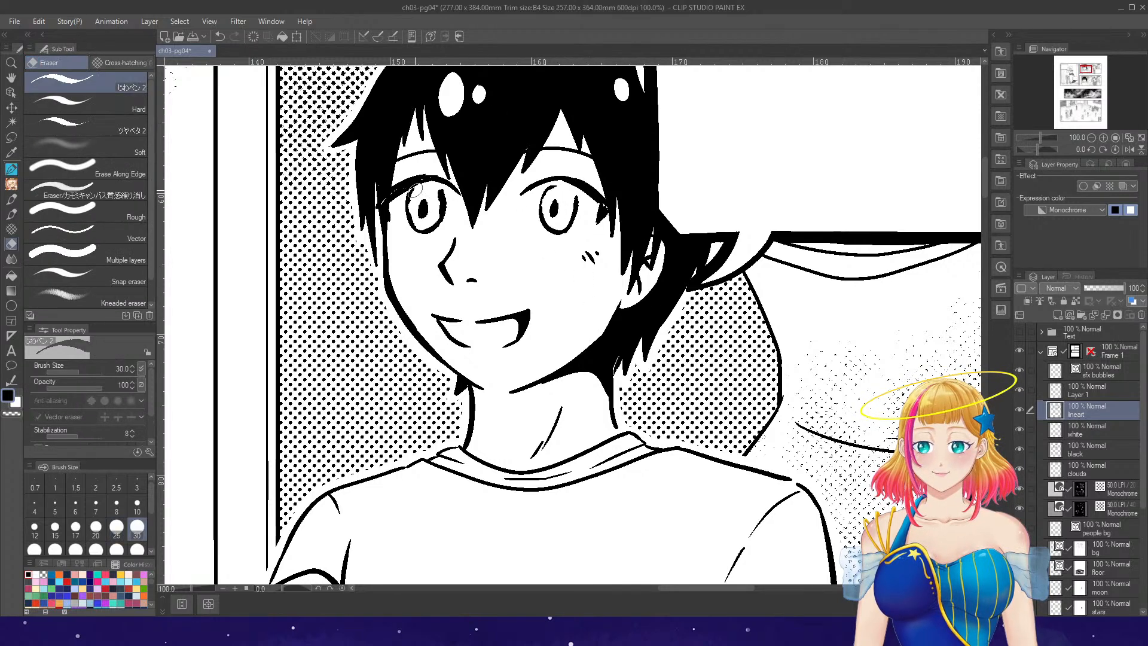
# - Erase the irises and pupils from both of the black-haired boy's eyes with the size 30 eraser
pyautogui.moveTo(417, 189)
pyautogui.mouseDown()
pyautogui.moveTo(425, 212)
pyautogui.moveTo(441, 212)
pyautogui.mouseUp()
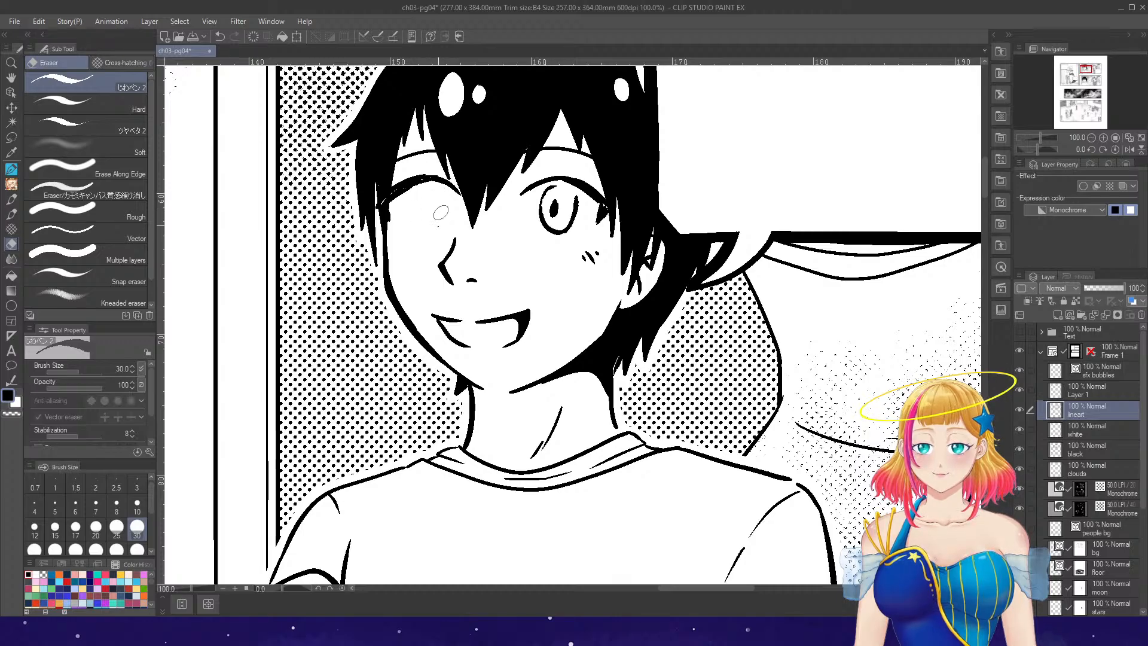
pyautogui.moveTo(541, 192)
pyautogui.mouseDown()
pyautogui.moveTo(563, 202)
pyautogui.moveTo(563, 217)
pyautogui.moveTo(576, 203)
pyautogui.moveTo(539, 203)
pyautogui.mouseUp()
pyautogui.moveTo(396, 202); pyautogui.dragTo(424, 183)
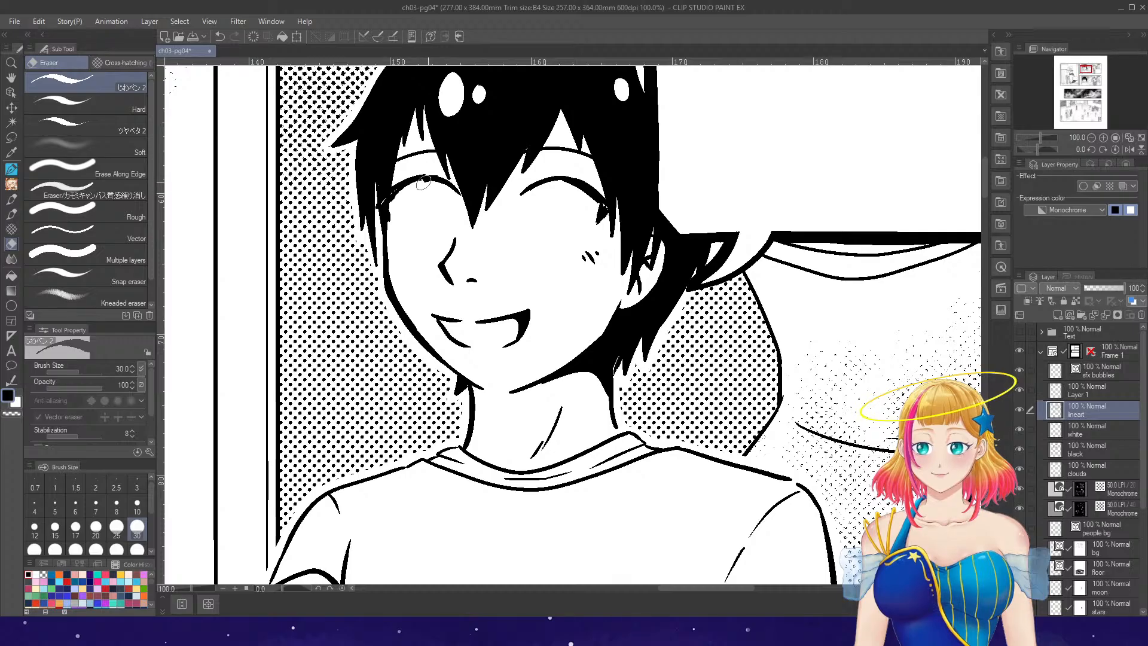
# - Redraw both of the black-haired boy's eyes as narrow oval irises with small solid pupils, reducing the pen size to 17
pyautogui.press('p')
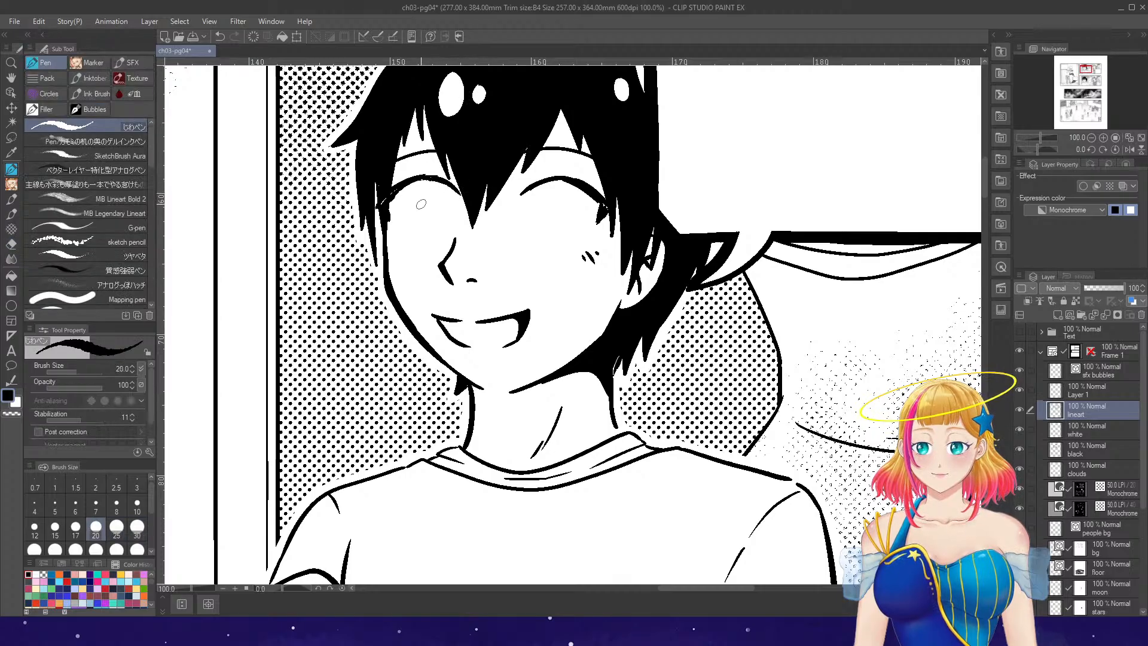
pyautogui.moveTo(411, 209)
pyautogui.mouseDown()
pyautogui.moveTo(421, 232)
pyautogui.moveTo(424, 191)
pyautogui.moveTo(439, 199)
pyautogui.moveTo(426, 233)
pyautogui.mouseUp()
pyautogui.moveTo(555, 194)
pyautogui.mouseDown()
pyautogui.moveTo(539, 213)
pyautogui.moveTo(566, 201)
pyautogui.moveTo(563, 228)
pyautogui.moveTo(561, 195)
pyautogui.moveTo(569, 219)
pyautogui.moveTo(551, 236)
pyautogui.mouseUp()
pyautogui.hotkey('ctrl', 'z')
pyautogui.moveTo(427, 211)
pyautogui.mouseDown()
pyautogui.moveTo(422, 218)
pyautogui.moveTo(431, 203)
pyautogui.mouseUp()
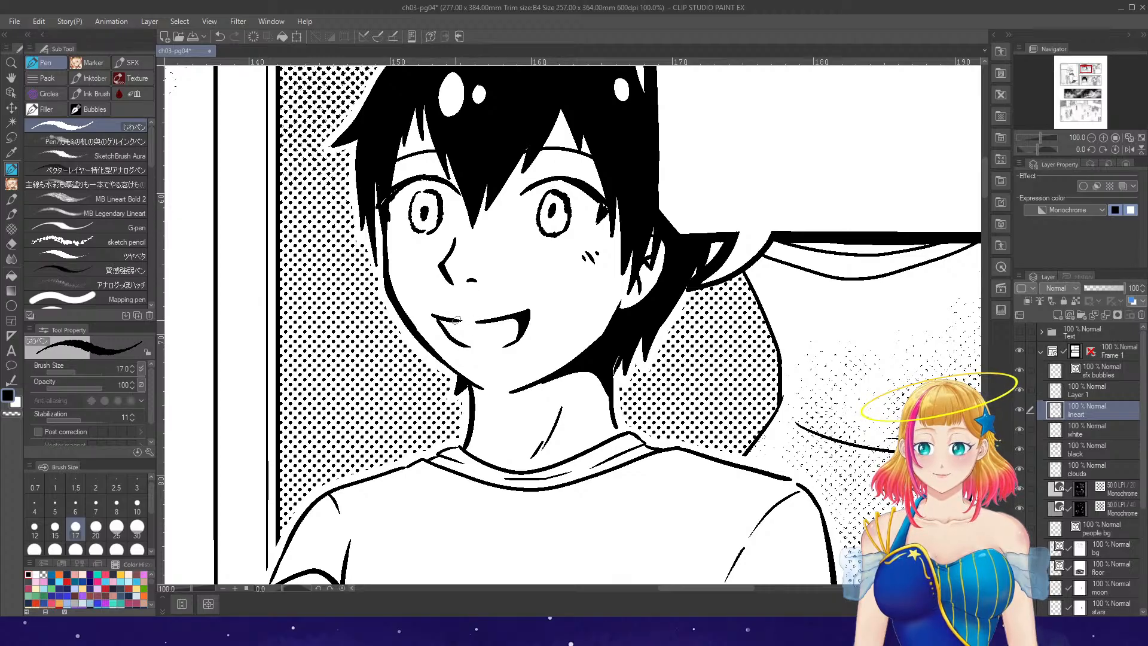
# - Close the lower edge of the black-haired boy's open mouth and ink a thicker line along his chin and jaw
pyautogui.moveTo(472, 346); pyautogui.dragTo(513, 340)
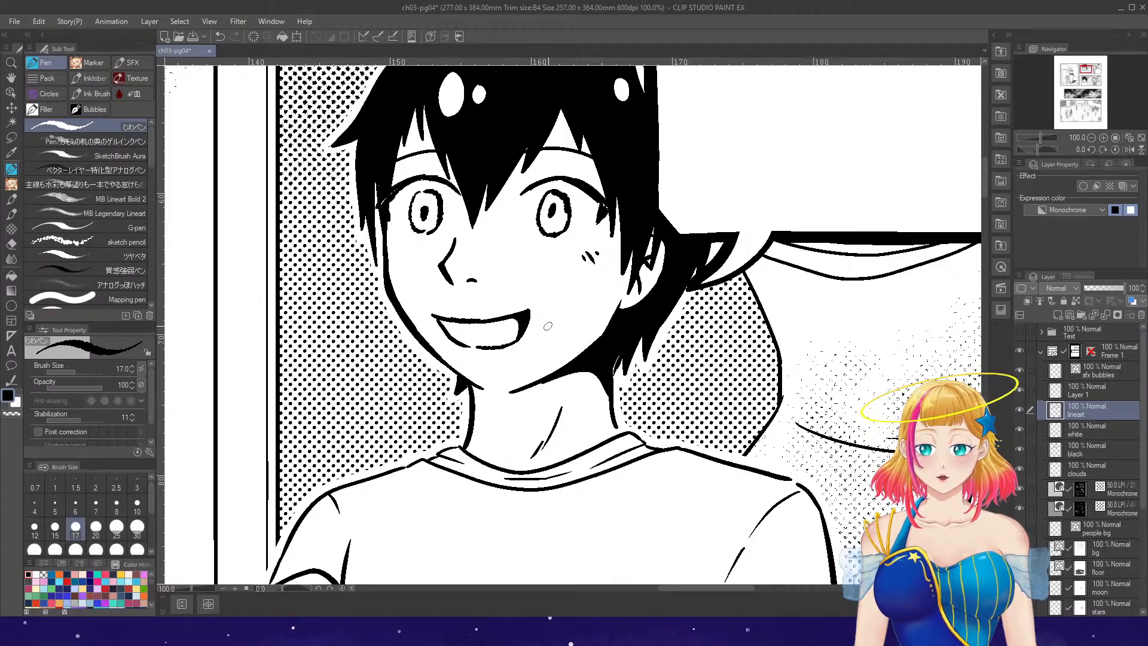
pyautogui.moveTo(469, 388); pyautogui.dragTo(540, 379)
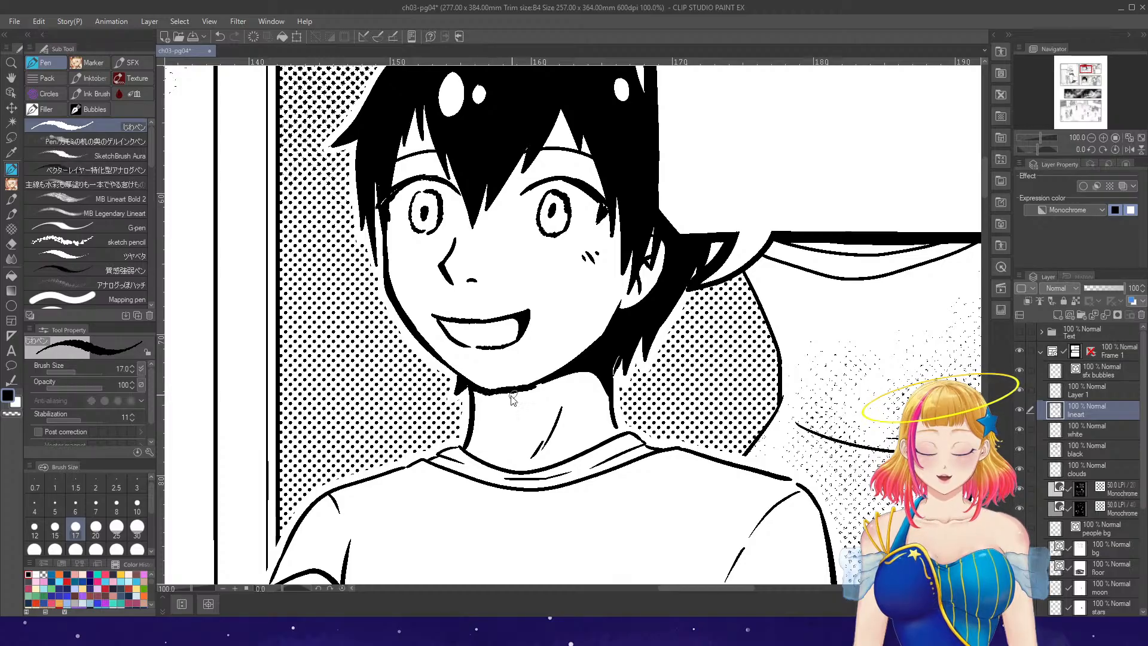
pyautogui.hotkey('ctrl', 'z')
pyautogui.moveTo(425, 342)
pyautogui.mouseDown()
pyautogui.moveTo(484, 393)
pyautogui.moveTo(524, 390)
pyautogui.moveTo(479, 397)
pyautogui.moveTo(523, 390)
pyautogui.mouseUp()
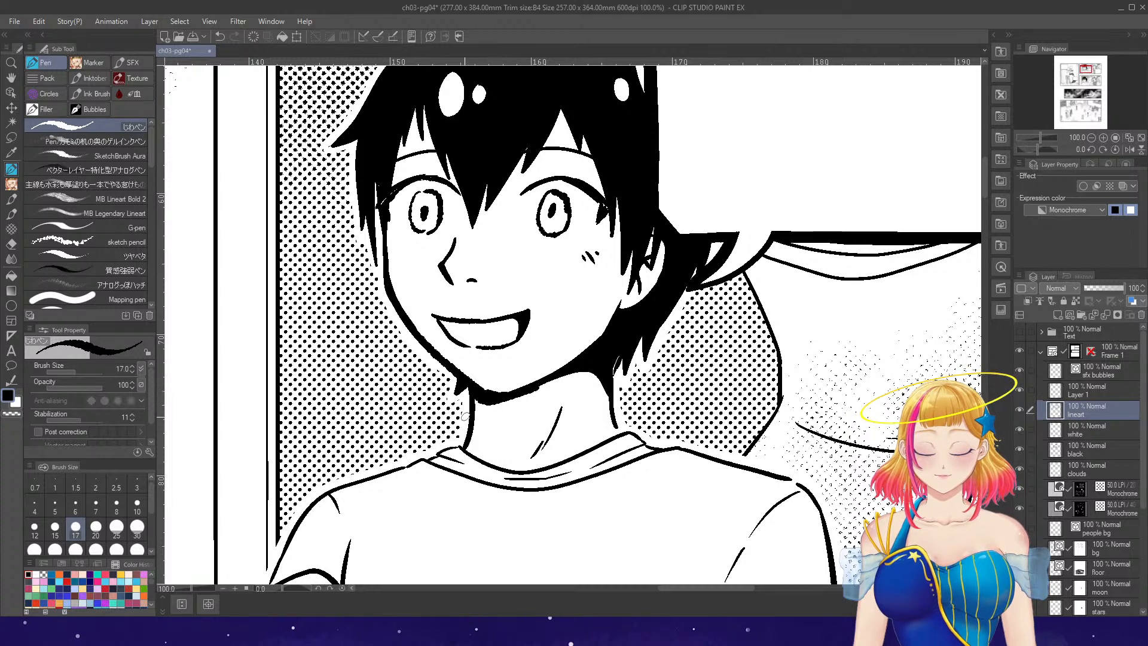
pyautogui.moveTo(683, 322); pyautogui.dragTo(663, 407)
pyautogui.moveTo(735, 319); pyautogui.dragTo(773, 412)
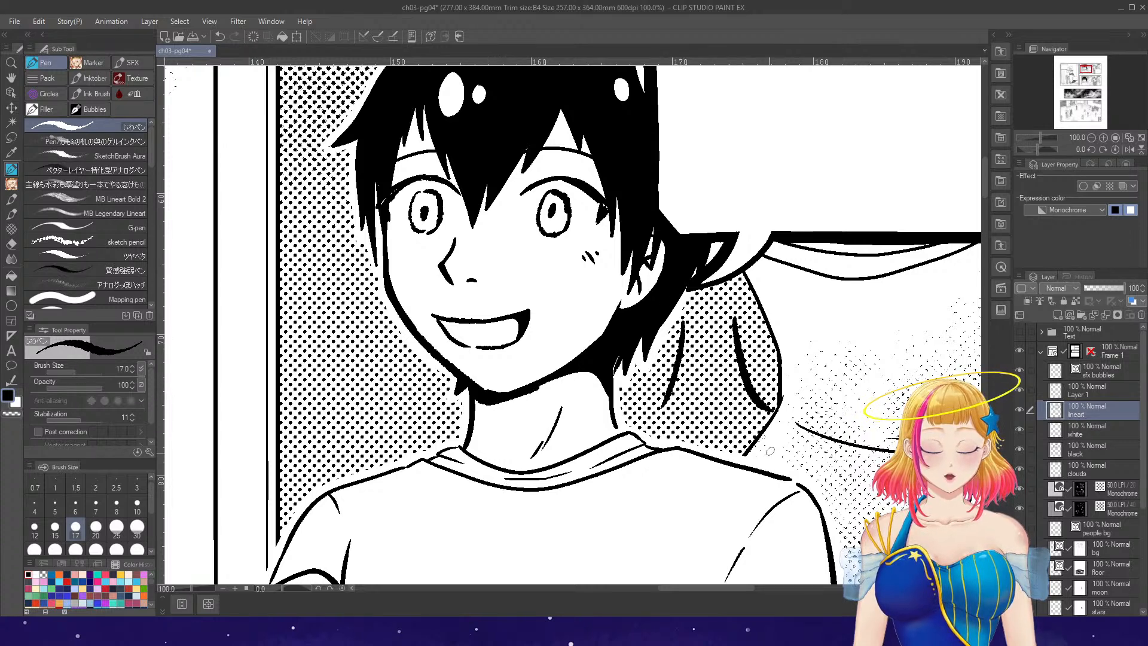
pyautogui.hotkey('ctrl', 'z')
pyautogui.hotkey('ctrl', 'z')
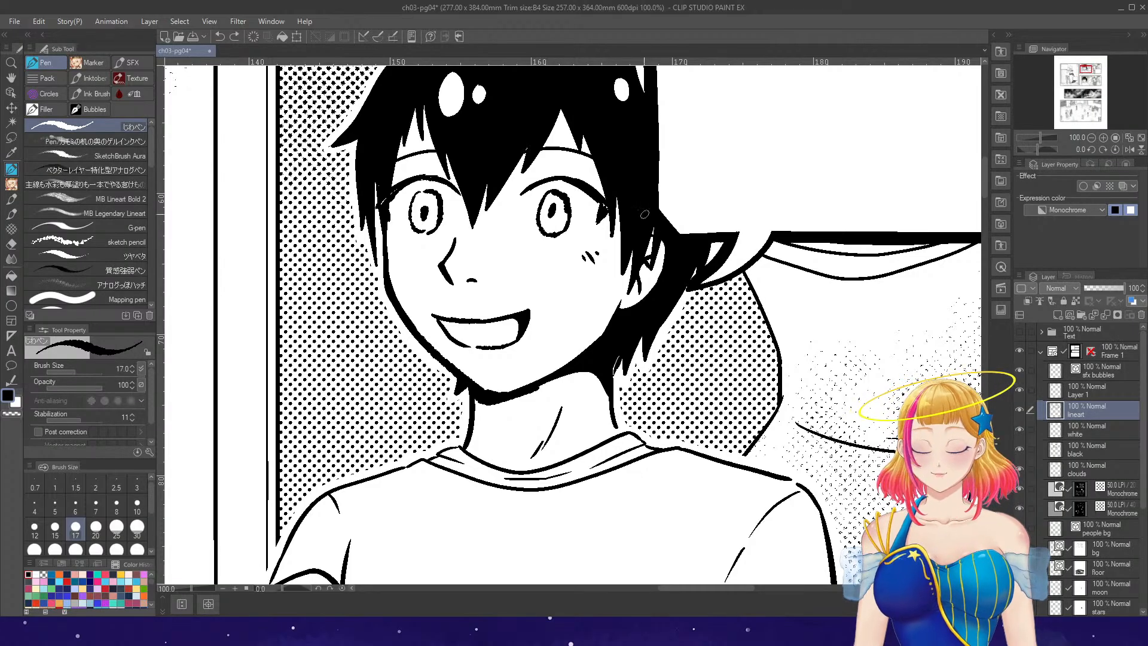
# - Thicken the black-haired boy's neck lines and add small detail strokes for his tongue and lower eyelids
pyautogui.moveTo(610, 372); pyautogui.dragTo(615, 429)
pyautogui.moveTo(472, 397); pyautogui.dragTo(473, 443)
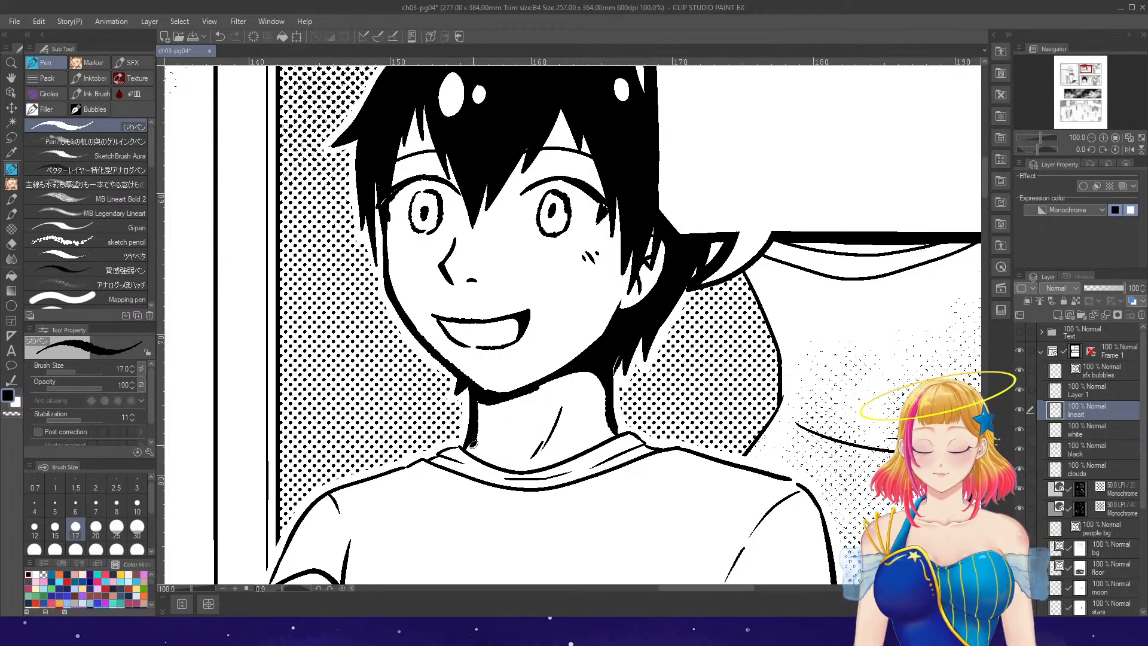
pyautogui.moveTo(563, 414); pyautogui.dragTo(574, 377)
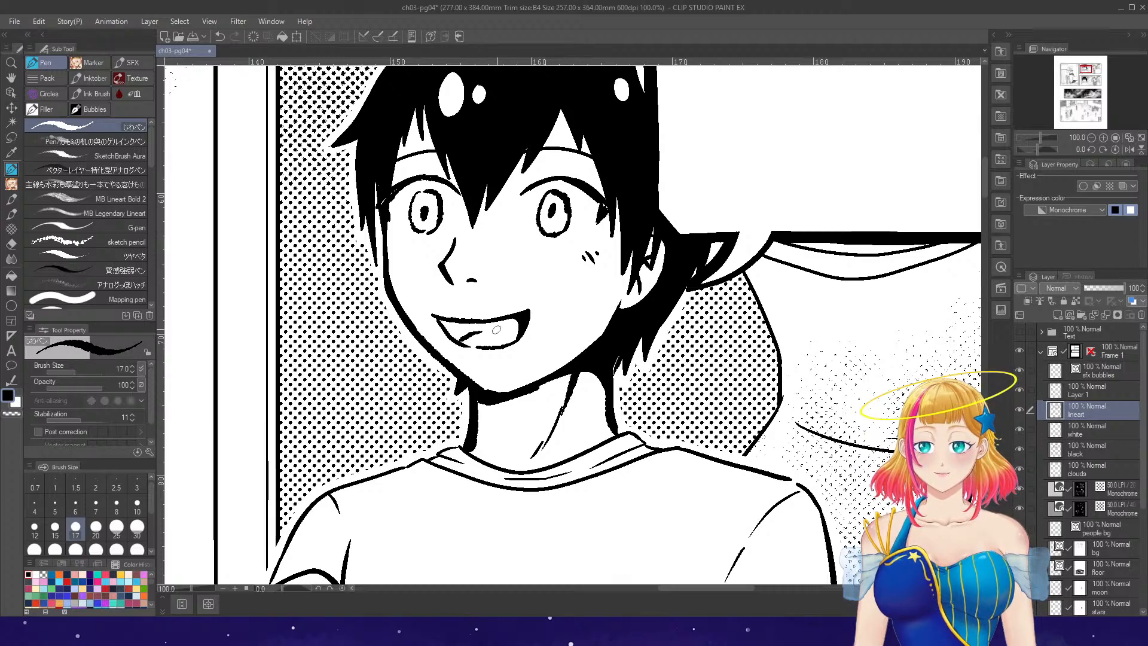
pyautogui.moveTo(601, 223); pyautogui.dragTo(580, 238)
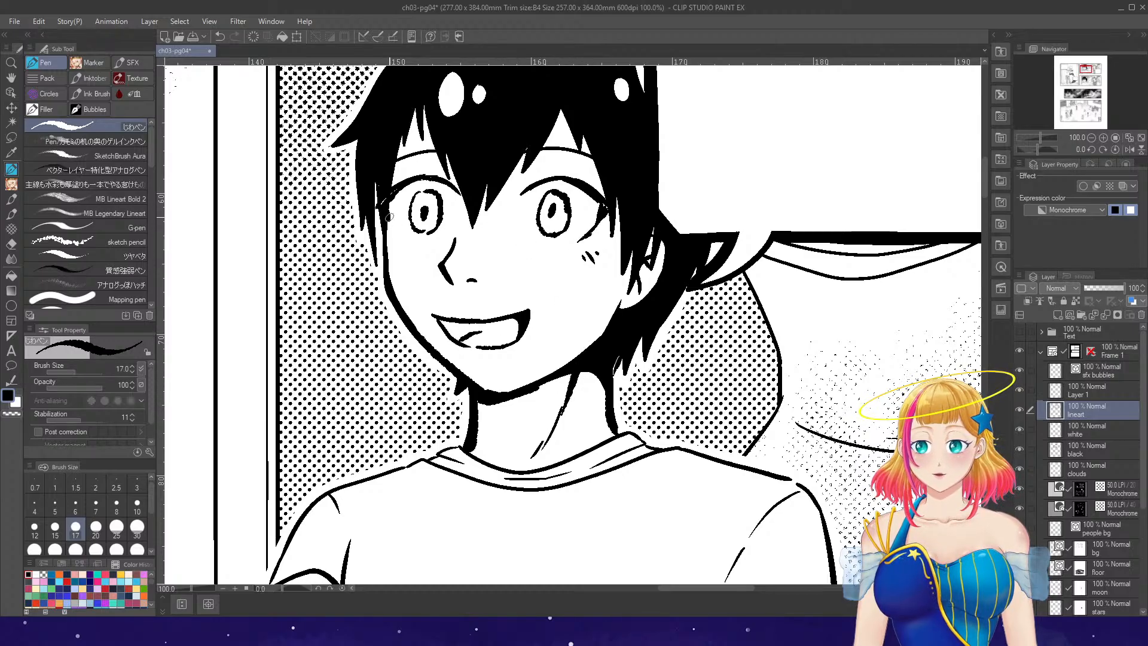
pyautogui.moveTo(388, 216); pyautogui.dragTo(410, 245)
# - Thicken the light-haired boy's nose line and erase its upper part to shorten the bridge
pyautogui.hotkey('ctrl', '-')
pyautogui.hotkey('ctrl', '-')
pyautogui.hotkey('ctrl', '-')
pyautogui.hotkey('ctrl', '-')
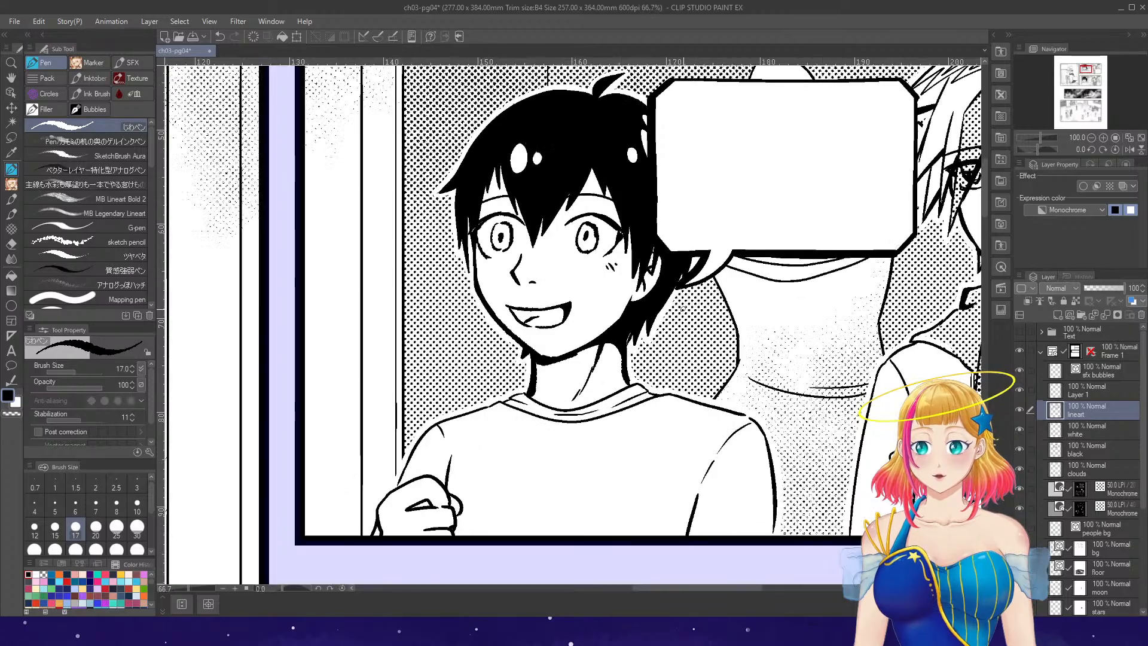
pyautogui.hotkey('ctrl', '+')
pyautogui.hotkey('ctrl', '+')
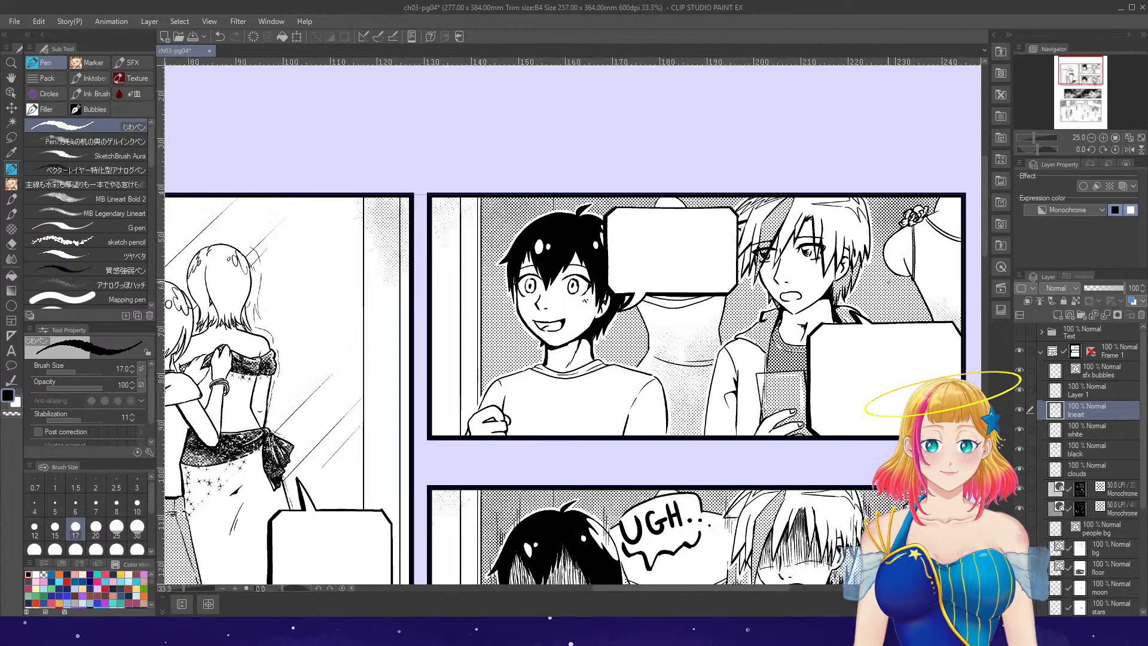
pyautogui.scroll(2, 864, 239)
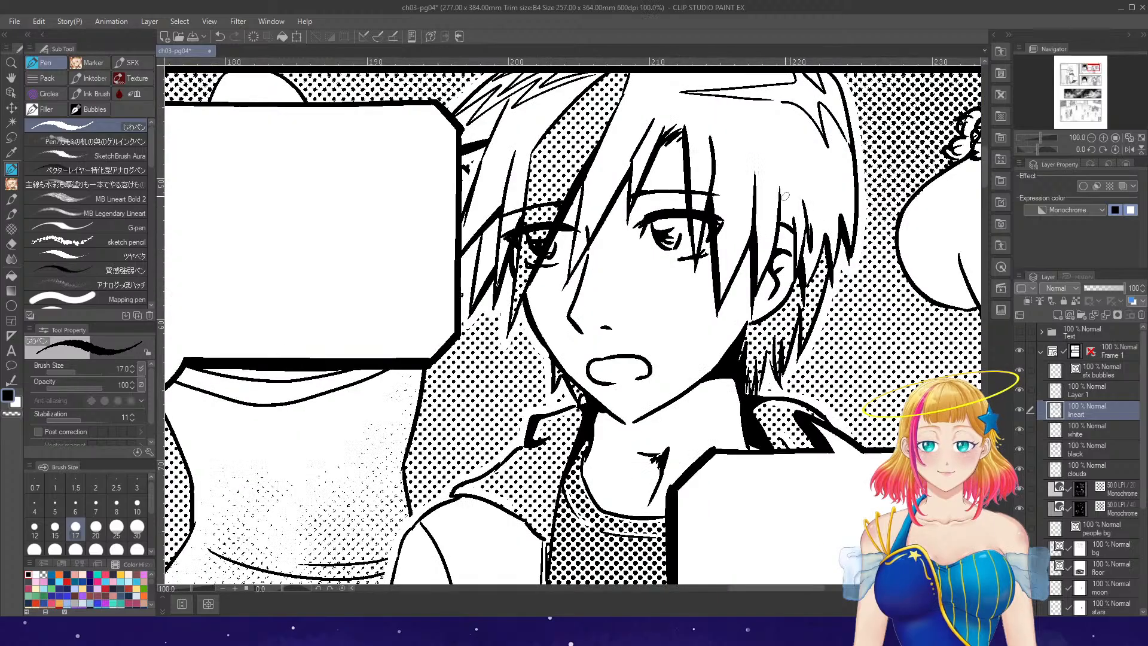
pyautogui.moveTo(577, 297); pyautogui.dragTo(579, 328)
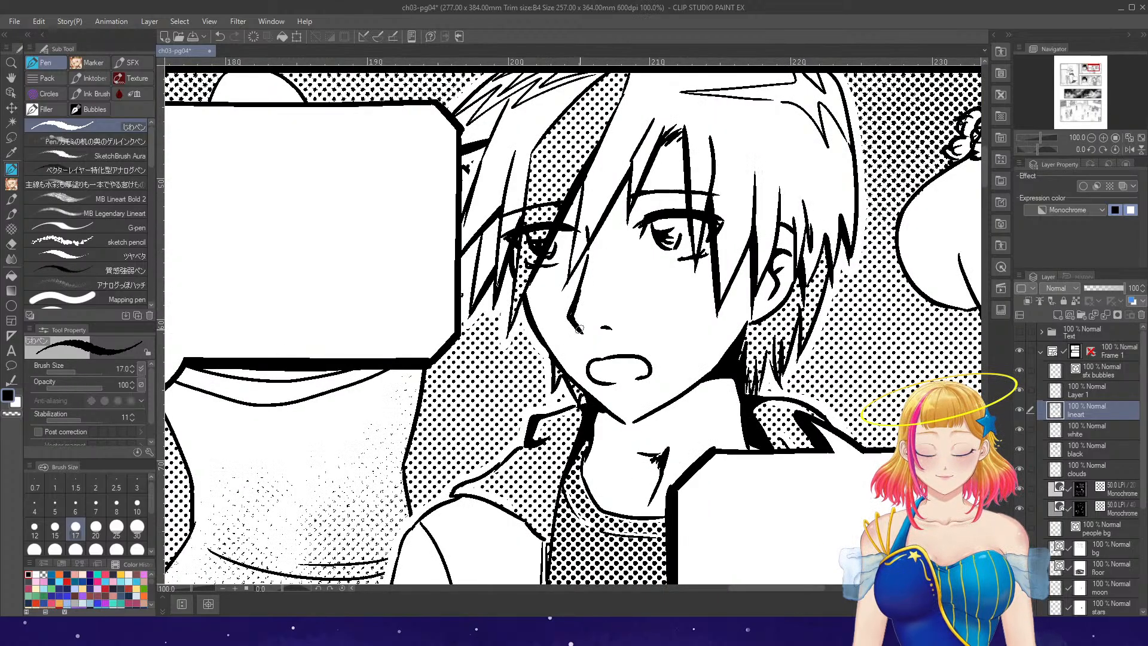
pyautogui.press('e')
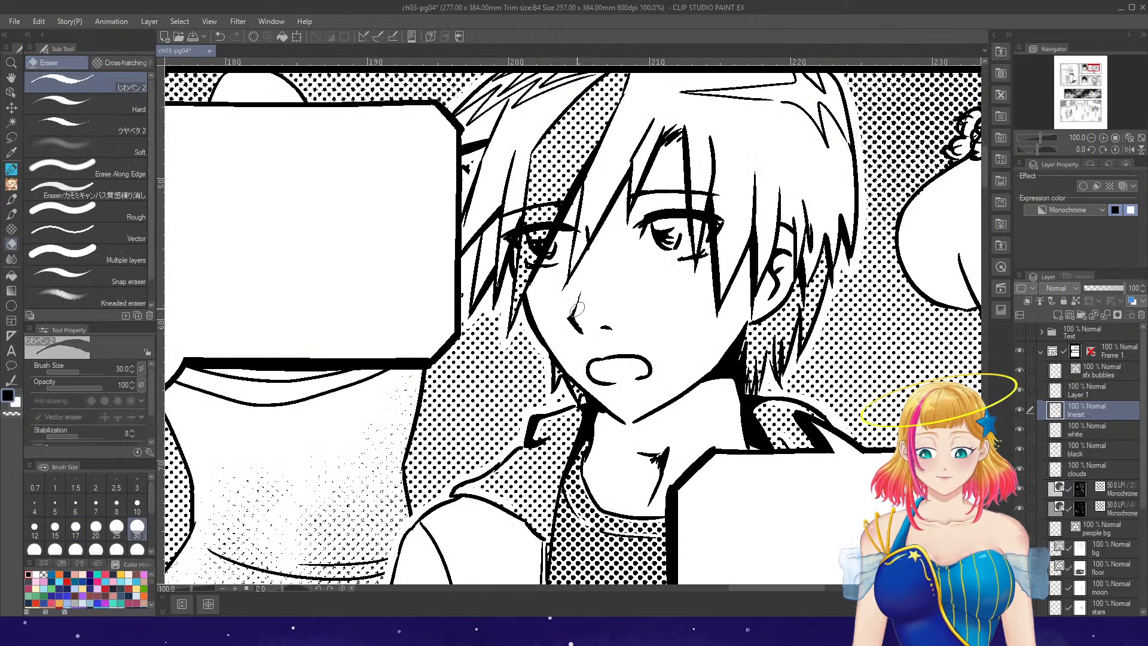
pyautogui.press('p')
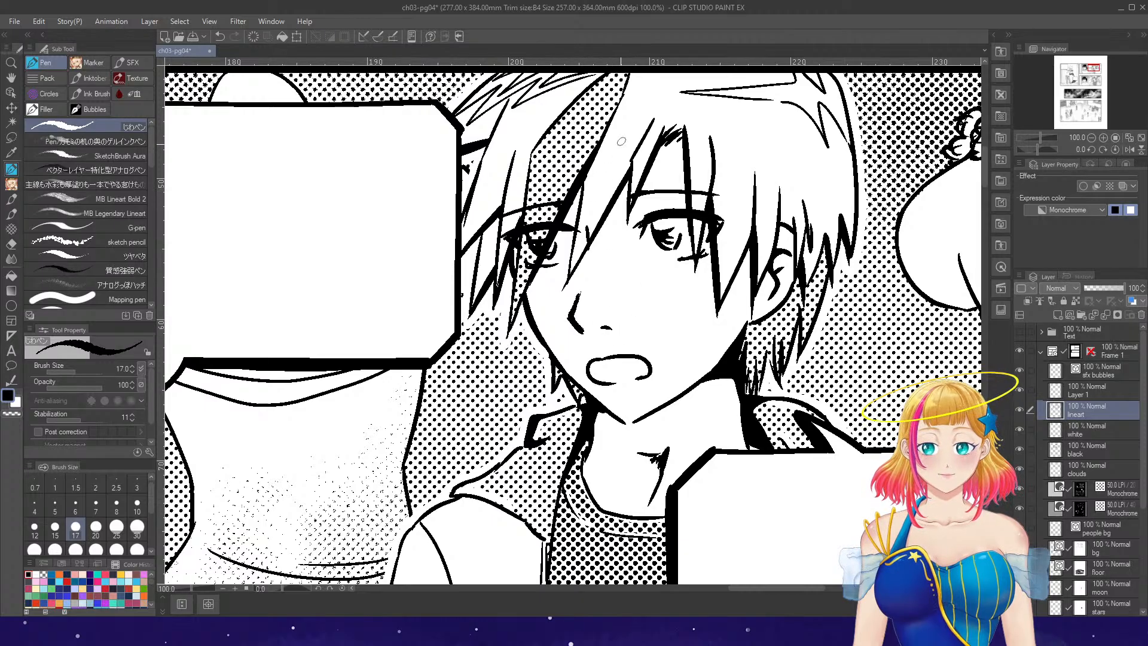
pyautogui.press('e')
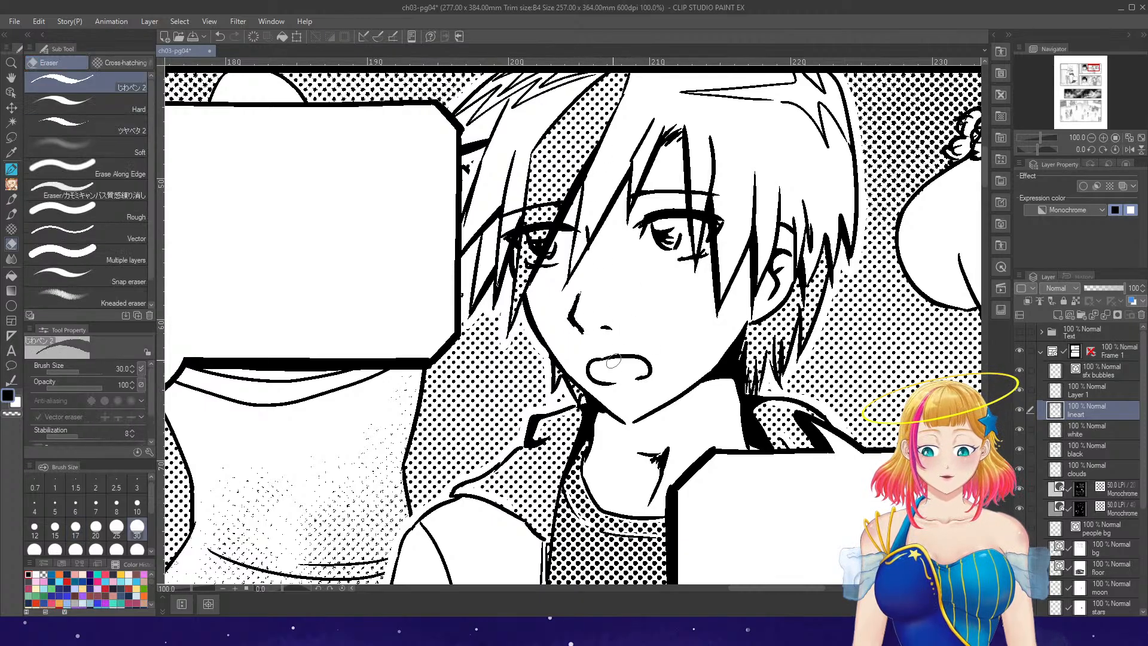
pyautogui.press('p')
# - Erase the irises and pupils inside both of the light-haired boy's eyes
pyautogui.press('e')
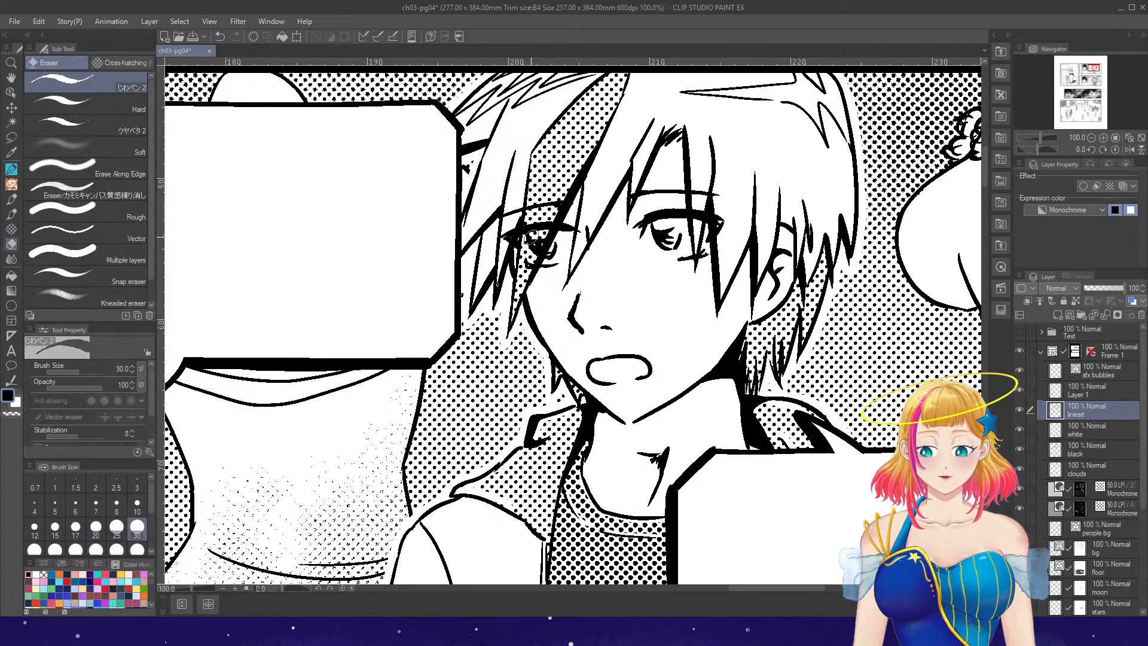
pyautogui.moveTo(531, 244); pyautogui.dragTo(560, 243)
pyautogui.moveTo(663, 238)
pyautogui.mouseDown()
pyautogui.moveTo(656, 230)
pyautogui.moveTo(666, 246)
pyautogui.moveTo(678, 236)
pyautogui.mouseUp()
# - Redraw the light-haired boy's irises and pupils on the lineart layer with the size 17 pen and add short blush strokes on his cheek
pyautogui.press('p')
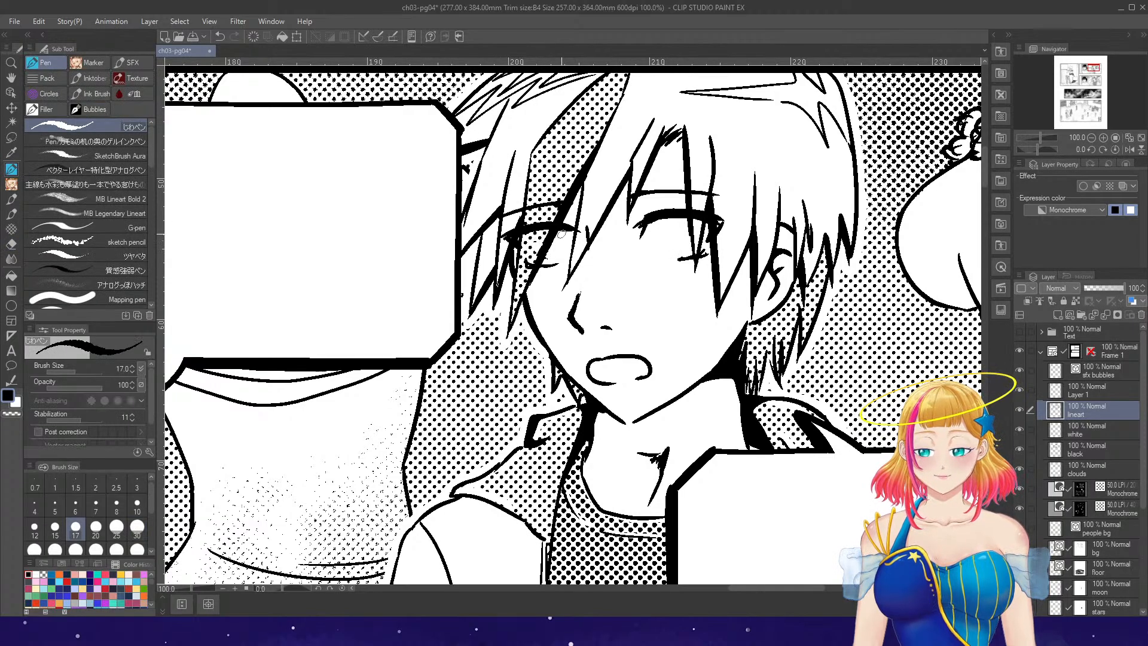
pyautogui.click(1082, 489)
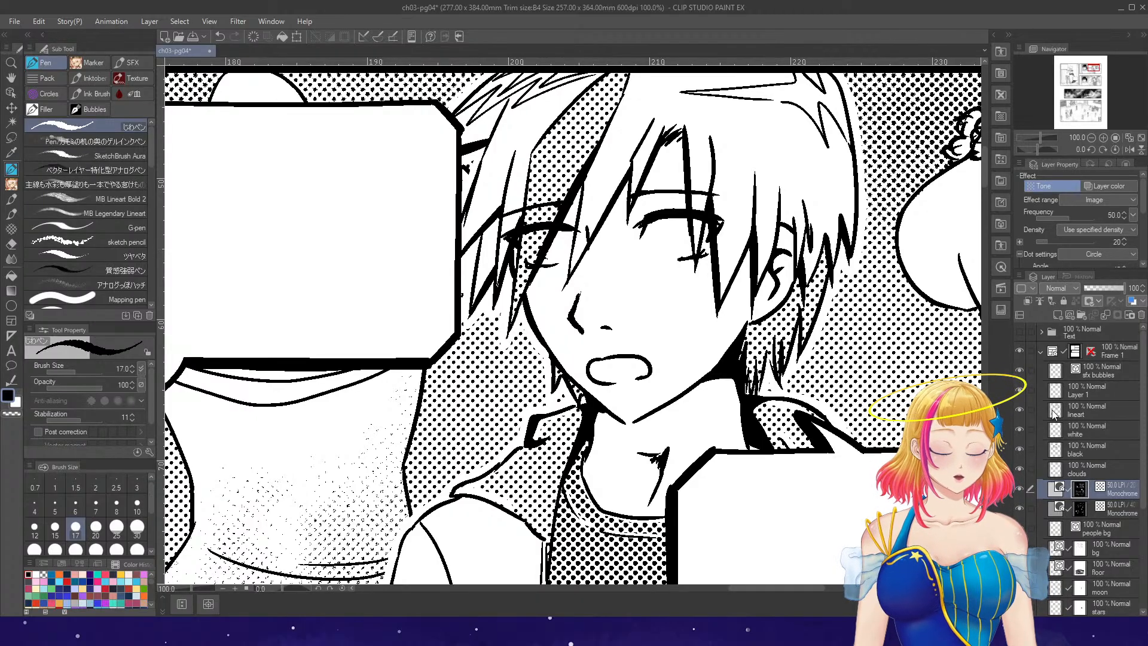
pyautogui.click(1071, 410)
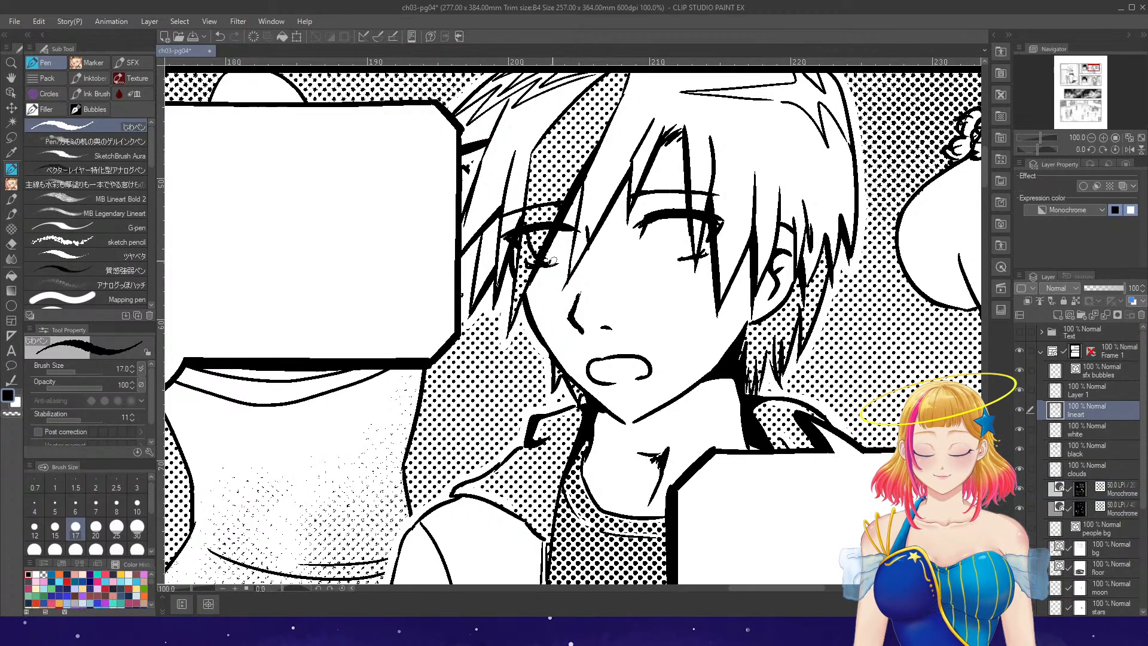
pyautogui.moveTo(657, 221); pyautogui.dragTo(660, 238)
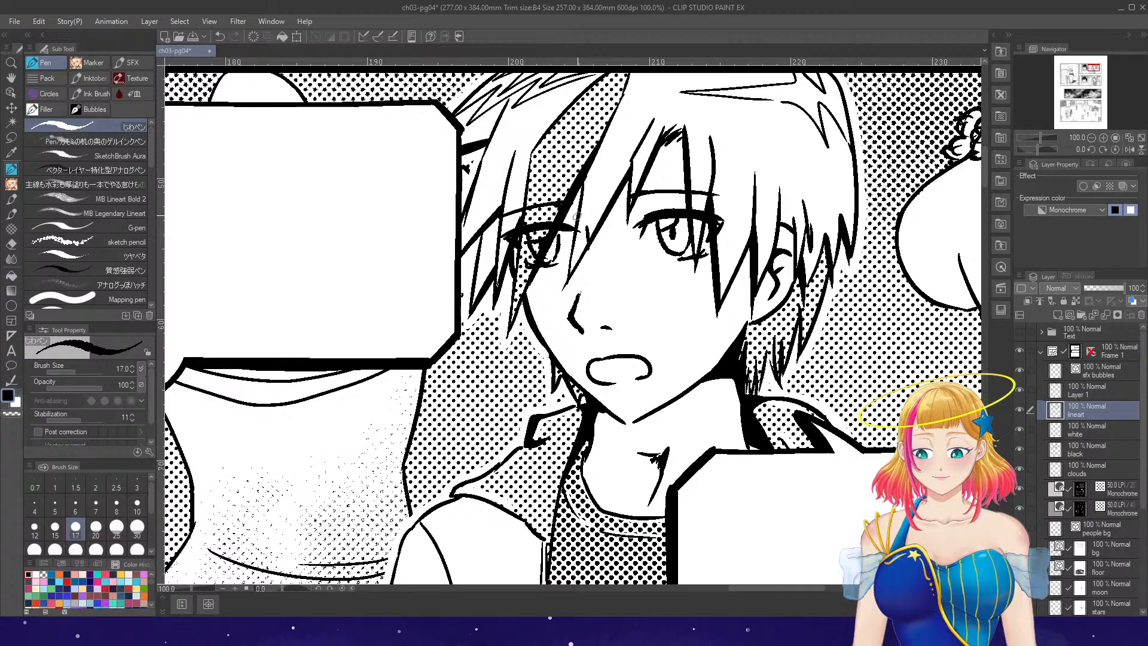
pyautogui.moveTo(659, 290); pyautogui.dragTo(665, 282)
pyautogui.moveTo(667, 289); pyautogui.dragTo(673, 281)
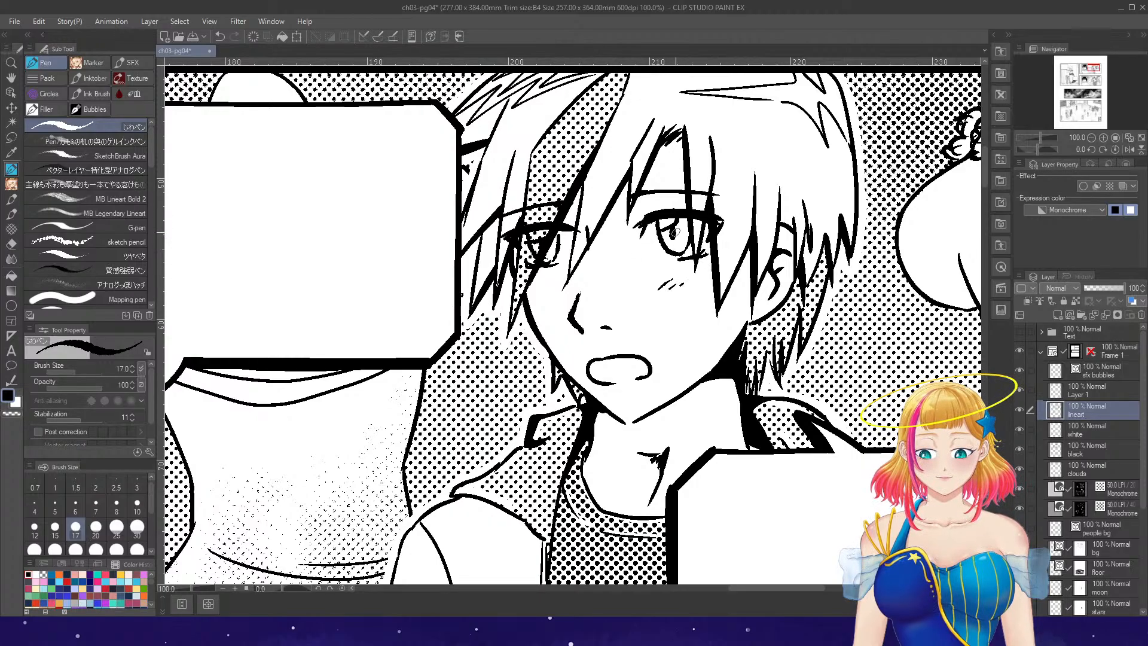
# - Replace the light-haired boy's rounded mouth with an angular open one and thicken his jawline, mirroring the canvas while drawing
pyautogui.press('e')
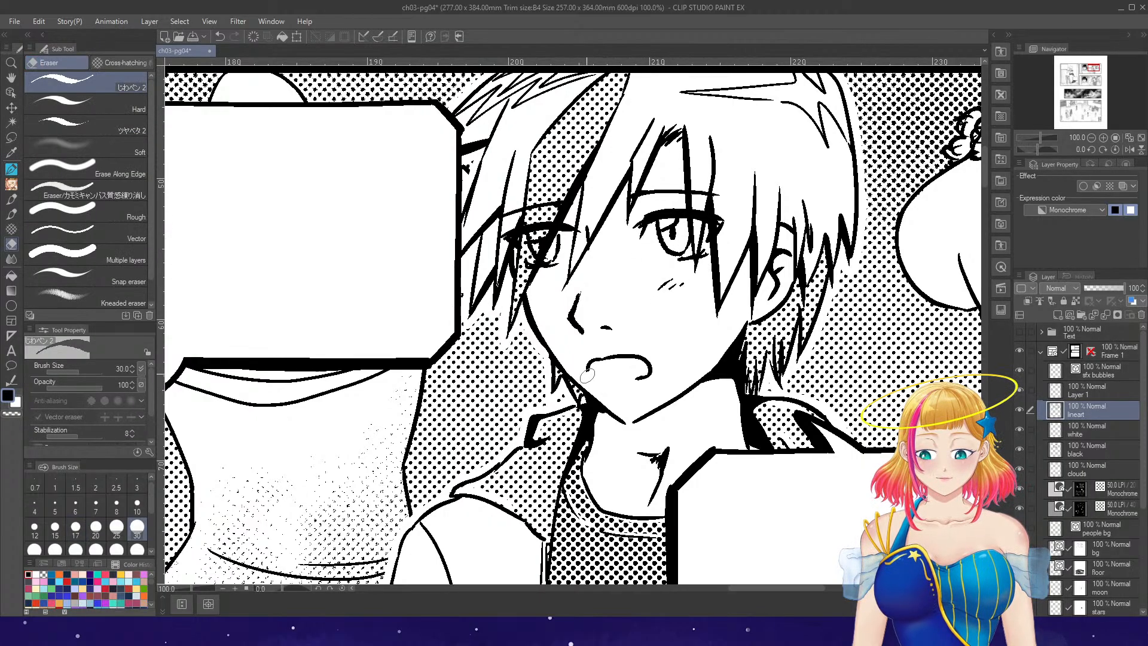
pyautogui.moveTo(587, 375)
pyautogui.mouseDown()
pyautogui.moveTo(598, 353)
pyautogui.moveTo(645, 366)
pyautogui.mouseUp()
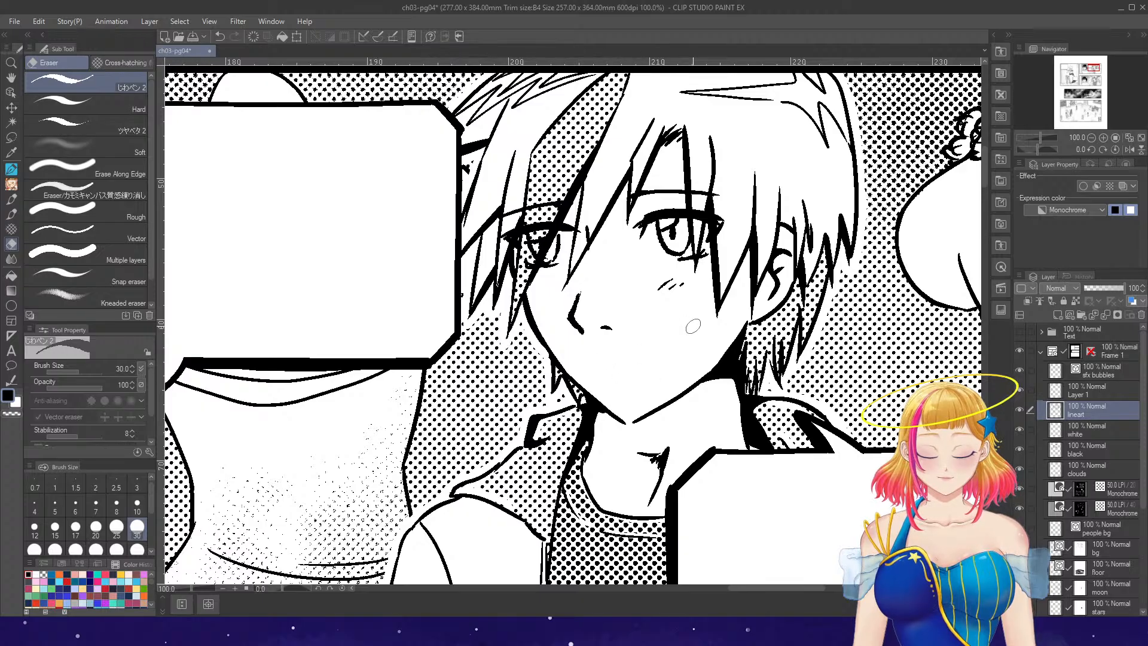
pyautogui.press('p')
pyautogui.click(1129, 149)
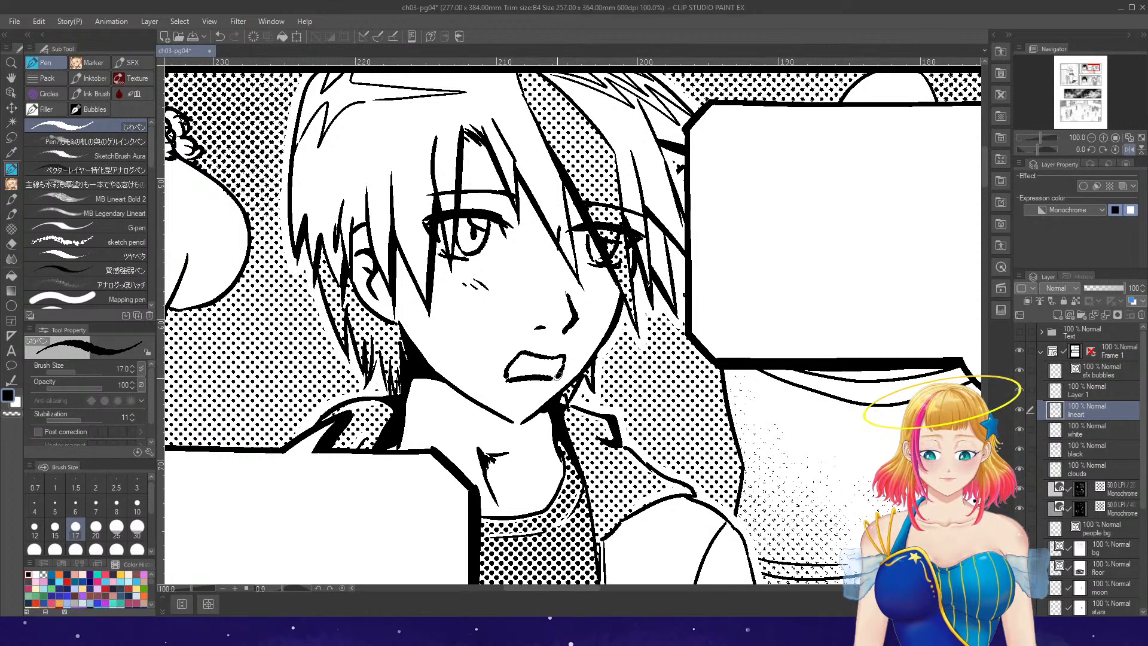
pyautogui.click(1129, 149)
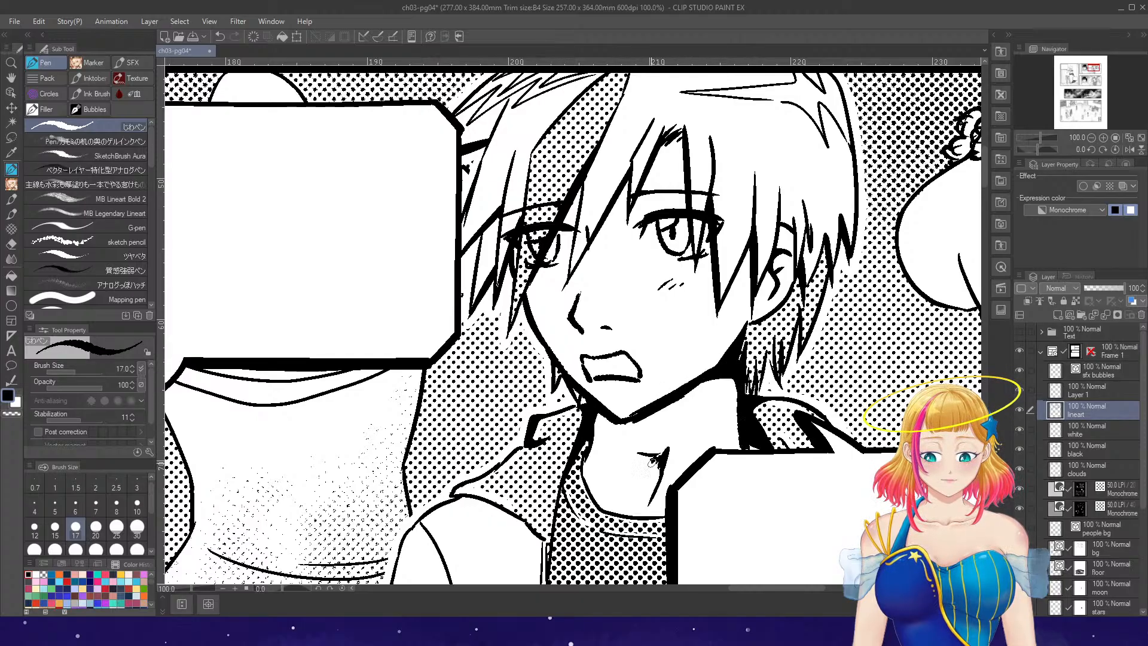
# - Erase and redraw the light-haired boy's throat mark and the lines inside his ear
pyautogui.press('e')
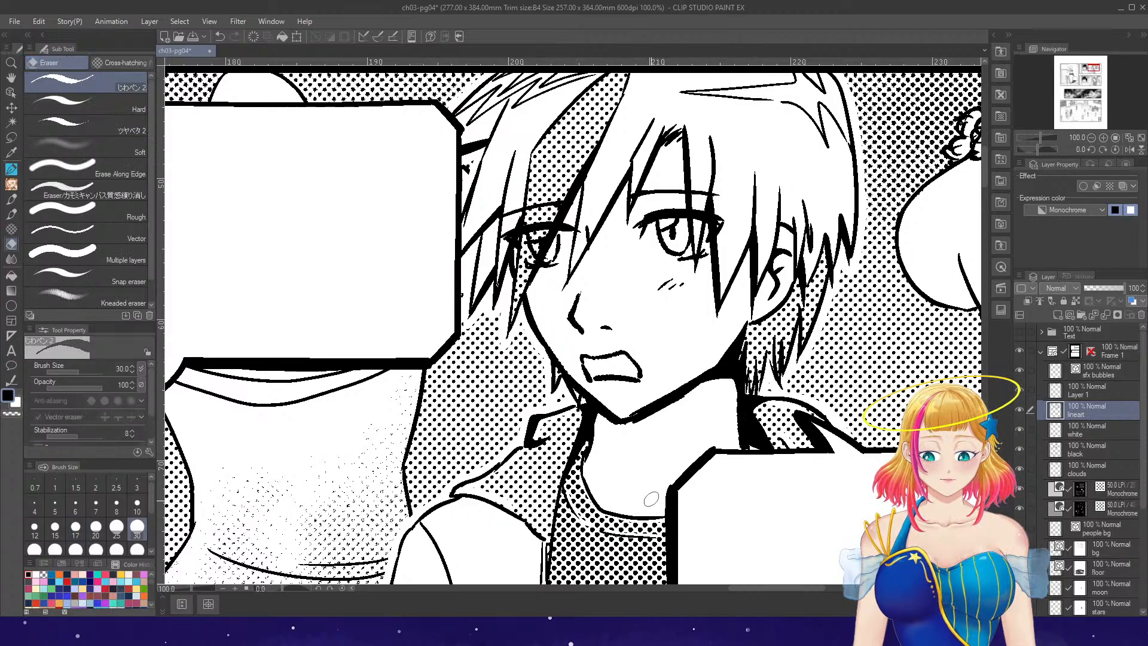
pyautogui.press('p')
pyautogui.press('e')
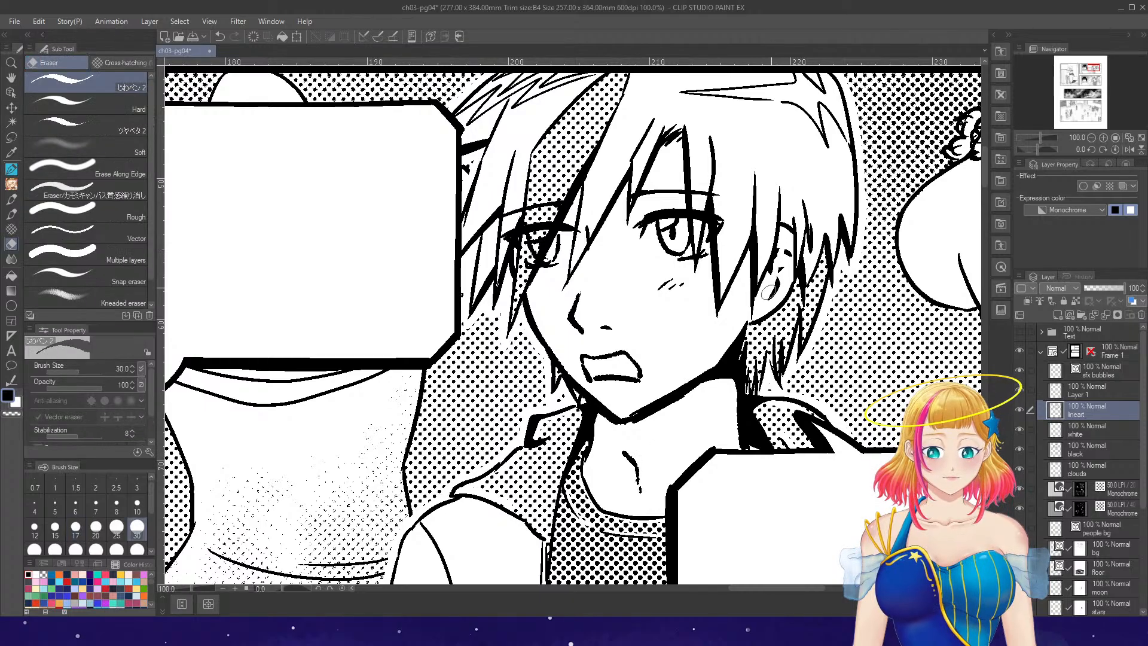
pyautogui.moveTo(781, 251); pyautogui.dragTo(787, 254)
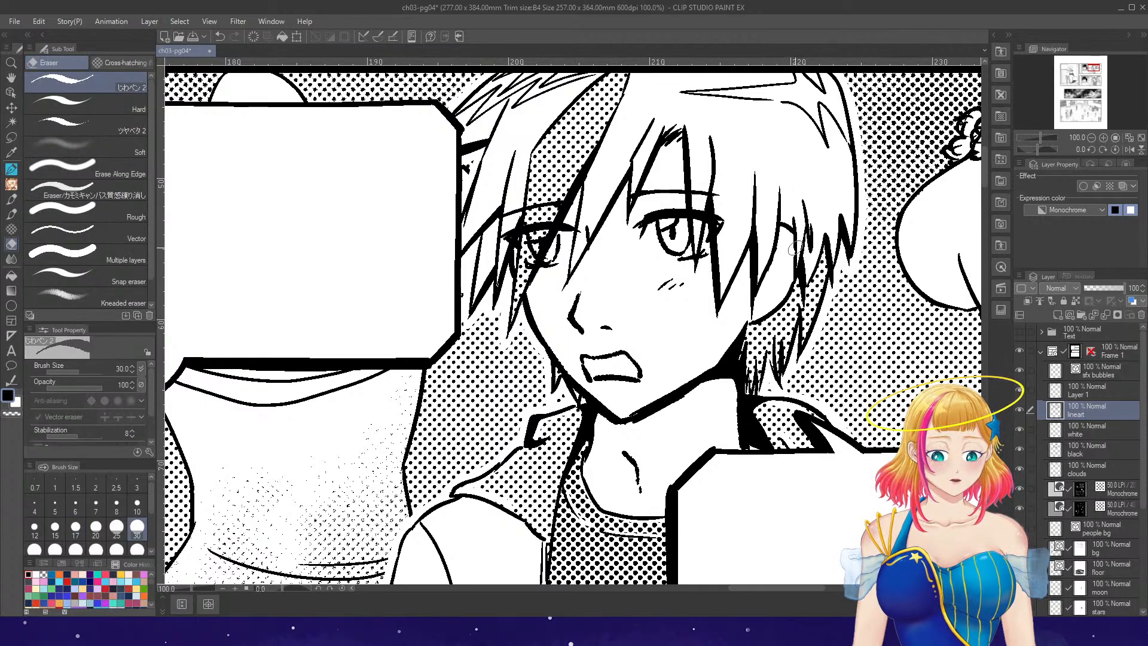
pyautogui.press('p')
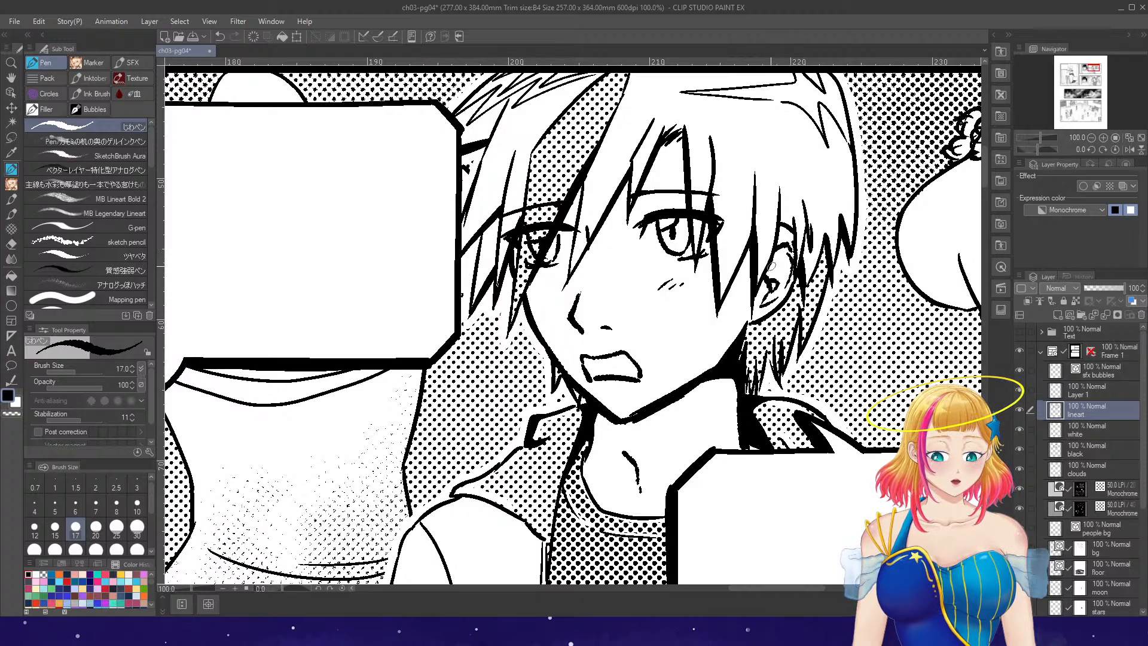
# - Add an inner line inside the light-haired boy's open mouth with the size 17 pen
pyautogui.scroll(-2, 770, 315)
pyautogui.scroll(2, 696, 334)
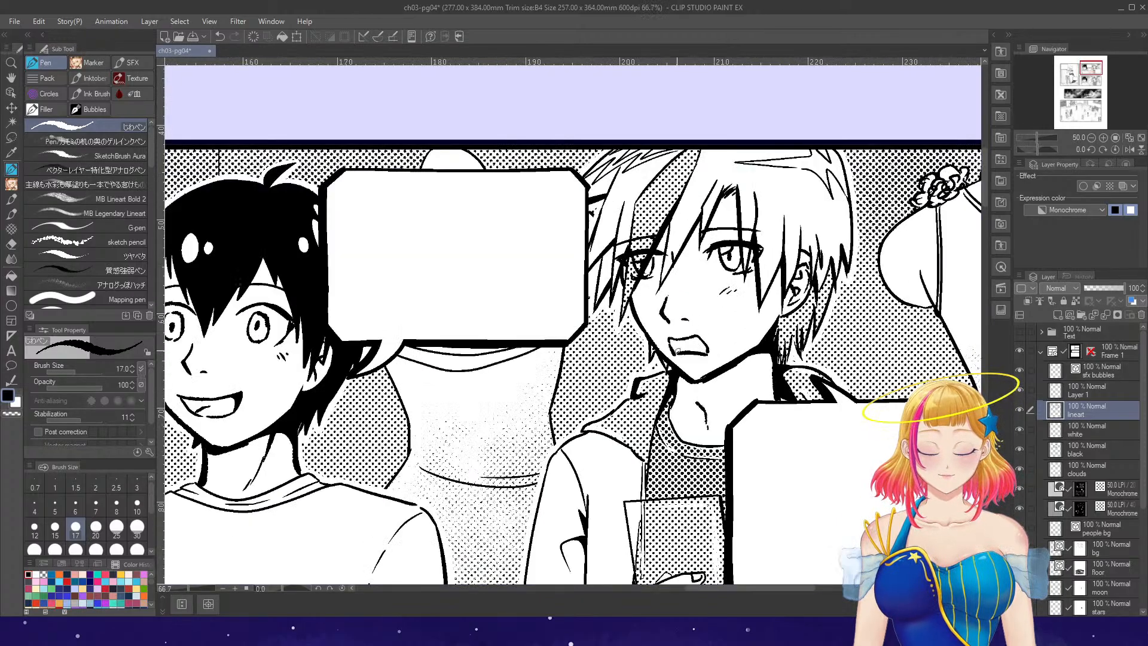
pyautogui.moveTo(671, 352); pyautogui.dragTo(696, 344)
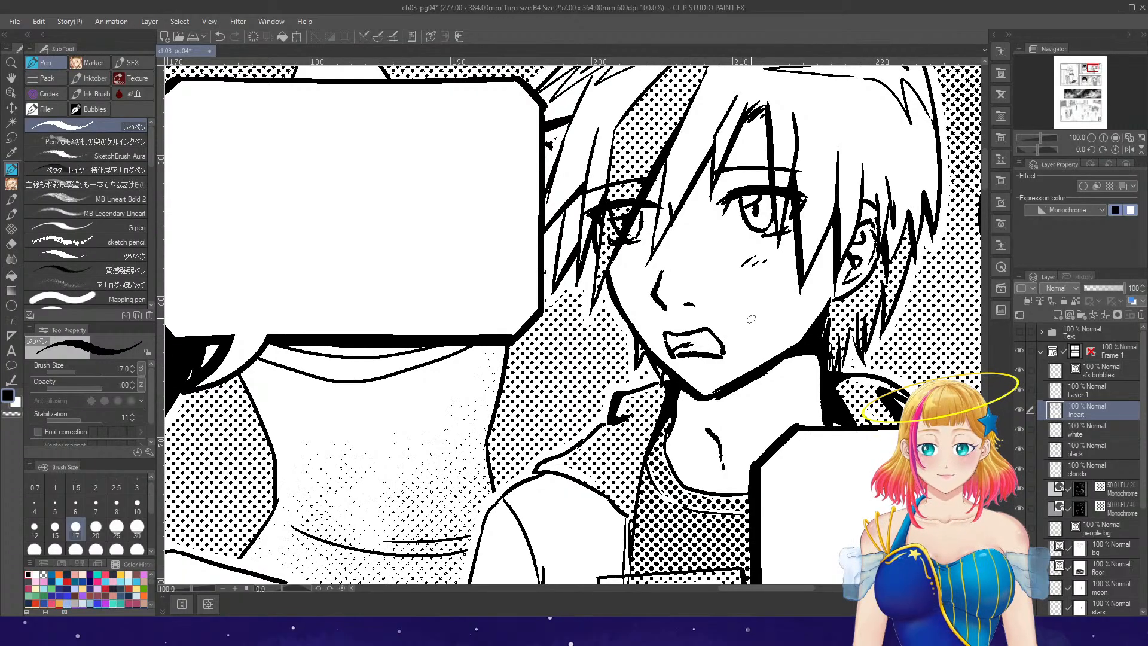
# - Save the reworked page ch03-pg04
pyautogui.scroll(-2, 714, 341)
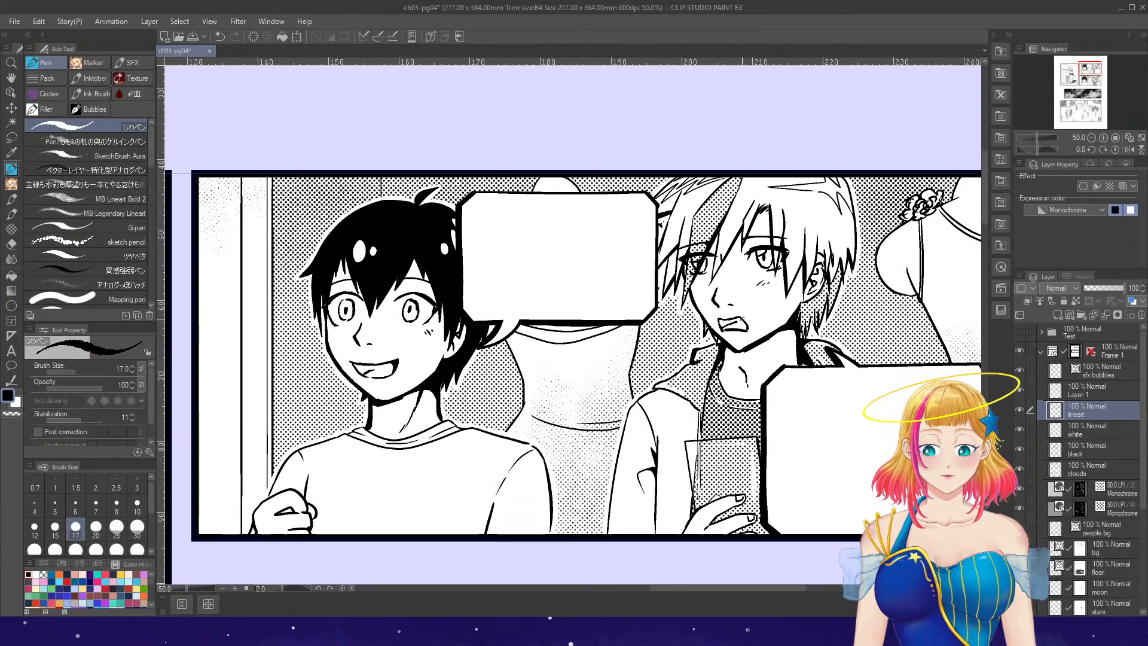
pyautogui.scroll(-3, 841, 296)
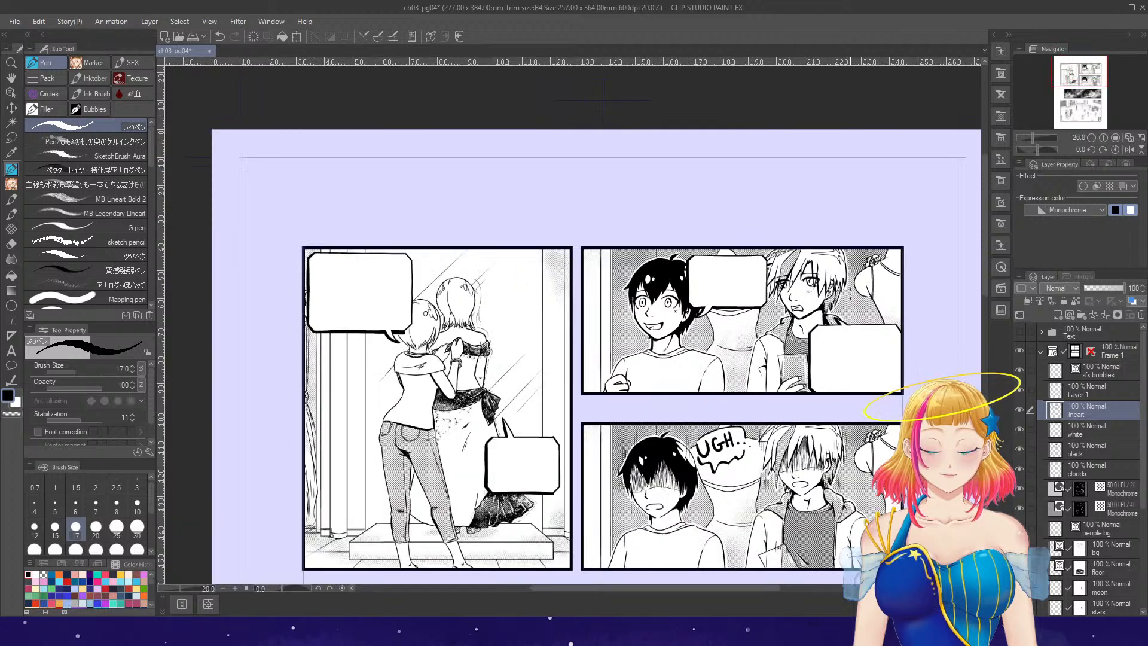
pyautogui.scroll(-4, 984, 292)
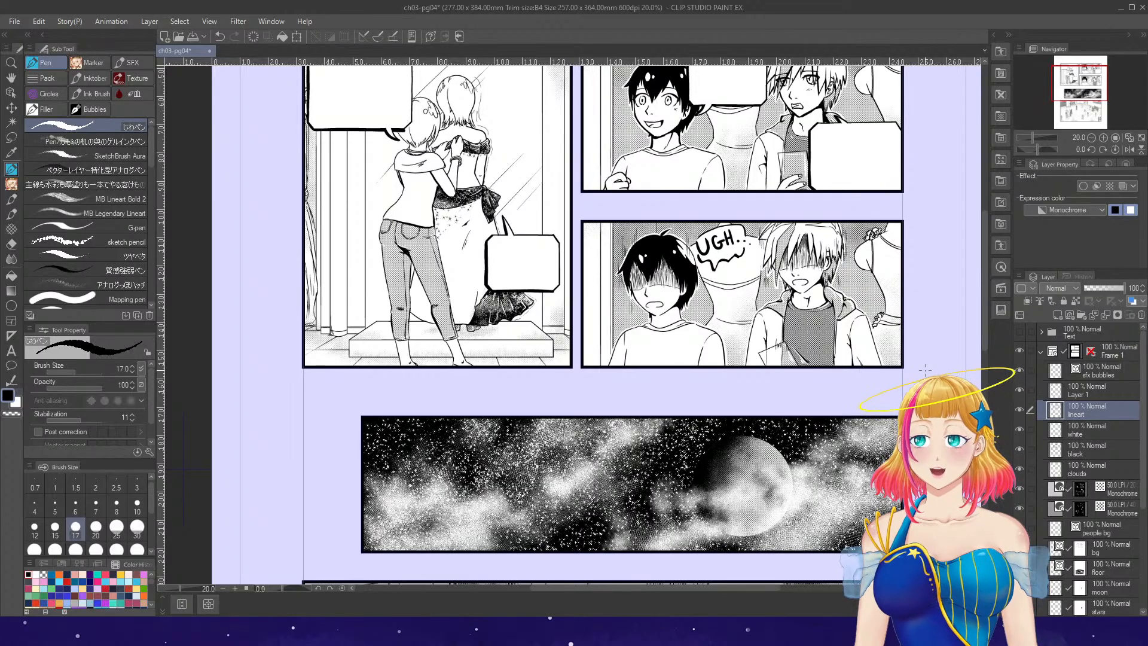
pyautogui.click(195, 41)
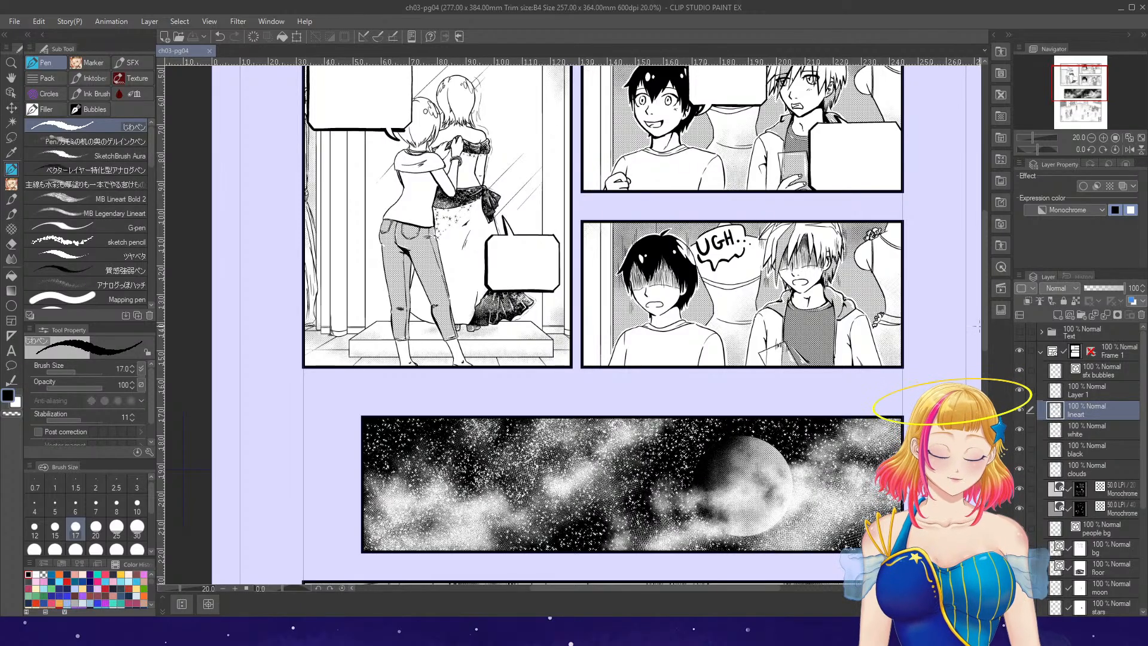
# - Examine the ballroom panel and the line weight of its small background guests
pyautogui.scroll(-5, 985, 328)
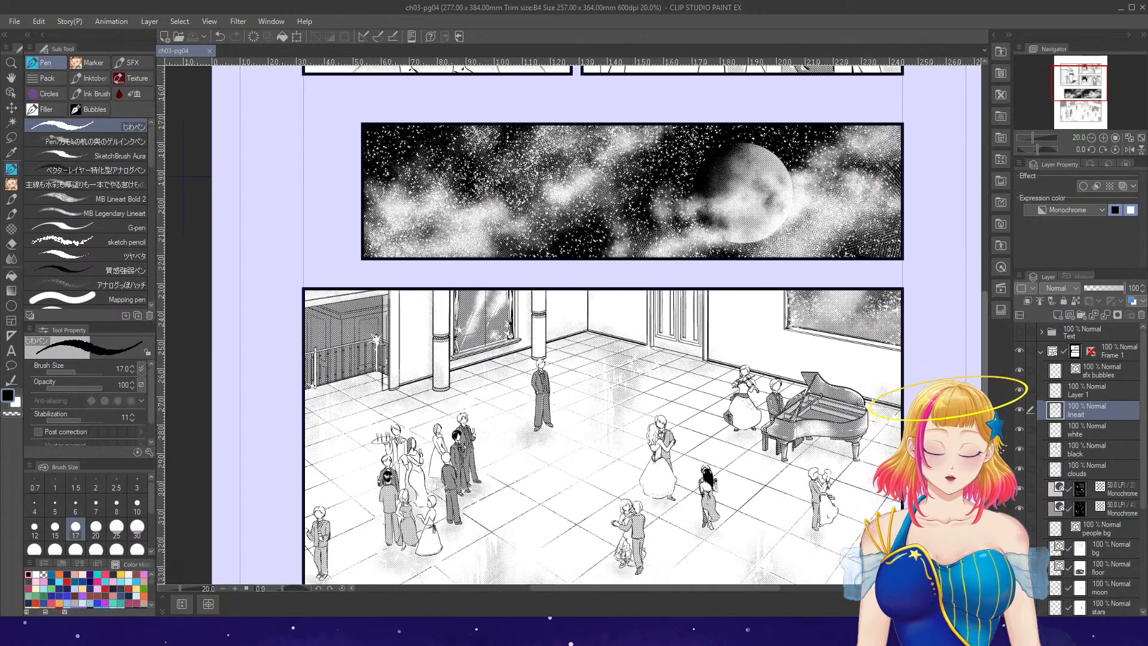
pyautogui.scroll(-1, 573, 324)
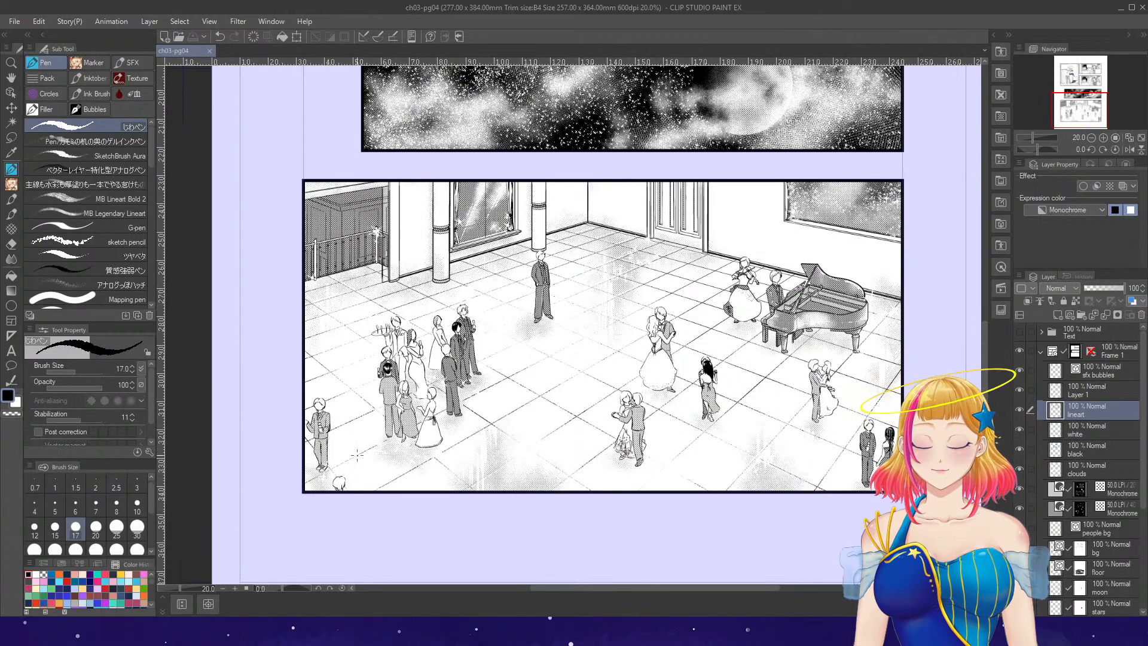
pyautogui.scroll(1, 382, 442)
pyautogui.scroll(2, 383, 441)
pyautogui.scroll(1, 384, 441)
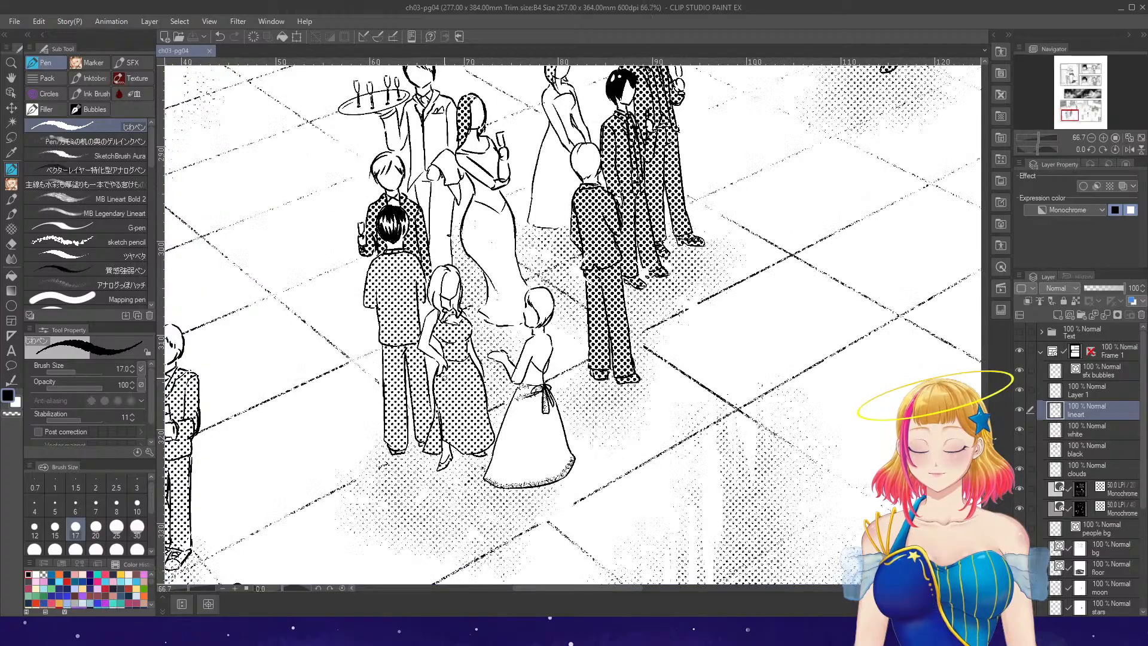
pyautogui.scroll(-3, 444, 377)
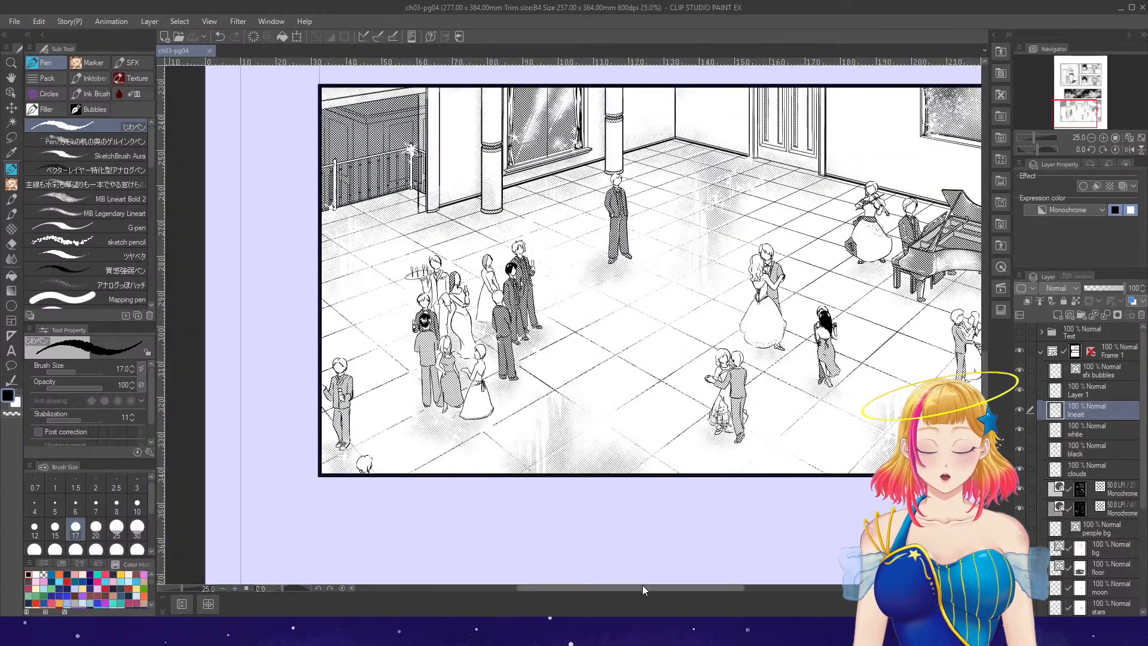
pyautogui.moveTo(642, 588); pyautogui.dragTo(678, 589)
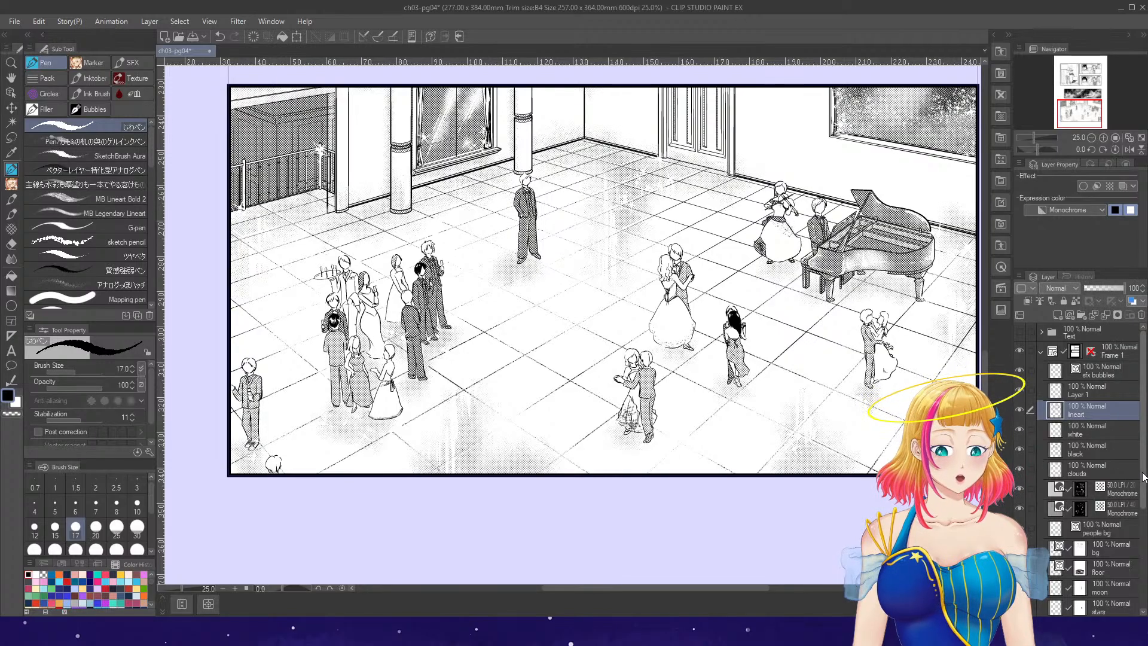
# - Hide and show the people bg layer to check which ballroom figures it holds
pyautogui.scroll(-2, 1140, 501)
pyautogui.scroll(-1, 1140, 502)
pyautogui.click(1020, 477)
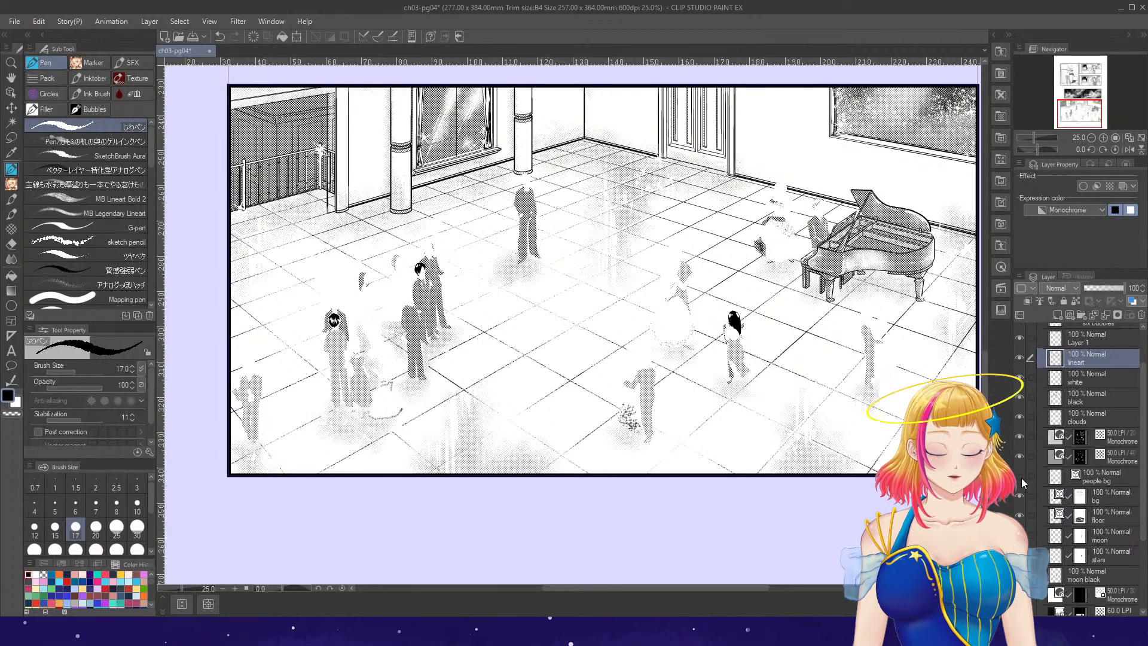
pyautogui.click(1020, 477)
pyautogui.click(1020, 476)
pyautogui.click(1022, 474)
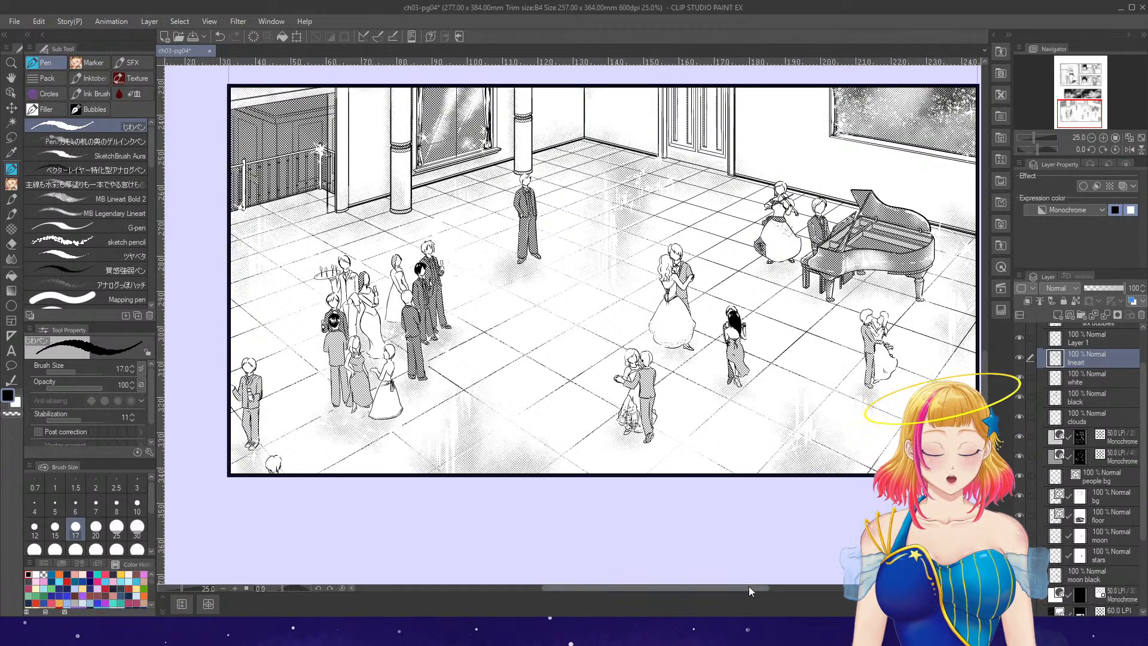
pyautogui.moveTo(749, 586); pyautogui.dragTo(759, 586)
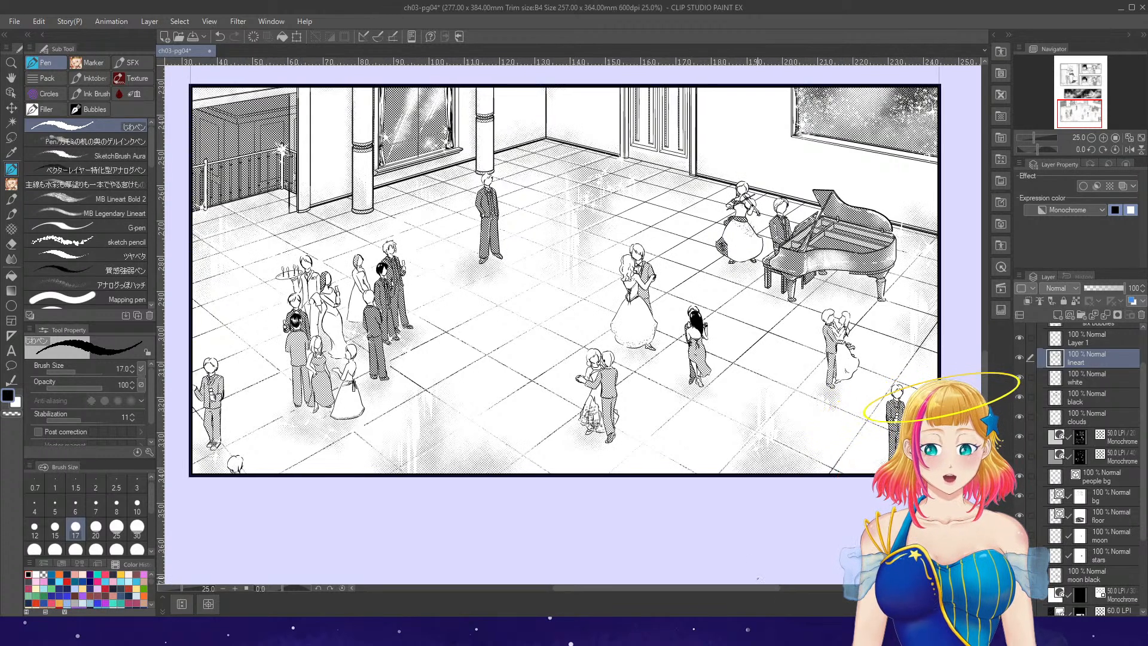
# - Try to thicken the ballroom guests' outlines on the lineart layer using Correct line width with Thicken at 1.0
pyautogui.click(11, 379)
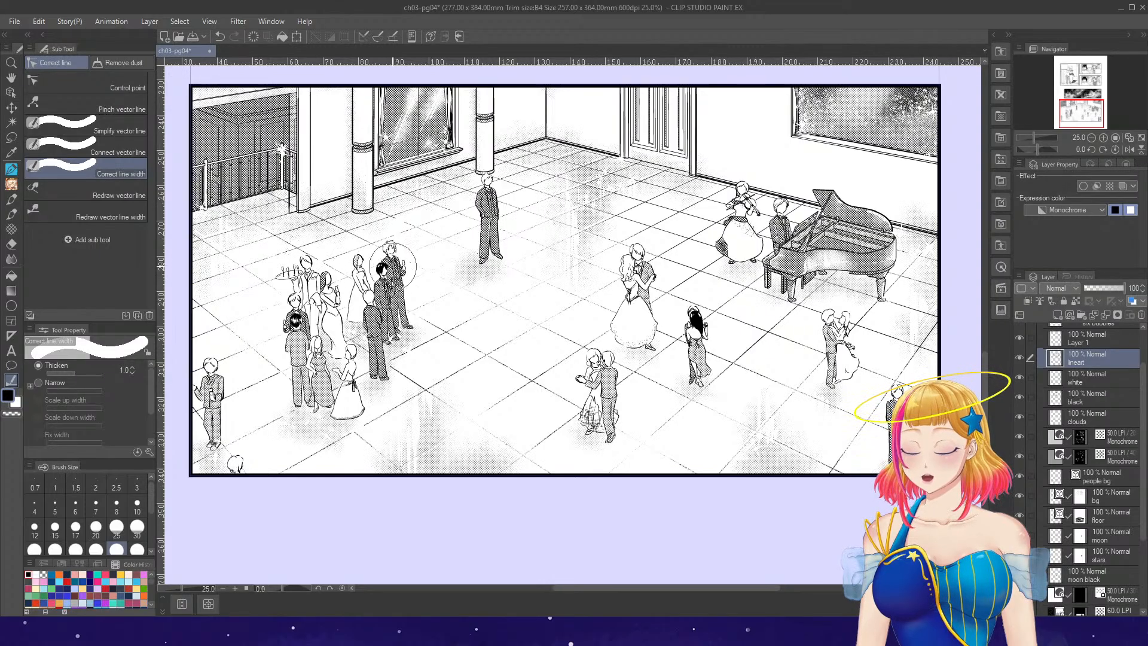
pyautogui.moveTo(217, 357); pyautogui.dragTo(231, 470)
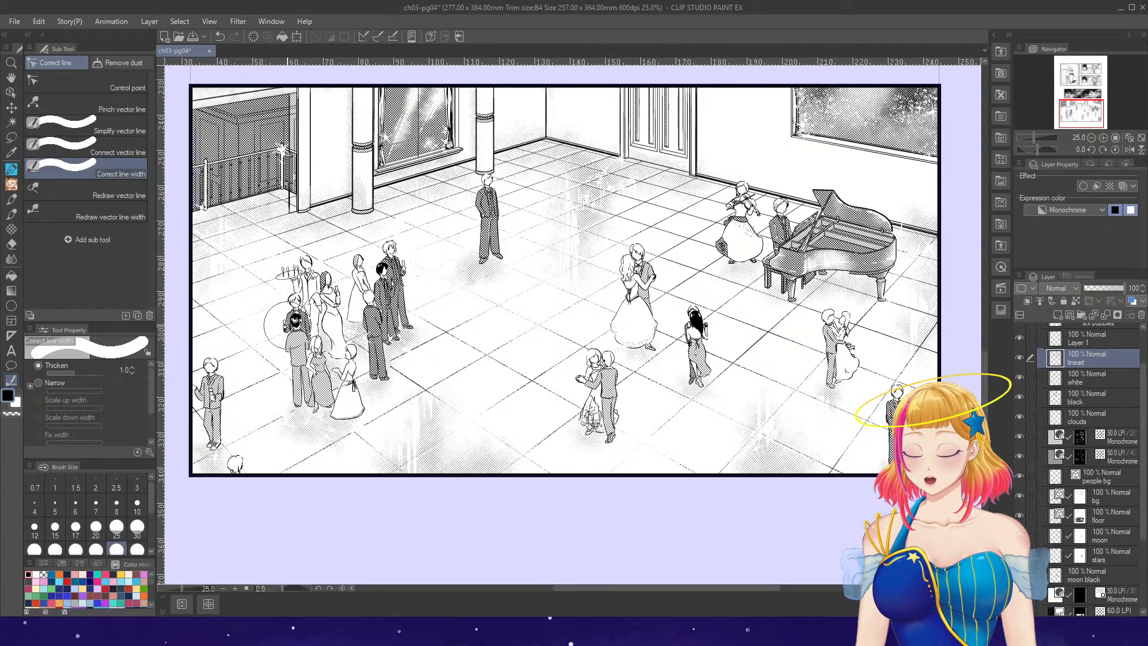
pyautogui.moveTo(214, 363); pyautogui.dragTo(230, 472)
pyautogui.moveTo(306, 247); pyautogui.dragTo(303, 426)
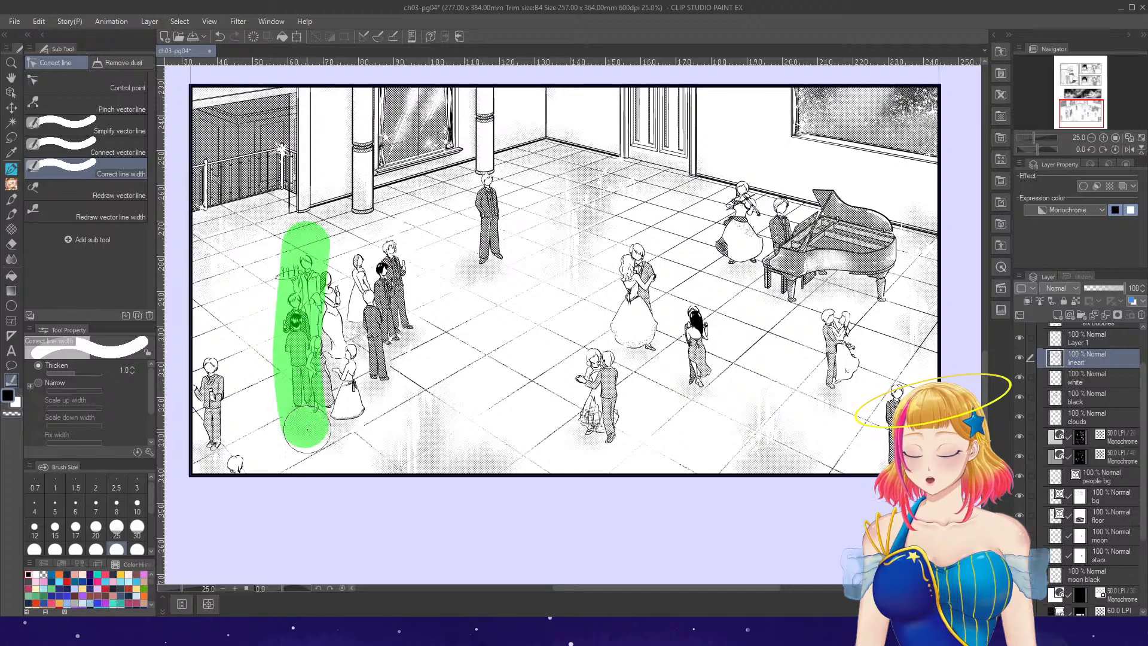
pyautogui.moveTo(331, 270); pyautogui.dragTo(351, 437)
pyautogui.moveTo(376, 245); pyautogui.dragTo(378, 371)
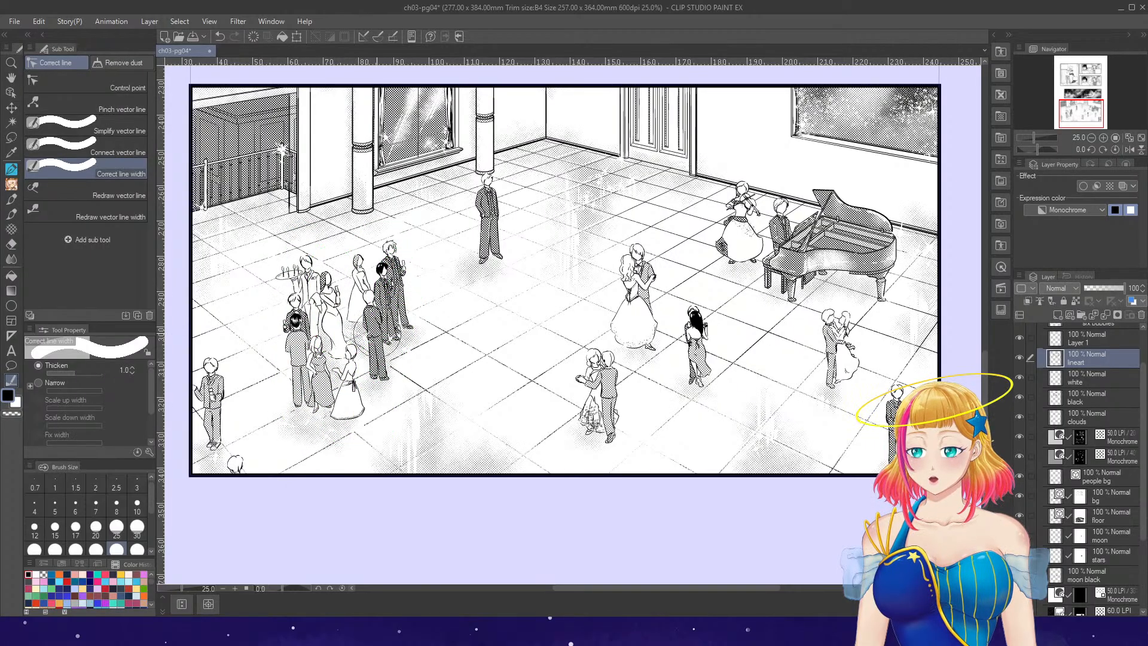
pyautogui.moveTo(393, 244)
pyautogui.mouseDown()
pyautogui.moveTo(288, 317)
pyautogui.moveTo(304, 242)
pyautogui.moveTo(383, 287)
pyautogui.moveTo(371, 417)
pyautogui.mouseUp()
pyautogui.moveTo(494, 168); pyautogui.dragTo(486, 272)
pyautogui.moveTo(491, 173); pyautogui.dragTo(489, 270)
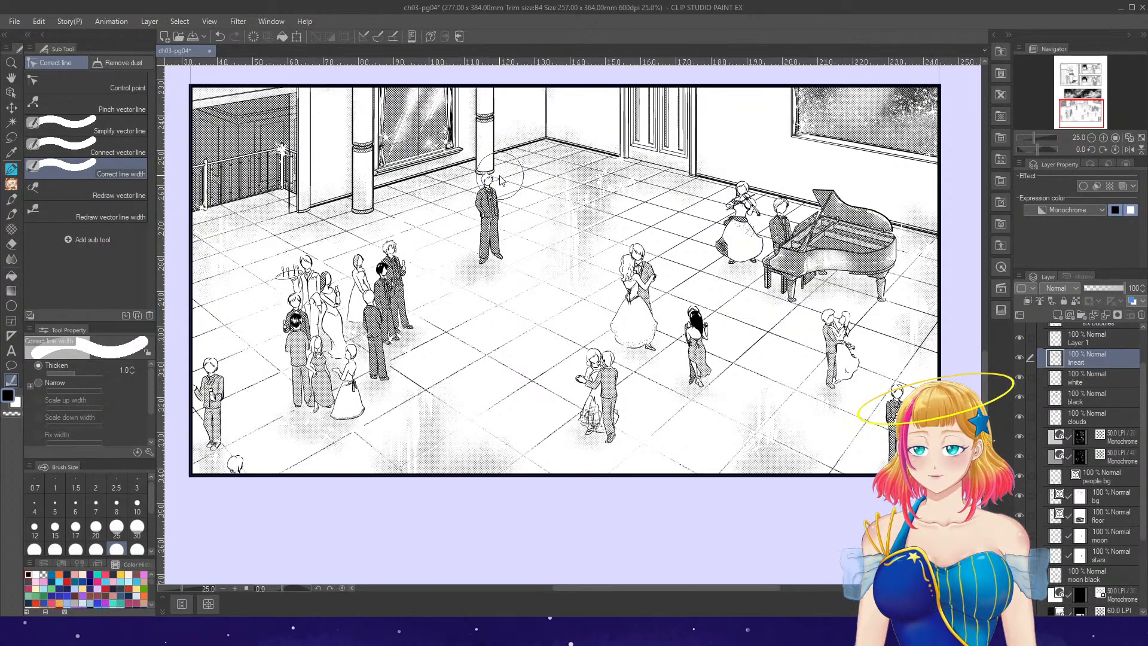
# - Try to thicken the lone standing man's head outline on the lineart layer, raising Thicken to 10.0
pyautogui.scroll(7, 502, 181)
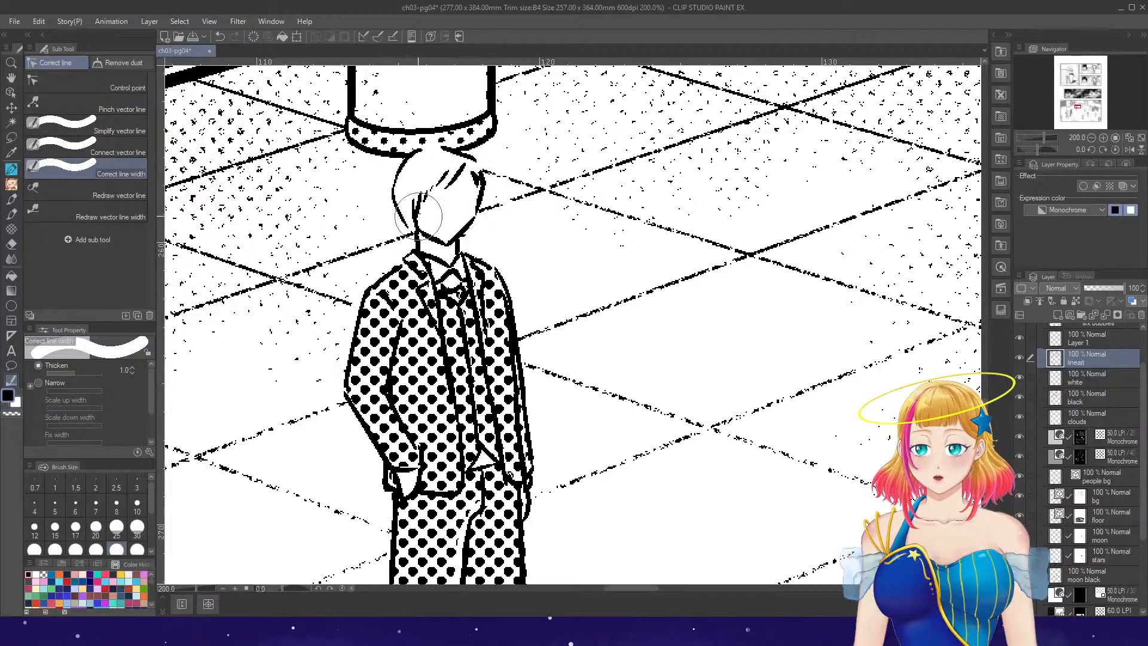
pyautogui.moveTo(475, 152)
pyautogui.mouseDown()
pyautogui.moveTo(374, 251)
pyautogui.moveTo(382, 245)
pyautogui.mouseUp()
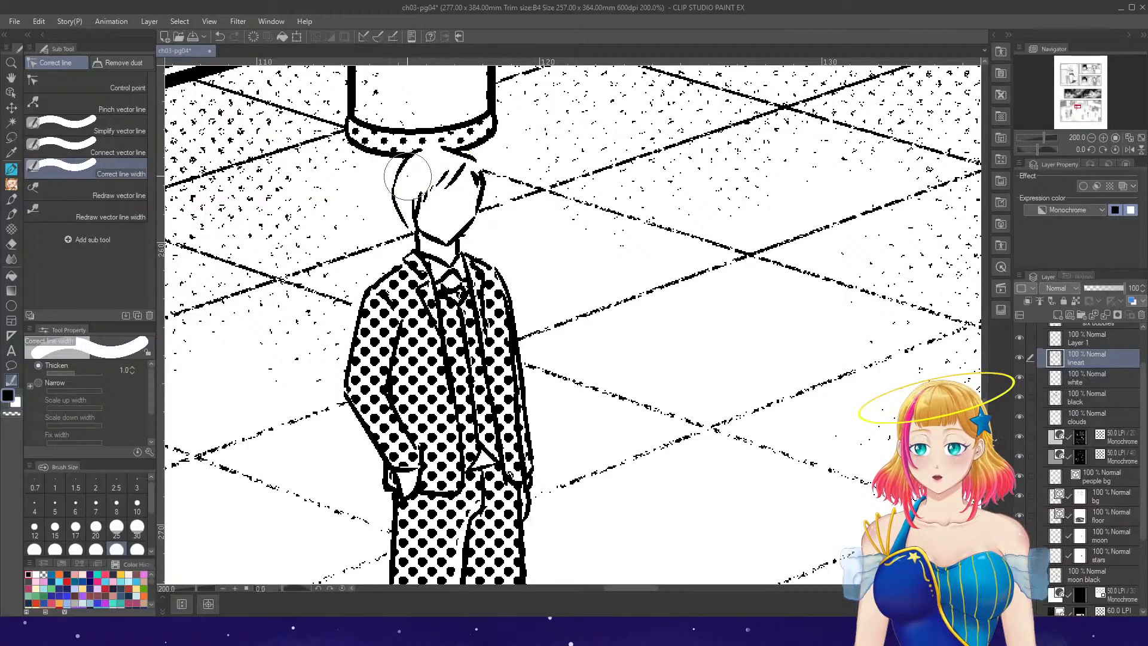
pyautogui.moveTo(51, 372); pyautogui.dragTo(108, 375)
pyautogui.moveTo(431, 154); pyautogui.dragTo(388, 197)
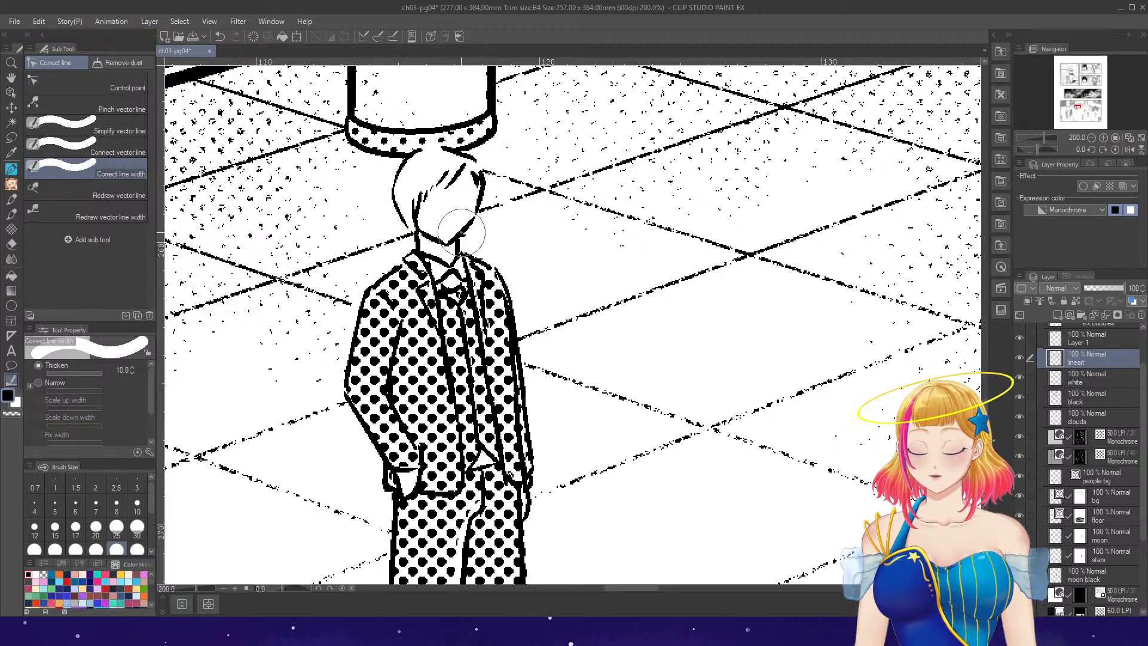
pyautogui.scroll(-8, 461, 232)
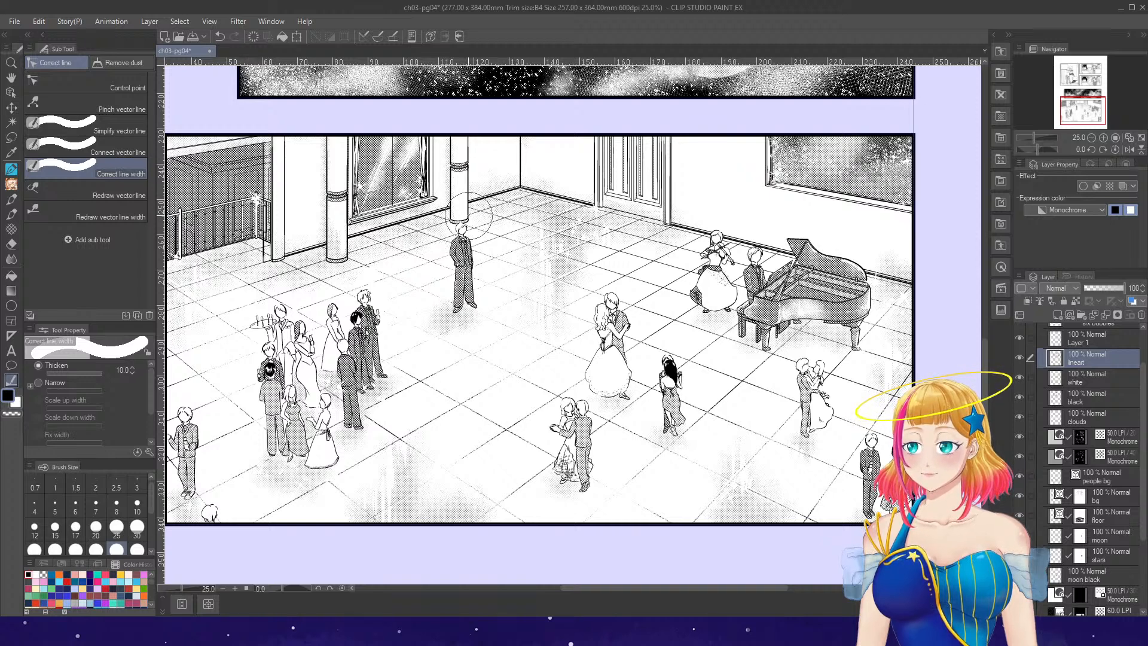
pyautogui.click(120, 215)
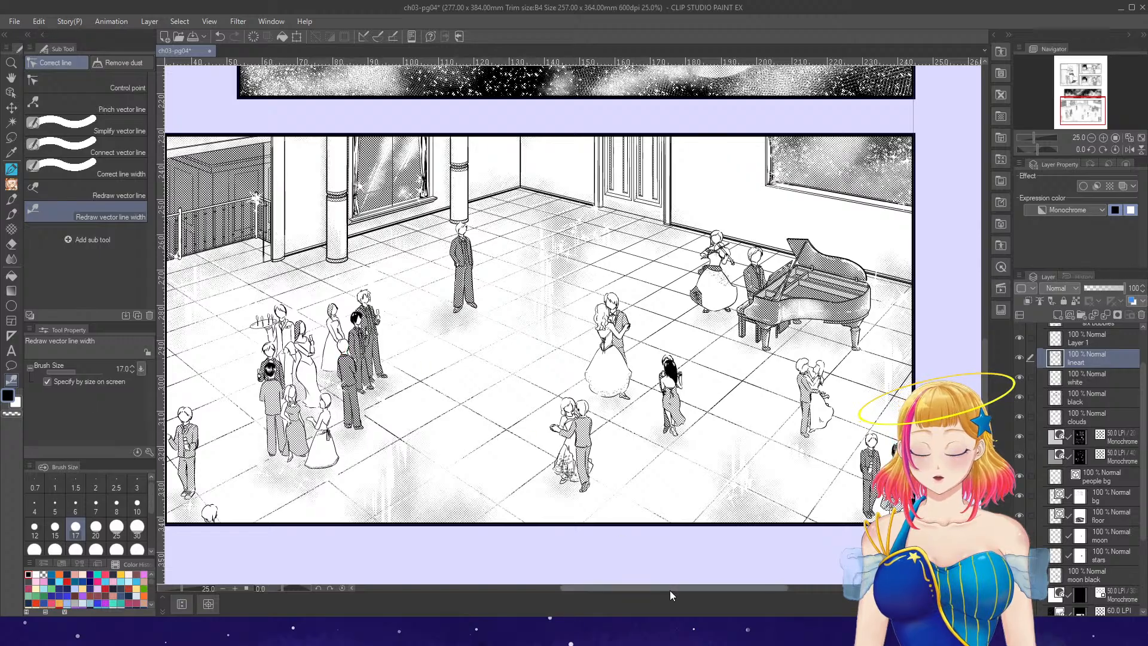
pyautogui.moveTo(669, 591); pyautogui.dragTo(623, 592)
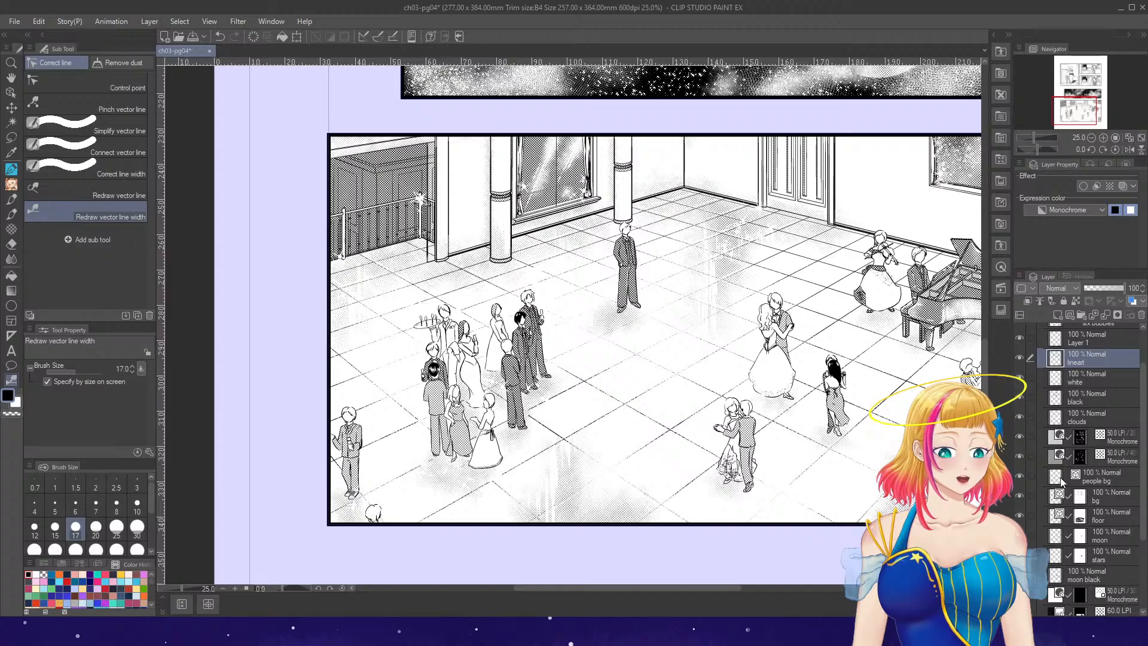
# - On the people bg layer, thicken the outlines of the guests in the panel's left part by 1.0, undoing a trial at 10.0
pyautogui.click(1100, 476)
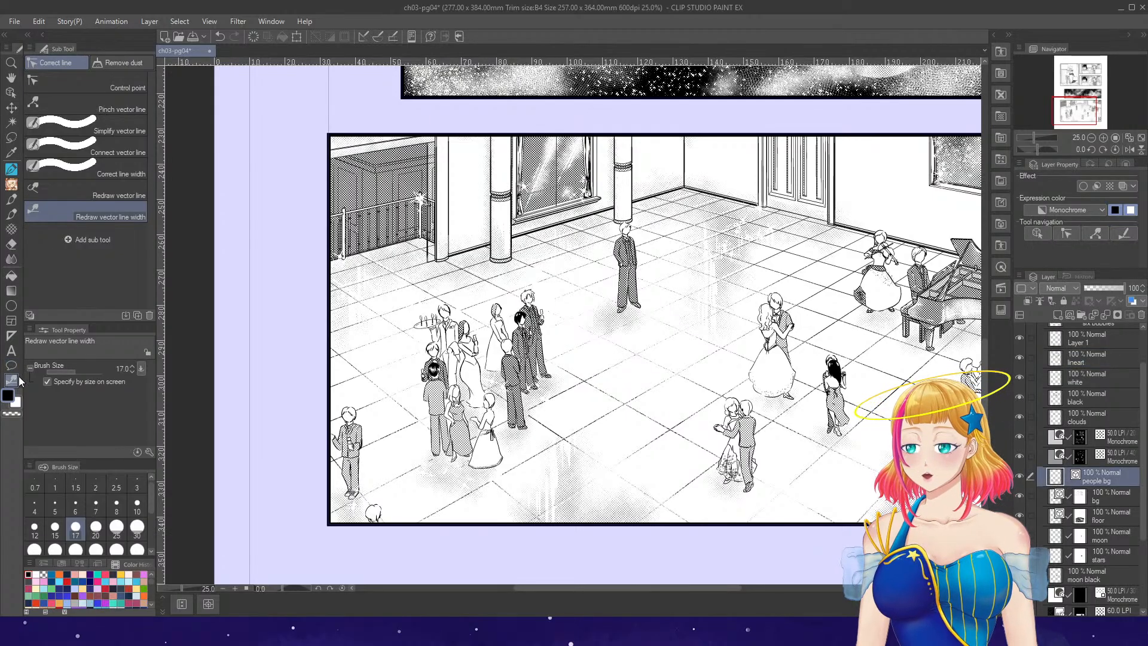
pyautogui.click(120, 169)
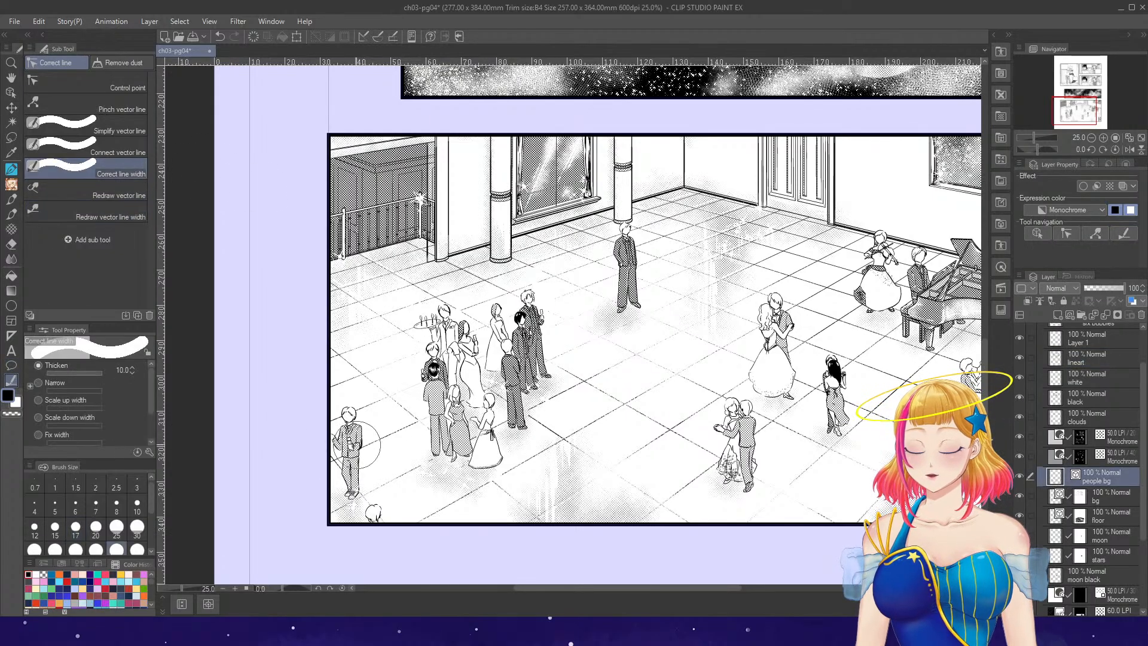
pyautogui.moveTo(344, 411); pyautogui.dragTo(355, 492)
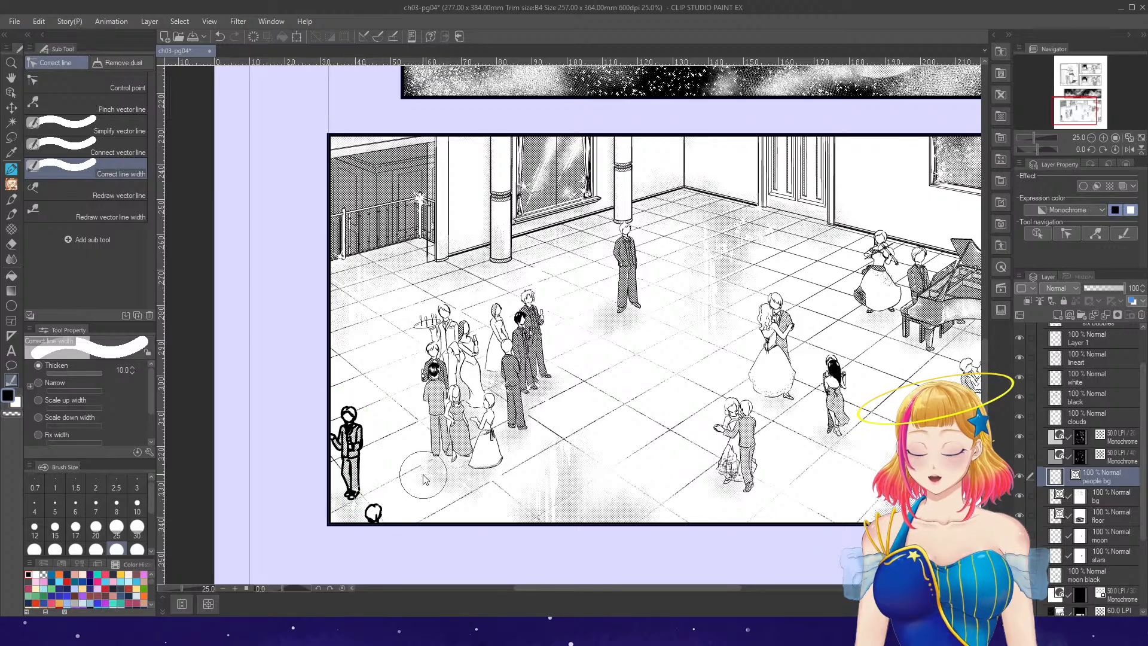
pyautogui.hotkey('ctrl', 'z')
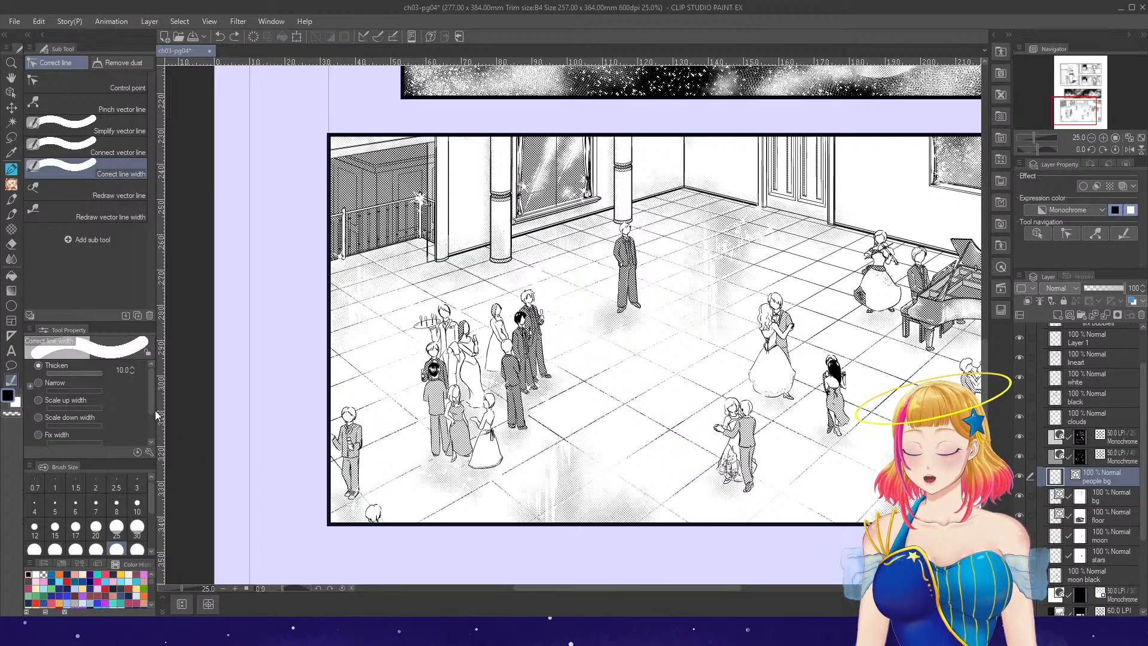
pyautogui.write('1')
pyautogui.press('Return')
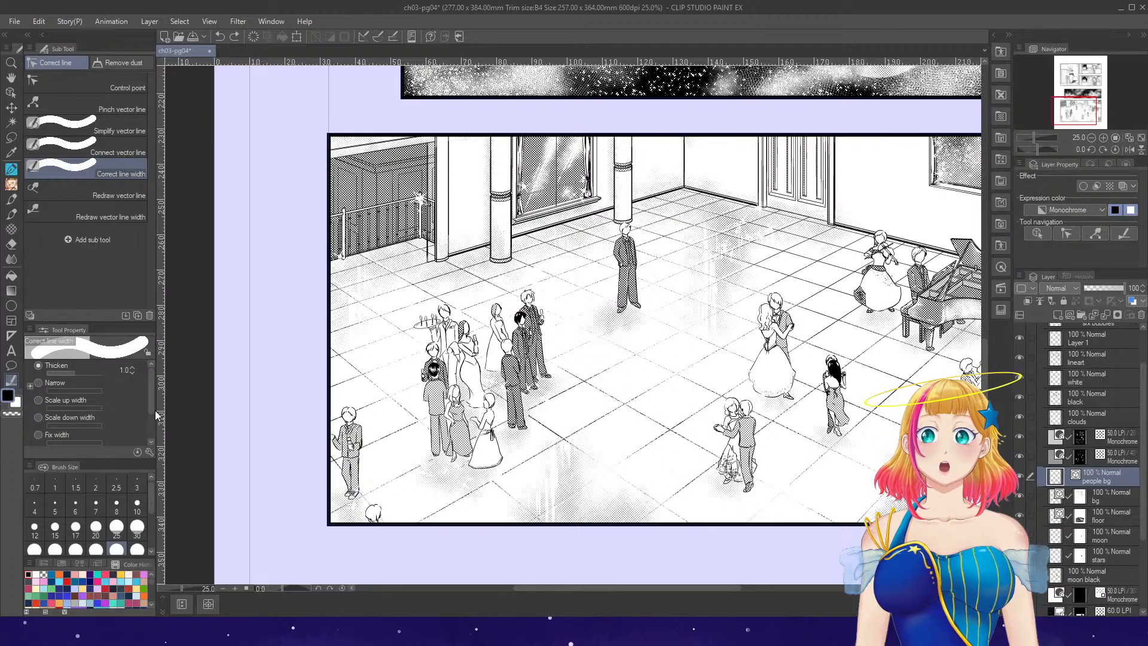
pyautogui.moveTo(389, 526); pyautogui.dragTo(353, 389)
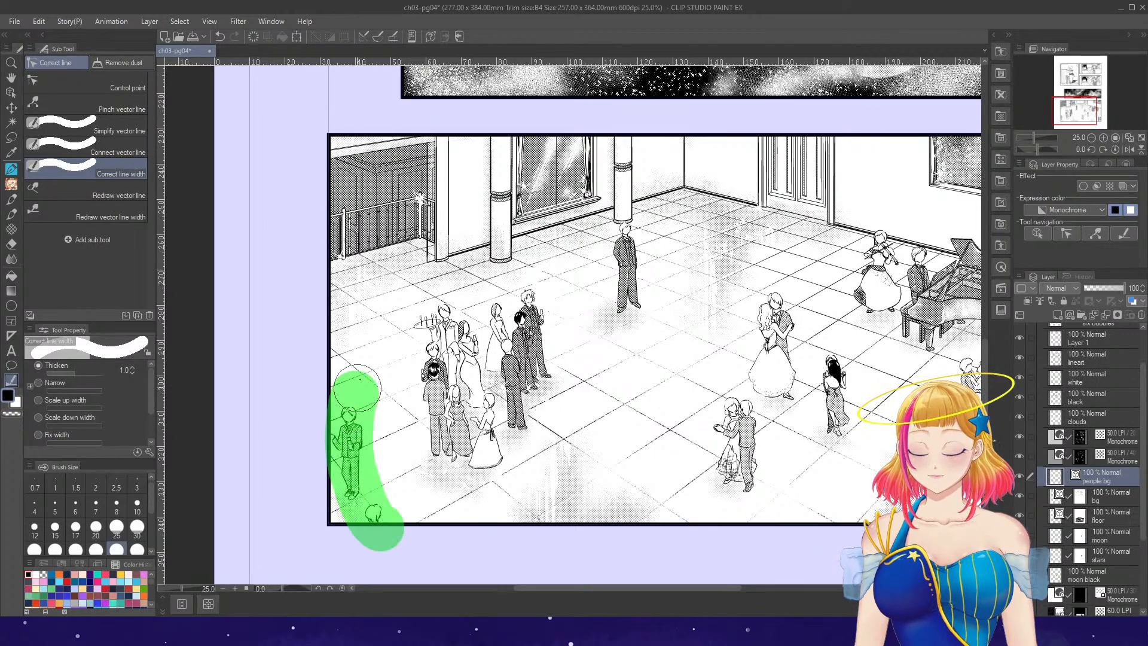
pyautogui.moveTo(431, 294)
pyautogui.mouseDown()
pyautogui.moveTo(439, 453)
pyautogui.moveTo(507, 335)
pyautogui.moveTo(552, 291)
pyautogui.moveTo(512, 468)
pyautogui.moveTo(478, 299)
pyautogui.moveTo(406, 430)
pyautogui.moveTo(412, 419)
pyautogui.mouseUp()
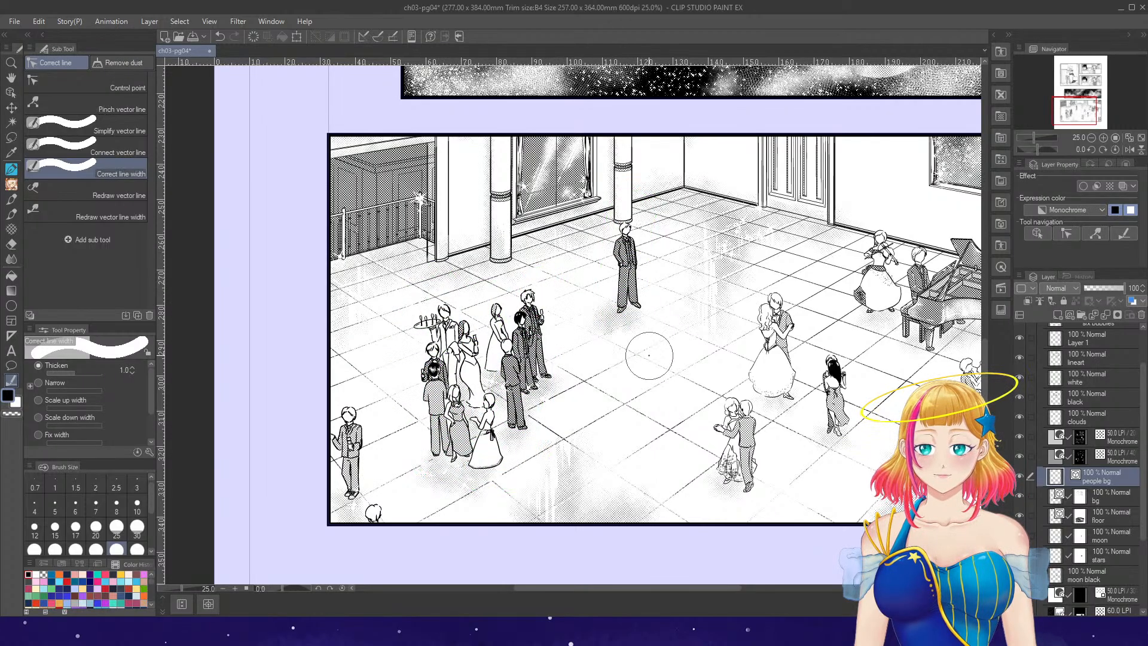
# - Thicken the outlines of the two central dancing couples, the black-haired woman, the violinist and the pianist by 1.0 on the people bg layer
pyautogui.moveTo(727, 358)
pyautogui.mouseDown()
pyautogui.moveTo(748, 410)
pyautogui.moveTo(754, 527)
pyautogui.mouseUp()
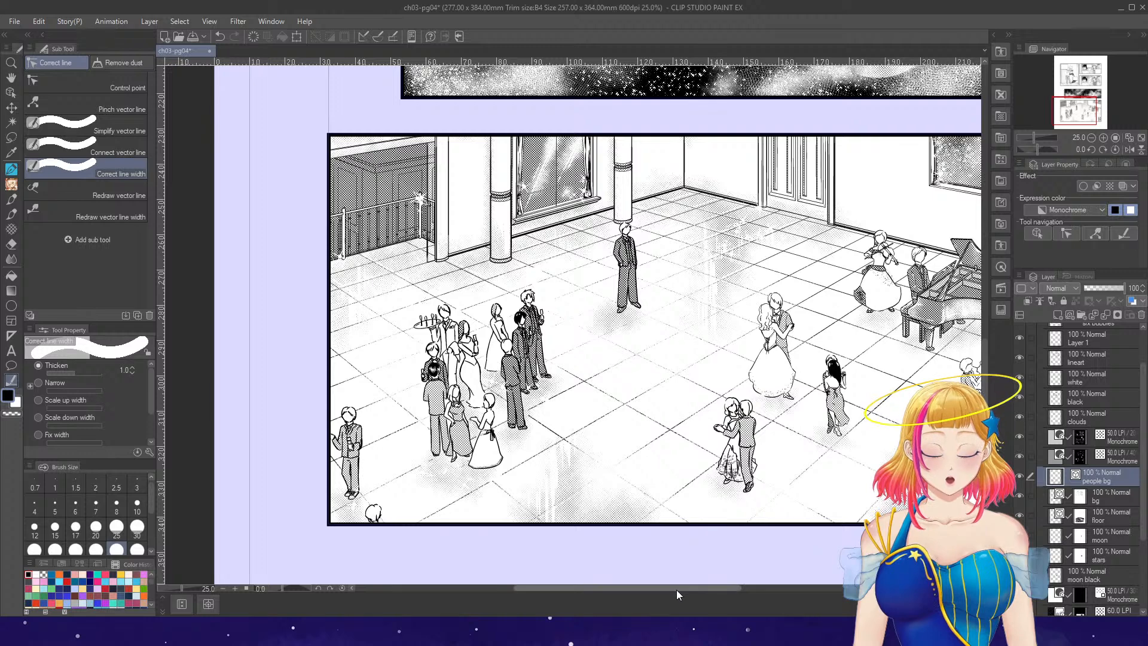
pyautogui.moveTo(677, 589); pyautogui.dragTo(746, 590)
pyautogui.click(529, 285)
pyautogui.moveTo(528, 285); pyautogui.dragTo(526, 398)
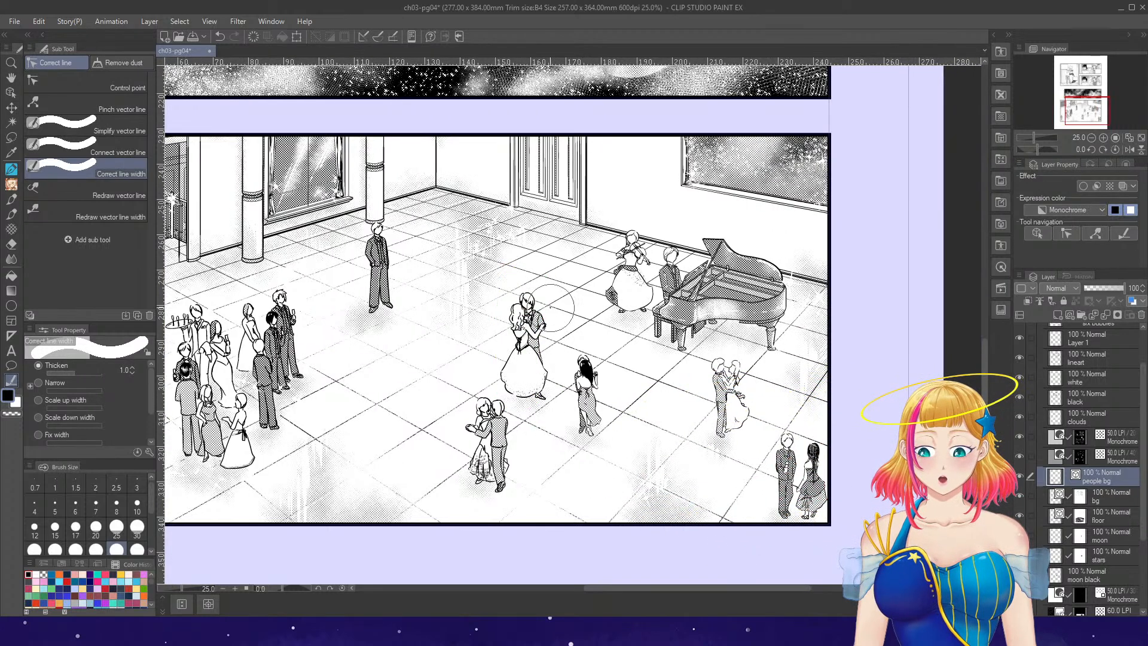
pyautogui.moveTo(548, 311)
pyautogui.mouseDown()
pyautogui.moveTo(546, 350)
pyautogui.moveTo(585, 428)
pyautogui.mouseUp()
pyautogui.moveTo(639, 245); pyautogui.dragTo(641, 272)
pyautogui.moveTo(670, 248)
pyautogui.mouseDown()
pyautogui.moveTo(682, 359)
pyautogui.moveTo(748, 234)
pyautogui.mouseUp()
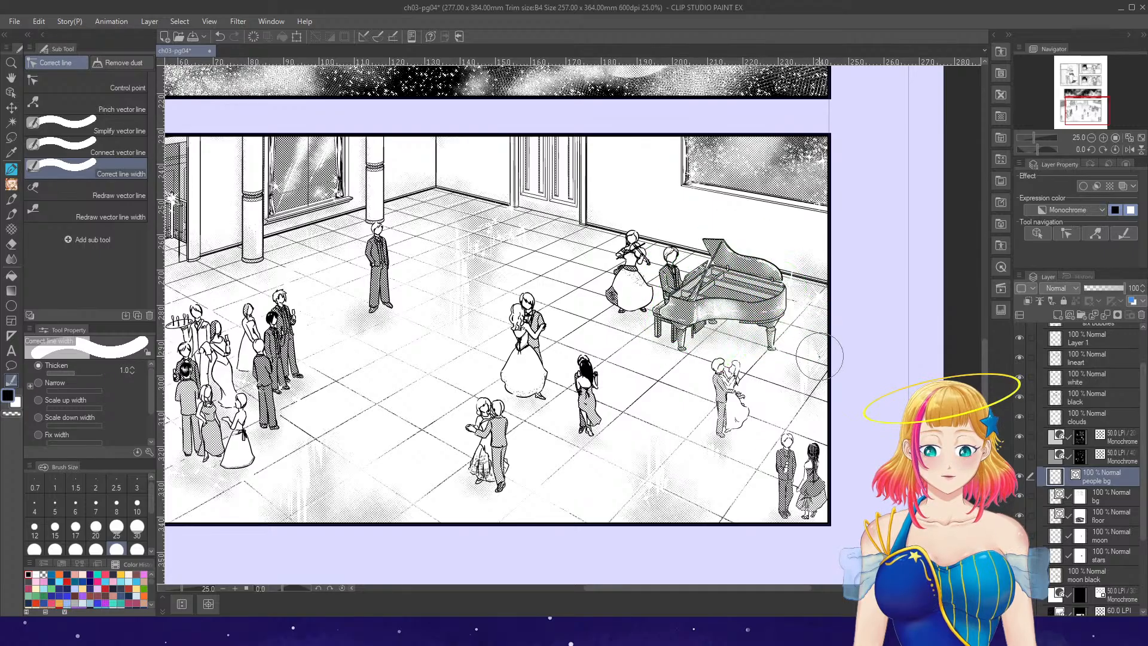
pyautogui.click(1019, 477)
pyautogui.click(1020, 476)
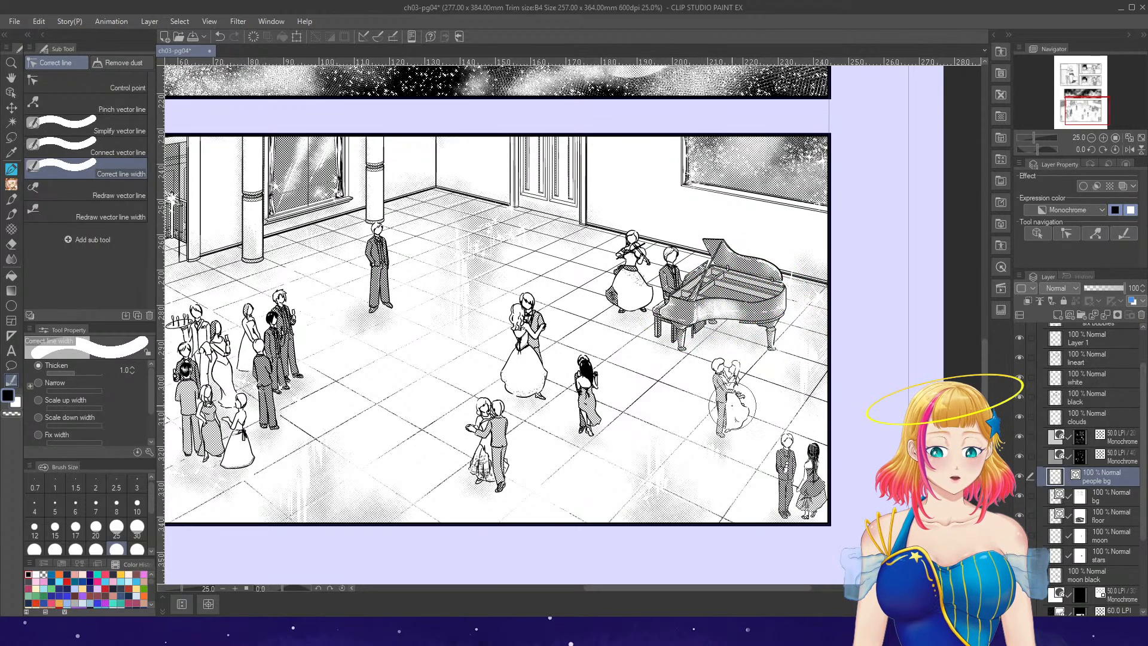
# - Thicken the outlines of the dancing couple below the piano and the pair in the panel's lower right corner by 1.0
pyautogui.moveTo(731, 341); pyautogui.dragTo(727, 466)
pyautogui.moveTo(738, 334)
pyautogui.mouseDown()
pyautogui.moveTo(744, 422)
pyautogui.moveTo(811, 535)
pyautogui.mouseUp()
pyautogui.moveTo(817, 470); pyautogui.dragTo(814, 509)
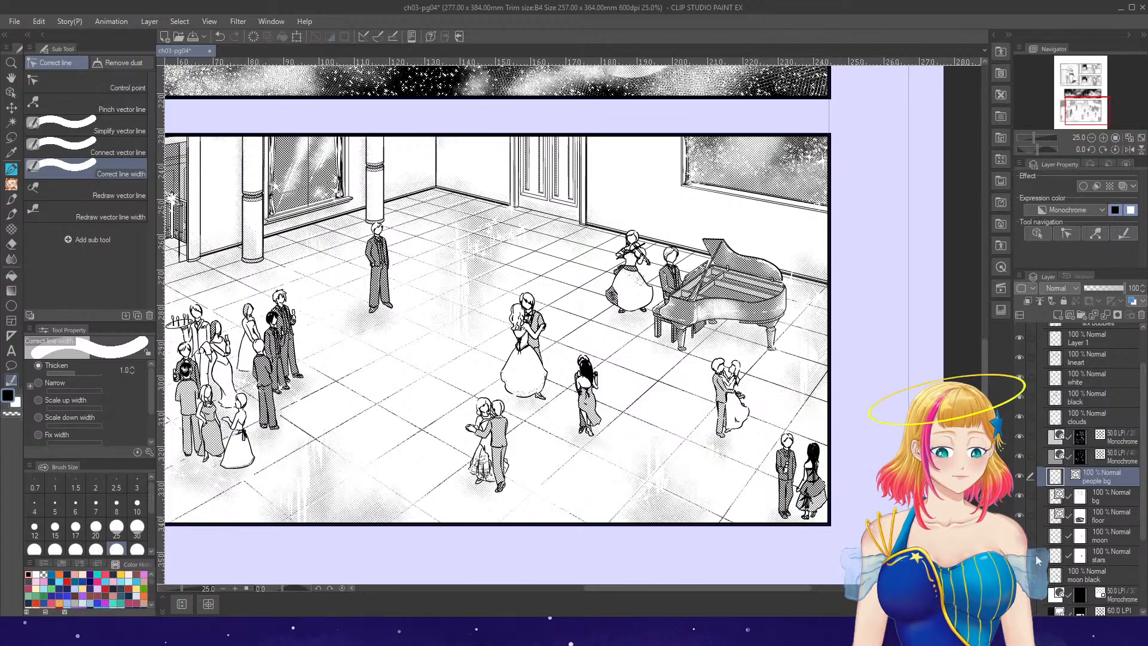
# - On the bg layer, thicken the grand piano's outlines by 1.0 in the ballroom panel
pyautogui.click(1019, 495)
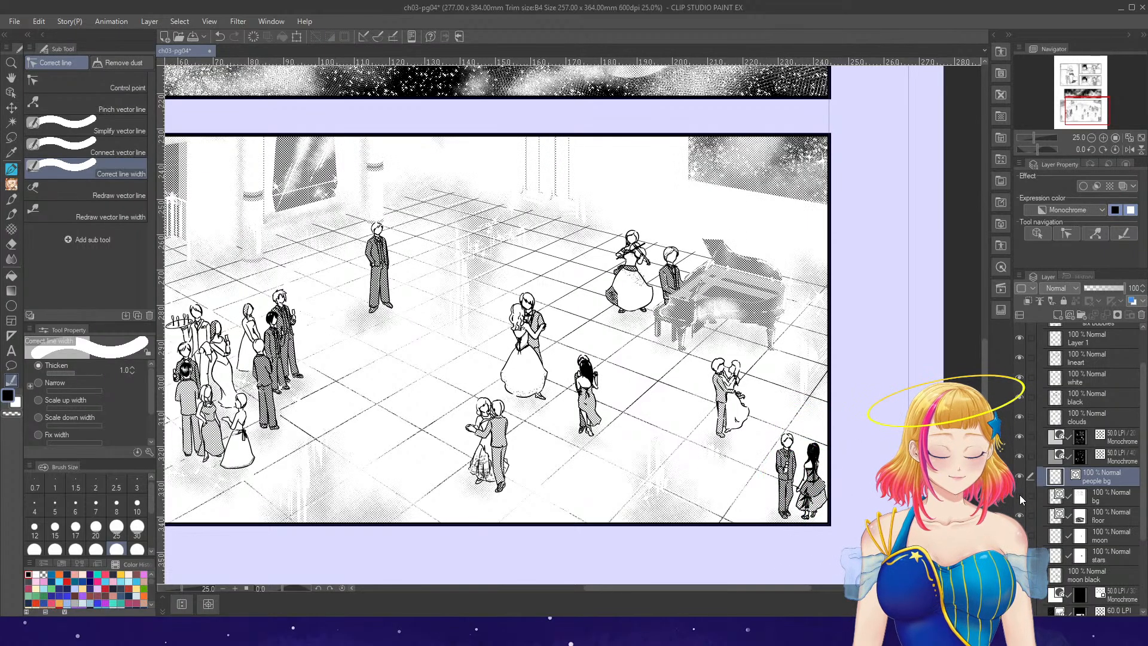
pyautogui.click(1019, 495)
pyautogui.click(1105, 496)
pyautogui.moveTo(721, 232)
pyautogui.mouseDown()
pyautogui.moveTo(661, 294)
pyautogui.moveTo(777, 344)
pyautogui.moveTo(805, 371)
pyautogui.mouseUp()
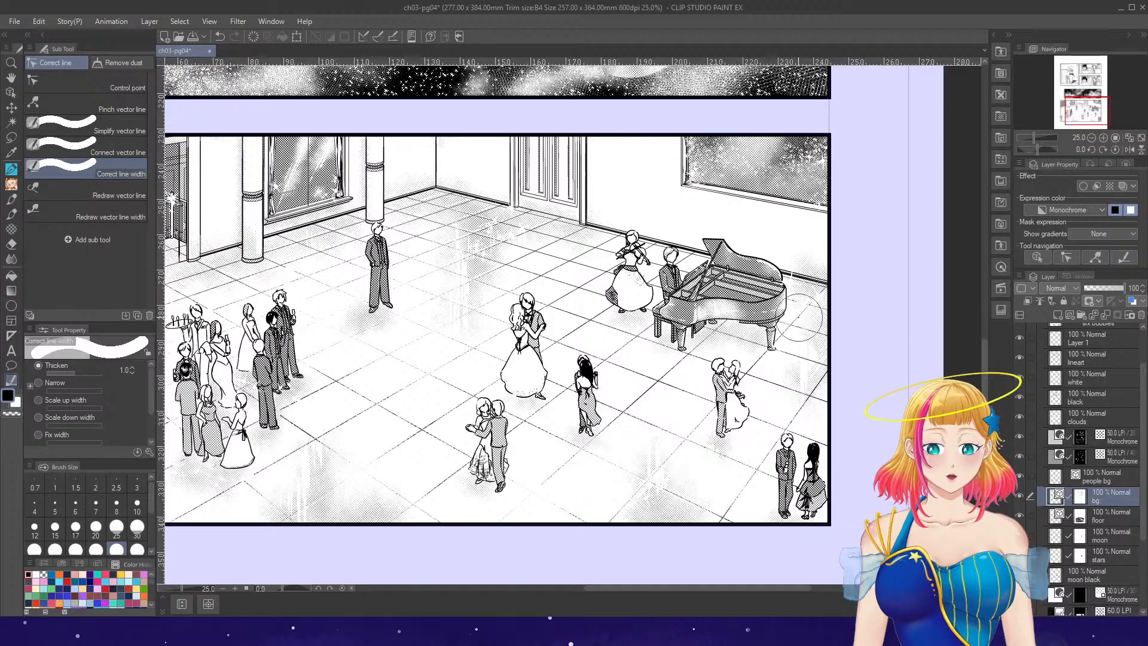
pyautogui.scroll(2, 799, 317)
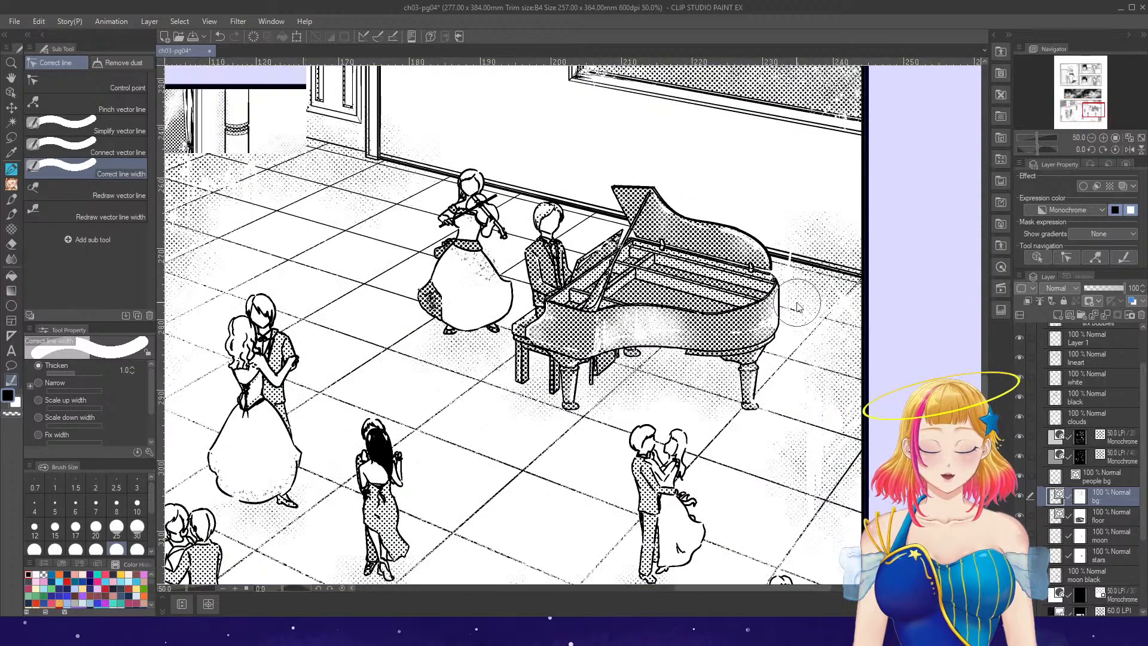
pyautogui.scroll(-1, 803, 294)
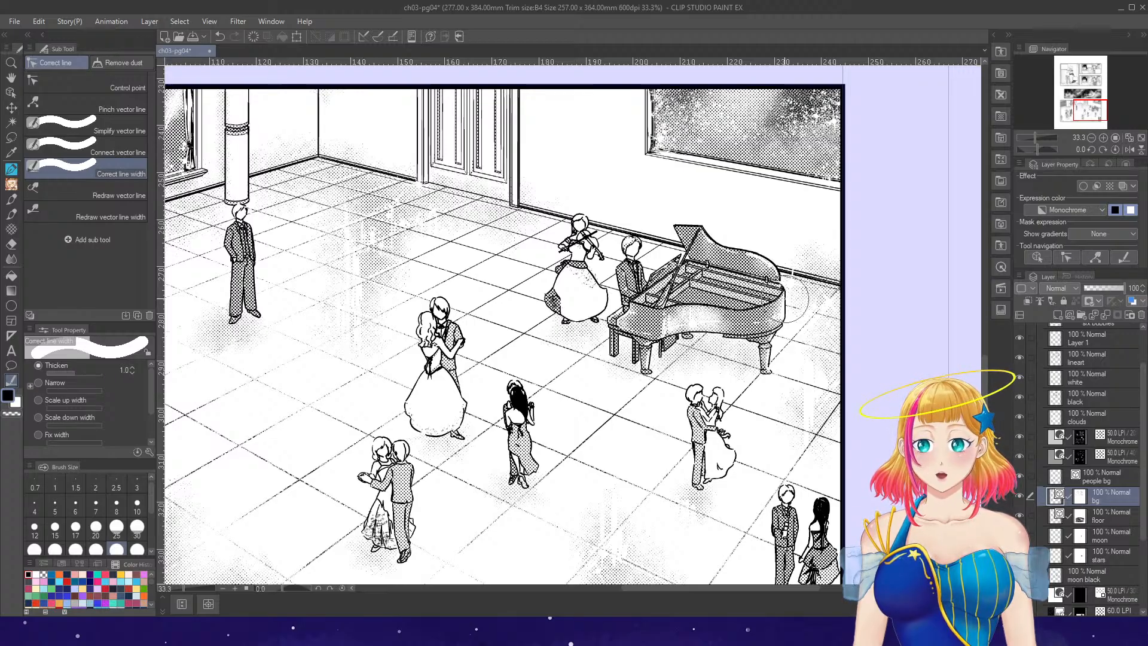
pyautogui.scroll(-3, 790, 297)
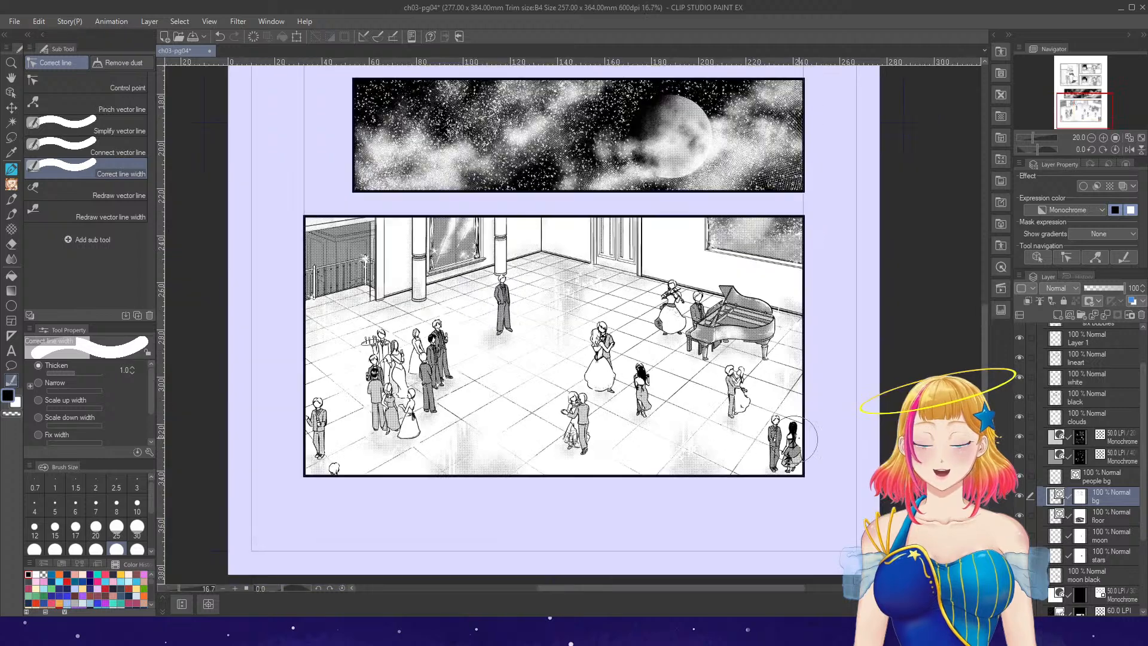
pyautogui.scroll(2, 572, 325)
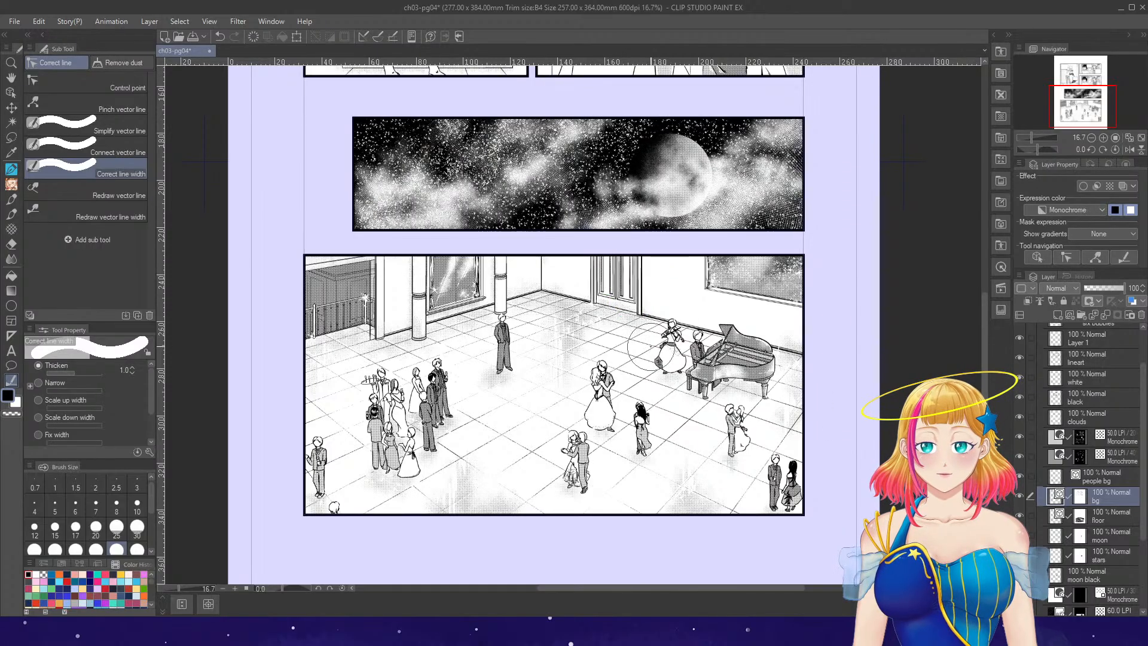
# - Thicken the bg layer outlines around the ballroom's right window and left balcony opening by 1.0, and save the page
pyautogui.moveTo(708, 269); pyautogui.dragTo(780, 283)
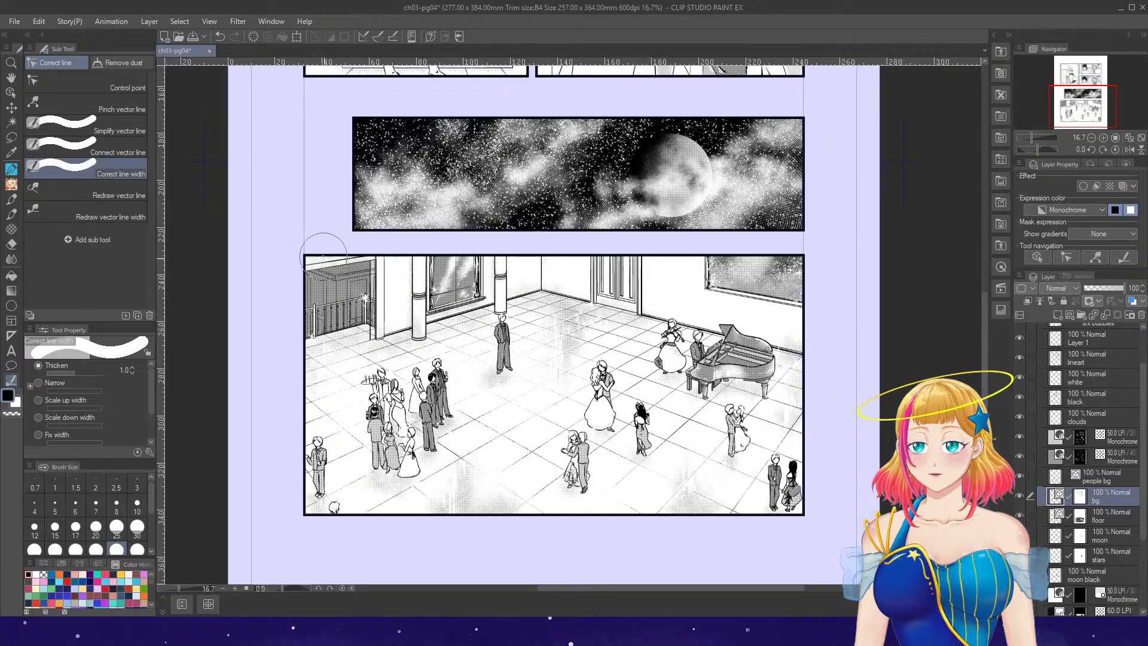
pyautogui.moveTo(323, 254); pyautogui.dragTo(337, 317)
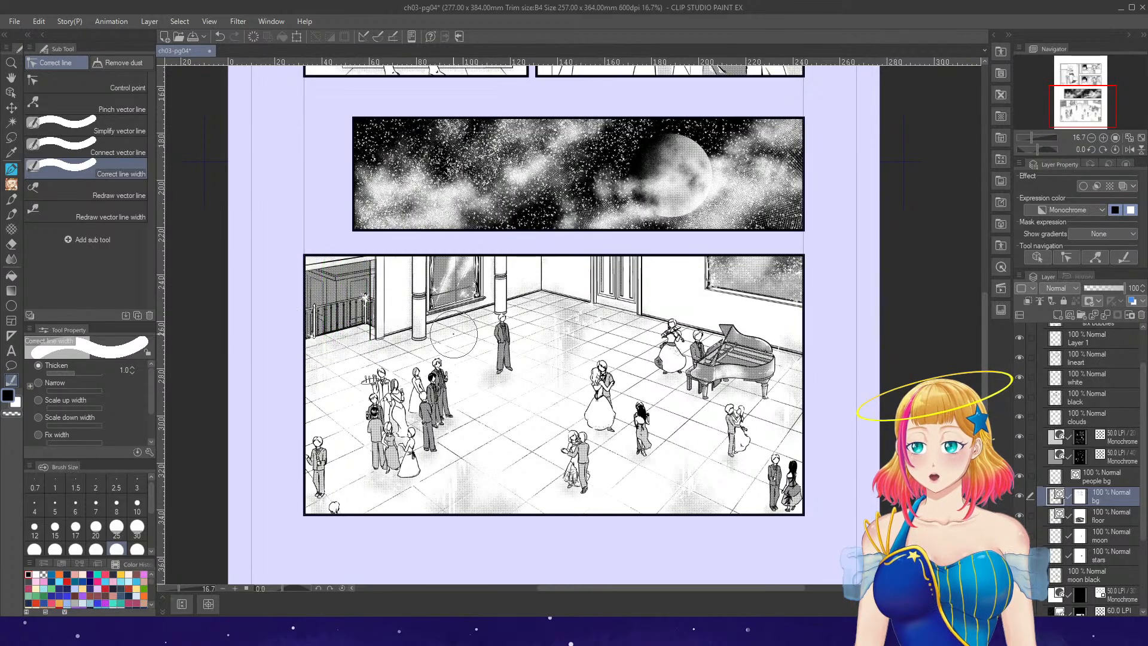
pyautogui.scroll(-1, 843, 411)
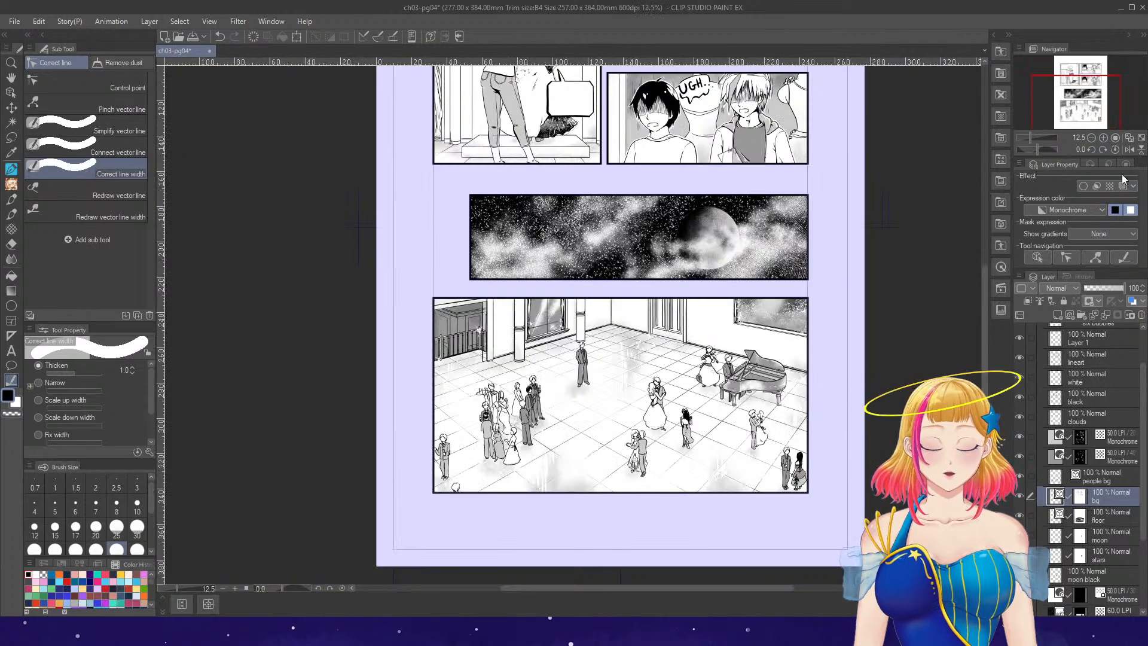
pyautogui.click(1117, 139)
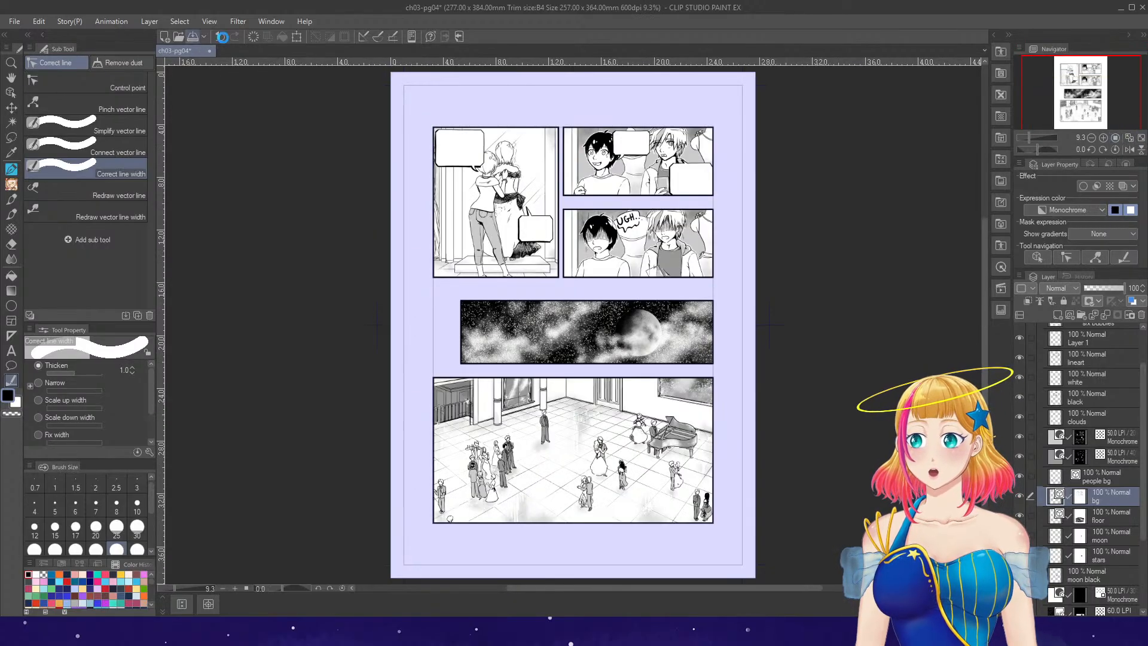
# - On the sfx bubbles layer, enlarge the first panel's two speech bubbles past its upper-left corner and its right border
pyautogui.scroll(2, 1142, 352)
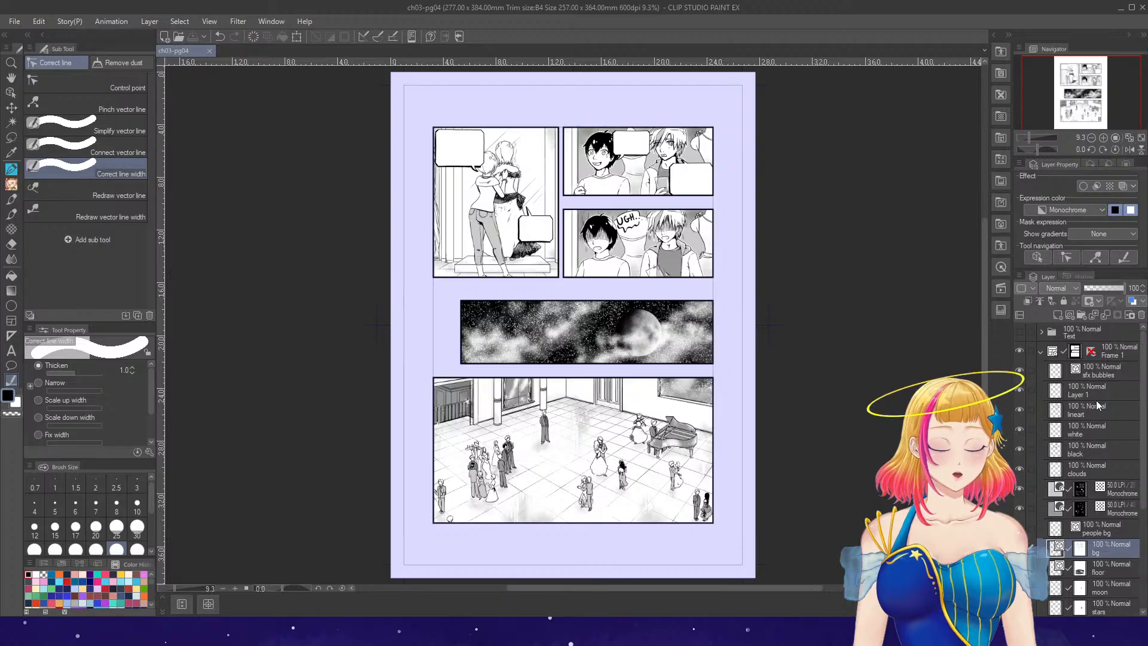
pyautogui.click(1101, 377)
pyautogui.scroll(4, 536, 117)
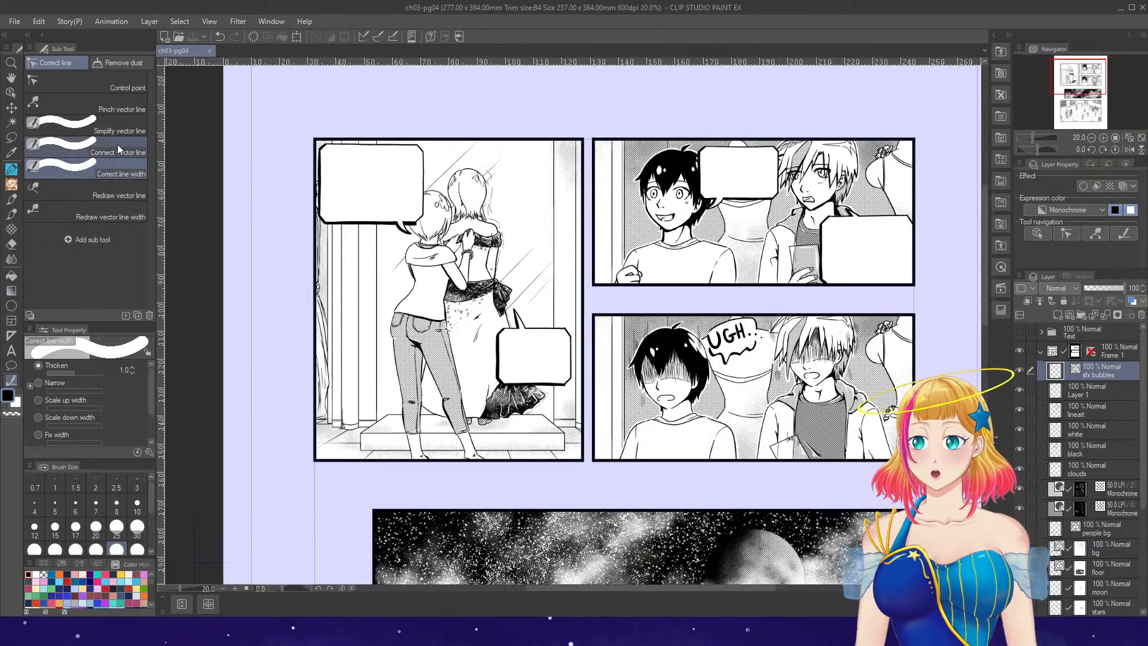
pyautogui.press('o')
pyautogui.moveTo(276, 123); pyautogui.dragTo(435, 231)
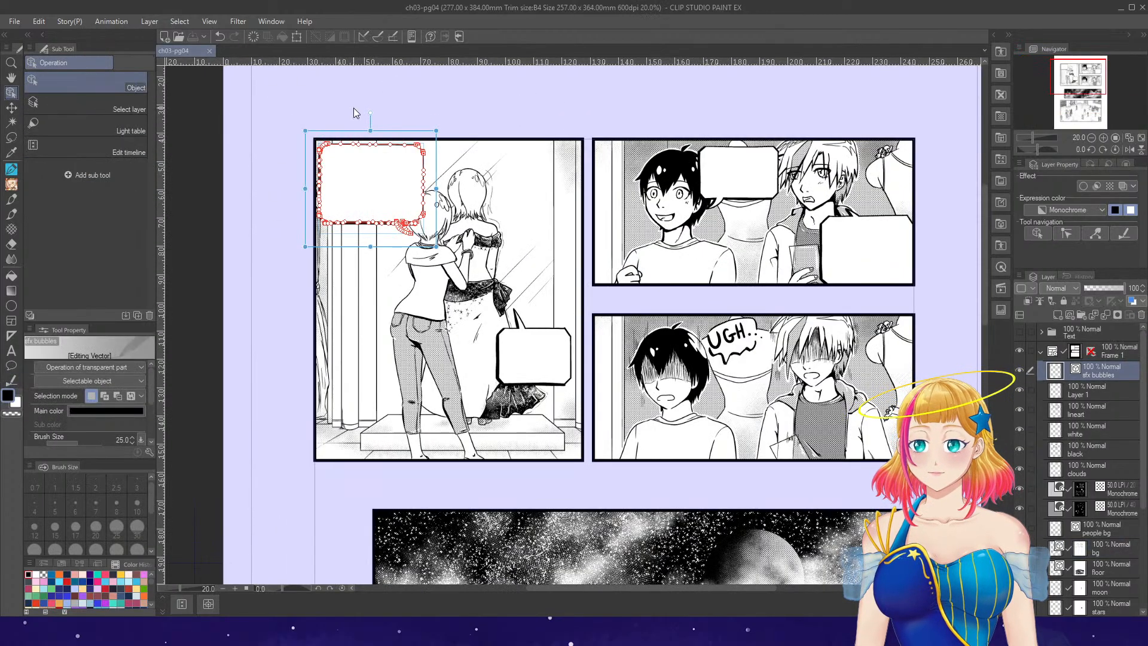
pyautogui.moveTo(370, 130); pyautogui.dragTo(370, 115)
pyautogui.moveTo(305, 183); pyautogui.dragTo(289, 181)
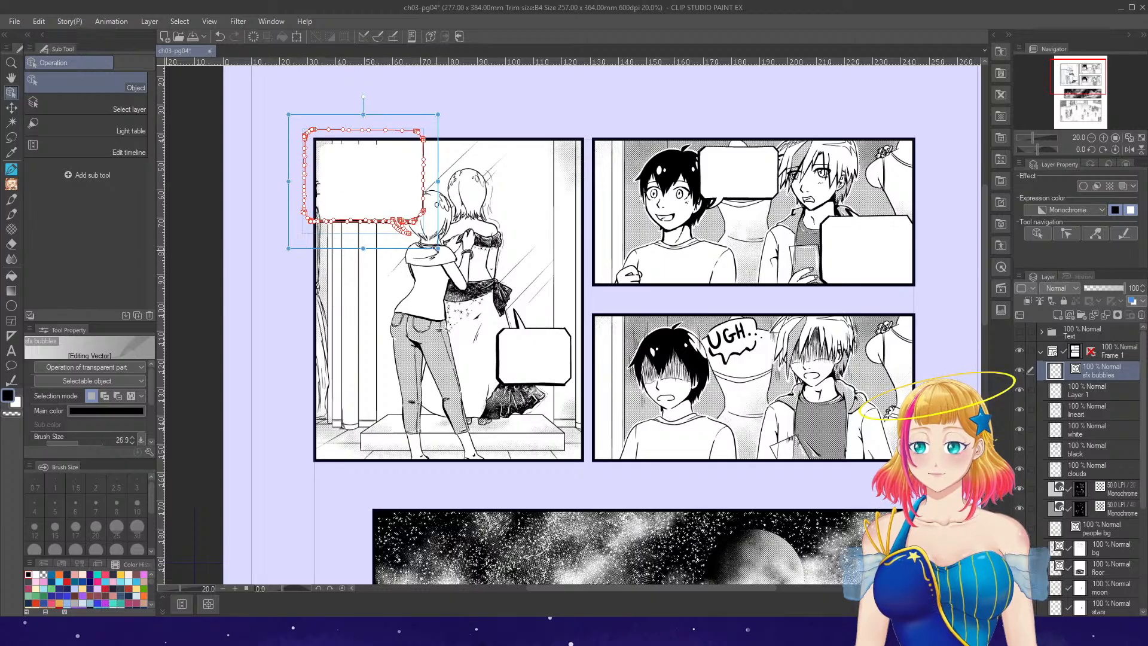
pyautogui.moveTo(438, 248); pyautogui.dragTo(480, 254)
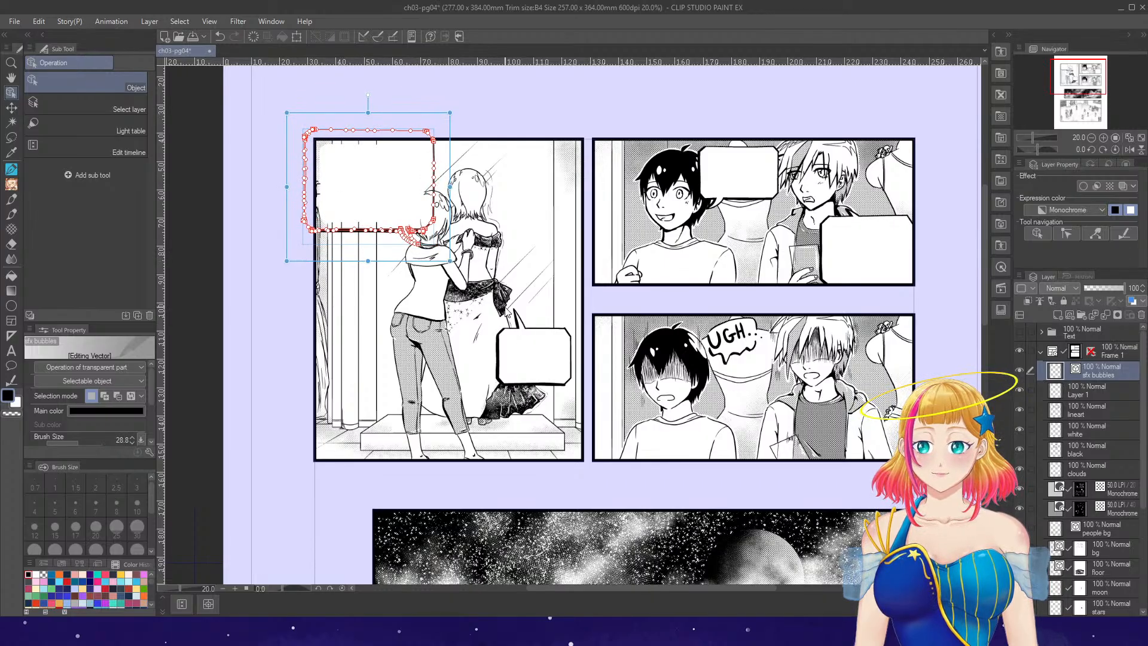
pyautogui.moveTo(485, 302); pyautogui.dragTo(585, 395)
pyautogui.moveTo(584, 398); pyautogui.dragTo(604, 417)
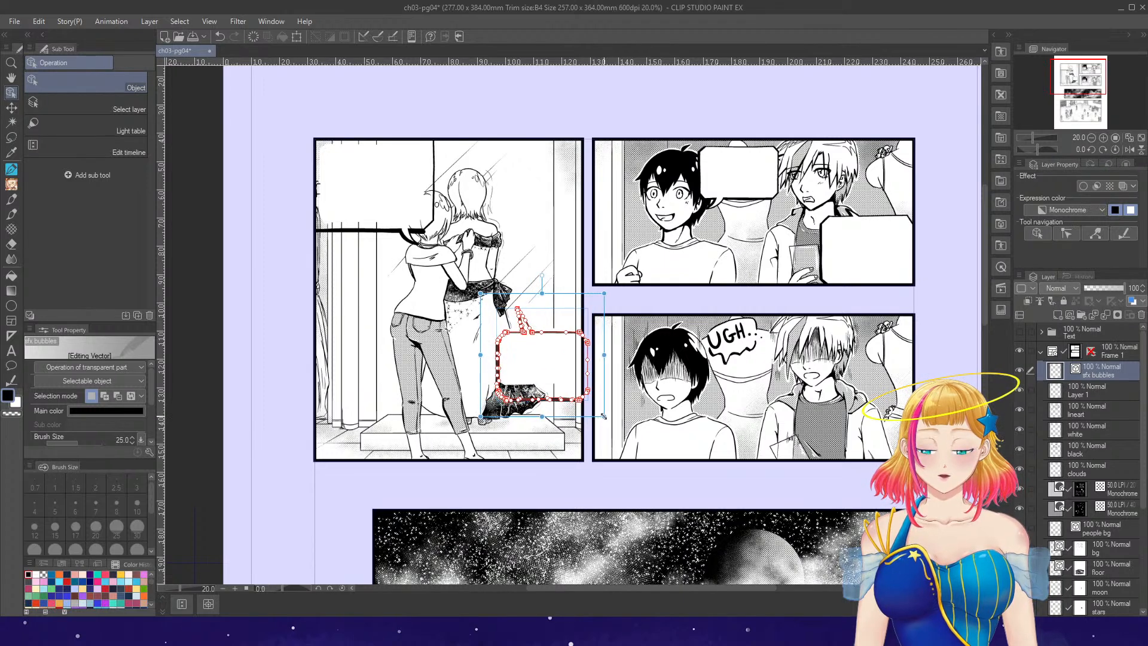
# - Enlarge the upper-right panel's two speech bubbles, one past the top border and the other past the lower-right corner
pyautogui.moveTo(680, 126); pyautogui.dragTo(795, 231)
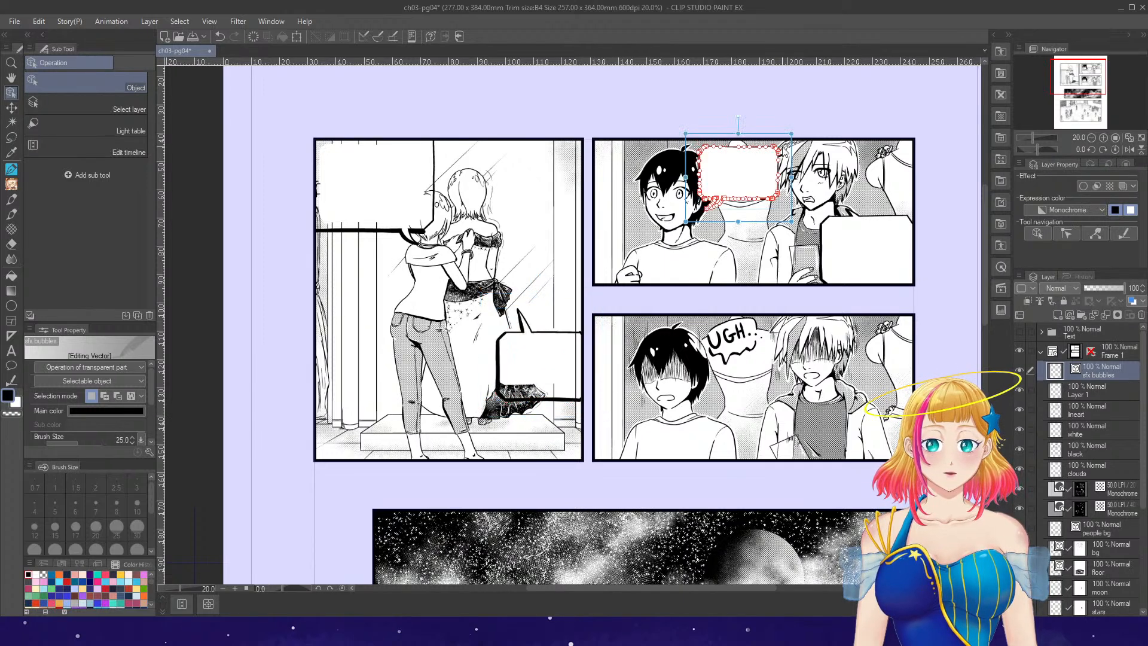
pyautogui.moveTo(792, 172); pyautogui.dragTo(797, 174)
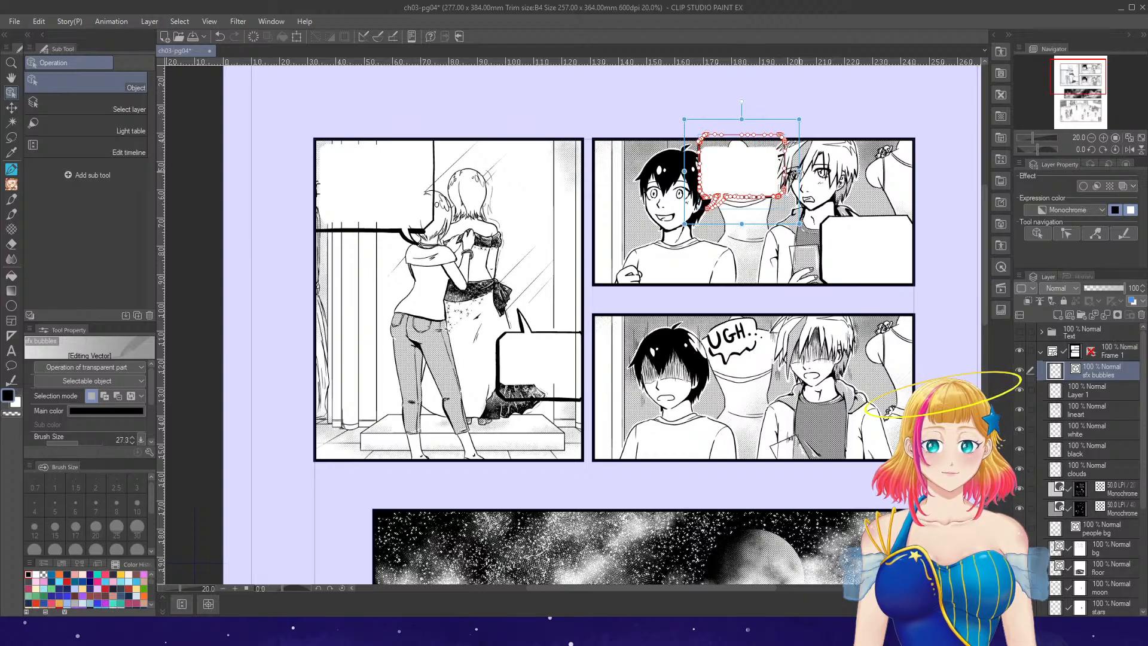
pyautogui.moveTo(742, 223); pyautogui.dragTo(741, 233)
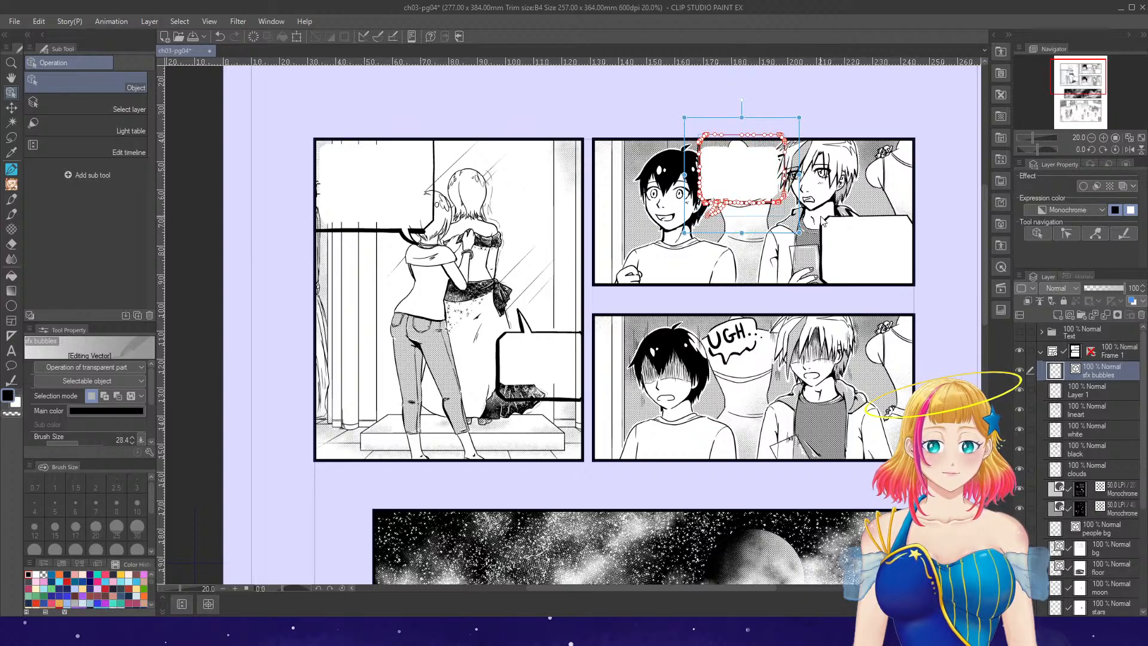
pyautogui.moveTo(868, 255); pyautogui.dragTo(924, 201)
pyautogui.moveTo(808, 250); pyautogui.dragTo(800, 250)
pyautogui.moveTo(866, 195); pyautogui.dragTo(865, 191)
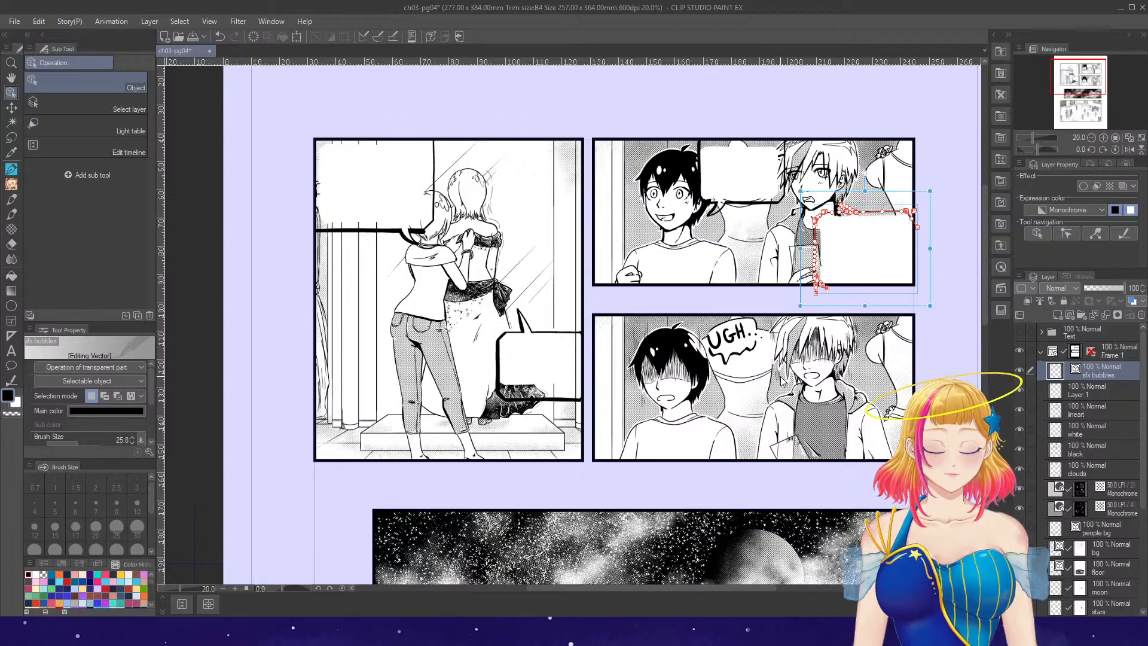
pyautogui.click(739, 338)
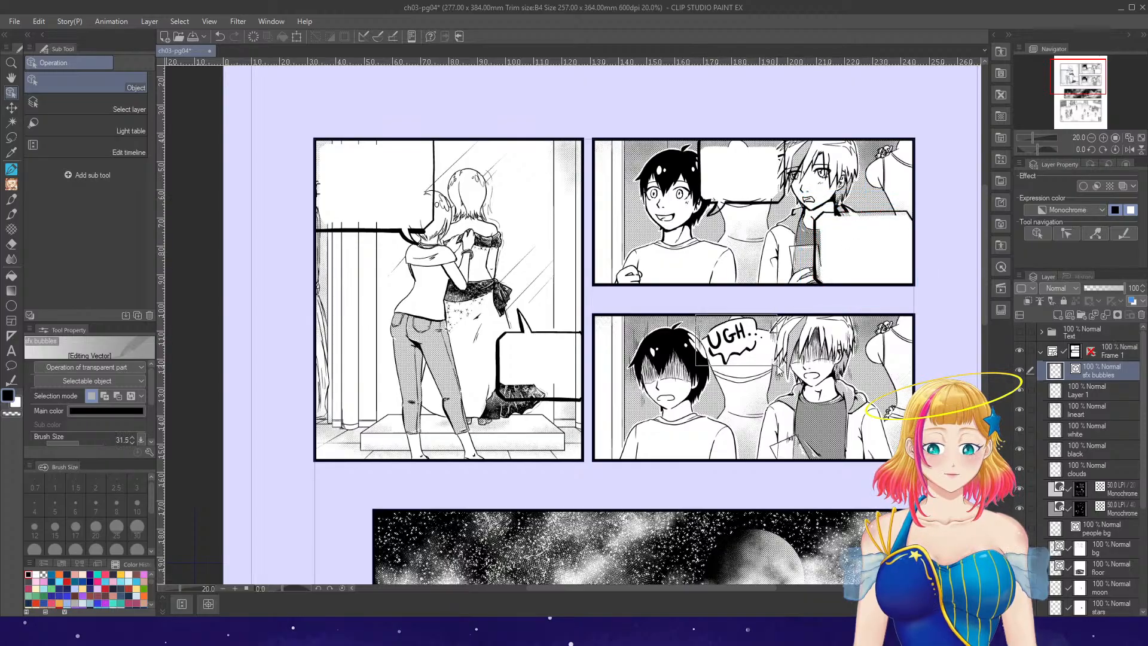
pyautogui.click(929, 349)
pyautogui.moveTo(986, 304)
pyautogui.mouseDown()
pyautogui.moveTo(984, 410)
pyautogui.moveTo(989, 303)
pyautogui.mouseUp()
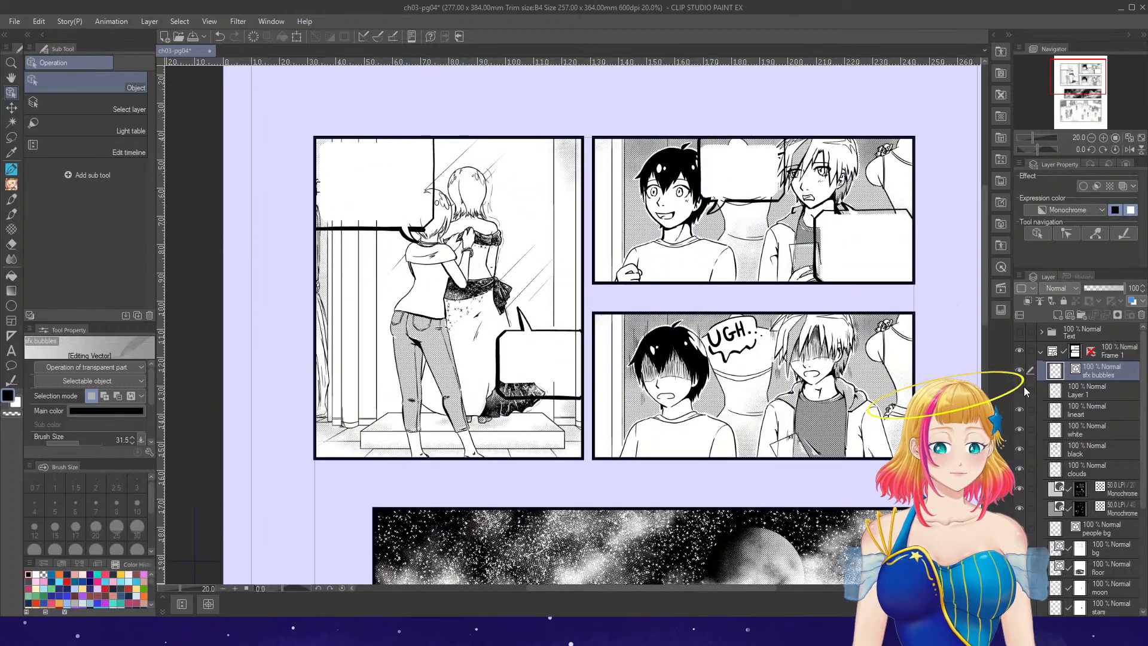
# - Select the insides of the first panel's upper bubble and both upper-right panel bubbles using the sfx bubbles outlines
pyautogui.click(1069, 392)
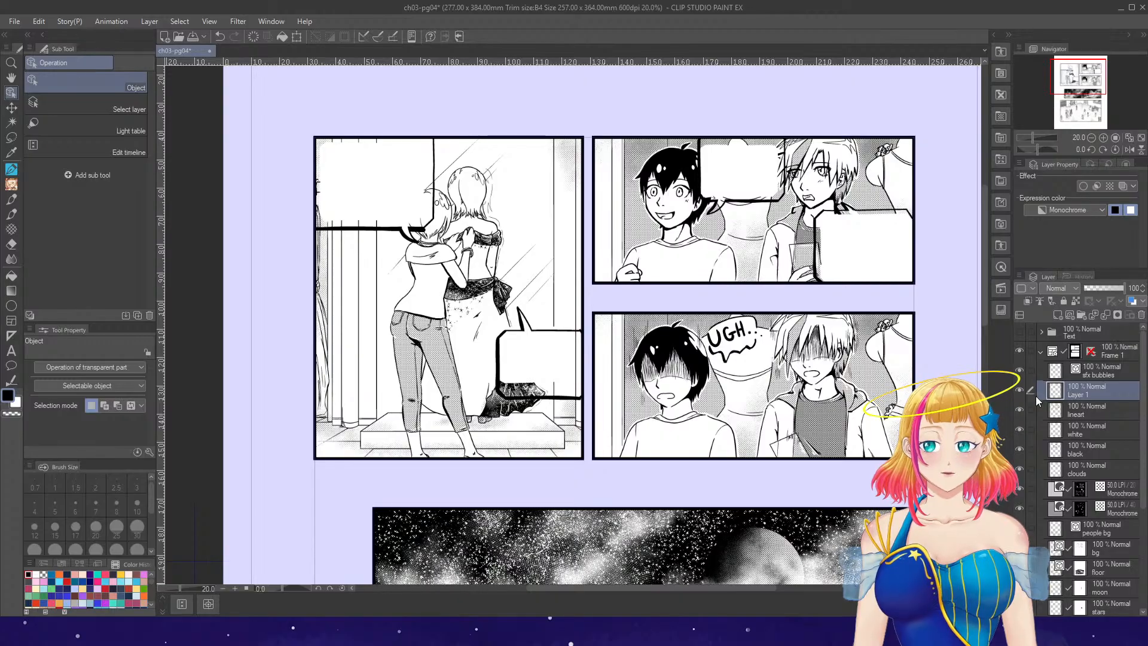
pyautogui.click(12, 137)
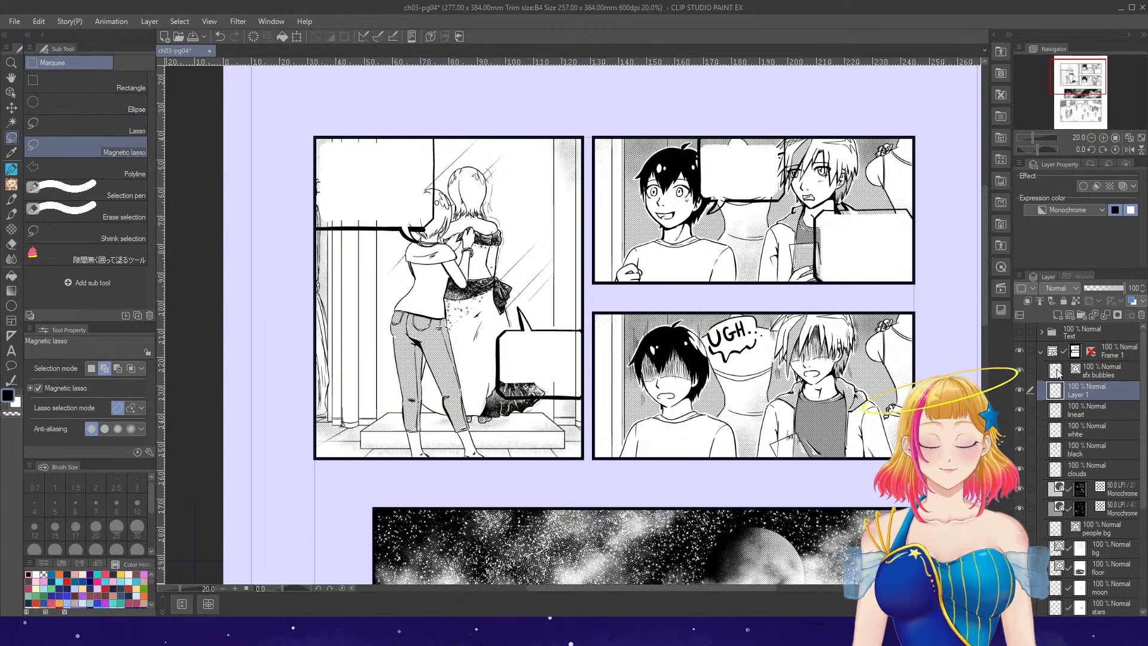
pyautogui.click(1100, 371)
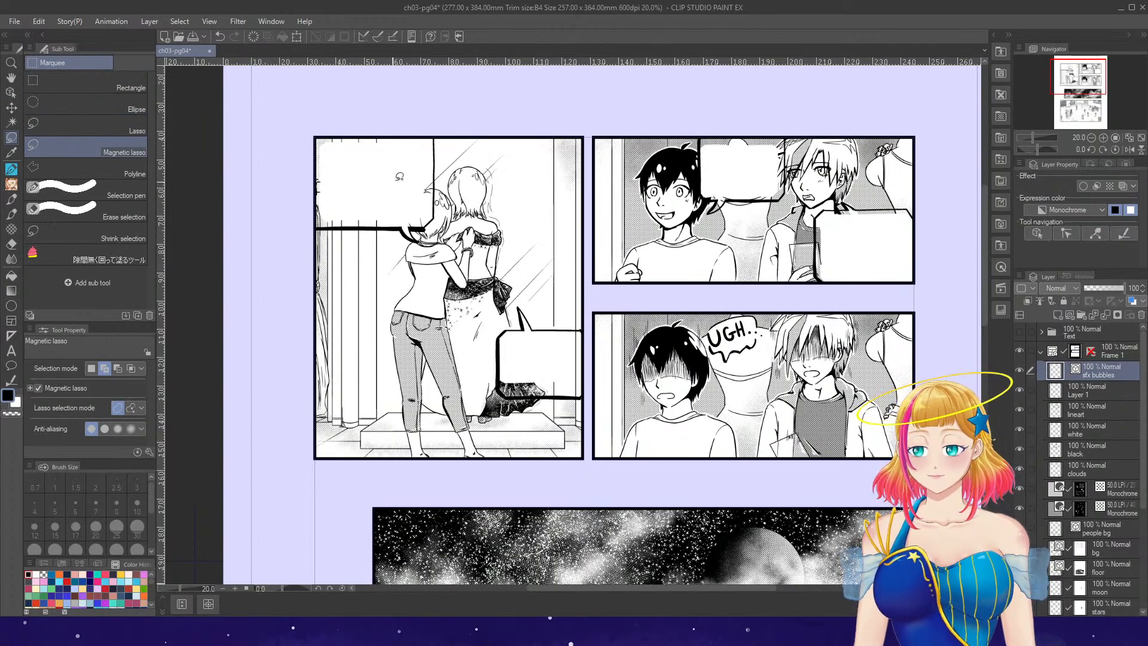
pyautogui.moveTo(434, 137)
pyautogui.mouseDown()
pyautogui.moveTo(437, 217)
pyautogui.moveTo(410, 230)
pyautogui.moveTo(337, 227)
pyautogui.moveTo(319, 224)
pyautogui.moveTo(322, 127)
pyautogui.mouseUp()
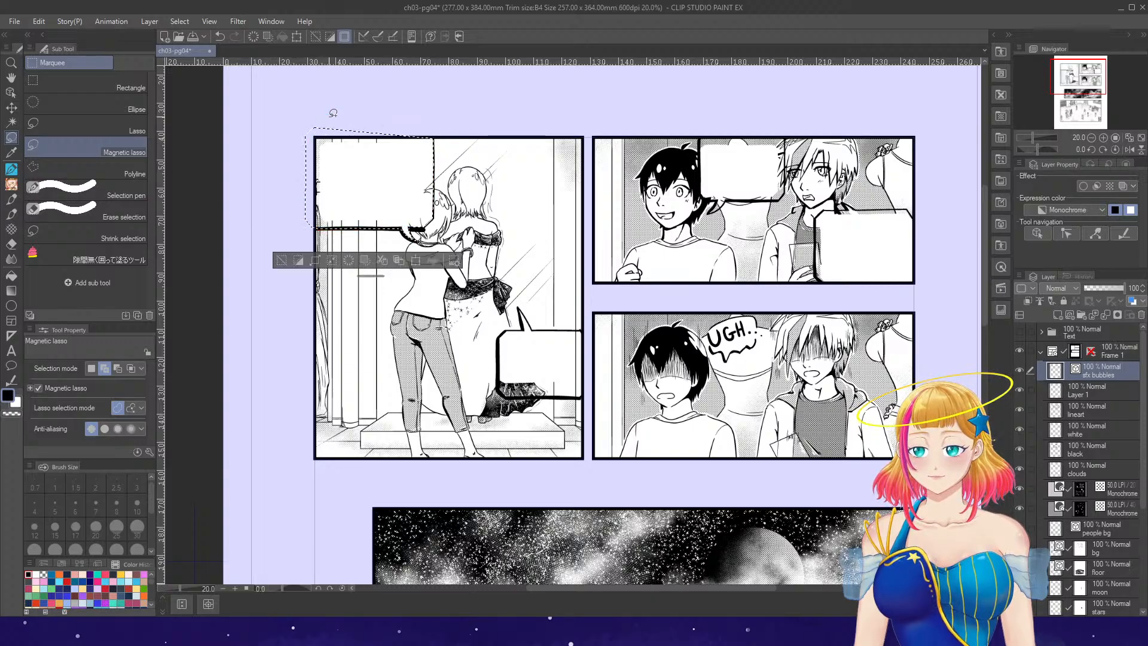
pyautogui.moveTo(705, 136)
pyautogui.mouseDown()
pyautogui.moveTo(712, 208)
pyautogui.moveTo(778, 199)
pyautogui.moveTo(785, 149)
pyautogui.moveTo(705, 138)
pyautogui.mouseUp()
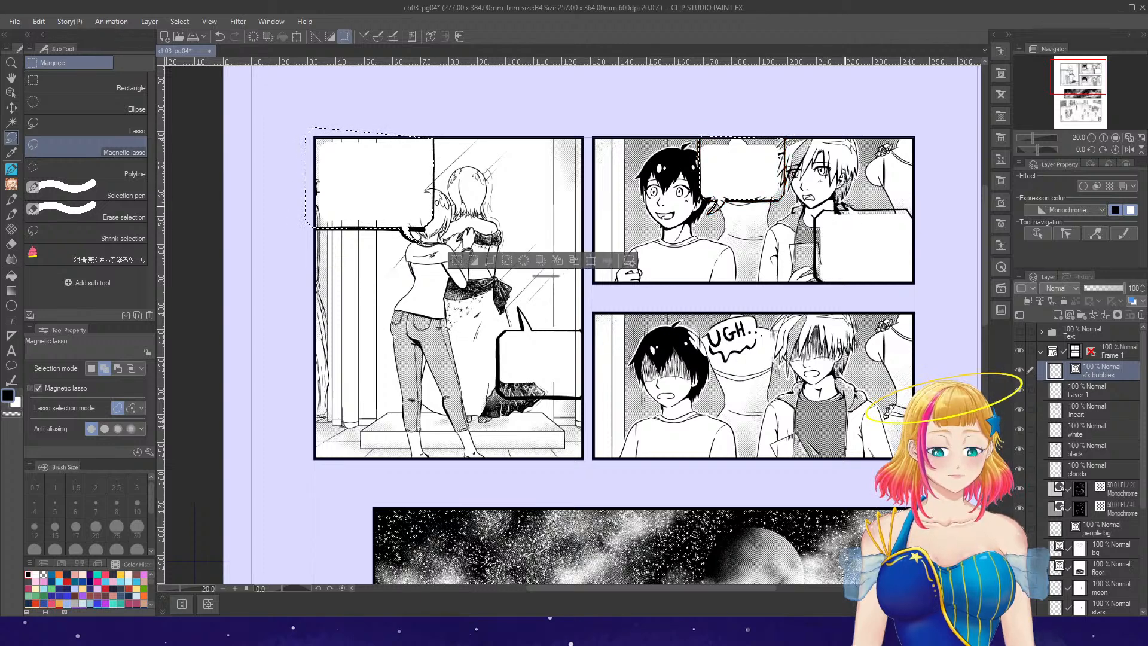
pyautogui.moveTo(915, 220)
pyautogui.mouseDown()
pyautogui.moveTo(842, 202)
pyautogui.moveTo(821, 257)
pyautogui.moveTo(870, 281)
pyautogui.moveTo(921, 277)
pyautogui.moveTo(924, 263)
pyautogui.mouseUp()
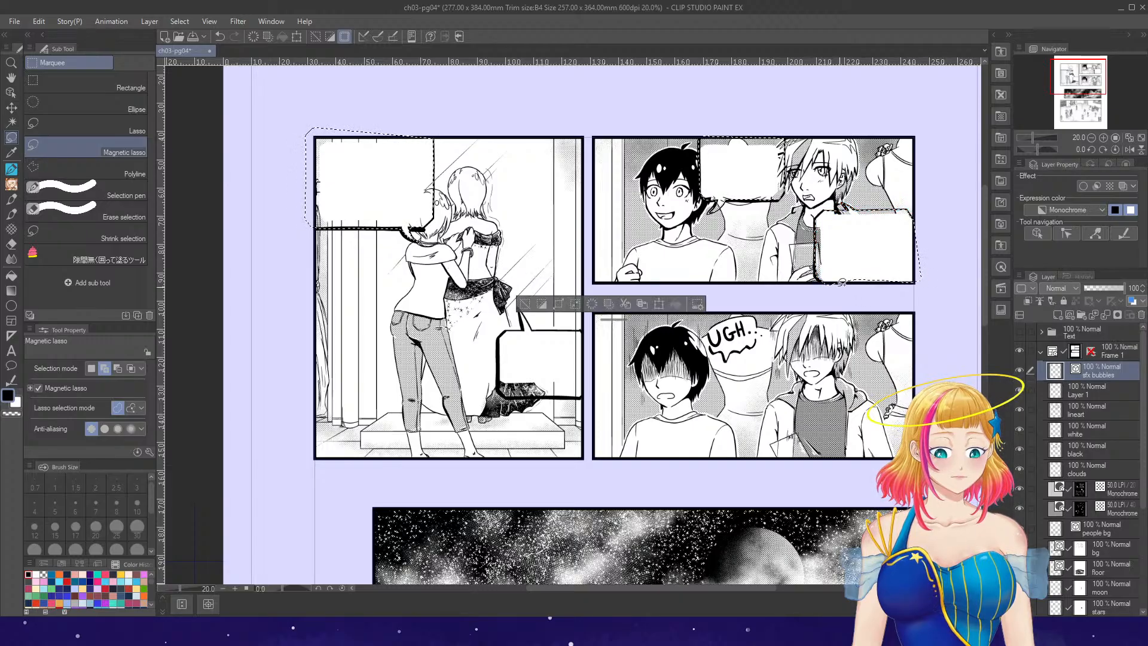
pyautogui.click(90, 125)
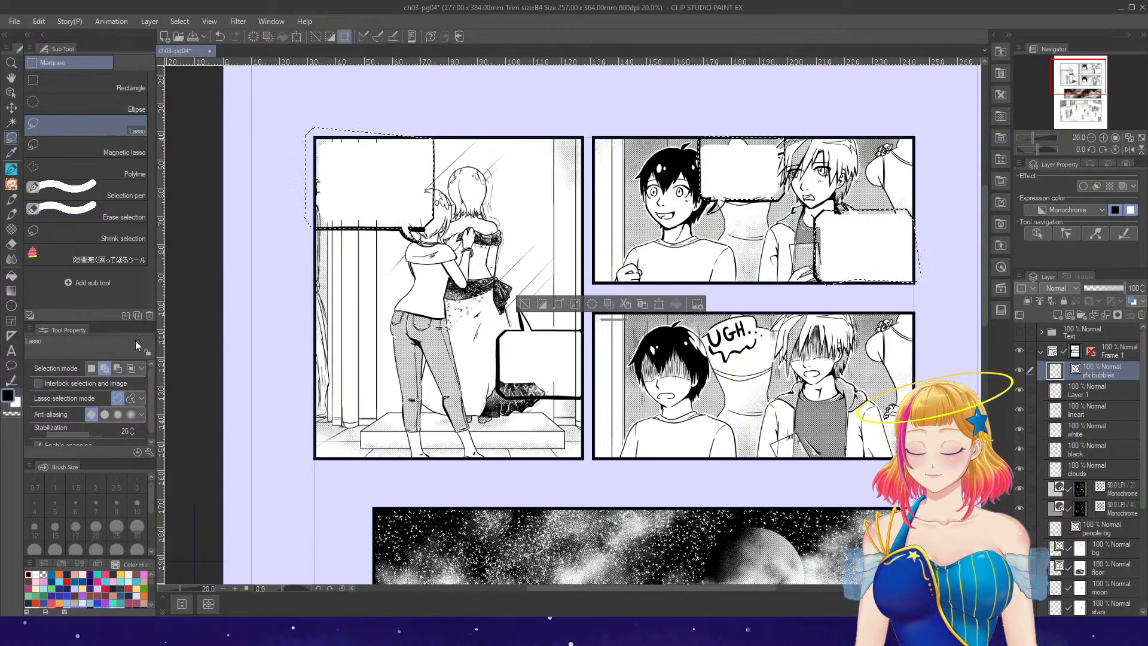
pyautogui.moveTo(838, 278)
pyautogui.mouseDown()
pyautogui.moveTo(902, 286)
pyautogui.moveTo(924, 269)
pyautogui.mouseUp()
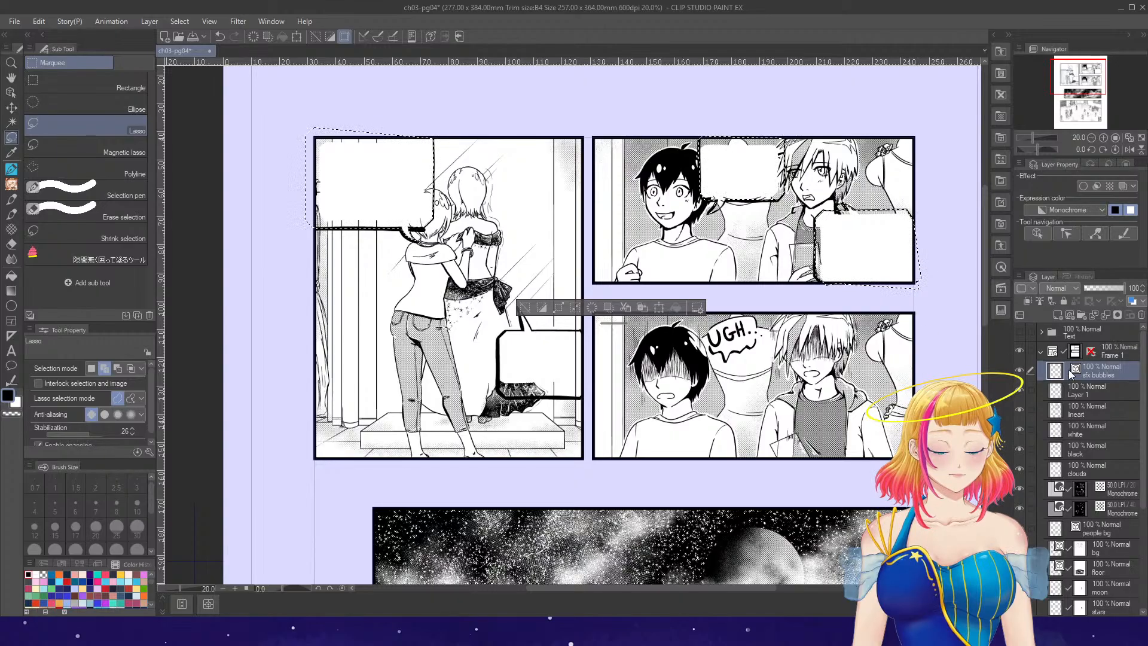
# - Fill the selected bubble areas with white on Layer 1 and clear the selection
pyautogui.click(1094, 399)
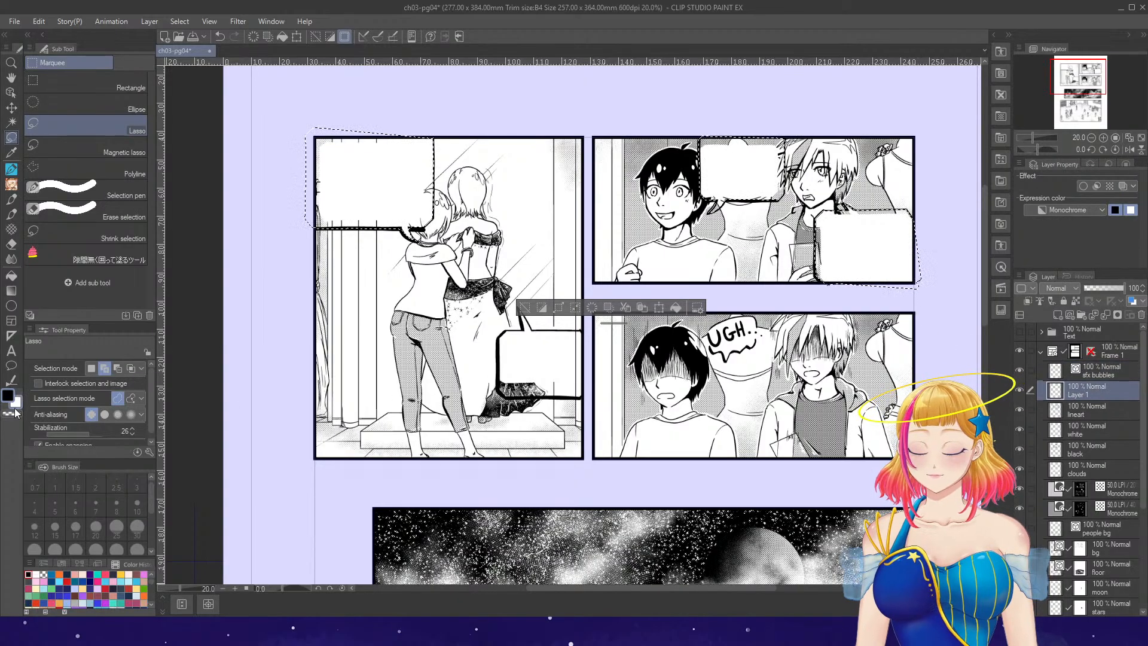
pyautogui.click(675, 308)
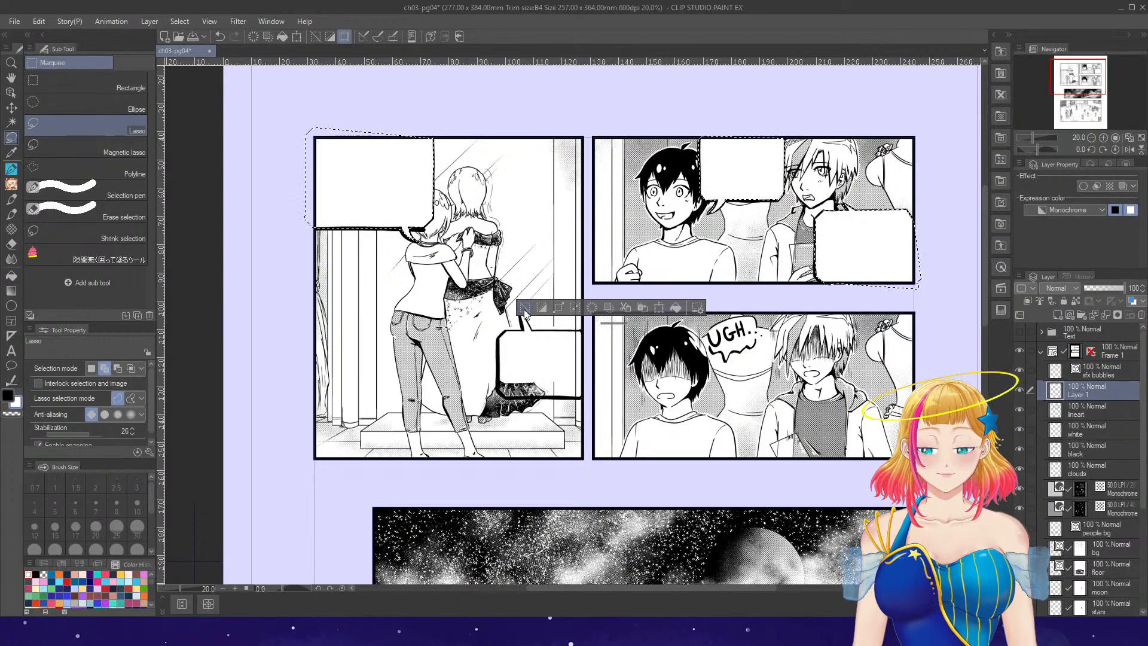
pyautogui.click(523, 308)
# - Save the ch03-pg04 page and close it
pyautogui.scroll(-5, 794, 304)
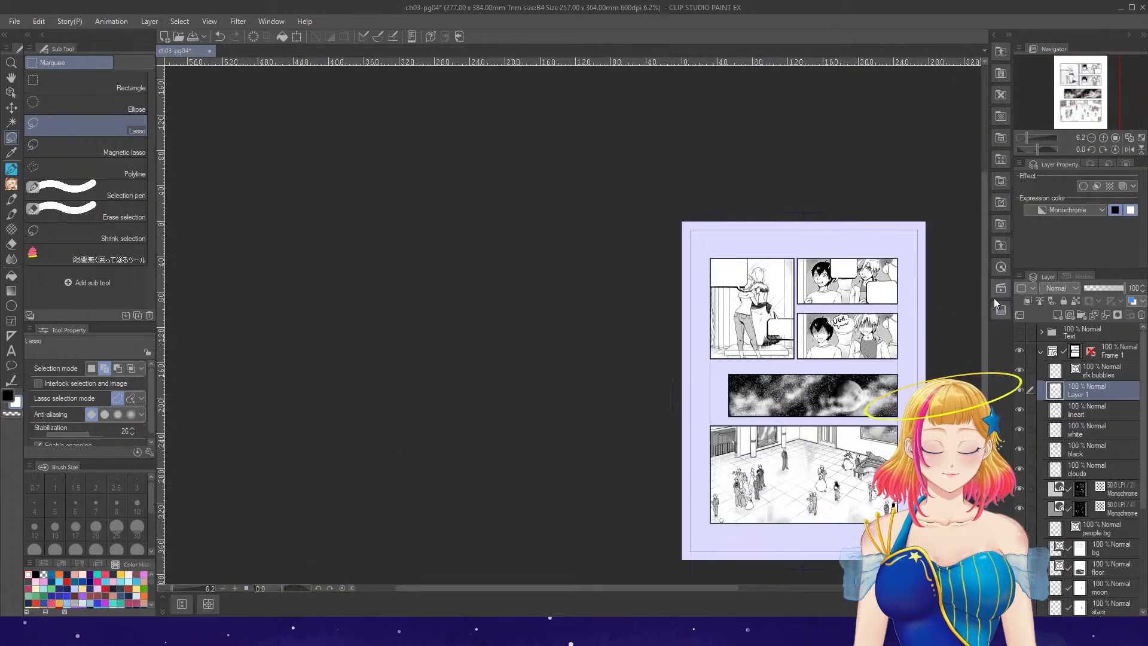
pyautogui.click(1129, 137)
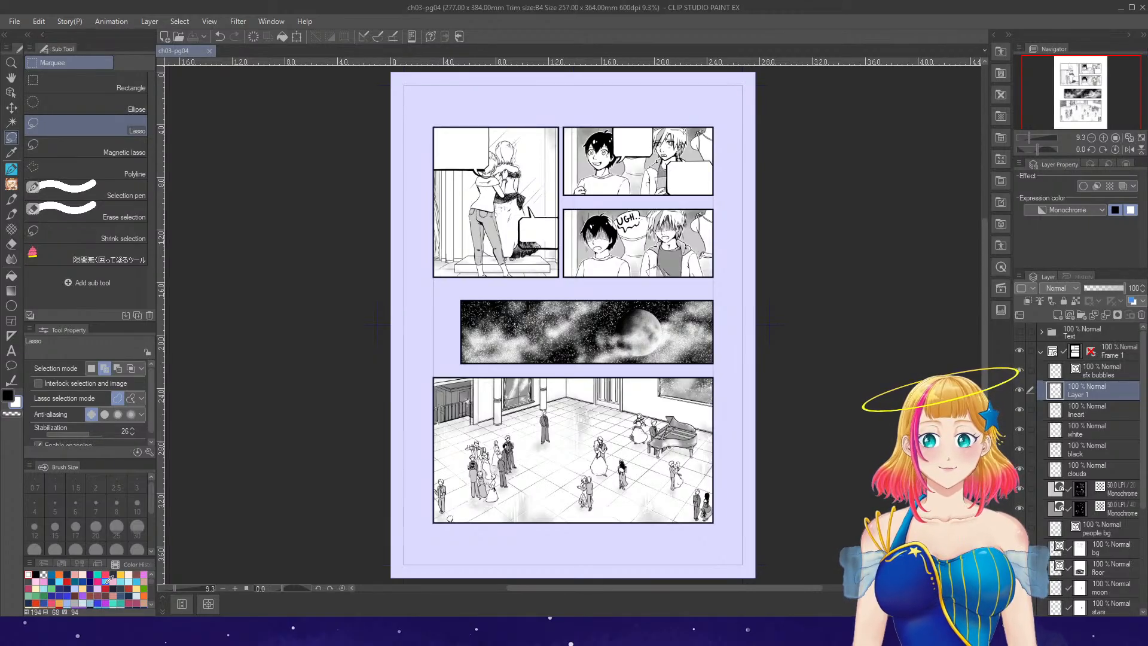
pyautogui.click(210, 51)
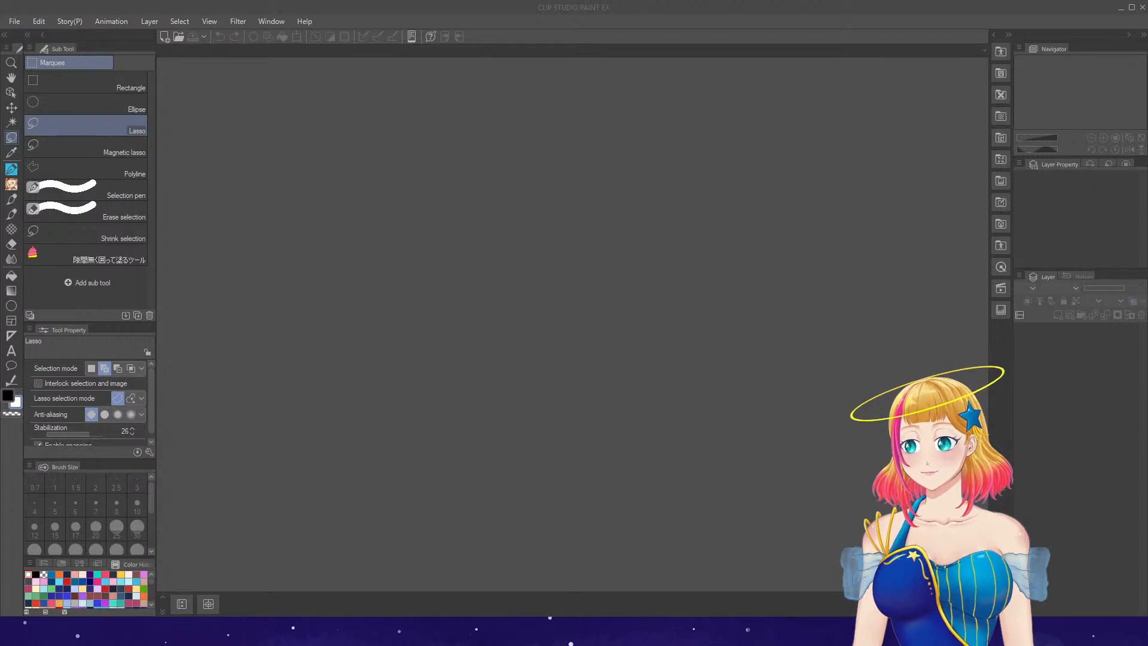
# - Open the ch03-pg05 page and make its lineart layer active
pyautogui.click(425, 292)
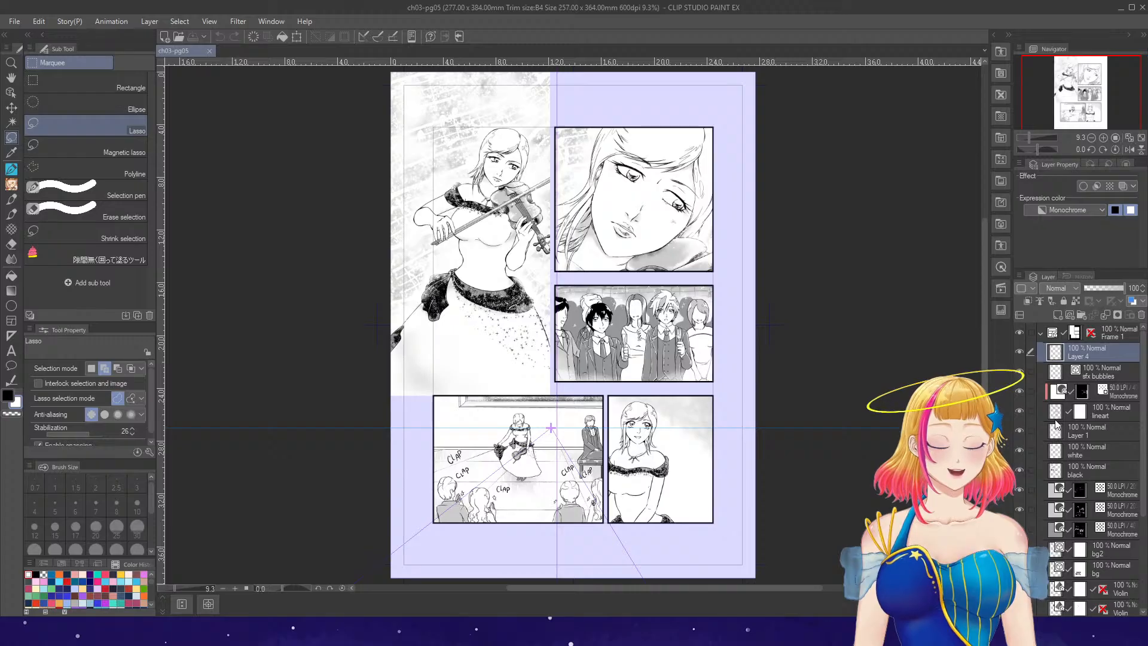
pyautogui.click(1024, 419)
pyautogui.click(1019, 409)
pyautogui.click(1020, 411)
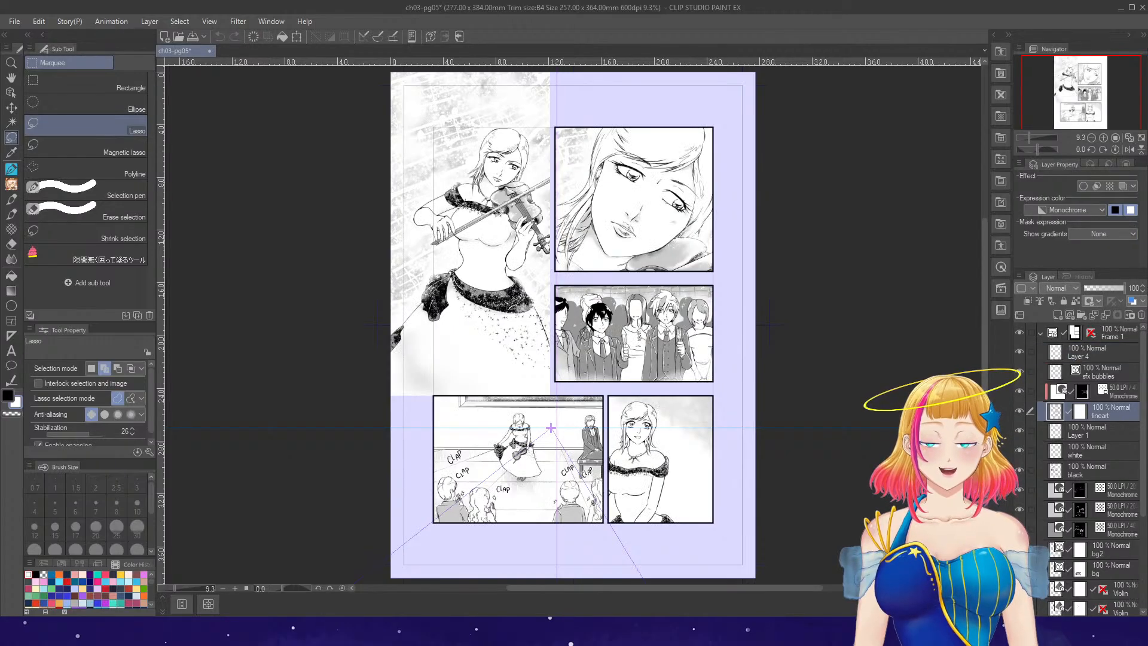
# - Erase the pupil and iris details inside both eyes of the large violinist, using the eraser at size 30
pyautogui.scroll(1, 482, 141)
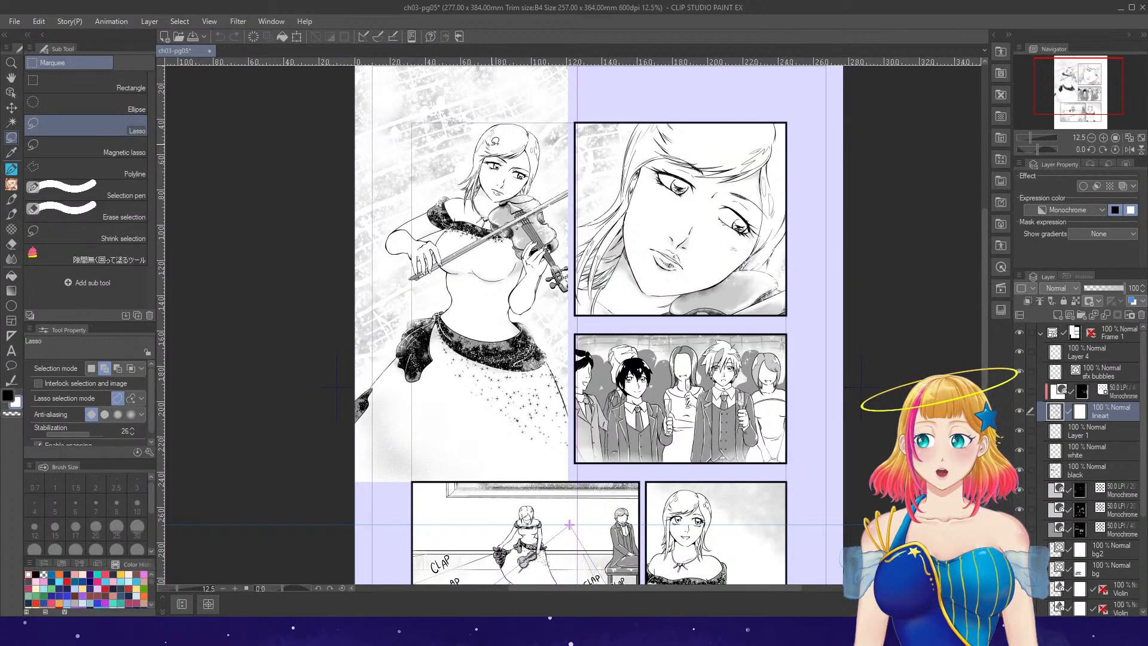
pyautogui.scroll(1, 492, 146)
pyautogui.scroll(4, 493, 147)
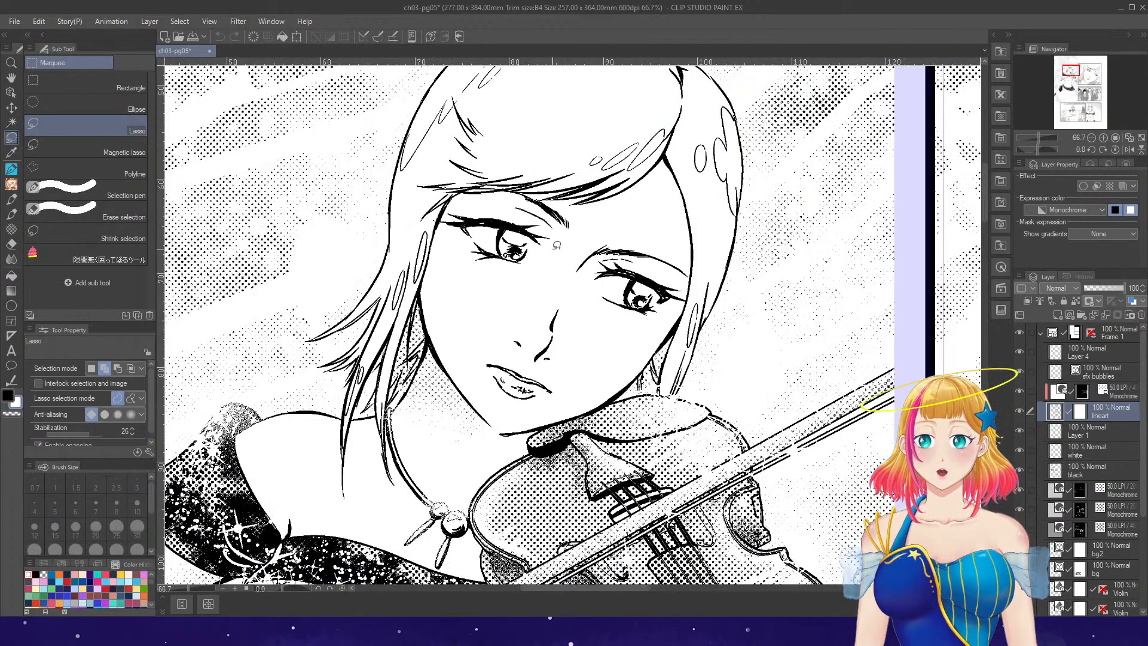
pyautogui.press('e')
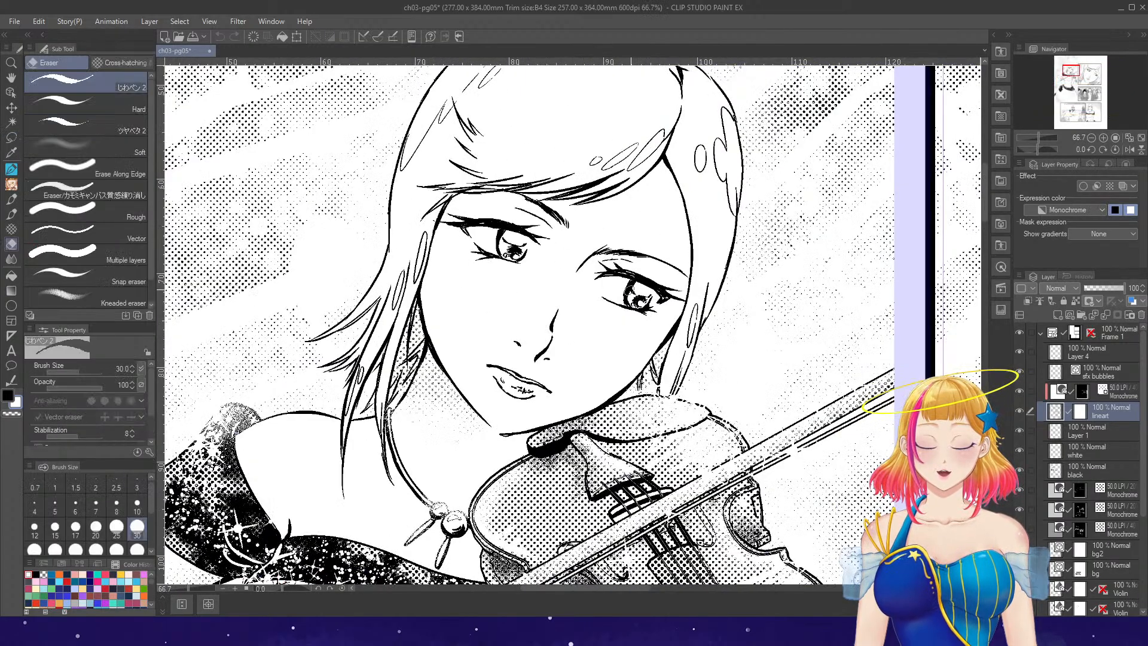
pyautogui.click(1092, 151)
pyautogui.scroll(1, 576, 346)
pyautogui.scroll(1, 576, 346)
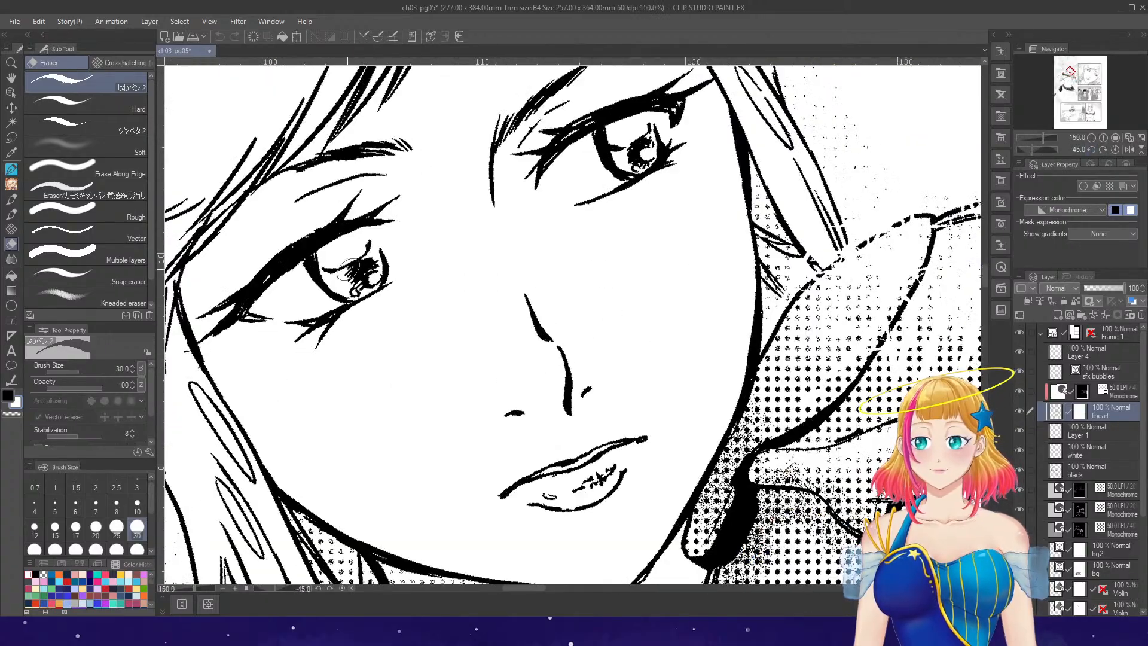
pyautogui.moveTo(343, 288)
pyautogui.mouseDown()
pyautogui.moveTo(342, 250)
pyautogui.moveTo(332, 265)
pyautogui.moveTo(347, 285)
pyautogui.moveTo(367, 274)
pyautogui.moveTo(352, 268)
pyautogui.moveTo(359, 247)
pyautogui.moveTo(368, 283)
pyautogui.moveTo(351, 253)
pyautogui.moveTo(379, 283)
pyautogui.moveTo(370, 240)
pyautogui.mouseUp()
pyautogui.scroll(-1, 625, 180)
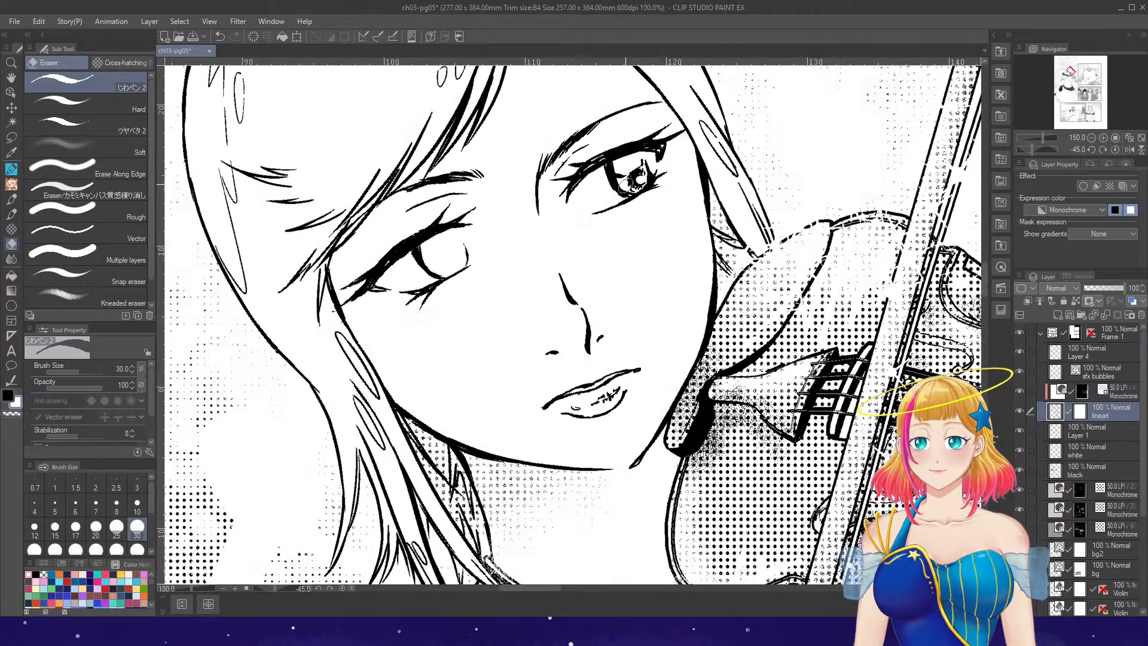
pyautogui.moveTo(632, 181)
pyautogui.mouseDown()
pyautogui.moveTo(635, 161)
pyautogui.moveTo(642, 181)
pyautogui.mouseUp()
# - Draw new round highlights and dark pupils in both of the violinist's eyes with the size 17 pen
pyautogui.press('p')
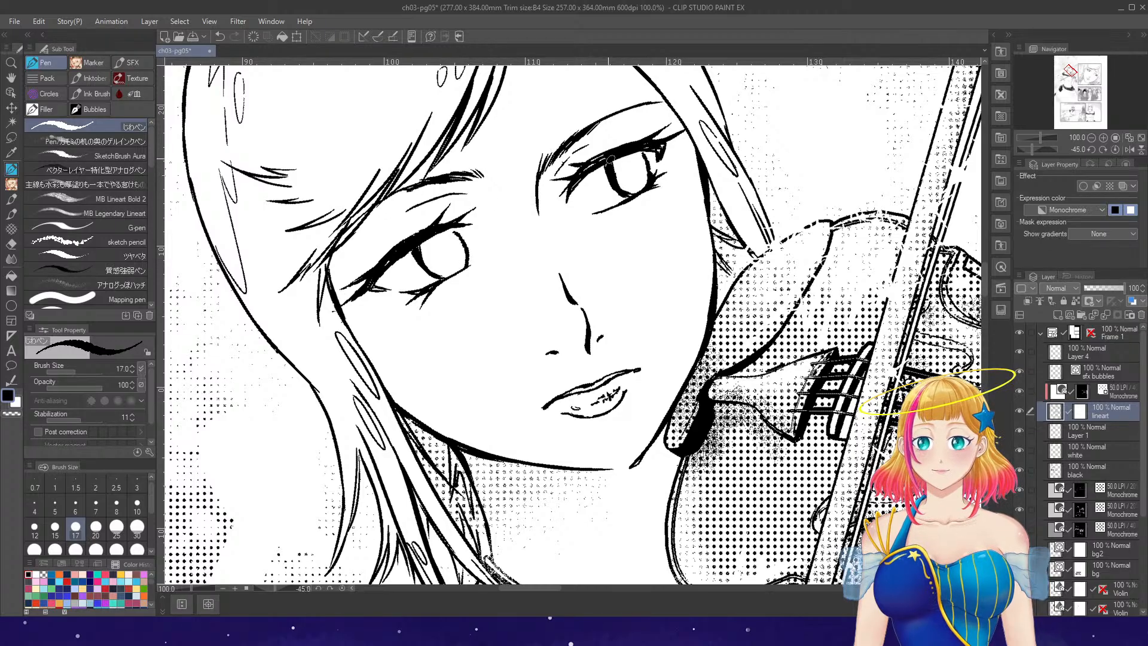
pyautogui.moveTo(458, 252); pyautogui.dragTo(452, 270)
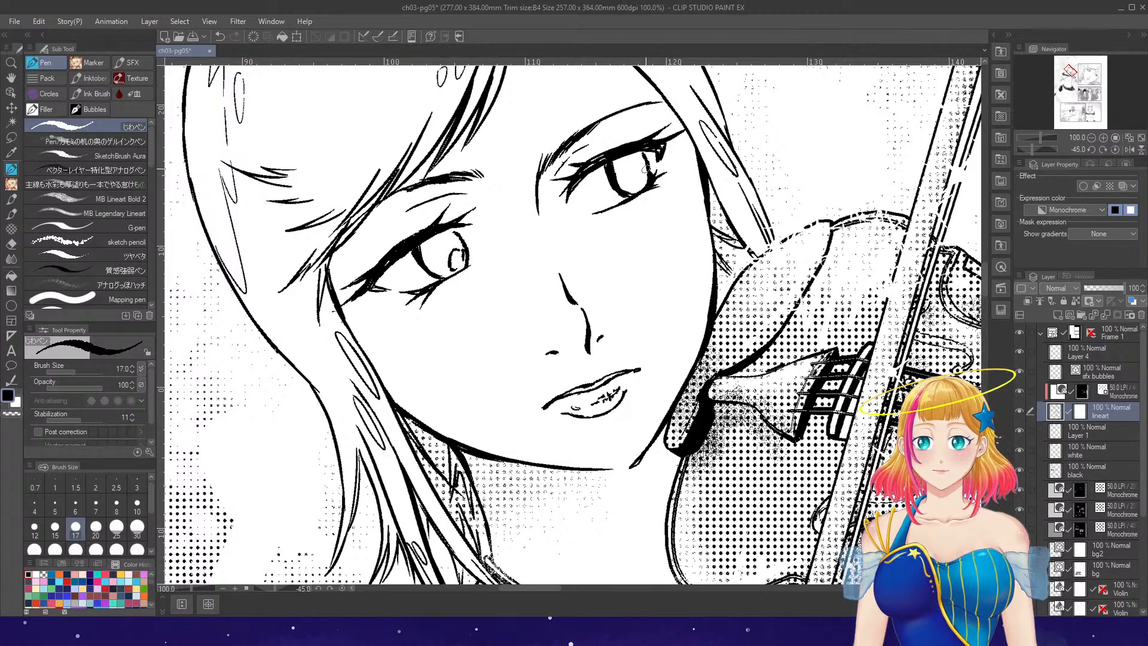
pyautogui.moveTo(630, 182); pyautogui.dragTo(636, 177)
pyautogui.moveTo(441, 249)
pyautogui.mouseDown()
pyautogui.moveTo(444, 262)
pyautogui.moveTo(444, 252)
pyautogui.mouseUp()
pyautogui.hotkey('ctrl', 'z')
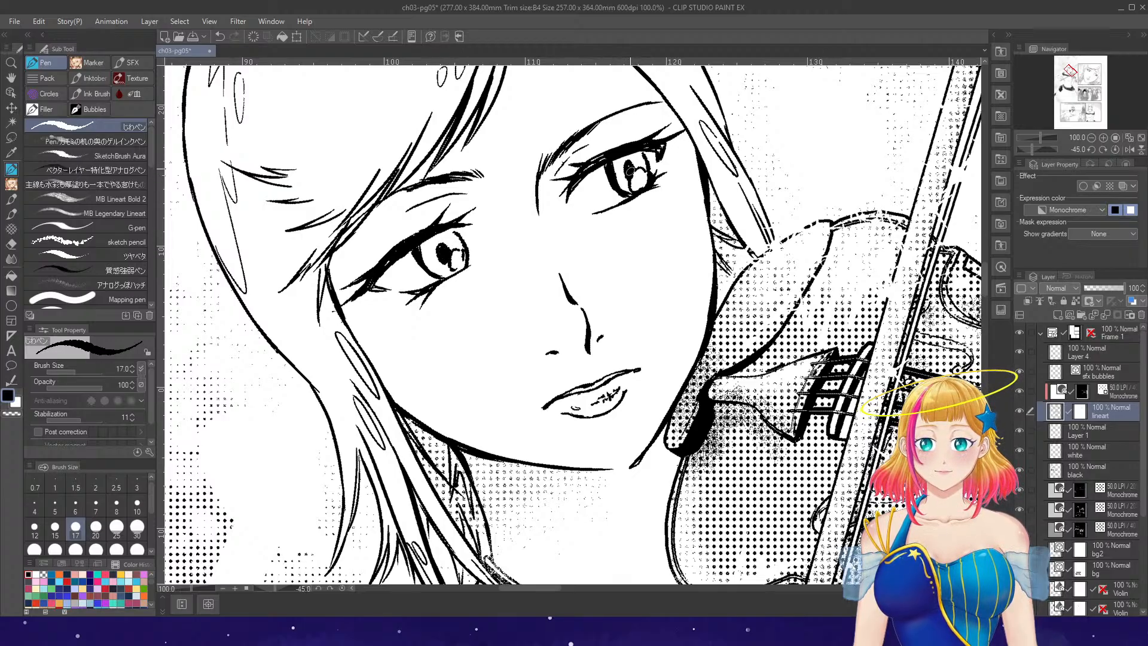
# - Hatch the upper part of both irises with the pen reduced to size 12
pyautogui.click(1092, 149)
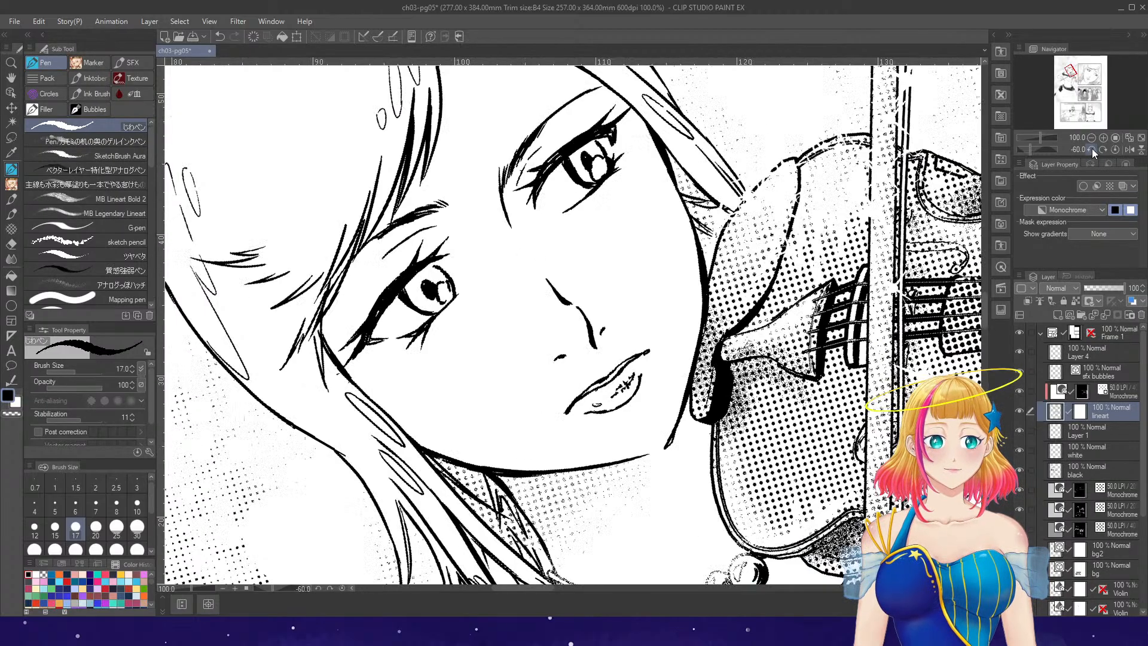
pyautogui.click(1092, 149)
pyautogui.press('[')
pyautogui.press('[')
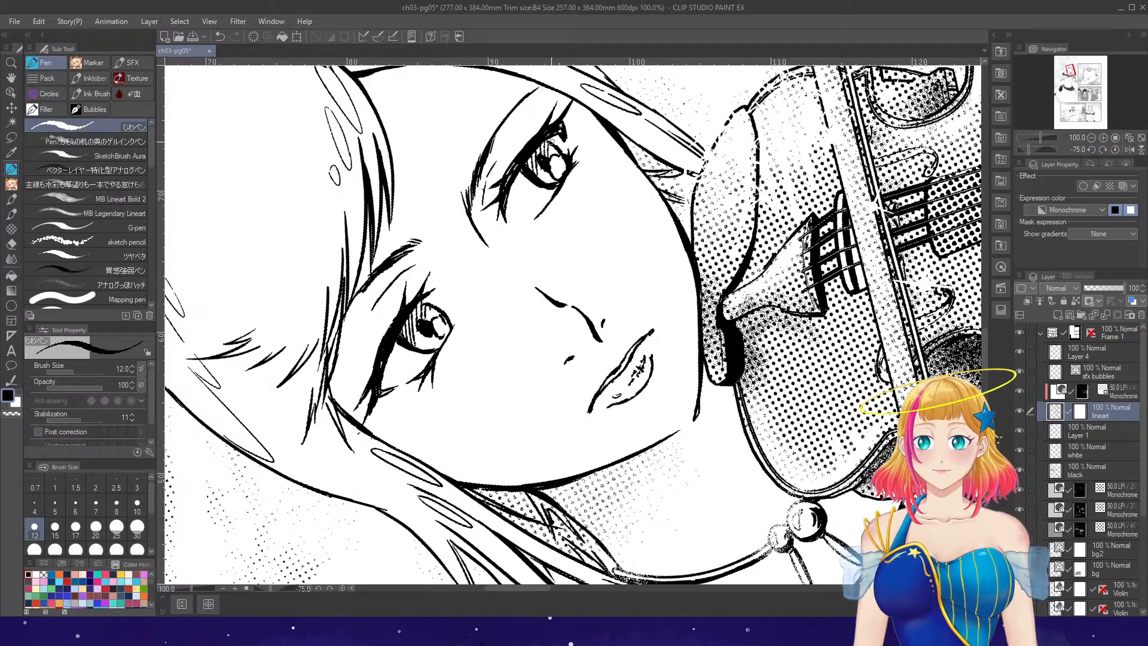
pyautogui.click(1104, 150)
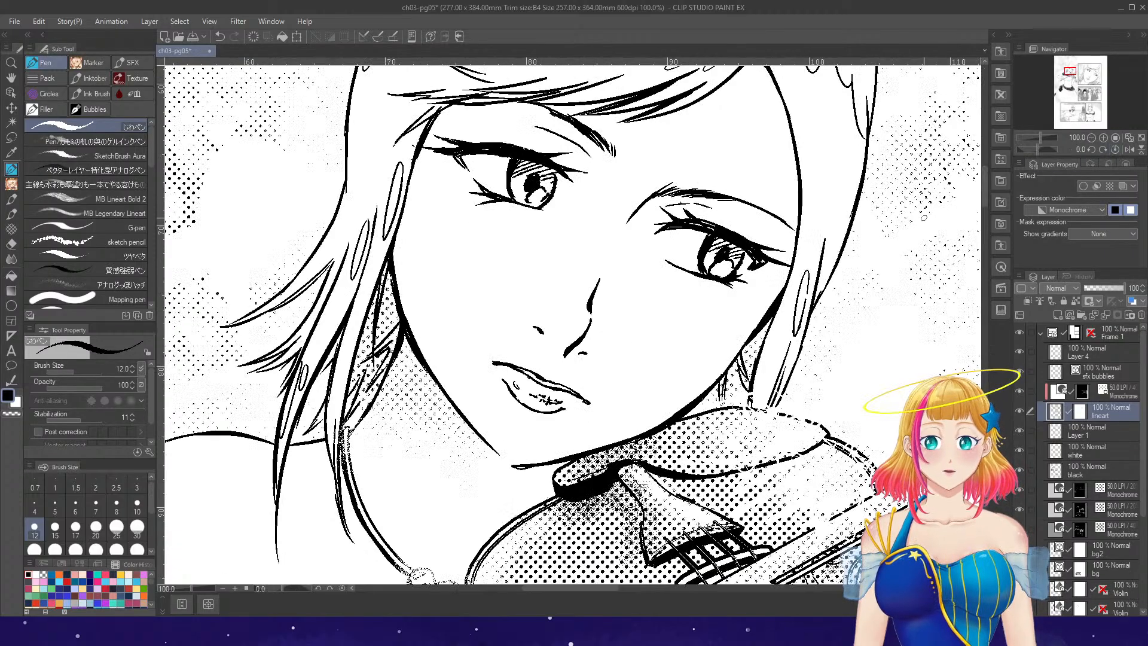
# - Redraw the lower part of the violinist's nose line with the size 12 pen and trim its tip with the eraser
pyautogui.scroll(-1, 924, 218)
pyautogui.click(1091, 149)
pyautogui.click(1090, 149)
pyautogui.click(1091, 149)
pyautogui.click(1091, 150)
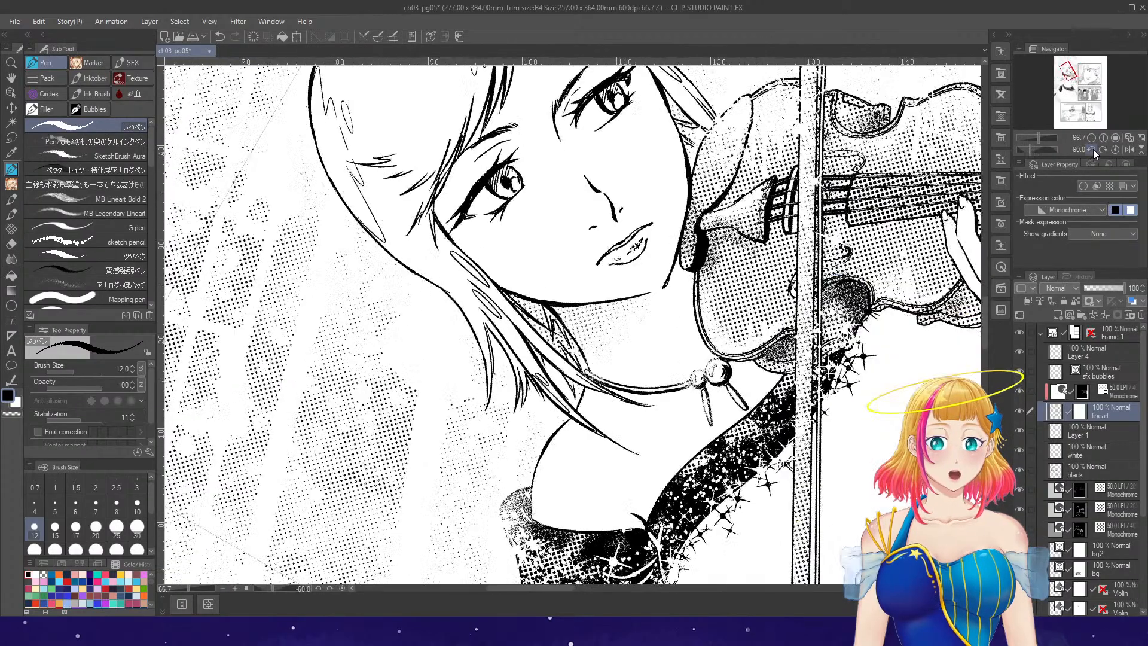
pyautogui.scroll(2, 658, 149)
pyautogui.moveTo(591, 270)
pyautogui.mouseDown()
pyautogui.moveTo(599, 304)
pyautogui.moveTo(601, 289)
pyautogui.moveTo(612, 302)
pyautogui.mouseUp()
pyautogui.press('e')
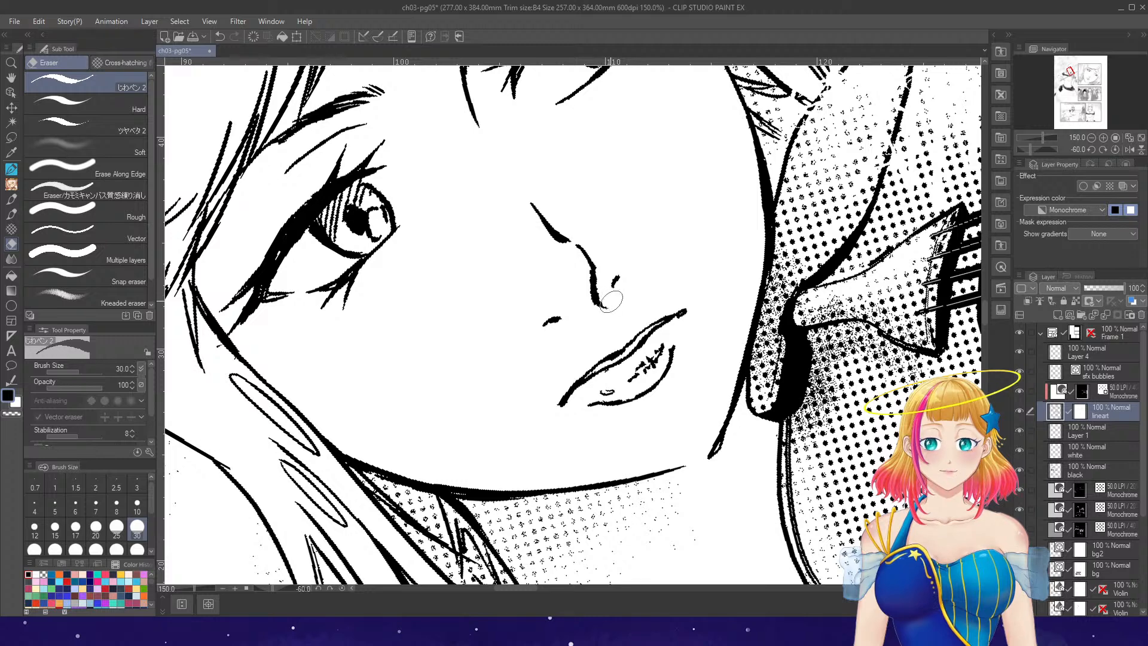
pyautogui.press('p')
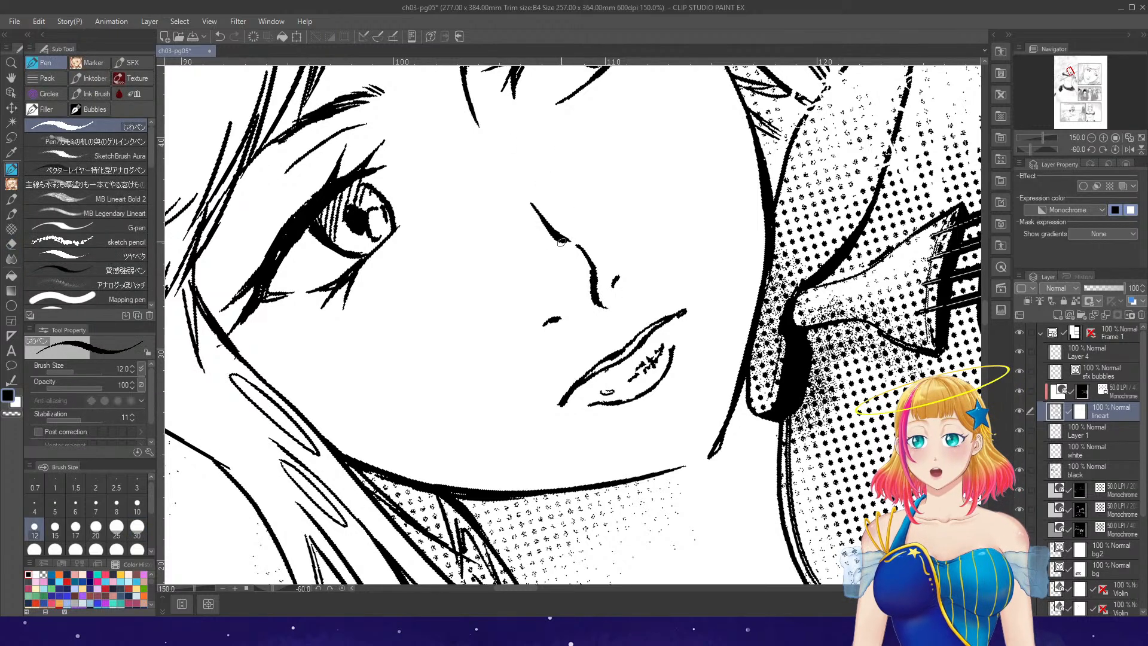
# - Thin the violinist's nose line at the bend by erasing its edge, and extend the nostril mark with a short pen stroke
pyautogui.press('e')
pyautogui.moveTo(560, 230); pyautogui.dragTo(592, 253)
pyautogui.press('p')
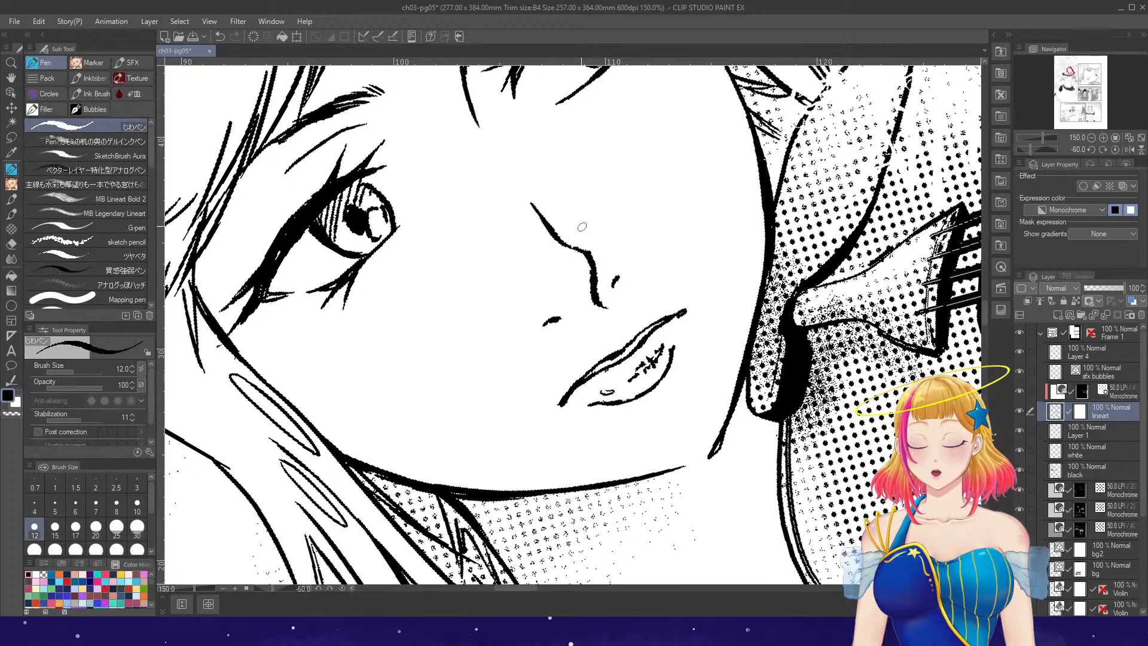
pyautogui.press('e')
pyautogui.press('p')
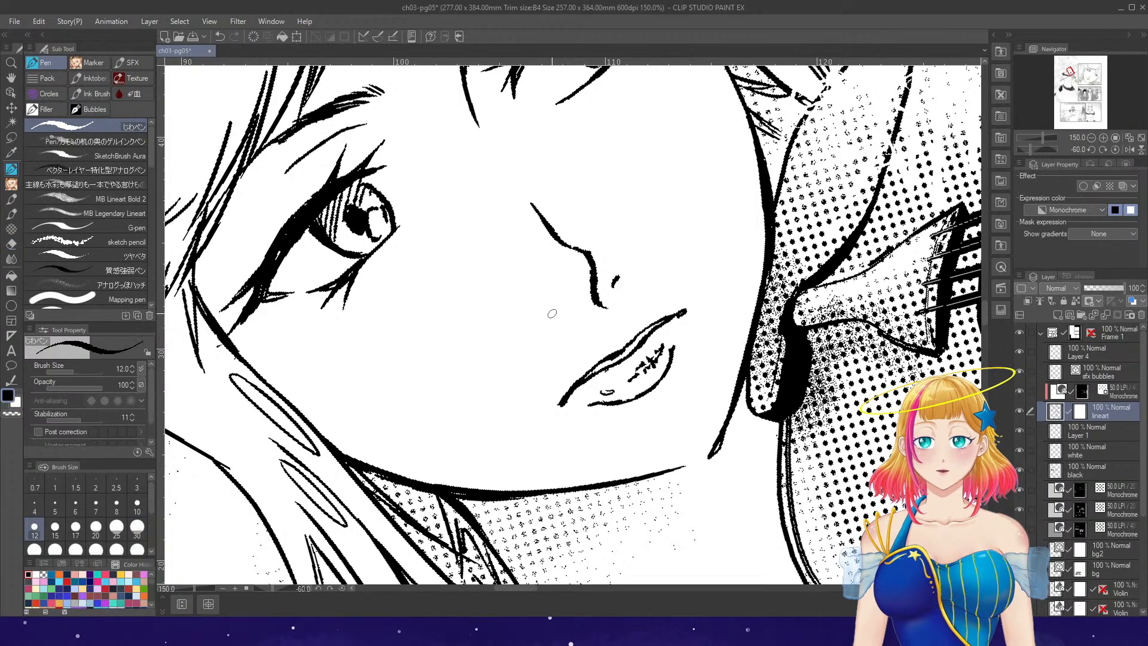
pyautogui.moveTo(551, 318); pyautogui.dragTo(568, 310)
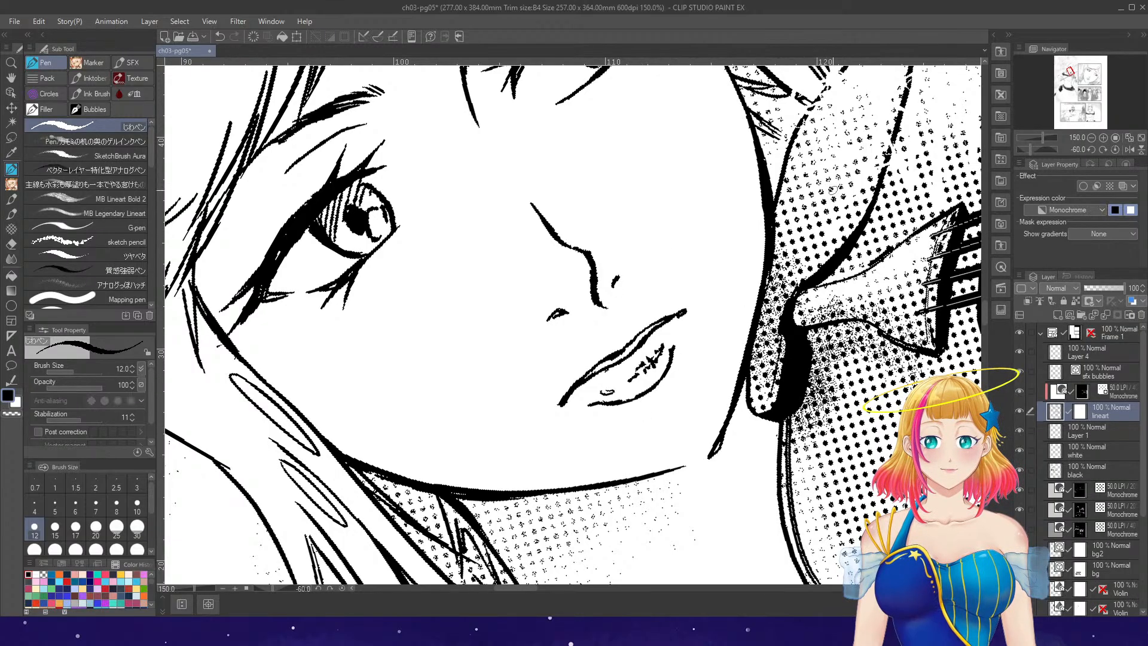
# - Check the violinist's redrawn face with the page upright and set the pen's brush size to 17
pyautogui.click(1115, 150)
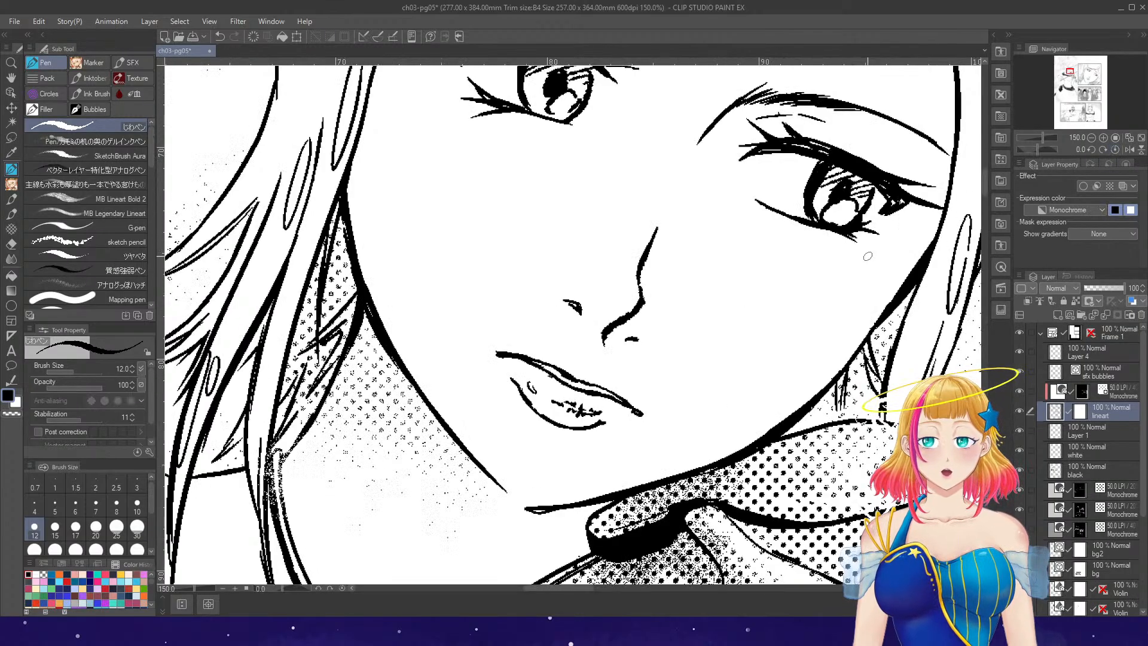
pyautogui.scroll(-8, 868, 256)
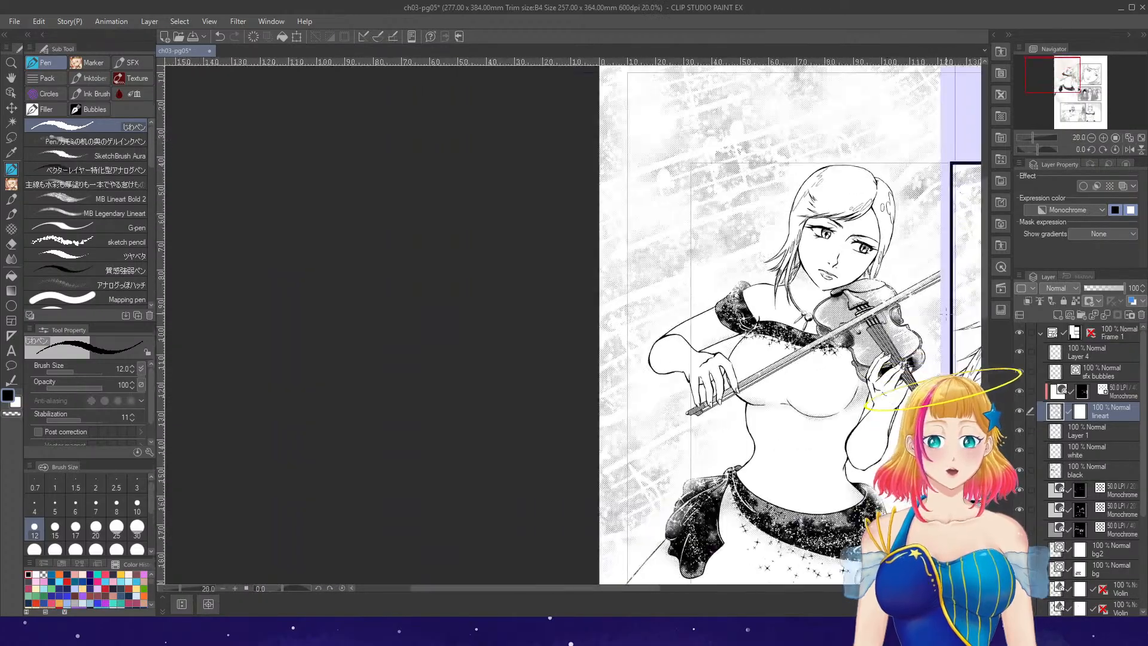
pyautogui.scroll(8, 903, 254)
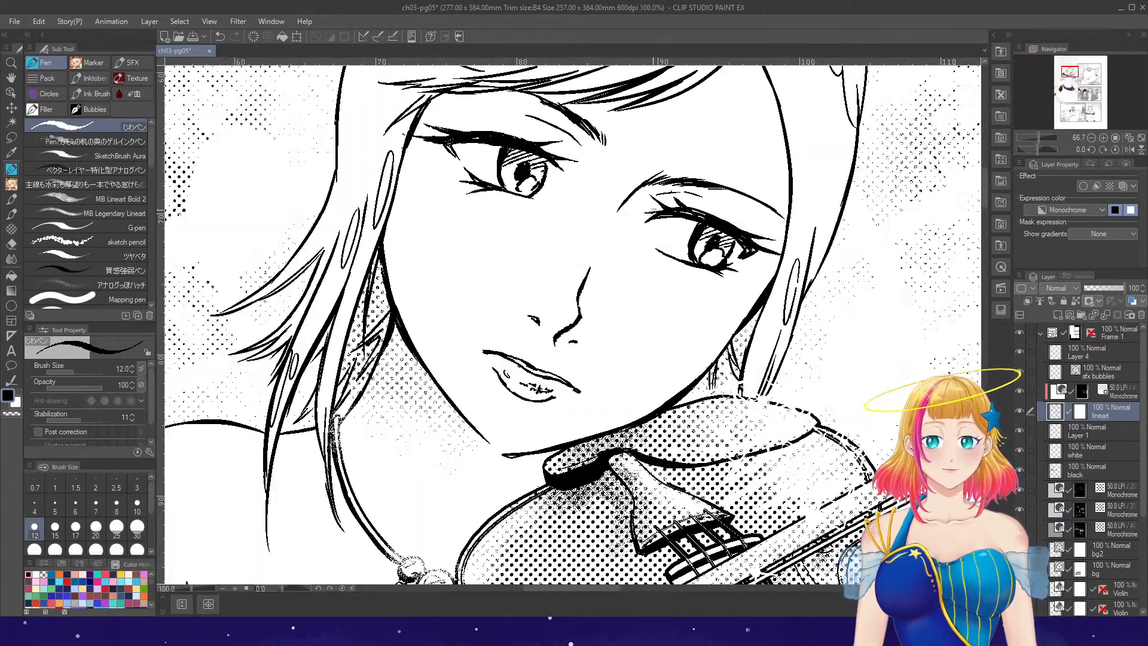
pyautogui.press(']')
pyautogui.press(']')
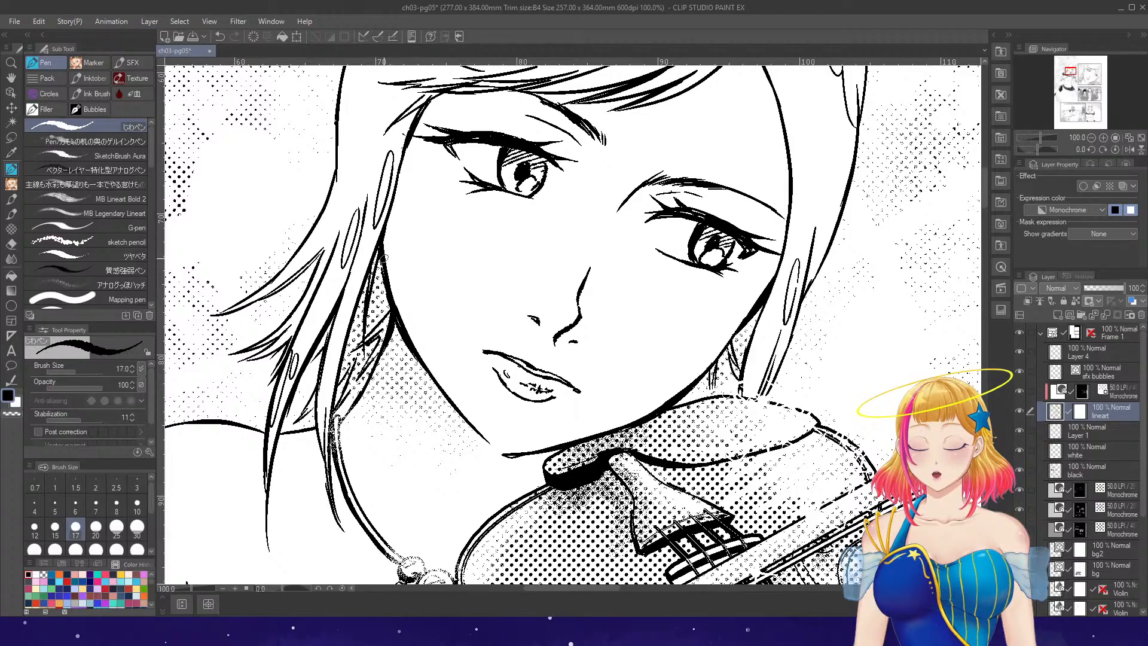
# - Redraw the jawline of the full-body violinist from the hair down to the chin, closing the gap in the outline
pyautogui.moveTo(382, 239); pyautogui.dragTo(428, 376)
pyautogui.hotkey('ctrl', 'z')
pyautogui.hotkey('ctrl', 'z')
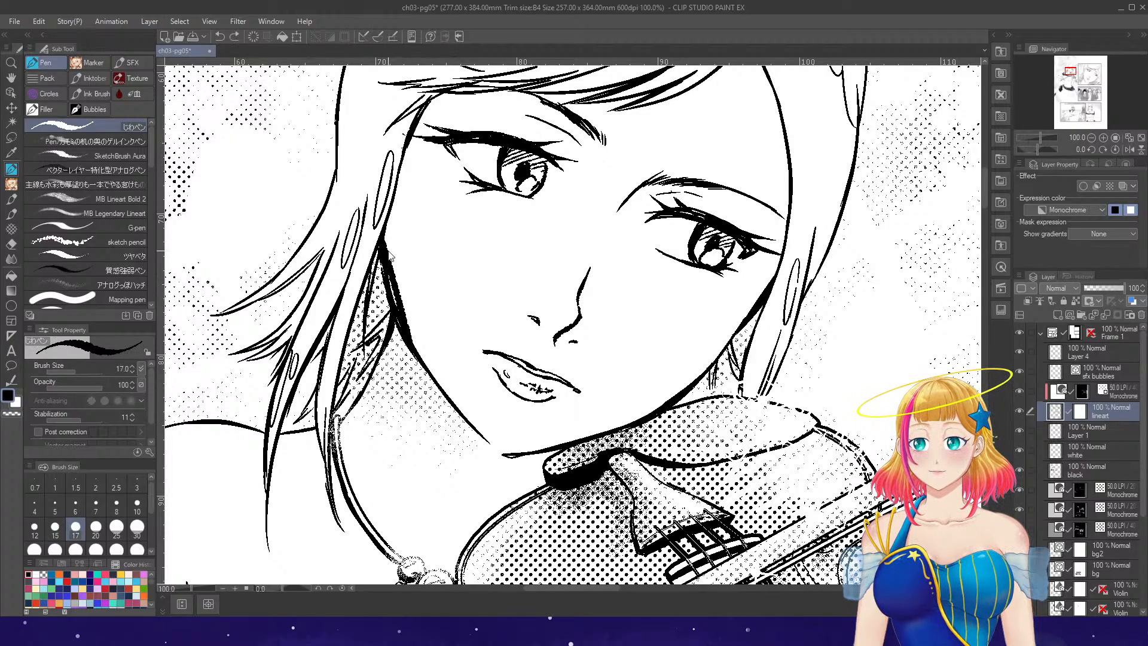
pyautogui.moveTo(381, 235)
pyautogui.mouseDown()
pyautogui.moveTo(416, 348)
pyautogui.moveTo(515, 461)
pyautogui.mouseUp()
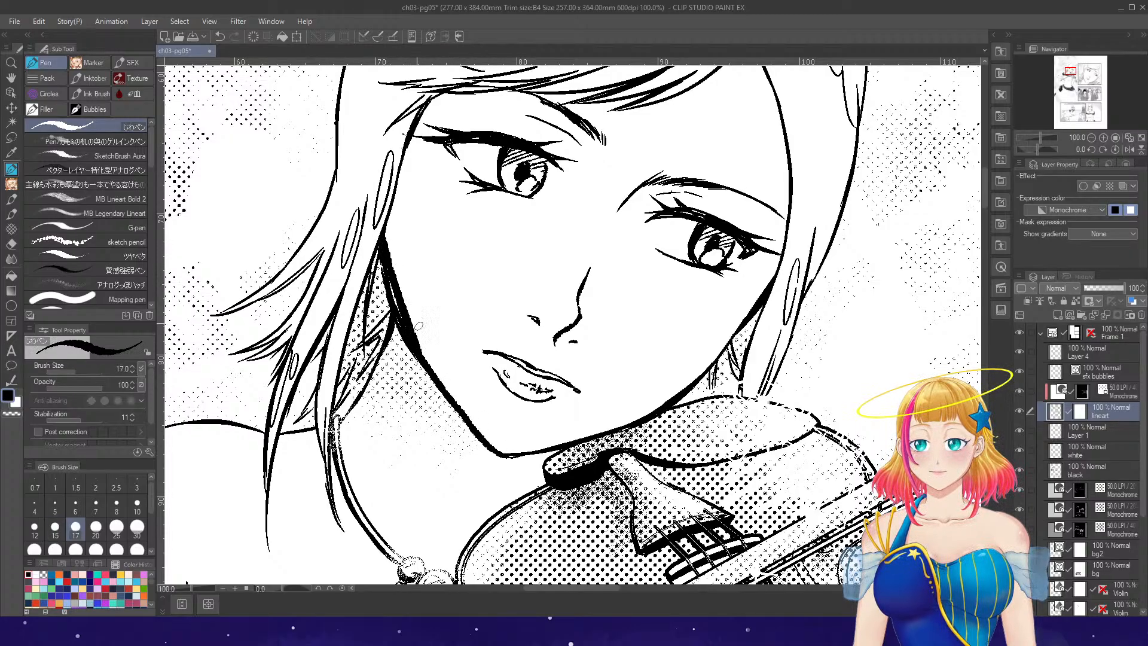
# - Try a thicker ink line along the full-body violinist's cheek and jaw, and undo the thickening strokes
pyautogui.moveTo(388, 272)
pyautogui.mouseDown()
pyautogui.moveTo(413, 344)
pyautogui.moveTo(502, 459)
pyautogui.mouseUp()
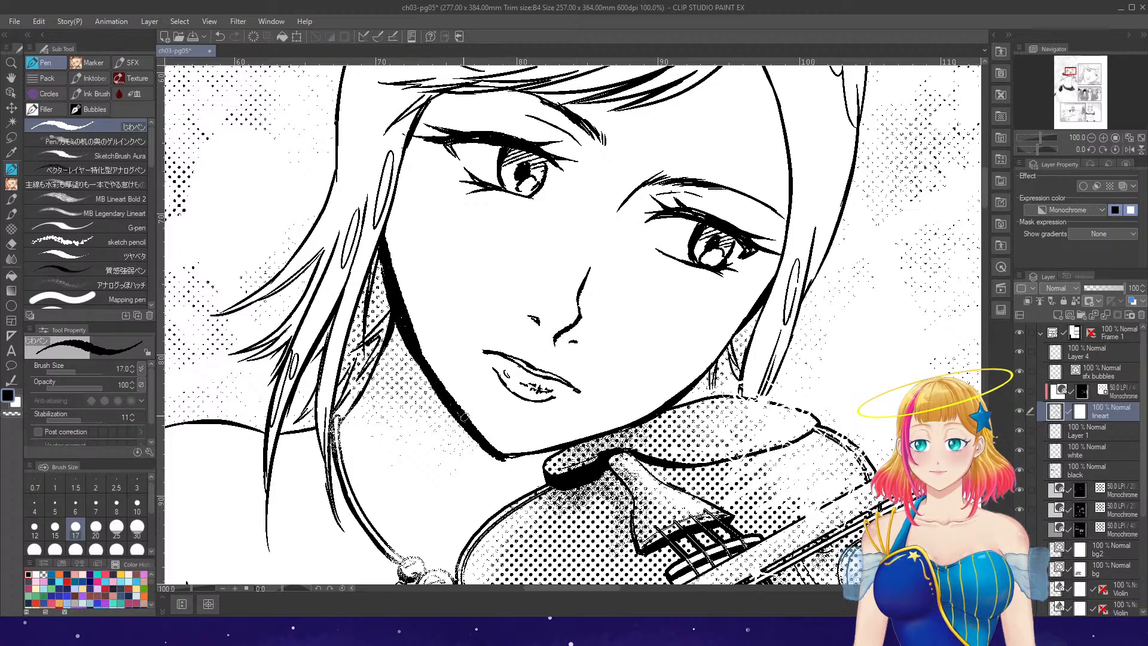
pyautogui.scroll(-3, 718, 227)
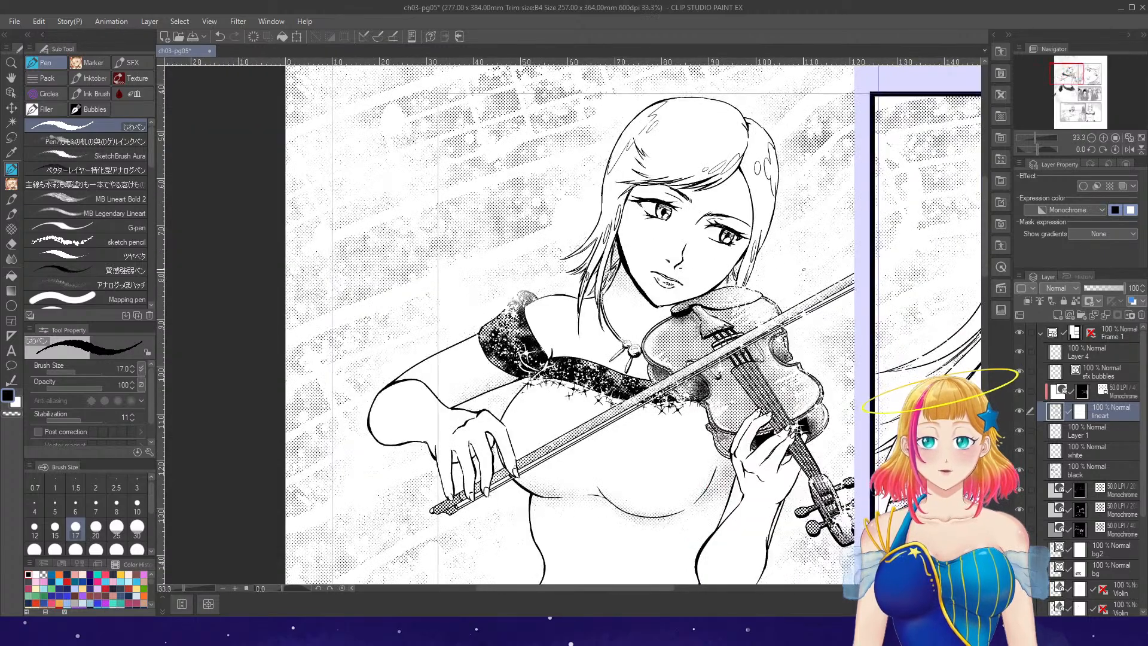
pyautogui.hotkey('ctrl', 'z')
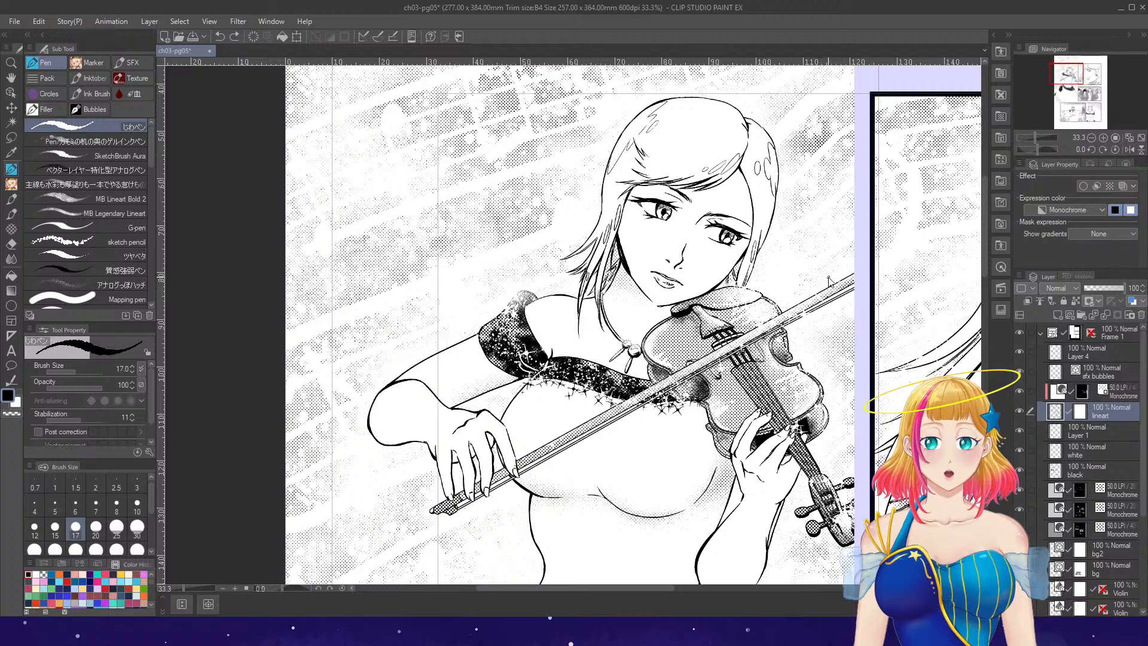
pyautogui.hotkey('ctrl', 'z')
# - Check the full-body violinist's face in mirrored and rotated views, and compare it with the neighbouring close-up panel
pyautogui.scroll(2, 830, 275)
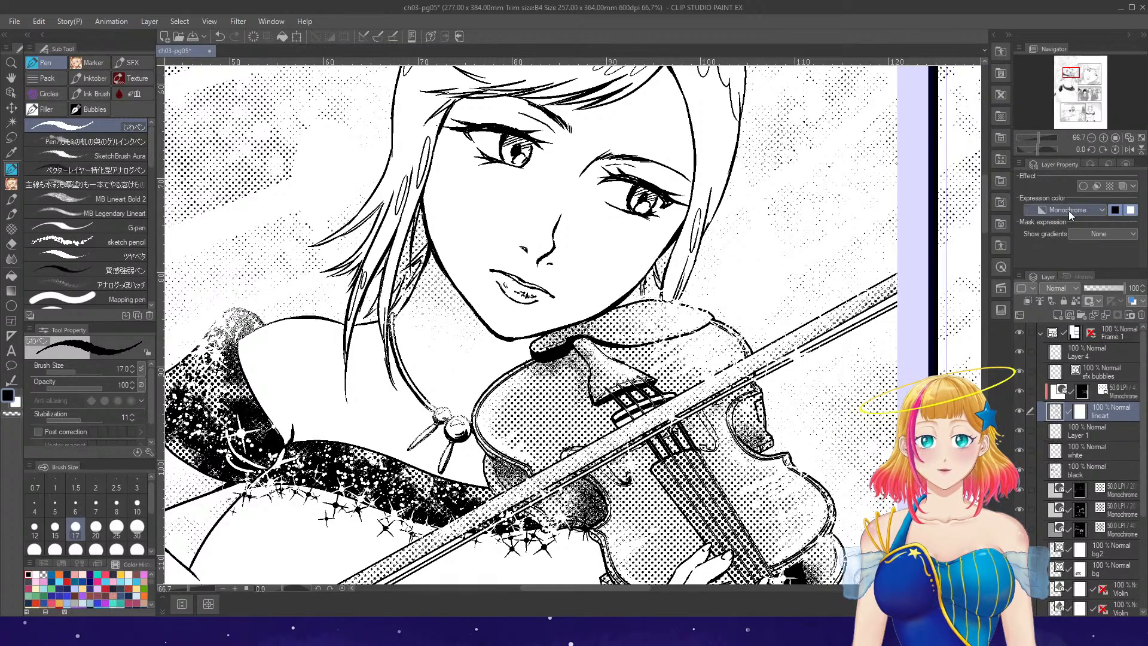
pyautogui.click(1129, 150)
pyautogui.click(1103, 150)
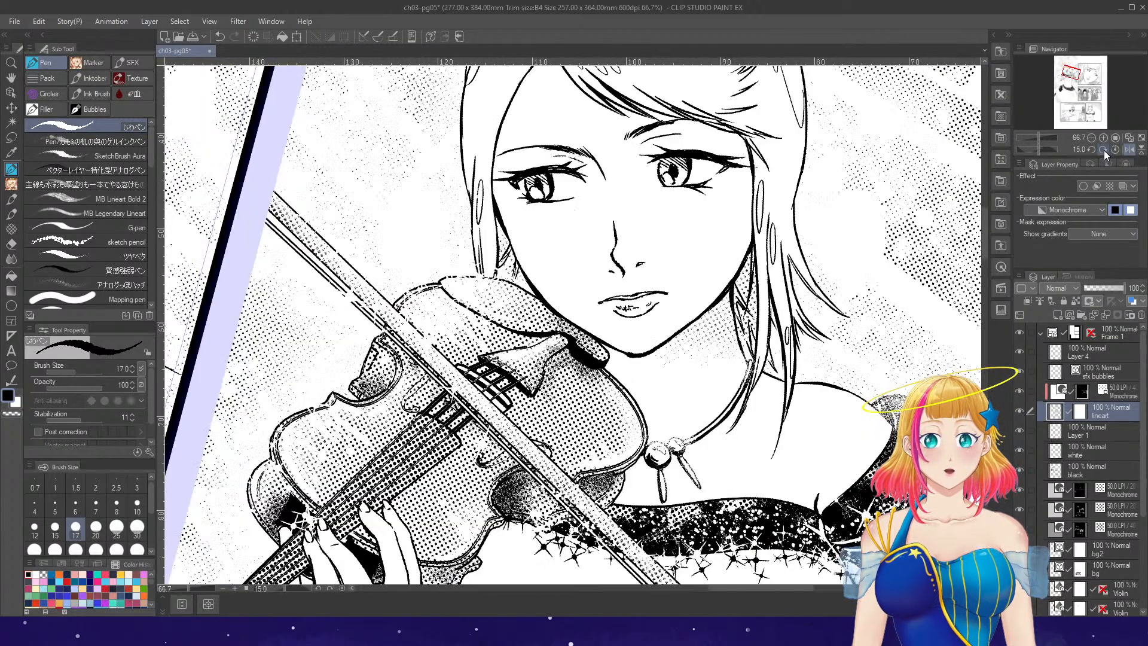
pyautogui.click(1103, 150)
pyautogui.click(1103, 149)
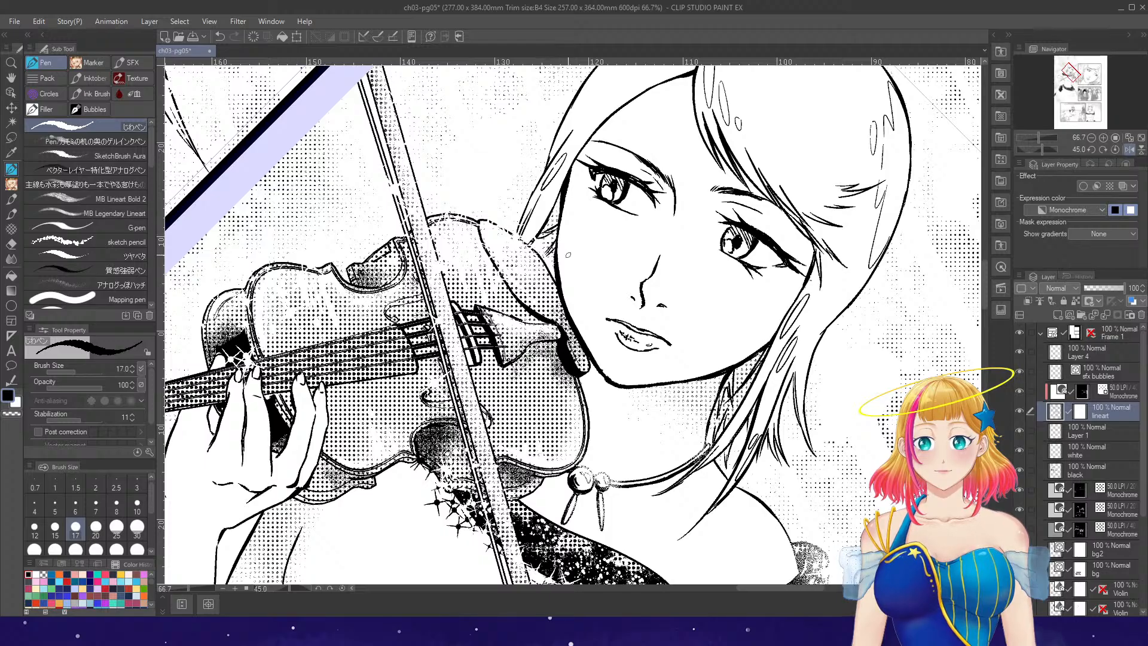
pyautogui.click(1116, 150)
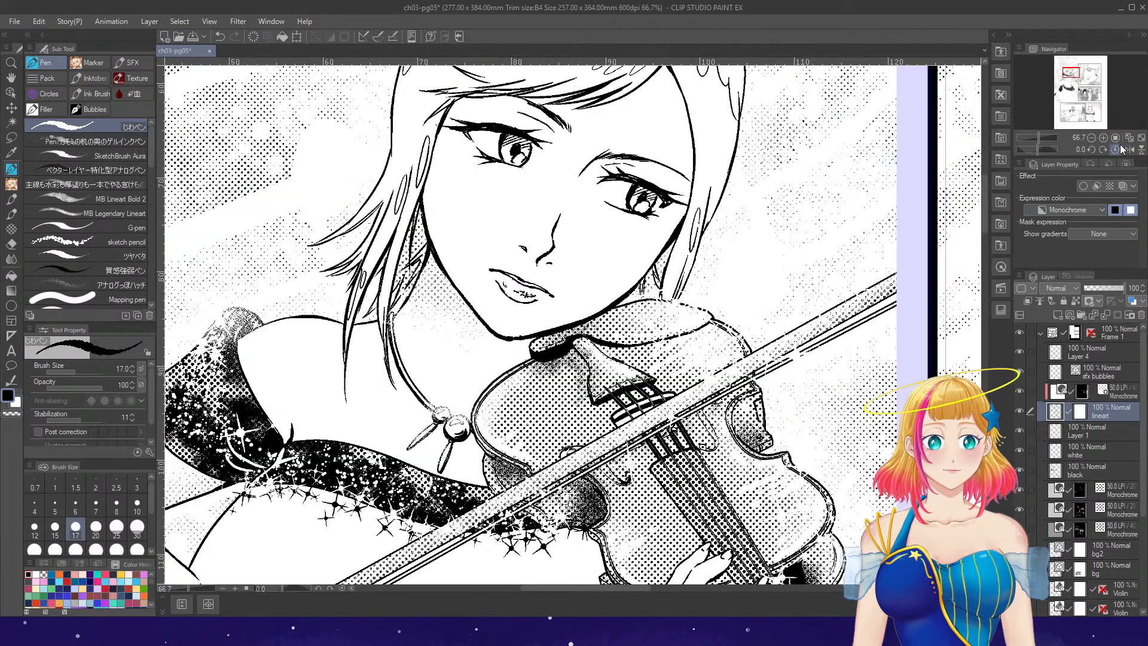
pyautogui.hotkey('ctrl', '-')
pyautogui.hotkey('ctrl', '-')
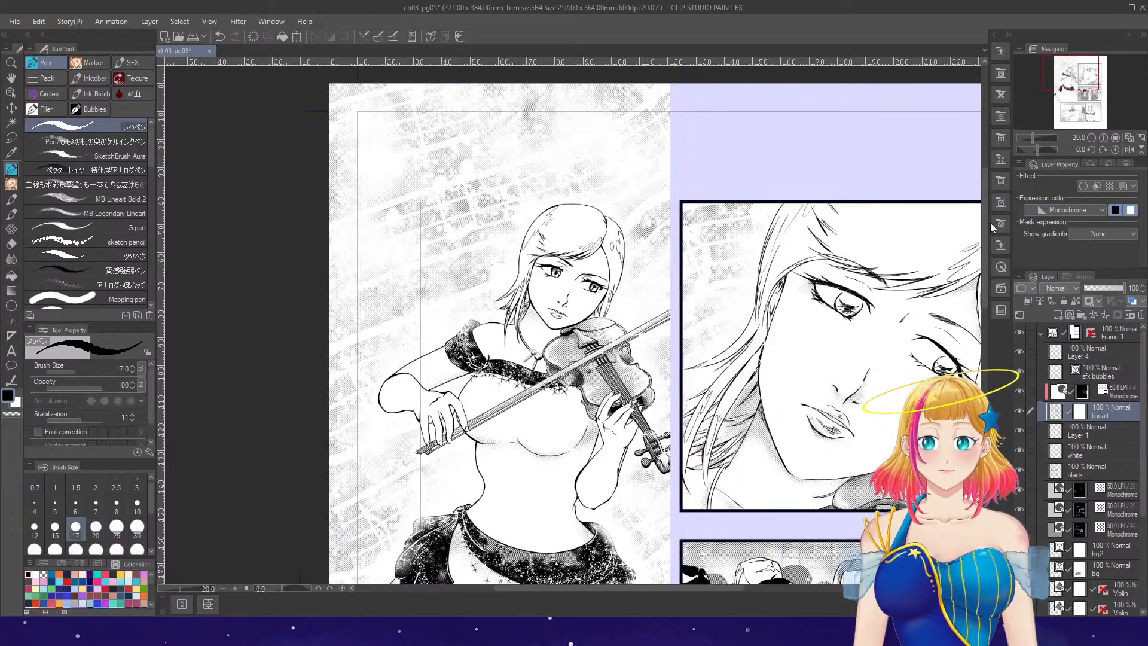
pyautogui.hotkey('ctrl', '-')
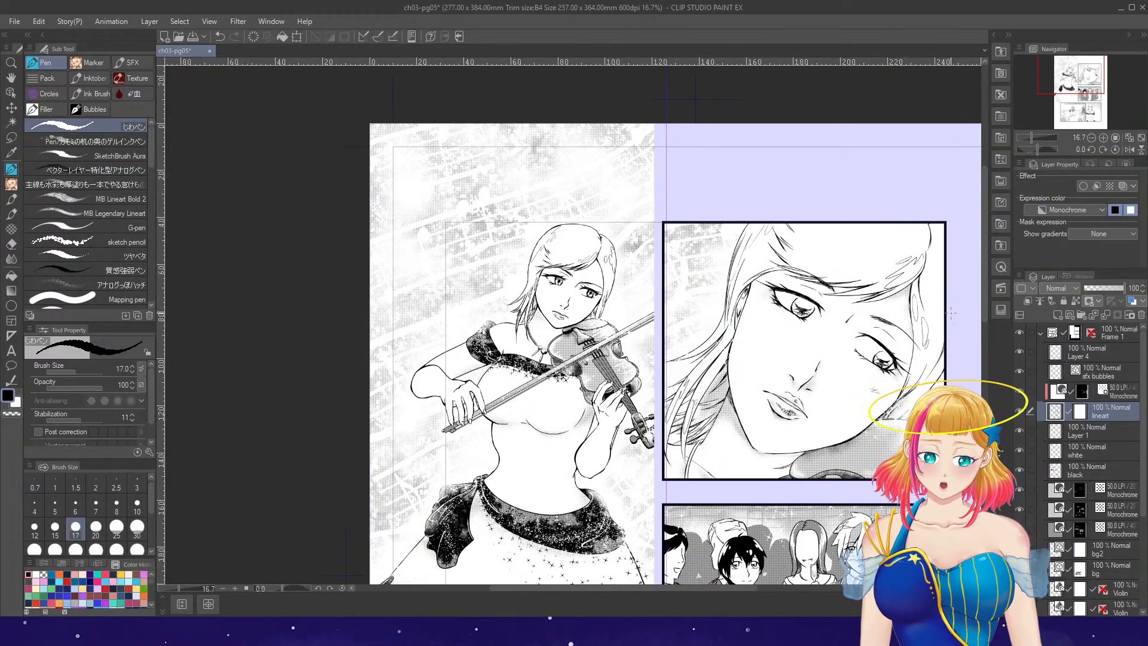
pyautogui.moveTo(985, 321); pyautogui.dragTo(982, 348)
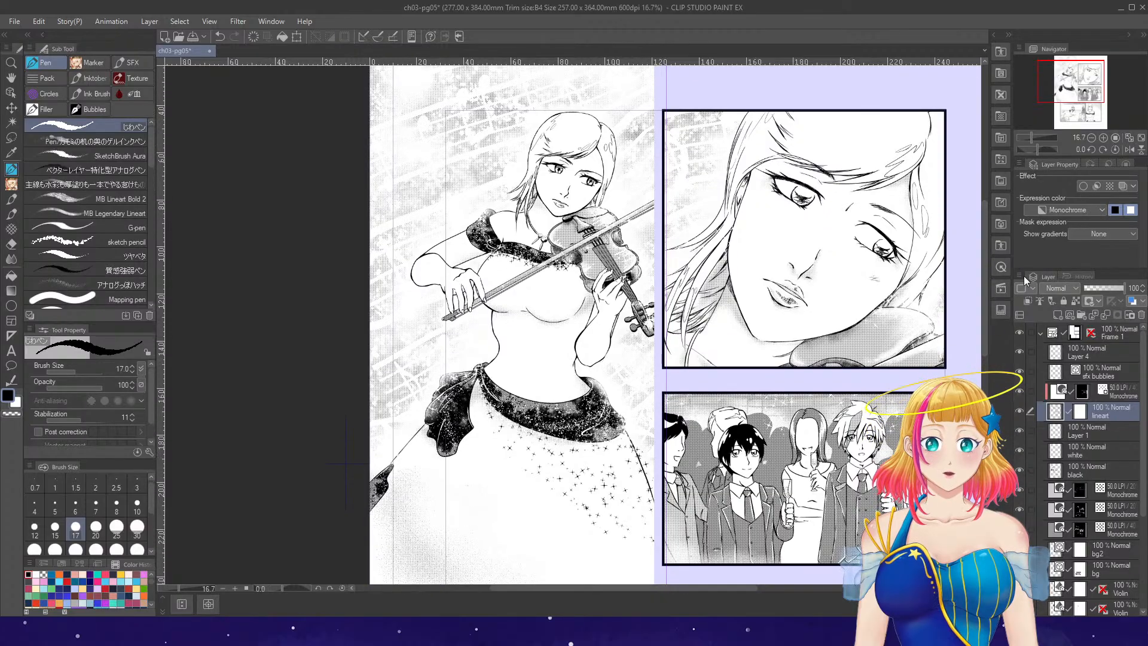
# - Reshape the nose bridge in the close-up panel by inking a bent contour and erasing the upper end of the old line
pyautogui.click(1090, 150)
pyautogui.click(1091, 150)
pyautogui.scroll(5, 770, 184)
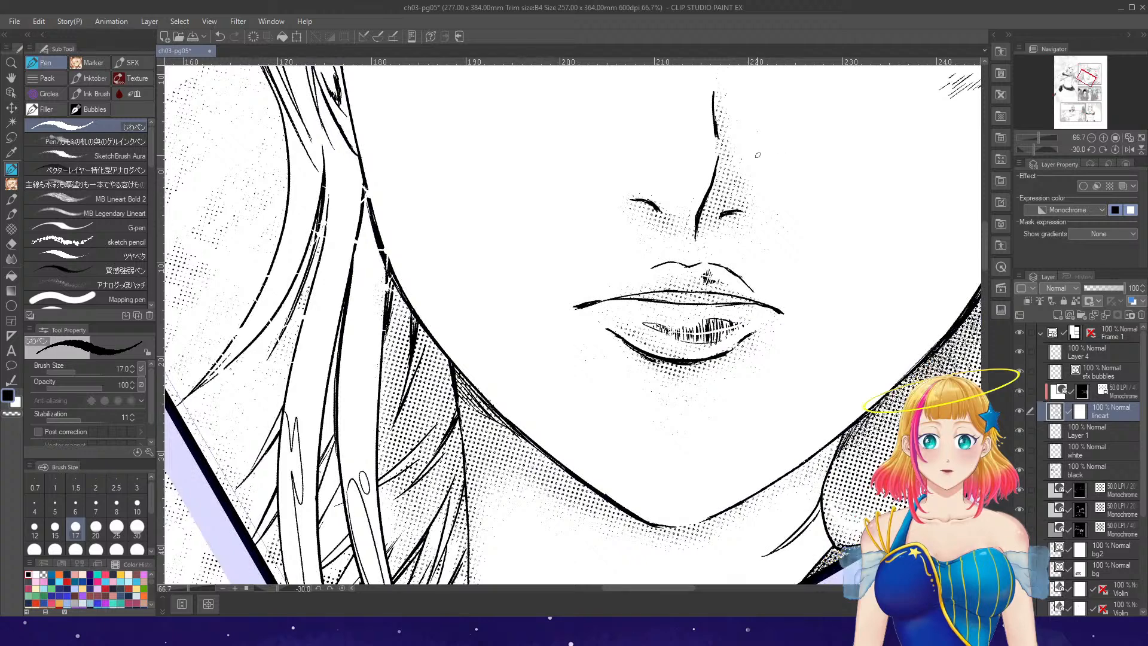
pyautogui.moveTo(715, 174); pyautogui.dragTo(698, 209)
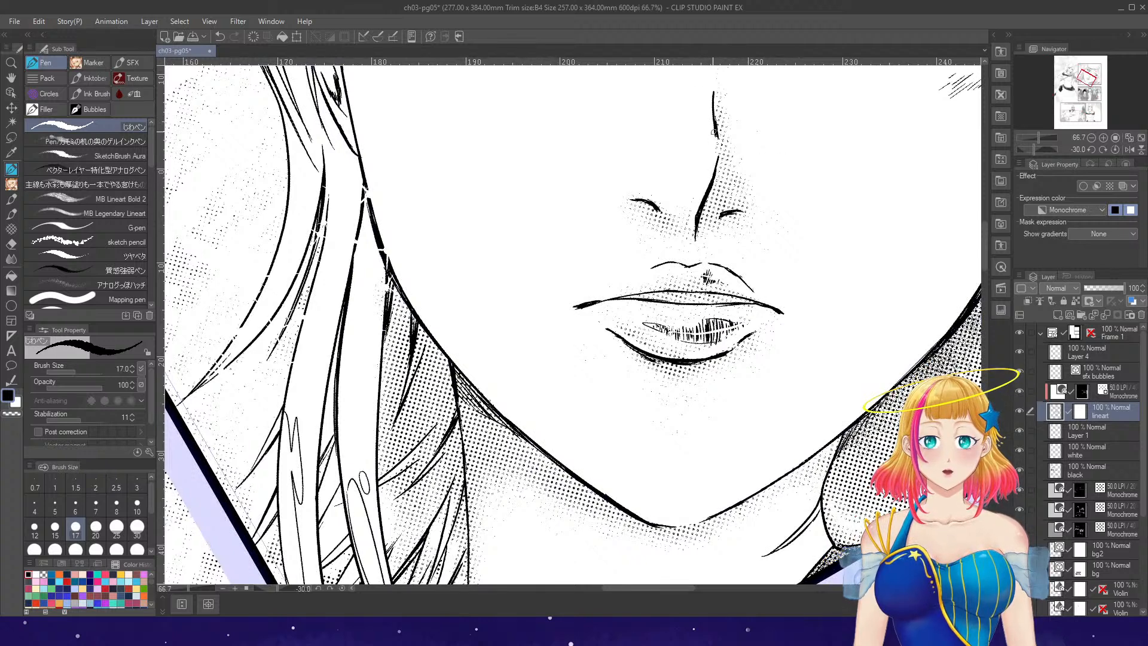
pyautogui.moveTo(713, 124); pyautogui.dragTo(720, 152)
pyautogui.press('e')
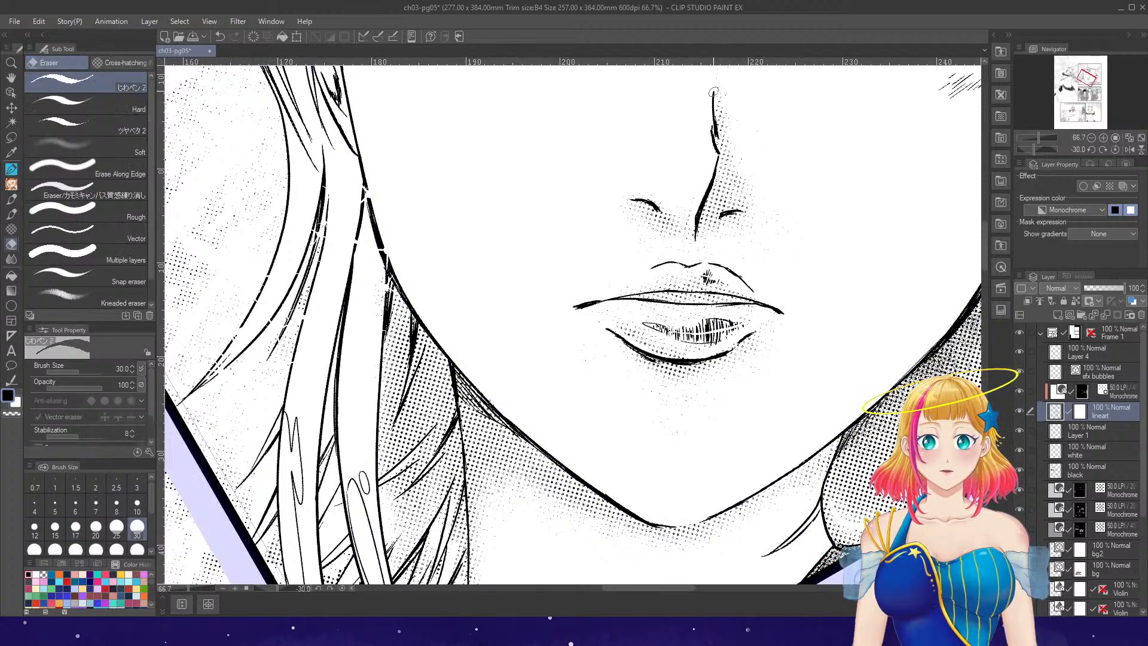
pyautogui.moveTo(715, 89)
pyautogui.mouseDown()
pyautogui.moveTo(721, 142)
pyautogui.moveTo(714, 112)
pyautogui.mouseUp()
pyautogui.press('p')
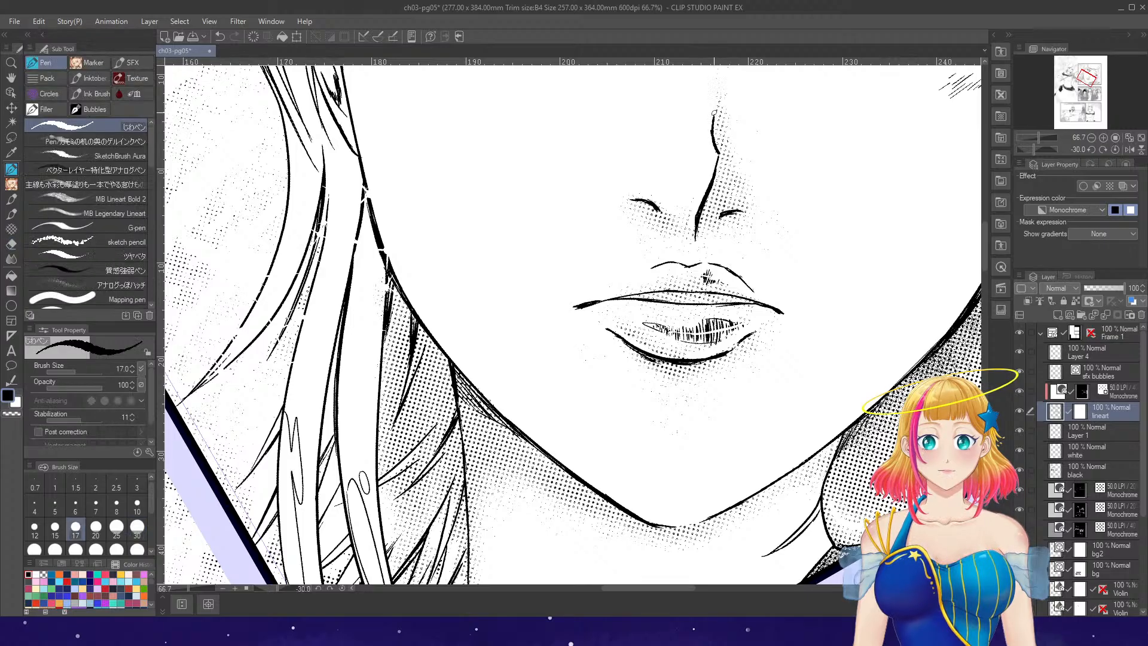
pyautogui.moveTo(720, 156); pyautogui.dragTo(705, 194)
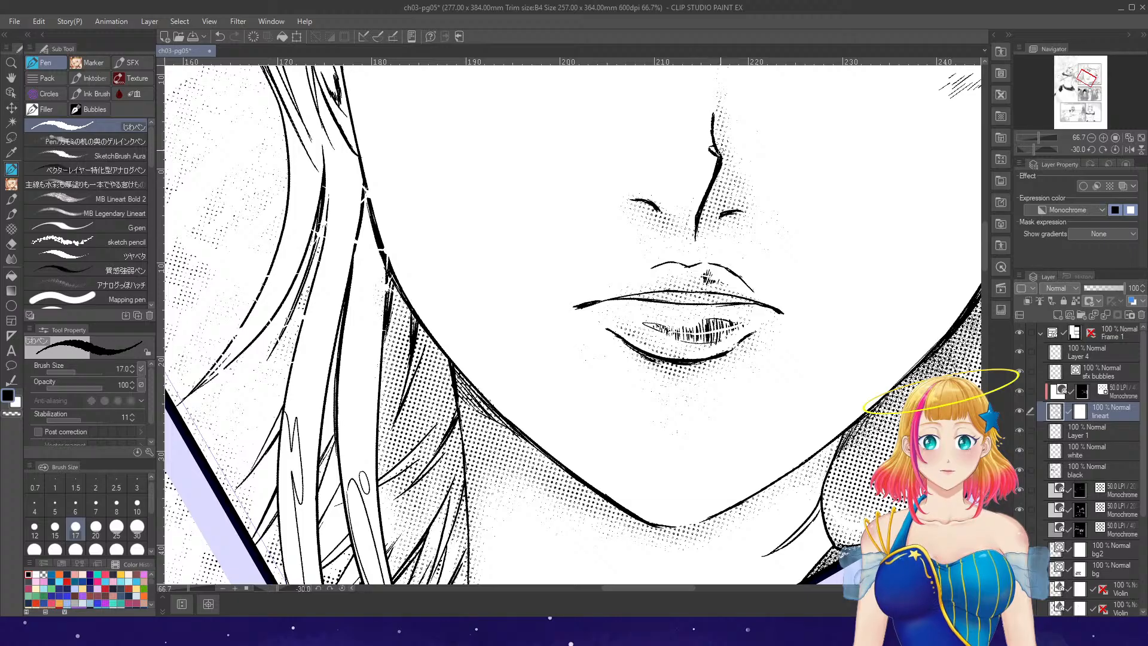
# - Erase both nostrils in the close-up face and redraw them as smaller curves closer to the nose line
pyautogui.press('e')
pyautogui.moveTo(631, 200)
pyautogui.mouseDown()
pyautogui.moveTo(666, 219)
pyautogui.moveTo(739, 211)
pyautogui.mouseUp()
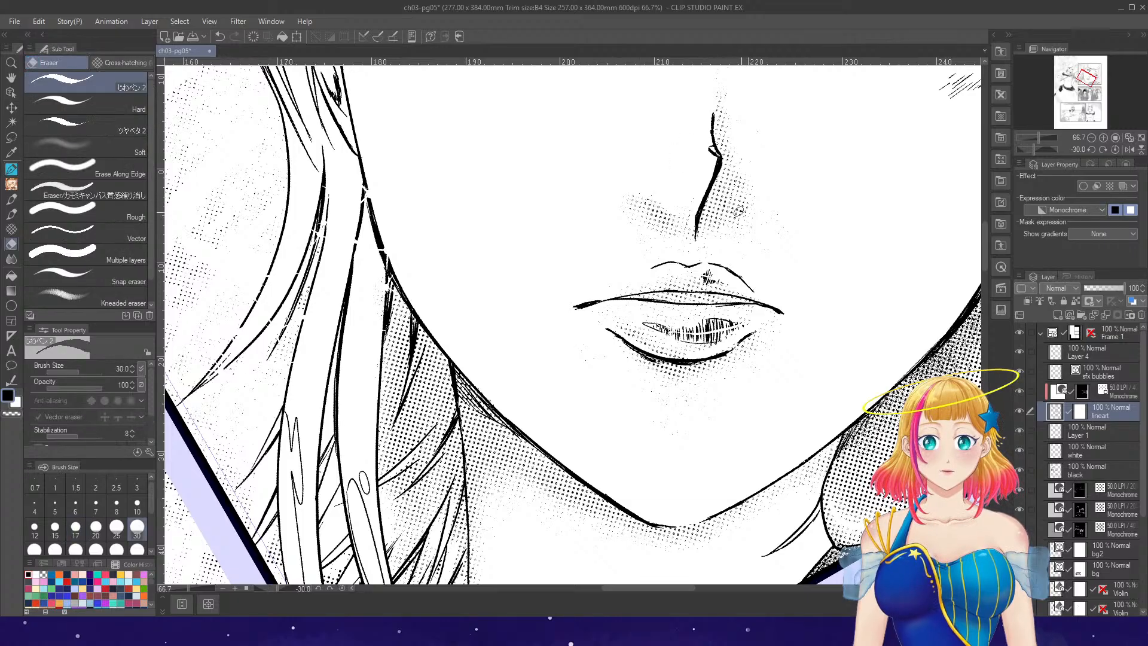
pyautogui.press('p')
pyautogui.moveTo(643, 210); pyautogui.dragTo(732, 212)
pyautogui.moveTo(713, 117); pyautogui.dragTo(702, 120)
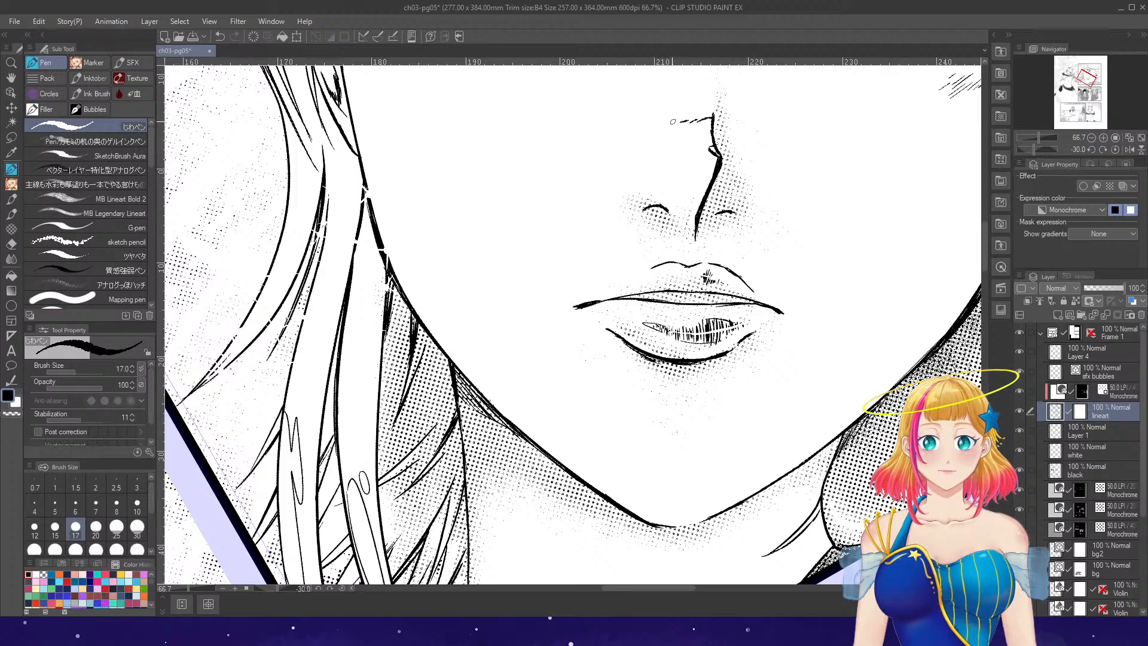
# - Erase the crease between the close-up face's eyebrows and ink a short extension at the inner end of the right-hand eyebrow
pyautogui.scroll(-4, 812, 223)
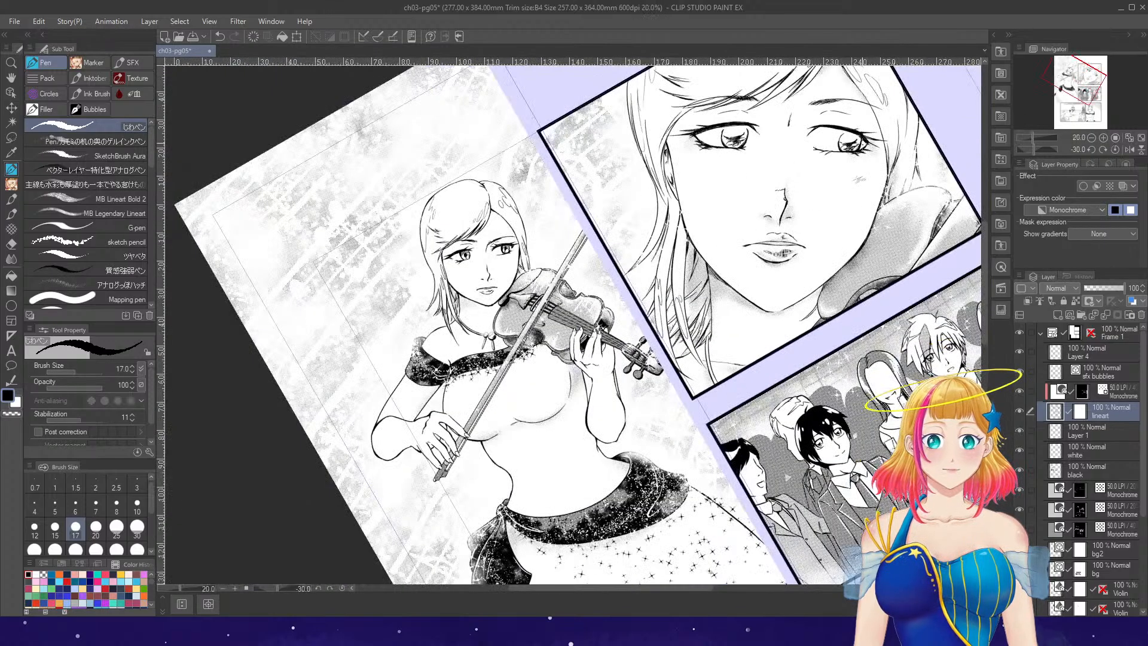
pyautogui.scroll(2, 891, 118)
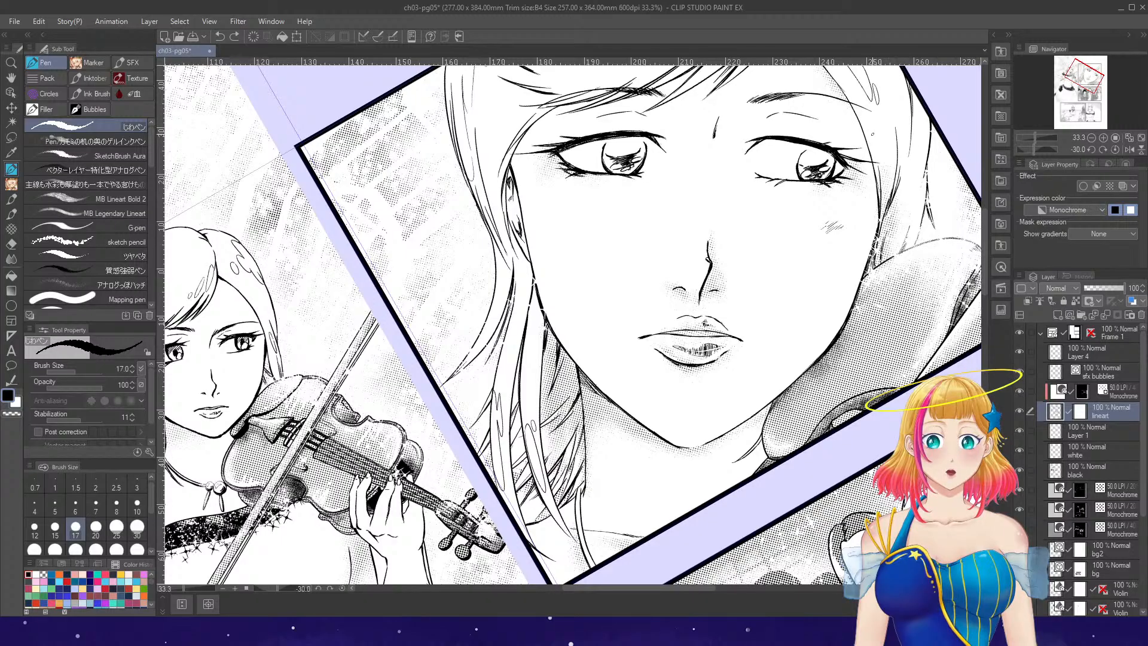
pyautogui.press('e')
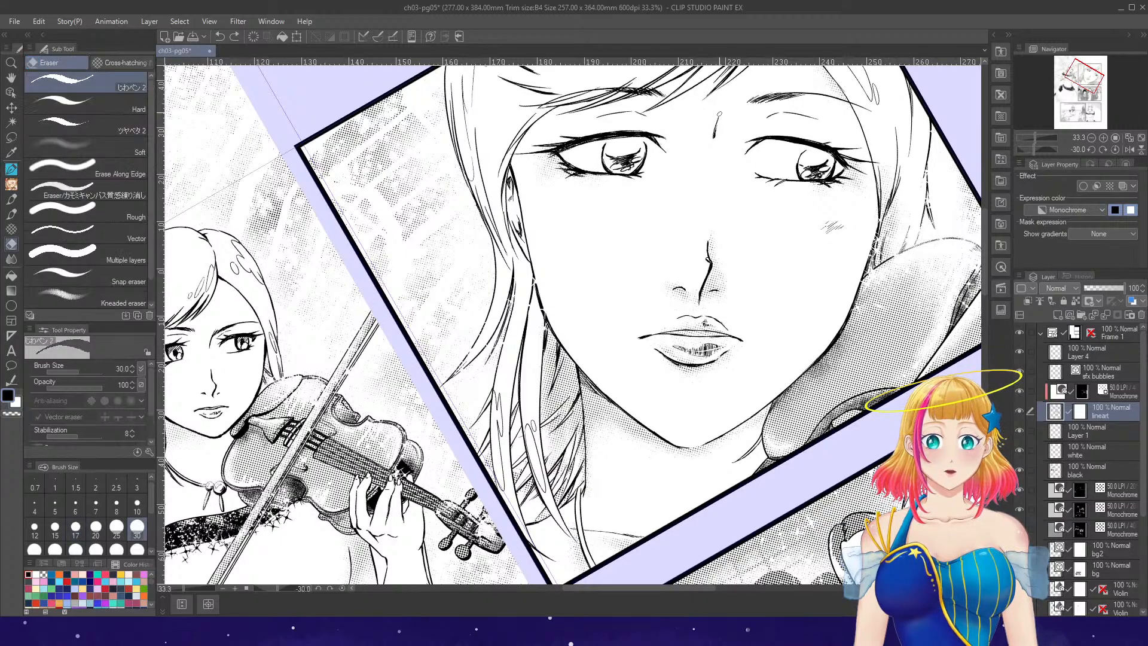
pyautogui.moveTo(719, 114); pyautogui.dragTo(719, 124)
pyautogui.press('p')
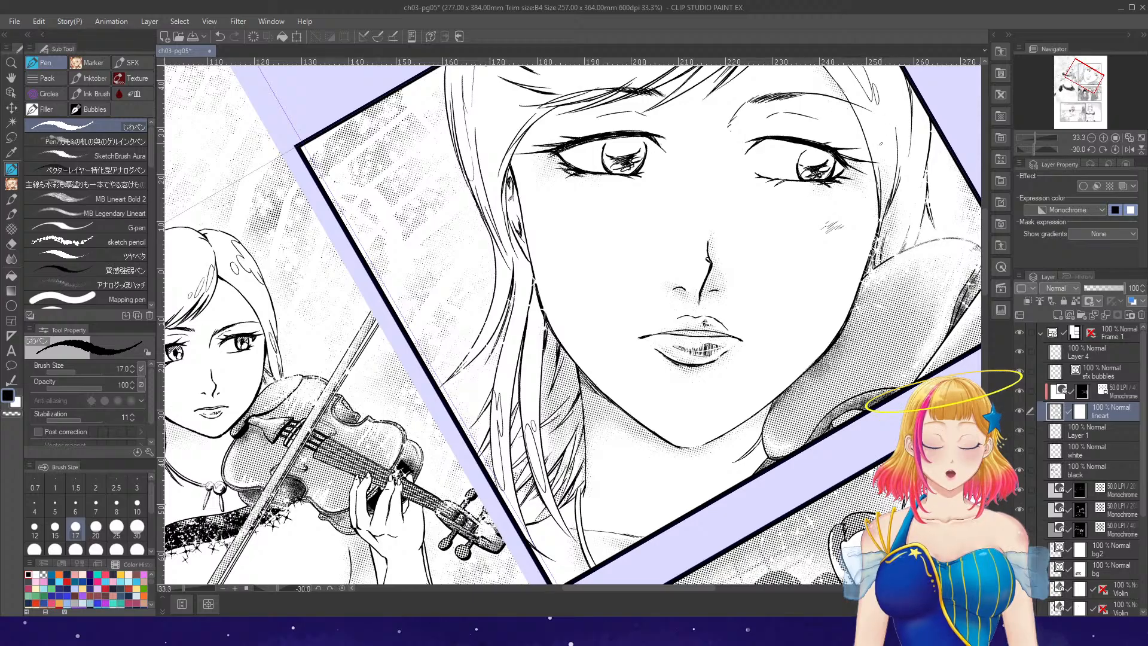
# - Erase the pupils and scribbled shading inside both irises of the close-up face, using an eraser size of 60
pyautogui.scroll(-2, 887, 147)
pyautogui.moveTo(984, 315); pyautogui.dragTo(987, 293)
pyautogui.scroll(3, 885, 247)
pyautogui.press('e')
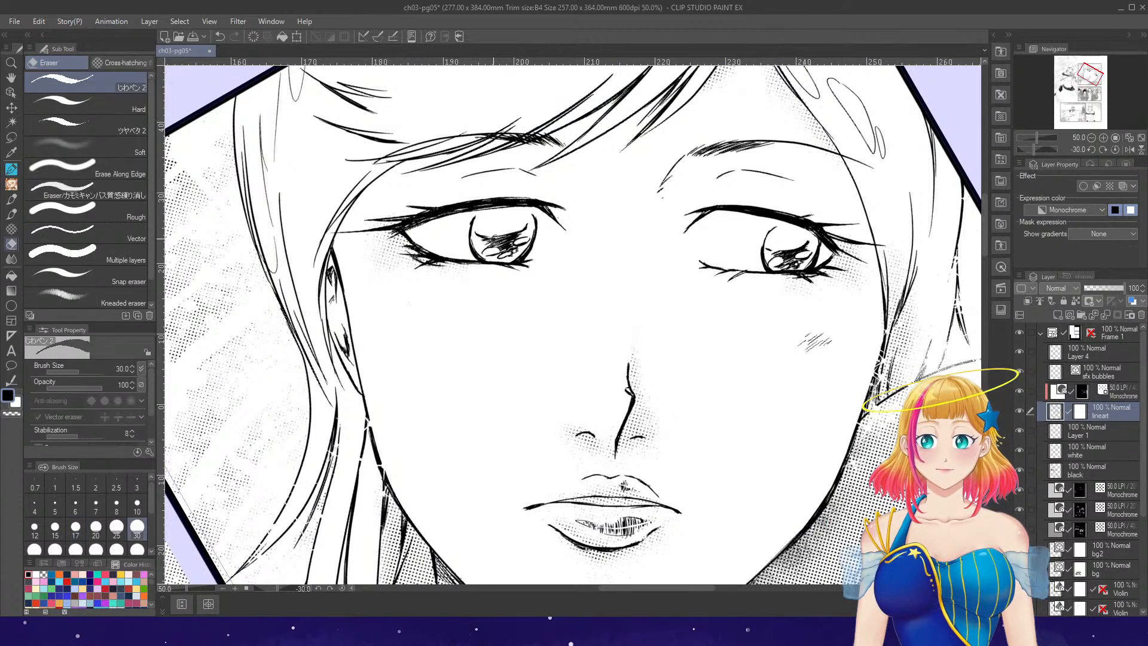
pyautogui.moveTo(484, 247)
pyautogui.mouseDown()
pyautogui.moveTo(519, 244)
pyautogui.moveTo(528, 223)
pyautogui.moveTo(503, 241)
pyautogui.mouseUp()
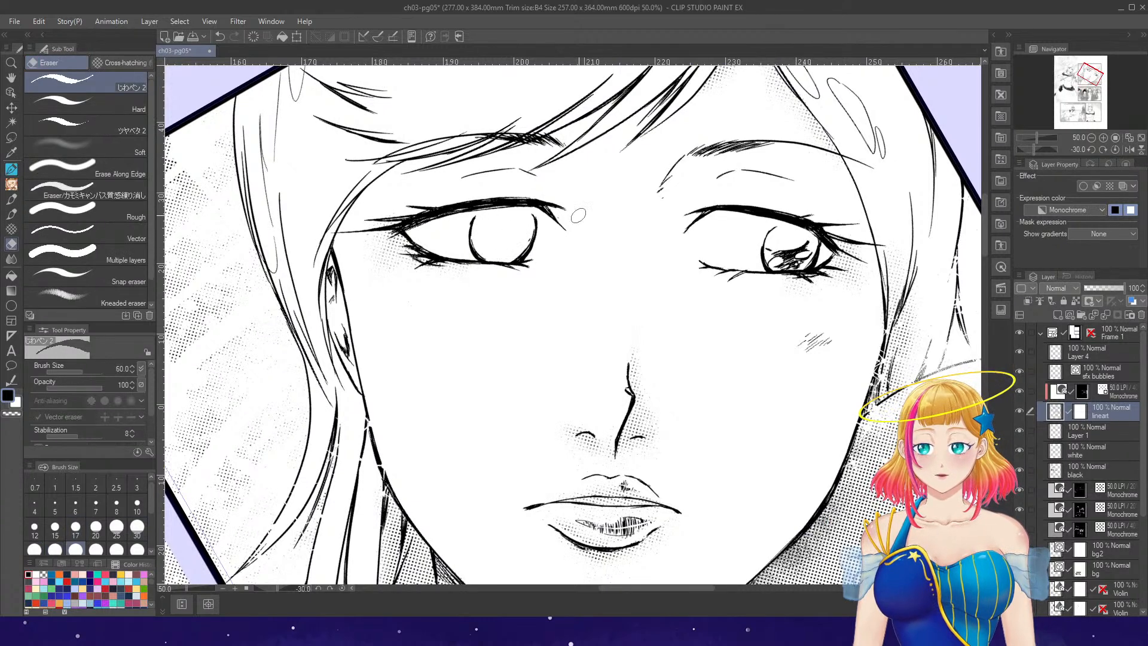
pyautogui.moveTo(777, 265)
pyautogui.mouseDown()
pyautogui.moveTo(801, 263)
pyautogui.moveTo(777, 266)
pyautogui.moveTo(804, 245)
pyautogui.moveTo(778, 253)
pyautogui.mouseUp()
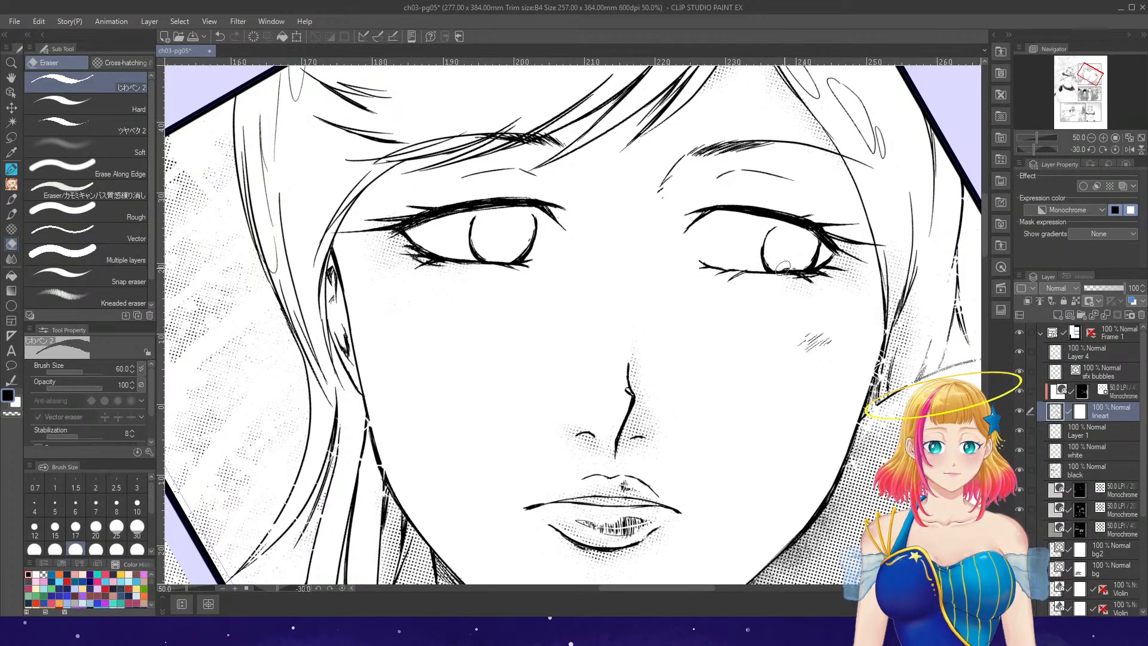
# - Ink a round highlight and a small secondary highlight in each iris, and outline the left-hand eye's pupil
pyautogui.press('p')
pyautogui.moveTo(519, 244); pyautogui.dragTo(516, 258)
pyautogui.moveTo(811, 252); pyautogui.dragTo(804, 254)
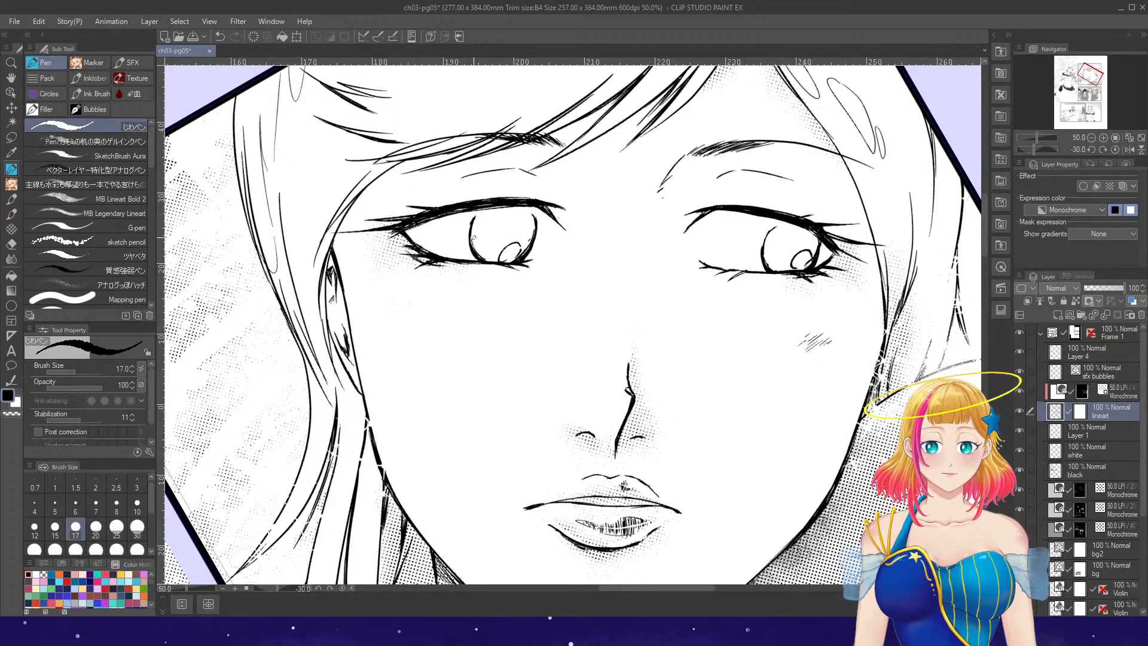
pyautogui.moveTo(491, 244); pyautogui.dragTo(486, 250)
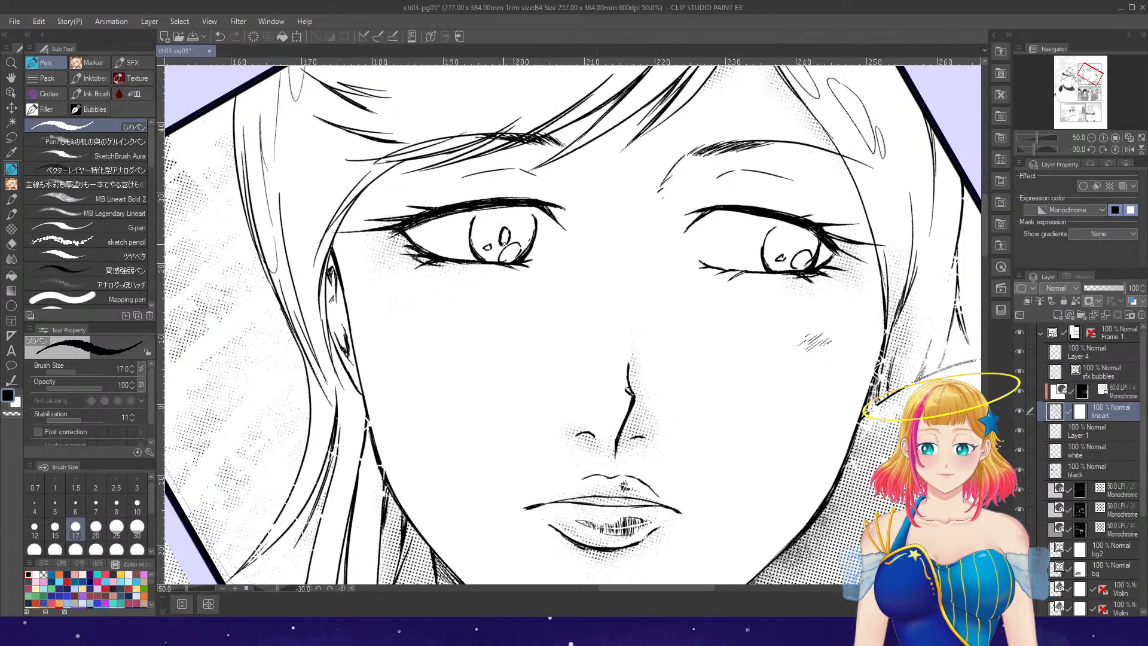
# - Outline the right-hand eye's pupil and fill both pupils of the close-up face with black
pyautogui.press('g')
pyautogui.click(507, 236)
pyautogui.press('p')
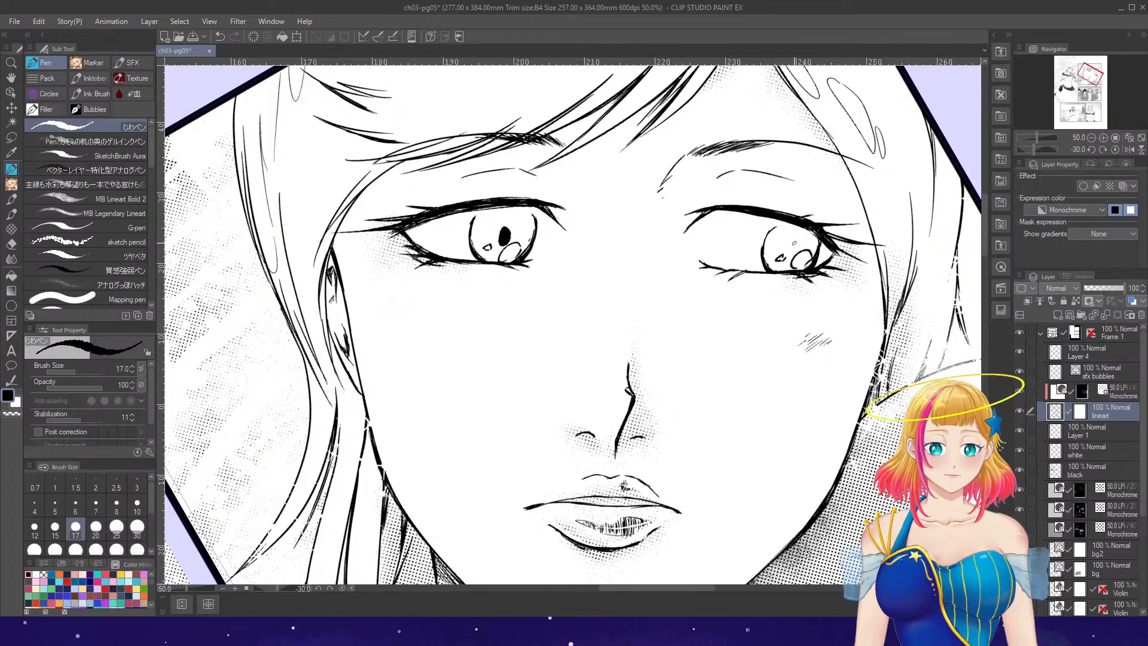
pyautogui.press('g')
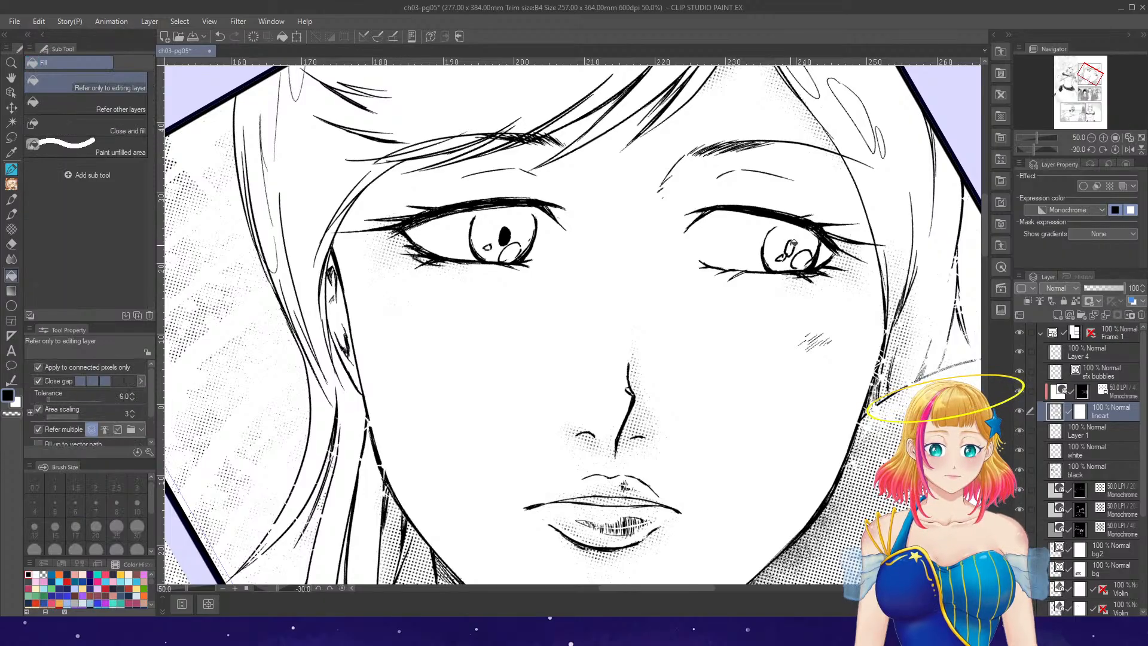
pyautogui.press('p')
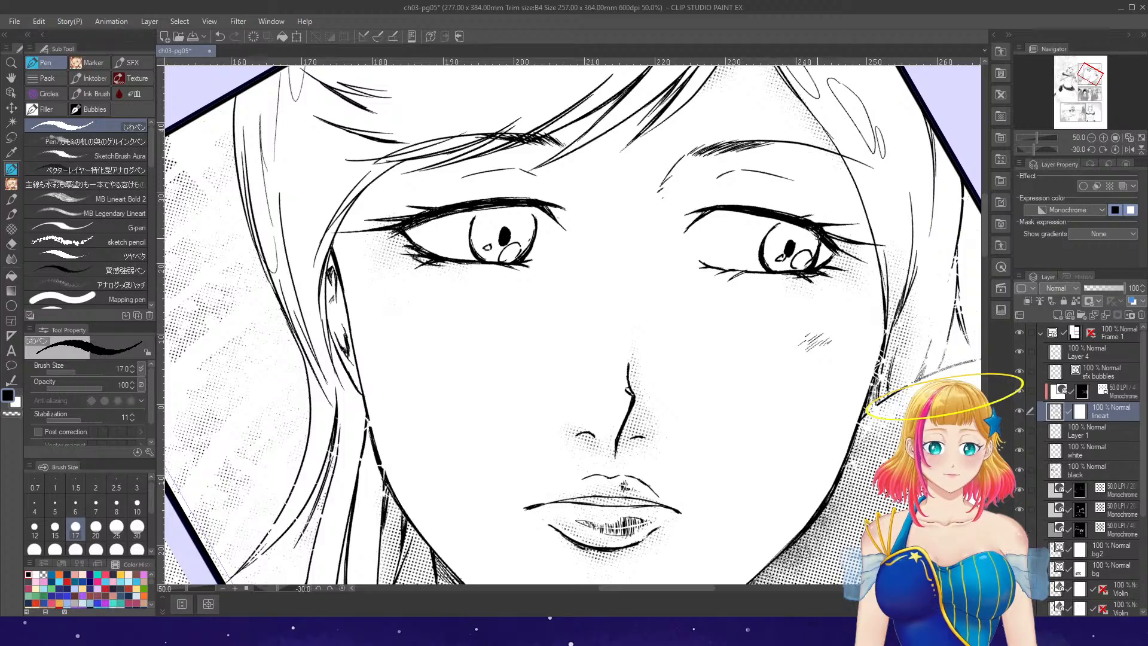
# - Ink short flecks around the pupils and hatch the upper part of both irises of the close-up face, reducing the pen size to 12
pyautogui.moveTo(477, 212); pyautogui.dragTo(476, 240)
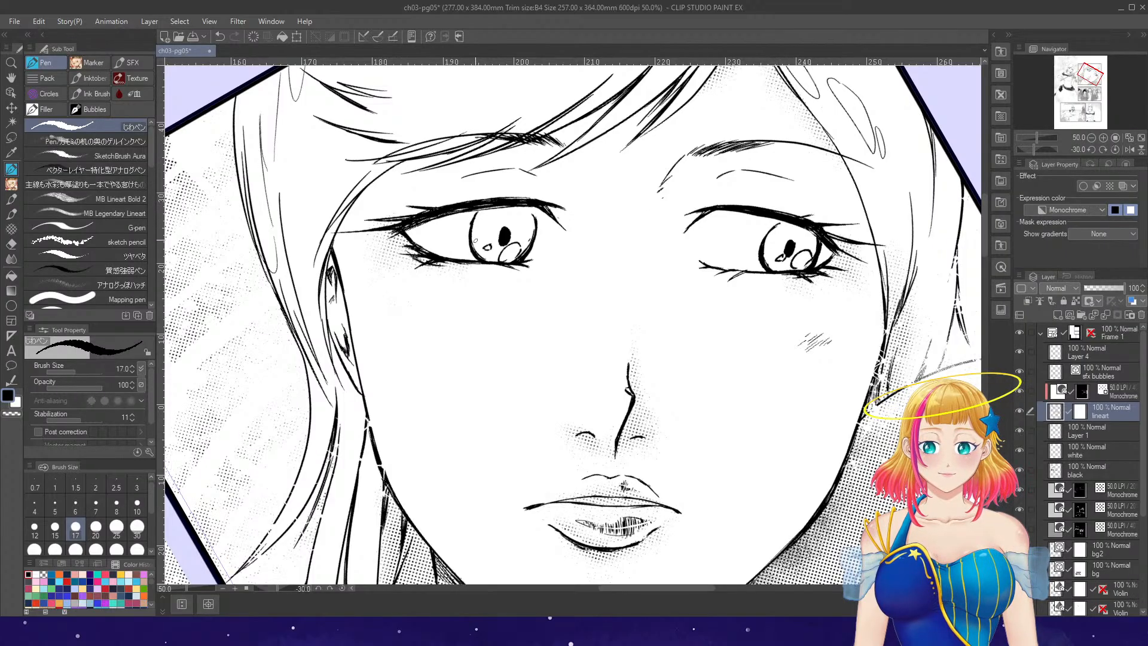
pyautogui.moveTo(528, 208)
pyautogui.mouseDown()
pyautogui.moveTo(530, 249)
pyautogui.moveTo(518, 220)
pyautogui.moveTo(491, 219)
pyautogui.mouseUp()
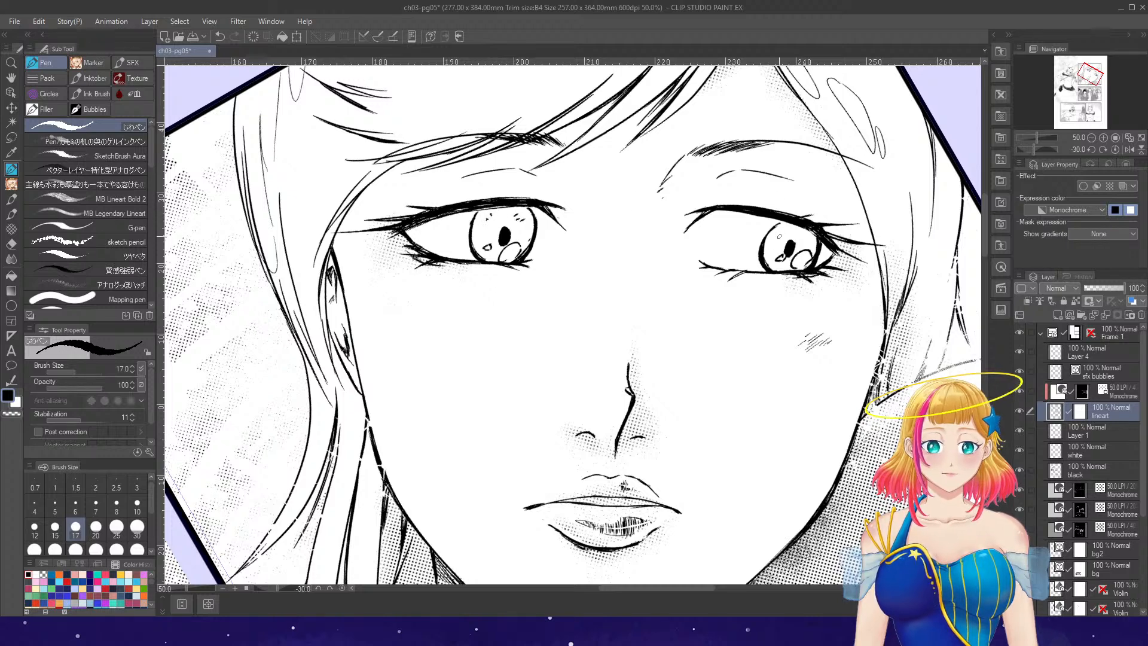
pyautogui.click(1090, 149)
pyautogui.click(1090, 149)
pyautogui.click(1090, 149)
pyautogui.click(1090, 149)
pyautogui.click(1090, 149)
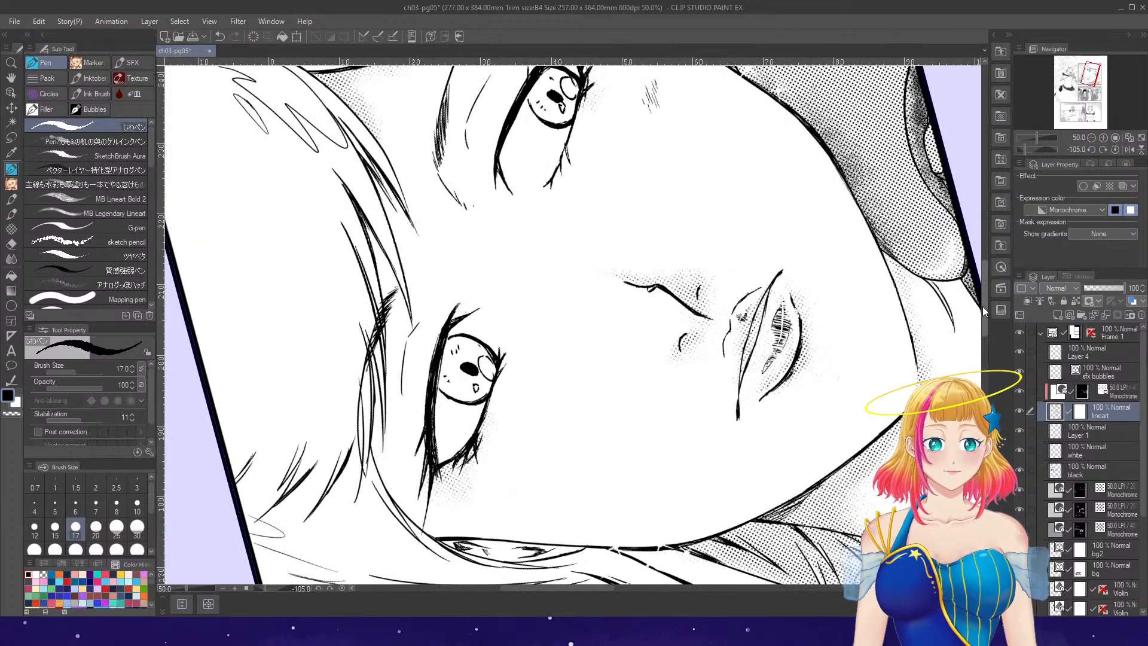
pyautogui.scroll(2, 527, 162)
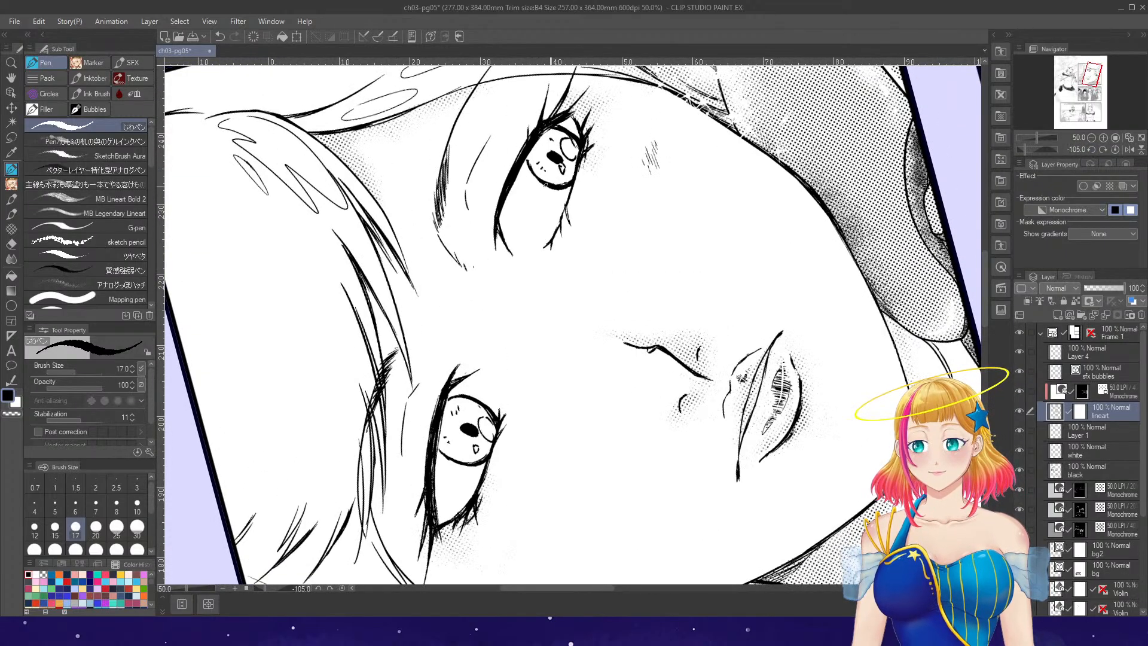
pyautogui.press('[')
pyautogui.press('[')
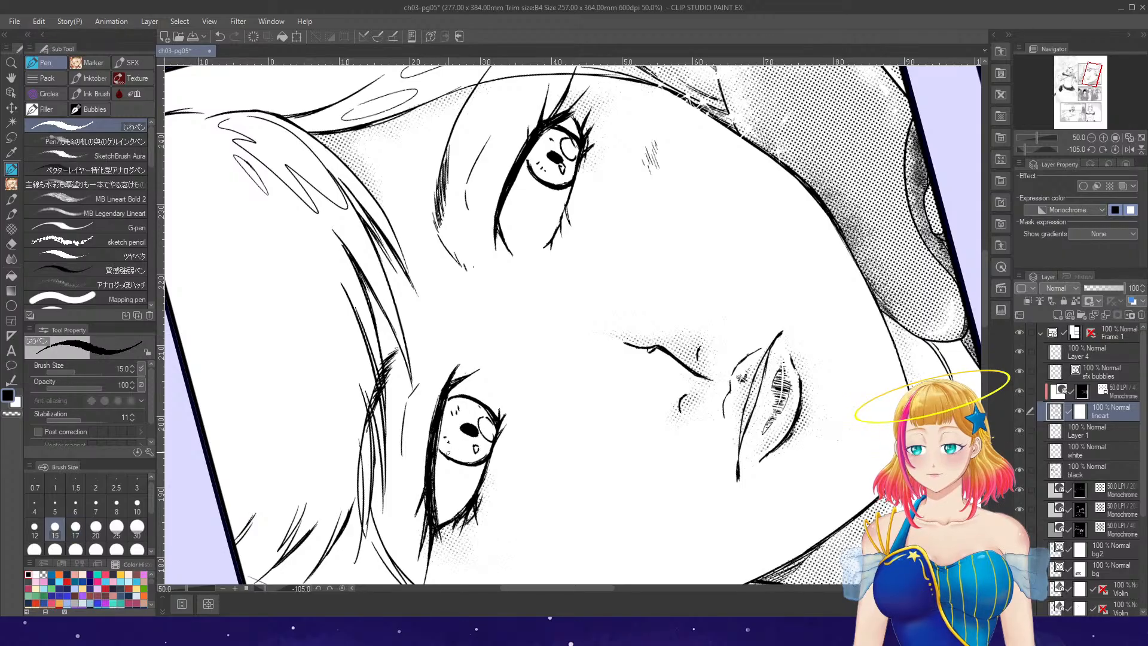
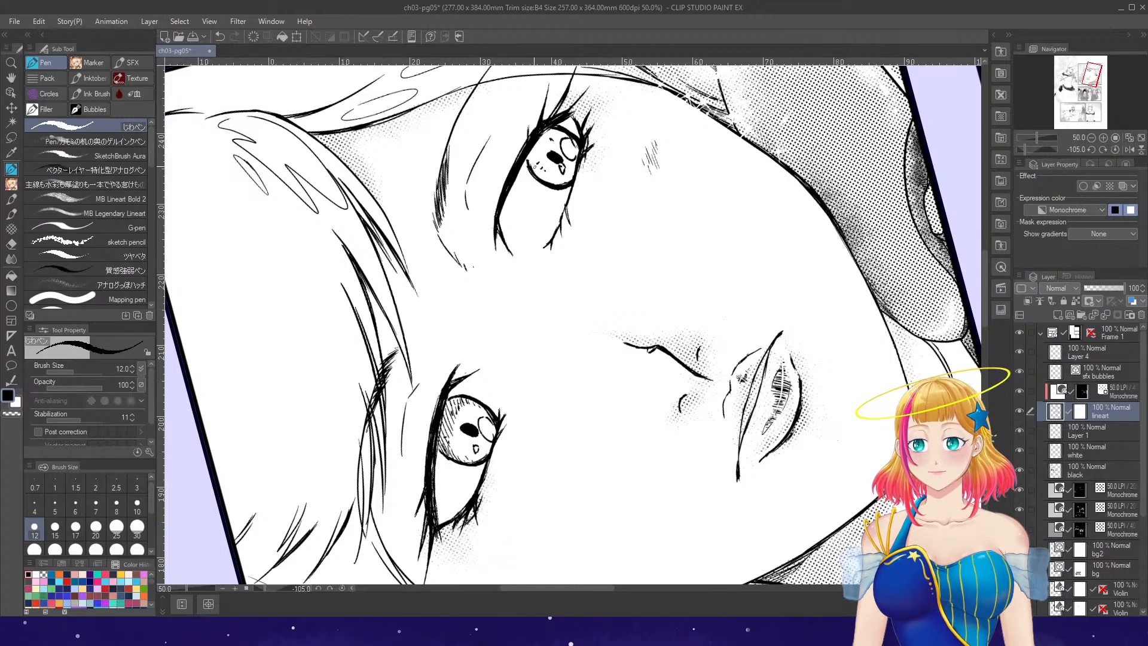
pyautogui.moveTo(541, 140); pyautogui.dragTo(536, 161)
pyautogui.moveTo(546, 134); pyautogui.dragTo(543, 152)
pyautogui.moveTo(551, 129); pyautogui.dragTo(545, 149)
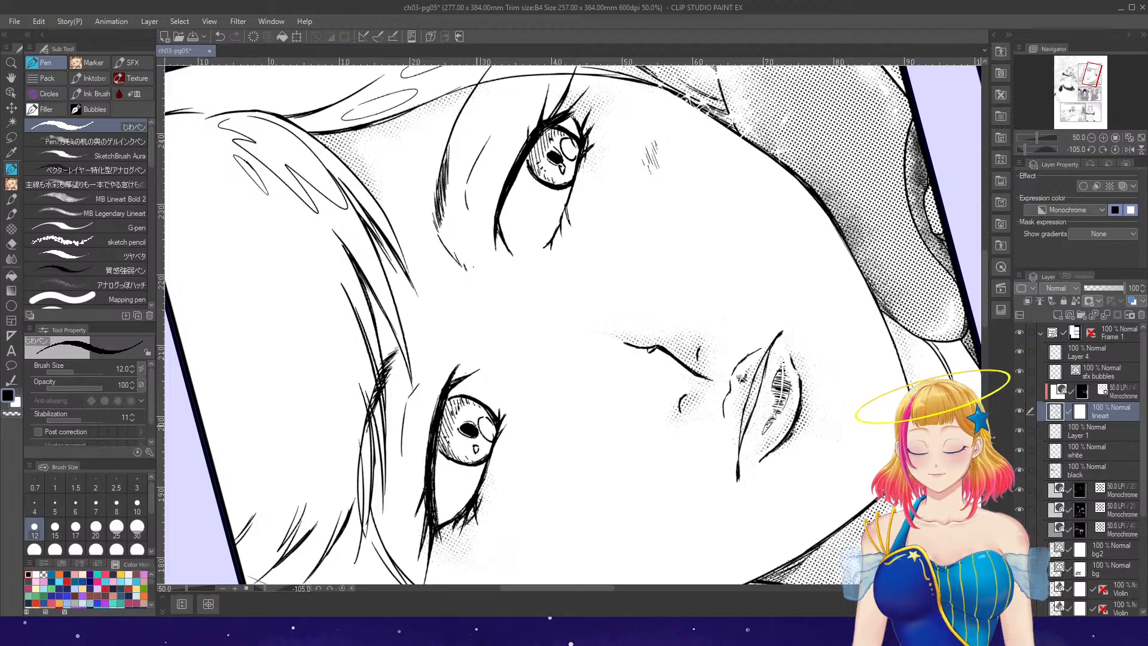
pyautogui.click(1116, 150)
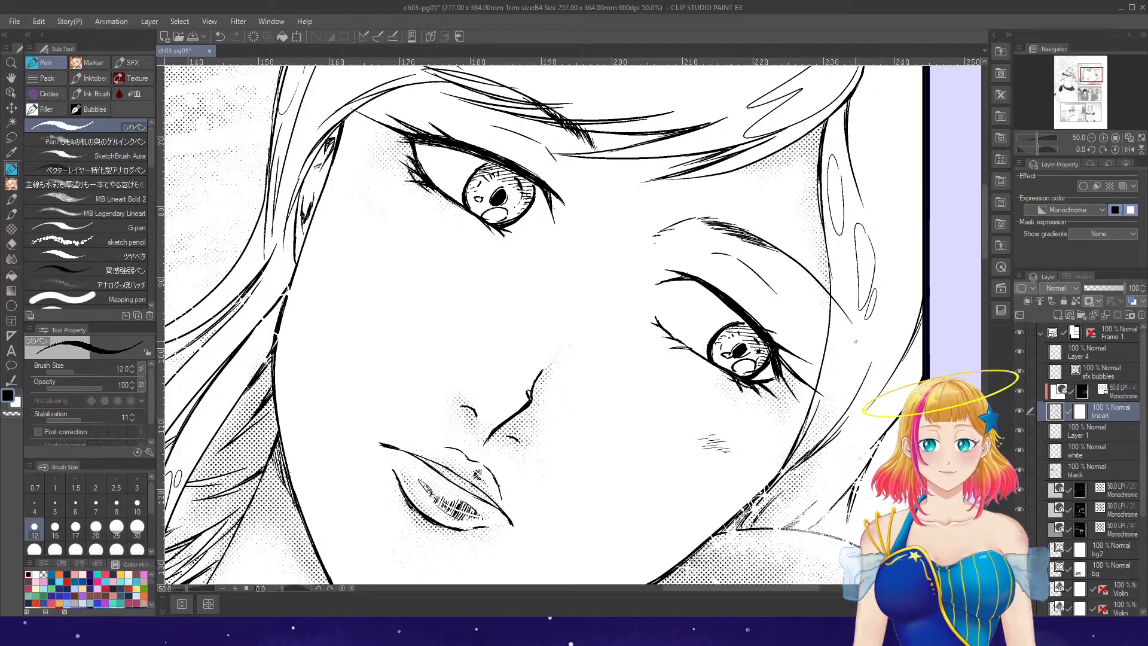
pyautogui.scroll(-3, 855, 341)
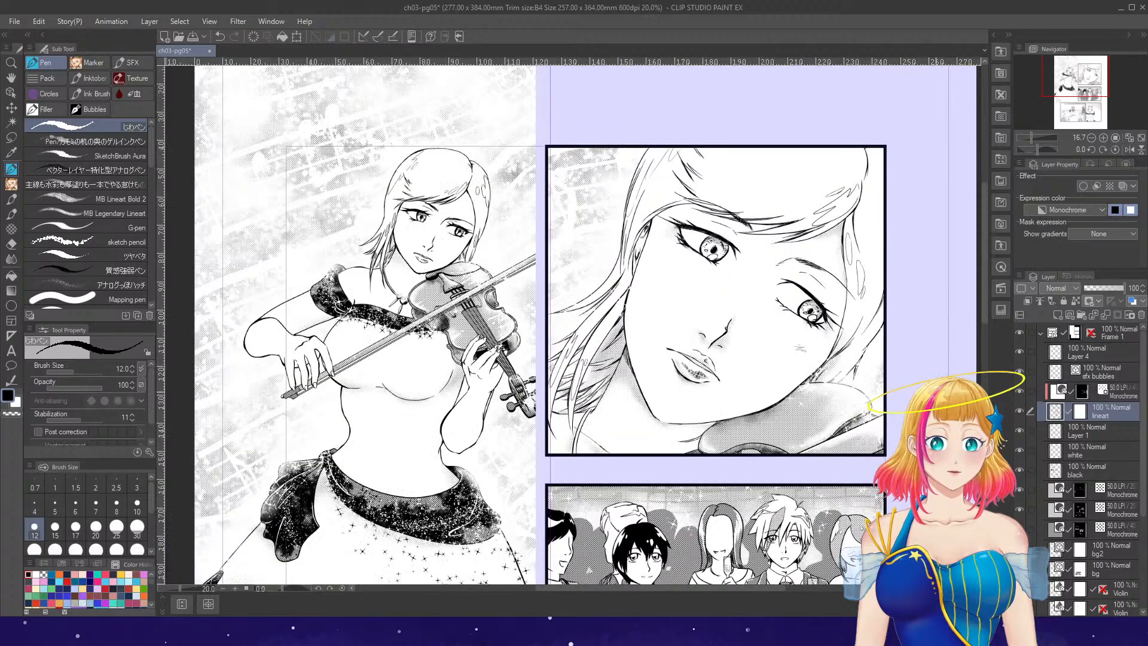
# - Thicken the upper part of the hair strand line beside the close-up face's right-hand eyebrow, using a pen size of 25
pyautogui.scroll(3, 922, 264)
pyautogui.press('e')
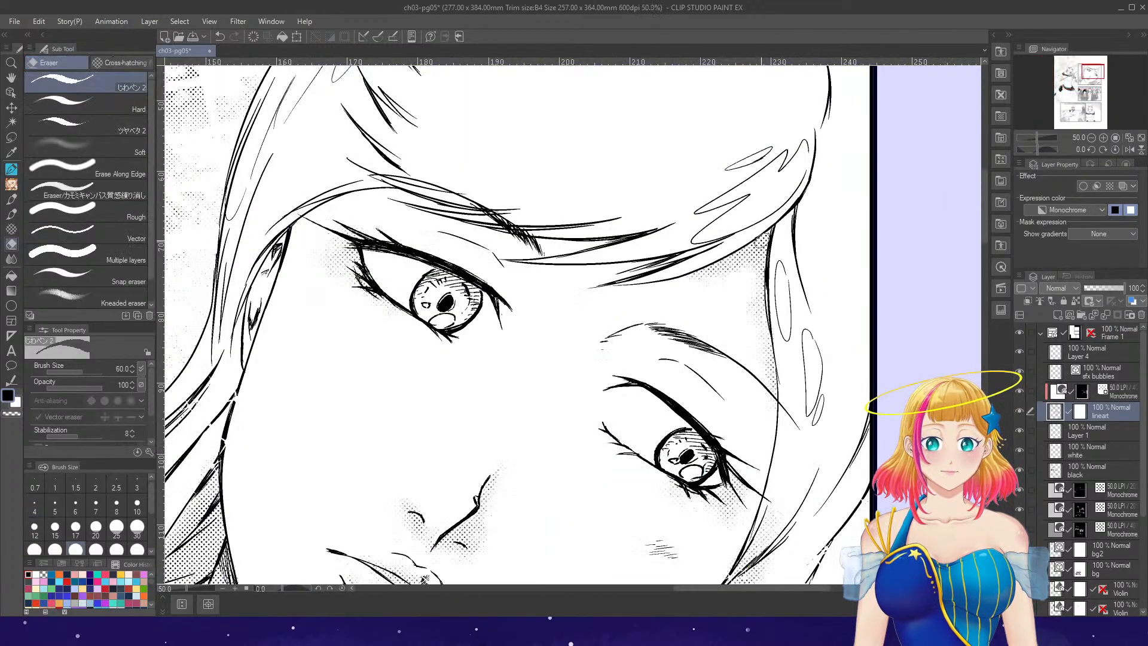
pyautogui.press('p')
pyautogui.press(']')
pyautogui.press(']')
pyautogui.press(']')
pyautogui.press(']')
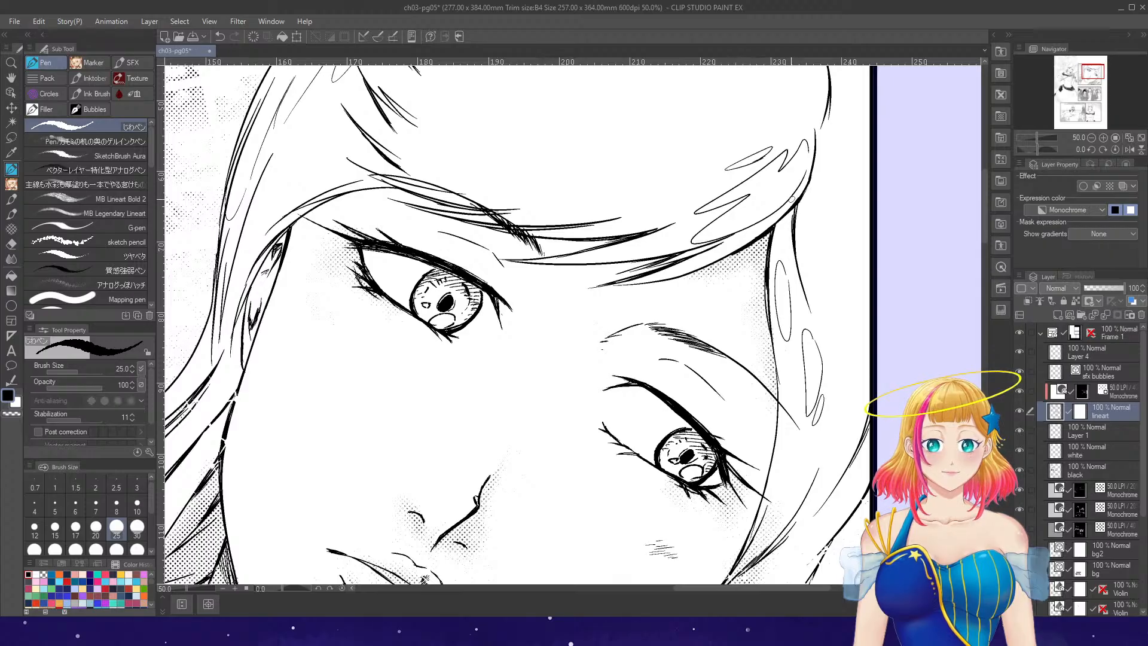
pyautogui.moveTo(773, 227); pyautogui.dragTo(769, 333)
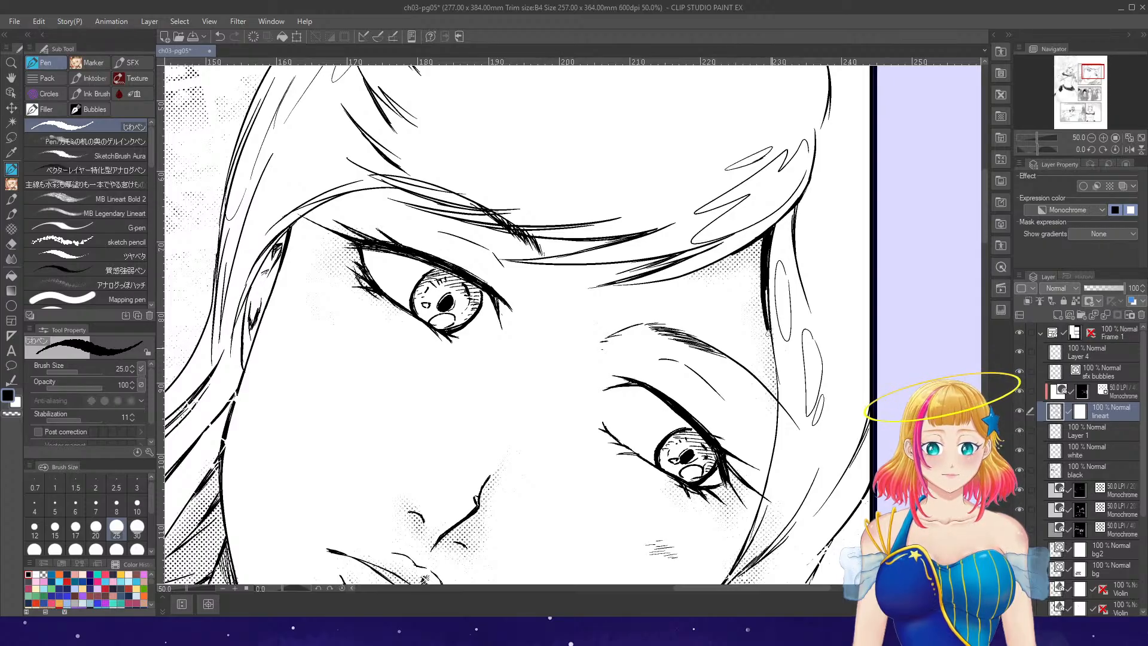
pyautogui.scroll(-3, 778, 382)
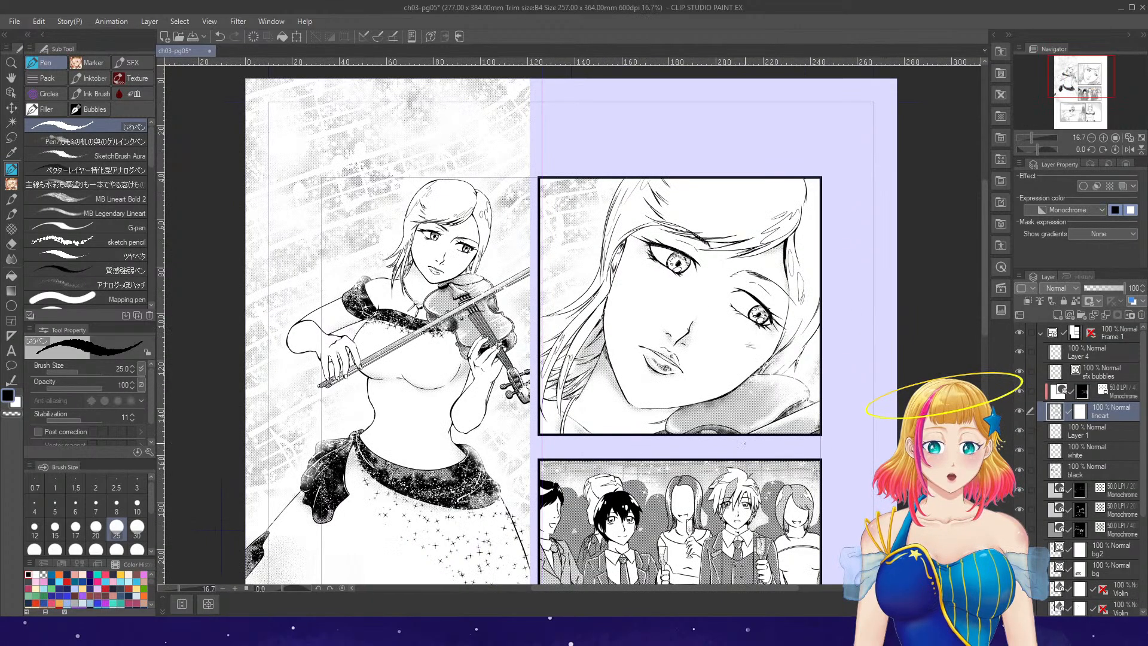
# - Thicken the lower right-hand jawline of the close-up face with short strokes at pen size 20, and set the pen size to 15
pyautogui.scroll(1, 744, 446)
pyautogui.click(1091, 150)
pyautogui.click(1091, 151)
pyautogui.click(1091, 150)
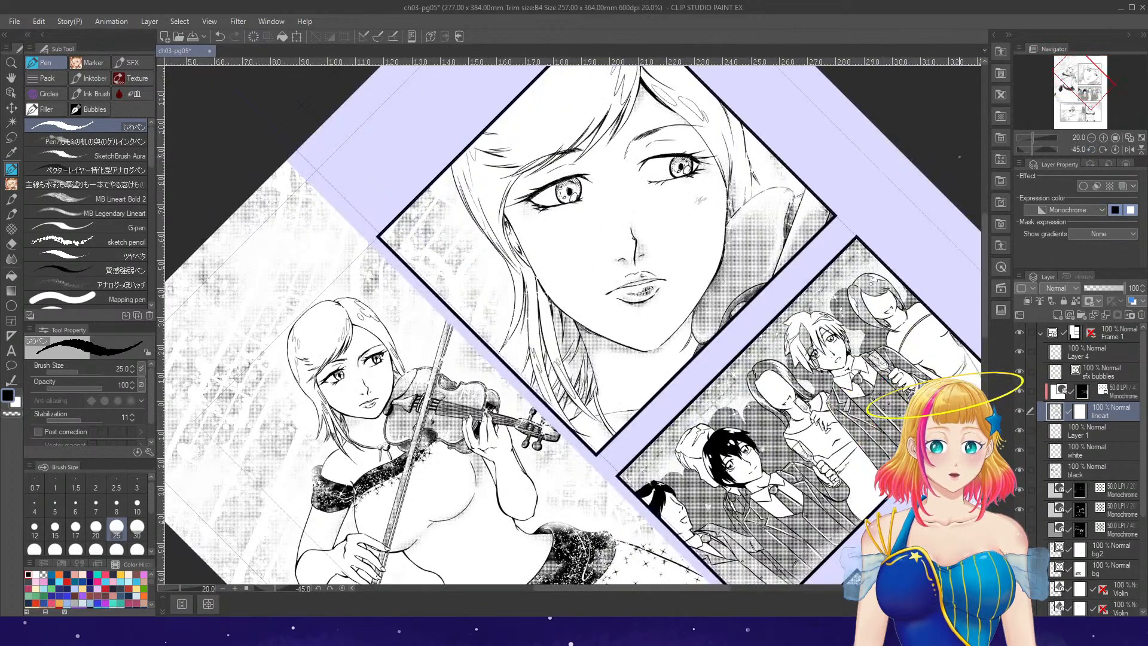
pyautogui.scroll(3, 711, 273)
pyautogui.press('[')
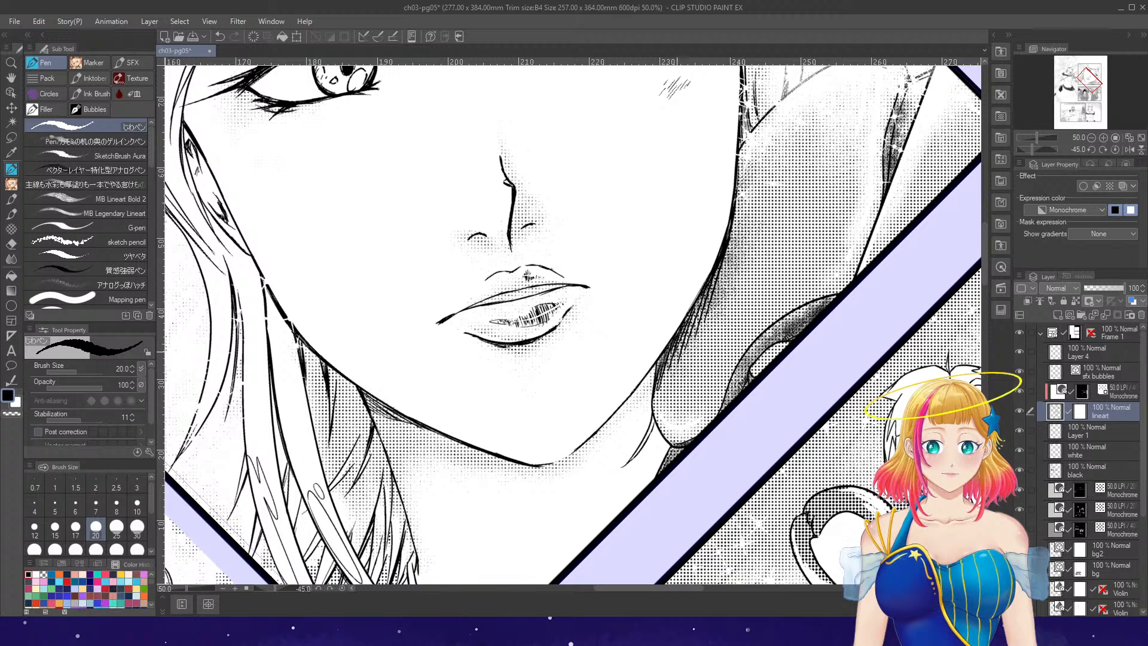
pyautogui.moveTo(712, 274); pyautogui.dragTo(682, 353)
pyautogui.moveTo(708, 290); pyautogui.dragTo(696, 327)
pyautogui.moveTo(718, 269); pyautogui.dragTo(700, 328)
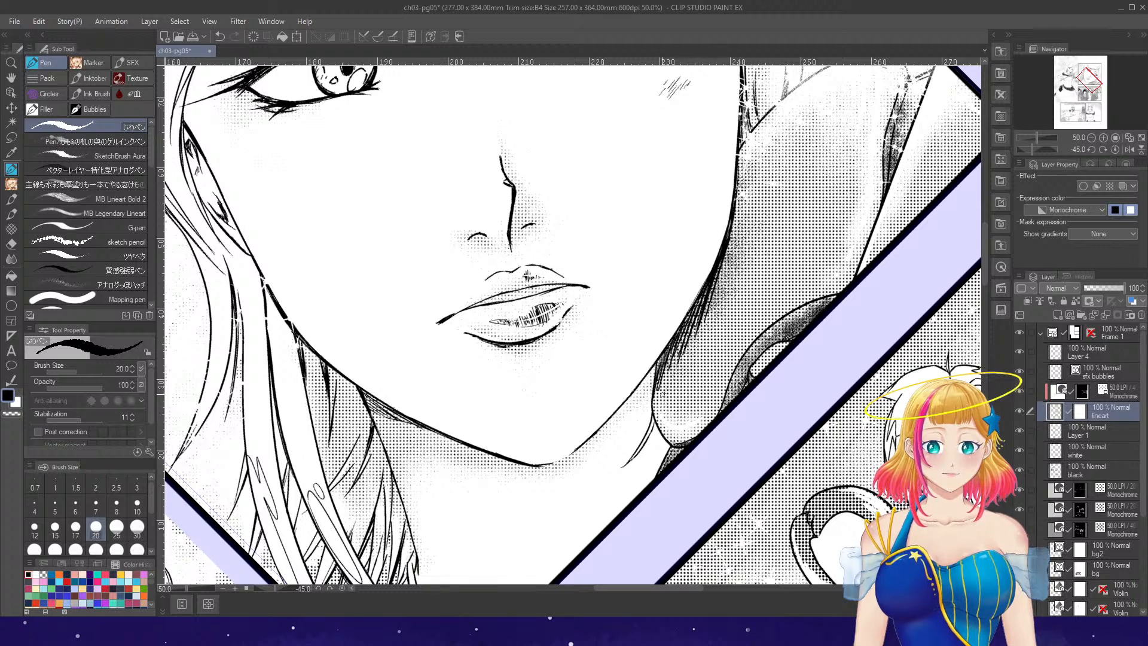
pyautogui.press('[')
pyautogui.press('[')
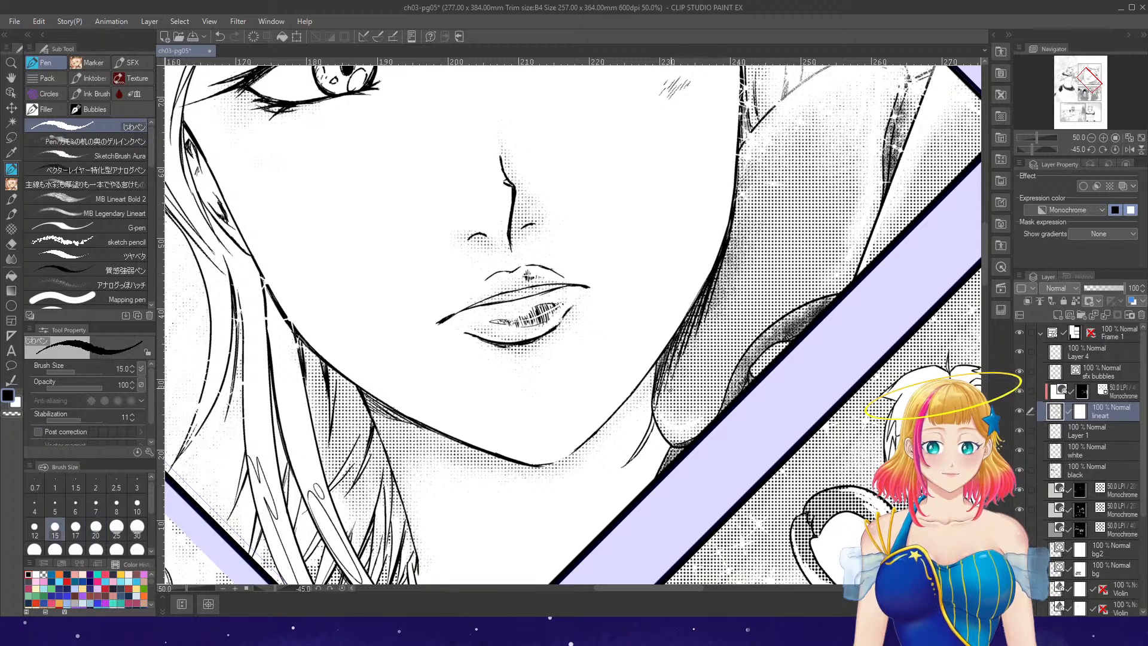
# - Erase the pupils and highlights inside both irises of the black-haired boy in the audience panel, using an eraser size of 30
pyautogui.click(1114, 150)
pyautogui.hotkey('ctrl', '-')
pyautogui.hotkey('ctrl', '-')
pyautogui.hotkey('ctrl', '-')
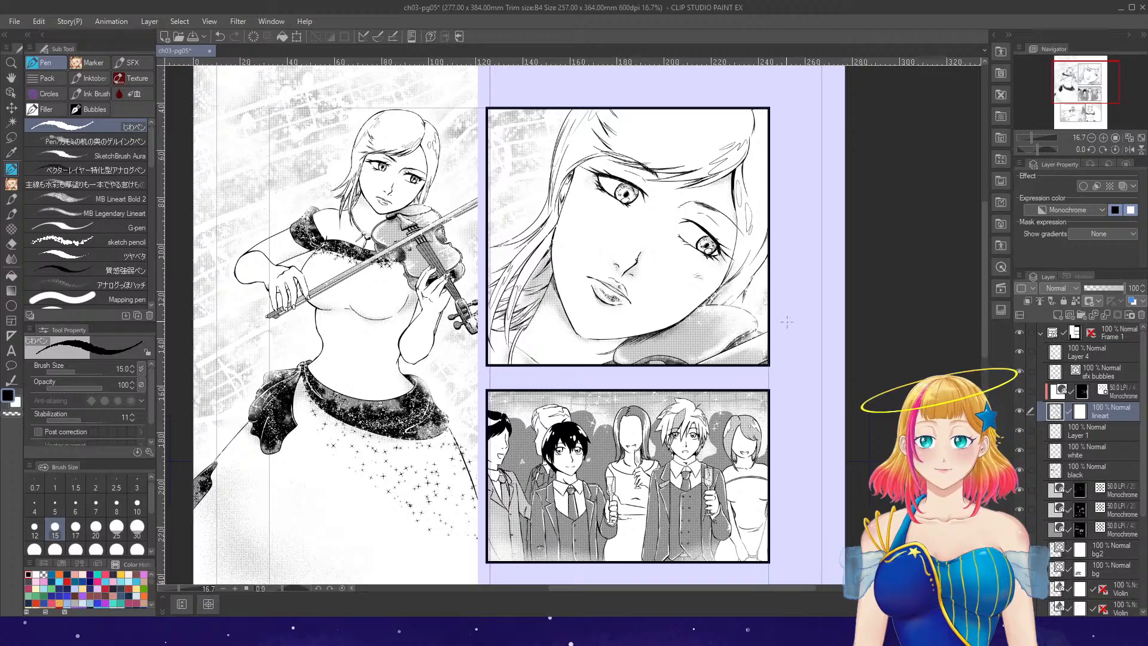
pyautogui.scroll(-1, 787, 322)
pyautogui.scroll(4, 678, 469)
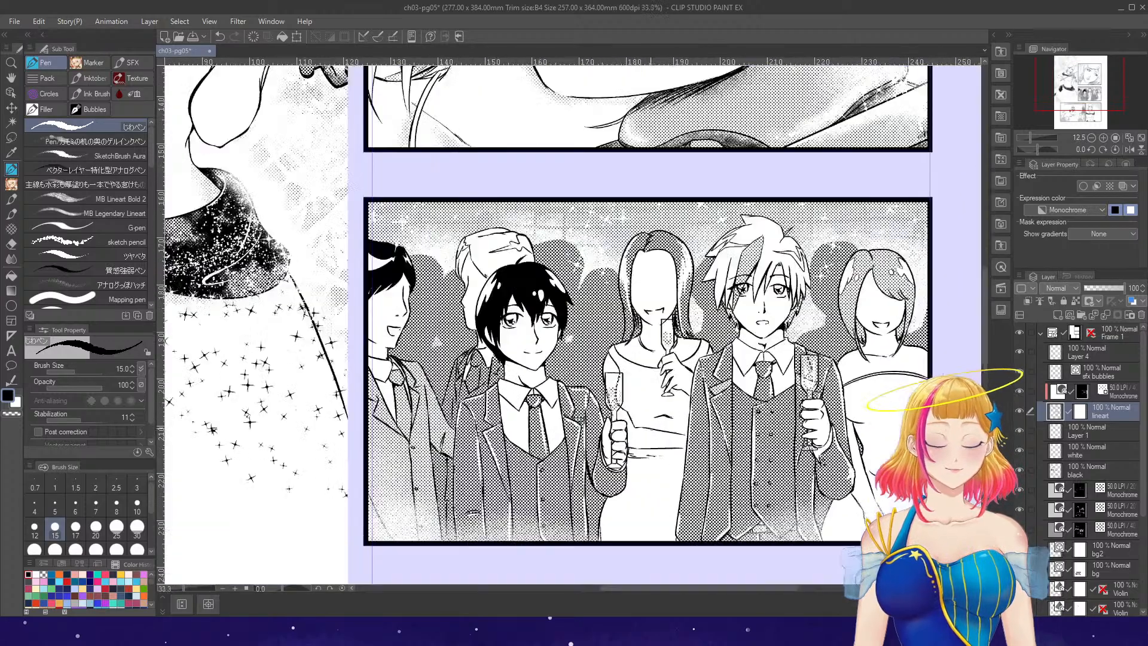
pyautogui.scroll(4, 458, 261)
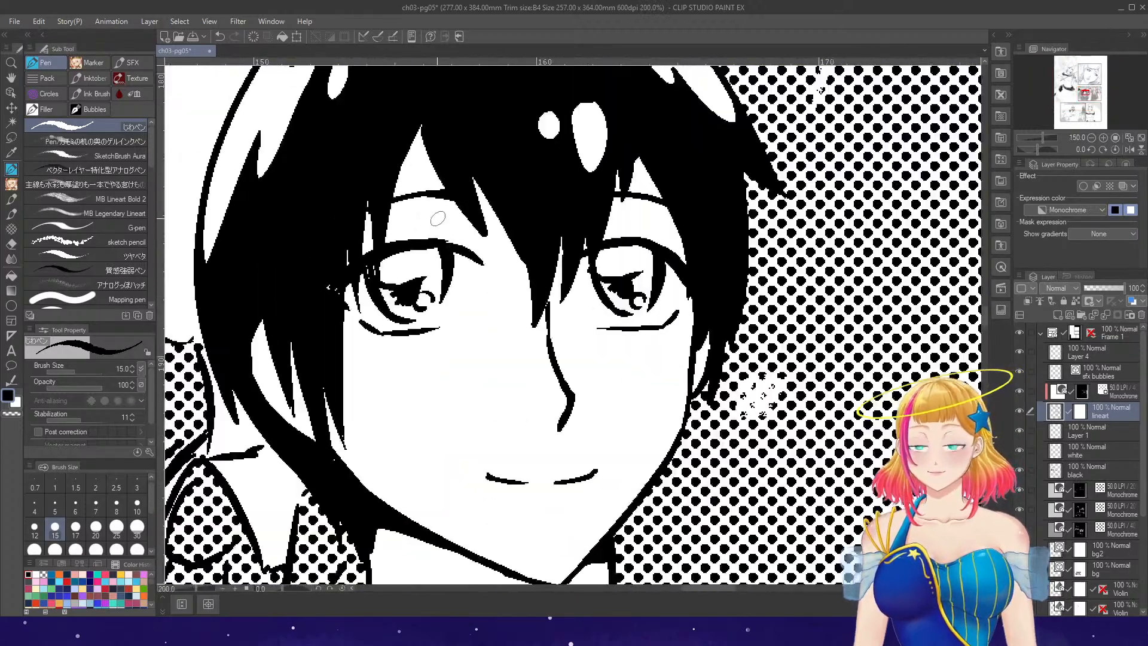
pyautogui.press('e')
pyautogui.press('[')
pyautogui.press('[')
pyautogui.press('[')
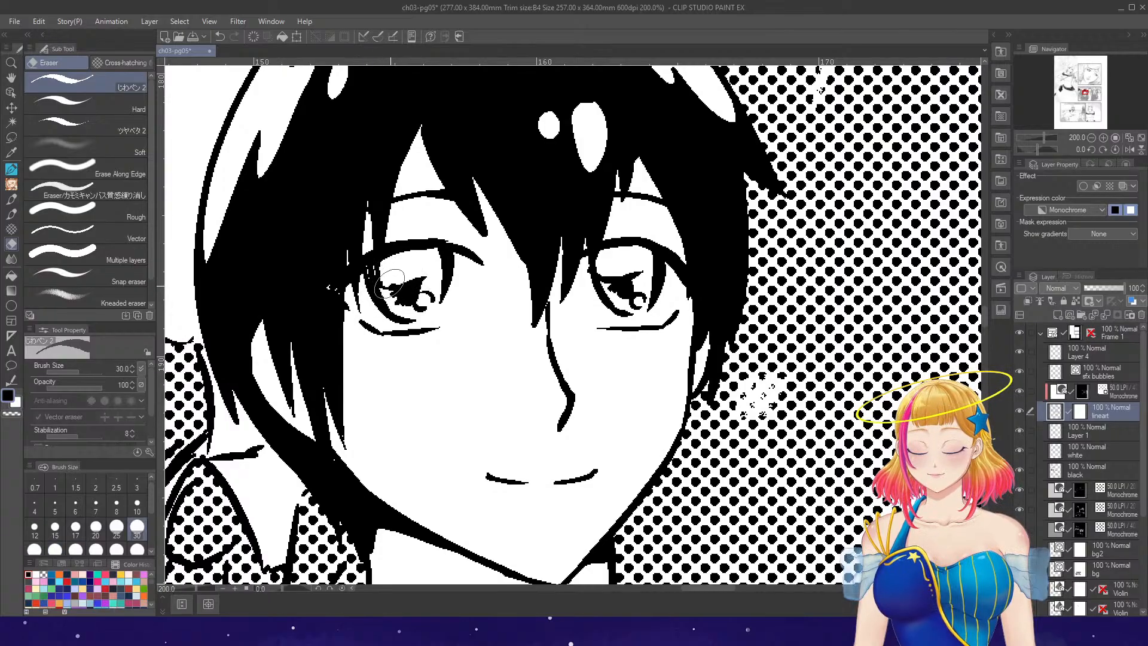
pyautogui.moveTo(389, 281)
pyautogui.mouseDown()
pyautogui.moveTo(419, 302)
pyautogui.moveTo(406, 299)
pyautogui.mouseUp()
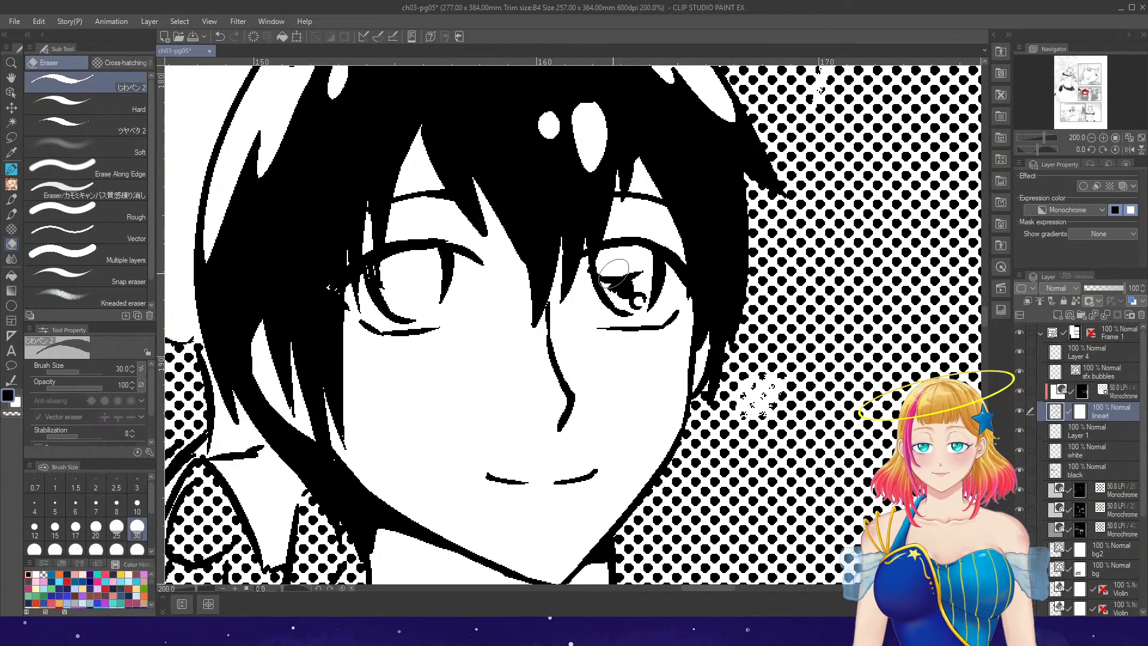
pyautogui.moveTo(628, 293); pyautogui.dragTo(629, 284)
# - Ink new oval pupils and round highlights in both eyes of the black-haired boy
pyautogui.press('p')
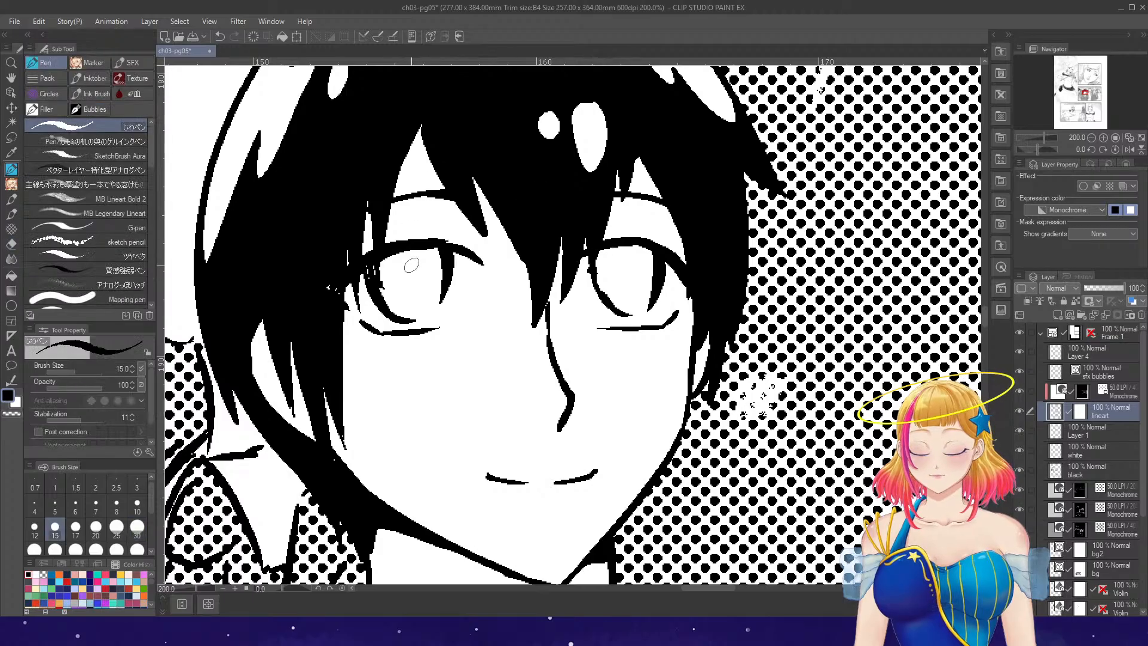
pyautogui.moveTo(412, 277)
pyautogui.mouseDown()
pyautogui.moveTo(409, 296)
pyautogui.moveTo(413, 275)
pyautogui.moveTo(443, 293)
pyautogui.moveTo(428, 312)
pyautogui.mouseUp()
pyautogui.moveTo(624, 269); pyautogui.dragTo(635, 293)
pyautogui.scroll(-6, 633, 293)
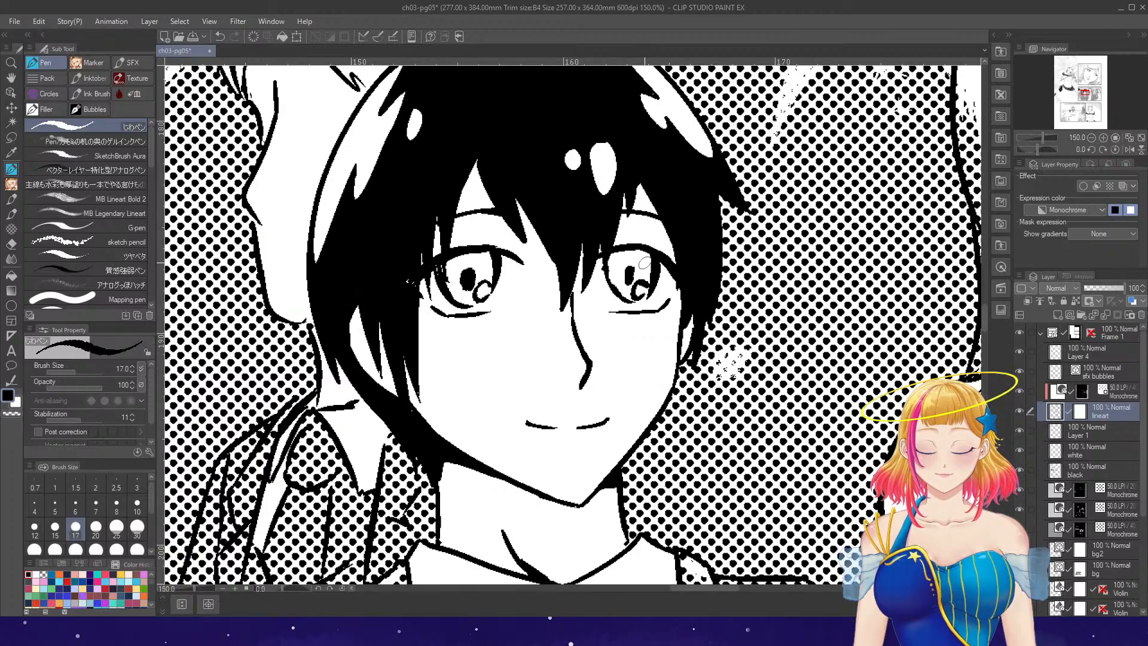
# - Erase the pupils and highlights inside both irises of the light-haired boy holding a glass, using an eraser size of 30
pyautogui.scroll(-1, 646, 267)
pyautogui.scroll(3, 839, 242)
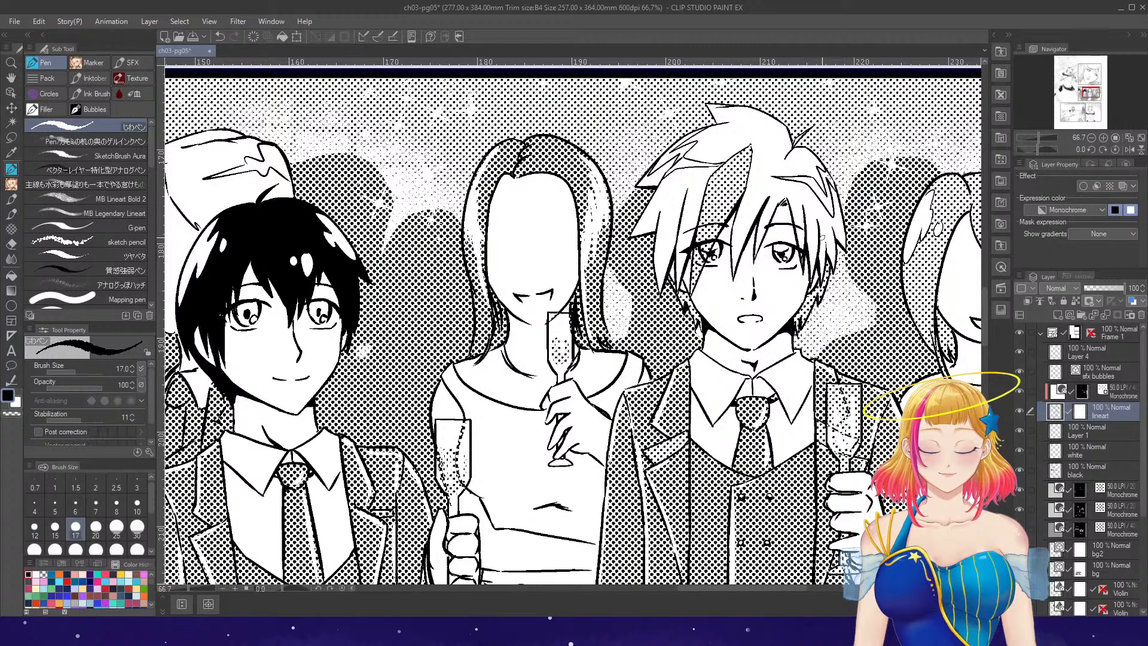
pyautogui.scroll(2, 808, 240)
pyautogui.press('e')
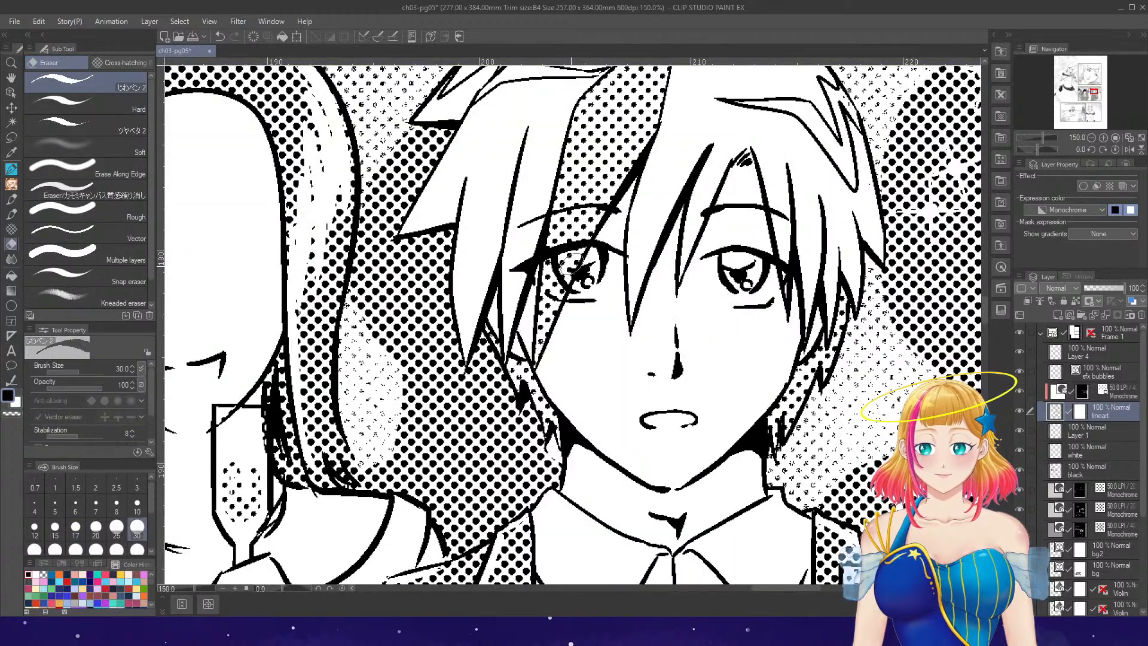
pyautogui.moveTo(571, 263); pyautogui.dragTo(592, 282)
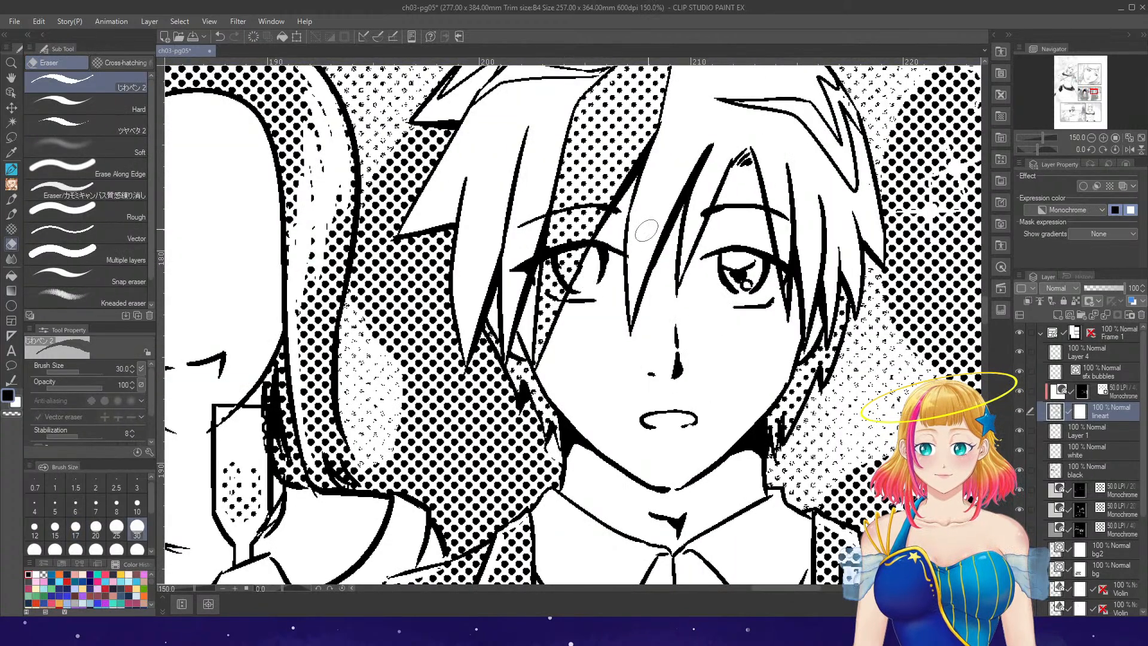
pyautogui.moveTo(754, 257)
pyautogui.mouseDown()
pyautogui.moveTo(733, 272)
pyautogui.moveTo(747, 290)
pyautogui.moveTo(757, 263)
pyautogui.moveTo(751, 272)
pyautogui.mouseUp()
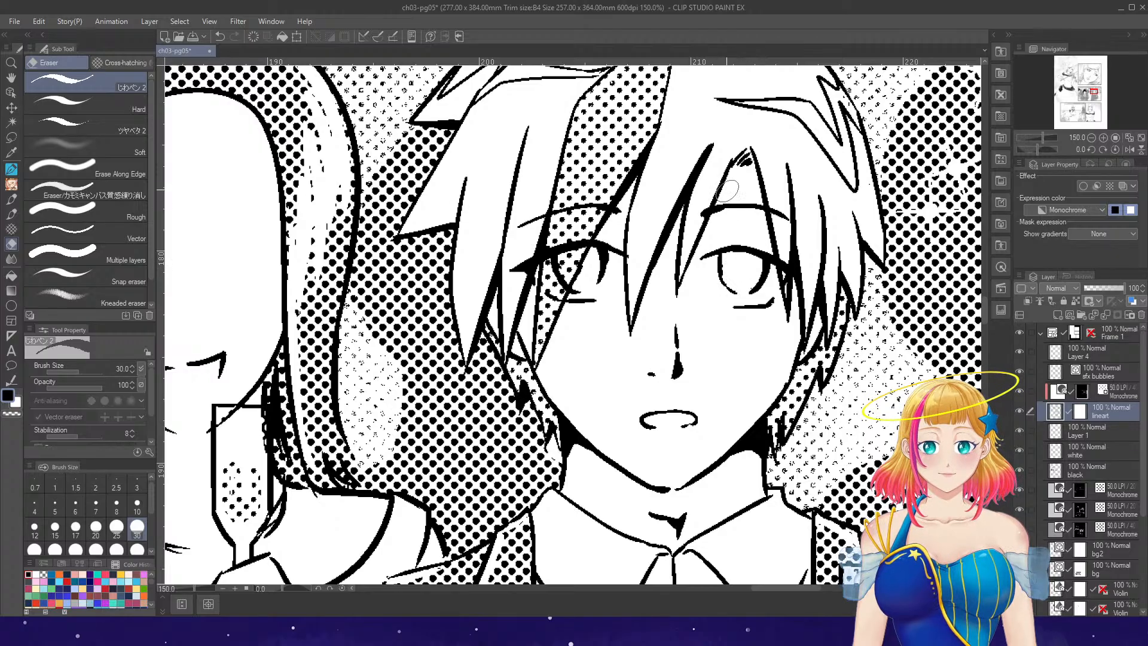
# - Ink new pupils and highlights in both eyes of the light-haired boy and close the lower line of his mouth, using pen size 17
pyautogui.press('p')
pyautogui.moveTo(578, 261); pyautogui.dragTo(584, 286)
pyautogui.moveTo(740, 266)
pyautogui.mouseDown()
pyautogui.moveTo(754, 280)
pyautogui.moveTo(748, 289)
pyautogui.mouseUp()
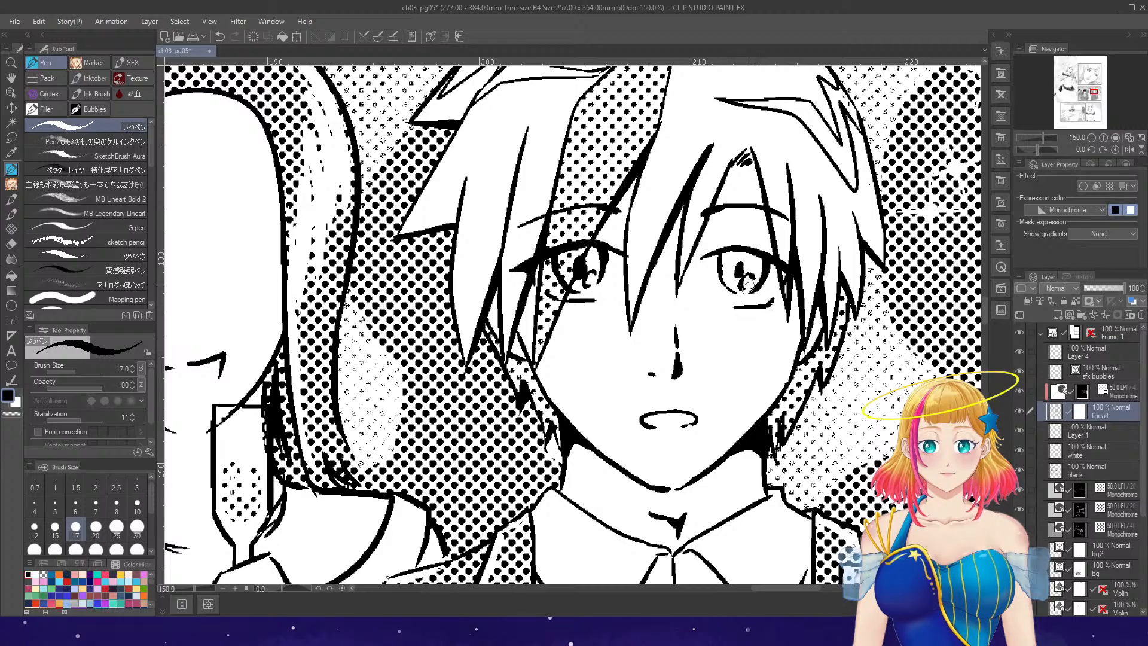
pyautogui.moveTo(663, 428); pyautogui.dragTo(682, 426)
# - Thicken the black-haired boy's jawline and chin on both sides with repeated pen strokes at size 17
pyautogui.scroll(-5, 763, 332)
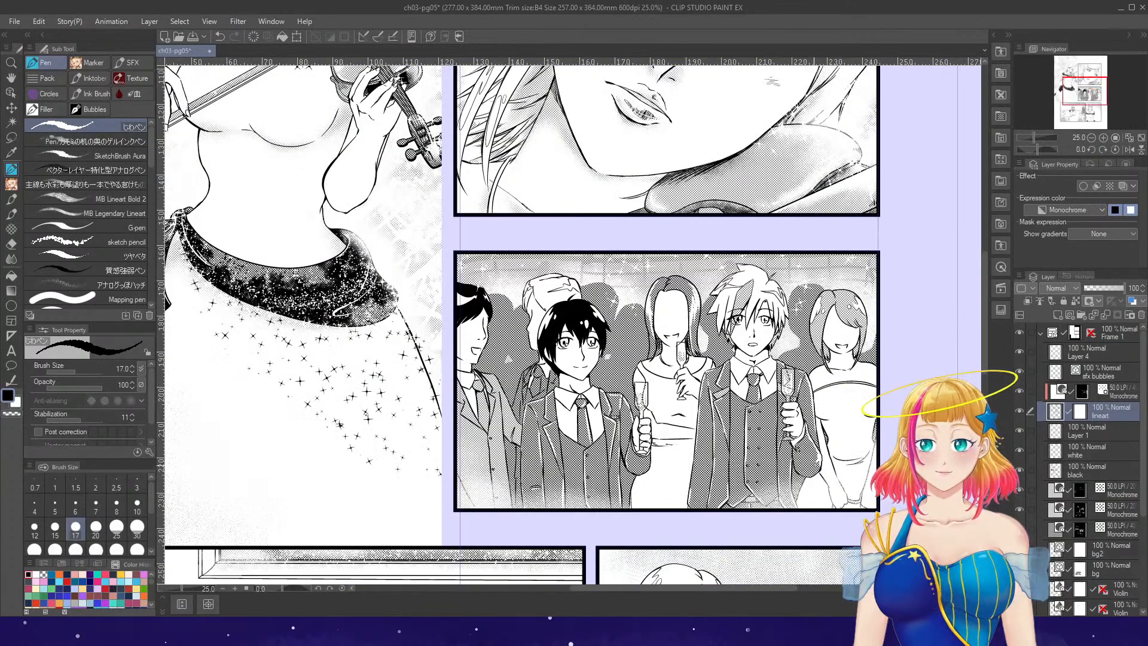
pyautogui.scroll(4, 606, 376)
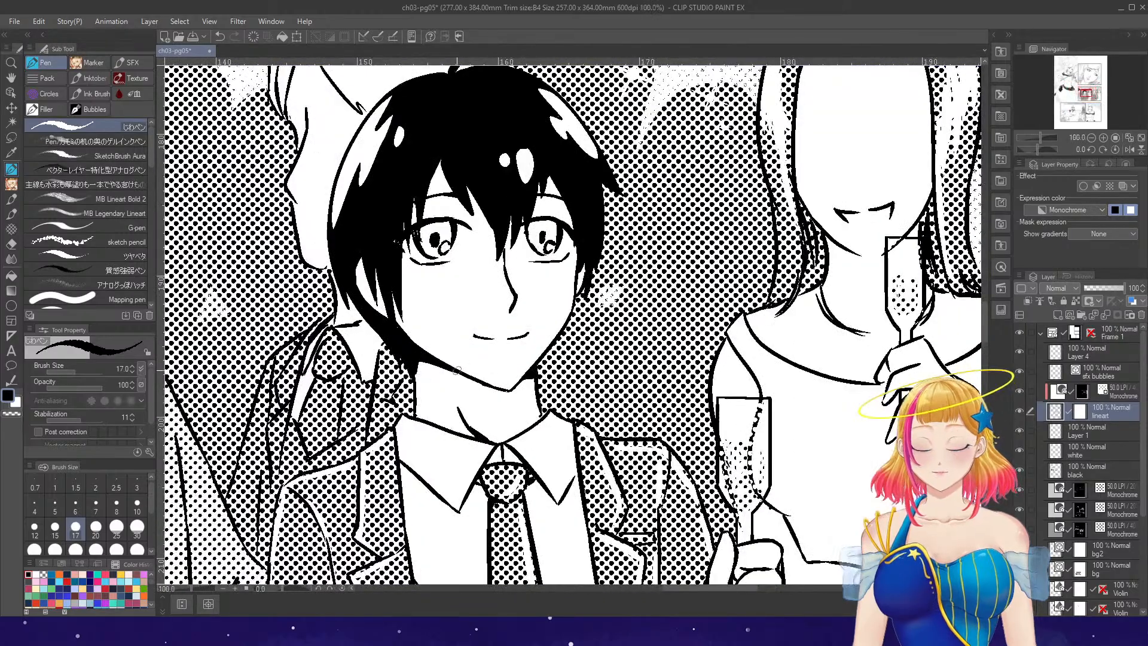
pyautogui.moveTo(446, 366); pyautogui.dragTo(500, 394)
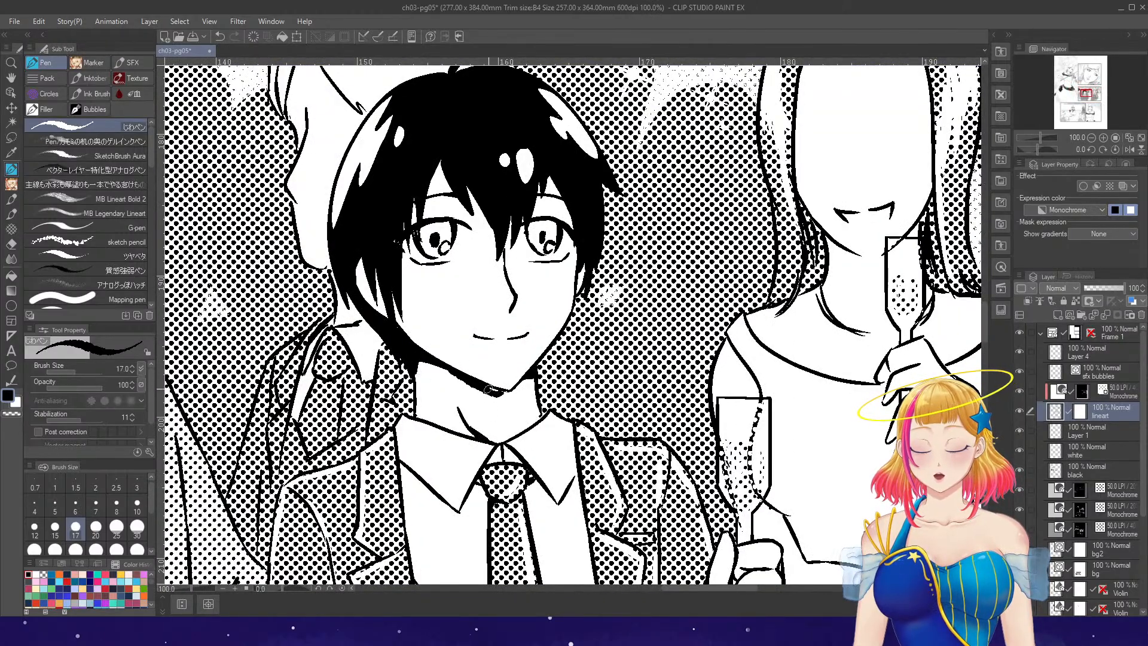
pyautogui.moveTo(503, 393); pyautogui.dragTo(533, 379)
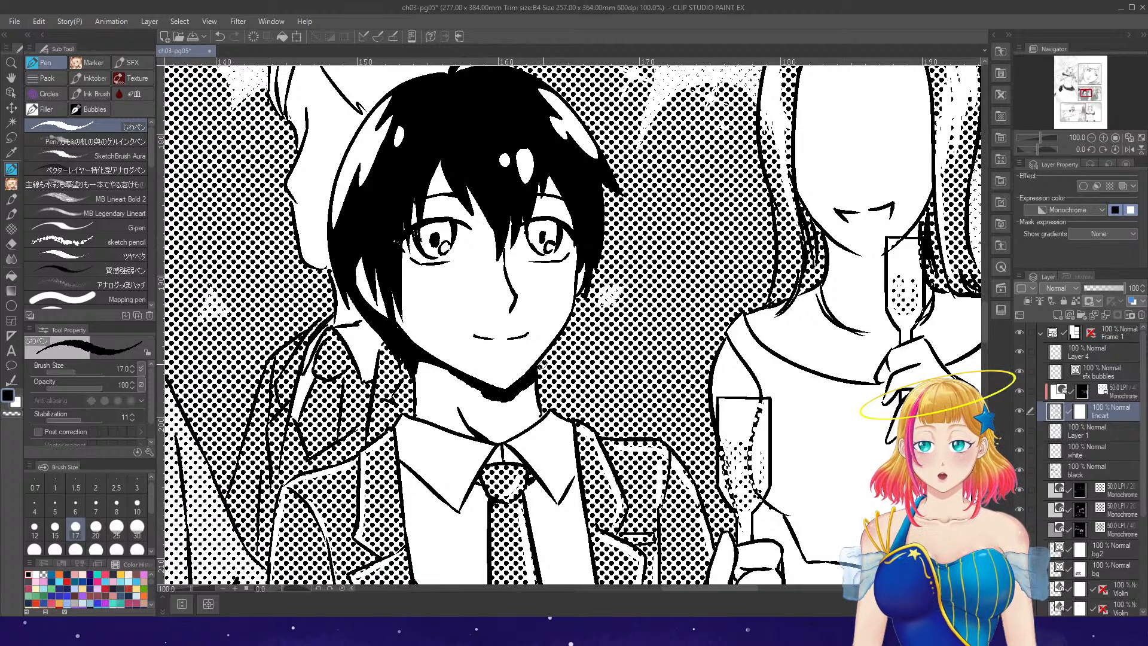
pyautogui.moveTo(427, 359)
pyautogui.mouseDown()
pyautogui.moveTo(470, 387)
pyautogui.moveTo(418, 352)
pyautogui.moveTo(510, 402)
pyautogui.mouseUp()
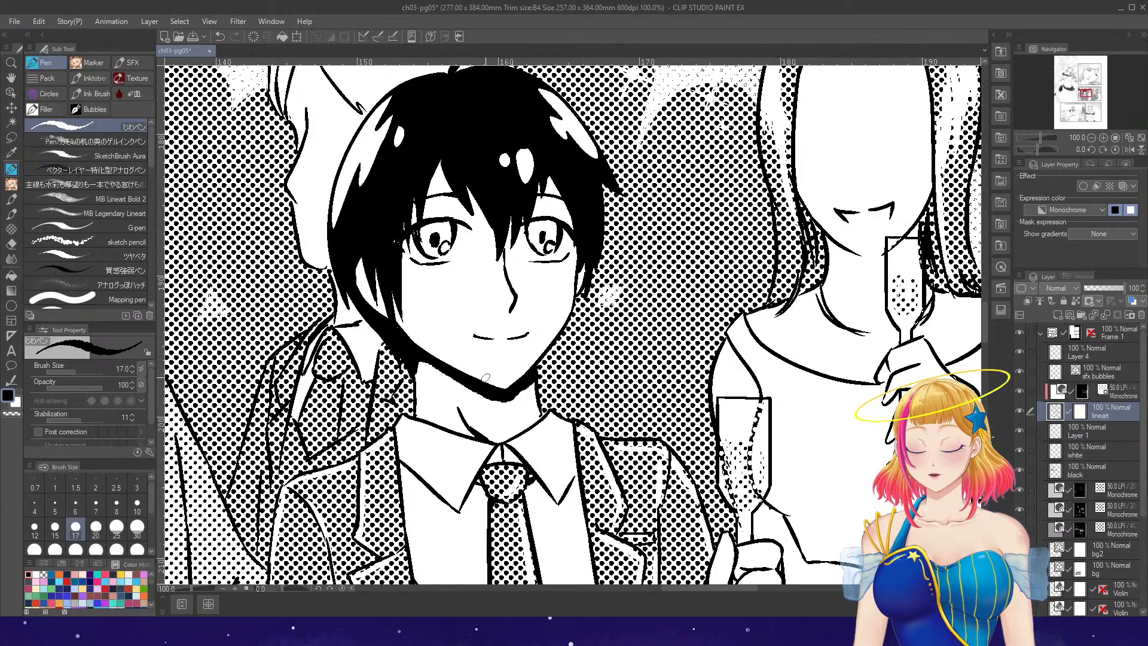
pyautogui.scroll(-3, 486, 378)
pyautogui.scroll(3, 747, 321)
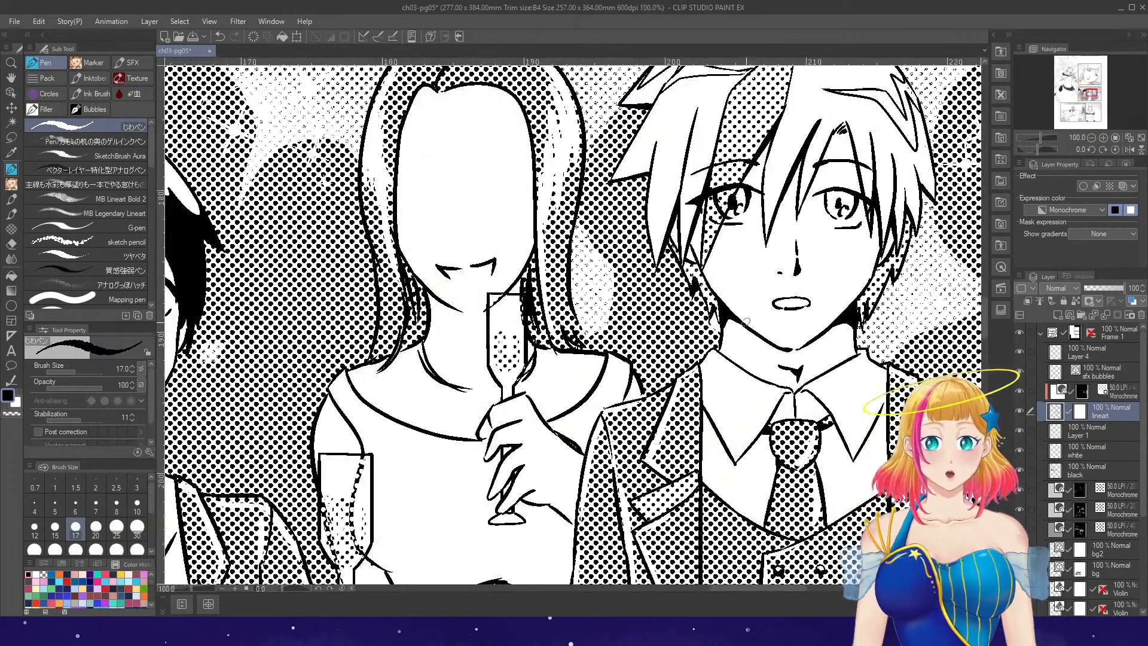
# - Thicken the light-haired boy's jawline and chin at pen size 17, and replace the mark on his neck with a new line
pyautogui.moveTo(726, 313)
pyautogui.mouseDown()
pyautogui.moveTo(786, 356)
pyautogui.moveTo(774, 350)
pyautogui.moveTo(808, 349)
pyautogui.moveTo(789, 360)
pyautogui.moveTo(840, 328)
pyautogui.mouseUp()
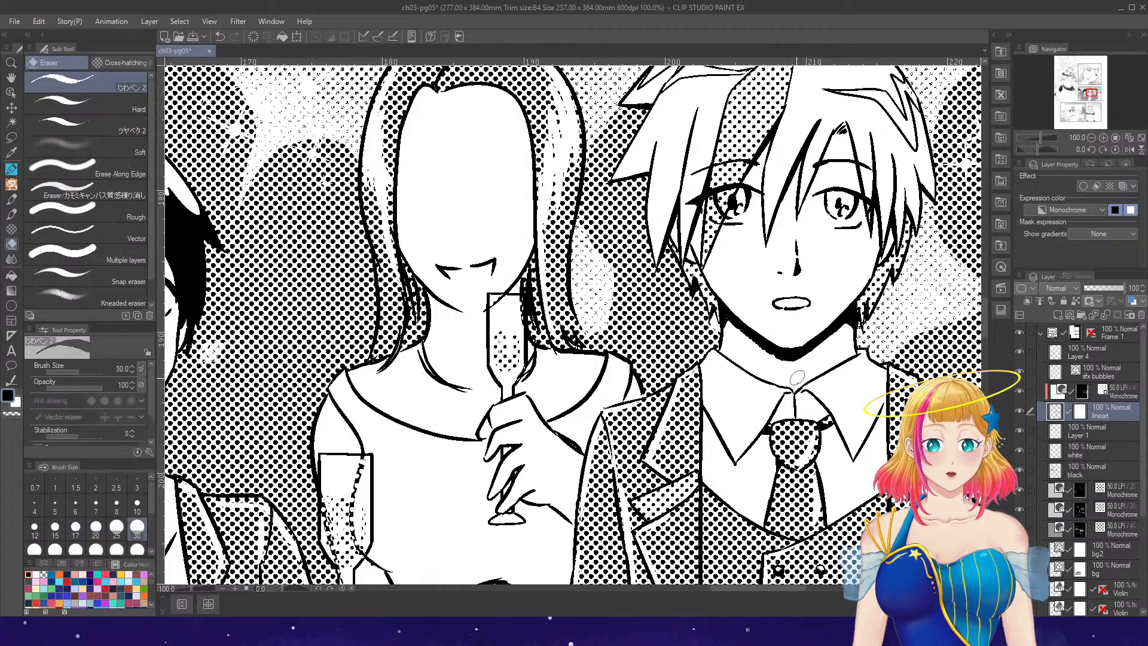
pyautogui.moveTo(809, 361); pyautogui.dragTo(797, 386)
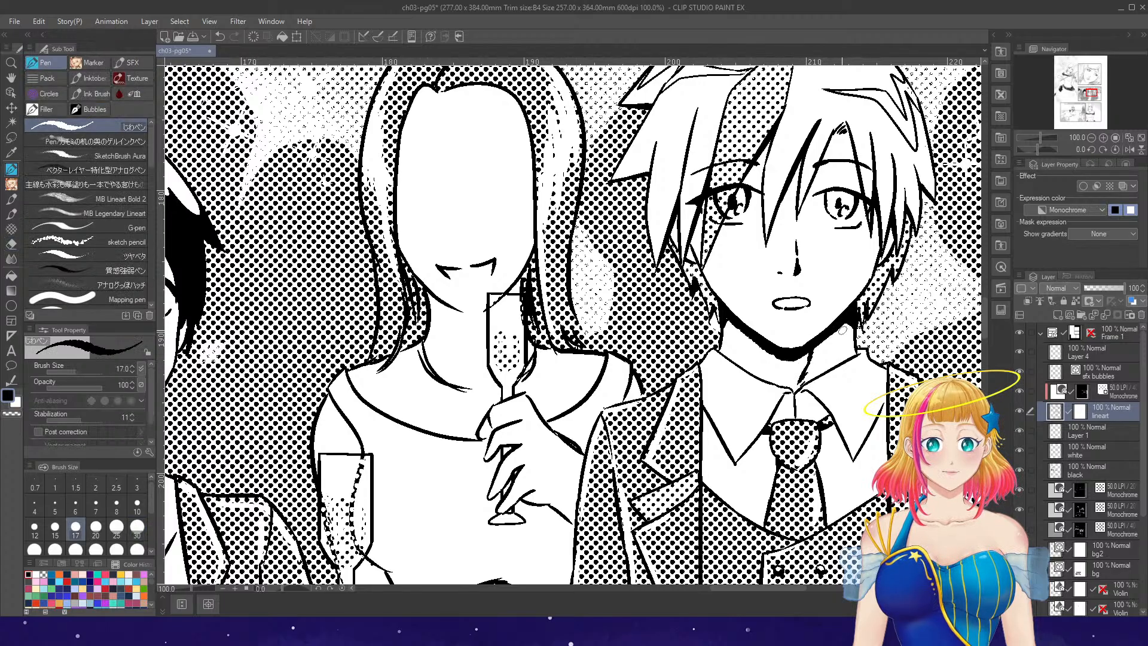
pyautogui.moveTo(820, 345); pyautogui.dragTo(847, 324)
# - Clean up the irises of the smiling woman in the last panel and ink rounded black pupils in both eyes
pyautogui.scroll(-5, 854, 331)
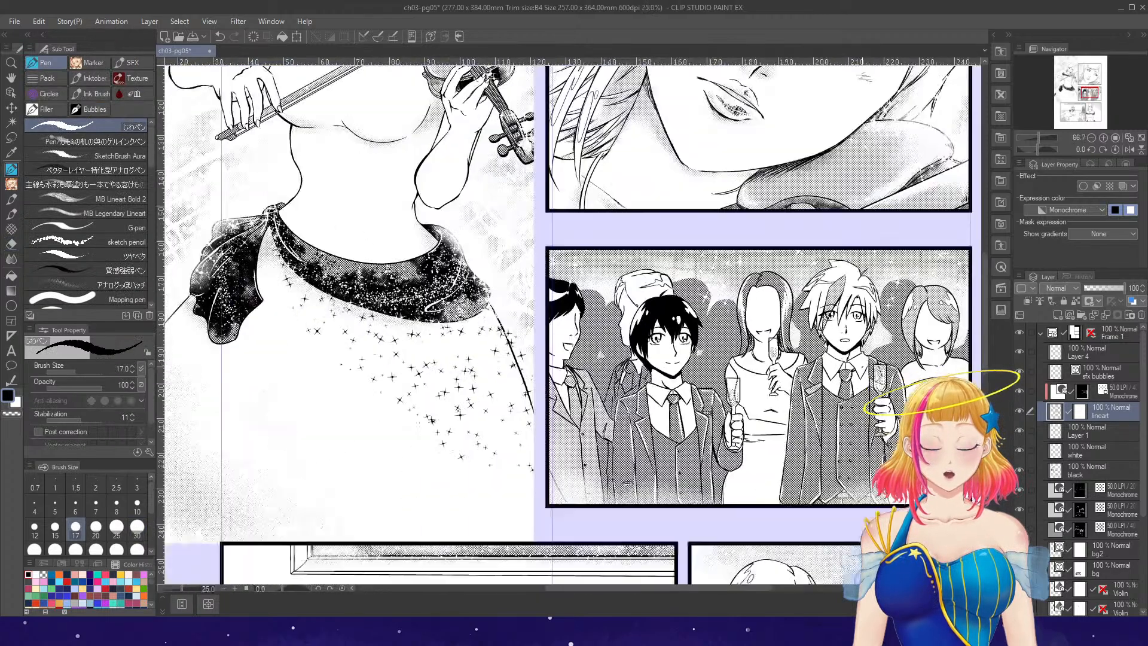
pyautogui.scroll(-1, 868, 434)
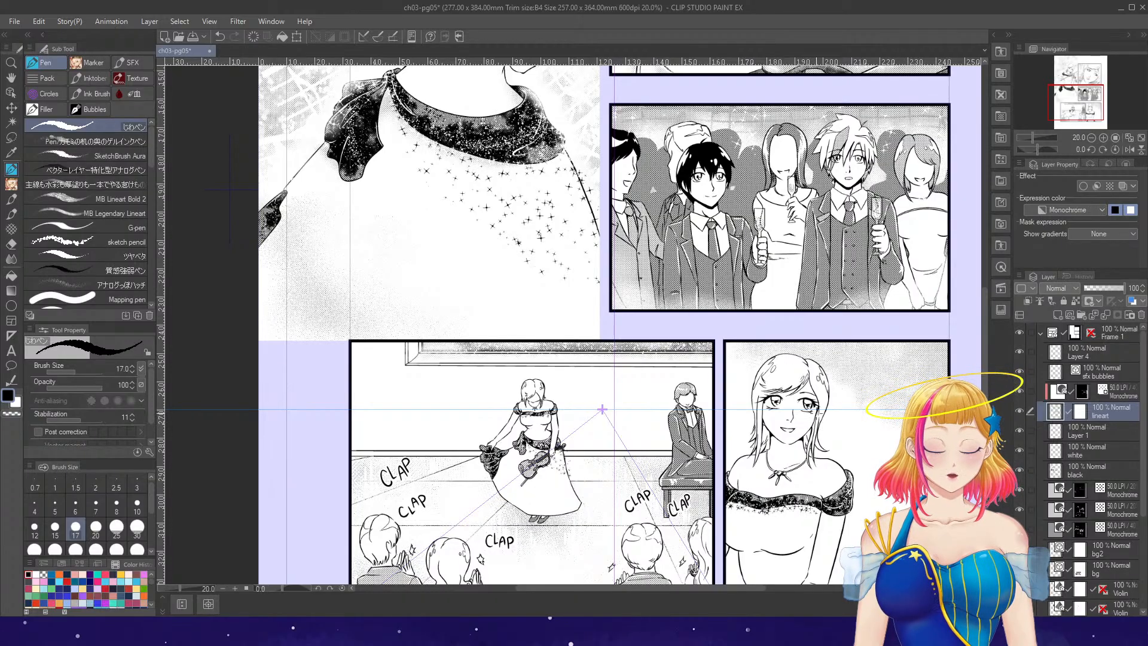
pyautogui.scroll(5, 824, 417)
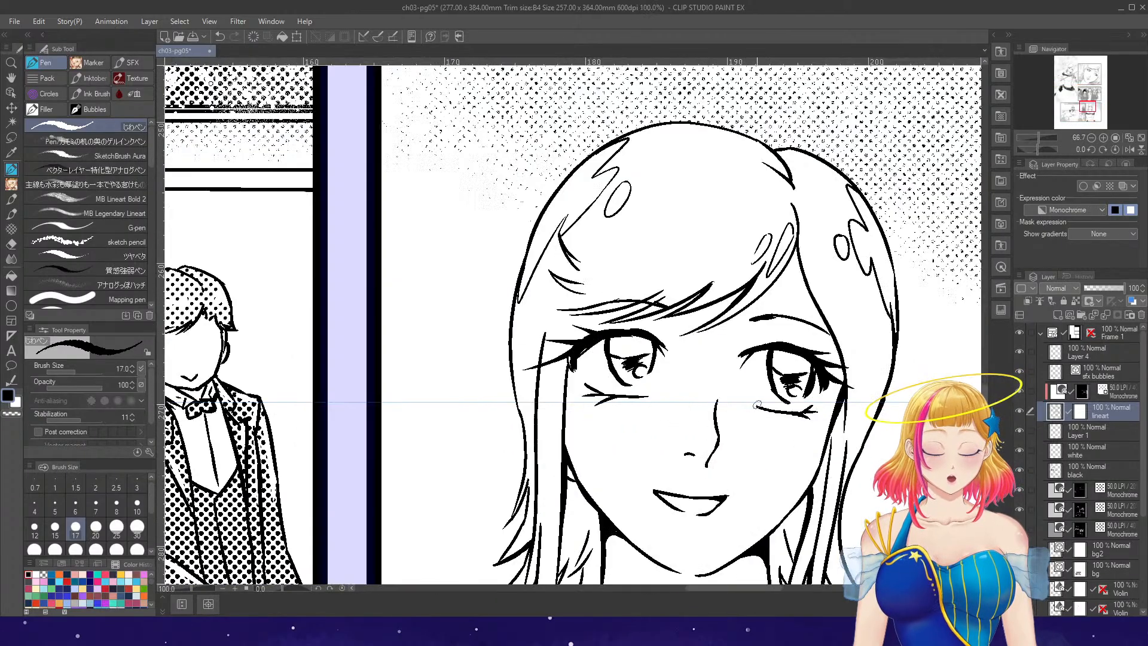
pyautogui.scroll(1, 757, 405)
pyautogui.press('e')
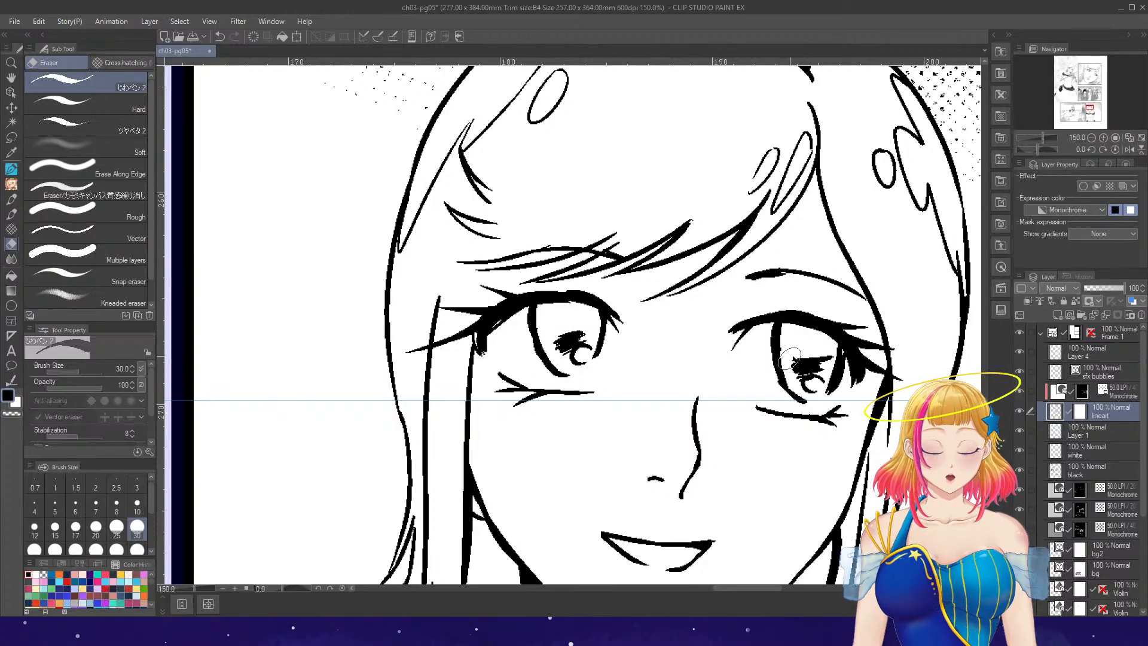
pyautogui.press('p')
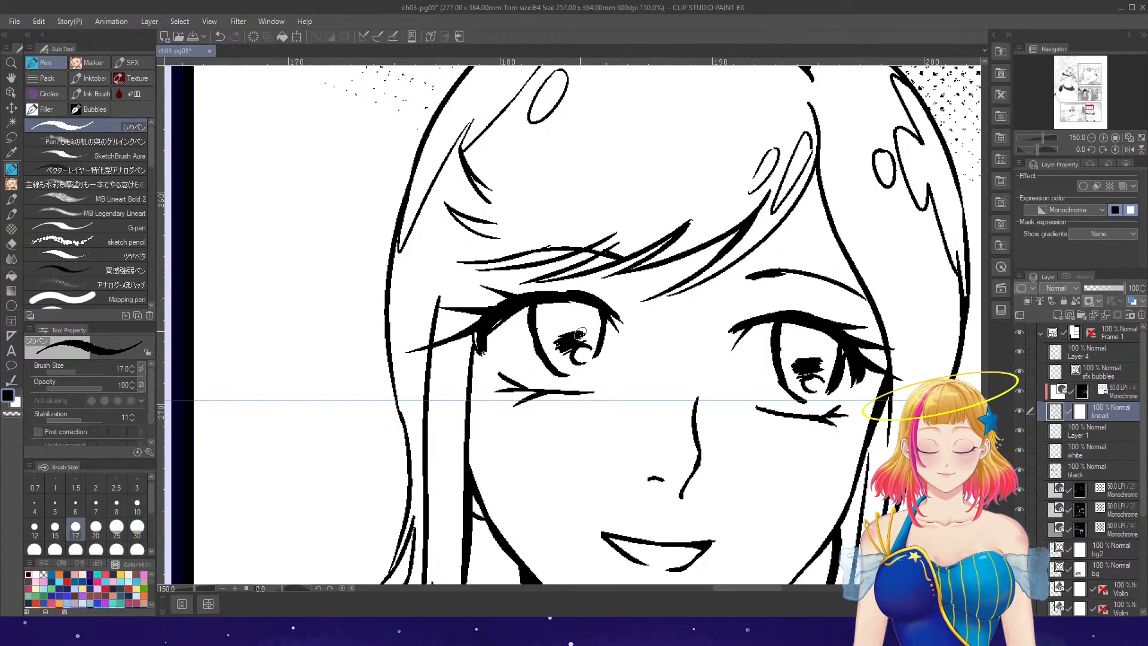
pyautogui.moveTo(580, 333); pyautogui.dragTo(572, 327)
pyautogui.moveTo(816, 351)
pyautogui.mouseDown()
pyautogui.moveTo(801, 359)
pyautogui.moveTo(811, 369)
pyautogui.mouseUp()
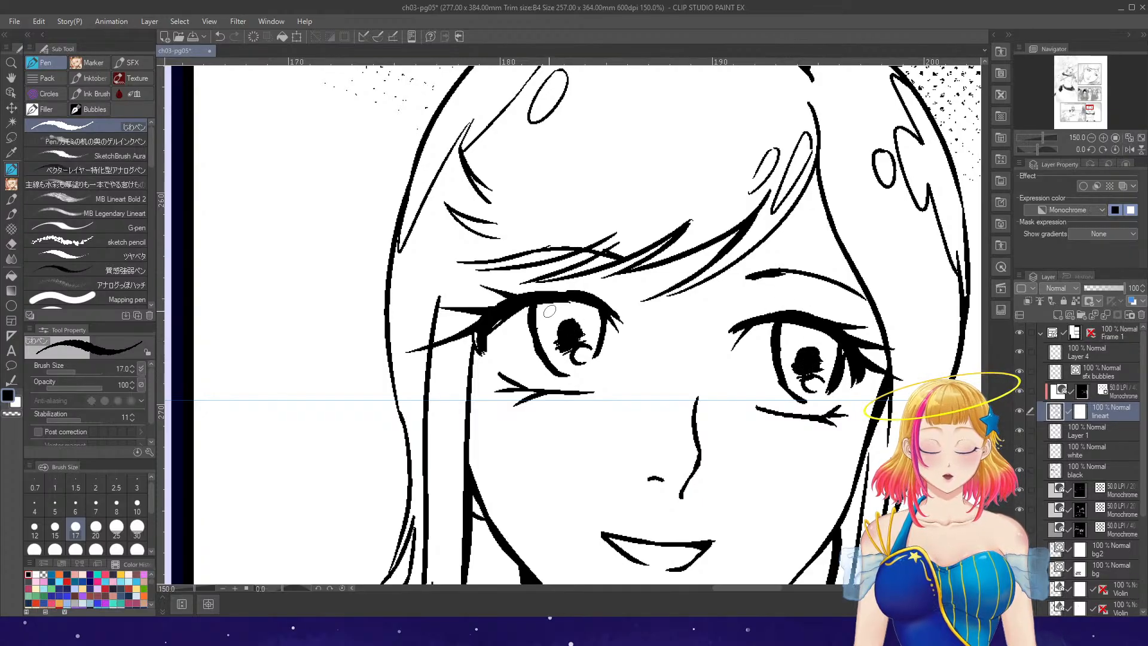
# - Hatch diagonal shading strokes across the upper irises of both of the smiling woman's eyes
pyautogui.moveTo(535, 318); pyautogui.dragTo(557, 304)
pyautogui.moveTo(538, 324); pyautogui.dragTo(566, 307)
pyautogui.moveTo(543, 328); pyautogui.dragTo(574, 305)
pyautogui.hotkey('ctrl', 'z')
pyautogui.hotkey('ctrl', 'z')
pyautogui.moveTo(555, 325)
pyautogui.mouseDown()
pyautogui.moveTo(591, 305)
pyautogui.moveTo(597, 314)
pyautogui.mouseUp()
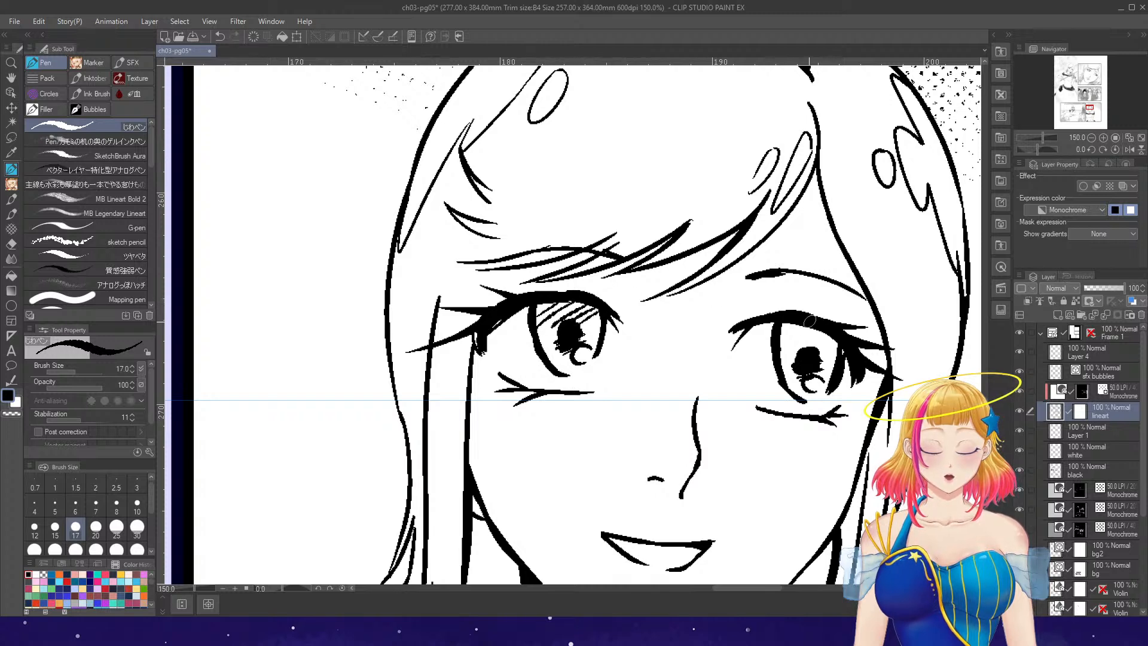
pyautogui.moveTo(782, 334); pyautogui.dragTo(816, 333)
pyautogui.moveTo(802, 344)
pyautogui.mouseDown()
pyautogui.moveTo(843, 341)
pyautogui.moveTo(816, 352)
pyautogui.moveTo(849, 344)
pyautogui.mouseUp()
# - Erase the stray line beside the smiling woman's neck and thicken her jawline and chin on the lineart layer using pen size 17
pyautogui.scroll(-2, 864, 317)
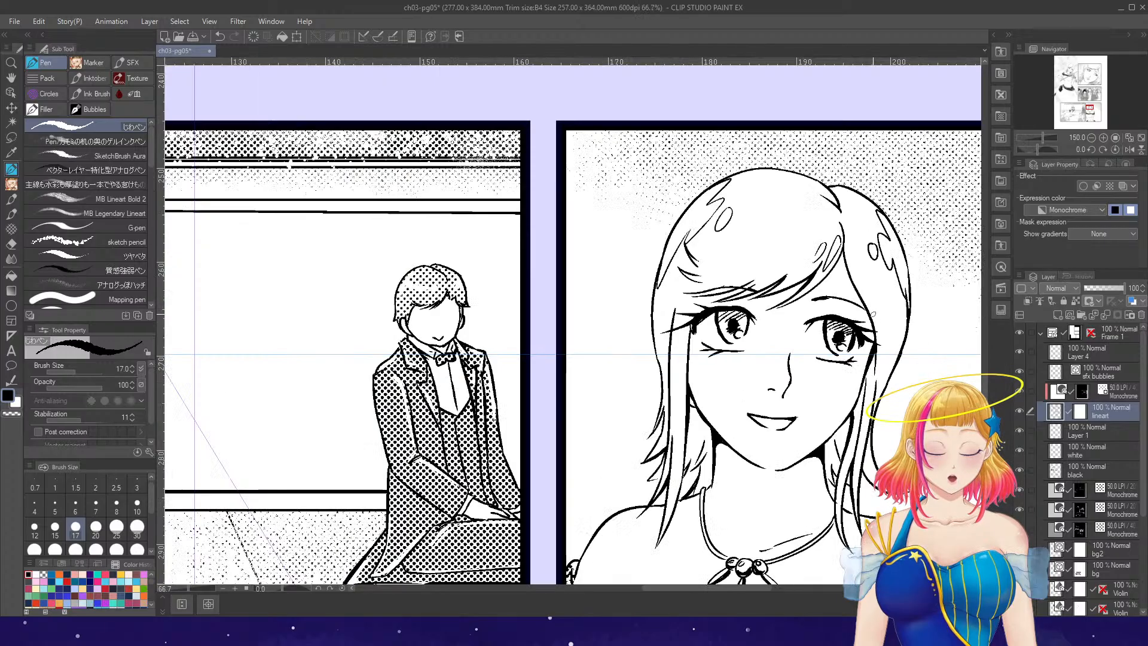
pyautogui.scroll(-3, 886, 321)
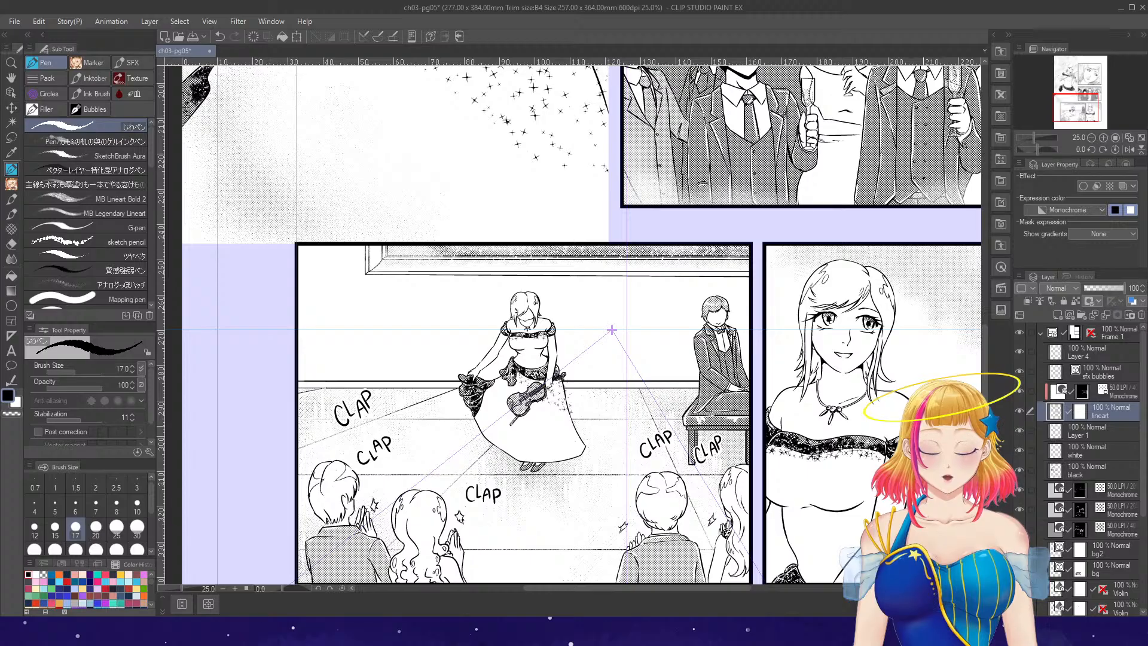
pyautogui.scroll(3, 847, 343)
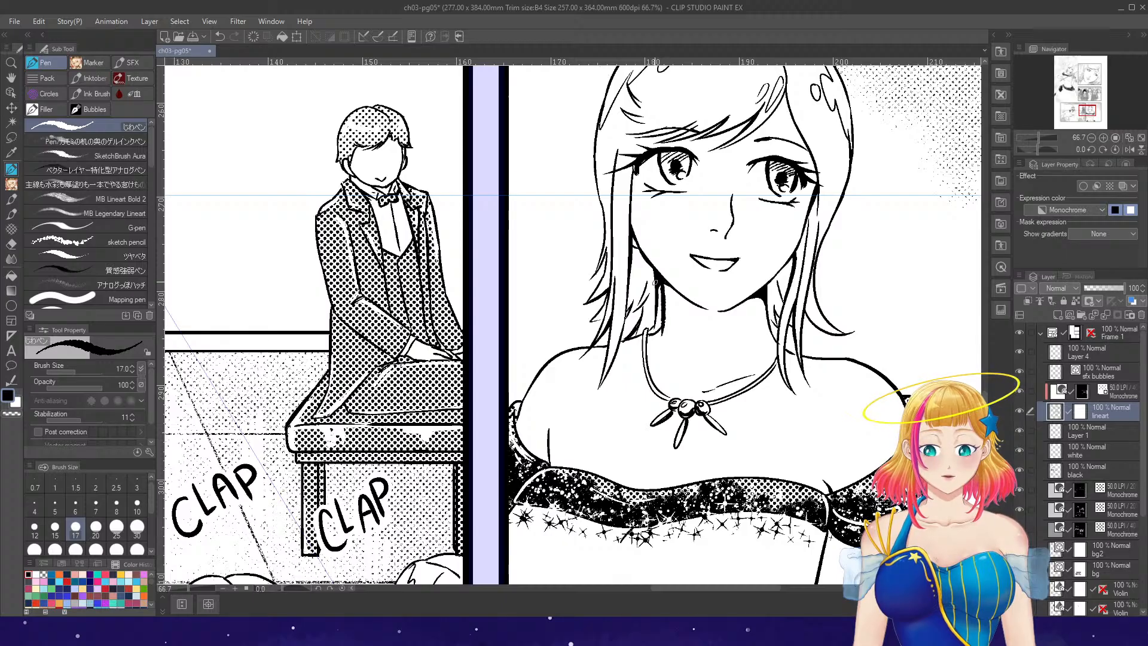
pyautogui.press('e')
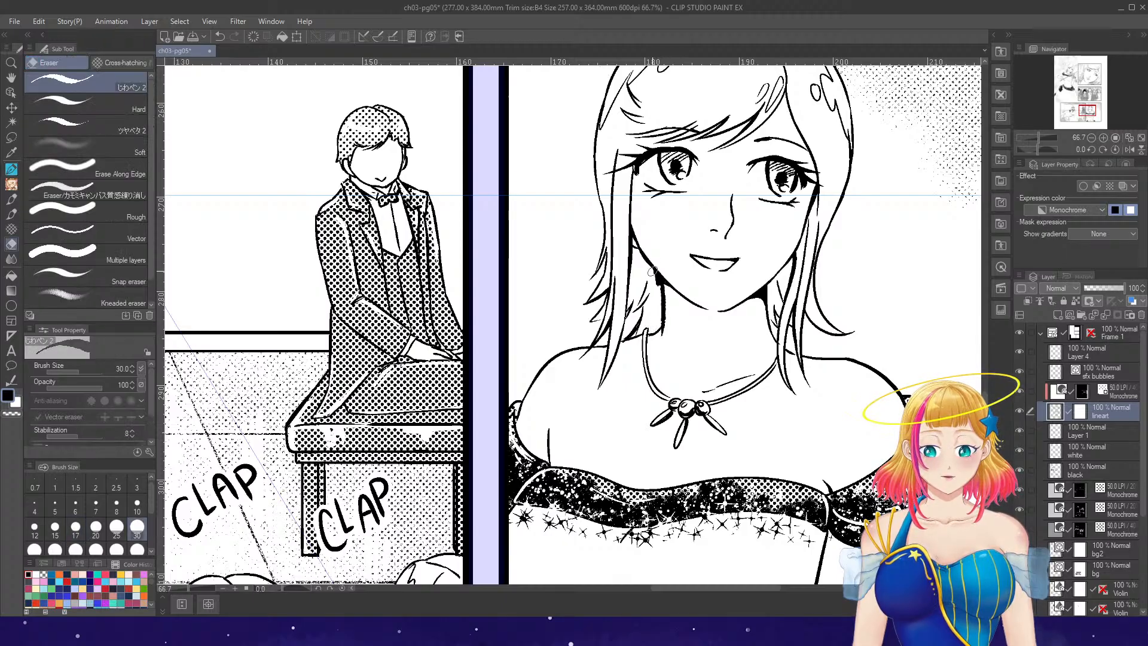
pyautogui.click(1085, 471)
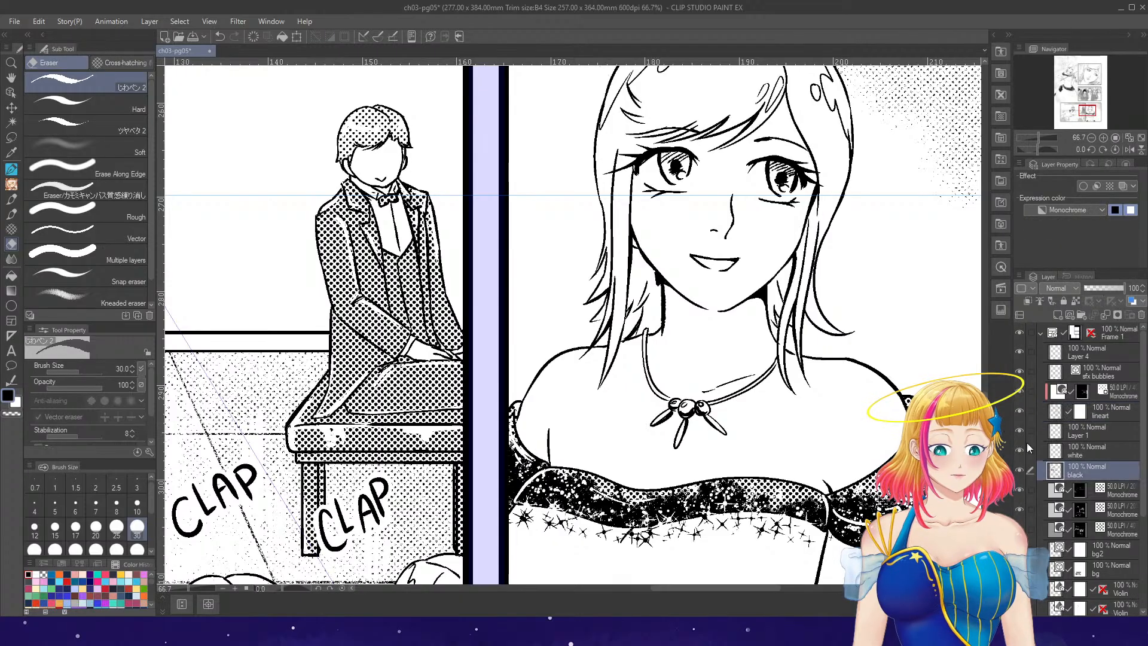
pyautogui.click(1091, 411)
pyautogui.press('p')
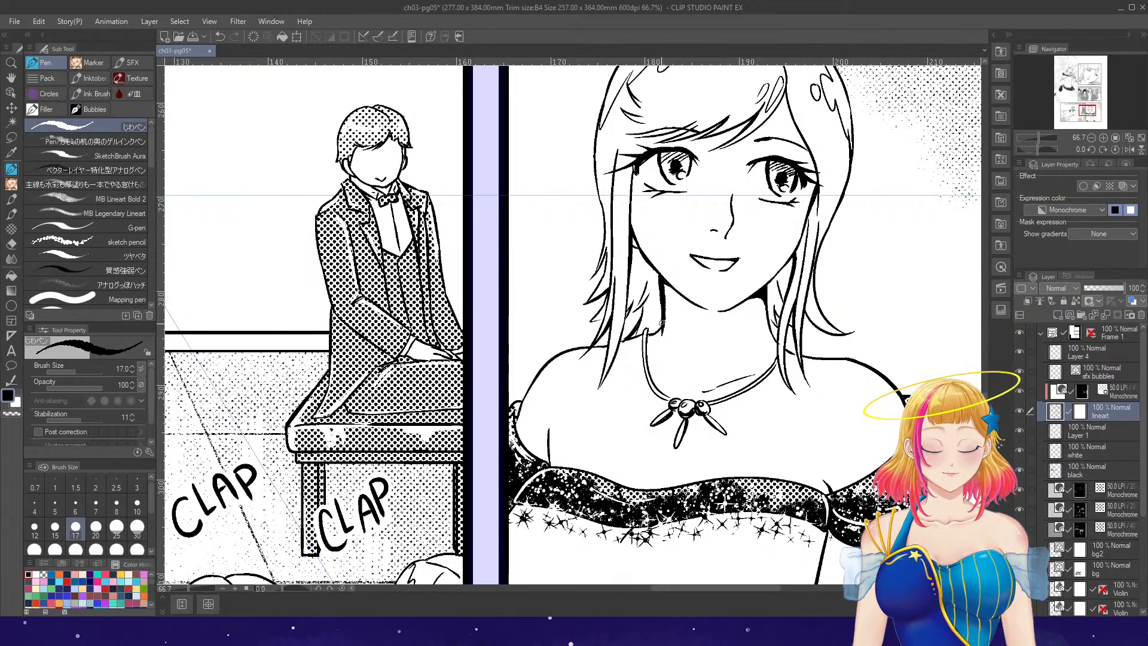
pyautogui.moveTo(662, 279)
pyautogui.mouseDown()
pyautogui.moveTo(697, 308)
pyautogui.moveTo(688, 299)
pyautogui.moveTo(727, 311)
pyautogui.moveTo(717, 315)
pyautogui.moveTo(761, 296)
pyautogui.mouseUp()
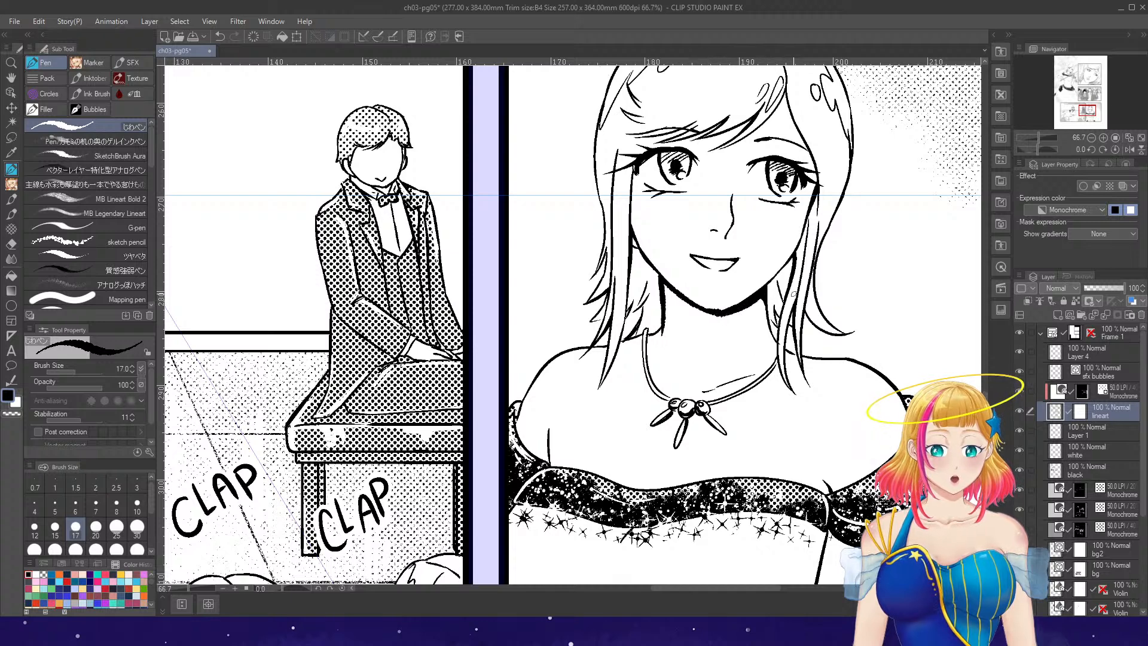
# - Ink and tidy the shoulder line behind the smiling woman's hair ends, and add shadow hatching between her cheek and the side hair
pyautogui.moveTo(619, 344); pyautogui.dragTo(643, 336)
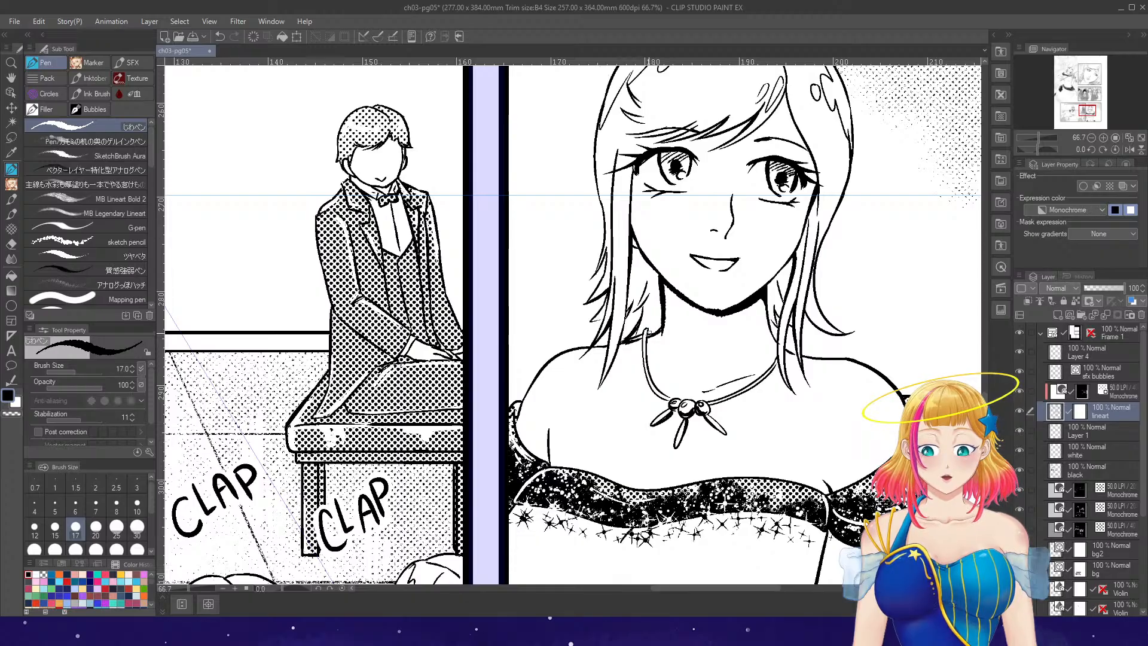
pyautogui.press('e')
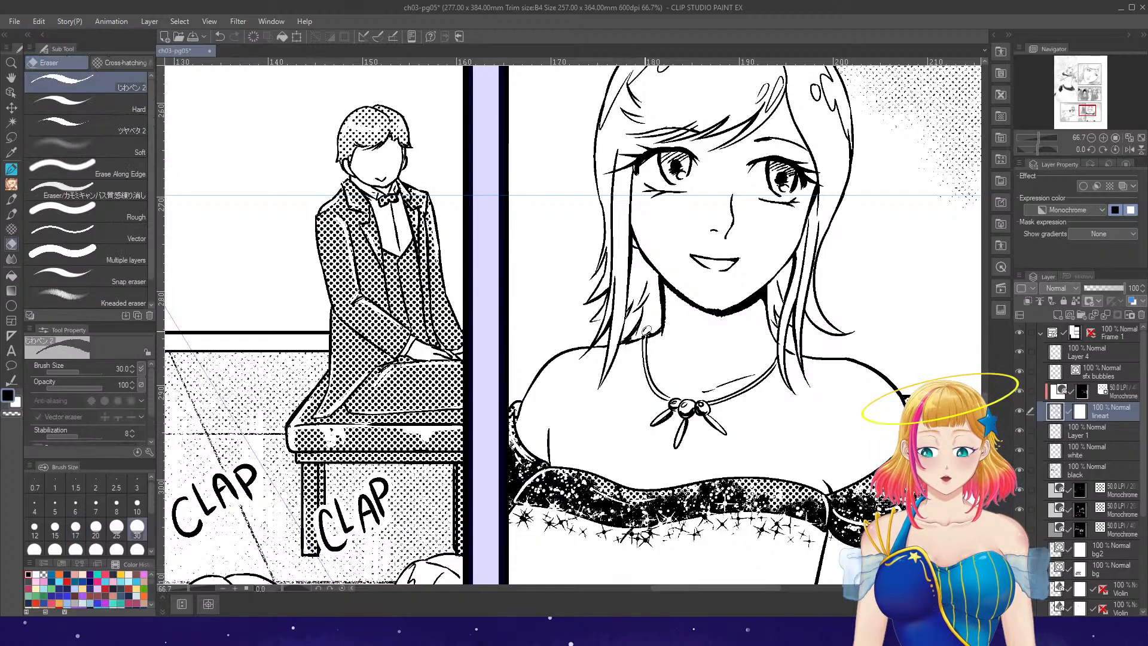
pyautogui.press('p')
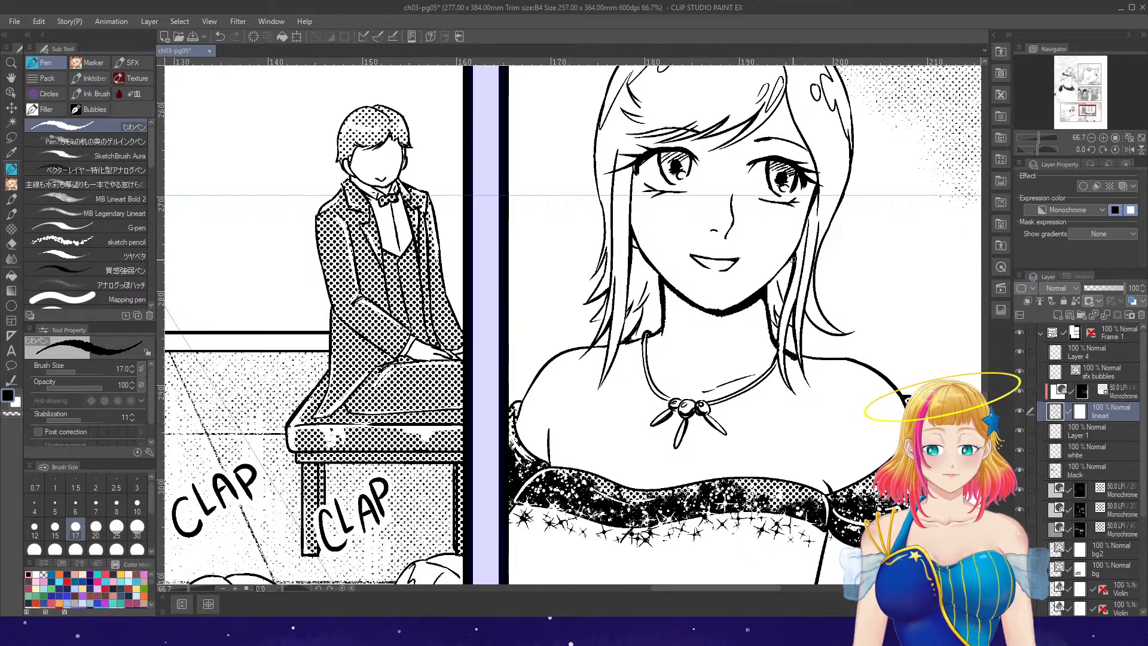
pyautogui.moveTo(818, 204); pyautogui.dragTo(804, 246)
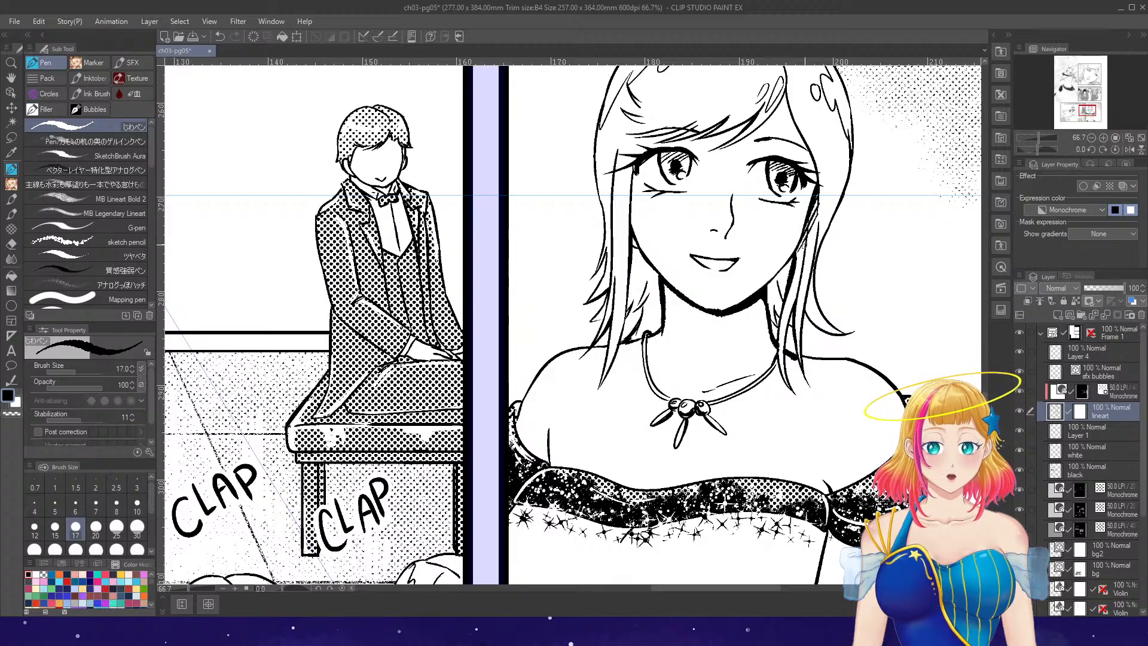
# - Save and close the page ch03-pg05, and open the page ch03-pg06
pyautogui.scroll(-3, 755, 368)
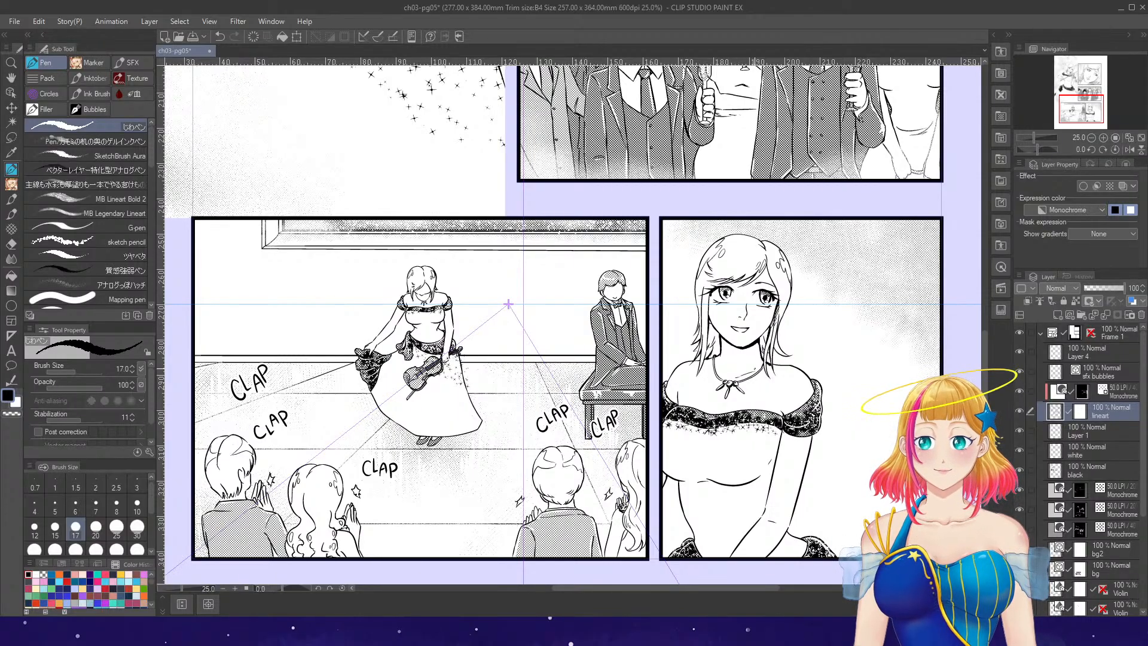
pyautogui.hotkey('ctrl', '0')
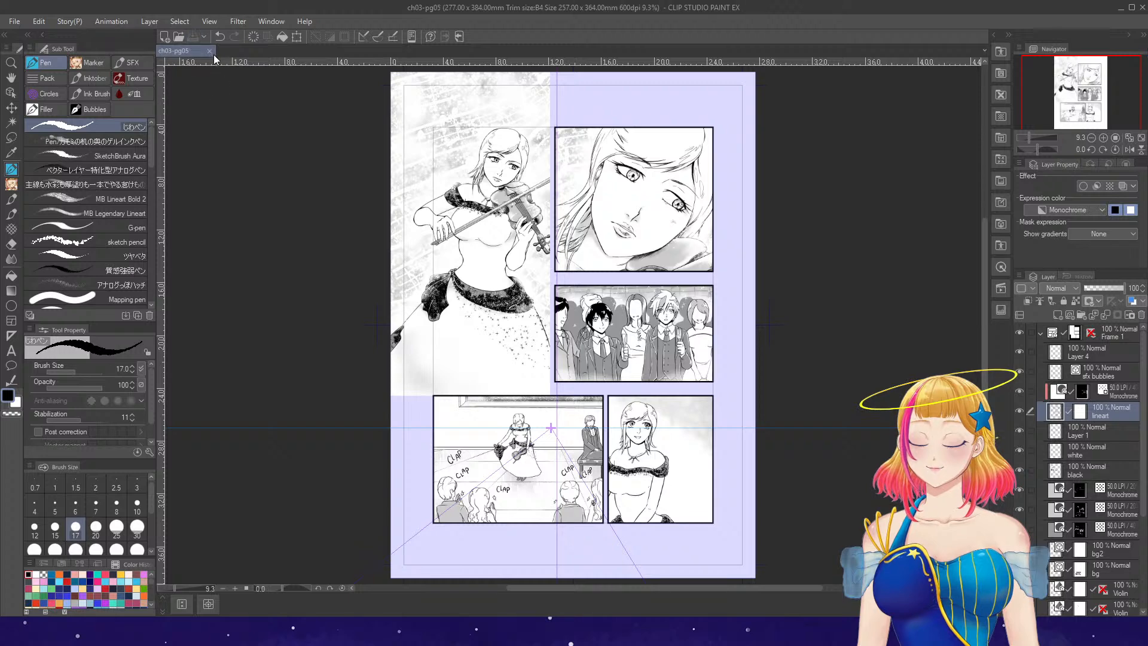
pyautogui.click(209, 52)
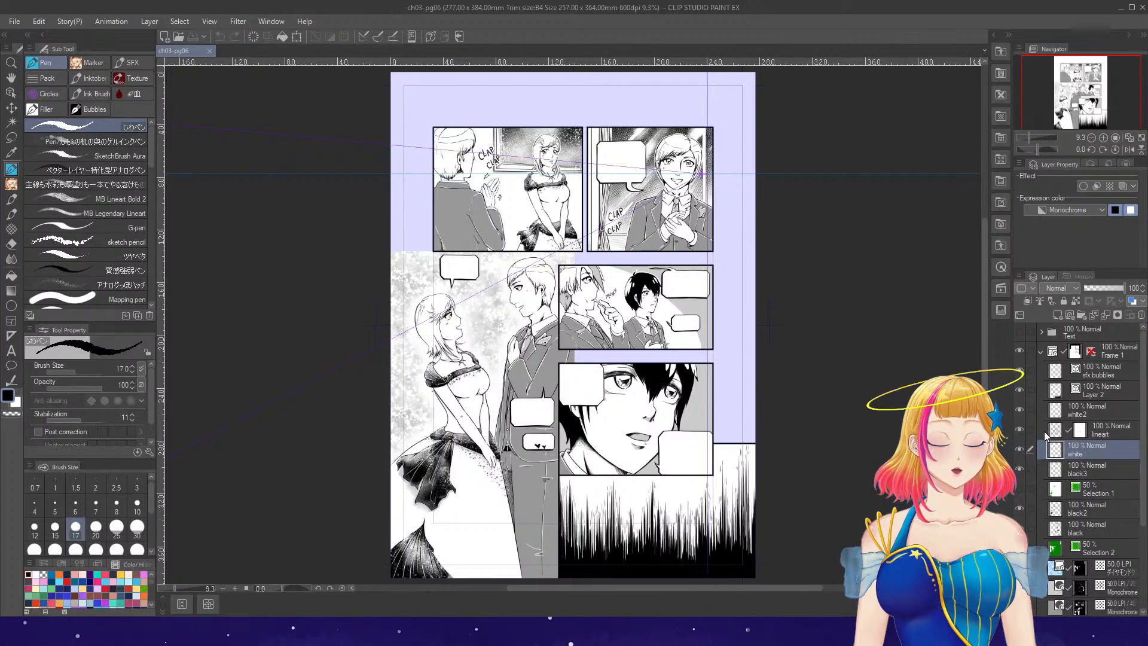
# - On the lineart layer, erase the old iris shading of the woman in the first panel and ink new black pupils in both eyes
pyautogui.click(1046, 433)
pyautogui.scroll(2, 547, 134)
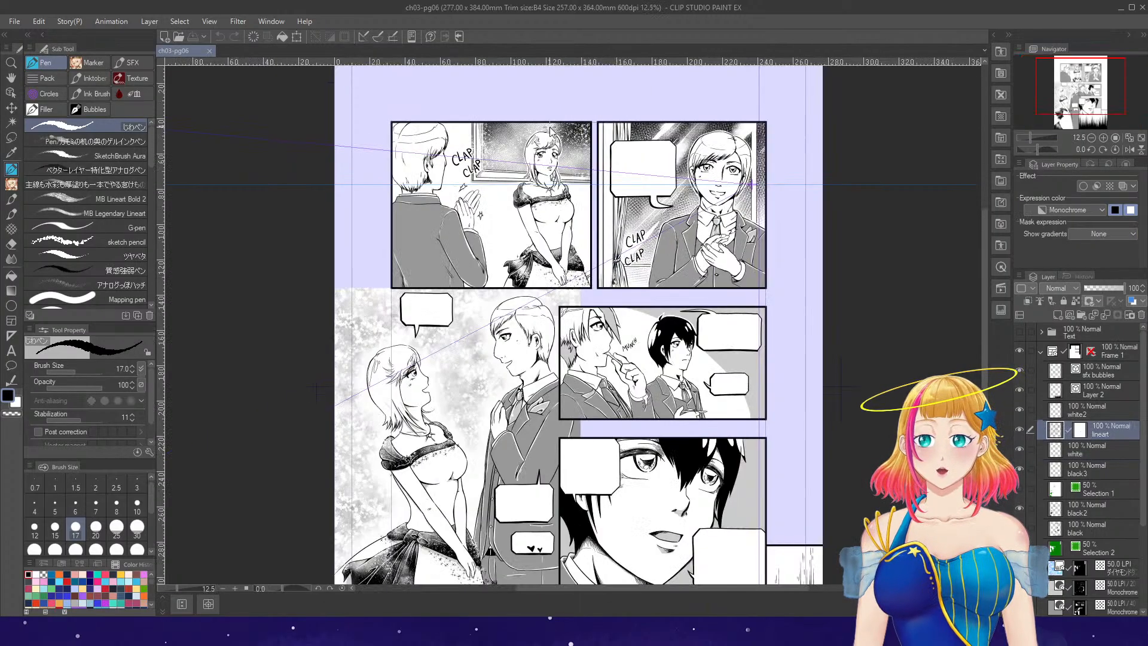
pyautogui.scroll(10, 550, 128)
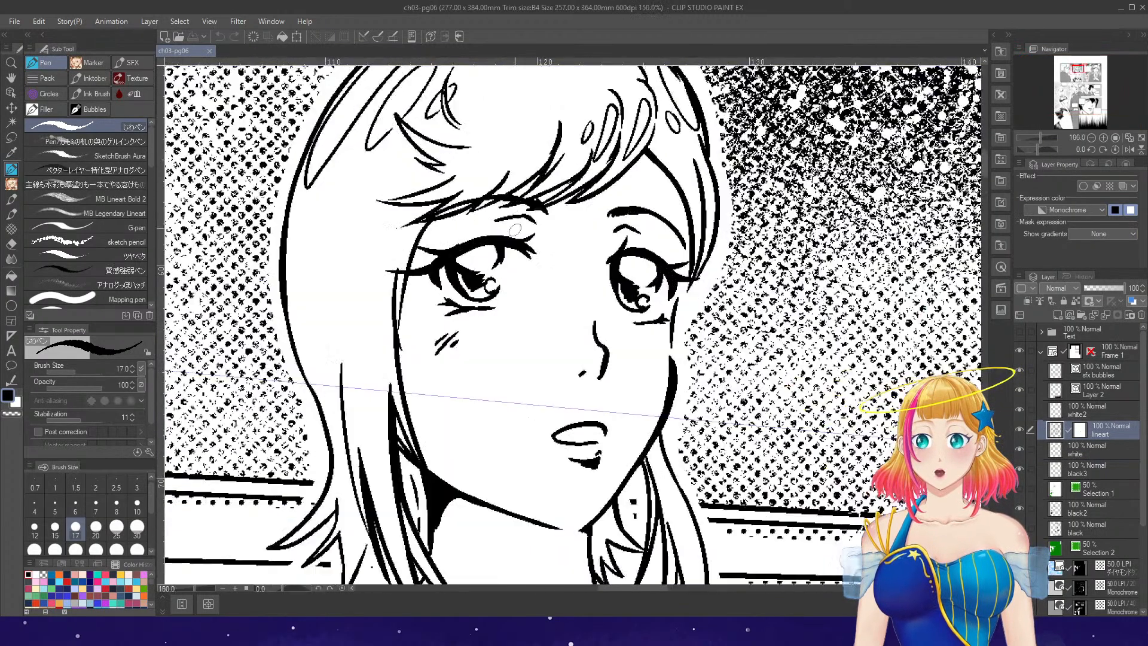
pyautogui.press('e')
pyautogui.moveTo(464, 267); pyautogui.dragTo(492, 264)
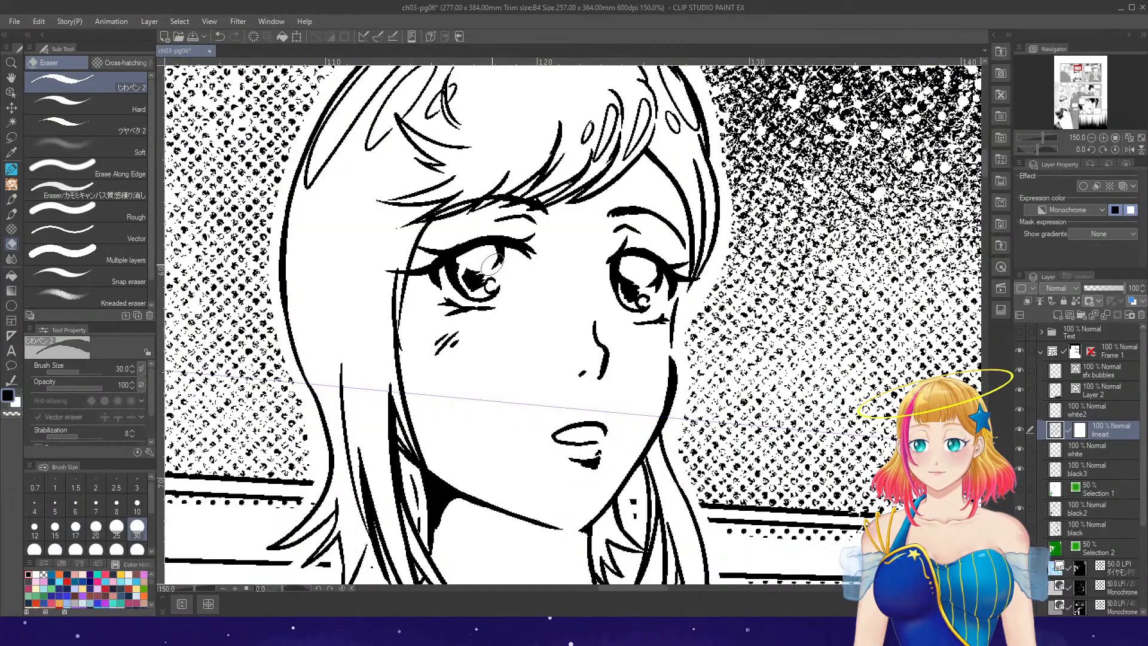
pyautogui.press('p')
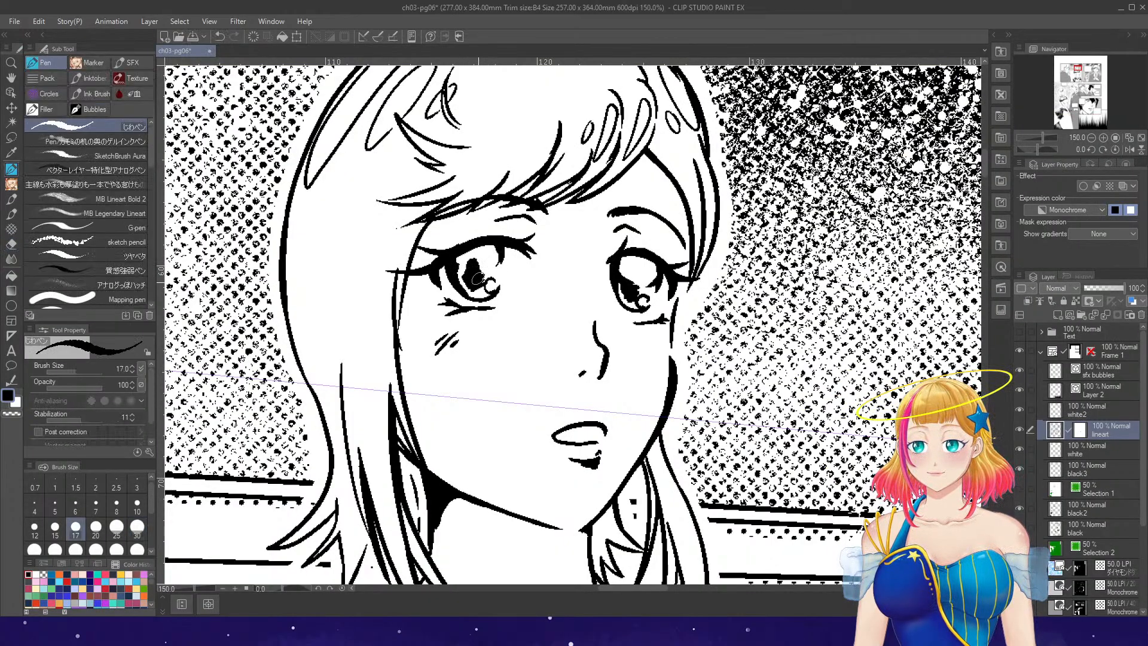
pyautogui.moveTo(628, 287); pyautogui.dragTo(635, 292)
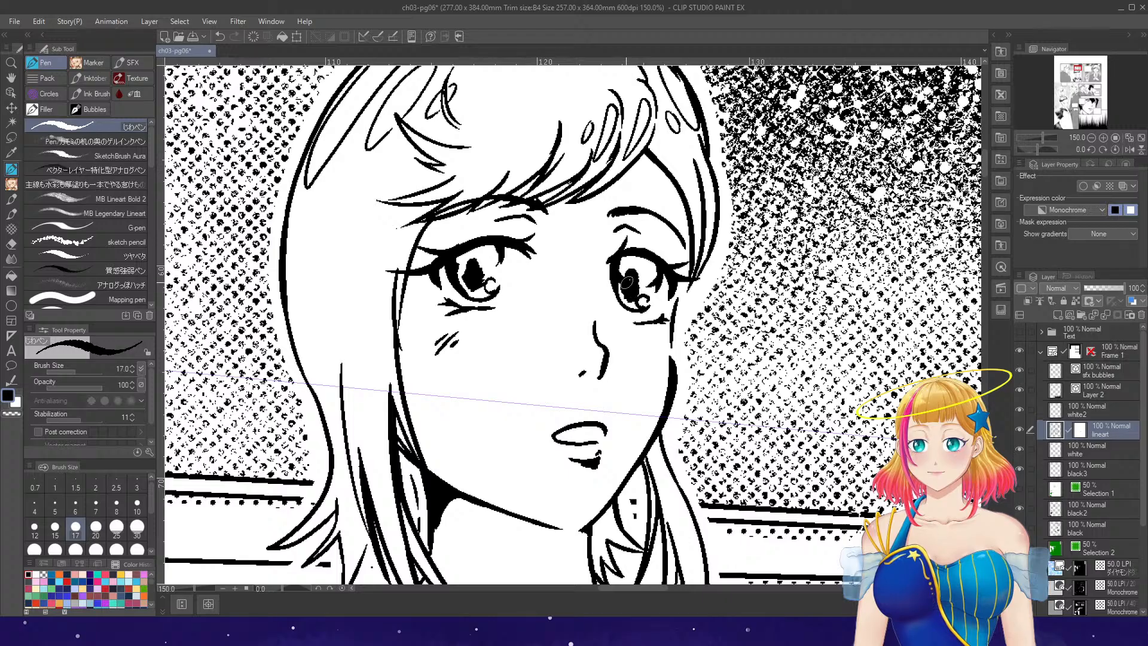
# - Trim and reshape the pupils of the woman in the first panel, and close the gaps in her cheek and chin outline
pyautogui.press('e')
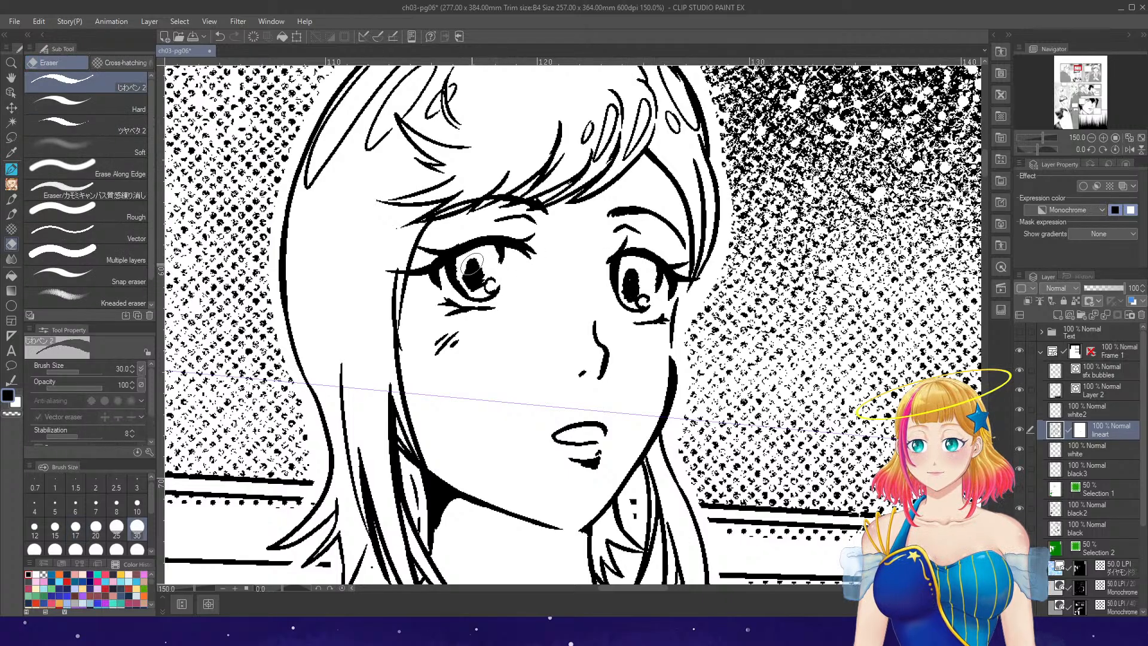
pyautogui.press('p')
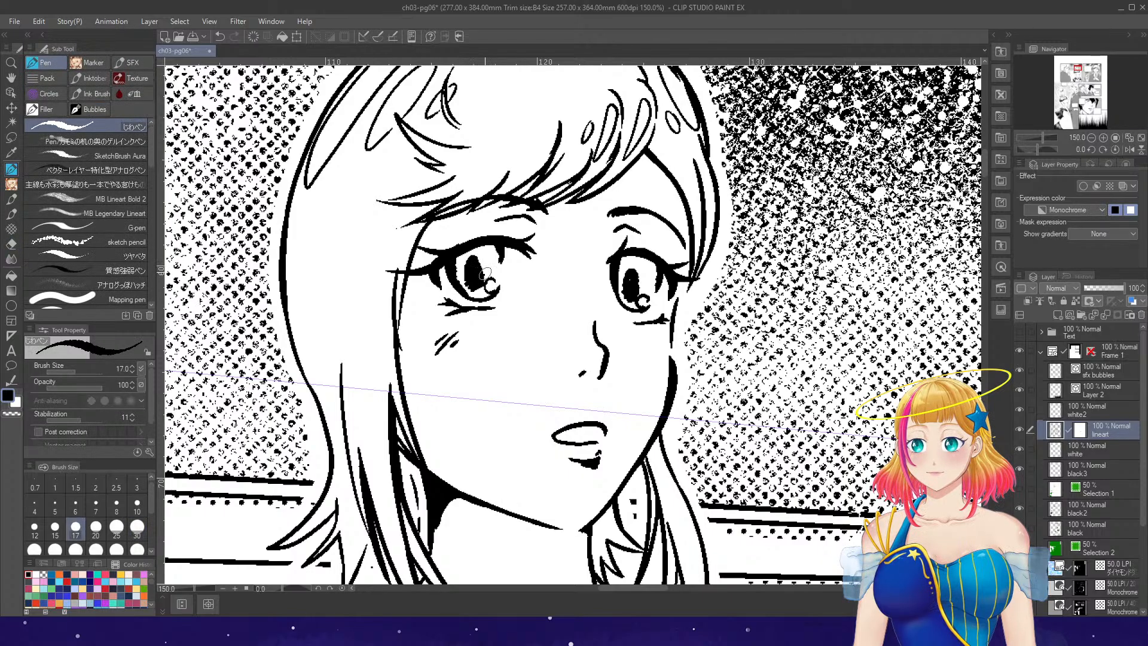
pyautogui.moveTo(628, 280); pyautogui.dragTo(632, 278)
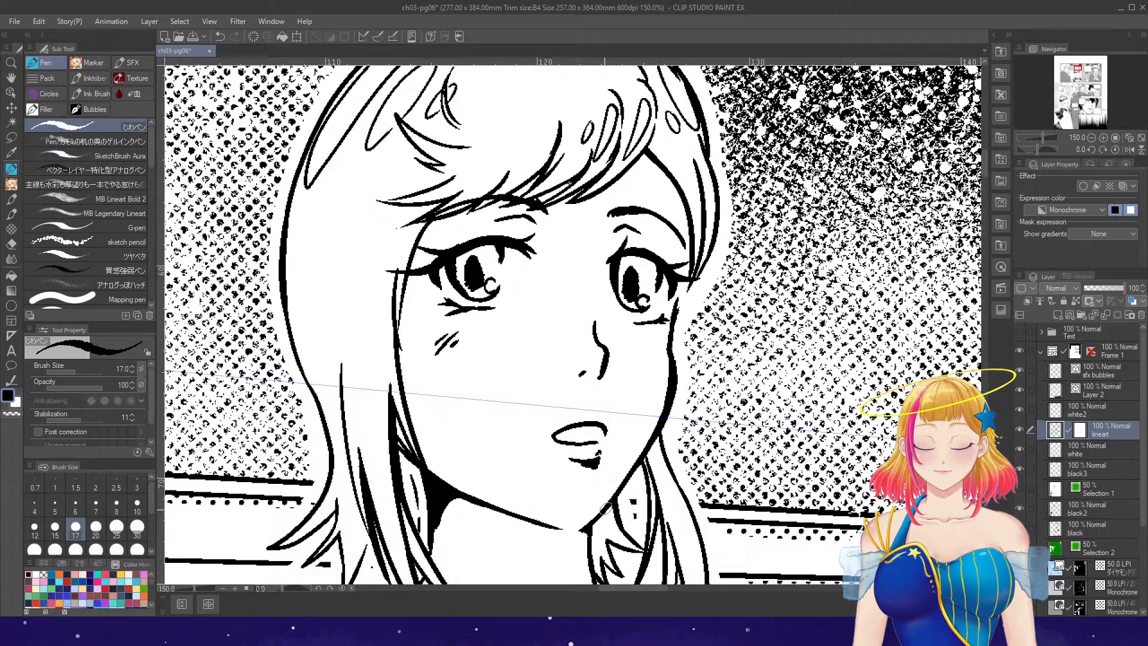
pyautogui.moveTo(556, 529)
pyautogui.mouseDown()
pyautogui.moveTo(546, 532)
pyautogui.moveTo(589, 526)
pyautogui.mouseUp()
# - Ink inner contour lines inside the visible ear on the speech-bubble side of the man's head in the second panel
pyautogui.scroll(-7, 603, 502)
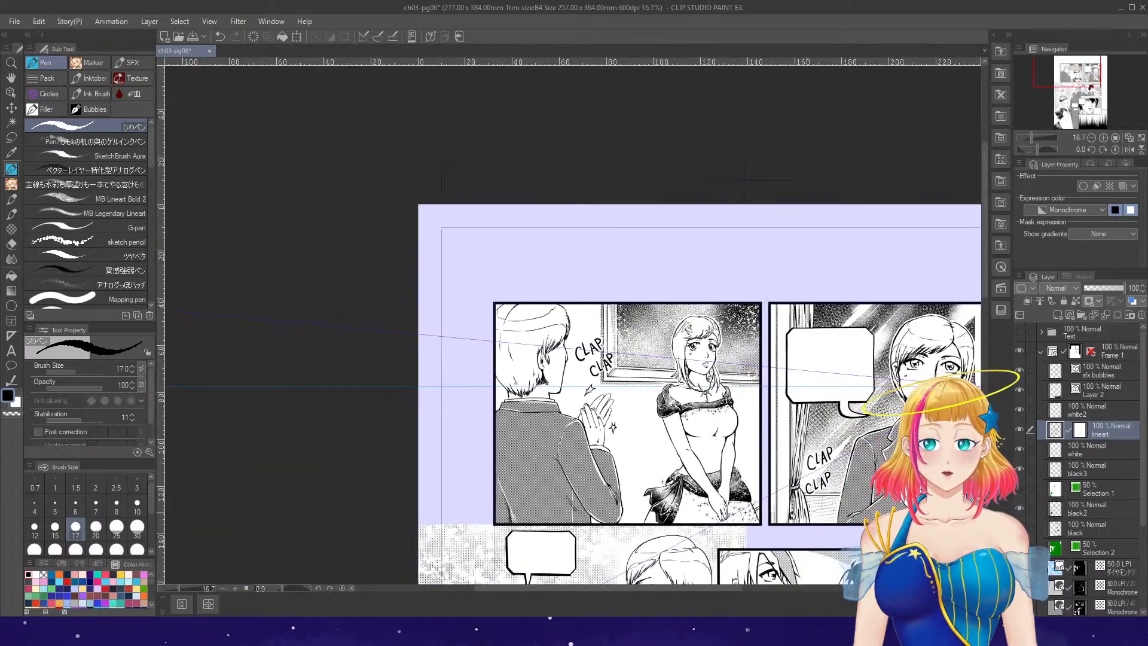
pyautogui.moveTo(728, 589); pyautogui.dragTo(784, 589)
pyautogui.scroll(2, 796, 381)
pyautogui.scroll(3, 792, 384)
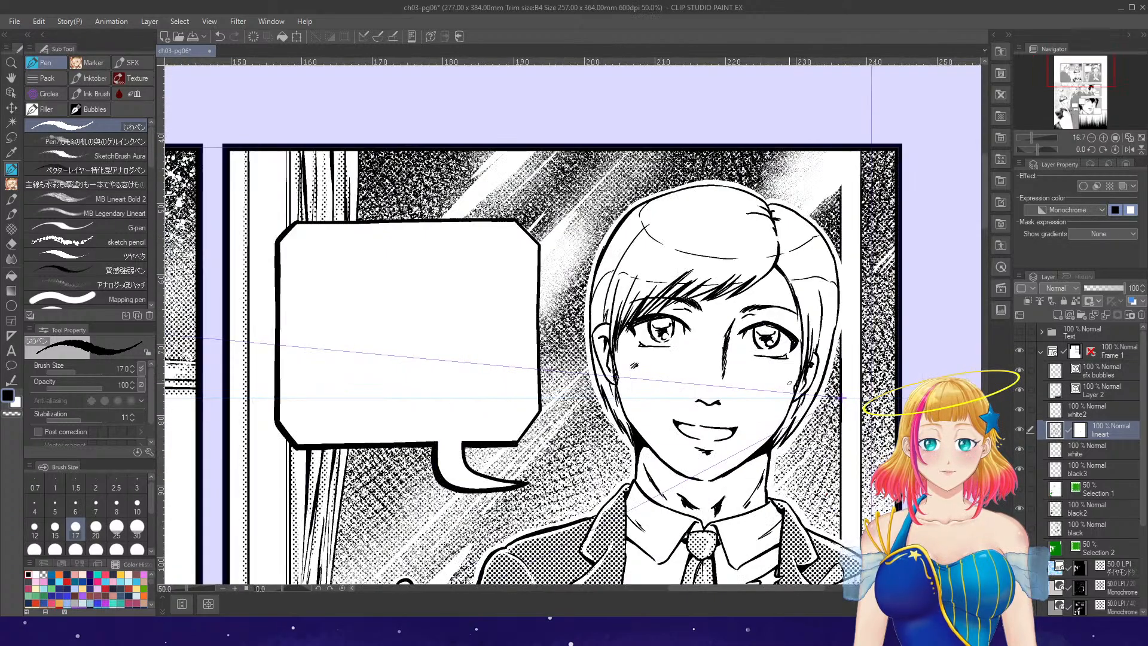
pyautogui.scroll(1, 783, 407)
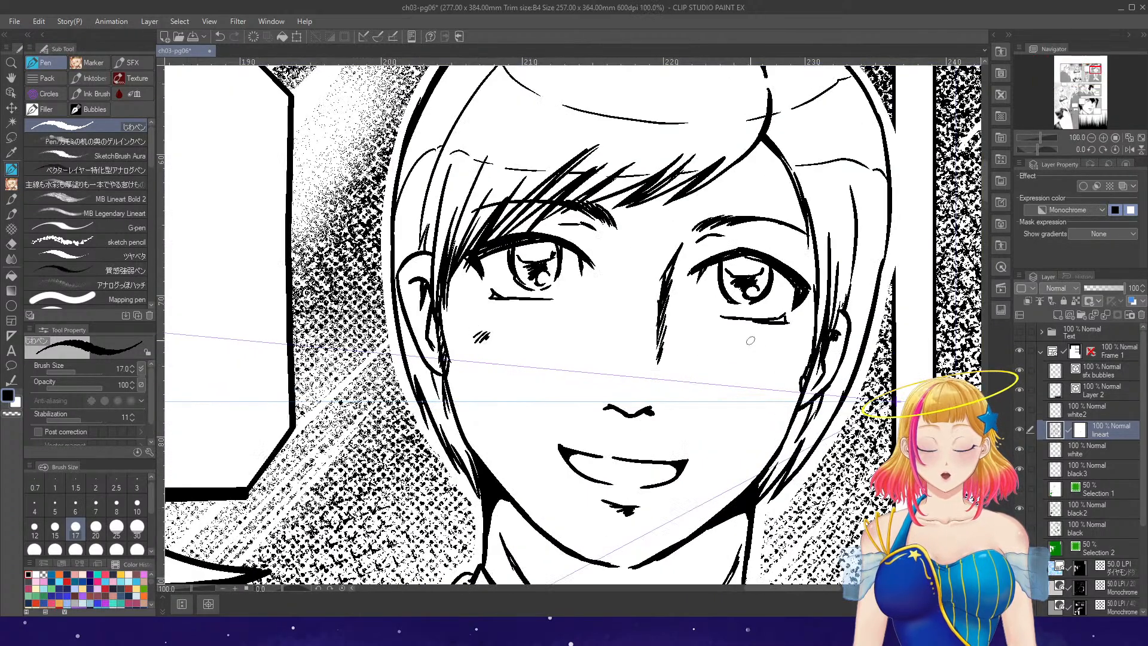
pyautogui.press('e')
pyautogui.scroll(-1, 762, 273)
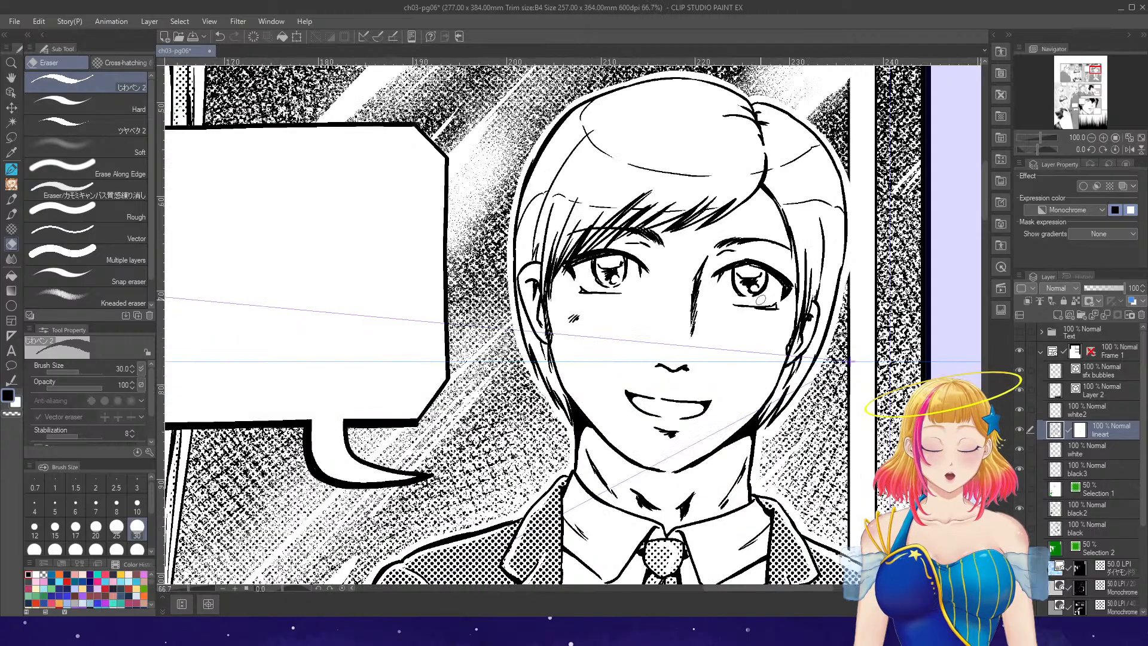
pyautogui.scroll(-4, 761, 300)
pyautogui.scroll(3, 770, 261)
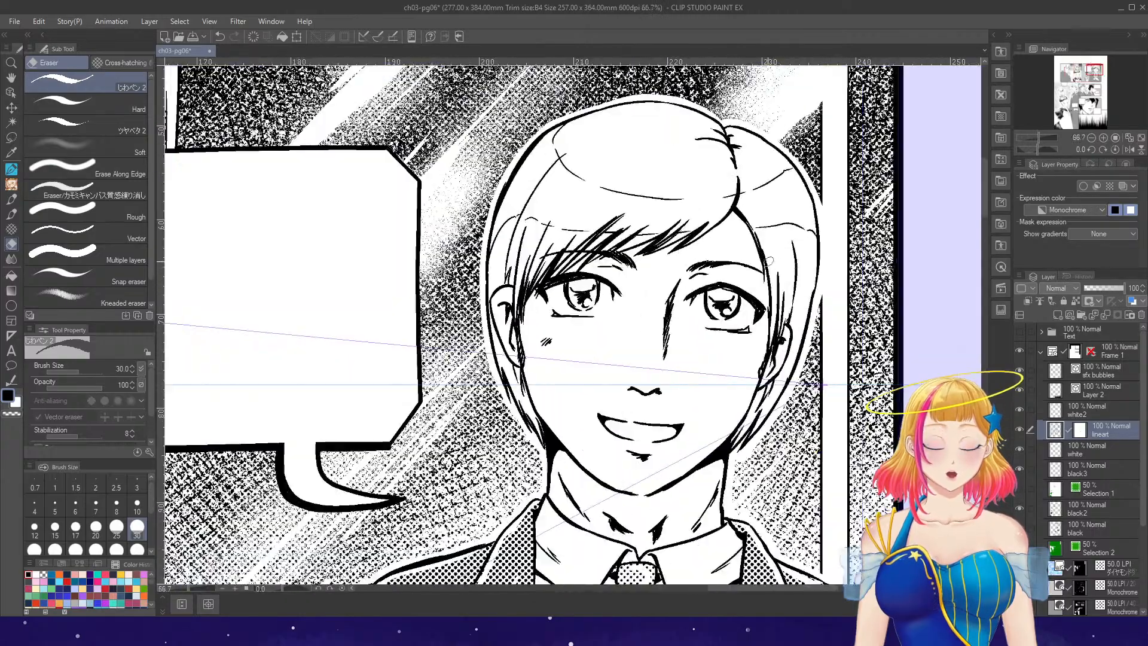
pyautogui.scroll(1, 703, 386)
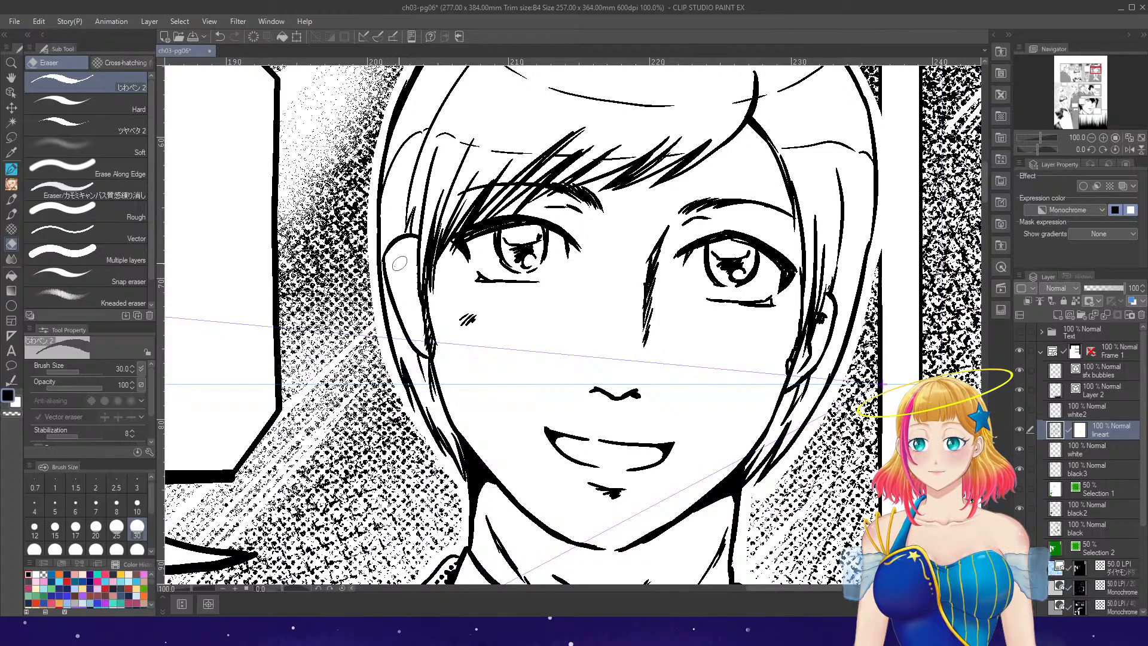
pyautogui.press('p')
pyautogui.moveTo(395, 273)
pyautogui.mouseDown()
pyautogui.moveTo(418, 267)
pyautogui.moveTo(419, 337)
pyautogui.mouseUp()
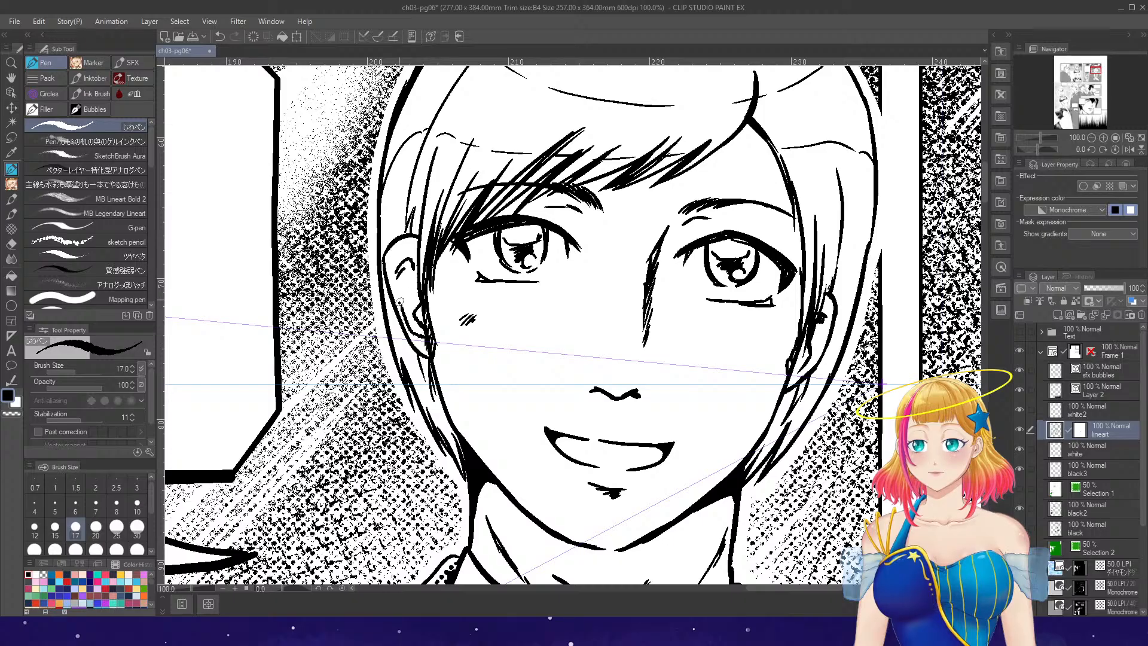
# - Erase the dark mark in the man's other ear and ink new inner ear lines there
pyautogui.press('e')
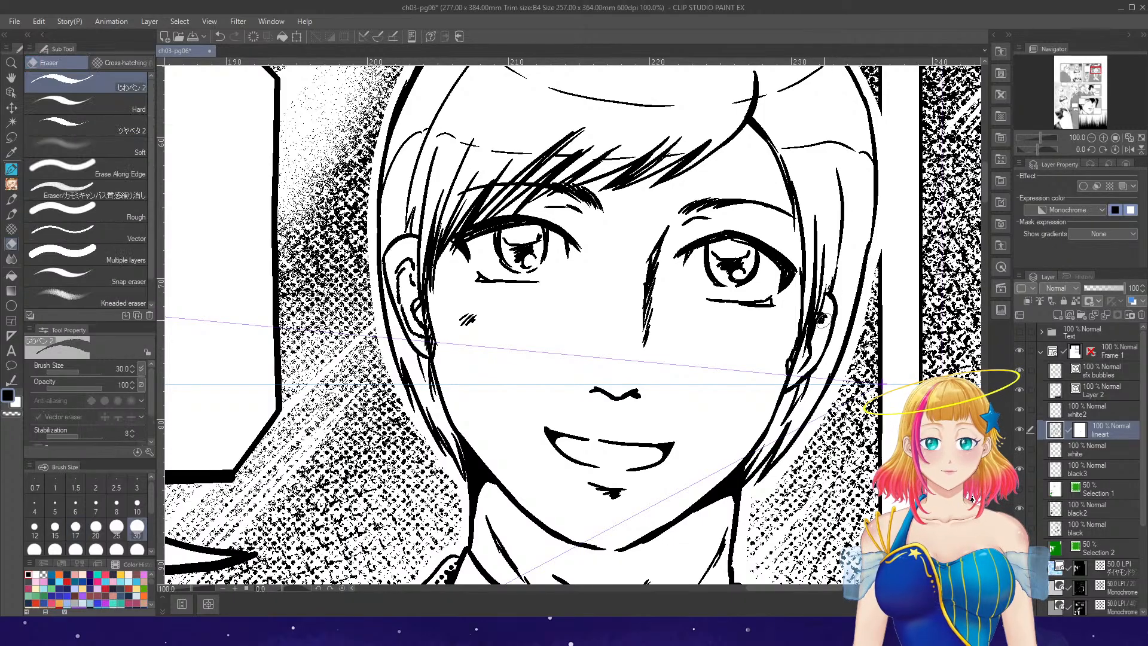
pyautogui.moveTo(822, 321); pyautogui.dragTo(801, 370)
pyautogui.press('p')
pyautogui.moveTo(816, 315); pyautogui.dragTo(799, 364)
pyautogui.moveTo(826, 309)
pyautogui.mouseDown()
pyautogui.moveTo(818, 353)
pyautogui.moveTo(802, 365)
pyautogui.mouseUp()
# - Replace the man's heavy nose bridge shading with a short bridge line and a small teardrop mark on the nose tip
pyautogui.press('e')
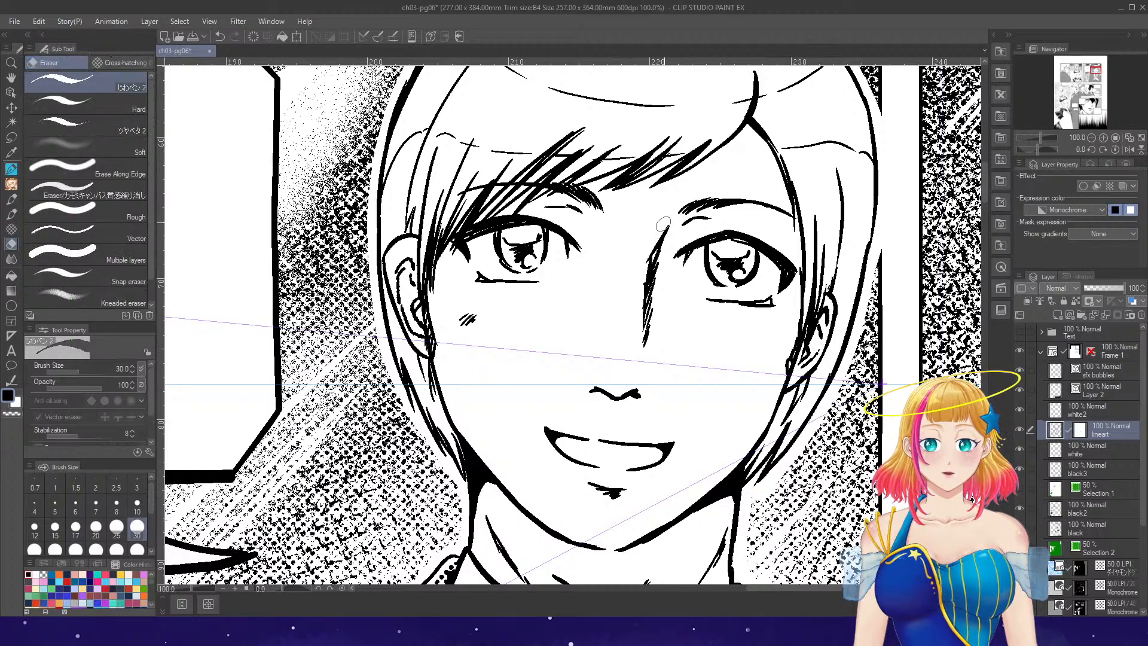
pyautogui.moveTo(664, 232)
pyautogui.mouseDown()
pyautogui.moveTo(642, 294)
pyautogui.moveTo(640, 333)
pyautogui.moveTo(667, 228)
pyautogui.moveTo(646, 336)
pyautogui.moveTo(673, 216)
pyautogui.moveTo(647, 306)
pyautogui.moveTo(647, 288)
pyautogui.moveTo(650, 346)
pyautogui.mouseUp()
pyautogui.press('p')
pyautogui.hotkey('ctrl', 'z')
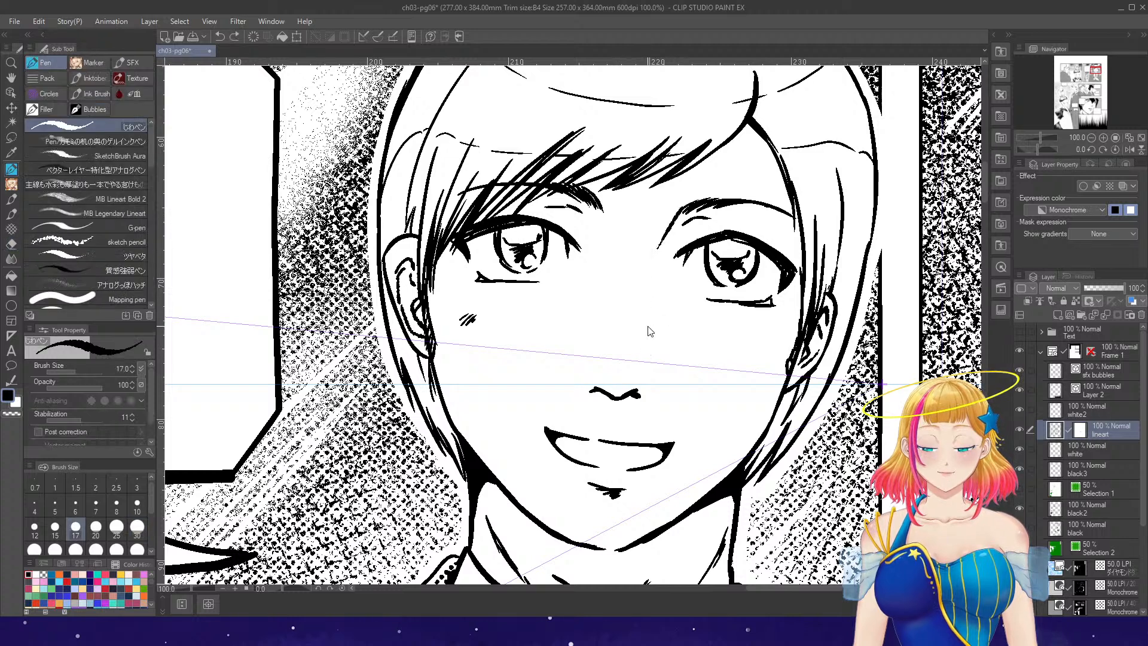
pyautogui.moveTo(649, 275); pyautogui.dragTo(651, 355)
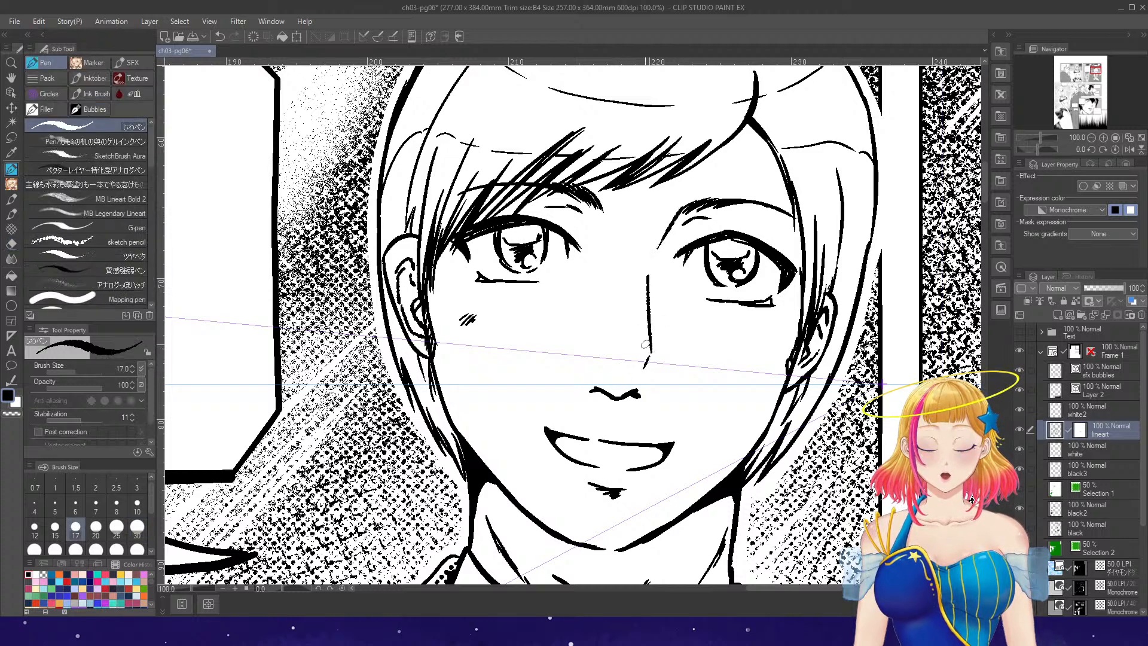
pyautogui.hotkey('ctrl', 'z')
pyautogui.moveTo(647, 308)
pyautogui.mouseDown()
pyautogui.moveTo(646, 383)
pyautogui.moveTo(634, 358)
pyautogui.mouseUp()
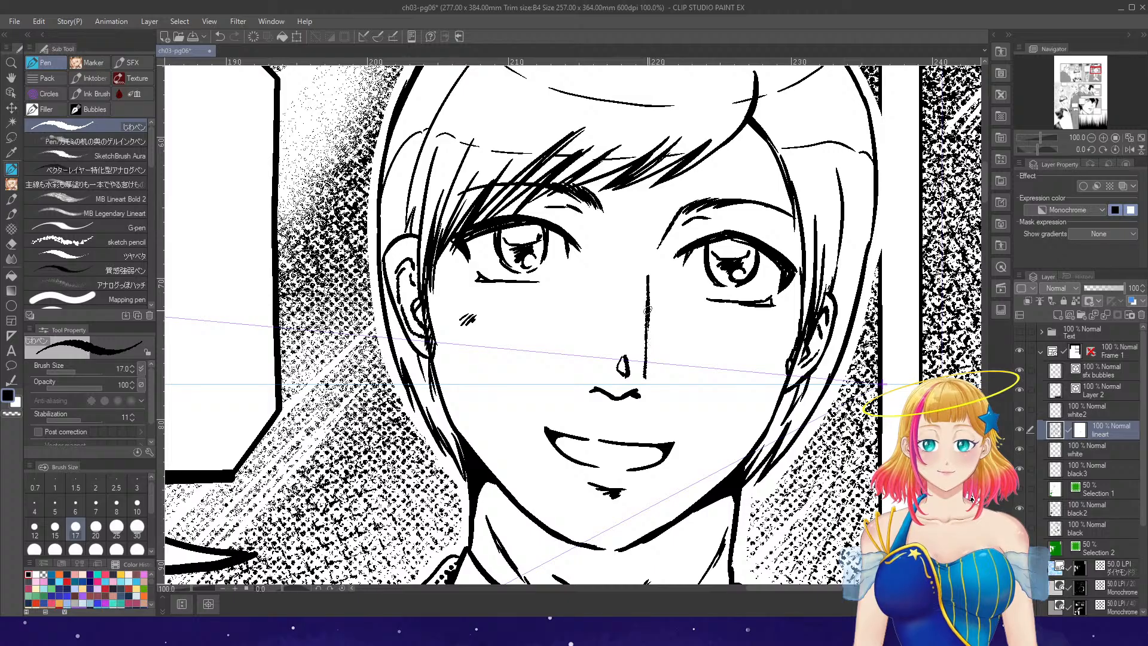
pyautogui.hotkey('ctrl', 'z')
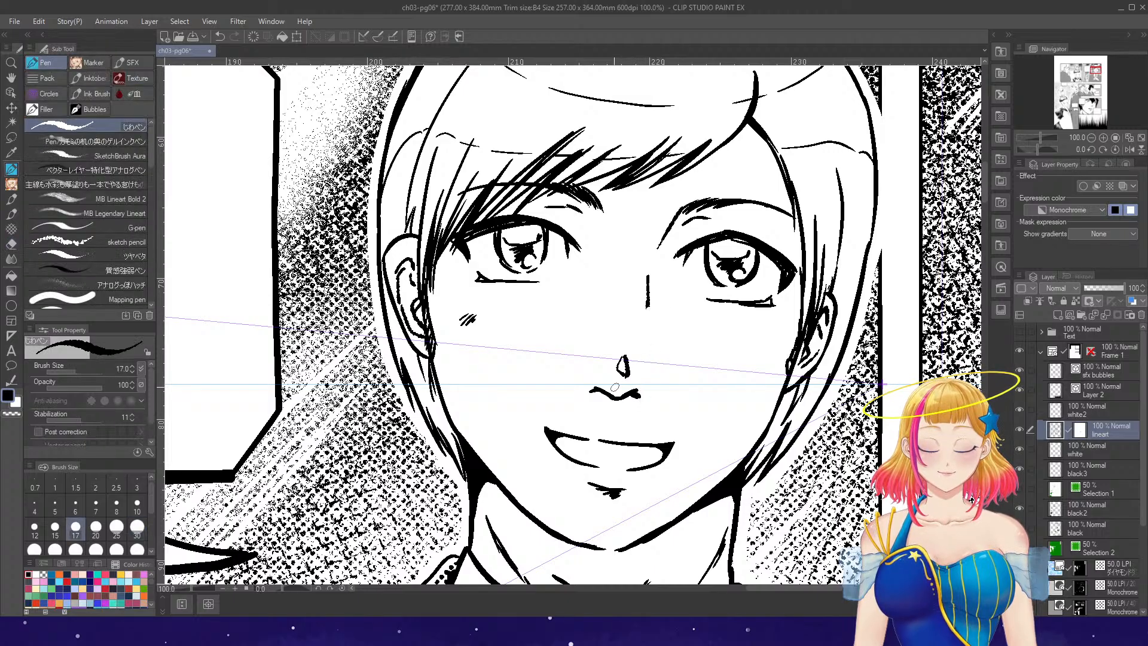
# - Replace the wavy line under the man's nose with two separate nostril marks, and ink curved nostril wings on both sides
pyautogui.moveTo(601, 392); pyautogui.dragTo(665, 394)
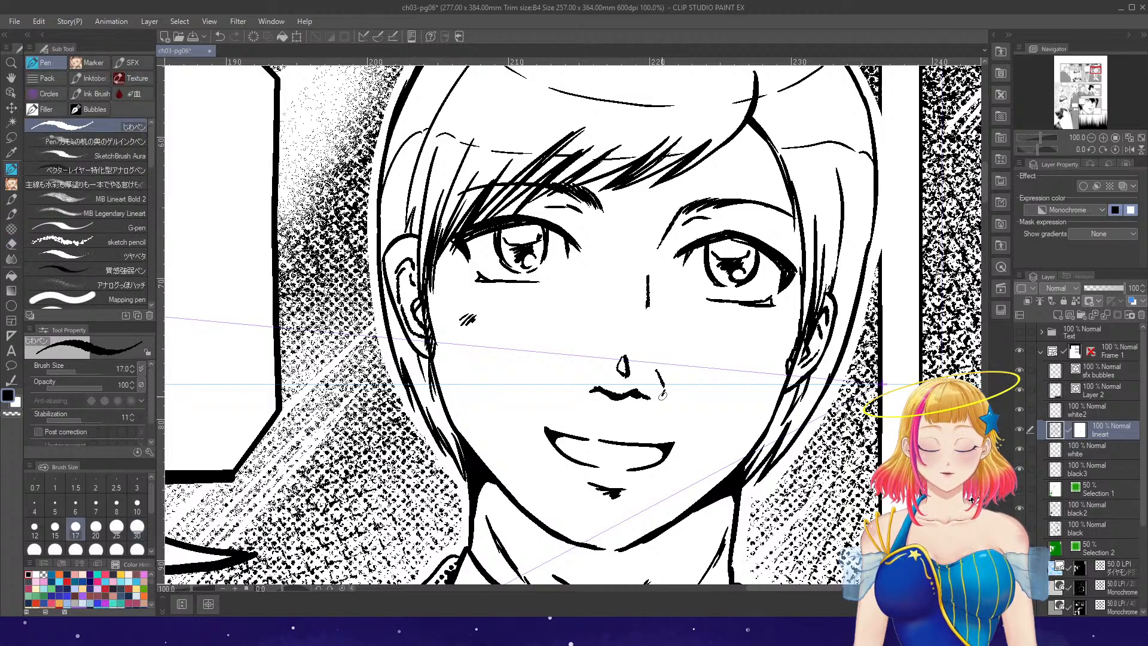
pyautogui.moveTo(586, 357)
pyautogui.mouseDown()
pyautogui.moveTo(580, 385)
pyautogui.moveTo(643, 397)
pyautogui.mouseUp()
pyautogui.press('e')
pyautogui.press('p')
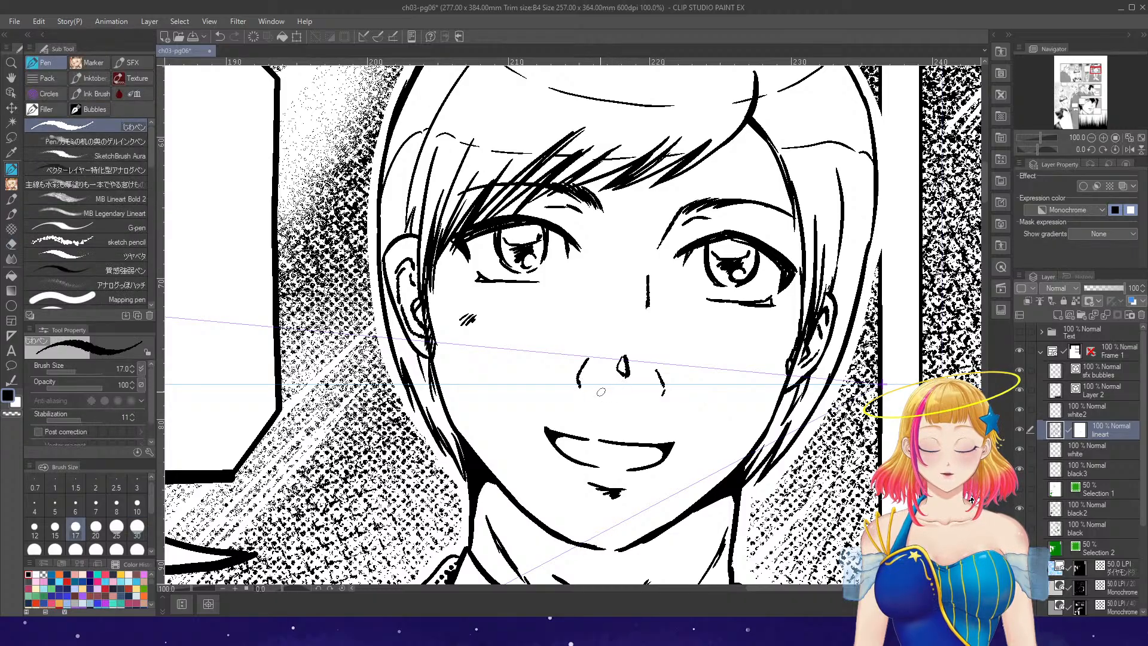
pyautogui.moveTo(629, 399); pyautogui.dragTo(645, 392)
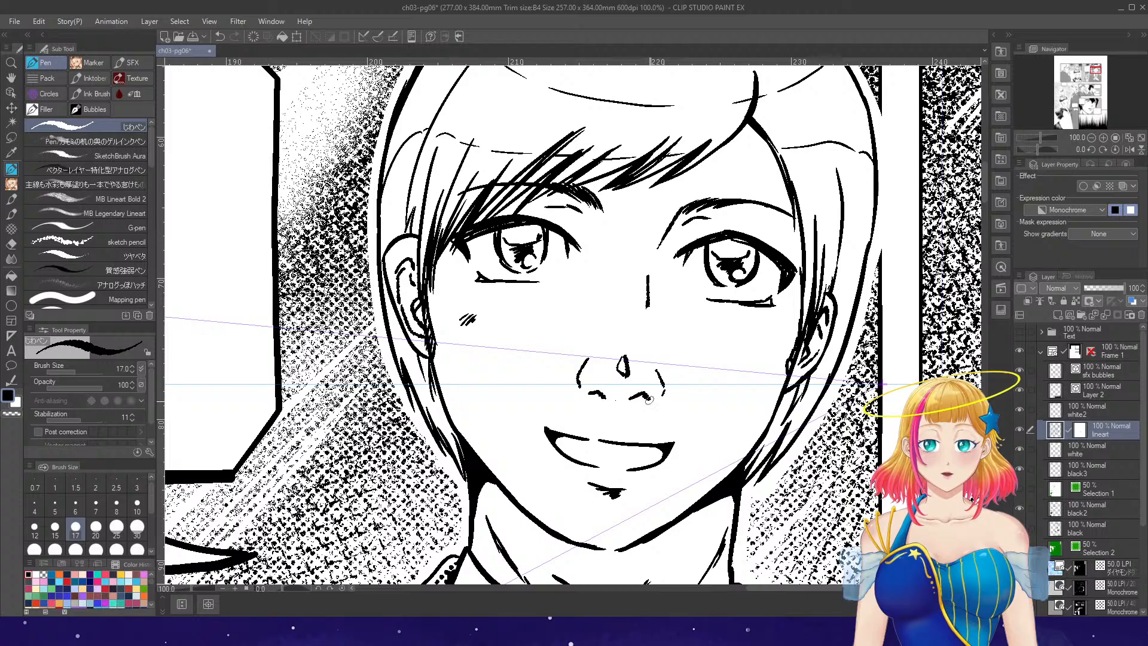
pyautogui.moveTo(580, 366); pyautogui.dragTo(578, 389)
pyautogui.hotkey('ctrl', 'z')
pyautogui.moveTo(656, 369)
pyautogui.mouseDown()
pyautogui.moveTo(660, 398)
pyautogui.moveTo(610, 415)
pyautogui.mouseUp()
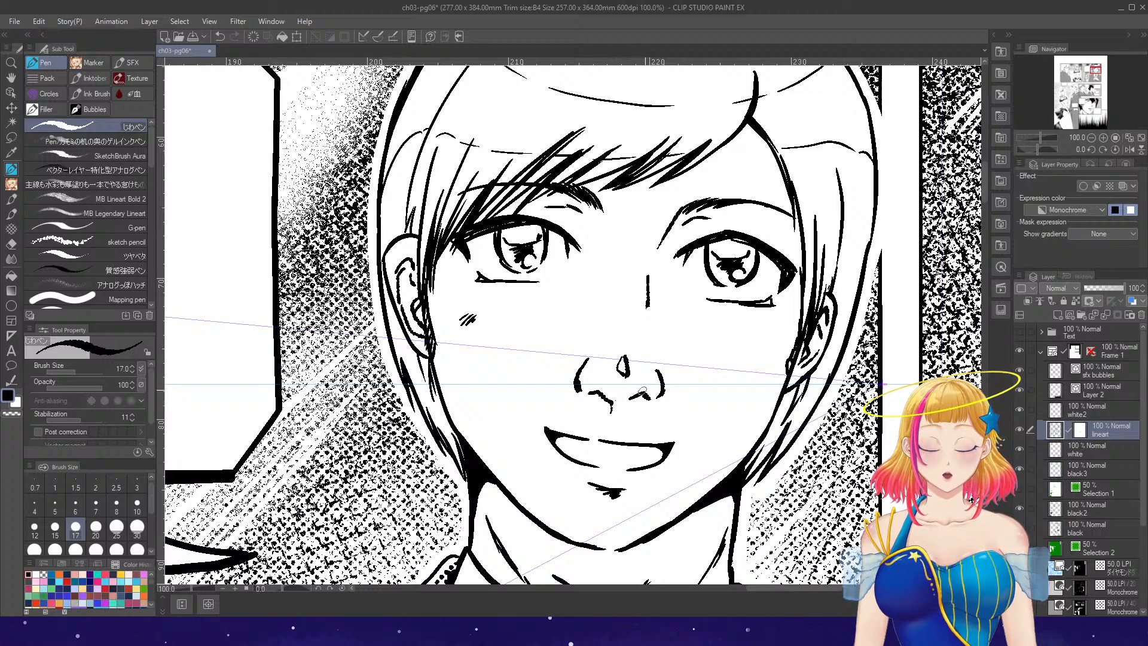
# - Erase the nostril wing on the speech-bubble side of the man's nose and redraw it with a thinner line
pyautogui.scroll(-3, 730, 283)
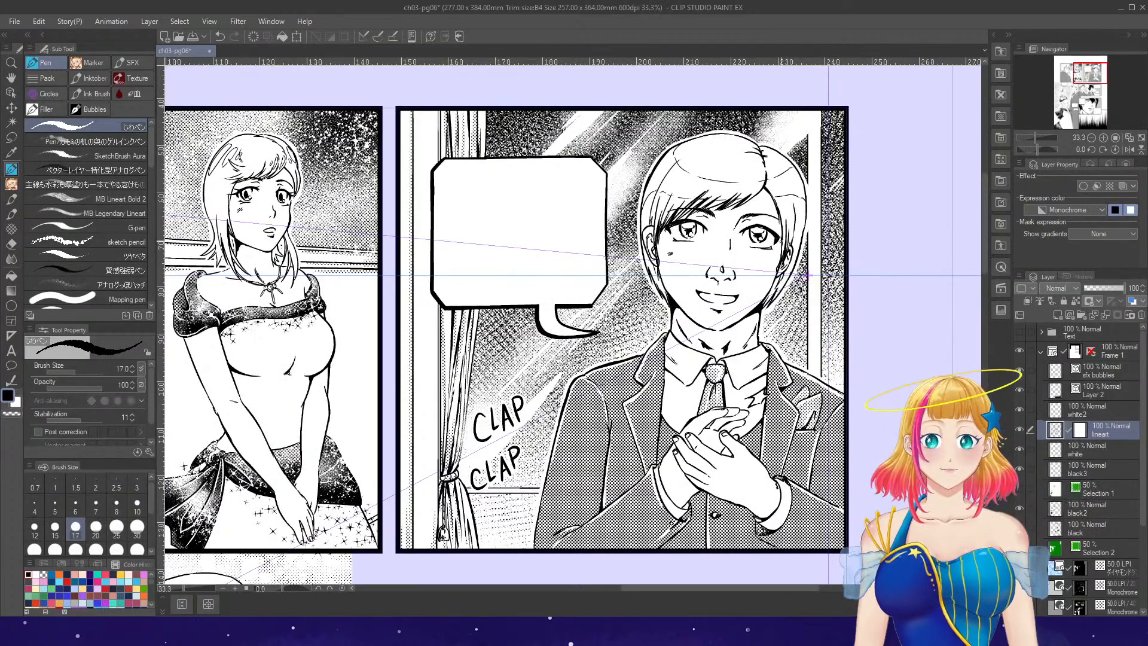
pyautogui.scroll(3, 804, 272)
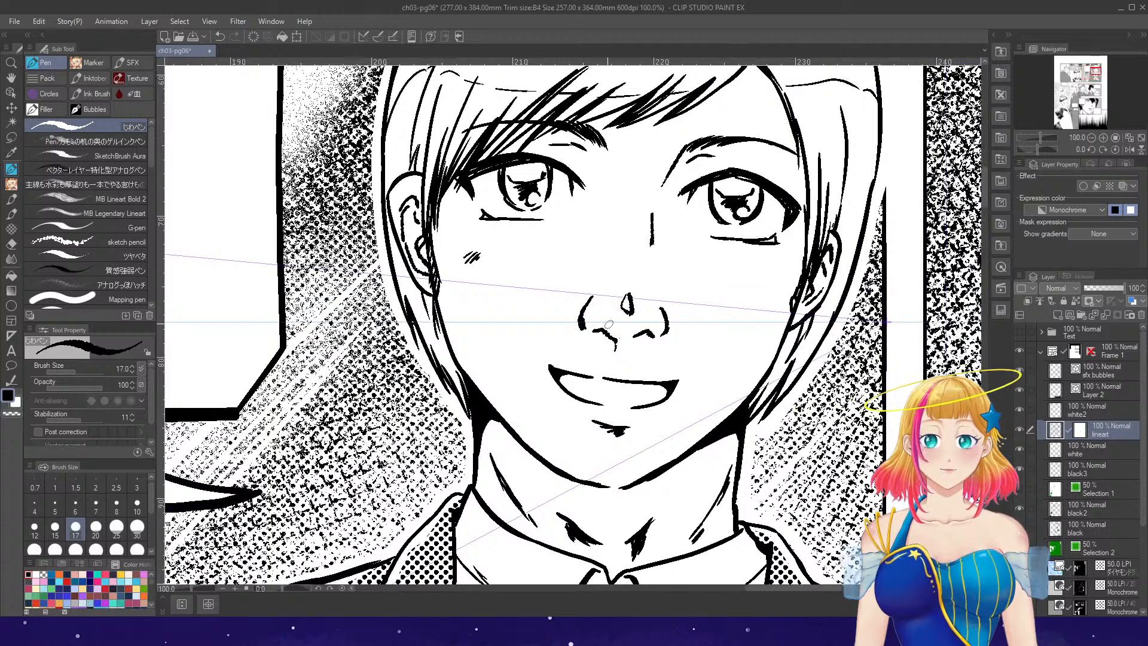
pyautogui.press('e')
pyautogui.press('p')
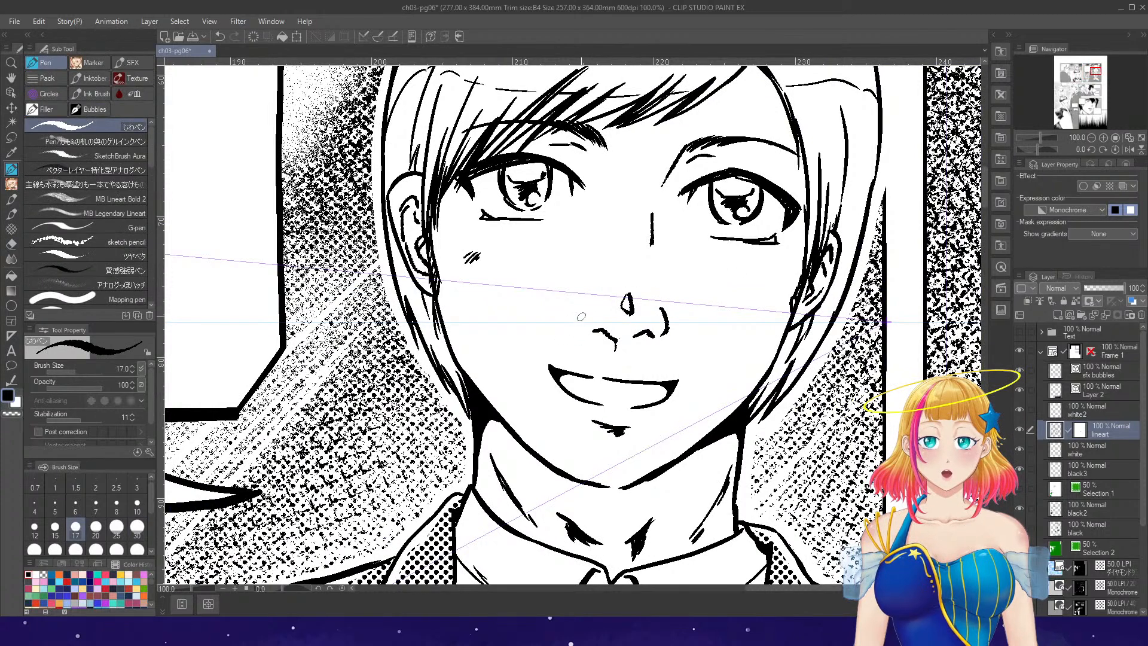
pyautogui.moveTo(585, 304); pyautogui.dragTo(578, 324)
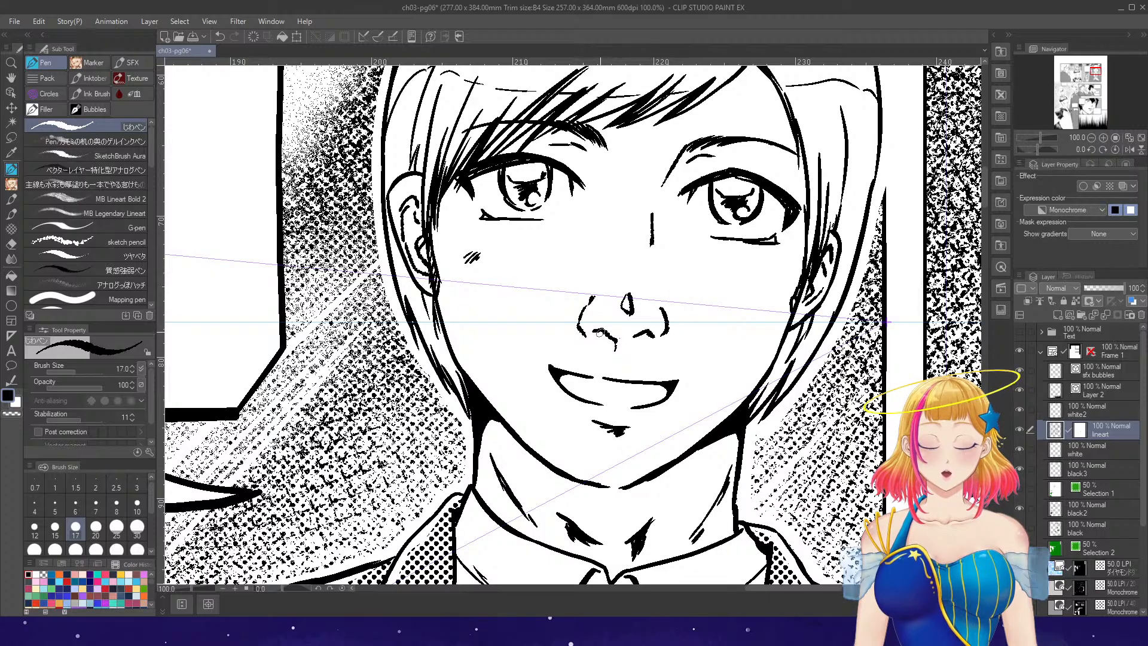
# - Erase both nostril wings from the man's nose and tidy the remaining nostril marks
pyautogui.scroll(-3, 762, 295)
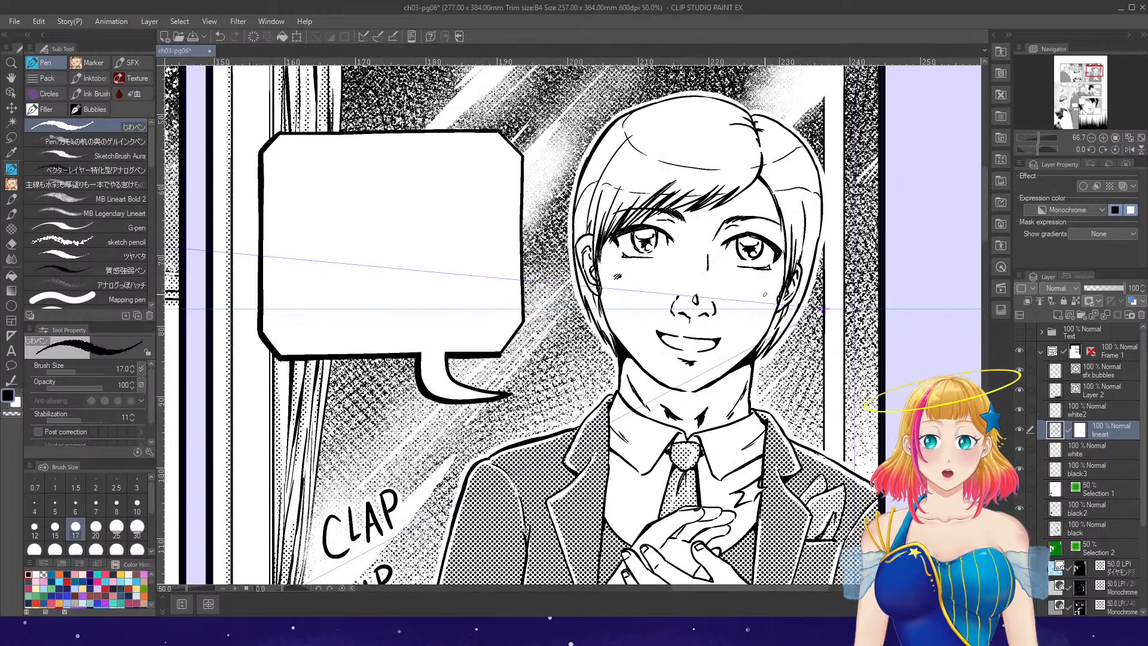
pyautogui.scroll(2, 635, 317)
pyautogui.press('e')
pyautogui.moveTo(634, 317); pyautogui.dragTo(626, 336)
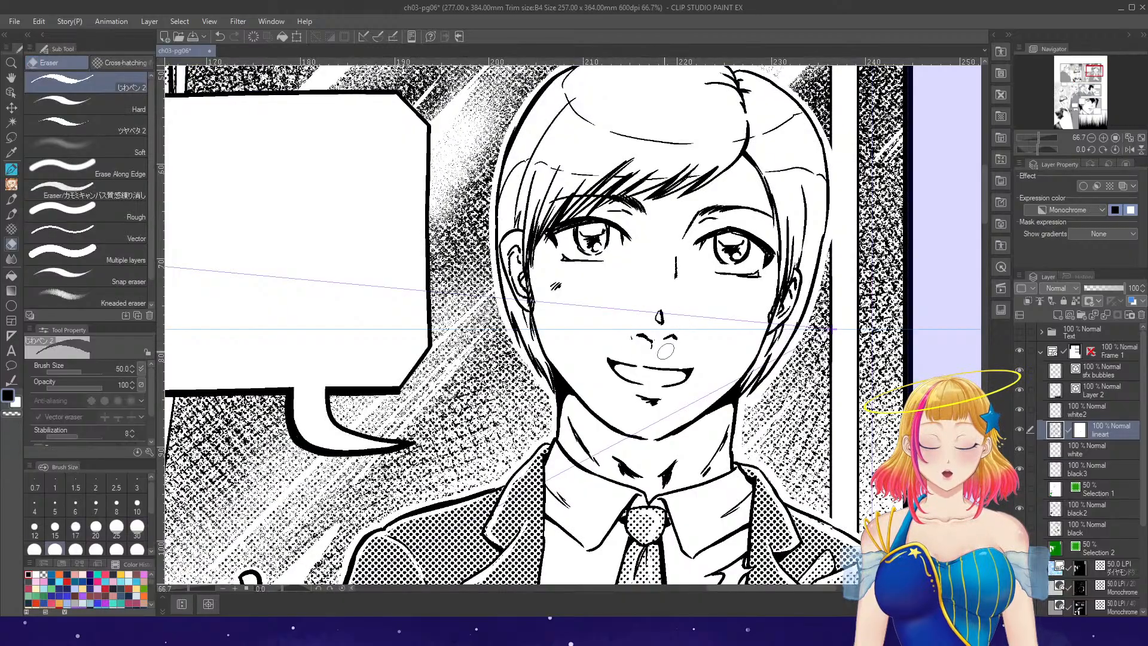
pyautogui.press('p')
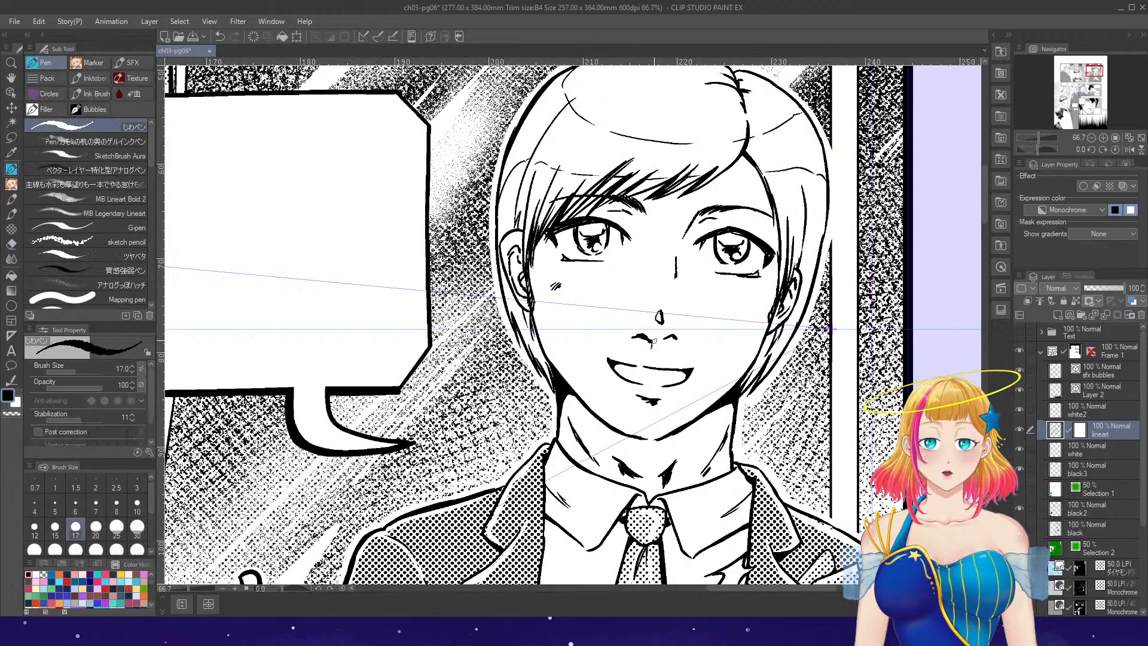
pyautogui.press('e')
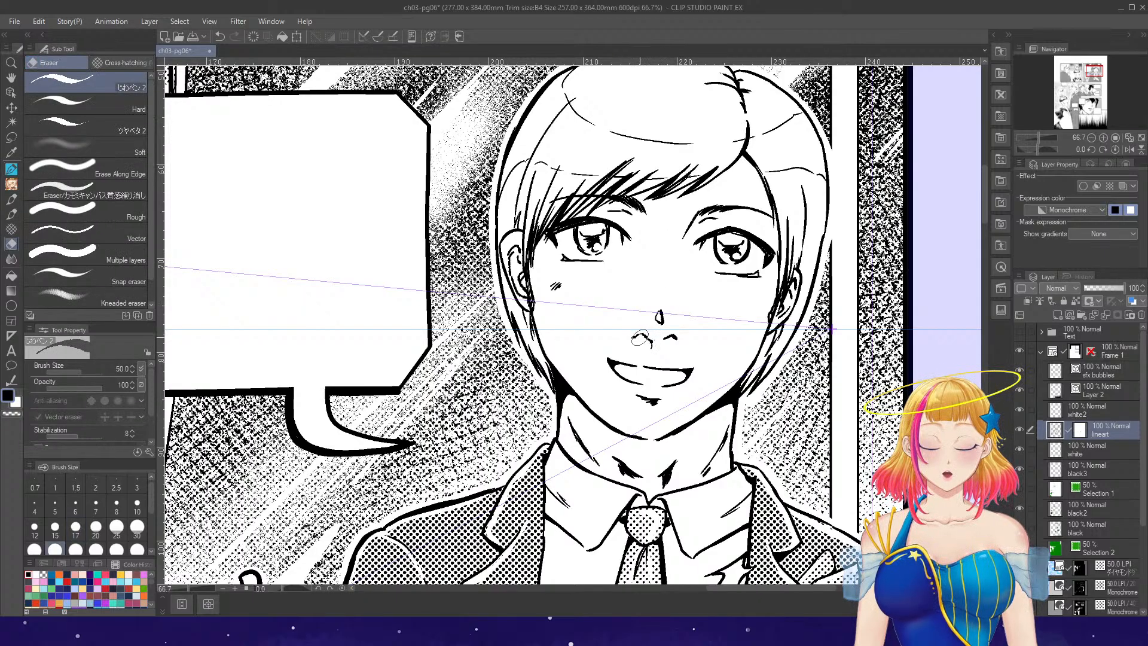
pyautogui.press('p')
pyautogui.press('e')
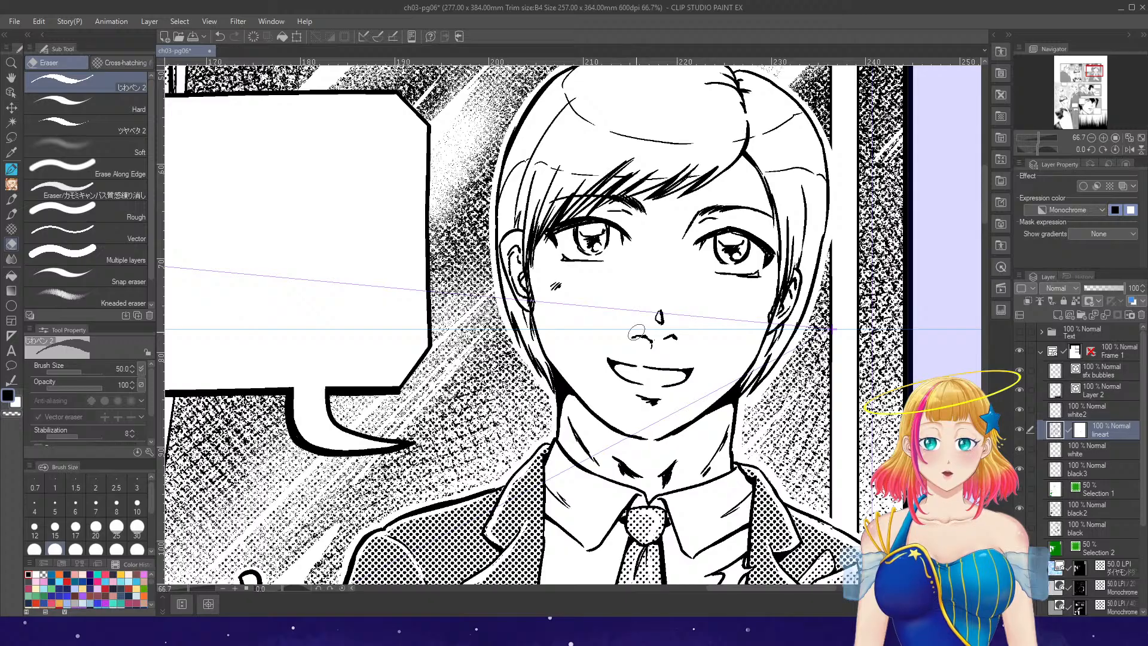
# - Ink a narrow triangular shadow with diagonal hatching along the side of the man's nose bridge
pyautogui.press('p')
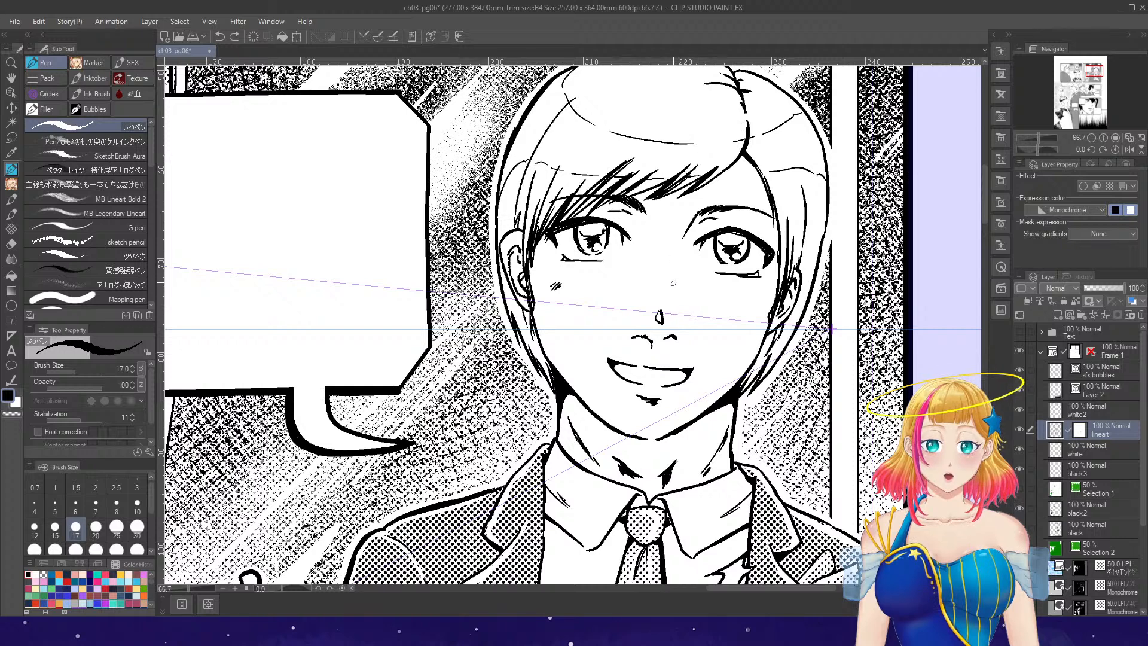
pyautogui.moveTo(672, 276); pyautogui.dragTo(677, 310)
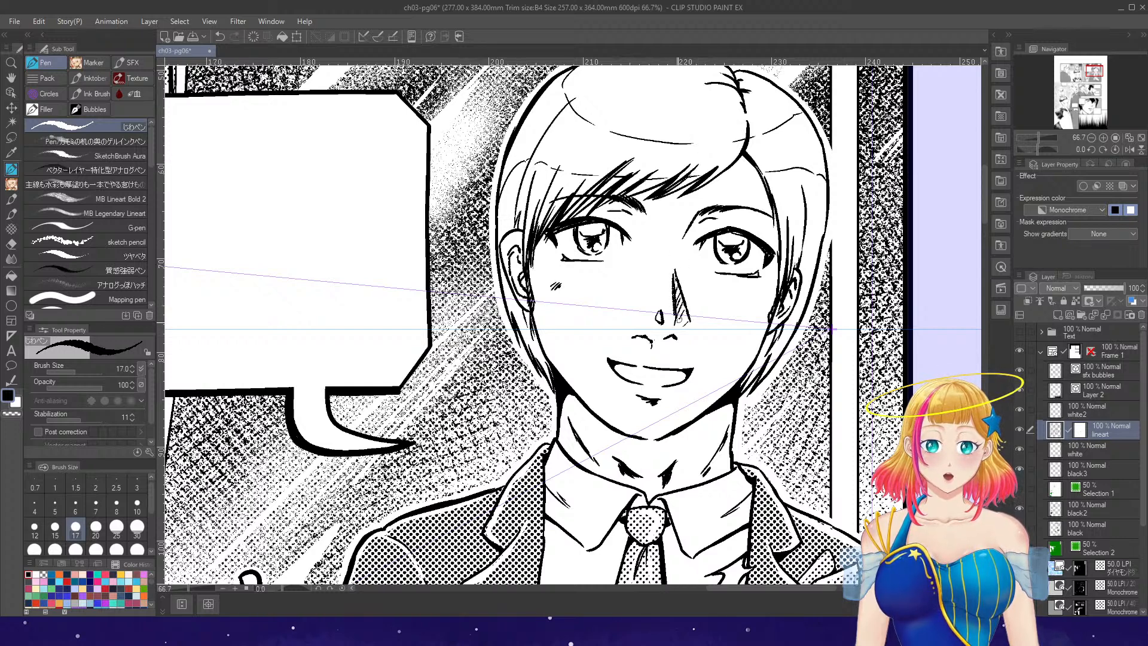
pyautogui.scroll(-5, 825, 329)
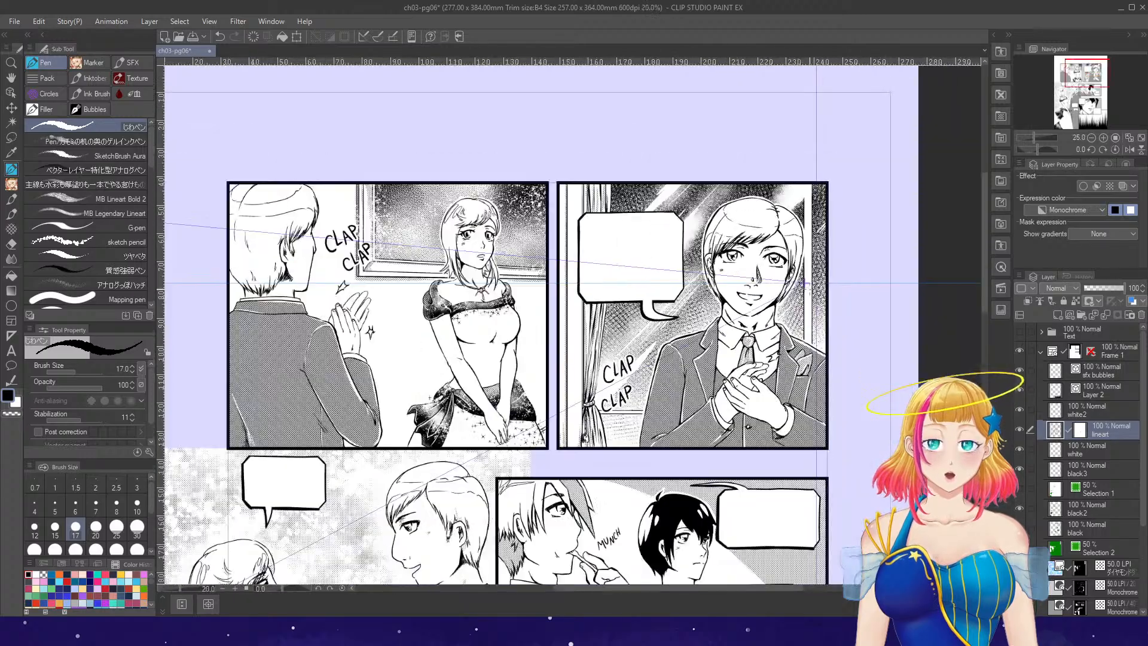
# - Fill the corners of the man's open mouth with black, leaving the middle white, and touch up the line below his lip
pyautogui.scroll(6, 805, 284)
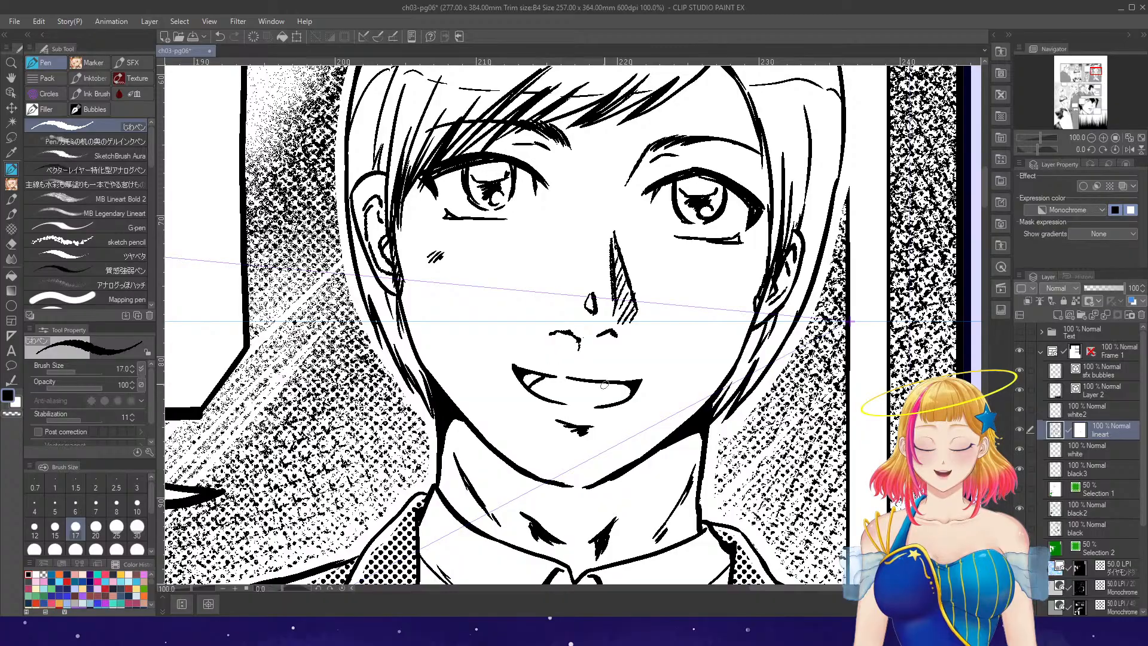
pyautogui.press('g')
pyautogui.click(619, 394)
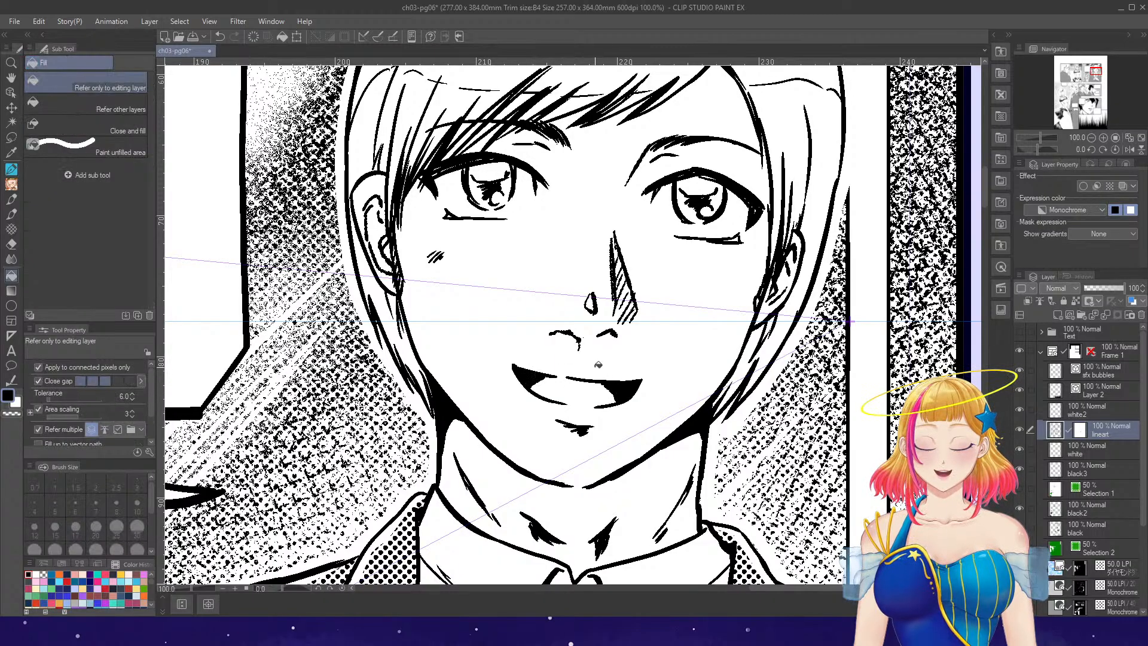
pyautogui.press('p')
pyautogui.moveTo(532, 383); pyautogui.dragTo(559, 377)
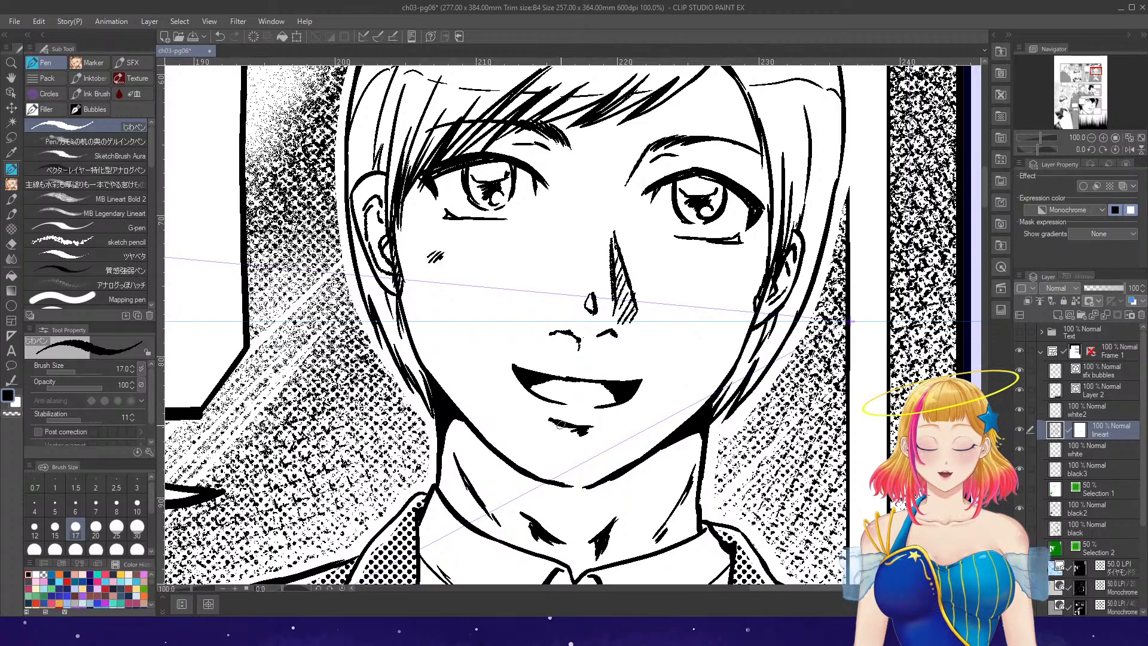
pyautogui.moveTo(551, 421); pyautogui.dragTo(579, 431)
# - Touch up the neck lines of the man in the clapping panel, undo the heavy chin stroke and redraw the chin line thinner
pyautogui.scroll(-3, 669, 353)
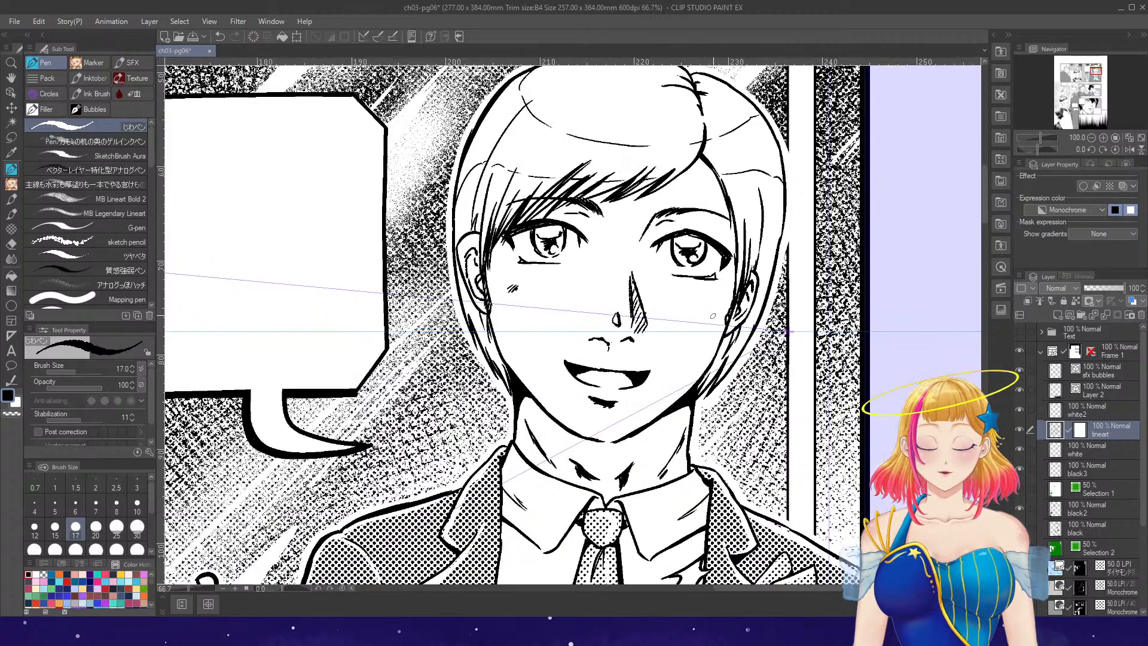
pyautogui.scroll(2, 675, 413)
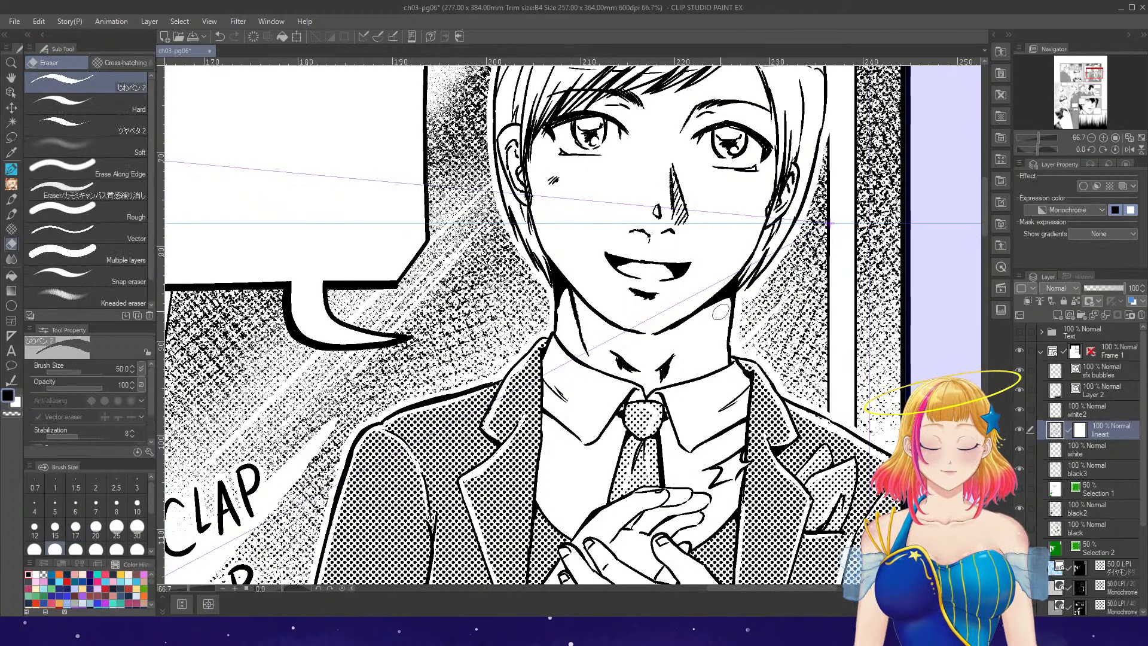
pyautogui.moveTo(702, 339); pyautogui.dragTo(696, 358)
pyautogui.moveTo(732, 308); pyautogui.dragTo(724, 358)
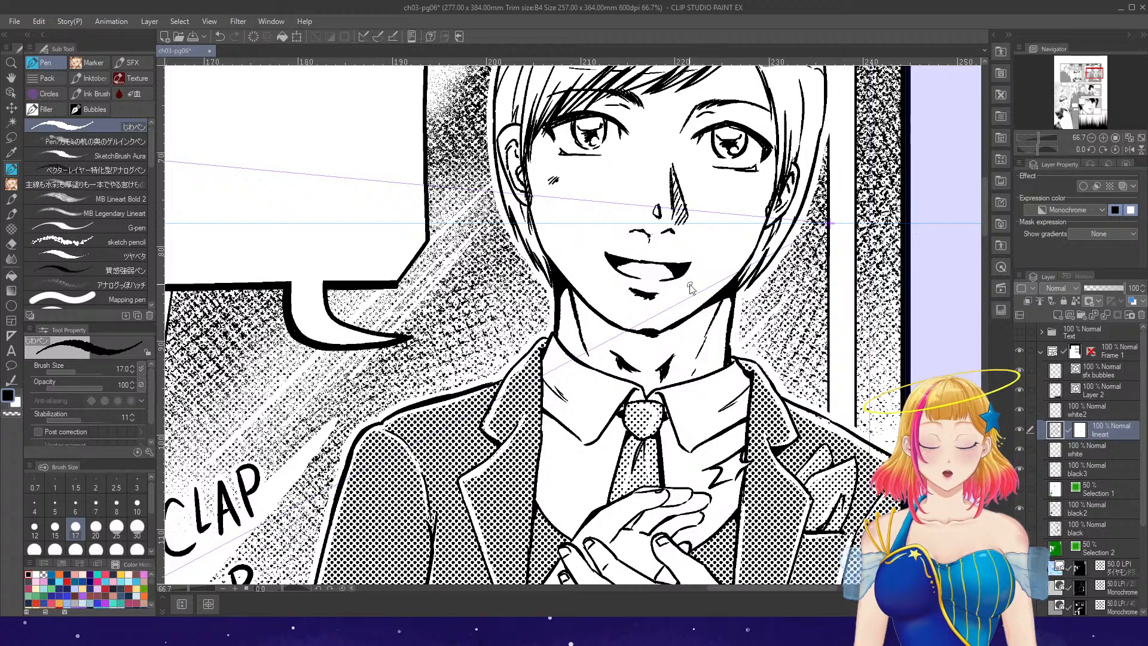
pyautogui.hotkey('ctrl', 'z')
pyautogui.moveTo(620, 328); pyautogui.dragTo(648, 333)
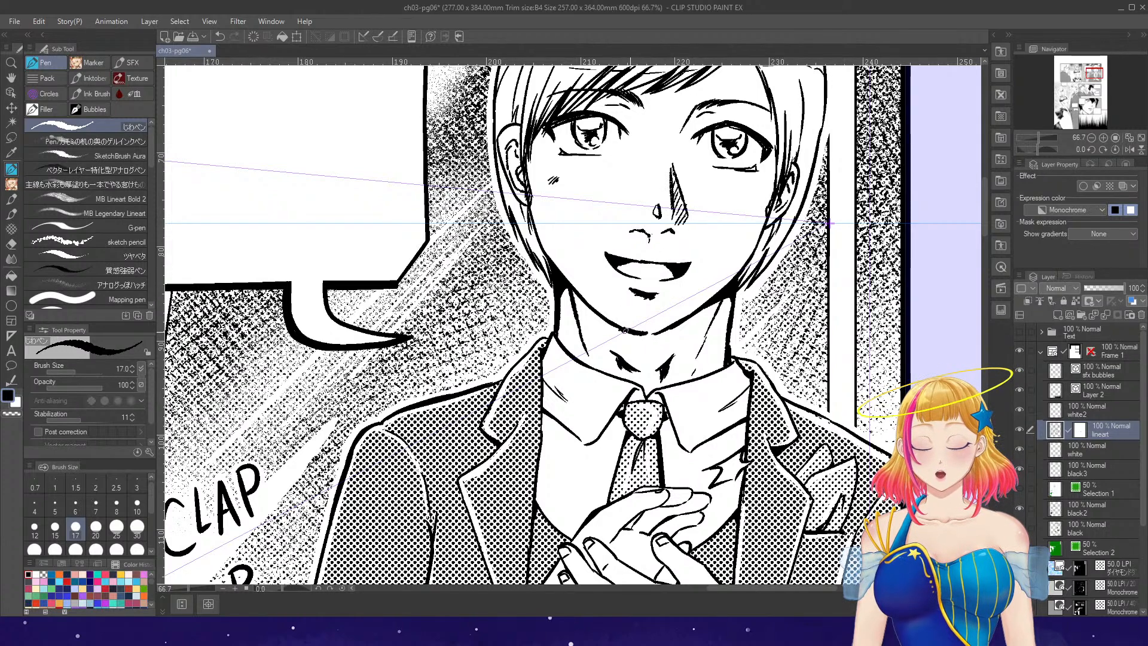
# - Save the page and bring up the panel where the woman and the blond man face each other
pyautogui.scroll(-5, 657, 317)
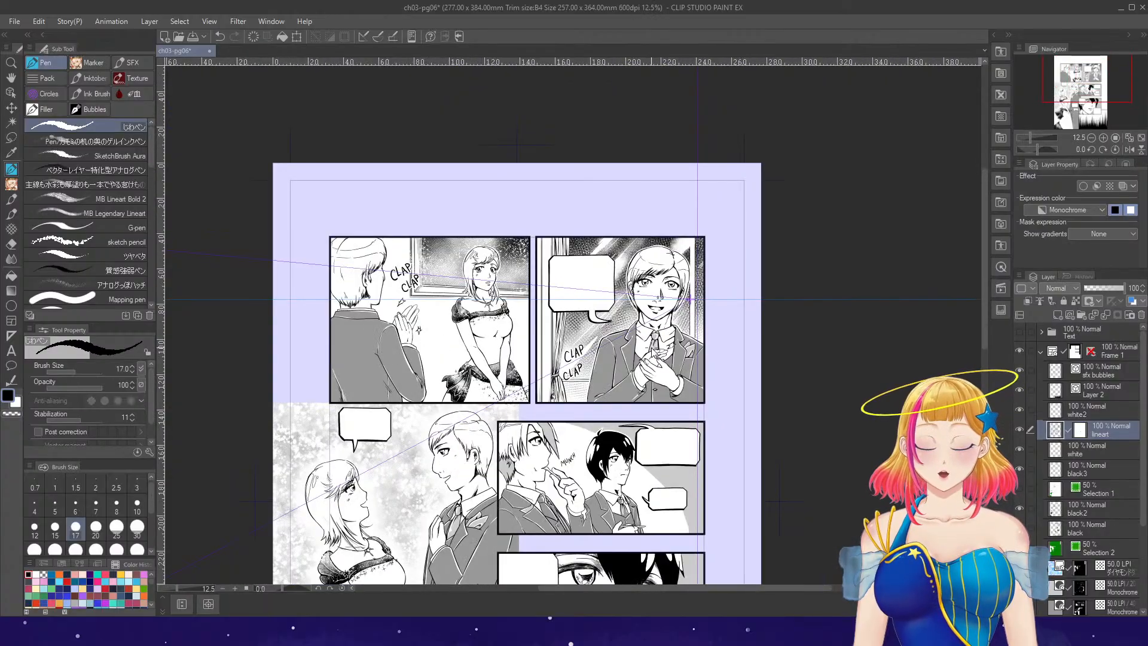
pyautogui.scroll(-2, 640, 345)
pyautogui.scroll(4, 496, 424)
pyautogui.scroll(3, 495, 423)
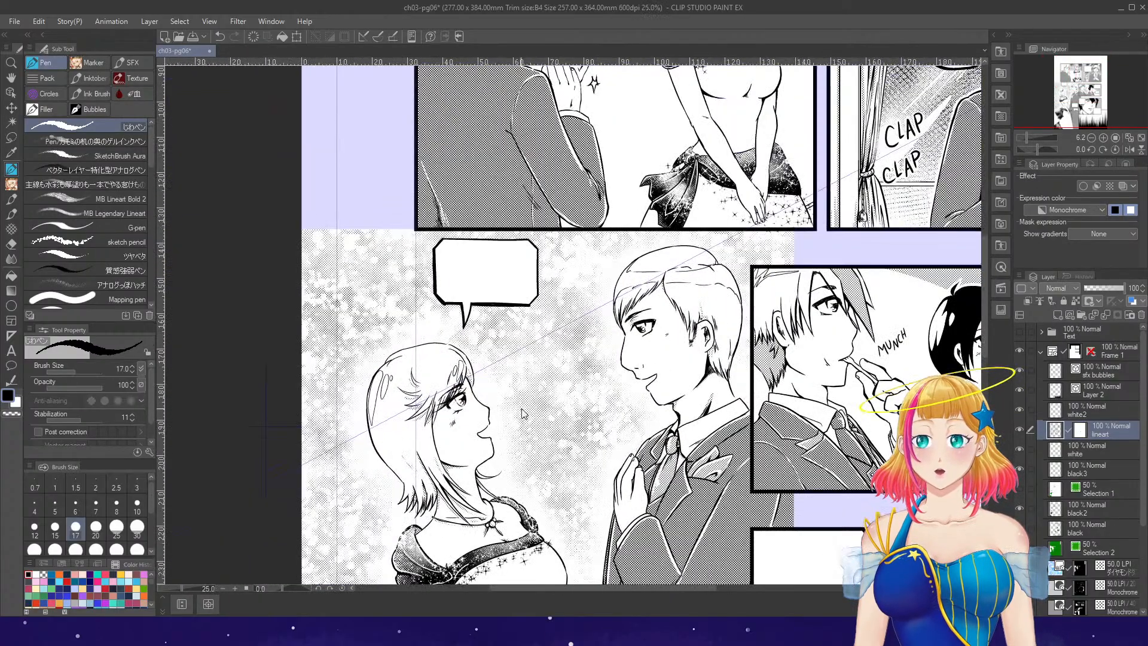
pyautogui.click(193, 37)
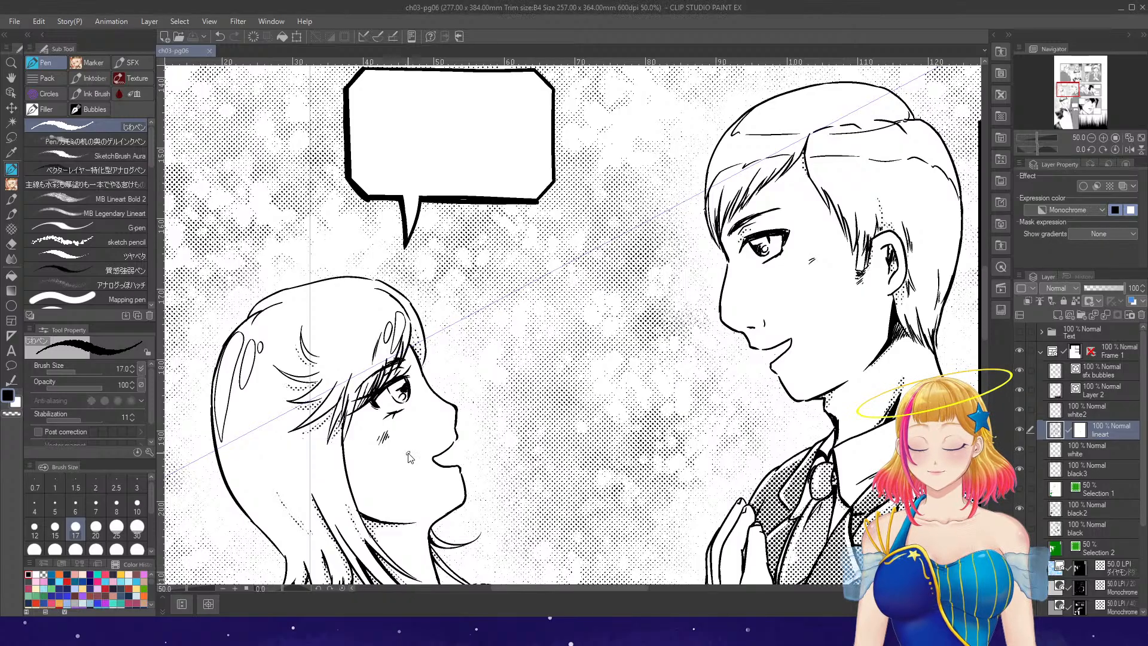
# - Darken and redefine the iris and its outline in the profile woman's eye
pyautogui.scroll(2, 409, 458)
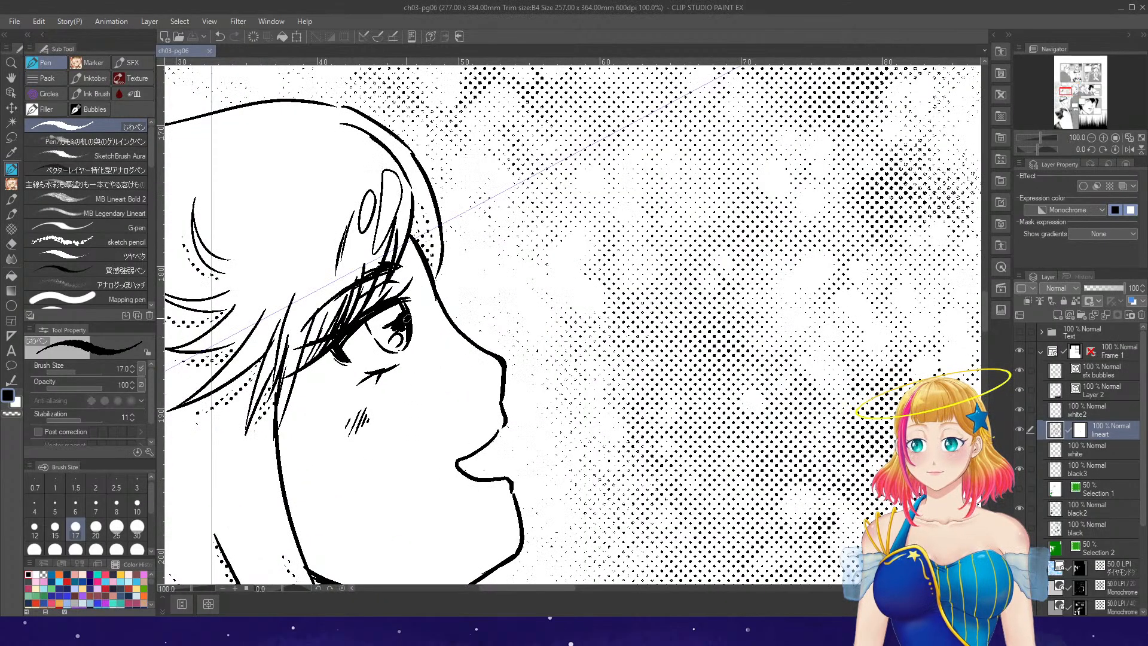
pyautogui.moveTo(399, 305); pyautogui.dragTo(414, 328)
pyautogui.press('e')
pyautogui.press('p')
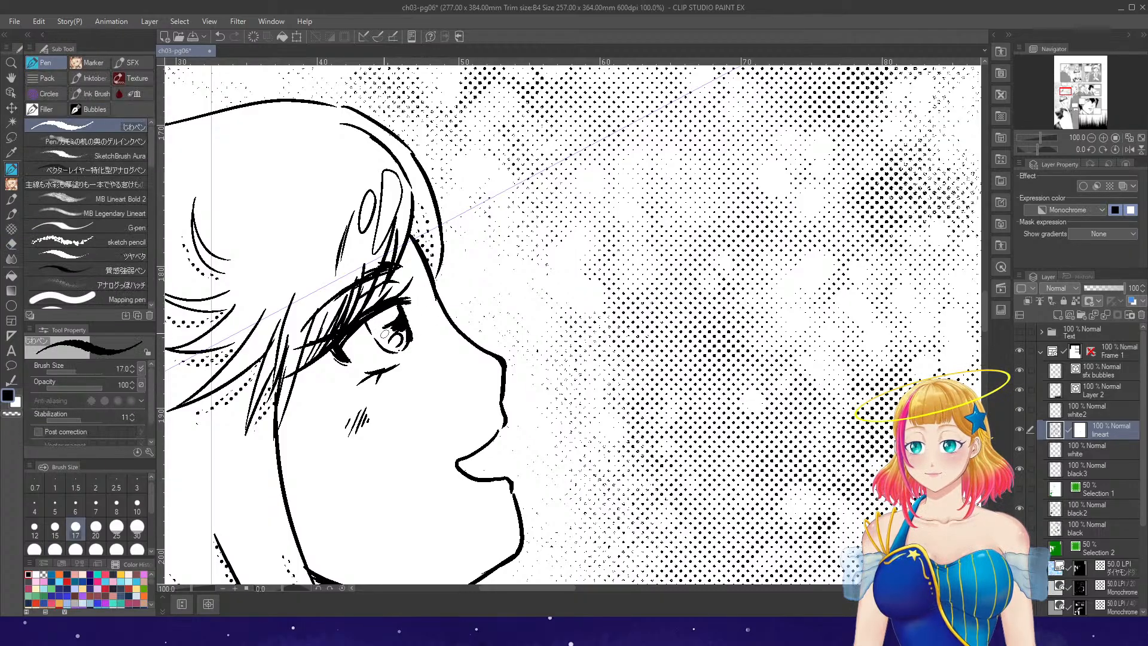
pyautogui.moveTo(366, 321); pyautogui.dragTo(394, 351)
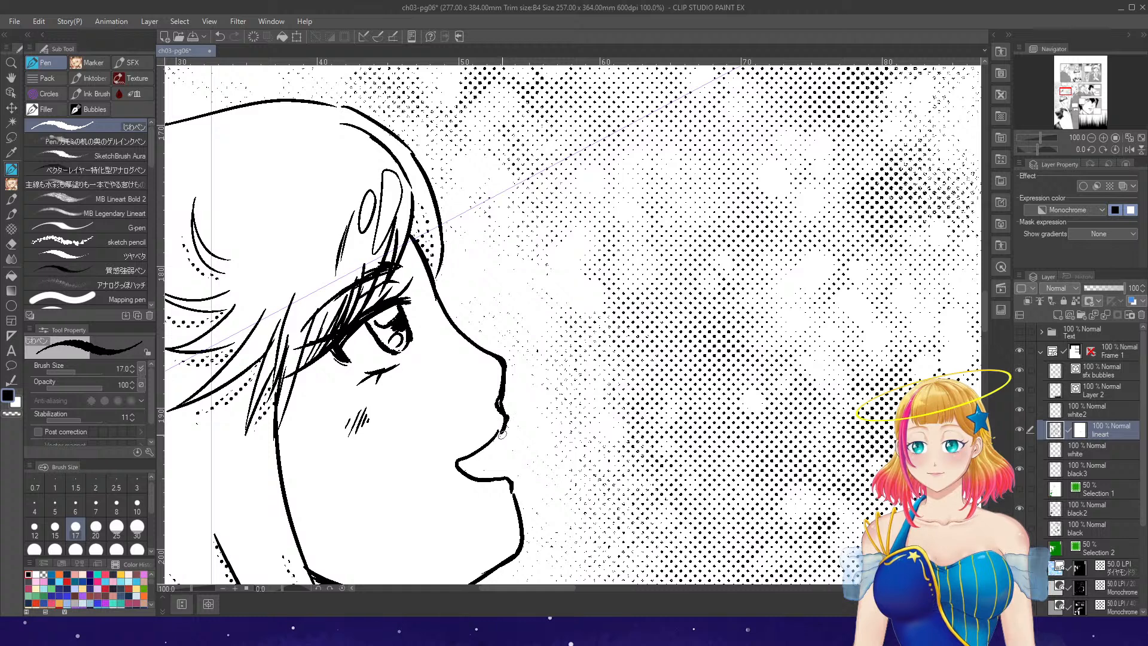
# - Reshape the profile woman's upper lip and redraw the contour from her lower lip to her chin with a heavier line
pyautogui.press('e')
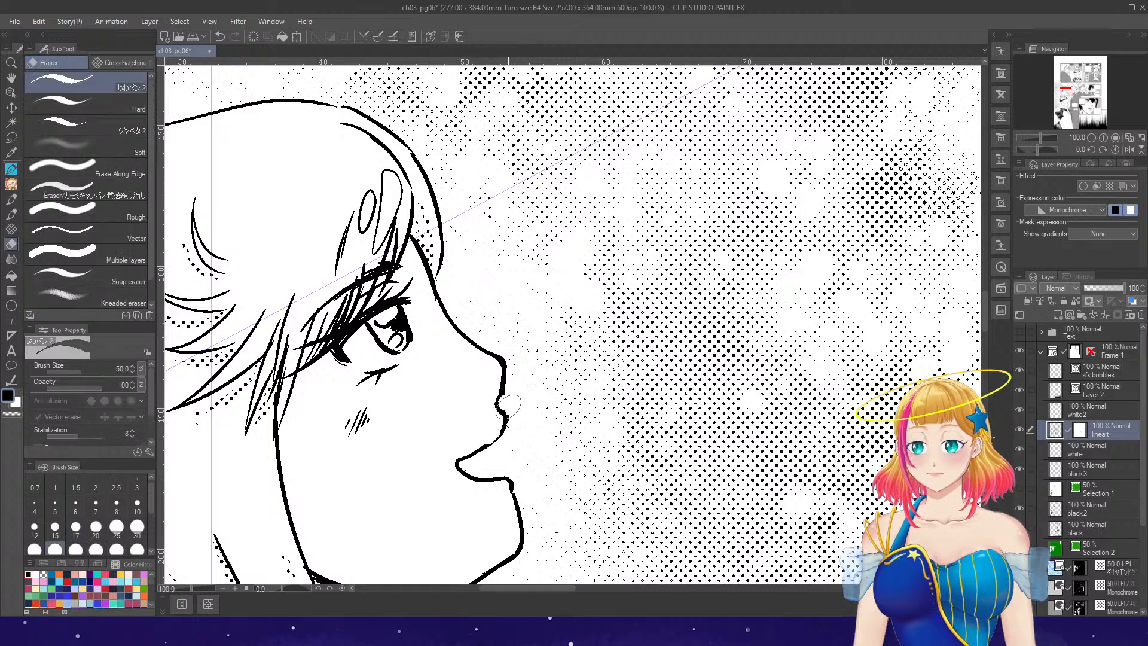
pyautogui.press('p')
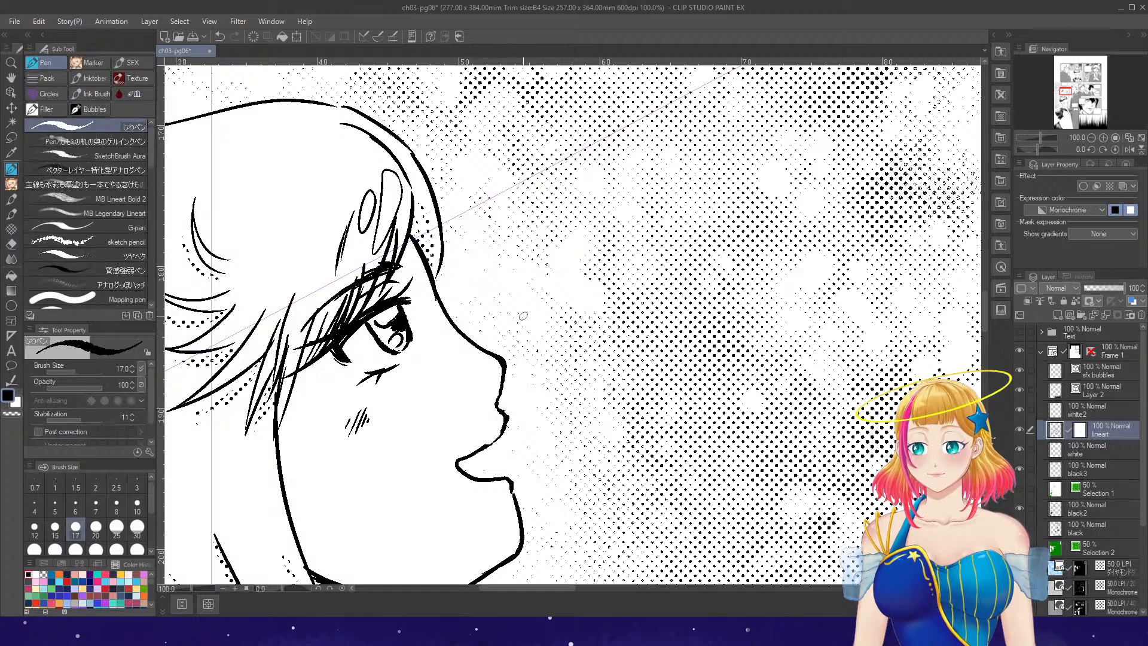
pyautogui.moveTo(496, 408); pyautogui.dragTo(497, 434)
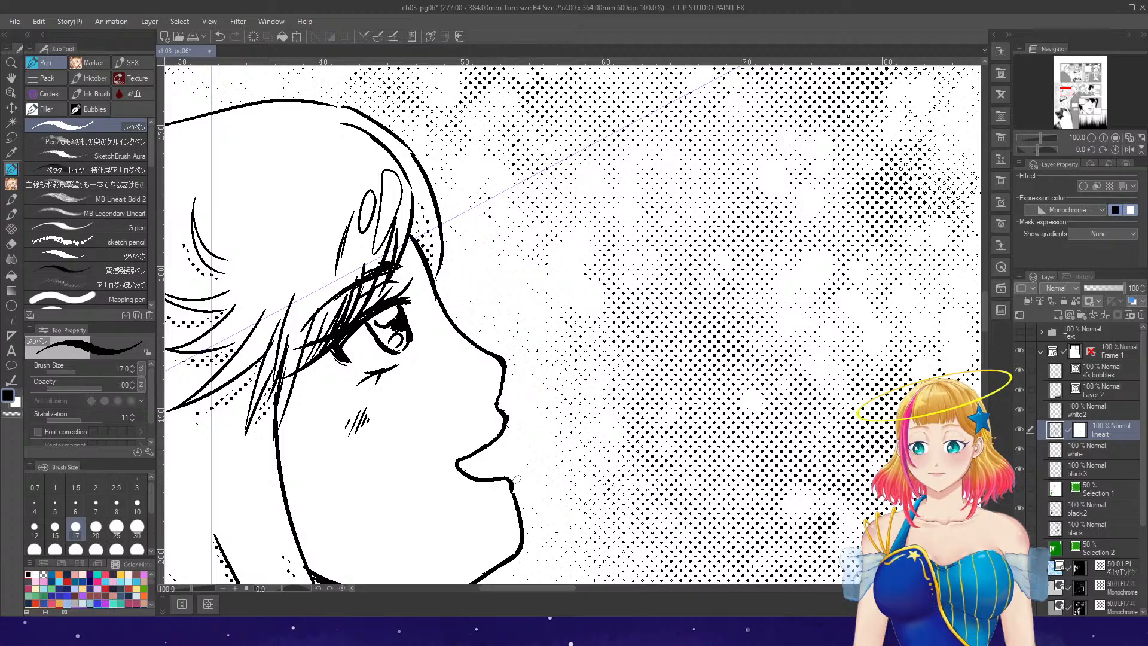
pyautogui.moveTo(510, 500); pyautogui.dragTo(525, 543)
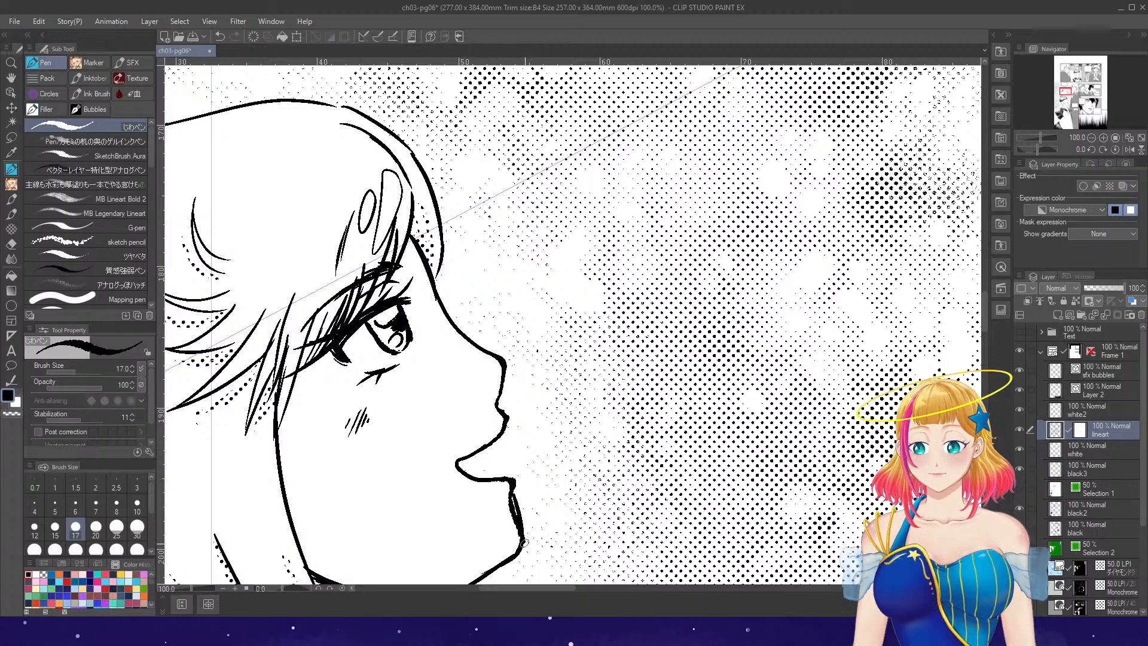
pyautogui.press('e')
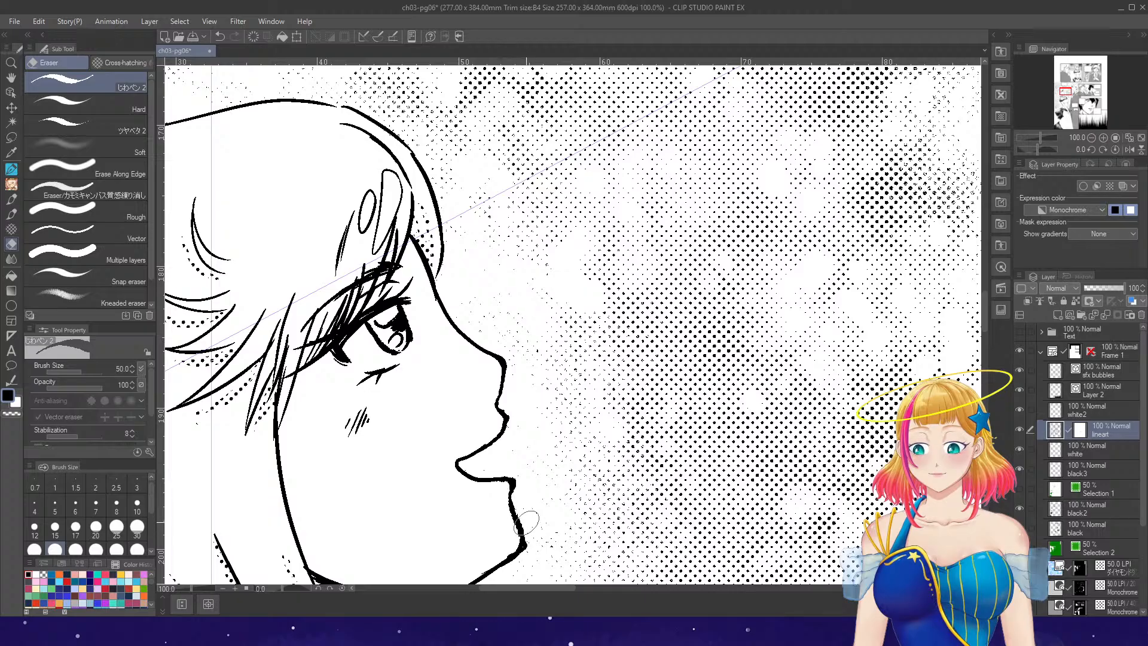
pyautogui.press('p')
pyautogui.moveTo(511, 500); pyautogui.dragTo(517, 554)
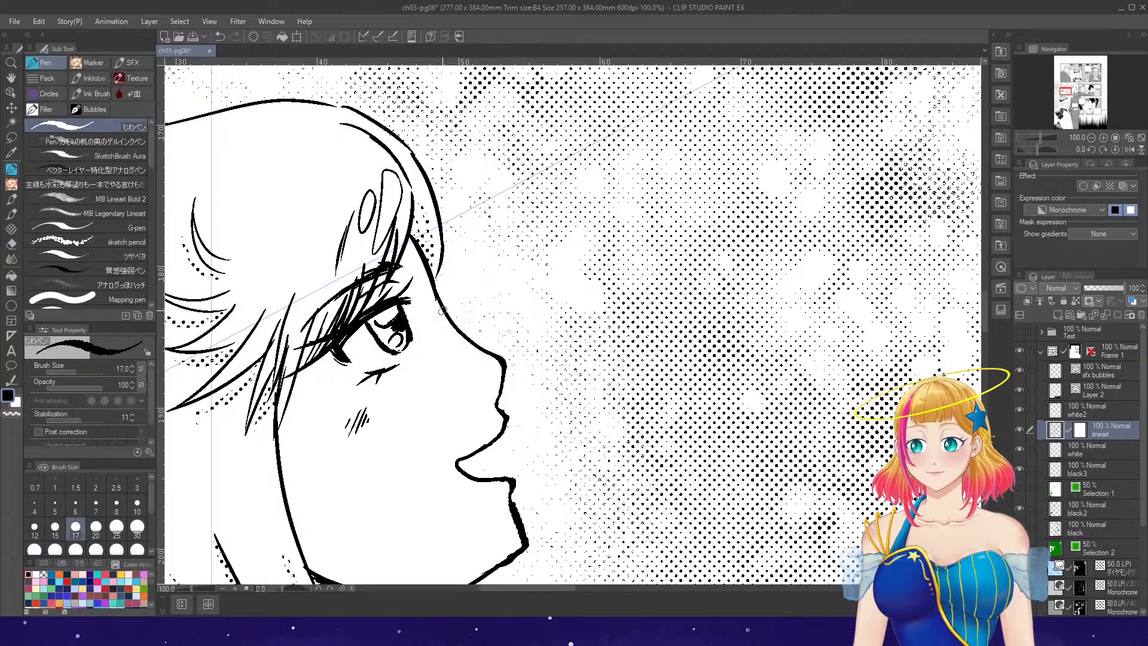
# - Redraw the profile woman's nose bridge with a deeper curve and trim its outer edge with the eraser at size 20
pyautogui.moveTo(443, 311); pyautogui.dragTo(483, 353)
pyautogui.press('e')
pyautogui.moveTo(448, 310); pyautogui.dragTo(490, 347)
pyautogui.press('p')
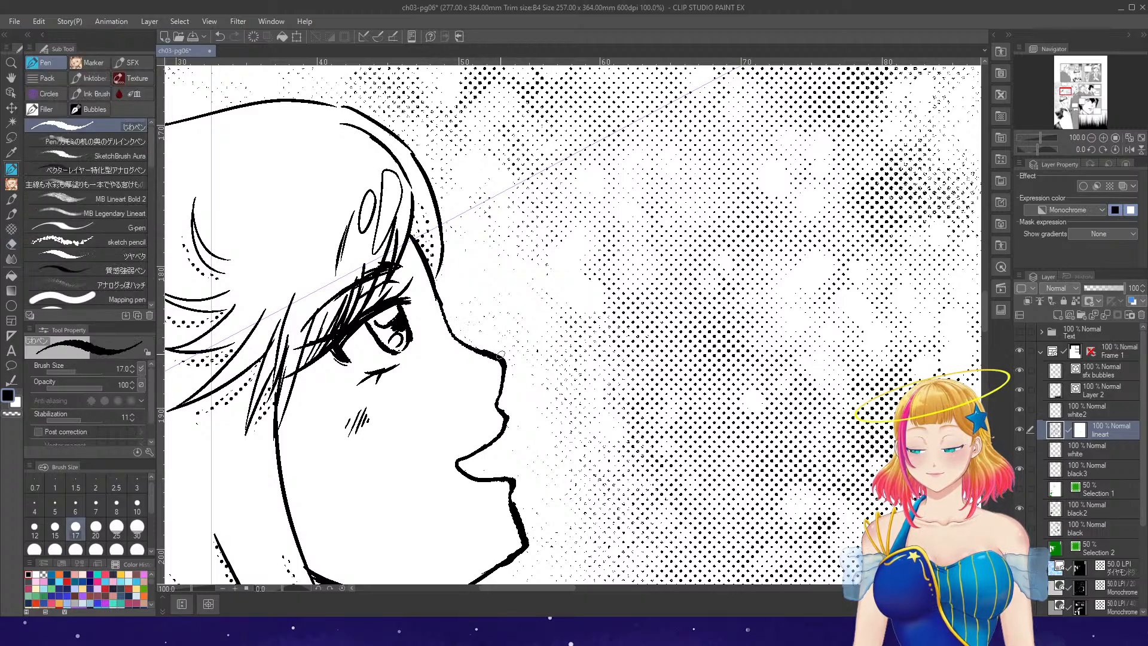
pyautogui.press('e')
pyautogui.press('[')
pyautogui.press('[')
pyautogui.press('[')
pyautogui.press('[')
pyautogui.moveTo(474, 343); pyautogui.dragTo(489, 346)
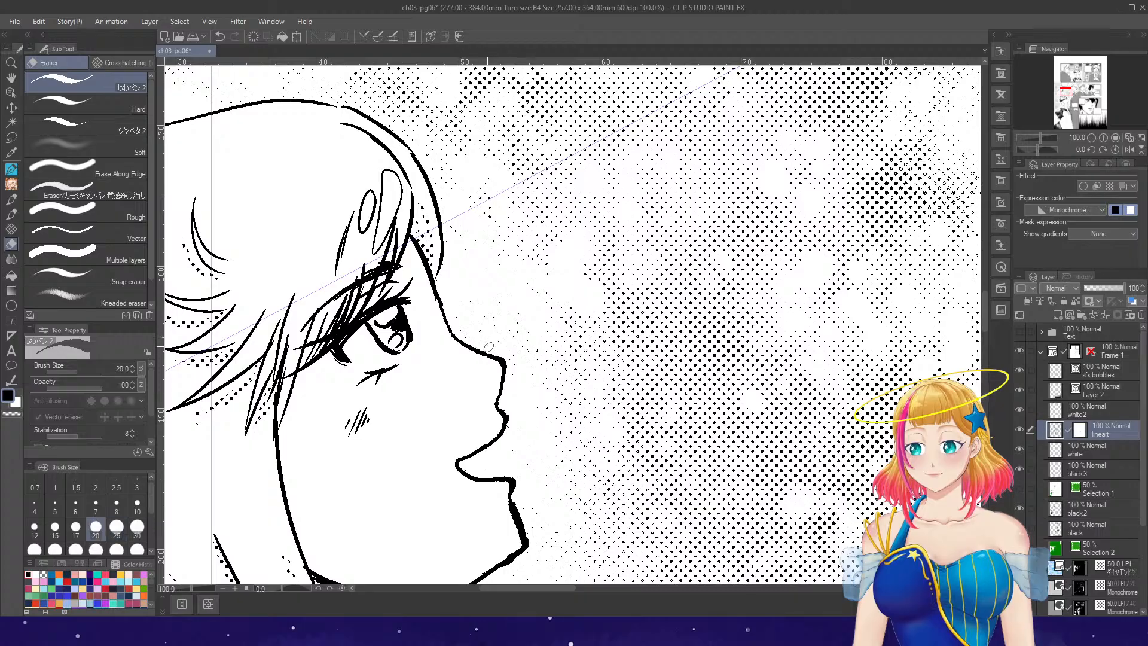
pyautogui.press('p')
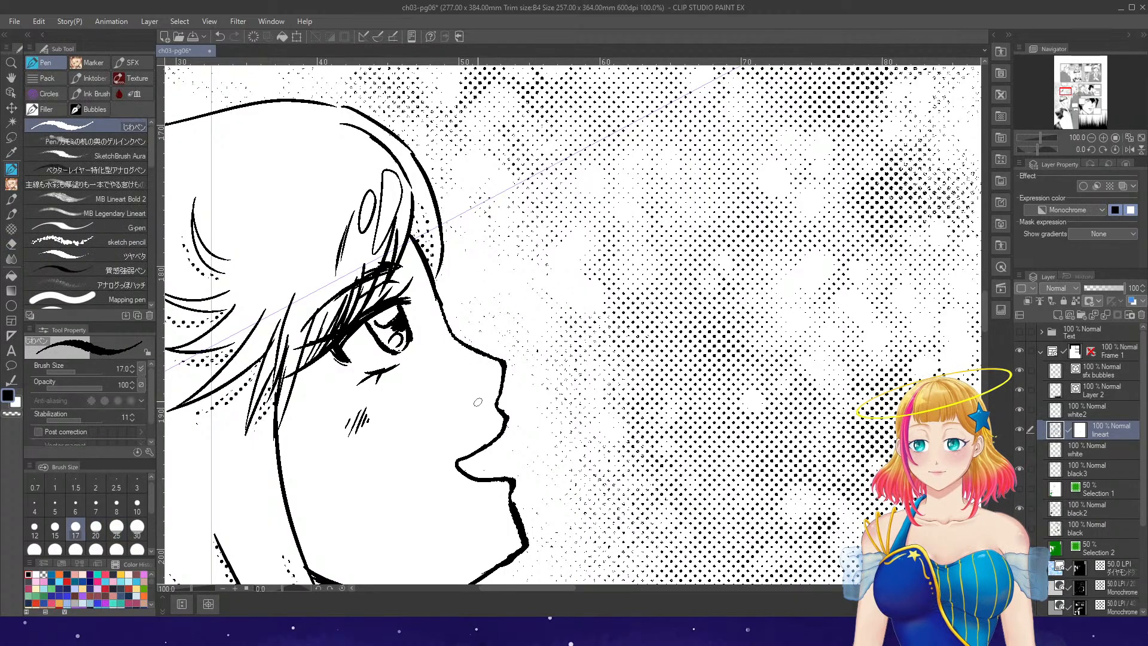
# - Thin the thick nose bridge line of the blond man facing the woman
pyautogui.scroll(-5, 500, 394)
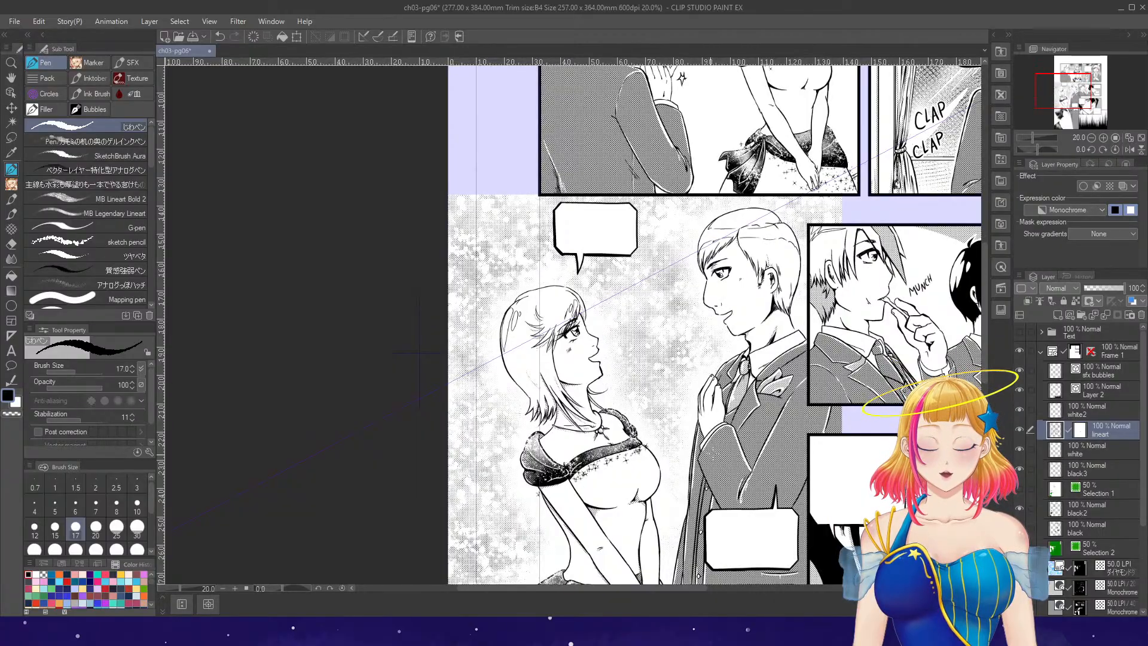
pyautogui.moveTo(593, 589); pyautogui.dragTo(645, 589)
pyautogui.scroll(2, 570, 276)
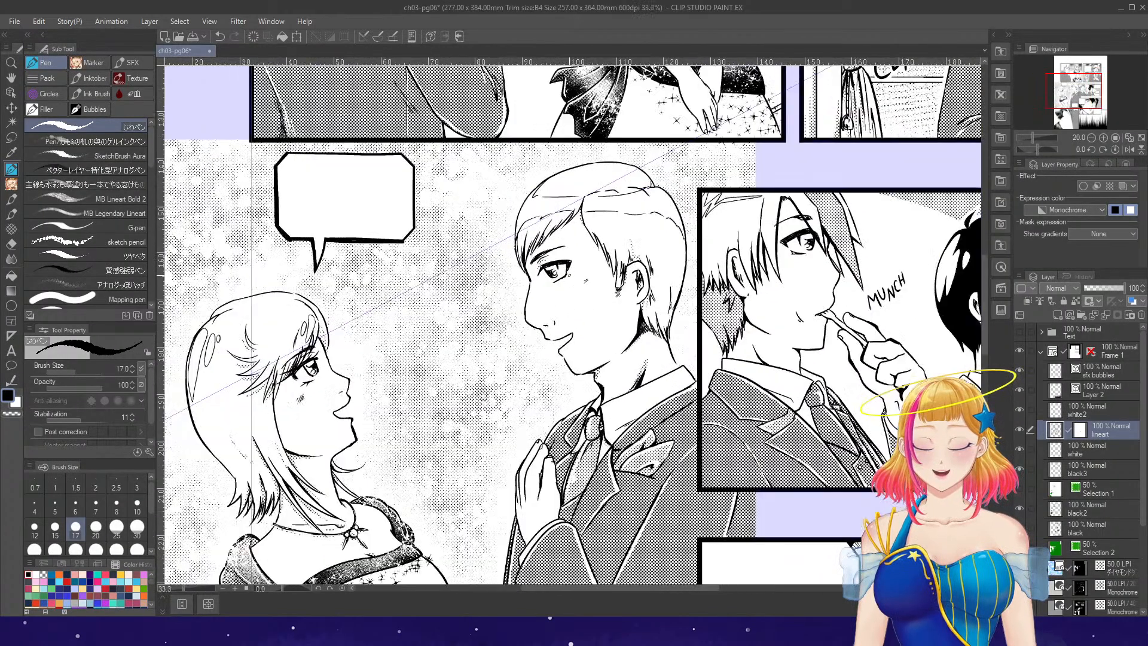
pyautogui.scroll(2, 559, 263)
pyautogui.scroll(-1, 562, 254)
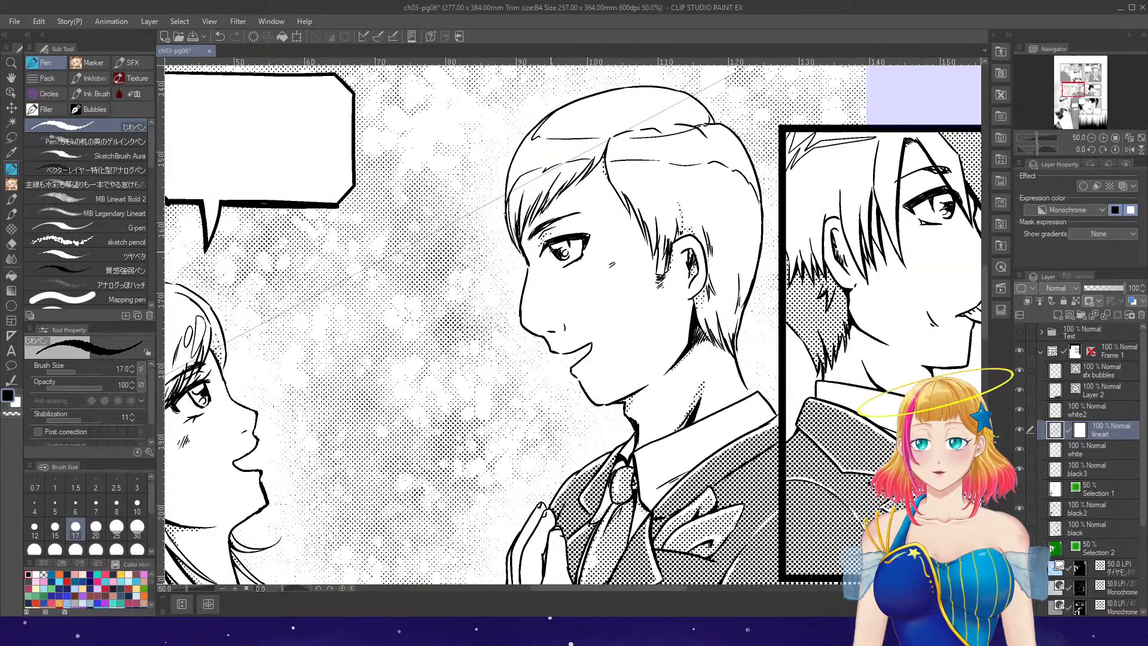
pyautogui.scroll(3, 546, 327)
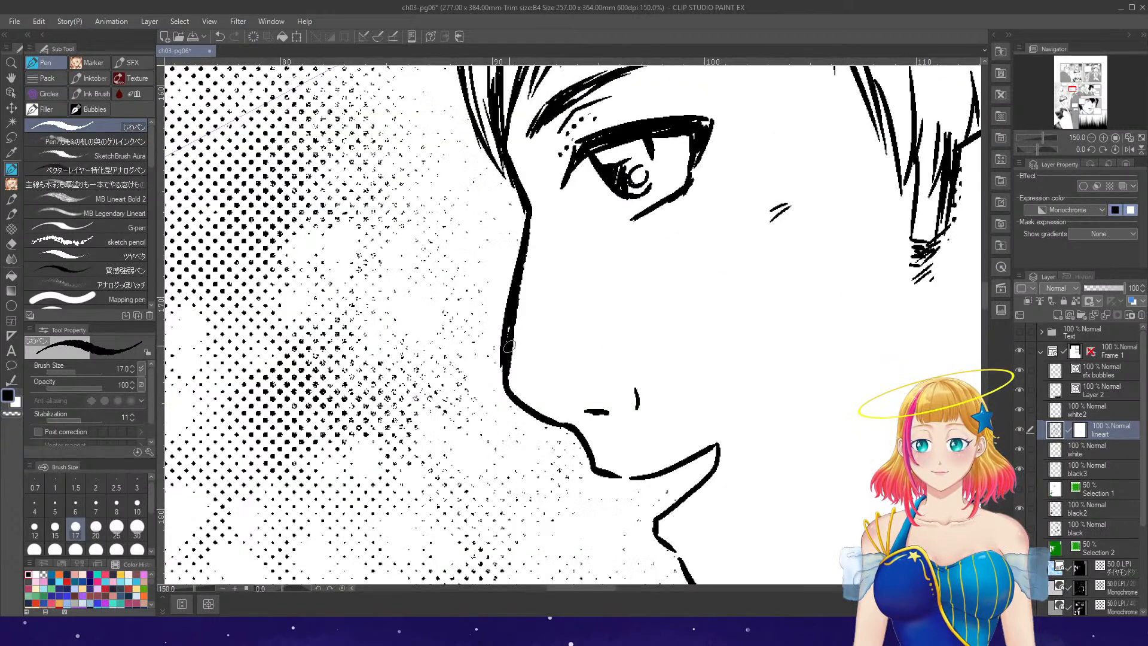
pyautogui.press('e')
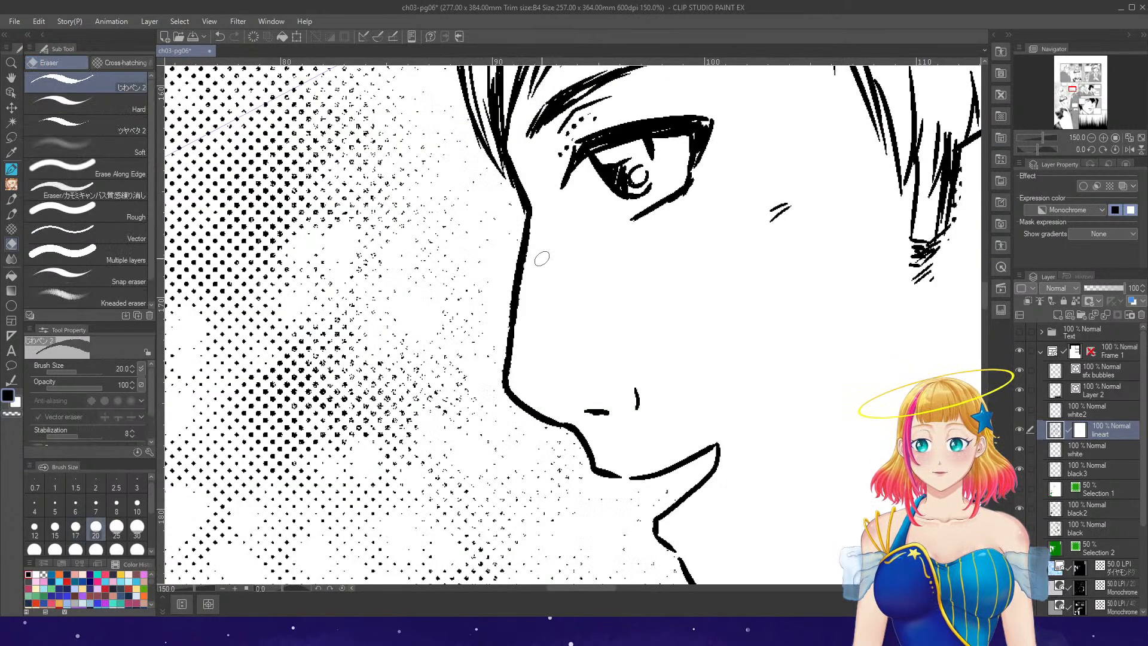
# - Reshape the contour from the profile man's nose base to his upper lip and extend his nostril wing with a curved stroke
pyautogui.press('p')
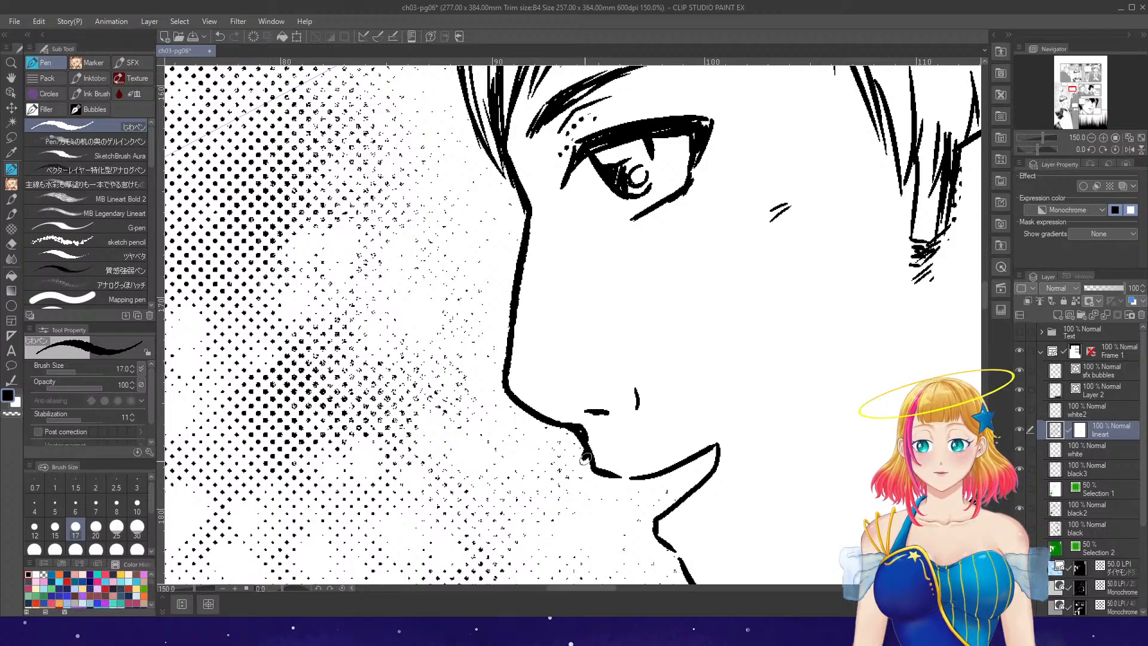
pyautogui.moveTo(585, 459); pyautogui.dragTo(618, 462)
pyautogui.press('e')
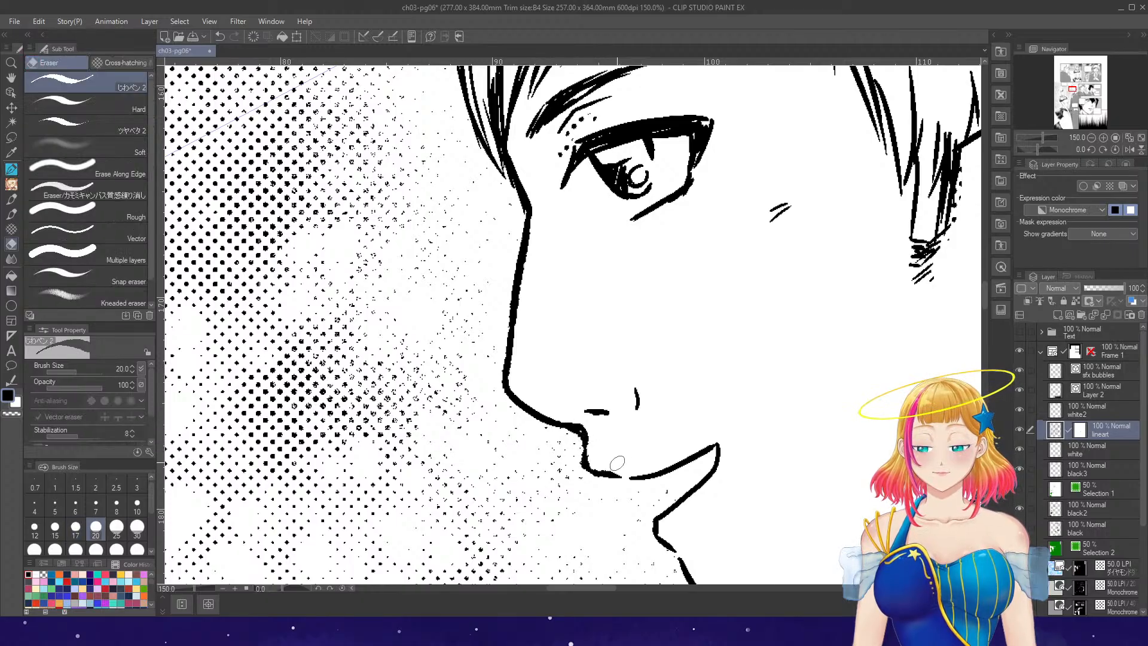
pyautogui.press('p')
pyautogui.moveTo(574, 427); pyautogui.dragTo(601, 474)
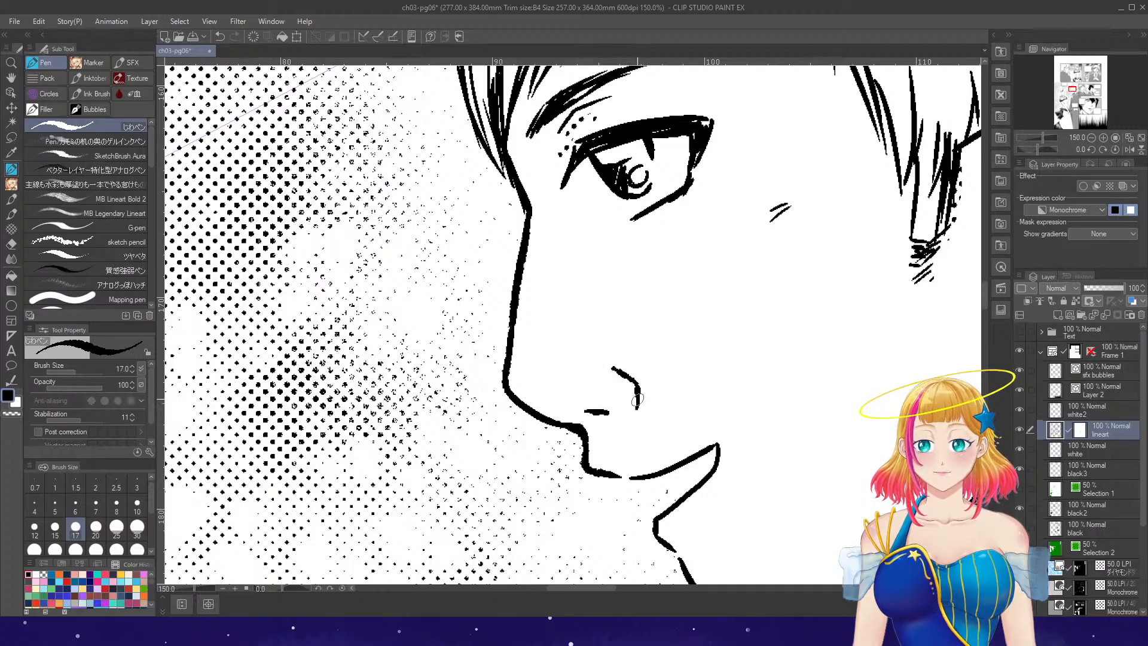
# - Ink the profile man's contour from lower lip to chin, closing the gap in the line
pyautogui.scroll(-4, 670, 332)
pyautogui.scroll(-2, 780, 365)
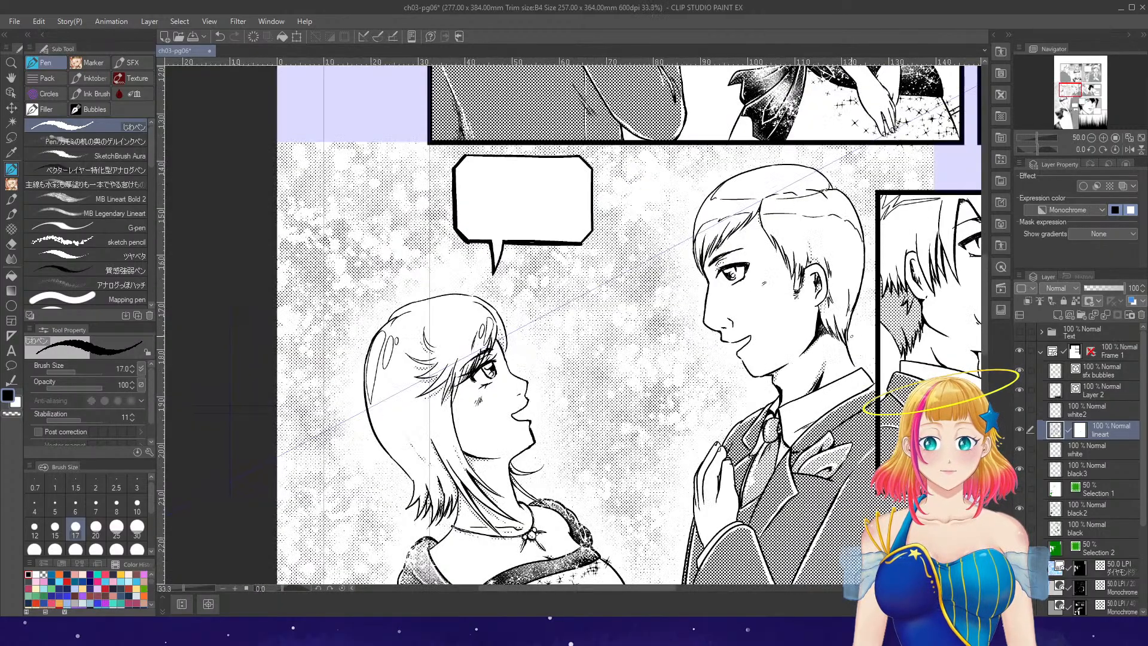
pyautogui.scroll(5, 781, 364)
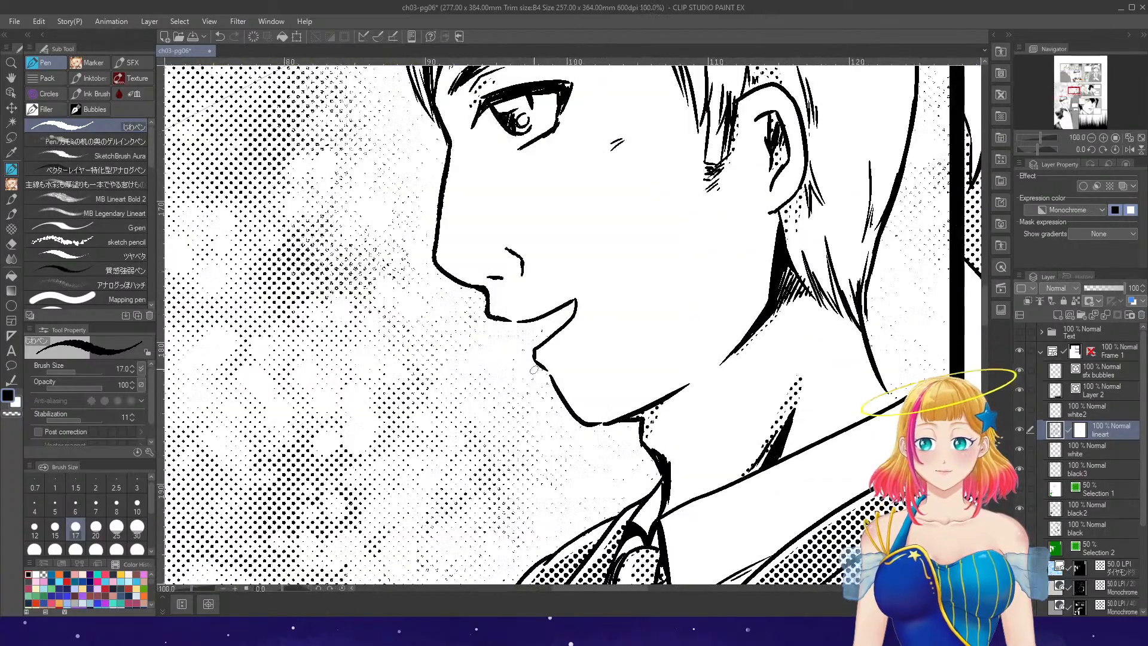
pyautogui.moveTo(535, 354); pyautogui.dragTo(580, 425)
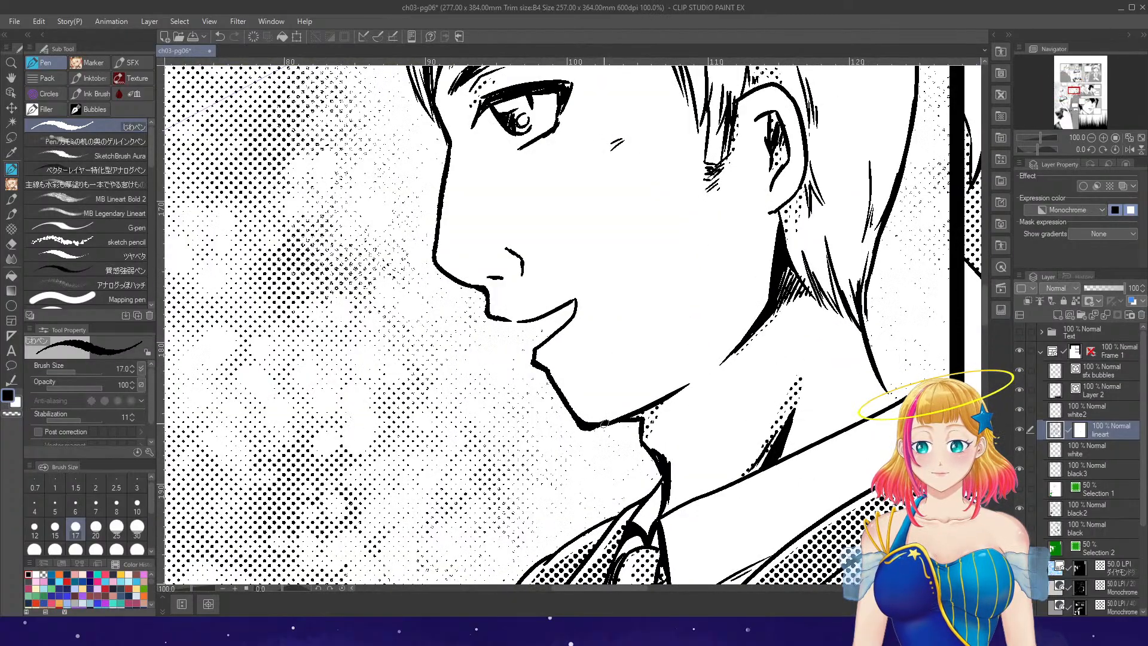
pyautogui.scroll(-2, 779, 232)
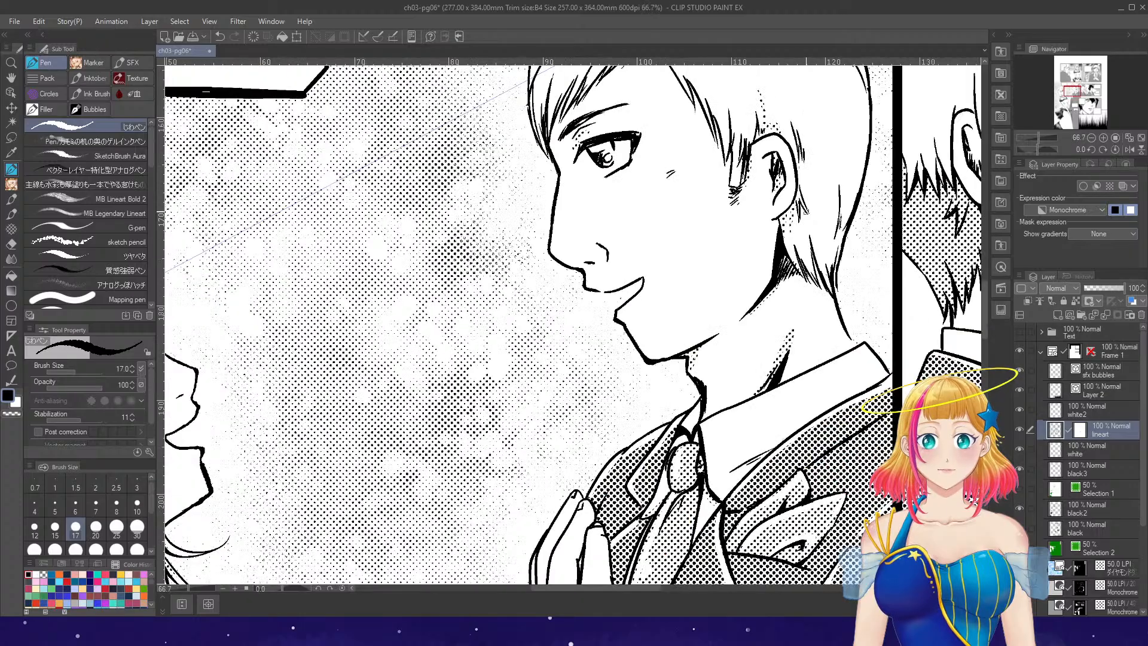
# - Erase the old lines inside the profile man's ear and enlarge the eraser to size 40
pyautogui.scroll(4, 747, 227)
pyautogui.press('e')
pyautogui.moveTo(734, 208)
pyautogui.mouseDown()
pyautogui.moveTo(767, 213)
pyautogui.moveTo(765, 195)
pyautogui.moveTo(778, 270)
pyautogui.moveTo(764, 233)
pyautogui.moveTo(757, 304)
pyautogui.mouseUp()
pyautogui.press(']')
pyautogui.press(']')
pyautogui.press(']')
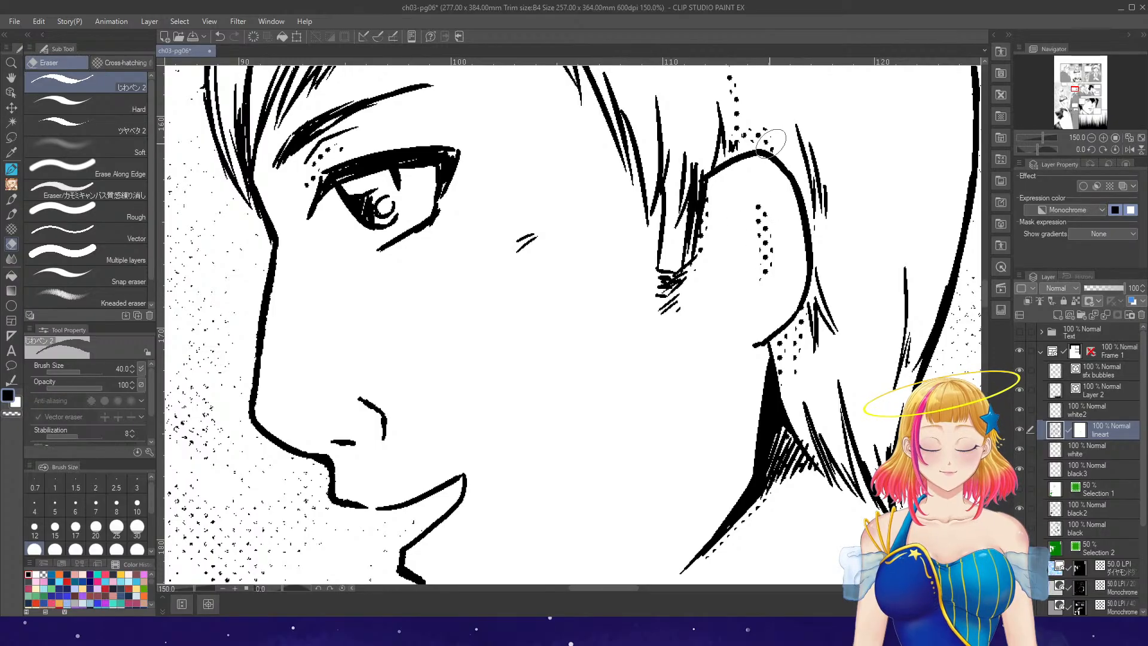
# - Redraw the inside of the profile man's ear with an inner rim, fold lines and a black-filled ear opening
pyautogui.press('p')
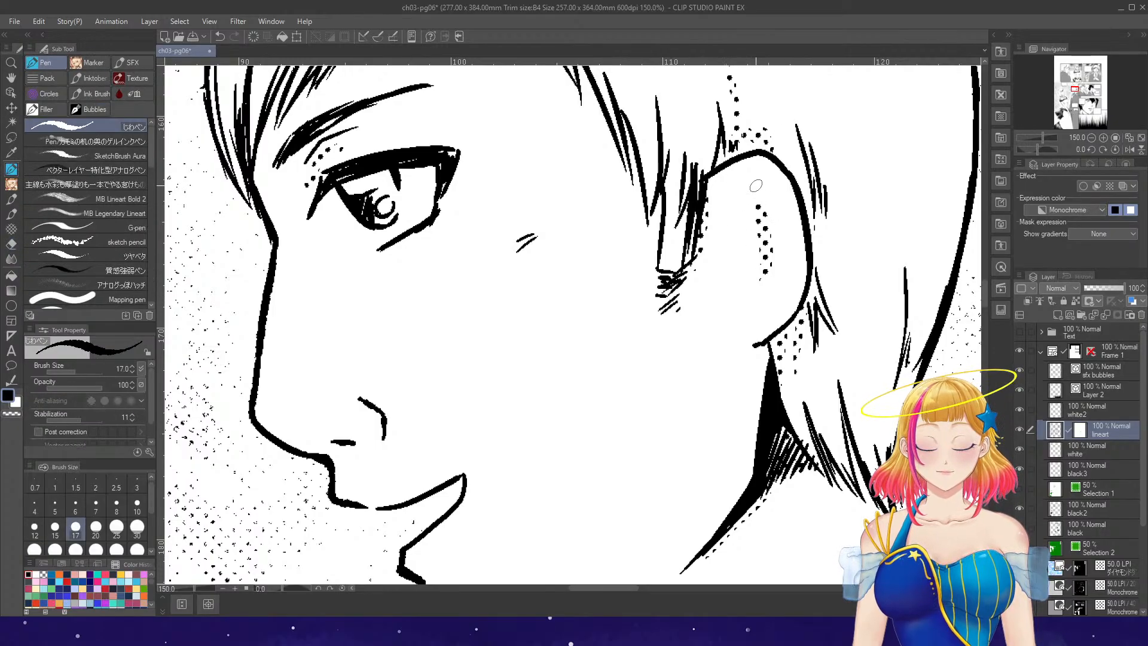
pyautogui.moveTo(757, 187)
pyautogui.mouseDown()
pyautogui.moveTo(728, 204)
pyautogui.moveTo(722, 231)
pyautogui.moveTo(754, 281)
pyautogui.moveTo(753, 306)
pyautogui.moveTo(770, 311)
pyautogui.moveTo(795, 223)
pyautogui.moveTo(743, 189)
pyautogui.mouseUp()
pyautogui.moveTo(734, 247)
pyautogui.mouseDown()
pyautogui.moveTo(772, 257)
pyautogui.moveTo(761, 266)
pyautogui.moveTo(740, 203)
pyautogui.mouseUp()
pyautogui.moveTo(764, 281)
pyautogui.mouseDown()
pyautogui.moveTo(760, 291)
pyautogui.moveTo(754, 269)
pyautogui.mouseUp()
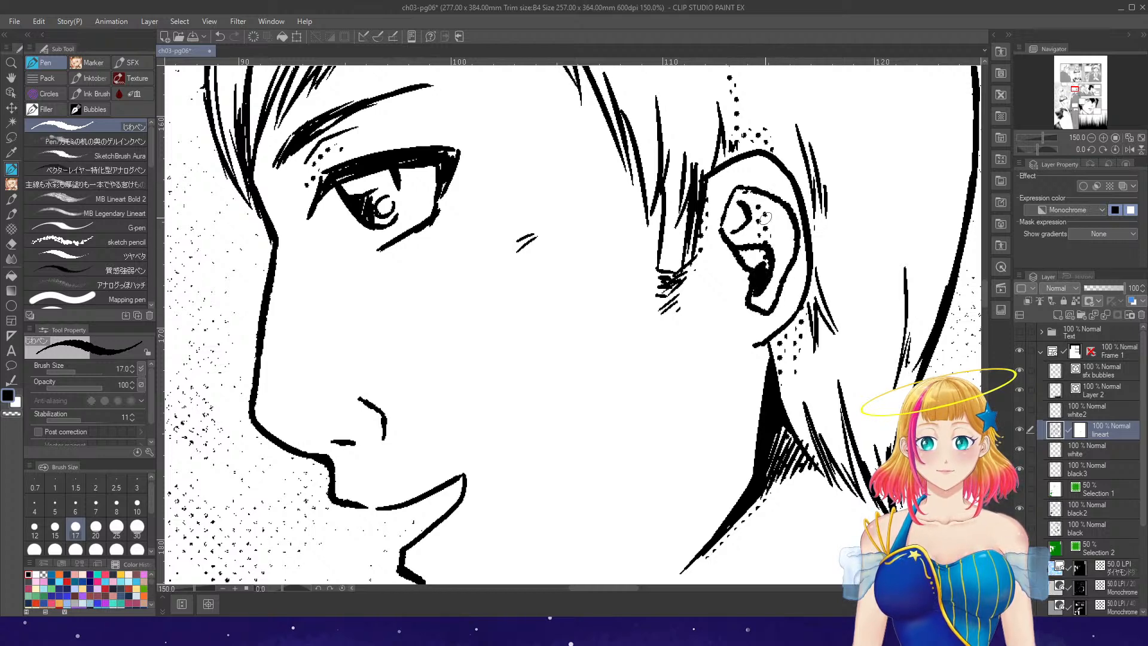
pyautogui.scroll(-2, 764, 211)
pyautogui.scroll(-4, 1059, 524)
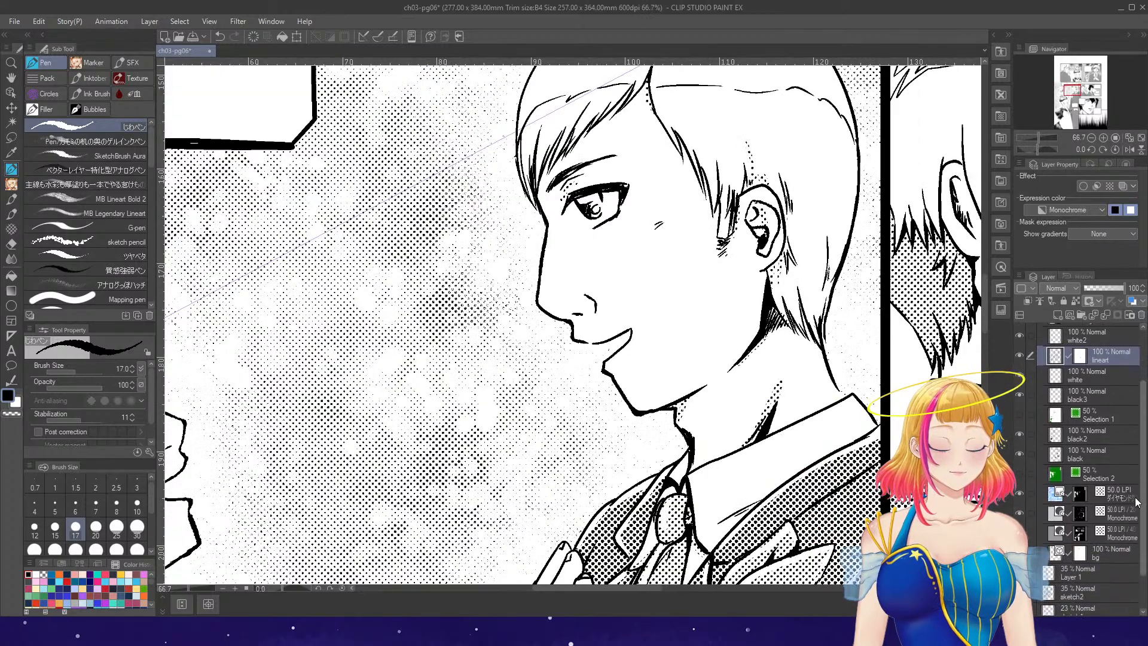
# - Activate the middle 50.0 LPI monochrome tone layer with the eraser at size 60 and check the whole page
pyautogui.click(1065, 512)
pyautogui.press('e')
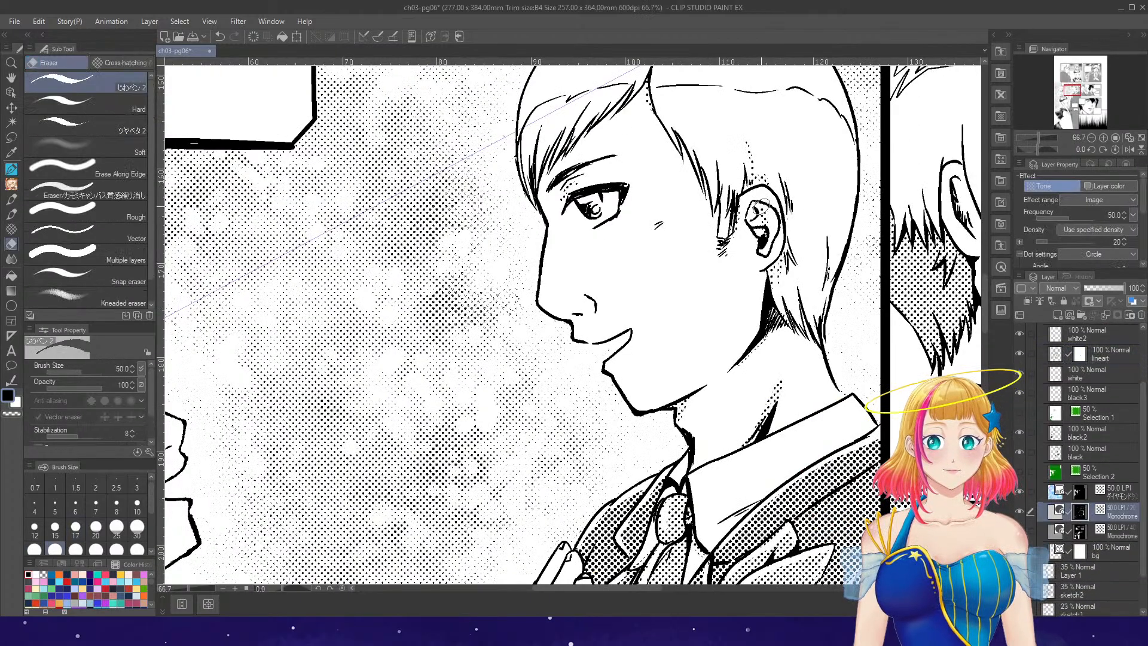
pyautogui.scroll(-4, 804, 212)
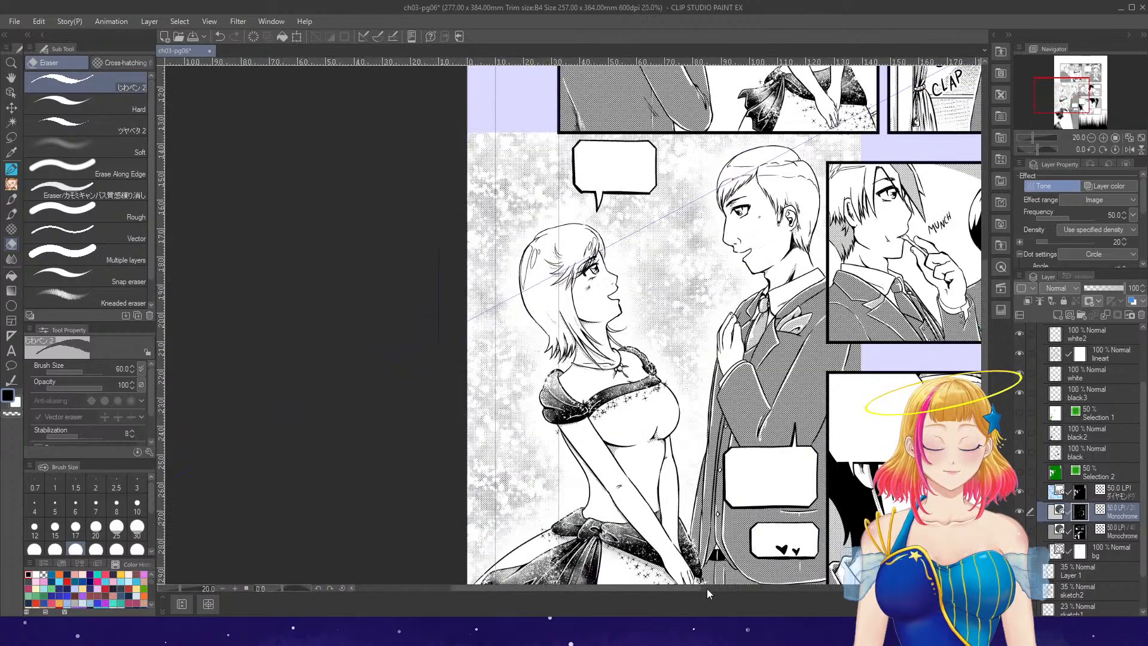
pyautogui.scroll(-2, 736, 544)
pyautogui.hotkey('ctrl', '-')
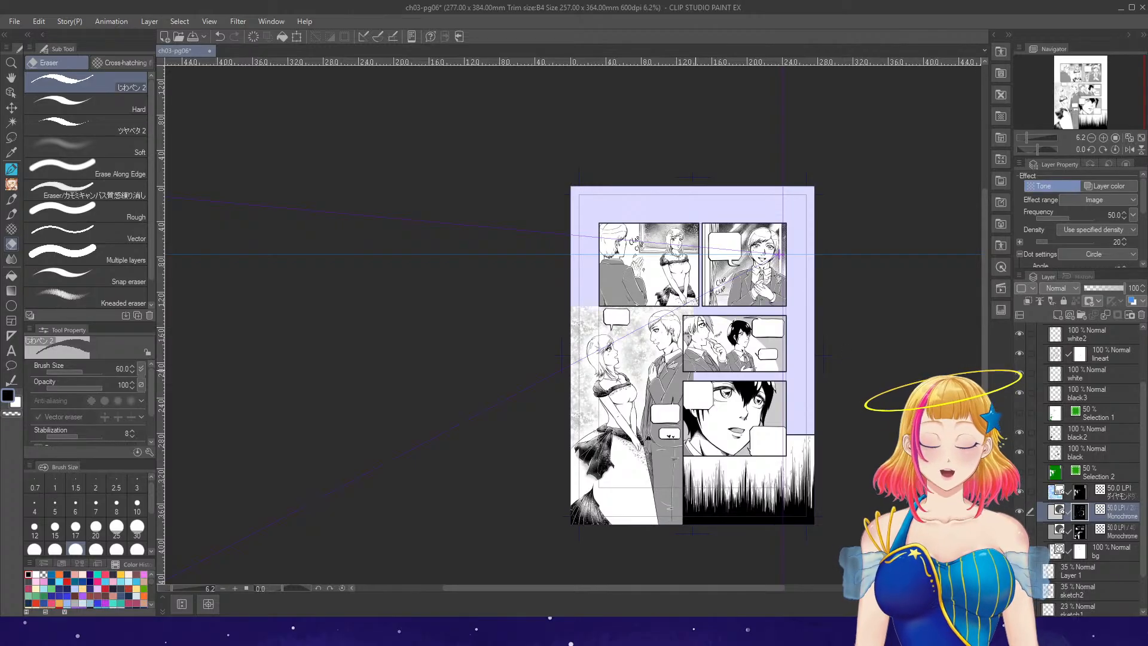
pyautogui.scroll(2, 752, 354)
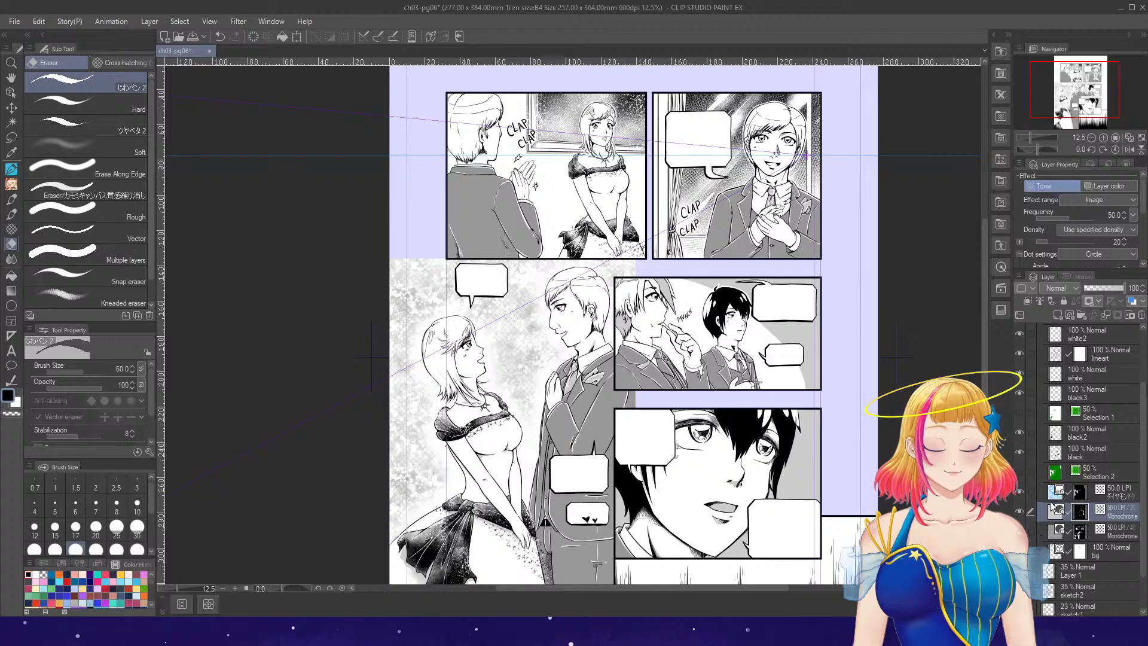
# - On the lineart layer, clean up the munching man's nose bridge with the eraser at size 25, leaving a thin line to the nose tip
pyautogui.click(1054, 358)
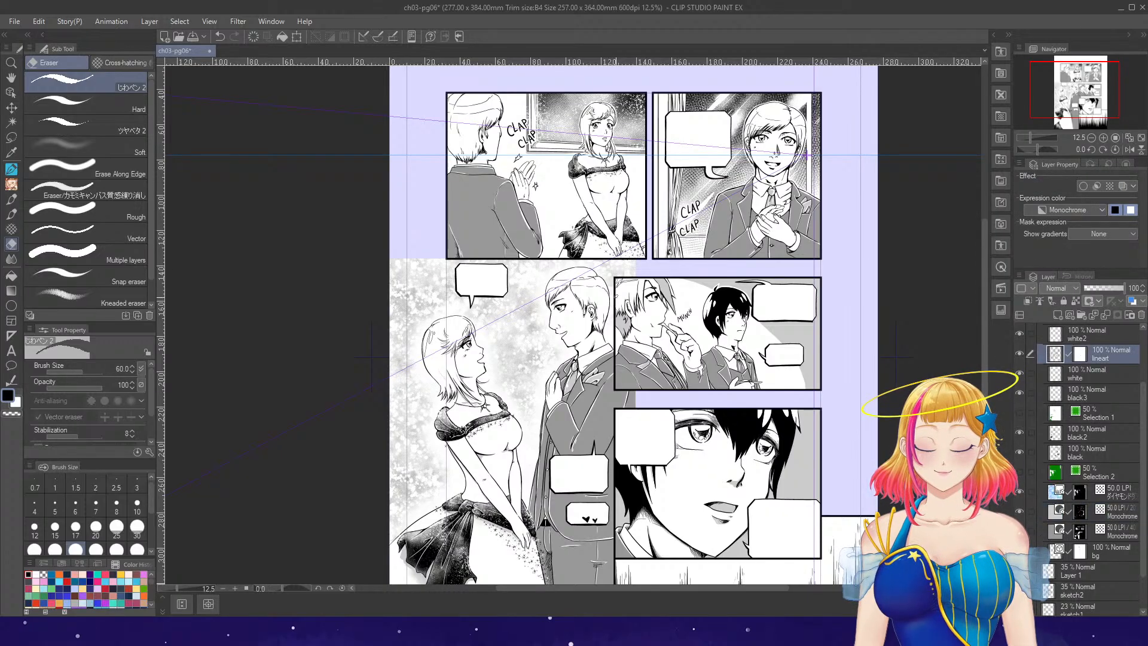
pyautogui.scroll(2, 673, 319)
pyautogui.scroll(4, 645, 280)
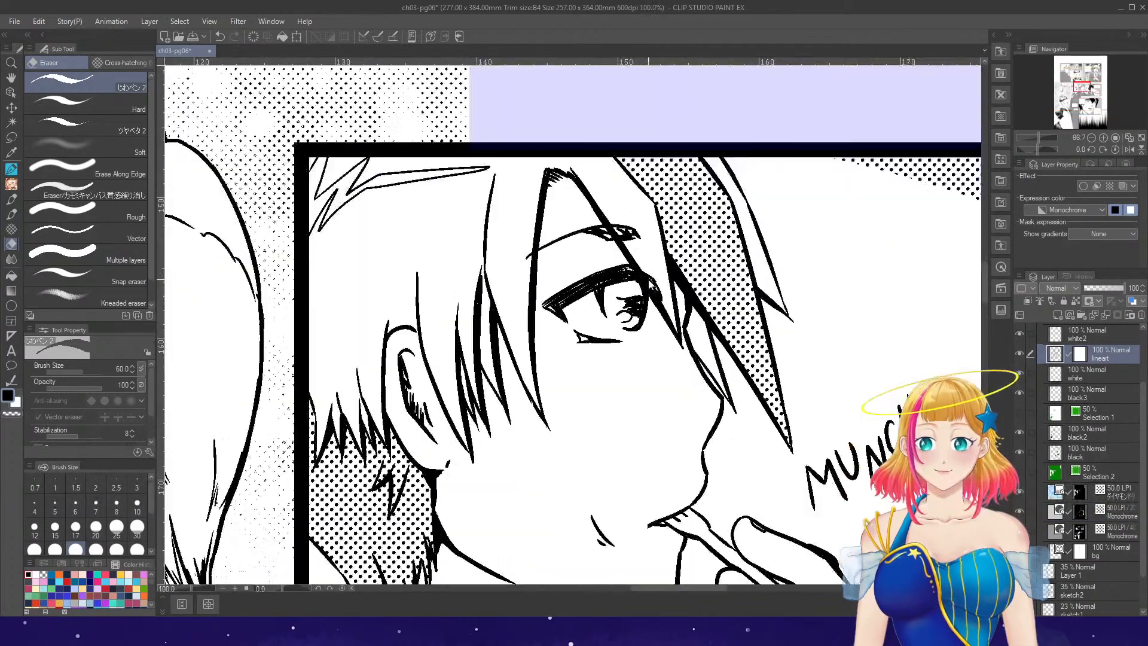
pyautogui.press('p')
pyautogui.scroll(-1, 748, 293)
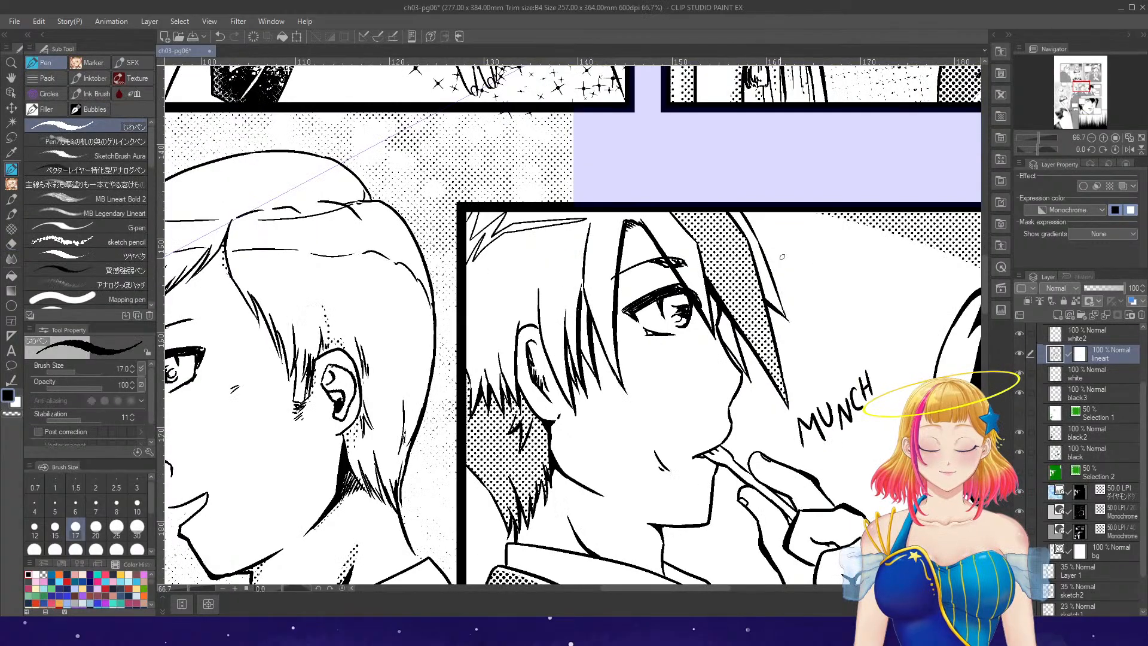
pyautogui.scroll(1, 715, 513)
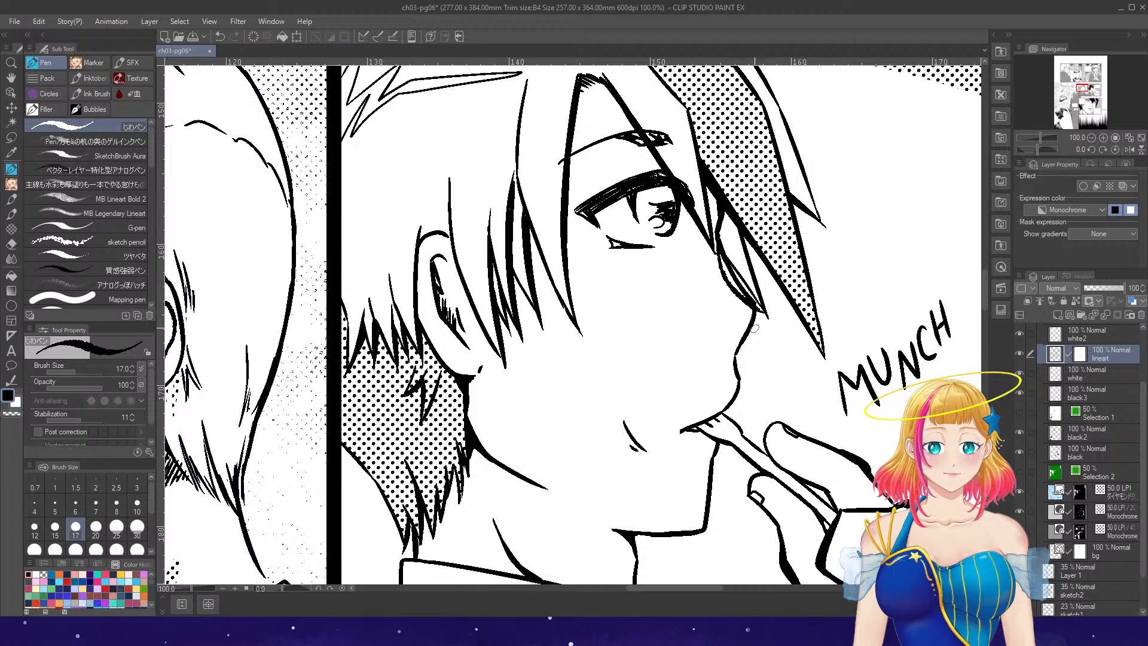
pyautogui.press('e')
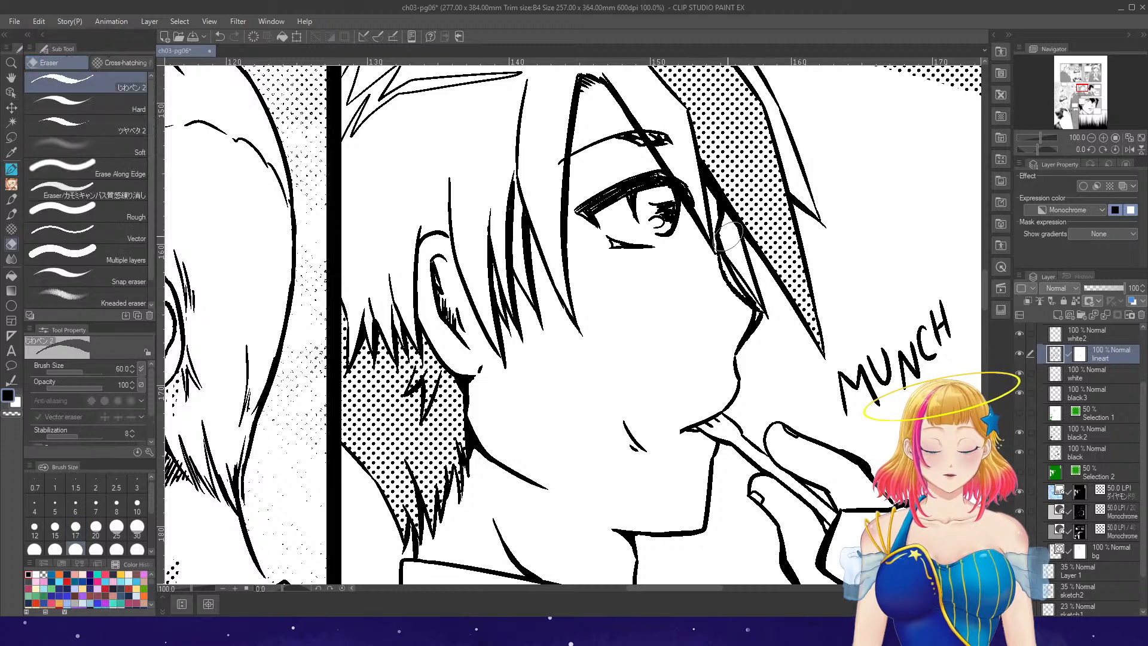
pyautogui.moveTo(722, 240); pyautogui.dragTo(748, 292)
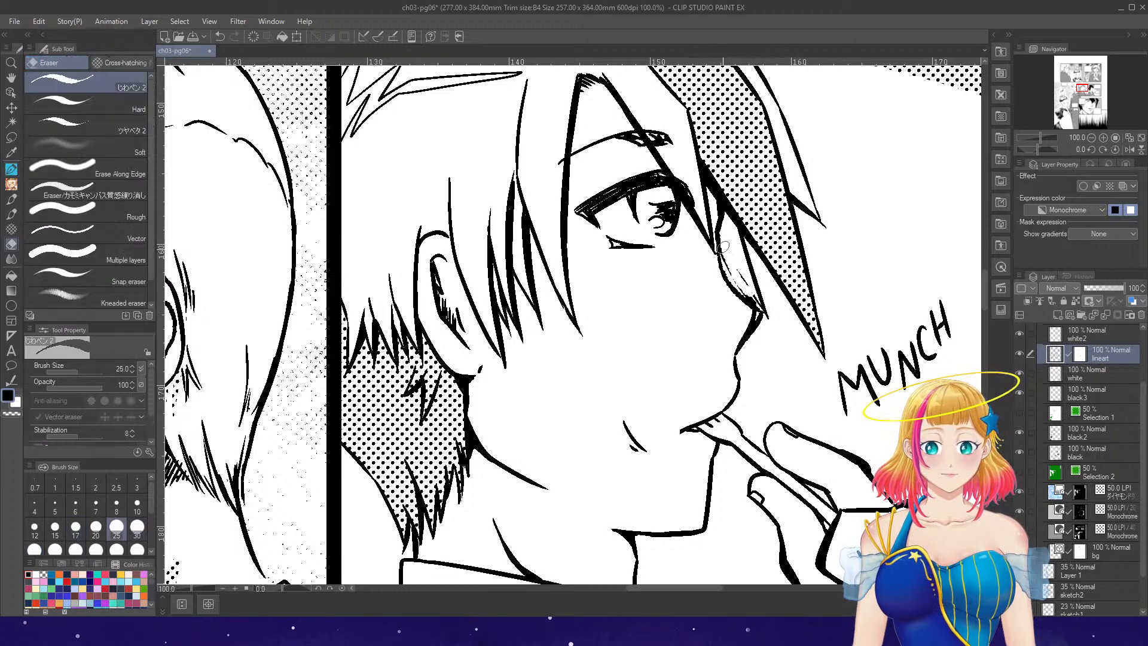
pyautogui.moveTo(723, 247)
pyautogui.mouseDown()
pyautogui.moveTo(764, 311)
pyautogui.moveTo(751, 306)
pyautogui.moveTo(761, 310)
pyautogui.moveTo(750, 332)
pyautogui.moveTo(760, 318)
pyautogui.moveTo(730, 357)
pyautogui.moveTo(760, 315)
pyautogui.mouseUp()
pyautogui.press('p')
pyautogui.press('e')
pyautogui.press('p')
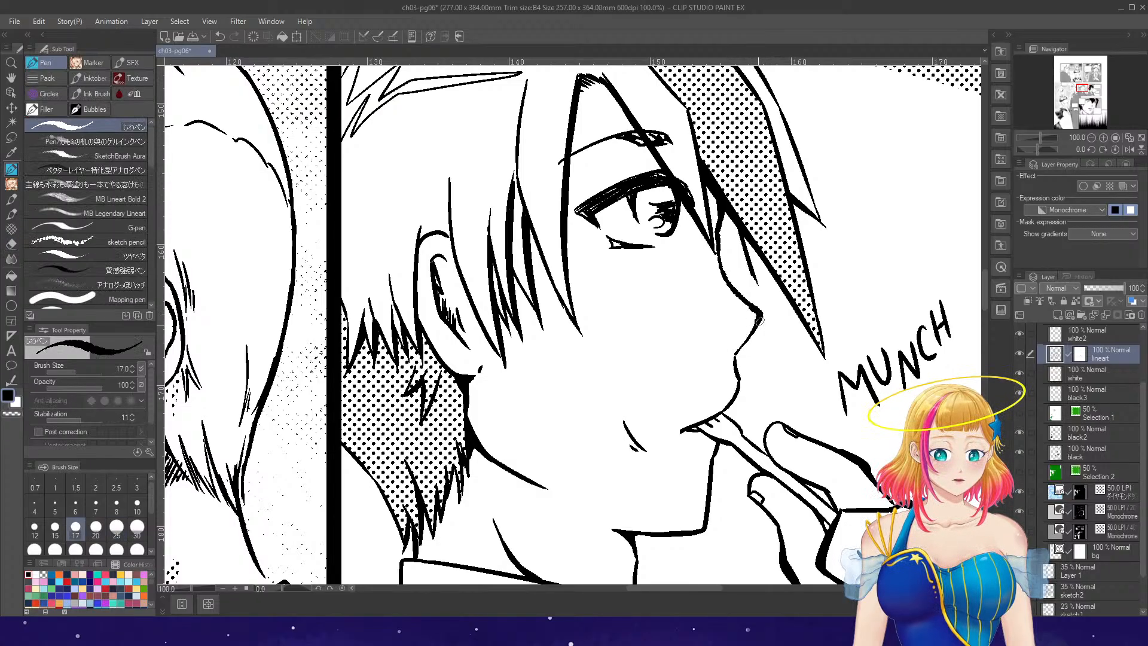
# - Add a short nostril mark to the munching man and reshape his upper lip contour, trimming the excess ink
pyautogui.moveTo(712, 351)
pyautogui.mouseDown()
pyautogui.moveTo(723, 347)
pyautogui.moveTo(740, 386)
pyautogui.mouseUp()
pyautogui.press('e')
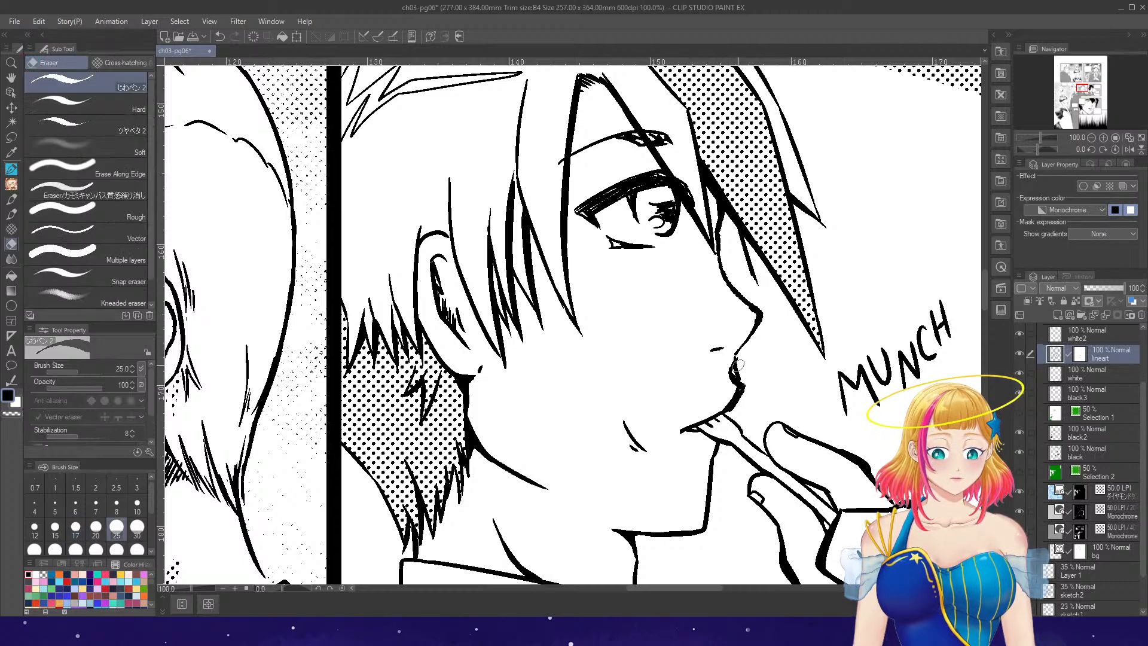
pyautogui.moveTo(738, 389); pyautogui.dragTo(724, 404)
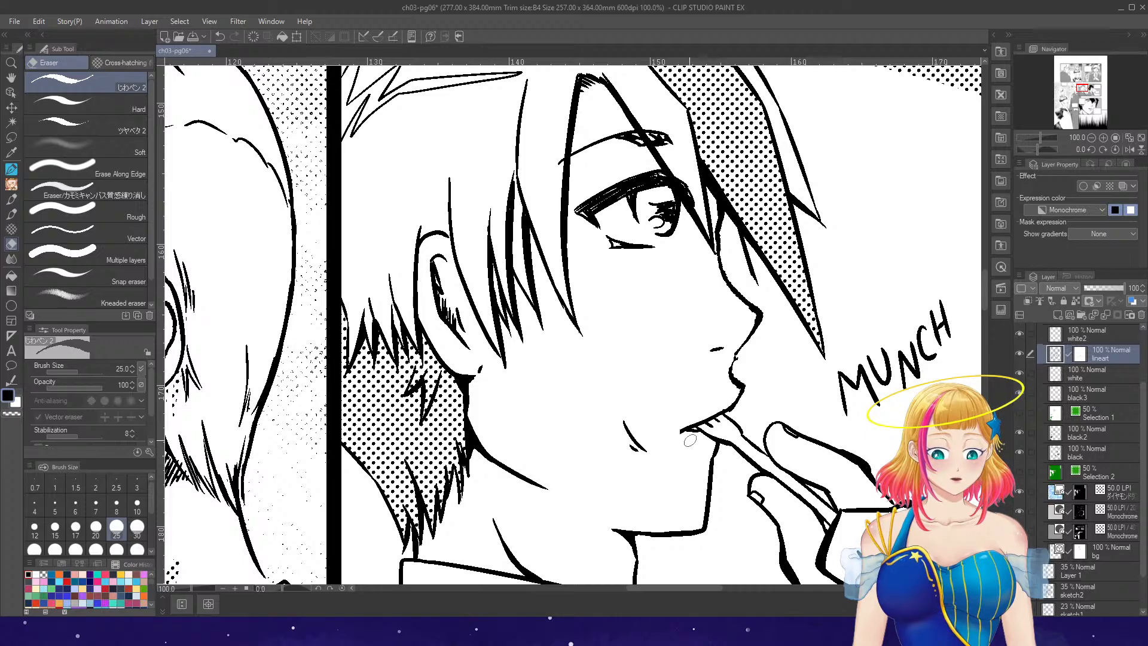
pyautogui.press('p')
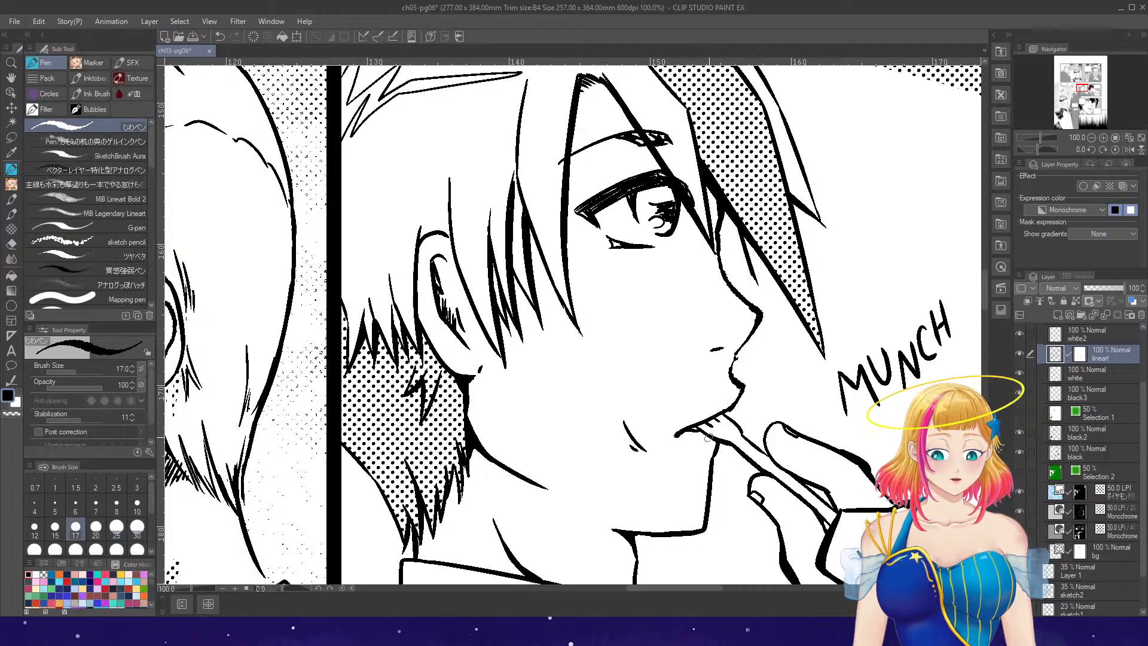
# - Erase the old lines inside the munching man's ear and redraw its inner rim, folds and dark opening
pyautogui.press('e')
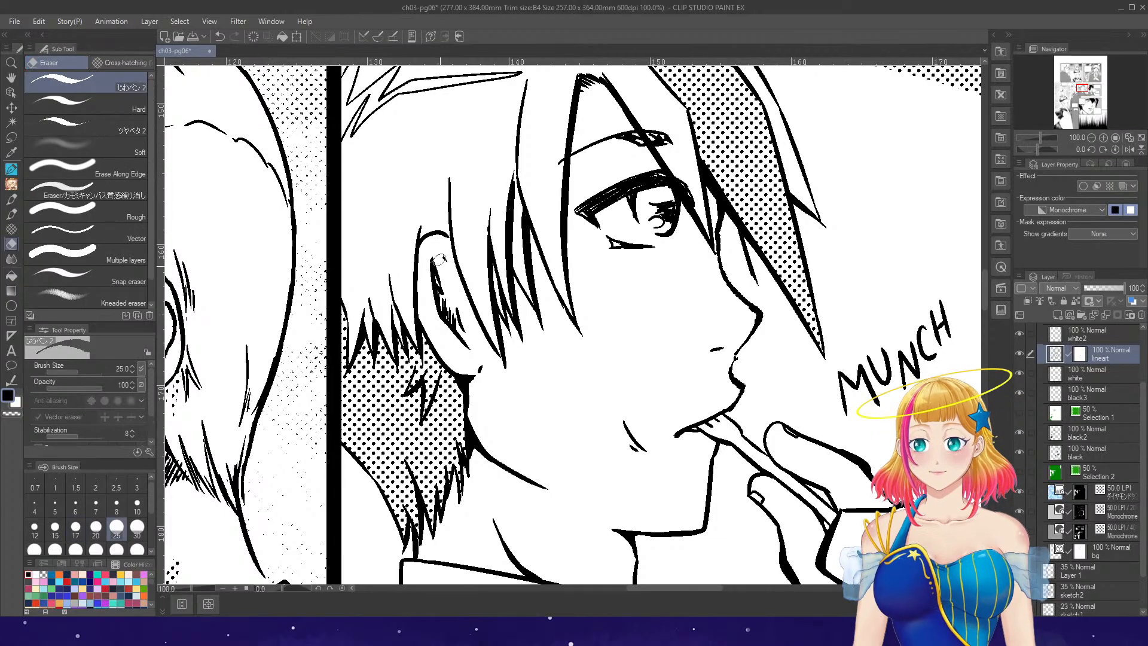
pyautogui.moveTo(440, 259)
pyautogui.mouseDown()
pyautogui.moveTo(482, 368)
pyautogui.moveTo(440, 301)
pyautogui.moveTo(433, 252)
pyautogui.mouseUp()
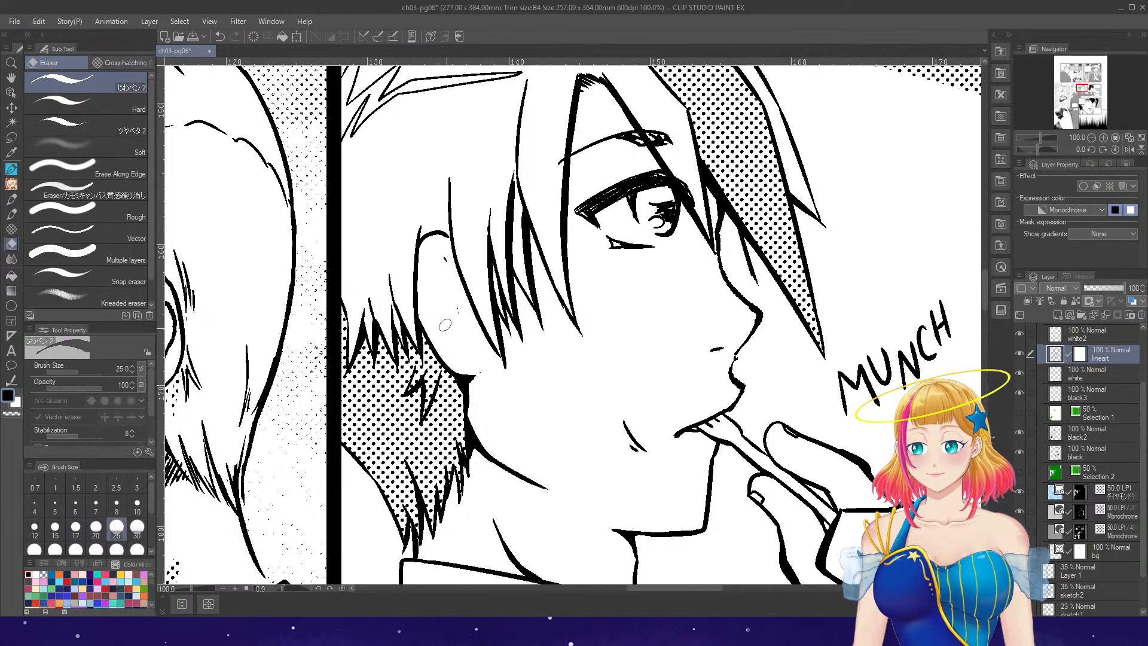
pyautogui.press('p')
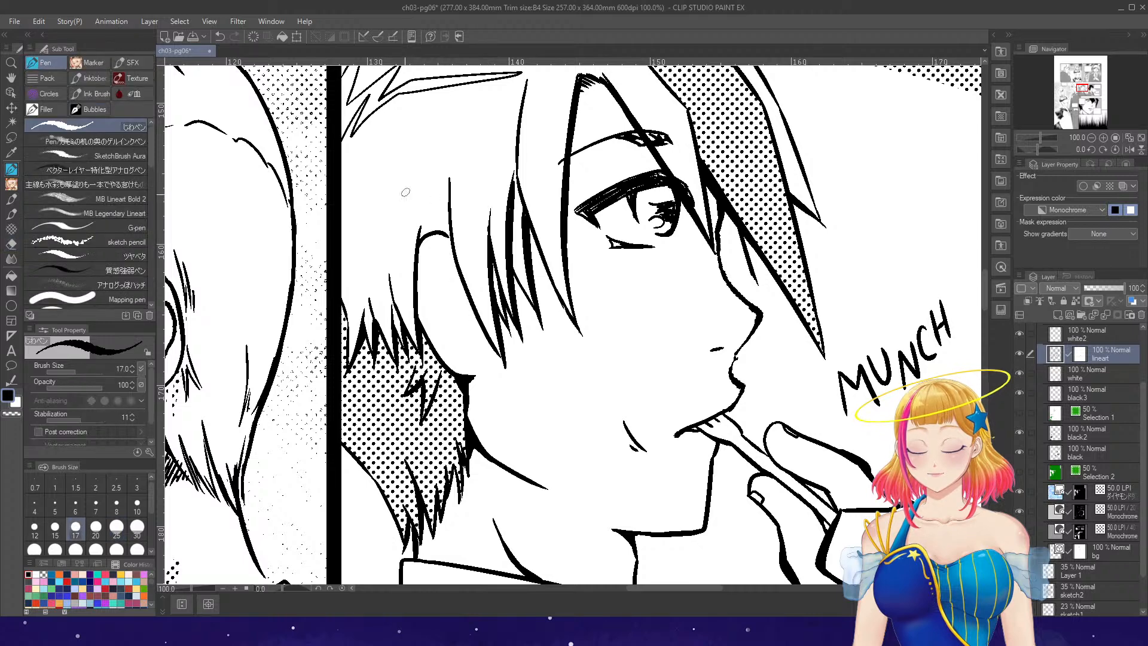
pyautogui.moveTo(424, 273)
pyautogui.mouseDown()
pyautogui.moveTo(443, 253)
pyautogui.moveTo(464, 282)
pyautogui.moveTo(477, 361)
pyautogui.moveTo(436, 322)
pyautogui.moveTo(424, 268)
pyautogui.moveTo(446, 258)
pyautogui.mouseUp()
pyautogui.moveTo(454, 304); pyautogui.dragTo(471, 335)
pyautogui.moveTo(450, 272)
pyautogui.mouseDown()
pyautogui.moveTo(462, 324)
pyautogui.moveTo(476, 333)
pyautogui.moveTo(452, 372)
pyautogui.mouseUp()
# - Redraw the munching man's jawline below the ear with a thicker stroke and erase the old line beneath it
pyautogui.scroll(-2, 503, 189)
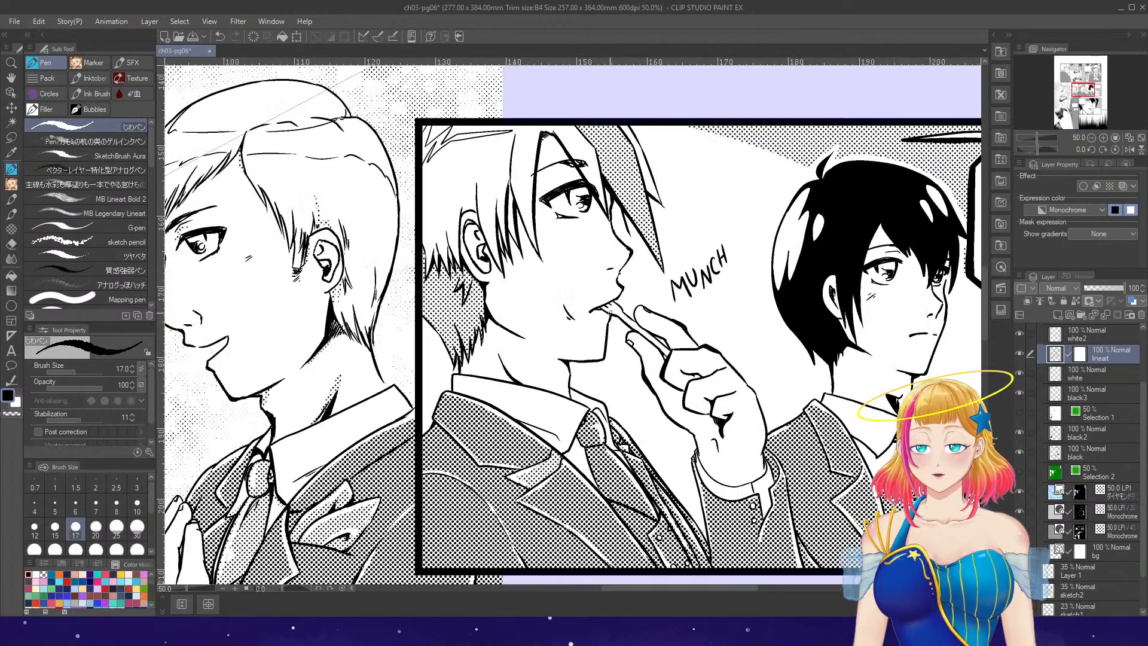
pyautogui.scroll(2, 542, 276)
pyautogui.moveTo(443, 317)
pyautogui.mouseDown()
pyautogui.moveTo(455, 347)
pyautogui.moveTo(548, 417)
pyautogui.mouseUp()
pyautogui.press('e')
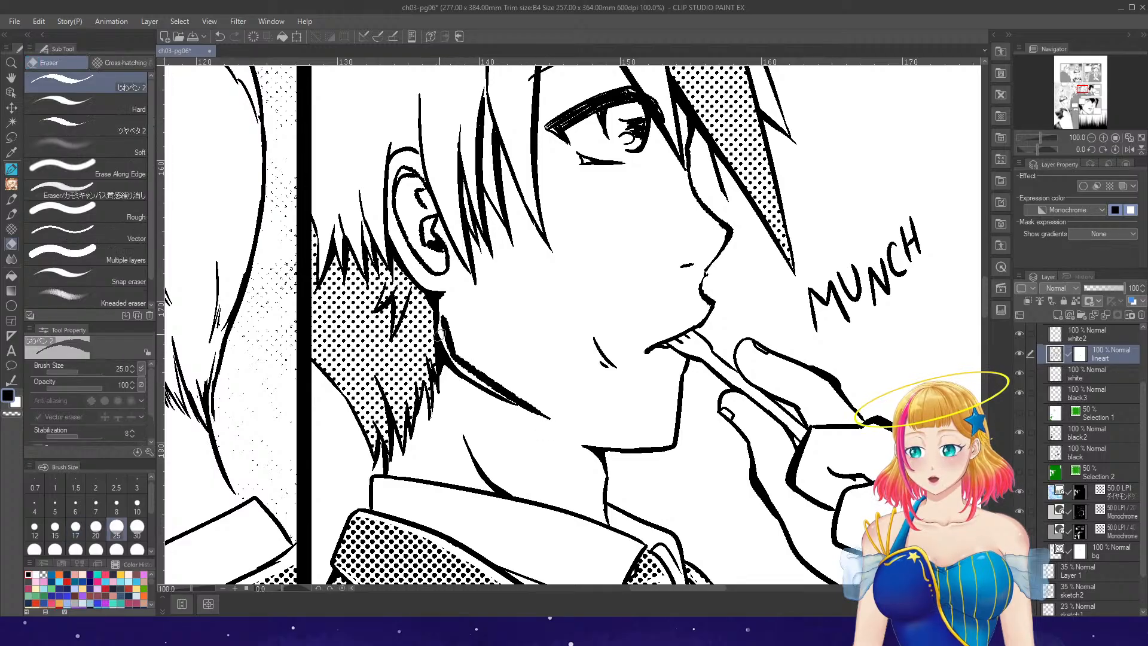
pyautogui.moveTo(443, 332)
pyautogui.mouseDown()
pyautogui.moveTo(452, 377)
pyautogui.moveTo(518, 406)
pyautogui.mouseUp()
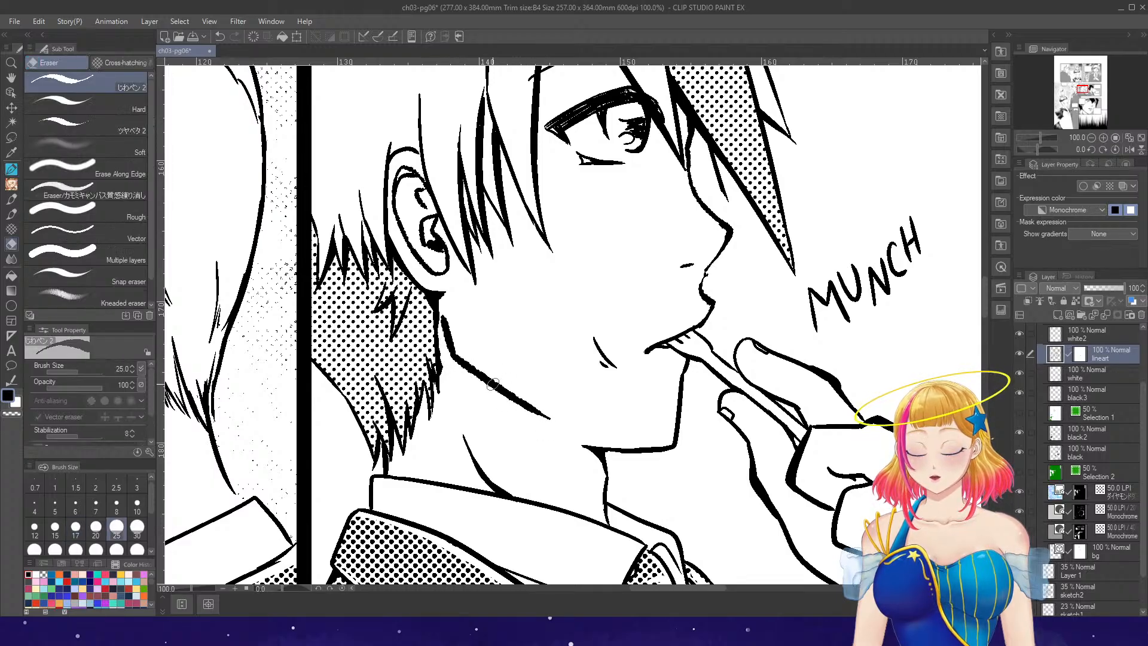
# - Mirror the canvas horizontally and thicken the munching man's chin line from below the mouth to the throat
pyautogui.press('p')
pyautogui.scroll(-1, 492, 384)
pyautogui.hotkey('ctrl', '-')
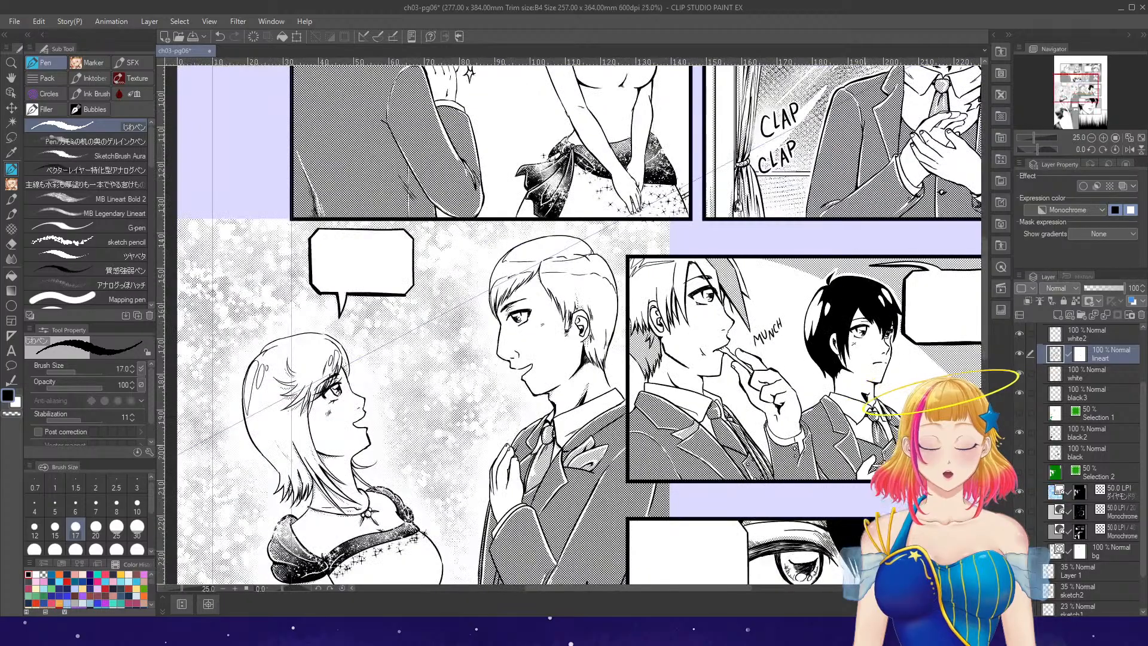
pyautogui.scroll(1, 933, 346)
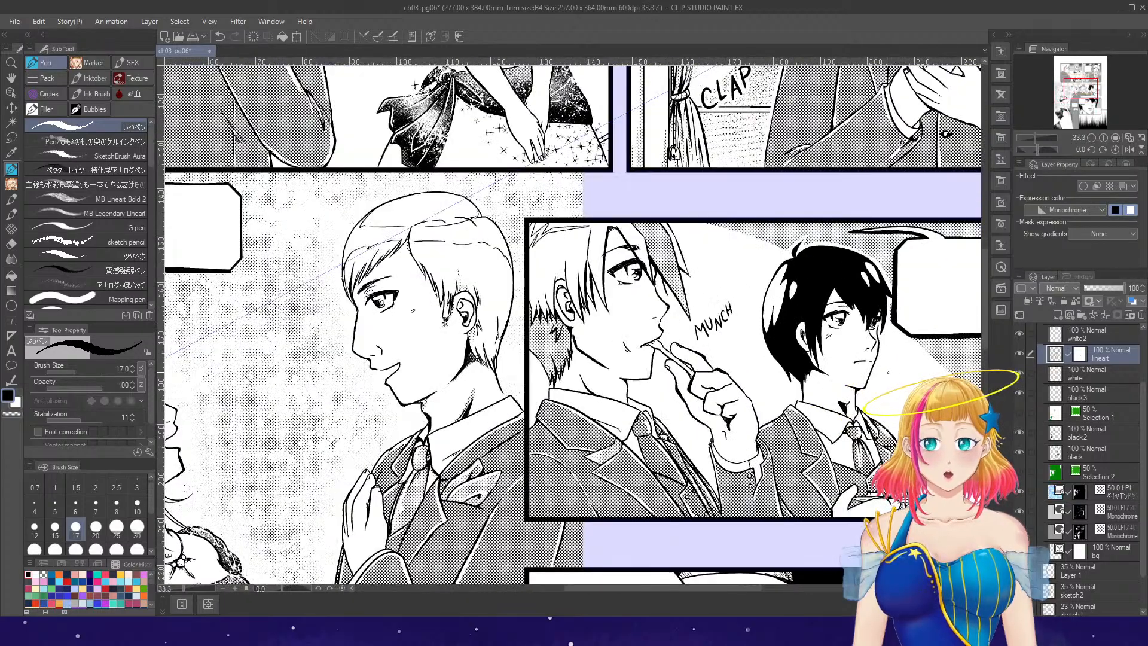
pyautogui.click(1129, 149)
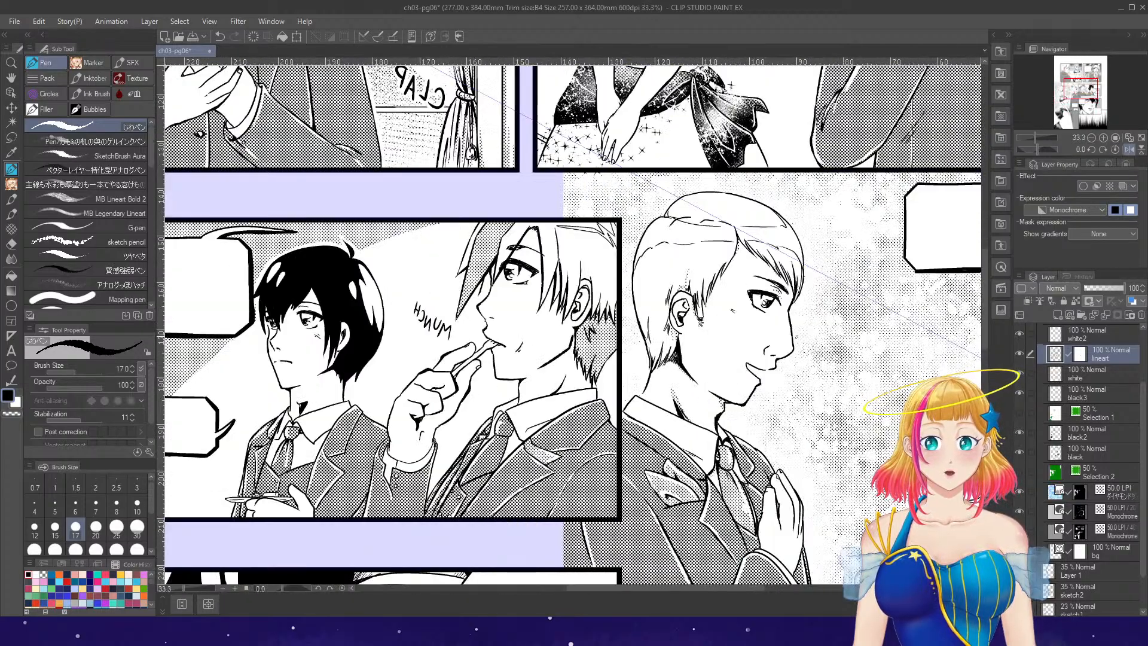
pyautogui.scroll(3, 506, 373)
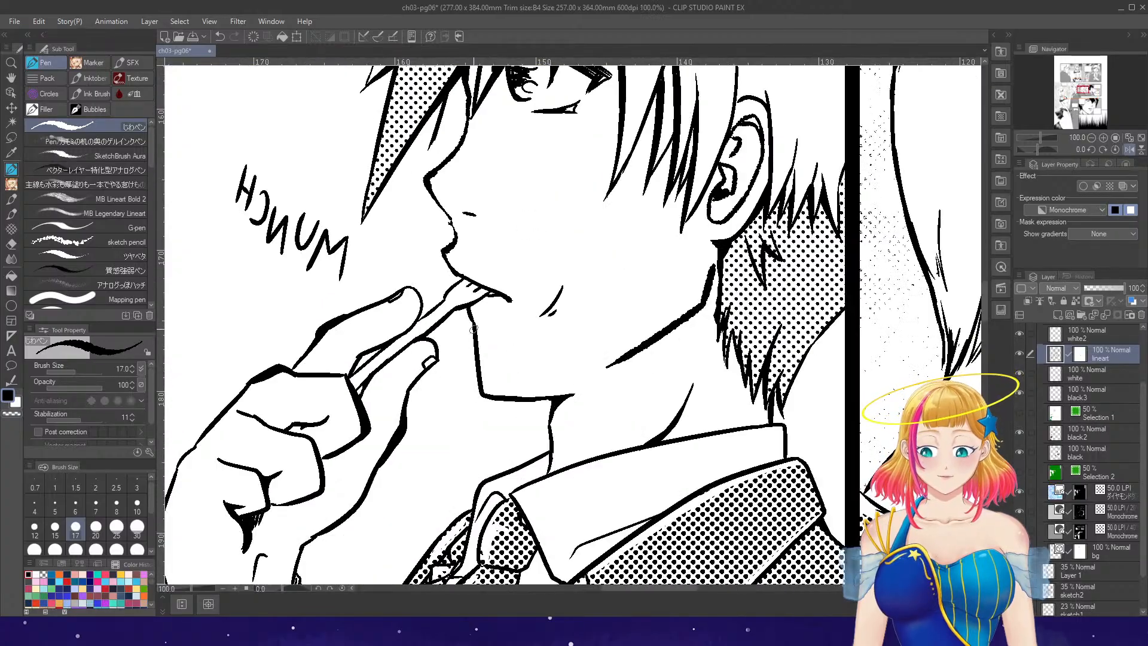
pyautogui.moveTo(481, 389); pyautogui.dragTo(573, 392)
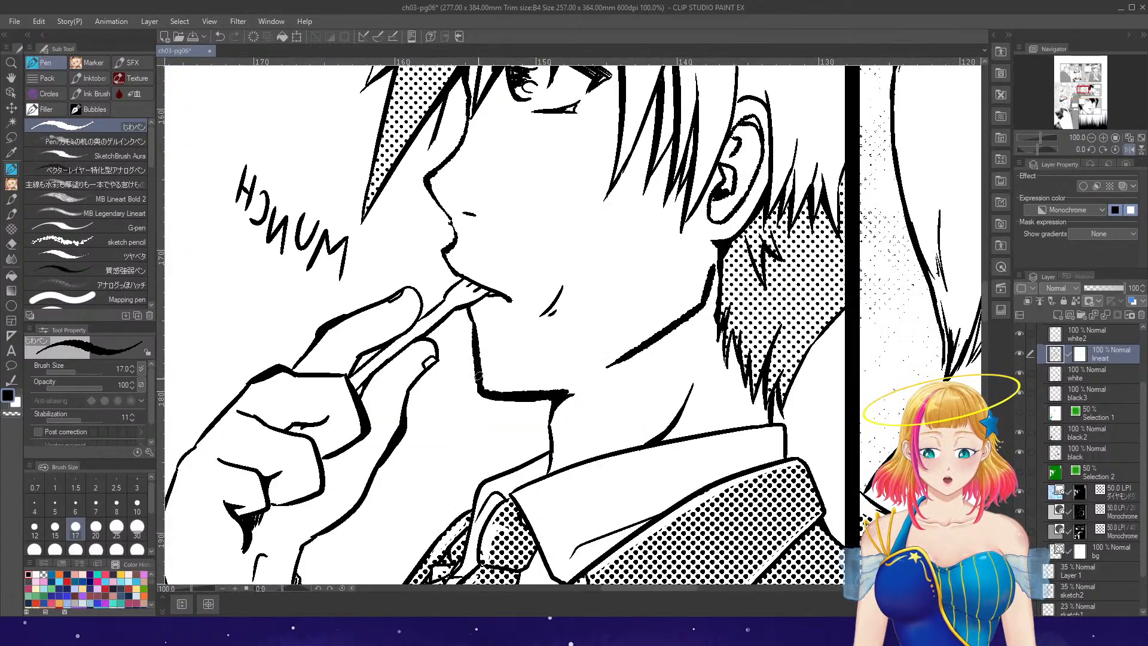
pyautogui.moveTo(490, 395); pyautogui.dragTo(568, 385)
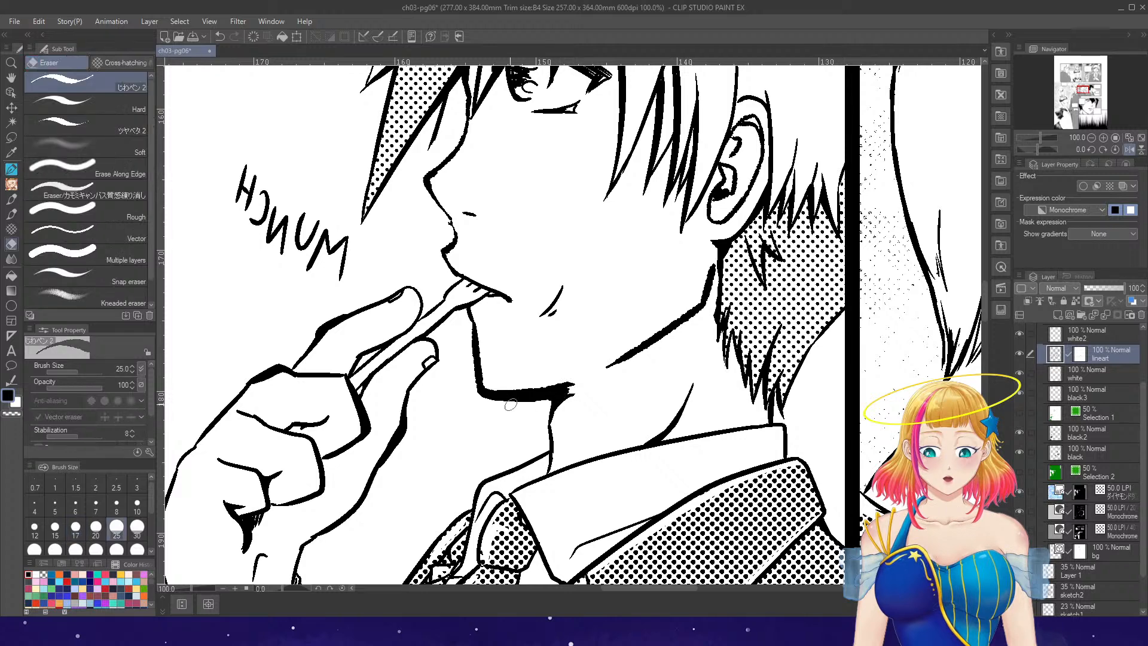
# - Erase the lower edge of the munching man's chin line and strengthen the front line of his neck
pyautogui.press('e')
pyautogui.moveTo(482, 402)
pyautogui.mouseDown()
pyautogui.moveTo(575, 394)
pyautogui.moveTo(527, 407)
pyautogui.moveTo(573, 375)
pyautogui.moveTo(550, 393)
pyautogui.moveTo(550, 473)
pyautogui.mouseUp()
pyautogui.press('p')
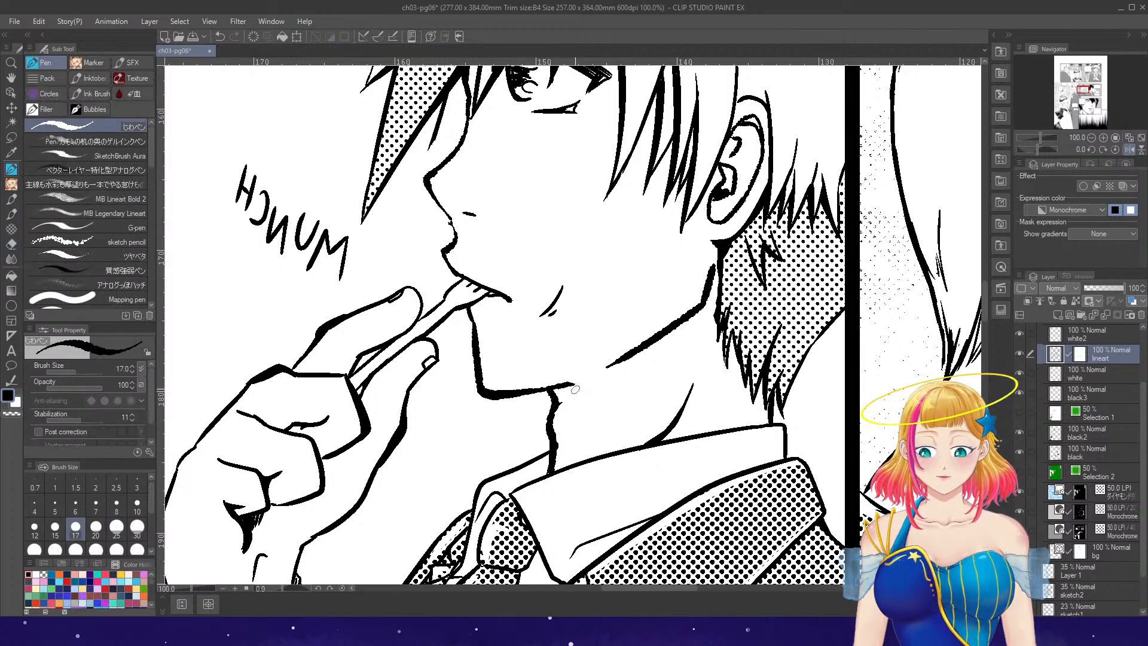
# - Return the canvas to its unmirrored orientation and review the corrected faces, ending with the whole page fitted in view
pyautogui.scroll(-1, 754, 265)
pyautogui.scroll(-2, 755, 264)
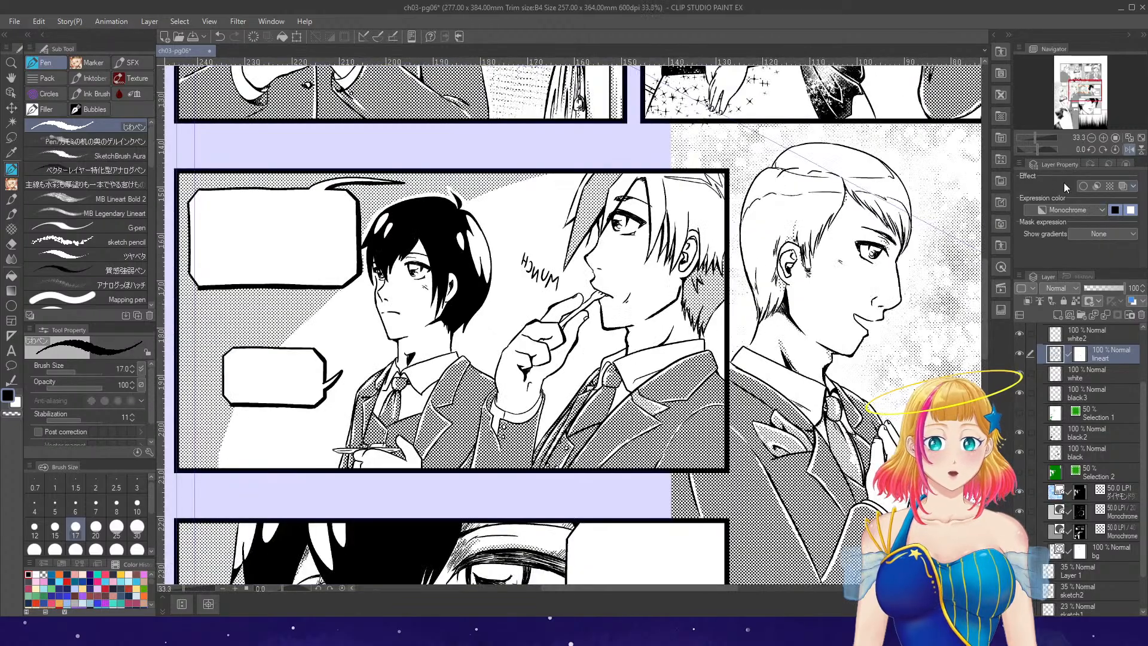
pyautogui.click(1129, 149)
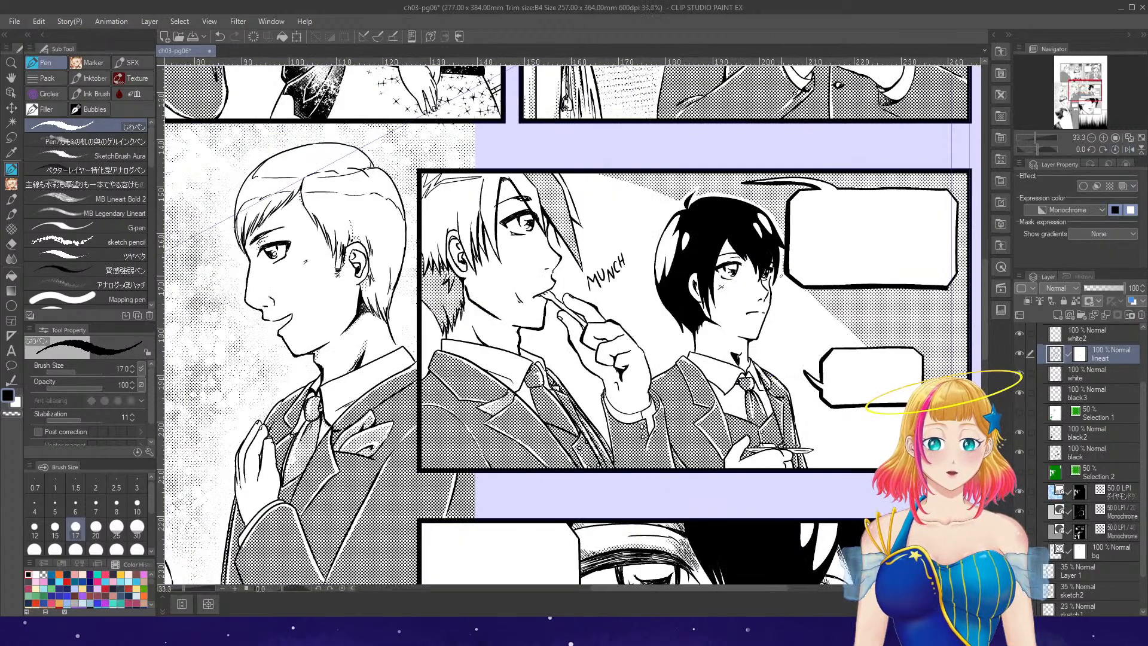
pyautogui.scroll(-2, 837, 260)
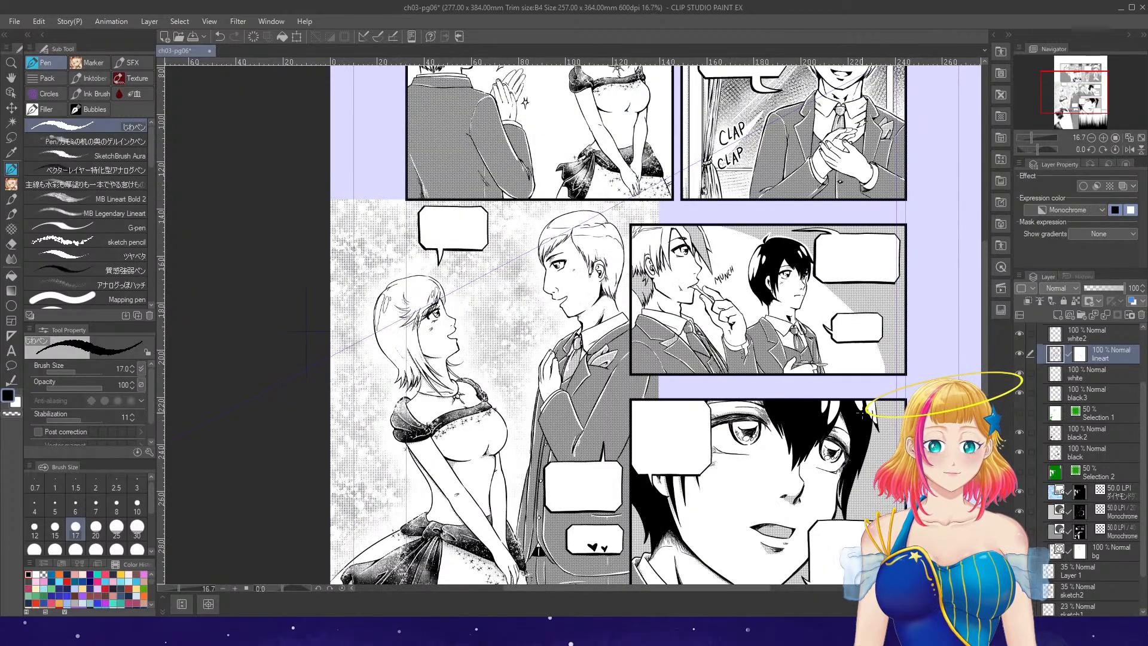
pyautogui.moveTo(984, 352); pyautogui.dragTo(984, 363)
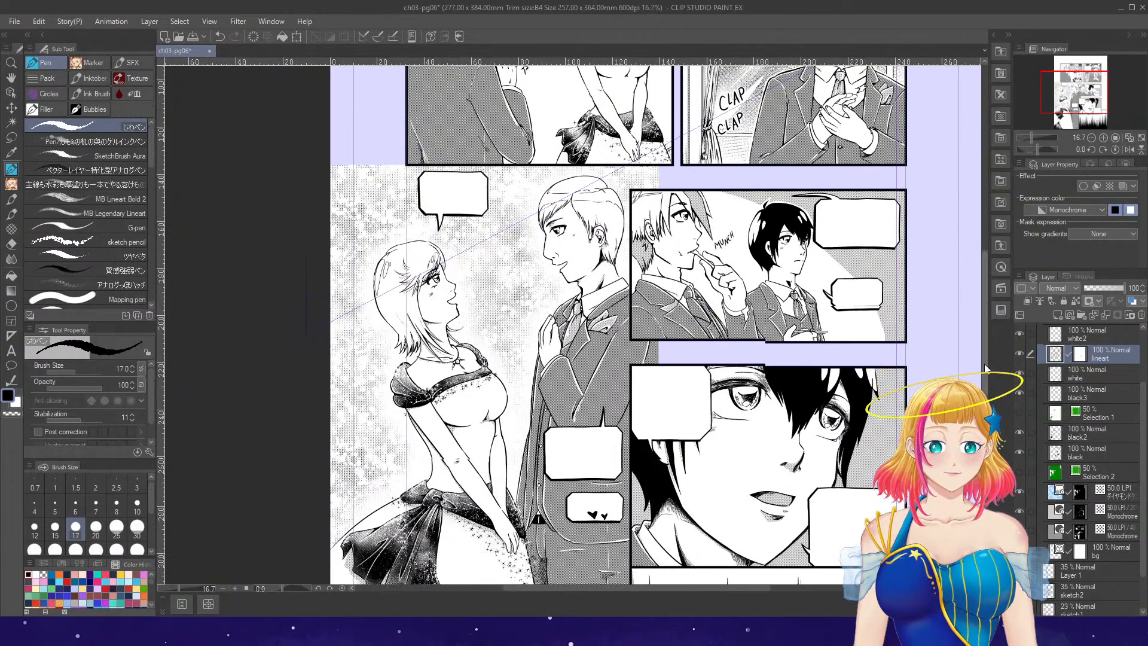
pyautogui.scroll(3, 801, 428)
pyautogui.scroll(2, 773, 334)
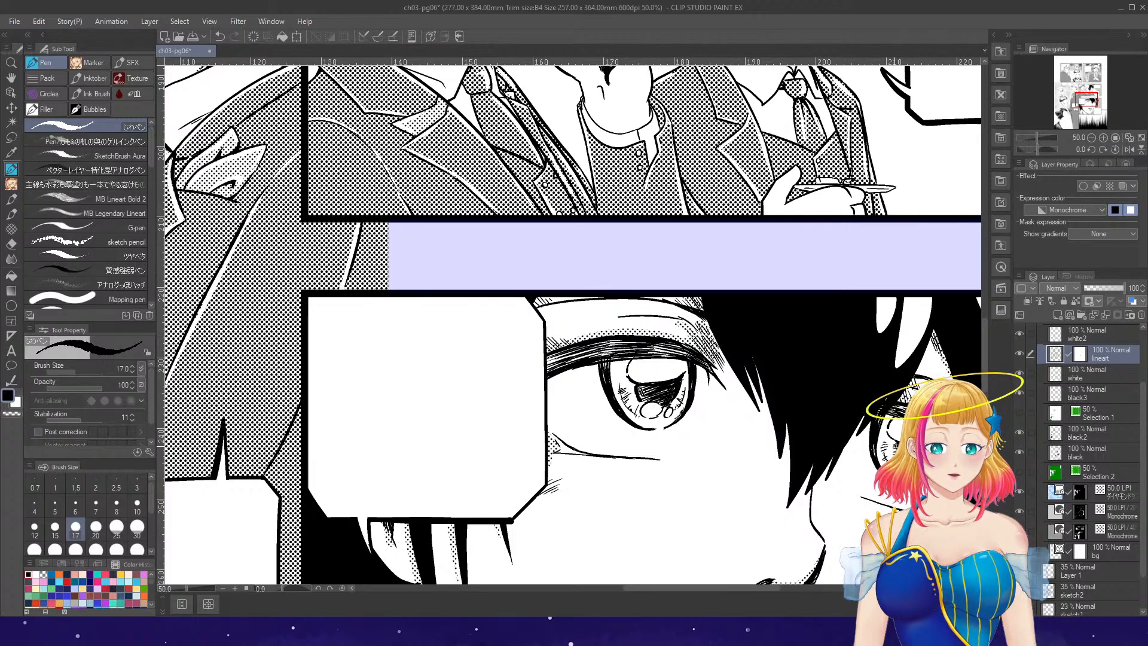
pyautogui.scroll(-4, 945, 347)
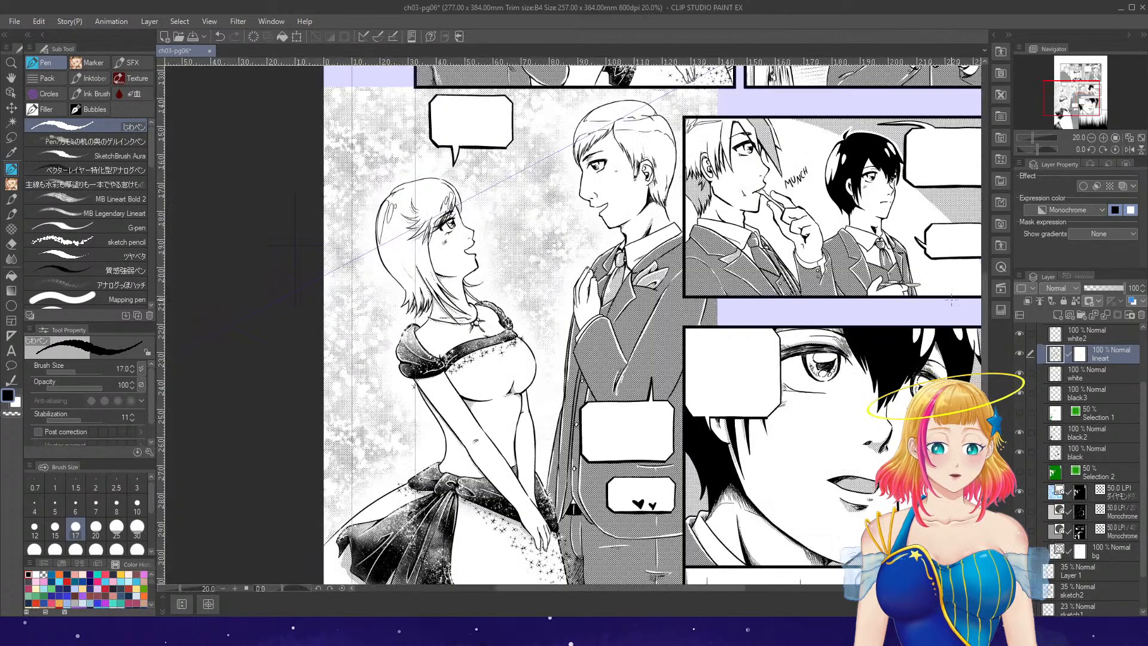
pyautogui.scroll(-1, 953, 445)
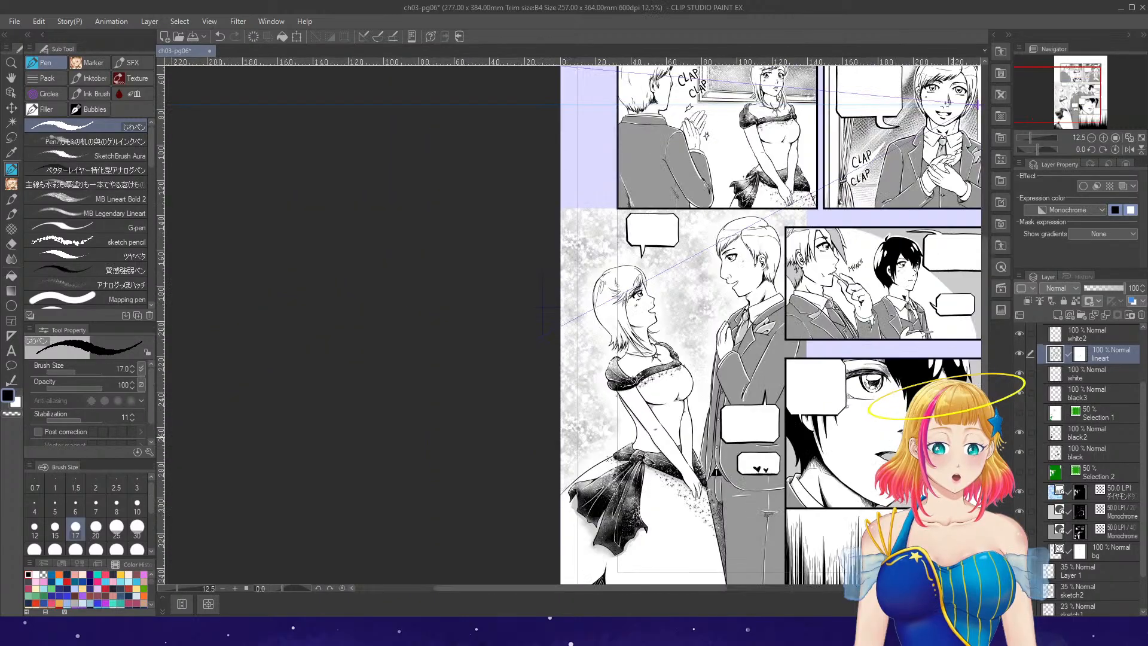
pyautogui.click(1141, 138)
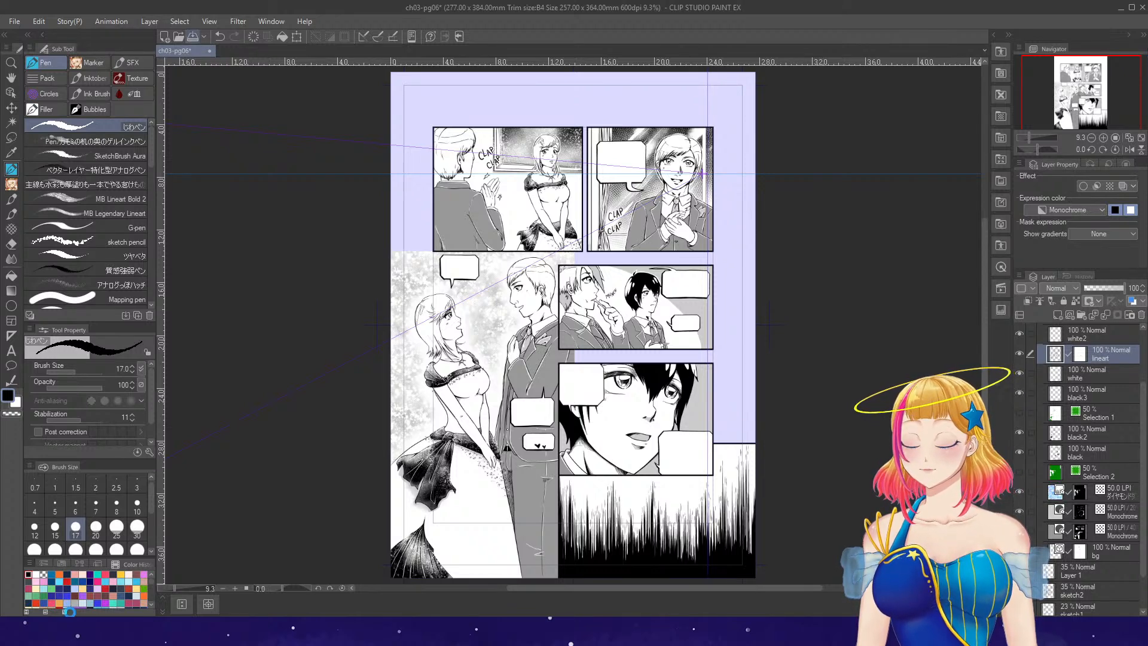
# - Save the page and make the sfx bubbles layer active
pyautogui.hotkey('ctrl', 's')
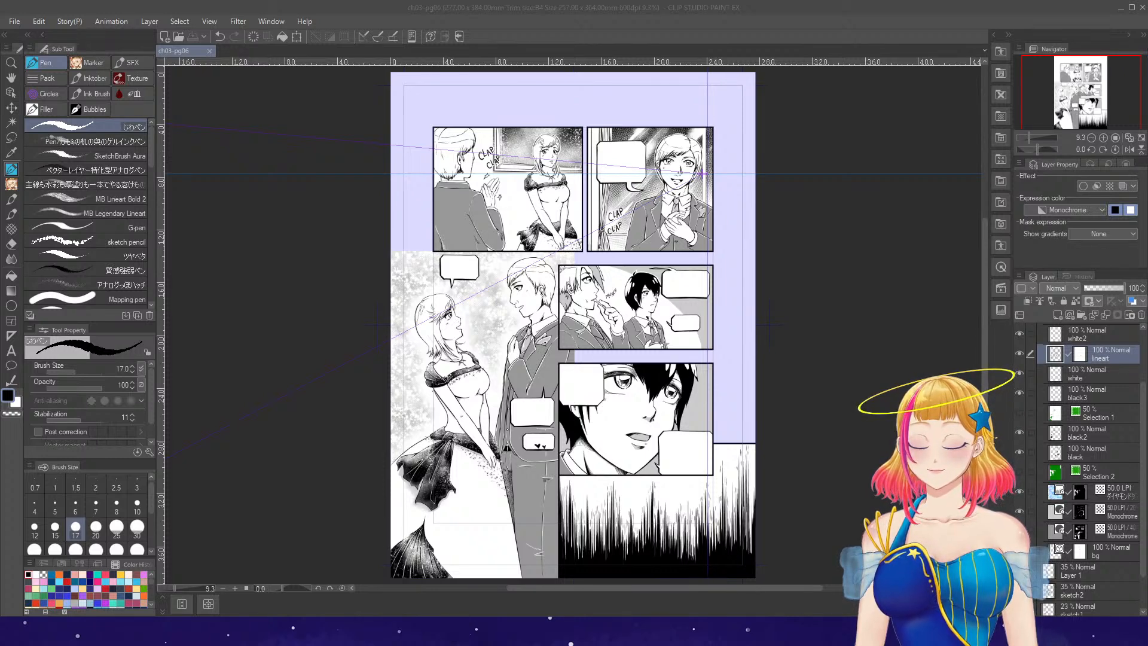
pyautogui.click(182, 604)
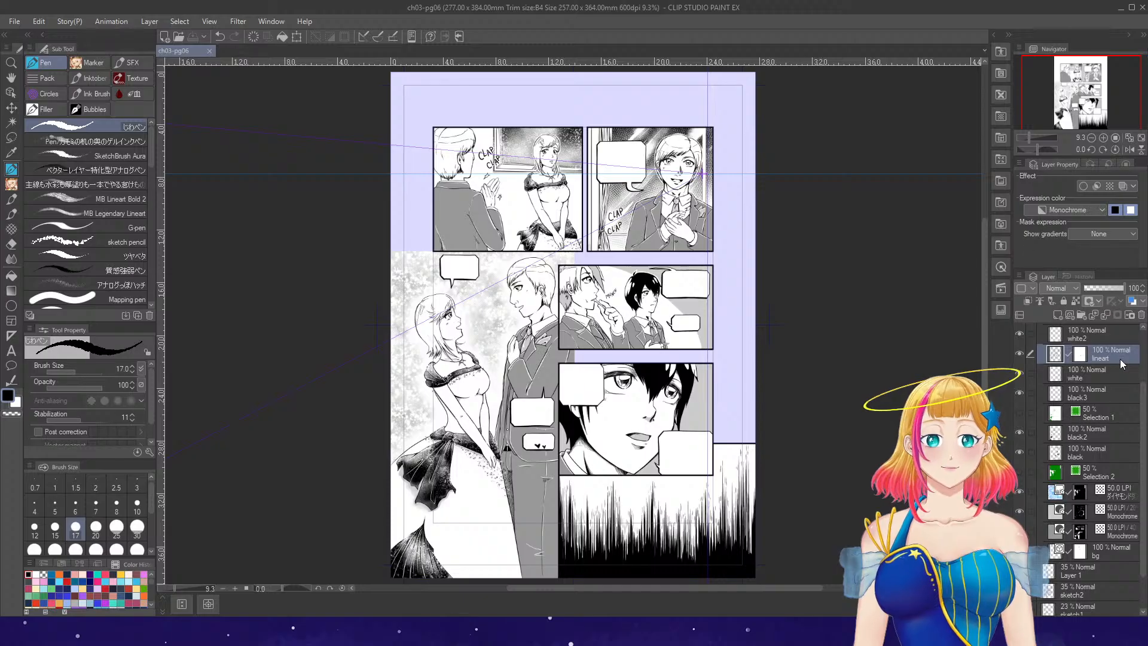
pyautogui.scroll(3, 1117, 358)
pyautogui.click(1103, 375)
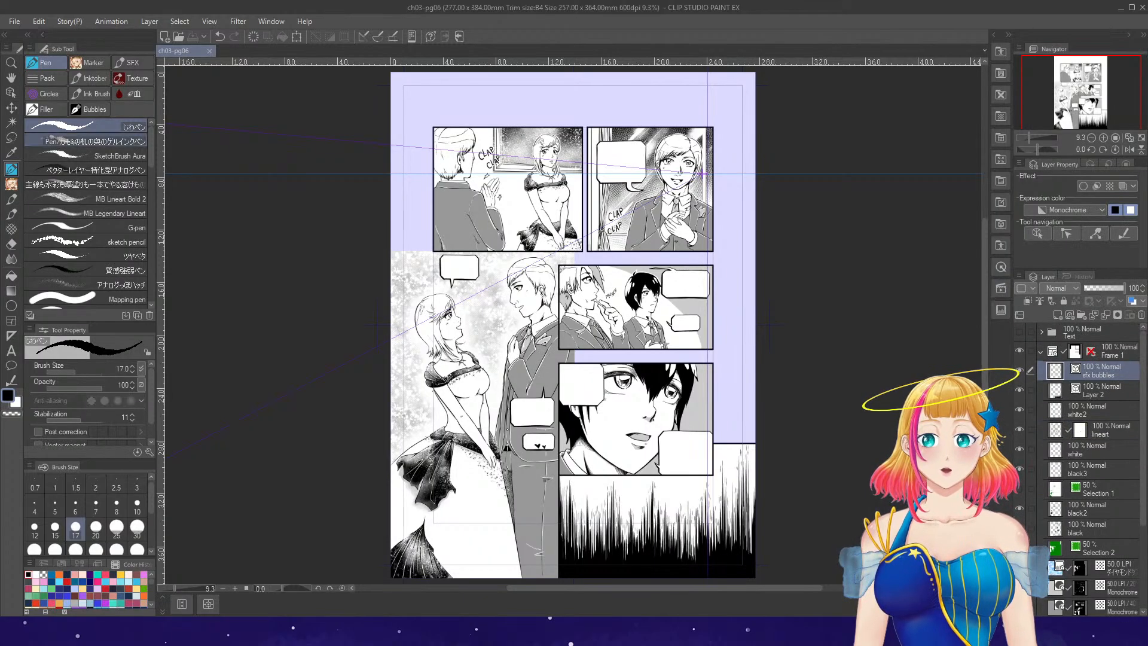
# - Select the speech bubble outline beside the smiling, clapping man as an object and stretch it upward, downward and toward his face
pyautogui.scroll(2, 776, 144)
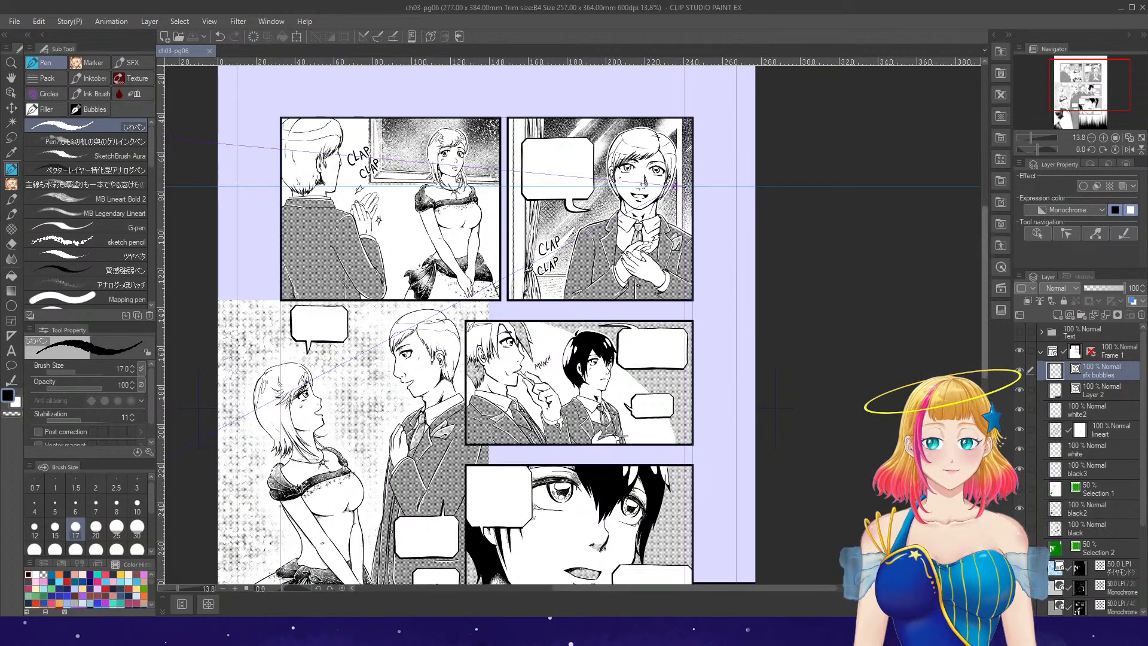
pyautogui.scroll(3, 639, 155)
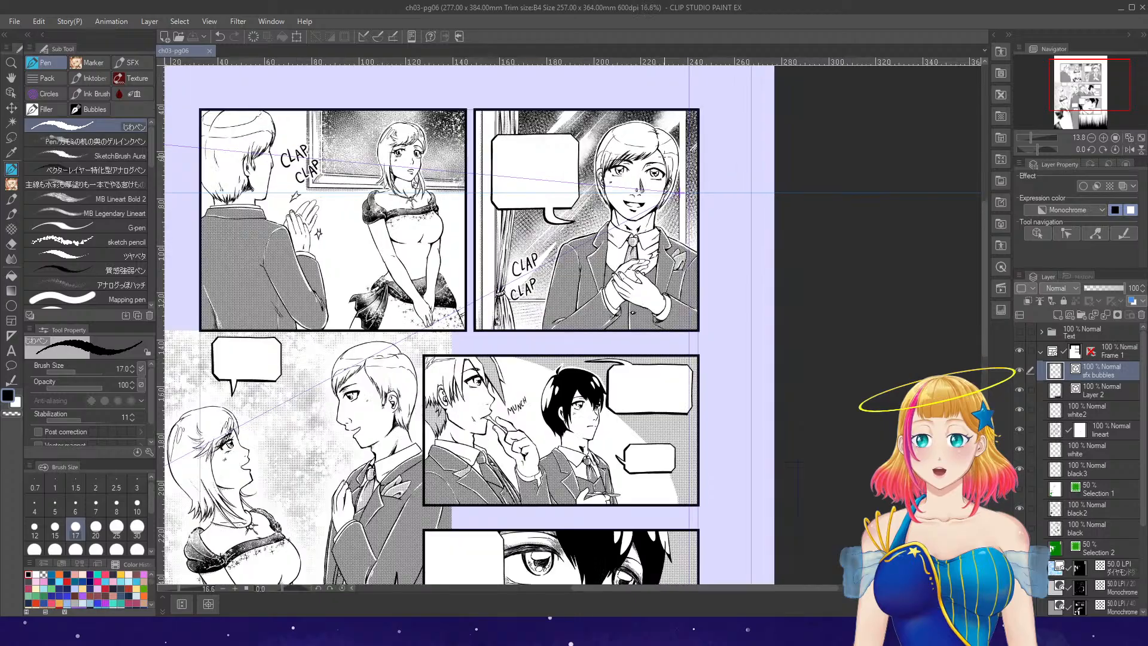
pyautogui.scroll(-3, 712, 216)
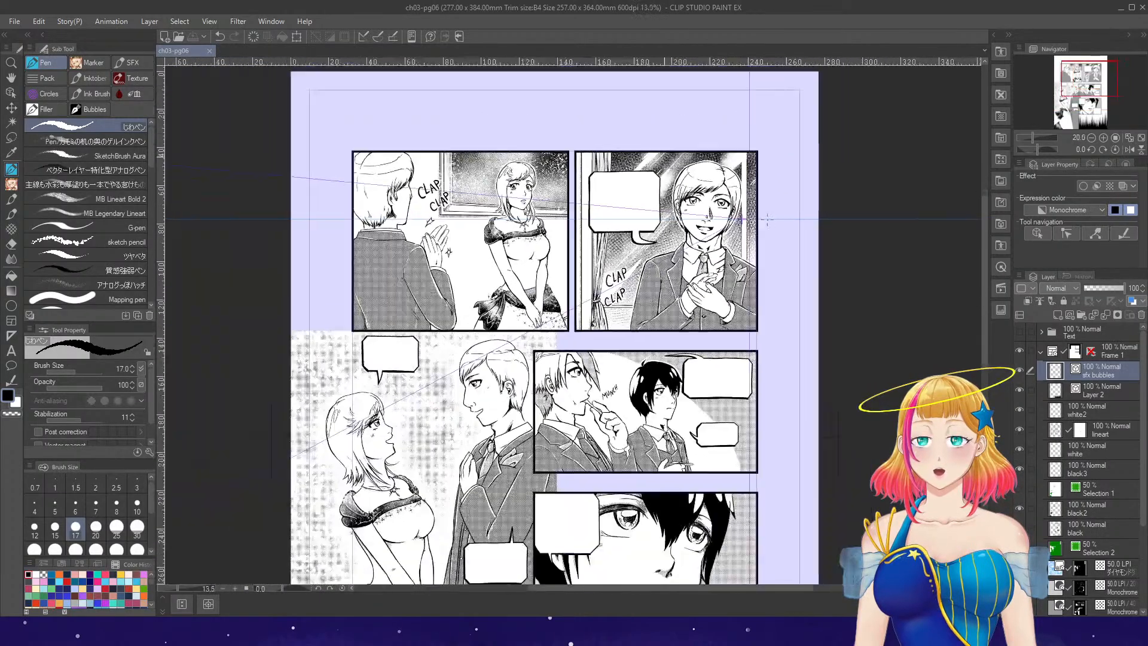
pyautogui.scroll(3, 586, 90)
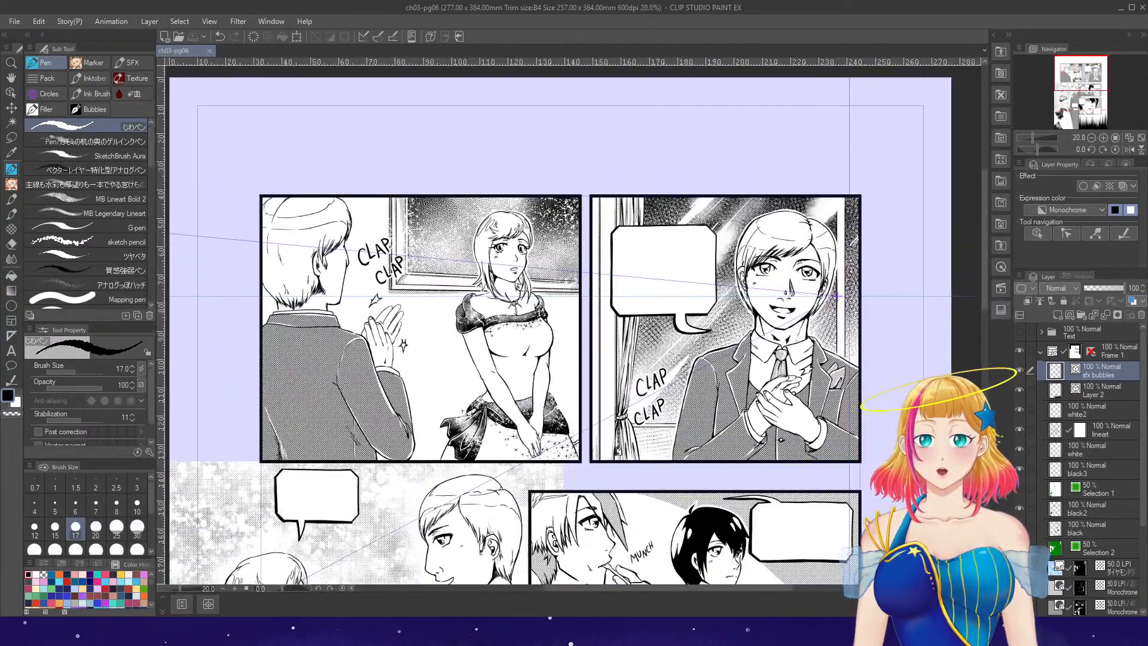
pyautogui.scroll(2, 816, 289)
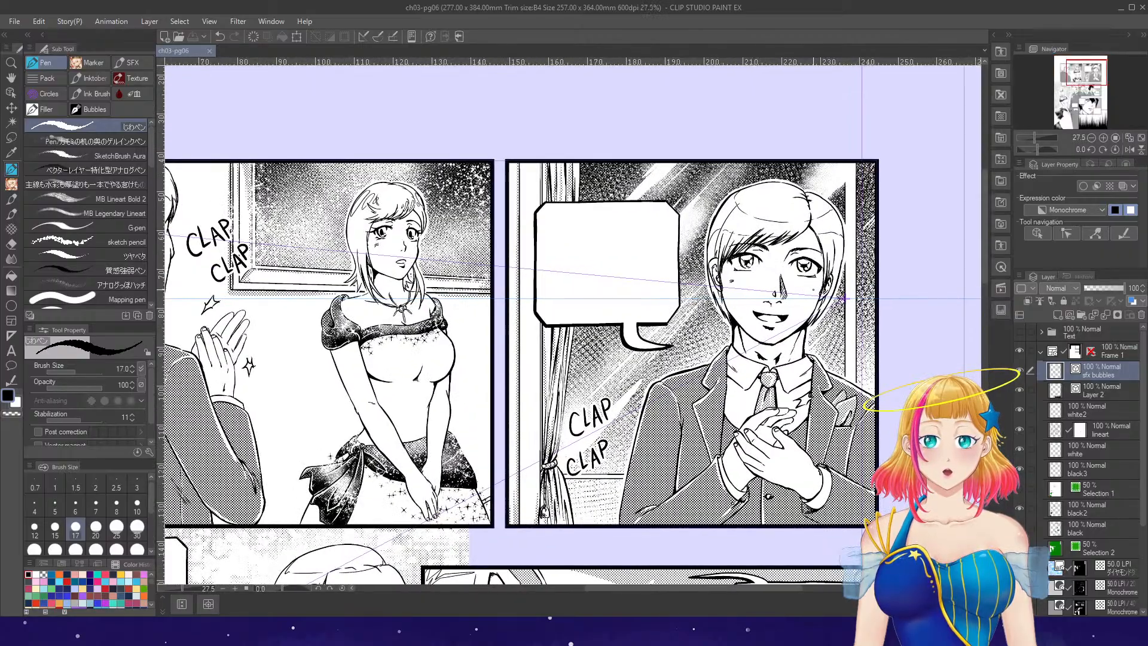
pyautogui.scroll(2, 813, 298)
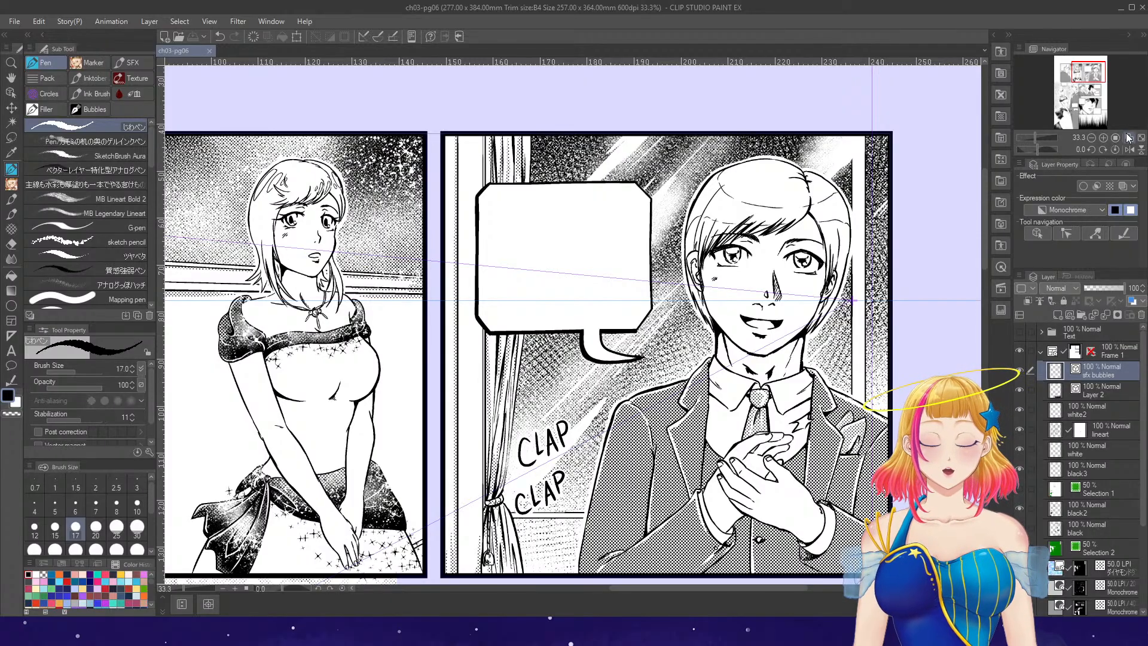
pyautogui.click(10, 93)
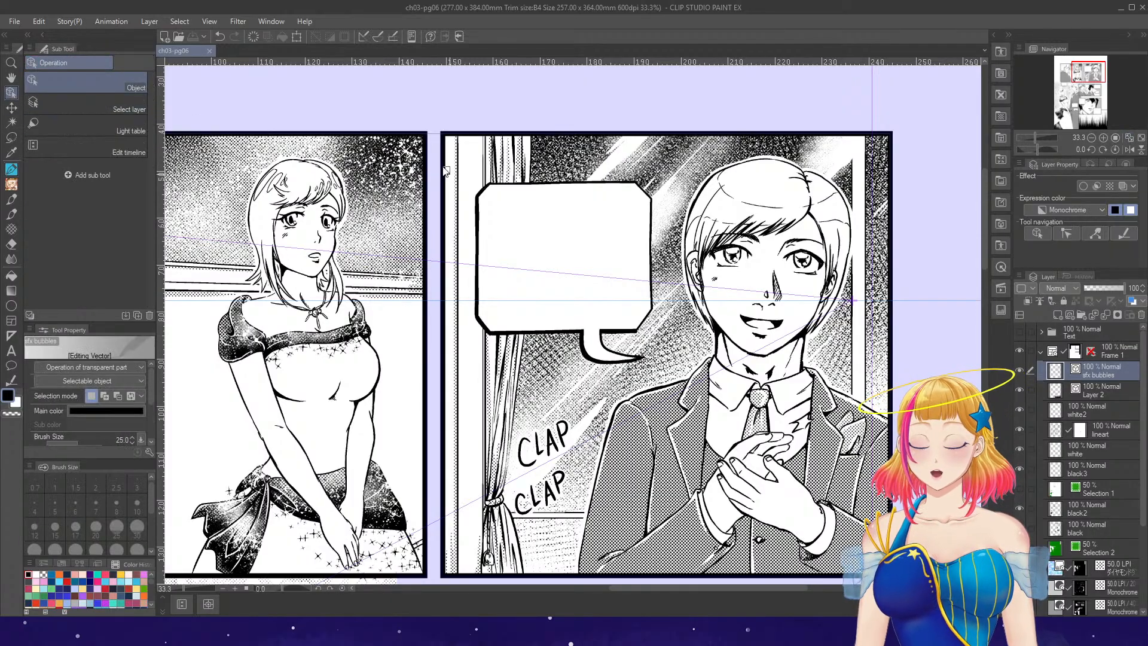
pyautogui.moveTo(443, 166); pyautogui.dragTo(683, 342)
pyautogui.moveTo(563, 168); pyautogui.dragTo(564, 155)
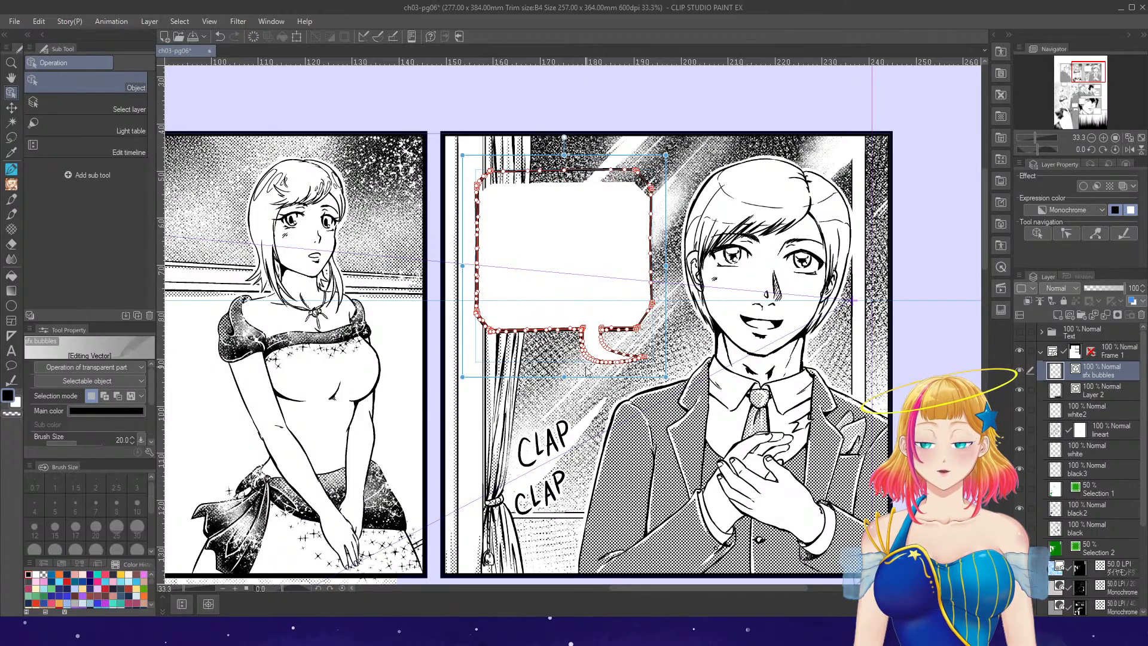
pyautogui.moveTo(564, 377); pyautogui.dragTo(564, 395)
pyautogui.moveTo(666, 274); pyautogui.dragTo(688, 274)
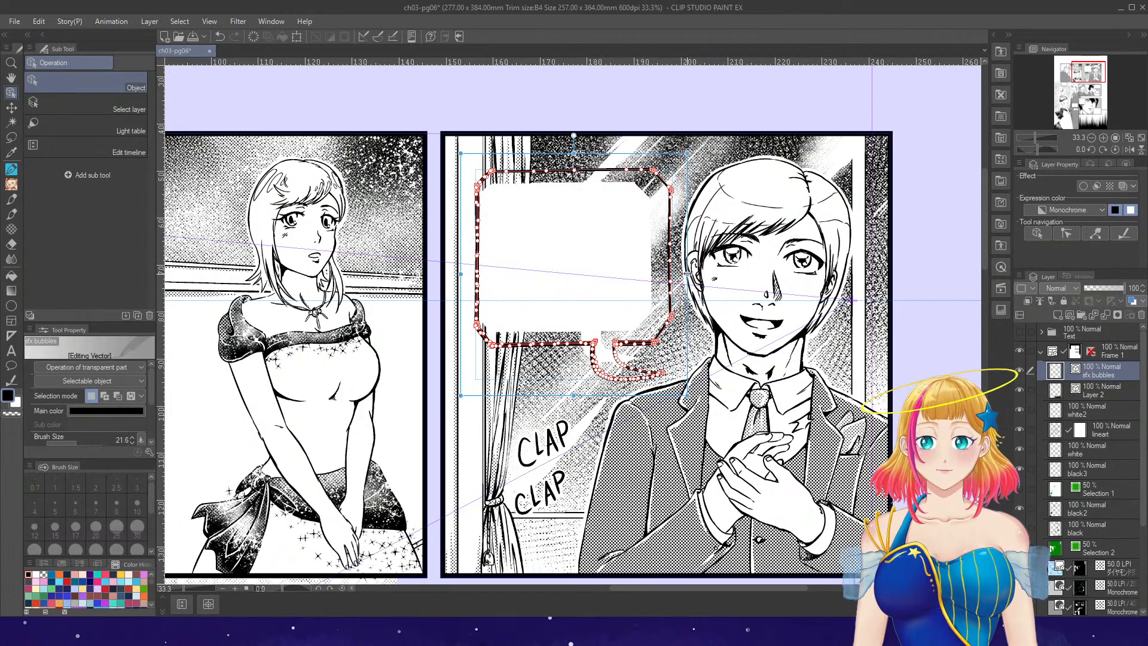
# - Widen the clapping man's bubble outline toward the curtain and raise its upper edge, then deselect it
pyautogui.moveTo(465, 270); pyautogui.dragTo(443, 273)
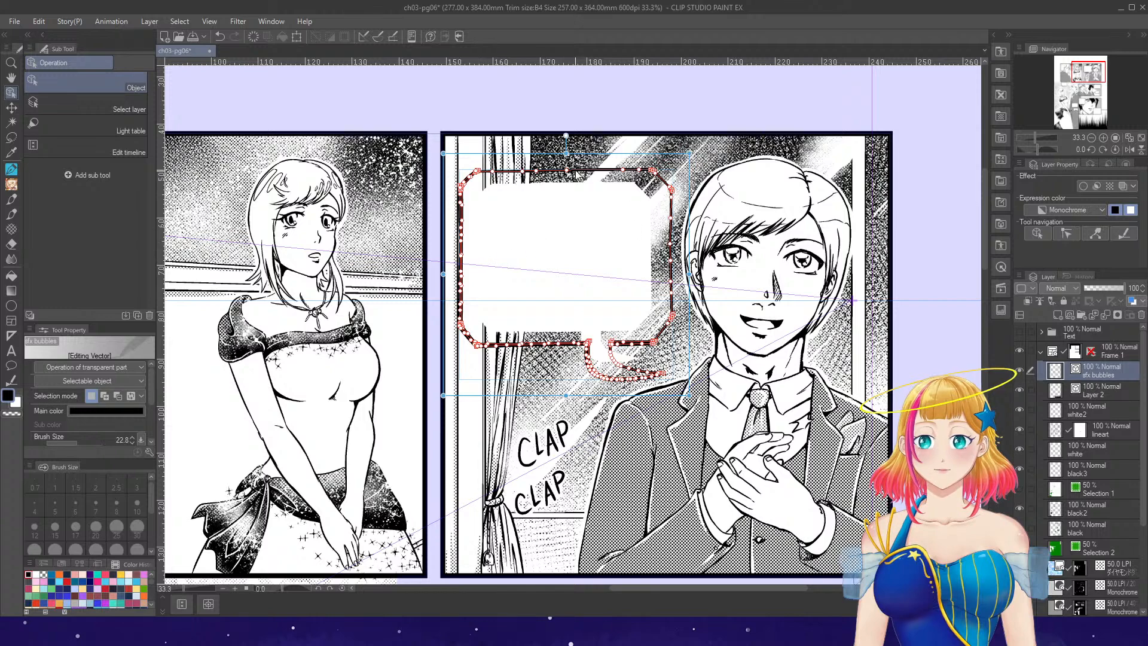
pyautogui.moveTo(567, 154); pyautogui.dragTo(568, 144)
pyautogui.moveTo(690, 269); pyautogui.dragTo(694, 270)
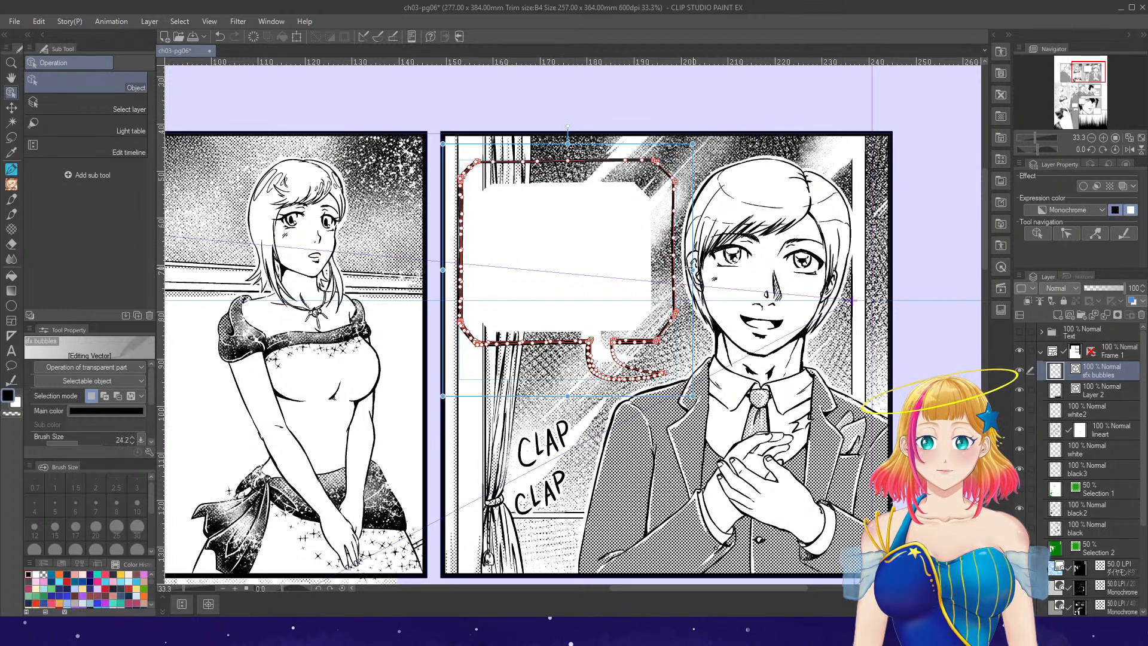
pyautogui.click(732, 308)
# - Enlarge the outline of the speech bubble above the woman's head in the tall panel
pyautogui.hotkey('ctrl', '-')
pyautogui.hotkey('ctrl', '-')
pyautogui.hotkey('ctrl', '-')
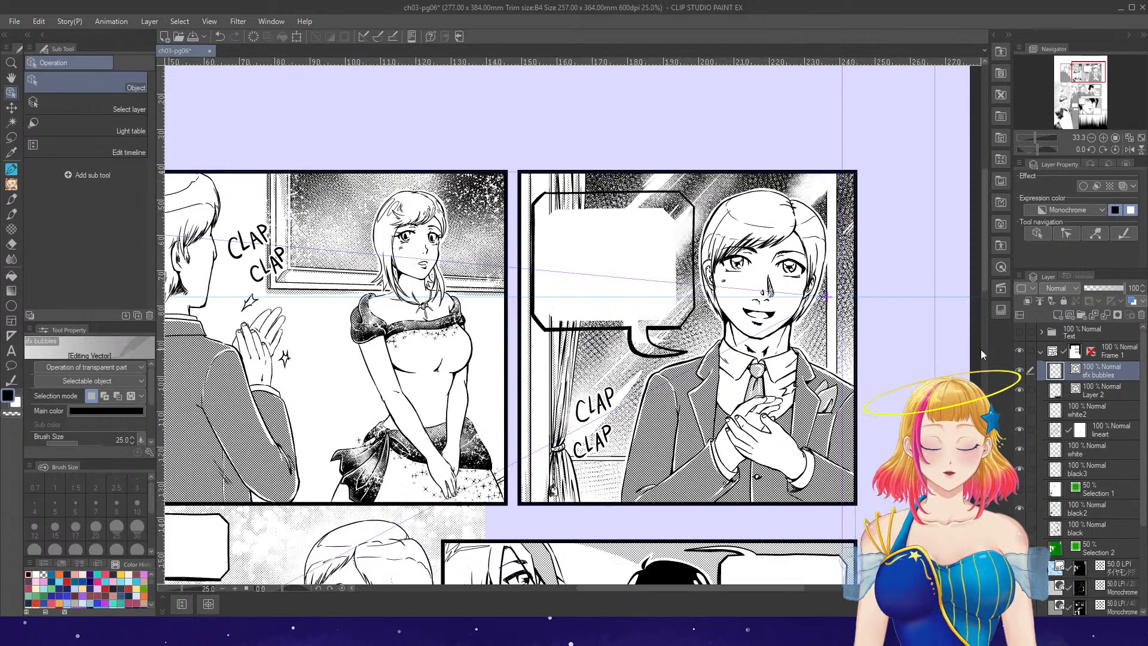
pyautogui.hotkey('ctrl', '-')
pyautogui.moveTo(984, 316); pyautogui.dragTo(981, 374)
pyautogui.hotkey('ctrl', '+')
pyautogui.hotkey('ctrl', '+')
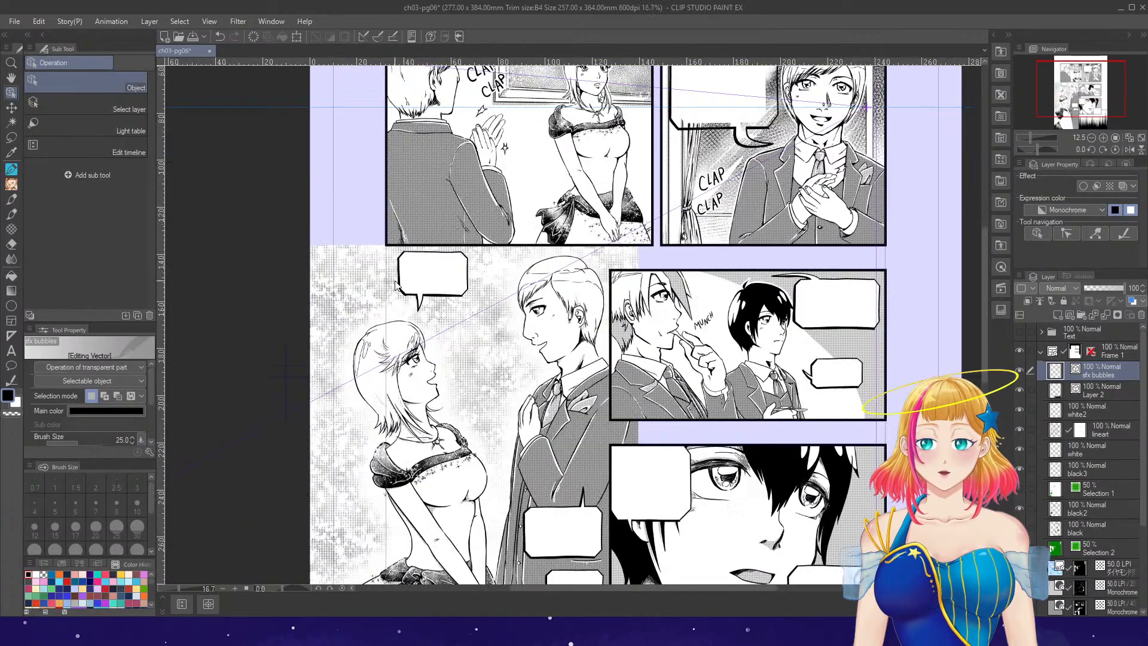
pyautogui.click(440, 275)
pyautogui.moveTo(497, 338)
pyautogui.mouseDown()
pyautogui.moveTo(520, 363)
pyautogui.moveTo(525, 328)
pyautogui.moveTo(618, 411)
pyautogui.mouseUp()
# - Stretch the outline of the larger bubble over the standing man's suit upward and toward the woman
pyautogui.scroll(-2, 616, 299)
pyautogui.scroll(3, 622, 544)
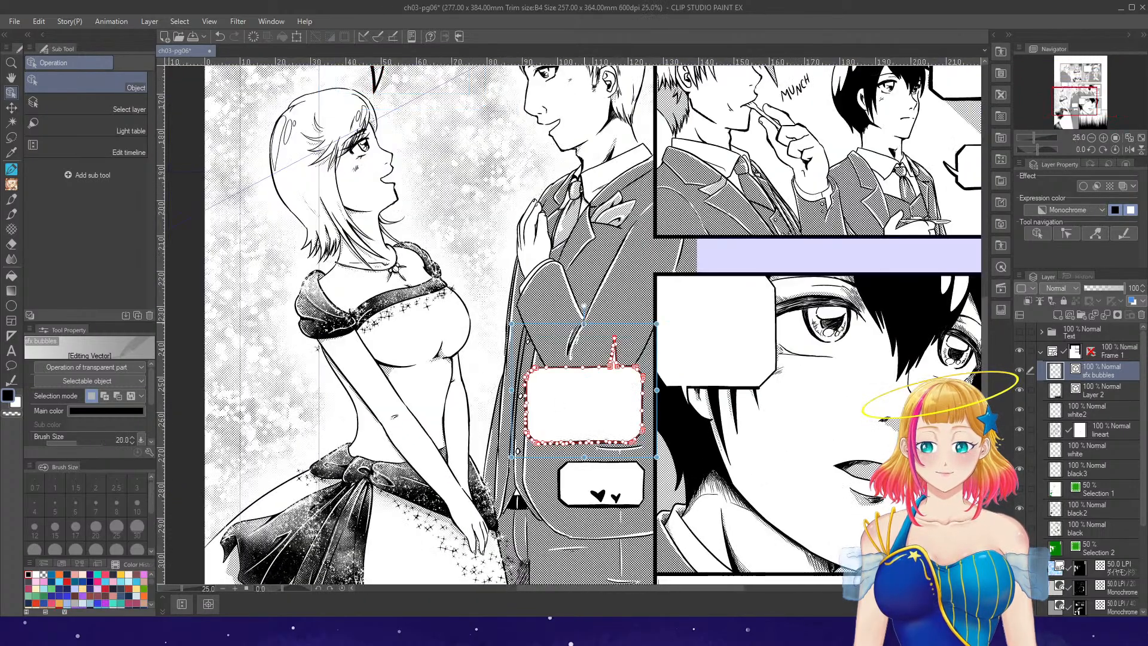
pyautogui.moveTo(584, 321); pyautogui.dragTo(584, 293)
pyautogui.moveTo(511, 376); pyautogui.dragTo(489, 376)
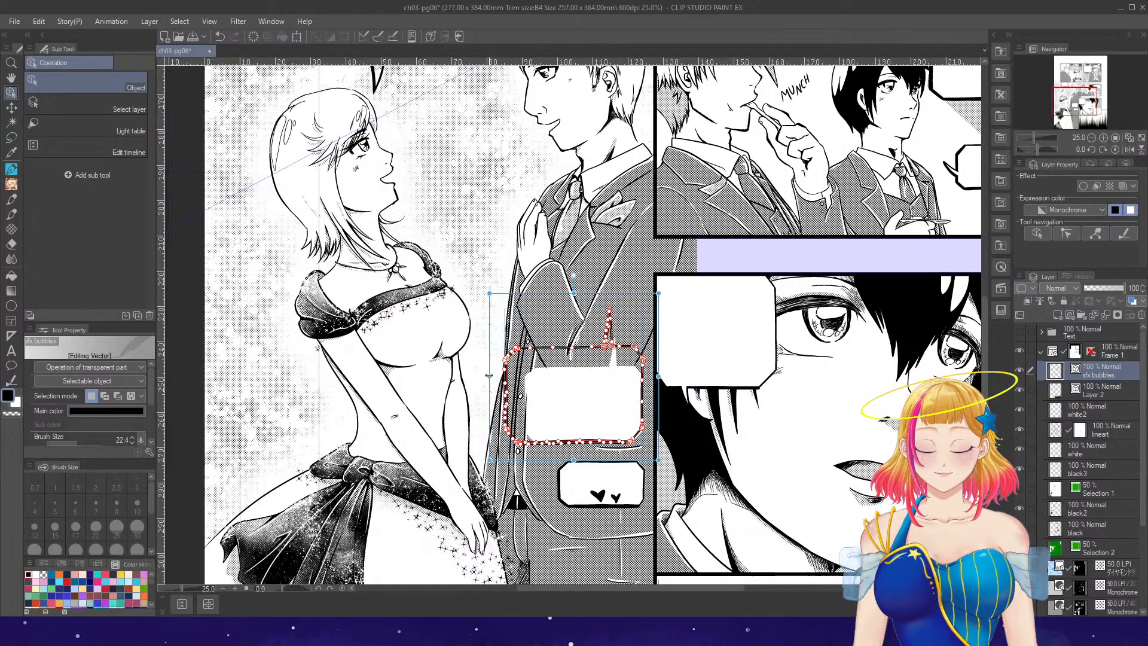
# - Stretch the outline of the small heart bubble on the standing man's suit downward and toward the woman
pyautogui.scroll(-1, 556, 521)
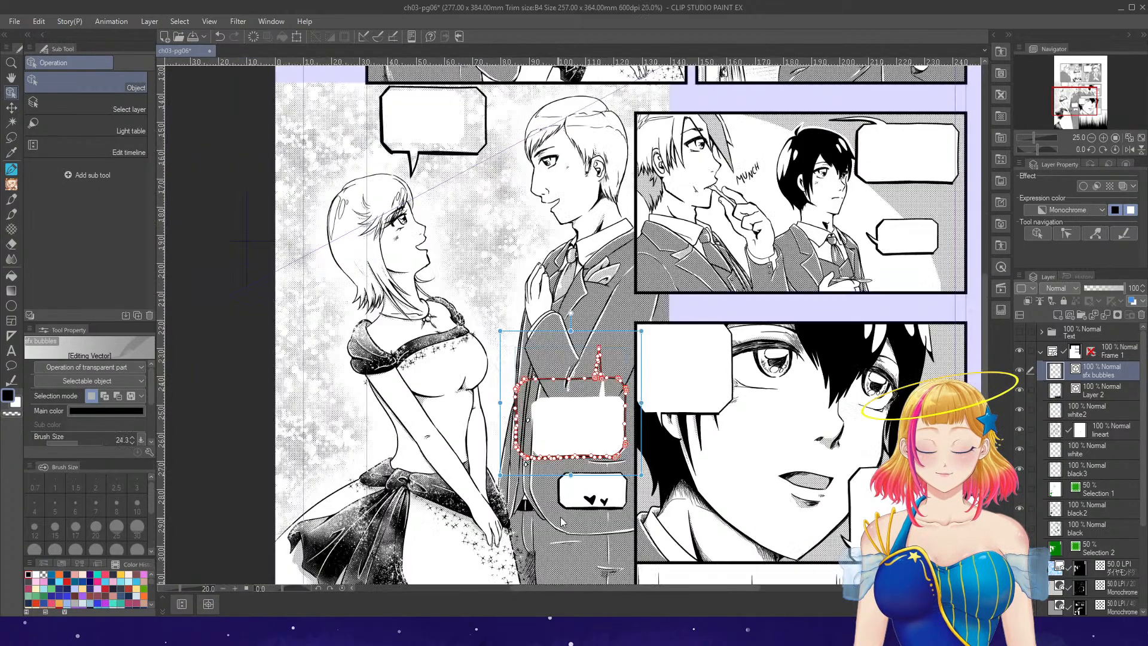
pyautogui.scroll(1, 595, 574)
pyautogui.click(589, 488)
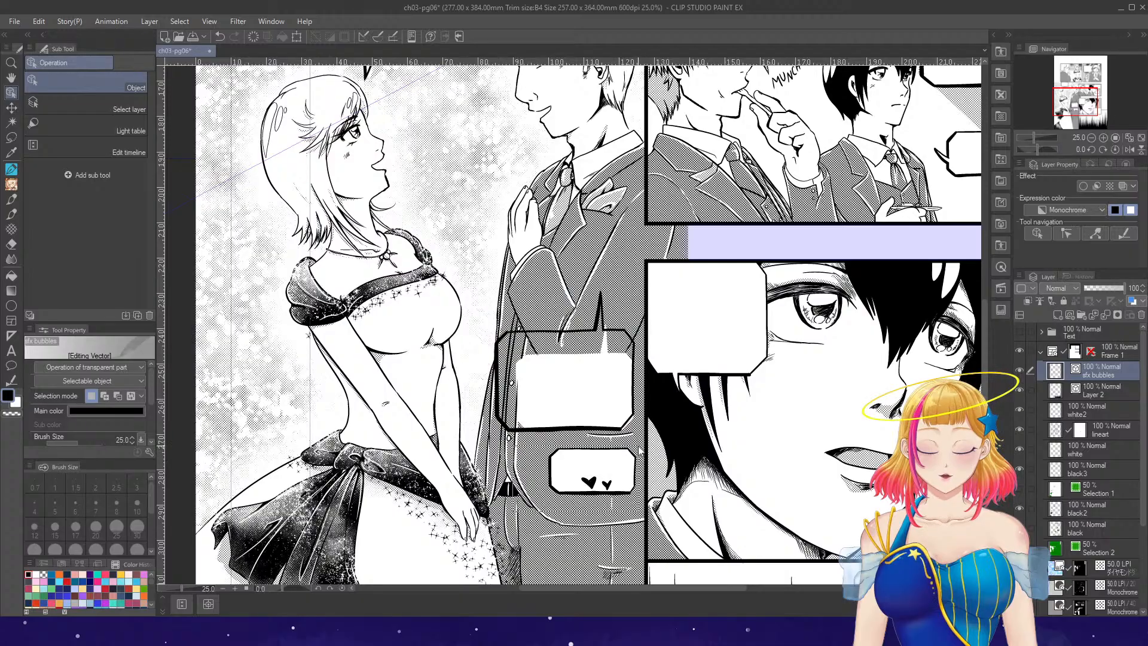
pyautogui.moveTo(591, 507); pyautogui.dragTo(591, 524)
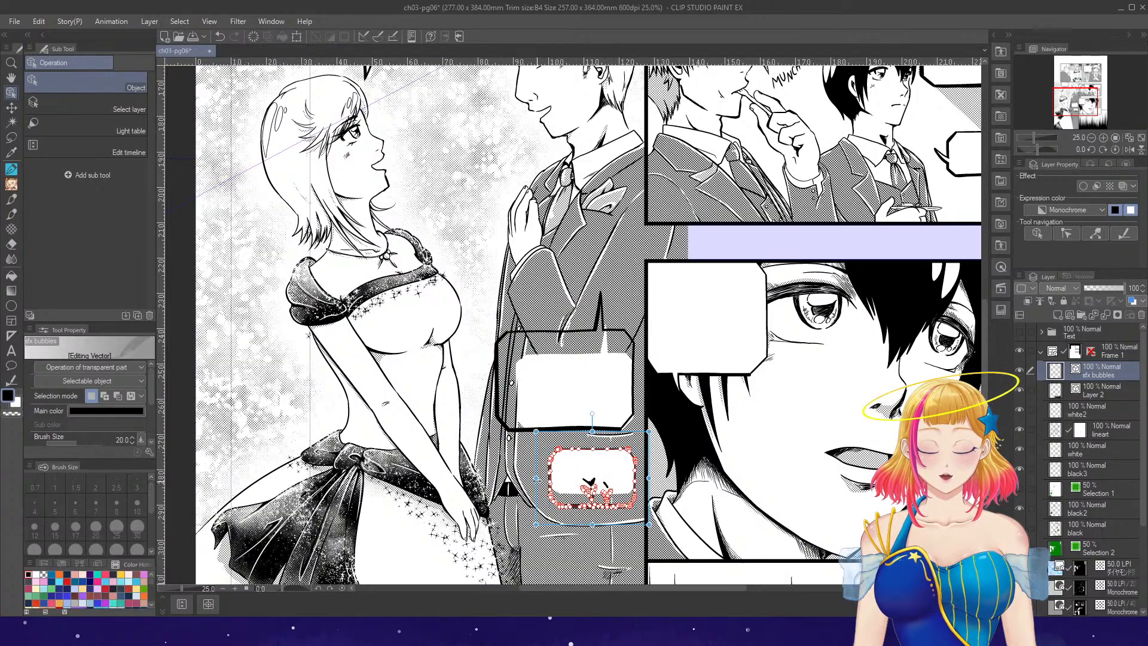
pyautogui.moveTo(537, 479); pyautogui.dragTo(518, 476)
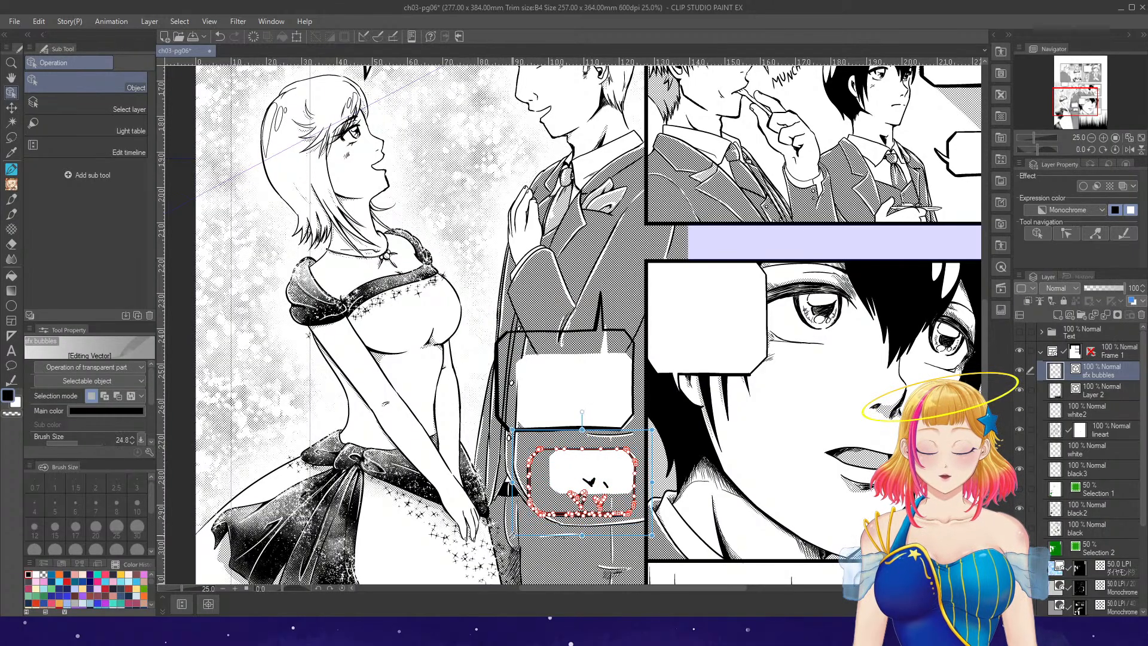
# - Enlarge both bubble outlines in the munching panel, extending the upper one downward and past the panel border
pyautogui.scroll(-5, 573, 423)
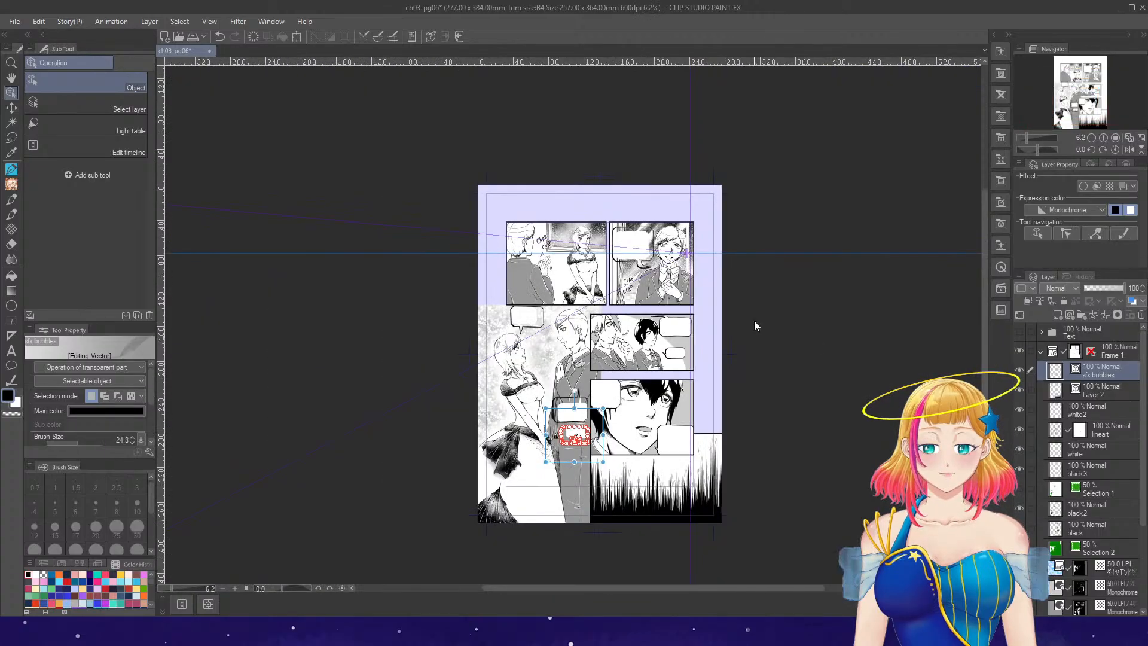
pyautogui.scroll(6, 755, 321)
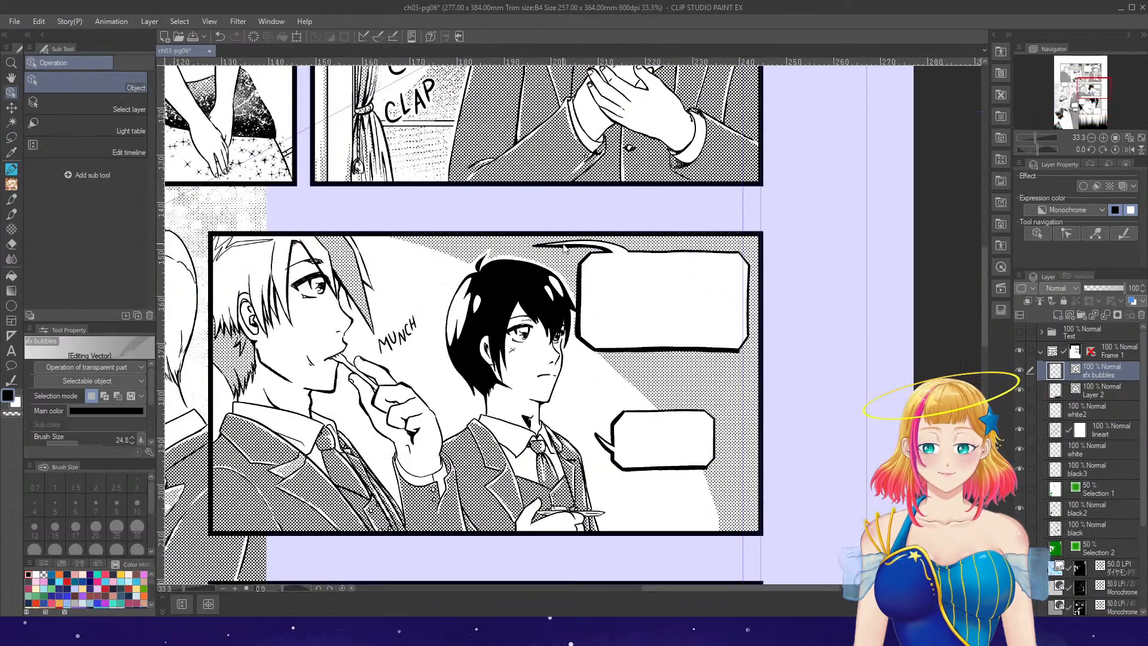
pyautogui.click(564, 247)
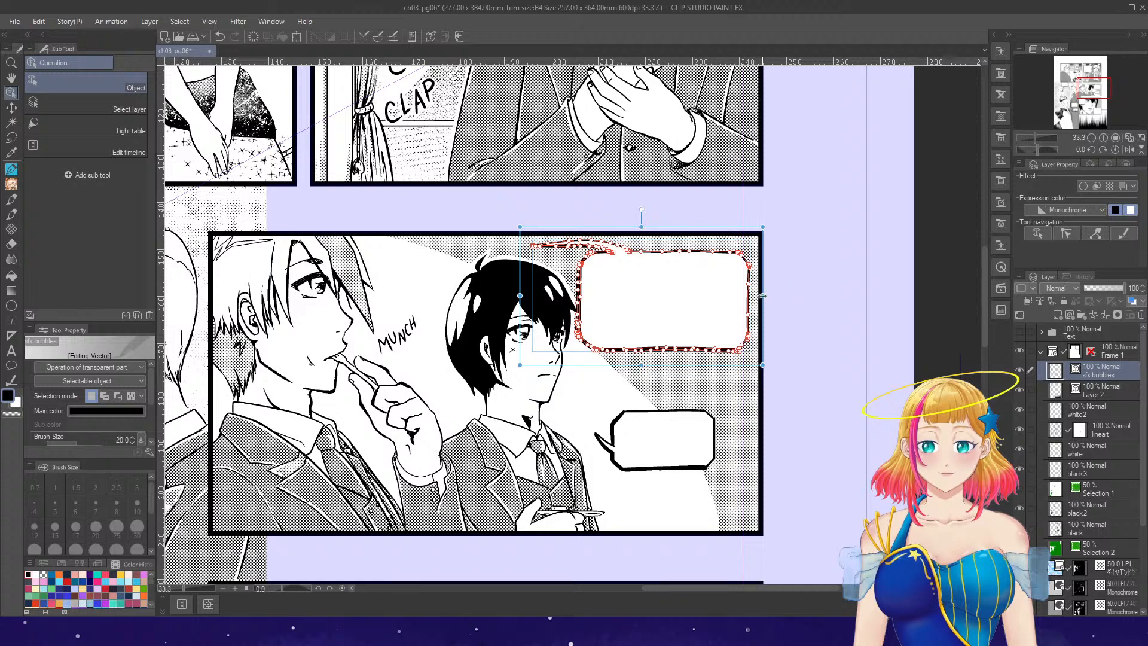
pyautogui.moveTo(762, 295); pyautogui.dragTo(788, 307)
pyautogui.moveTo(653, 390); pyautogui.dragTo(656, 399)
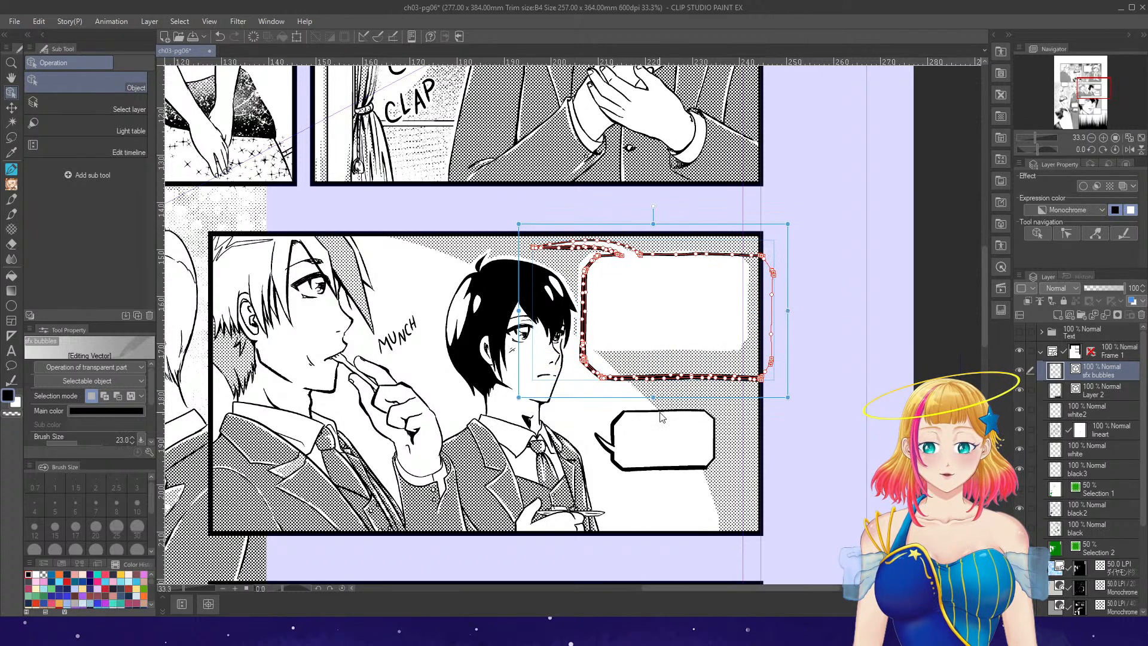
pyautogui.click(598, 448)
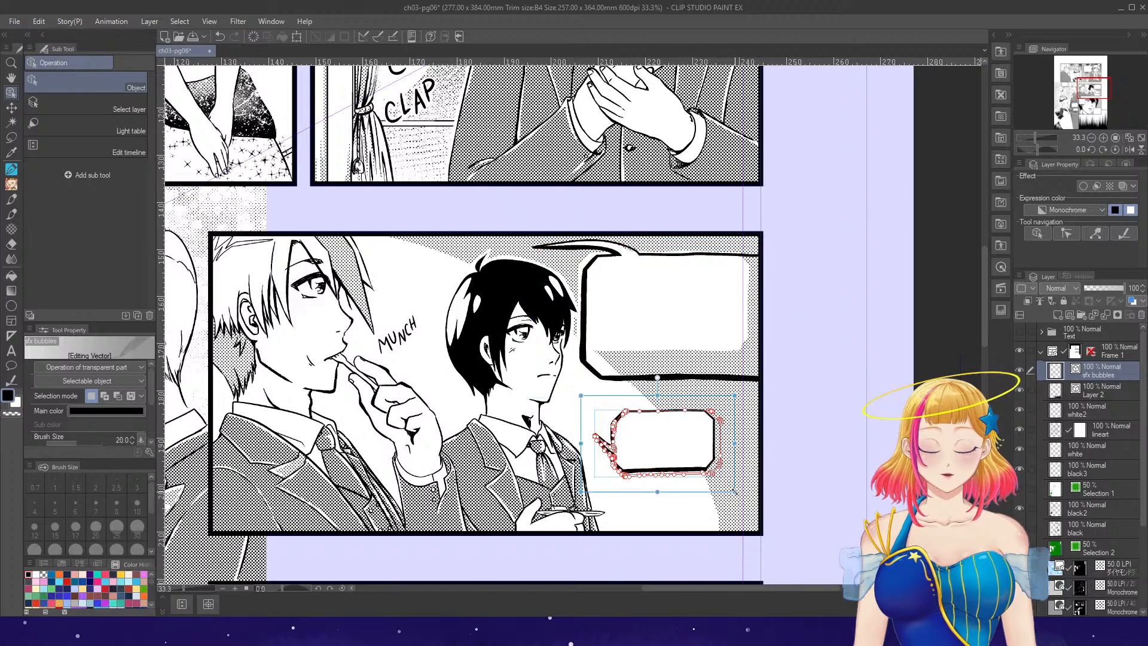
pyautogui.moveTo(732, 494); pyautogui.dragTo(750, 506)
# - Enlarge the outlines of both speech bubbles in the dark-haired man's close-up panel toward his face
pyautogui.scroll(-4, 800, 358)
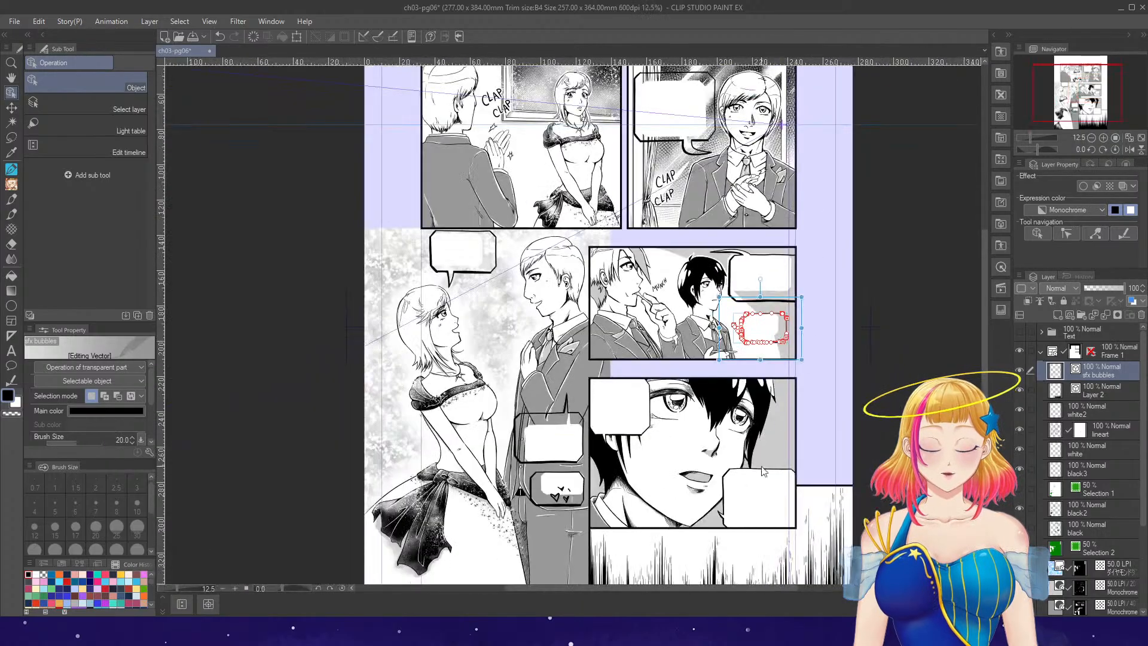
pyautogui.scroll(3, 775, 532)
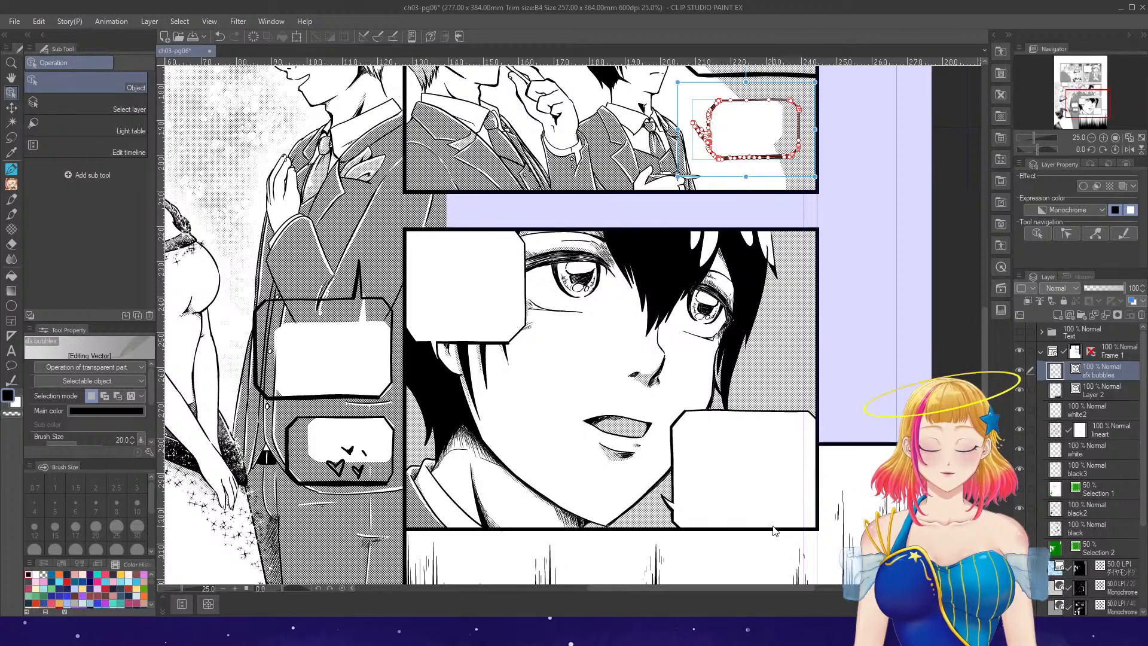
pyautogui.moveTo(406, 224); pyautogui.dragTo(540, 385)
pyautogui.moveTo(655, 401); pyautogui.dragTo(769, 495)
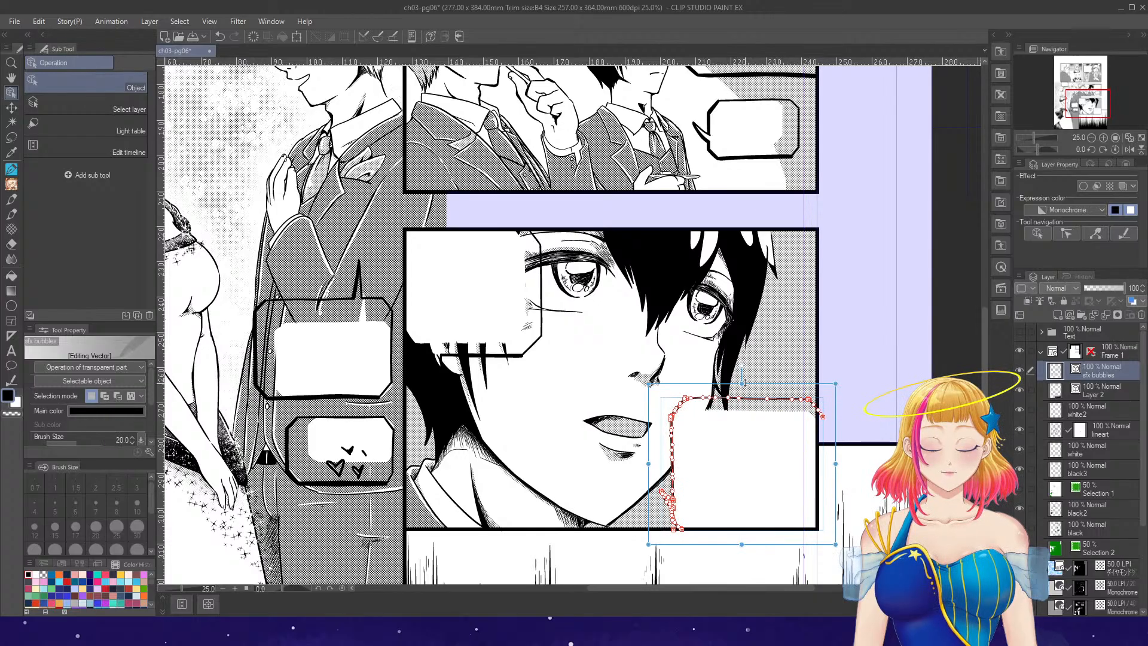
pyautogui.moveTo(649, 463); pyautogui.dragTo(641, 463)
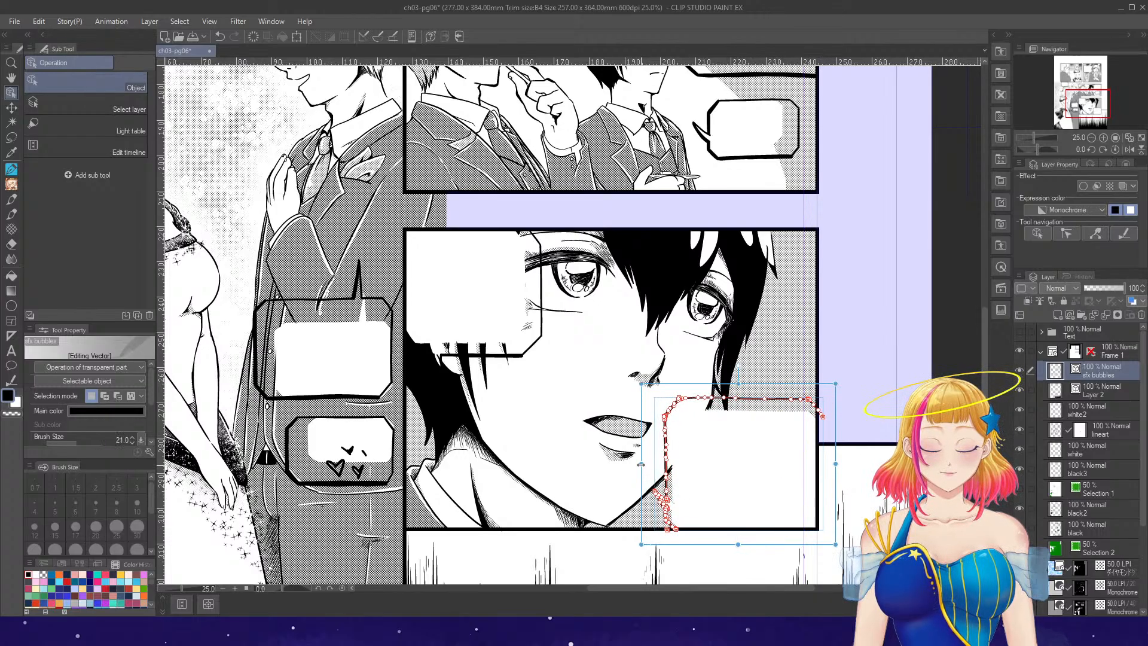
pyautogui.click(884, 346)
# - Select the speech bubble in the clapping man's close-up panel with the Magnetic lasso, following its outline and tail
pyautogui.press('e')
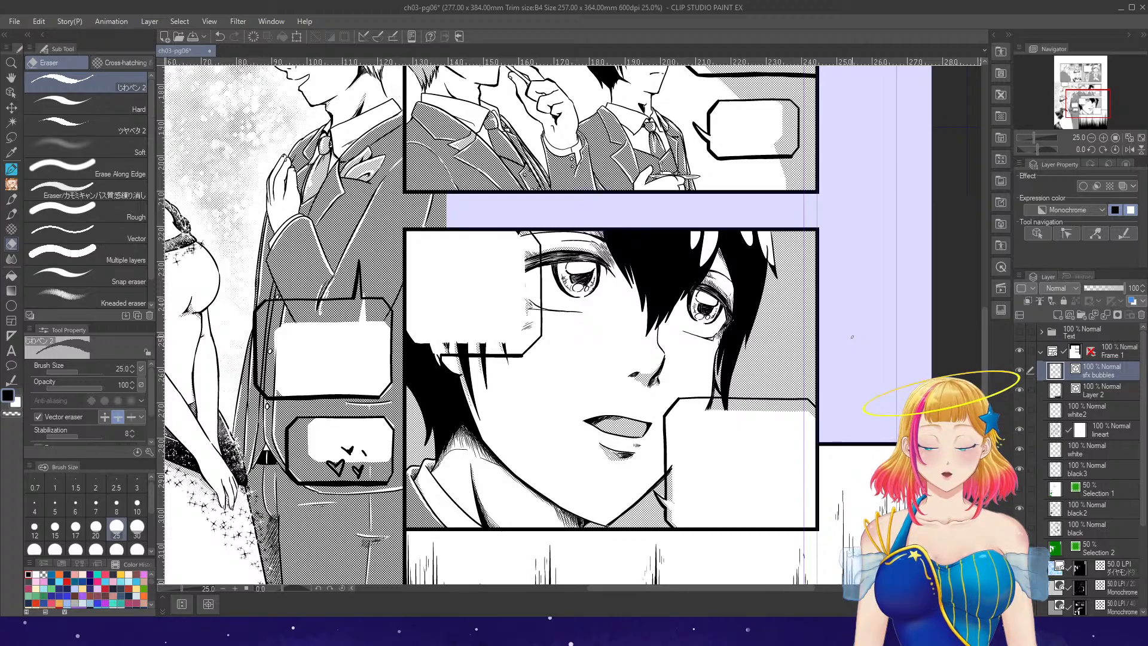
pyautogui.scroll(-3, 856, 338)
pyautogui.scroll(5, 943, 353)
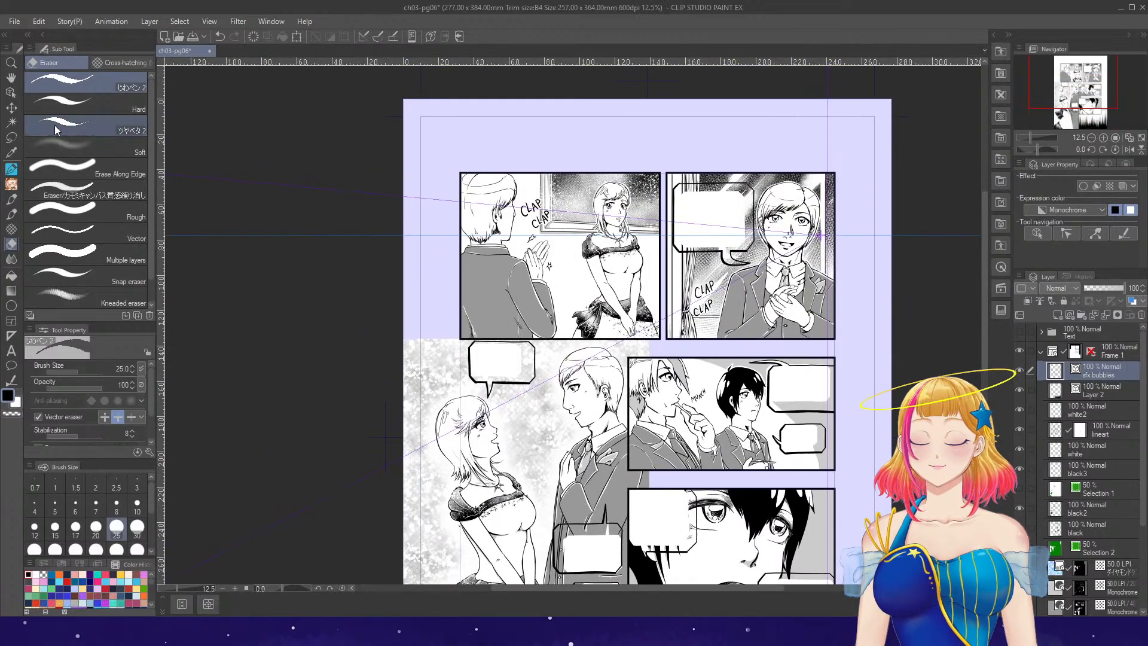
pyautogui.click(11, 137)
pyautogui.click(120, 147)
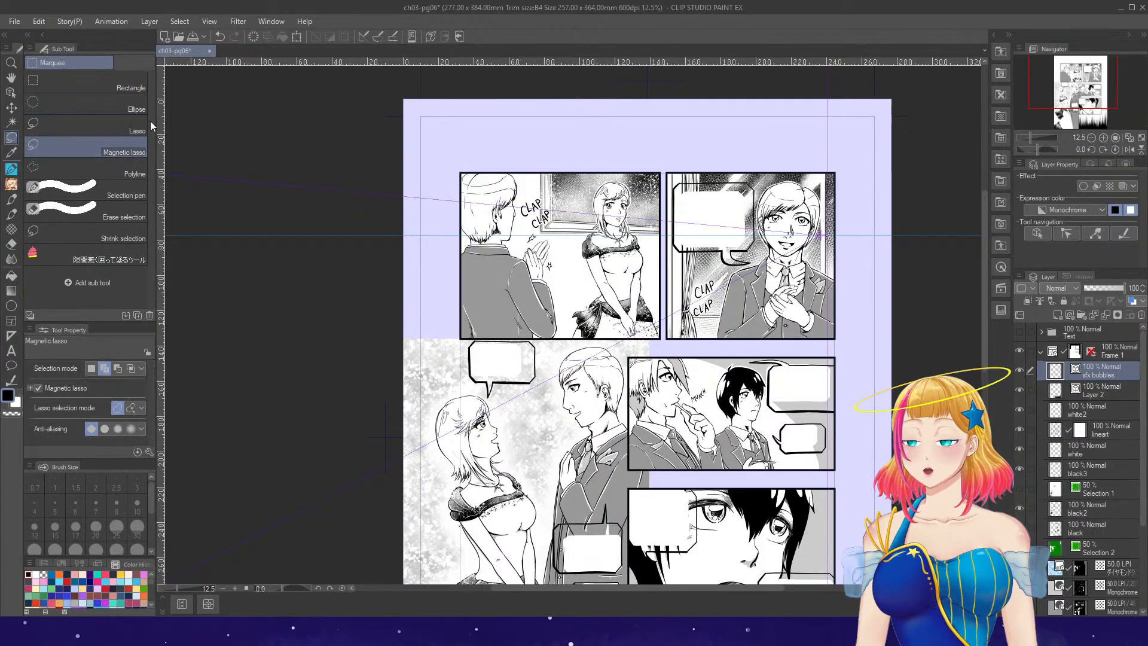
pyautogui.scroll(1, 751, 203)
pyautogui.scroll(2, 790, 206)
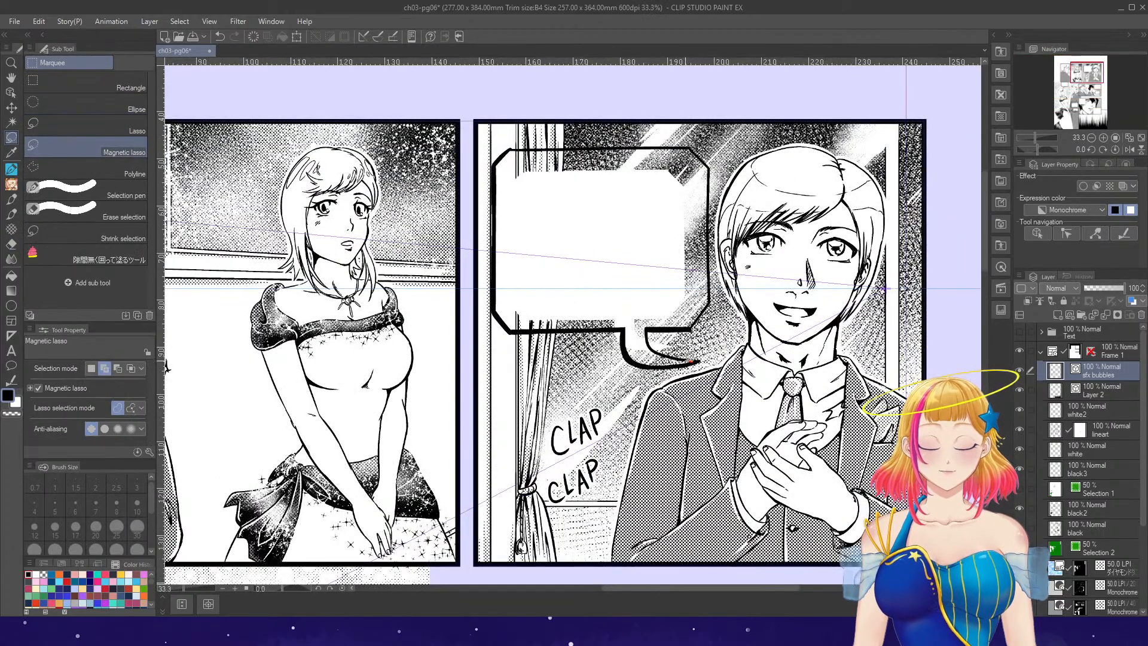
pyautogui.moveTo(693, 361)
pyautogui.mouseDown()
pyautogui.moveTo(662, 335)
pyautogui.moveTo(699, 318)
pyautogui.moveTo(718, 249)
pyautogui.moveTo(711, 179)
pyautogui.moveTo(685, 148)
pyautogui.moveTo(507, 151)
pyautogui.moveTo(494, 219)
pyautogui.moveTo(522, 333)
pyautogui.moveTo(605, 333)
pyautogui.moveTo(633, 355)
pyautogui.moveTo(694, 361)
pyautogui.mouseUp()
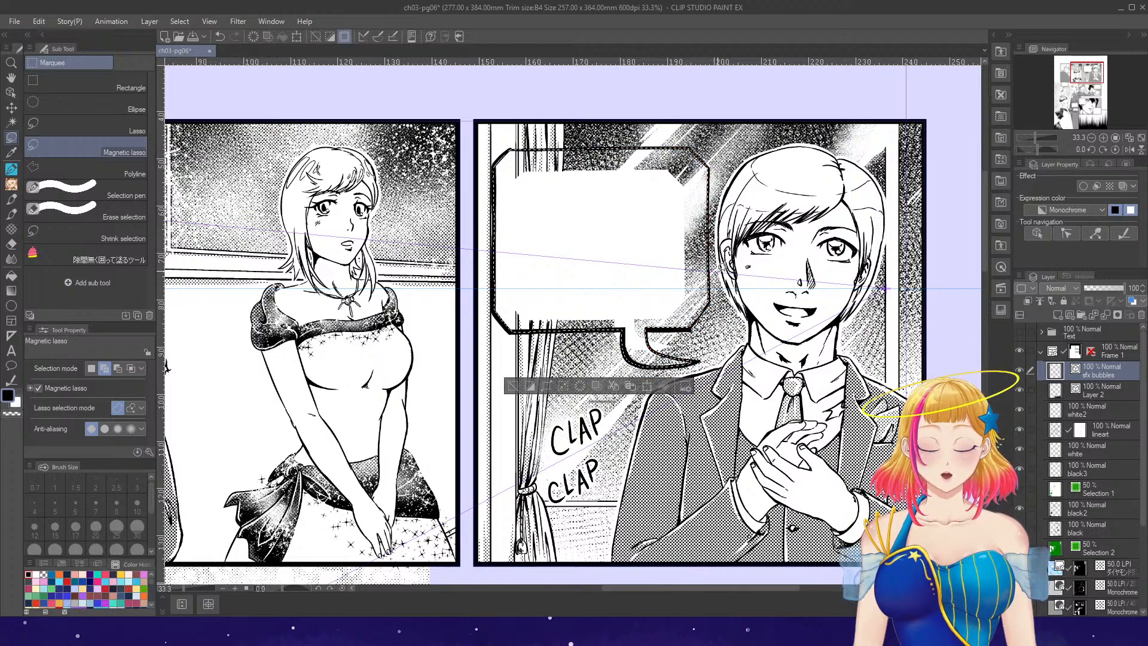
# - Add the bubble above the woman and both bubbles over the standing man's suit to the selection
pyautogui.scroll(-2, 721, 267)
pyautogui.scroll(-2, 722, 267)
pyautogui.scroll(3, 490, 502)
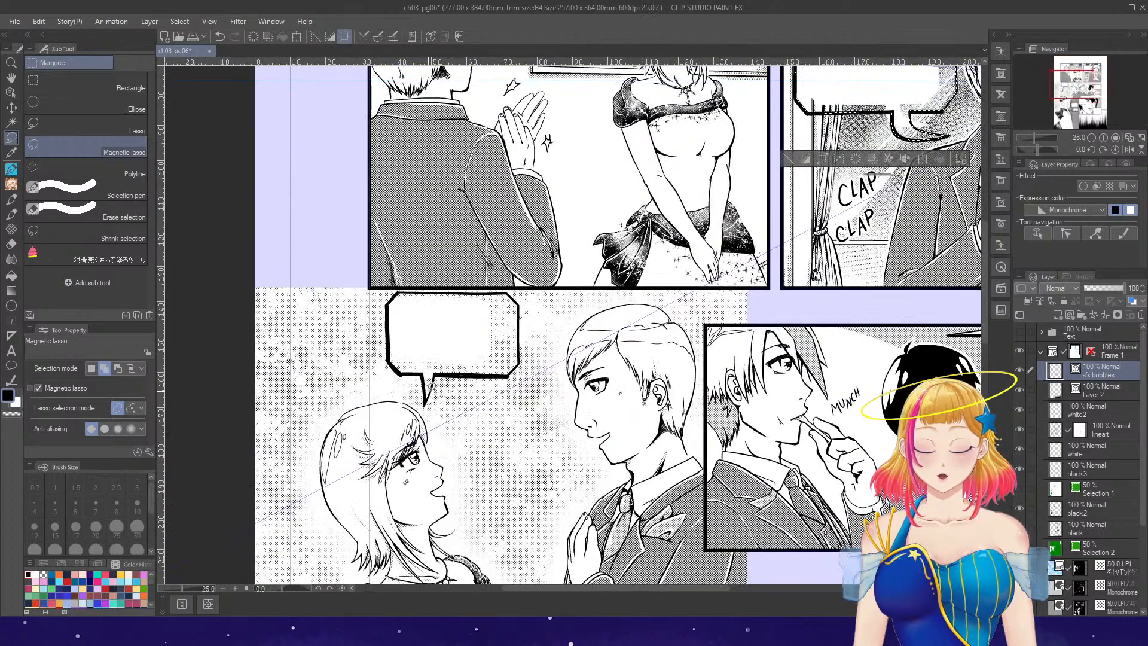
pyautogui.moveTo(422, 378)
pyautogui.mouseDown()
pyautogui.moveTo(446, 369)
pyautogui.moveTo(514, 369)
pyautogui.moveTo(529, 318)
pyautogui.moveTo(512, 292)
pyautogui.moveTo(396, 298)
pyautogui.moveTo(389, 342)
pyautogui.moveTo(422, 376)
pyautogui.mouseUp()
pyautogui.scroll(-3, 679, 484)
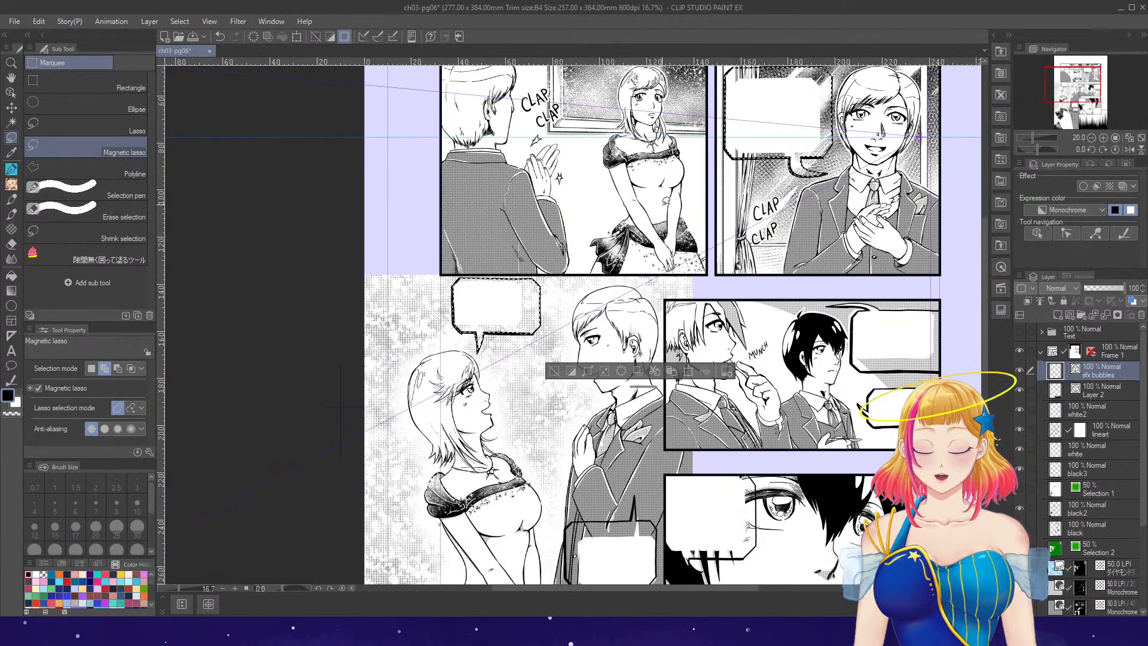
pyautogui.scroll(1, 680, 484)
pyautogui.scroll(1, 659, 529)
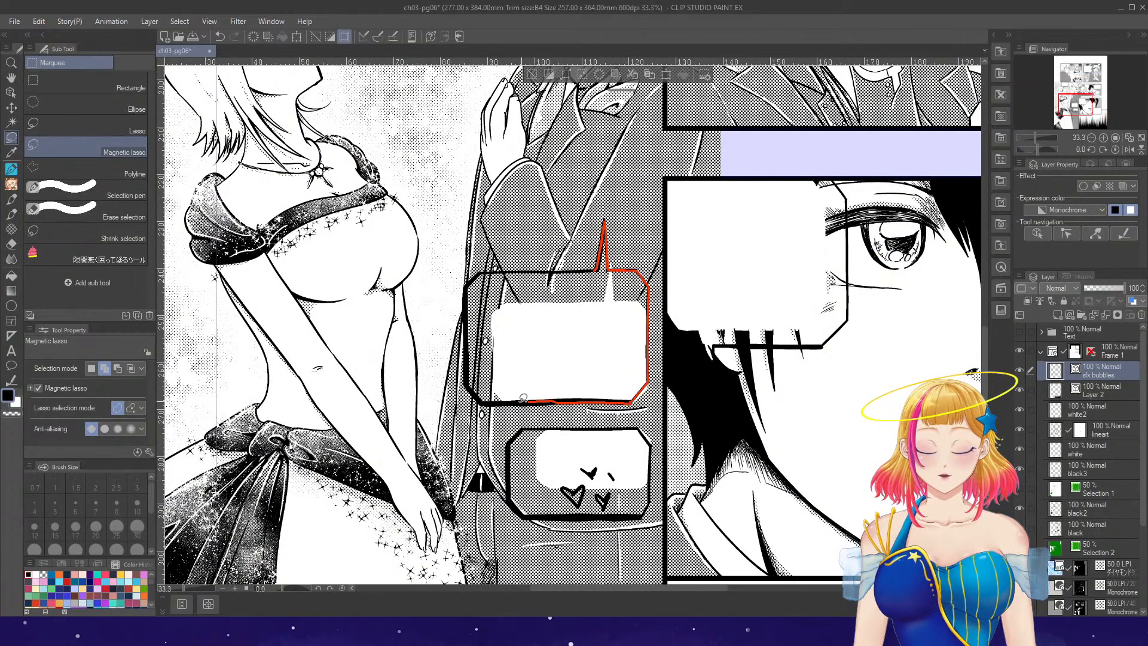
pyautogui.moveTo(590, 266); pyautogui.dragTo(593, 270)
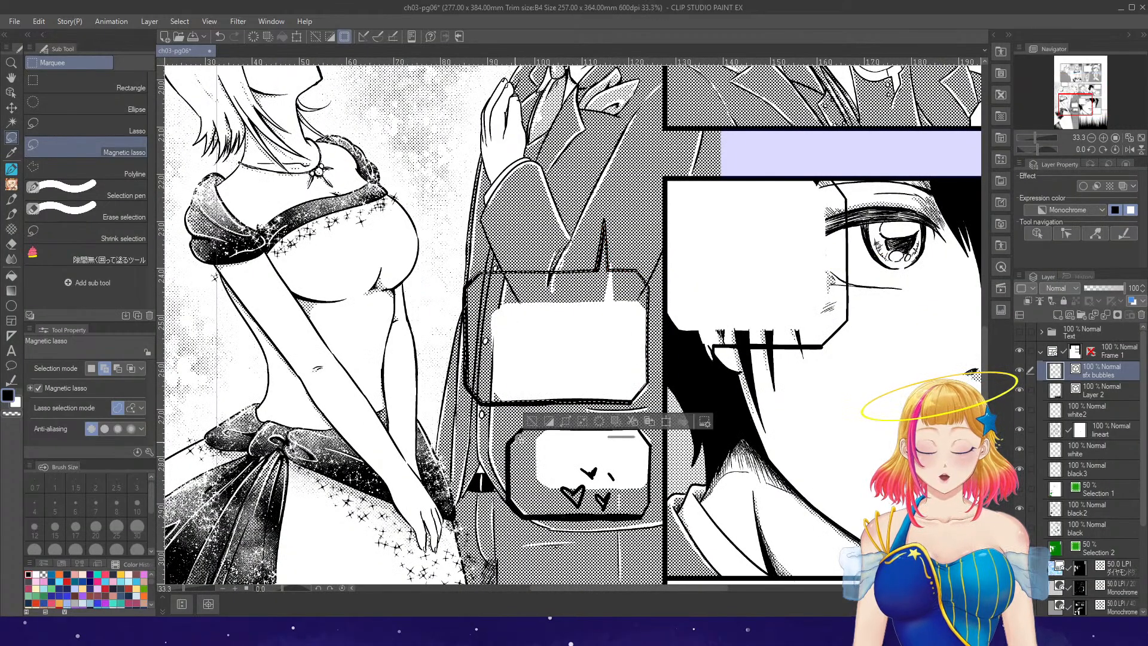
pyautogui.moveTo(582, 515)
pyautogui.mouseDown()
pyautogui.moveTo(649, 423)
pyautogui.moveTo(634, 380)
pyautogui.mouseUp()
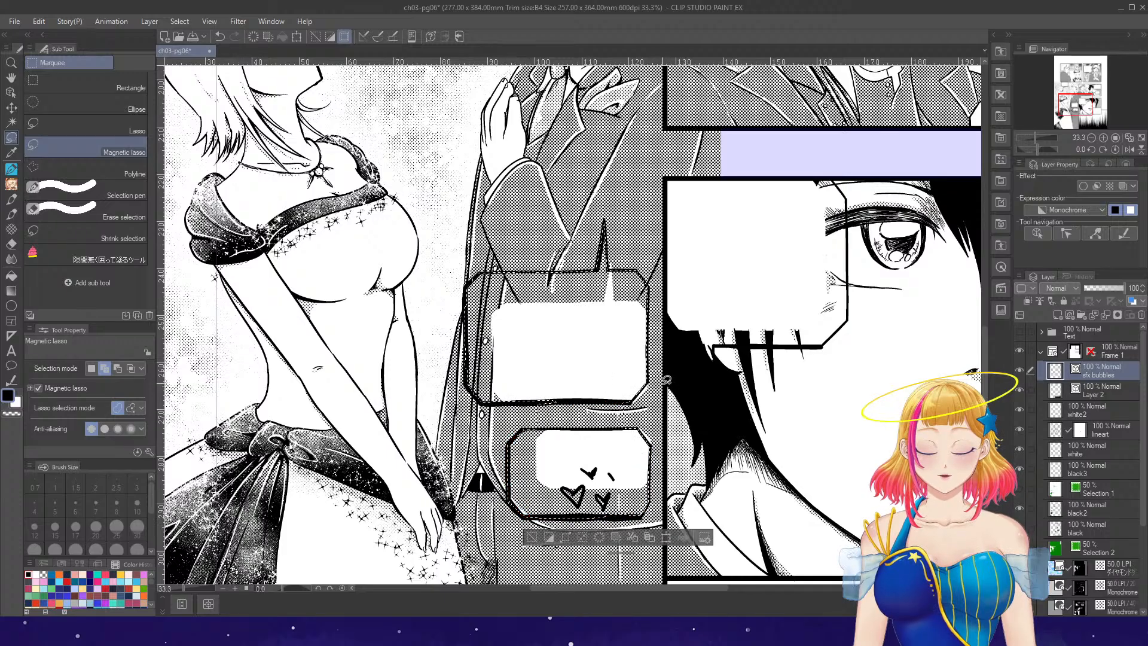
# - Add both speech bubbles in the munching panel to the selection, following their outlines
pyautogui.scroll(-5, 666, 379)
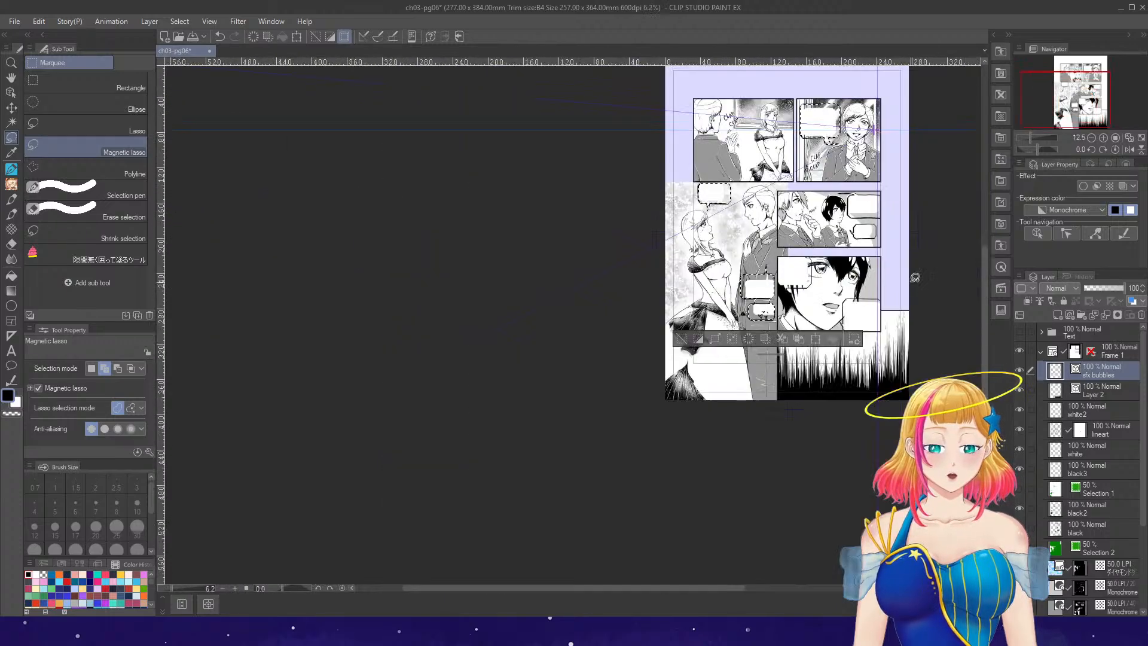
pyautogui.scroll(5, 871, 204)
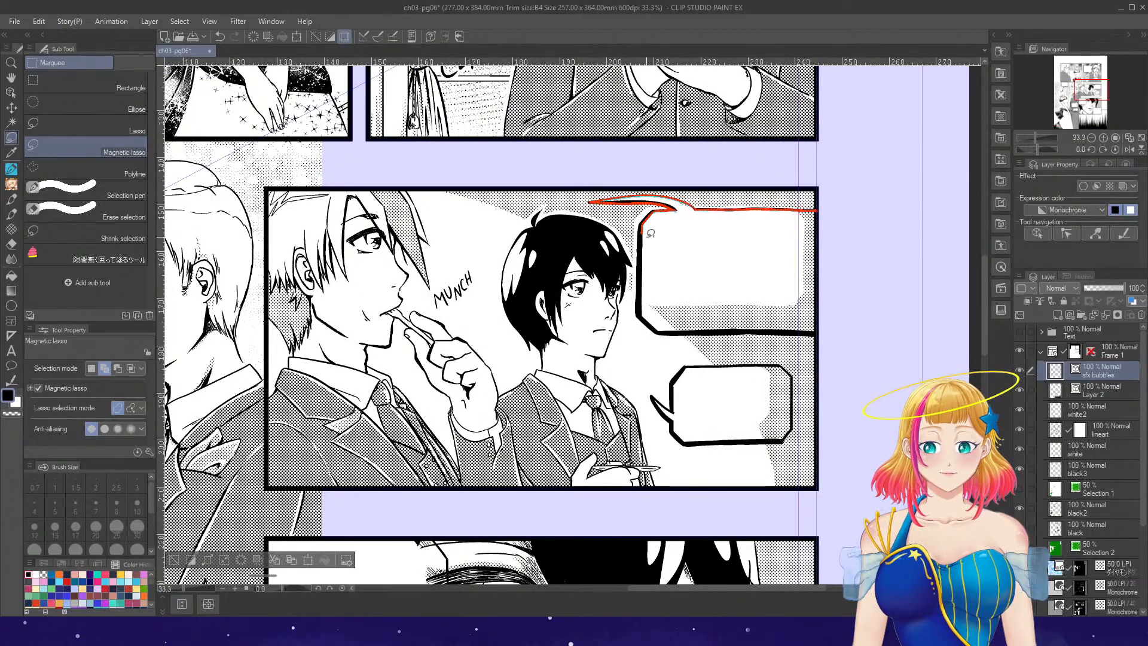
pyautogui.moveTo(820, 320); pyautogui.dragTo(821, 323)
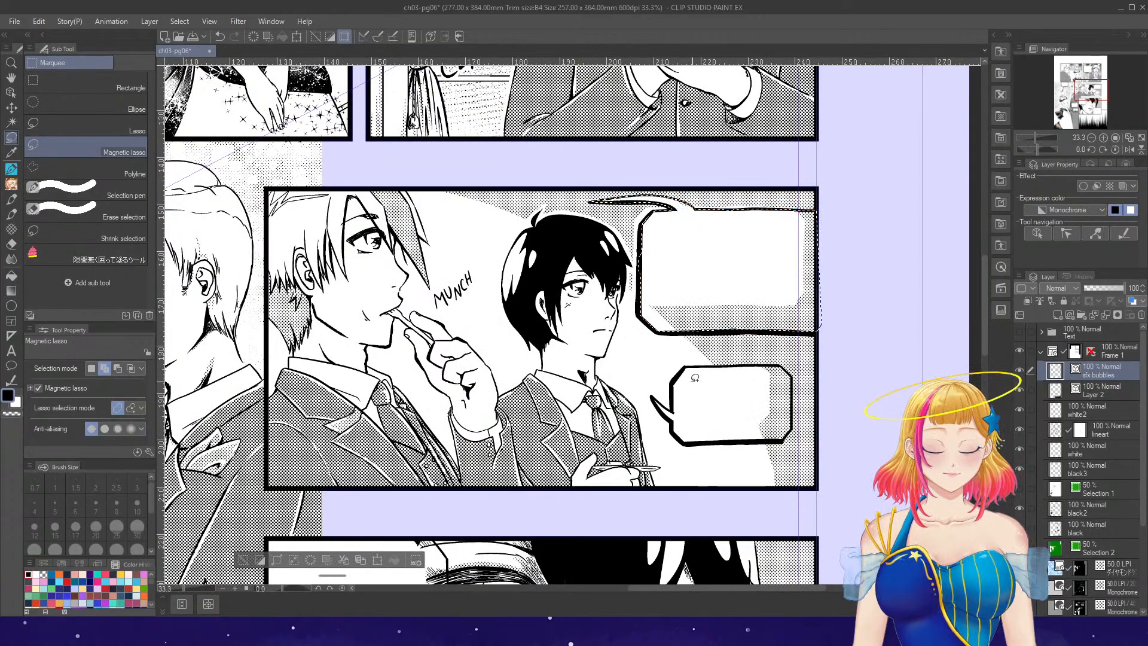
pyautogui.moveTo(670, 403)
pyautogui.mouseDown()
pyautogui.moveTo(693, 367)
pyautogui.moveTo(792, 365)
pyautogui.mouseUp()
pyautogui.moveTo(688, 441); pyautogui.dragTo(675, 426)
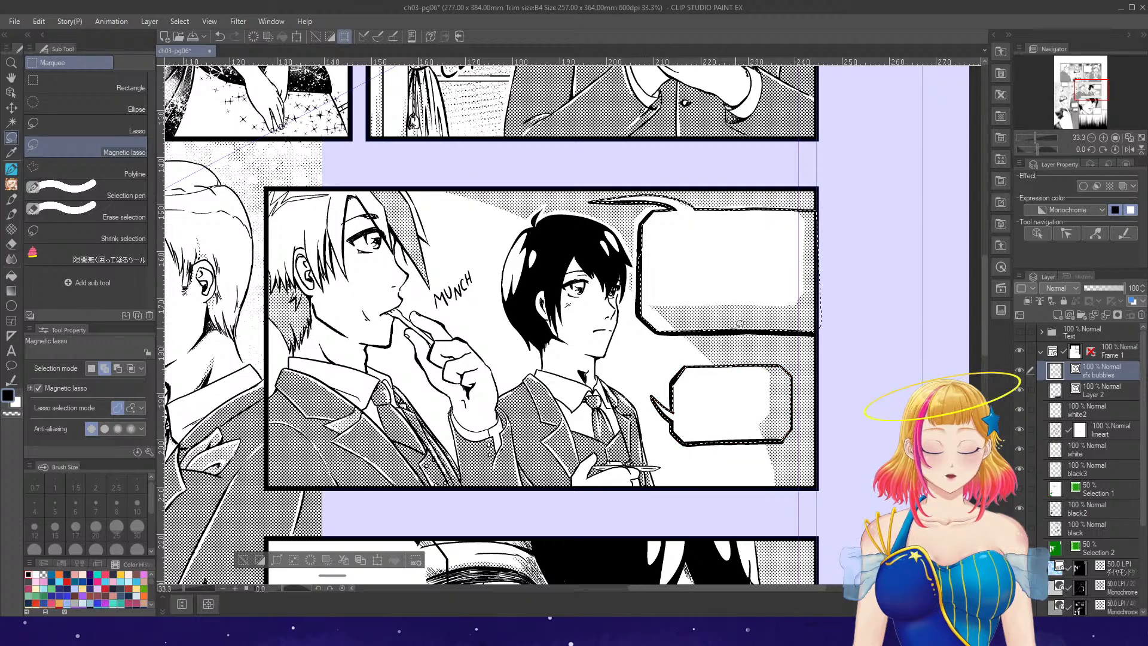
# - Add both speech bubbles in the dark-haired man's close-up panel to the selection
pyautogui.scroll(-5, 793, 463)
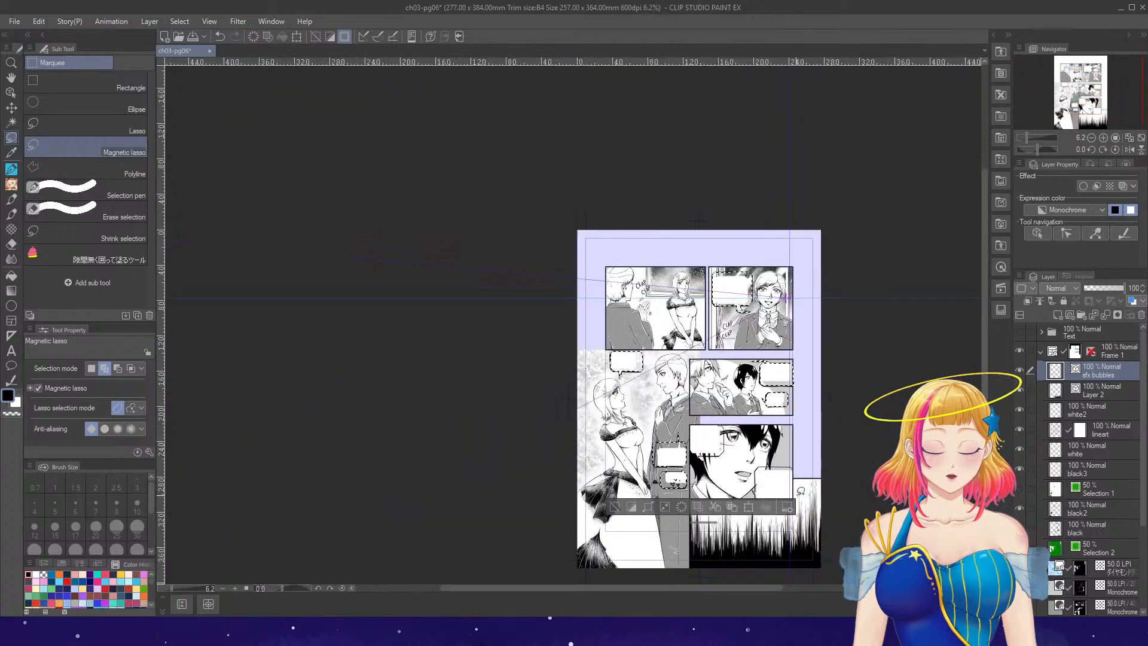
pyautogui.scroll(5, 800, 490)
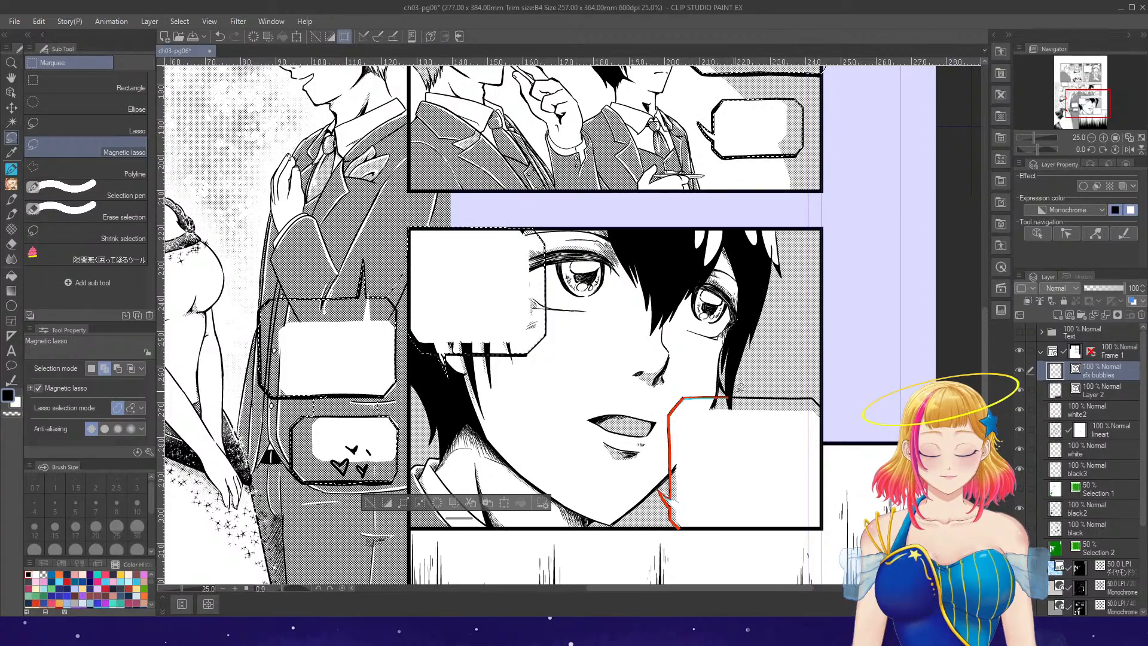
pyautogui.moveTo(740, 387)
pyautogui.mouseDown()
pyautogui.moveTo(821, 387)
pyautogui.moveTo(826, 410)
pyautogui.mouseUp()
pyautogui.moveTo(825, 527); pyautogui.dragTo(825, 527)
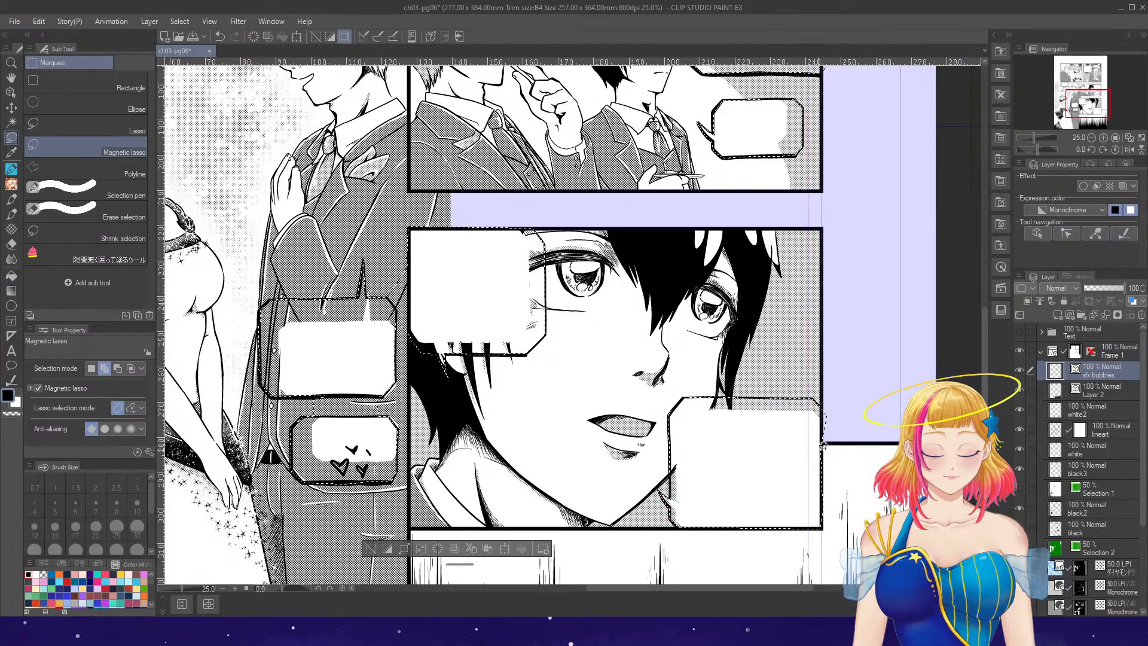
# - Subtract stray selected areas outside the close-up panel's upper bubble and around the small heart bubble with the Lasso
pyautogui.click(132, 127)
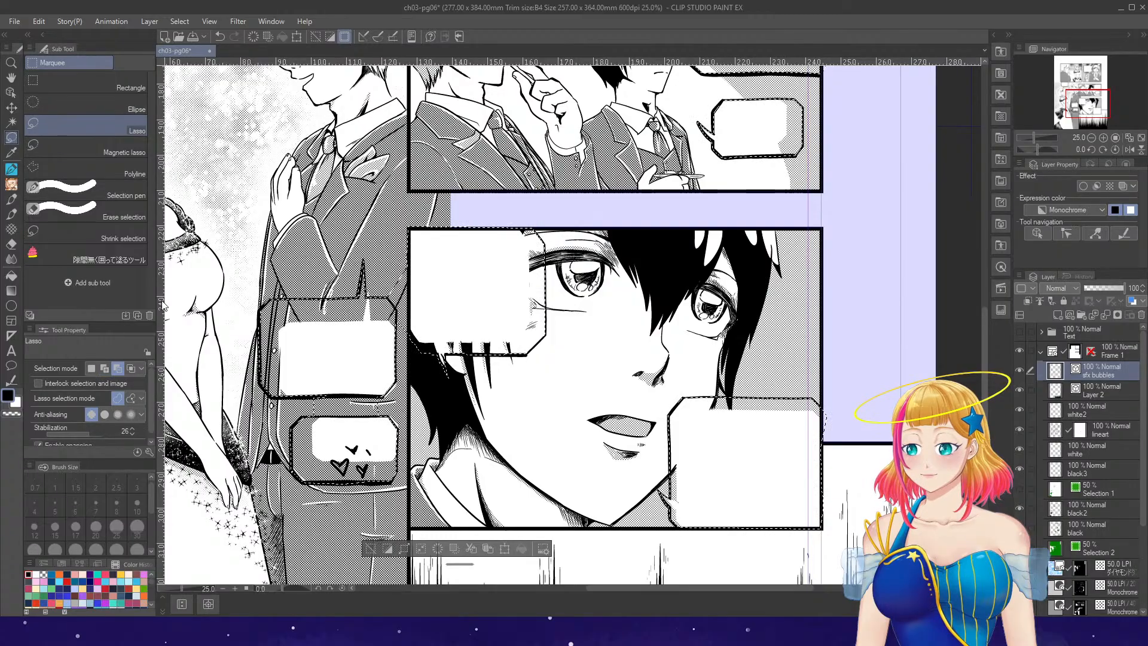
pyautogui.scroll(3, 418, 270)
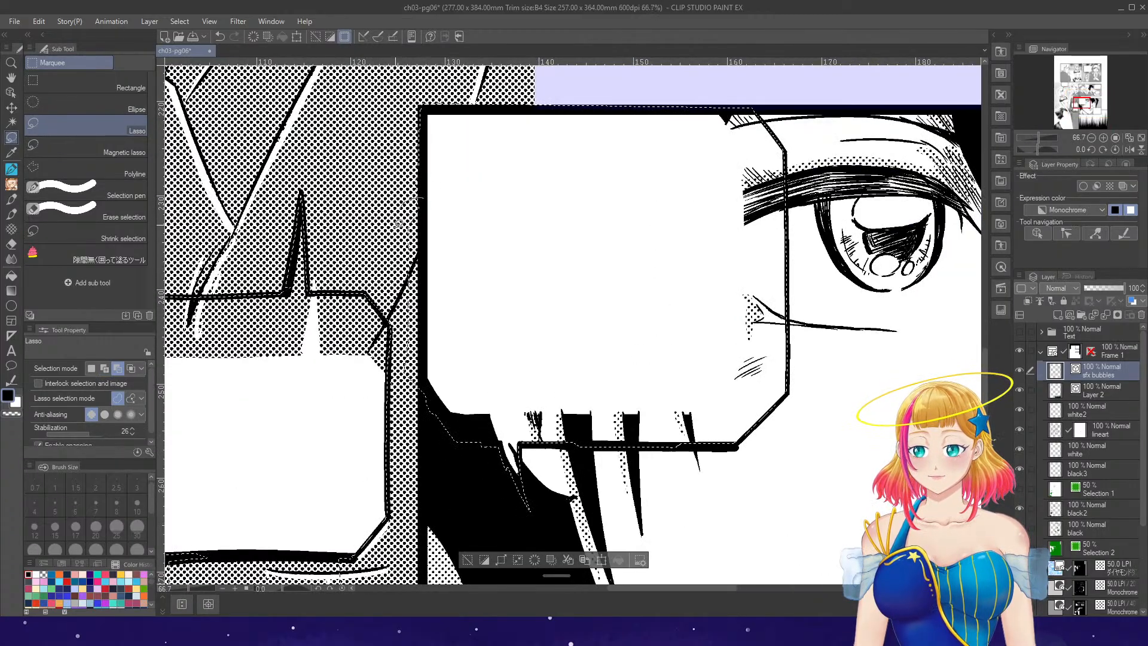
pyautogui.moveTo(399, 224); pyautogui.dragTo(411, 409)
pyautogui.scroll(-4, 459, 321)
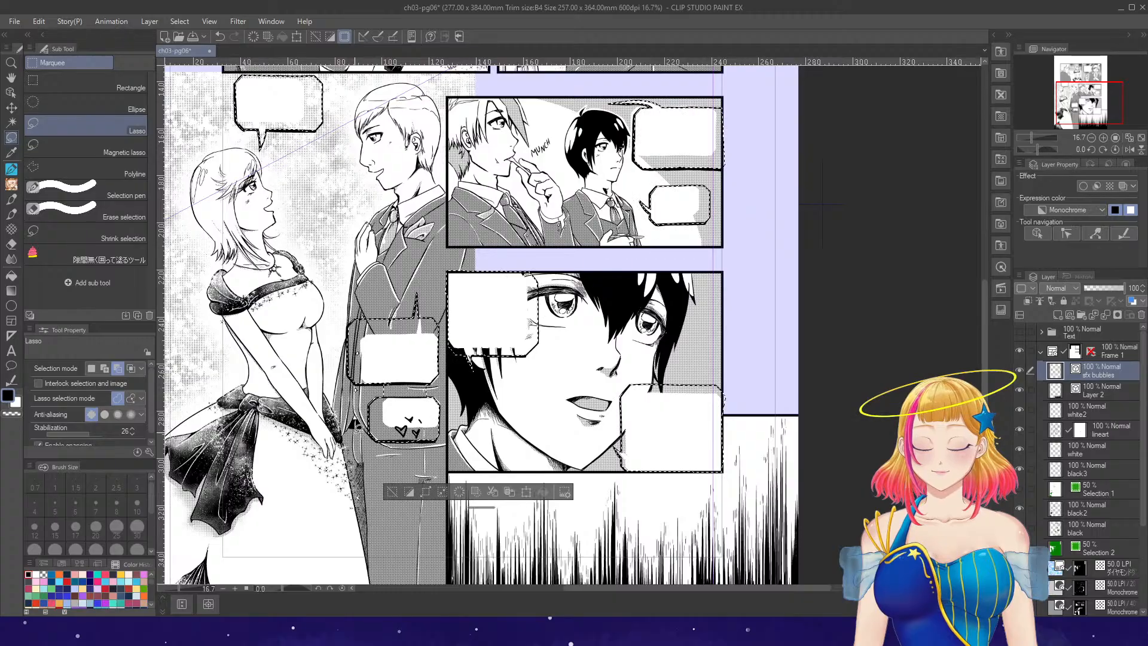
pyautogui.scroll(4, 368, 436)
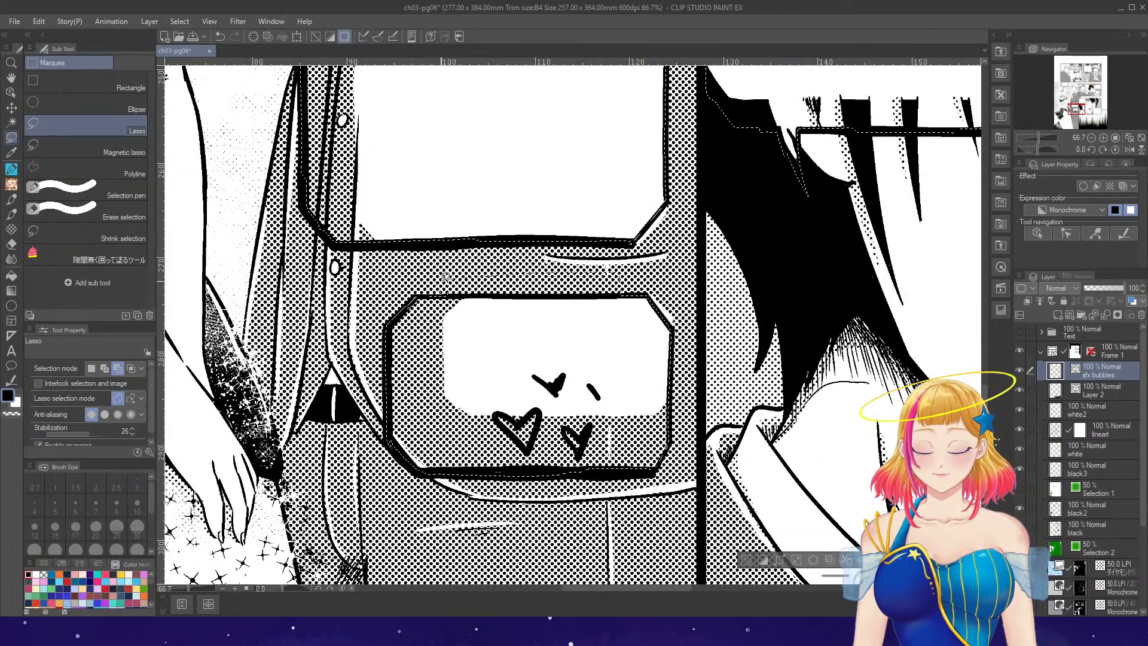
pyautogui.moveTo(634, 265); pyautogui.dragTo(633, 292)
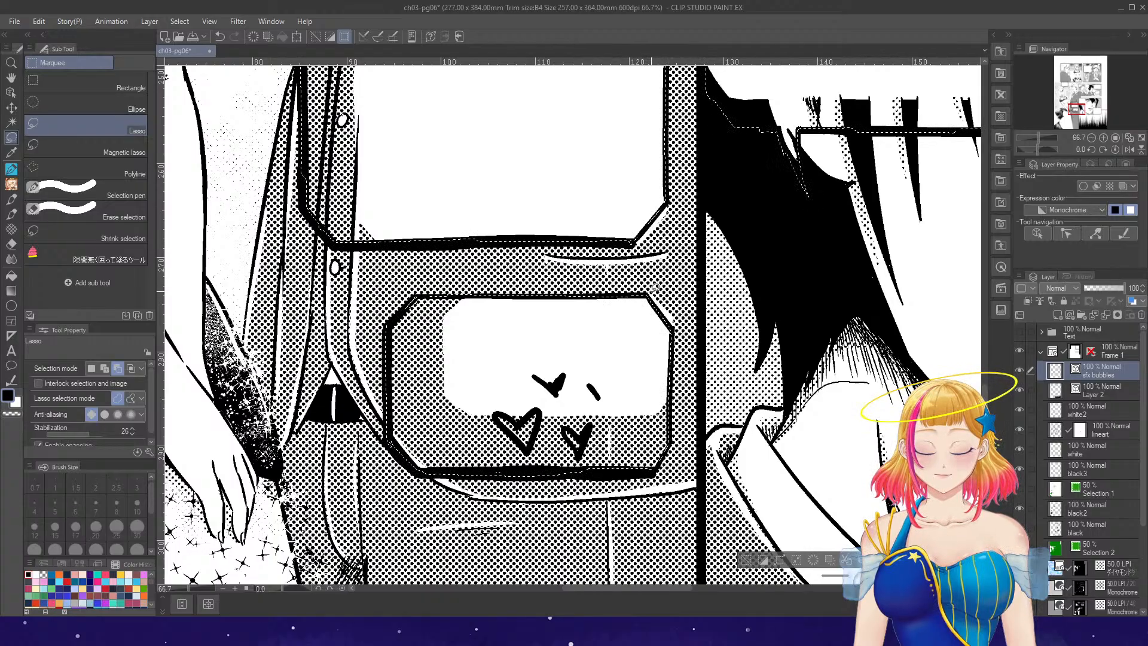
pyautogui.scroll(-7, 655, 288)
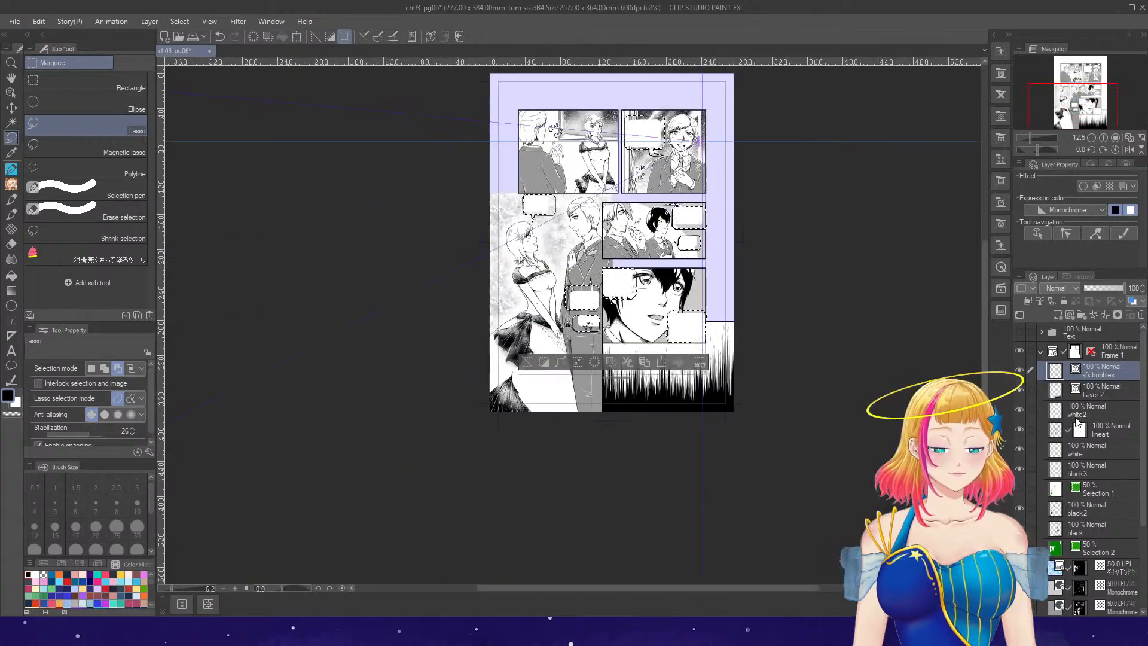
# - Create a new layer beneath the sfx bubbles layer, fill the selected bubbles with white on it, and deselect
pyautogui.click(1058, 315)
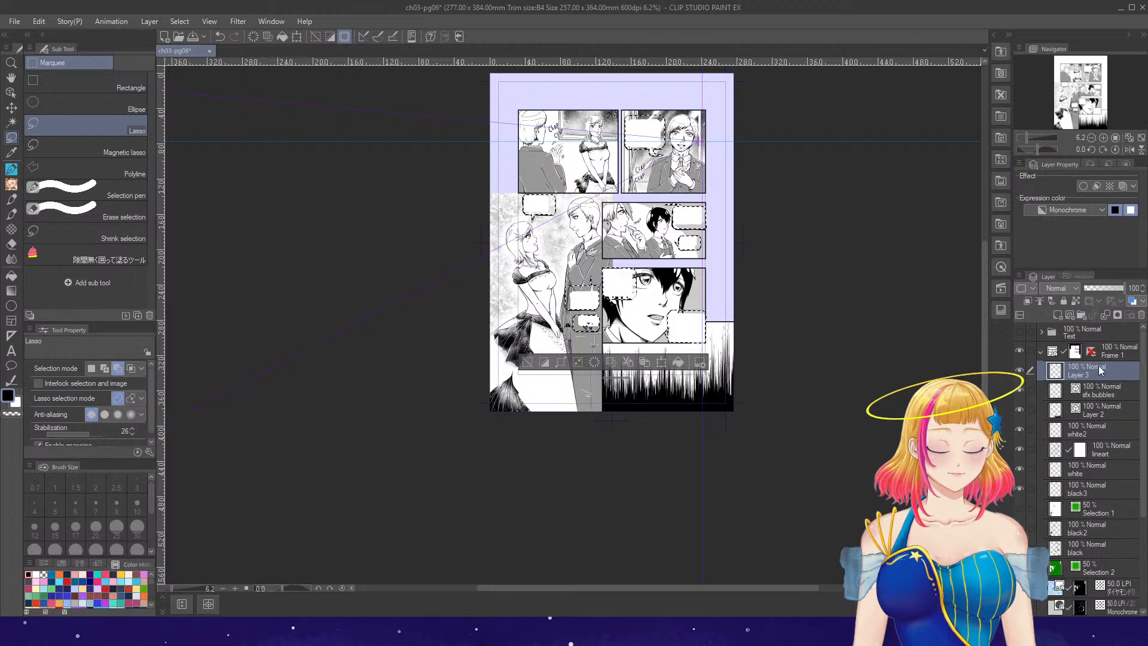
pyautogui.moveTo(1099, 370); pyautogui.dragTo(1099, 394)
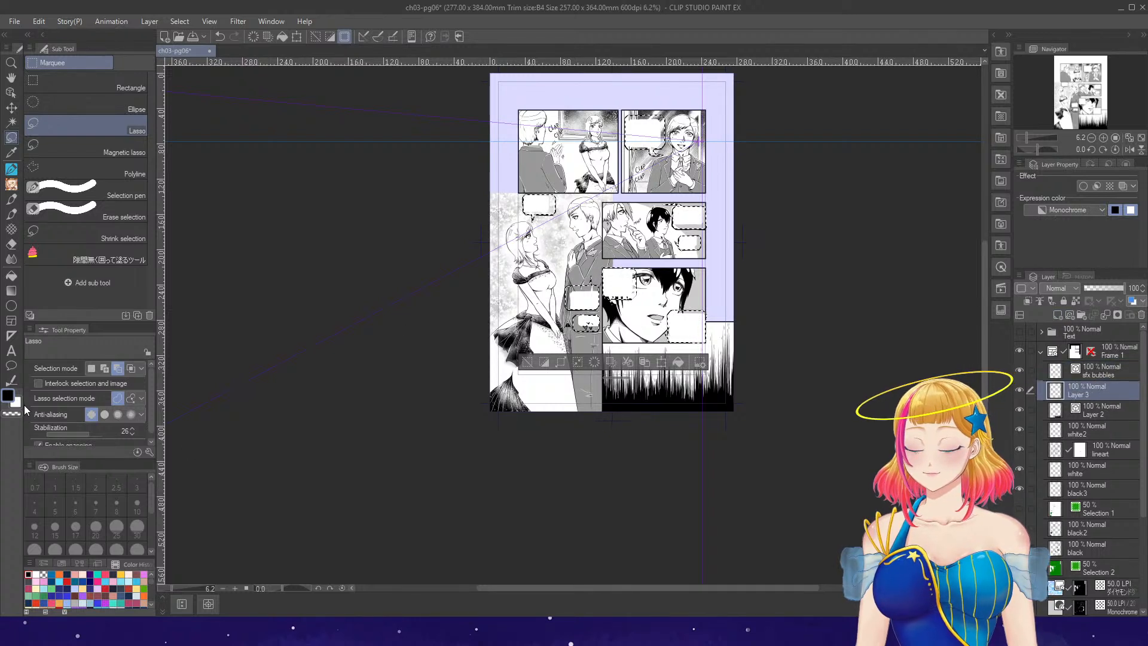
pyautogui.click(679, 362)
pyautogui.click(527, 362)
# - Fill in the two hearts in the small bubble with solid black using the pen, raising its brush size to 25
pyautogui.scroll(5, 596, 324)
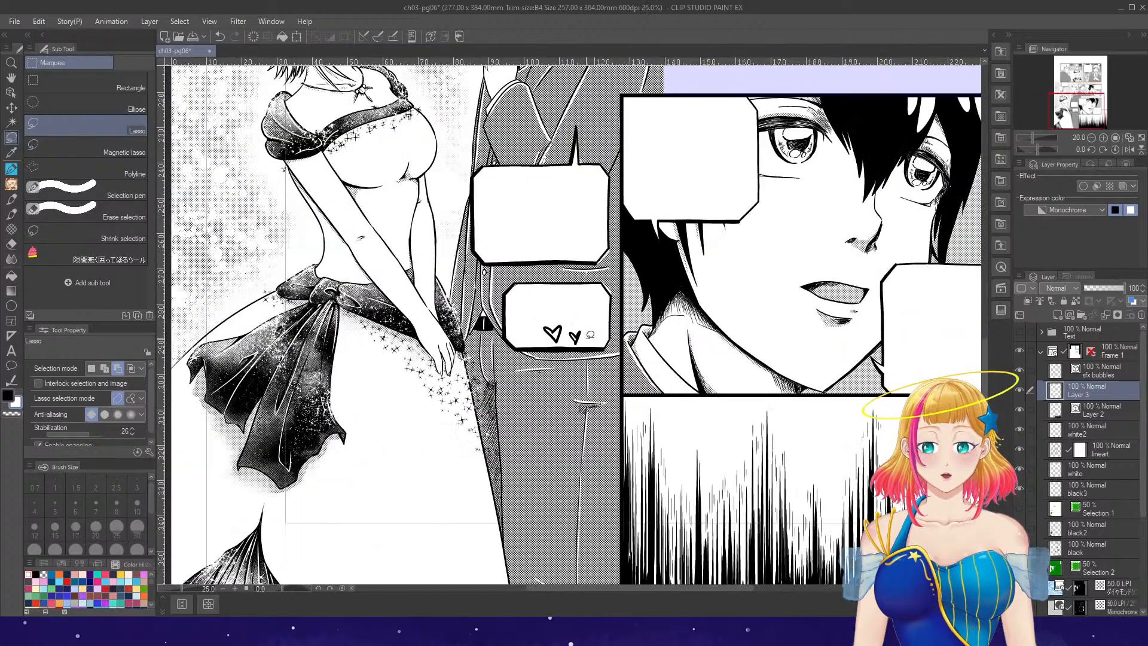
pyautogui.scroll(4, 591, 335)
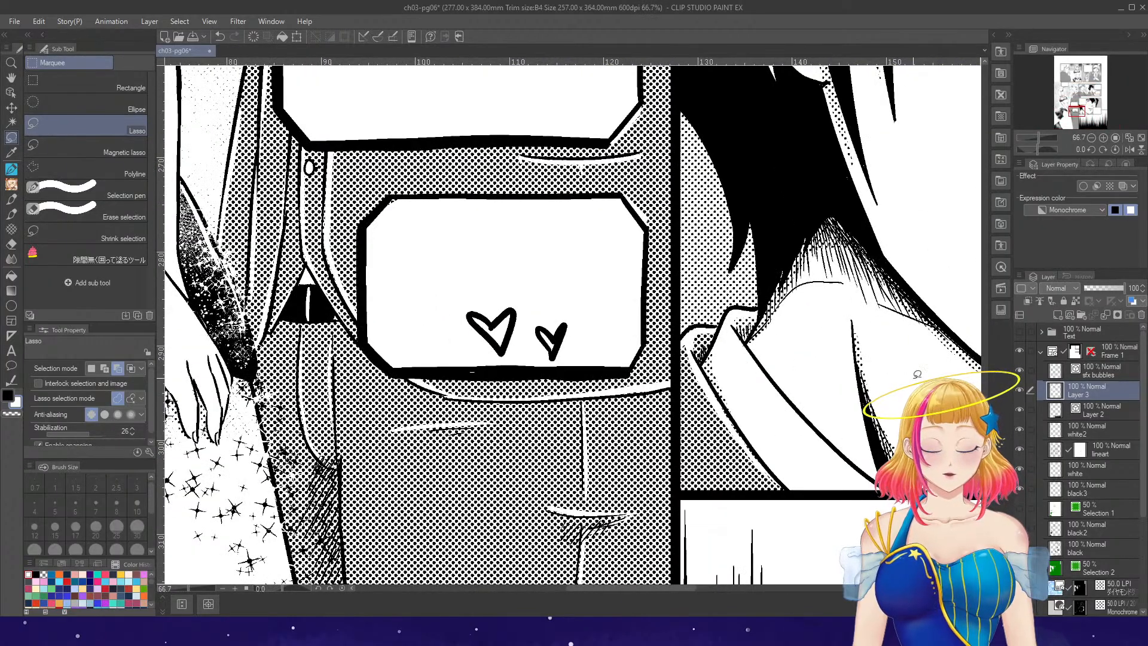
pyautogui.press('p')
pyautogui.moveTo(472, 316); pyautogui.dragTo(495, 341)
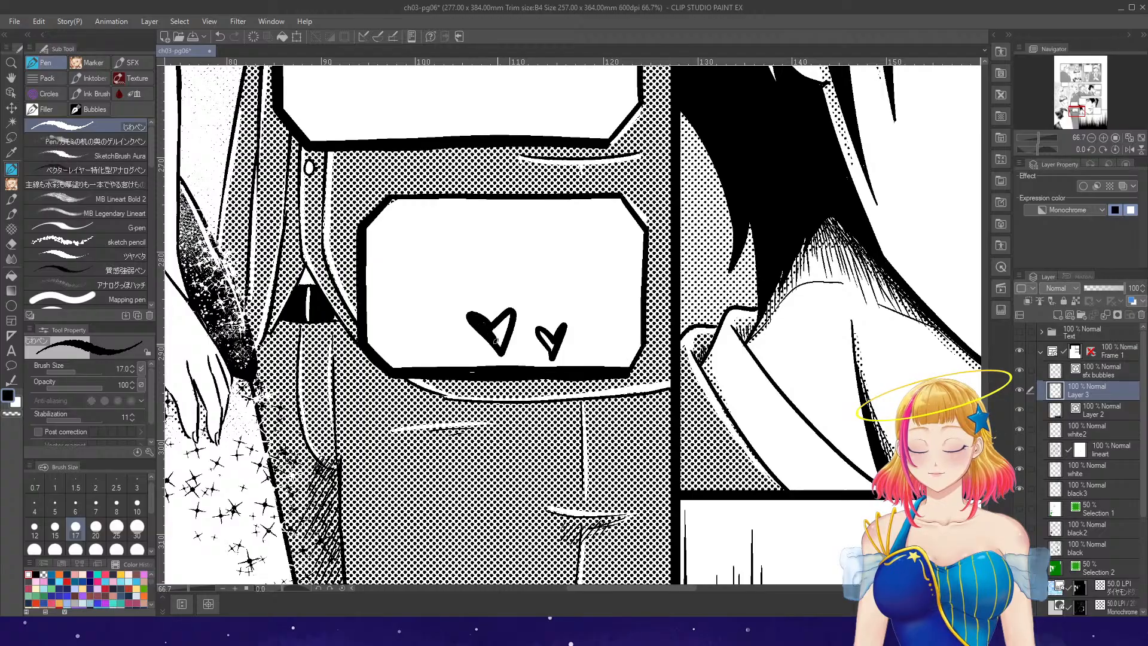
pyautogui.press(']')
pyautogui.press(']')
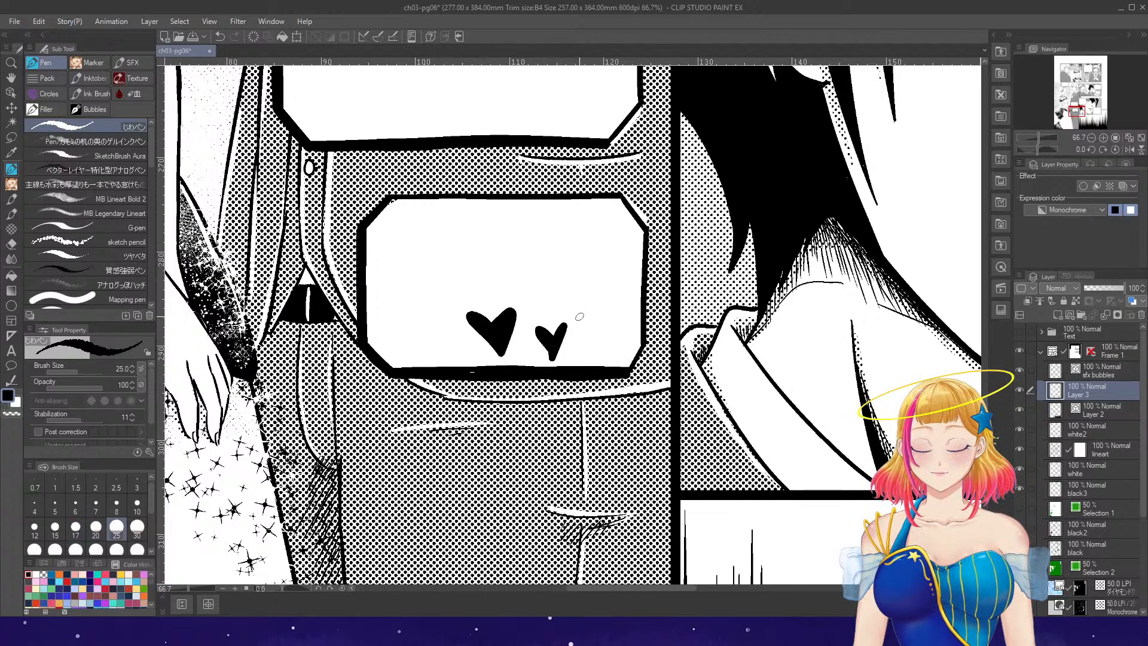
# - Activate the mask of the 40% tone layer with the Fill tool for the clapping man's close-up panel
pyautogui.scroll(-6, 561, 337)
pyautogui.scroll(-2, 577, 315)
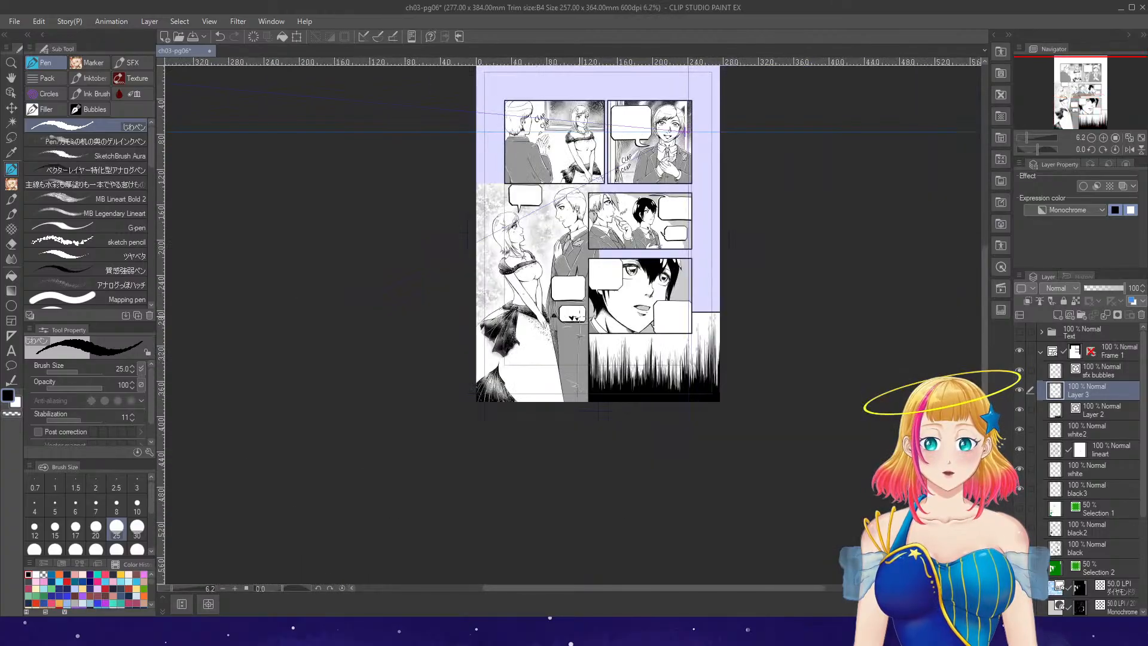
pyautogui.scroll(6, 652, 113)
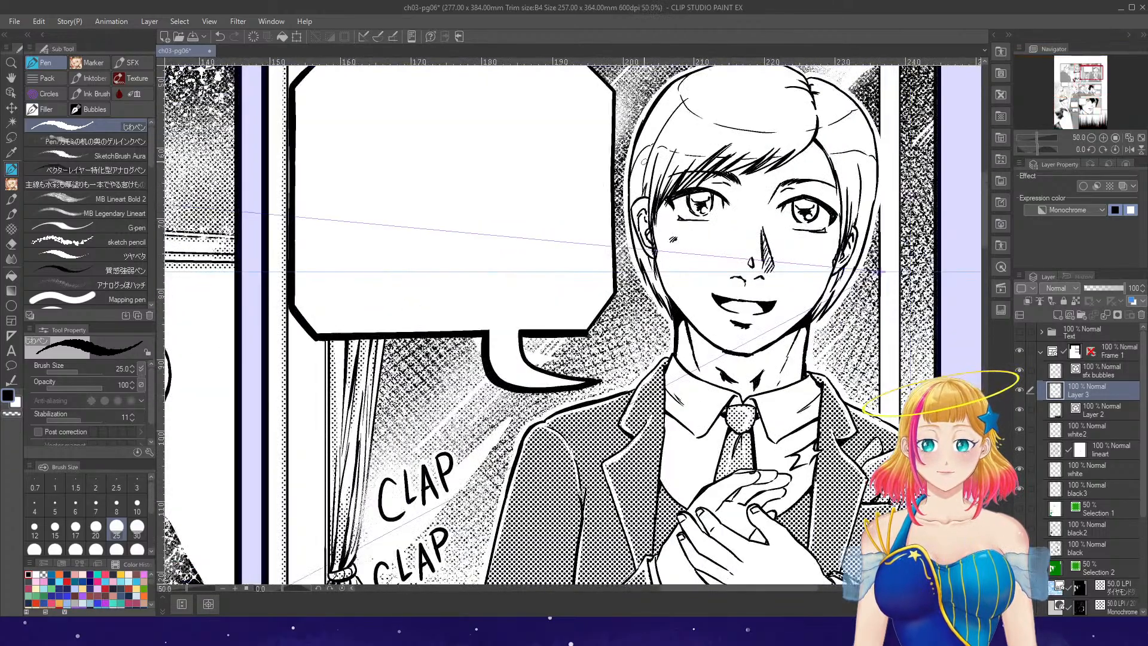
pyautogui.scroll(-5, 1081, 494)
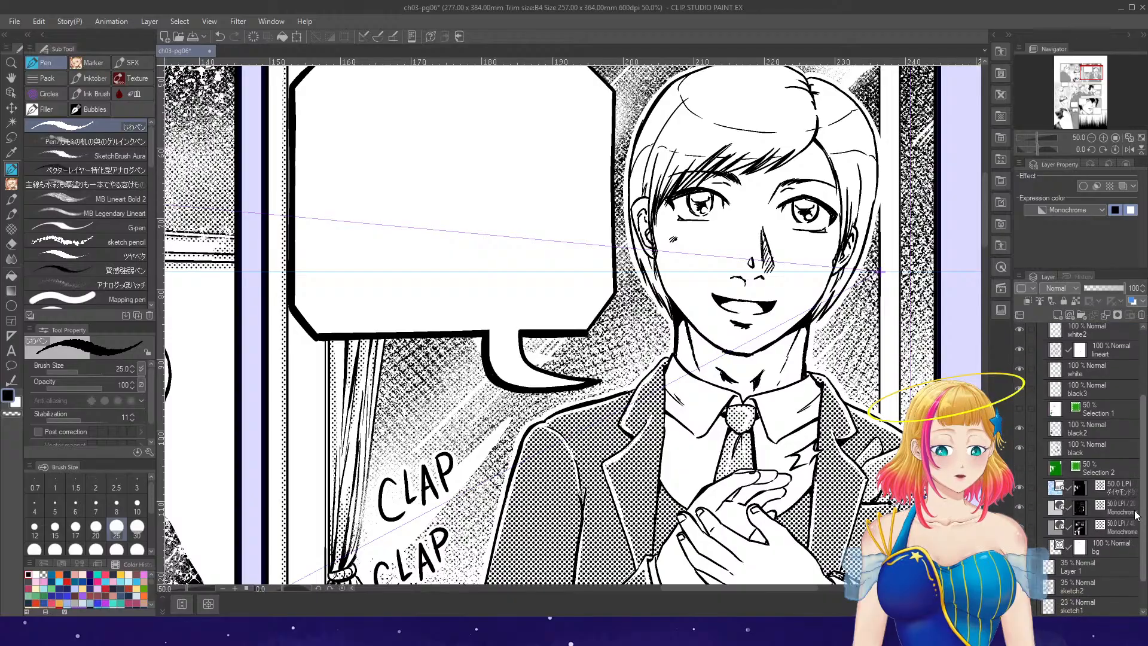
pyautogui.click(1021, 519)
pyautogui.click(1023, 518)
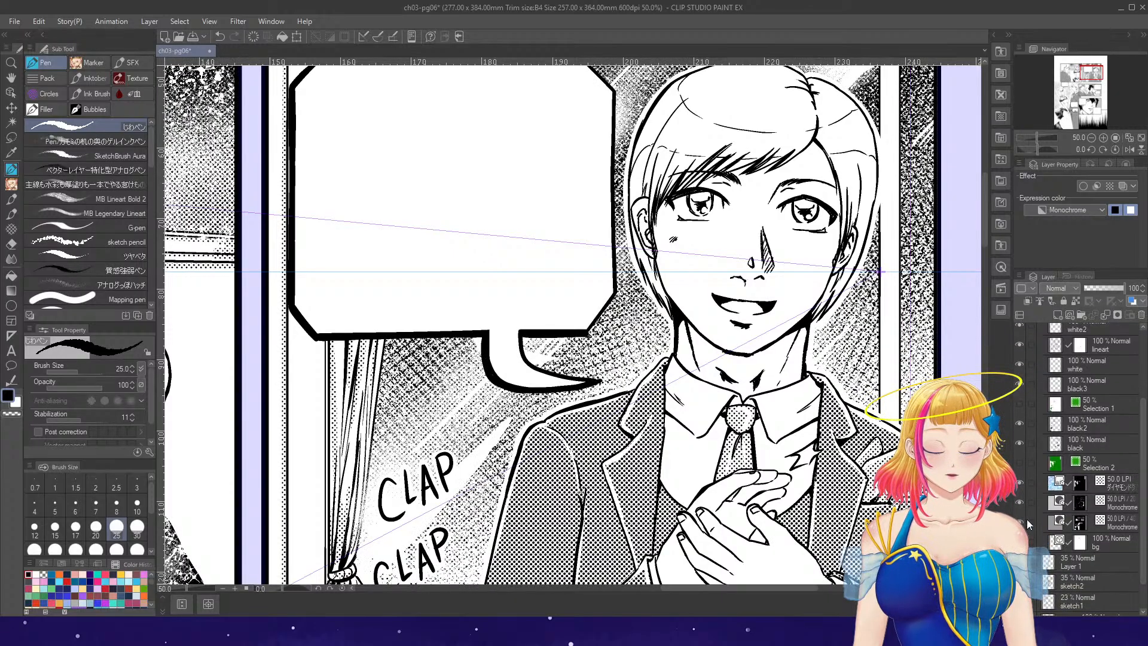
pyautogui.click(1070, 525)
pyautogui.press('g')
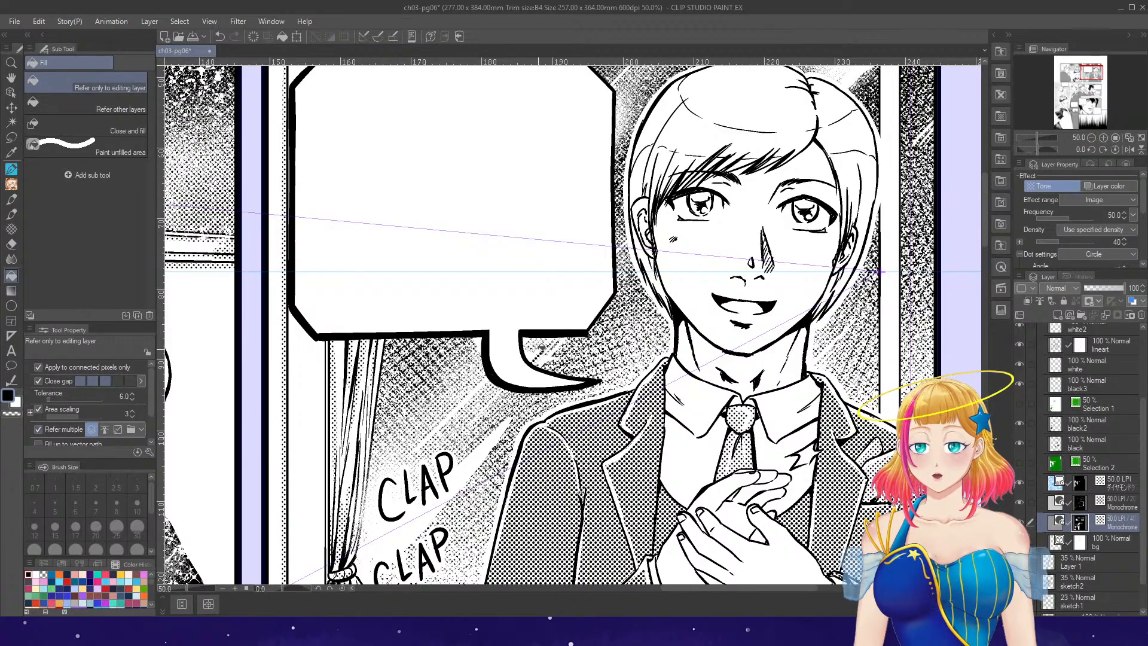
# - Toggle the lineart, white and black3 layers to check which one holds the dark background texture in the upper panels
pyautogui.scroll(-3, 571, 317)
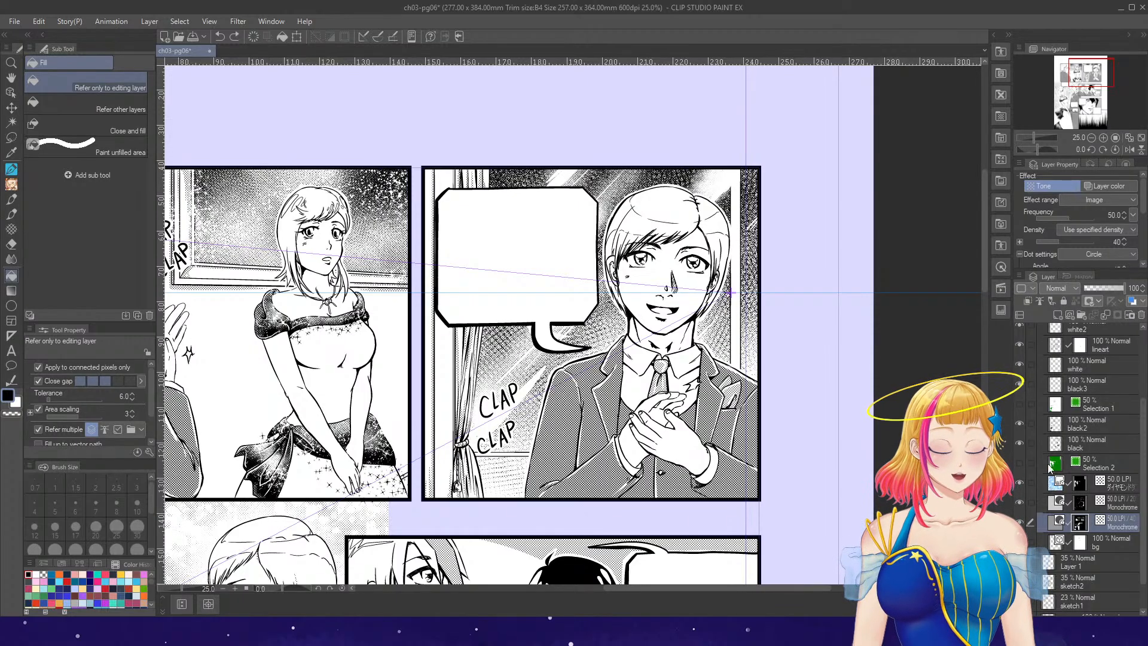
pyautogui.moveTo(1144, 458); pyautogui.dragTo(1143, 385)
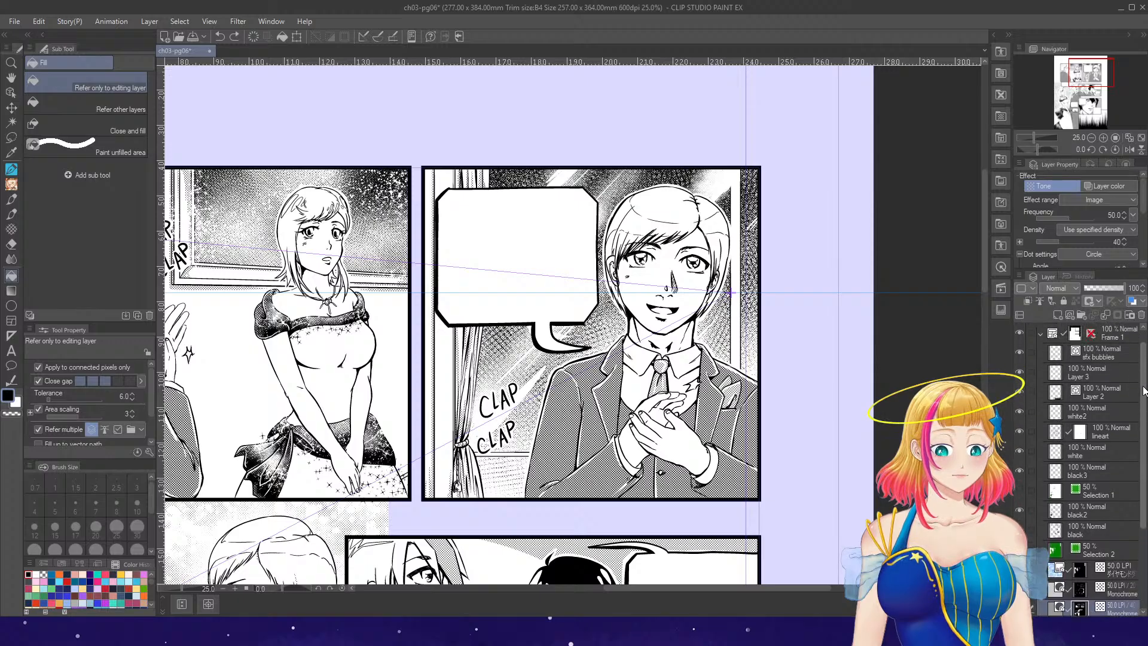
pyautogui.click(1019, 413)
pyautogui.click(1019, 432)
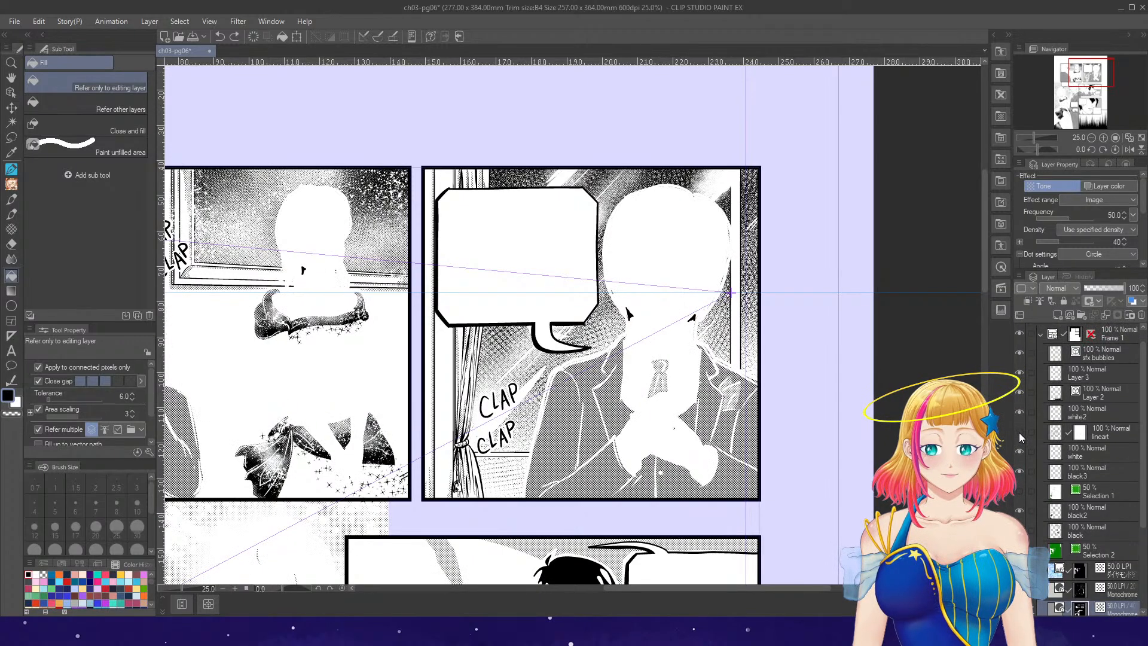
pyautogui.click(1019, 432)
pyautogui.click(1018, 451)
pyautogui.click(1018, 451)
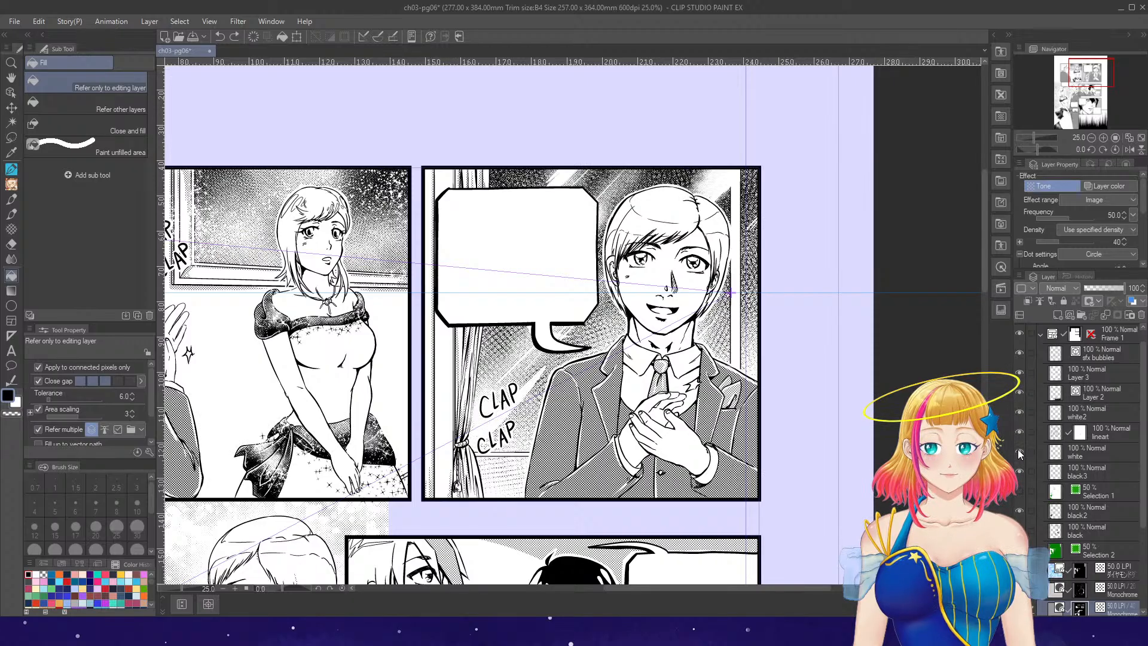
pyautogui.click(1018, 470)
pyautogui.click(1020, 469)
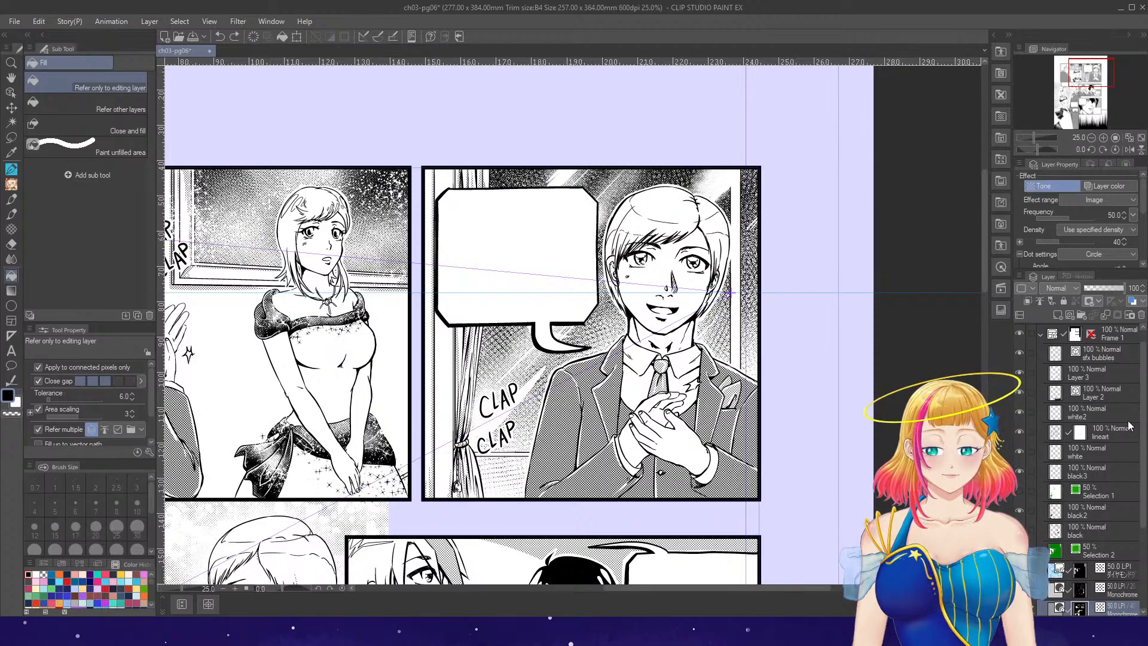
# - Toggle the black layer and the 40% tone layer to compare what each contributes to the upper panels
pyautogui.moveTo(1143, 422); pyautogui.dragTo(1132, 458)
pyautogui.click(1020, 482)
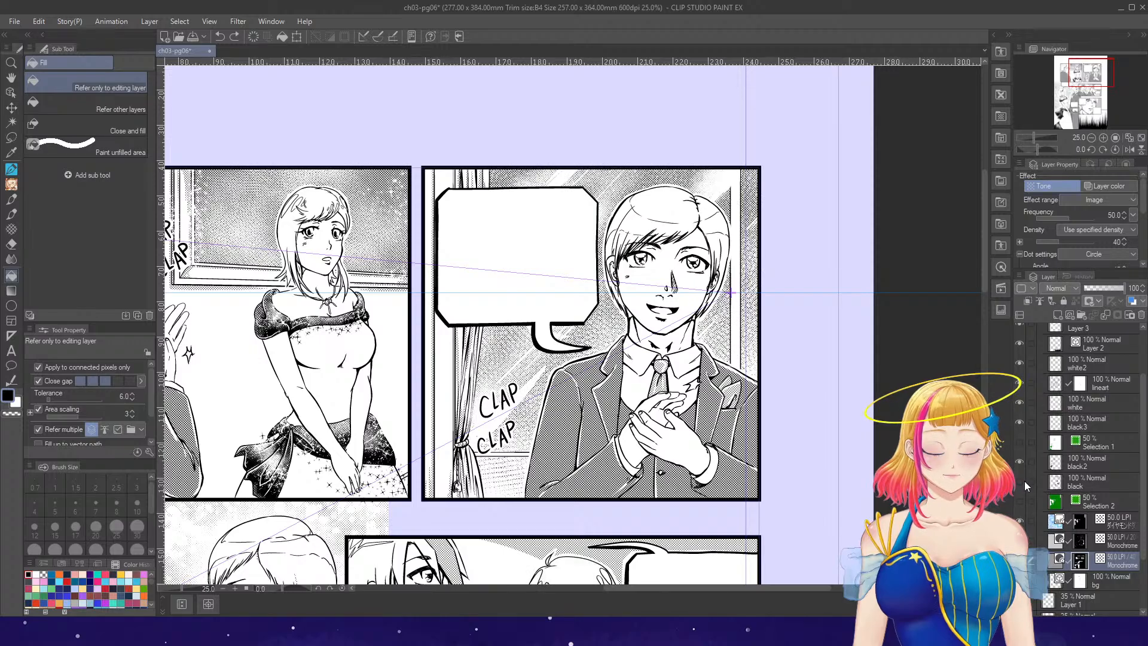
pyautogui.click(1024, 480)
pyautogui.click(1054, 482)
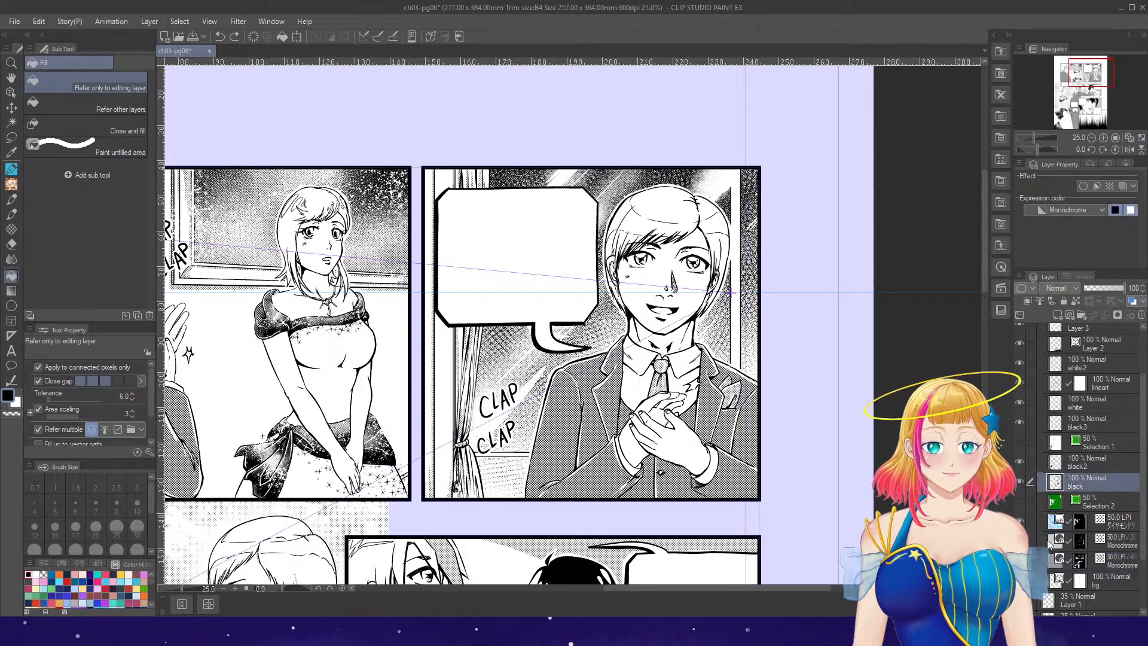
pyautogui.click(1020, 561)
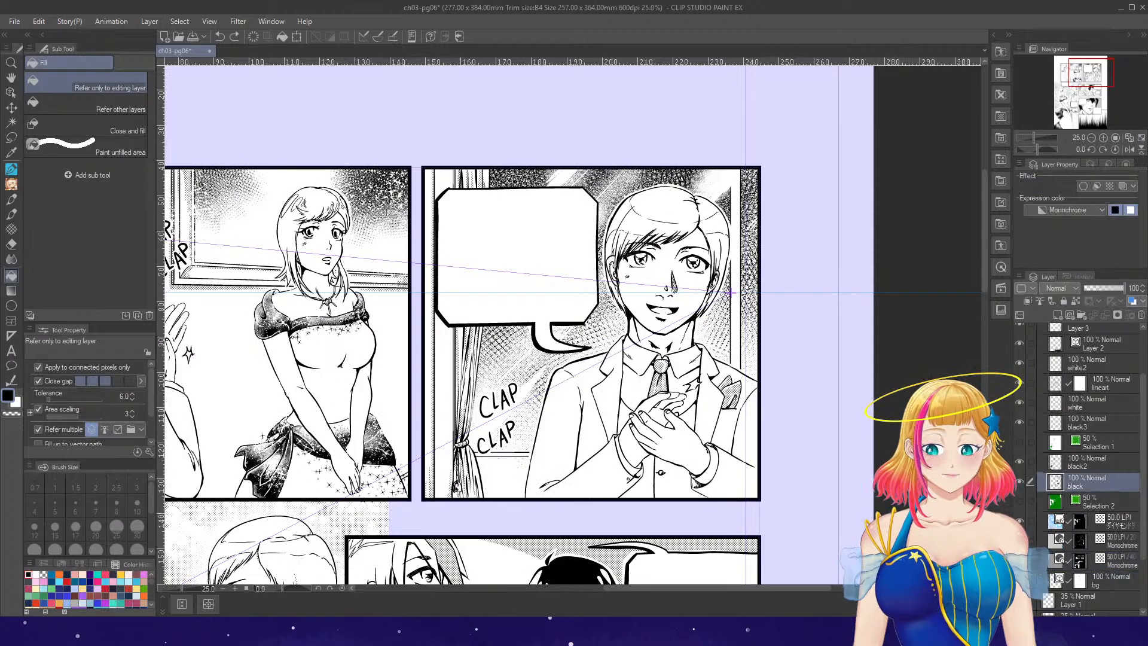
pyautogui.click(1020, 560)
# - Hide the black layer, then lasso the areas on both sides of the bubble's tail with the 40% tone layer's mask active
pyautogui.click(1018, 482)
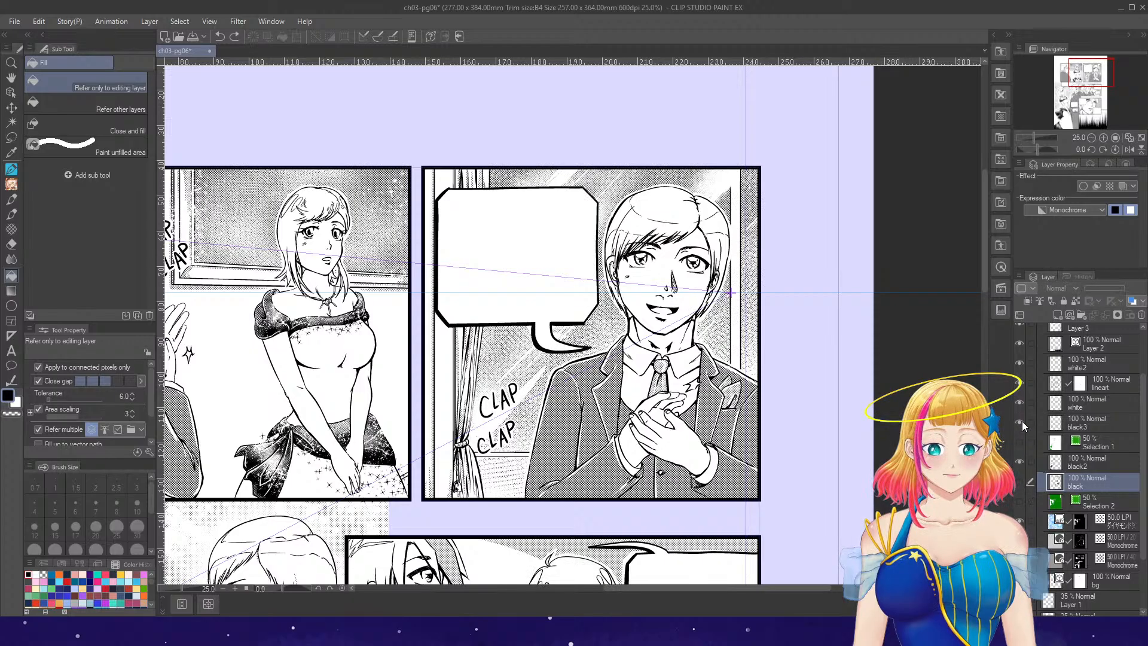
pyautogui.click(1020, 482)
pyautogui.scroll(4, 571, 365)
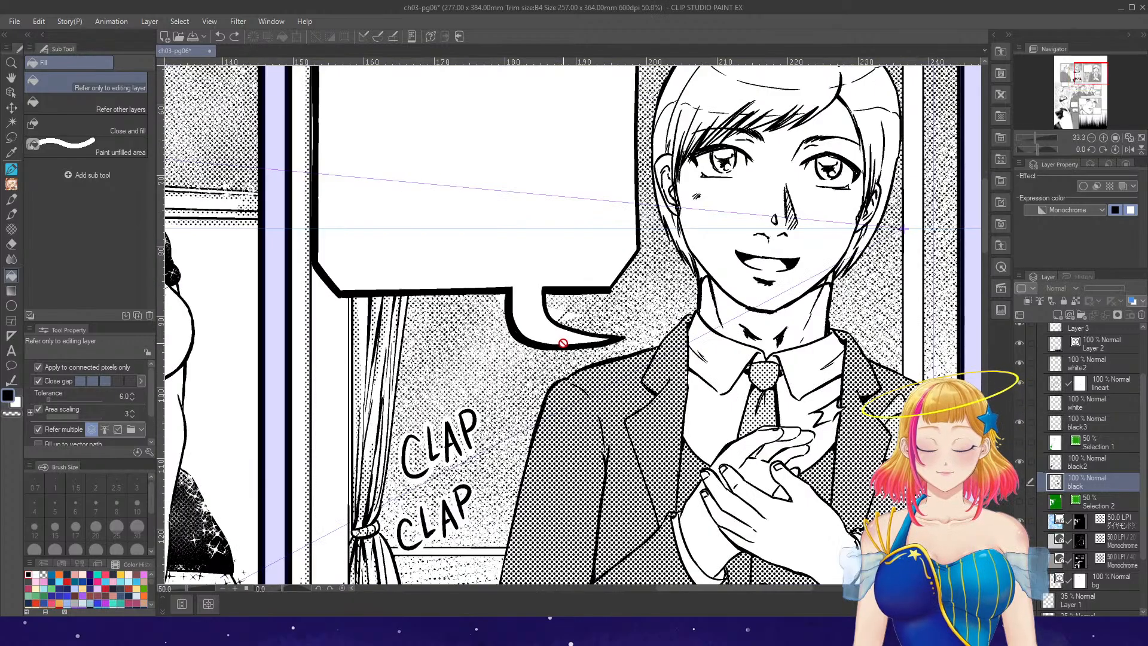
pyautogui.click(1080, 561)
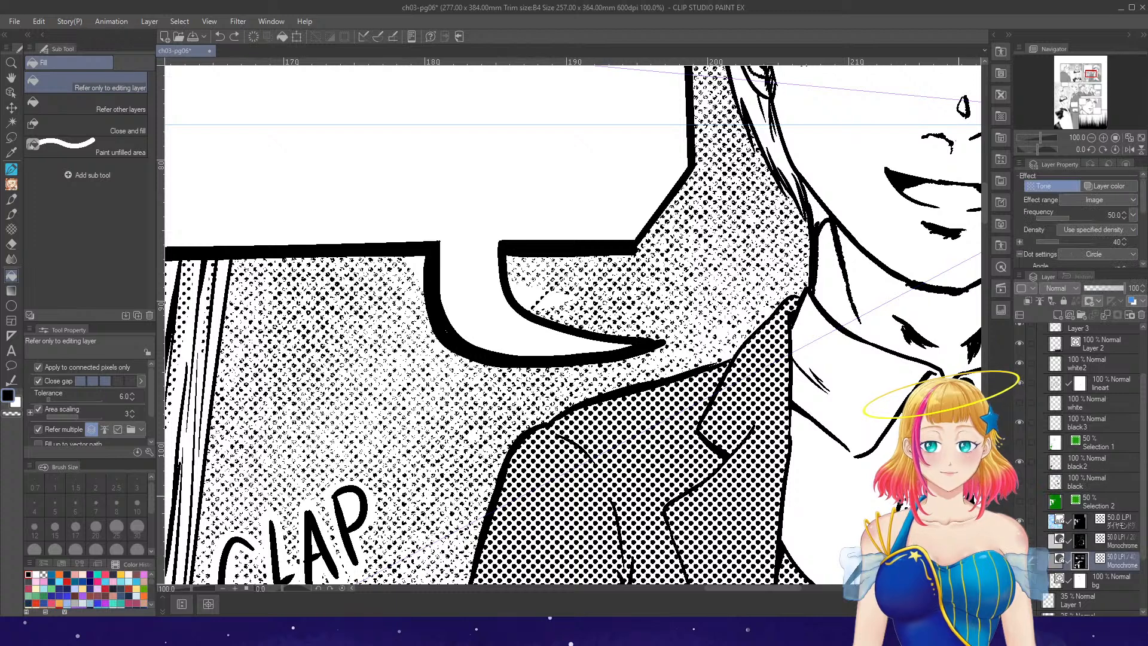
pyautogui.press('m')
pyautogui.moveTo(431, 254)
pyautogui.mouseDown()
pyautogui.moveTo(413, 281)
pyautogui.moveTo(428, 244)
pyautogui.mouseUp()
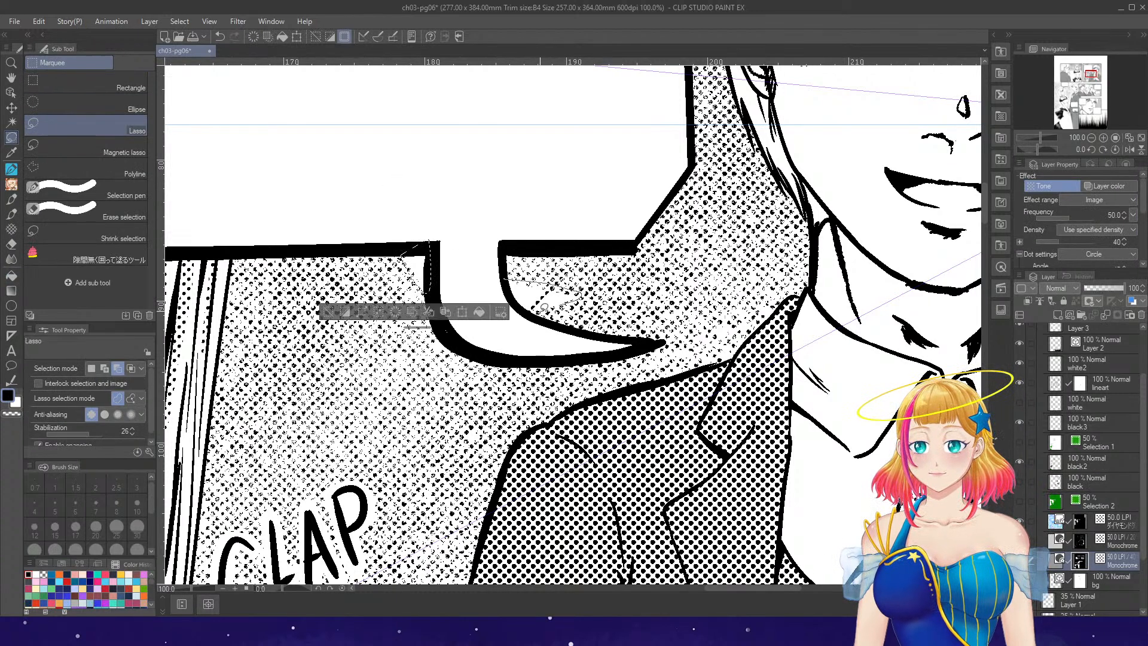
pyautogui.press('shift')
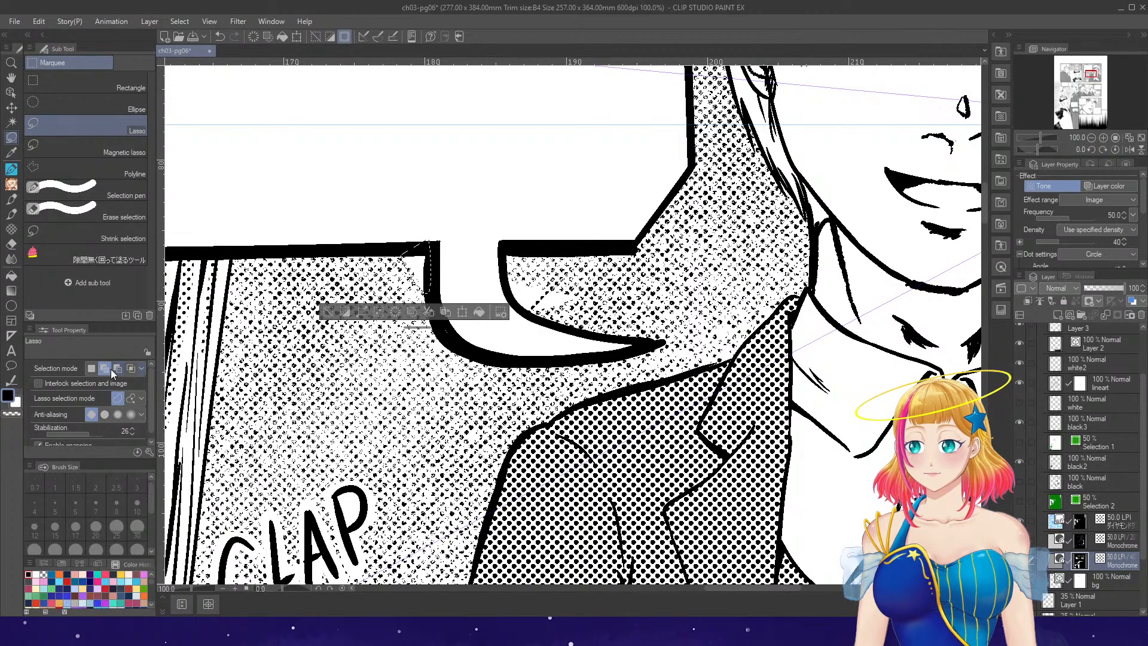
pyautogui.moveTo(527, 313)
pyautogui.mouseDown()
pyautogui.moveTo(557, 293)
pyautogui.moveTo(532, 312)
pyautogui.mouseUp()
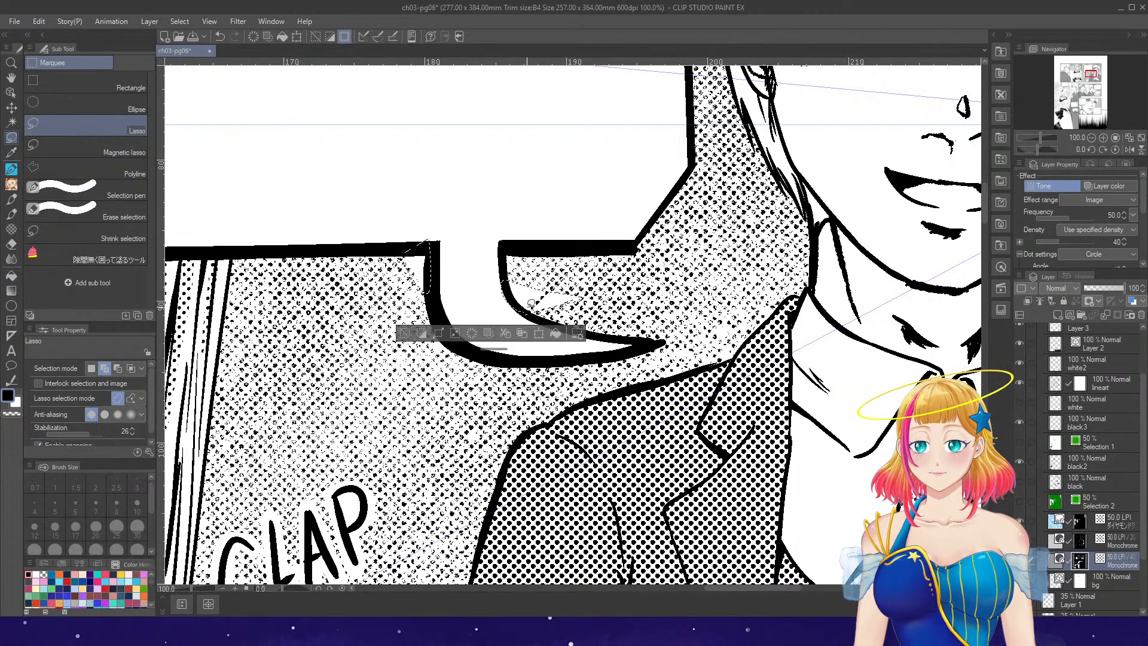
# - Fill in the background texture beside the bubble's tail with the Gauze cloud hatching brush at size 800, deselect, and show the black layer again
pyautogui.click(111, 263)
pyautogui.click(11, 229)
pyautogui.moveTo(389, 287); pyautogui.dragTo(471, 273)
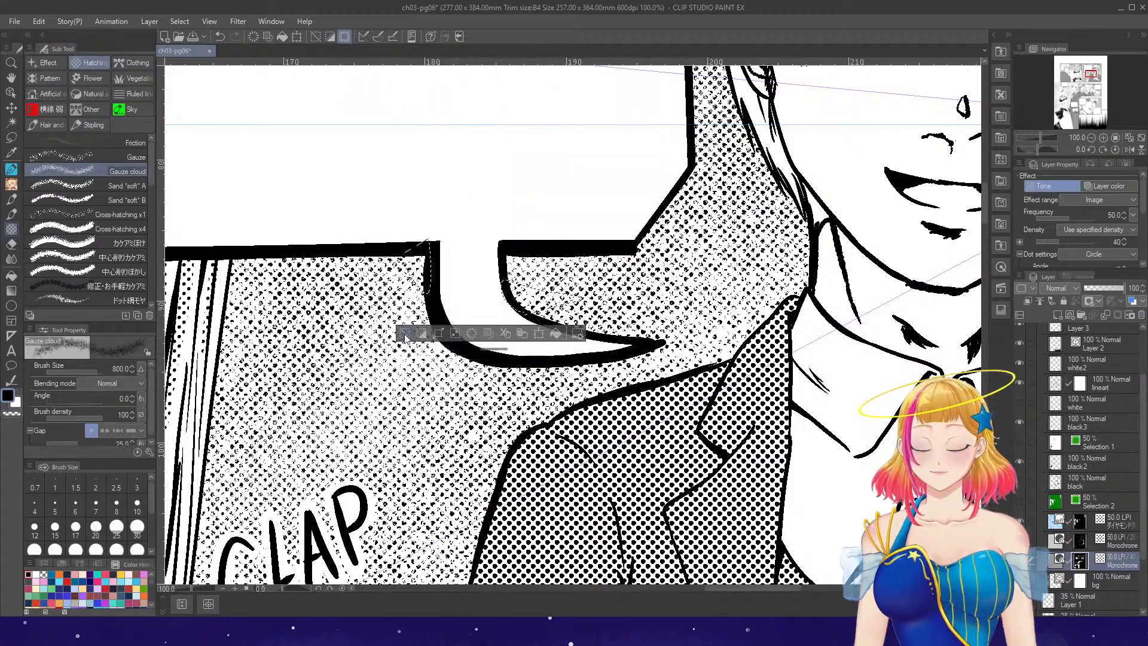
pyautogui.hotkey('ctrl', 'd')
pyautogui.scroll(-5, 479, 298)
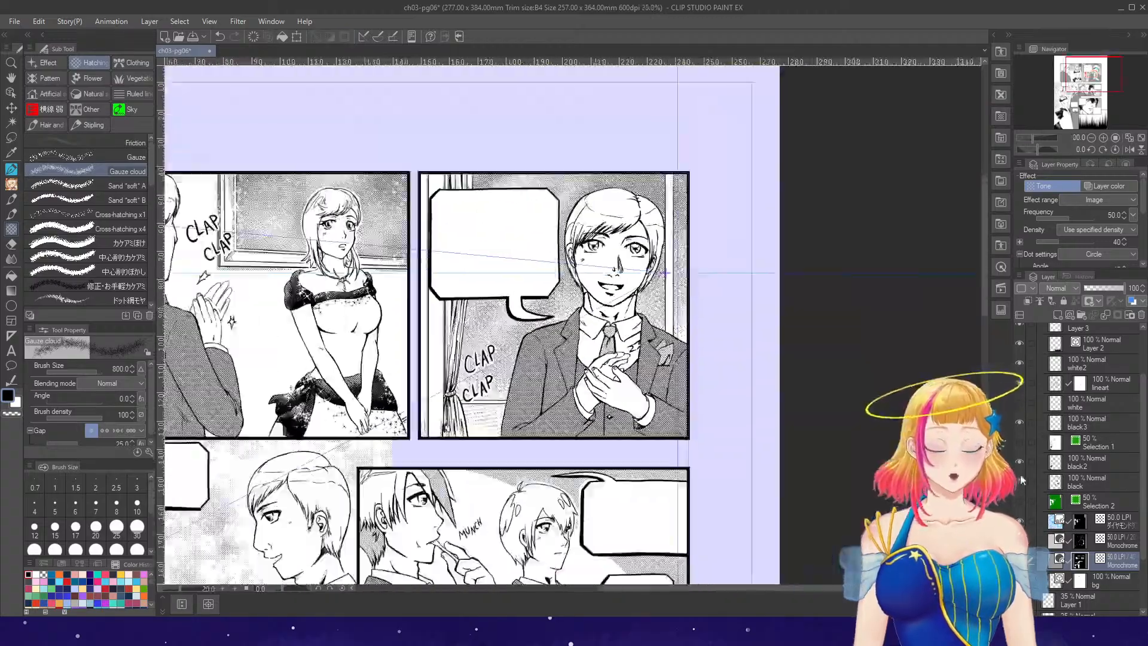
pyautogui.click(1020, 480)
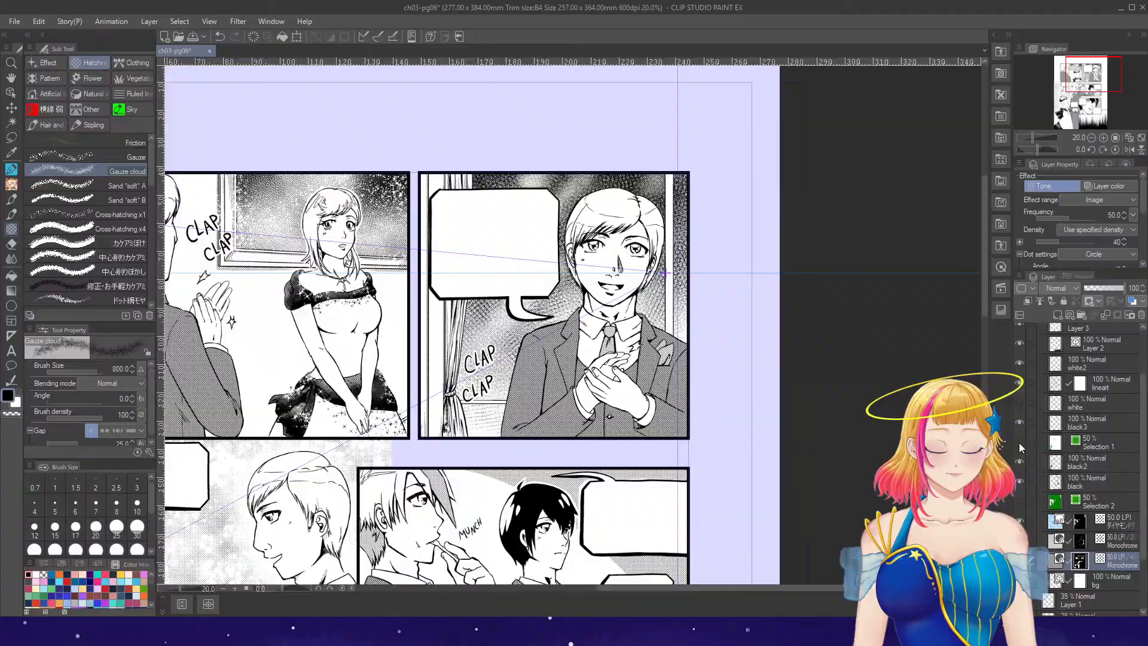
# - Review the whole page and the standing couple's panel for remaining flaws in the tones and bubbles
pyautogui.click(1018, 404)
pyautogui.hotkey('ctrl', '-')
pyautogui.hotkey('ctrl', '-')
pyautogui.hotkey('ctrl', '-')
pyautogui.hotkey('ctrl', '-')
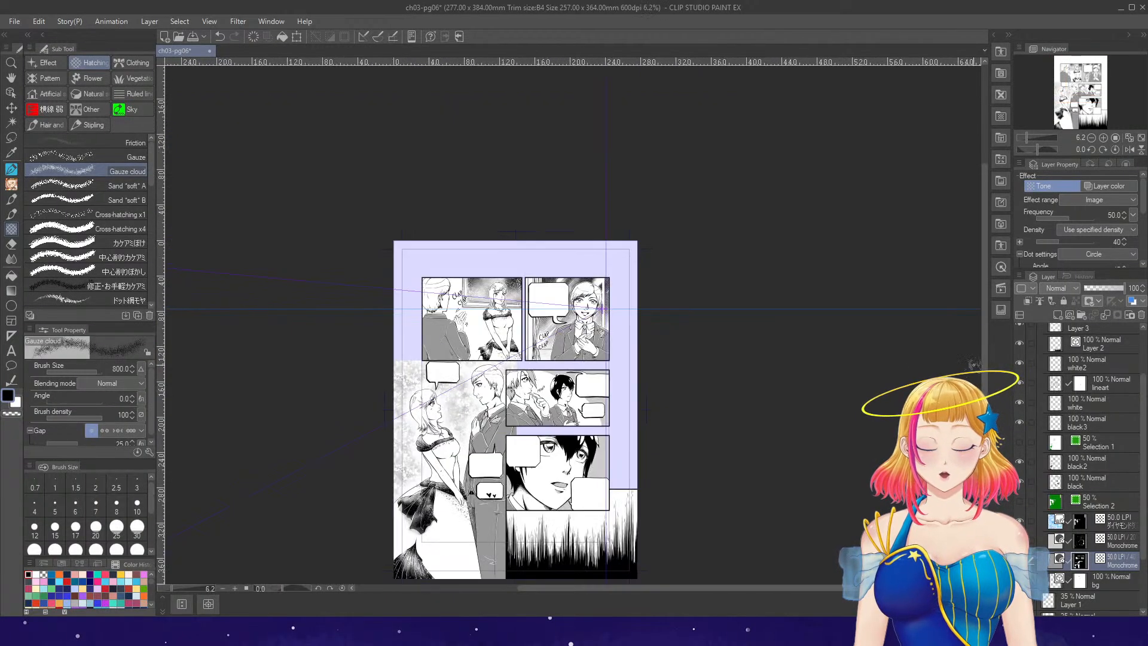
pyautogui.hotkey('ctrl', '+')
pyautogui.hotkey('ctrl', '+')
pyautogui.hotkey('ctrl', '+')
pyautogui.hotkey('ctrl', '+')
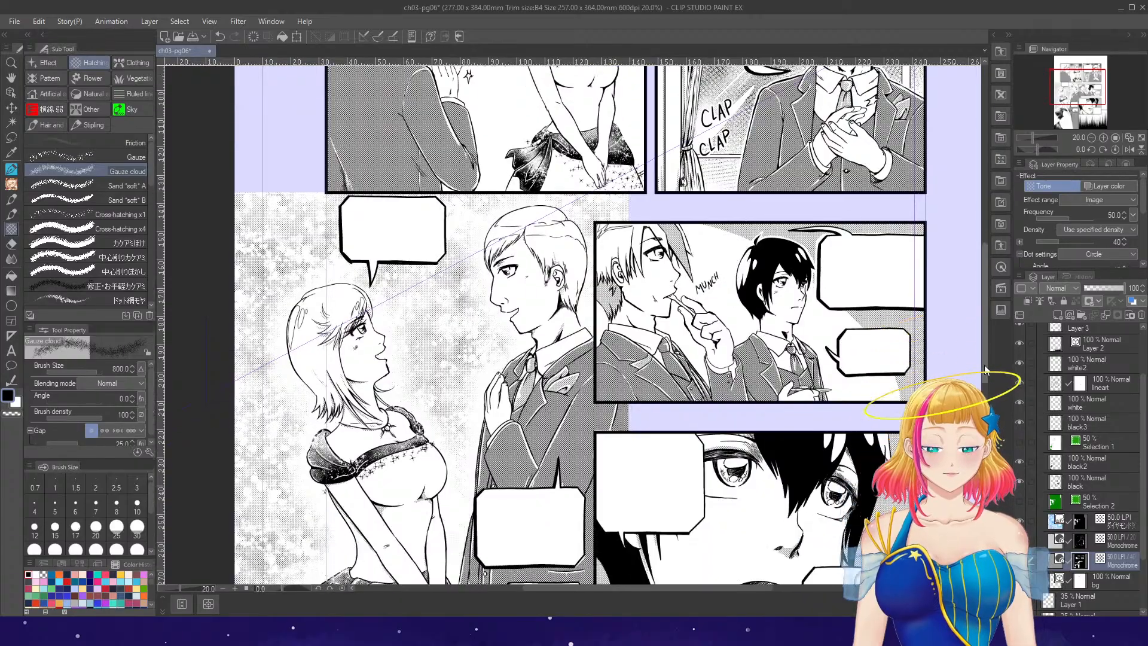
pyautogui.moveTo(984, 365); pyautogui.dragTo(985, 408)
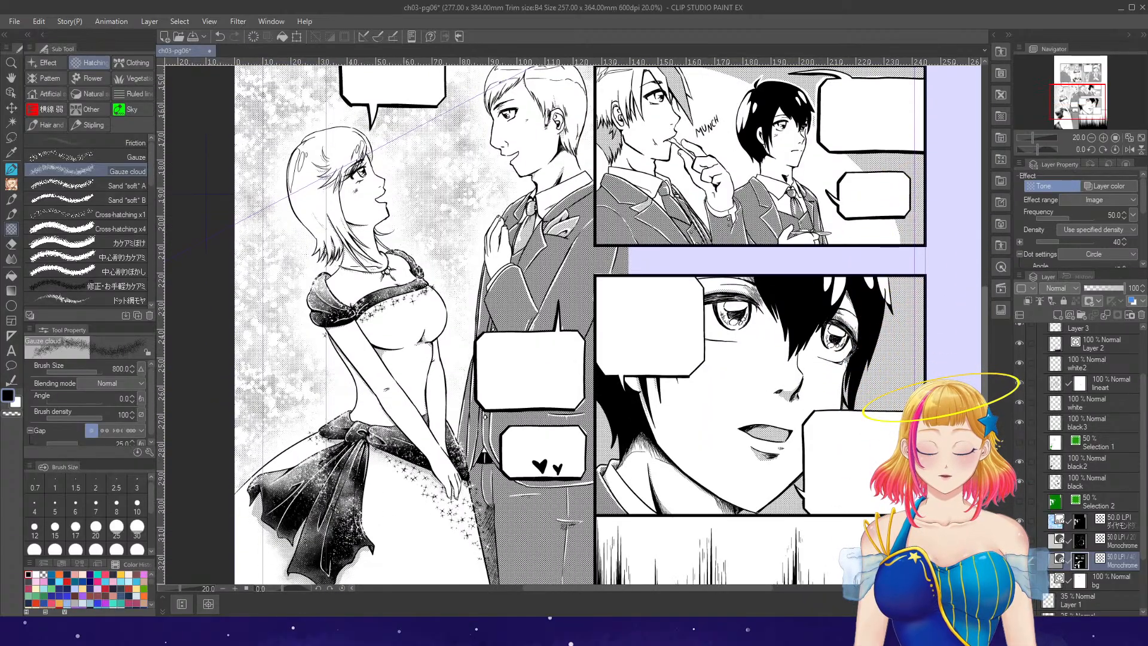
pyautogui.hotkey('ctrl', '+')
pyautogui.hotkey('ctrl', '+')
pyautogui.hotkey('ctrl', '+')
pyautogui.hotkey('ctrl', '+')
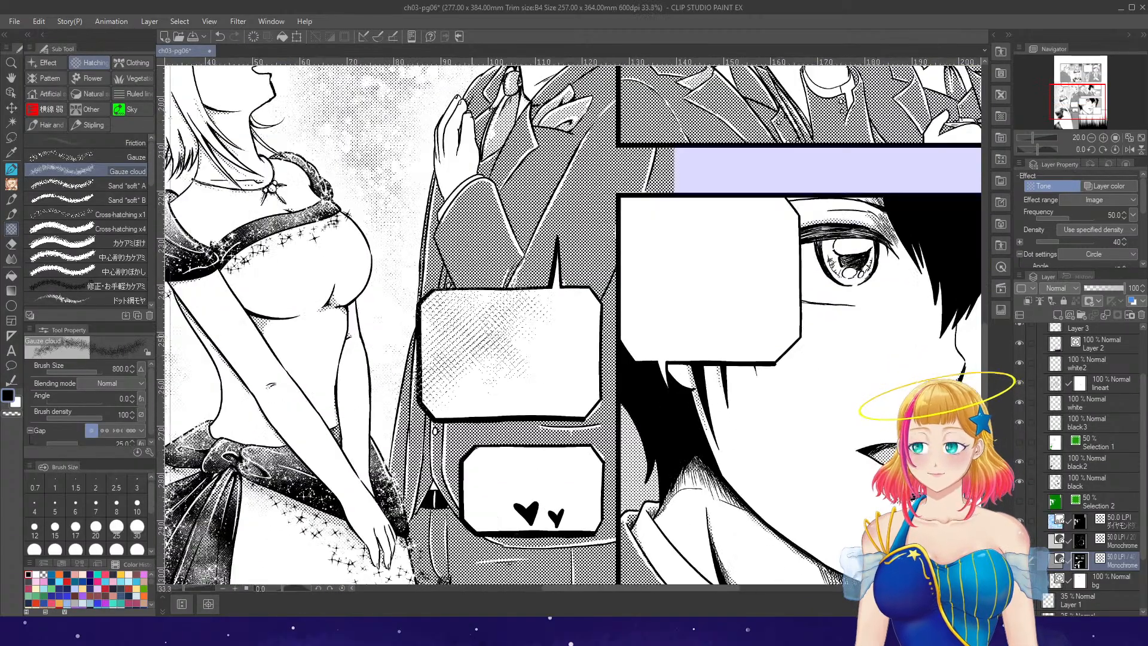
# - Examine the tone around the two speech bubbles over the standing man's suit
pyautogui.press('g')
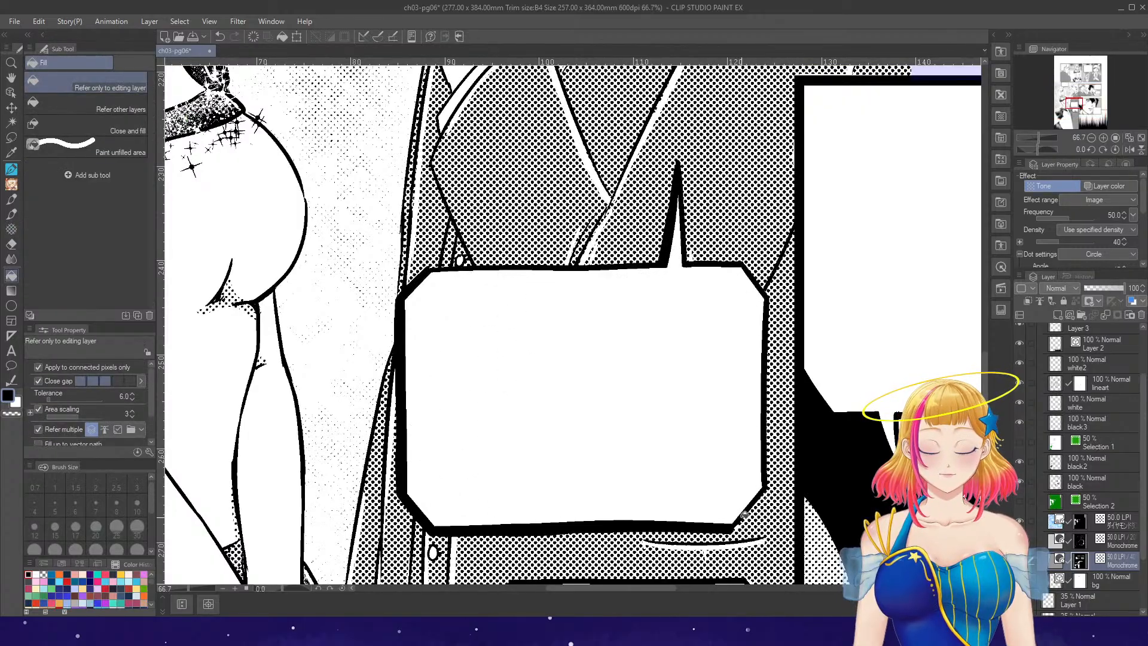
pyautogui.hotkey('ctrl', '-')
pyautogui.hotkey('ctrl', '-')
pyautogui.hotkey('ctrl', '-')
pyautogui.hotkey('ctrl', '-')
pyautogui.hotkey('ctrl', '-')
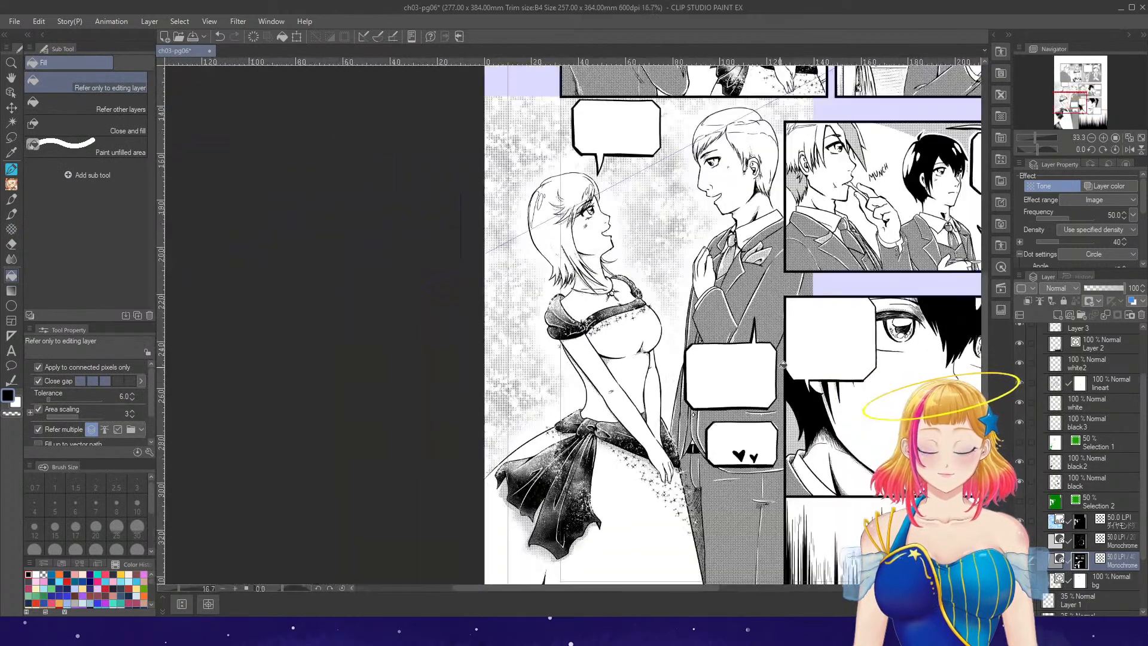
pyautogui.scroll(5, 788, 434)
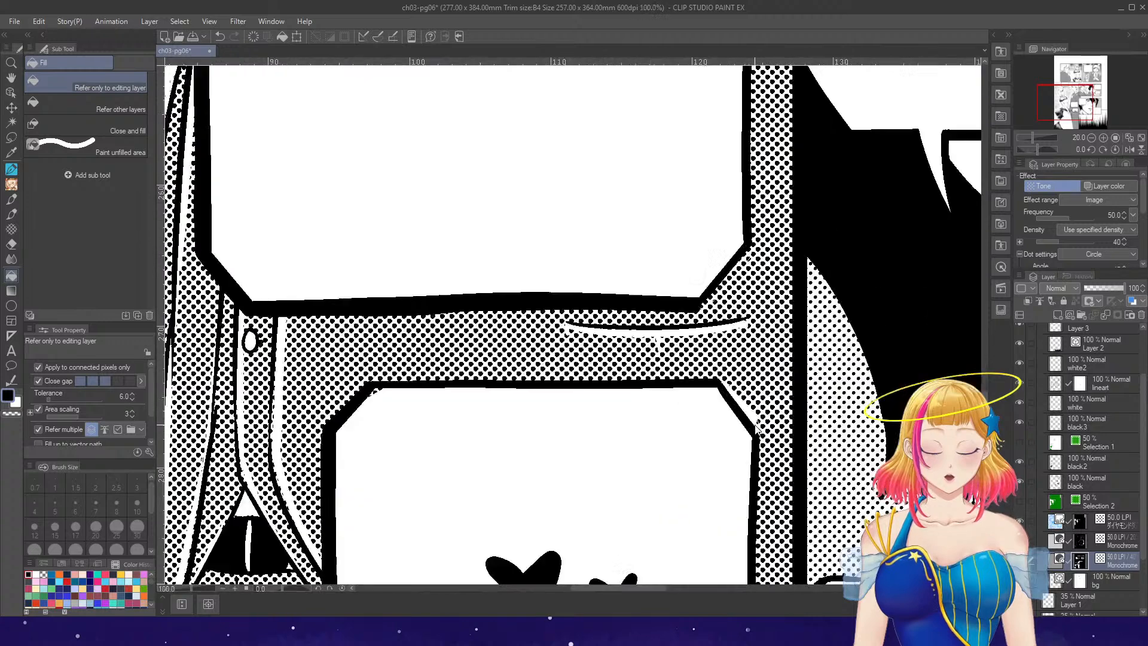
pyautogui.press('p')
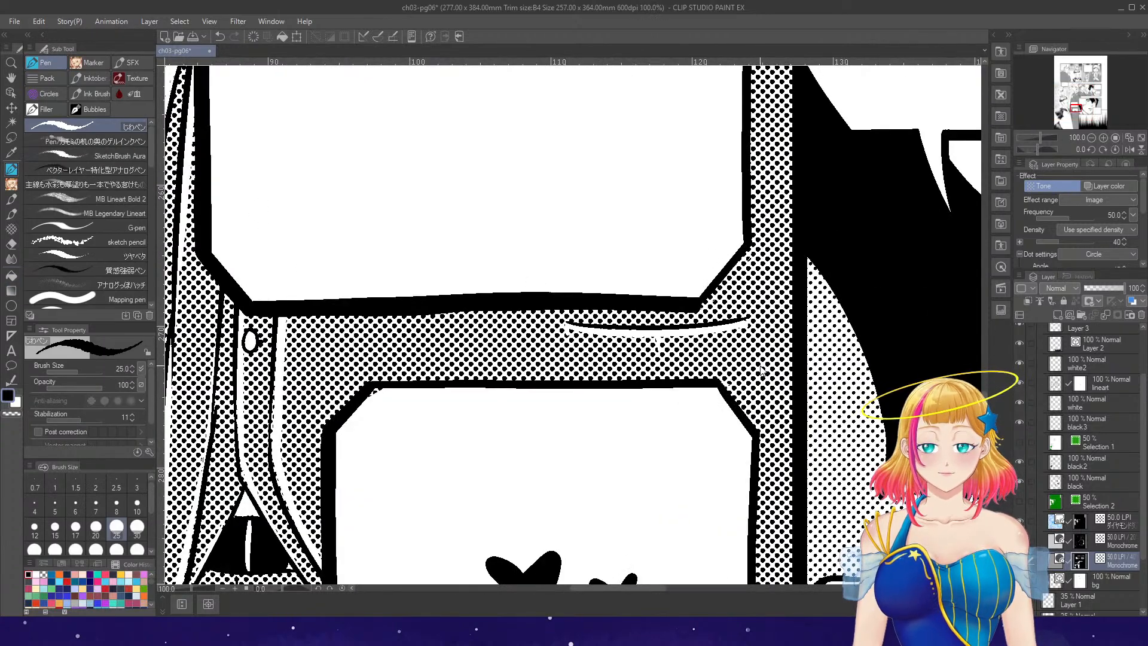
pyautogui.hotkey('ctrl', '-')
pyautogui.hotkey('ctrl', '-')
pyautogui.hotkey('ctrl', '-')
pyautogui.hotkey('ctrl', '-')
pyautogui.hotkey('ctrl', '-')
pyautogui.hotkey('ctrl', '-')
pyautogui.moveTo(590, 588); pyautogui.dragTo(654, 587)
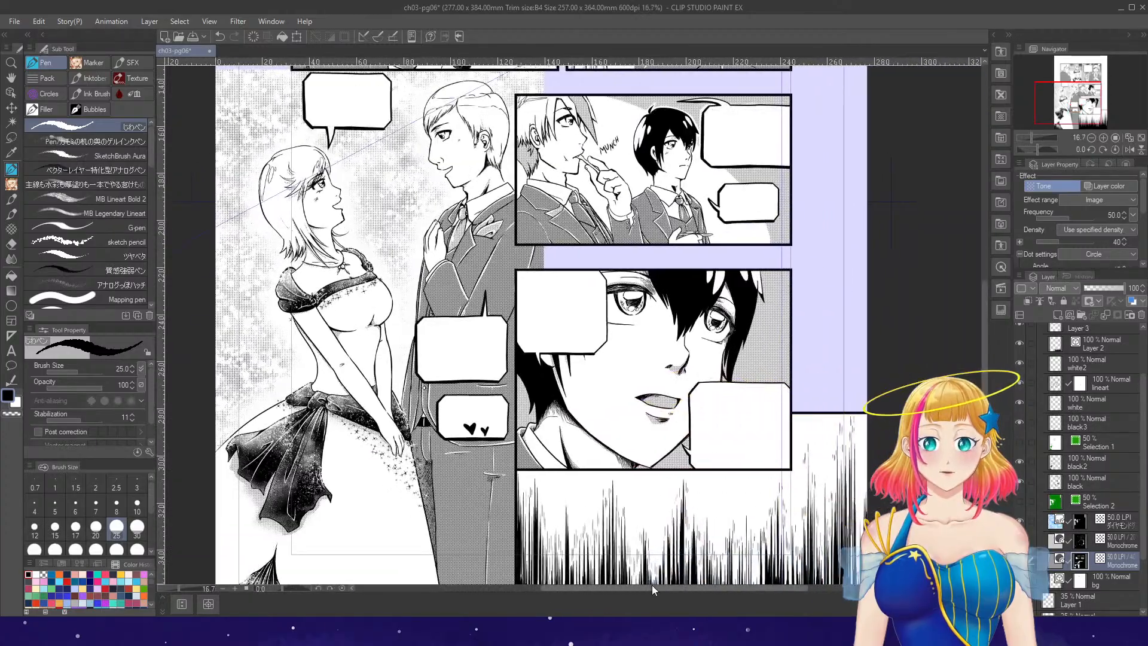
# - Examine the tone around the dark-haired man and his two speech bubbles, with the 20% tone layer's mask and the Fill tool active
pyautogui.scroll(4, 724, 109)
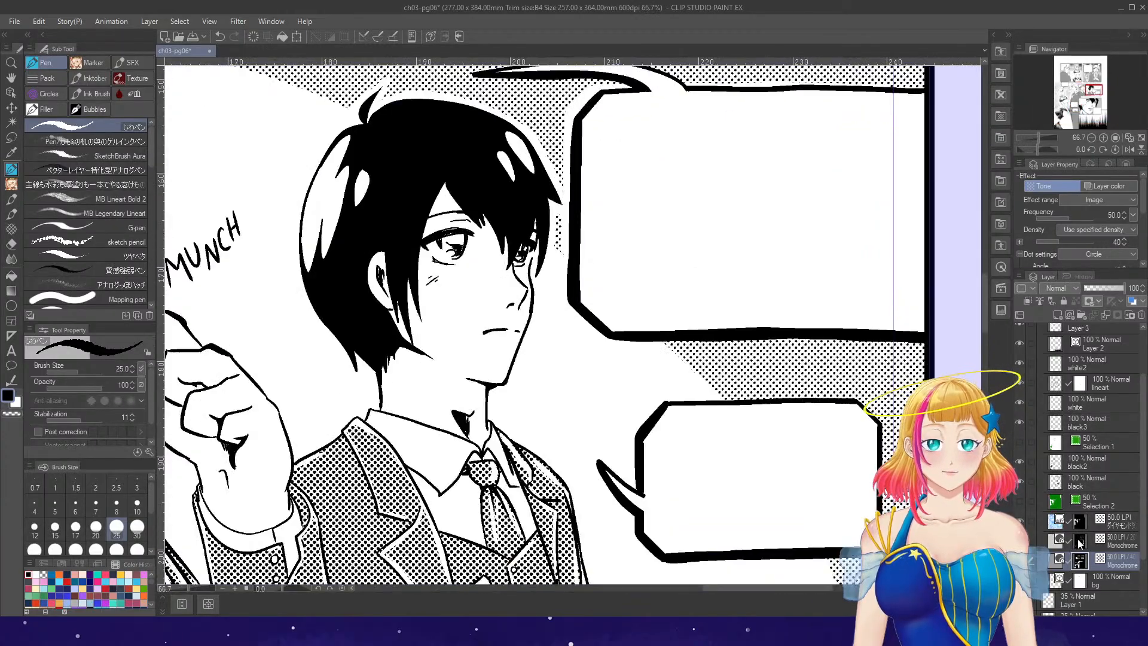
pyautogui.click(1080, 540)
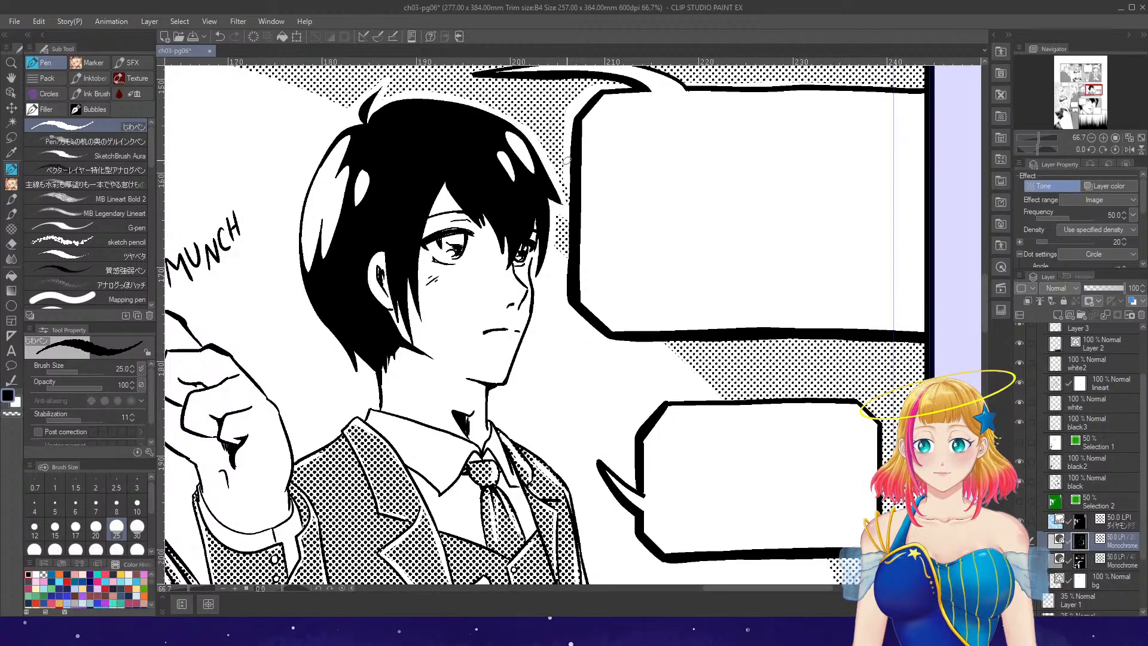
pyautogui.press('g')
pyautogui.scroll(-1, 742, 269)
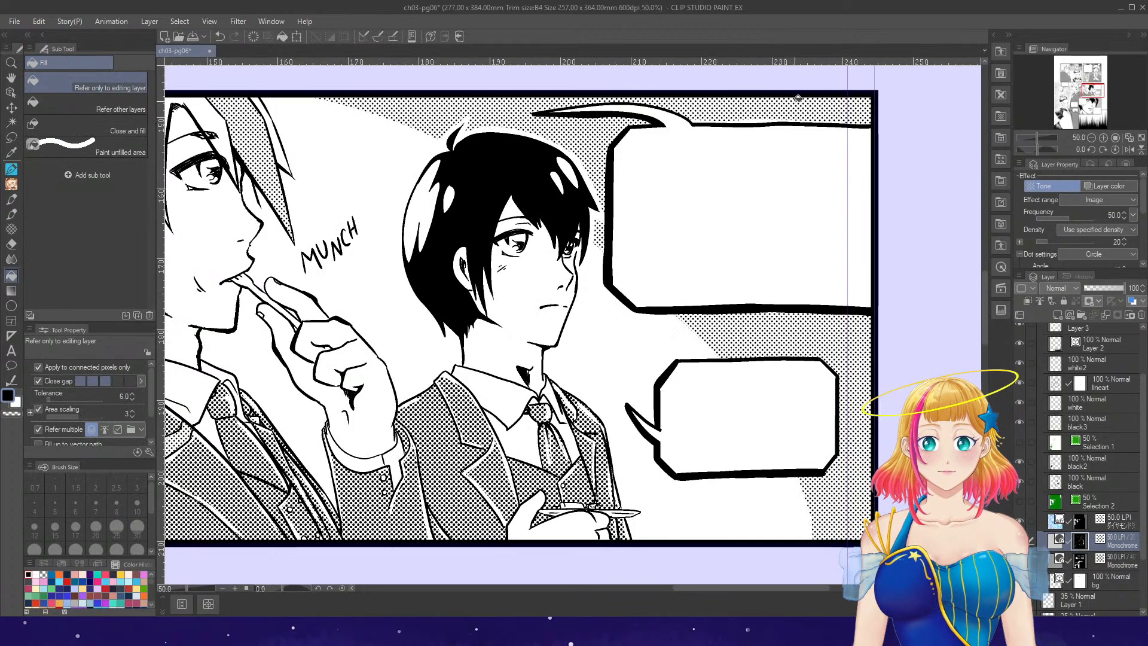
pyautogui.scroll(-3, 888, 266)
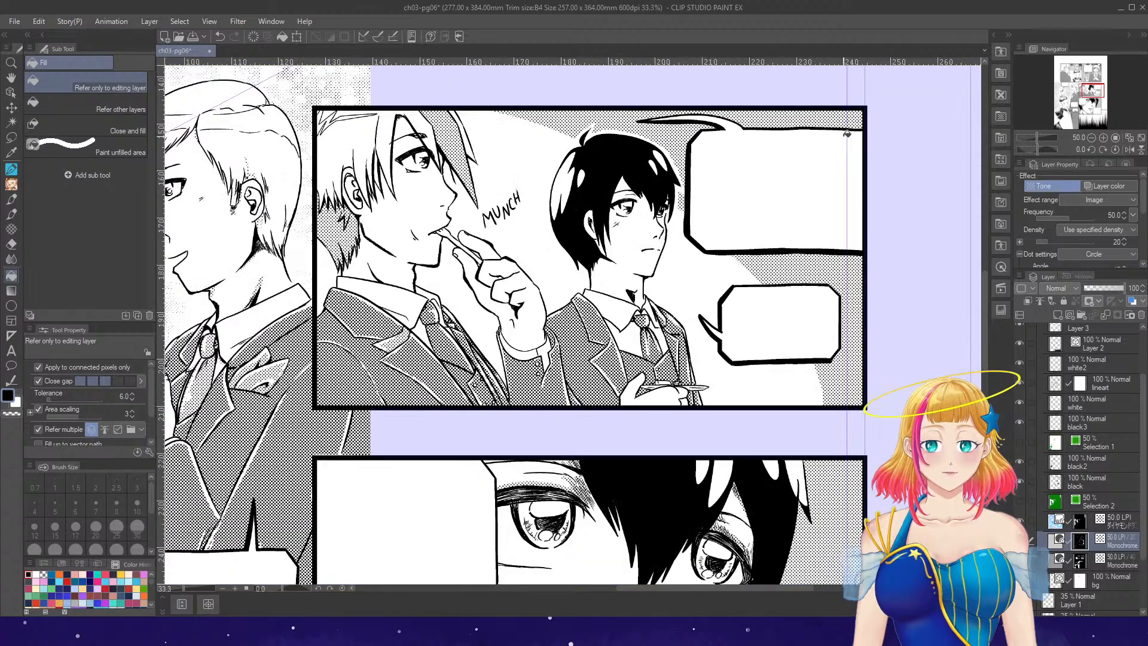
# - Fit the whole page in view, save it and close the ch03-pg06 document
pyautogui.scroll(-2, 956, 364)
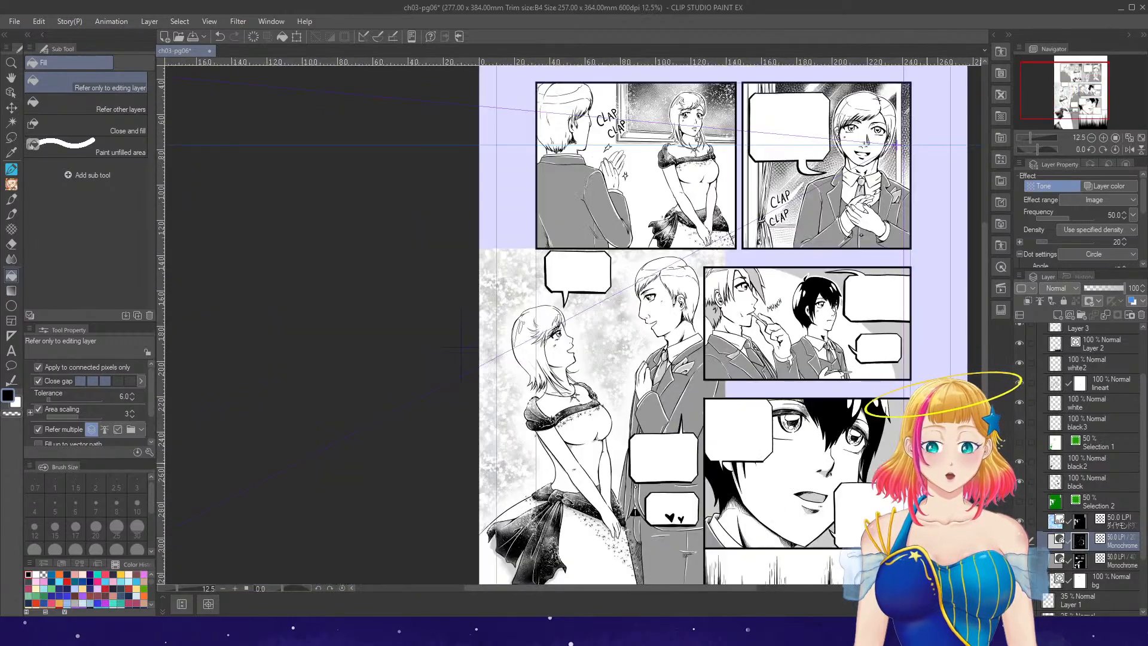
pyautogui.click(1115, 139)
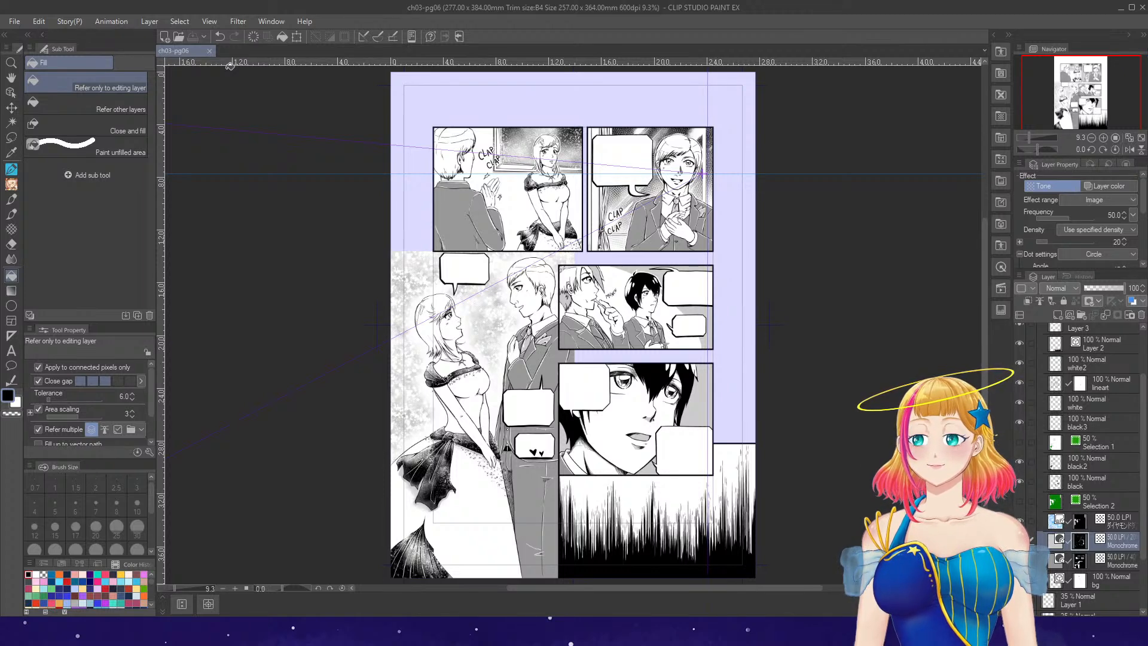
pyautogui.click(209, 51)
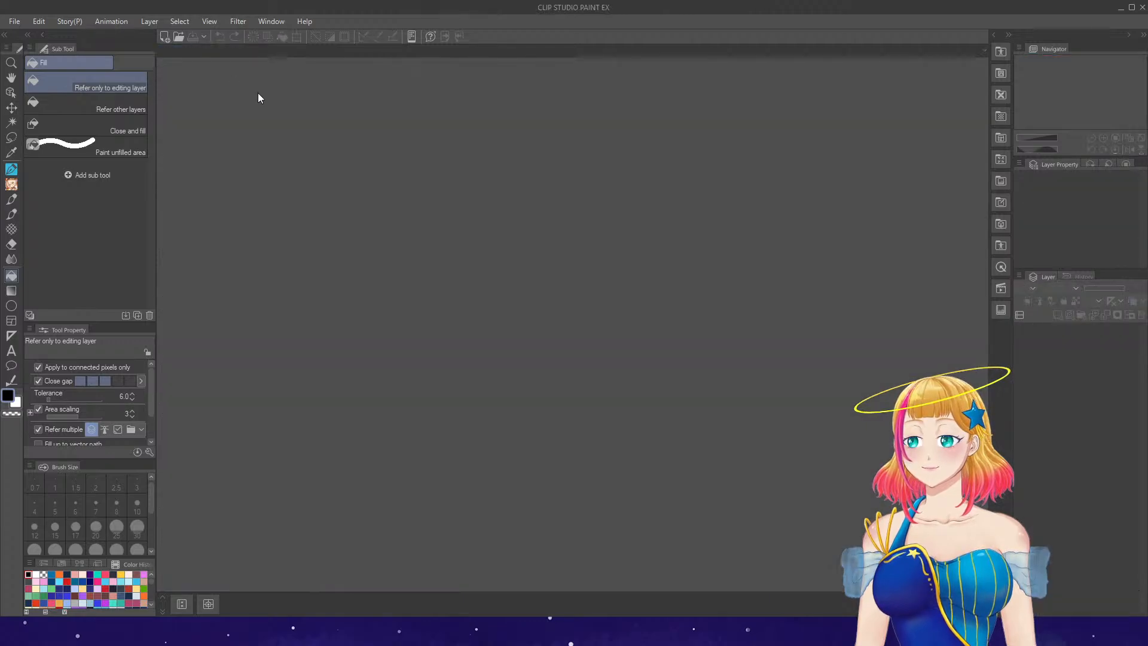
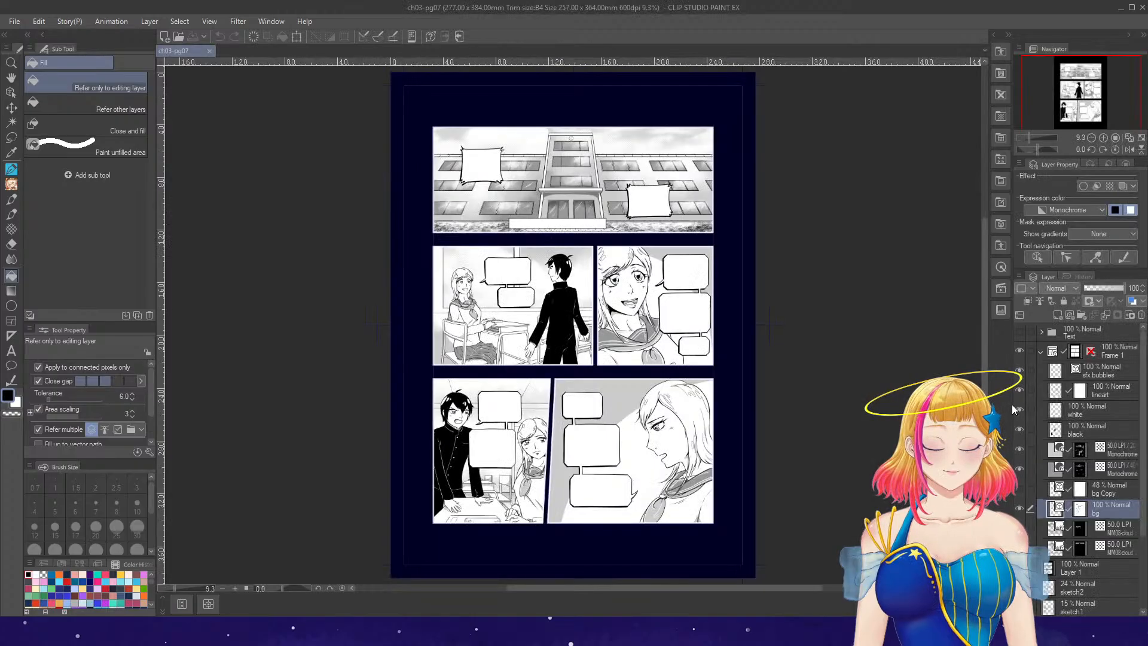
# - Review all panels of page ch03-pg07 for flaws, from the school building down to the girl's profile
pyautogui.scroll(1, 591, 272)
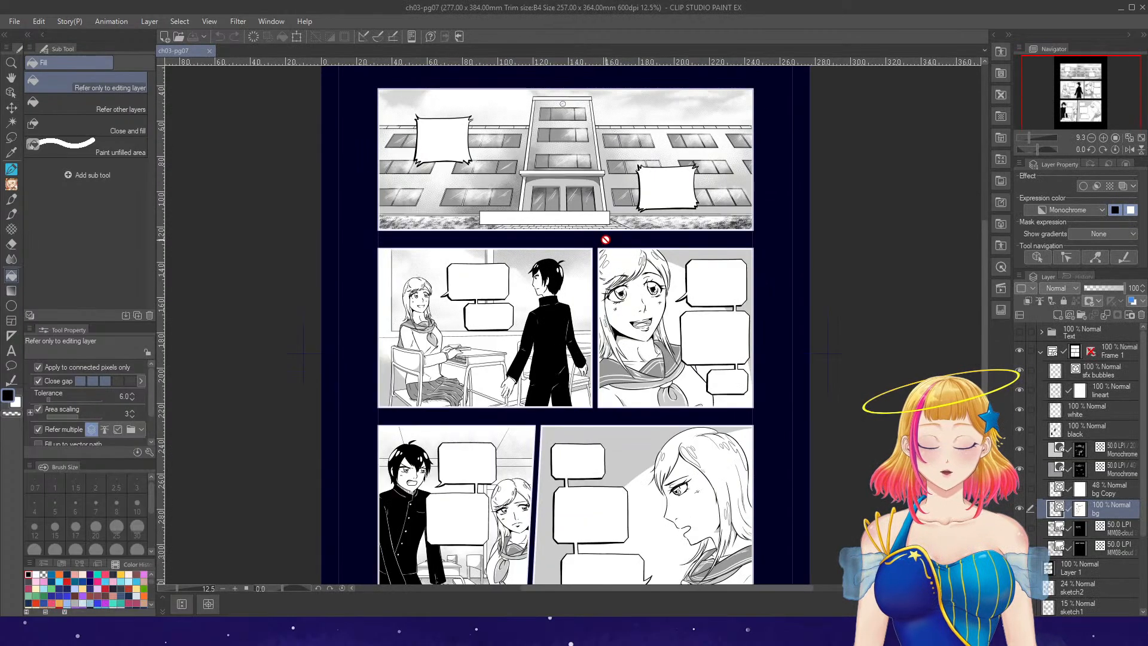
pyautogui.scroll(1, 595, 335)
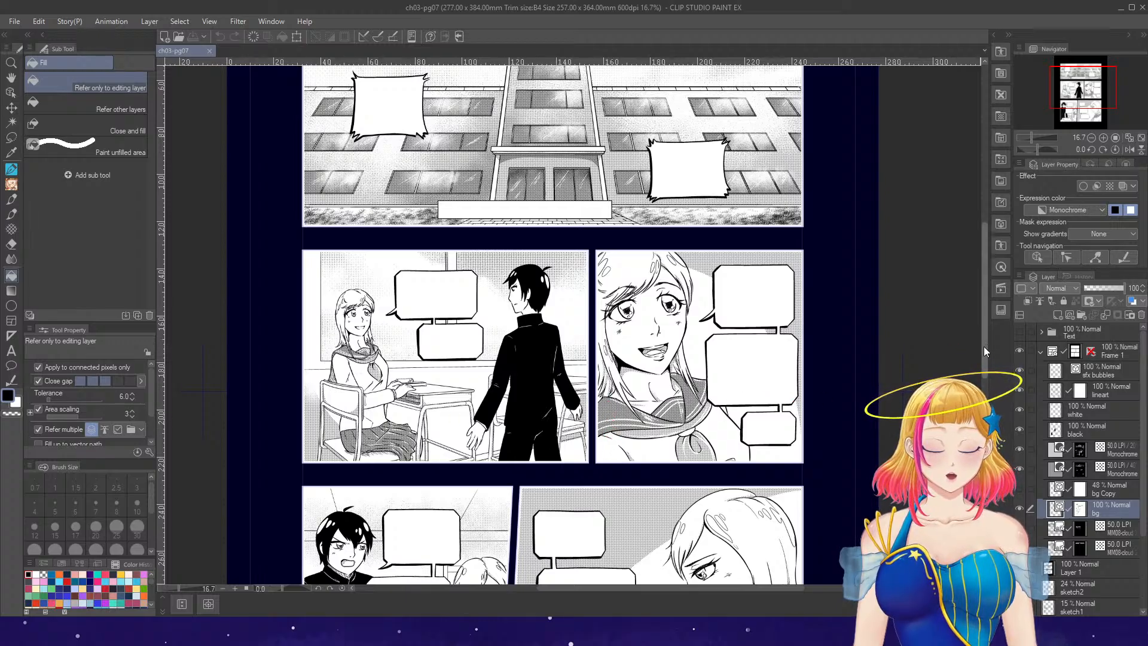
pyautogui.moveTo(985, 346)
pyautogui.mouseDown()
pyautogui.moveTo(990, 417)
pyautogui.moveTo(991, 366)
pyautogui.mouseUp()
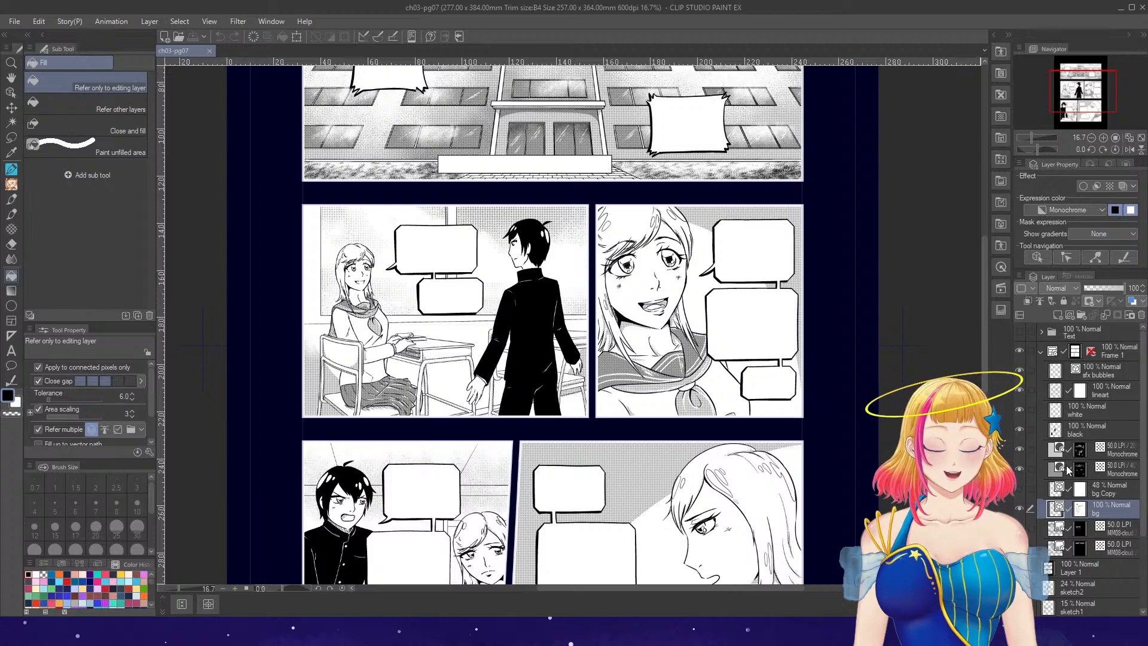
pyautogui.moveTo(987, 389); pyautogui.dragTo(987, 447)
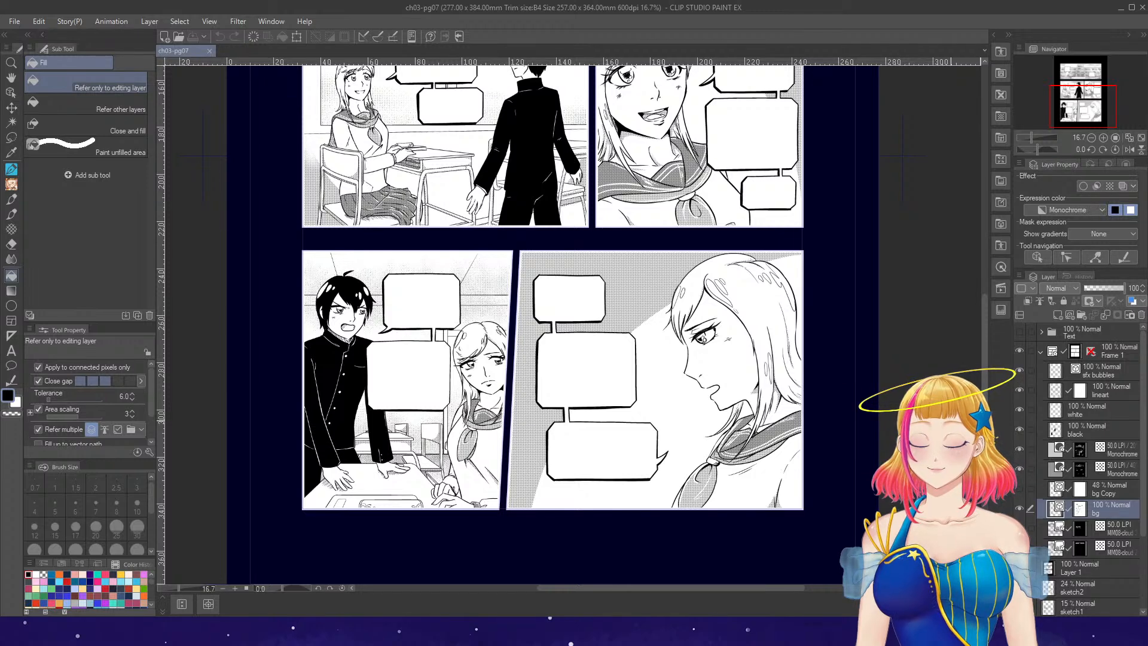
pyautogui.moveTo(986, 393); pyautogui.dragTo(1003, 306)
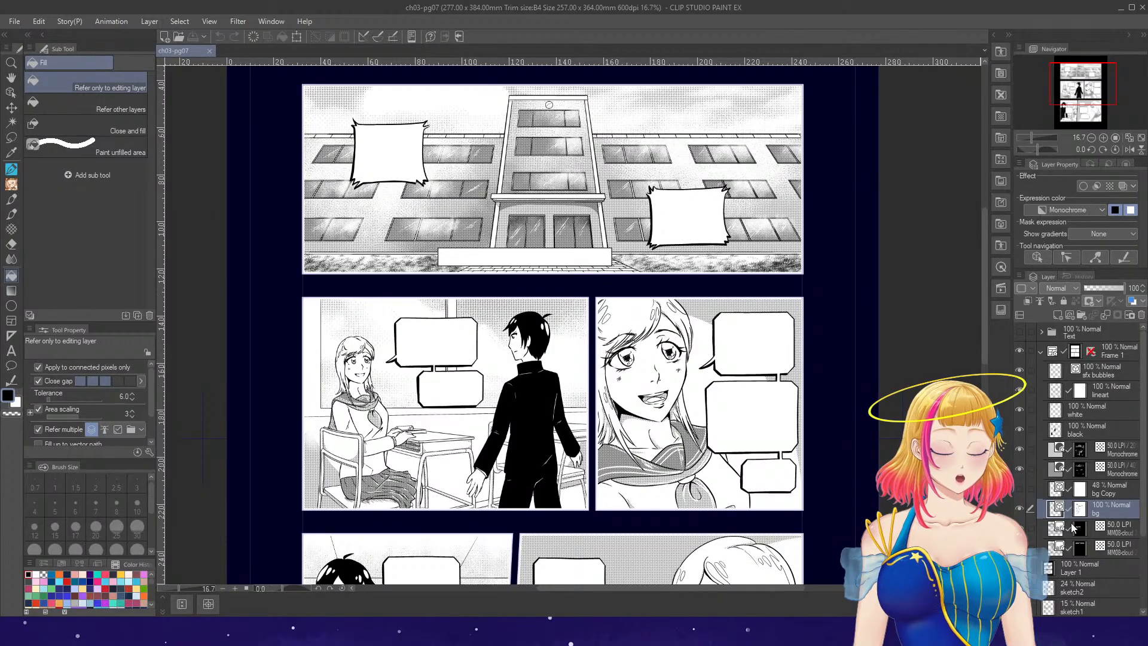
# - Show Perspective ruler 1 and toggle the bg and bg Copy layers to check what each contributes to the background, keeping bg active
pyautogui.scroll(-2, 1142, 487)
pyautogui.scroll(-2, 1142, 488)
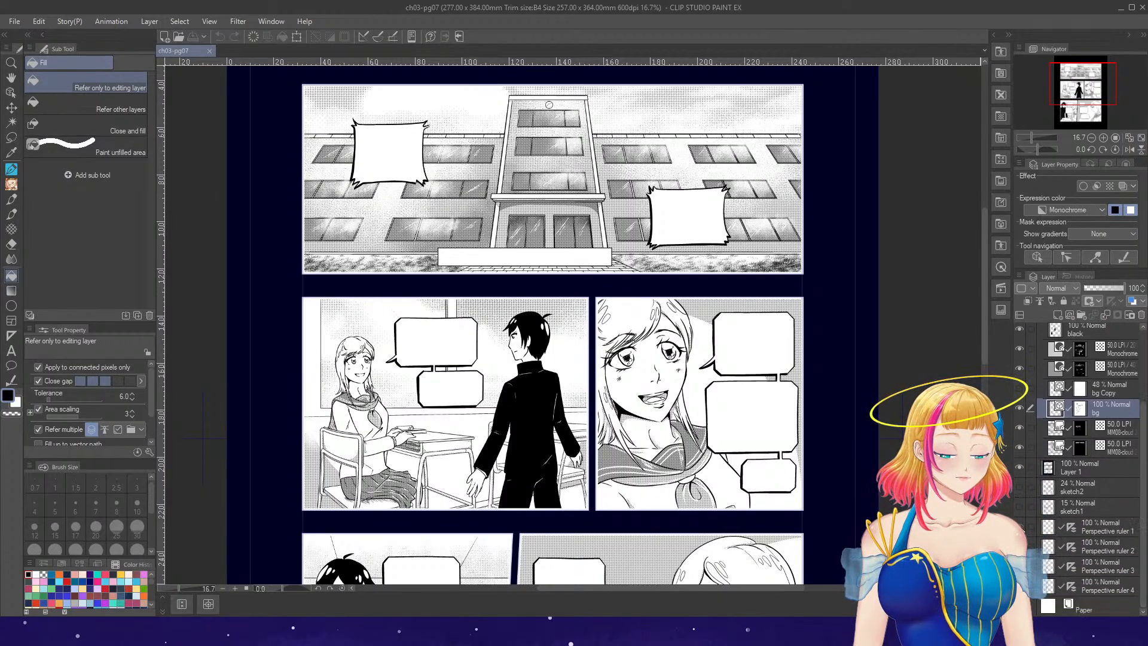
pyautogui.click(1071, 527)
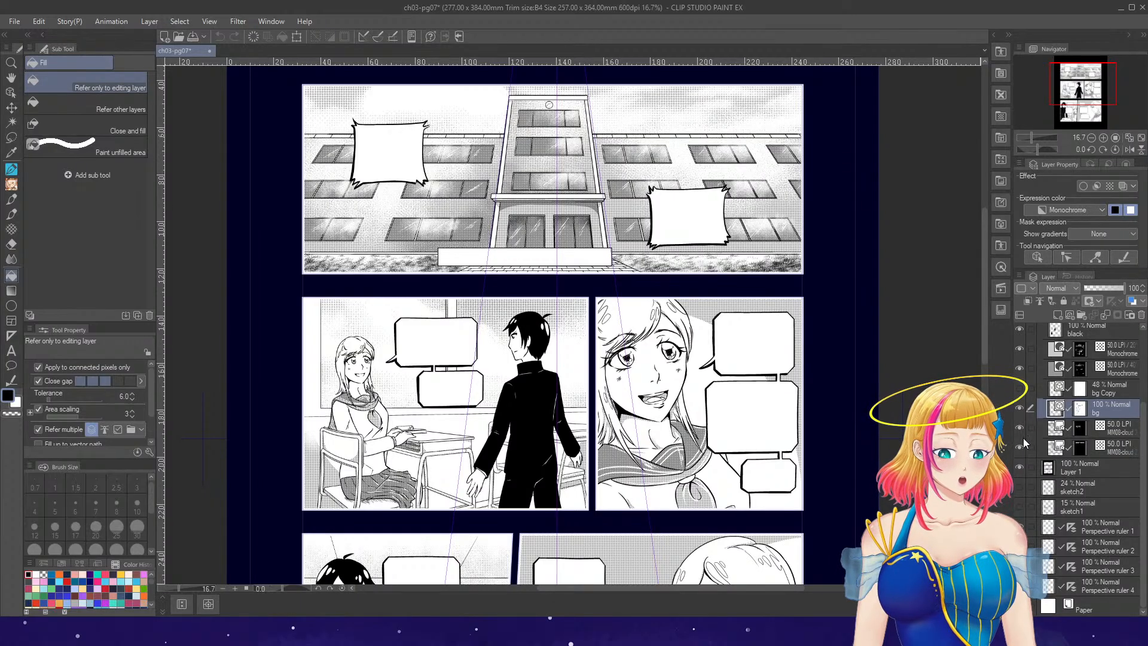
pyautogui.click(1021, 406)
pyautogui.click(1021, 406)
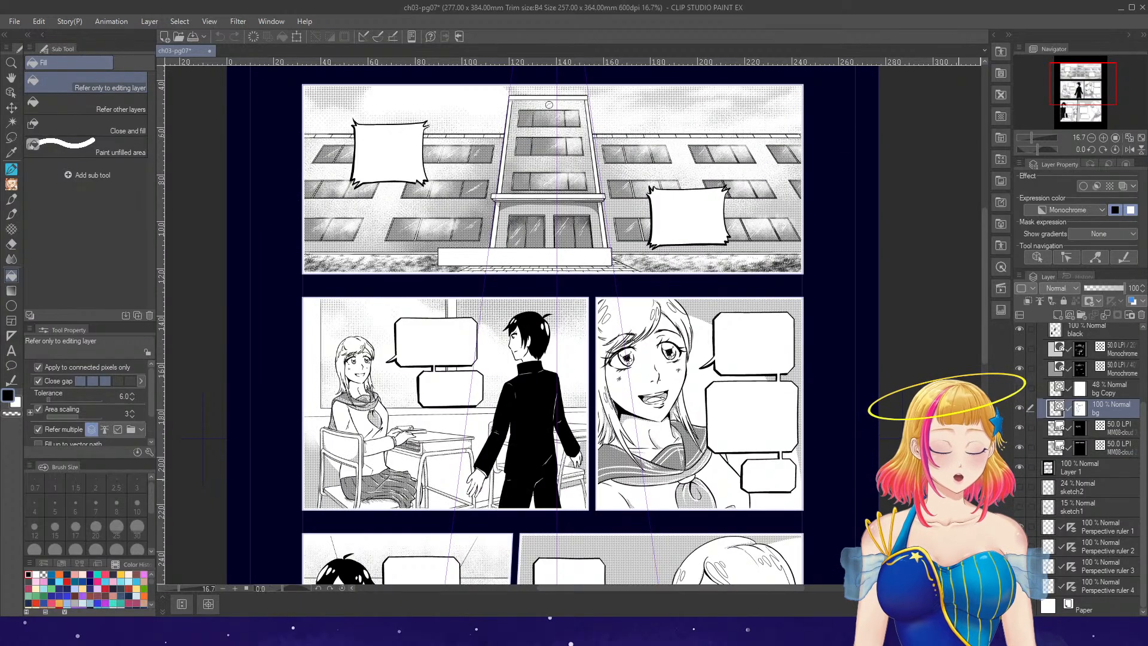
pyautogui.press('p')
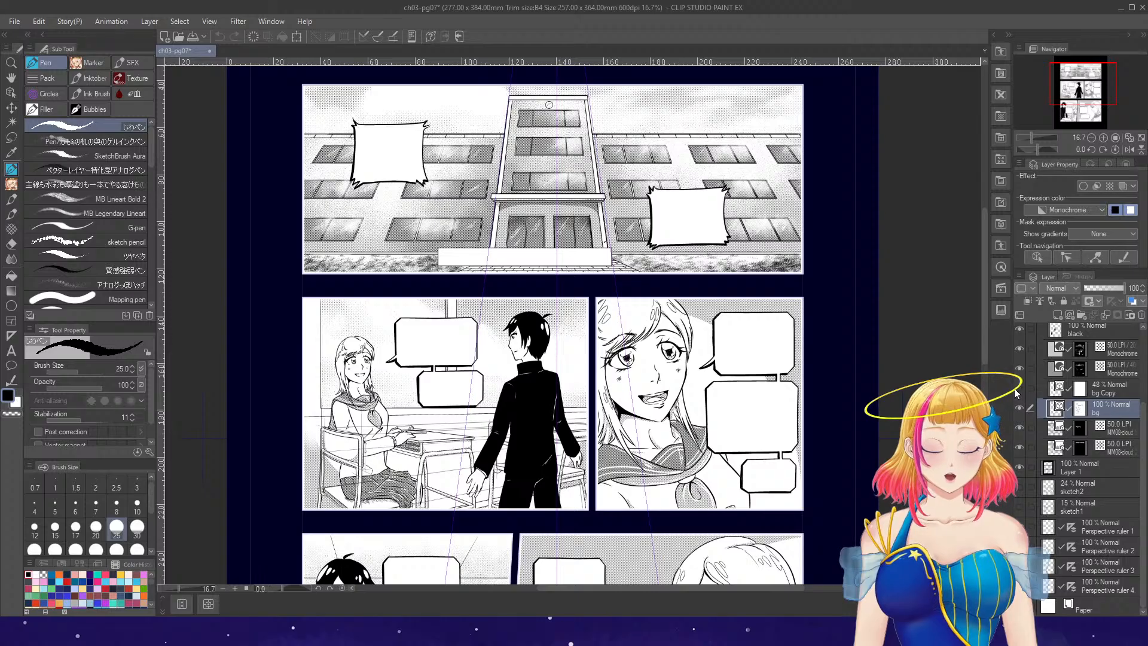
pyautogui.click(1020, 390)
pyautogui.click(1019, 389)
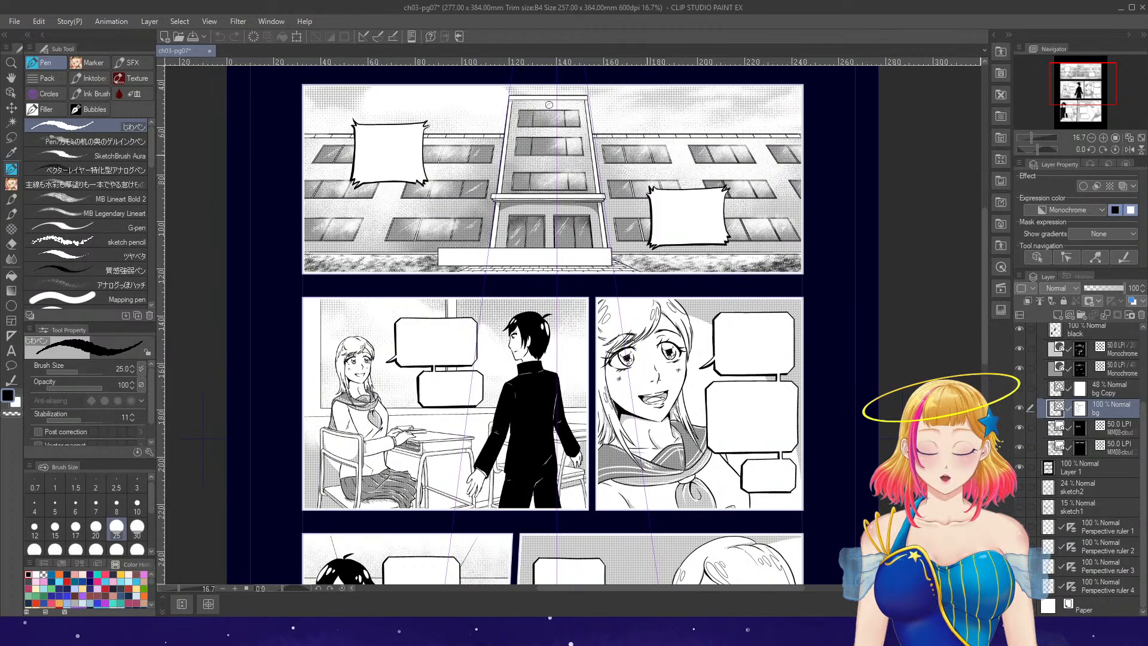
# - Ink a shadow line under the upper frame of the tower's topmost windows, using pen size 17 with special ruler snapping on
pyautogui.scroll(3, 544, 86)
pyautogui.scroll(3, 541, 125)
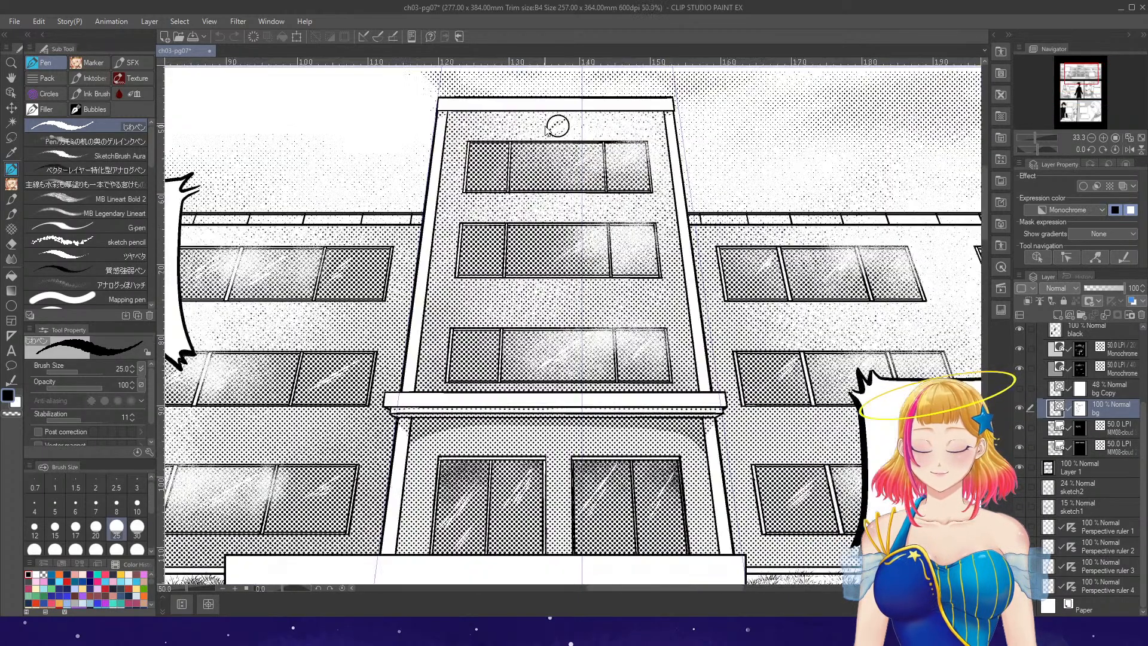
pyautogui.press('[')
pyautogui.press('[')
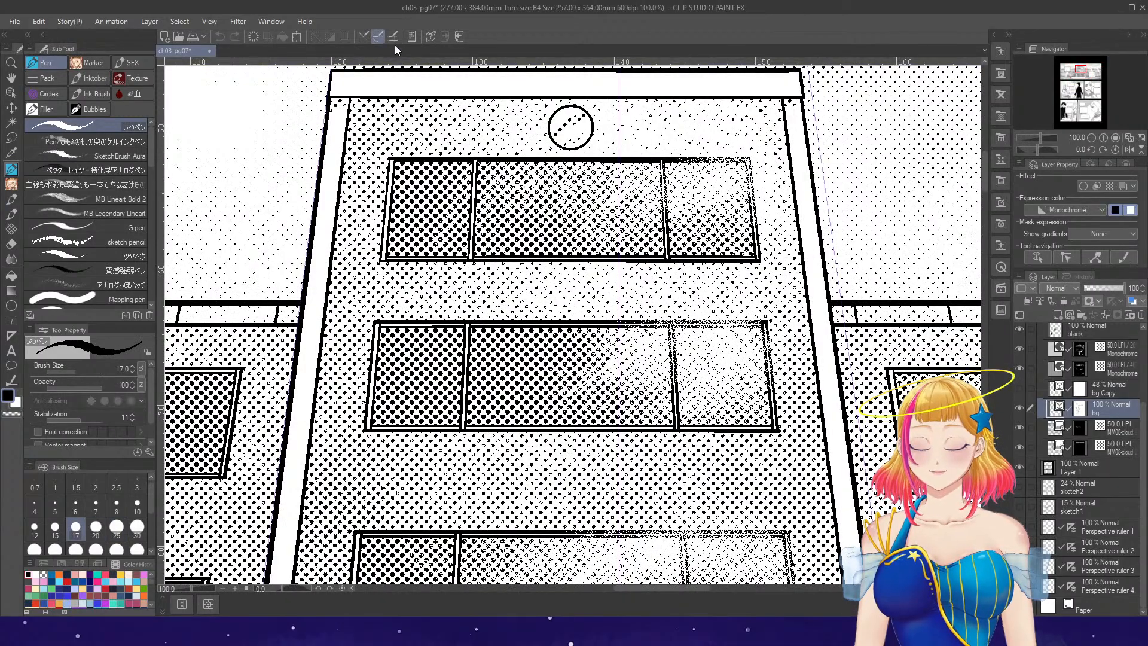
pyautogui.click(378, 36)
pyautogui.moveTo(391, 159); pyautogui.dragTo(687, 159)
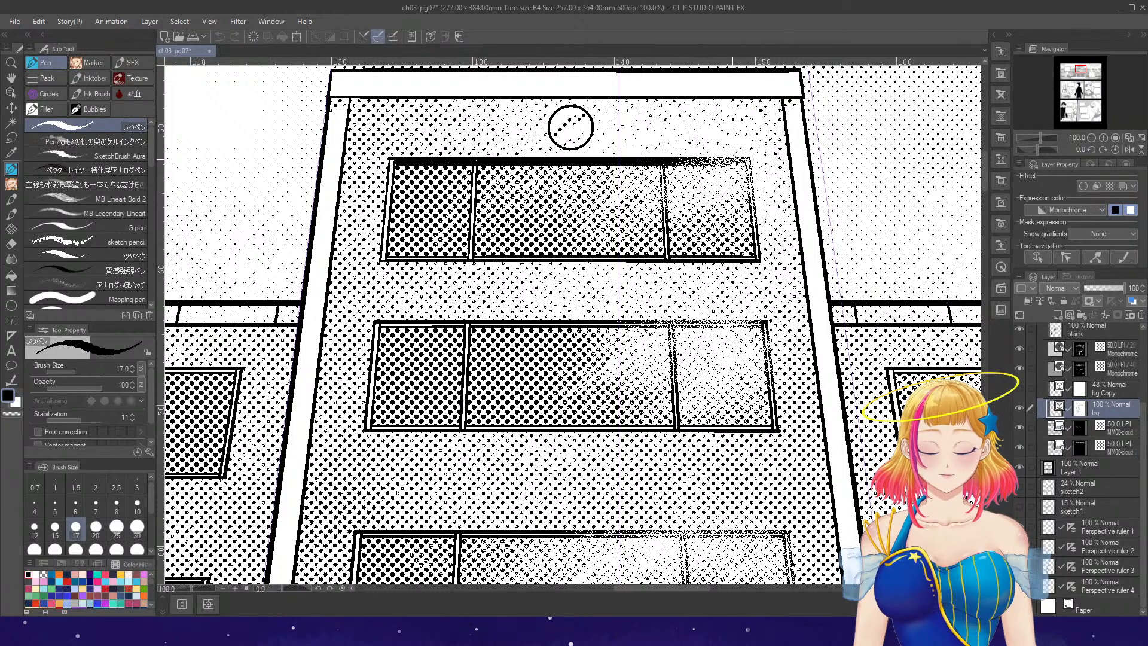
# - Erase the shadow line where it crosses the topmost windows' dividers, using the vector eraser at size 17
pyautogui.press('e')
pyautogui.click(478, 163)
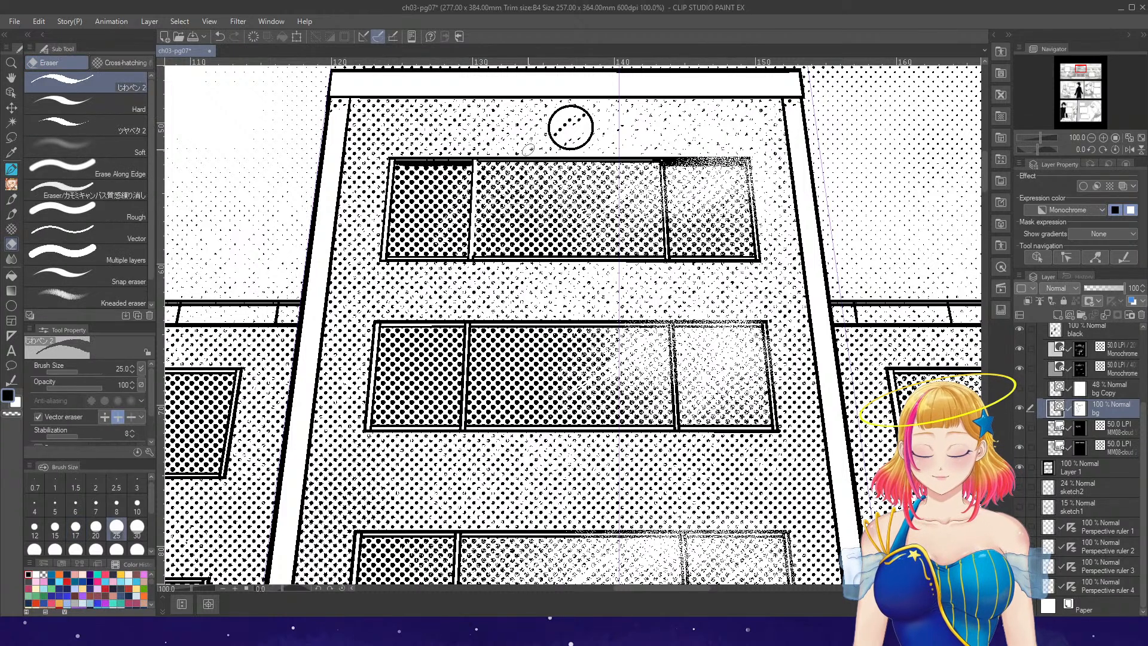
pyautogui.hotkey('ctrl', 'z')
pyautogui.press('[')
pyautogui.press('[')
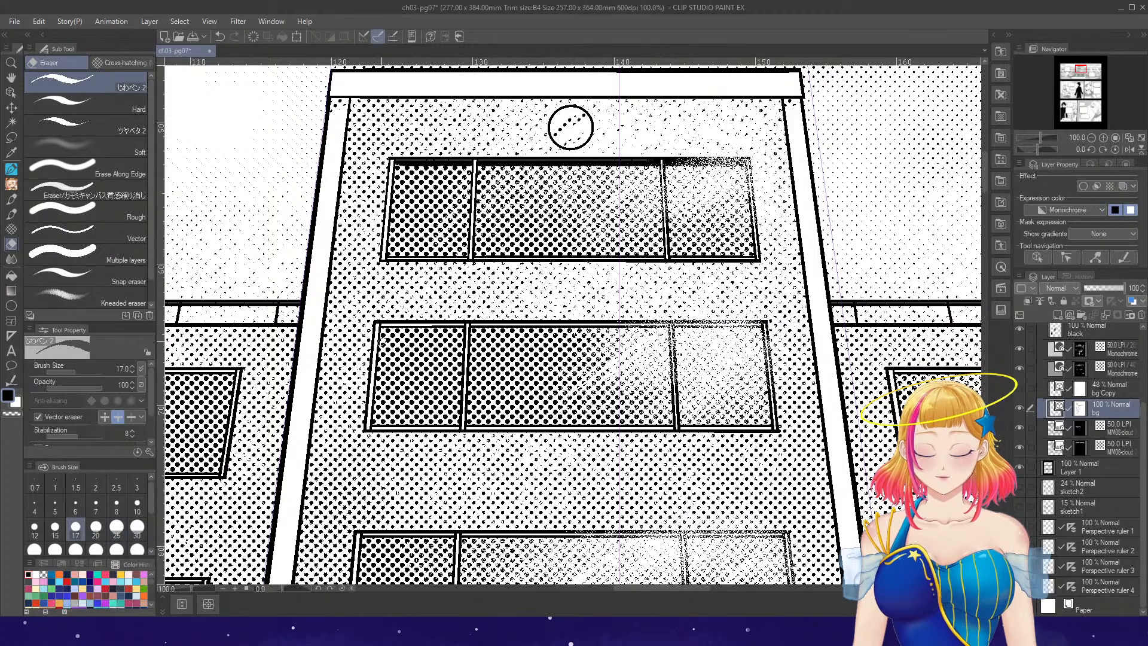
# - Ink a shadow line under the upper frame of the tower's second window row and erase it over the dividers
pyautogui.press('p')
pyautogui.moveTo(382, 329); pyautogui.dragTo(759, 311)
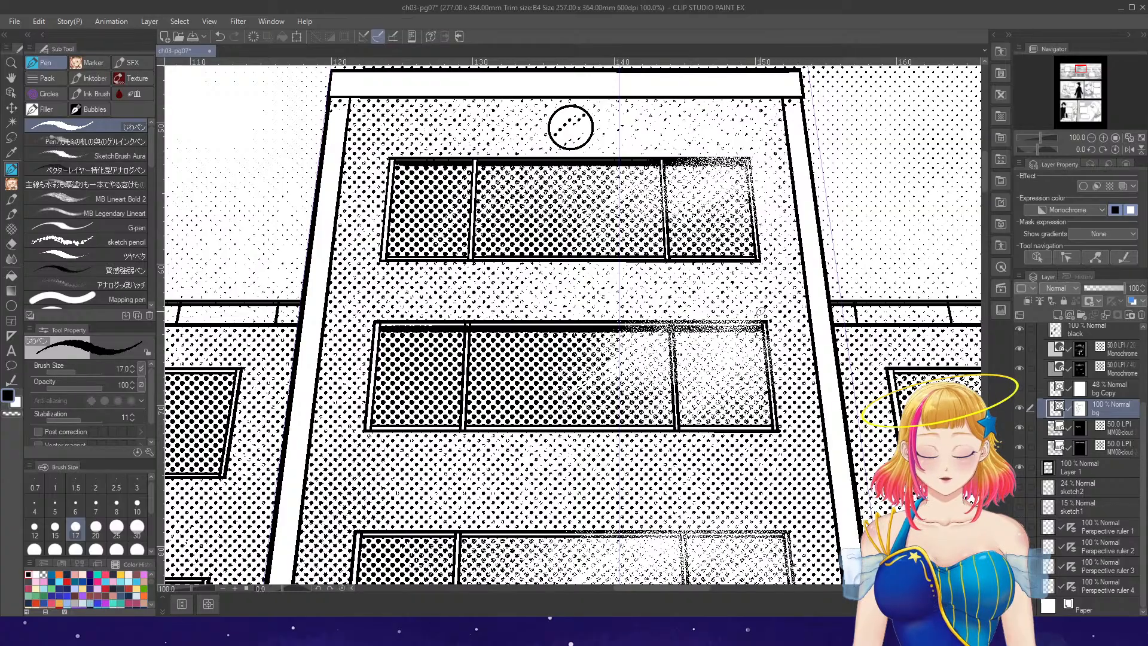
pyautogui.press('e')
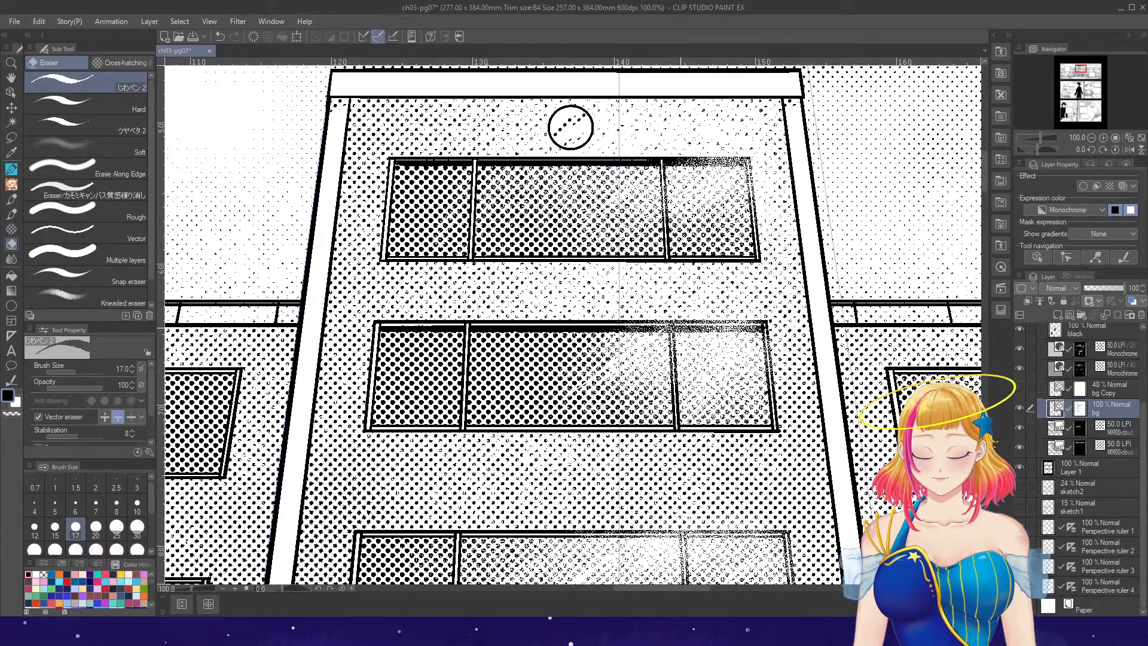
# - Add a shadow line under the upper frame of the tower's third window row and erase it over the dividers
pyautogui.scroll(-3, 733, 199)
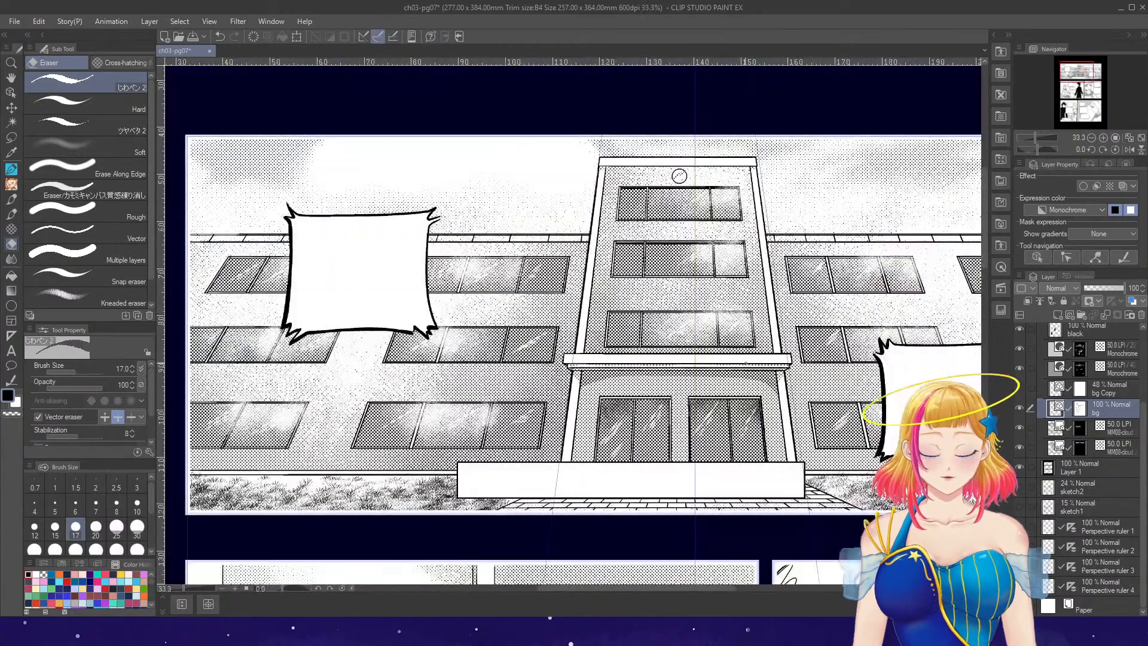
pyautogui.scroll(3, 750, 353)
pyautogui.press('p')
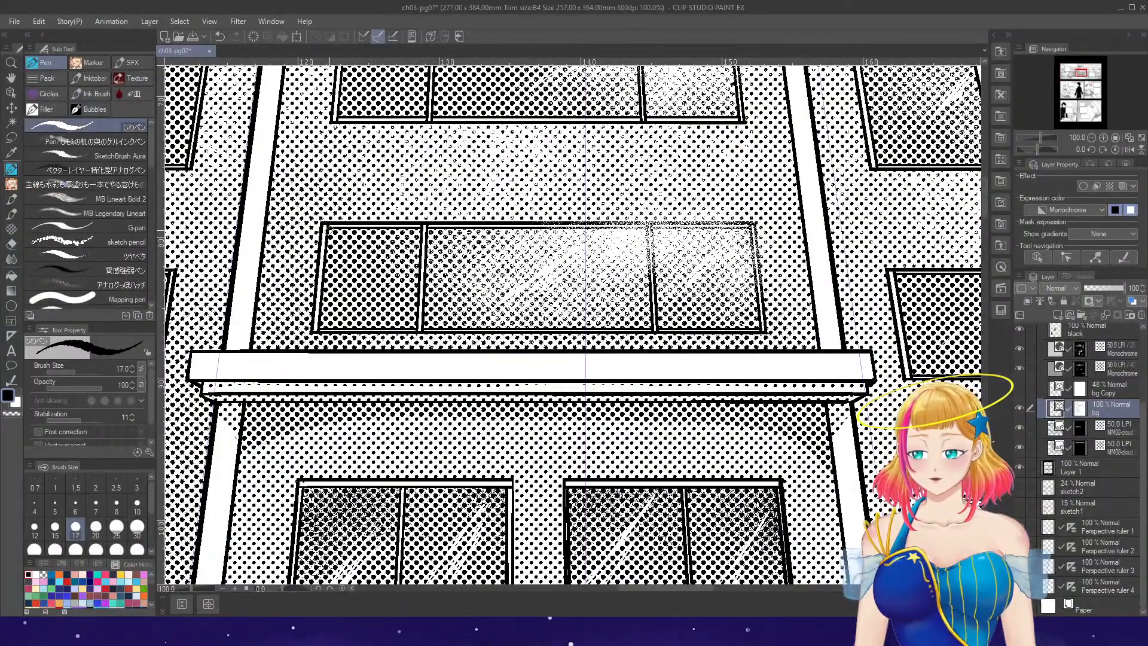
pyautogui.moveTo(326, 228); pyautogui.dragTo(711, 231)
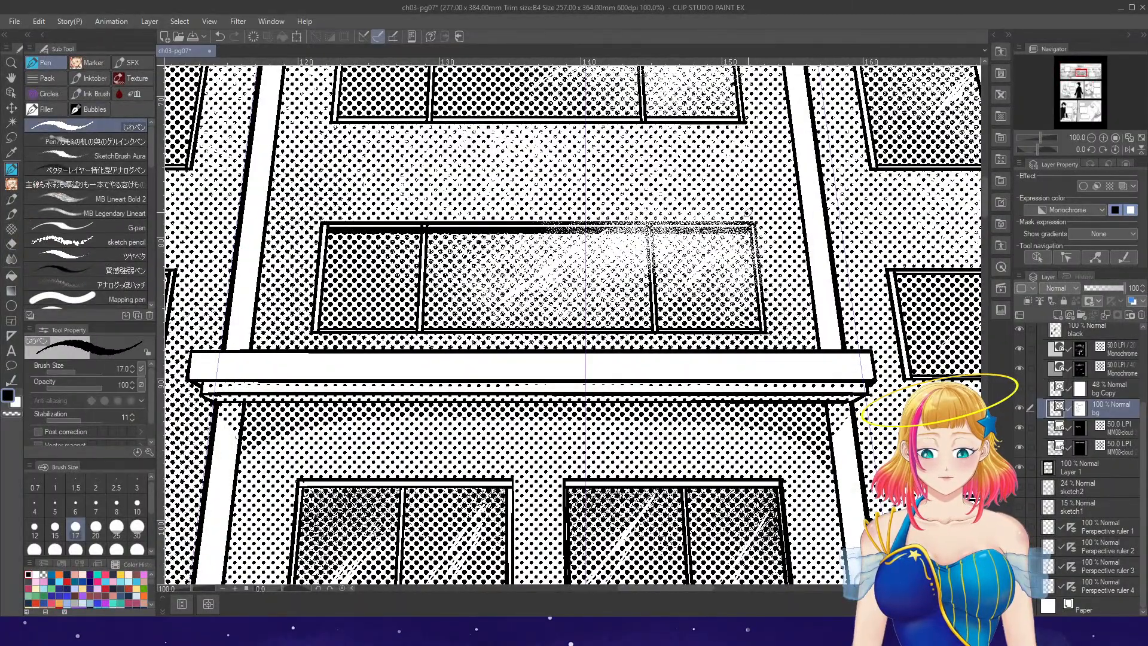
pyautogui.press('e')
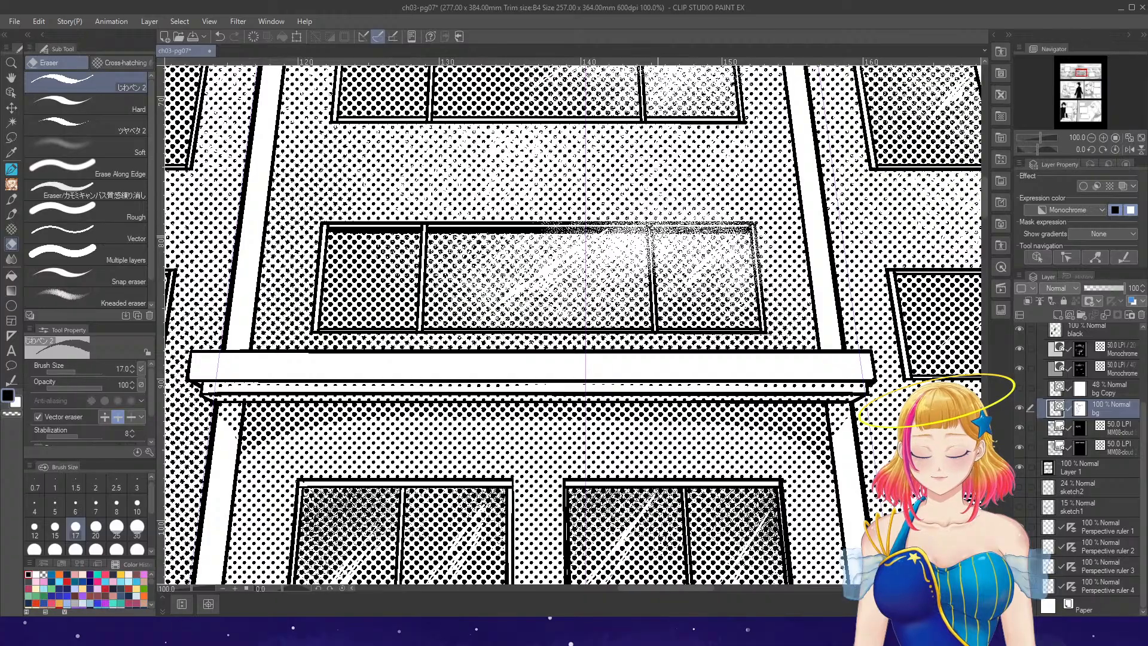
# - Ink a shadow line along the upper edge of both entrance doors below the tower's ledge
pyautogui.scroll(-2, 716, 144)
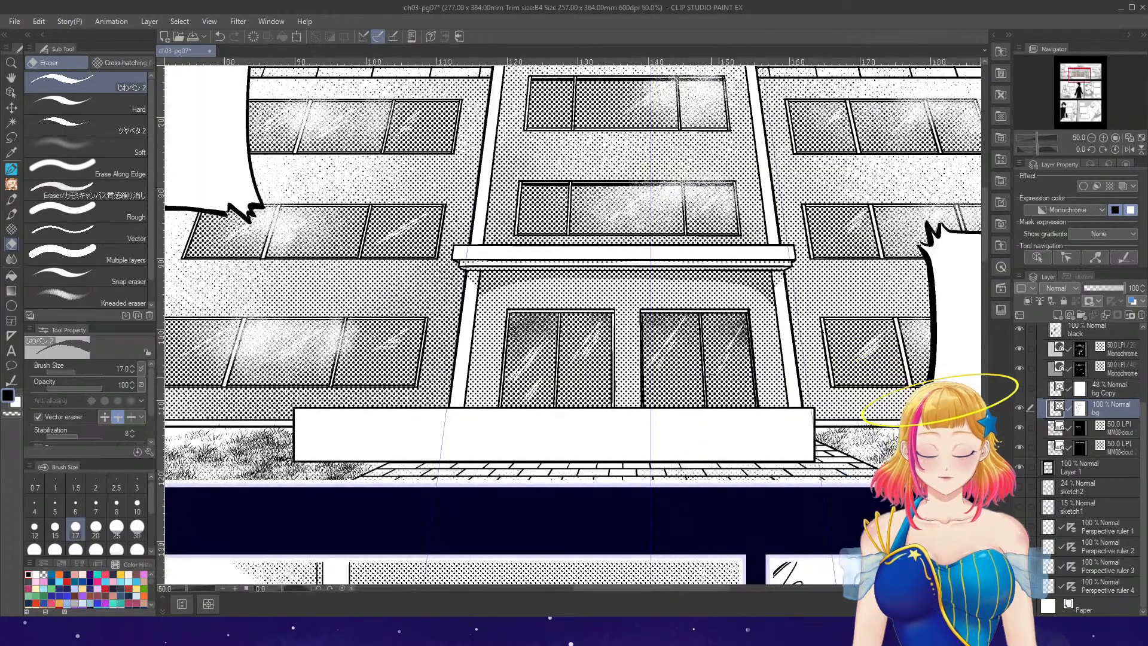
pyautogui.scroll(2, 715, 386)
pyautogui.press('p')
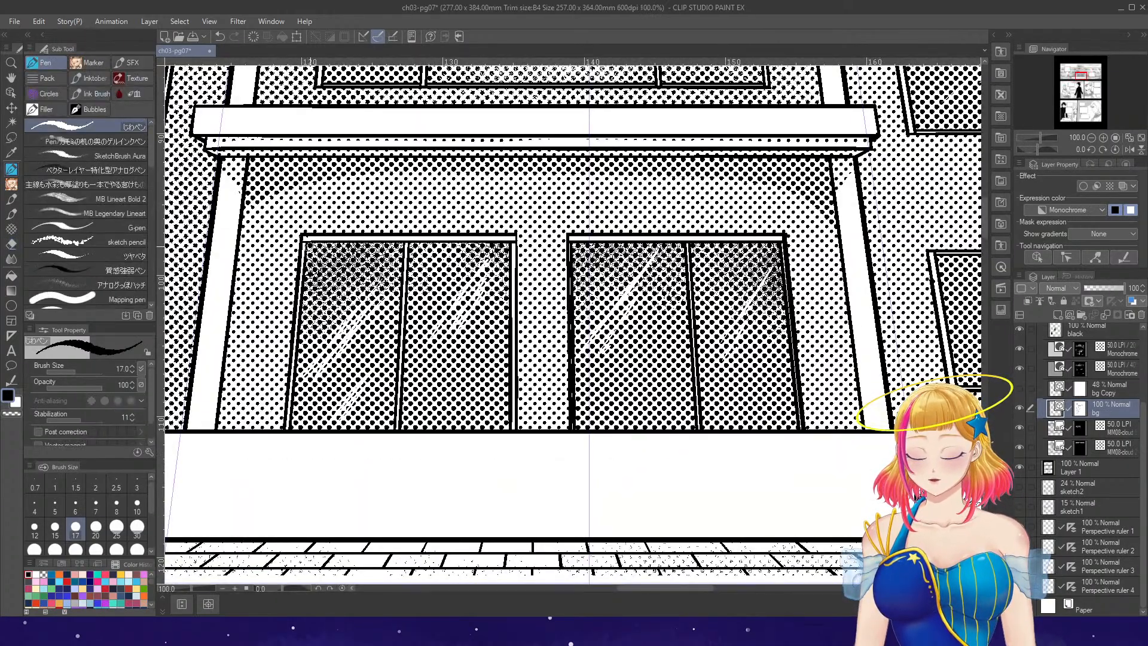
pyautogui.moveTo(303, 244); pyautogui.dragTo(772, 243)
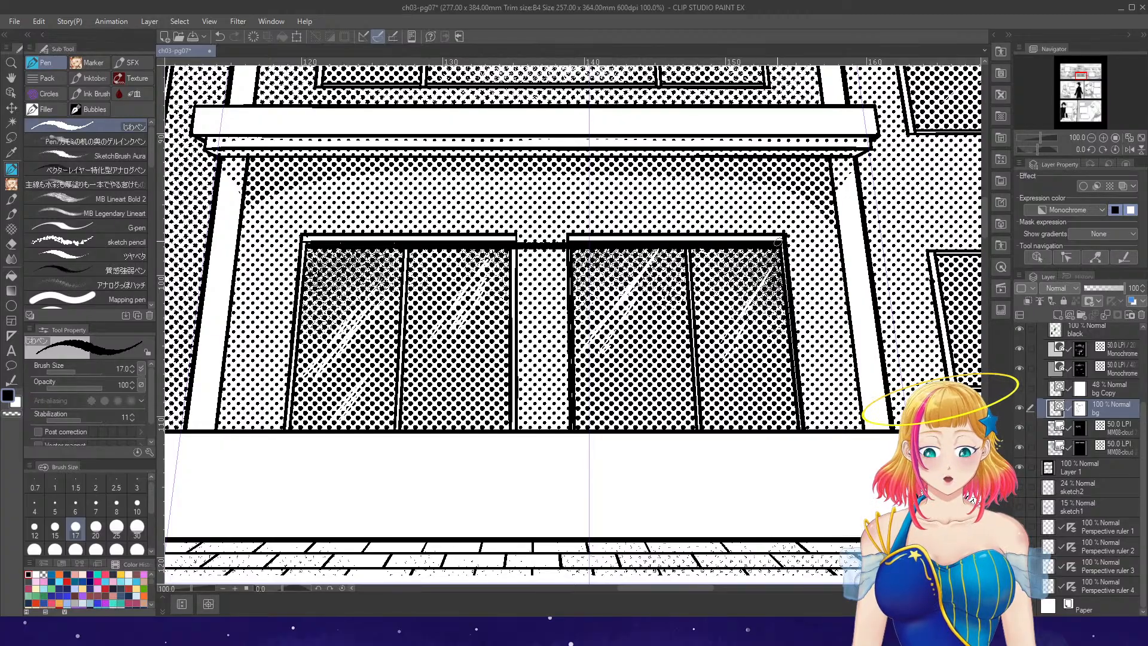
# - Erase the entrance doors' shadow line over the door dividers and across the wall between the two doors
pyautogui.press('e')
pyautogui.click(689, 246)
pyautogui.hotkey('ctrl', 'z')
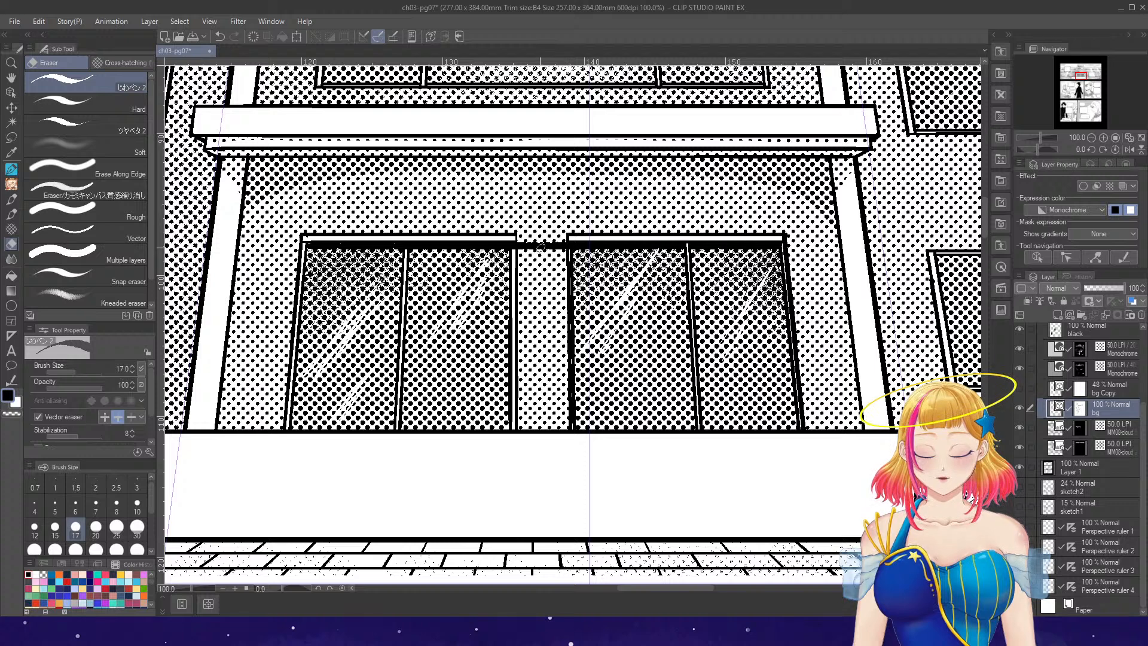
pyautogui.click(566, 247)
pyautogui.hotkey('ctrl', 'z')
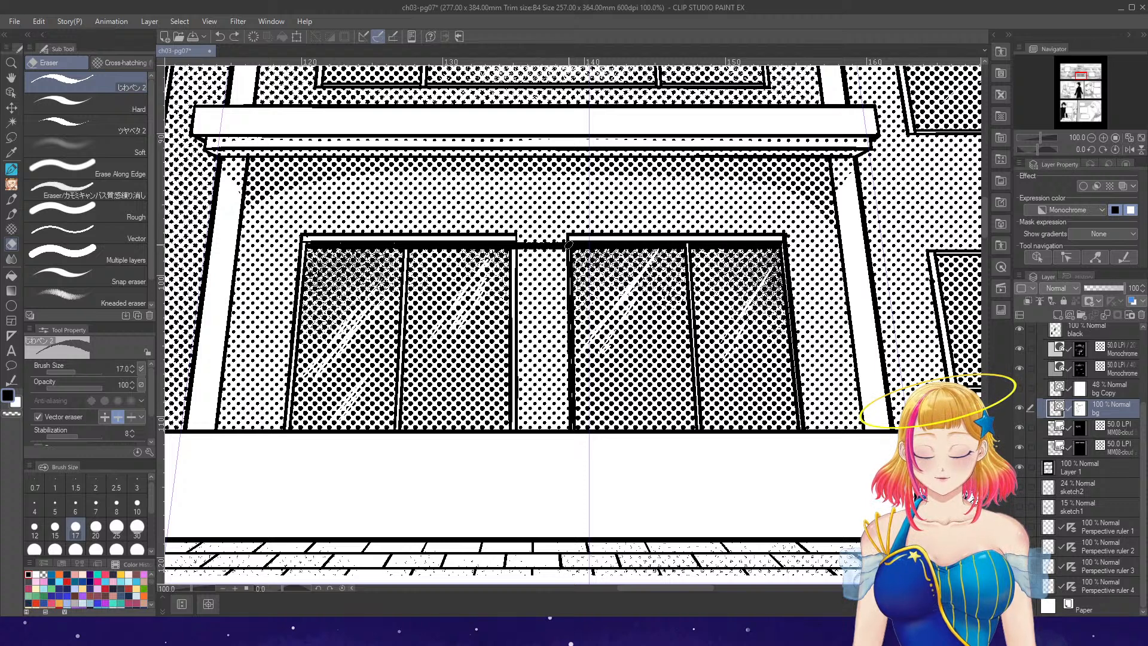
pyautogui.click(549, 247)
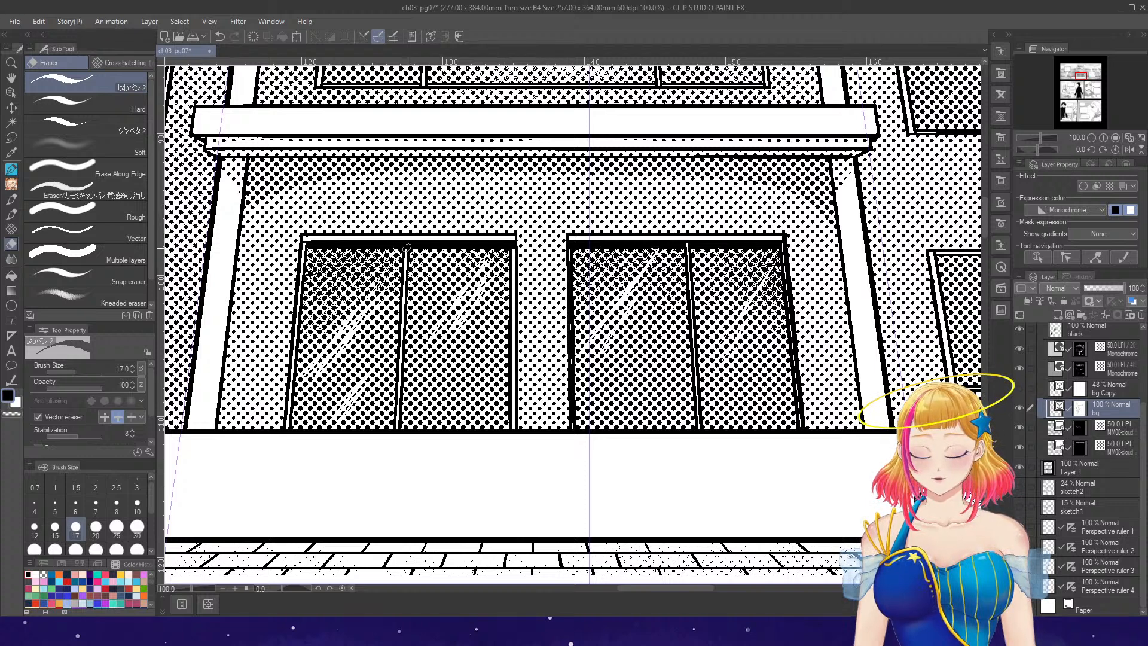
# - Ink a shadow line along the left wing's uppermost window row and erase it over the speech bubble and window dividers
pyautogui.scroll(-5, 497, 267)
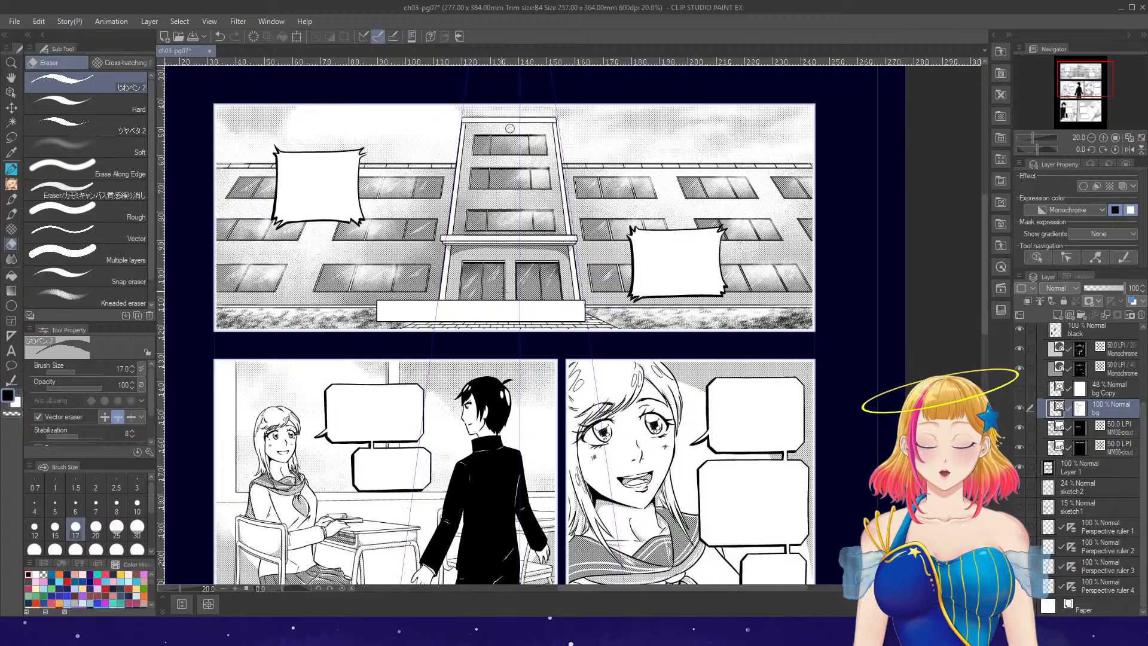
pyautogui.scroll(5, 244, 170)
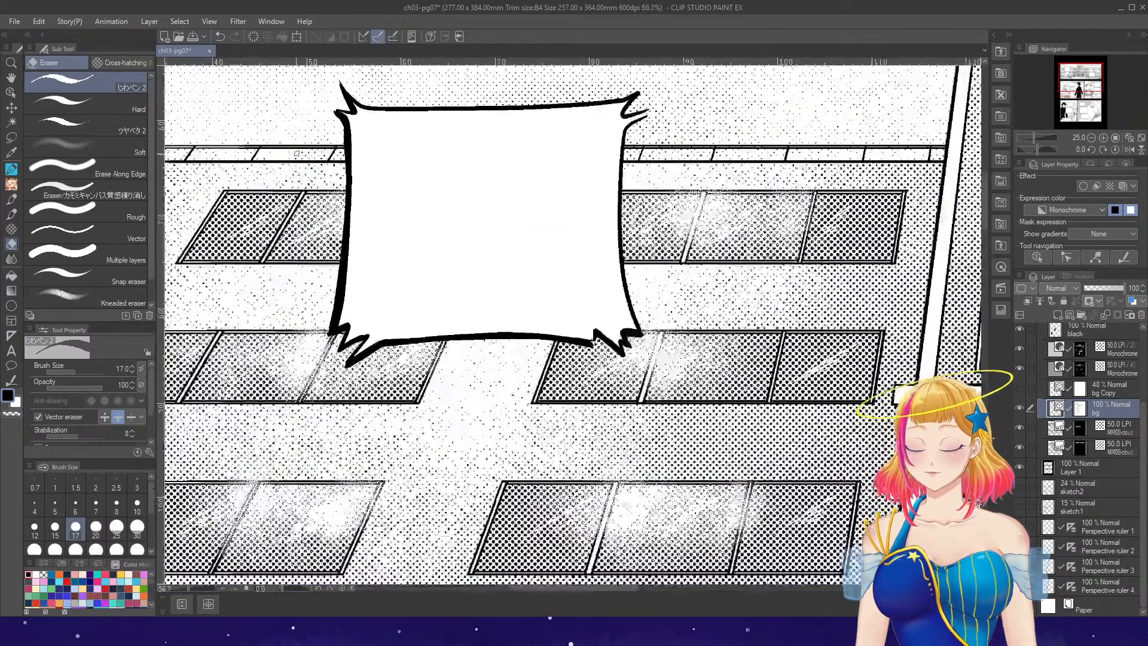
pyautogui.press('p')
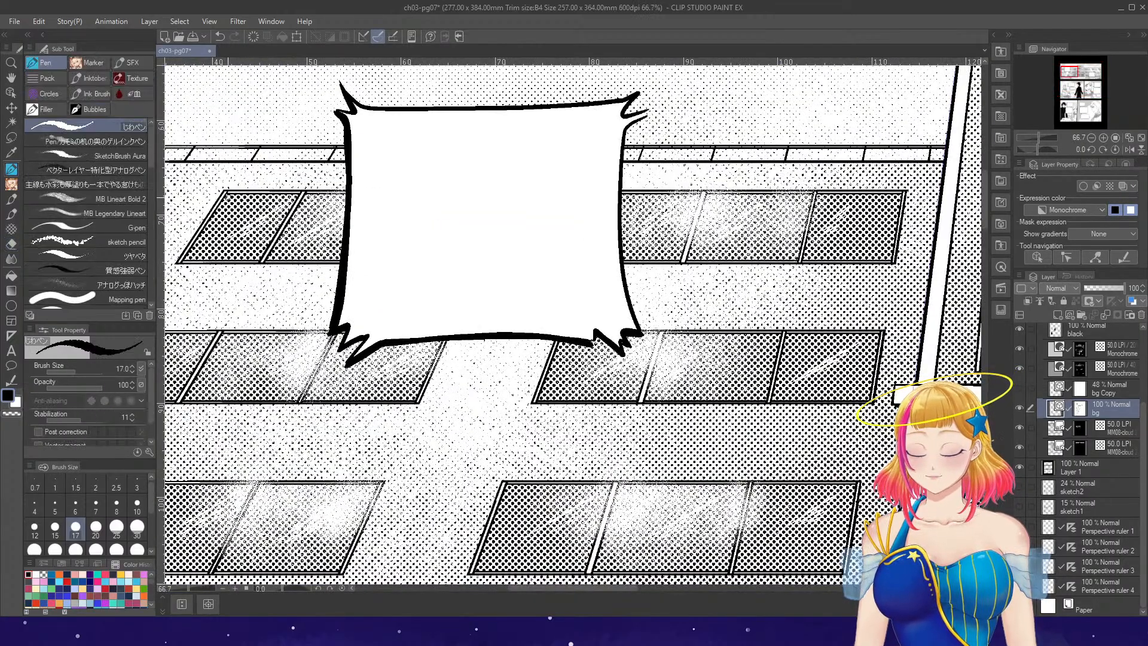
pyautogui.moveTo(251, 183); pyautogui.dragTo(849, 181)
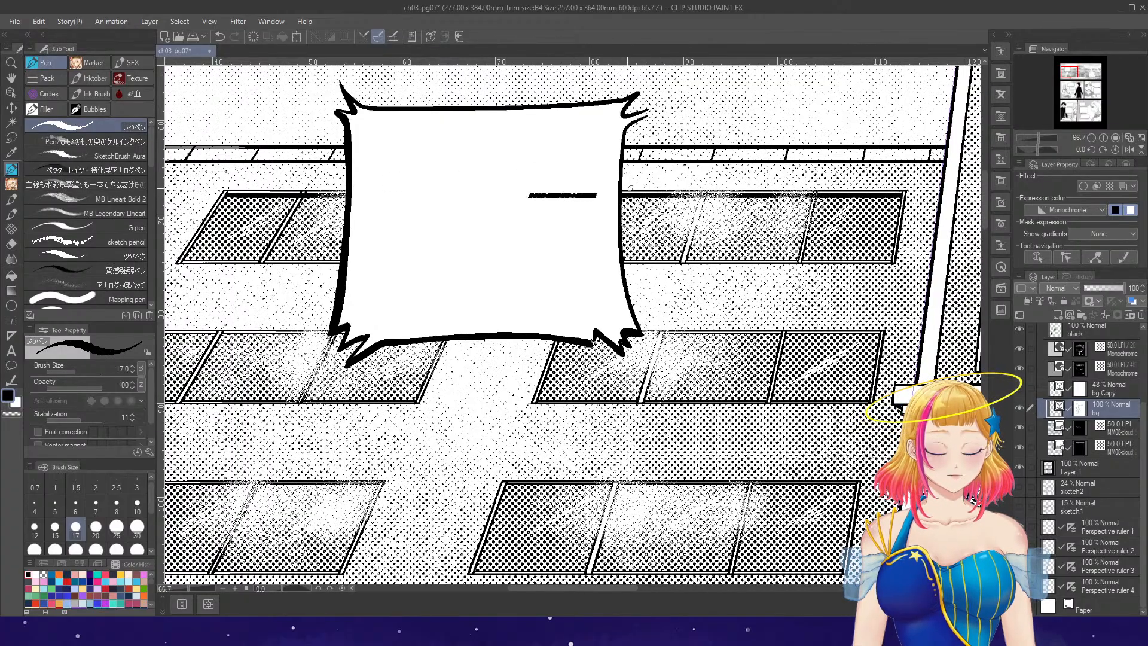
pyautogui.press('e')
pyautogui.moveTo(589, 186); pyautogui.dragTo(601, 230)
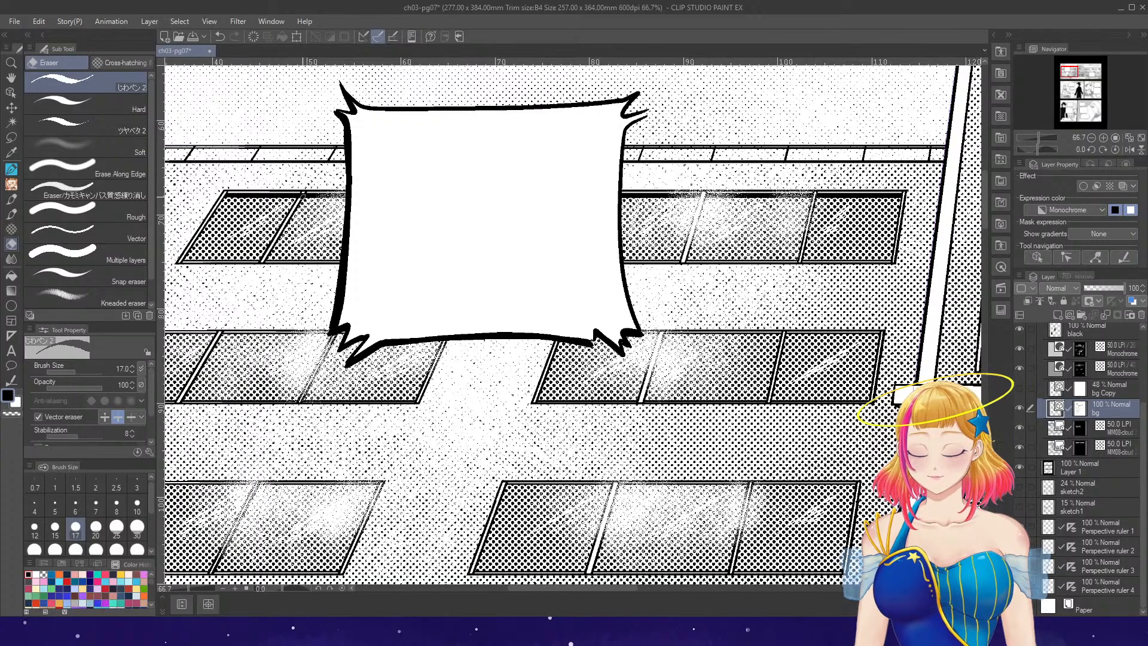
# - Ink a shadow line along the left wing's middle window row and erase it over the dividers and the wall between windows
pyautogui.scroll(-1, 421, 143)
pyautogui.press('p')
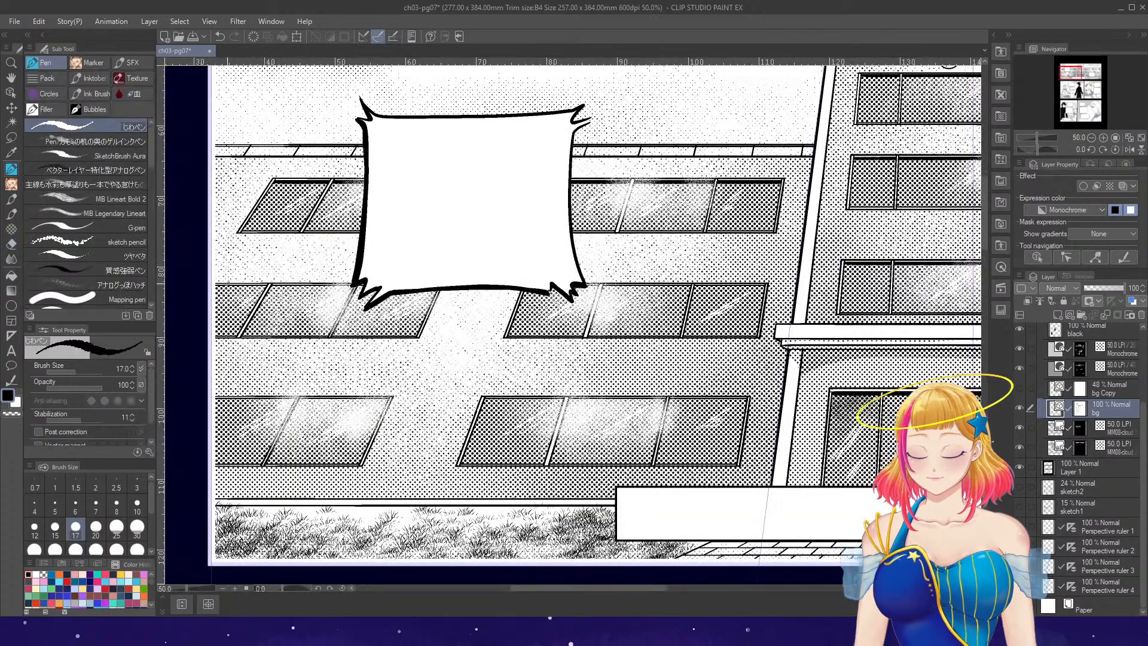
pyautogui.moveTo(216, 288); pyautogui.dragTo(684, 287)
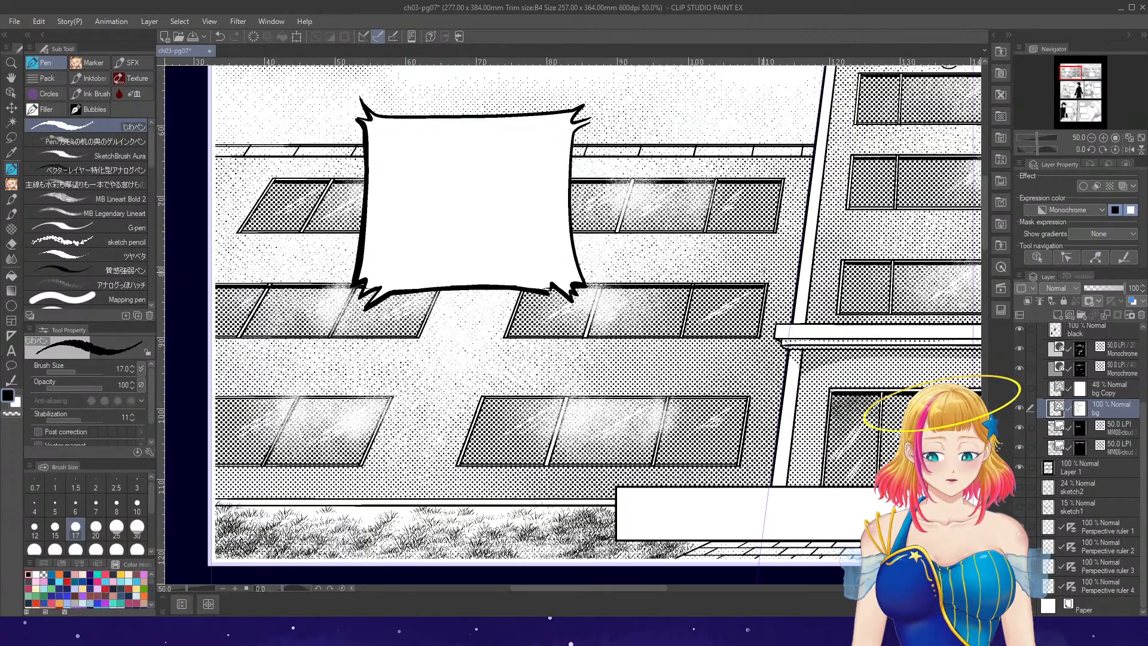
pyautogui.press('e')
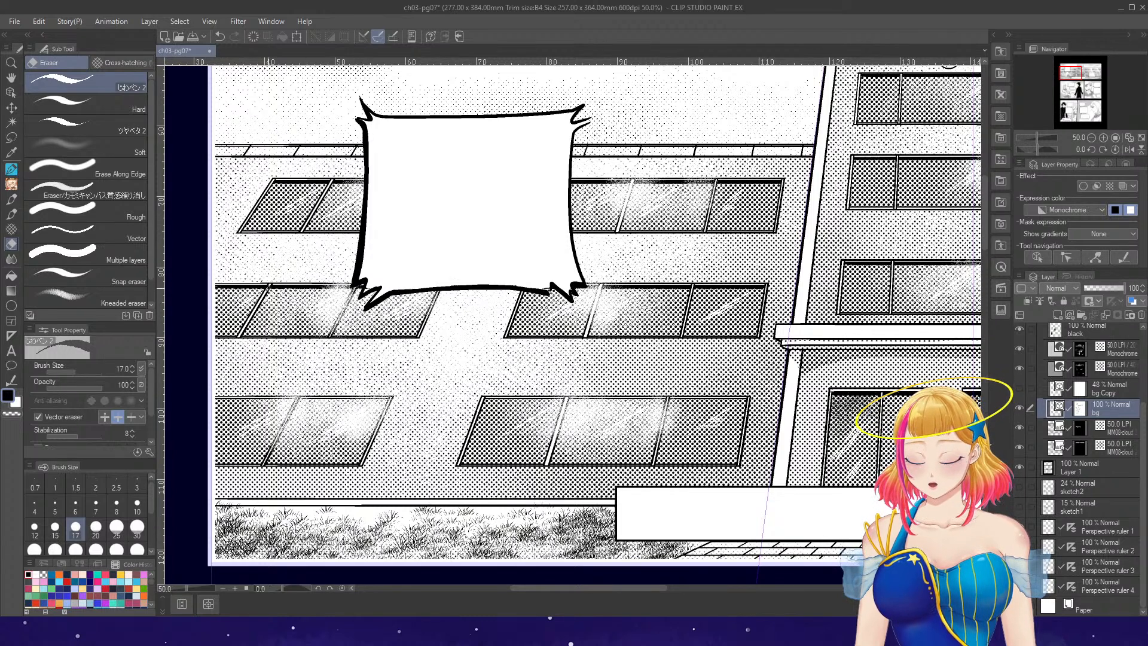
# - Ink a shadow line along the left wing's lowest window row and erase it where it crosses the window dividers
pyautogui.scroll(-1, 313, 245)
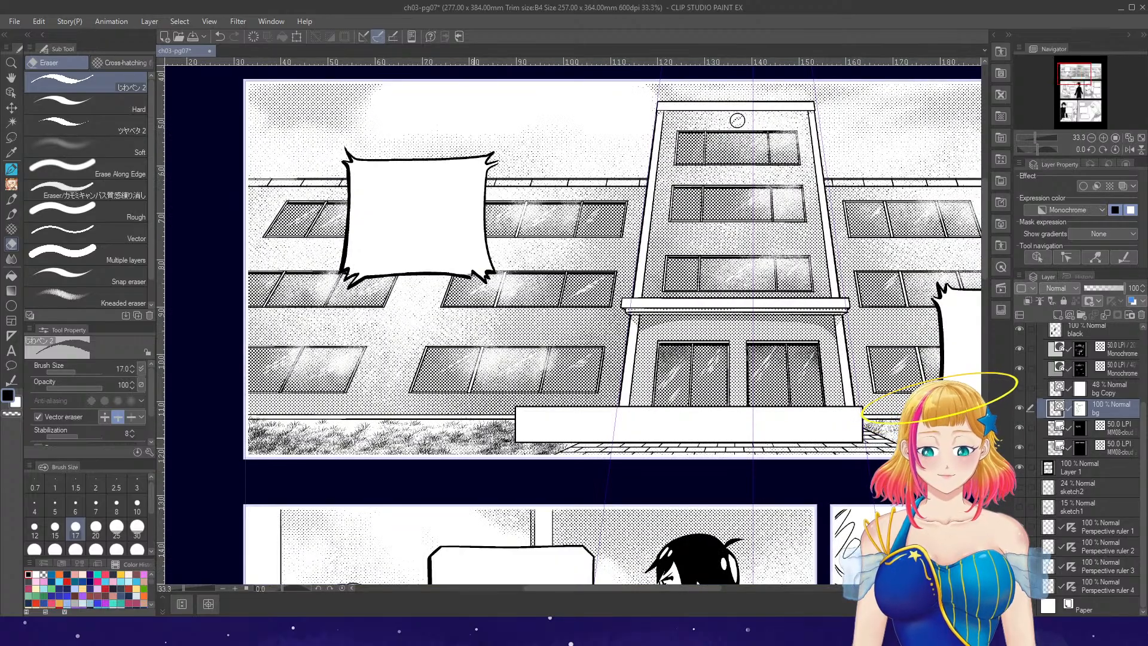
pyautogui.press('p')
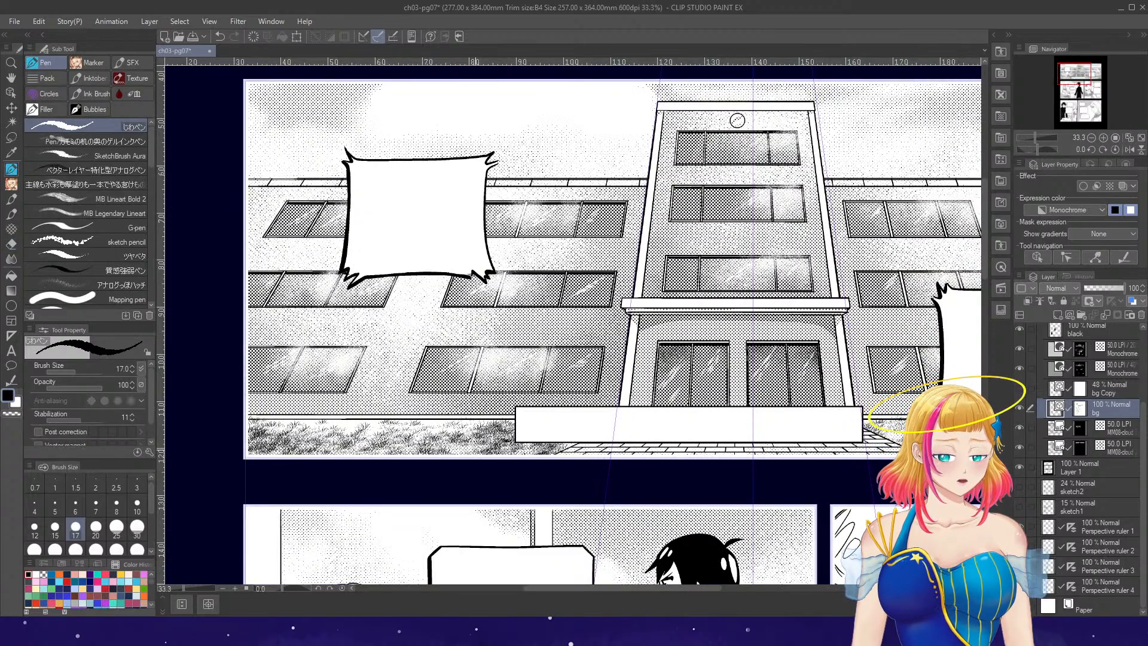
pyautogui.scroll(1, 486, 432)
pyautogui.moveTo(600, 588); pyautogui.dragTo(574, 590)
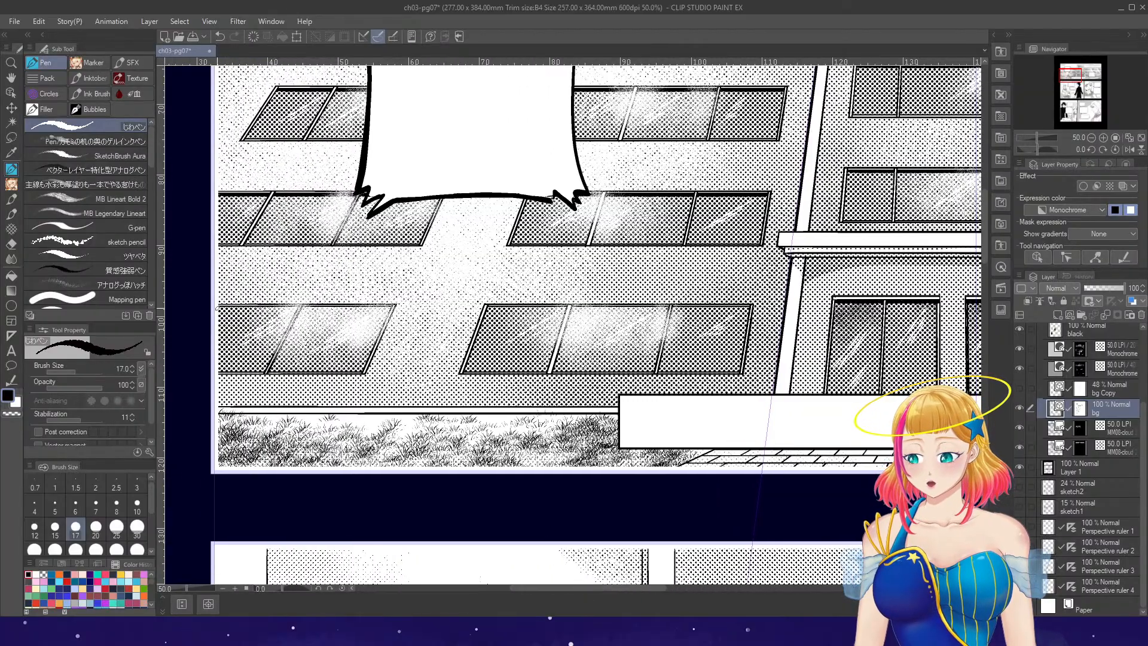
pyautogui.moveTo(257, 308); pyautogui.dragTo(674, 310)
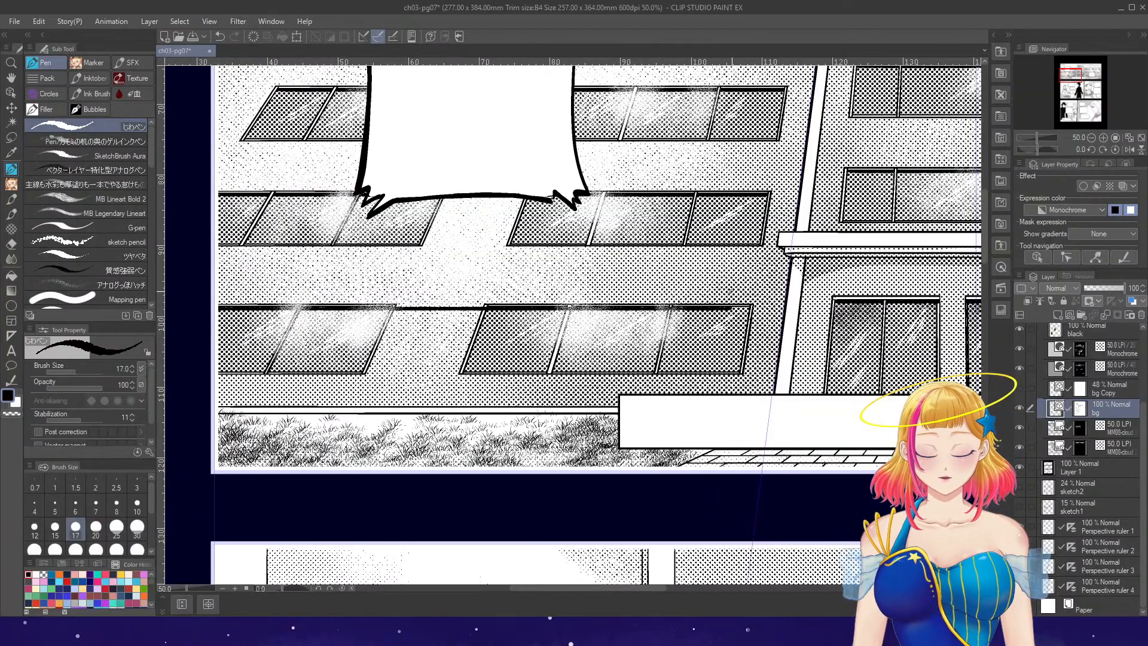
pyautogui.press('e')
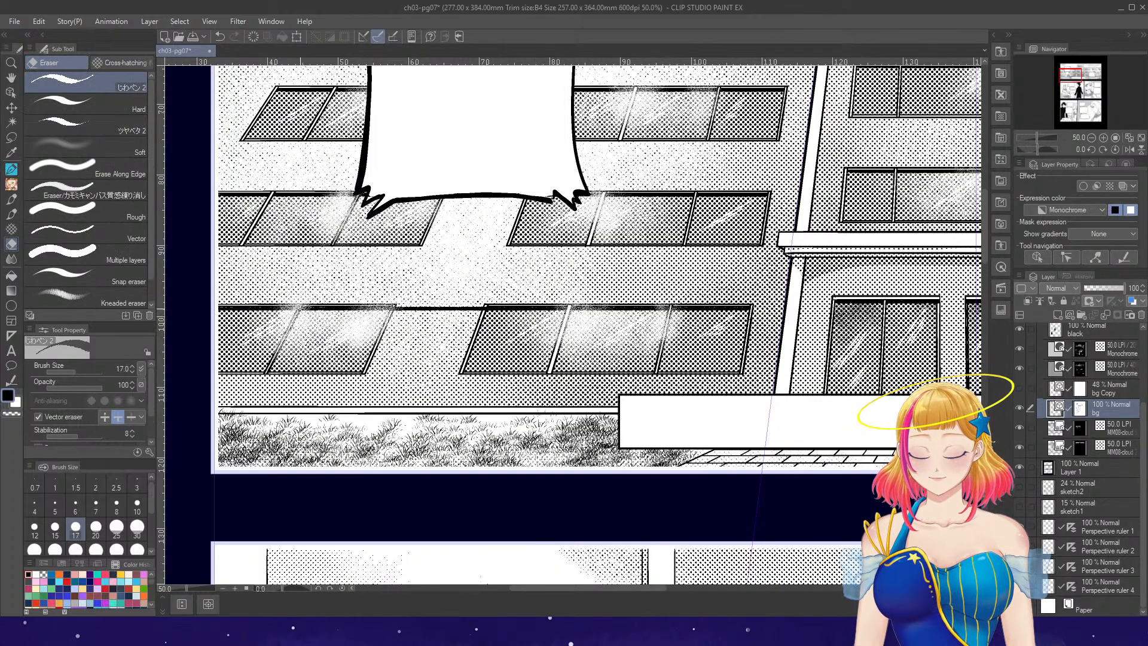
# - Ink shadow lines under the upper frames of all three window rows on the building's right wing
pyautogui.scroll(-2, 422, 285)
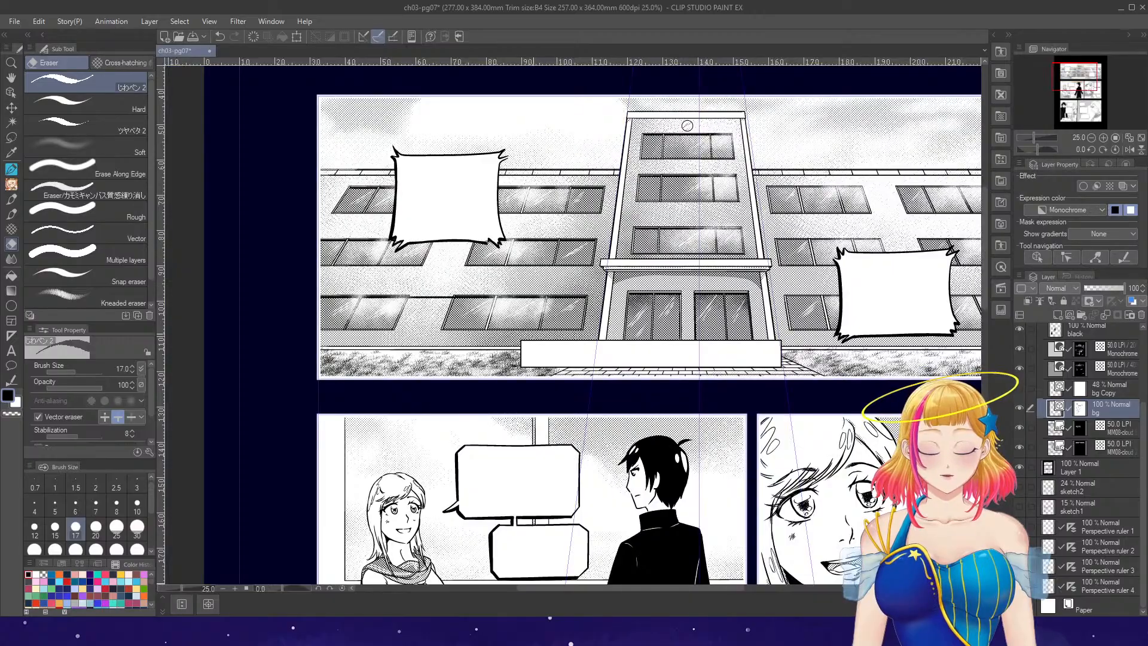
pyautogui.moveTo(622, 586); pyautogui.dragTo(697, 583)
pyautogui.scroll(2, 747, 219)
pyautogui.press('p')
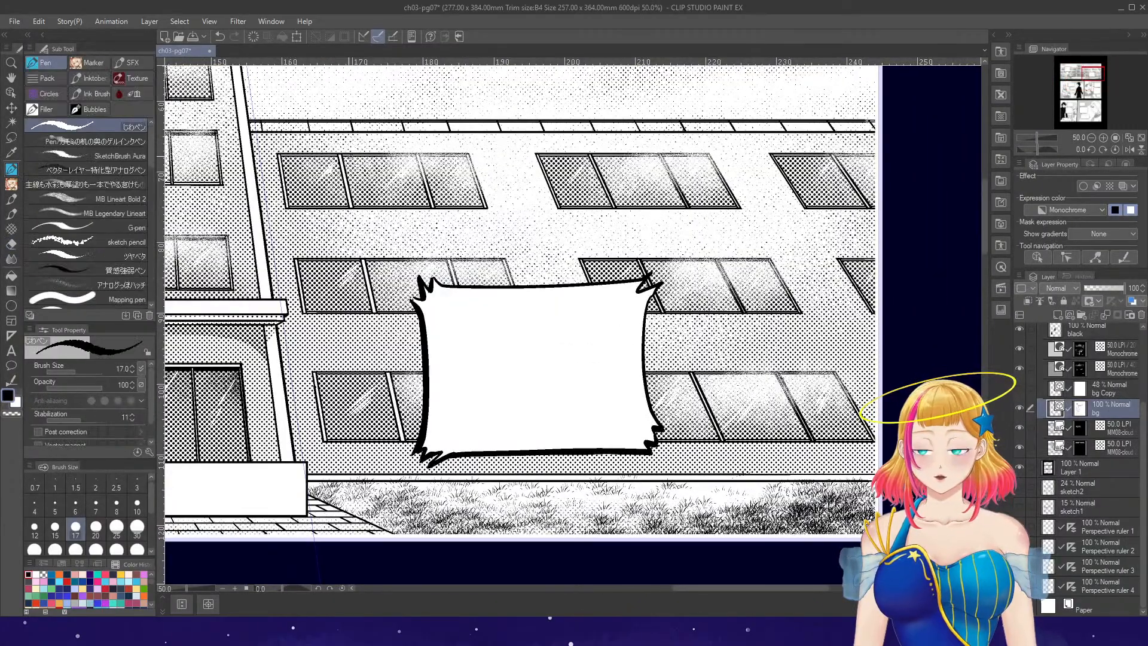
pyautogui.moveTo(280, 156); pyautogui.dragTo(850, 157)
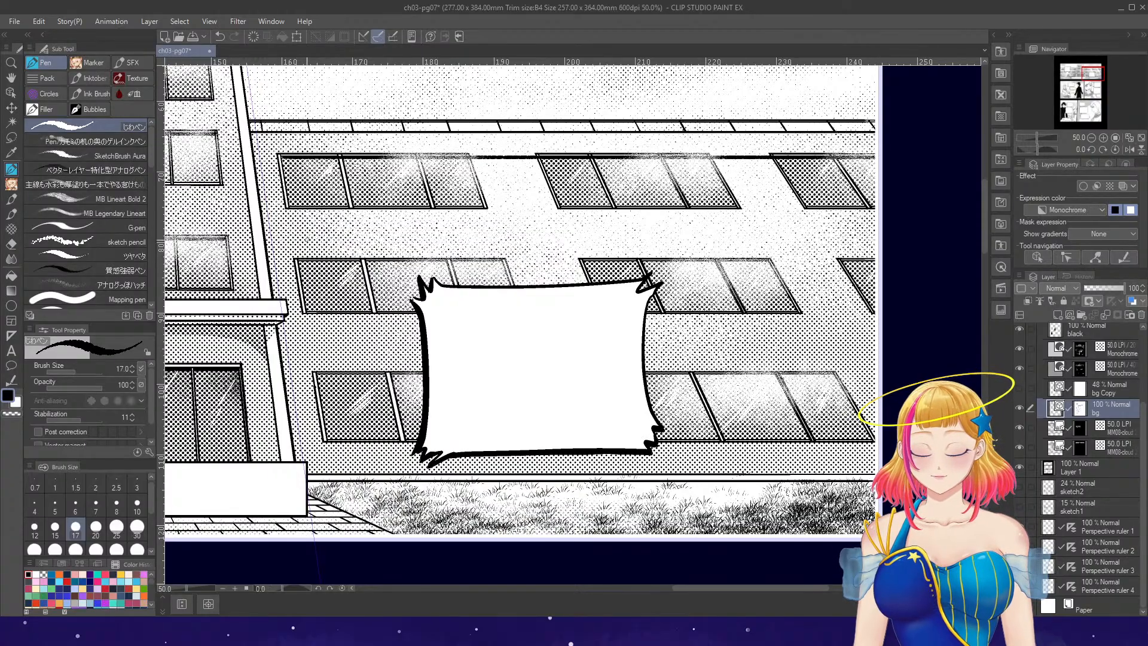
pyautogui.moveTo(296, 261)
pyautogui.mouseDown()
pyautogui.moveTo(820, 262)
pyautogui.moveTo(858, 245)
pyautogui.mouseUp()
pyautogui.moveTo(314, 373); pyautogui.dragTo(861, 375)
# - Erase the right wing's shadow lines over the speech bubble and in the wall gaps of the middle window row
pyautogui.press('e')
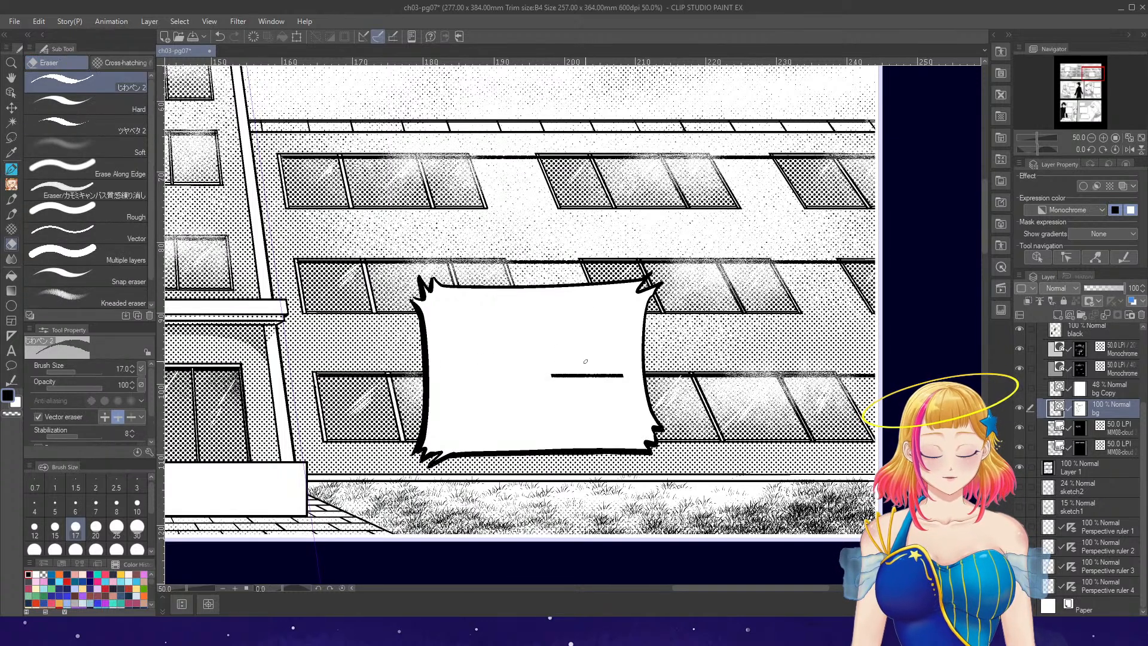
pyautogui.click(585, 375)
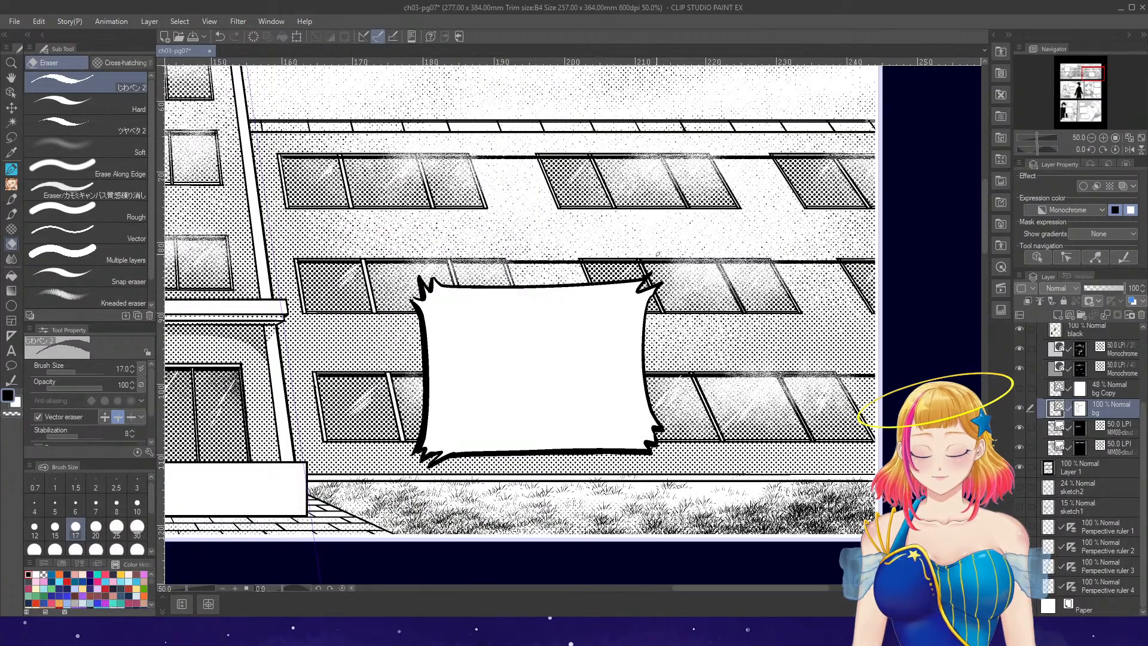
pyautogui.moveTo(580, 259); pyautogui.dragTo(507, 261)
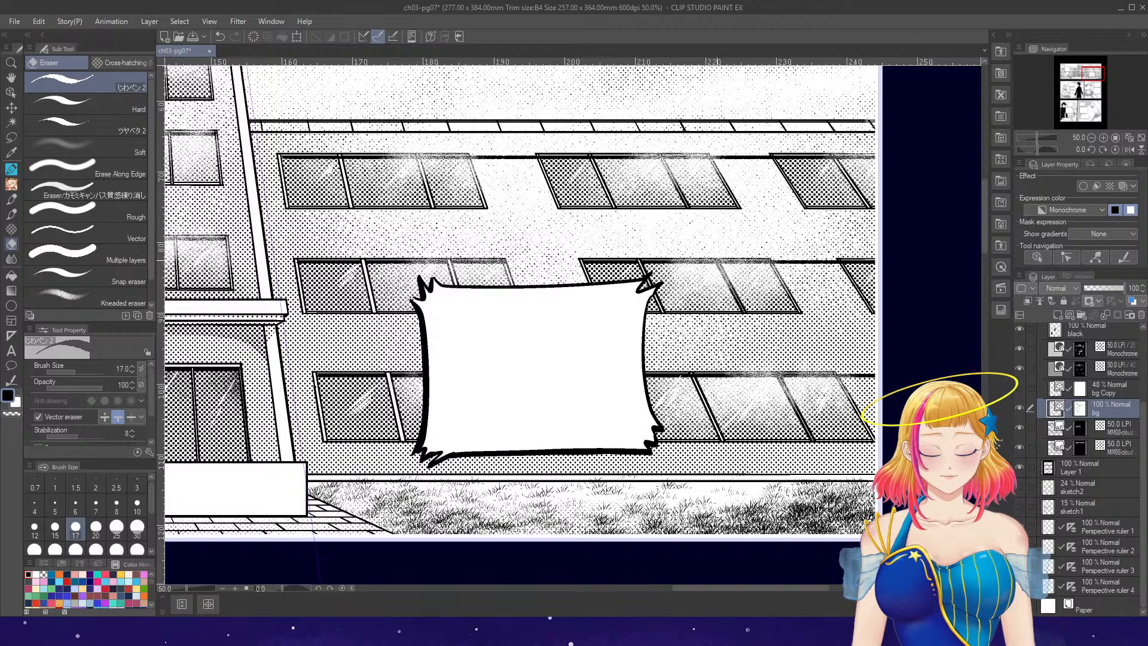
pyautogui.moveTo(840, 260); pyautogui.dragTo(841, 262)
pyautogui.hotkey('ctrl', 'z')
pyautogui.hotkey('ctrl', 'z')
pyautogui.hotkey('ctrl', 'z')
pyautogui.scroll(4, 855, 268)
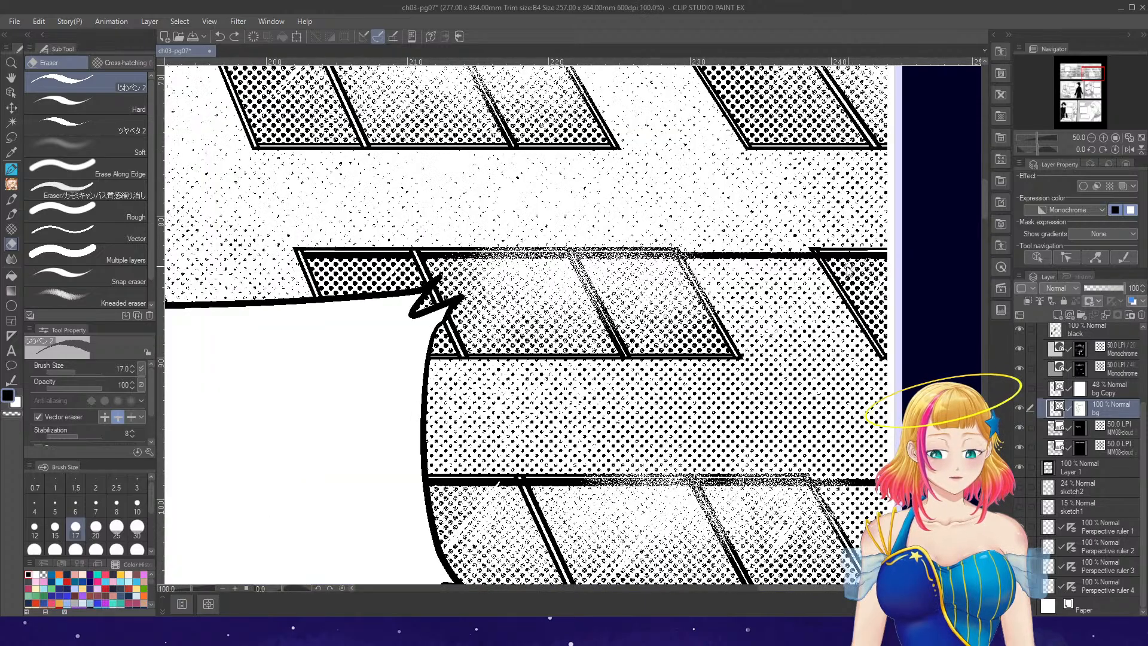
pyautogui.click(800, 245)
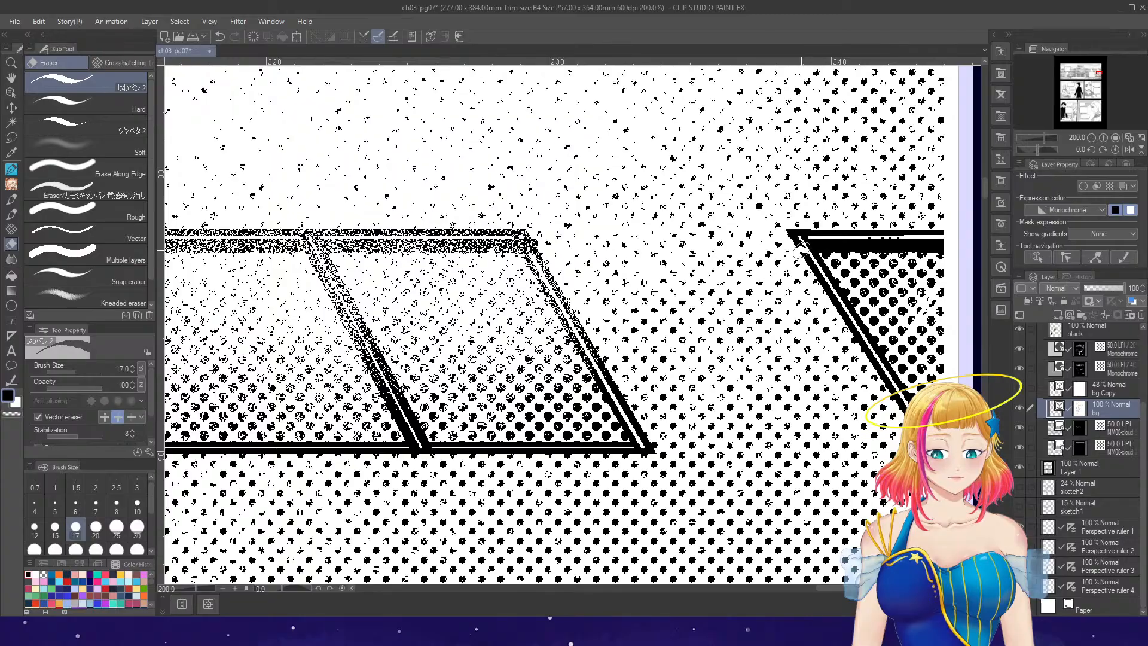
# - Erase the remaining shadow line pieces over the dividers and wall gaps of the right wing's lowest and uppermost window rows
pyautogui.press('p')
pyautogui.scroll(-4, 821, 248)
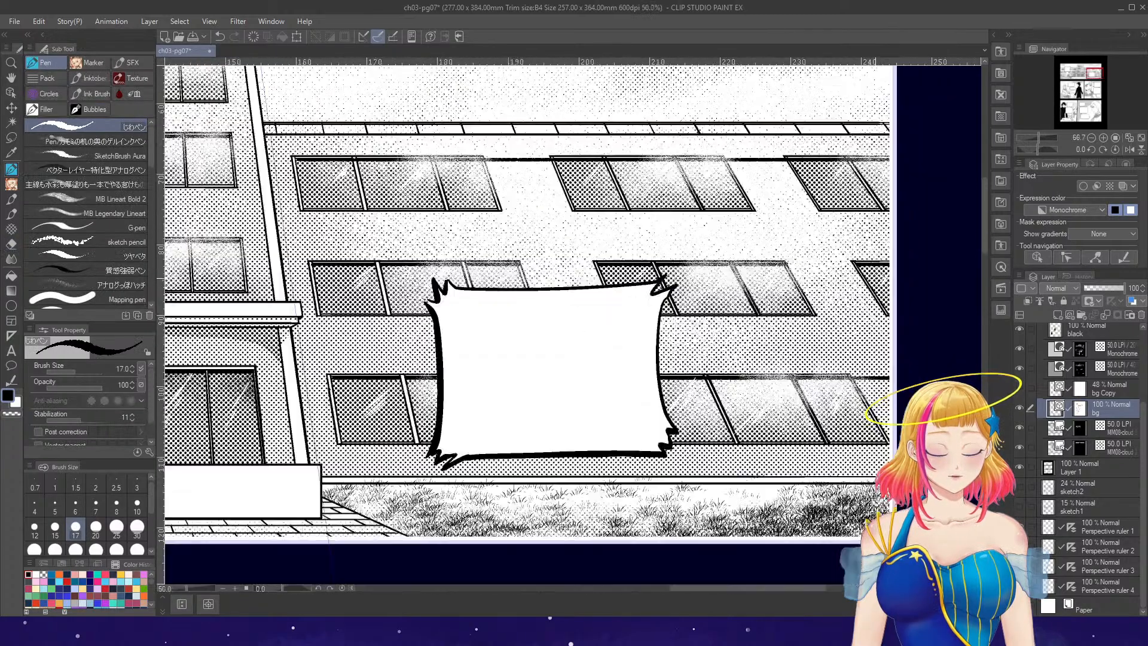
pyautogui.press('e')
pyautogui.scroll(2, 819, 405)
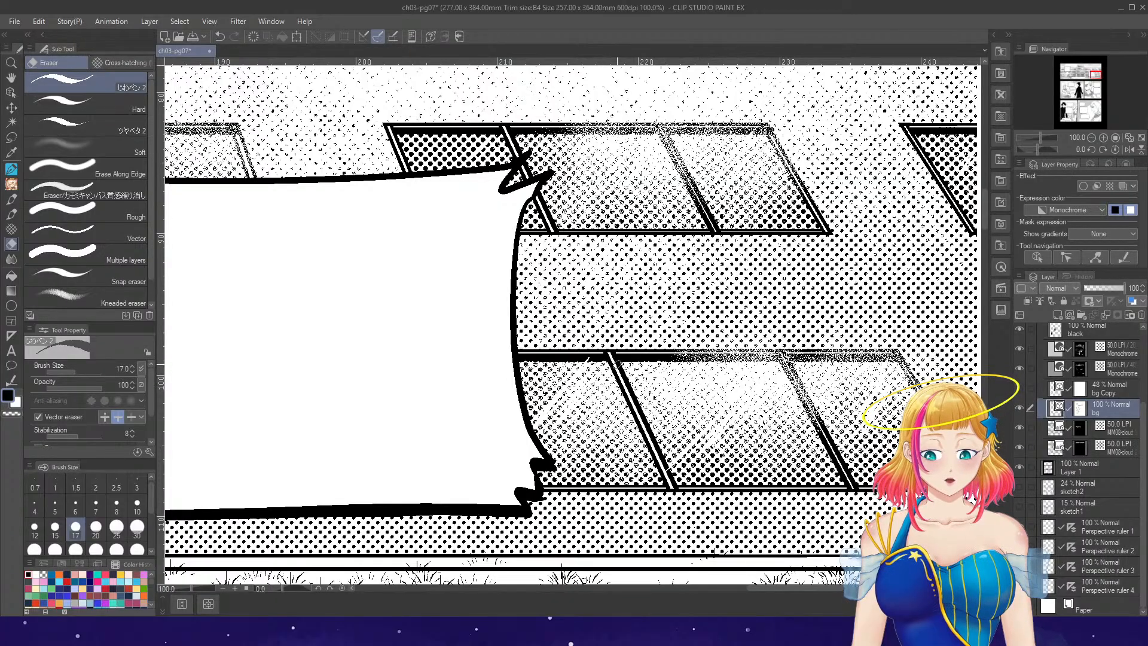
pyautogui.scroll(-2, 813, 377)
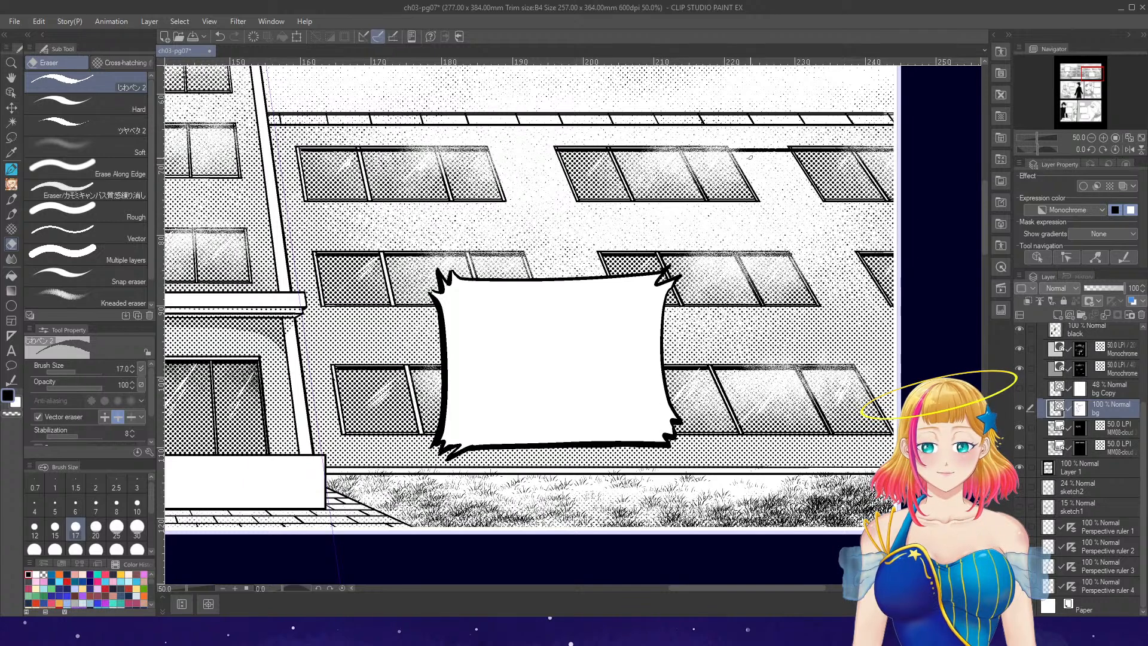
pyautogui.scroll(2, 843, 156)
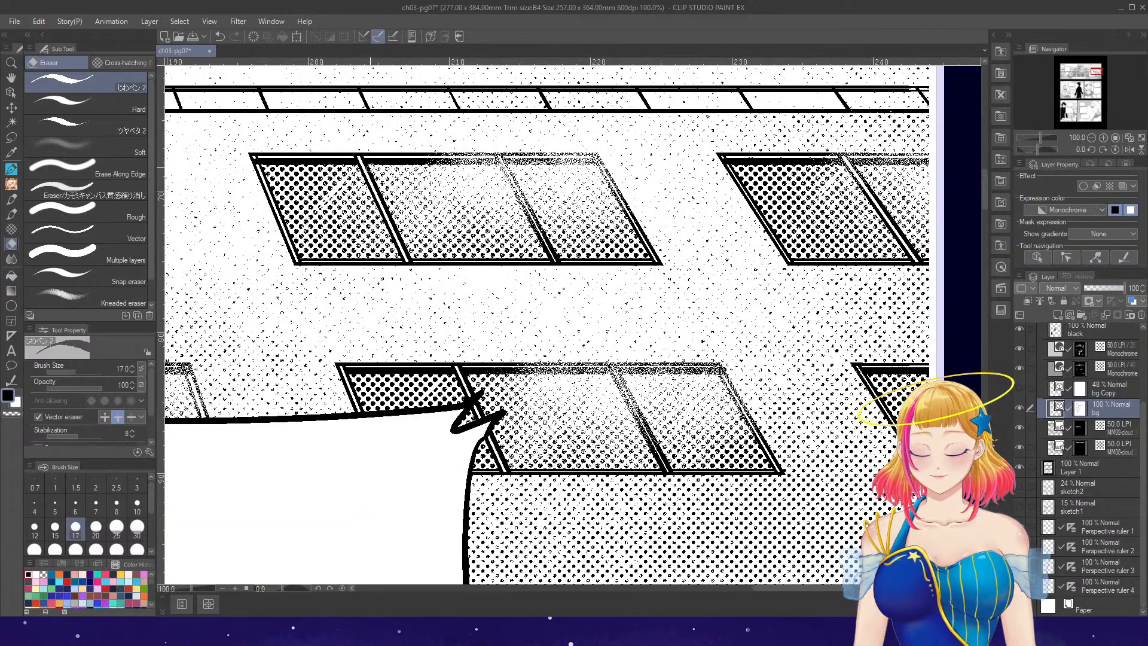
pyautogui.scroll(-4, 368, 170)
pyautogui.scroll(2, 422, 120)
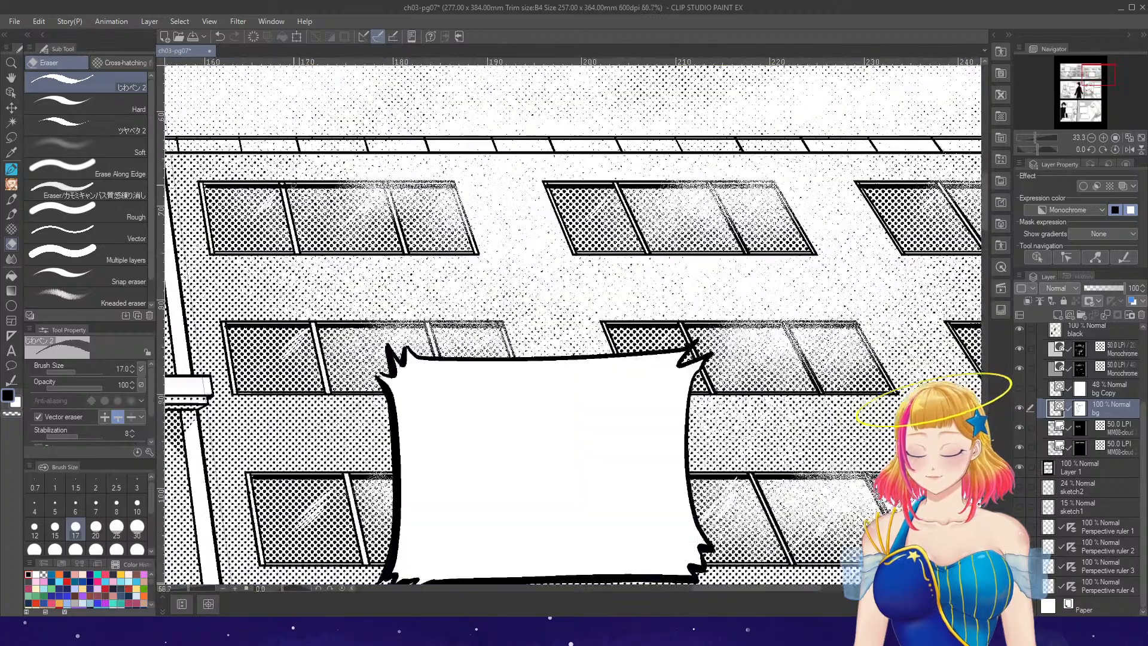
pyautogui.scroll(1, 280, 187)
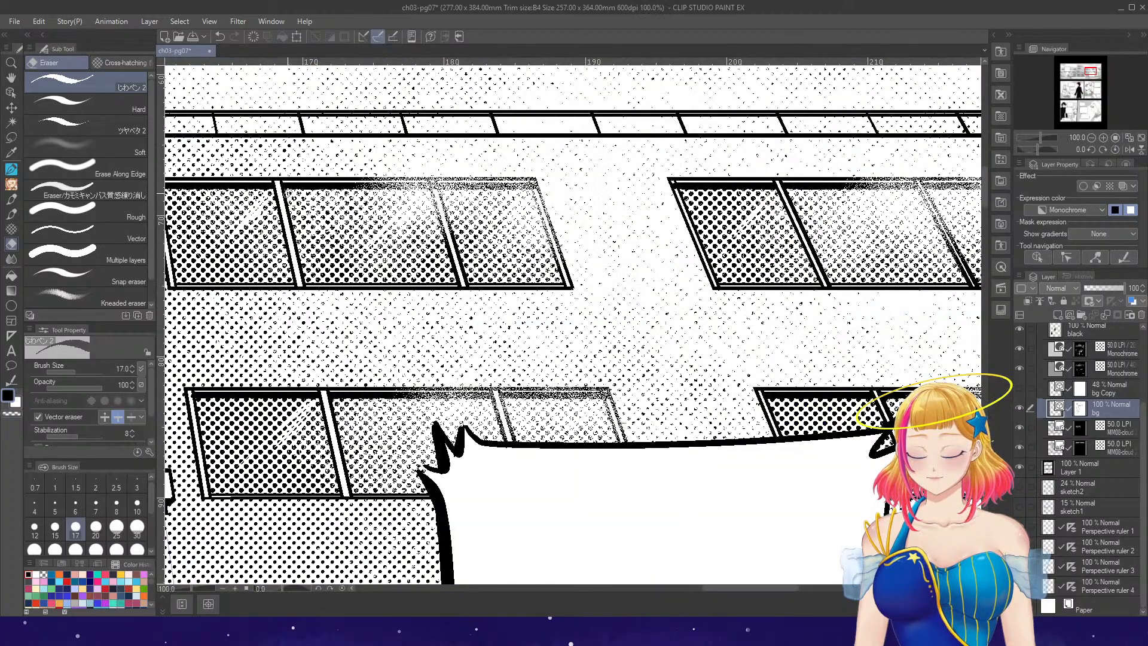
# - Ink shadow lines along the side frames of the windows on the central tower's three upper floors with the pen at size 17
pyautogui.scroll(-6, 506, 203)
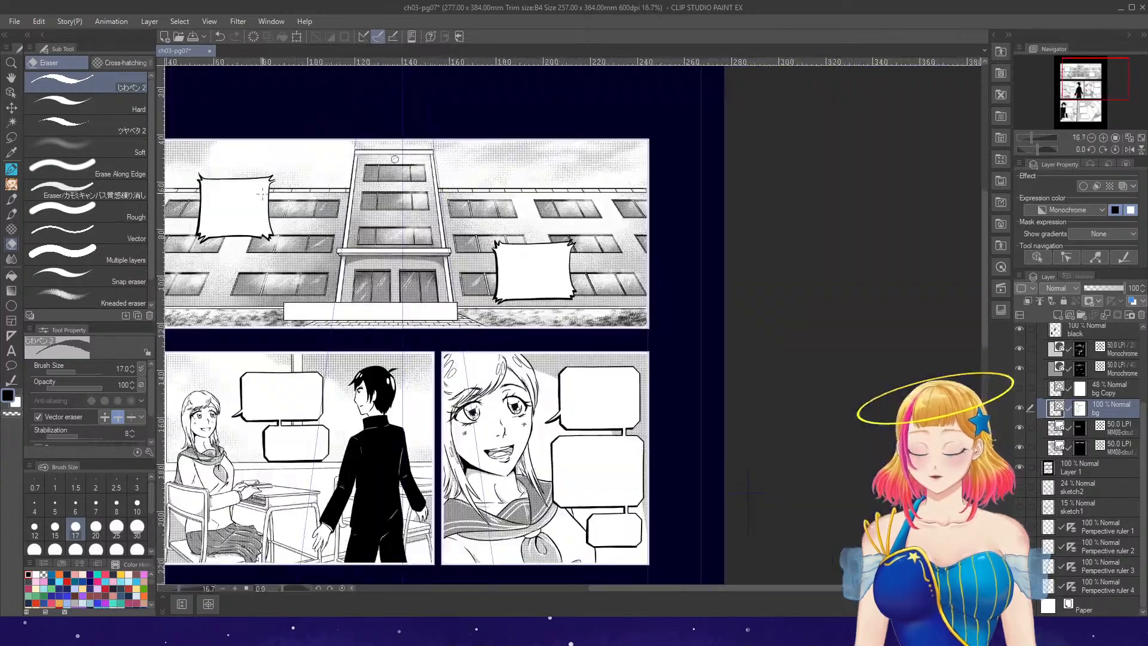
pyautogui.scroll(3, 351, 207)
pyautogui.press('p')
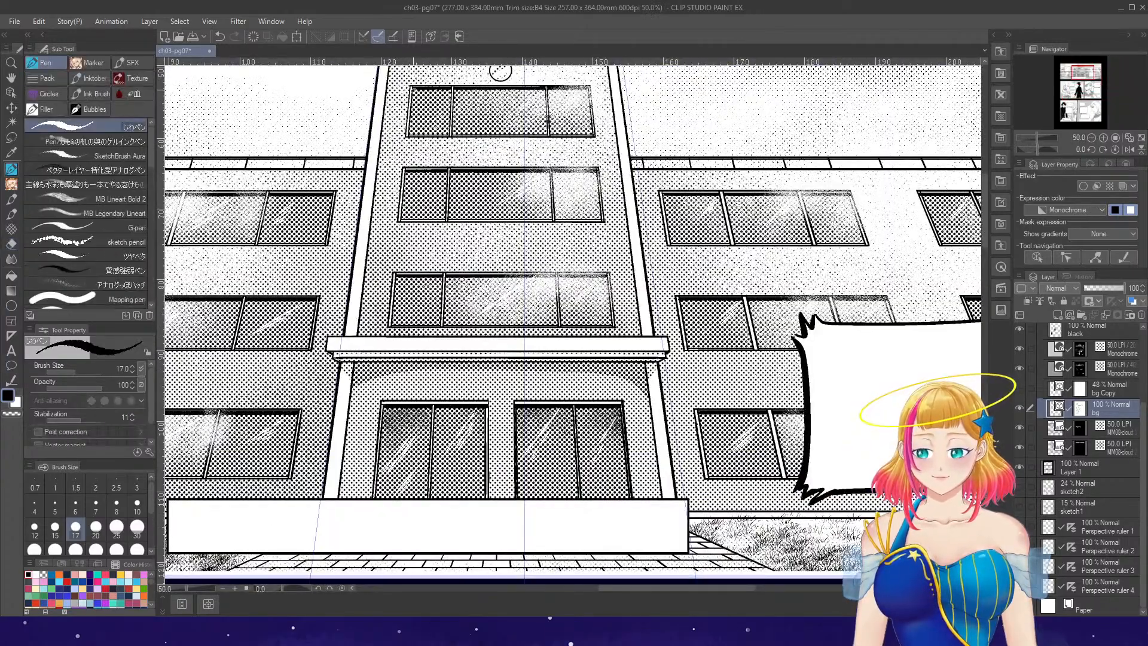
pyautogui.moveTo(414, 89); pyautogui.dragTo(411, 128)
pyautogui.hotkey('ctrl', 'z')
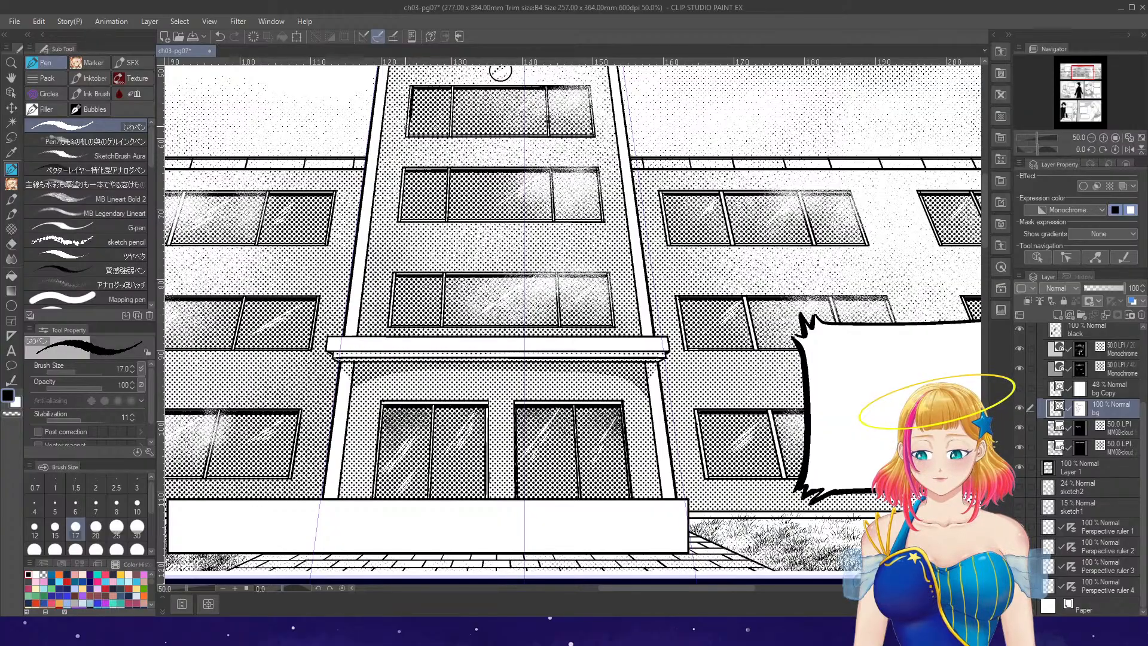
pyautogui.hotkey('ctrl', 'z')
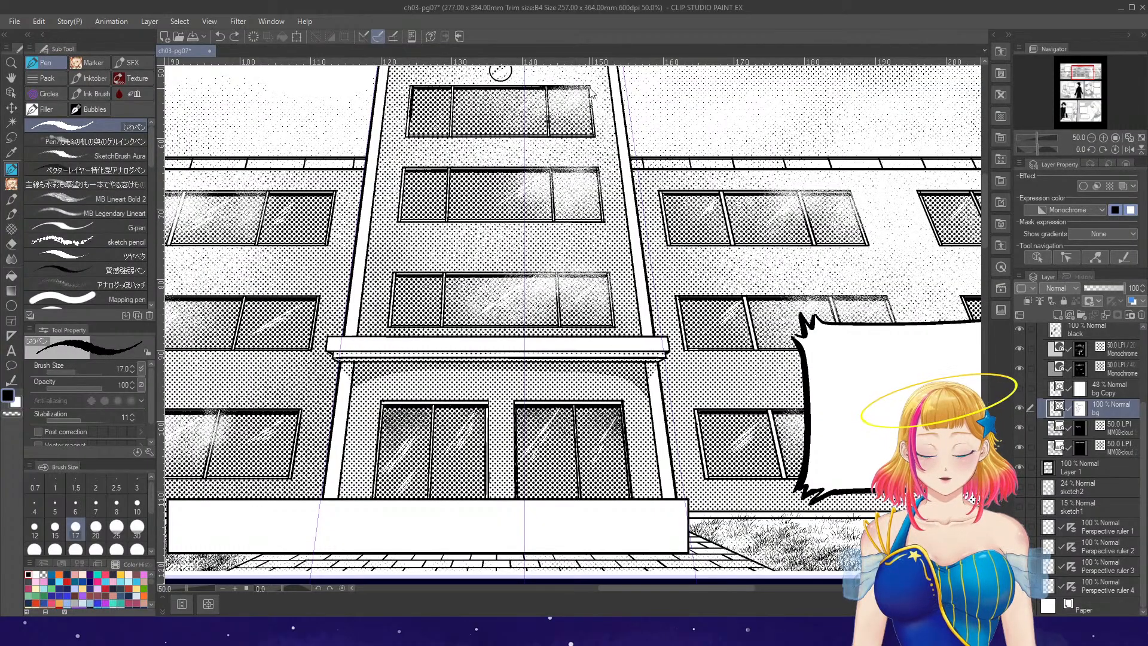
pyautogui.moveTo(407, 171); pyautogui.dragTo(403, 201)
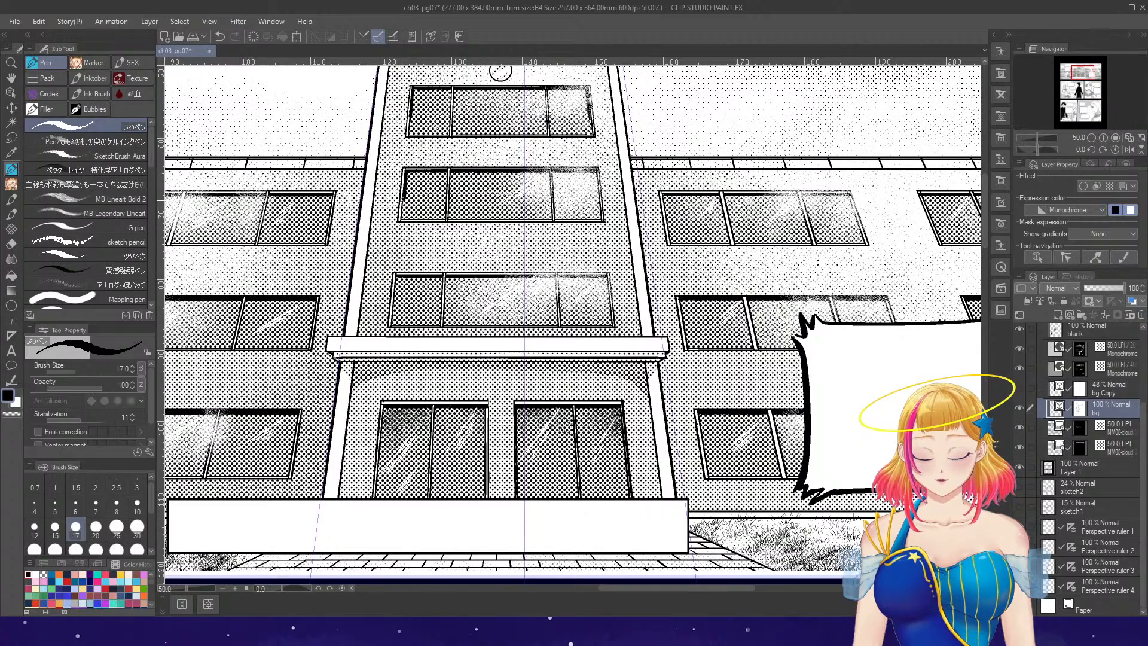
pyautogui.moveTo(595, 167); pyautogui.dragTo(601, 209)
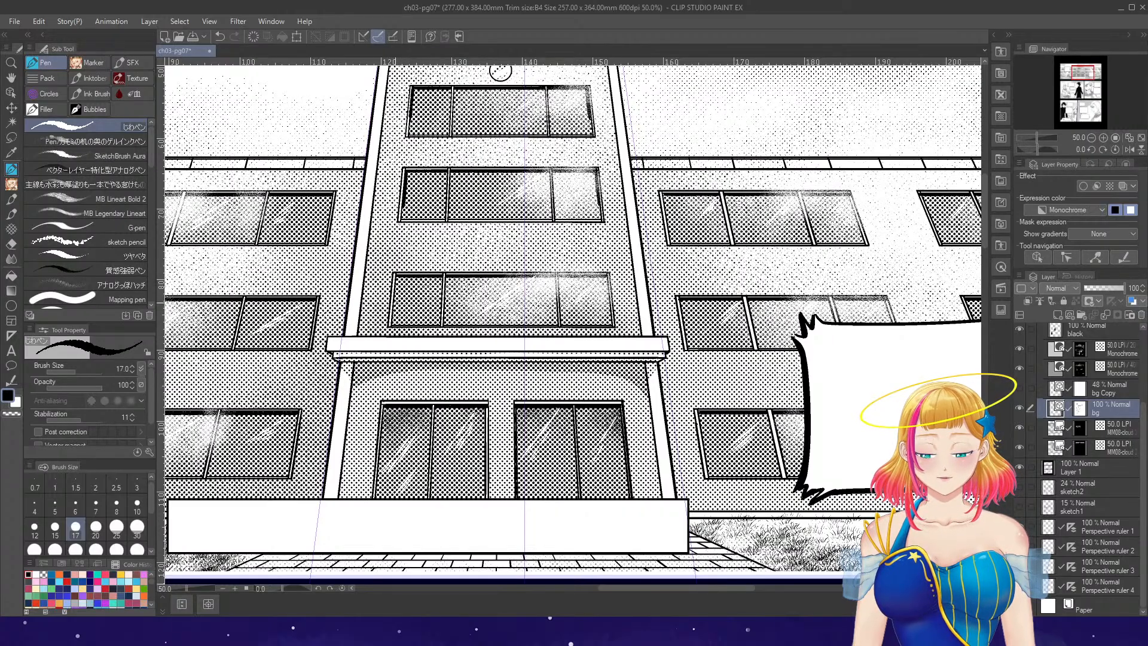
pyautogui.moveTo(398, 277); pyautogui.dragTo(393, 323)
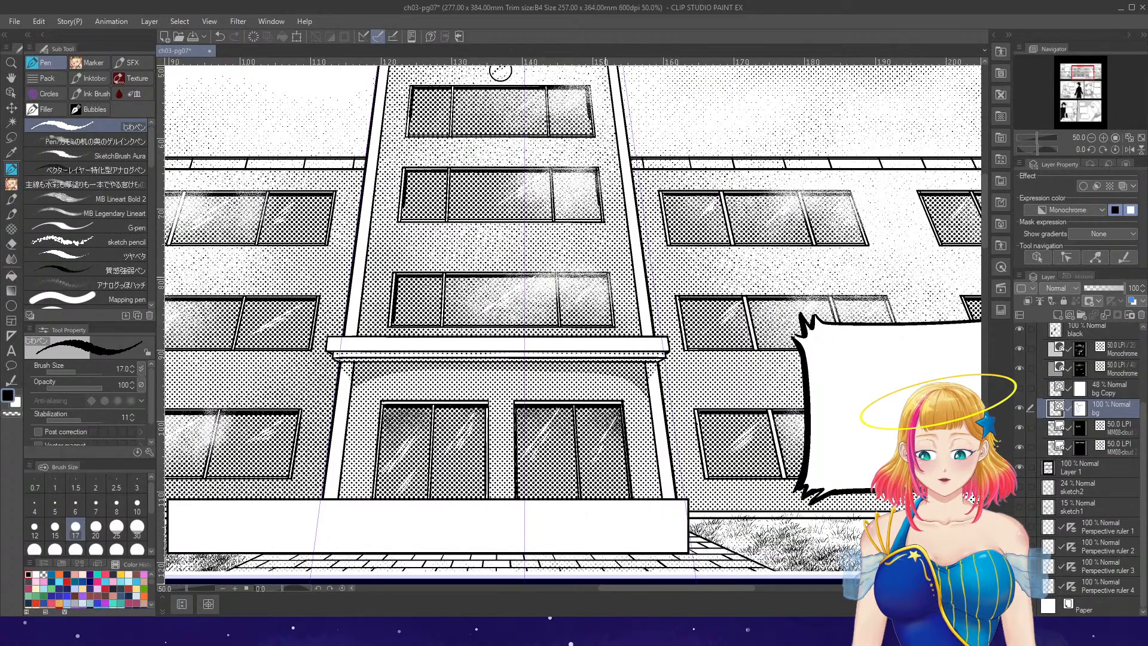
pyautogui.moveTo(605, 277); pyautogui.dragTo(612, 308)
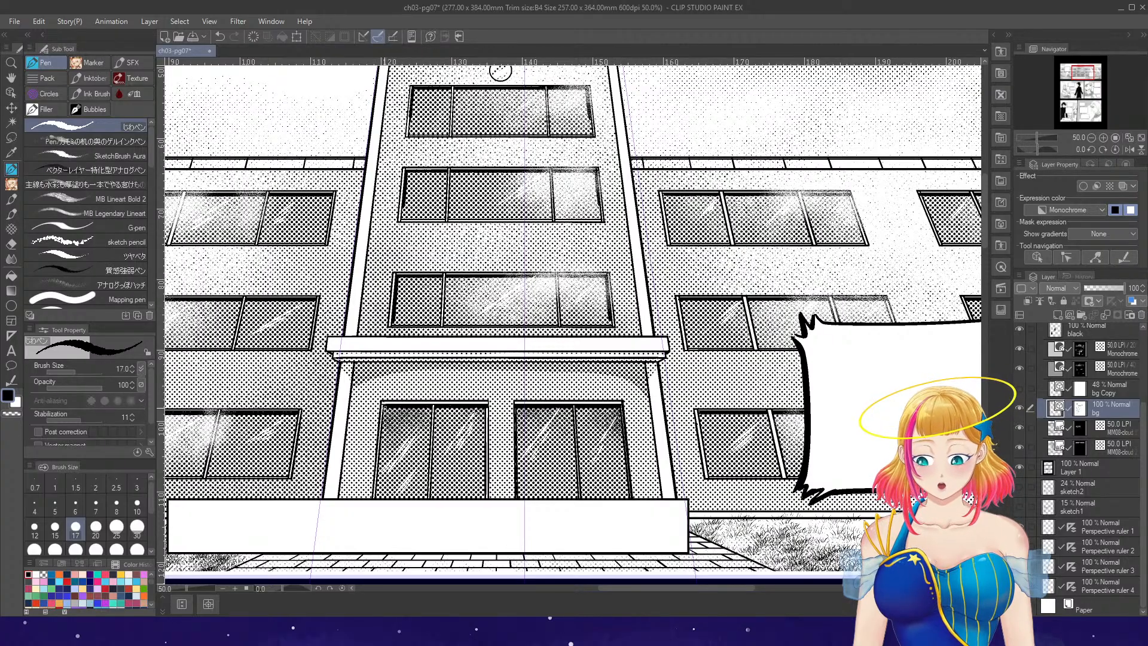
# - Ink shadow lines along the outer side frames of the entrance doors and beneath the ledge above the entrance
pyautogui.moveTo(384, 407); pyautogui.dragTo(378, 491)
pyautogui.moveTo(614, 404); pyautogui.dragTo(620, 488)
pyautogui.hotkey('ctrl', 'z')
pyautogui.moveTo(616, 404); pyautogui.dragTo(632, 493)
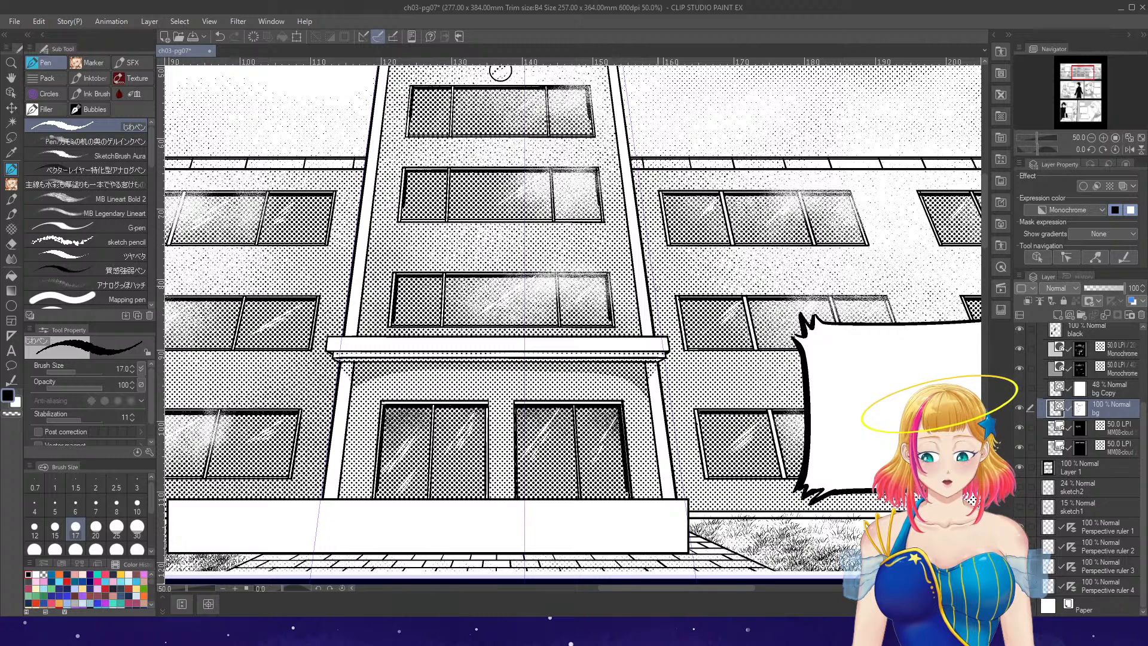
pyautogui.moveTo(336, 359); pyautogui.dragTo(642, 360)
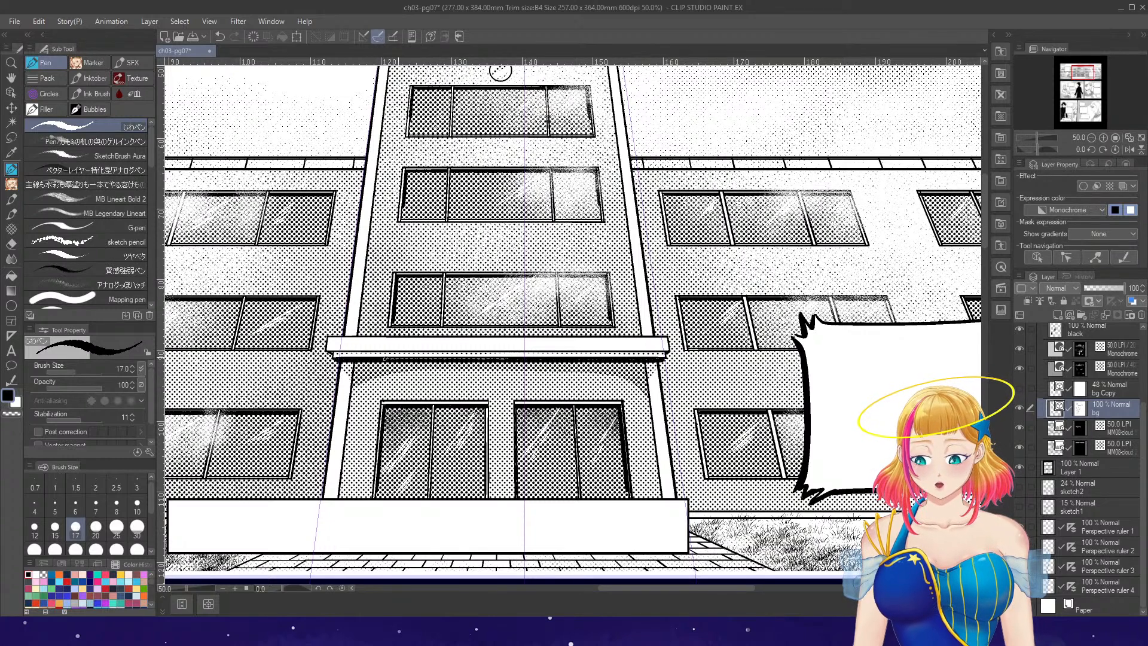
pyautogui.moveTo(385, 359); pyautogui.dragTo(559, 358)
# - Ink shadow lines beneath the tower's roof slab and along the inner edges of both side pillars down to the entrance
pyautogui.scroll(-2, 852, 336)
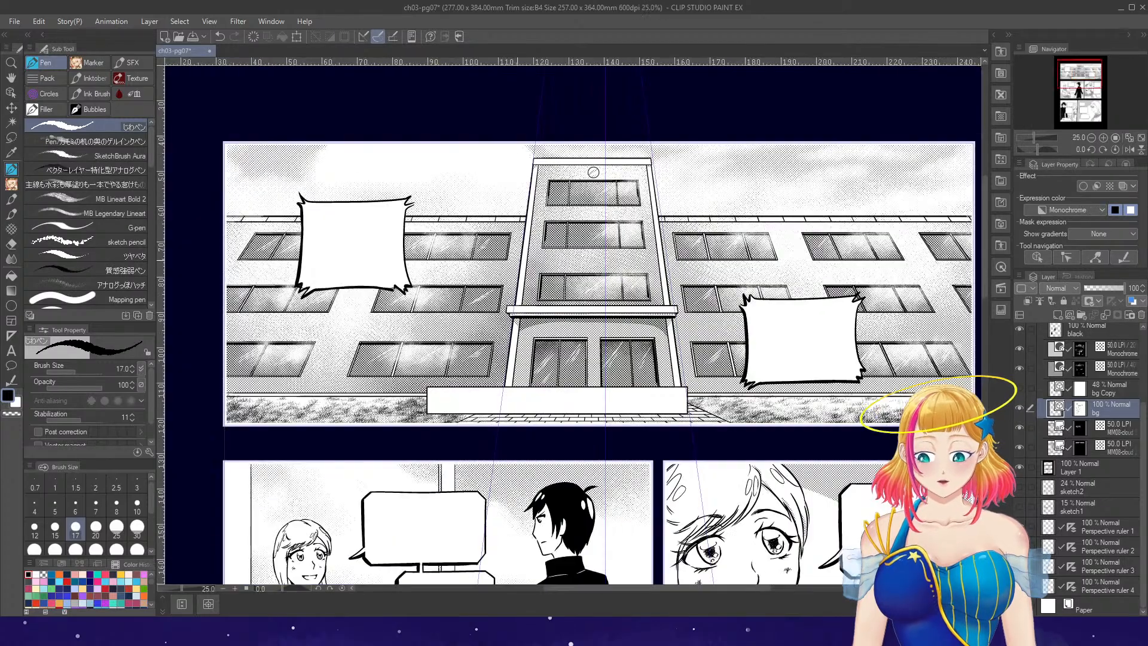
pyautogui.scroll(1, 515, 219)
pyautogui.moveTo(546, 152); pyautogui.dragTo(513, 423)
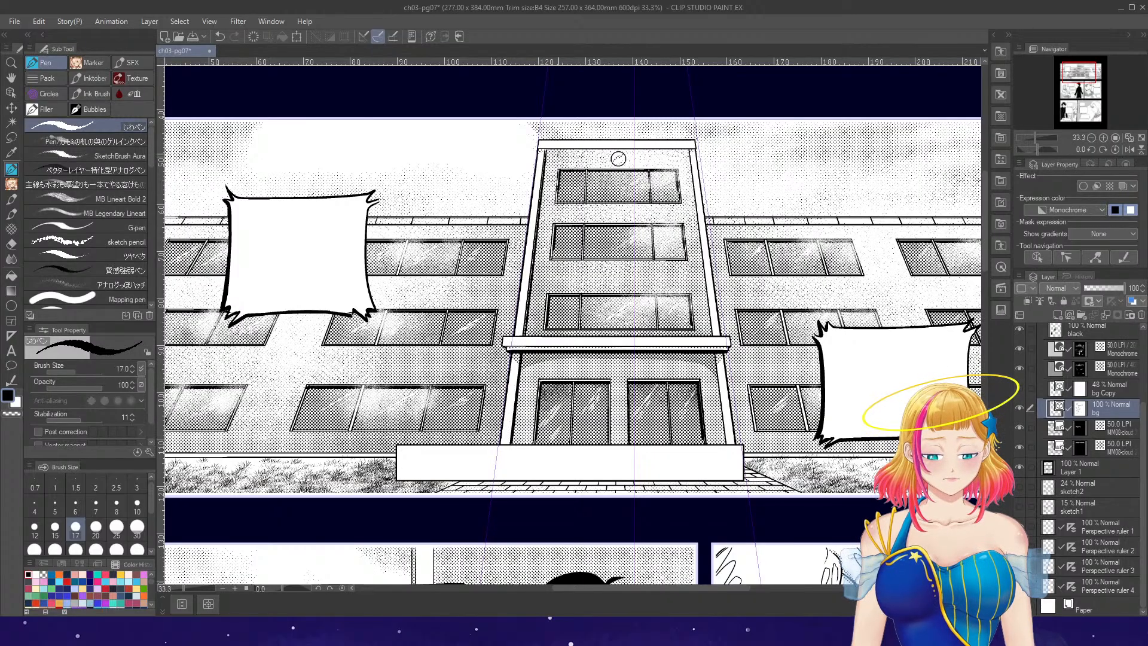
pyautogui.moveTo(546, 149); pyautogui.dragTo(644, 149)
pyautogui.hotkey('ctrl', 'z')
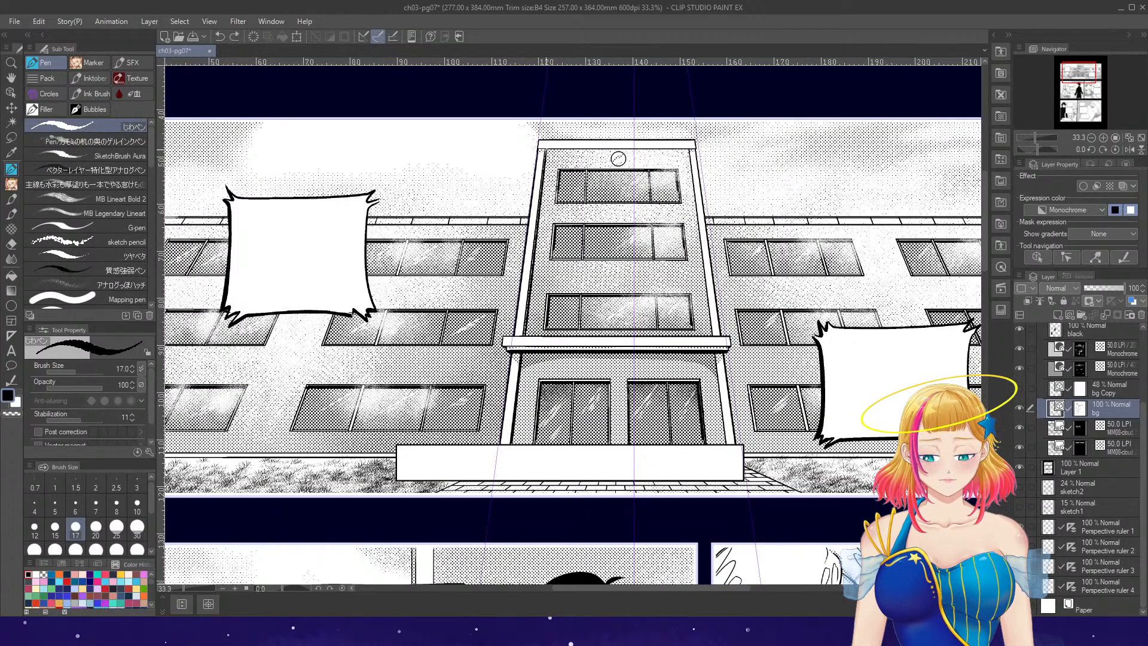
pyautogui.moveTo(544, 150)
pyautogui.mouseDown()
pyautogui.moveTo(671, 144)
pyautogui.moveTo(724, 425)
pyautogui.mouseUp()
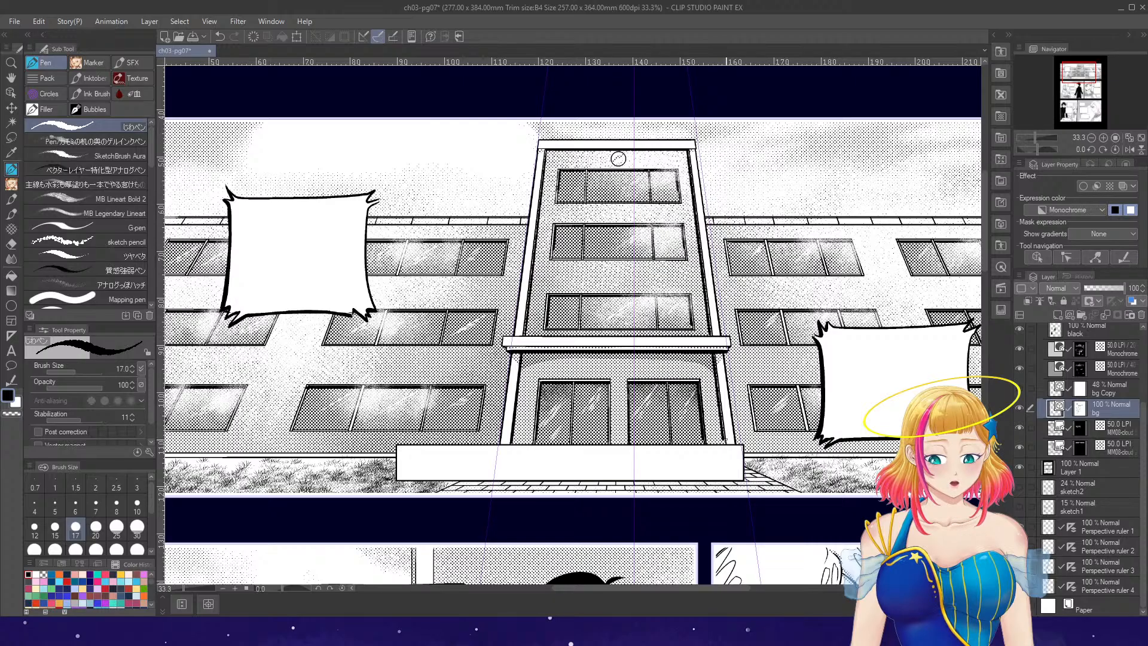
# - Ink shadow lines along the slanted window dividers in the left wing's window rows
pyautogui.scroll(-1, 731, 399)
pyautogui.scroll(2, 342, 358)
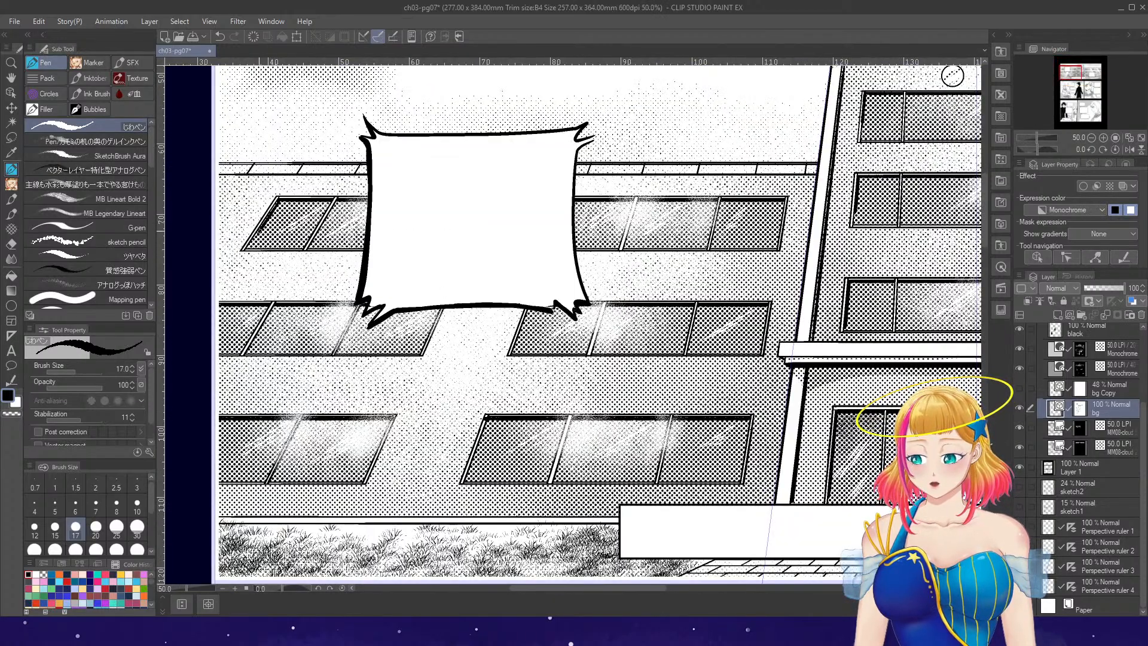
pyautogui.hotkey('ctrl', 'z')
pyautogui.hotkey('ctrl', 'y')
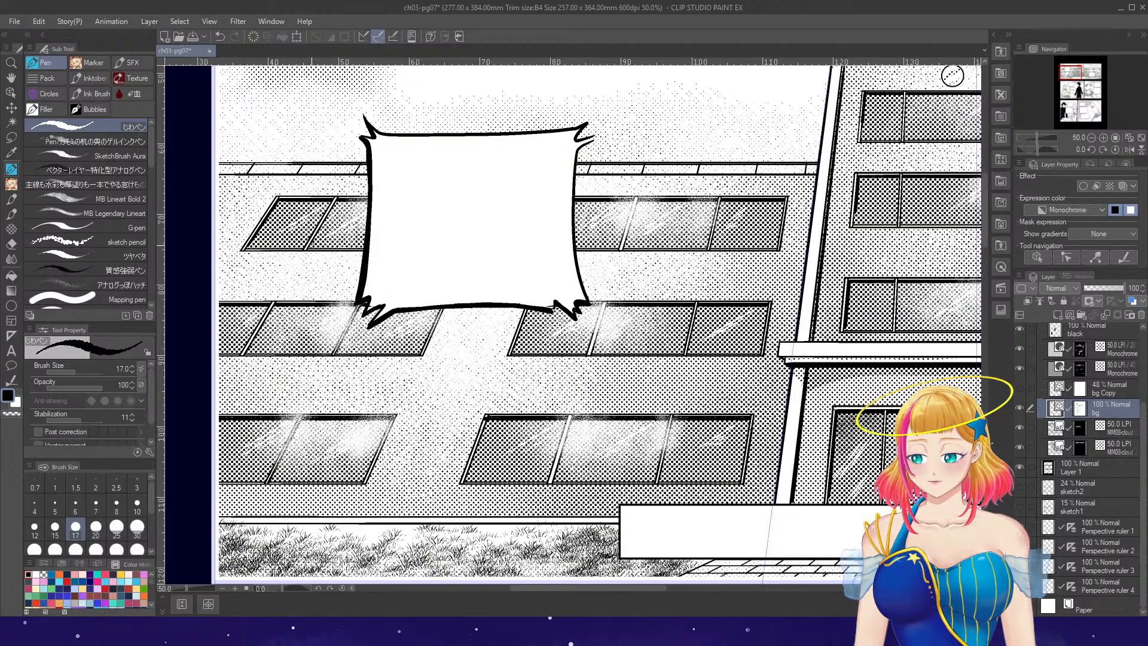
pyautogui.moveTo(310, 246); pyautogui.dragTo(339, 202)
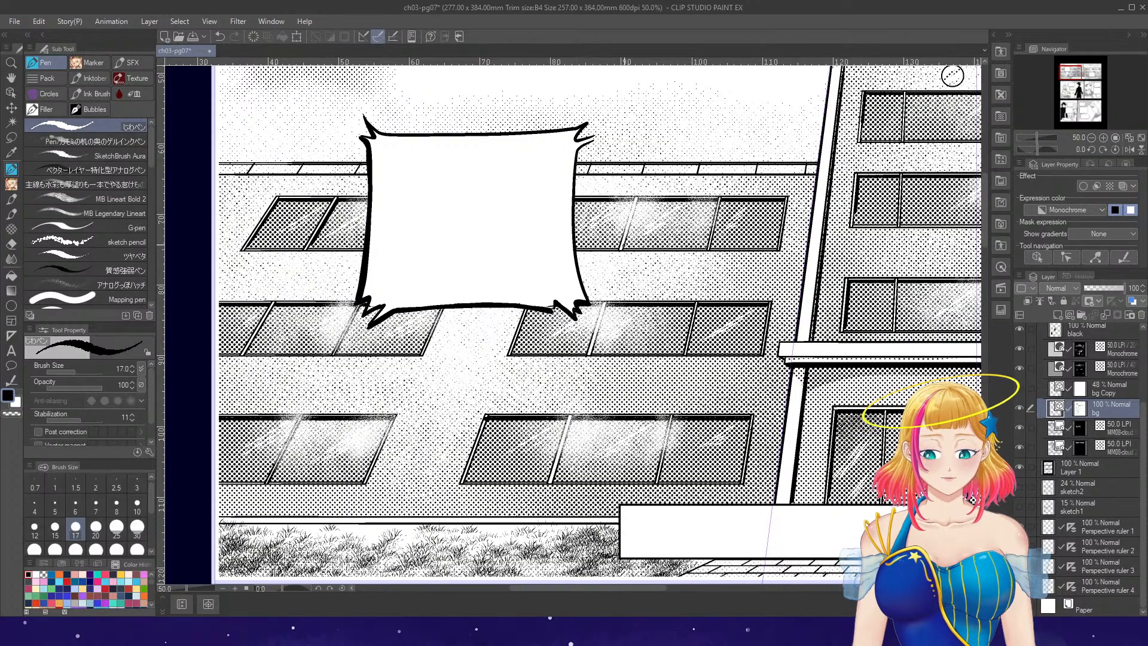
pyautogui.moveTo(625, 247); pyautogui.dragTo(640, 206)
pyautogui.moveTo(710, 248); pyautogui.dragTo(725, 208)
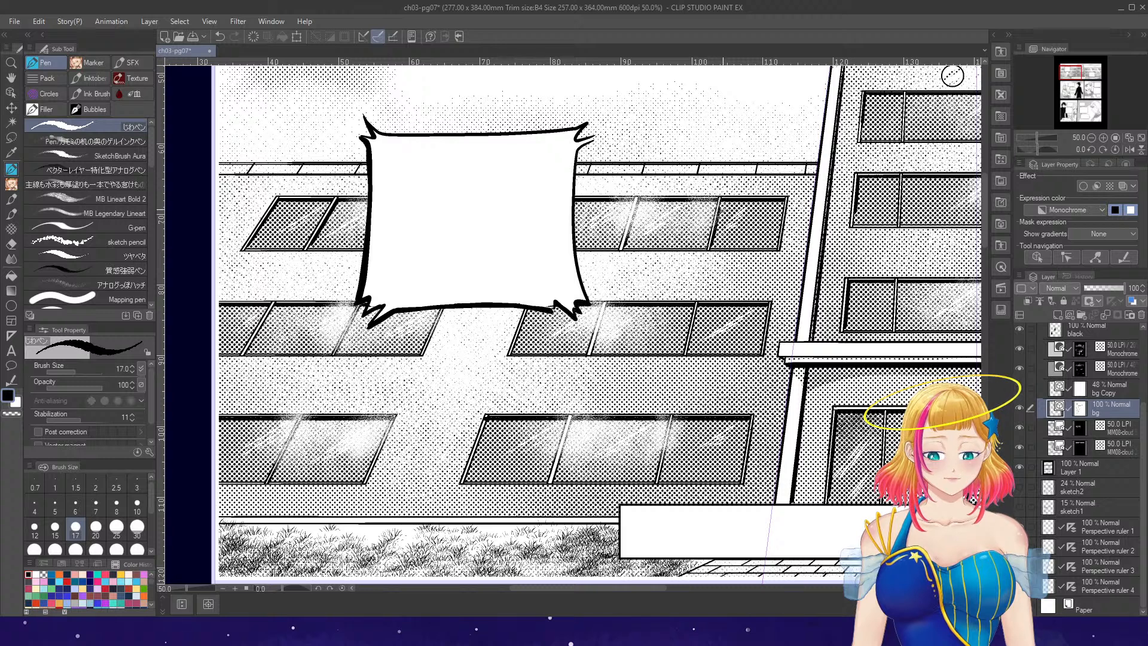
pyautogui.moveTo(688, 355); pyautogui.dragTo(701, 315)
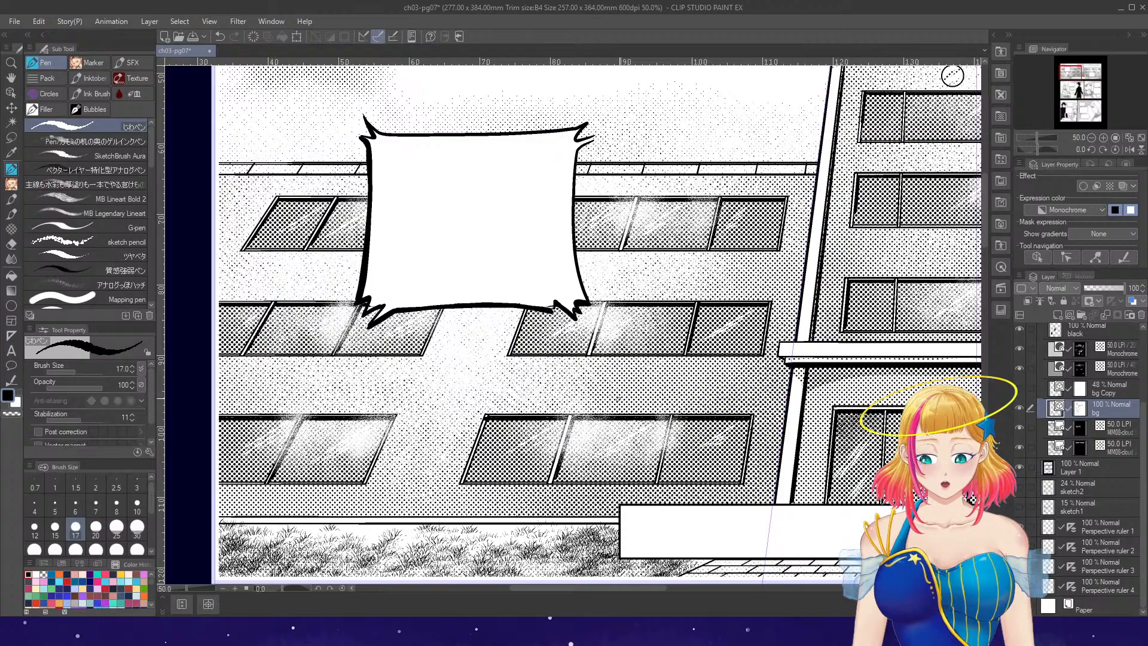
# - Ink shadow lines along the dividers and far side frame of the right wing's uppermost window nearest the tower
pyautogui.scroll(-3, 675, 426)
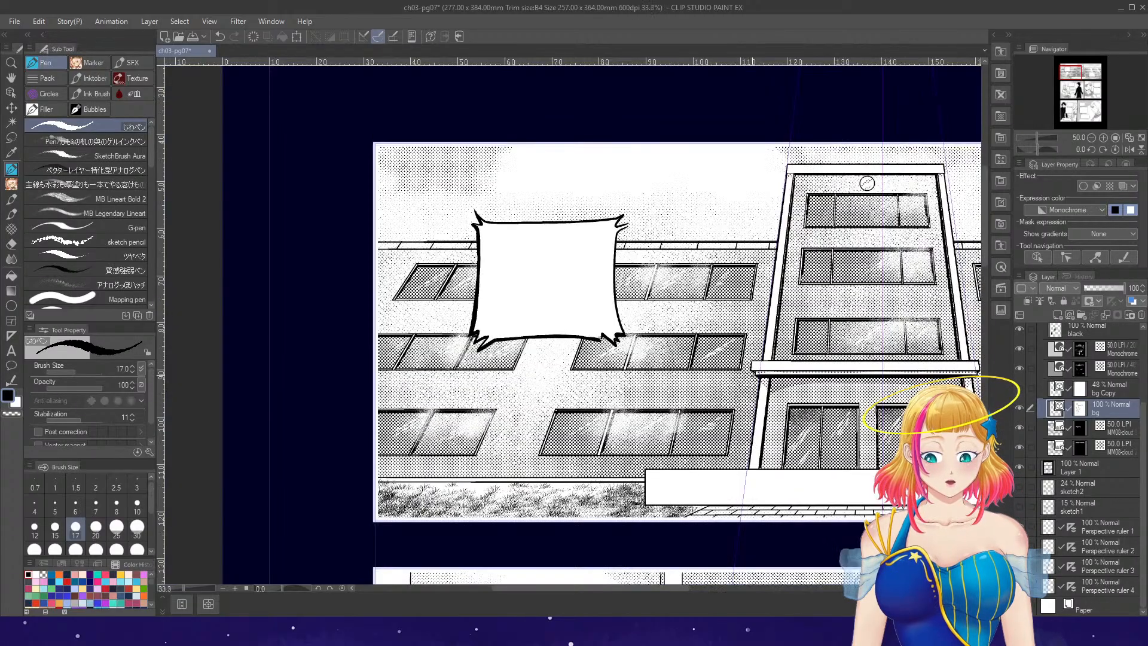
pyautogui.moveTo(597, 587); pyautogui.dragTo(701, 588)
pyautogui.scroll(3, 718, 432)
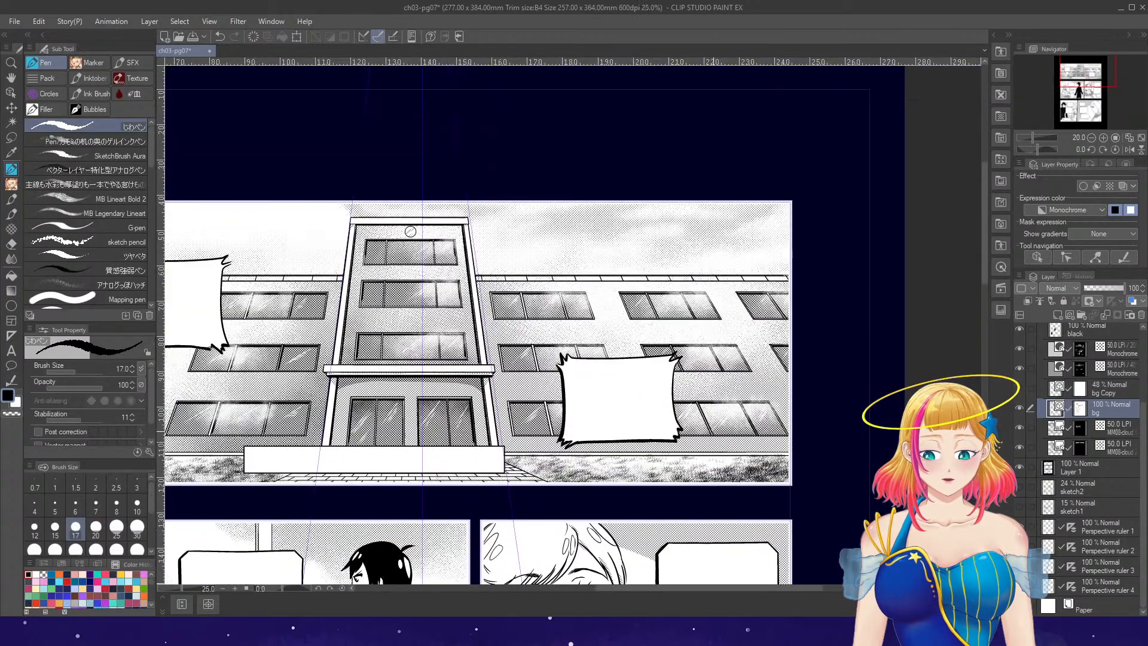
pyautogui.moveTo(324, 154); pyautogui.dragTo(337, 195)
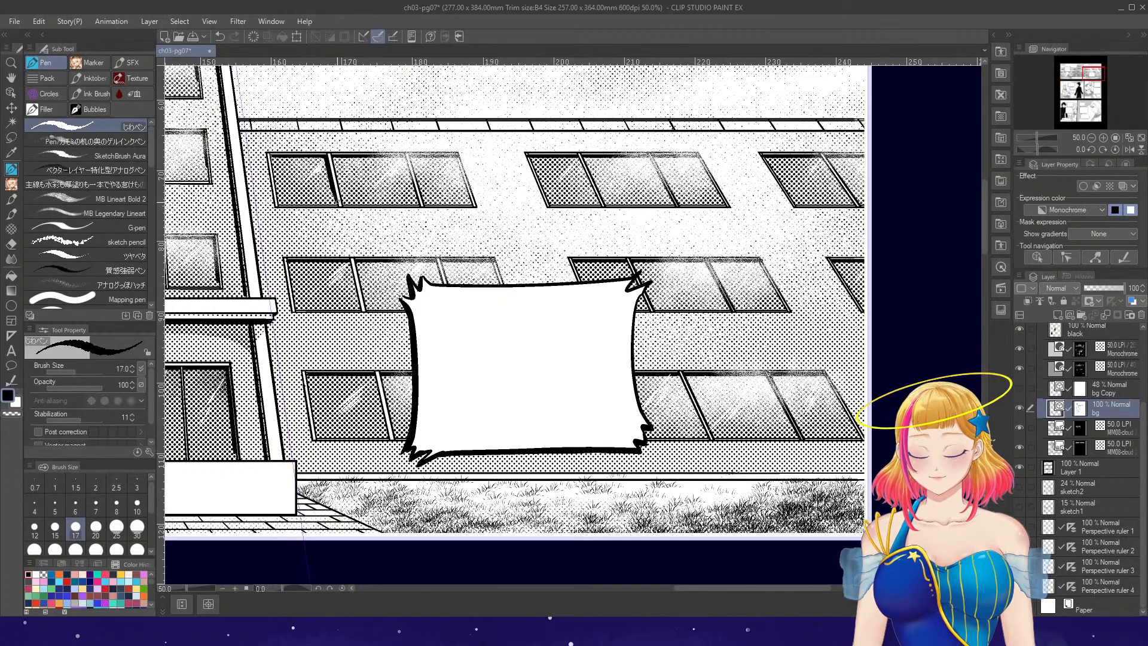
pyautogui.moveTo(405, 153); pyautogui.dragTo(418, 199)
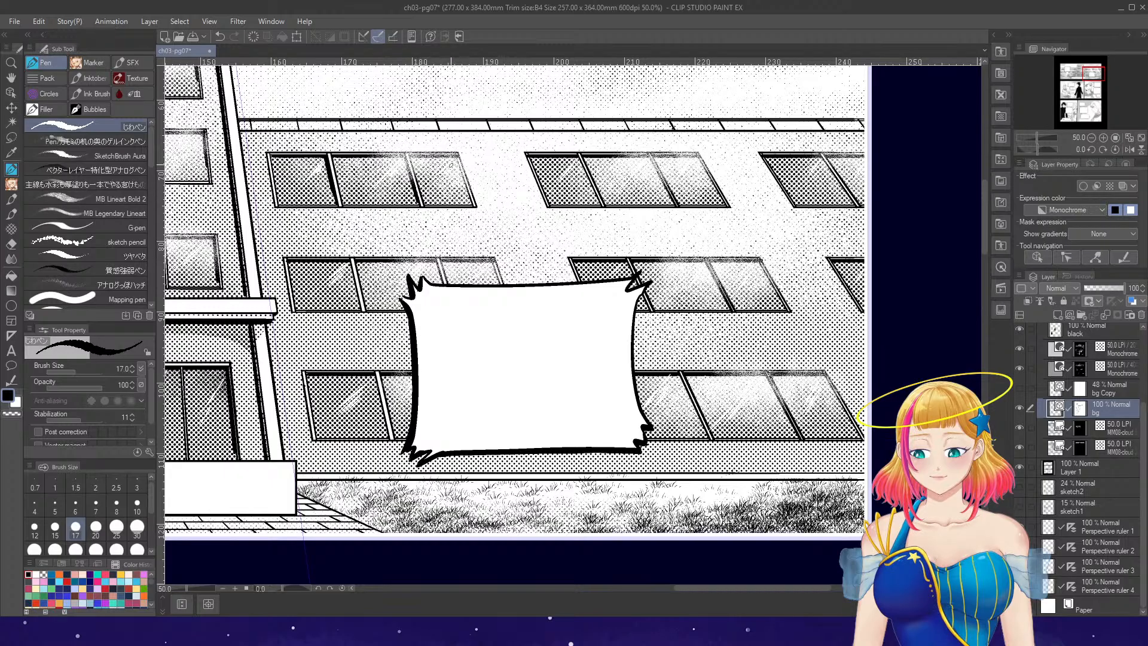
pyautogui.moveTo(453, 155); pyautogui.dragTo(472, 199)
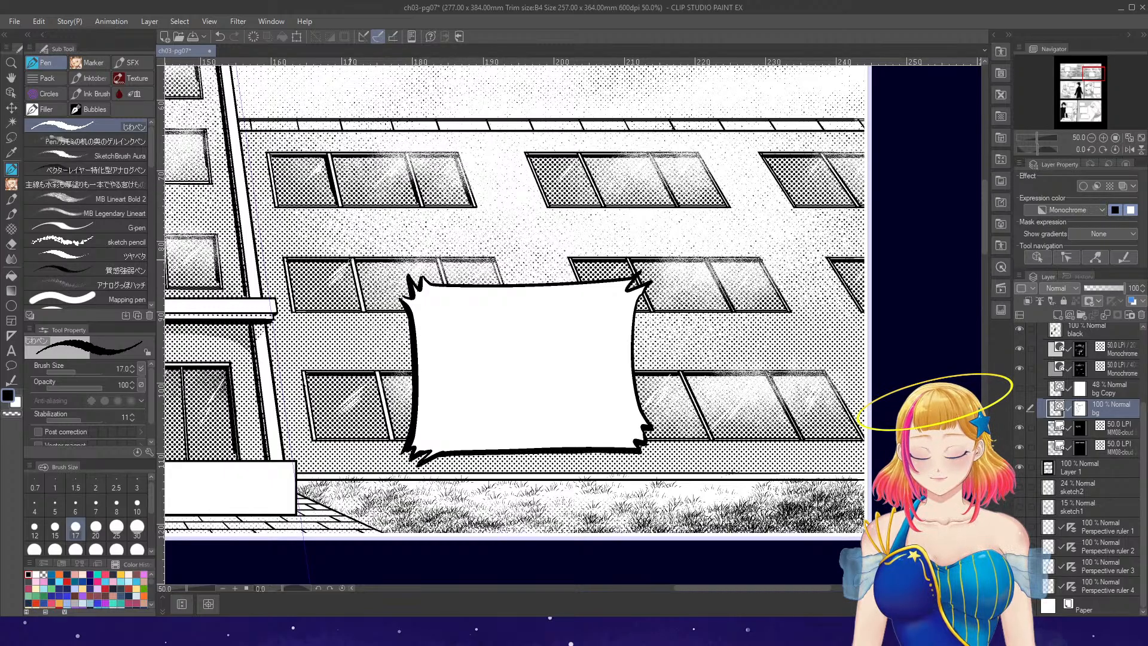
# - Ink shadow lines along the dividers of the right wing's middle and lowest windows between the tower and the speech bubble
pyautogui.moveTo(350, 260); pyautogui.dragTo(361, 307)
pyautogui.hotkey('ctrl', 'z')
pyautogui.moveTo(350, 260); pyautogui.dragTo(356, 301)
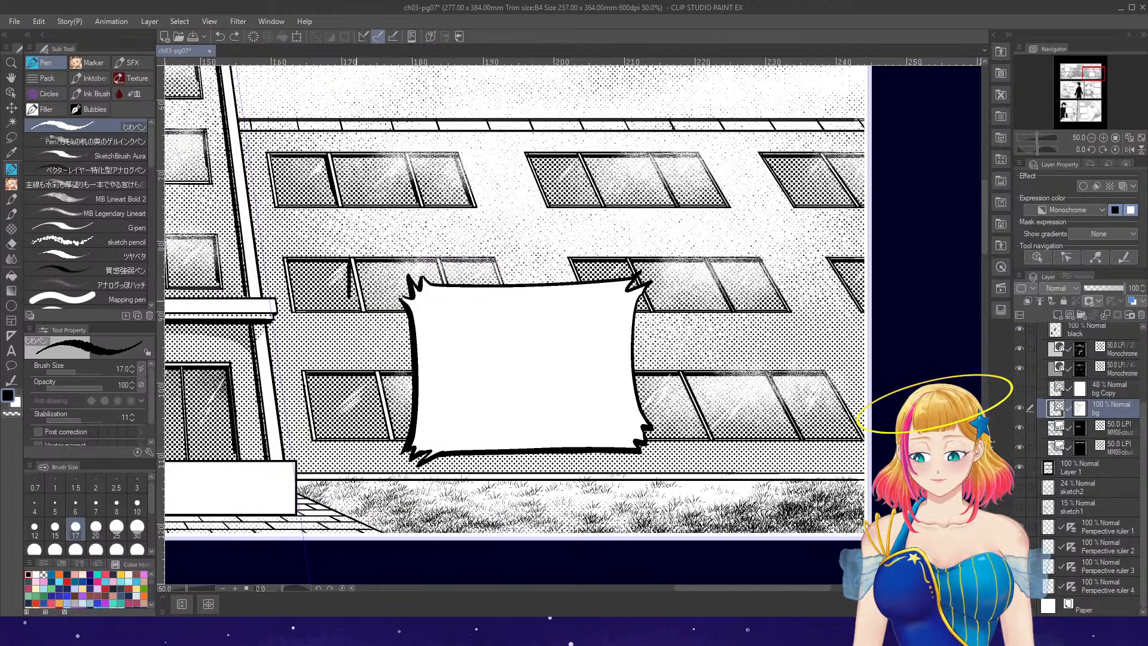
pyautogui.hotkey('ctrl', 'z')
pyautogui.moveTo(348, 260); pyautogui.dragTo(363, 310)
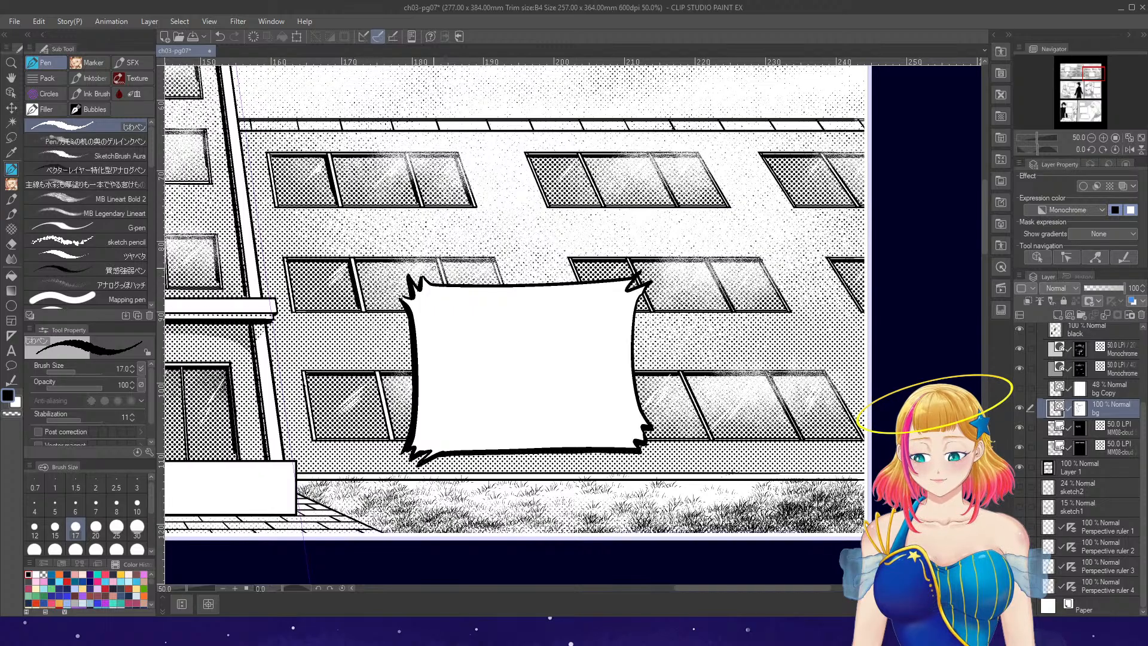
pyautogui.moveTo(435, 263)
pyautogui.mouseDown()
pyautogui.moveTo(440, 280)
pyautogui.moveTo(500, 282)
pyautogui.mouseUp()
pyautogui.moveTo(373, 377); pyautogui.dragTo(390, 436)
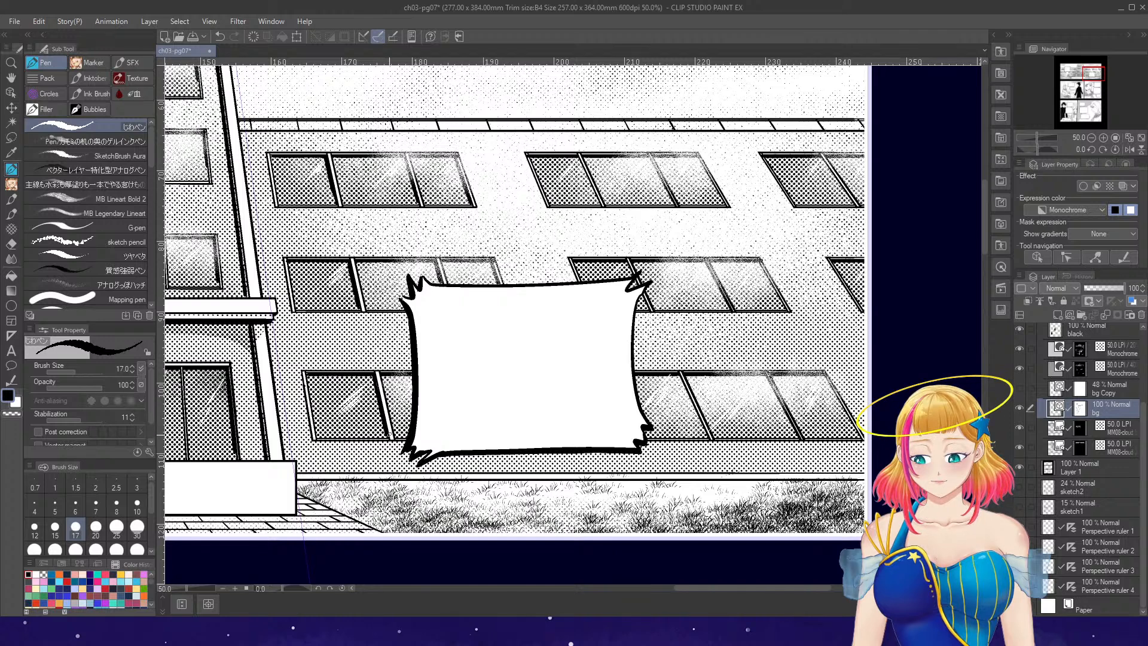
# - Ink shadow lines along the dividers of the remaining uppermost and middle windows toward the right wing's outer end
pyautogui.moveTo(577, 157); pyautogui.dragTo(596, 198)
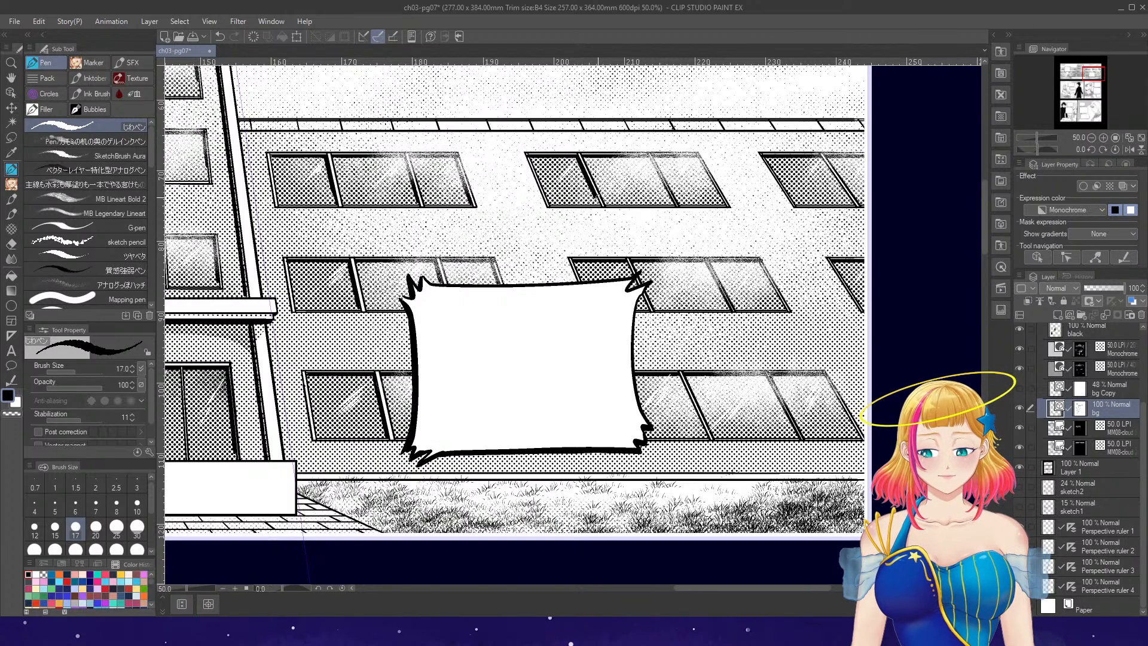
pyautogui.moveTo(647, 156); pyautogui.dragTo(674, 202)
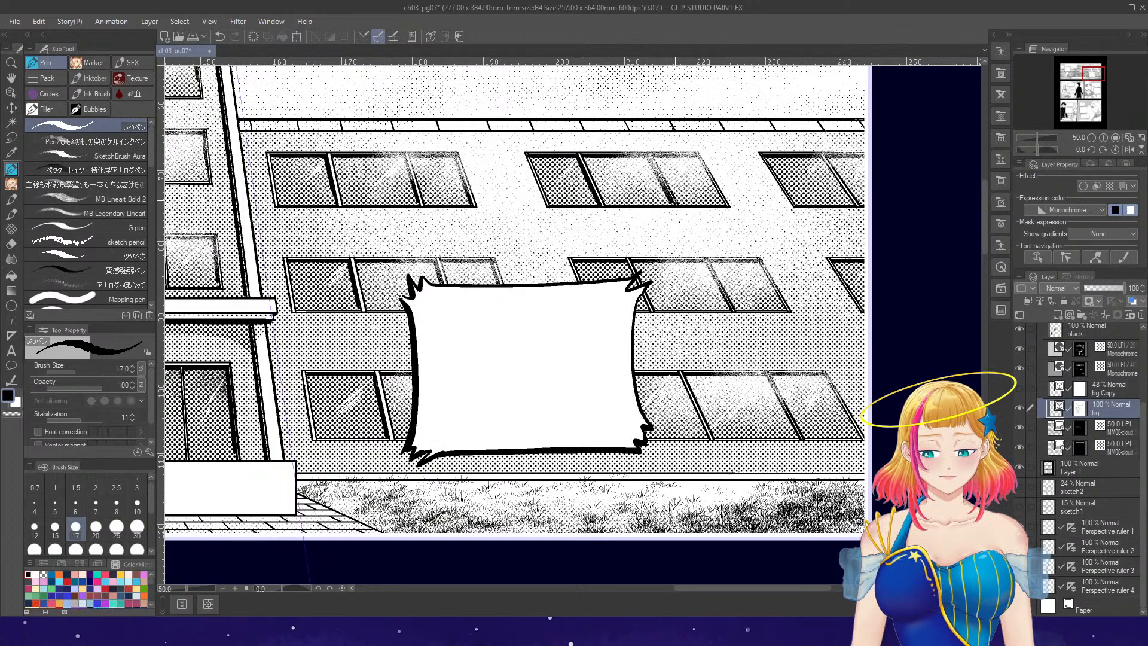
pyautogui.moveTo(820, 157); pyautogui.dragTo(855, 206)
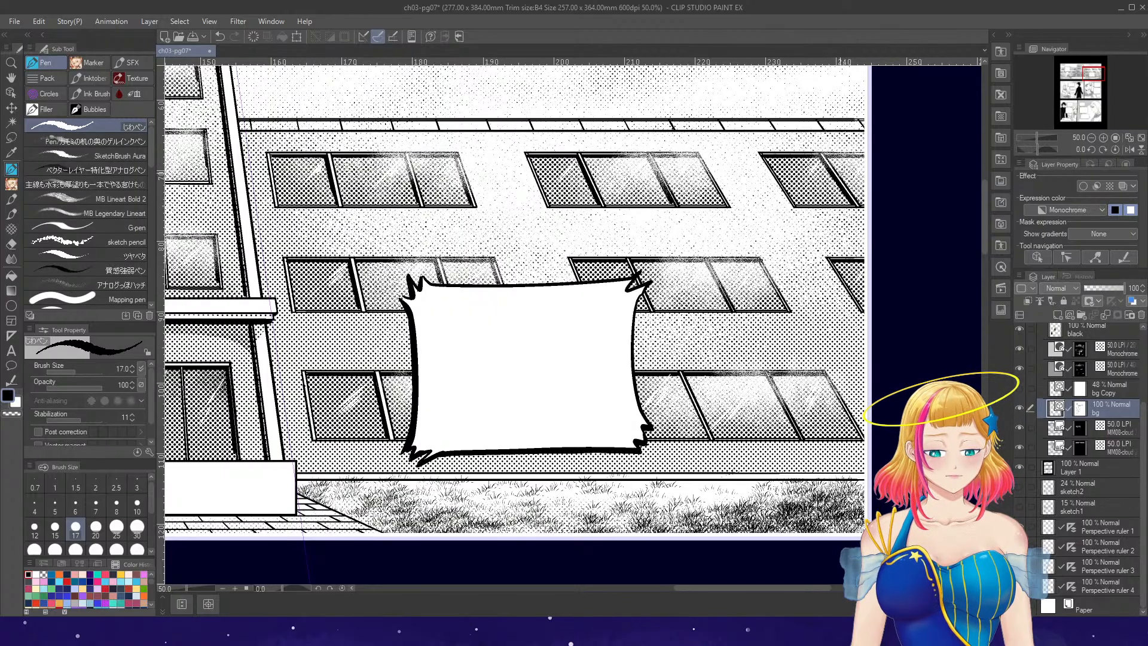
pyautogui.moveTo(625, 261); pyautogui.dragTo(645, 302)
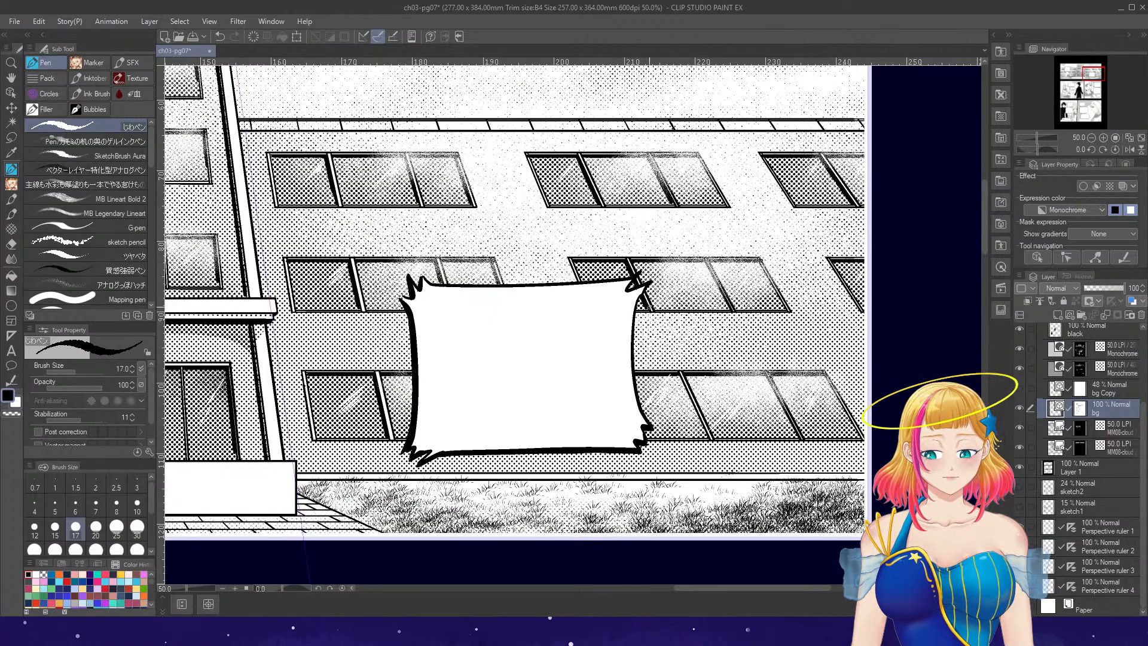
pyautogui.moveTo(703, 260); pyautogui.dragTo(729, 304)
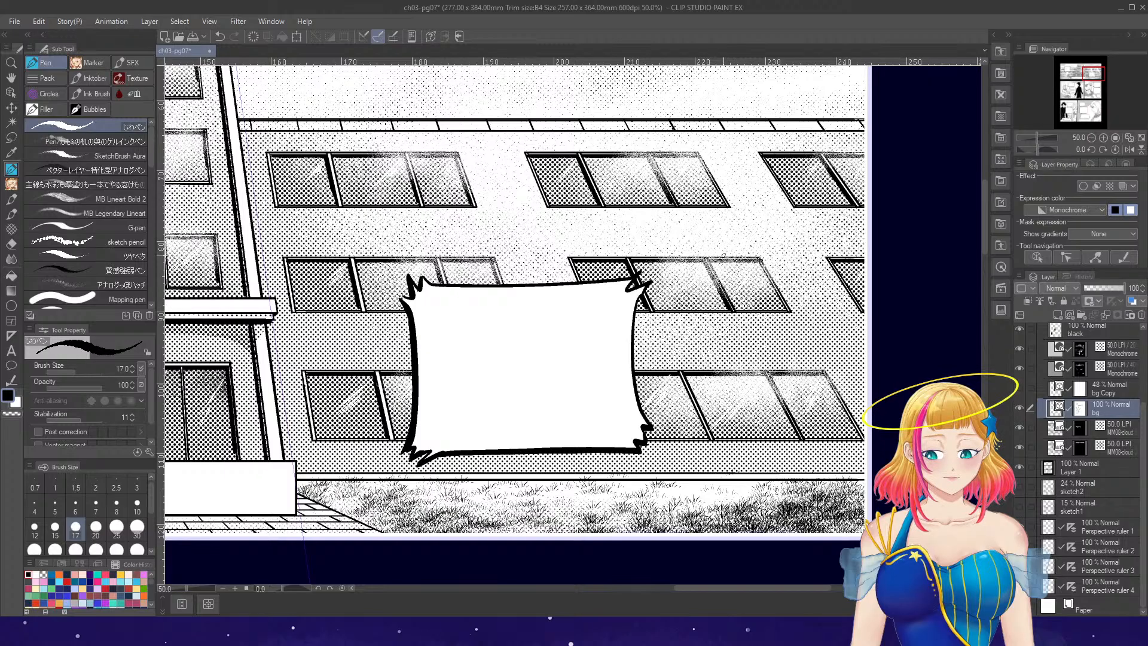
# - Ink shadow lines along the dividers and end frame of the right wing's lowest window beyond the speech bubble
pyautogui.moveTo(677, 375); pyautogui.dragTo(710, 437)
pyautogui.hotkey('ctrl', 'z')
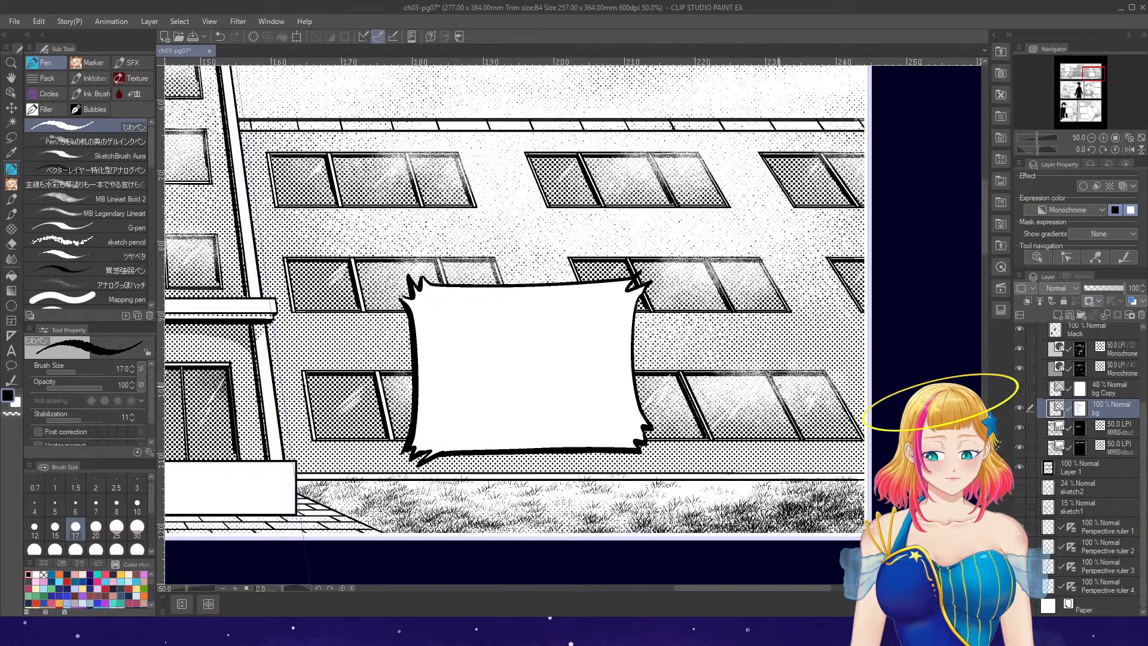
pyautogui.moveTo(764, 372); pyautogui.dragTo(797, 431)
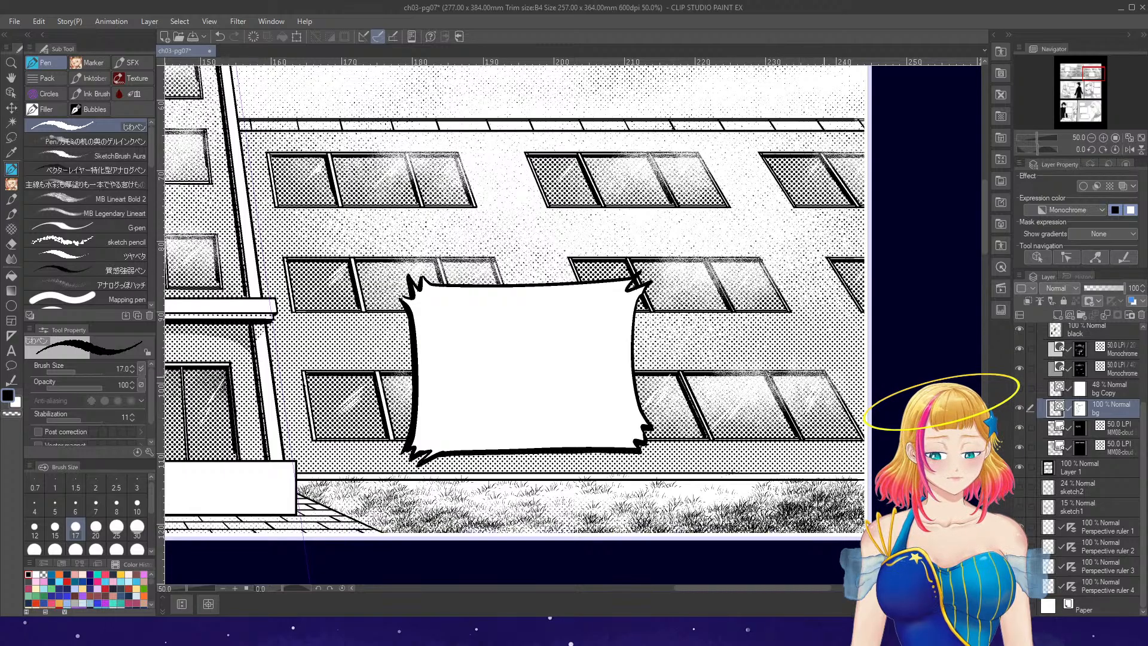
pyautogui.moveTo(824, 375); pyautogui.dragTo(858, 433)
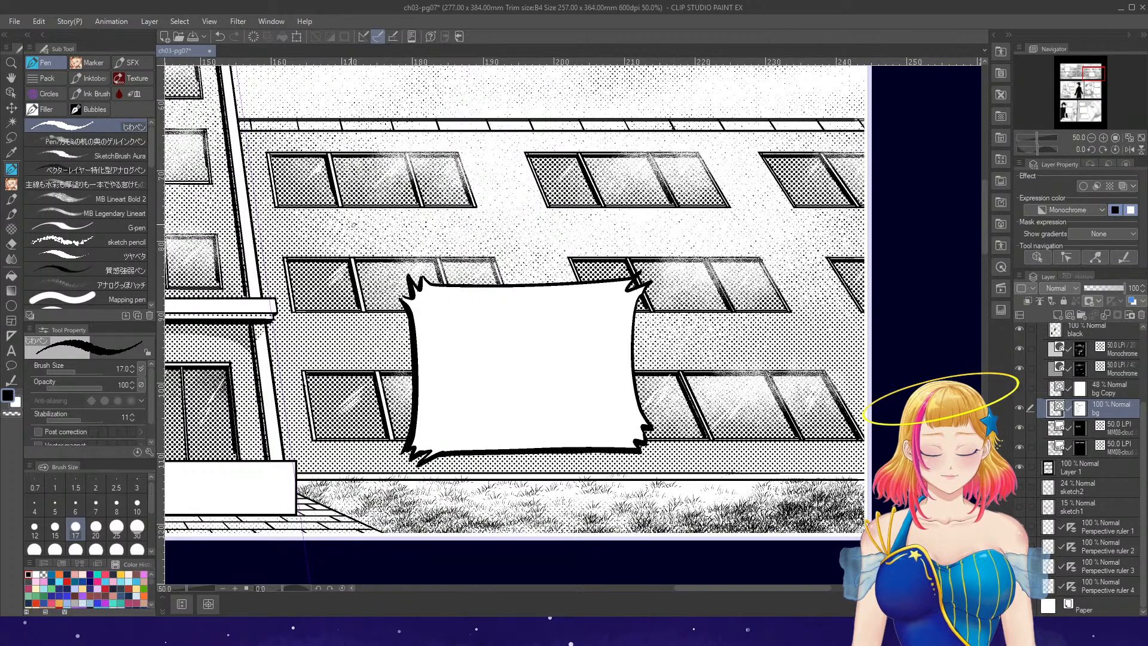
# - Ink shadow lines along the bottom frames of the right wing's uppermost windows, from the tower to the panel's edge
pyautogui.moveTo(274, 208); pyautogui.dragTo(468, 210)
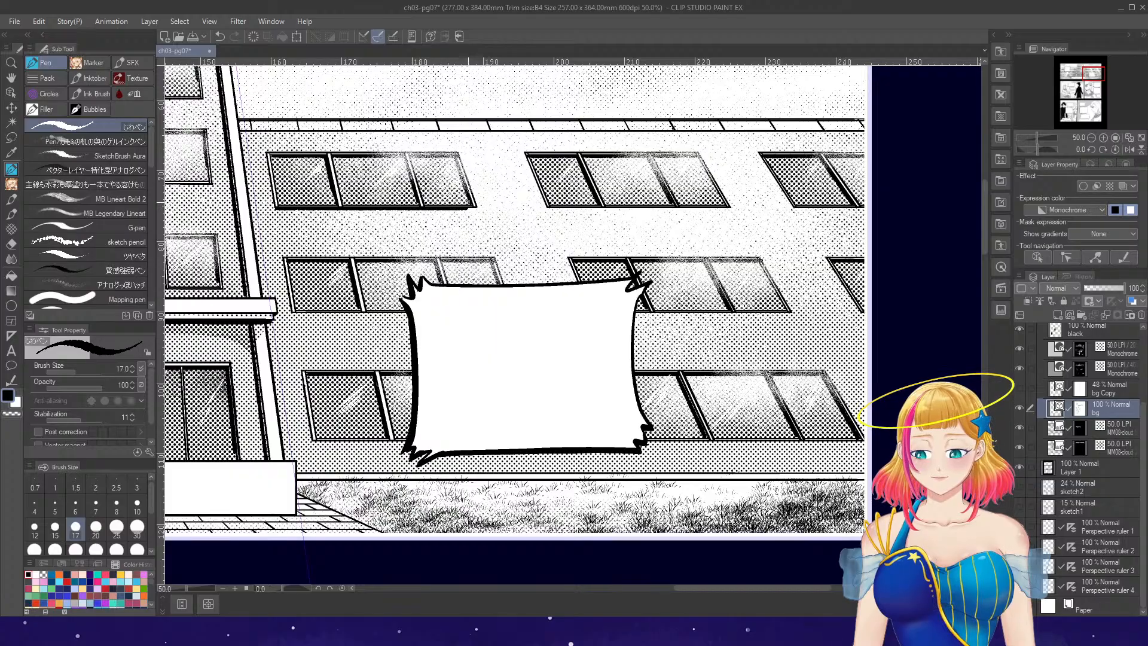
pyautogui.moveTo(547, 208); pyautogui.dragTo(724, 210)
pyautogui.hotkey('ctrl', 'z')
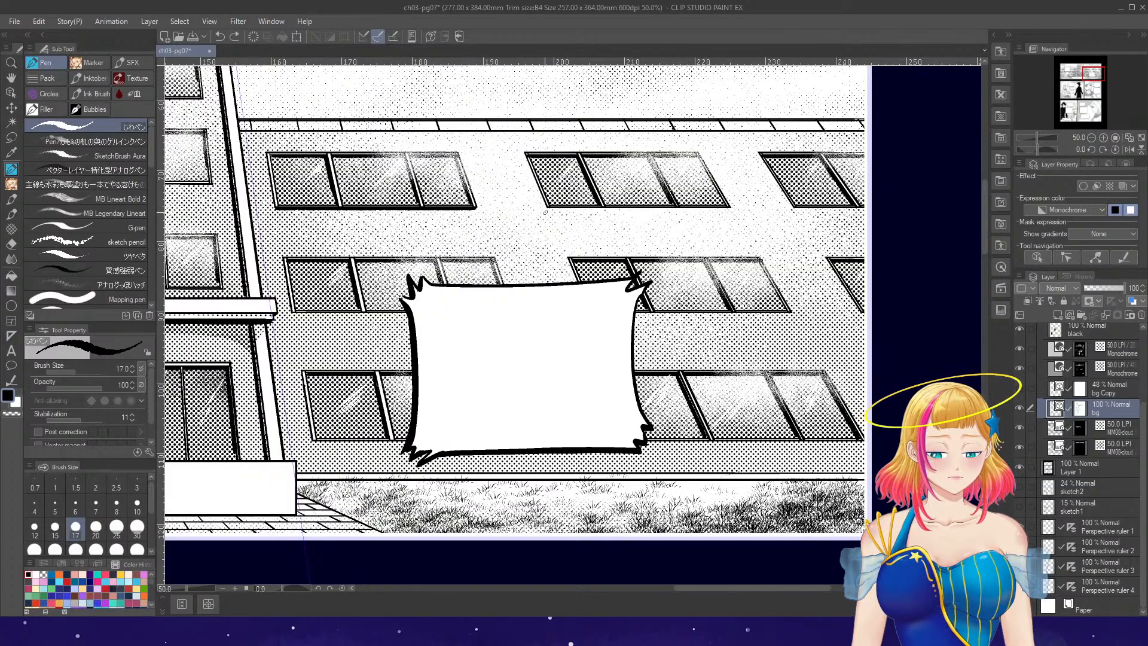
pyautogui.moveTo(547, 208); pyautogui.dragTo(864, 210)
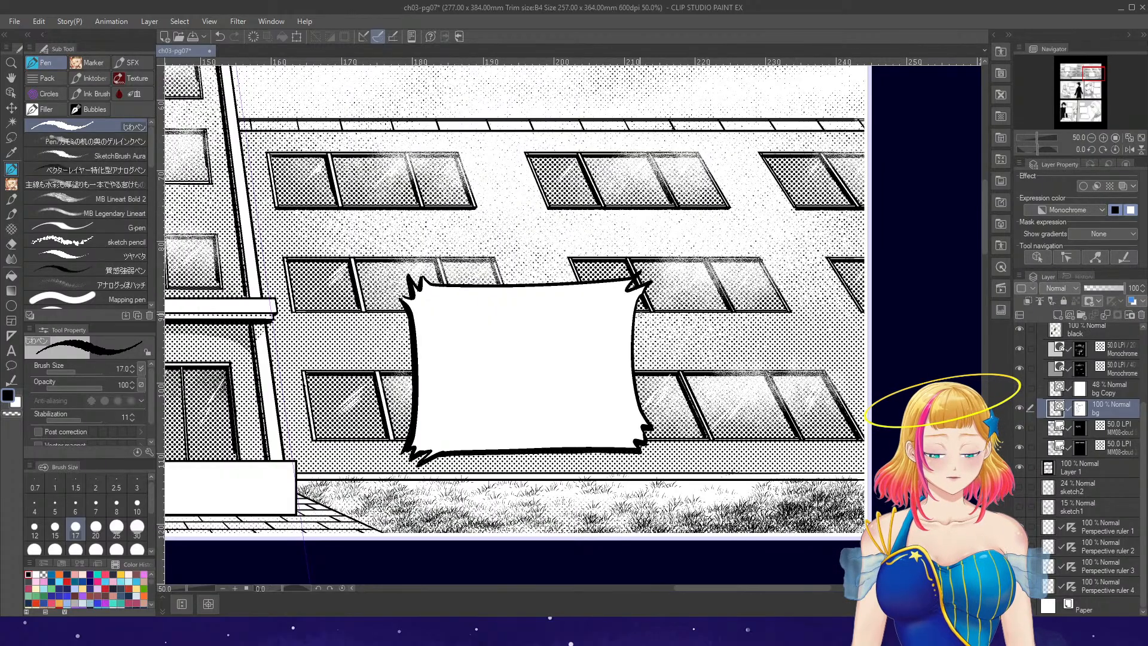
# - Ink shadow lines along the bottom frames of the right wing's middle windows on both sides of the speech bubble
pyautogui.moveTo(637, 311); pyautogui.dragTo(793, 312)
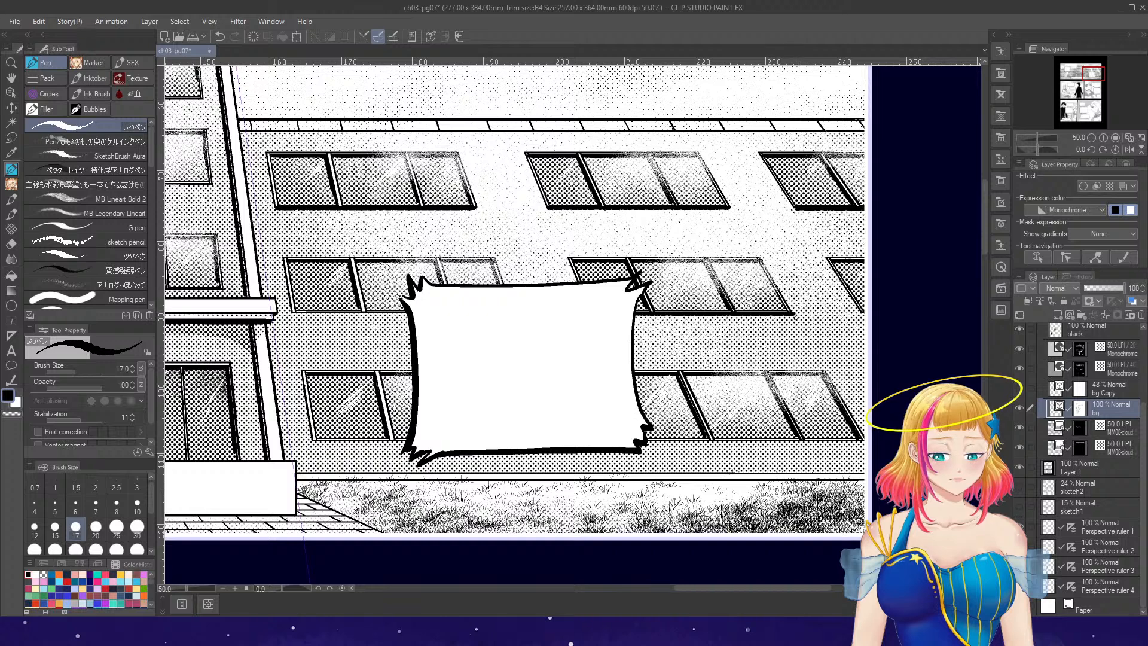
pyautogui.hotkey('ctrl', 'z')
pyautogui.moveTo(636, 311); pyautogui.dragTo(784, 312)
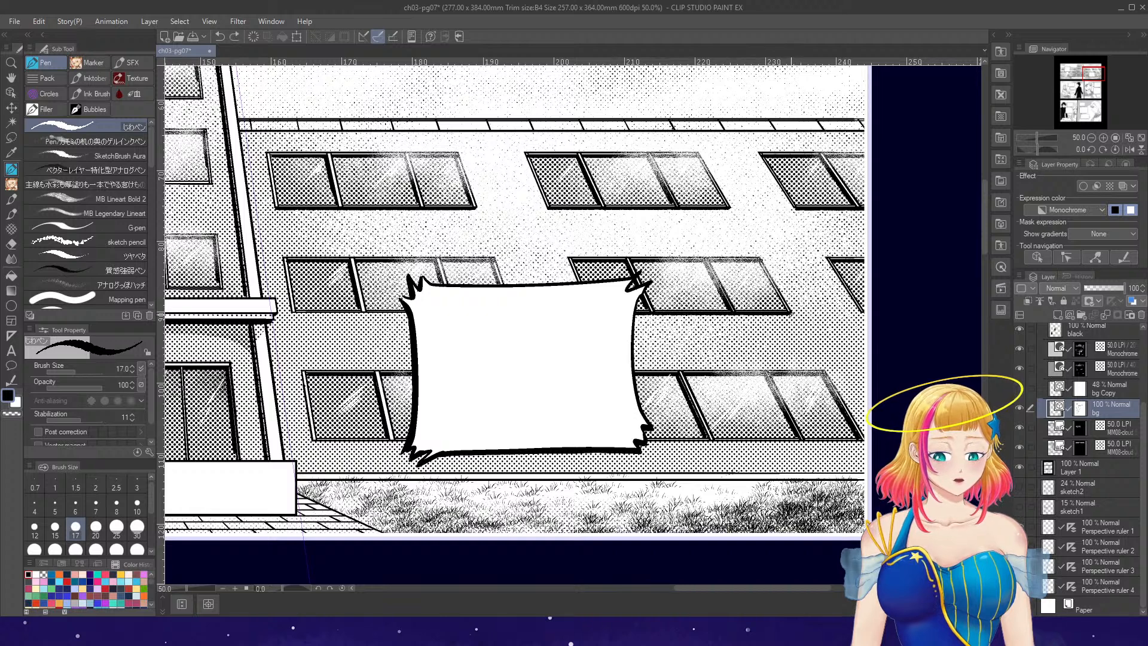
pyautogui.moveTo(291, 314); pyautogui.dragTo(400, 313)
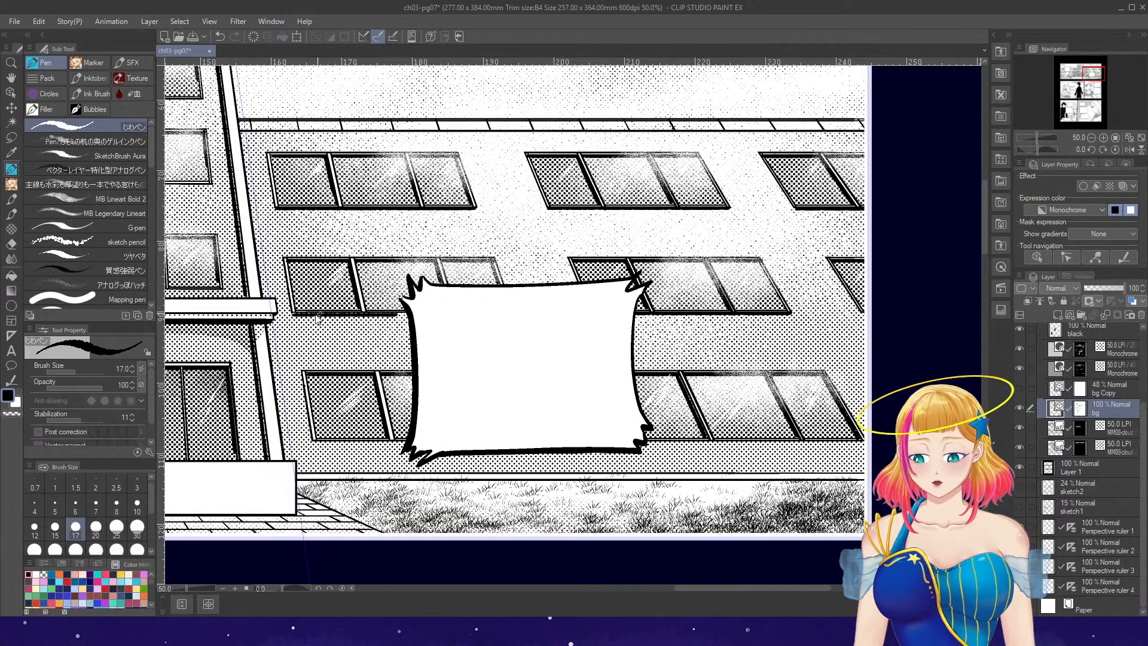
pyautogui.hotkey('ctrl', 'z')
pyautogui.moveTo(292, 314); pyautogui.dragTo(401, 312)
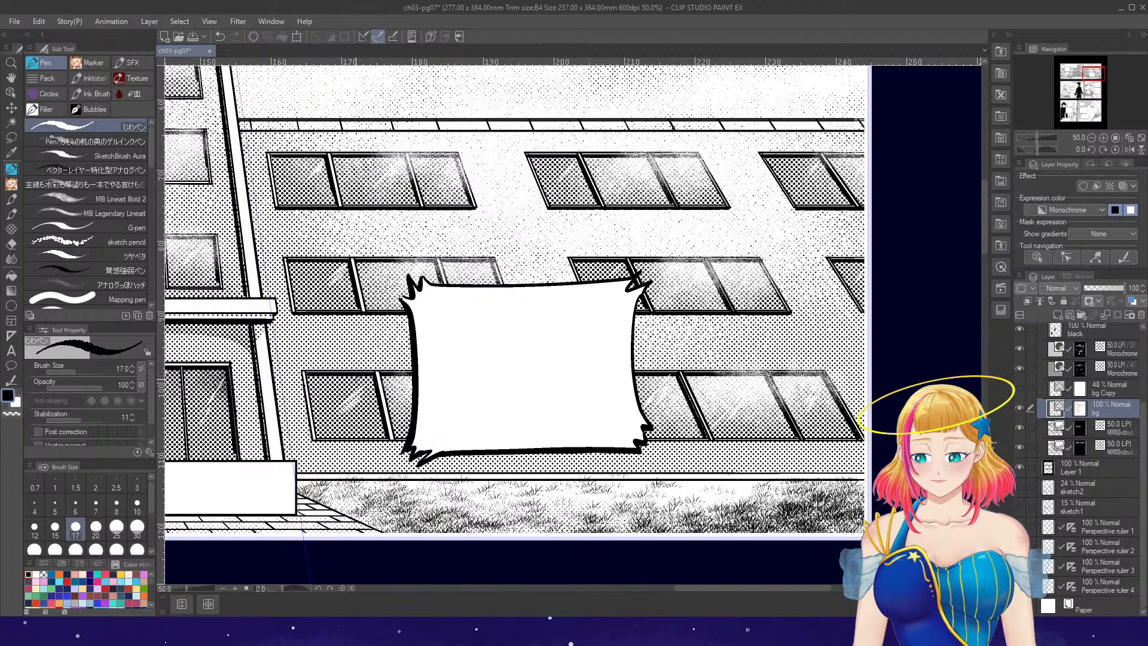
# - Ink thicker bottom edges under the lowest row of windows on the school building's right wing, on both sides of the bubble
pyautogui.moveTo(313, 442); pyautogui.dragTo(405, 441)
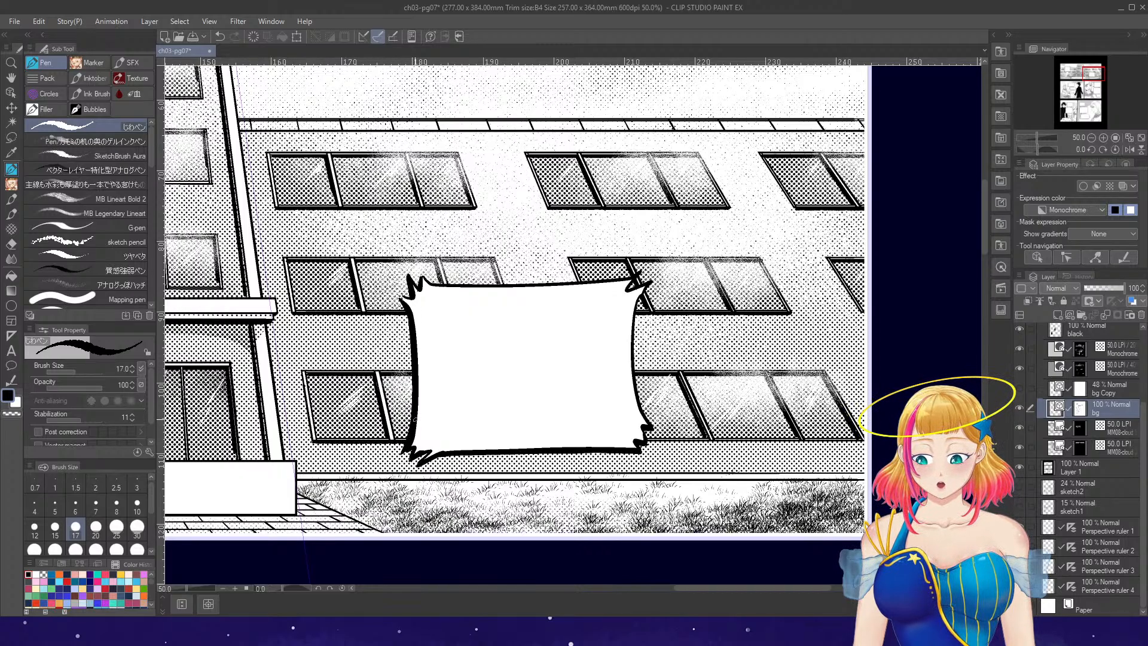
pyautogui.moveTo(645, 445); pyautogui.dragTo(829, 445)
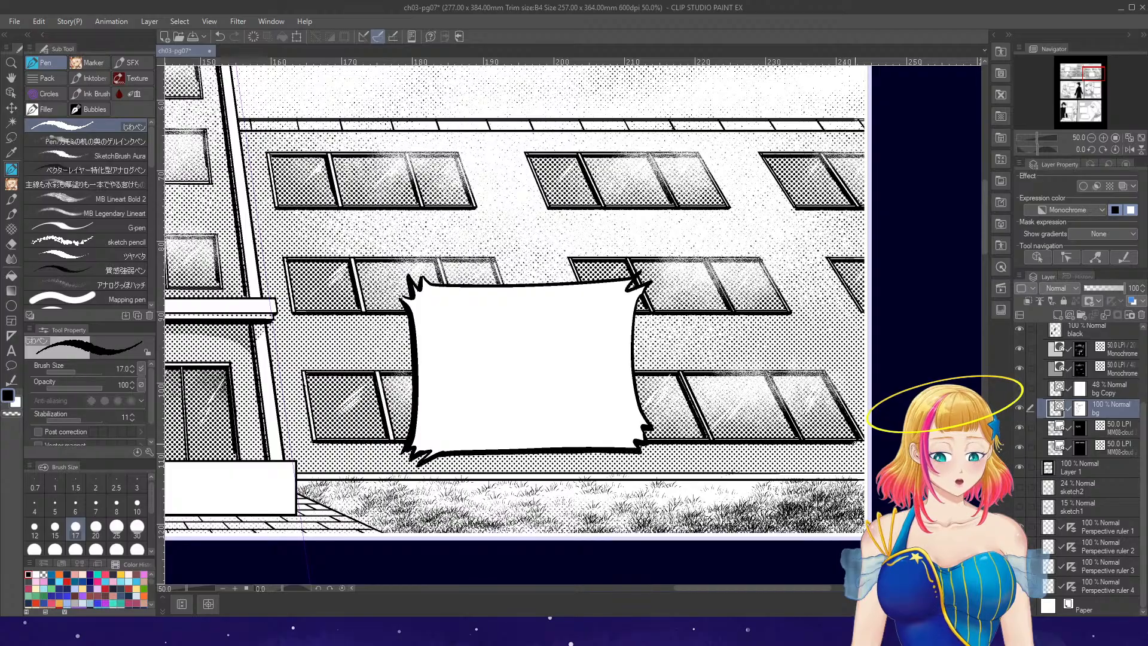
# - Ink thicker bottom edges under all three rows of windows on the school building's left wing
pyautogui.scroll(-6, 865, 443)
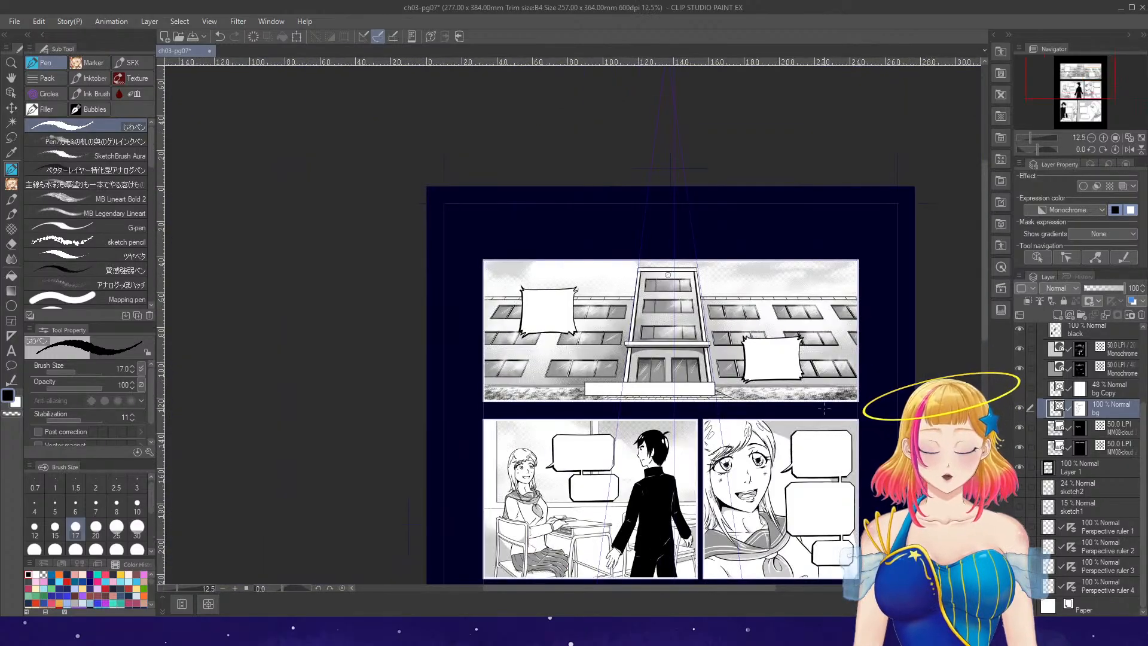
pyautogui.scroll(-1, 828, 417)
pyautogui.scroll(2, 828, 417)
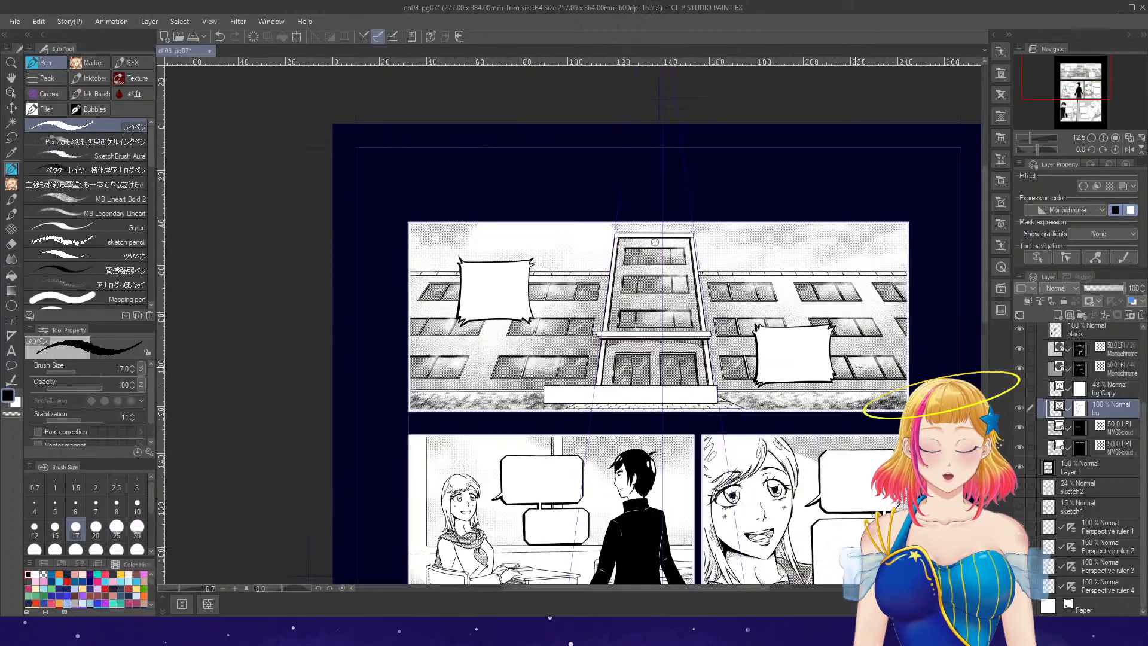
pyautogui.scroll(4, 539, 371)
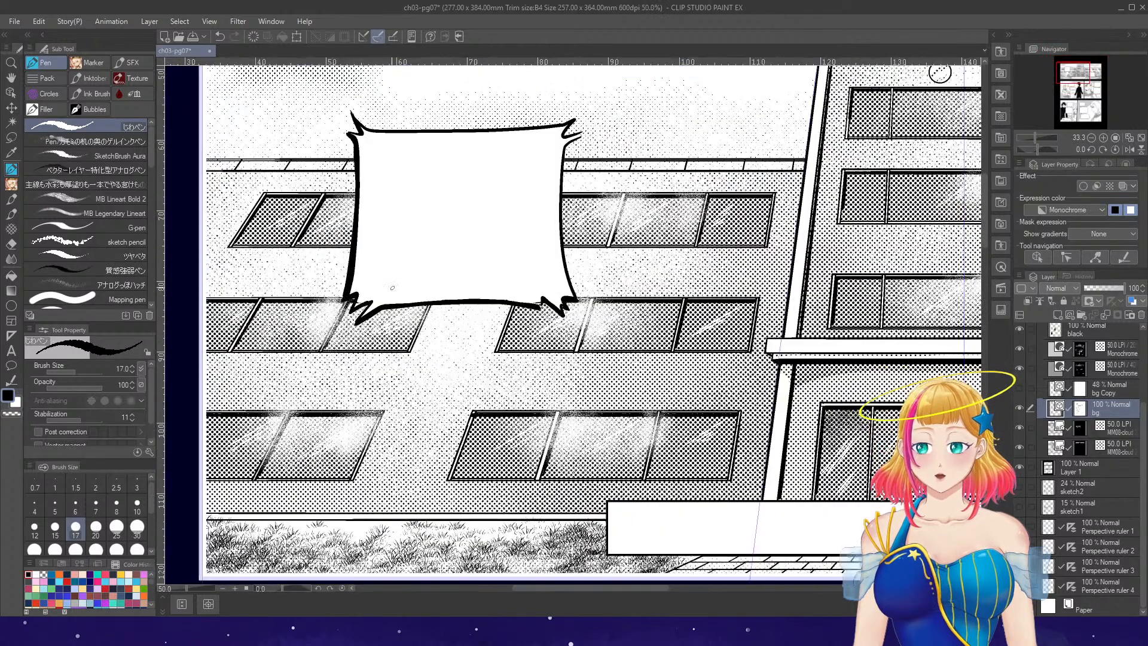
pyautogui.moveTo(227, 249); pyautogui.dragTo(351, 249)
pyautogui.moveTo(561, 250); pyautogui.dragTo(760, 250)
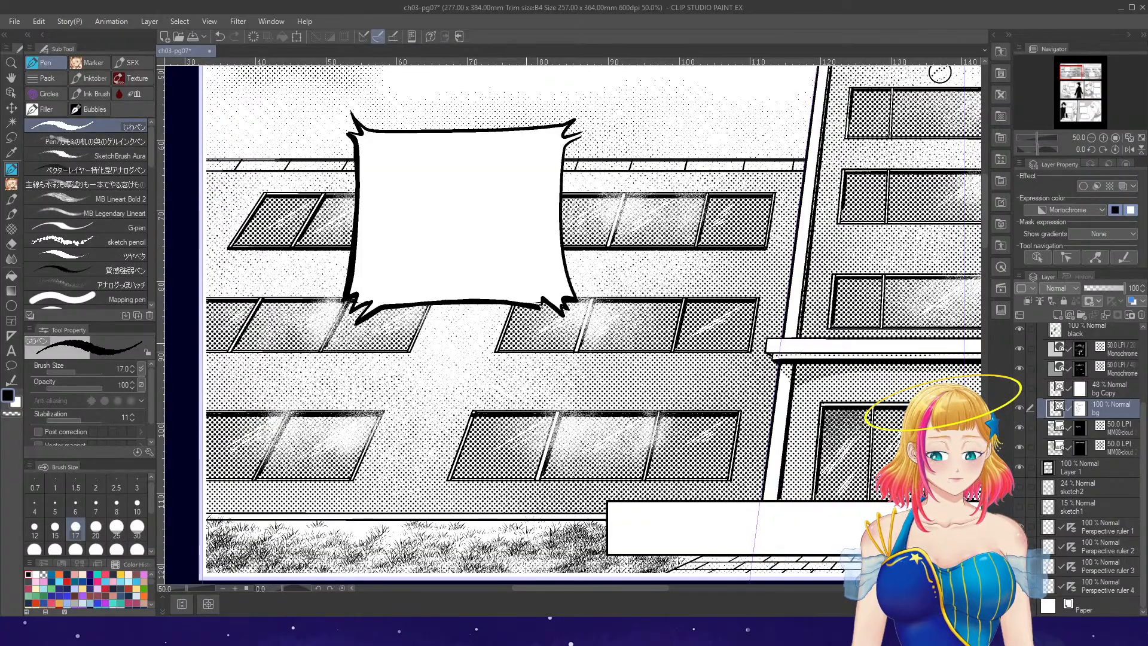
pyautogui.moveTo(492, 354); pyautogui.dragTo(745, 354)
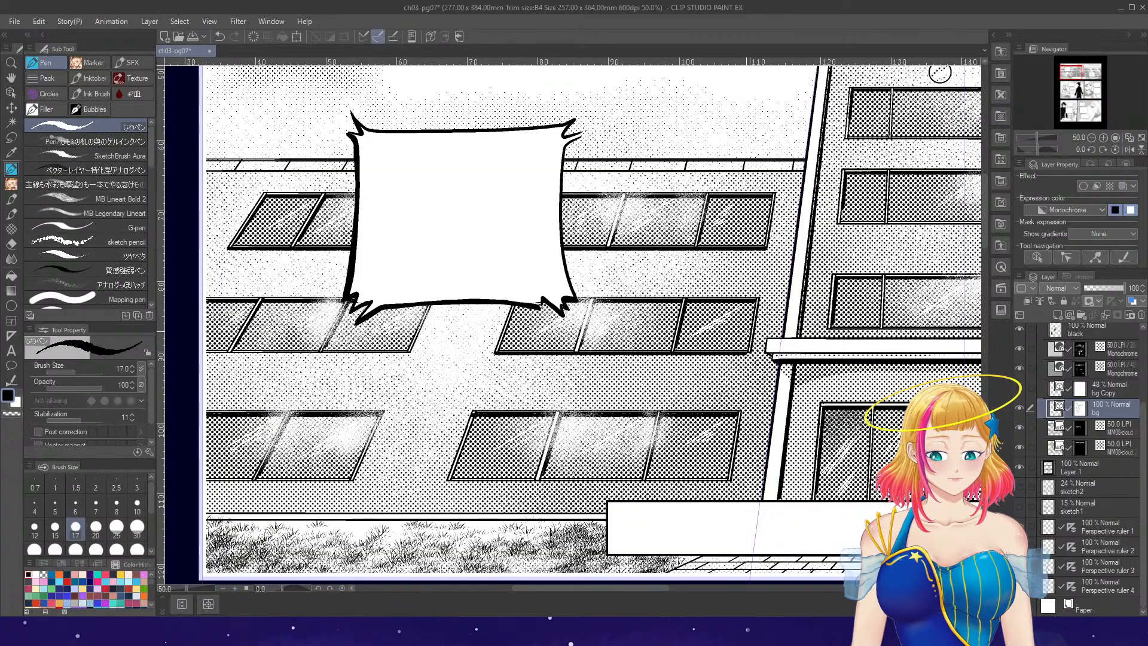
pyautogui.moveTo(204, 354); pyautogui.dragTo(405, 354)
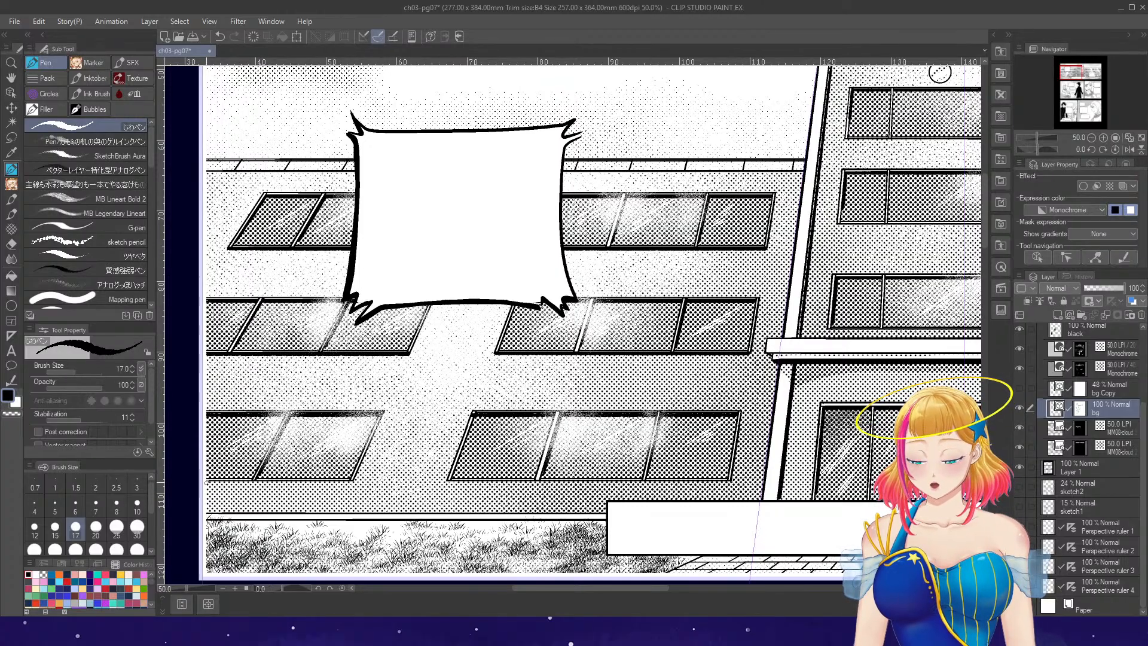
pyautogui.moveTo(207, 482); pyautogui.dragTo(350, 481)
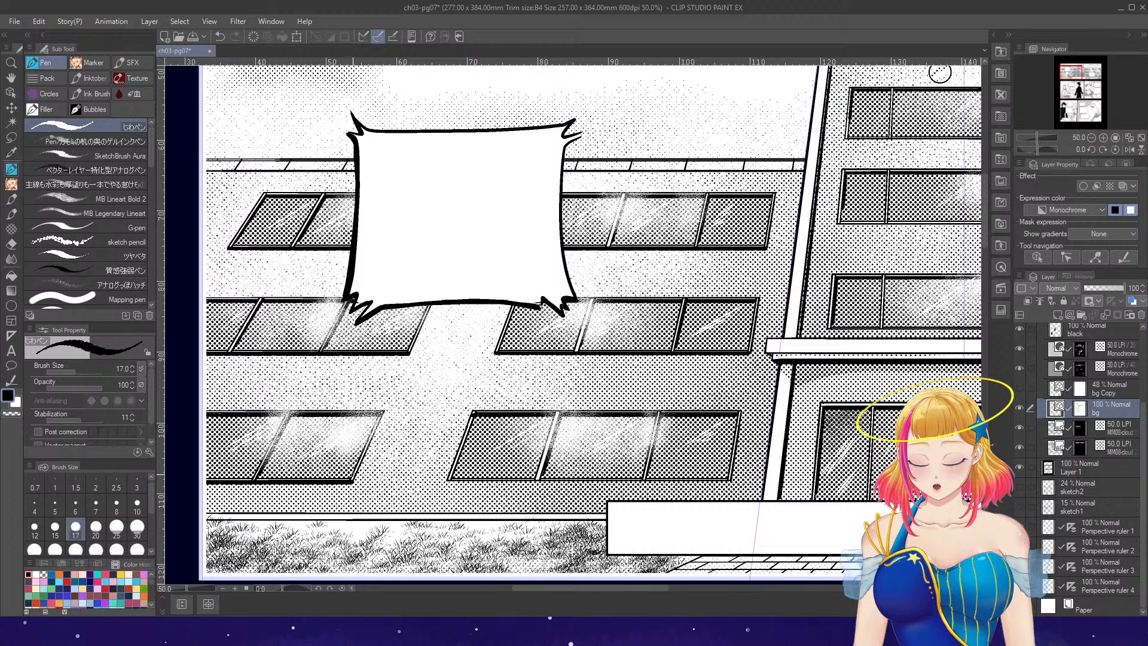
pyautogui.moveTo(446, 484); pyautogui.dragTo(728, 480)
# - Ink thicker bottom edges under the three stacked windows of the central tower
pyautogui.scroll(-3, 721, 388)
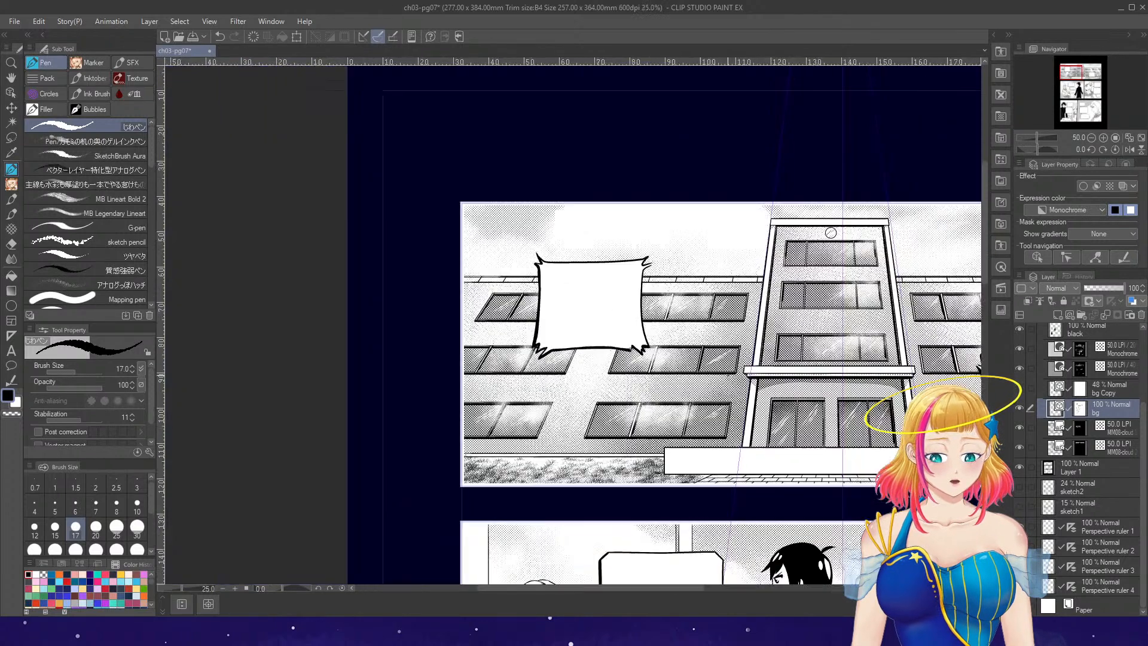
pyautogui.scroll(2, 890, 308)
pyautogui.scroll(2, 889, 313)
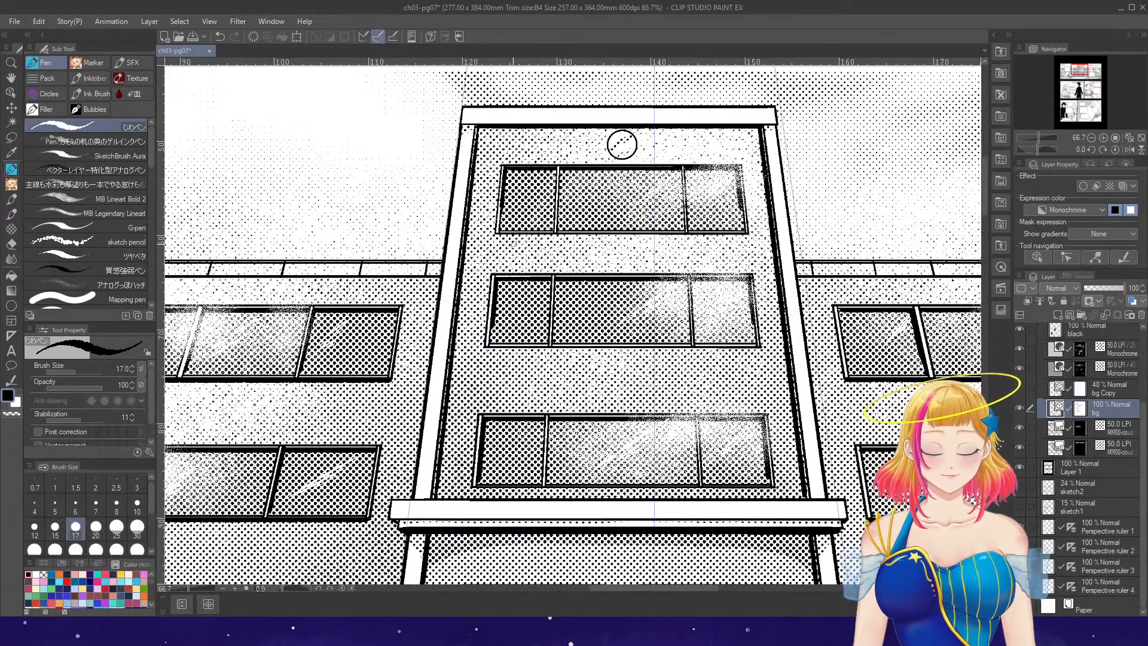
pyautogui.moveTo(495, 235); pyautogui.dragTo(752, 233)
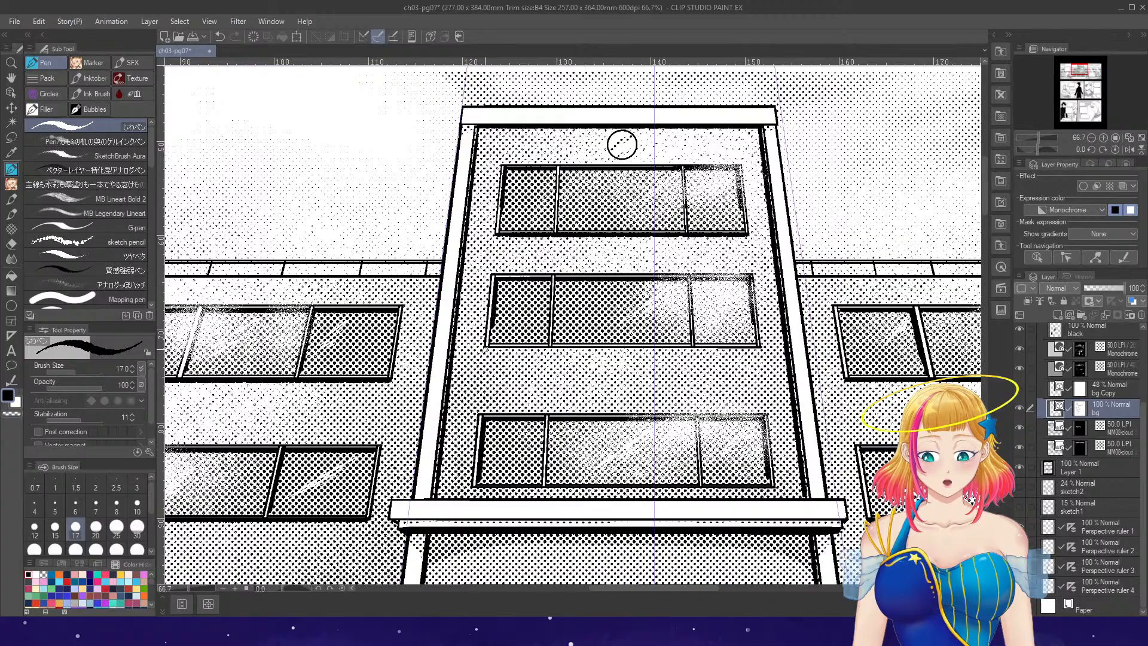
pyautogui.moveTo(483, 349); pyautogui.dragTo(755, 352)
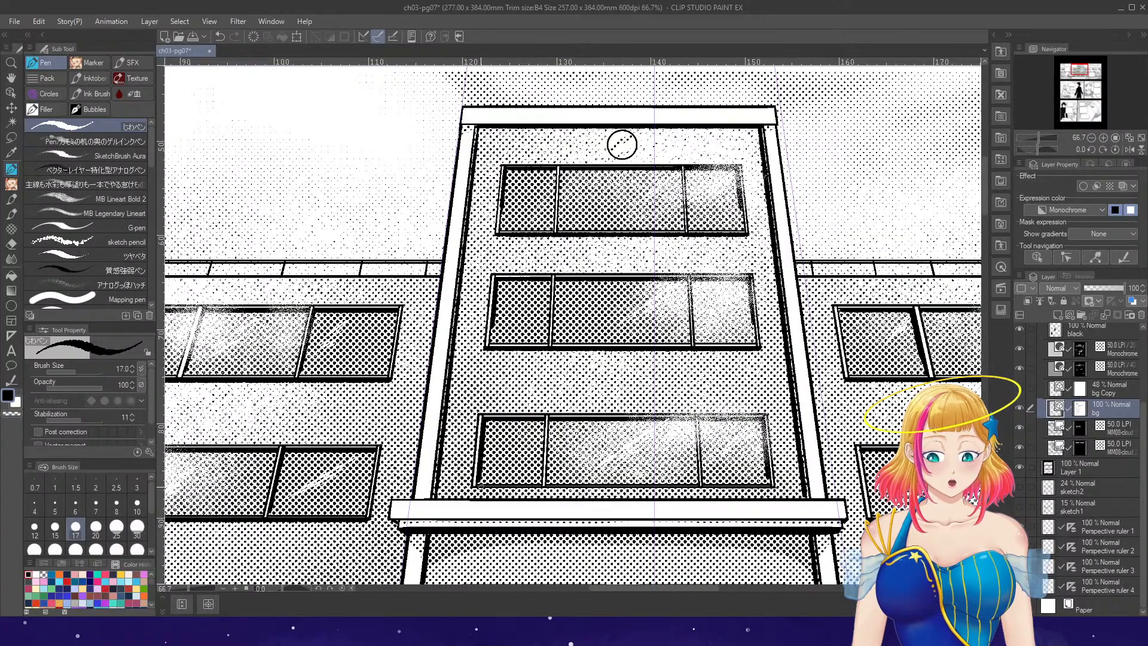
pyautogui.moveTo(471, 486); pyautogui.dragTo(769, 489)
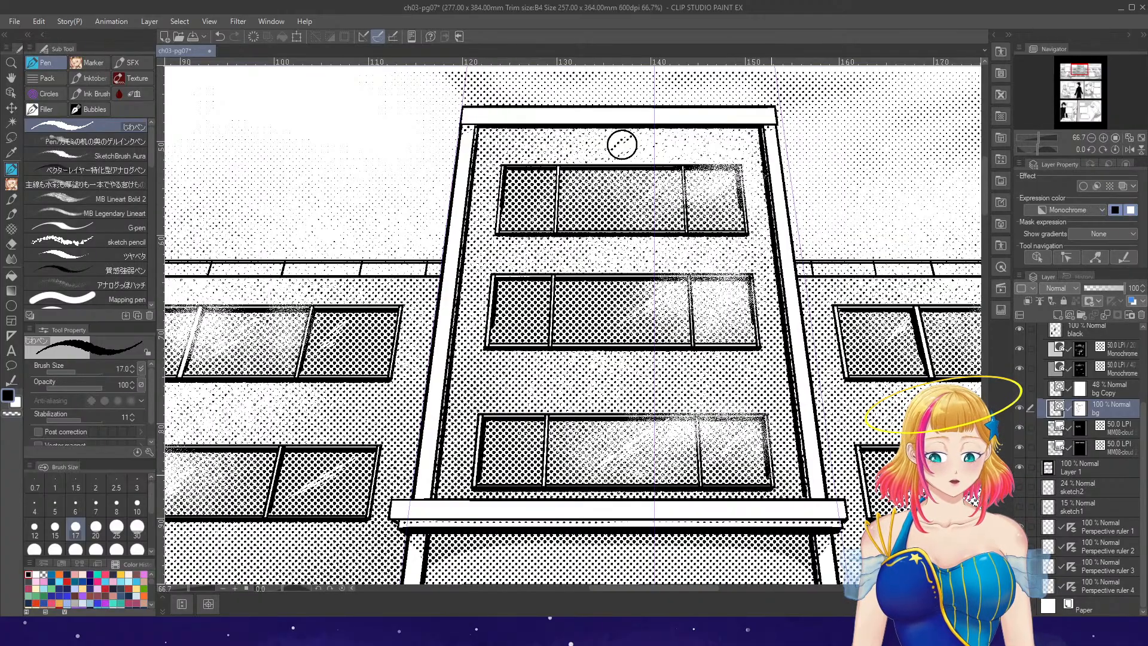
# - On the white layer, set the eraser size to 40 and erase the white spill along the left wing's lowest window frame
pyautogui.hotkey('ctrl', '-')
pyautogui.scroll(-2, 758, 398)
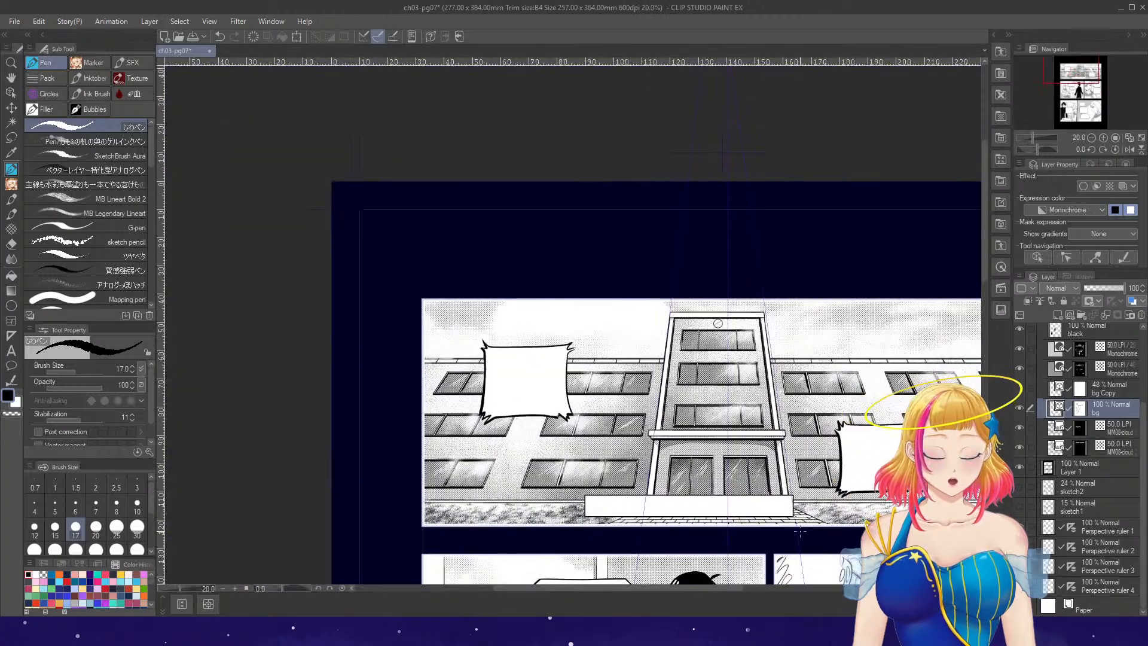
pyautogui.scroll(2, 791, 514)
pyautogui.scroll(-2, 790, 501)
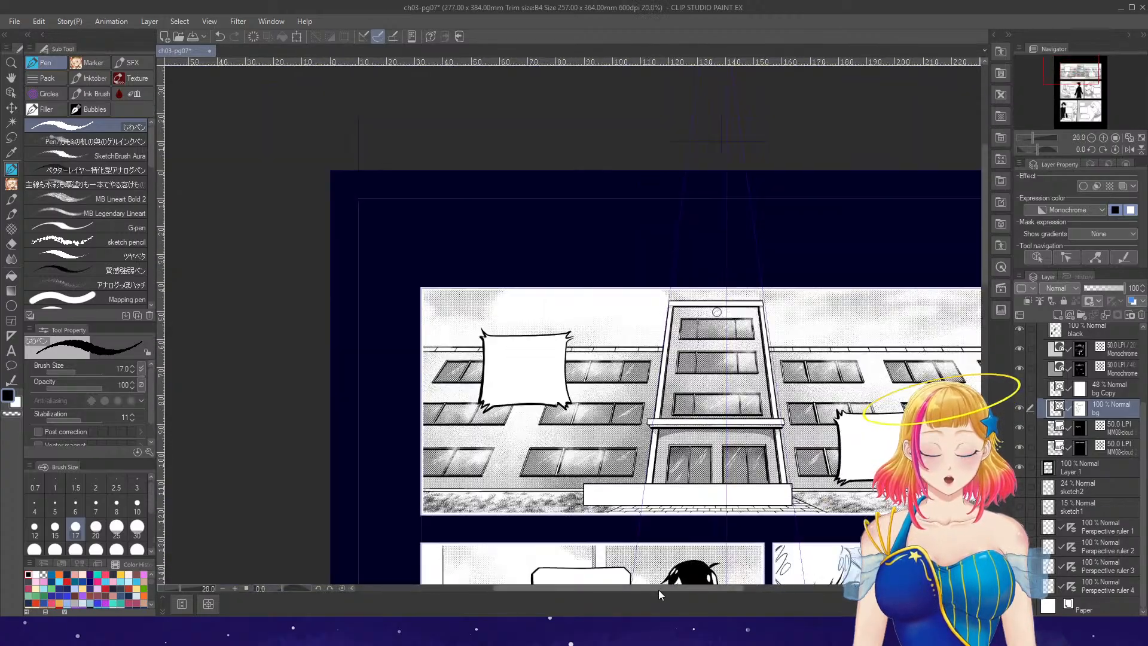
pyautogui.moveTo(658, 588); pyautogui.dragTo(703, 589)
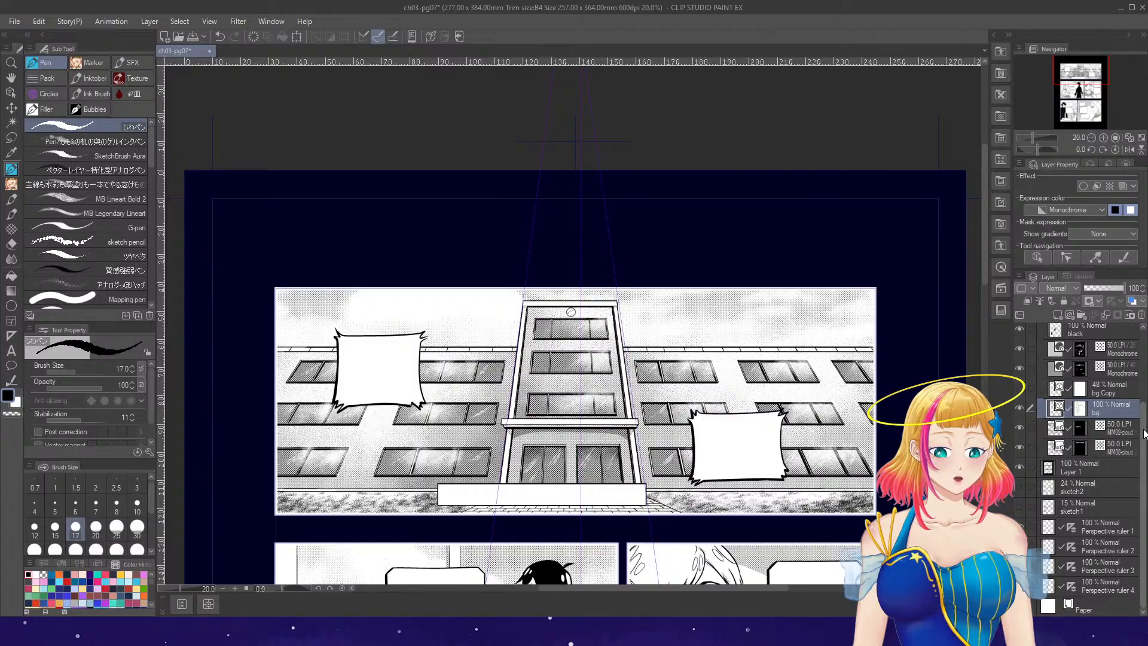
pyautogui.scroll(3, 1115, 374)
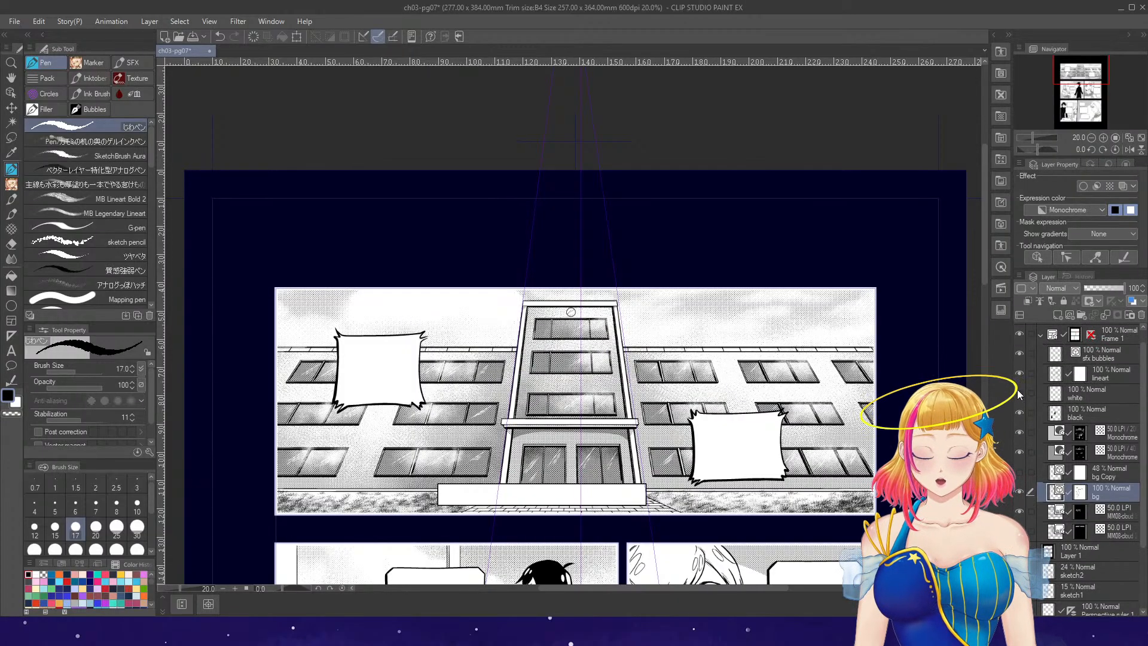
pyautogui.click(1043, 395)
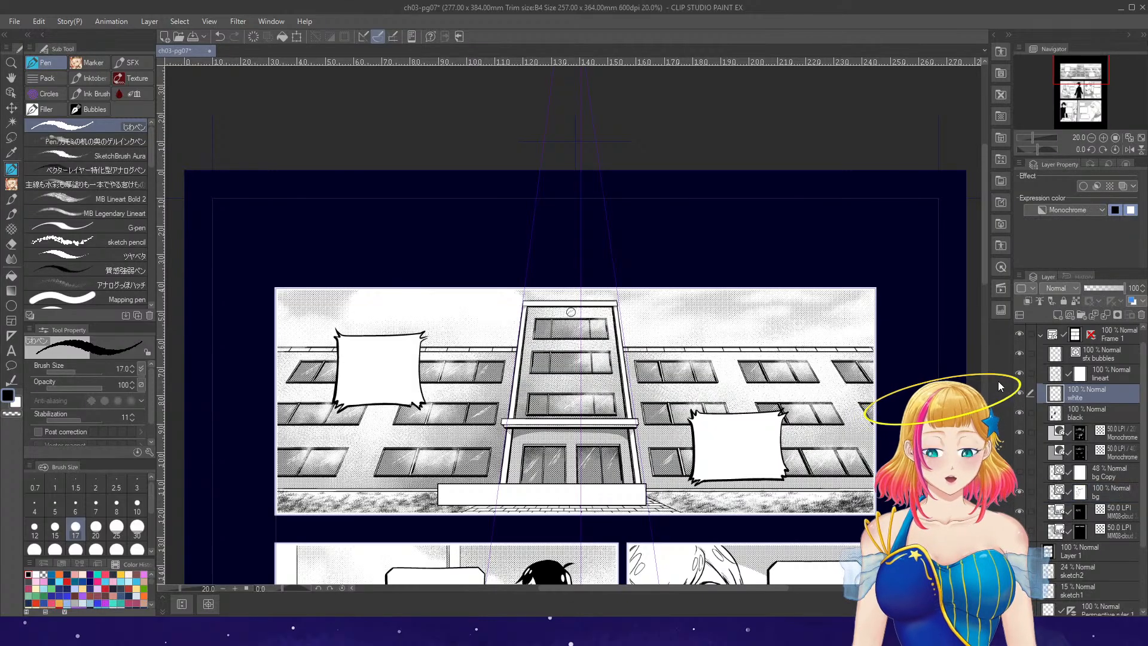
pyautogui.press('e')
pyautogui.scroll(2, 436, 409)
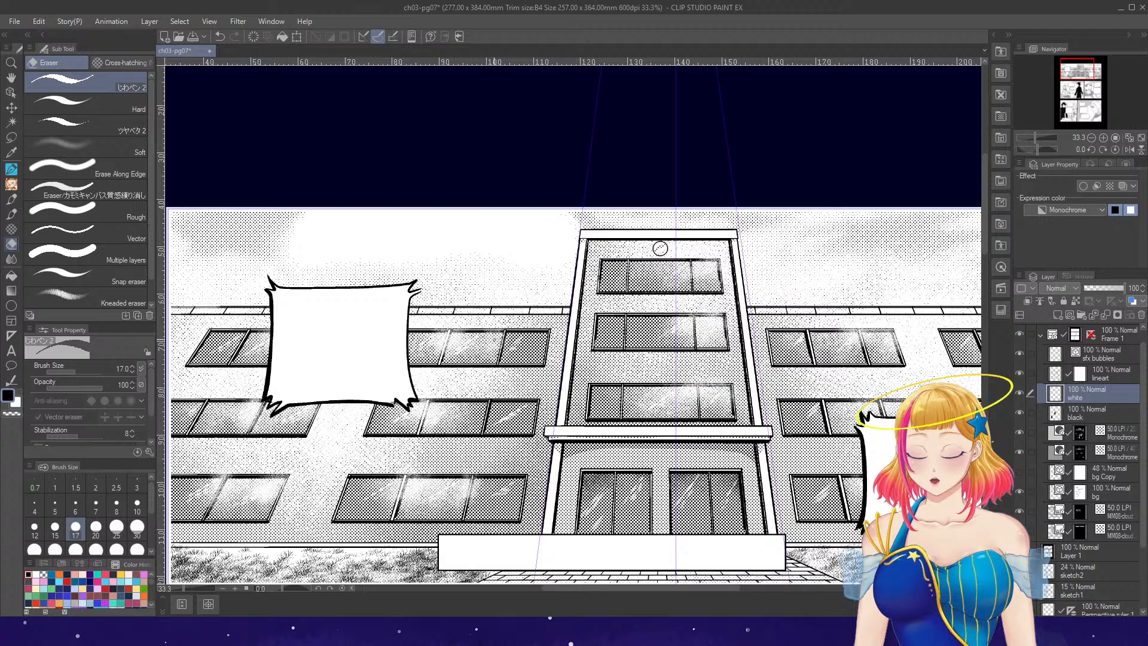
pyautogui.press(']')
pyautogui.press(']')
pyautogui.press(']')
pyautogui.press(']')
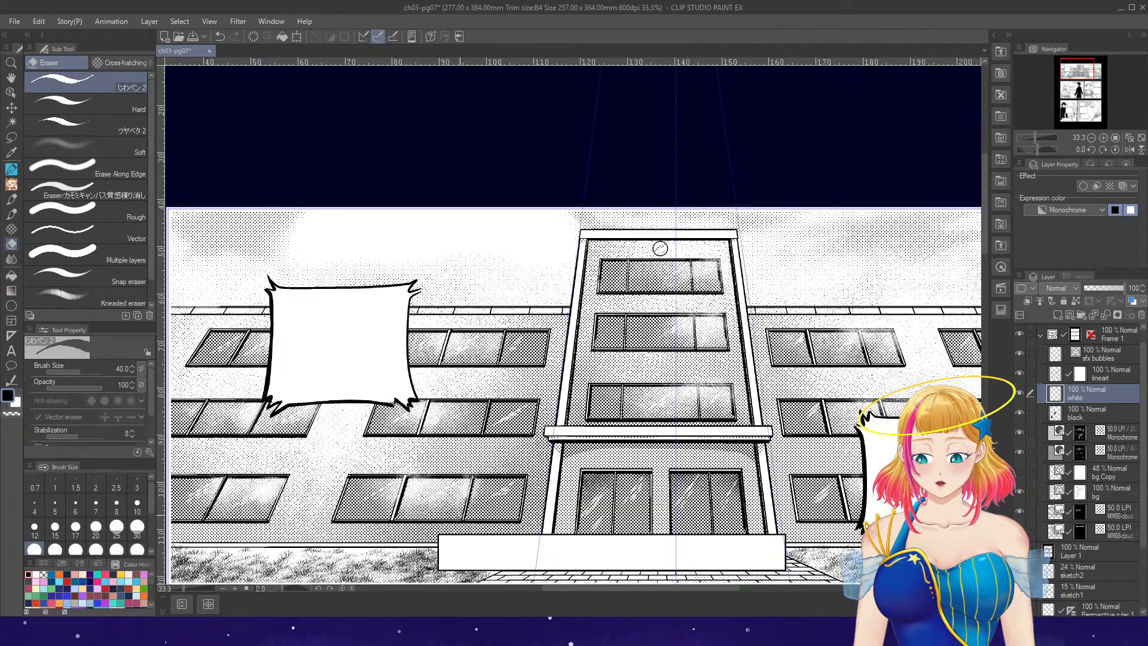
pyautogui.moveTo(400, 476); pyautogui.dragTo(478, 475)
# - Erase the white spill covering the window frames of the central tower's middle window and the right wing's windows
pyautogui.scroll(-2, 532, 434)
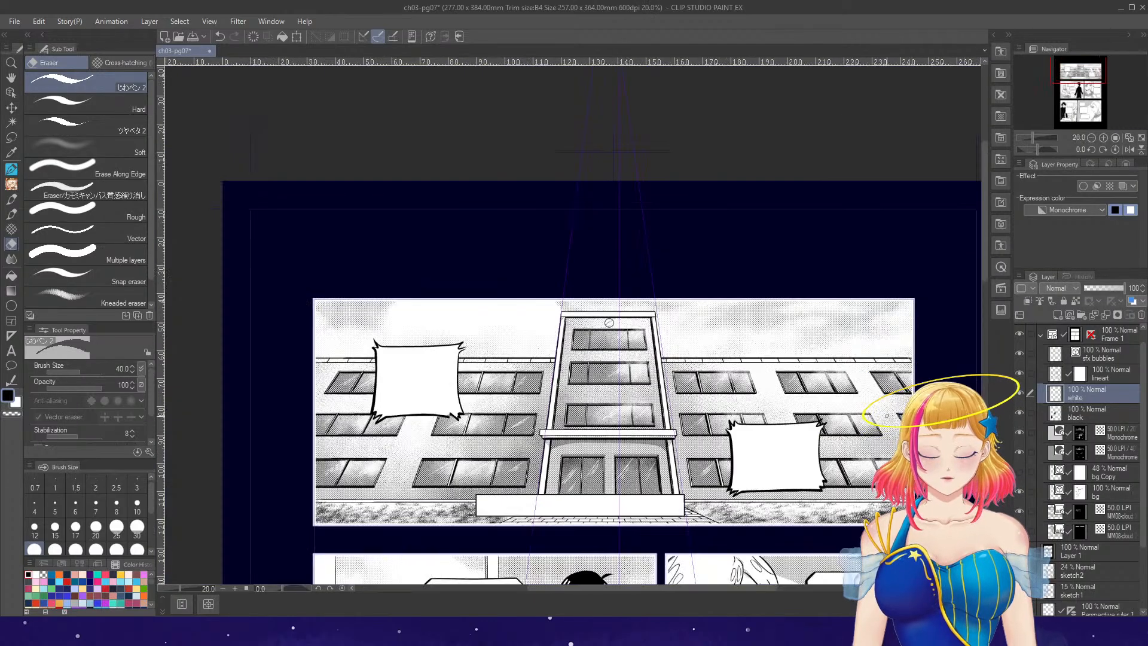
pyautogui.scroll(1, 915, 429)
pyautogui.scroll(1, 532, 294)
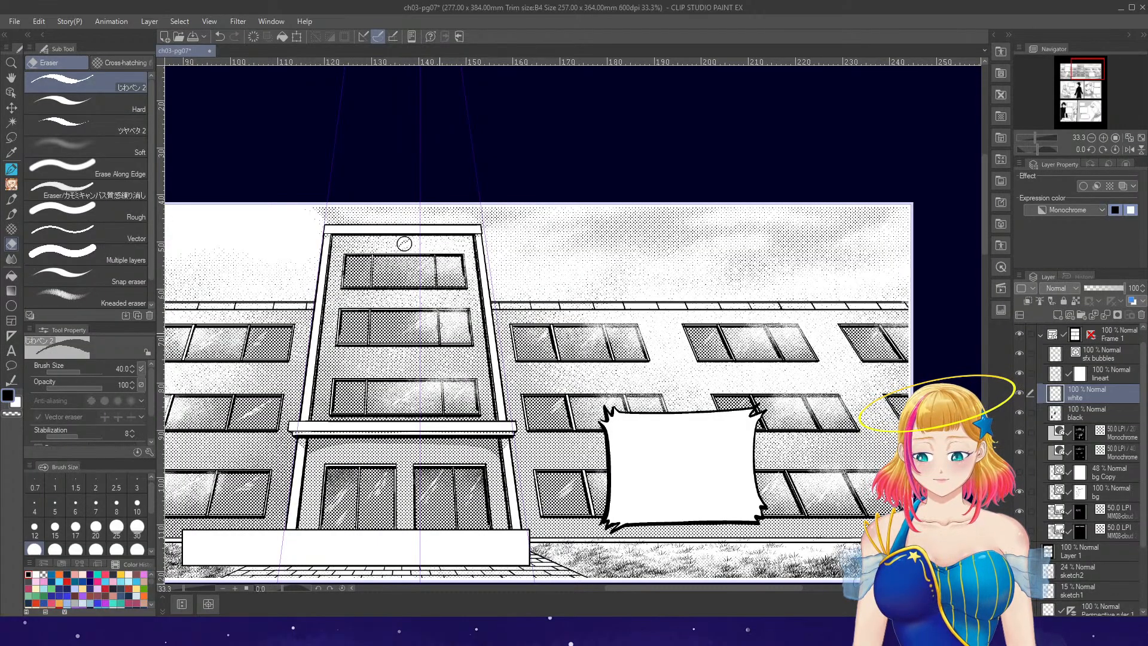
pyautogui.moveTo(439, 326)
pyautogui.mouseDown()
pyautogui.moveTo(452, 311)
pyautogui.moveTo(467, 310)
pyautogui.moveTo(469, 324)
pyautogui.mouseUp()
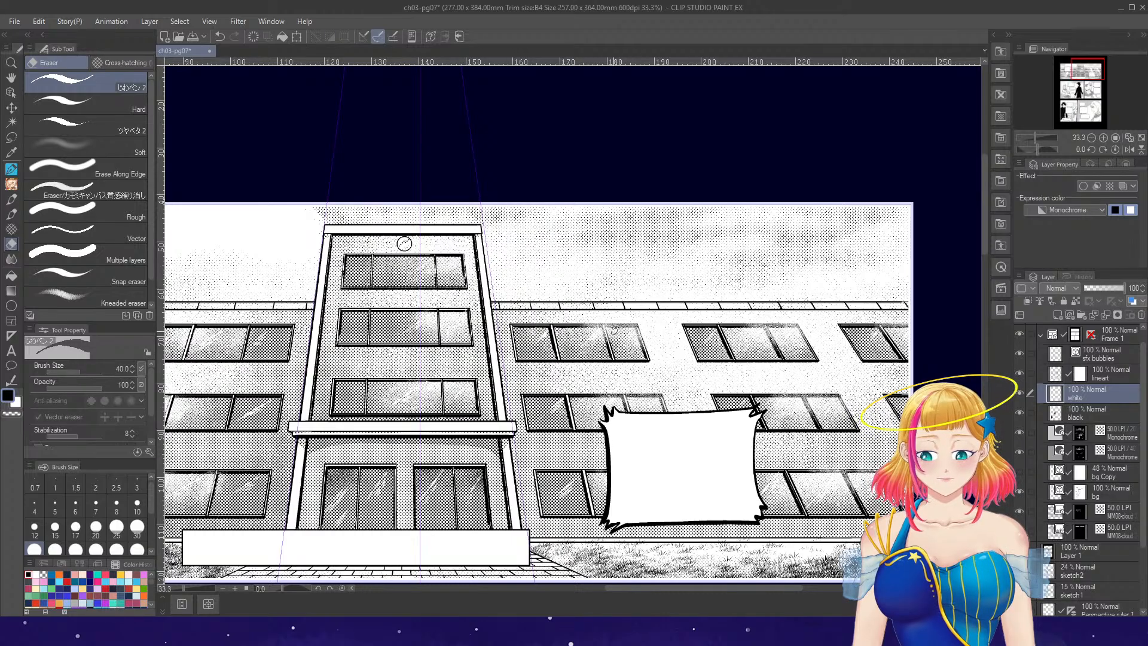
pyautogui.moveTo(604, 326)
pyautogui.mouseDown()
pyautogui.moveTo(609, 353)
pyautogui.moveTo(618, 325)
pyautogui.moveTo(643, 349)
pyautogui.mouseUp()
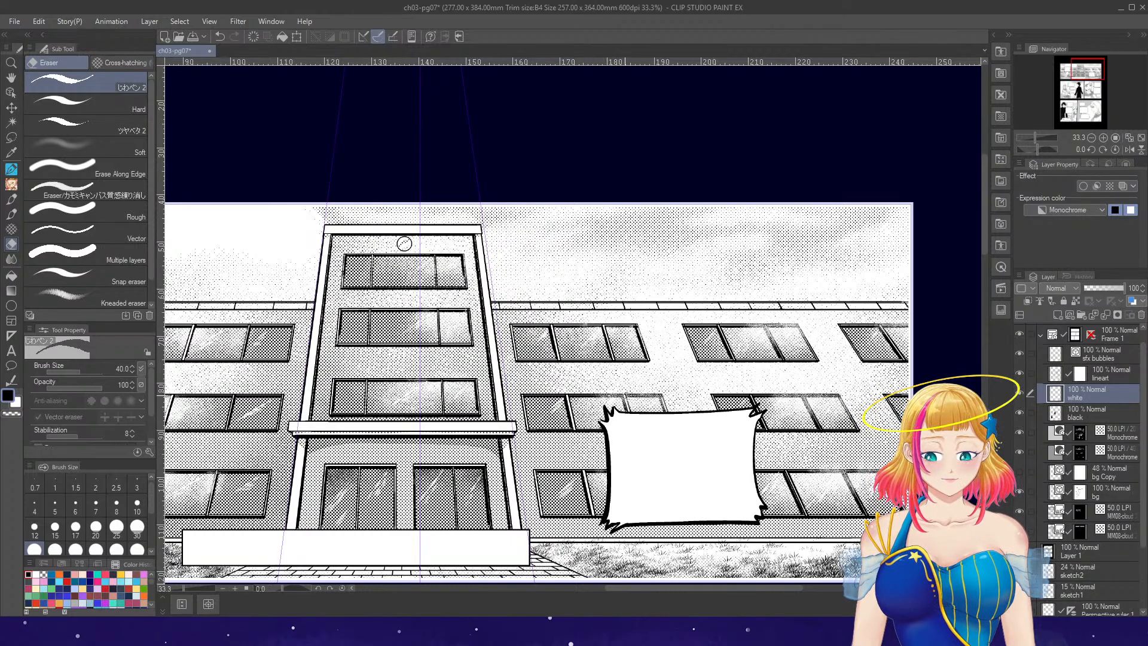
pyautogui.moveTo(625, 395)
pyautogui.mouseDown()
pyautogui.moveTo(631, 414)
pyautogui.moveTo(660, 396)
pyautogui.moveTo(669, 411)
pyautogui.mouseUp()
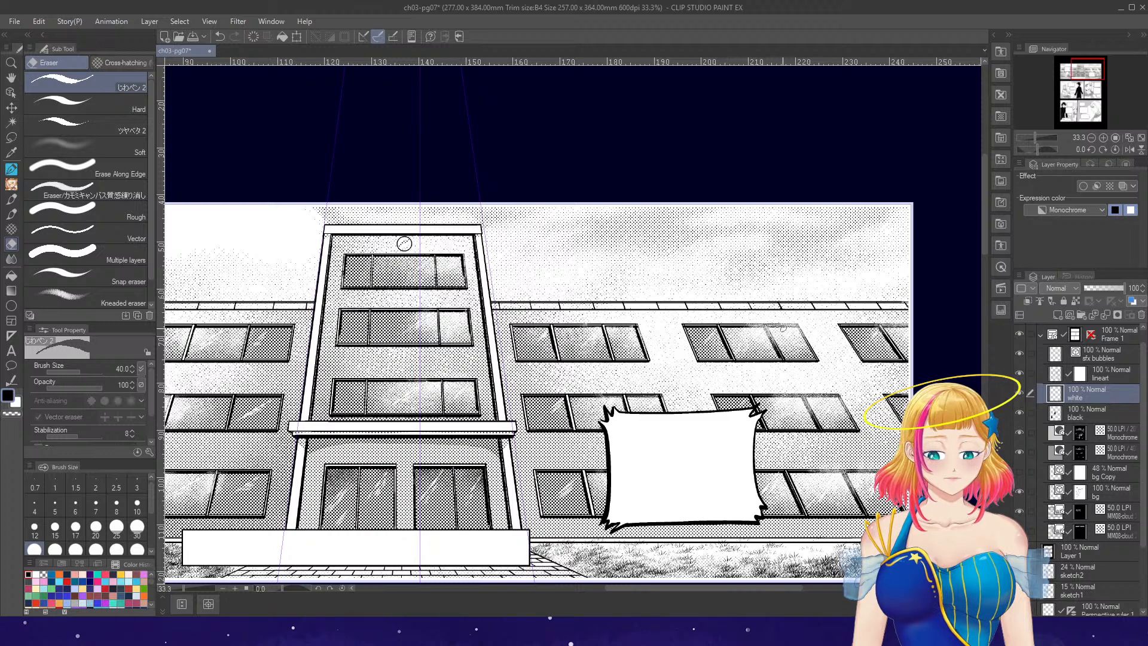
pyautogui.moveTo(748, 325)
pyautogui.mouseDown()
pyautogui.moveTo(796, 324)
pyautogui.moveTo(780, 348)
pyautogui.moveTo(807, 340)
pyautogui.mouseUp()
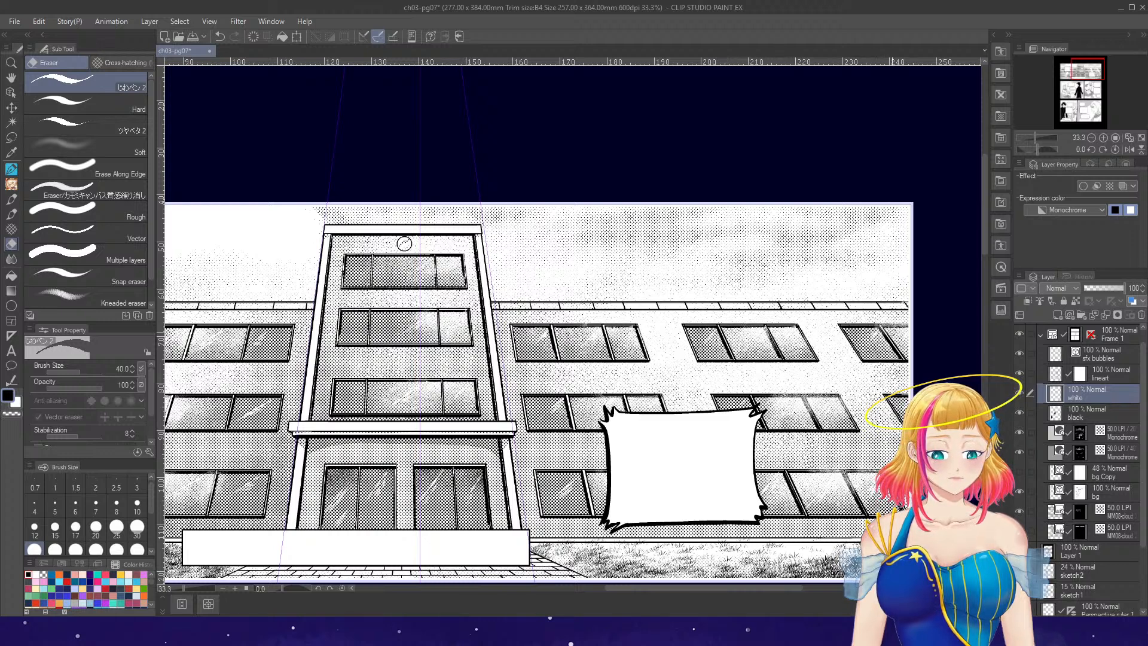
pyautogui.moveTo(884, 325); pyautogui.dragTo(908, 324)
pyautogui.moveTo(776, 395)
pyautogui.mouseDown()
pyautogui.moveTo(839, 395)
pyautogui.moveTo(813, 415)
pyautogui.moveTo(855, 423)
pyautogui.mouseUp()
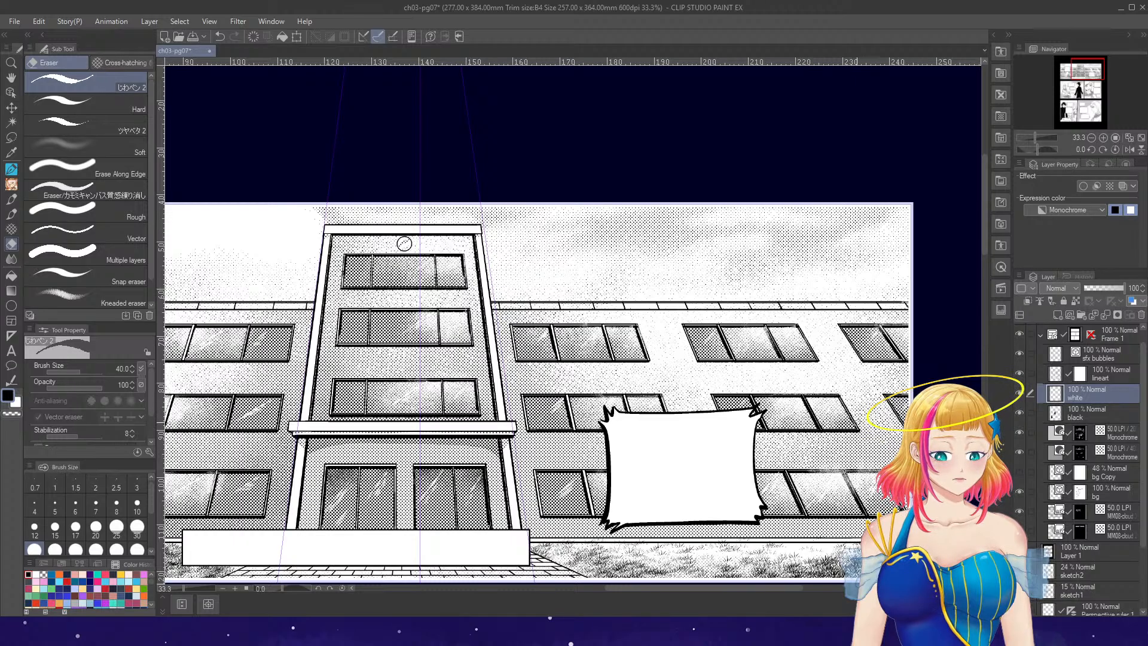
pyautogui.moveTo(807, 471); pyautogui.dragTo(832, 471)
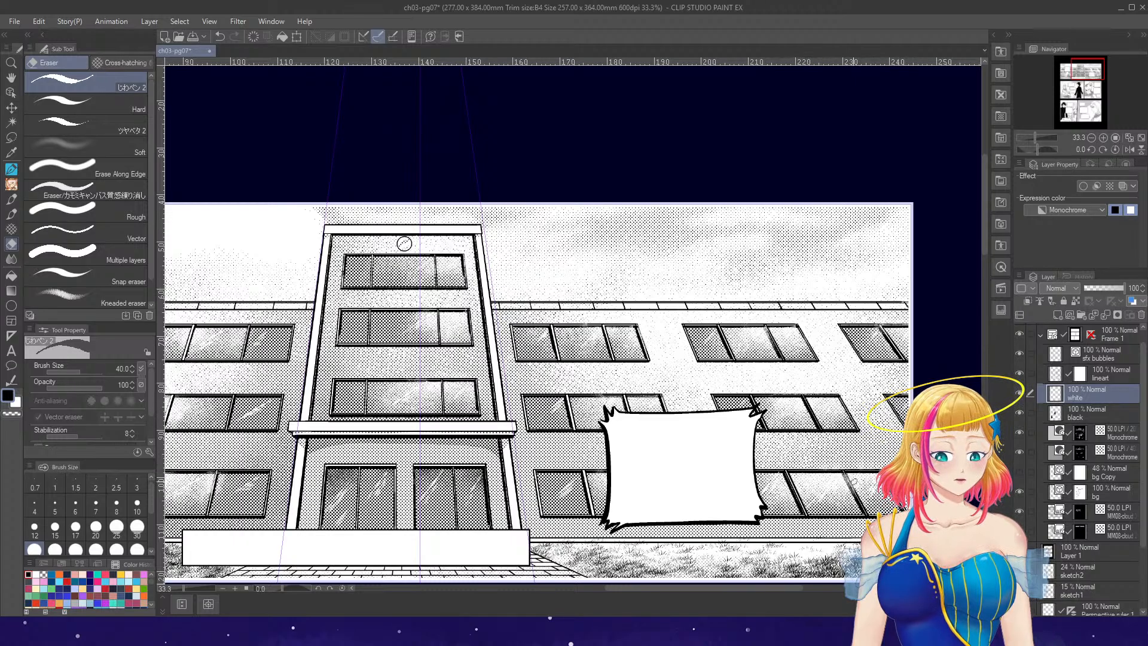
# - On the sfx bubbles layer, select the spiky bubble outline over the left wing as an object and enlarge it
pyautogui.scroll(-3, 872, 418)
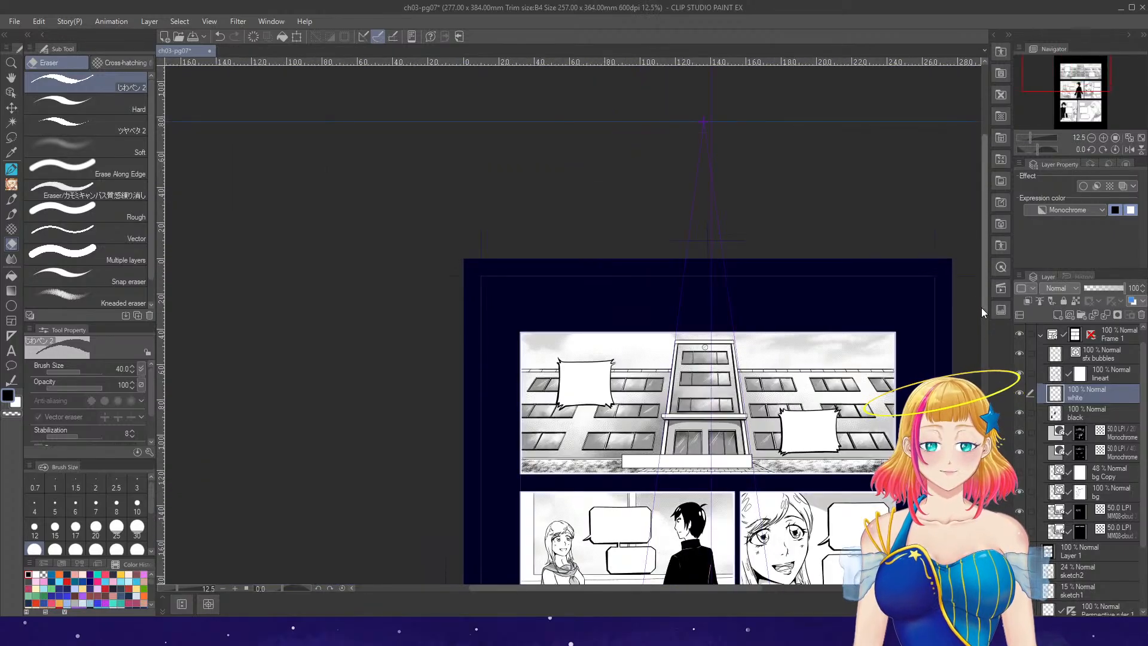
pyautogui.moveTo(982, 308); pyautogui.dragTo(988, 371)
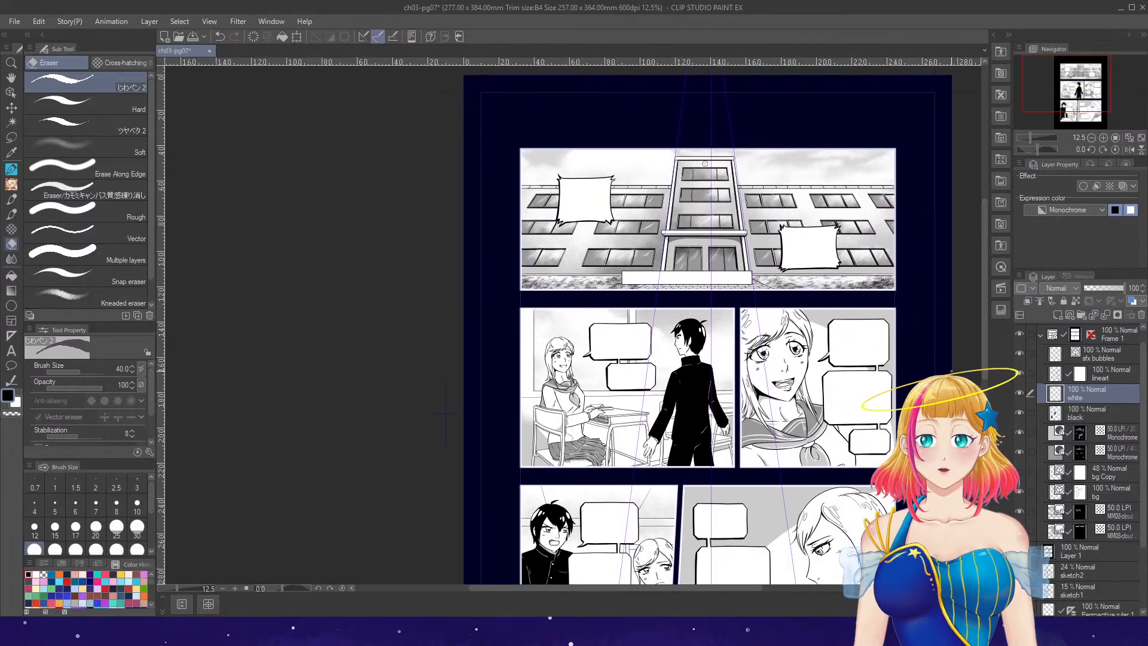
pyautogui.click(1110, 355)
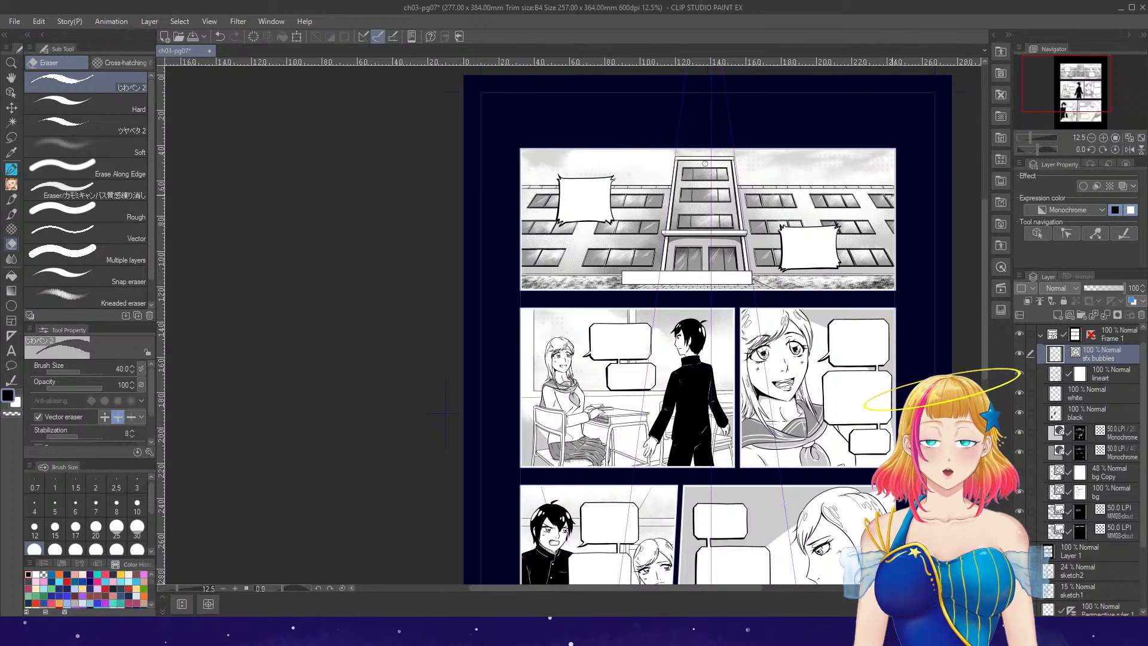
pyautogui.scroll(2, 886, 186)
pyautogui.click(11, 93)
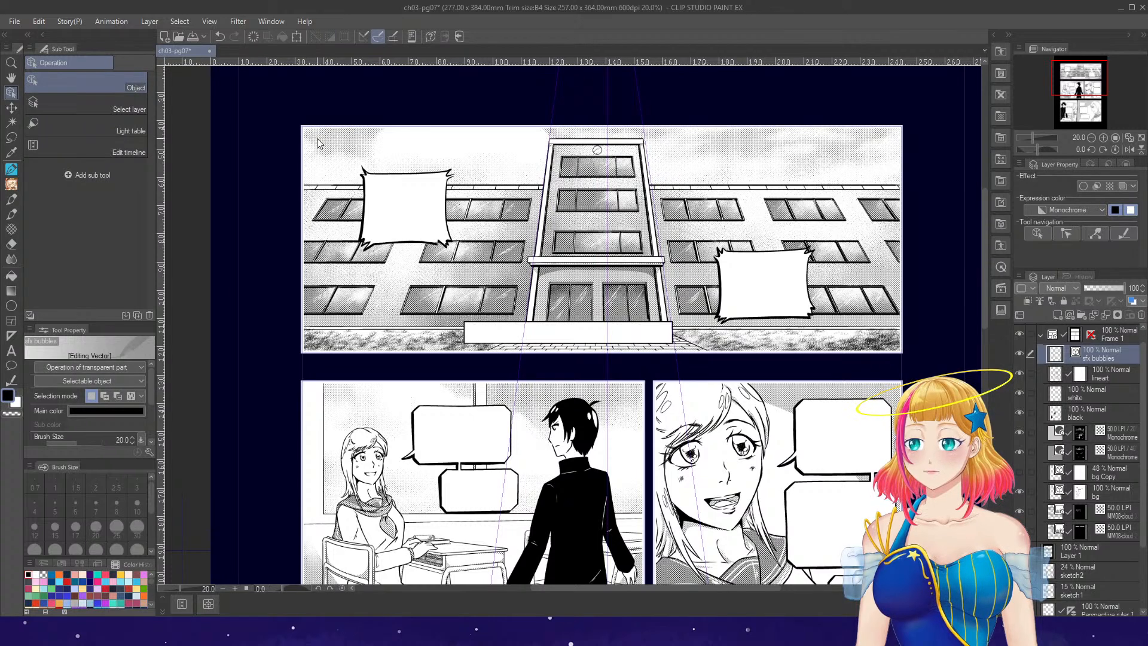
pyautogui.click(371, 179)
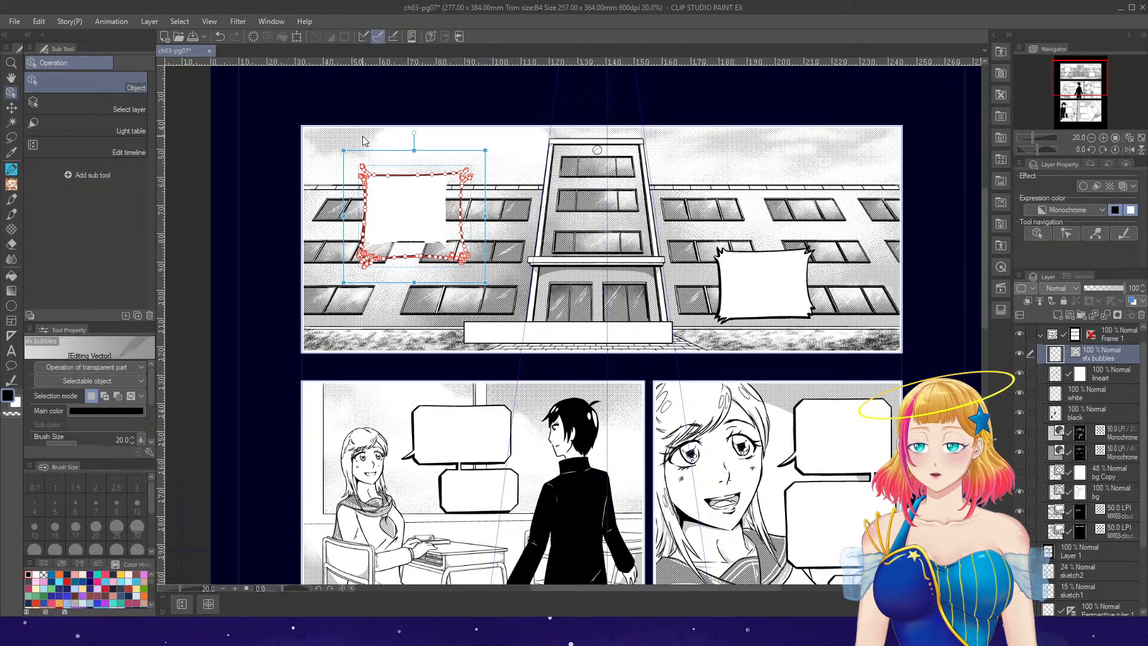
pyautogui.moveTo(345, 150); pyautogui.dragTo(329, 137)
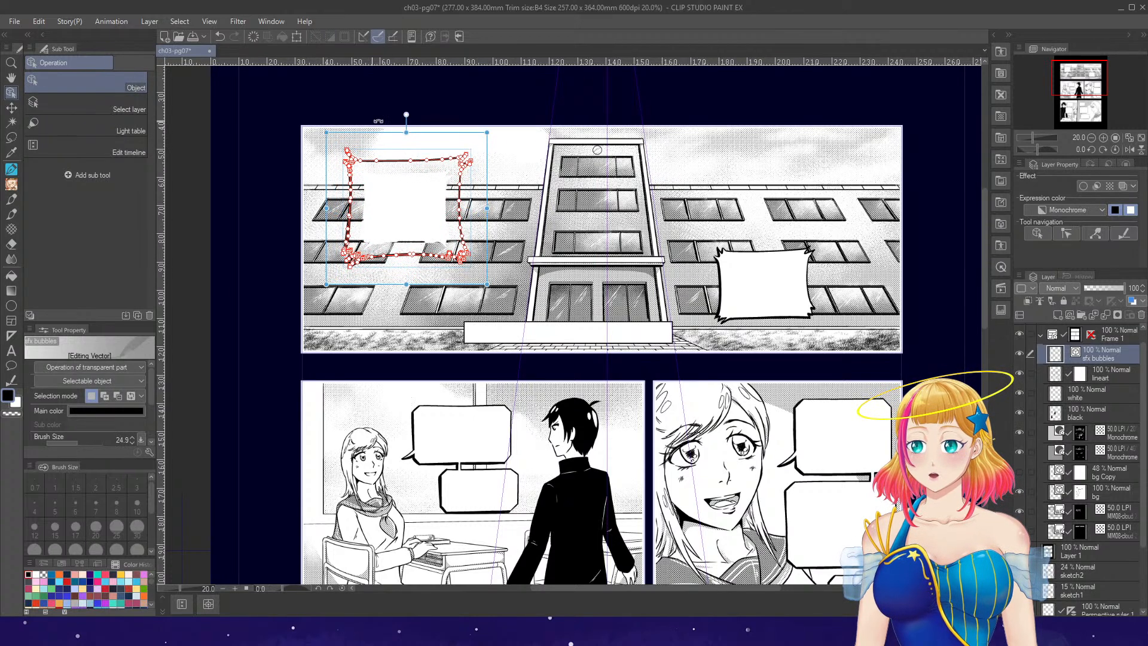
# - Select the spiky bubble outline over the right wing and enlarge it outward from opposite corners
pyautogui.click(809, 308)
pyautogui.moveTo(829, 337); pyautogui.dragTo(847, 352)
pyautogui.moveTo(701, 232); pyautogui.dragTo(685, 216)
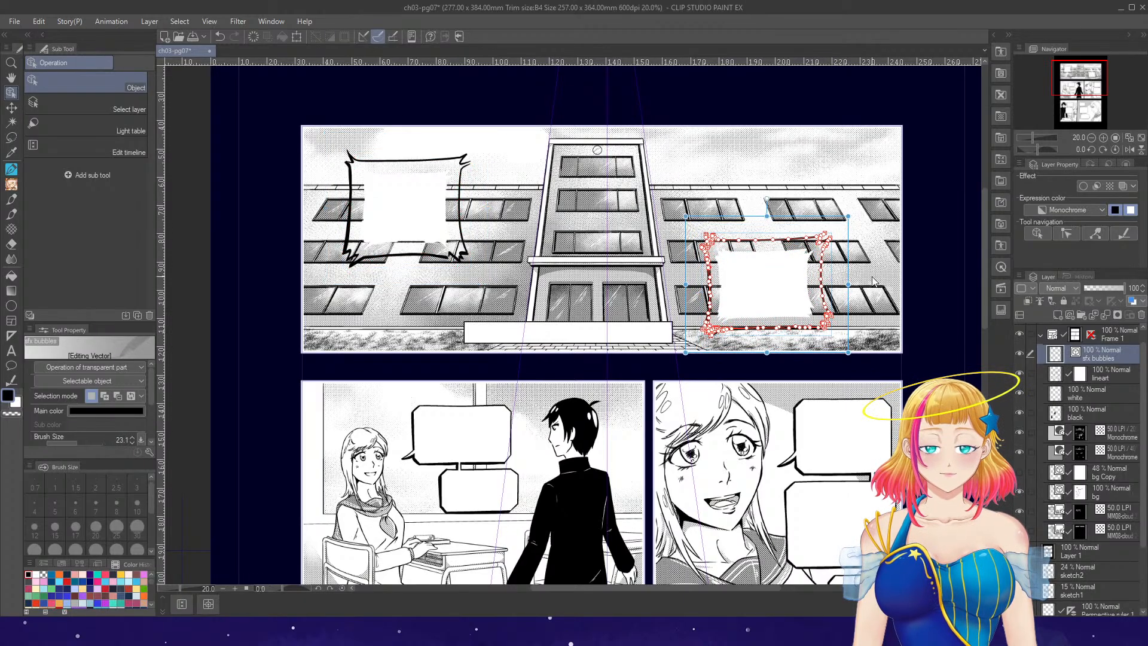
# - Select the two connected bubble outlines in the classroom panel as objects and enlarge them around their white fills
pyautogui.scroll(-3, 984, 329)
pyautogui.moveTo(396, 222); pyautogui.dragTo(542, 341)
pyautogui.moveTo(460, 216); pyautogui.dragTo(459, 203)
pyautogui.moveTo(531, 277); pyautogui.dragTo(547, 277)
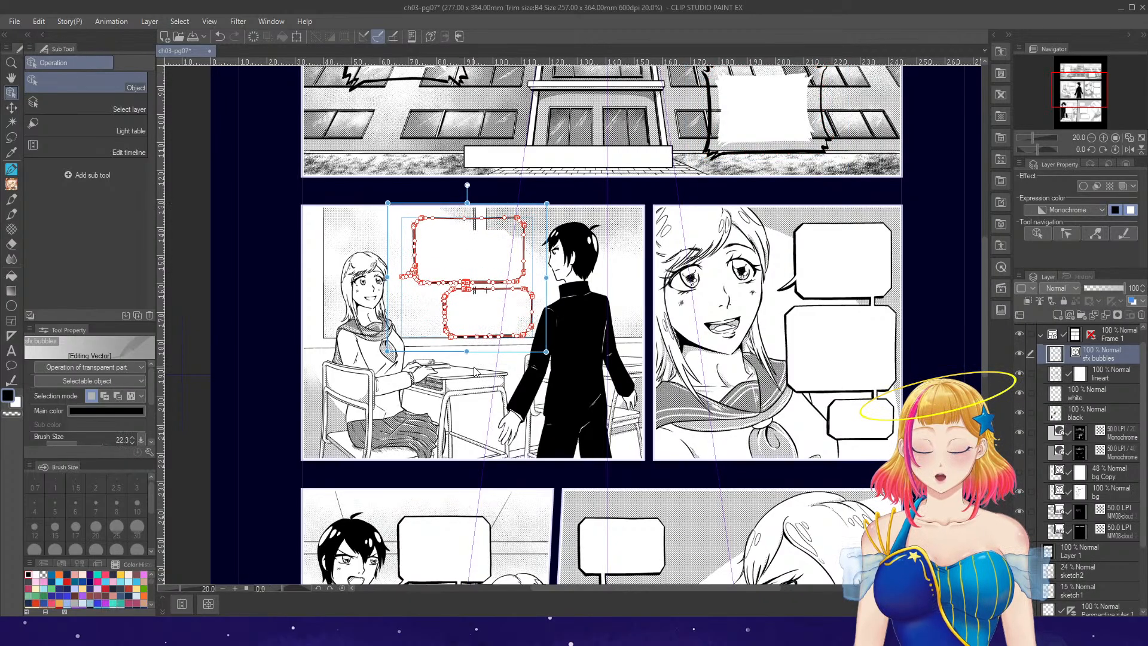
pyautogui.hotkey('ctrl', 'z')
pyautogui.moveTo(398, 206); pyautogui.dragTo(543, 351)
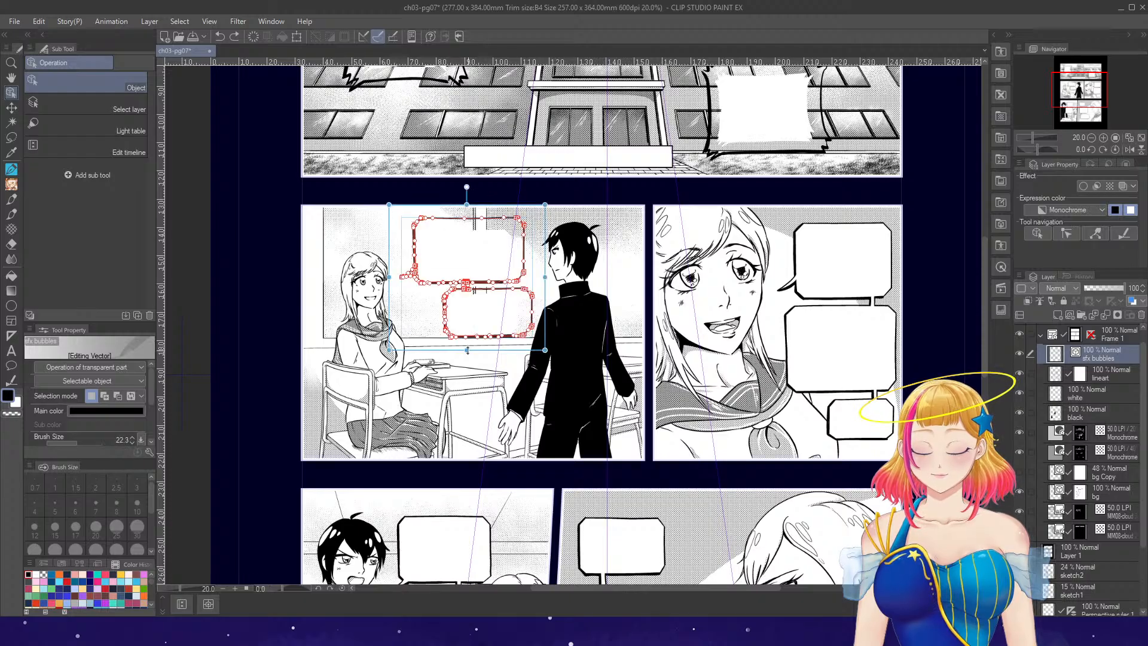
pyautogui.moveTo(466, 350); pyautogui.dragTo(466, 359)
pyautogui.click(502, 373)
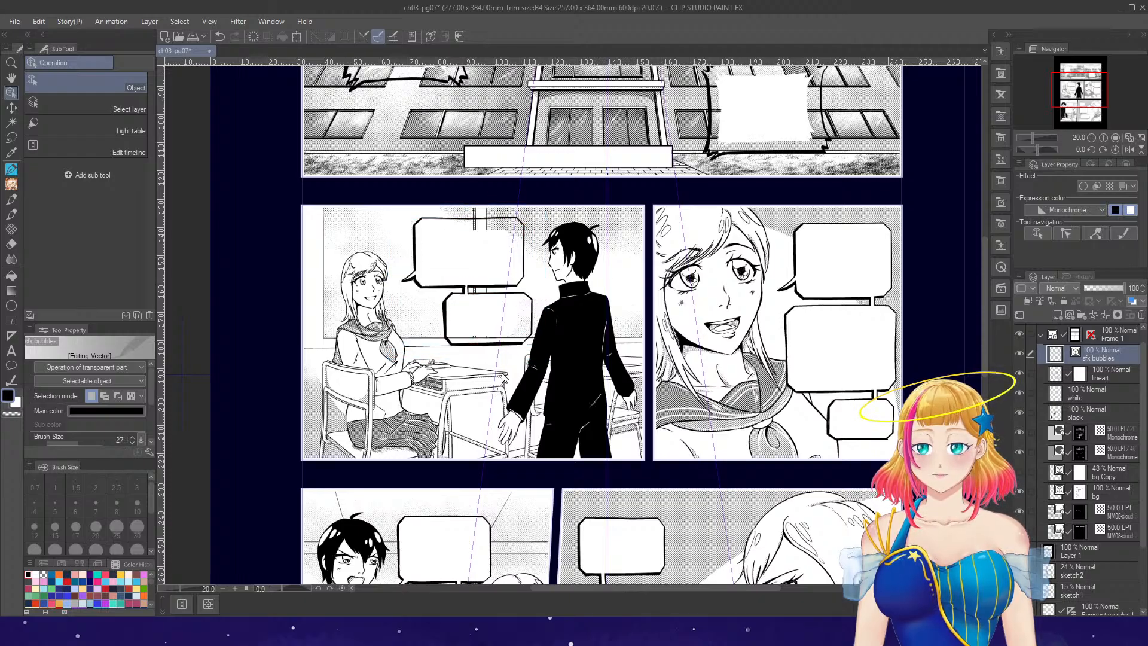
# - Select the three connected bubble outlines in the girl's close-up panel and enlarge them past the panel's outer border
pyautogui.moveTo(774, 210); pyautogui.dragTo(896, 430)
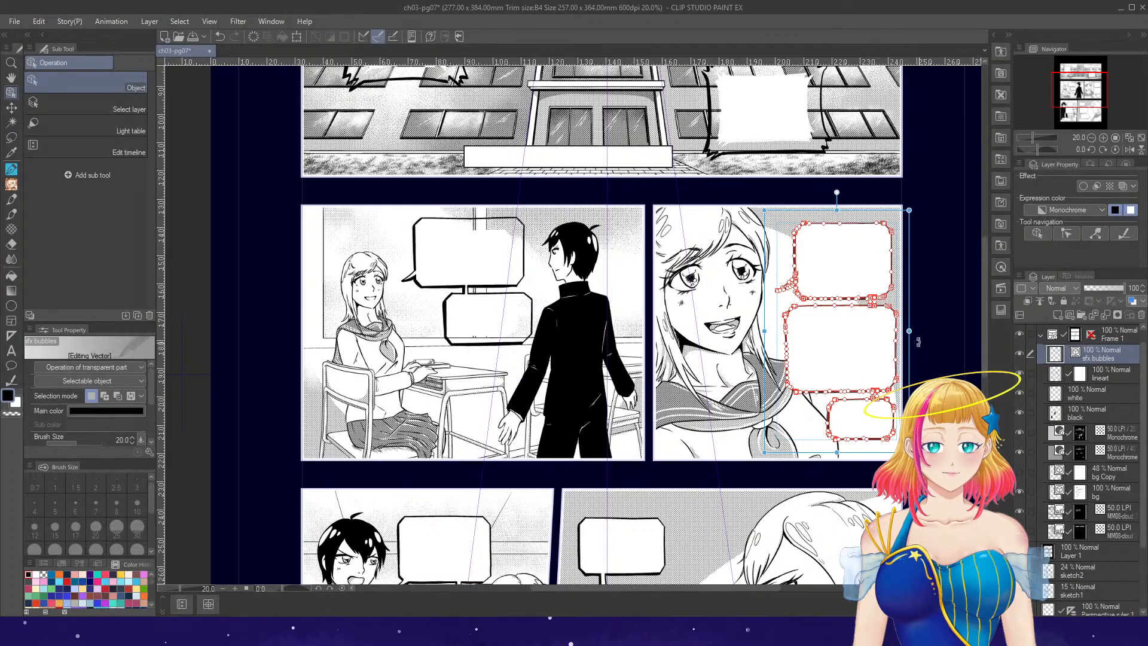
pyautogui.moveTo(845, 210); pyautogui.dragTo(845, 197)
pyautogui.moveTo(845, 452); pyautogui.dragTo(845, 458)
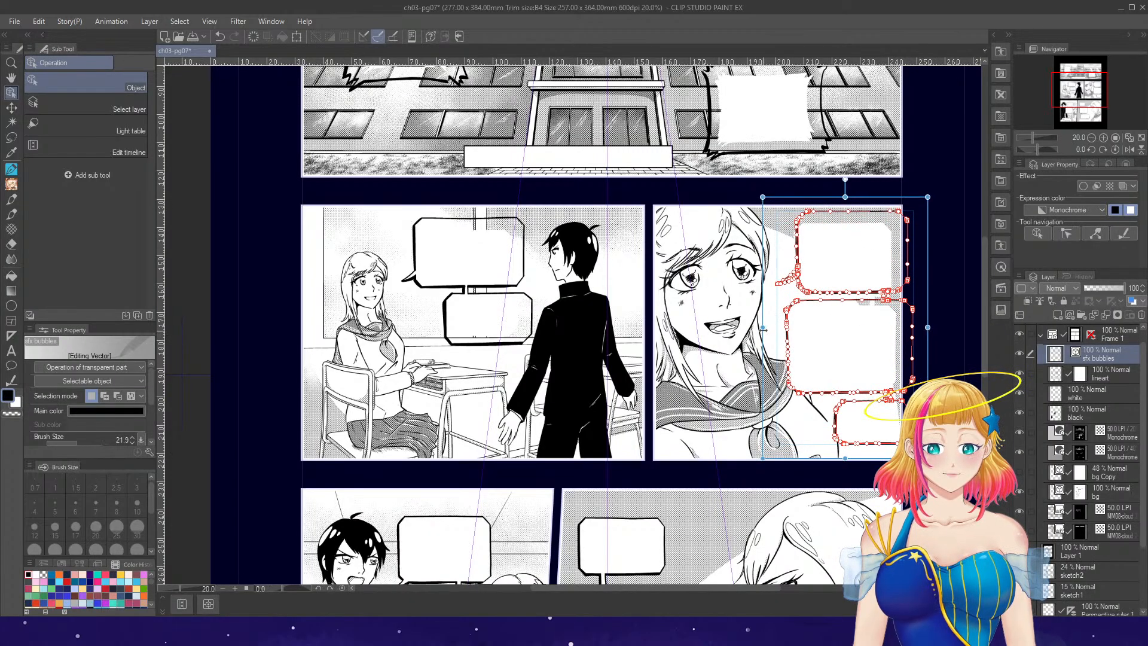
pyautogui.moveTo(763, 327); pyautogui.dragTo(753, 327)
# - Select the two connected bubble outlines between the boy and girl in the bottom row's first panel and stretch them larger
pyautogui.scroll(-1, 984, 326)
pyautogui.moveTo(983, 320); pyautogui.dragTo(982, 392)
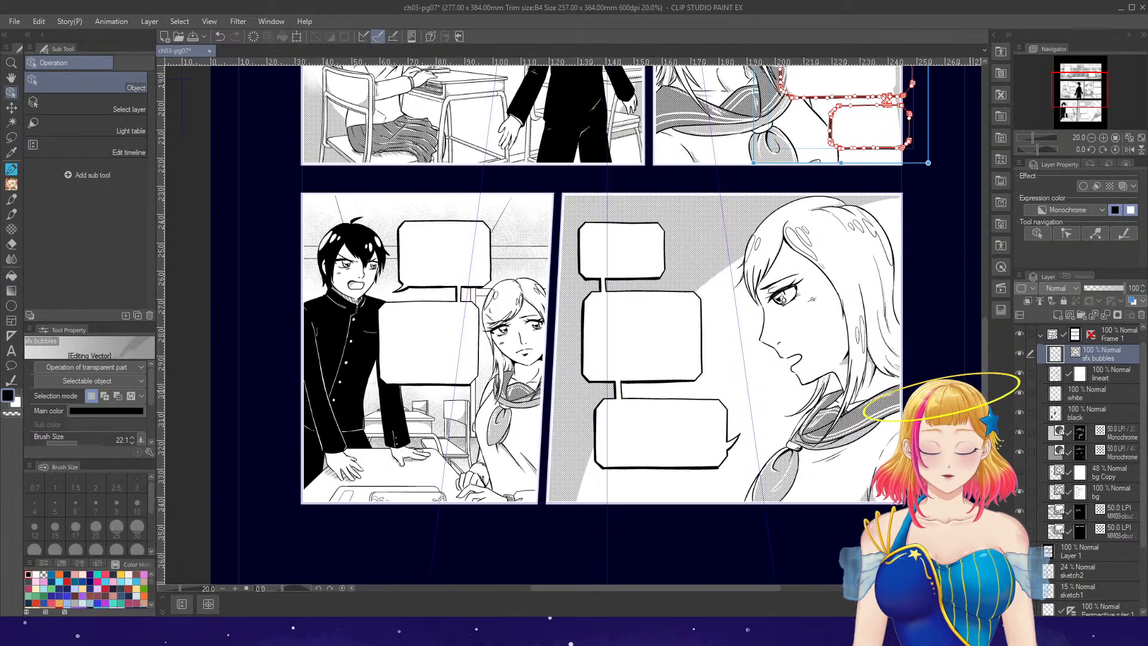
pyautogui.moveTo(362, 217); pyautogui.dragTo(512, 399)
pyautogui.moveTo(439, 208); pyautogui.dragTo(439, 186)
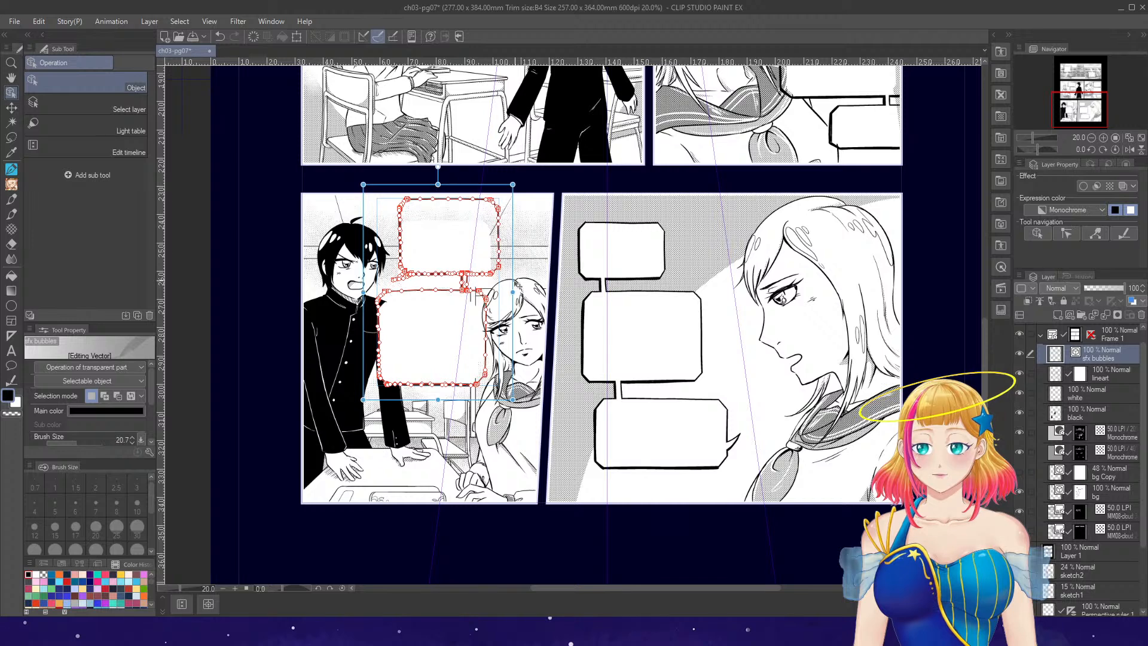
# - Select the three connected bubble outlines in the last panel and enlarge them on all four sides
pyautogui.moveTo(572, 207); pyautogui.dragTo(629, 305)
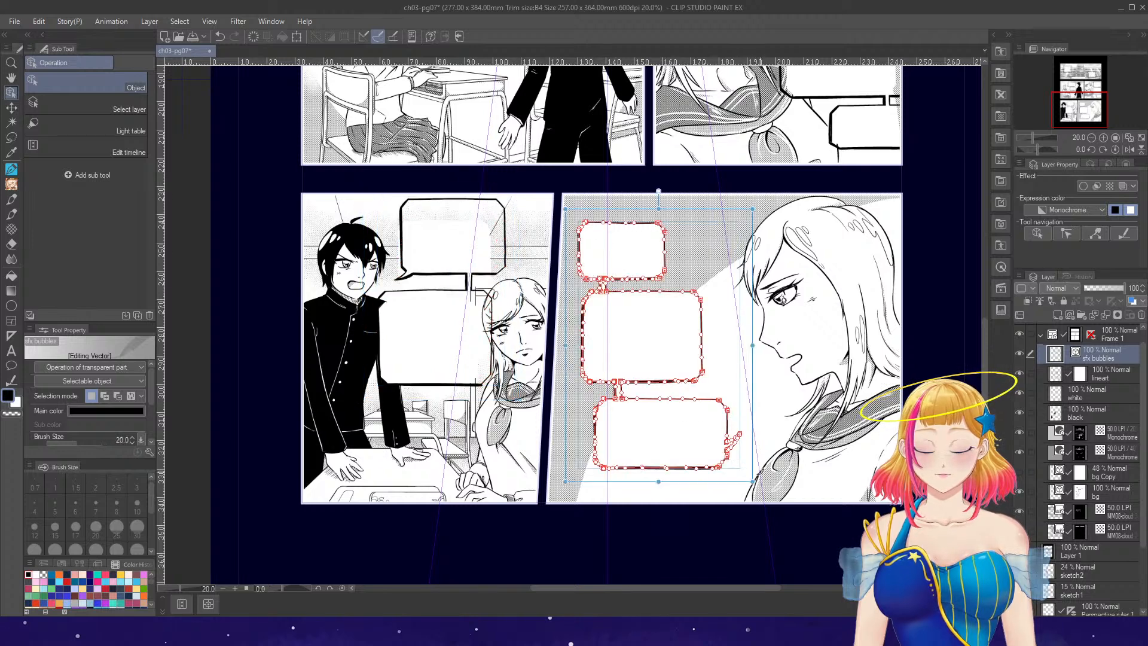
pyautogui.moveTo(559, 345); pyautogui.dragTo(550, 354)
pyautogui.moveTo(656, 481); pyautogui.dragTo(651, 502)
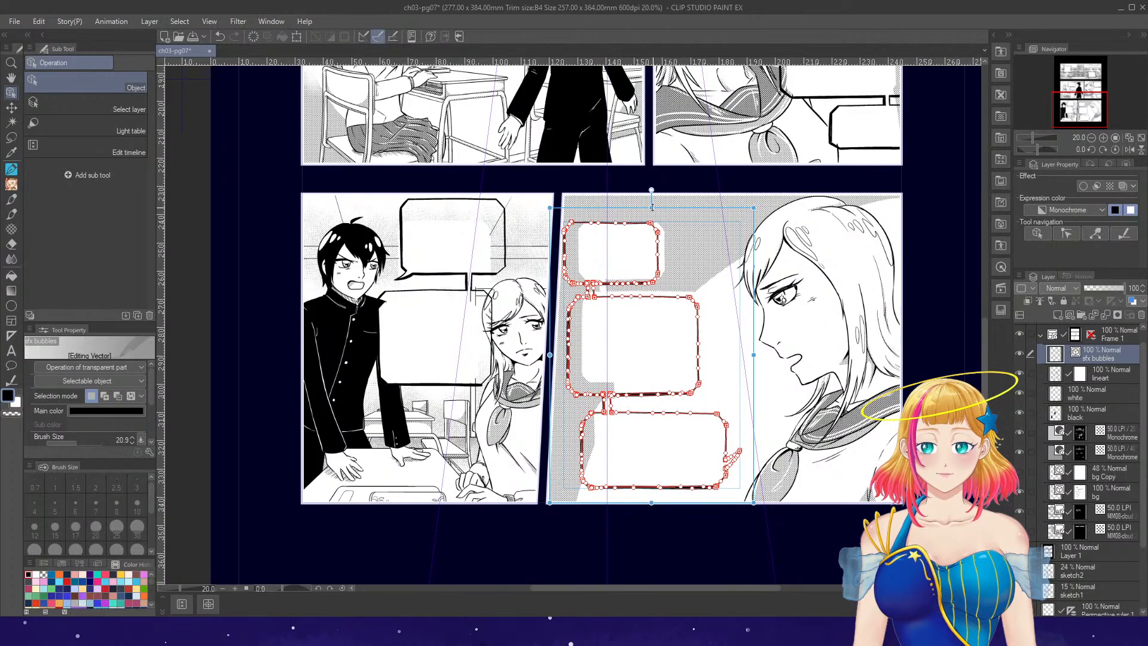
pyautogui.moveTo(651, 208); pyautogui.dragTo(652, 187)
pyautogui.moveTo(753, 355); pyautogui.dragTo(763, 345)
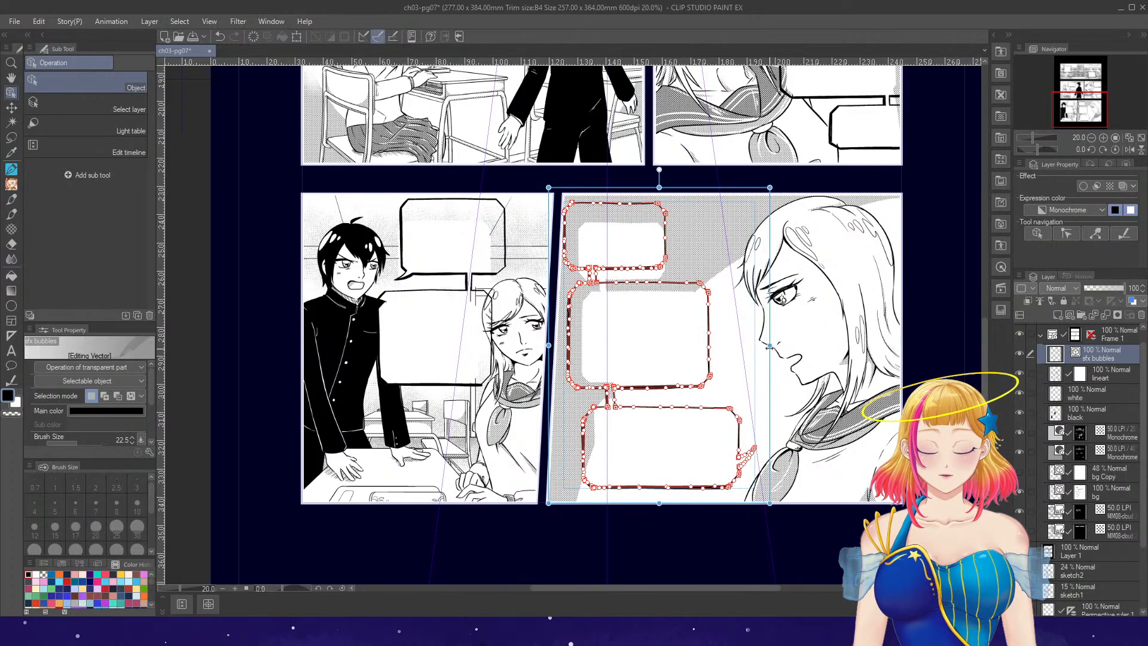
# - With the Magnetic lasso, trace a selection around both spiky bubbles in the school-building panel
pyautogui.click(1115, 138)
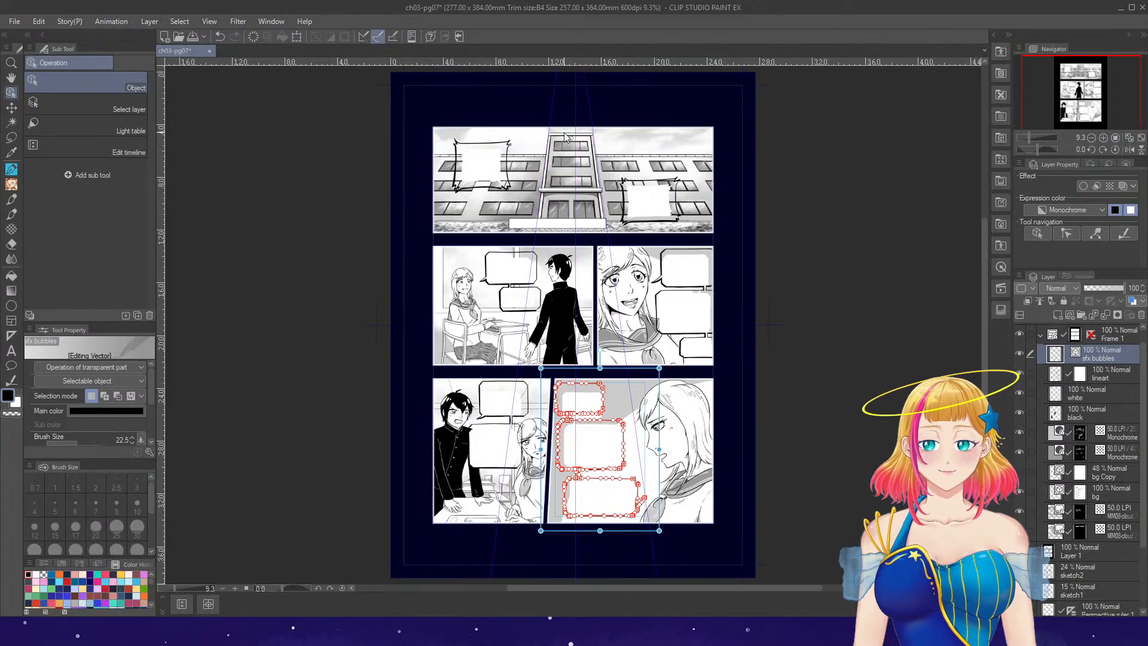
pyautogui.scroll(1, 625, 154)
pyautogui.scroll(1, 685, 156)
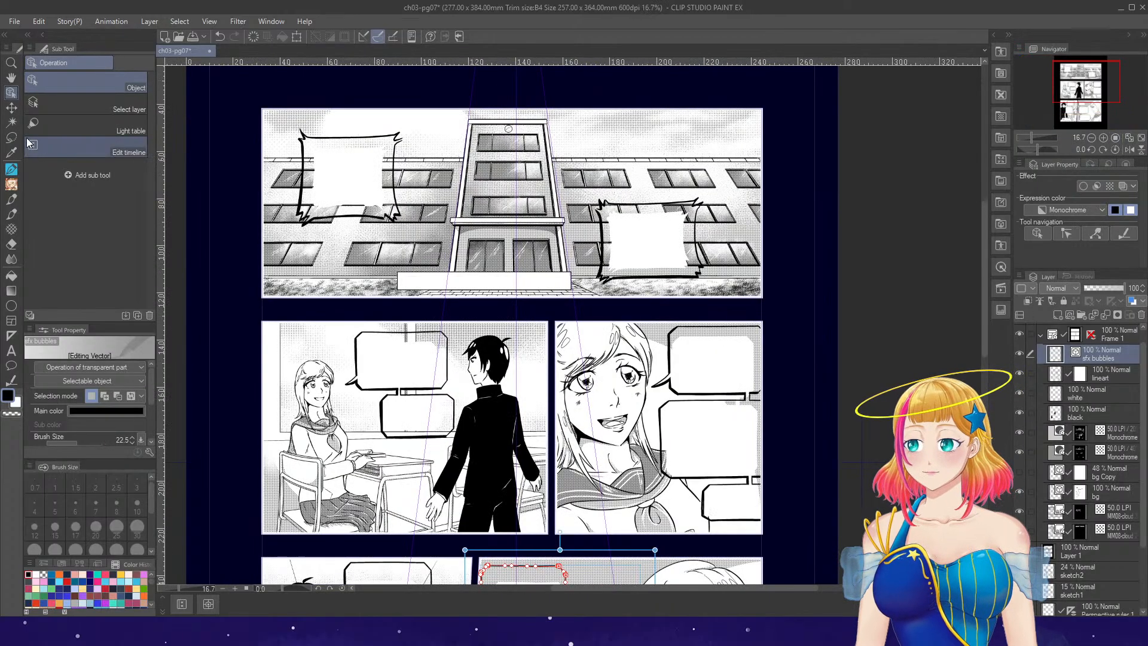
pyautogui.press('m')
pyautogui.press('m')
pyautogui.scroll(1, 420, 94)
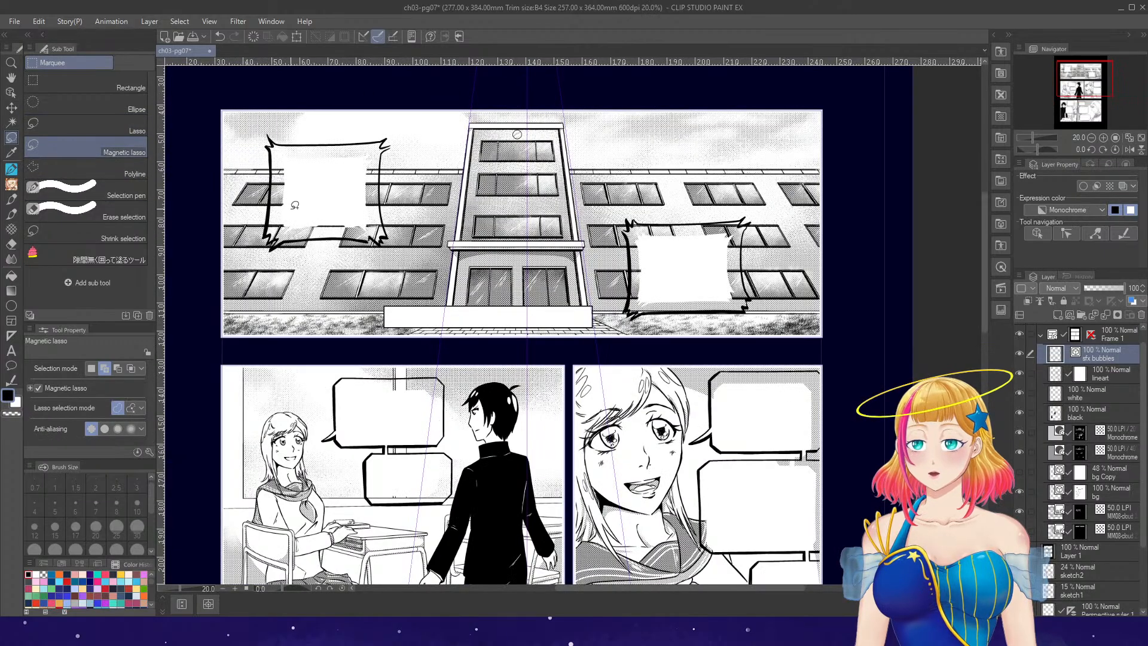
pyautogui.moveTo(269, 222)
pyautogui.mouseDown()
pyautogui.moveTo(295, 237)
pyautogui.moveTo(383, 233)
pyautogui.moveTo(389, 132)
pyautogui.mouseUp()
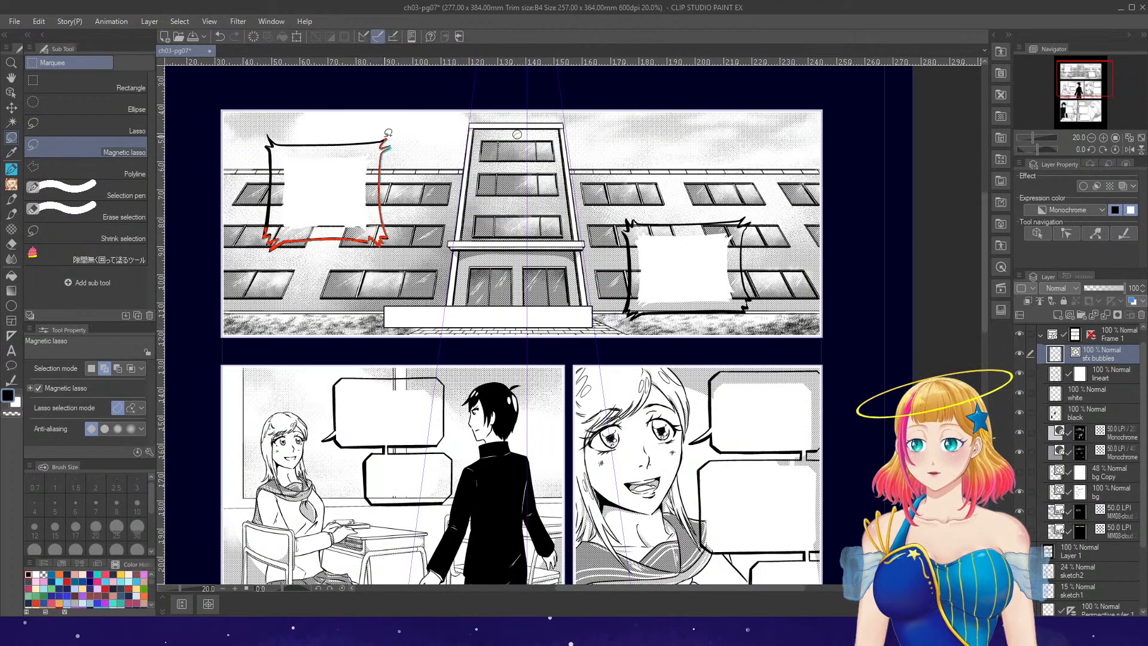
pyautogui.moveTo(285, 136)
pyautogui.mouseDown()
pyautogui.moveTo(271, 156)
pyautogui.moveTo(269, 222)
pyautogui.mouseUp()
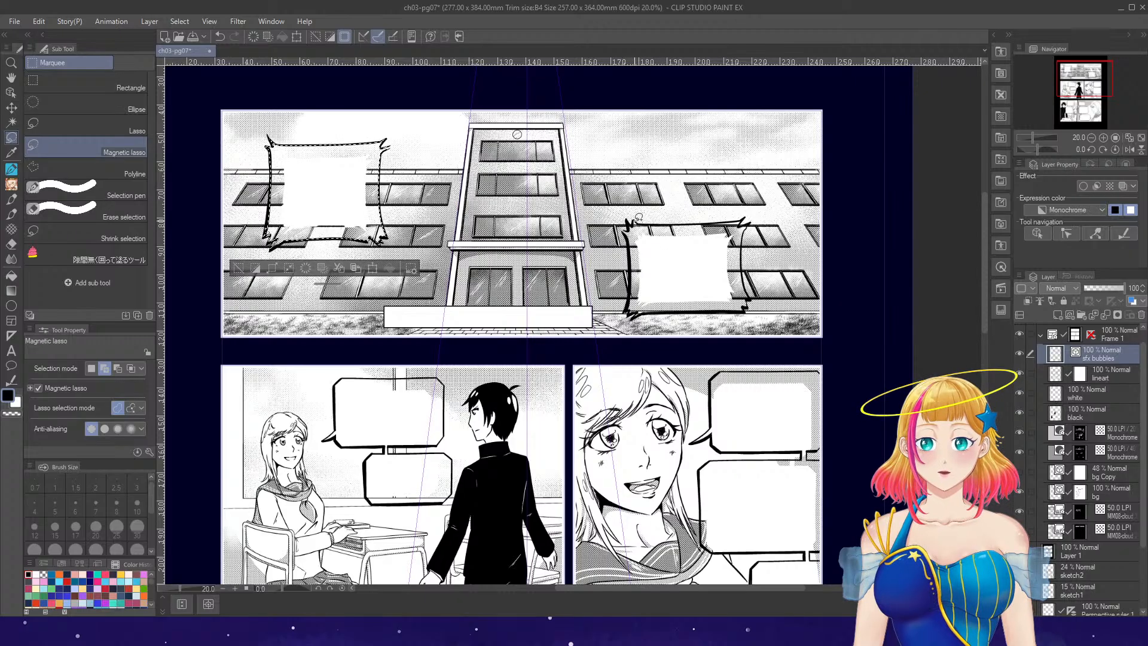
pyautogui.moveTo(628, 222)
pyautogui.mouseDown()
pyautogui.moveTo(634, 303)
pyautogui.moveTo(663, 317)
pyautogui.moveTo(742, 308)
pyautogui.moveTo(758, 218)
pyautogui.moveTo(628, 222)
pyautogui.mouseUp()
# - Add the two classroom bubbles and the three close-up bubbles in the middle row to the selection with the Magnetic lasso
pyautogui.scroll(-2, 732, 180)
pyautogui.scroll(2, 691, 434)
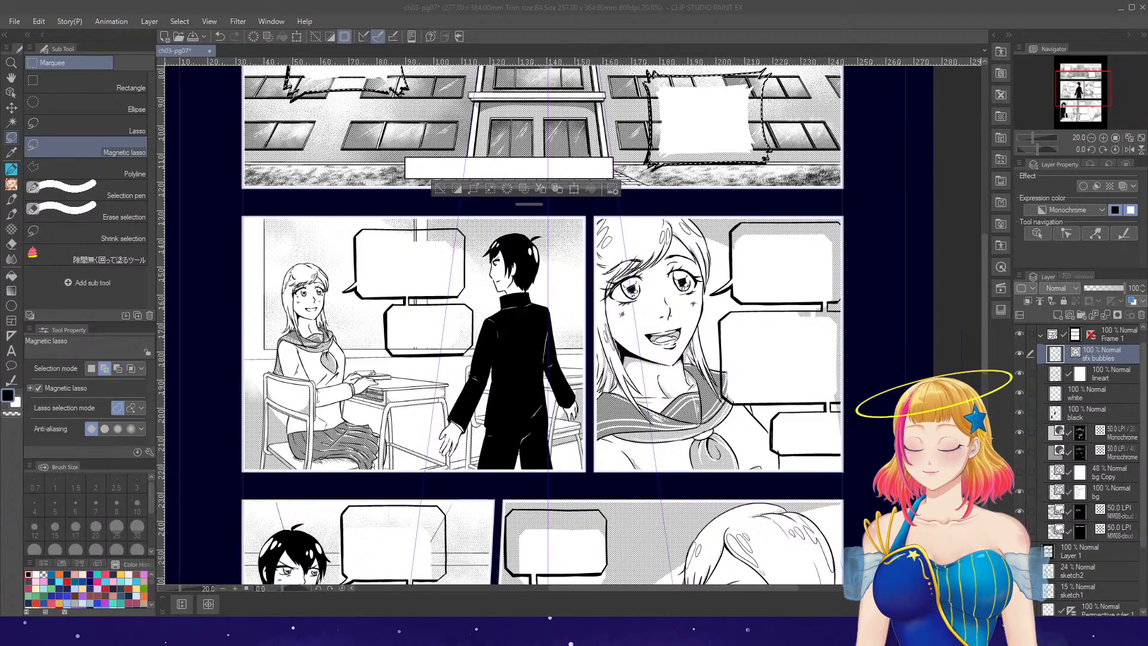
pyautogui.hotkey('alt', 'Tab')
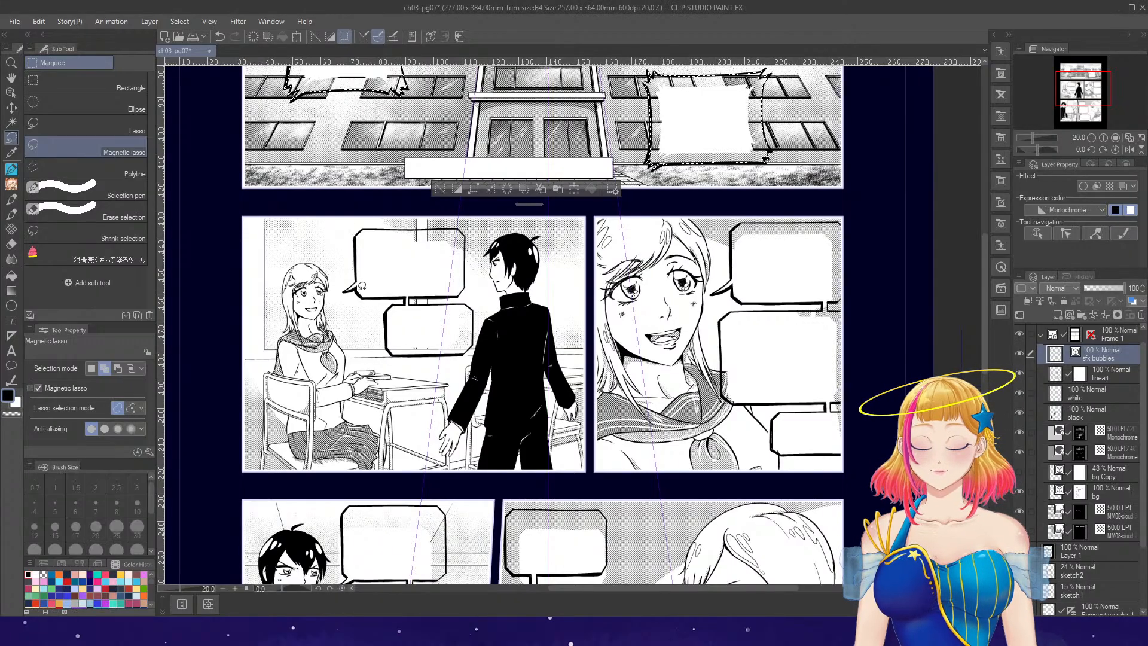
pyautogui.moveTo(360, 278)
pyautogui.mouseDown()
pyautogui.moveTo(449, 293)
pyautogui.moveTo(480, 234)
pyautogui.mouseUp()
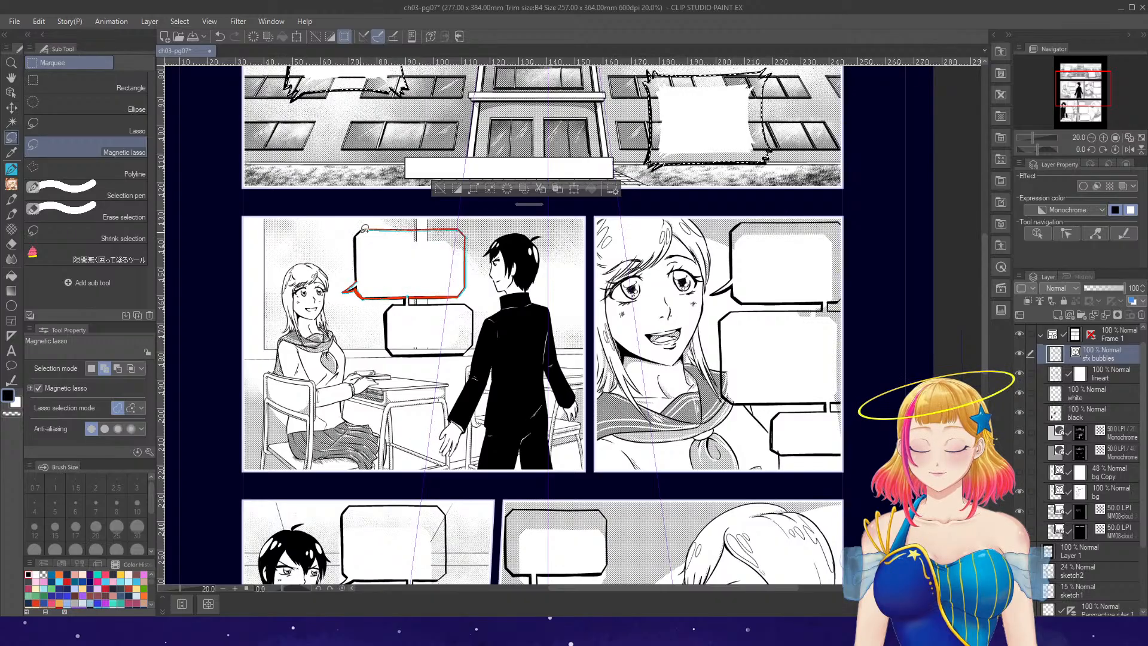
pyautogui.click(364, 228)
pyautogui.moveTo(409, 288)
pyautogui.mouseDown()
pyautogui.moveTo(388, 327)
pyautogui.moveTo(430, 353)
pyautogui.moveTo(480, 317)
pyautogui.moveTo(417, 300)
pyautogui.mouseUp()
pyautogui.click(417, 278)
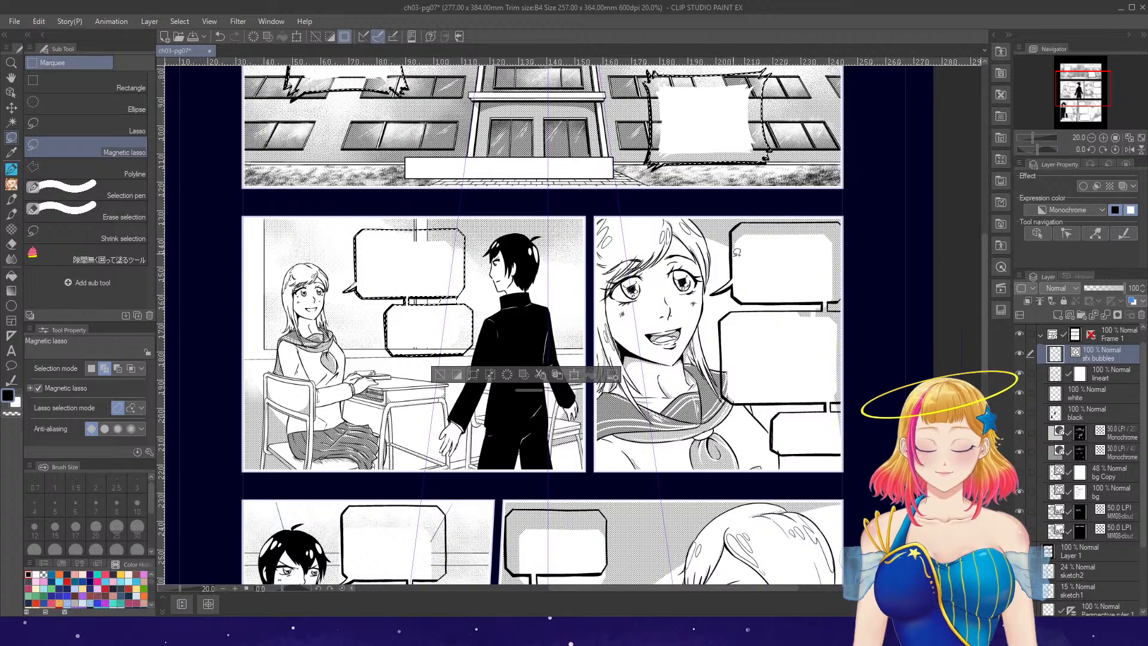
pyautogui.moveTo(844, 225)
pyautogui.mouseDown()
pyautogui.moveTo(794, 214)
pyautogui.moveTo(732, 238)
pyautogui.moveTo(712, 291)
pyautogui.moveTo(842, 296)
pyautogui.moveTo(740, 314)
pyautogui.moveTo(712, 352)
pyautogui.moveTo(779, 407)
pyautogui.moveTo(816, 399)
pyautogui.moveTo(782, 415)
pyautogui.moveTo(857, 443)
pyautogui.mouseUp()
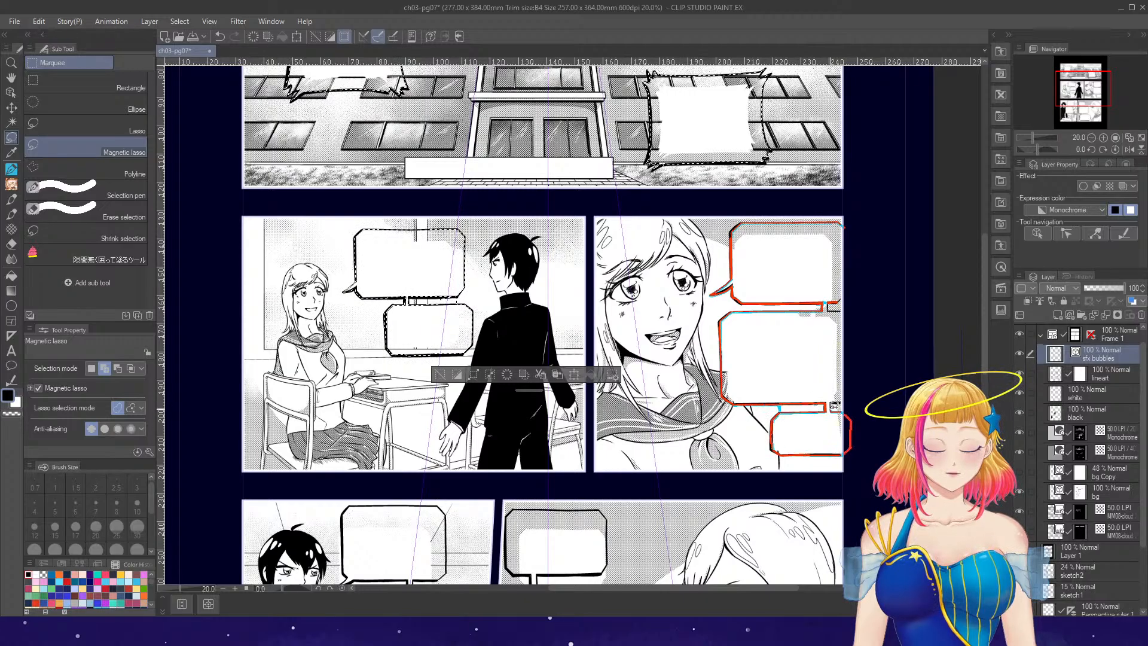
pyautogui.moveTo(835, 406)
pyautogui.mouseDown()
pyautogui.moveTo(852, 319)
pyautogui.moveTo(835, 310)
pyautogui.moveTo(855, 278)
pyautogui.mouseUp()
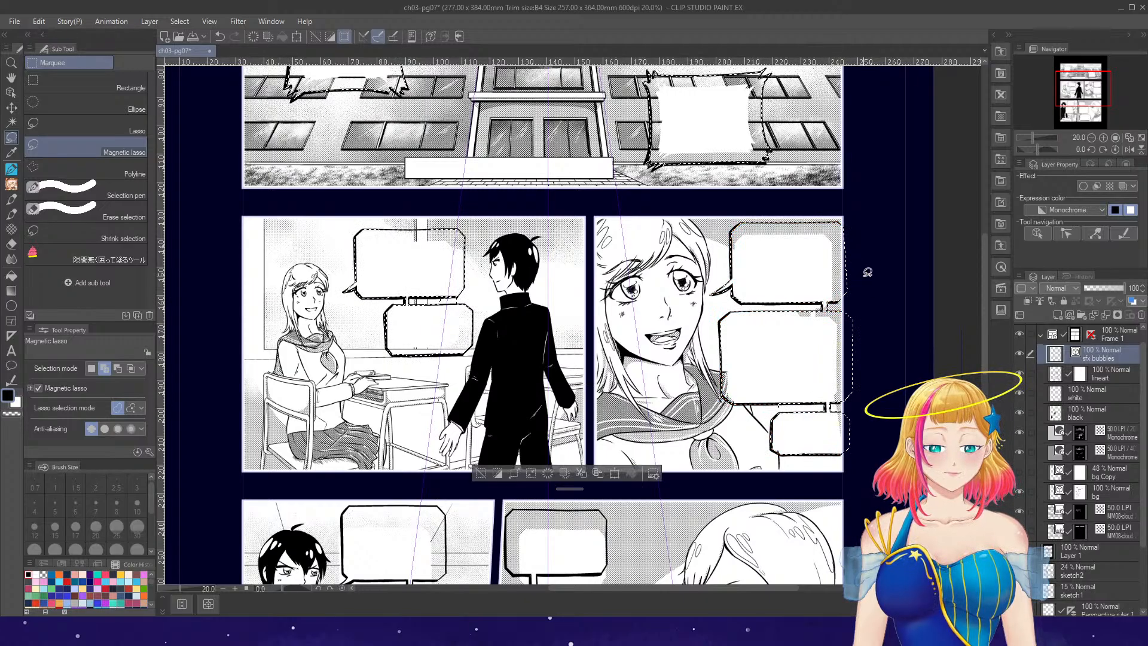
# - Add the connected bubbles of both bottom-row panels to the selection with the Magnetic lasso, including their connectors
pyautogui.scroll(-5, 885, 324)
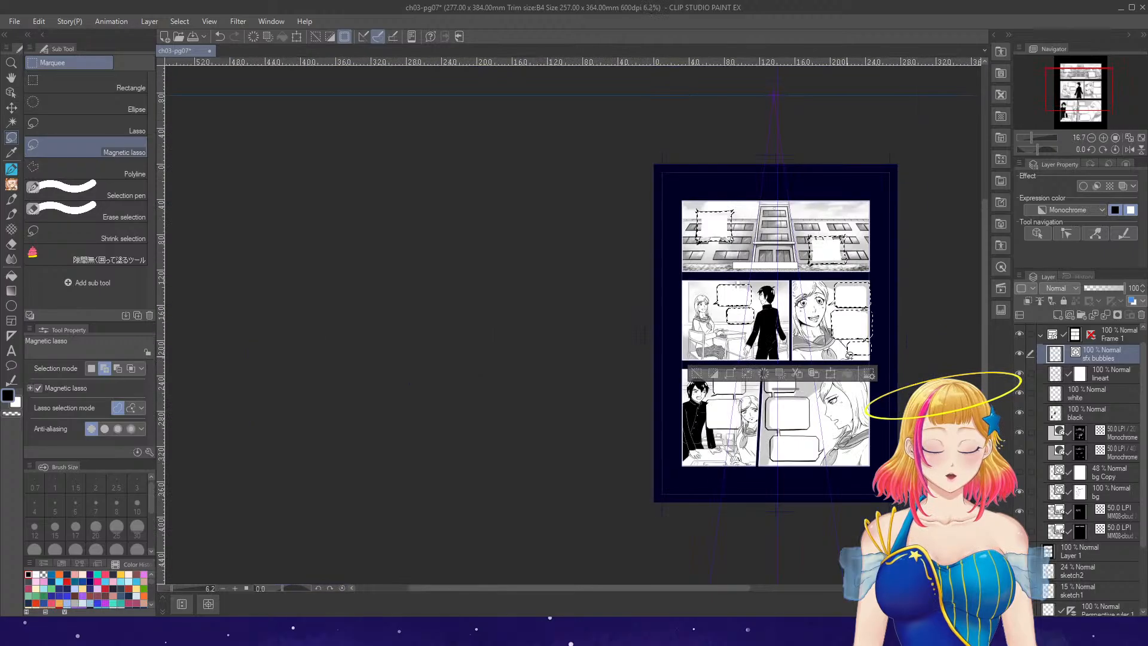
pyautogui.scroll(5, 804, 448)
pyautogui.scroll(1, 794, 408)
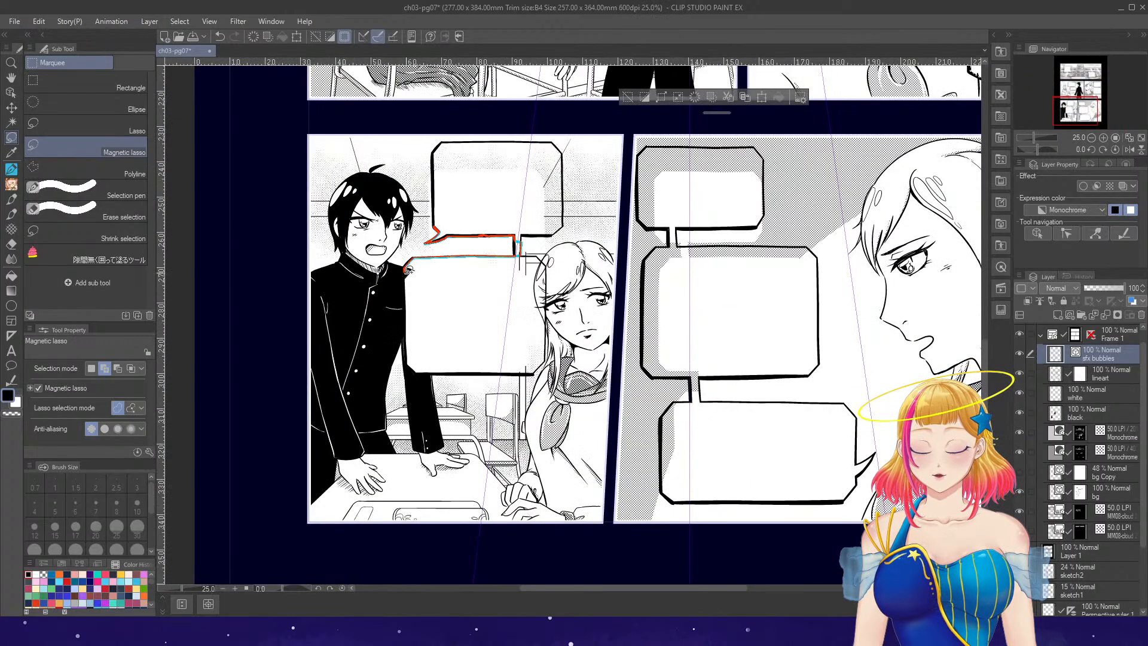
pyautogui.moveTo(441, 358)
pyautogui.mouseDown()
pyautogui.moveTo(488, 367)
pyautogui.moveTo(547, 350)
pyautogui.mouseUp()
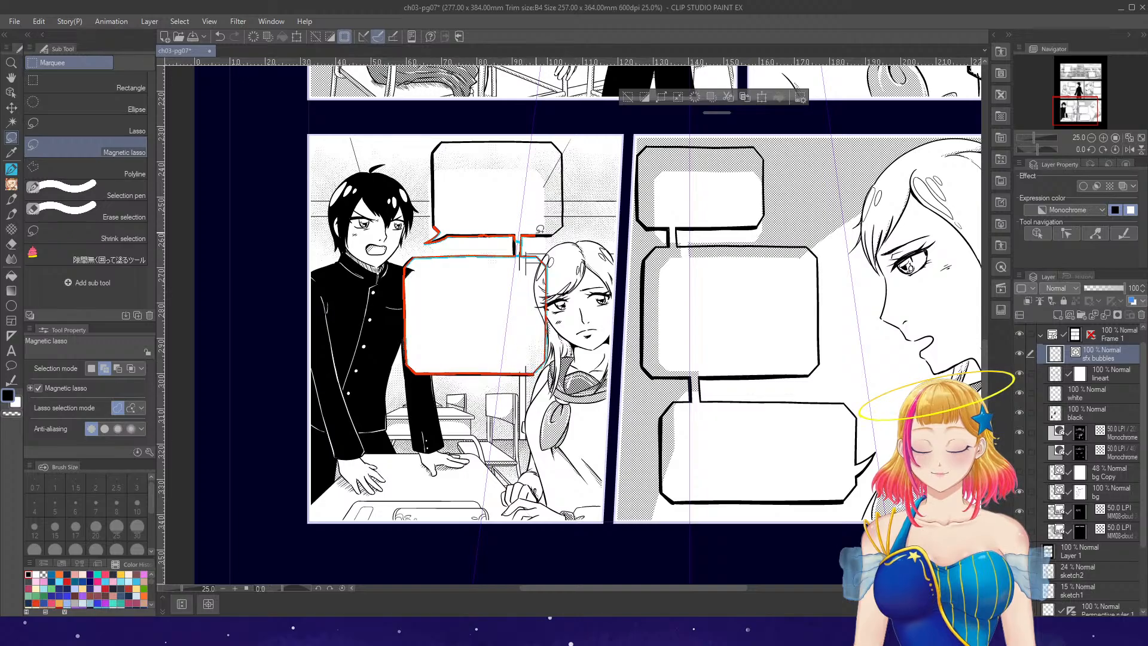
pyautogui.moveTo(540, 229)
pyautogui.mouseDown()
pyautogui.moveTo(558, 150)
pyautogui.moveTo(498, 132)
pyautogui.moveTo(435, 173)
pyautogui.moveTo(428, 239)
pyautogui.mouseUp()
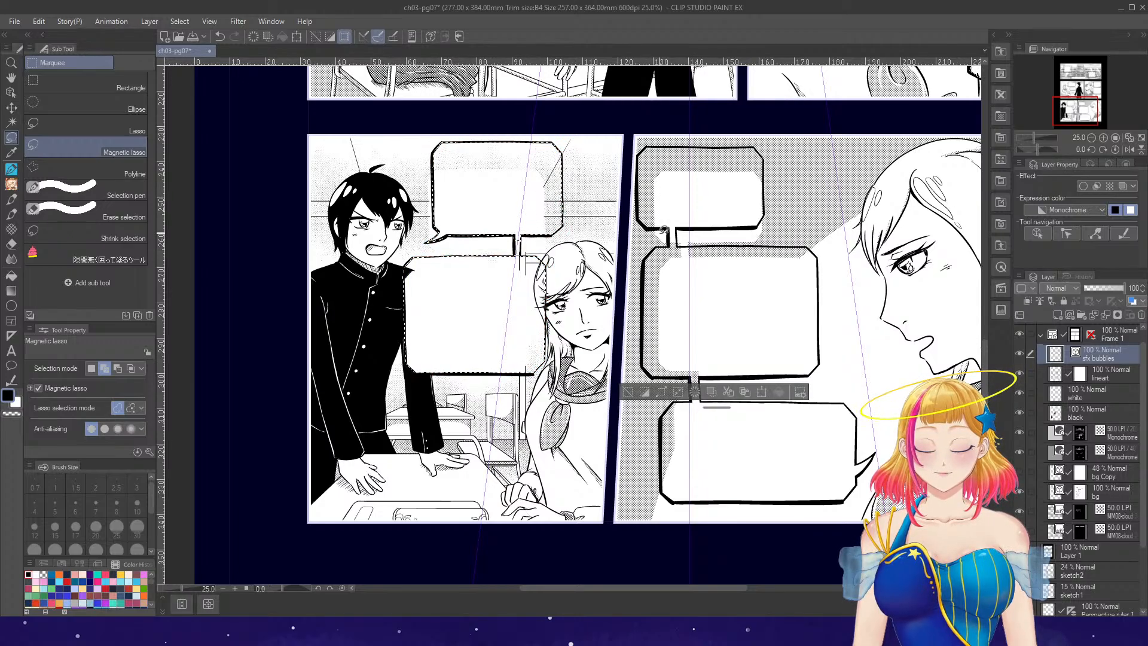
pyautogui.moveTo(832, 495)
pyautogui.mouseDown()
pyautogui.moveTo(662, 465)
pyautogui.moveTo(687, 378)
pyautogui.moveTo(662, 354)
pyautogui.moveTo(645, 300)
pyautogui.moveTo(673, 220)
pyautogui.moveTo(645, 198)
pyautogui.moveTo(659, 142)
pyautogui.moveTo(733, 140)
pyautogui.moveTo(760, 194)
pyautogui.moveTo(682, 243)
pyautogui.moveTo(764, 243)
pyautogui.moveTo(826, 268)
pyautogui.moveTo(824, 332)
pyautogui.moveTo(790, 374)
pyautogui.moveTo(728, 378)
pyautogui.moveTo(727, 415)
pyautogui.moveTo(868, 425)
pyautogui.mouseUp()
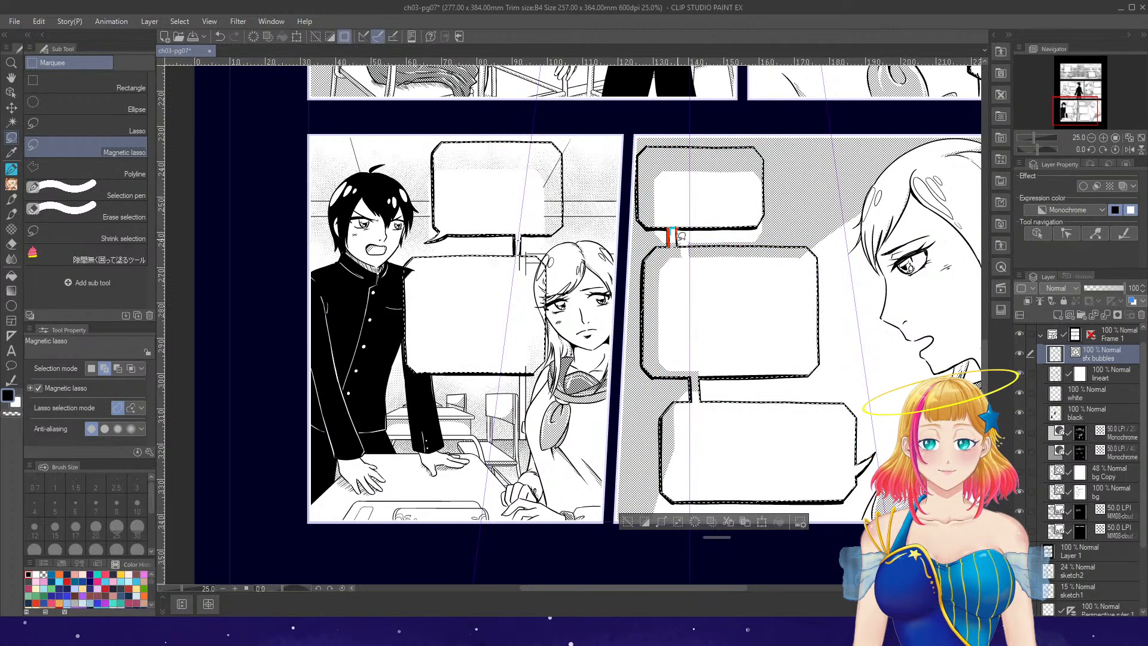
# - With the Lasso in subtract mode, remove stray selected areas between the connected bubbles in the close-up and classroom panels
pyautogui.scroll(-6, 727, 297)
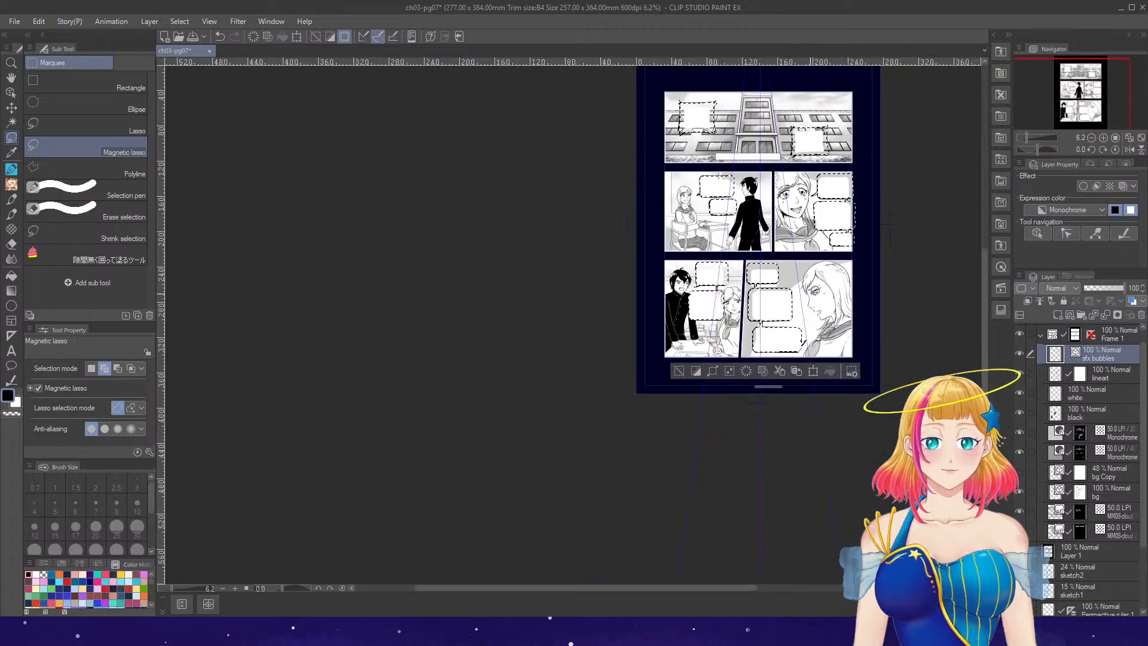
pyautogui.scroll(-2, 889, 222)
pyautogui.scroll(7, 874, 187)
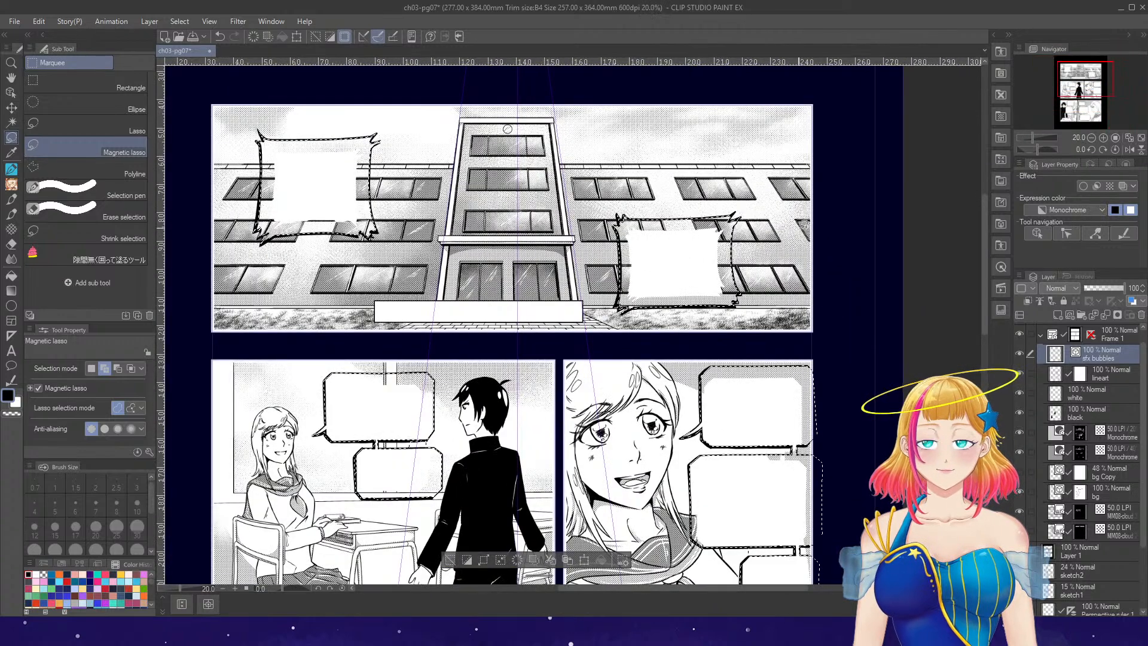
pyautogui.scroll(4, 804, 225)
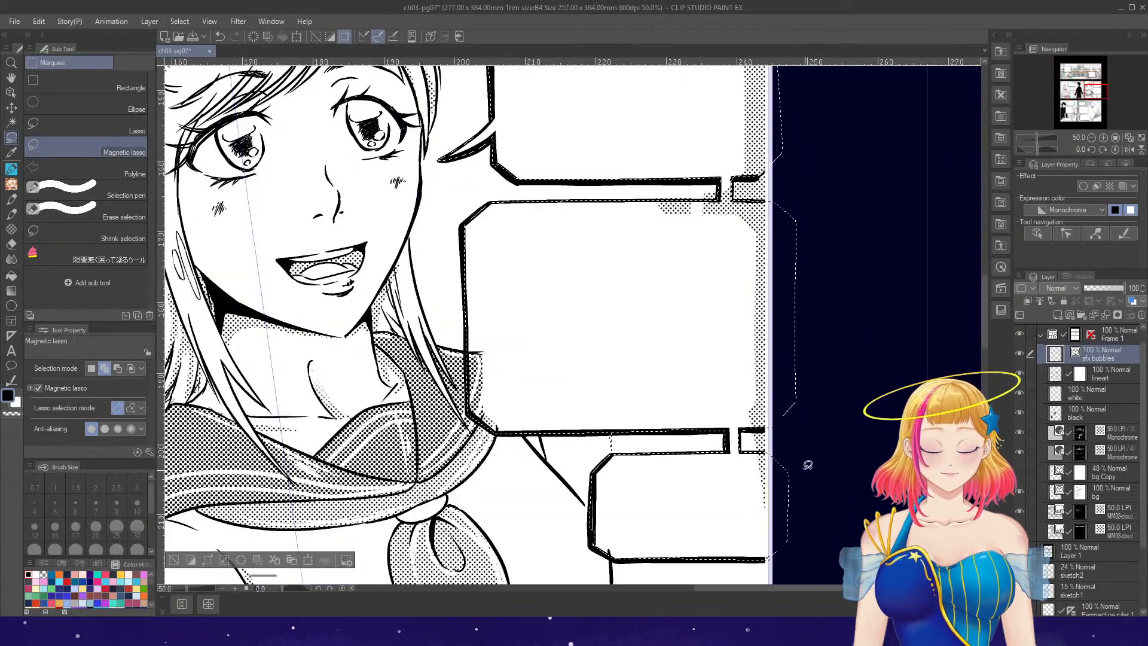
pyautogui.click(139, 129)
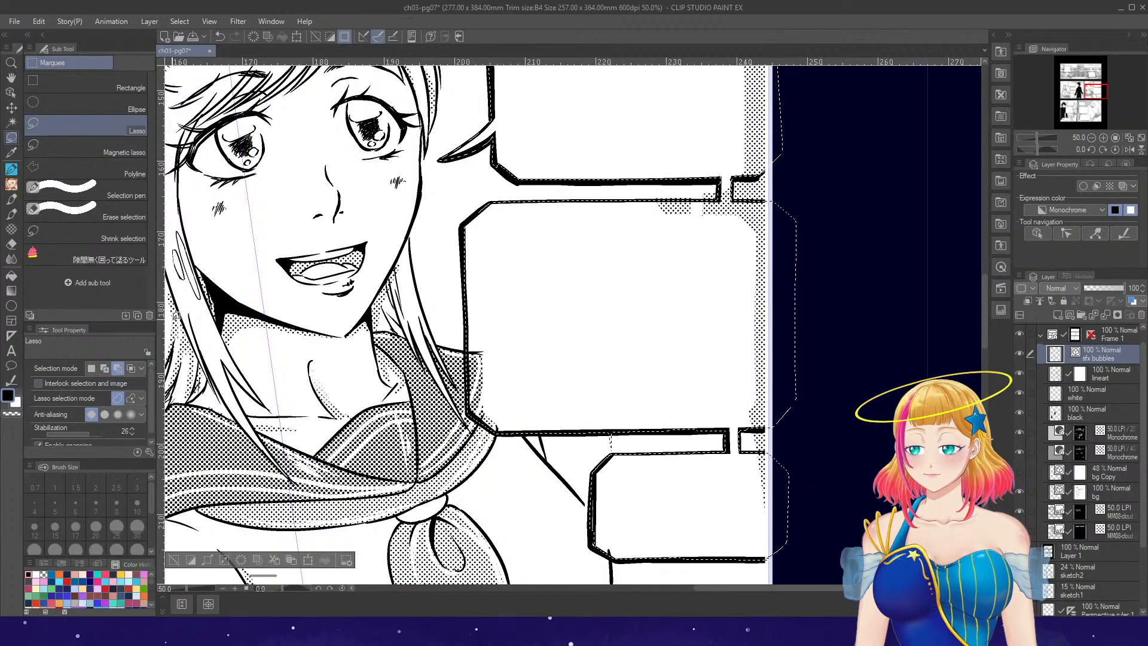
pyautogui.moveTo(618, 441)
pyautogui.mouseDown()
pyautogui.moveTo(612, 430)
pyautogui.moveTo(635, 449)
pyautogui.moveTo(732, 429)
pyautogui.mouseUp()
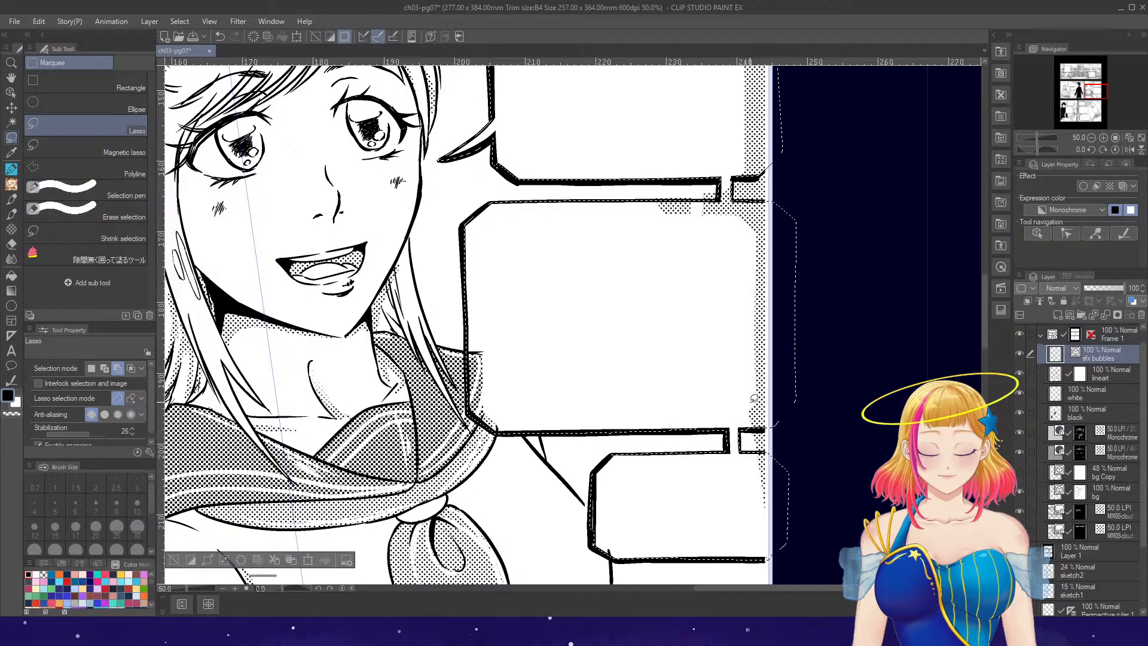
pyautogui.scroll(-4, 756, 395)
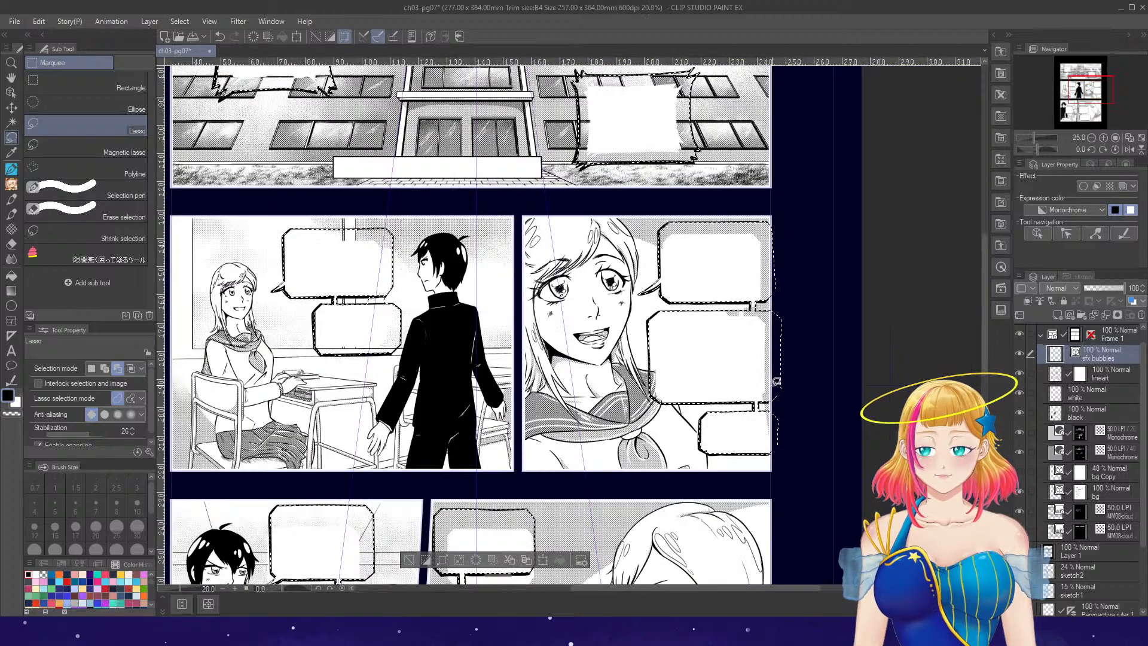
pyautogui.scroll(5, 359, 279)
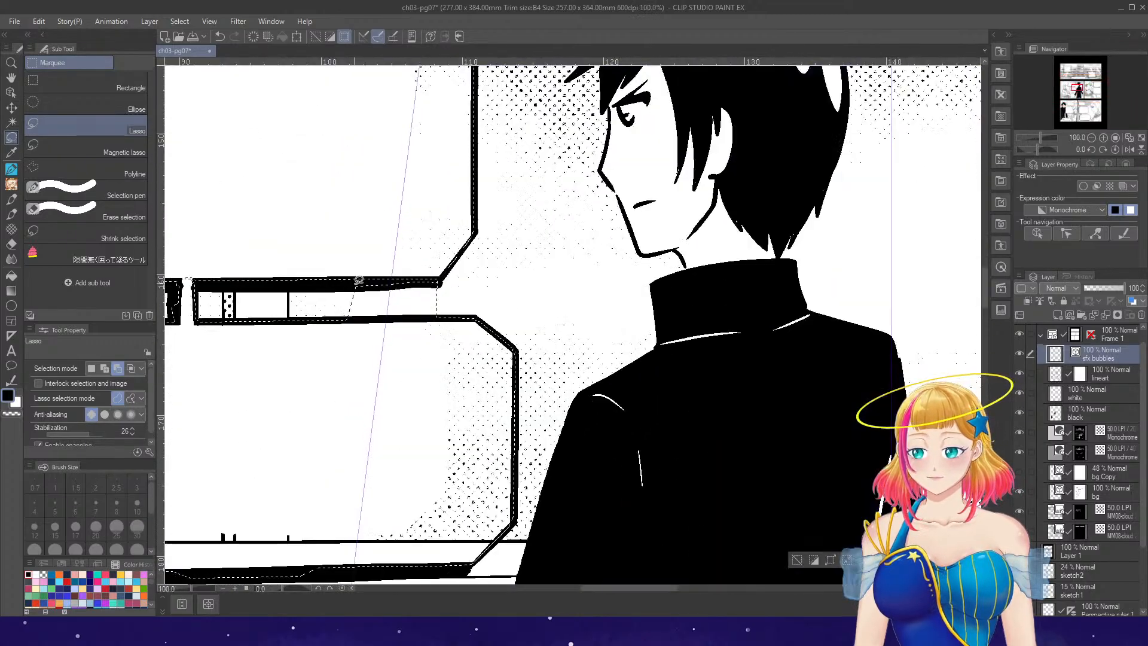
pyautogui.moveTo(359, 279)
pyautogui.mouseDown()
pyautogui.moveTo(338, 318)
pyautogui.moveTo(421, 316)
pyautogui.mouseUp()
pyautogui.scroll(-3, 554, 268)
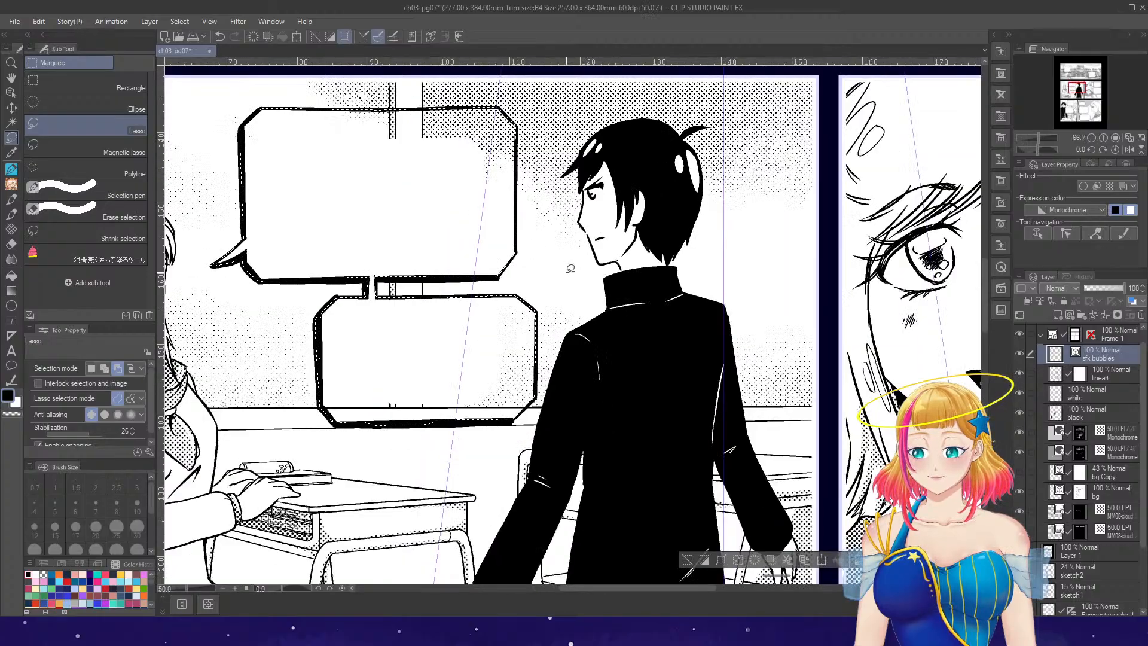
# - Create a new layer and place it directly below the sfx bubbles layer
pyautogui.scroll(-4, 575, 268)
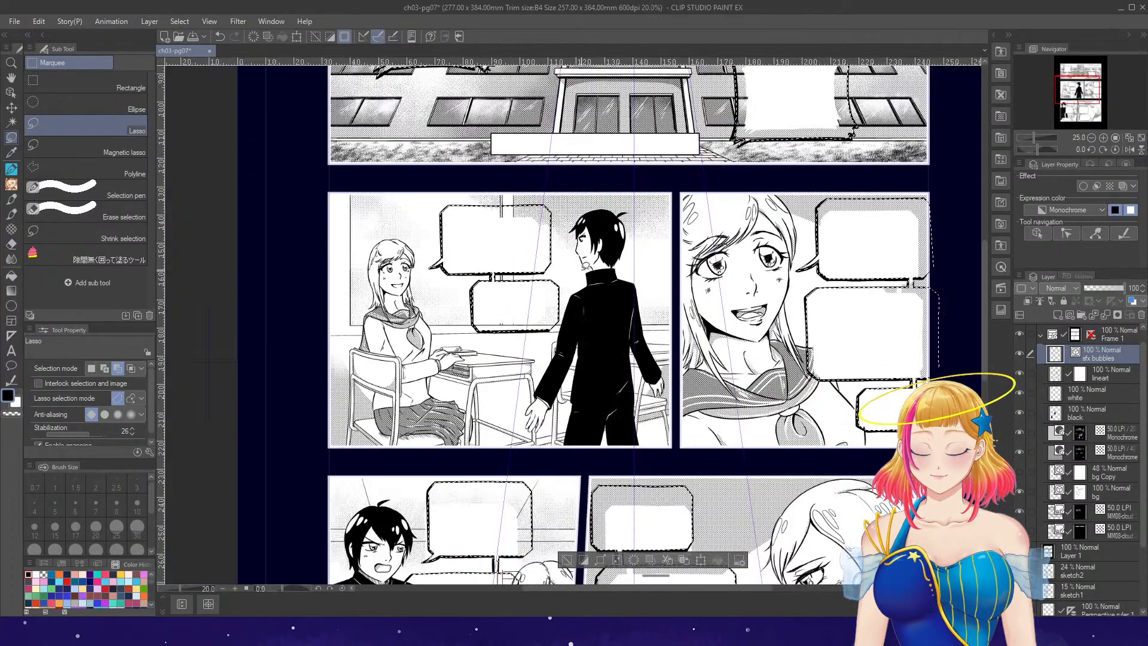
pyautogui.scroll(-2, 719, 384)
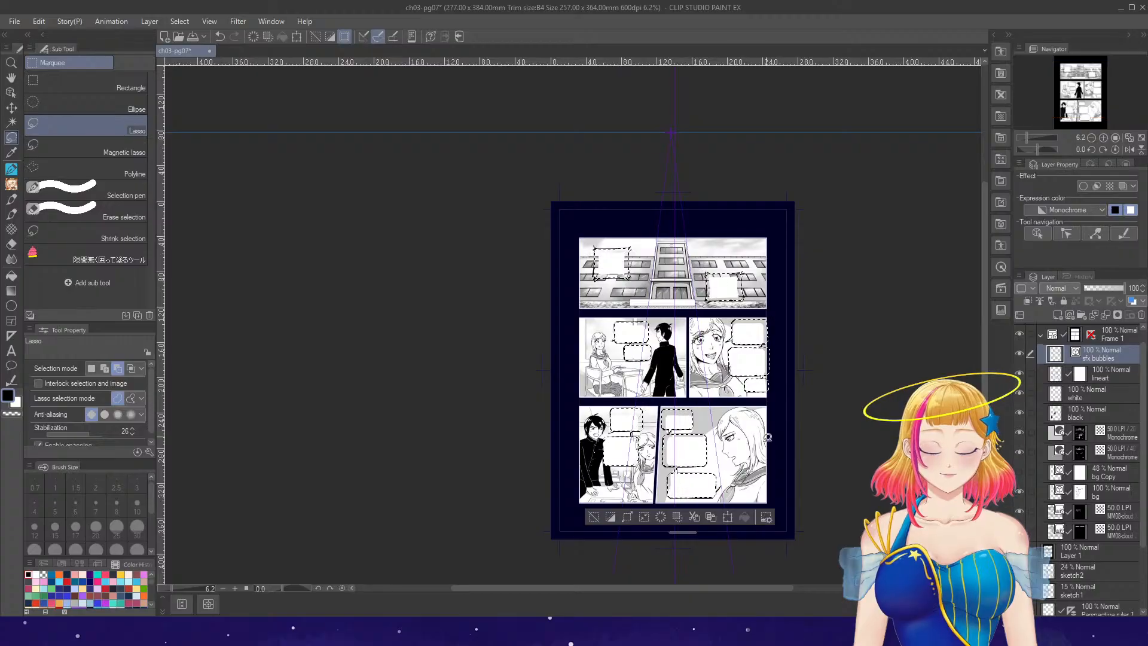
pyautogui.scroll(2, 790, 499)
pyautogui.click(1058, 315)
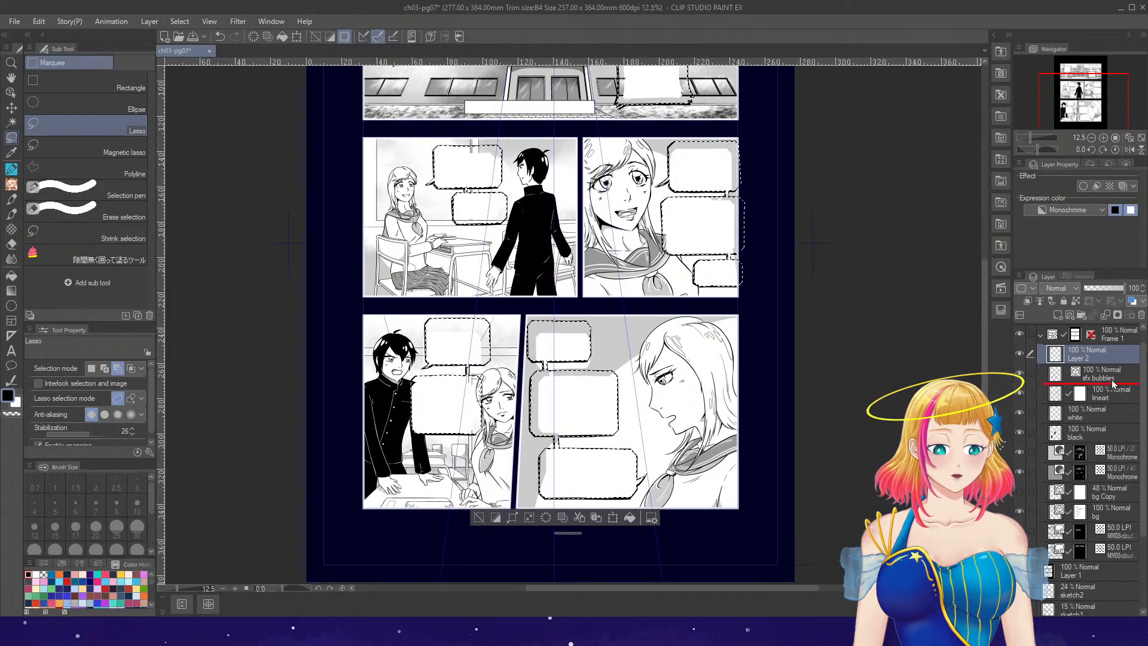
pyautogui.moveTo(1114, 382); pyautogui.dragTo(1114, 384)
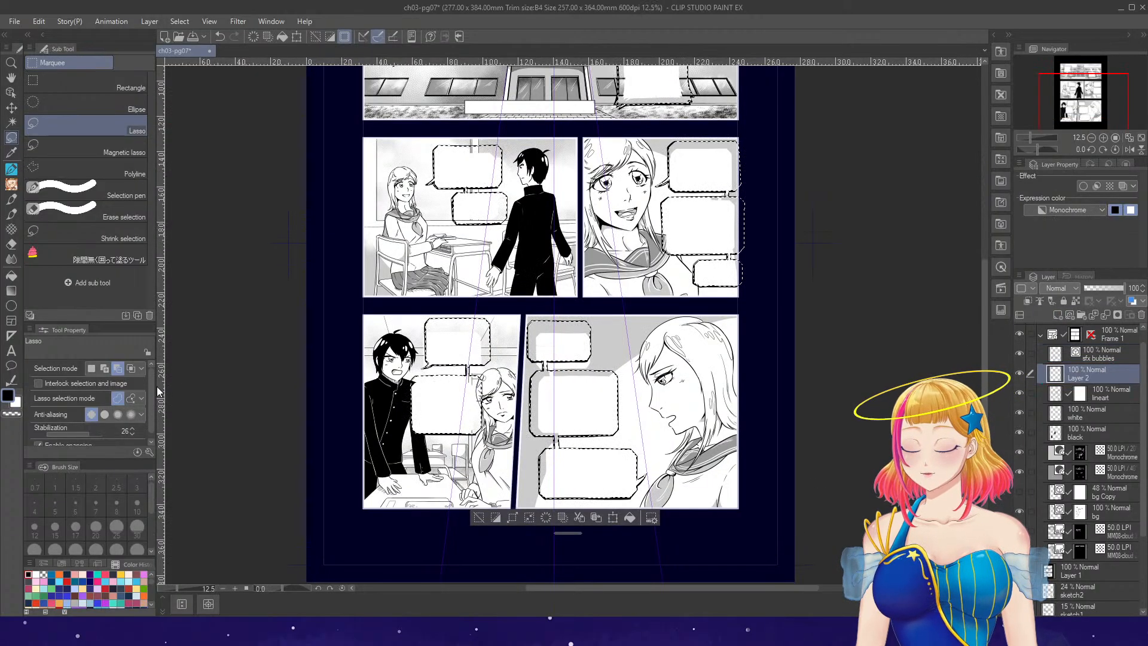
# - Fill the selected speech bubble interiors with white on the new layer and clear the selection
pyautogui.click(630, 517)
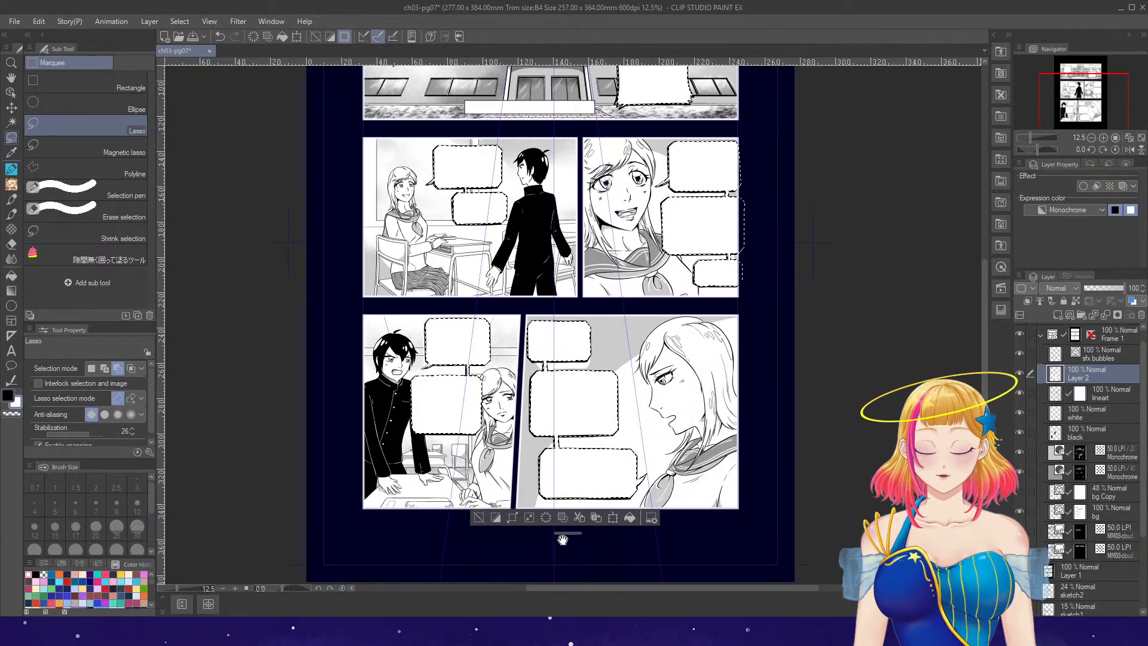
pyautogui.click(479, 518)
pyautogui.scroll(-2, 604, 459)
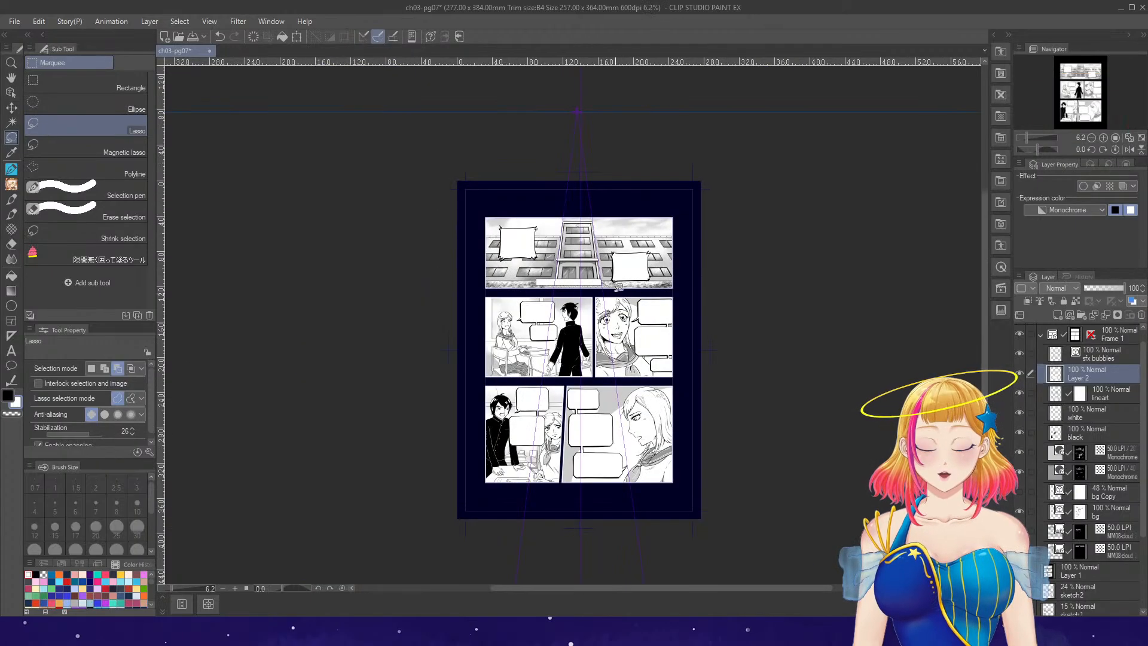
# - On the 20% tone layer's mask, fill the gaps around the connector between the upper two bubbles in the bottom-right panel with screentone
pyautogui.scroll(3, 622, 256)
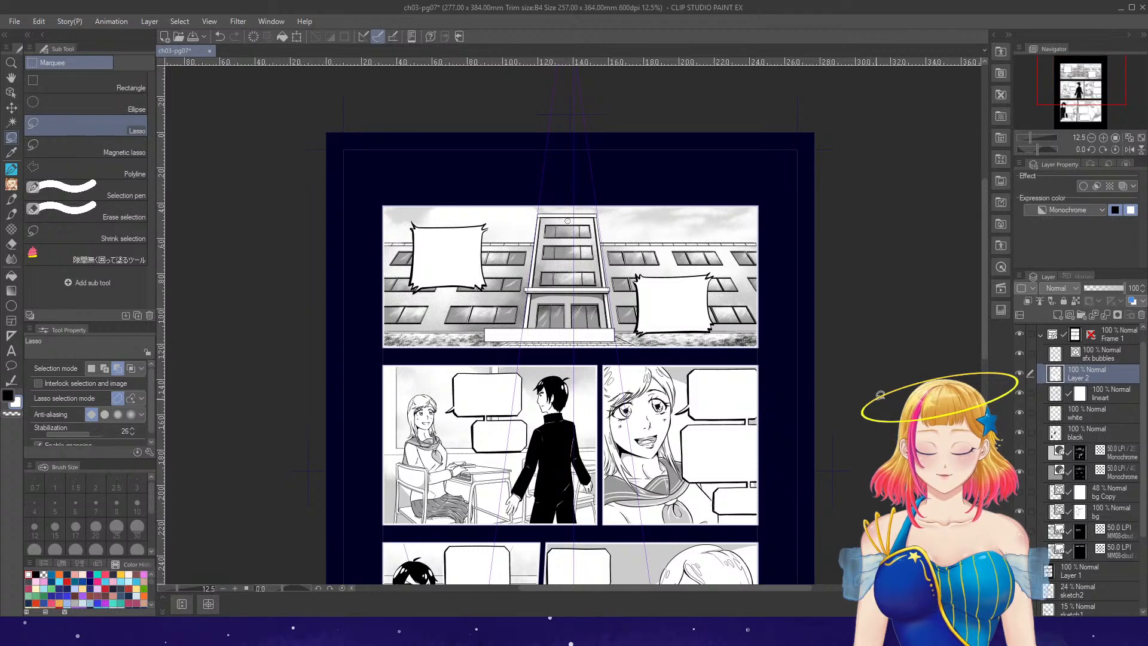
pyautogui.scroll(-1, 840, 392)
pyautogui.scroll(1, 841, 392)
pyautogui.scroll(2, 823, 395)
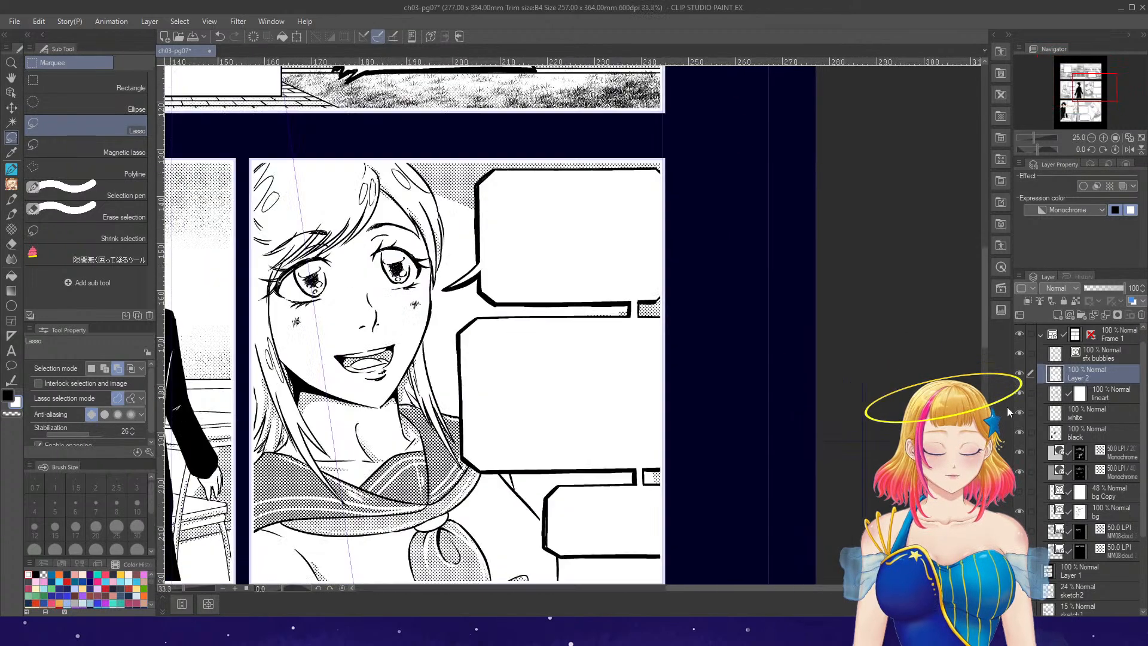
pyautogui.click(1080, 432)
pyautogui.click(1080, 452)
pyautogui.press('p')
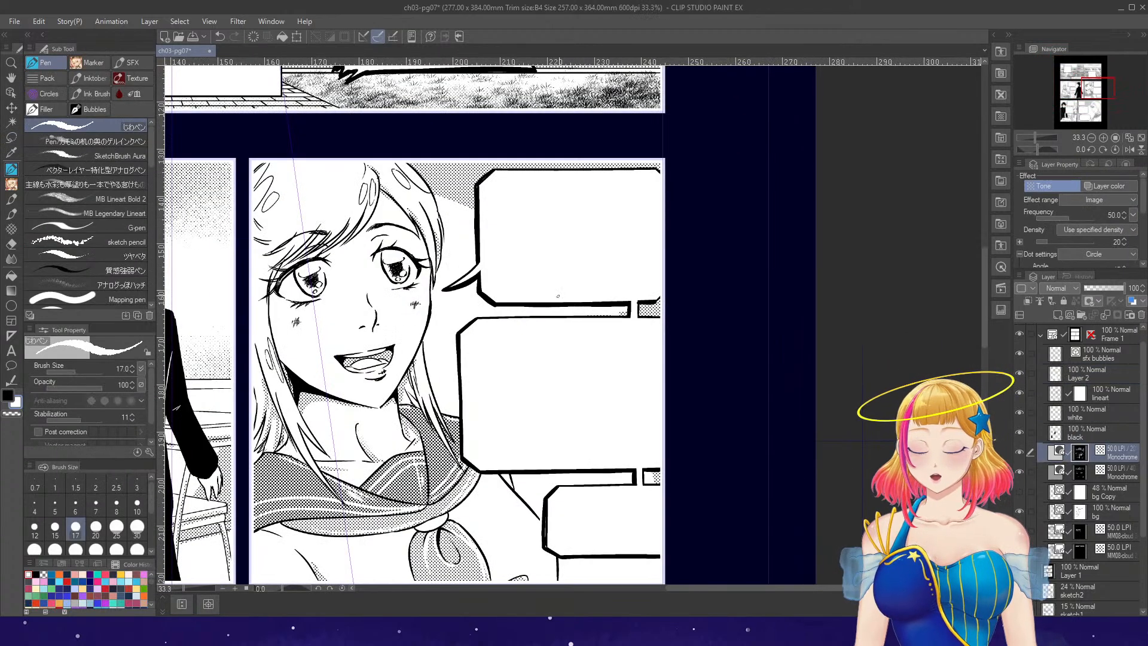
pyautogui.scroll(1, 622, 307)
pyautogui.press('g')
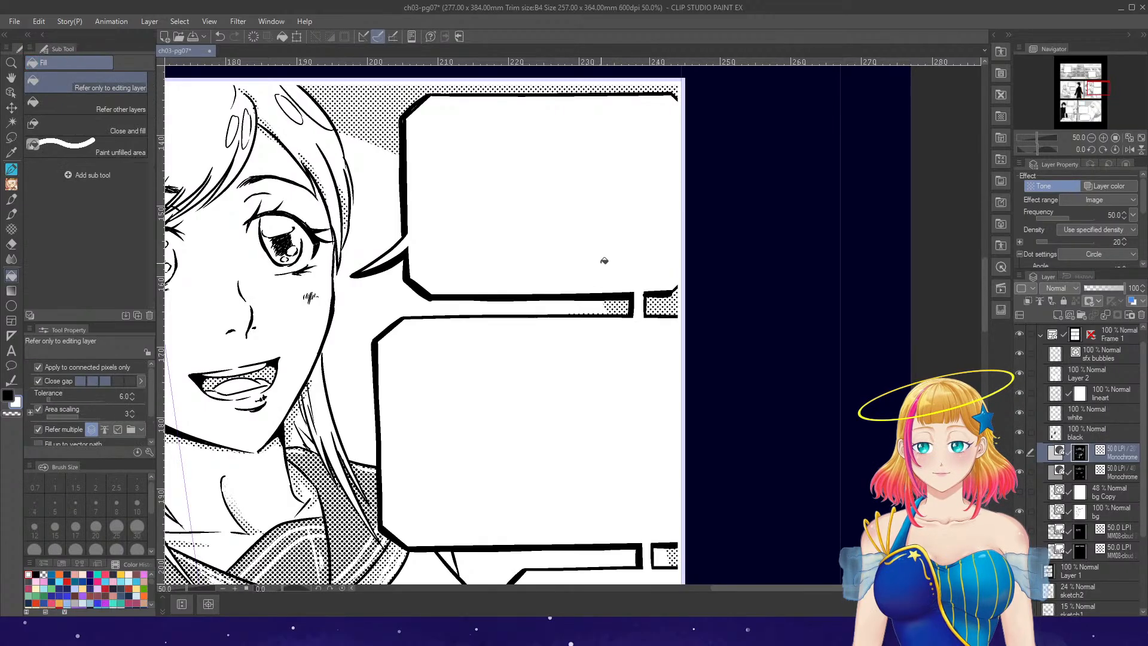
pyautogui.press('p')
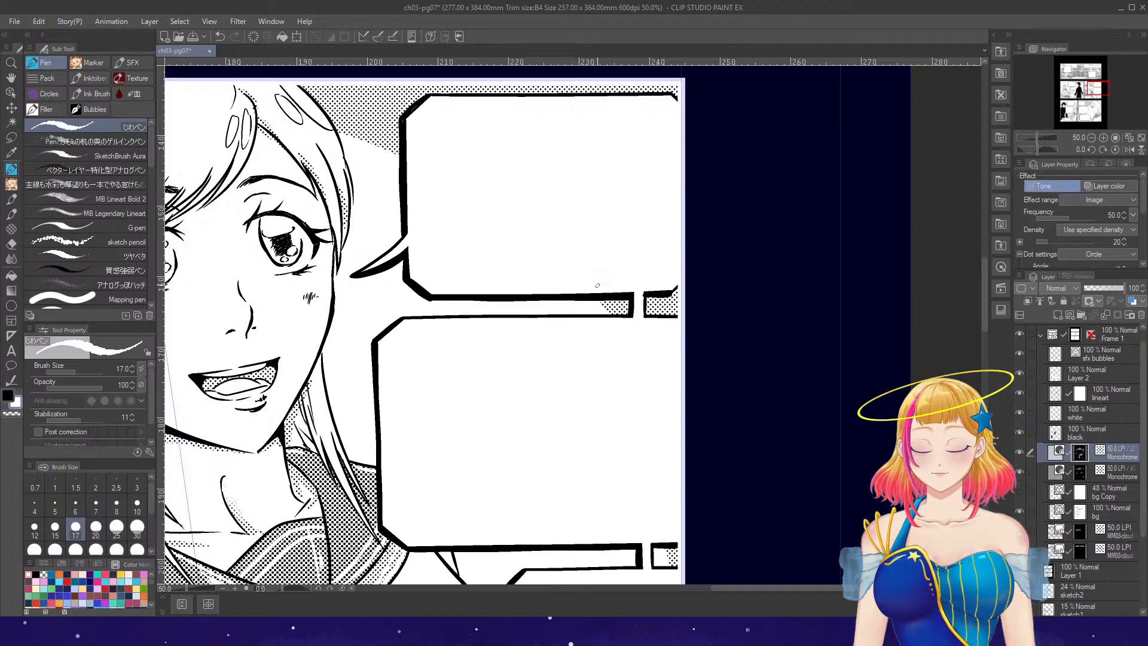
pyautogui.scroll(-4, 718, 269)
pyautogui.scroll(-1, 718, 269)
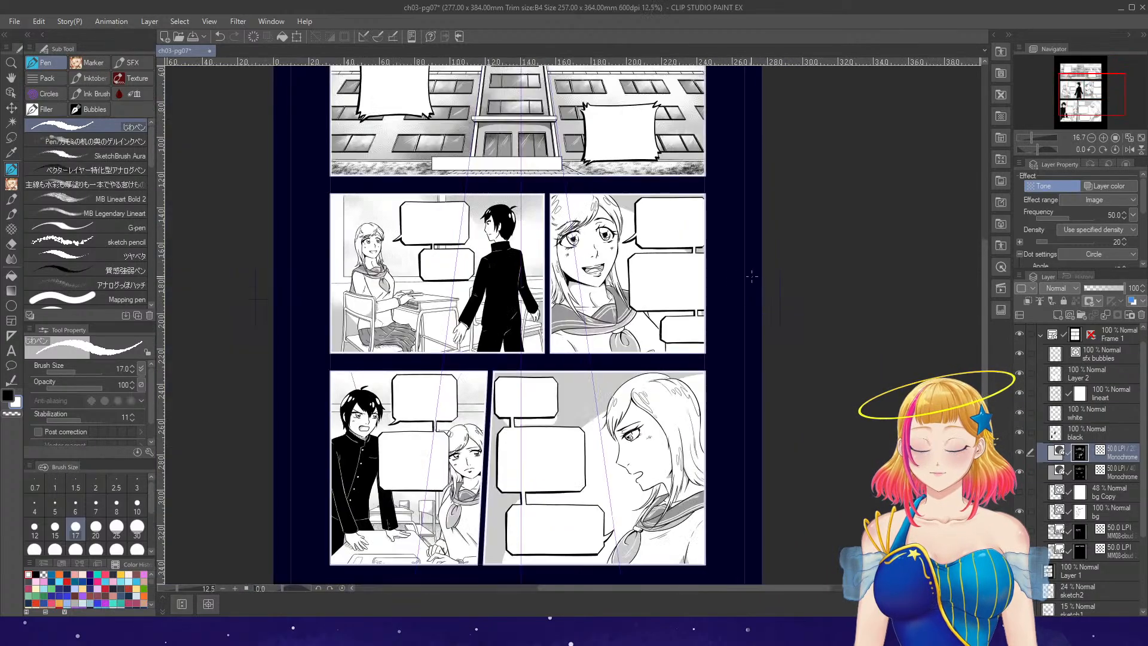
pyautogui.scroll(3, 547, 361)
pyautogui.press('g')
pyautogui.click(547, 360)
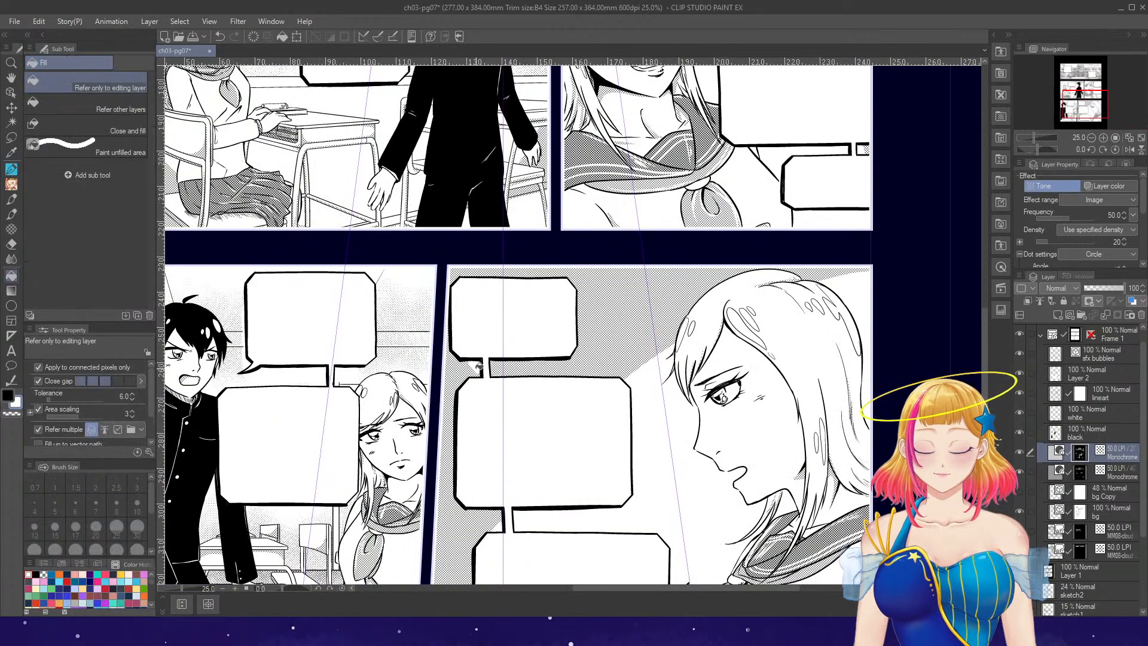
pyautogui.click(479, 365)
# - Fit the whole page in view and save the file
pyautogui.scroll(-2, 697, 287)
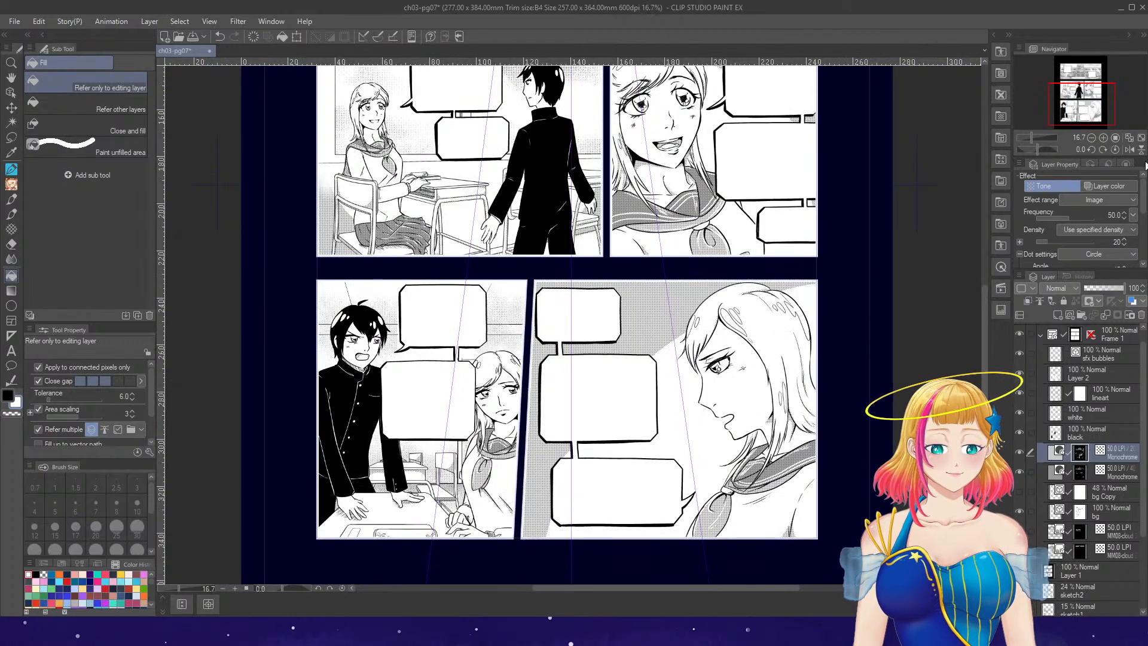
pyautogui.click(1141, 138)
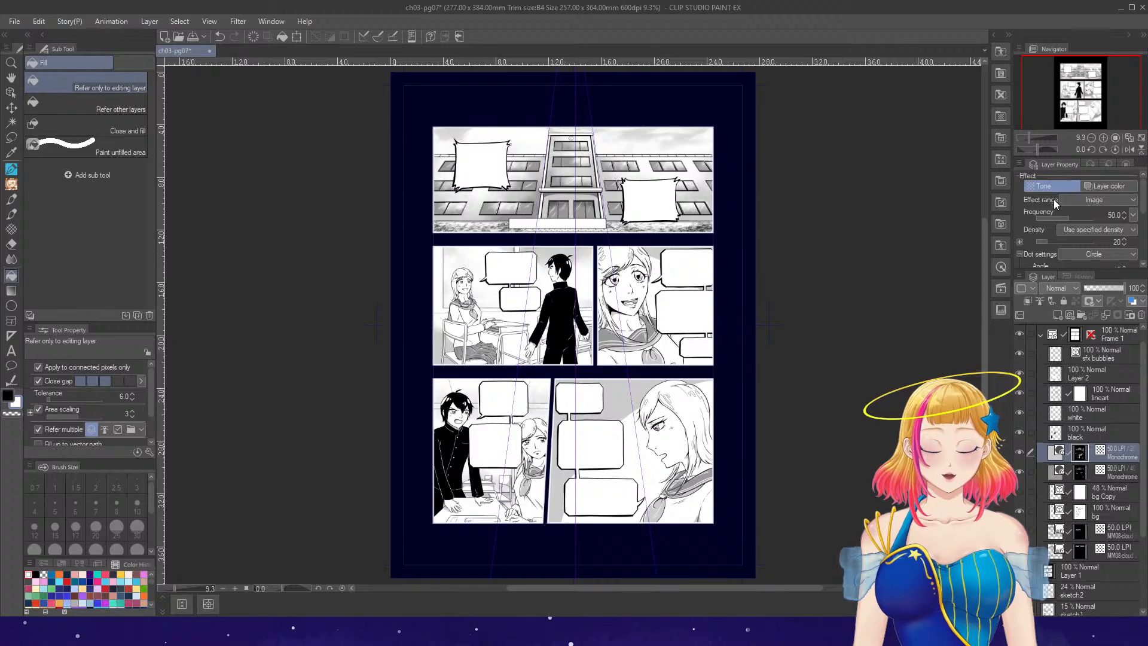
pyautogui.click(206, 36)
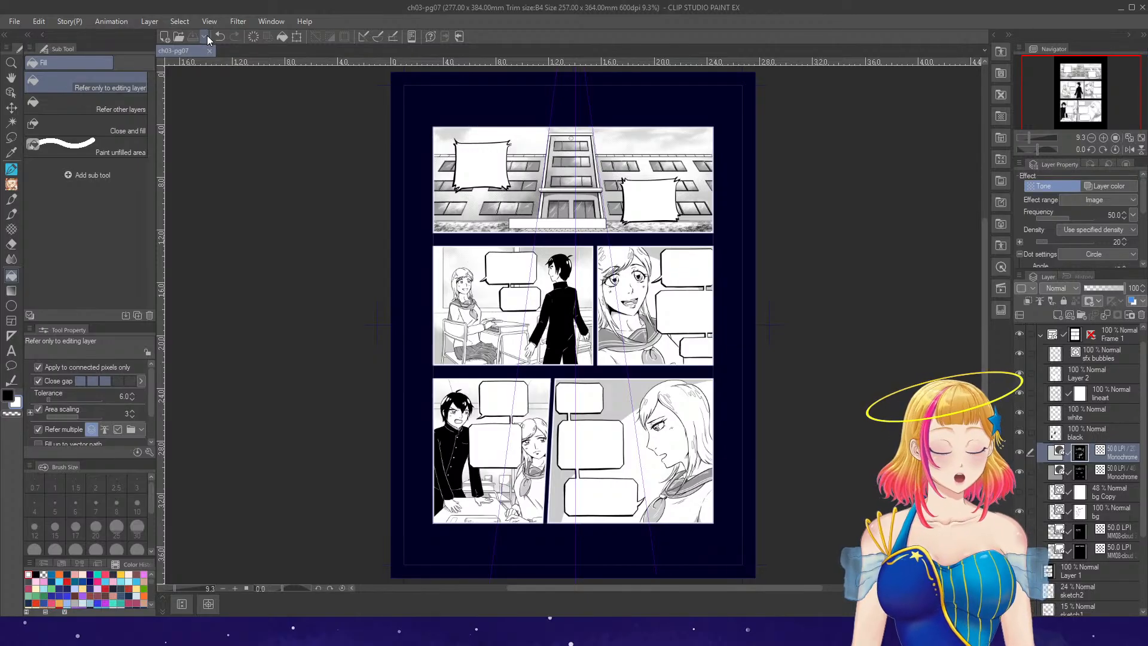
# - On the lineart layer, thicken the seated girl's jawline and neck edge in the classroom panel with the 17 px Pen
pyautogui.click(1101, 393)
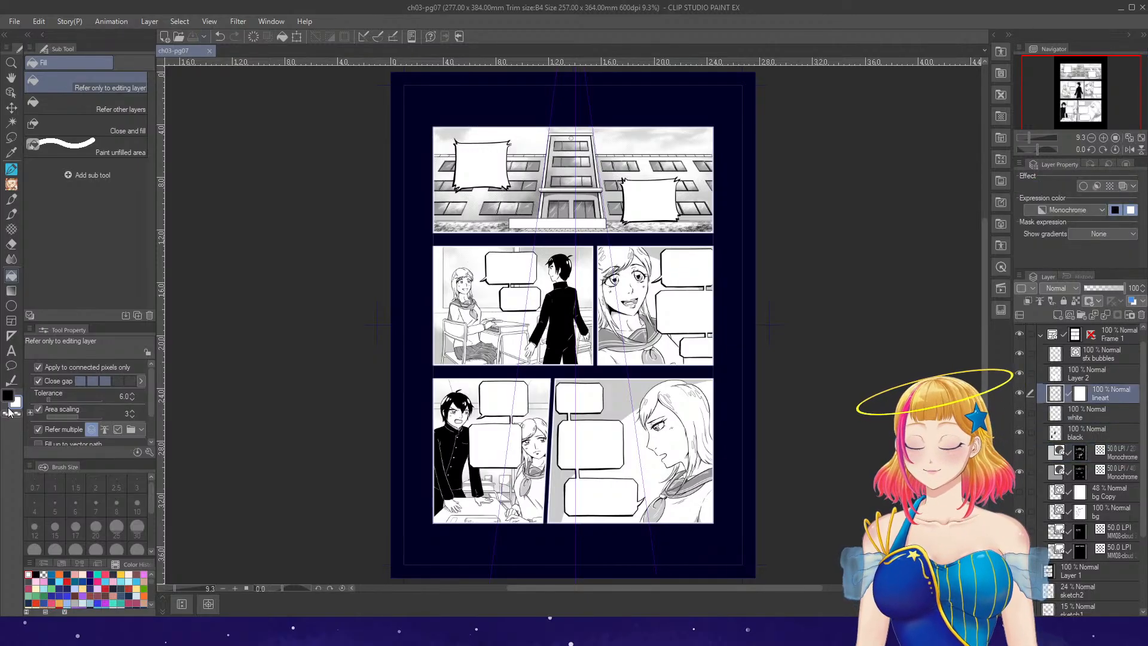
pyautogui.press('p')
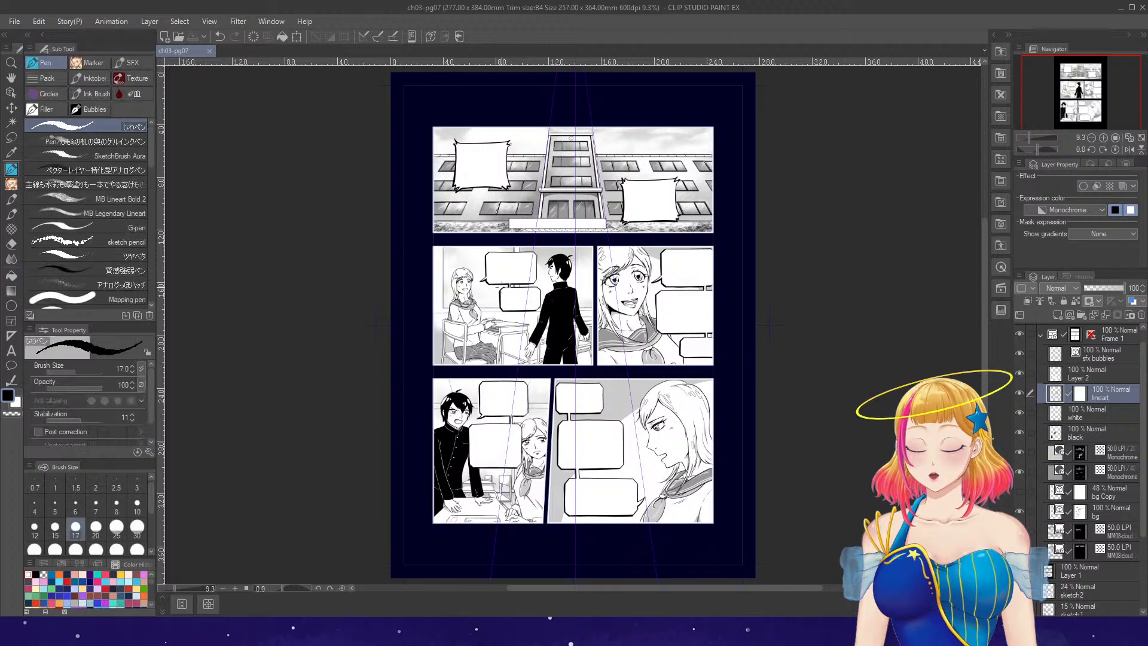
pyautogui.scroll(8, 473, 295)
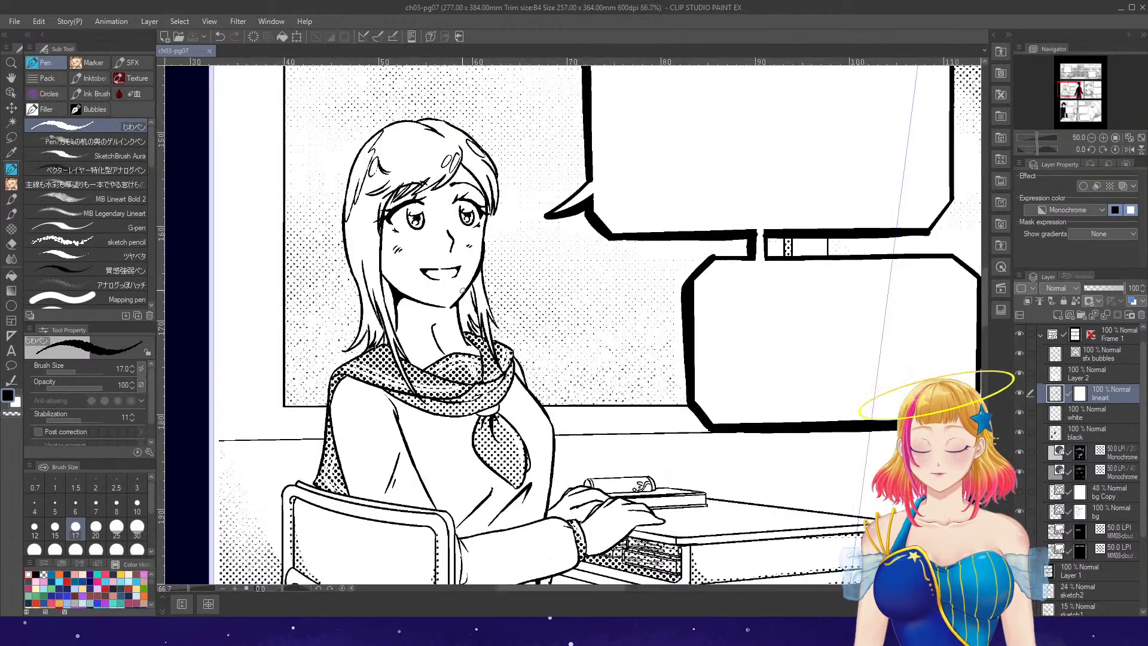
pyautogui.moveTo(342, 268); pyautogui.dragTo(405, 308)
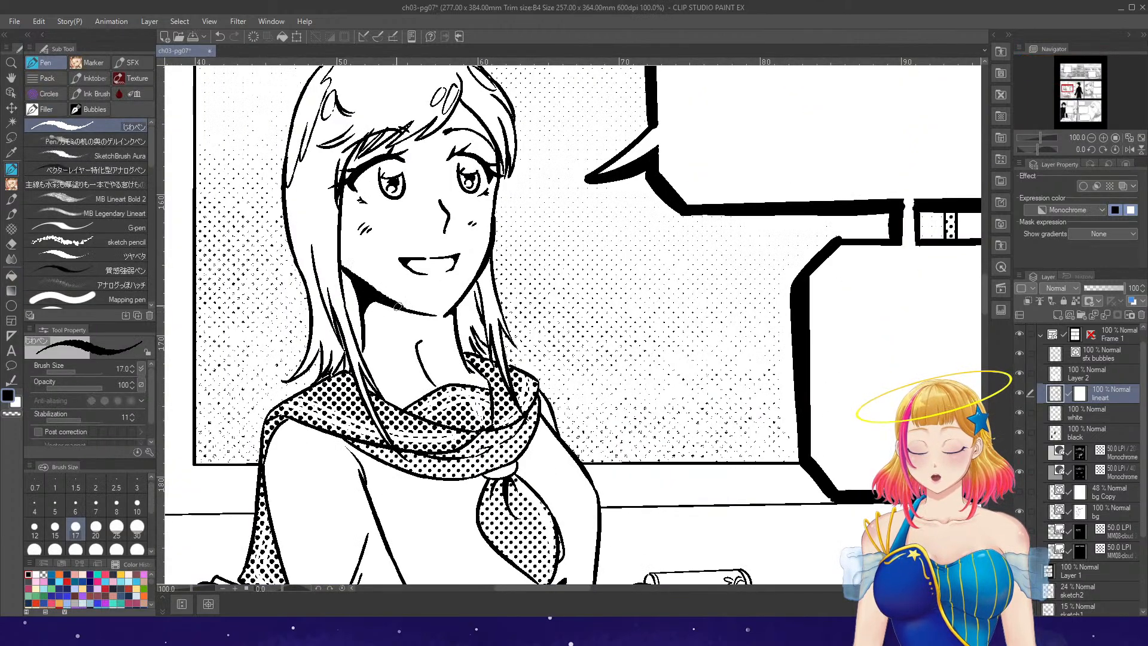
pyautogui.hotkey('ctrl', 'z')
pyautogui.moveTo(343, 266)
pyautogui.mouseDown()
pyautogui.moveTo(394, 309)
pyautogui.moveTo(388, 301)
pyautogui.moveTo(455, 313)
pyautogui.mouseUp()
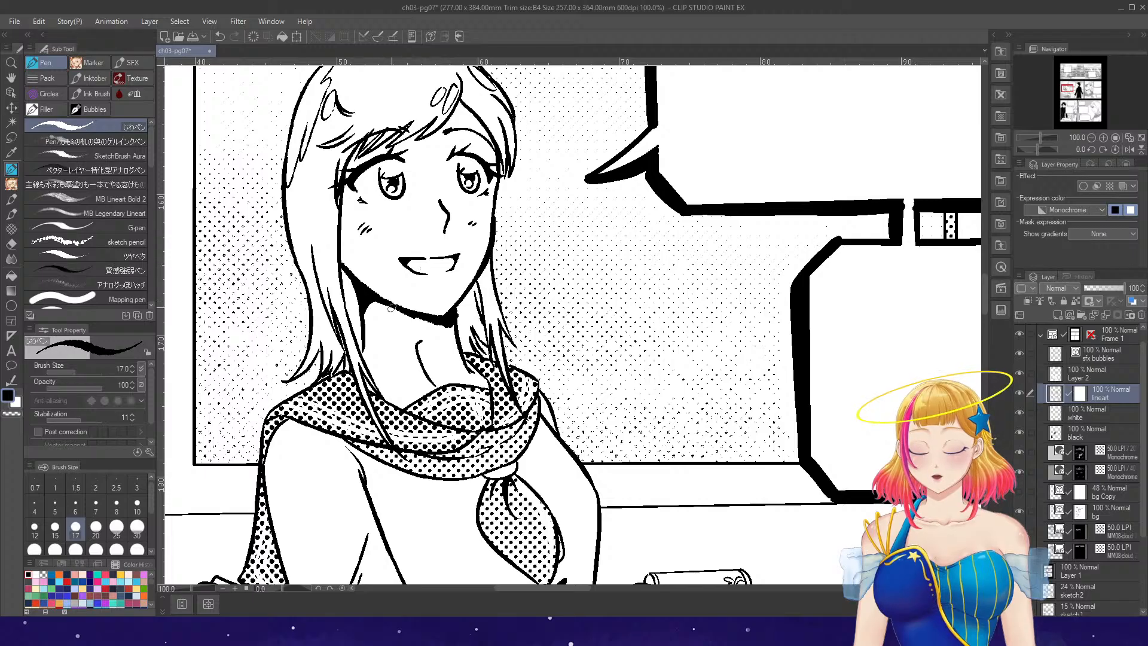
pyautogui.moveTo(372, 296)
pyautogui.mouseDown()
pyautogui.moveTo(447, 330)
pyautogui.moveTo(447, 291)
pyautogui.moveTo(449, 326)
pyautogui.moveTo(463, 303)
pyautogui.moveTo(480, 373)
pyautogui.mouseUp()
# - Erase the curved neck line of the seated girl and redraw it as short pen strokes
pyautogui.press('e')
pyautogui.press('p')
pyautogui.press('e')
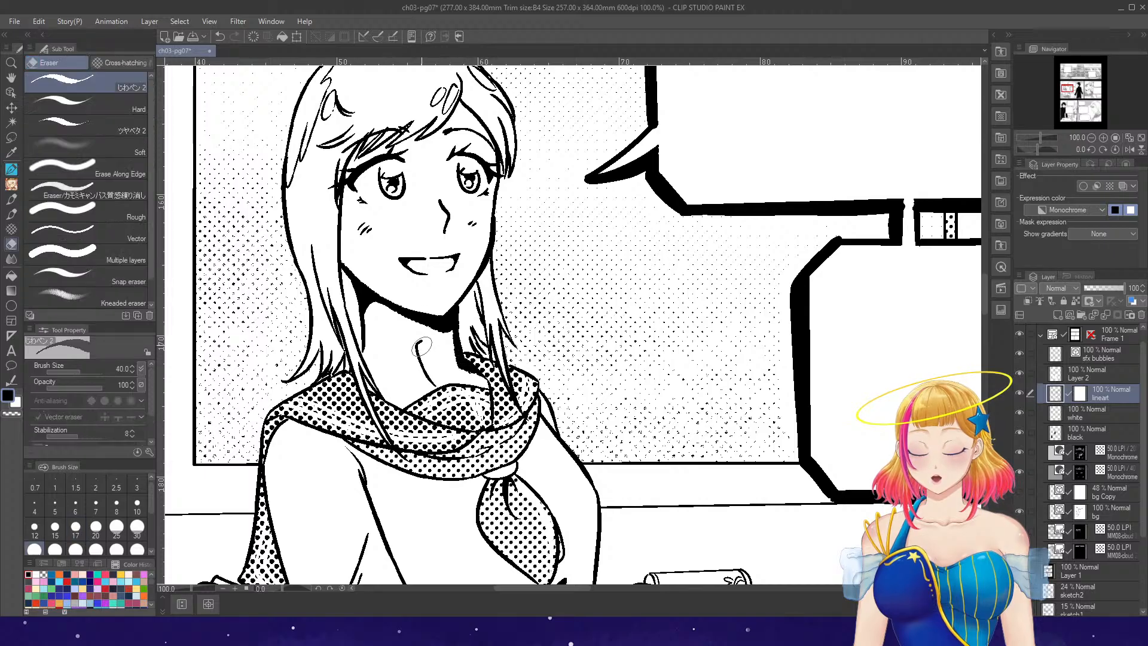
pyautogui.moveTo(419, 343); pyautogui.dragTo(432, 380)
pyautogui.press('p')
pyautogui.moveTo(407, 338); pyautogui.dragTo(418, 359)
pyautogui.moveTo(429, 368); pyautogui.dragTo(431, 376)
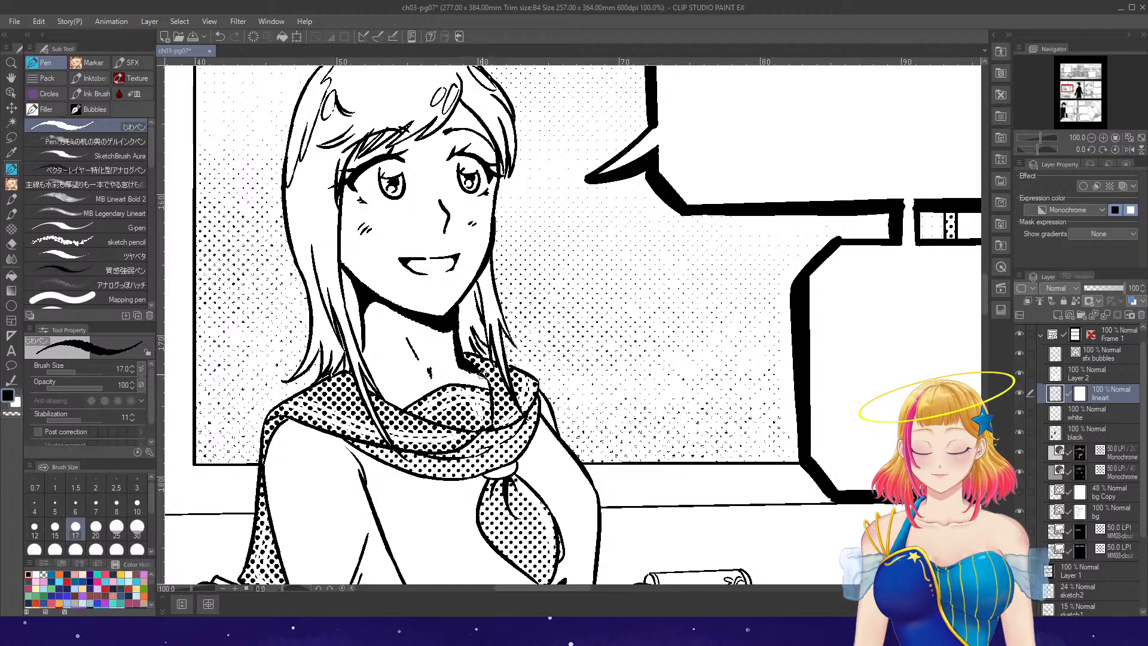
# - Thicken the underside of the girl's chin in the close-up panel of the middle row with the Pen
pyautogui.scroll(-4, 577, 345)
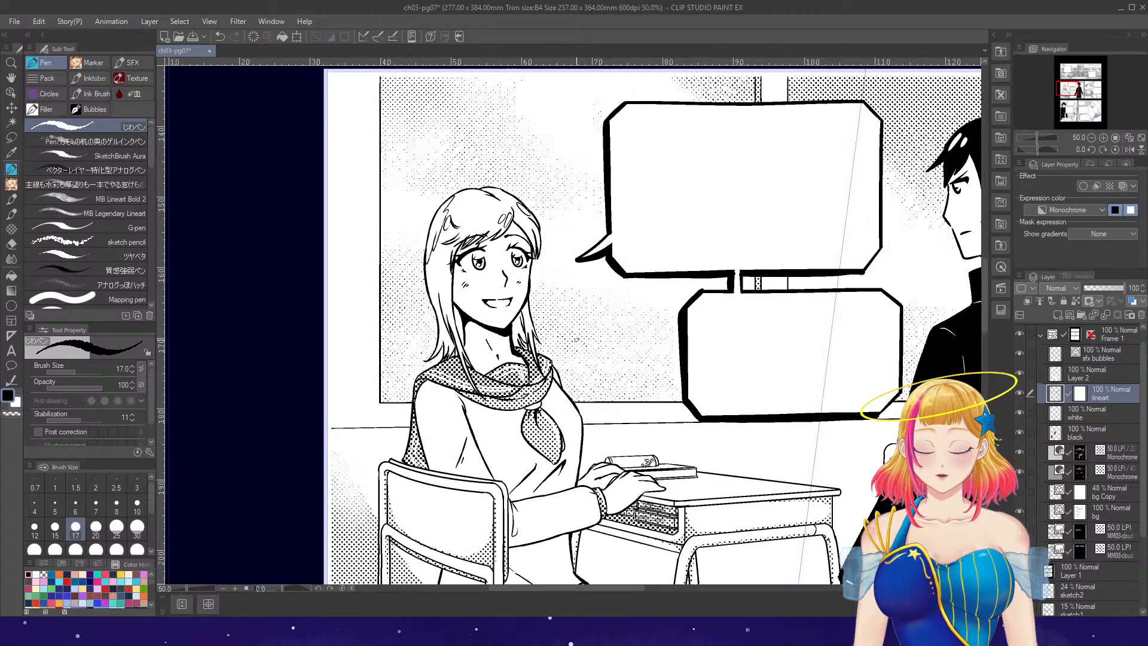
pyautogui.scroll(-1, 628, 349)
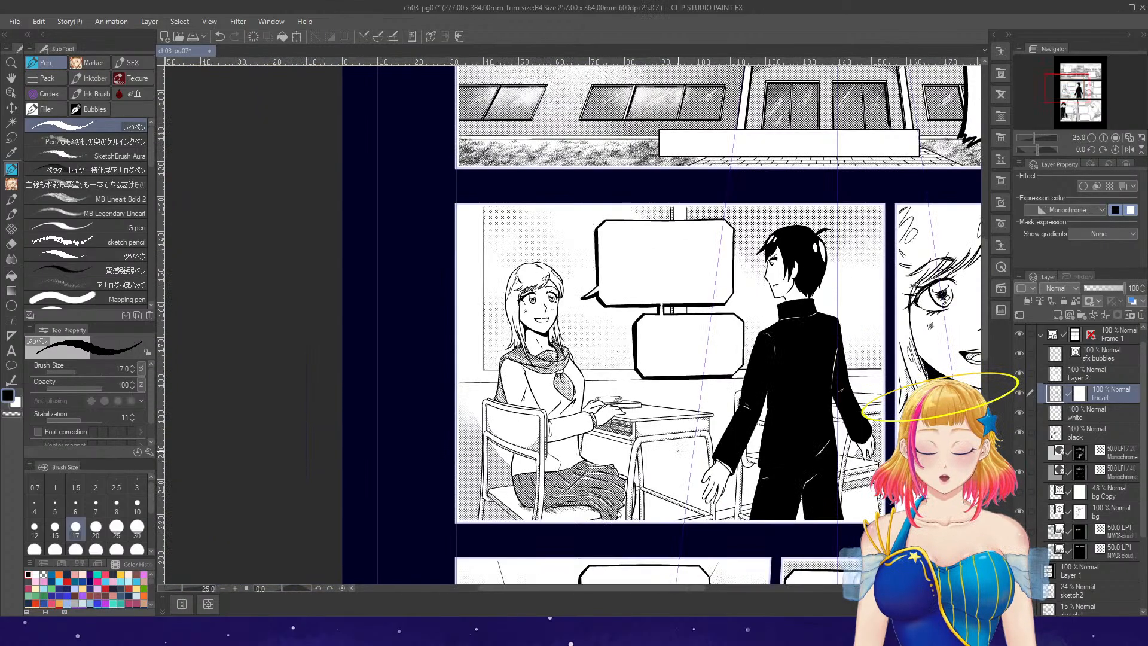
pyautogui.scroll(3, 628, 479)
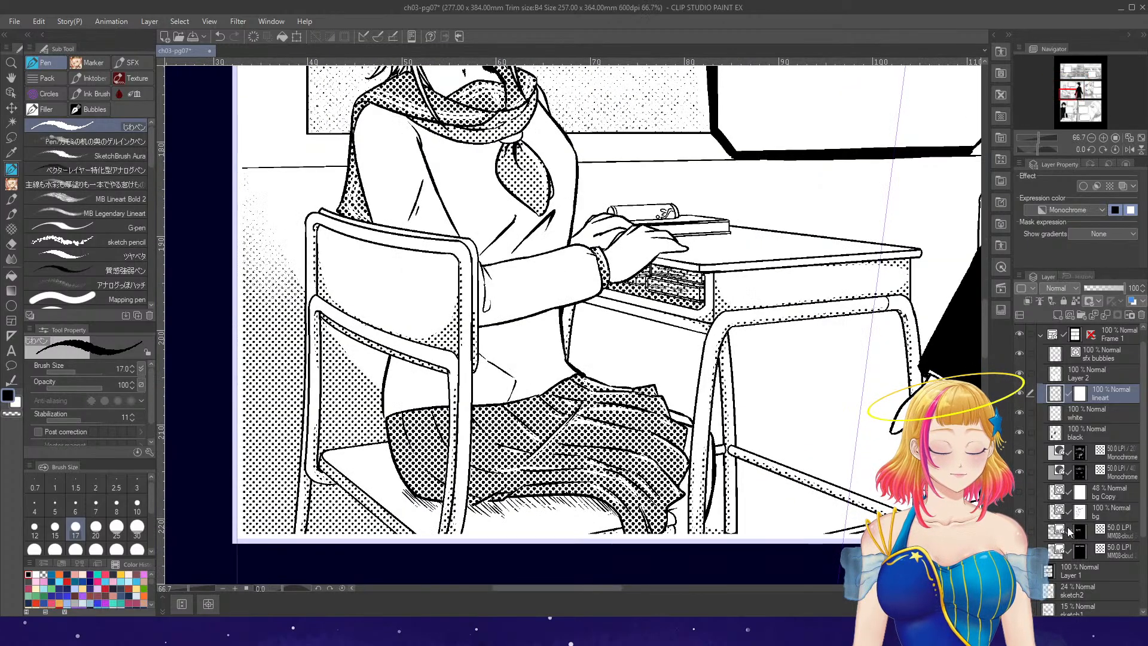
pyautogui.scroll(-4, 352, 305)
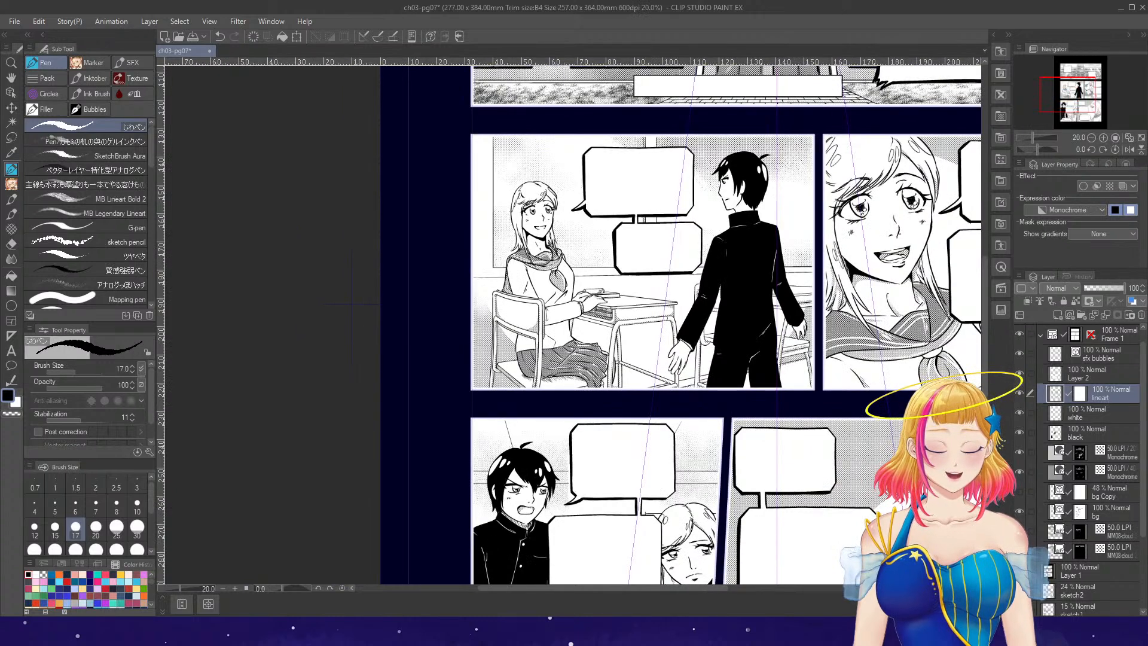
pyautogui.moveTo(715, 588); pyautogui.dragTo(751, 588)
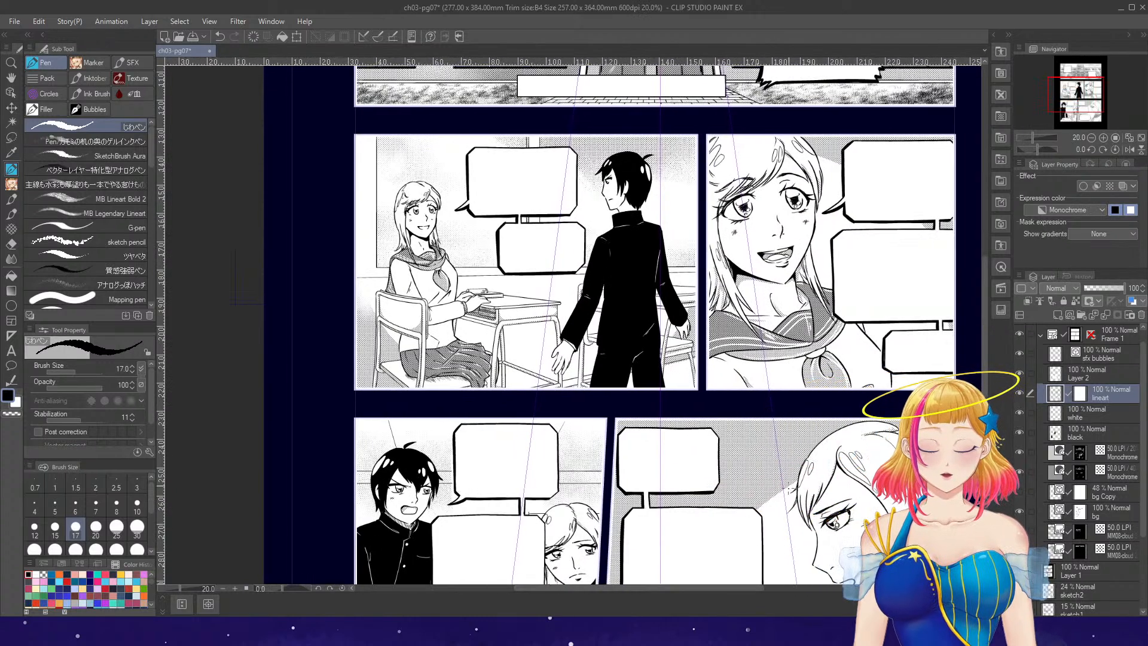
pyautogui.scroll(1, 850, 217)
pyautogui.scroll(2, 849, 217)
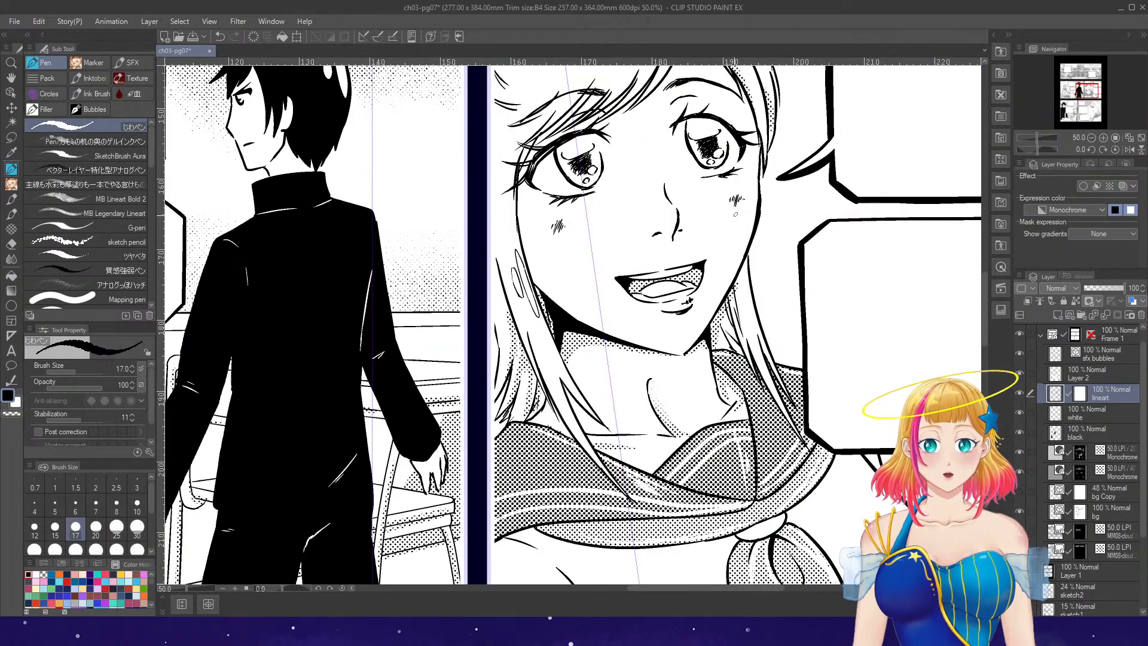
pyautogui.scroll(1, 752, 245)
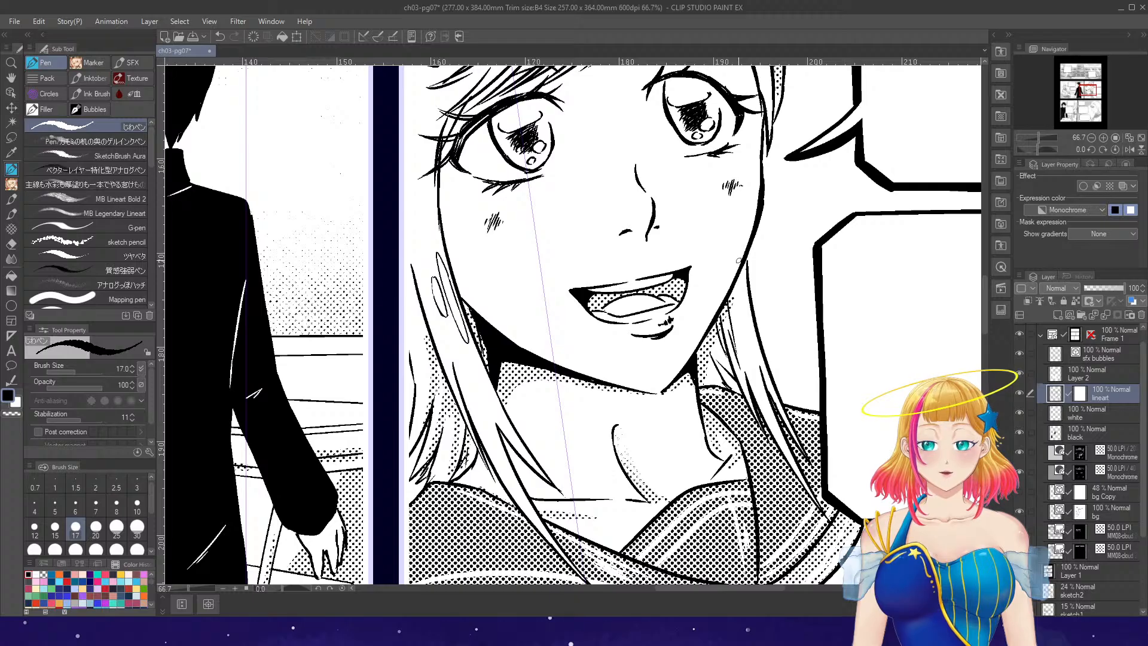
pyautogui.moveTo(579, 379)
pyautogui.mouseDown()
pyautogui.moveTo(646, 404)
pyautogui.moveTo(684, 375)
pyautogui.mouseUp()
pyautogui.press('g')
pyautogui.press('p')
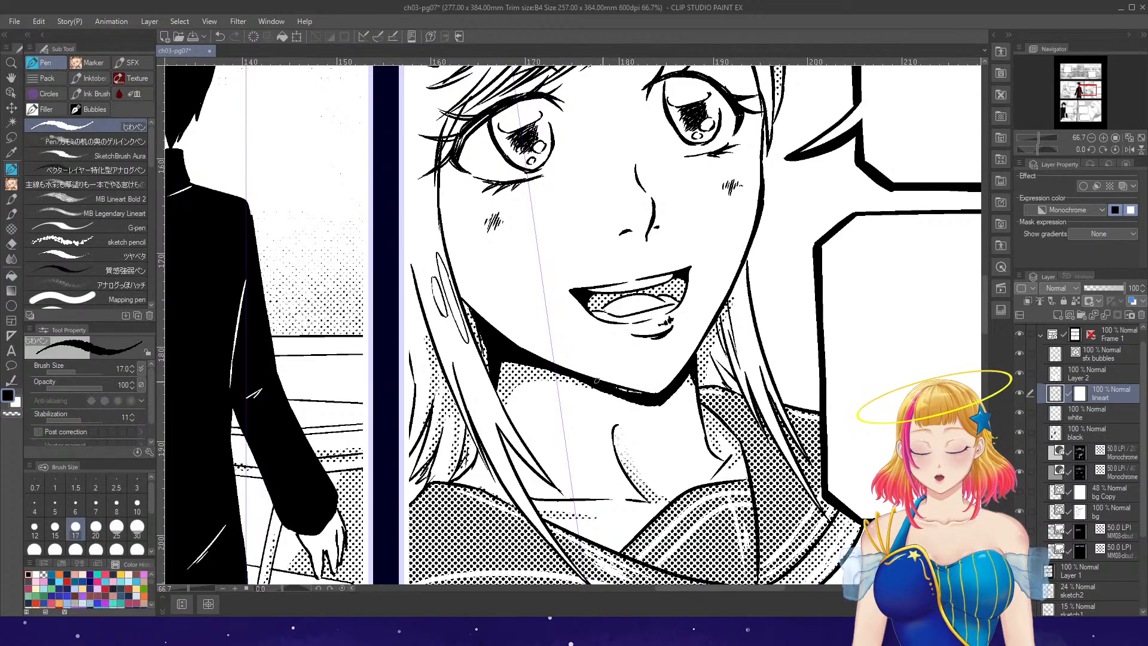
pyautogui.moveTo(596, 381)
pyautogui.mouseDown()
pyautogui.moveTo(643, 396)
pyautogui.moveTo(630, 396)
pyautogui.mouseUp()
pyautogui.hotkey('ctrl', 'z')
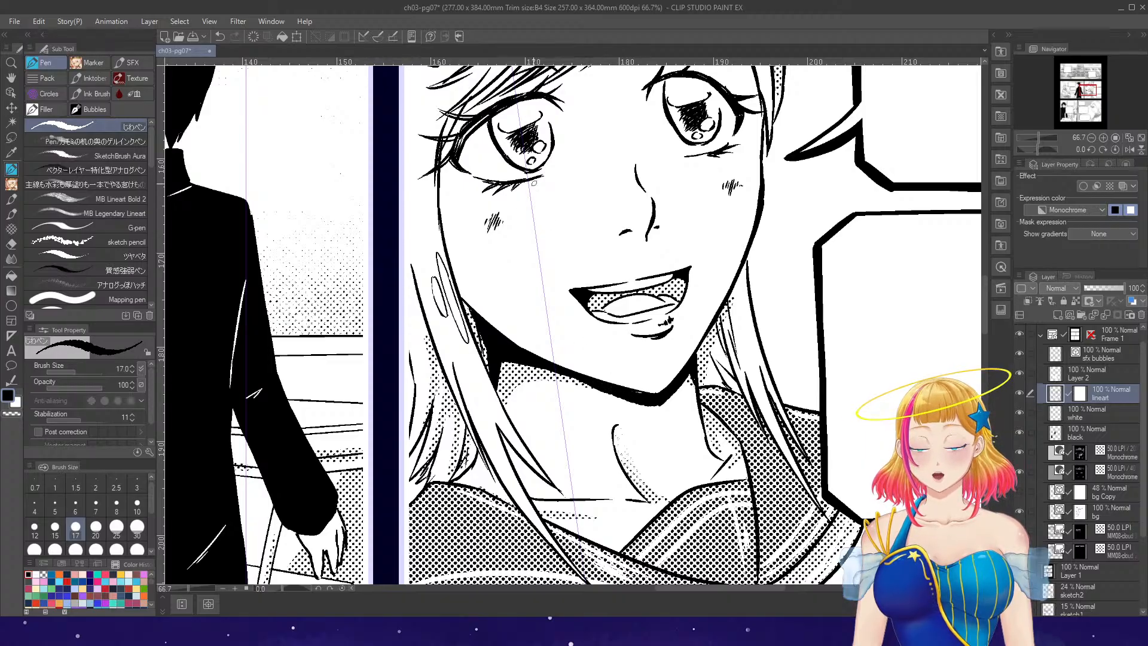
# - Ink the hair and neck edges on both sides of the close-up girl's neck and fill the shadow beside her collar with black
pyautogui.moveTo(501, 358); pyautogui.dragTo(500, 397)
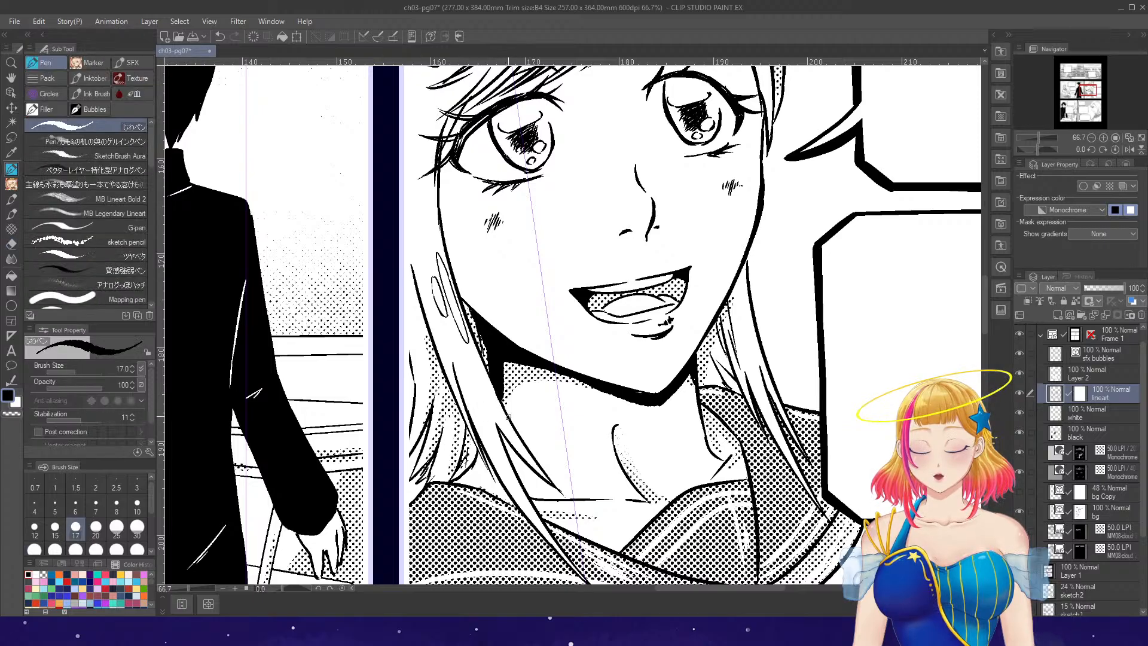
pyautogui.moveTo(480, 452); pyautogui.dragTo(454, 482)
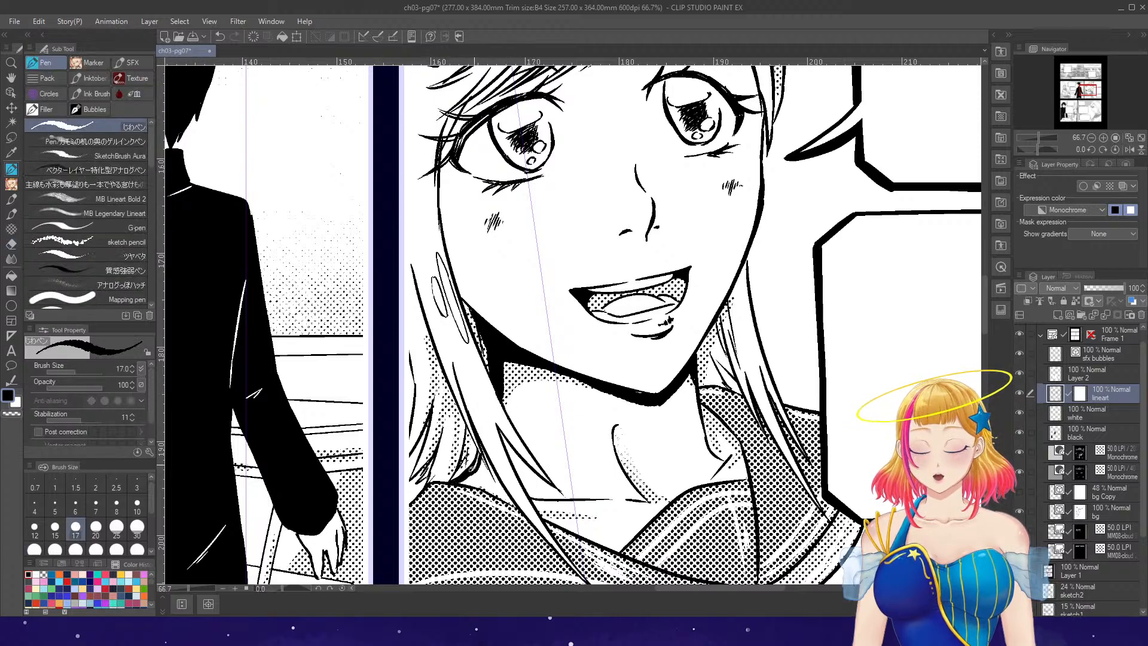
pyautogui.moveTo(696, 364)
pyautogui.mouseDown()
pyautogui.moveTo(708, 437)
pyautogui.moveTo(723, 457)
pyautogui.moveTo(729, 432)
pyautogui.mouseUp()
pyautogui.press('g')
pyautogui.click(712, 419)
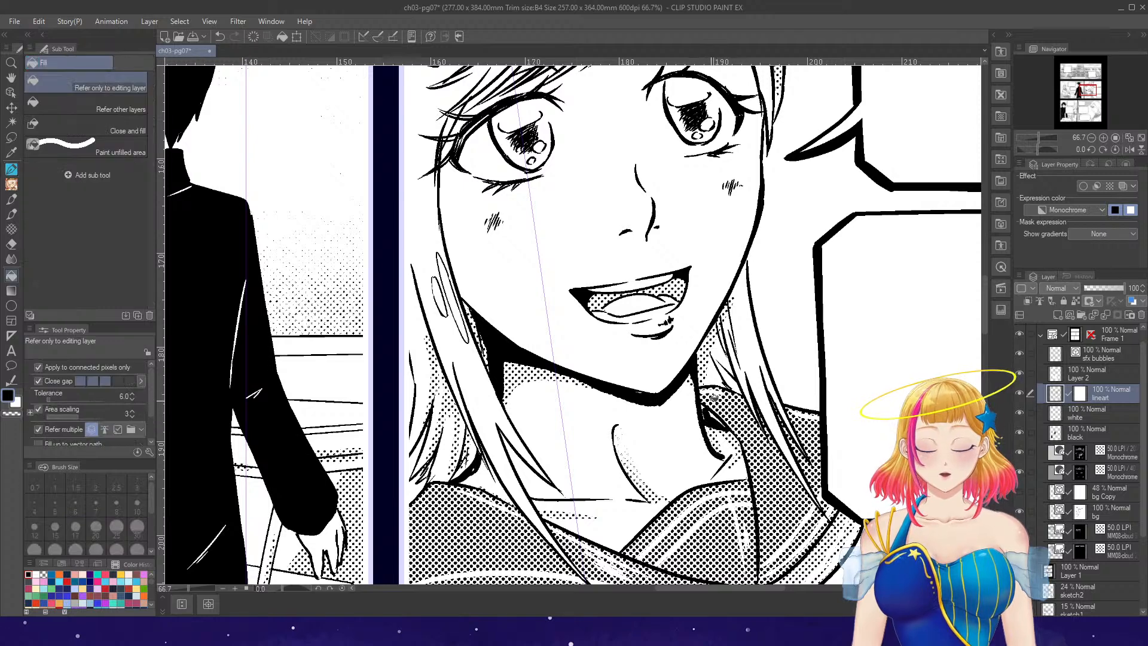
# - Thicken the hair line running down from the close-up girl's parting in the middle row with the 17 px Pen
pyautogui.press('p')
pyautogui.scroll(-4, 773, 301)
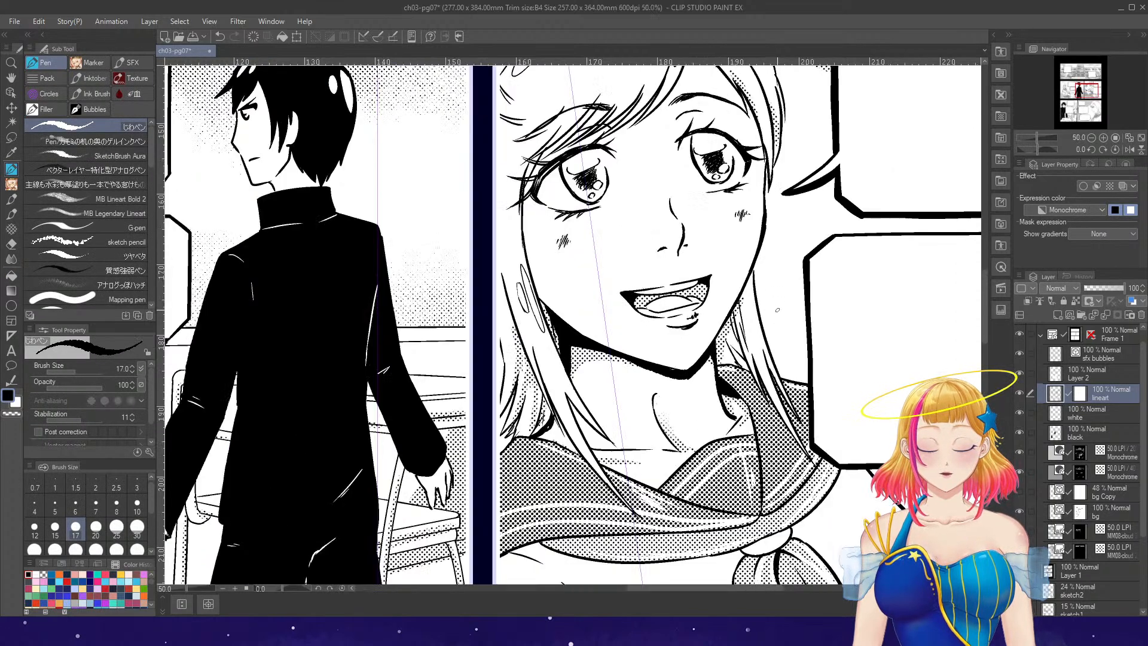
pyautogui.scroll(4, 802, 221)
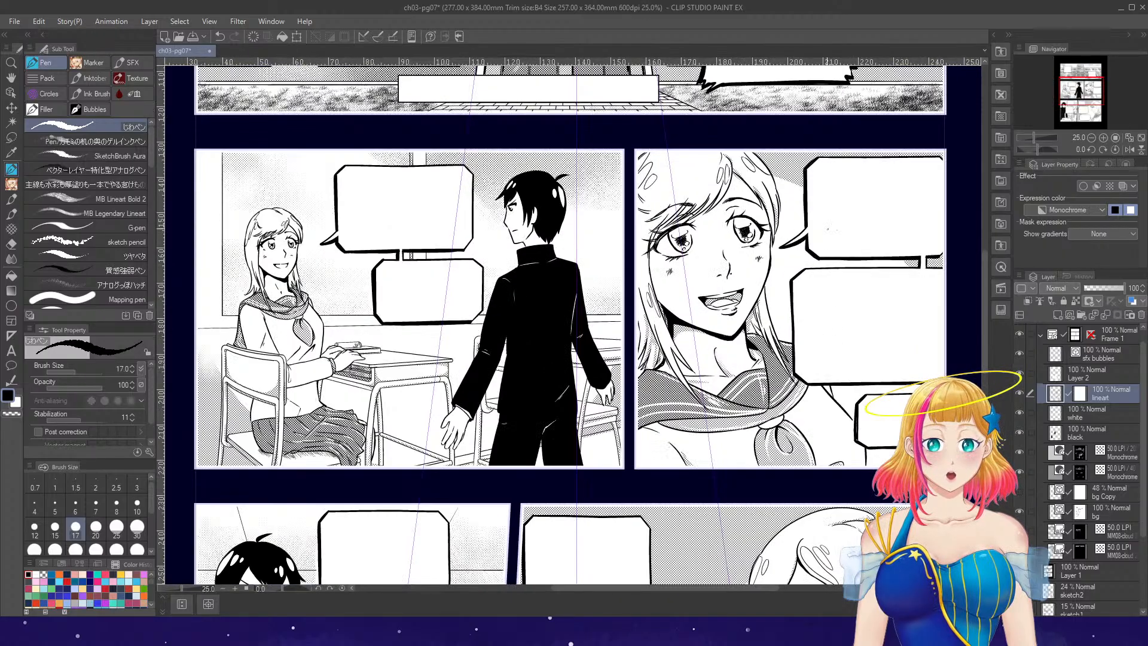
pyautogui.moveTo(609, 104)
pyautogui.mouseDown()
pyautogui.moveTo(614, 150)
pyautogui.moveTo(601, 182)
pyautogui.mouseUp()
pyautogui.moveTo(613, 127); pyautogui.dragTo(595, 183)
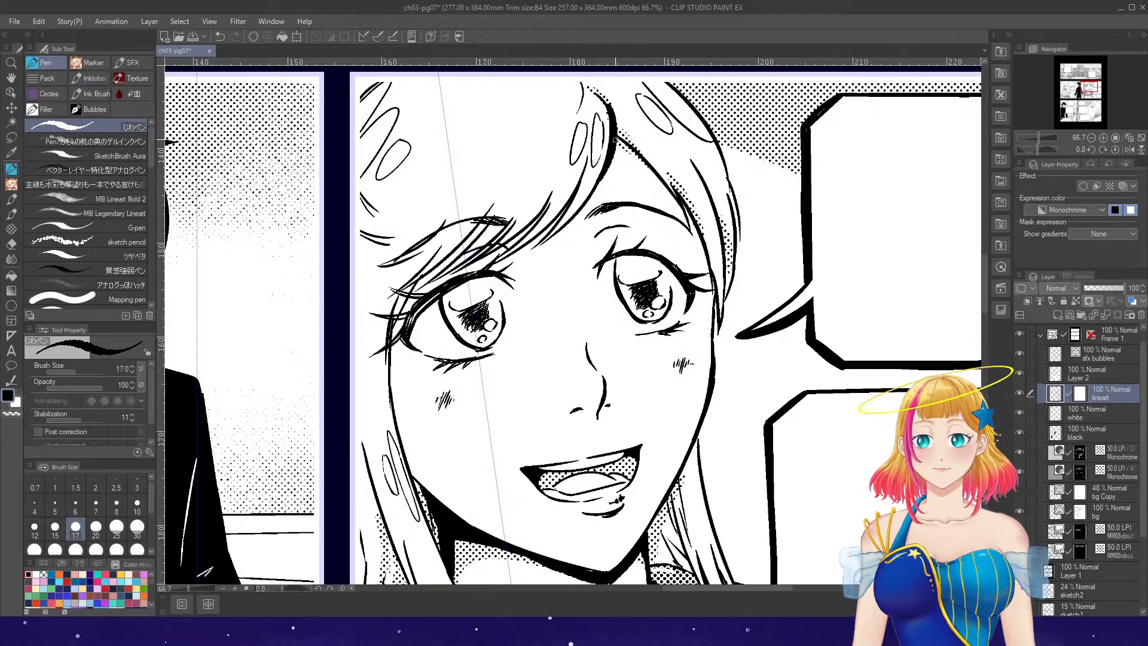
pyautogui.scroll(-2, 688, 189)
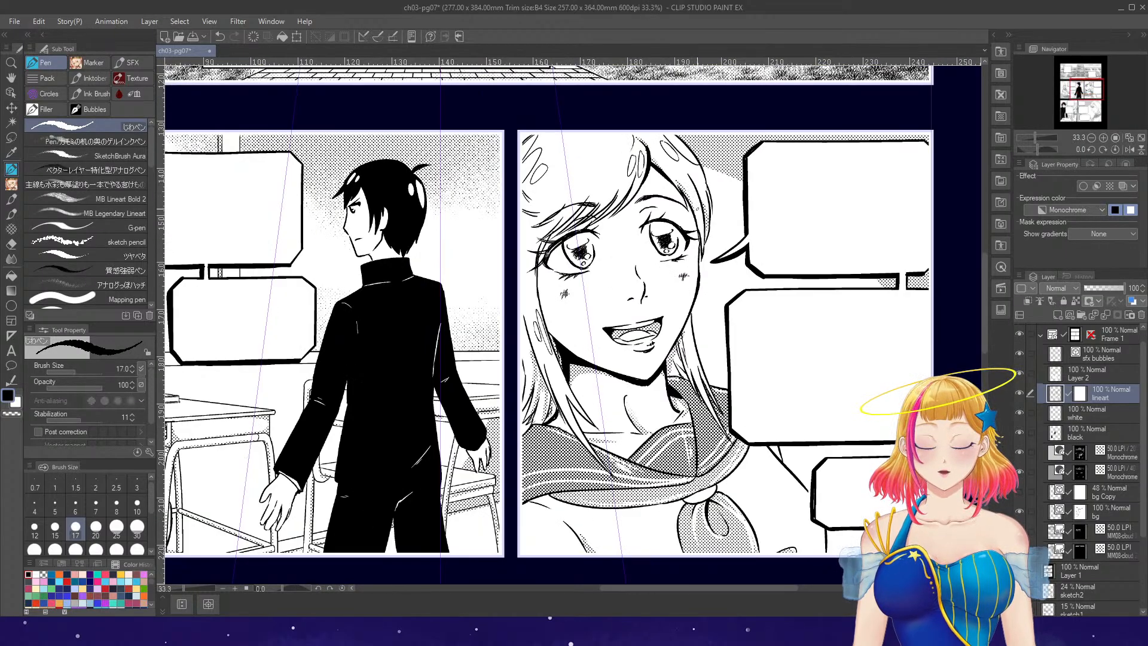
pyautogui.scroll(1, 550, 287)
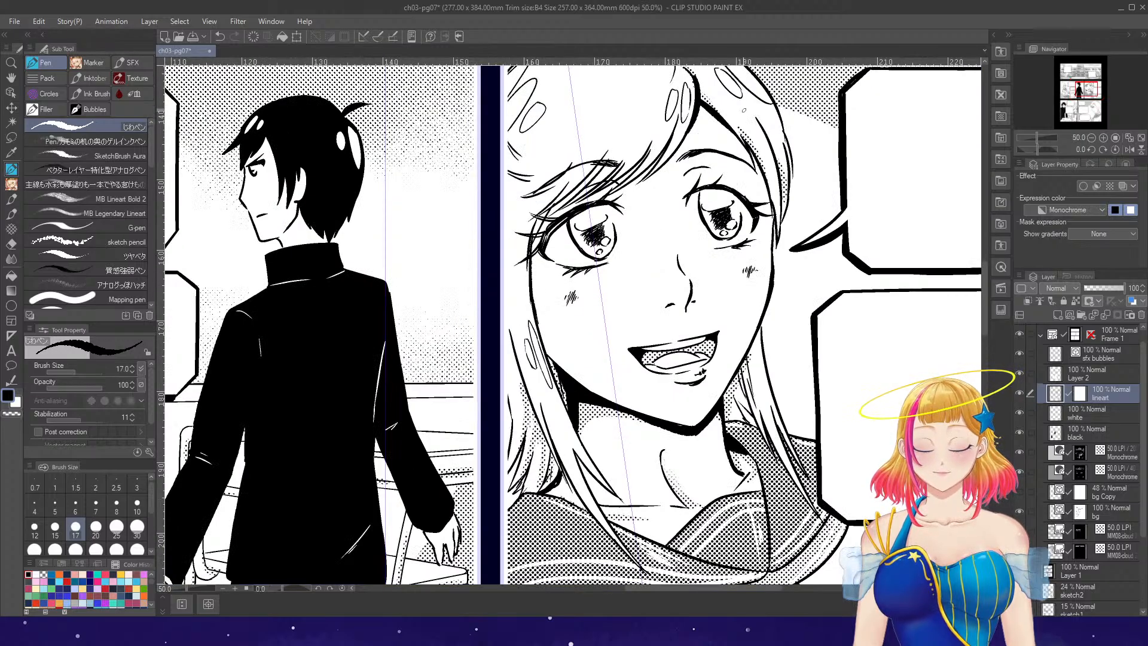
pyautogui.scroll(-1, 610, 383)
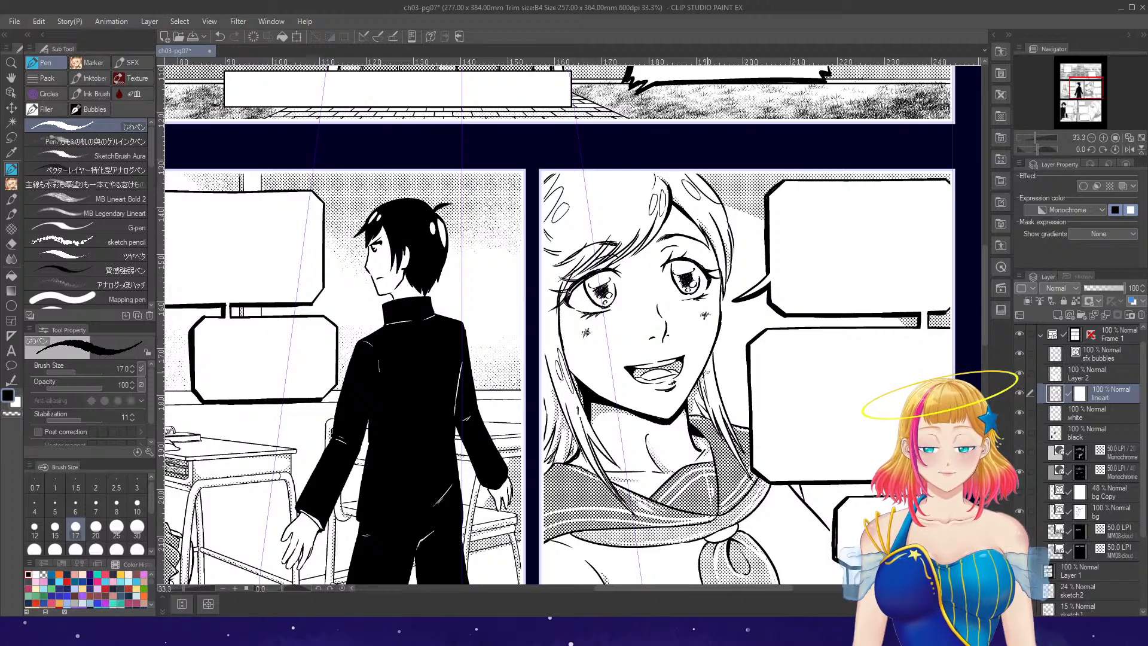
pyautogui.scroll(-2, 747, 311)
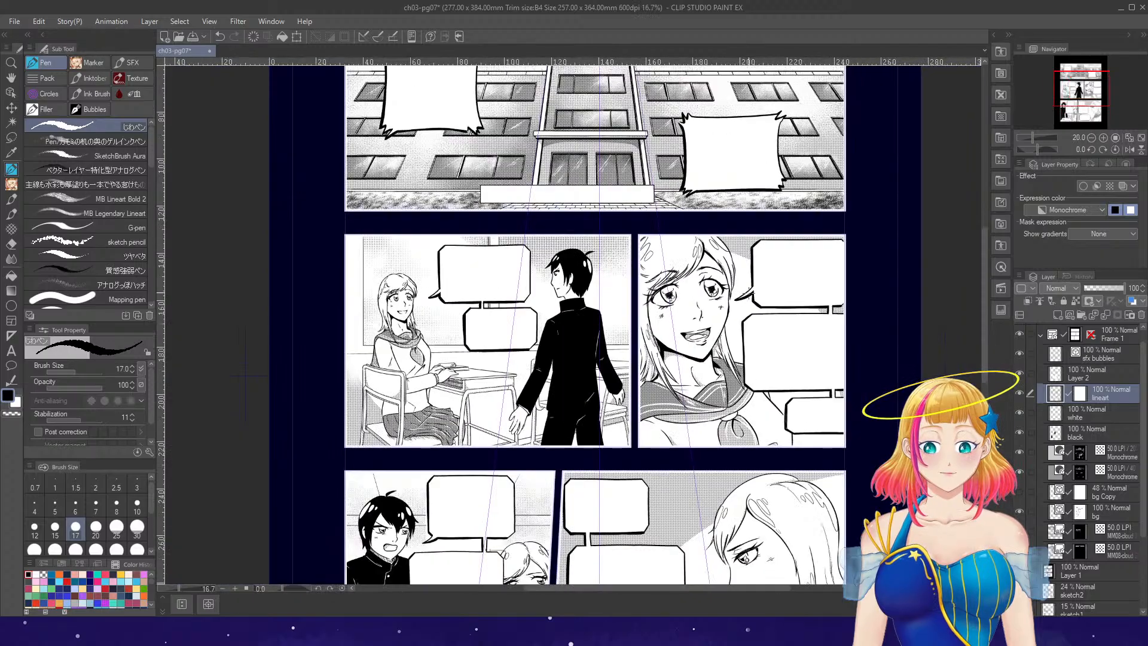
# - Hatch shading strokes inside the loop and along the edge of the close-up girl's scarf knot with the Pen
pyautogui.scroll(3, 739, 416)
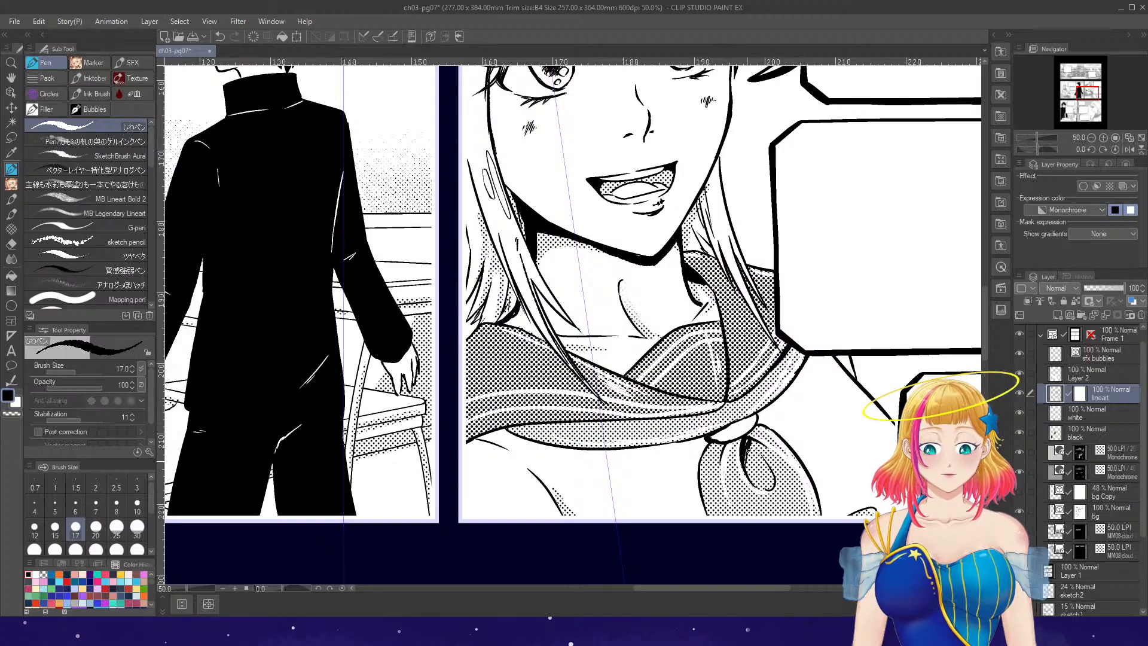
pyautogui.moveTo(748, 444); pyautogui.dragTo(749, 470)
pyautogui.moveTo(751, 444); pyautogui.dragTo(757, 480)
pyautogui.moveTo(761, 466); pyautogui.dragTo(763, 482)
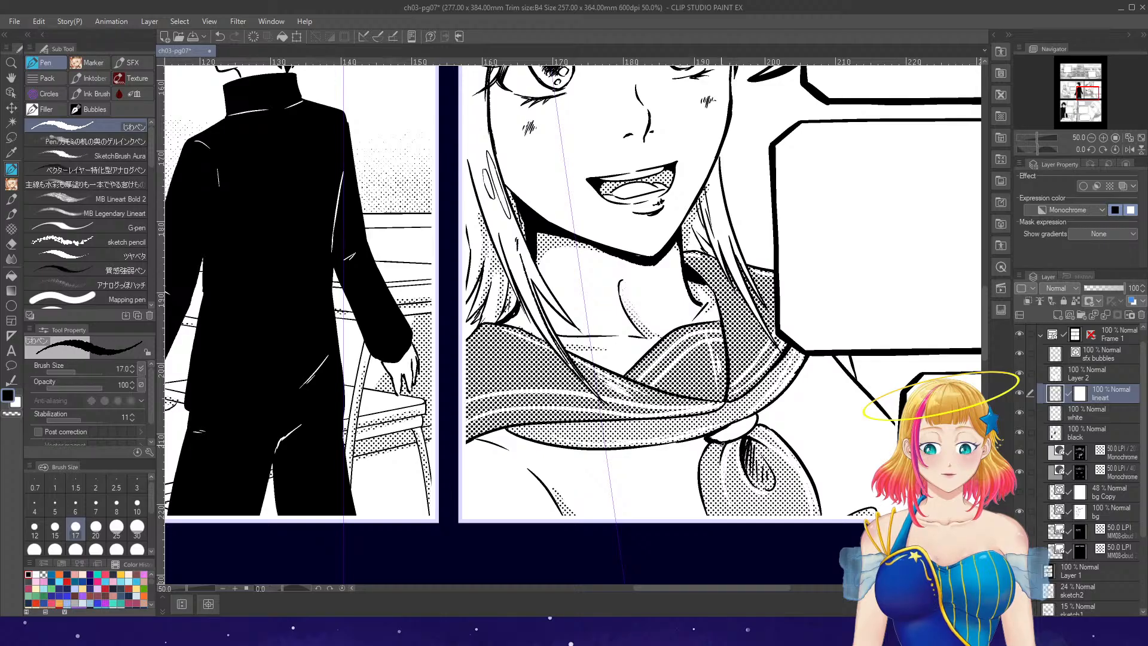
pyautogui.moveTo(724, 442); pyautogui.dragTo(717, 461)
pyautogui.moveTo(720, 449); pyautogui.dragTo(715, 475)
pyautogui.scroll(-5, 807, 299)
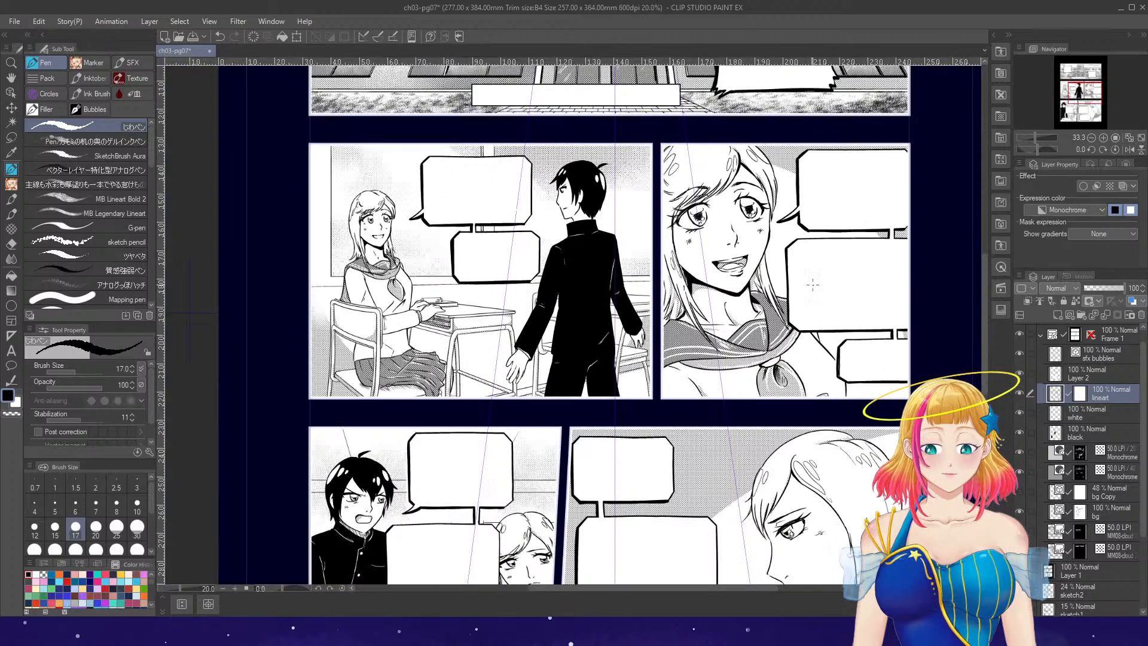
# - Save page ch03-pg07 and close it
pyautogui.scroll(5, 689, 480)
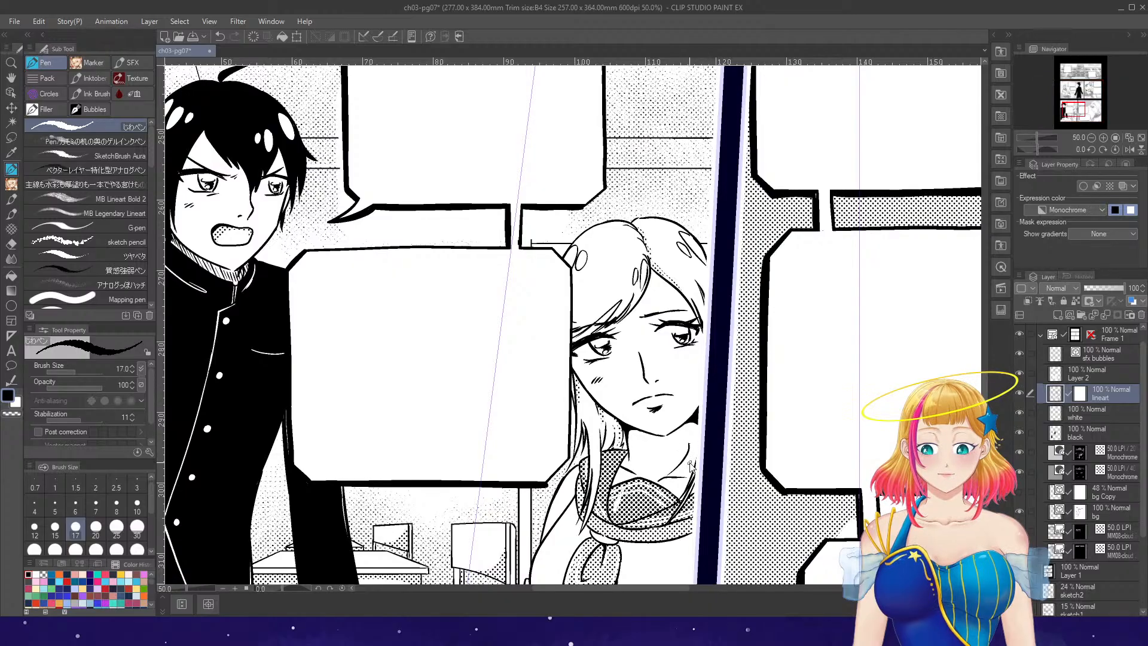
pyautogui.scroll(1, 690, 465)
pyautogui.scroll(-4, 695, 448)
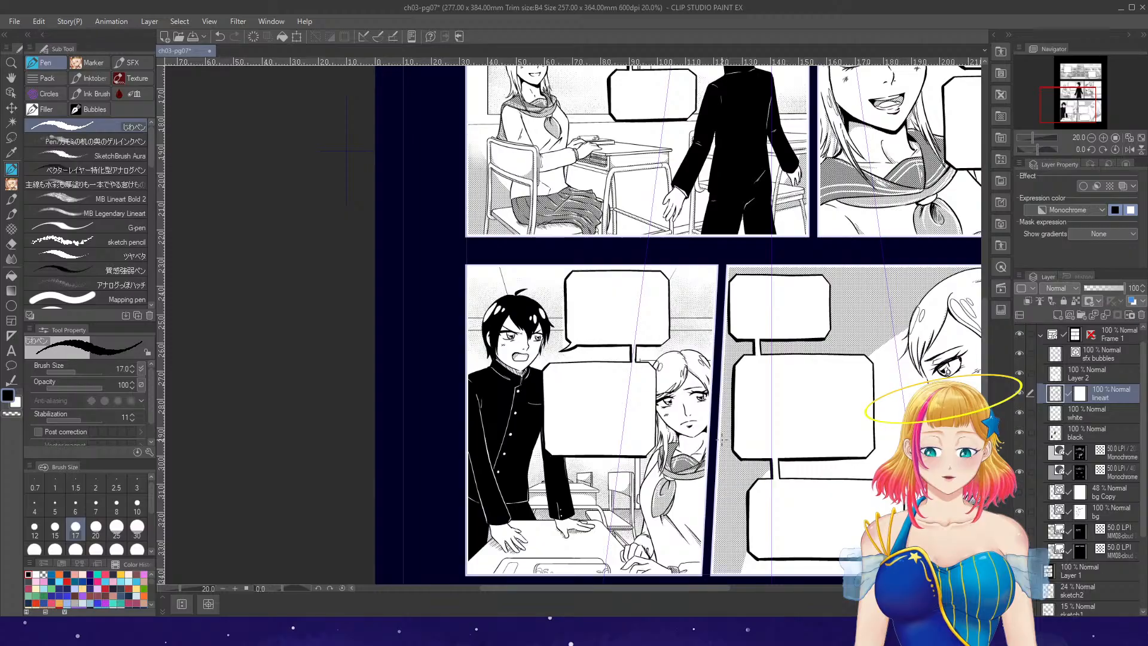
pyautogui.scroll(-1, 721, 439)
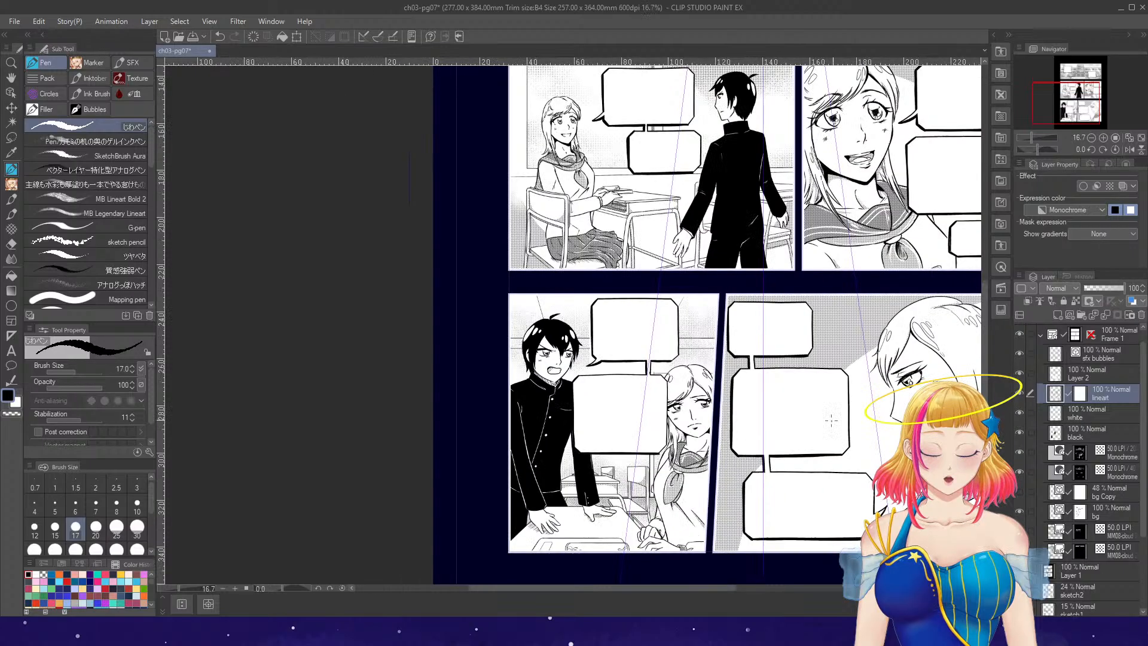
pyautogui.click(1141, 138)
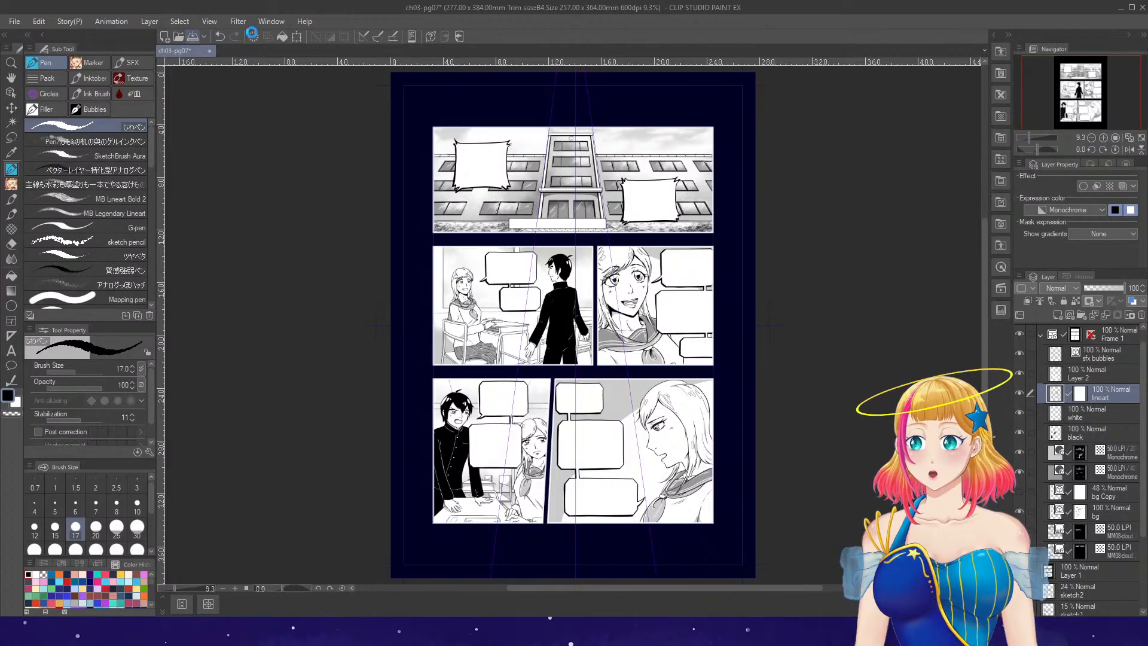
pyautogui.click(193, 37)
pyautogui.click(209, 51)
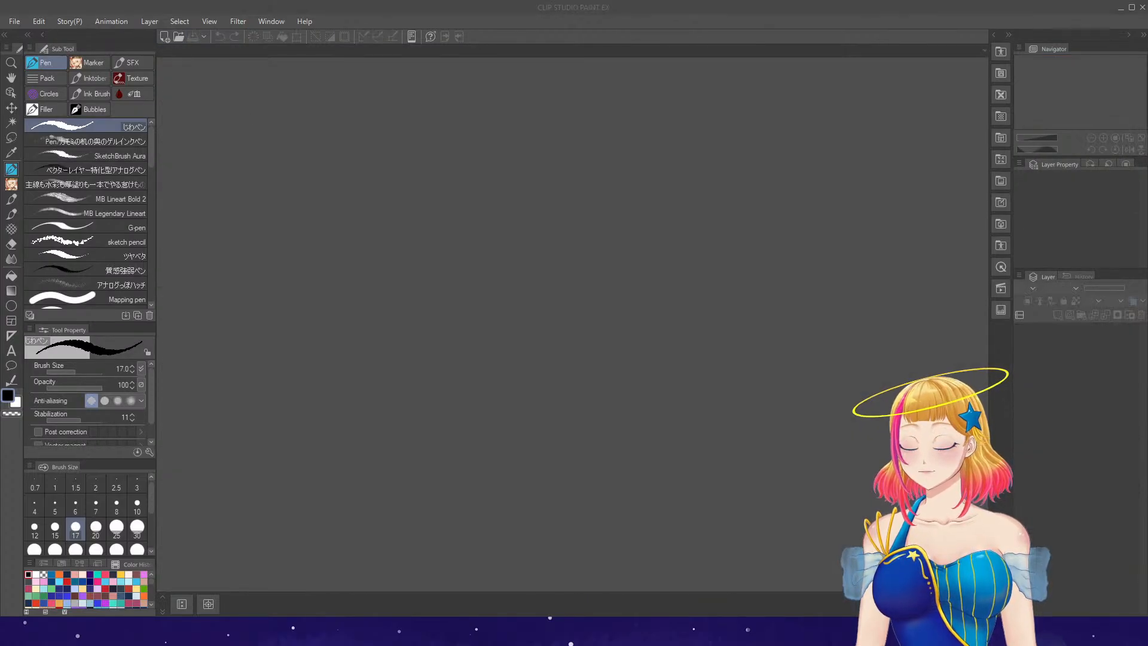
# - Open page ch03-pg08 and make its lineart layer the active one, checking which lines it holds
pyautogui.doubleClick(349, 263)
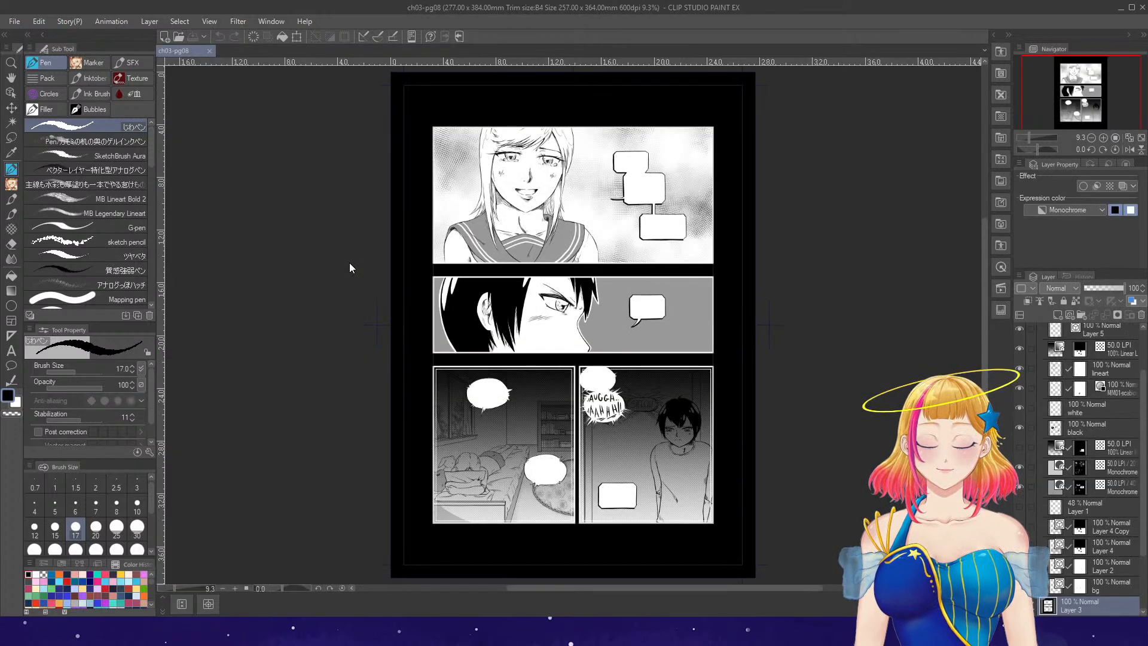
pyautogui.scroll(3, 524, 171)
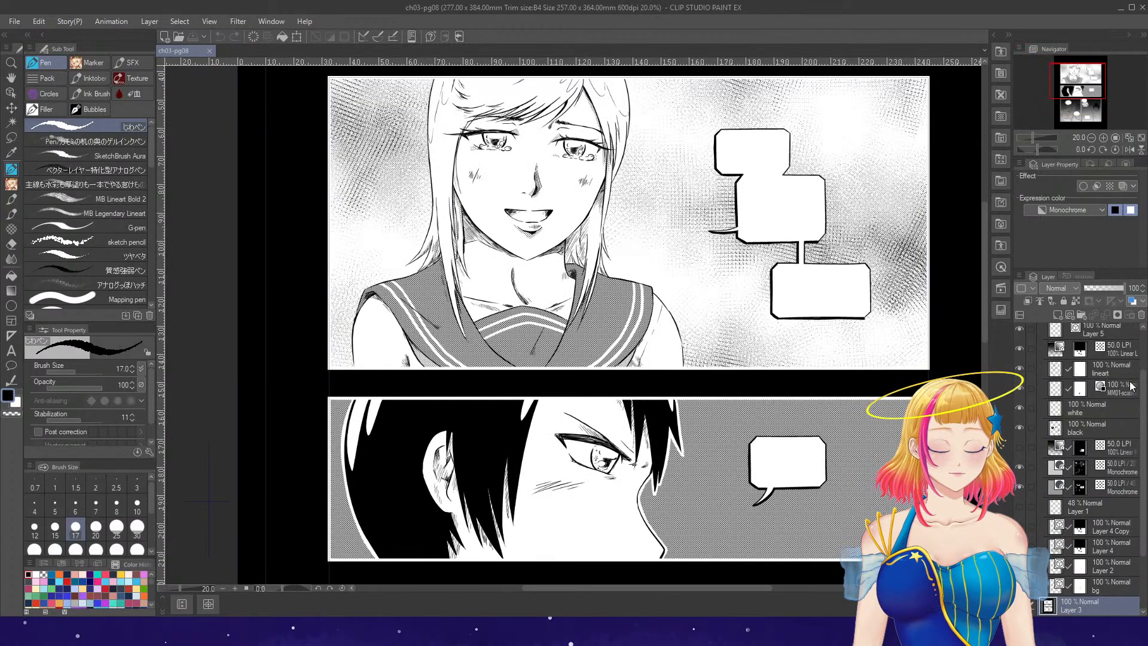
pyautogui.click(1104, 369)
pyautogui.click(1019, 368)
pyautogui.click(1019, 368)
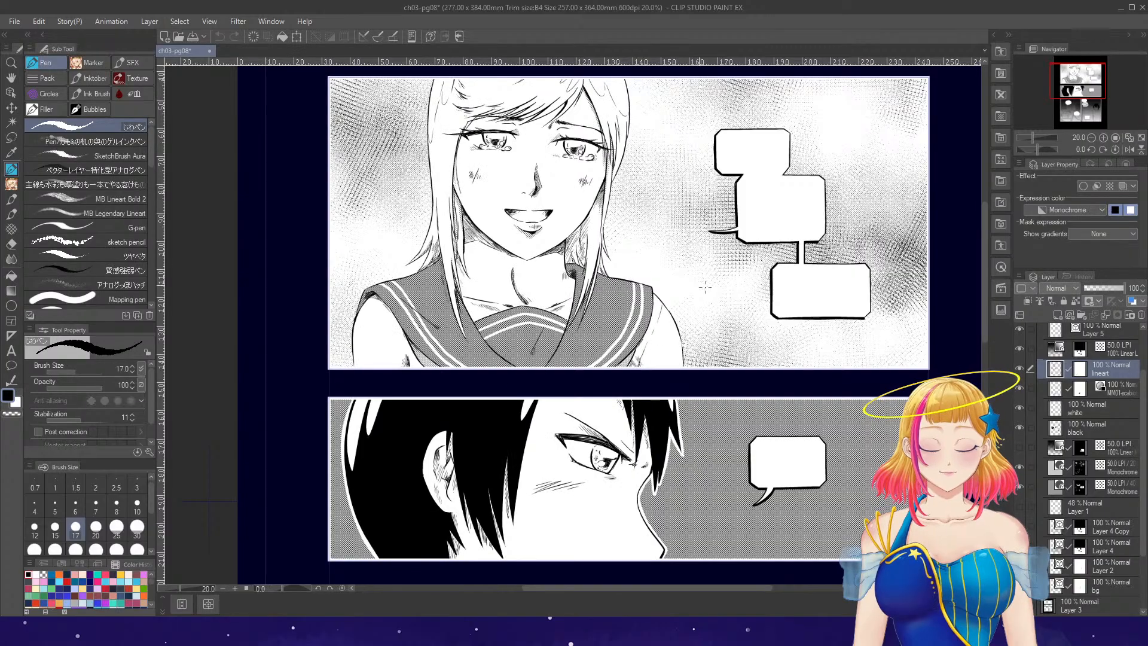
# - Ink the hair strands and neck edge beside the girl's neck in the top panel and blacken the shadow inside her collar
pyautogui.scroll(2, 473, 201)
pyautogui.scroll(1, 473, 201)
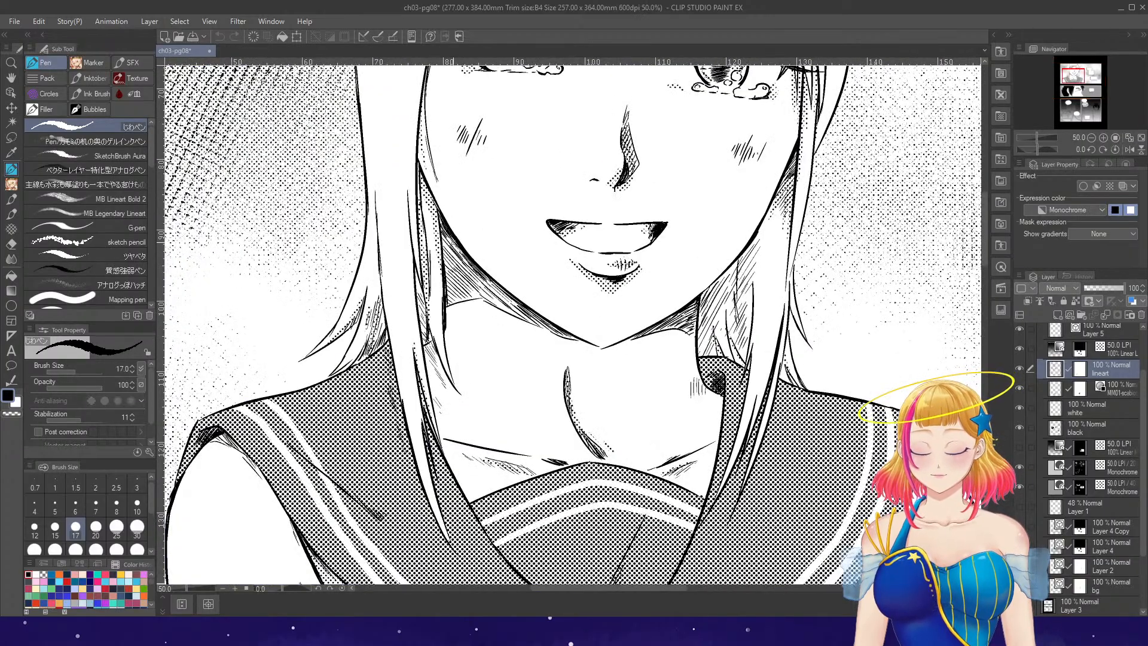
pyautogui.moveTo(452, 239); pyautogui.dragTo(457, 341)
pyautogui.moveTo(460, 321); pyautogui.dragTo(447, 340)
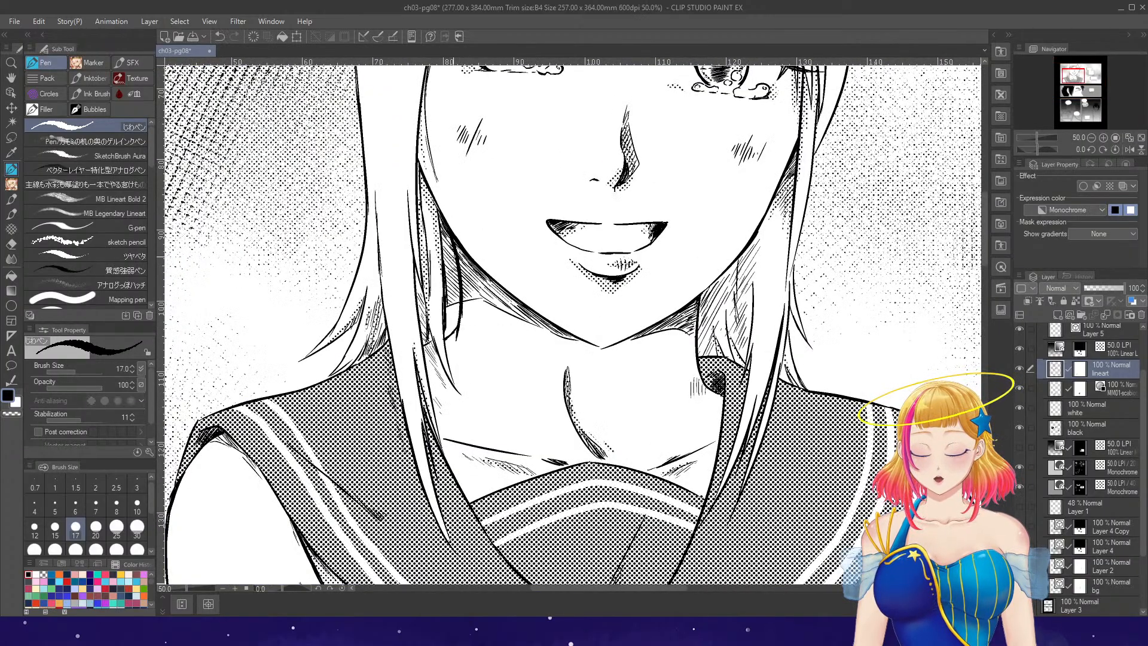
pyautogui.press('e')
pyautogui.moveTo(441, 216)
pyautogui.mouseDown()
pyautogui.moveTo(452, 314)
pyautogui.moveTo(446, 224)
pyautogui.moveTo(460, 291)
pyautogui.mouseUp()
pyautogui.press('p')
pyautogui.moveTo(447, 229); pyautogui.dragTo(472, 256)
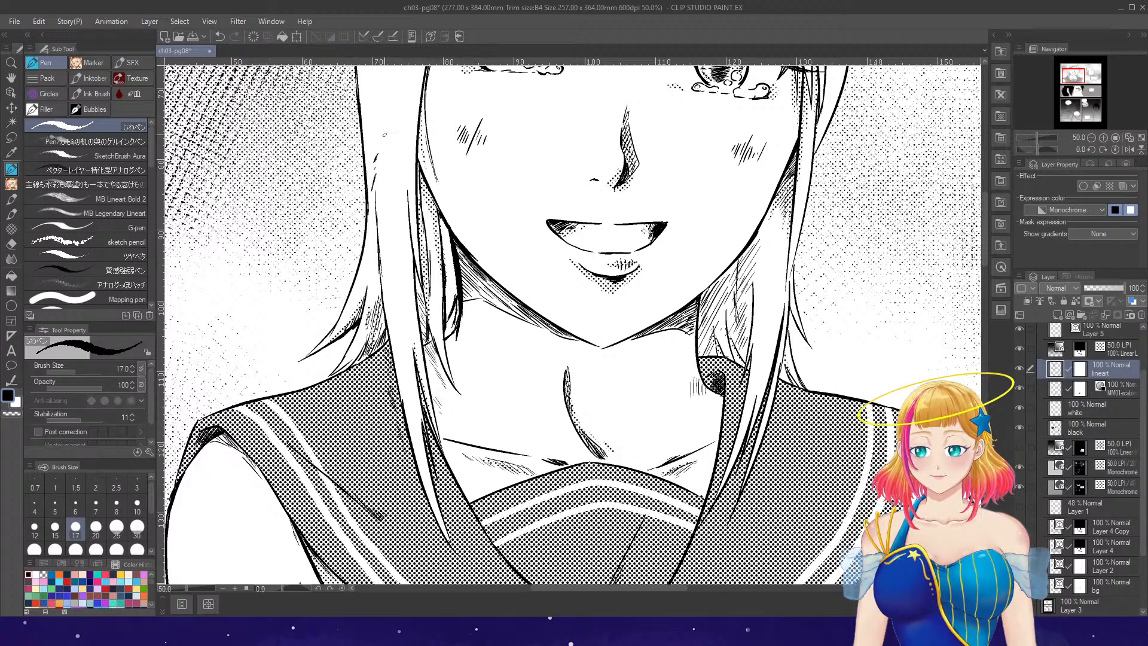
pyautogui.moveTo(692, 313); pyautogui.dragTo(720, 402)
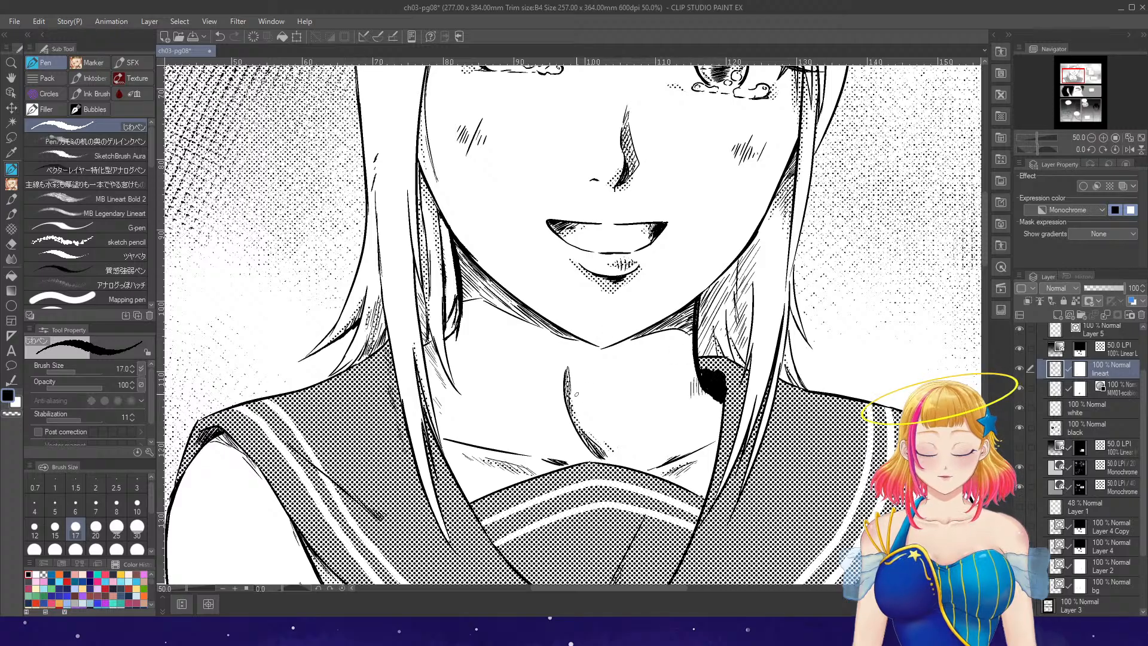
# - Erase the curved line in the middle of the top-panel girl's neck with the eraser enlarged to 70
pyautogui.press('e')
pyautogui.press(']')
pyautogui.press(']')
pyautogui.press(']')
pyautogui.moveTo(566, 372); pyautogui.dragTo(592, 446)
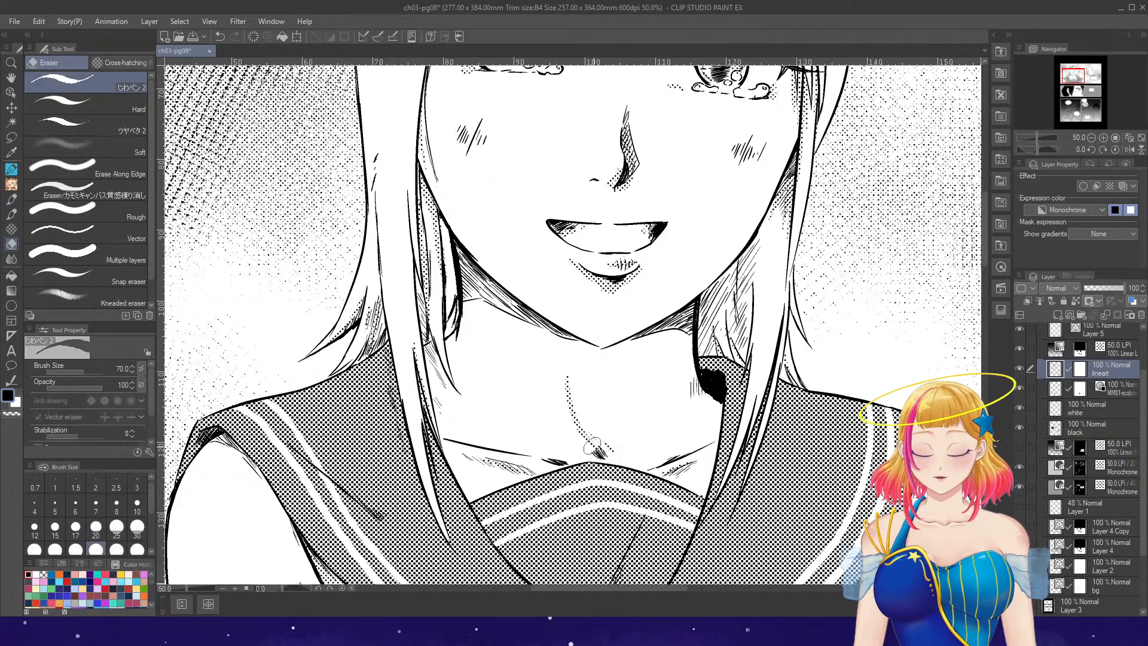
# - Try a slanted pen stroke running down the girl's neck from beneath her jaw
pyautogui.press('p')
pyautogui.moveTo(524, 312); pyautogui.dragTo(558, 421)
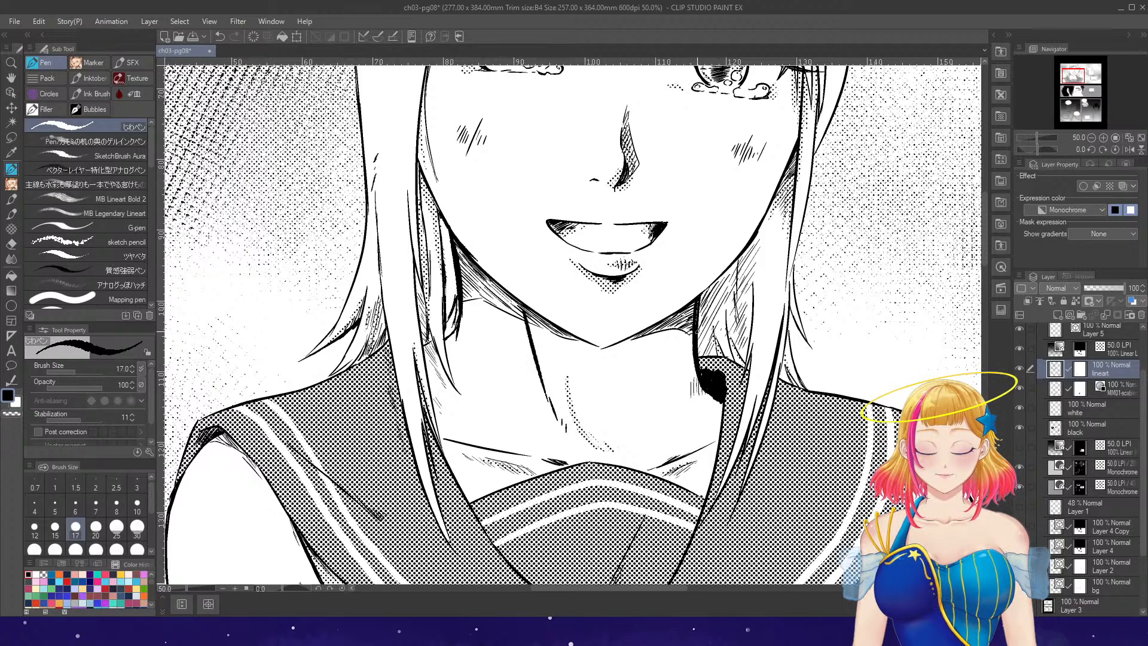
pyautogui.scroll(-4, 709, 374)
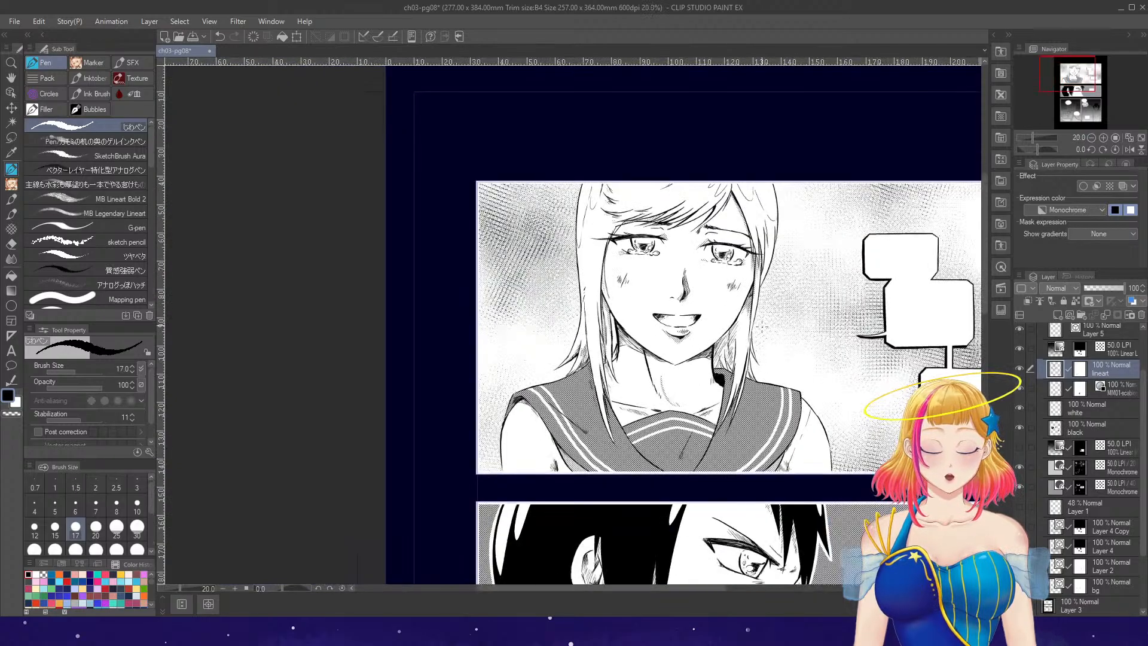
# - Outline a fuller hair lock beside the girl's neck, erase the old strokes inside it and ink new strands
pyautogui.scroll(2, 746, 279)
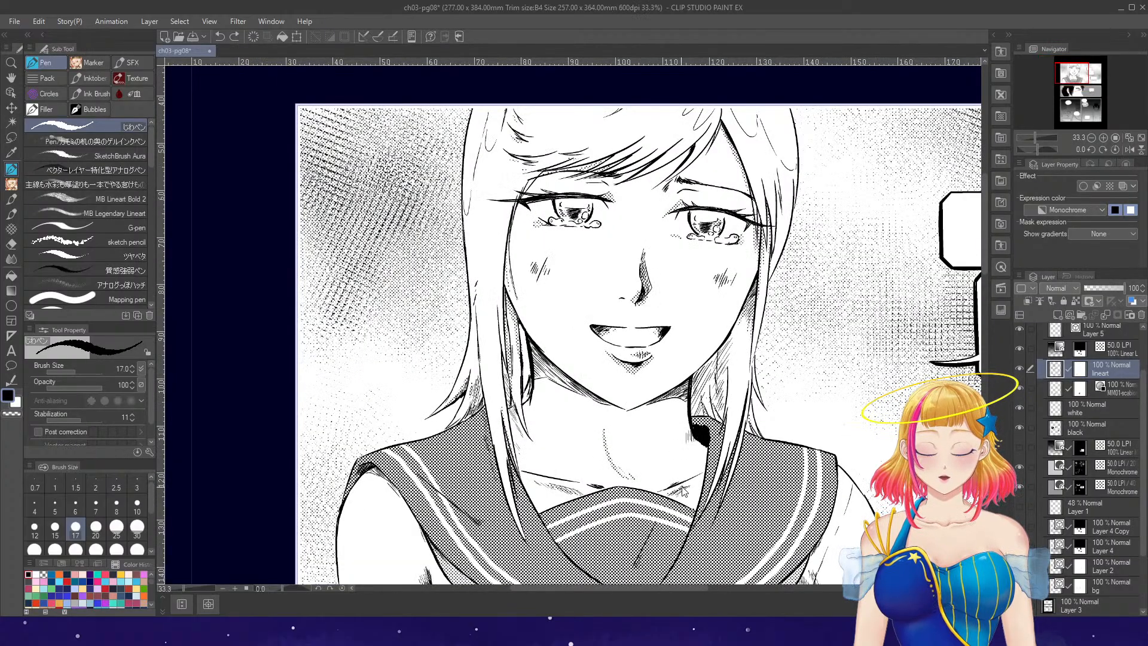
pyautogui.scroll(1, 683, 490)
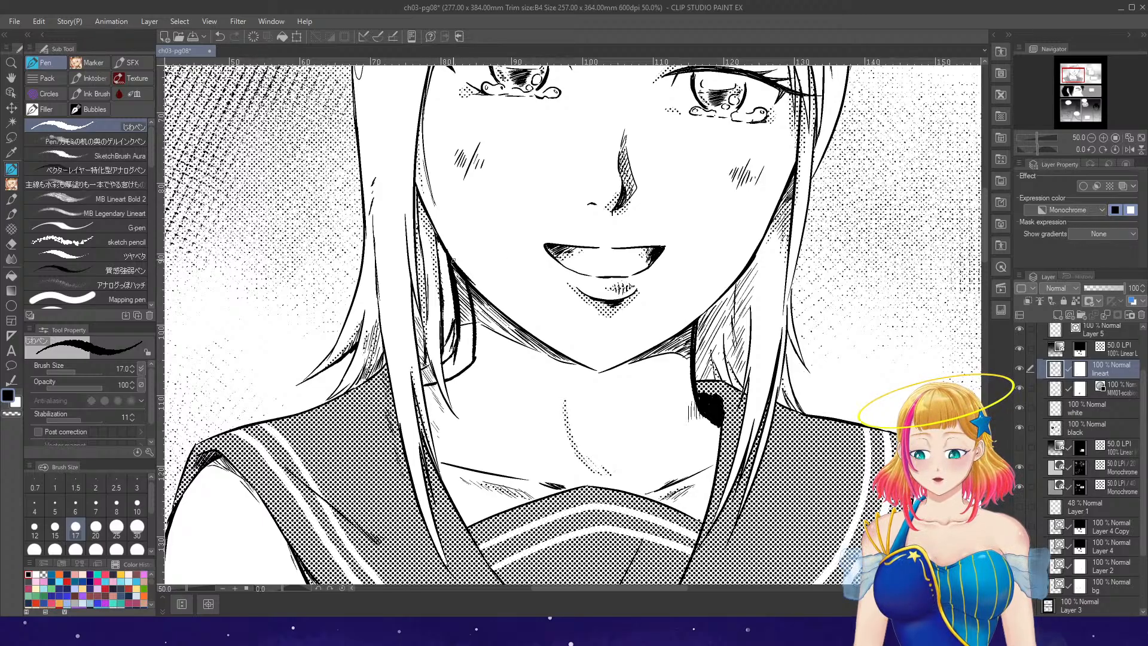
pyautogui.press('e')
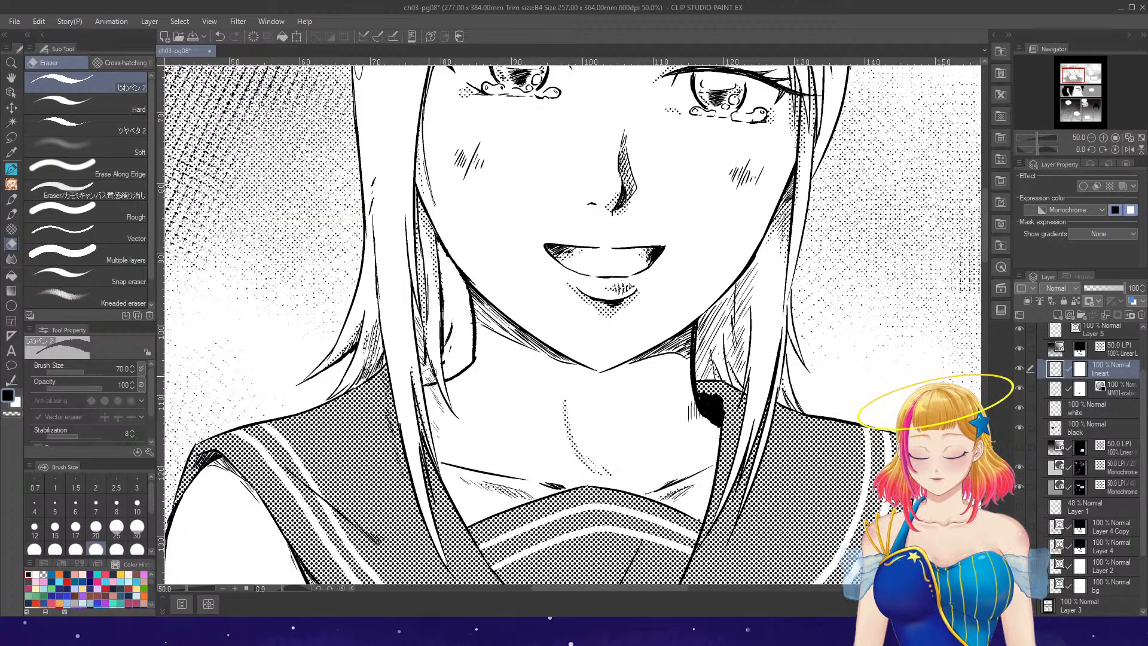
pyautogui.press('p')
pyautogui.press('e')
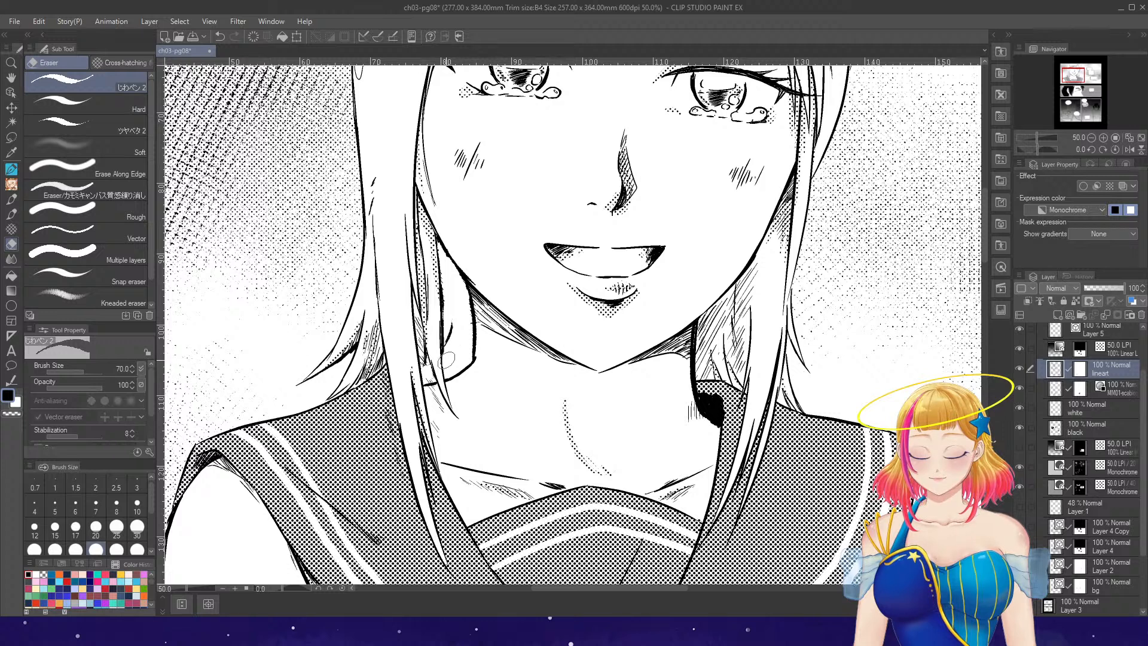
pyautogui.press('p')
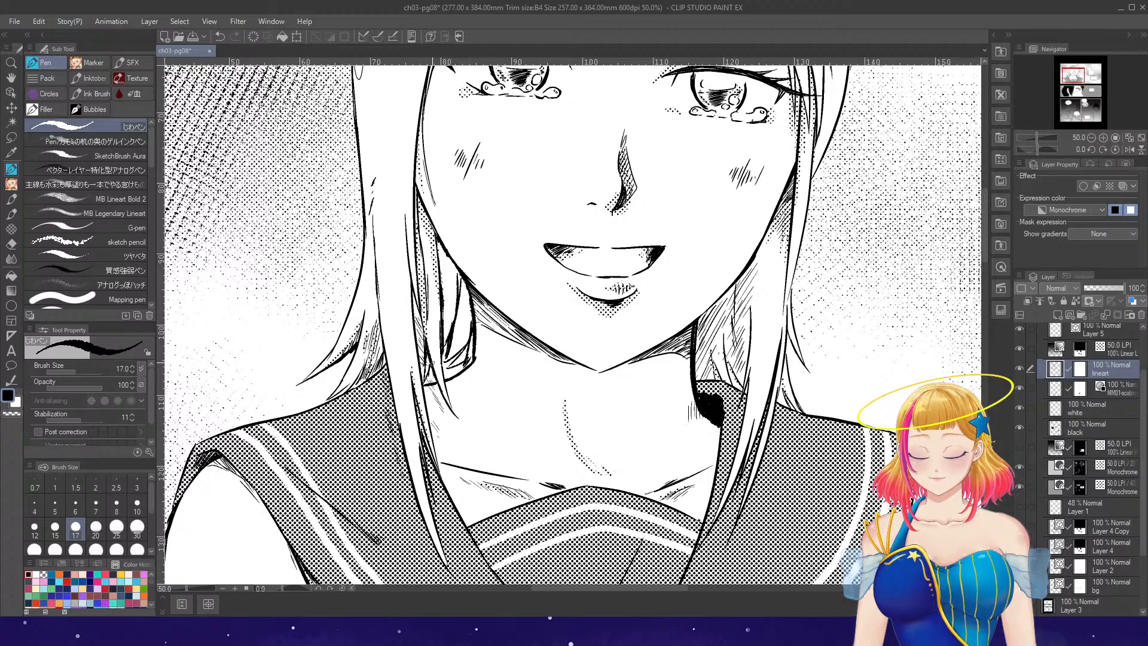
# - Examine the girl's reworked hair and neck lines at different zoom levels and with the canvas rotated to 60 degrees
pyautogui.scroll(-2, 778, 326)
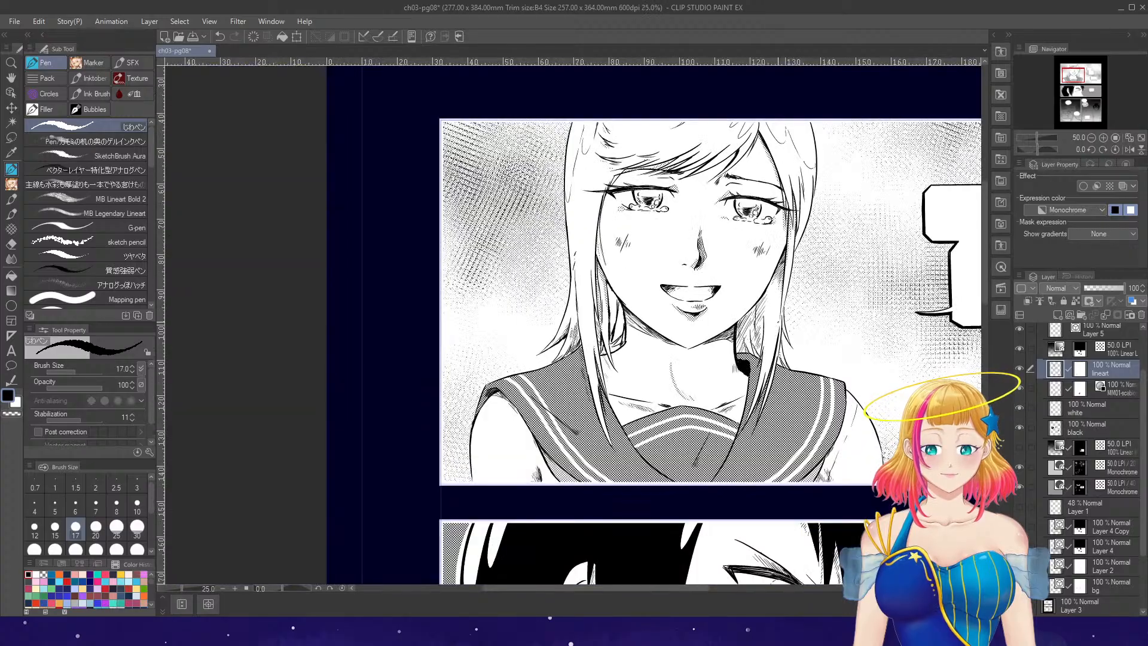
pyautogui.scroll(2, 785, 372)
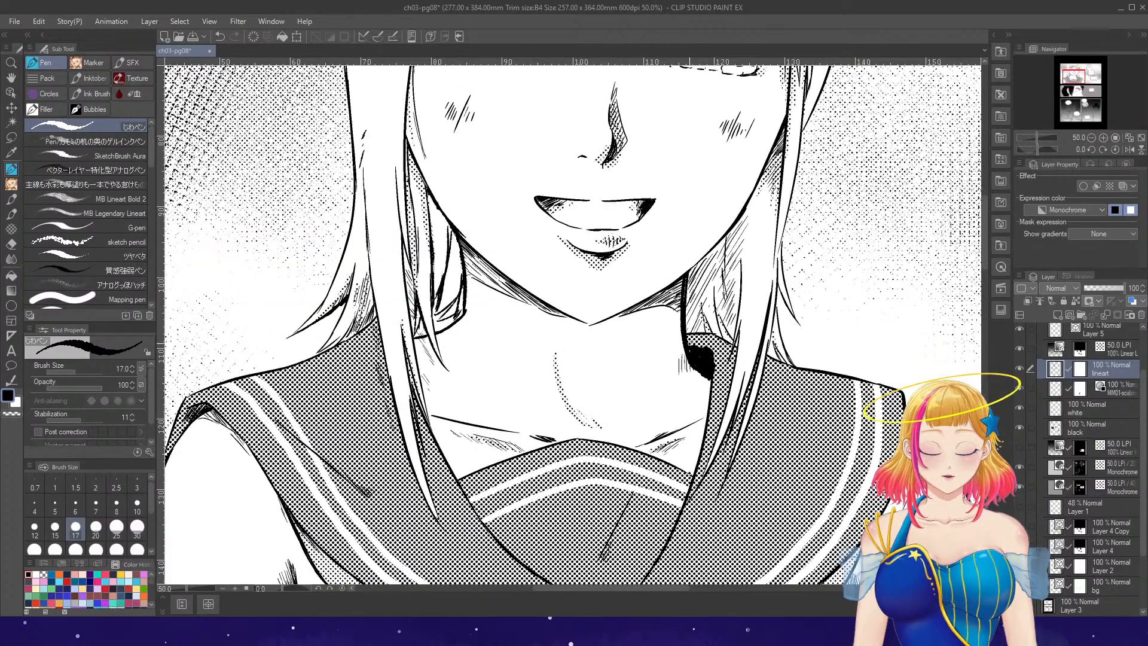
pyautogui.scroll(-2, 629, 222)
pyautogui.scroll(2, 629, 222)
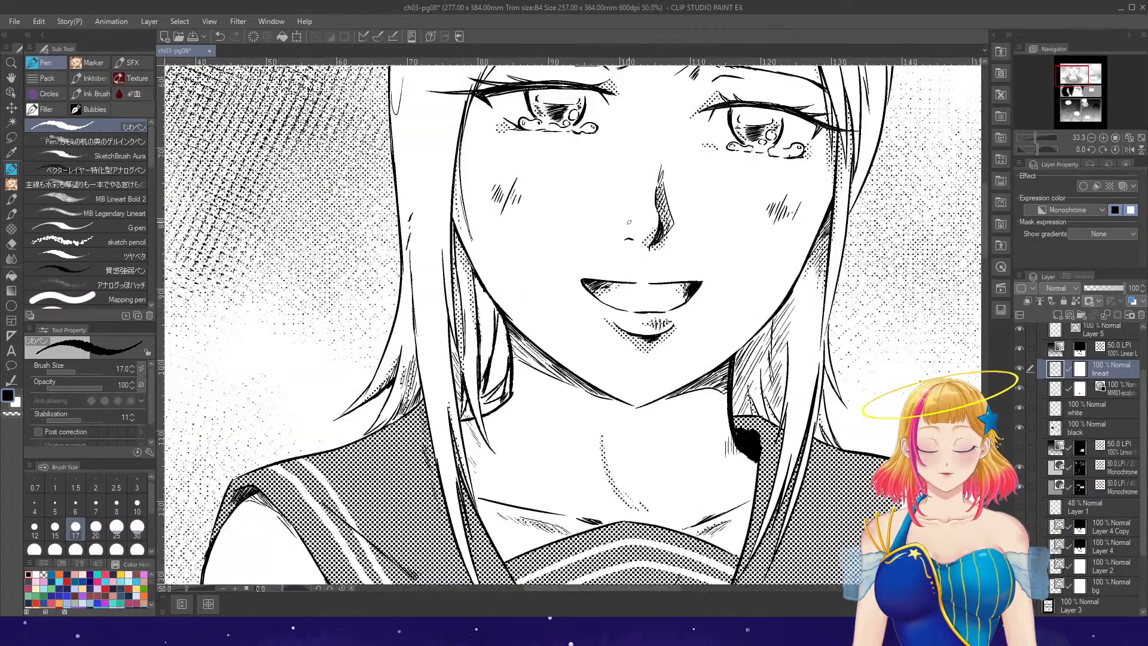
pyautogui.click(1103, 150)
pyautogui.click(1103, 149)
pyautogui.click(1104, 149)
pyautogui.click(1103, 150)
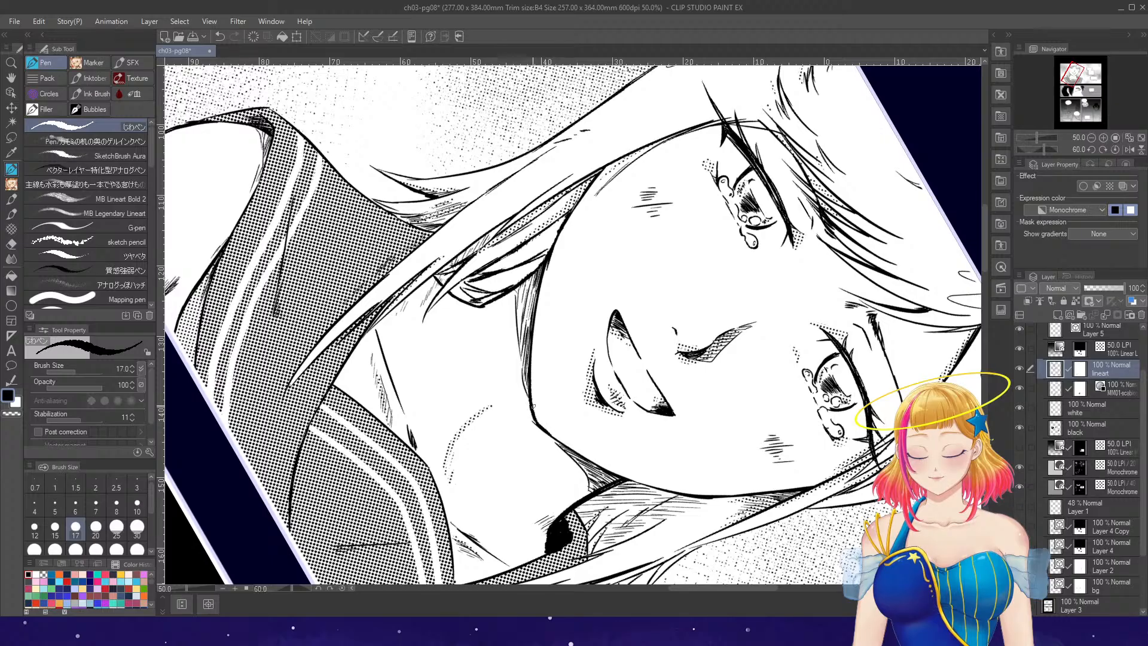
pyautogui.click(1114, 149)
pyautogui.scroll(-2, 956, 198)
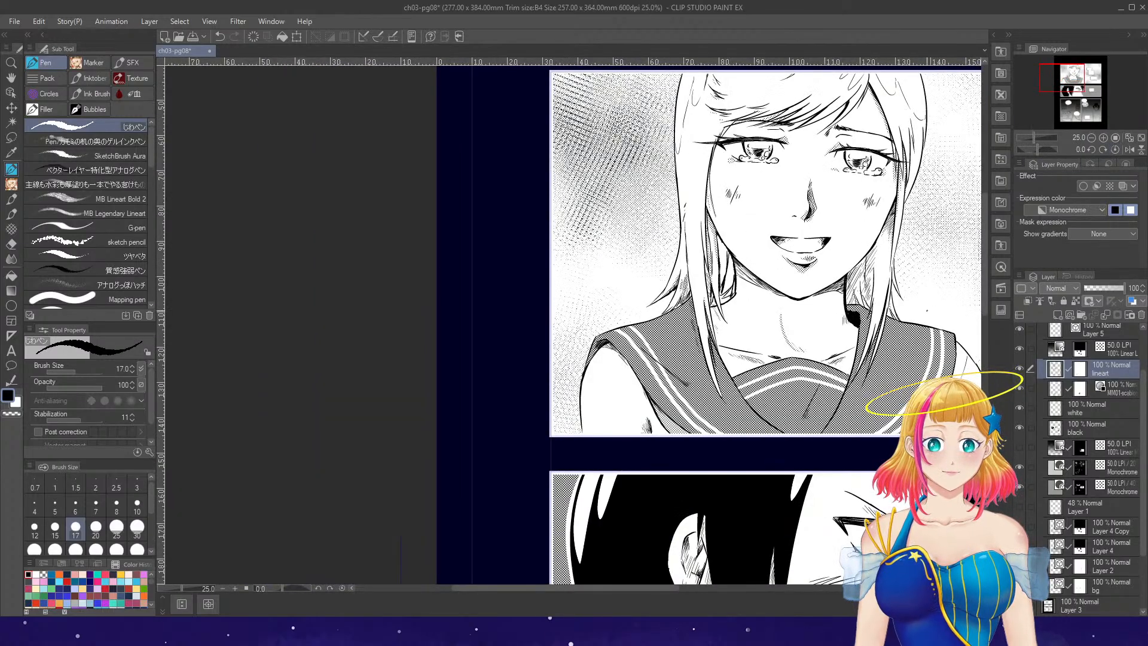
# - Ink a slanted line down the top-panel girl's neck and erase the dotted tone line beside it on the tone layer
pyautogui.scroll(2, 942, 233)
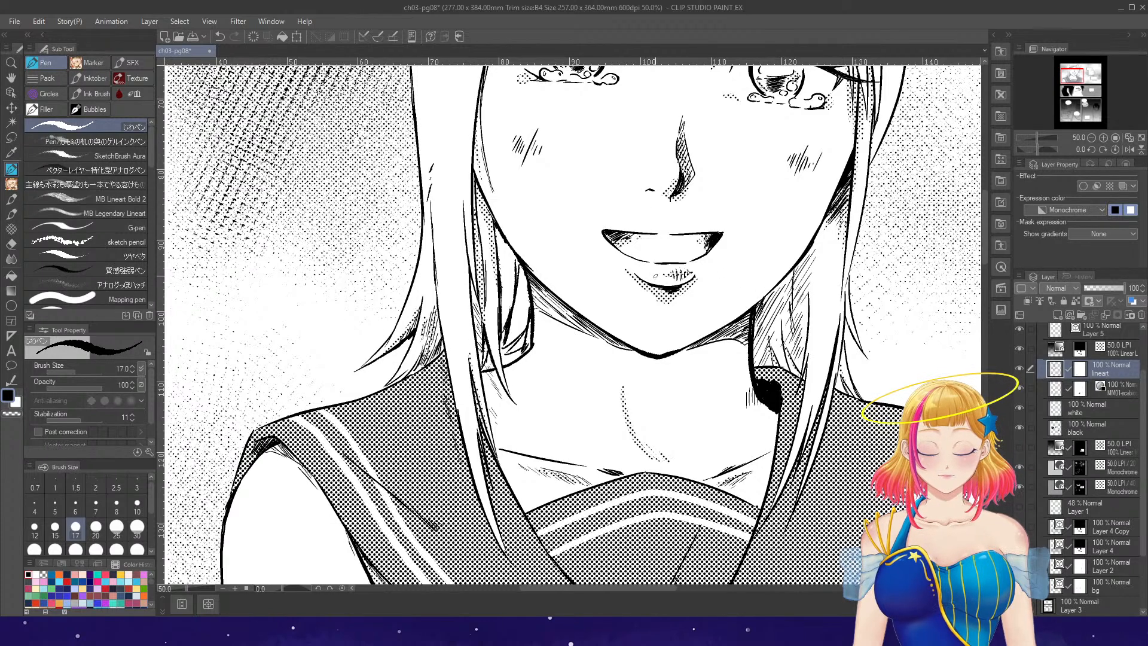
pyautogui.hotkey('ctrl', '-')
pyautogui.scroll(1, 601, 370)
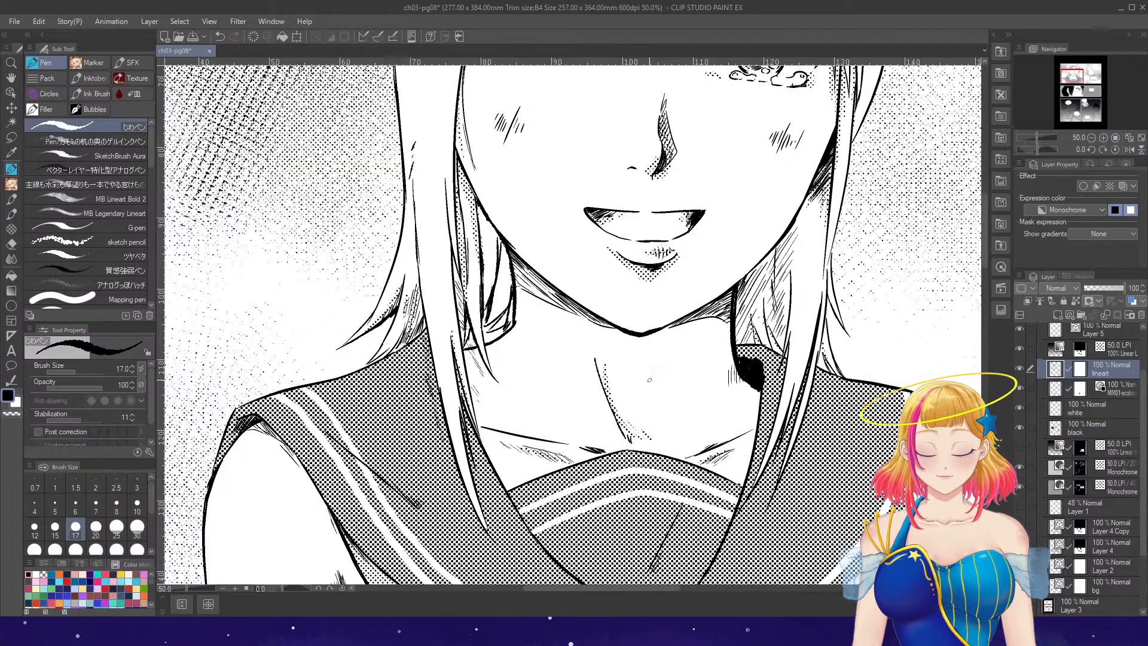
pyautogui.click(1080, 472)
pyautogui.press('e')
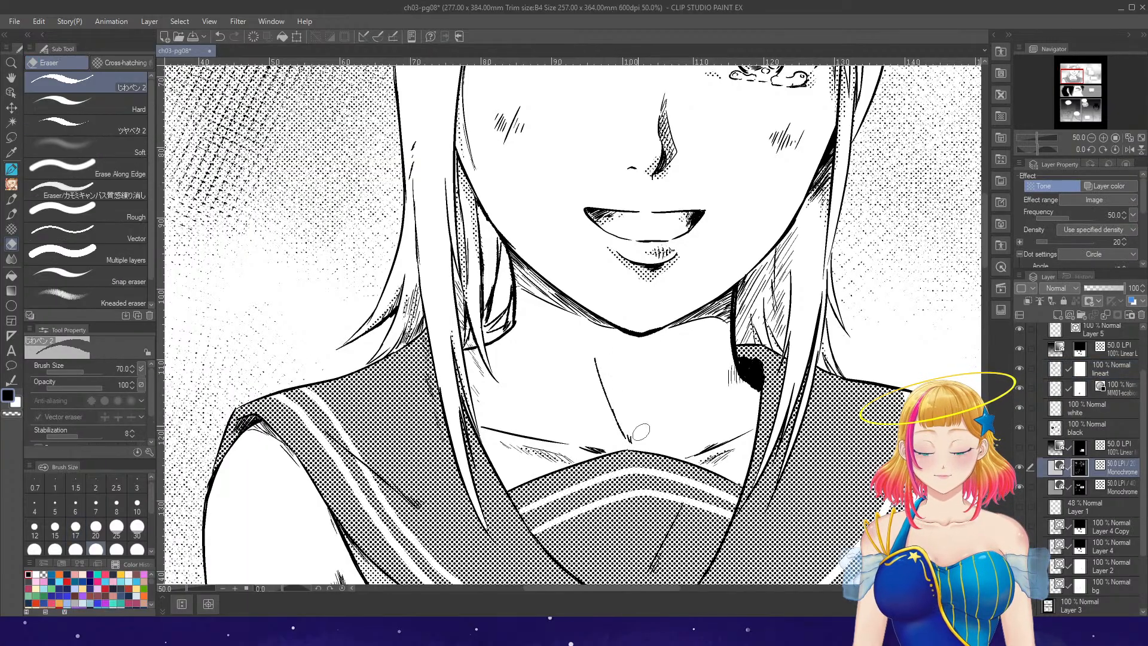
pyautogui.press('p')
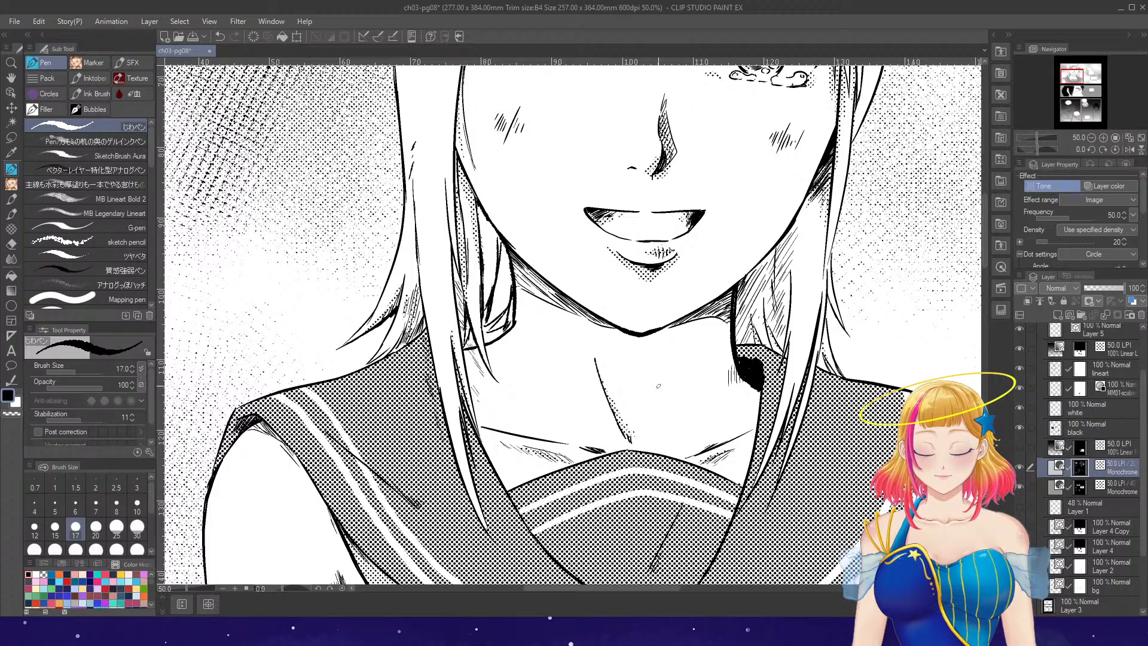
pyautogui.scroll(-3, 658, 386)
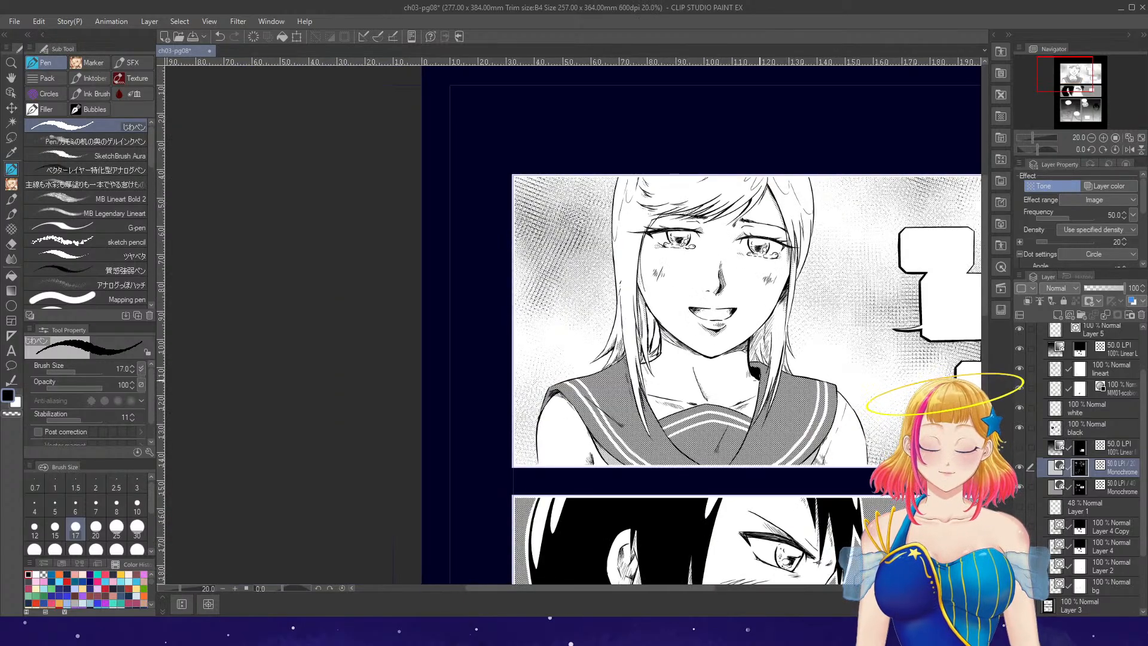
pyautogui.scroll(-2, 765, 380)
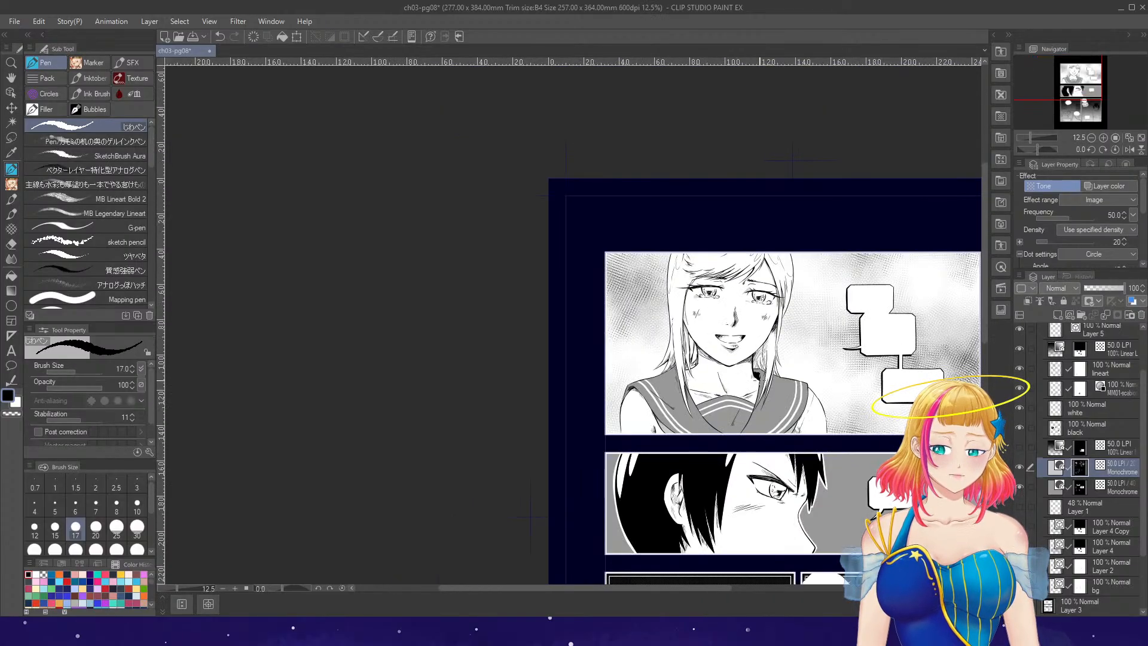
pyautogui.scroll(-2, 777, 395)
# - Erase the inner lines and hatching of the boy's ear in the middle panel on the lineart layer
pyautogui.scroll(2, 808, 487)
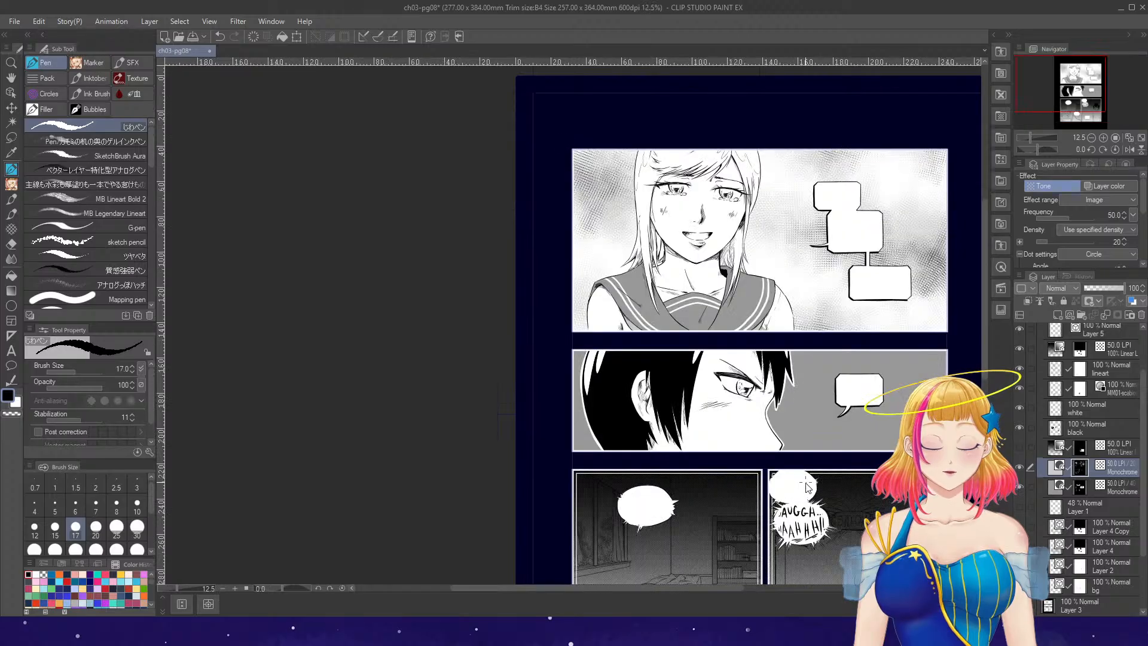
pyautogui.scroll(1, 674, 424)
pyautogui.scroll(4, 674, 424)
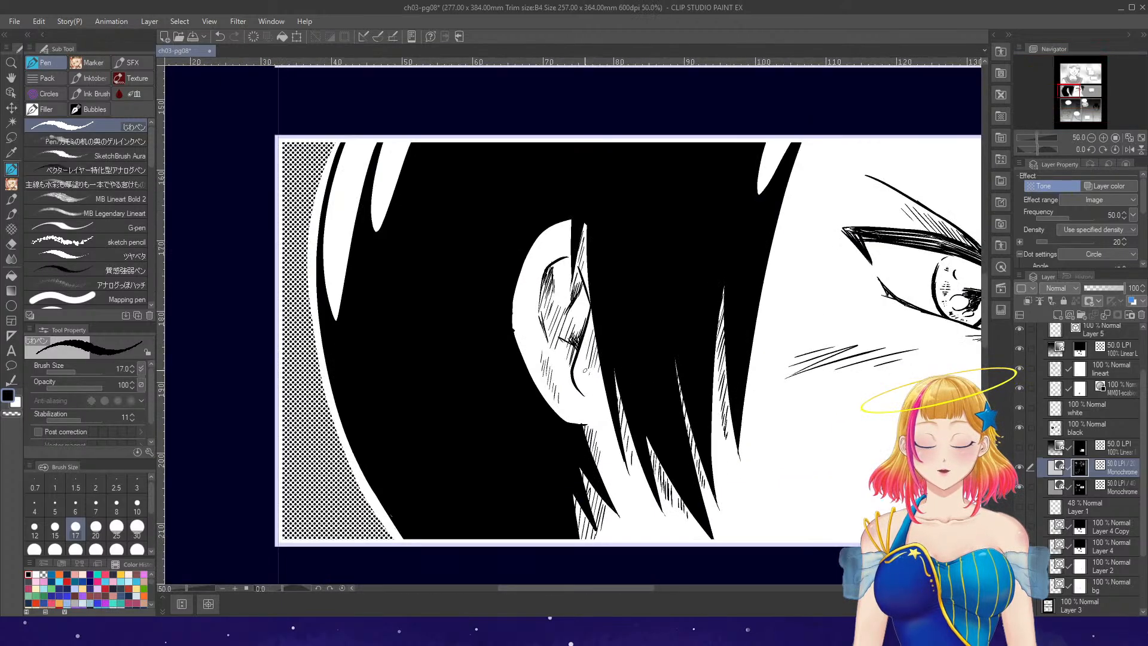
pyautogui.click(1052, 371)
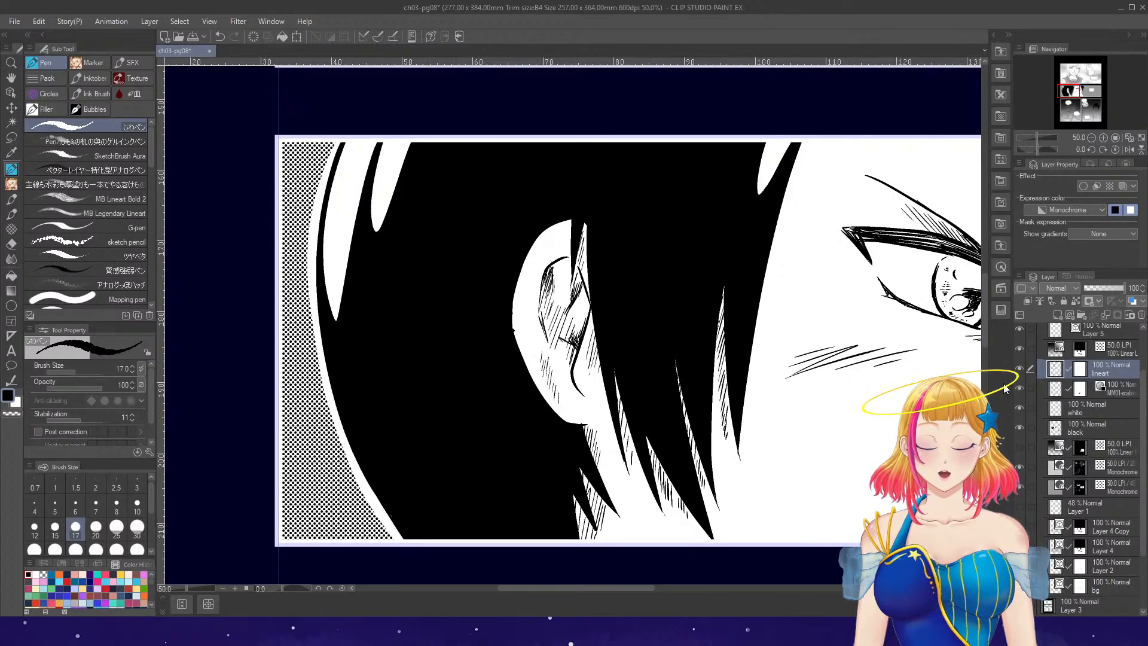
pyautogui.press('e')
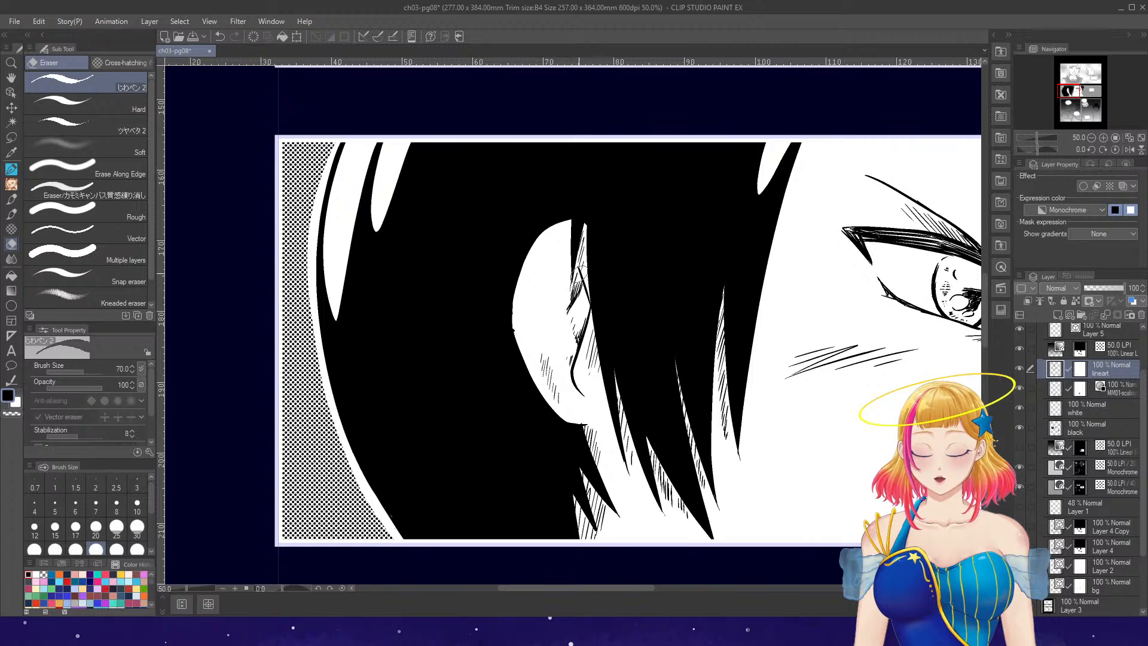
pyautogui.moveTo(579, 266)
pyautogui.mouseDown()
pyautogui.moveTo(567, 317)
pyautogui.moveTo(580, 287)
pyautogui.mouseUp()
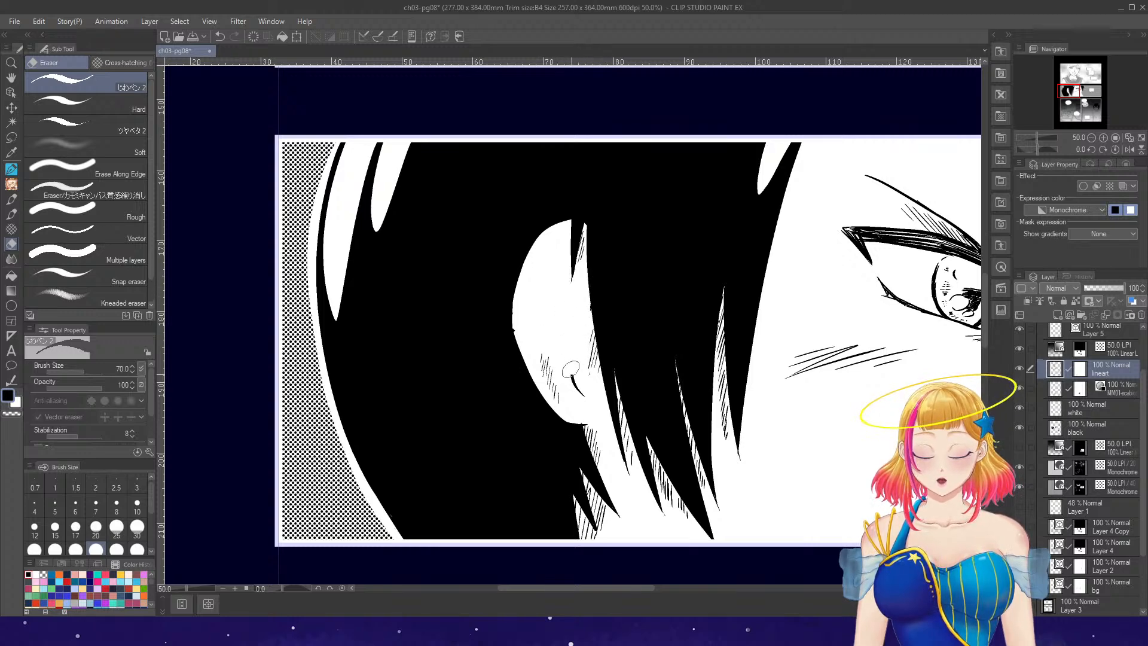
# - Redraw the boy's inner ear contours with the pen at size 20 and add fine hatching at size 15
pyautogui.press('p')
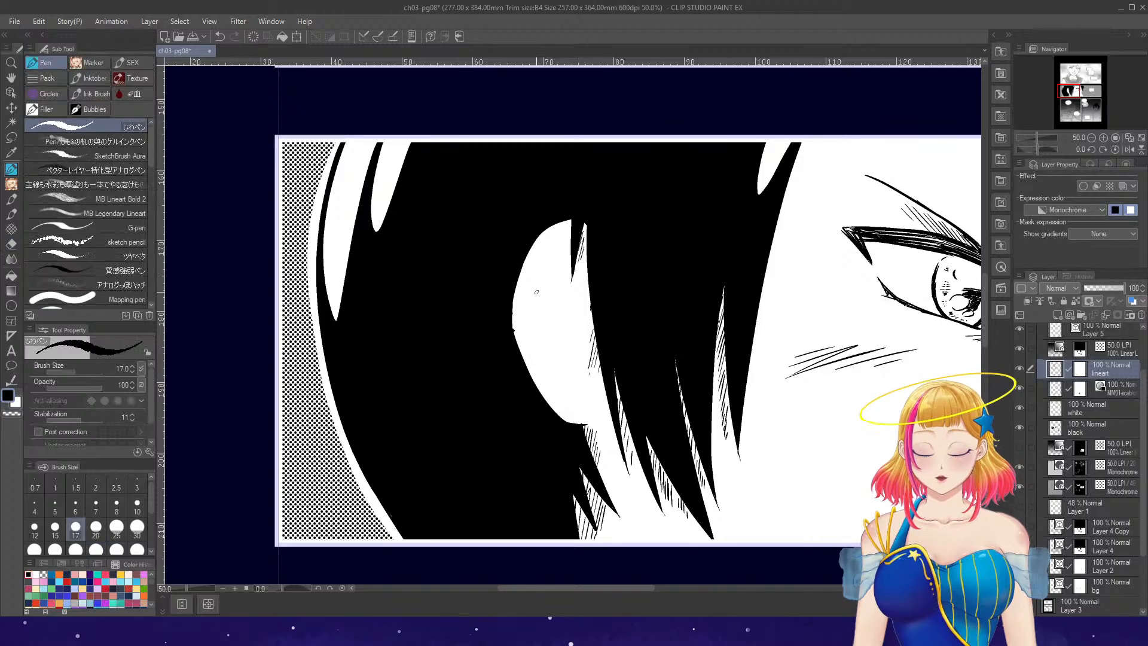
pyautogui.press(']')
pyautogui.moveTo(524, 305); pyautogui.dragTo(544, 256)
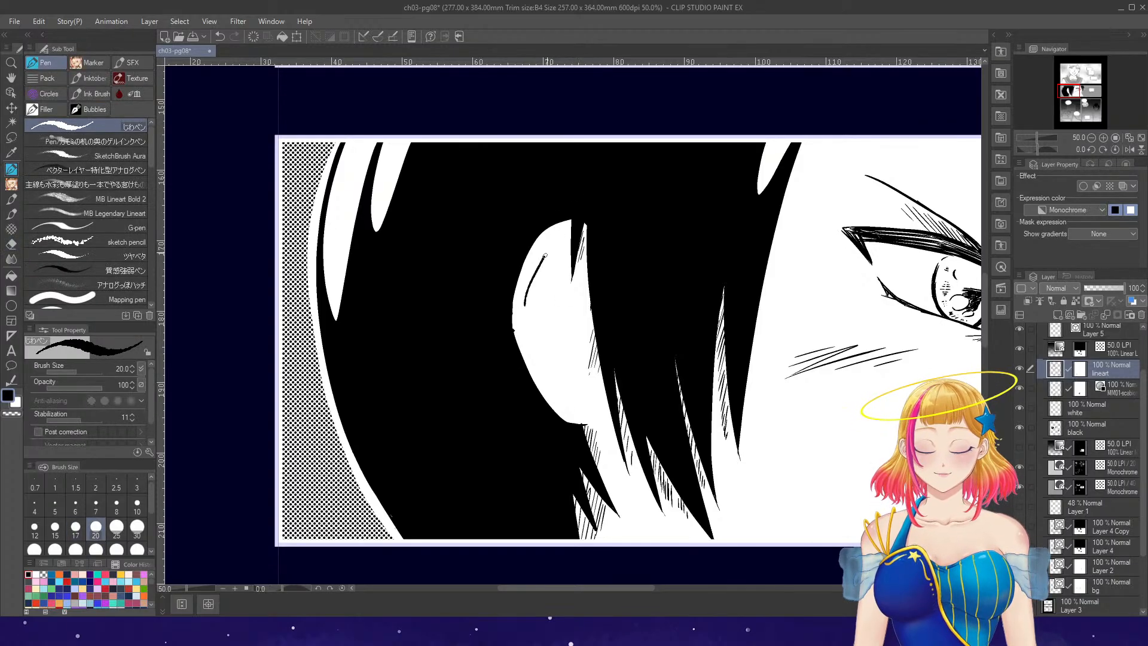
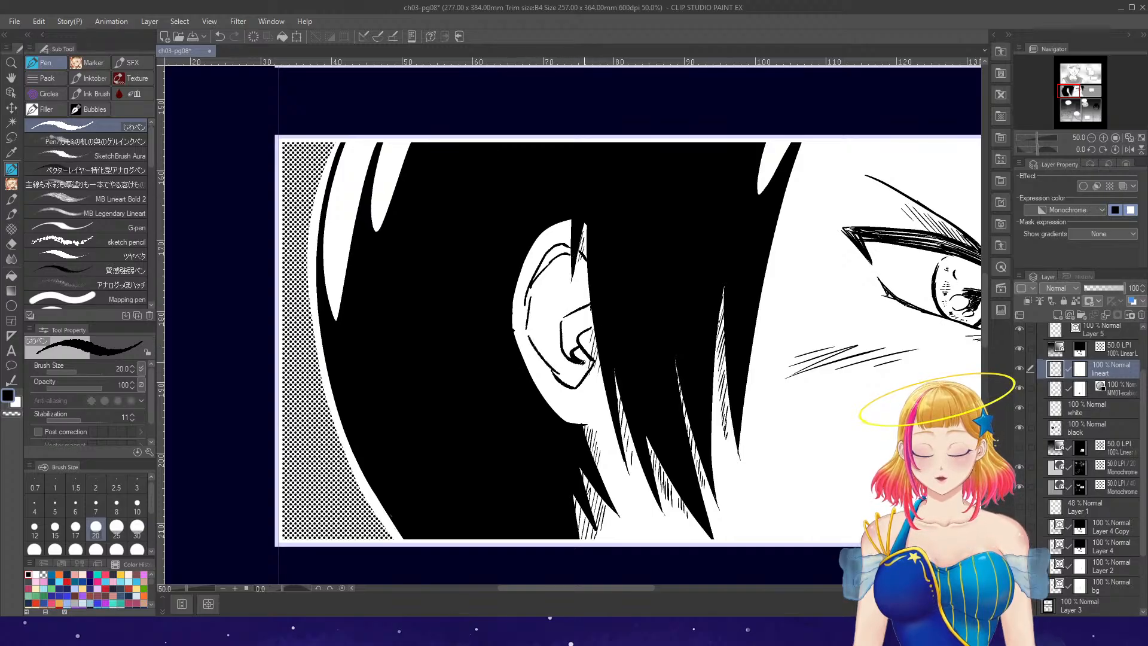
pyautogui.moveTo(582, 356); pyautogui.dragTo(585, 351)
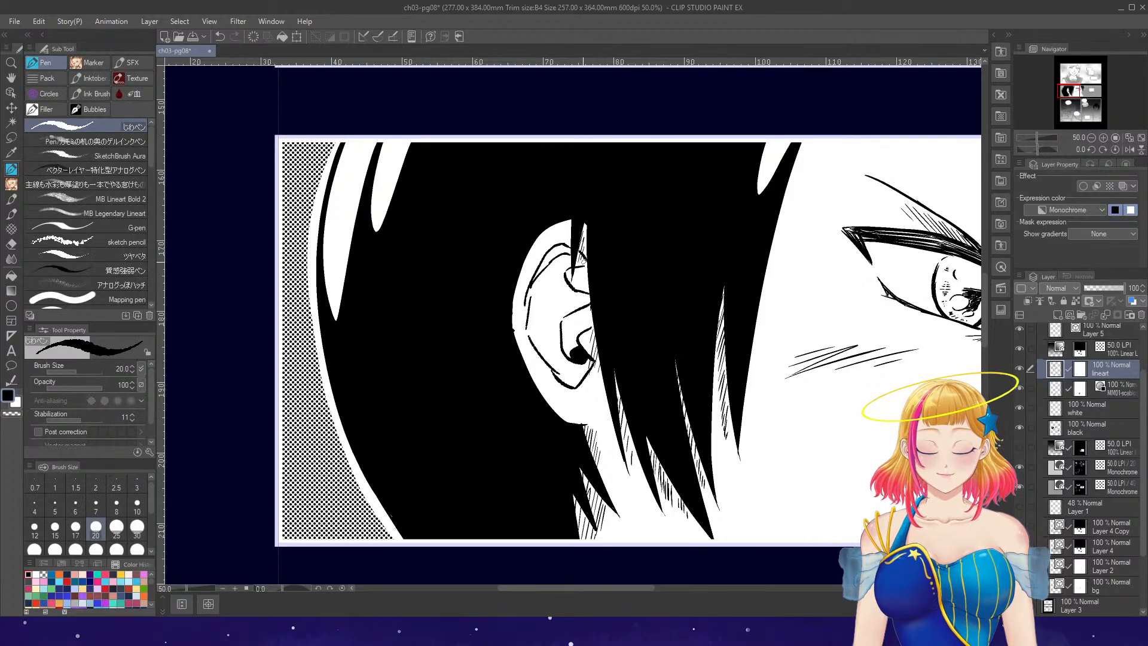
pyautogui.press('[')
pyautogui.press('[')
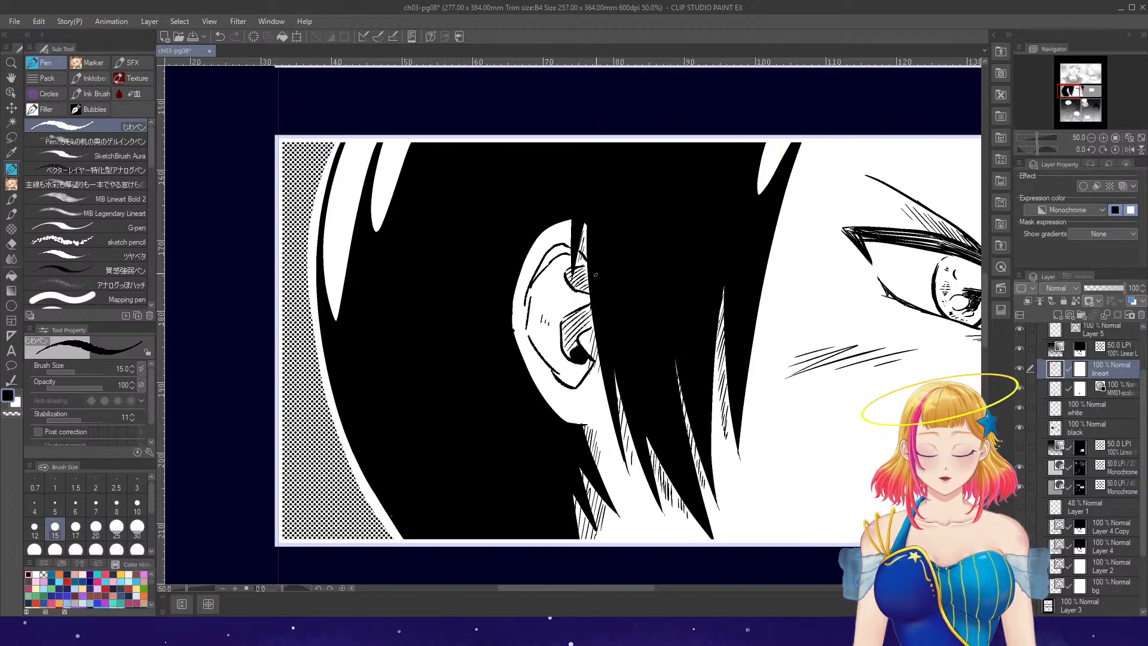
pyautogui.scroll(-3, 609, 264)
pyautogui.scroll(-2, 925, 371)
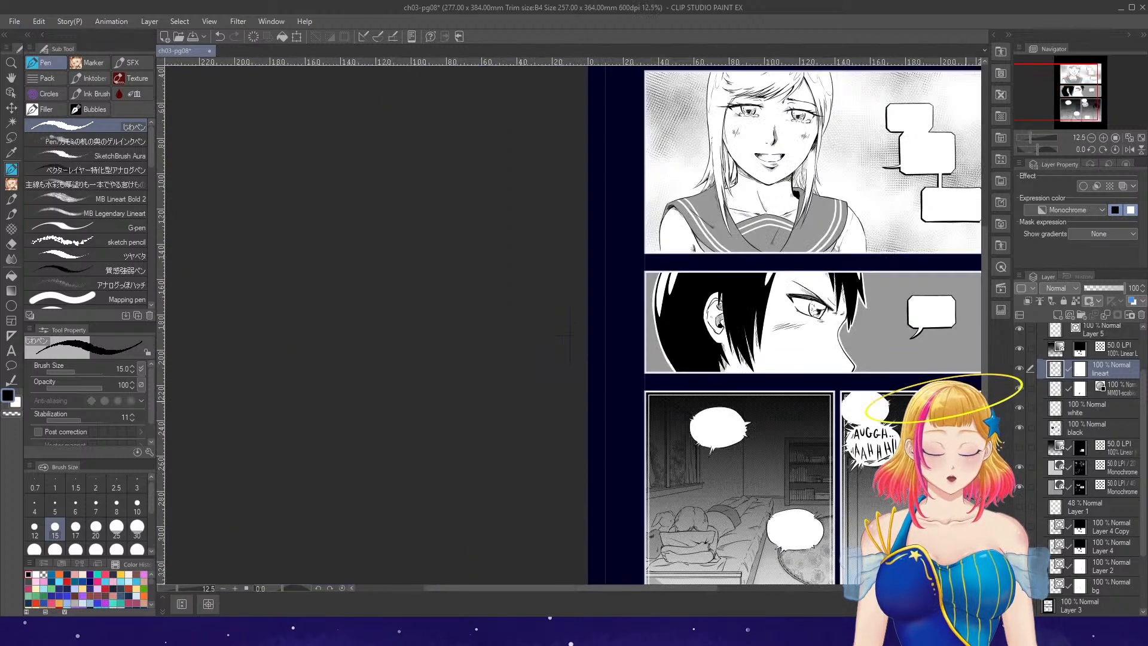
# - Hide the dark gradient tone layer covering the two bottom panels
pyautogui.scroll(-2, 574, 317)
pyautogui.scroll(3, 753, 413)
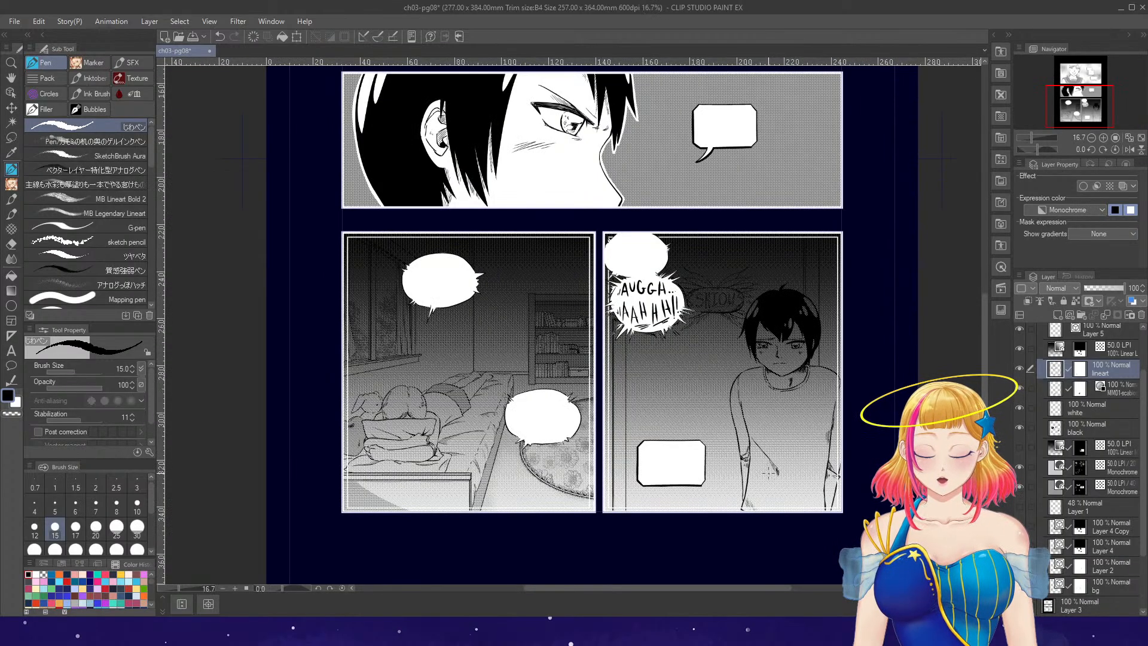
pyautogui.click(1020, 349)
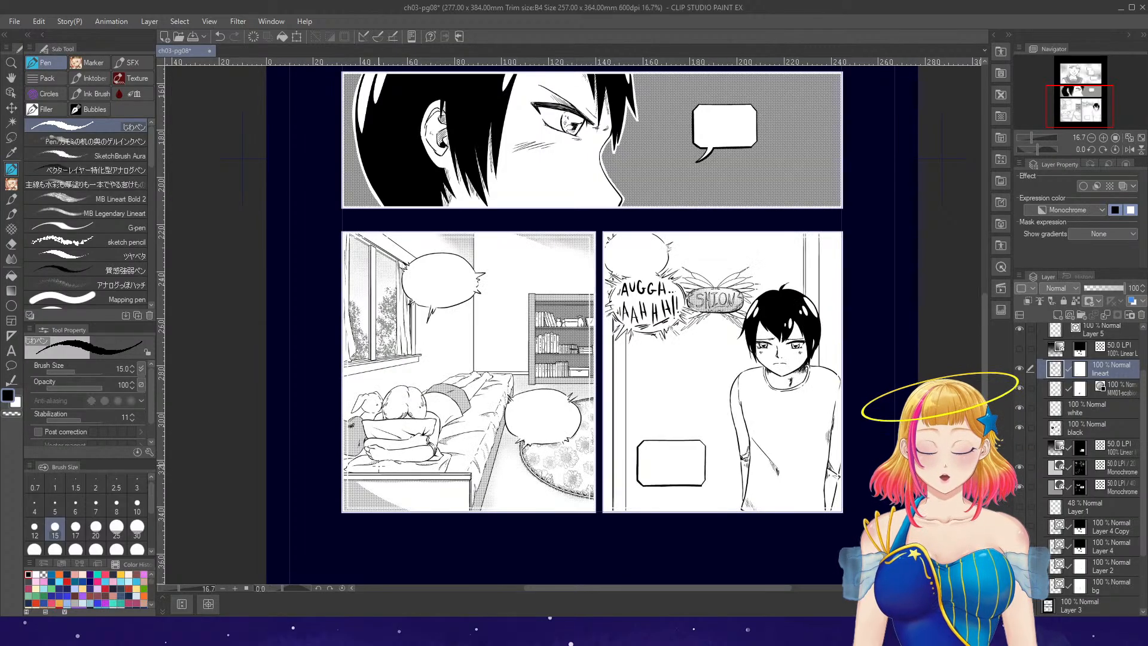
pyautogui.scroll(3, 377, 454)
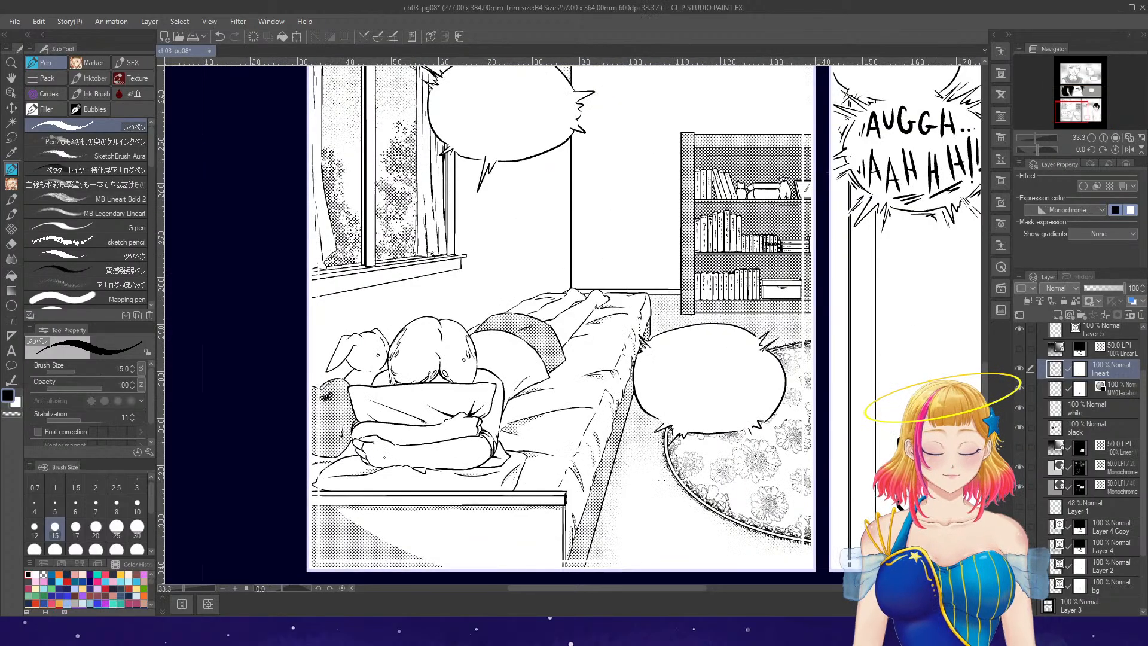
pyautogui.scroll(-1, 766, 347)
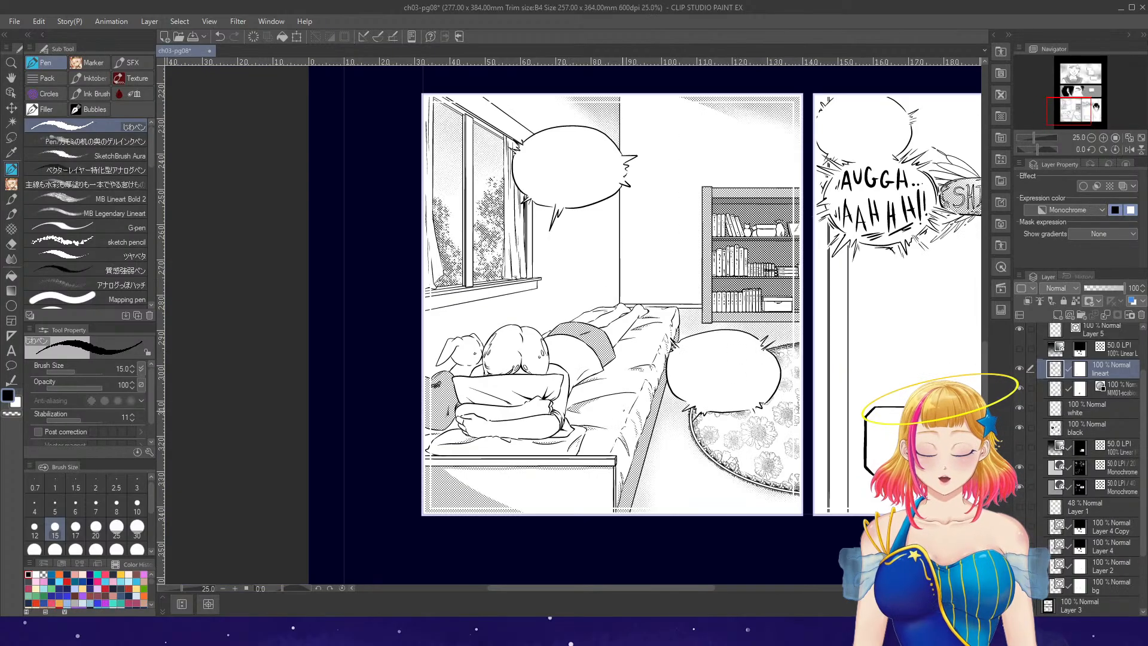
# - Thicken the bedroom panel's lines on the lineart and bg layers by 1.0 using Correct line width
pyautogui.scroll(1, 619, 423)
pyautogui.click(1020, 369)
pyautogui.click(1020, 369)
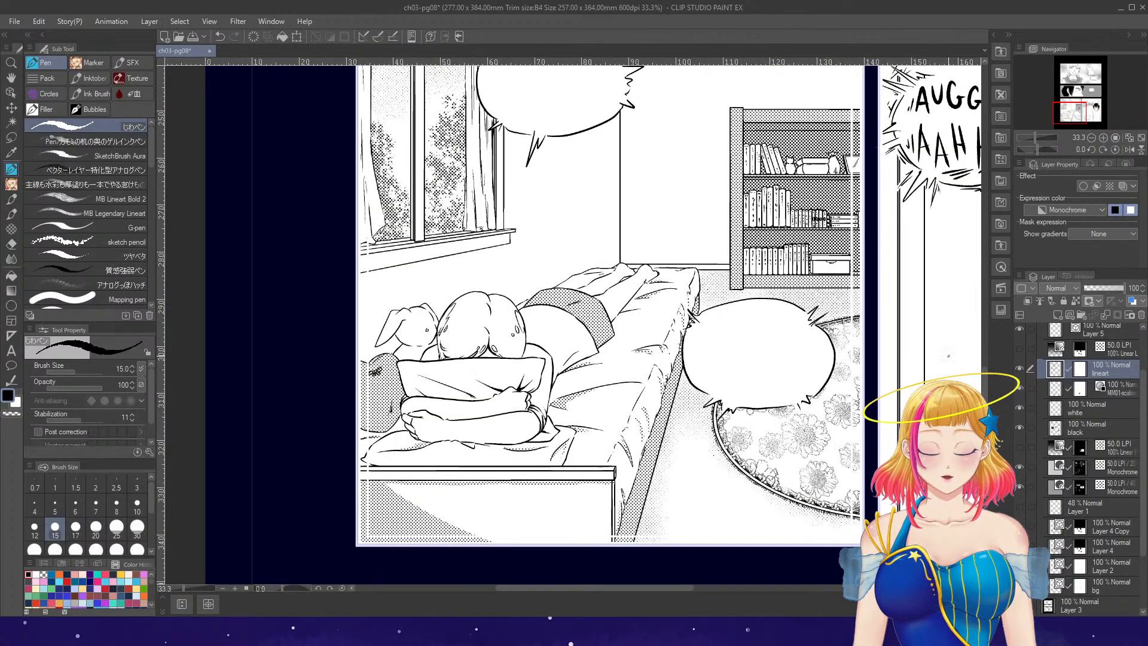
pyautogui.press('y')
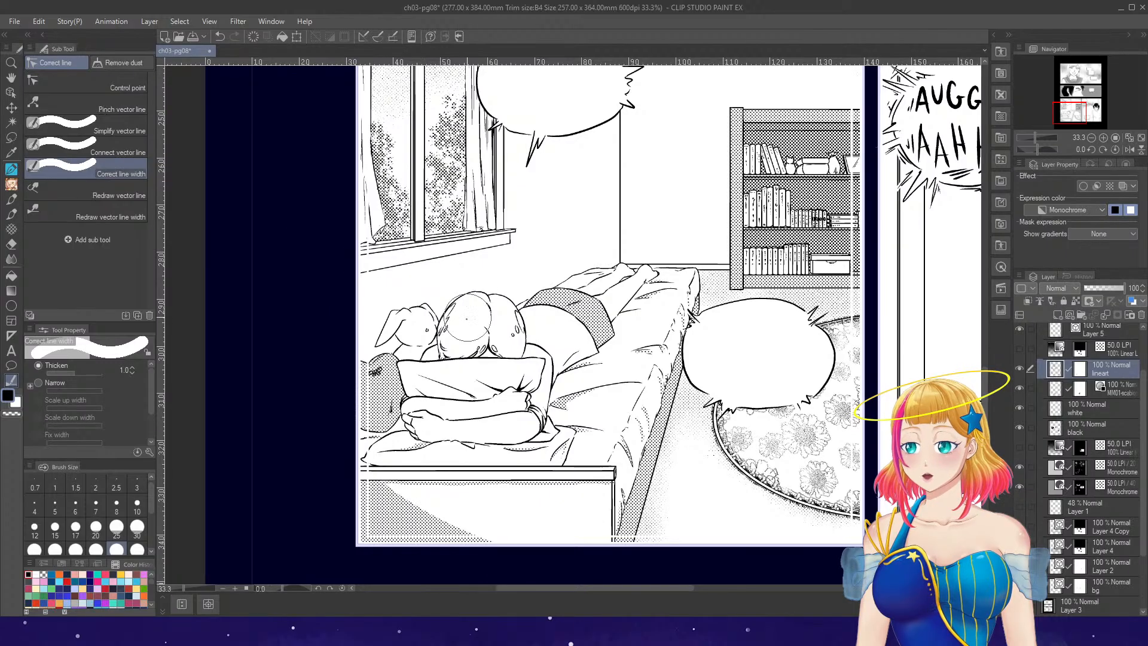
pyautogui.moveTo(374, 440); pyautogui.dragTo(628, 302)
pyautogui.scroll(-2, 777, 374)
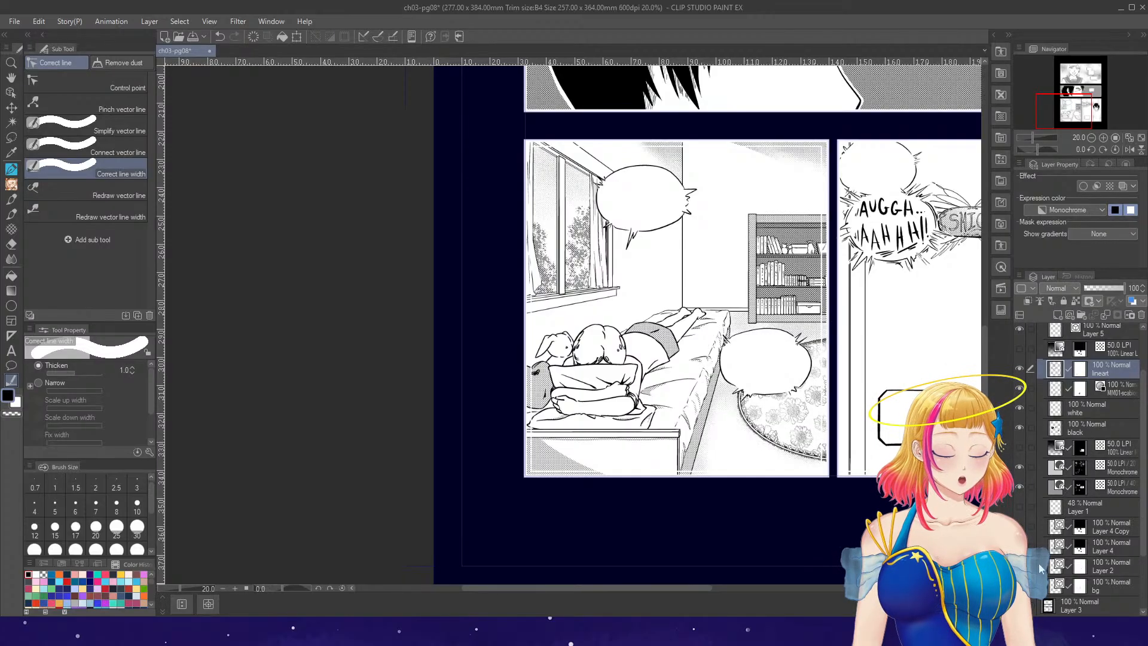
pyautogui.click(1079, 593)
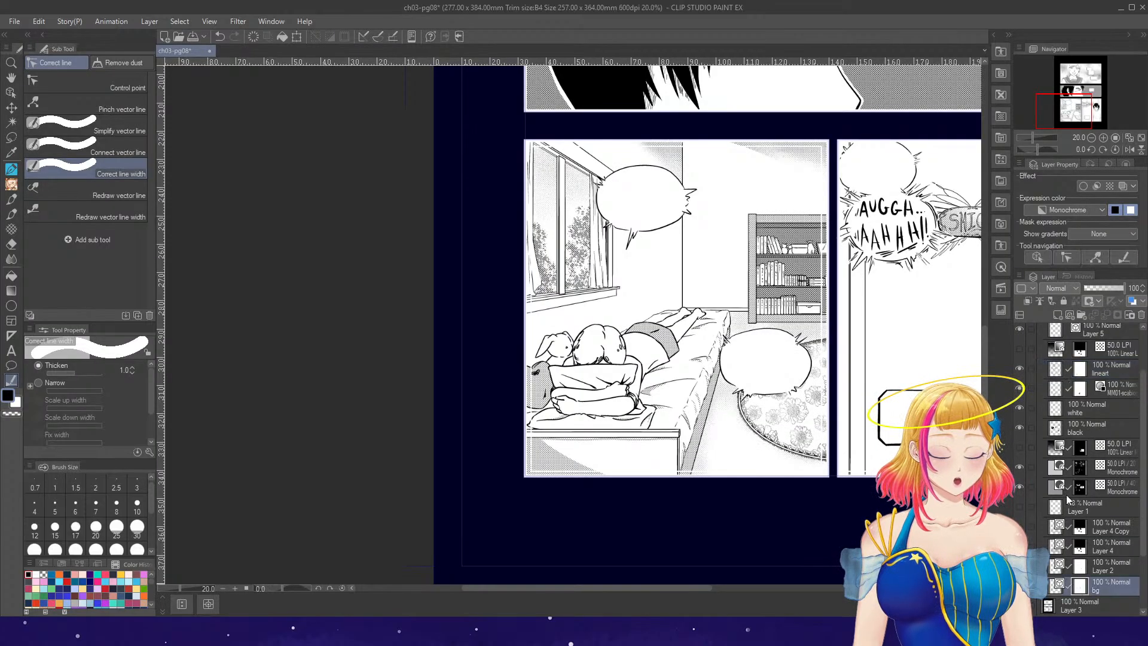
pyautogui.moveTo(575, 180)
pyautogui.mouseDown()
pyautogui.moveTo(561, 344)
pyautogui.moveTo(618, 466)
pyautogui.moveTo(672, 277)
pyautogui.moveTo(762, 201)
pyautogui.moveTo(748, 503)
pyautogui.mouseUp()
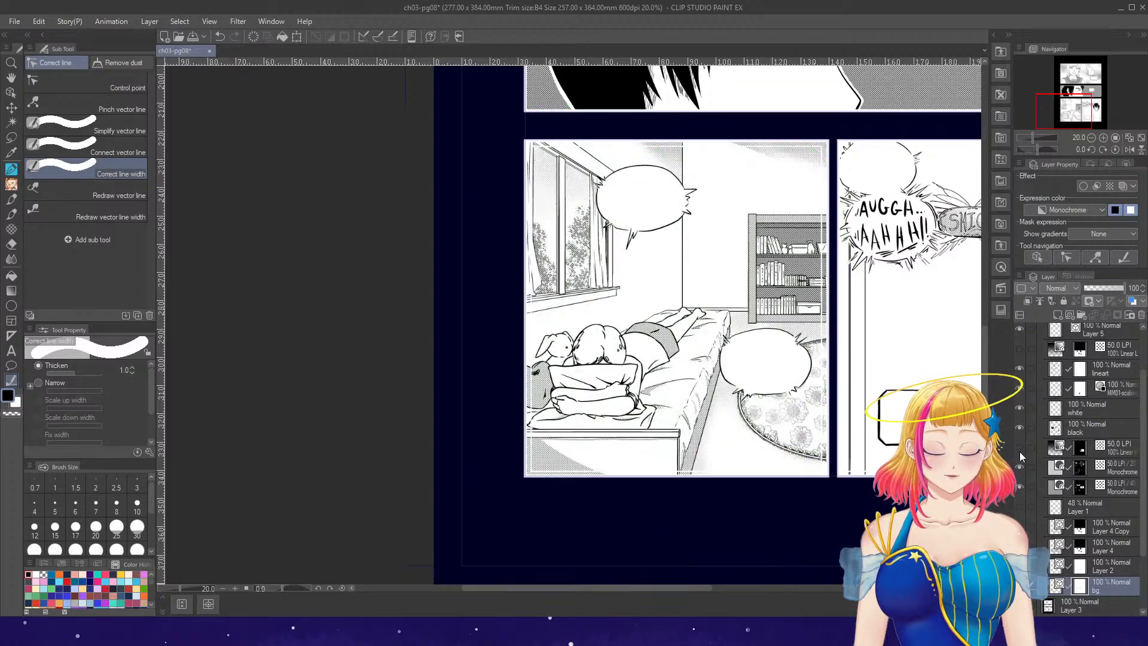
# - Ink a heavier dark accent on the lying girl's legs beside her shorts on the lineart layer at pen size 20
pyautogui.click(1056, 376)
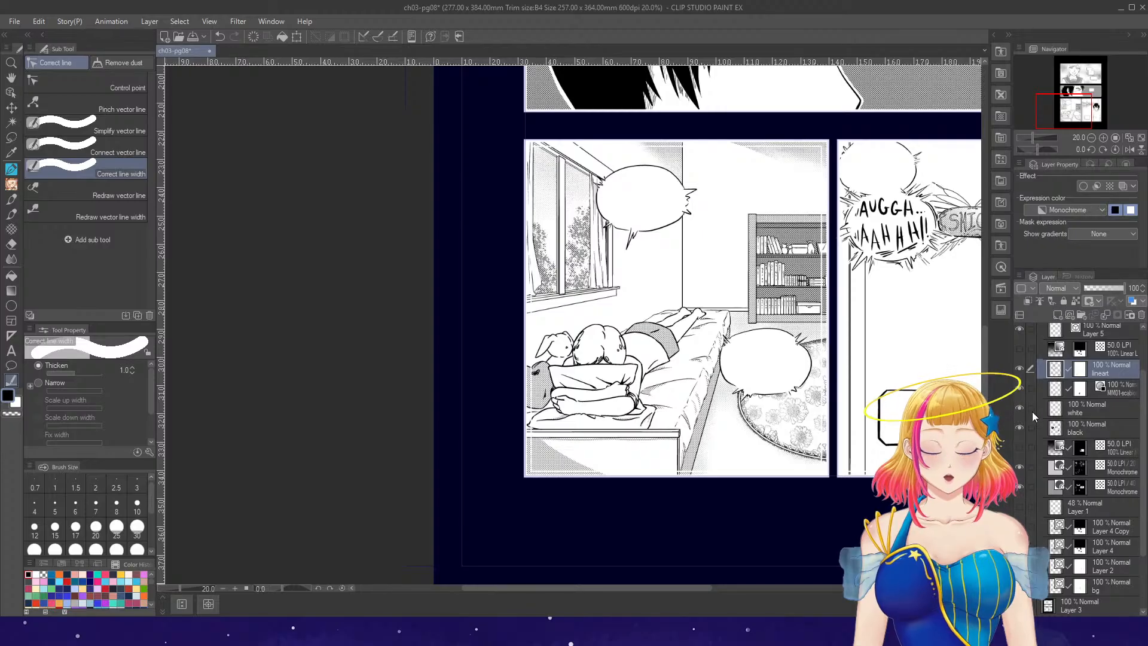
pyautogui.press('p')
pyautogui.scroll(4, 683, 334)
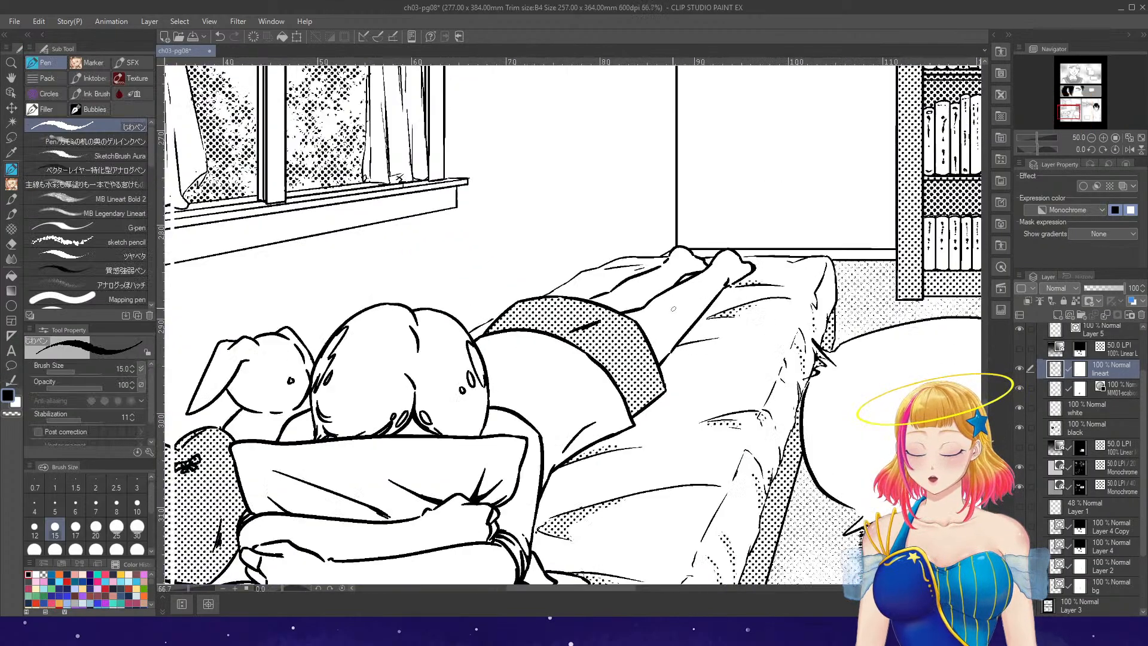
pyautogui.press(']')
pyautogui.press(']')
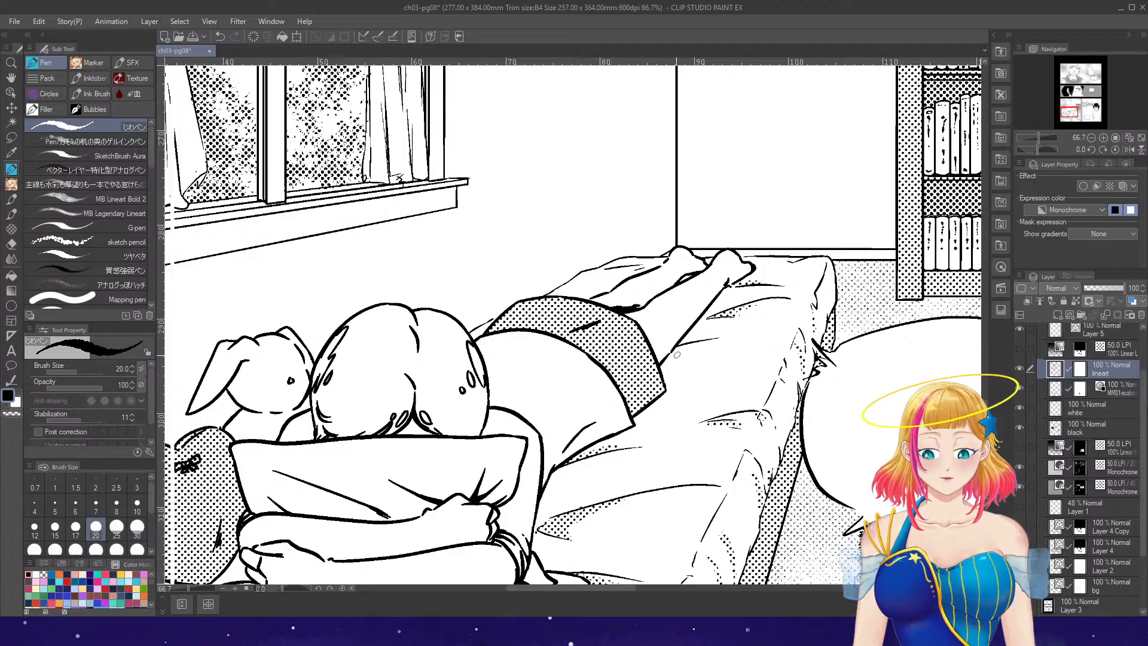
pyautogui.scroll(-5, 718, 299)
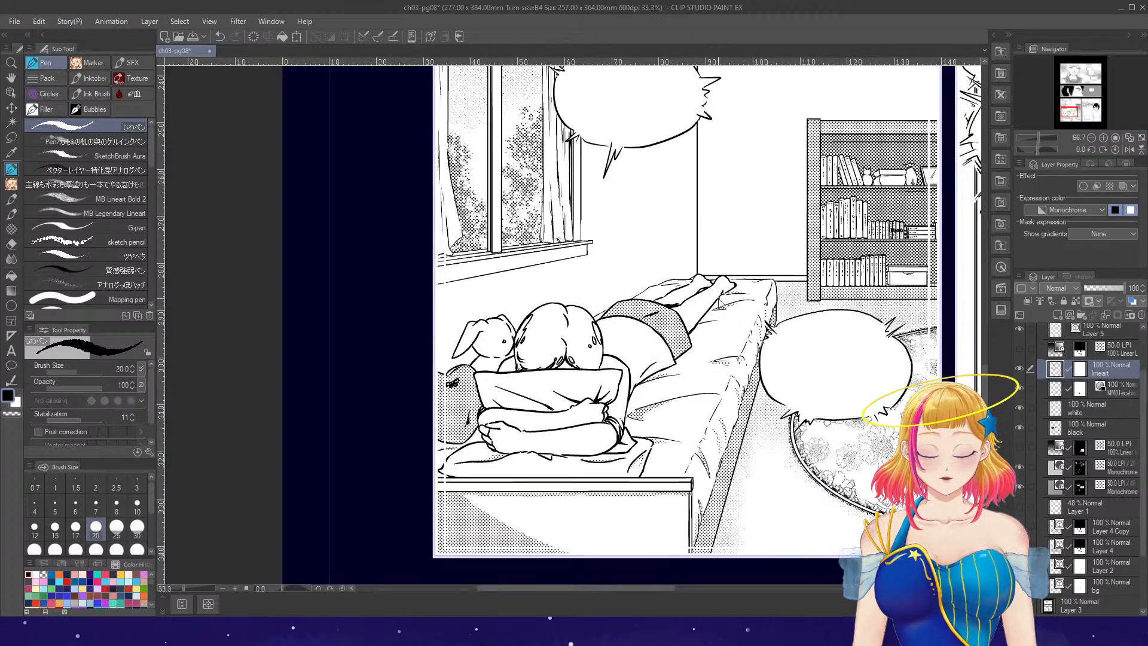
# - Preview the horizontal-line layers over the two bottom panels, hiding them again after the check
pyautogui.moveTo(668, 587); pyautogui.dragTo(753, 590)
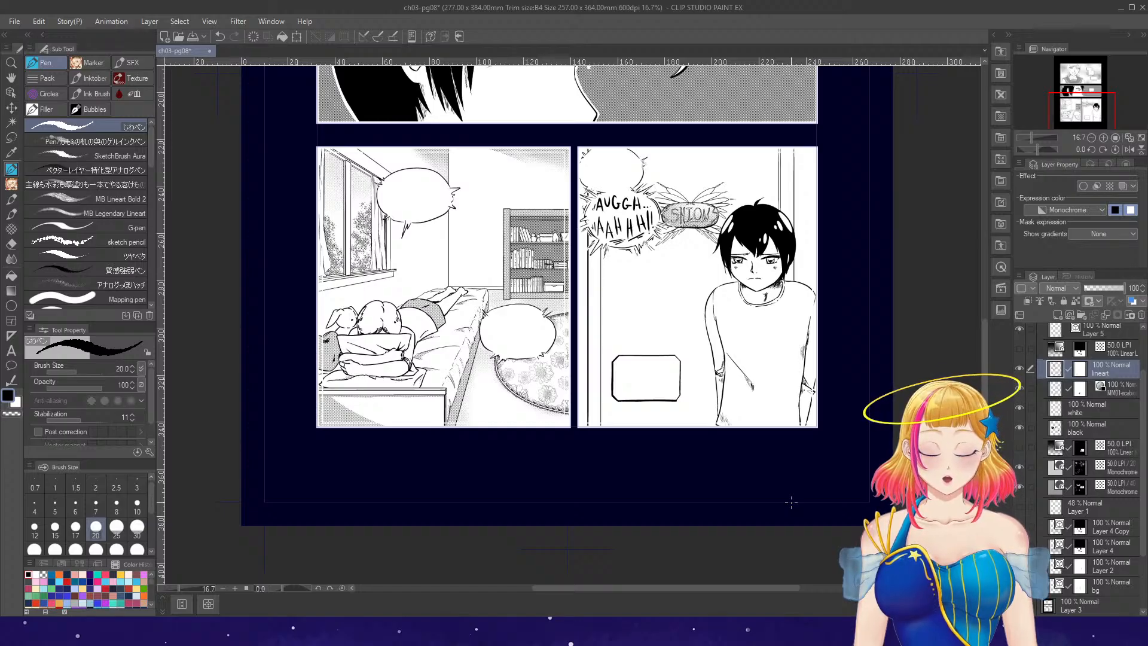
pyautogui.click(1021, 528)
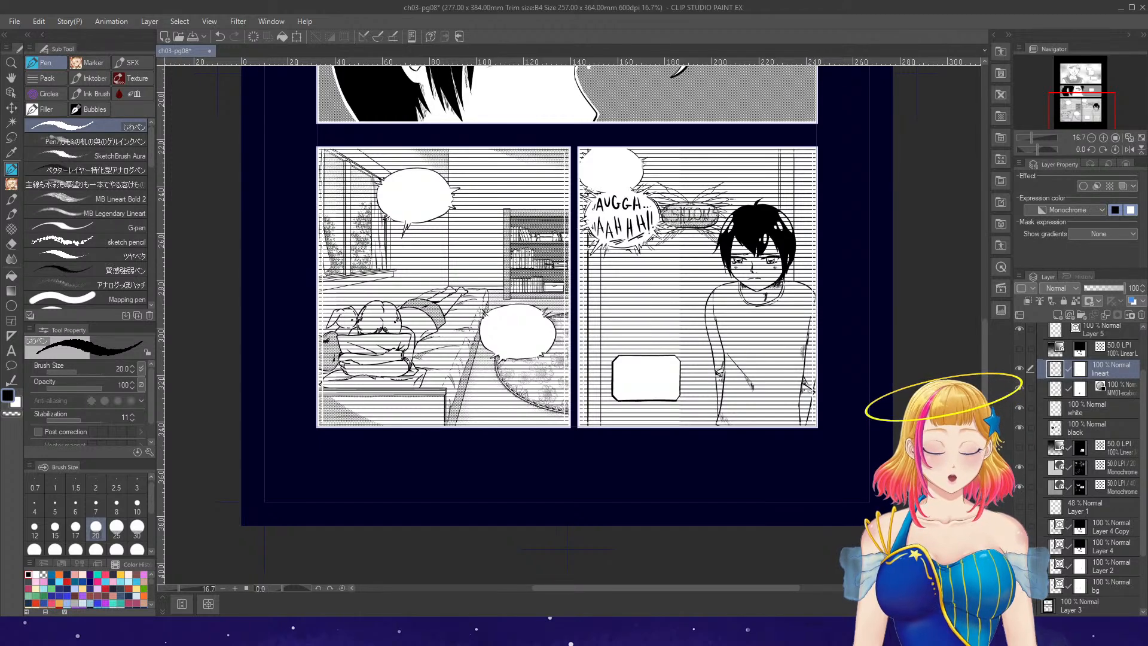
pyautogui.hotkey('ctrl', 'z')
pyautogui.click(1021, 528)
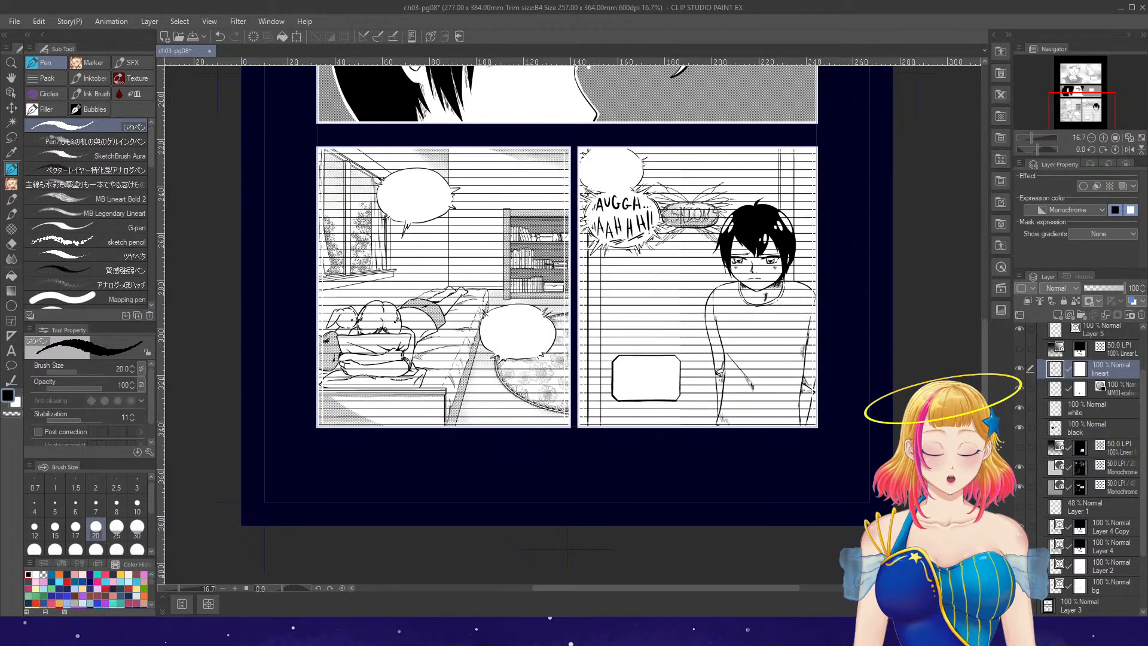
pyautogui.click(1020, 527)
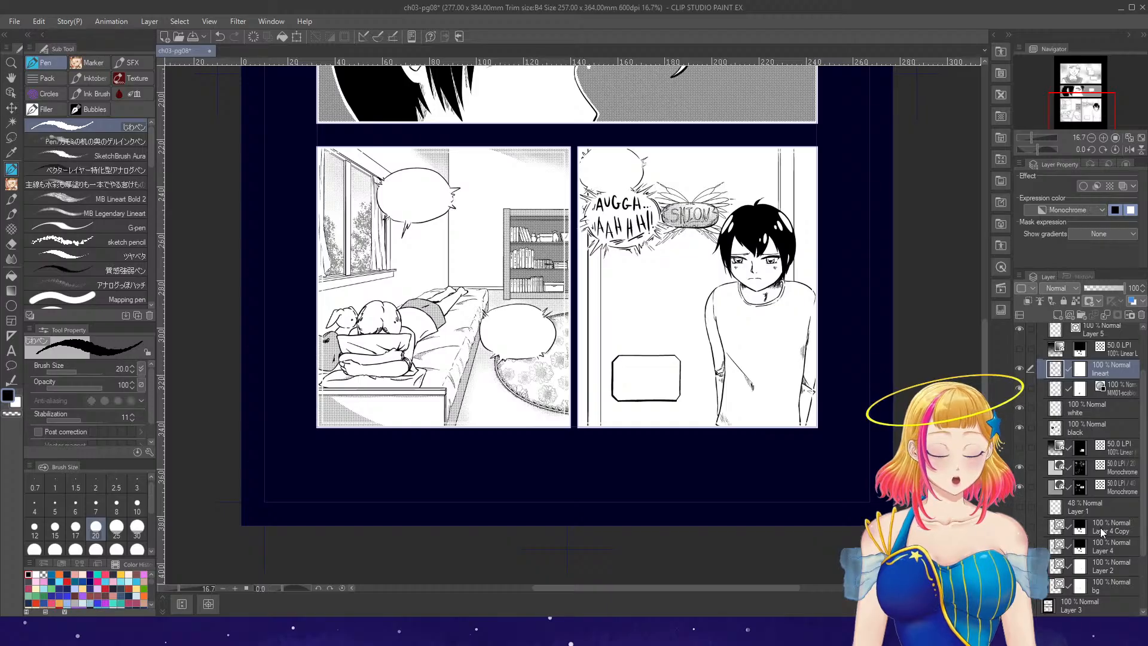
# - Show the 50 LPI gradient tone layer behind the boy in the bottom panel
pyautogui.click(1019, 447)
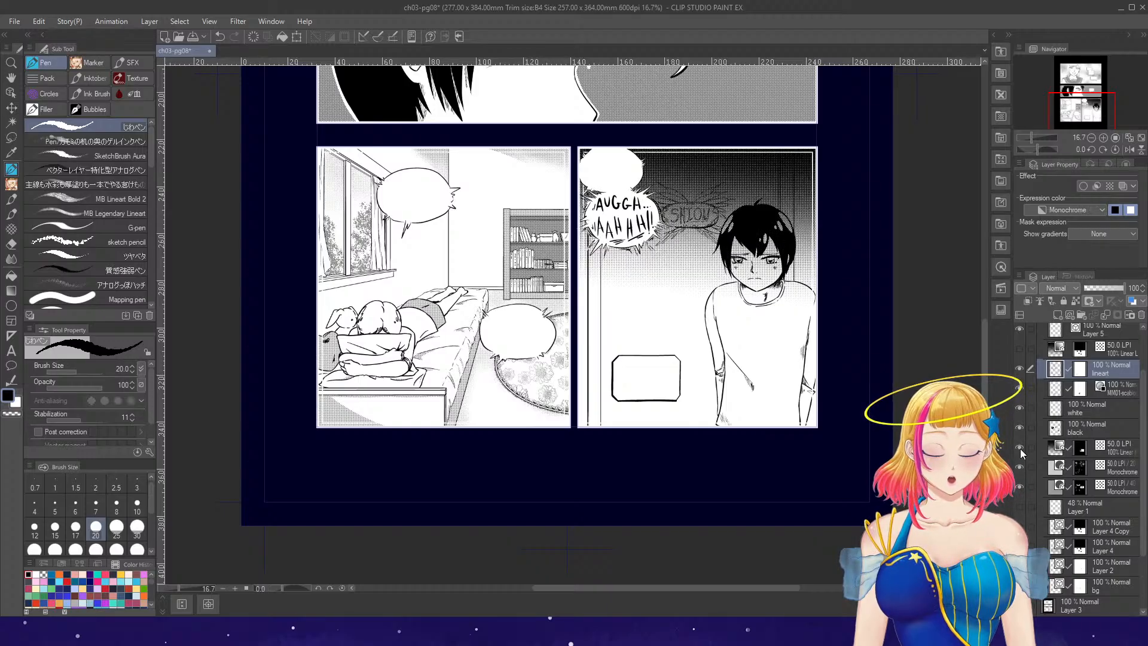
# - Show the upper 50 LPI linear gradient tone layer over the two bottom panels
pyautogui.click(1019, 348)
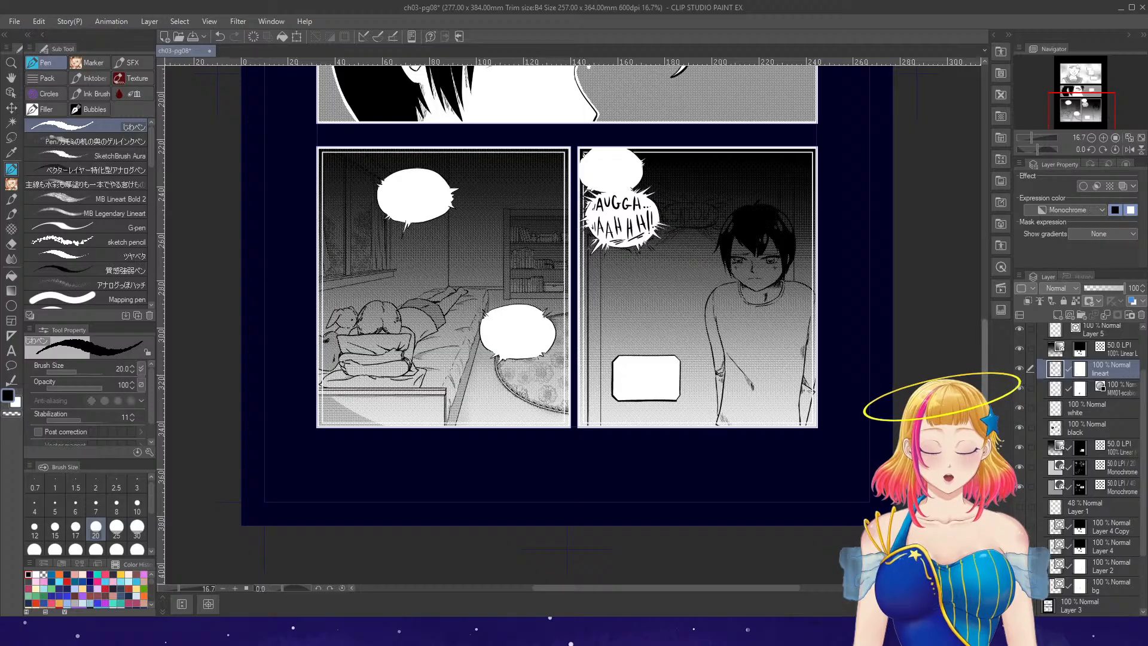
pyautogui.scroll(2, 1136, 361)
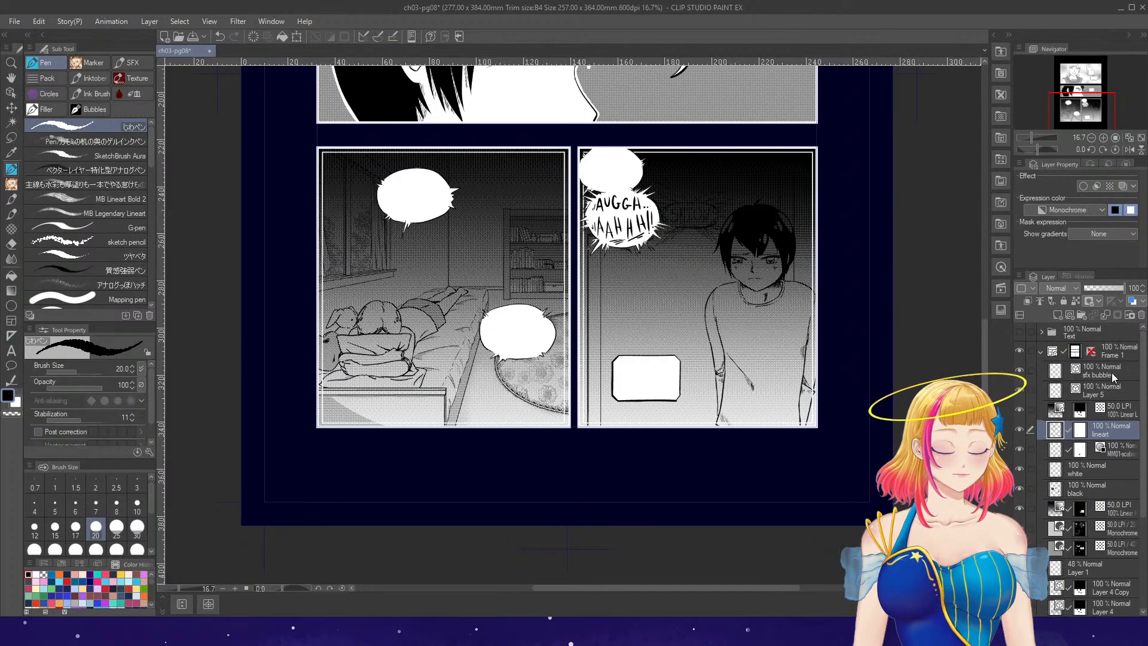
# - Enlarge the three linked speech bubble outlines in the top panel on the sfx bubbles layer
pyautogui.click(1111, 371)
pyautogui.hotkey('ctrl', '-')
pyautogui.hotkey('ctrl', '-')
pyautogui.hotkey('ctrl', '-')
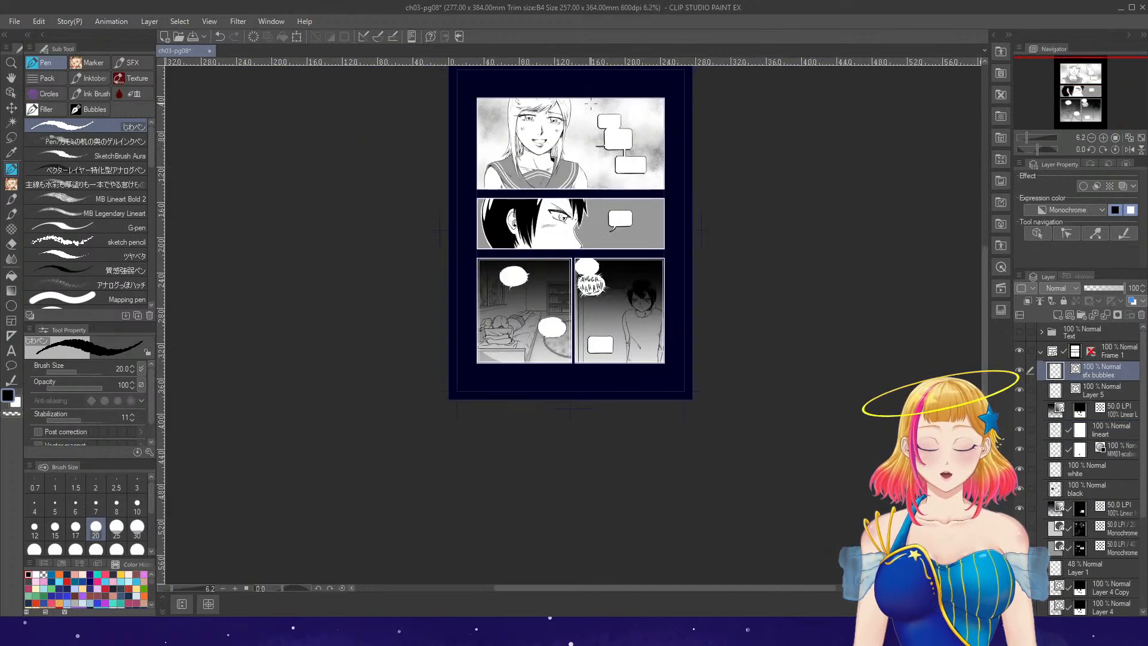
pyautogui.hotkey('ctrl', '+')
pyautogui.hotkey('ctrl', '+')
pyautogui.hotkey('ctrl', '+')
pyautogui.hotkey('ctrl', '+')
pyautogui.click(11, 93)
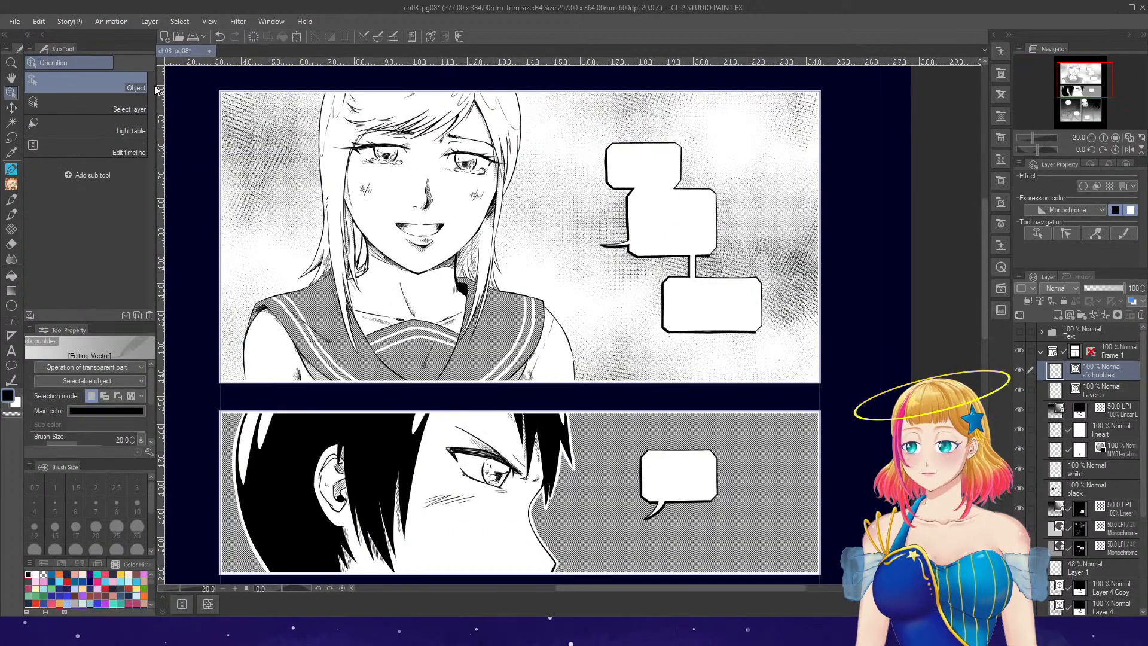
pyautogui.moveTo(572, 123); pyautogui.dragTo(808, 373)
pyautogui.moveTo(587, 251); pyautogui.dragTo(553, 253)
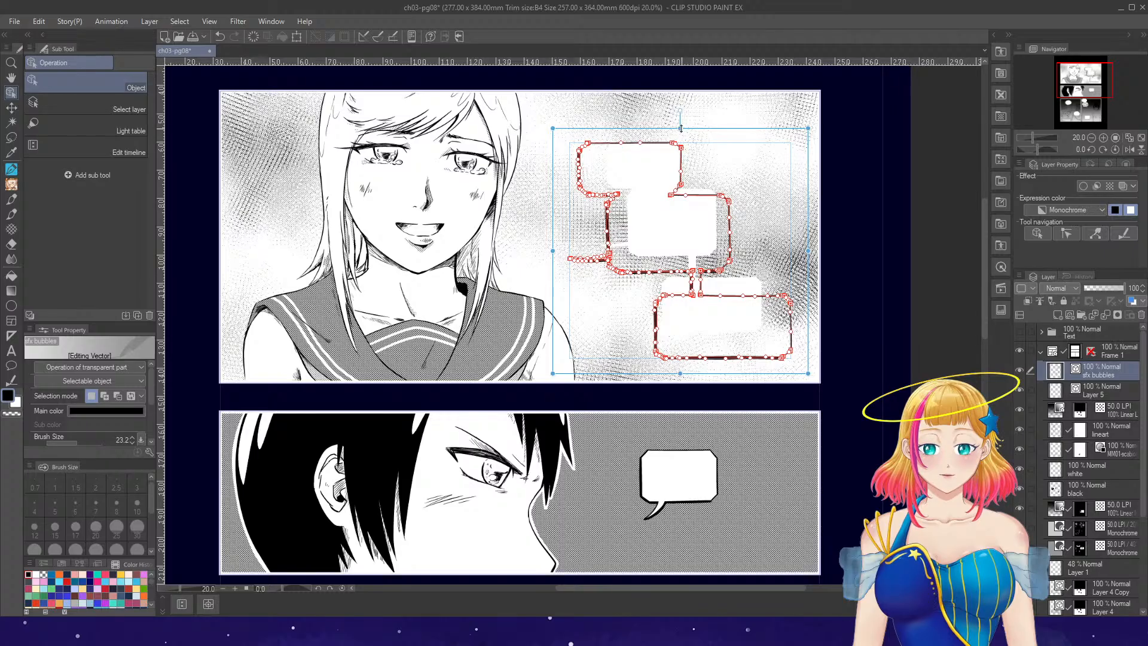
pyautogui.moveTo(680, 128); pyautogui.dragTo(680, 101)
pyautogui.moveTo(808, 238); pyautogui.dragTo(816, 237)
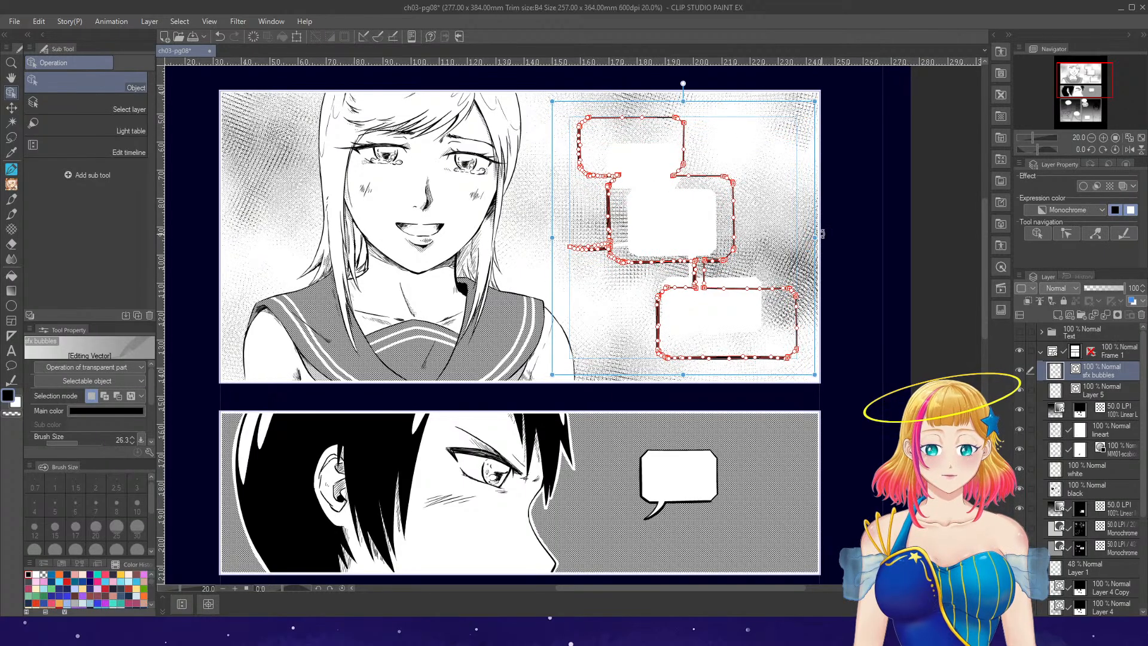
# - Enlarge the speech bubble outline in the middle panel and the upper bubble outline in the bedroom panel
pyautogui.scroll(-3, 981, 278)
pyautogui.moveTo(619, 251); pyautogui.dragTo(746, 349)
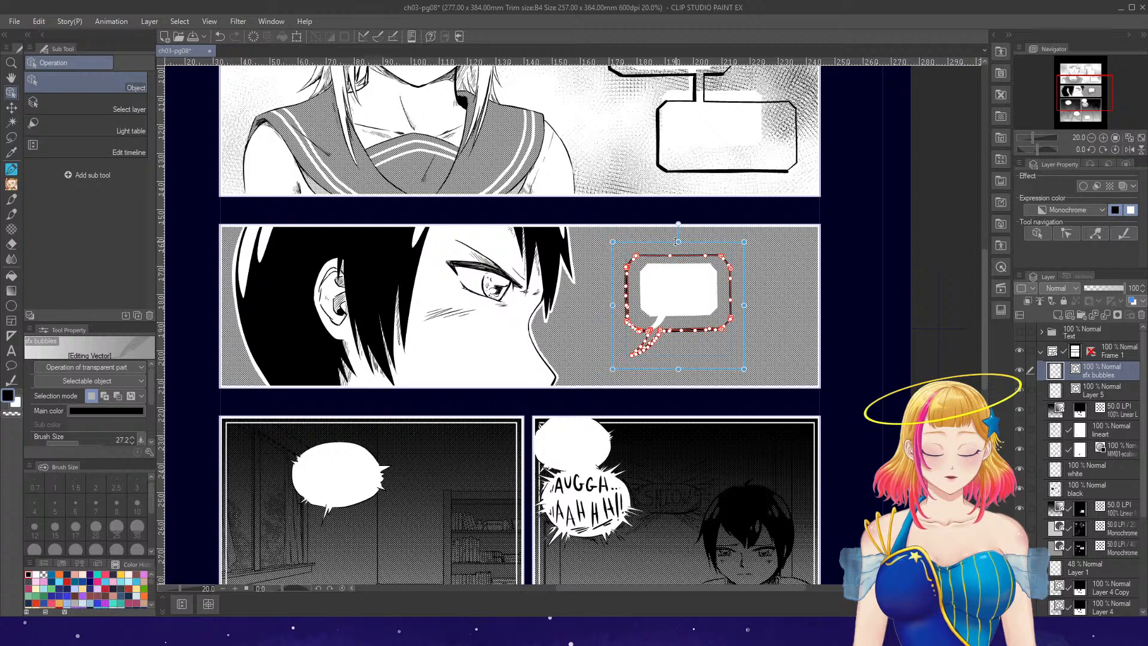
pyautogui.scroll(-5, 978, 325)
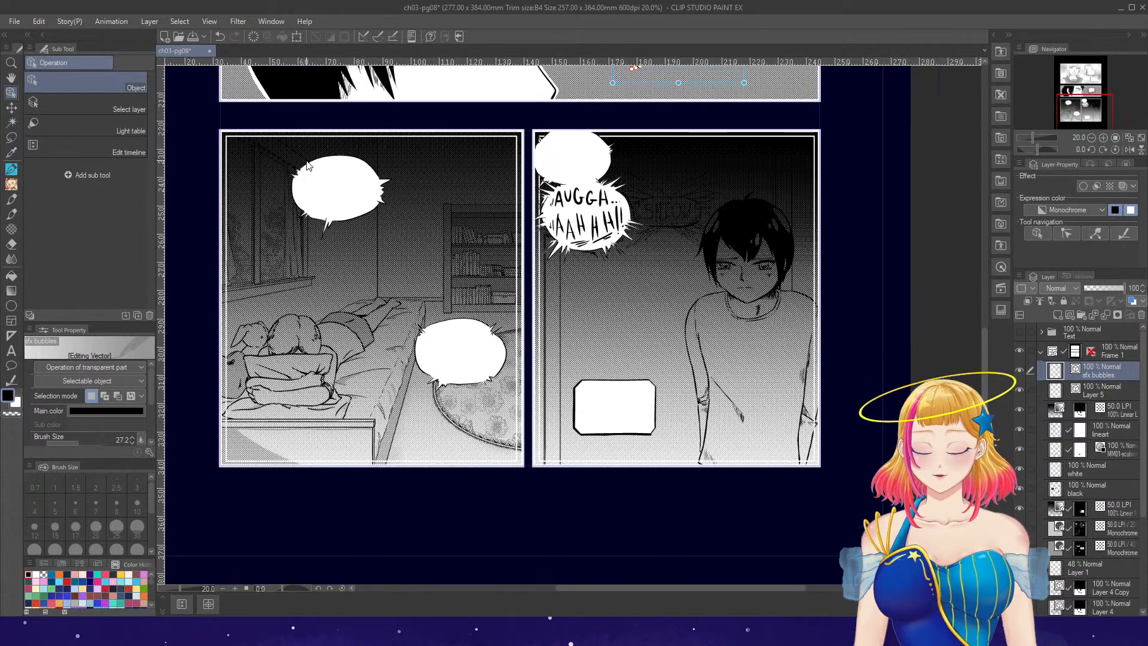
pyautogui.click(326, 182)
pyautogui.moveTo(340, 251); pyautogui.dragTo(339, 263)
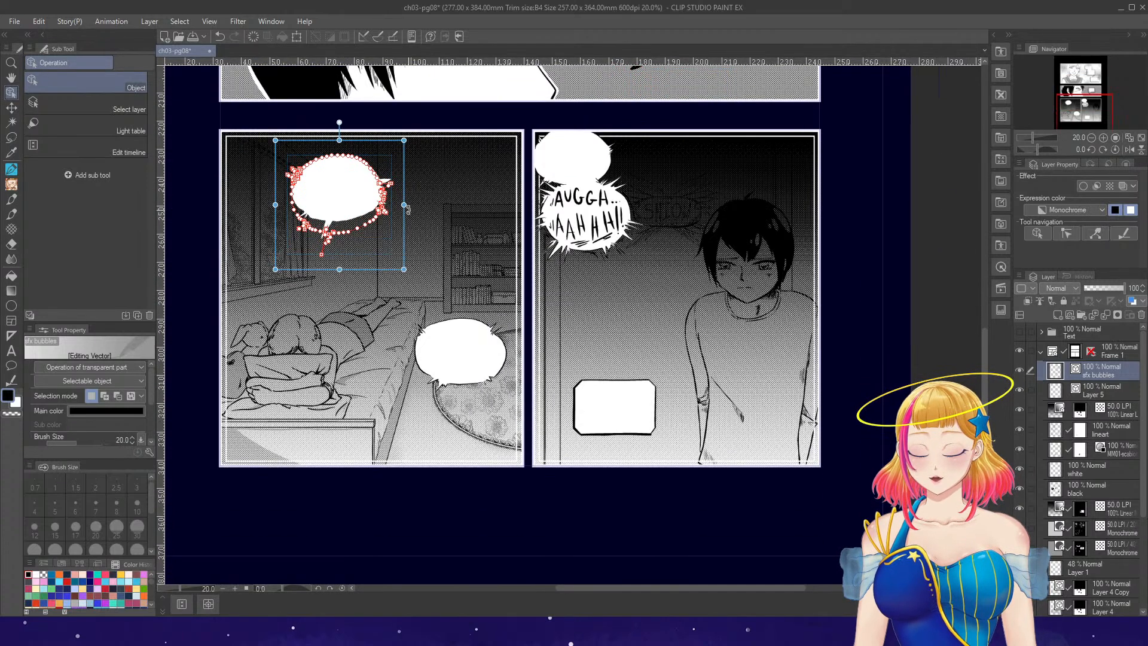
pyautogui.moveTo(404, 205); pyautogui.dragTo(431, 204)
pyautogui.moveTo(274, 142); pyautogui.dragTo(250, 133)
pyautogui.moveTo(431, 269); pyautogui.dragTo(434, 272)
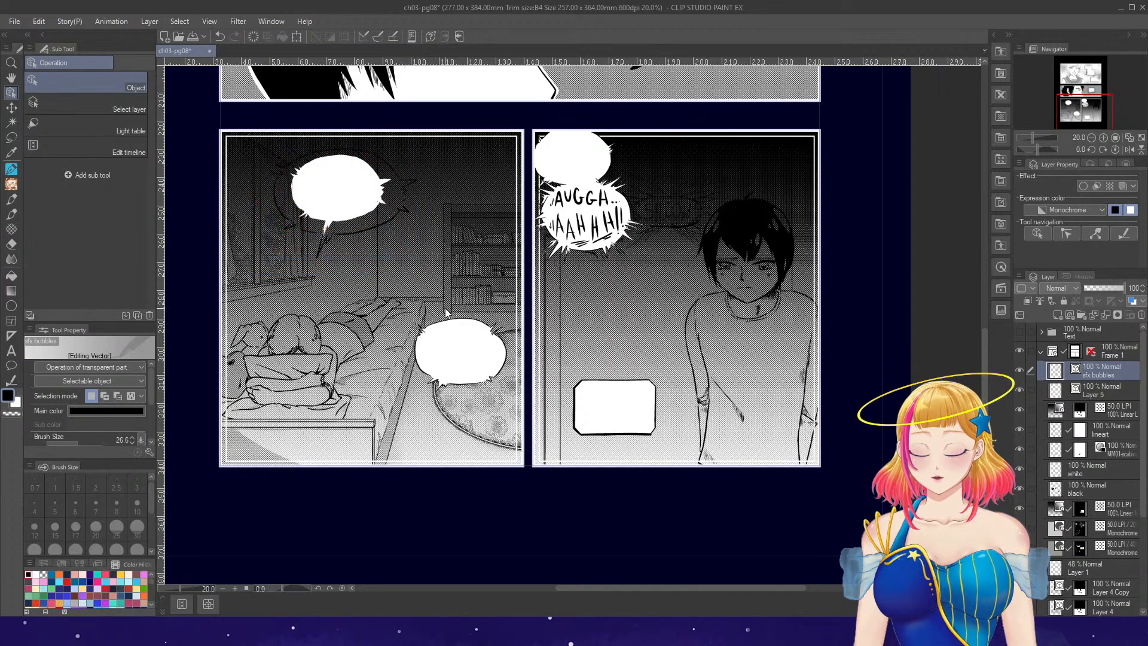
# - Enlarge the outline of the spiky bubble over the rug in the bedroom panel
pyautogui.click(478, 357)
pyautogui.moveTo(460, 294); pyautogui.dragTo(460, 278)
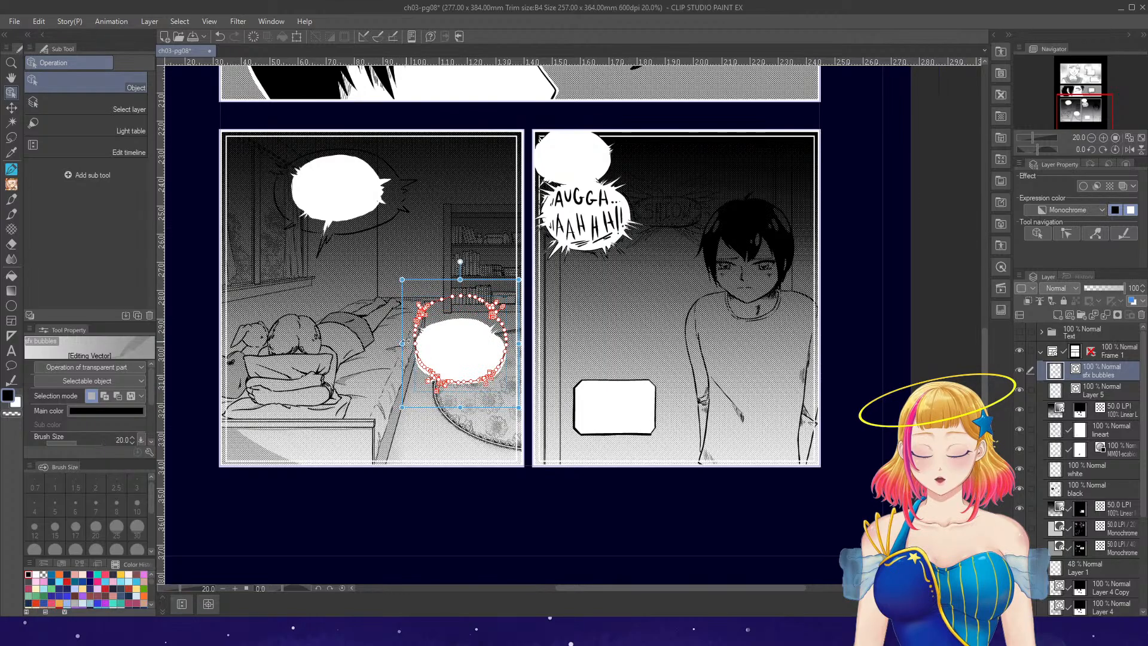
pyautogui.moveTo(402, 341); pyautogui.dragTo(378, 342)
pyautogui.moveTo(449, 405); pyautogui.dragTo(450, 426)
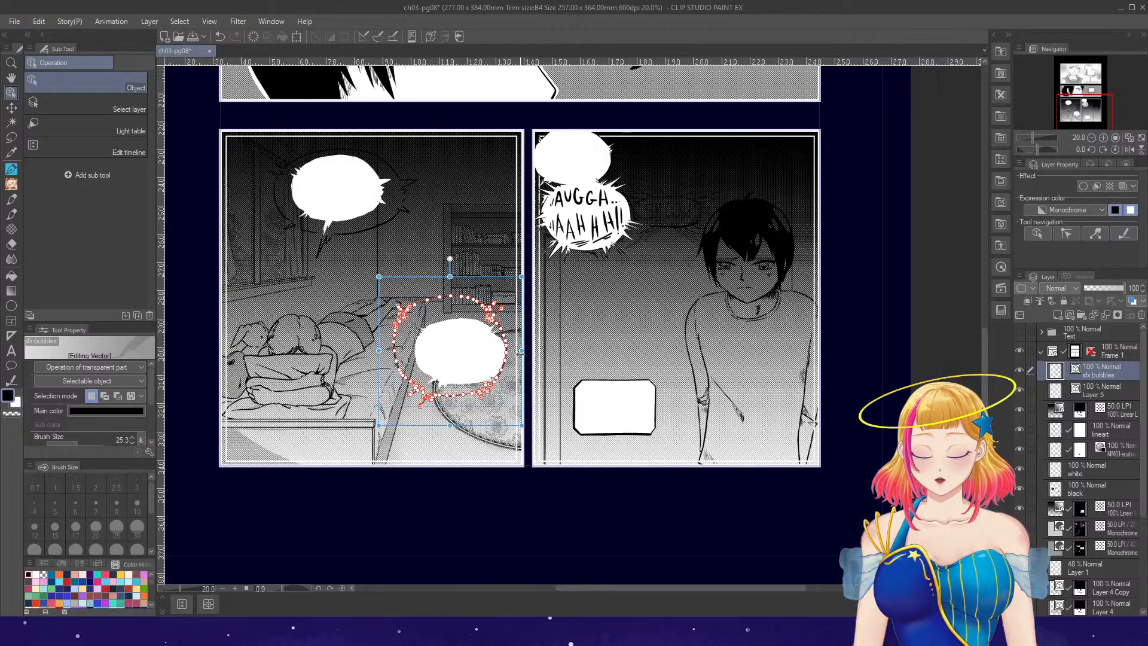
pyautogui.moveTo(522, 350); pyautogui.dragTo(528, 351)
# - Enlarge the spiky scream bubble outlines with the AUGGH lettering in the boy's panel
pyautogui.click(659, 203)
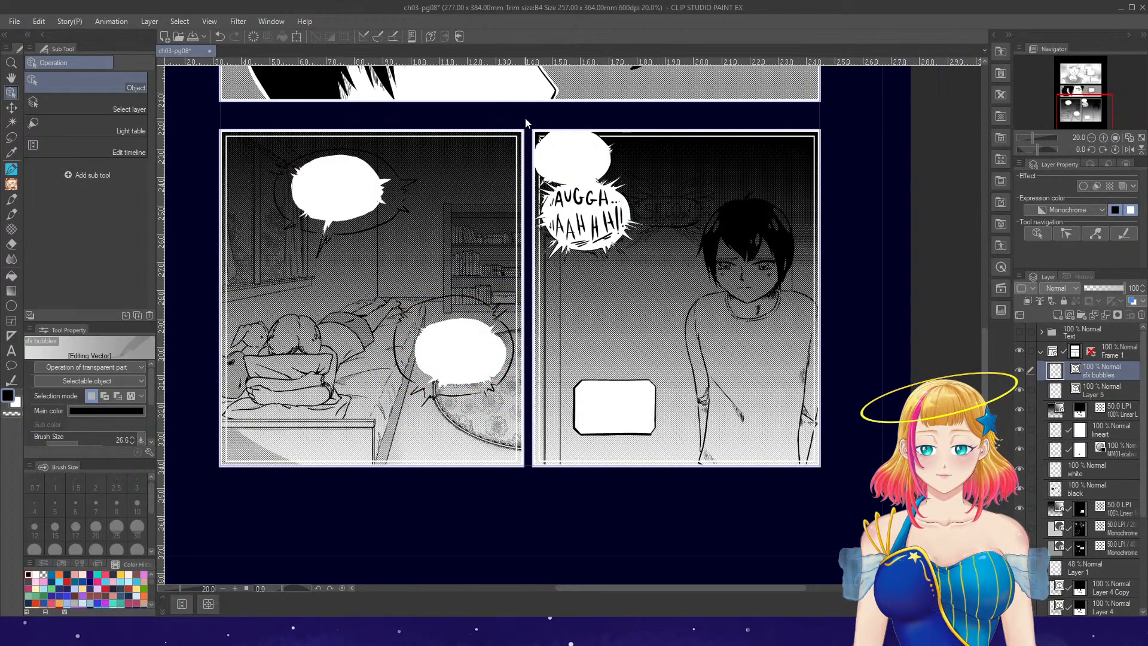
pyautogui.moveTo(650, 293); pyautogui.dragTo(651, 294)
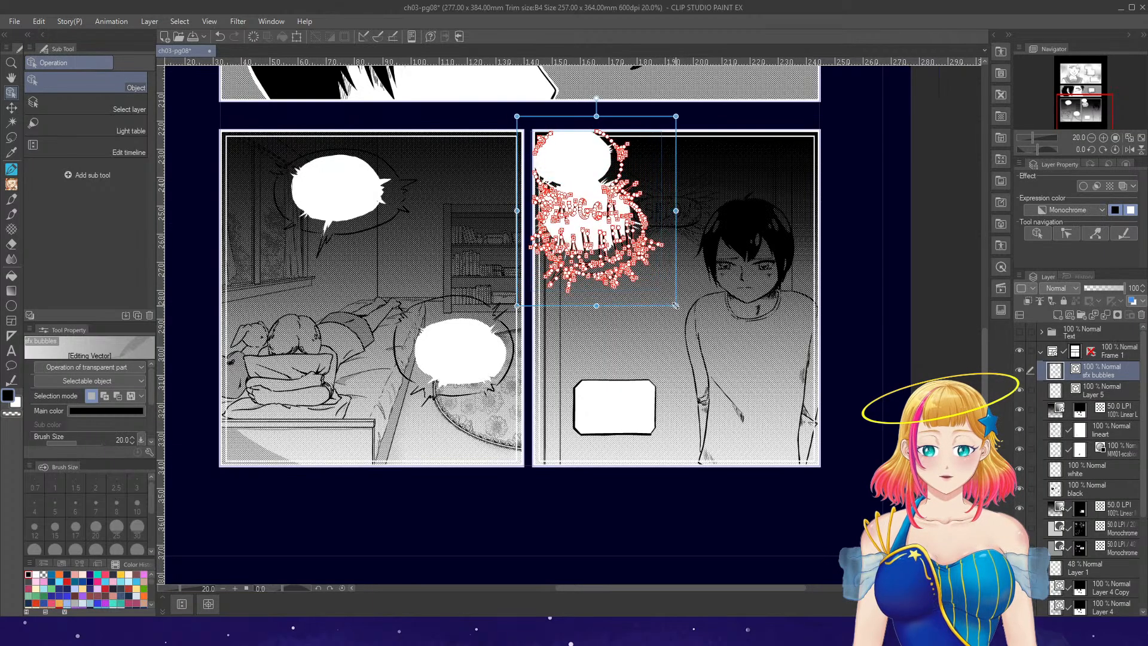
pyautogui.click(695, 299)
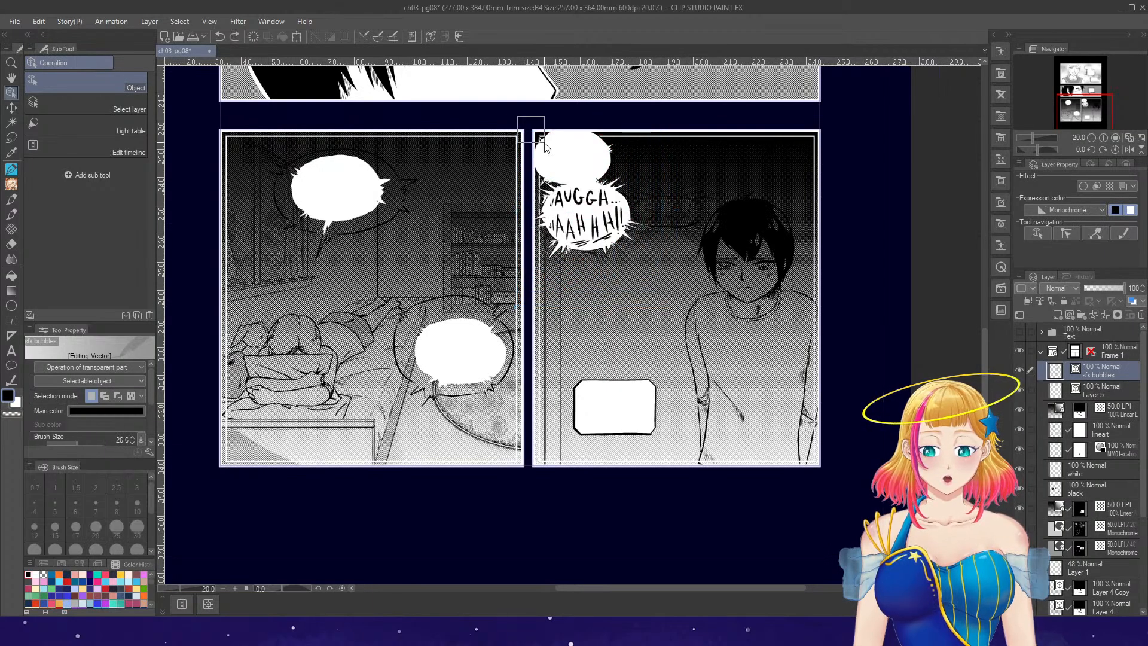
pyautogui.moveTo(545, 147); pyautogui.dragTo(682, 297)
pyautogui.click(712, 288)
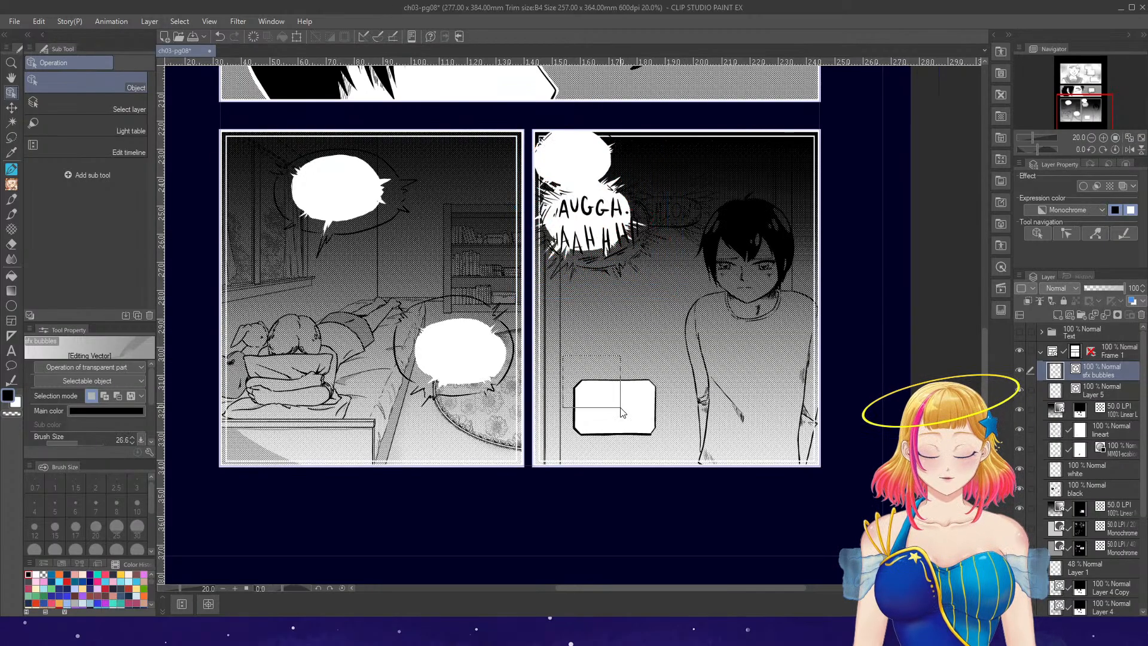
# - Enlarge the caption box outline in the boy's panel and recentre it around its white fill
pyautogui.moveTo(621, 411); pyautogui.dragTo(652, 415)
pyautogui.moveTo(667, 362); pyautogui.dragTo(695, 340)
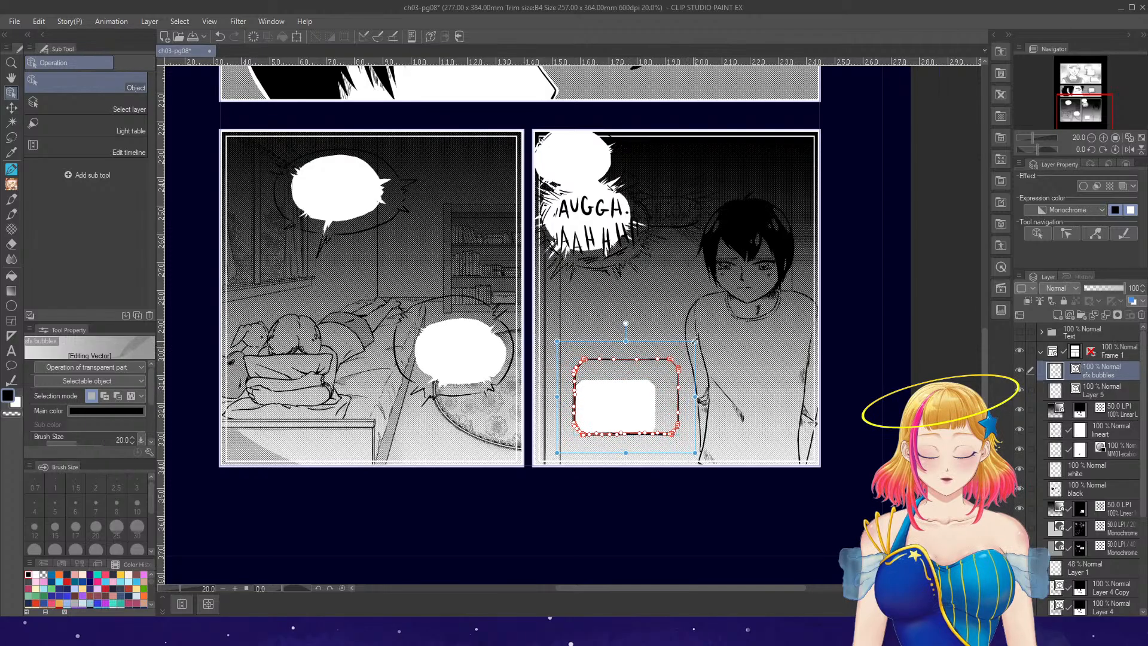
pyautogui.moveTo(699, 384); pyautogui.dragTo(689, 393)
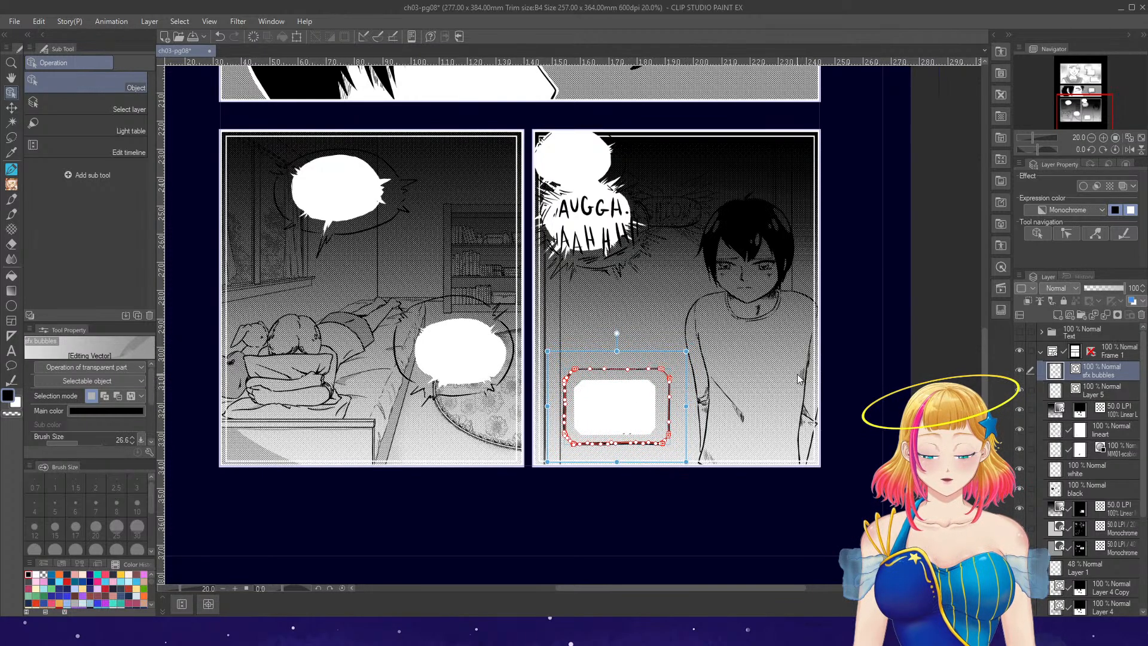
pyautogui.click(623, 438)
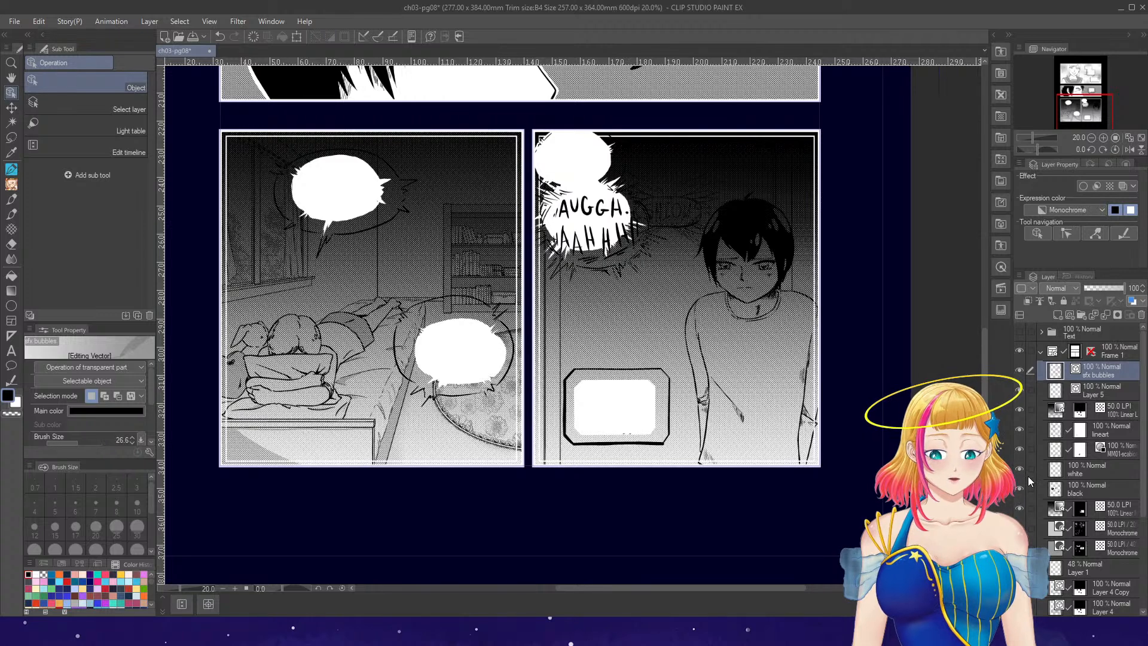
# - Check the contents of the lineart and bg layers by toggling their visibility, and ready the bg layer for erasing
pyautogui.click(1020, 450)
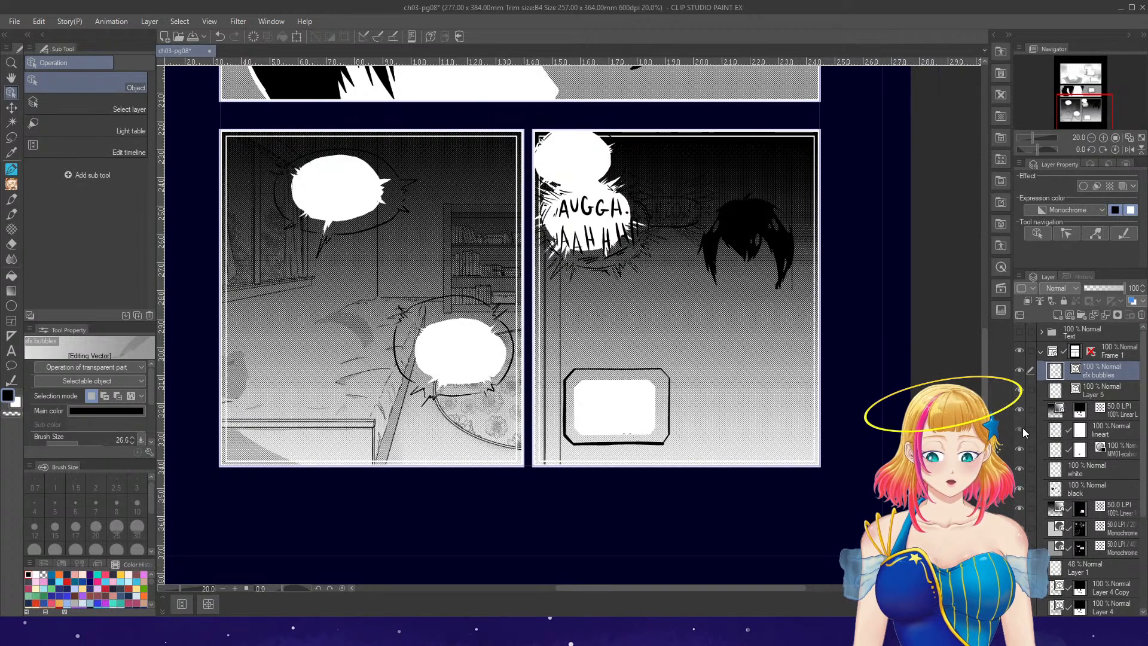
pyautogui.click(1020, 450)
pyautogui.scroll(-5, 1130, 439)
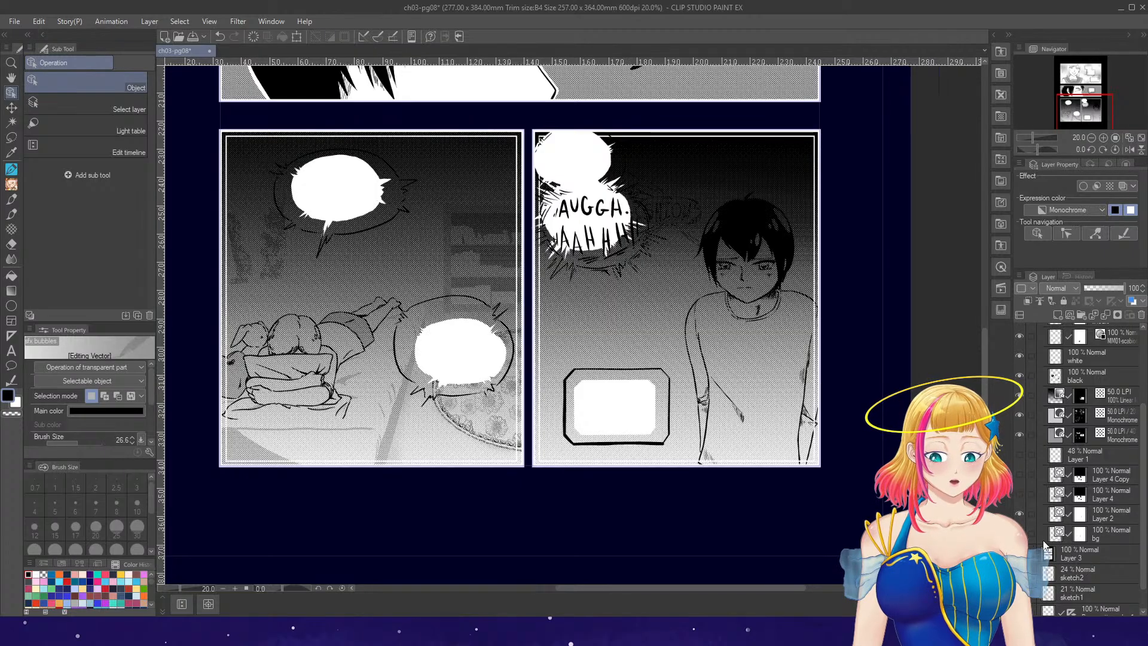
pyautogui.click(1029, 534)
pyautogui.press('e')
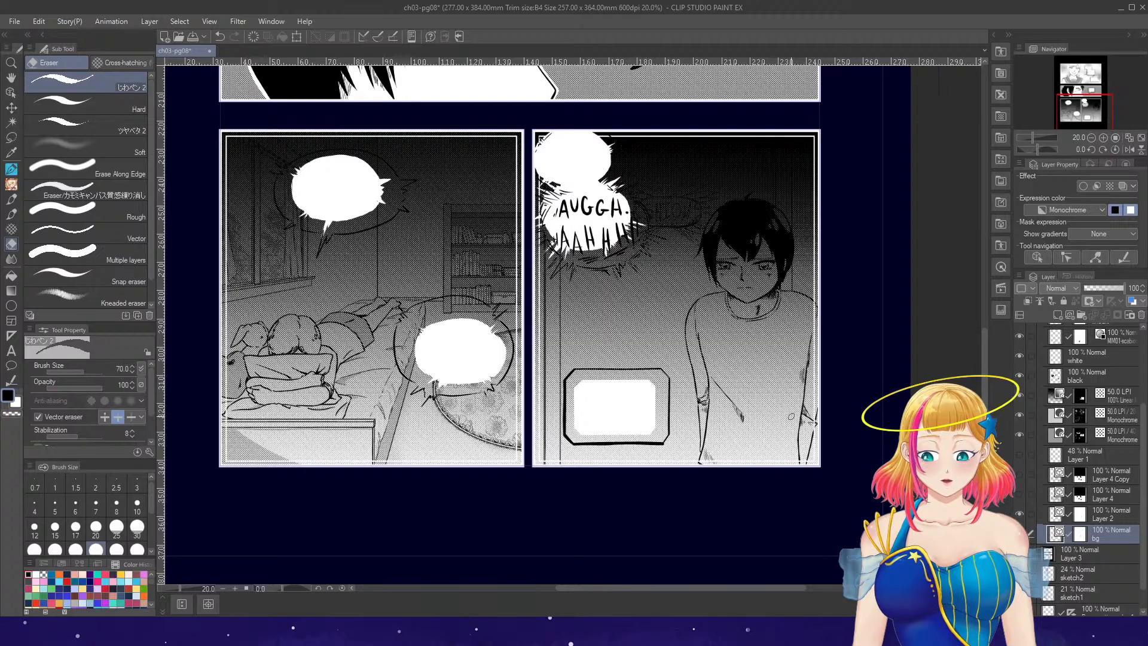
# - Hide the 50 LPI gradient and monochrome tone layers so the page shows only line art and black fills
pyautogui.scroll(-2, 791, 416)
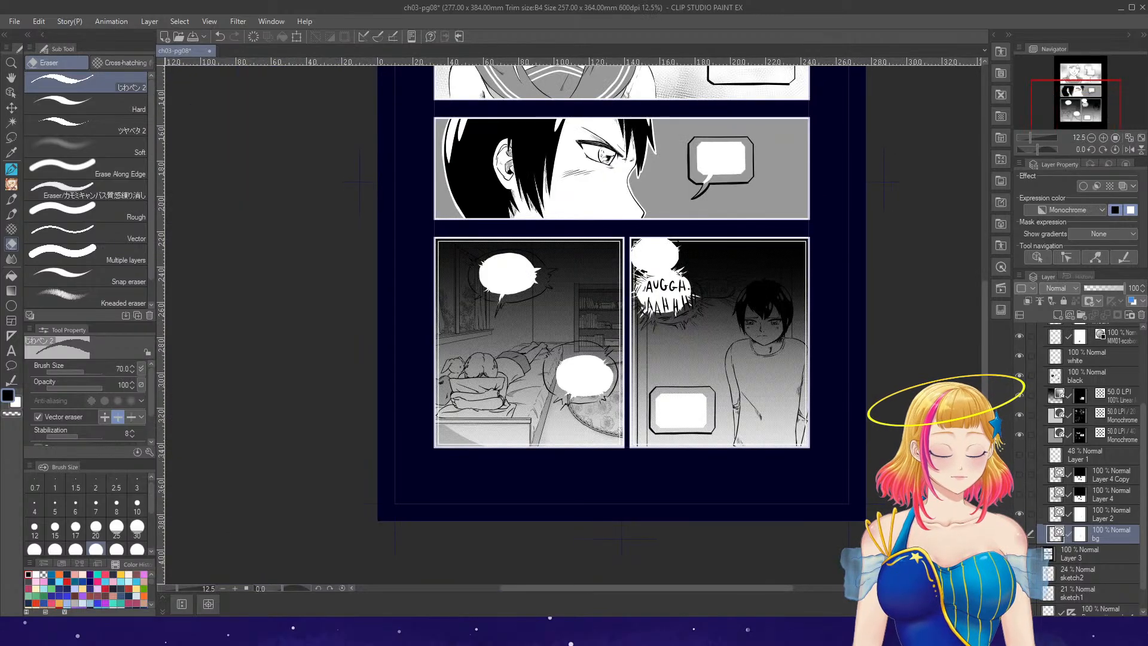
pyautogui.scroll(1, 697, 395)
pyautogui.scroll(3, 697, 396)
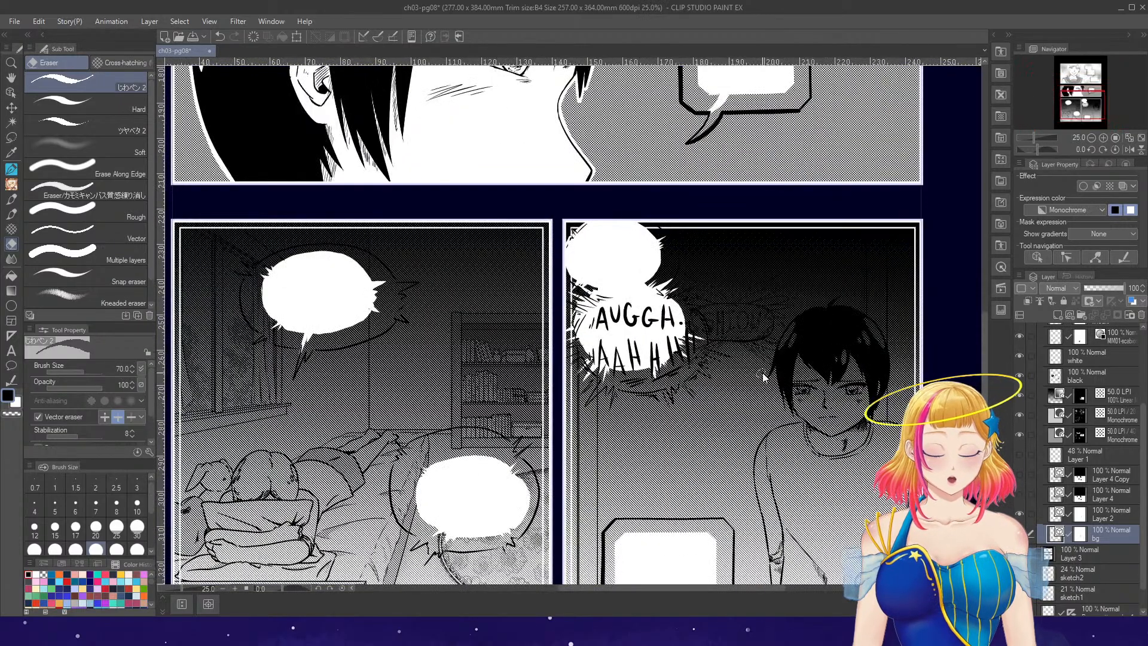
pyautogui.scroll(1, 764, 377)
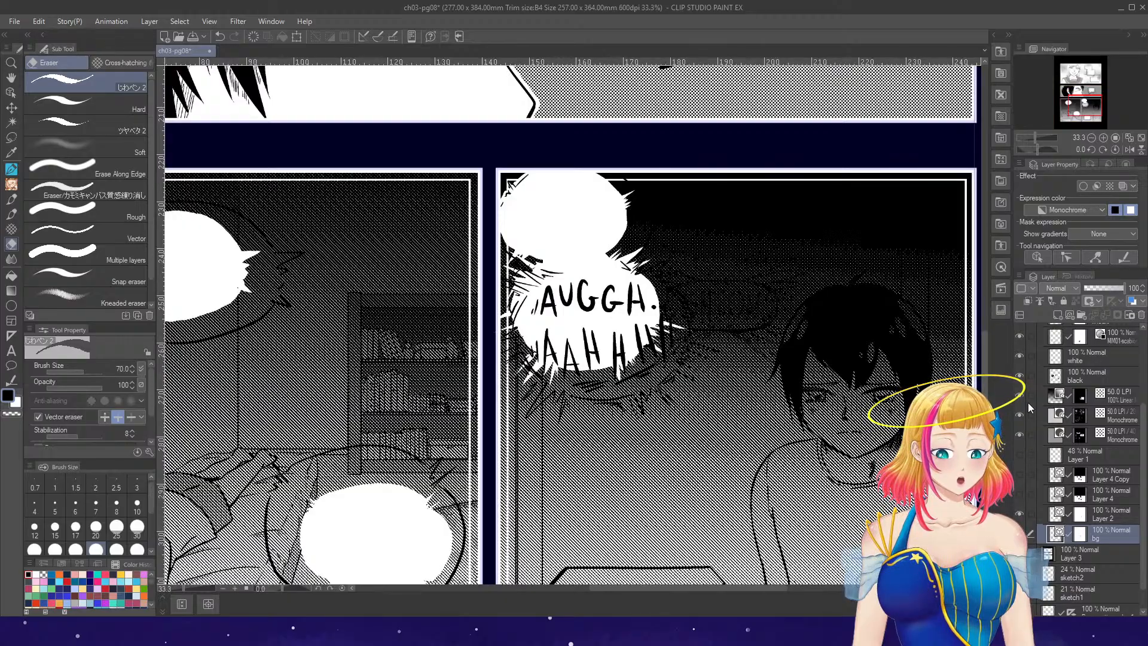
pyautogui.click(1019, 395)
pyautogui.scroll(2, 1134, 401)
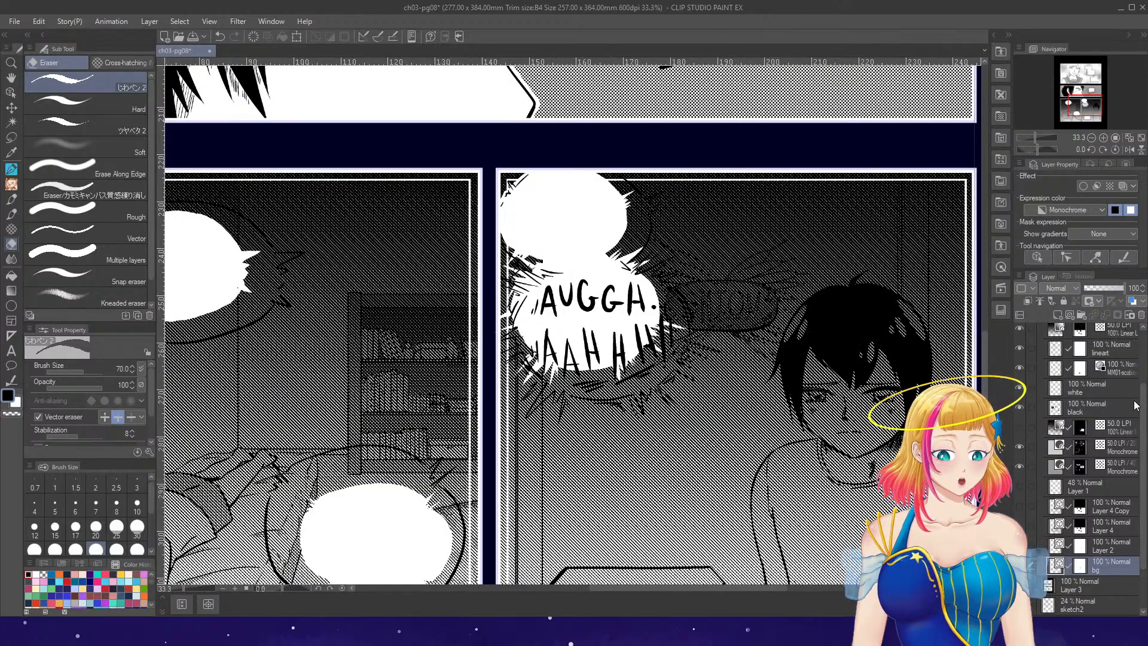
pyautogui.click(1018, 458)
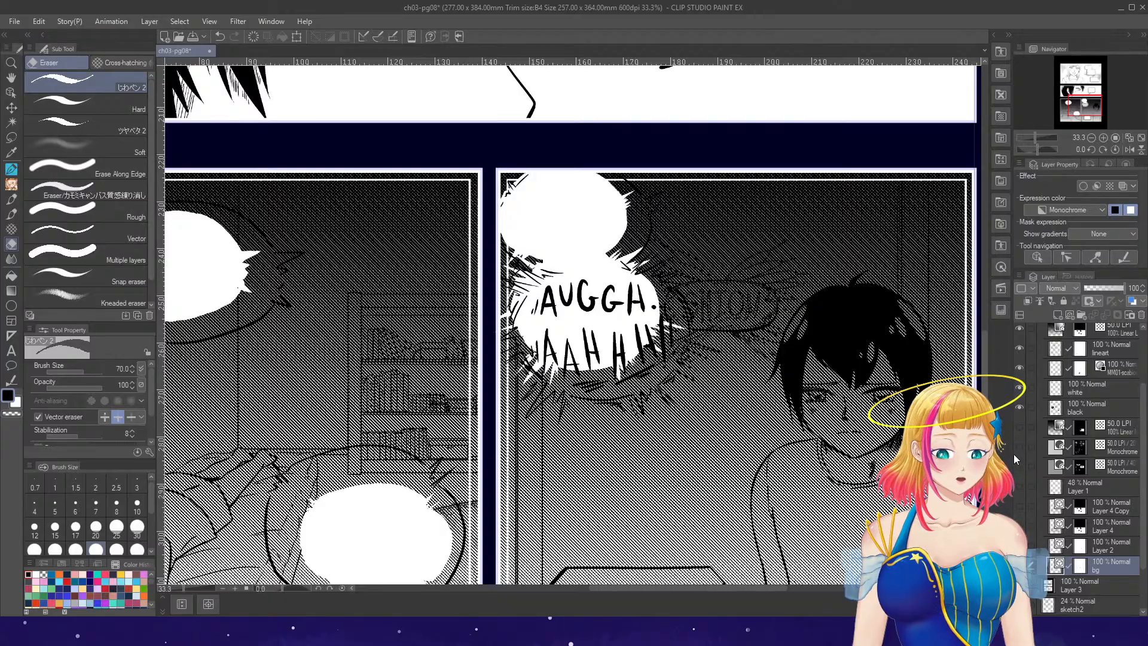
pyautogui.scroll(4, 1138, 426)
pyautogui.click(1020, 396)
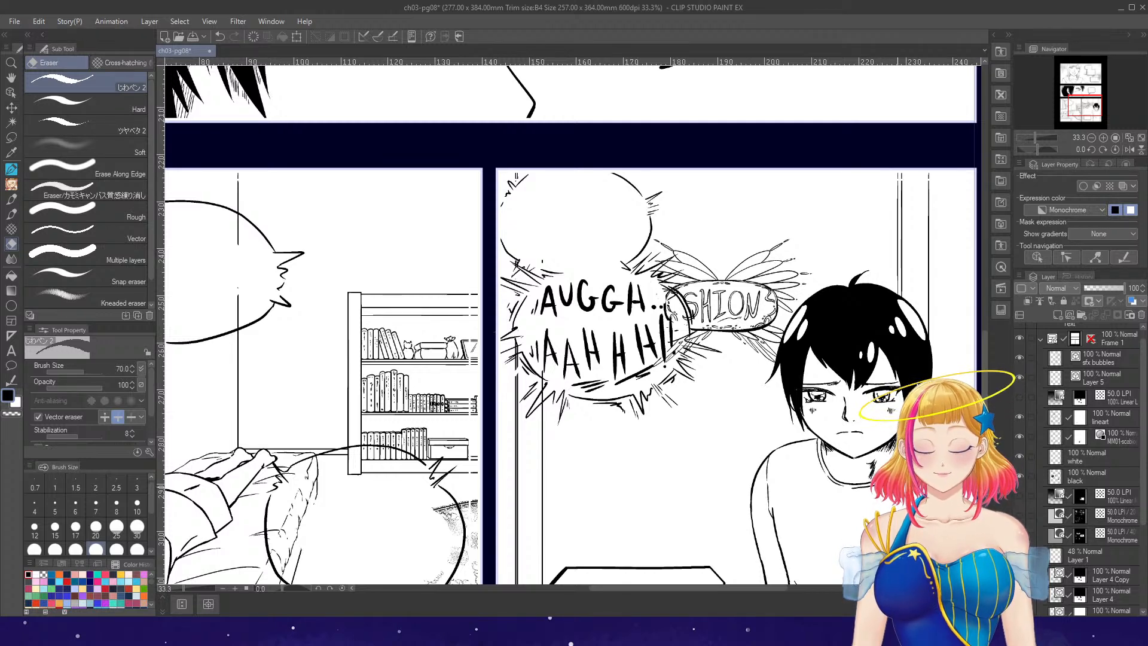
# - Move the AUGGH lettering strokes from the sfx bubbles layer to a new vector layer, hide it, and reselect sfx bubbles
pyautogui.click(11, 93)
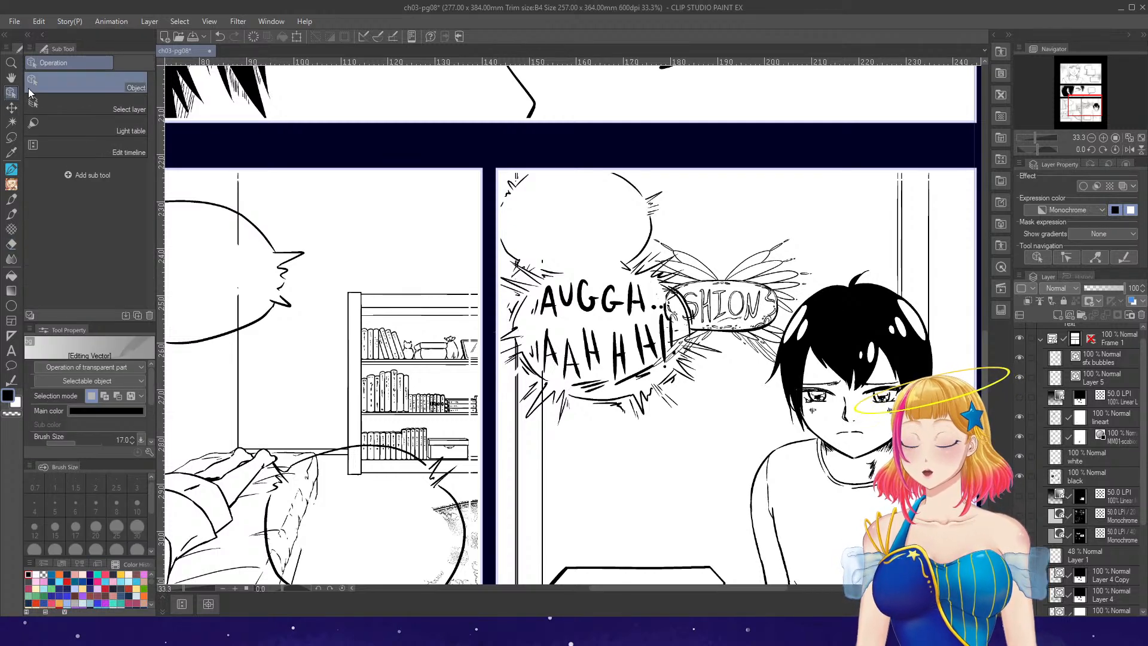
pyautogui.scroll(2, 687, 332)
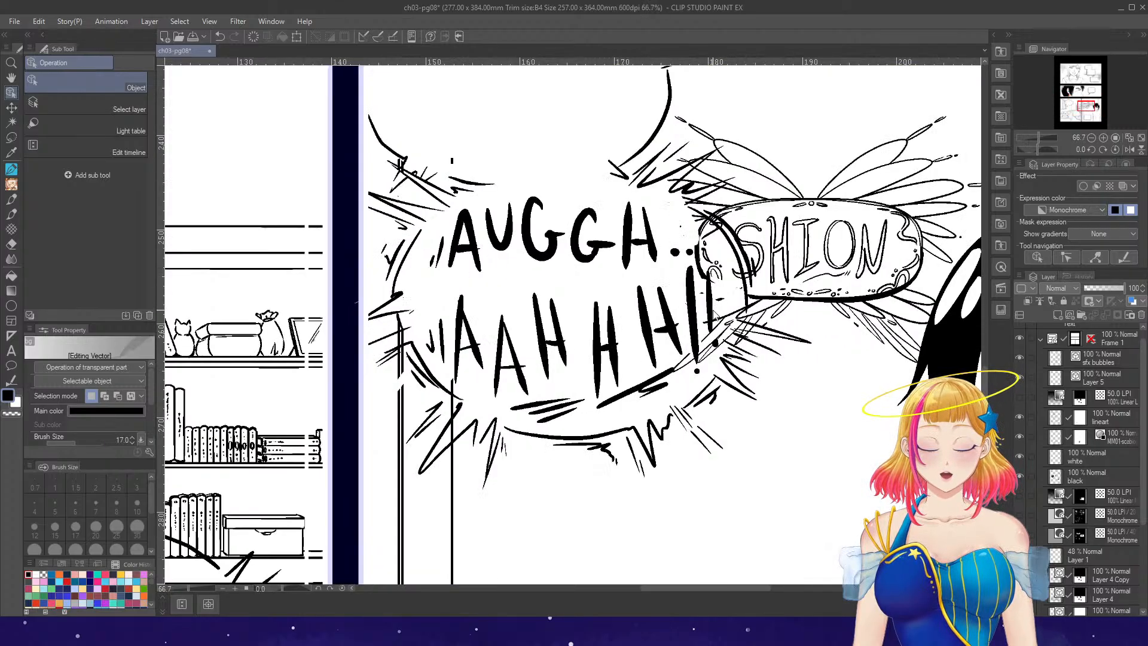
pyautogui.click(759, 289)
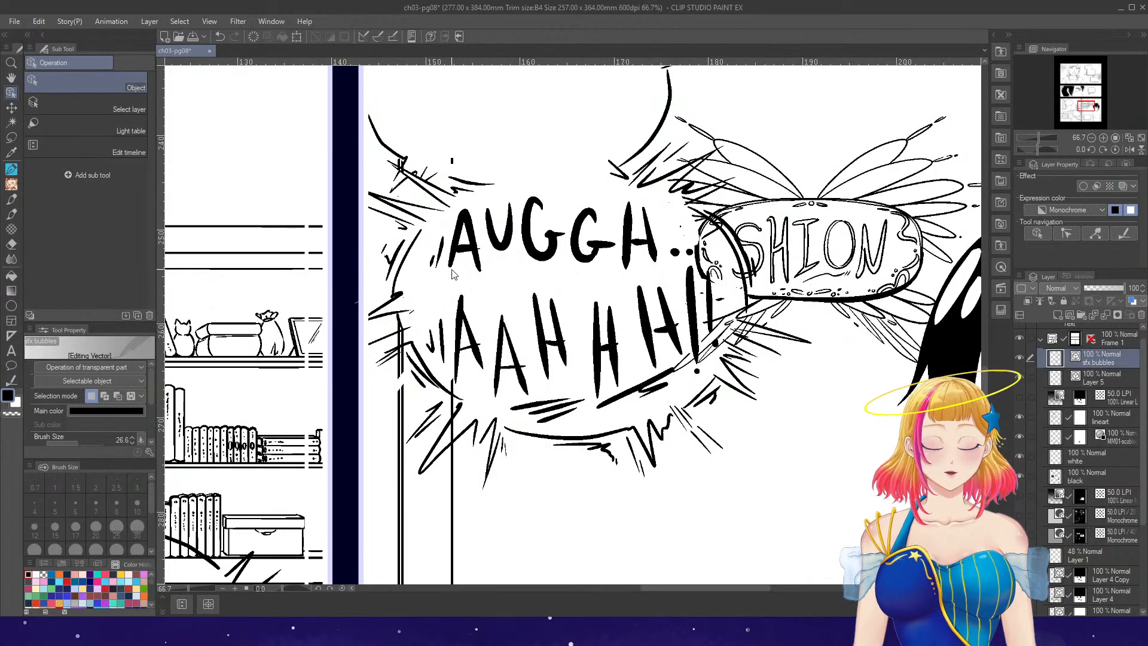
pyautogui.moveTo(426, 280); pyautogui.dragTo(465, 270)
pyautogui.moveTo(670, 244); pyautogui.dragTo(697, 242)
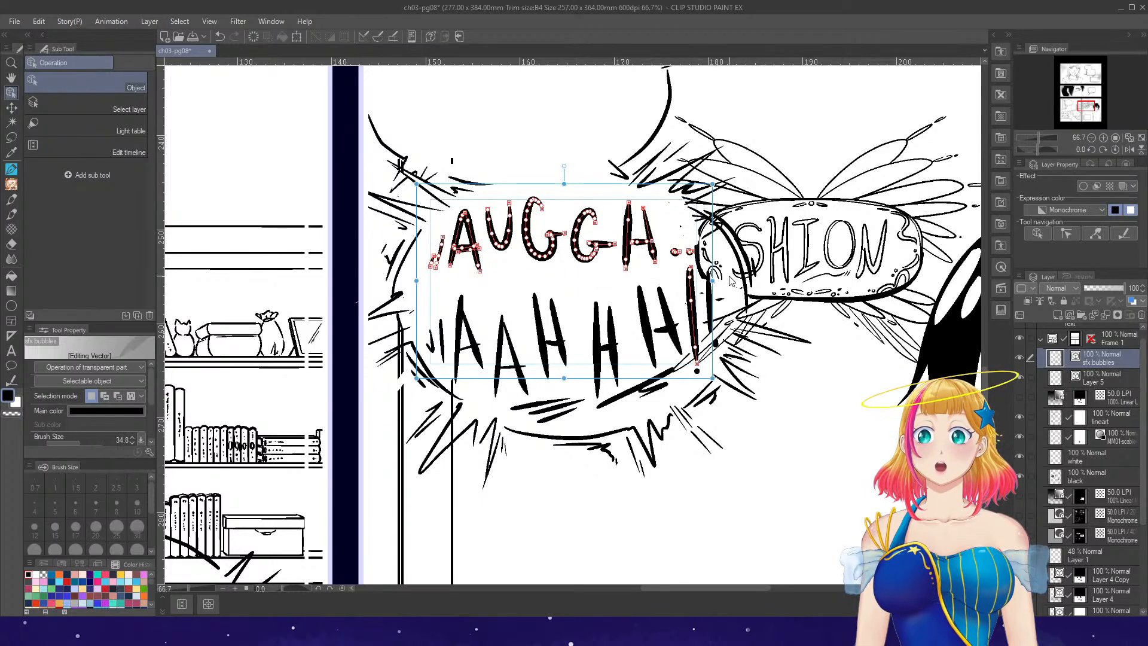
pyautogui.press('Delete')
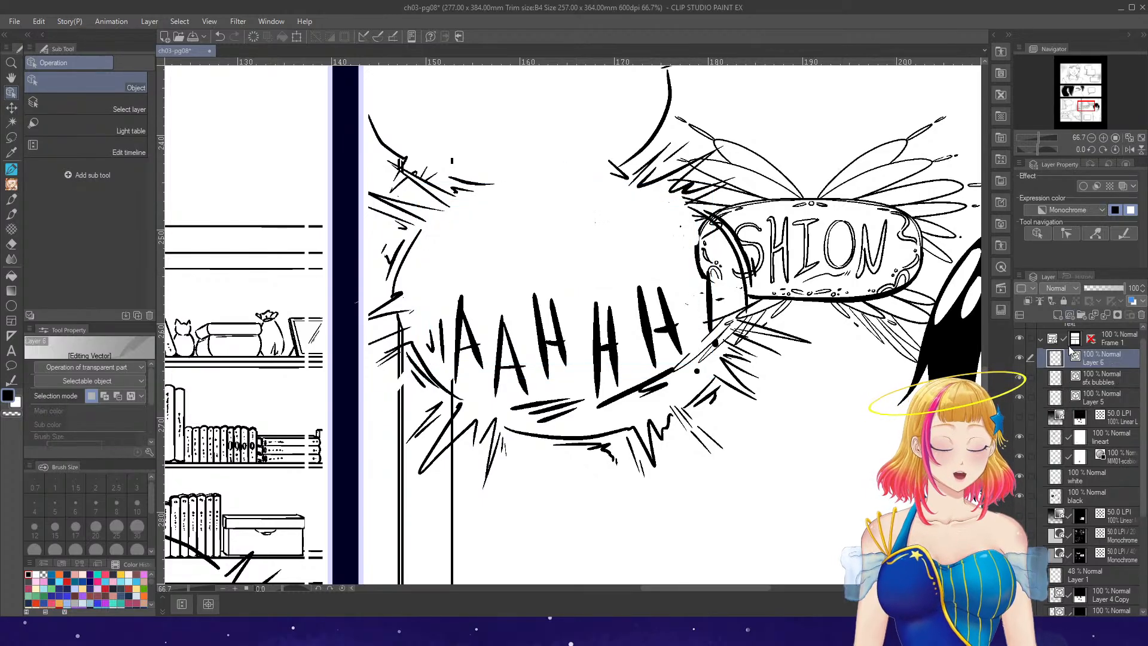
pyautogui.hotkey('ctrl', 'v')
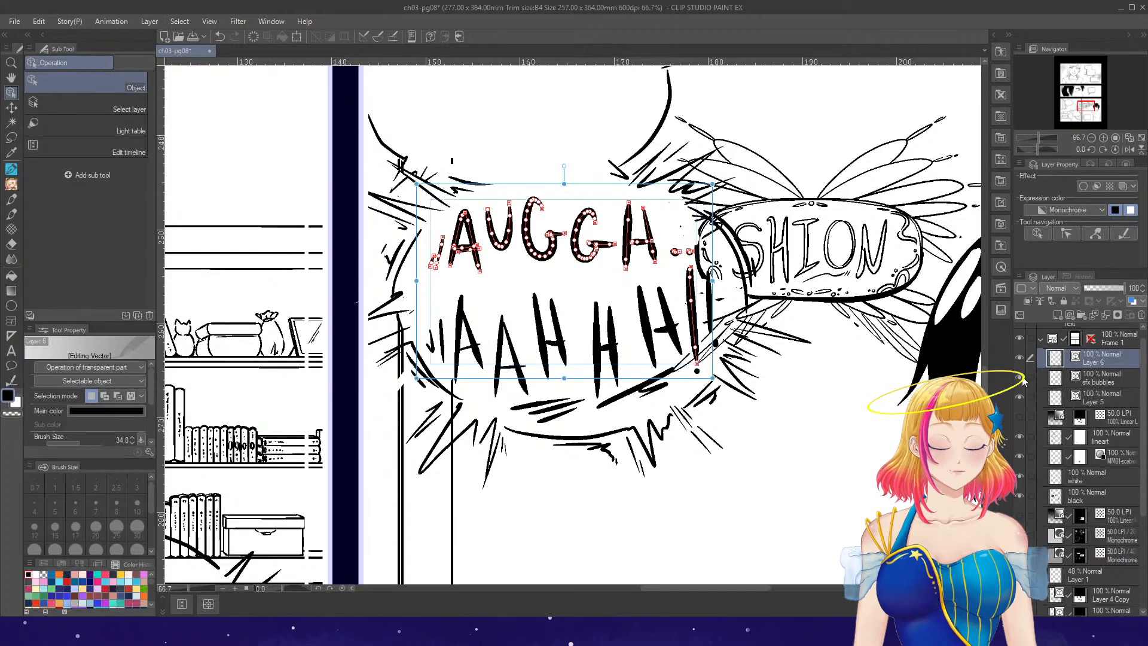
pyautogui.click(1019, 357)
pyautogui.click(1056, 383)
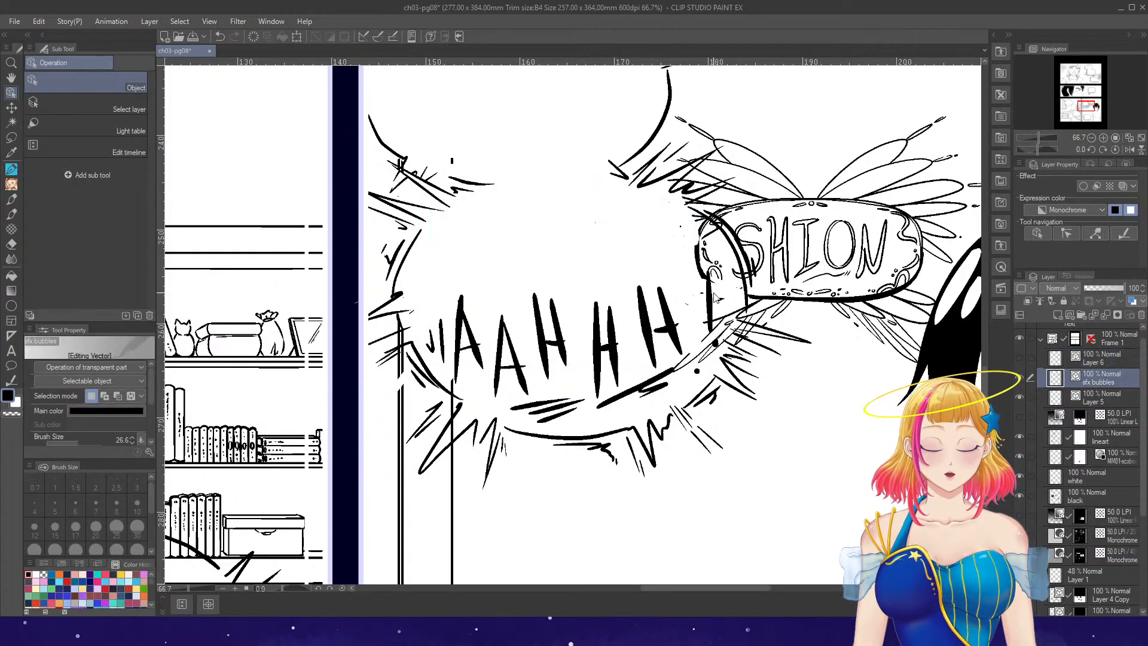
# - Move the AAHHH lettering strokes from the sfx bubbles layer to Layer 6, then hide Layer 6
pyautogui.click(742, 292)
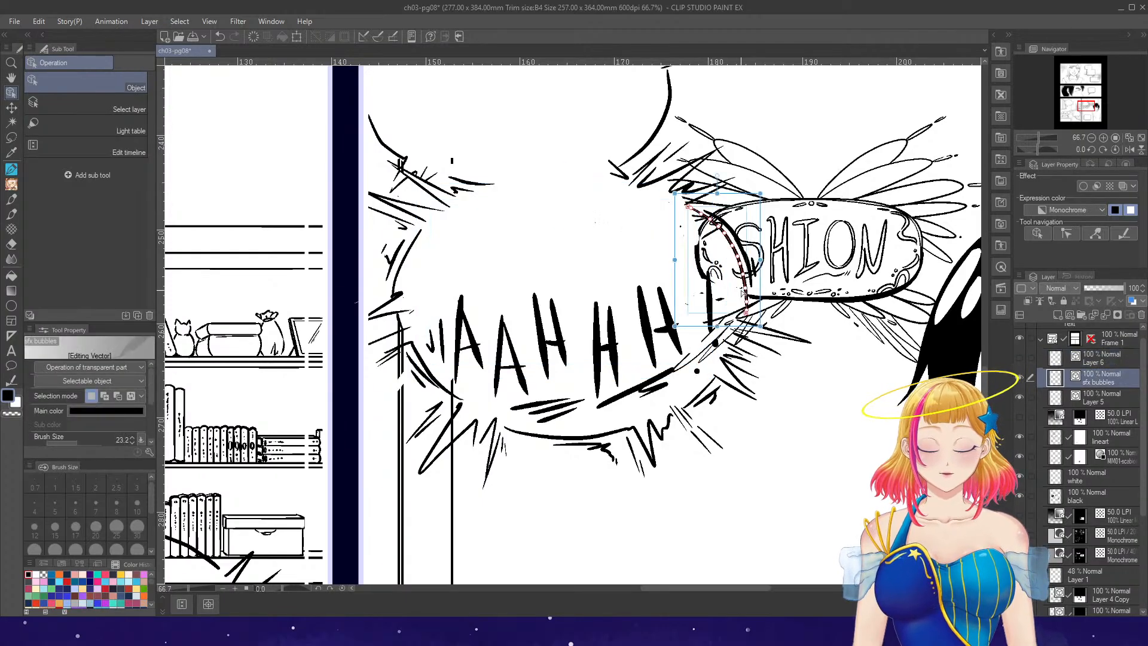
pyautogui.click(629, 267)
pyautogui.moveTo(455, 265); pyautogui.dragTo(687, 357)
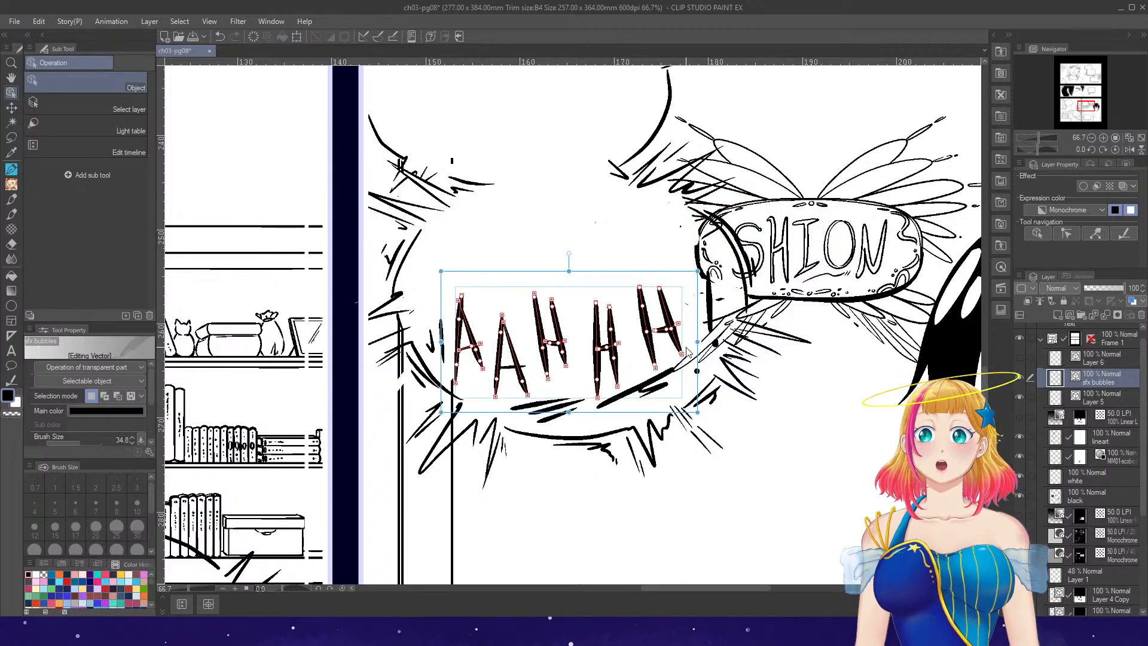
pyautogui.press('Delete')
pyautogui.click(1020, 357)
pyautogui.click(1054, 359)
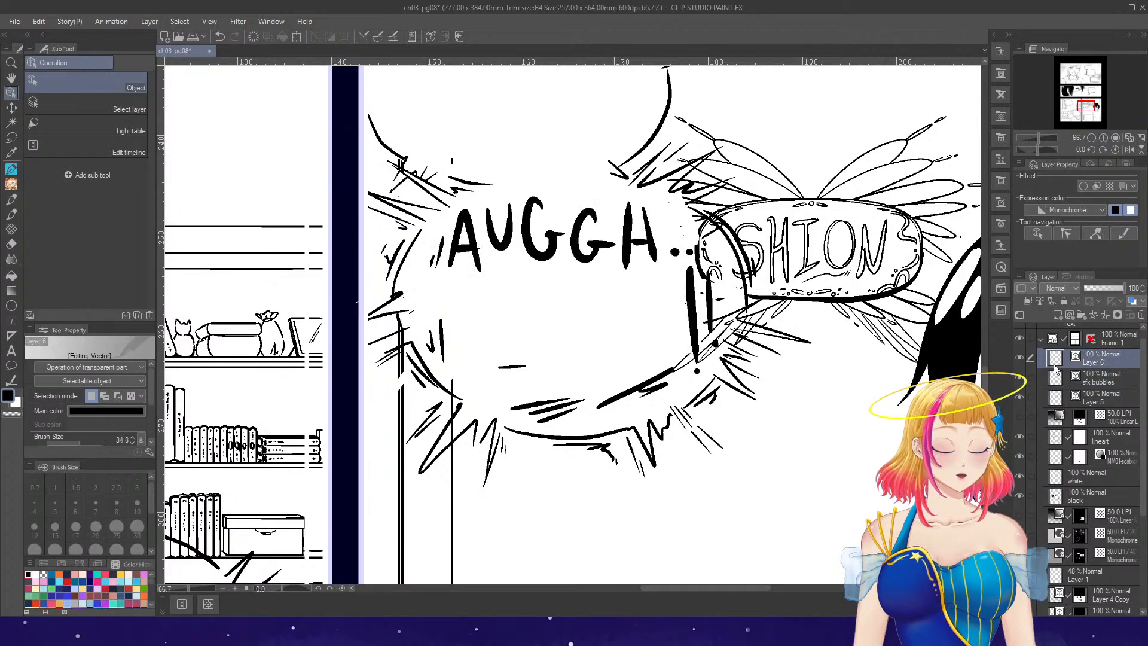
pyautogui.hotkey('ctrl', 'v')
pyautogui.click(1020, 358)
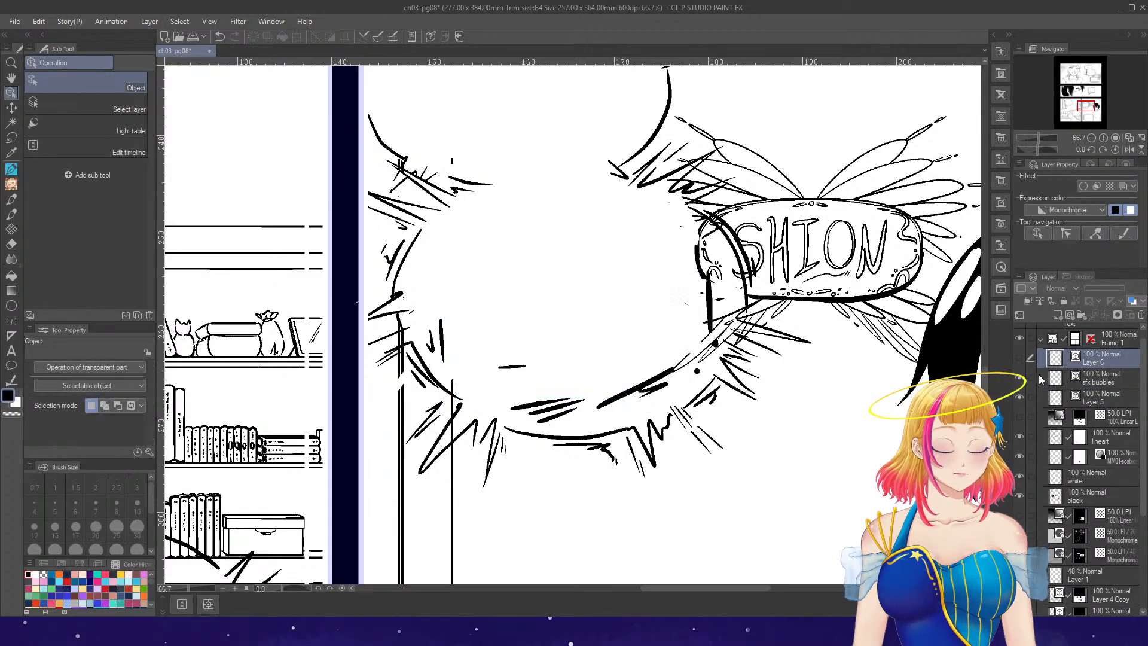
# - Move the remaining lettering accents and exclamation strokes inside the spiky bubble from sfx bubbles to Layer 6, and hide Layer 6
pyautogui.click(1040, 377)
pyautogui.click(666, 377)
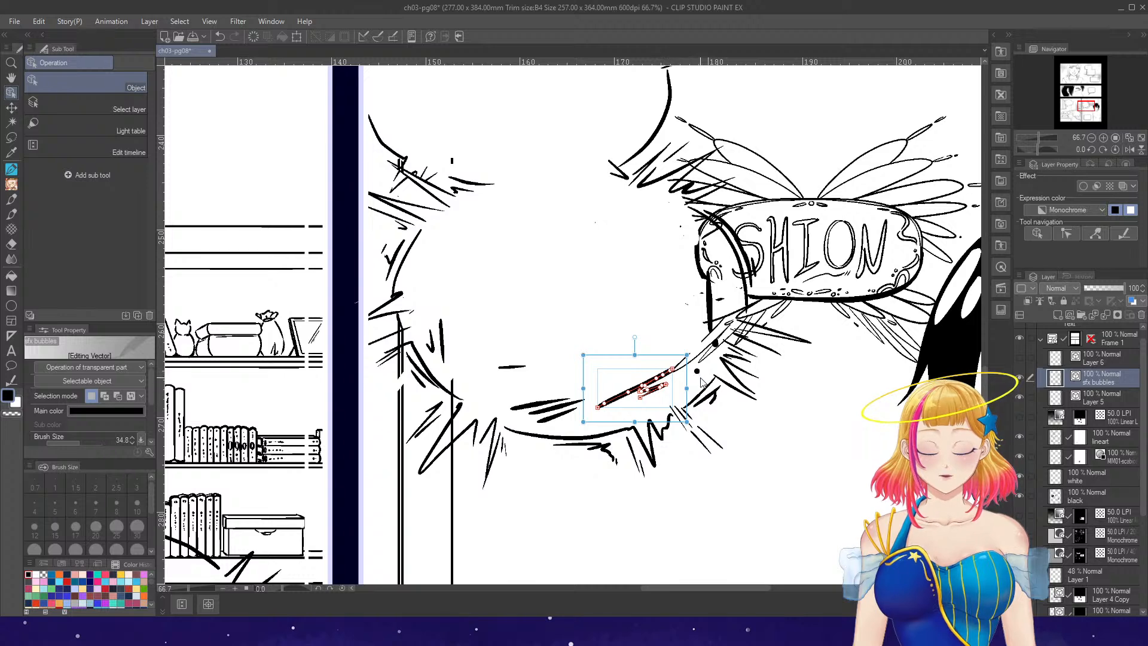
pyautogui.keyDown('shift'); pyautogui.click(710, 317); pyautogui.keyUp('shift')
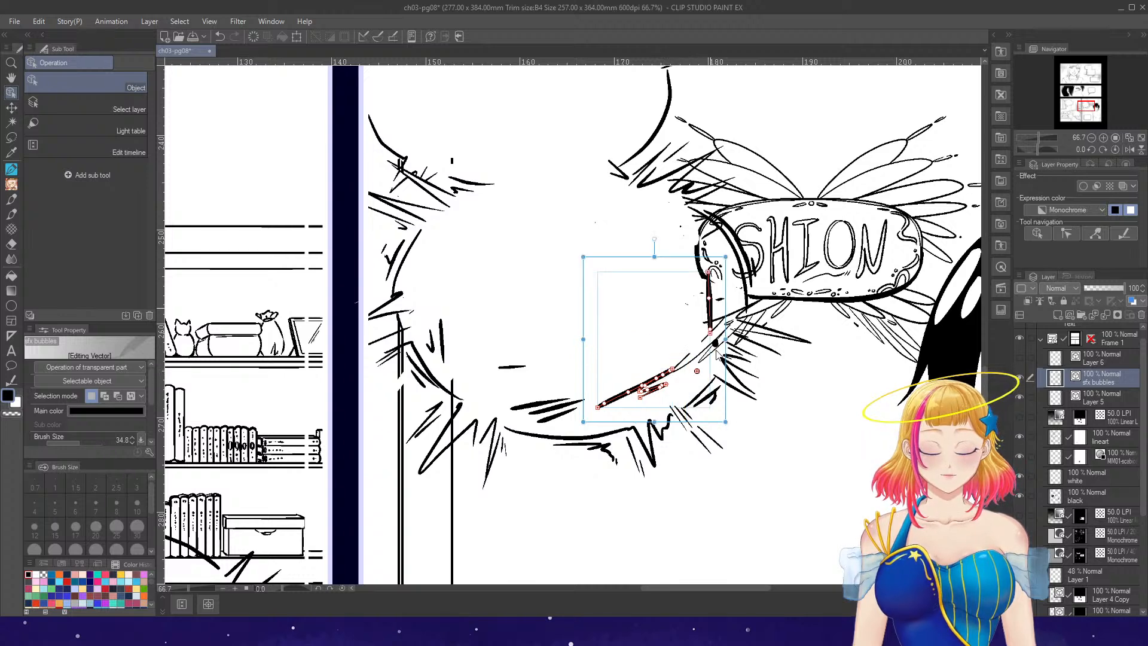
pyautogui.keyDown('shift'); pyautogui.click(522, 367); pyautogui.keyUp('shift')
pyautogui.keyDown('shift'); pyautogui.click(568, 411); pyautogui.keyUp('shift')
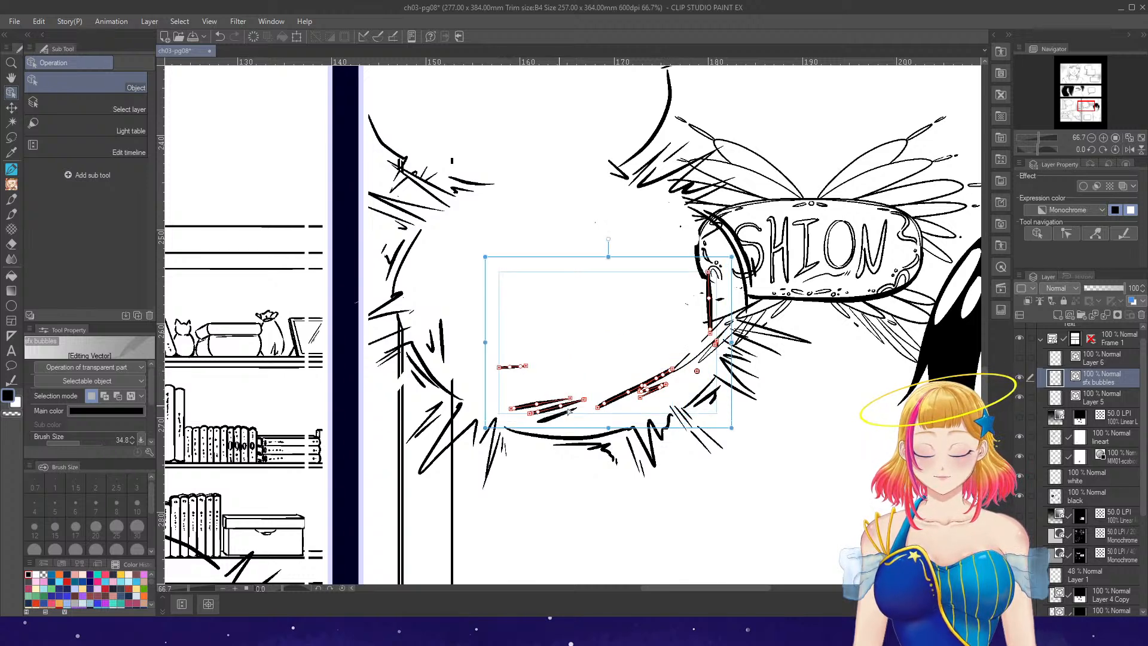
pyautogui.keyDown('shift'); pyautogui.click(442, 340); pyautogui.keyUp('shift')
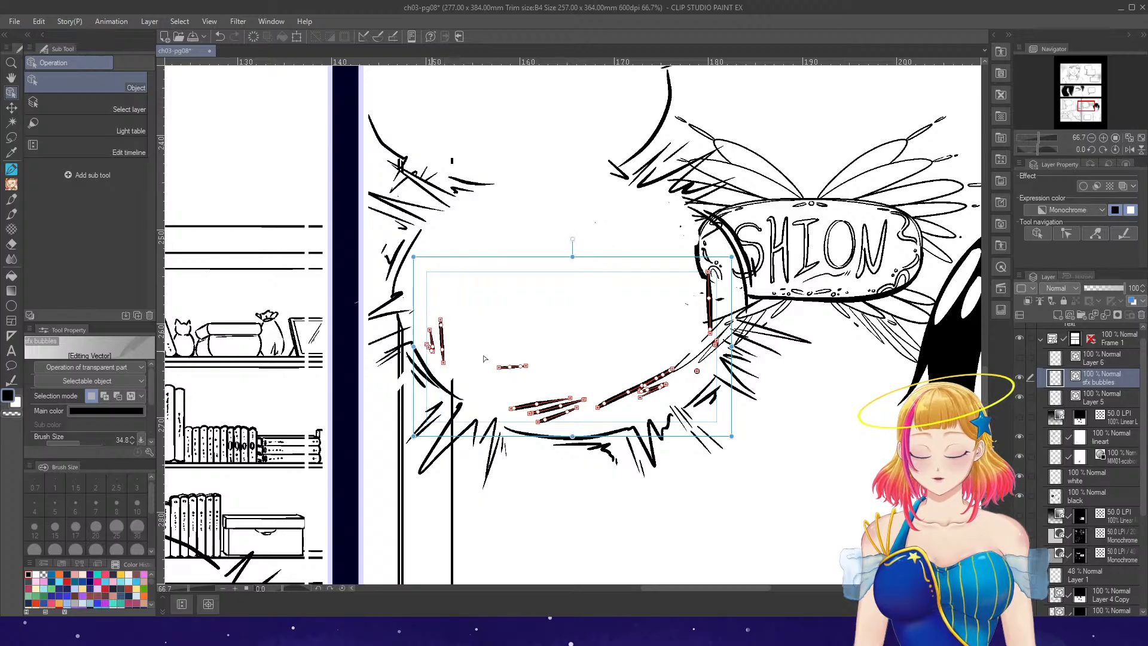
pyautogui.press('Delete')
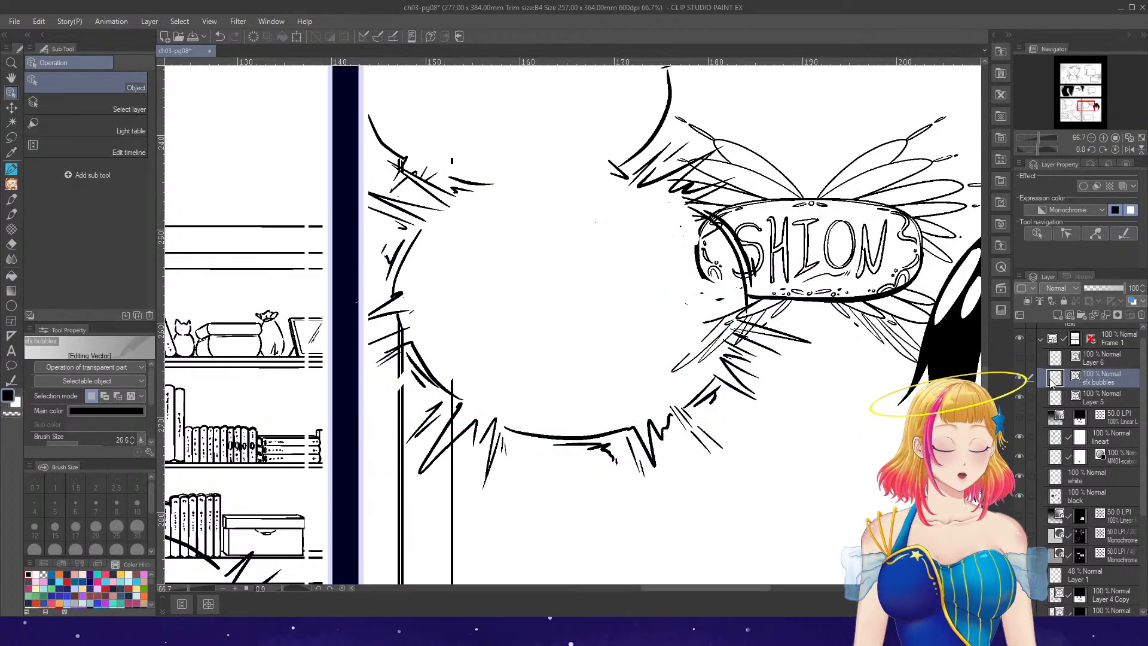
pyautogui.hotkey('ctrl', 'z')
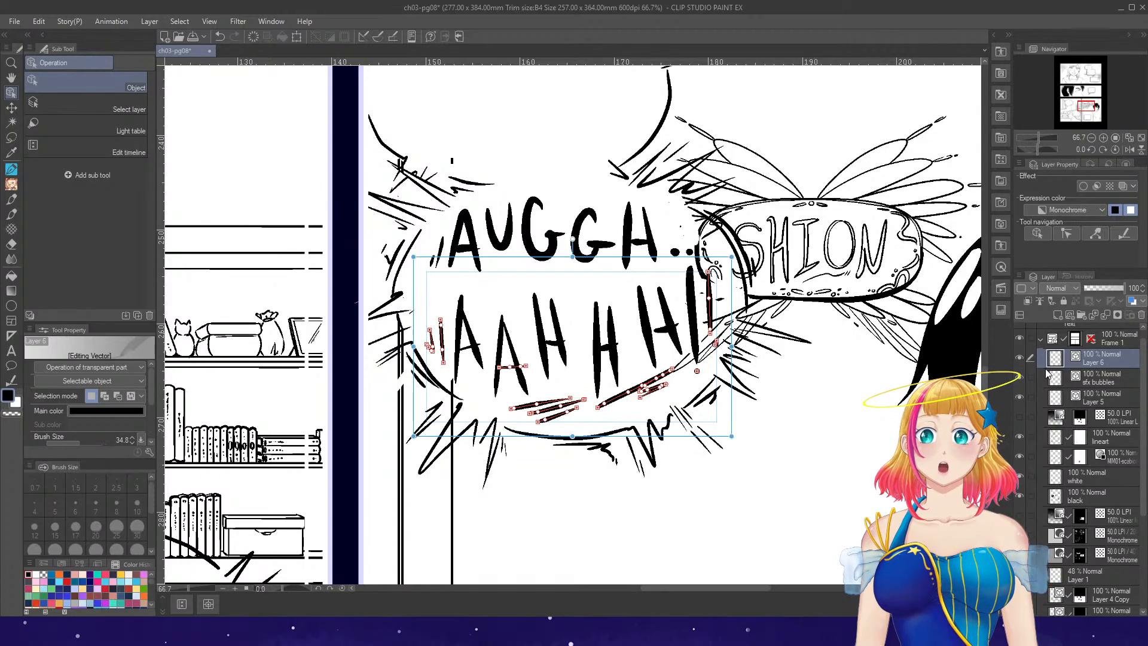
pyautogui.click(1019, 357)
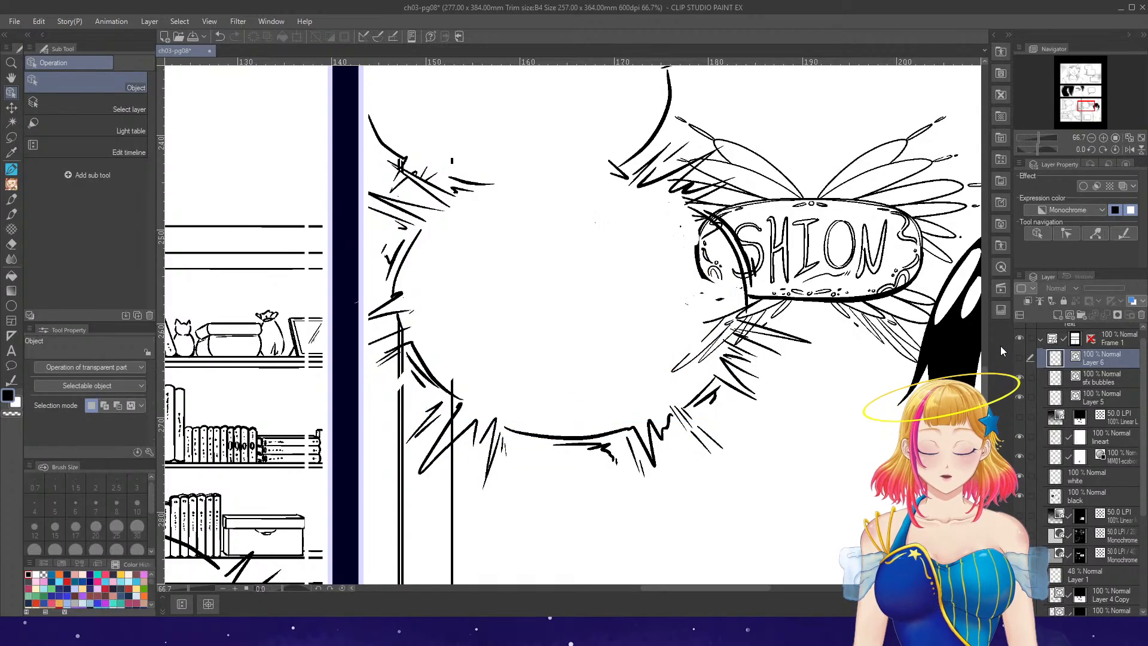
# - Check the sfx bubbles layer by toggling its visibility, and delete the stray dot beside the SHION sign from it
pyautogui.click(1020, 378)
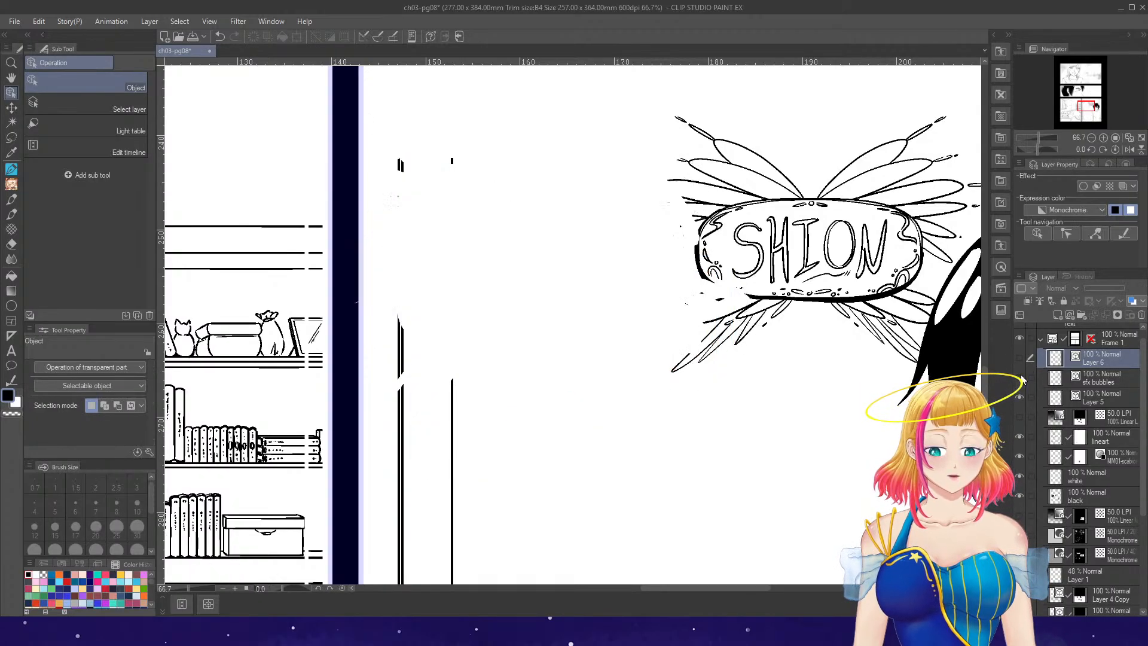
pyautogui.click(1021, 379)
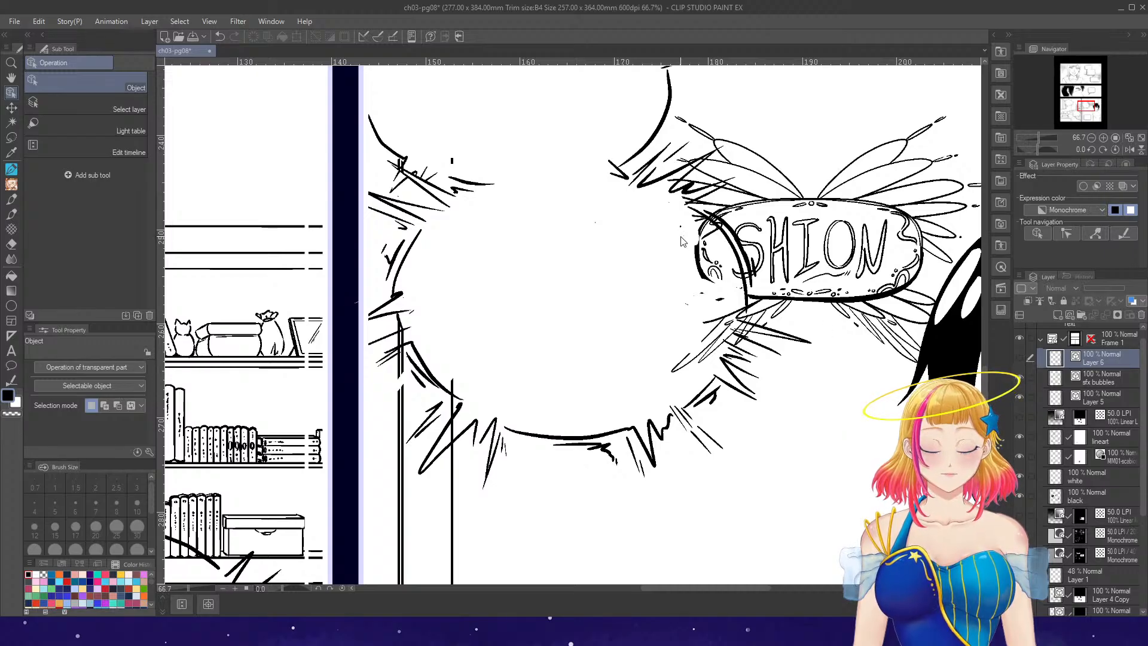
pyautogui.click(1020, 378)
pyautogui.click(1020, 378)
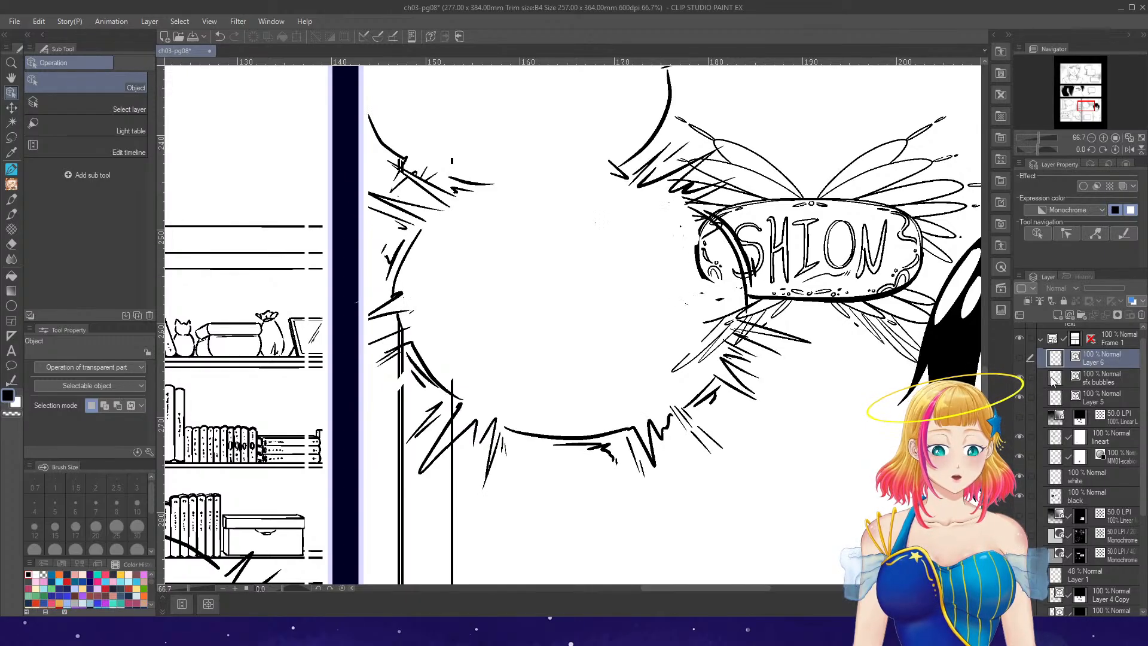
pyautogui.click(1099, 378)
pyautogui.moveTo(657, 277); pyautogui.dragTo(719, 242)
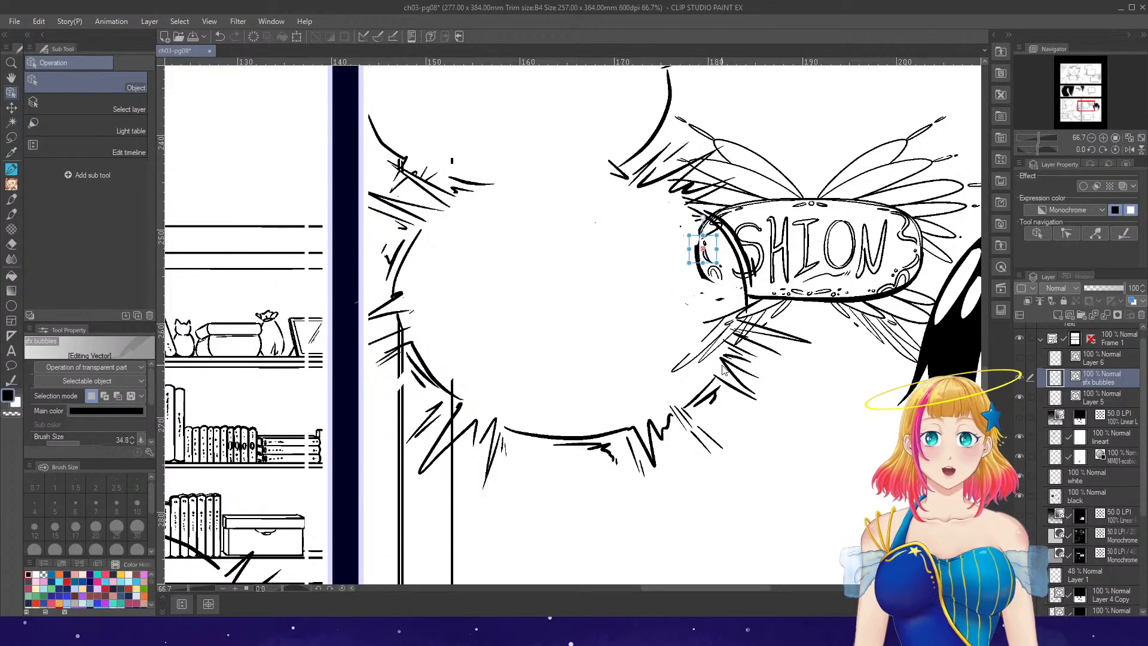
pyautogui.press('Delete')
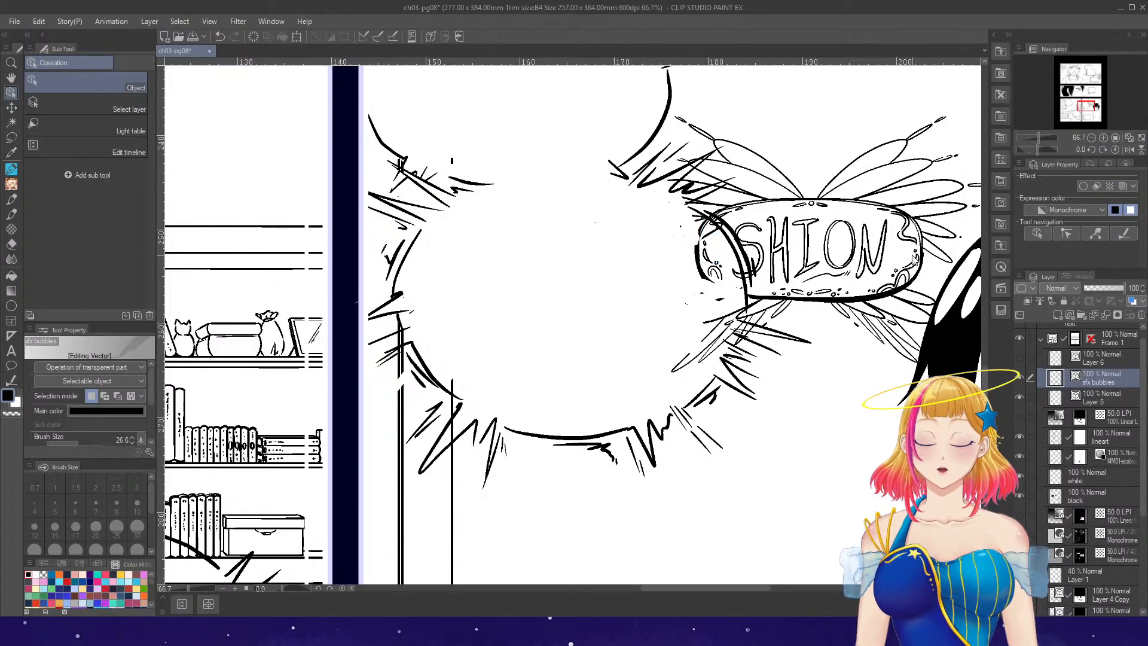
# - Save the ch03-pg08 page
pyautogui.scroll(-4, 921, 259)
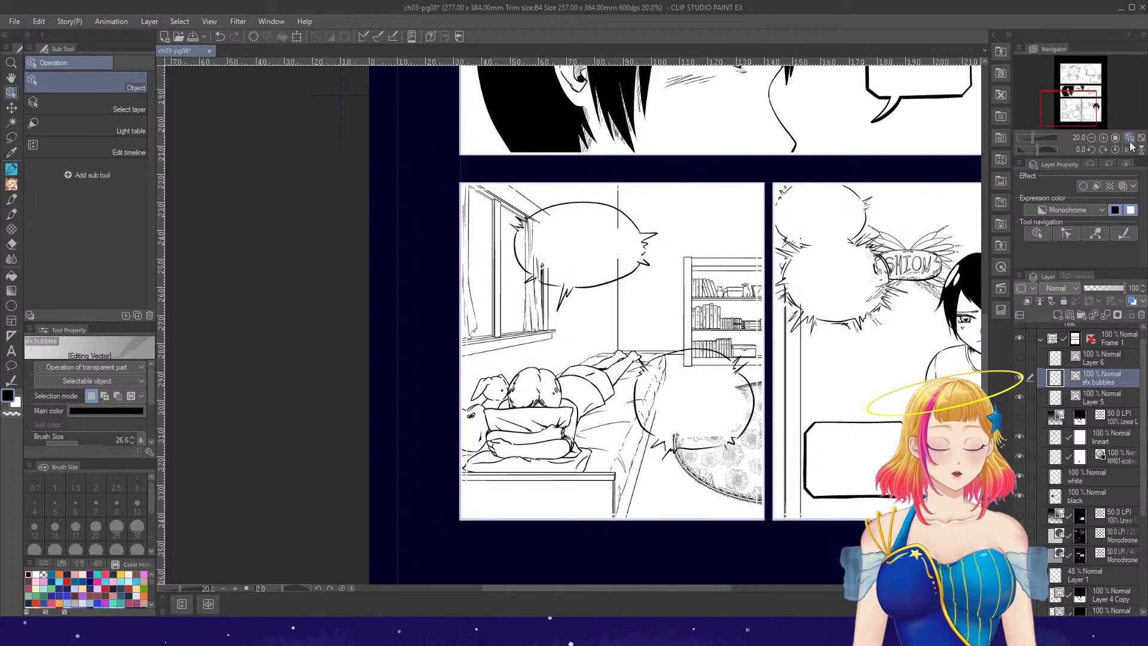
pyautogui.click(1142, 139)
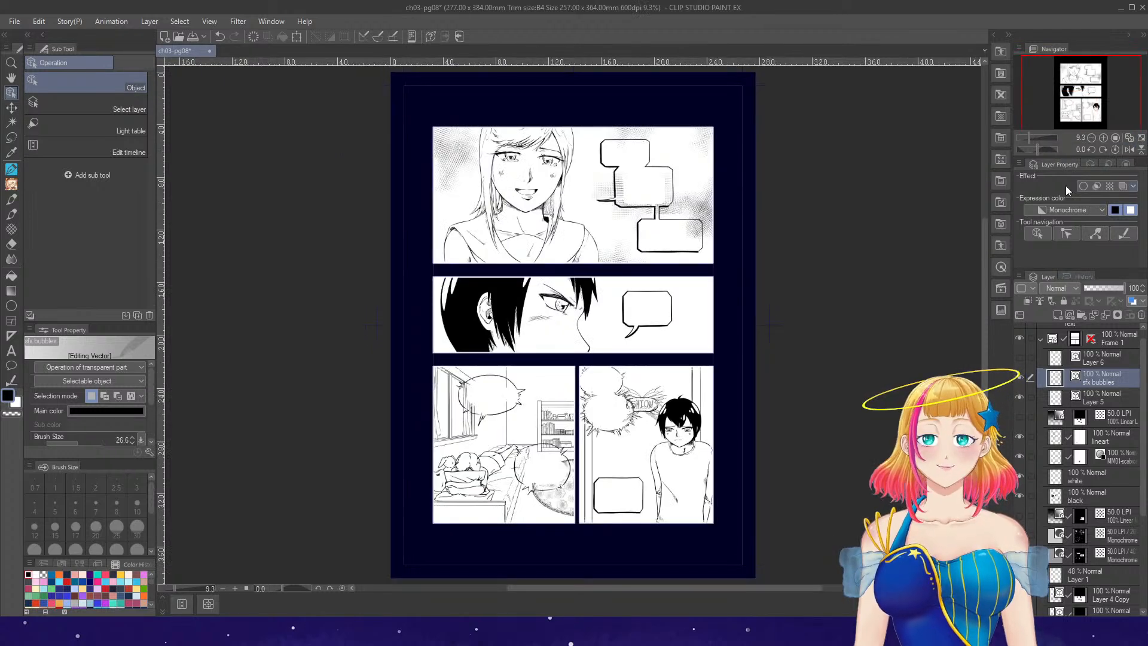
pyautogui.click(192, 37)
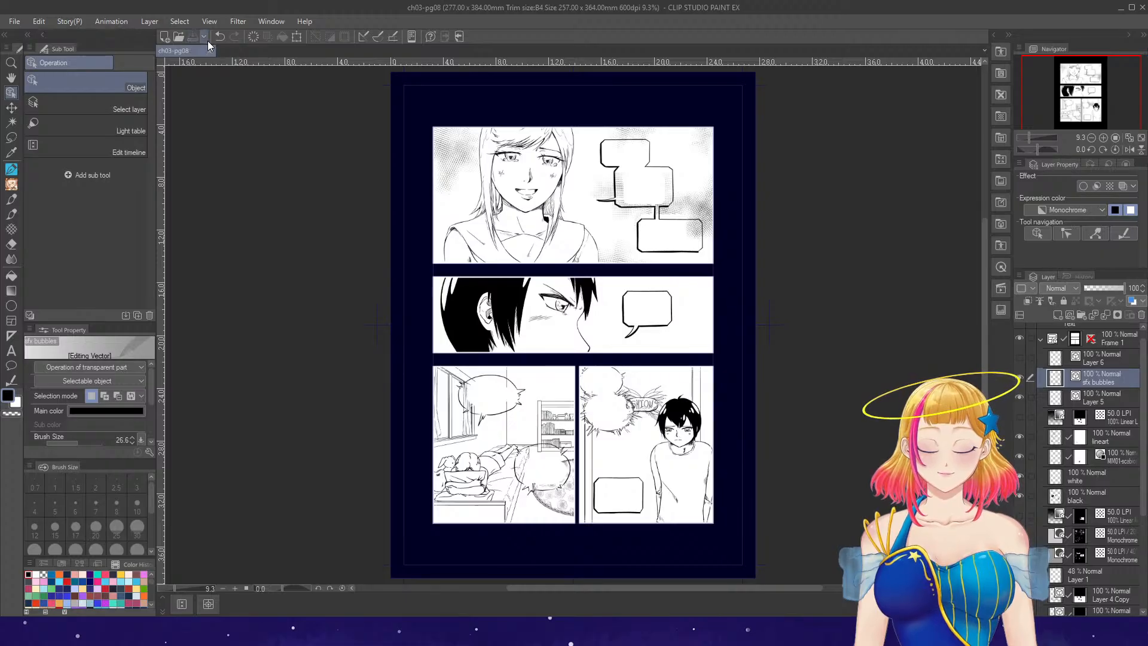
# - Add a new raster layer directly beneath sfx bubbles and choose the Magnetic lasso for selecting the bubbles
pyautogui.scroll(4, 668, 174)
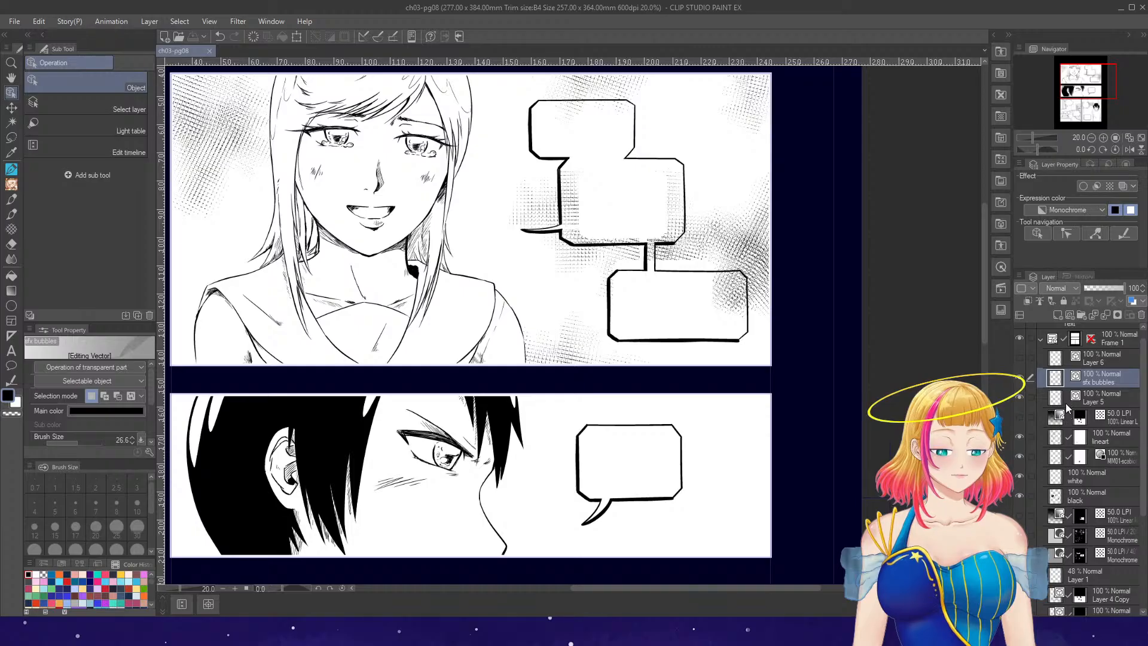
pyautogui.click(1058, 314)
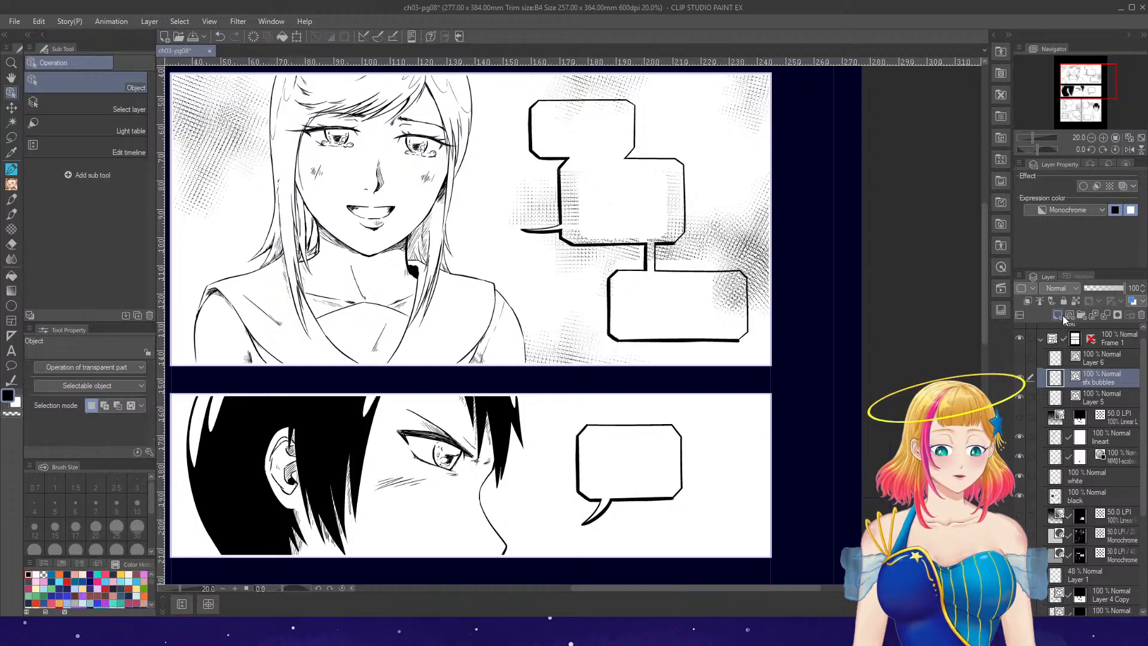
pyautogui.moveTo(1110, 381); pyautogui.dragTo(1102, 409)
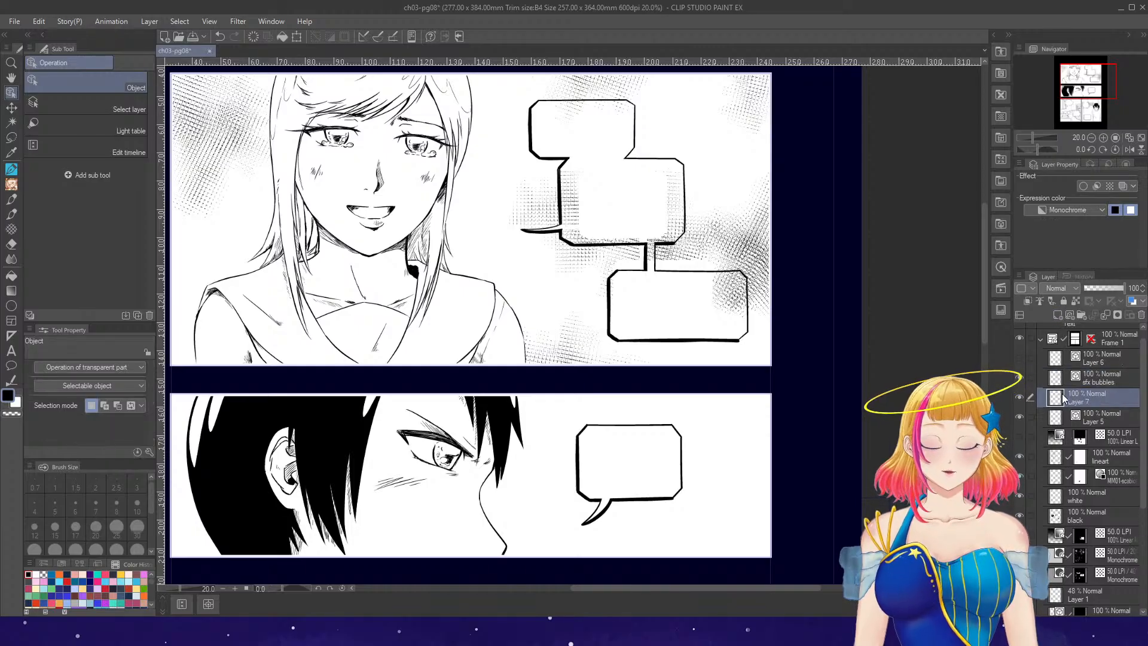
pyautogui.click(11, 137)
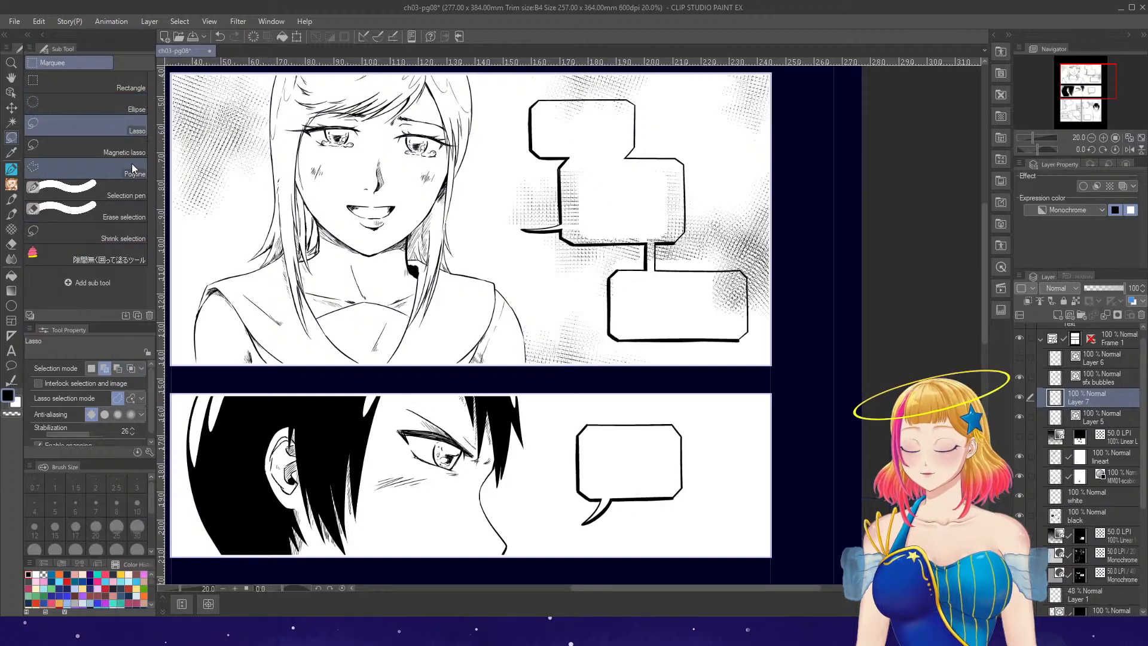
pyautogui.click(119, 146)
pyautogui.moveTo(560, 225); pyautogui.dragTo(527, 229)
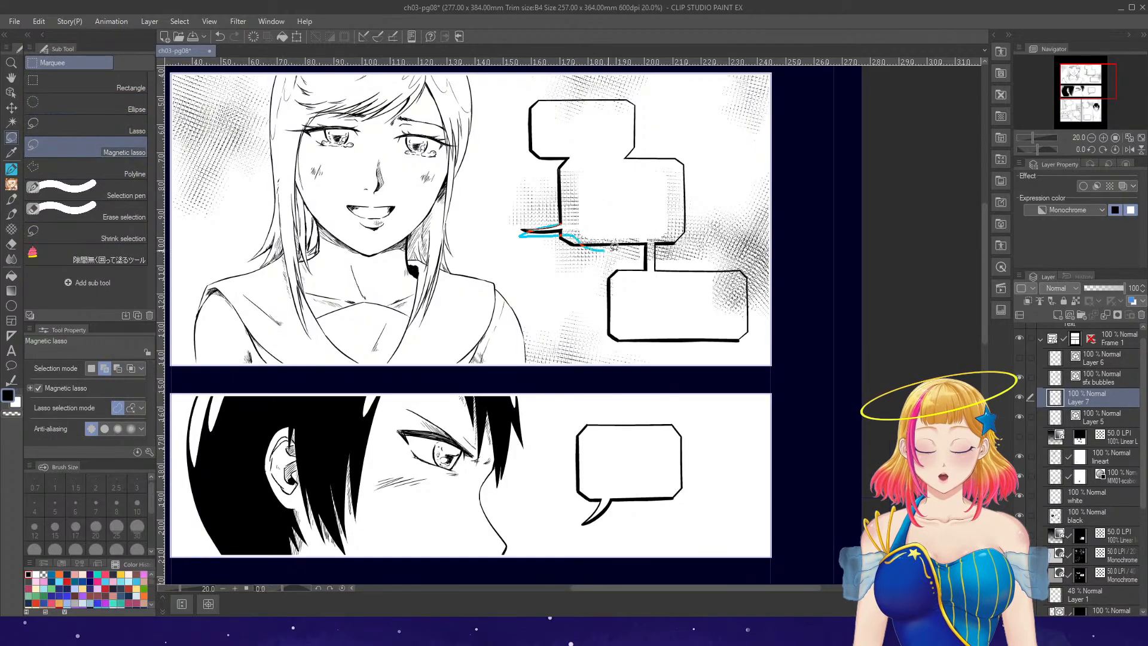
pyautogui.moveTo(614, 247); pyautogui.dragTo(613, 245)
pyautogui.hotkey('ctrl', 'z')
# - On the sfx bubbles layer, select the linked bubbles in the first panel and the bubble beside the boy's profile with the Magnetic lasso
pyautogui.click(1098, 378)
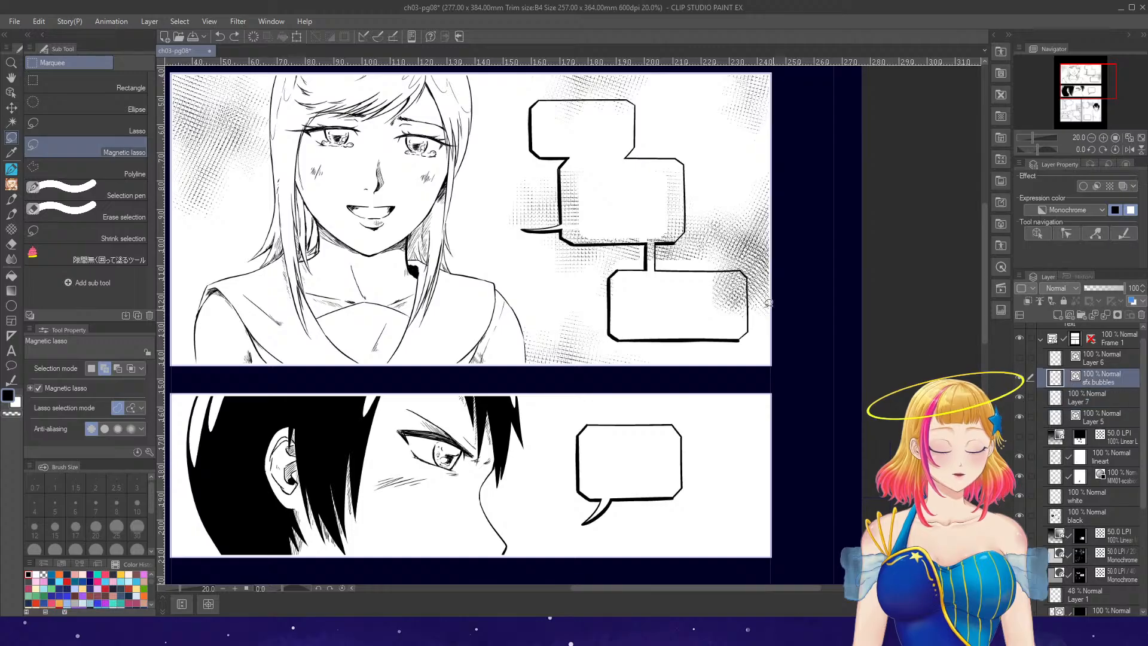
pyautogui.moveTo(521, 229); pyautogui.dragTo(568, 236)
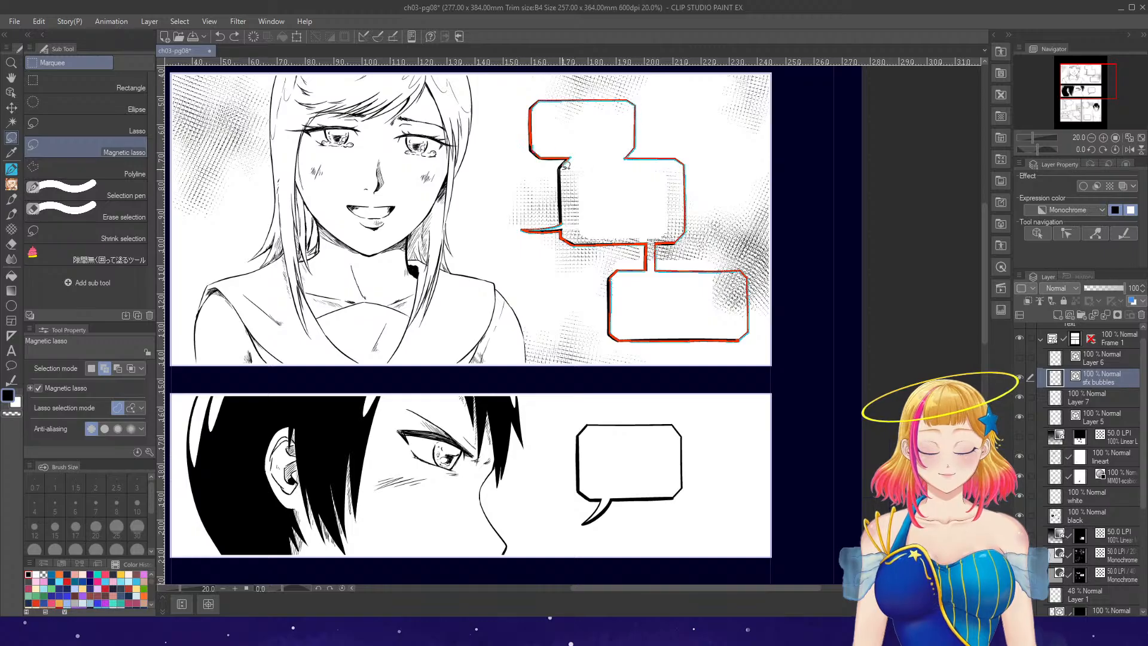
pyautogui.moveTo(565, 166); pyautogui.dragTo(564, 209)
pyautogui.scroll(-1, 666, 153)
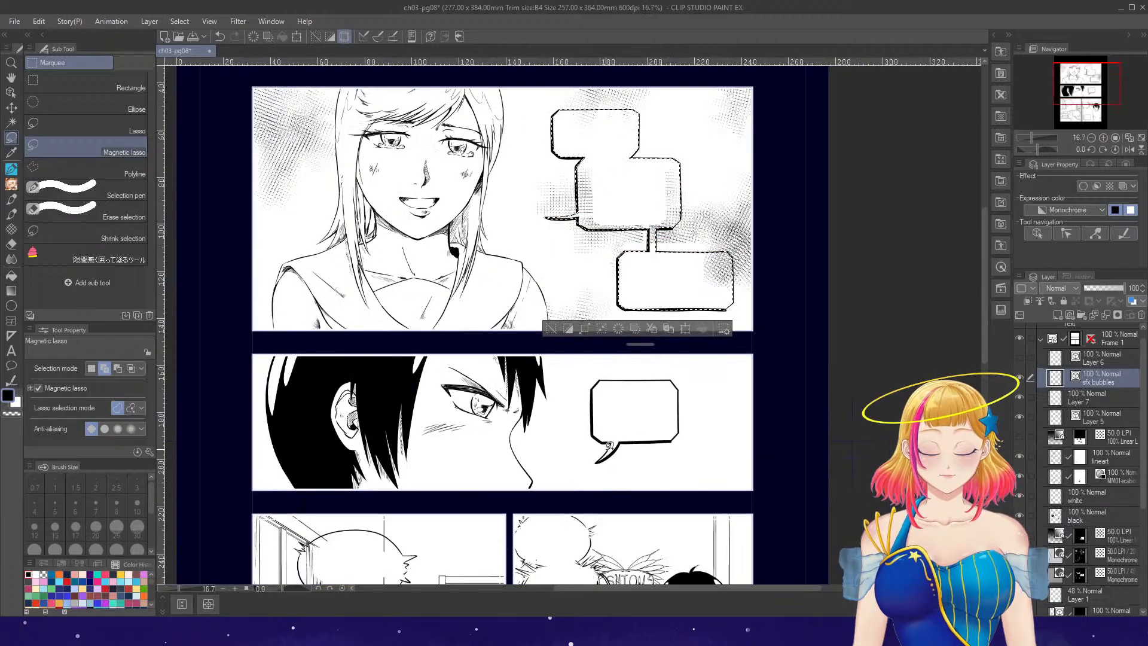
pyautogui.moveTo(588, 407); pyautogui.dragTo(589, 410)
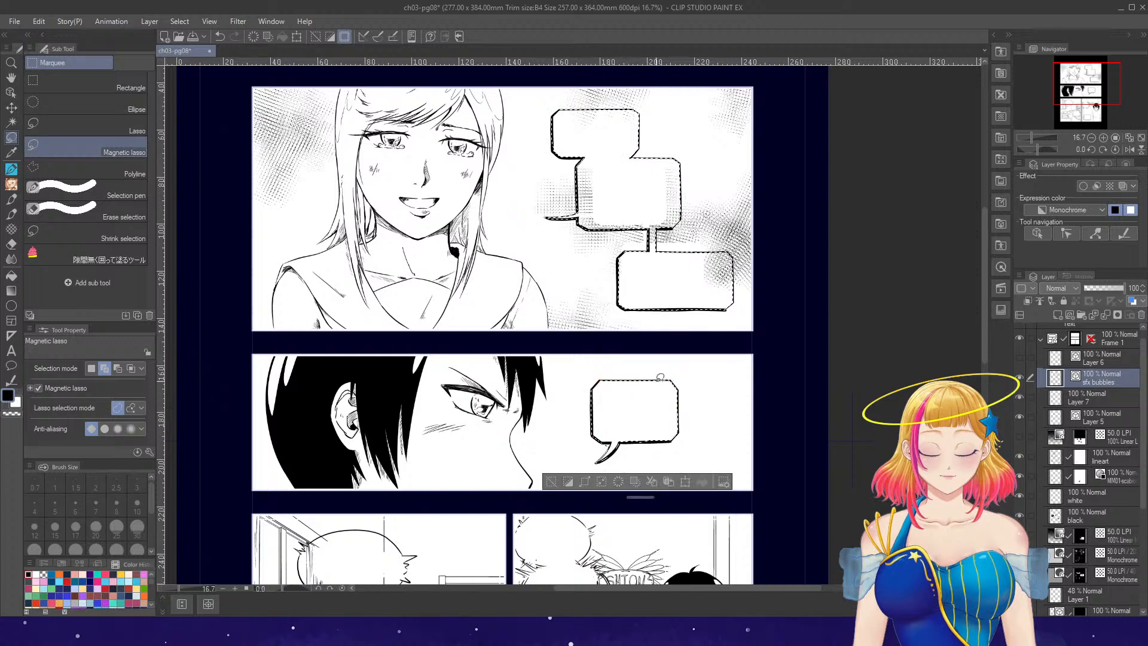
# - Add both bubbles in the bedroom panel and the spiky bubbles in the standing boy's panel to the Magnetic lasso selection
pyautogui.scroll(-6, 693, 388)
pyautogui.scroll(5, 669, 419)
pyautogui.scroll(1, 669, 419)
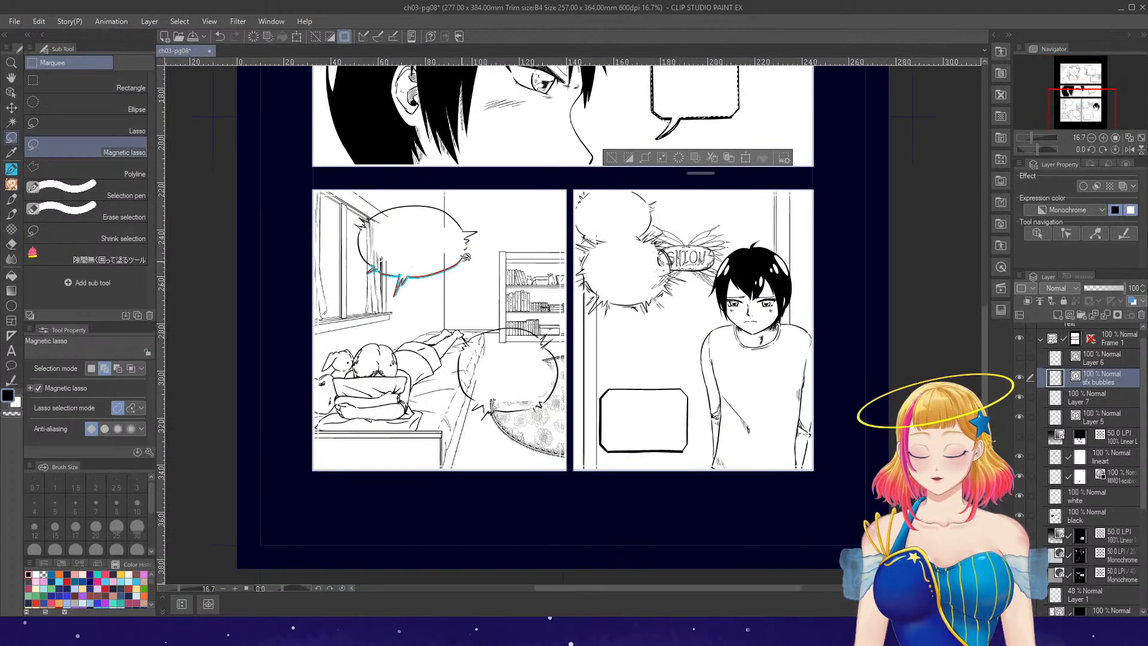
pyautogui.click(353, 239)
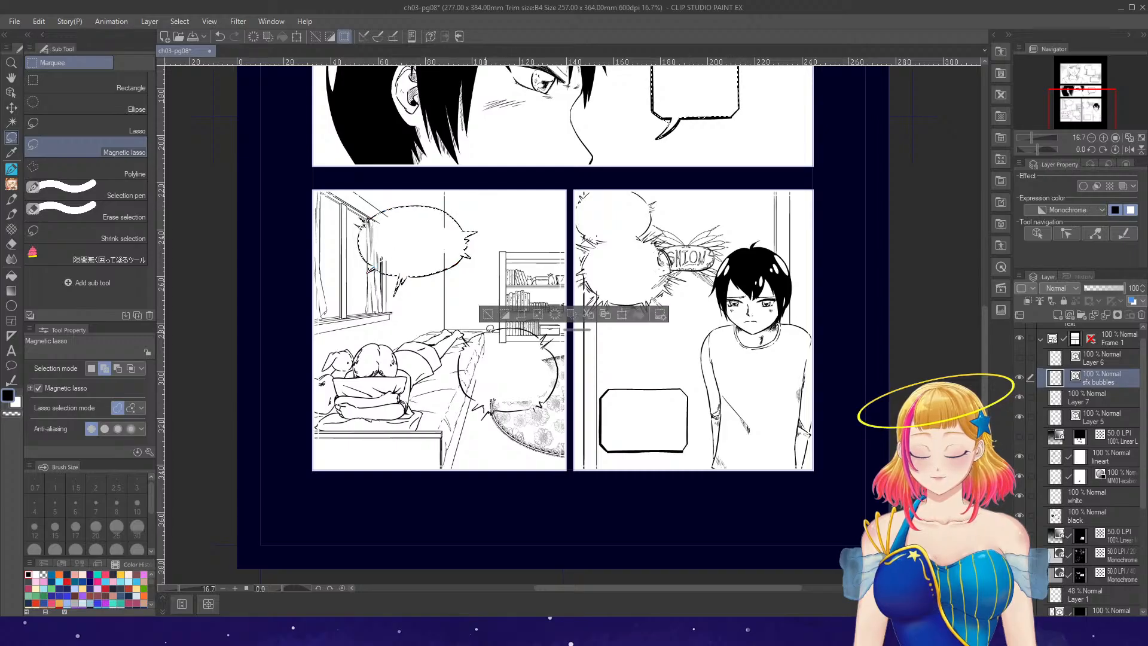
pyautogui.click(521, 323)
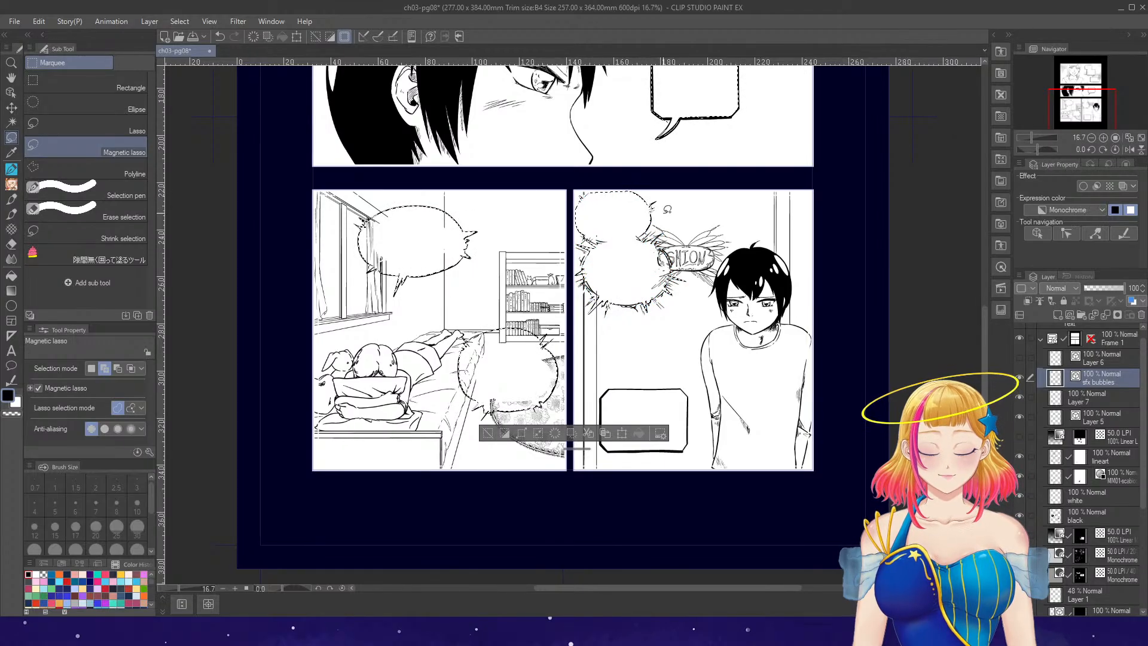
# - Fill the selected speech bubbles with white on Layer 7 and clear the selection
pyautogui.hotkey('ctrl', '-')
pyautogui.hotkey('ctrl', '-')
pyautogui.hotkey('ctrl', '-')
pyautogui.click(1064, 397)
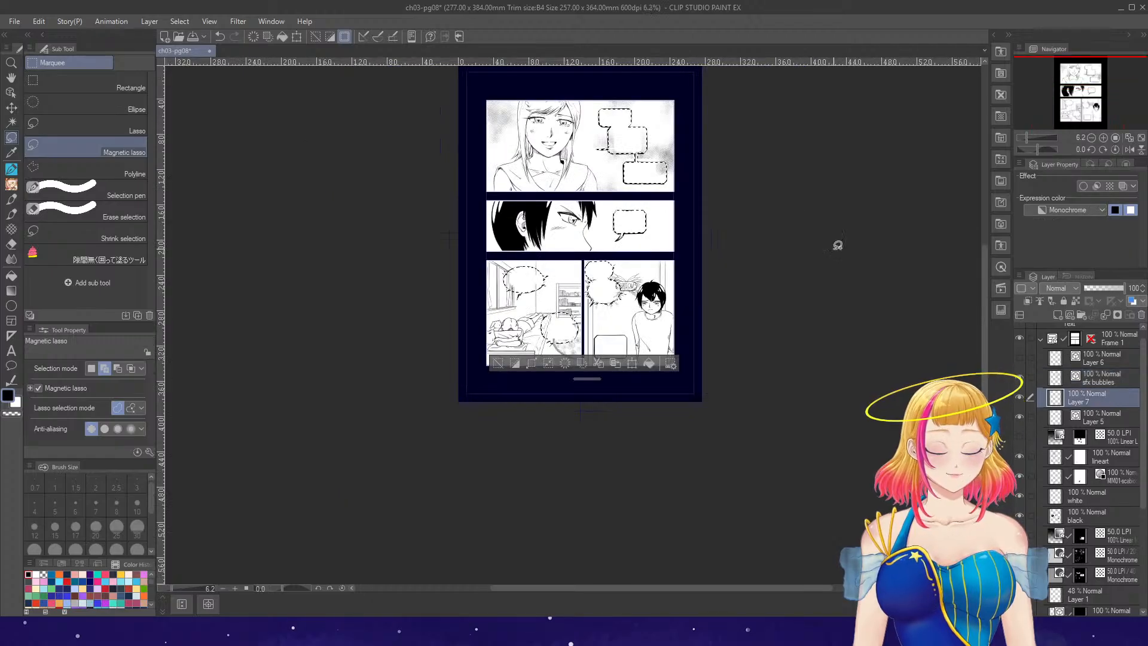
pyautogui.click(86, 126)
pyautogui.click(117, 369)
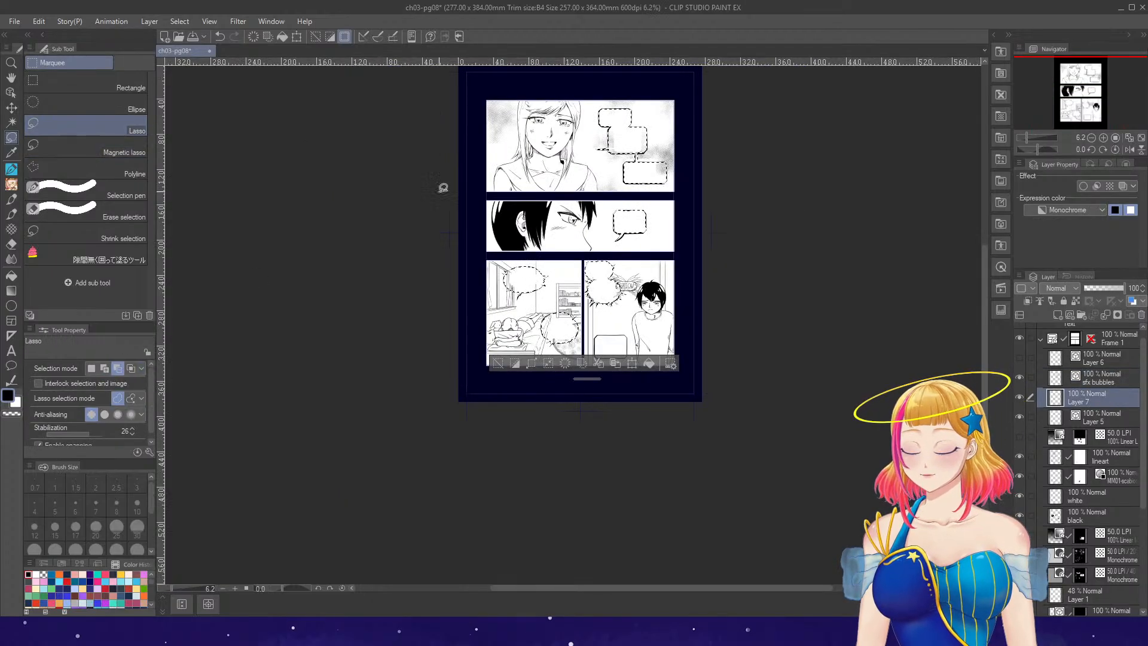
pyautogui.scroll(4, 622, 122)
pyautogui.scroll(3, 622, 506)
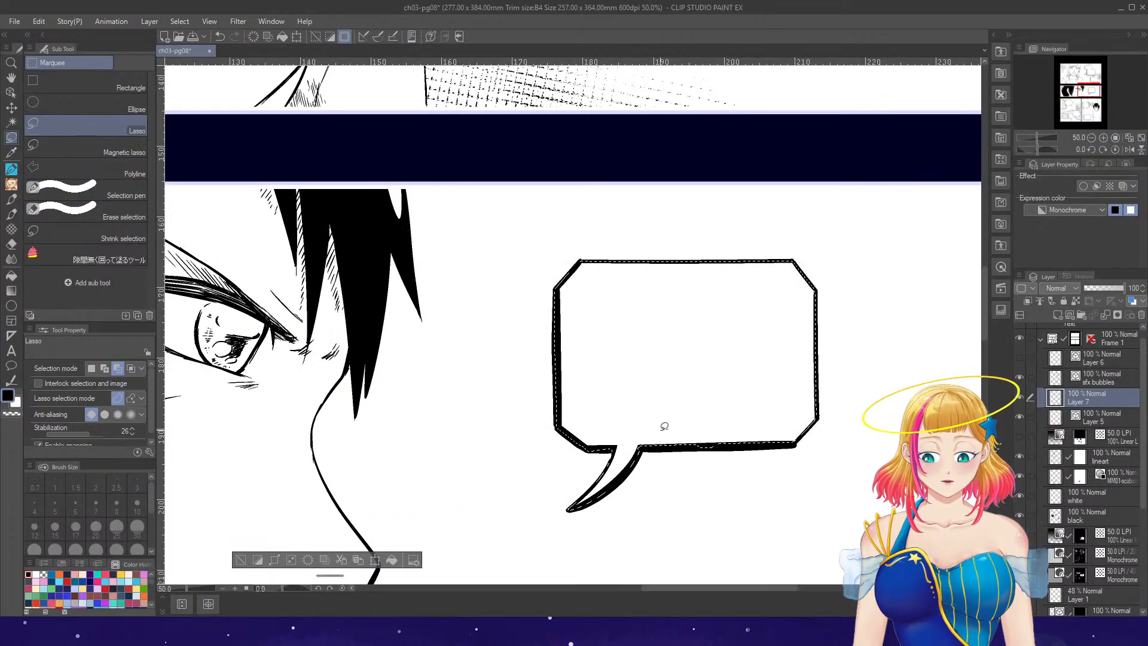
pyautogui.scroll(-3, 663, 426)
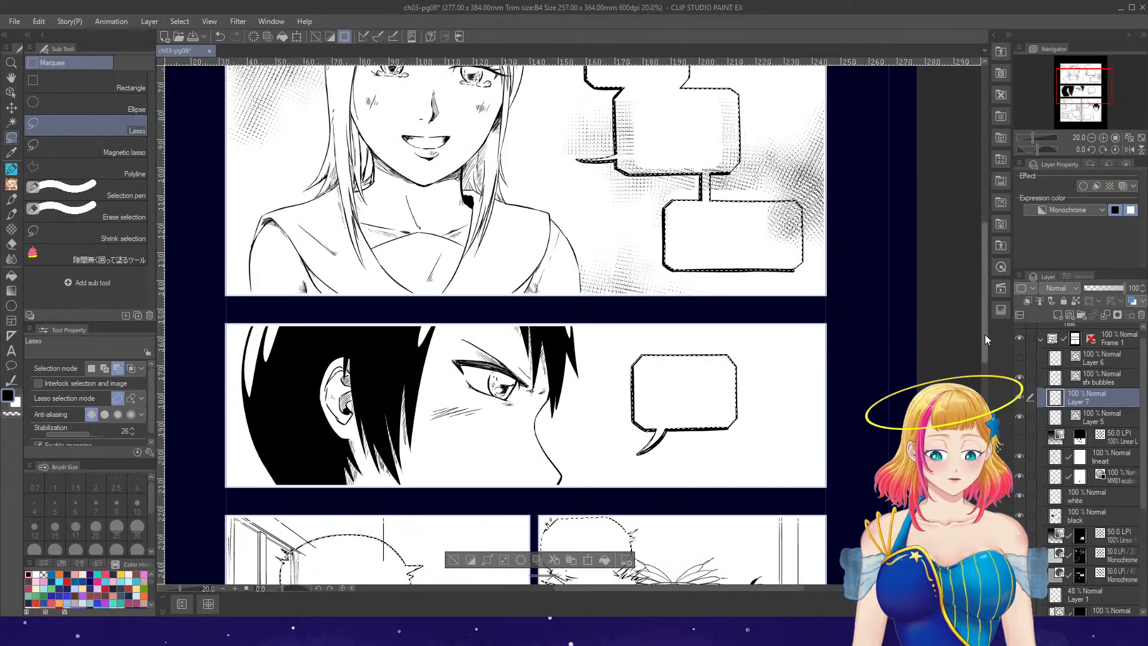
pyautogui.moveTo(985, 335); pyautogui.dragTo(985, 421)
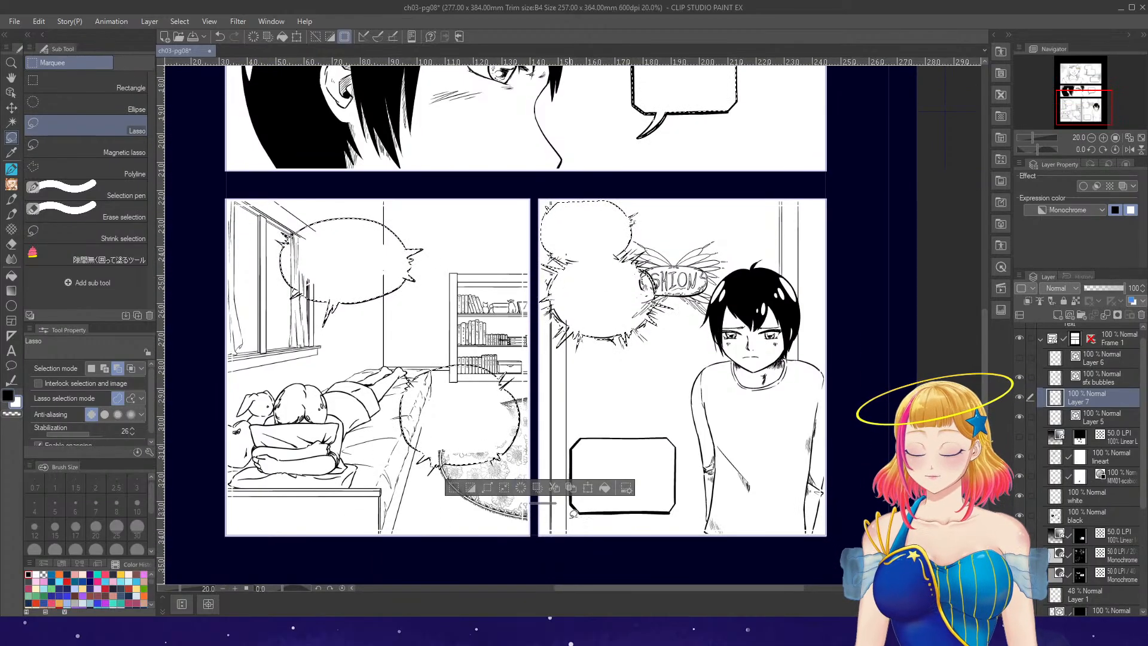
pyautogui.click(605, 487)
pyautogui.click(453, 487)
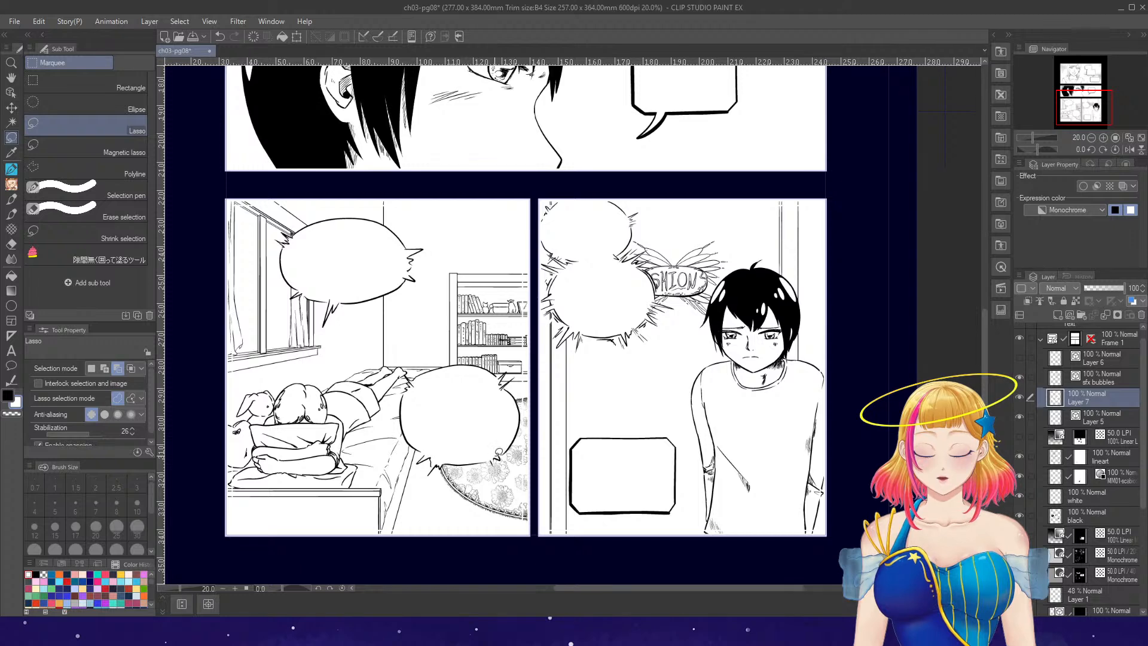
# - Show the 50 LPI gradient tone layer above lineart and the two Monochrome tone layers above Layer 1
pyautogui.click(1021, 436)
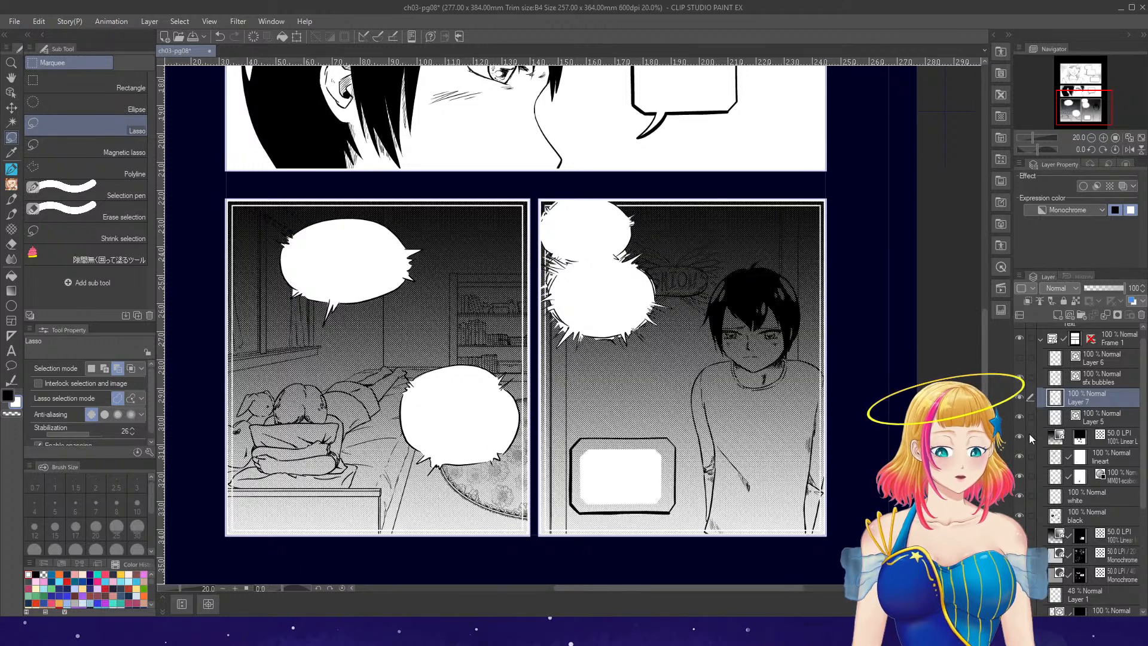
pyautogui.scroll(-4, 1024, 473)
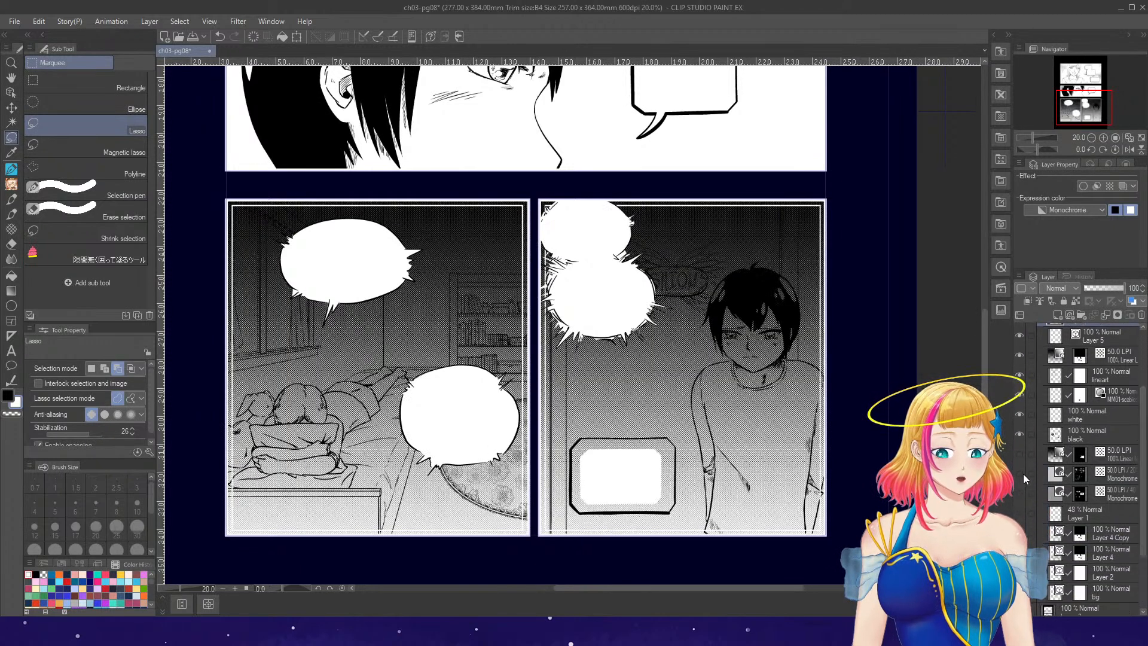
pyautogui.click(1020, 474)
pyautogui.click(1021, 494)
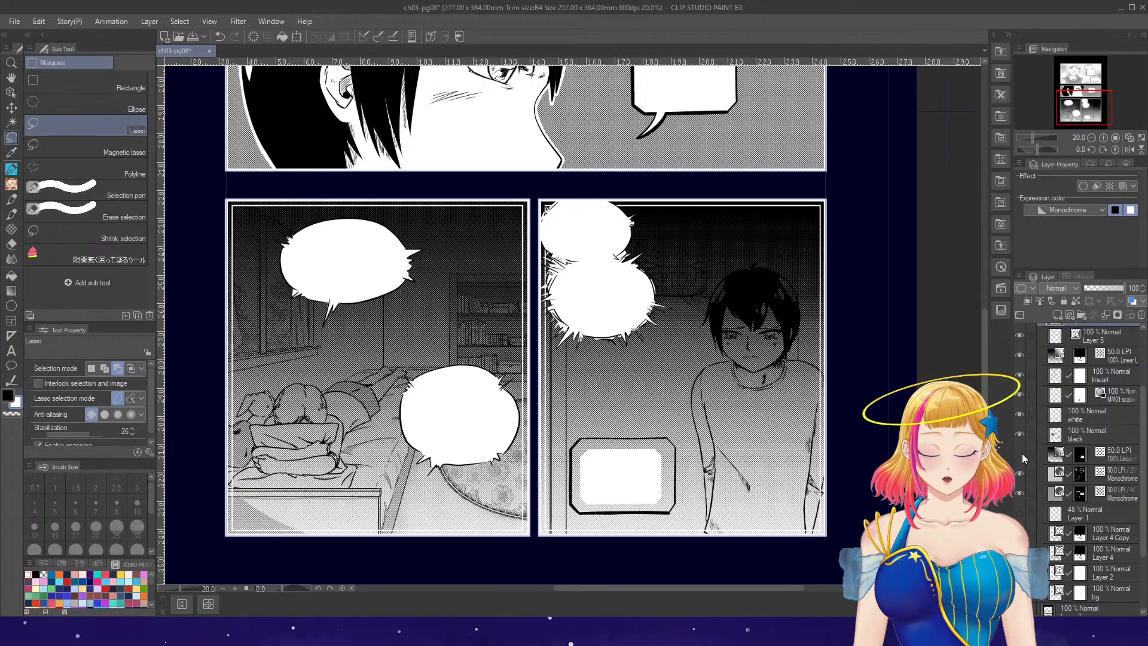
# - Delete the mask of the hidden 50 LPI linear tone layer directly beneath black, and delete the layer itself
pyautogui.click(1027, 456)
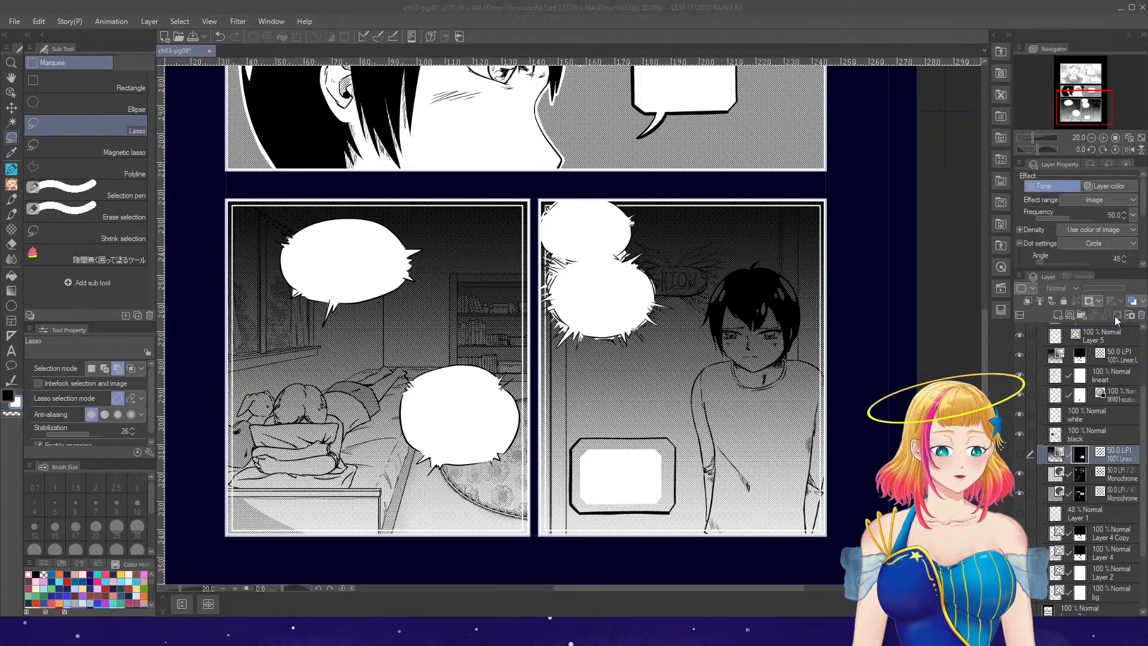
pyautogui.click(1117, 316)
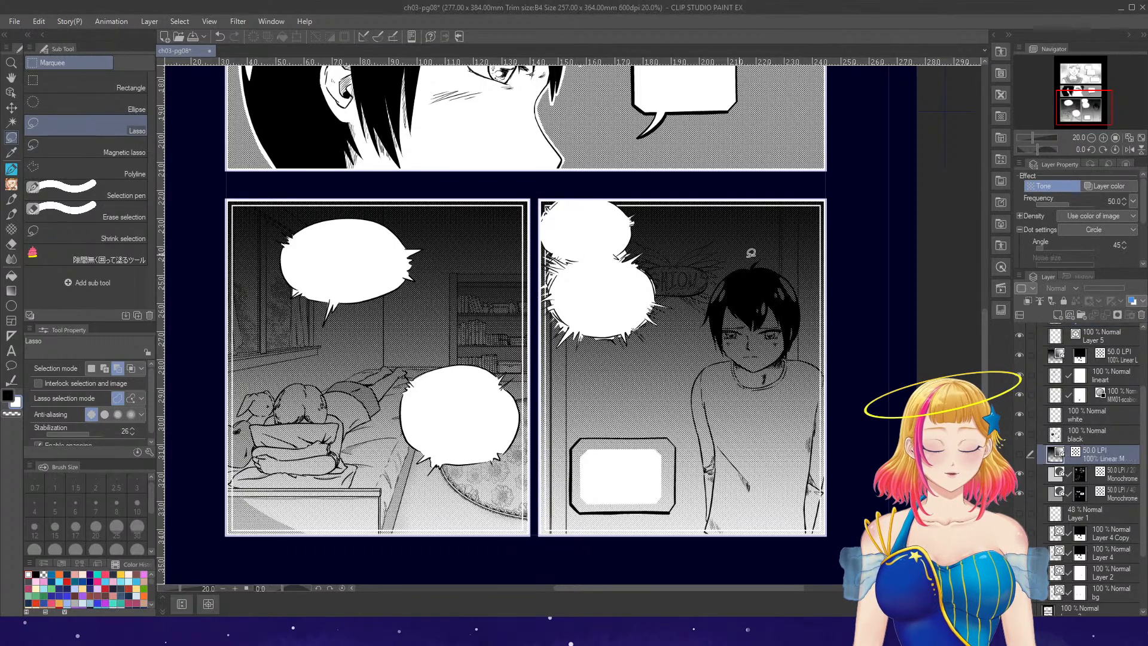
pyautogui.click(1140, 315)
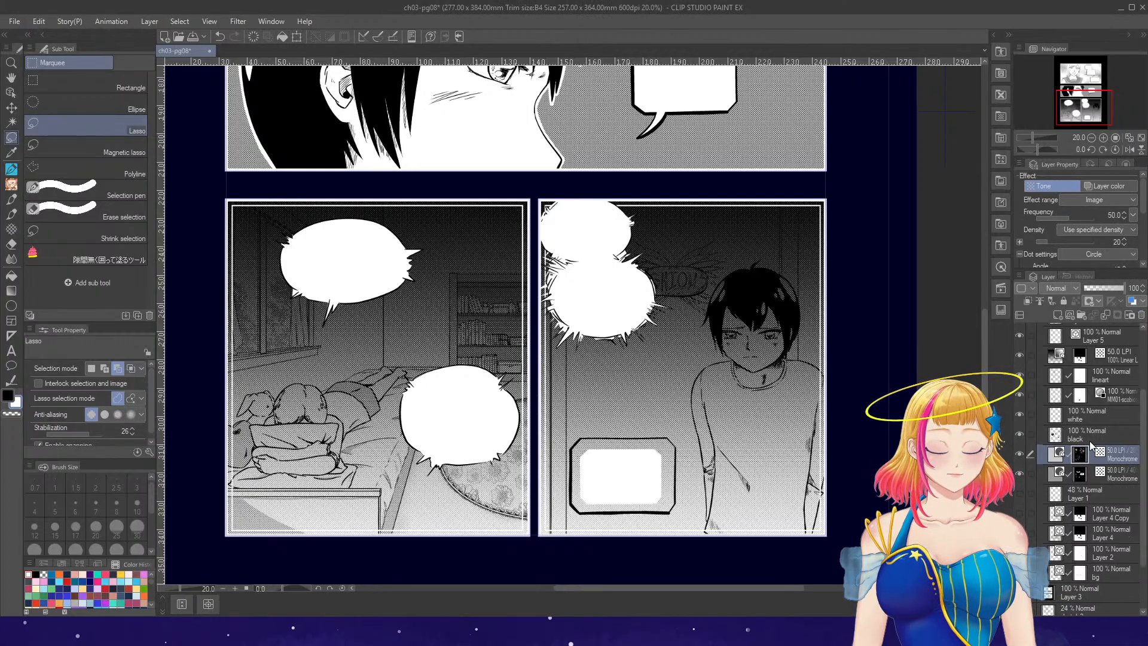
# - Select the rectangular bubble beside the standing boy from sfx bubbles, fill it white on Layer 7 and deselect
pyautogui.scroll(3, 1140, 360)
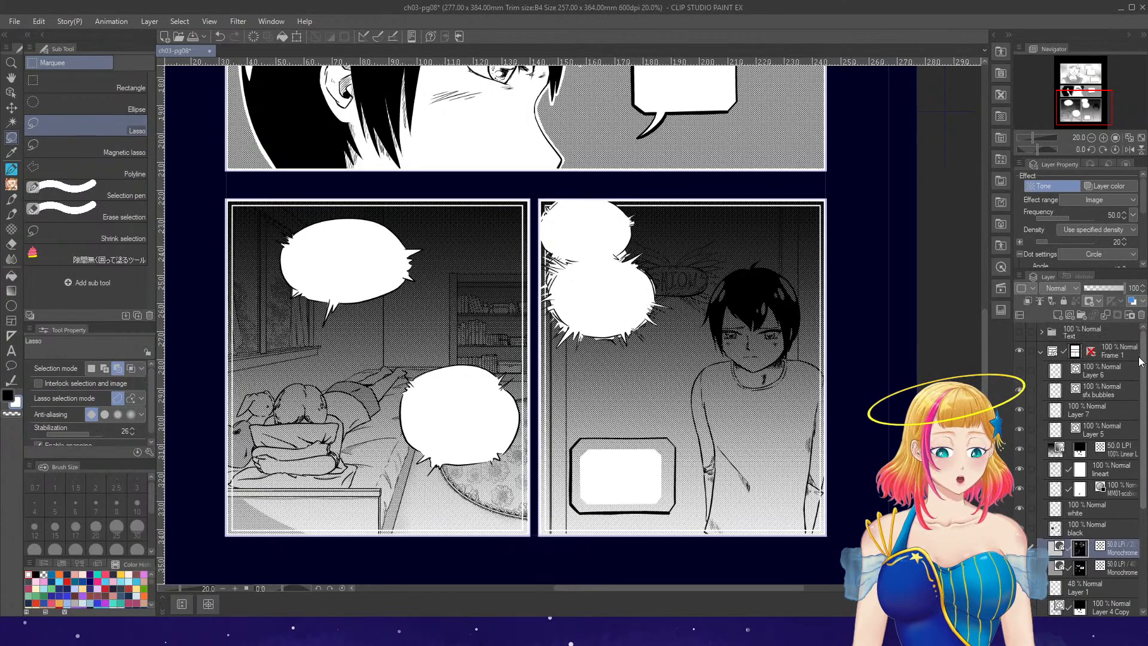
pyautogui.click(1060, 393)
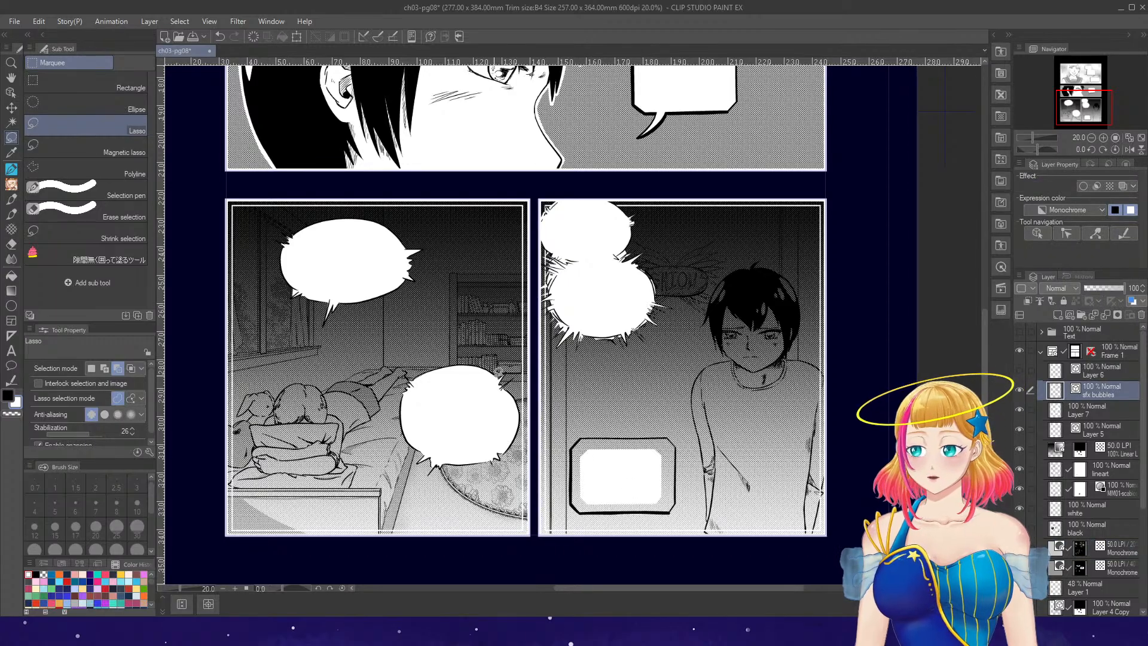
pyautogui.click(140, 157)
pyautogui.moveTo(575, 444)
pyautogui.mouseDown()
pyautogui.moveTo(629, 429)
pyautogui.moveTo(671, 457)
pyautogui.moveTo(602, 512)
pyautogui.mouseUp()
pyautogui.moveTo(581, 443); pyautogui.dragTo(577, 443)
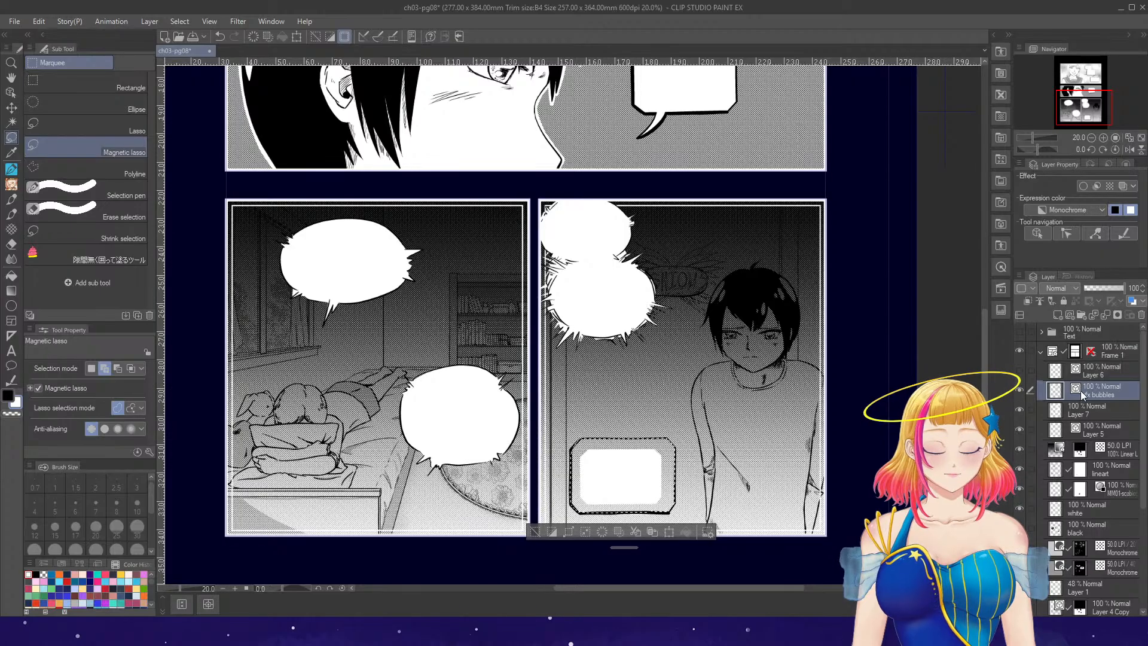
pyautogui.click(1081, 410)
pyautogui.click(685, 532)
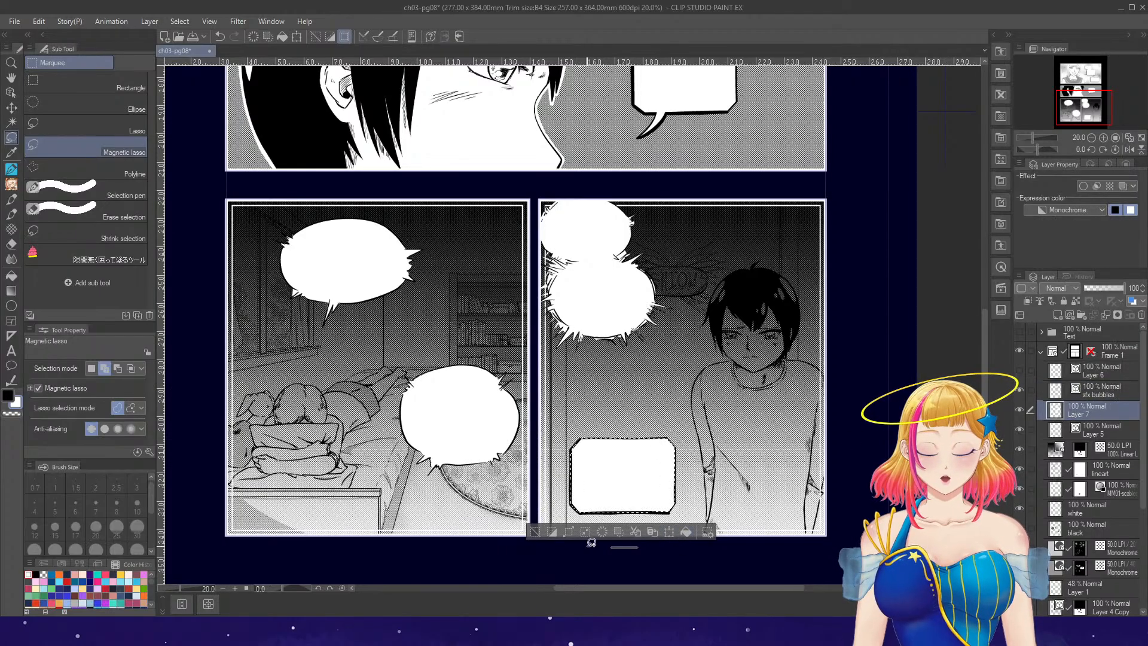
pyautogui.click(539, 531)
# - Examine the white bubble fills across the page, ending at the linked bubbles in the first panel
pyautogui.scroll(4, 636, 228)
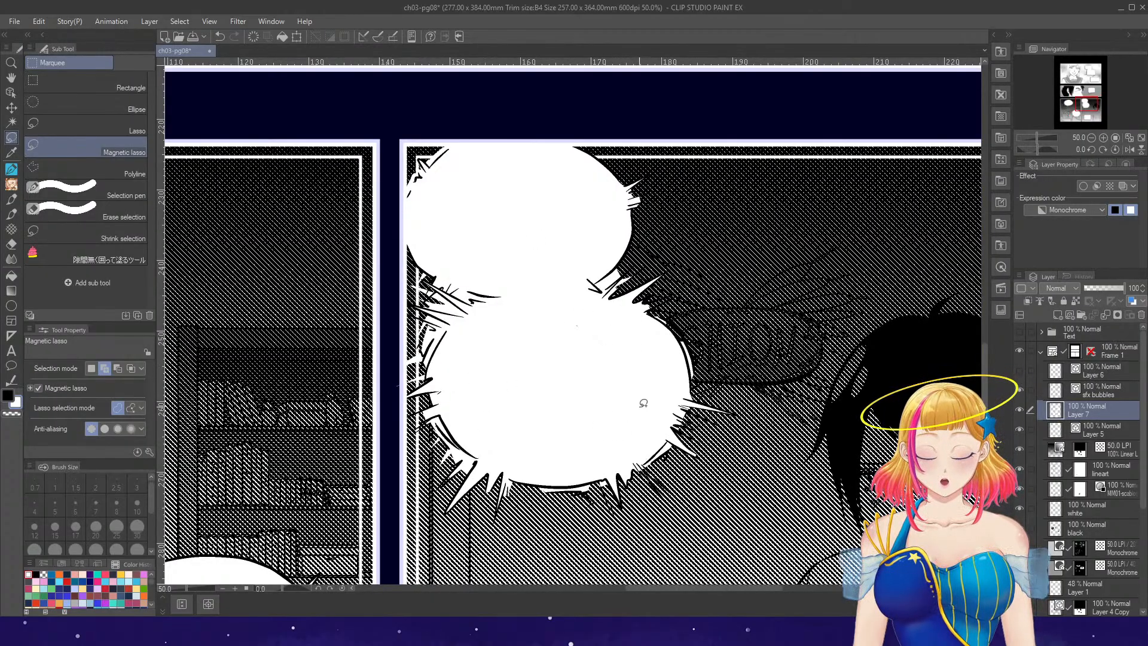
pyautogui.scroll(-3, 637, 416)
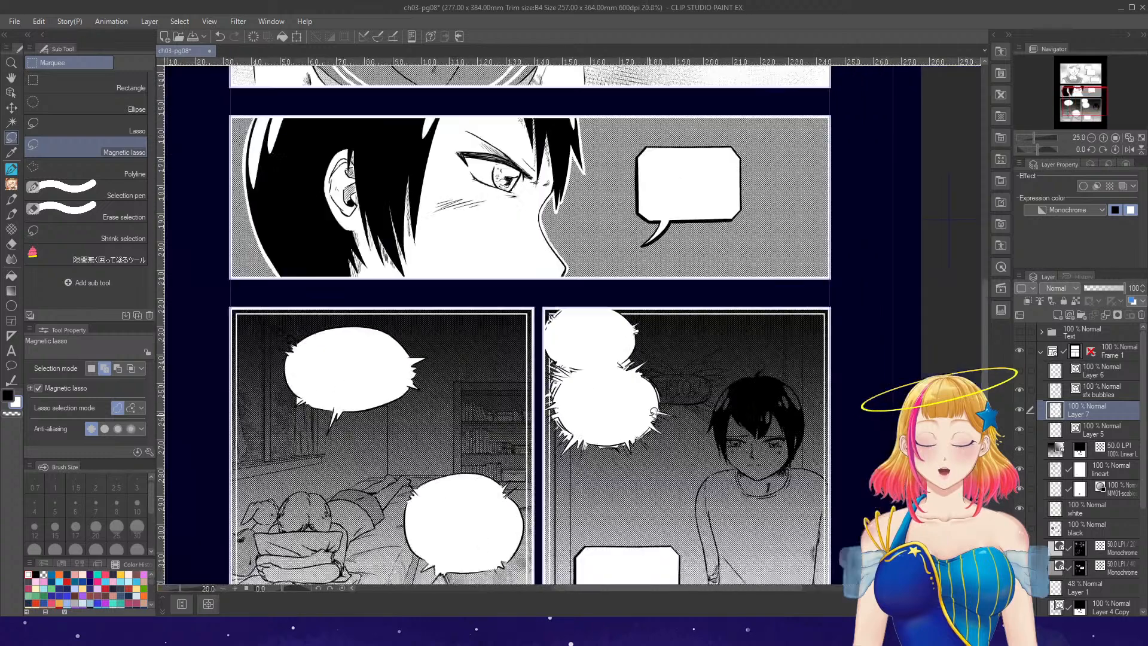
pyautogui.scroll(-1, 689, 362)
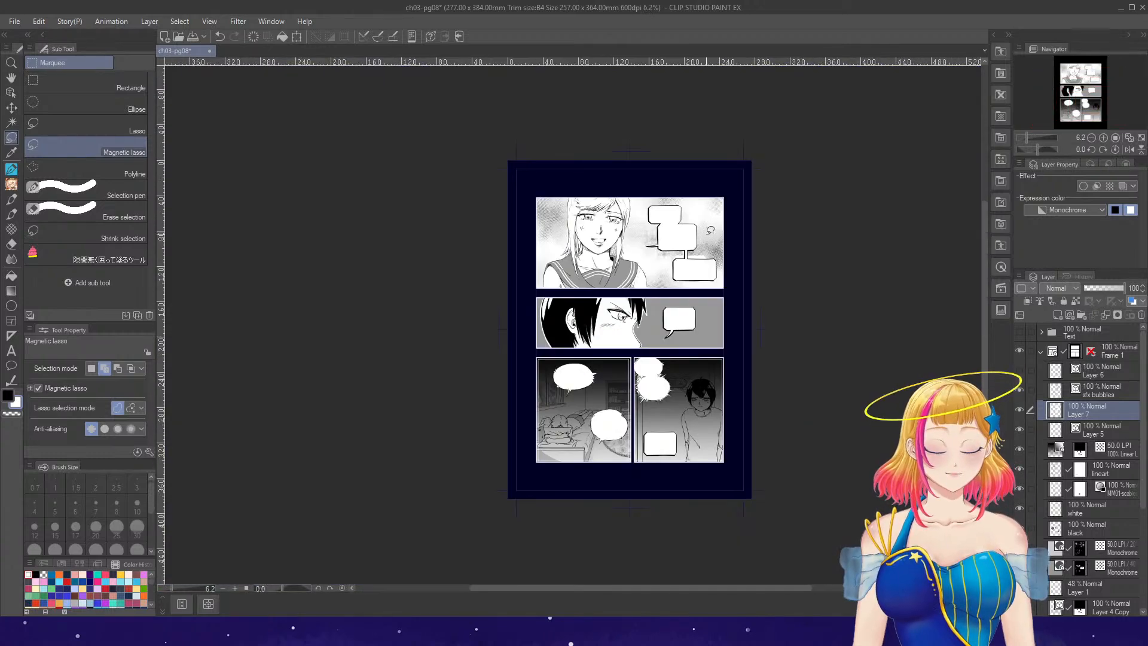
pyautogui.scroll(3, 709, 215)
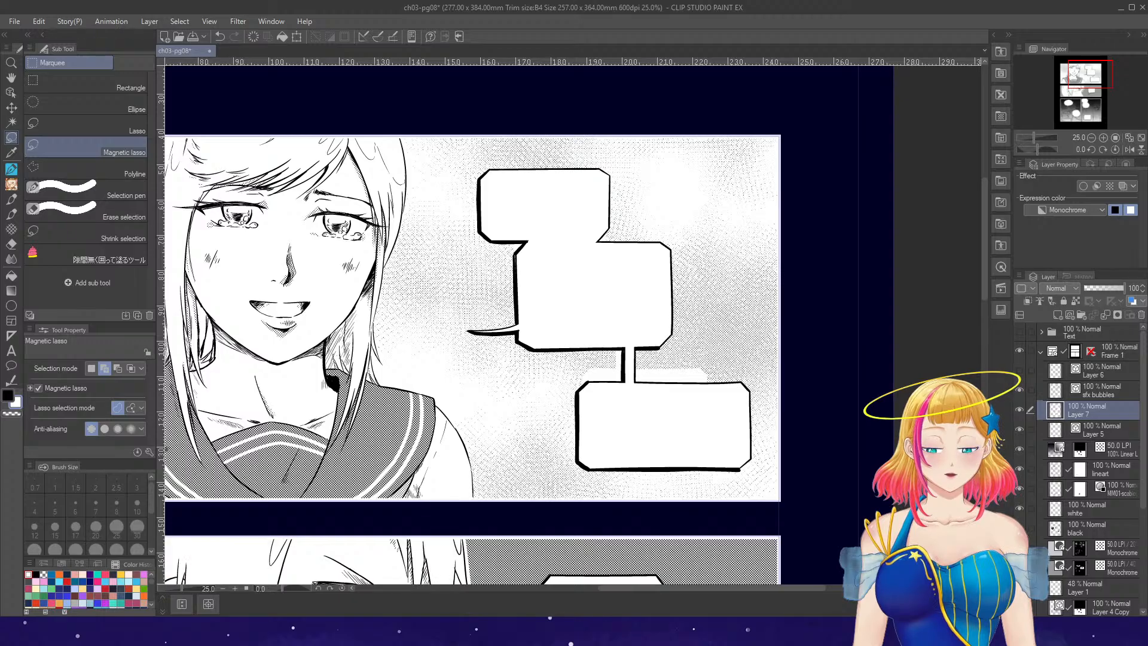
pyautogui.click(1065, 526)
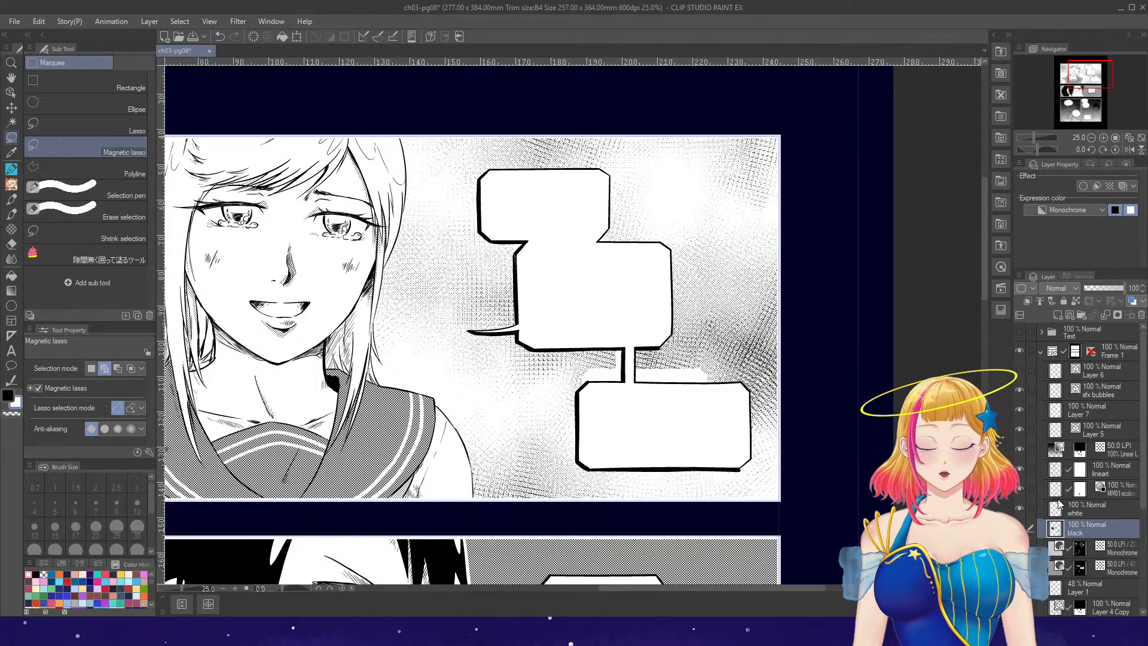
pyautogui.press('w')
pyautogui.click(45, 110)
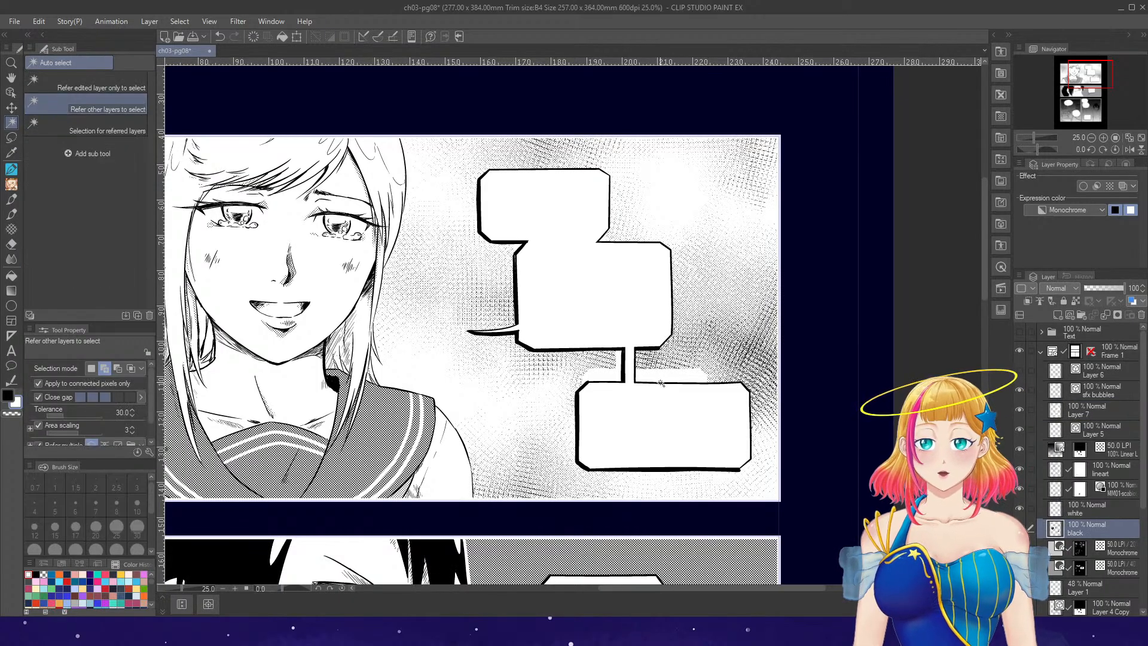
pyautogui.scroll(1, 669, 385)
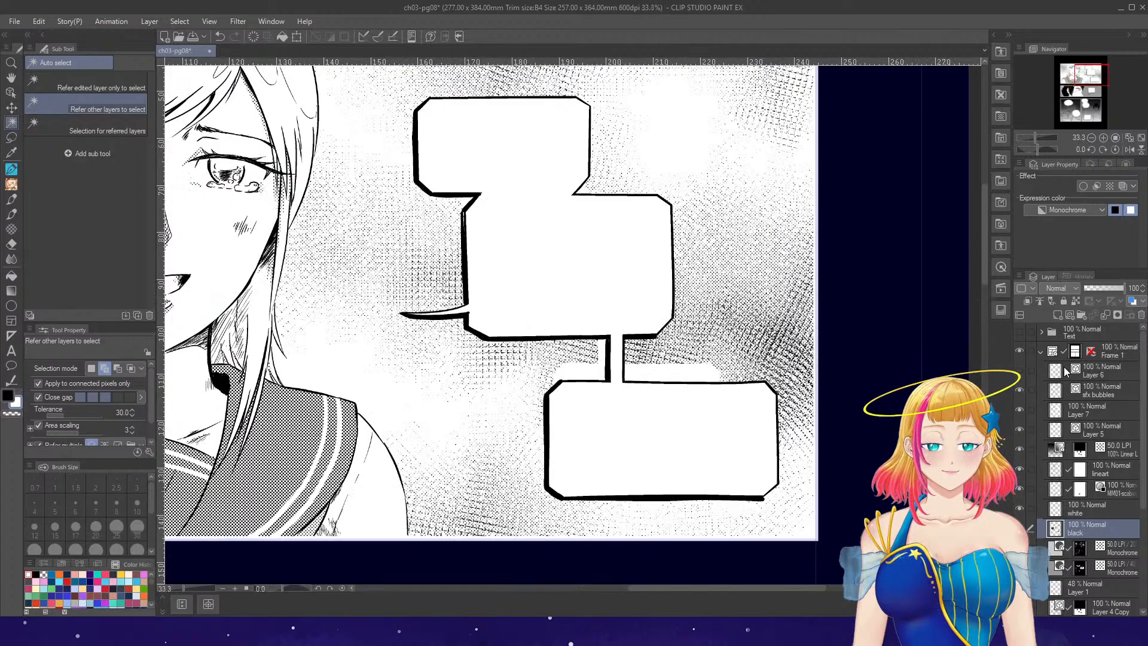
# - On the sfx bubbles layer, select the lowest linked bubble's vector outline in the first panel and move it slightly upward
pyautogui.click(1062, 398)
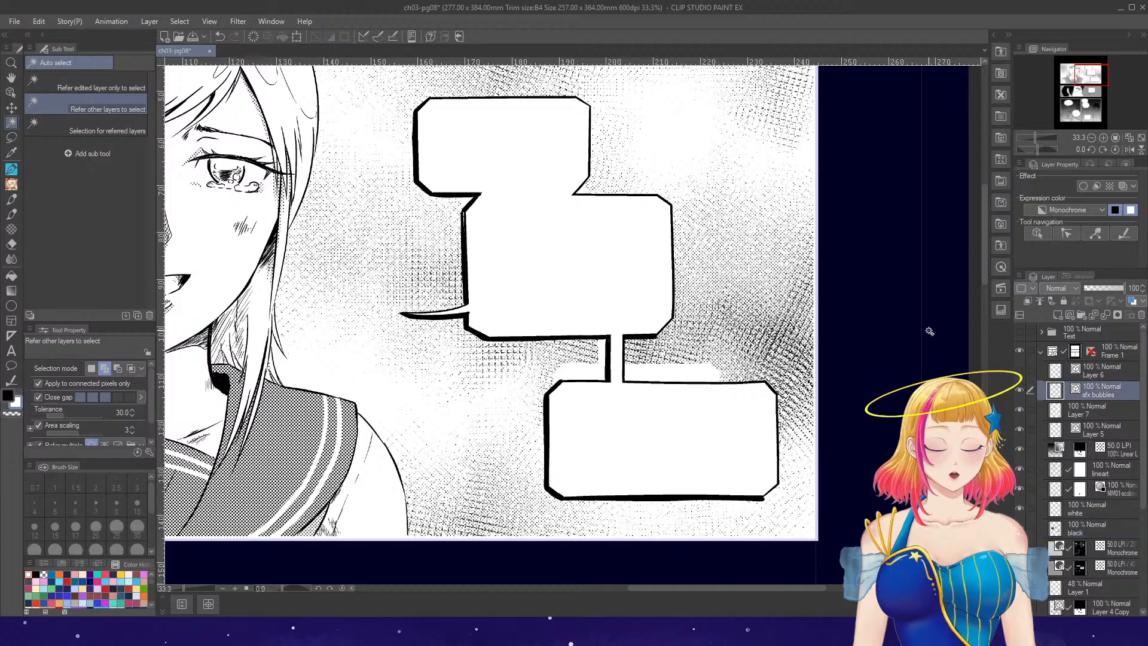
pyautogui.press('o')
pyautogui.moveTo(501, 363); pyautogui.dragTo(795, 509)
pyautogui.moveTo(788, 463); pyautogui.dragTo(786, 462)
pyautogui.click(819, 448)
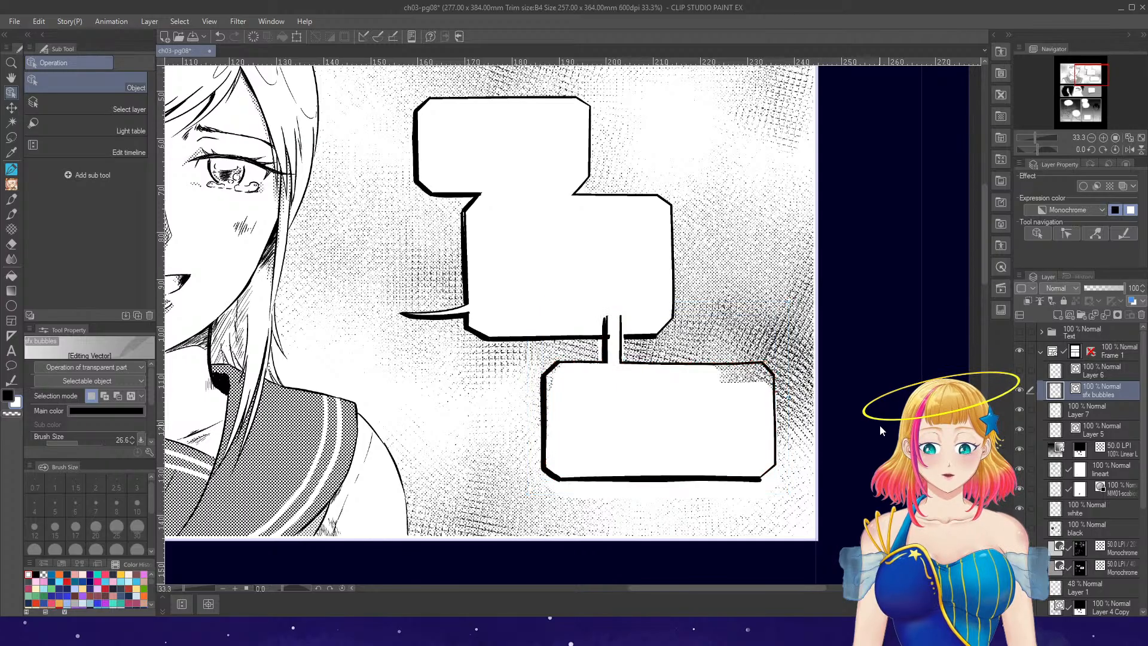
pyautogui.click(1086, 410)
pyautogui.scroll(2, 739, 543)
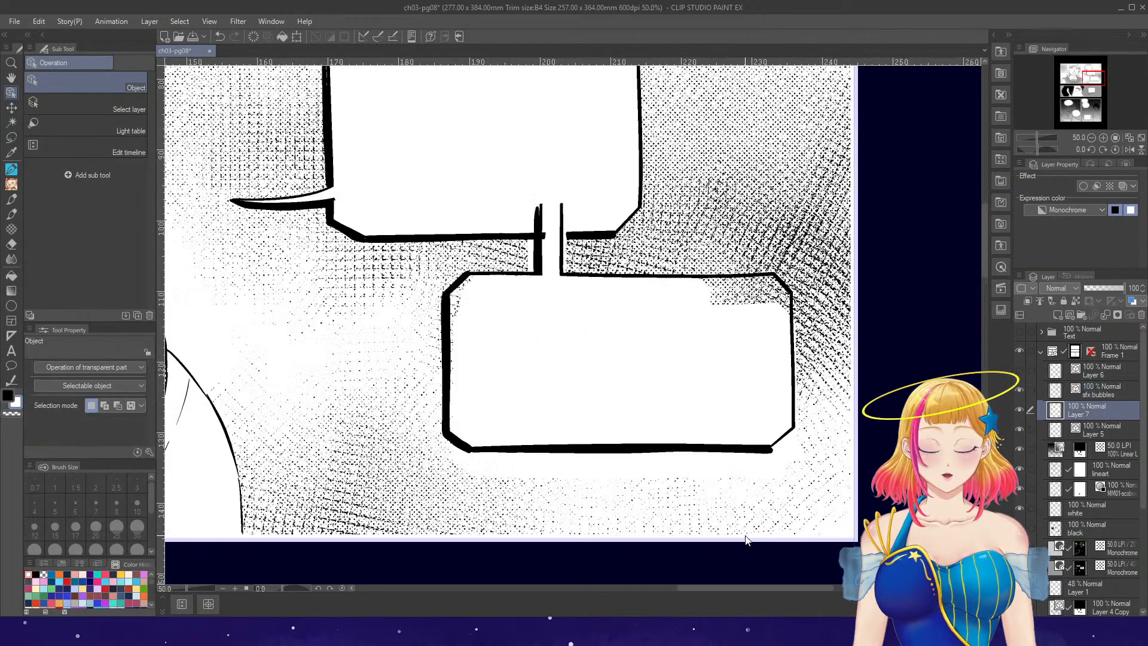
pyautogui.click(12, 137)
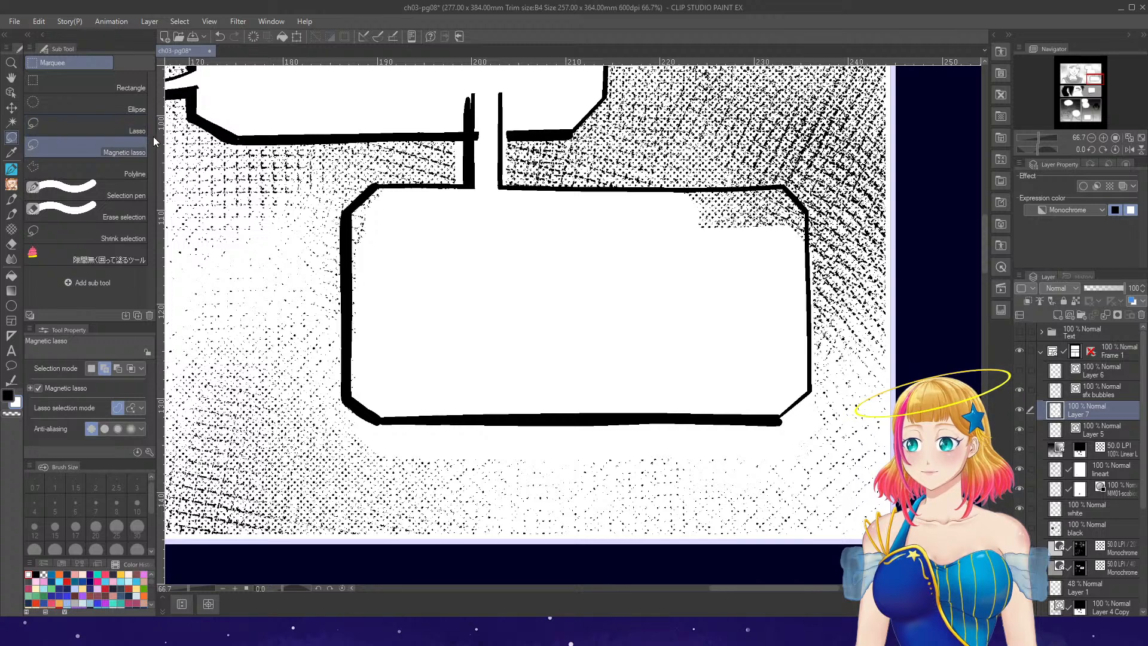
pyautogui.click(807, 247)
pyautogui.moveTo(812, 295)
pyautogui.mouseDown()
pyautogui.moveTo(816, 383)
pyautogui.moveTo(778, 419)
pyautogui.moveTo(359, 406)
pyautogui.mouseUp()
pyautogui.hotkey('ctrl', 'd')
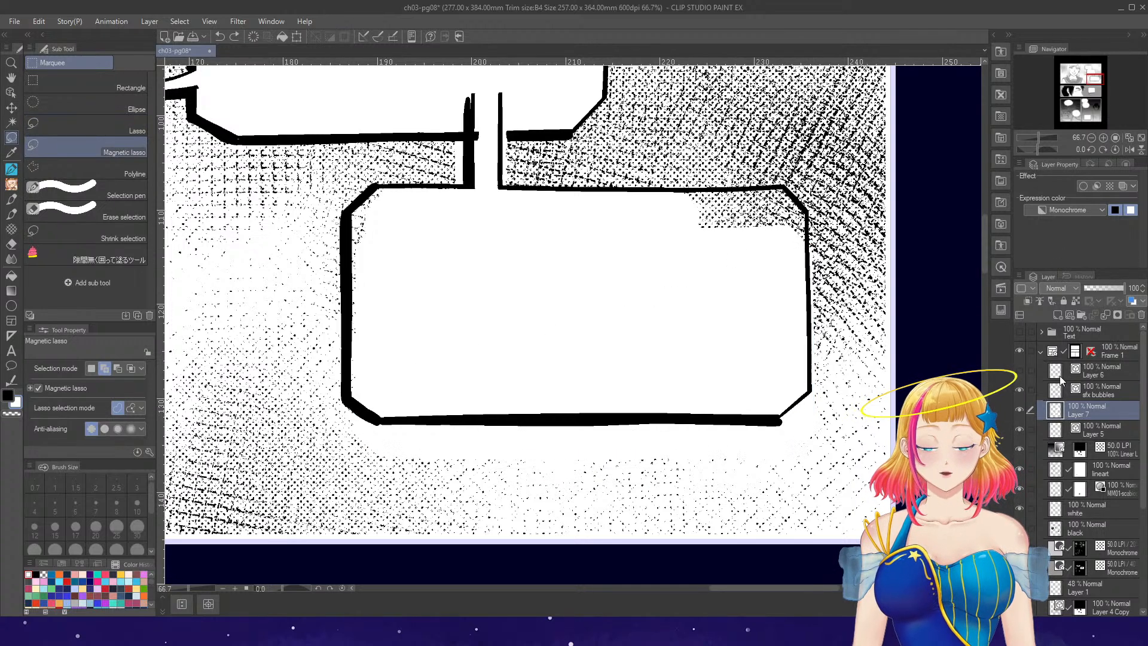
# - Try to select the area outside the lowest bubble's bottom edge on sfx bubbles with the Magnetic lasso
pyautogui.click(1102, 390)
pyautogui.moveTo(807, 238)
pyautogui.mouseDown()
pyautogui.moveTo(804, 385)
pyautogui.moveTo(616, 416)
pyautogui.moveTo(383, 420)
pyautogui.moveTo(360, 484)
pyautogui.mouseUp()
pyautogui.moveTo(516, 421)
pyautogui.mouseDown()
pyautogui.moveTo(542, 511)
pyautogui.moveTo(703, 516)
pyautogui.moveTo(779, 421)
pyautogui.mouseUp()
pyautogui.moveTo(843, 243); pyautogui.dragTo(846, 245)
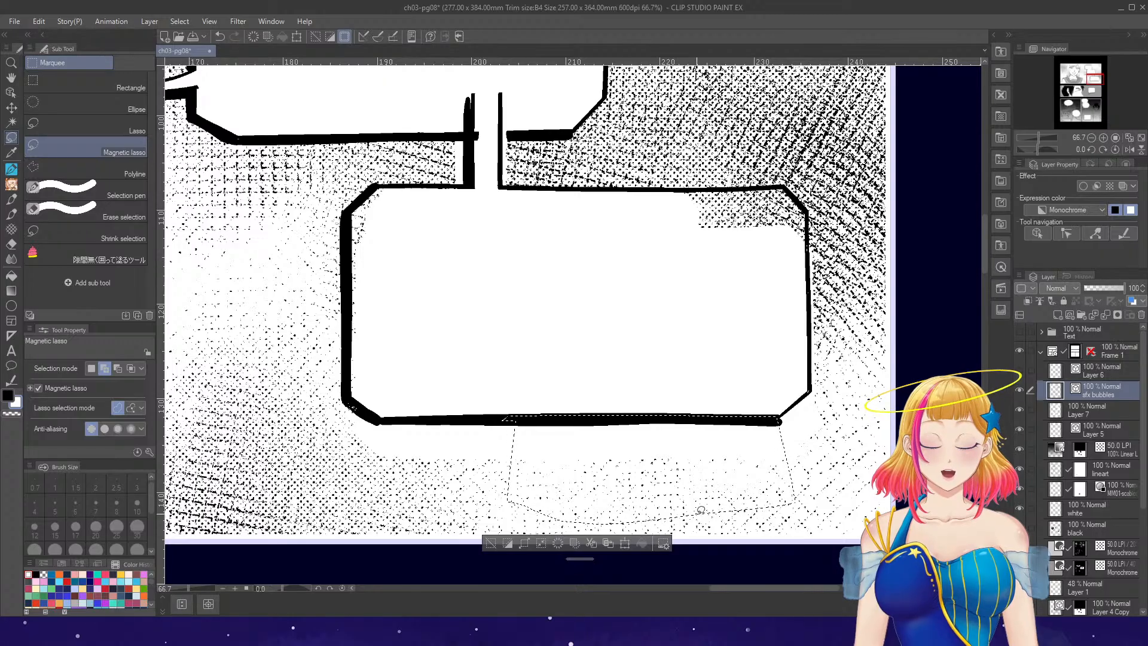
pyautogui.hotkey('ctrl', 'z')
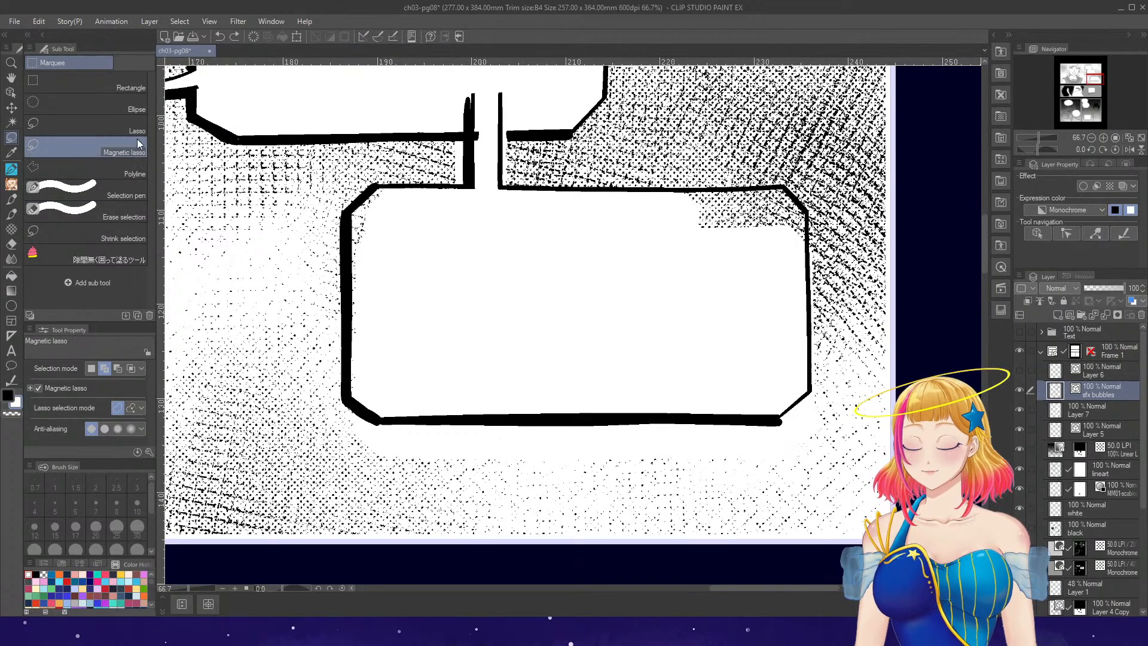
# - Lasso the area along the outside of the lowest bubble's right and bottom edges on sfx bubbles and delete its contents
pyautogui.click(85, 126)
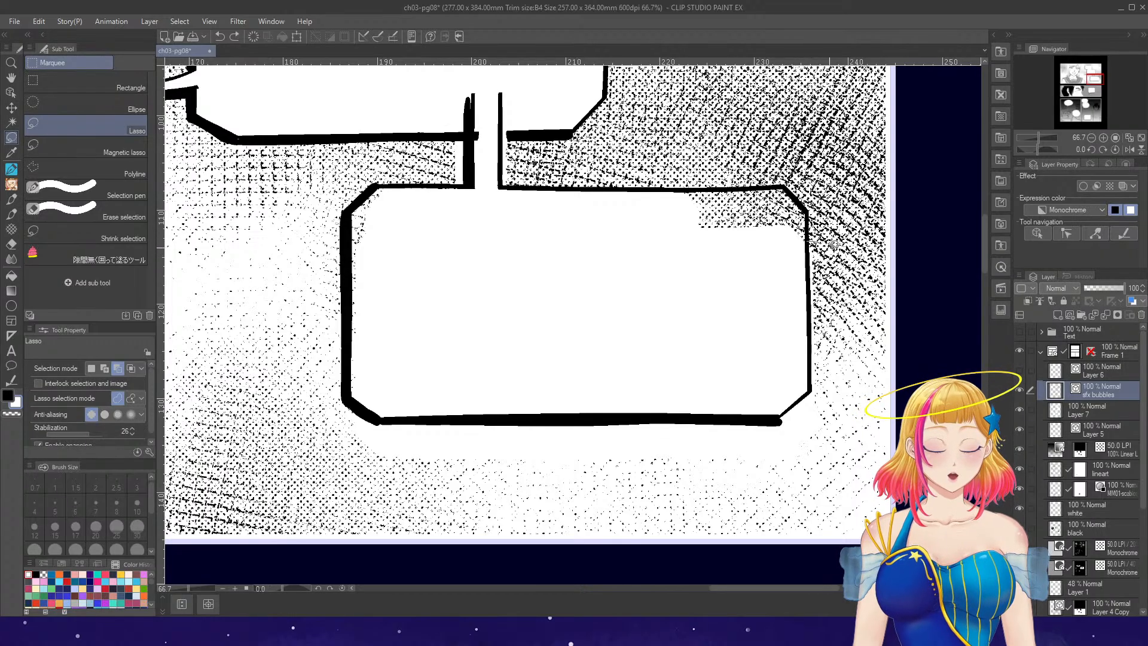
pyautogui.moveTo(815, 376); pyautogui.dragTo(813, 373)
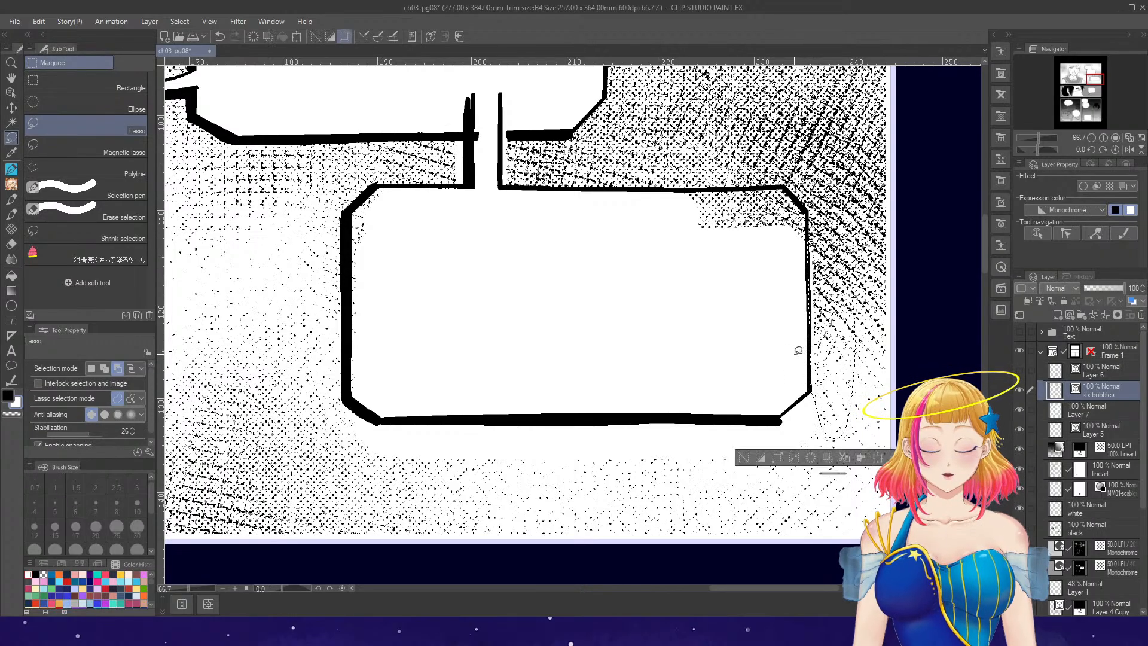
pyautogui.moveTo(362, 412)
pyautogui.mouseDown()
pyautogui.moveTo(364, 489)
pyautogui.moveTo(755, 494)
pyautogui.moveTo(806, 468)
pyautogui.moveTo(823, 386)
pyautogui.mouseUp()
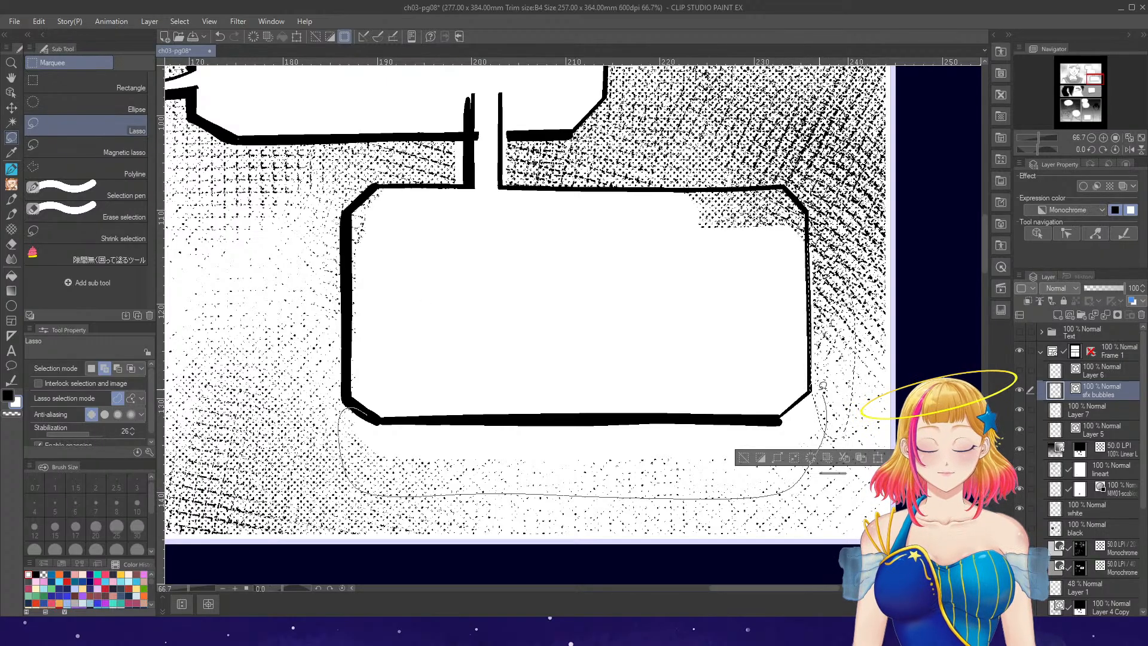
pyautogui.moveTo(714, 416); pyautogui.dragTo(362, 413)
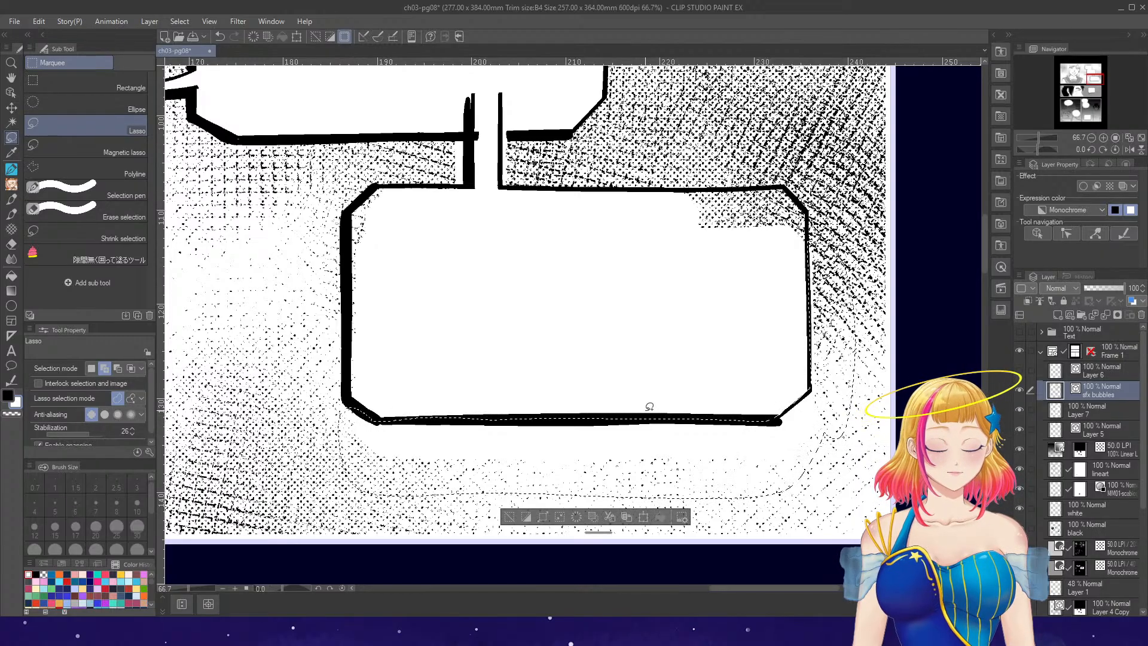
pyautogui.click(577, 518)
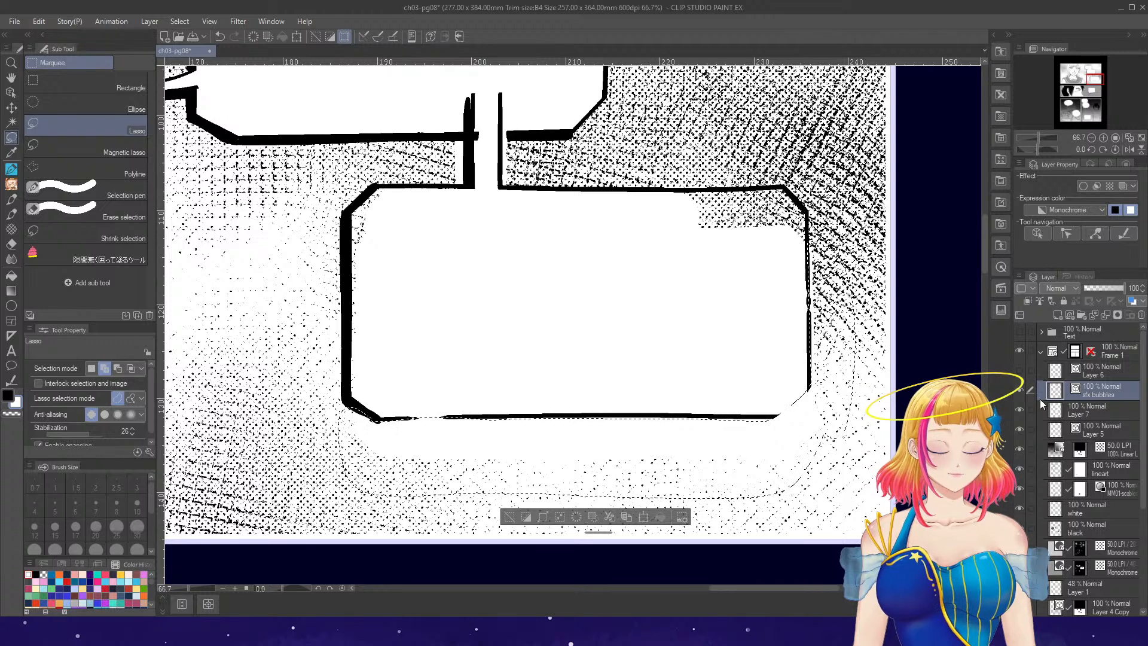
# - Undo the last deletion on sfx bubbles, delete the white spill inside the same selection on Layer 7, and deselect
pyautogui.hotkey('ctrl', 'z')
pyautogui.click(1057, 411)
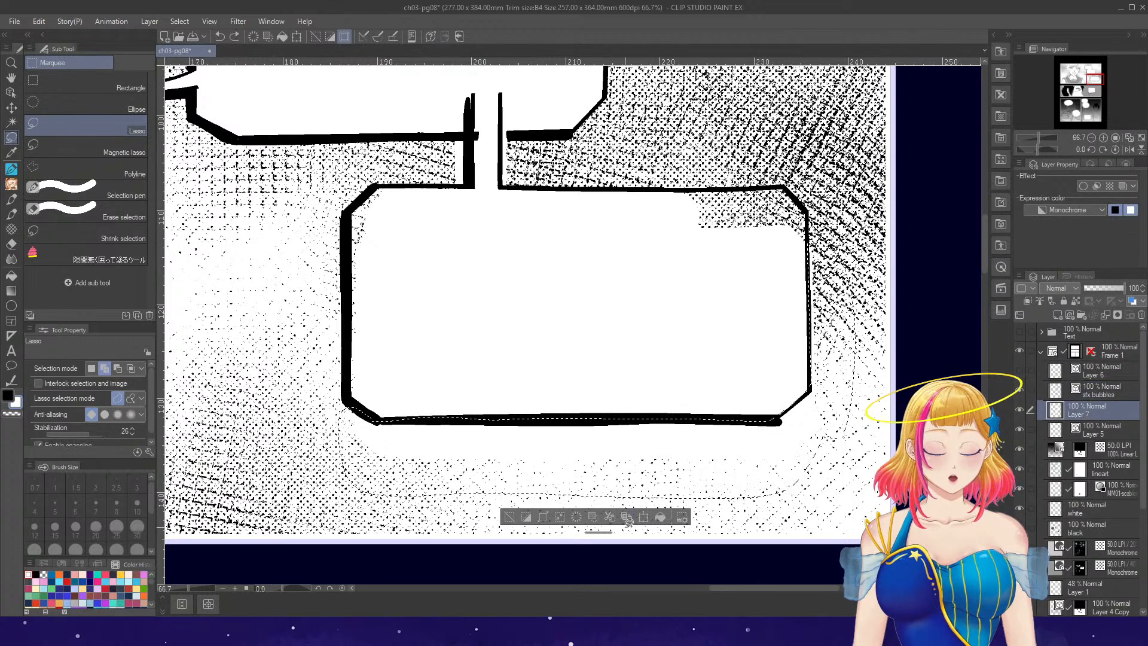
pyautogui.click(520, 518)
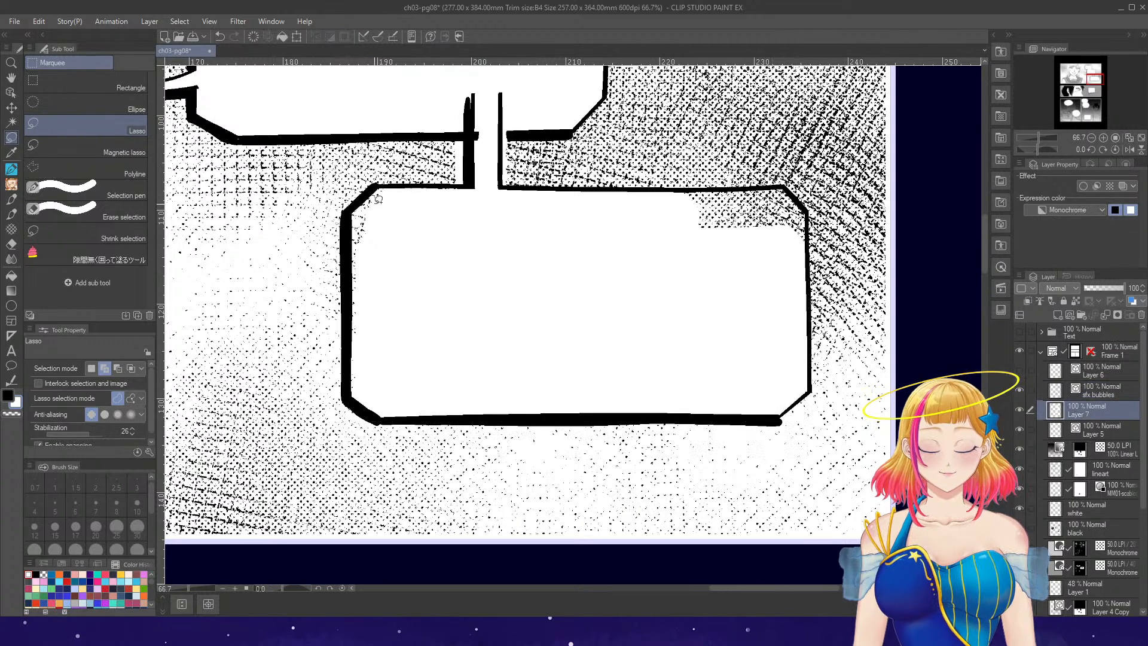
# - Lasso the toned gaps inside the lowest bubble's left edge and upper-right corner on Layer 7, fill them with white, and deselect
pyautogui.moveTo(386, 188); pyautogui.dragTo(349, 340)
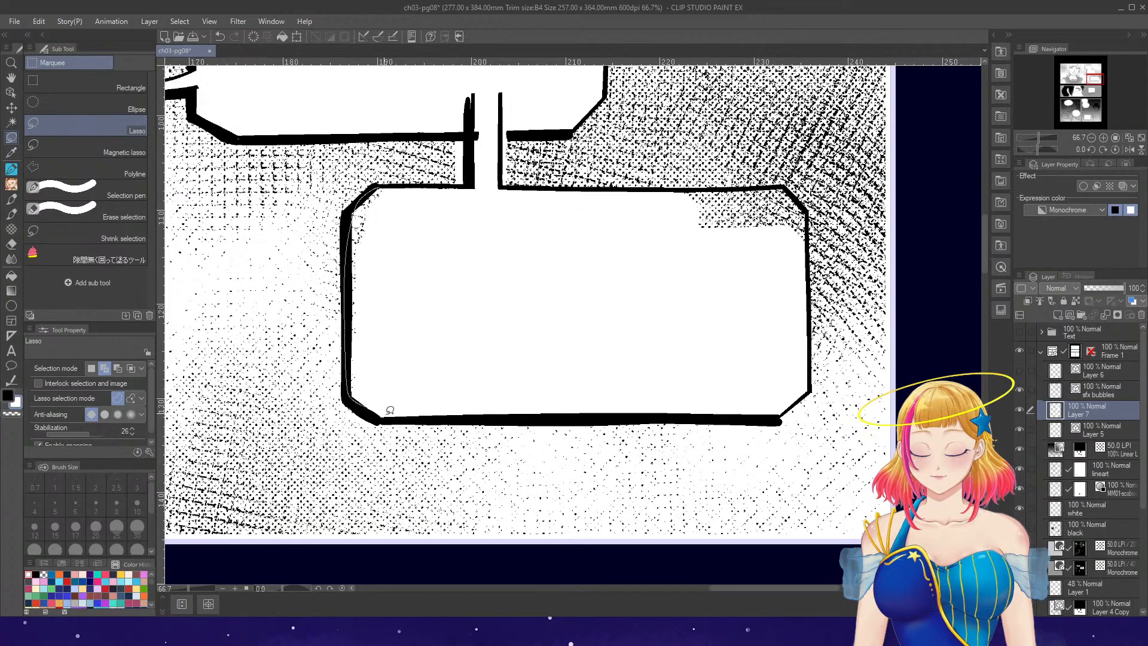
pyautogui.moveTo(390, 410); pyautogui.dragTo(473, 406)
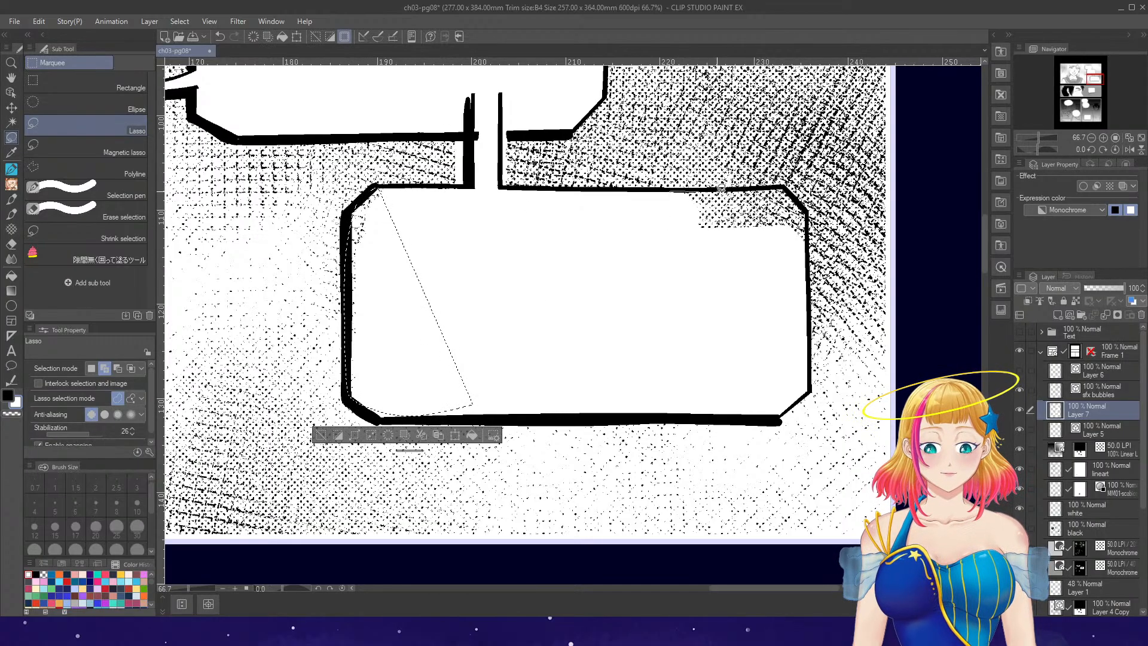
pyautogui.moveTo(722, 188)
pyautogui.mouseDown()
pyautogui.moveTo(784, 188)
pyautogui.moveTo(798, 202)
pyautogui.moveTo(629, 287)
pyautogui.mouseUp()
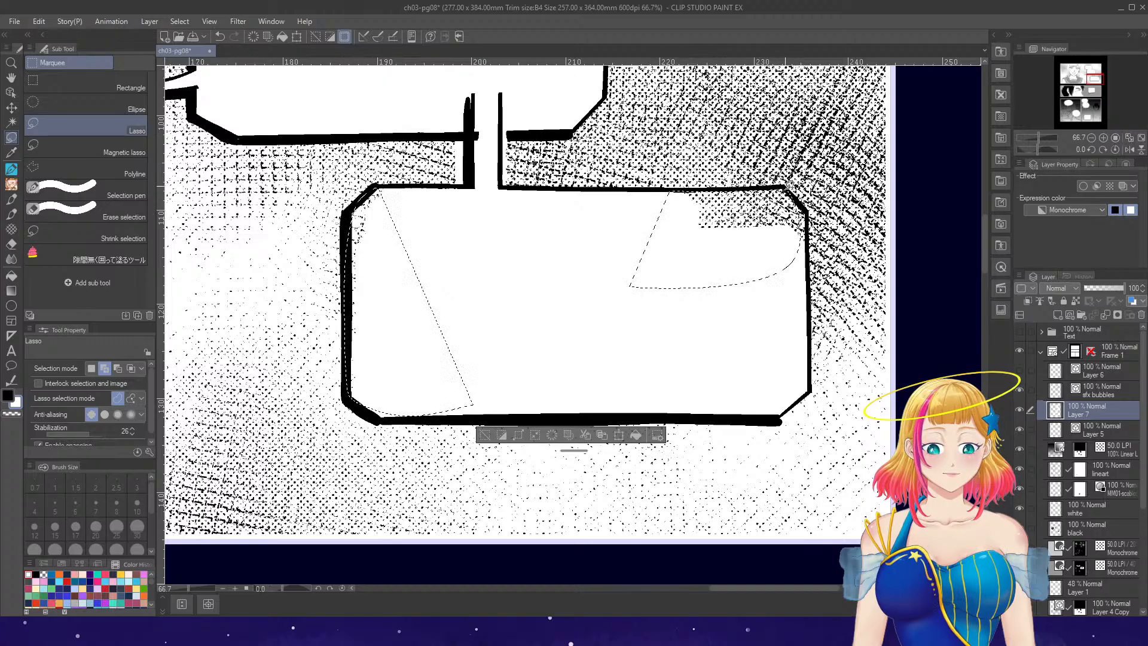
pyautogui.moveTo(810, 247); pyautogui.dragTo(736, 245)
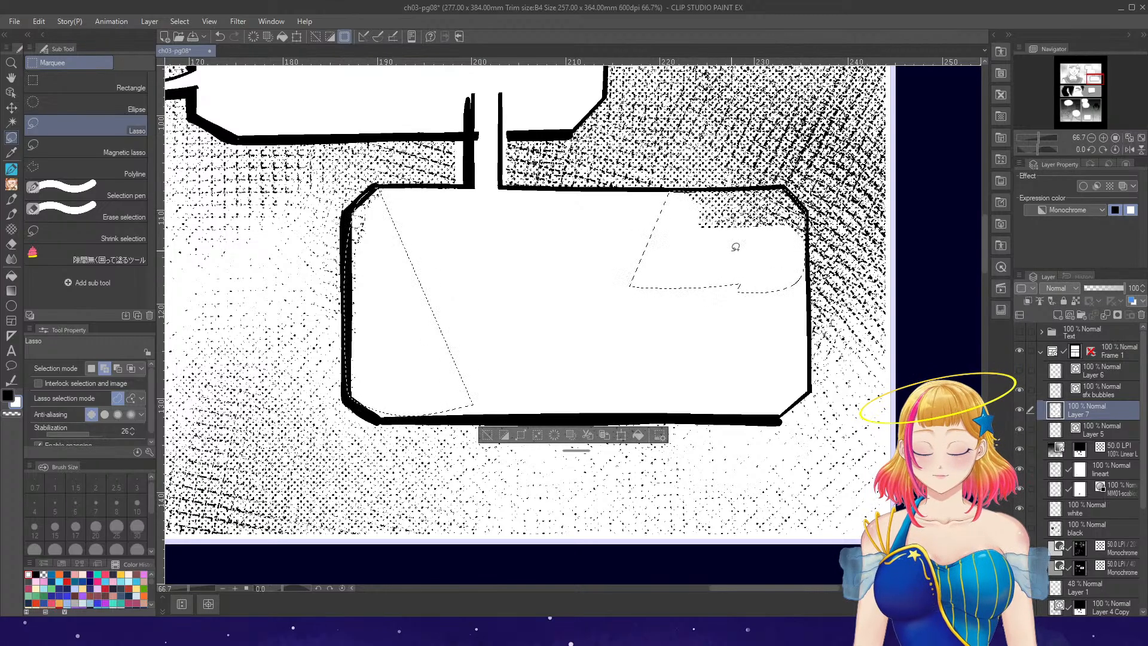
pyautogui.press('Delete')
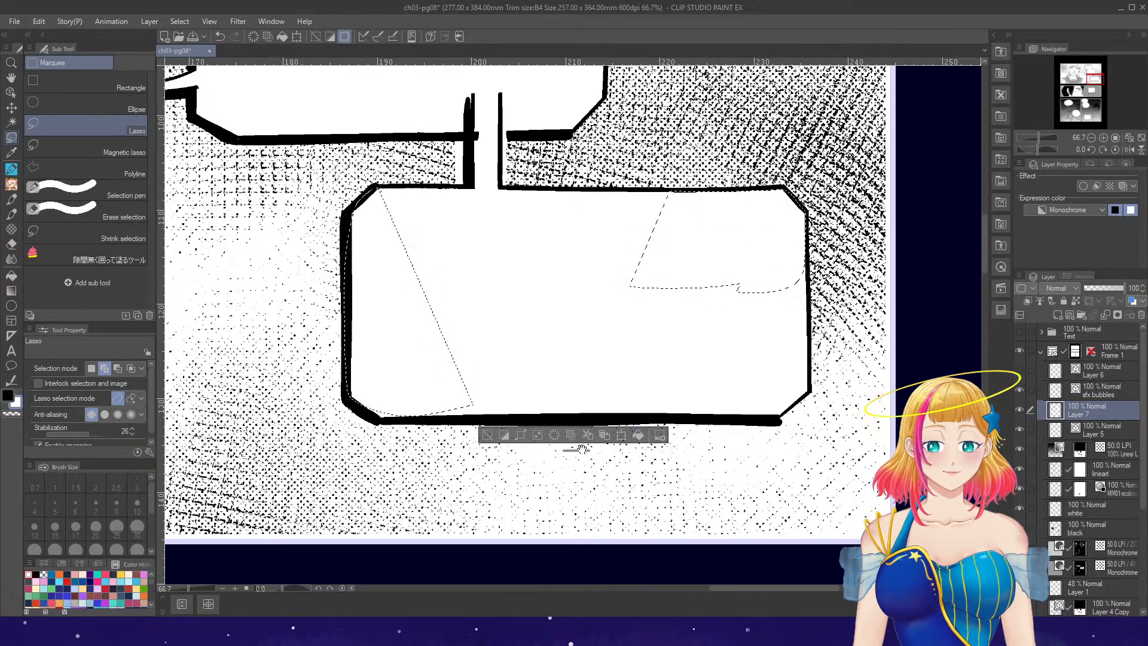
pyautogui.hotkey('ctrl', 'd')
pyautogui.scroll(-3, 562, 449)
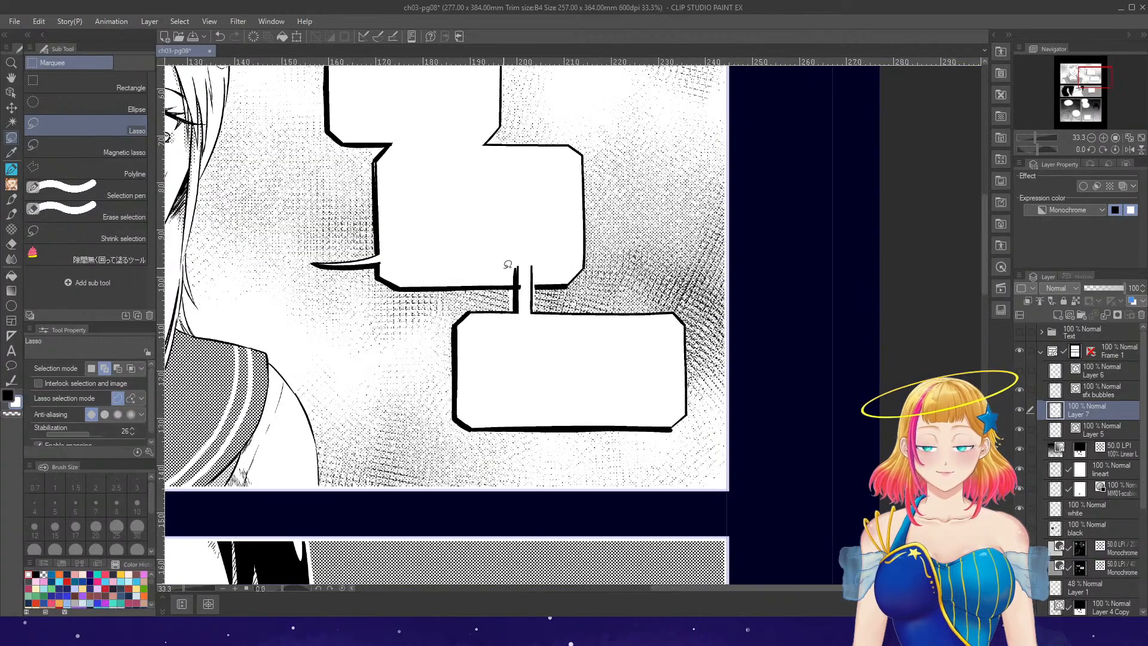
# - On sfx bubbles, vector-erase the connector lines that run up into the middle bubble and the connector's right line
pyautogui.scroll(3, 569, 261)
pyautogui.click(1095, 390)
pyautogui.press('e')
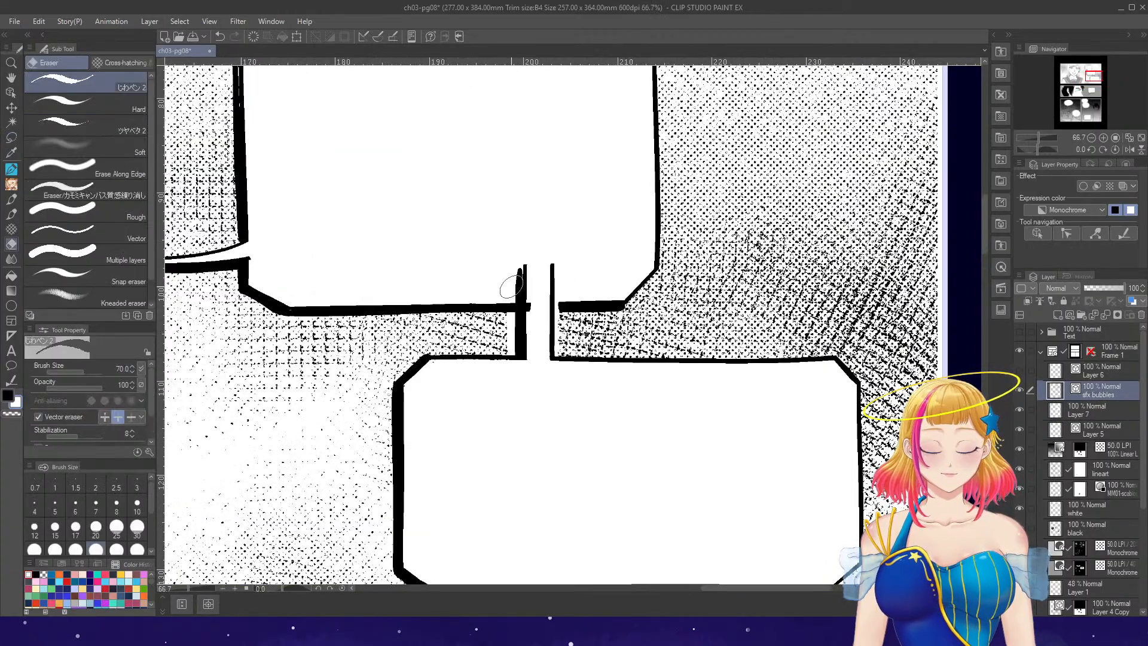
pyautogui.moveTo(512, 287); pyautogui.dragTo(540, 306)
# - Draw a new black right side for the connector between the middle and lowest bubbles with the size 20 pen, trimming its overshoot
pyautogui.press('p')
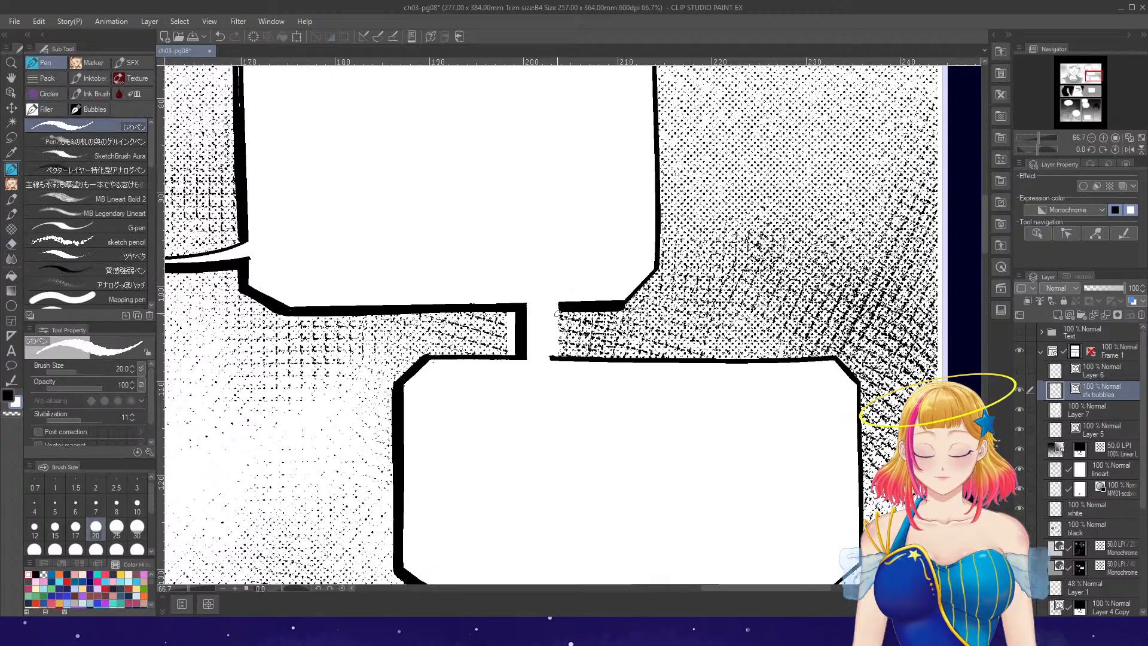
pyautogui.click(6, 396)
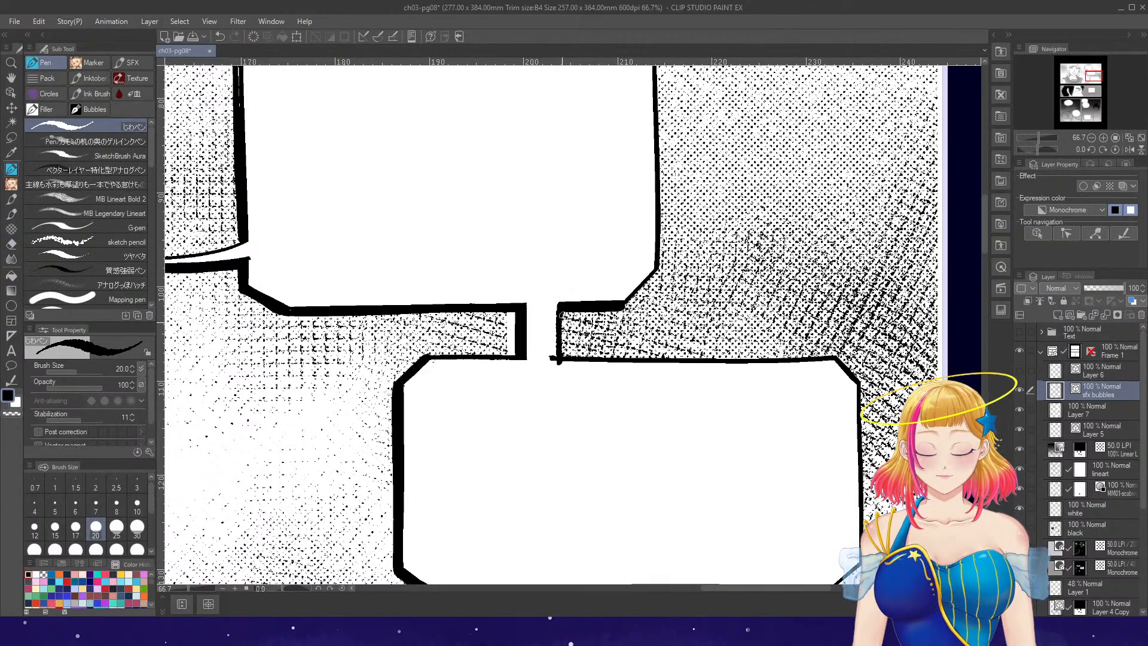
pyautogui.press('e')
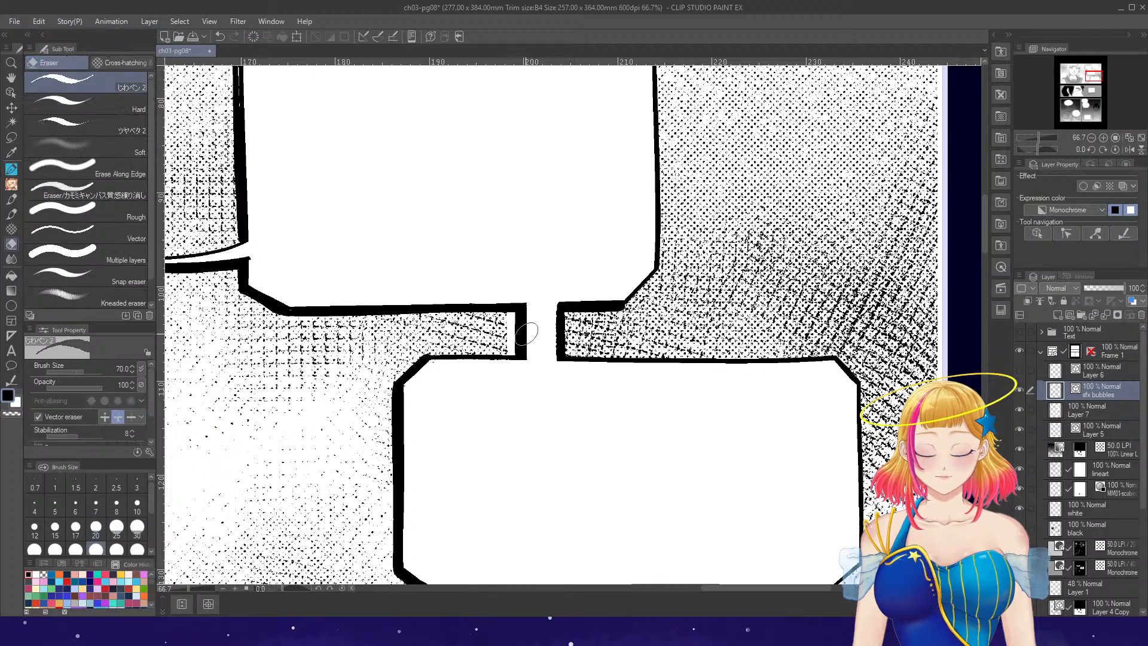
pyautogui.scroll(-3, 544, 300)
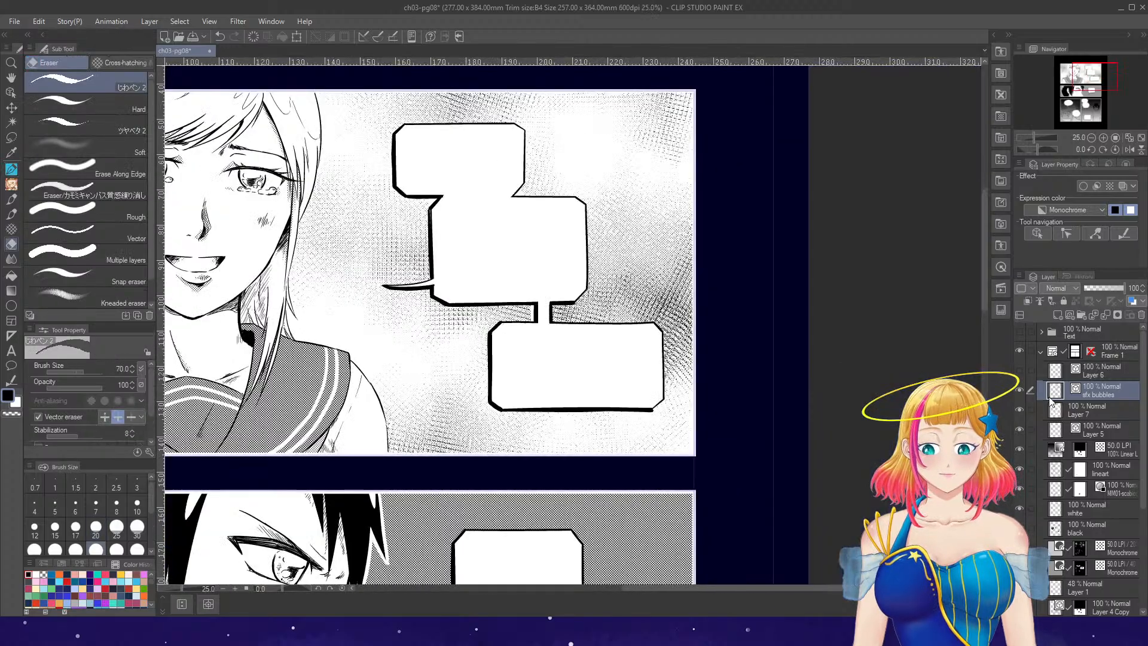
# - Try to select the area beside the connector between the middle and lowest bubbles using Auto select and the Lasso
pyautogui.press('w')
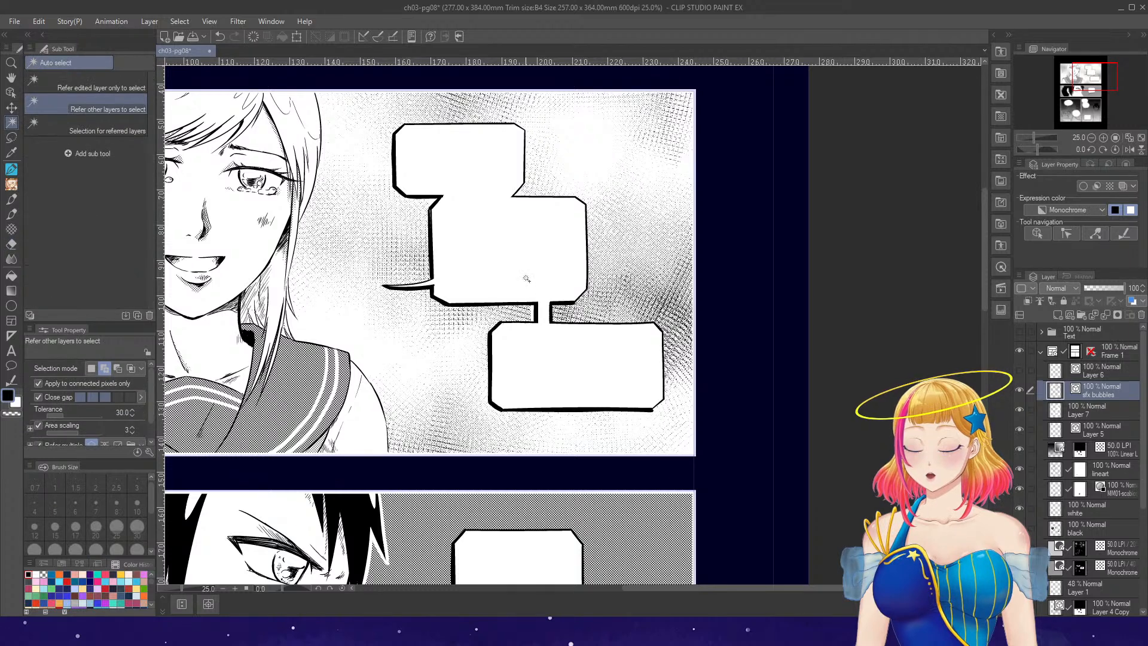
pyautogui.scroll(2, 535, 314)
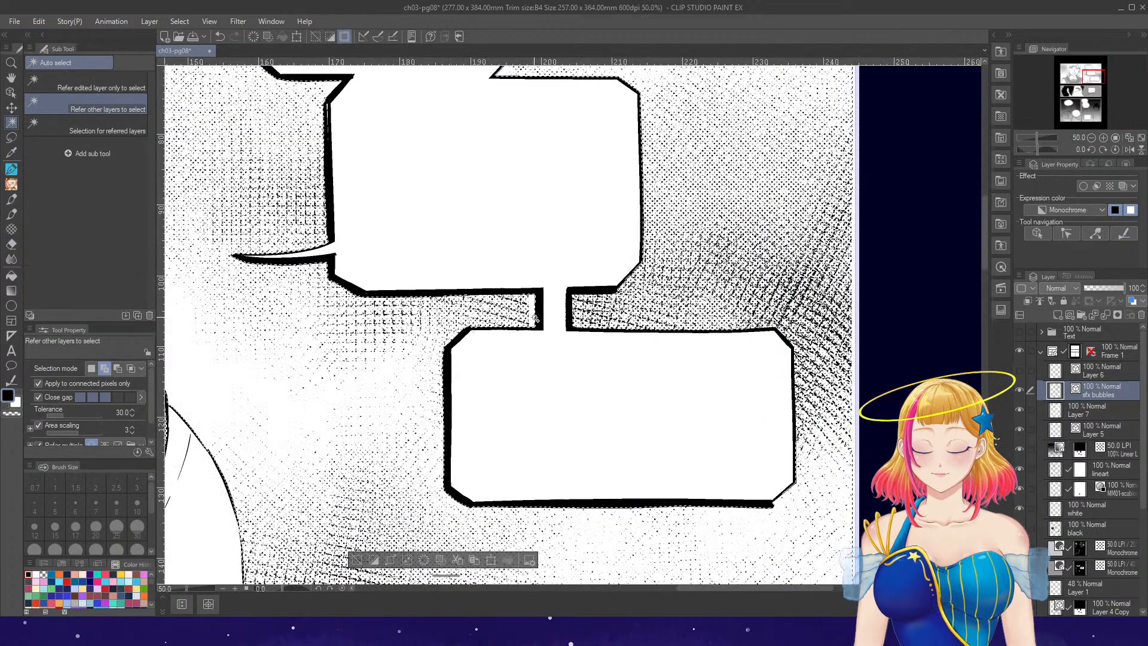
pyautogui.press('m')
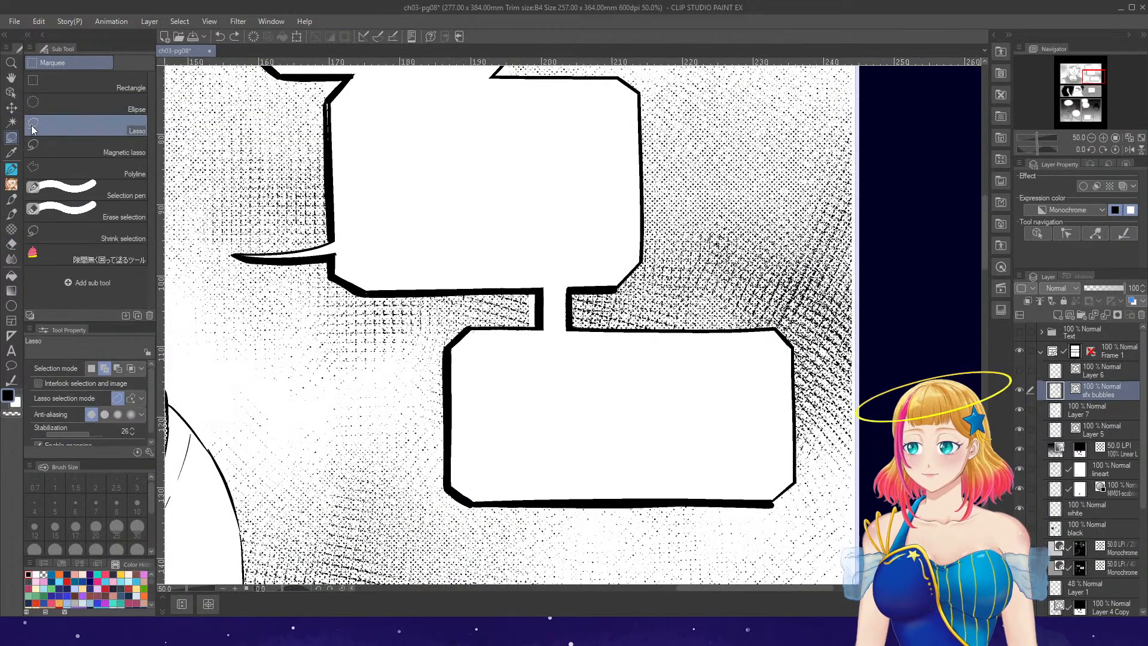
pyautogui.scroll(1, 559, 288)
pyautogui.moveTo(520, 291)
pyautogui.mouseDown()
pyautogui.moveTo(535, 338)
pyautogui.moveTo(538, 283)
pyautogui.mouseUp()
pyautogui.hotkey('ctrl', 'd')
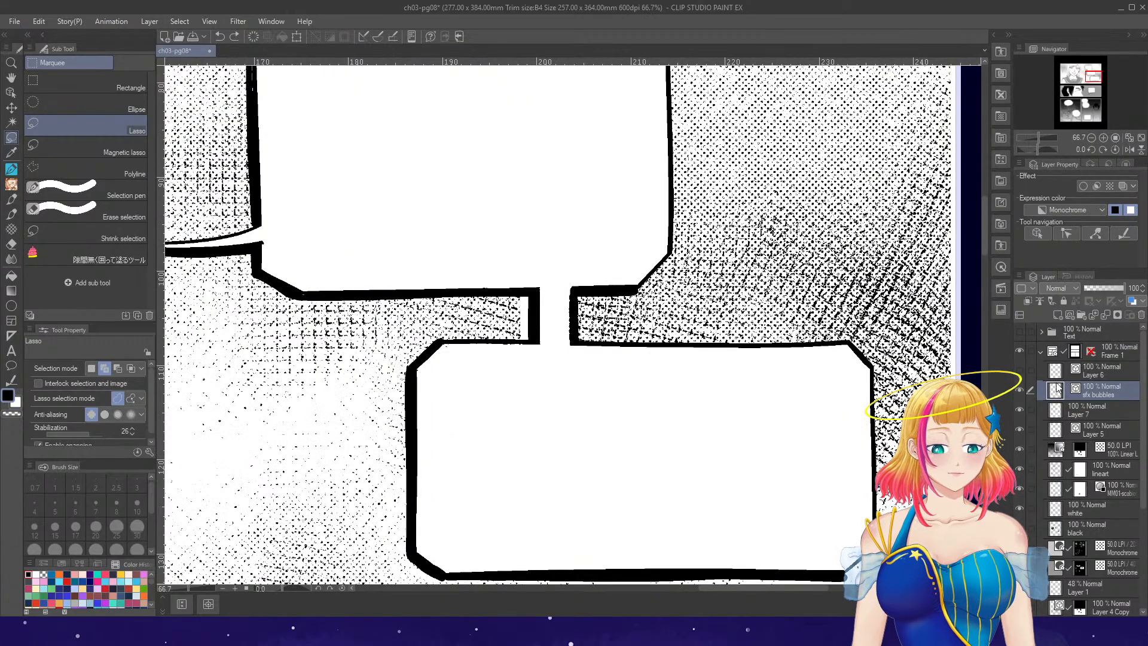
# - Adjust the vector line of the connector between the middle and lowest bubbles on sfx bubbles with the Object tool
pyautogui.click(11, 92)
pyautogui.moveTo(553, 280); pyautogui.dragTo(543, 315)
pyautogui.click(643, 314)
pyautogui.scroll(-4, 712, 327)
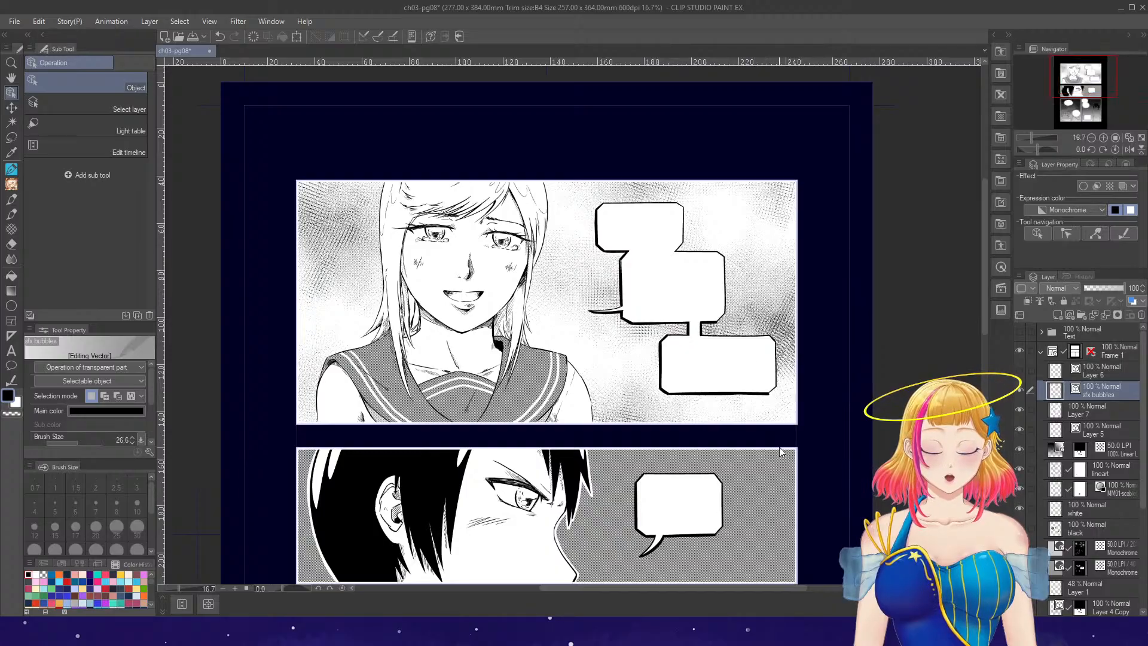
# - Inspect the spiky bubbles and shading in the lower panels, switching the 50.0 LPI tone layer off and on for comparison
pyautogui.press('p')
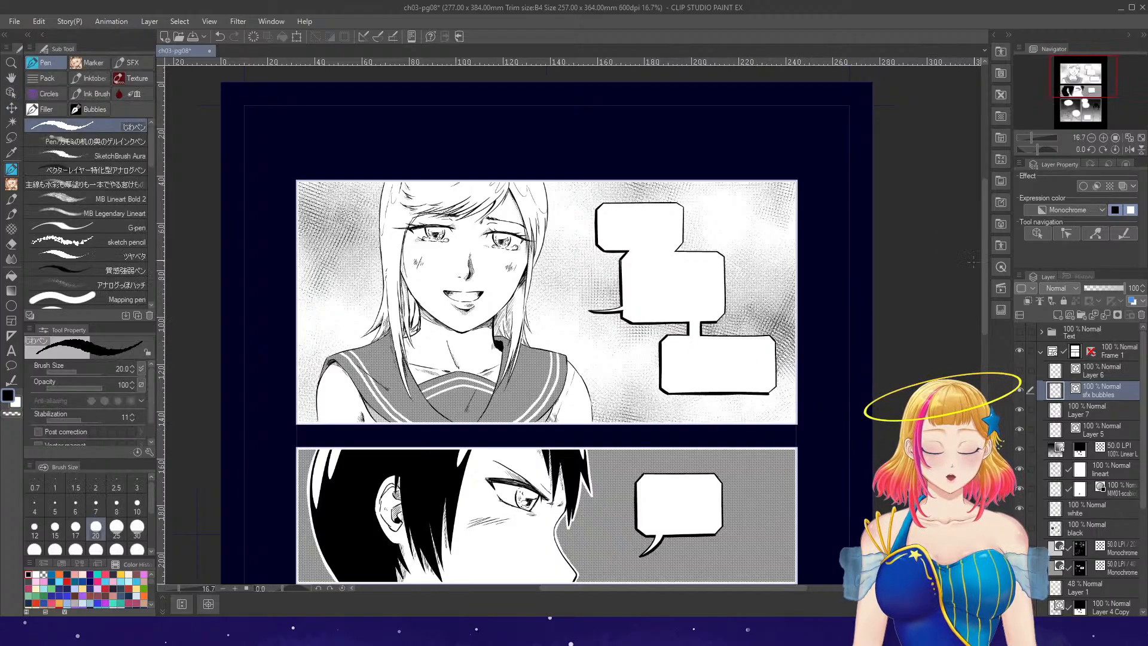
pyautogui.moveTo(983, 326); pyautogui.dragTo(984, 436)
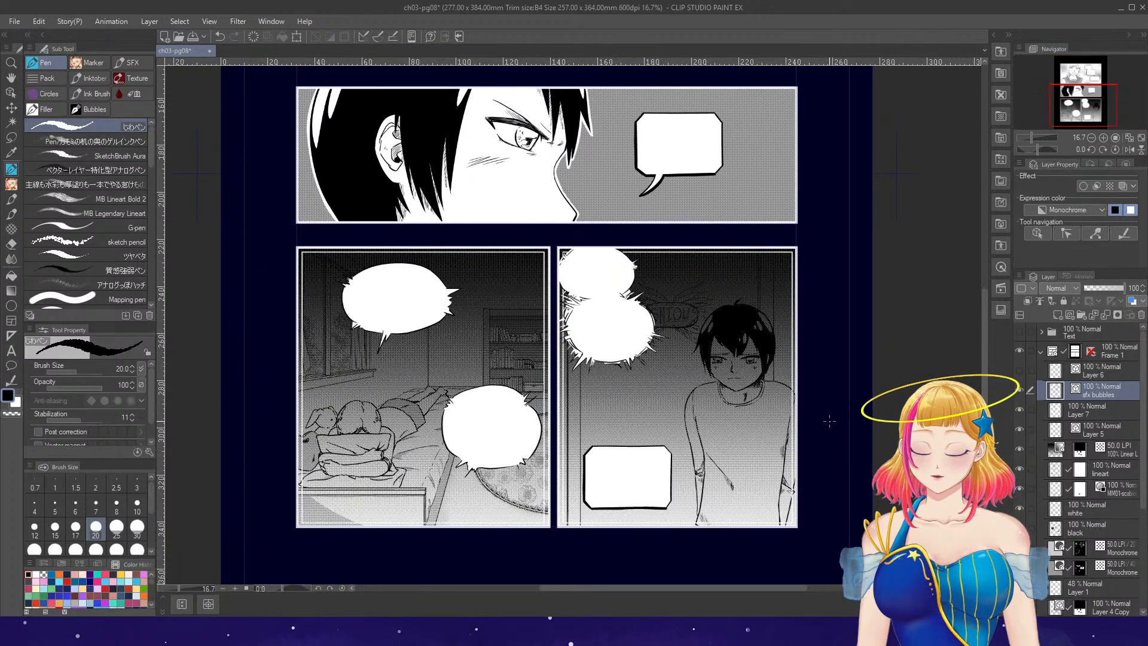
pyautogui.scroll(2, 679, 277)
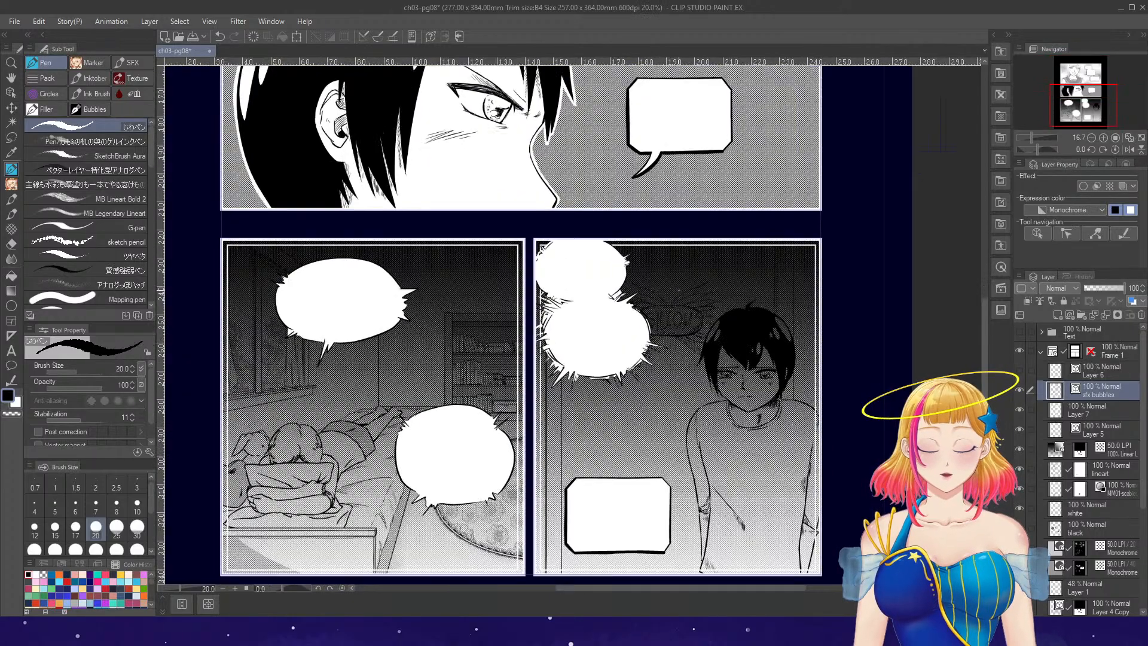
pyautogui.click(1020, 450)
pyautogui.click(1020, 450)
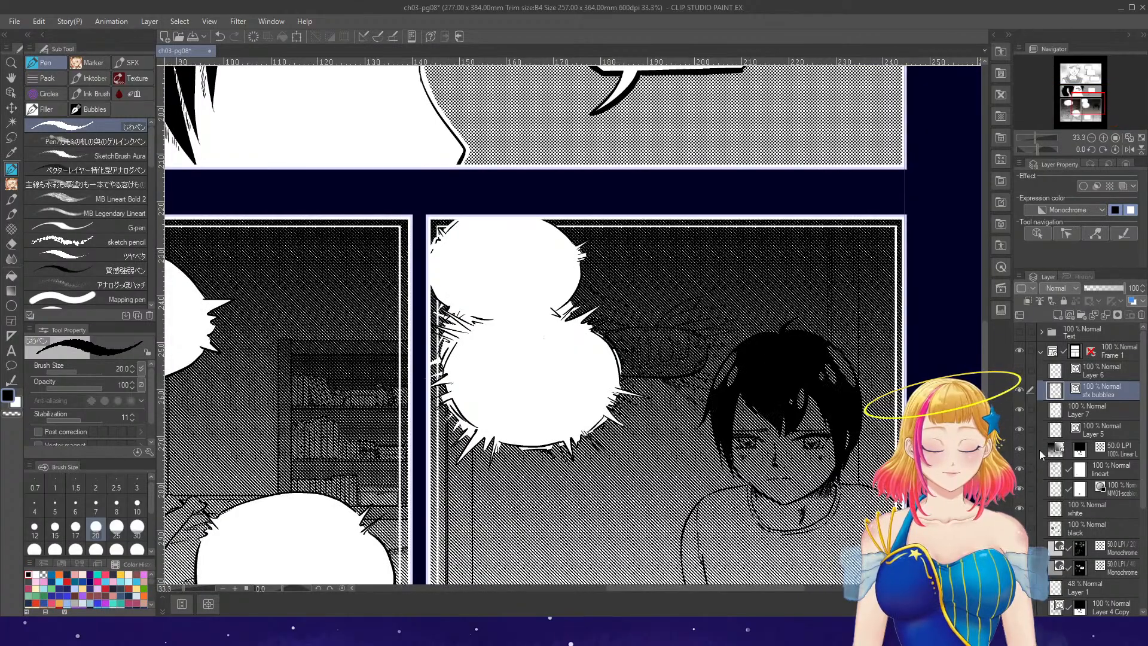
pyautogui.click(1039, 450)
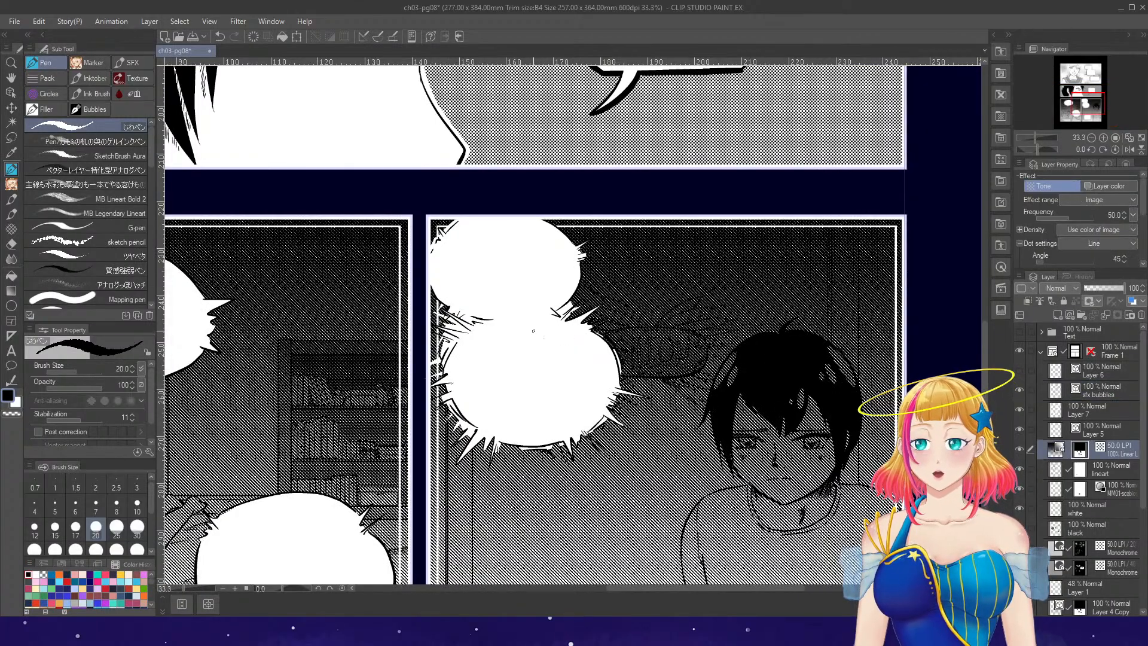
pyautogui.scroll(1, 536, 241)
pyautogui.press(']')
pyautogui.press(']')
pyautogui.press(']')
pyautogui.press(']')
pyautogui.press(']')
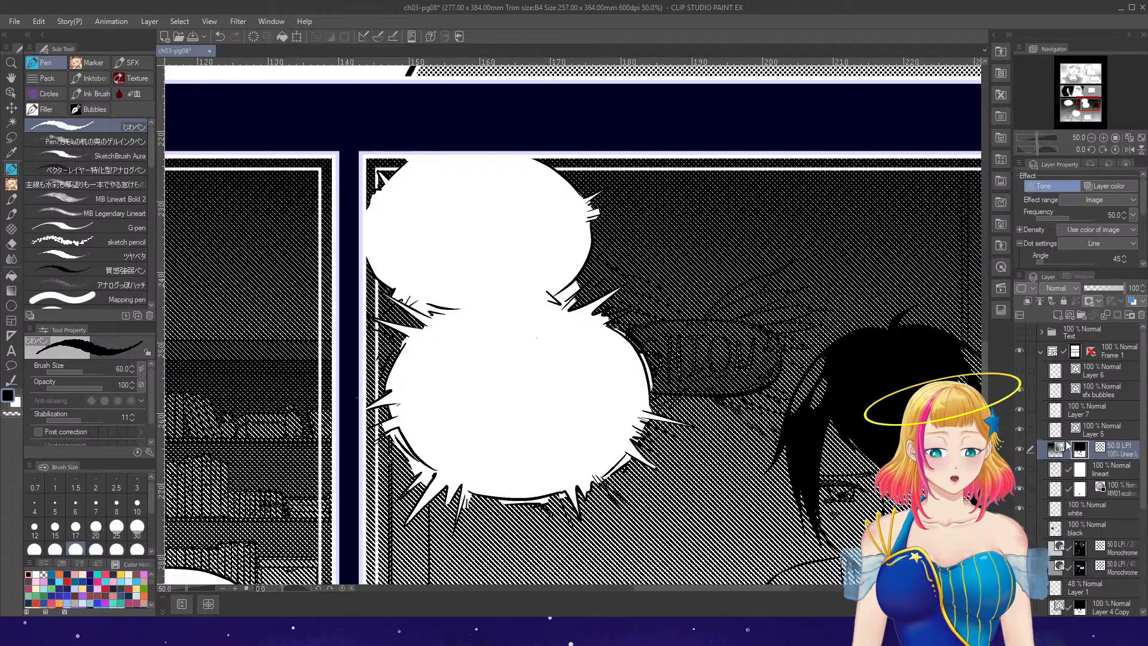
# - On Layer 7, erase the excess white at the right-hand junction of the two spiky bubbles in the last panel
pyautogui.click(1062, 411)
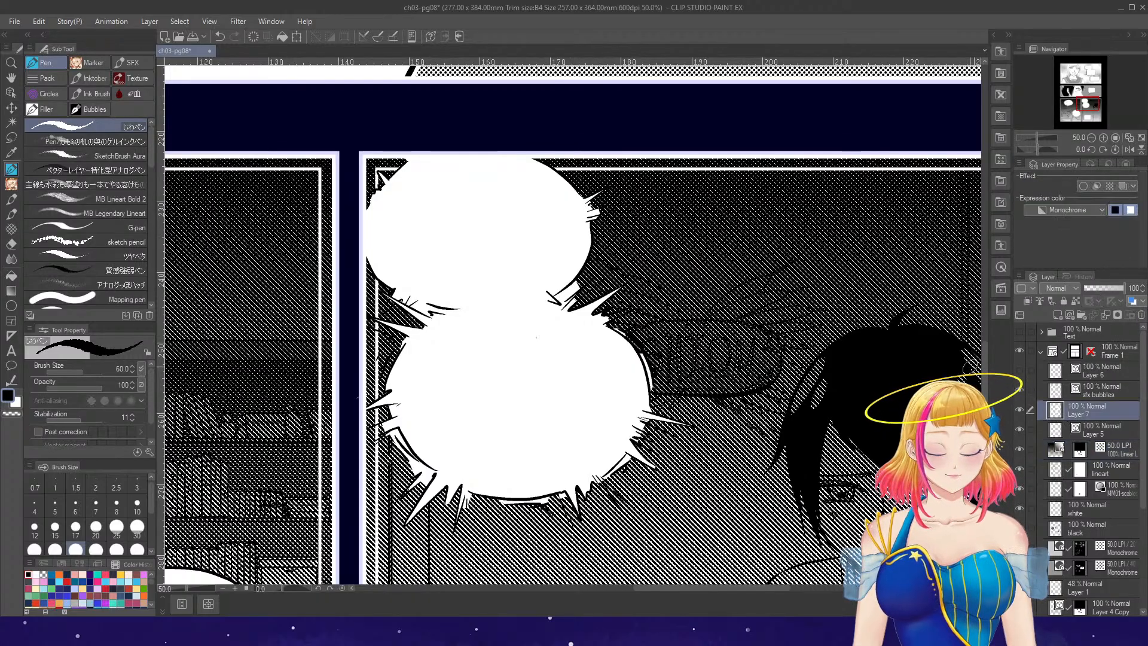
pyautogui.press('e')
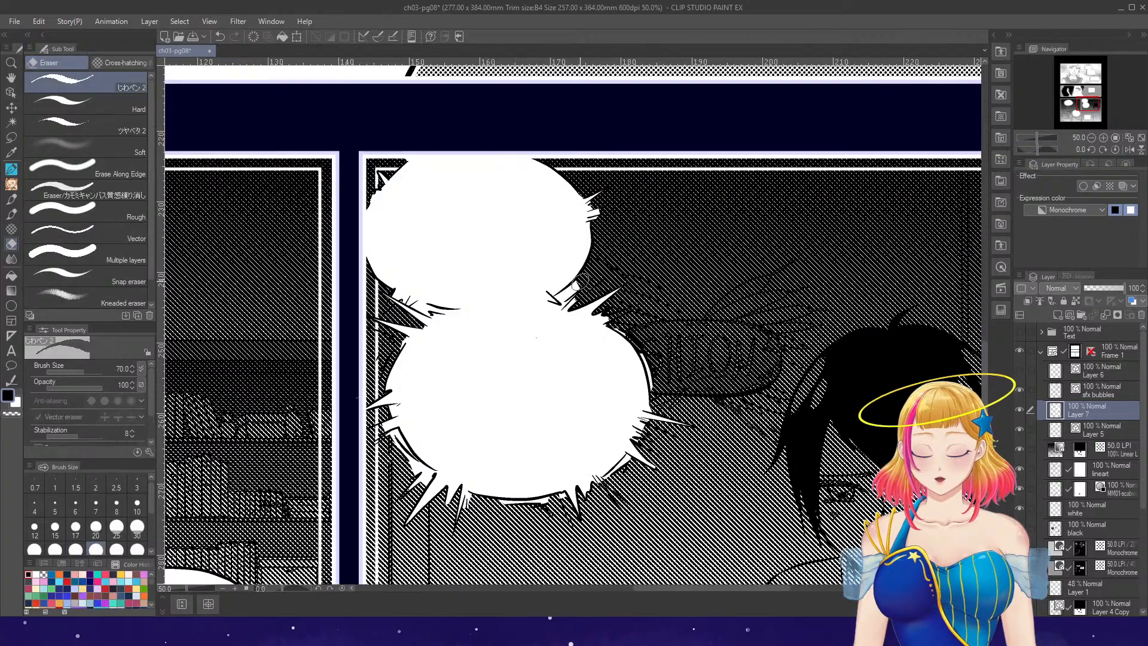
pyautogui.moveTo(577, 282); pyautogui.dragTo(557, 299)
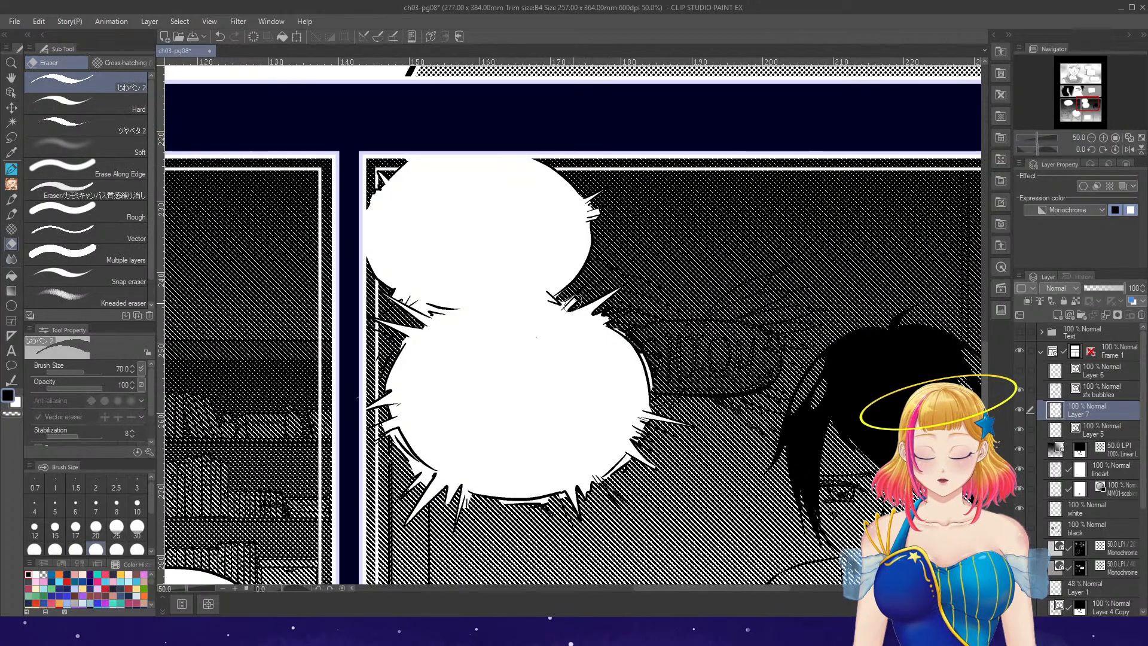
# - Set the pen to white at size 30 and paint over the spikes on the upper spiky bubble's right side
pyautogui.press('p')
pyautogui.press('[')
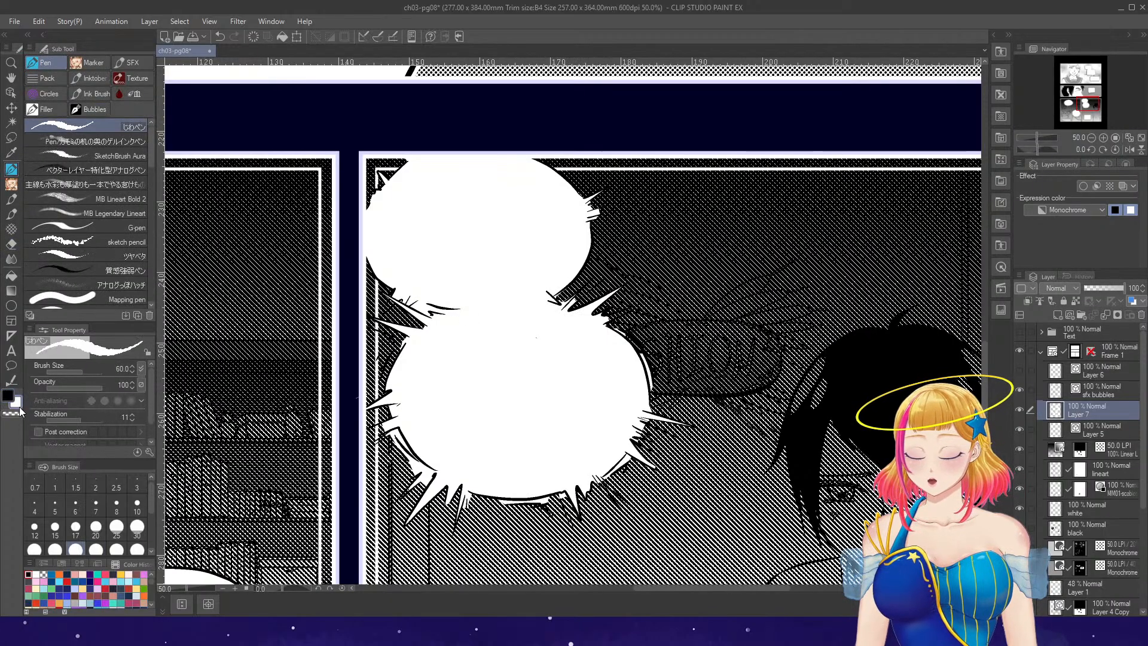
pyautogui.press('[')
pyautogui.press('[')
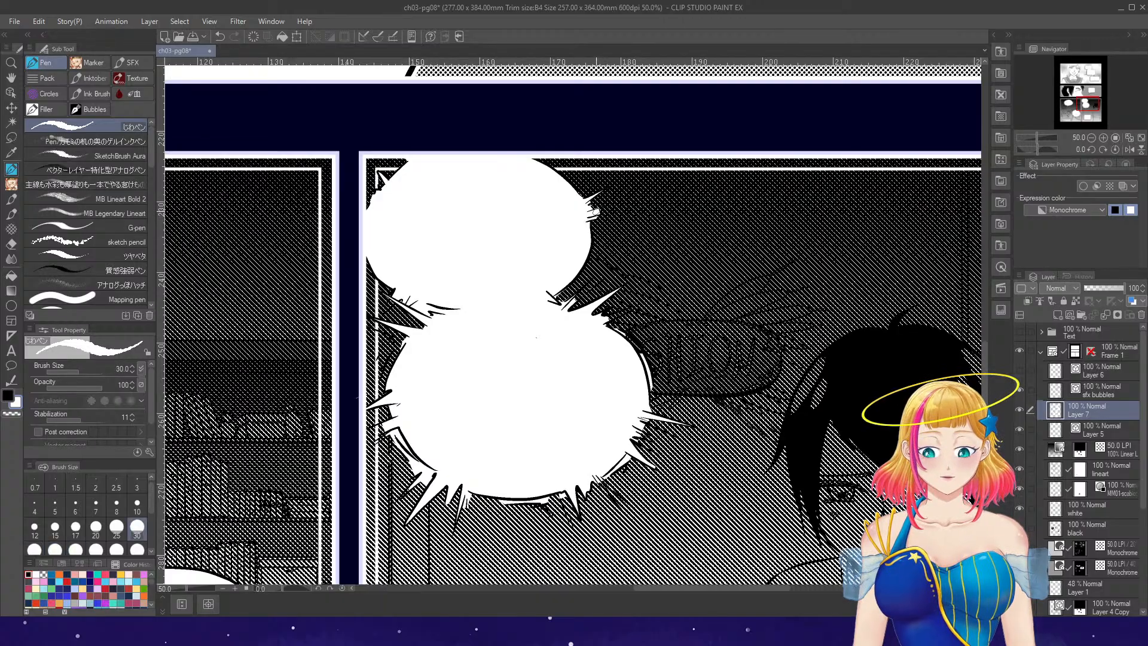
pyautogui.moveTo(612, 209); pyautogui.dragTo(614, 209)
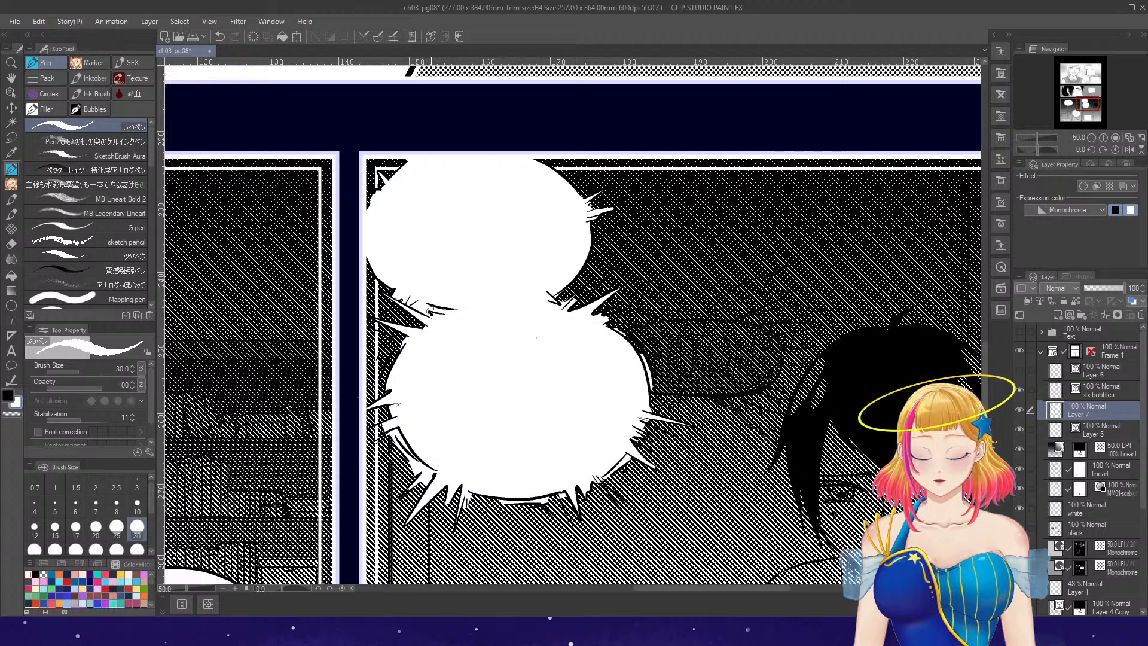
# - Clean up the white at the spiky bubbles' left junction and paint white strokes around the lower bubble's spikes on Layer 7
pyautogui.press('e')
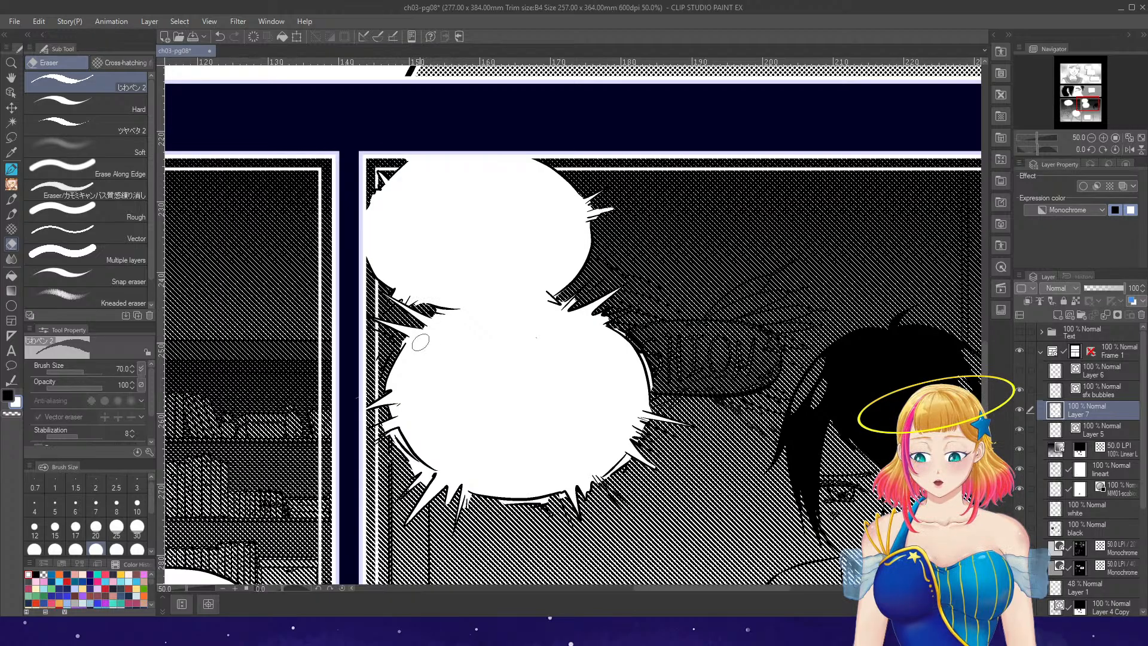
pyautogui.press('p')
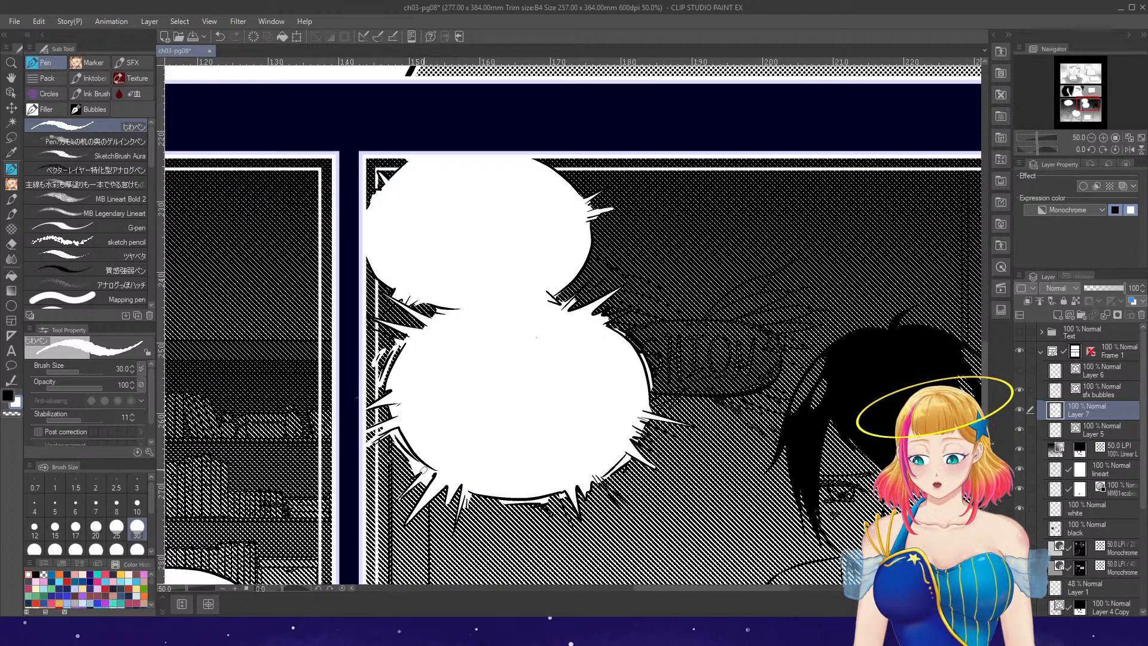
pyautogui.moveTo(491, 503); pyautogui.dragTo(544, 508)
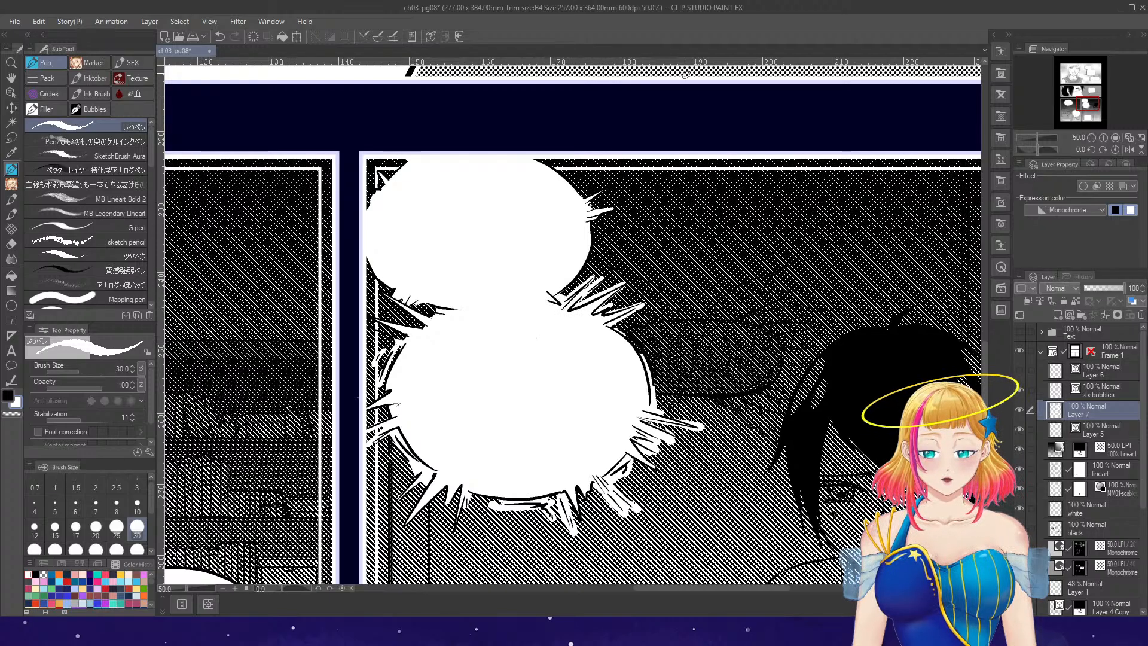
pyautogui.scroll(-4, 623, 209)
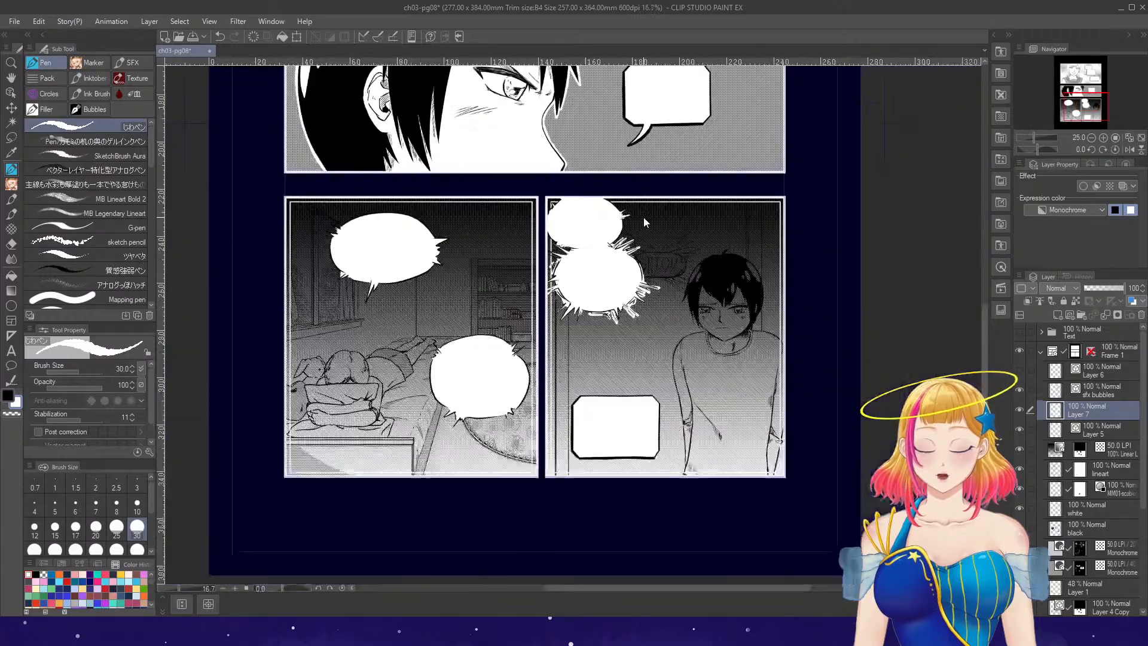
pyautogui.scroll(-1, 837, 386)
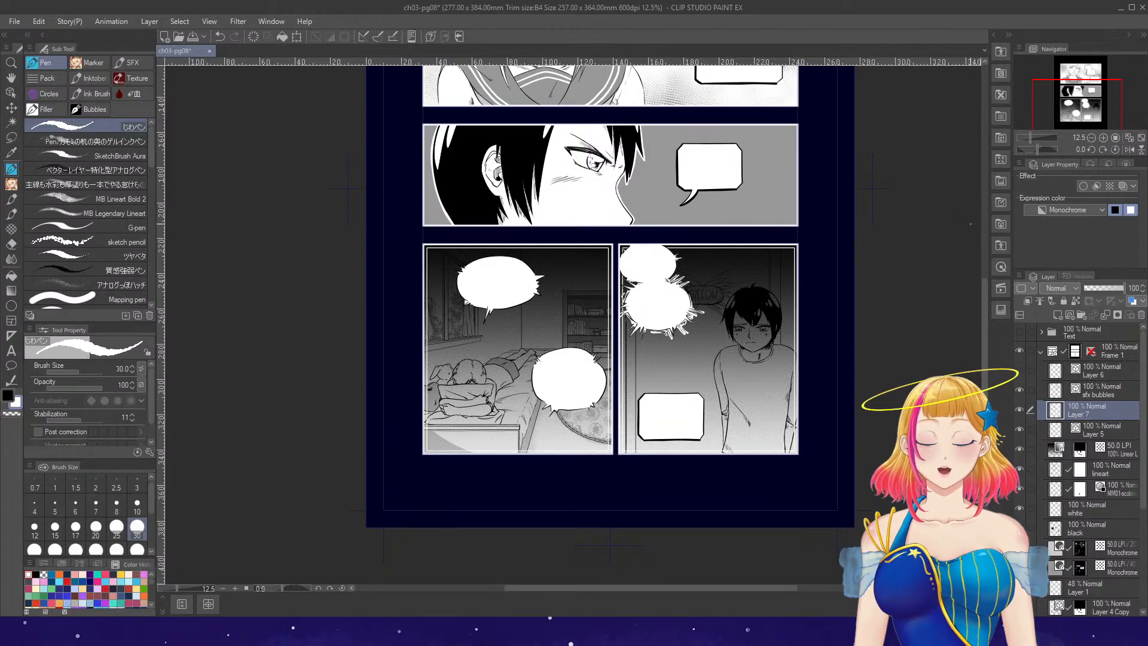
# - Save and close ch03-pg08, and open the page file ch03-pg09
pyautogui.hotkey('ctrl', 's')
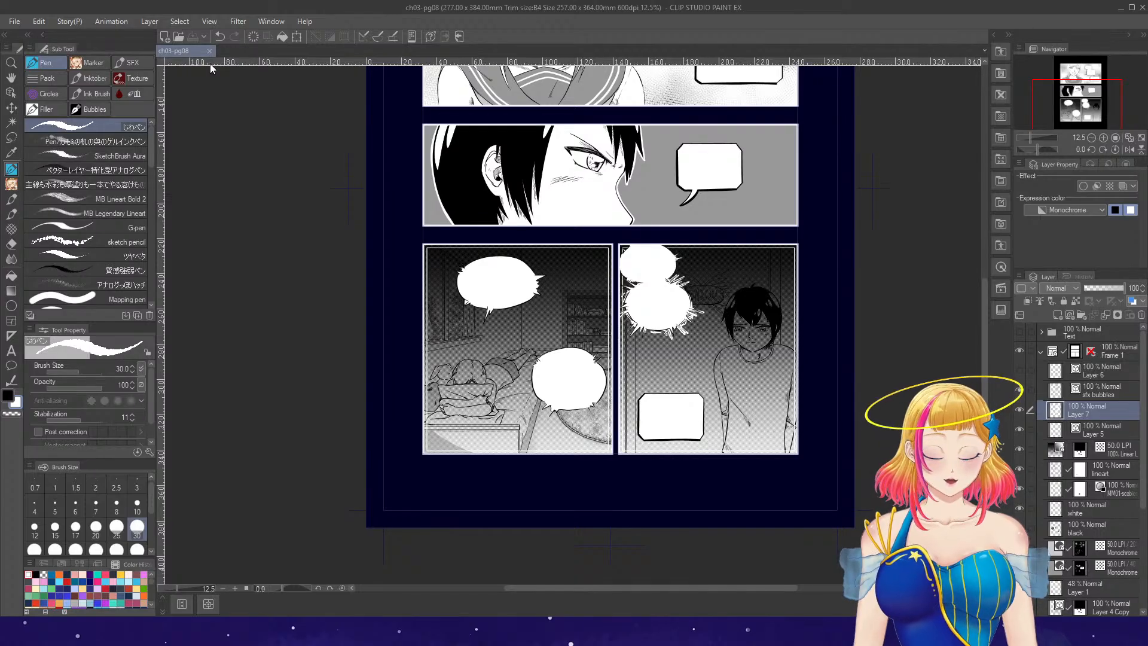
pyautogui.click(210, 50)
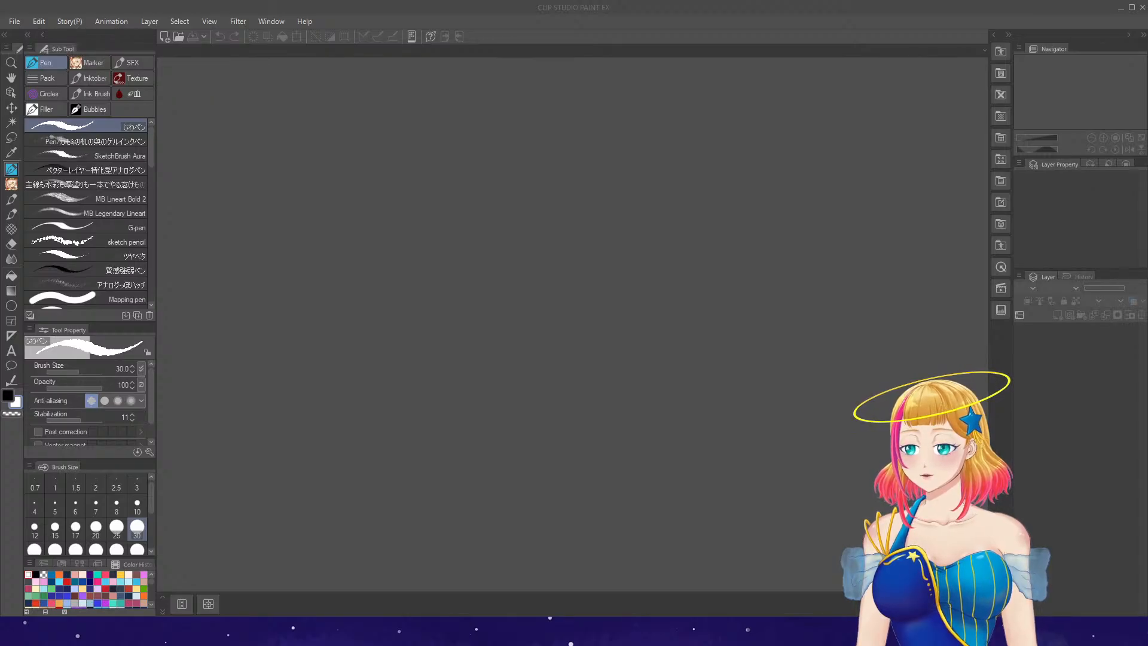
pyautogui.click(113, 612)
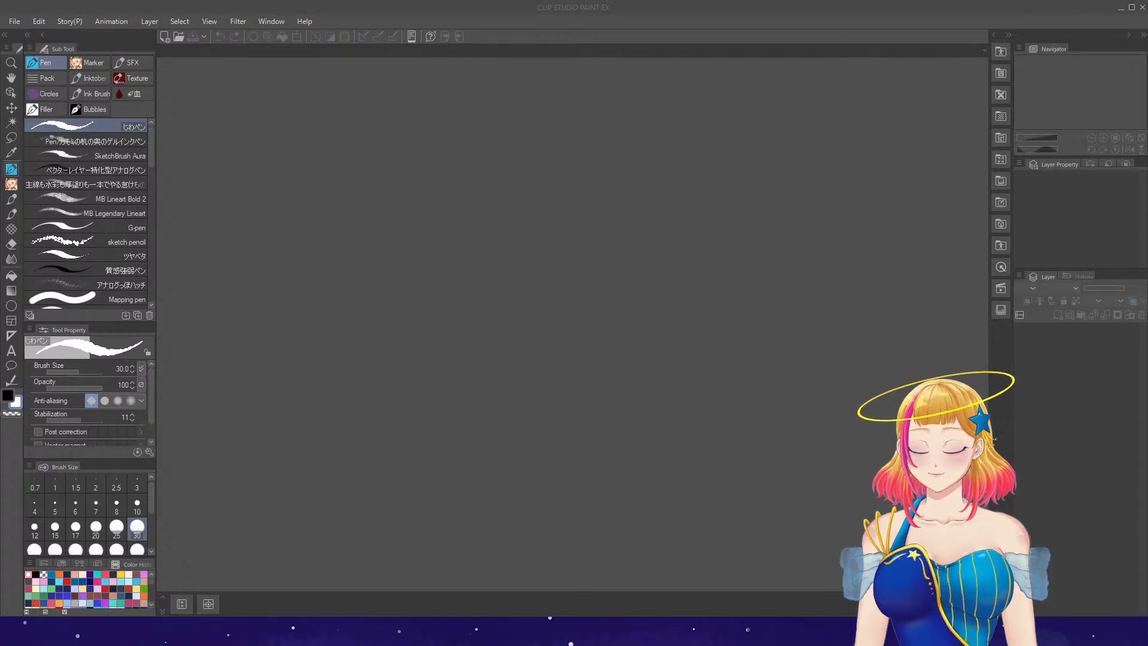
pyautogui.click(485, 307)
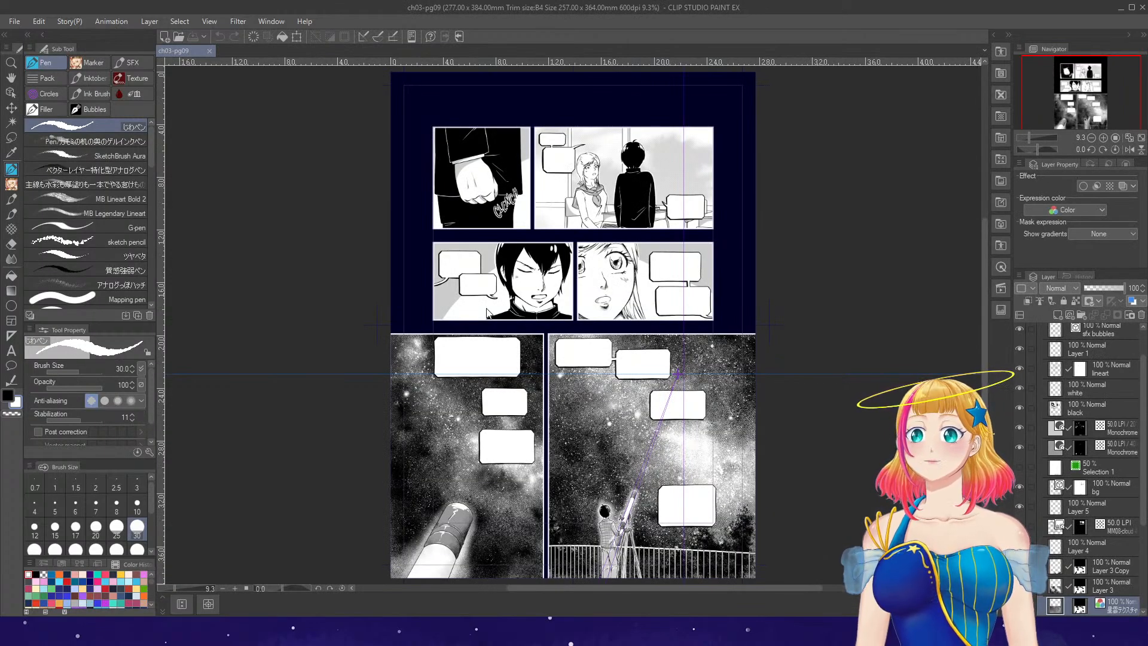
# - On the lineart layer, set the pen to black at size 20 and thicken the girl's jawline in the second panel
pyautogui.click(1060, 375)
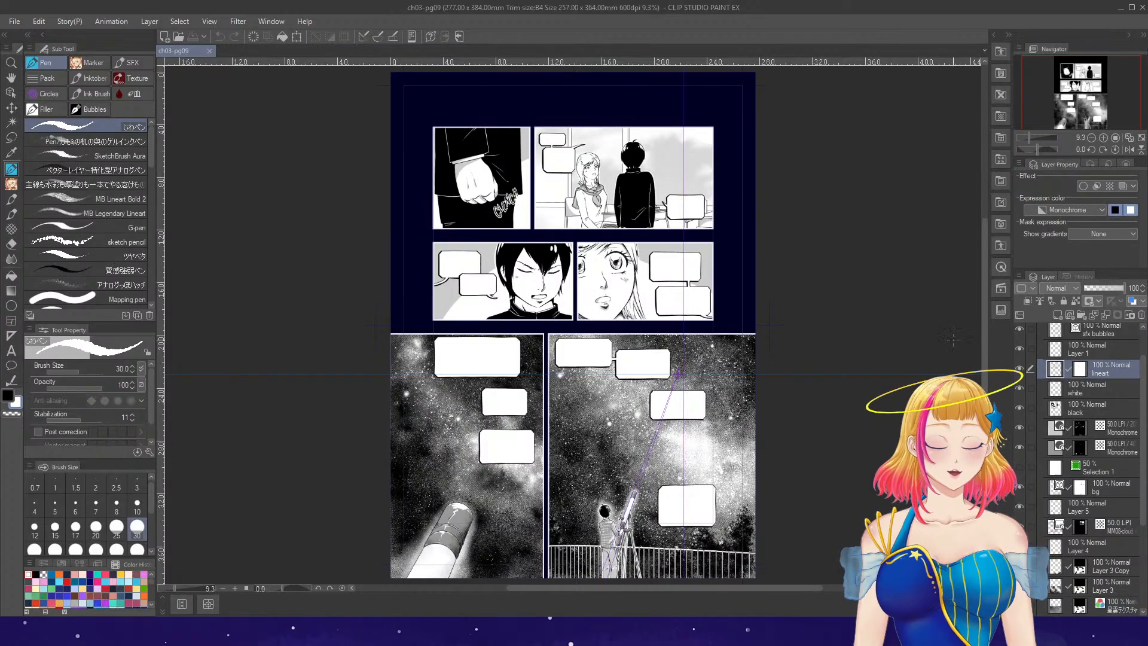
pyautogui.scroll(1, 617, 170)
pyautogui.scroll(2, 624, 187)
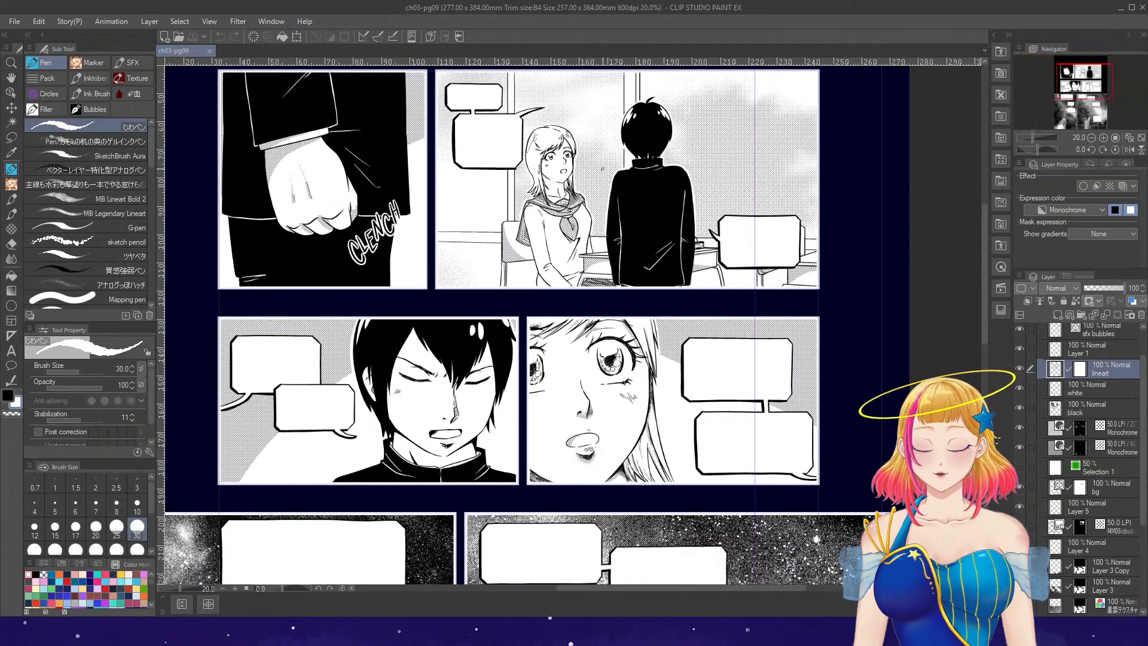
pyautogui.scroll(1, 631, 193)
pyautogui.scroll(2, 578, 157)
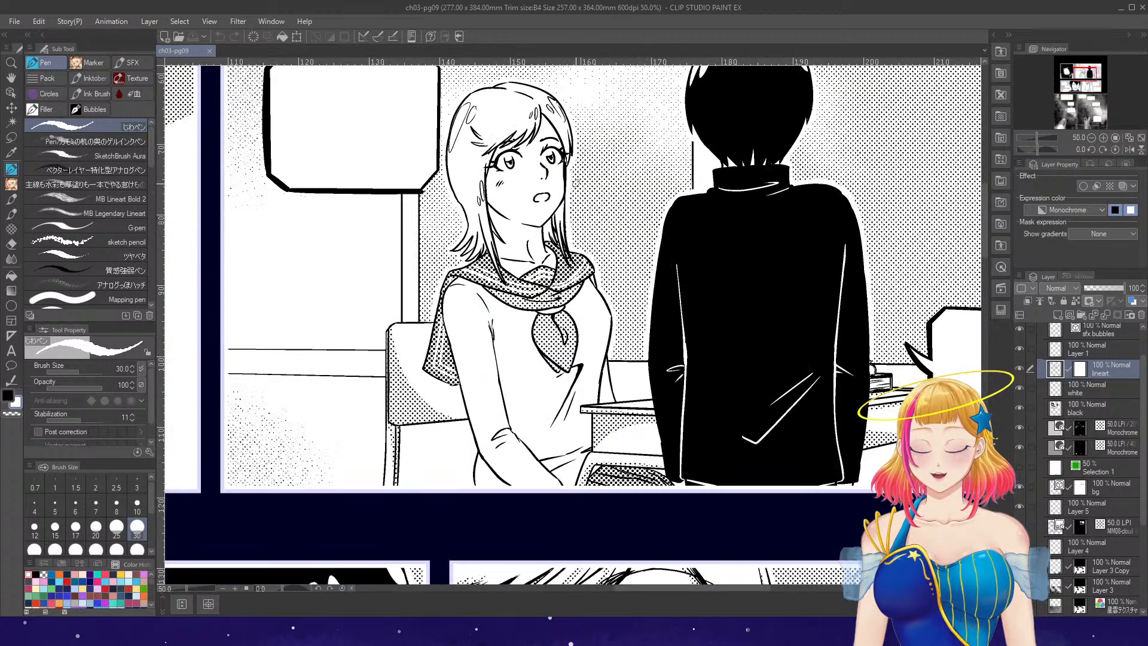
pyautogui.scroll(1, 579, 190)
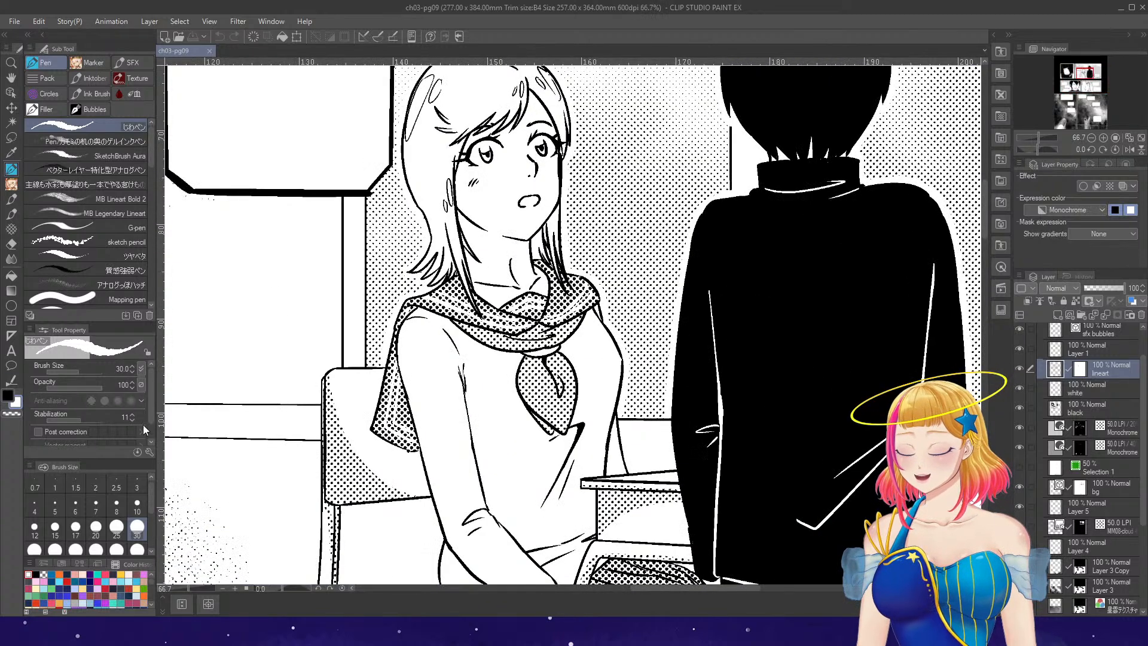
pyautogui.click(7, 395)
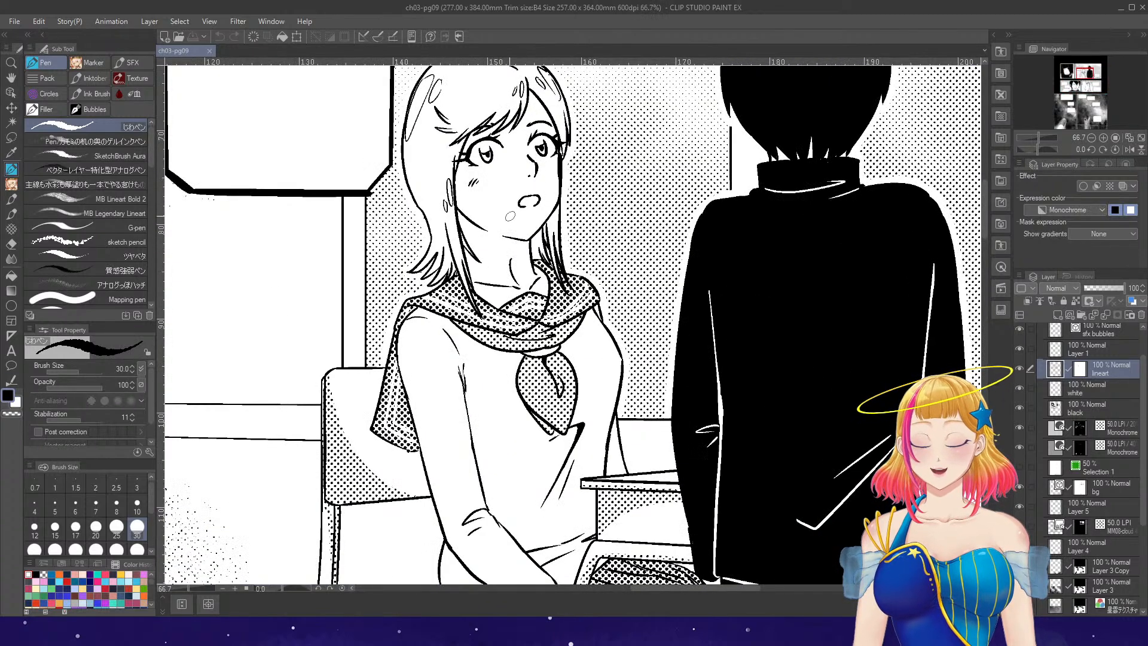
pyautogui.scroll(1, 521, 233)
pyautogui.press('[')
pyautogui.press('[')
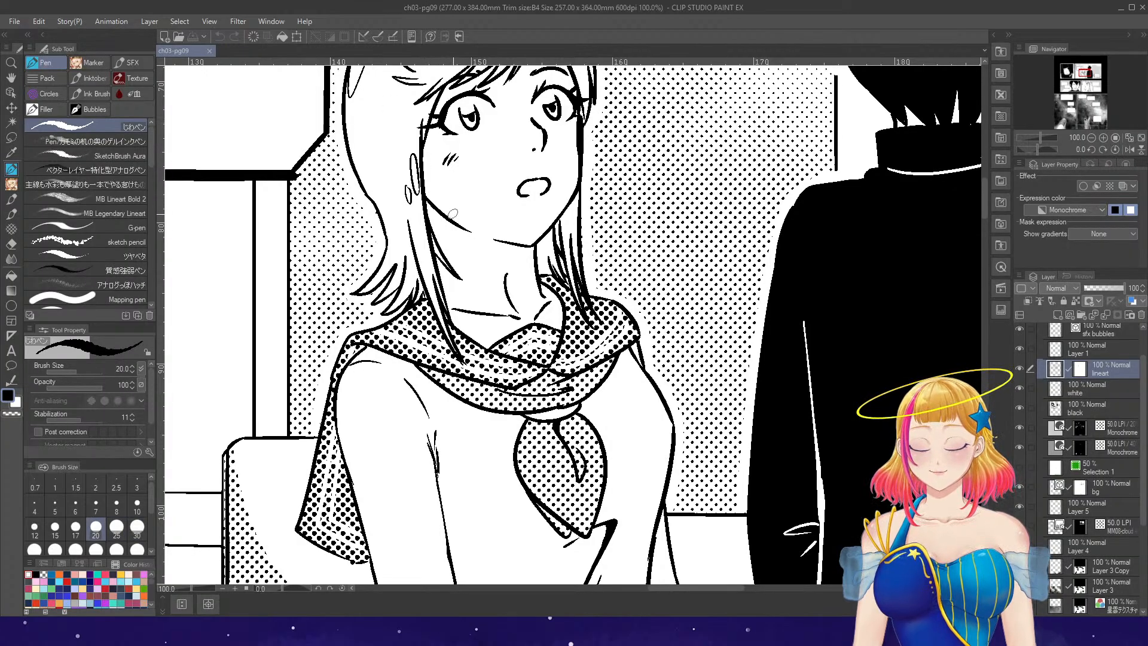
pyautogui.moveTo(426, 193)
pyautogui.mouseDown()
pyautogui.moveTo(516, 244)
pyautogui.moveTo(488, 235)
pyautogui.moveTo(527, 245)
pyautogui.moveTo(551, 231)
pyautogui.mouseUp()
# - Reduce the eraser to size 25 and trim the thickened jawline near the girl's ear
pyautogui.press('e')
pyautogui.press('[')
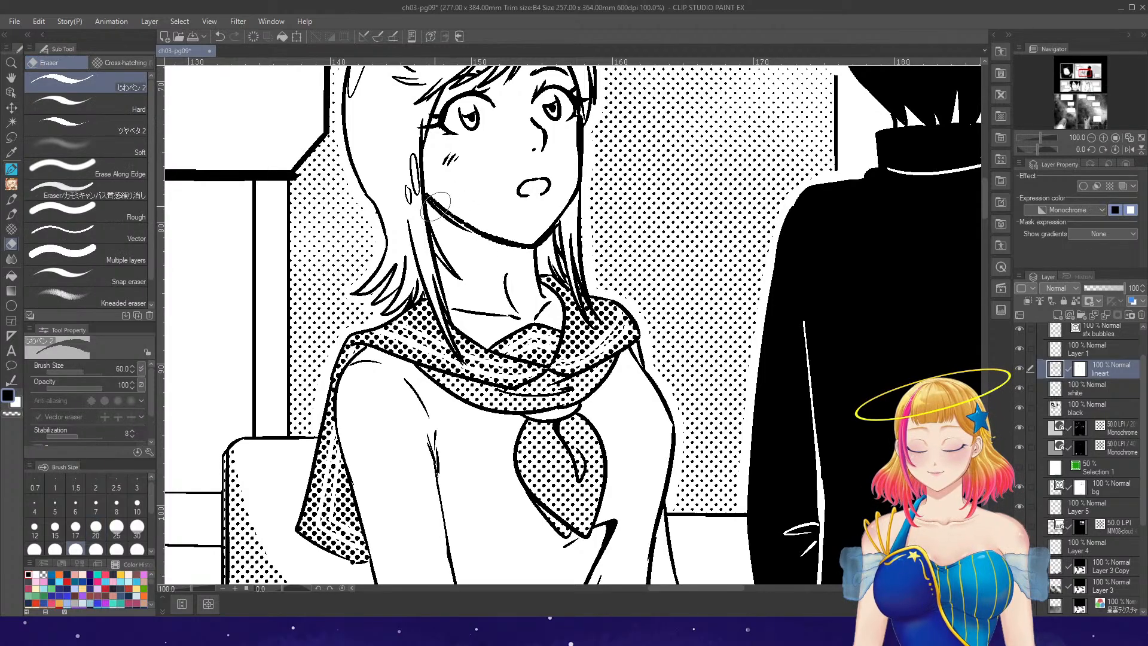
pyautogui.press('[')
pyautogui.press('[')
pyautogui.press('[')
pyautogui.press('[')
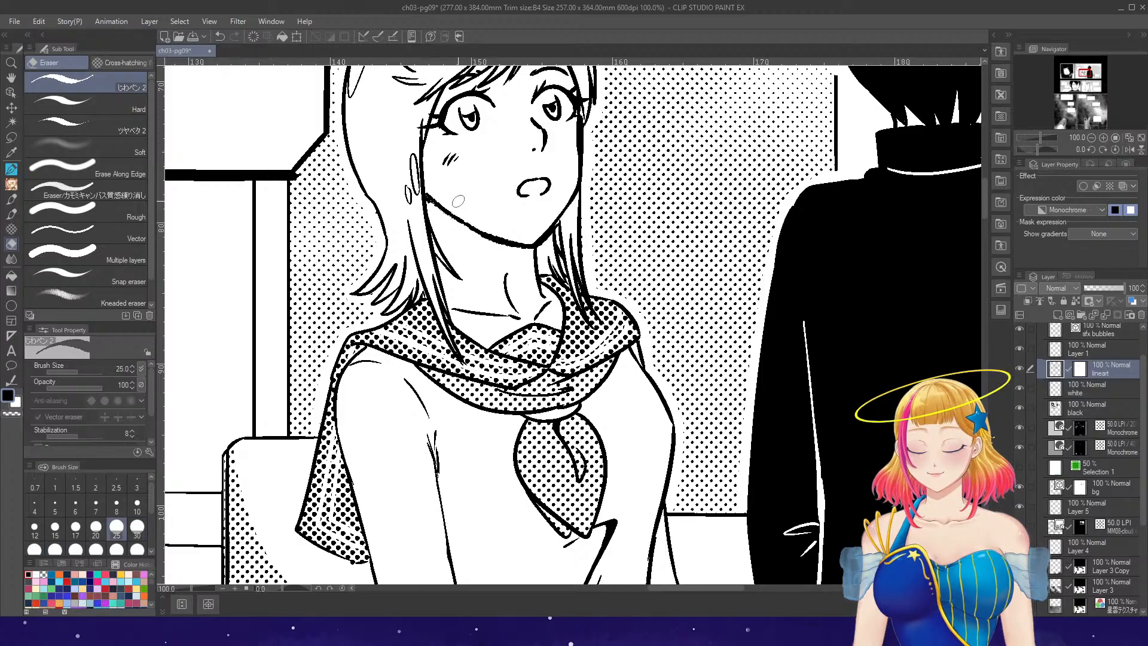
# - Ink the right side of the girl's jaw more heavily and add a lower lip line beneath her mouth
pyautogui.press('p')
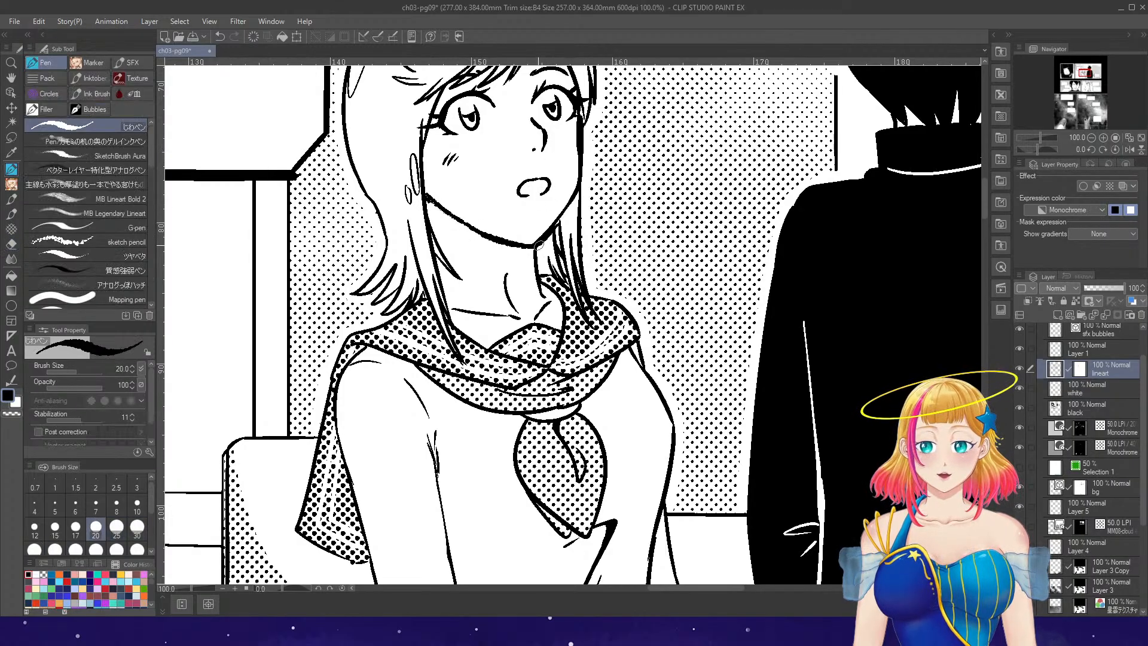
pyautogui.moveTo(548, 236); pyautogui.dragTo(582, 186)
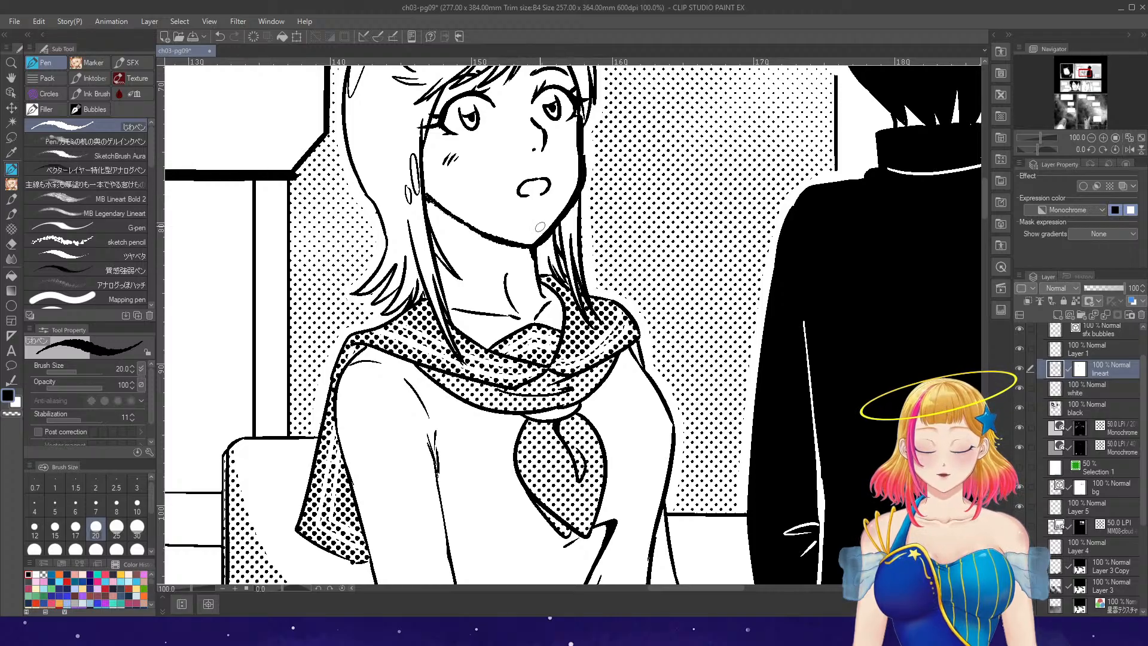
pyautogui.moveTo(526, 204); pyautogui.dragTo(545, 205)
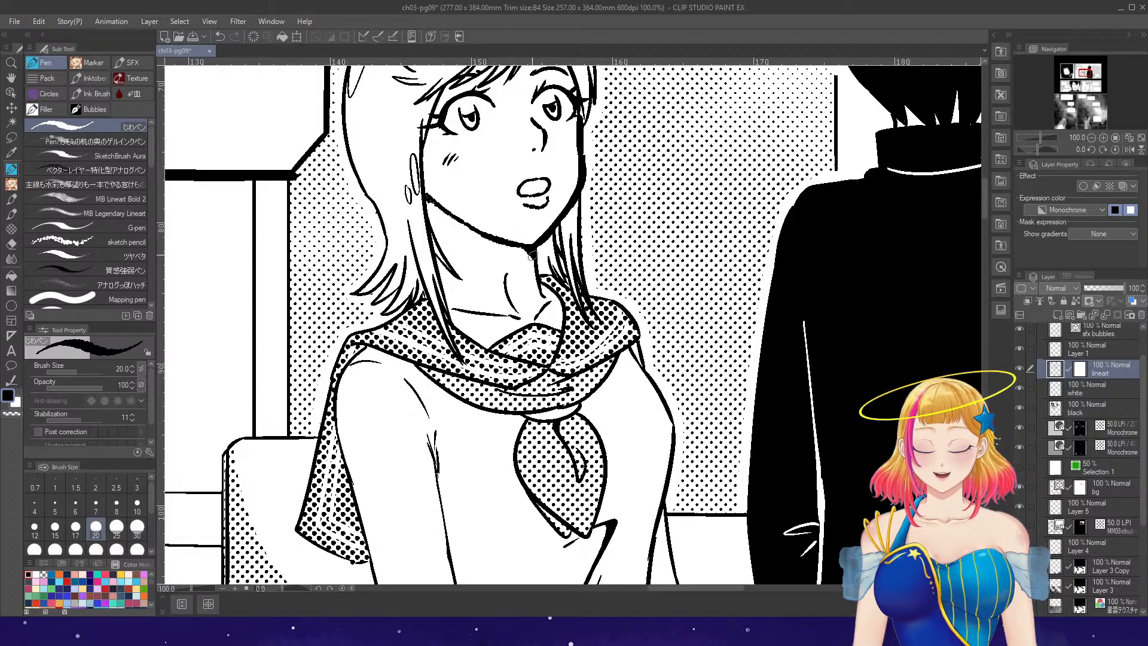
# - Redraw the girl's neck with a new diagonal tendon line and strengthen the line under her chin
pyautogui.moveTo(489, 236)
pyautogui.mouseDown()
pyautogui.moveTo(529, 253)
pyautogui.moveTo(497, 238)
pyautogui.moveTo(516, 306)
pyautogui.mouseUp()
pyautogui.press('e')
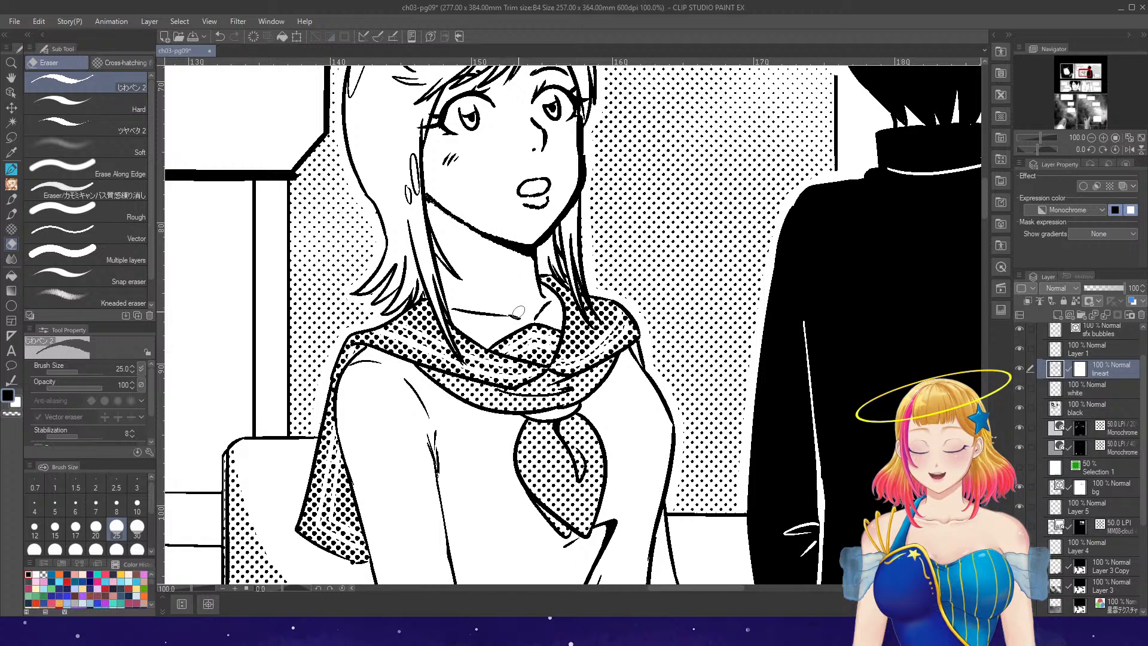
pyautogui.press('p')
pyautogui.moveTo(481, 250); pyautogui.dragTo(513, 308)
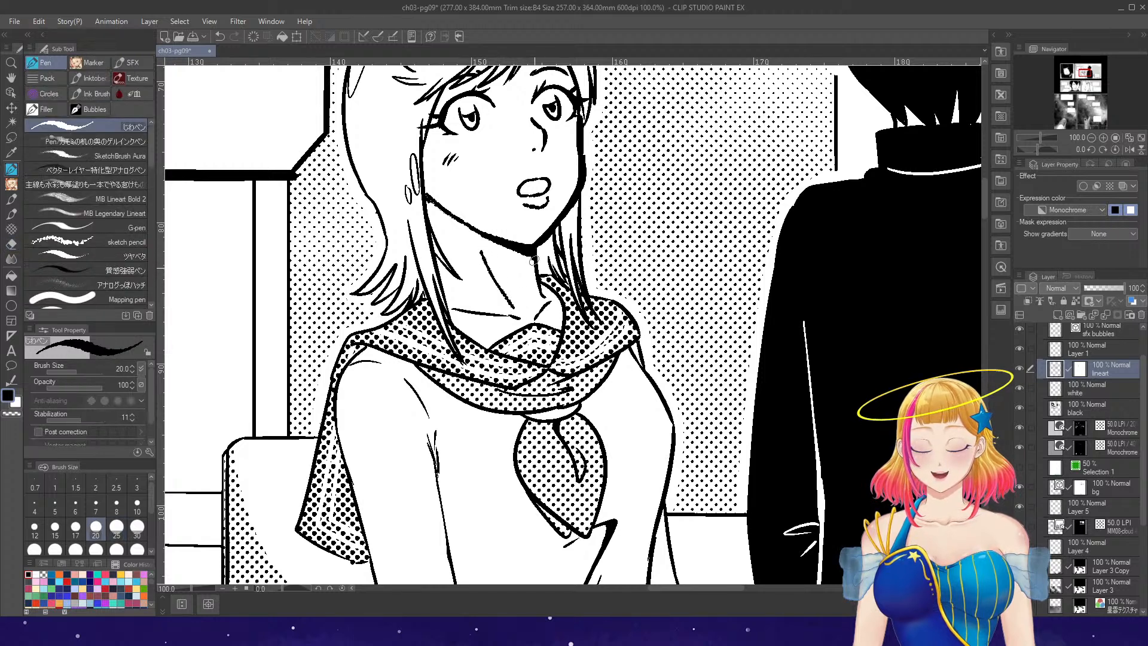
pyautogui.moveTo(534, 261)
pyautogui.mouseDown()
pyautogui.moveTo(541, 296)
pyautogui.moveTo(554, 295)
pyautogui.moveTo(540, 284)
pyautogui.moveTo(563, 309)
pyautogui.mouseUp()
# - Thicken the outer outline of the girl's scarf and arm in the second panel
pyautogui.scroll(-3, 571, 241)
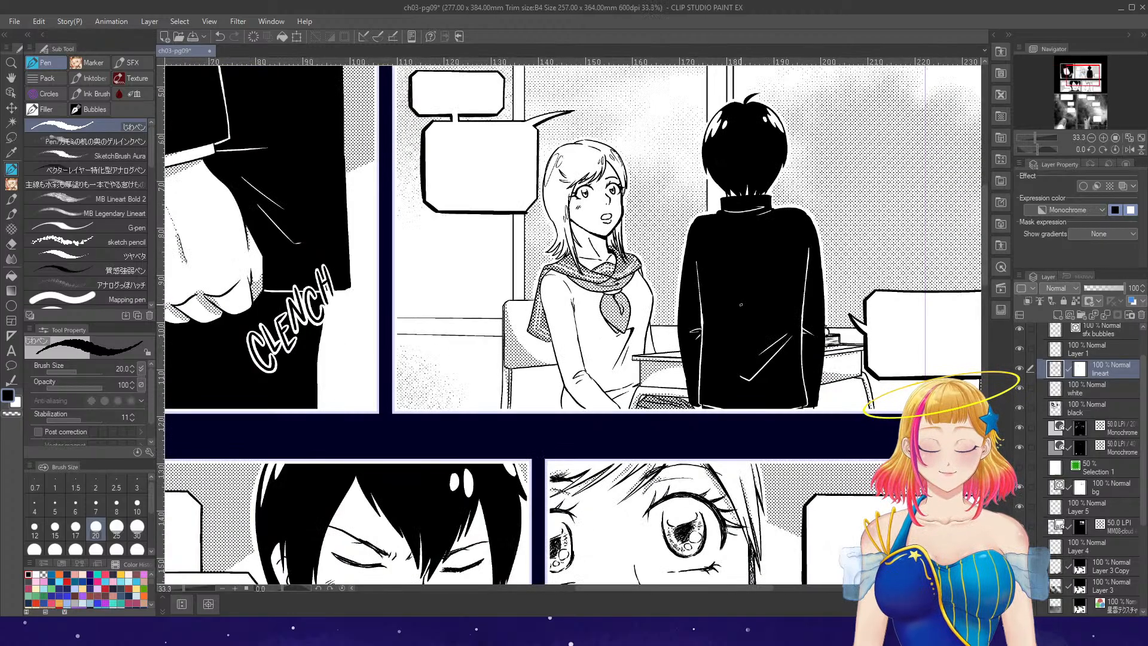
pyautogui.scroll(3, 730, 353)
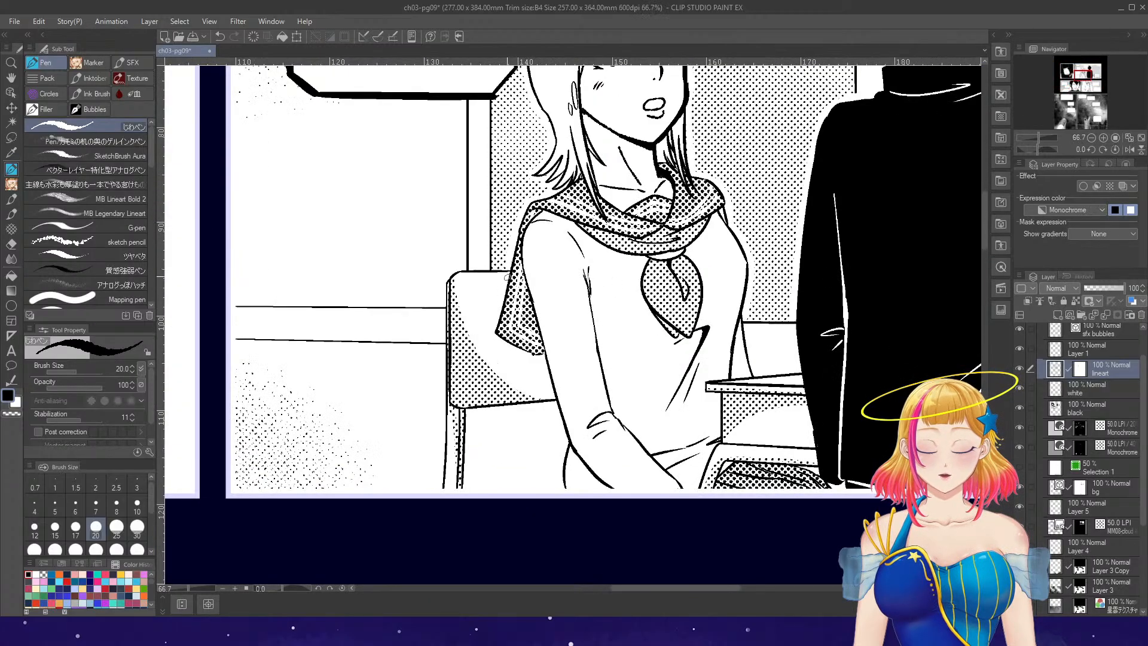
pyautogui.moveTo(508, 277)
pyautogui.mouseDown()
pyautogui.moveTo(497, 335)
pyautogui.moveTo(545, 353)
pyautogui.moveTo(583, 459)
pyautogui.mouseUp()
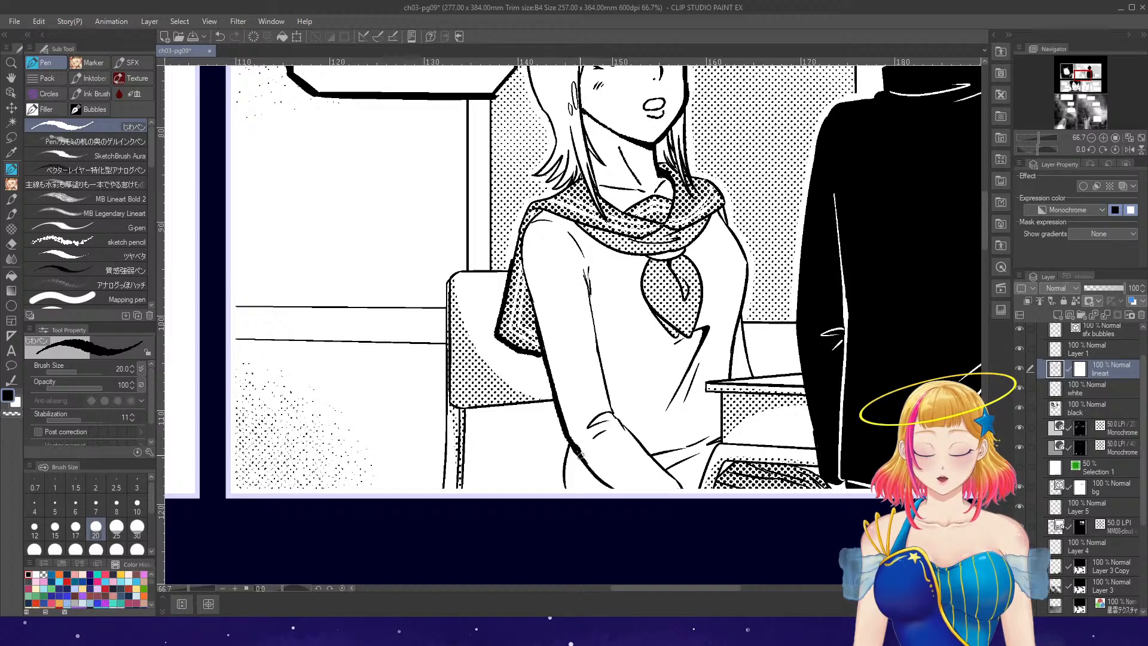
pyautogui.scroll(-3, 583, 459)
pyautogui.scroll(-1, 753, 311)
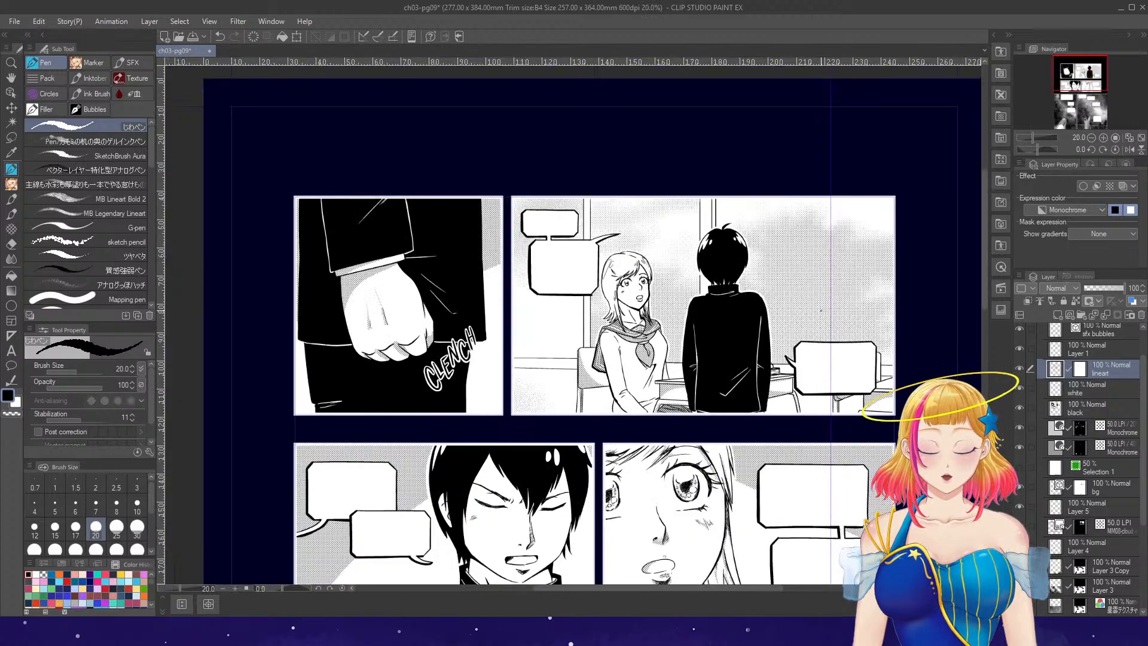
# - Undo the last stroke and ink the nostril line on the girl's close-up face in the fourth panel
pyautogui.moveTo(983, 298); pyautogui.dragTo(984, 346)
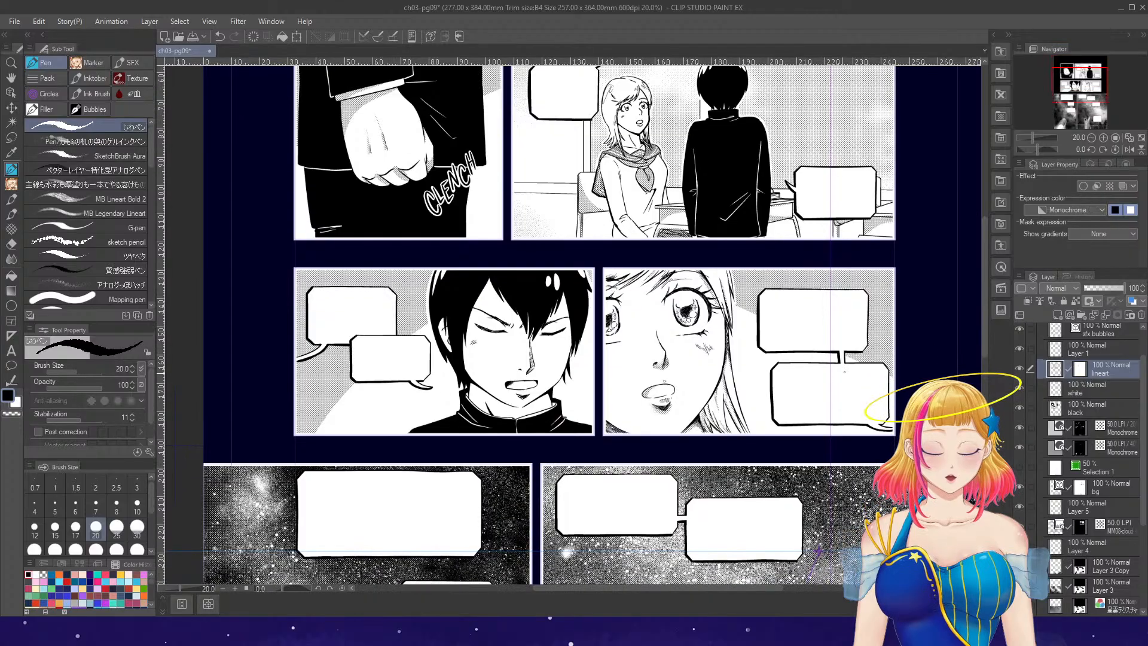
pyautogui.scroll(4, 703, 407)
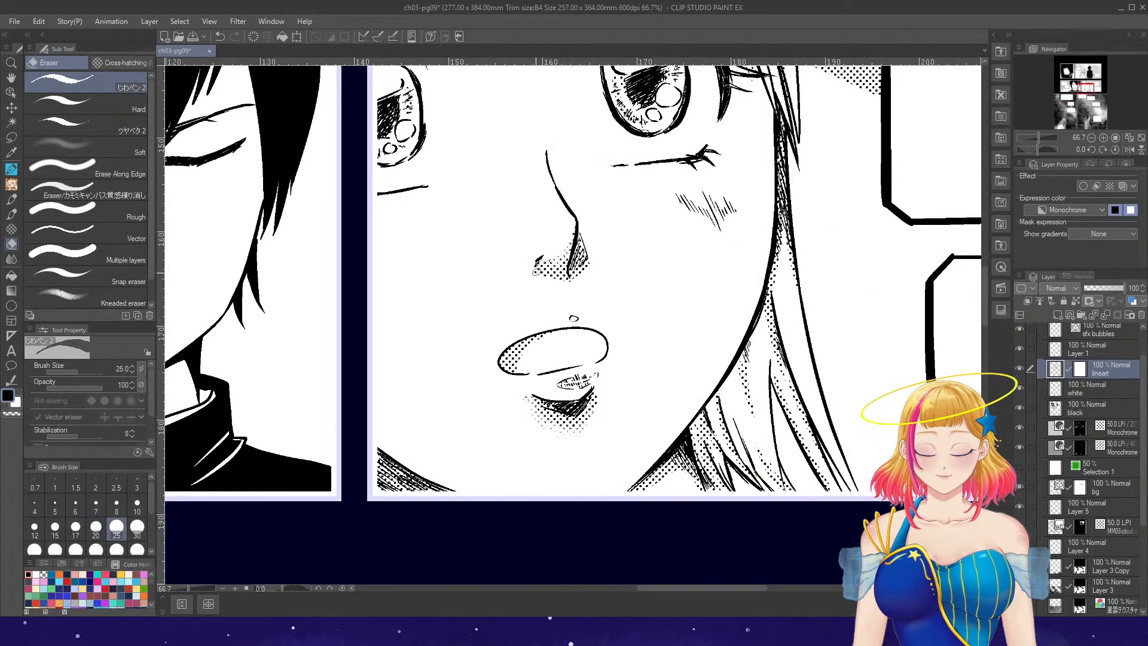
pyautogui.hotkey('ctrl', 'z')
pyautogui.moveTo(534, 264); pyautogui.dragTo(544, 270)
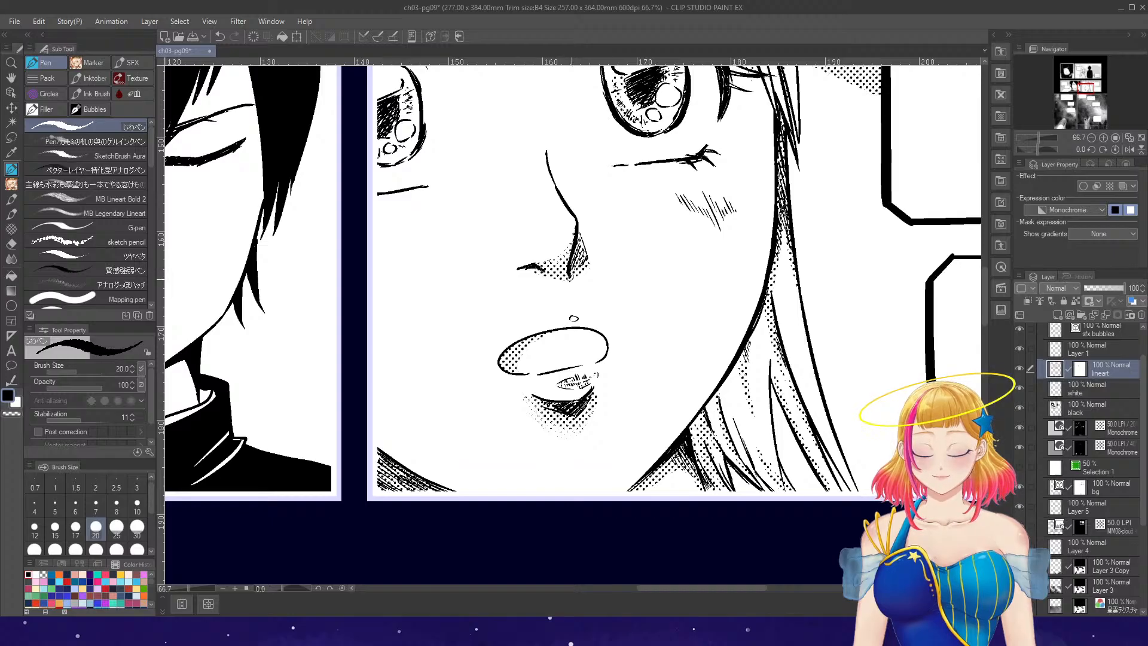
pyautogui.scroll(-5, 595, 261)
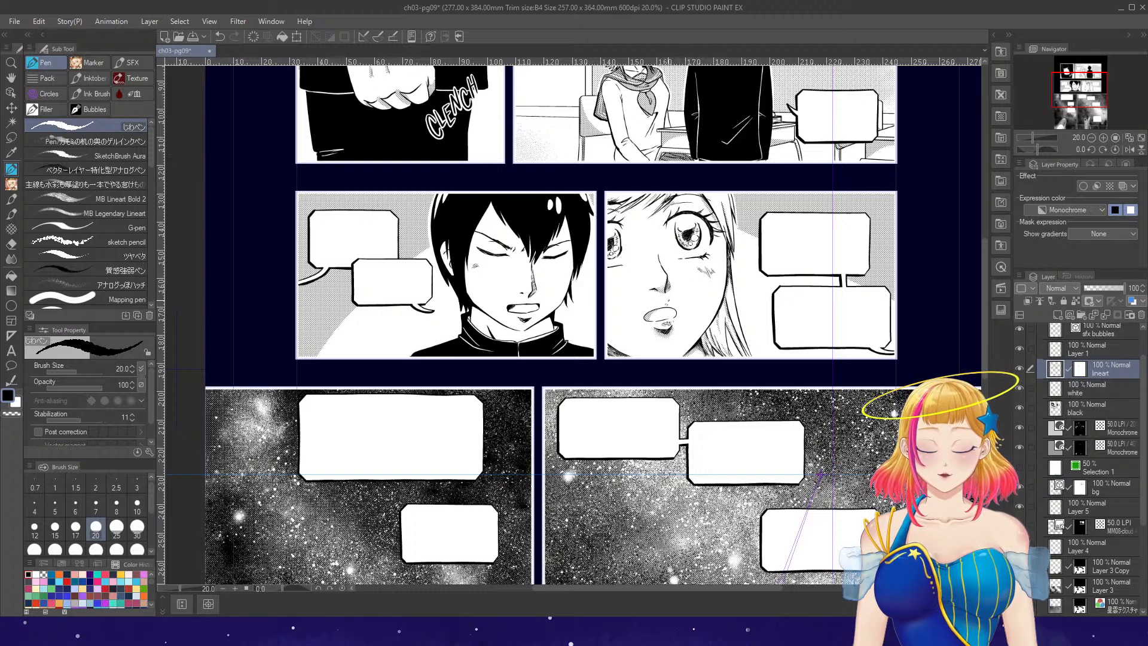
# - Thicken the boy's jaw and chin line in the third panel and fill a black shadow on the left of his neck
pyautogui.scroll(5, 413, 275)
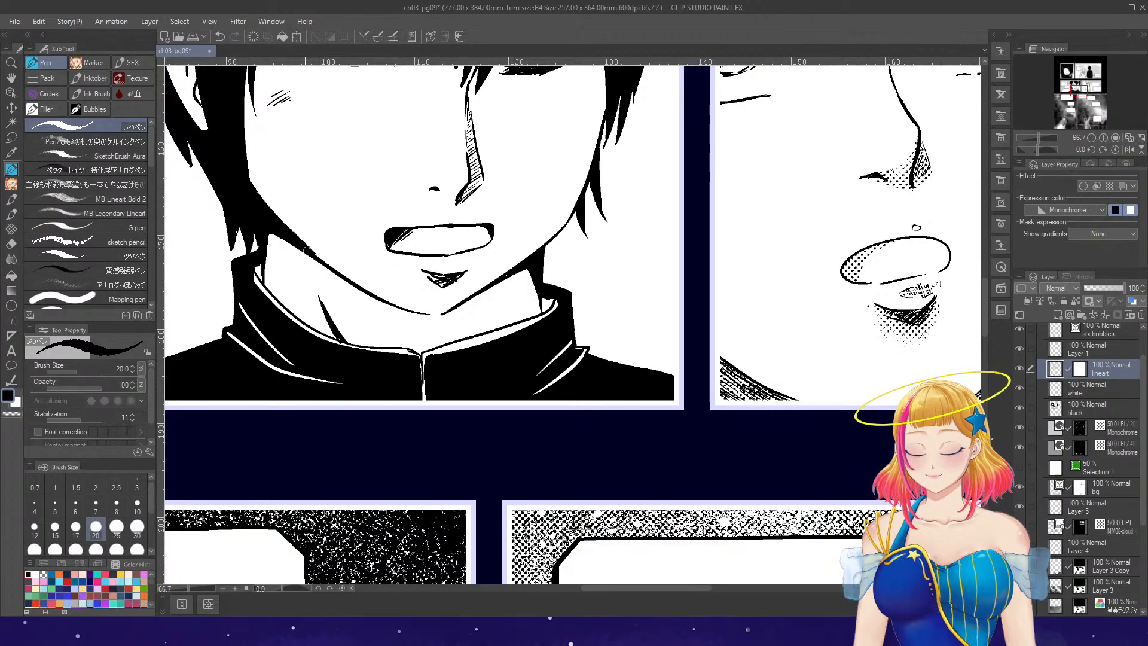
pyautogui.moveTo(366, 292); pyautogui.dragTo(436, 319)
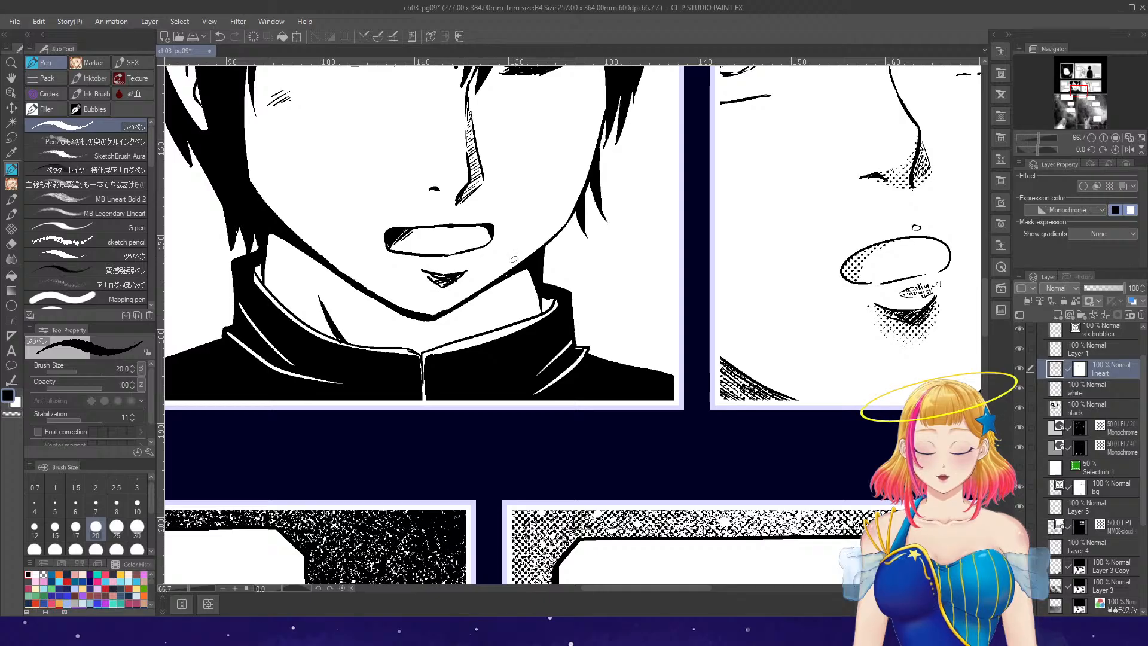
pyautogui.moveTo(271, 235); pyautogui.dragTo(278, 299)
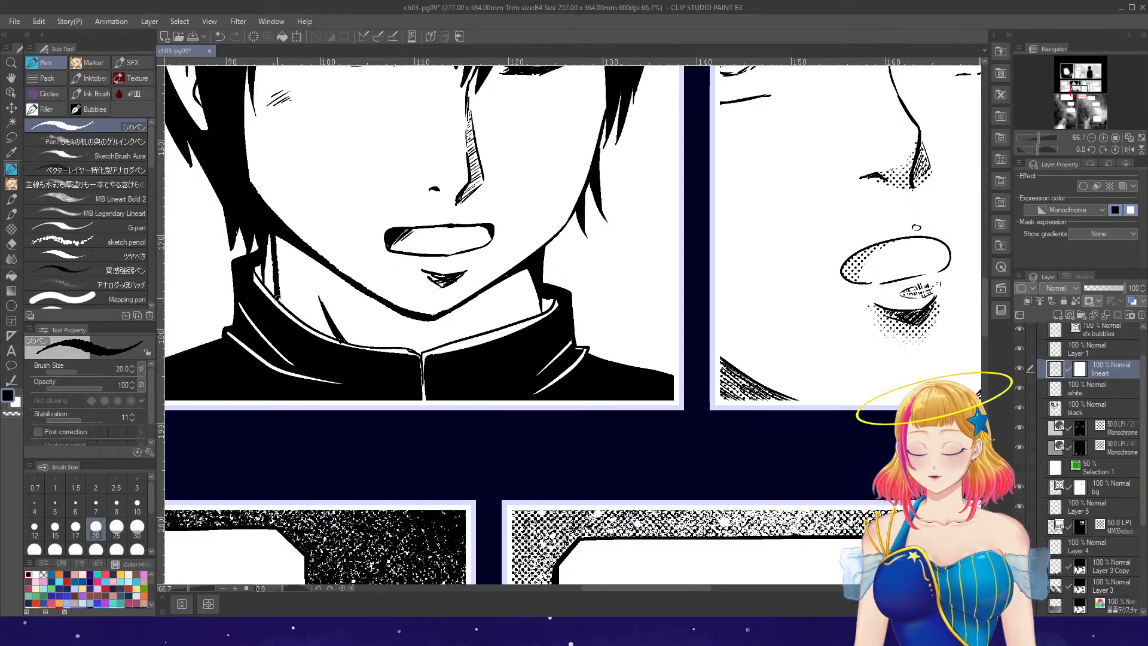
pyautogui.press('g')
pyautogui.click(269, 268)
pyautogui.press('p')
pyautogui.moveTo(275, 237); pyautogui.dragTo(282, 302)
# - Outline and fill a black shadow on the right of the boy's neck, and fill the remaining gaps beside the collar
pyautogui.moveTo(524, 274); pyautogui.dragTo(529, 318)
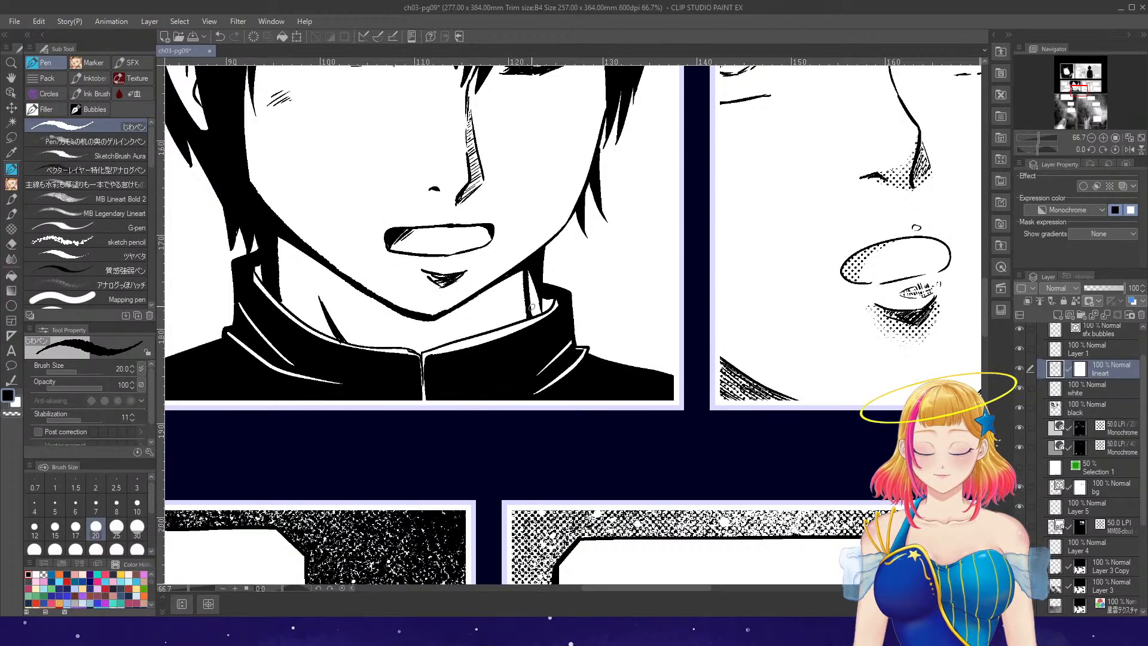
pyautogui.press('g')
pyautogui.click(534, 290)
pyautogui.click(549, 302)
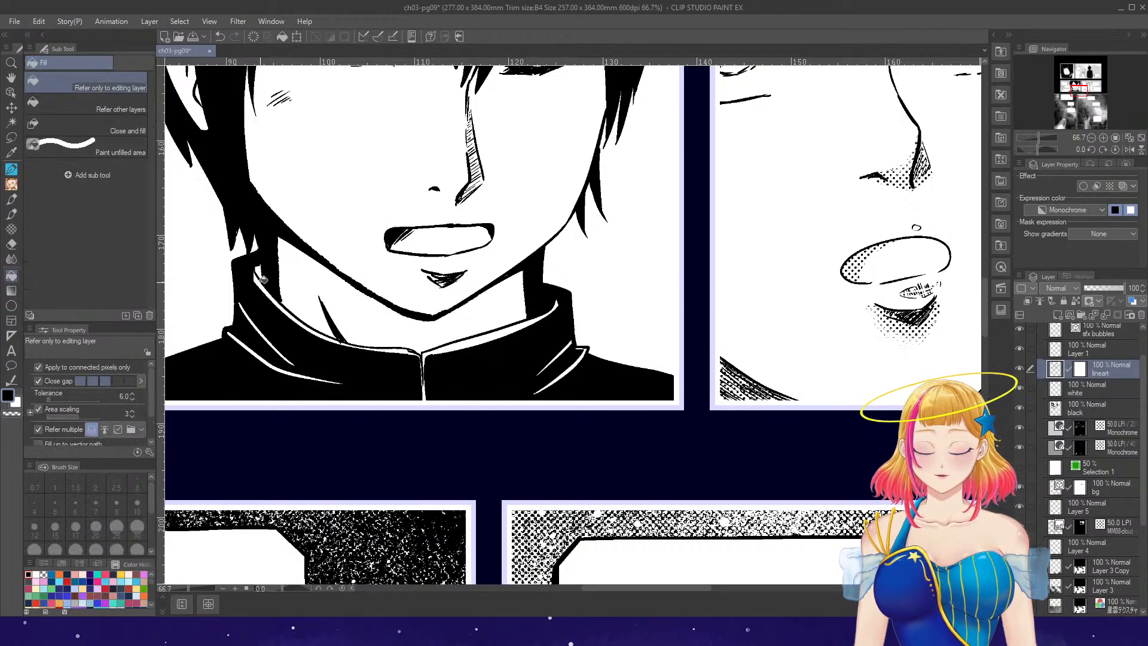
pyautogui.click(262, 275)
# - Examine the finished face panels, the two starry lower panels and the page's lower layers
pyautogui.scroll(-3, 508, 325)
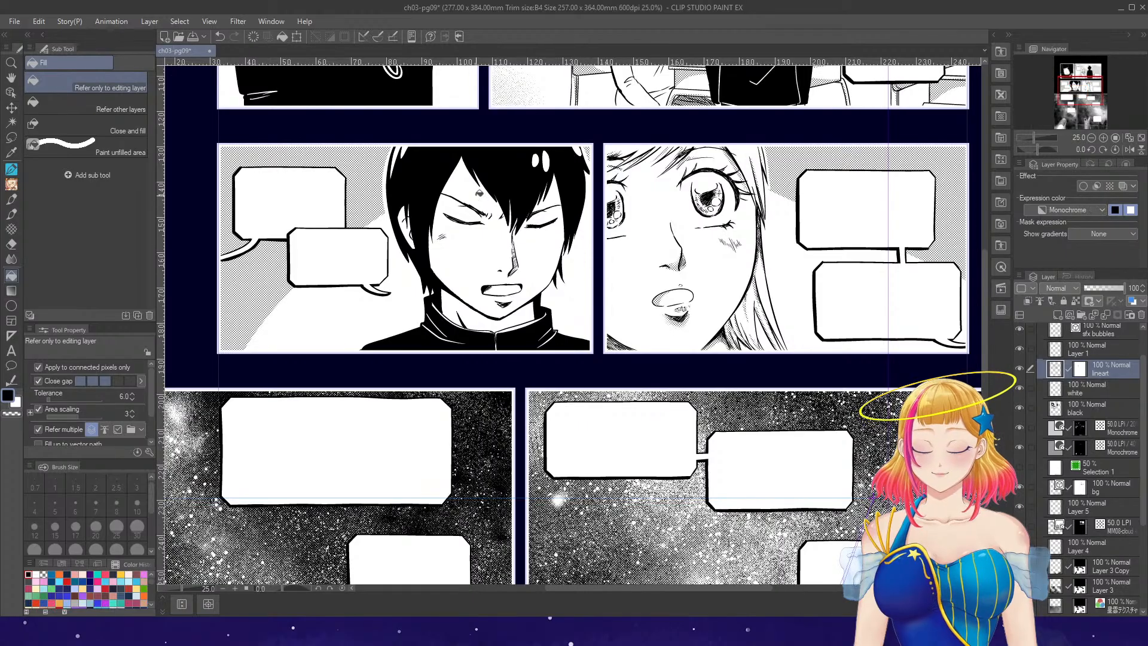
pyautogui.scroll(1, 481, 187)
pyautogui.scroll(-2, 536, 179)
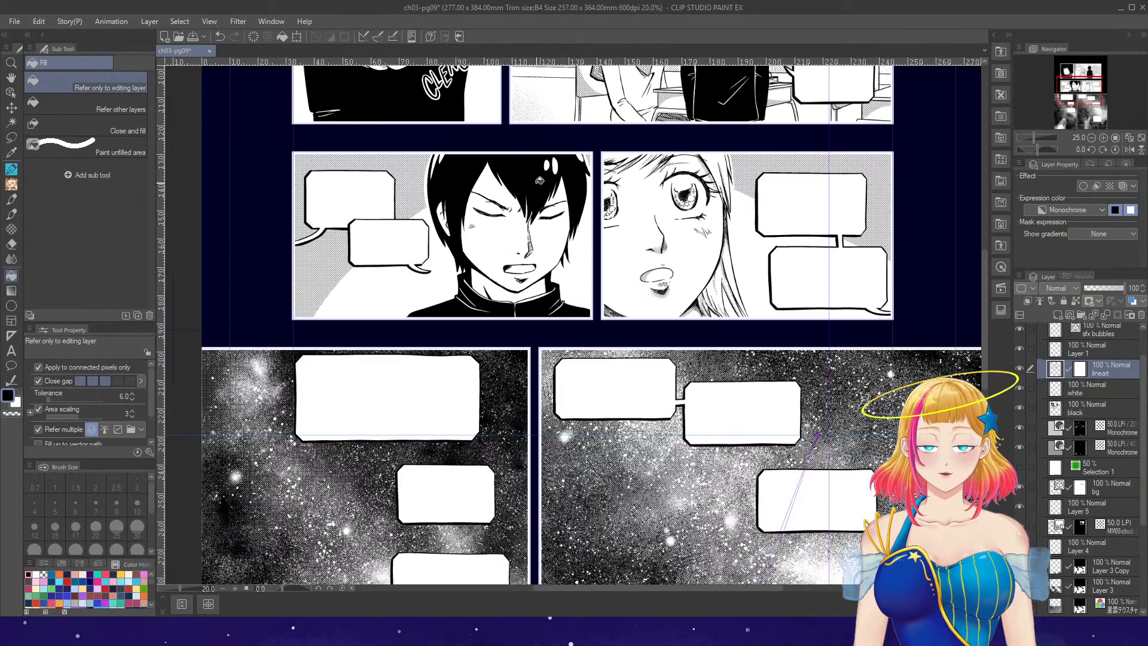
pyautogui.moveTo(985, 326); pyautogui.dragTo(985, 537)
pyautogui.moveTo(984, 431); pyautogui.dragTo(984, 417)
pyautogui.scroll(-2, 980, 425)
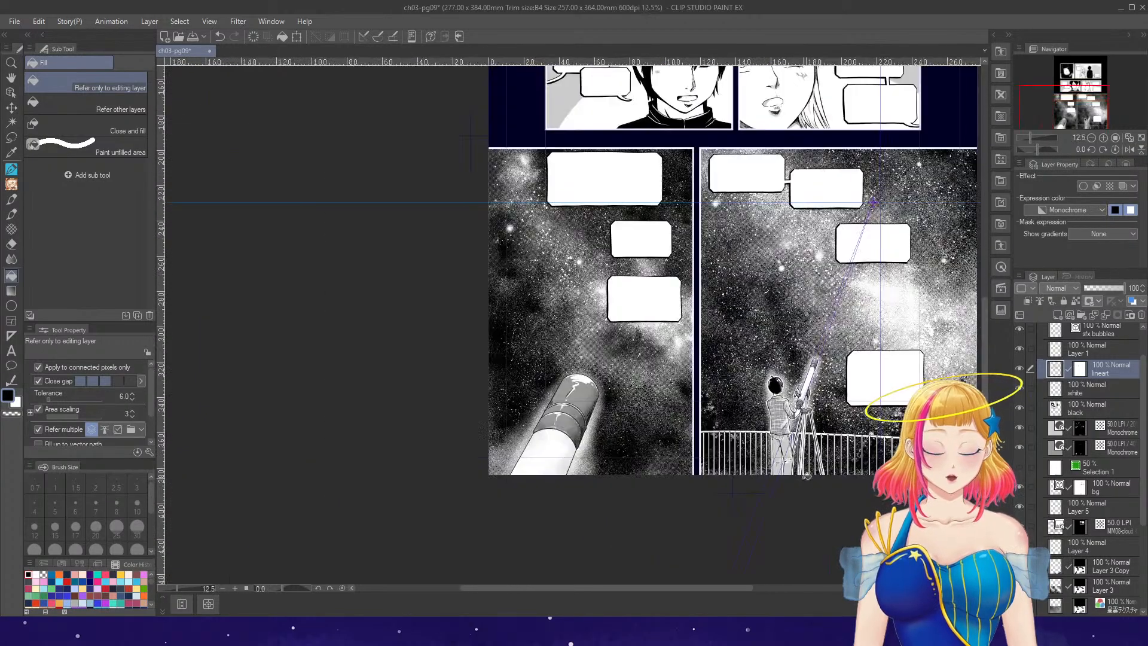
pyautogui.moveTo(730, 587); pyautogui.dragTo(791, 579)
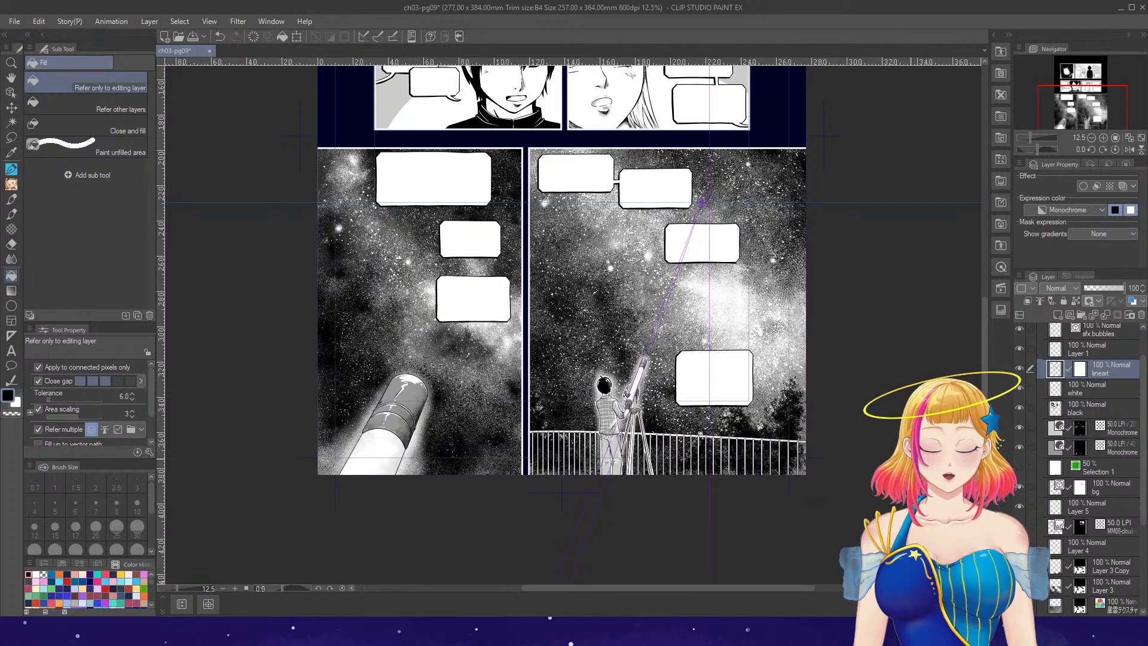
pyautogui.scroll(-3, 1106, 473)
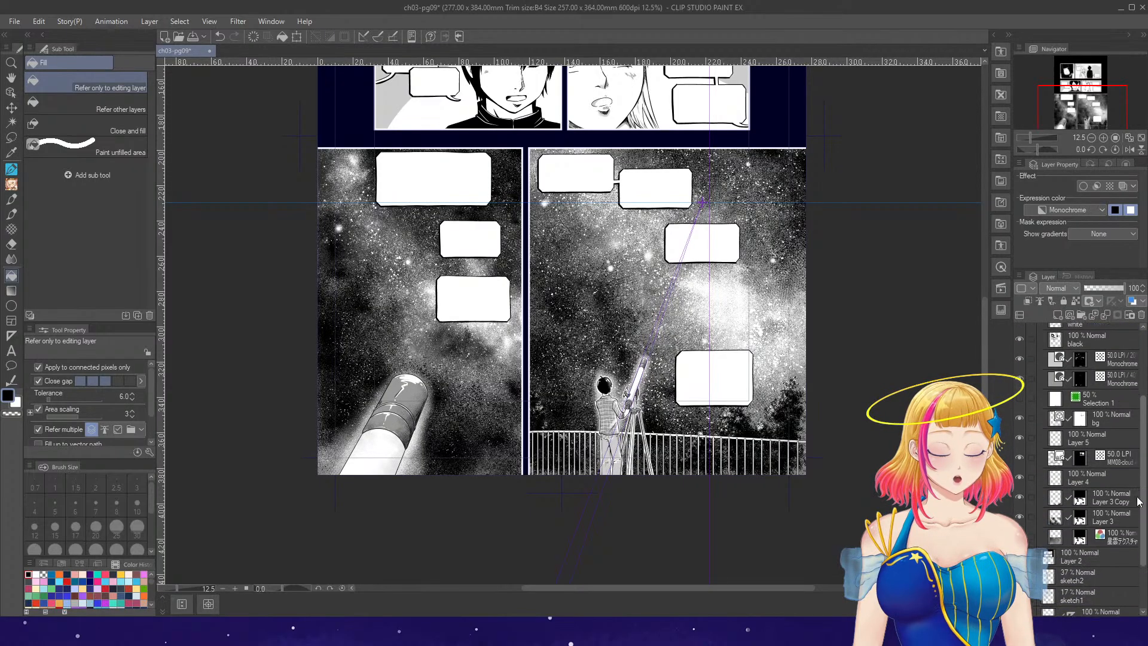
# - Compare the two starry lower panels with Layer 3 hidden and shown
pyautogui.click(1020, 515)
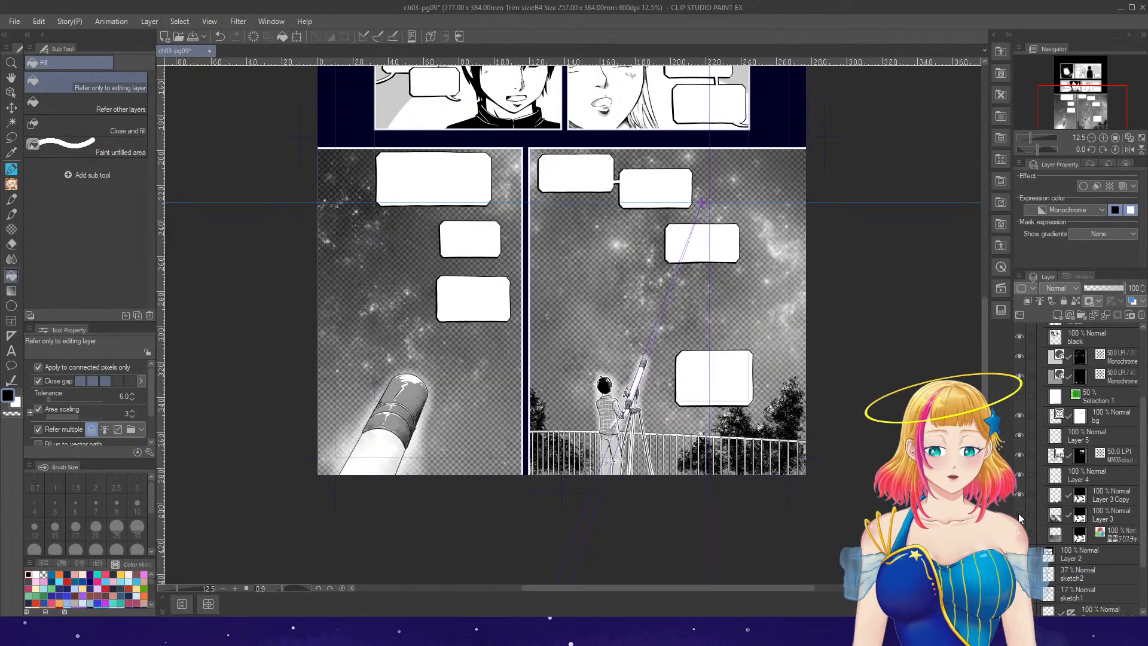
pyautogui.click(1019, 515)
pyautogui.click(1020, 515)
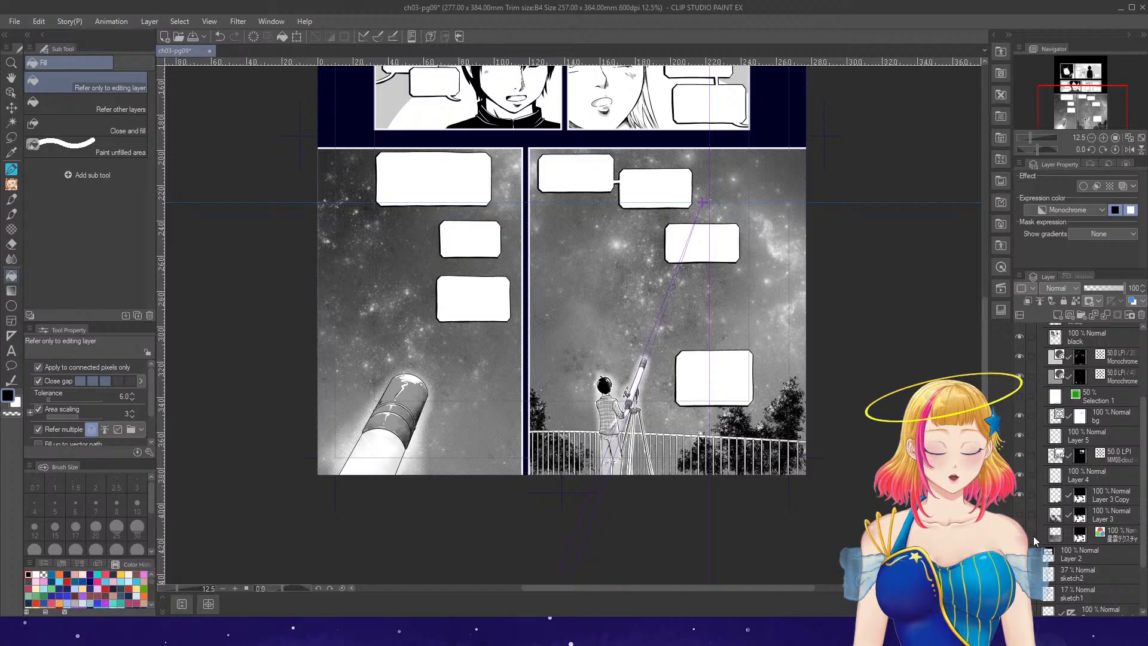
pyautogui.click(1021, 515)
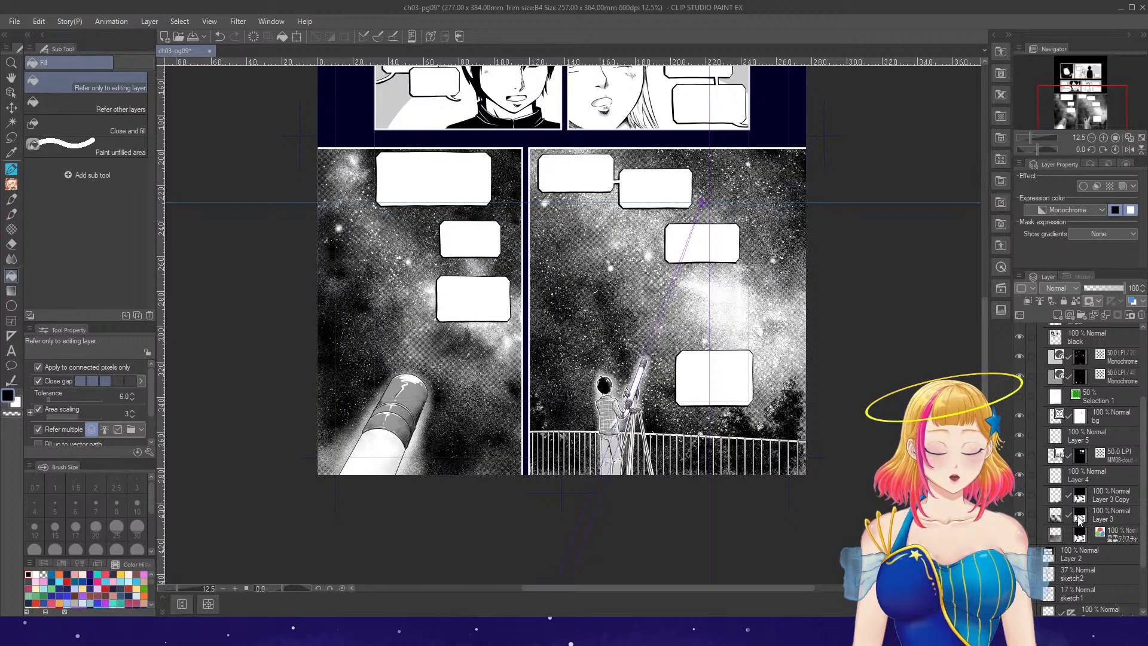
pyautogui.click(1020, 515)
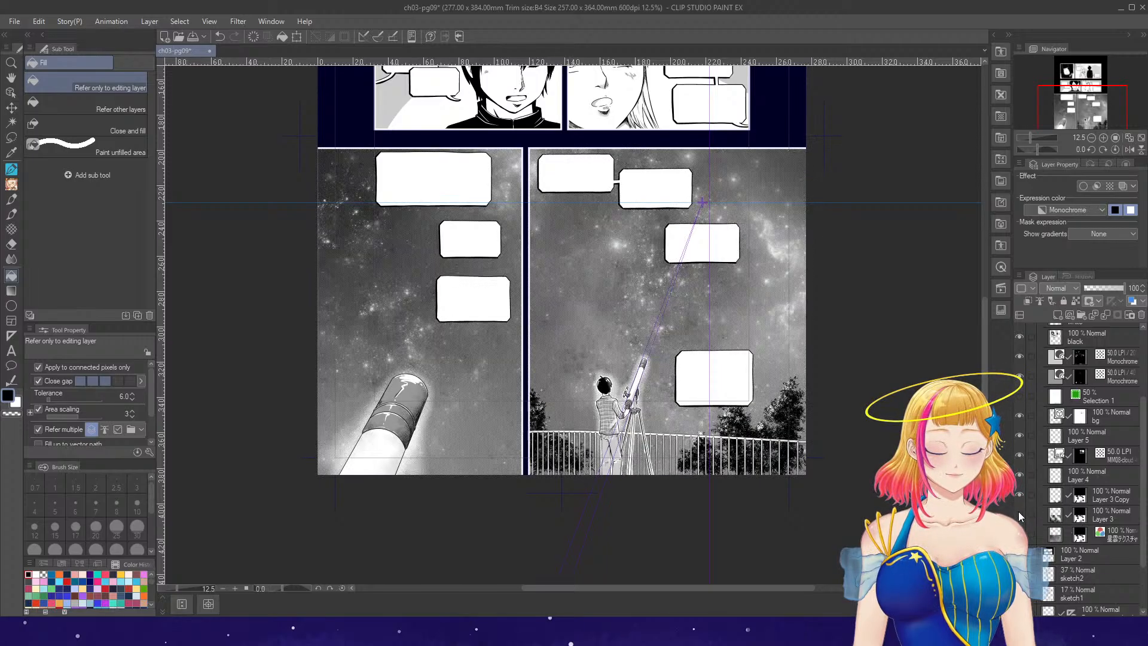
pyautogui.click(1020, 514)
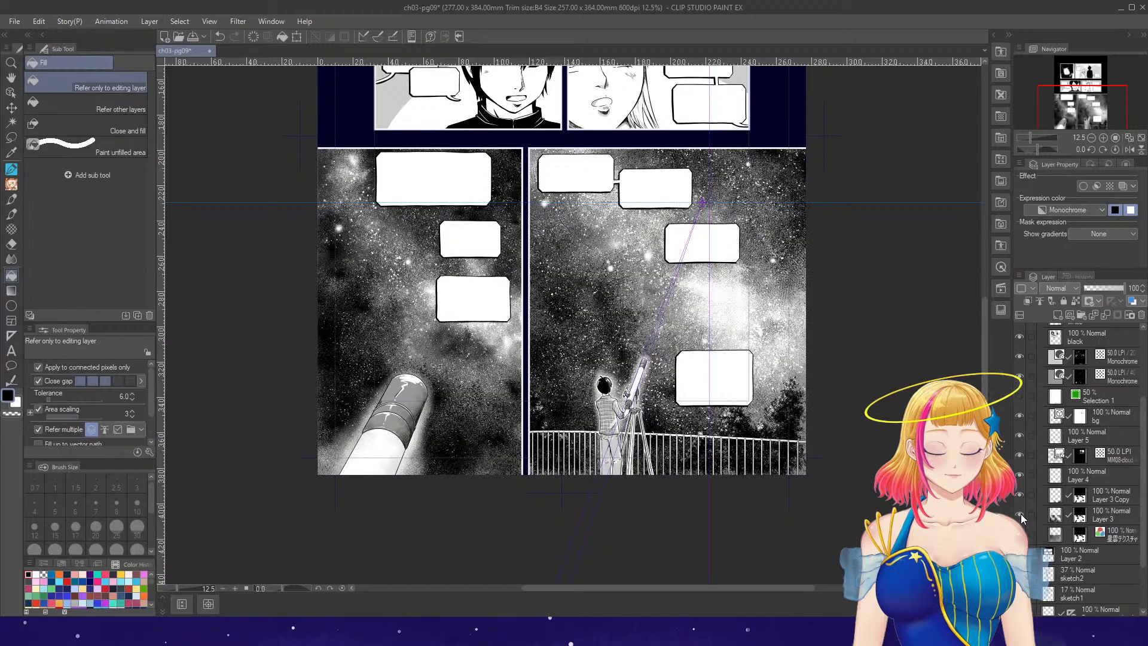
# - Soften the dark sky in the stargazing panel by painting on Layer 3's mask with the Gauze cloud brush at size 800
pyautogui.click(1079, 518)
pyautogui.click(11, 229)
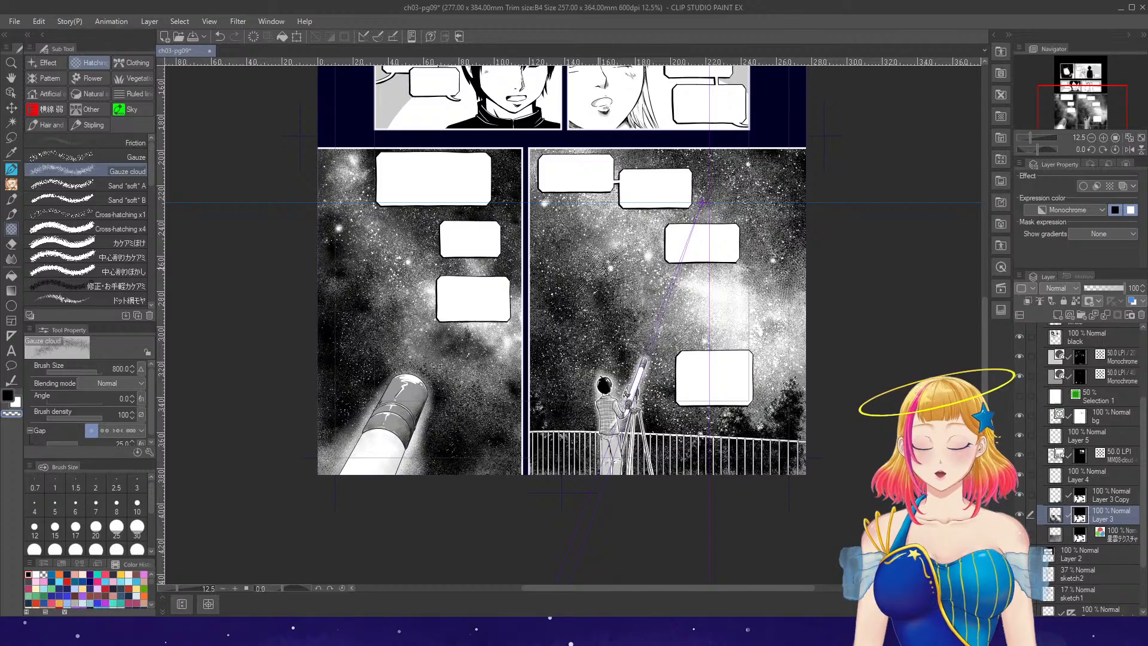
pyautogui.moveTo(575, 274)
pyautogui.mouseDown()
pyautogui.moveTo(602, 304)
pyautogui.moveTo(585, 298)
pyautogui.moveTo(568, 230)
pyautogui.moveTo(687, 318)
pyautogui.moveTo(711, 290)
pyautogui.mouseUp()
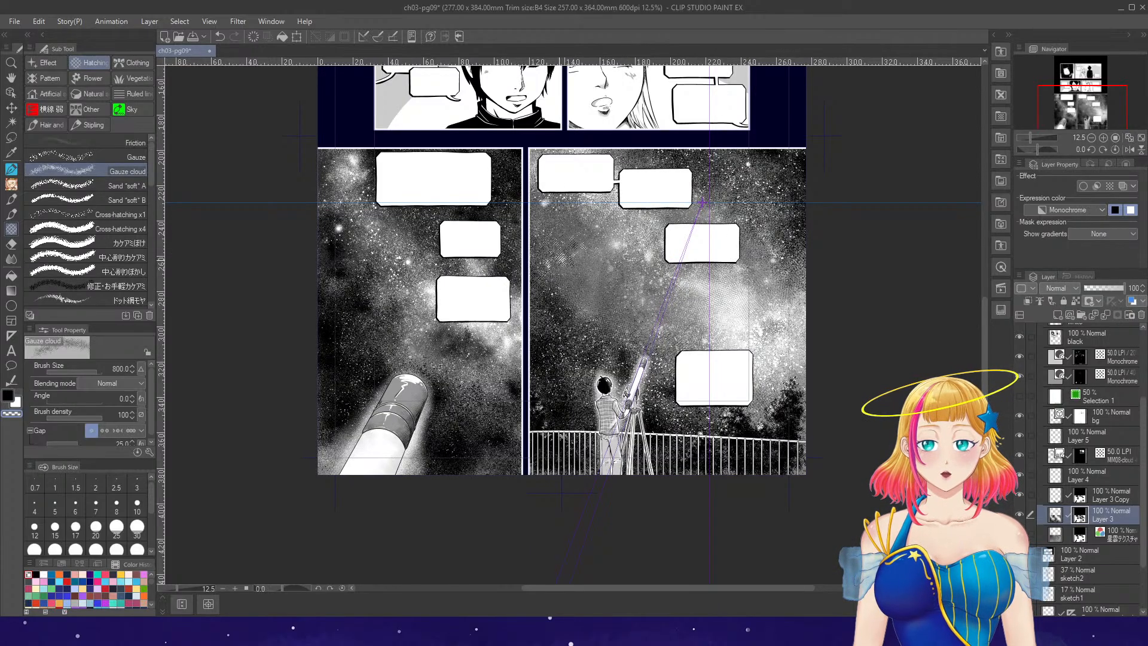
pyautogui.moveTo(562, 299); pyautogui.dragTo(564, 347)
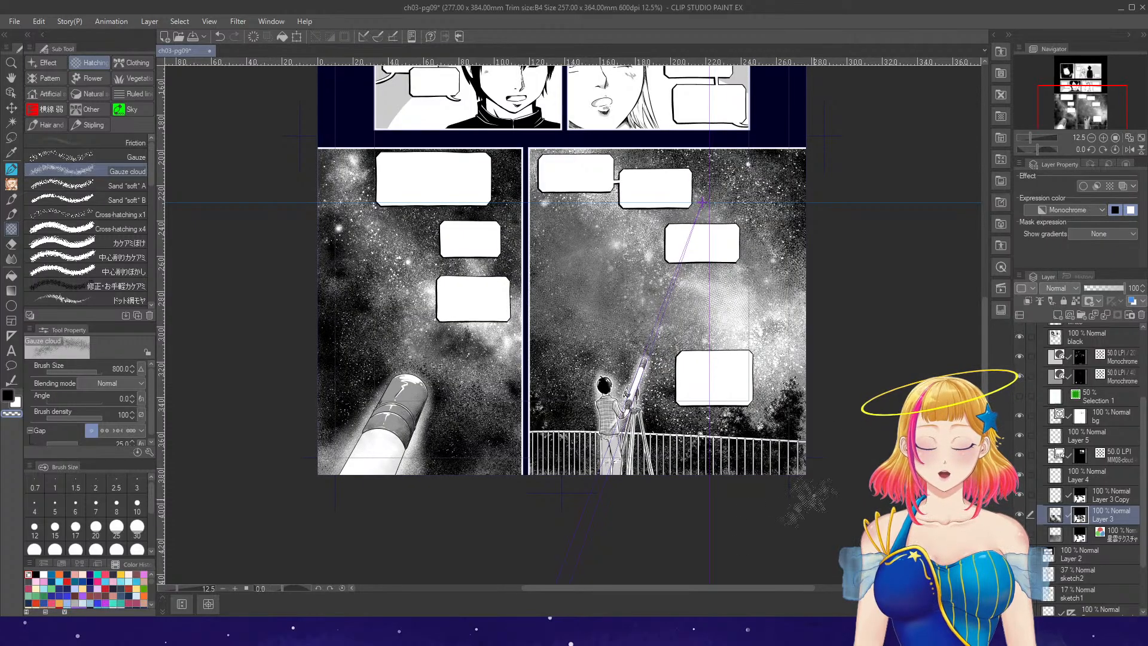
pyautogui.hotkey('ctrl', '-')
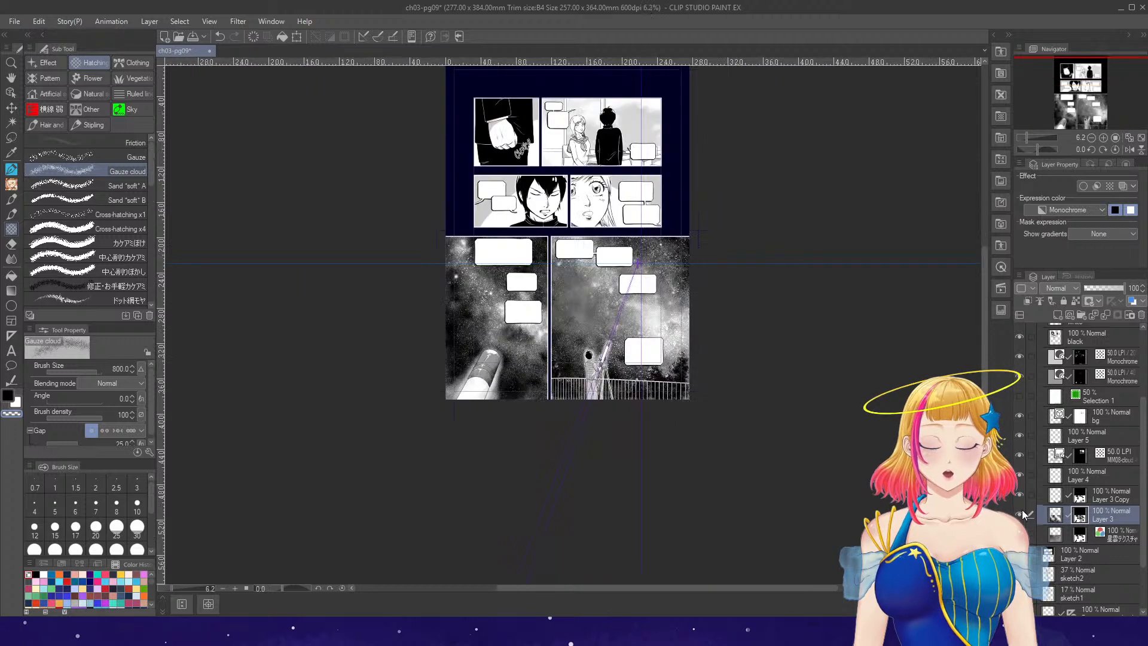
pyautogui.click(1139, 138)
pyautogui.moveTo(986, 355); pyautogui.dragTo(986, 369)
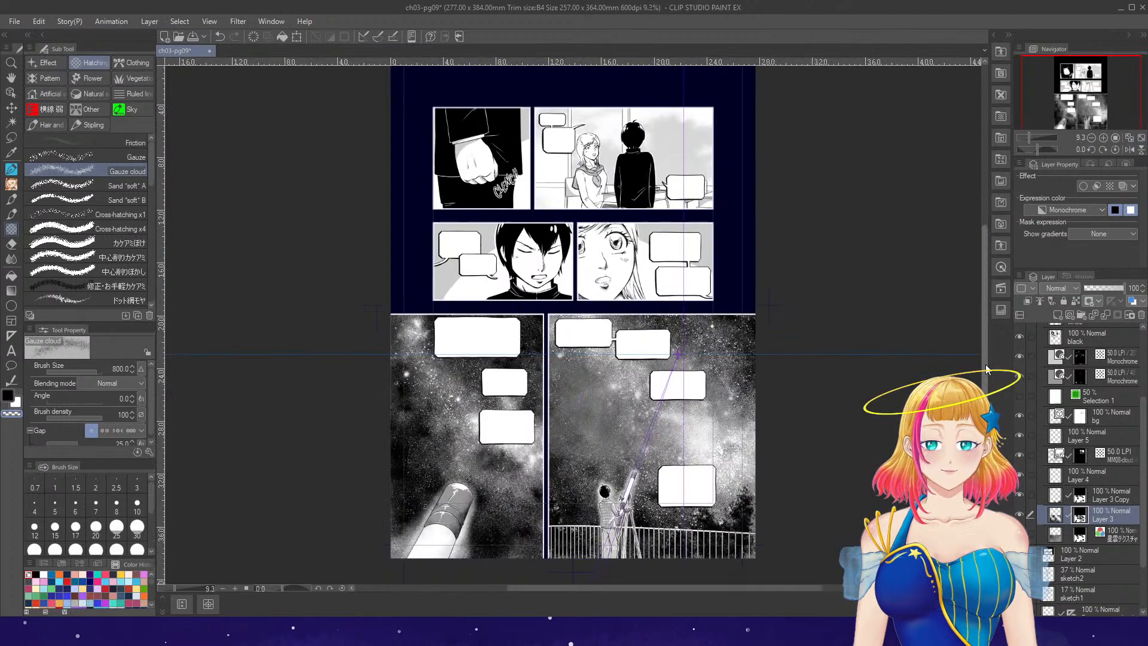
# - Thicken the outline of the telescope tube in the stargazing panel on the bg layer with the size 20 pen
pyautogui.scroll(1, 646, 574)
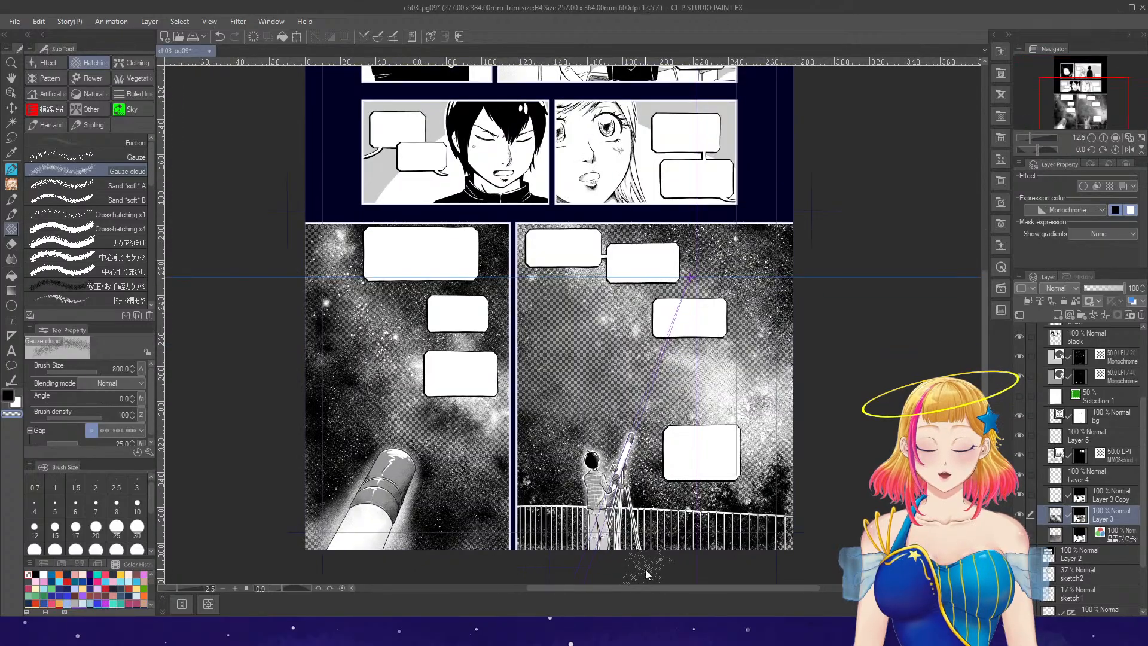
pyautogui.scroll(2, 646, 574)
pyautogui.scroll(1, 646, 574)
pyautogui.press('p')
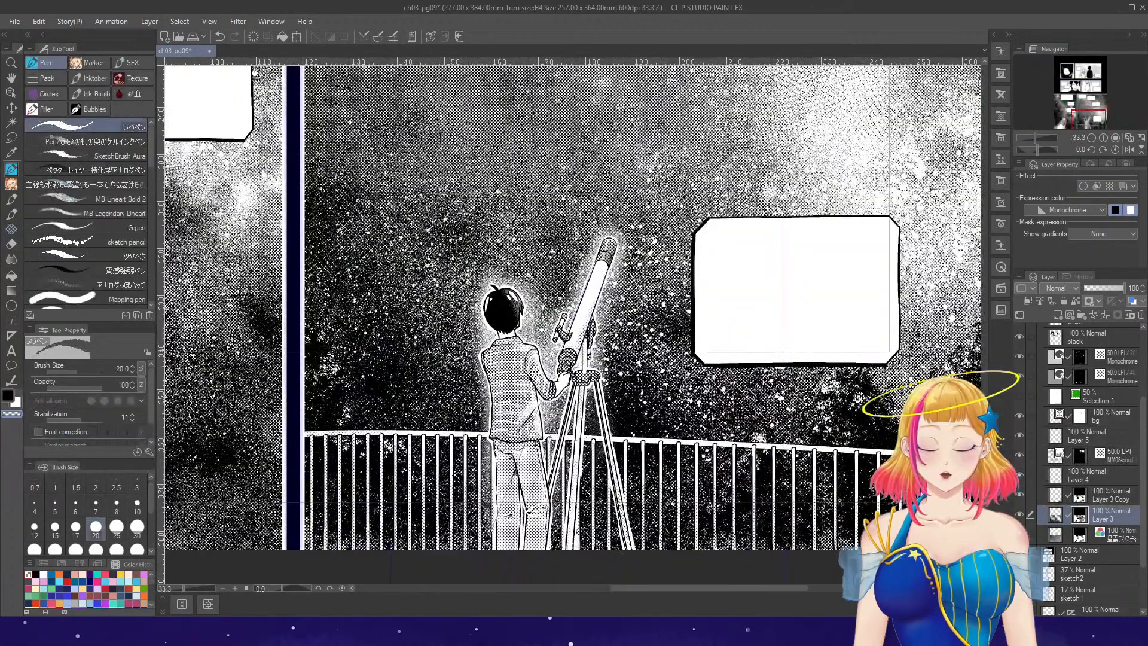
pyautogui.moveTo(1141, 408); pyautogui.dragTo(1141, 344)
pyautogui.click(1100, 394)
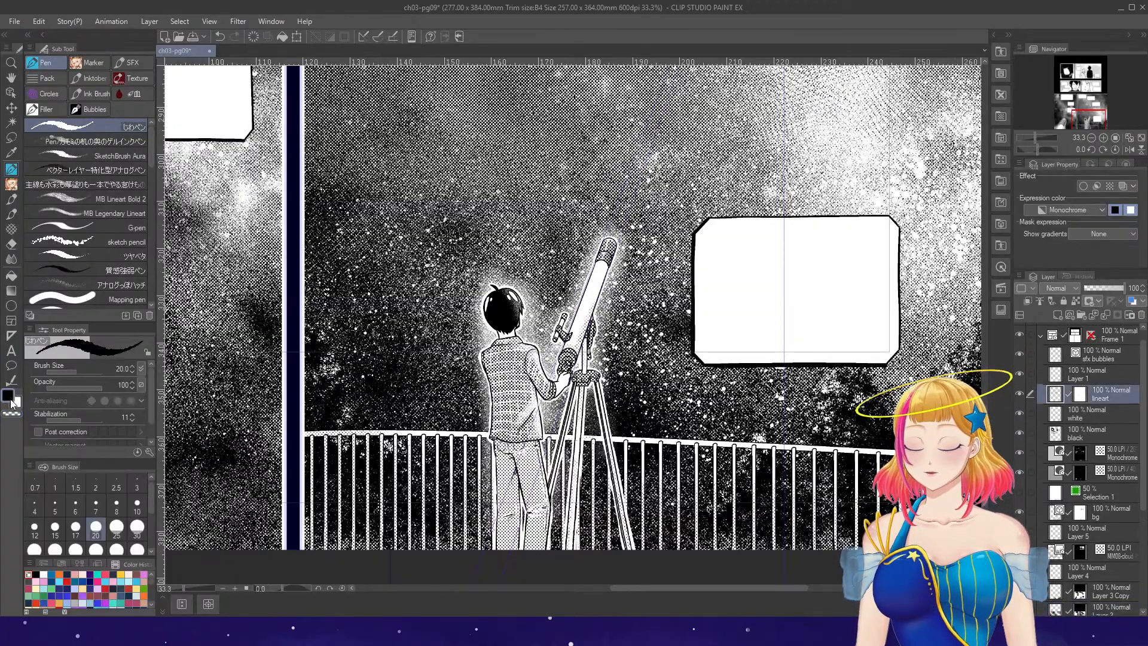
pyautogui.scroll(3, 611, 275)
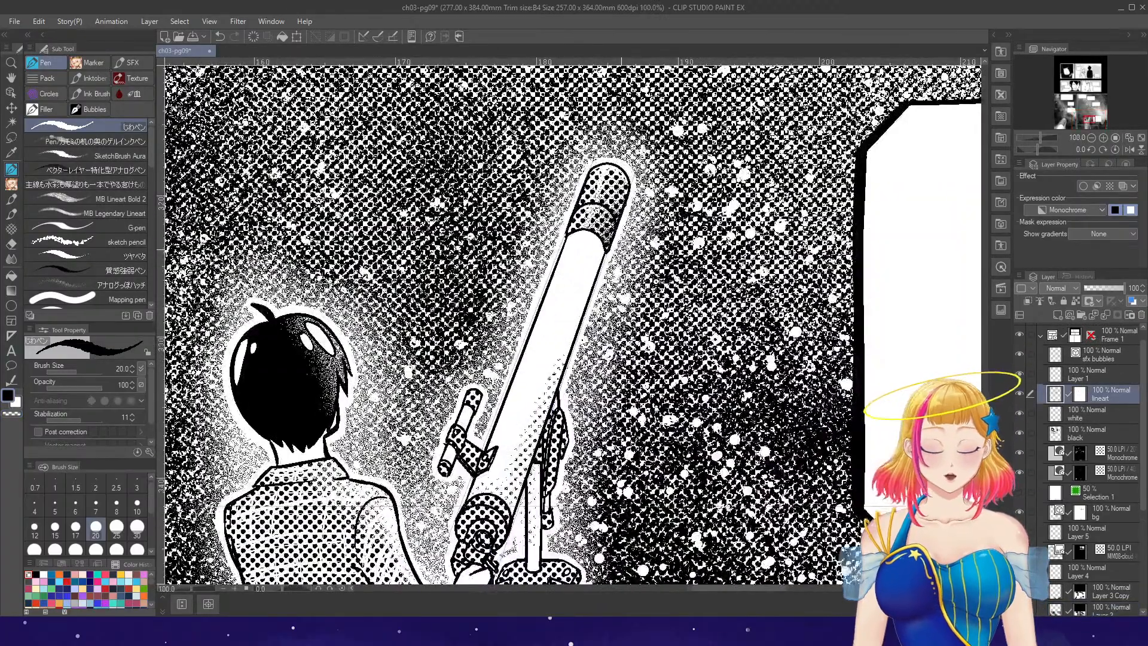
pyautogui.scroll(-2, 597, 287)
pyautogui.moveTo(1142, 455); pyautogui.dragTo(1142, 508)
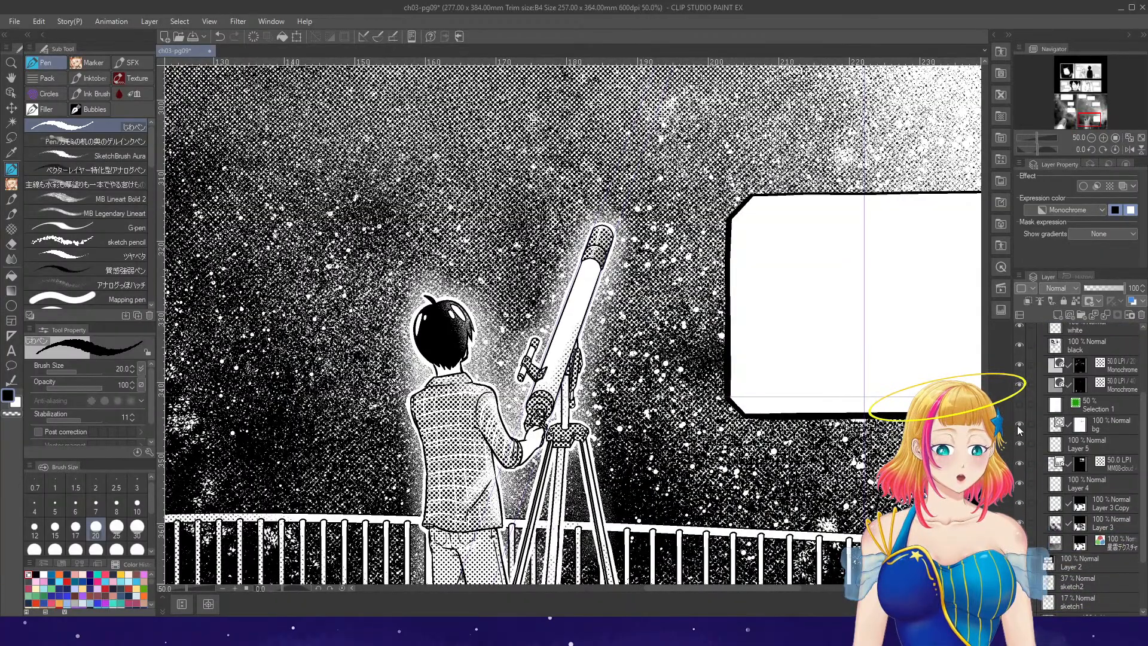
pyautogui.click(1047, 428)
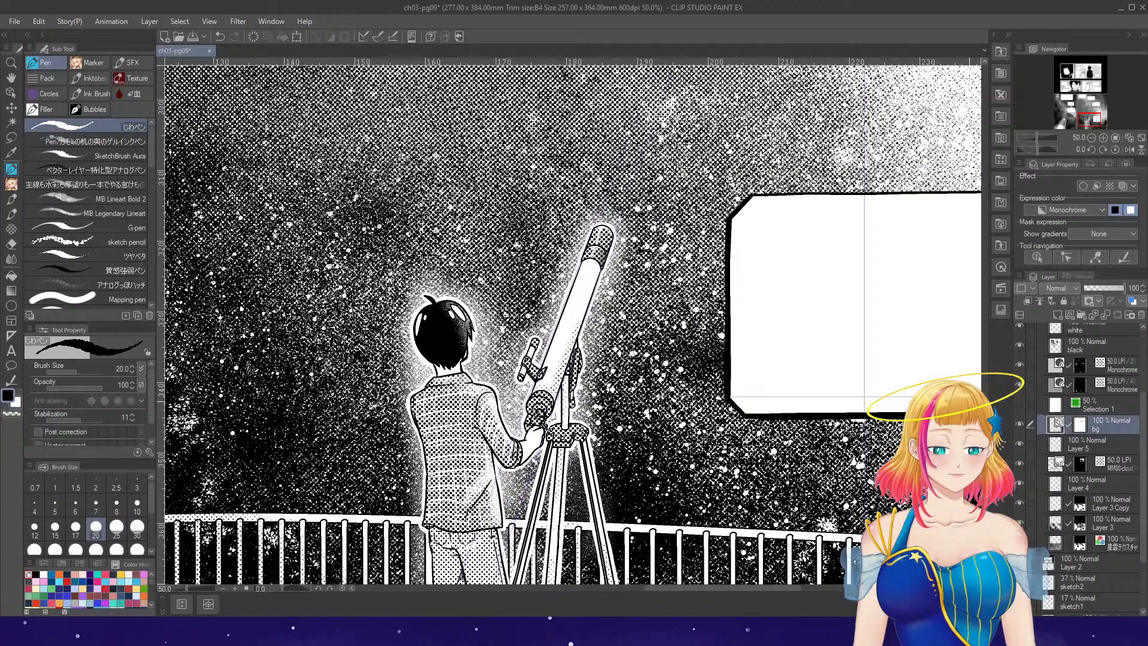
pyautogui.scroll(2, 621, 252)
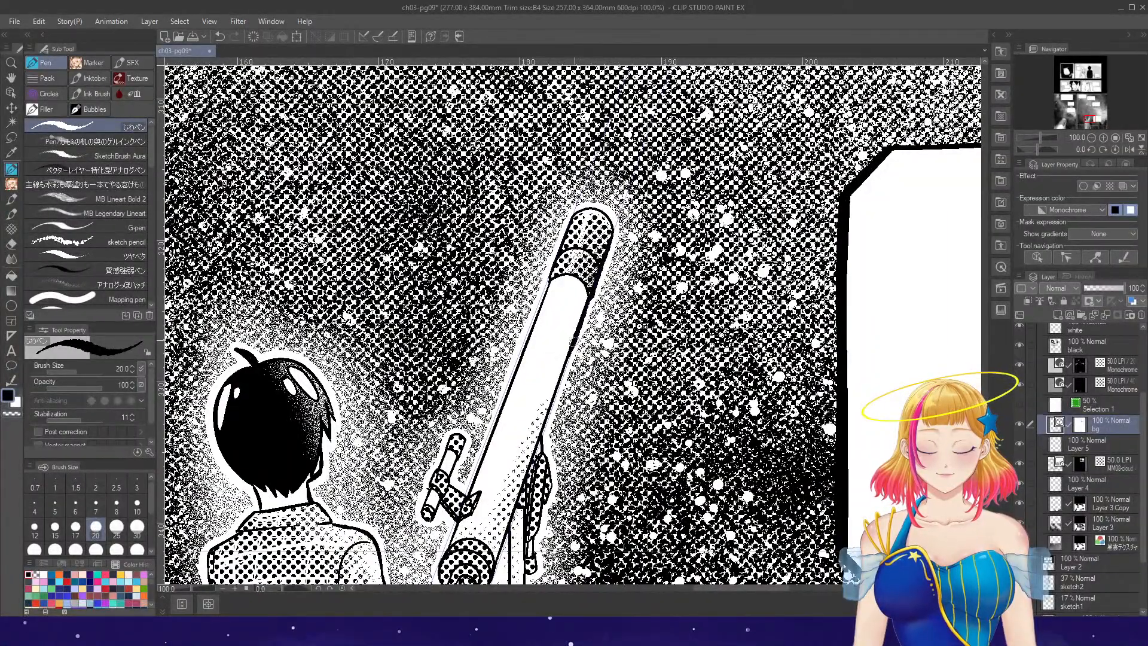
pyautogui.scroll(-1, 610, 278)
pyautogui.scroll(1, 592, 302)
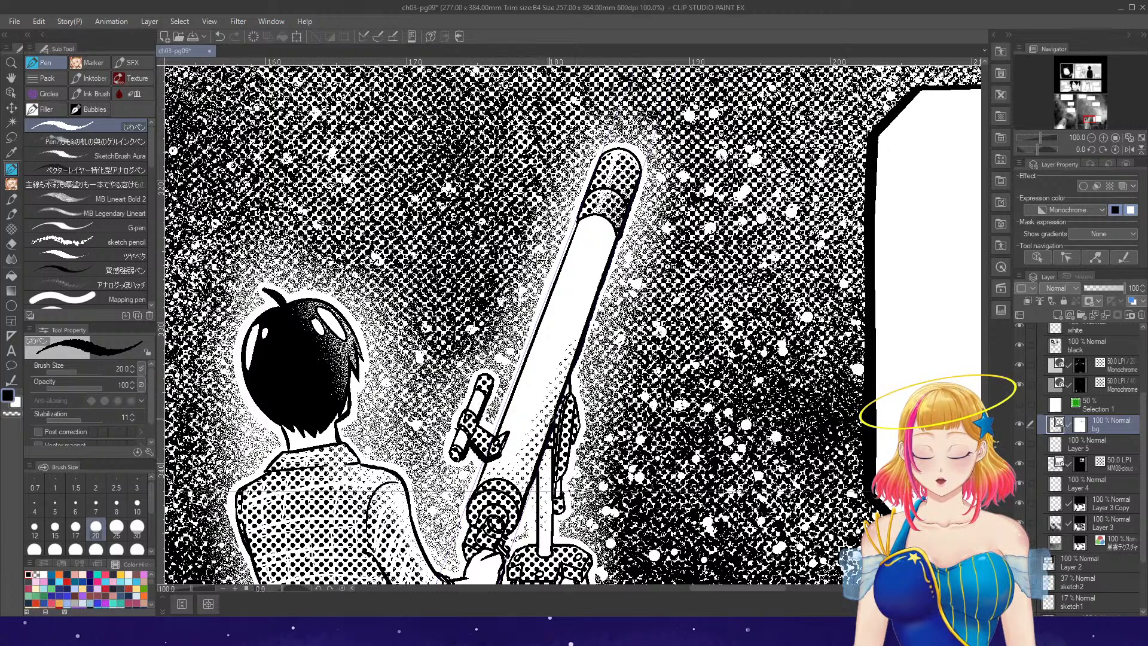
# - Ink black shadows under the telescope tube and beneath the tripod head
pyautogui.scroll(-1, 615, 381)
pyautogui.scroll(1, 568, 439)
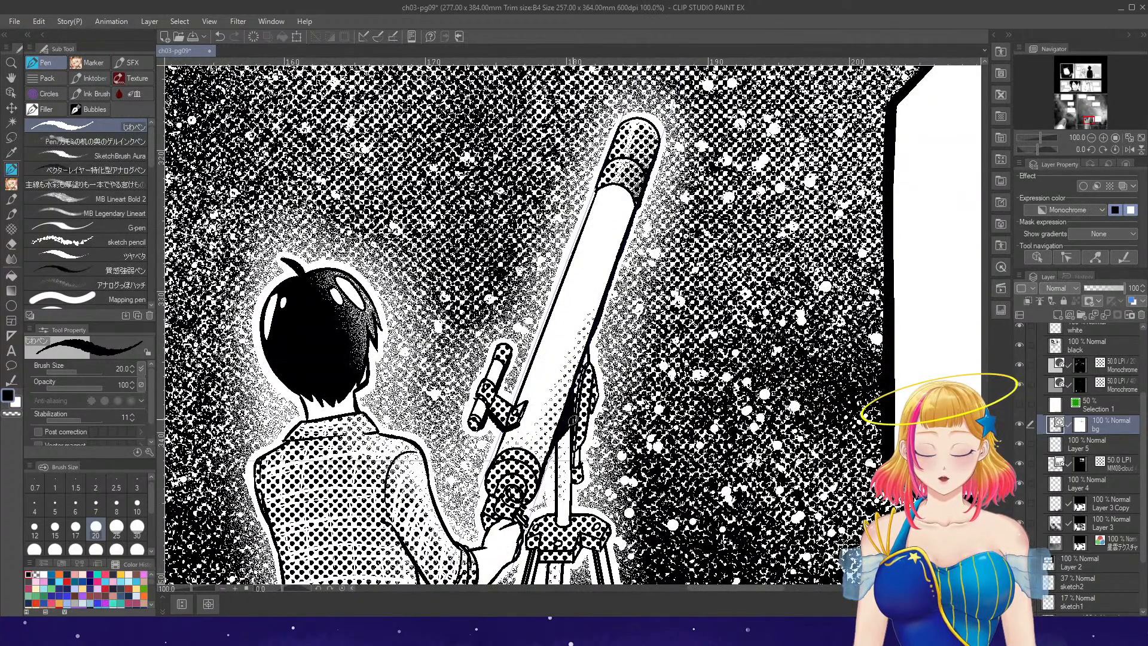
pyautogui.scroll(-2, 585, 456)
pyautogui.scroll(4, 568, 453)
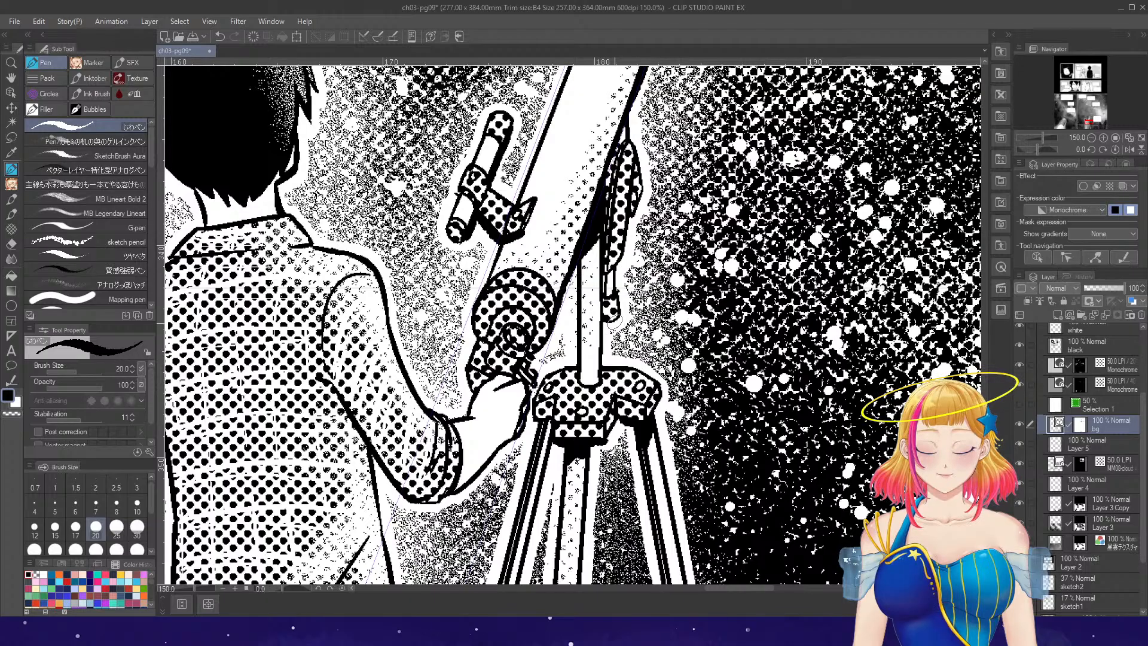
# - Examine the whole page and compare the stargazing panel's background trees with Layer 3 Copy hidden and shown
pyautogui.scroll(-5, 615, 322)
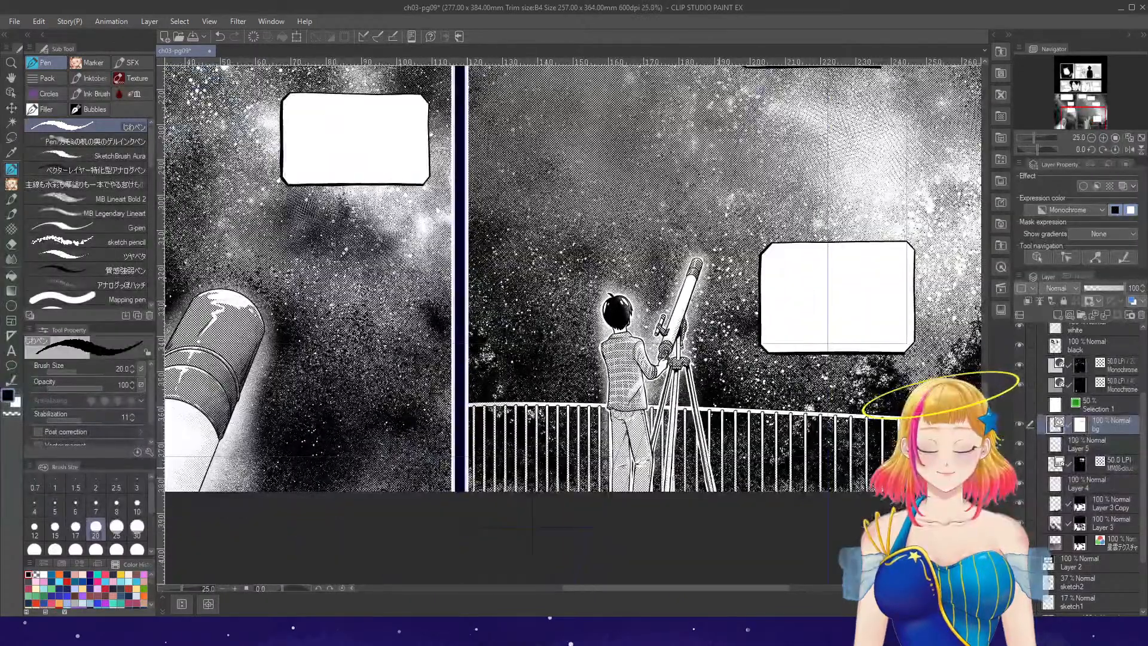
pyautogui.scroll(-2, 719, 498)
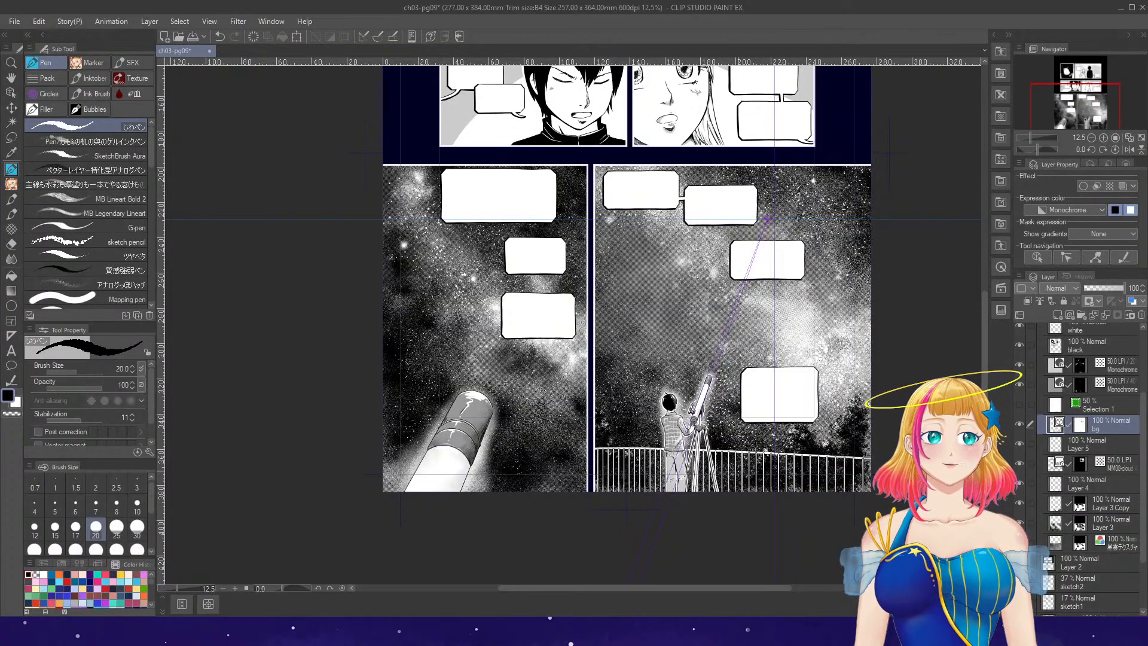
pyautogui.click(1141, 137)
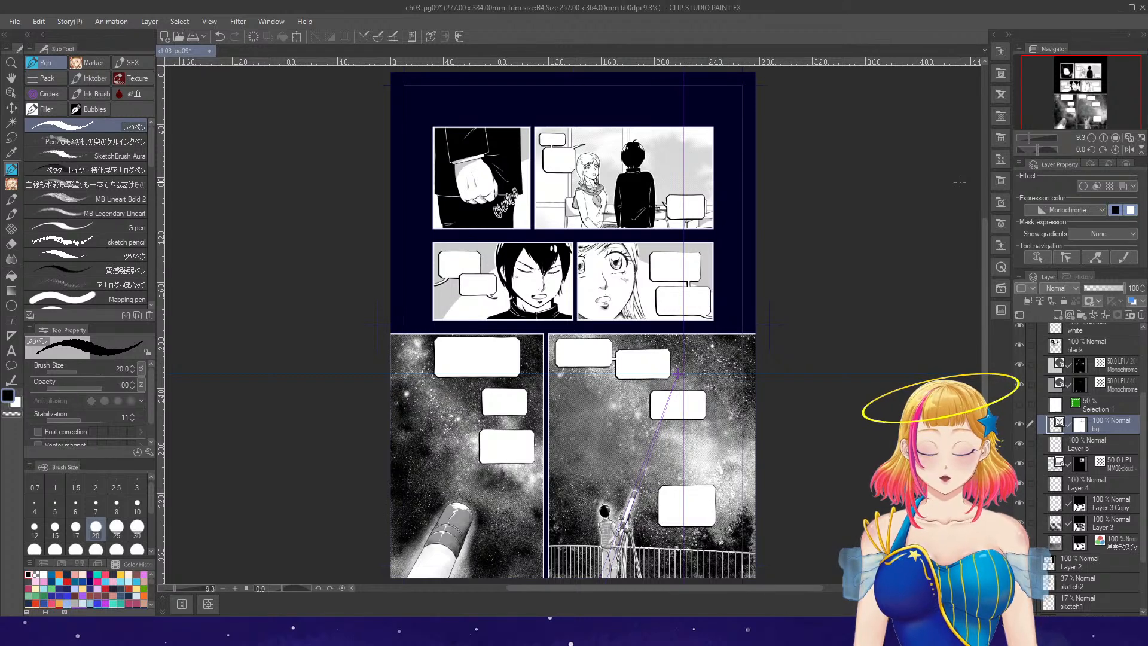
pyautogui.moveTo(985, 325); pyautogui.dragTo(985, 431)
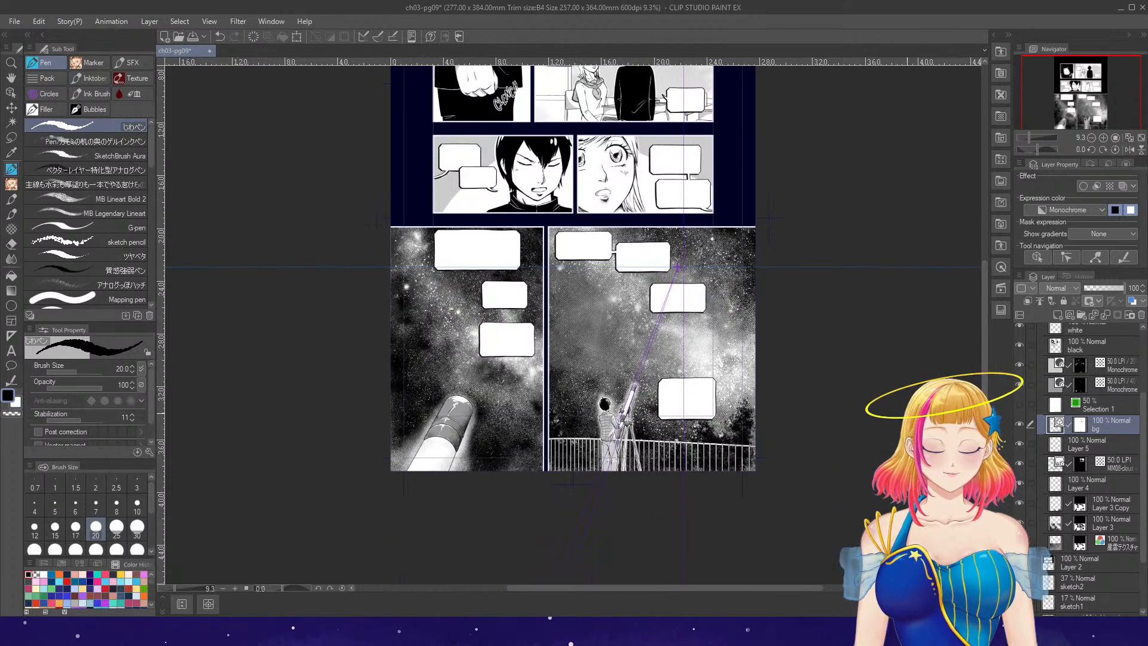
pyautogui.scroll(2, 736, 466)
pyautogui.scroll(1, 748, 505)
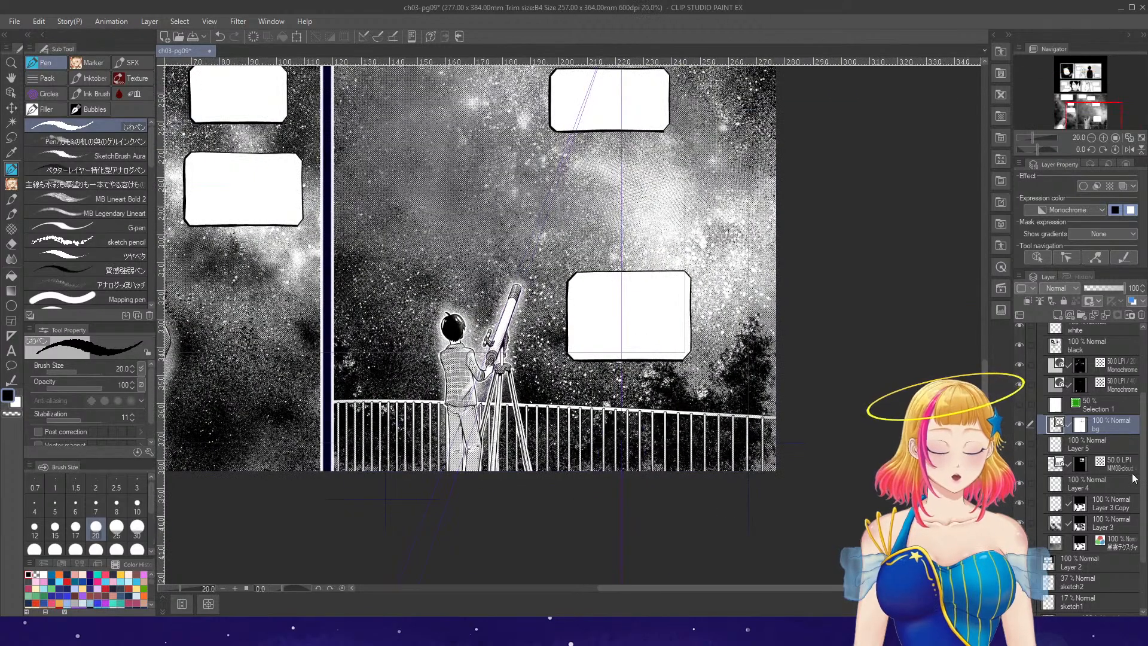
pyautogui.click(1019, 503)
pyautogui.click(1019, 503)
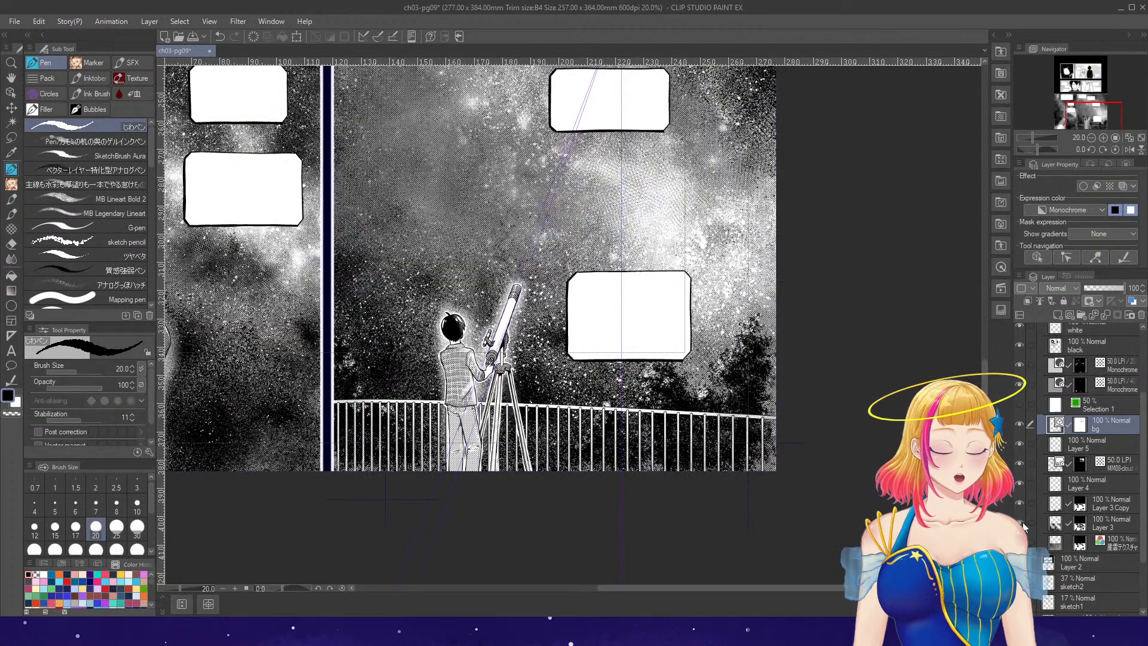
pyautogui.click(1019, 503)
pyautogui.click(1019, 503)
pyautogui.click(1019, 501)
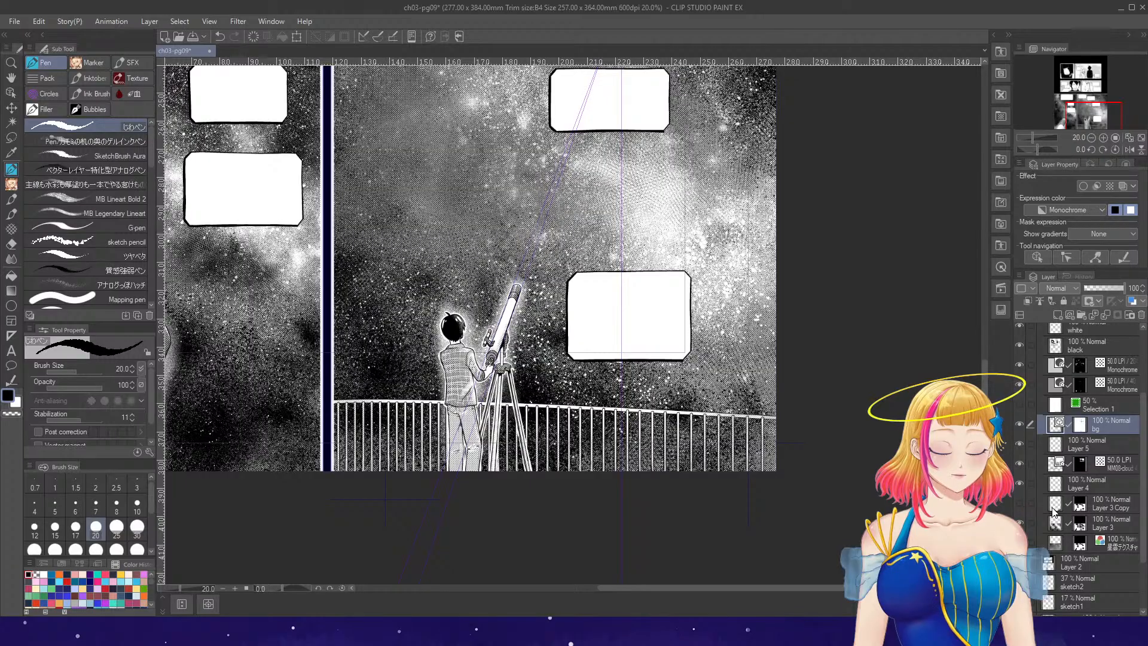
pyautogui.click(1024, 509)
pyautogui.click(1020, 504)
# - Choose the Foliage vegetation brush for work on Layer 3 Copy
pyautogui.scroll(1, 679, 469)
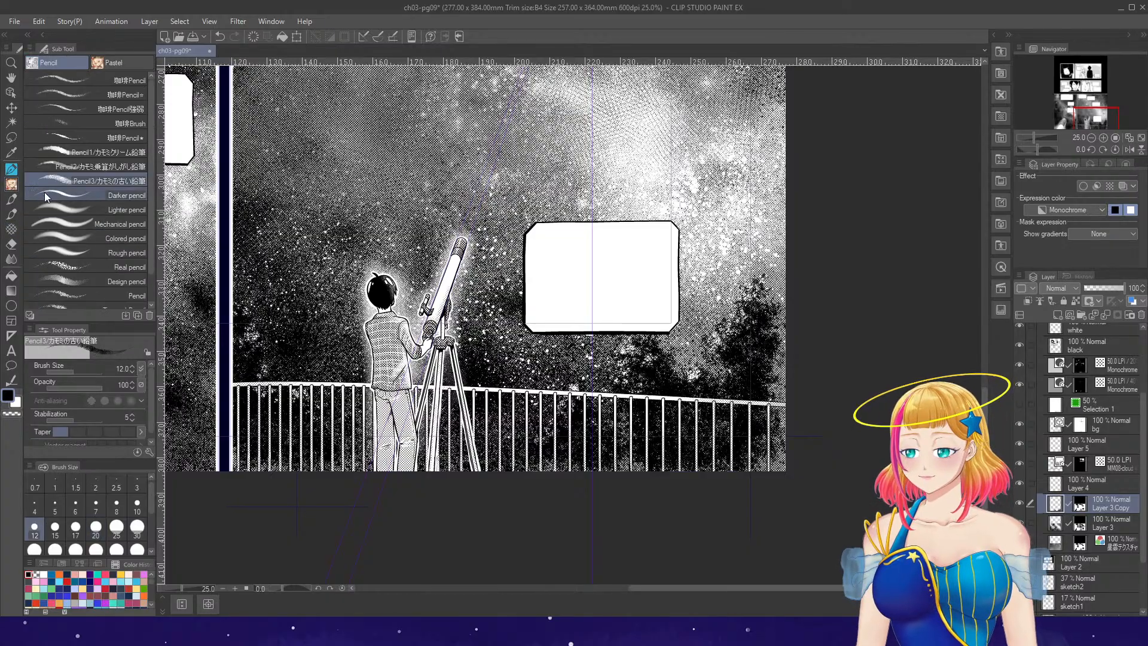
pyautogui.click(11, 199)
pyautogui.click(12, 215)
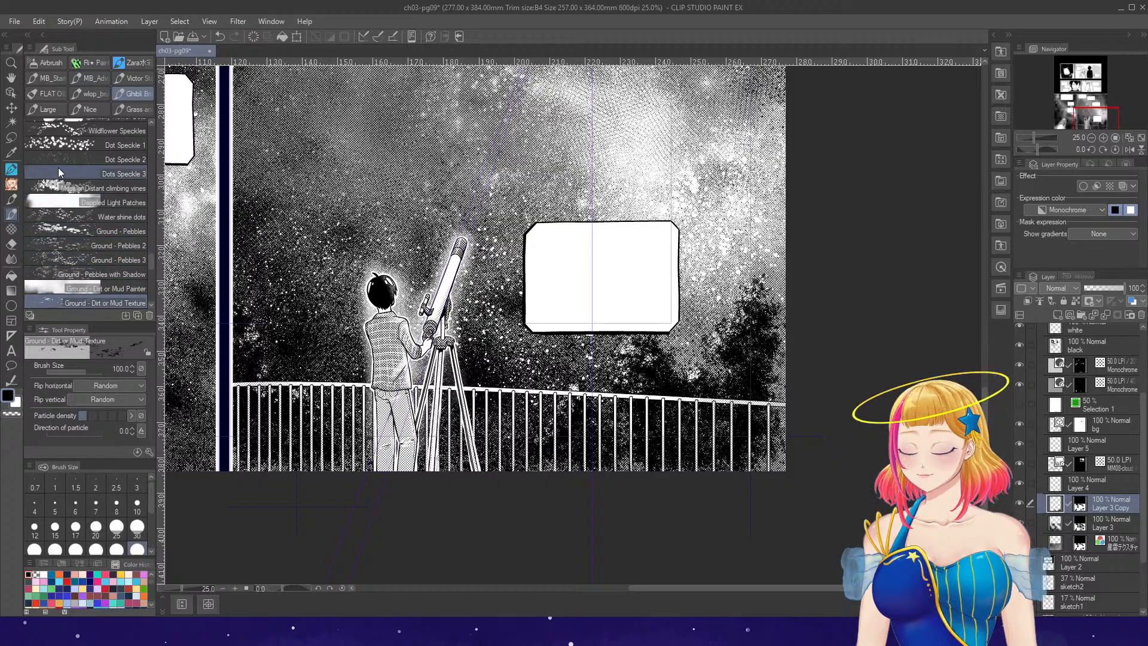
pyautogui.click(12, 230)
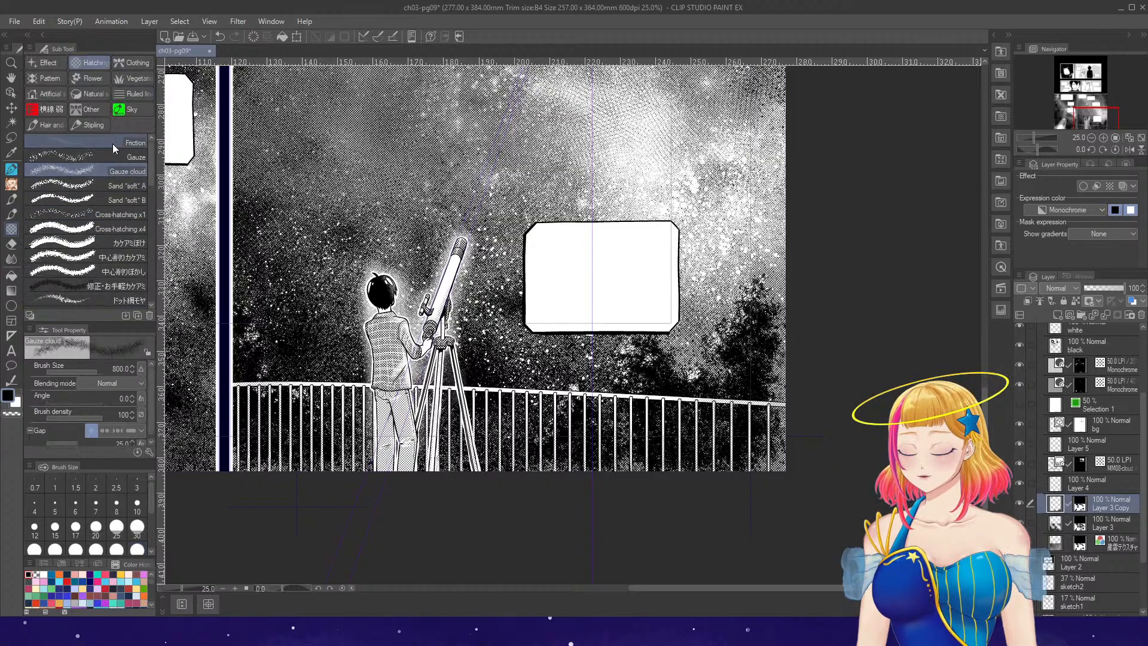
pyautogui.click(142, 74)
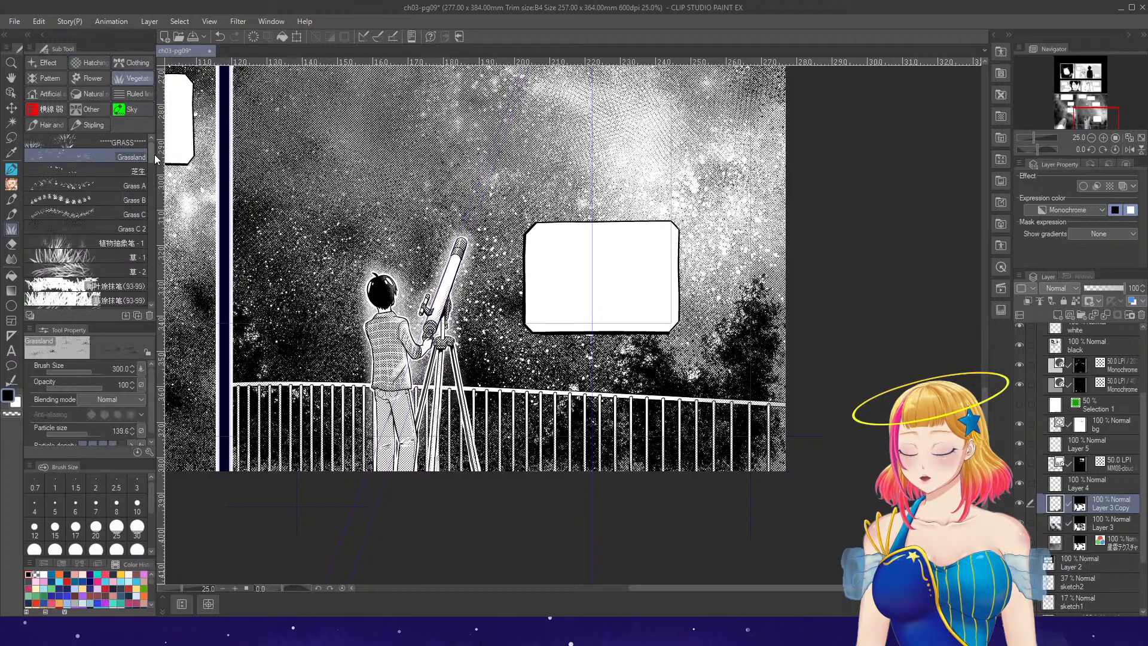
pyautogui.moveTo(154, 154); pyautogui.dragTo(152, 211)
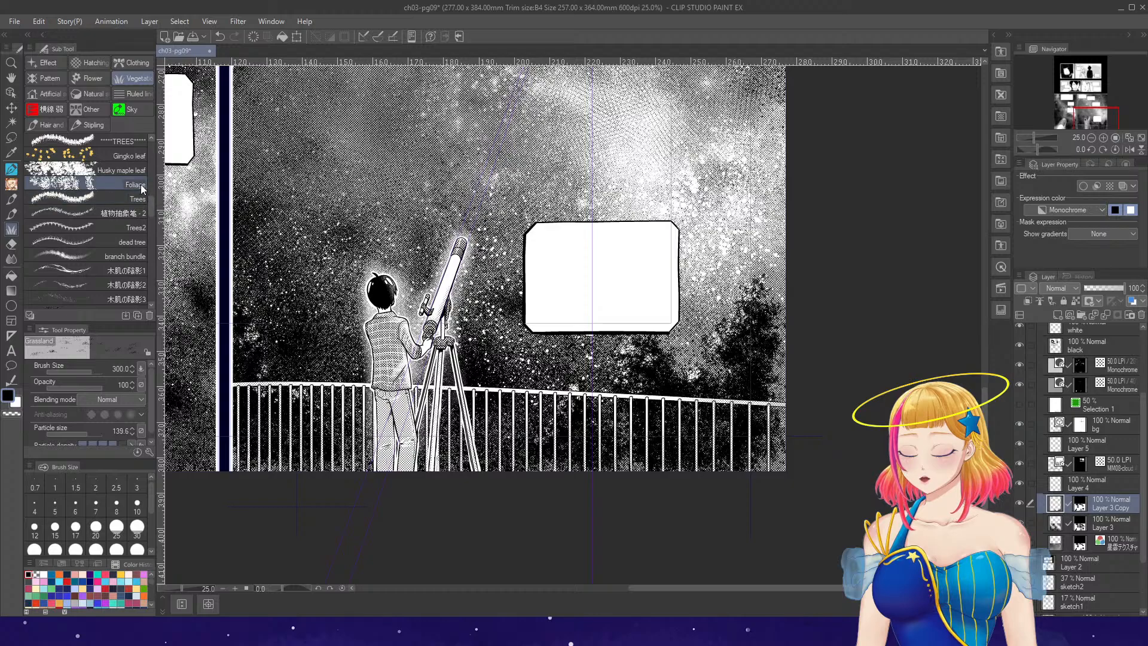
pyautogui.click(78, 184)
pyautogui.moveTo(288, 167)
pyautogui.mouseDown()
pyautogui.moveTo(305, 157)
pyautogui.moveTo(308, 178)
pyautogui.moveTo(323, 182)
pyautogui.mouseUp()
pyautogui.scroll(3, 317, 157)
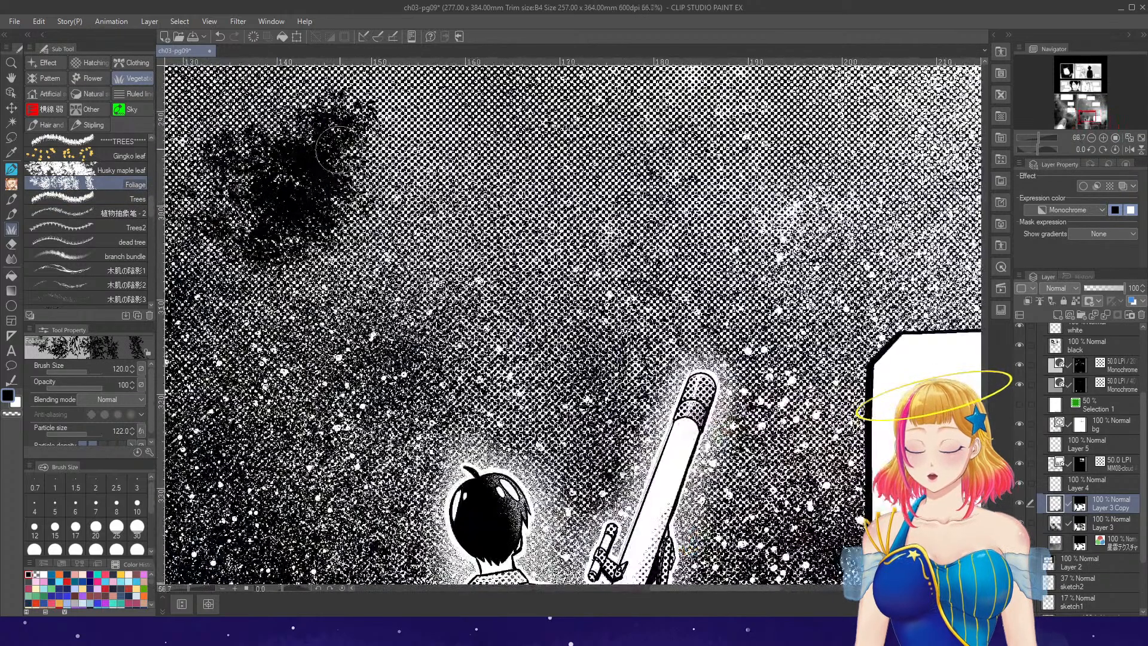
pyautogui.scroll(-1, 511, 156)
pyautogui.scroll(-2, 468, 189)
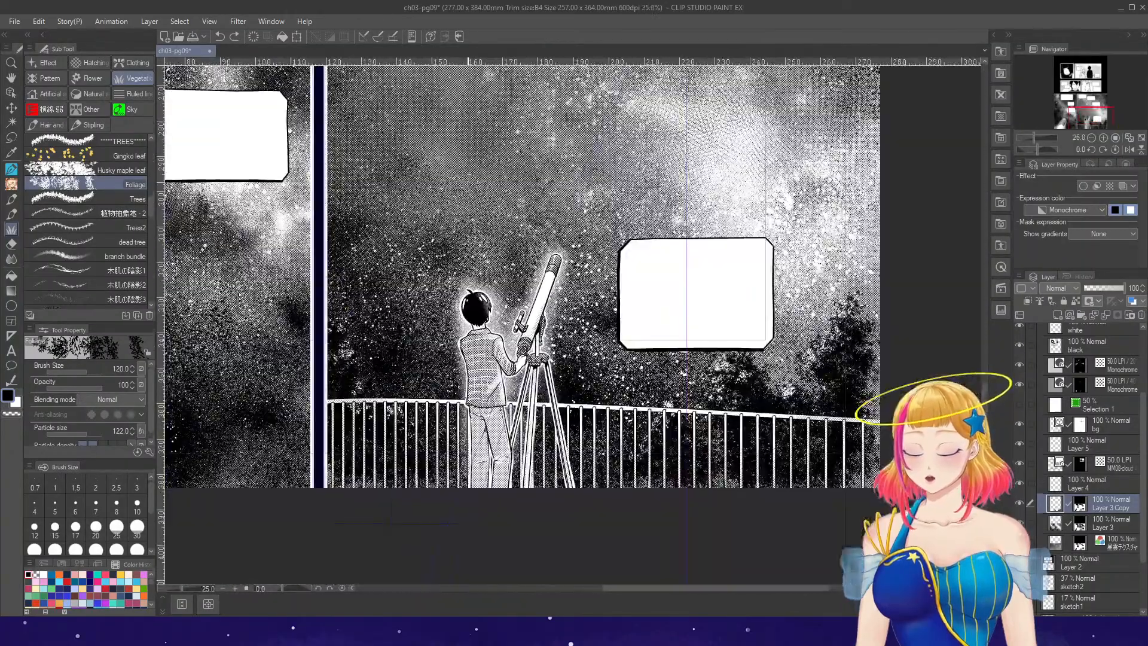
pyautogui.moveTo(87, 437); pyautogui.dragTo(90, 437)
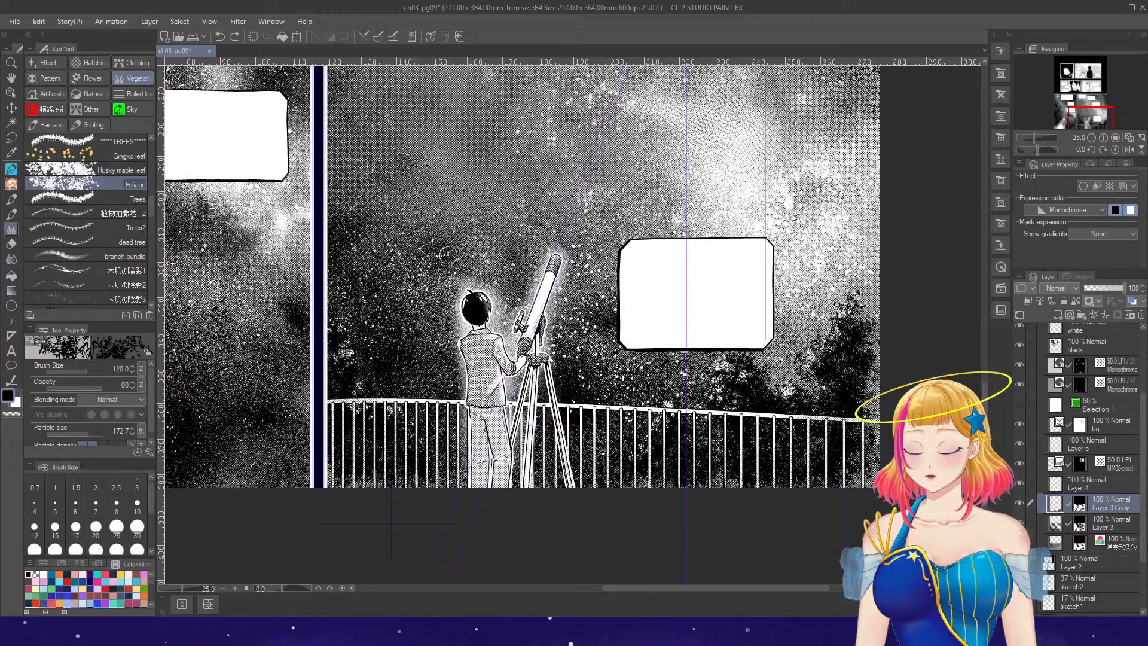
# - Paint dense black foliage behind the fence and along the tree line of the stargazing panel with the Husky maple leaf brush
pyautogui.click(120, 170)
pyautogui.moveTo(398, 154)
pyautogui.mouseDown()
pyautogui.moveTo(431, 161)
pyautogui.moveTo(433, 186)
pyautogui.mouseUp()
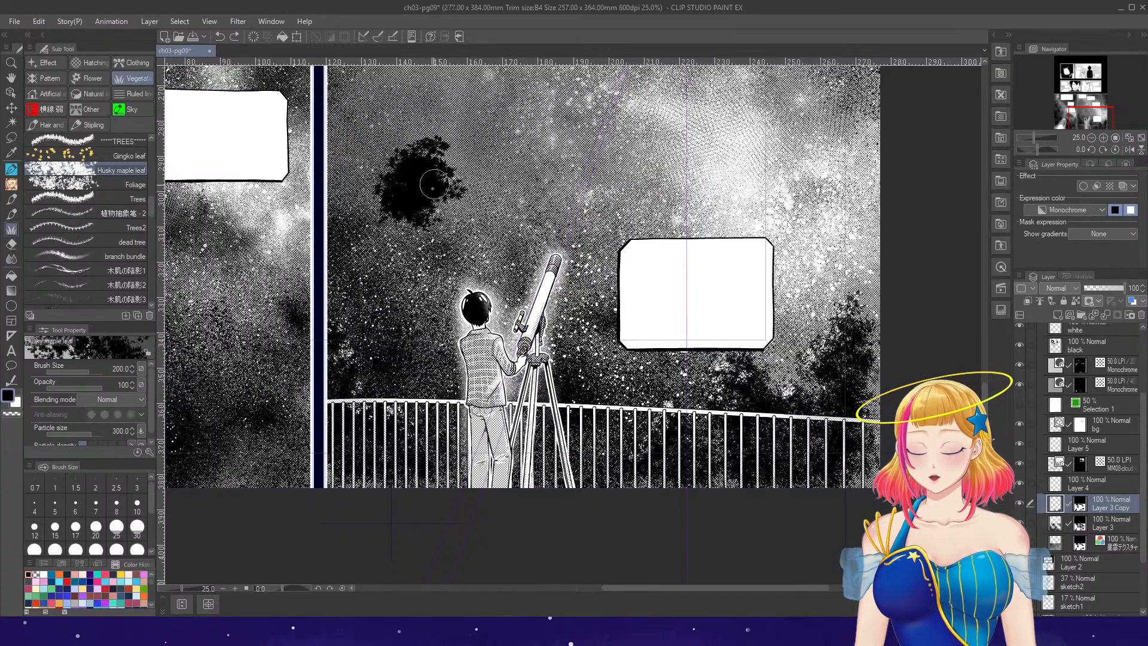
pyautogui.hotkey('ctrl', 'z')
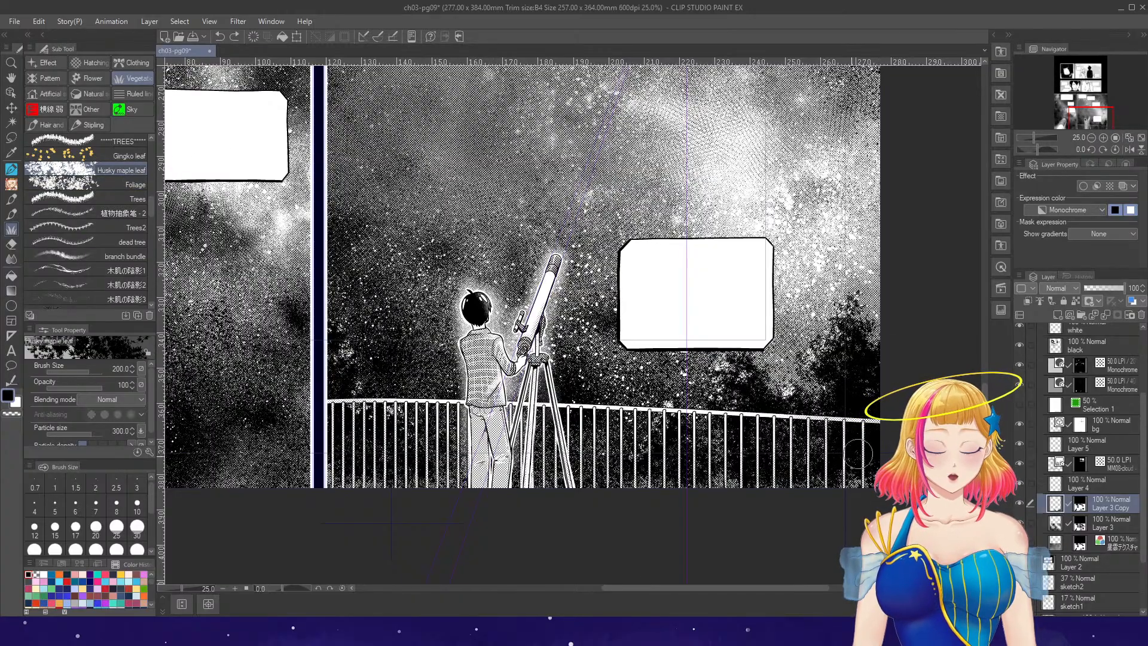
pyautogui.moveTo(859, 454)
pyautogui.mouseDown()
pyautogui.moveTo(770, 502)
pyautogui.moveTo(694, 489)
pyautogui.mouseUp()
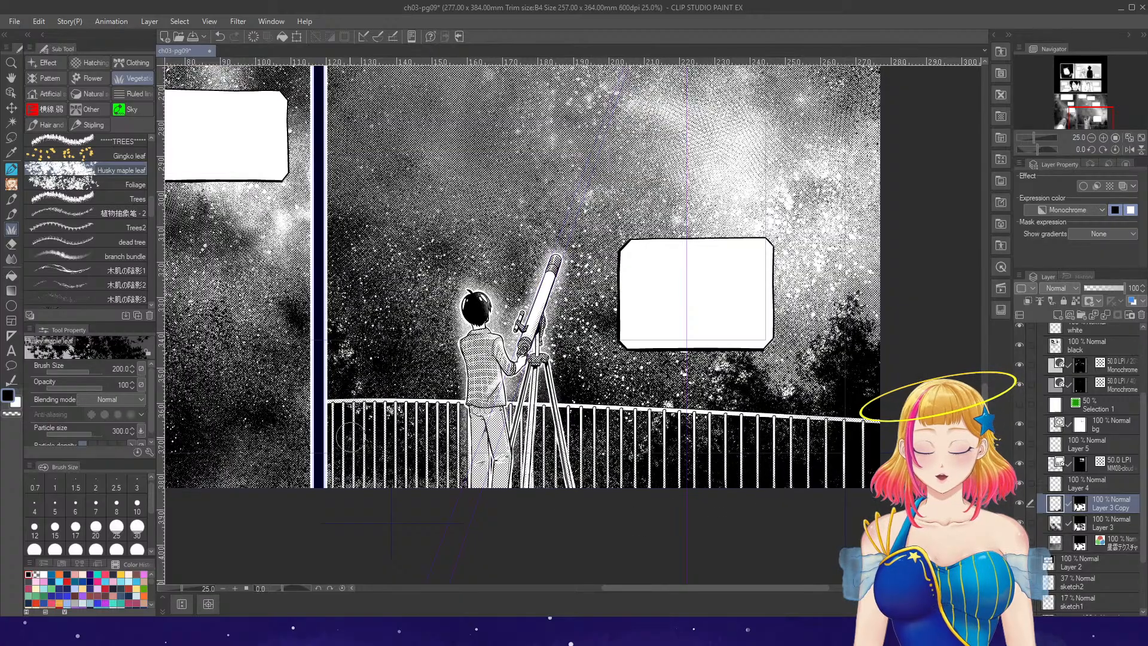
pyautogui.moveTo(335, 369); pyautogui.dragTo(353, 389)
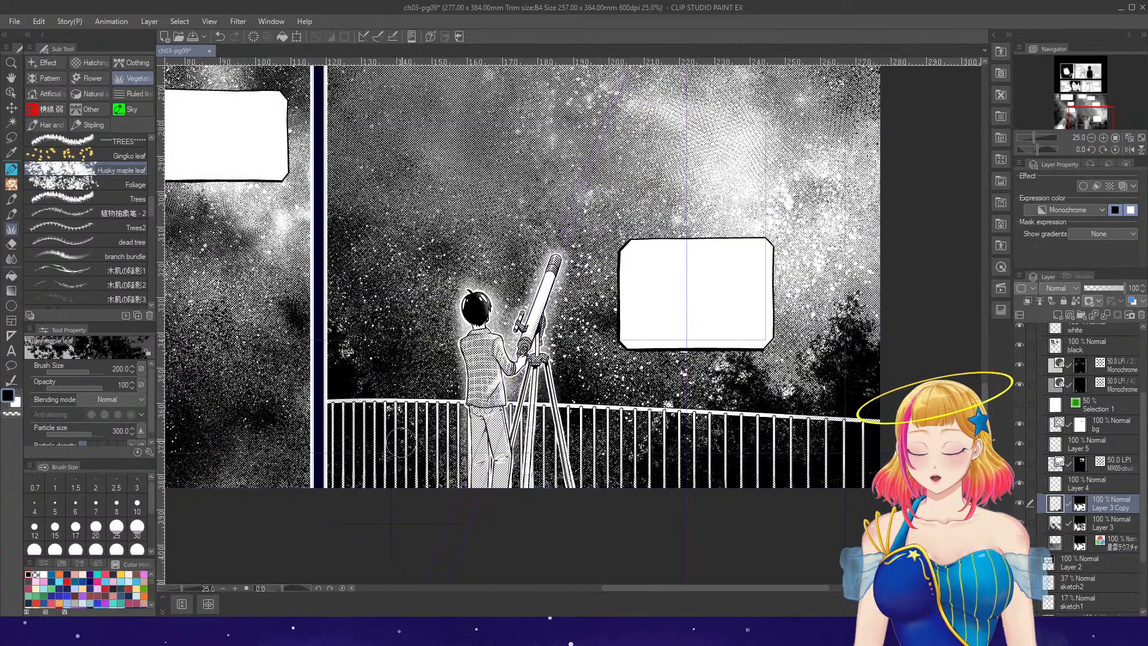
pyautogui.moveTo(736, 447)
pyautogui.mouseDown()
pyautogui.moveTo(738, 380)
pyautogui.moveTo(695, 438)
pyautogui.moveTo(723, 454)
pyautogui.mouseUp()
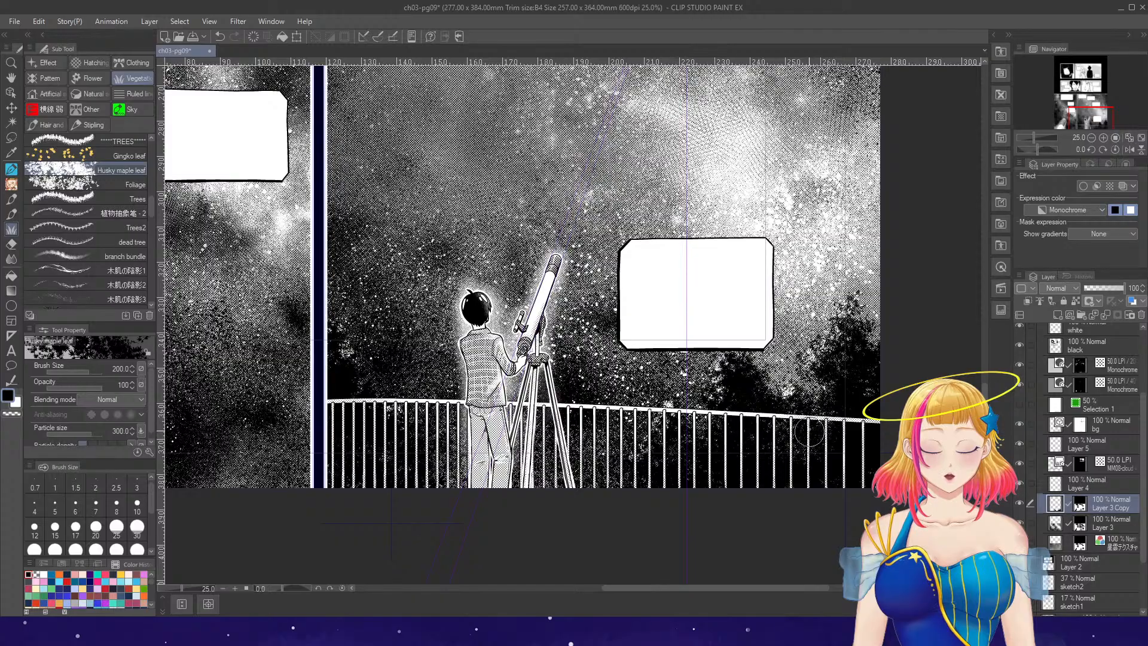
pyautogui.moveTo(854, 333); pyautogui.dragTo(870, 387)
# - Check the whole page with the new trees and save ch03-pg09
pyautogui.hotkey('ctrl', '-')
pyautogui.hotkey('ctrl', '-')
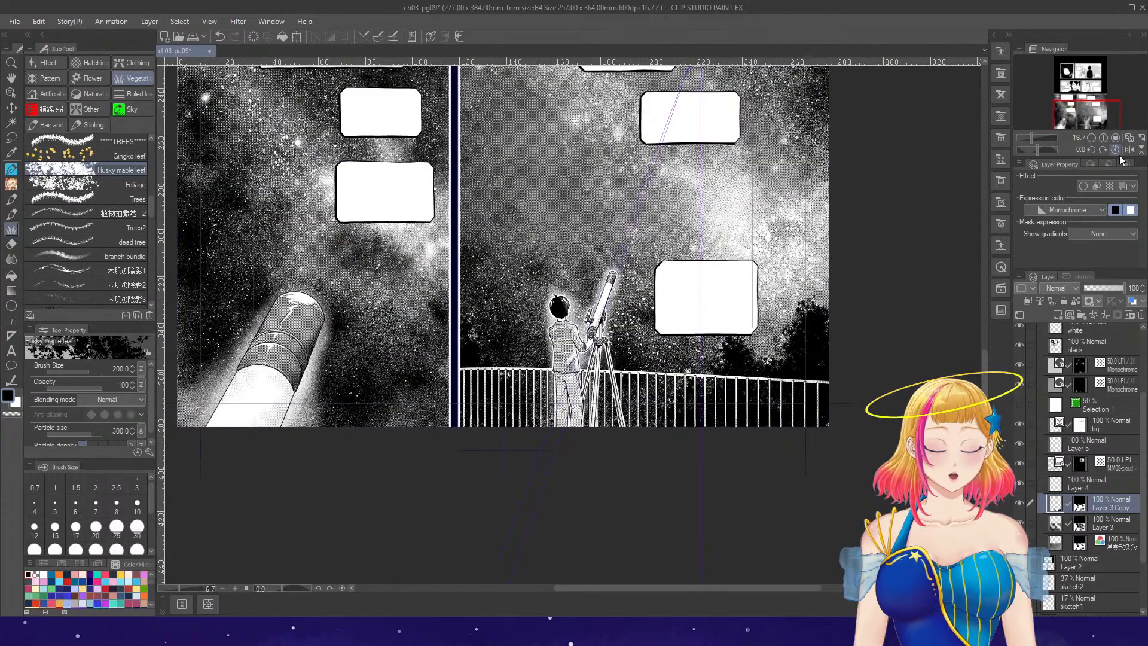
pyautogui.click(1129, 140)
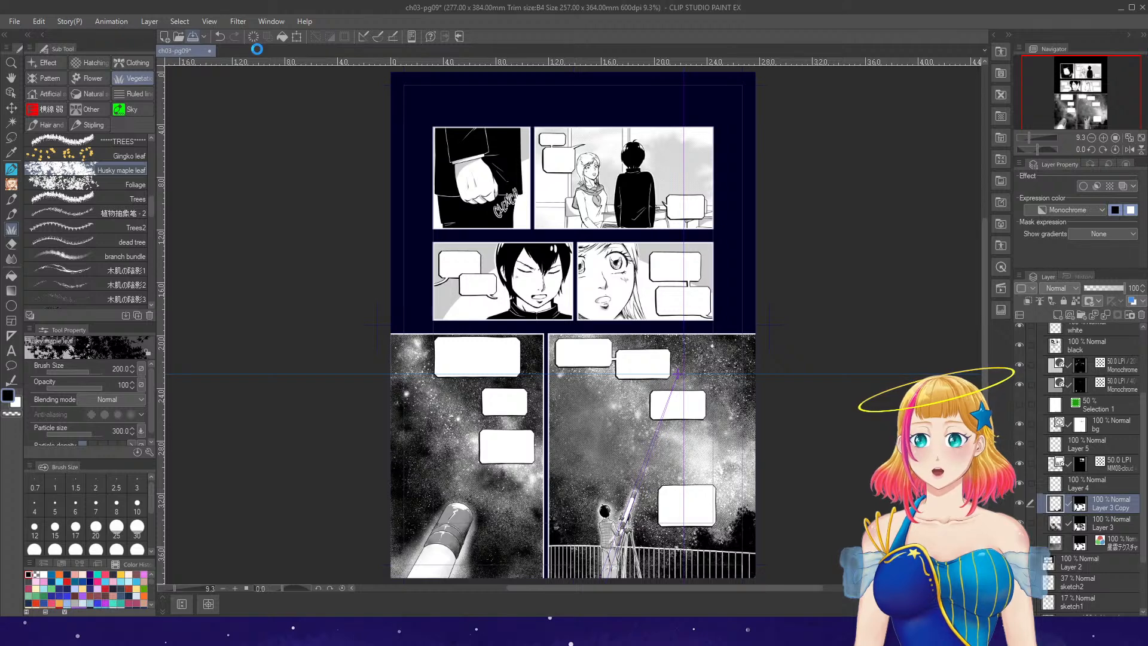
pyautogui.hotkey('ctrl', 's')
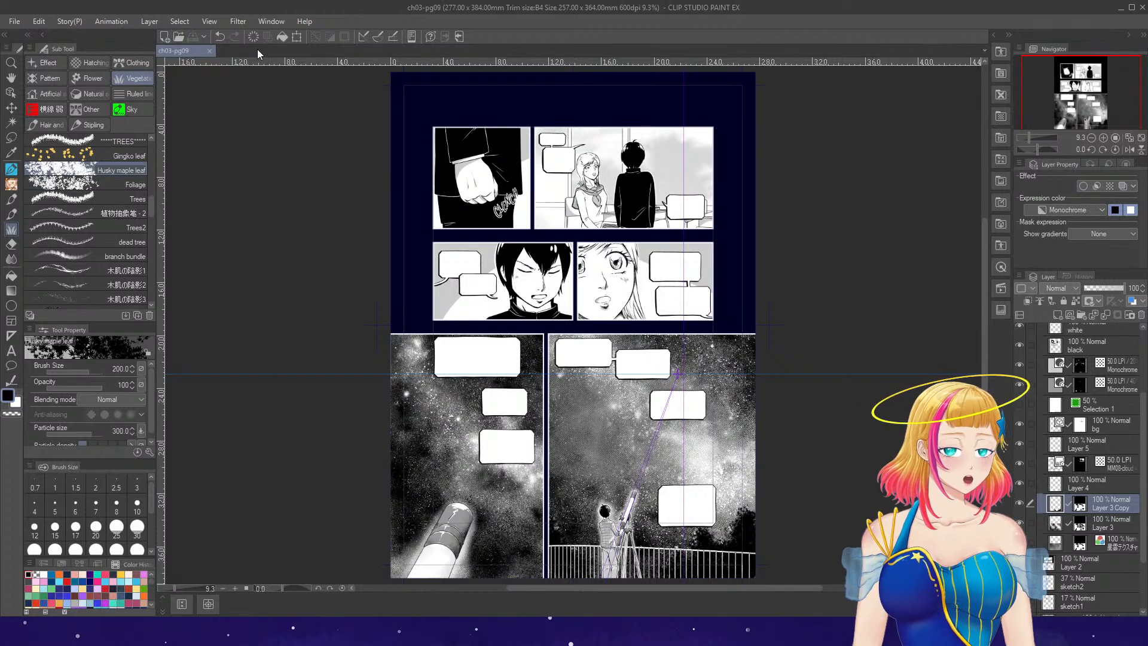
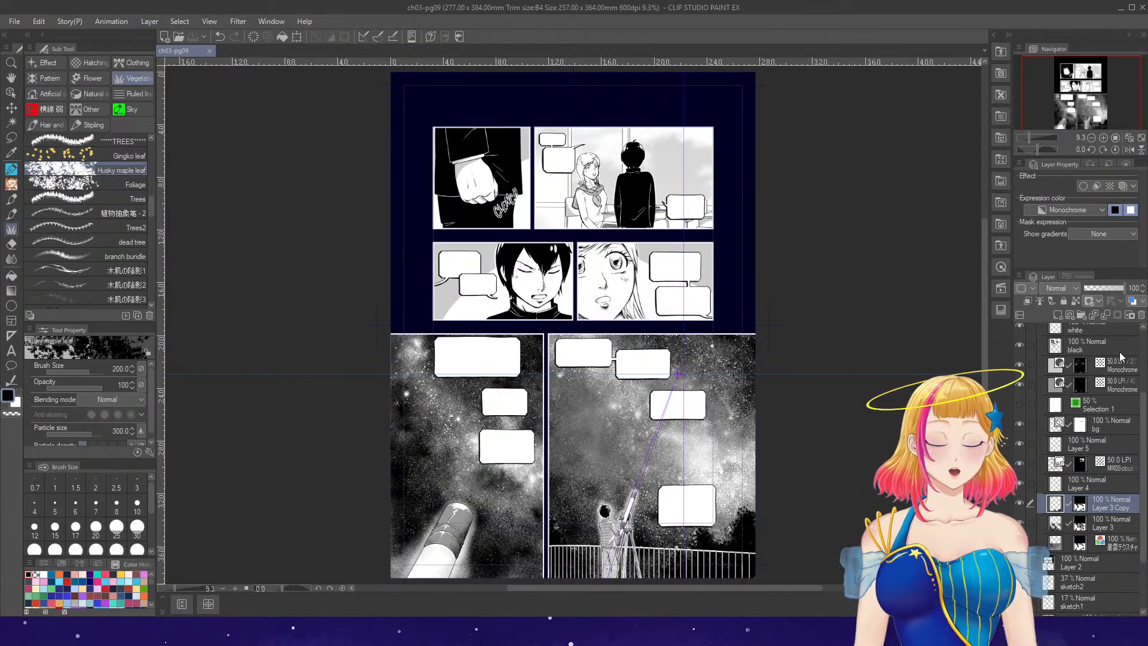
# - Select the sfx bubbles layer and activate the Object tool for editing the speech bubble outlines in the classroom panel
pyautogui.scroll(3, 1136, 368)
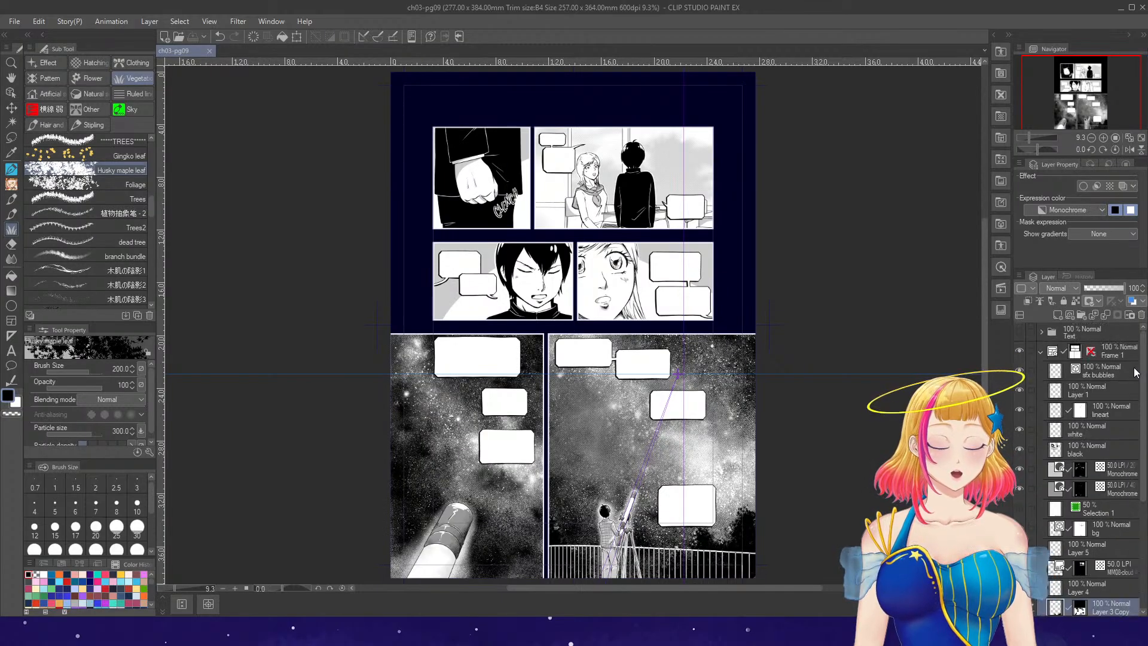
pyautogui.click(1104, 376)
pyautogui.scroll(4, 640, 115)
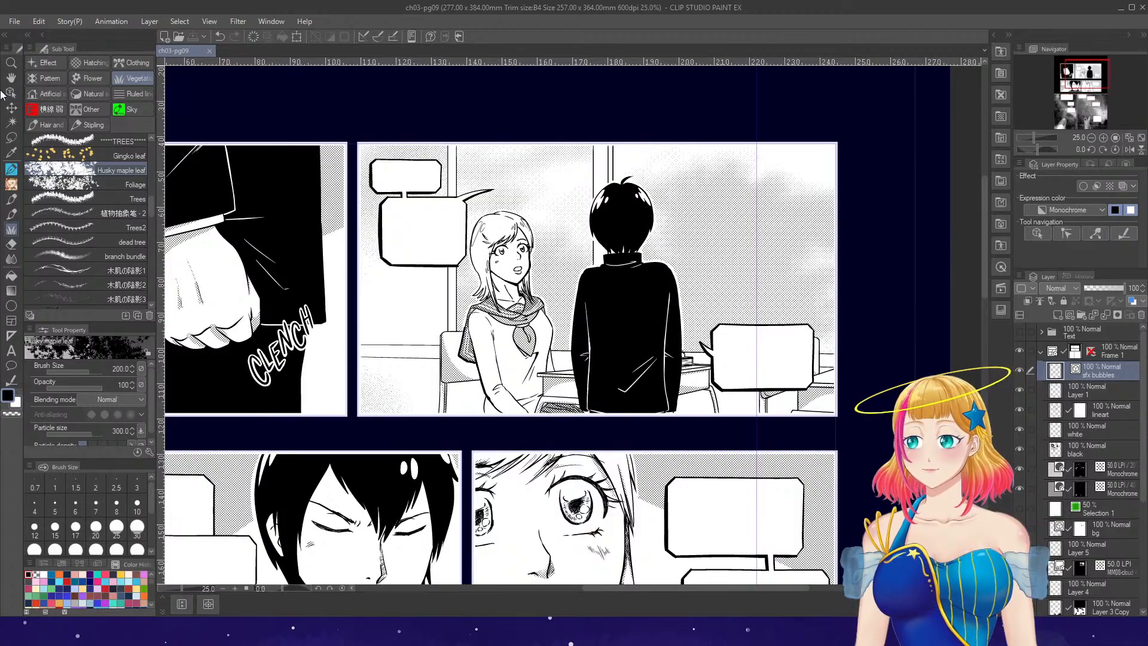
pyautogui.click(14, 94)
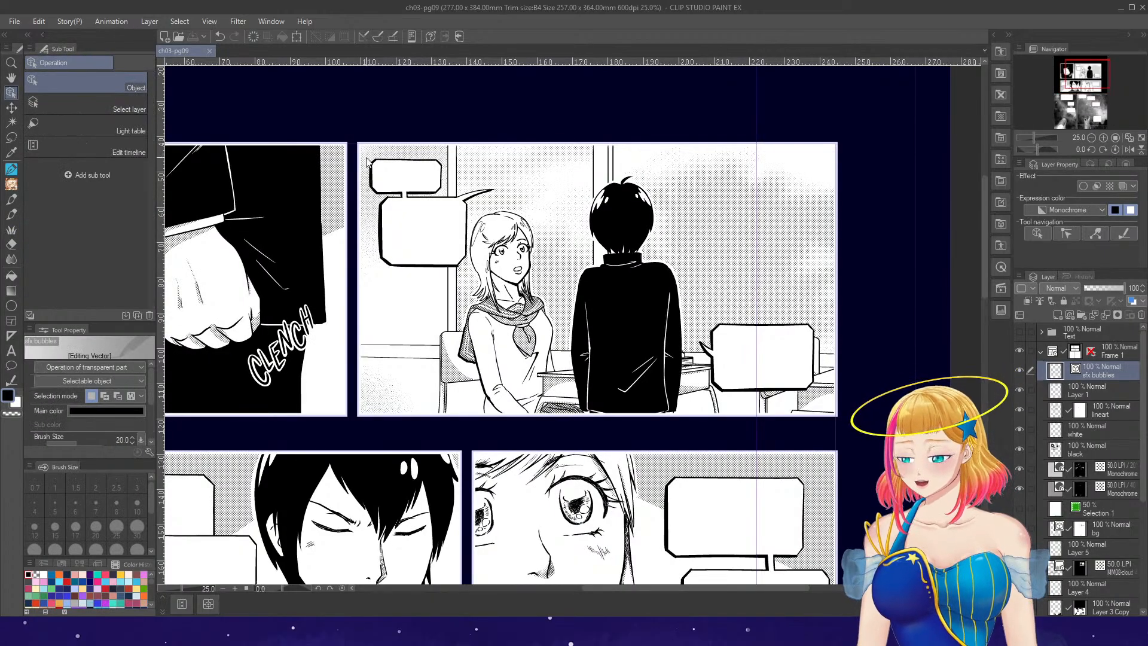
# - Enlarge the linked bubble outlines beside the girl and the single bubble at the boy's side in the classroom panel
pyautogui.moveTo(366, 159); pyautogui.dragTo(521, 290)
pyautogui.moveTo(360, 157); pyautogui.dragTo(343, 112)
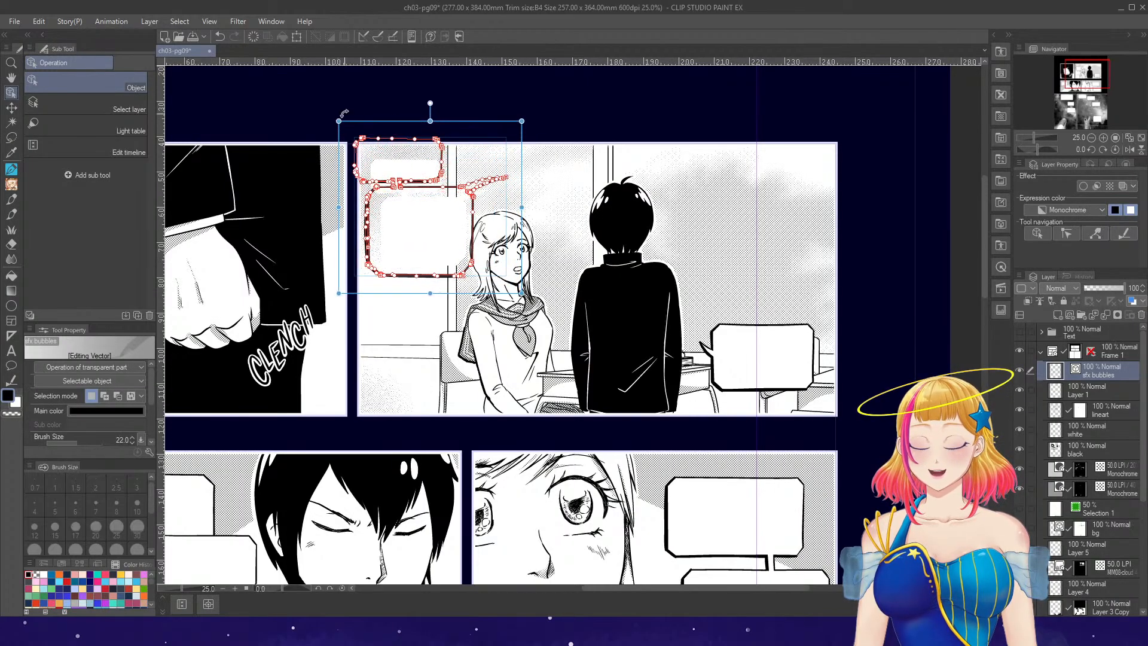
pyautogui.moveTo(521, 293); pyautogui.dragTo(536, 301)
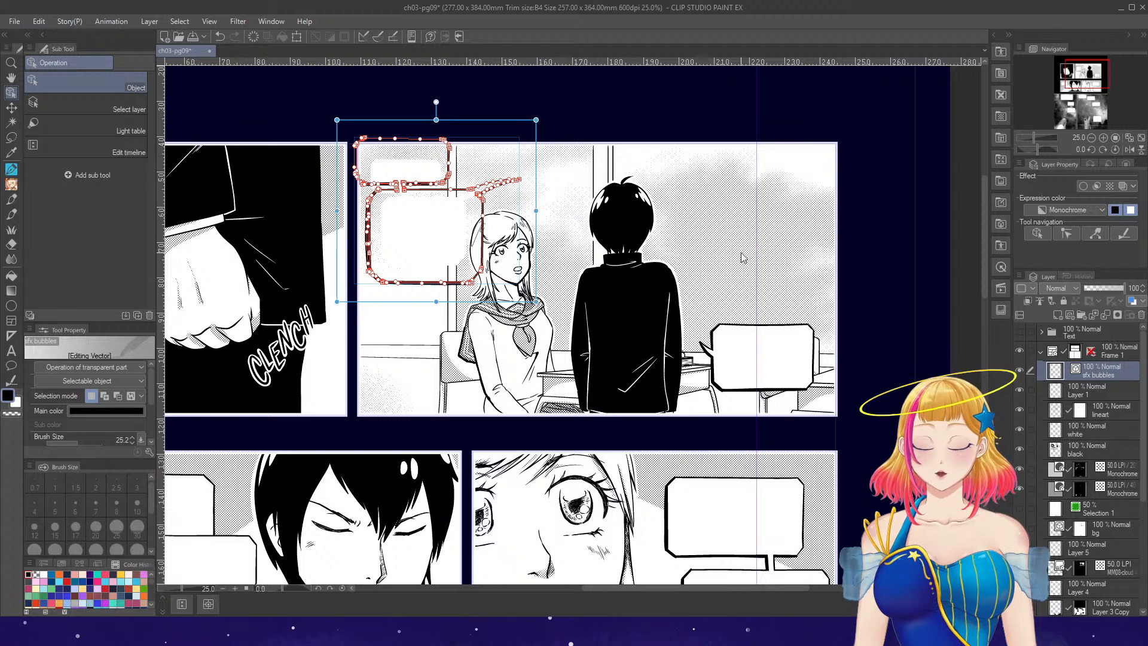
pyautogui.moveTo(720, 304); pyautogui.dragTo(844, 418)
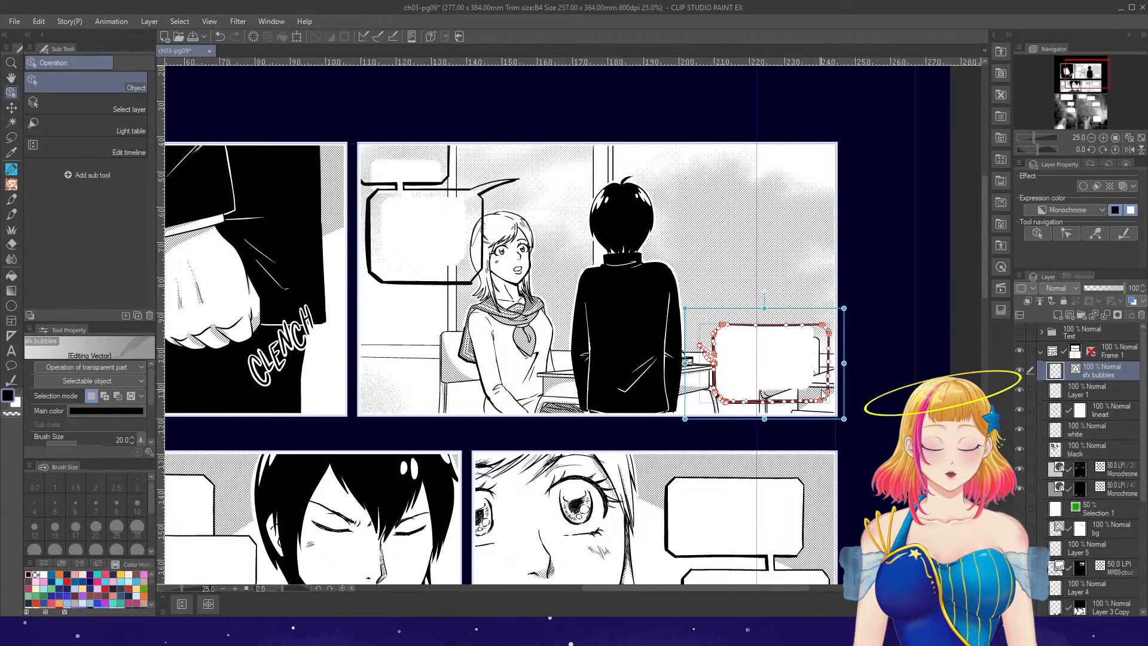
pyautogui.moveTo(686, 310); pyautogui.dragTo(669, 290)
# - Enlarge the two overlapping bubble outlines in the panel of the boy with closed eyes, extending them to the panel's upper corner
pyautogui.scroll(-2, 726, 264)
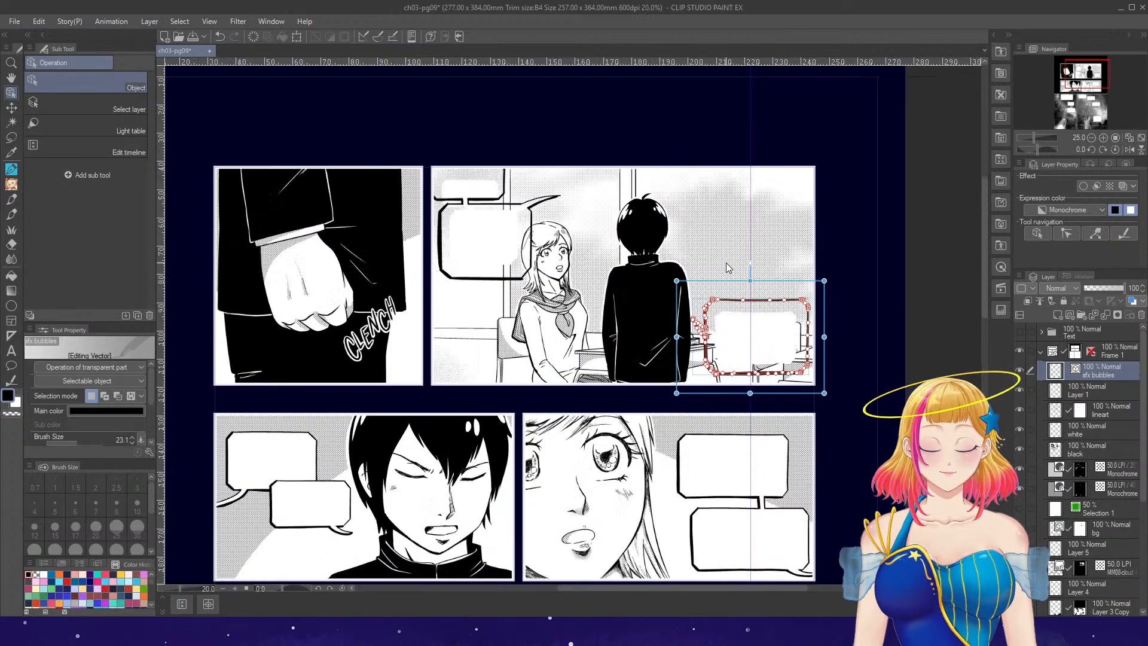
pyautogui.scroll(1, 498, 466)
pyautogui.click(353, 398)
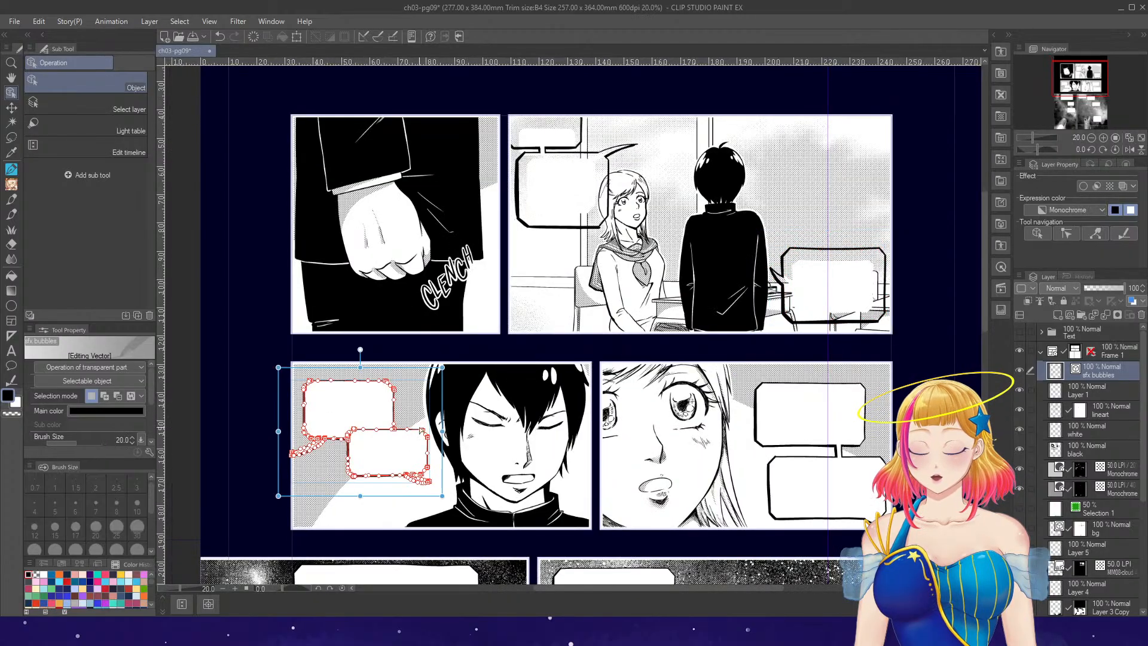
pyautogui.moveTo(361, 367); pyautogui.dragTo(360, 354)
pyautogui.moveTo(278, 425); pyautogui.dragTo(266, 425)
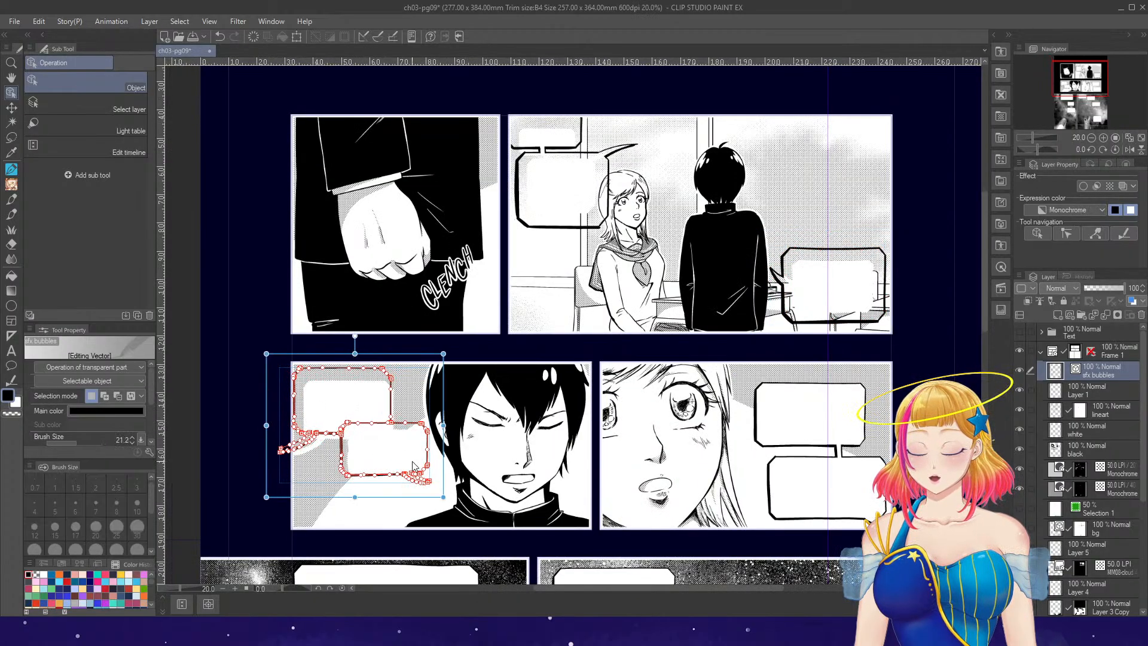
pyautogui.moveTo(441, 497); pyautogui.dragTo(462, 519)
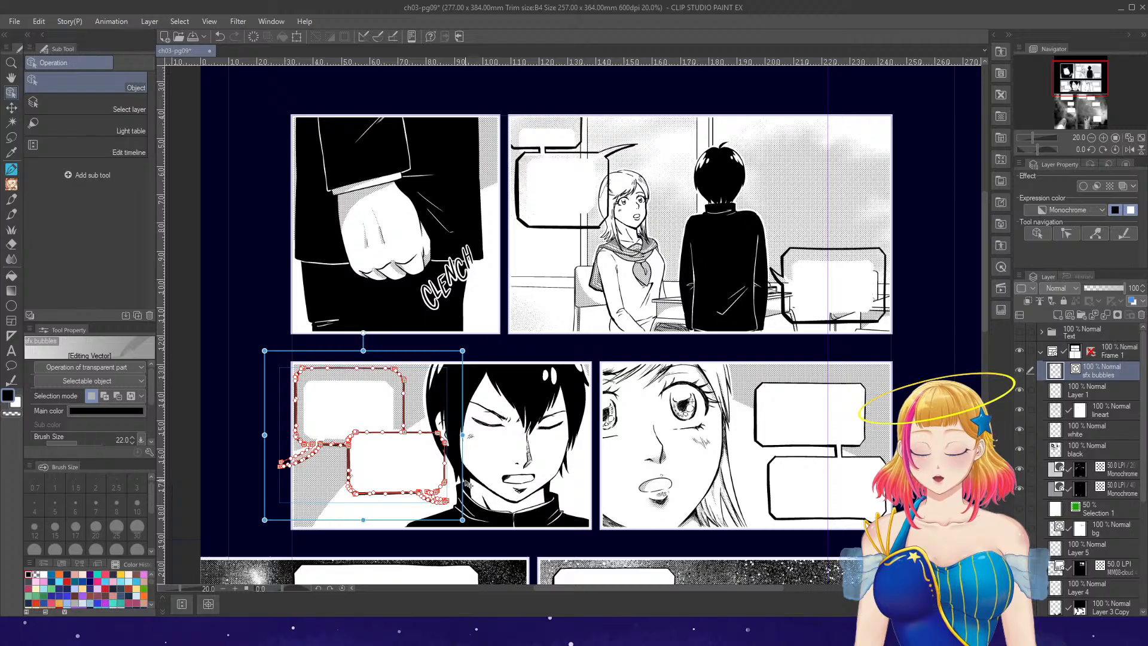
# - Enlarge the two linked bubble outlines in the girl's close-up panel, stretching them toward her face and the panel's upper edge
pyautogui.click(747, 377)
pyautogui.moveTo(746, 531); pyautogui.dragTo(745, 533)
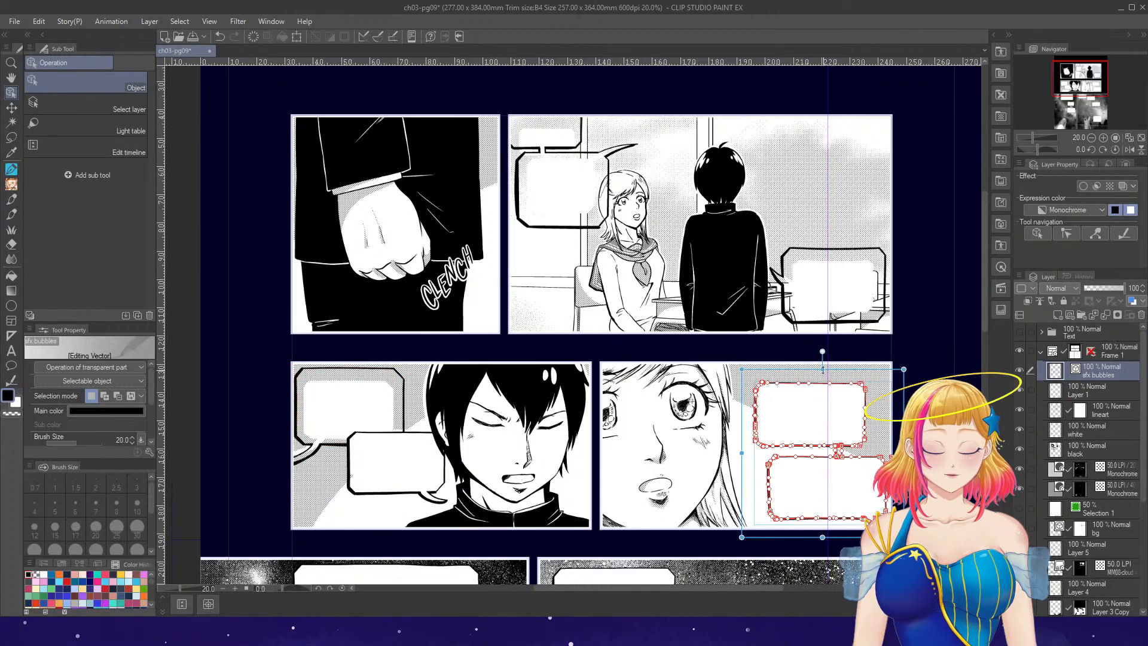
pyautogui.moveTo(724, 447); pyautogui.dragTo(723, 447)
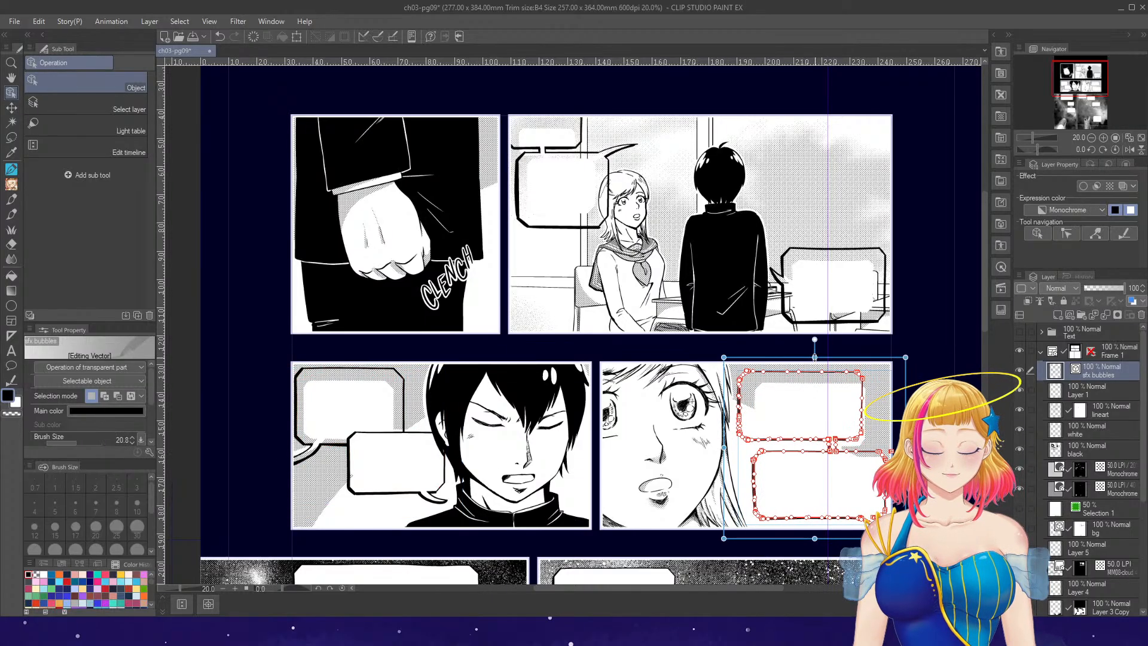
pyautogui.moveTo(814, 357); pyautogui.dragTo(814, 352)
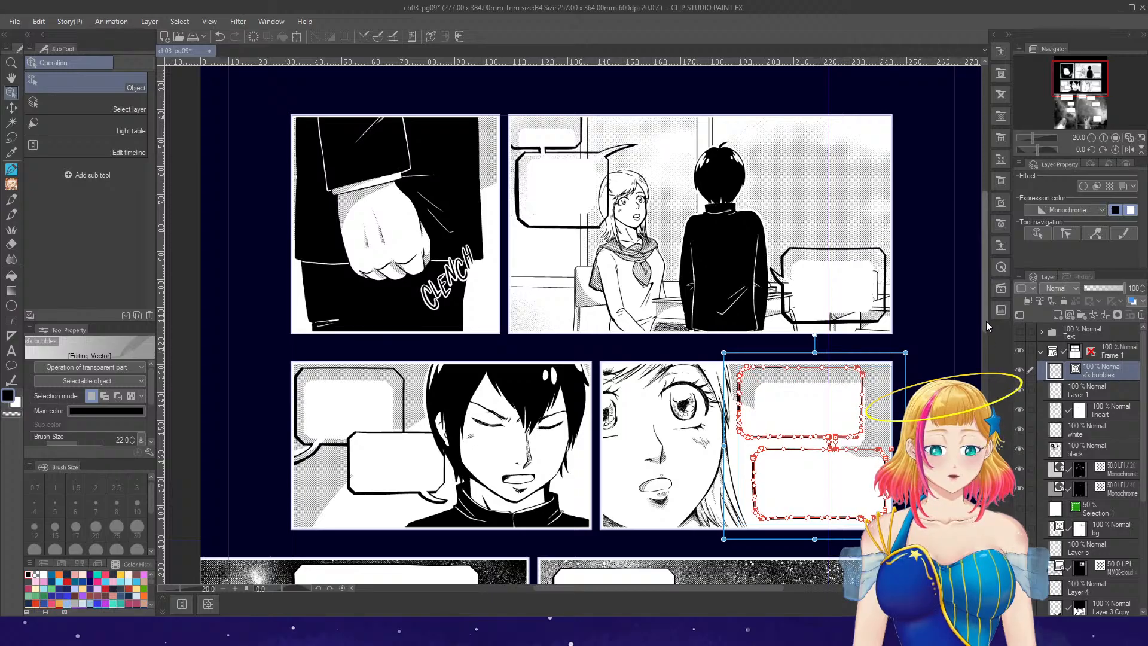
# - Enlarge the outlines of the three separate bubbles in the starry telescope panel
pyautogui.scroll(-6, 590, 323)
pyautogui.moveTo(278, 144)
pyautogui.mouseDown()
pyautogui.moveTo(496, 252)
pyautogui.moveTo(506, 270)
pyautogui.mouseUp()
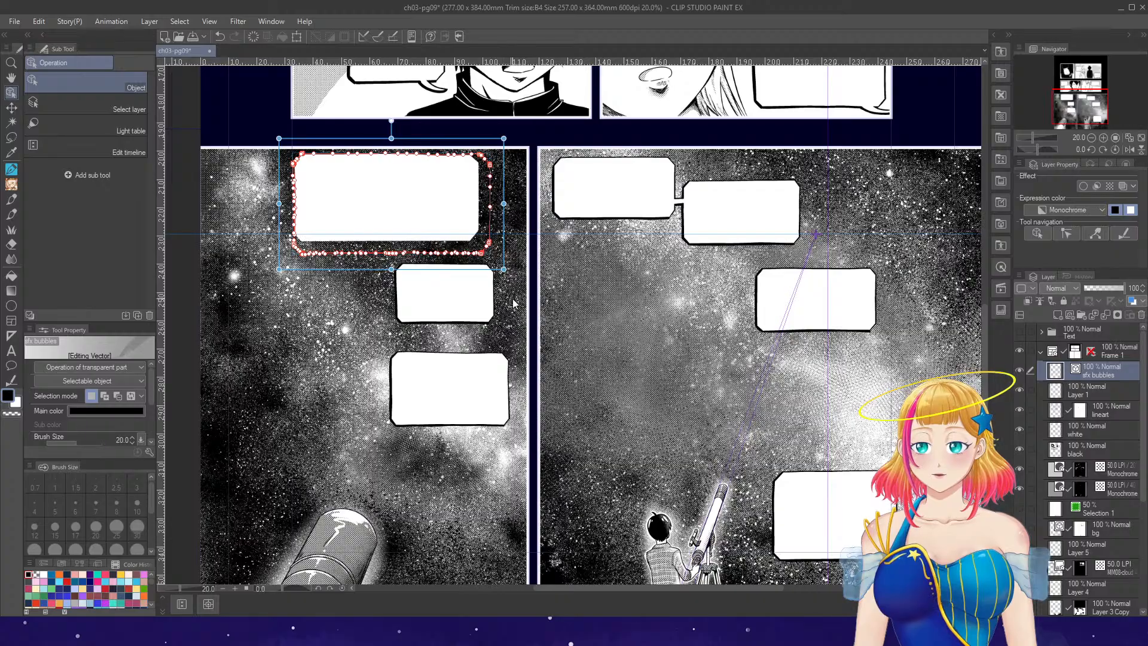
pyautogui.click(512, 301)
pyautogui.moveTo(503, 332); pyautogui.dragTo(519, 378)
pyautogui.click(521, 419)
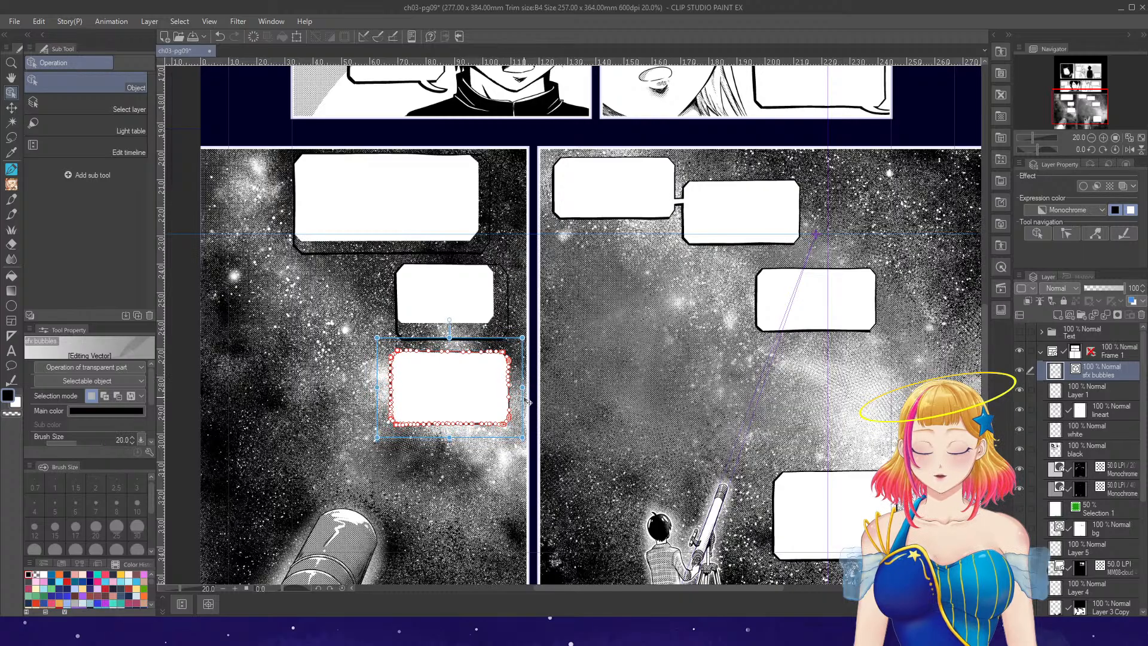
pyautogui.moveTo(523, 437); pyautogui.dragTo(534, 458)
pyautogui.click(573, 424)
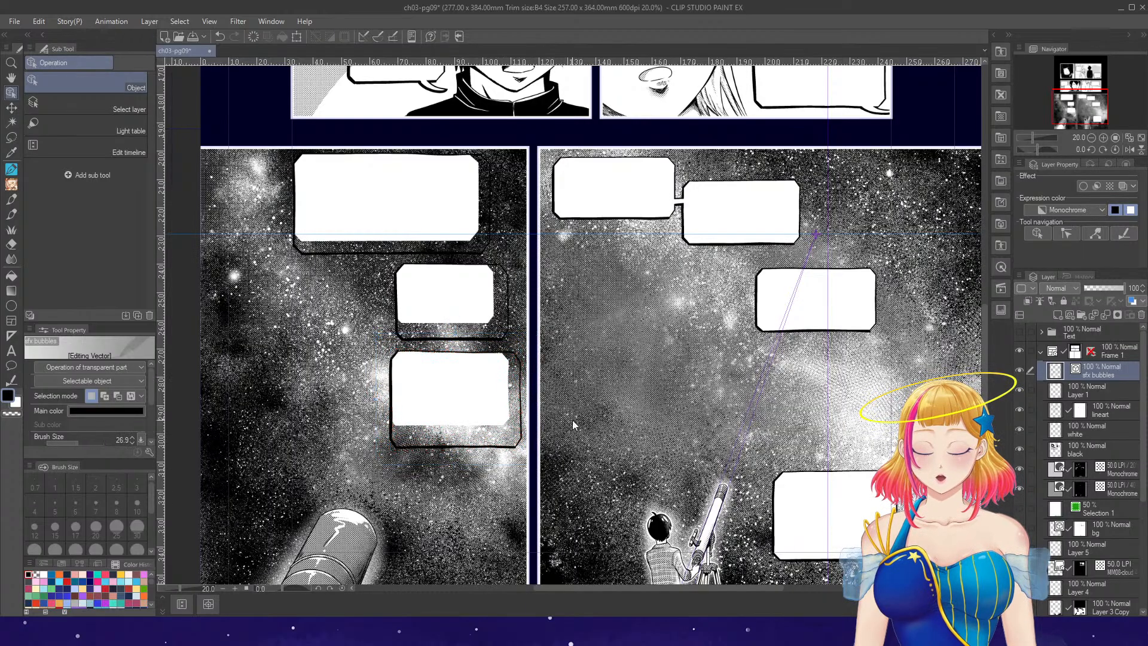
# - Enlarge the two linked bubble outlines at the top of the starry panel with the boy and telescope
pyautogui.scroll(-1, 747, 224)
pyautogui.scroll(1, 868, 239)
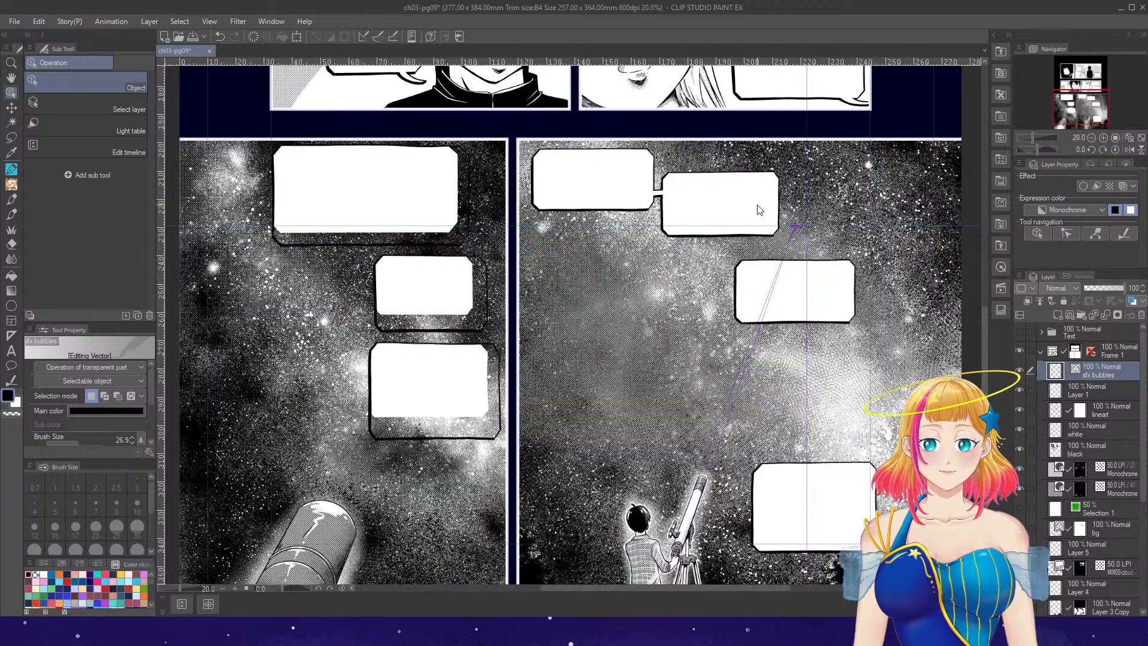
pyautogui.moveTo(524, 142); pyautogui.dragTo(788, 249)
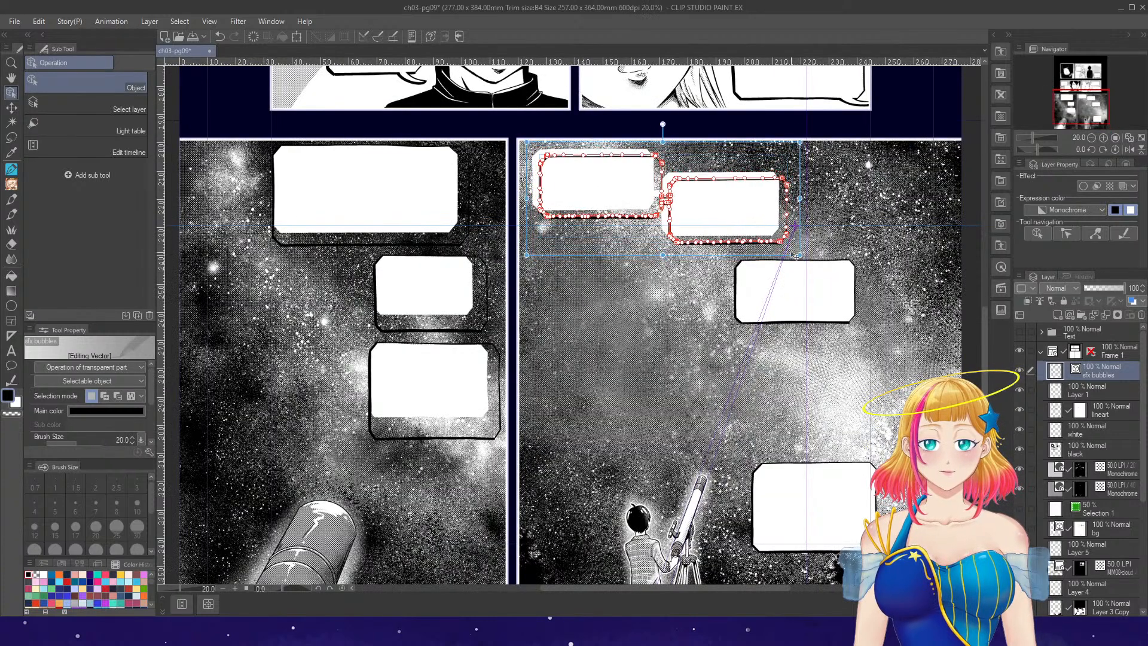
pyautogui.click(801, 258)
pyautogui.moveTo(524, 139); pyautogui.dragTo(795, 253)
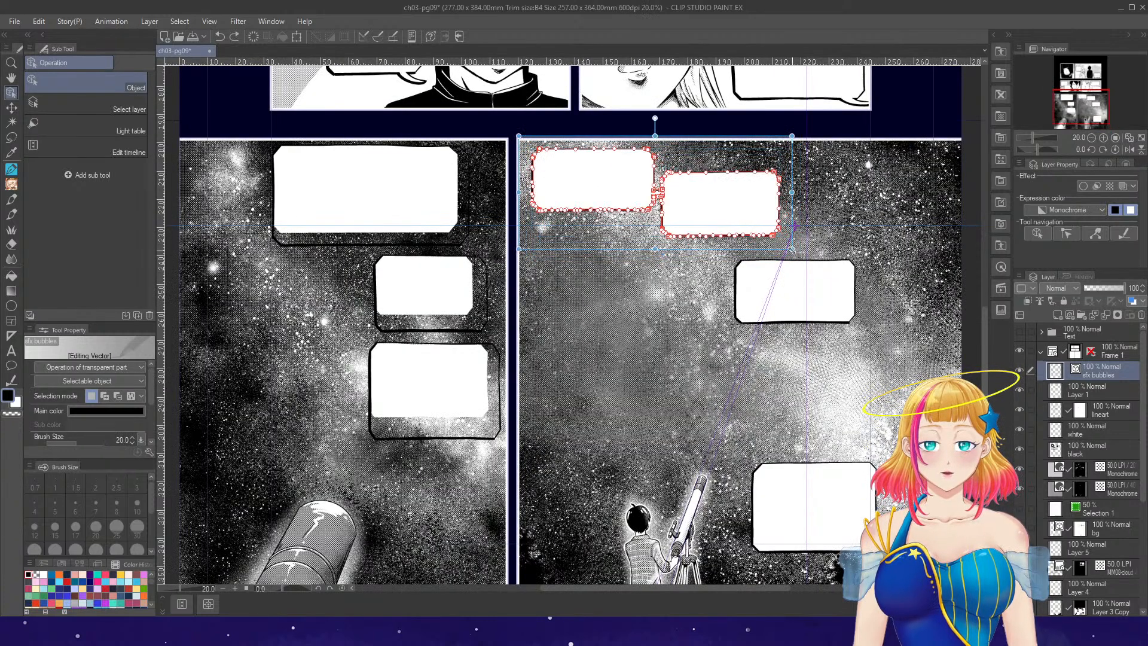
pyautogui.moveTo(662, 134); pyautogui.dragTo(662, 129)
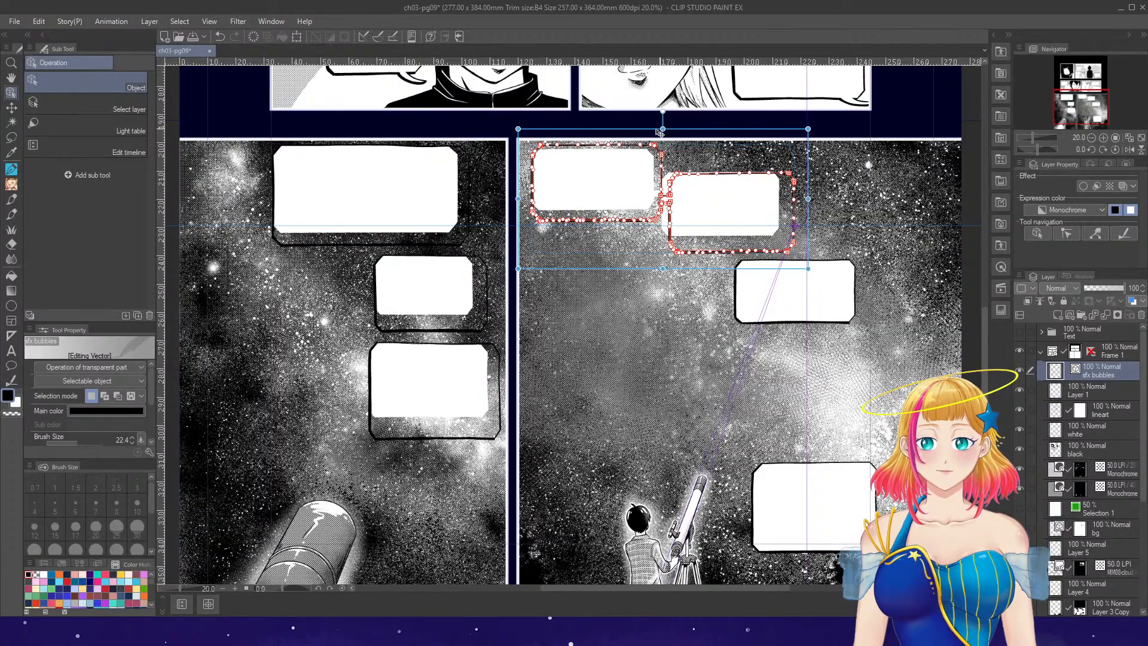
pyautogui.moveTo(518, 200); pyautogui.dragTo(509, 200)
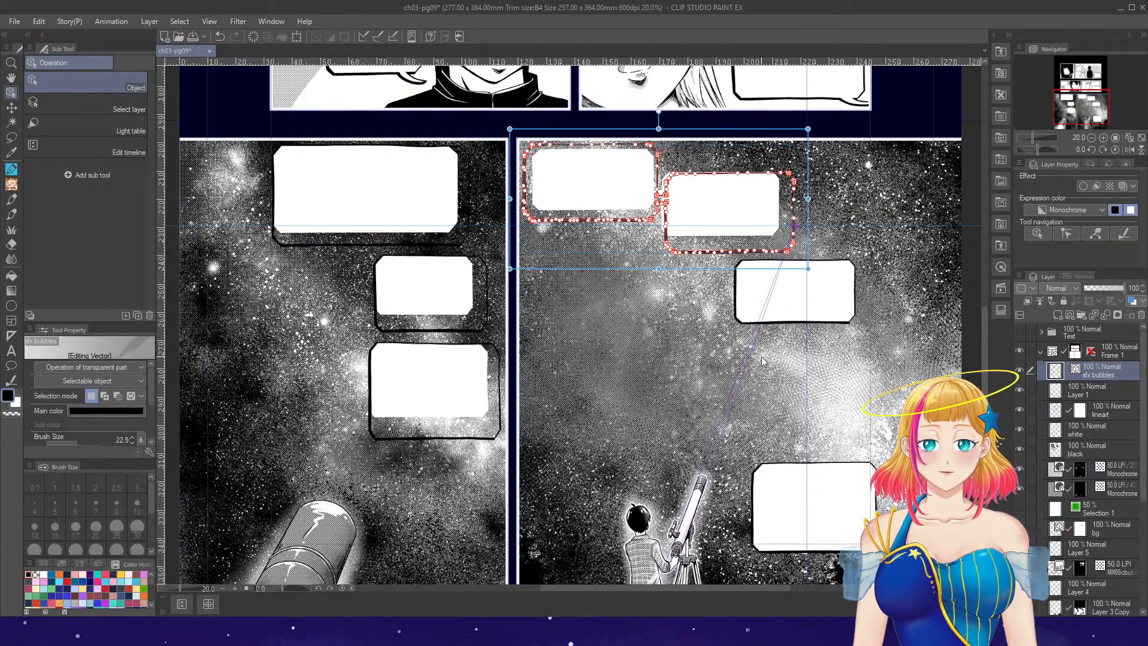
# - Enlarge the middle and lower single bubble outlines in the starry panel with the boy and telescope
pyautogui.click(870, 266)
pyautogui.moveTo(869, 262); pyautogui.dragTo(870, 260)
pyautogui.moveTo(795, 341); pyautogui.dragTo(795, 367)
pyautogui.moveTo(870, 304); pyautogui.dragTo(890, 305)
pyautogui.scroll(-3, 988, 331)
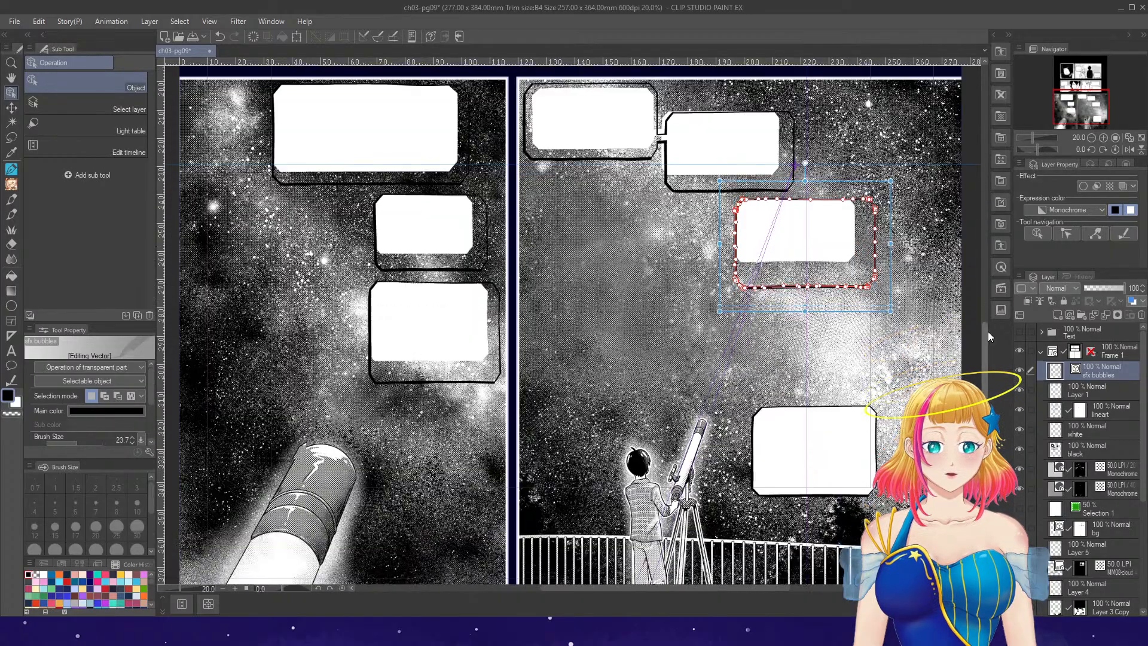
pyautogui.moveTo(772, 306); pyautogui.dragTo(839, 377)
pyautogui.moveTo(814, 304); pyautogui.dragTo(814, 279)
pyautogui.moveTo(738, 352); pyautogui.dragTo(719, 352)
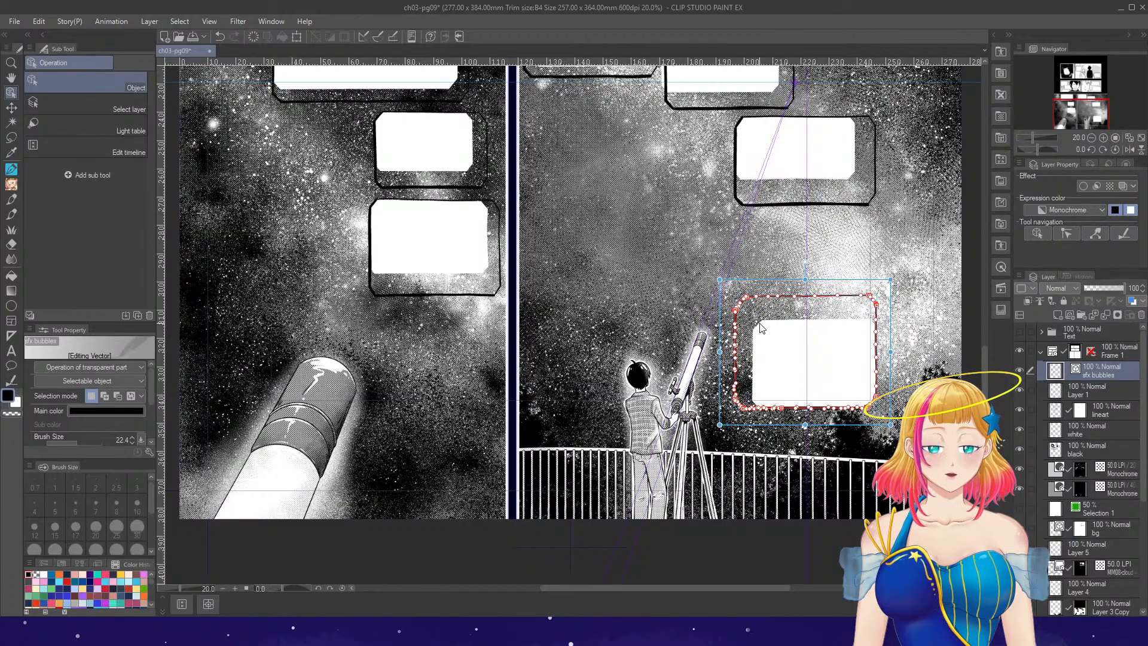
# - Make Layer 1 the active layer and switch to the Magnetic lasso selection tool
pyautogui.click(1064, 394)
pyautogui.hotkey('ctrl', '-')
pyautogui.hotkey('ctrl', '-')
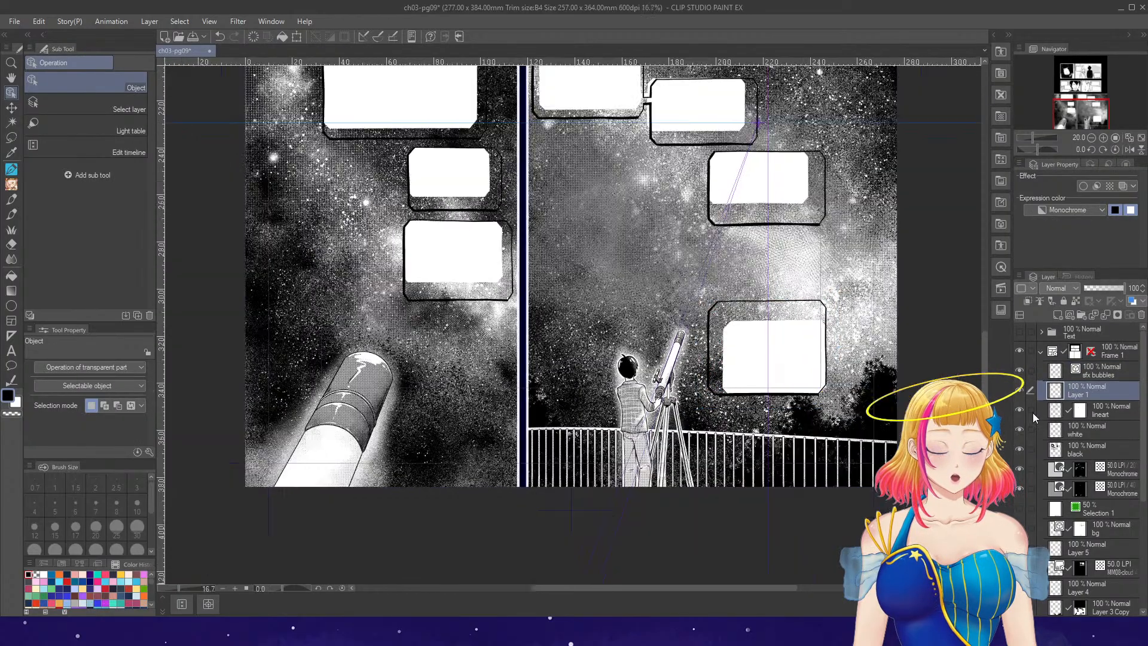
pyautogui.moveTo(985, 444); pyautogui.dragTo(992, 337)
pyautogui.scroll(3, 682, 148)
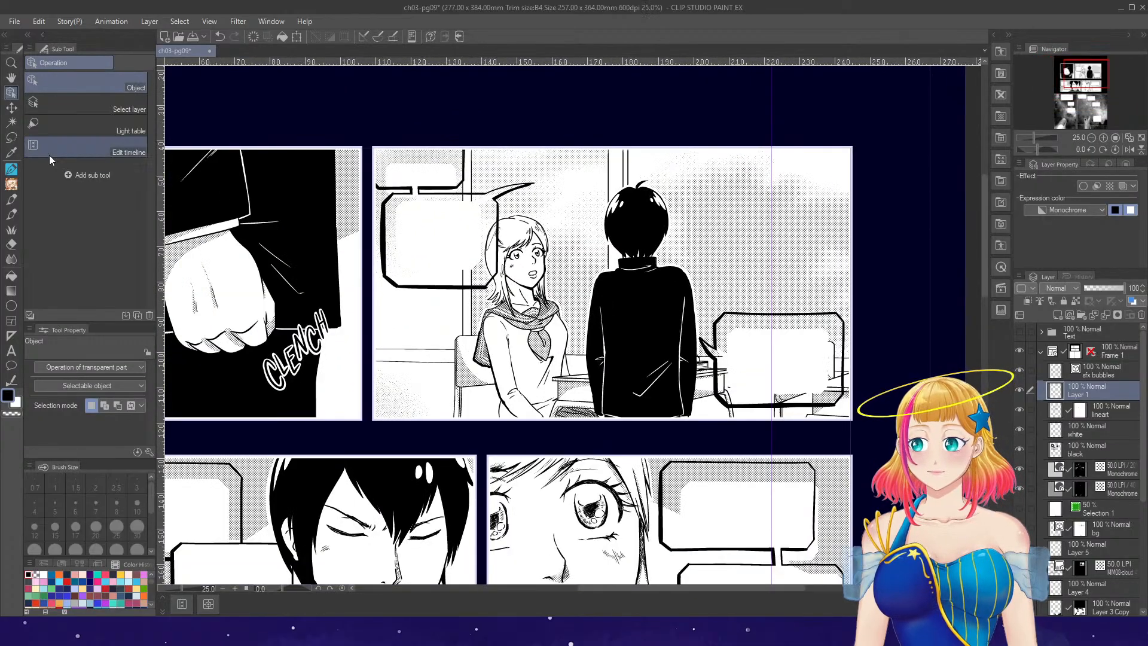
pyautogui.click(11, 137)
pyautogui.click(136, 152)
pyautogui.scroll(1, 436, 126)
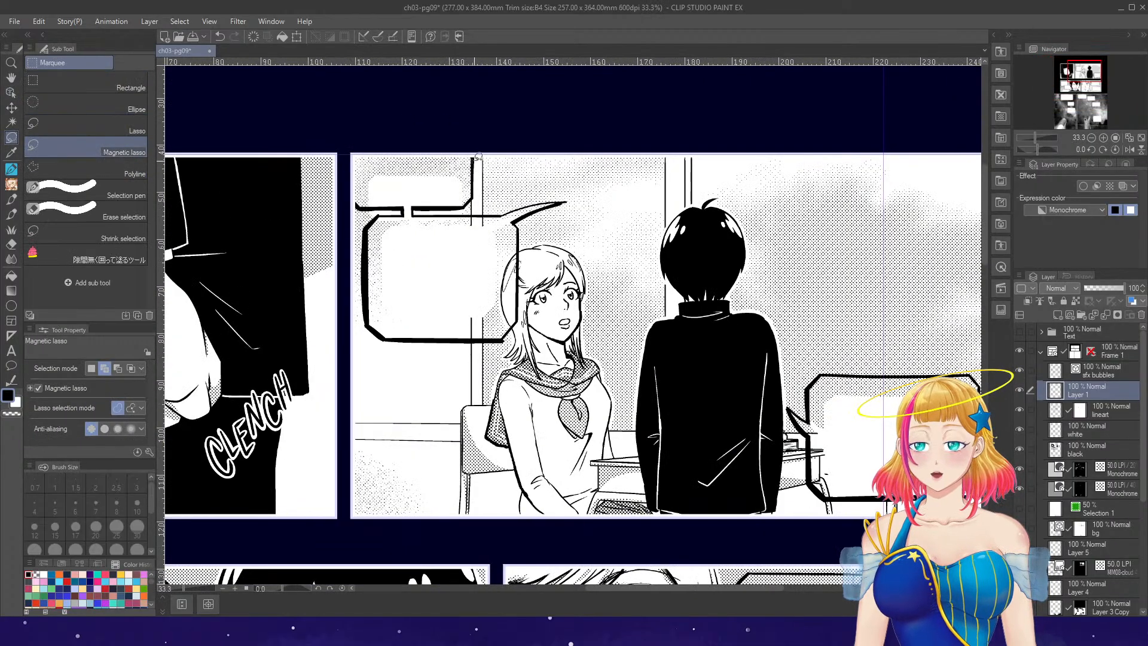
pyautogui.moveTo(473, 155); pyautogui.dragTo(416, 216)
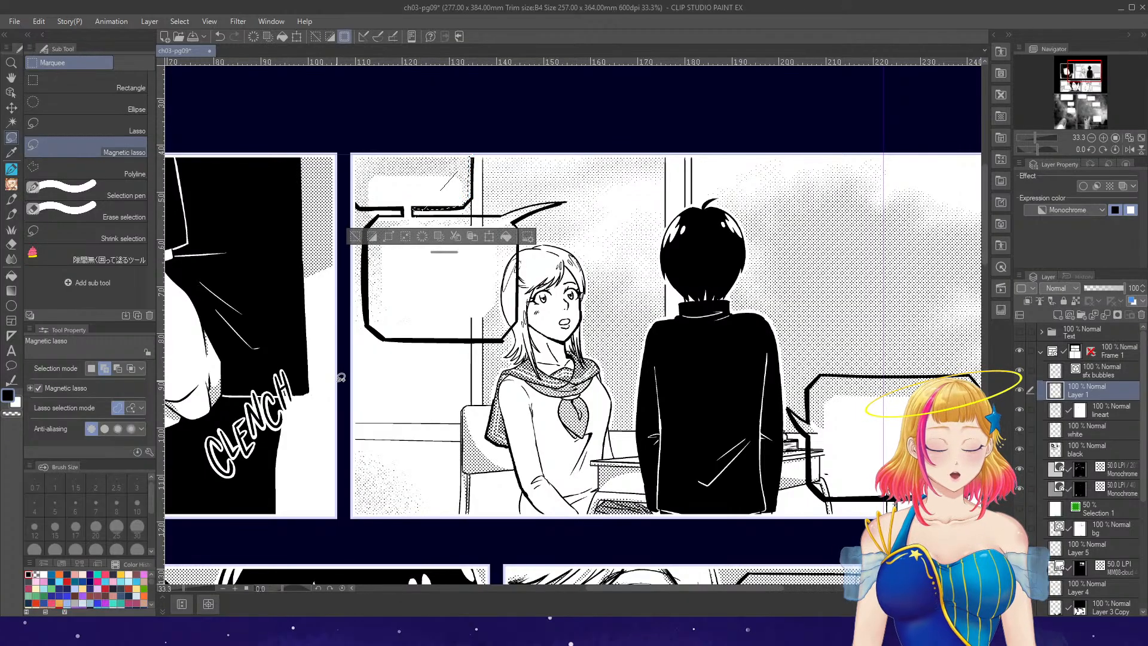
pyautogui.hotkey('ctrl', 'z')
pyautogui.hotkey('ctrl', 'z')
# - Trace magnetic lasso selections around the linked bubbles beside the girl and the bubble next to the boy in the classroom panel
pyautogui.moveTo(472, 154)
pyautogui.mouseDown()
pyautogui.moveTo(468, 200)
pyautogui.moveTo(413, 204)
pyautogui.moveTo(444, 216)
pyautogui.moveTo(526, 205)
pyautogui.mouseUp()
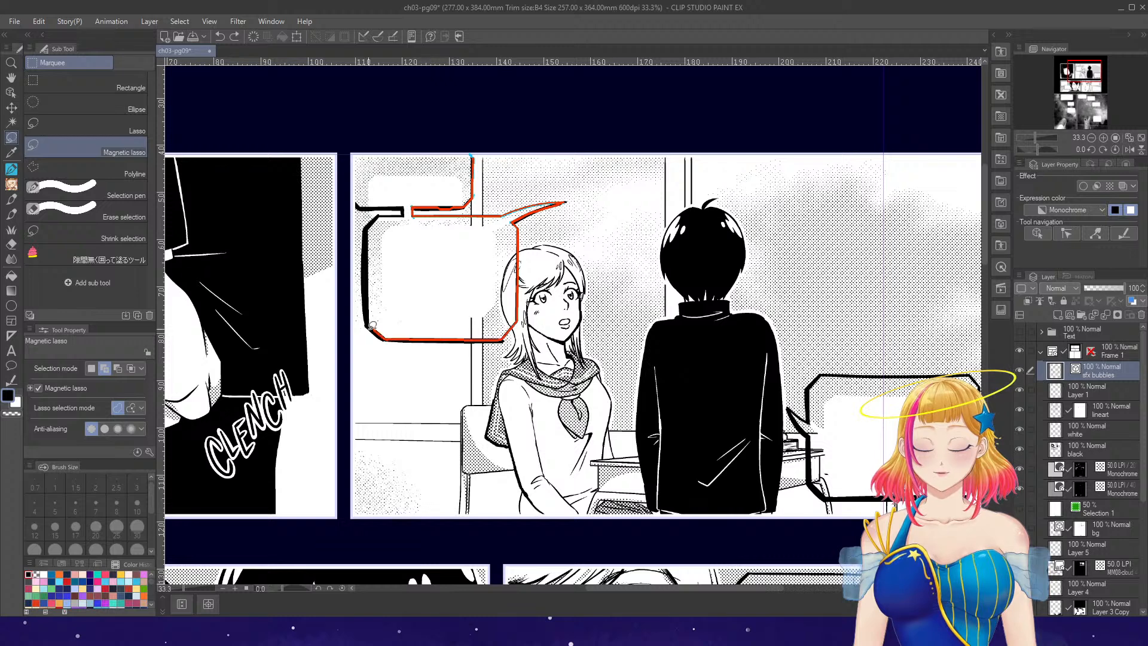
pyautogui.moveTo(353, 173); pyautogui.dragTo(361, 148)
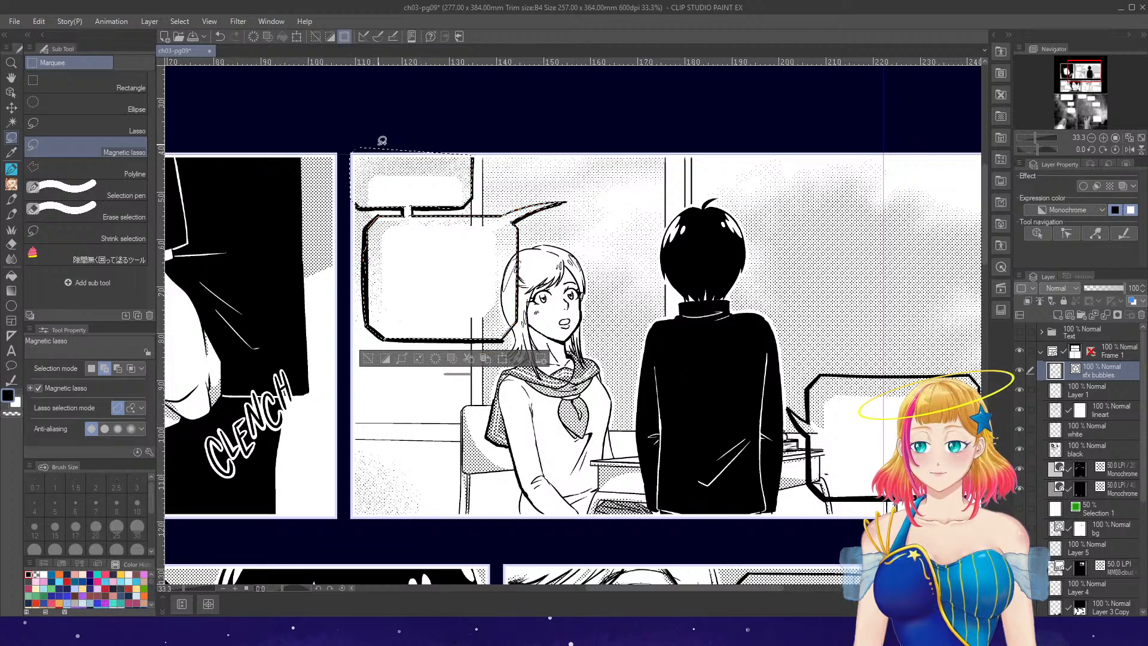
pyautogui.scroll(-1, 477, 128)
pyautogui.scroll(1, 876, 392)
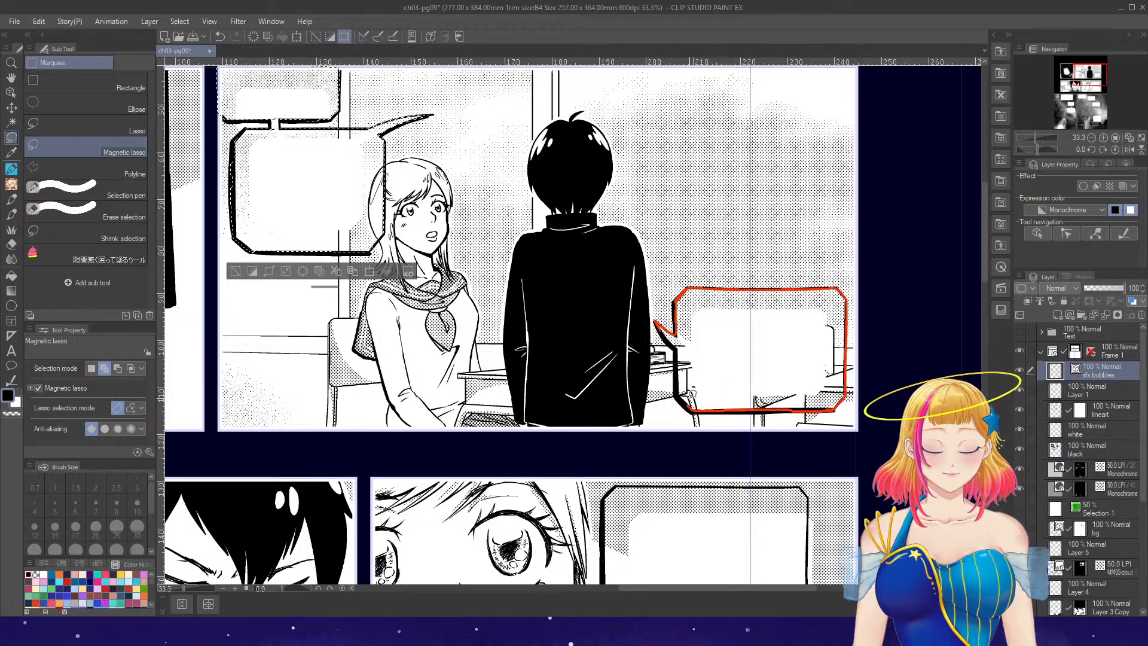
pyautogui.moveTo(669, 341); pyautogui.dragTo(675, 347)
# - Add the two overlapping bubbles and their tails in the panel of the boy with closed eyes to the selection
pyautogui.scroll(-3, 844, 245)
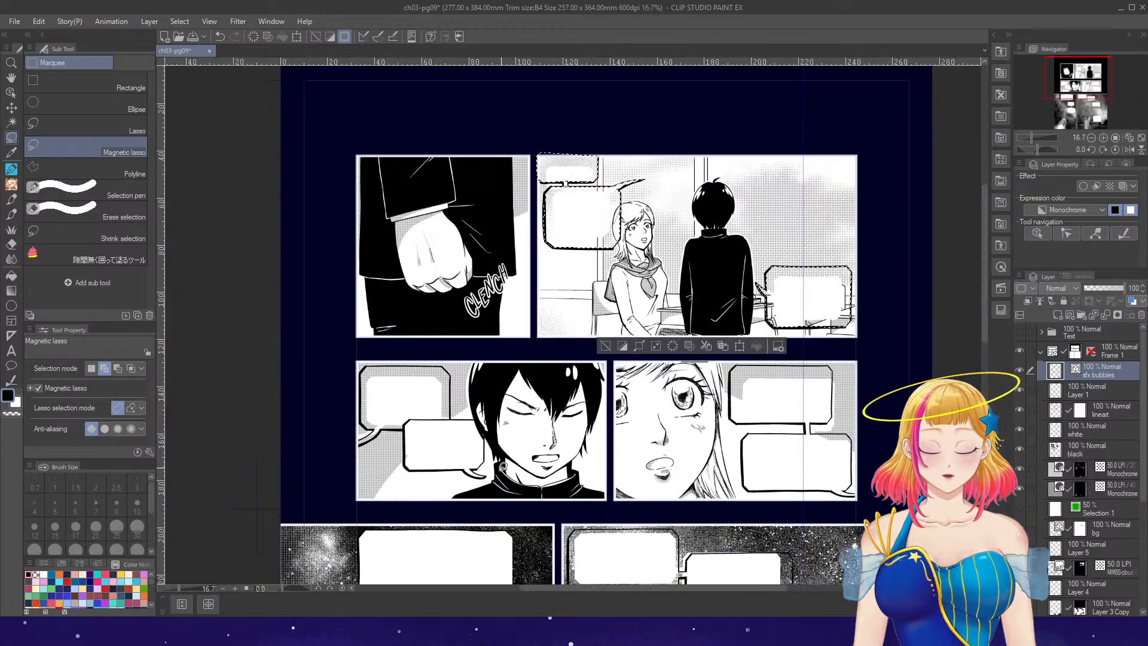
pyautogui.scroll(2, 435, 505)
pyautogui.scroll(1, 364, 507)
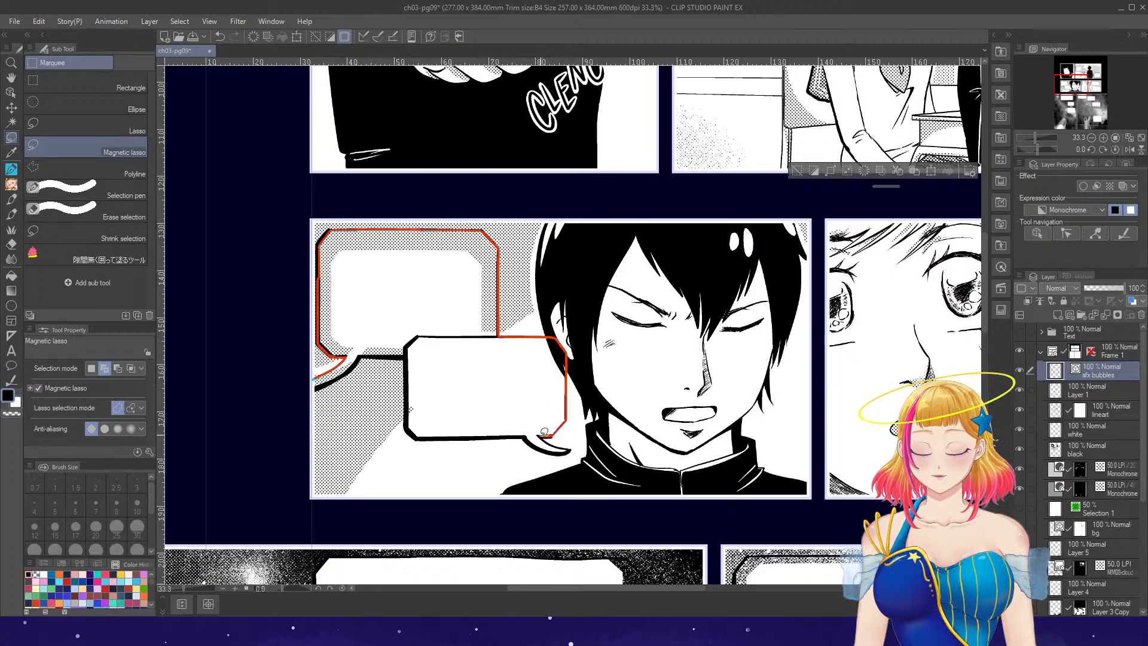
pyautogui.click(314, 392)
# - Add the two linked bubbles in the girl's close-up panel to the selection
pyautogui.scroll(-2, 824, 419)
pyautogui.scroll(1, 822, 430)
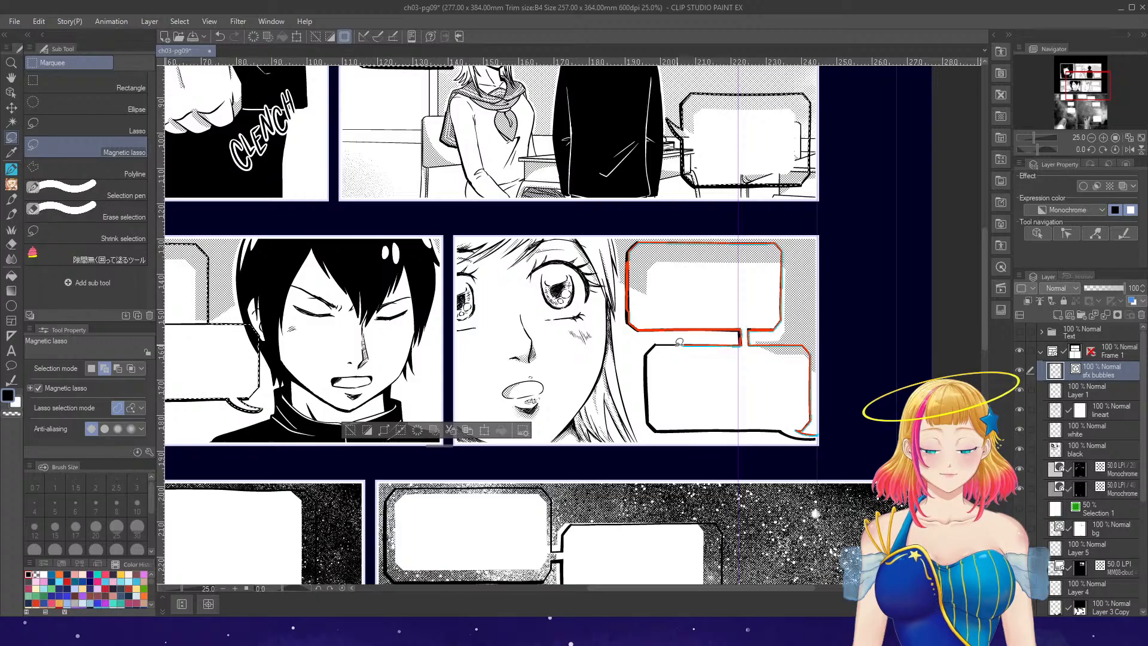
pyautogui.click(823, 445)
# - Add the upper two bubbles of the starry telescope panel to the selection along their enlarged outlines
pyautogui.scroll(-3, 883, 298)
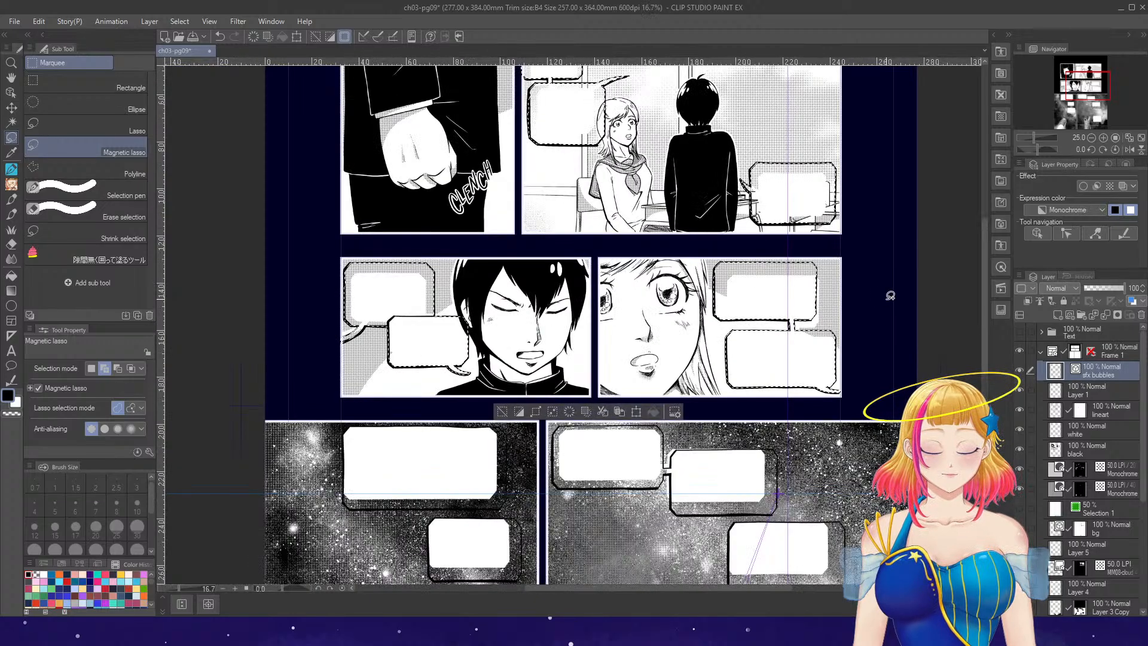
pyautogui.scroll(2, 575, 522)
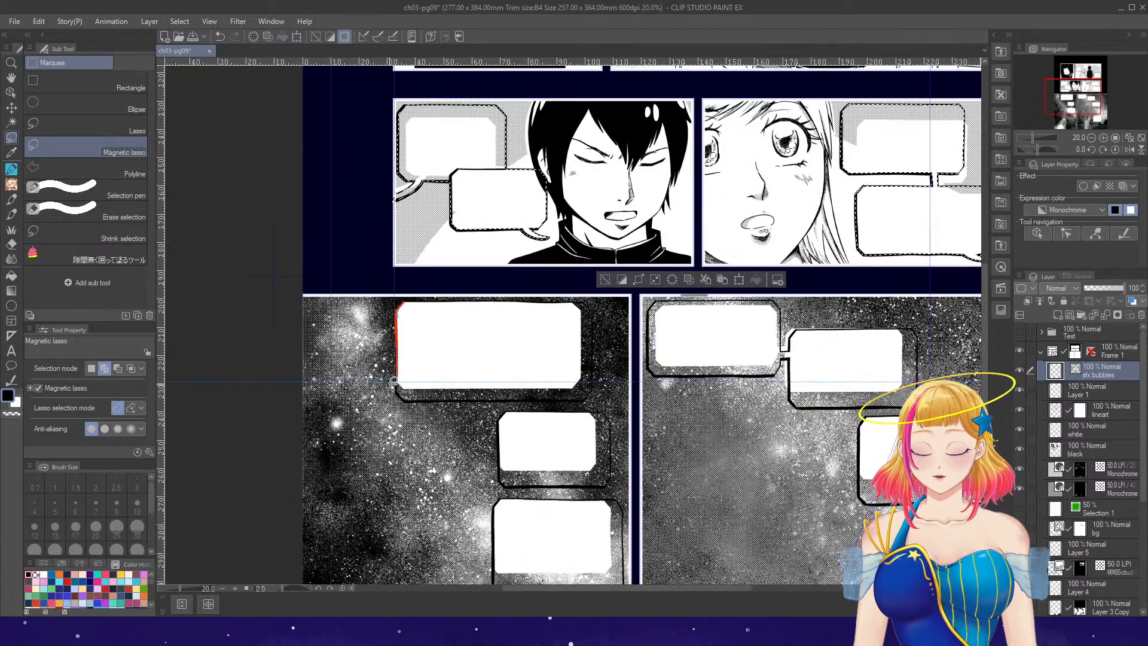
pyautogui.moveTo(393, 381)
pyautogui.mouseDown()
pyautogui.moveTo(475, 406)
pyautogui.moveTo(592, 371)
pyautogui.mouseUp()
pyautogui.click(440, 293)
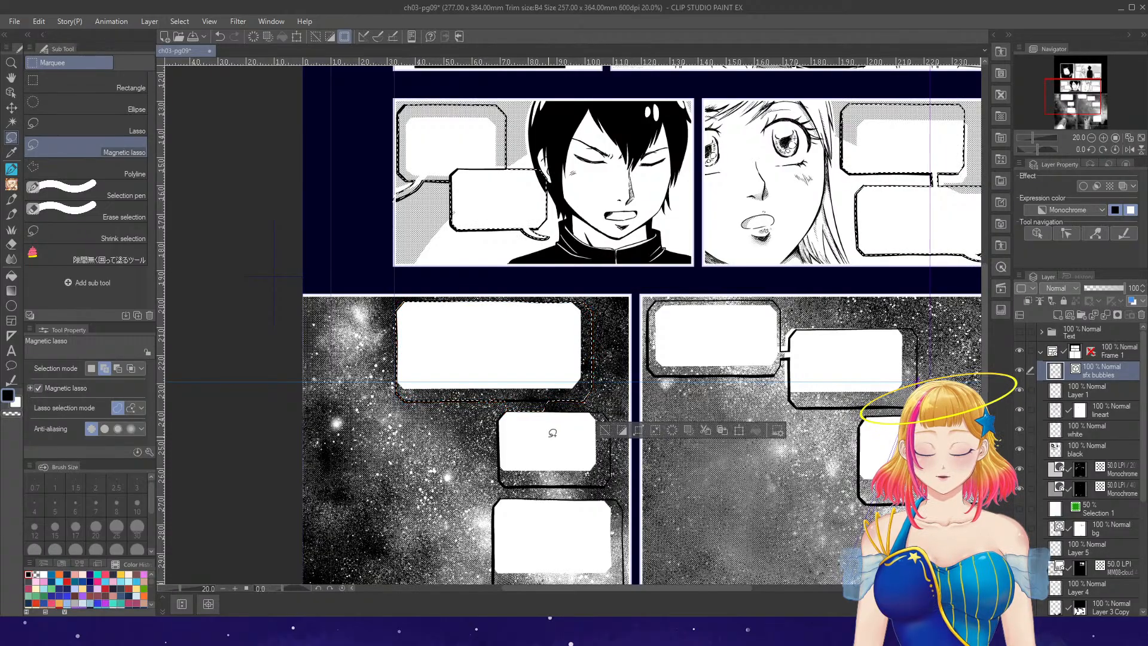
pyautogui.moveTo(511, 414); pyautogui.dragTo(507, 474)
pyautogui.moveTo(624, 432); pyautogui.dragTo(584, 400)
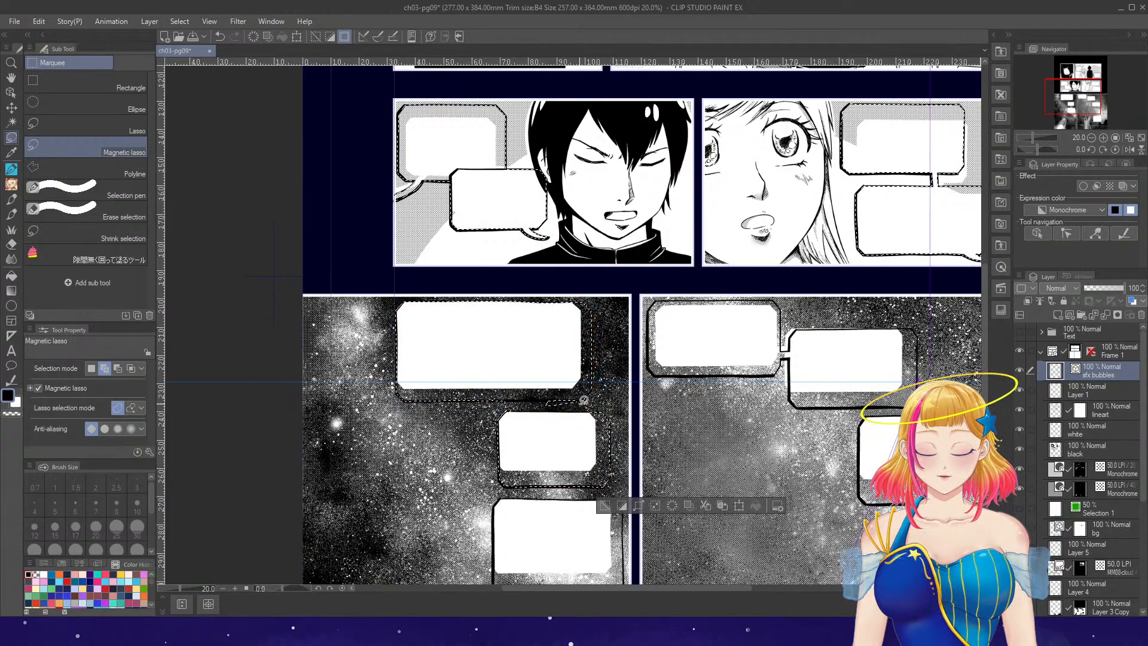
pyautogui.scroll(-2, 667, 342)
pyautogui.scroll(3, 673, 554)
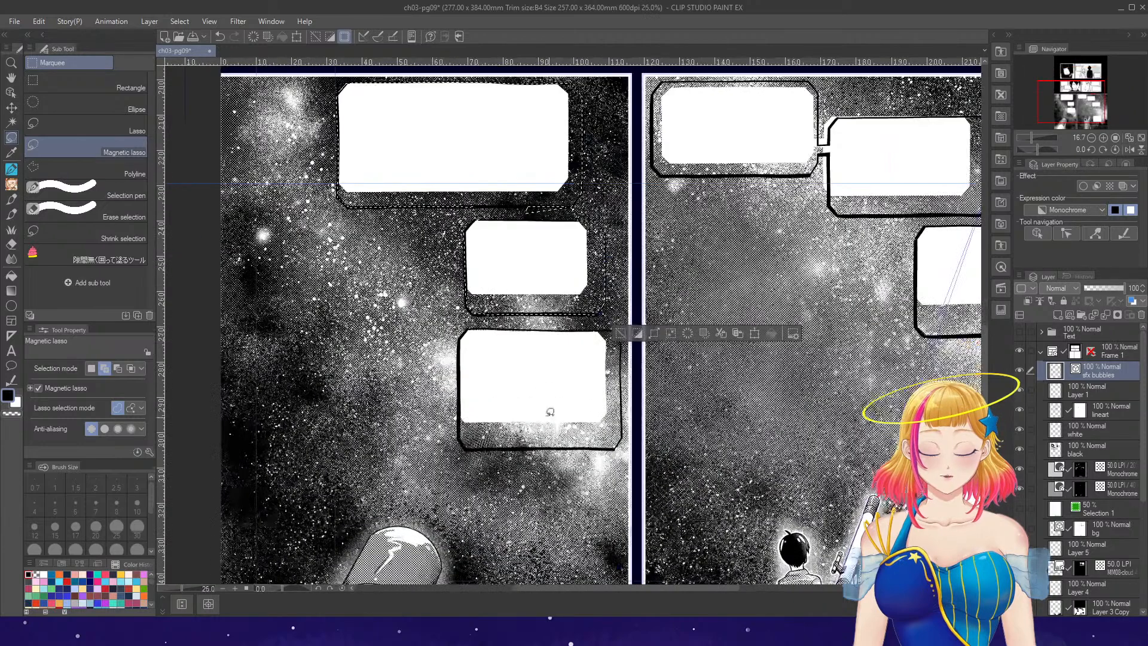
# - Add the lowest bubble of the starry telescope panel and all four bubbles in the stargazing boy's panel to the magnetic lasso selection
pyautogui.moveTo(601, 311); pyautogui.dragTo(598, 317)
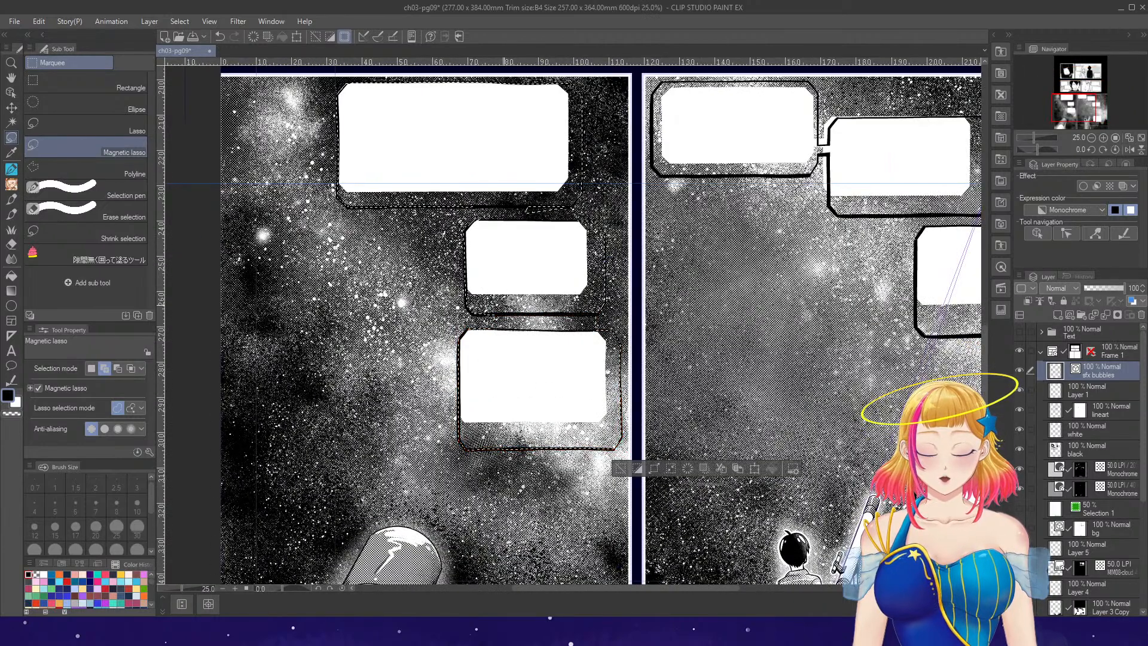
pyautogui.scroll(-2, 624, 295)
pyautogui.scroll(1, 924, 273)
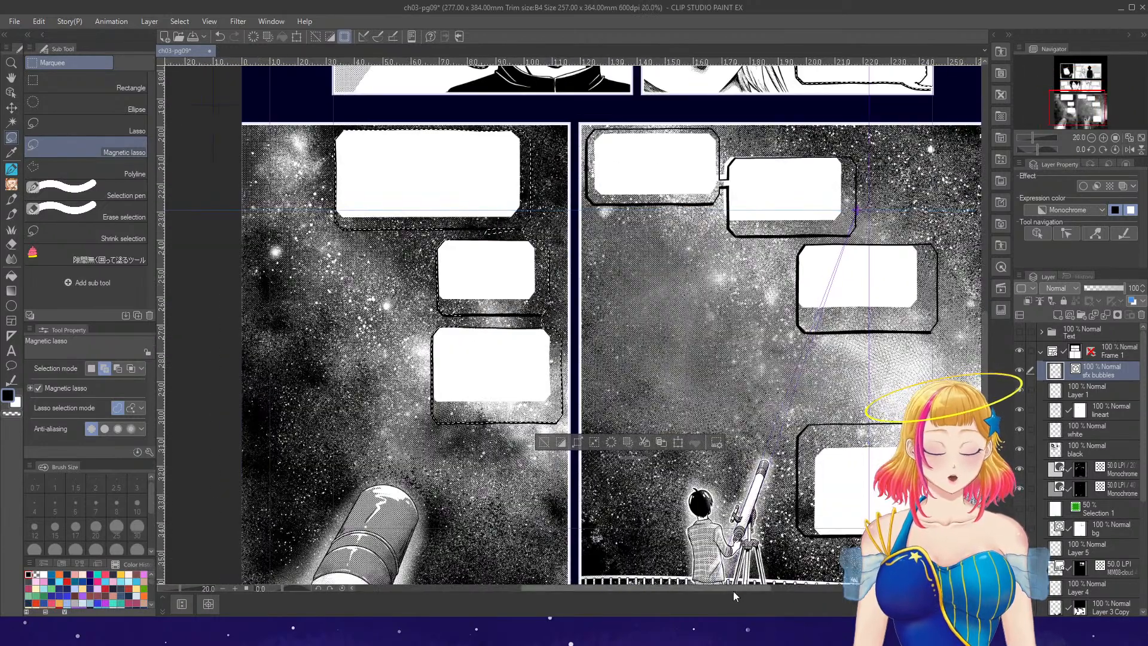
pyautogui.moveTo(737, 588); pyautogui.dragTo(786, 588)
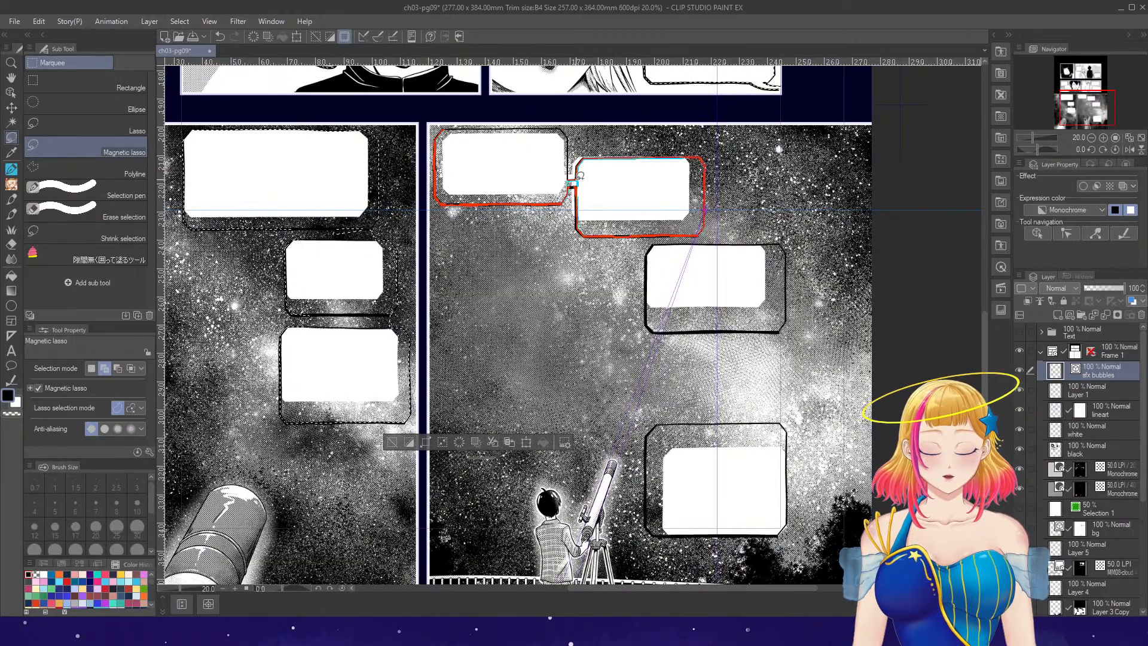
pyautogui.moveTo(661, 250); pyautogui.dragTo(646, 314)
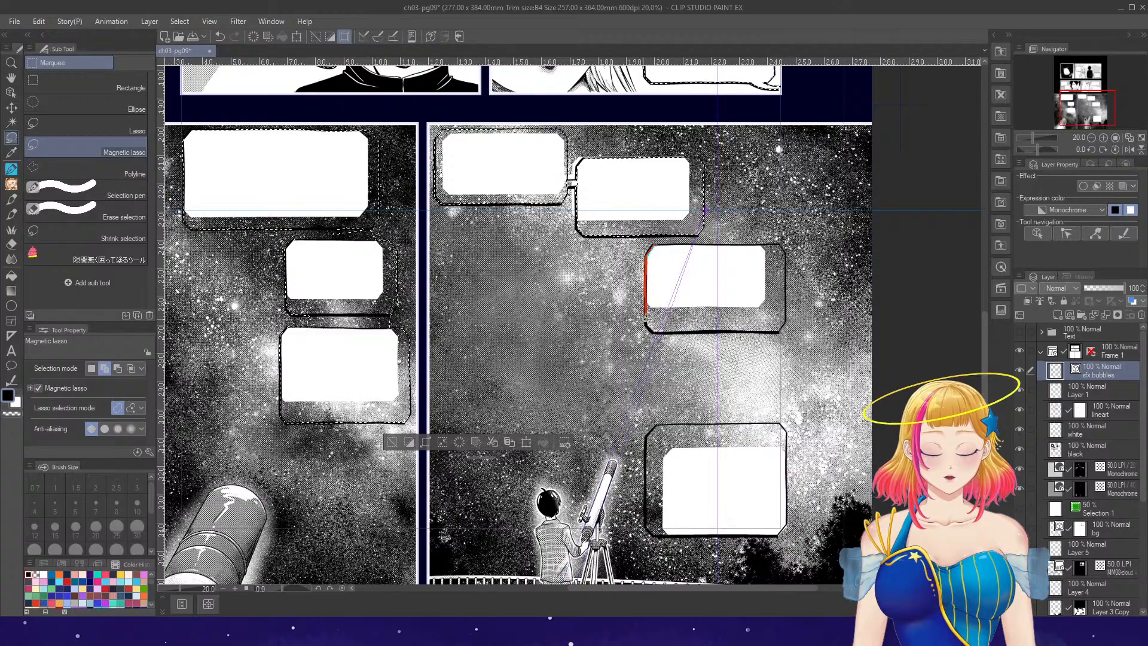
pyautogui.moveTo(719, 244); pyautogui.dragTo(675, 244)
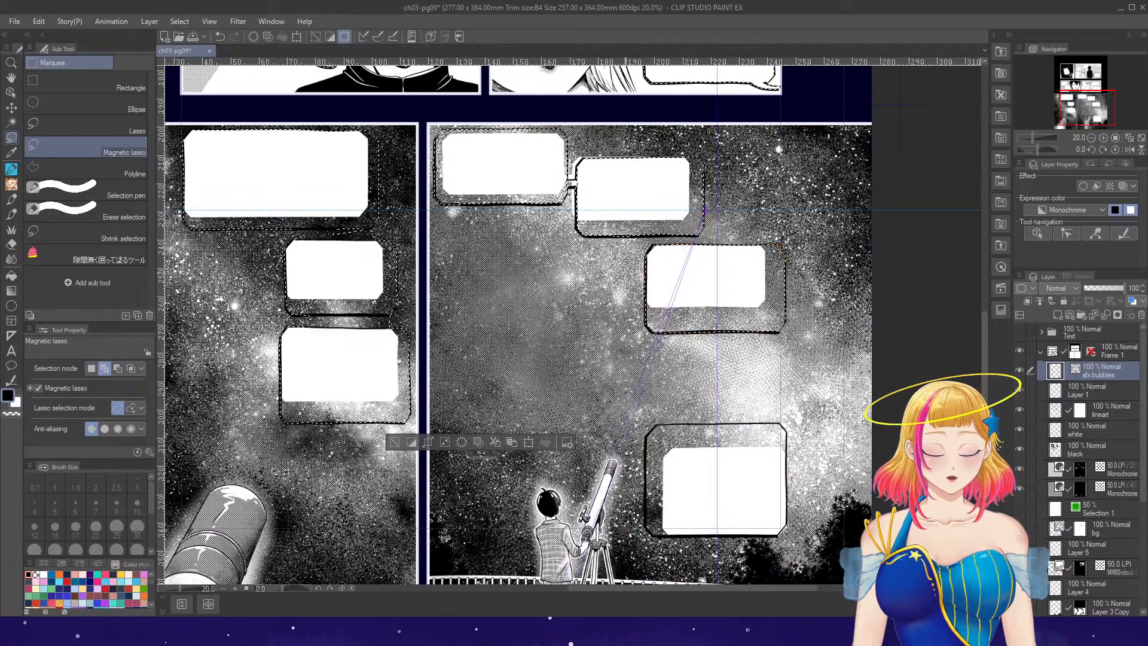
pyautogui.moveTo(658, 426)
pyautogui.mouseDown()
pyautogui.moveTo(643, 516)
pyautogui.moveTo(745, 541)
pyautogui.moveTo(807, 461)
pyautogui.mouseUp()
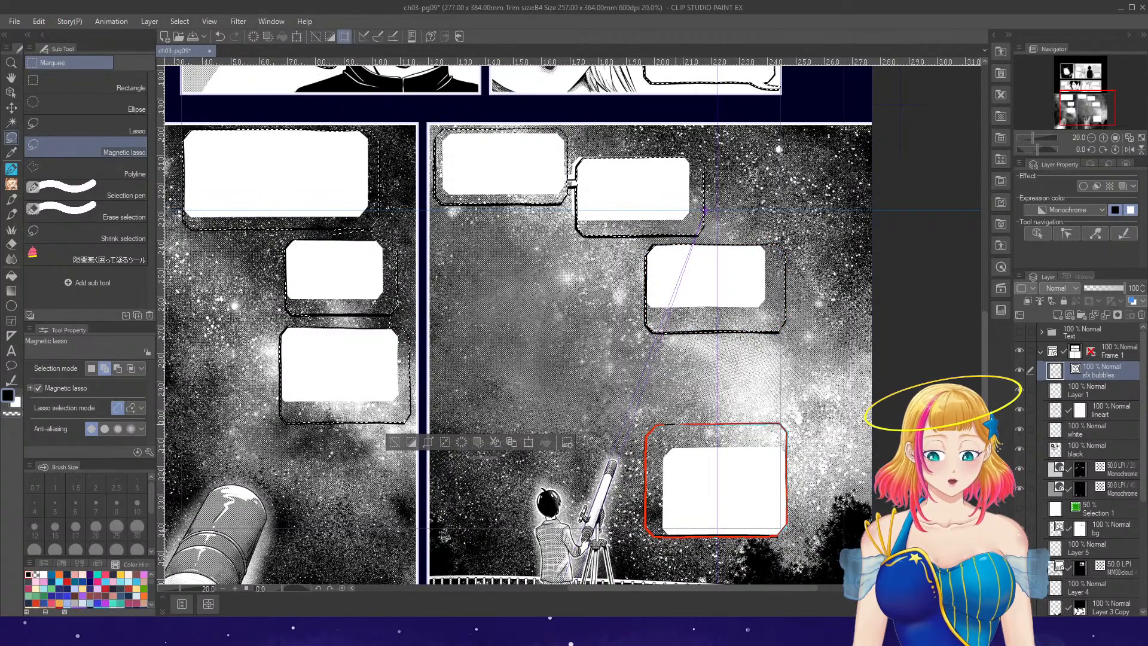
pyautogui.click(675, 424)
# - Switch to the plain Lasso and hide the starry texture, the monochrome tone layers and the background layers from Layer 5 to Layer 3 Copy
pyautogui.scroll(-2, 706, 434)
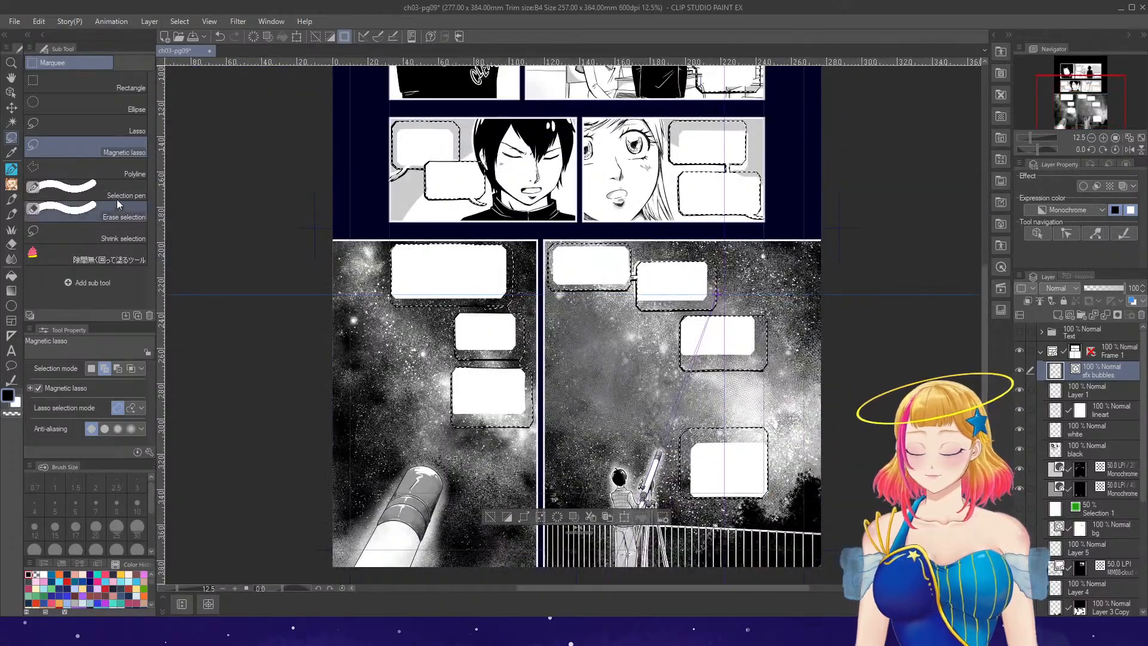
pyautogui.click(84, 127)
pyautogui.scroll(3, 576, 297)
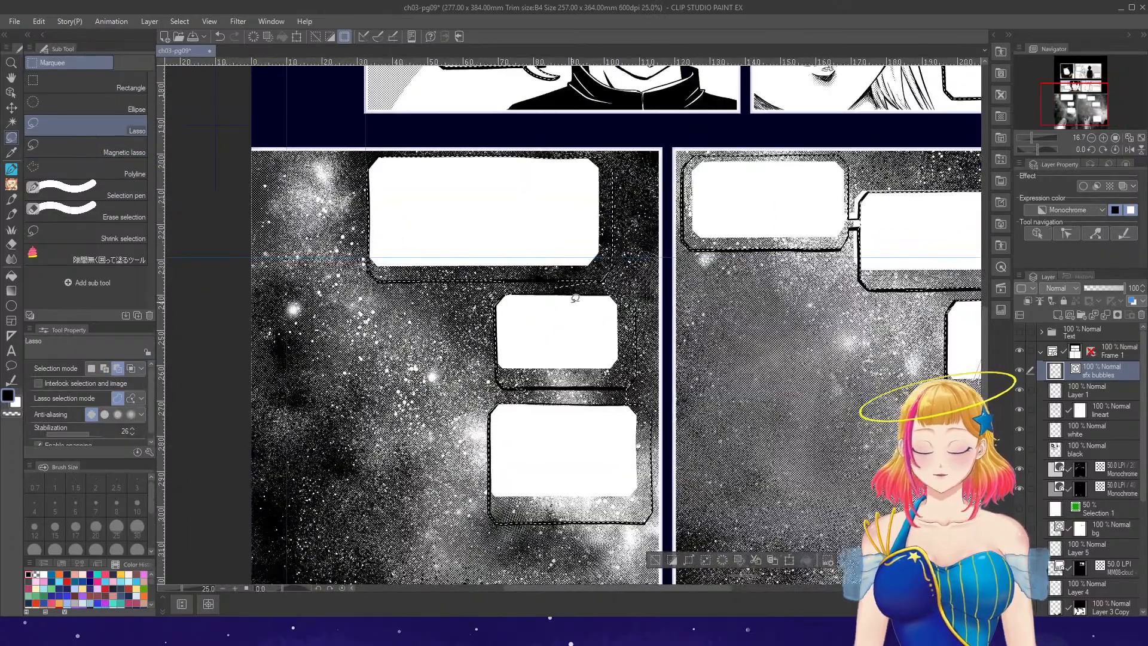
pyautogui.scroll(2, 575, 298)
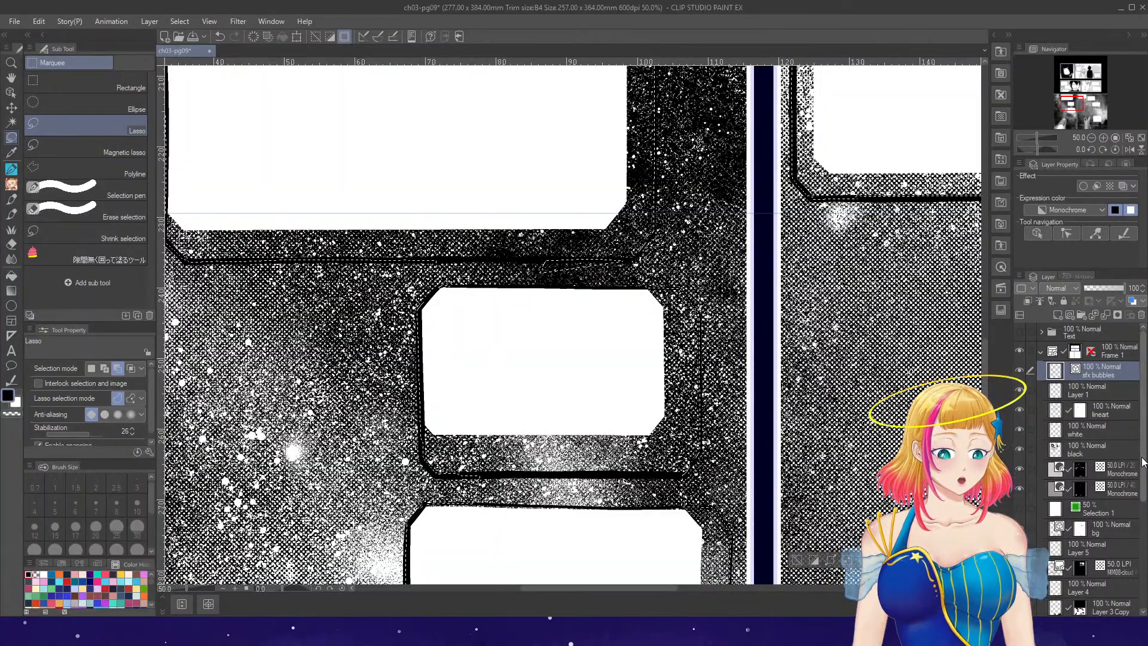
pyautogui.moveTo(1143, 461); pyautogui.dragTo(1142, 520)
pyautogui.click(1019, 548)
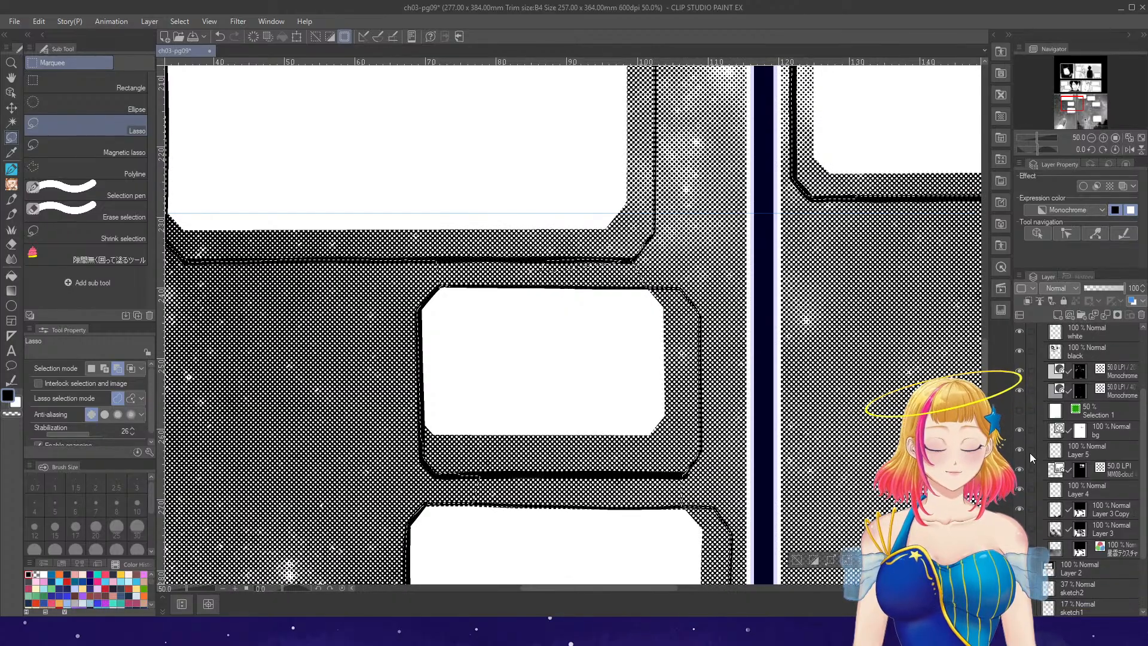
pyautogui.click(1019, 371)
pyautogui.click(1020, 389)
pyautogui.moveTo(1142, 455); pyautogui.dragTo(1142, 455)
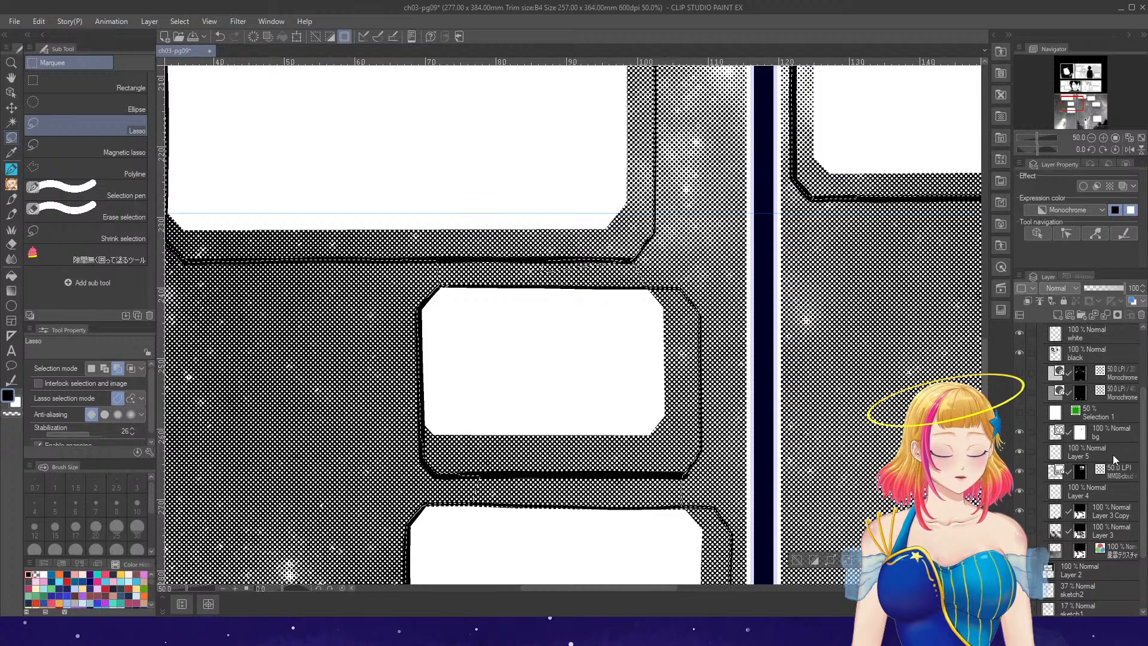
pyautogui.moveTo(1019, 451); pyautogui.dragTo(1019, 511)
pyautogui.moveTo(1144, 447); pyautogui.dragTo(1146, 392)
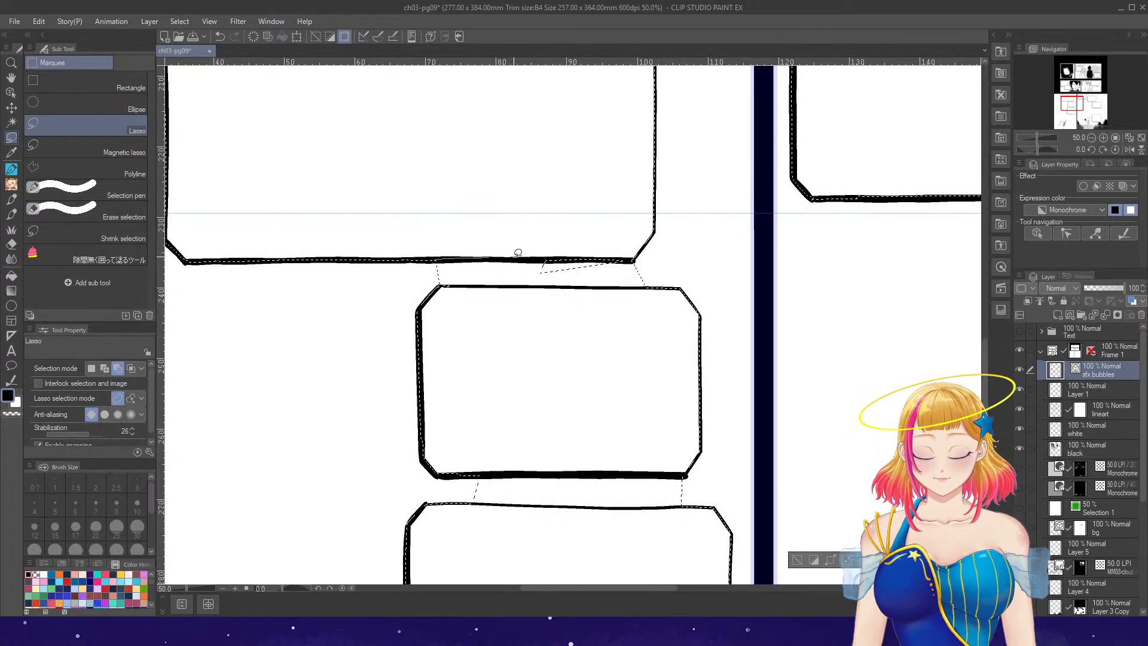
# - Subtract the stray selected gaps between the three stacked bubbles in the telescope panel with the Lasso
pyautogui.moveTo(517, 256)
pyautogui.mouseDown()
pyautogui.moveTo(627, 258)
pyautogui.moveTo(651, 282)
pyautogui.mouseUp()
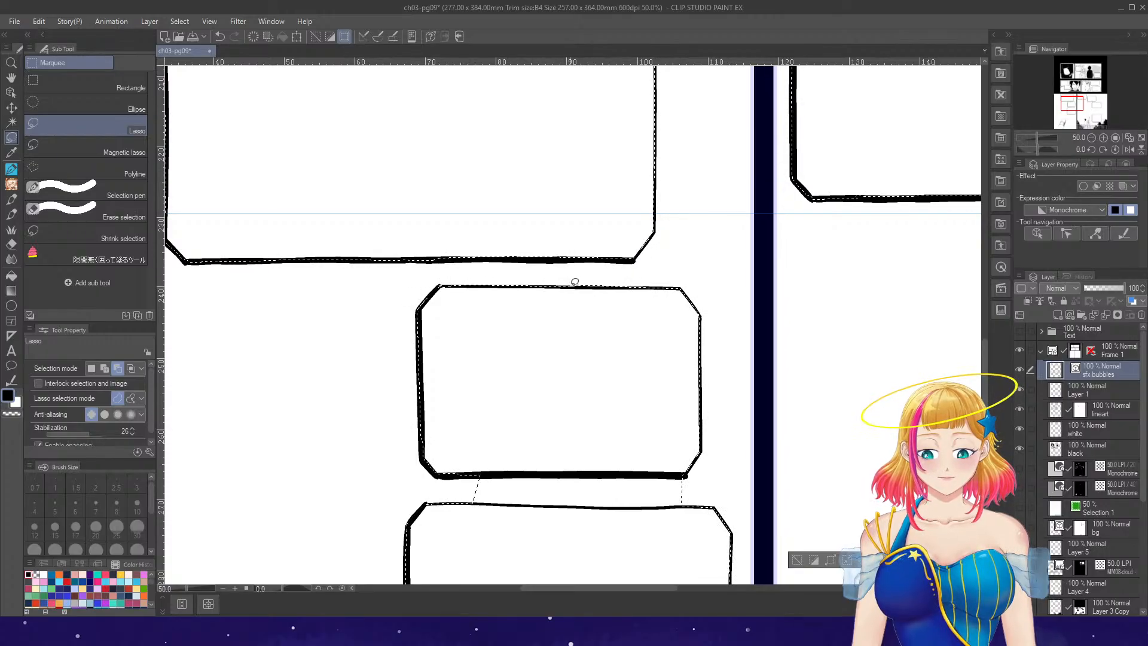
pyautogui.scroll(-5, 601, 241)
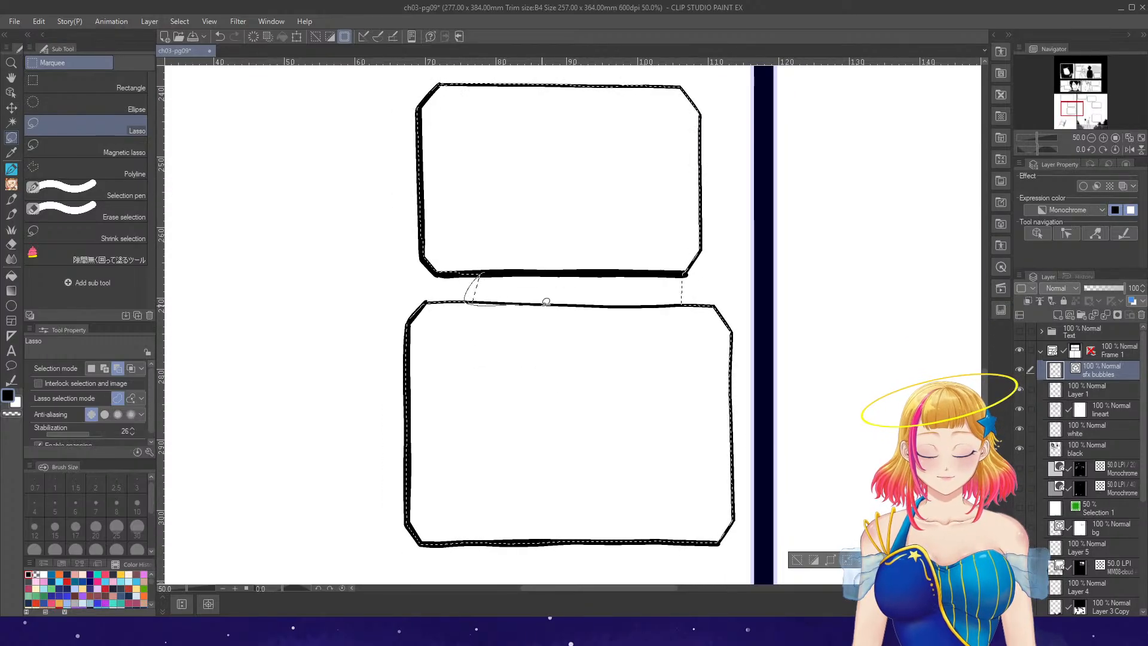
pyautogui.moveTo(546, 302); pyautogui.dragTo(546, 303)
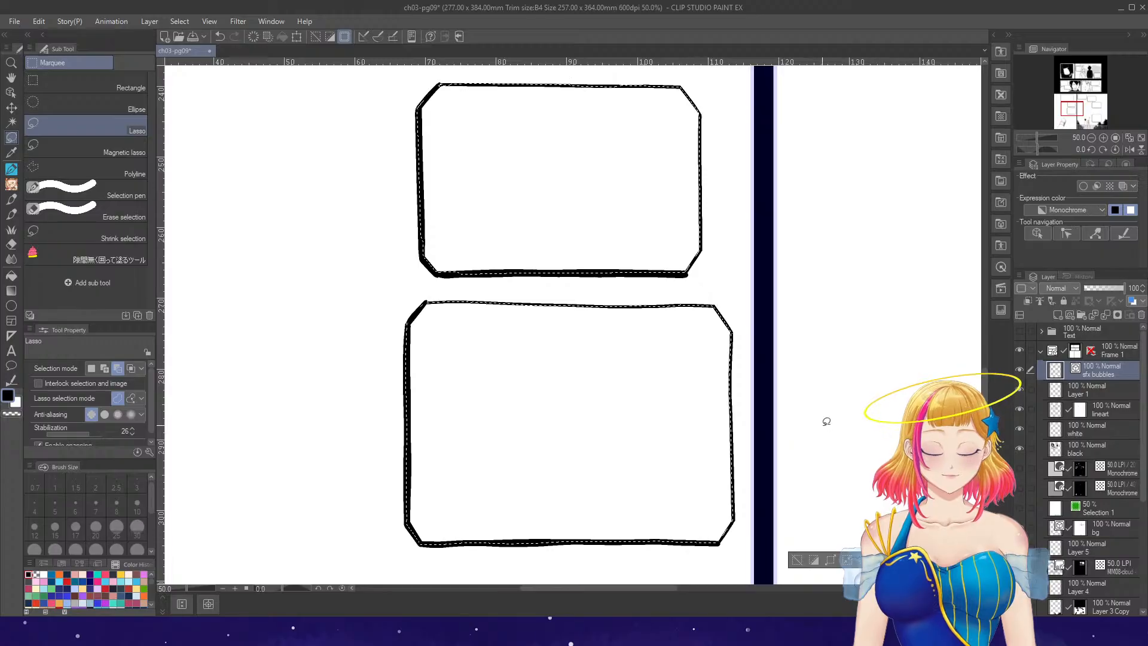
# - Add the short connector between the two linked bubbles in the stargazing boy's panel to the selection with the Lasso
pyautogui.scroll(-3, 827, 422)
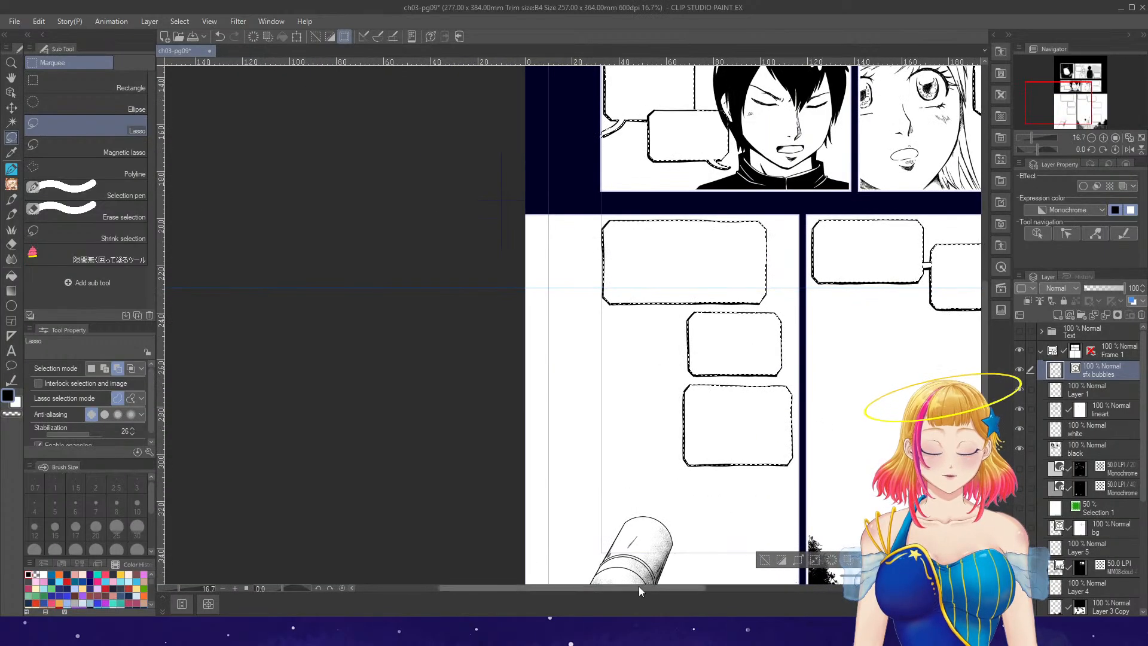
pyautogui.moveTo(639, 592); pyautogui.dragTo(741, 592)
pyautogui.scroll(1, 638, 248)
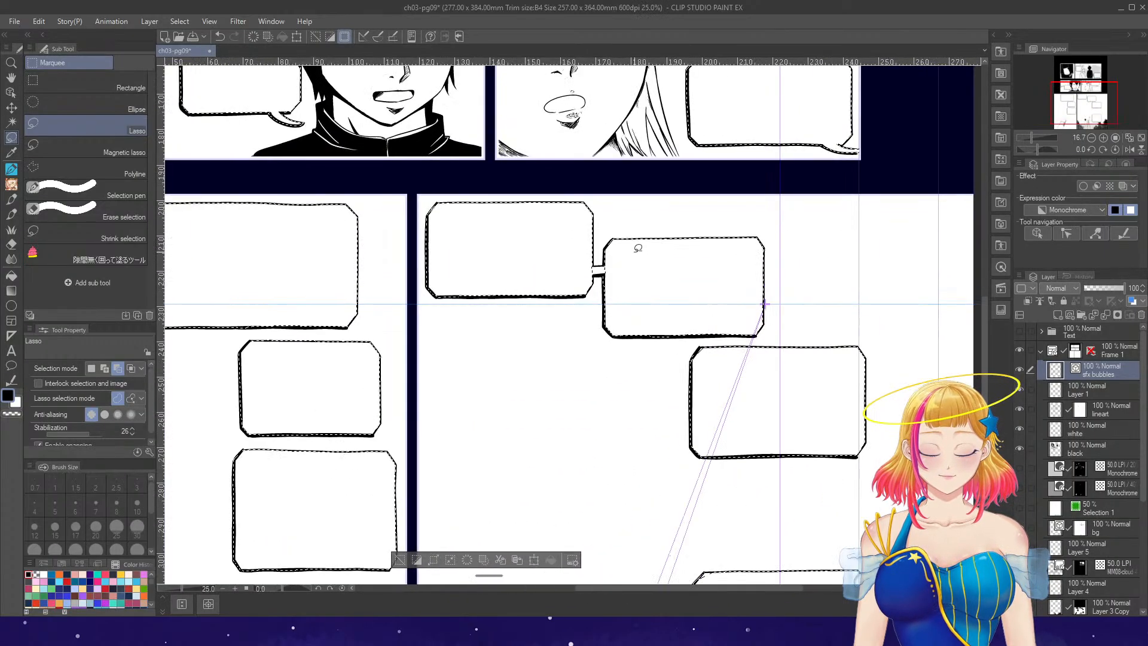
pyautogui.scroll(3, 638, 248)
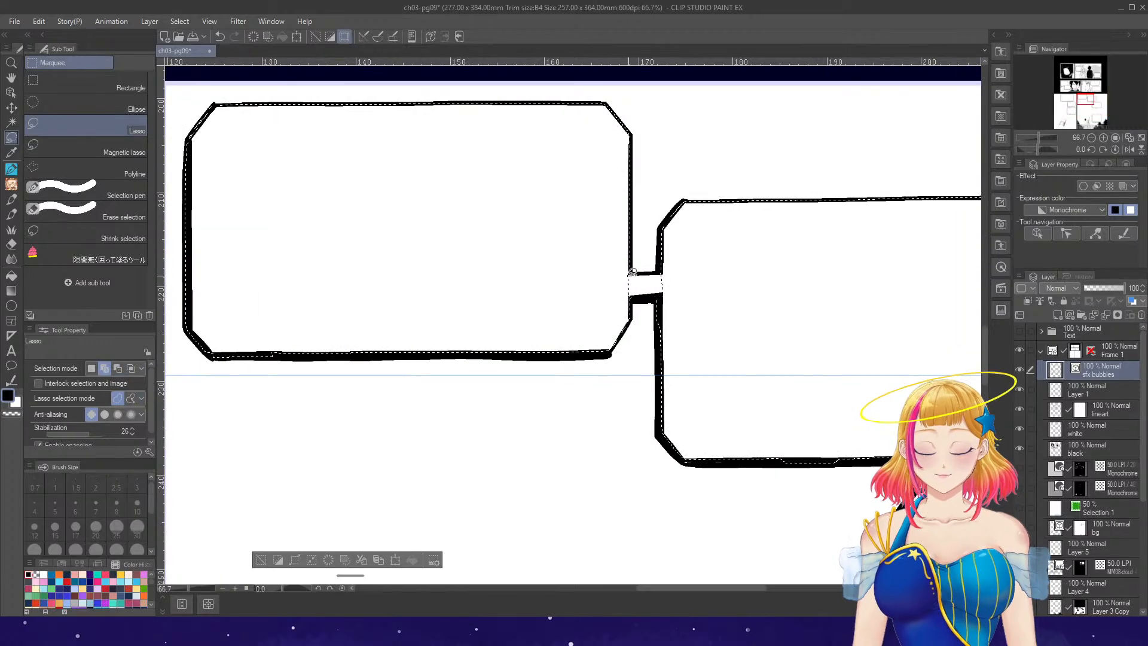
pyautogui.moveTo(666, 271); pyautogui.dragTo(664, 296)
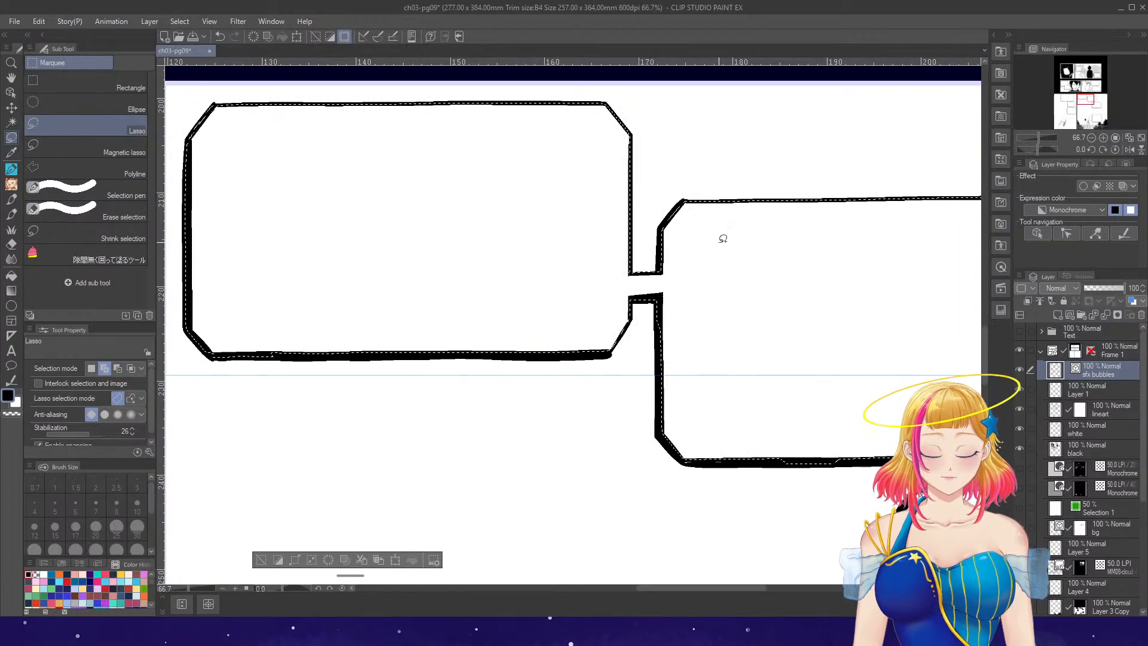
pyautogui.scroll(3, 666, 289)
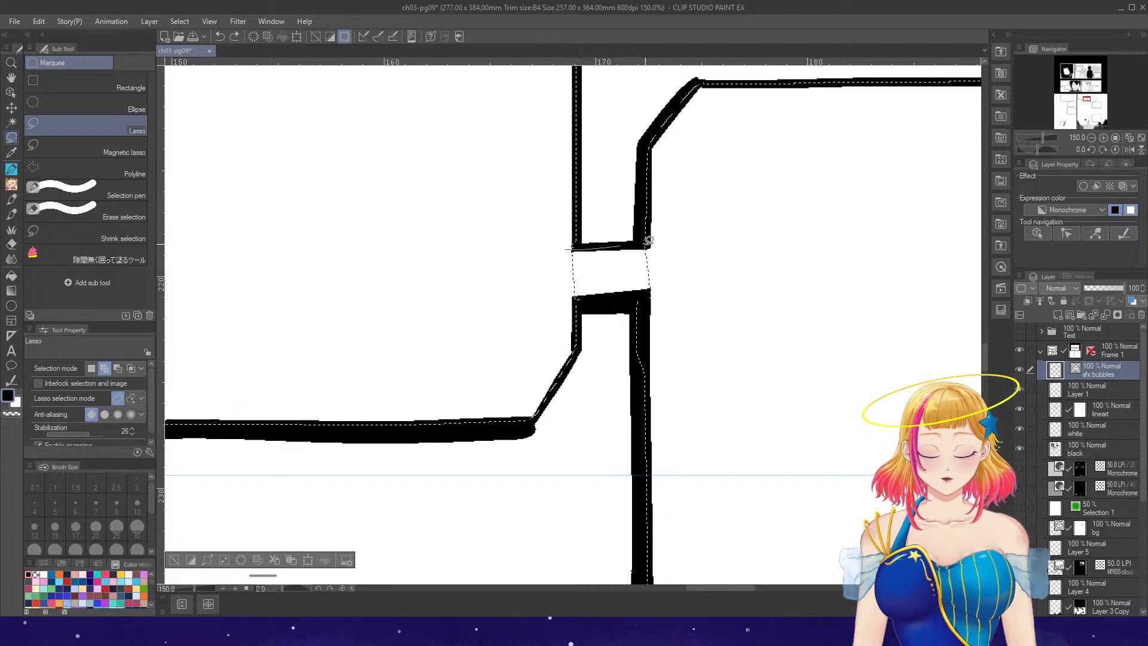
pyautogui.moveTo(649, 241)
pyautogui.mouseDown()
pyautogui.moveTo(670, 262)
pyautogui.moveTo(655, 294)
pyautogui.mouseUp()
pyautogui.scroll(-8, 568, 294)
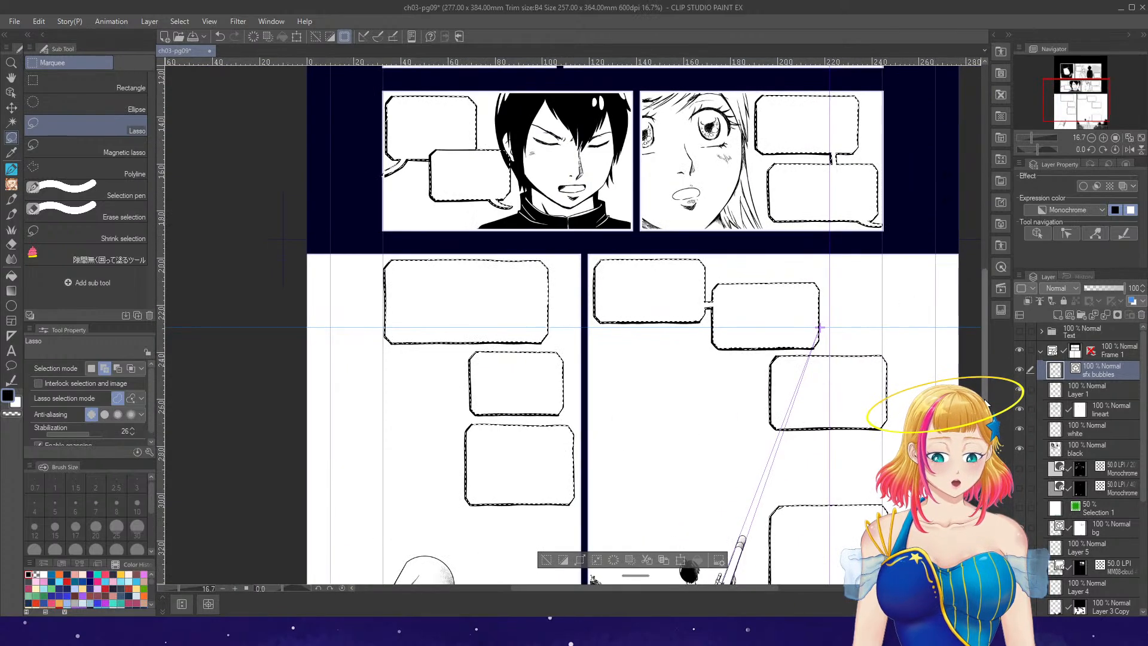
# - Correct the selection along the upper-left corner of the large bubble beside the boy with the telescope
pyautogui.scroll(-3, 820, 327)
pyautogui.scroll(4, 812, 393)
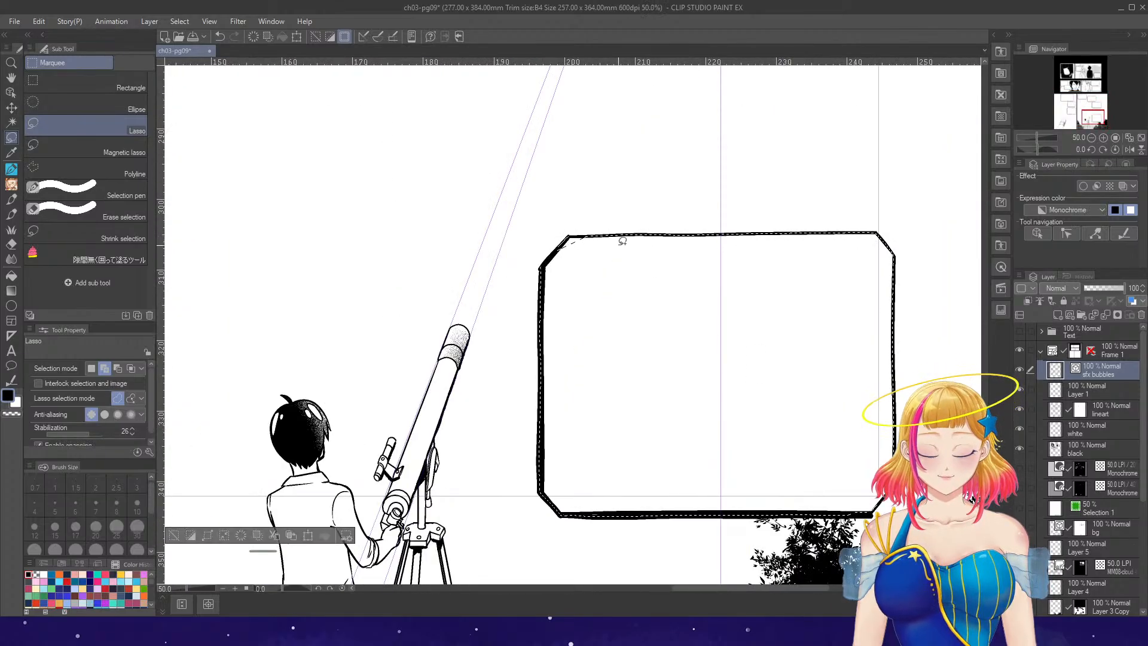
pyautogui.scroll(2, 621, 238)
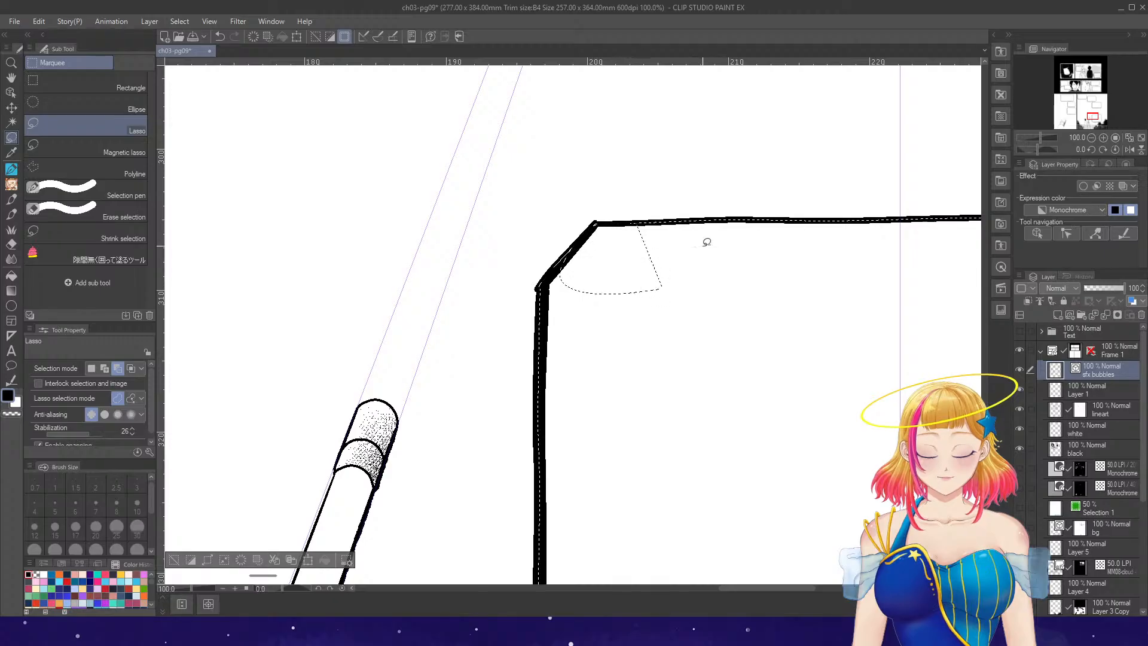
pyautogui.scroll(-2, 707, 242)
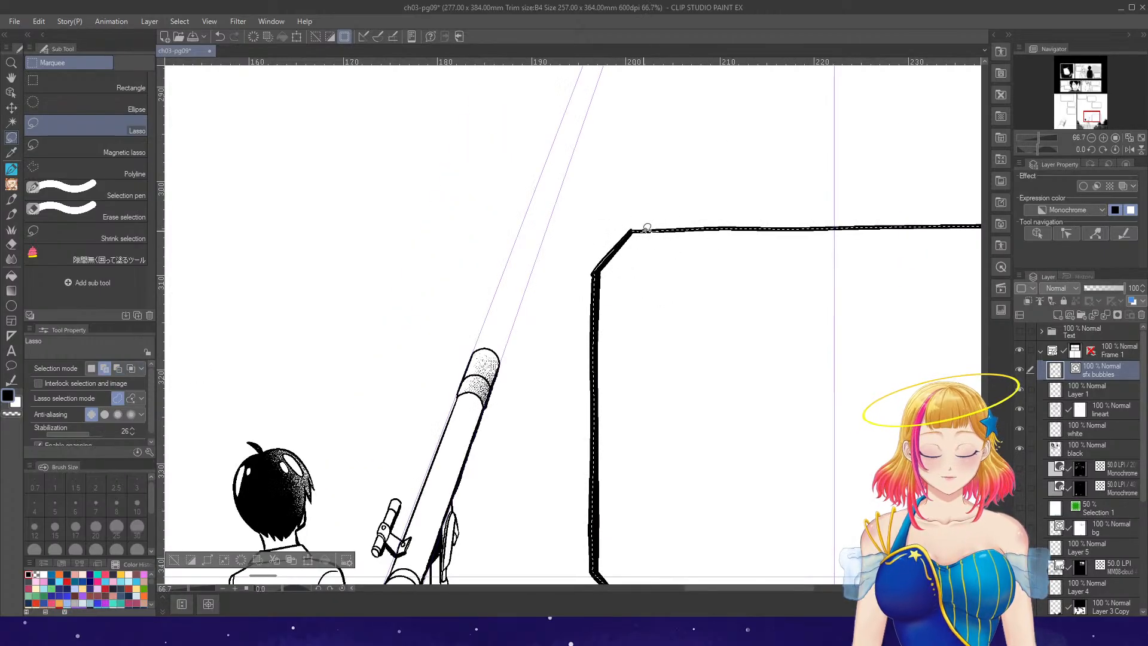
# - Examine the selection edges around the lower corners of the stargazing boy's large bubble and around the classroom bubbles
pyautogui.scroll(-4, 717, 215)
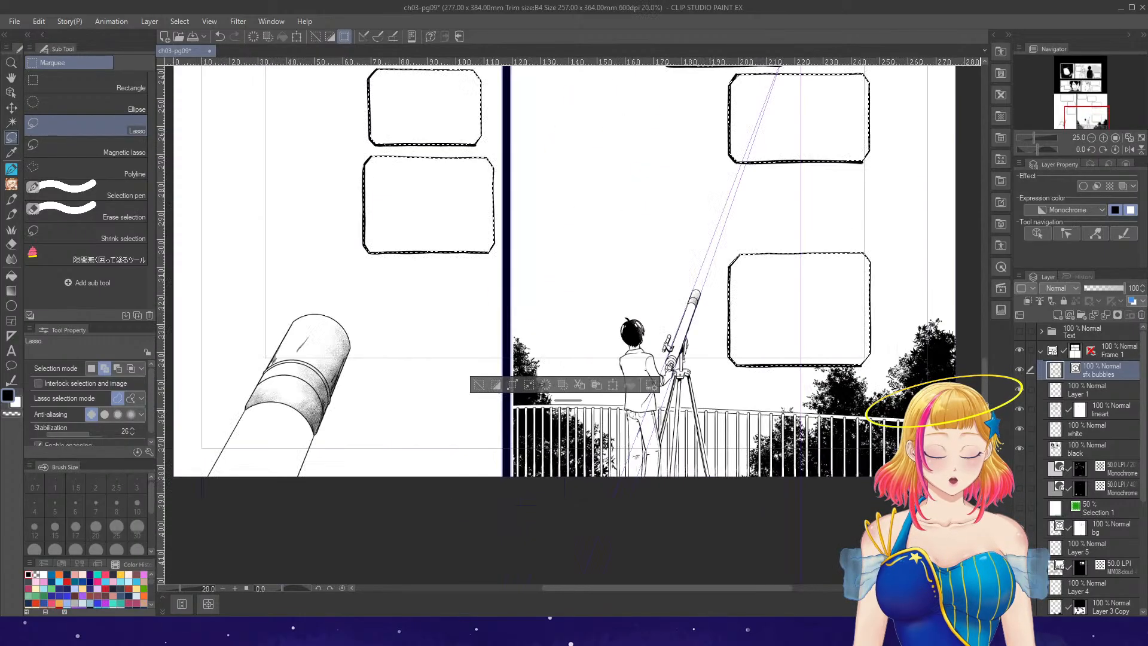
pyautogui.scroll(4, 896, 372)
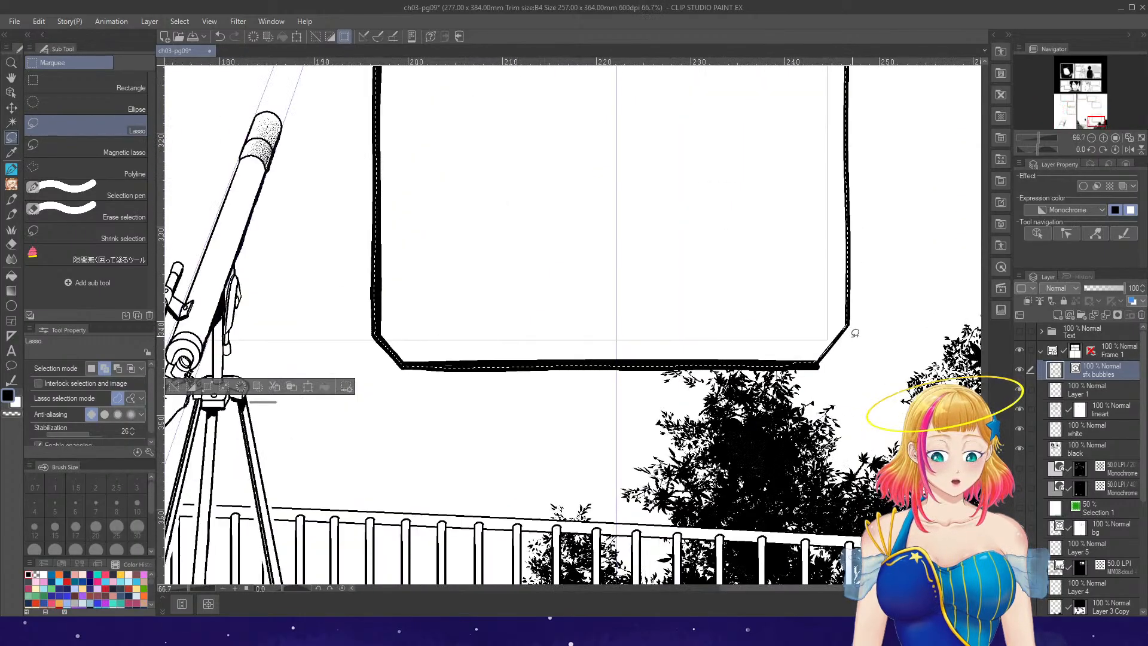
pyautogui.scroll(-4, 862, 380)
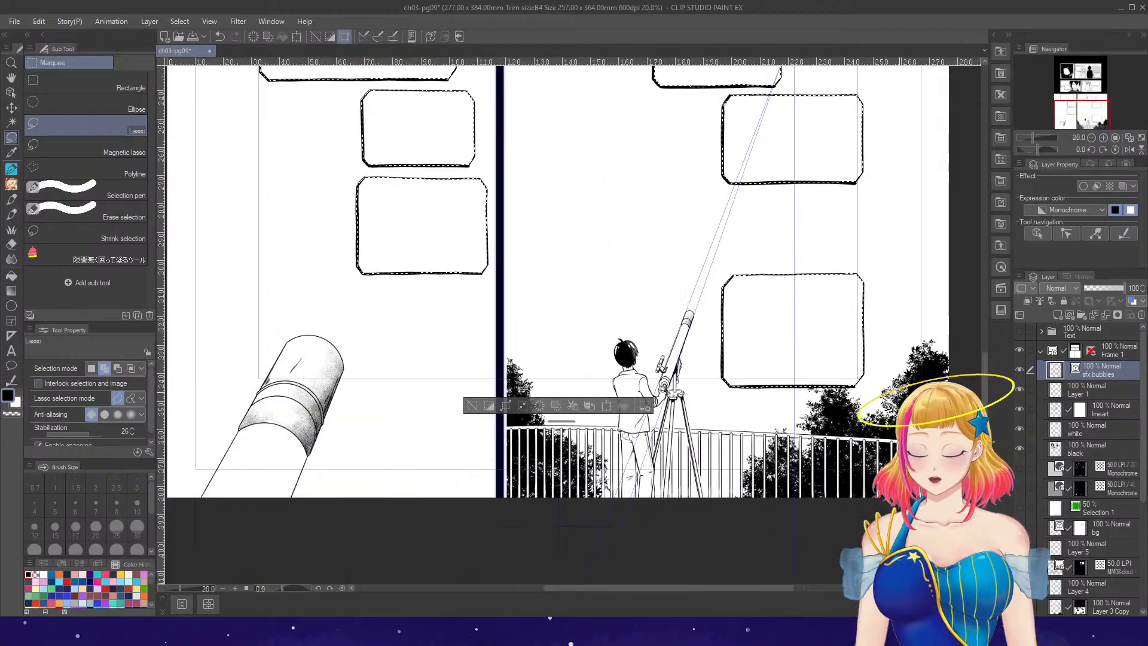
pyautogui.moveTo(984, 400); pyautogui.dragTo(983, 296)
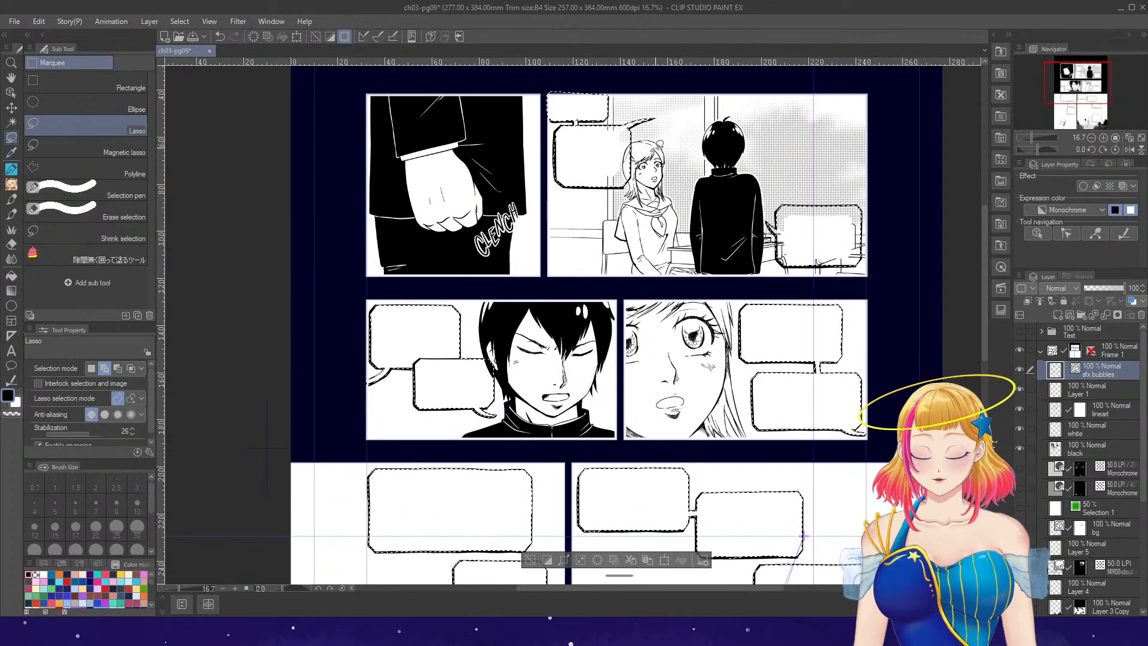
pyautogui.scroll(4, 634, 100)
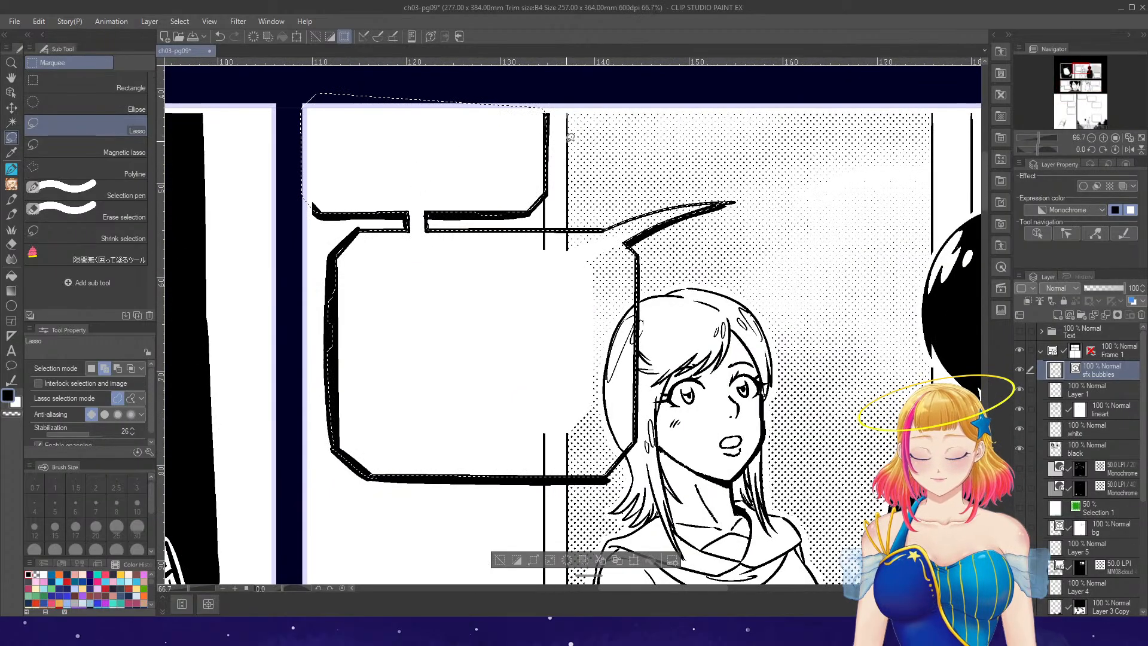
pyautogui.scroll(-1, 570, 137)
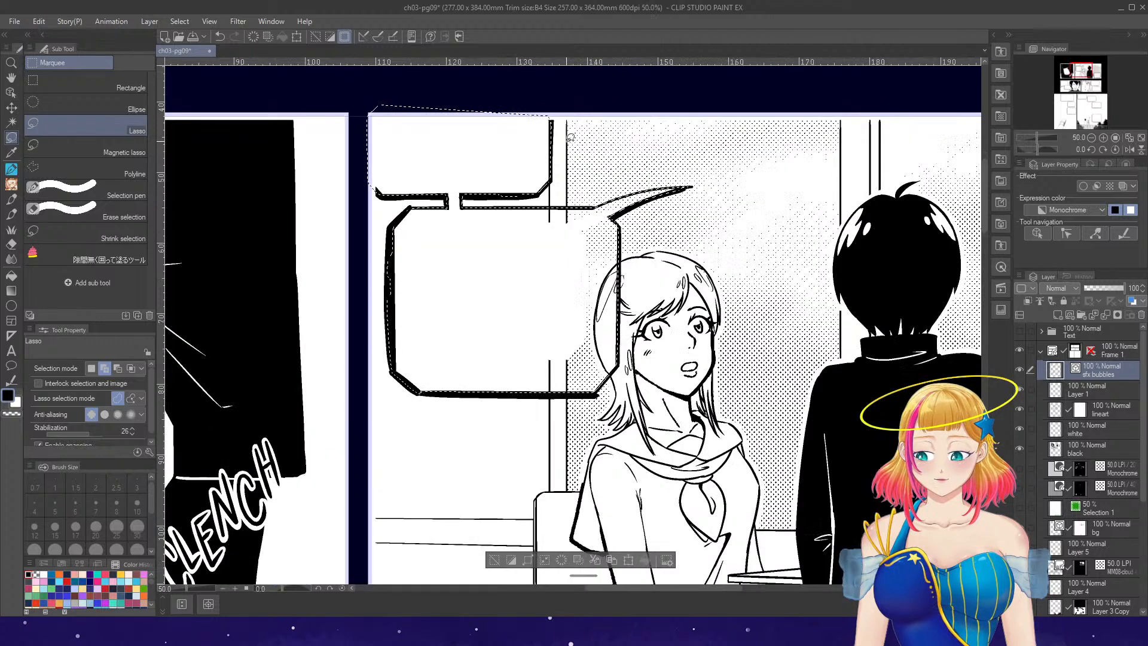
pyautogui.scroll(-3, 884, 313)
pyautogui.scroll(2, 884, 305)
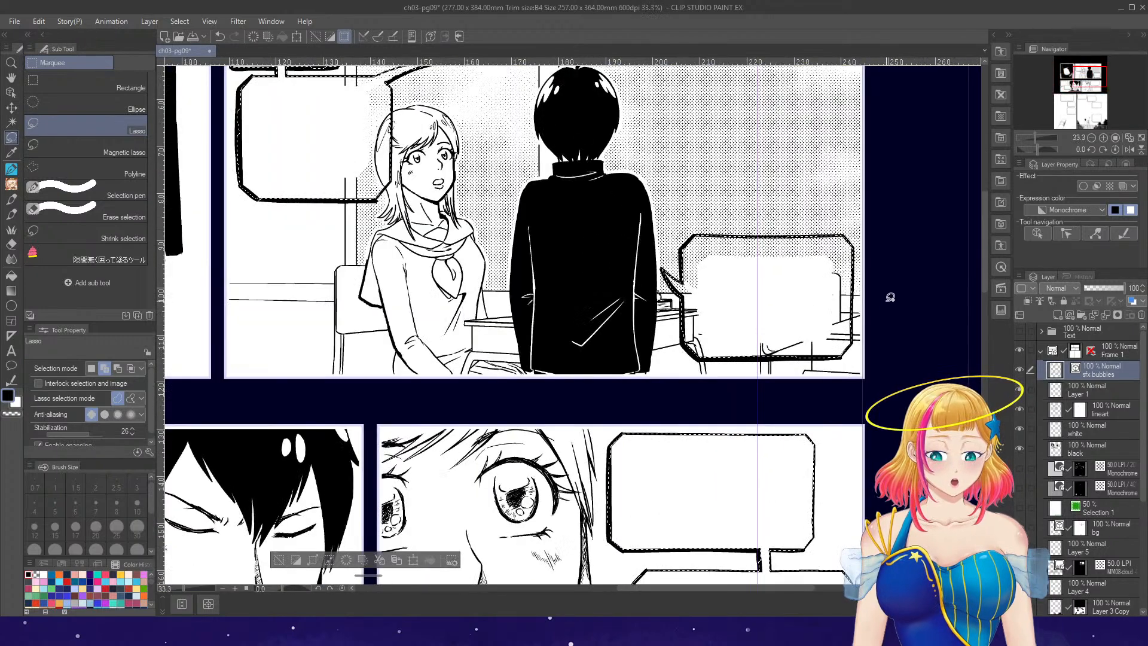
# - Fill the selected speech bubble interiors with white on Layer 1 and clear the selection
pyautogui.scroll(-3, 891, 293)
pyautogui.click(1074, 392)
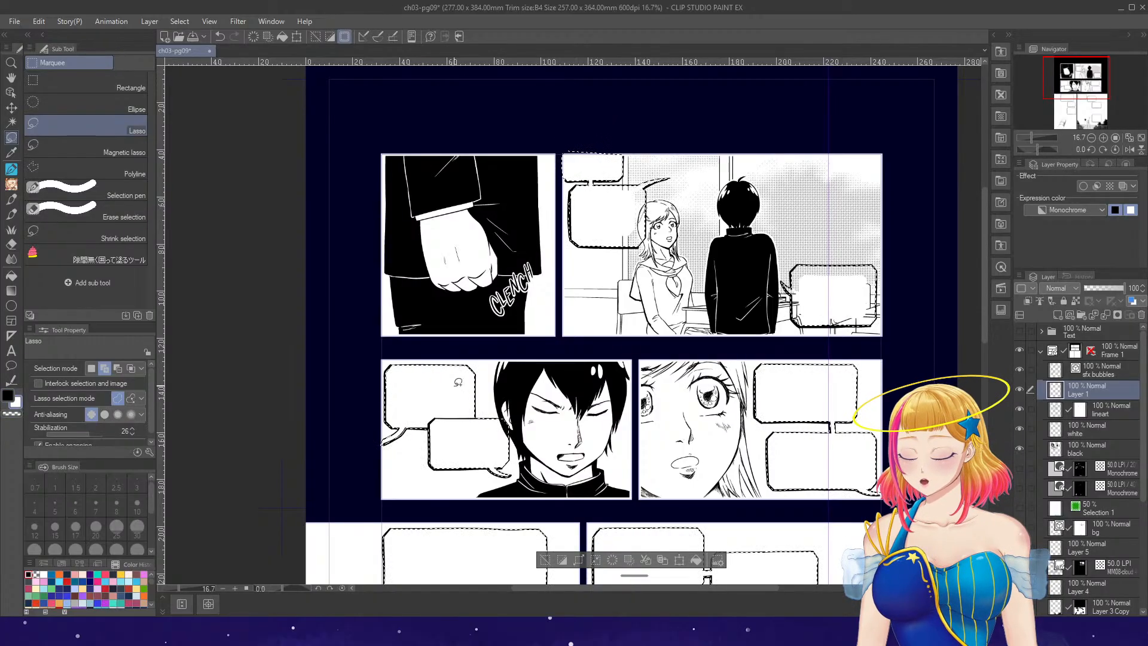
pyautogui.click(582, 513)
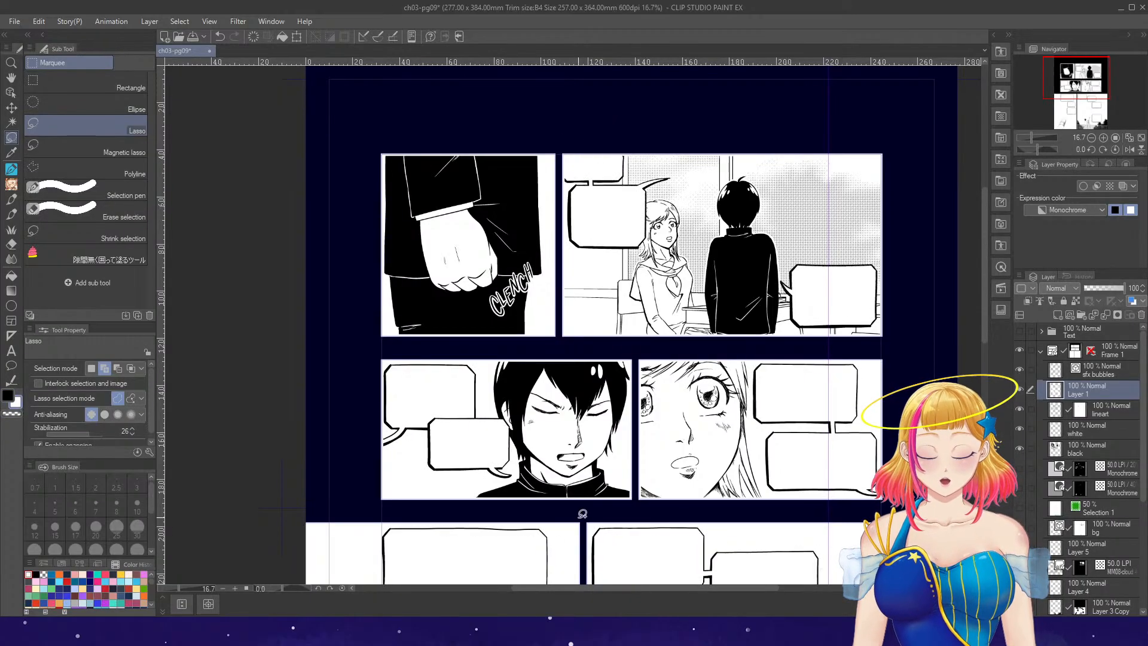
# - Show the hidden character tone layers and the starry-sky texture layers behind the two lower panels
pyautogui.moveTo(985, 335); pyautogui.dragTo(984, 462)
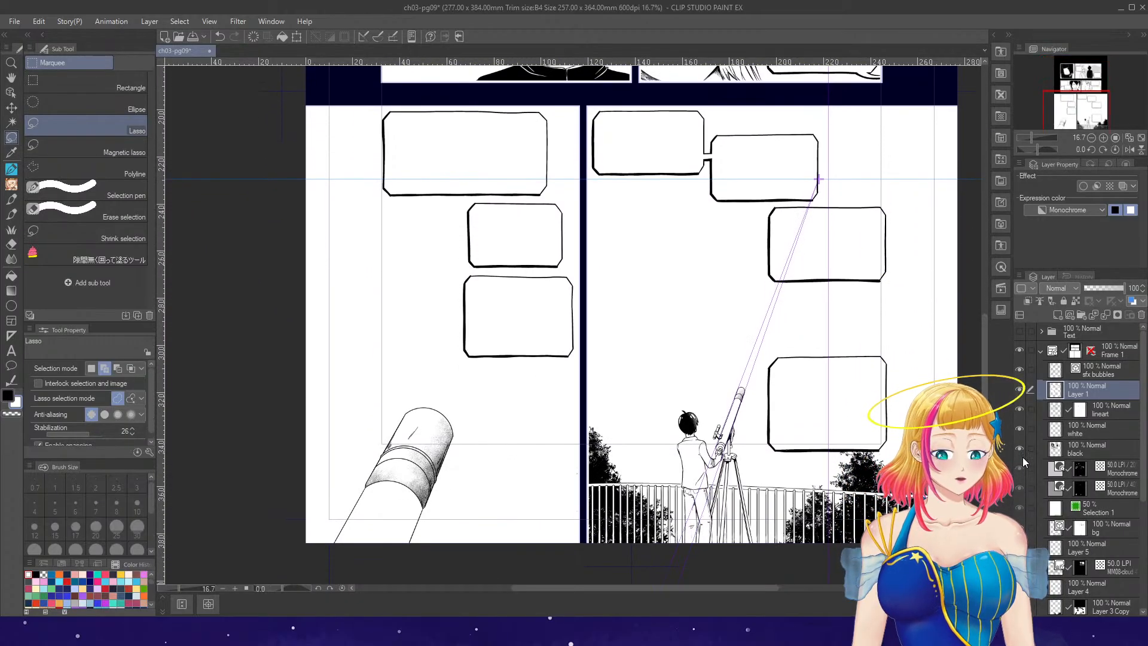
pyautogui.click(1019, 508)
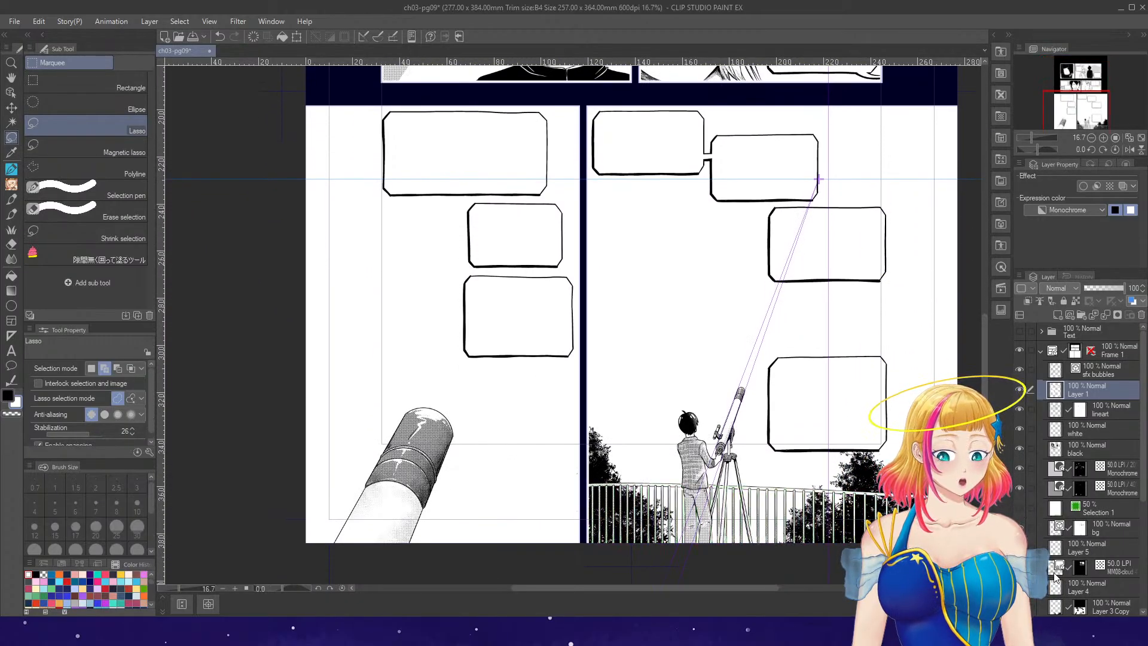
pyautogui.scroll(-4, 1095, 532)
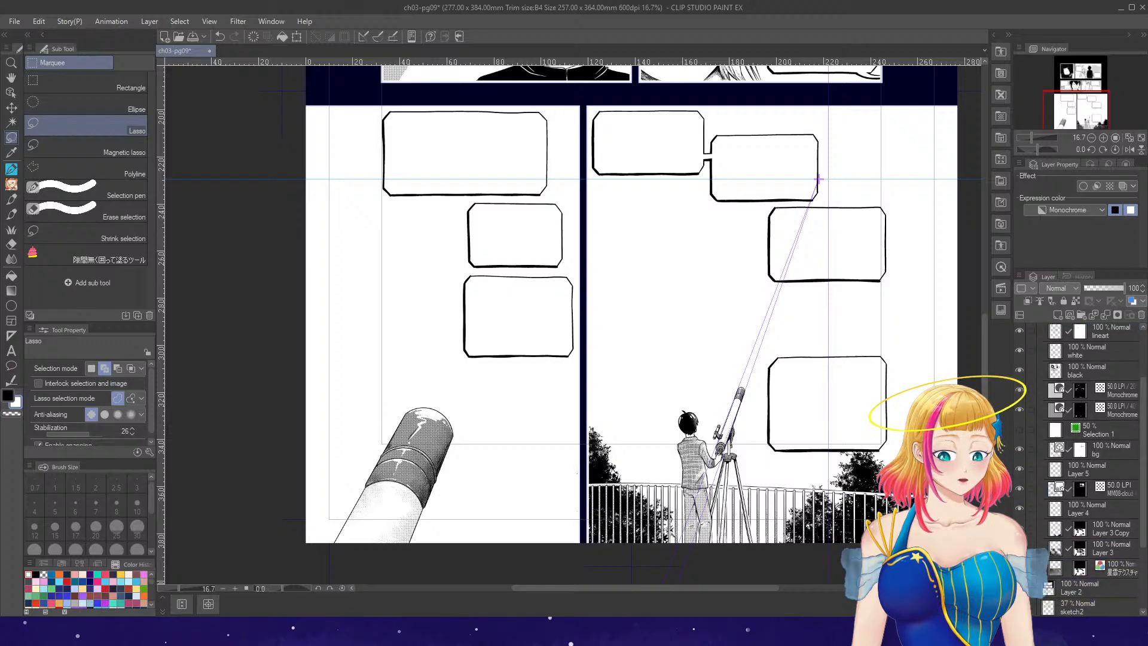
pyautogui.click(1019, 567)
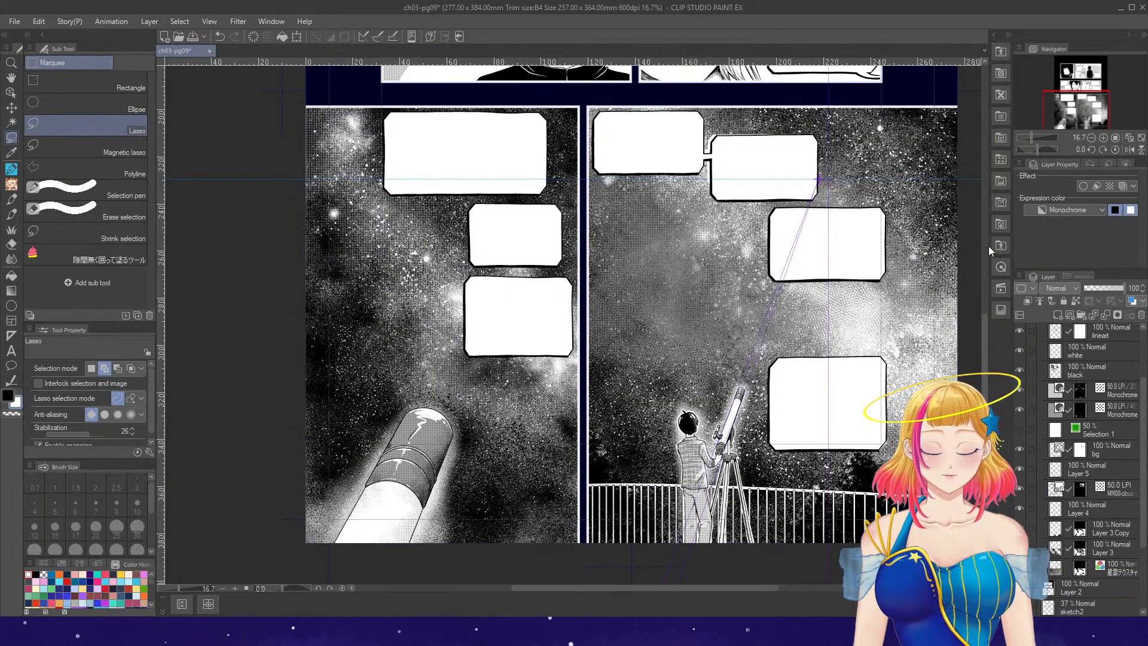
# - Fill the white gaps beside the connector of the two linked bubbles on the star texture layer's mask, with the other layers hidden
pyautogui.scroll(1, 793, 105)
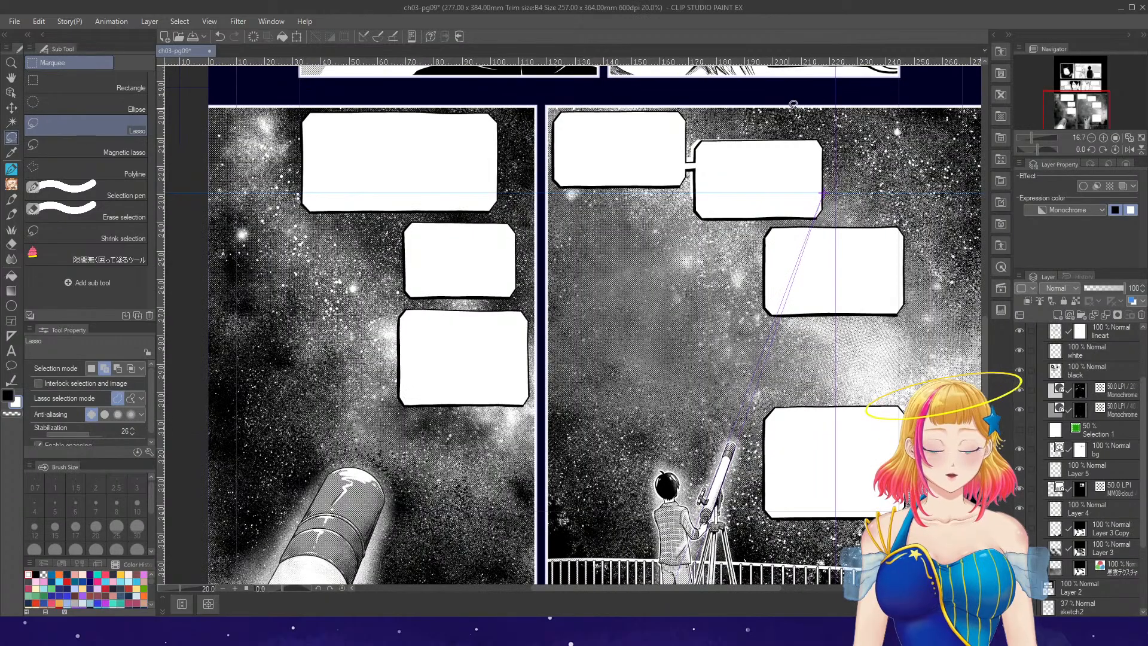
pyautogui.scroll(4, 783, 120)
pyautogui.press('g')
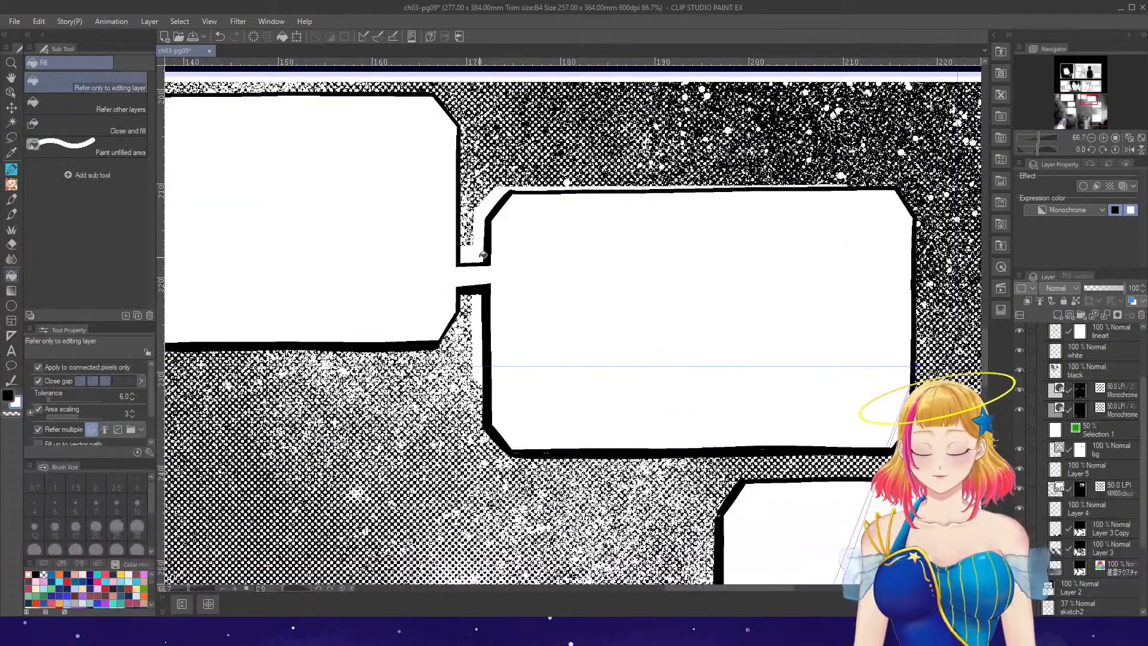
pyautogui.hotkey('ctrl', 'z')
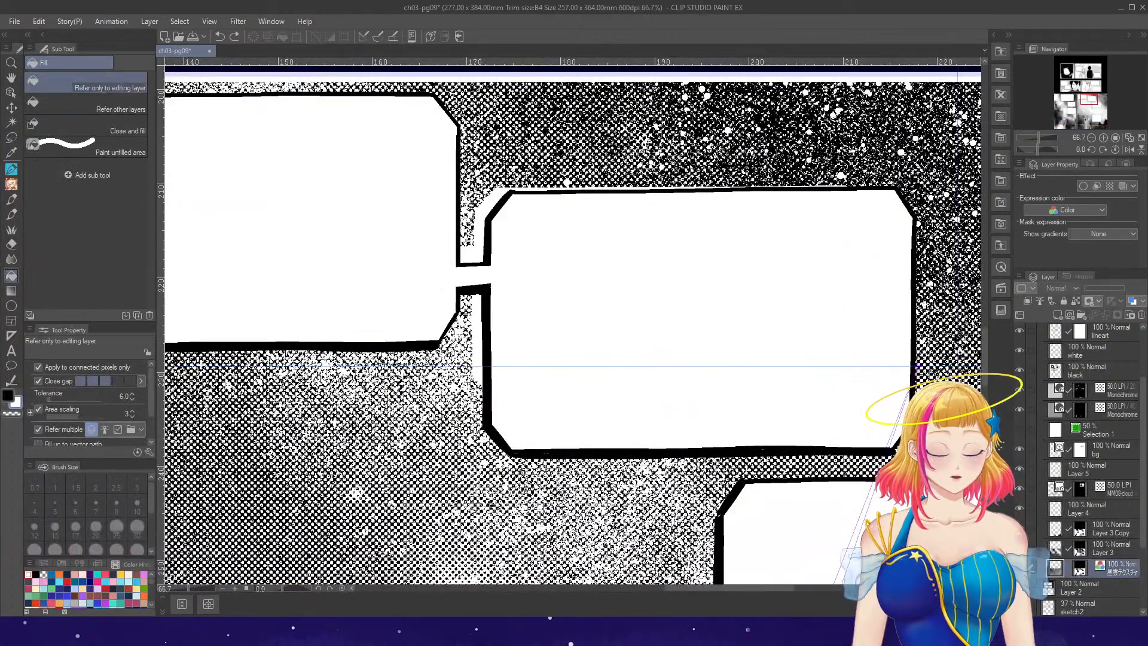
pyautogui.click(1020, 567)
pyautogui.click(1080, 568)
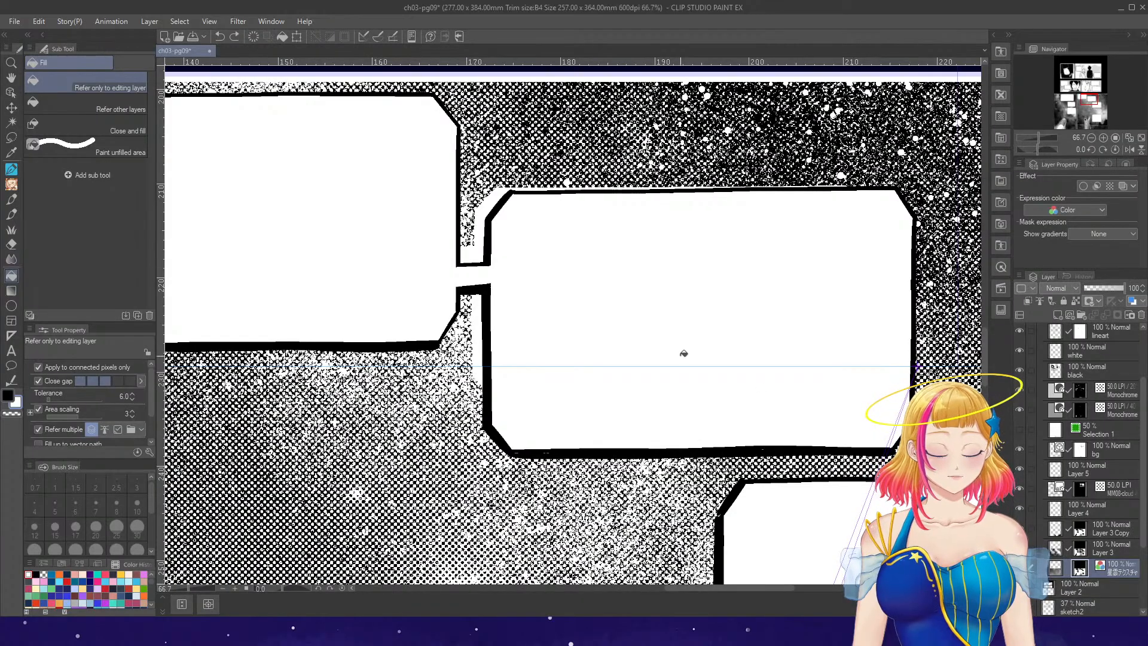
pyautogui.scroll(-1, 619, 265)
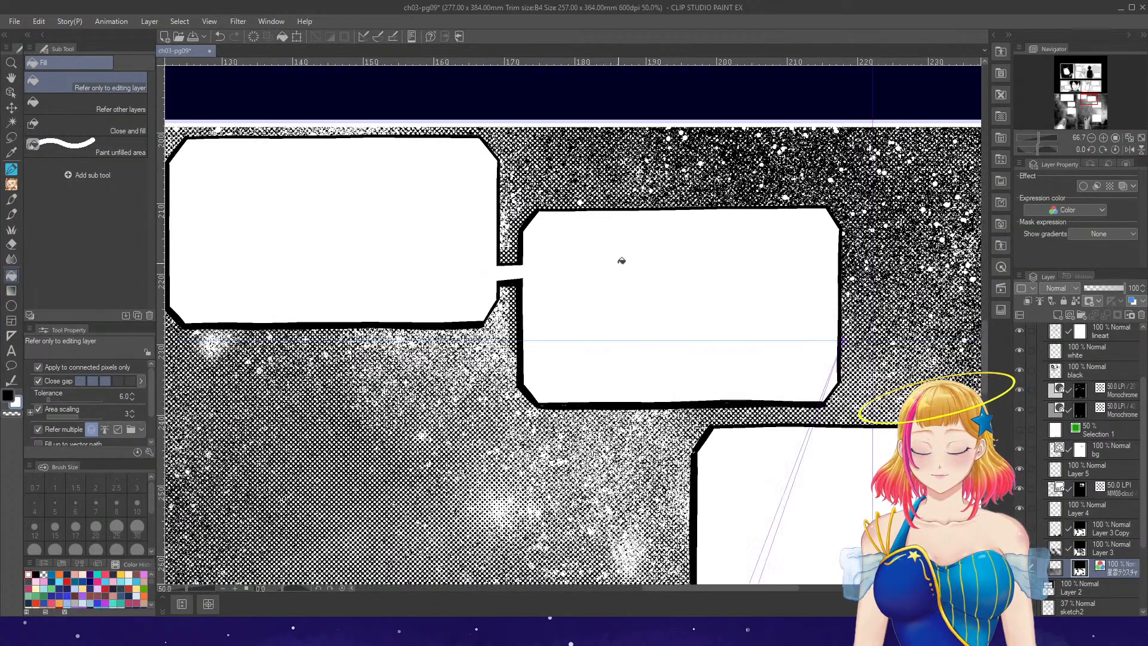
pyautogui.scroll(-2, 622, 261)
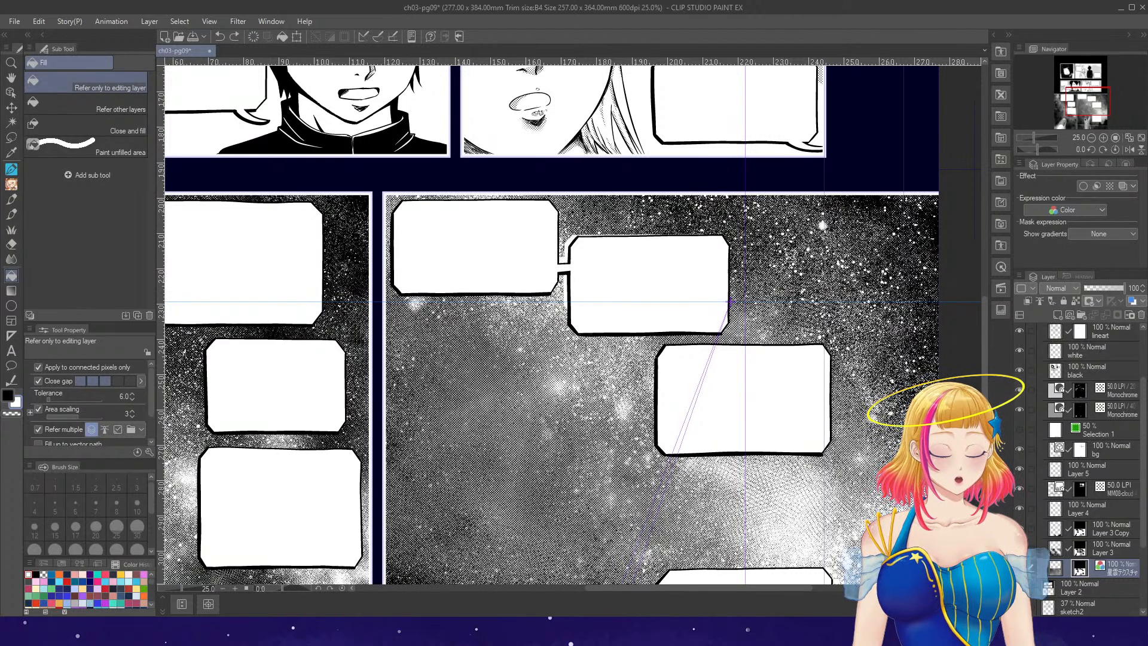
pyautogui.click(1021, 331)
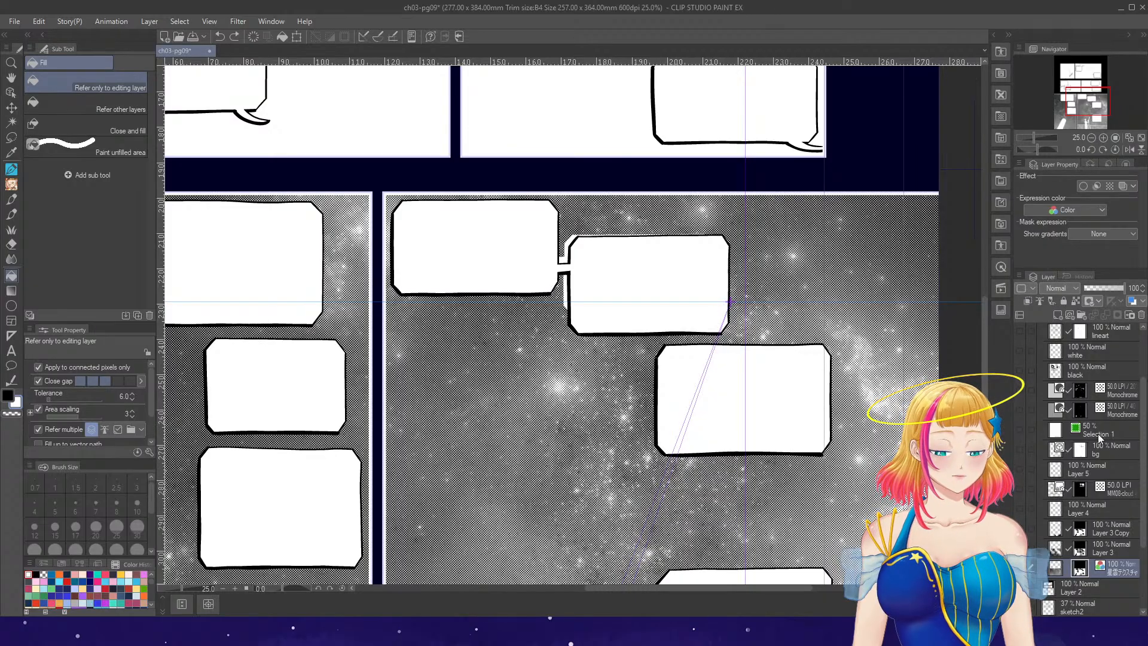
pyautogui.click(576, 262)
pyautogui.click(573, 277)
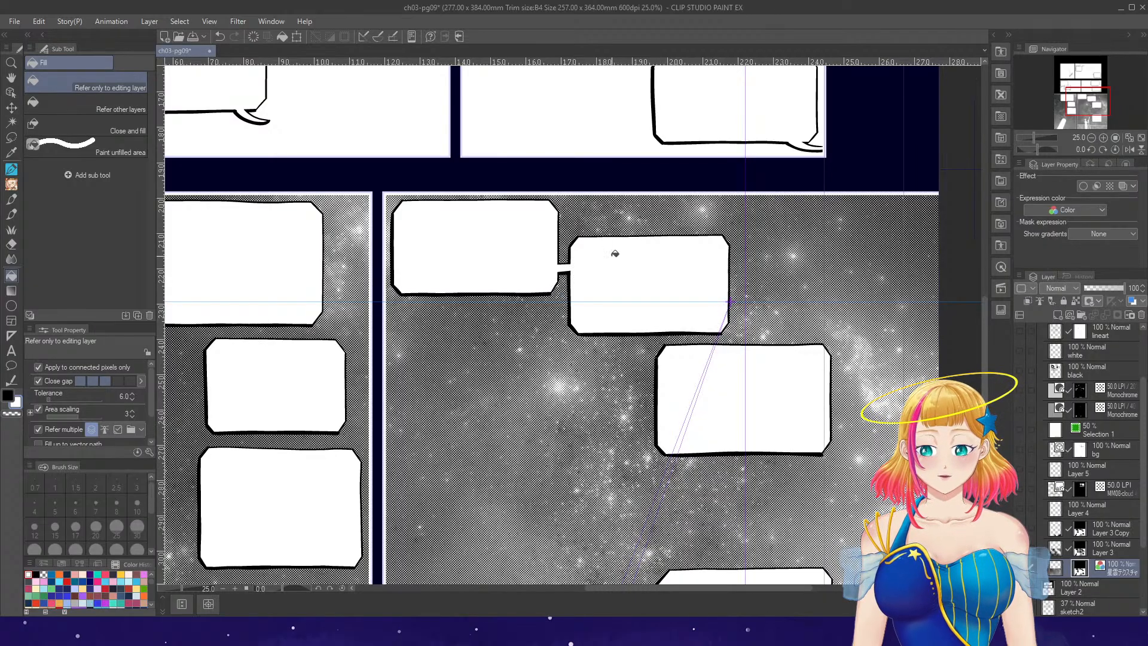
# - Hide the star texture layer, show Layer 3 by itself and activate its layer mask
pyautogui.click(1021, 567)
pyautogui.click(1020, 548)
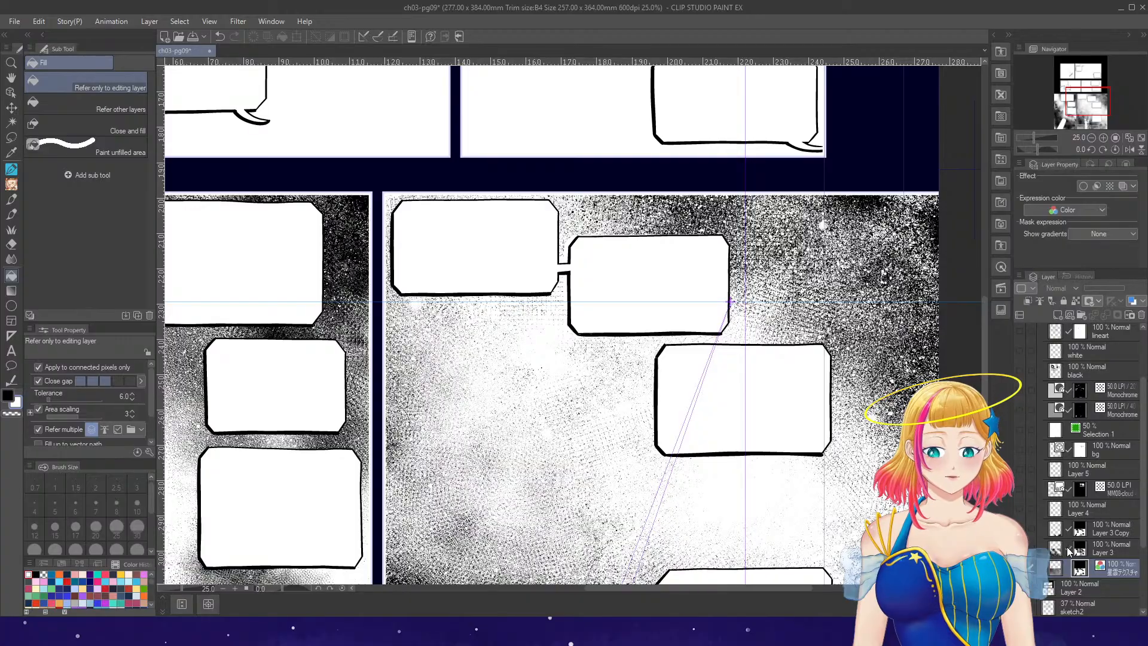
pyautogui.click(1077, 549)
pyautogui.scroll(4, 586, 251)
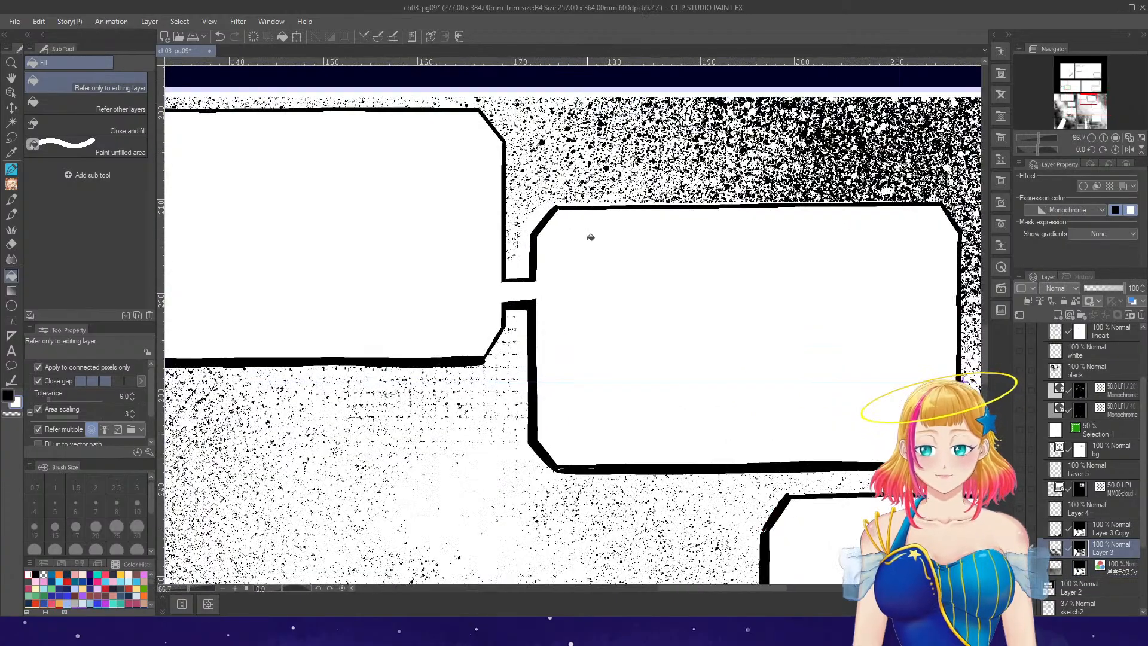
pyautogui.scroll(-3, 680, 203)
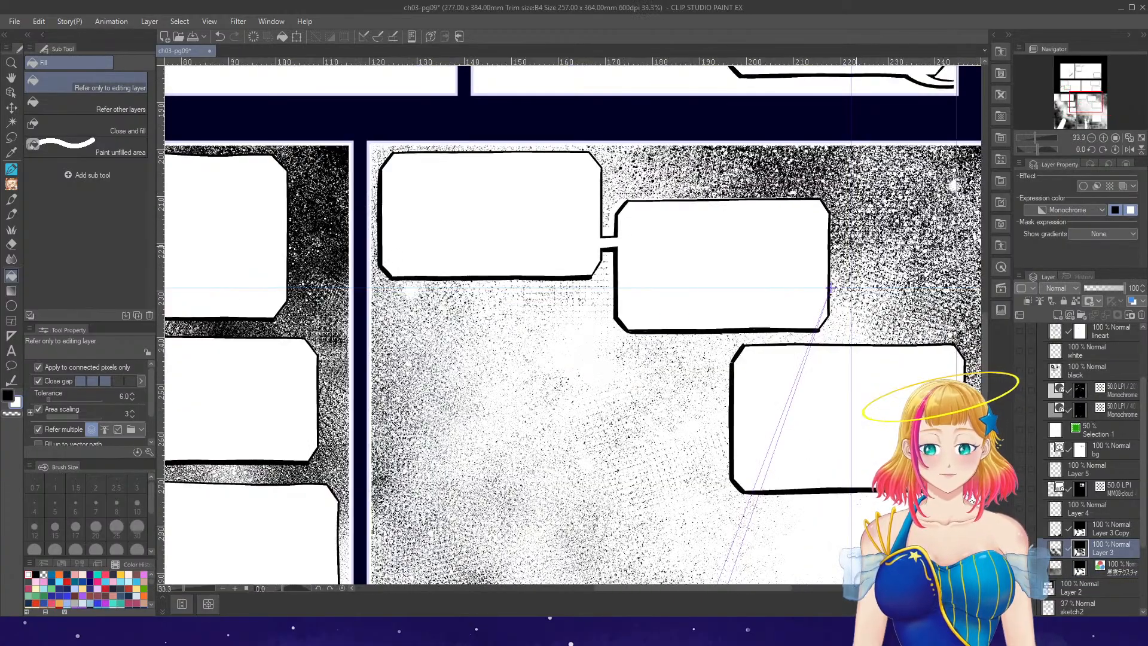
pyautogui.scroll(3, 712, 213)
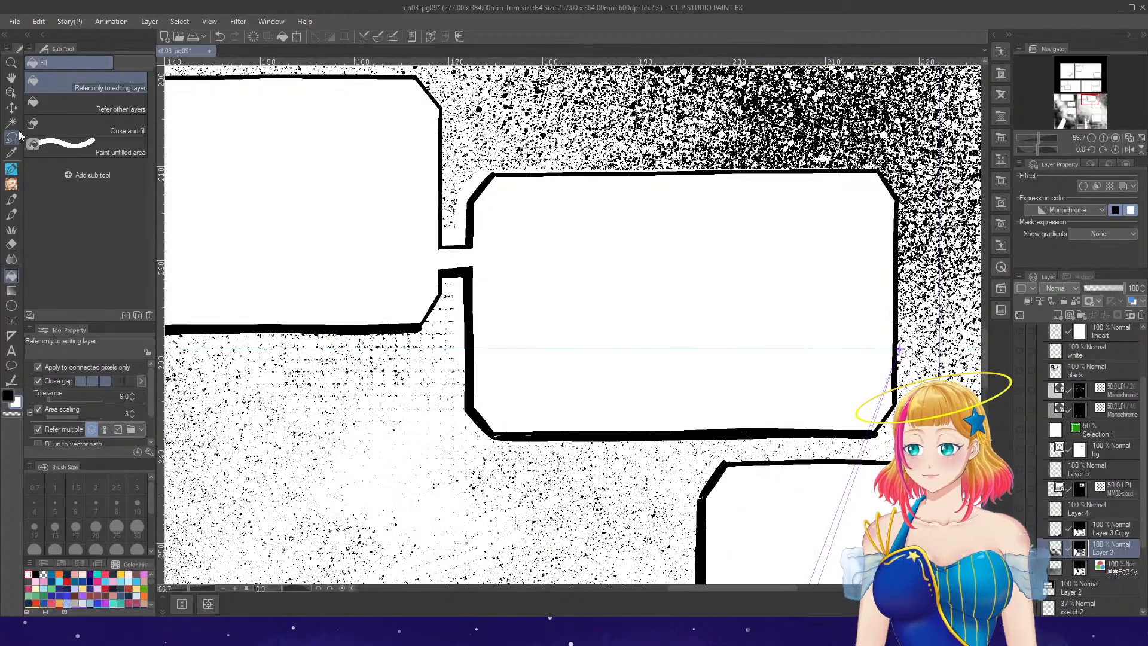
# - Auto-select the white gap along the upper-left corner and upper edge of the second linked bubble, referring to other layers
pyautogui.press('w')
pyautogui.click(468, 230)
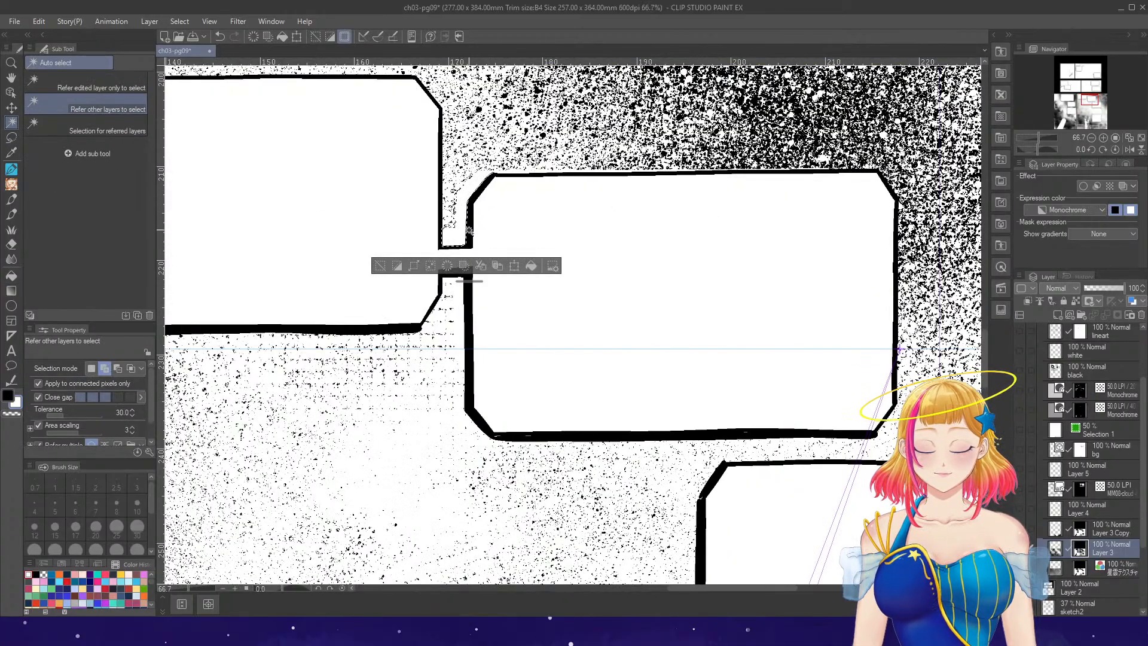
pyautogui.click(513, 176)
pyautogui.click(607, 175)
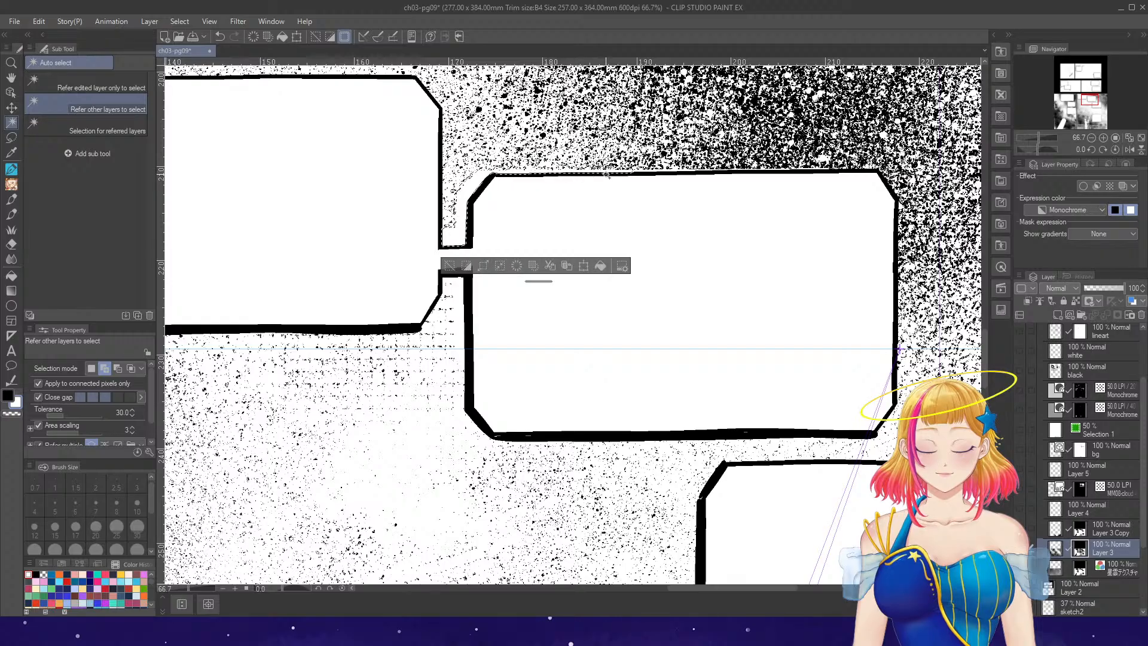
pyautogui.click(649, 173)
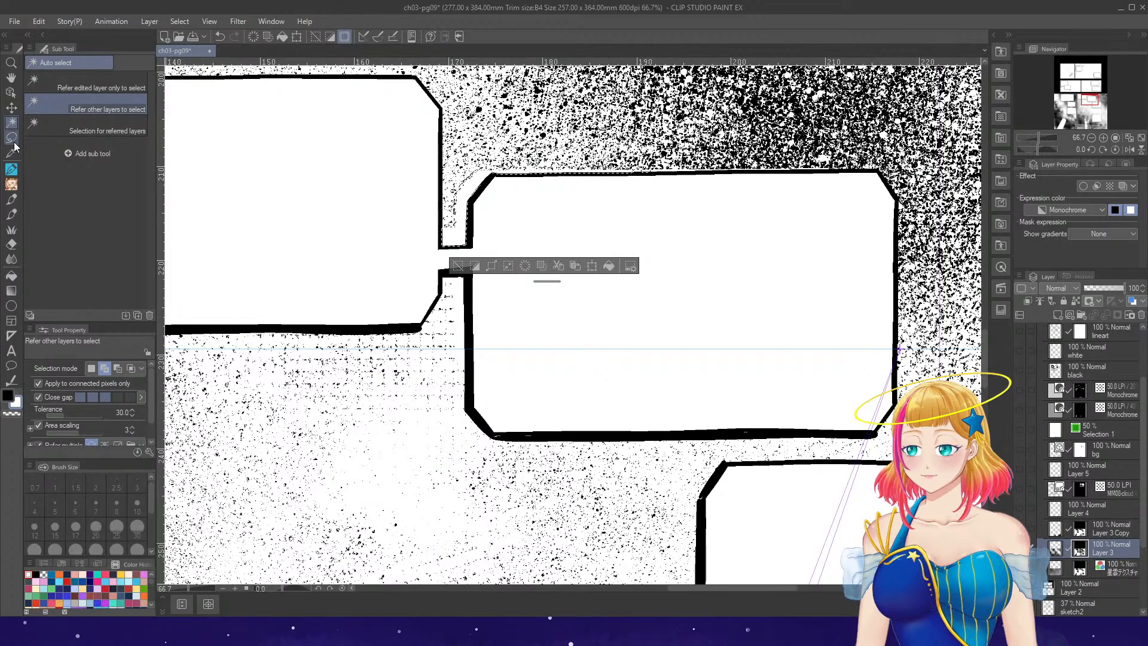
# - Paint the selected gap on Layer 3's mask with the Gauze cloud brush at size 600 and clear the selection
pyautogui.click(11, 170)
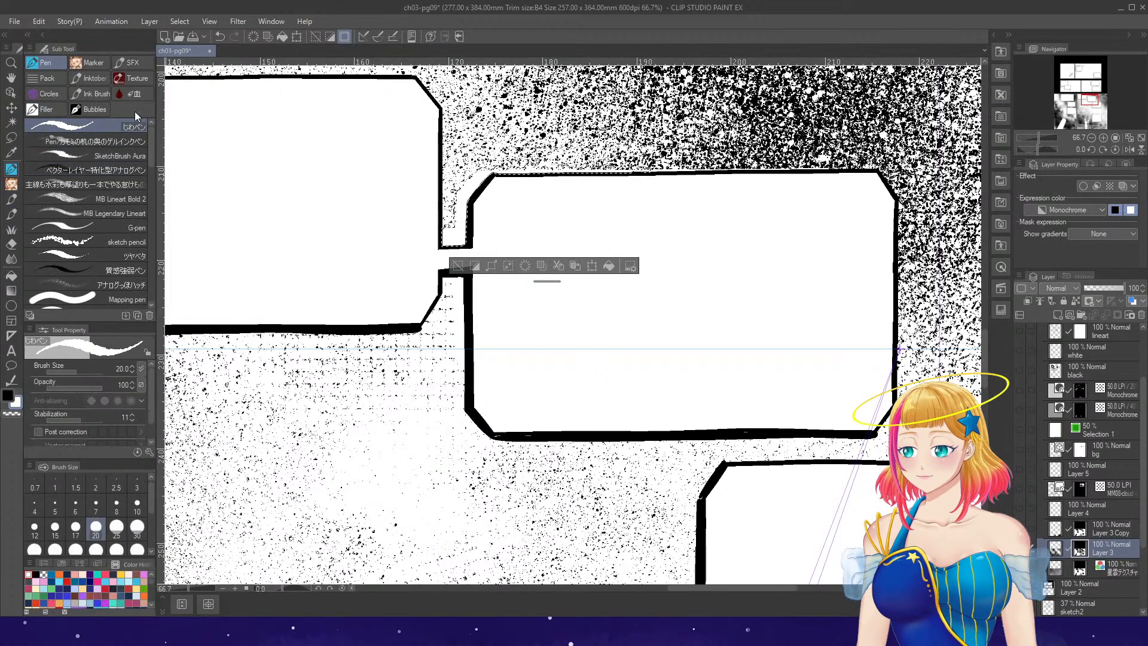
pyautogui.click(12, 229)
pyautogui.click(95, 63)
pyautogui.press('[')
pyautogui.press('[')
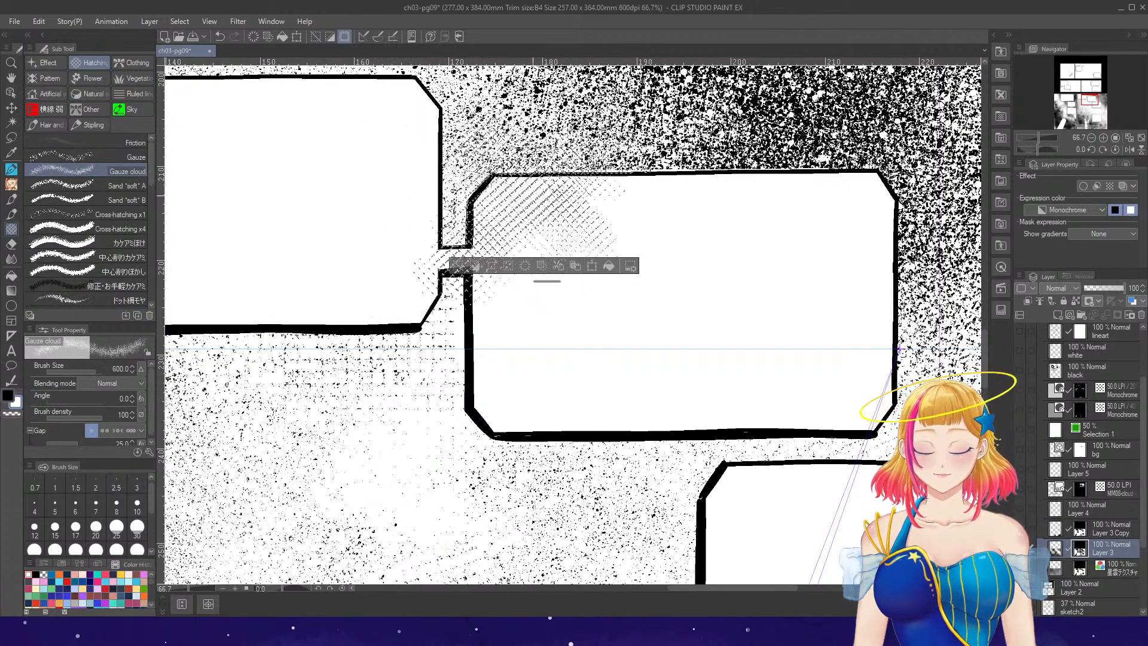
pyautogui.scroll(-4, 655, 218)
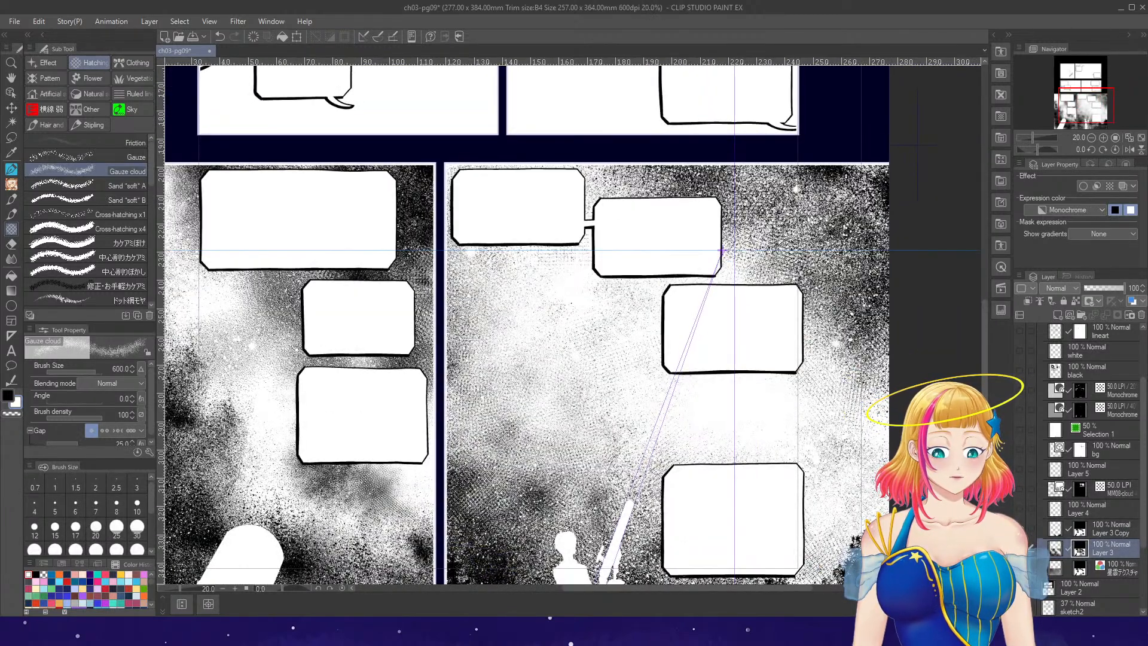
# - Show the star texture layer again and compare the retouched gap beside the linked bubbles by undoing and redoing the last changes
pyautogui.hotkey('ctrl', 'z')
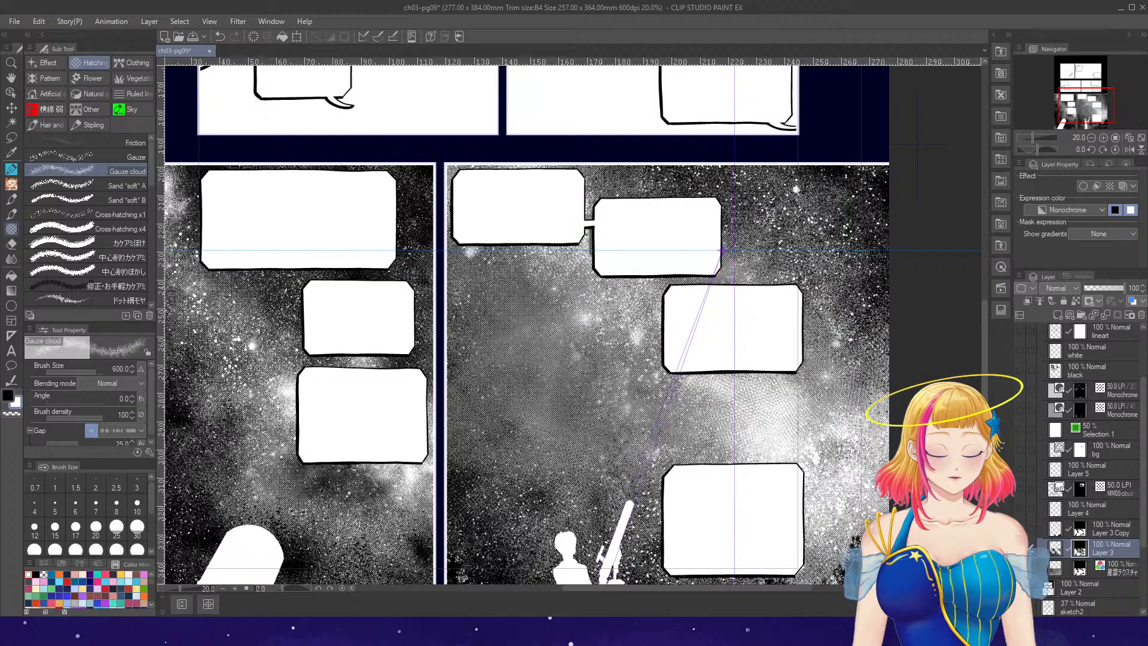
pyautogui.hotkey('ctrl', 'z')
pyautogui.hotkey('ctrl', 'y')
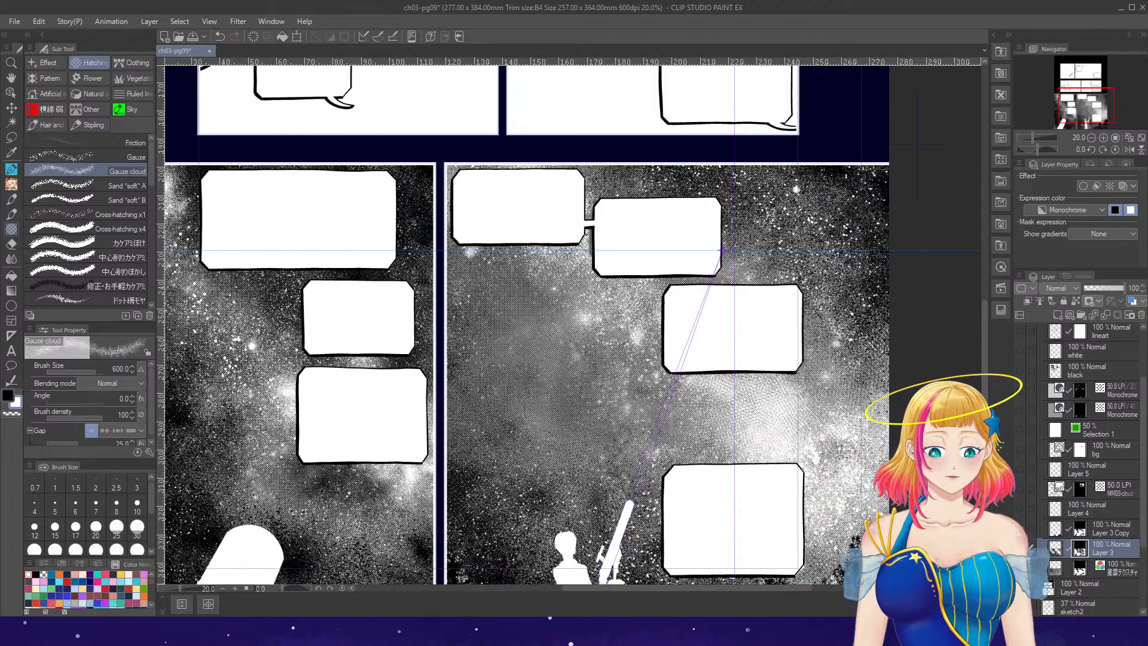
pyautogui.scroll(3, 710, 228)
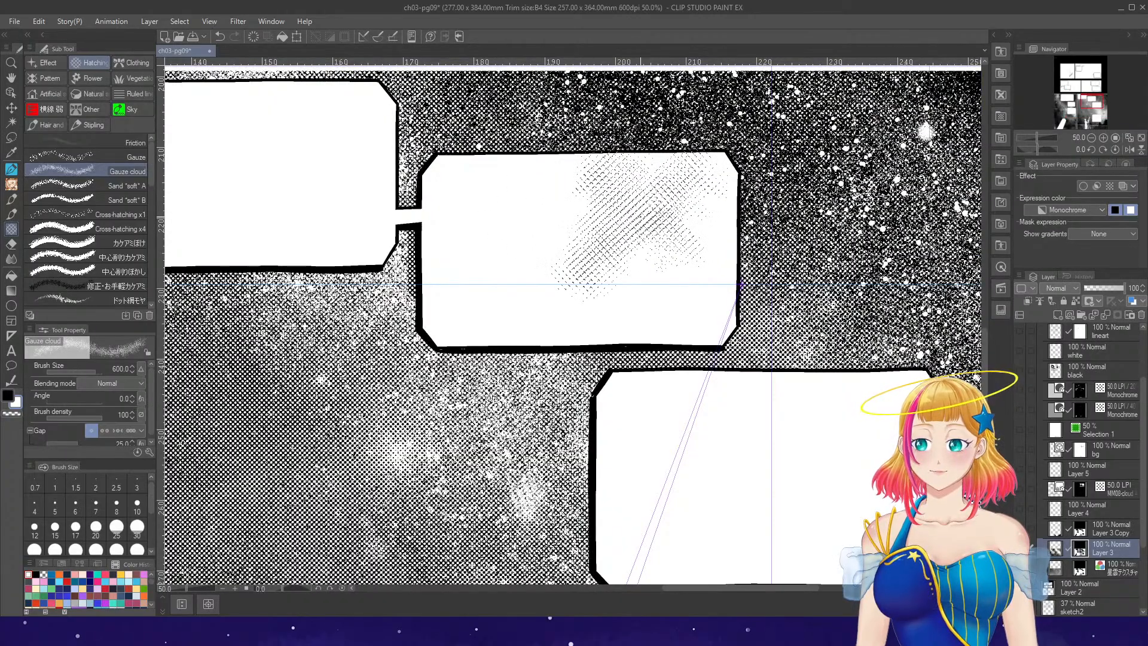
pyautogui.hotkey('ctrl', 'z')
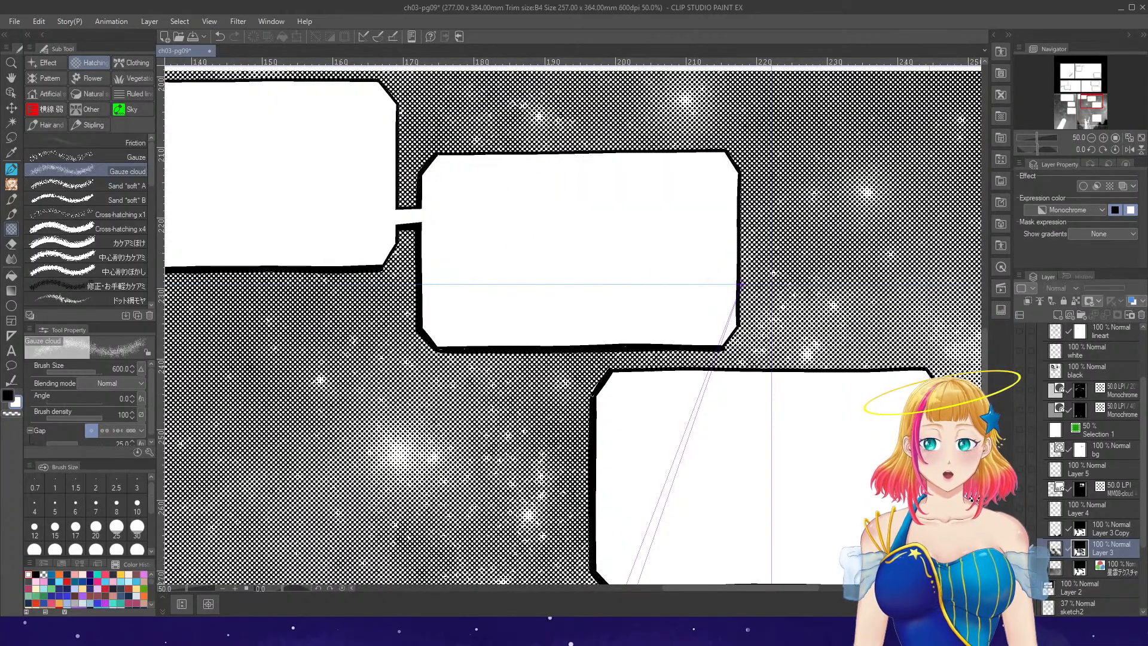
pyautogui.hotkey('ctrl', 'y')
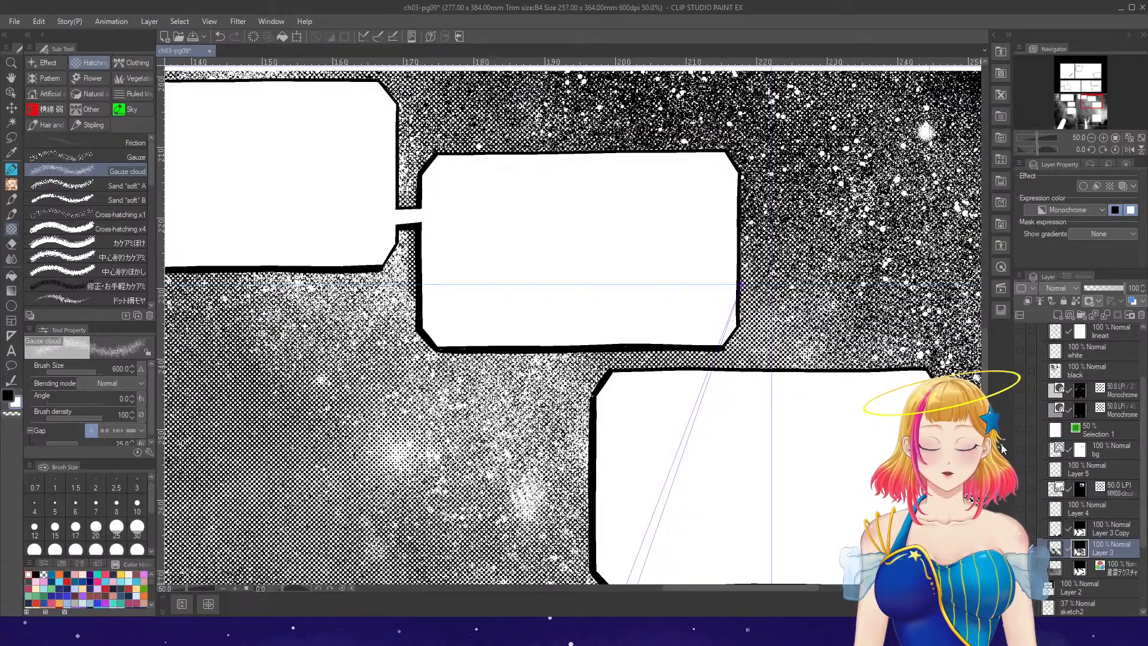
# - Extend the restored gap selection along the second linked bubble's left edge with the Lasso and paint it with the Gauze cloud brush
pyautogui.moveTo(415, 199)
pyautogui.mouseDown()
pyautogui.moveTo(429, 244)
pyautogui.moveTo(406, 266)
pyautogui.mouseUp()
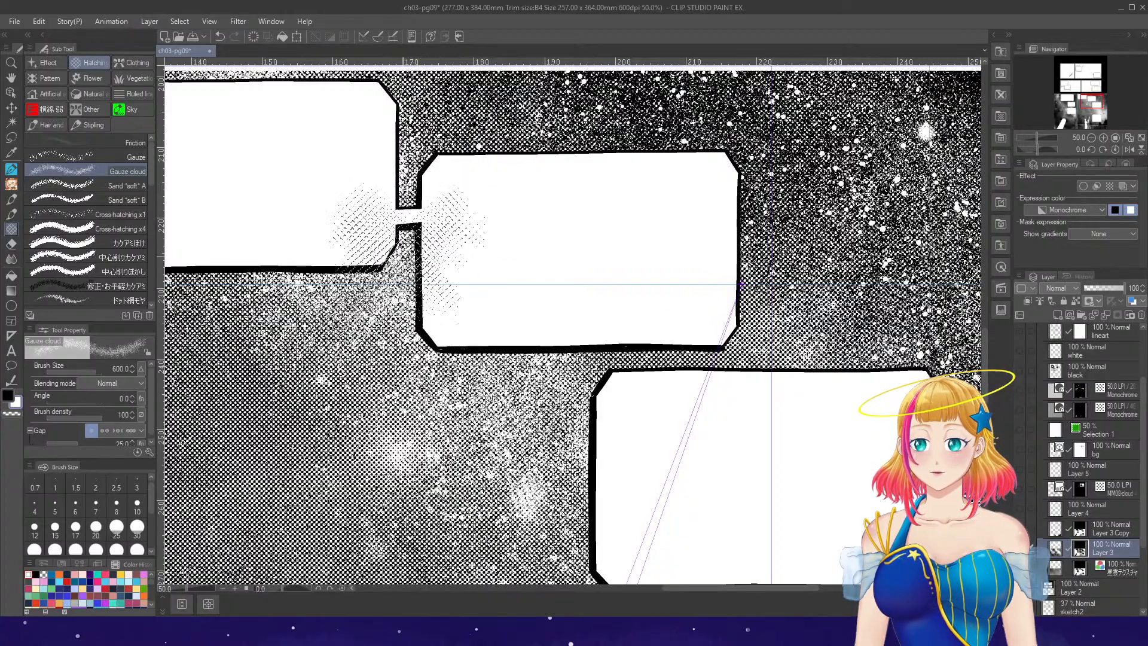
pyautogui.hotkey('ctrl', 'z')
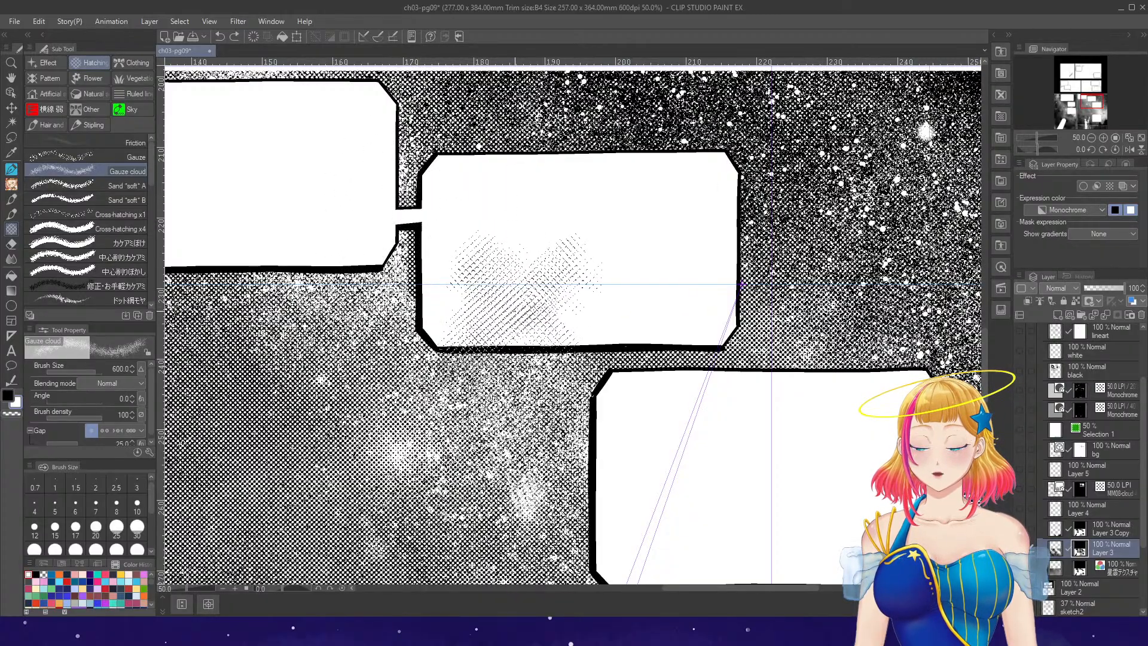
pyautogui.hotkey('ctrl', 'z')
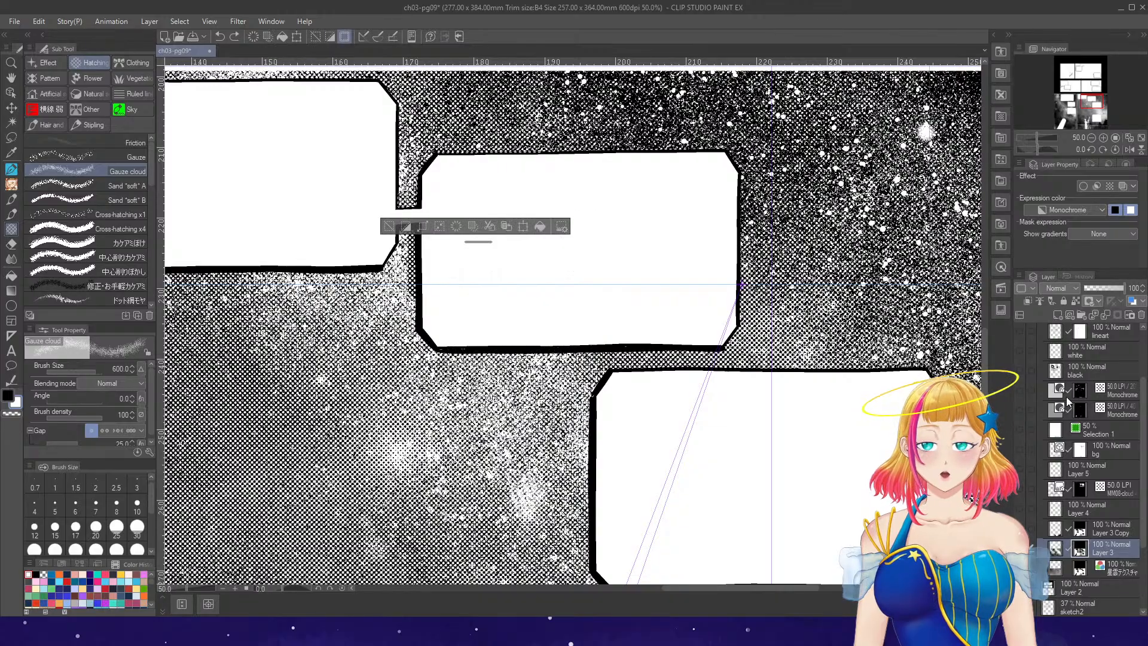
pyautogui.click(17, 137)
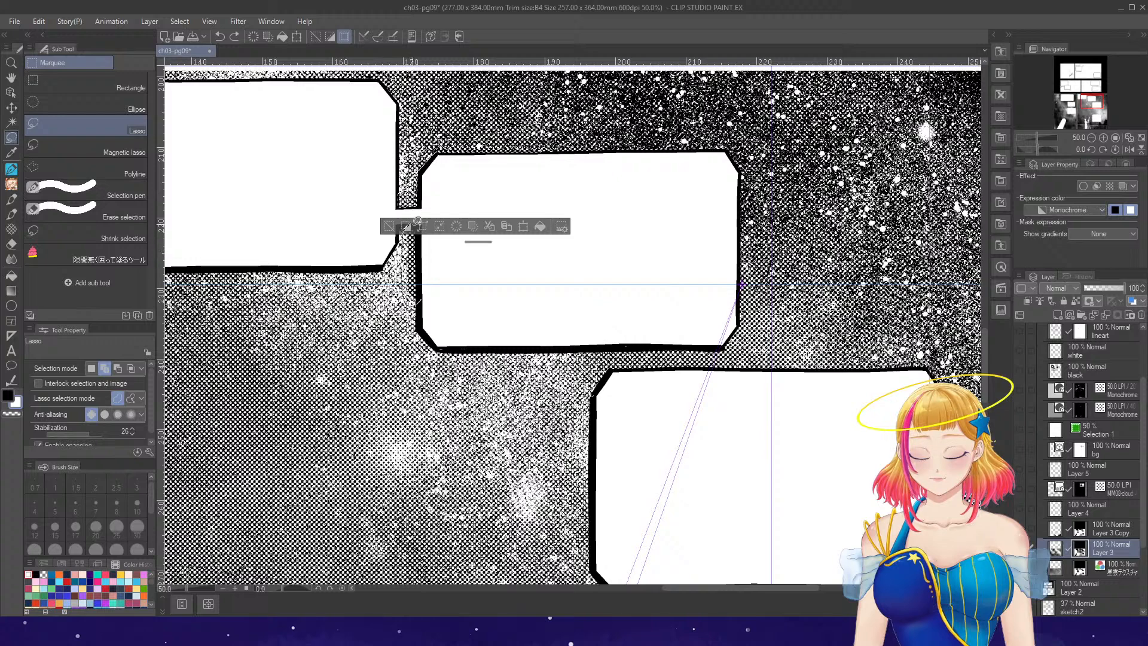
pyautogui.click(12, 229)
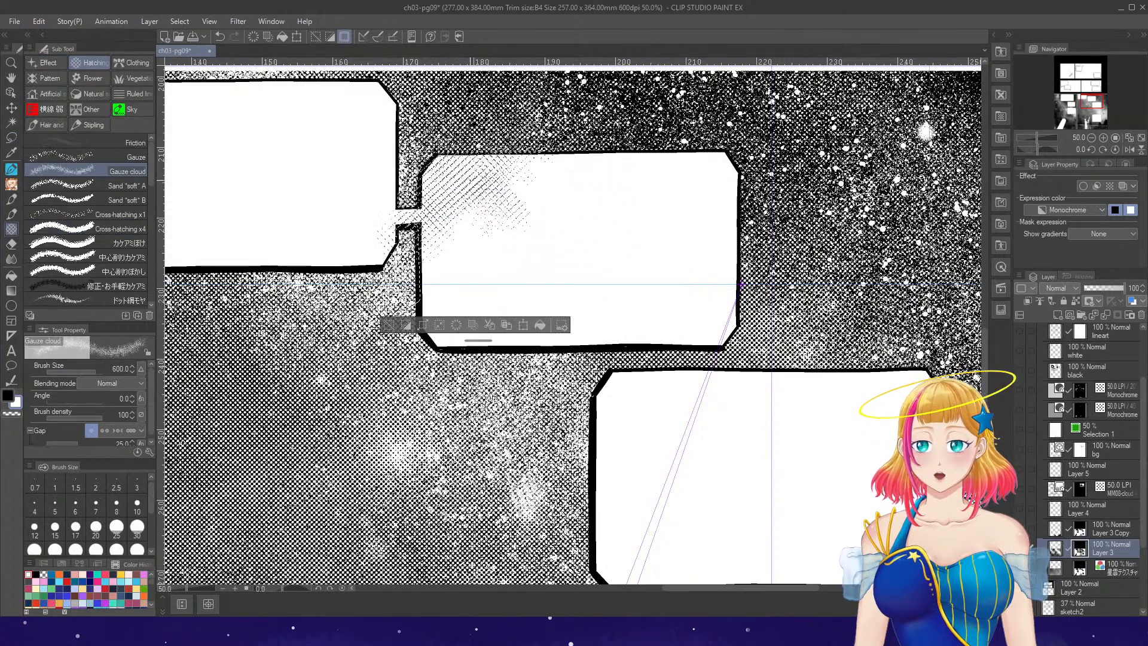
pyautogui.scroll(-3, 496, 233)
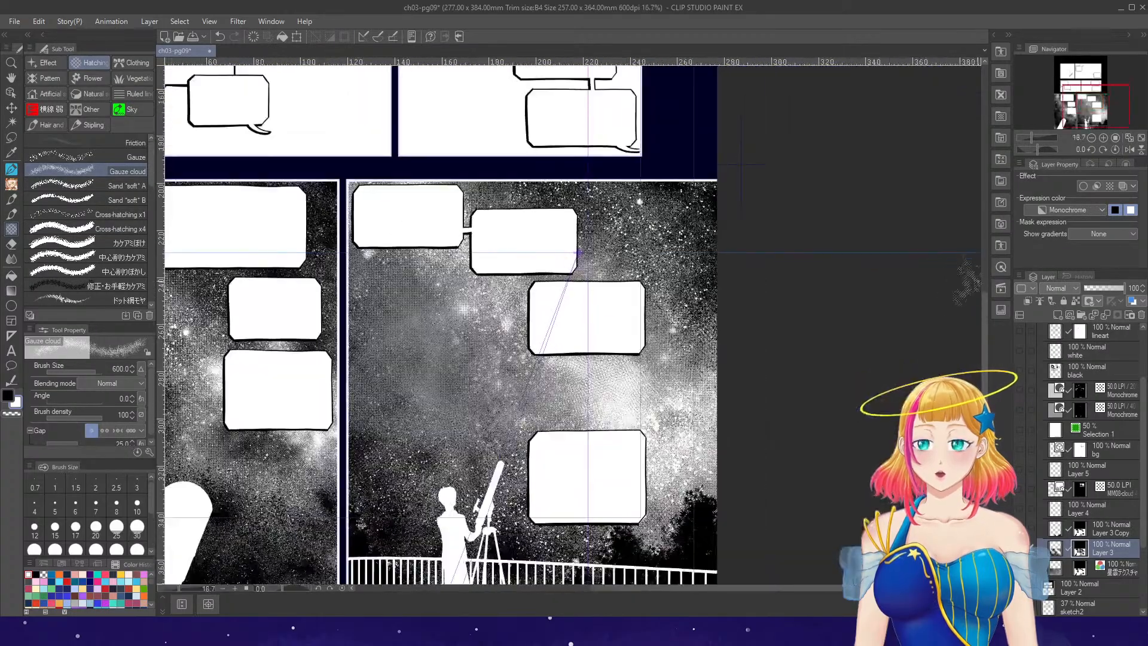
# - Check Layer 4's effect on the whole page by toggling its visibility
pyautogui.hotkey('ctrl', '-')
pyautogui.hotkey('ctrl', '-')
pyautogui.hotkey('ctrl', '-')
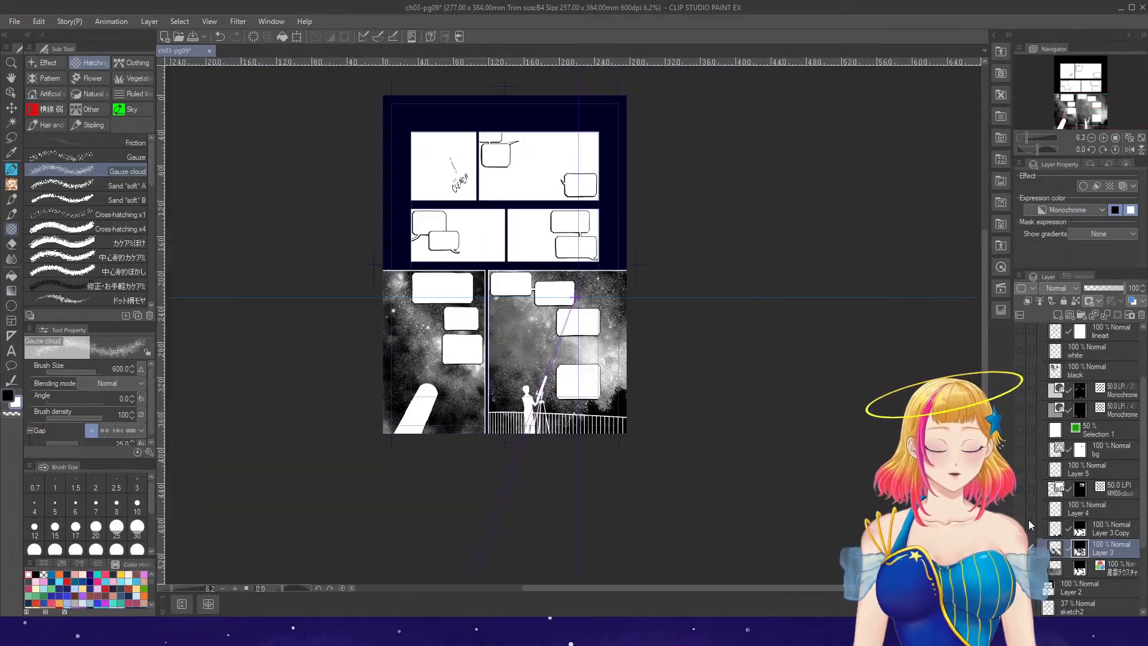
pyautogui.click(1021, 509)
pyautogui.click(1023, 507)
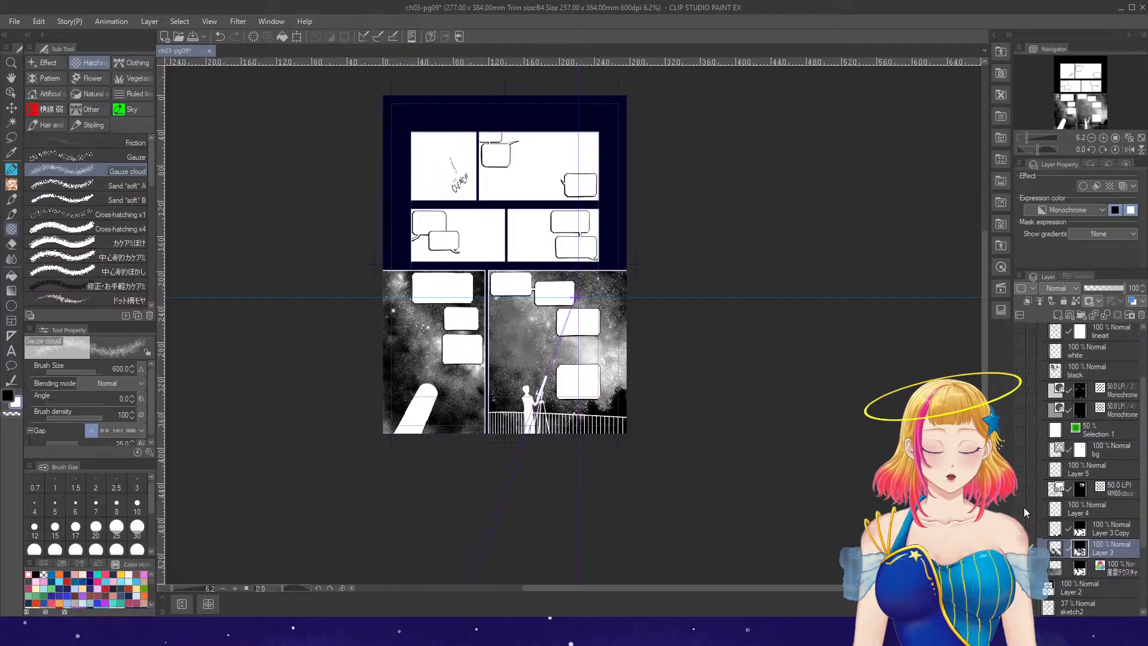
# - Show the hidden cloud, background, tone, black, white and lineart layers of the page again
pyautogui.click(1021, 488)
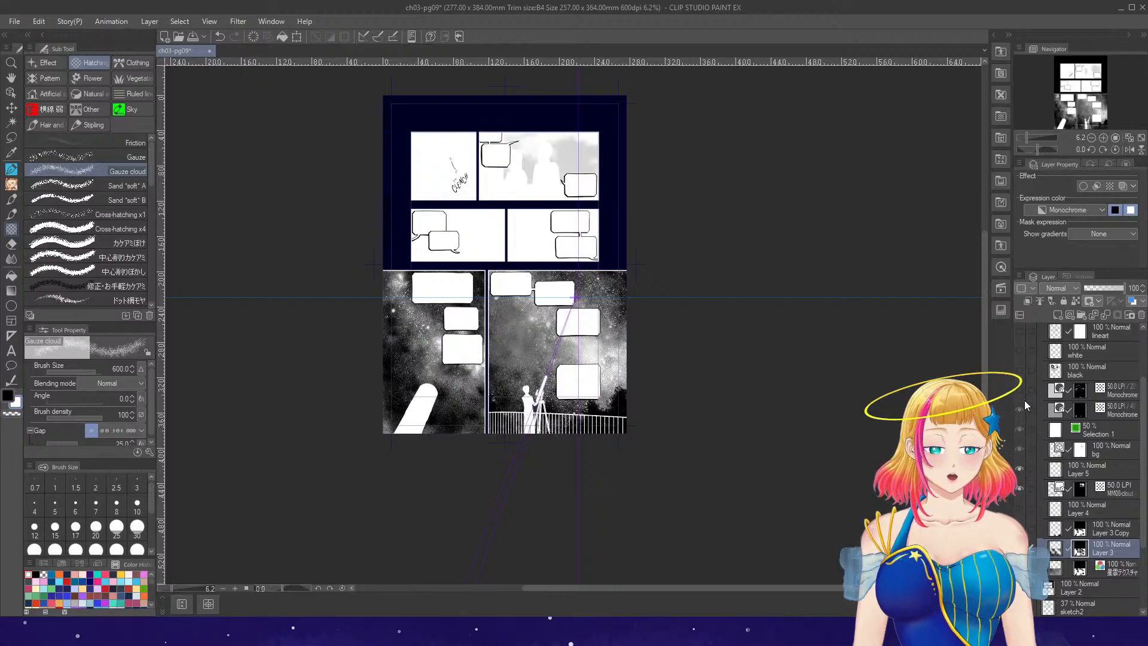
pyautogui.click(1021, 332)
pyautogui.scroll(2, 1144, 404)
pyautogui.scroll(-1, 1137, 416)
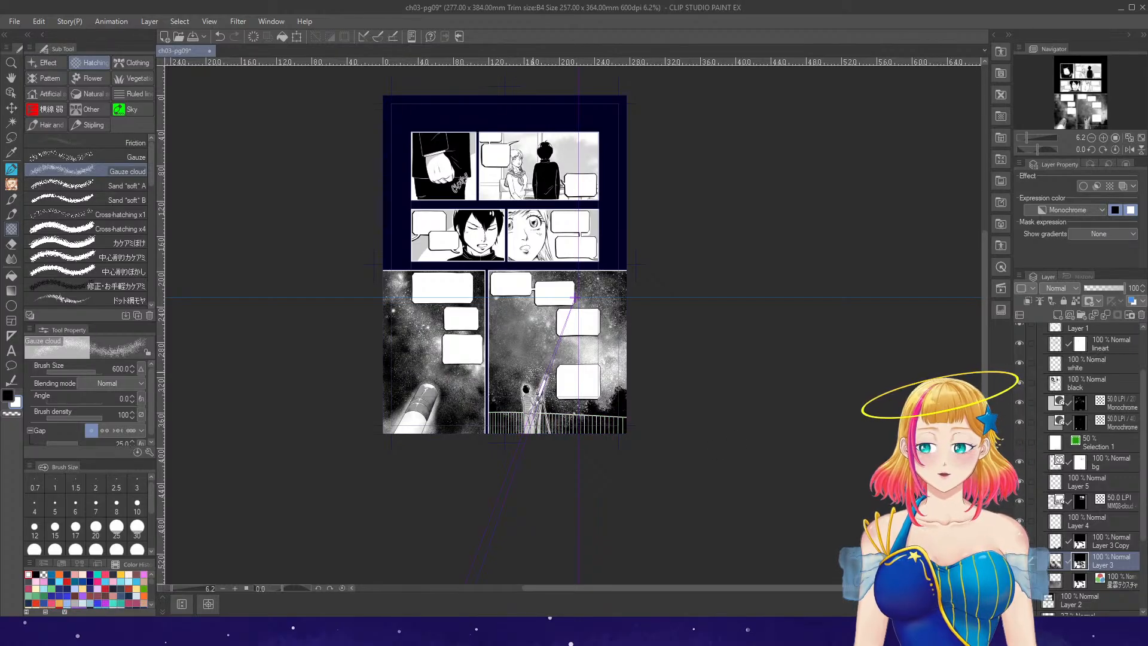
# - Compare the page with the lettered version in ch03-pg09.psd and close that file
pyautogui.scroll(3, 530, 365)
pyautogui.hotkey('ctrl', 'z')
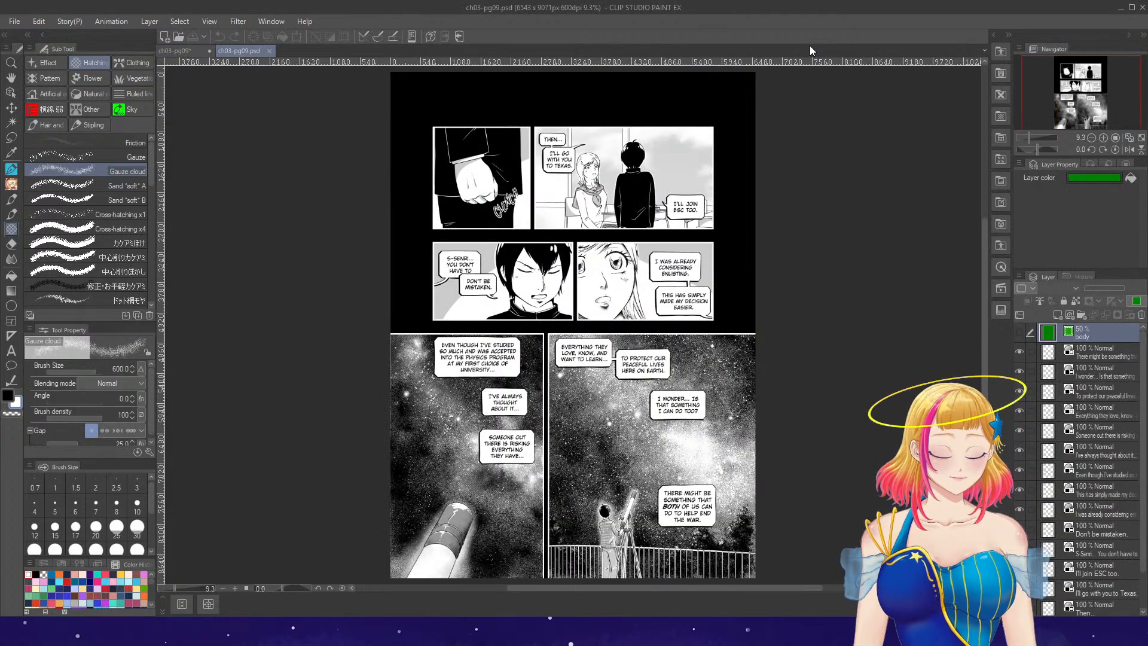
pyautogui.click(269, 51)
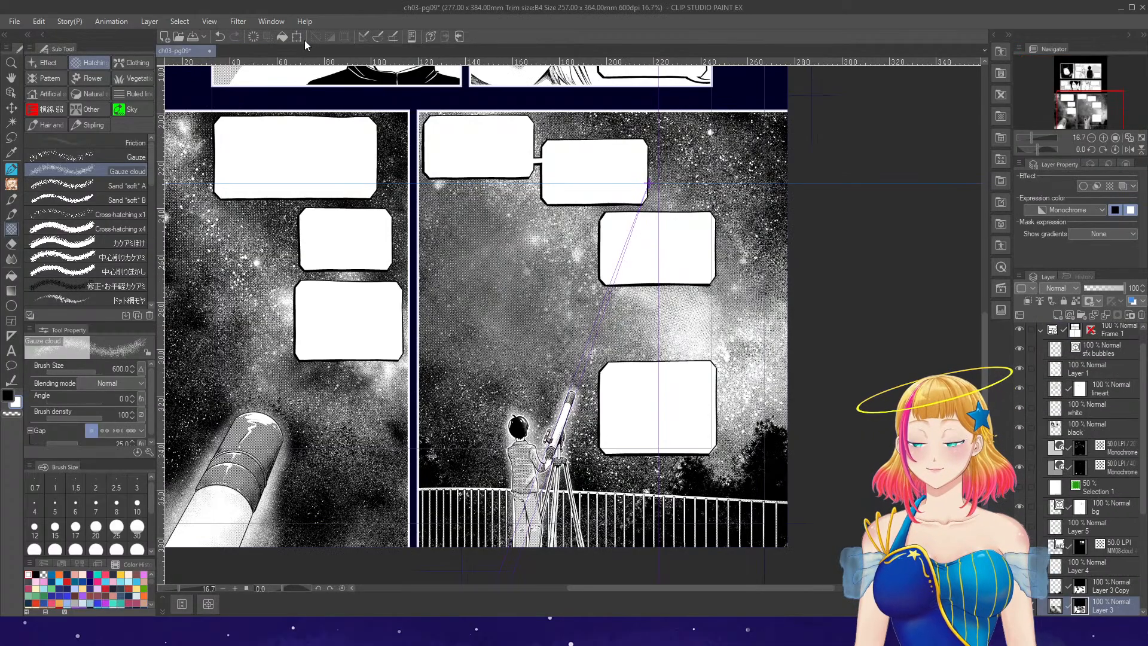
# - Fill the tone gap around the upper linked bubble in the fourth panel on the Monochrome tone layer with density 20
pyautogui.scroll(4, 989, 305)
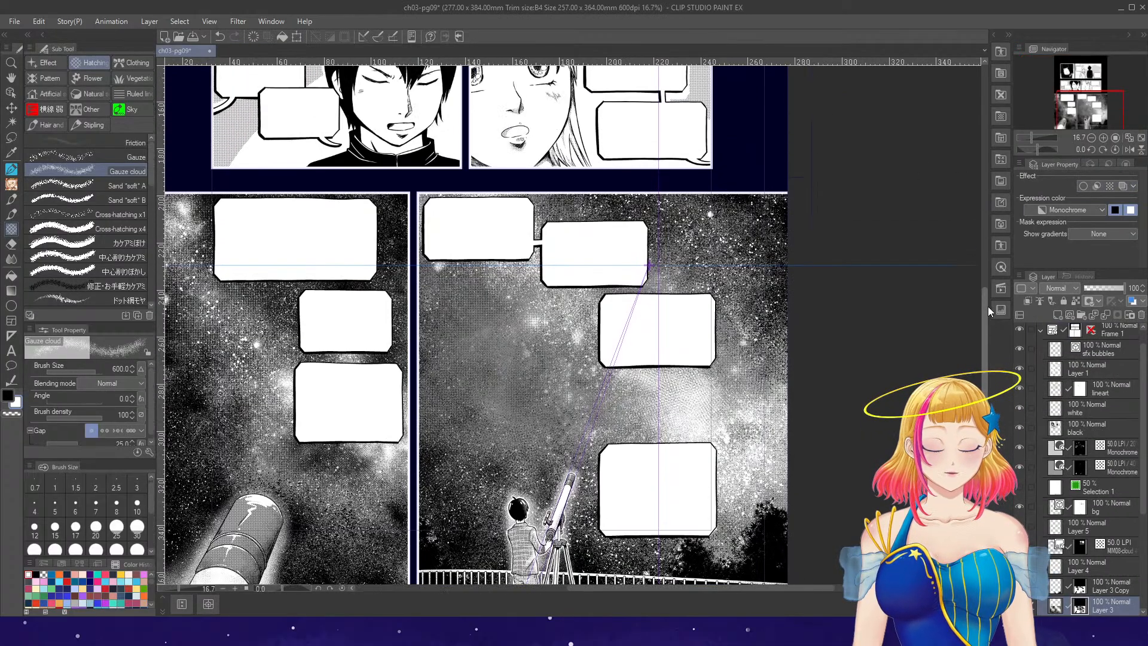
pyautogui.scroll(1, 994, 263)
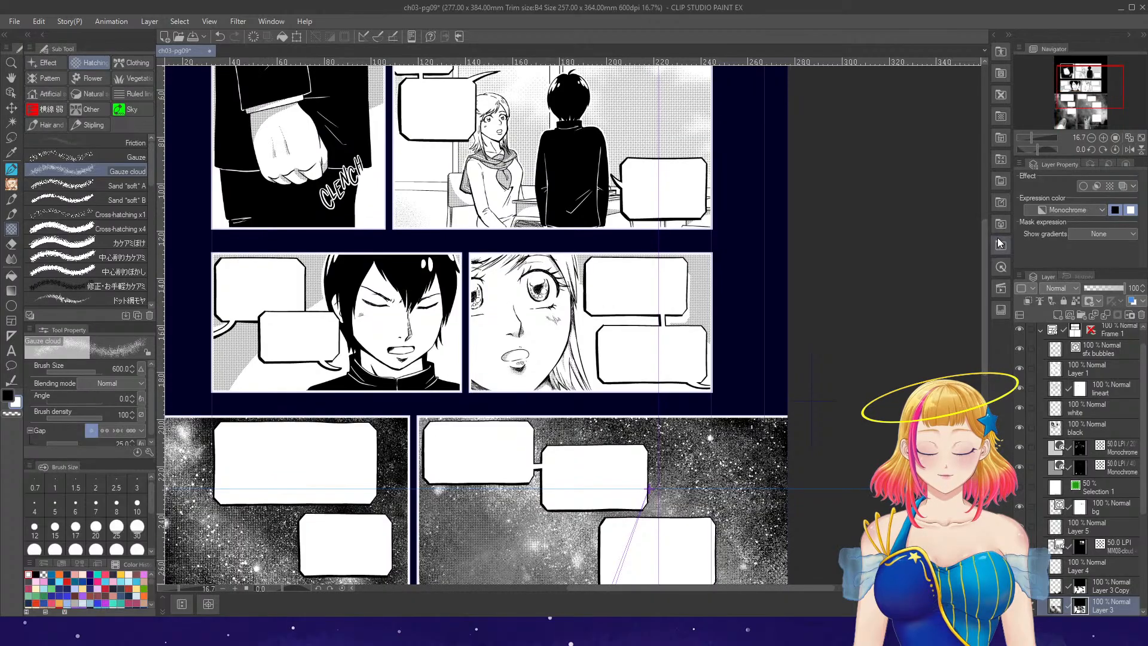
pyautogui.click(1063, 452)
pyautogui.press('p')
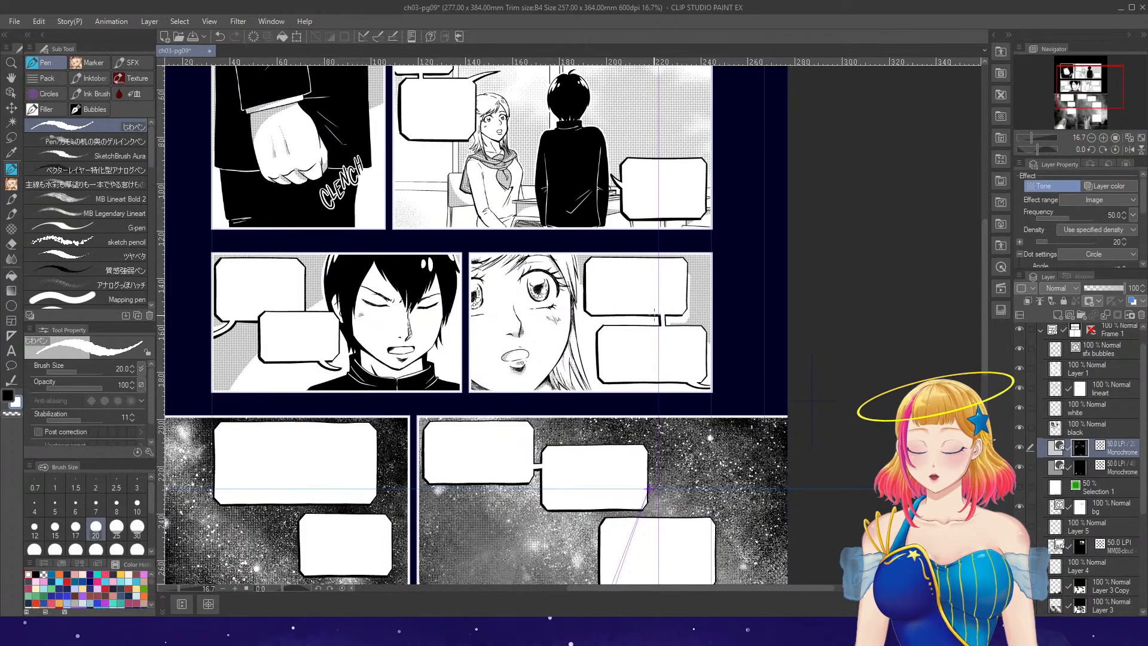
pyautogui.scroll(4, 686, 317)
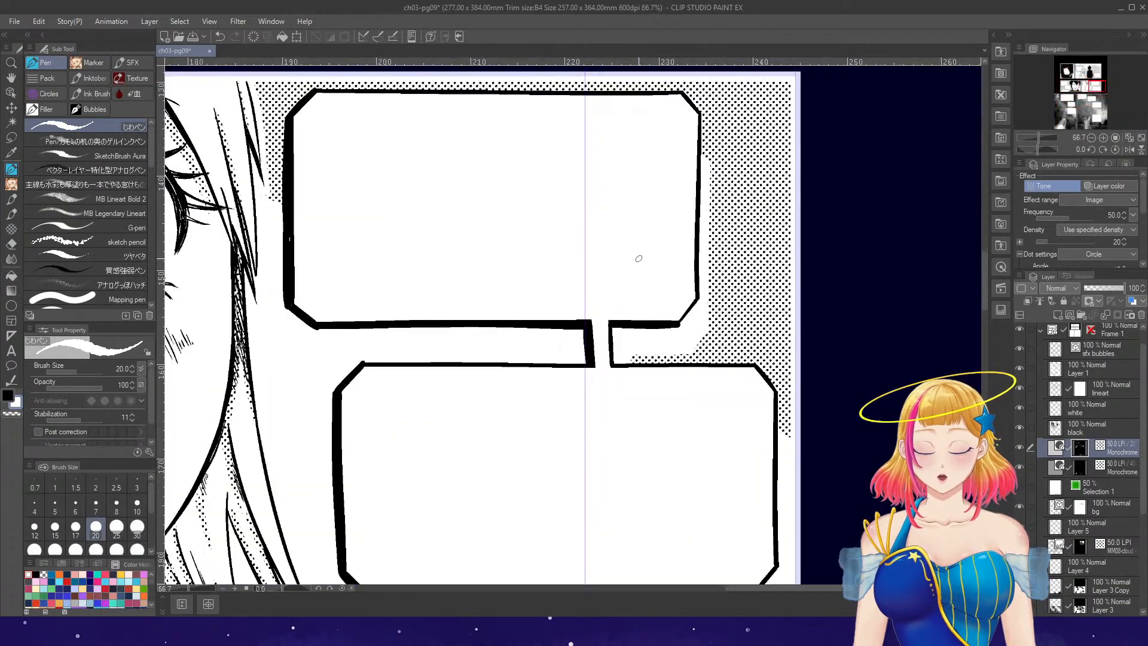
pyautogui.press('g')
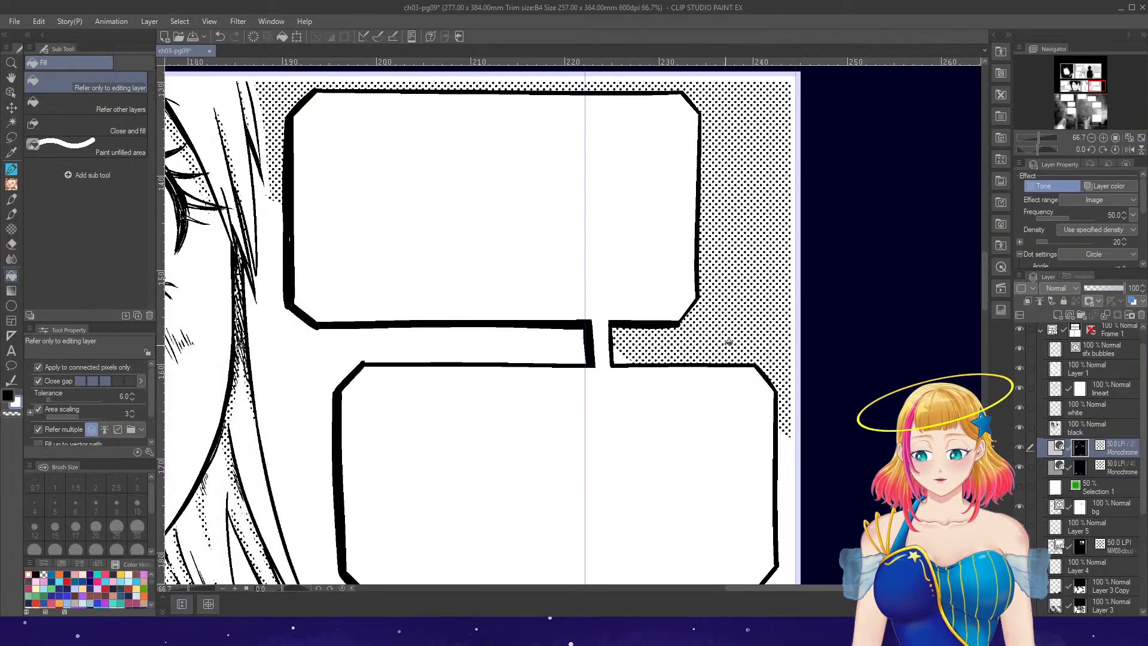
# - Inspect the tones around the resized bubbles in the upper four panels for remaining gaps
pyautogui.scroll(-1, 756, 309)
pyautogui.scroll(-3, 755, 309)
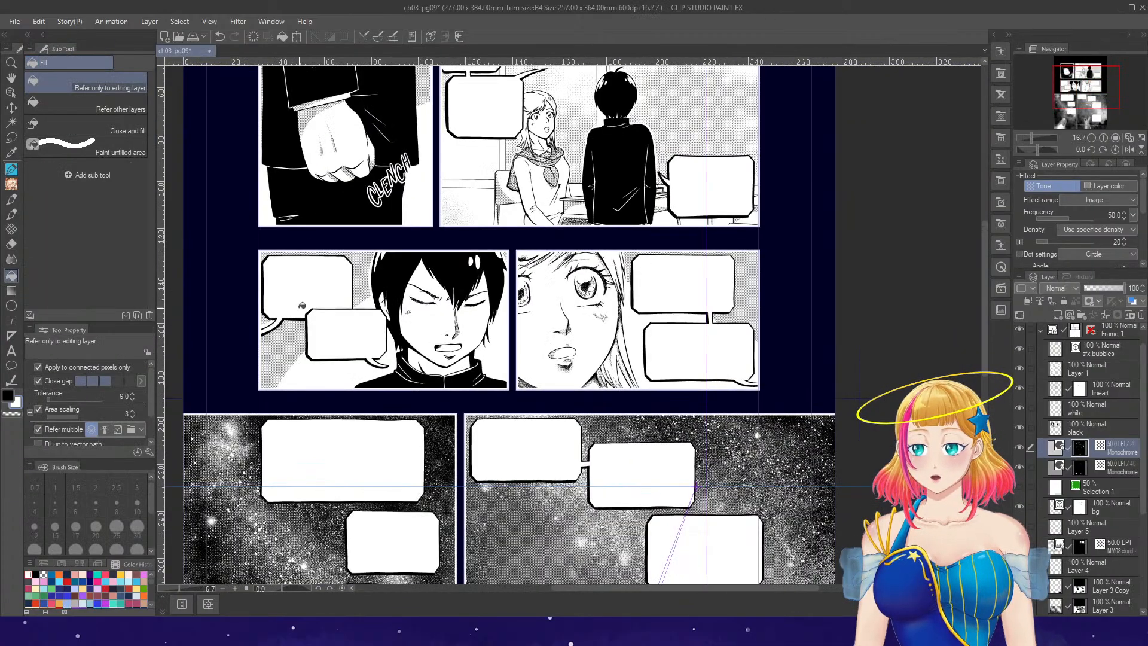
pyautogui.scroll(1, 293, 316)
pyautogui.scroll(1, 254, 327)
pyautogui.scroll(-3, 556, 364)
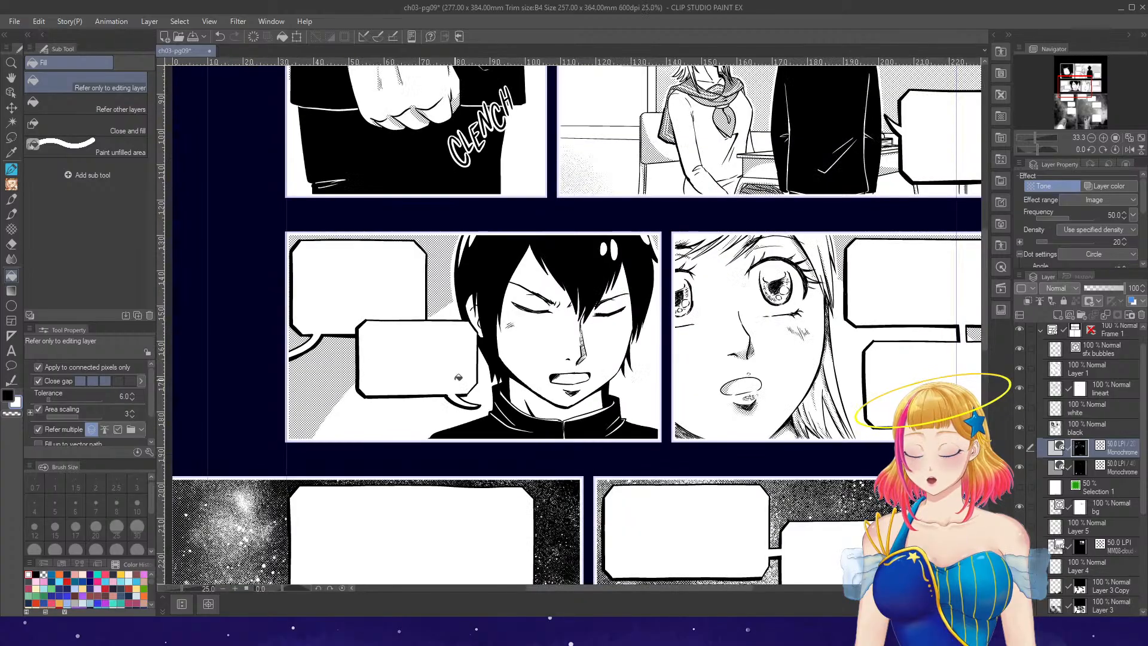
pyautogui.scroll(4, 721, 176)
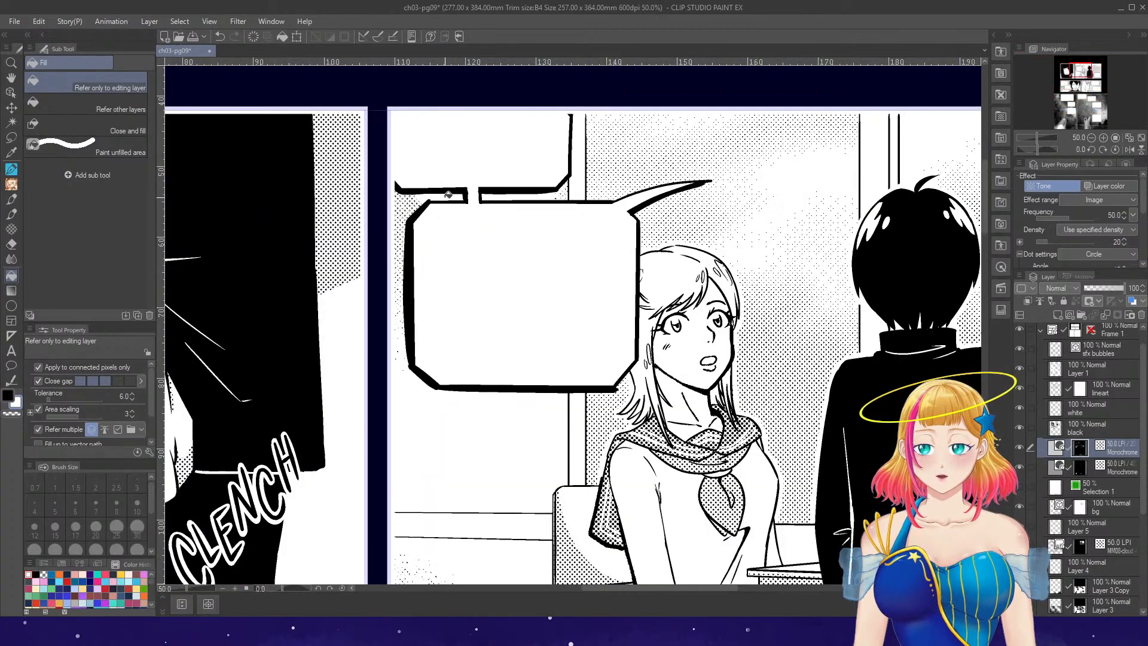
pyautogui.scroll(-3, 644, 149)
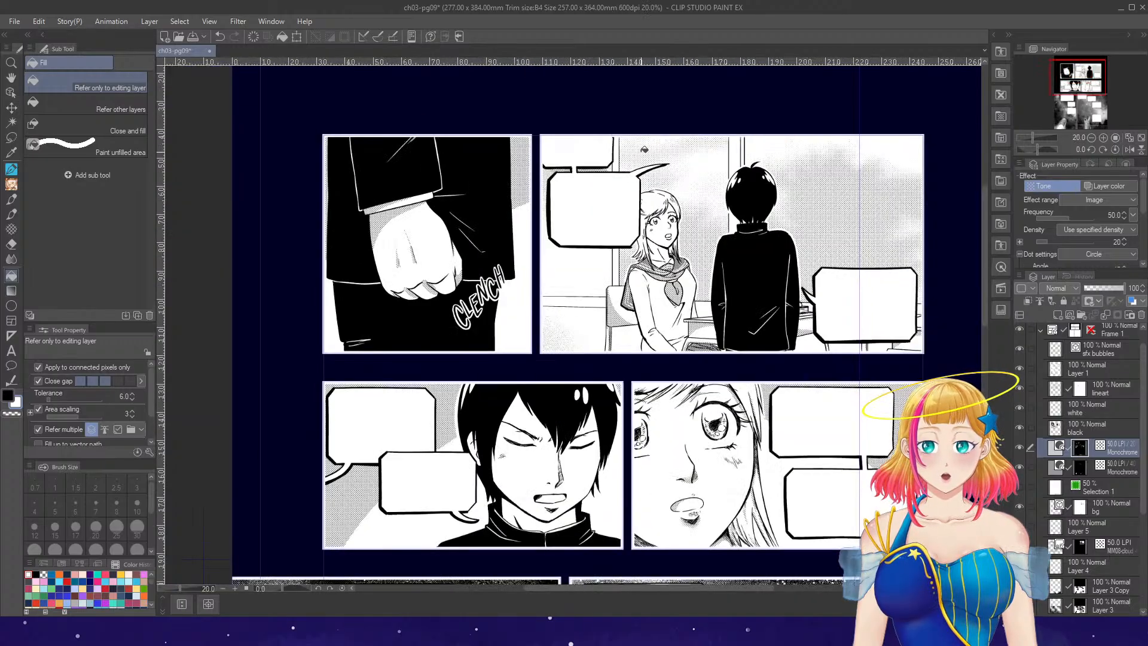
pyautogui.scroll(1, 938, 246)
pyautogui.scroll(1, 562, 275)
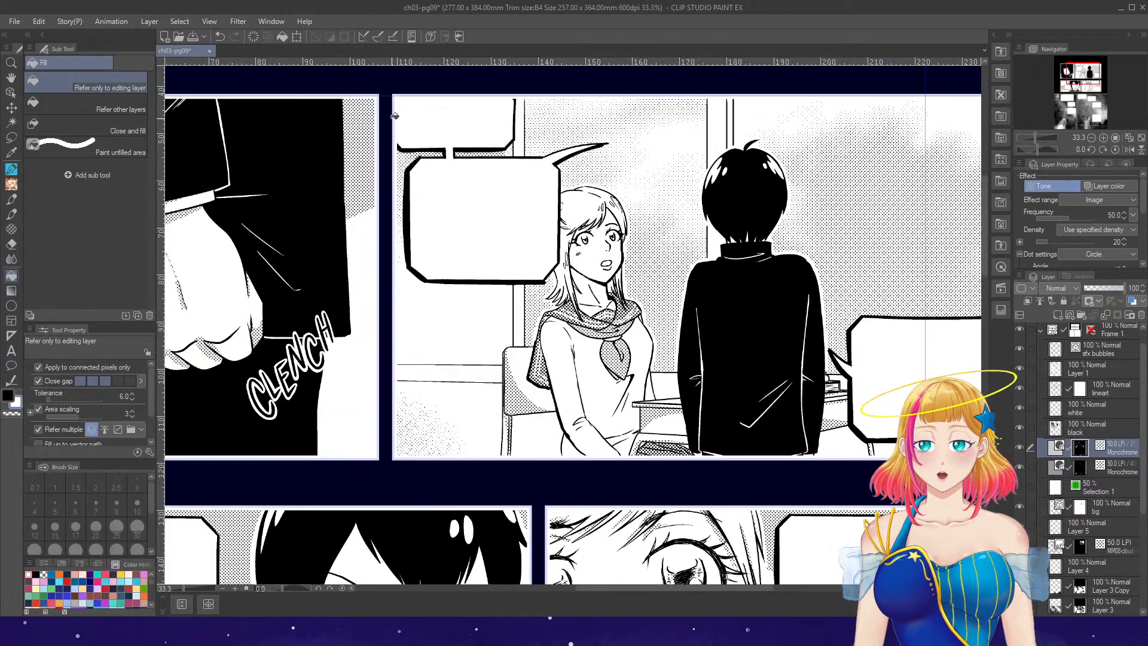
# - Brush transparency over the tone in the second panel with the Gauze cloud brush at size 300
pyautogui.click(11, 229)
pyautogui.moveTo(484, 167); pyautogui.dragTo(442, 171)
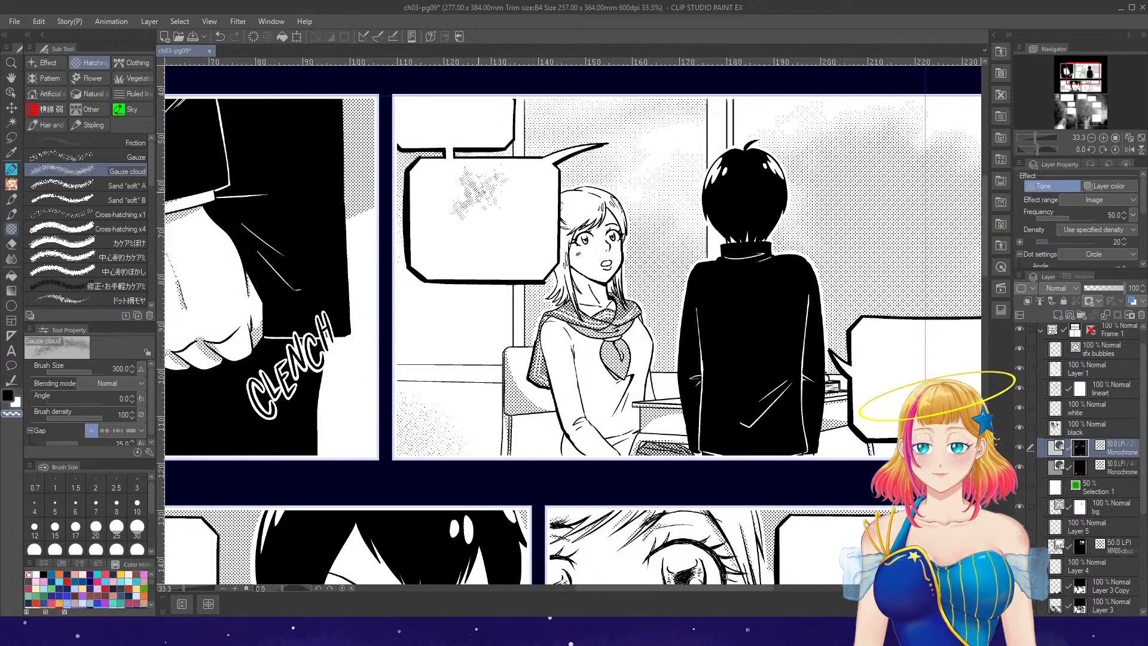
pyautogui.scroll(-2, 525, 157)
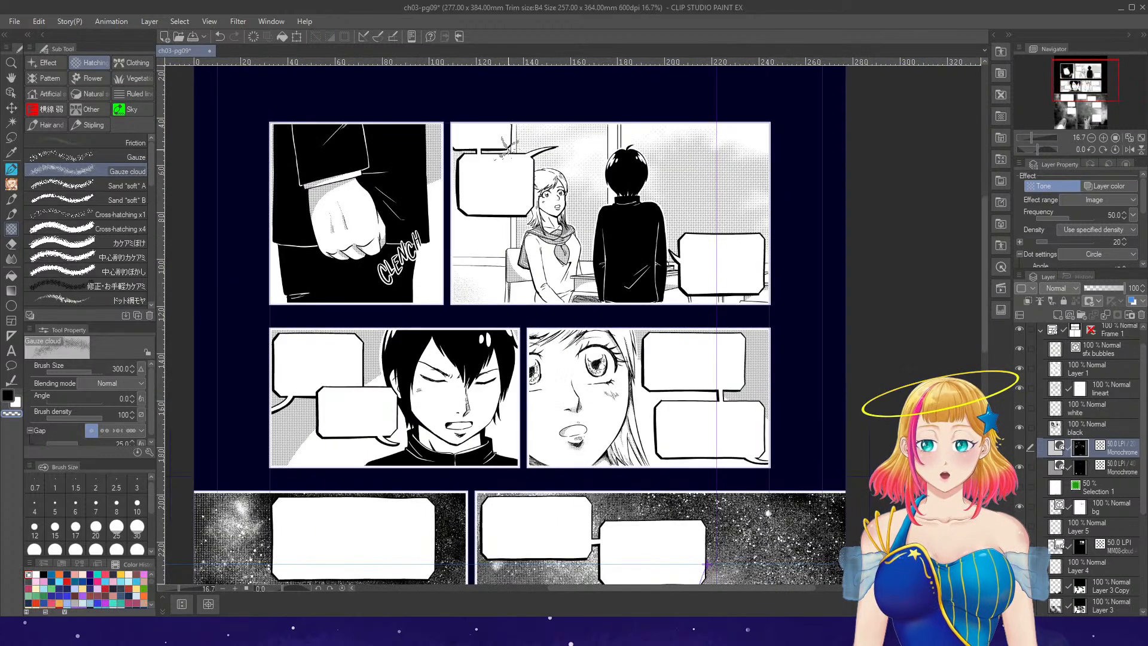
# - Save and close the finished page ch03-pg09 and open ch03-pg10
pyautogui.scroll(-5, 977, 347)
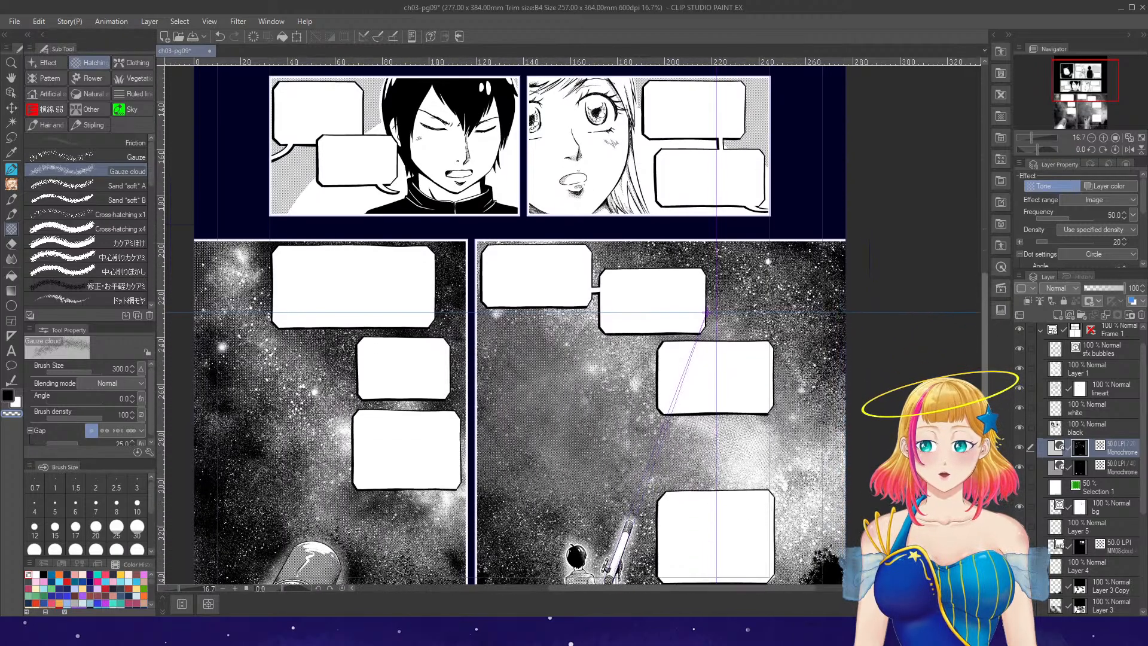
pyautogui.moveTo(984, 397); pyautogui.dragTo(984, 418)
pyautogui.click(1141, 138)
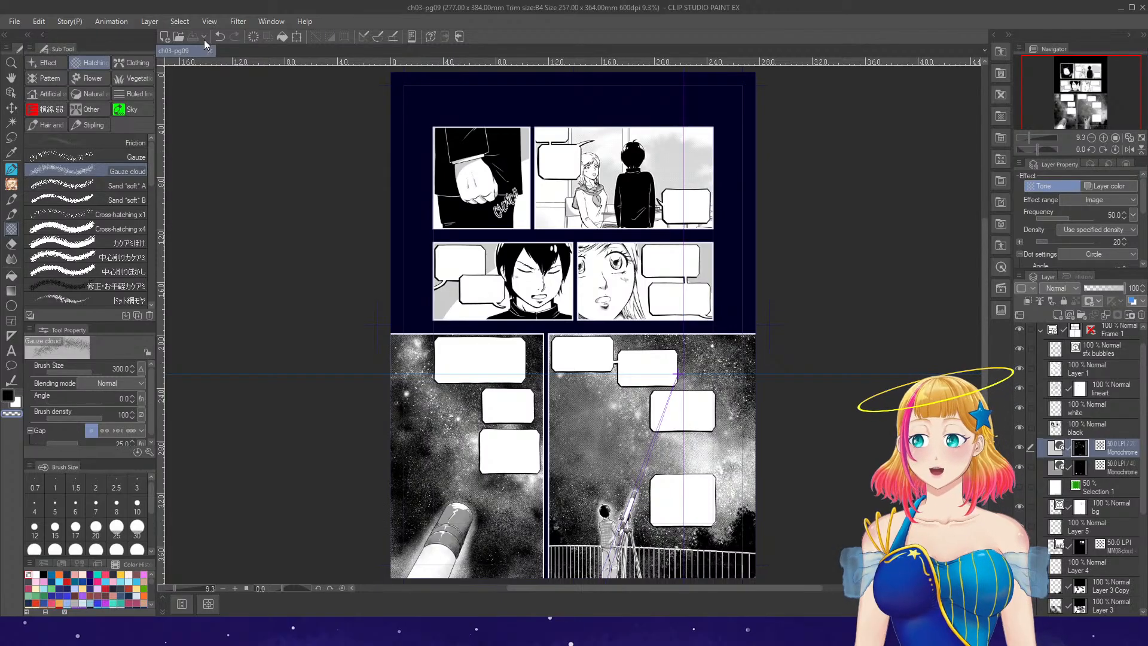
pyautogui.click(209, 50)
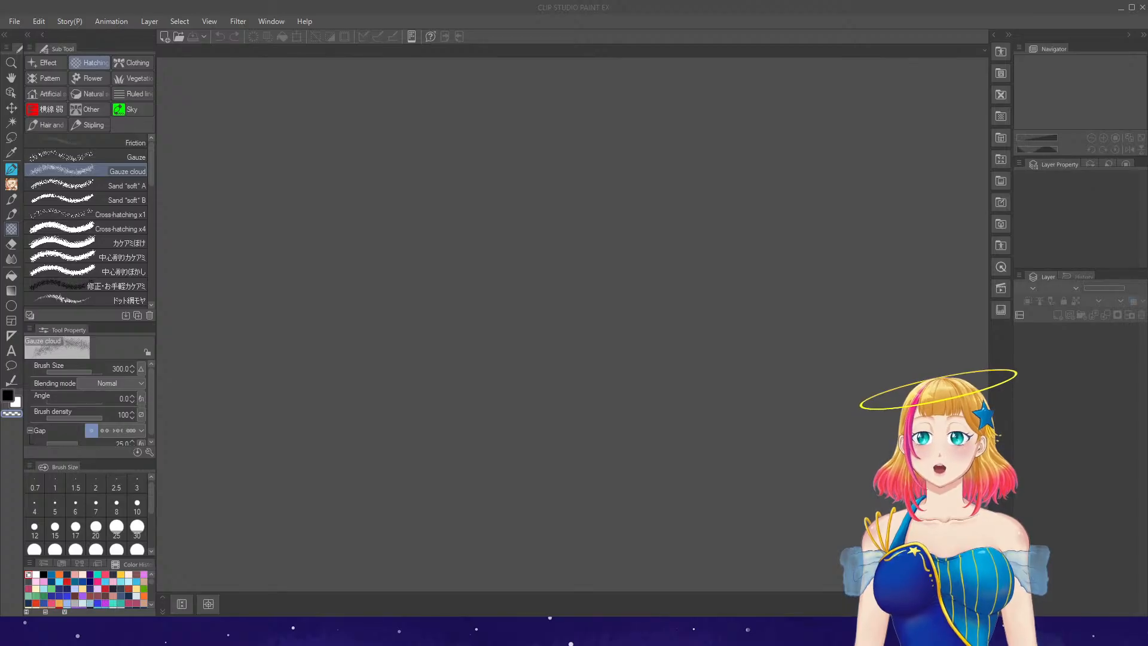
pyautogui.click(503, 275)
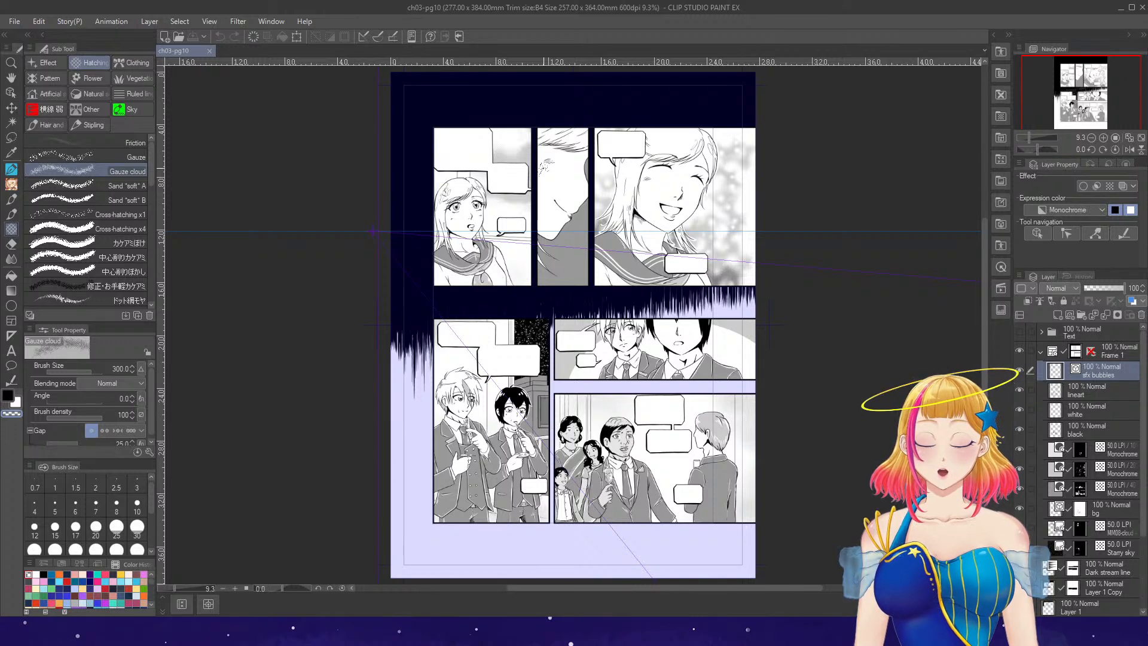
# - Ink the neck line behind the hair in the first panel on the lineart layer with the じわペン pen at size 25
pyautogui.scroll(2, 540, 167)
pyautogui.scroll(1, 531, 179)
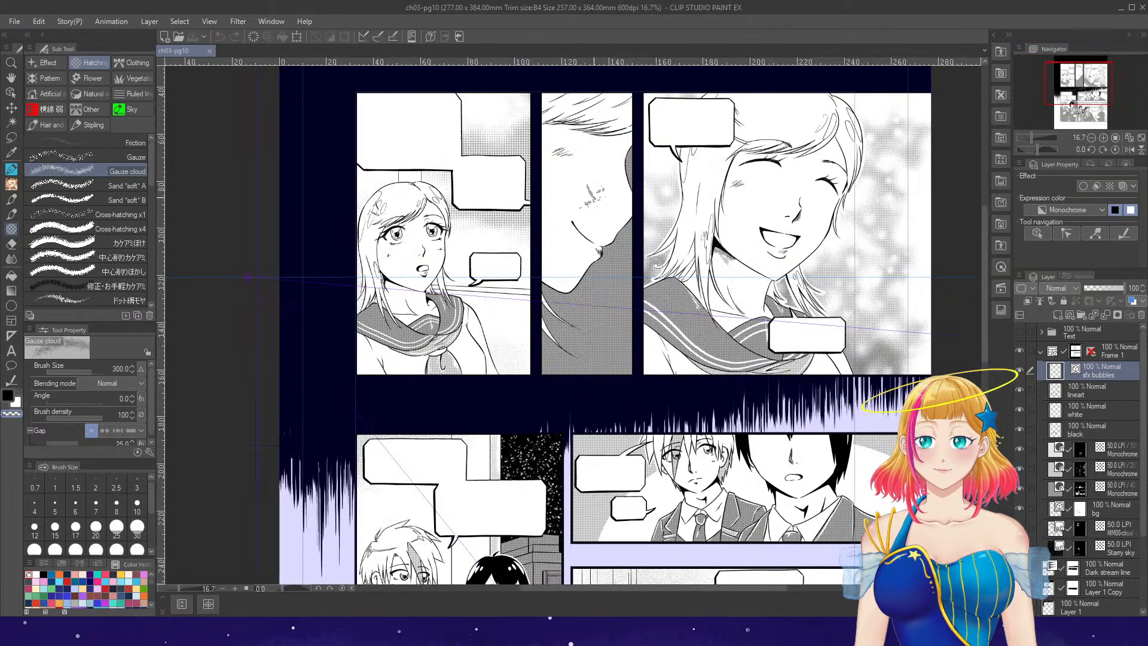
pyautogui.click(1079, 392)
pyautogui.scroll(3, 409, 210)
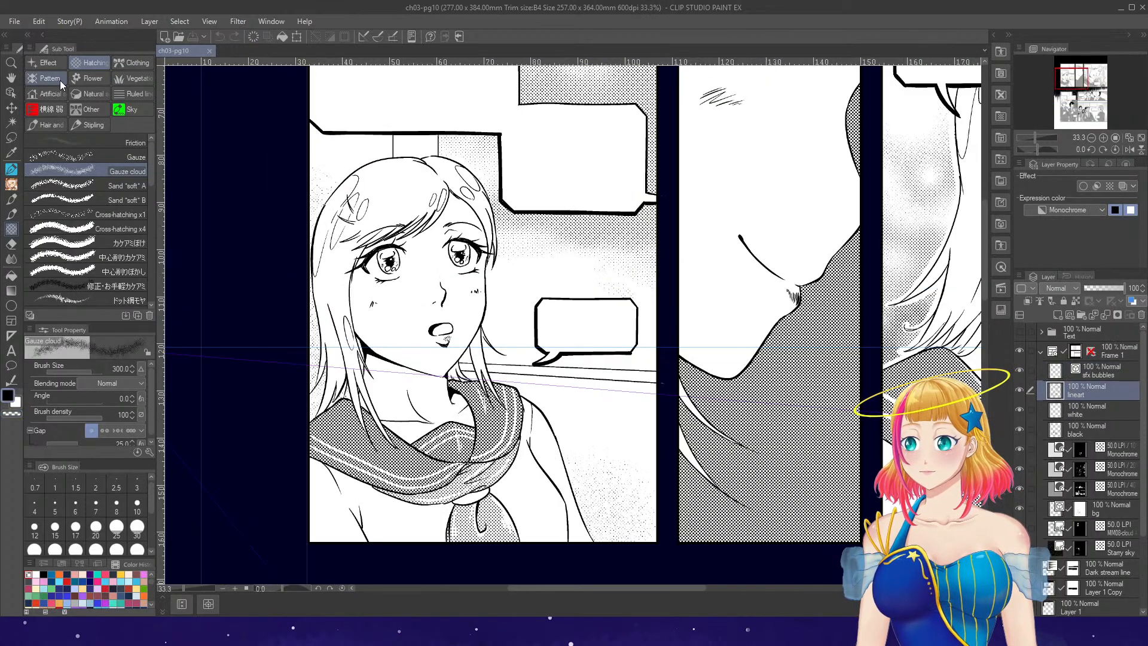
pyautogui.click(45, 62)
pyautogui.click(12, 169)
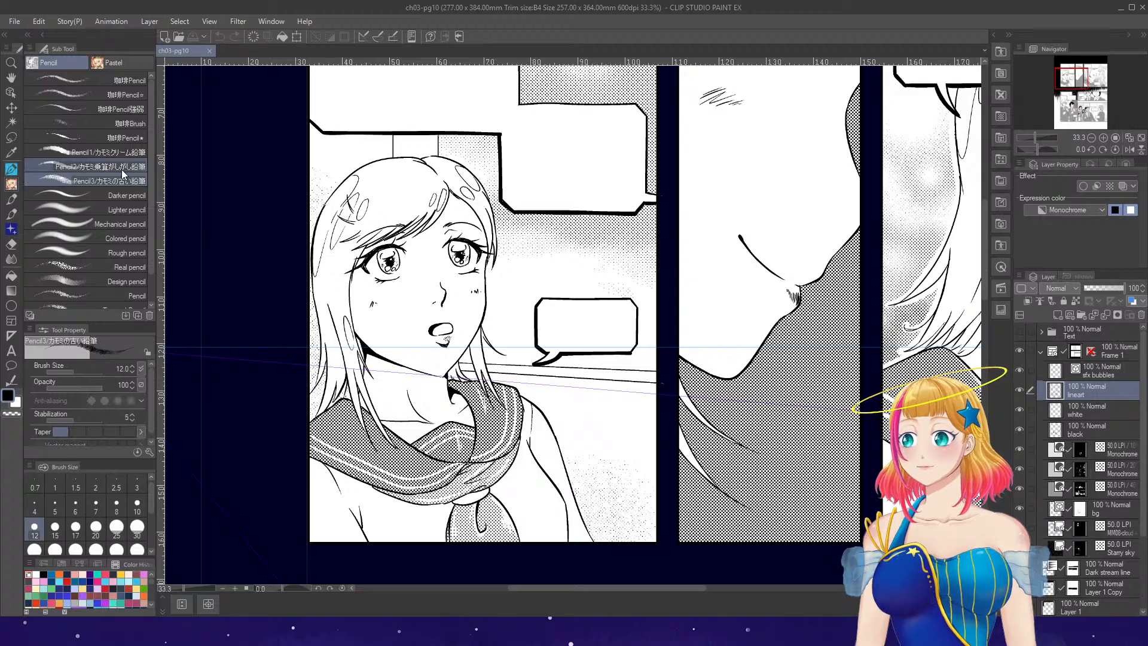
pyautogui.click(18, 168)
pyautogui.scroll(2, 438, 337)
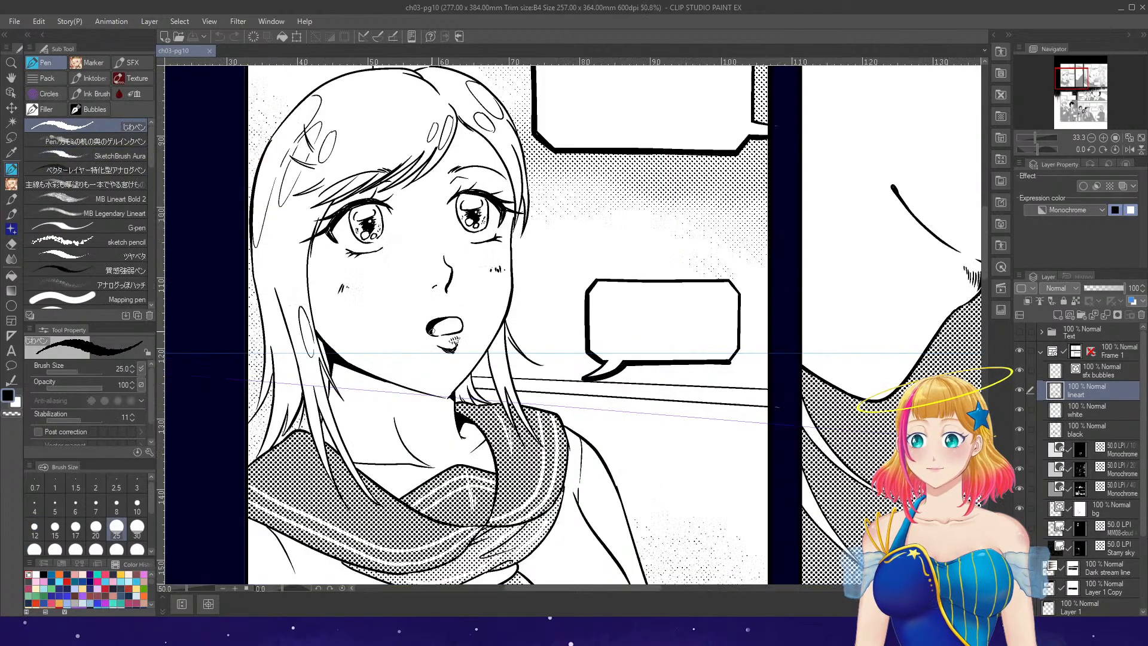
pyautogui.moveTo(305, 377); pyautogui.dragTo(312, 423)
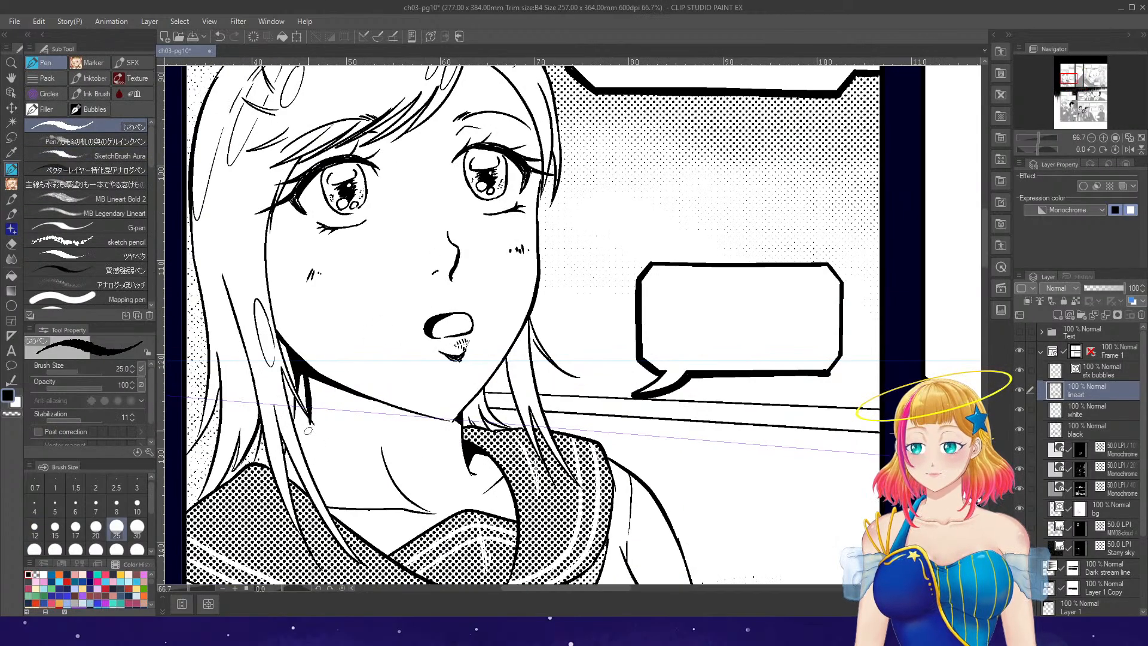
pyautogui.hotkey('ctrl', 'z')
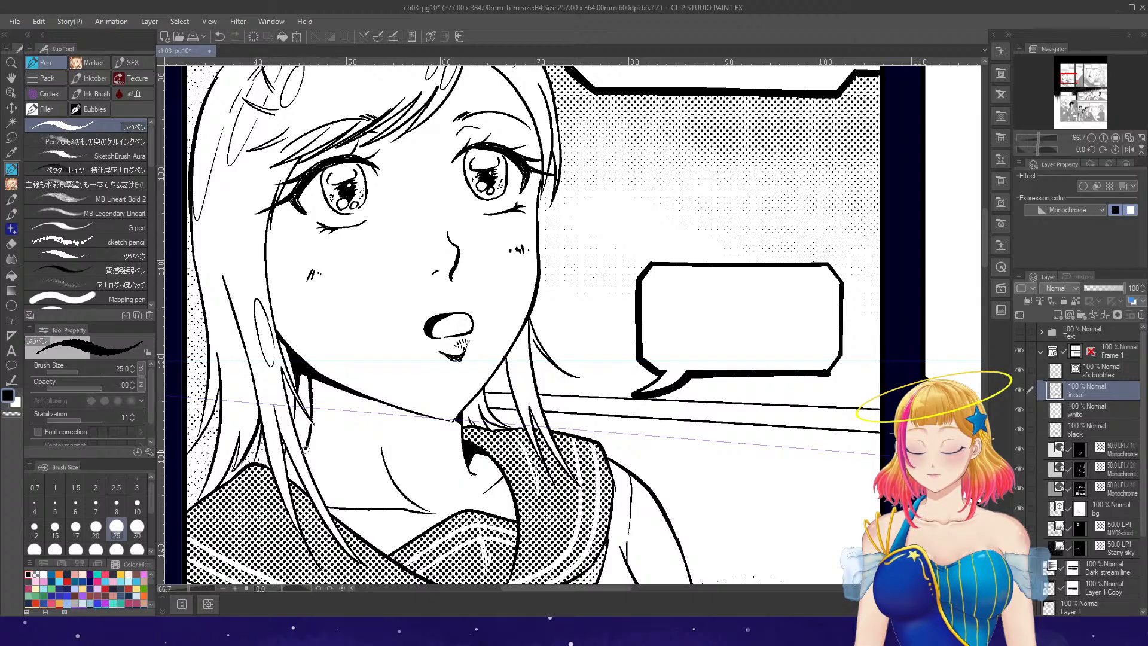
# - Lower the black layer's opacity to 59% and erase its excess shadow between the girl's jaw and hair strands
pyautogui.press('e')
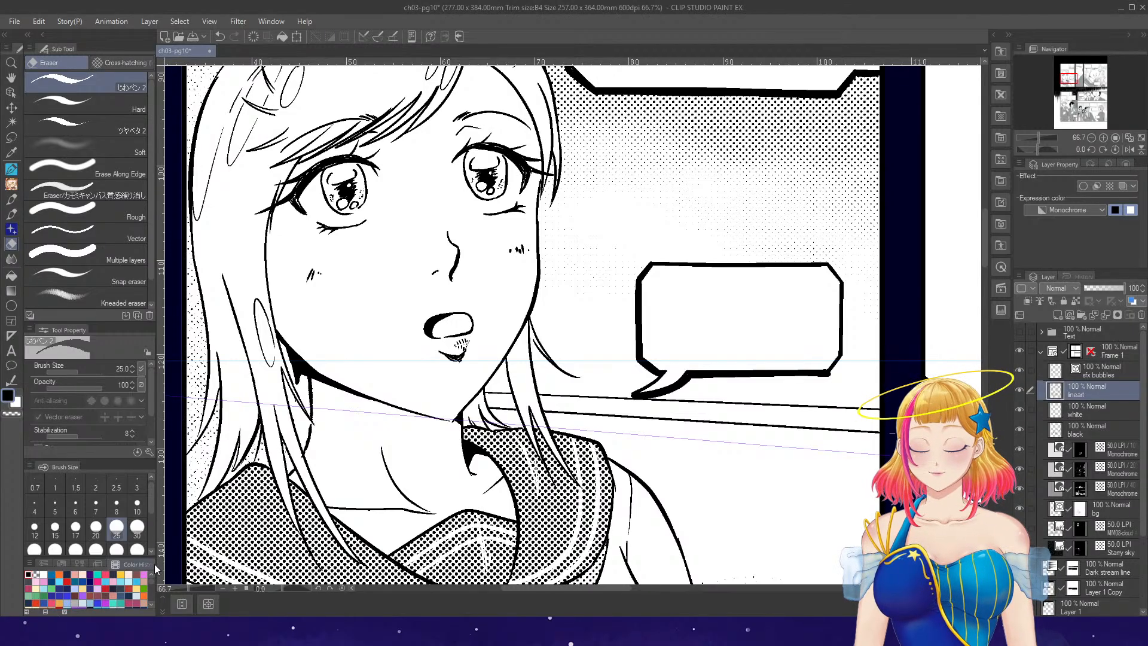
pyautogui.click(1100, 148)
pyautogui.click(1100, 149)
pyautogui.click(1100, 148)
pyautogui.press('p')
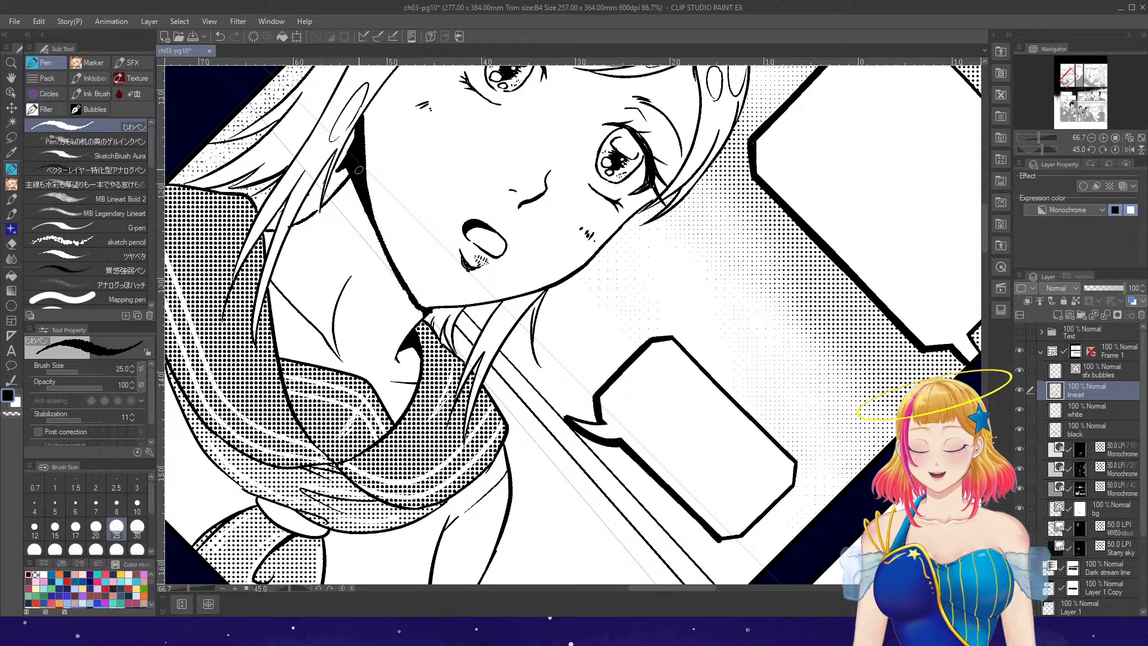
pyautogui.click(1082, 429)
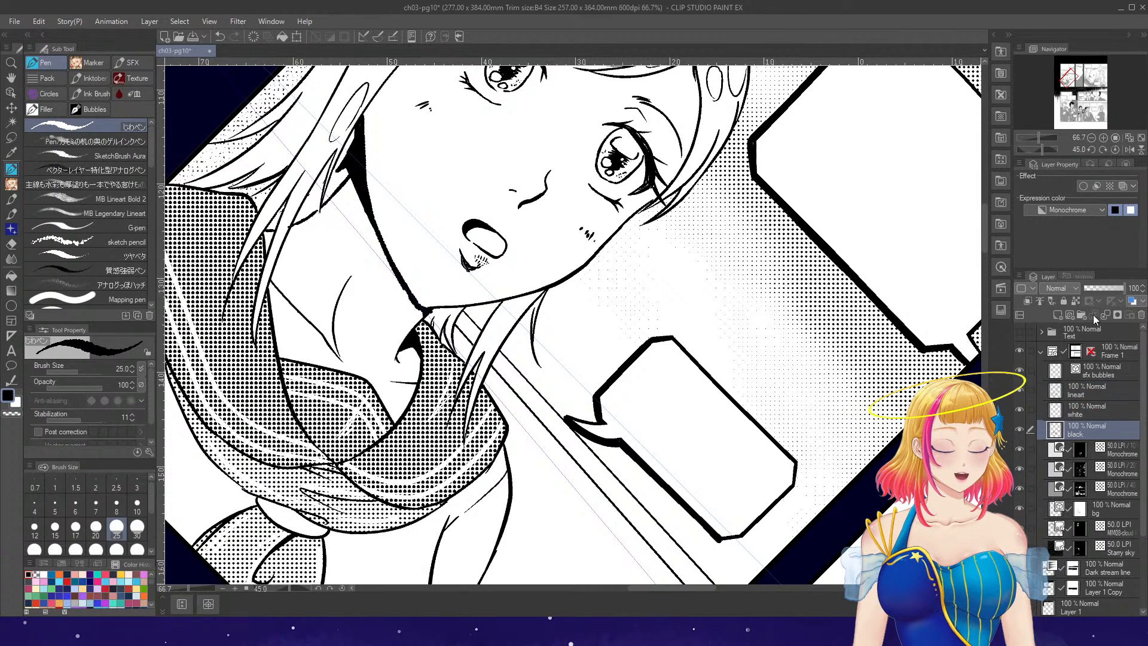
pyautogui.press('e')
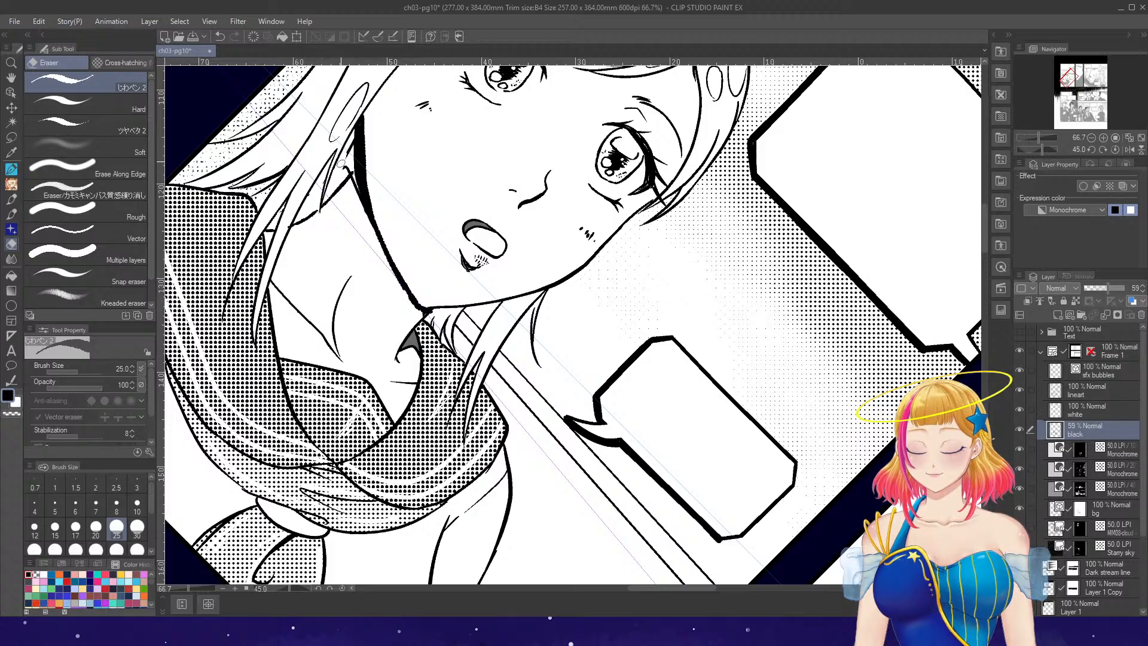
# - Thicken the girl's jaw line with the pen on the lineart layer and erase its section beside the hair strands
pyautogui.click(1056, 395)
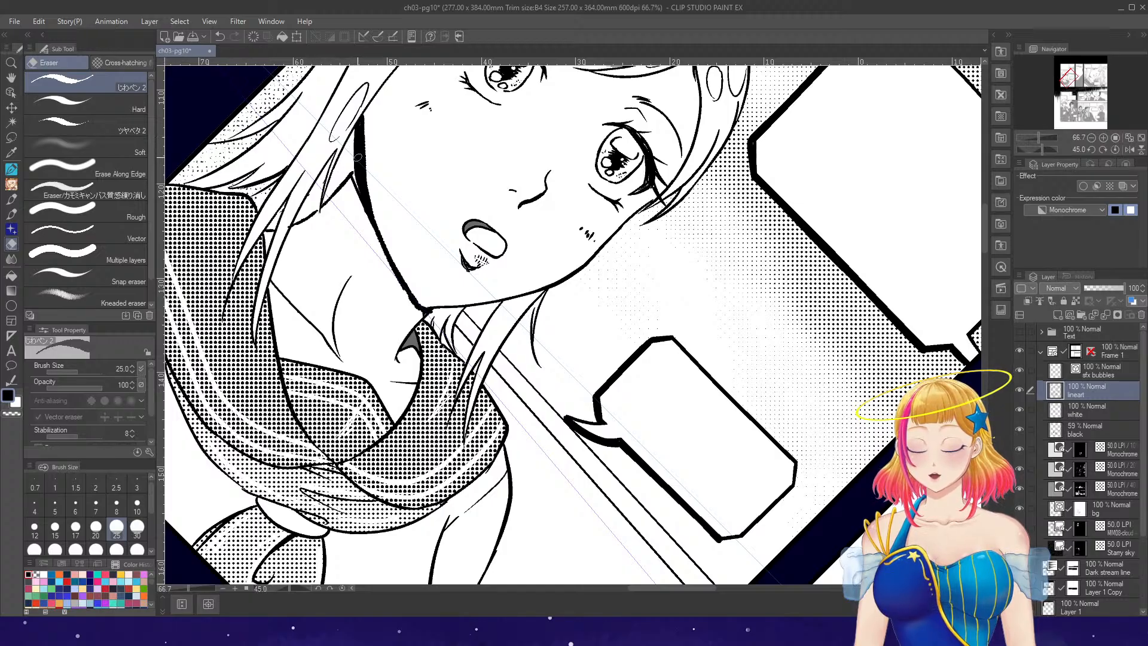
pyautogui.press('p')
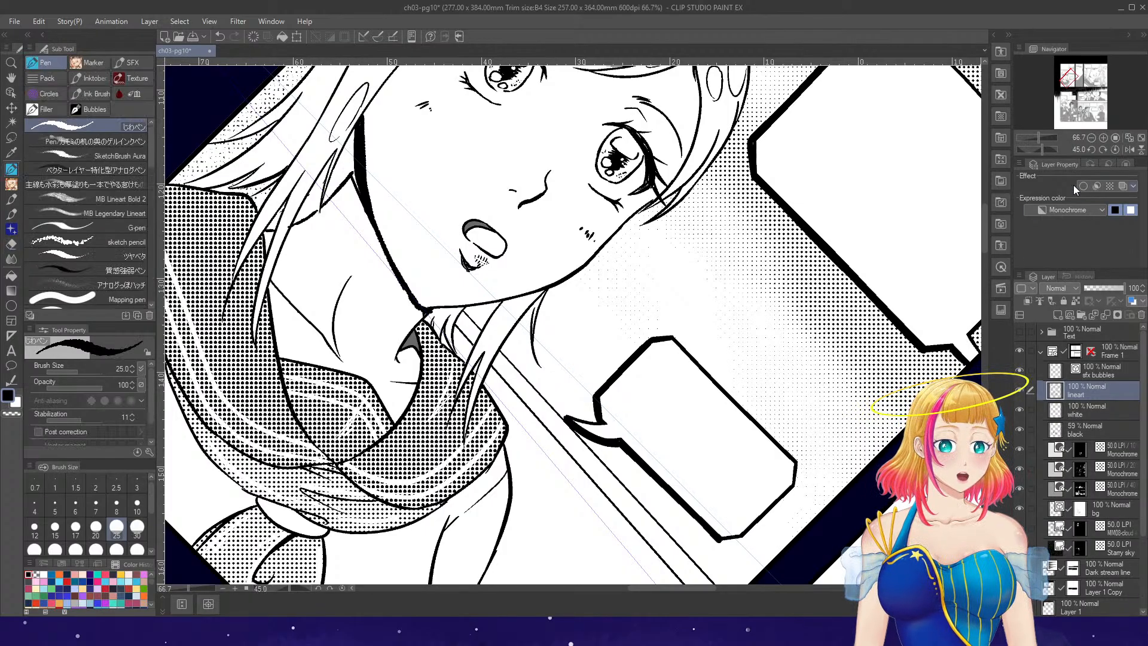
pyautogui.click(1111, 149)
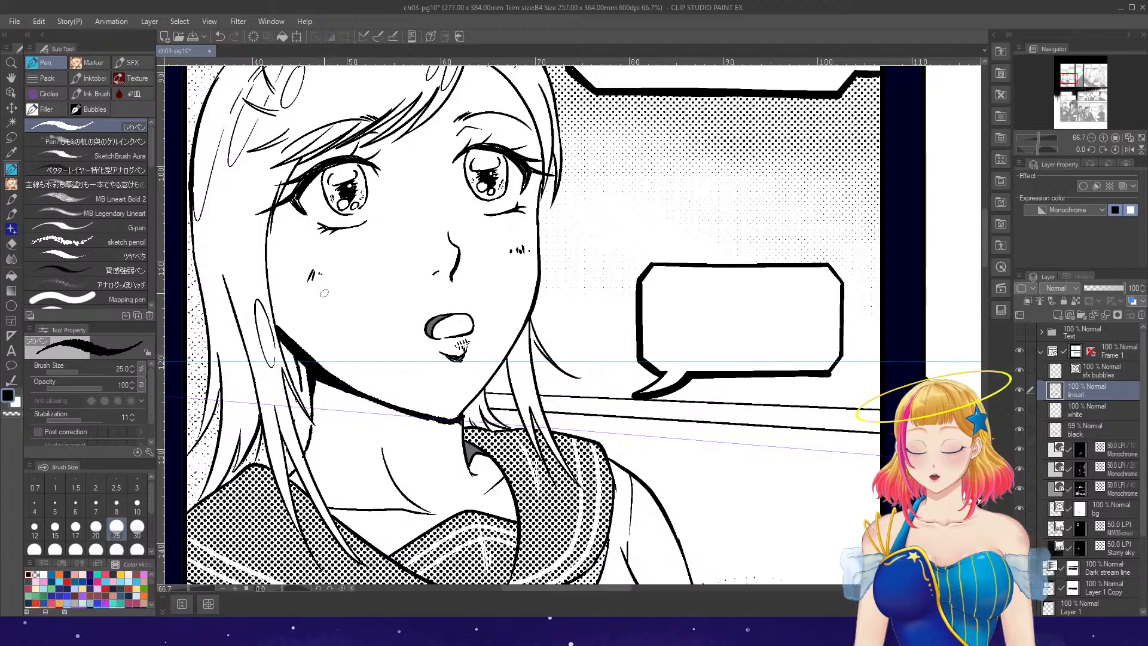
pyautogui.press('e')
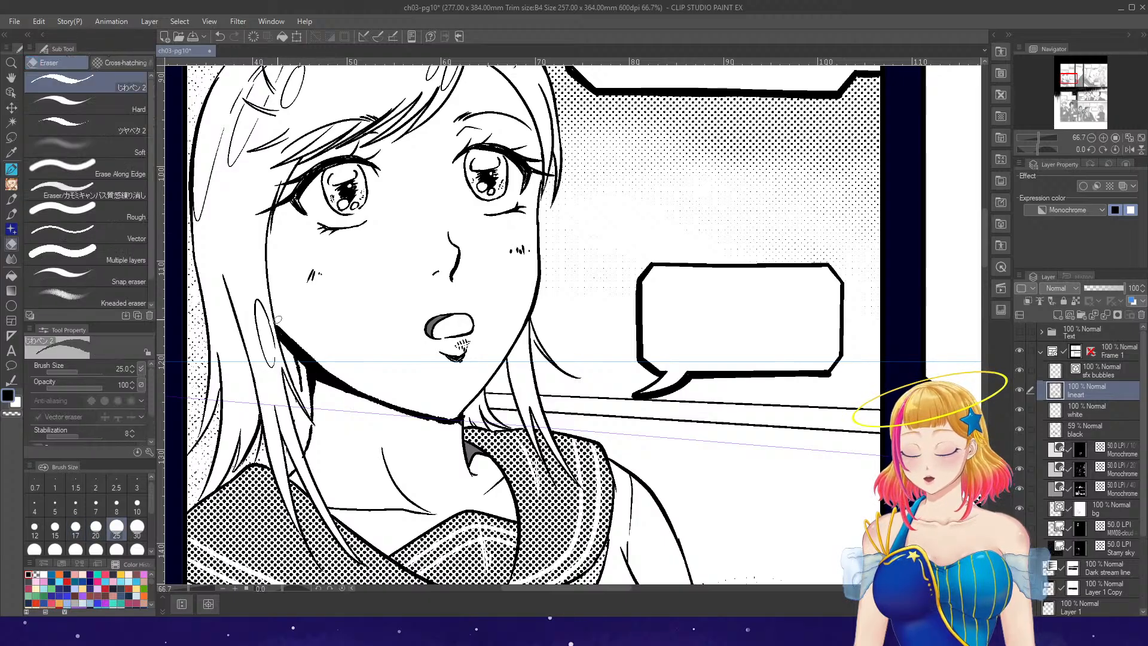
pyautogui.moveTo(278, 319); pyautogui.dragTo(294, 357)
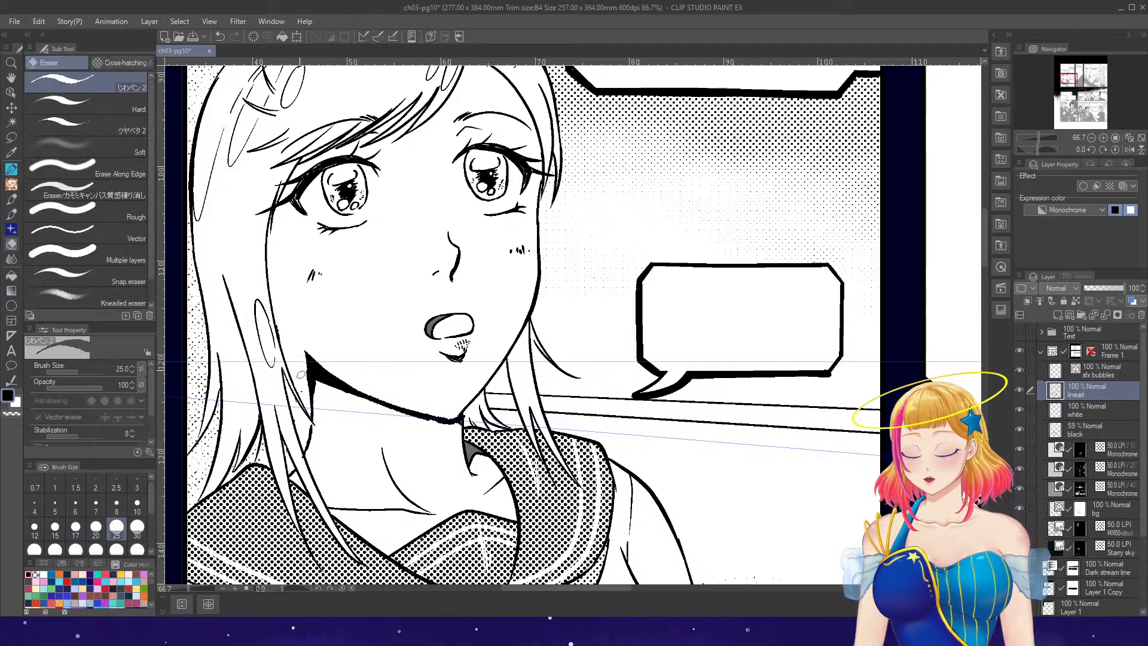
# - Ink the hair strand beside the girl's jaw and redraw the neck line below her chin with the pen on the lineart layer
pyautogui.press('p')
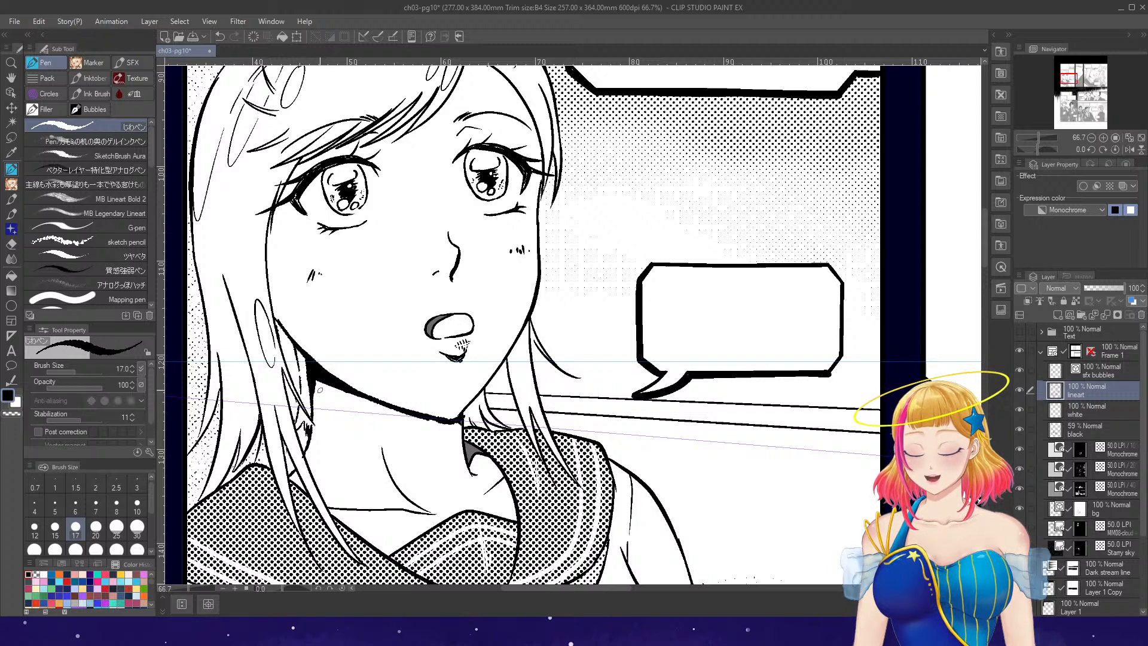
pyautogui.hotkey('ctrl', '-')
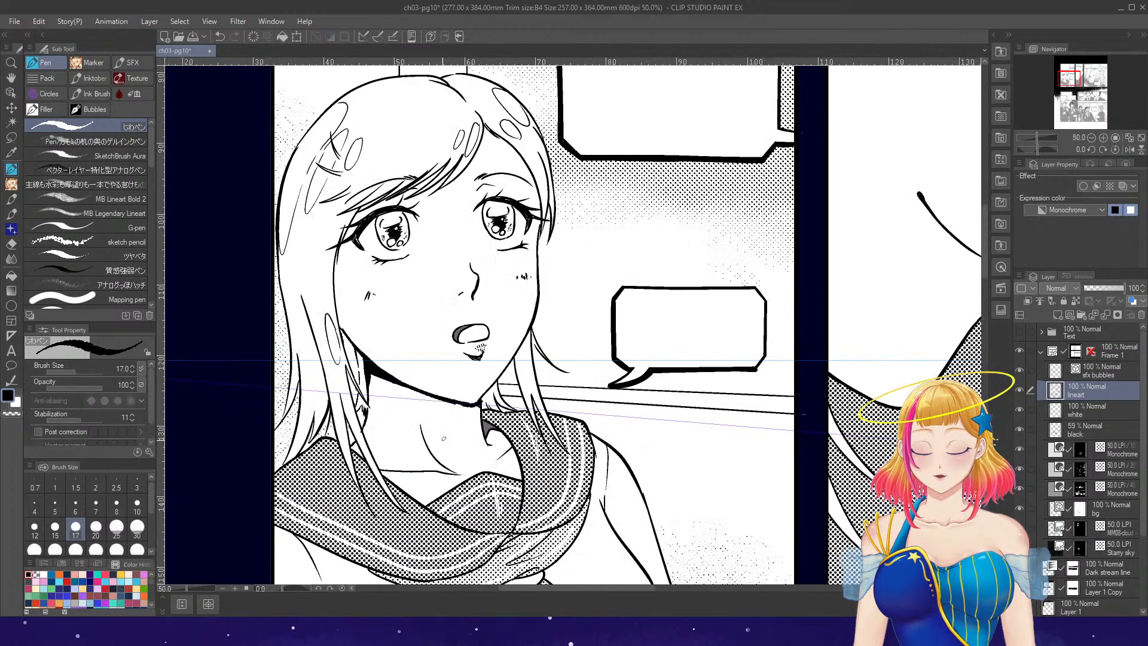
pyautogui.hotkey('ctrl', '+')
pyautogui.press('e')
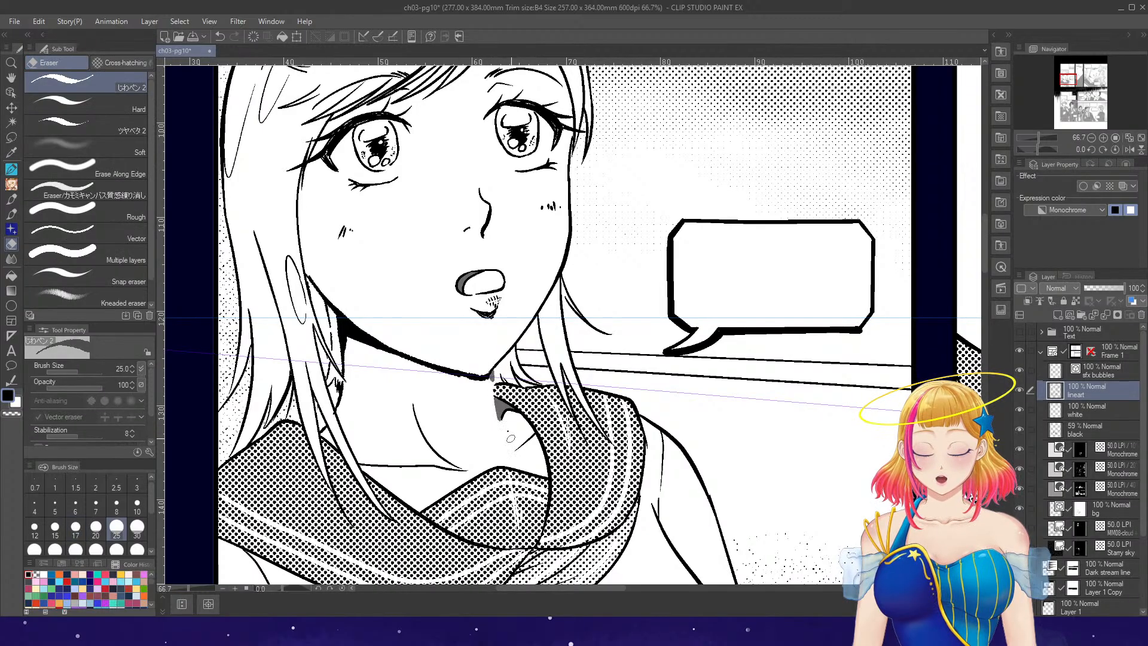
pyautogui.press('p')
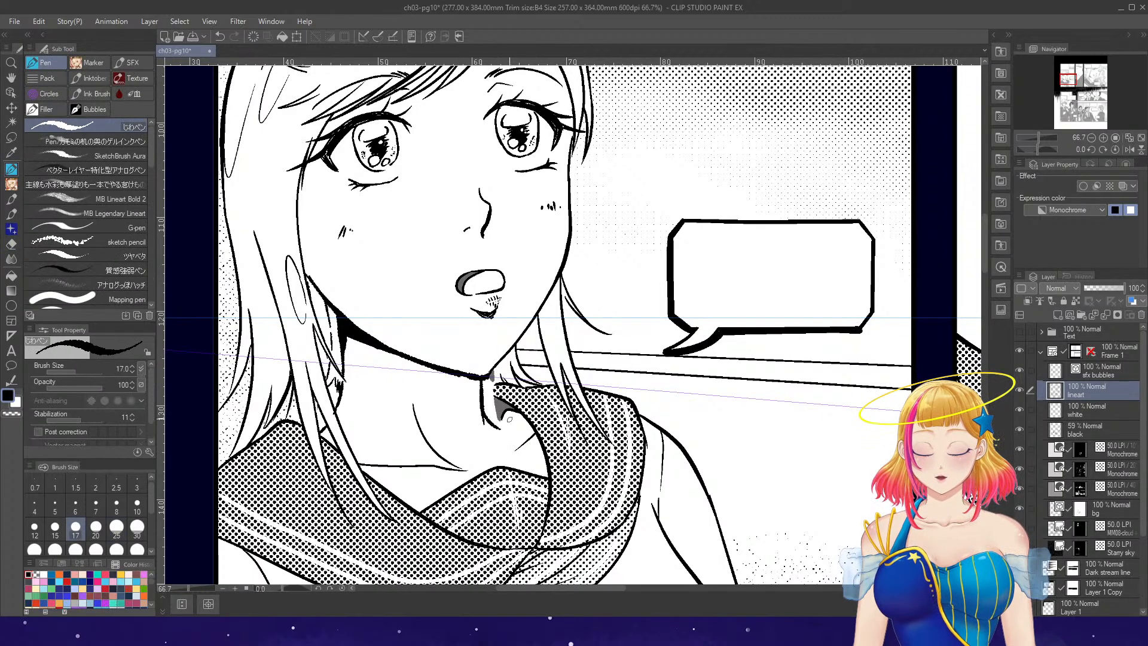
pyautogui.moveTo(485, 405); pyautogui.dragTo(513, 411)
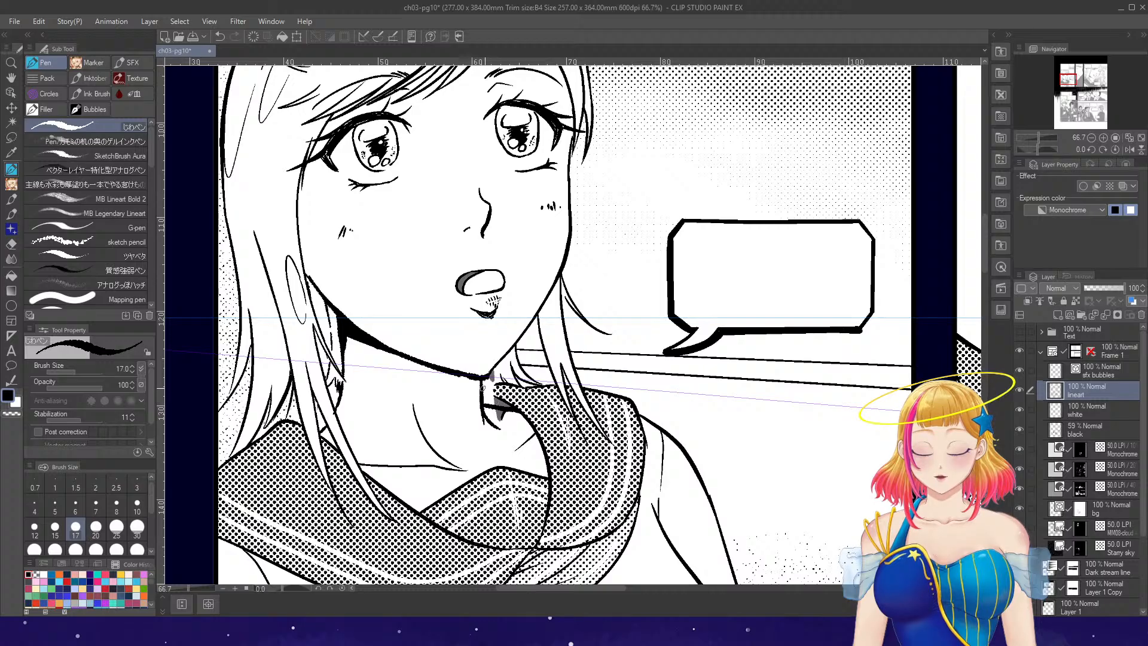
# - Erase the grey shadow beside the neck on the black layer and thicken the collar's inner edge on the lineart layer
pyautogui.press('e')
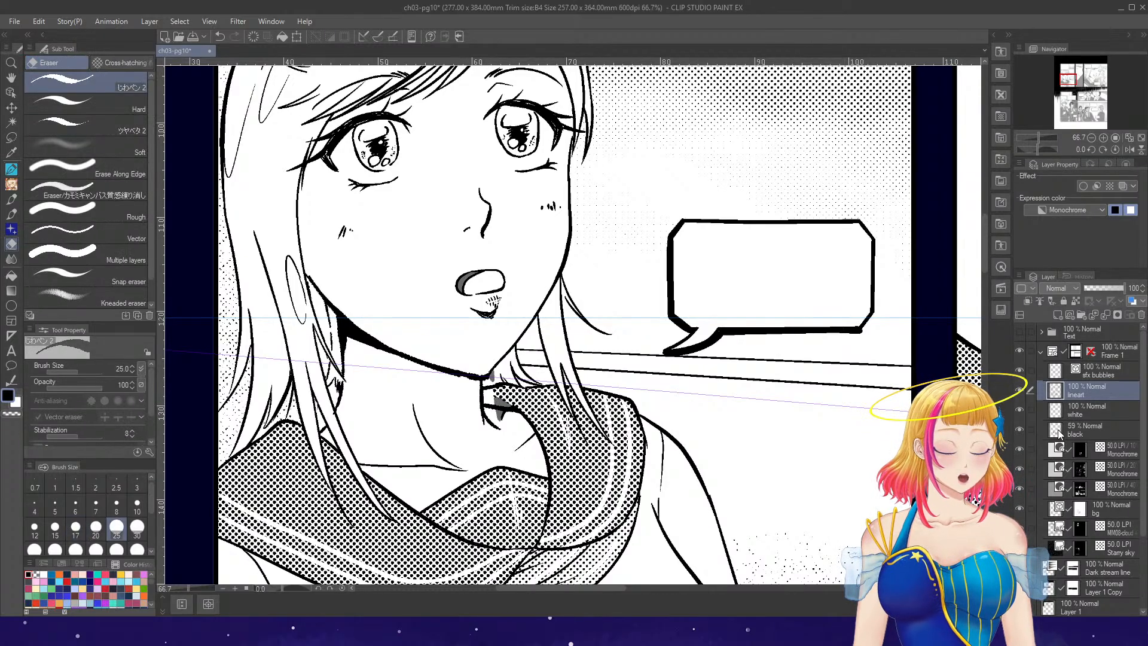
pyautogui.click(1082, 433)
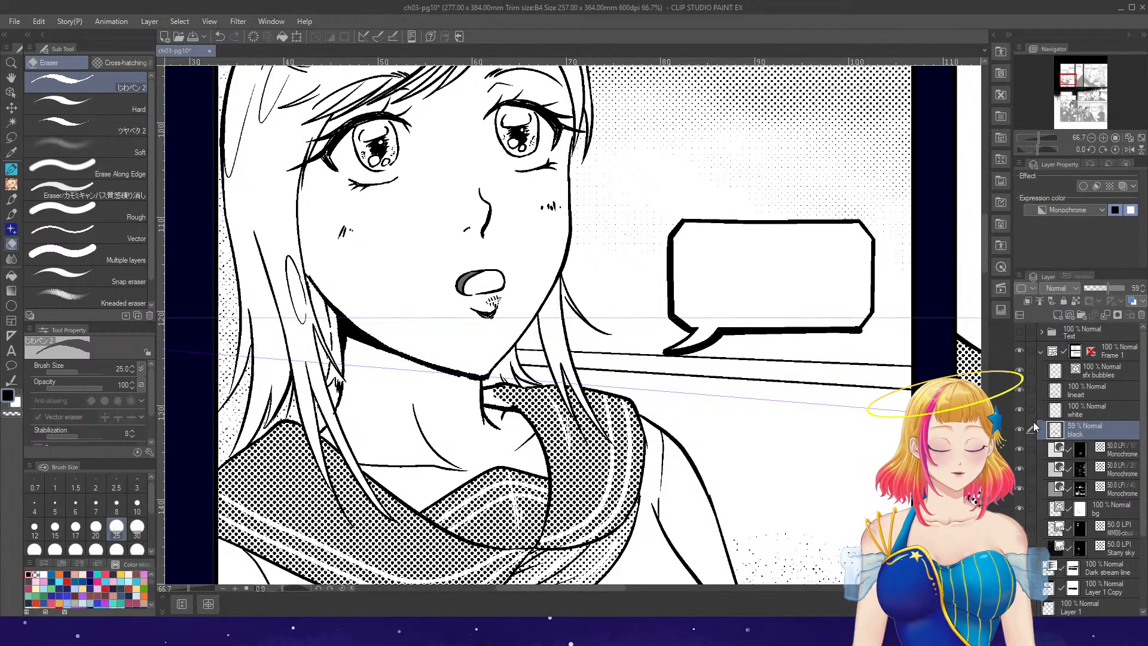
pyautogui.click(1082, 392)
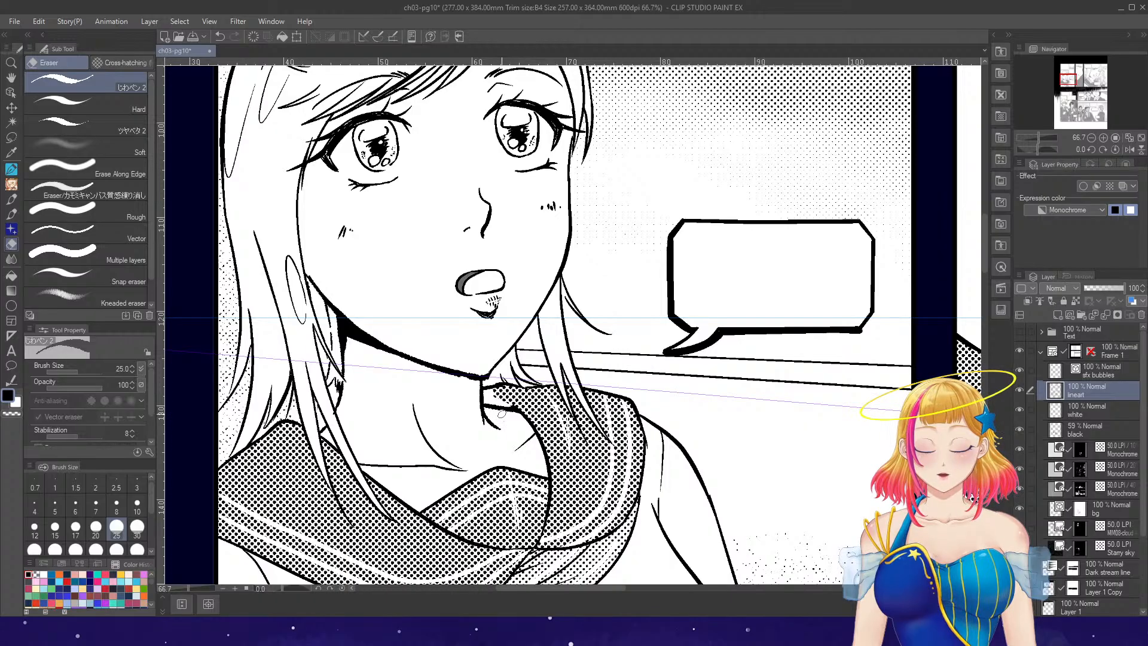
pyautogui.press('p')
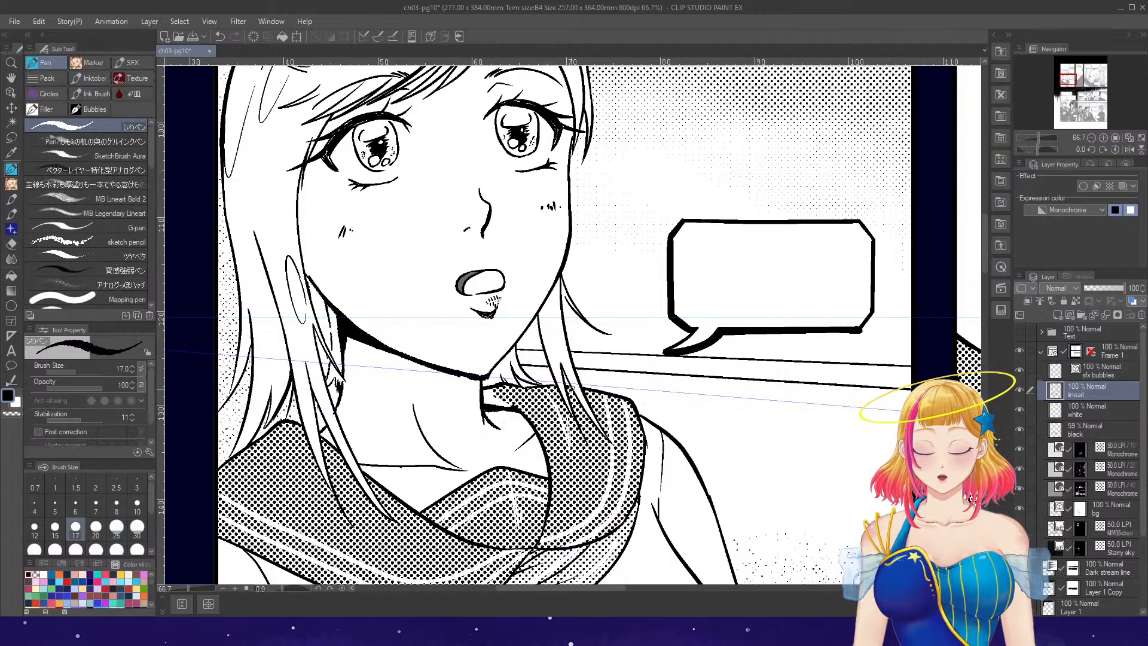
# - Fill the untoned gap in the sailor collar beside the neck on its 50 LPI monochrome tone layer
pyautogui.click(1080, 488)
pyautogui.press('g')
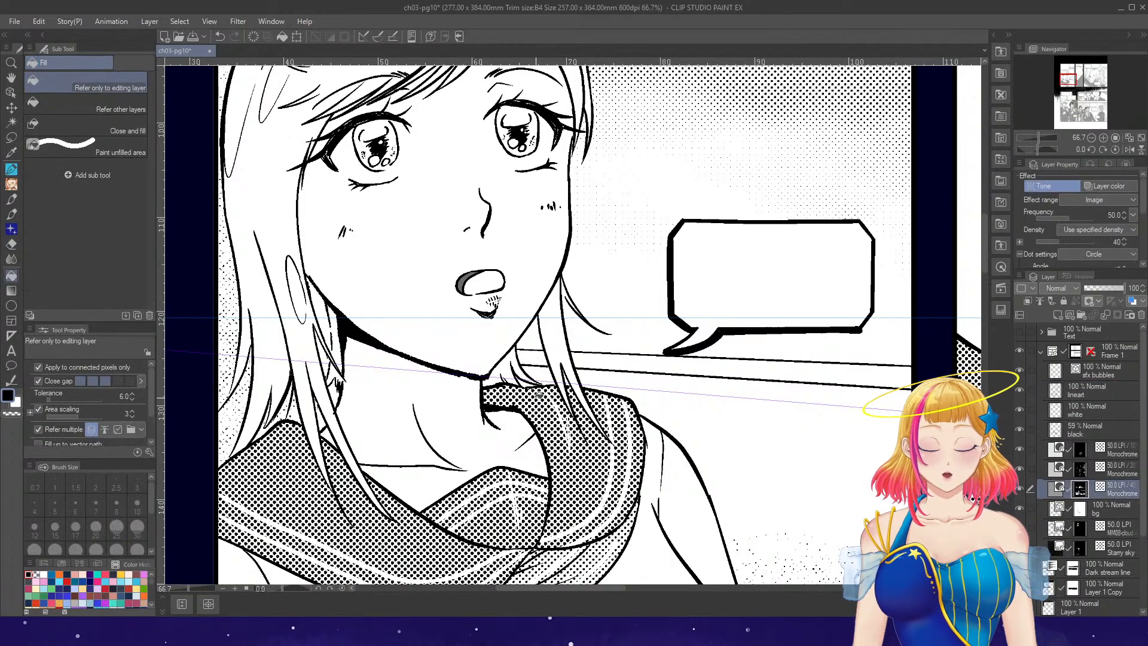
pyautogui.press('p')
pyautogui.hotkey('ctrl', '-')
pyautogui.hotkey('ctrl', '-')
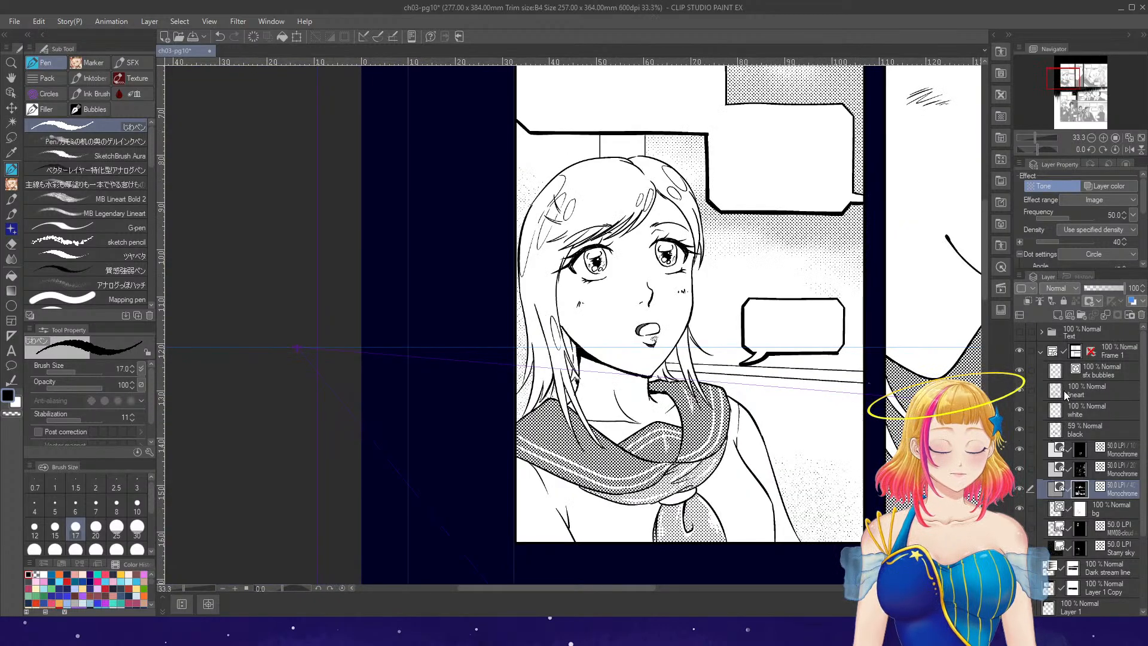
# - Thicken the cheek contour facing the speech bubble on the lineart layer and check the face in a temporarily mirrored view
pyautogui.click(1088, 390)
pyautogui.hotkey('ctrl', '+')
pyautogui.hotkey('ctrl', '+')
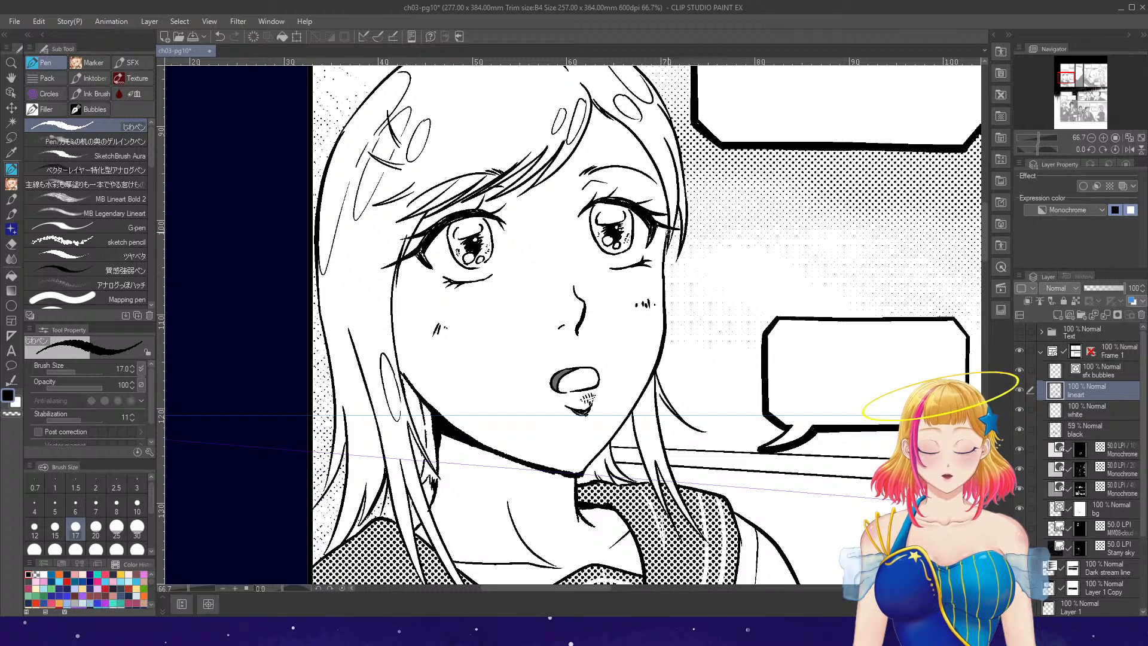
pyautogui.moveTo(663, 259); pyautogui.dragTo(668, 324)
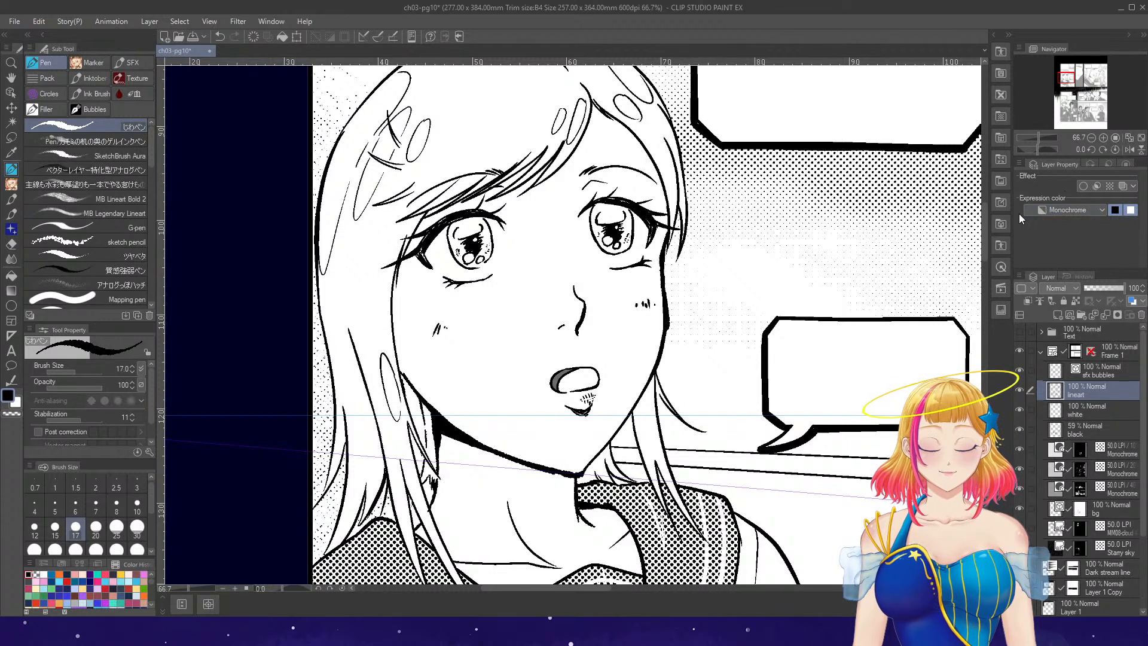
pyautogui.click(1103, 149)
pyautogui.click(1115, 149)
pyautogui.click(1129, 150)
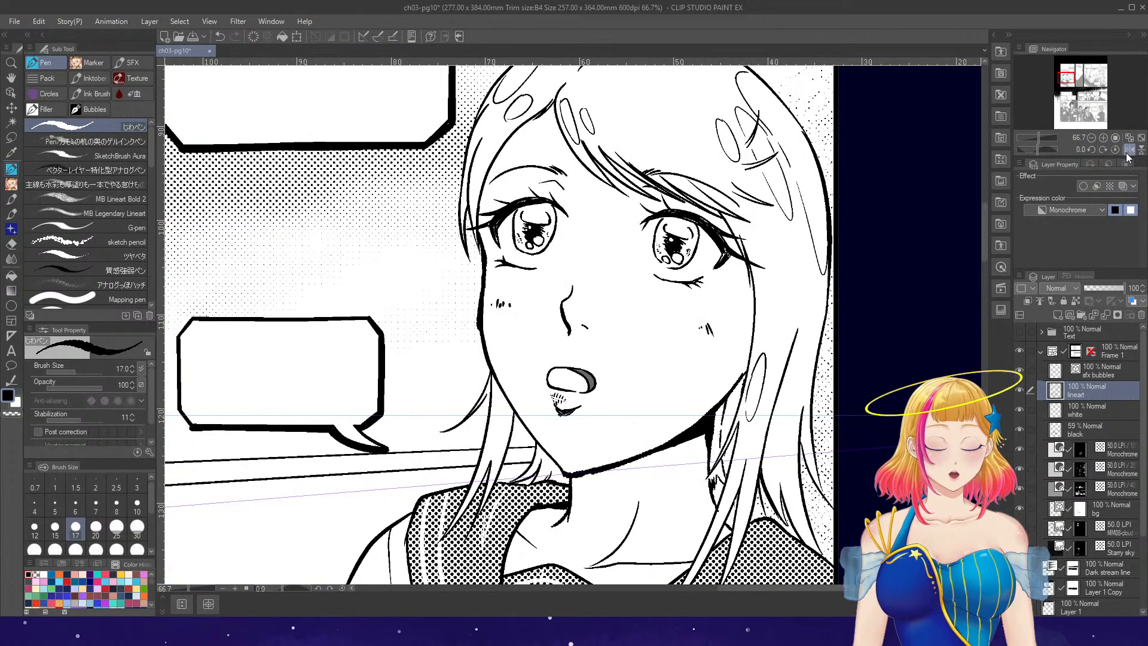
pyautogui.click(1127, 150)
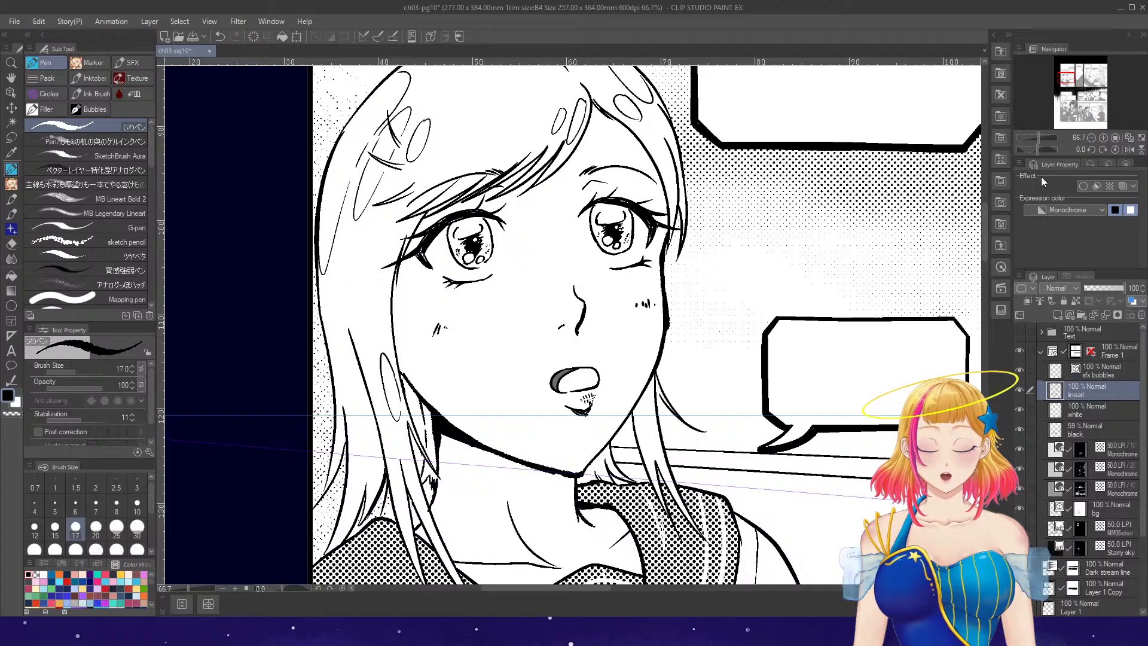
# - Ink a new hair strand from the eye down over the neck and erase the old face-side hair lines behind it
pyautogui.moveTo(421, 219)
pyautogui.mouseDown()
pyautogui.moveTo(417, 400)
pyautogui.moveTo(442, 507)
pyautogui.mouseUp()
pyautogui.moveTo(412, 451); pyautogui.dragTo(458, 521)
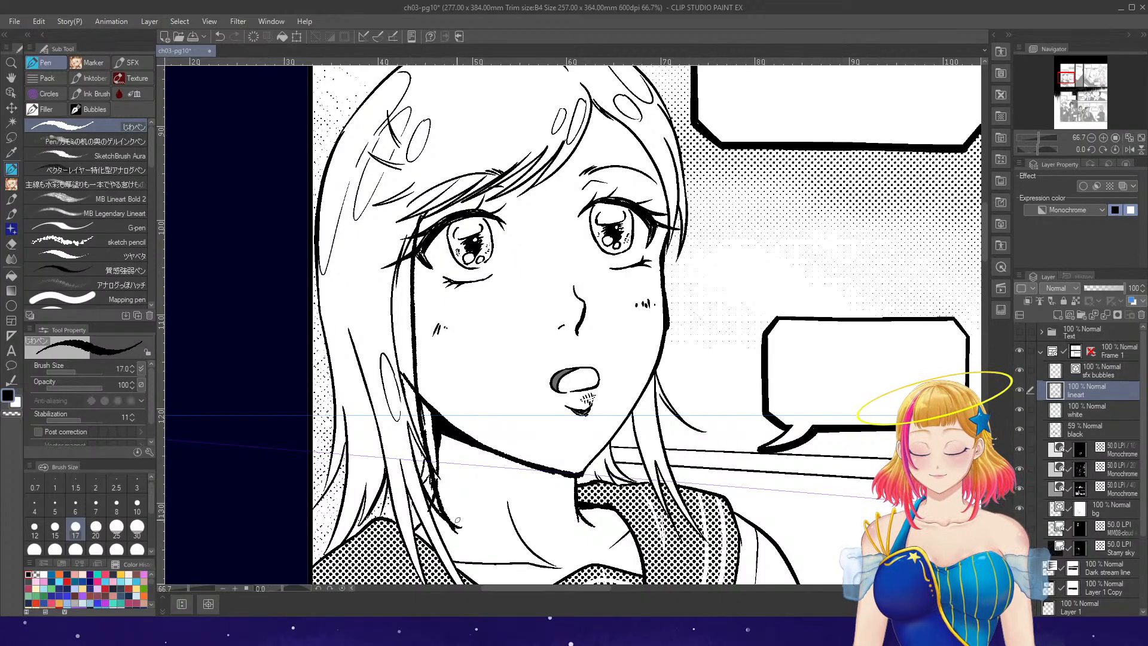
pyautogui.press('e')
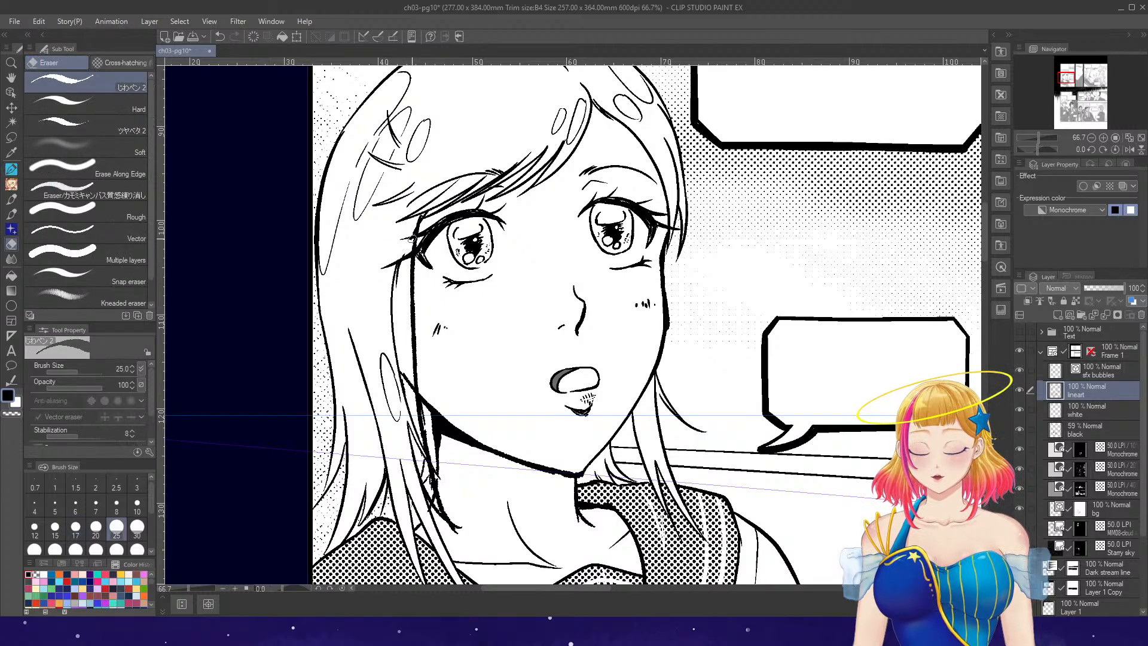
pyautogui.moveTo(406, 257)
pyautogui.mouseDown()
pyautogui.moveTo(394, 299)
pyautogui.moveTo(408, 249)
pyautogui.moveTo(392, 307)
pyautogui.moveTo(436, 505)
pyautogui.moveTo(421, 473)
pyautogui.mouseUp()
pyautogui.press('p')
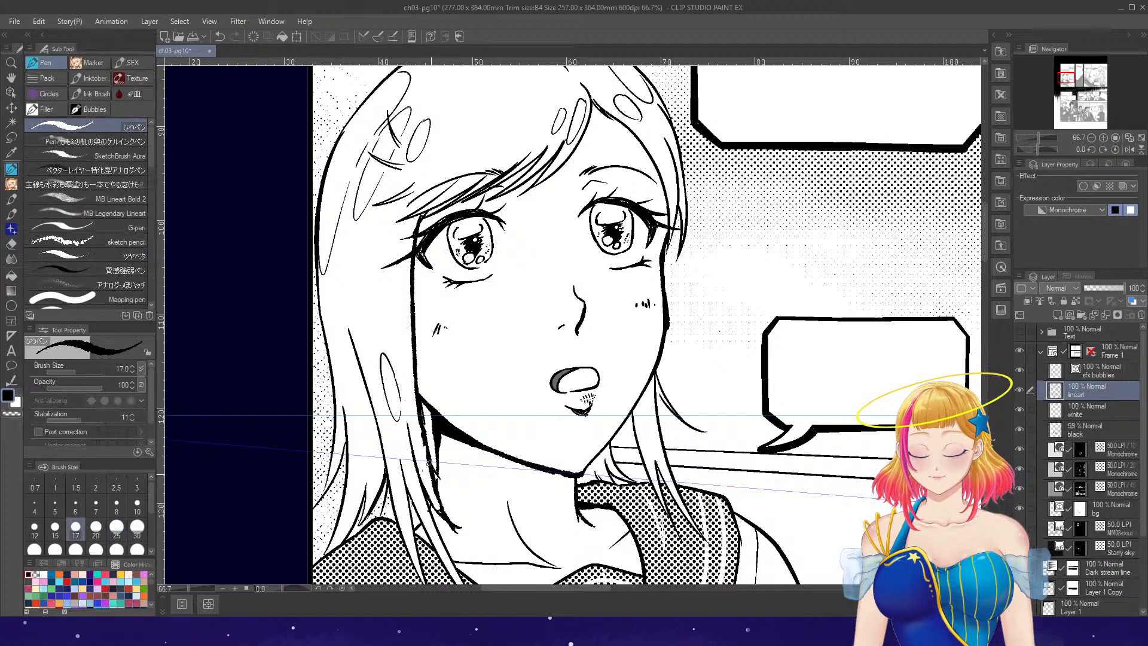
pyautogui.press('e')
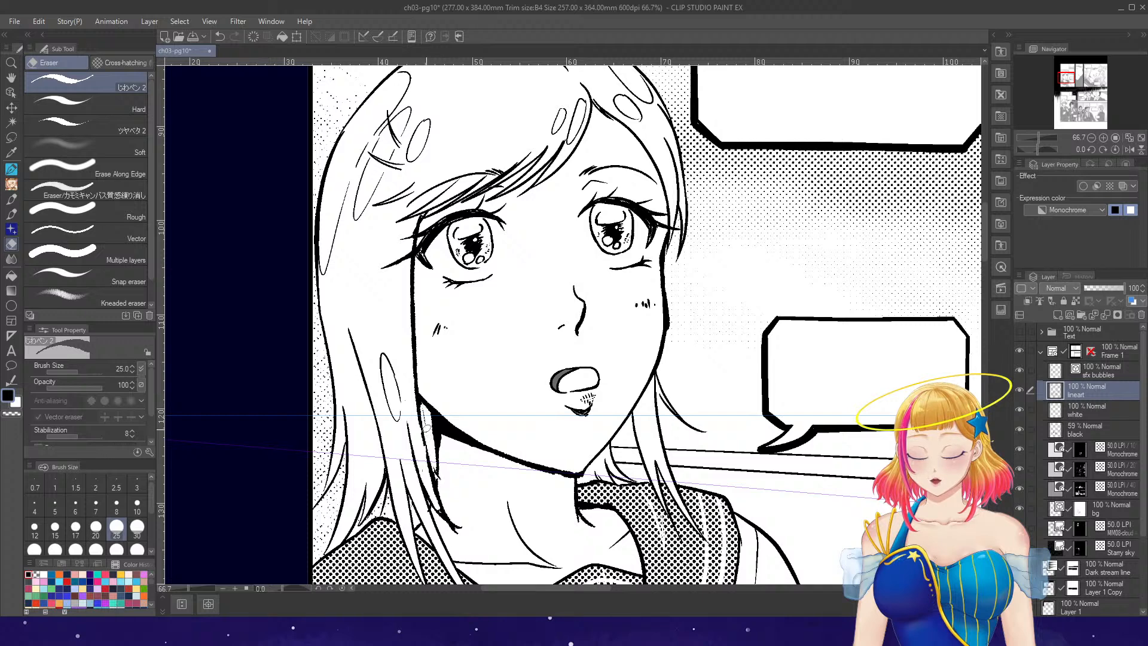
pyautogui.press('p')
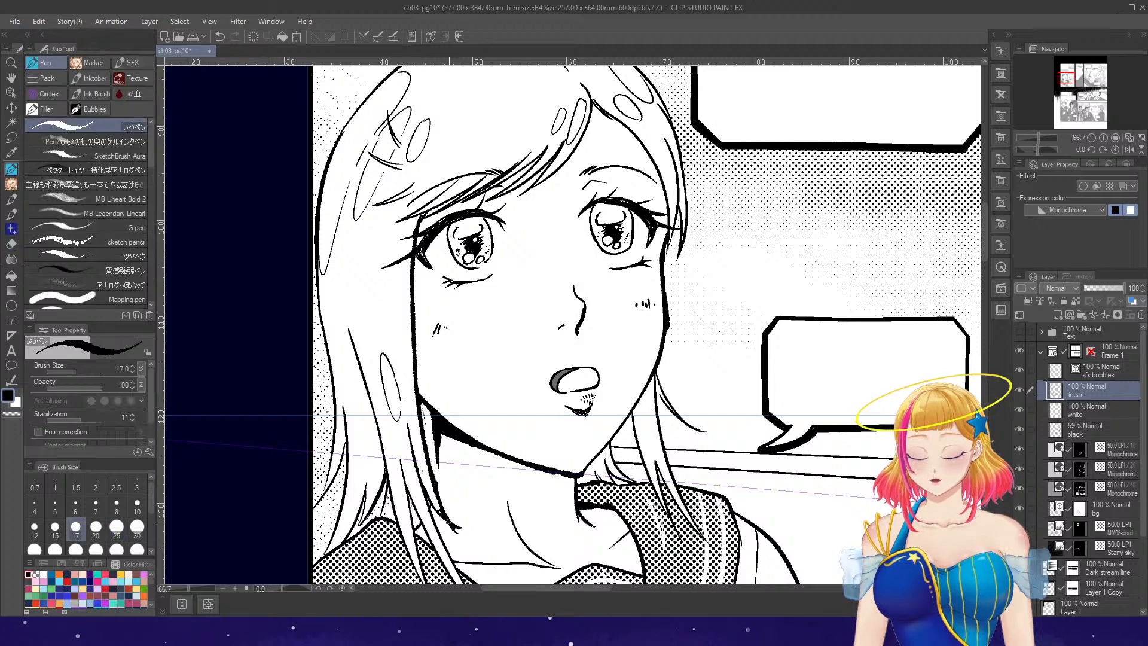
# - Extend the tip of the new hair strand over the neck with the pen and trim it with the eraser
pyautogui.moveTo(444, 506); pyautogui.dragTo(461, 530)
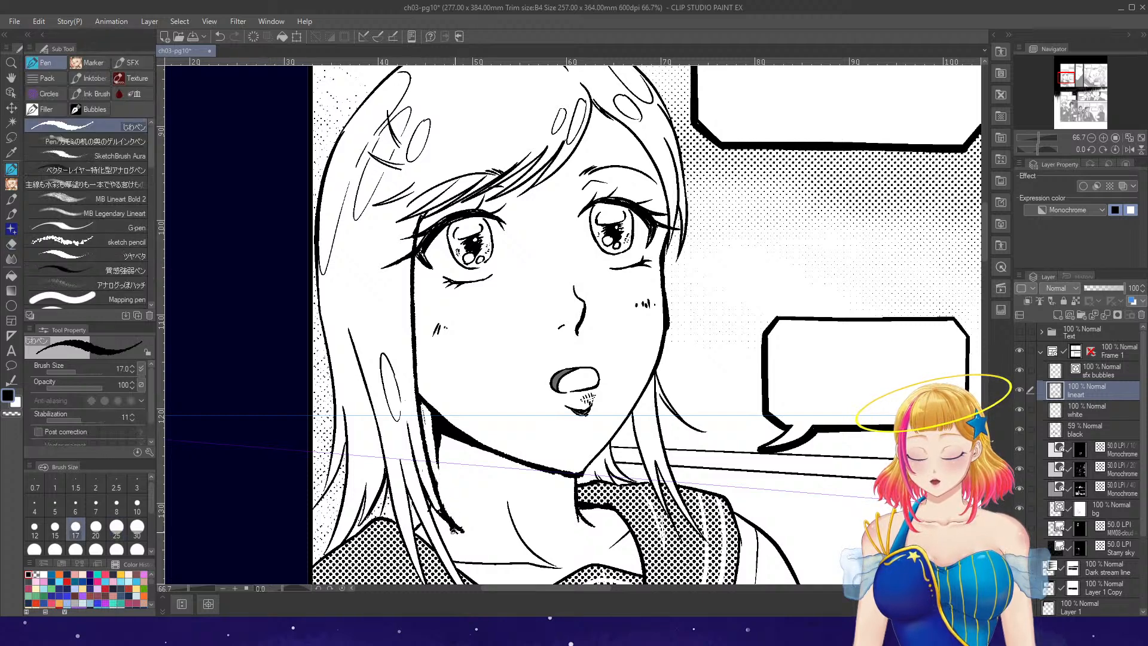
pyautogui.press('e')
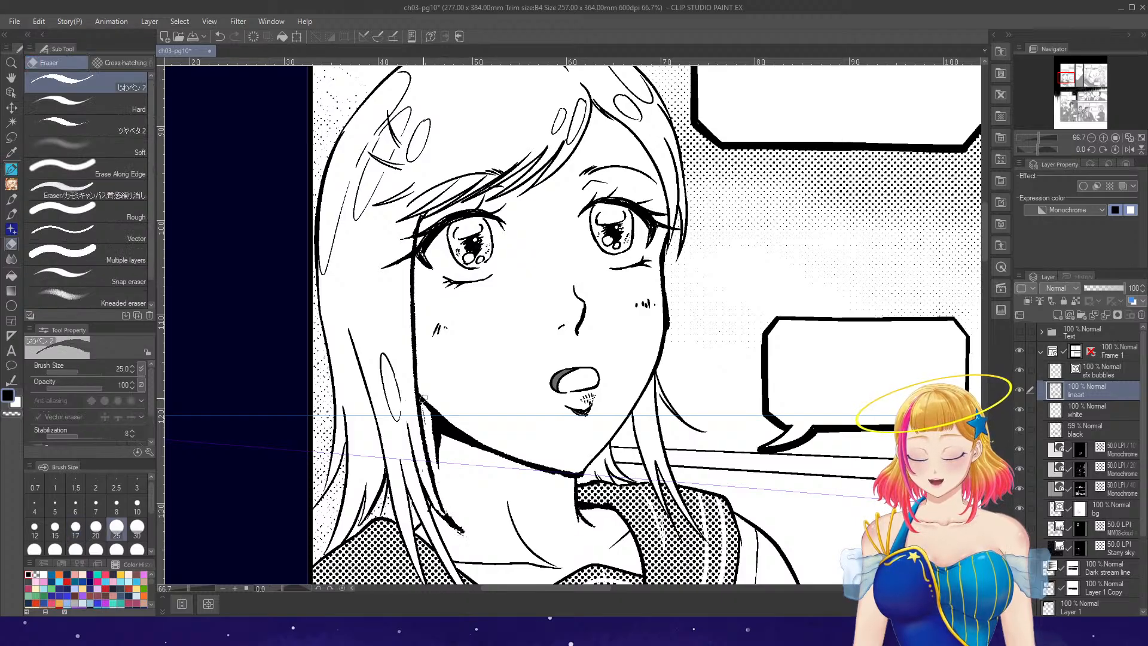
pyautogui.press('p')
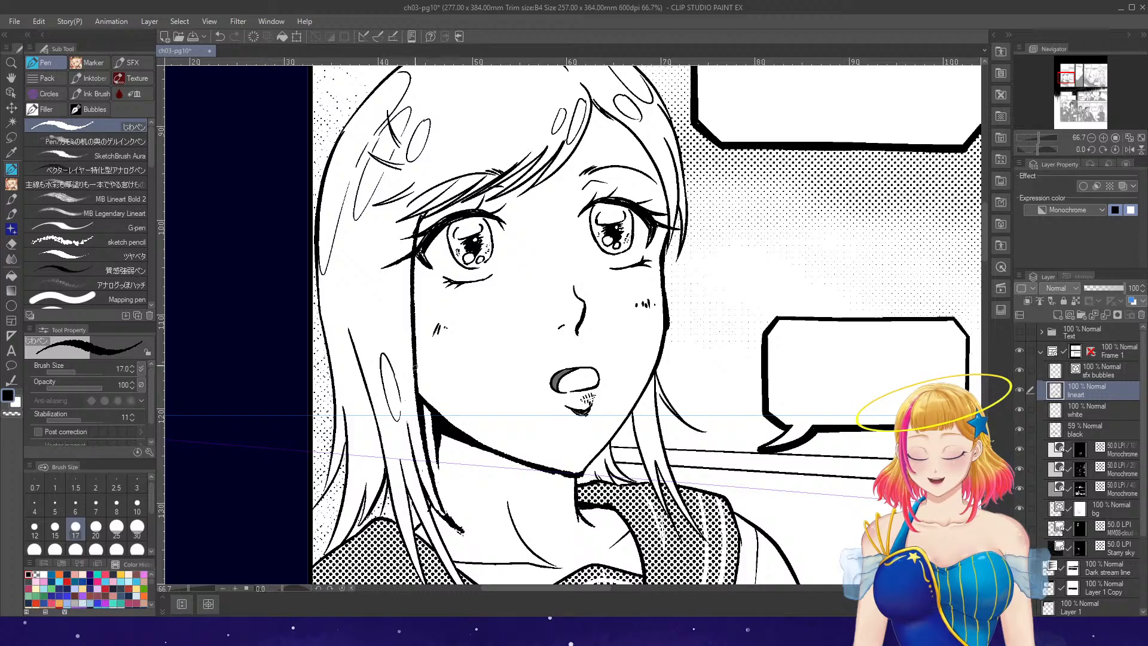
pyautogui.press('e')
pyautogui.moveTo(444, 512); pyautogui.dragTo(457, 533)
pyautogui.press('p')
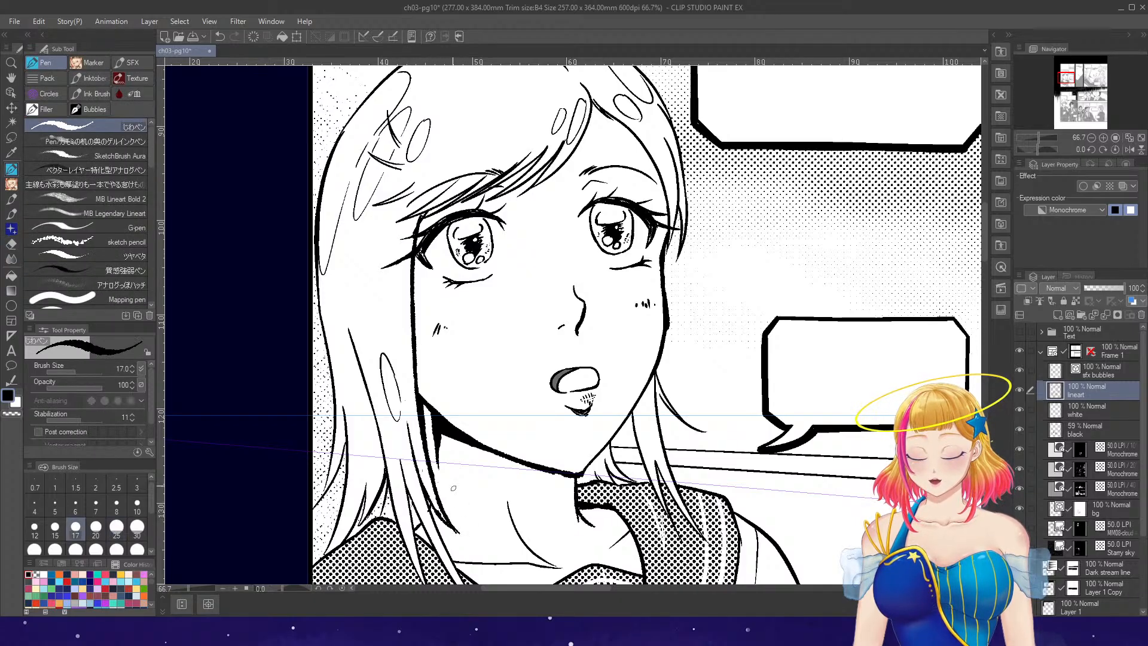
# - Ink solid black shadows under the jaw and along the hair strand beside the neck, and save the page
pyautogui.moveTo(446, 447); pyautogui.dragTo(439, 500)
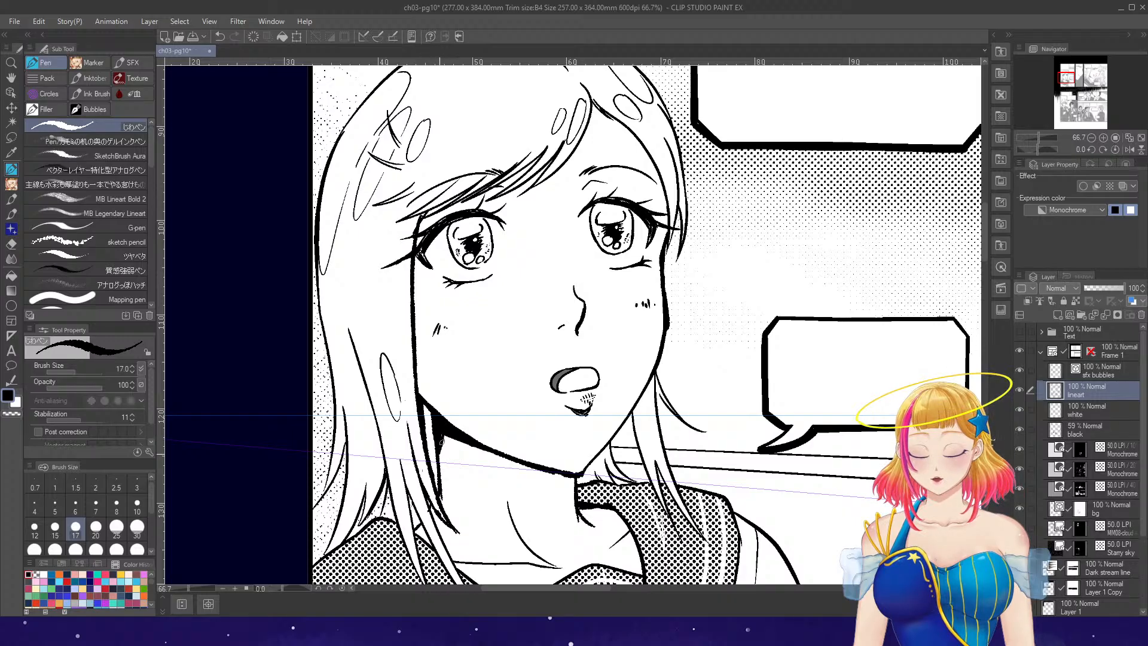
pyautogui.moveTo(479, 445); pyautogui.dragTo(568, 487)
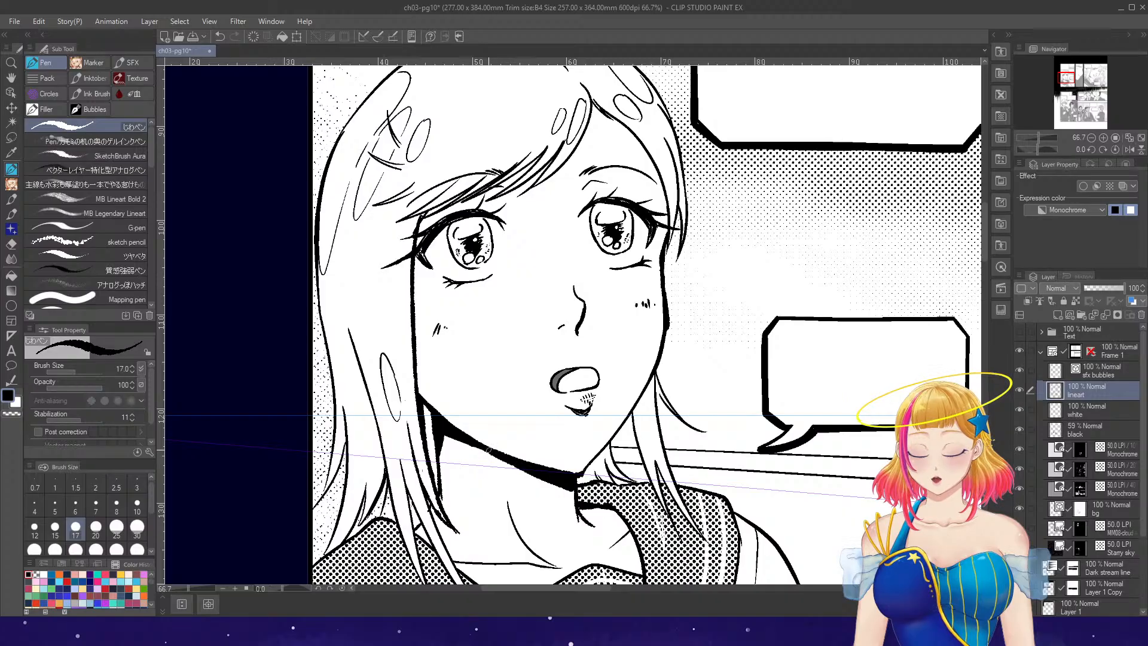
pyautogui.moveTo(490, 450); pyautogui.dragTo(573, 489)
pyautogui.moveTo(474, 442); pyautogui.dragTo(518, 470)
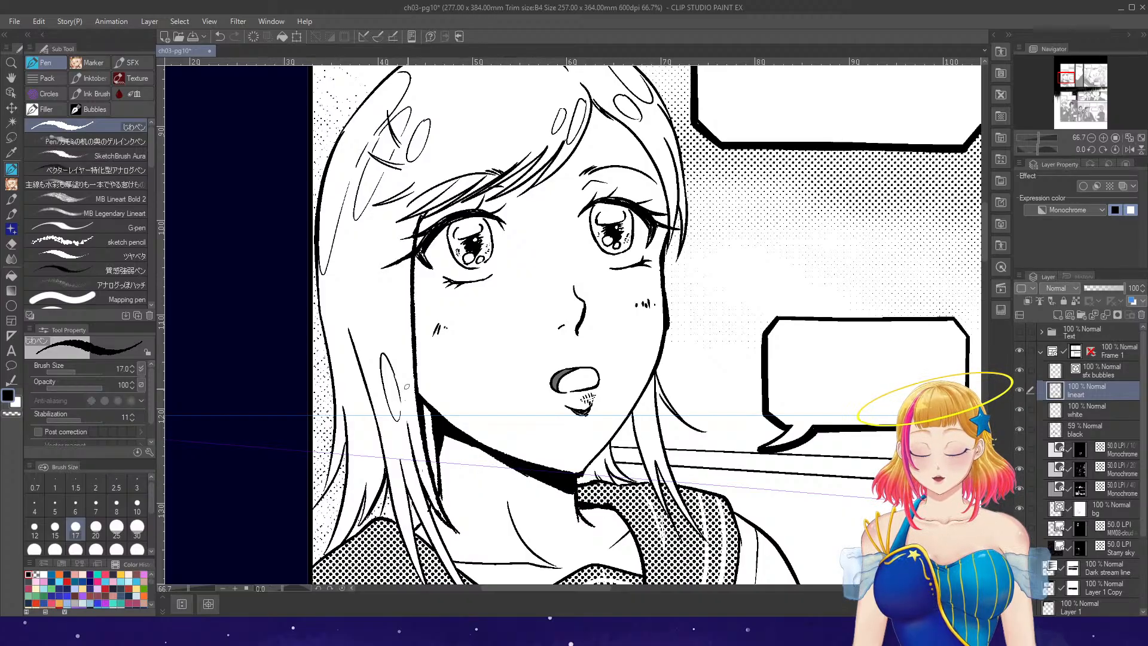
pyautogui.moveTo(435, 432); pyautogui.dragTo(432, 459)
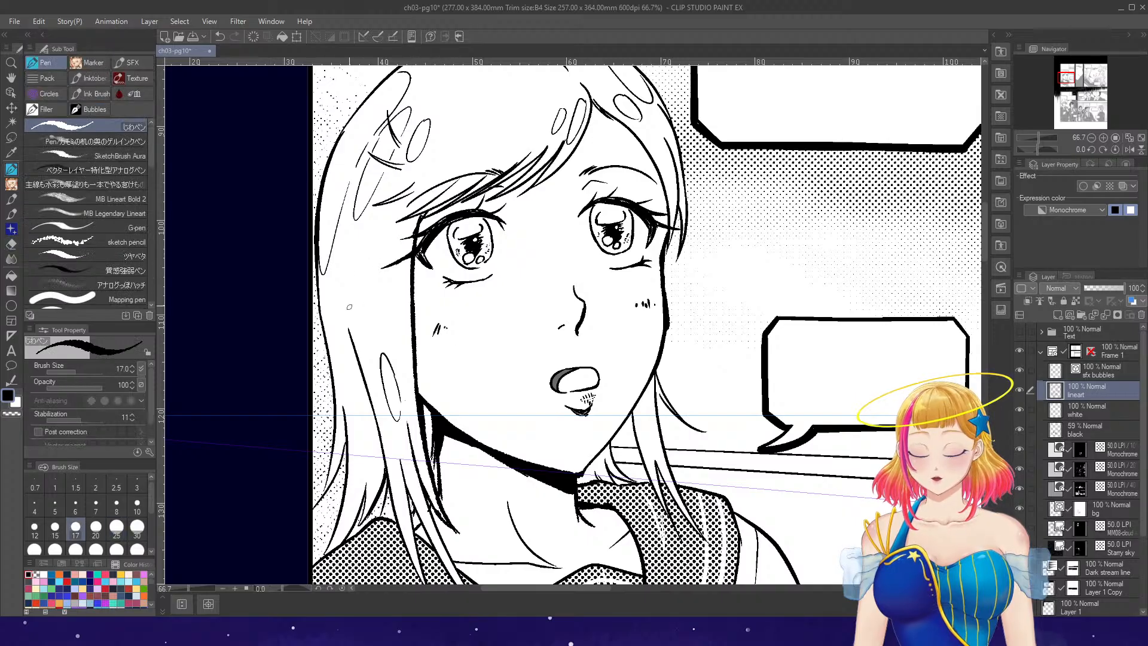
pyautogui.scroll(-2, 409, 212)
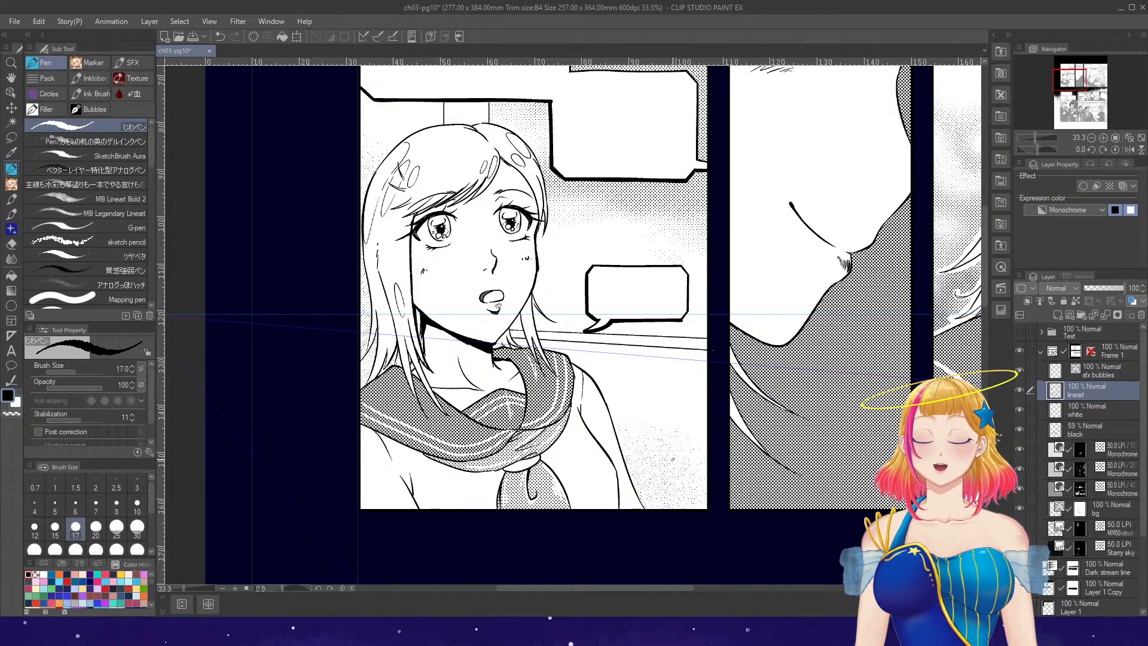
pyautogui.click(195, 37)
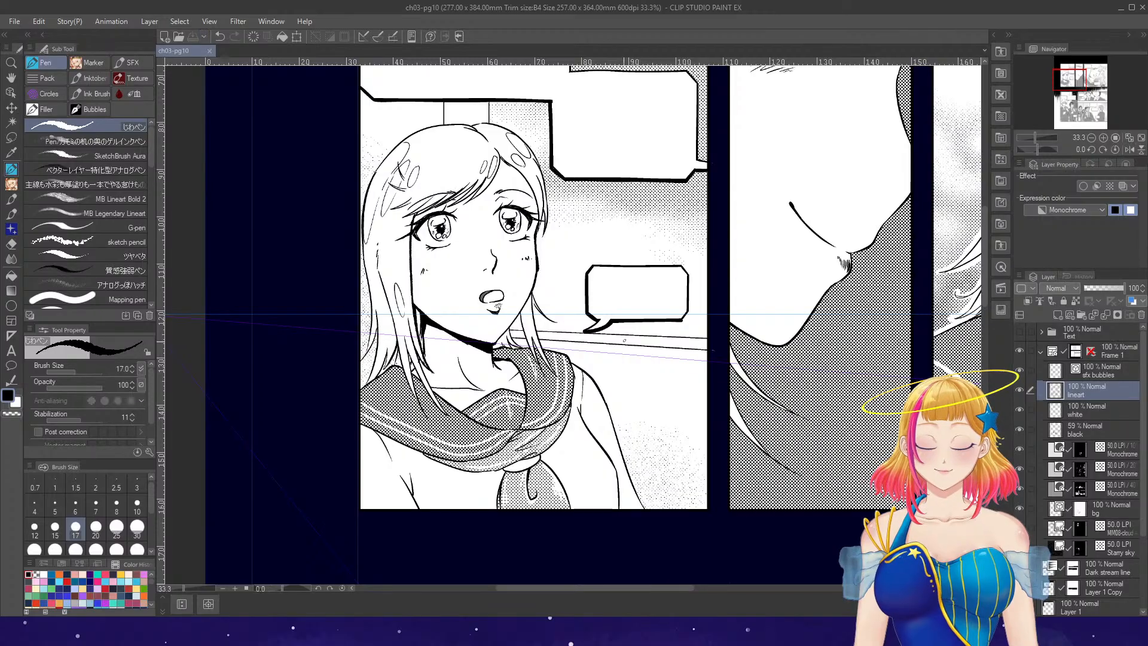
# - Ink a black shadow along the collar's inner edge beside the neck and thicken the collar outlines at the neckline
pyautogui.scroll(2, 532, 478)
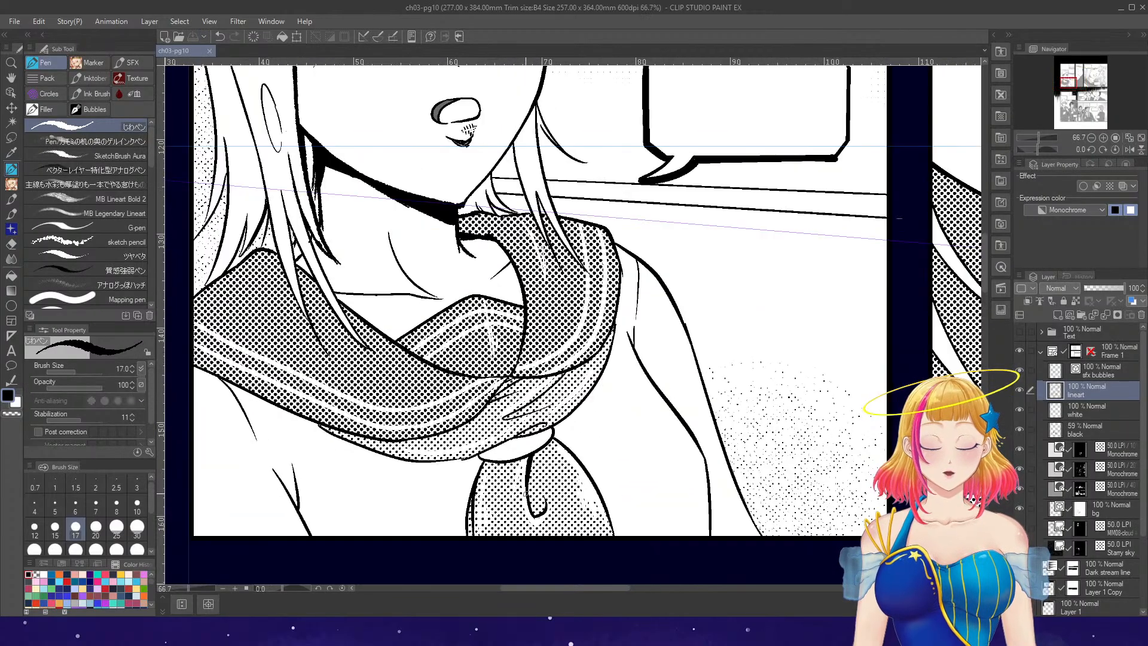
pyautogui.moveTo(474, 239)
pyautogui.mouseDown()
pyautogui.moveTo(510, 266)
pyautogui.moveTo(460, 239)
pyautogui.moveTo(488, 244)
pyautogui.moveTo(516, 273)
pyautogui.mouseUp()
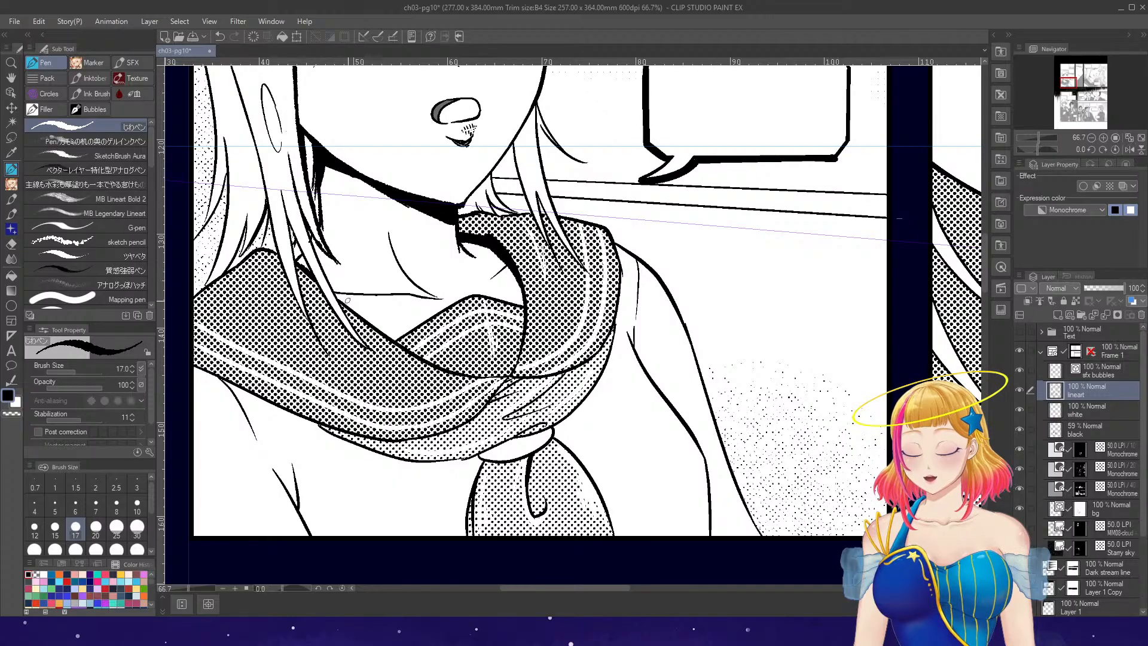
pyautogui.moveTo(334, 293)
pyautogui.mouseDown()
pyautogui.moveTo(432, 367)
pyautogui.moveTo(439, 316)
pyautogui.moveTo(418, 314)
pyautogui.moveTo(396, 339)
pyautogui.moveTo(453, 303)
pyautogui.mouseUp()
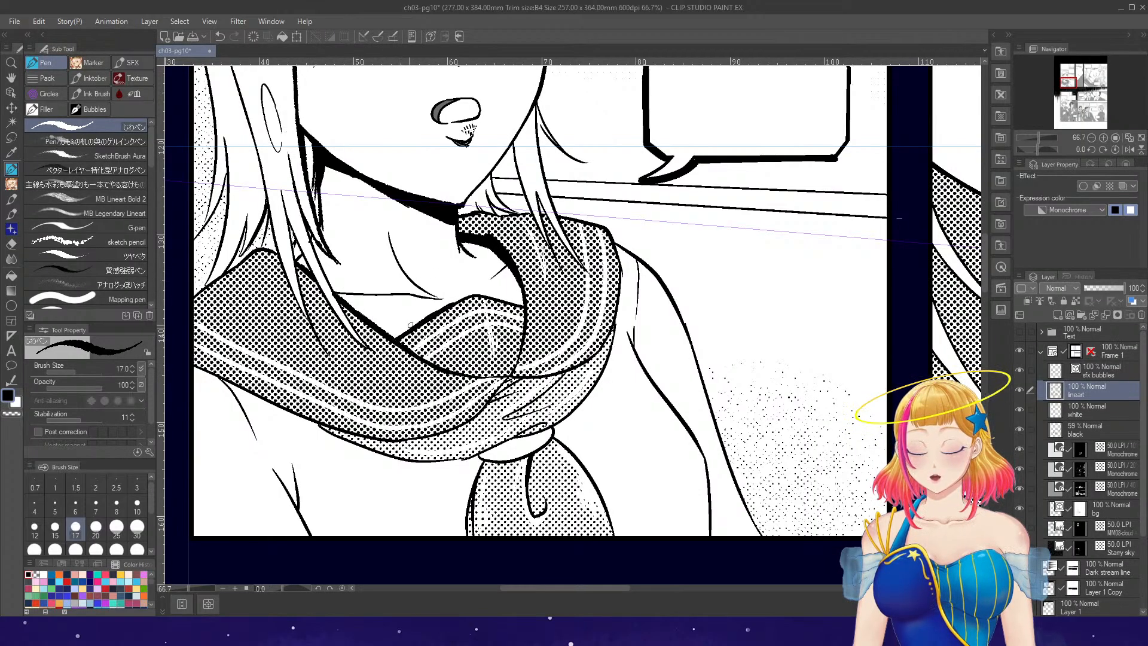
pyautogui.moveTo(394, 339); pyautogui.dragTo(467, 296)
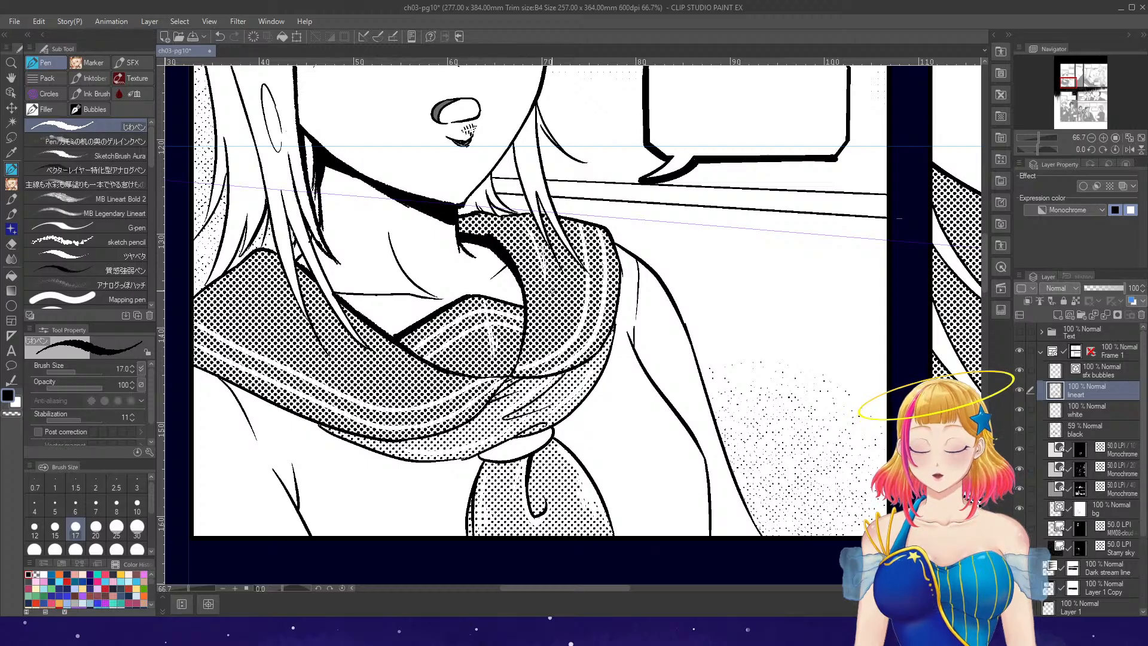
pyautogui.scroll(-5, 552, 291)
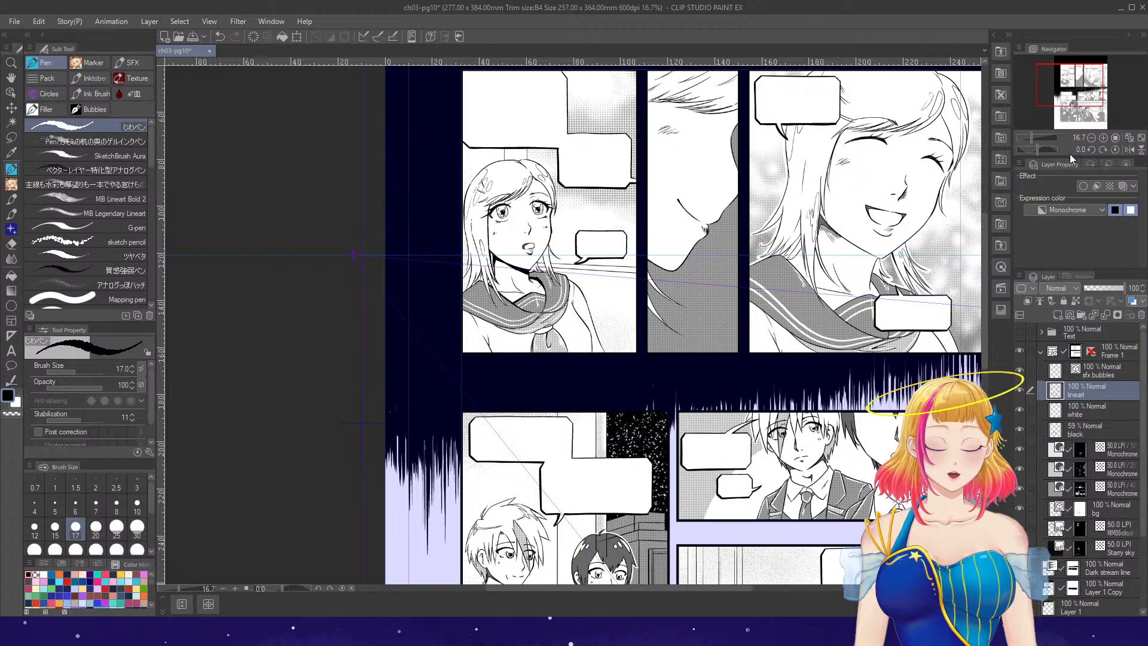
# - Thicken the lower fringe strands in the second panel with heavier black pen strokes
pyautogui.click(1092, 148)
pyautogui.click(1092, 149)
pyautogui.click(1092, 149)
pyautogui.moveTo(985, 295); pyautogui.dragTo(985, 243)
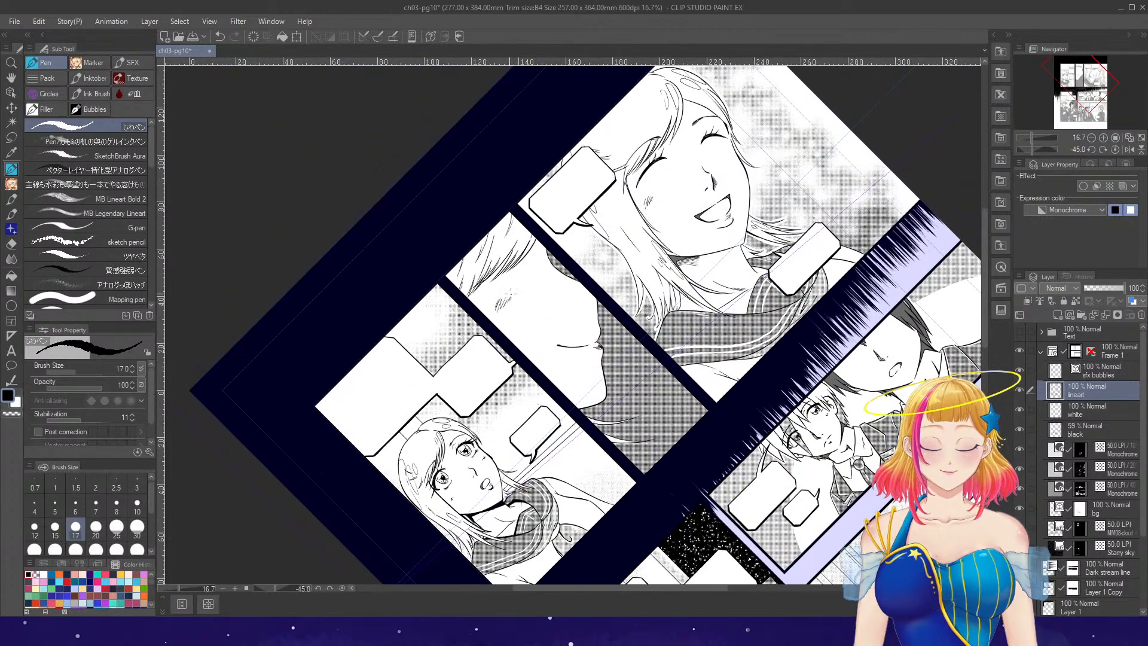
pyautogui.scroll(4, 512, 293)
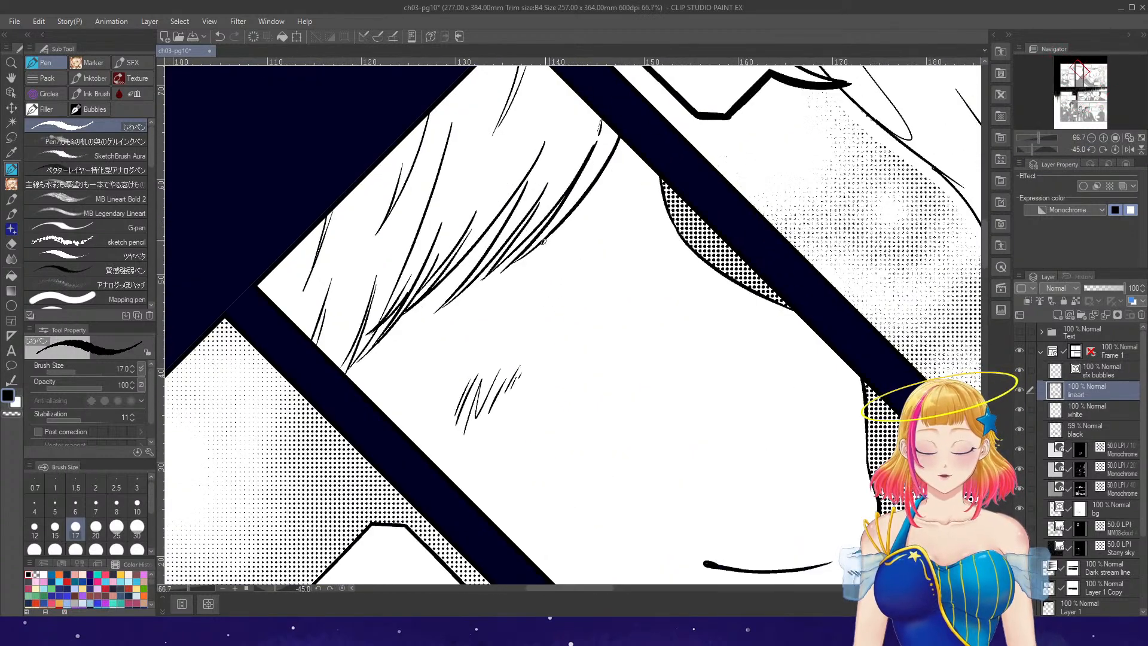
pyautogui.moveTo(544, 241)
pyautogui.mouseDown()
pyautogui.moveTo(621, 139)
pyautogui.moveTo(618, 157)
pyautogui.mouseUp()
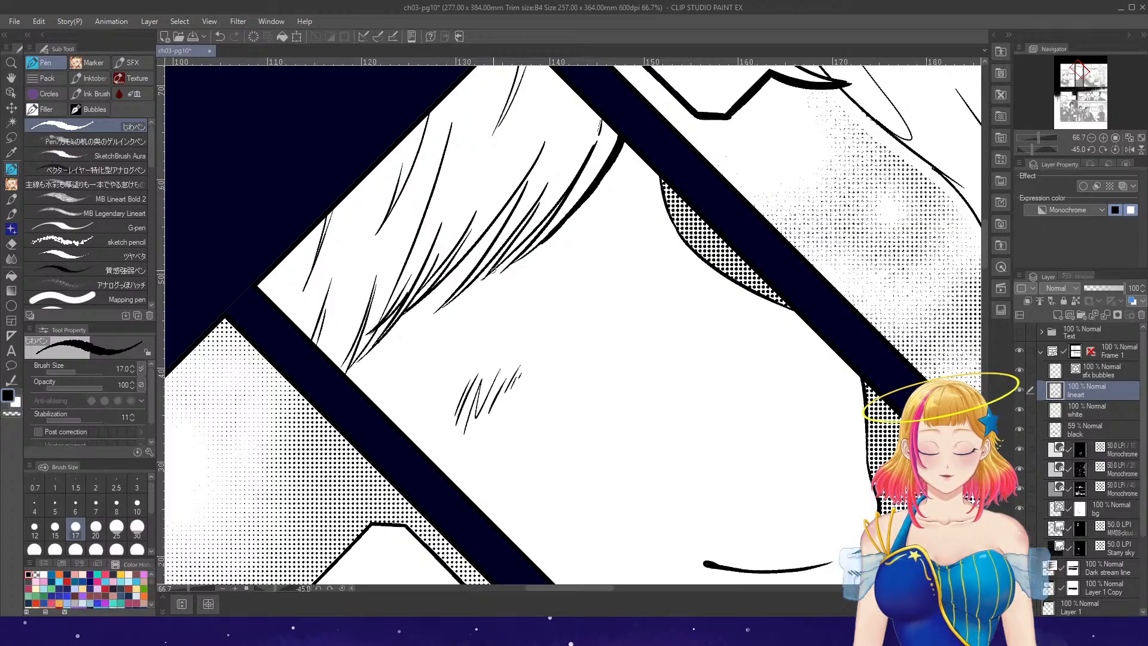
pyautogui.moveTo(494, 270); pyautogui.dragTo(559, 204)
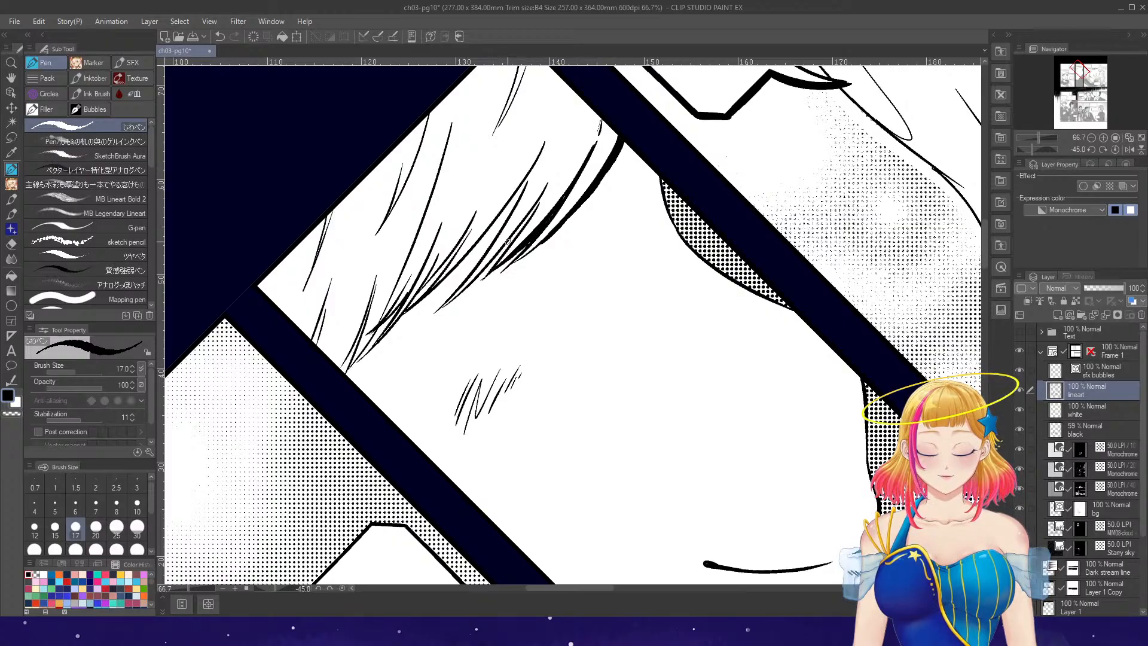
pyautogui.moveTo(507, 245)
pyautogui.mouseDown()
pyautogui.moveTo(537, 206)
pyautogui.moveTo(532, 215)
pyautogui.mouseUp()
pyautogui.moveTo(459, 264); pyautogui.dragTo(525, 184)
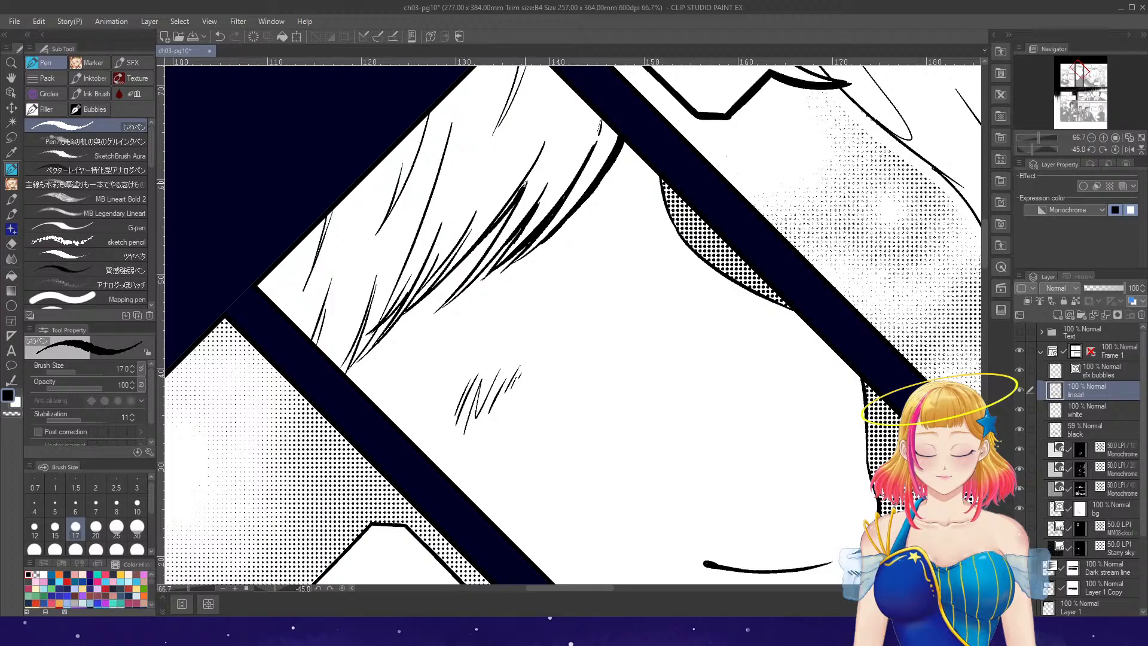
pyautogui.moveTo(497, 221); pyautogui.dragTo(530, 176)
pyautogui.moveTo(494, 245); pyautogui.dragTo(520, 197)
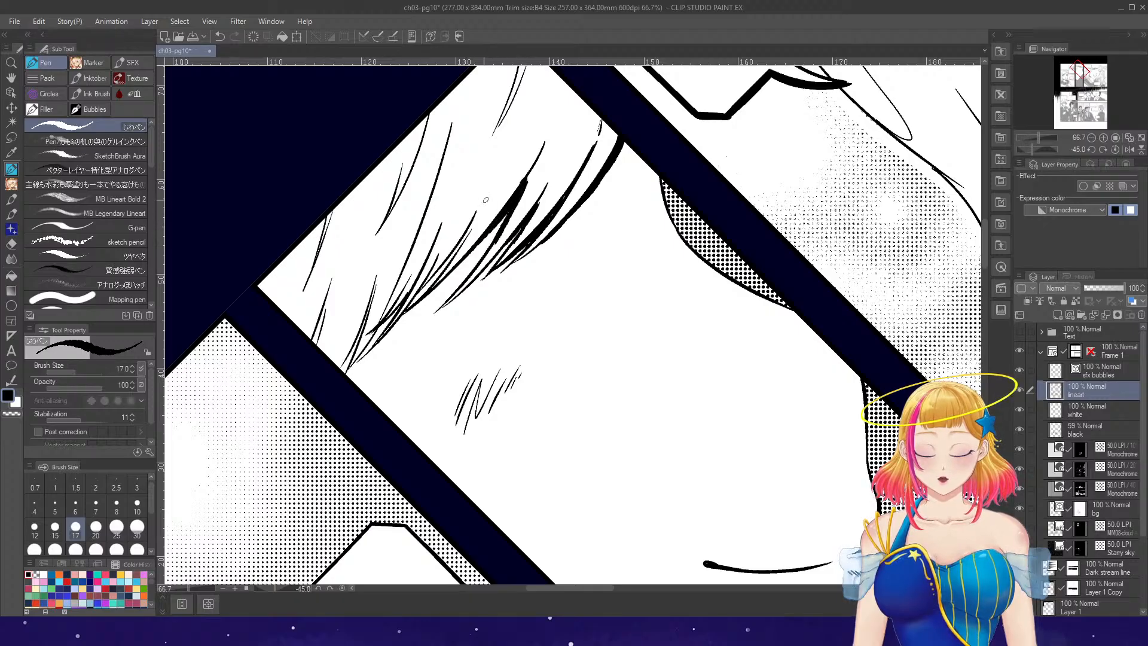
pyautogui.click(1112, 150)
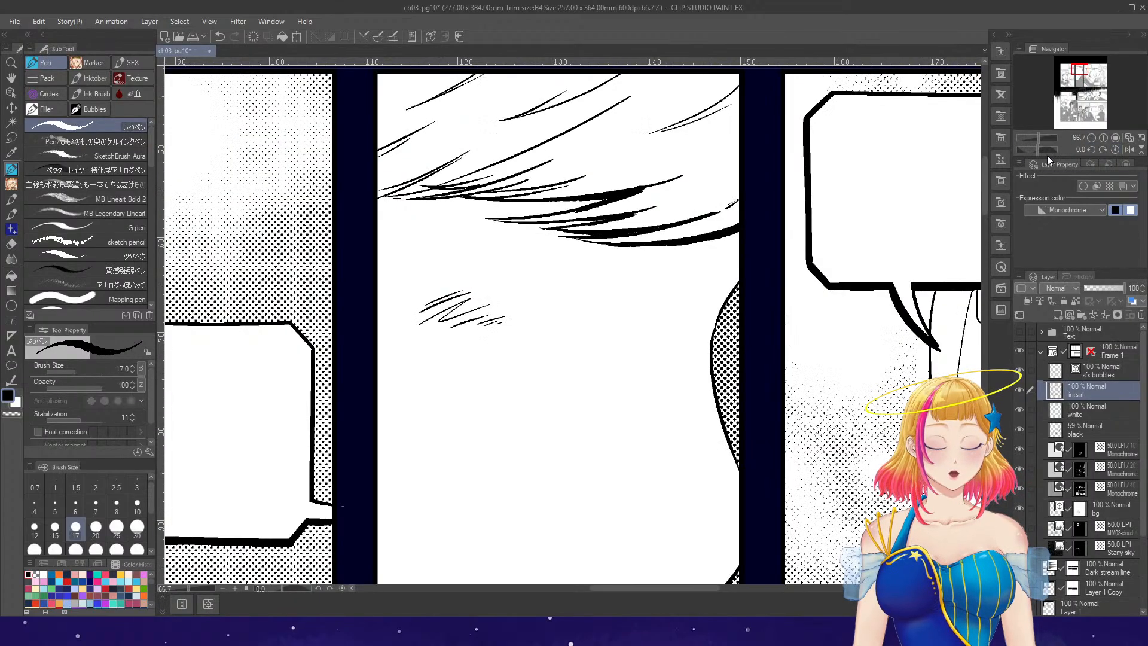
# - Set the pen to size 20 and thicken the smiling girl's jaw, chin shadow and front neck line in the third panel
pyautogui.scroll(-3, 879, 275)
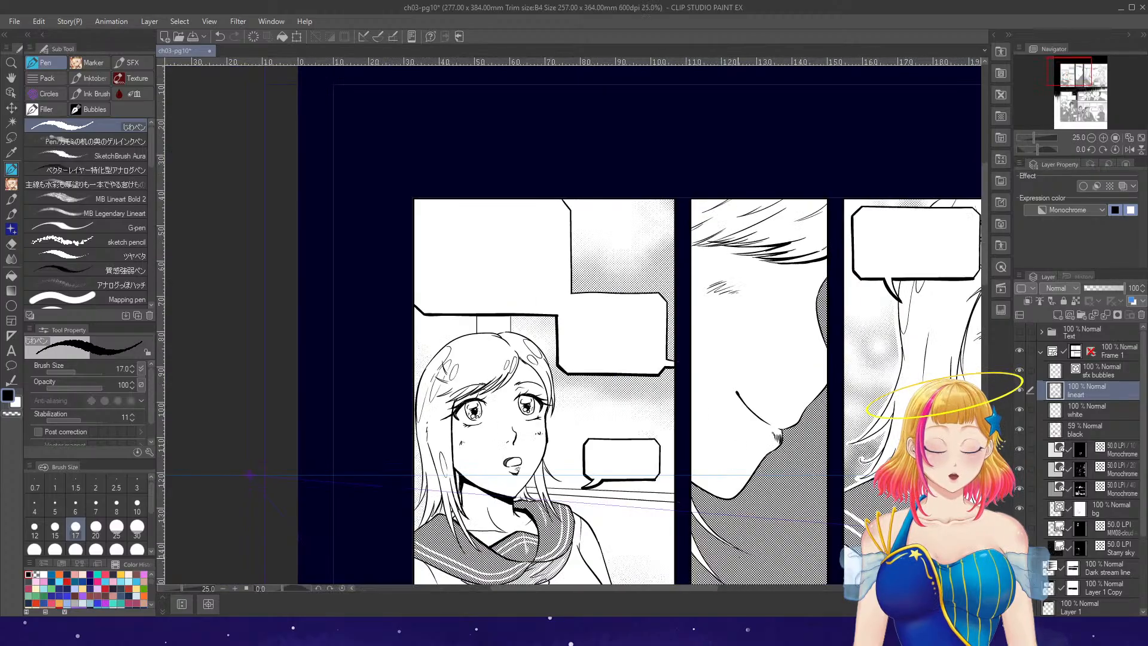
pyautogui.moveTo(696, 589); pyautogui.dragTo(795, 588)
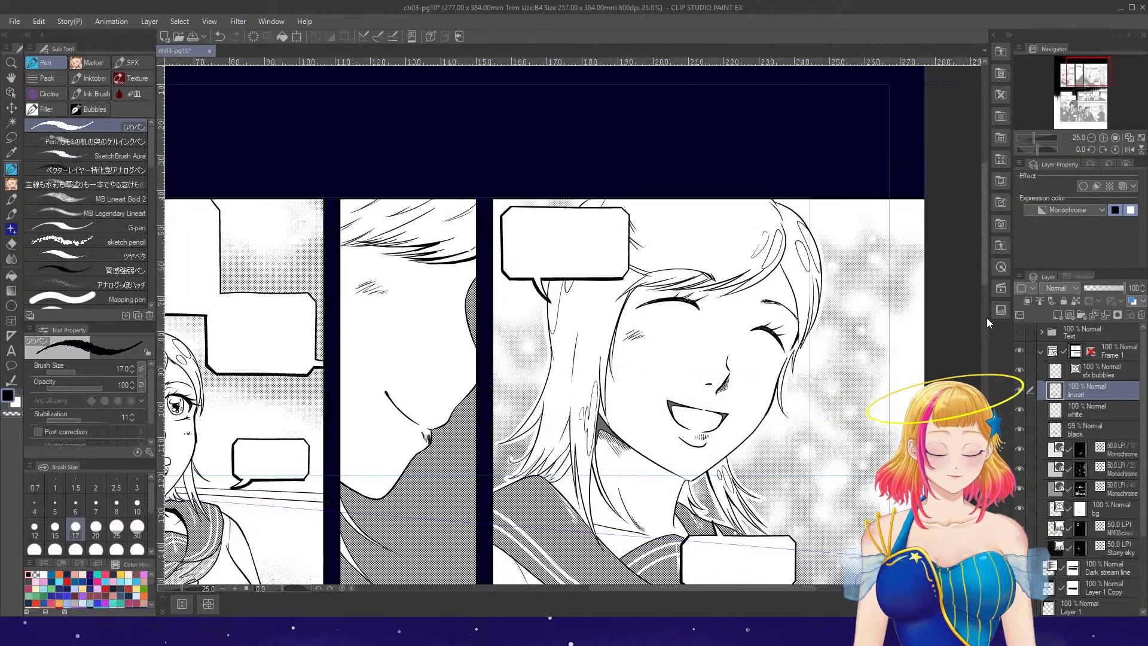
pyautogui.scroll(-3, 986, 285)
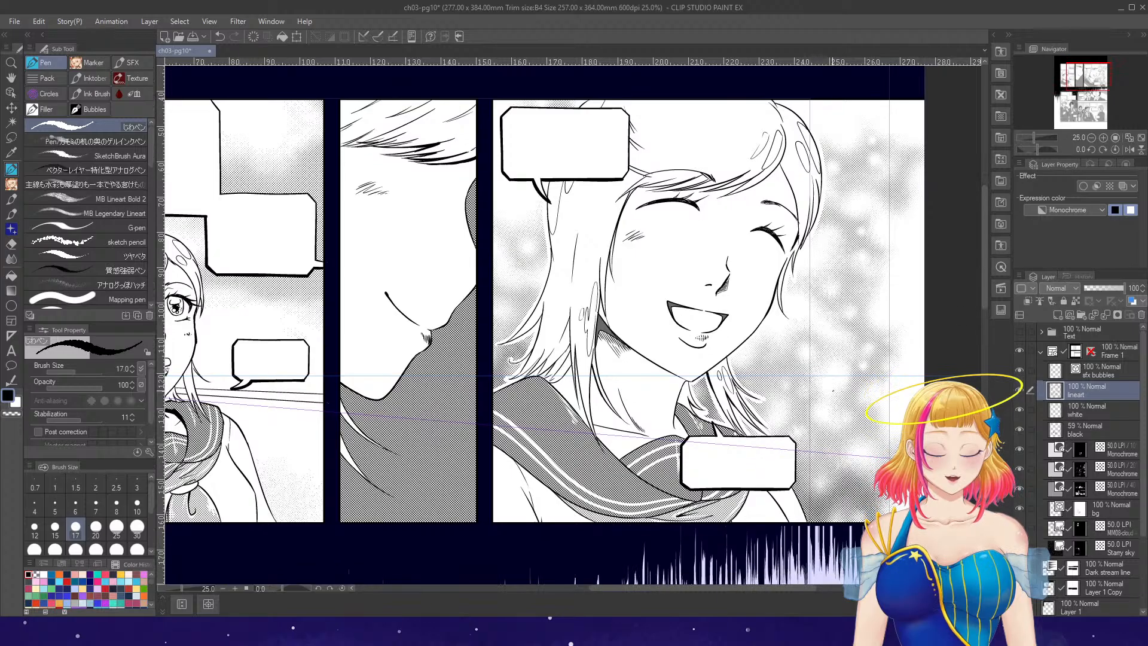
pyautogui.scroll(2, 814, 407)
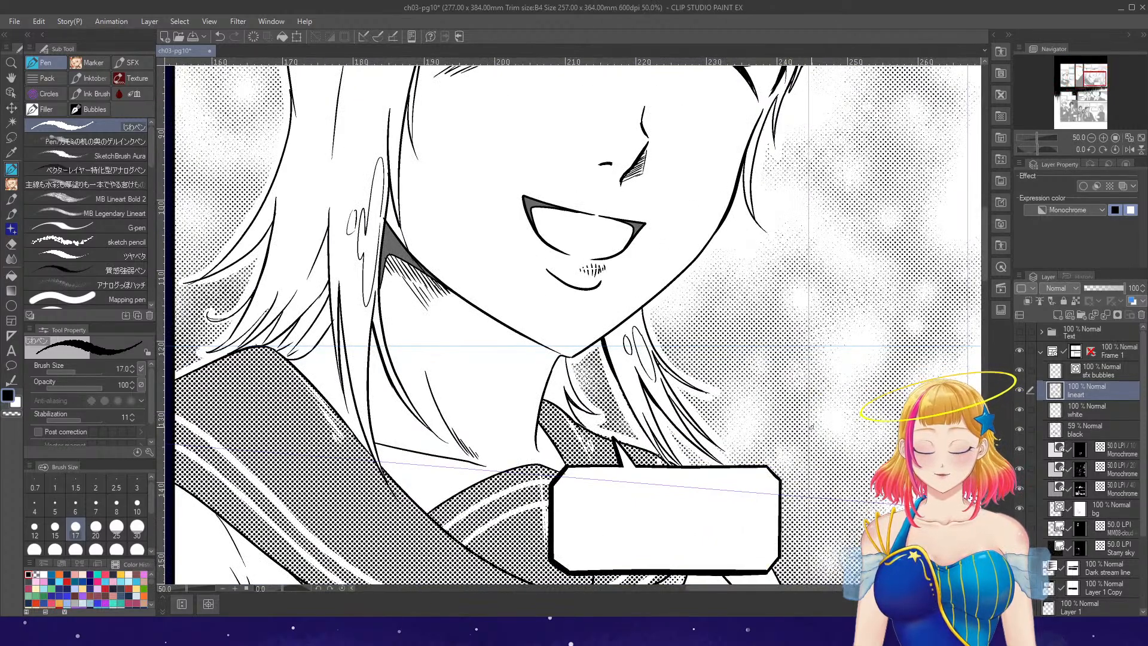
pyautogui.click(1128, 150)
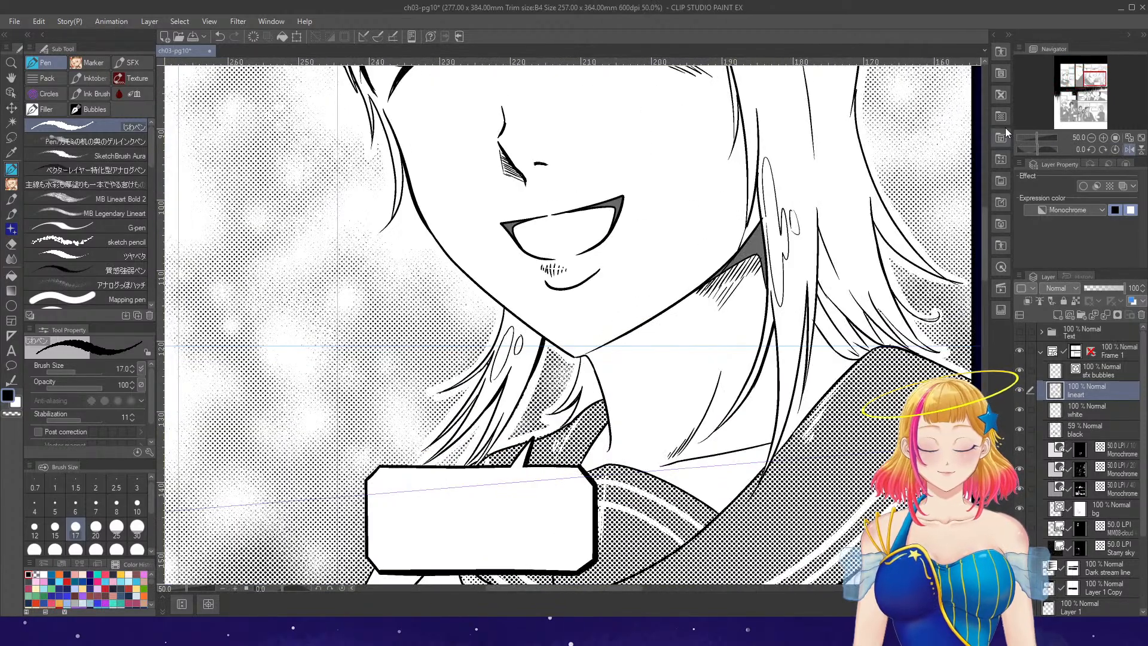
pyautogui.press(']')
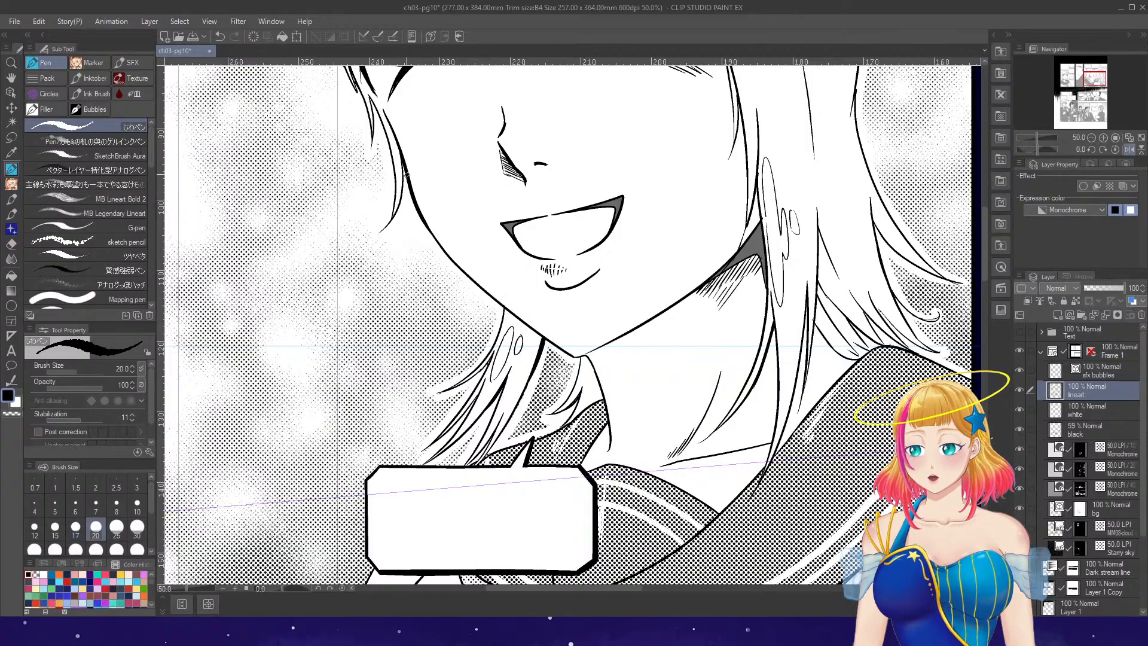
pyautogui.moveTo(405, 175)
pyautogui.mouseDown()
pyautogui.moveTo(425, 231)
pyautogui.moveTo(458, 269)
pyautogui.moveTo(423, 221)
pyautogui.moveTo(448, 258)
pyautogui.moveTo(435, 240)
pyautogui.moveTo(556, 347)
pyautogui.moveTo(597, 351)
pyautogui.moveTo(592, 357)
pyautogui.moveTo(609, 345)
pyautogui.moveTo(594, 359)
pyautogui.moveTo(624, 336)
pyautogui.moveTo(592, 363)
pyautogui.moveTo(632, 332)
pyautogui.mouseUp()
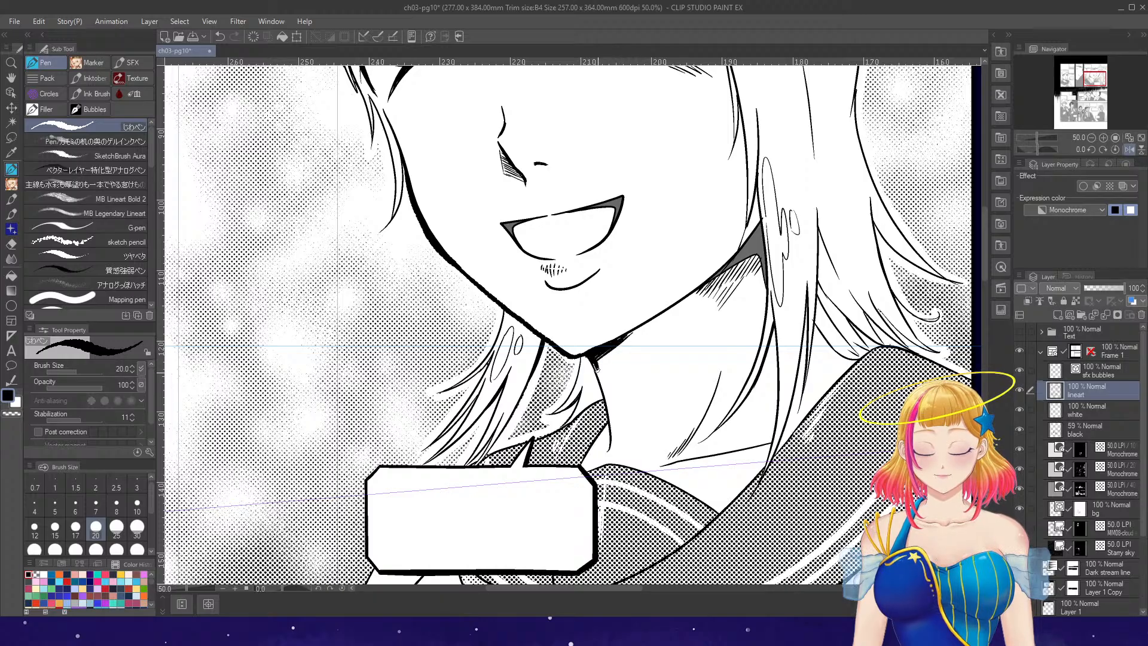
pyautogui.moveTo(596, 369); pyautogui.dragTo(608, 414)
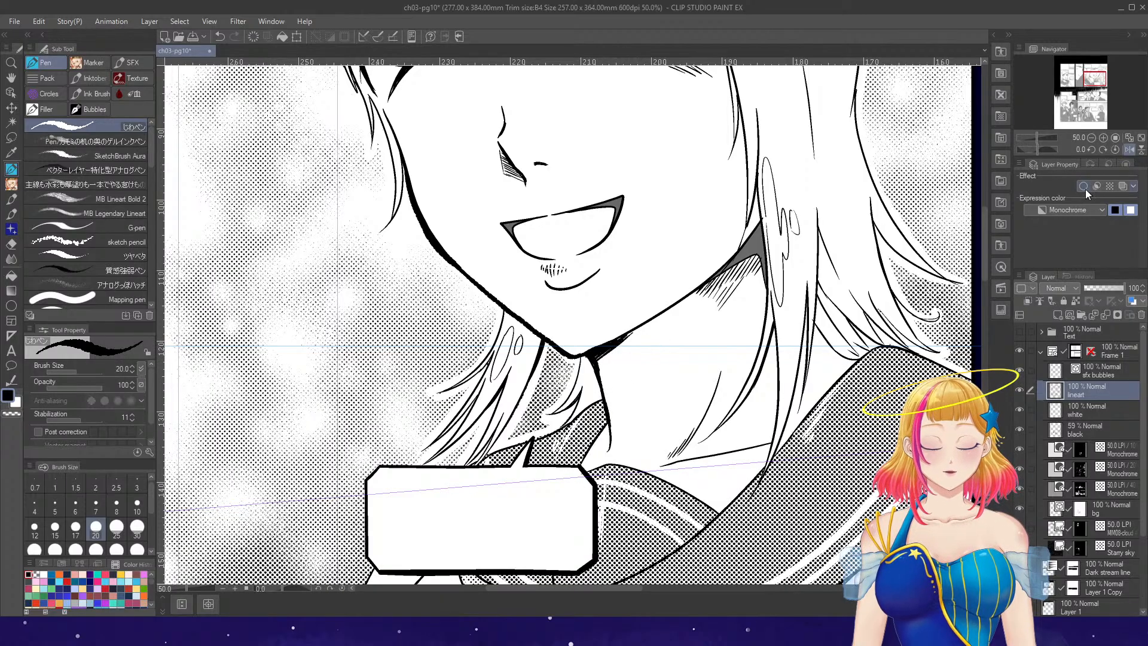
pyautogui.click(1127, 149)
pyautogui.hotkey('ctrl', '-')
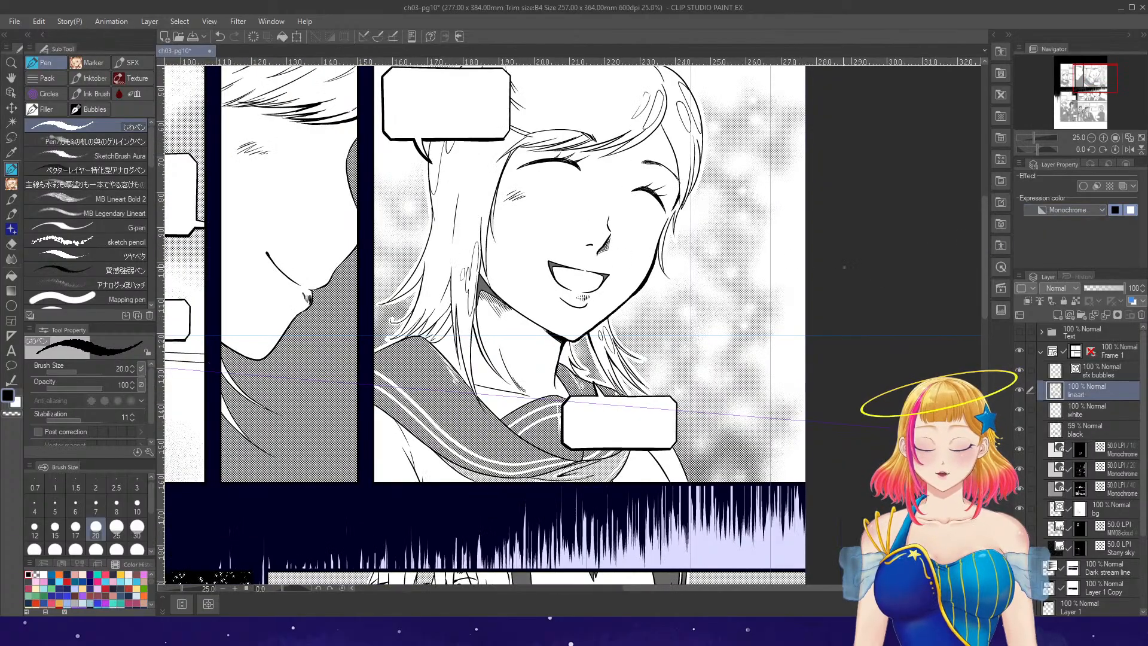
# - Thicken the long hair strands beside the smiling girl's neck with tapered black strokes, redoing unsatisfactory ones
pyautogui.scroll(2, 479, 302)
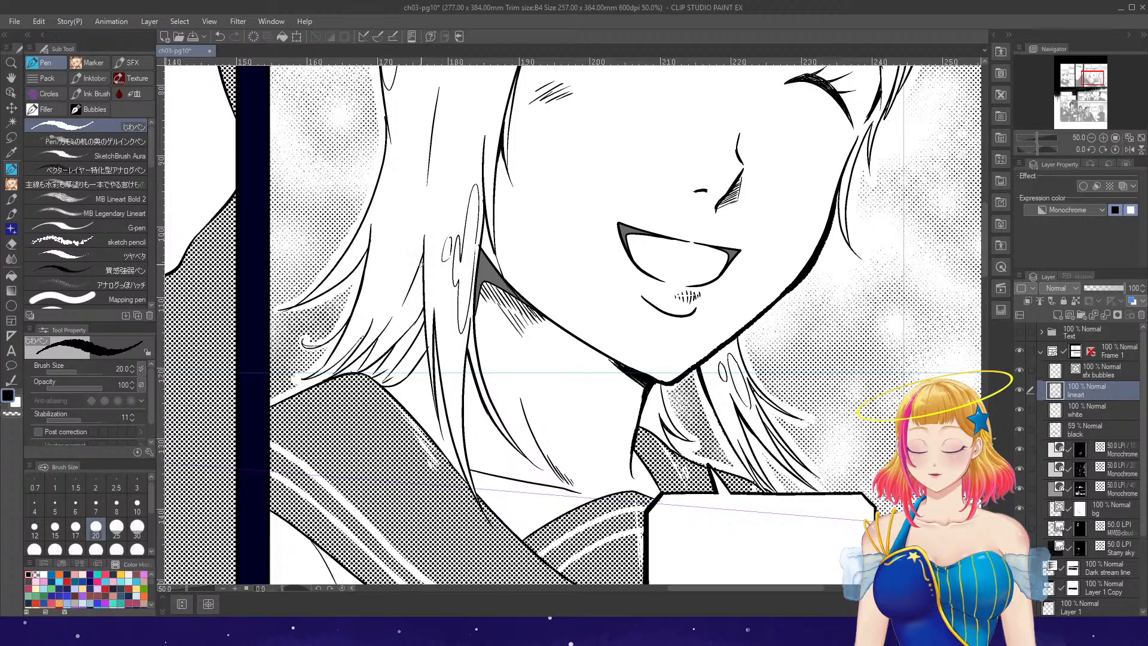
pyautogui.moveTo(421, 262)
pyautogui.mouseDown()
pyautogui.moveTo(429, 380)
pyautogui.moveTo(434, 327)
pyautogui.moveTo(440, 388)
pyautogui.mouseUp()
pyautogui.hotkey('ctrl', 'z')
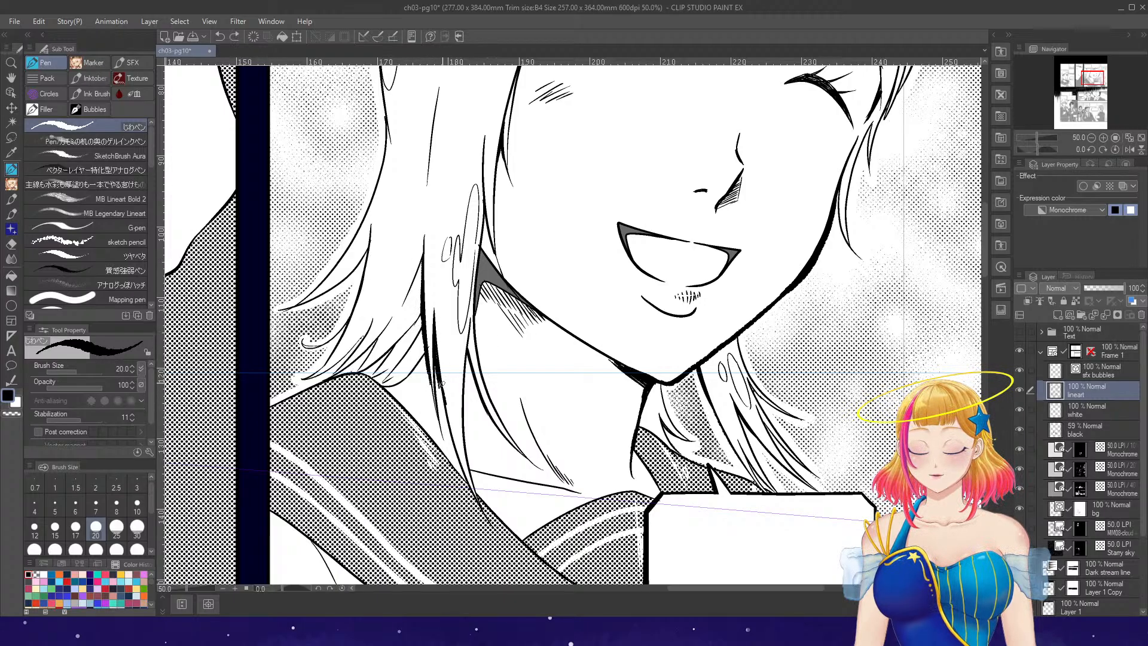
pyautogui.hotkey('ctrl', 'z')
pyautogui.moveTo(435, 343); pyautogui.dragTo(446, 410)
pyautogui.hotkey('ctrl', 'z')
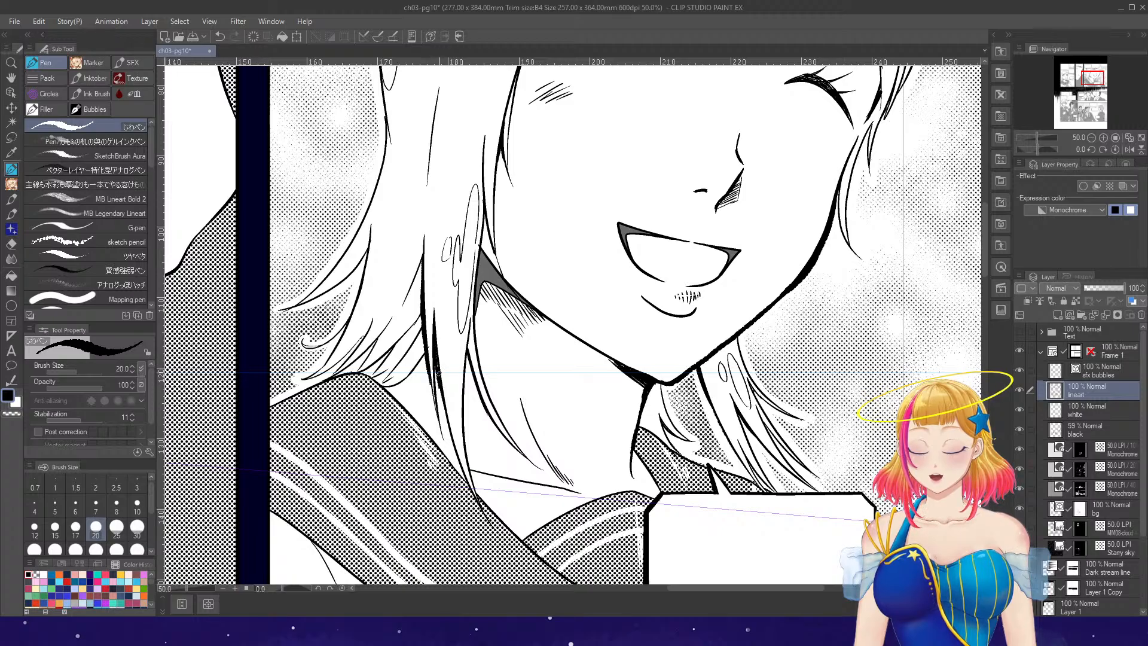
pyautogui.moveTo(423, 255); pyautogui.dragTo(417, 276)
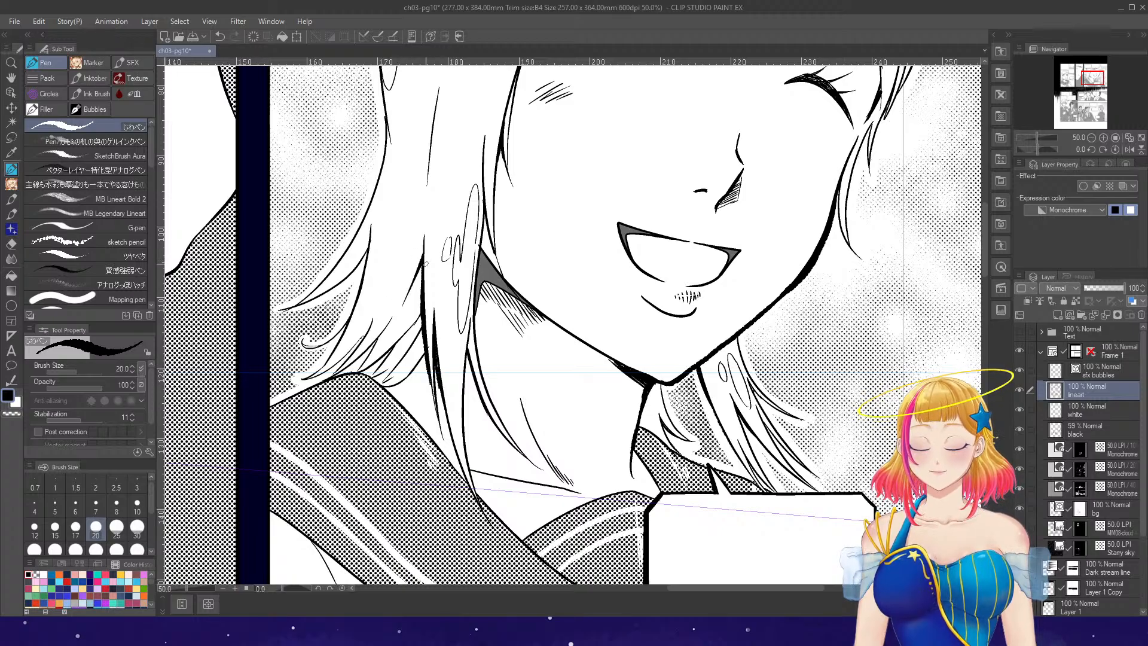
pyautogui.moveTo(467, 356)
pyautogui.mouseDown()
pyautogui.moveTo(461, 390)
pyautogui.moveTo(478, 396)
pyautogui.mouseUp()
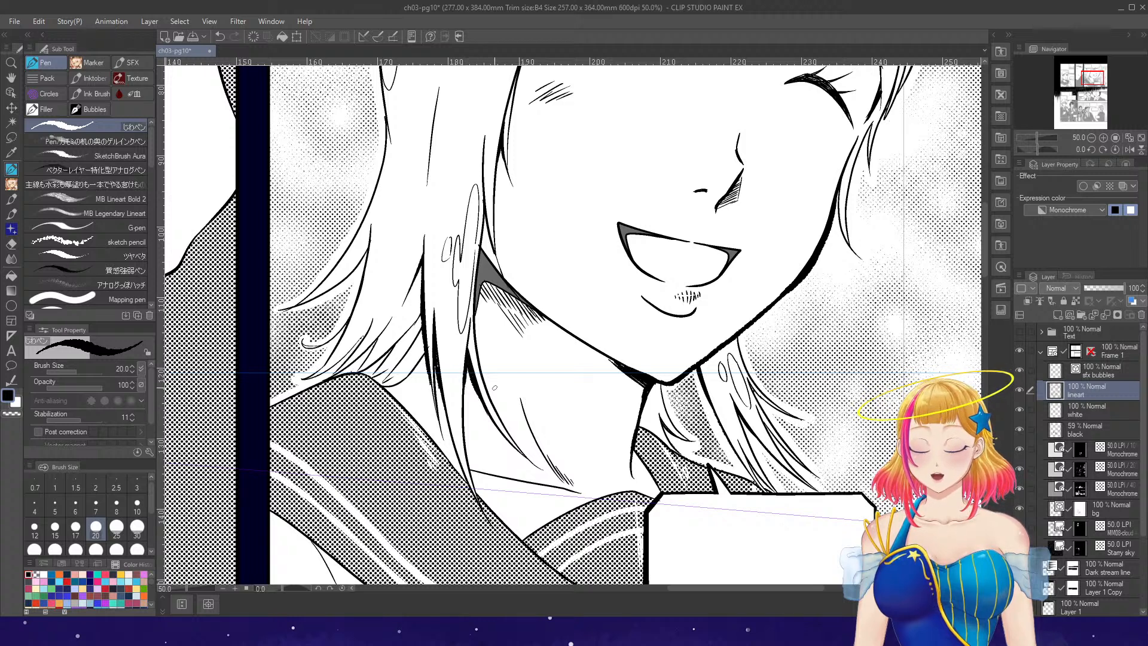
# - Ink a solid black shadow where the smiling girl's neck meets the inner collar above the lower speech bubble
pyautogui.scroll(-2, 495, 388)
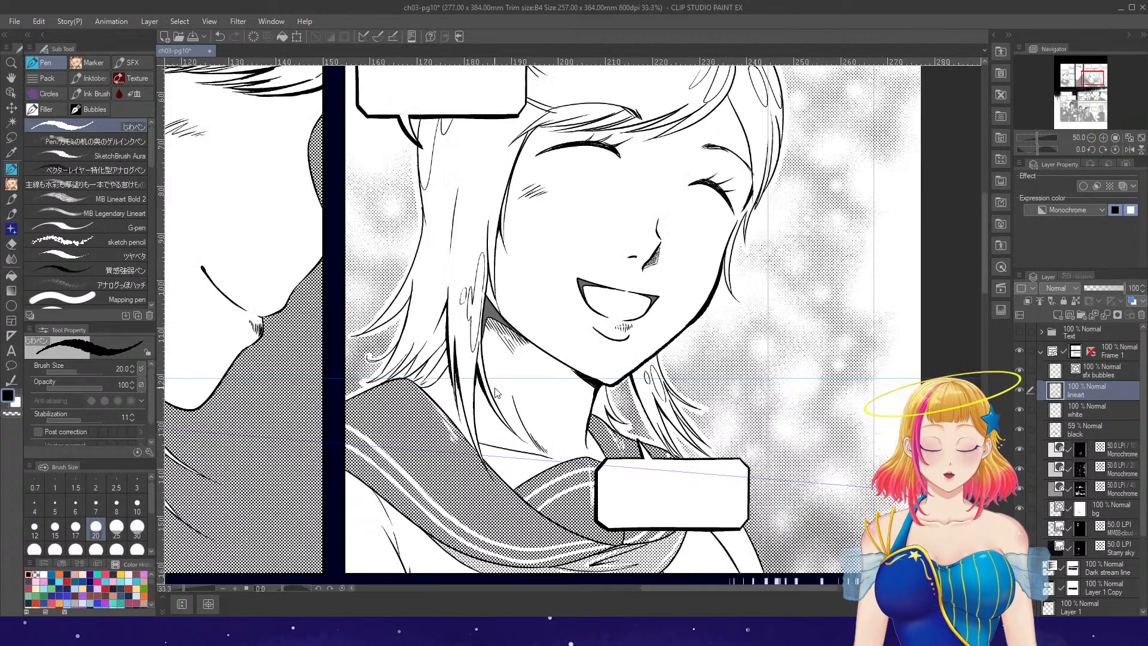
pyautogui.scroll(1, 670, 476)
pyautogui.scroll(1, 670, 476)
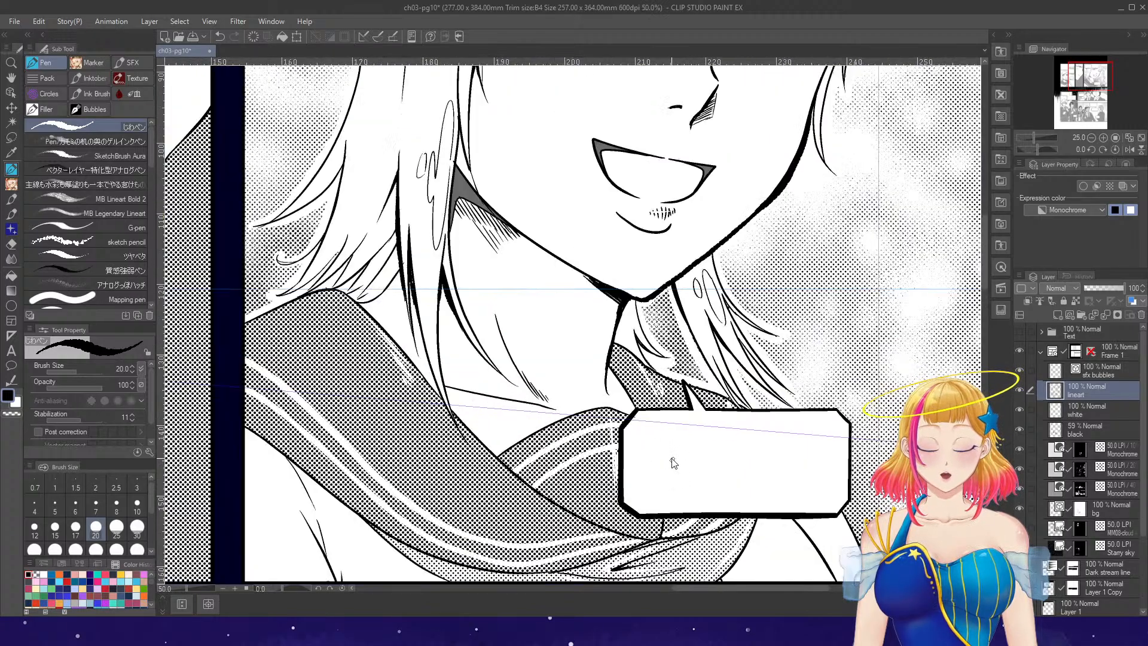
pyautogui.scroll(1, 672, 461)
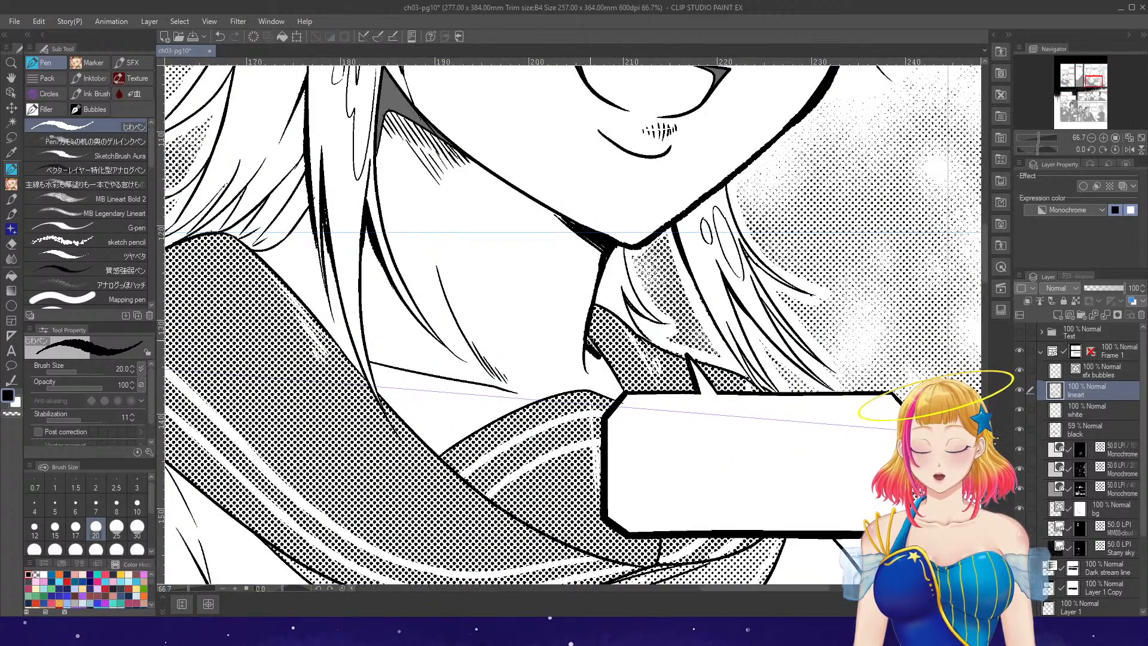
pyautogui.moveTo(585, 346); pyautogui.dragTo(624, 395)
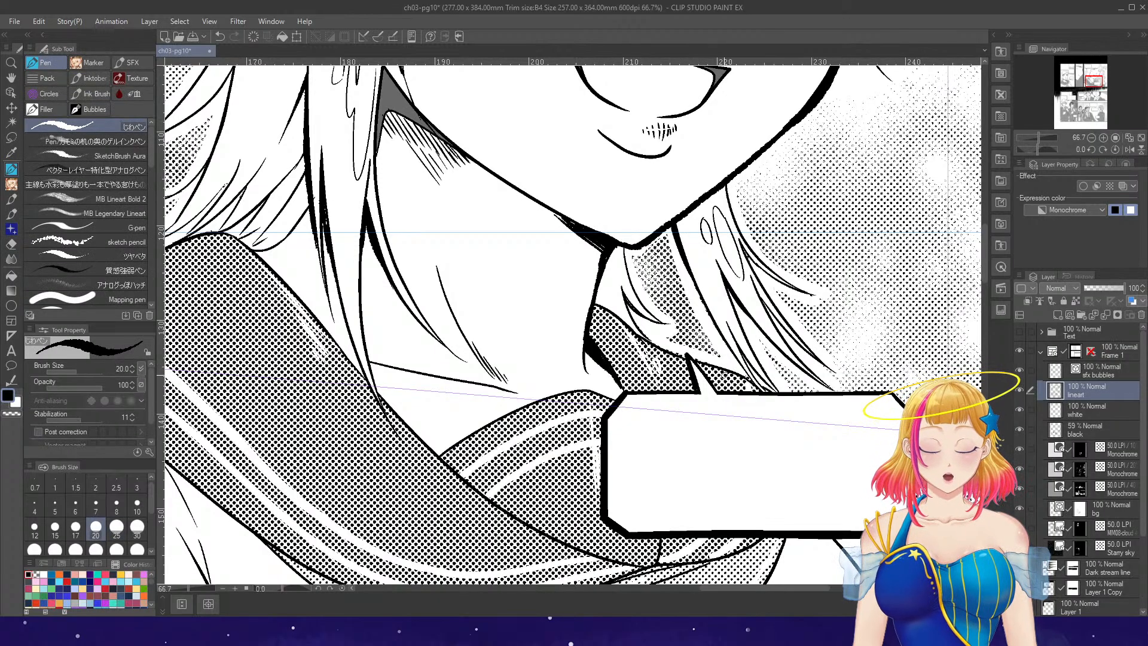
pyautogui.scroll(-3, 725, 376)
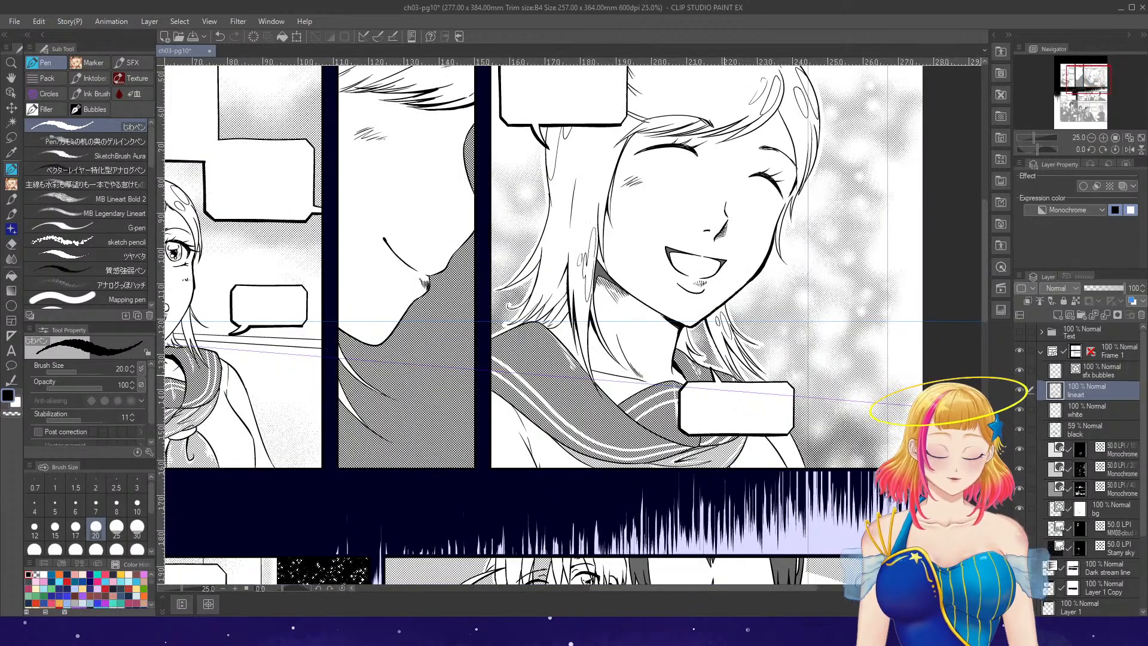
pyautogui.scroll(-1, 725, 378)
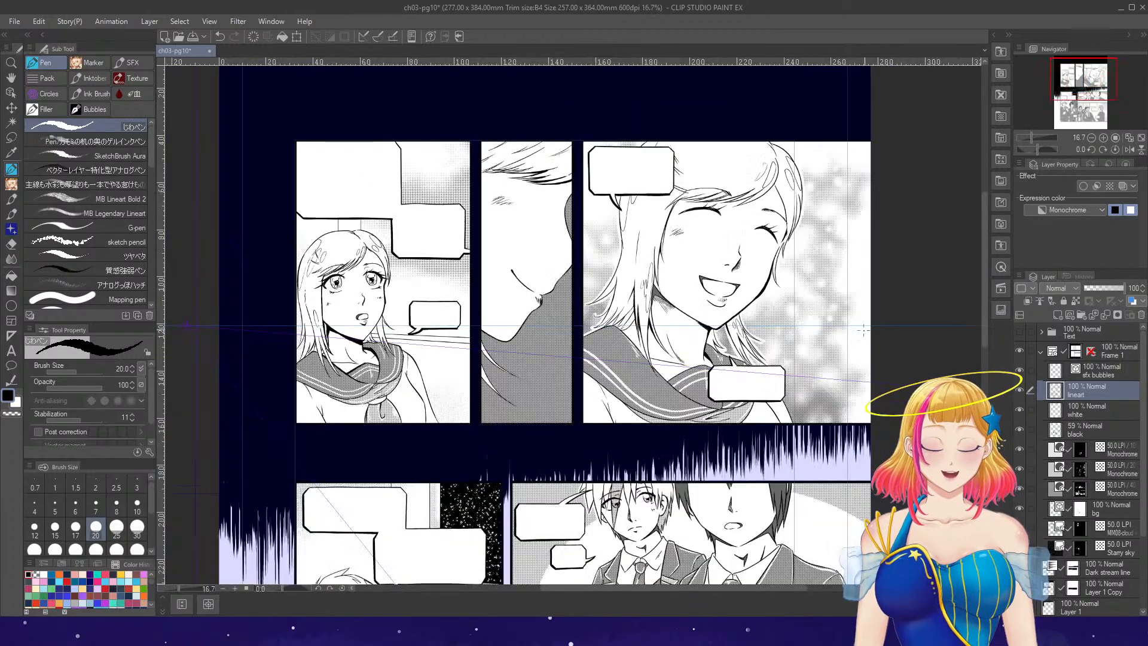
# - Thicken the side curve of the smiling girl's fringe and the strand line below it, and darken the outer side hair lines
pyautogui.scroll(3, 827, 214)
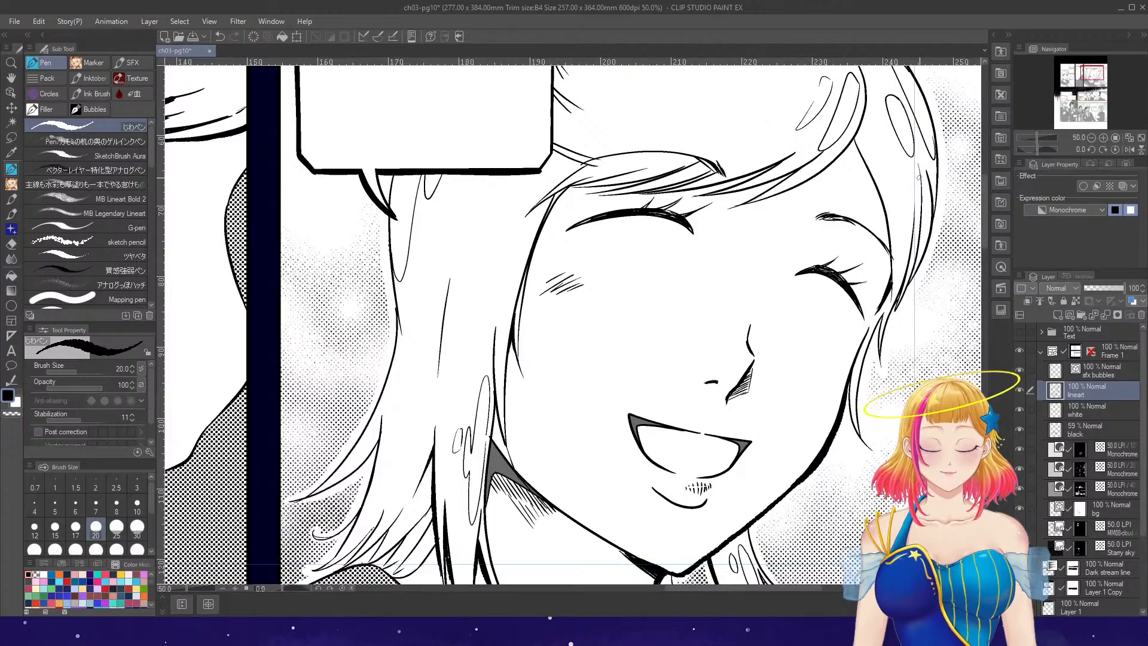
pyautogui.moveTo(988, 250); pyautogui.dragTo(992, 222)
pyautogui.scroll(1, 864, 268)
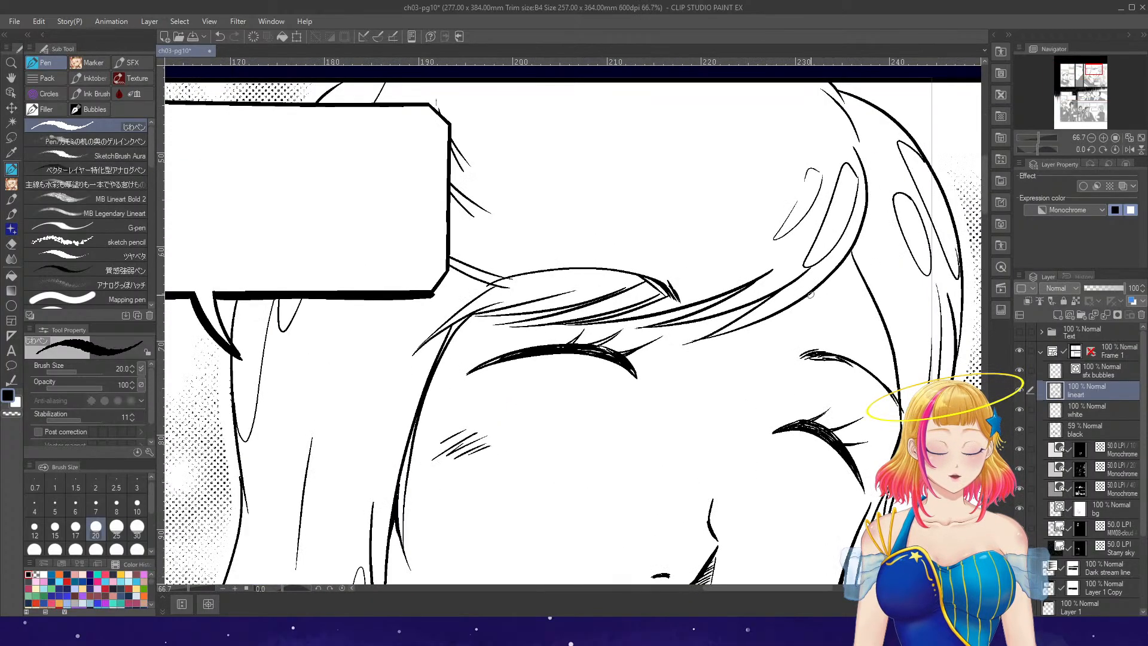
pyautogui.moveTo(796, 304)
pyautogui.mouseDown()
pyautogui.moveTo(854, 247)
pyautogui.moveTo(868, 186)
pyautogui.moveTo(867, 219)
pyautogui.moveTo(825, 280)
pyautogui.moveTo(857, 274)
pyautogui.moveTo(884, 327)
pyautogui.mouseUp()
pyautogui.hotkey('ctrl', 'z')
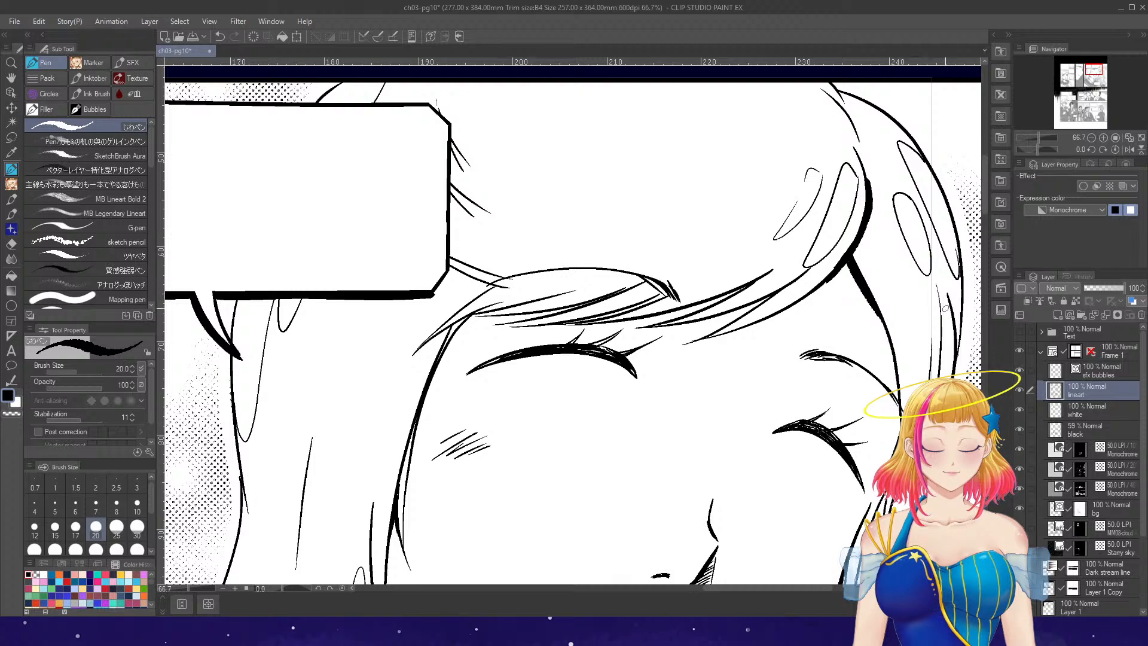
pyautogui.moveTo(945, 307); pyautogui.dragTo(938, 267)
pyautogui.scroll(-3, 896, 189)
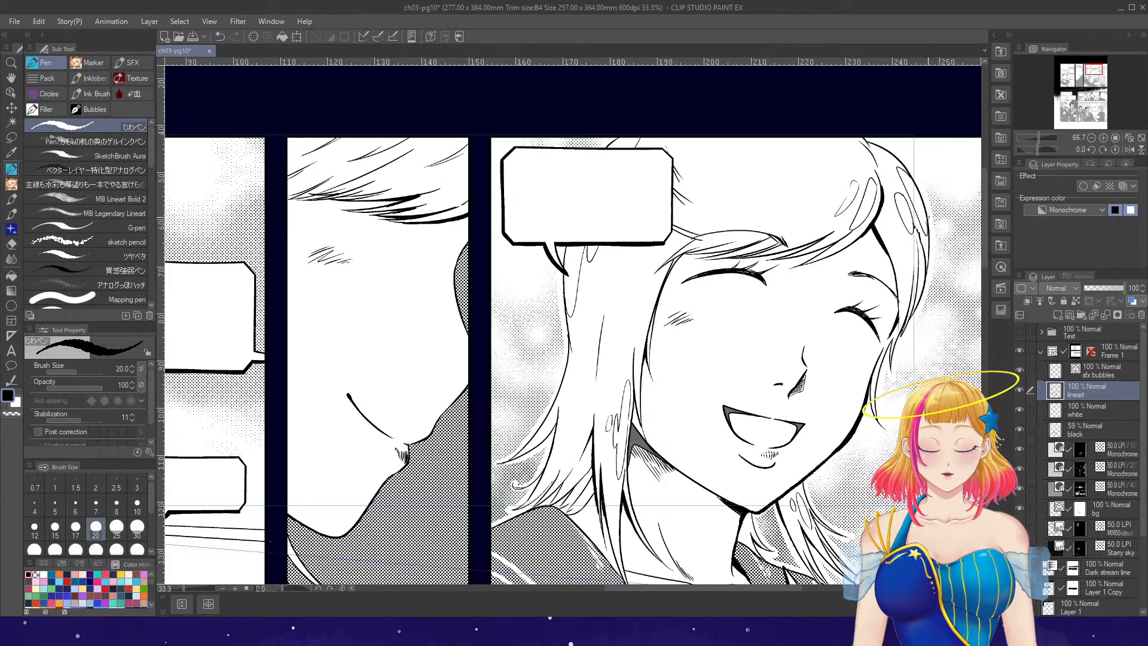
# - Thicken the undersides and tips of the smiling girl's swept fringe strands above the eyes
pyautogui.scroll(3, 894, 222)
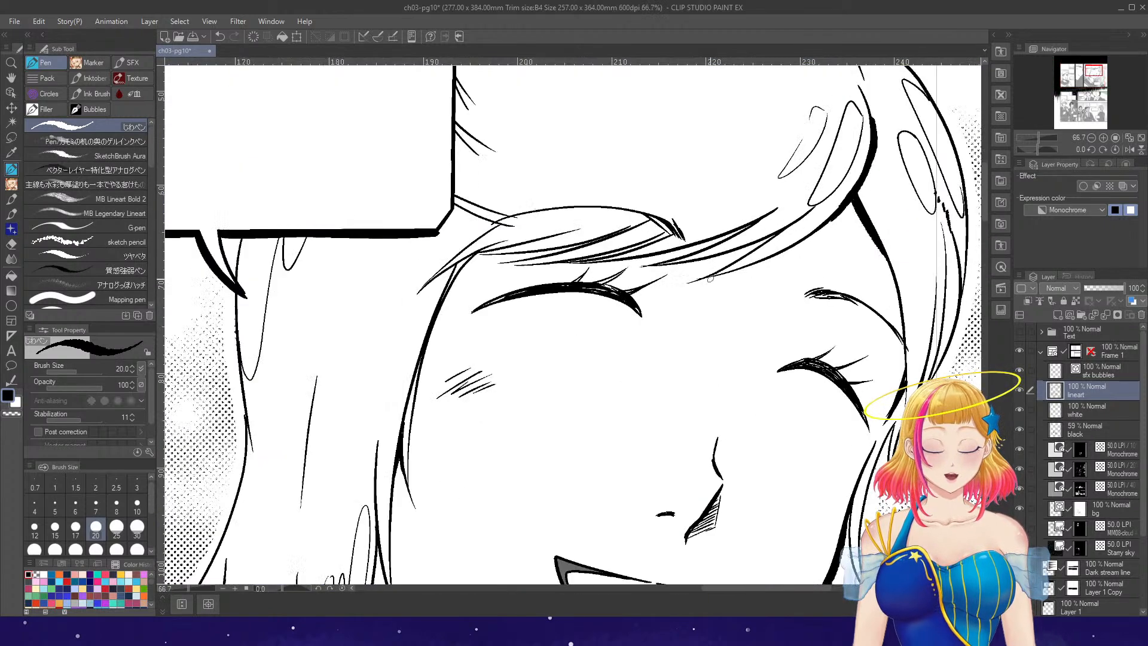
pyautogui.moveTo(712, 278); pyautogui.dragTo(831, 222)
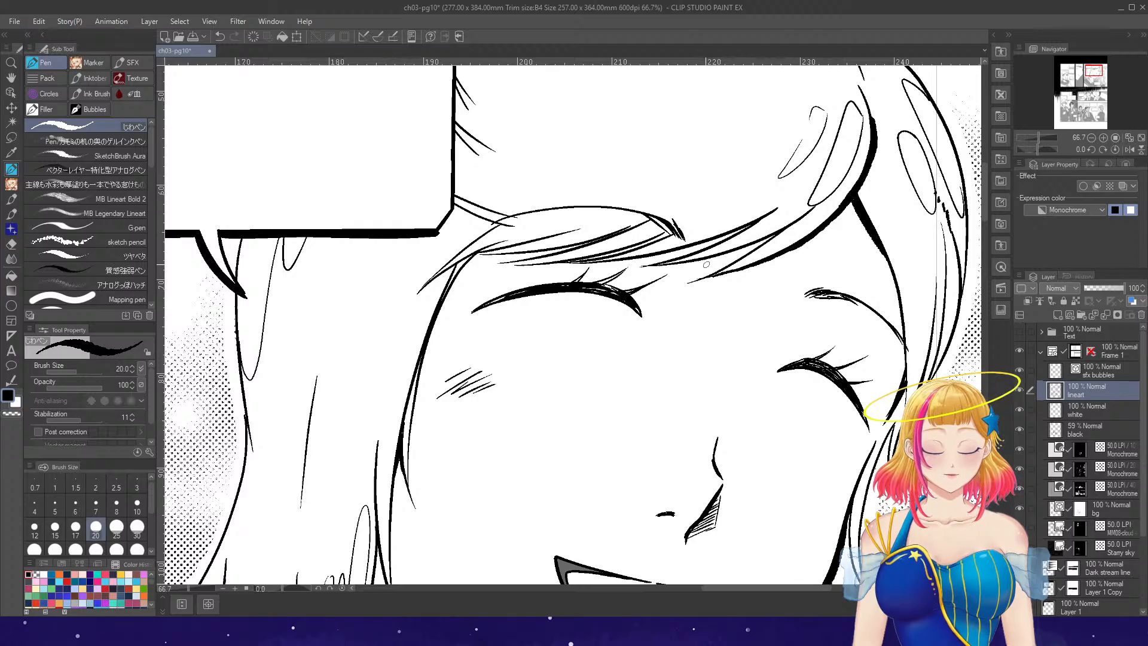
pyautogui.moveTo(693, 264); pyautogui.dragTo(771, 237)
pyautogui.moveTo(671, 250); pyautogui.dragTo(722, 237)
pyautogui.scroll(-4, 723, 240)
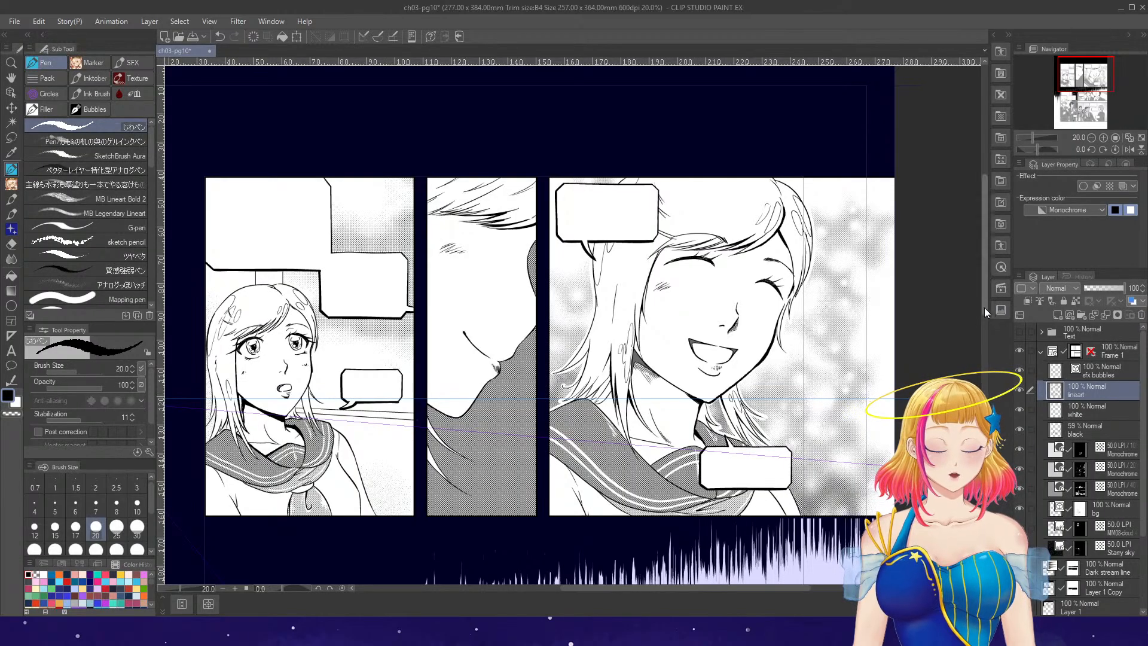
pyautogui.moveTo(984, 307); pyautogui.dragTo(987, 448)
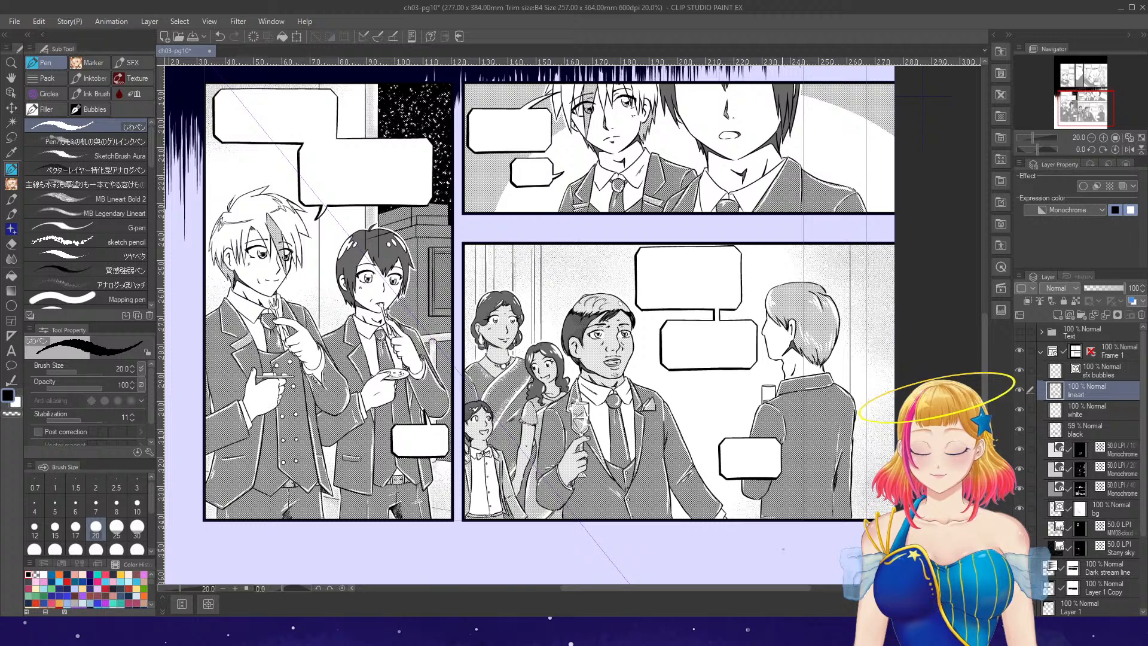
# - Thicken the fringe strands crossing the light-haired man's forehead and eyes in the tall lower panel with tapered black strokes
pyautogui.moveTo(773, 589); pyautogui.dragTo(709, 602)
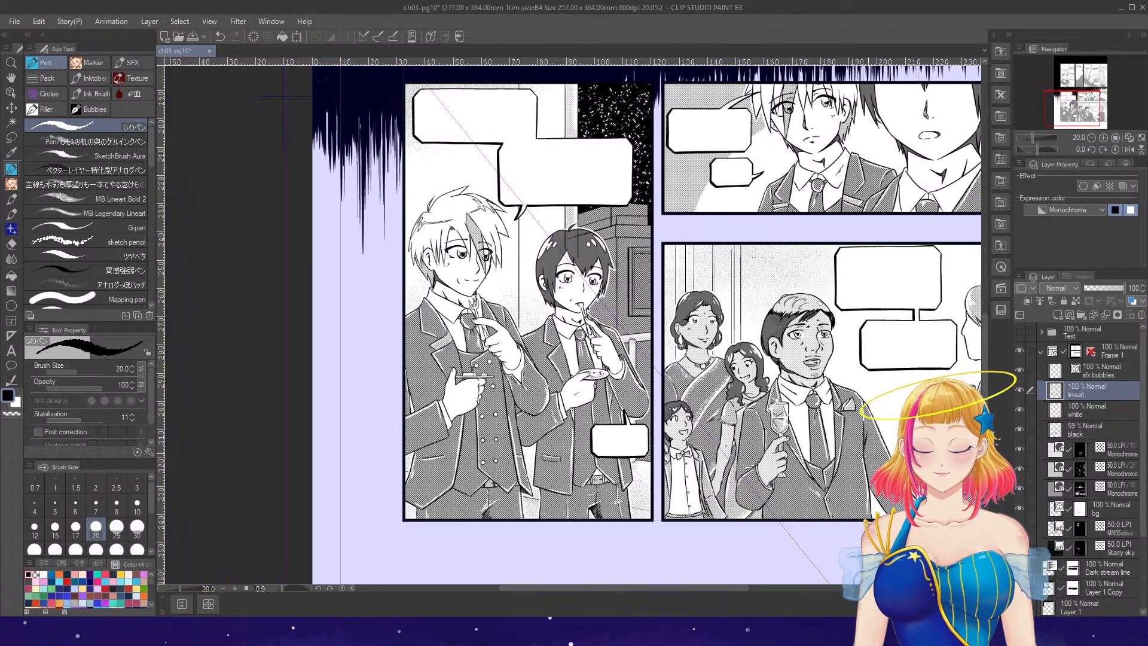
pyautogui.moveTo(985, 411); pyautogui.dragTo(990, 368)
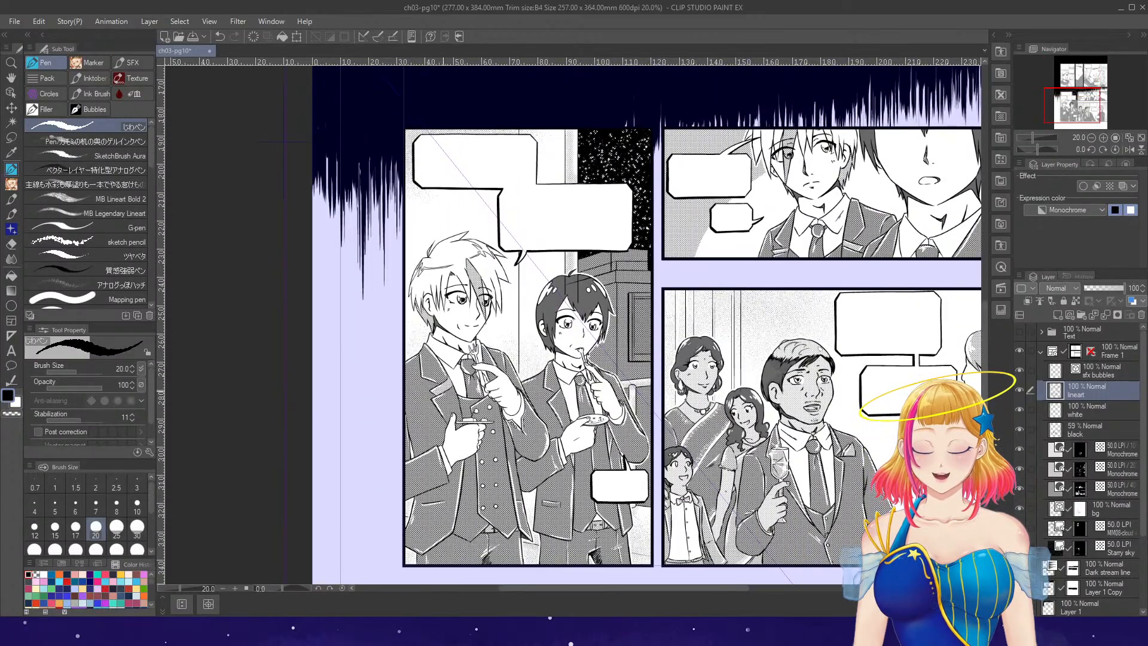
pyautogui.scroll(2, 493, 336)
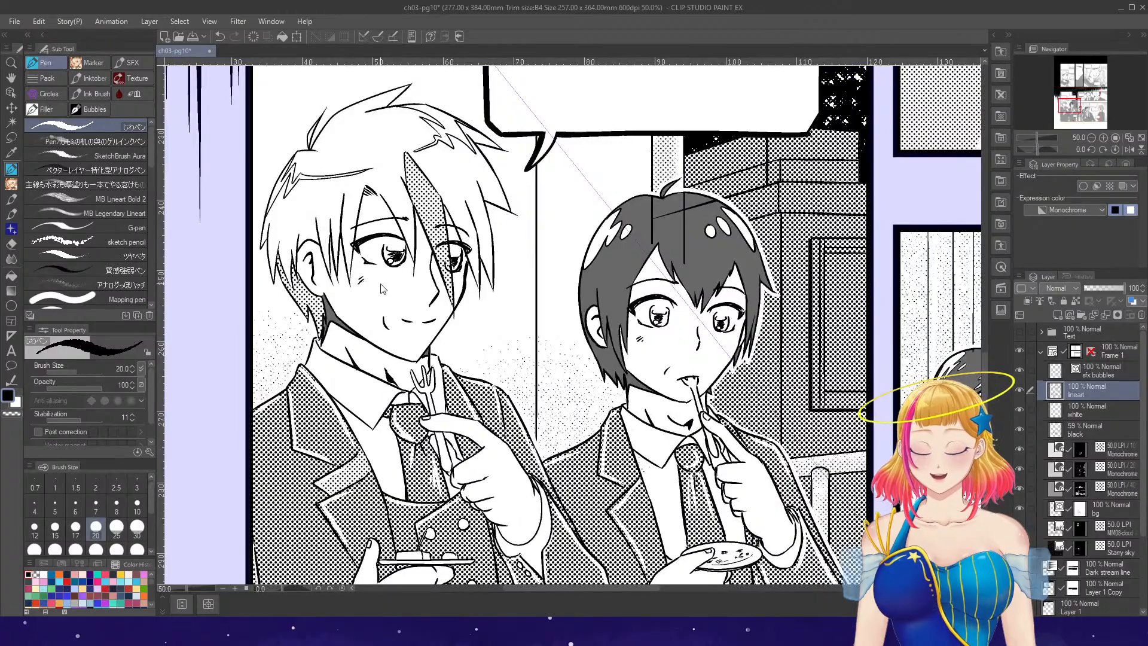
pyautogui.scroll(1, 387, 287)
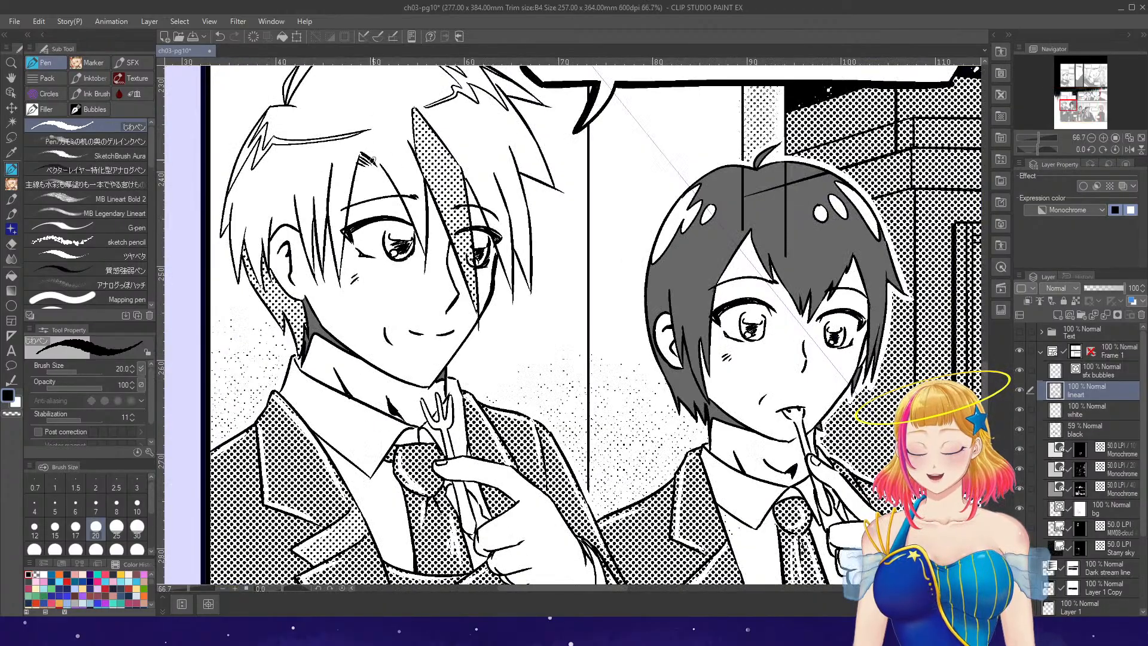
pyautogui.moveTo(371, 157)
pyautogui.mouseDown()
pyautogui.moveTo(405, 215)
pyautogui.moveTo(447, 234)
pyautogui.mouseUp()
pyautogui.hotkey('ctrl', 'z')
pyautogui.moveTo(425, 183); pyautogui.dragTo(450, 239)
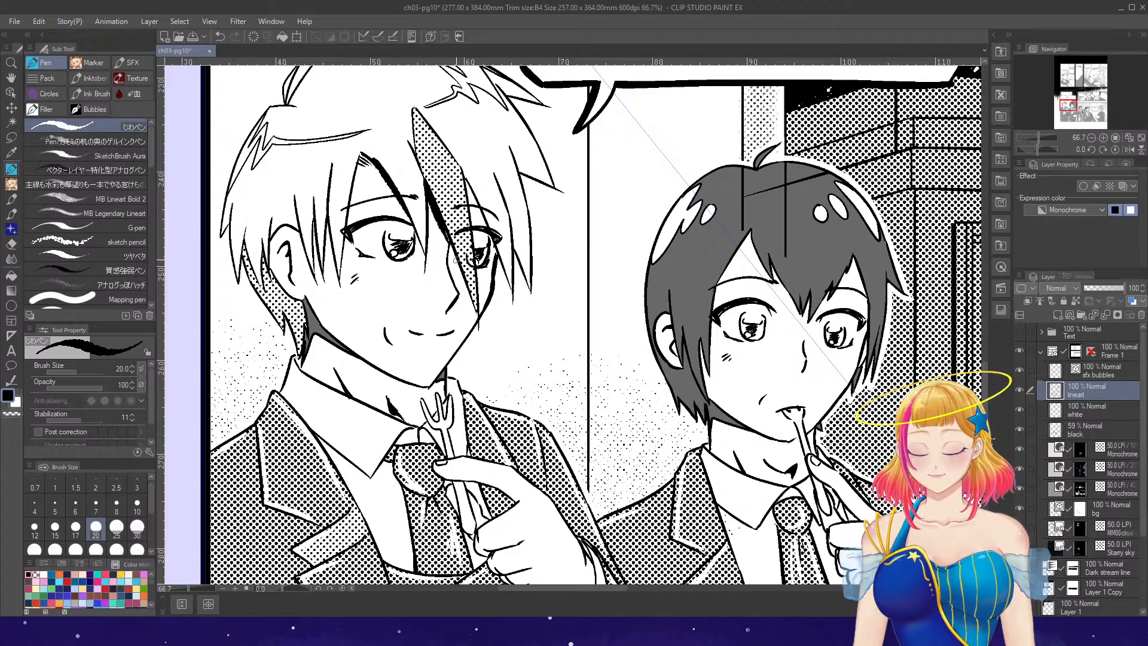
pyautogui.moveTo(465, 178); pyautogui.dragTo(494, 245)
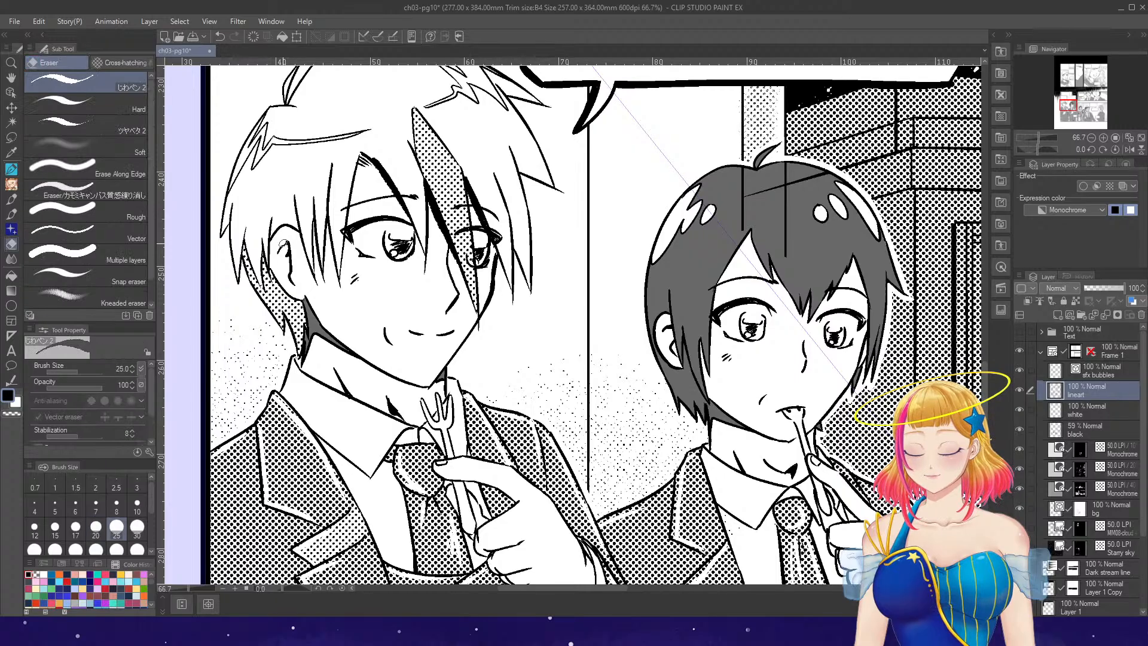
# - Clean up and redraw the inner line of the light-haired man's ear, and darken the mouth lines of both men
pyautogui.press('e')
pyautogui.moveTo(285, 266)
pyautogui.mouseDown()
pyautogui.moveTo(287, 244)
pyautogui.moveTo(290, 273)
pyautogui.mouseUp()
pyautogui.press('p')
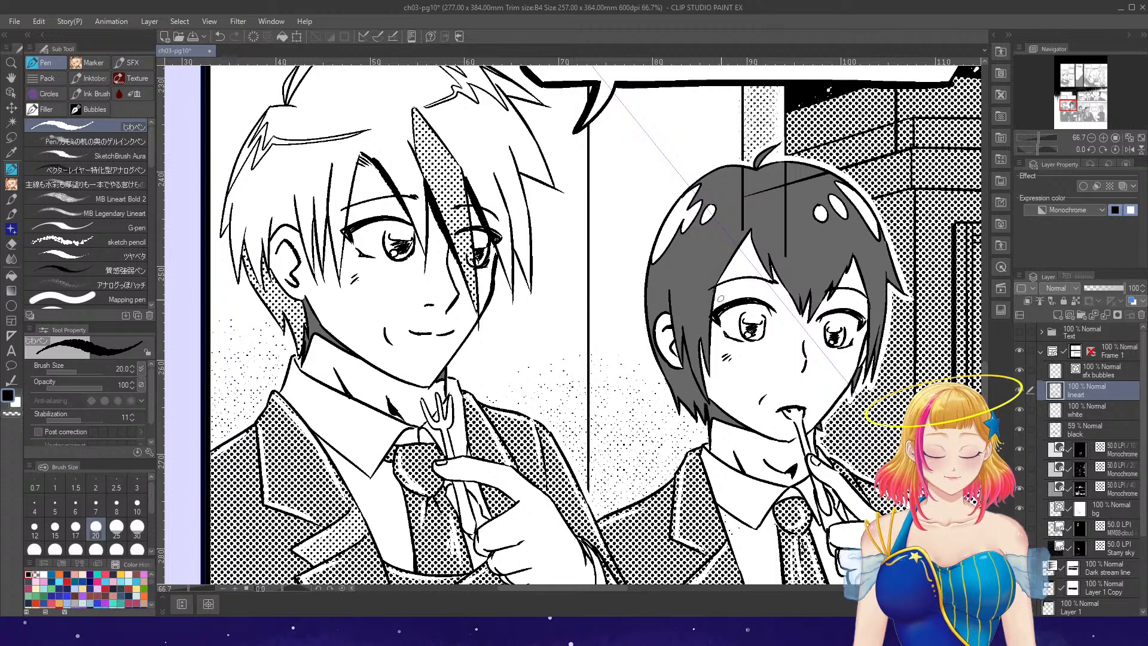
# - Clear the black layer's fill between the light-haired man's nape hair and collar, and ink the gap solid black on the lineart layer
pyautogui.scroll(-2, 806, 309)
pyautogui.scroll(-2, 813, 296)
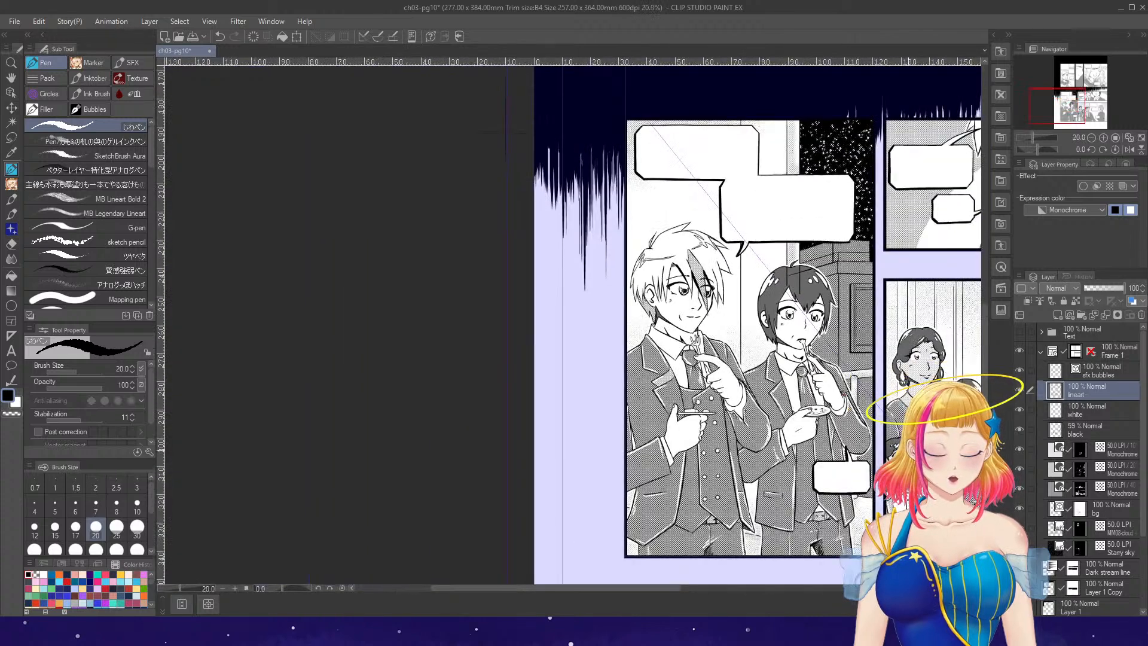
pyautogui.moveTo(643, 587); pyautogui.dragTo(688, 587)
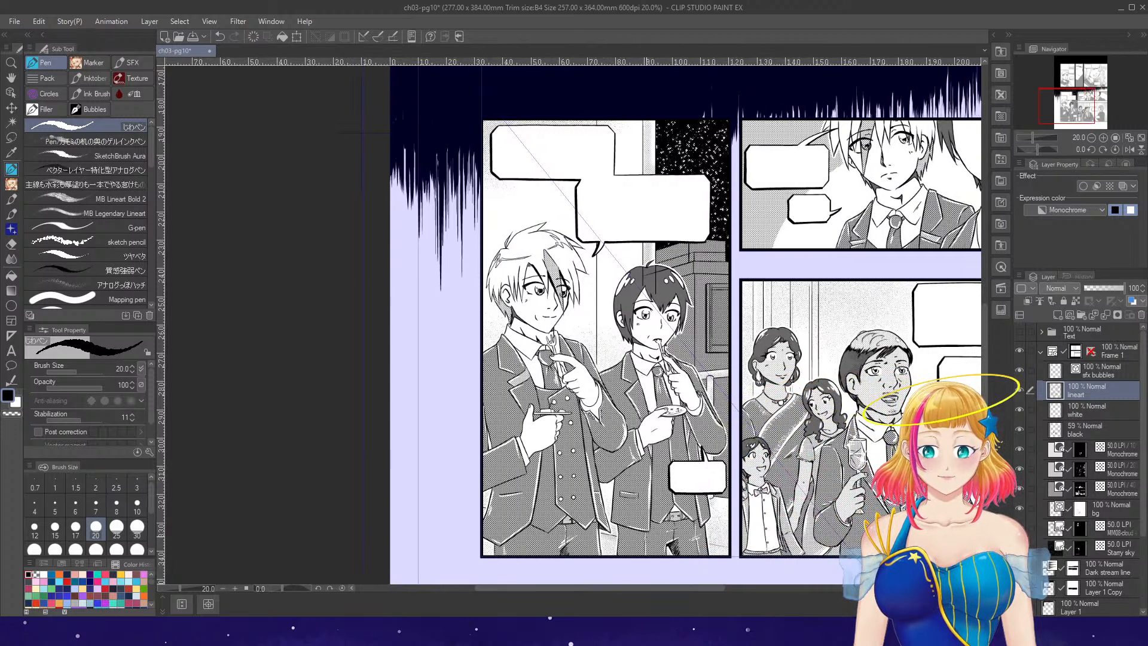
pyautogui.scroll(2, 646, 505)
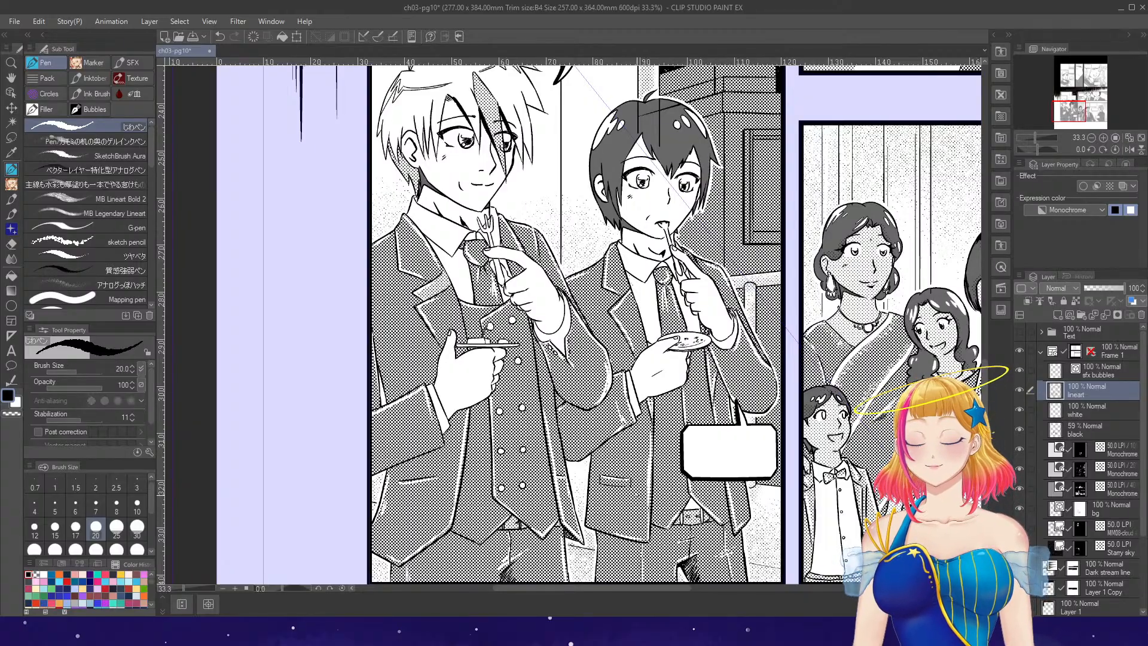
pyautogui.scroll(2, 430, 182)
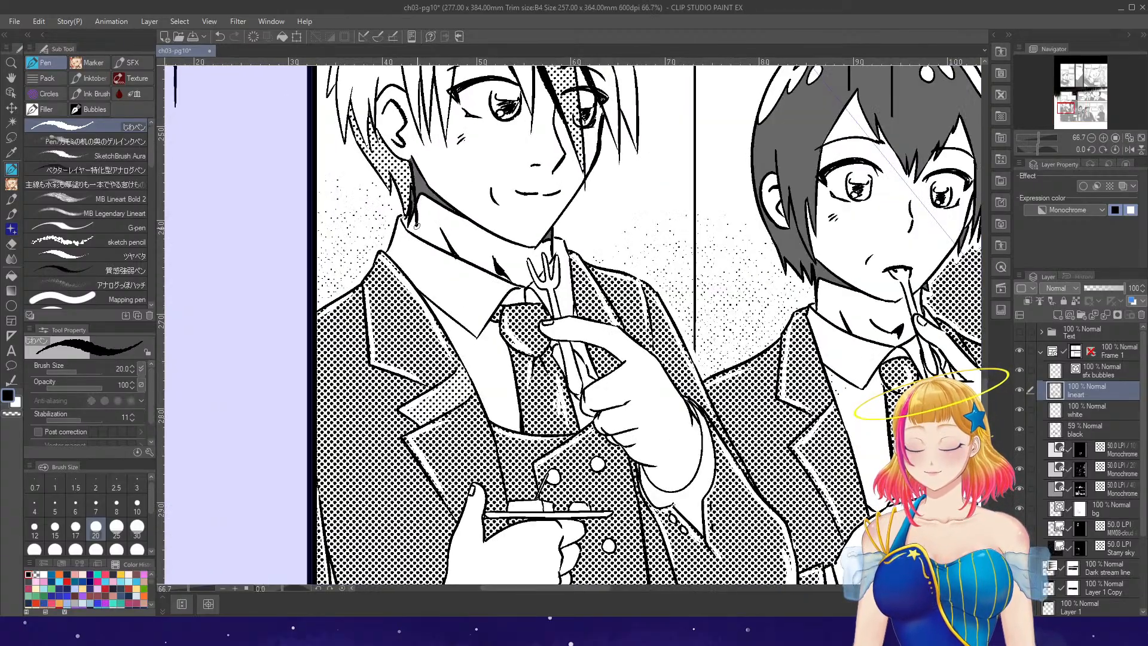
pyautogui.press('e')
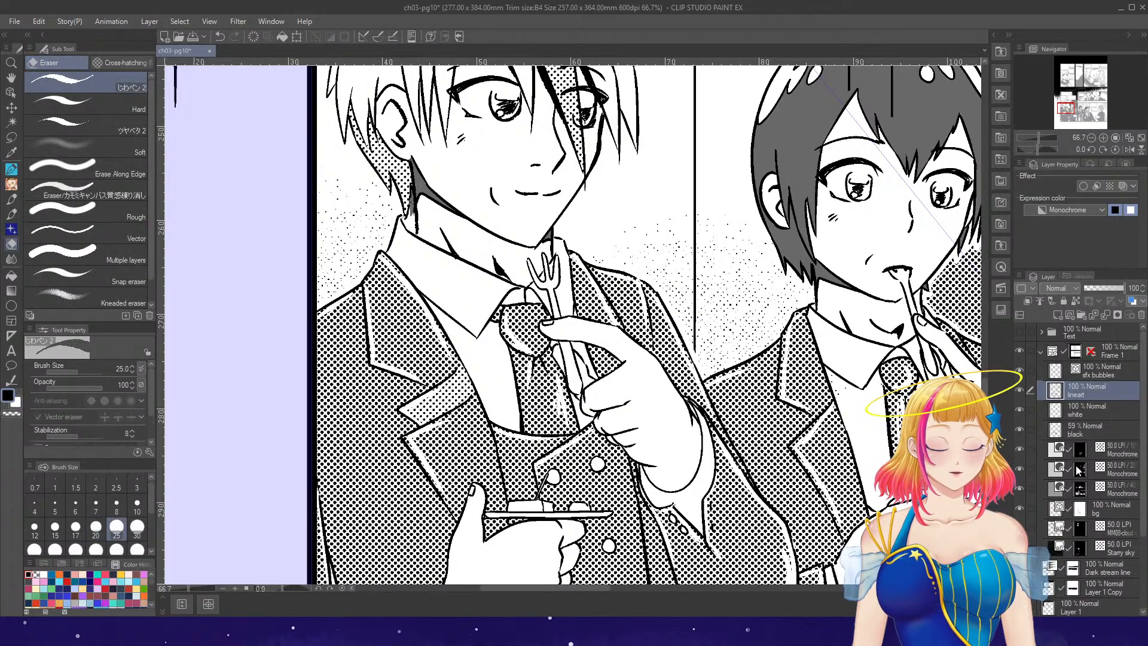
pyautogui.click(1080, 491)
pyautogui.click(1089, 429)
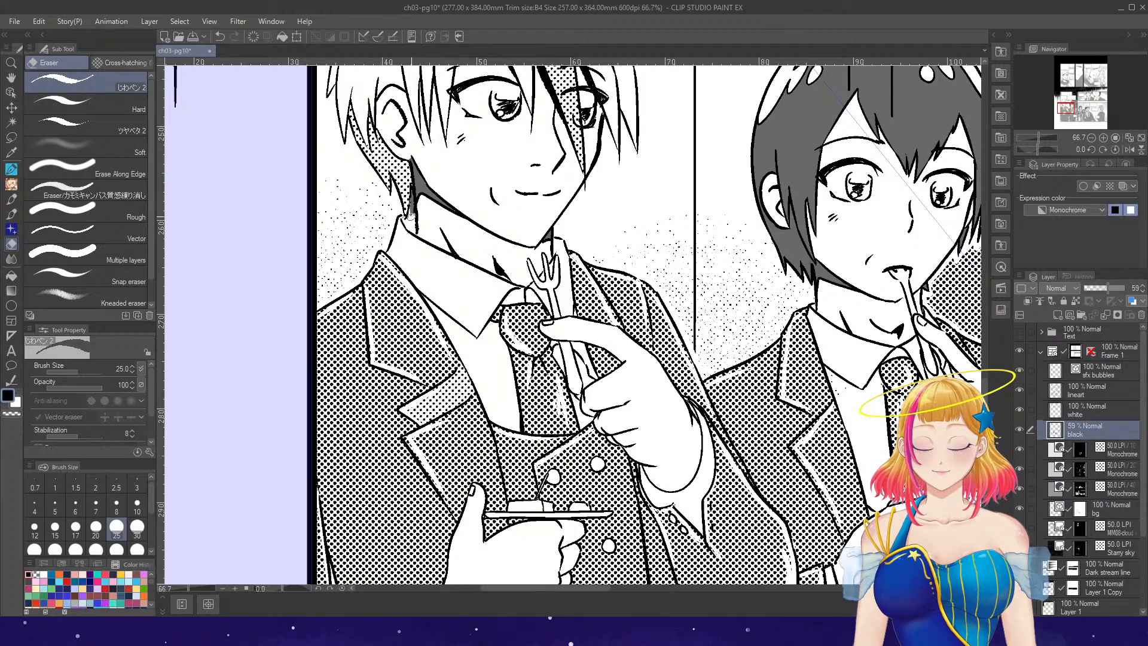
pyautogui.press('p')
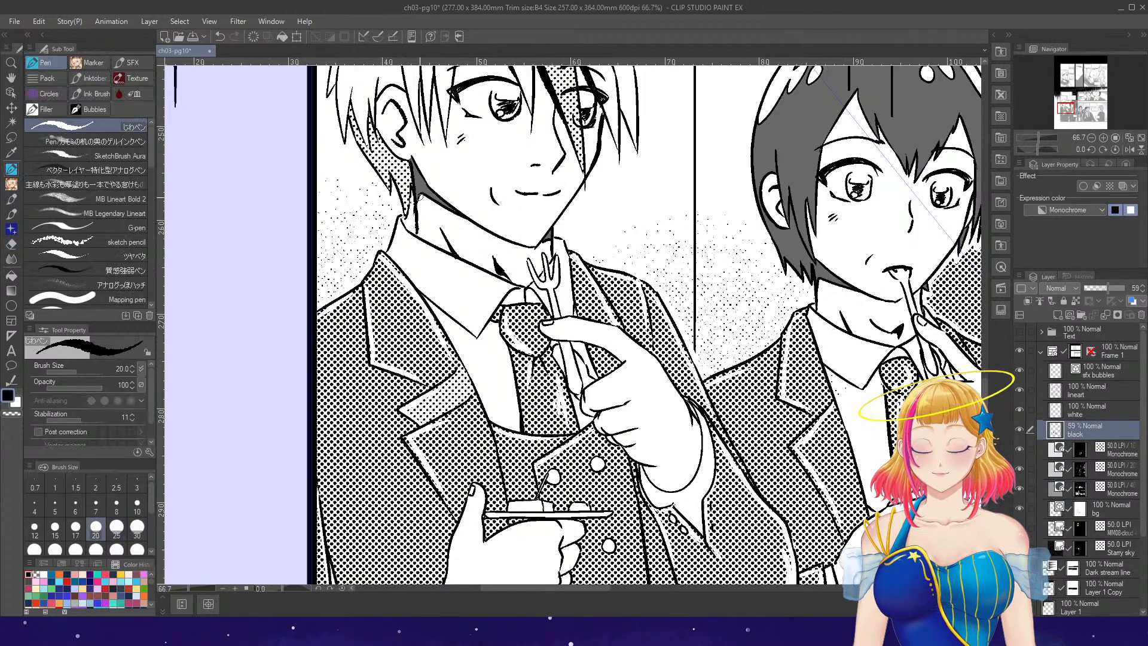
pyautogui.click(1070, 390)
pyautogui.moveTo(416, 216)
pyautogui.mouseDown()
pyautogui.moveTo(416, 228)
pyautogui.moveTo(408, 223)
pyautogui.mouseUp()
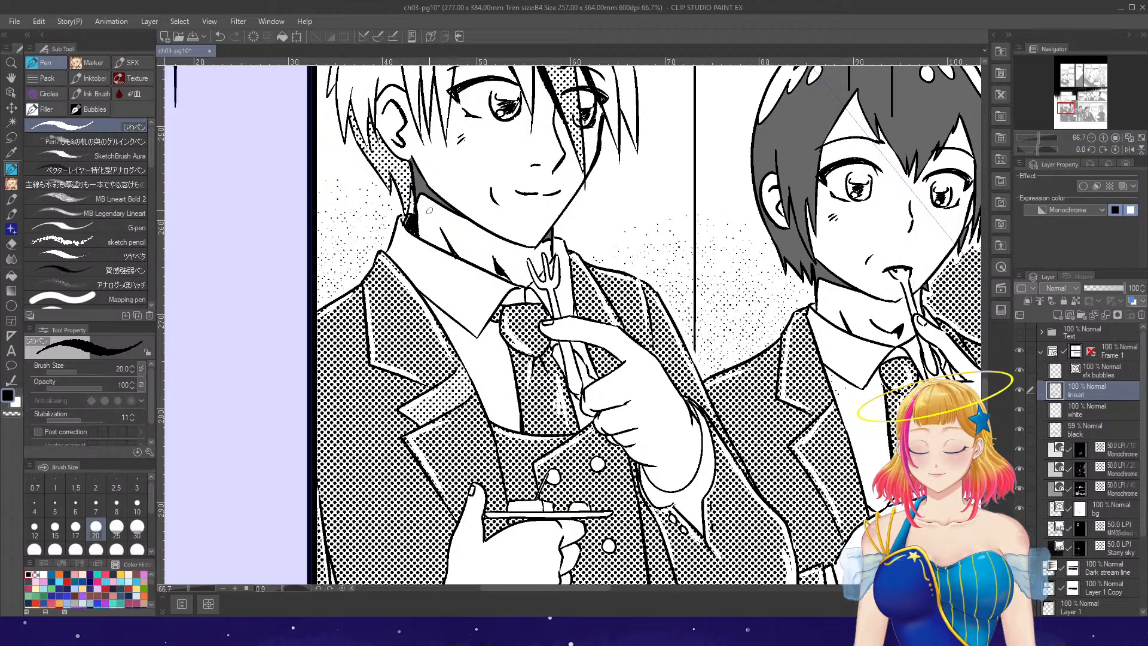
# - Ink black shadows around the light-haired man's tie knot, inside his collar, and on the neck behind the fork
pyautogui.scroll(-2, 427, 219)
pyautogui.scroll(-2, 434, 226)
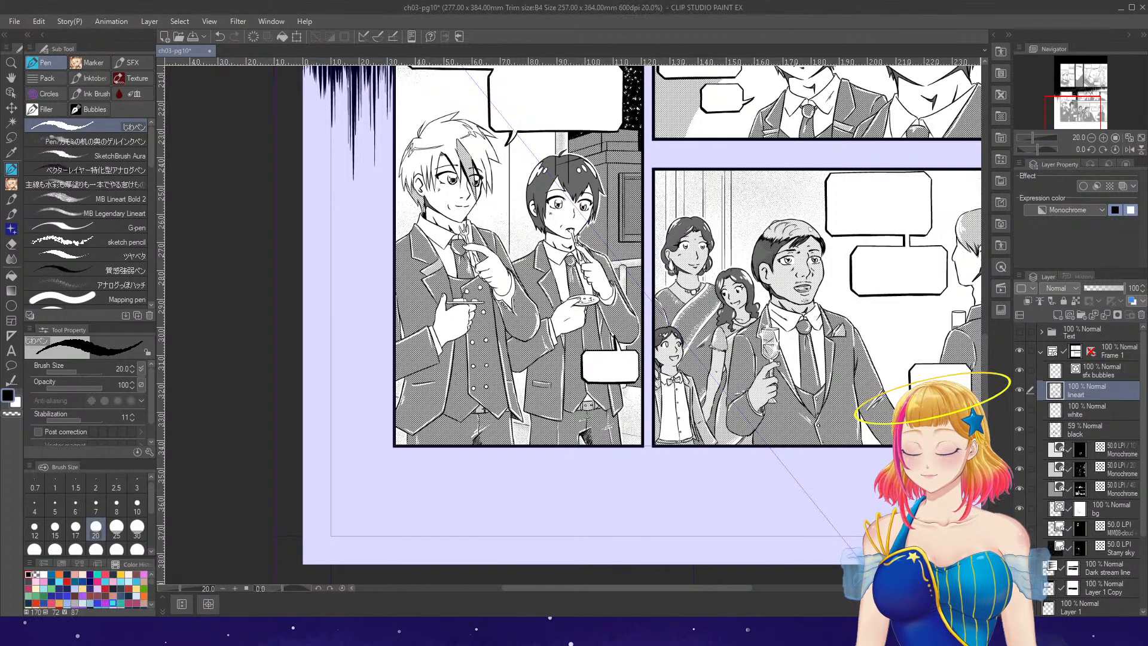
pyautogui.scroll(4, 468, 236)
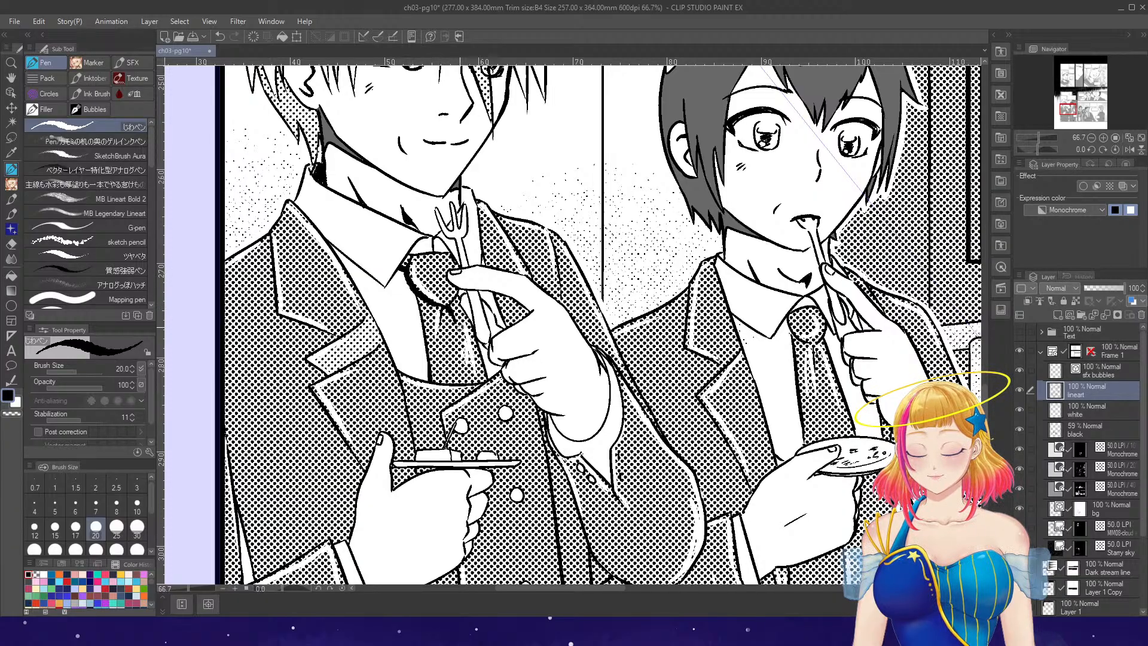
pyautogui.moveTo(420, 294); pyautogui.dragTo(428, 336)
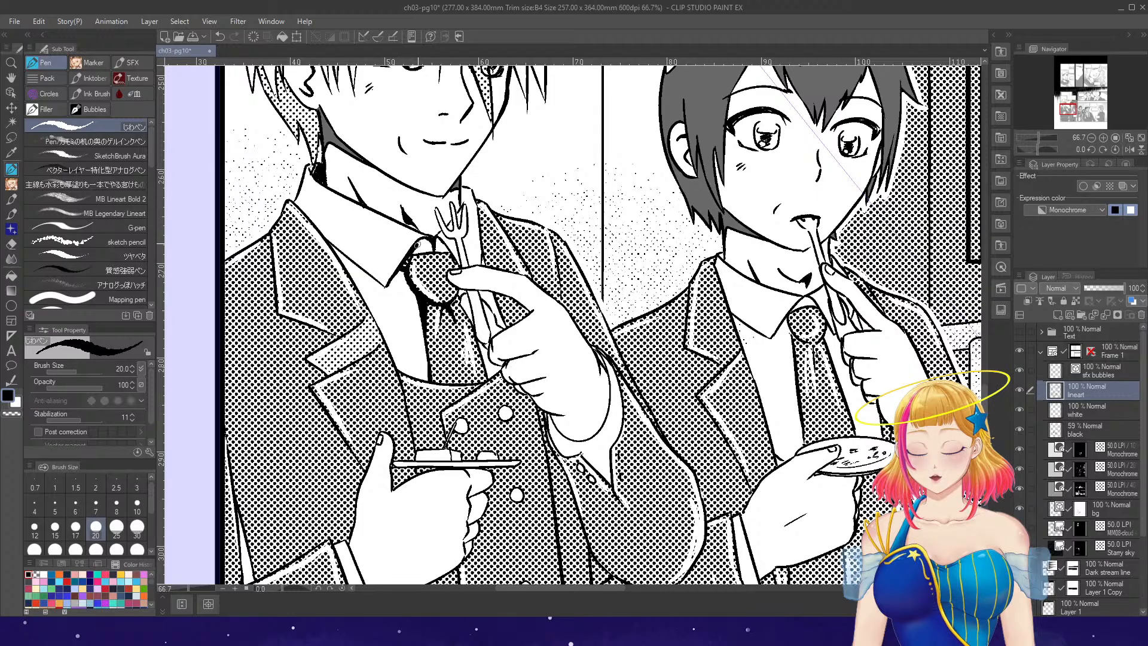
pyautogui.moveTo(332, 244)
pyautogui.mouseDown()
pyautogui.moveTo(368, 276)
pyautogui.moveTo(354, 261)
pyautogui.mouseUp()
pyautogui.hotkey('ctrl', 'z')
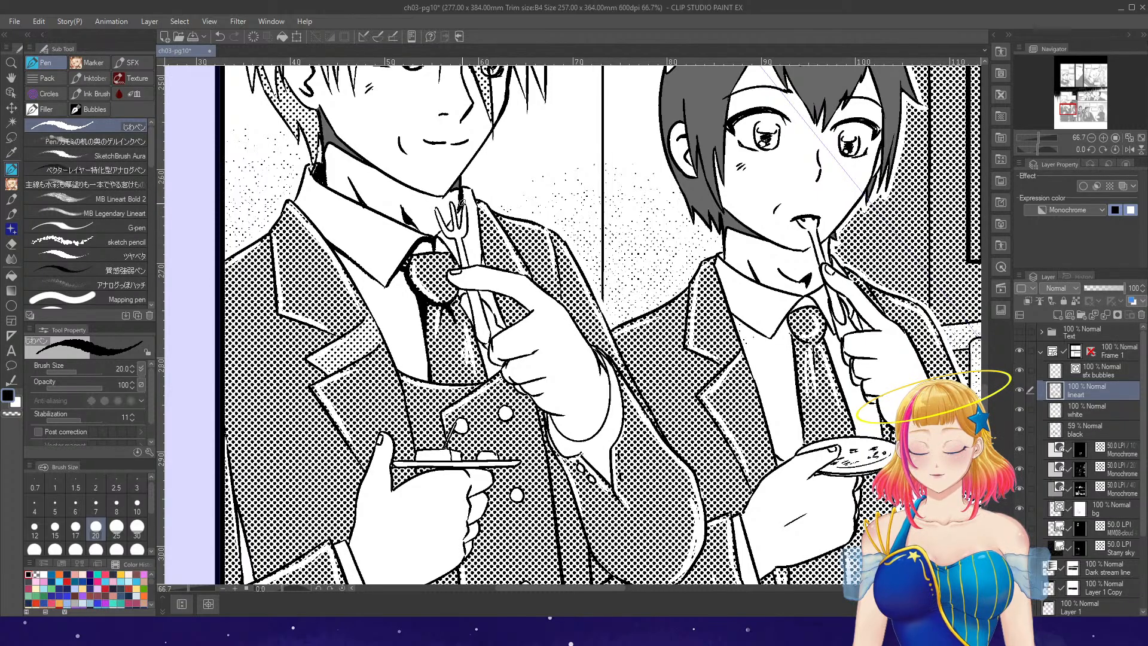
pyautogui.scroll(-1, 585, 229)
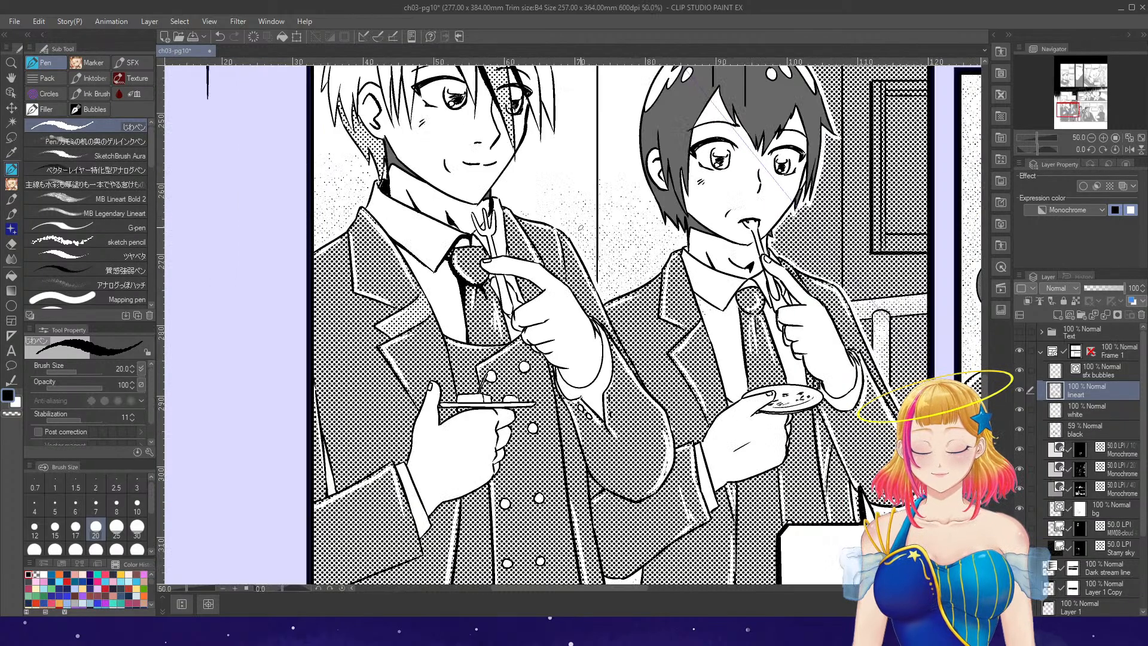
pyautogui.scroll(1, 493, 227)
pyautogui.scroll(1, 495, 232)
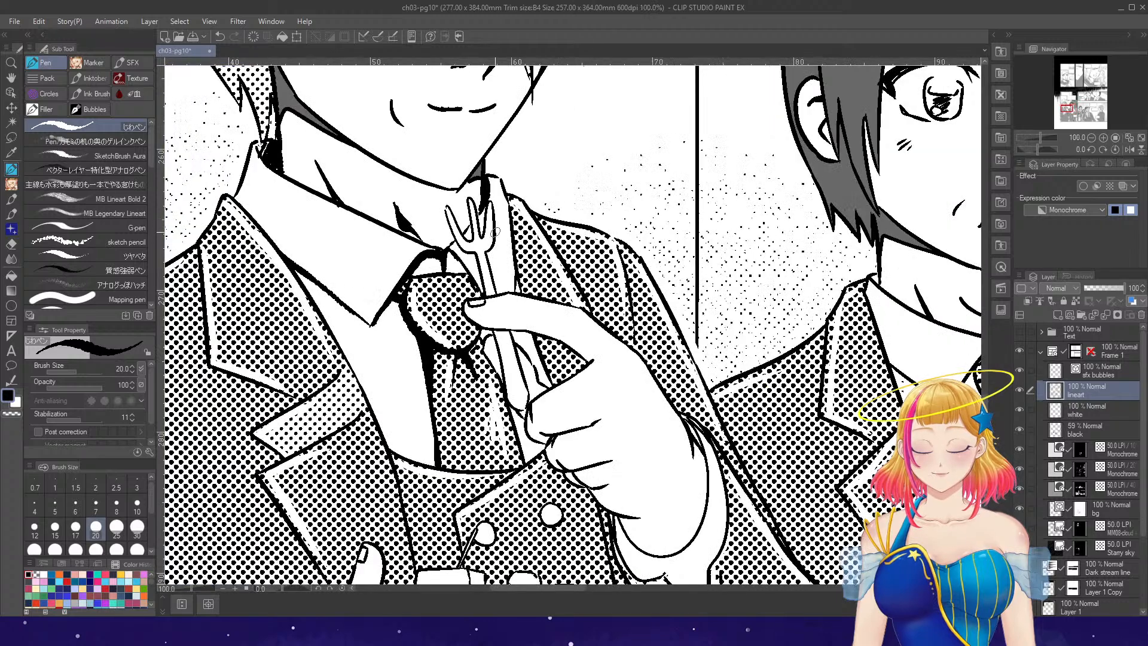
# - Thicken the lower edge of the dark-haired man's shirt collar and ink black shadows around his tie knot
pyautogui.scroll(-3, 505, 231)
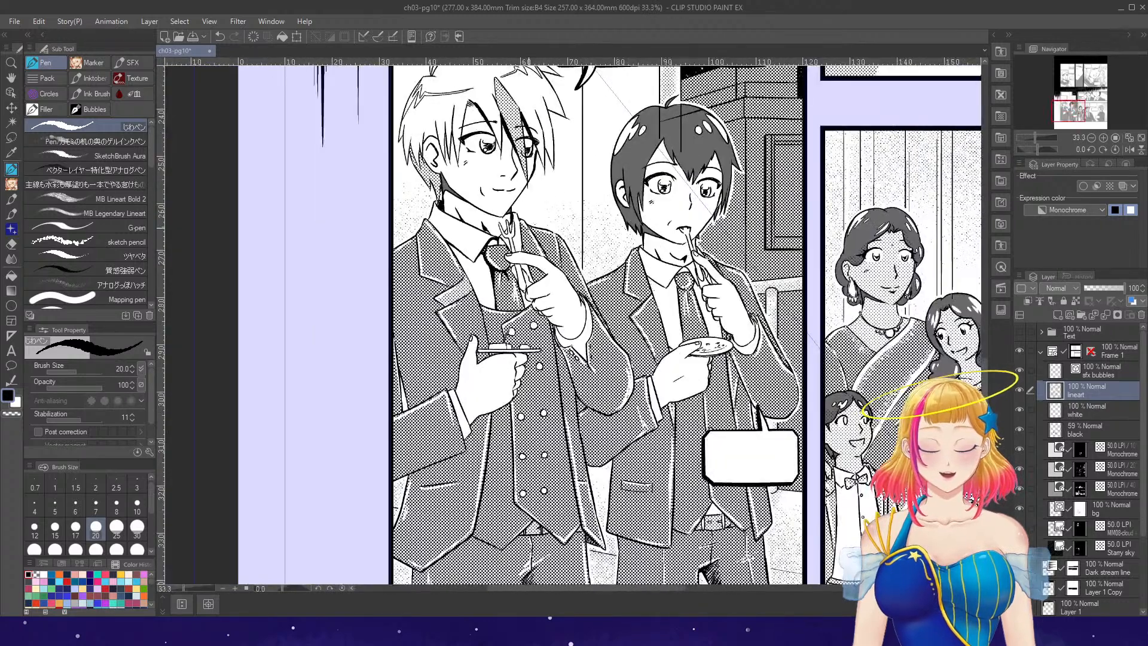
pyautogui.scroll(-1, 531, 225)
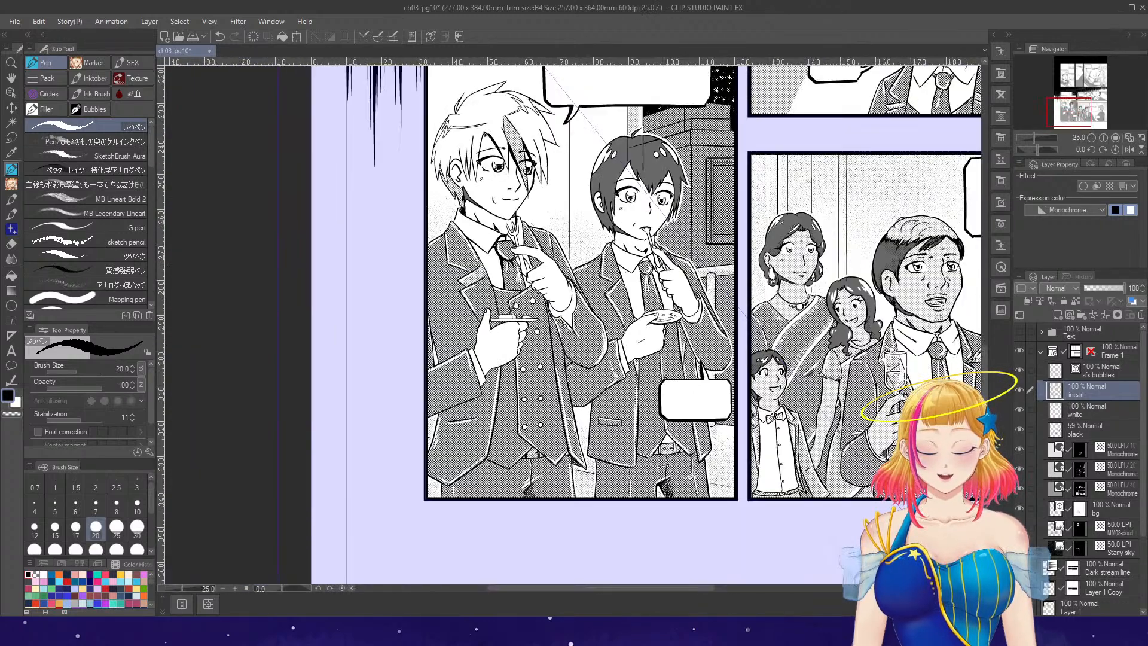
pyautogui.scroll(1, 608, 281)
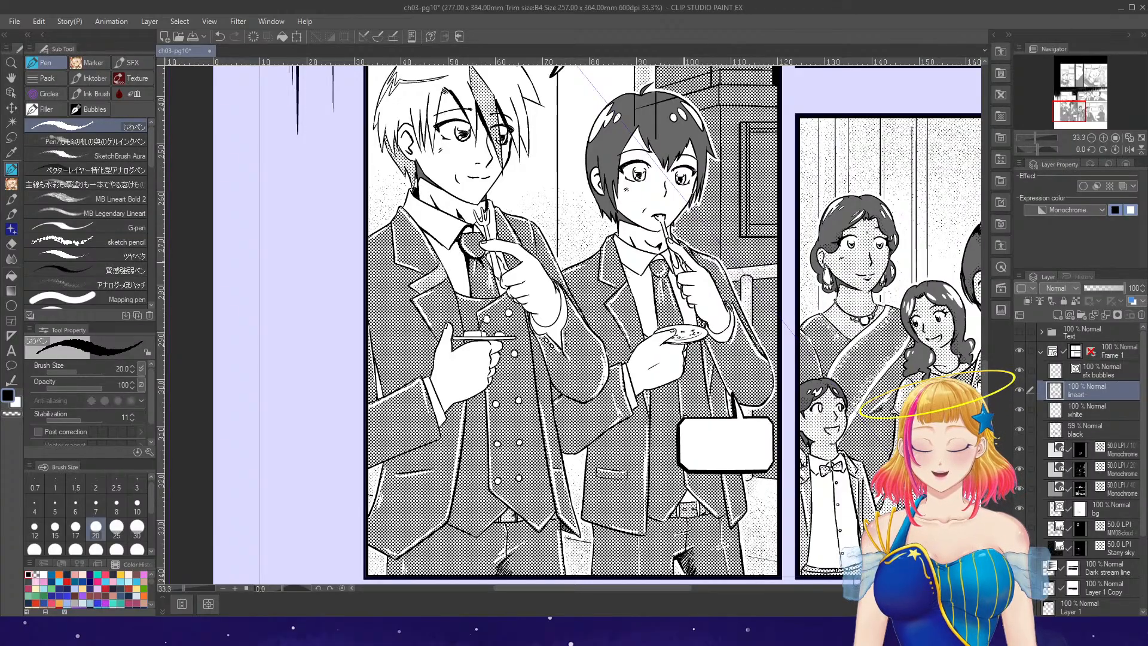
pyautogui.scroll(-2, 684, 262)
pyautogui.scroll(4, 696, 288)
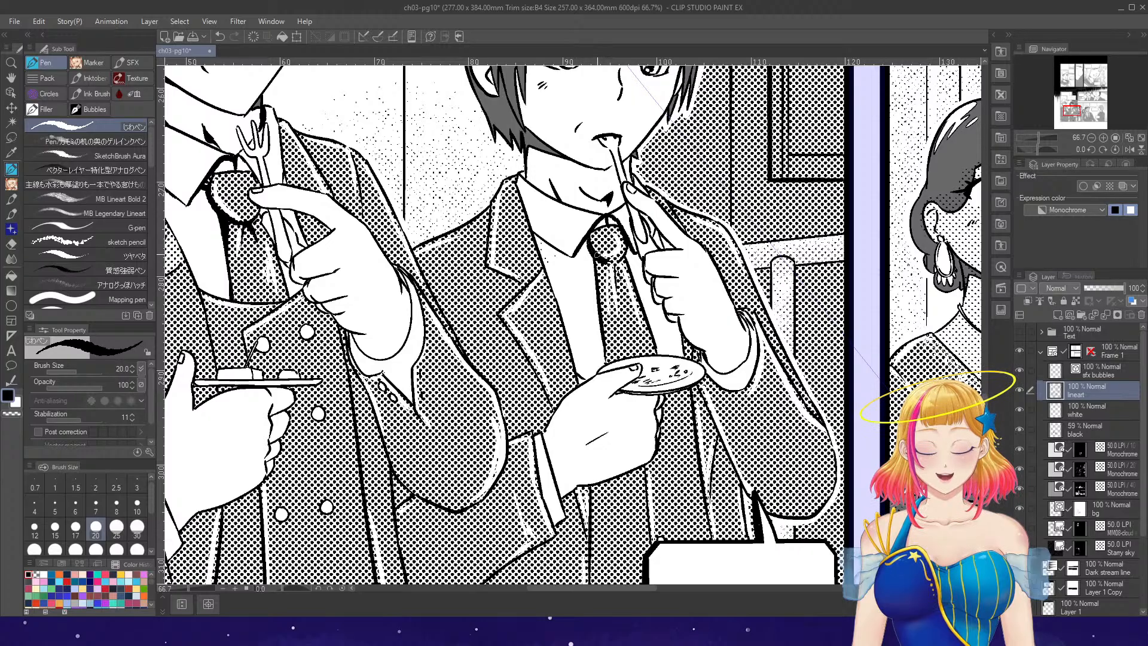
pyautogui.moveTo(535, 234); pyautogui.dragTo(571, 257)
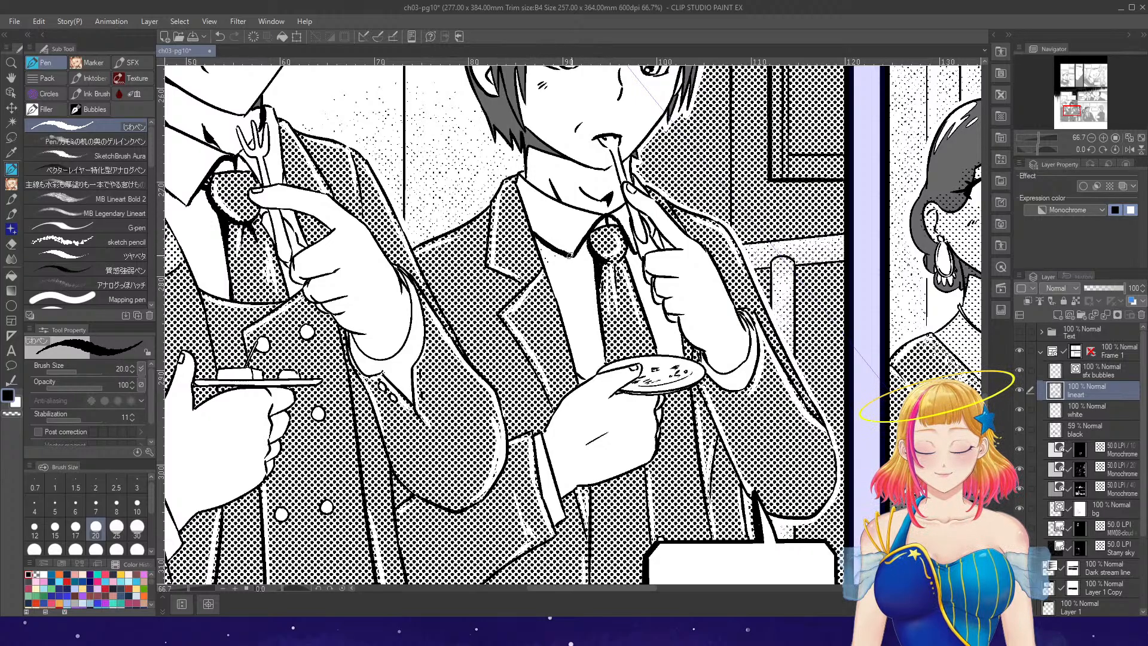
# - Ink black shadows in and around the cuff of the light-haired man's raised hand, and thicken the underside of that sleeve
pyautogui.scroll(-3, 702, 283)
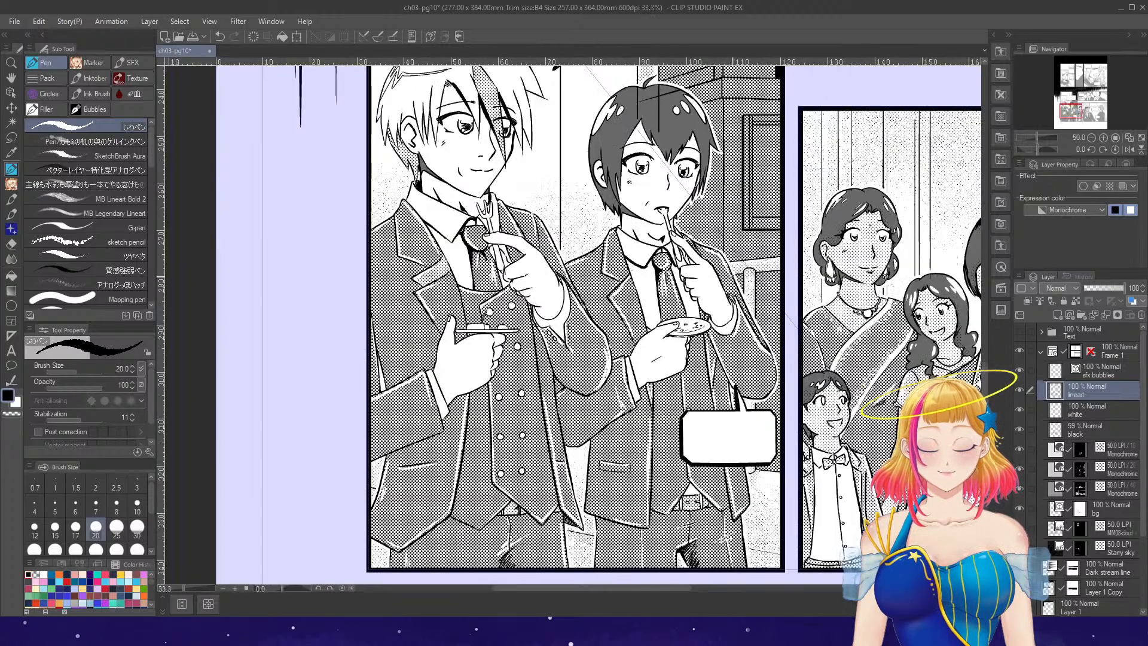
pyautogui.scroll(3, 682, 371)
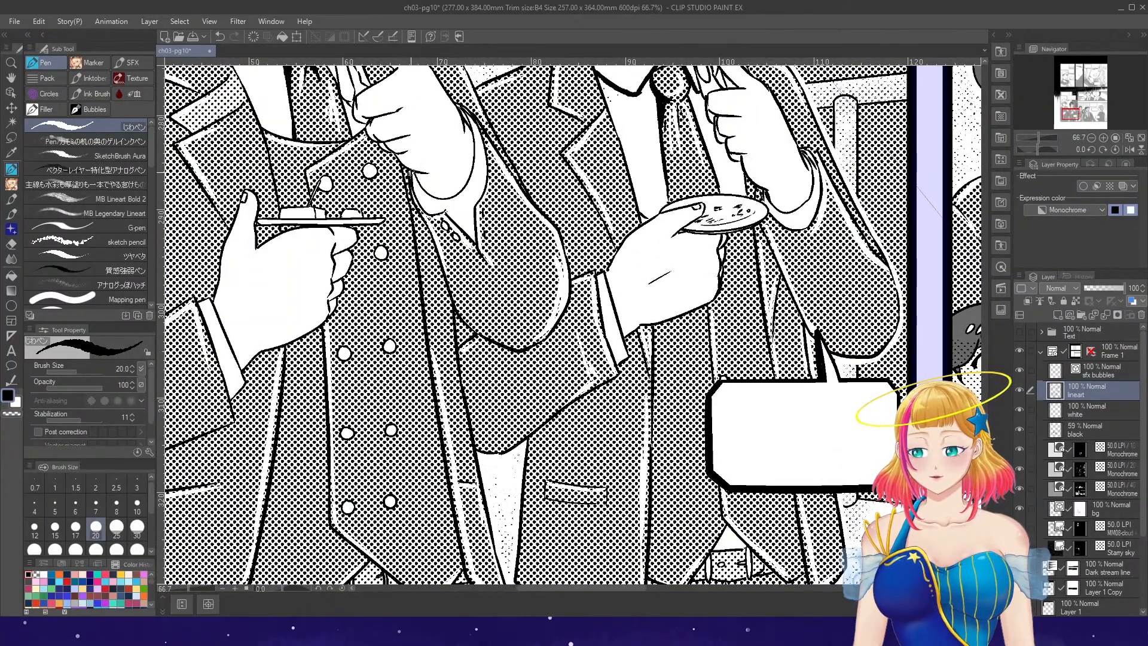
pyautogui.moveTo(410, 174)
pyautogui.mouseDown()
pyautogui.moveTo(432, 211)
pyautogui.moveTo(470, 239)
pyautogui.mouseUp()
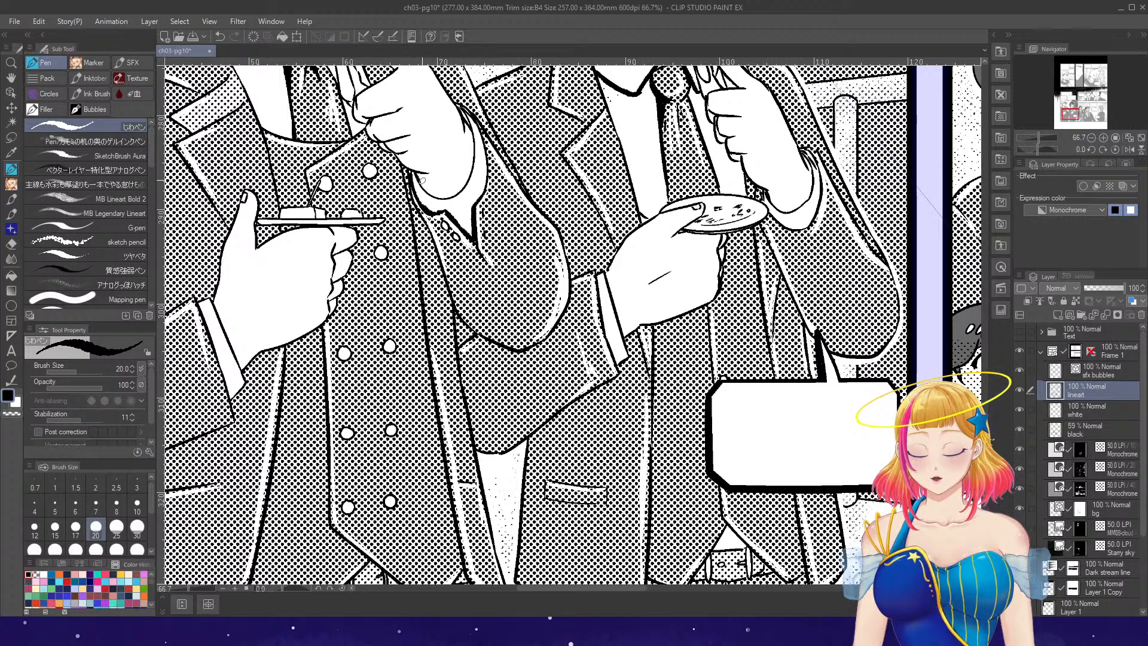
pyautogui.moveTo(423, 176)
pyautogui.mouseDown()
pyautogui.moveTo(433, 194)
pyautogui.moveTo(461, 196)
pyautogui.mouseUp()
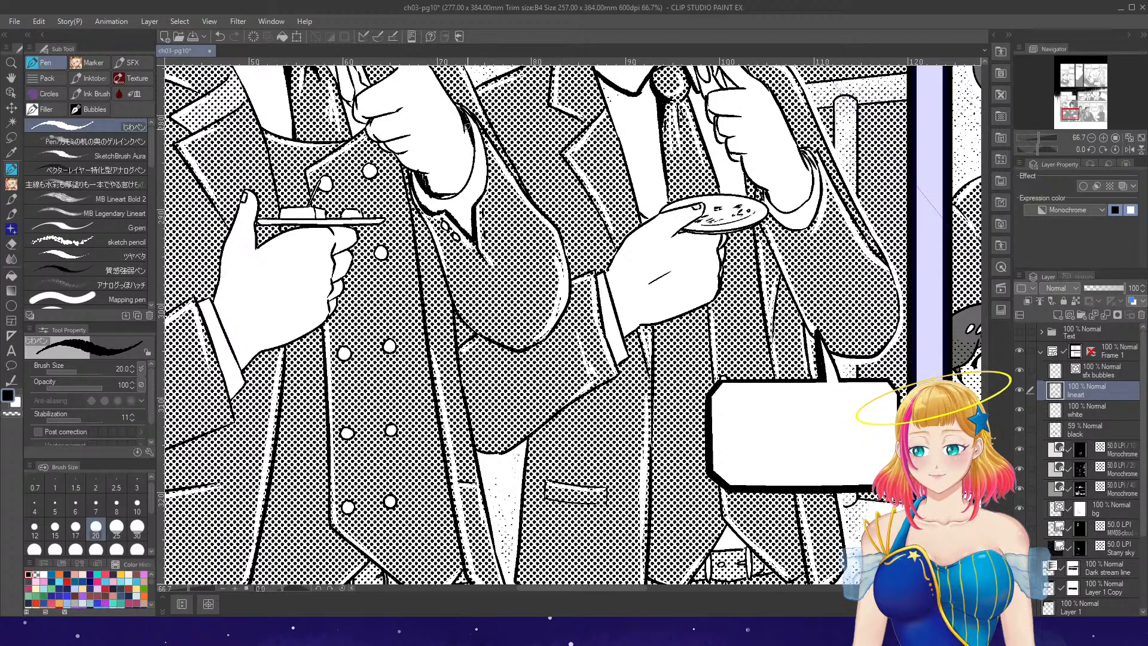
pyautogui.moveTo(465, 126); pyautogui.dragTo(473, 163)
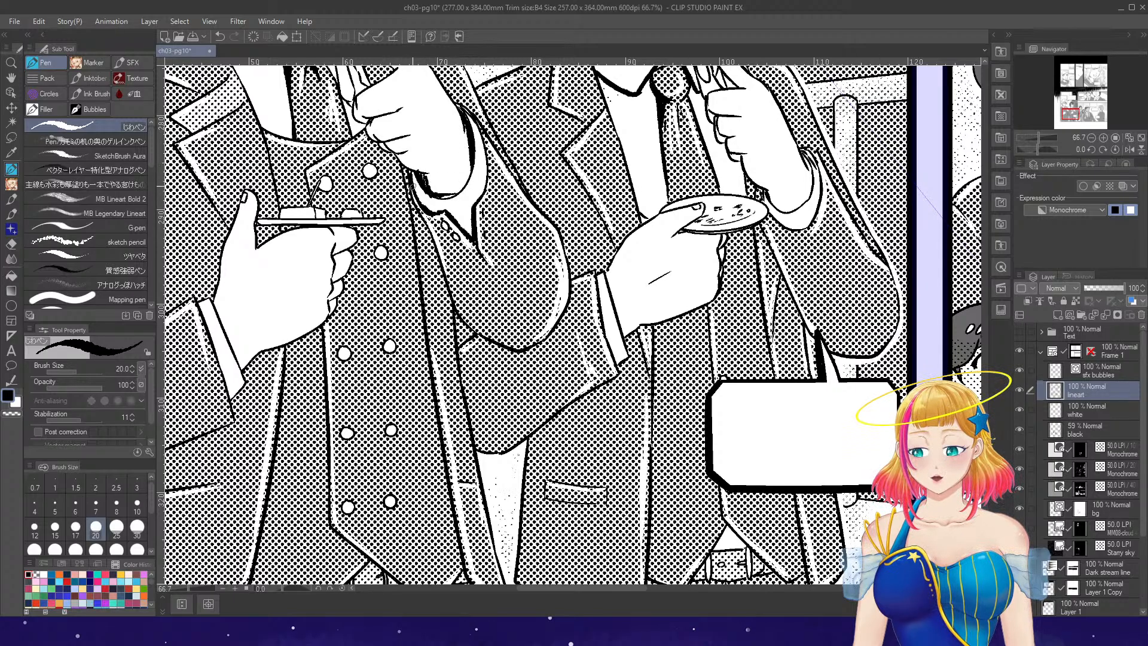
pyautogui.moveTo(434, 241)
pyautogui.mouseDown()
pyautogui.moveTo(478, 332)
pyautogui.moveTo(525, 352)
pyautogui.mouseUp()
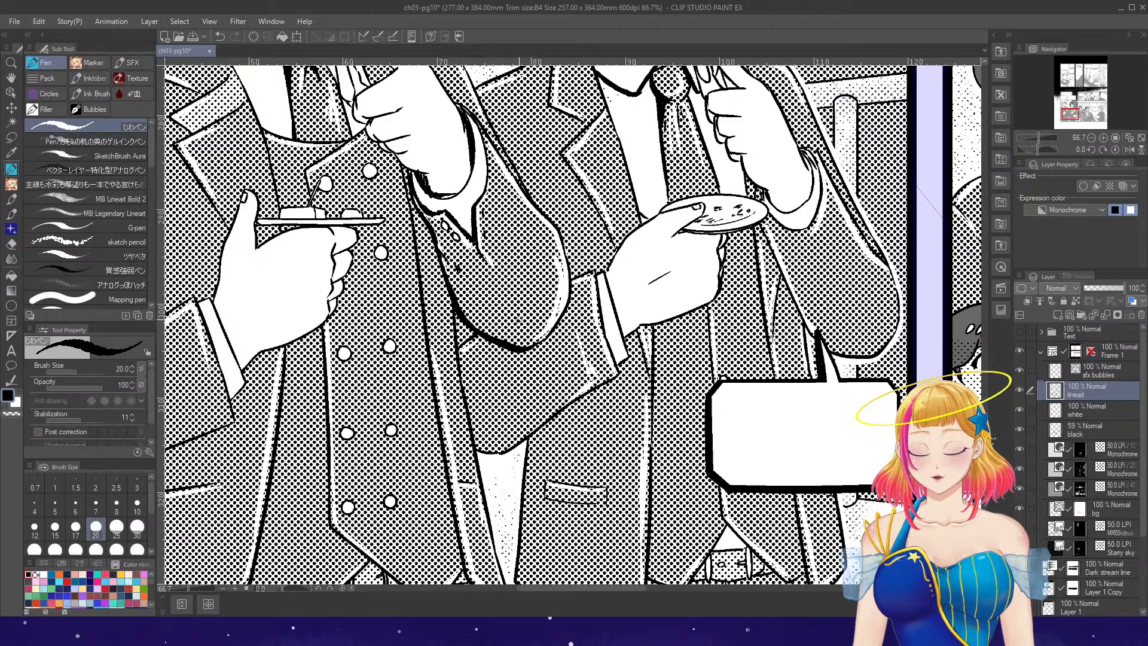
# - Thicken the underside of the dark-haired man's sleeve and the lower outline of his plate-holding hand
pyautogui.moveTo(496, 456); pyautogui.dragTo(598, 386)
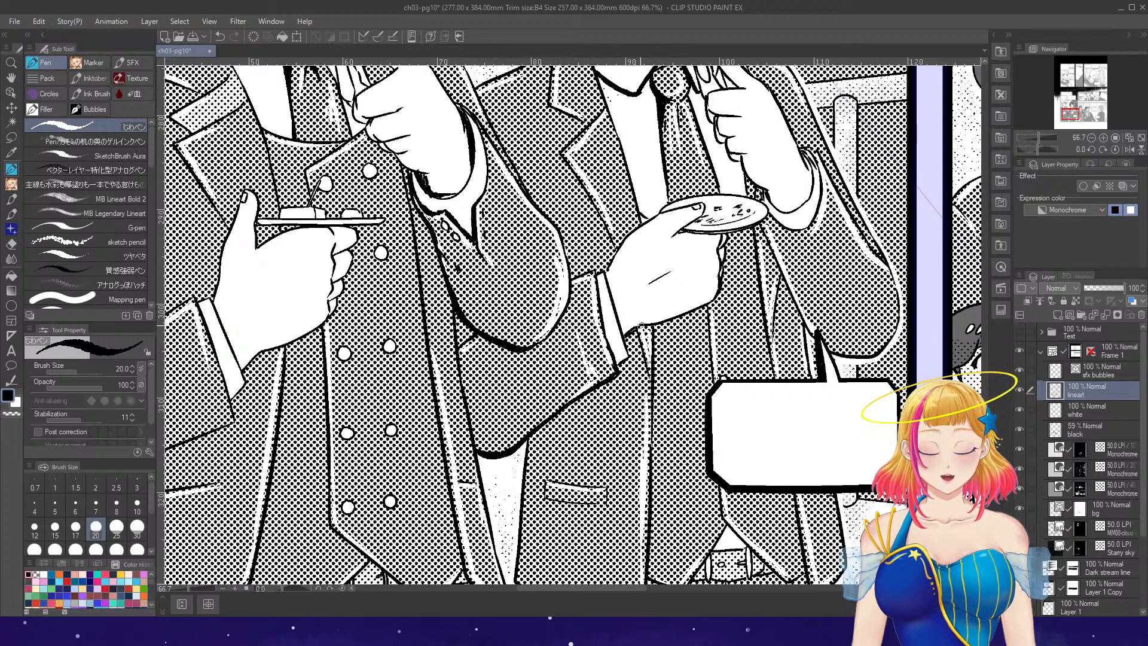
pyautogui.moveTo(665, 320); pyautogui.dragTo(714, 303)
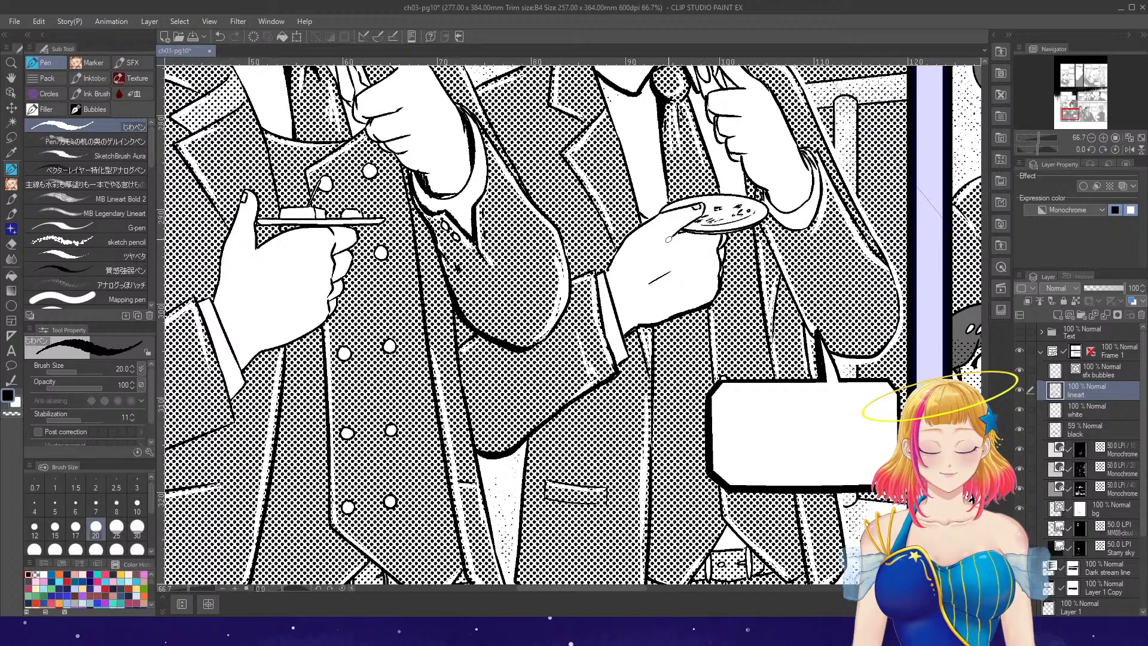
pyautogui.scroll(-4, 798, 311)
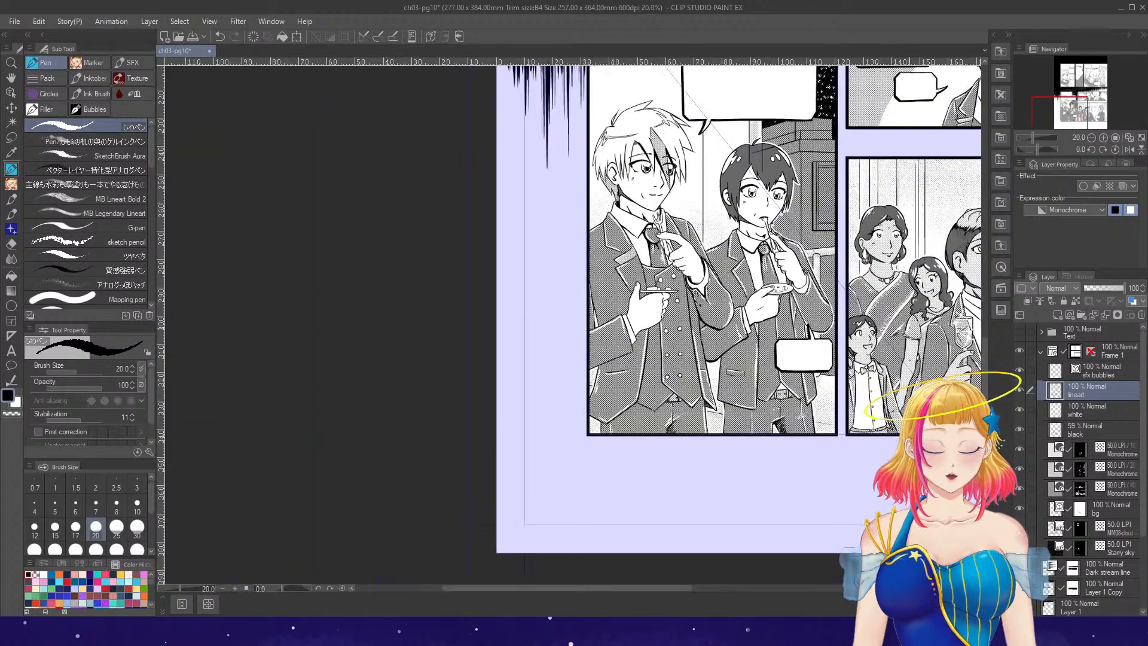
# - Thicken the lapel edges and notches on the jackets of the dark-haired and light-haired men
pyautogui.scroll(4, 707, 240)
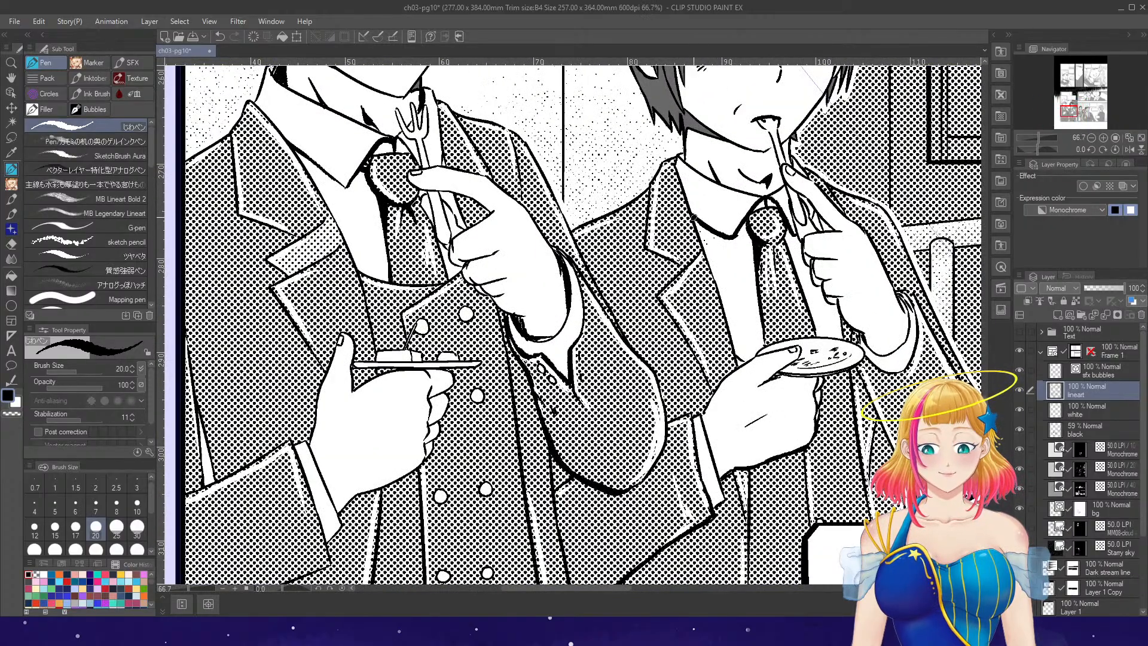
pyautogui.moveTo(692, 216); pyautogui.dragTo(708, 268)
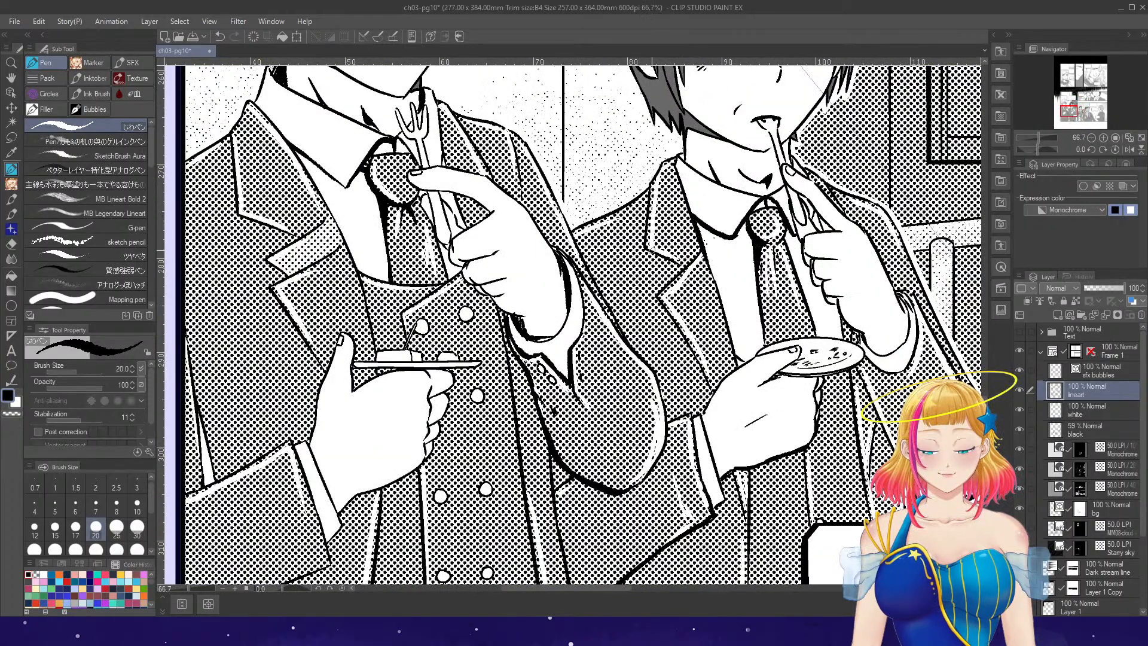
pyautogui.moveTo(641, 239); pyautogui.dragTo(674, 265)
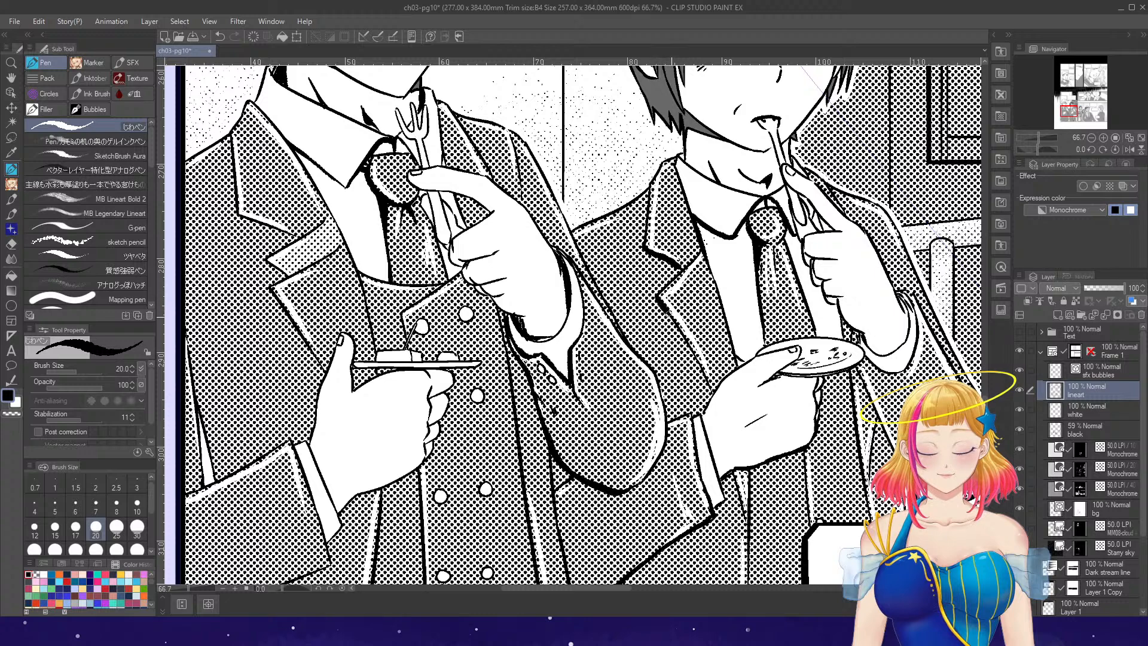
pyautogui.moveTo(667, 312); pyautogui.dragTo(716, 392)
pyautogui.moveTo(270, 289); pyautogui.dragTo(299, 333)
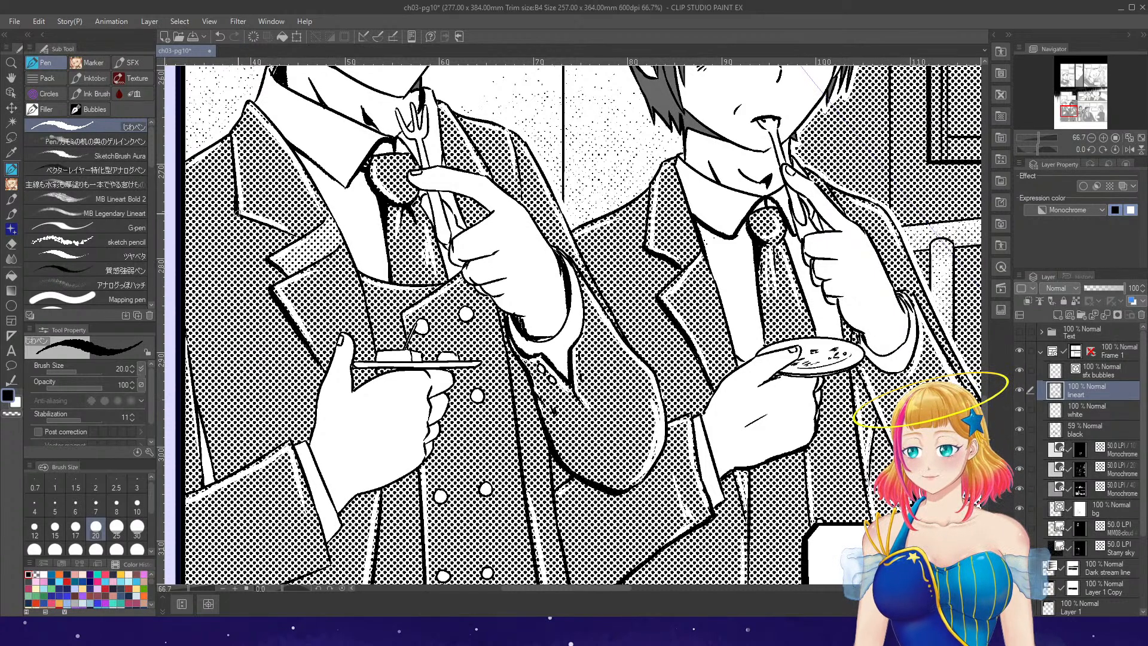
pyautogui.moveTo(246, 216); pyautogui.dragTo(299, 239)
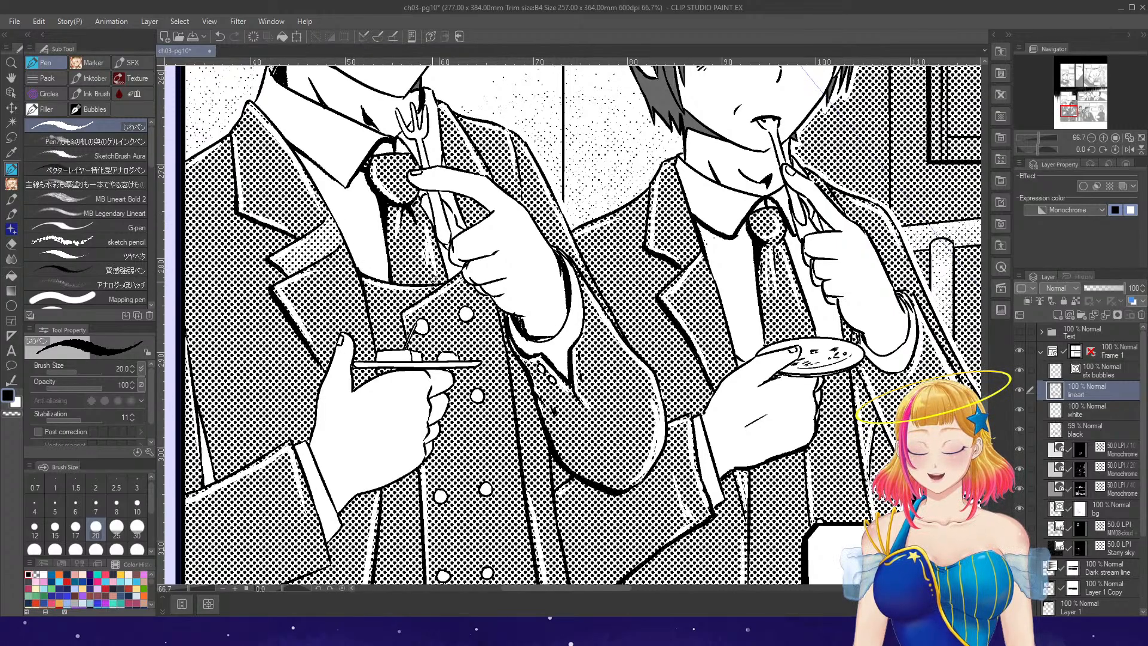
# - Thicken the light-haired man's vest edge and hem, and ink black shadows above his belt and inside his pointed jacket front
pyautogui.scroll(-1, 524, 226)
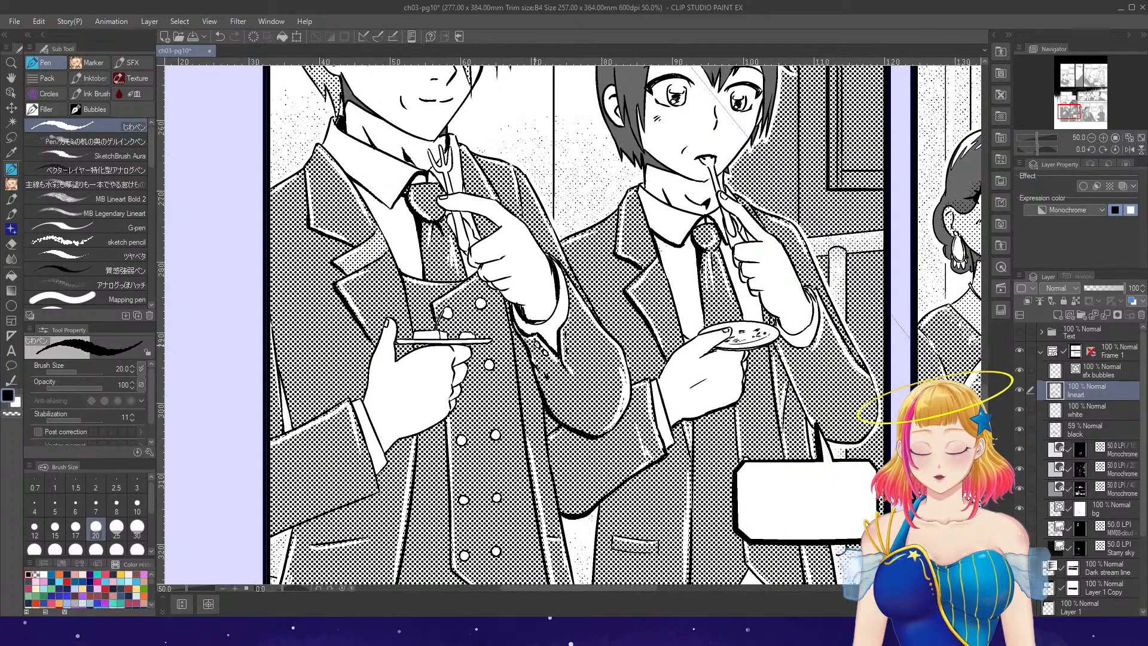
pyautogui.moveTo(506, 300); pyautogui.dragTo(513, 336)
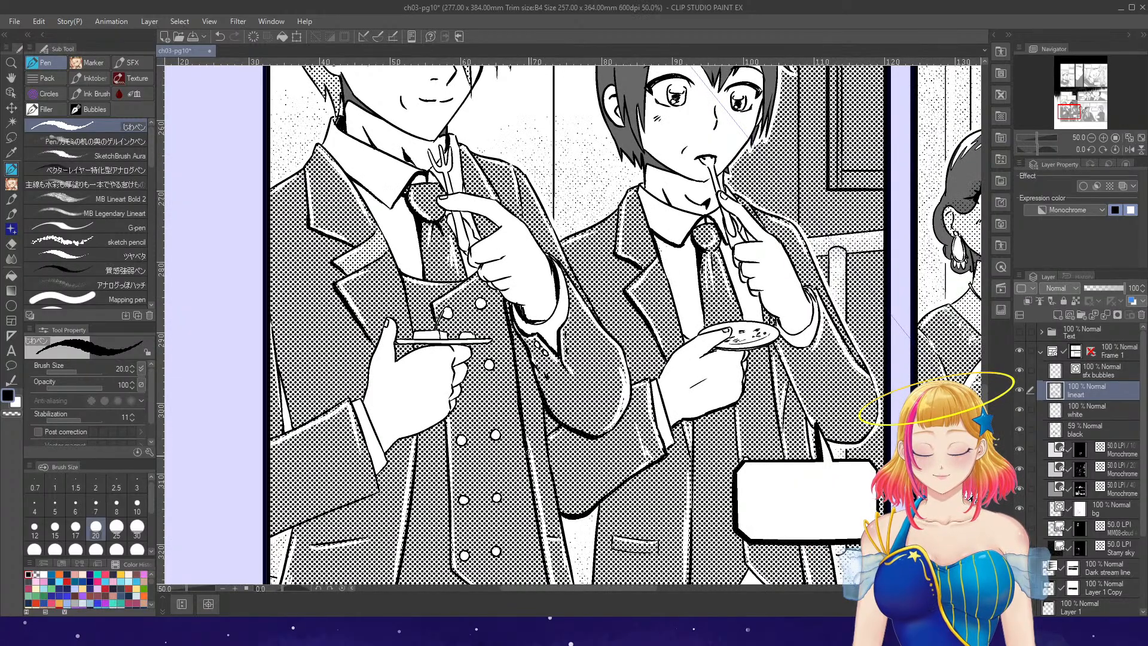
pyautogui.scroll(-2, 589, 238)
pyautogui.scroll(3, 531, 432)
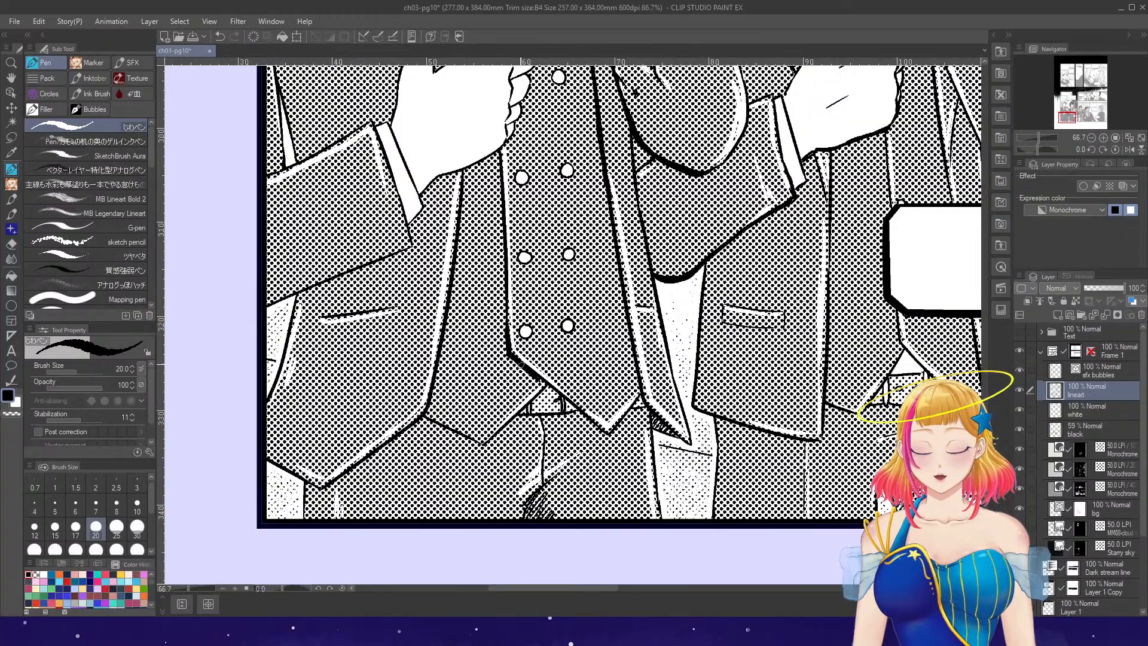
pyautogui.moveTo(520, 363); pyautogui.dragTo(575, 407)
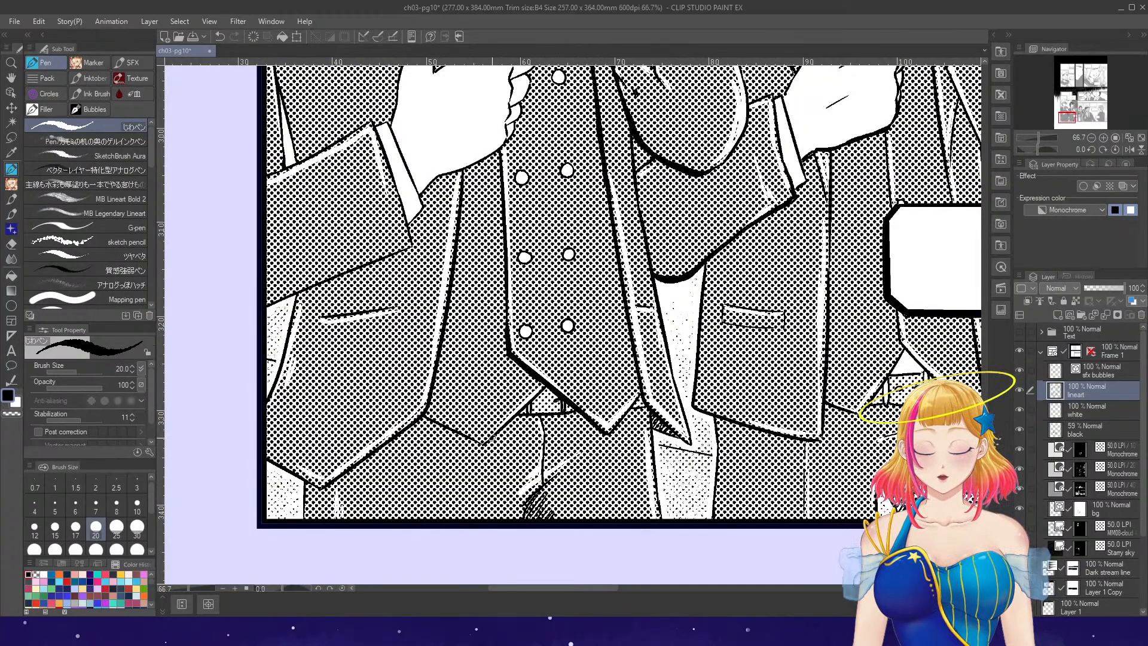
pyautogui.moveTo(491, 440); pyautogui.dragTo(527, 407)
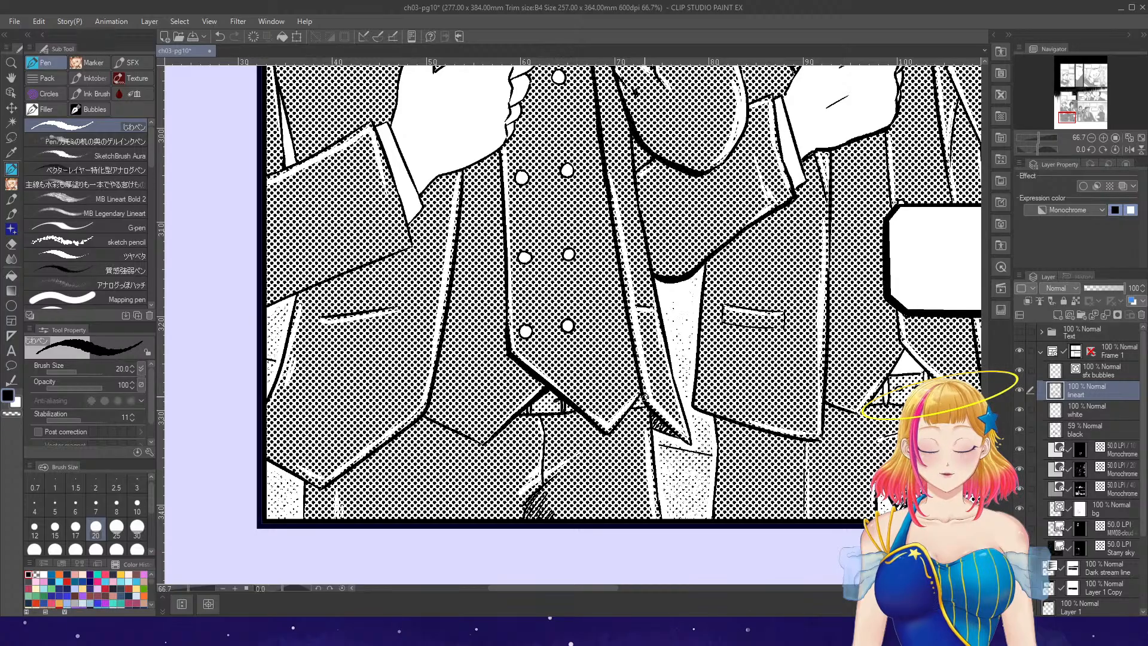
pyautogui.moveTo(634, 356)
pyautogui.mouseDown()
pyautogui.moveTo(658, 420)
pyautogui.moveTo(677, 435)
pyautogui.mouseUp()
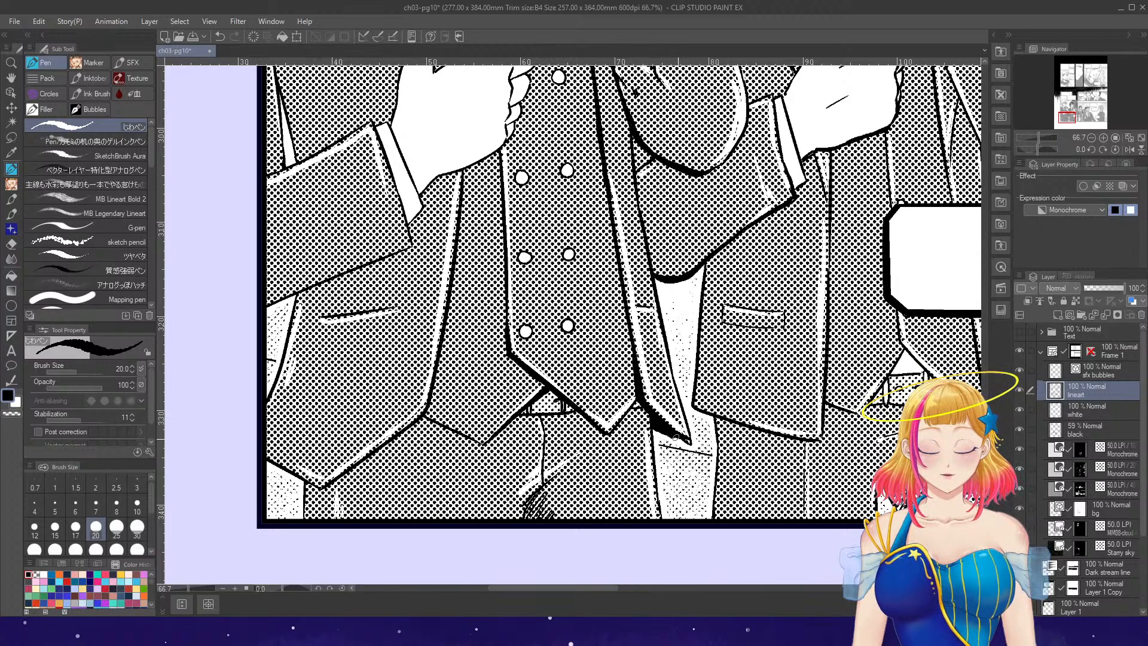
# - Thicken the lower edge of the light-haired man's jacket and the underside of his plate-holding arm's sleeve
pyautogui.moveTo(323, 487); pyautogui.dragTo(421, 419)
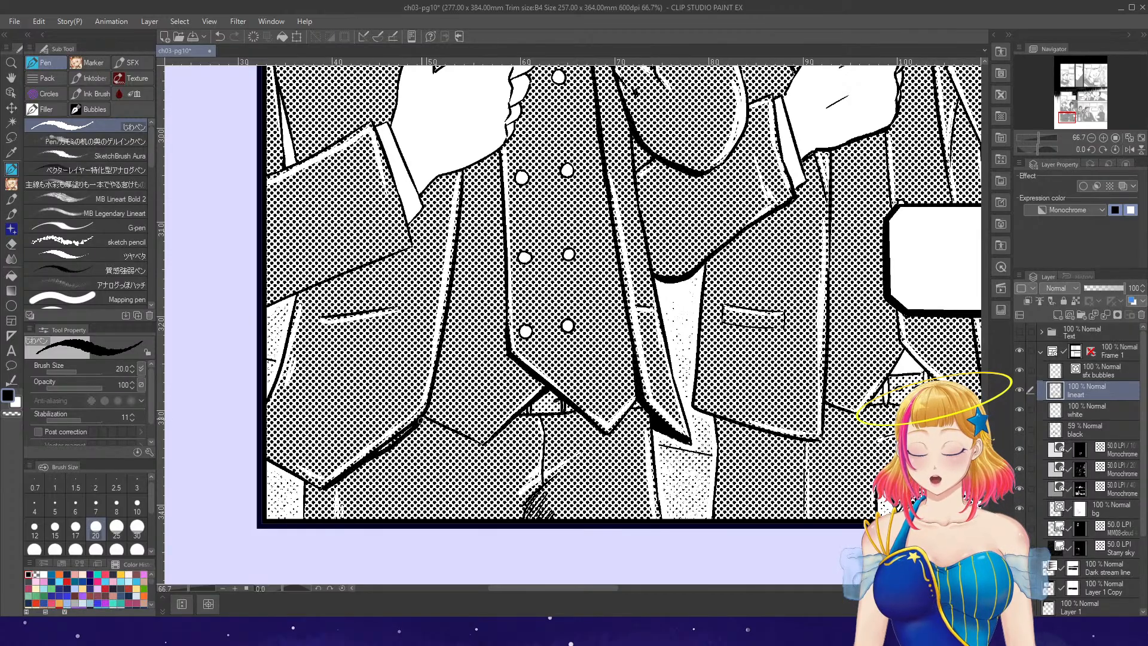
pyautogui.hotkey('ctrl', 'z')
pyautogui.moveTo(325, 486); pyautogui.dragTo(430, 411)
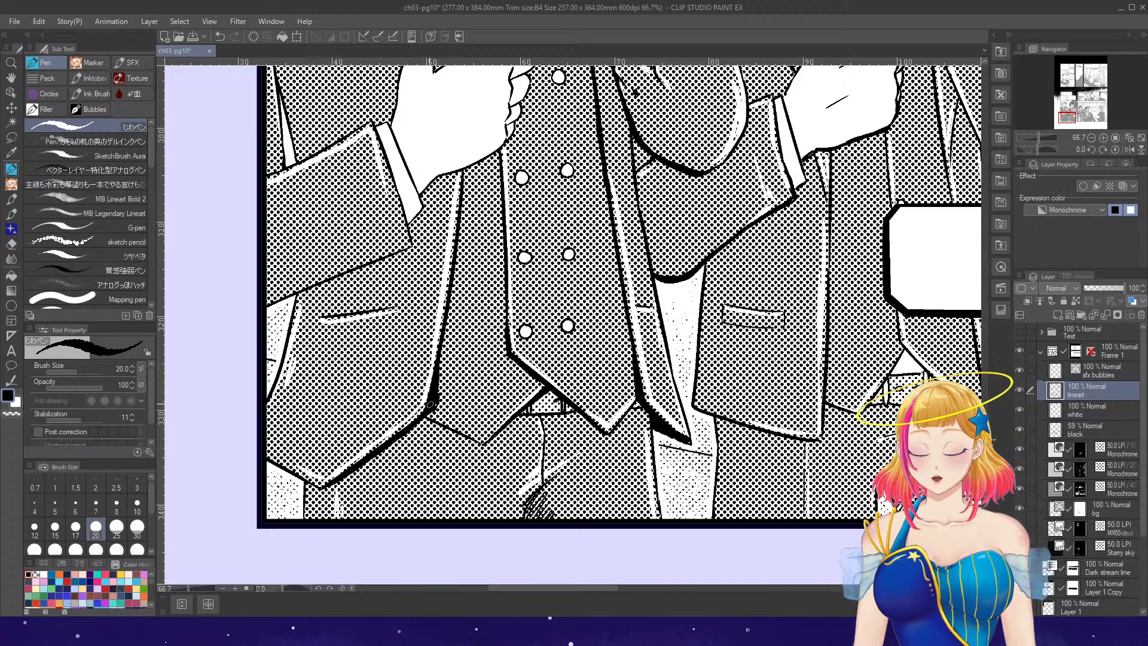
pyautogui.moveTo(266, 308); pyautogui.dragTo(350, 274)
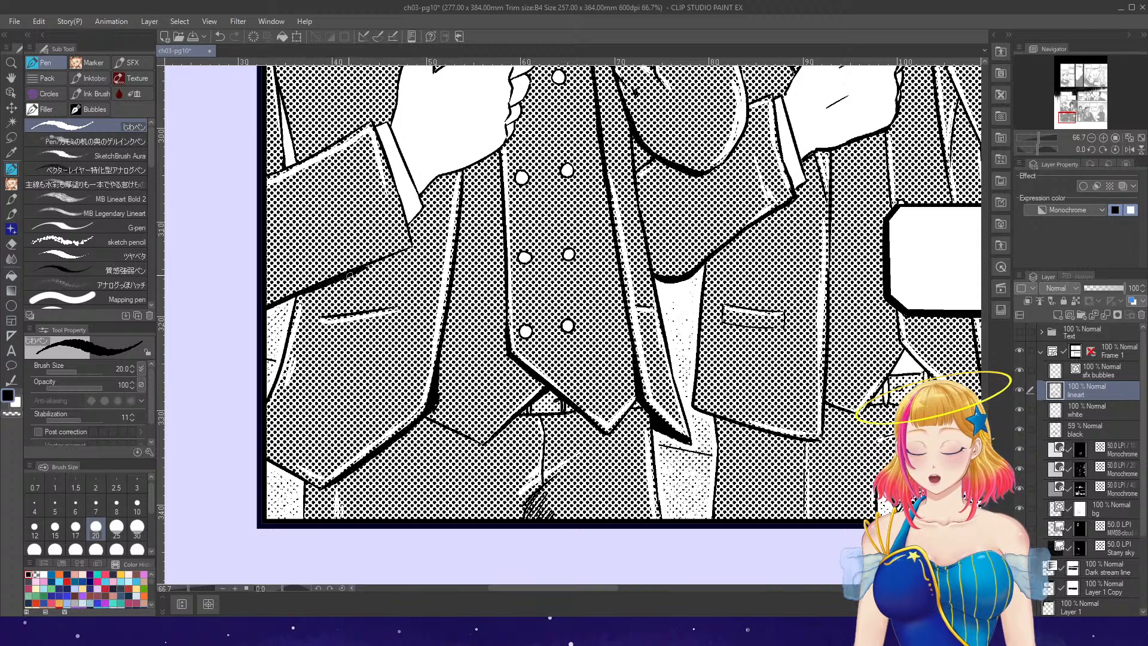
# - Thicken the dark-haired man's jacket opening above and below the small speech bubble, along with his vest's lower edge
pyautogui.scroll(-3, 485, 220)
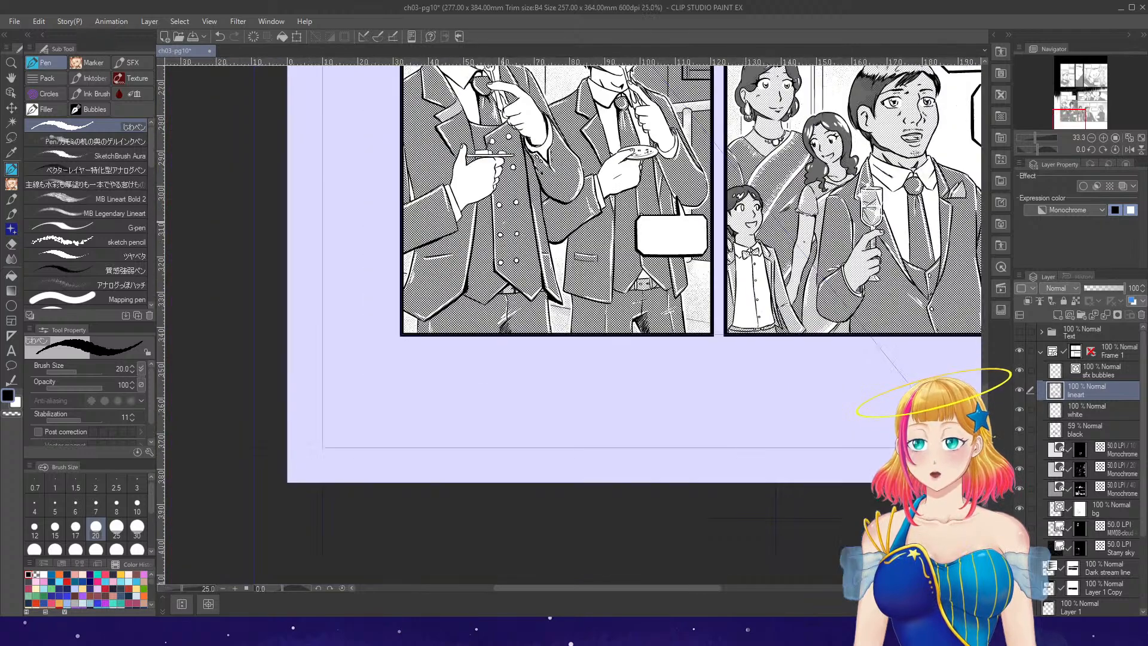
pyautogui.scroll(-2, 635, 263)
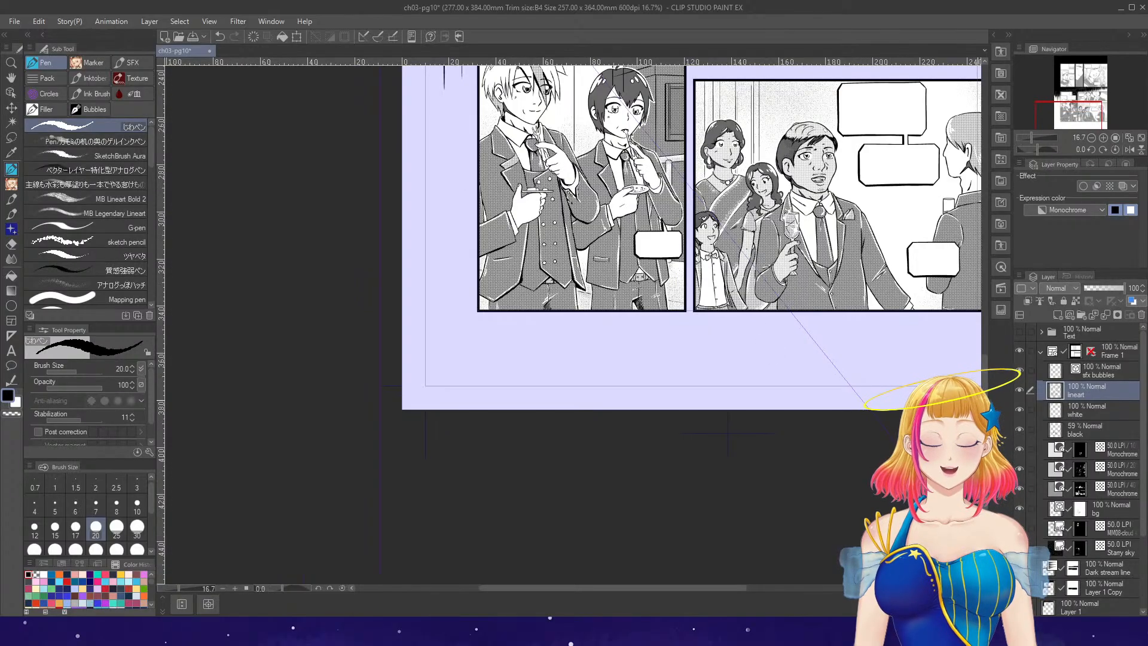
pyautogui.scroll(3, 568, 323)
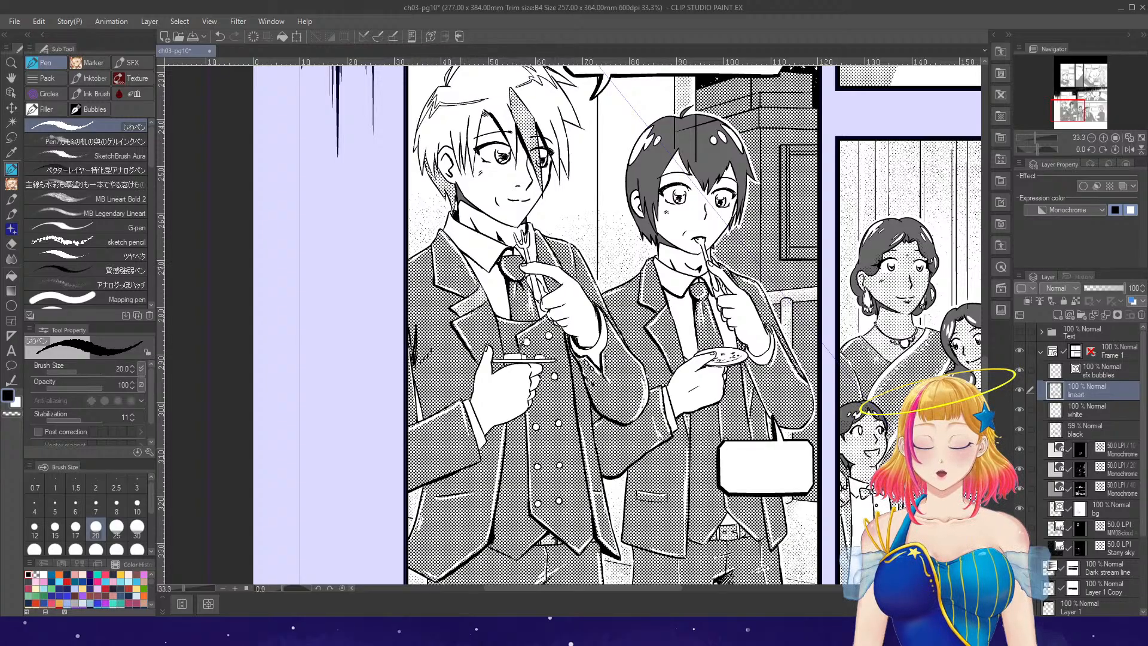
pyautogui.scroll(-1, 719, 406)
pyautogui.scroll(2, 718, 407)
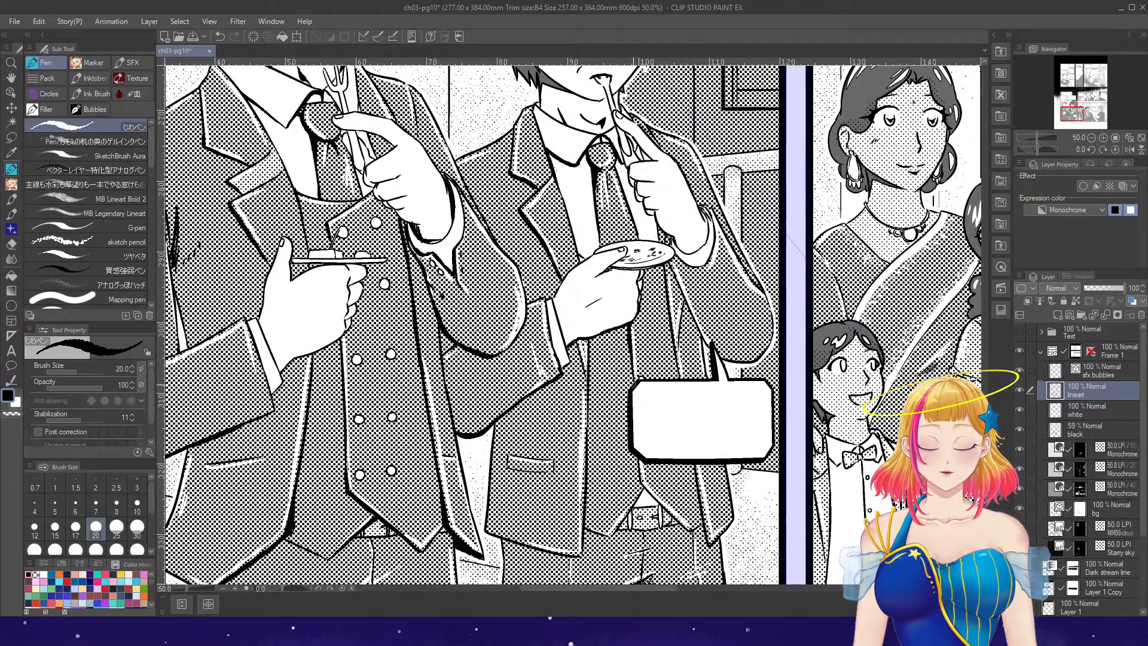
pyautogui.moveTo(665, 267); pyautogui.dragTo(680, 378)
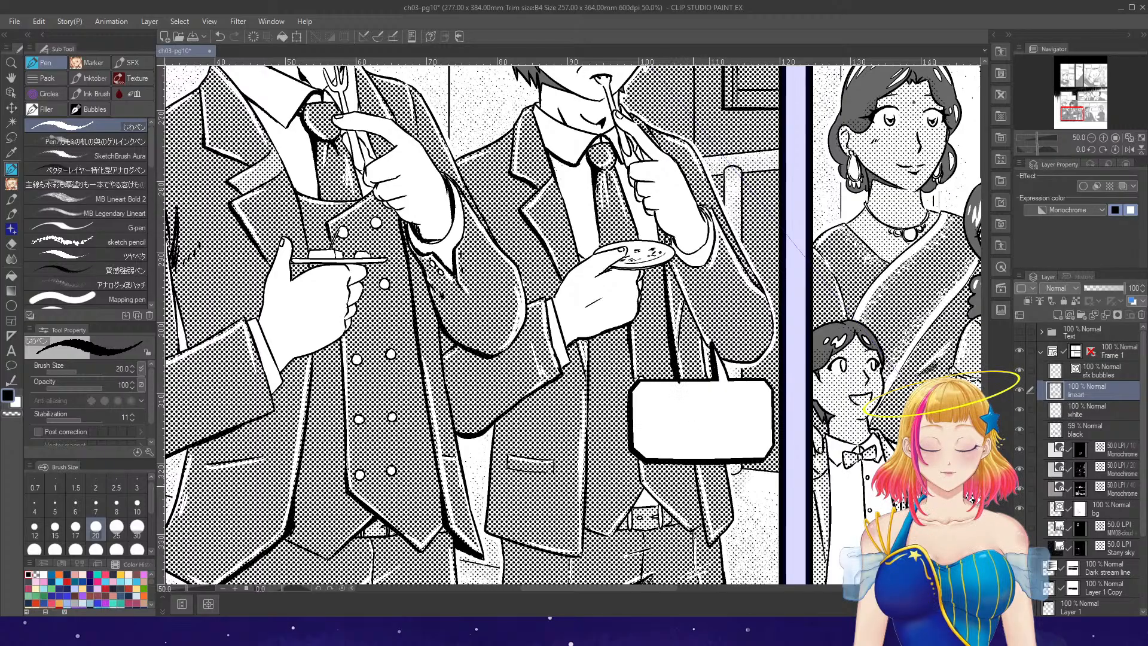
pyautogui.moveTo(693, 464); pyautogui.dragTo(700, 511)
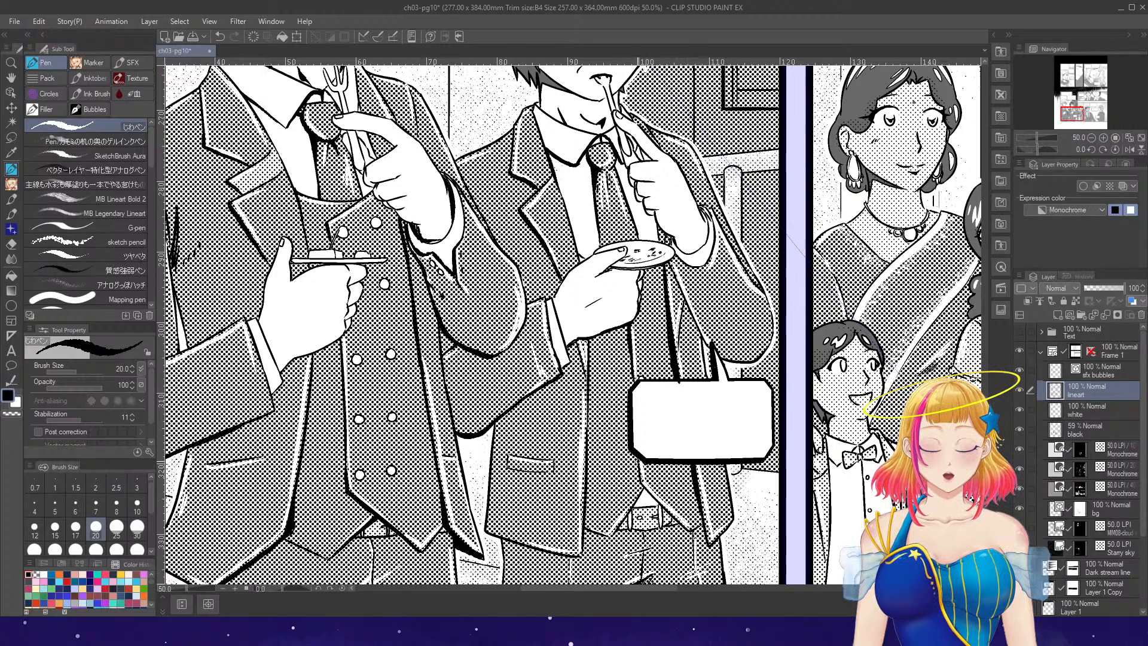
pyautogui.moveTo(640, 481); pyautogui.dragTo(652, 498)
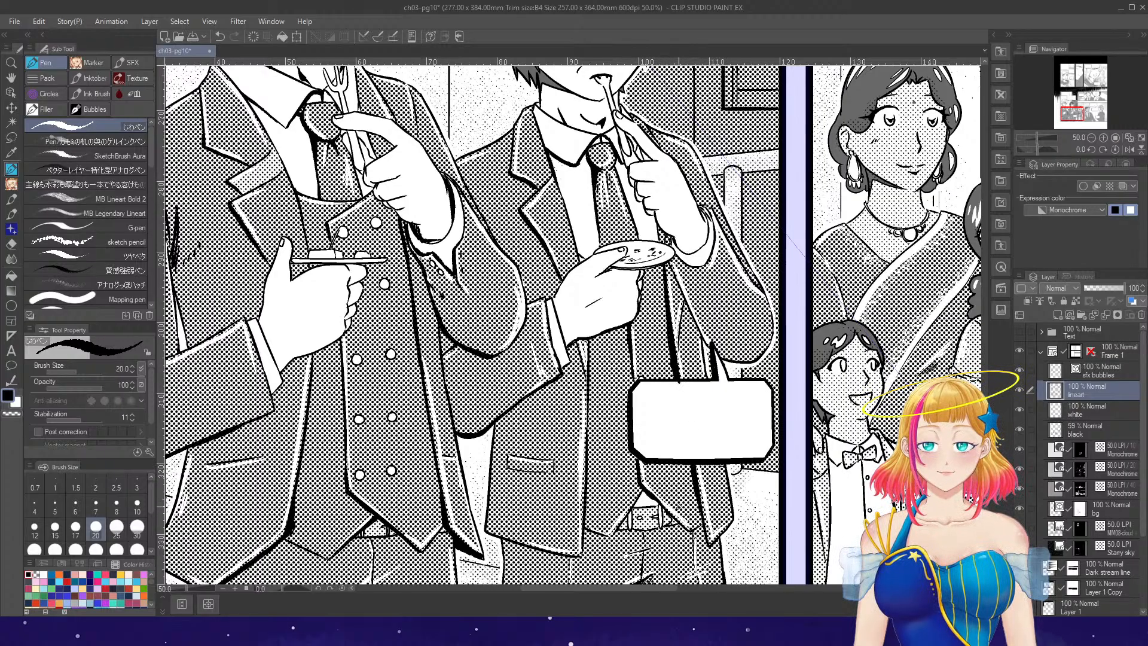
# - Fill the hatched trouser shadows of both men with solid black at the lower edge of the panel
pyautogui.scroll(-2, 718, 287)
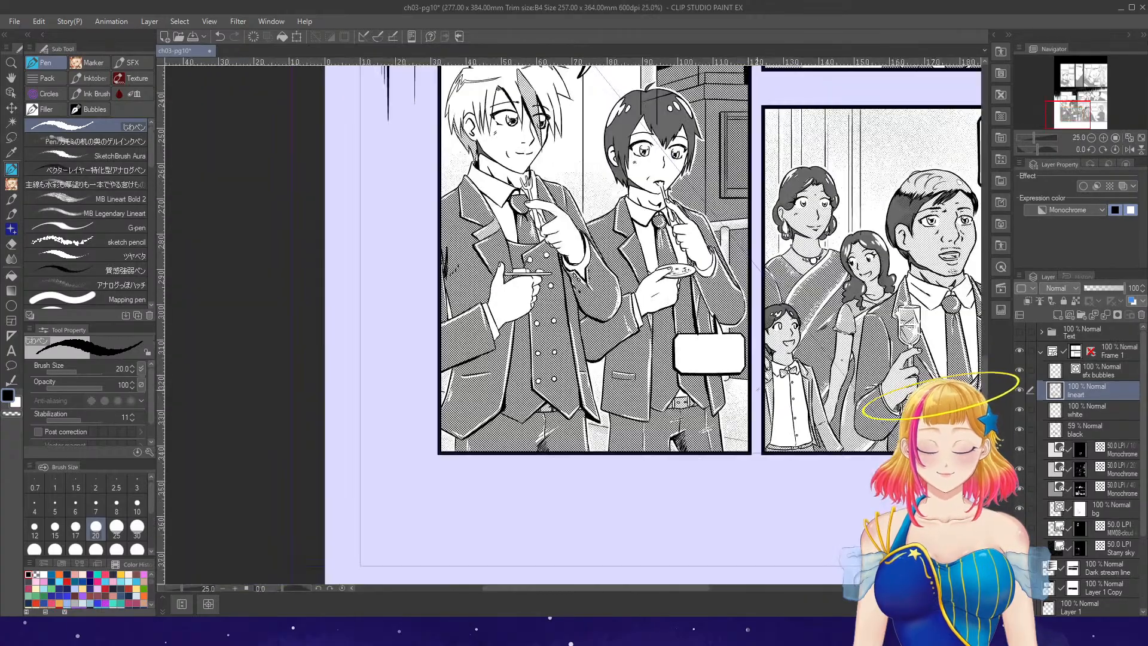
pyautogui.scroll(3, 699, 485)
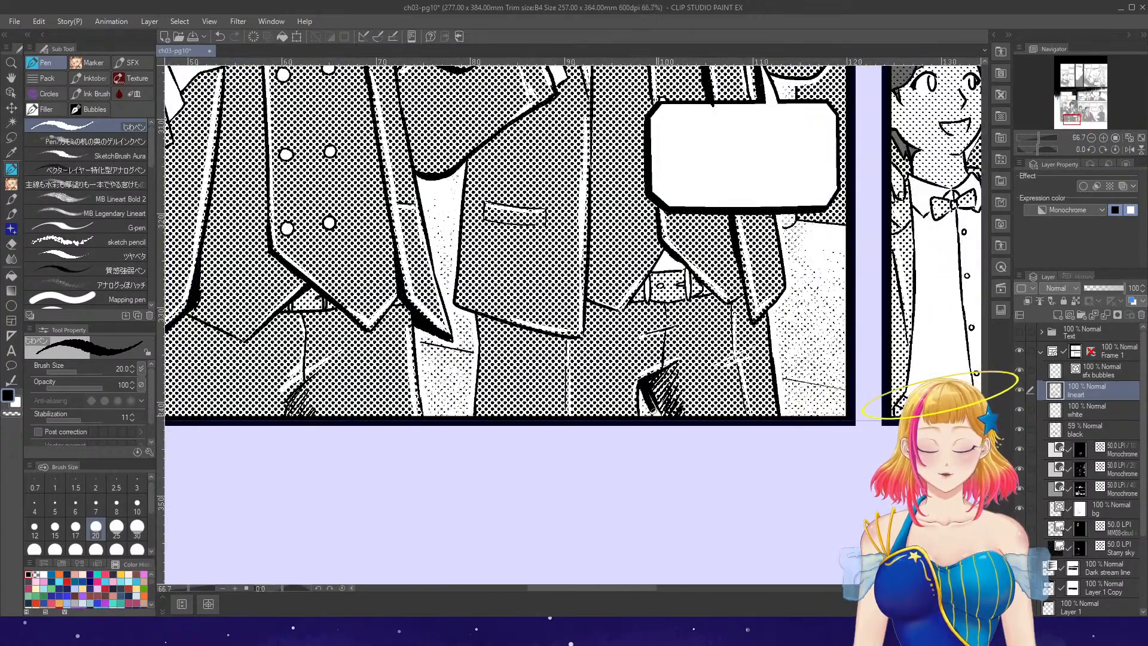
pyautogui.moveTo(656, 397); pyautogui.dragTo(680, 369)
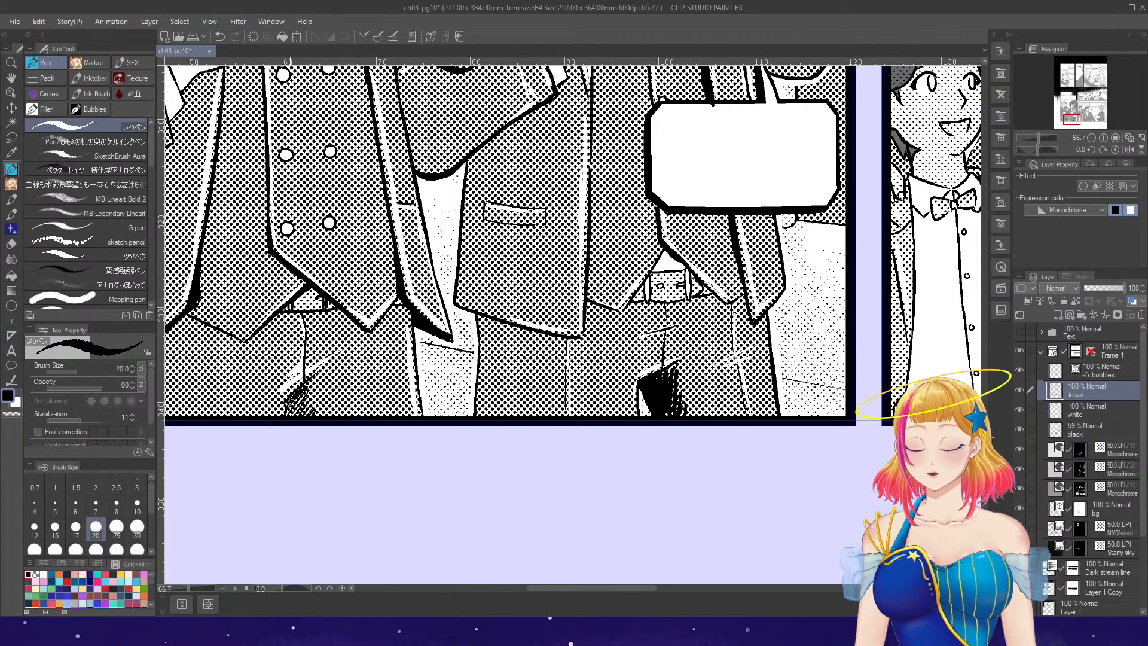
pyautogui.moveTo(296, 414); pyautogui.dragTo(312, 376)
pyautogui.moveTo(305, 414); pyautogui.dragTo(318, 376)
# - Save the retouched page ch03-pg10
pyautogui.scroll(-4, 383, 435)
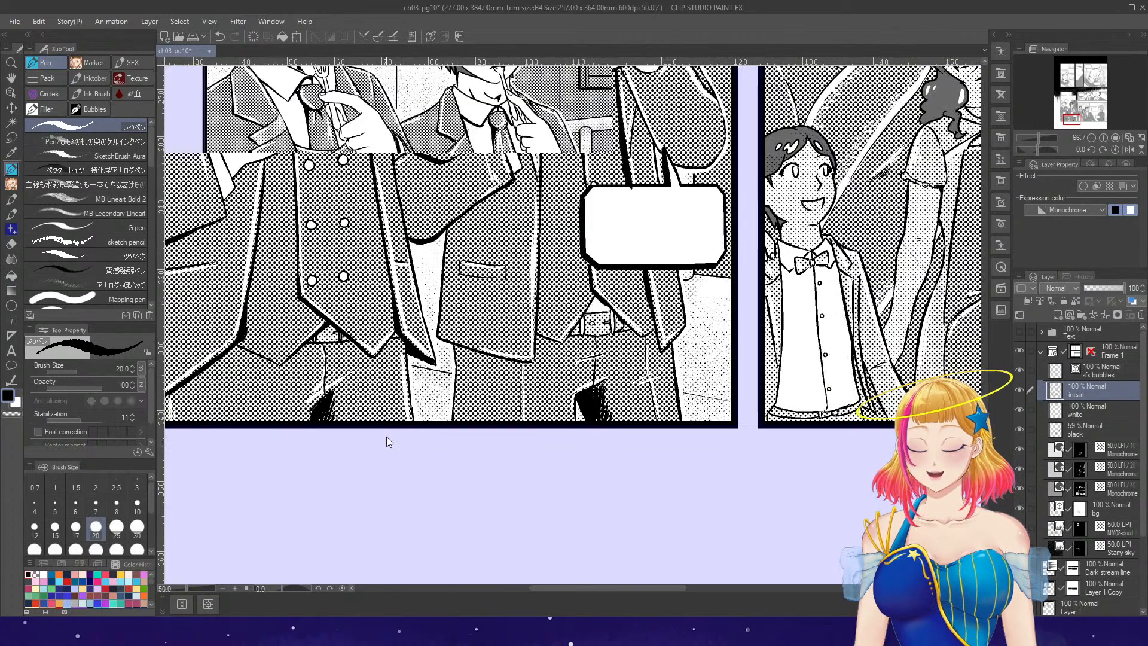
pyautogui.scroll(2, 386, 436)
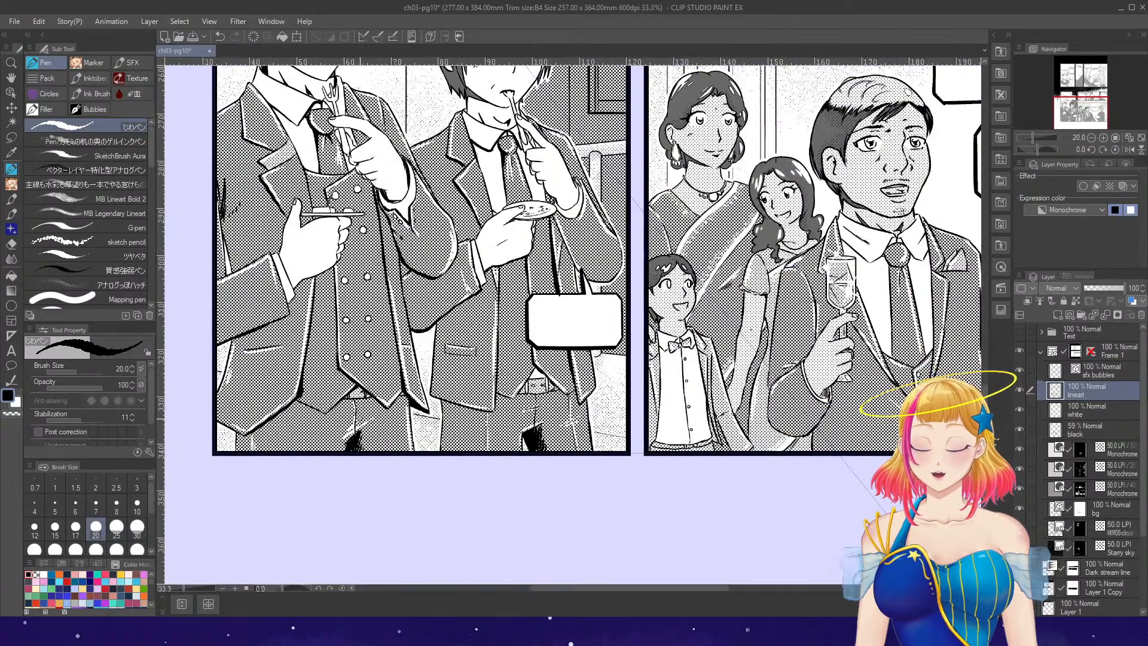
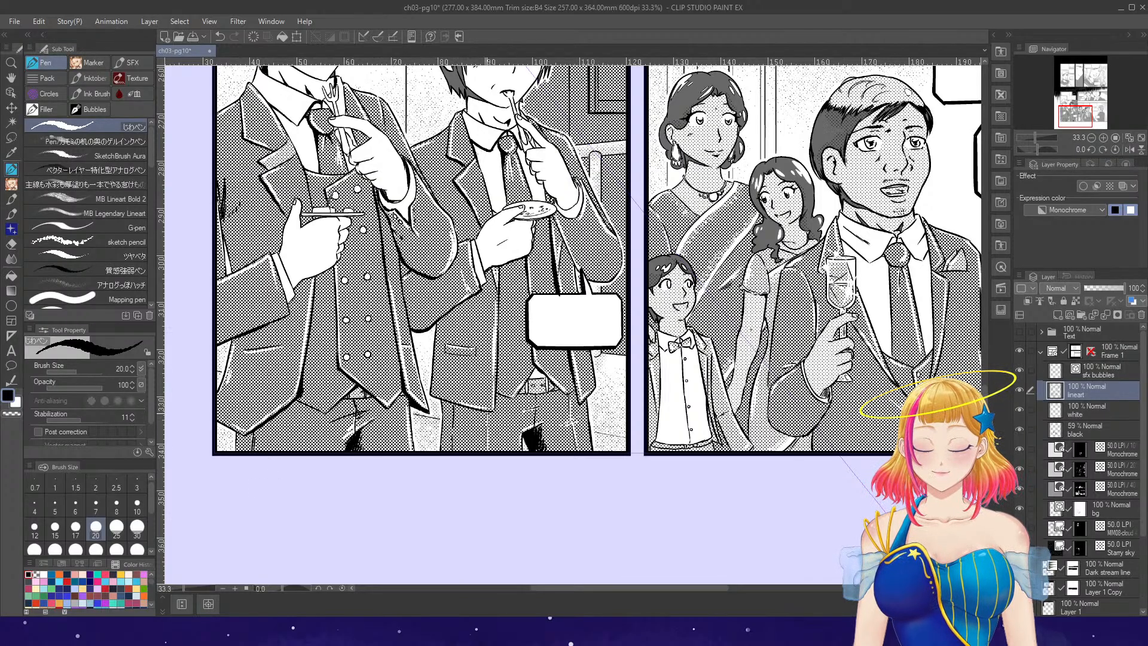
pyautogui.scroll(-2, 580, 439)
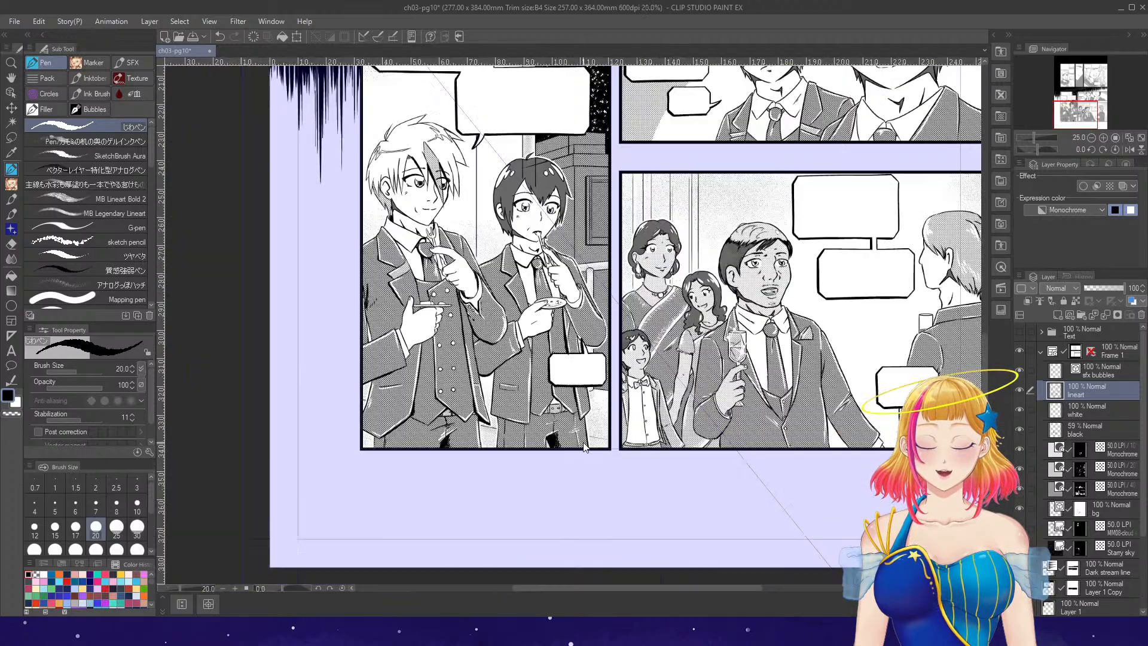
pyautogui.scroll(-2, 580, 440)
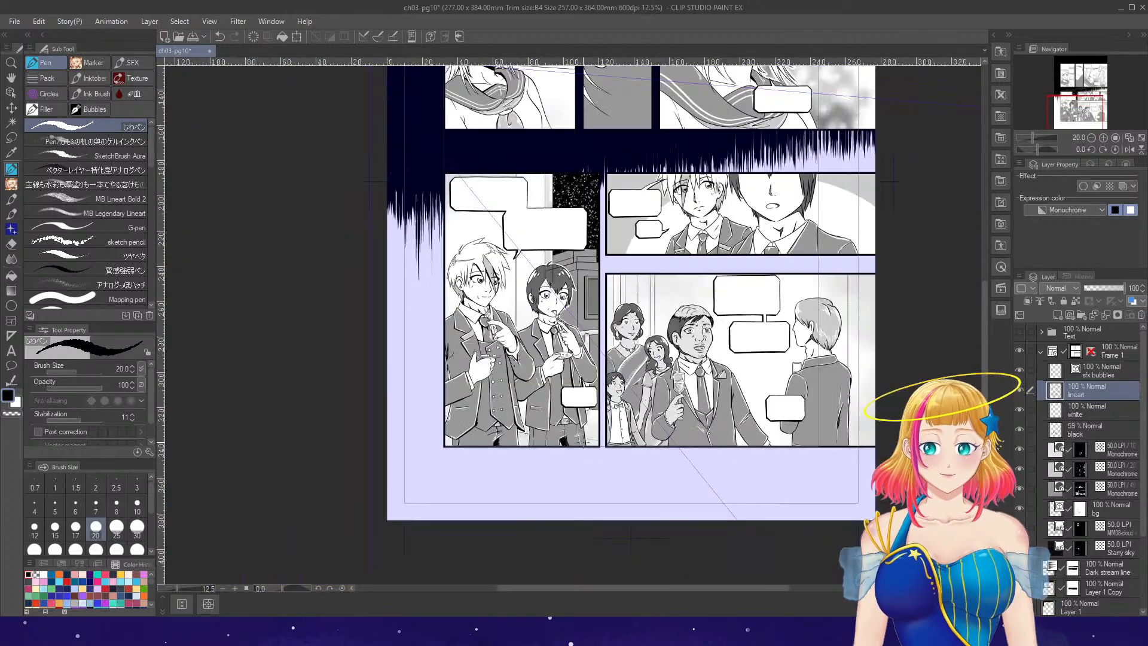
pyautogui.click(198, 37)
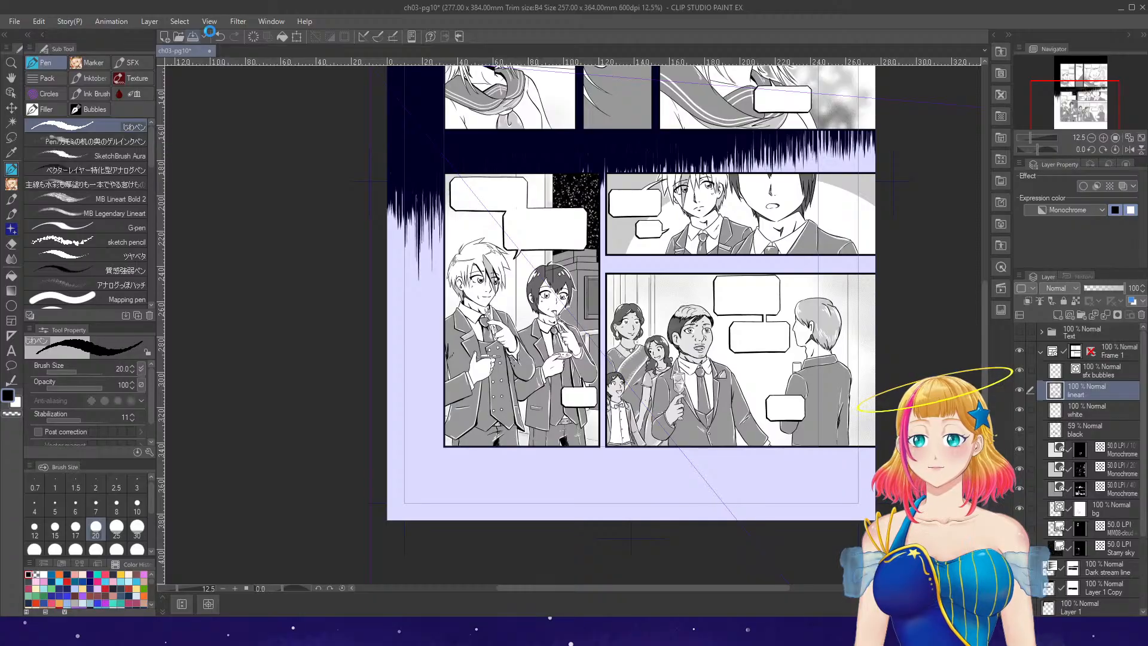
# - Thicken the dark-haired man's neck line from the hair behind his jaw down to the collar in the two-man close-up panel
pyautogui.scroll(3, 866, 362)
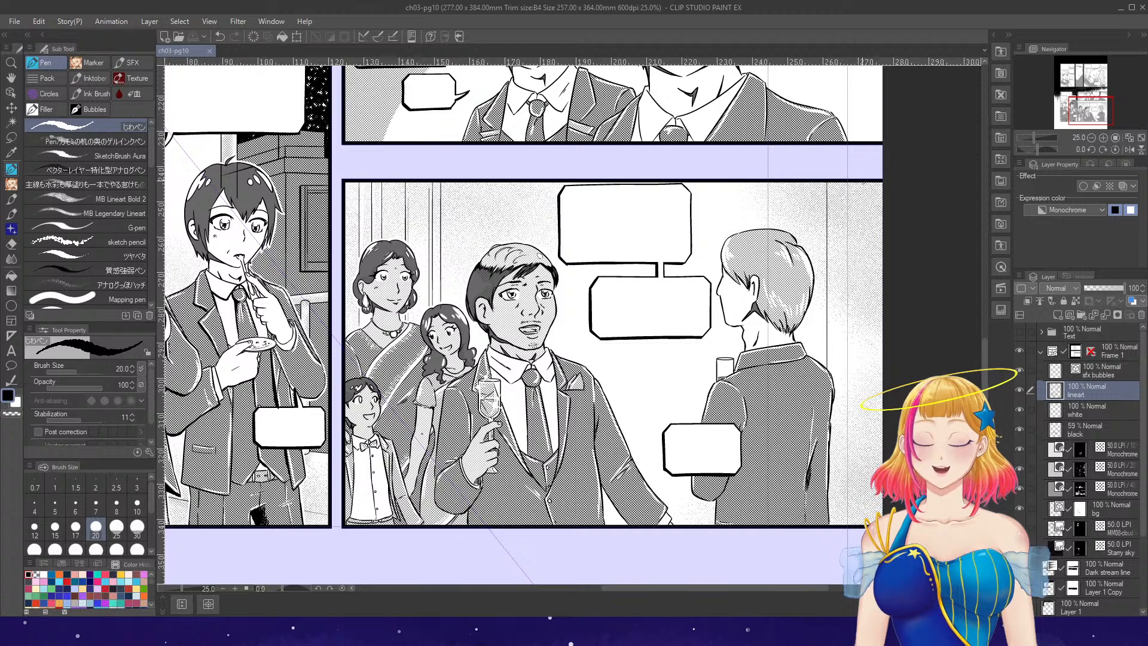
pyautogui.scroll(5, 519, 325)
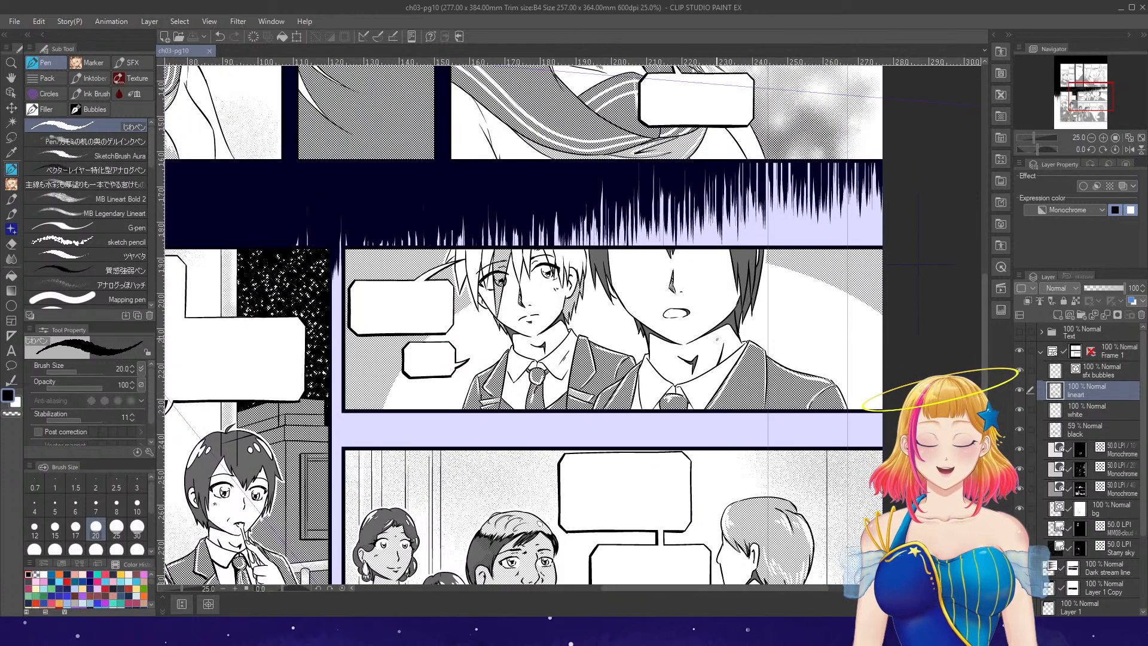
pyautogui.scroll(1, 672, 324)
pyautogui.scroll(2, 590, 287)
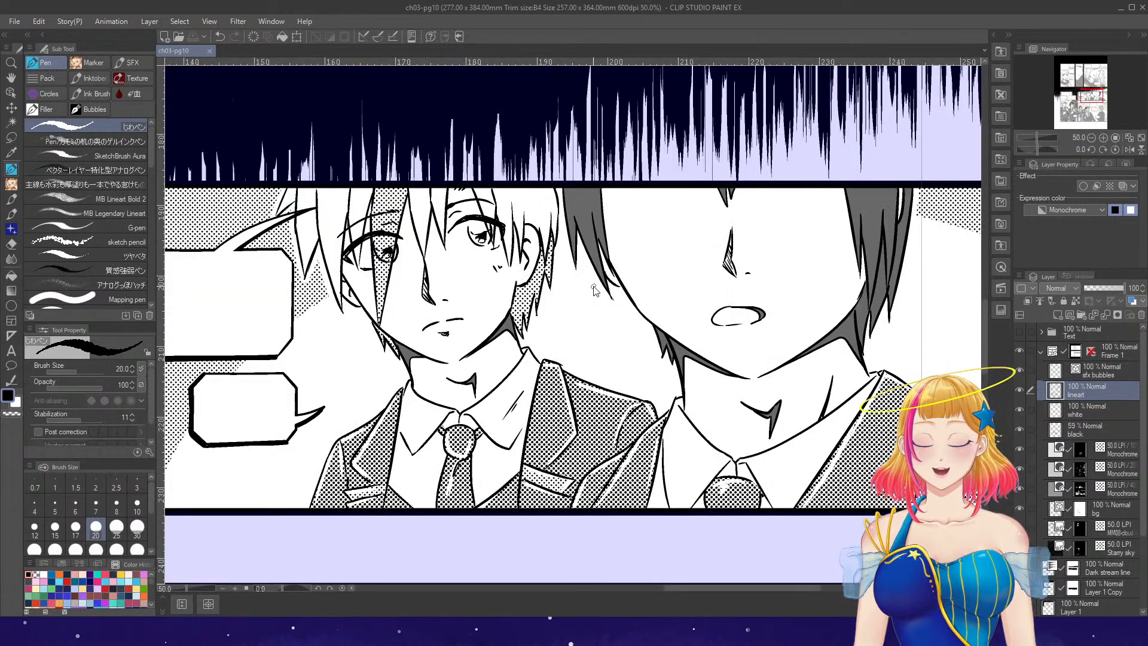
pyautogui.scroll(-1, 571, 292)
pyautogui.scroll(1, 573, 227)
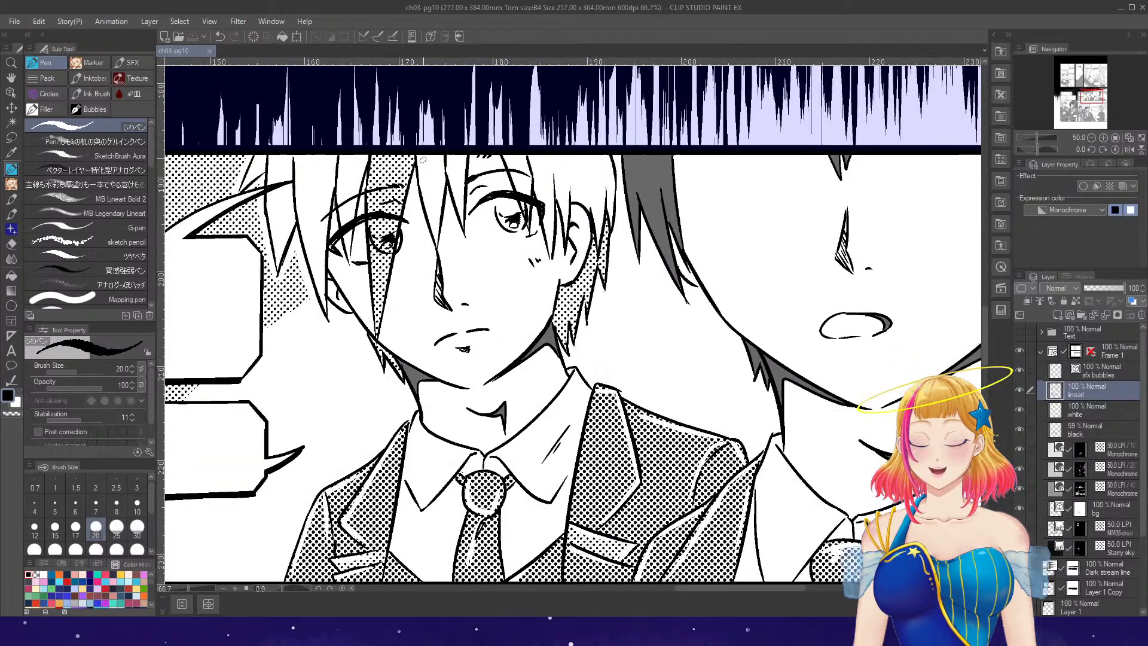
pyautogui.press('e')
pyautogui.scroll(-1, 591, 281)
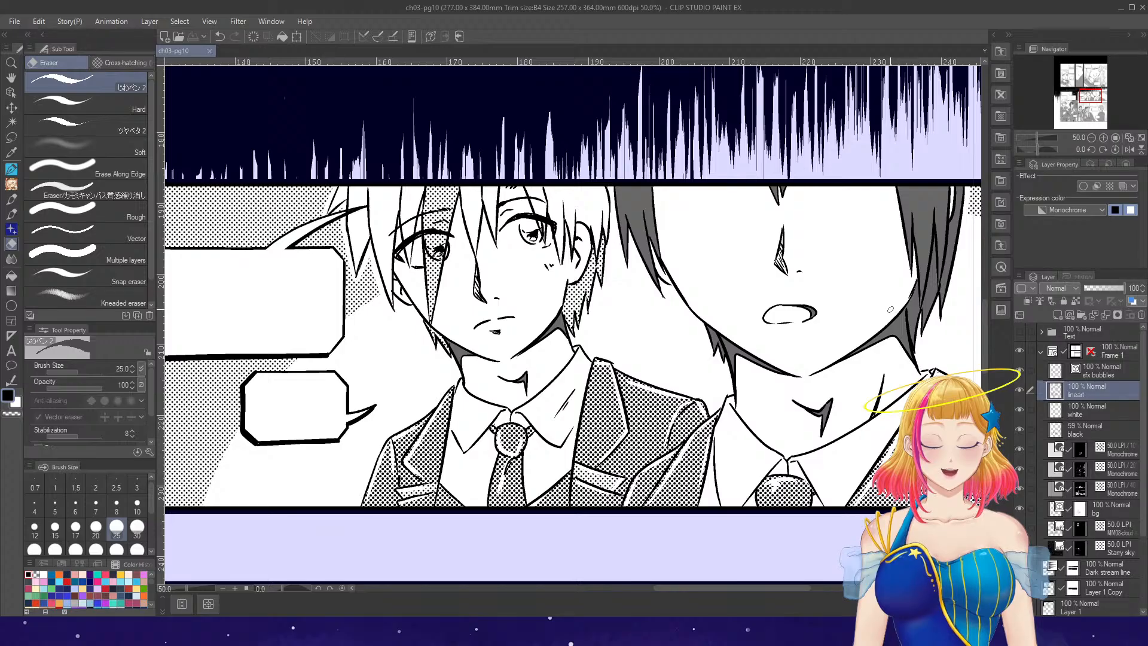
pyautogui.press('p')
pyautogui.hscroll(3, 745, 580)
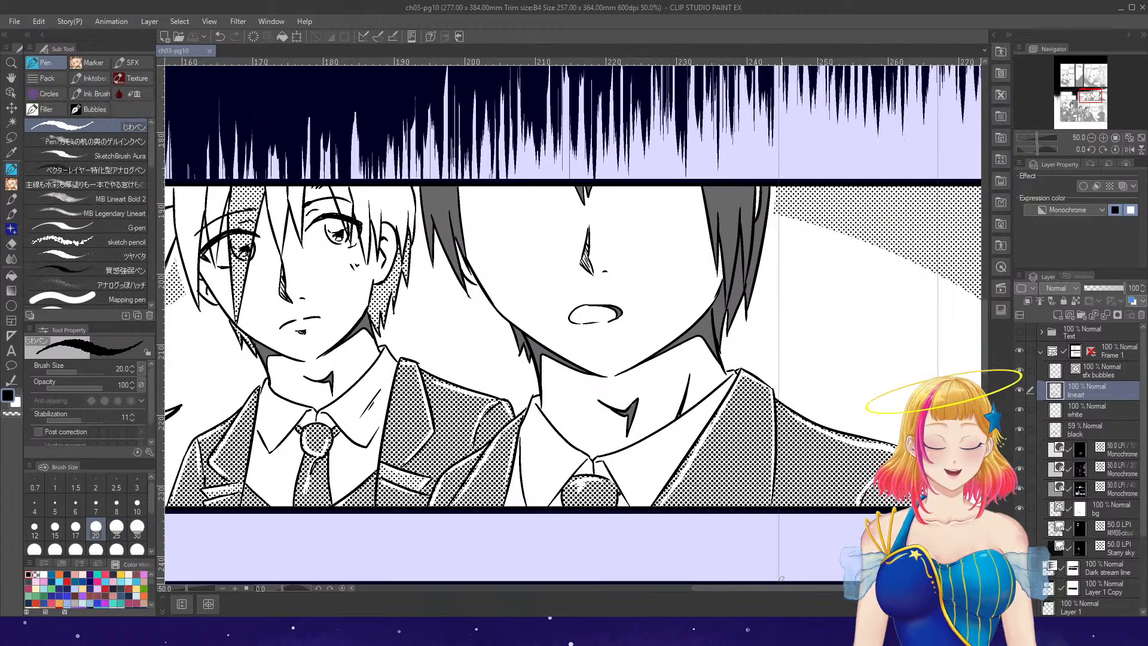
pyautogui.scroll(1, 747, 579)
pyautogui.moveTo(674, 242); pyautogui.dragTo(686, 337)
pyautogui.press('e')
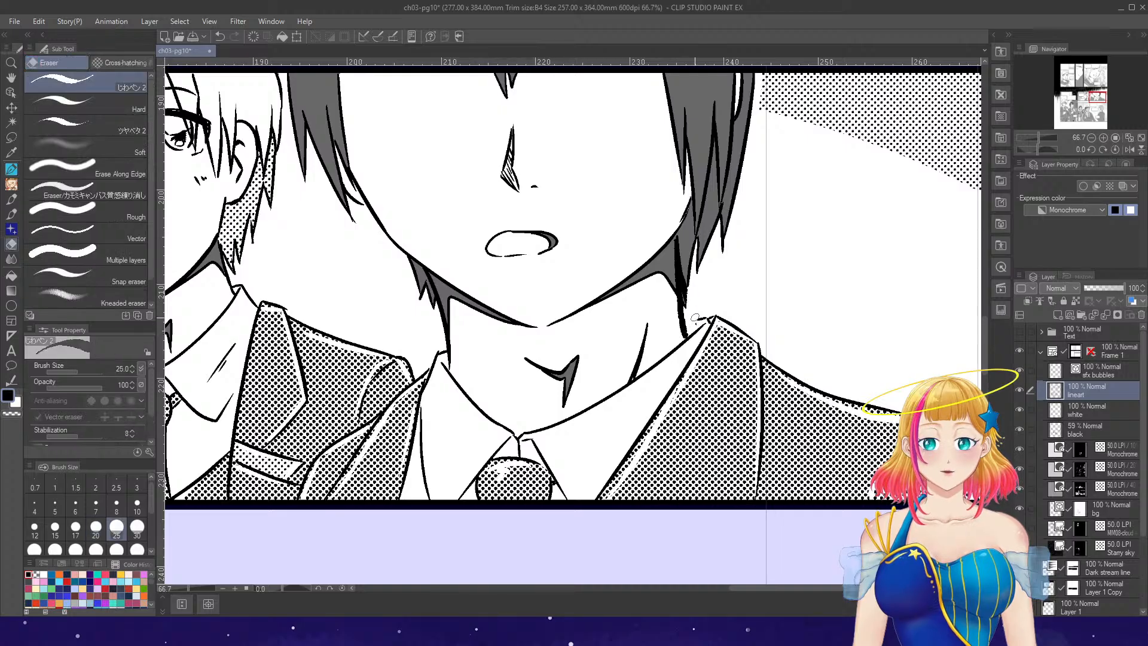
# - Thicken the dark-haired man's jacket edge along his shirt collar and add a black shadow beside his tie knot
pyautogui.press('p')
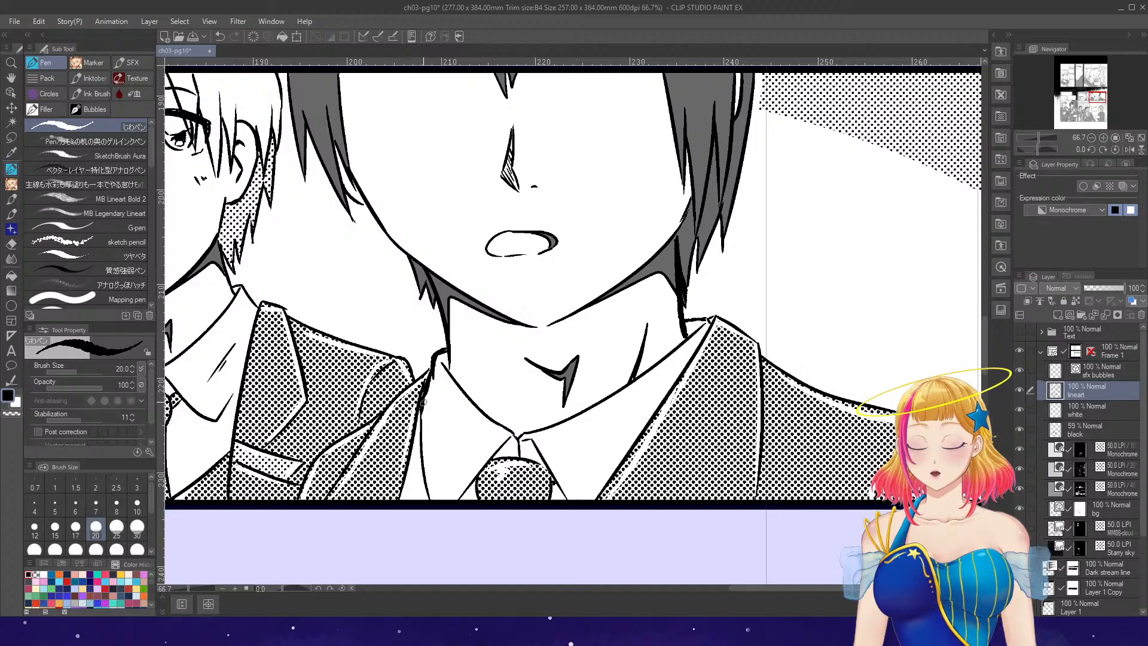
pyautogui.moveTo(423, 402)
pyautogui.mouseDown()
pyautogui.moveTo(417, 463)
pyautogui.moveTo(422, 417)
pyautogui.mouseUp()
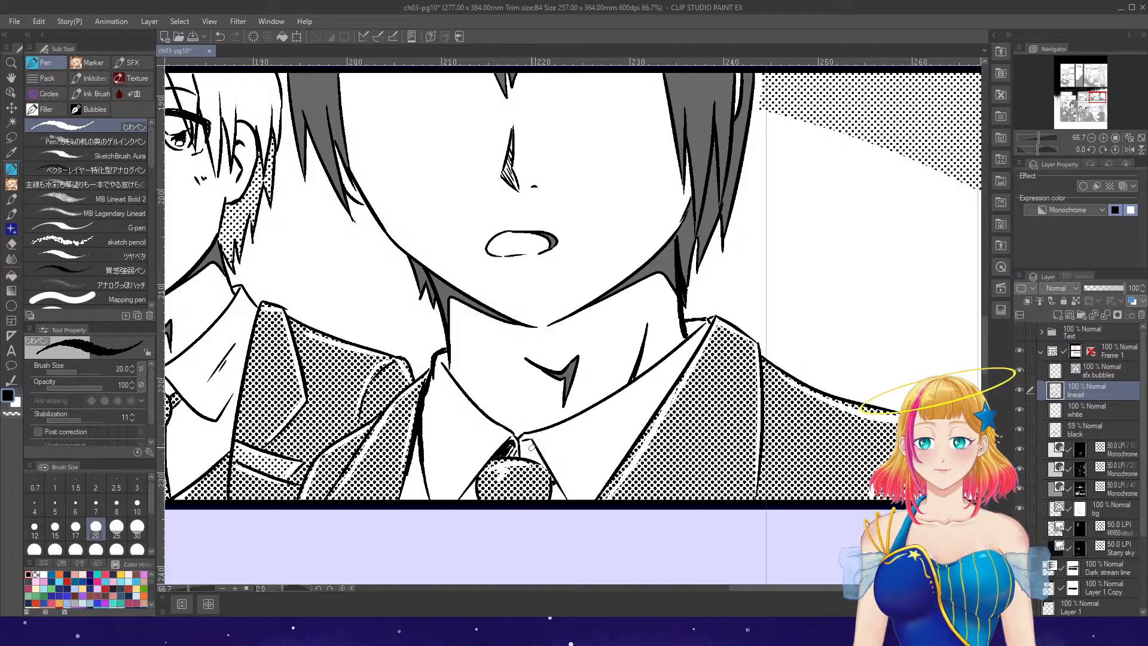
pyautogui.scroll(-3, 531, 446)
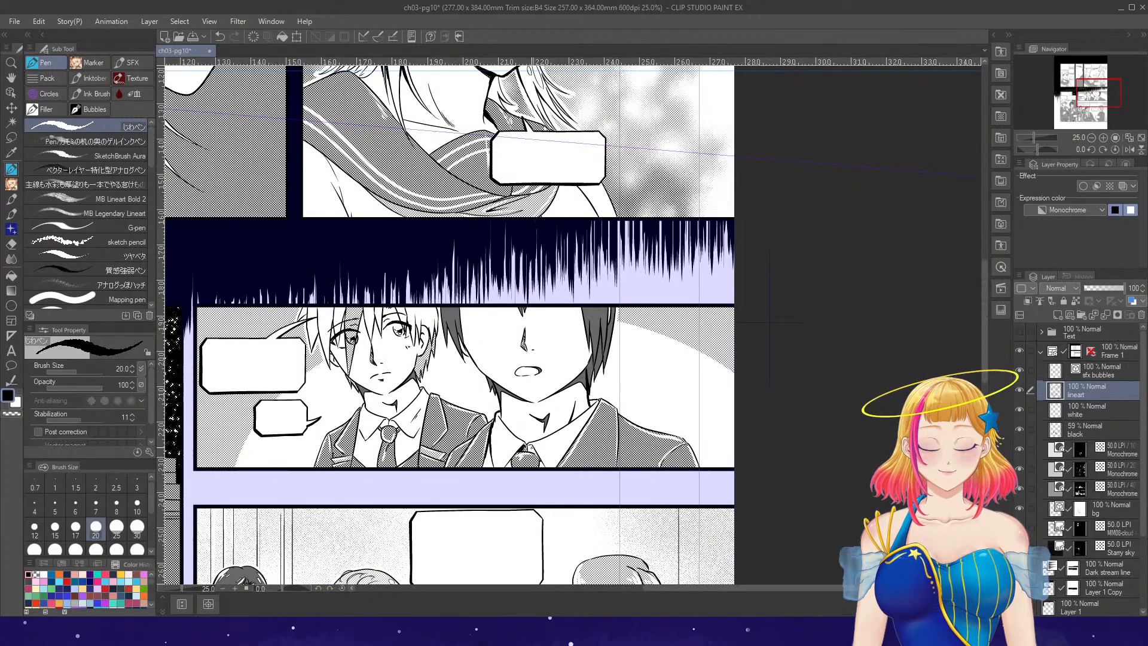
# - Thicken both jacket opening edges and the underside of the shirt collar on the light-haired man in the close-up panel
pyautogui.scroll(3, 356, 460)
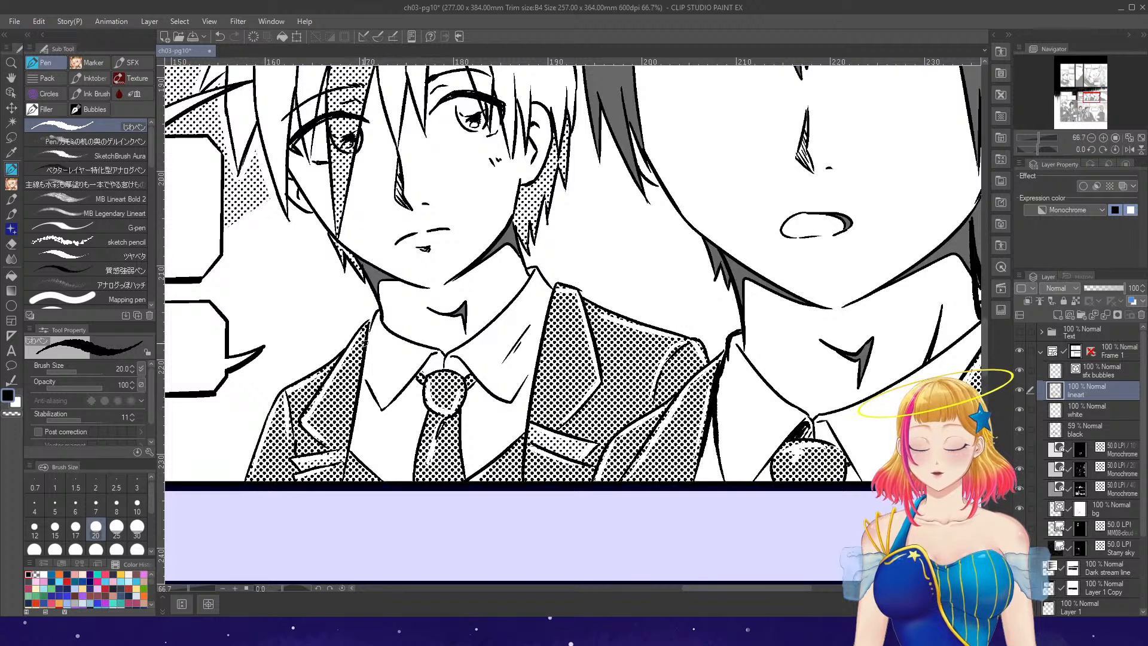
pyautogui.moveTo(364, 342); pyautogui.dragTo(345, 481)
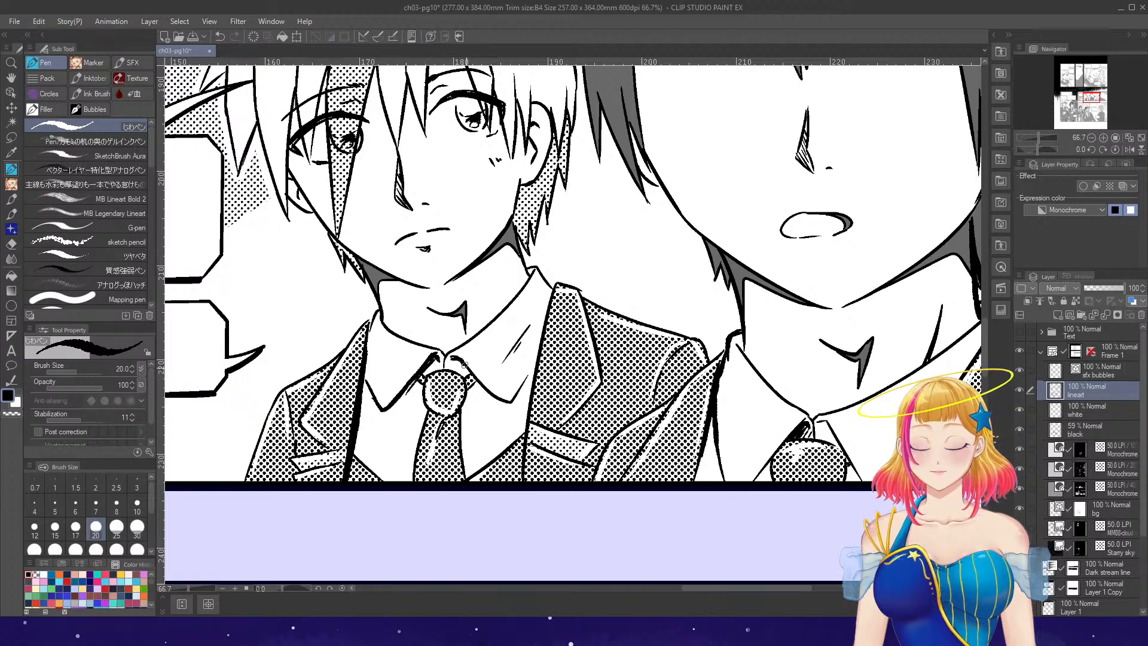
pyautogui.moveTo(464, 363)
pyautogui.mouseDown()
pyautogui.moveTo(478, 387)
pyautogui.moveTo(505, 395)
pyautogui.moveTo(465, 365)
pyautogui.moveTo(516, 404)
pyautogui.moveTo(532, 372)
pyautogui.mouseUp()
pyautogui.hotkey('ctrl', 'z')
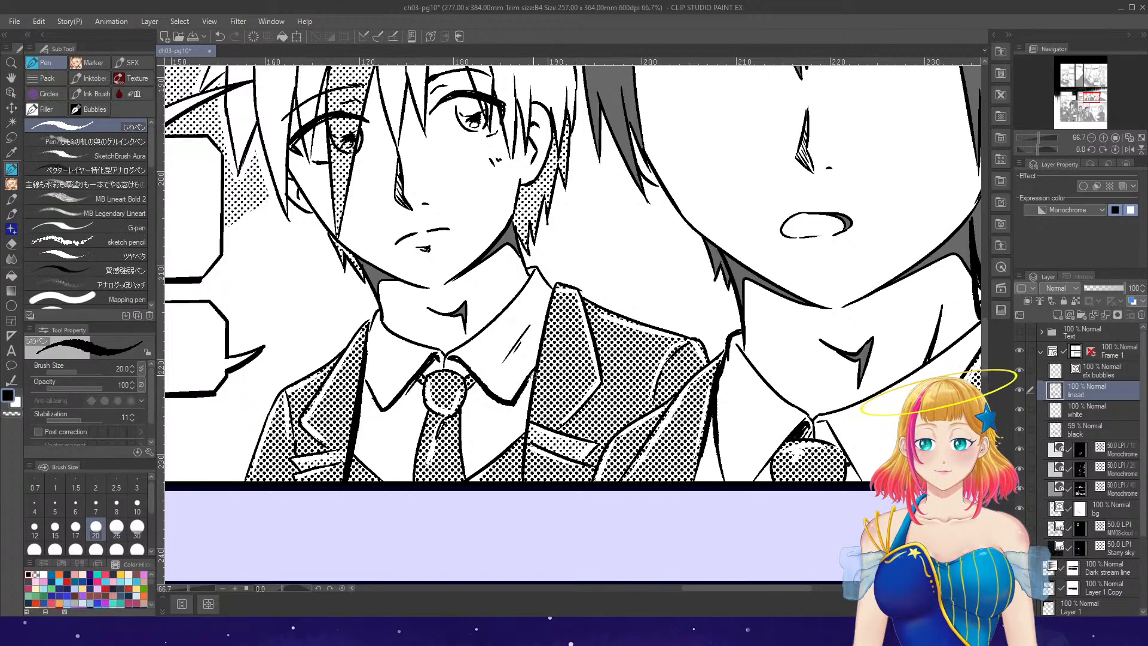
pyautogui.moveTo(535, 371); pyautogui.dragTo(523, 433)
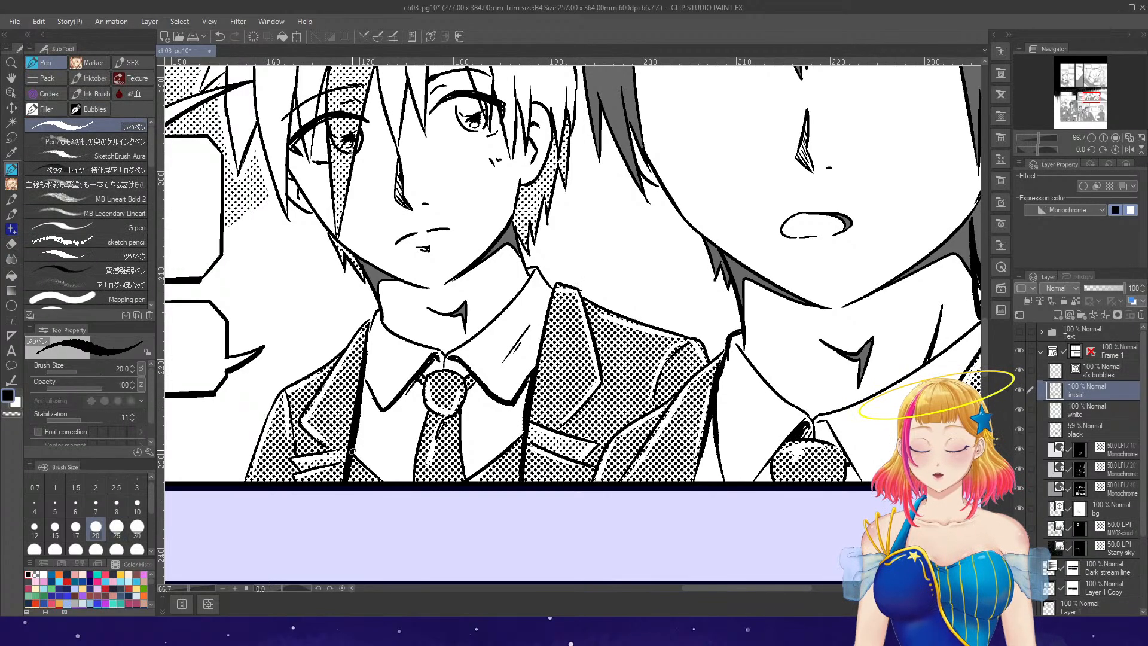
# - Thicken the edge of the light-haired man's tie and blacken the shadow directly beneath its knot
pyautogui.moveTo(353, 453); pyautogui.dragTo(371, 473)
pyautogui.hotkey('ctrl', 'z')
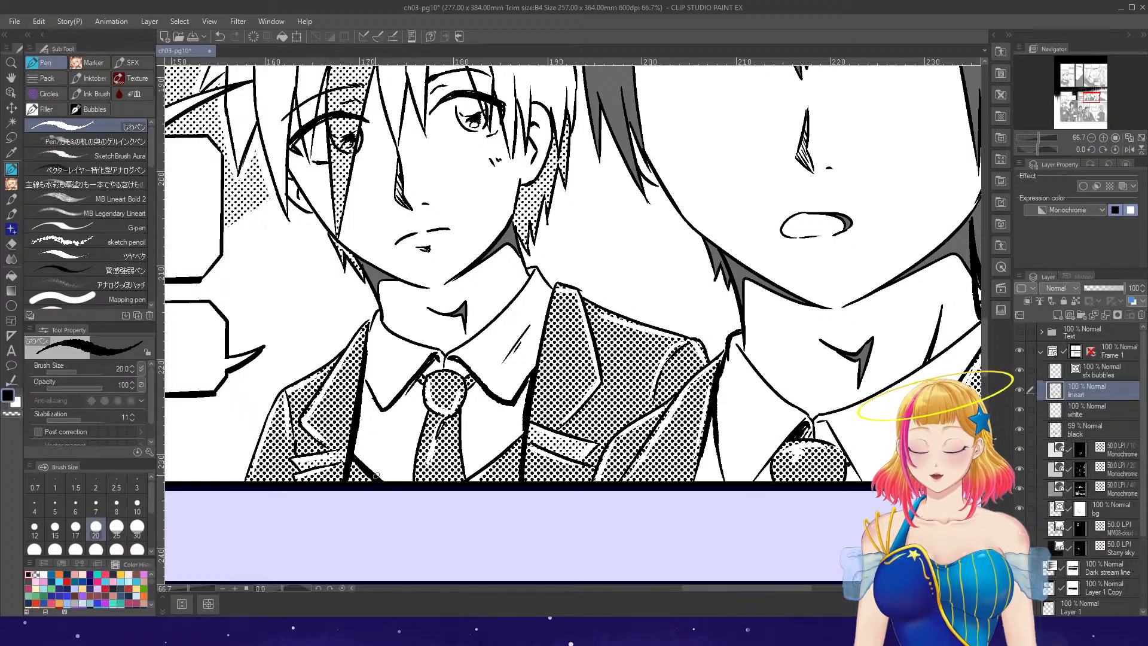
pyautogui.moveTo(458, 411); pyautogui.dragTo(465, 478)
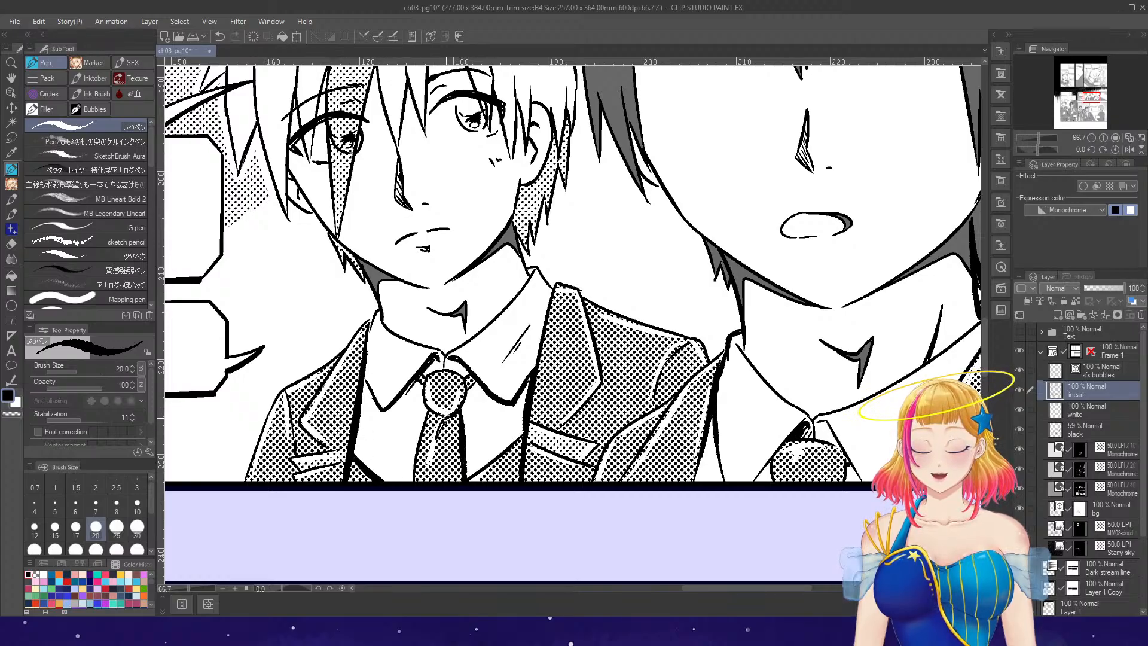
pyautogui.moveTo(461, 413)
pyautogui.mouseDown()
pyautogui.moveTo(437, 437)
pyautogui.moveTo(460, 403)
pyautogui.mouseUp()
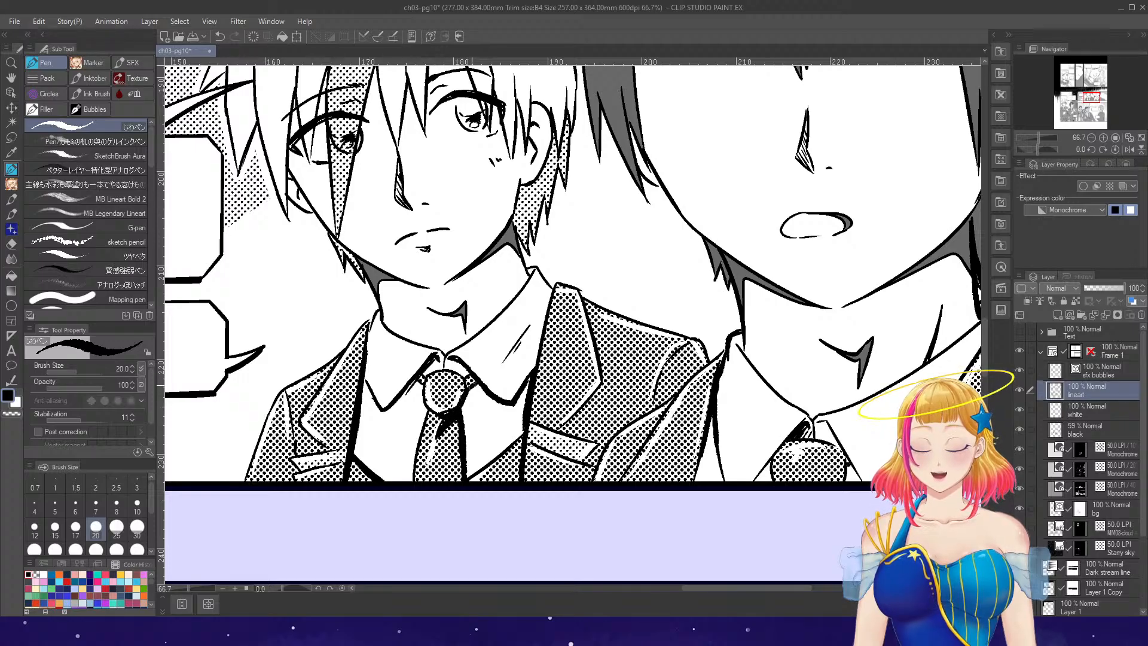
# - Thicken the forks of the flared hair strands above the smiling girl's shoulder in the large upper panel
pyautogui.scroll(-4, 541, 395)
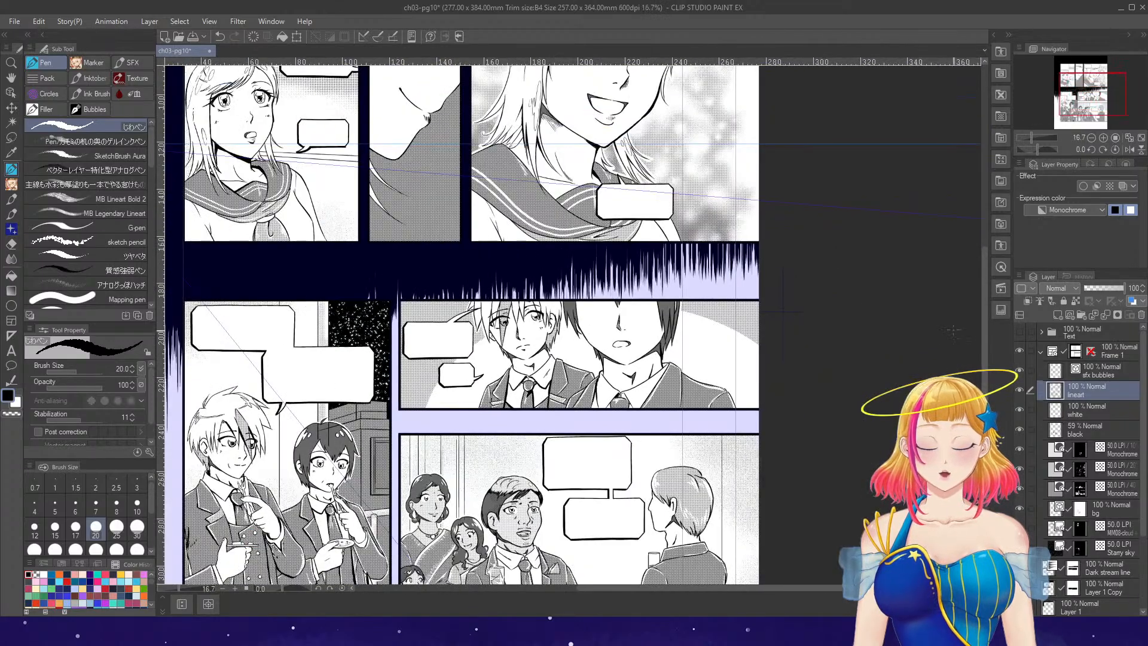
pyautogui.moveTo(984, 340); pyautogui.dragTo(982, 276)
pyautogui.scroll(-1, 966, 299)
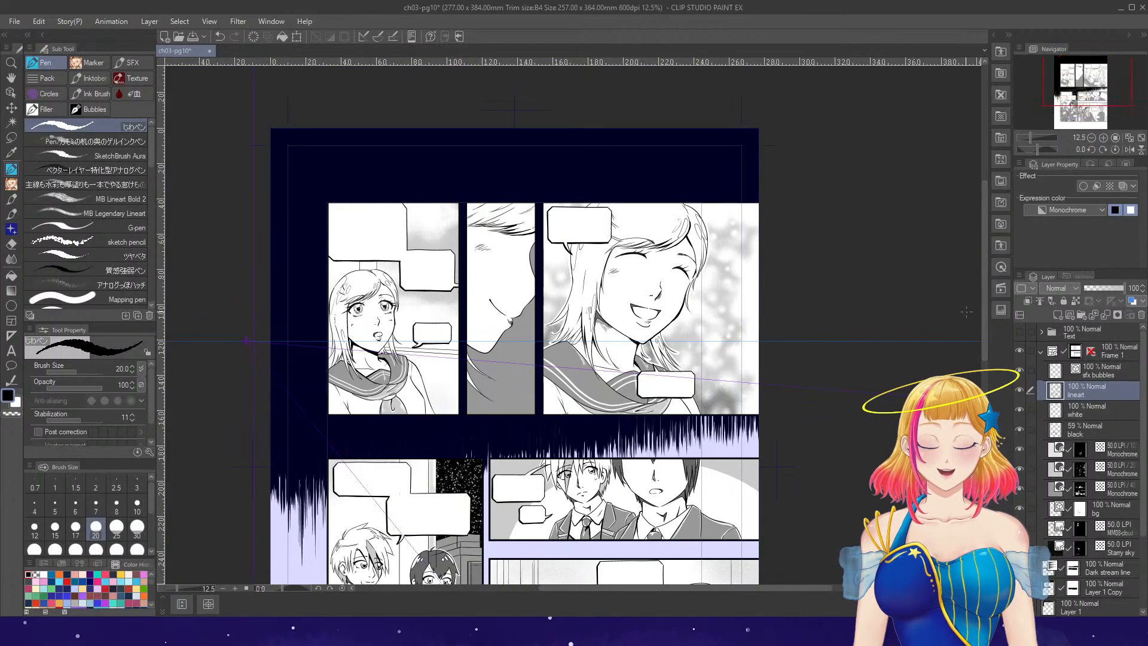
pyautogui.moveTo(984, 343)
pyautogui.mouseDown()
pyautogui.moveTo(984, 414)
pyautogui.moveTo(983, 340)
pyautogui.mouseUp()
pyautogui.scroll(4, 605, 308)
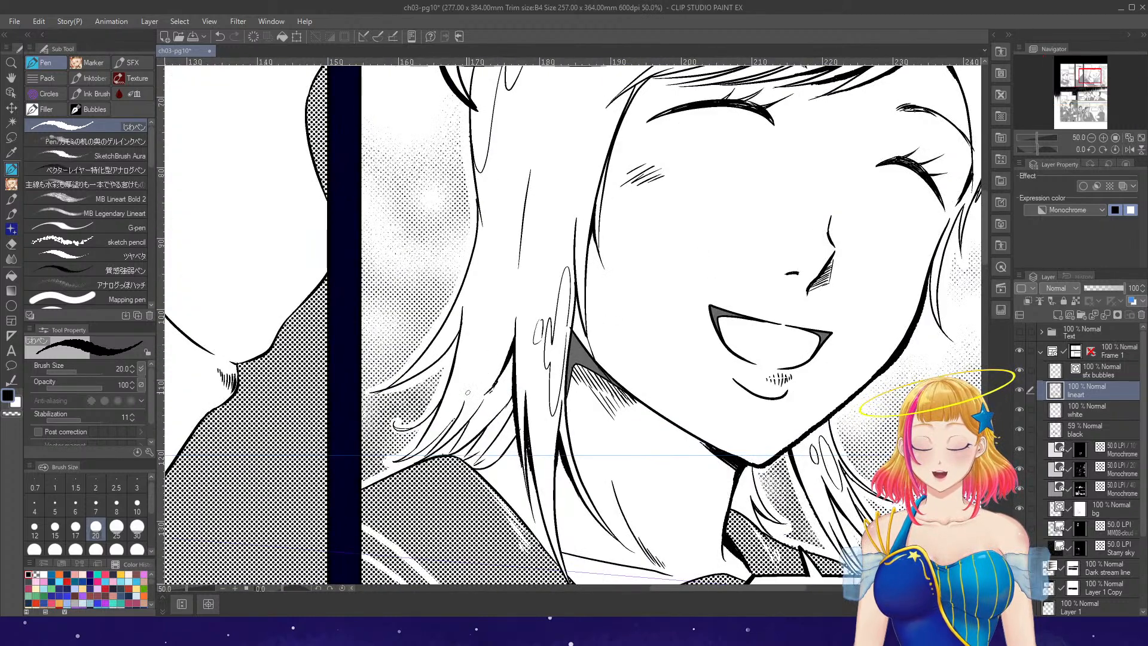
pyautogui.scroll(3, 496, 383)
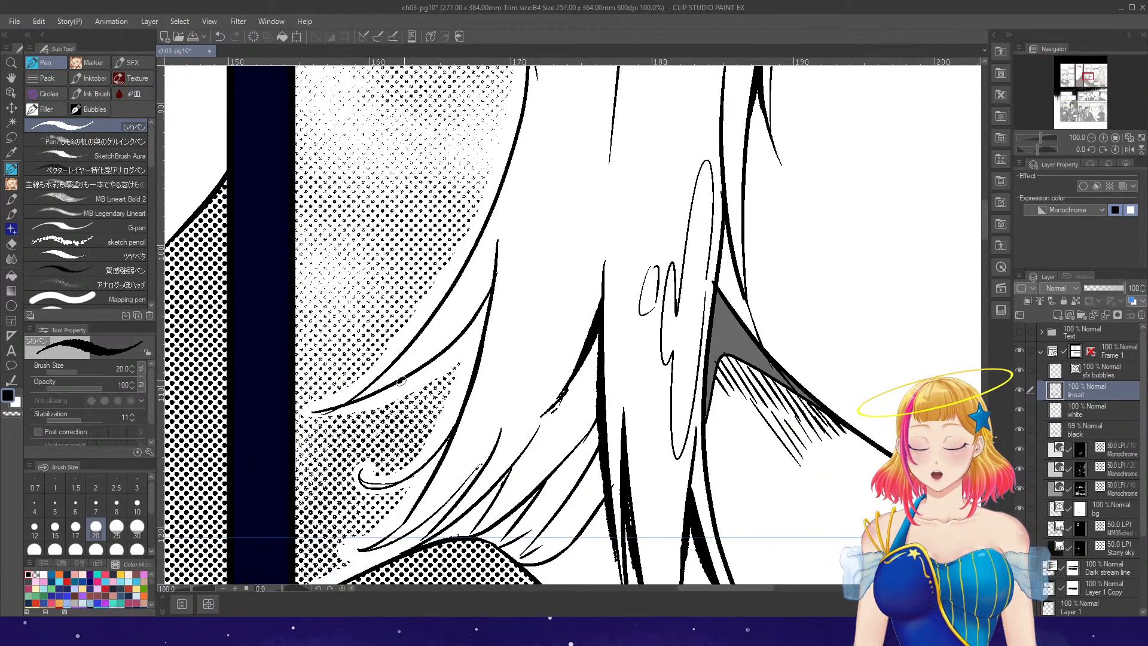
pyautogui.moveTo(423, 372)
pyautogui.mouseDown()
pyautogui.moveTo(495, 292)
pyautogui.moveTo(464, 336)
pyautogui.moveTo(480, 347)
pyautogui.moveTo(449, 436)
pyautogui.mouseUp()
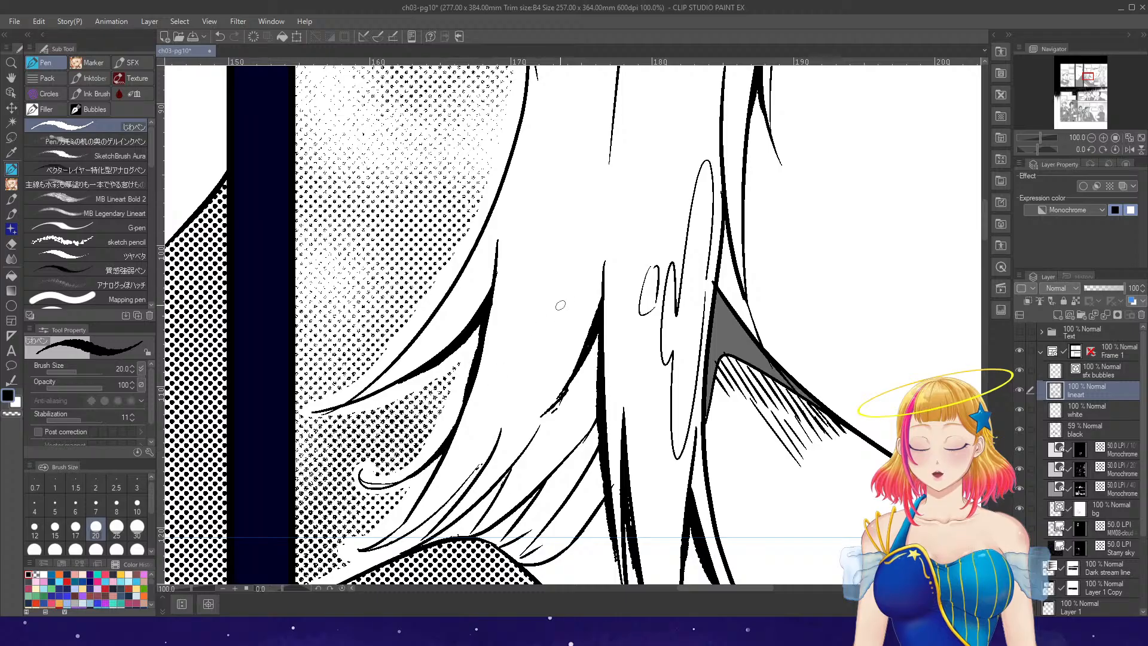
# - Thicken the short hair strands beside the smiling girl's far cheek, below her closed eye
pyautogui.scroll(-2, 577, 291)
pyautogui.scroll(-3, 576, 292)
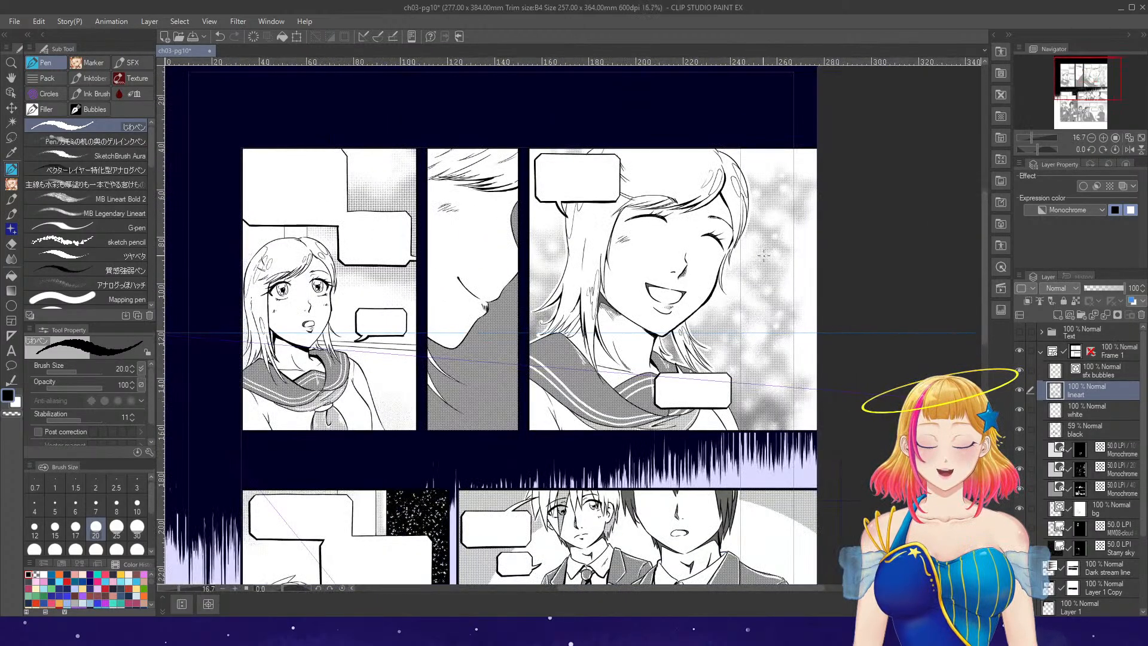
pyautogui.scroll(1, 748, 277)
pyautogui.scroll(3, 748, 277)
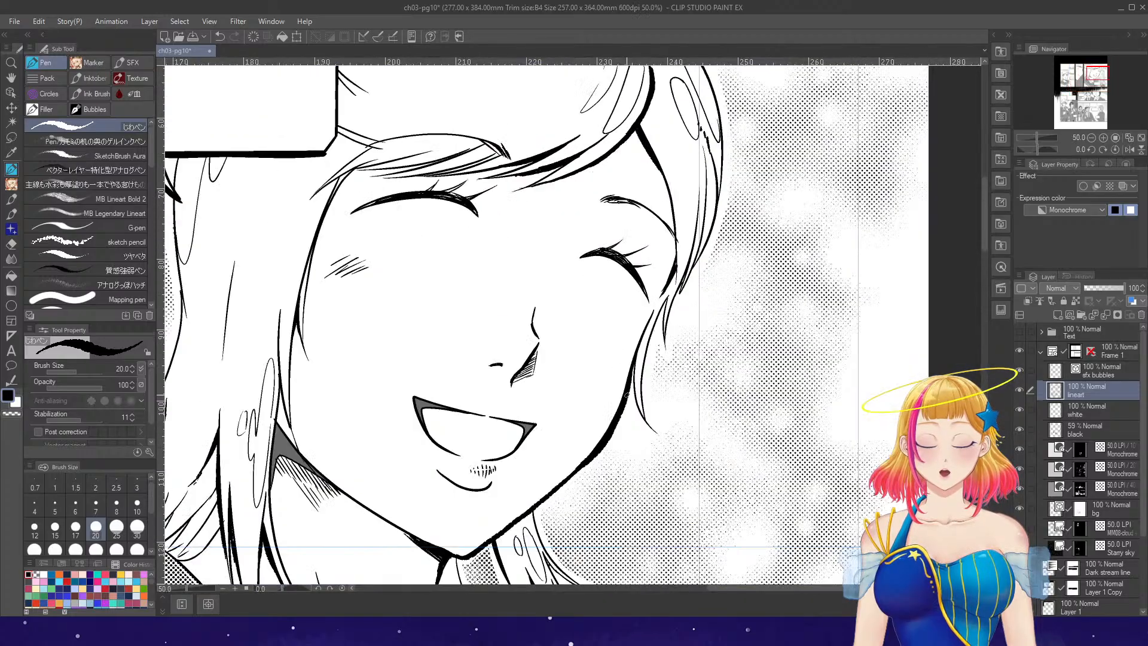
pyautogui.scroll(1, 635, 359)
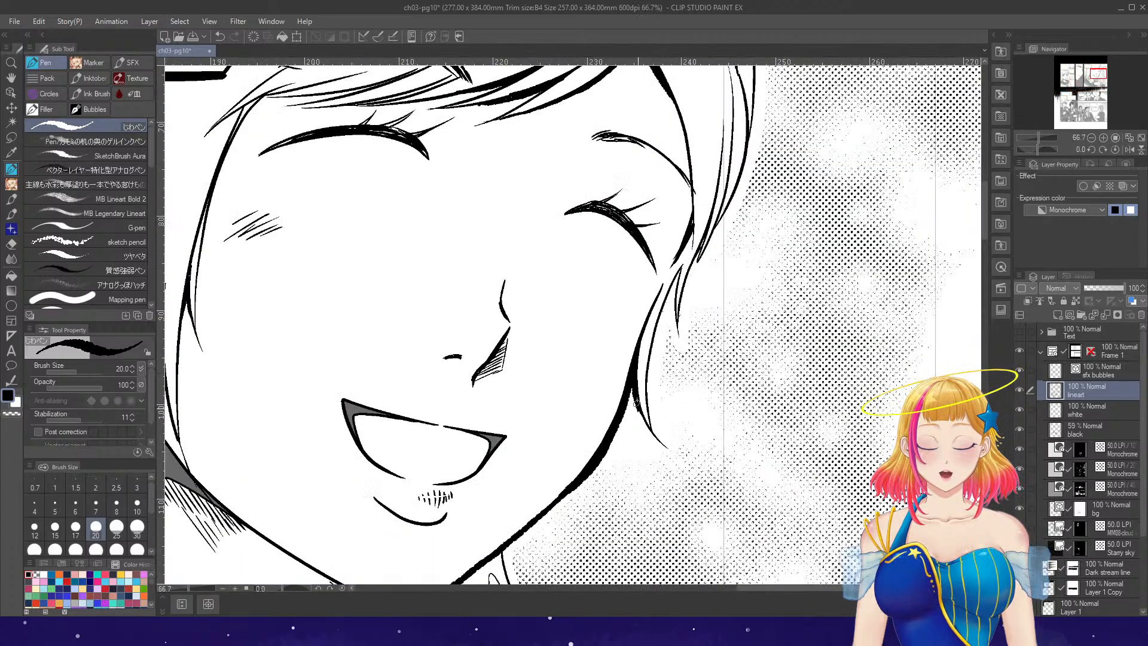
pyautogui.moveTo(636, 403); pyautogui.dragTo(645, 425)
pyautogui.moveTo(681, 268); pyautogui.dragTo(676, 328)
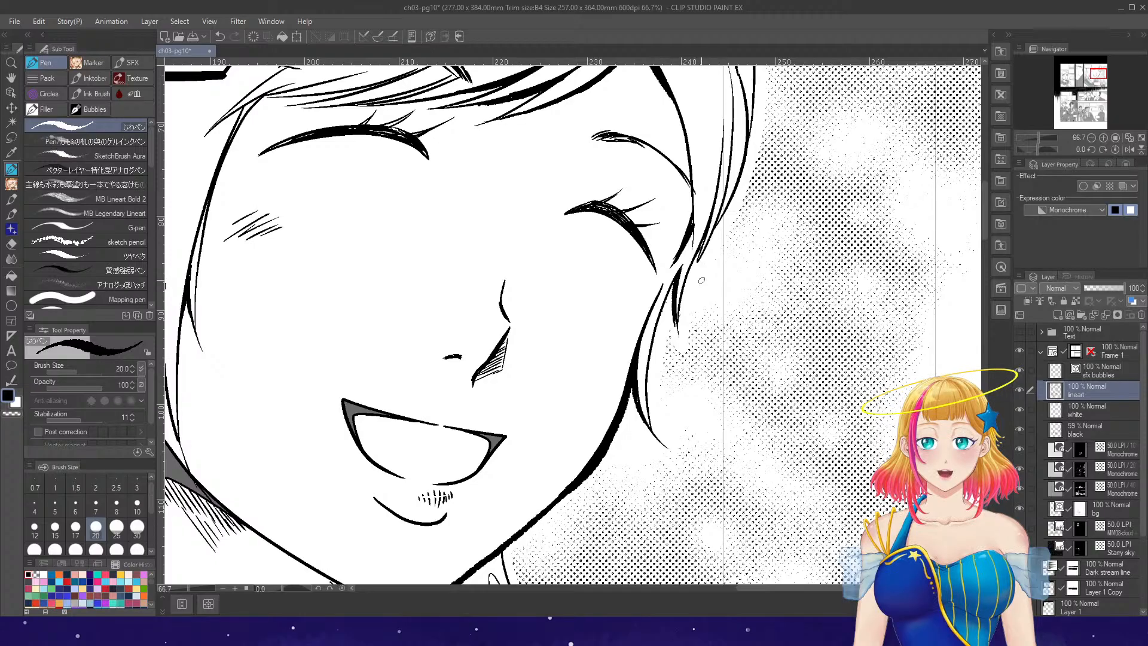
# - Thicken the jawline of the woman with earrings and the neck and shoulder lines beside her necklace in the bottom panel
pyautogui.scroll(-3, 701, 280)
pyautogui.scroll(-1, 712, 230)
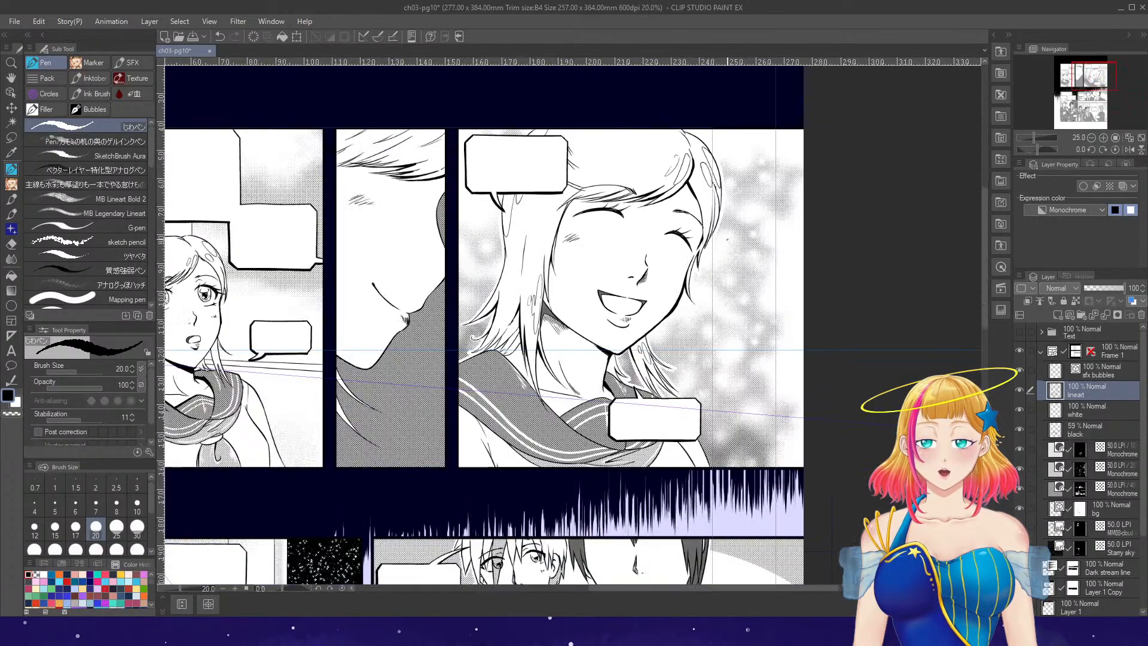
pyautogui.scroll(-1, 754, 258)
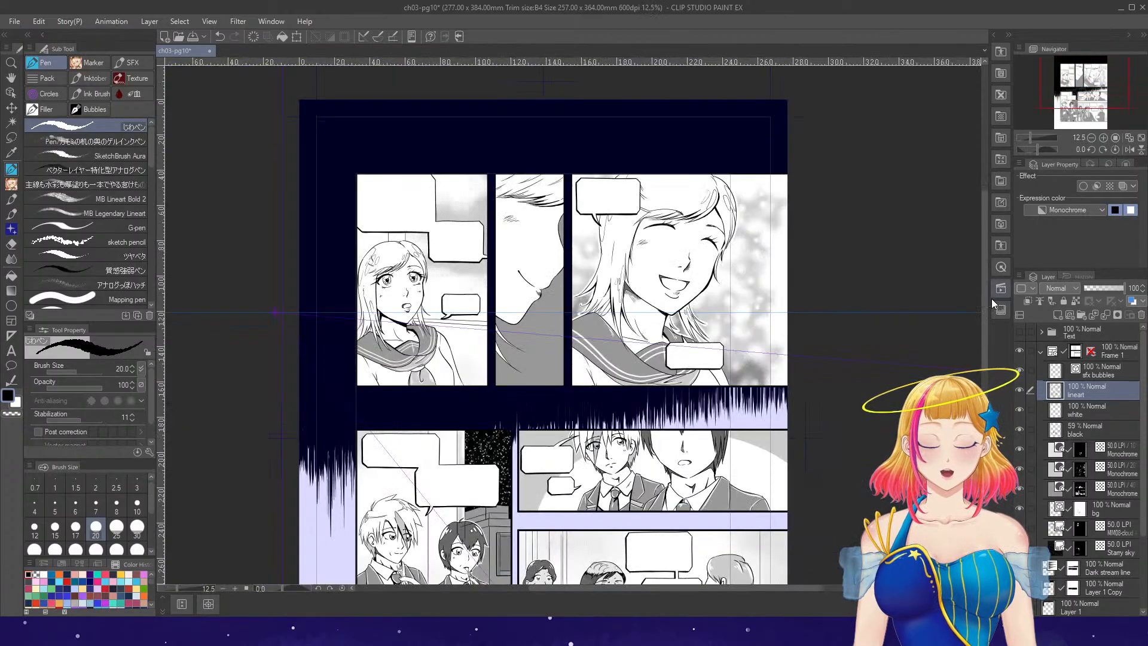
pyautogui.moveTo(985, 302); pyautogui.dragTo(980, 365)
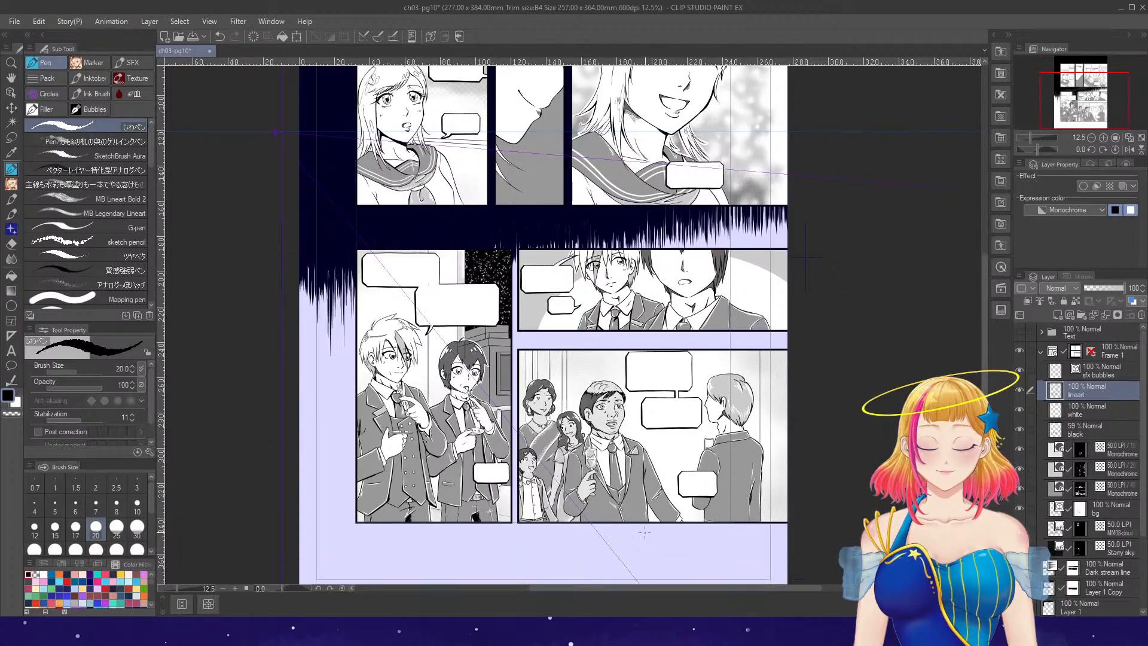
pyautogui.scroll(2, 645, 532)
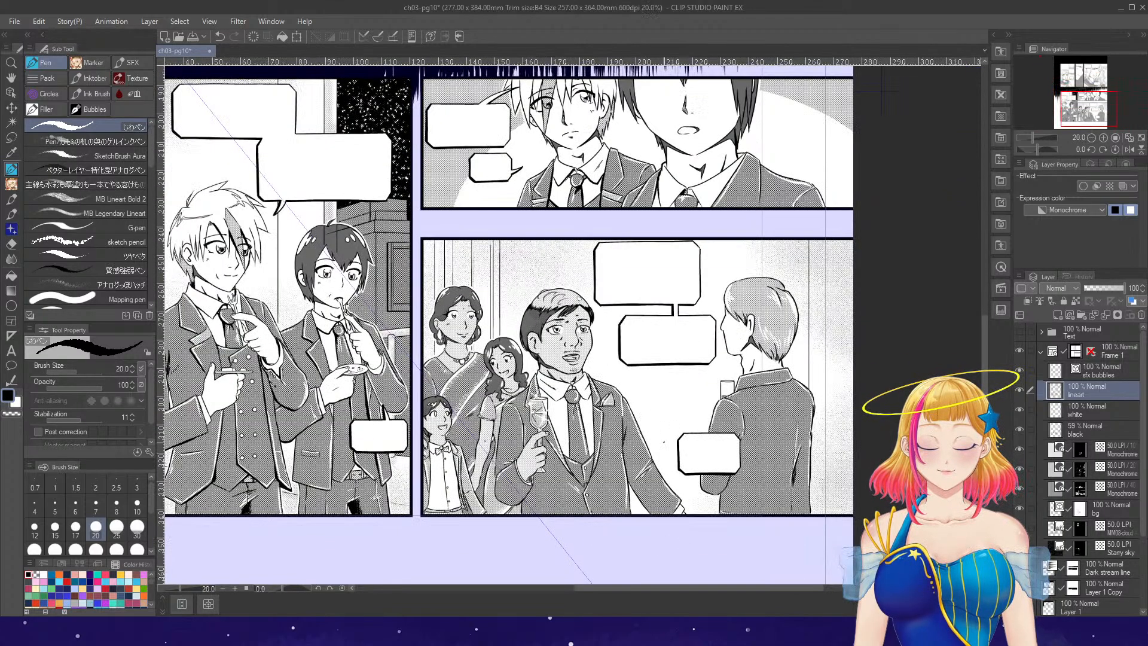
pyautogui.scroll(1, 616, 381)
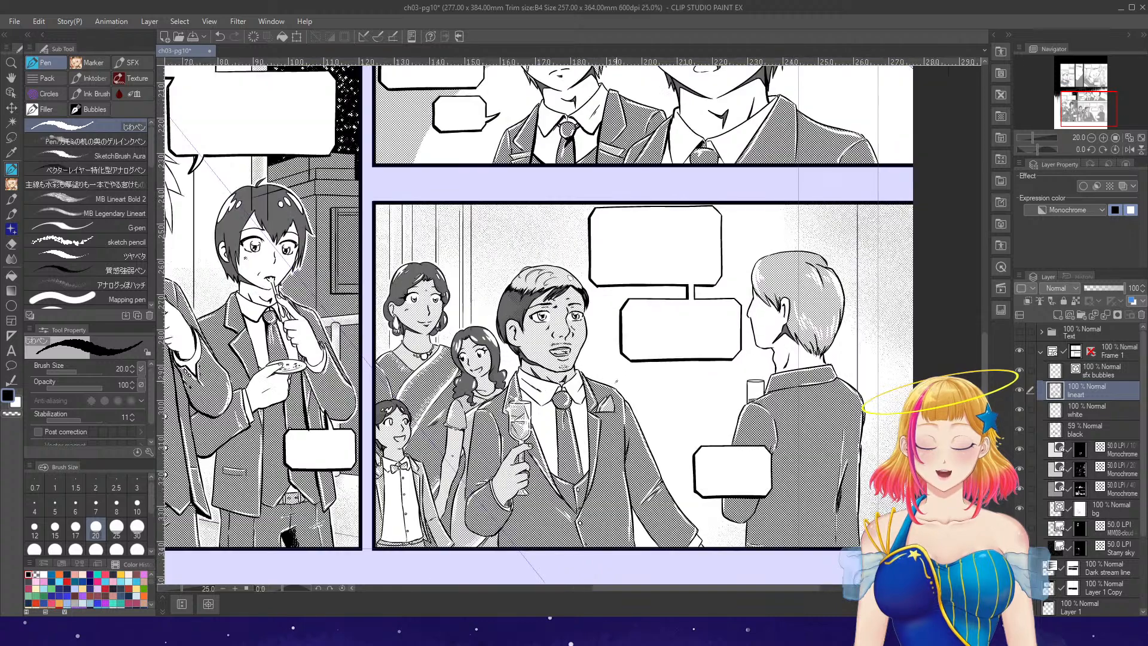
pyautogui.scroll(3, 389, 322)
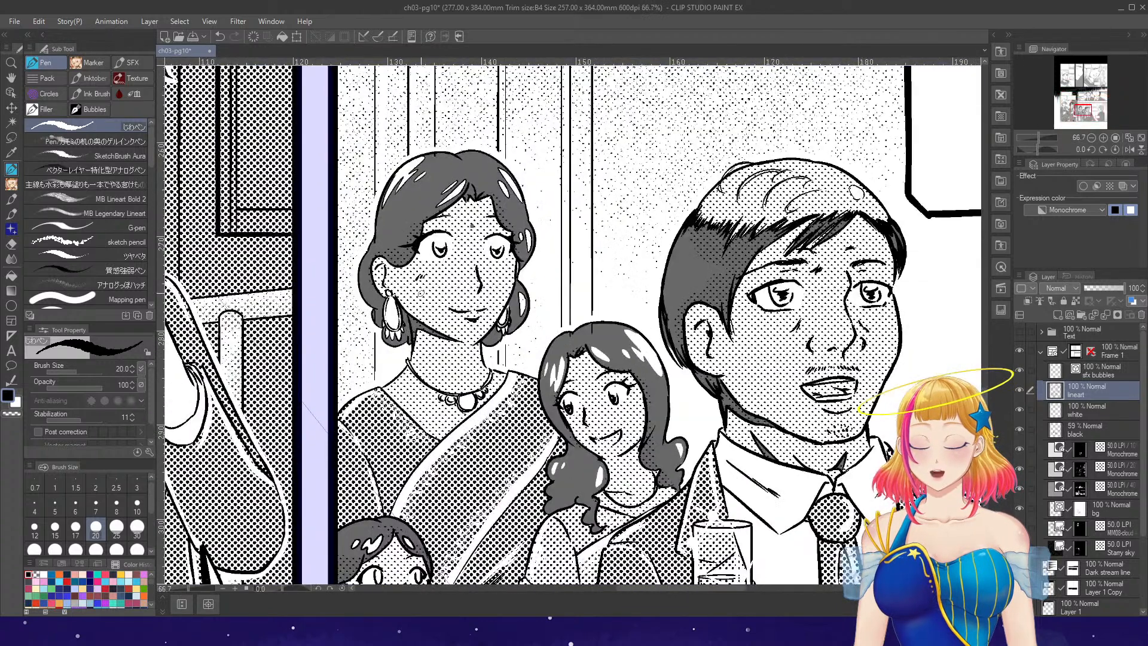
pyautogui.scroll(1, 454, 278)
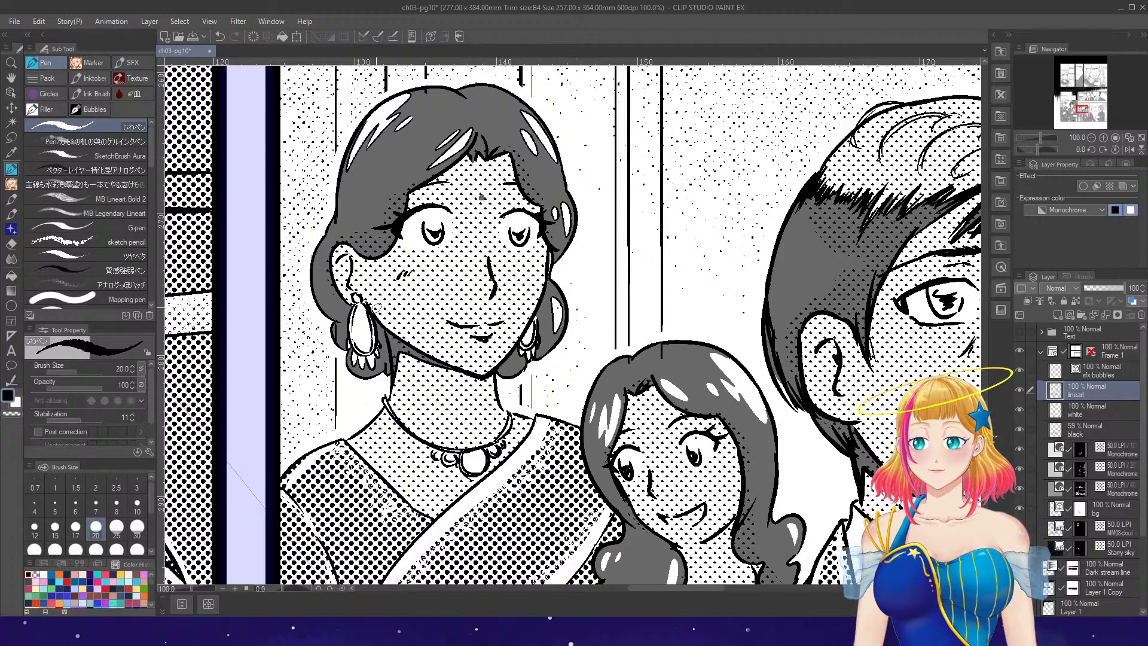
pyautogui.moveTo(371, 304)
pyautogui.mouseDown()
pyautogui.moveTo(396, 333)
pyautogui.moveTo(369, 304)
pyautogui.moveTo(423, 354)
pyautogui.mouseUp()
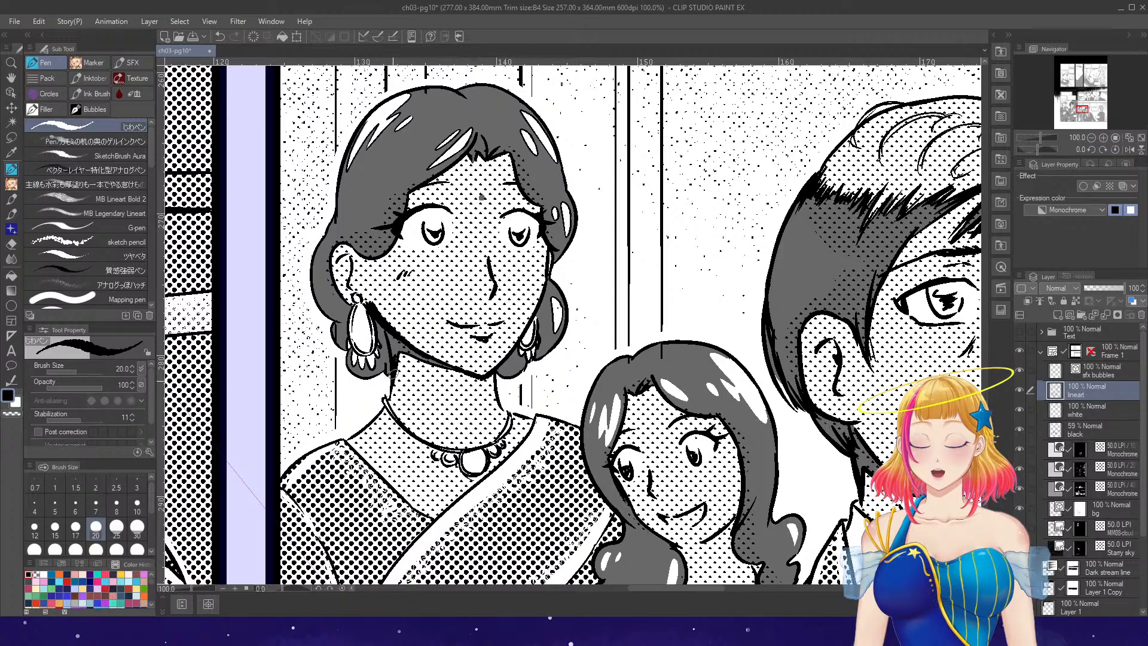
pyautogui.moveTo(387, 409)
pyautogui.mouseDown()
pyautogui.moveTo(353, 439)
pyautogui.moveTo(383, 411)
pyautogui.mouseUp()
pyautogui.hotkey('ctrl', 'z')
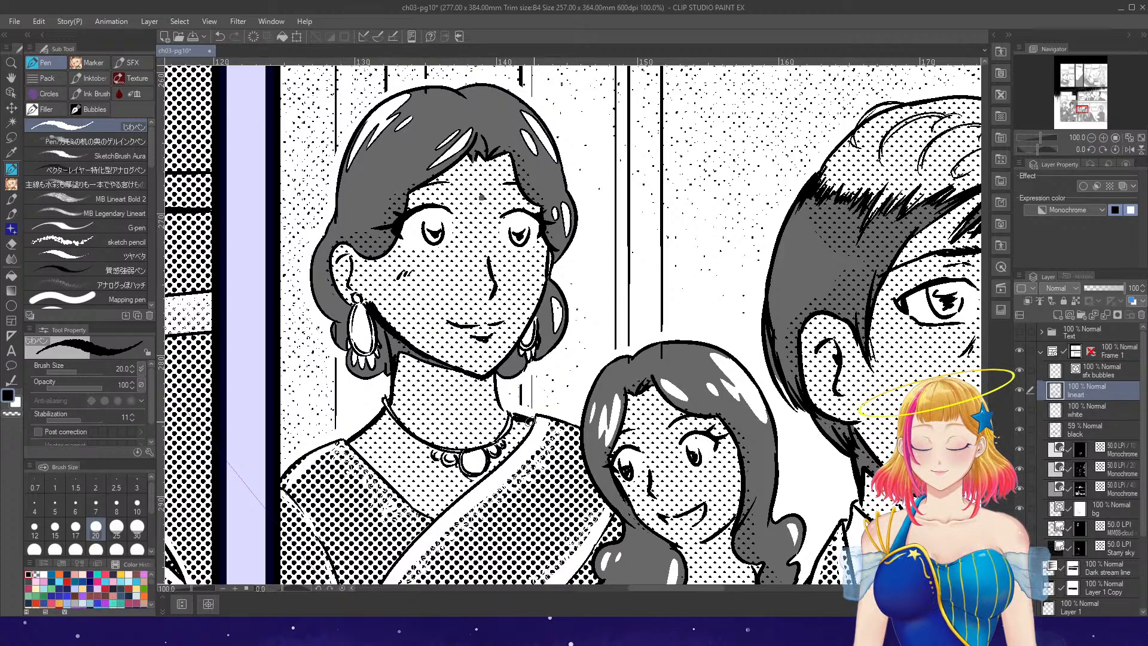
# - Thicken the underside line of the toasting man's outstretched sleeve where it meets his jacket in the bottom panel
pyautogui.scroll(-5, 543, 398)
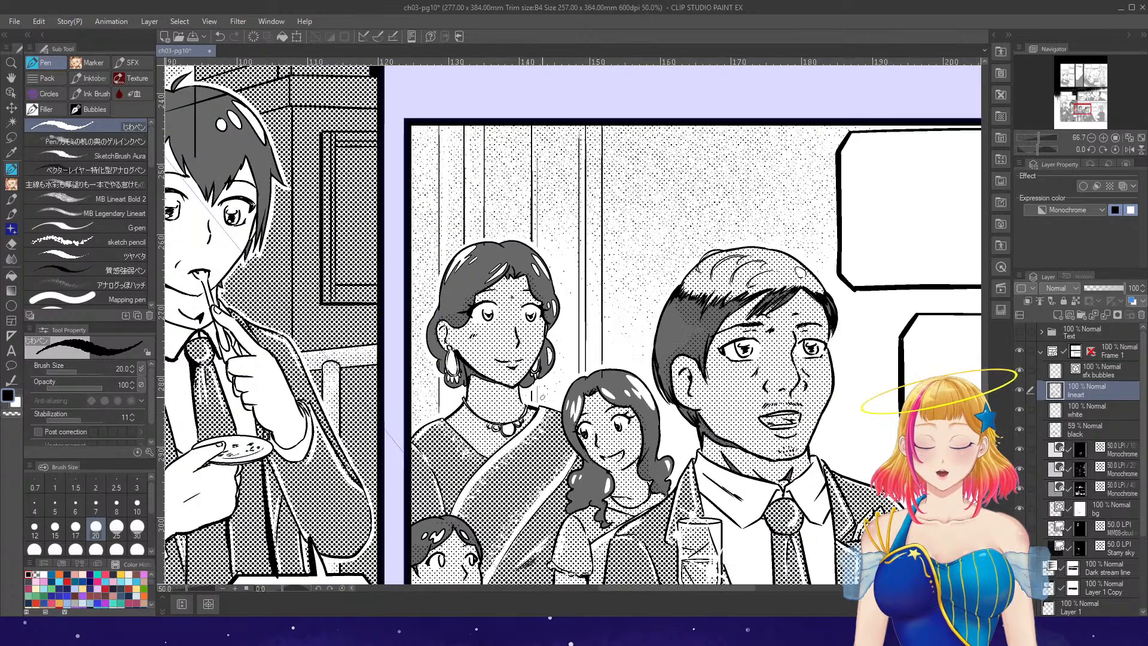
pyautogui.scroll(5, 542, 397)
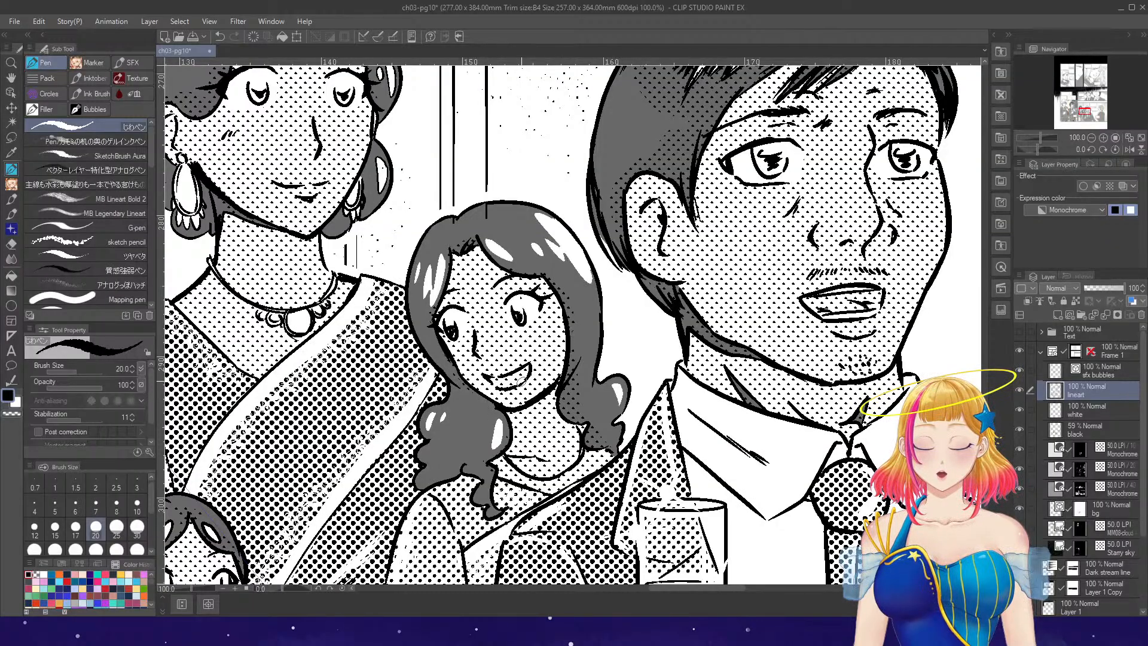
pyautogui.scroll(-5, 621, 312)
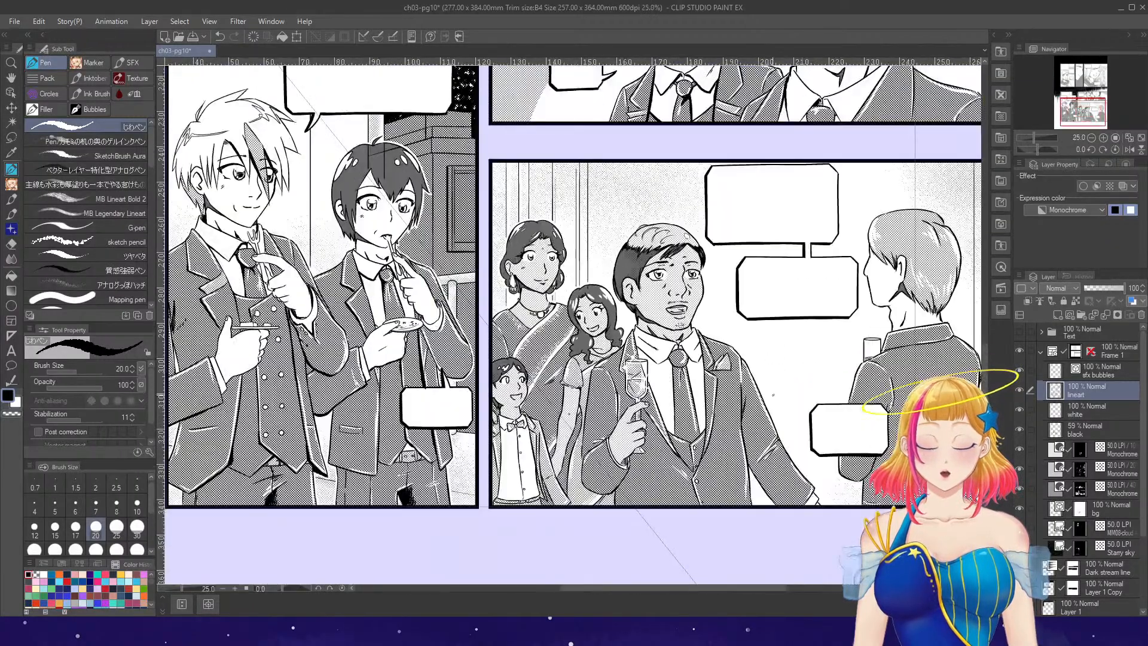
pyautogui.scroll(5, 508, 394)
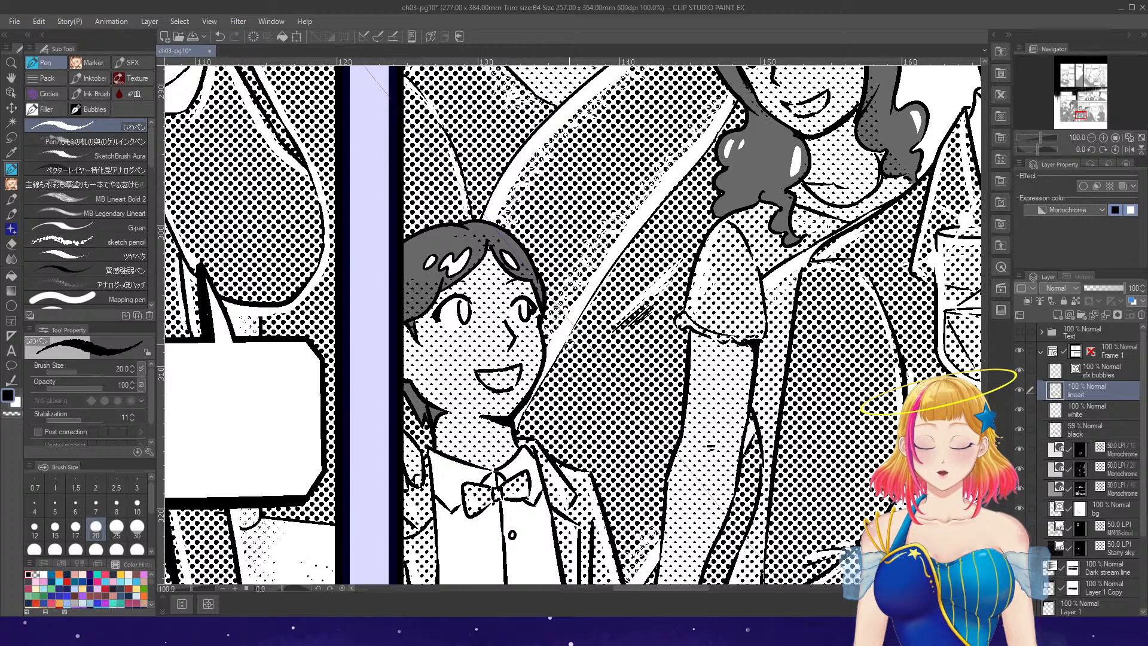
pyautogui.scroll(-6, 587, 337)
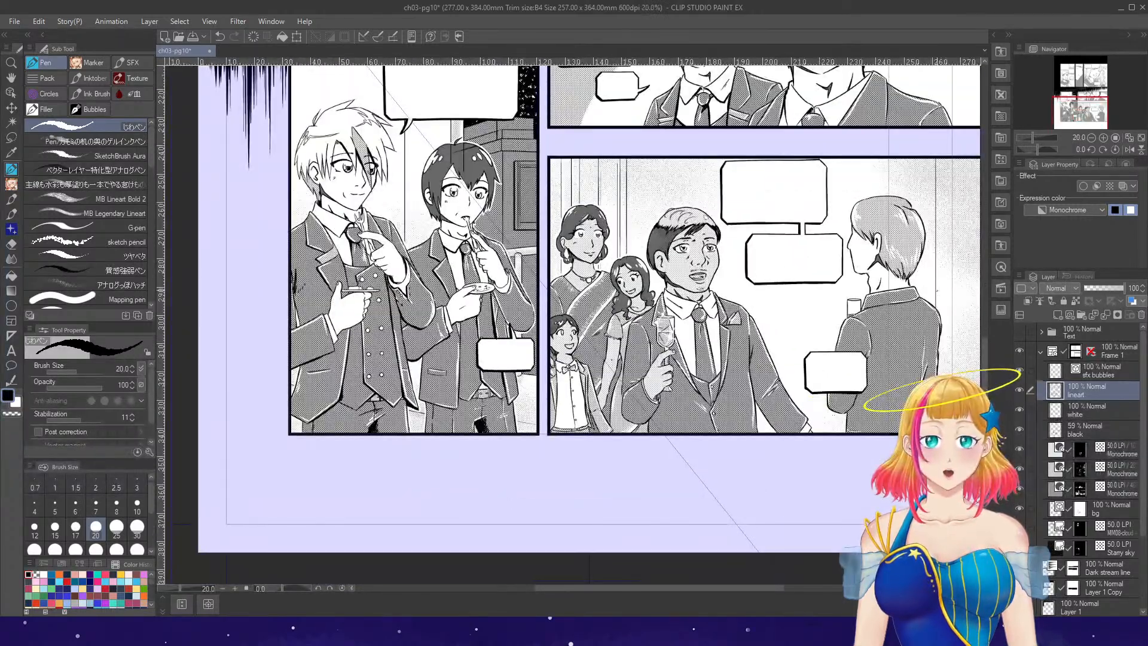
pyautogui.scroll(4, 817, 372)
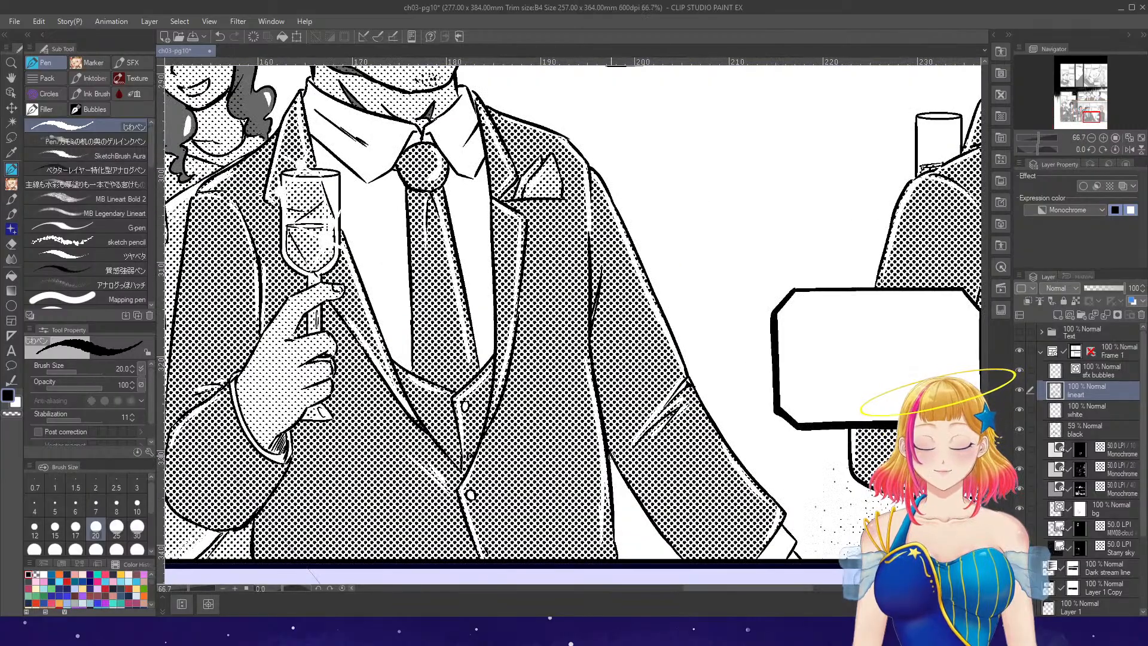
pyautogui.moveTo(610, 455); pyautogui.dragTo(658, 533)
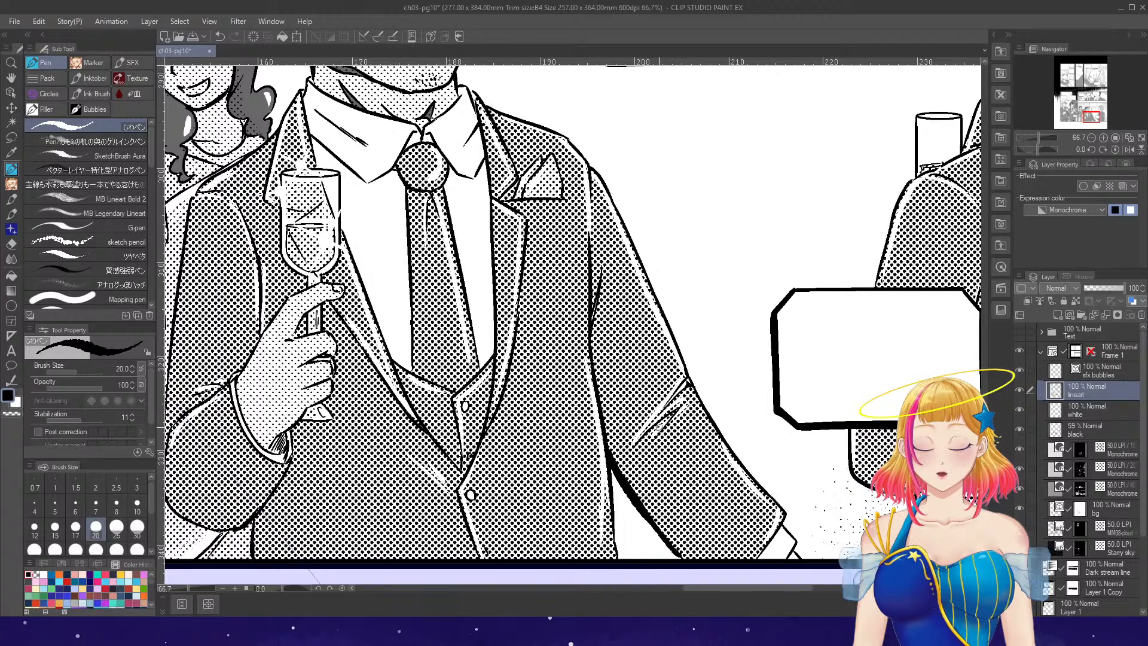
# - Thicken the shoulder, elbow and inner sleeve lines of the man's arm holding the glass
pyautogui.scroll(-2, 659, 427)
pyautogui.scroll(2, 438, 421)
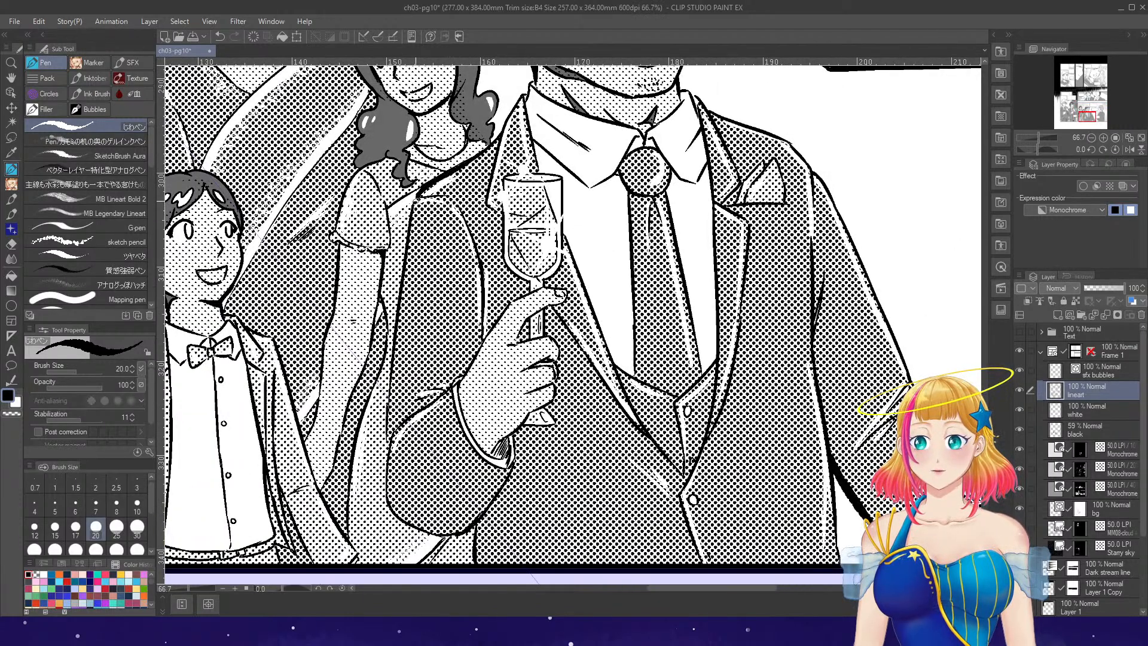
pyautogui.moveTo(418, 199); pyautogui.dragTo(398, 261)
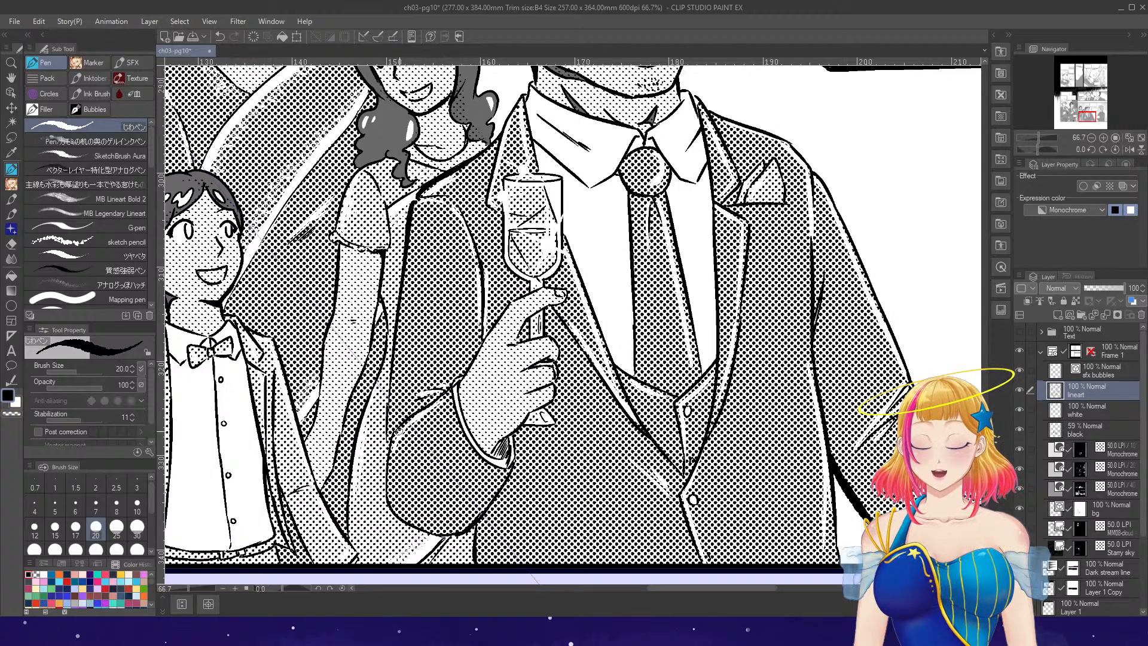
pyautogui.moveTo(409, 419); pyautogui.dragTo(389, 521)
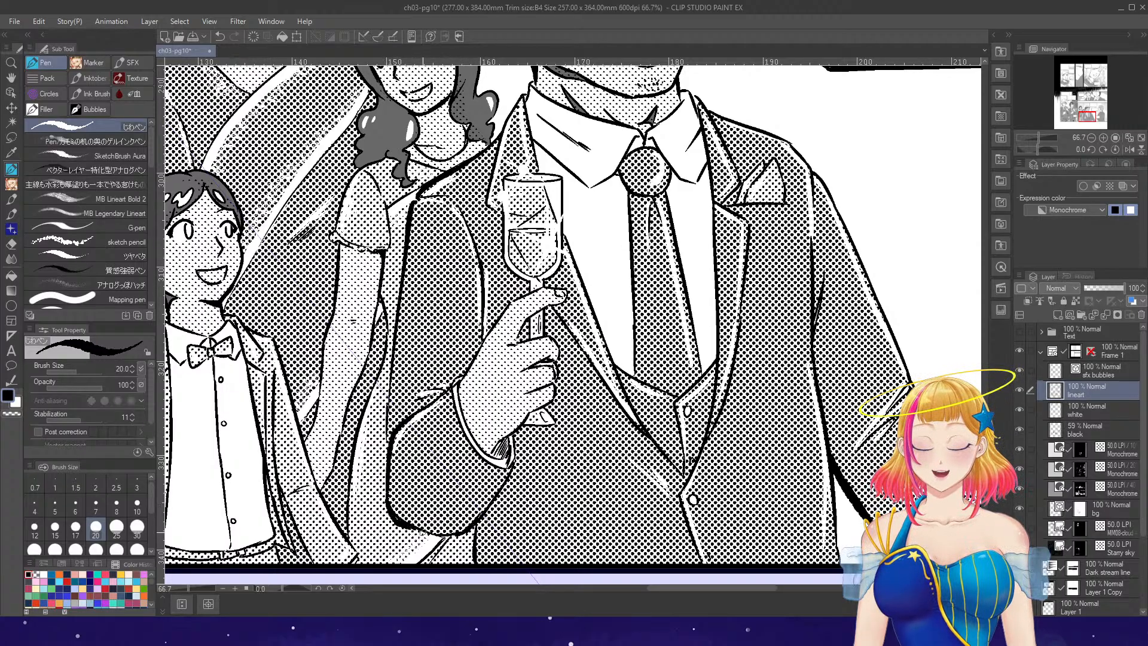
pyautogui.moveTo(481, 342); pyautogui.dragTo(480, 272)
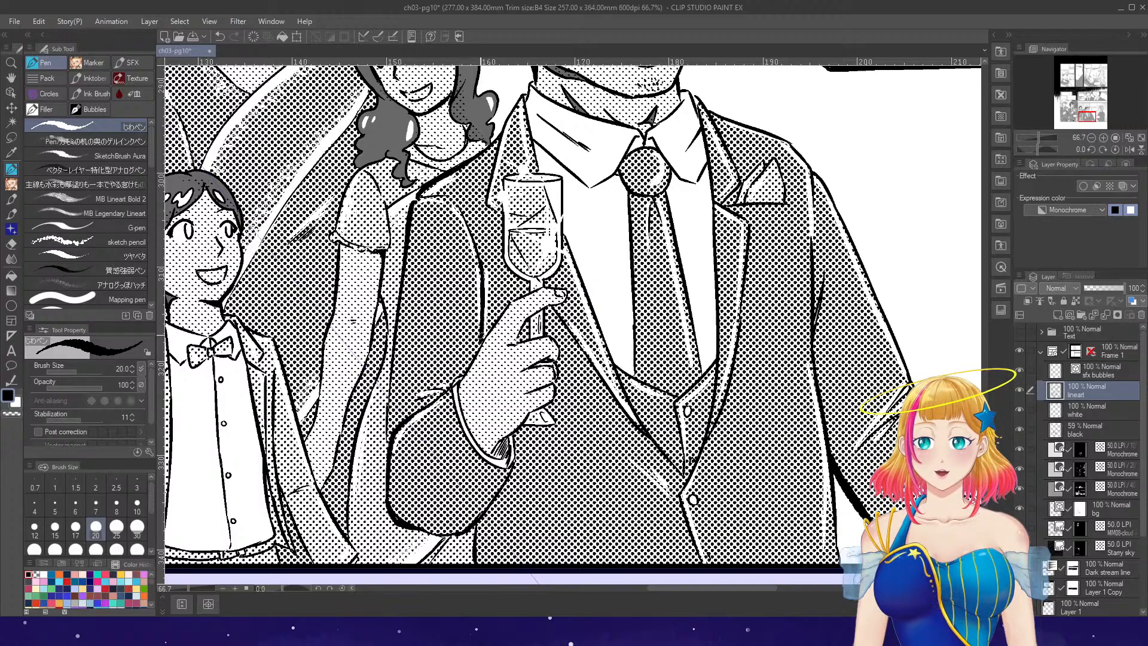
# - Thicken the man's jacket lapel and vest edges down to the button, and blacken the tie's edge beneath the knot
pyautogui.moveTo(553, 309)
pyautogui.mouseDown()
pyautogui.moveTo(683, 471)
pyautogui.moveTo(711, 399)
pyautogui.mouseUp()
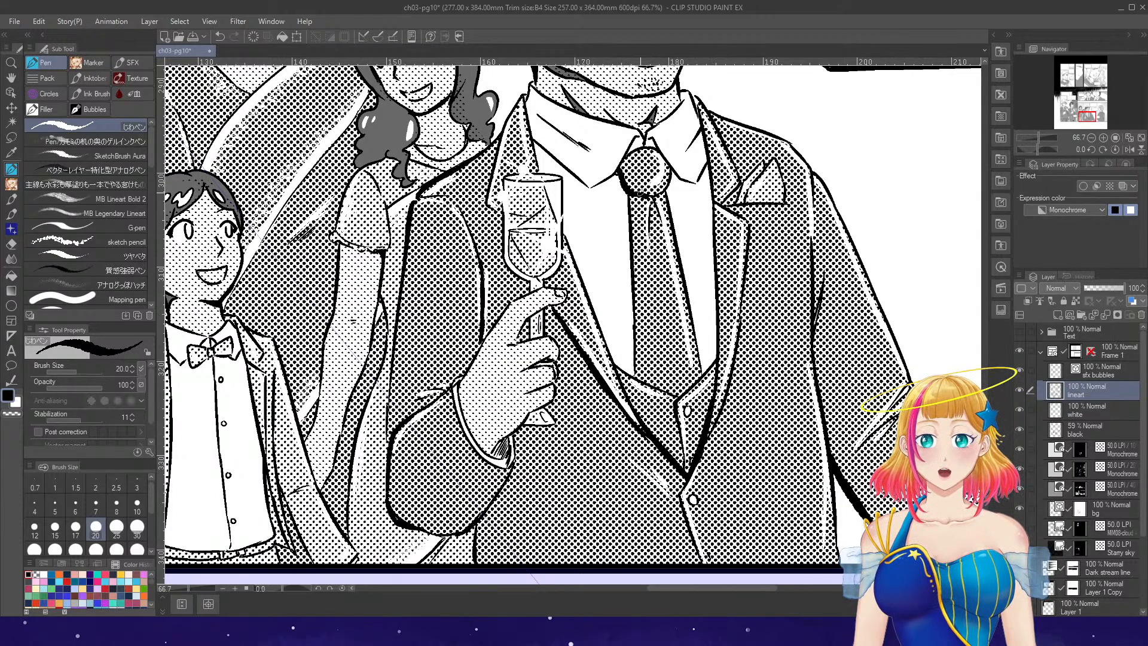
pyautogui.moveTo(641, 189); pyautogui.dragTo(630, 232)
pyautogui.hotkey('ctrl', 'z')
pyautogui.hotkey('ctrl', 'z')
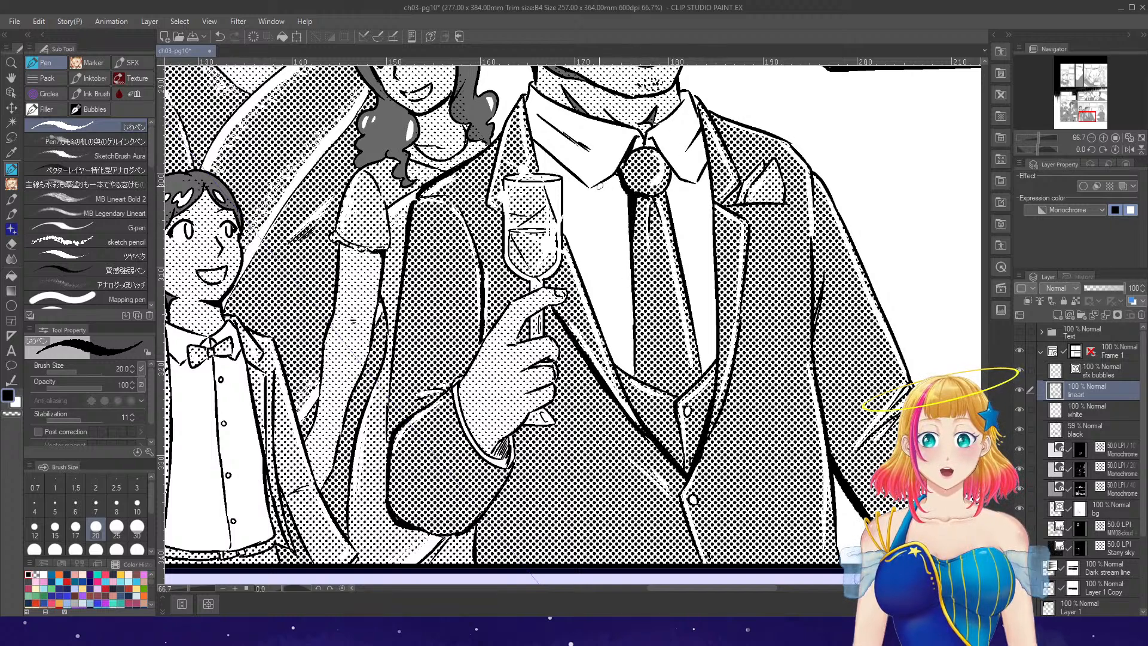
# - Thicken the man's collar points around the tie knot and darken the shadow lines beneath both sides of the collar
pyautogui.moveTo(590, 188)
pyautogui.mouseDown()
pyautogui.moveTo(612, 175)
pyautogui.moveTo(697, 184)
pyautogui.mouseUp()
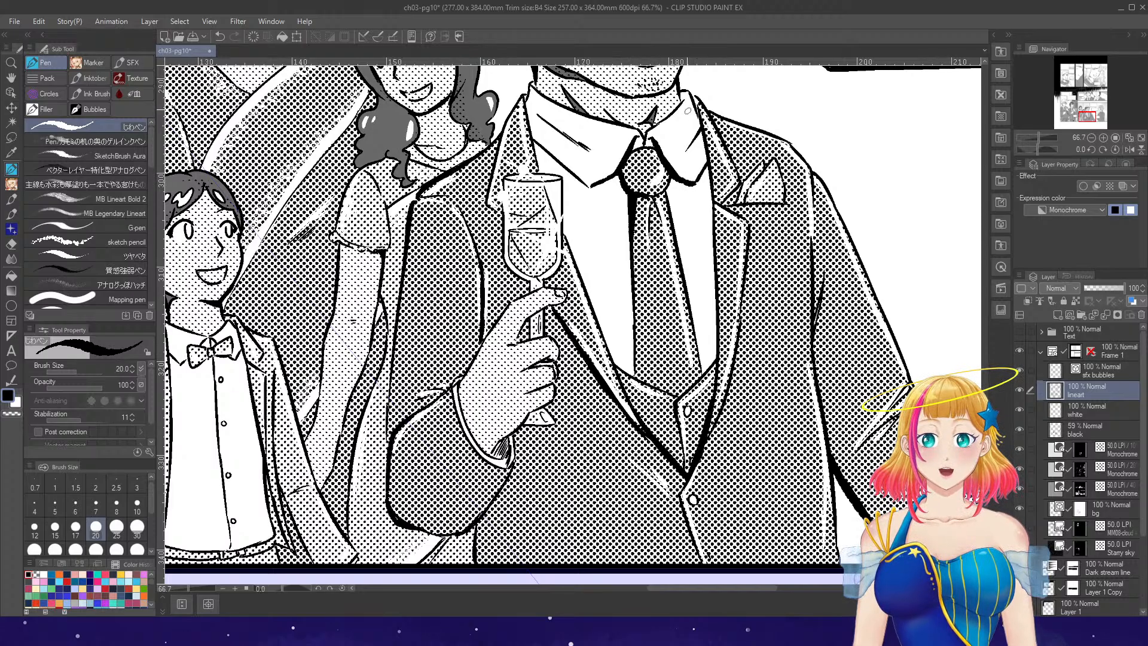
pyautogui.moveTo(534, 144); pyautogui.dragTo(555, 163)
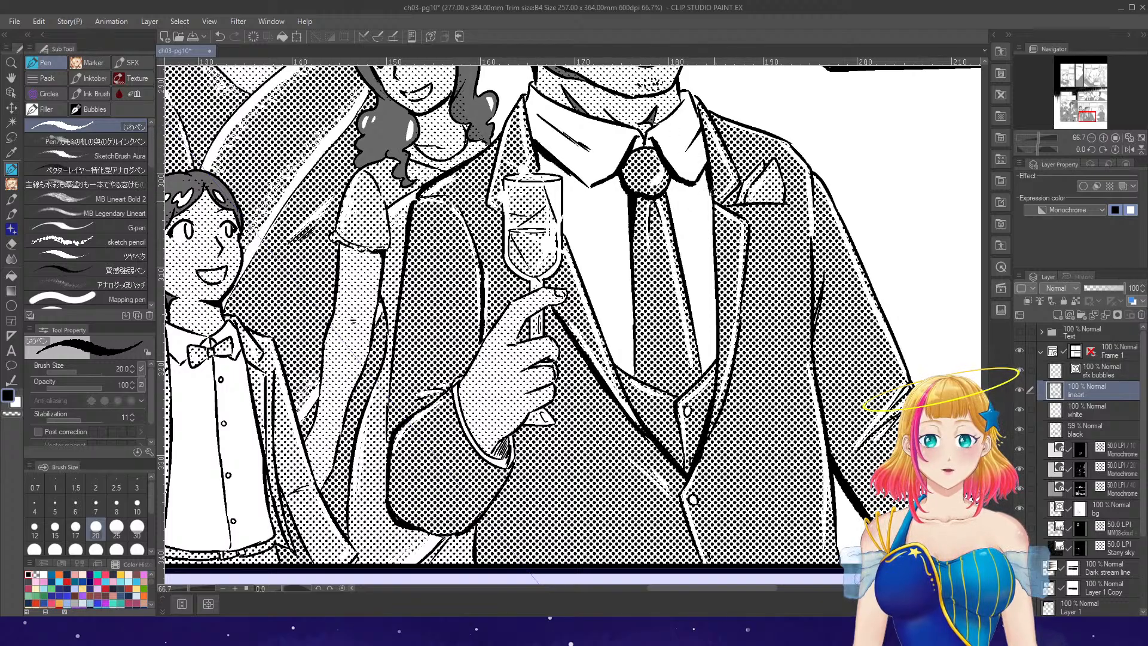
pyautogui.moveTo(711, 190); pyautogui.dragTo(713, 221)
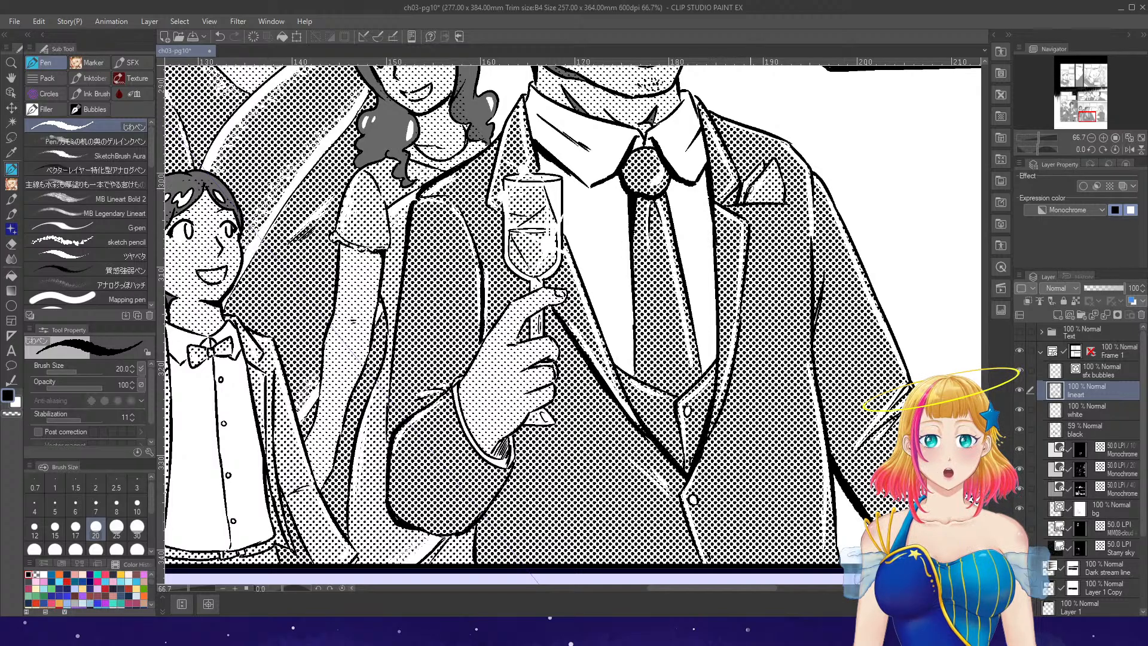
# - Set the black layer's opacity to 100% and save the page
pyautogui.scroll(-5, 841, 398)
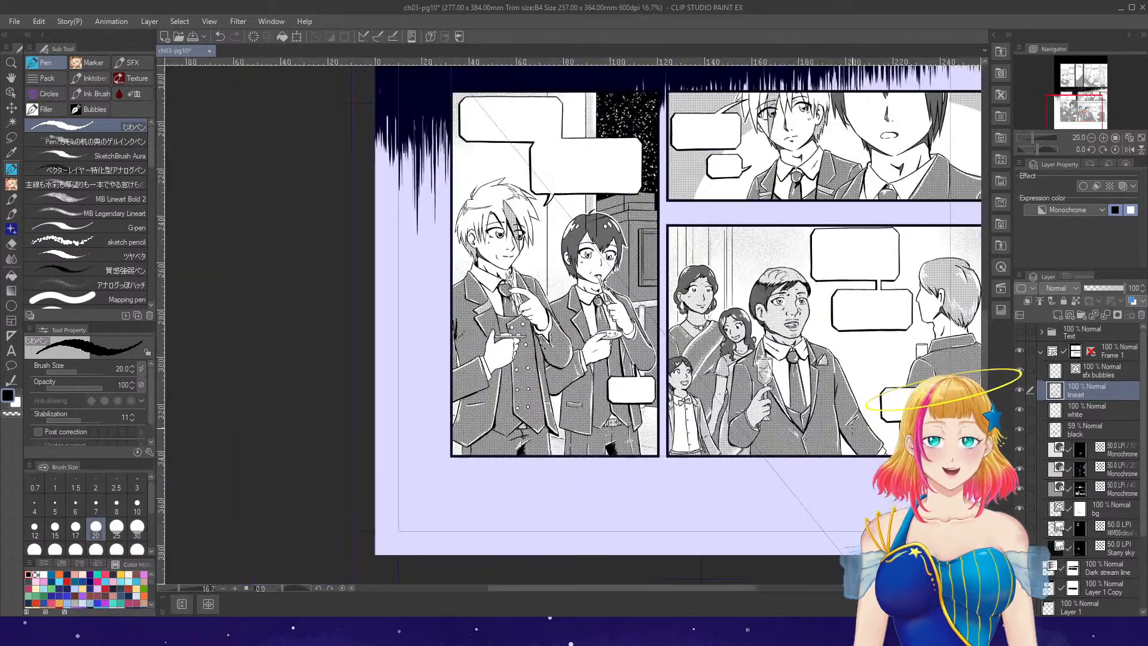
pyautogui.scroll(1, 953, 375)
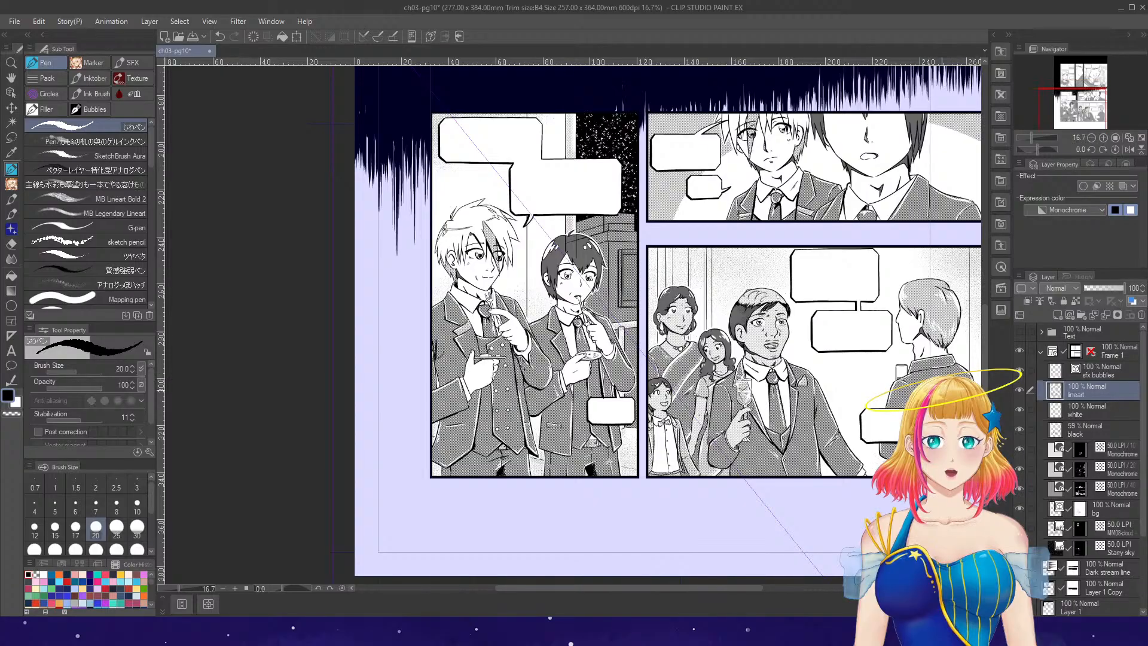
pyautogui.moveTo(725, 587); pyautogui.dragTo(800, 586)
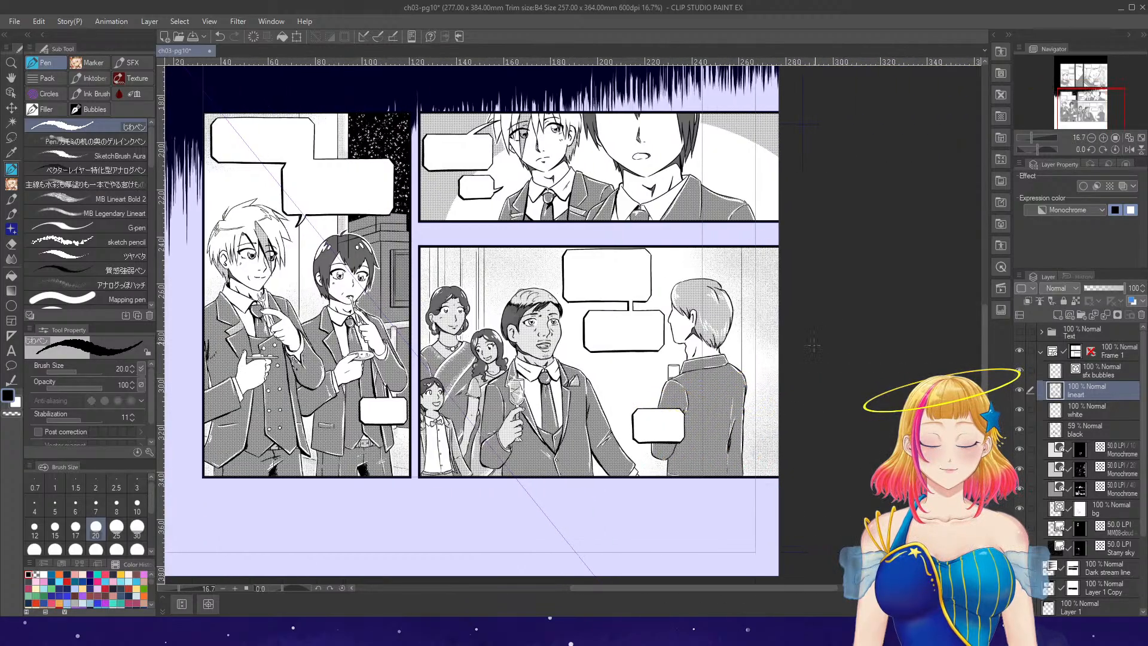
pyautogui.scroll(-3, 813, 346)
pyautogui.click(1085, 429)
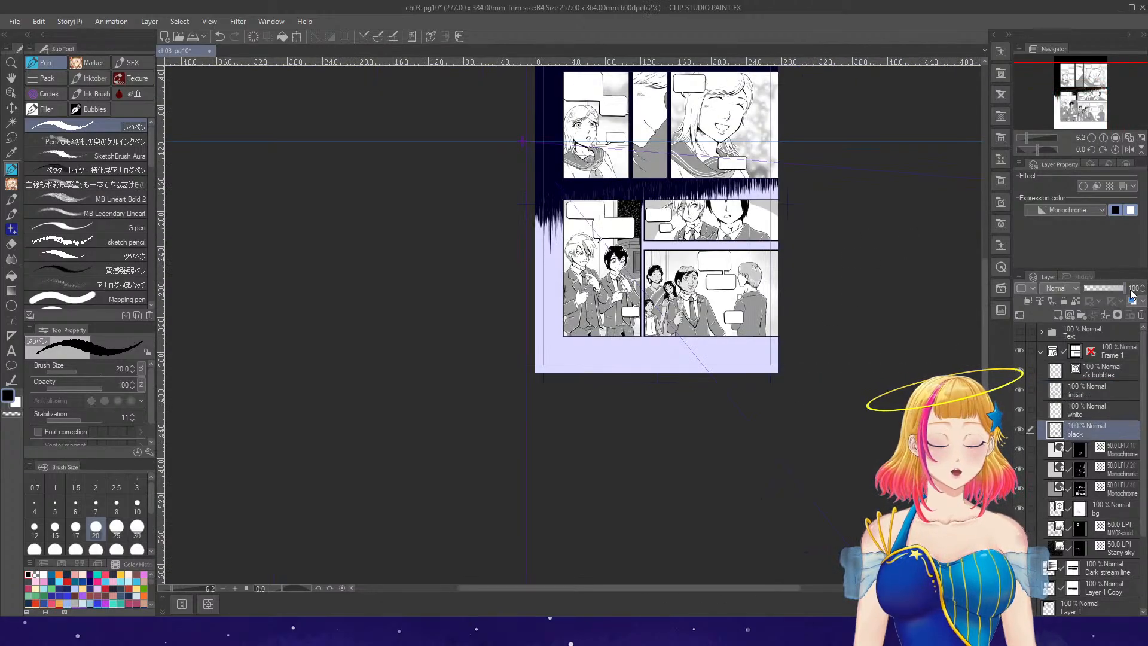
pyautogui.scroll(1, 915, 312)
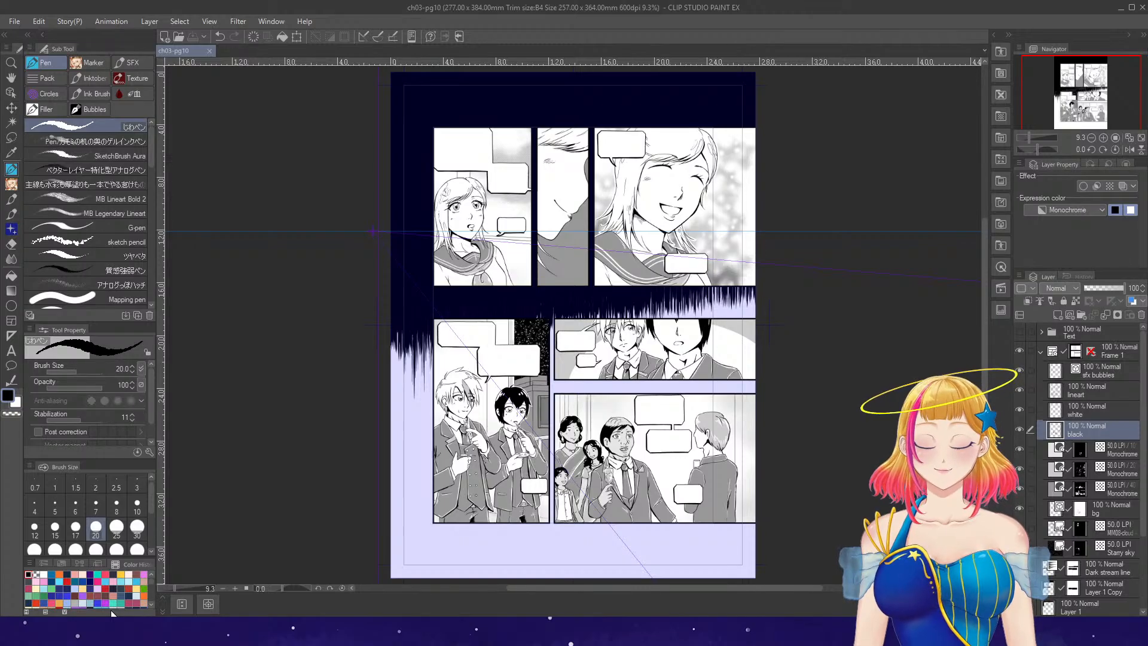
# - Activate the sfx bubbles layer and the Object tool for editing the bubble outlines in the first panel
pyautogui.click(1053, 370)
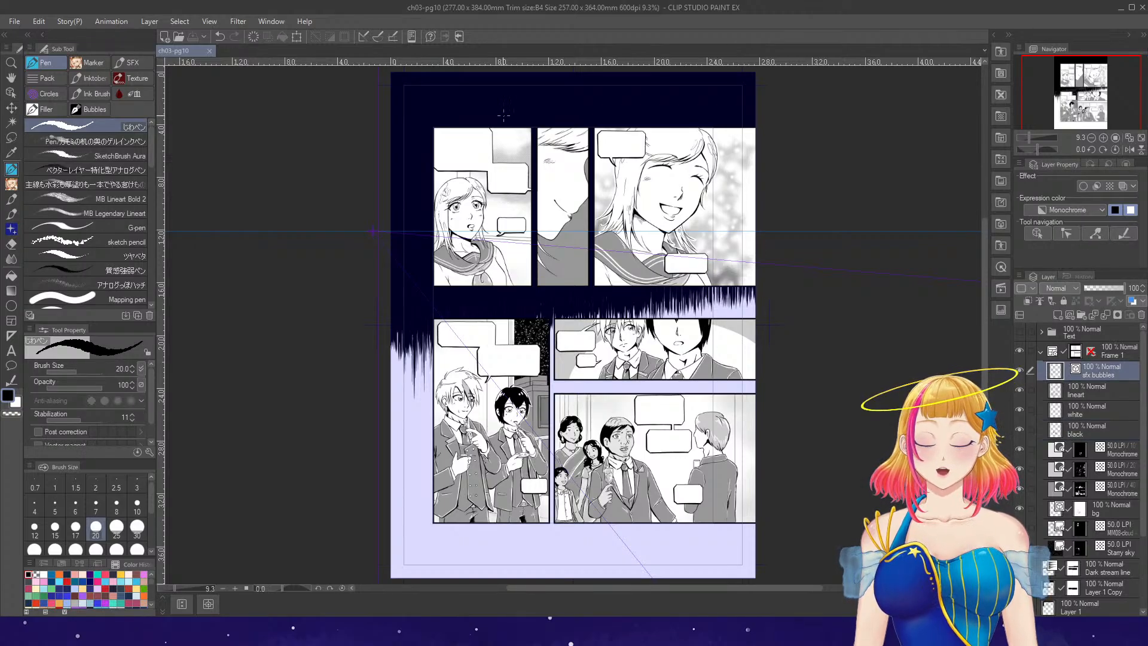
pyautogui.scroll(4, 496, 115)
pyautogui.press('o')
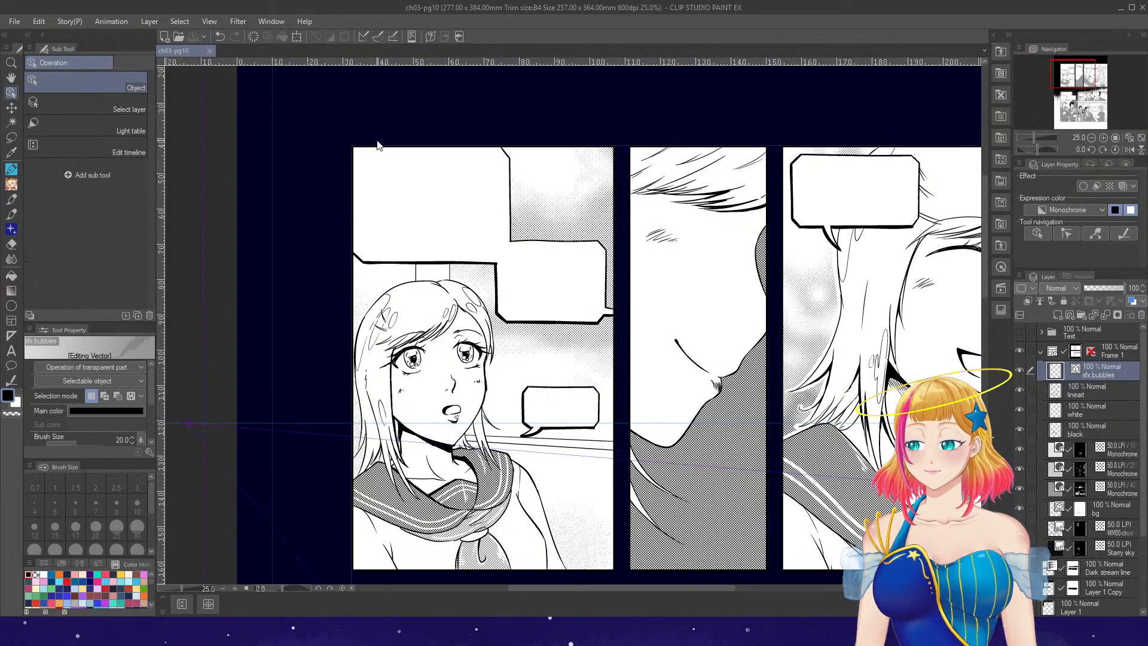
pyautogui.moveTo(350, 128); pyautogui.dragTo(626, 333)
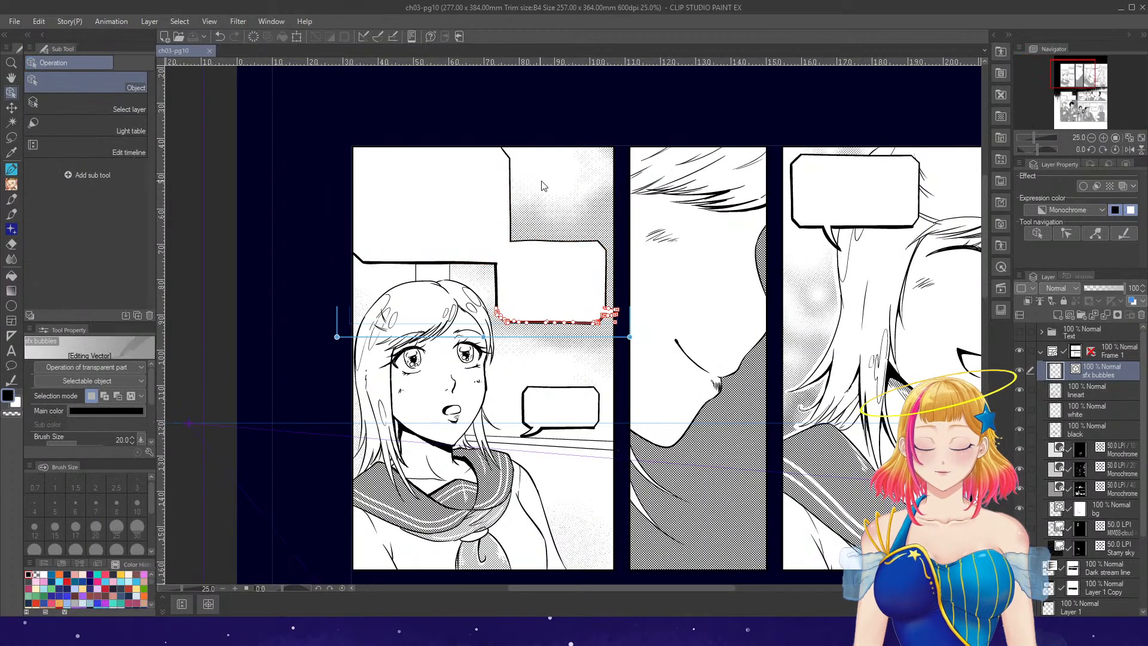
pyautogui.click(506, 146)
pyautogui.press('Delete')
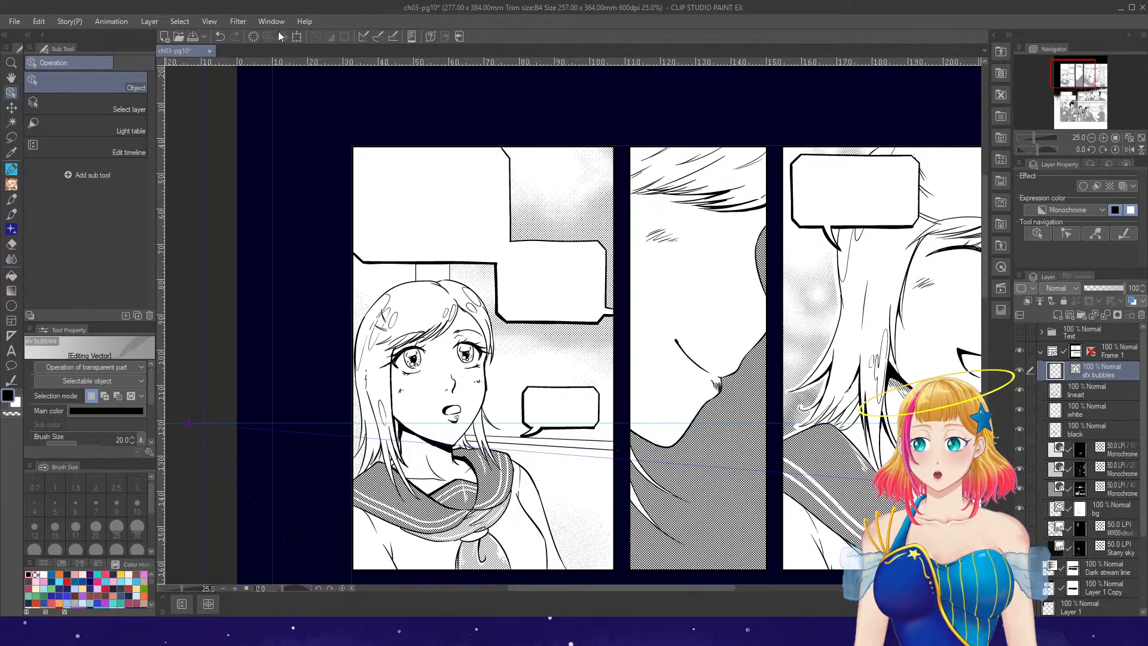
# - Scale the stepped upper outline of the first panel's joined bubbles to widen the upper bubble and raise the lower one's top edge
pyautogui.moveTo(472, 143); pyautogui.dragTo(535, 245)
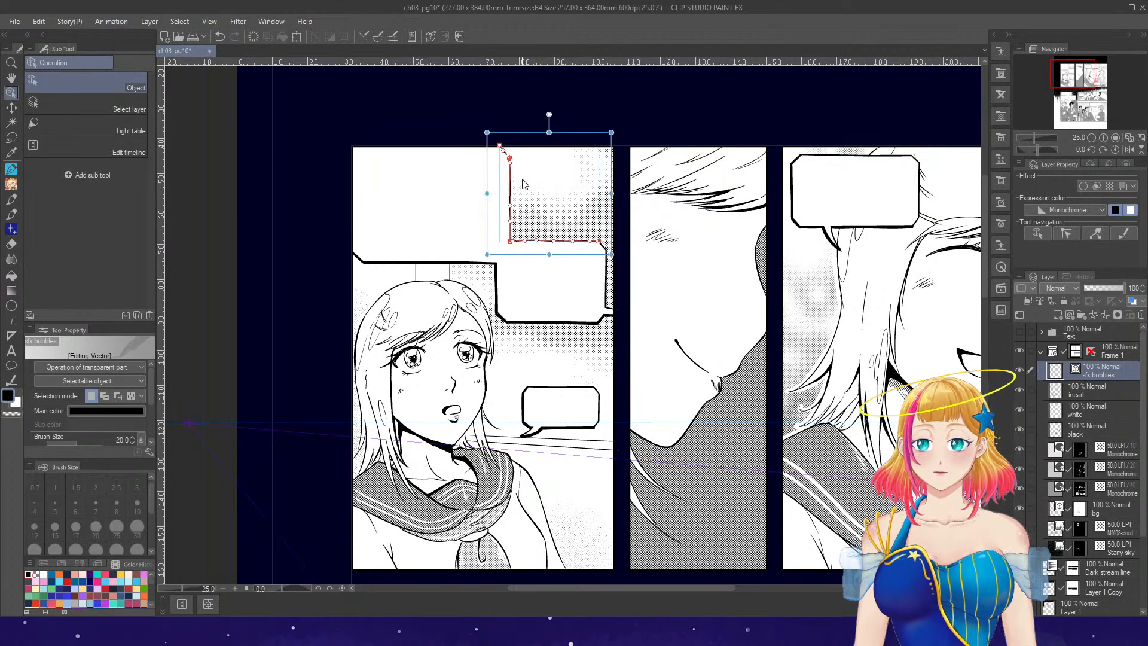
pyautogui.moveTo(487, 193); pyautogui.dragTo(511, 192)
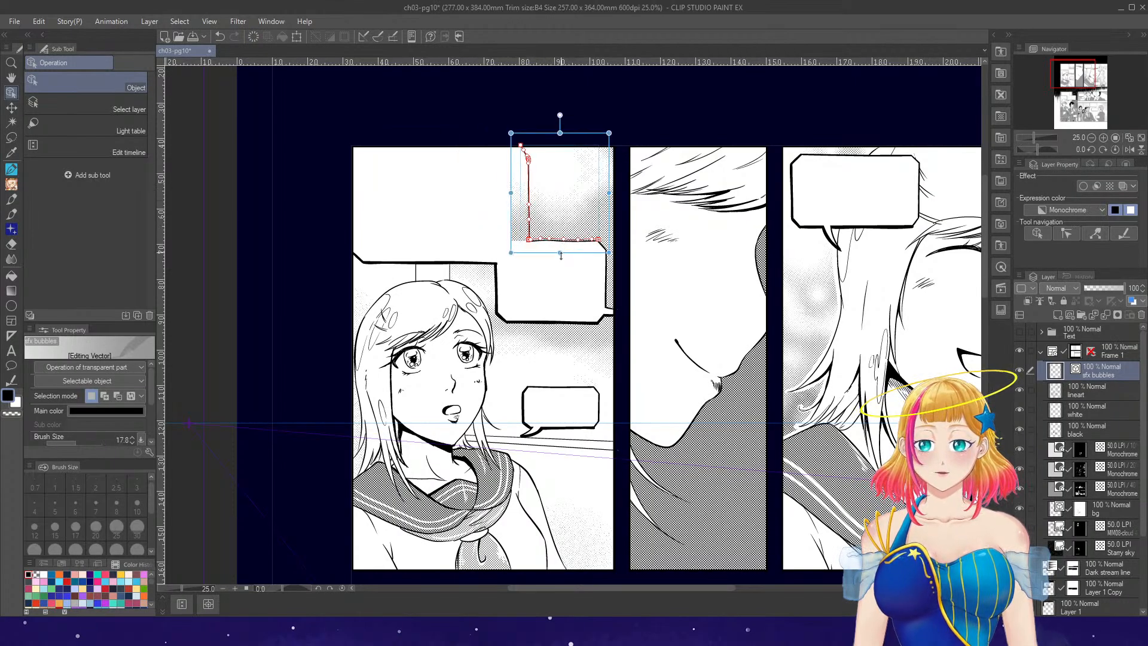
pyautogui.moveTo(560, 253); pyautogui.dragTo(560, 236)
pyautogui.click(585, 281)
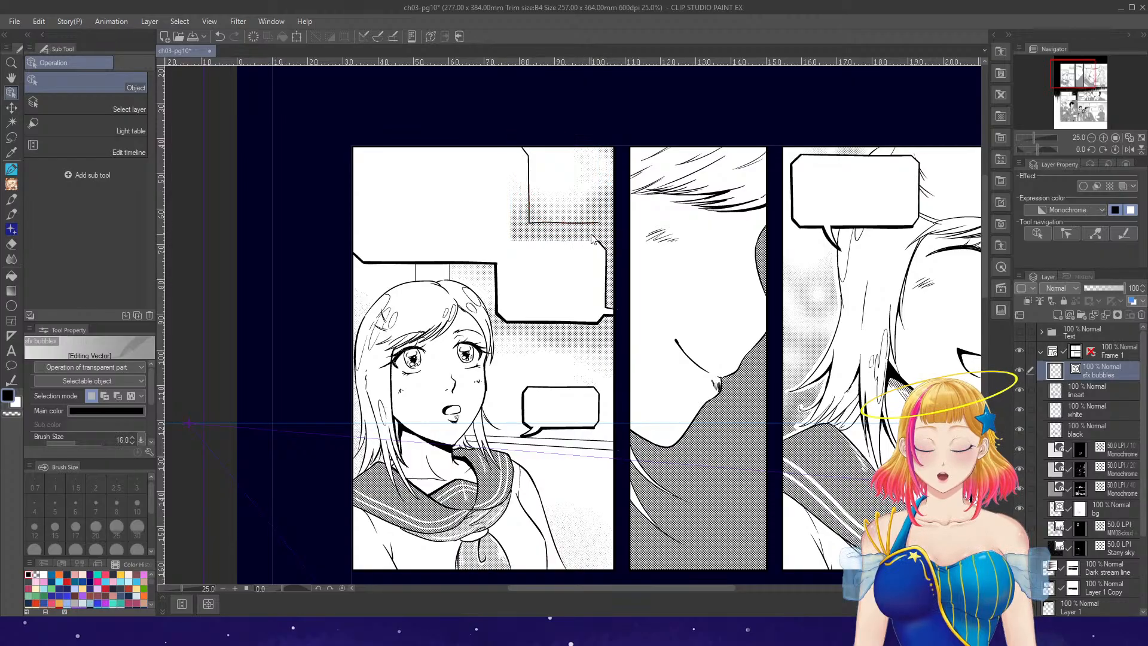
# - Stretch the lower bubble's outer side outline up to the raised top edge and widen it slightly toward the panel border
pyautogui.scroll(2, 496, 223)
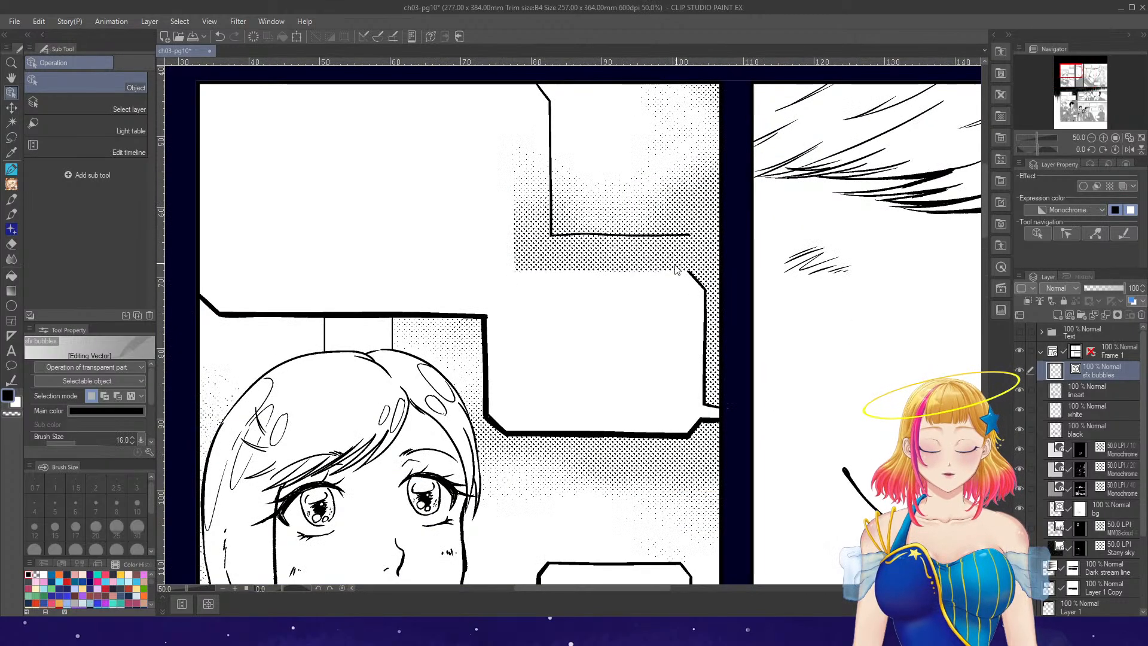
pyautogui.click(702, 271)
pyautogui.moveTo(702, 271); pyautogui.dragTo(702, 237)
pyautogui.moveTo(720, 320); pyautogui.dragTo(727, 320)
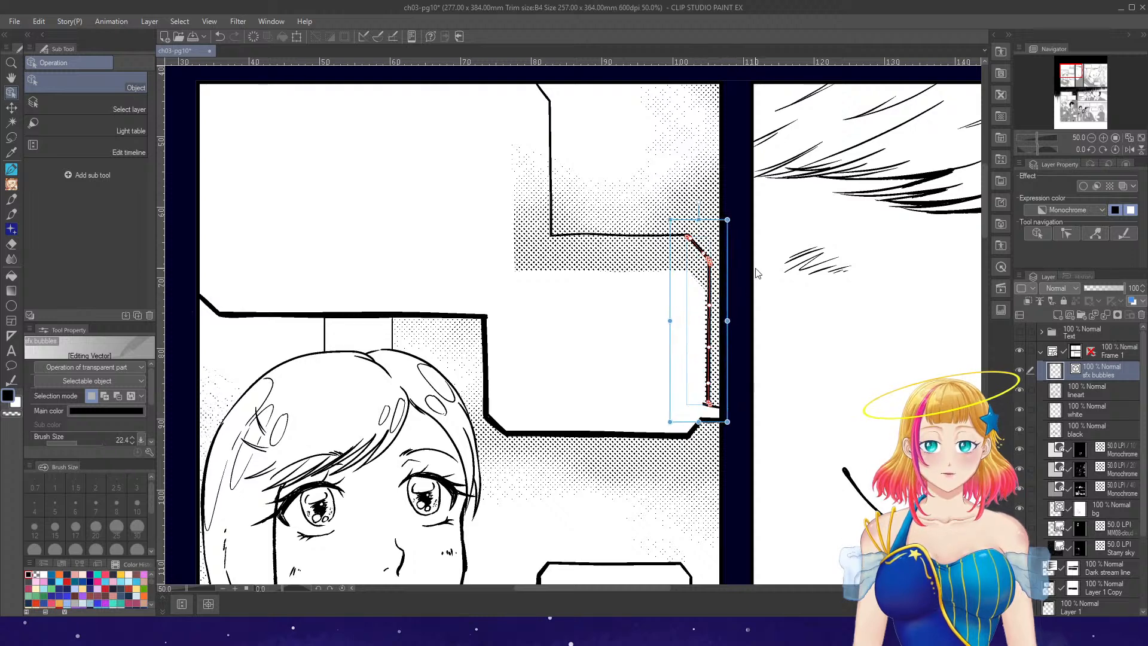
pyautogui.click(760, 268)
# - Clean up the line joints at the corners of the lower bubble's outer side in the first panel
pyautogui.press('e')
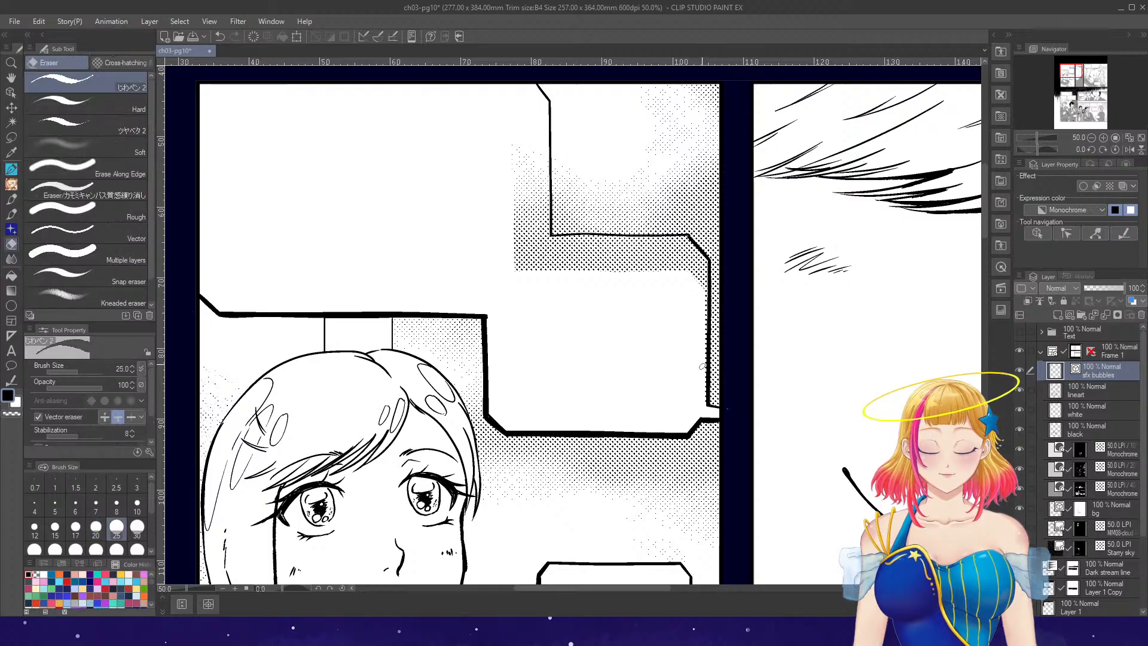
pyautogui.press('p')
# - Move the lower bubble's left outline outward to widen the bubble, erase the leftover overhang and redraw the joining corner line
pyautogui.click(11, 93)
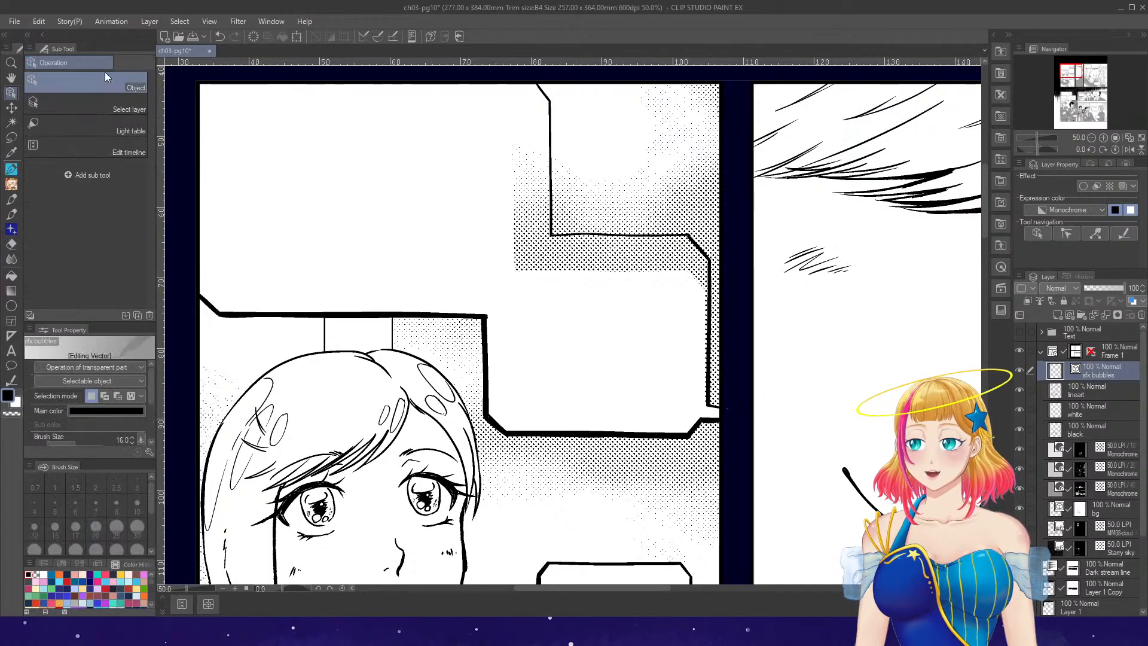
pyautogui.moveTo(516, 287); pyautogui.dragTo(482, 423)
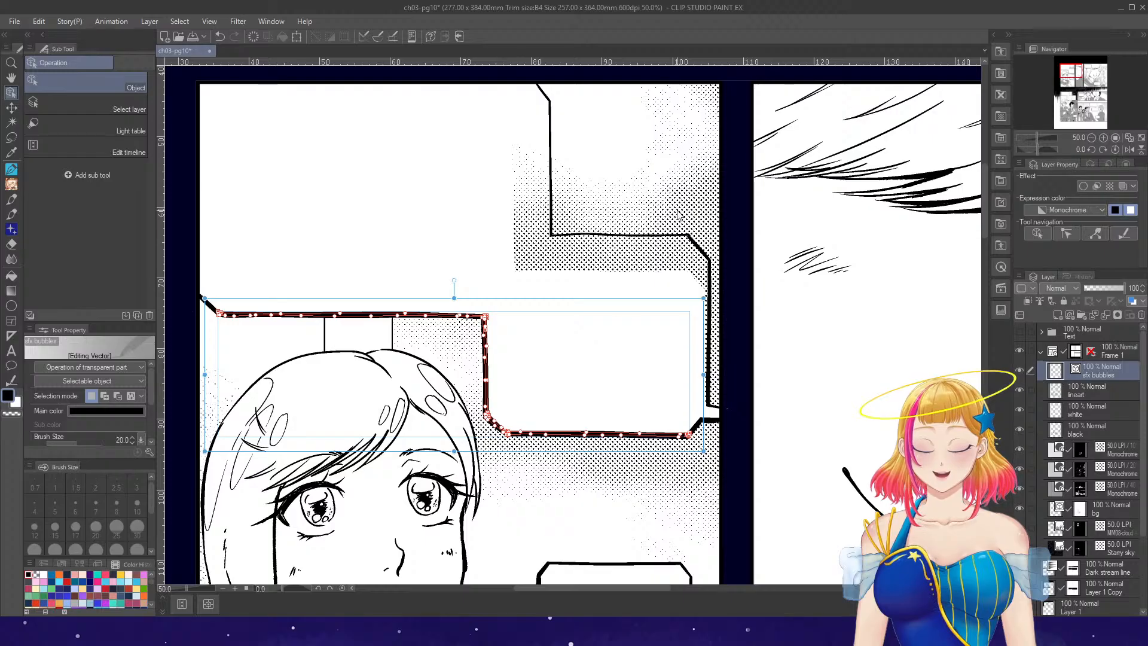
pyautogui.click(577, 363)
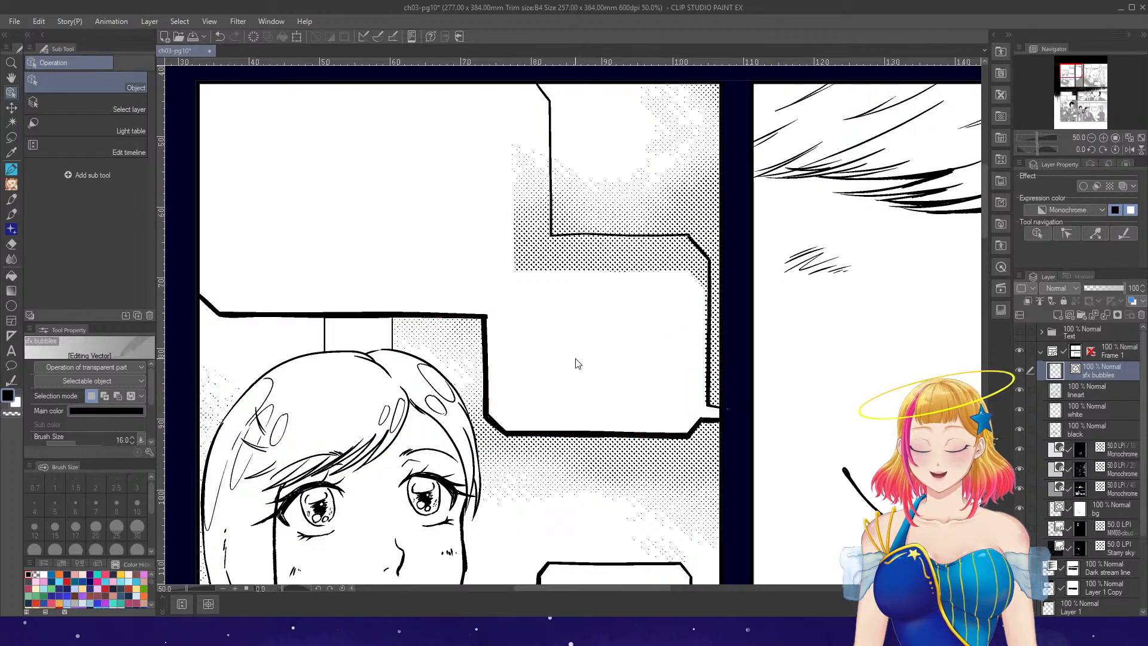
pyautogui.click(487, 364)
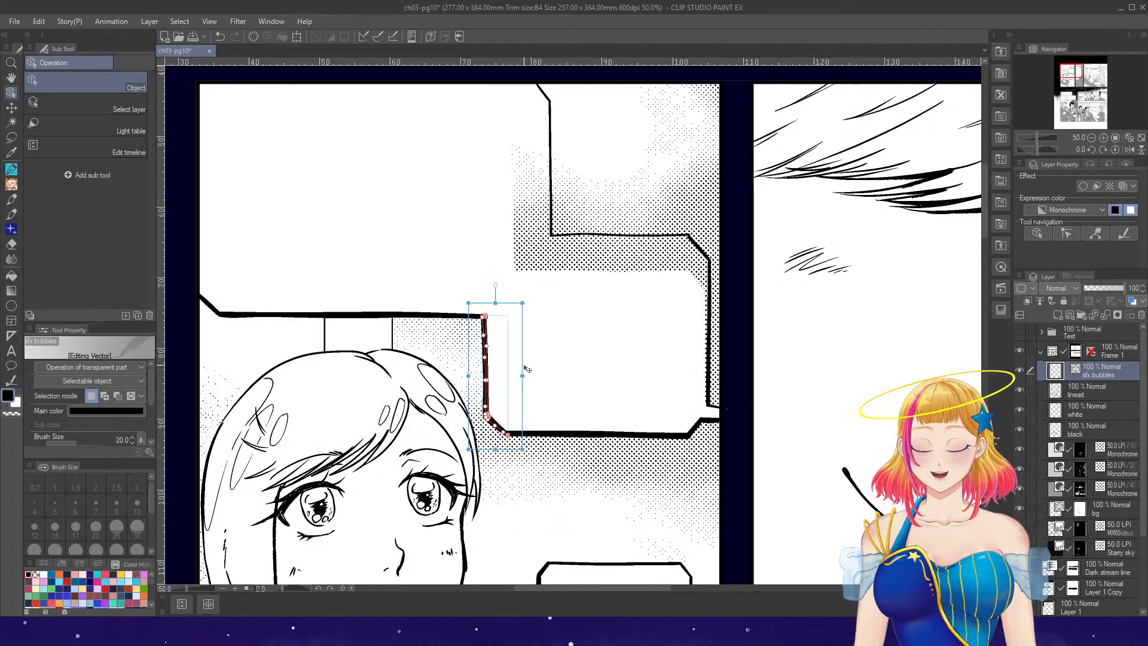
pyautogui.moveTo(525, 363); pyautogui.dragTo(510, 364)
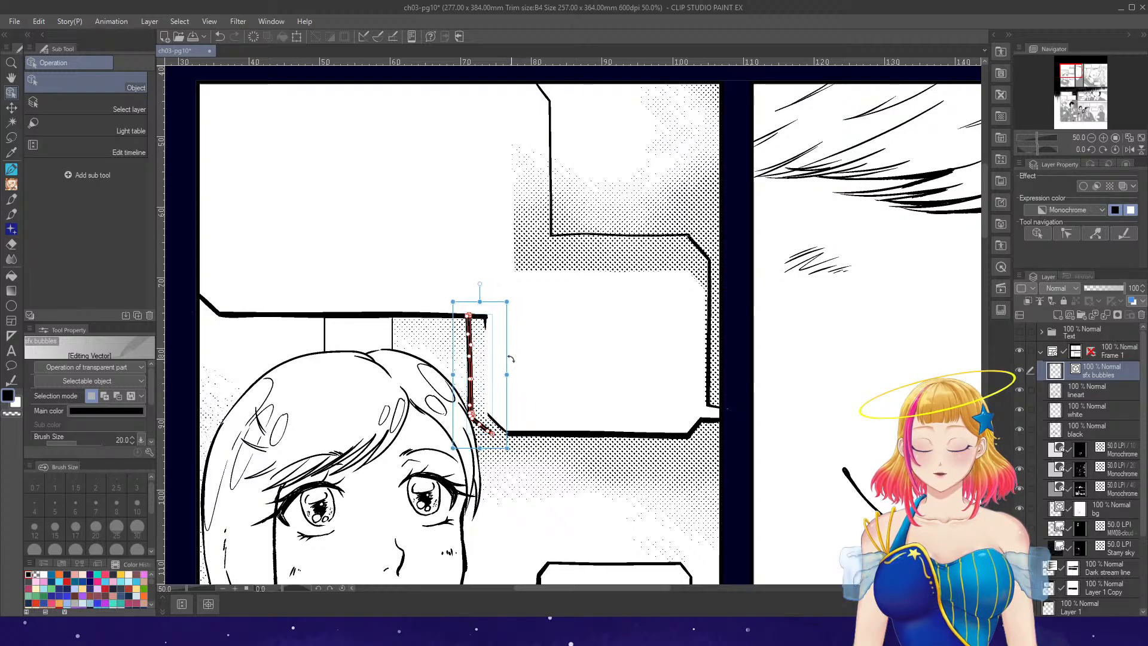
pyautogui.press('e')
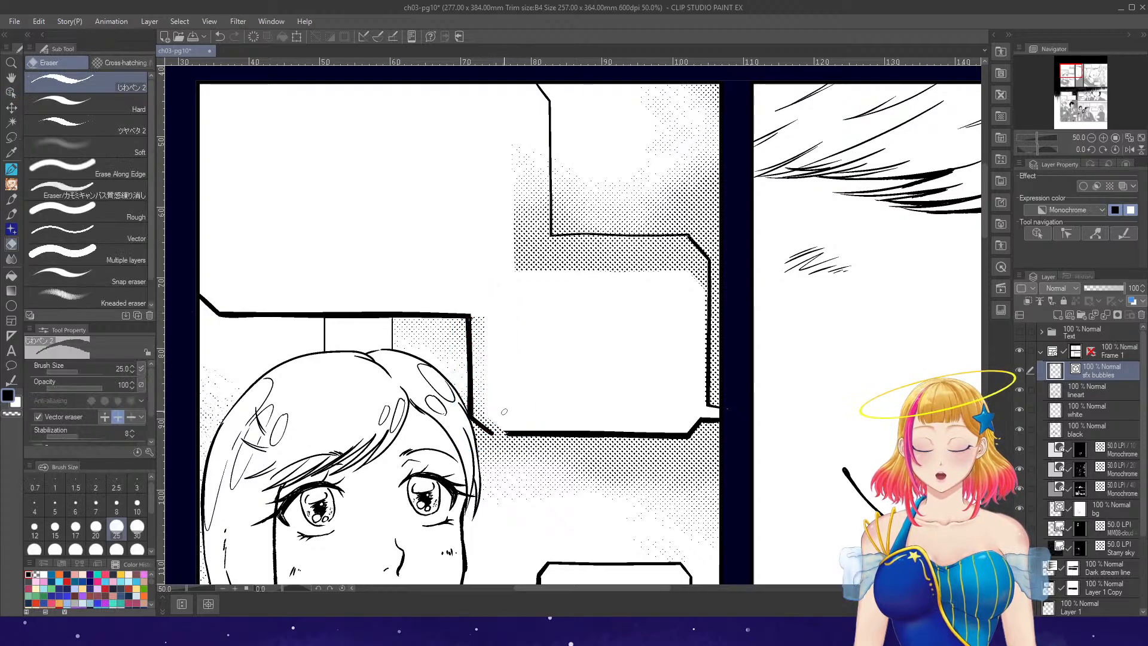
pyautogui.press('p')
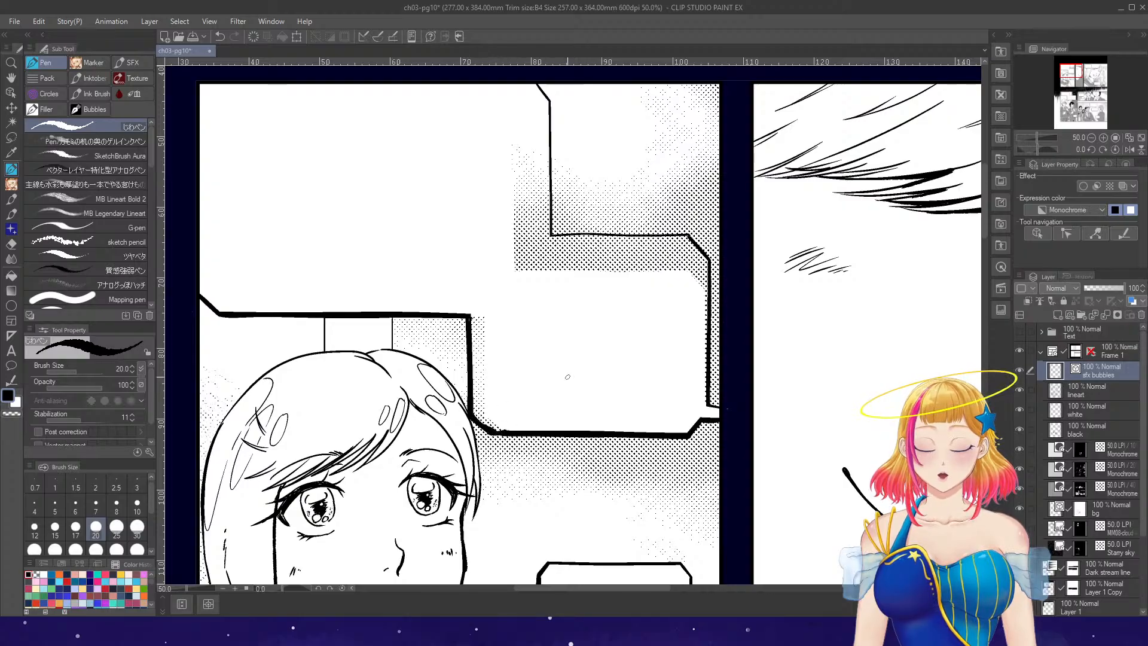
# - Scale the small speech bubble beside the girl in the first panel upward and wider on both sides
pyautogui.scroll(-3, 568, 376)
pyautogui.scroll(2, 574, 466)
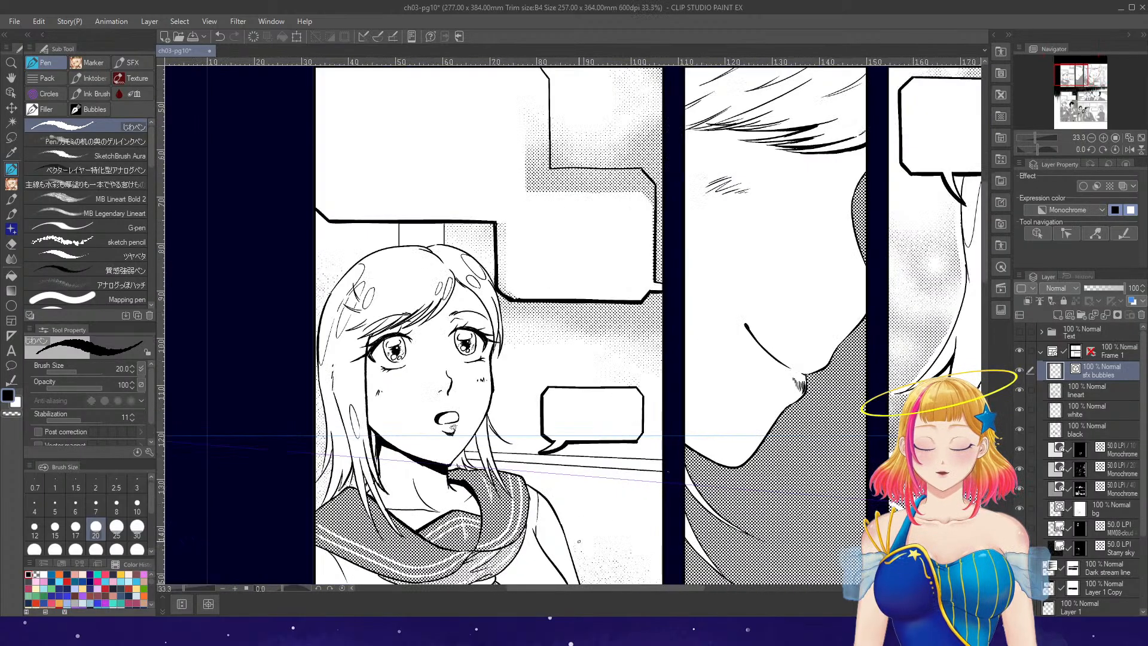
pyautogui.scroll(1, 578, 542)
pyautogui.press('o')
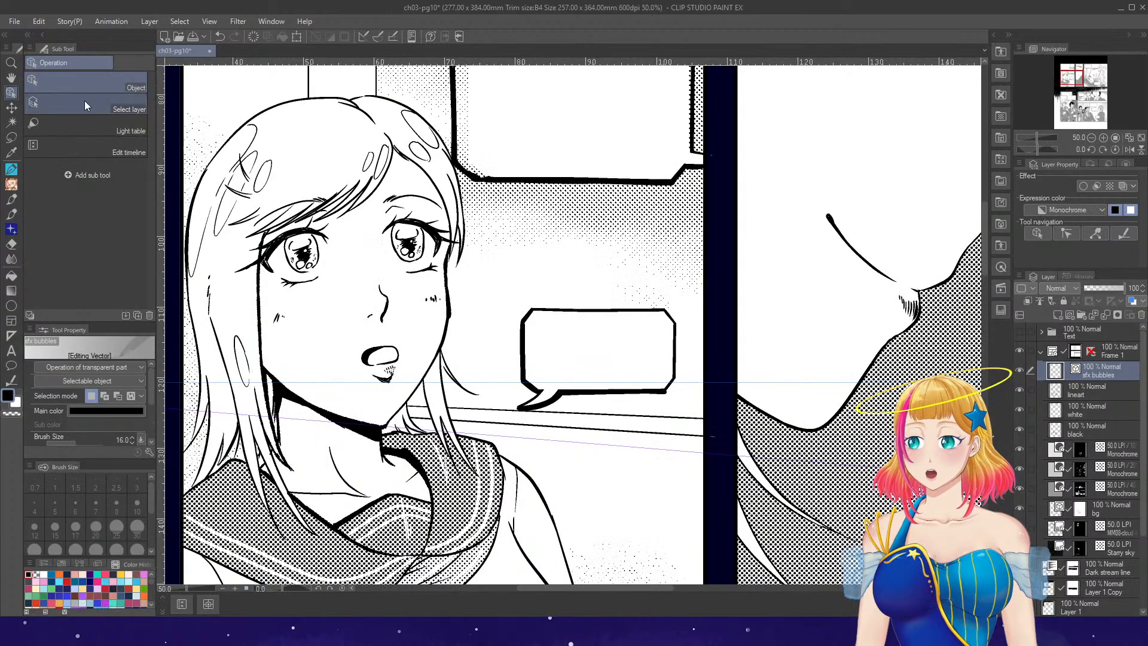
pyautogui.click(522, 323)
pyautogui.moveTo(596, 295); pyautogui.dragTo(596, 258)
pyautogui.moveTo(655, 337)
pyautogui.mouseDown()
pyautogui.moveTo(633, 341)
pyautogui.moveTo(691, 344)
pyautogui.moveTo(702, 331)
pyautogui.mouseUp()
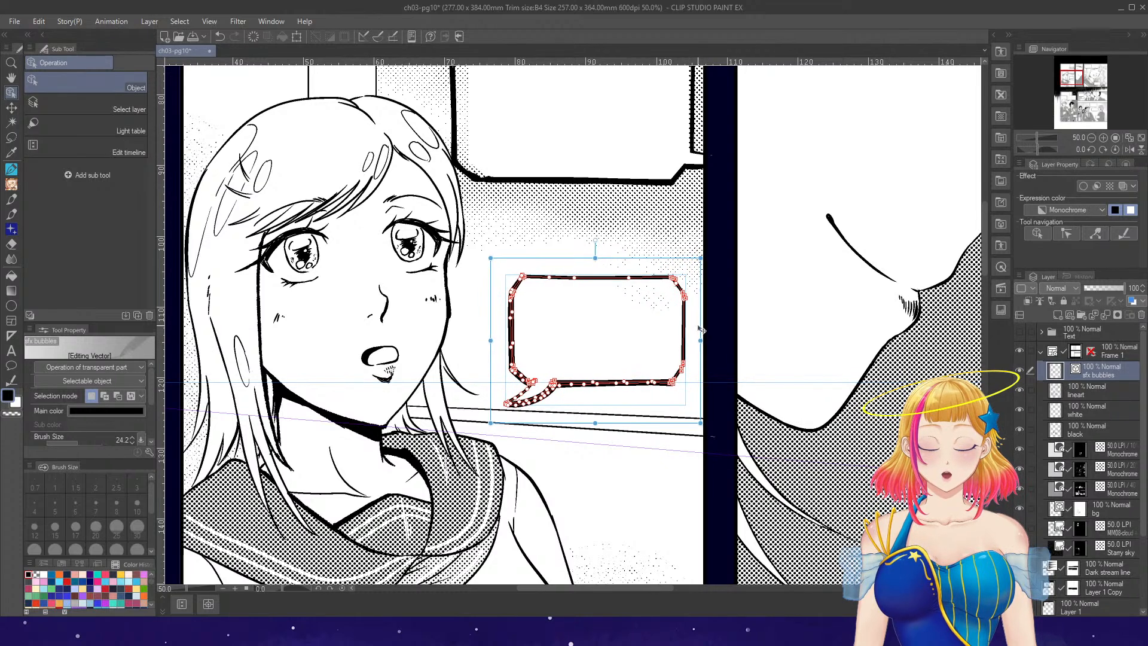
pyautogui.click(651, 468)
# - Enlarge the outline of the third panel's upper bubble until it runs off the panel's top and left borders
pyautogui.scroll(-3, 662, 365)
pyautogui.scroll(-2, 662, 365)
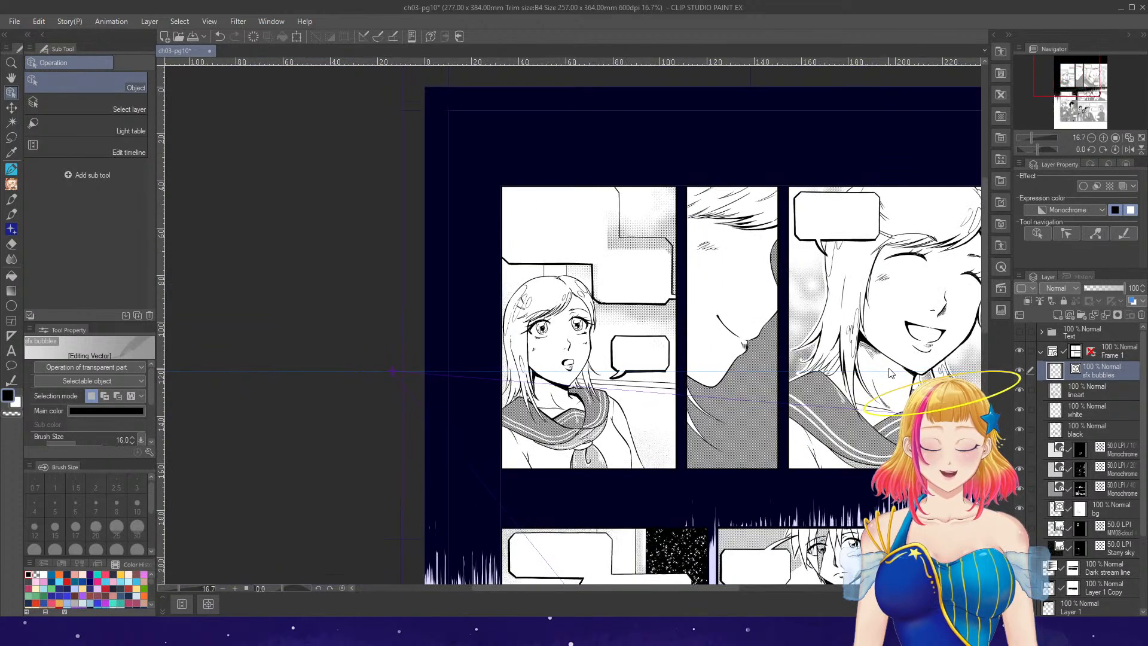
pyautogui.scroll(2, 692, 531)
pyautogui.moveTo(694, 587); pyautogui.dragTo(761, 587)
pyautogui.scroll(1, 740, 528)
pyautogui.moveTo(452, 131)
pyautogui.mouseDown()
pyautogui.moveTo(635, 270)
pyautogui.moveTo(640, 291)
pyautogui.moveTo(626, 249)
pyautogui.moveTo(643, 288)
pyautogui.mouseUp()
pyautogui.click(660, 277)
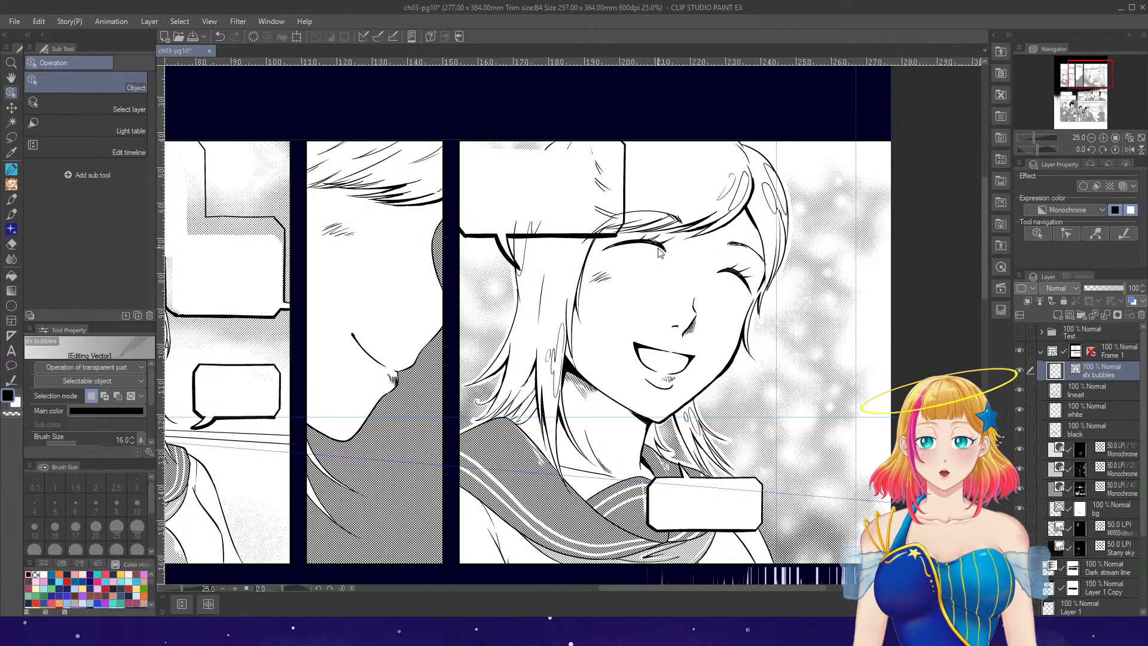
# - Scale the third panel's lower speech bubble outward on all sides, including its tail
pyautogui.click(641, 466)
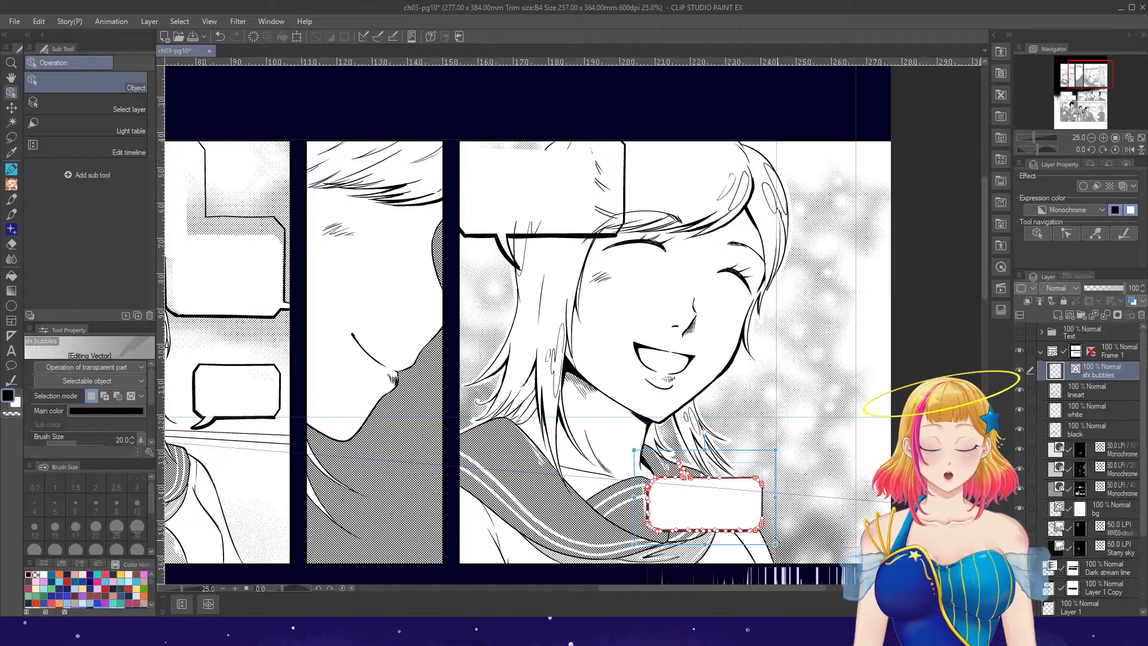
pyautogui.scroll(1, 888, 502)
pyautogui.scroll(-3, 985, 286)
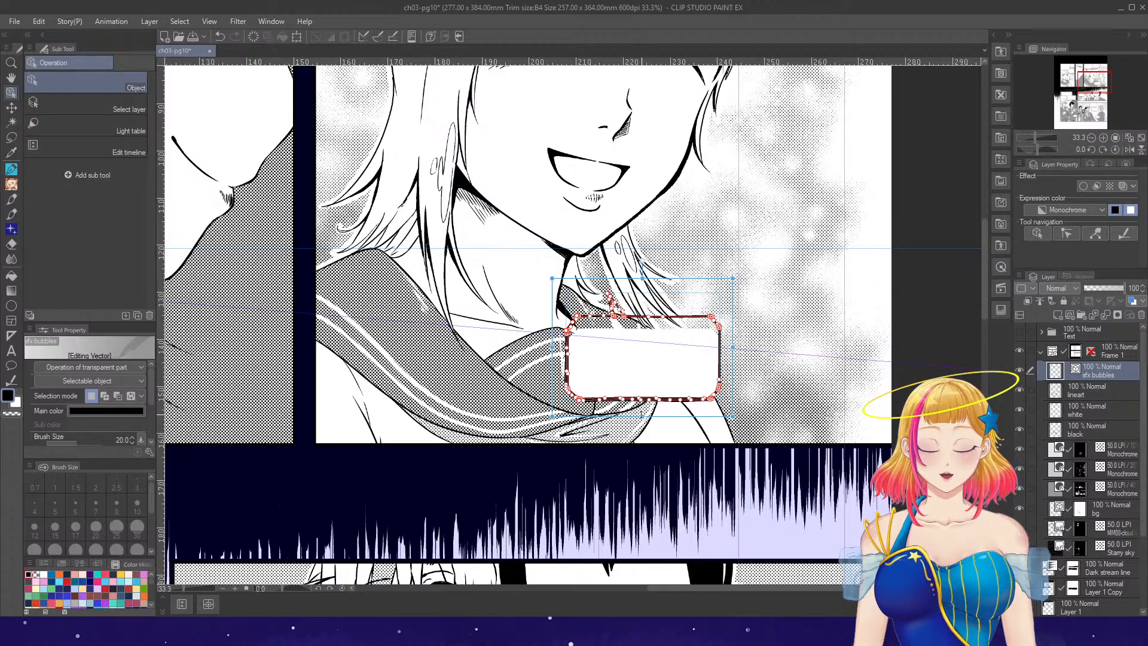
pyautogui.moveTo(643, 416); pyautogui.dragTo(642, 439)
pyautogui.moveTo(733, 357); pyautogui.dragTo(760, 357)
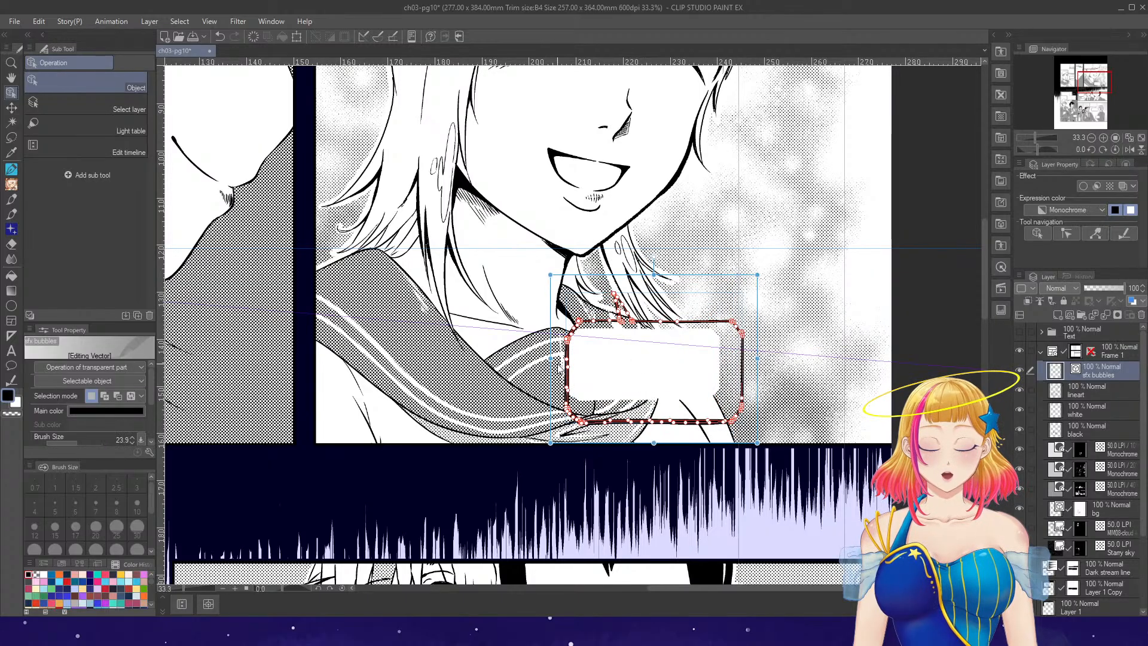
pyautogui.moveTo(550, 358); pyautogui.dragTo(528, 358)
pyautogui.moveTo(644, 275); pyautogui.dragTo(644, 264)
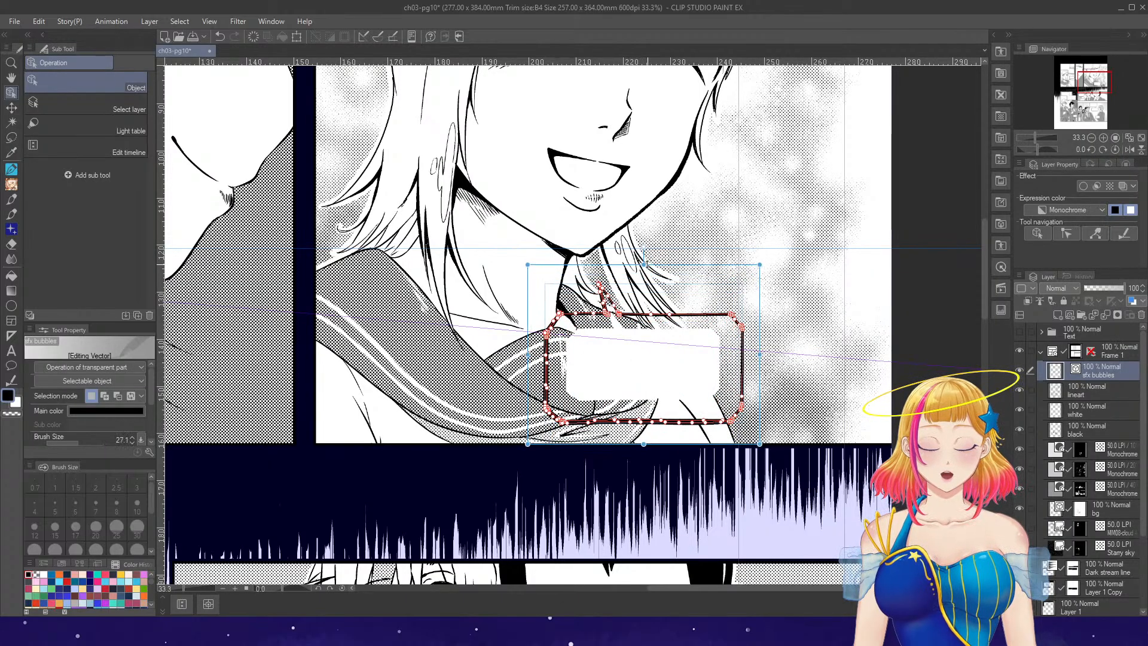
pyautogui.click(800, 336)
# - Delete the top, left and corner outlines of the upper joined bubble in the second row's first panel
pyautogui.scroll(-1, 825, 273)
pyautogui.scroll(-2, 826, 276)
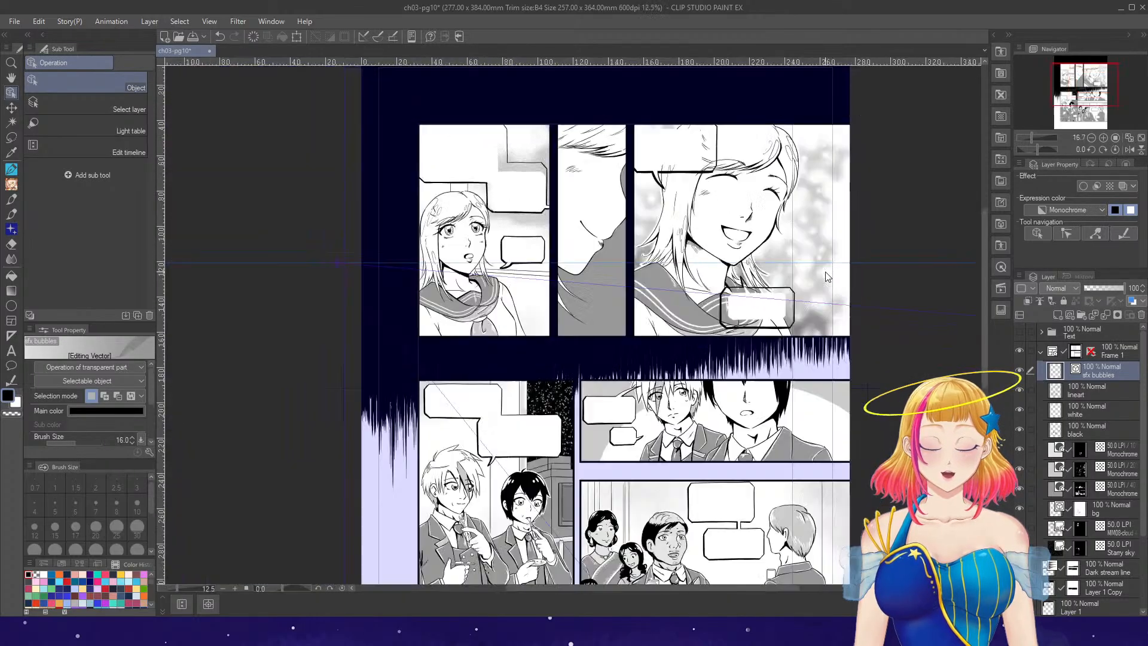
pyautogui.scroll(2, 496, 547)
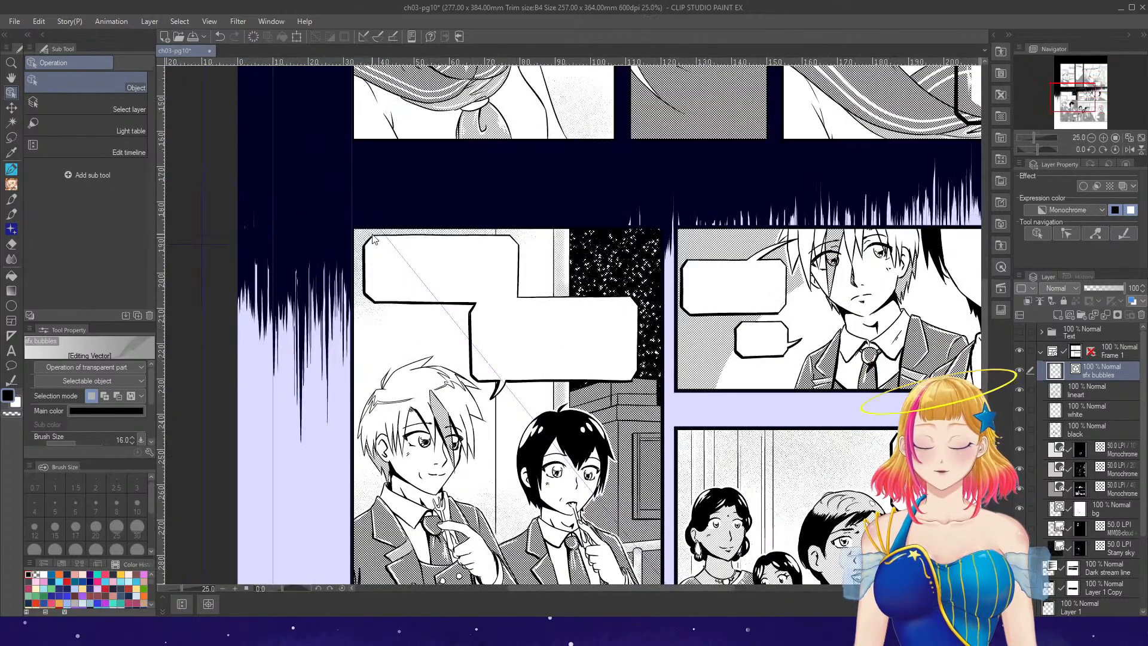
pyautogui.scroll(2, 372, 244)
pyautogui.moveTo(340, 212); pyautogui.dragTo(390, 280)
pyautogui.click(253, 37)
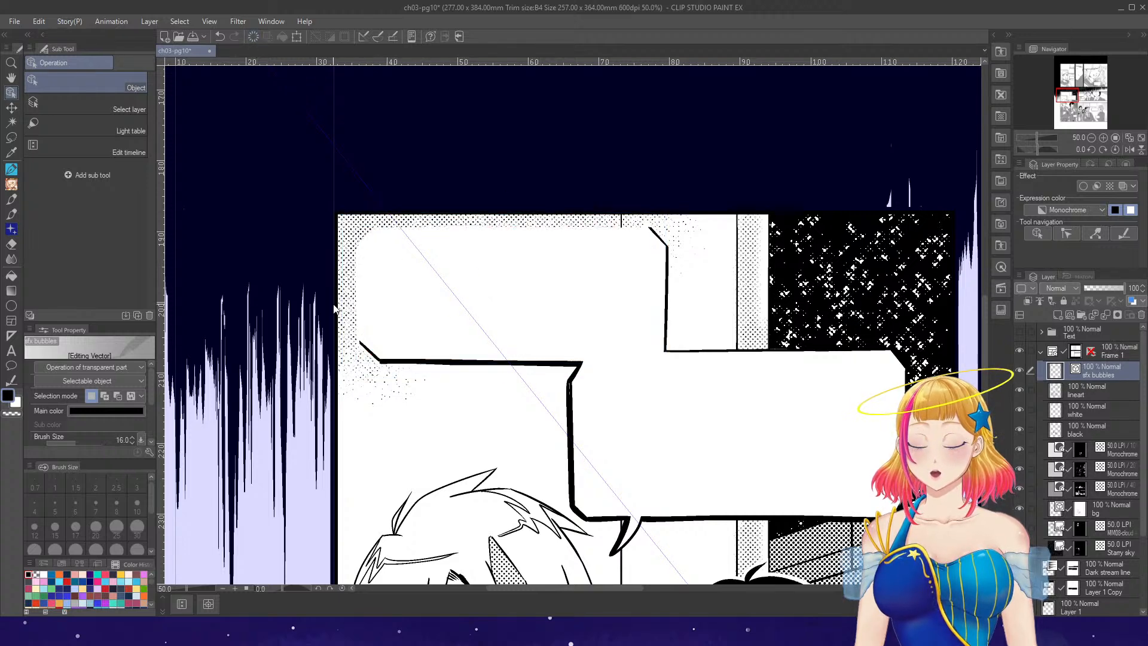
pyautogui.click(254, 39)
# - Extend the upper bubble's bottom outline past the panel's left border and its right outline past the top border
pyautogui.moveTo(355, 339)
pyautogui.mouseDown()
pyautogui.moveTo(428, 383)
pyautogui.moveTo(307, 362)
pyautogui.mouseUp()
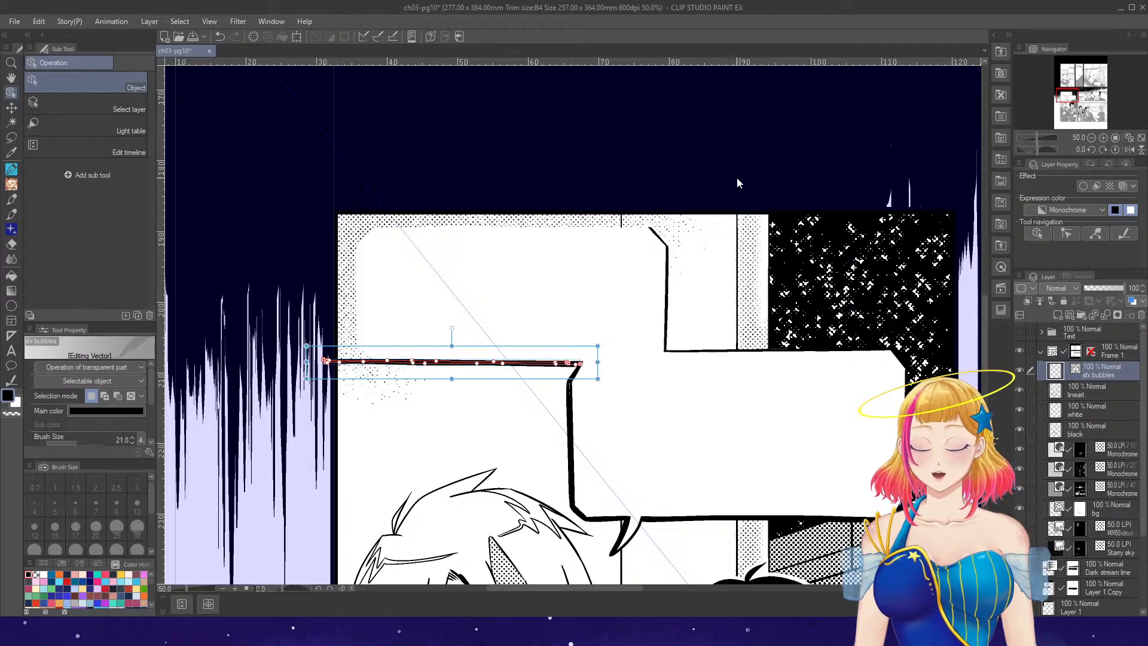
pyautogui.moveTo(629, 210); pyautogui.dragTo(663, 168)
pyautogui.scroll(-2, 694, 195)
pyautogui.scroll(2, 827, 295)
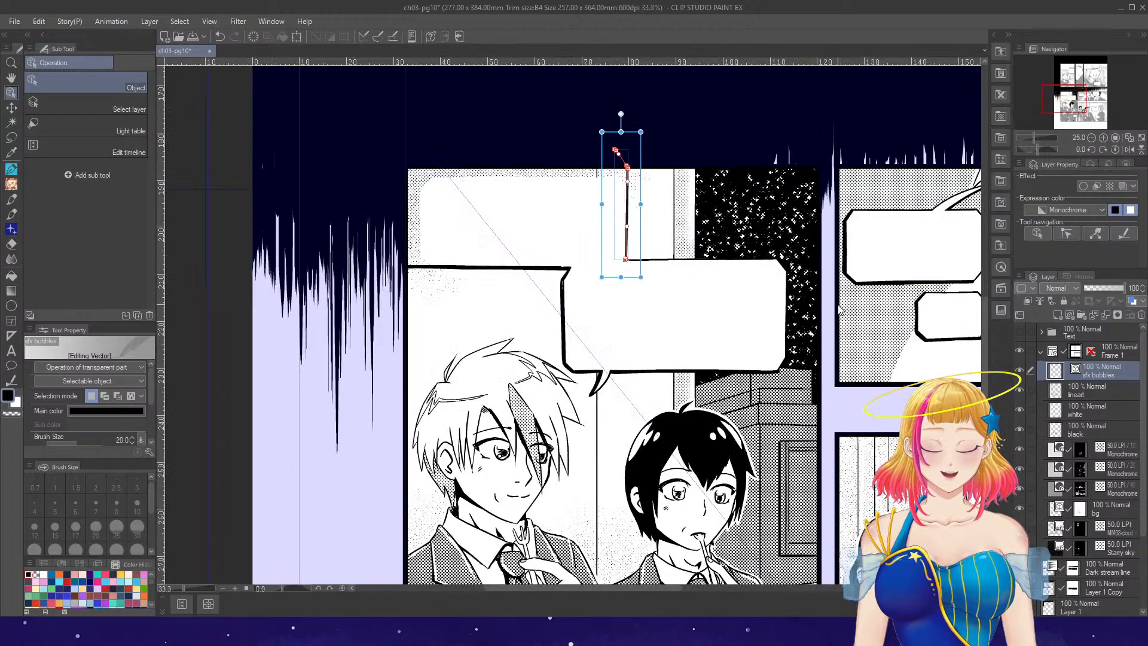
# - Raise the top outline of the lower joined bubble in the same panel
pyautogui.click(674, 292)
pyautogui.moveTo(706, 262); pyautogui.dragTo(758, 208)
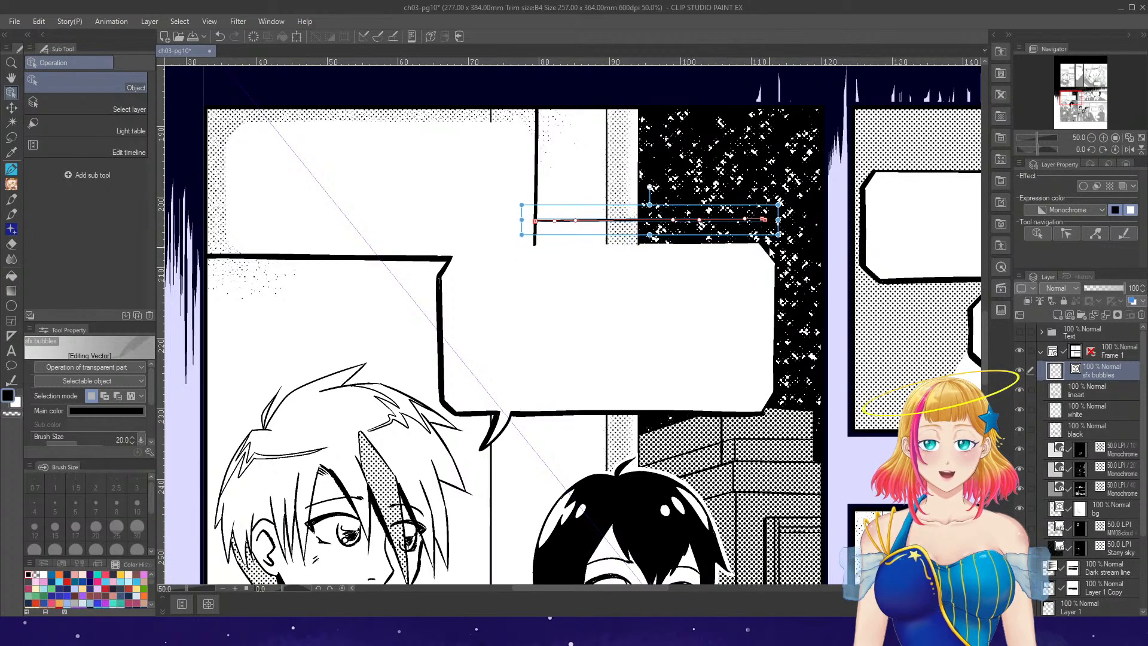
pyautogui.click(772, 254)
pyautogui.moveTo(796, 249); pyautogui.dragTo(798, 226)
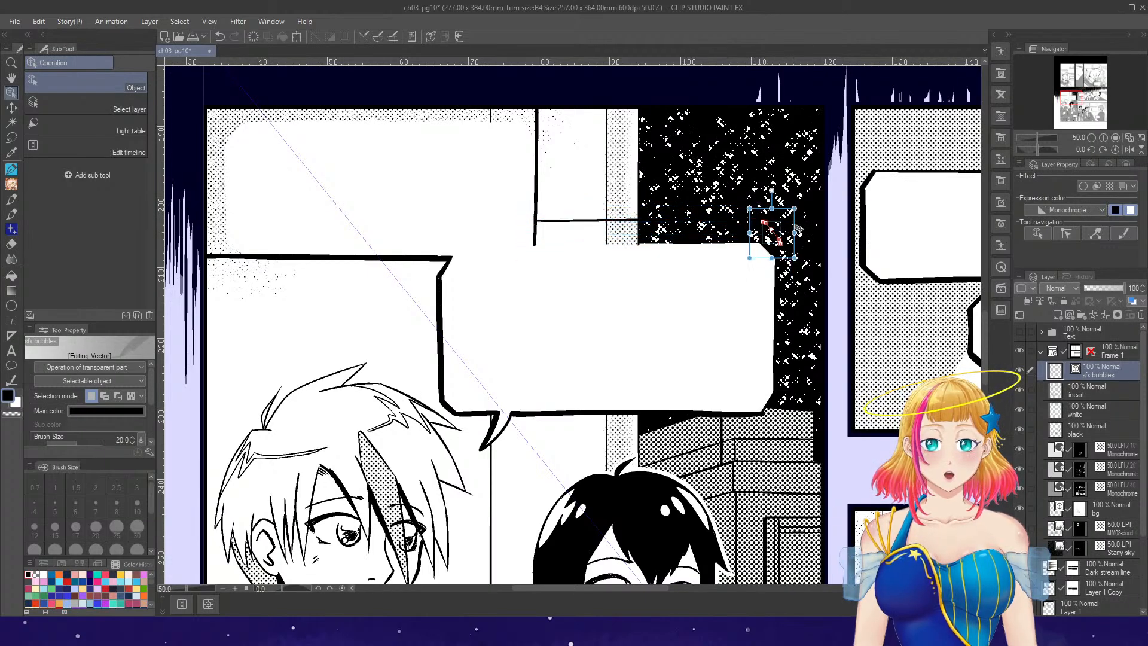
pyautogui.hotkey('ctrl', 'z')
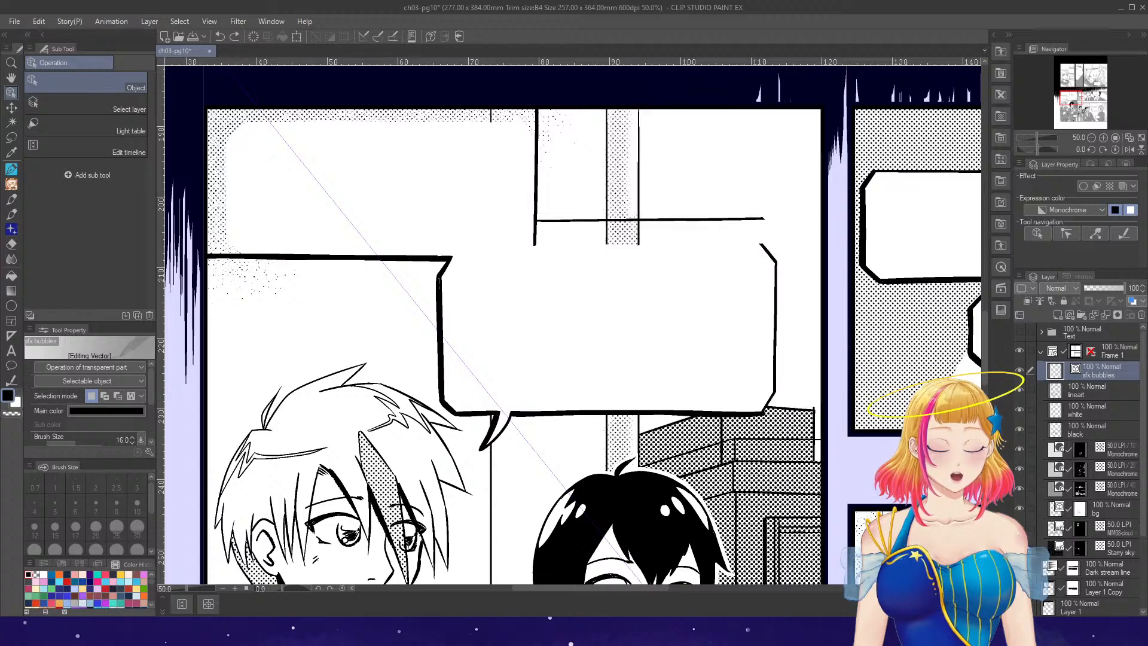
# - With the starry black background hidden, raise the lower bubble's top-right corner and right outline, and shift the right outline outward
pyautogui.click(771, 257)
pyautogui.moveTo(791, 249); pyautogui.dragTo(794, 226)
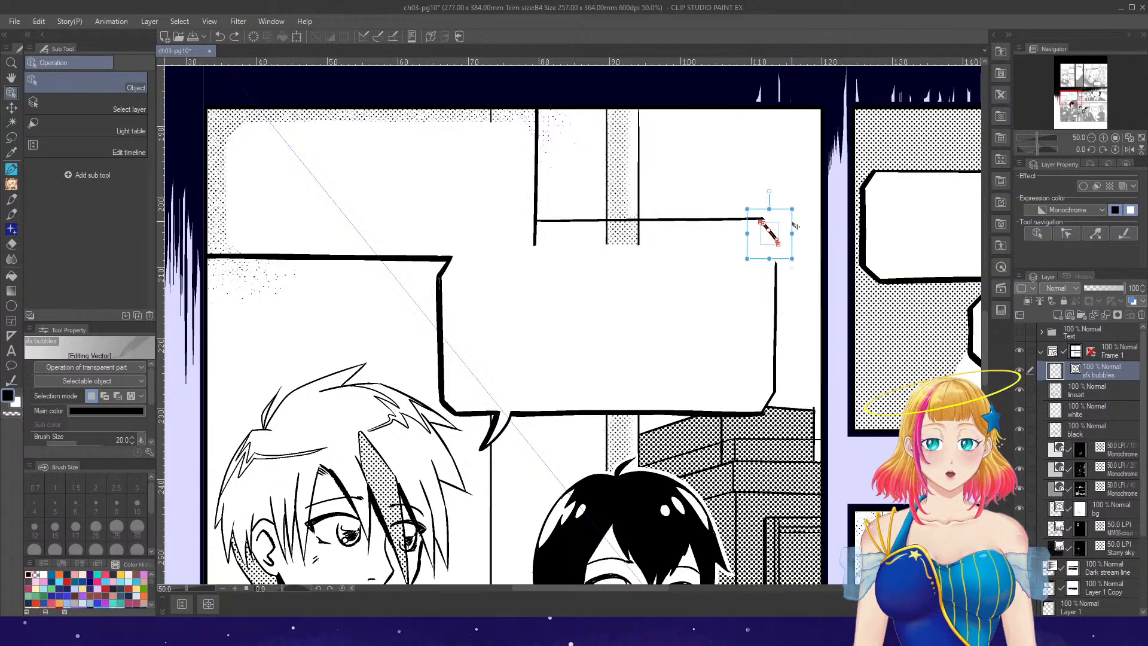
pyautogui.click(775, 284)
pyautogui.moveTo(791, 273); pyautogui.dragTo(796, 251)
pyautogui.moveTo(779, 386); pyautogui.dragTo(779, 405)
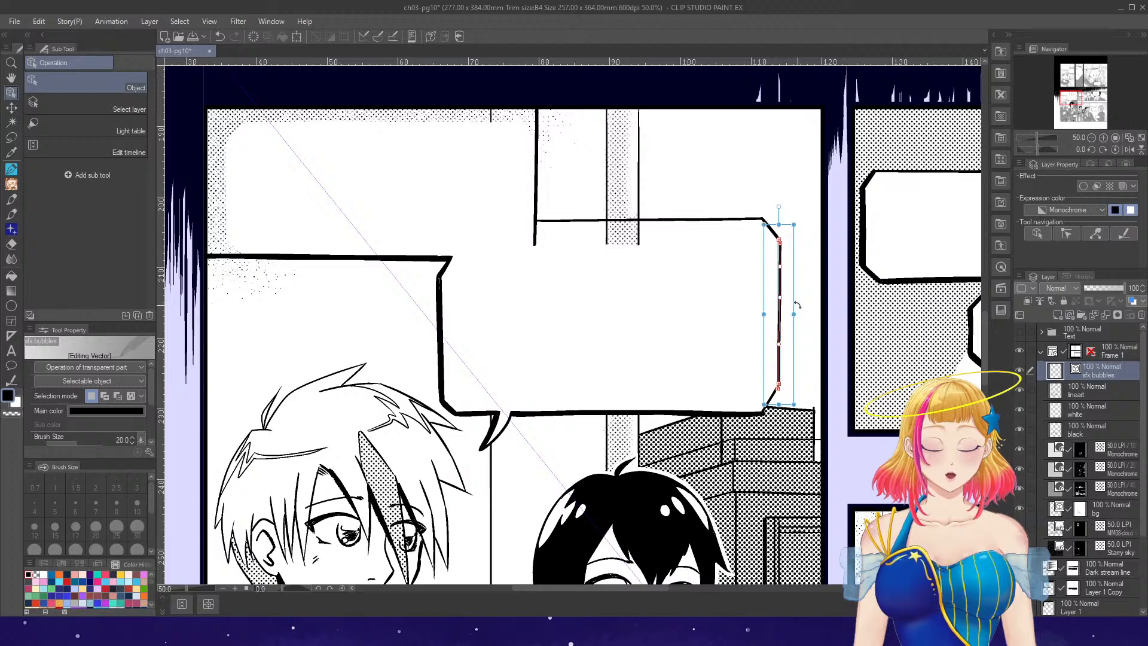
pyautogui.moveTo(796, 304); pyautogui.dragTo(805, 302)
pyautogui.click(759, 229)
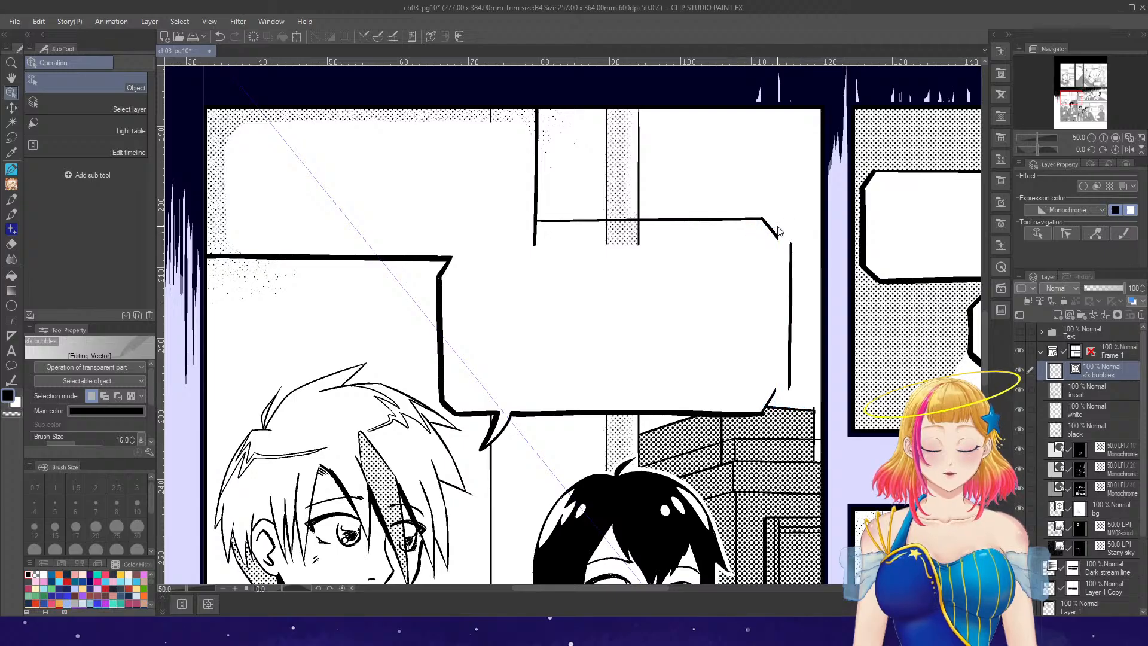
# - Move both right-hand corner strokes of the lower bubble outward and stretch its top and bottom outlines to meet them
pyautogui.click(772, 231)
pyautogui.moveTo(793, 219)
pyautogui.mouseDown()
pyautogui.moveTo(804, 220)
pyautogui.moveTo(790, 220)
pyautogui.mouseUp()
pyautogui.click(760, 219)
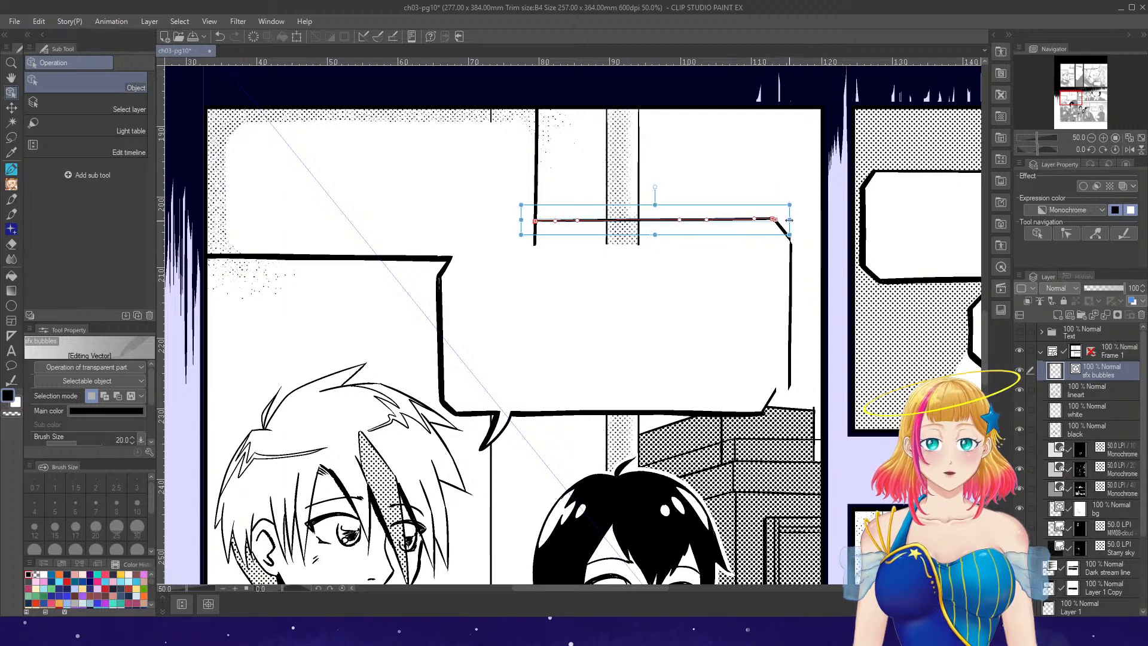
pyautogui.click(772, 397)
pyautogui.moveTo(771, 407); pyautogui.dragTo(784, 405)
pyautogui.click(770, 412)
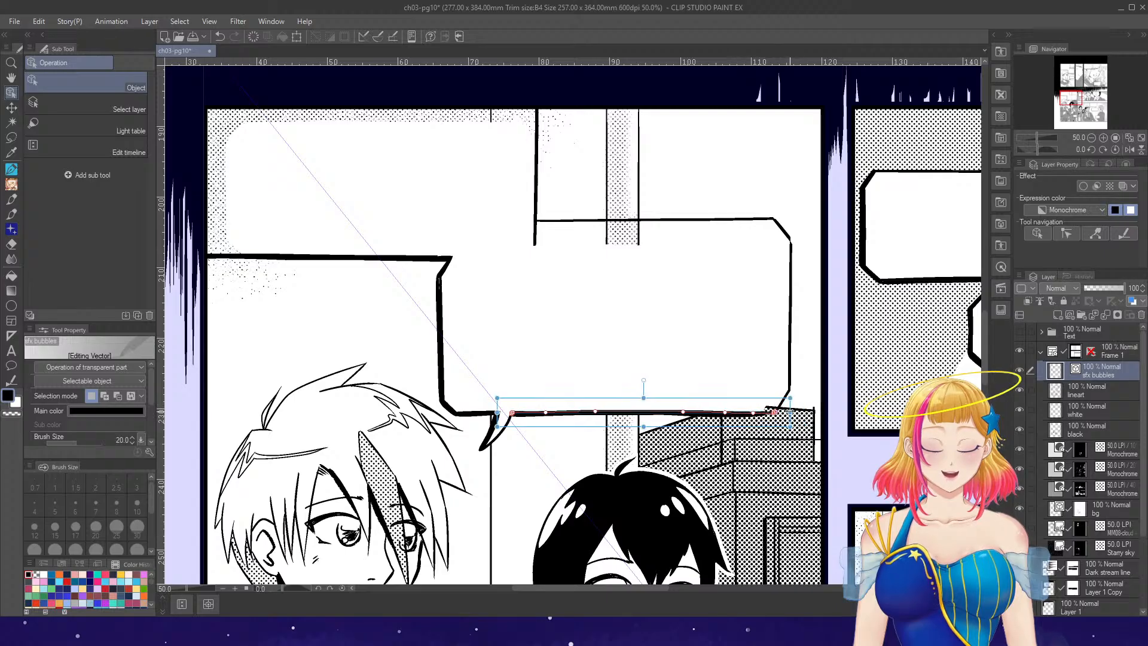
pyautogui.click(814, 375)
# - Erase the overshooting line ends at the joint between the two bubbles and at the lower bubble's bottom-right corner
pyautogui.scroll(-1, 816, 323)
pyautogui.press('e')
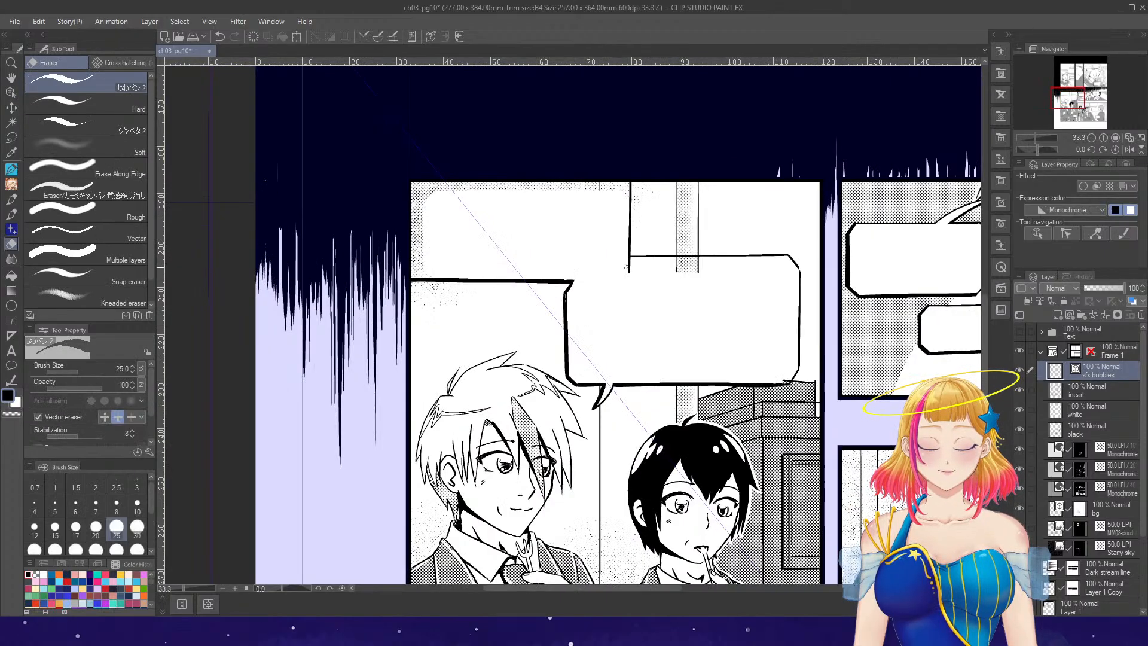
pyautogui.scroll(-2, 713, 266)
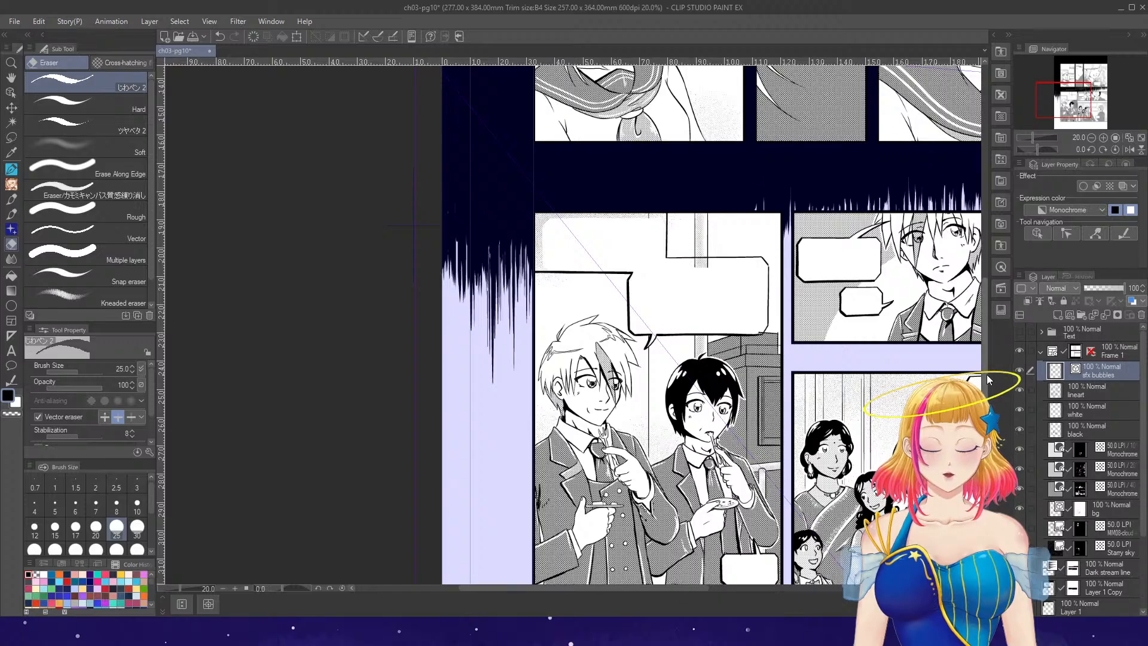
# - Enlarge the small speech bubble near the bottom corner of the two-students-eating panel by stretching its outline and tail upward, downward and sideways
pyautogui.moveTo(984, 324); pyautogui.dragTo(984, 358)
pyautogui.scroll(3, 861, 524)
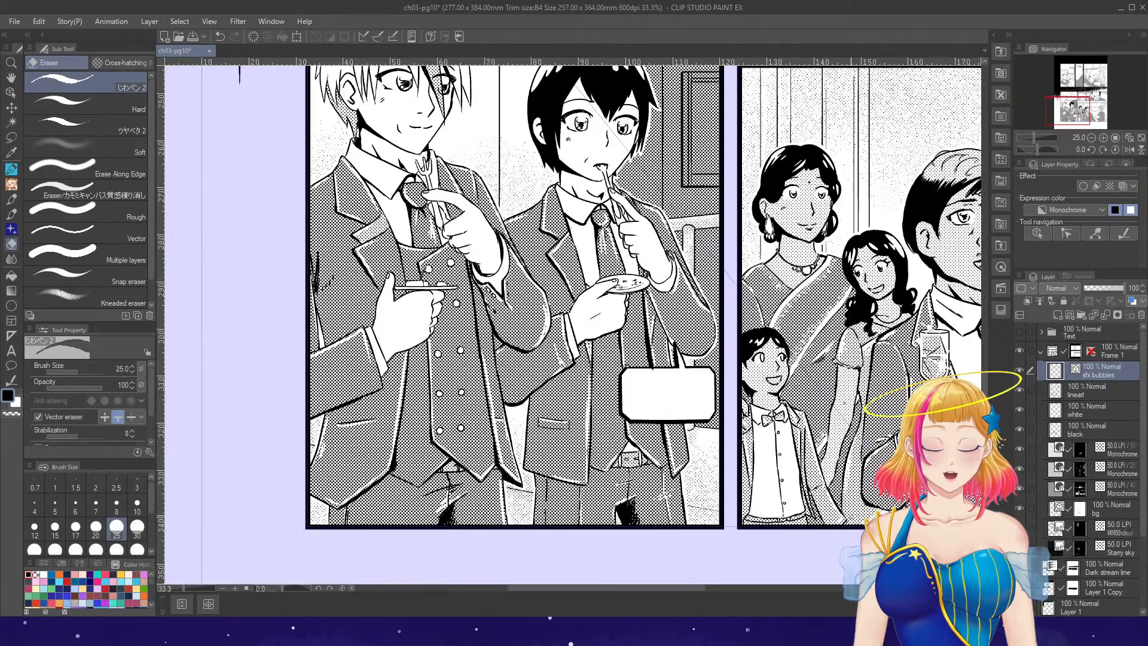
pyautogui.click(11, 91)
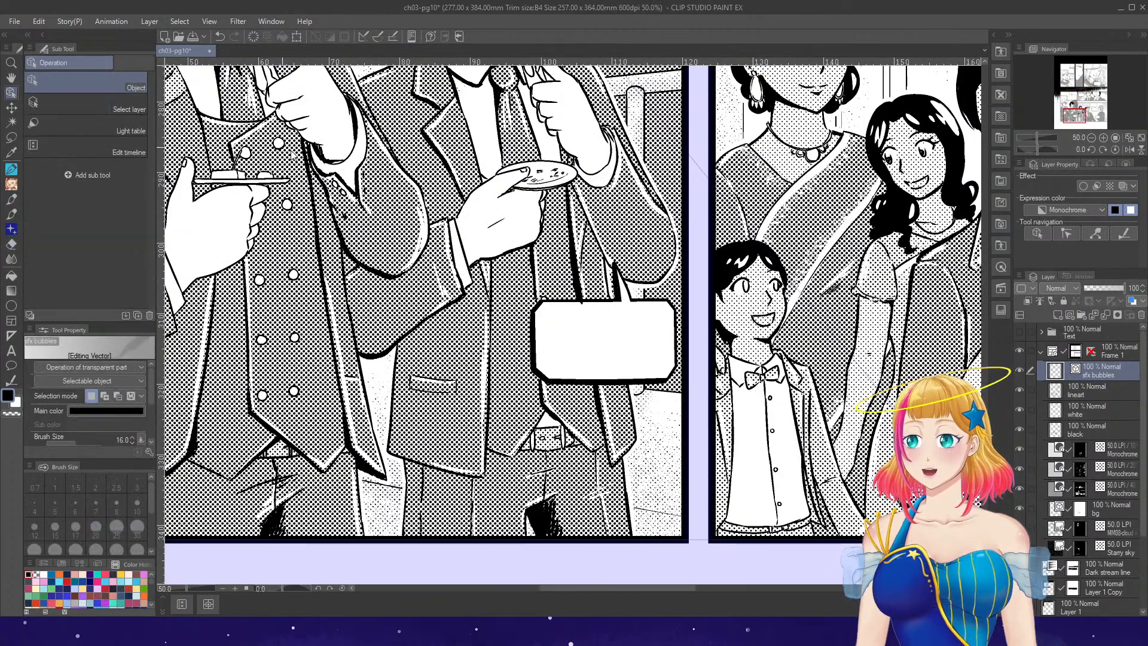
pyautogui.moveTo(471, 241)
pyautogui.mouseDown()
pyautogui.moveTo(570, 327)
pyautogui.moveTo(687, 393)
pyautogui.mouseUp()
pyautogui.moveTo(604, 249); pyautogui.dragTo(604, 221)
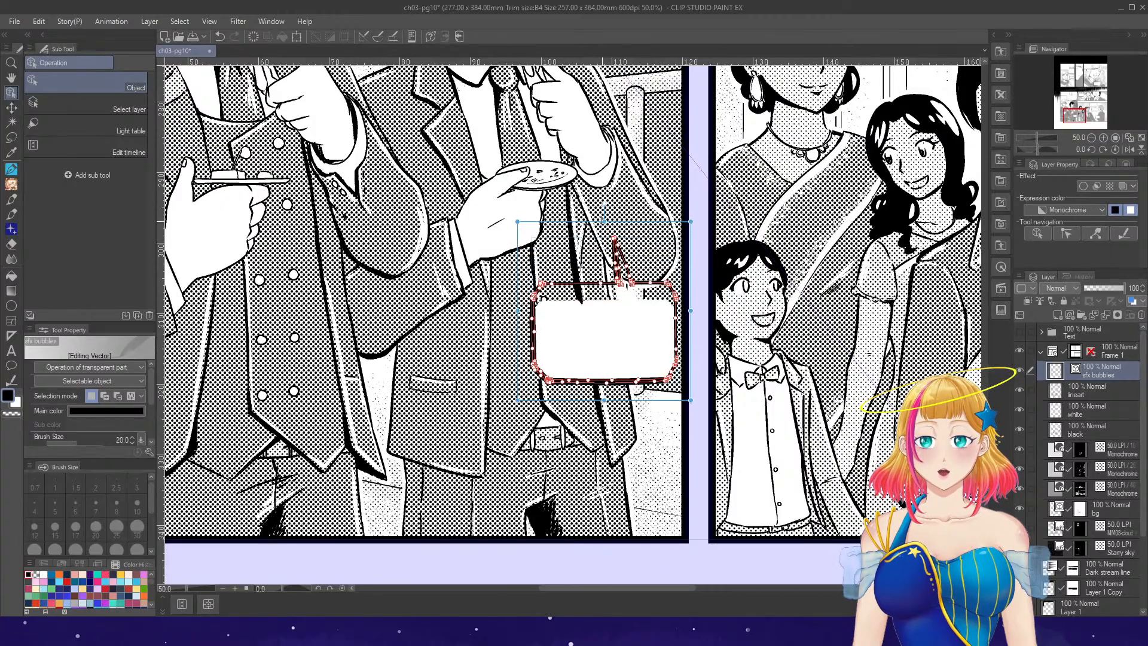
pyautogui.moveTo(517, 323); pyautogui.dragTo(488, 325)
pyautogui.moveTo(600, 402); pyautogui.dragTo(598, 423)
pyautogui.moveTo(487, 322); pyautogui.dragTo(467, 322)
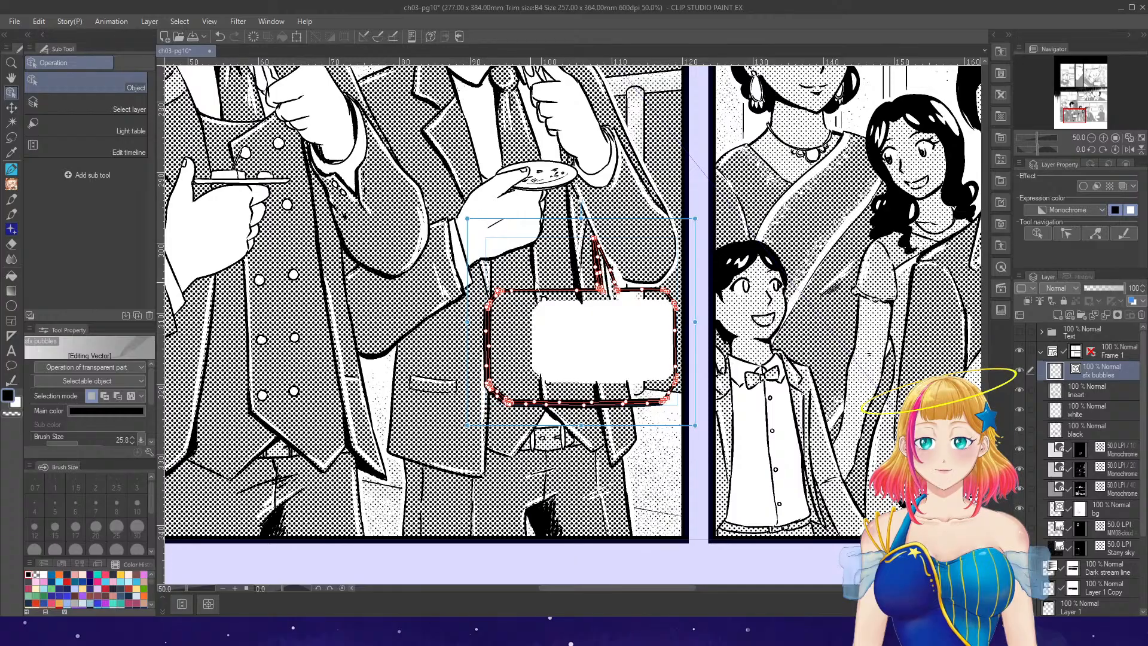
pyautogui.moveTo(580, 218); pyautogui.dragTo(580, 209)
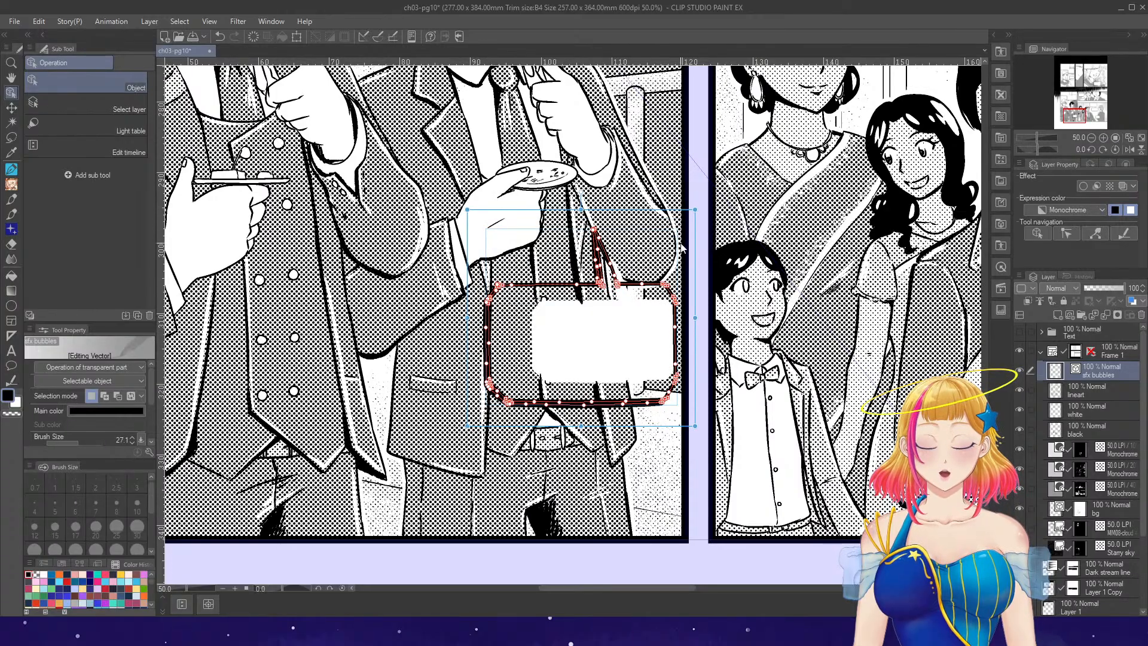
pyautogui.scroll(-2, 736, 365)
pyautogui.scroll(2, 736, 366)
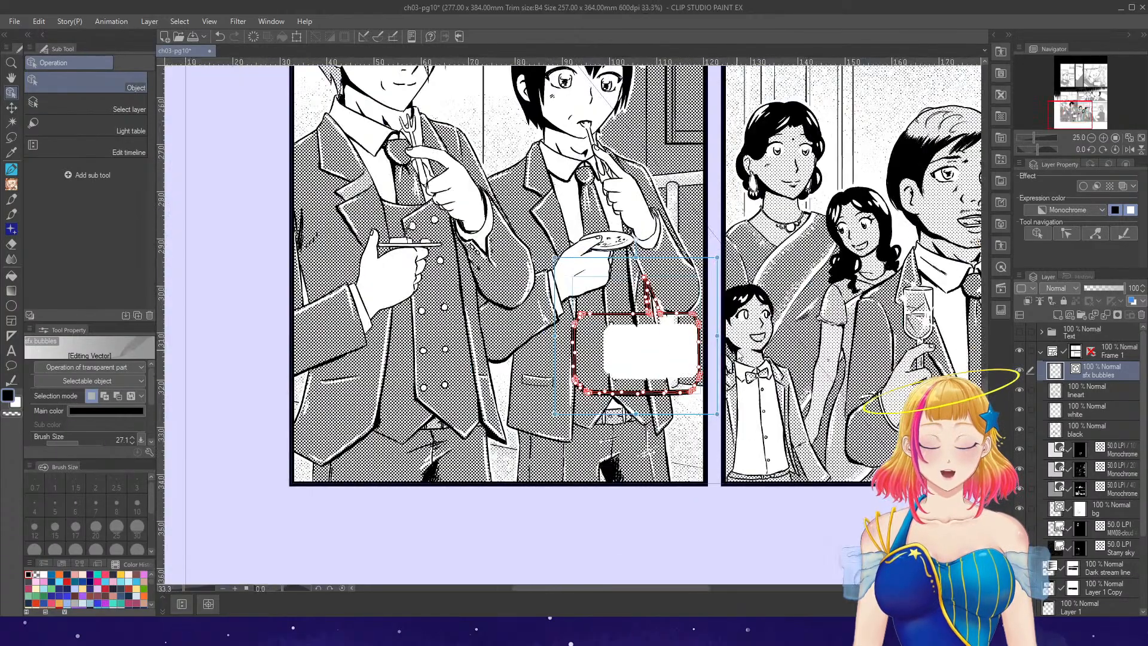
pyautogui.moveTo(705, 370); pyautogui.dragTo(711, 373)
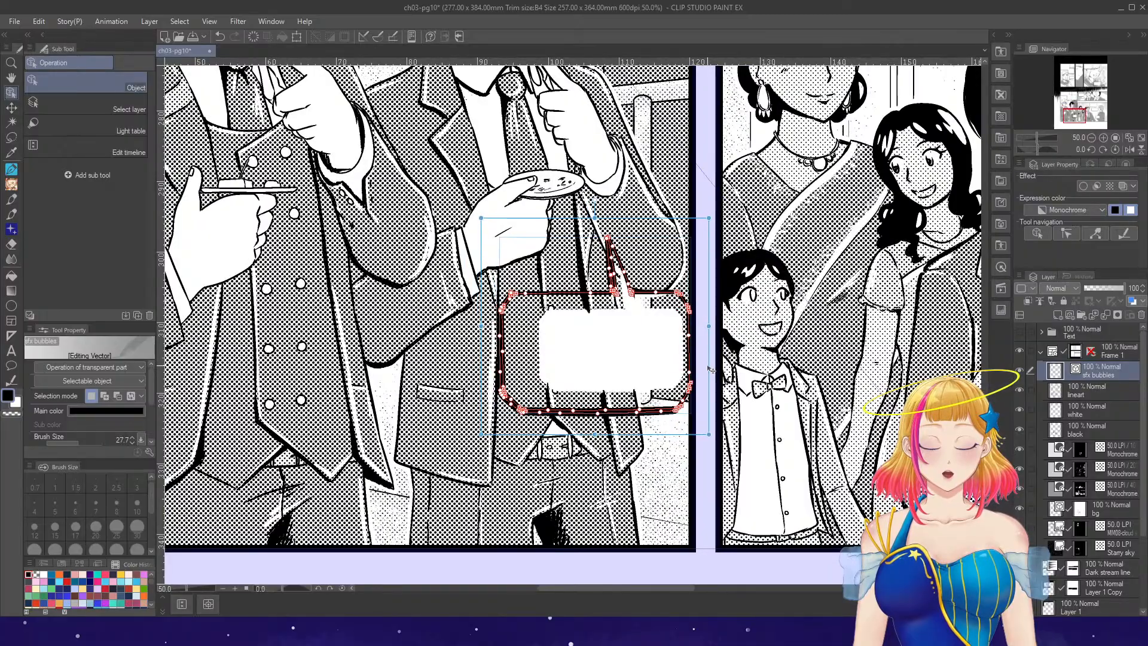
# - Enlarge the upper speech bubble beside the blond student's close-up, stretching its outline and tail upward and out to both sides
pyautogui.scroll(-7, 720, 361)
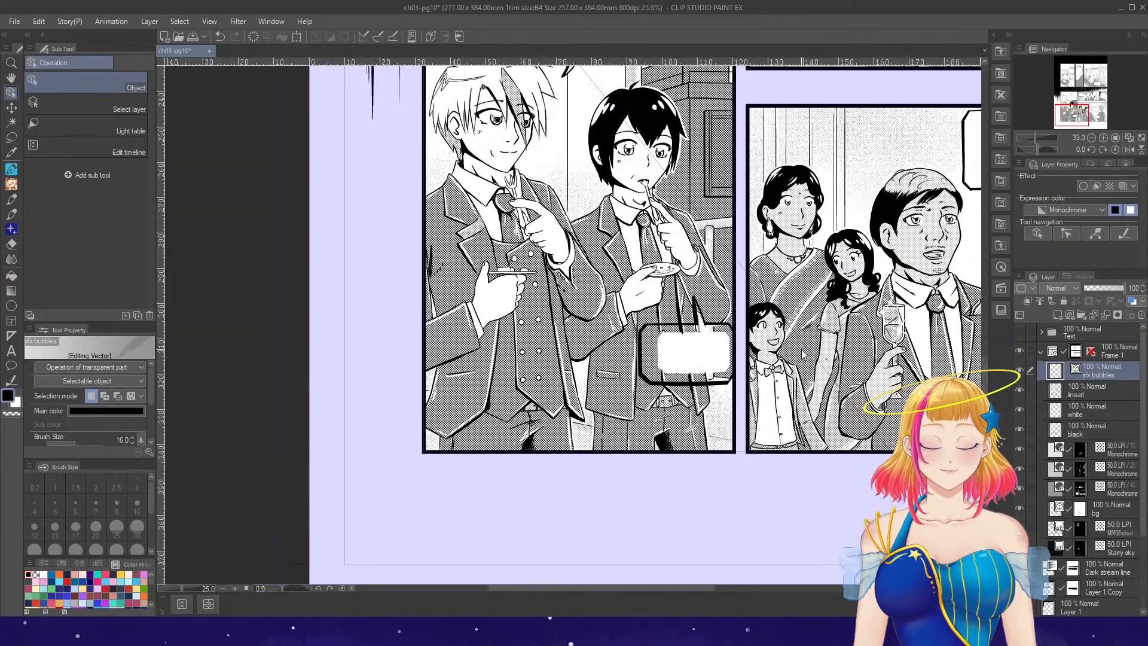
pyautogui.scroll(8, 943, 258)
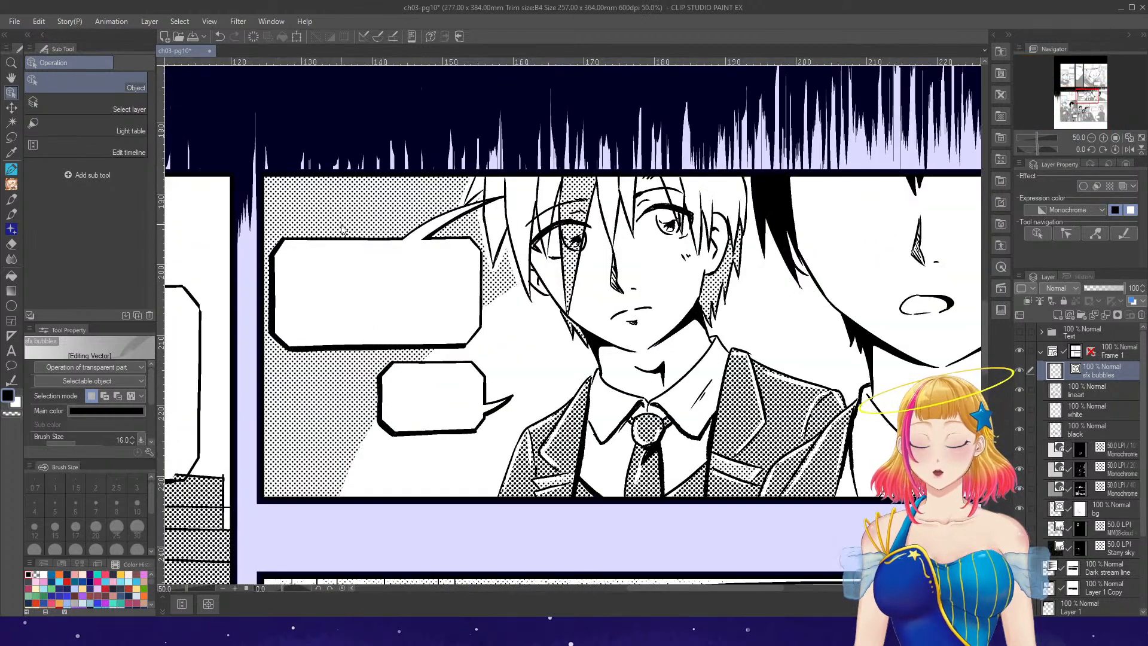
pyautogui.scroll(-1, 341, 229)
pyautogui.moveTo(447, 309); pyautogui.dragTo(449, 311)
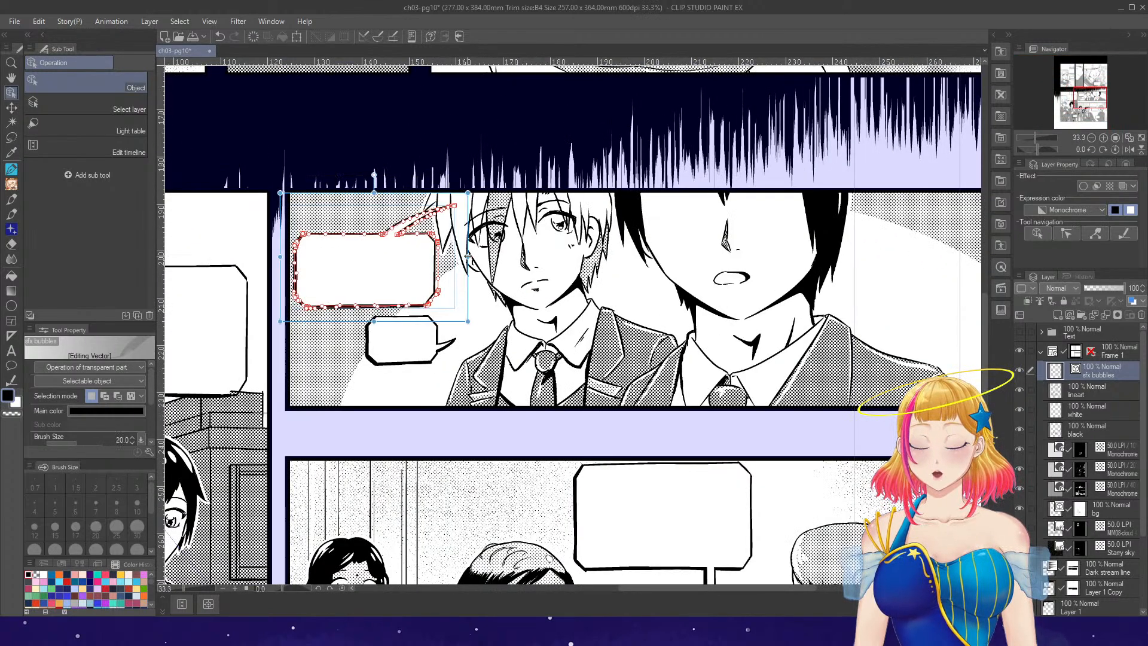
pyautogui.moveTo(379, 189); pyautogui.dragTo(374, 181)
pyautogui.moveTo(279, 254); pyautogui.dragTo(264, 253)
pyautogui.moveTo(378, 182); pyautogui.dragTo(378, 171)
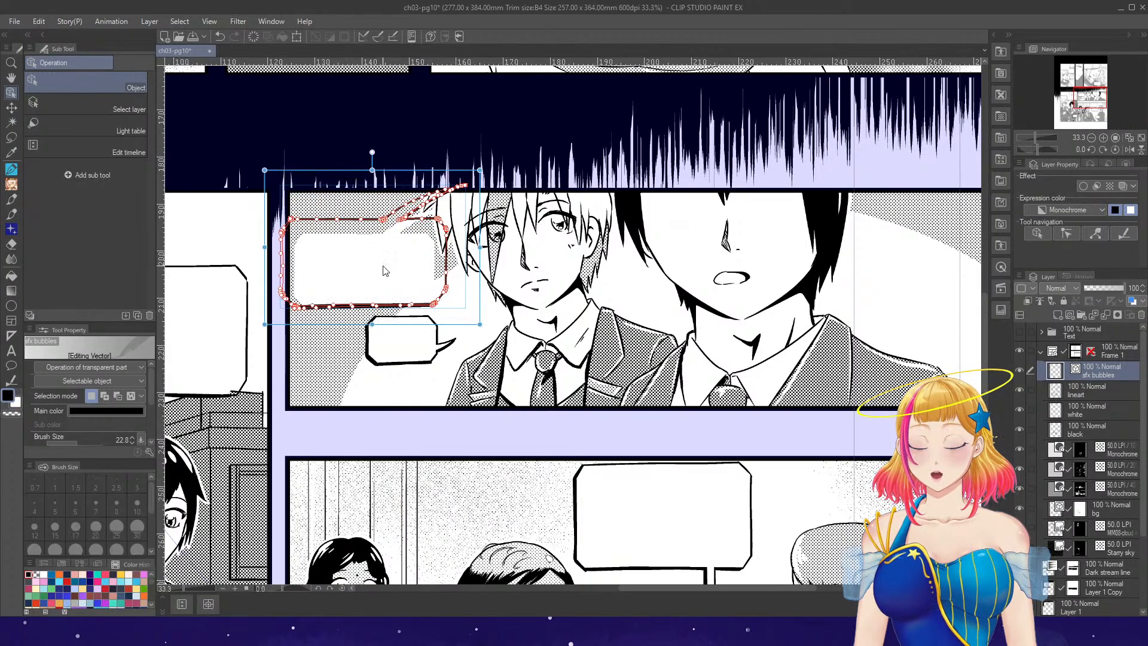
# - Stretch the small lower speech bubble in the same close-up panel downward and toward the blond student
pyautogui.click(390, 385)
pyautogui.moveTo(460, 321); pyautogui.dragTo(460, 321)
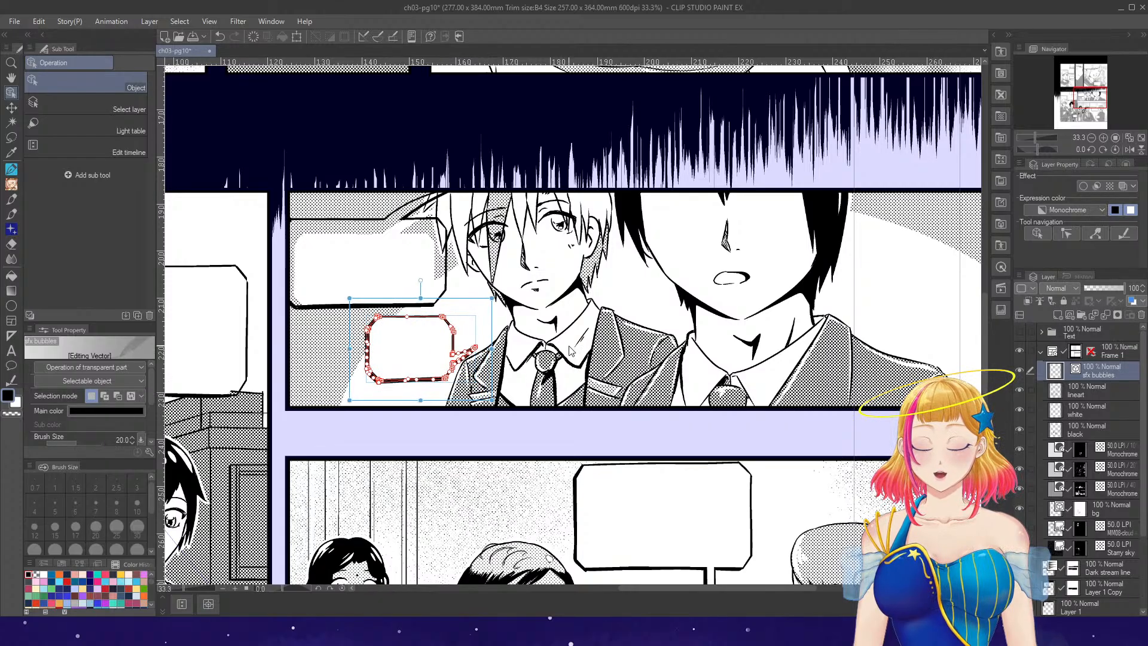
pyautogui.click(706, 322)
# - Delete the top outline of the upper joined bubble in the panel with the man holding a glass
pyautogui.scroll(-3, 730, 233)
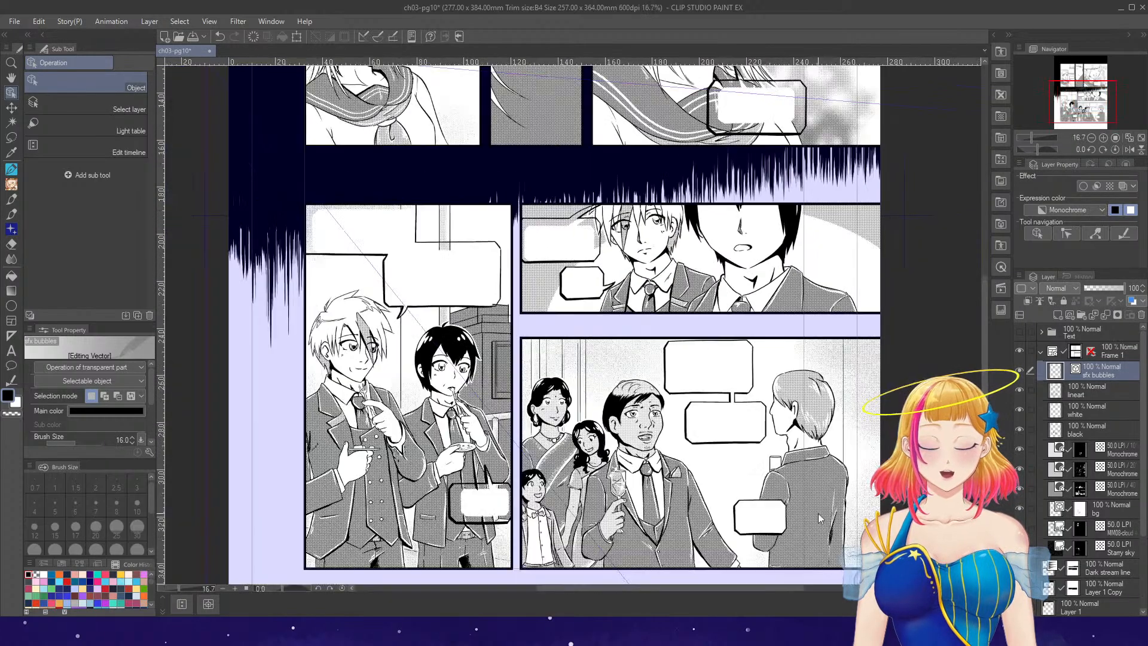
pyautogui.scroll(2, 819, 518)
pyautogui.scroll(-3, 906, 397)
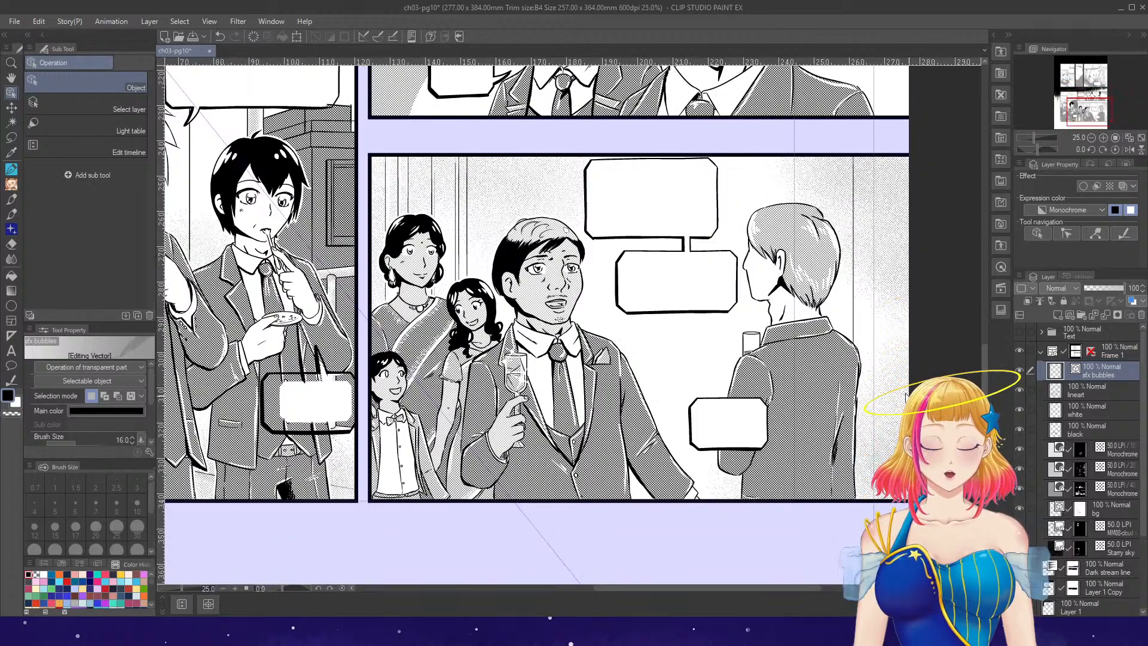
pyautogui.scroll(1, 830, 264)
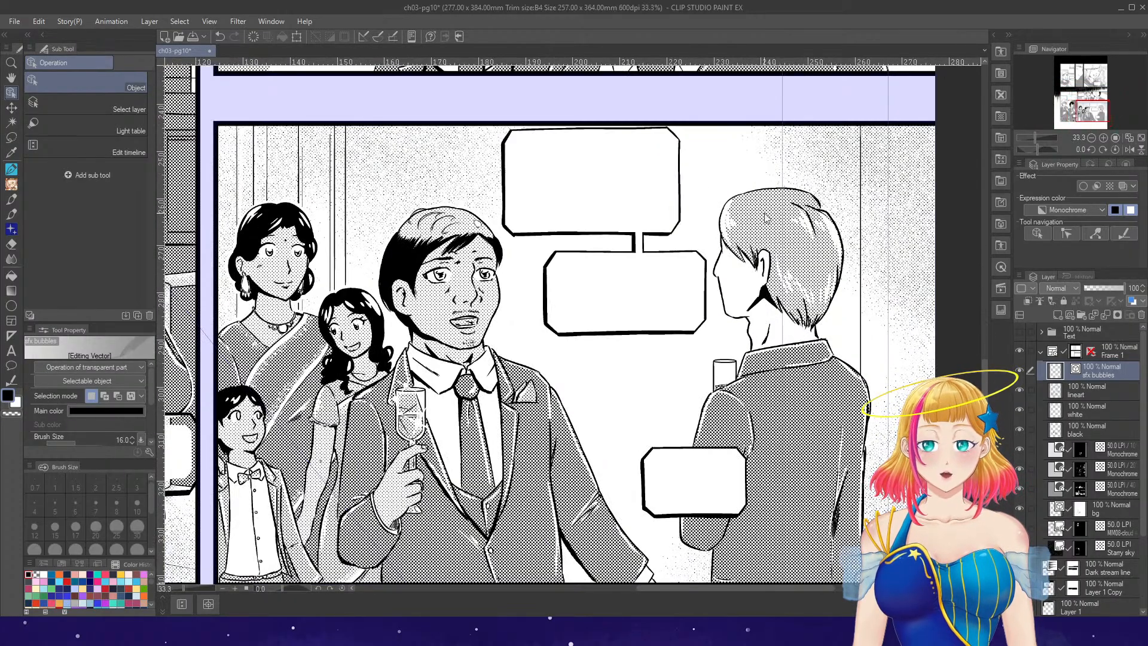
pyautogui.click(607, 127)
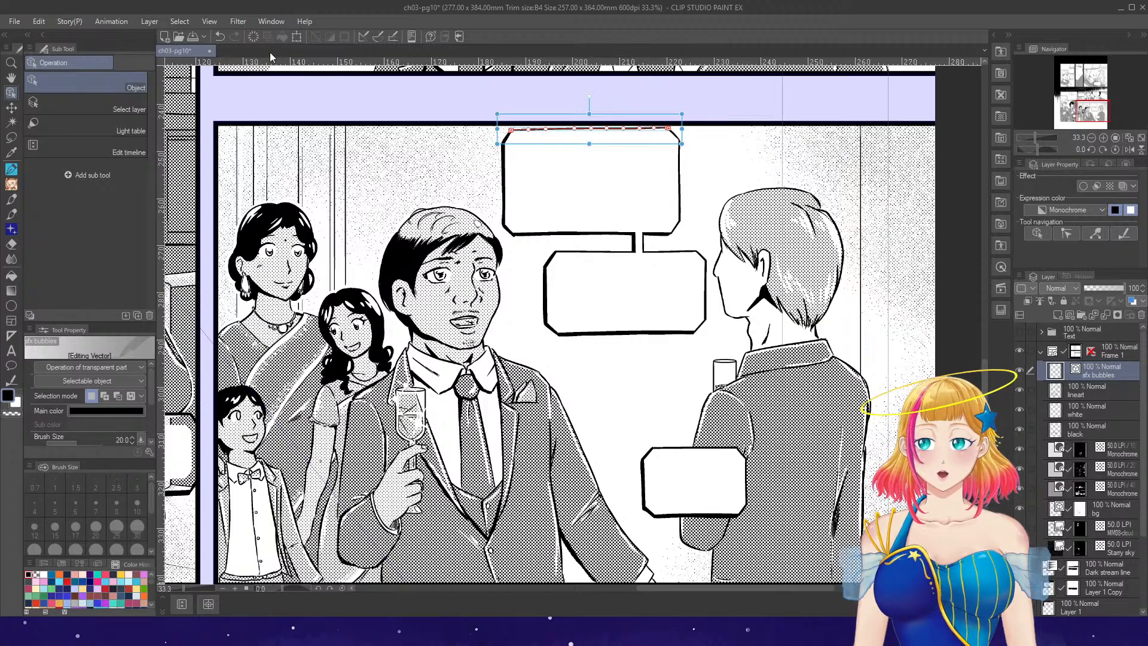
pyautogui.click(254, 37)
# - Stretch the upper bubble's side outlines up past the panel border and widen them toward the man seen from behind
pyautogui.moveTo(559, 124); pyautogui.dragTo(706, 172)
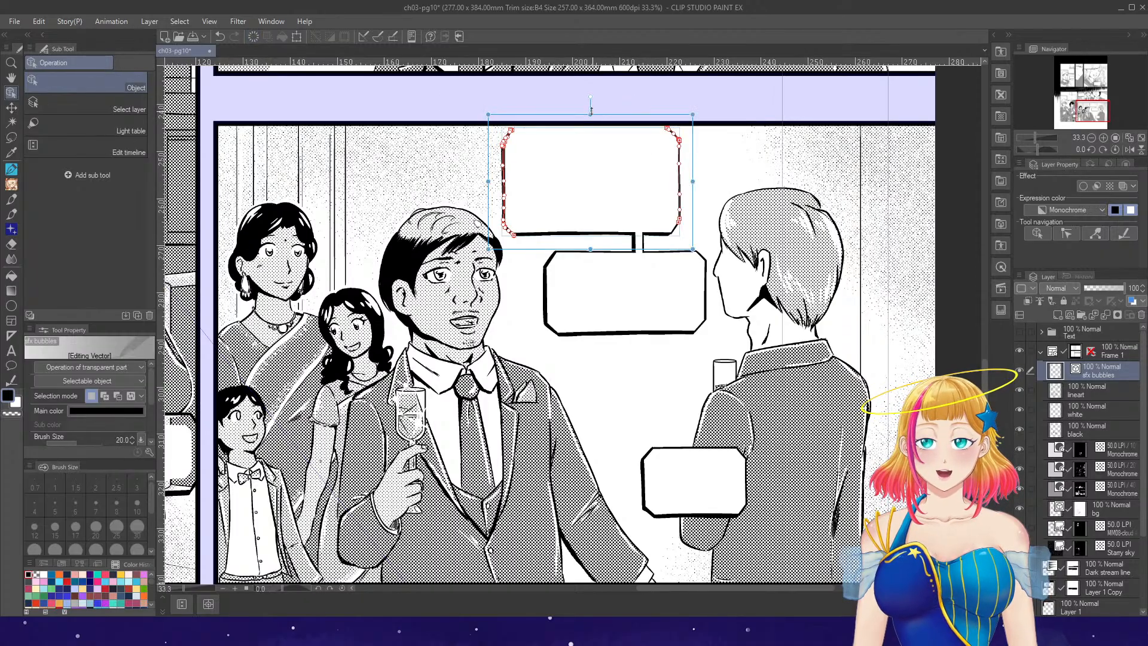
pyautogui.moveTo(591, 113); pyautogui.dragTo(591, 96)
pyautogui.moveTo(693, 173); pyautogui.dragTo(720, 174)
pyautogui.click(758, 180)
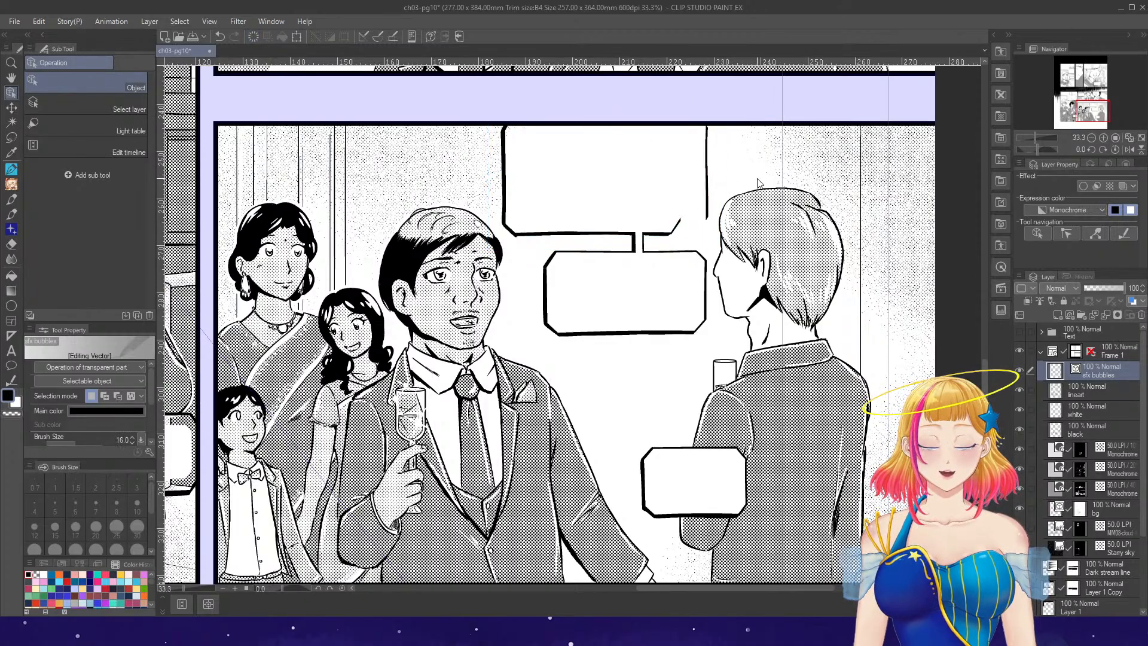
# - Move the upper bubble's bottom-right corner stroke out to the right outline and ink the missing piece of bottom outline
pyautogui.scroll(2, 707, 232)
pyautogui.moveTo(668, 246); pyautogui.dragTo(723, 242)
pyautogui.press('p')
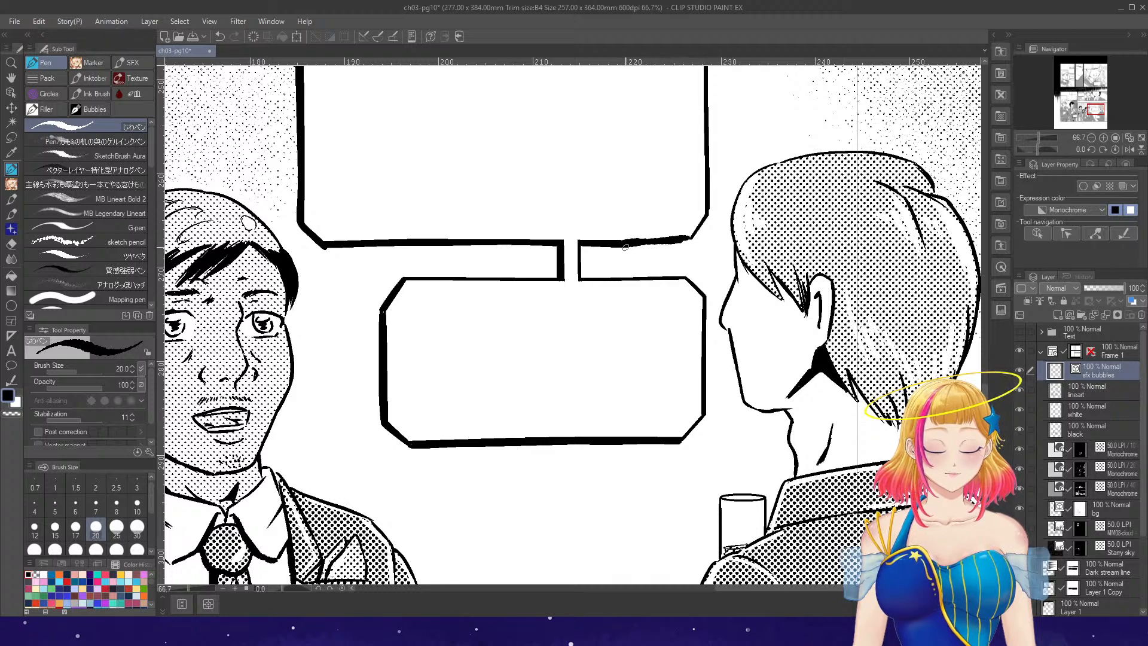
# - Enlarge the lower joined bubble by stretching its side and bottom outlines downward and outward on both sides
pyautogui.scroll(-2, 683, 229)
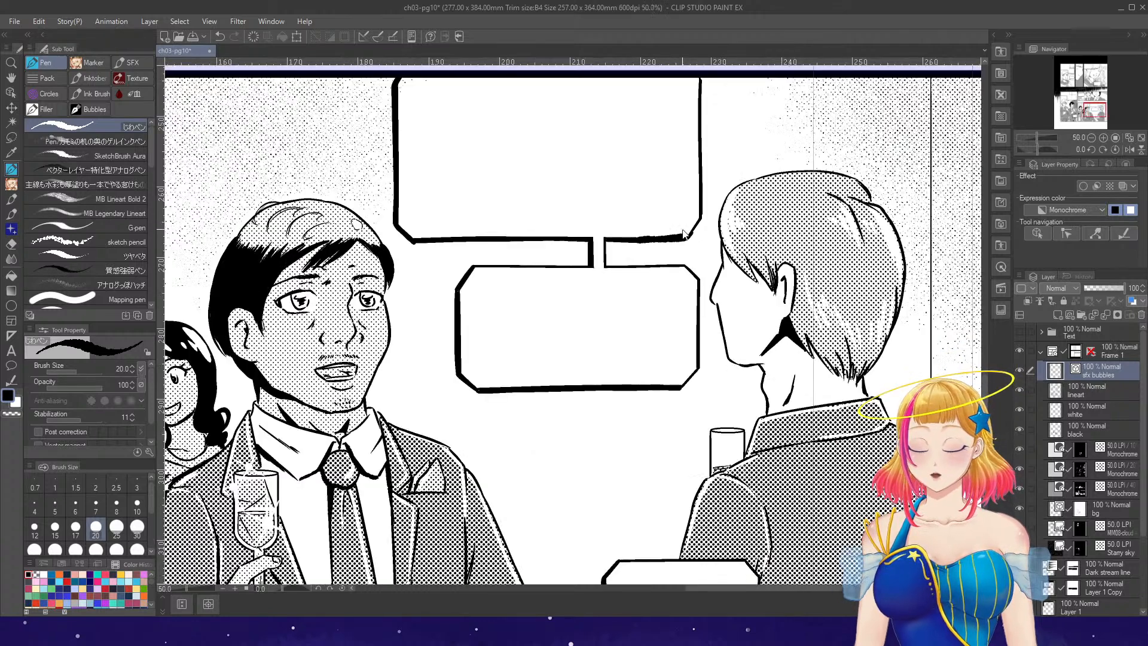
pyautogui.click(11, 92)
pyautogui.scroll(1, 672, 389)
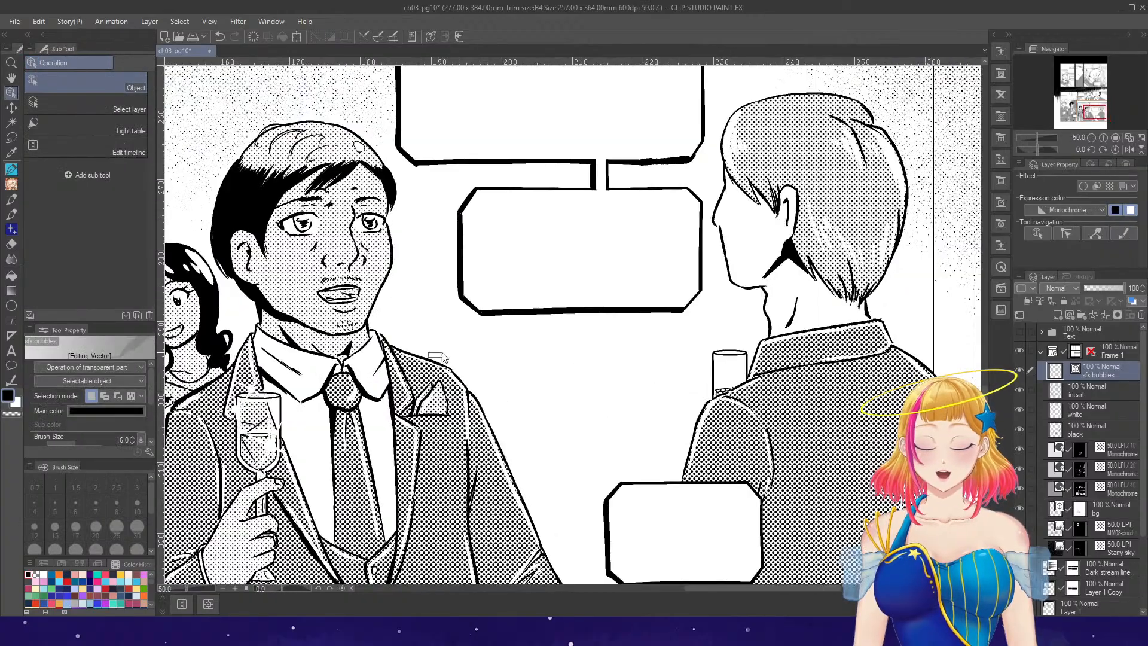
pyautogui.moveTo(442, 357); pyautogui.dragTo(732, 170)
pyautogui.moveTo(579, 332); pyautogui.dragTo(580, 389)
pyautogui.moveTo(444, 285); pyautogui.dragTo(421, 285)
pyautogui.click(518, 225)
# - Move the lower bubble's top-left corner stroke out to the left outline and ink the gap to the top outline
pyautogui.scroll(1, 469, 212)
pyautogui.click(468, 205)
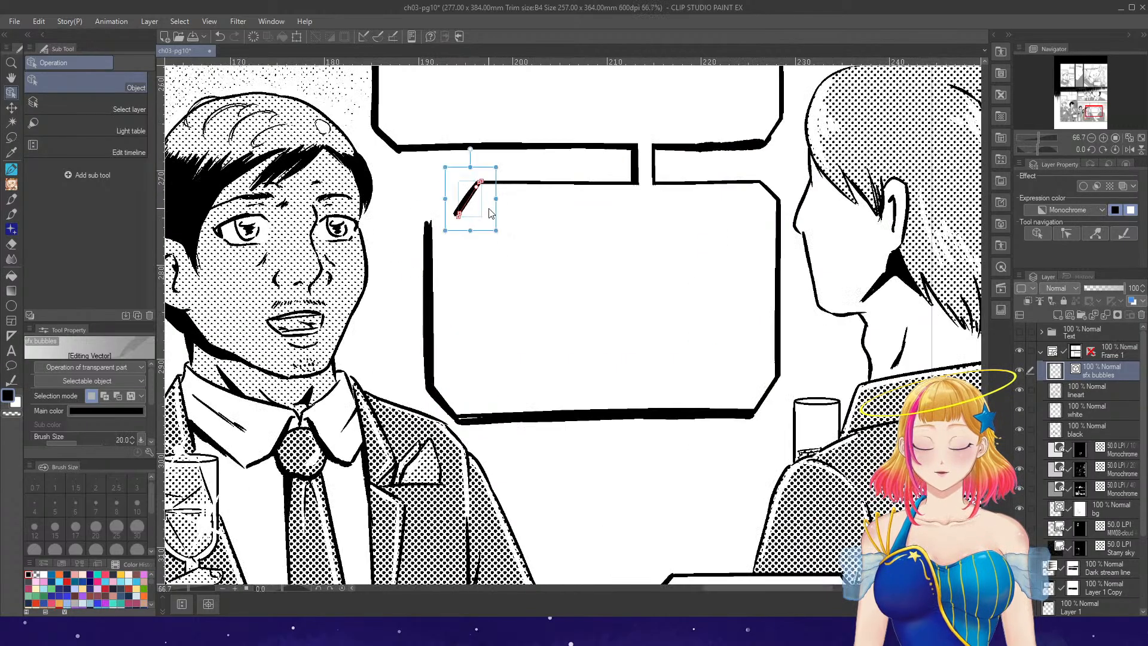
pyautogui.moveTo(497, 214)
pyautogui.mouseDown()
pyautogui.moveTo(468, 219)
pyautogui.moveTo(471, 183)
pyautogui.moveTo(490, 186)
pyautogui.mouseUp()
pyautogui.click(503, 208)
pyautogui.press('p')
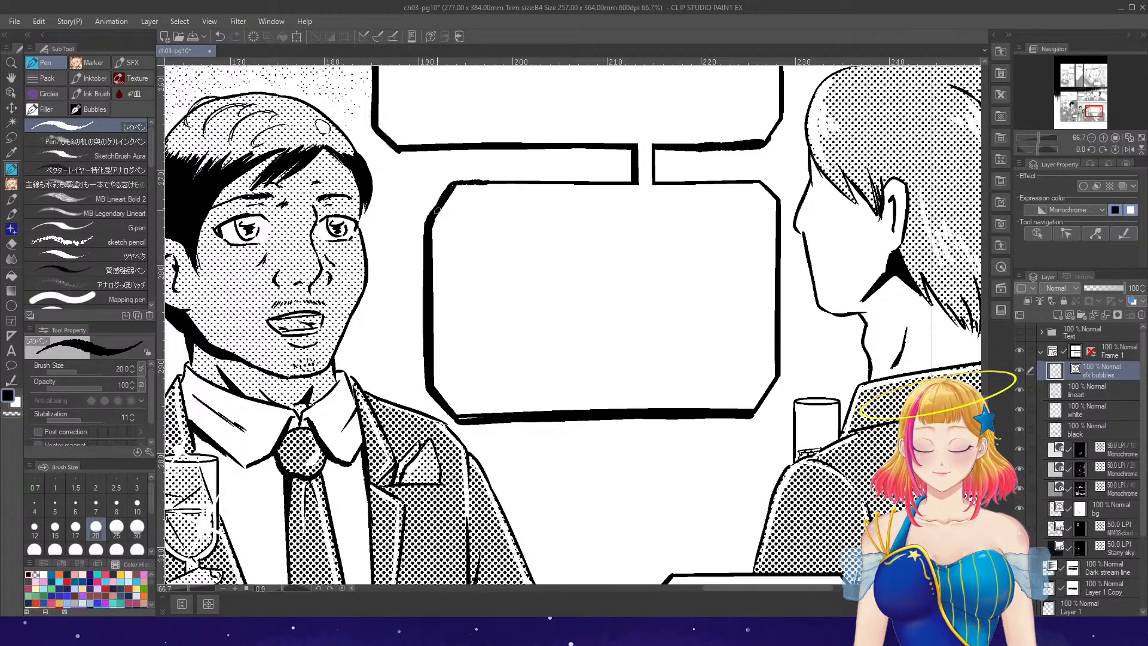
# - Enlarge the vector outline of the speech bubble over the back-turned man's arm on all four sides, then deselect it
pyautogui.scroll(-3, 427, 224)
pyautogui.scroll(2, 522, 422)
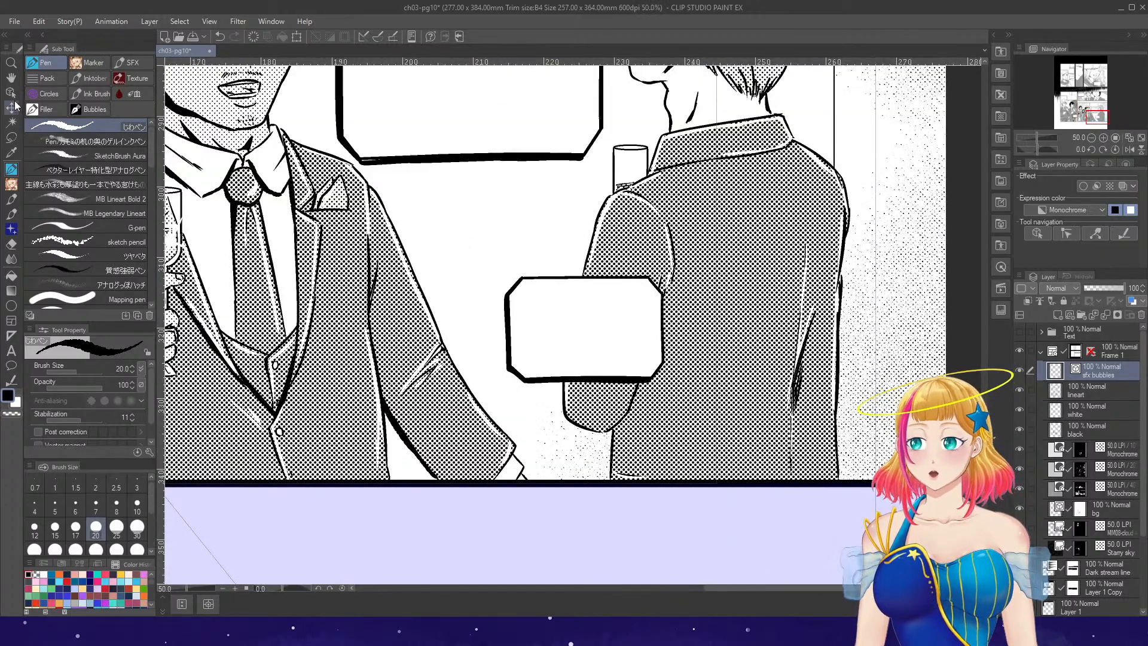
pyautogui.press('o')
pyautogui.moveTo(472, 251); pyautogui.dragTo(633, 352)
pyautogui.moveTo(585, 256); pyautogui.dragTo(585, 247)
pyautogui.moveTo(677, 322); pyautogui.dragTo(701, 323)
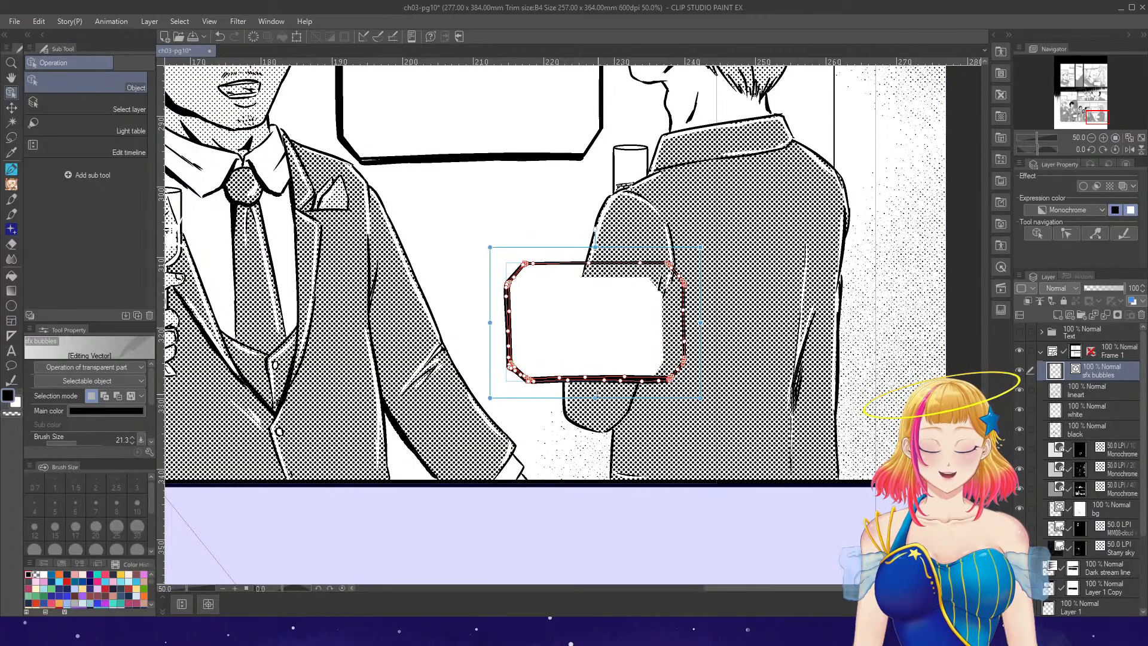
pyautogui.moveTo(593, 397); pyautogui.dragTo(590, 410)
pyautogui.moveTo(490, 328); pyautogui.dragTo(472, 323)
pyautogui.moveTo(587, 245); pyautogui.dragTo(586, 231)
pyautogui.moveTo(701, 322); pyautogui.dragTo(710, 322)
pyautogui.click(736, 303)
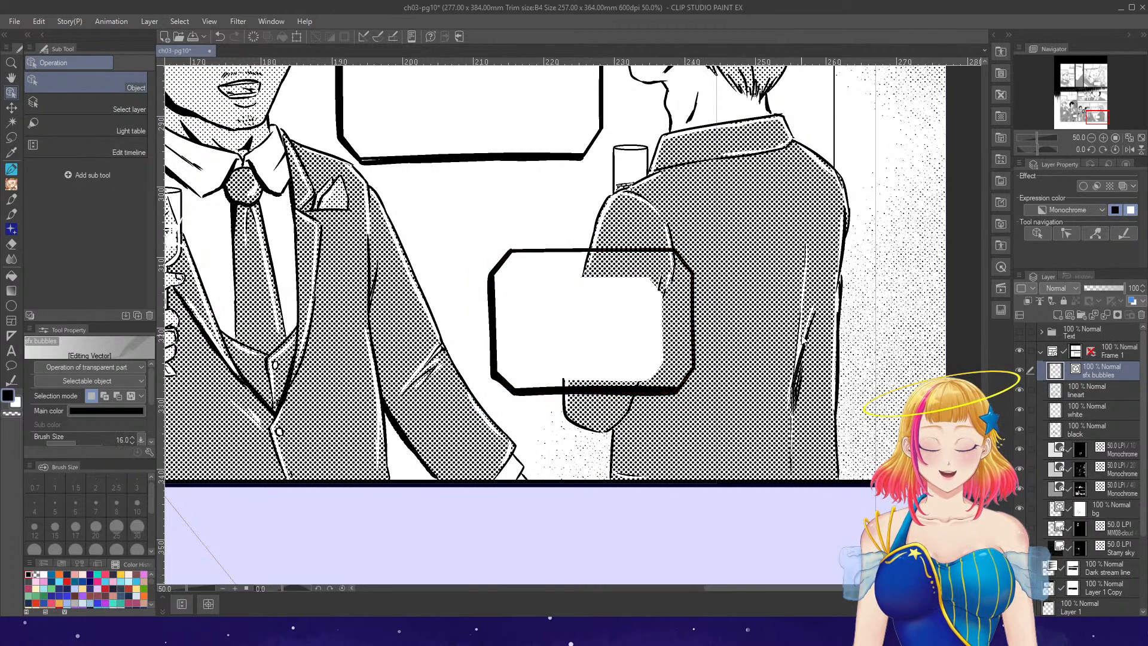
# - Save the comic page
pyautogui.scroll(-4, 820, 326)
pyautogui.scroll(6, 969, 269)
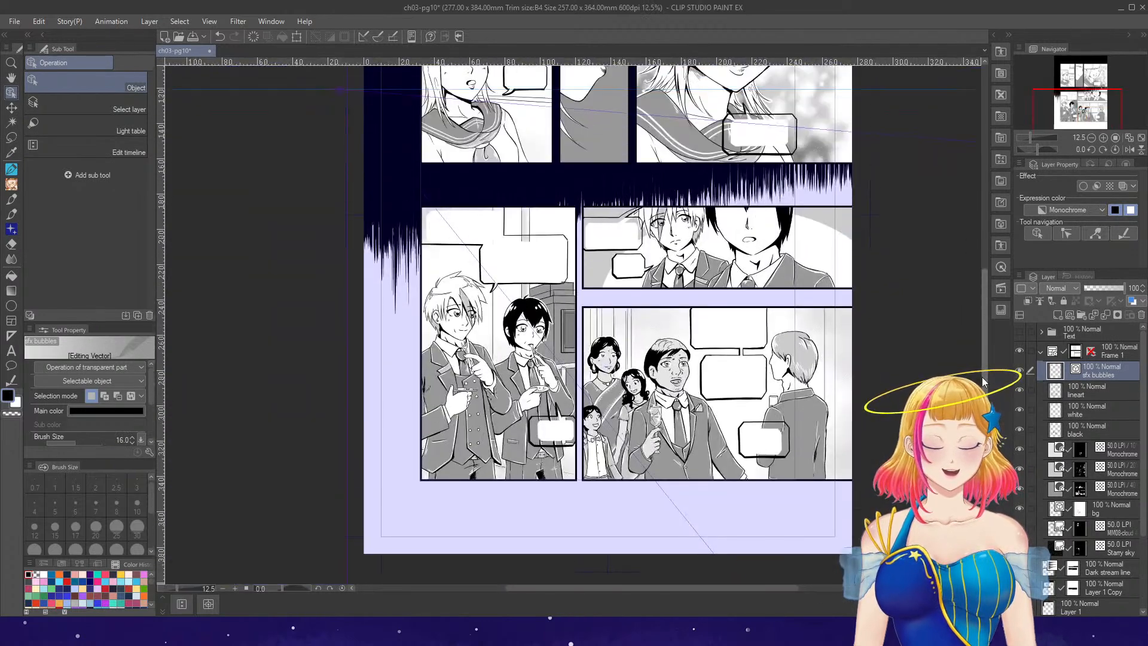
pyautogui.click(193, 36)
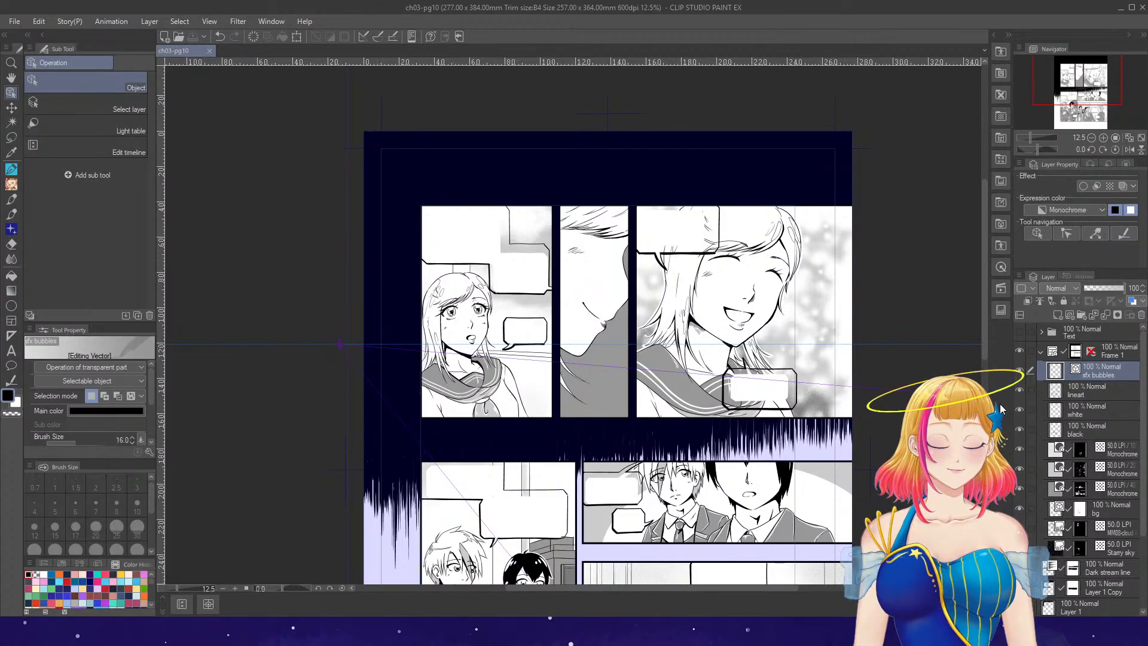
pyautogui.scroll(2, 512, 243)
pyautogui.click(10, 137)
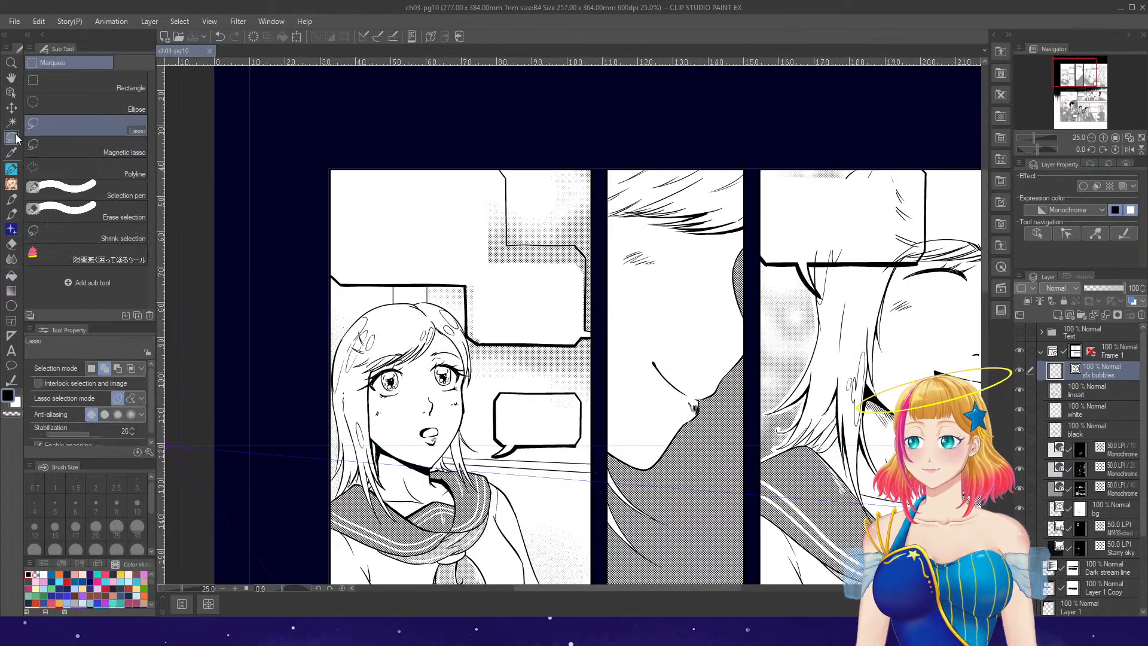
pyautogui.scroll(2, 435, 264)
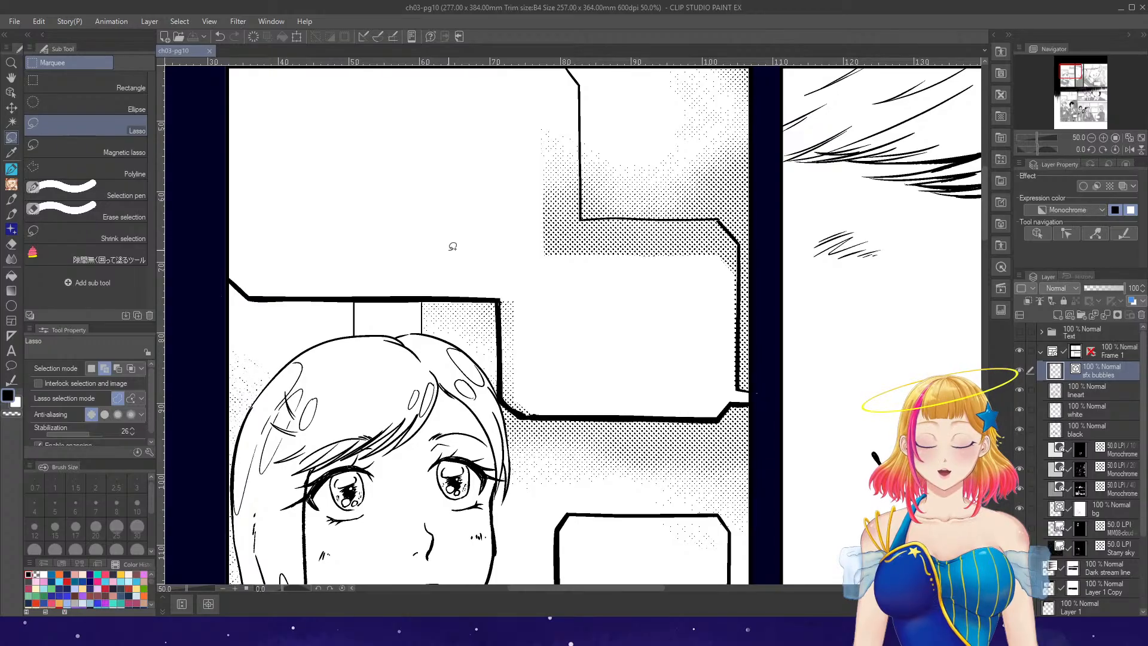
pyautogui.scroll(-1, 453, 247)
pyautogui.moveTo(529, 124); pyautogui.dragTo(543, 201)
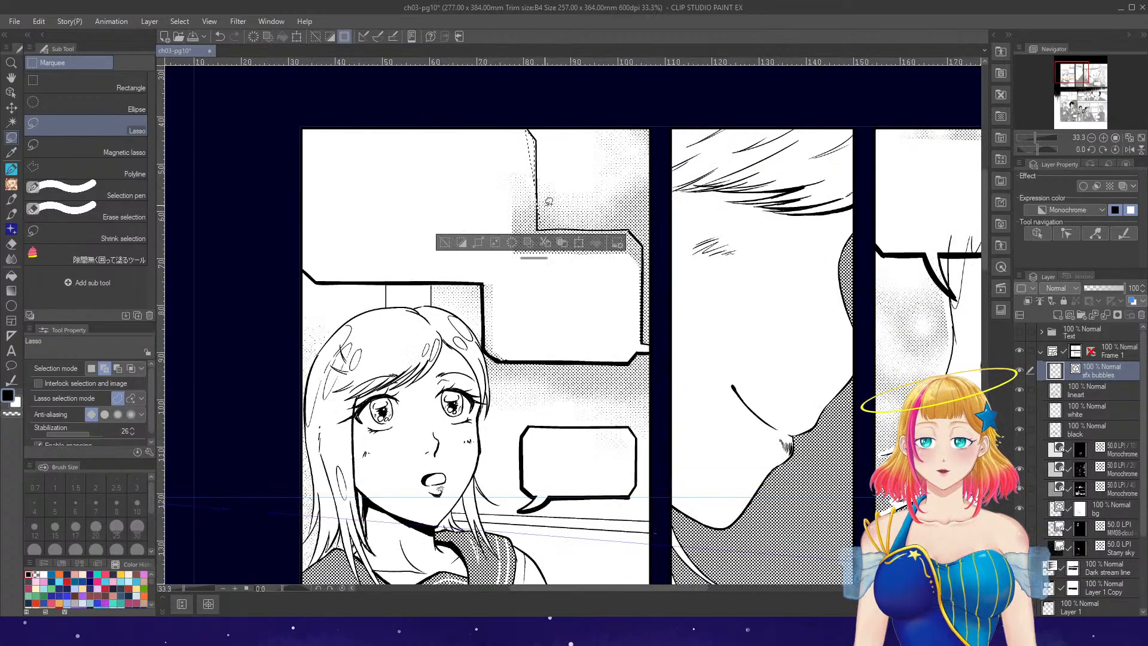
pyautogui.hotkey('ctrl', 'z')
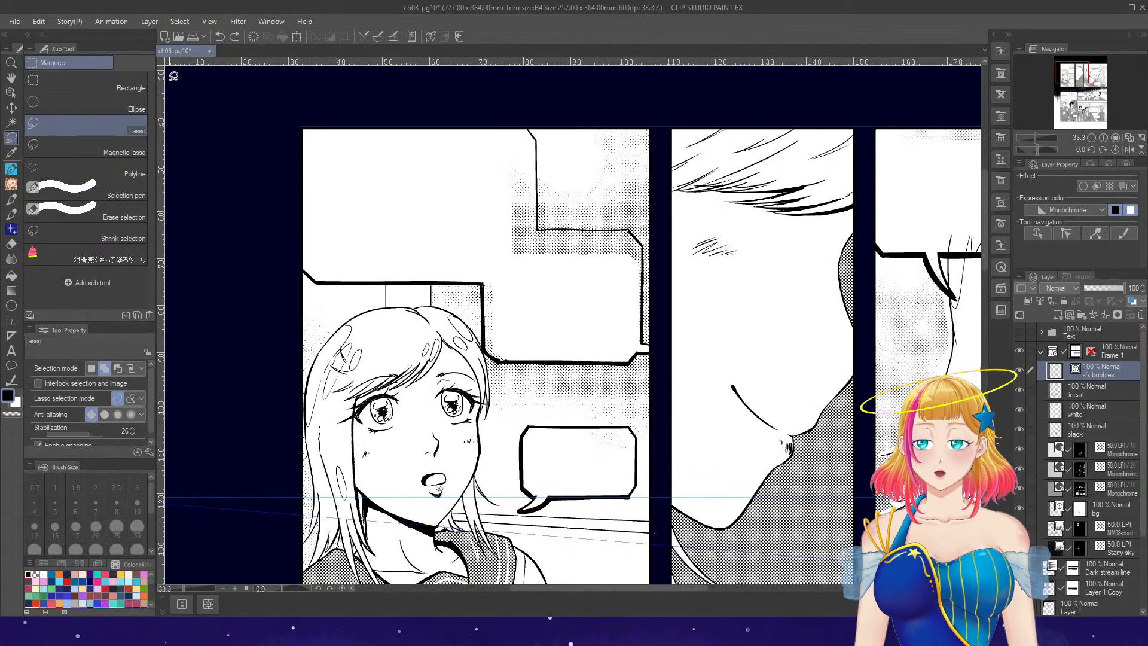
# - Select the large double speech bubble in the first panel by tracing its outline with the Magnetic lasso
pyautogui.click(108, 147)
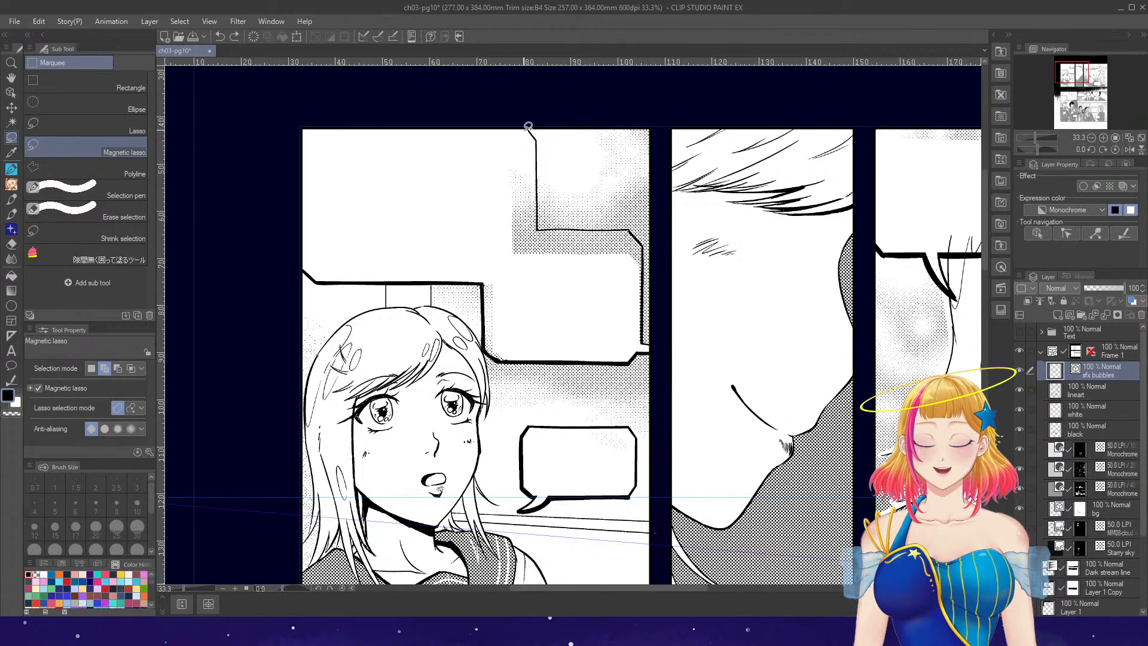
pyautogui.moveTo(528, 128); pyautogui.dragTo(540, 178)
pyautogui.moveTo(594, 224)
pyautogui.mouseDown()
pyautogui.moveTo(635, 235)
pyautogui.moveTo(653, 347)
pyautogui.mouseUp()
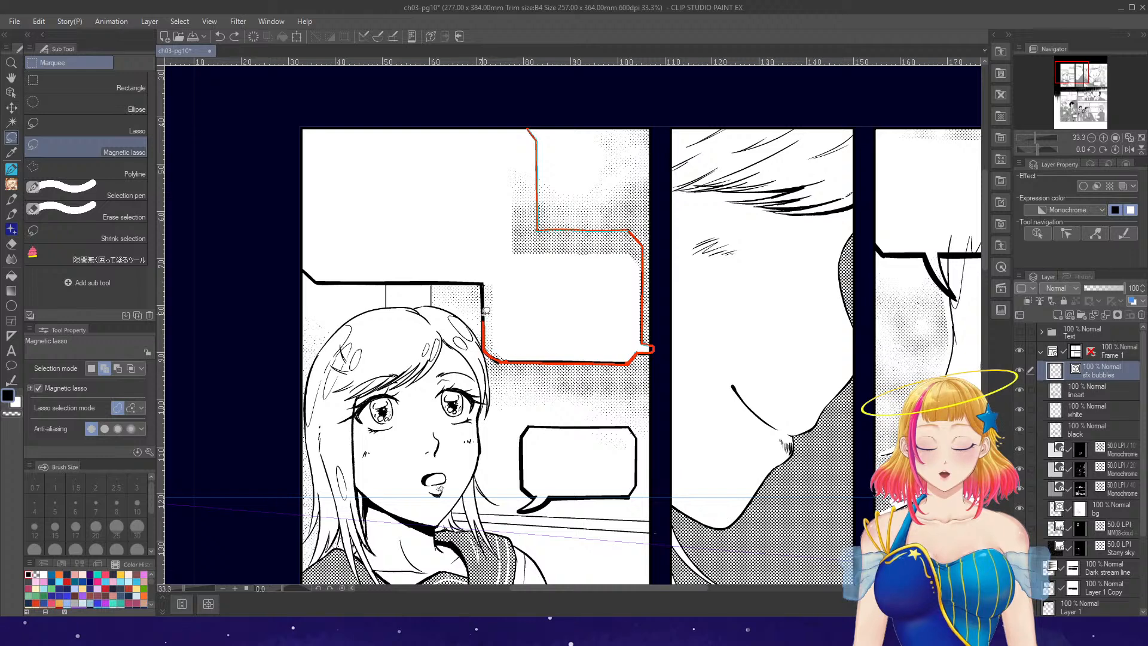
pyautogui.moveTo(486, 310)
pyautogui.mouseDown()
pyautogui.moveTo(484, 282)
pyautogui.moveTo(354, 283)
pyautogui.moveTo(320, 270)
pyautogui.moveTo(292, 220)
pyautogui.mouseUp()
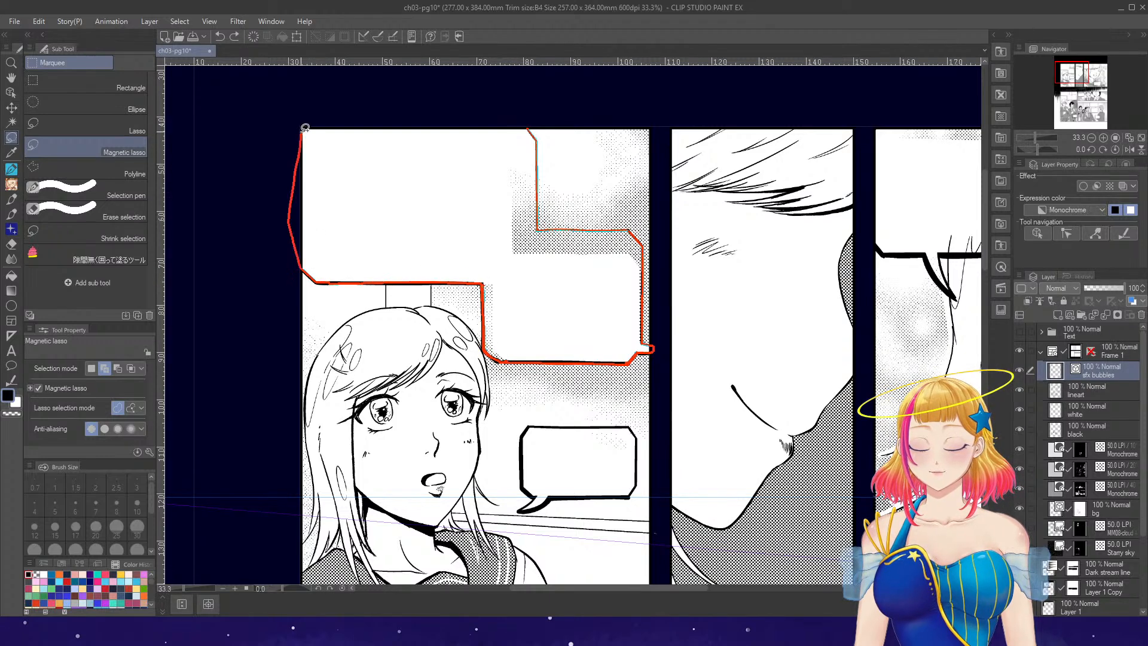
pyautogui.moveTo(305, 127); pyautogui.dragTo(312, 109)
# - Add the small tailed bubble beside the girl in the first panel to the selection with the Magnetic lasso
pyautogui.scroll(-1, 670, 312)
pyautogui.scroll(1, 603, 496)
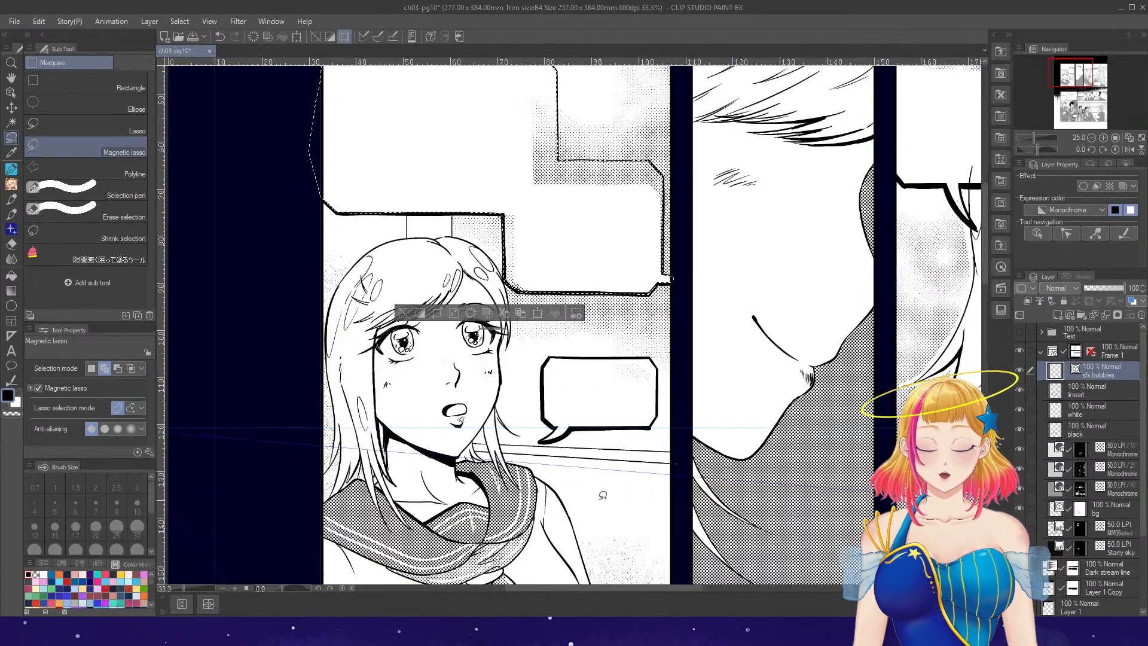
pyautogui.scroll(1, 603, 495)
pyautogui.moveTo(554, 413)
pyautogui.mouseDown()
pyautogui.moveTo(667, 397)
pyautogui.moveTo(698, 381)
pyautogui.moveTo(699, 320)
pyautogui.mouseUp()
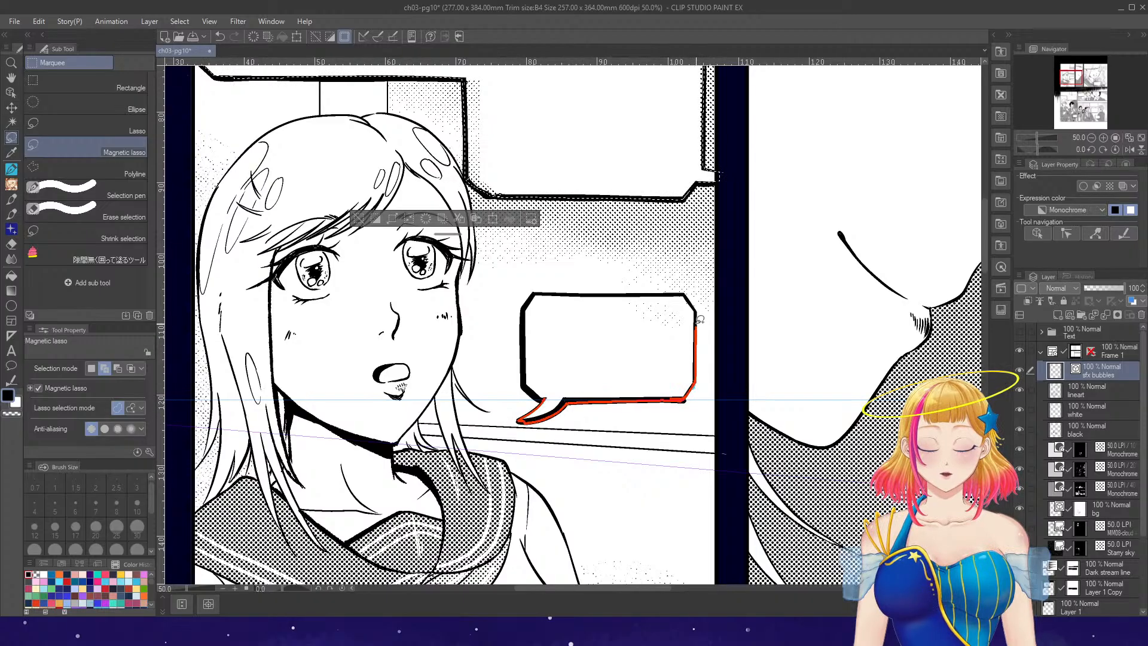
pyautogui.moveTo(578, 286)
pyautogui.mouseDown()
pyautogui.moveTo(534, 297)
pyautogui.moveTo(526, 348)
pyautogui.moveTo(554, 412)
pyautogui.mouseUp()
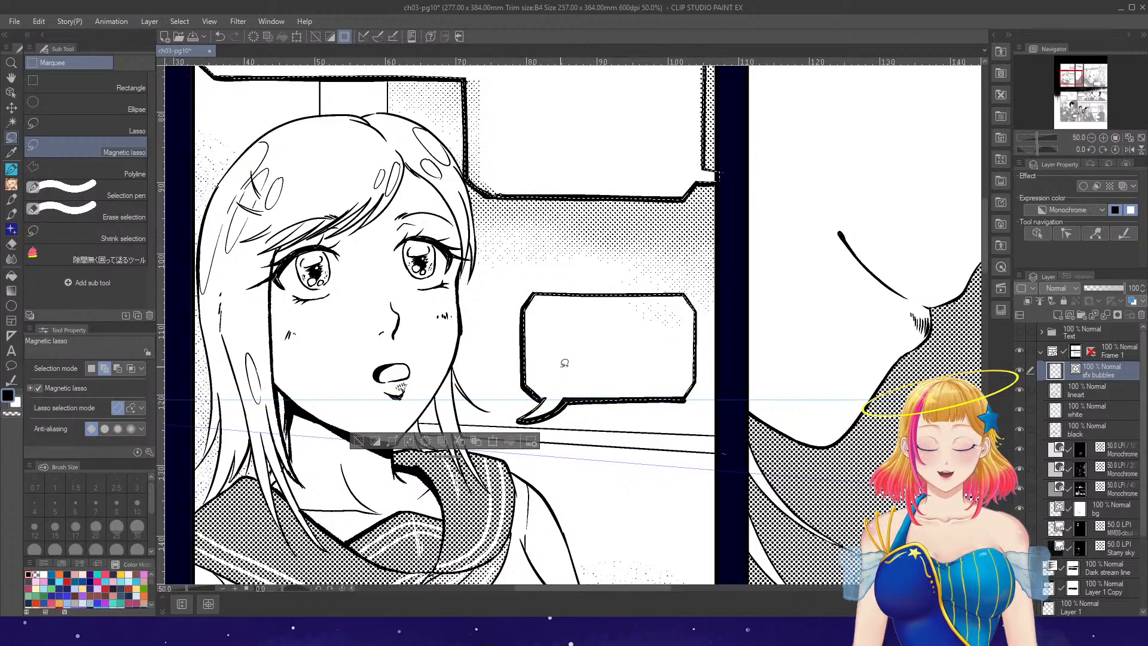
# - Add the upper tailed speech bubble in the smiling girl's panel to the selection, tracing around its tail and past the panel border
pyautogui.scroll(-2, 565, 363)
pyautogui.scroll(-1, 565, 363)
pyautogui.scroll(3, 820, 174)
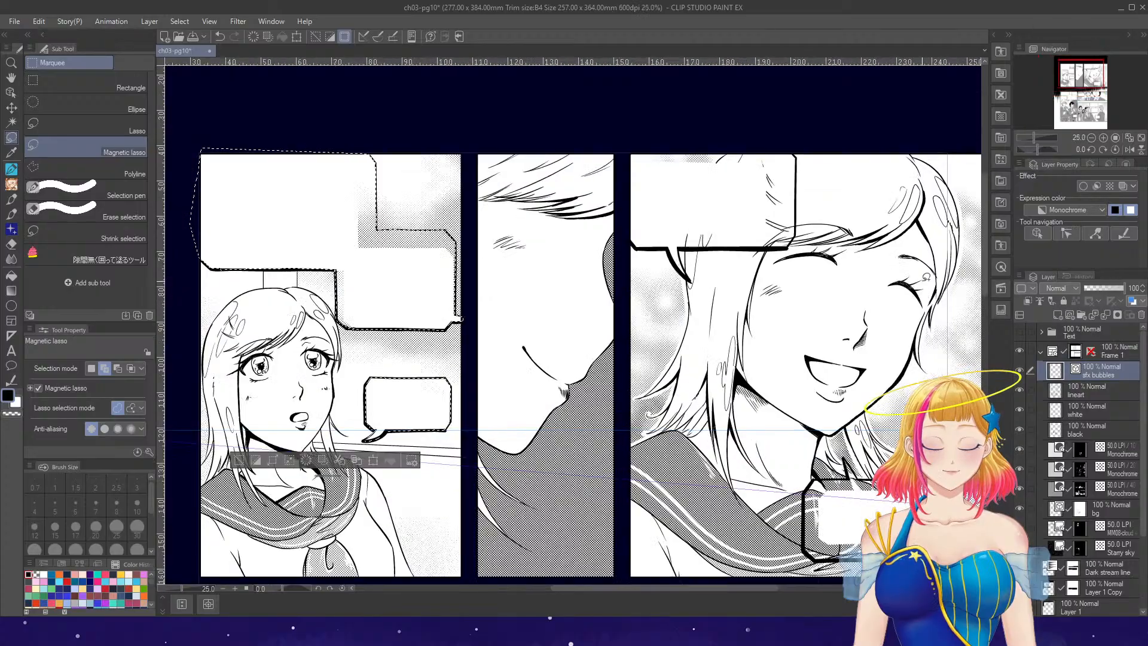
pyautogui.scroll(3, 986, 254)
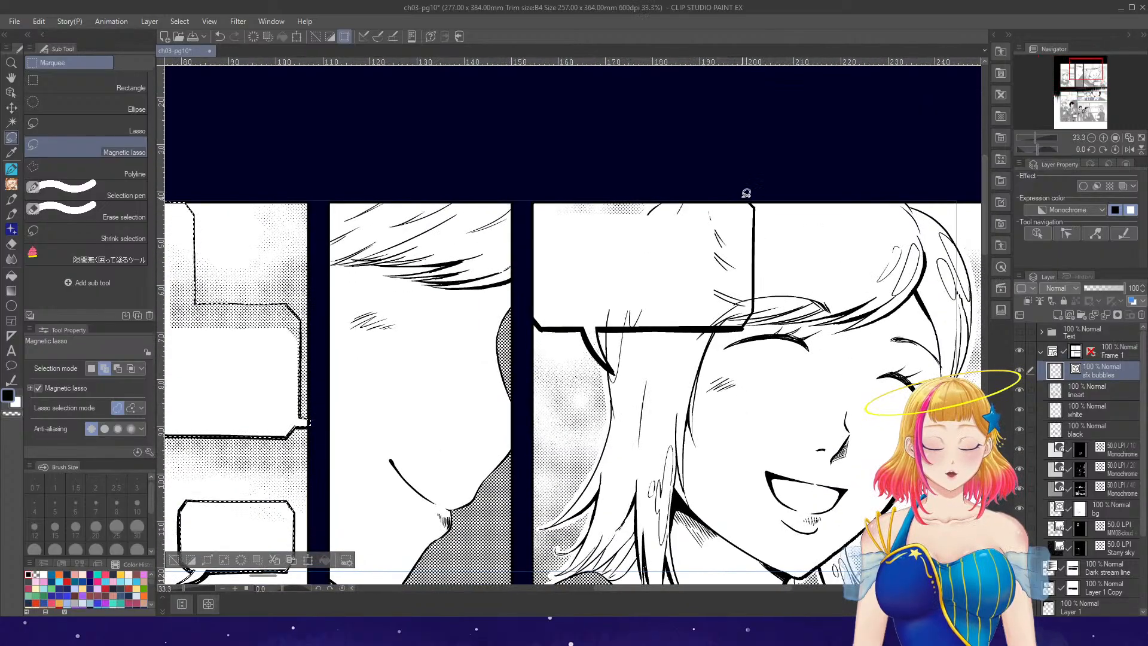
pyautogui.moveTo(756, 203); pyautogui.dragTo(757, 308)
pyautogui.moveTo(651, 327)
pyautogui.mouseDown()
pyautogui.moveTo(598, 329)
pyautogui.moveTo(611, 368)
pyautogui.mouseUp()
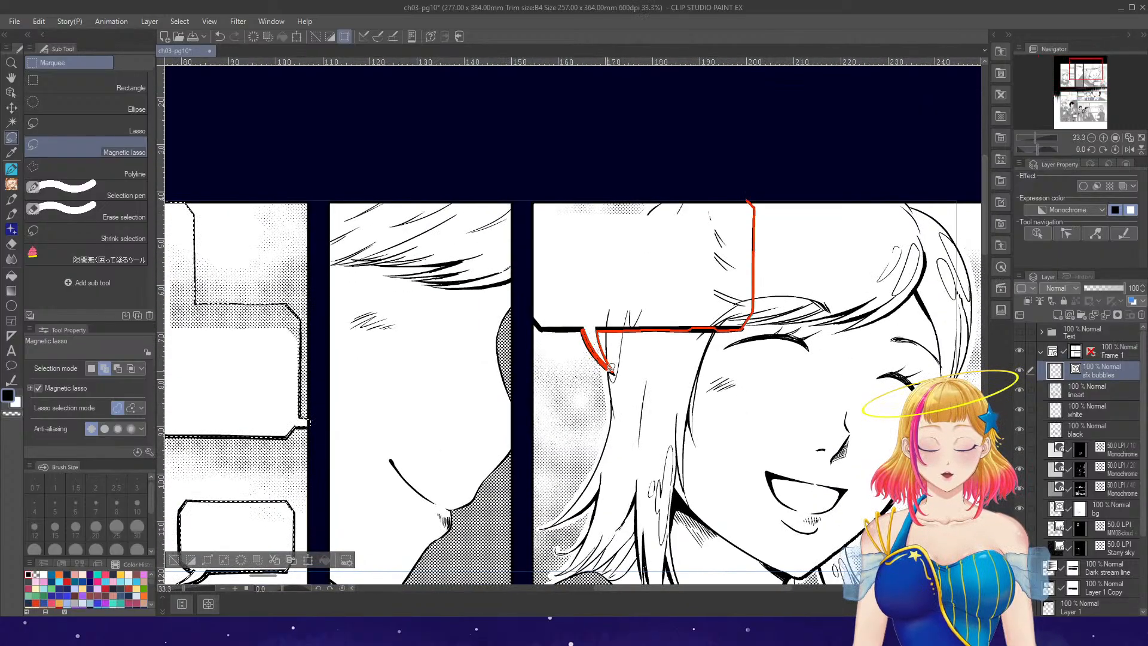
pyautogui.moveTo(531, 302)
pyautogui.mouseDown()
pyautogui.moveTo(531, 200)
pyautogui.moveTo(577, 153)
pyautogui.mouseUp()
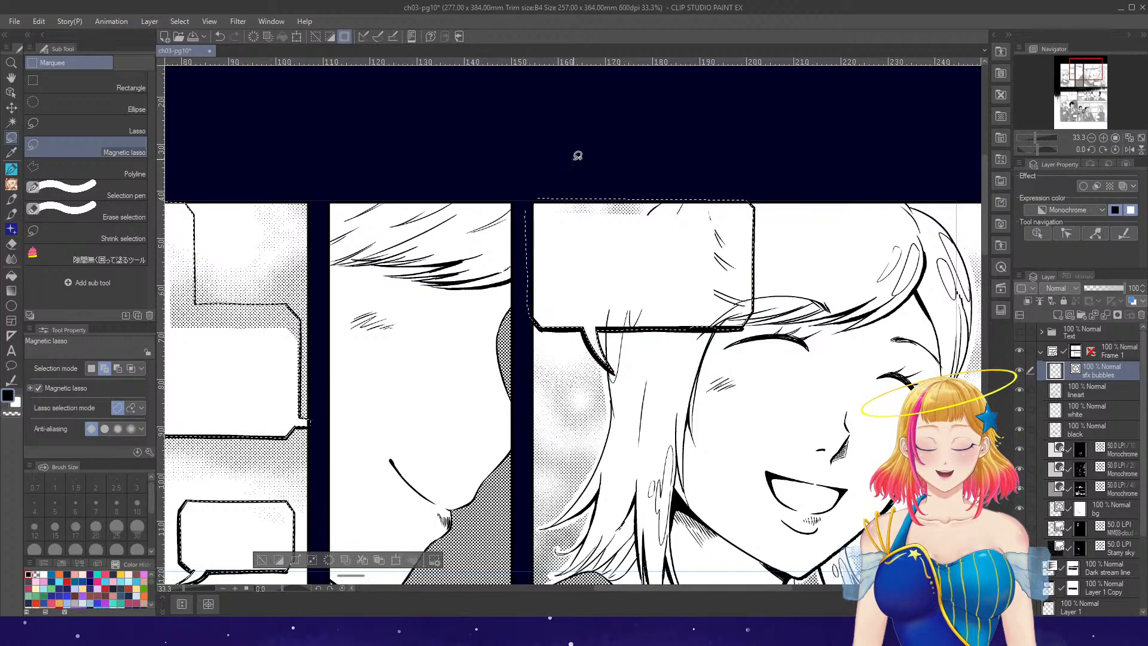
# - Add the bubble with the upward tail over the smiling girl's collar to the selection with the Magnetic lasso
pyautogui.scroll(-2, 577, 154)
pyautogui.scroll(3, 770, 435)
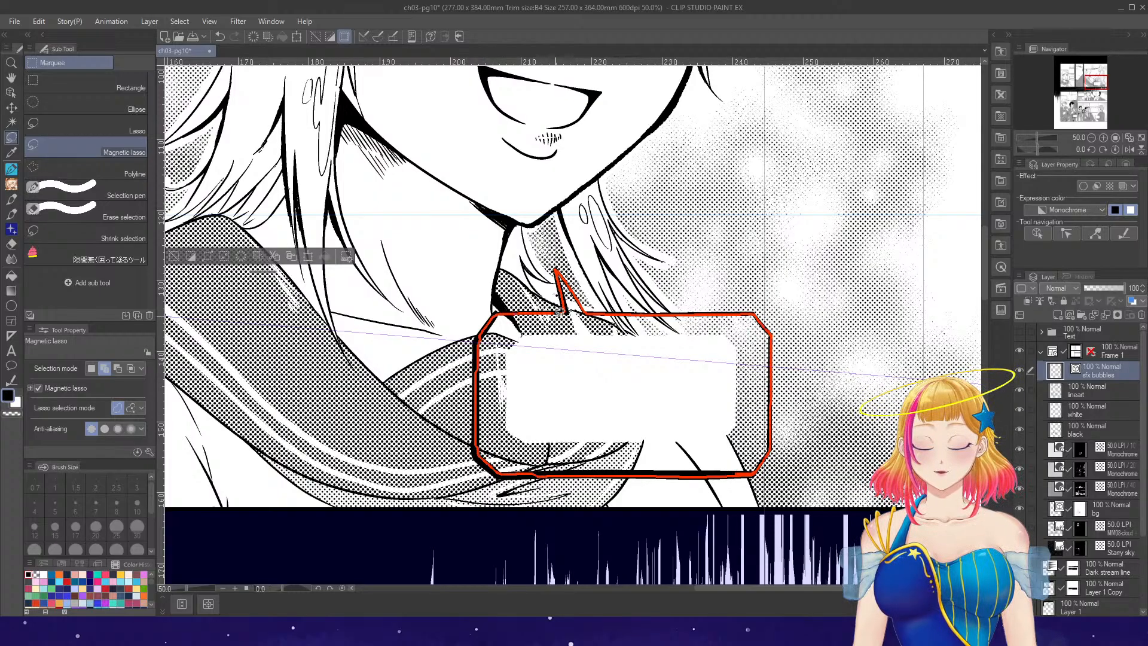
pyautogui.moveTo(559, 310); pyautogui.dragTo(560, 311)
# - Add the joined double bubble above the two suited boys in the tall lower panel to the selection, including its tail
pyautogui.scroll(-4, 561, 312)
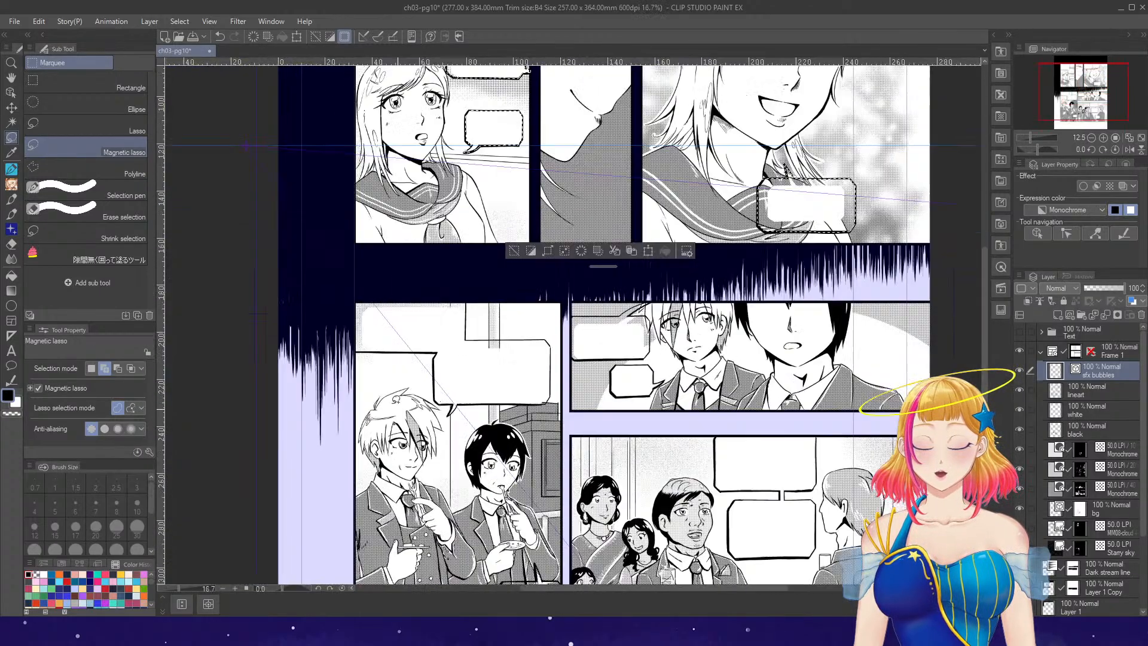
pyautogui.scroll(3, 549, 198)
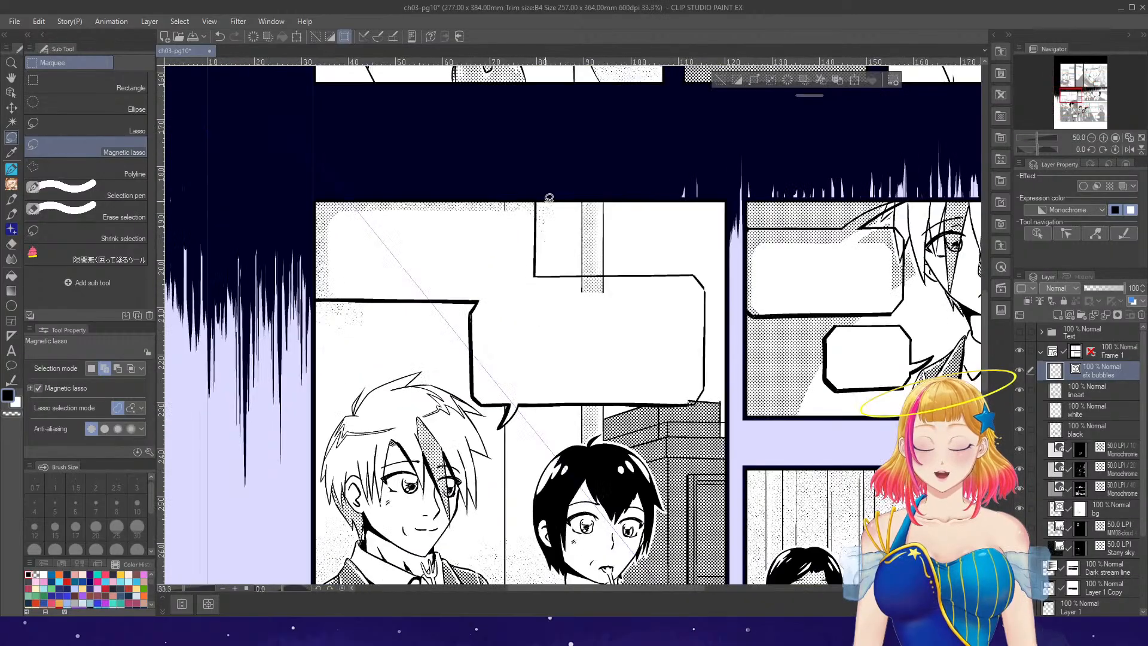
pyautogui.scroll(1, 498, 365)
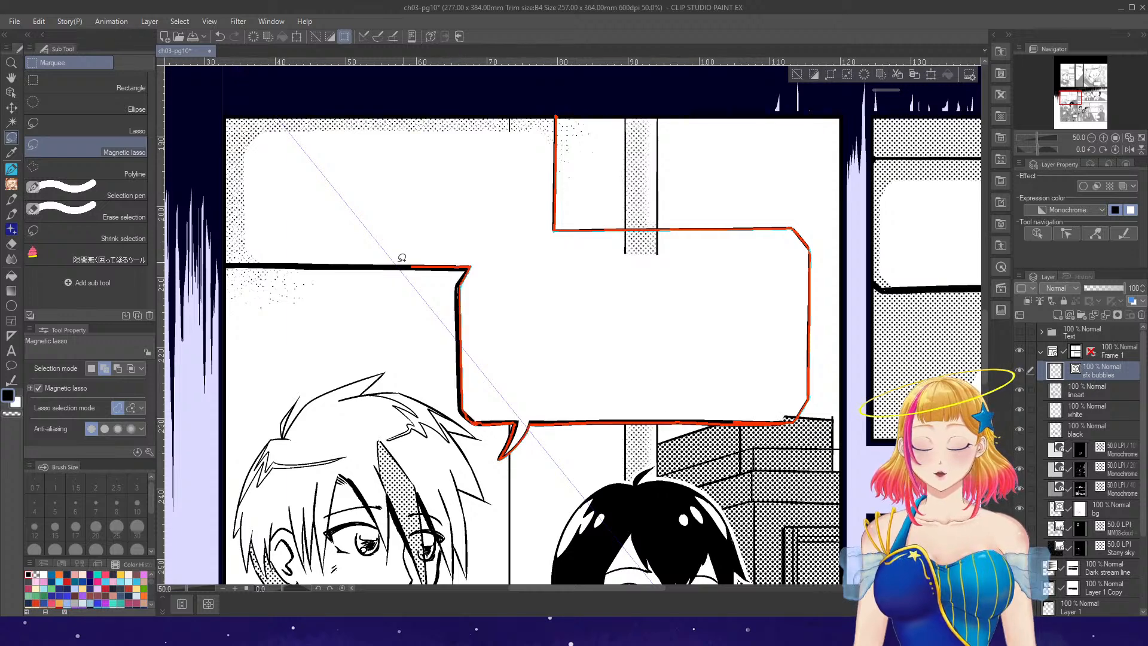
pyautogui.click(230, 108)
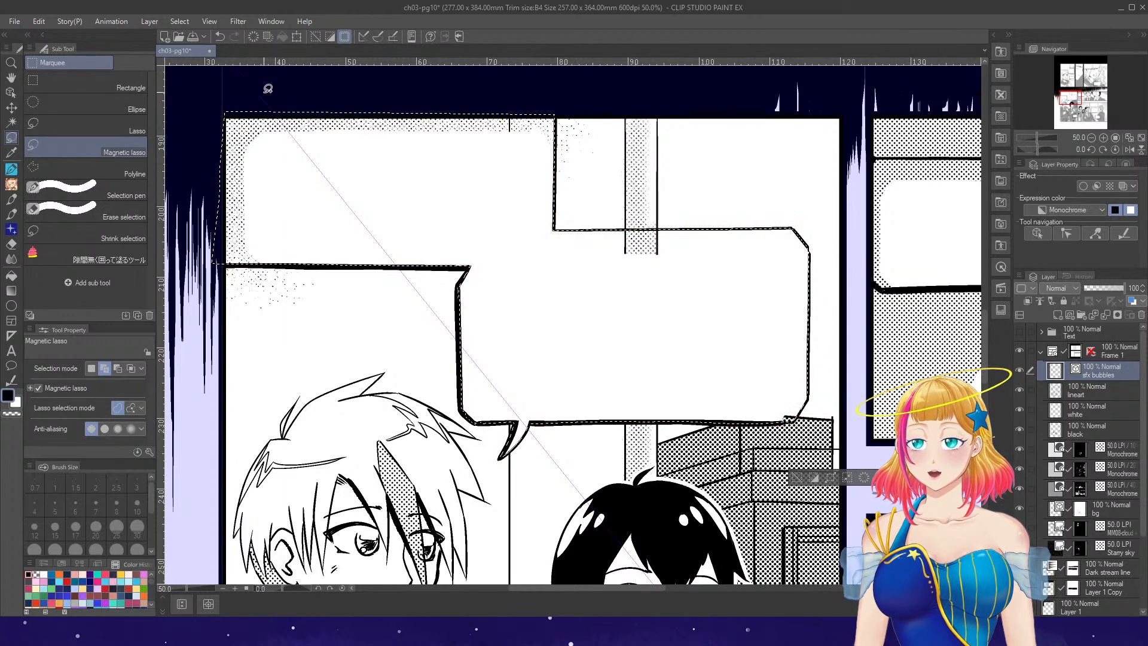
# - Add the small bubble with the upward tail at the bottom of the tall two-boys panel to the selection
pyautogui.scroll(-3, 268, 89)
pyautogui.scroll(4, 434, 488)
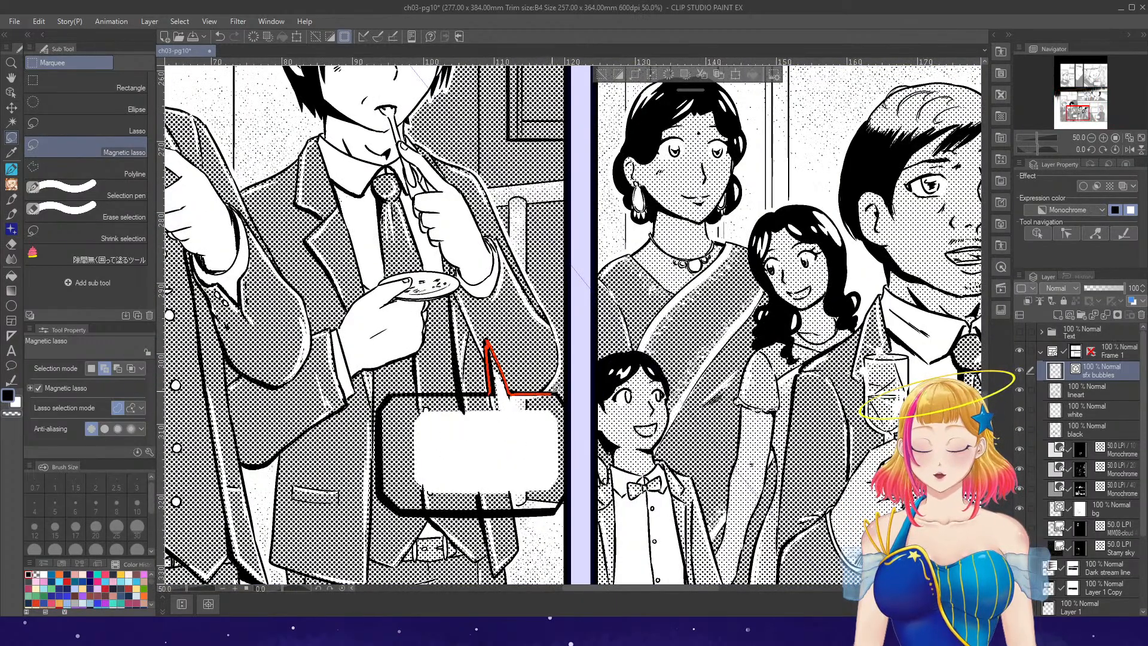
pyautogui.click(407, 393)
# - Add both speech bubbles beside the light-haired boy in the wide close-up panel to the selection with the Magnetic lasso
pyautogui.scroll(-4, 455, 395)
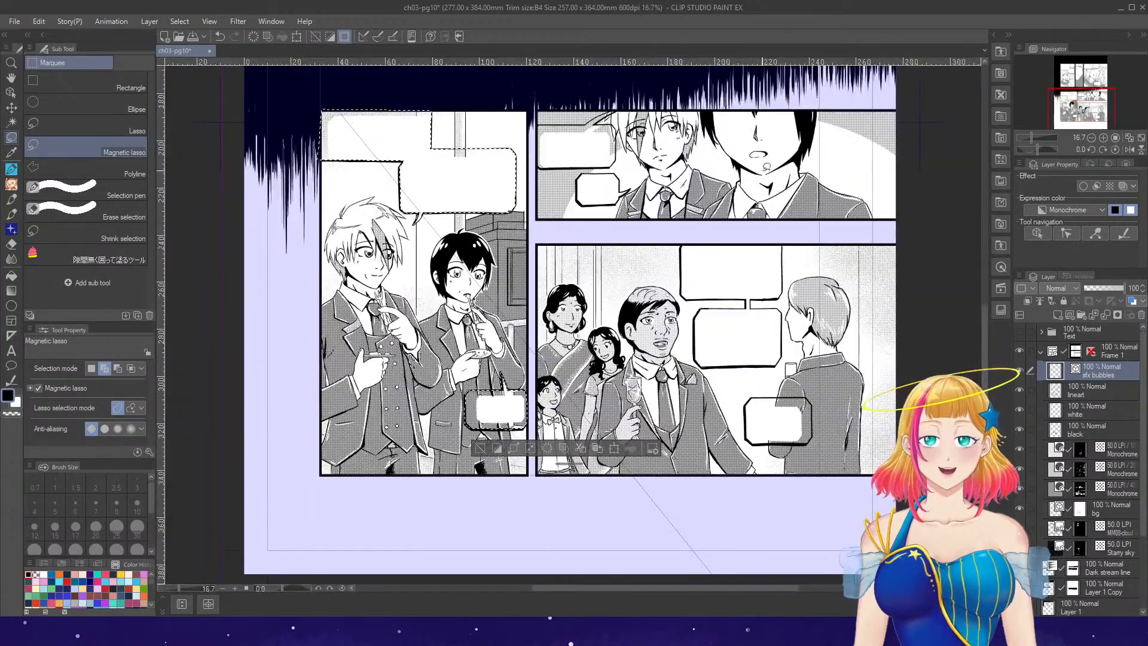
pyautogui.scroll(3, 712, 88)
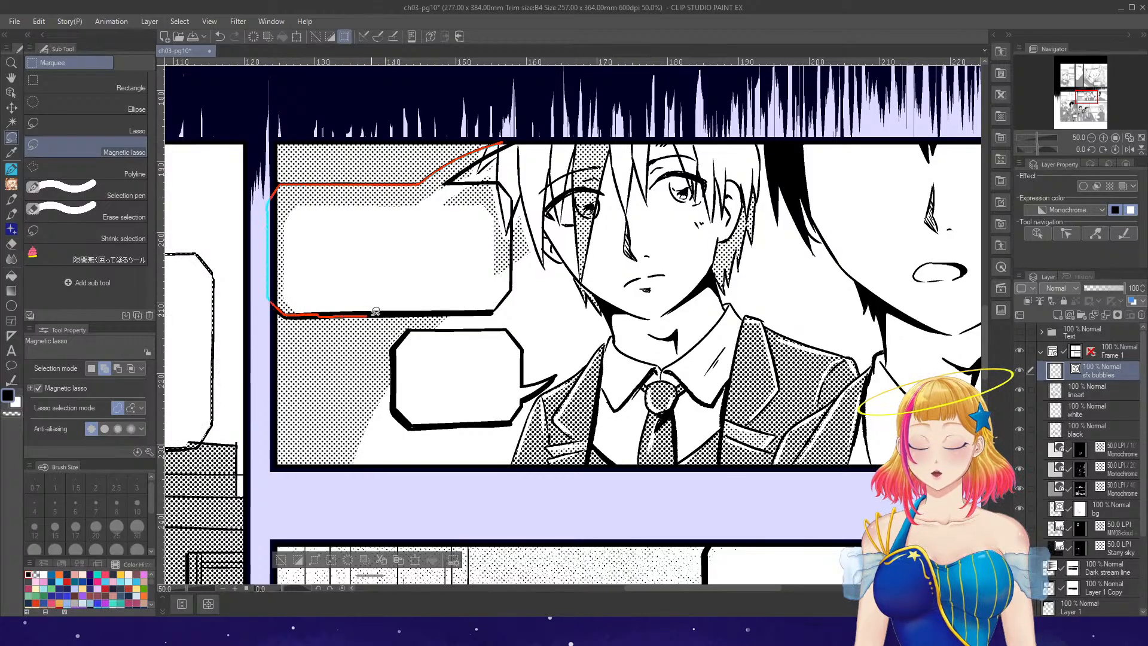
pyautogui.click(516, 140)
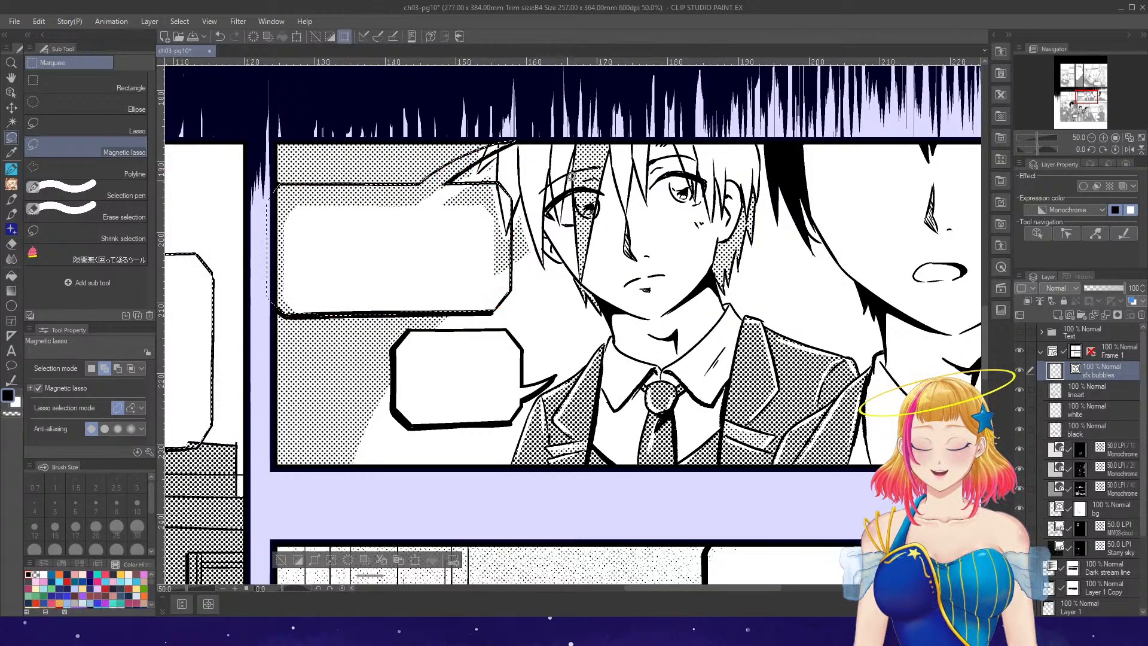
pyautogui.click(510, 327)
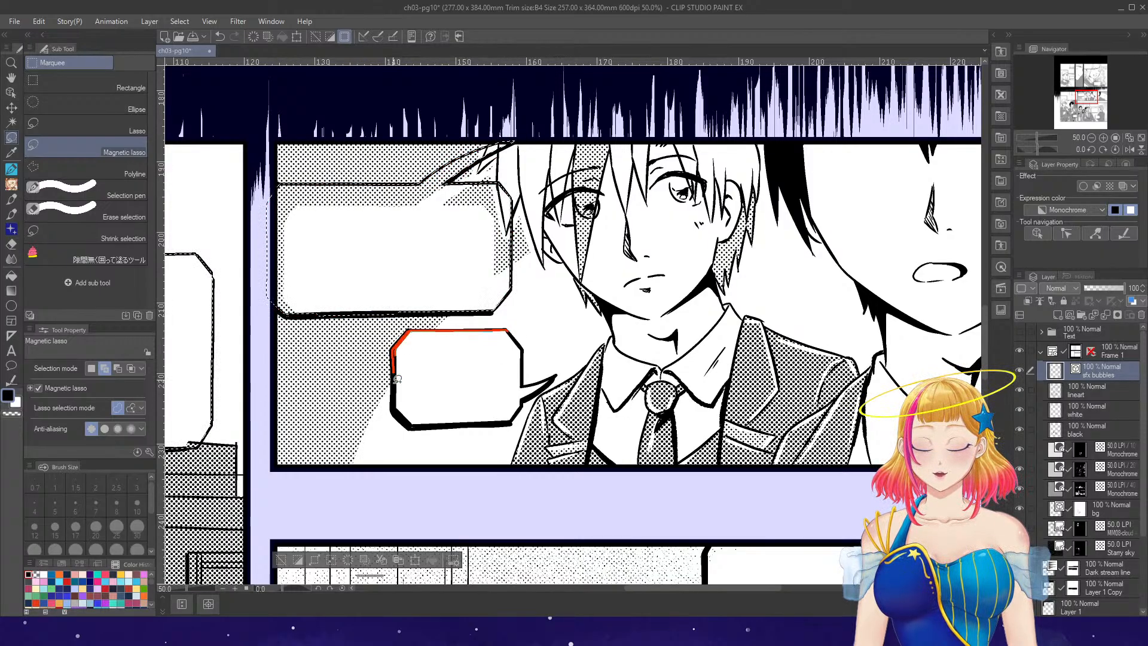
pyautogui.click(519, 328)
# - Add the two connected bubbles between the men in the last panel to the selection, tracing them as one shape
pyautogui.scroll(-4, 562, 279)
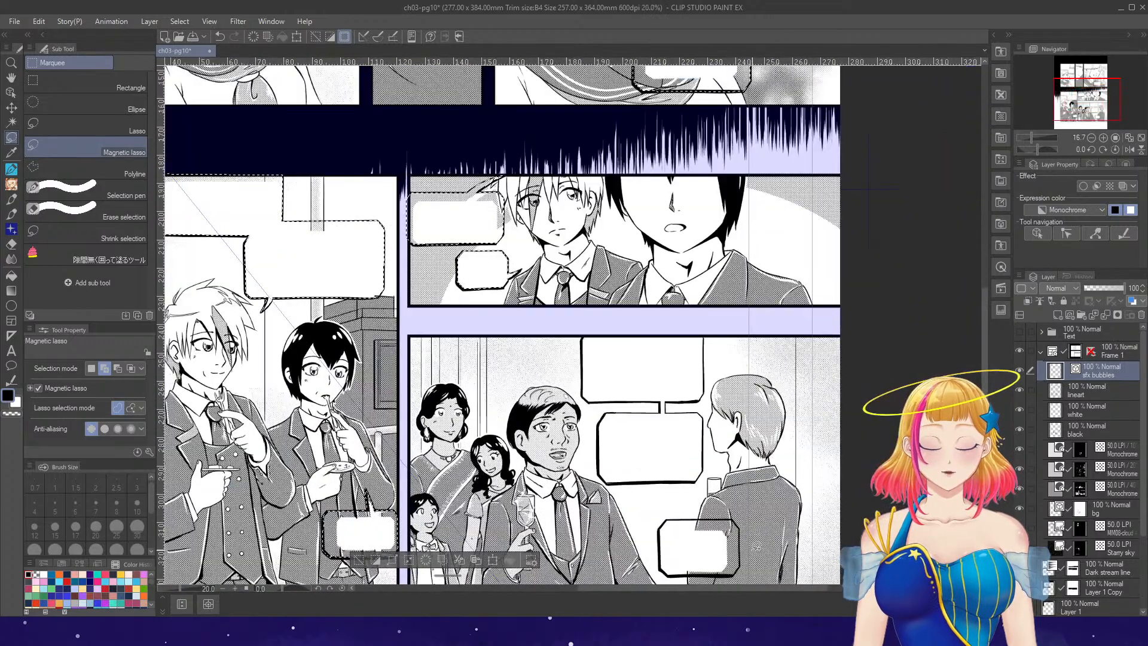
pyautogui.scroll(1, 476, 144)
pyautogui.scroll(1, 476, 144)
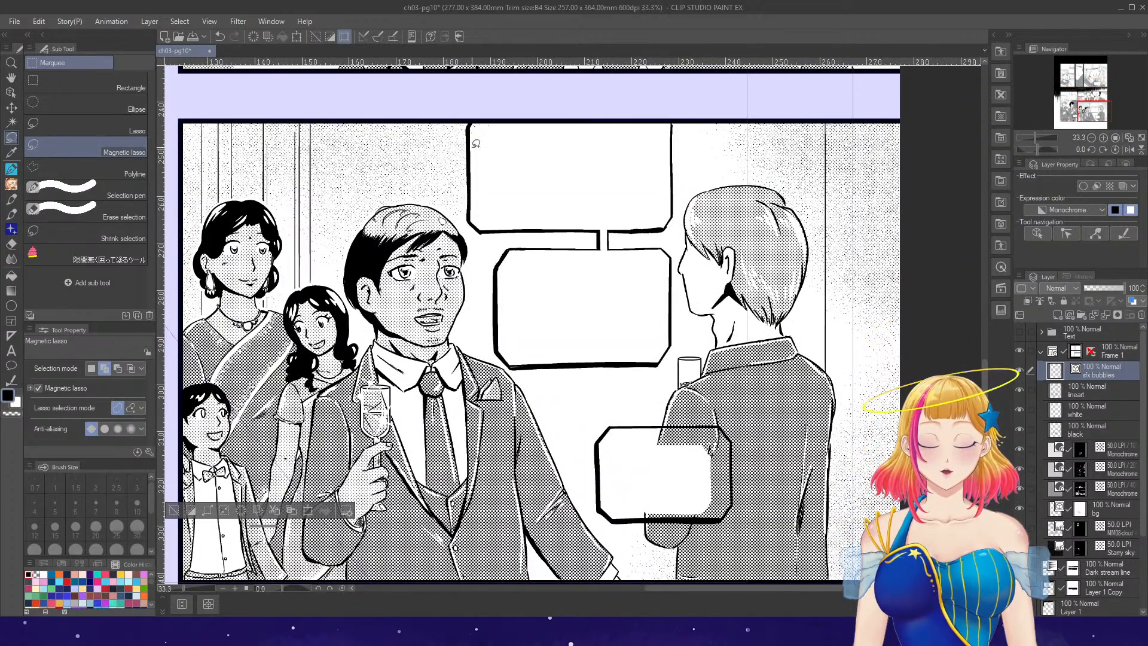
pyautogui.click(472, 120)
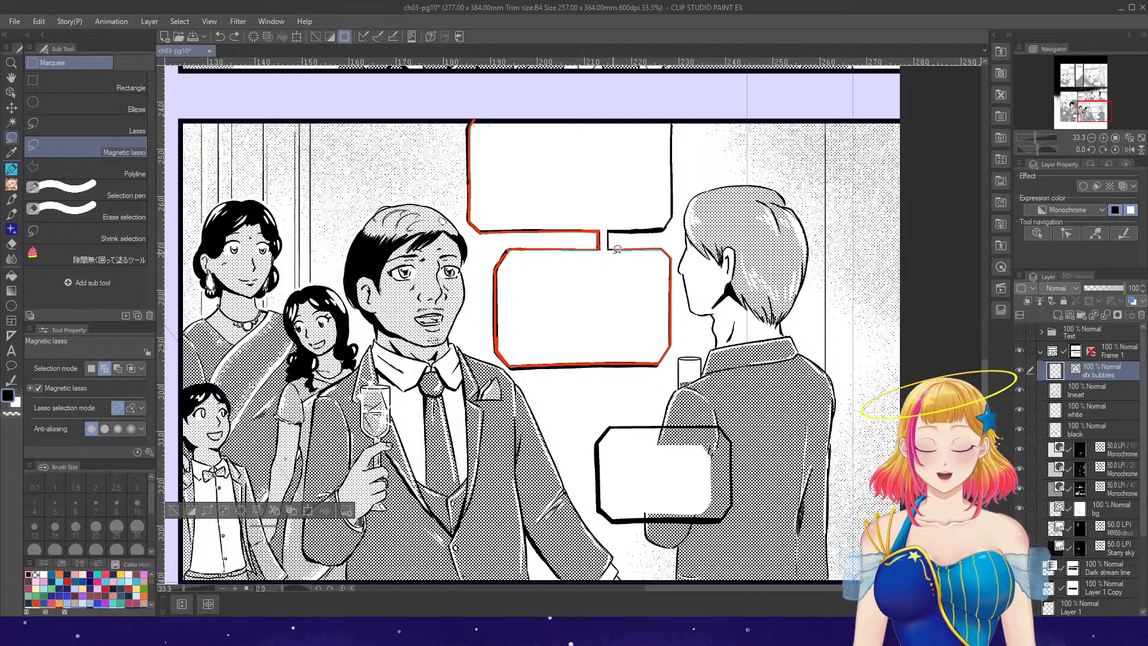
pyautogui.doubleClick(675, 115)
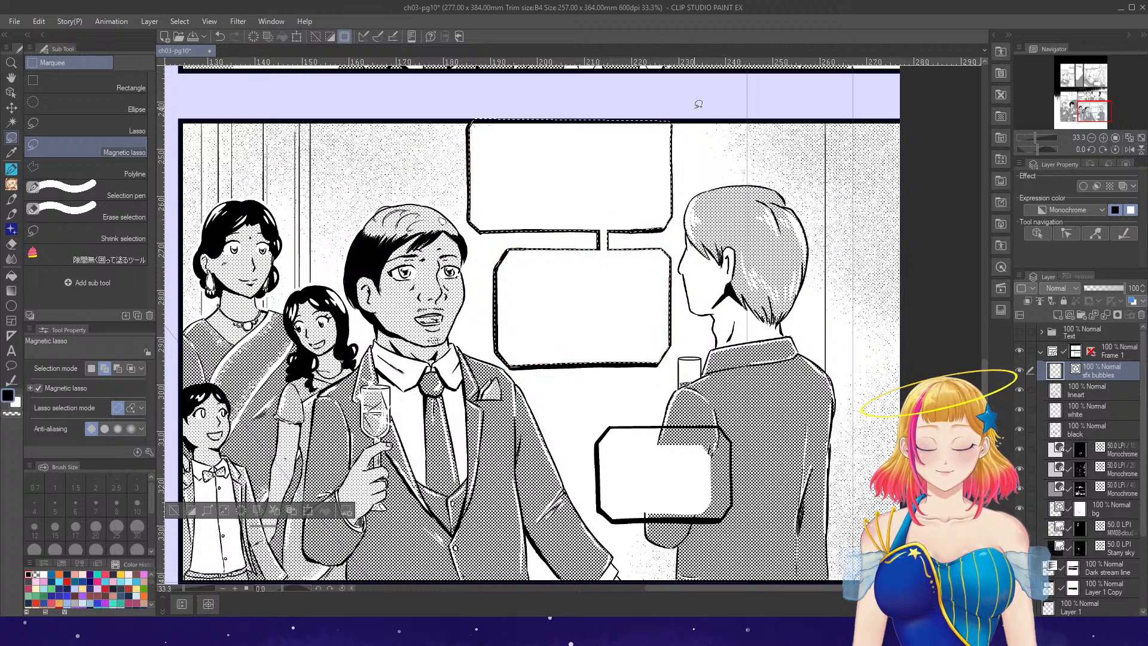
# - Add the remaining bubble over the back-turned man's arm in the last panel to the selection
pyautogui.click(608, 428)
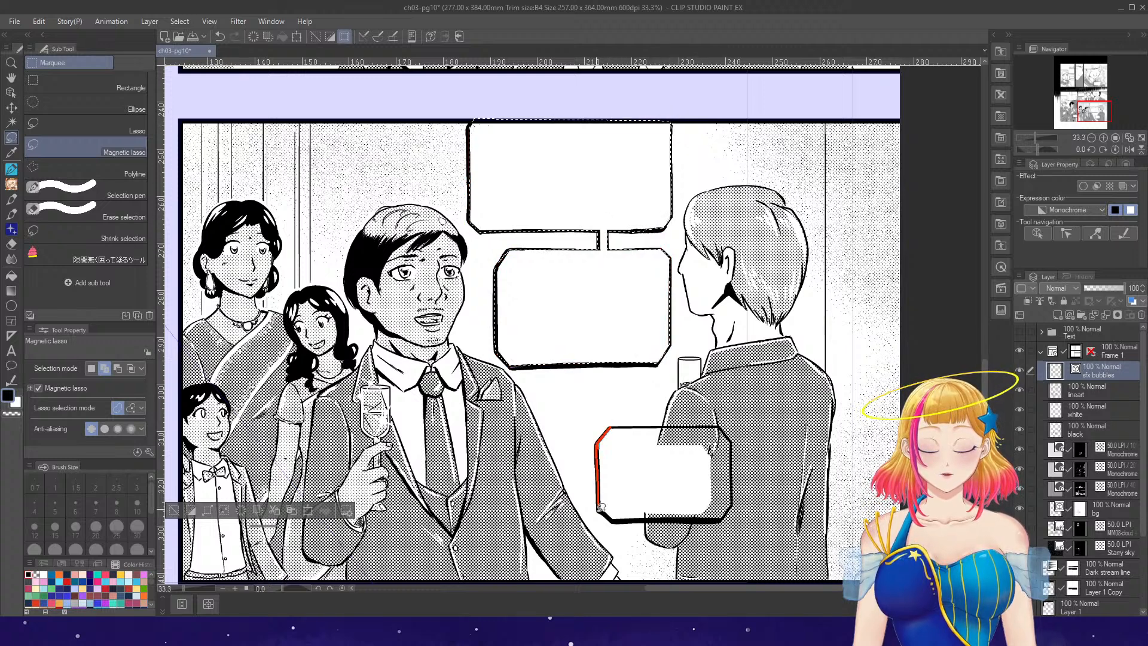
pyautogui.doubleClick(625, 426)
pyautogui.hotkey('ctrl', '-')
pyautogui.hotkey('ctrl', '-')
pyautogui.hotkey('ctrl', '-')
pyautogui.hotkey('ctrl', '-')
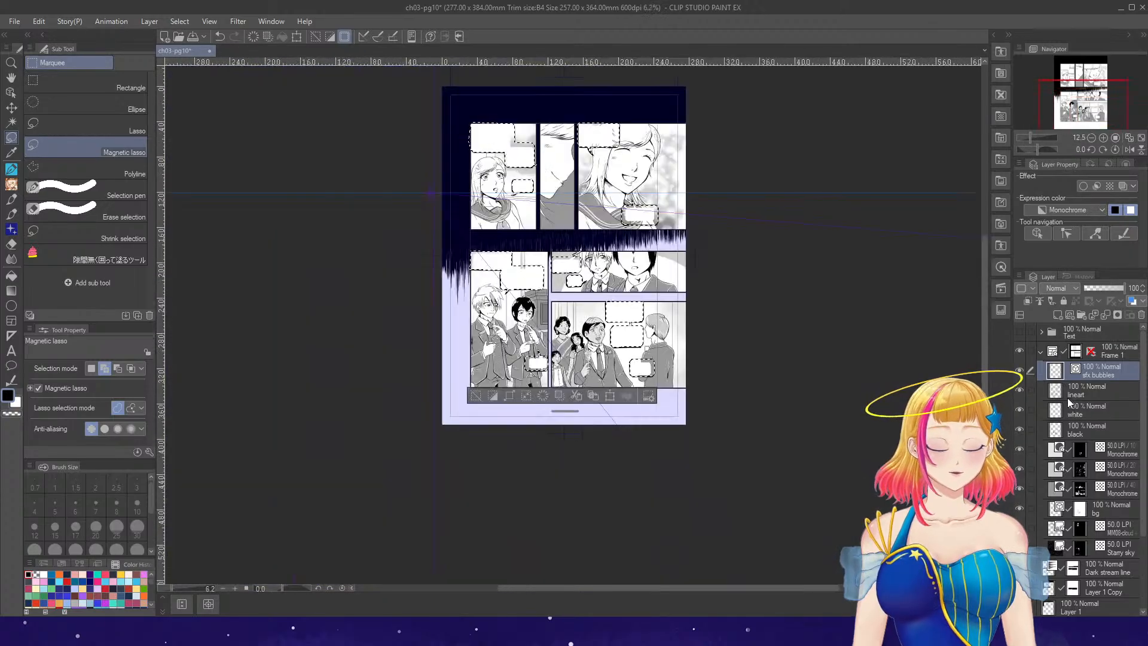
# - Create a layer between the sfx bubbles and lineart layers, fill the selected bubbles with white on it, and clear the selection
pyautogui.click(1058, 316)
pyautogui.moveTo(1102, 398); pyautogui.dragTo(1102, 399)
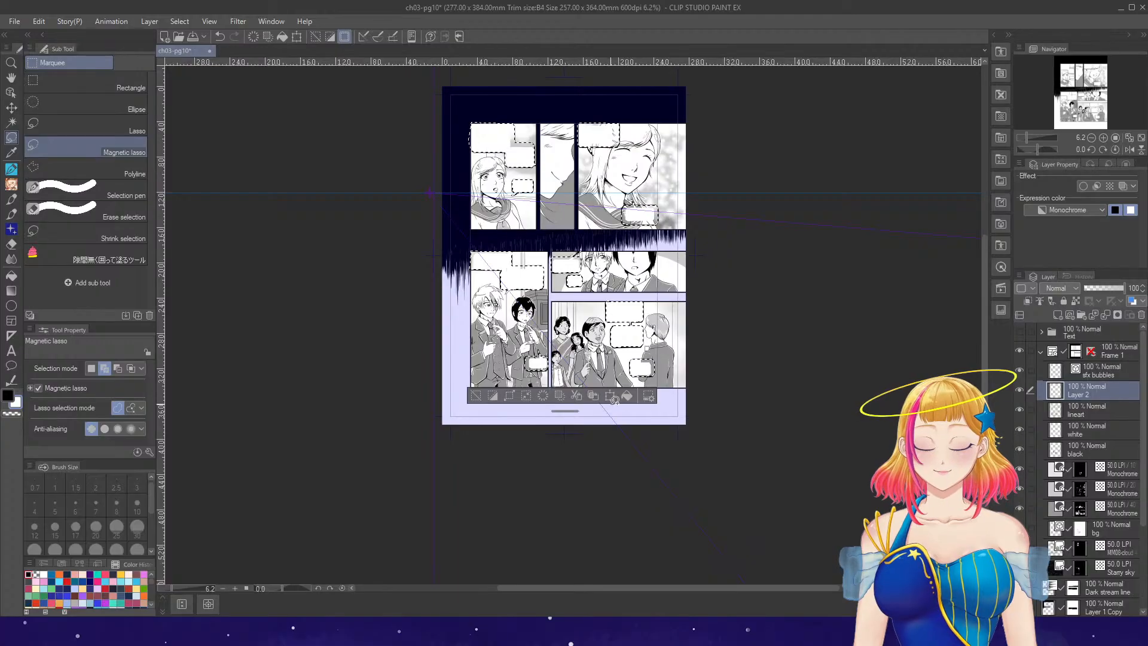
pyautogui.hotkey('ctrl', 'd')
# - Save and close page ch03-pg10, and open page ch03-pg11
pyautogui.scroll(3, 593, 126)
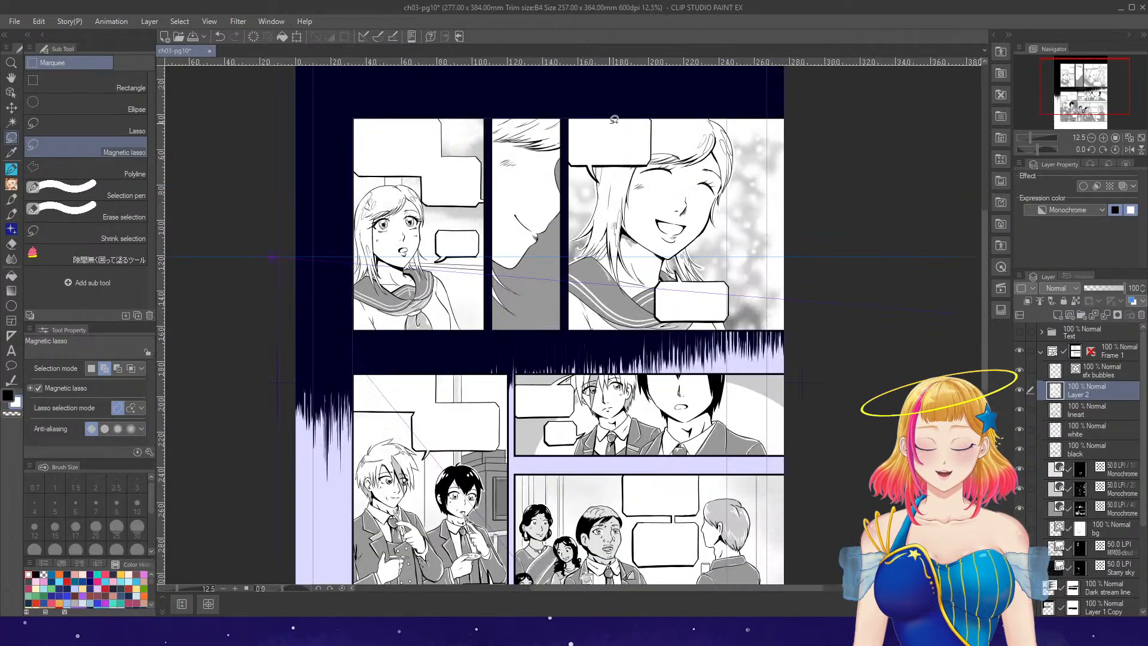
pyautogui.moveTo(984, 316); pyautogui.dragTo(987, 315)
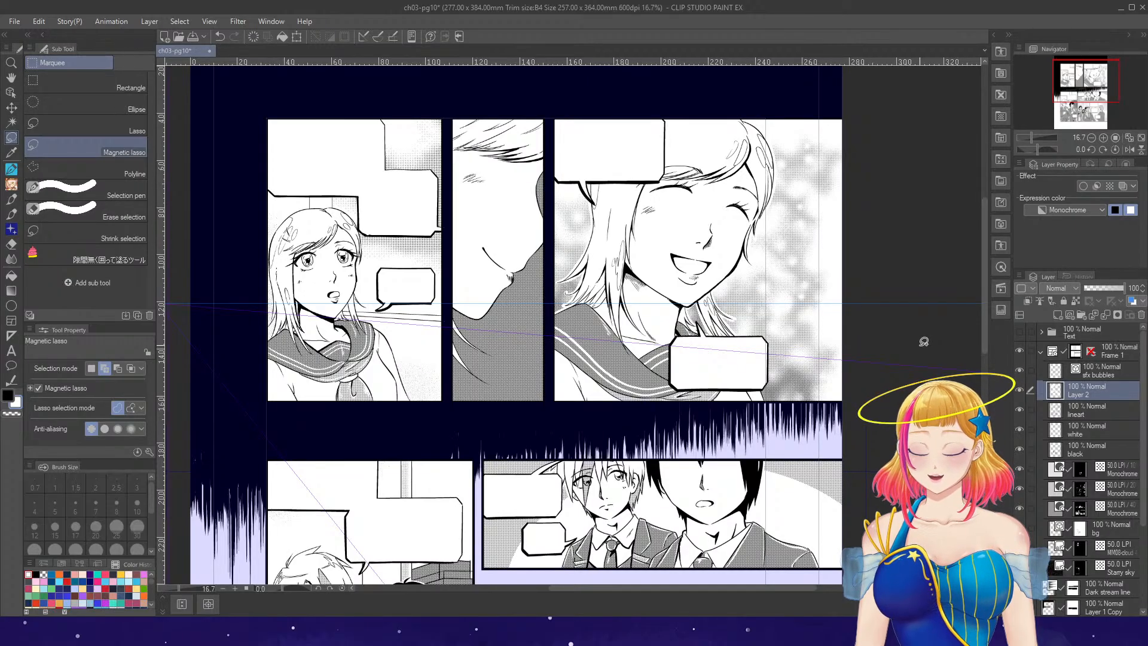
pyautogui.moveTo(985, 336); pyautogui.dragTo(997, 399)
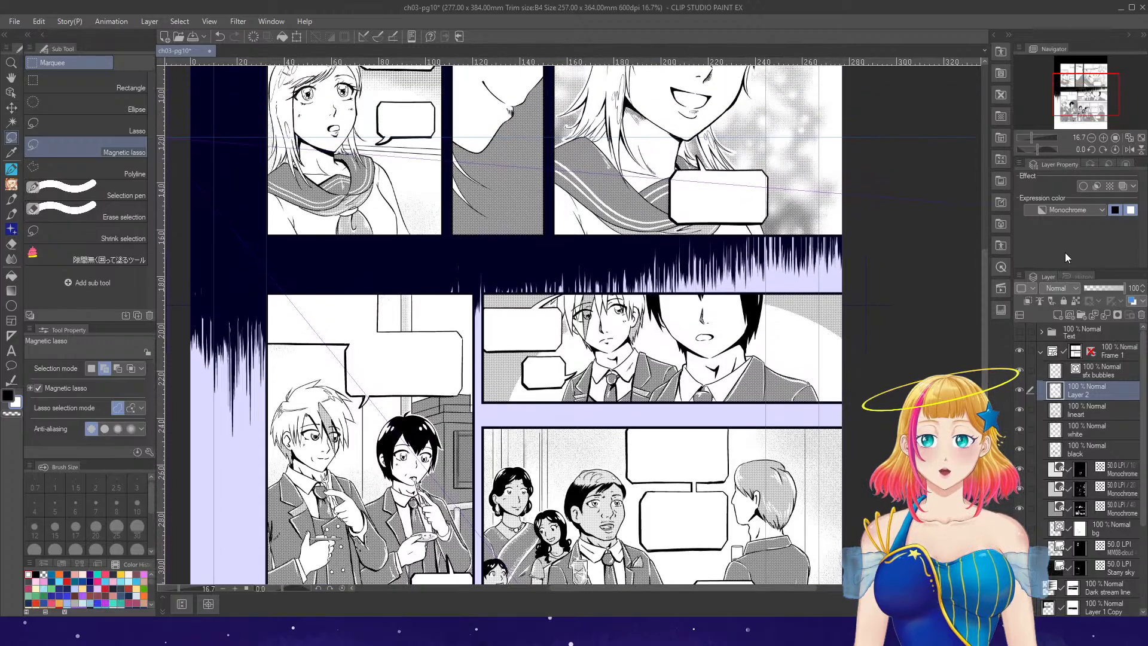
pyautogui.moveTo(987, 338)
pyautogui.mouseDown()
pyautogui.moveTo(995, 285)
pyautogui.moveTo(975, 378)
pyautogui.mouseUp()
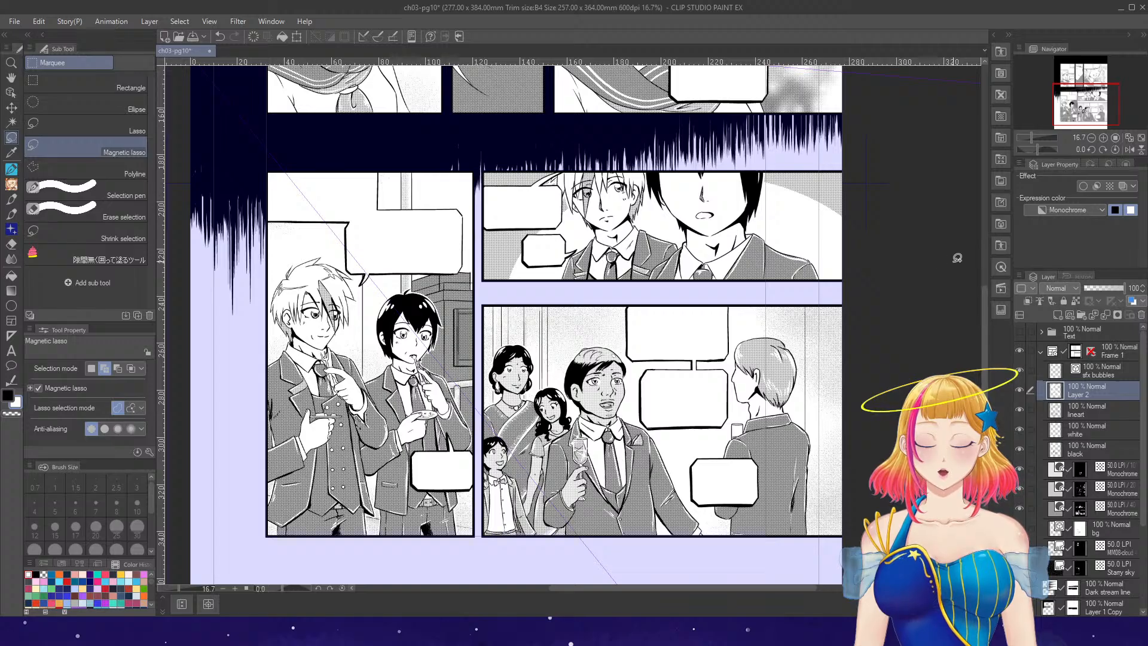
pyautogui.click(1142, 137)
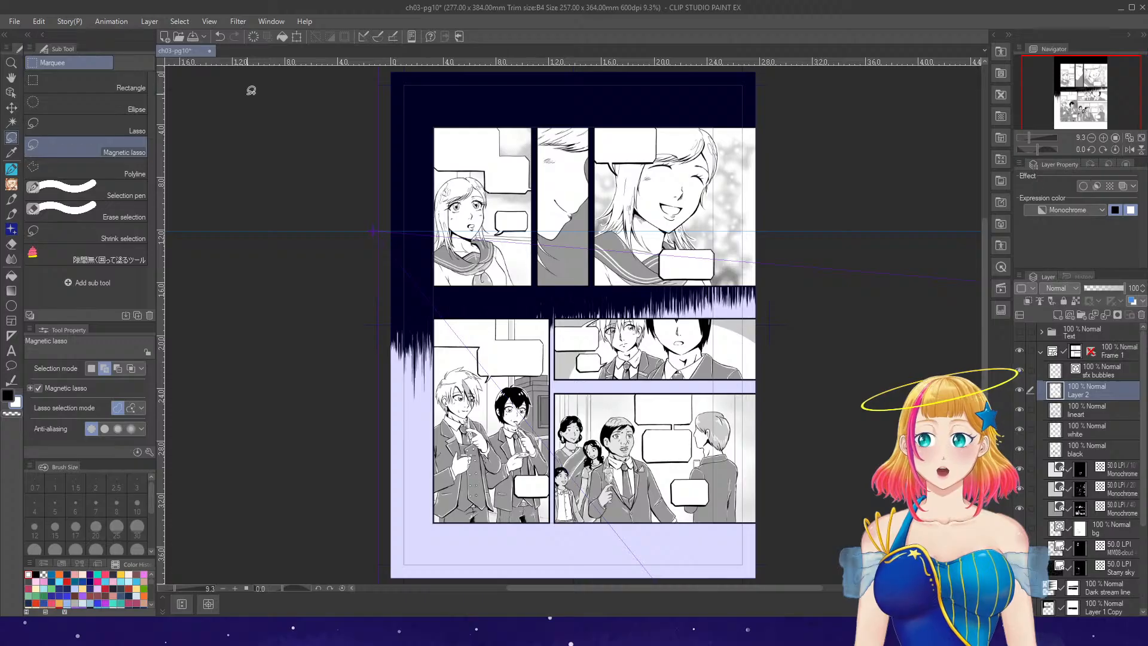
pyautogui.click(192, 37)
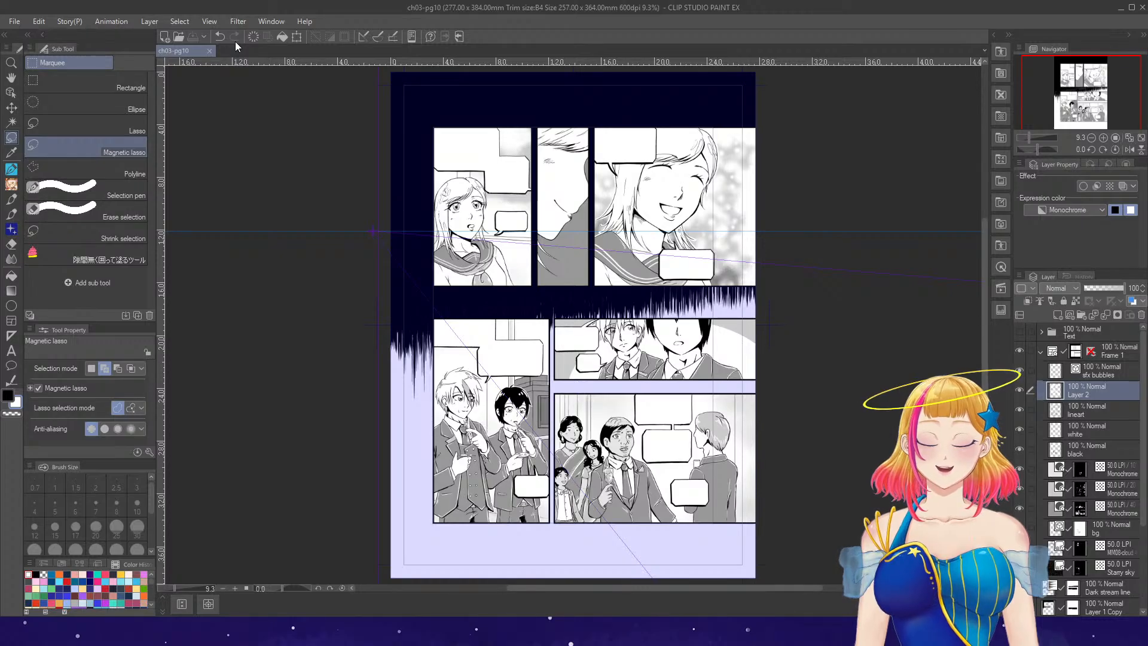
pyautogui.click(209, 51)
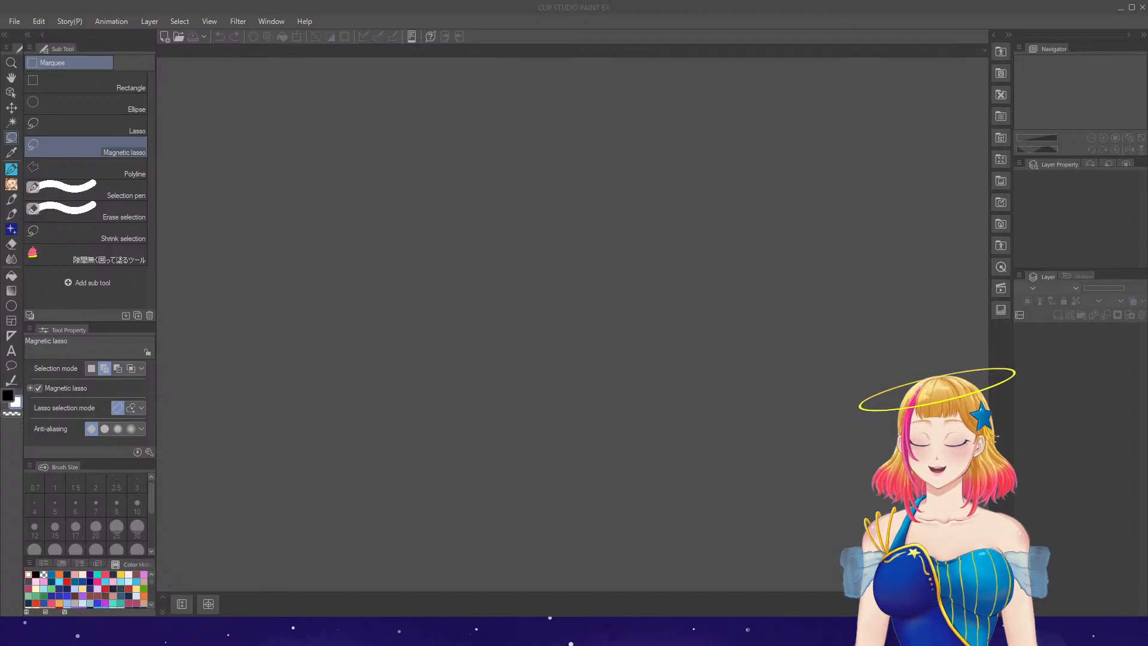
pyautogui.click(309, 268)
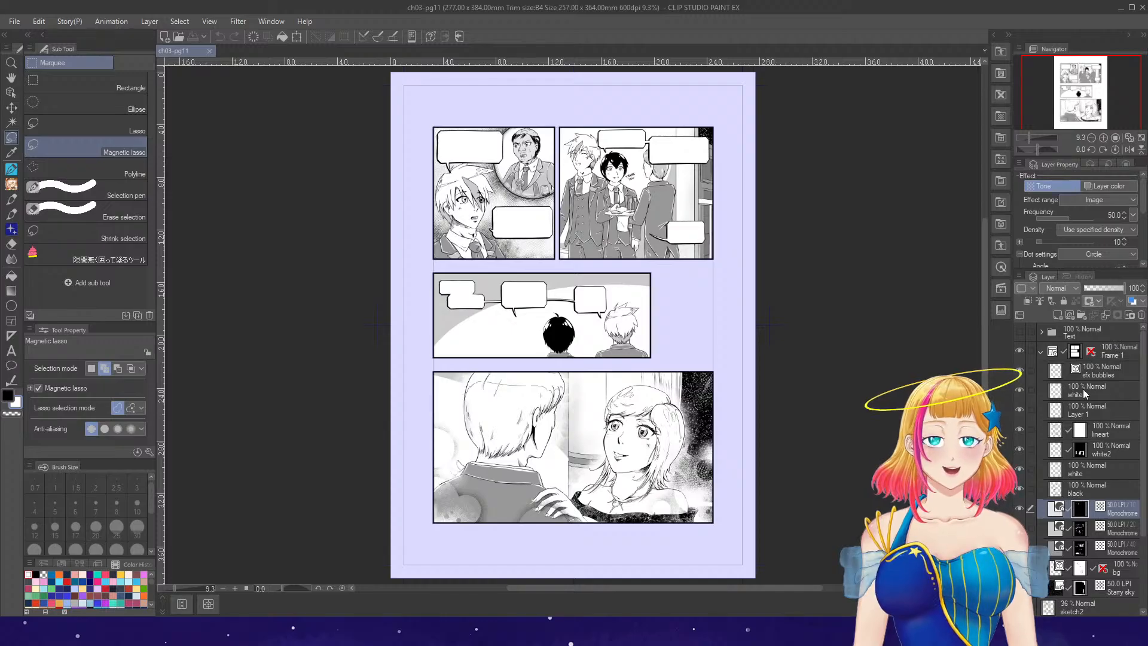
# - Make the lineart layer active and ready the pen at size 20 with black as the drawing colour
pyautogui.click(1104, 429)
pyautogui.scroll(4, 616, 435)
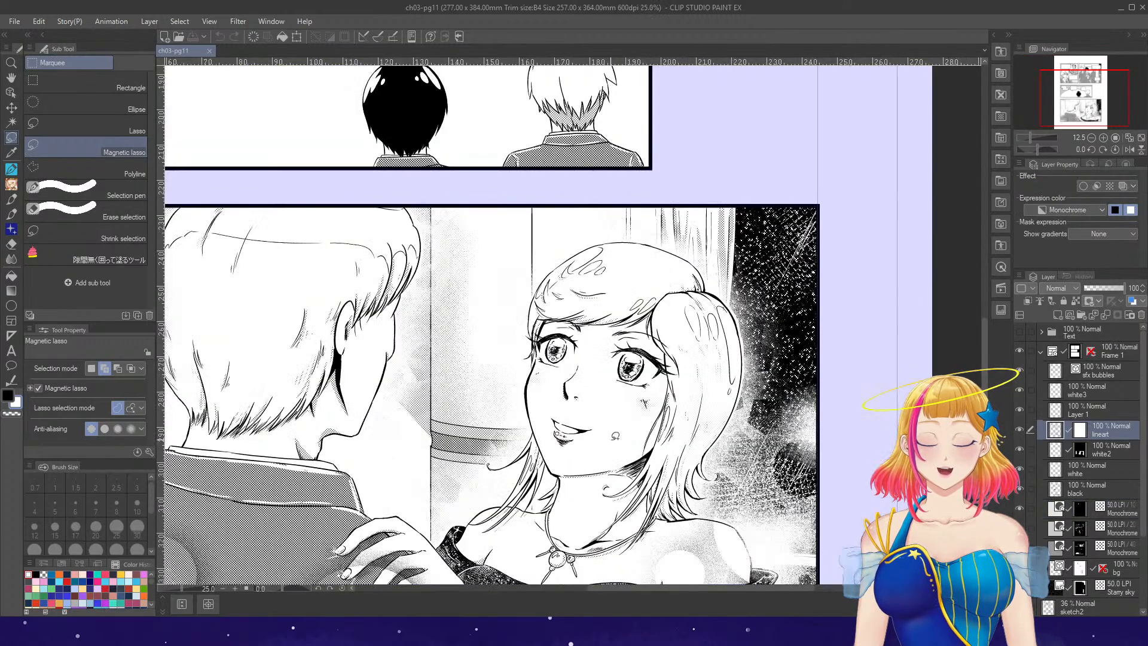
pyautogui.scroll(2, 589, 392)
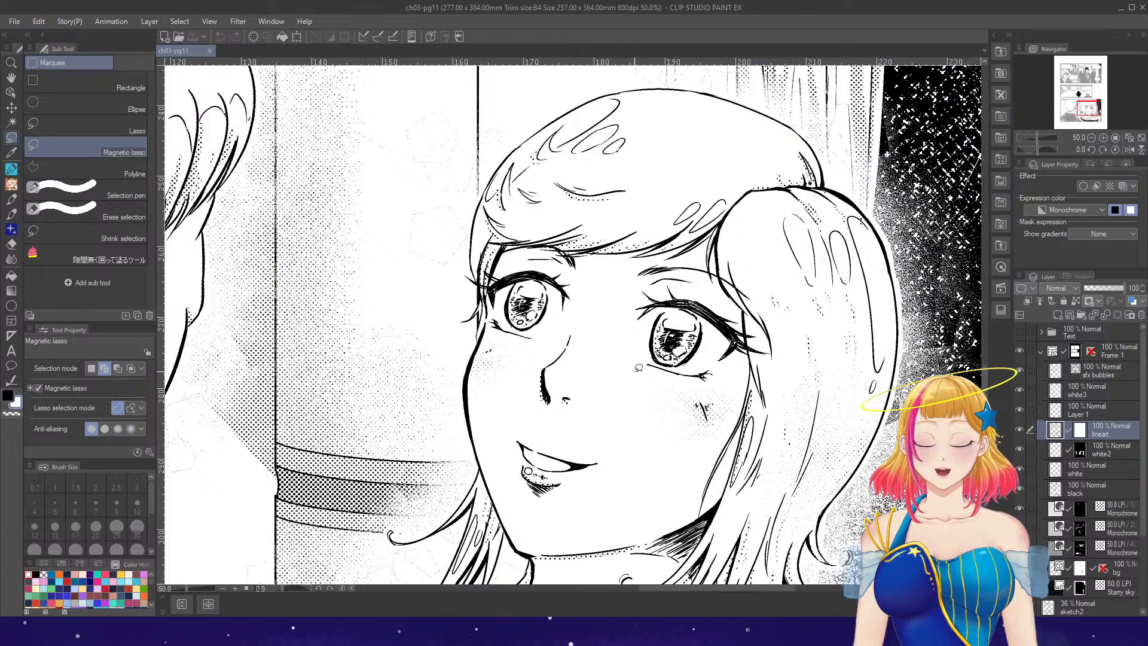
pyautogui.scroll(1, 638, 367)
pyautogui.press('p')
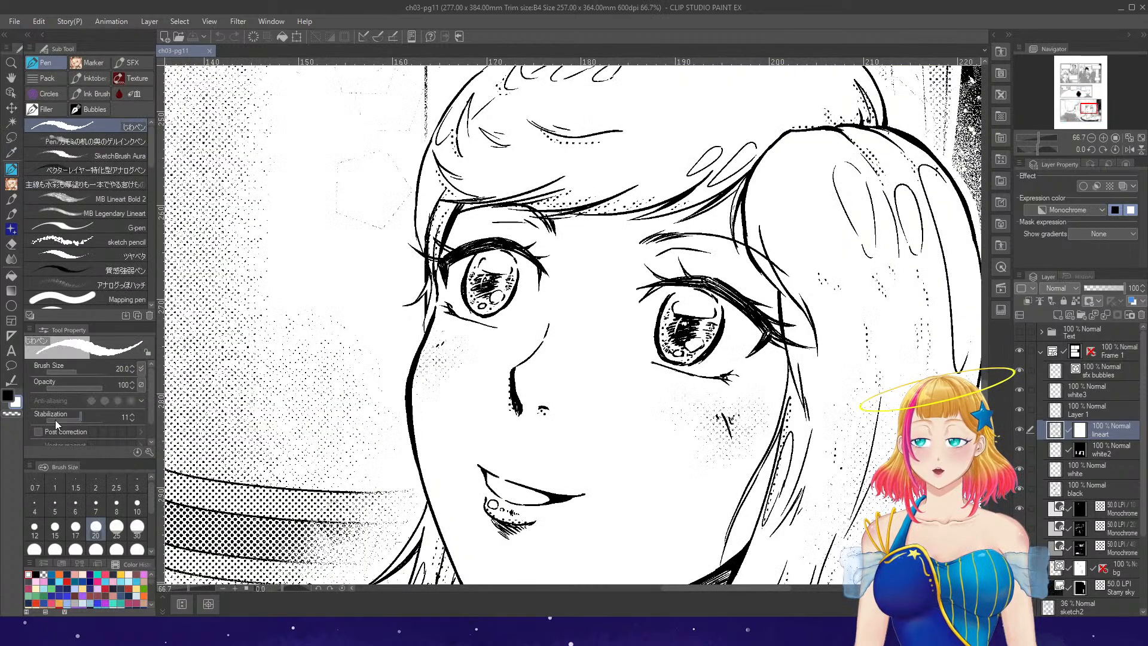
pyautogui.press('x')
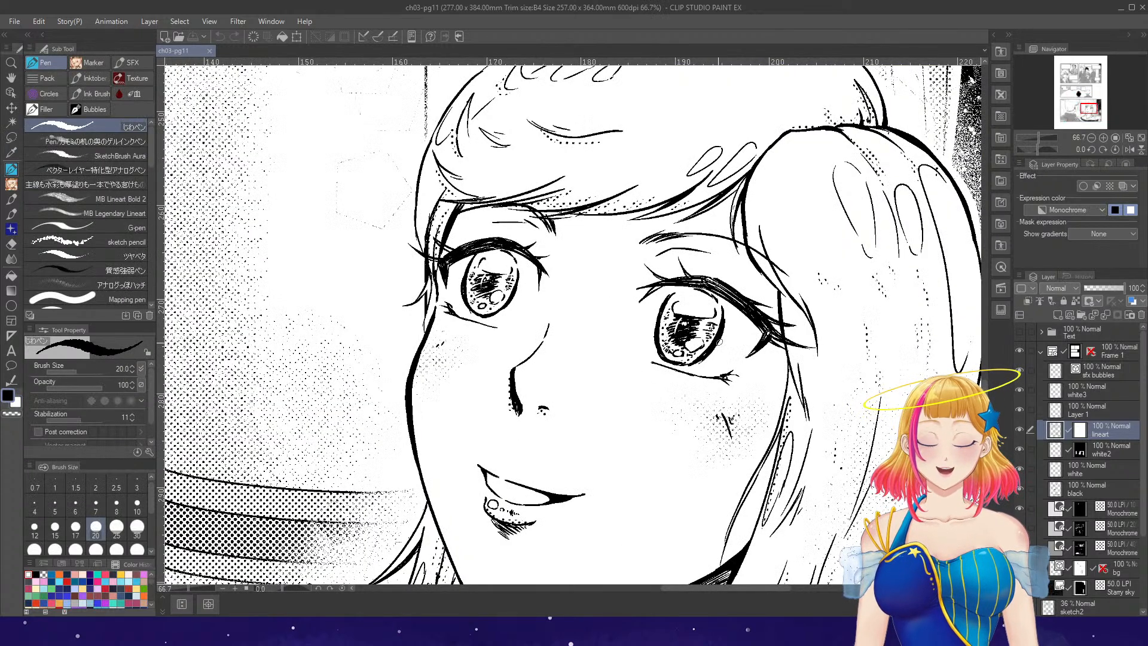
# - Examine the large panel with the woman and the back-turned man in both normal and mirrored view
pyautogui.scroll(-3, 718, 340)
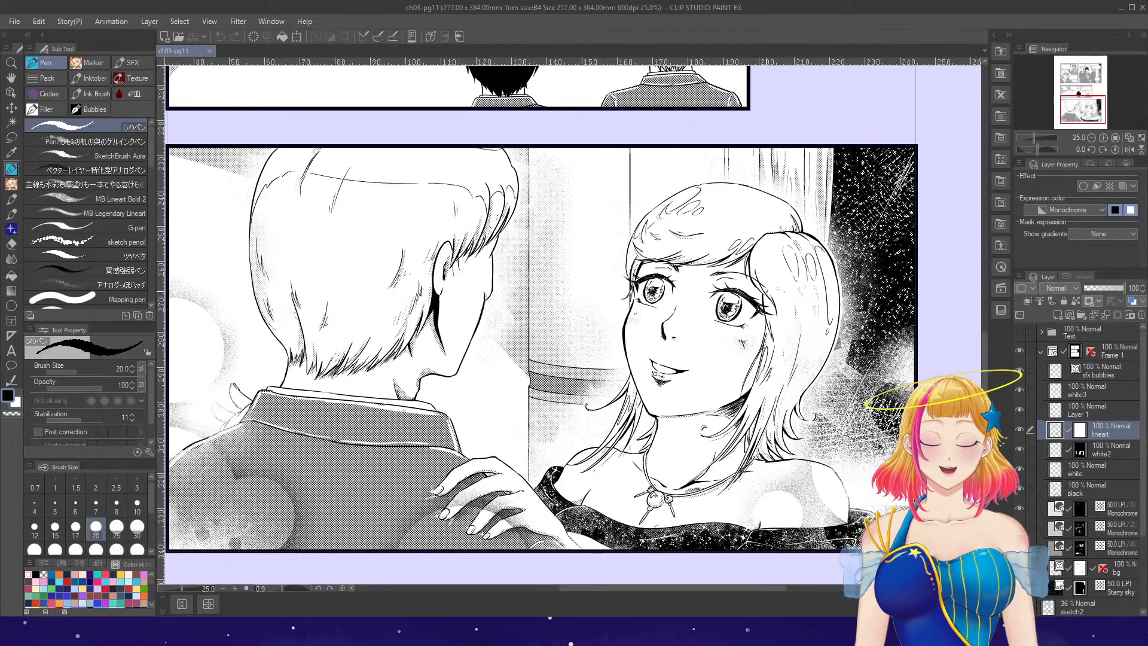
pyautogui.scroll(-1, 494, 286)
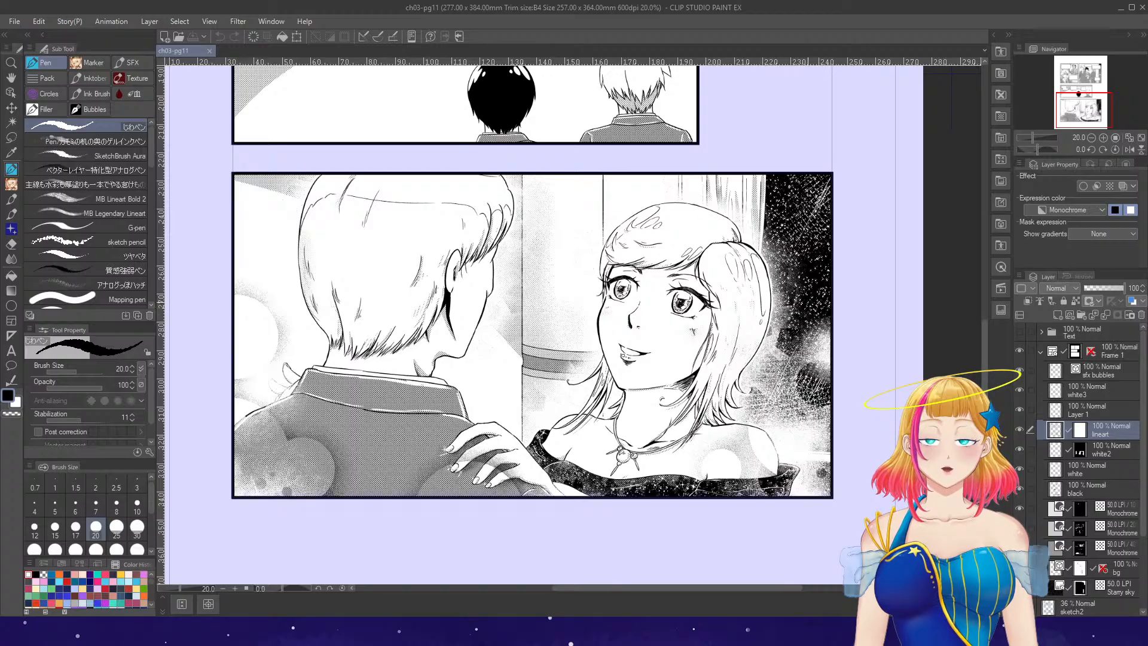
pyautogui.click(1129, 150)
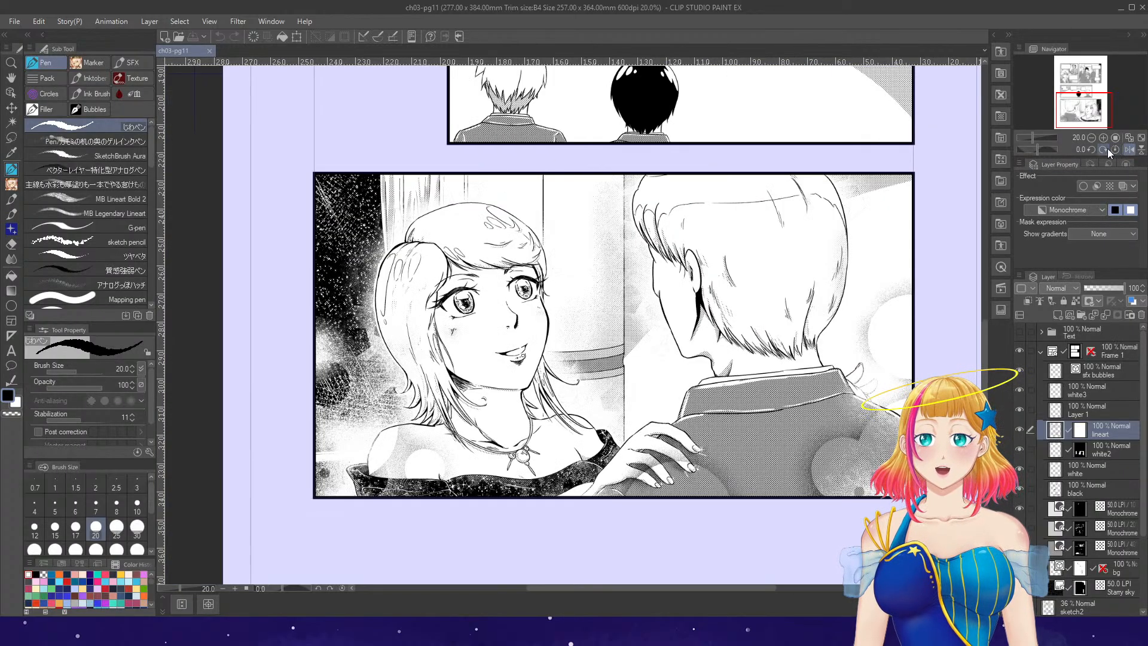
pyautogui.scroll(1, 457, 205)
pyautogui.scroll(2, 500, 197)
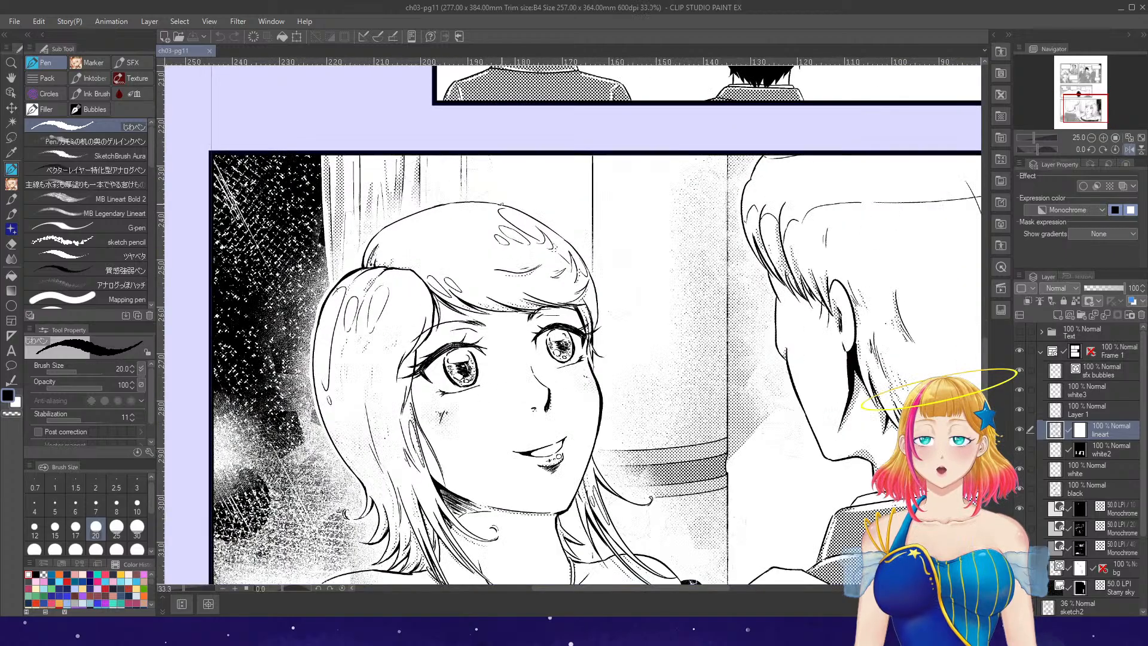
pyautogui.scroll(-3, 573, 209)
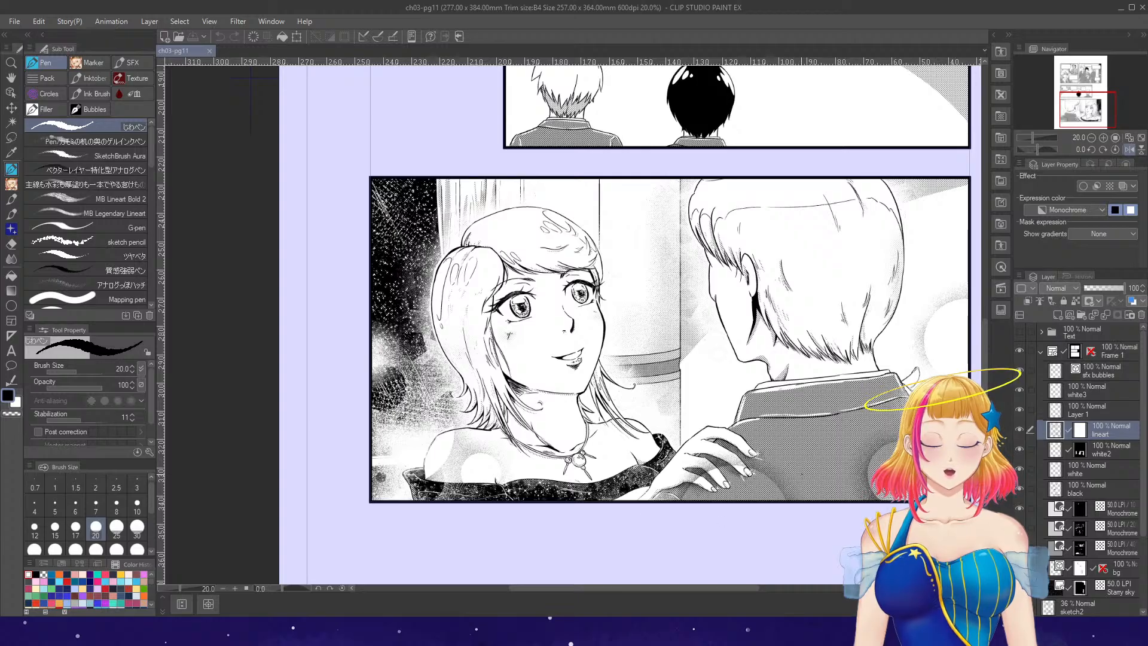
pyautogui.click(1139, 150)
pyautogui.click(1128, 150)
pyautogui.click(1140, 149)
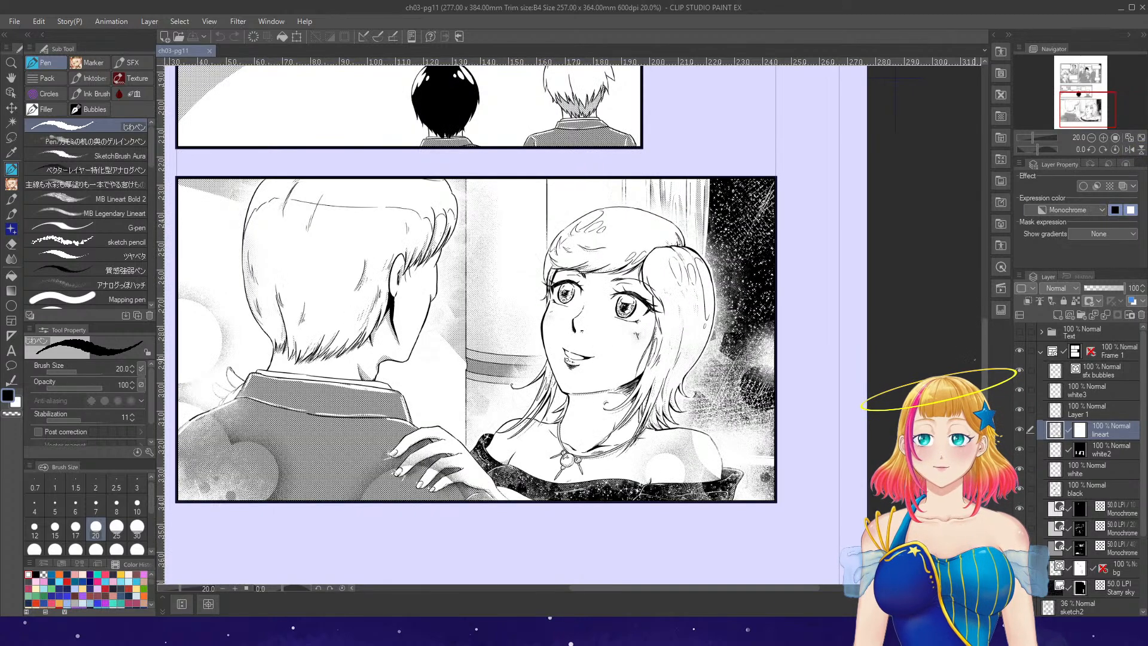
# - Erase the inner ear line of the back-turned man in the large last panel and redraw it with the pen
pyautogui.scroll(-1, 873, 356)
pyautogui.scroll(4, 425, 315)
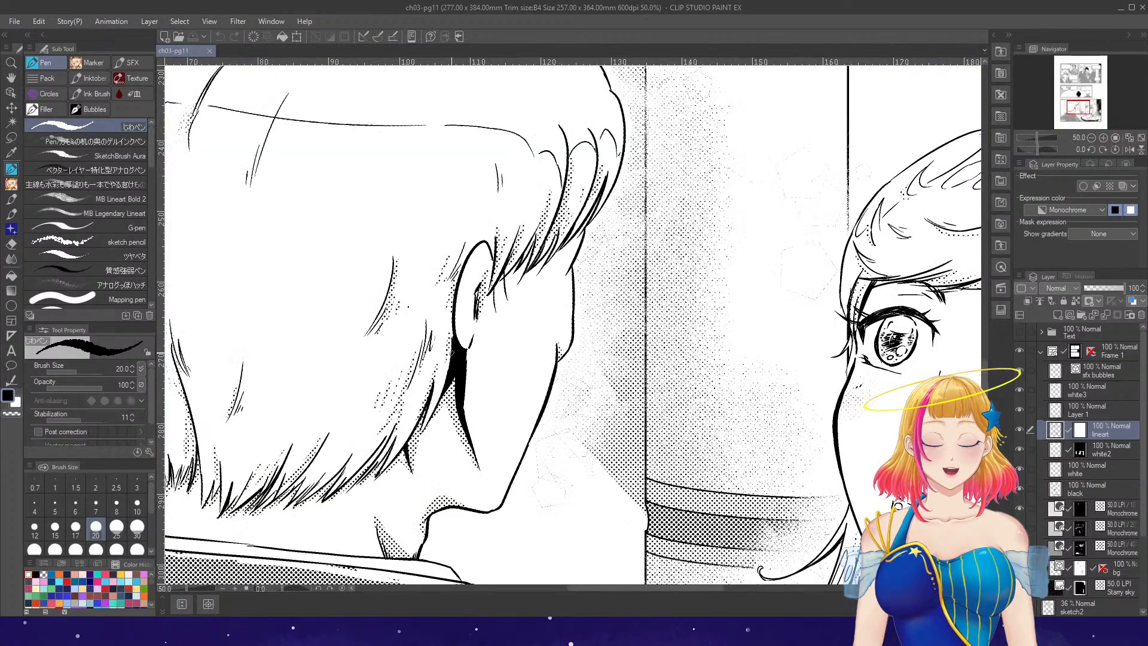
pyautogui.press('e')
pyautogui.moveTo(480, 282); pyautogui.dragTo(472, 322)
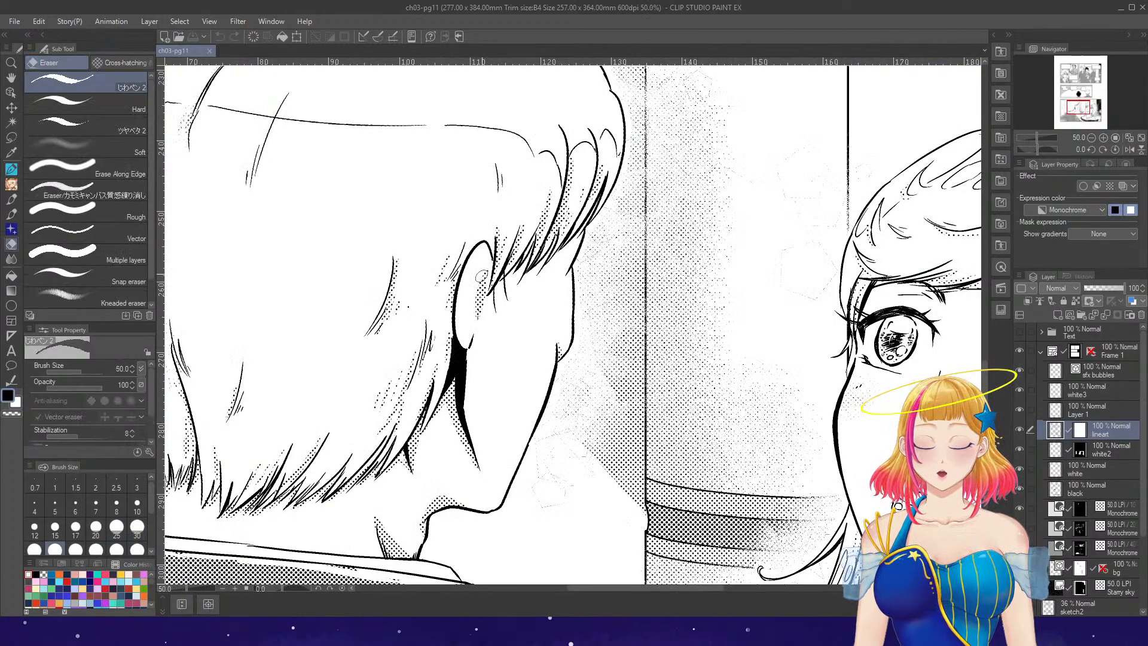
pyautogui.press('p')
pyautogui.moveTo(482, 261)
pyautogui.mouseDown()
pyautogui.moveTo(468, 296)
pyautogui.moveTo(486, 293)
pyautogui.moveTo(483, 276)
pyautogui.moveTo(476, 310)
pyautogui.mouseUp()
pyautogui.hotkey('ctrl', '-')
pyautogui.hotkey('ctrl', '-')
pyautogui.hotkey('ctrl', '-')
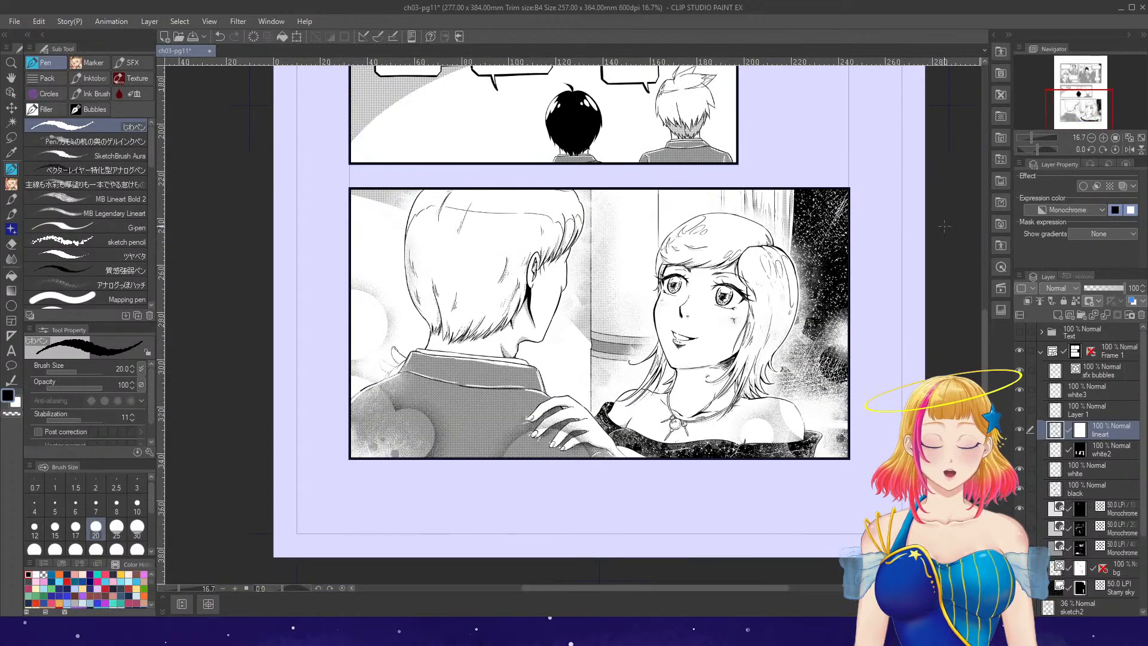
# - Thicken the smiling light-haired boy's cheek, chin and jaw outline in the second panel with black pen strokes
pyautogui.scroll(3, 992, 340)
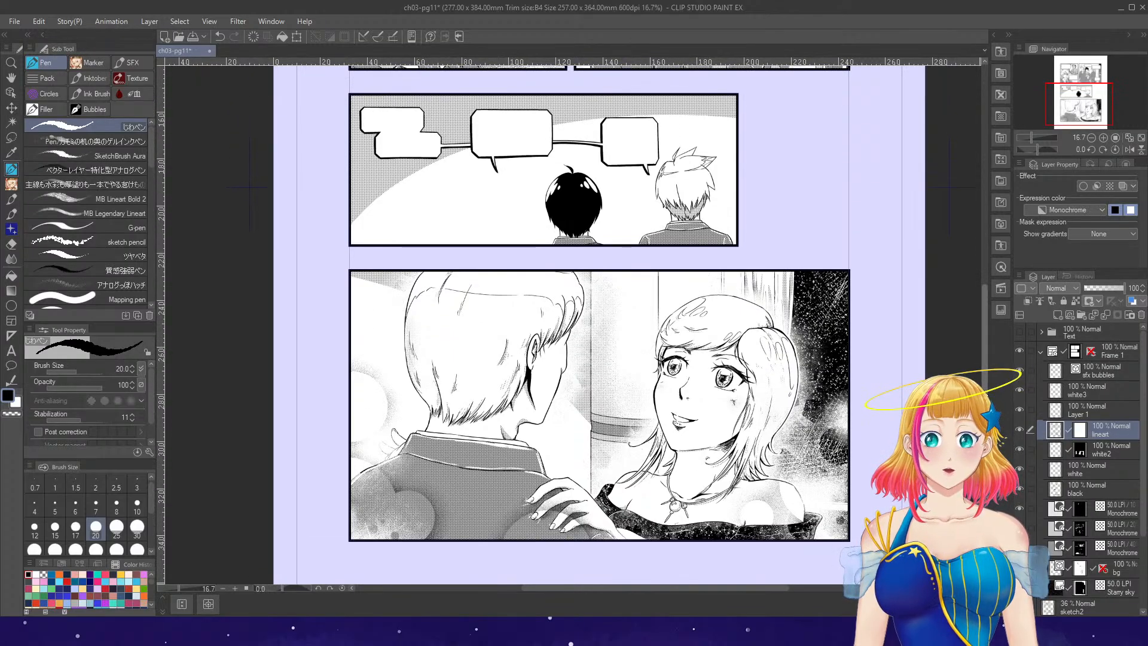
pyautogui.scroll(10, 993, 335)
pyautogui.scroll(2, 1010, 293)
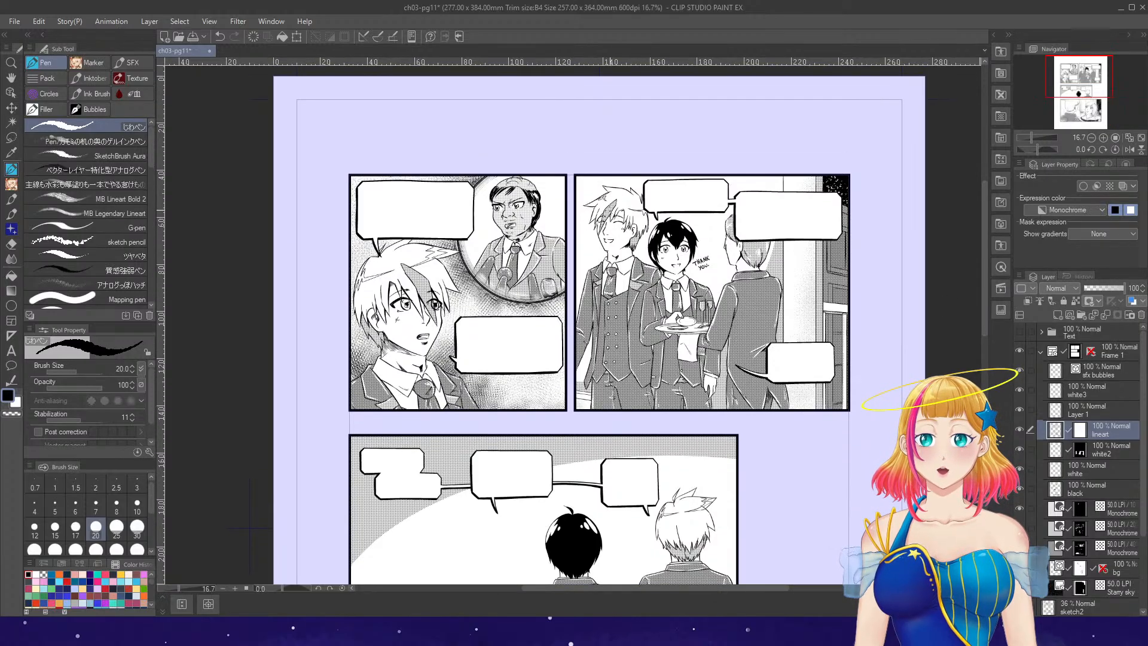
pyautogui.scroll(4, 604, 217)
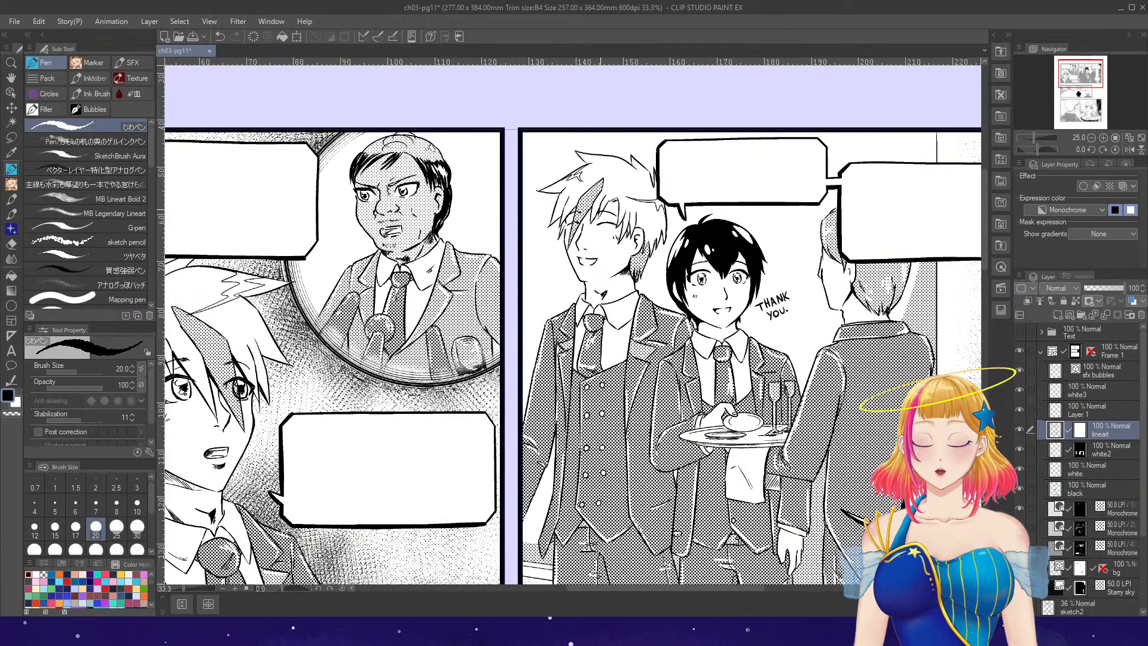
pyautogui.scroll(-5, 573, 323)
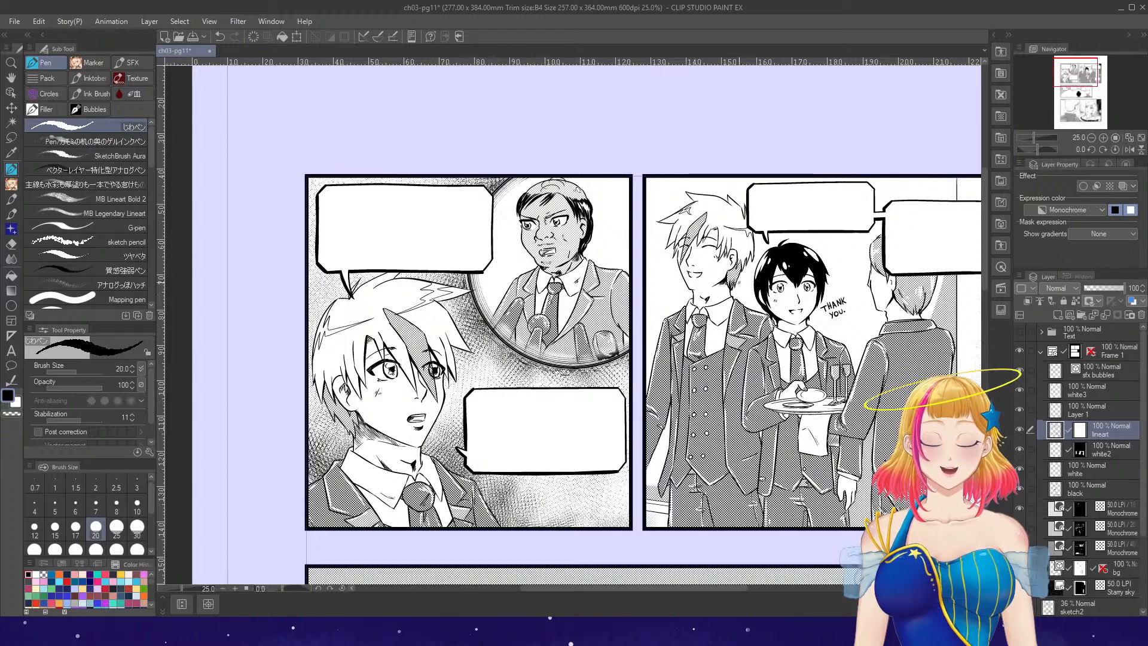
pyautogui.scroll(3, 573, 323)
pyautogui.scroll(3, 740, 279)
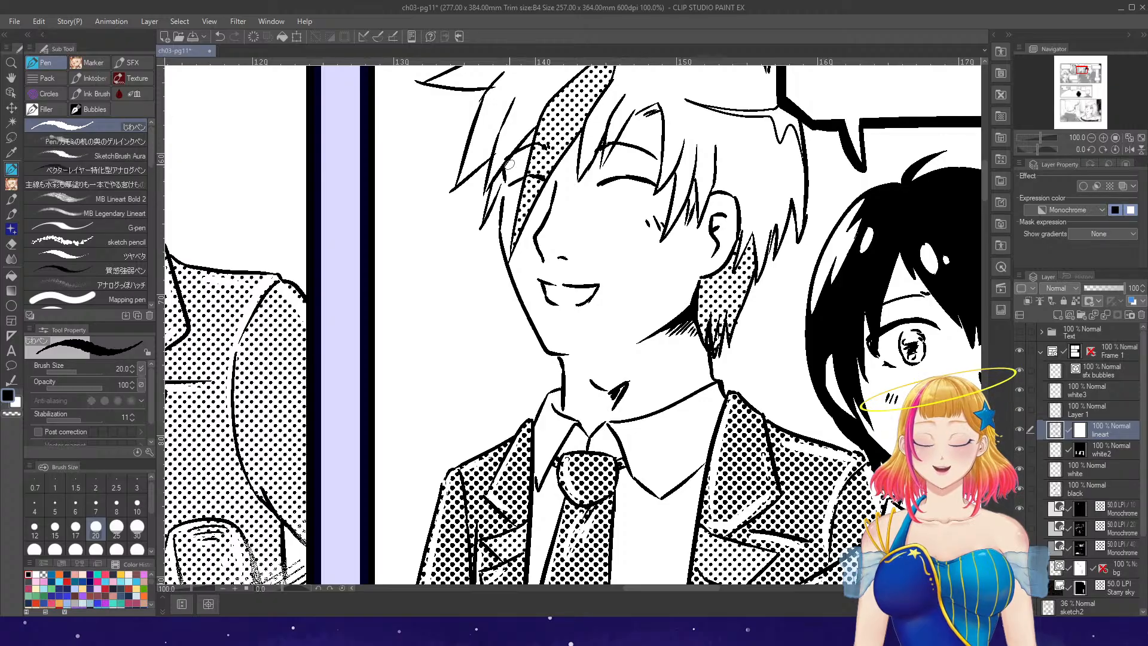
pyautogui.moveTo(507, 161); pyautogui.dragTo(510, 202)
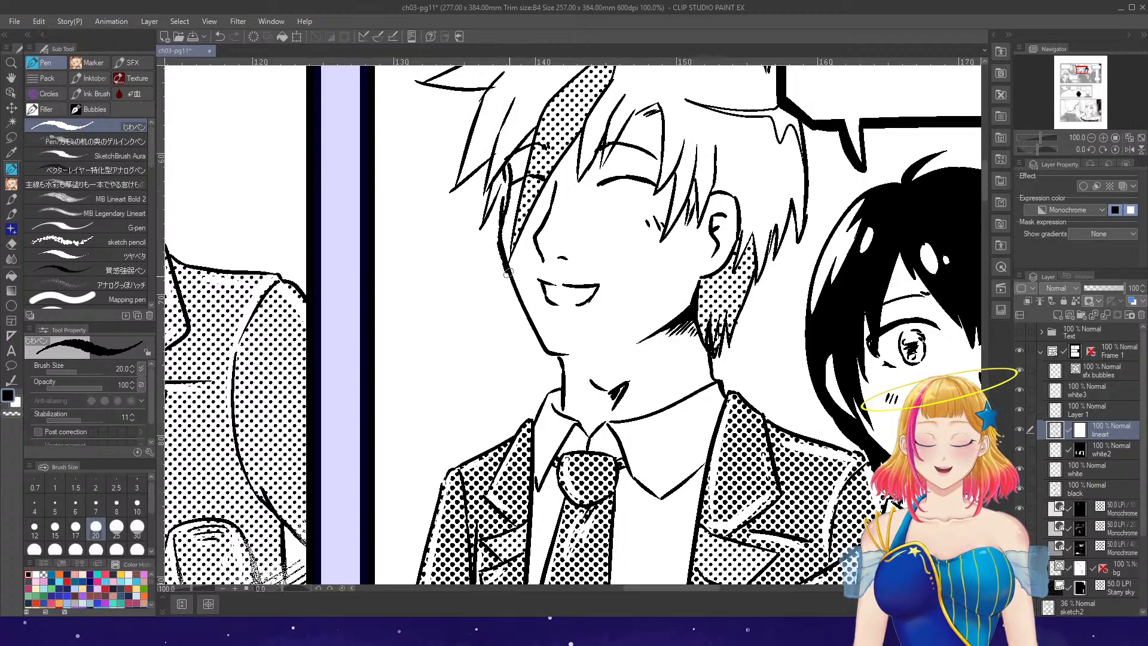
pyautogui.moveTo(513, 288)
pyautogui.mouseDown()
pyautogui.moveTo(542, 352)
pyautogui.moveTo(605, 348)
pyautogui.mouseUp()
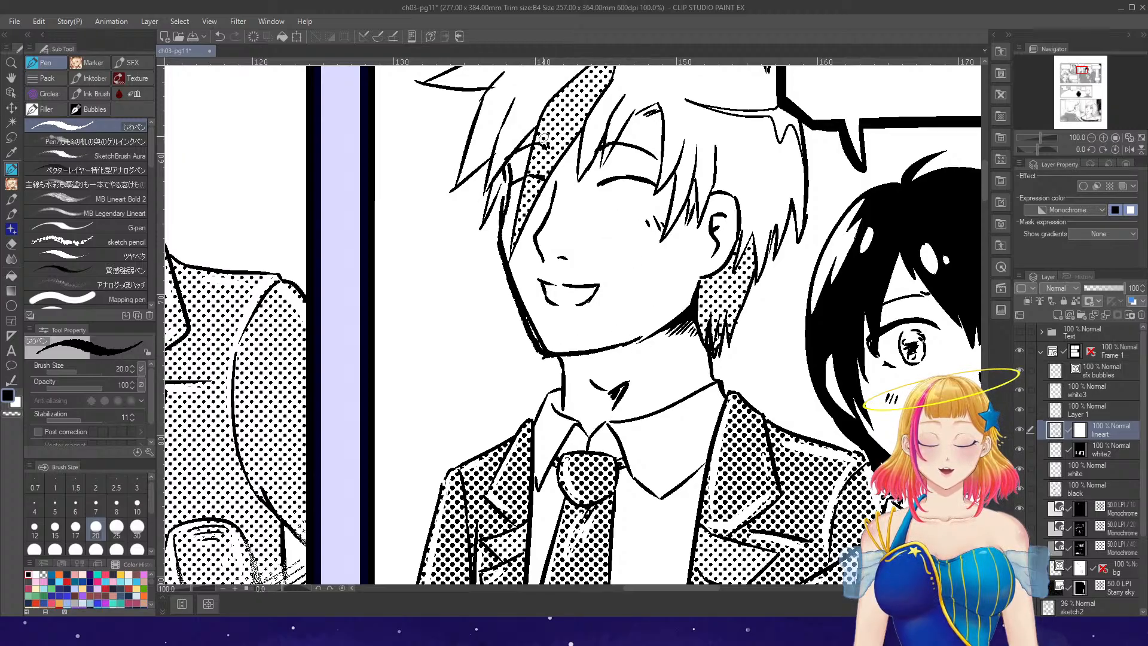
# - Thin the boy's cheek and chin outline with the eraser at size 25, and ink his jawline up to the hair
pyautogui.press('e')
pyautogui.press('[')
pyautogui.press('[')
pyautogui.press('[')
pyautogui.moveTo(505, 168)
pyautogui.mouseDown()
pyautogui.moveTo(495, 224)
pyautogui.moveTo(501, 214)
pyautogui.moveTo(529, 322)
pyautogui.moveTo(503, 255)
pyautogui.moveTo(549, 346)
pyautogui.mouseUp()
pyautogui.press('p')
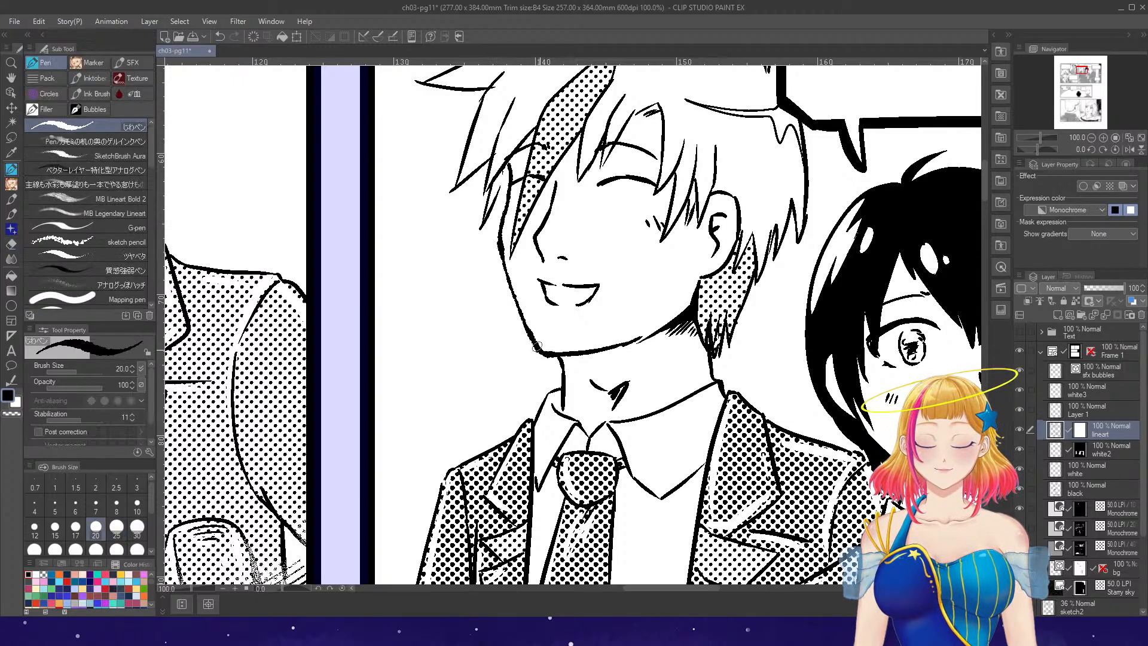
pyautogui.moveTo(556, 358)
pyautogui.mouseDown()
pyautogui.moveTo(650, 342)
pyautogui.moveTo(580, 358)
pyautogui.moveTo(620, 327)
pyautogui.moveTo(608, 351)
pyautogui.moveTo(653, 330)
pyautogui.mouseUp()
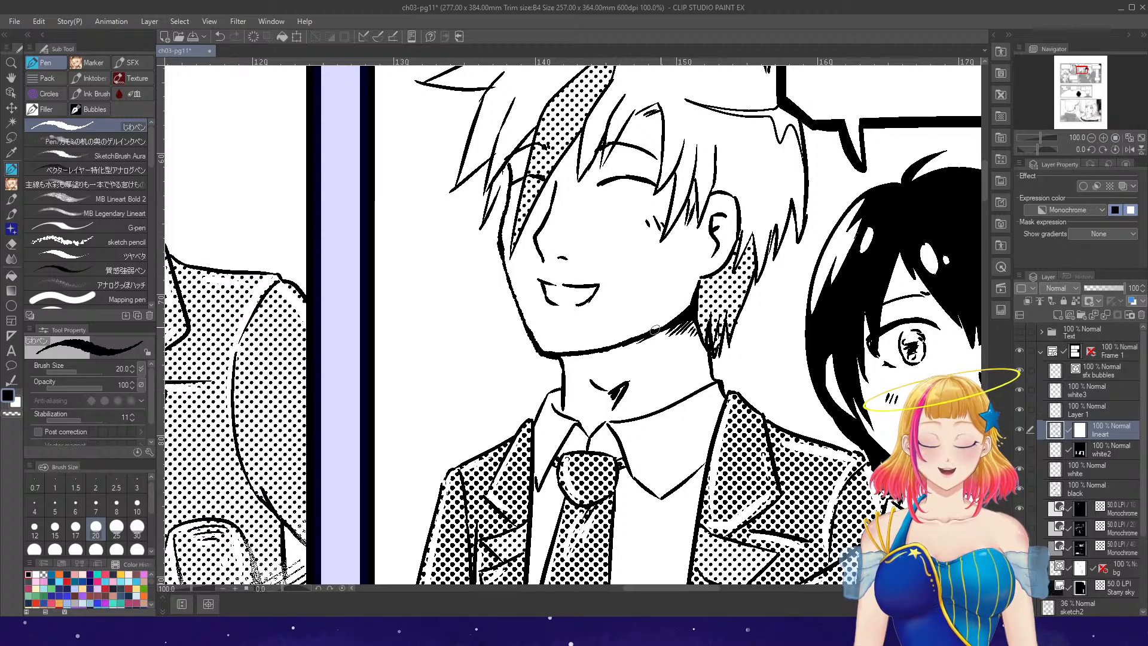
# - Redraw the front line of the boy's neck further inward, erase the old line, and thicken the back neck line
pyautogui.moveTo(572, 367); pyautogui.dragTo(572, 421)
pyautogui.press('e')
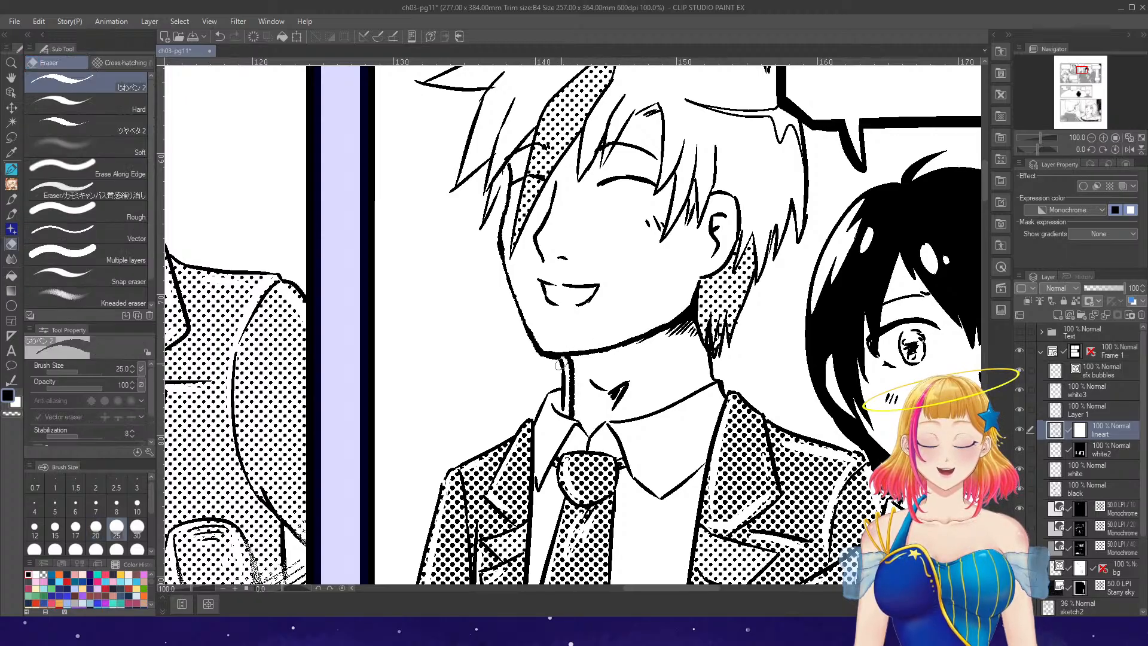
pyautogui.moveTo(557, 359); pyautogui.dragTo(565, 411)
pyautogui.press('p')
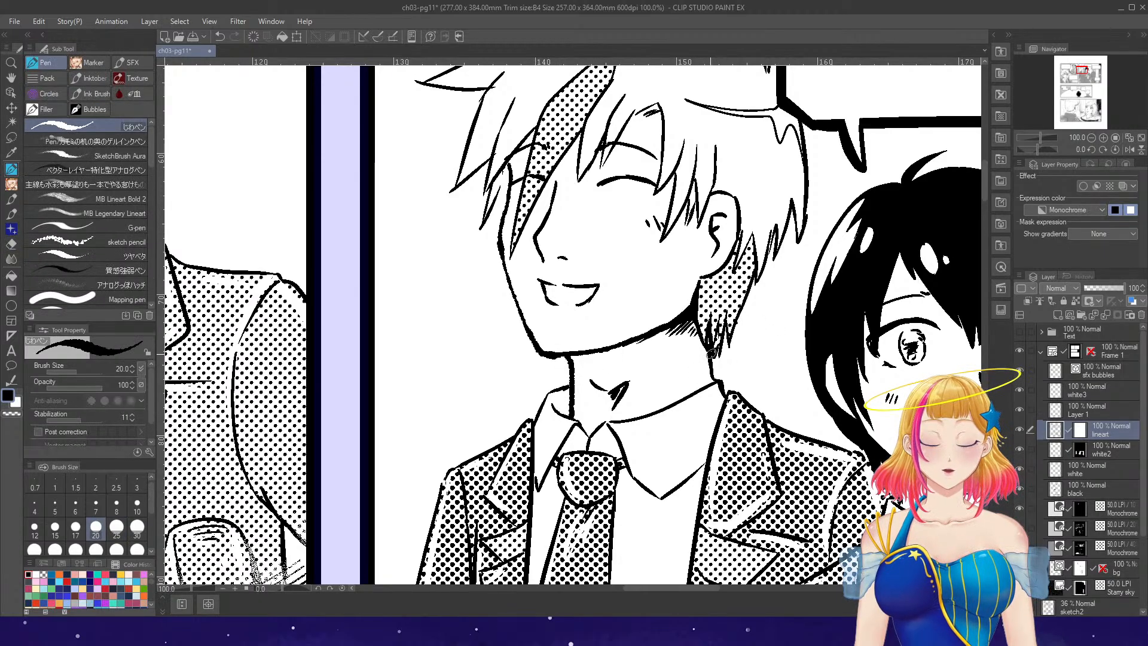
pyautogui.moveTo(709, 375); pyautogui.dragTo(712, 383)
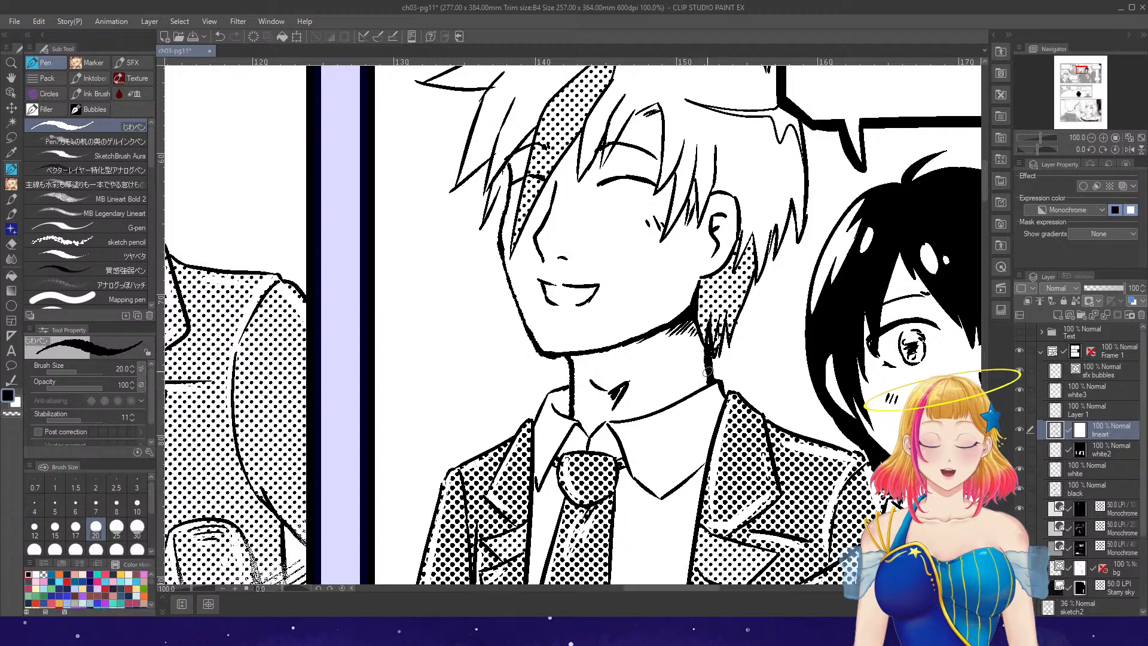
pyautogui.scroll(-1, 769, 310)
pyautogui.scroll(2, 785, 238)
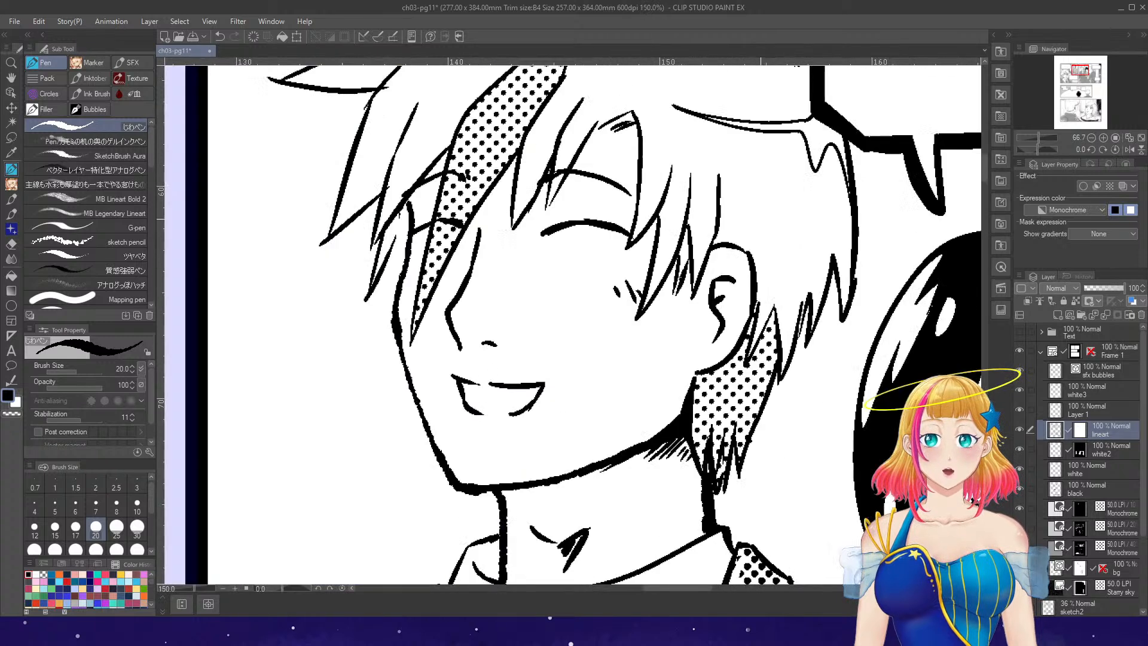
# - Redraw the smiling boy's inner ear folds with the pen and close the lower line of his mouth
pyautogui.press('e')
pyautogui.moveTo(718, 272); pyautogui.dragTo(717, 341)
pyautogui.press('p')
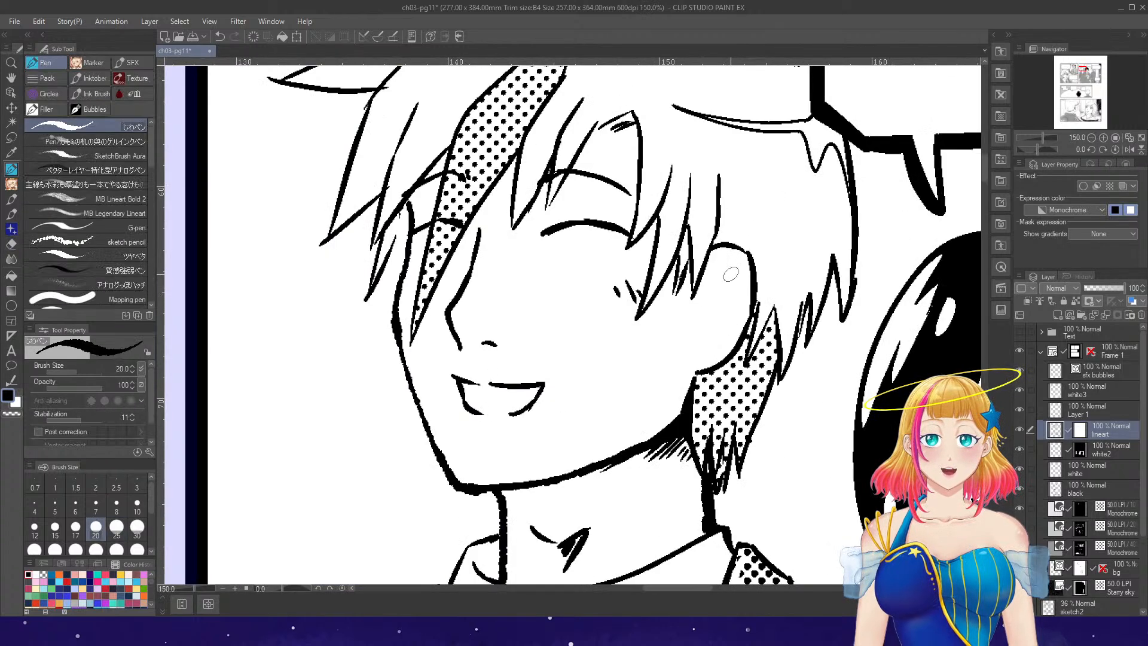
pyautogui.moveTo(731, 276)
pyautogui.mouseDown()
pyautogui.moveTo(704, 312)
pyautogui.moveTo(717, 345)
pyautogui.moveTo(740, 285)
pyautogui.moveTo(711, 316)
pyautogui.moveTo(717, 325)
pyautogui.moveTo(721, 281)
pyautogui.mouseUp()
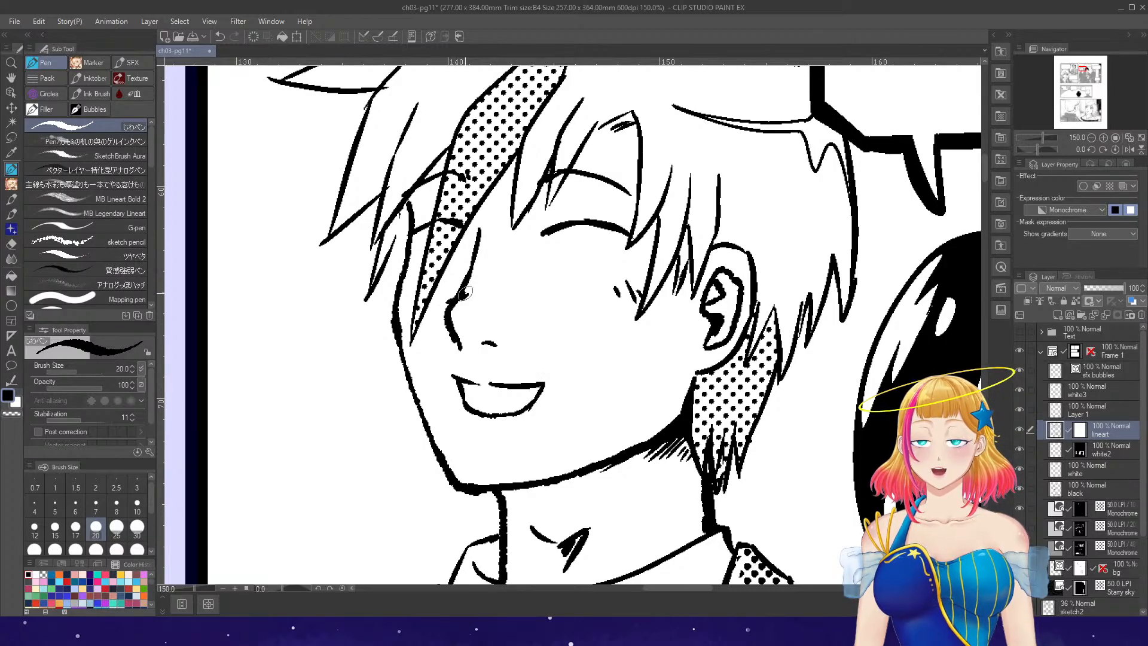
# - Erase the long upper line of the smiling boy's nose bridge
pyautogui.press('e')
pyautogui.moveTo(479, 230); pyautogui.dragTo(466, 281)
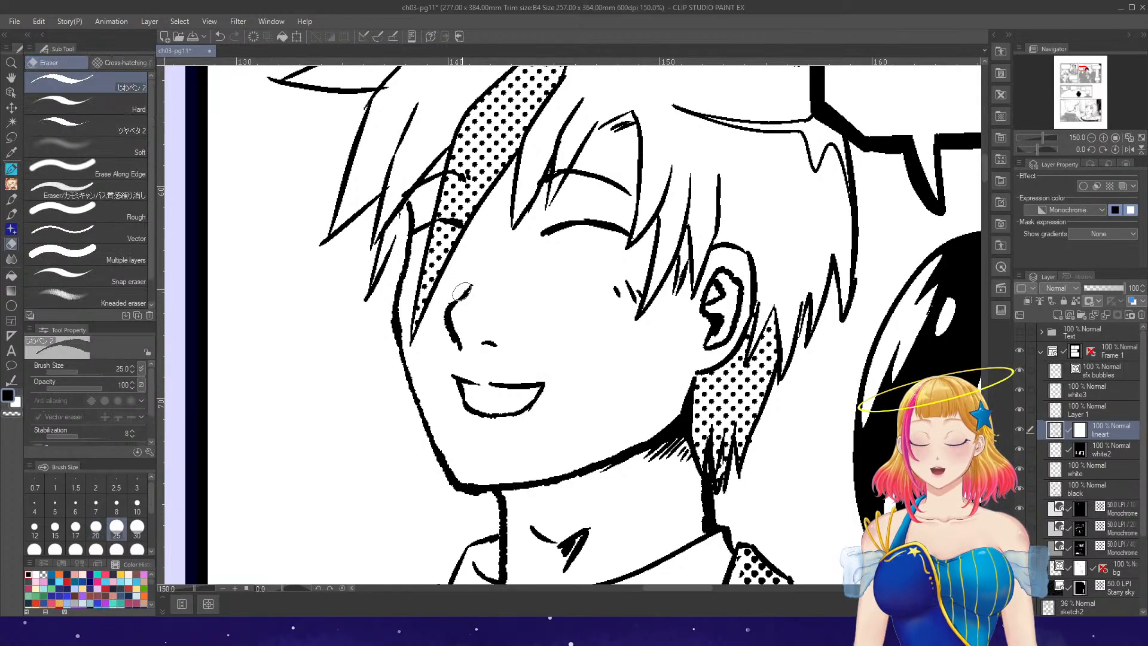
pyautogui.press('p')
# - Erase the inner ear lines and hatching of the light-haired boy in the first panel with the eraser at size 30
pyautogui.scroll(-6, 664, 202)
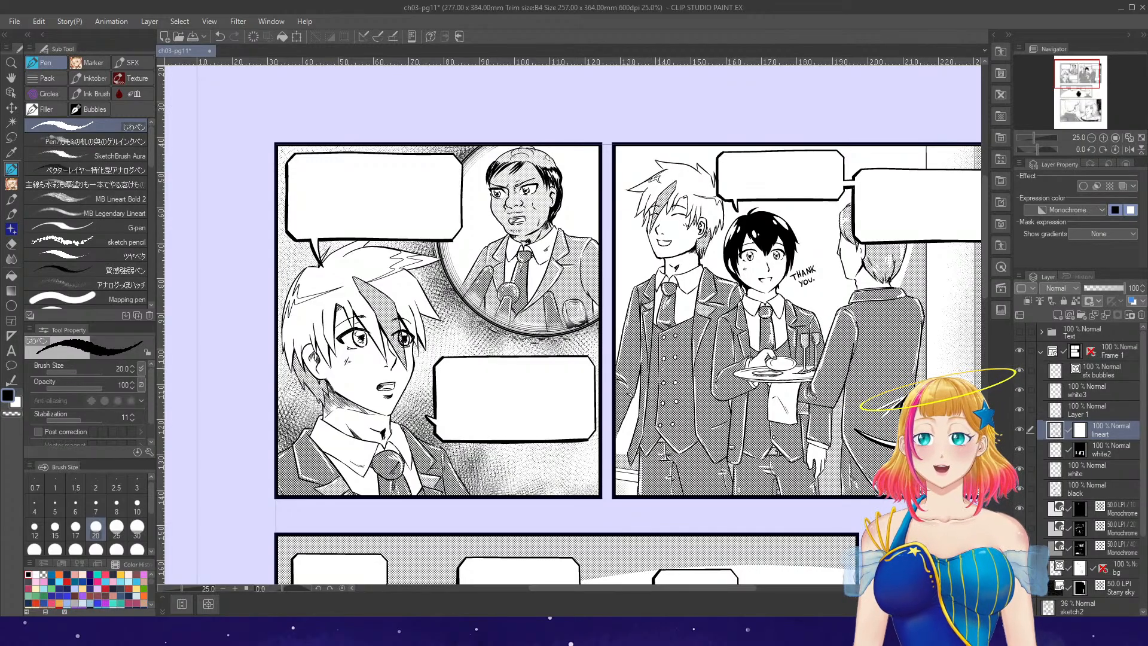
pyautogui.scroll(6, 296, 388)
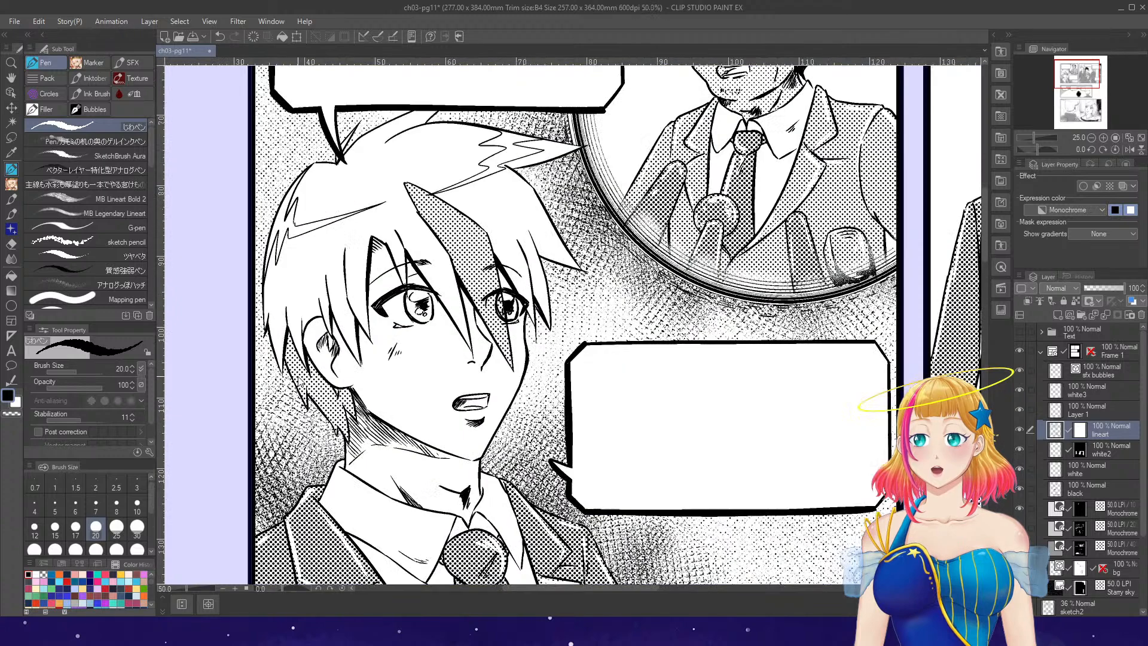
pyautogui.press('e')
pyautogui.press(']')
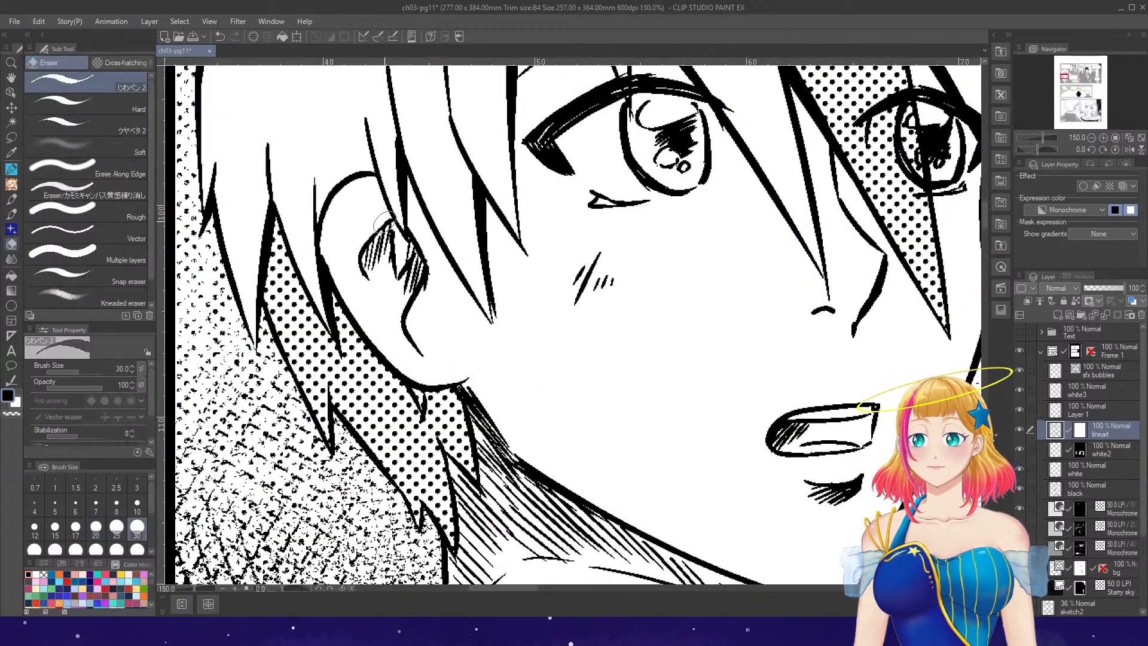
pyautogui.moveTo(383, 218)
pyautogui.mouseDown()
pyautogui.moveTo(404, 277)
pyautogui.moveTo(377, 295)
pyautogui.moveTo(385, 221)
pyautogui.moveTo(421, 272)
pyautogui.moveTo(415, 236)
pyautogui.moveTo(410, 261)
pyautogui.moveTo(413, 224)
pyautogui.moveTo(429, 283)
pyautogui.moveTo(412, 316)
pyautogui.moveTo(410, 351)
pyautogui.mouseUp()
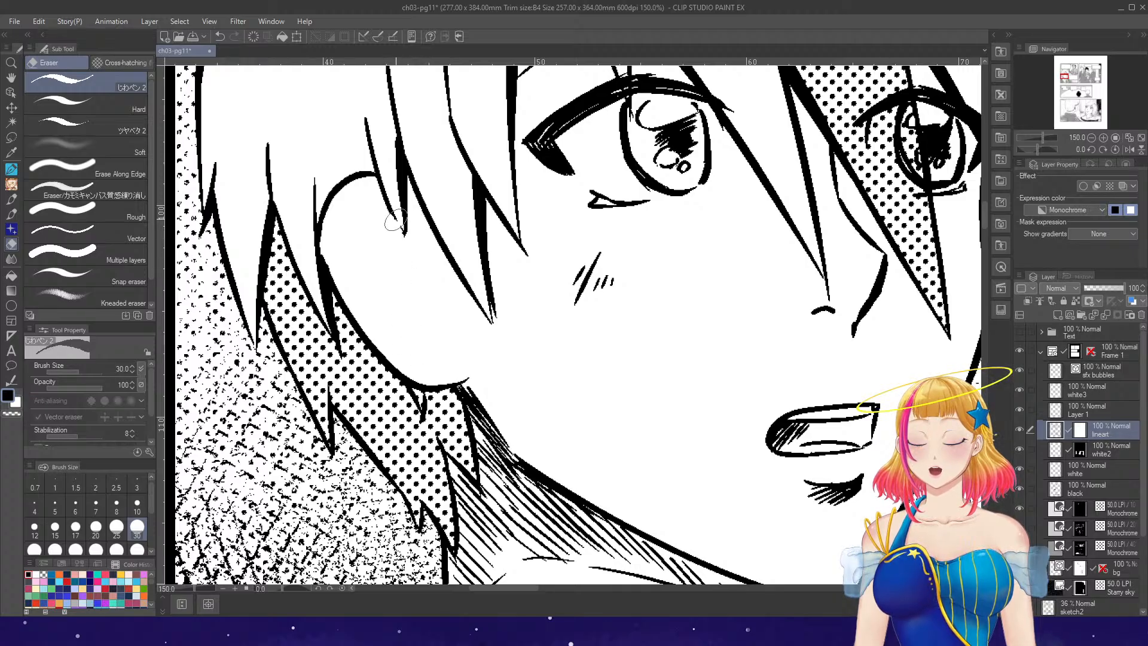
pyautogui.press('p')
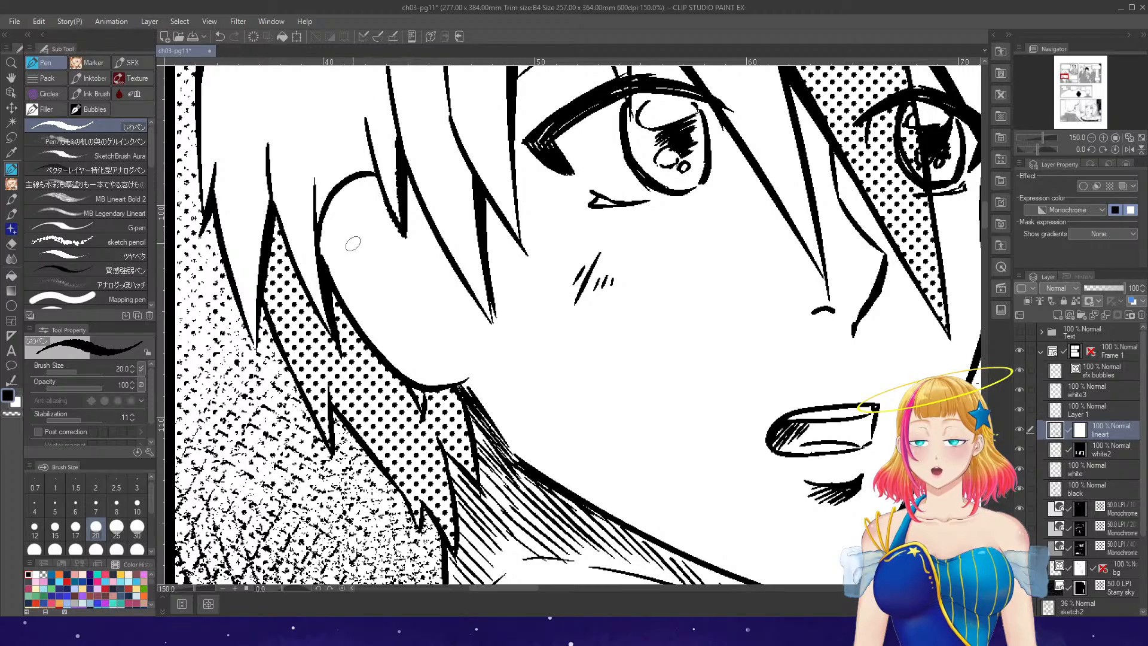
# - Ink a new inner ear contour for the first panel's boy with the pen at size 15, touching up the outer ear line
pyautogui.press('[')
pyautogui.press('[')
pyautogui.scroll(-4, 342, 201)
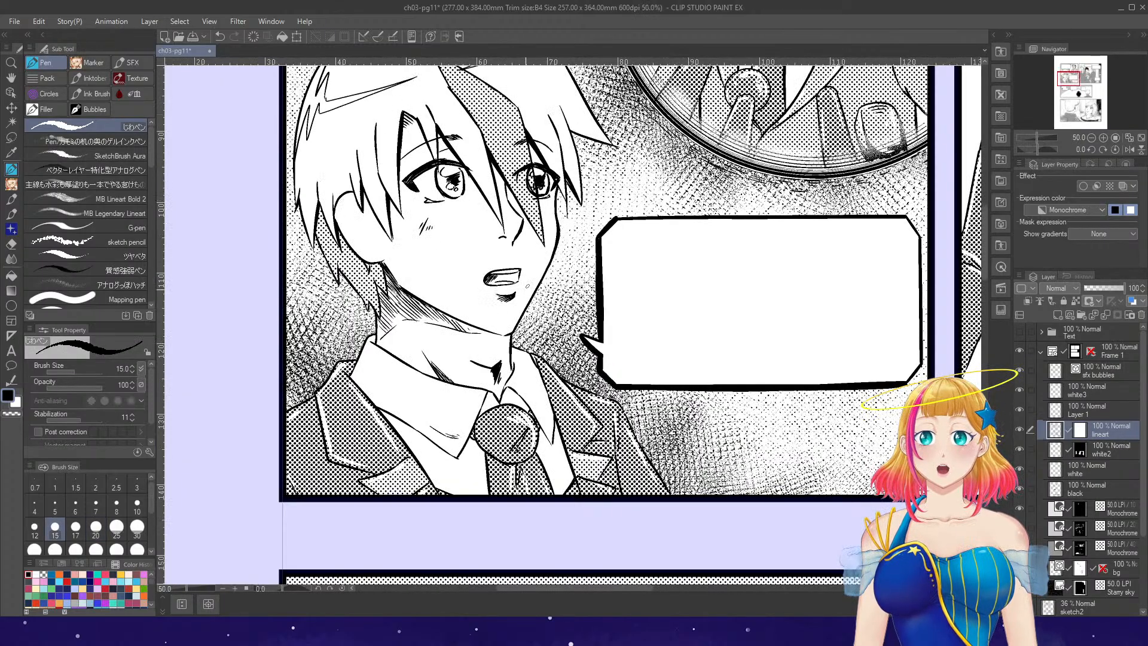
pyautogui.scroll(4, 380, 182)
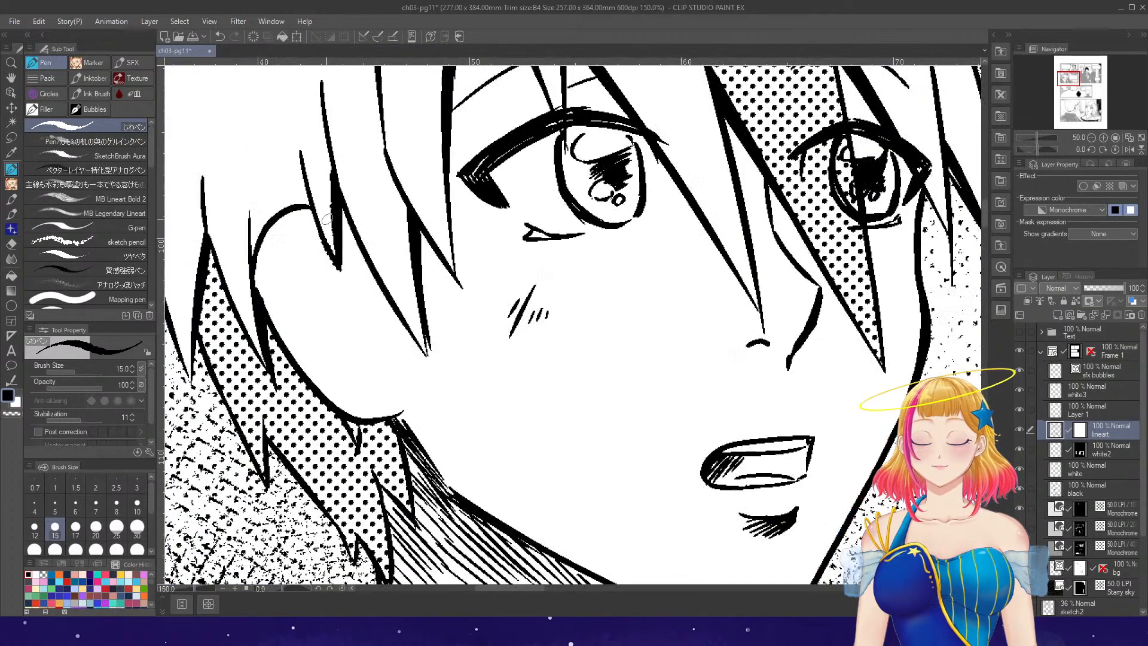
pyautogui.moveTo(267, 331); pyautogui.dragTo(287, 357)
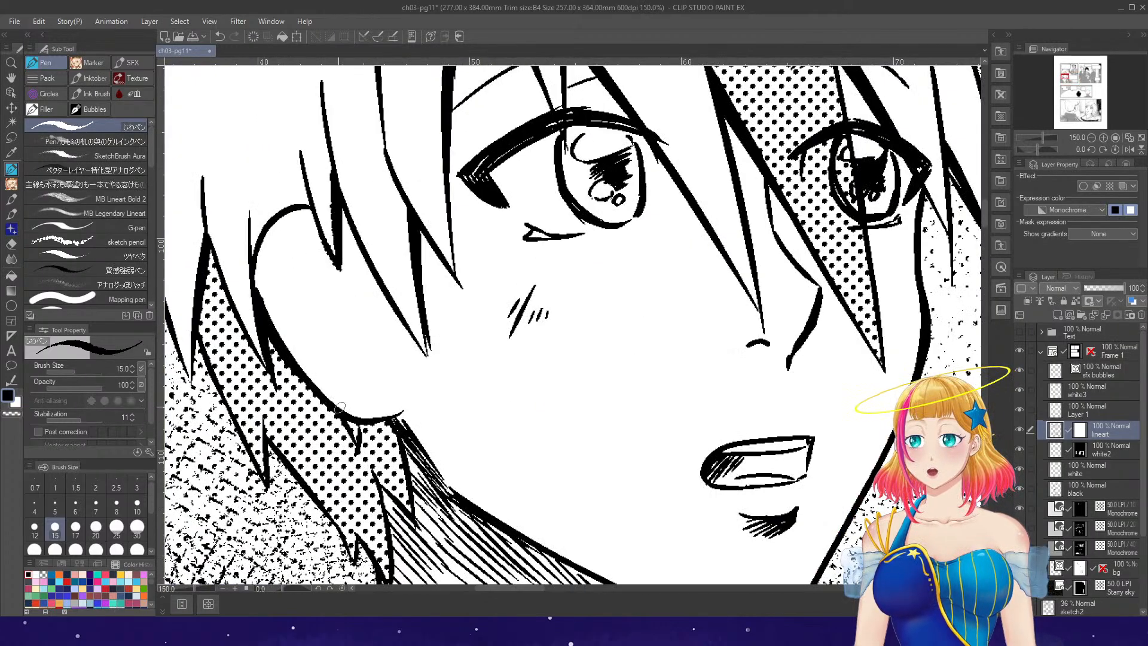
pyautogui.moveTo(279, 300); pyautogui.dragTo(297, 237)
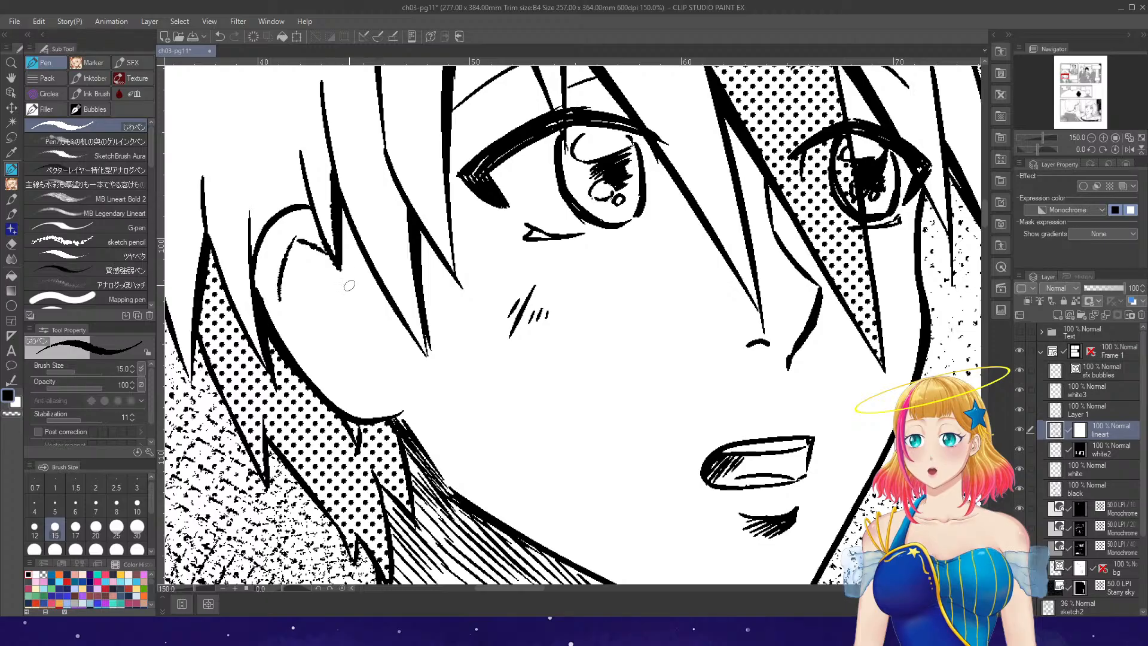
pyautogui.moveTo(352, 277)
pyautogui.mouseDown()
pyautogui.moveTo(368, 306)
pyautogui.moveTo(356, 326)
pyautogui.moveTo(390, 363)
pyautogui.moveTo(366, 388)
pyautogui.mouseUp()
pyautogui.moveTo(366, 388)
pyautogui.mouseDown()
pyautogui.moveTo(314, 350)
pyautogui.moveTo(283, 299)
pyautogui.moveTo(294, 260)
pyautogui.mouseUp()
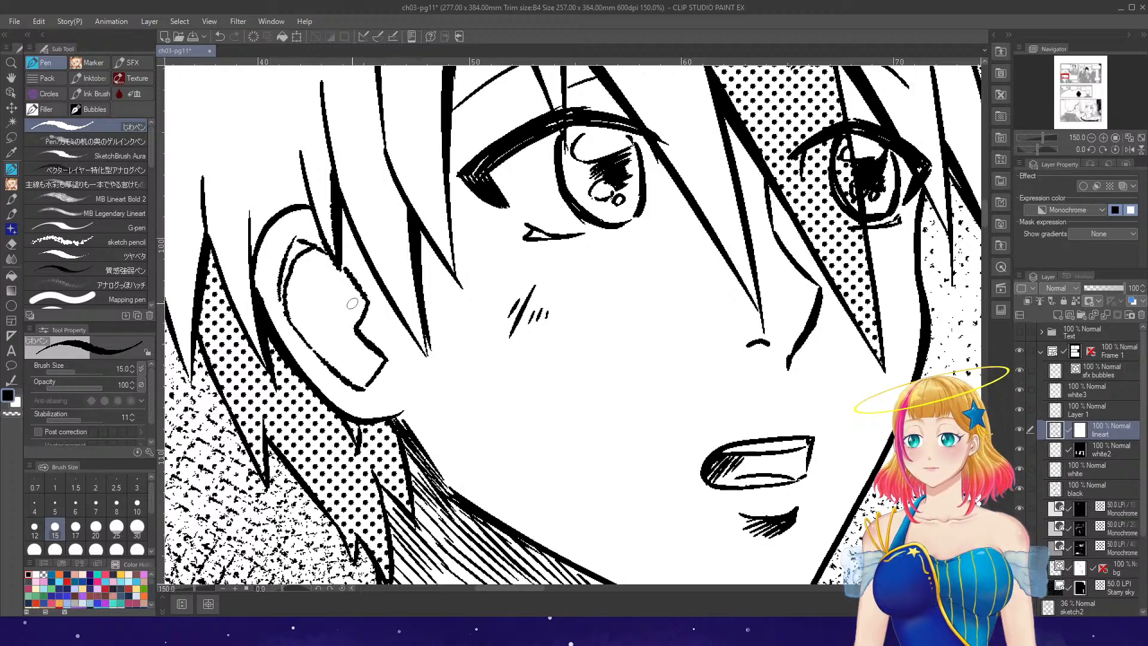
# - Draw the small inner folds and the dark ear opening inside the first panel boy's ear
pyautogui.moveTo(353, 304)
pyautogui.mouseDown()
pyautogui.moveTo(336, 350)
pyautogui.moveTo(363, 350)
pyautogui.mouseUp()
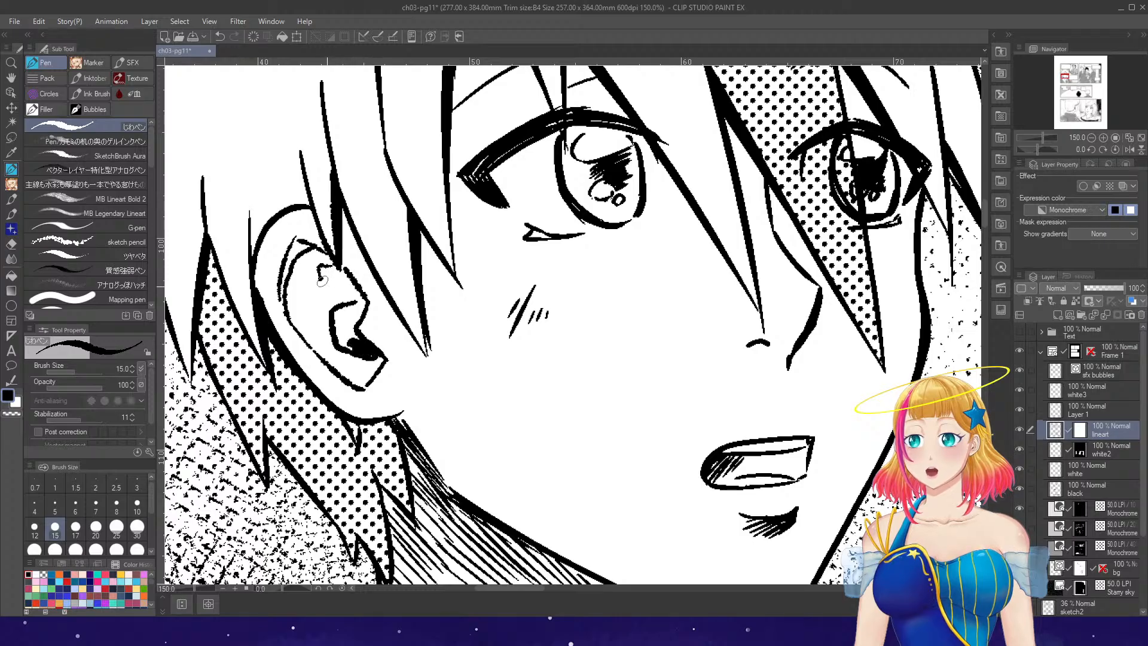
pyautogui.moveTo(332, 266)
pyautogui.mouseDown()
pyautogui.moveTo(323, 269)
pyautogui.moveTo(338, 279)
pyautogui.moveTo(332, 324)
pyautogui.mouseUp()
pyautogui.moveTo(355, 307)
pyautogui.mouseDown()
pyautogui.moveTo(339, 337)
pyautogui.moveTo(350, 331)
pyautogui.mouseUp()
pyautogui.moveTo(365, 308); pyautogui.dragTo(357, 317)
# - On the sfx bubbles layer, delete the top edge and upper-left corner lines of the first panel's upper speech bubble using the Object tool
pyautogui.scroll(-2, 380, 257)
pyautogui.scroll(-4, 381, 259)
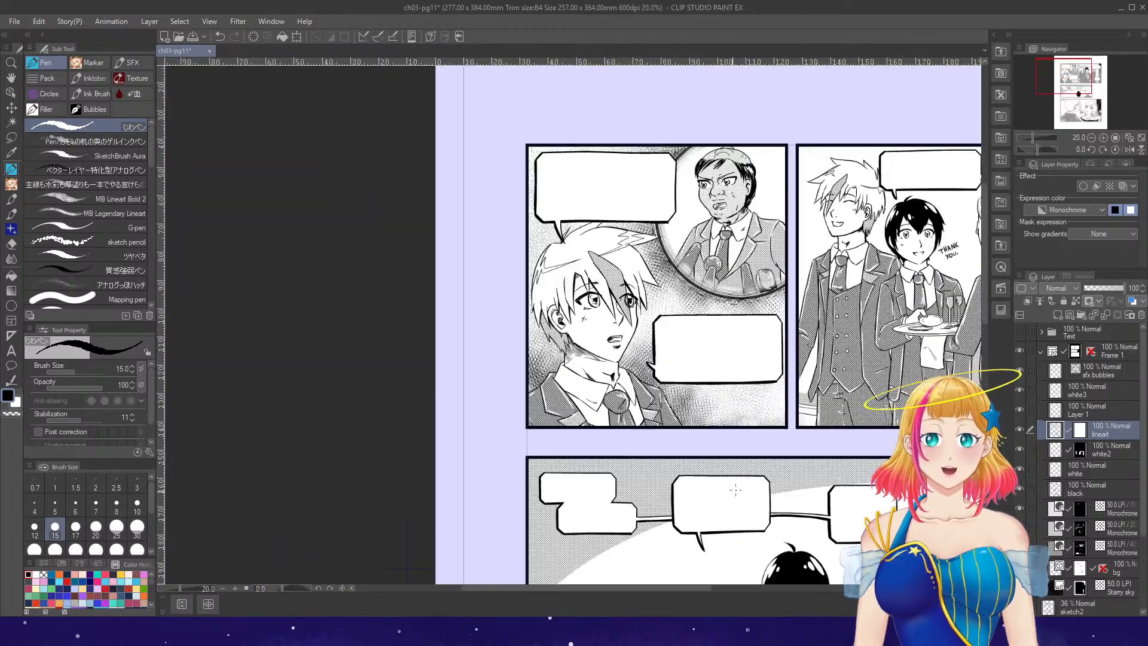
pyautogui.moveTo(664, 588); pyautogui.dragTo(733, 586)
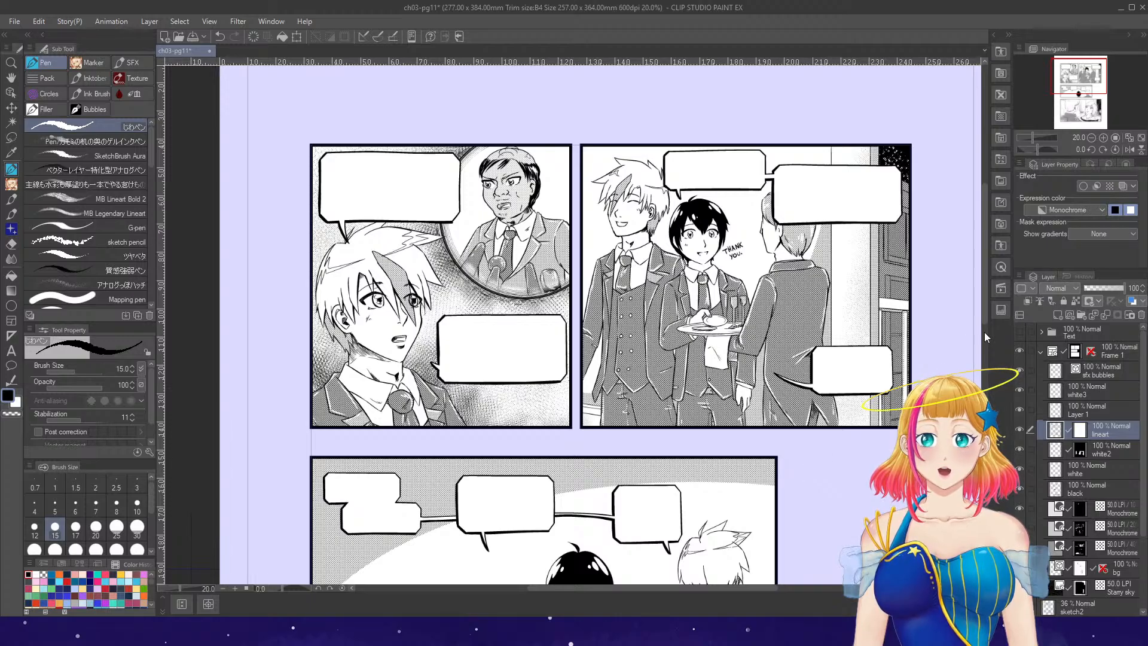
pyautogui.moveTo(985, 313)
pyautogui.mouseDown()
pyautogui.moveTo(988, 332)
pyautogui.moveTo(989, 320)
pyautogui.mouseUp()
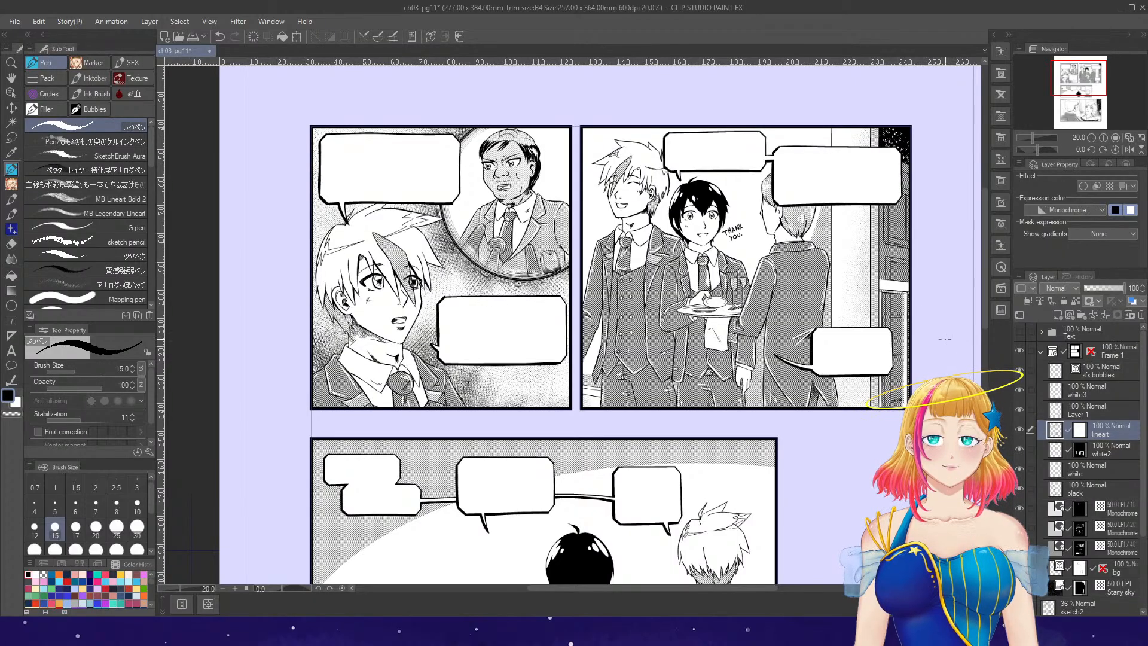
pyautogui.moveTo(986, 319)
pyautogui.mouseDown()
pyautogui.moveTo(987, 448)
pyautogui.moveTo(986, 317)
pyautogui.mouseUp()
pyautogui.click(1056, 372)
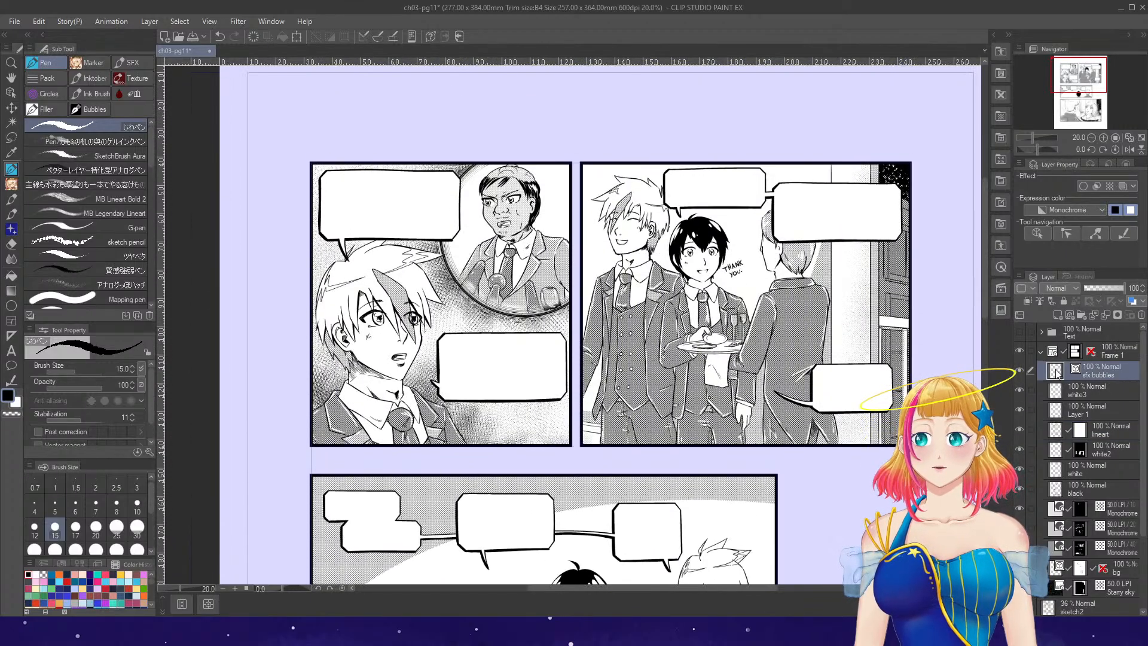
pyautogui.click(12, 79)
pyautogui.click(12, 93)
pyautogui.scroll(2, 259, 116)
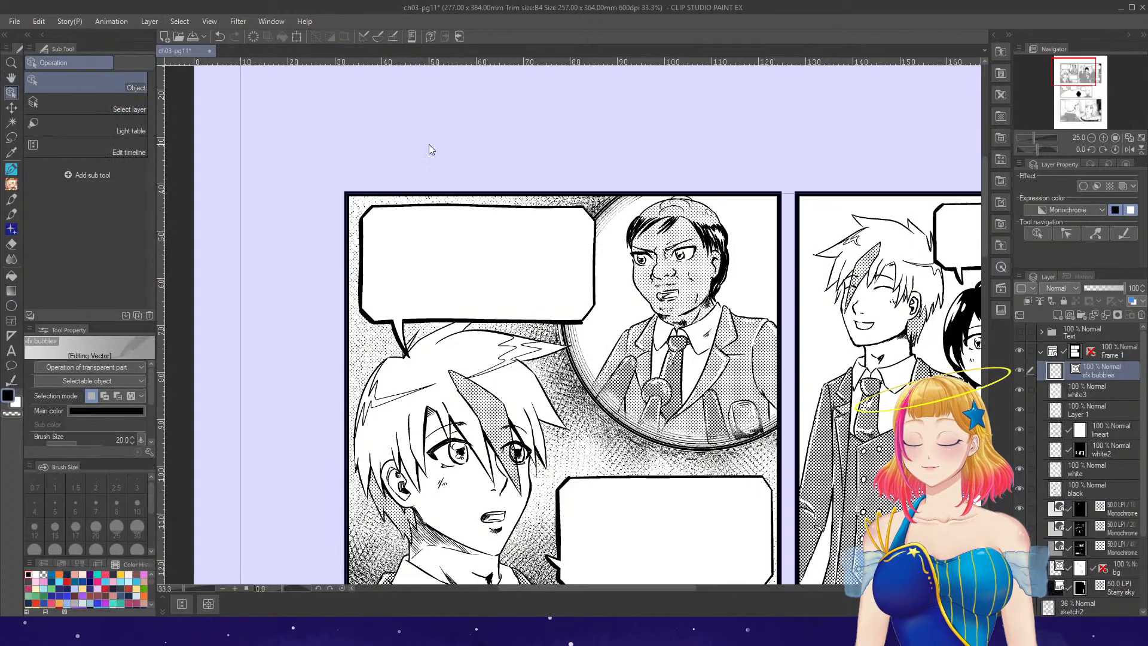
pyautogui.scroll(1, 429, 150)
pyautogui.click(625, 240)
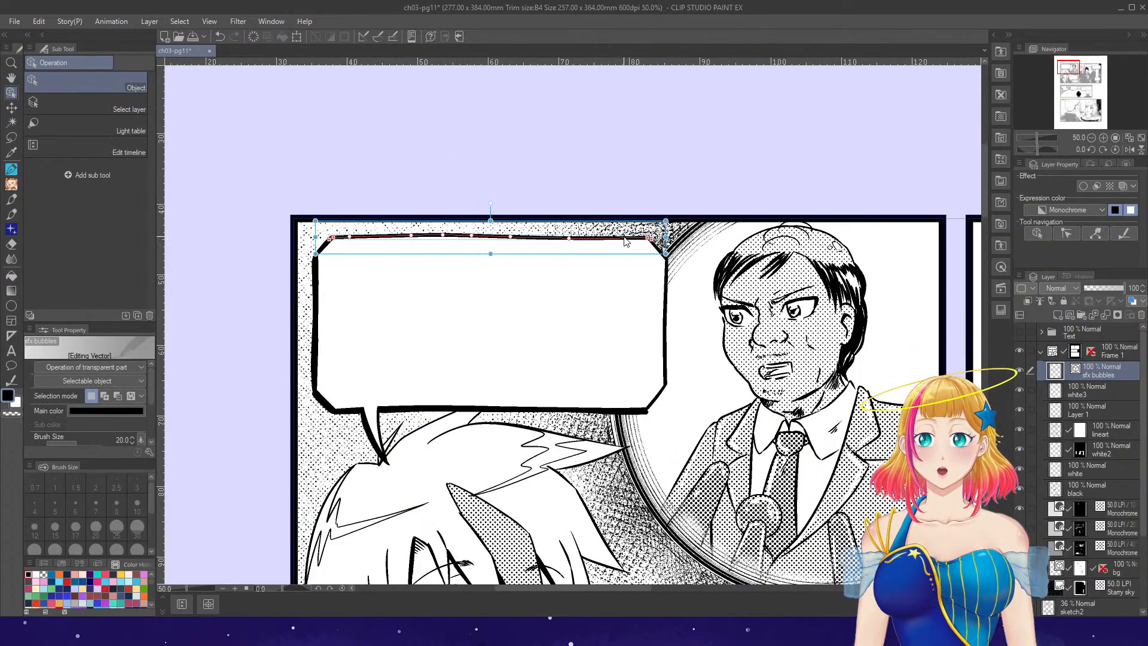
pyautogui.click(253, 37)
pyautogui.click(328, 244)
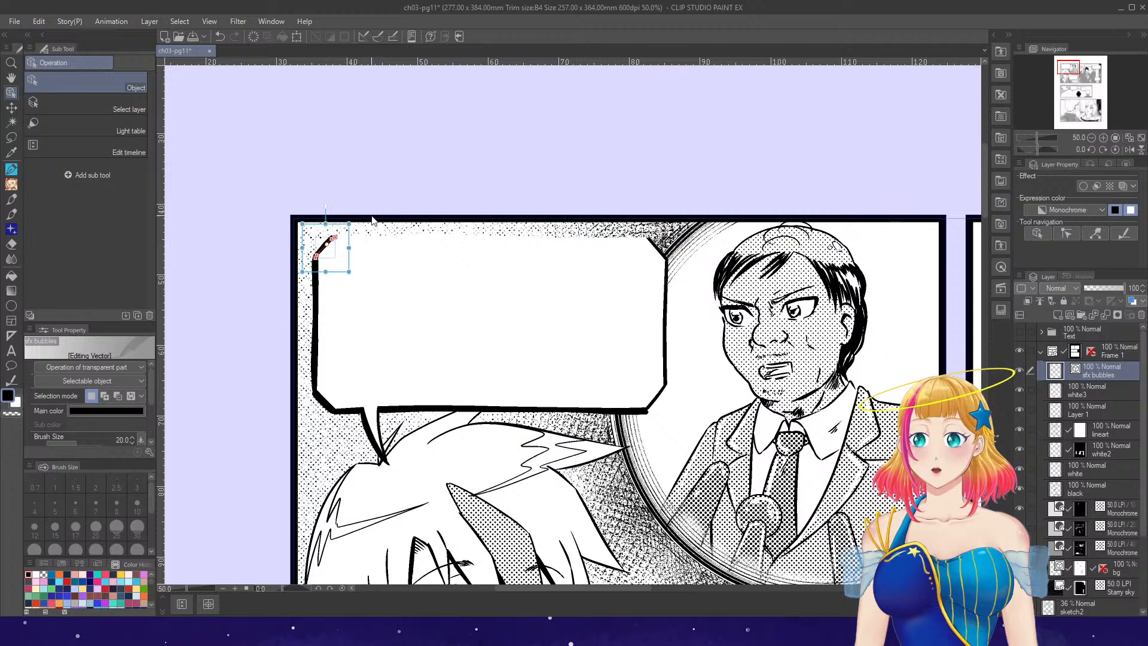
pyautogui.click(256, 39)
pyautogui.click(325, 242)
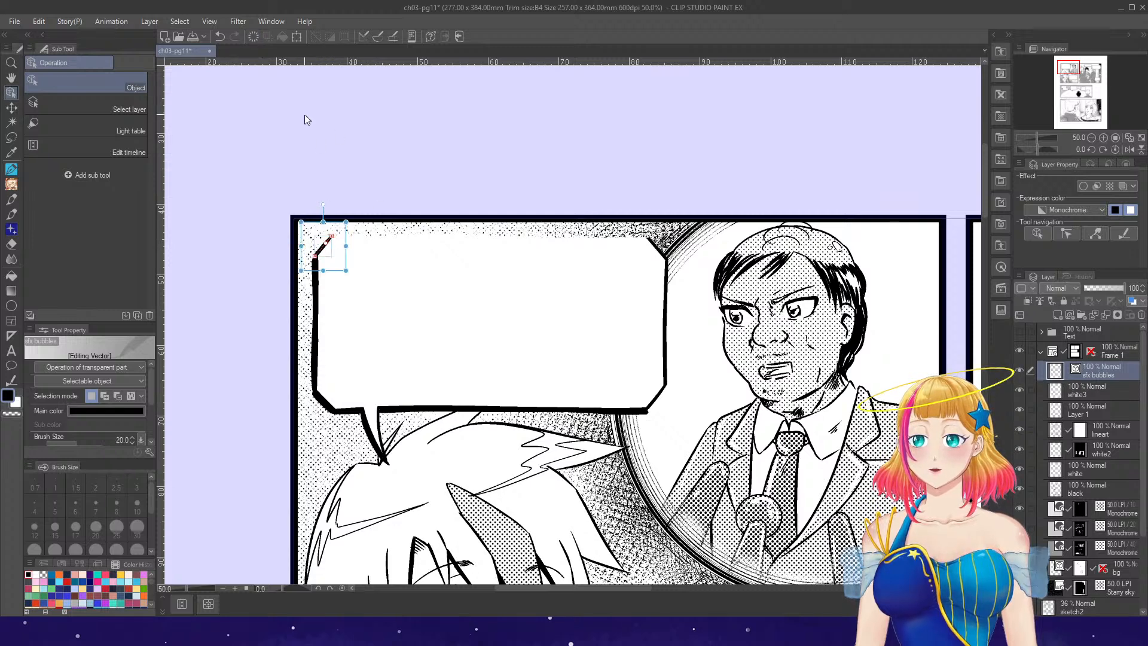
pyautogui.click(253, 40)
# - Remove the upper bubble's left edge line and extend its lower-left corner and right edge to the panel border
pyautogui.moveTo(277, 233)
pyautogui.mouseDown()
pyautogui.moveTo(346, 375)
pyautogui.moveTo(352, 437)
pyautogui.mouseUp()
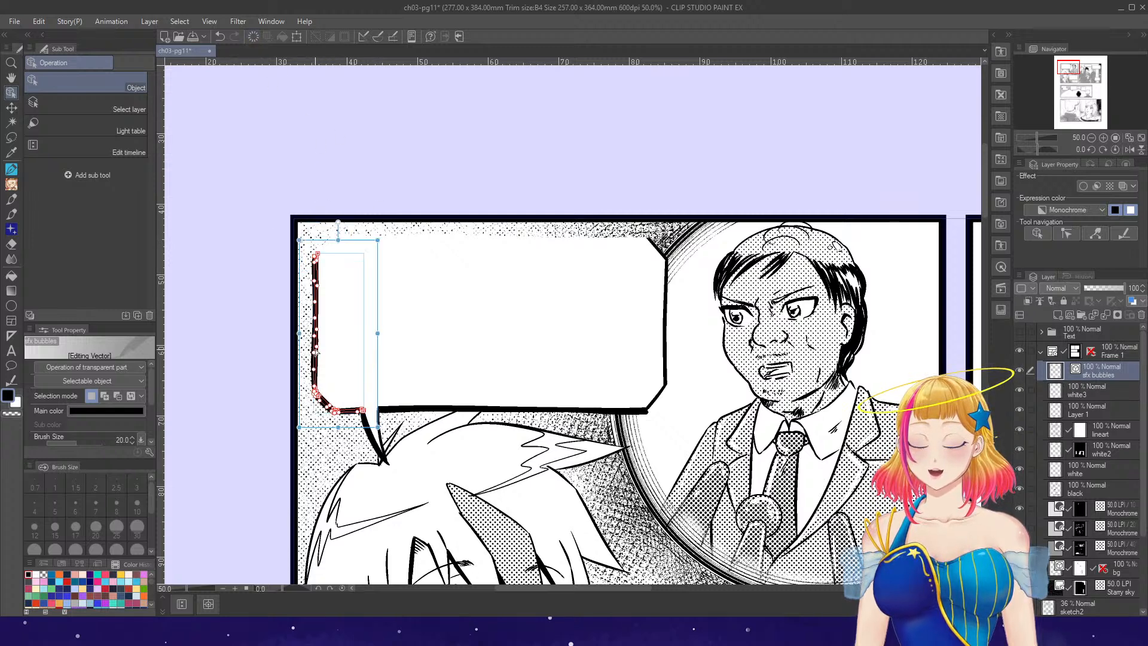
pyautogui.press('Delete')
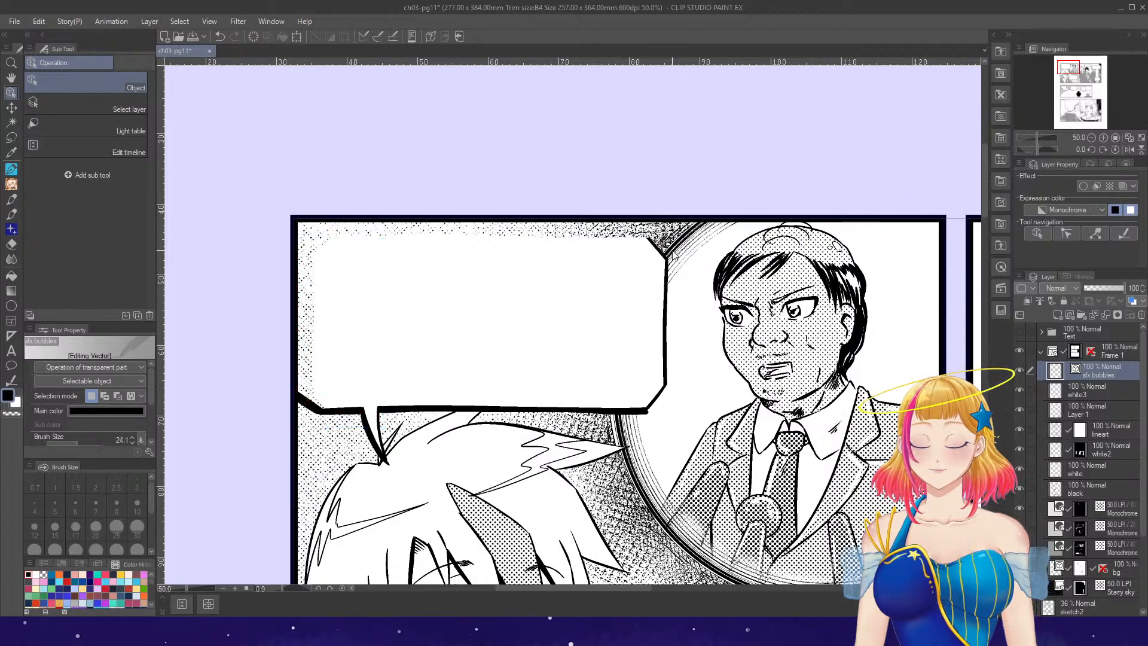
pyautogui.click(668, 269)
pyautogui.moveTo(657, 224); pyautogui.dragTo(667, 191)
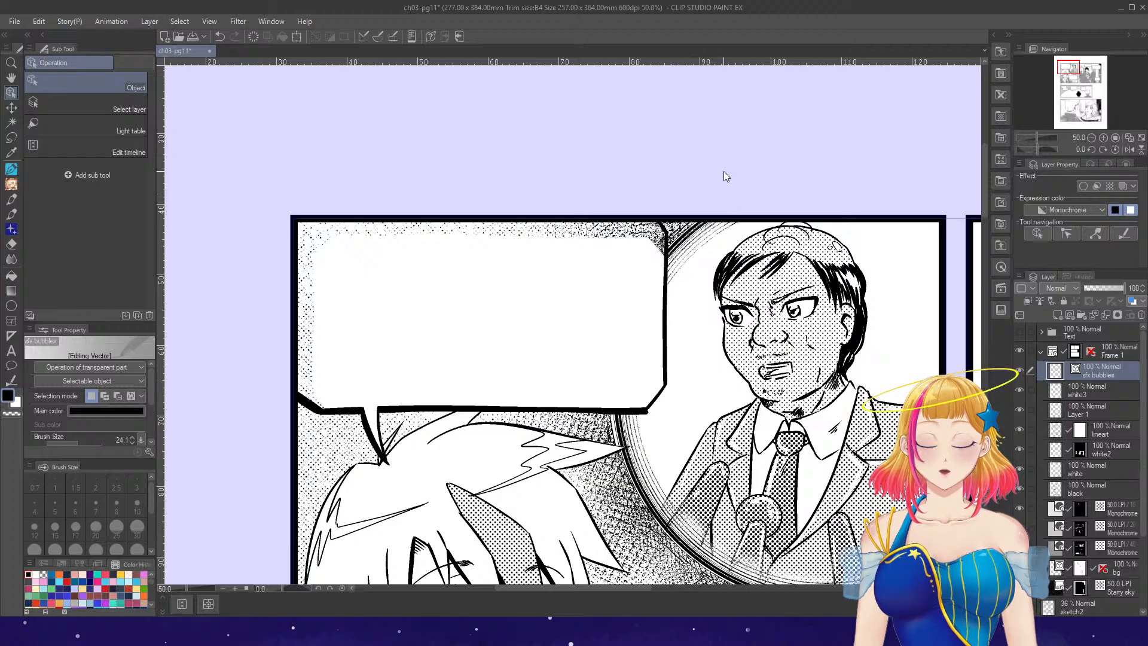
# - Select the outline of the first panel's lower speech bubble and stretch it downward and past the panel's right border
pyautogui.scroll(-3, 724, 171)
pyautogui.scroll(2, 828, 410)
pyautogui.scroll(1, 828, 417)
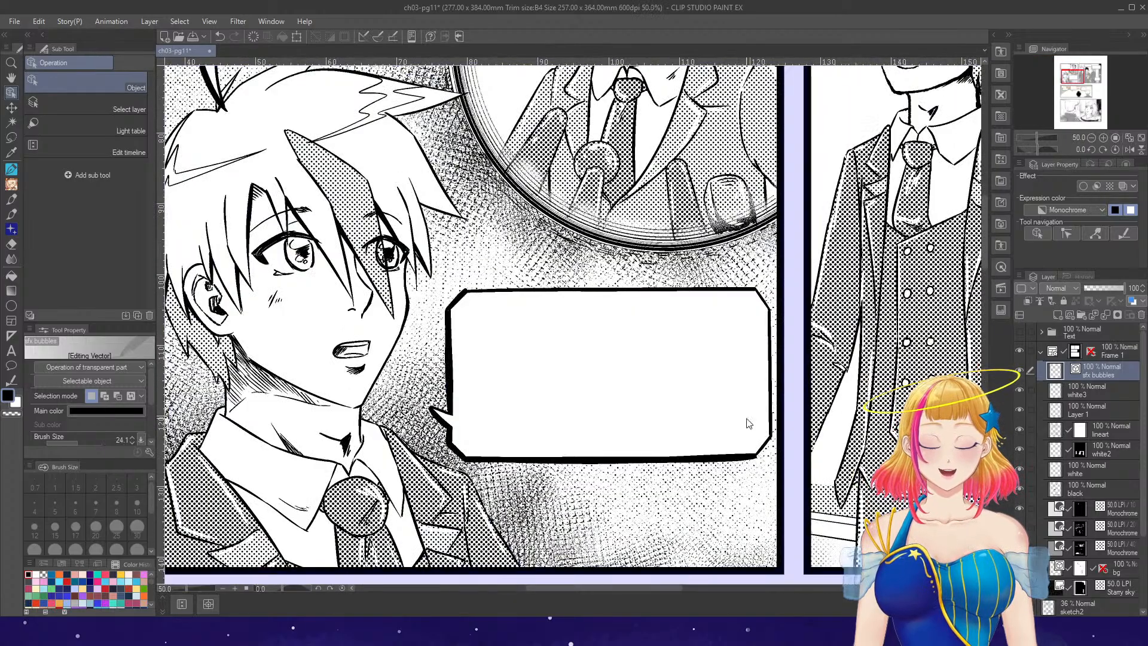
pyautogui.moveTo(422, 283); pyautogui.dragTo(781, 482)
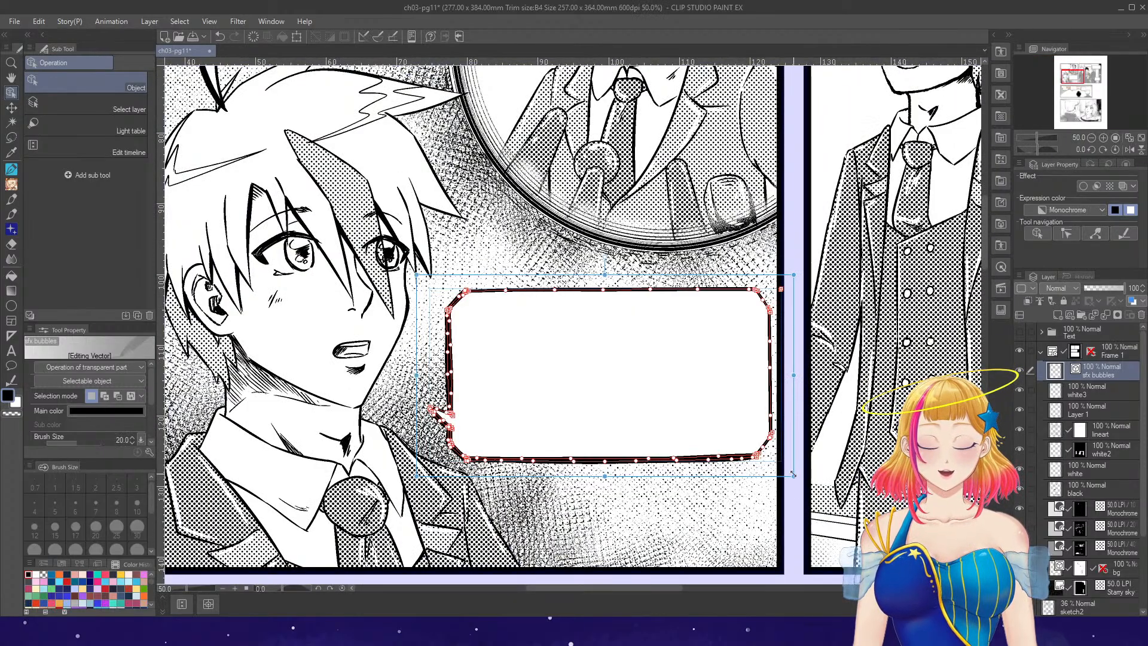
pyautogui.scroll(-3, 803, 501)
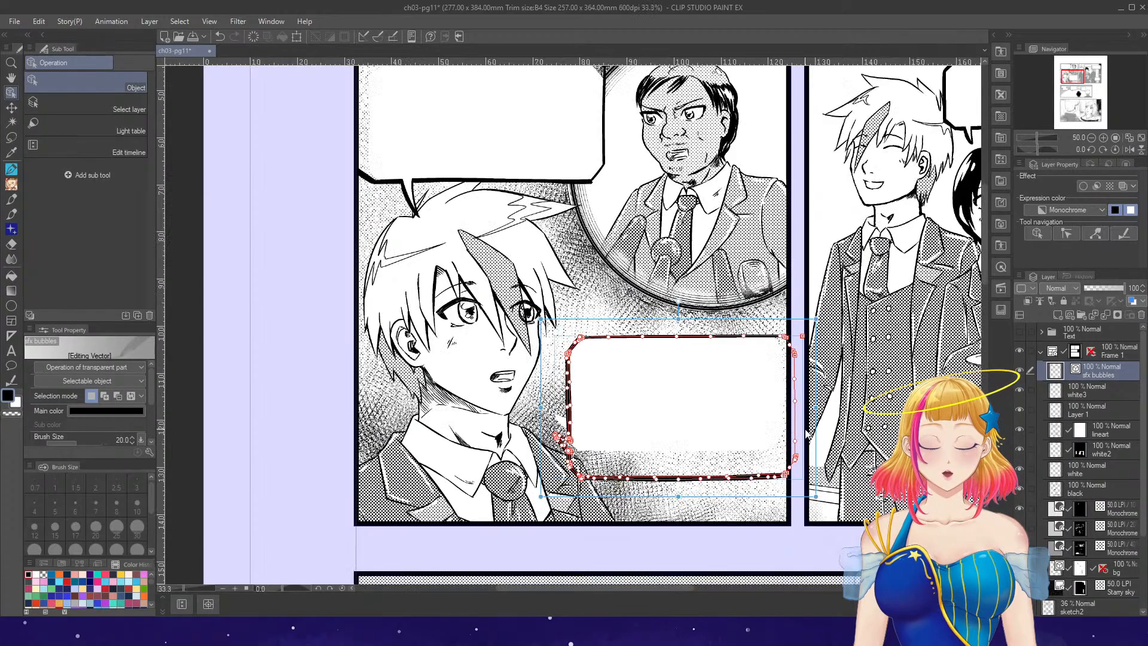
# - Delete the top edge line of the speech bubble above the black-haired boy in the second panel
pyautogui.moveTo(691, 587); pyautogui.dragTo(773, 587)
pyautogui.scroll(3, 842, 302)
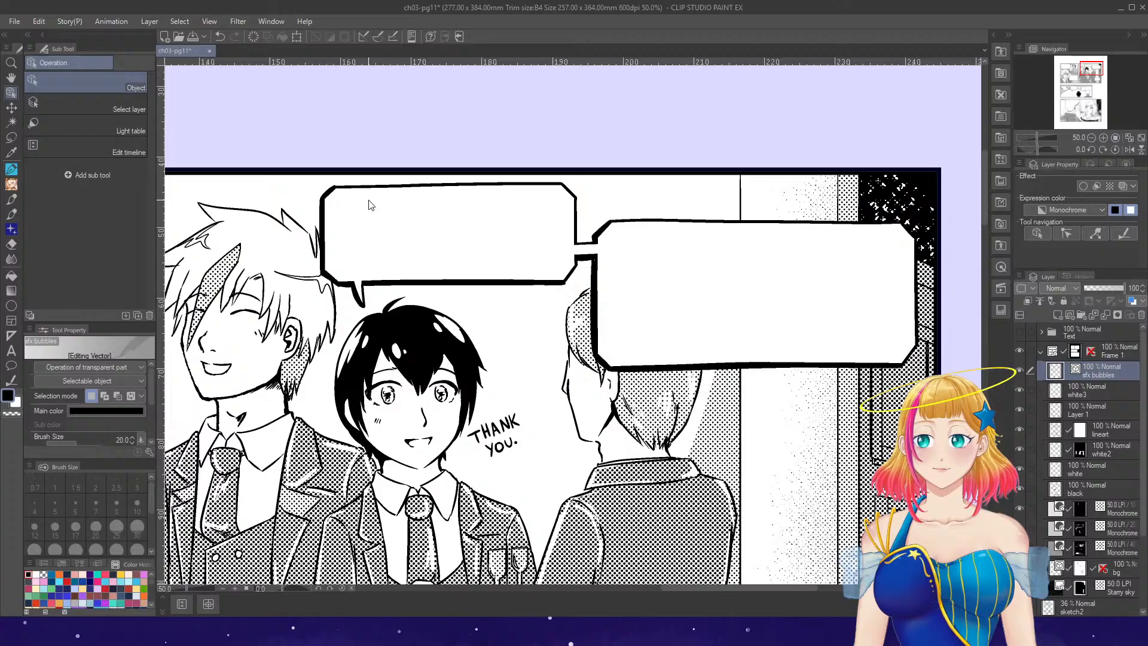
pyautogui.click(395, 181)
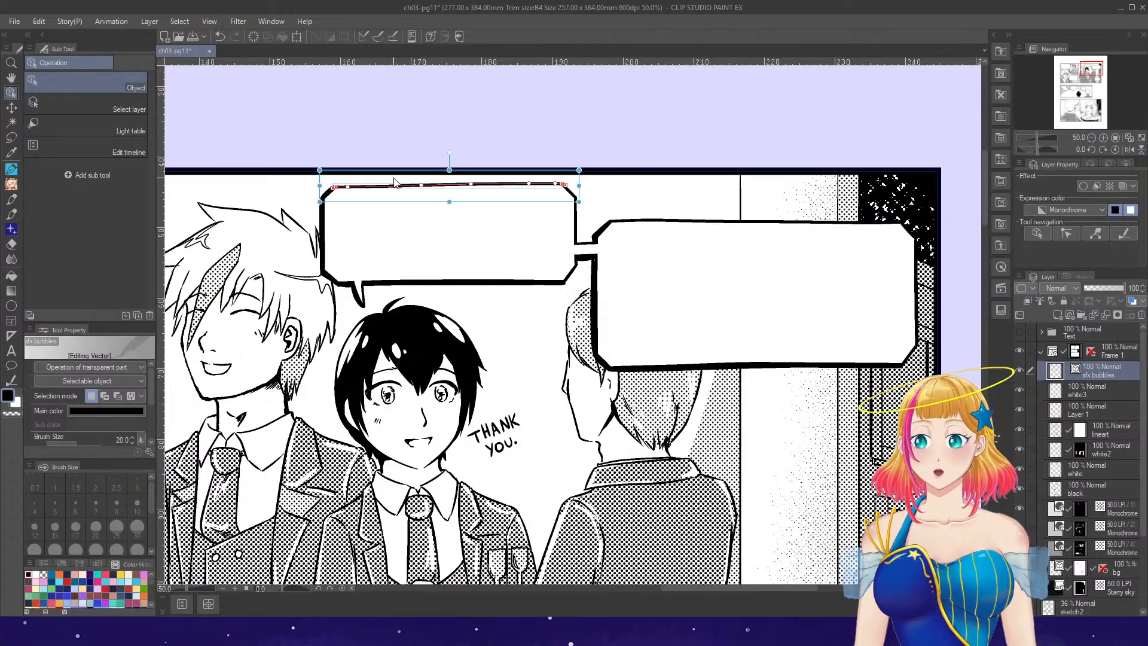
pyautogui.press('Delete')
# - Stretch the right and left side lines of the black-haired boy's bubble up to the panel's top border
pyautogui.click(693, 224)
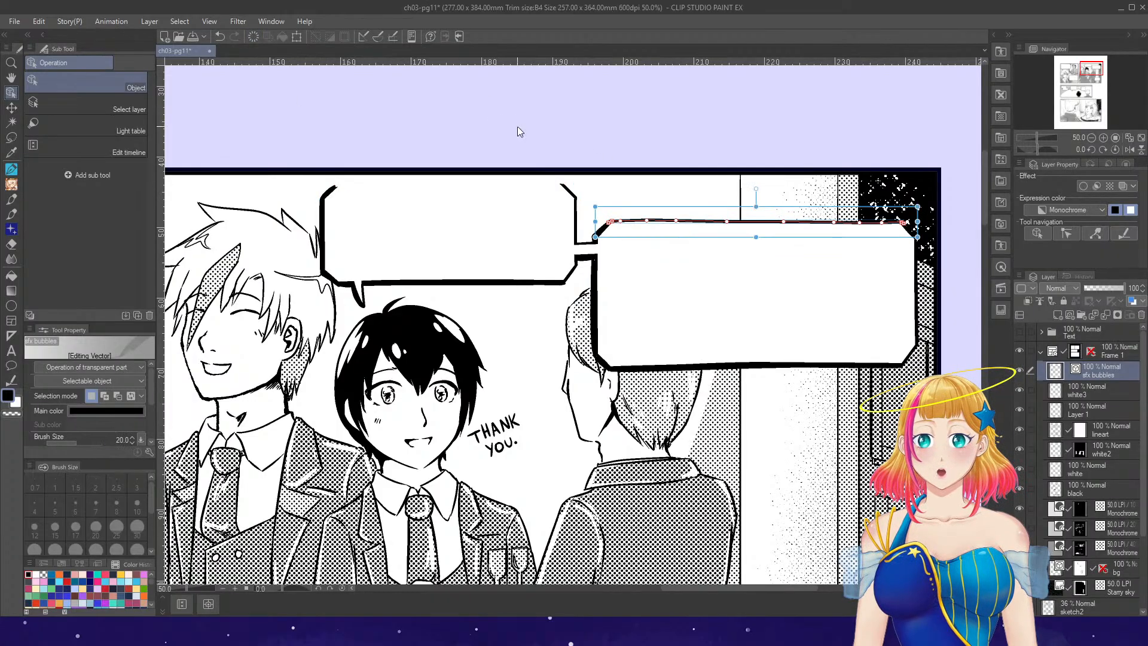
pyautogui.click(447, 166)
pyautogui.click(579, 196)
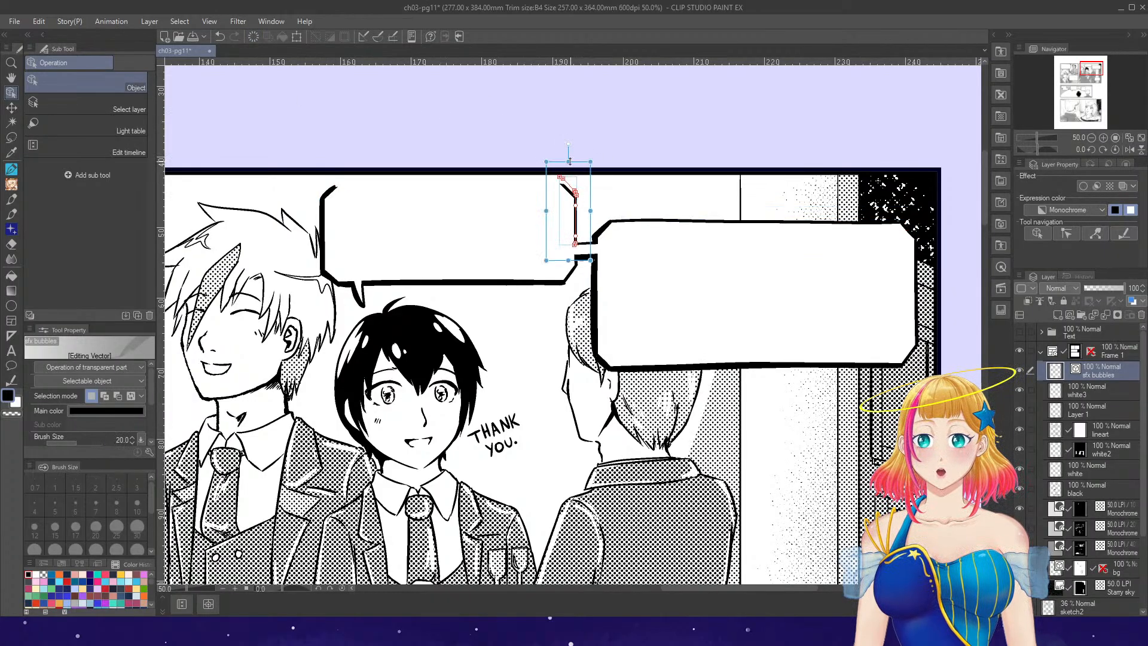
pyautogui.moveTo(569, 161); pyautogui.dragTo(513, 149)
pyautogui.click(323, 192)
pyautogui.moveTo(331, 169); pyautogui.dragTo(332, 152)
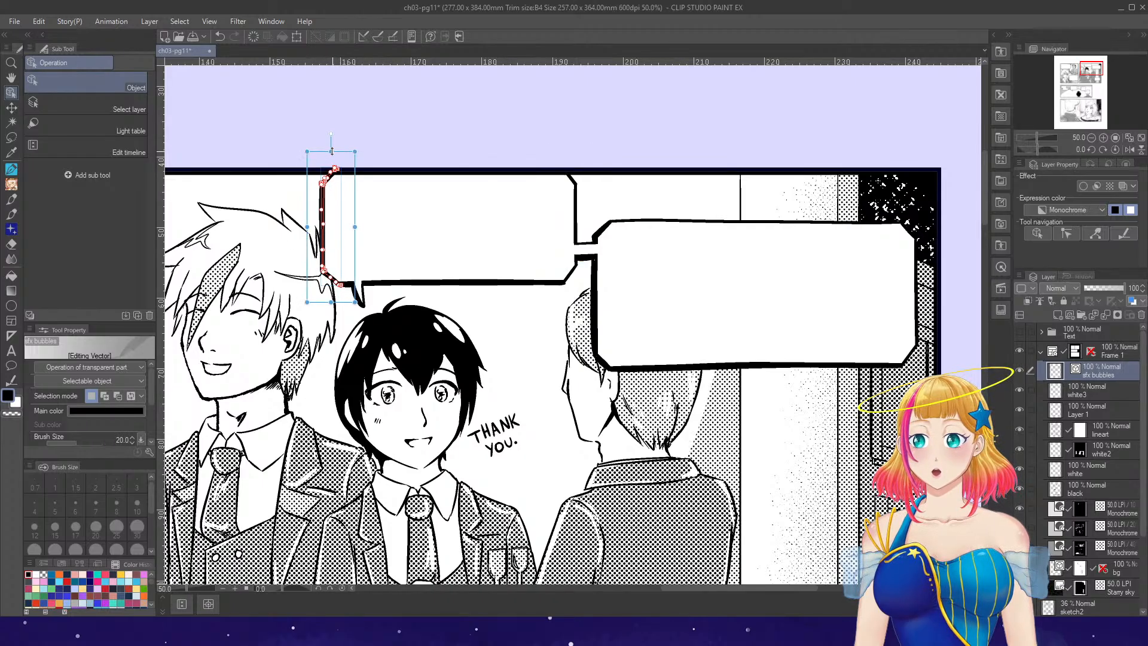
# - Stretch the top and right outline of the second panel's large right-hand bubble upward and outward toward the panel's right border
pyautogui.click(716, 216)
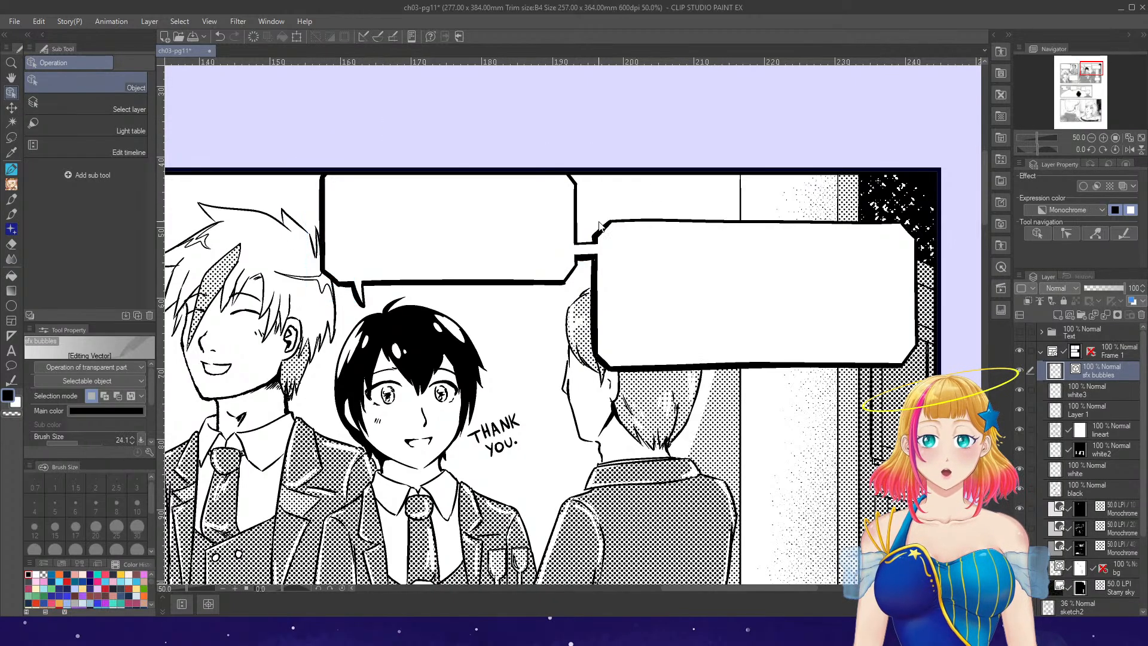
pyautogui.moveTo(593, 193); pyautogui.dragTo(921, 245)
pyautogui.moveTo(756, 205); pyautogui.dragTo(755, 178)
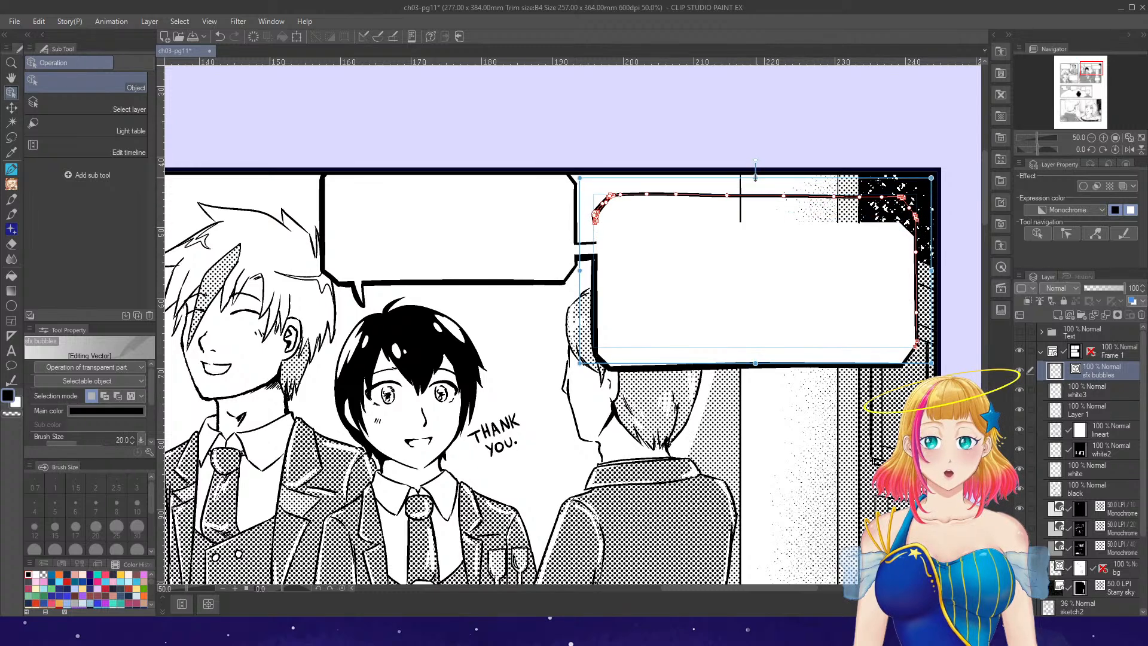
pyautogui.moveTo(931, 270); pyautogui.dragTo(937, 271)
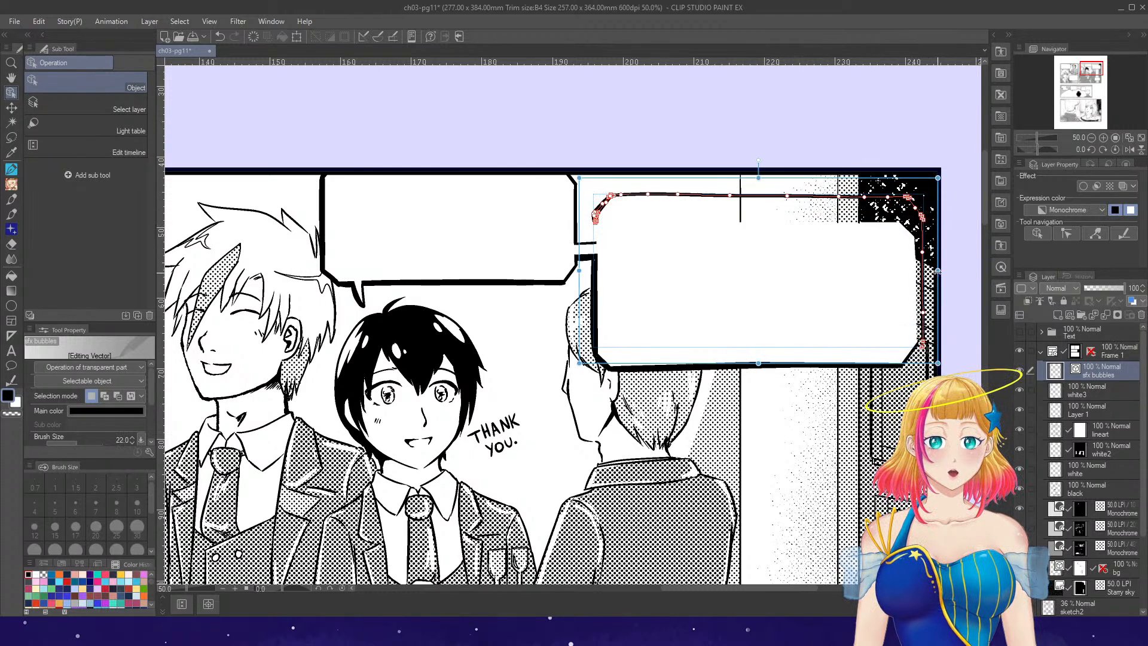
pyautogui.click(970, 264)
# - Close the gaps in the large right-hand bubble's outline at its lower-right corner and upper left edge using the pen
pyautogui.scroll(2, 954, 326)
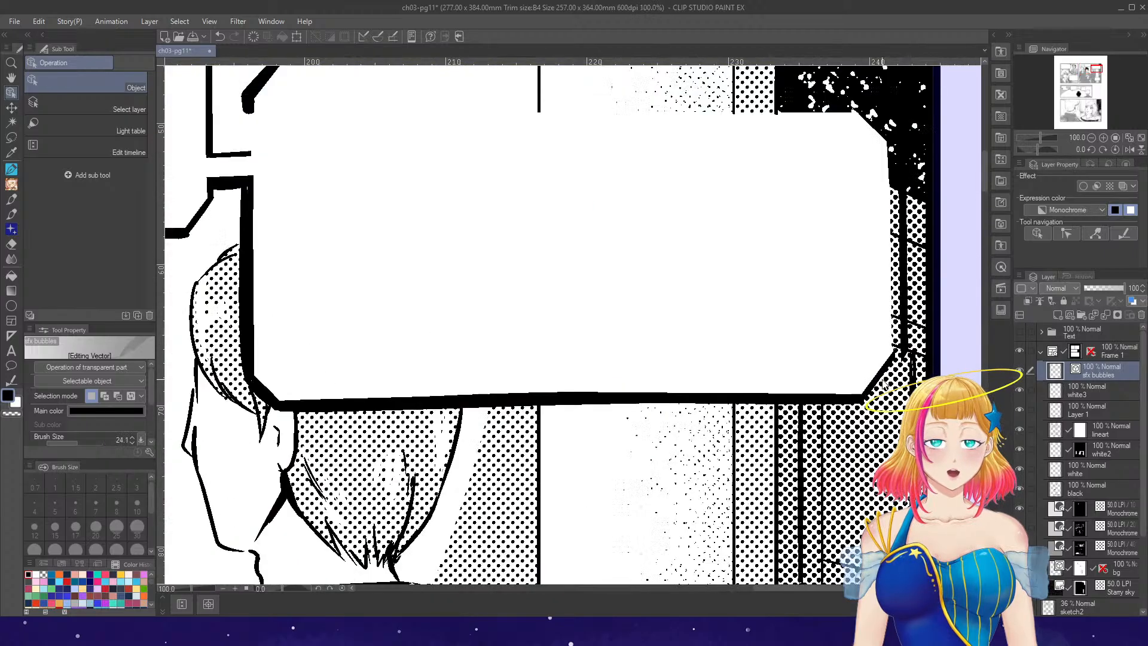
pyautogui.moveTo(914, 386); pyautogui.dragTo(921, 389)
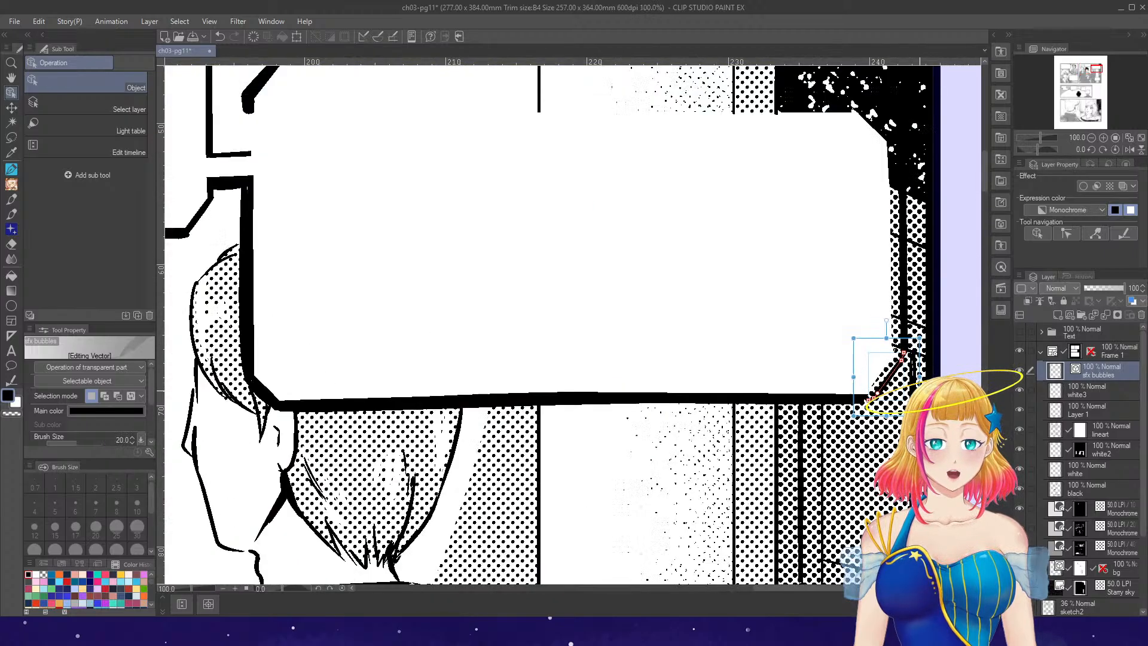
pyautogui.press('p')
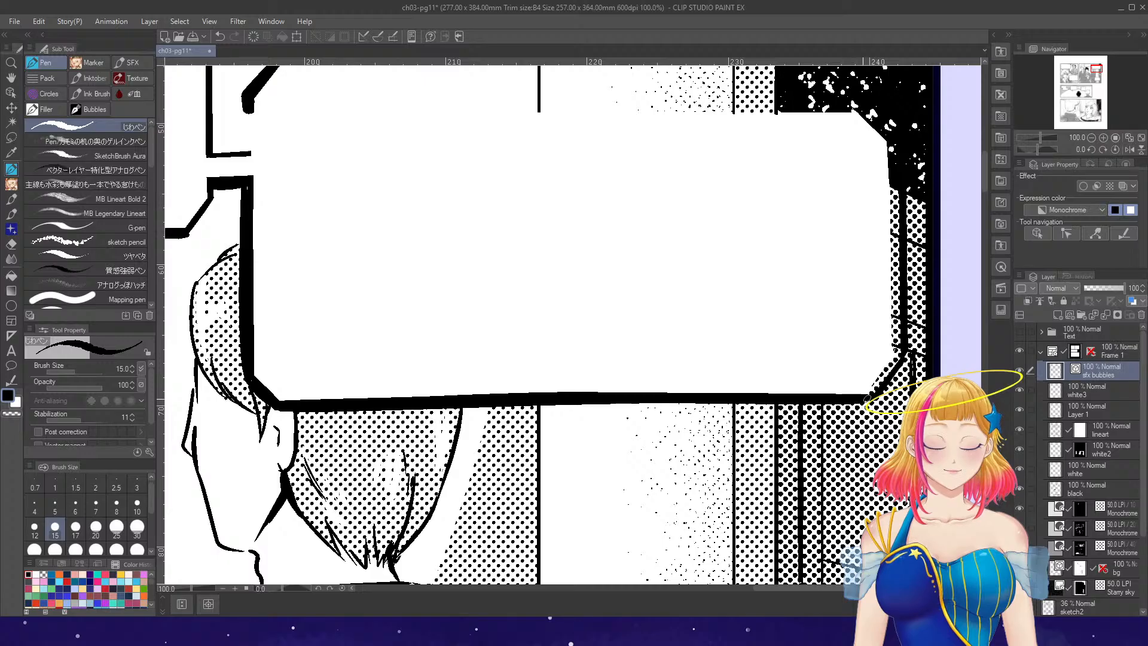
pyautogui.scroll(-2, 870, 359)
pyautogui.scroll(2, 455, 213)
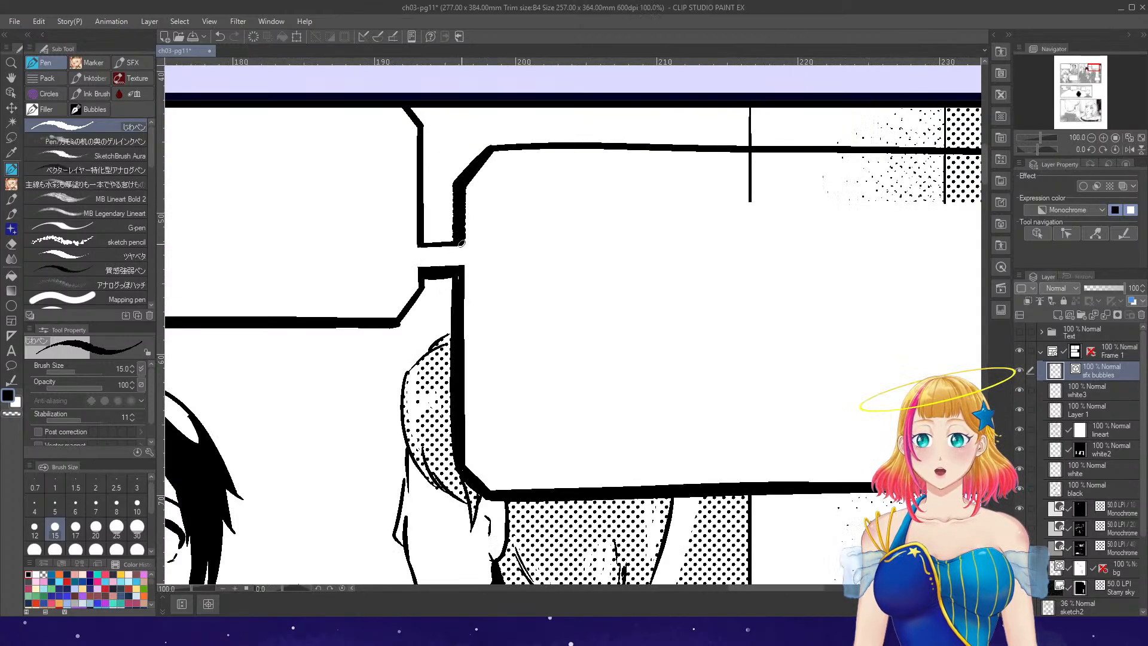
# - Enlarge the outline of the second panel's lower speech bubble in all four directions, including its tail
pyautogui.scroll(-3, 462, 213)
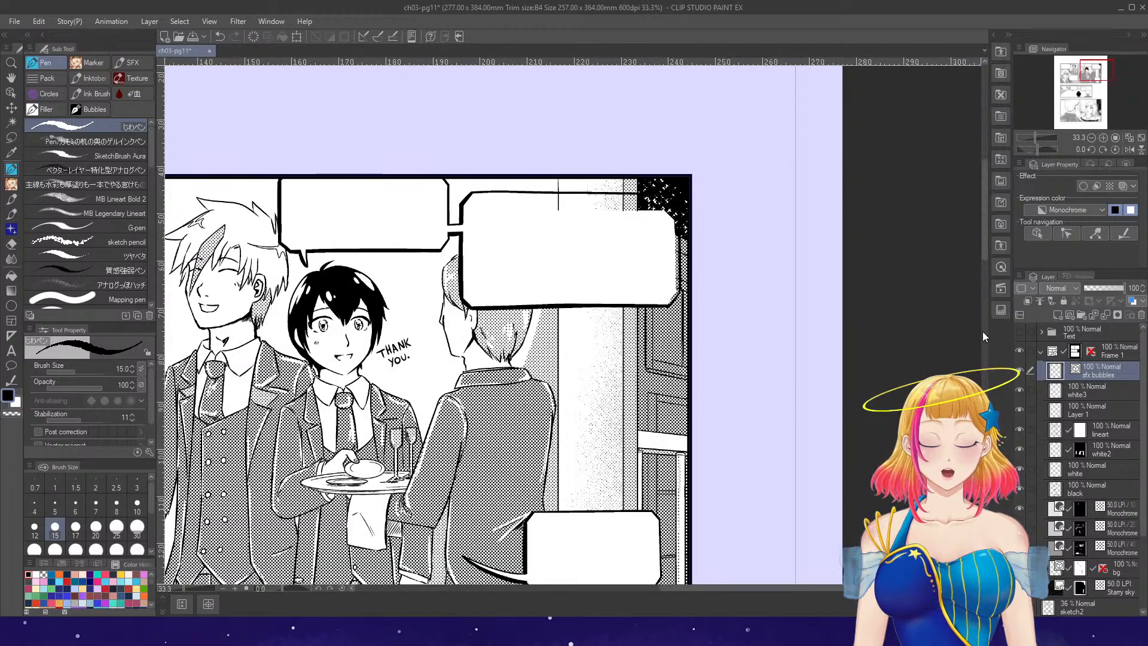
pyautogui.moveTo(983, 259); pyautogui.dragTo(989, 290)
pyautogui.moveTo(777, 590); pyautogui.dragTo(747, 587)
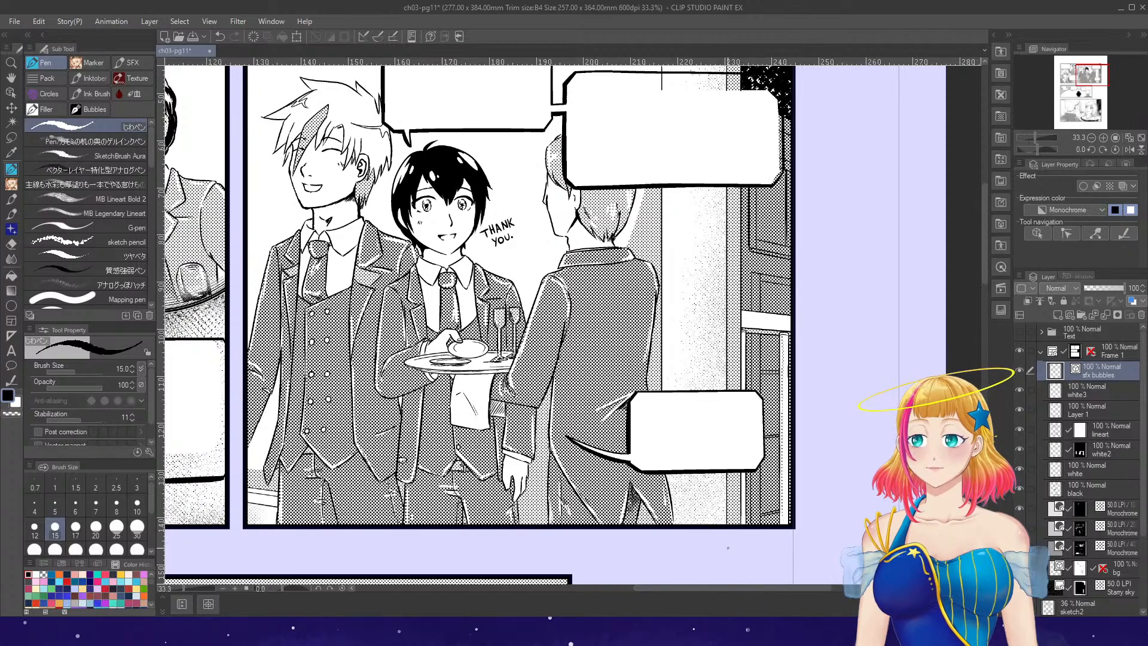
pyautogui.click(11, 93)
pyautogui.click(628, 418)
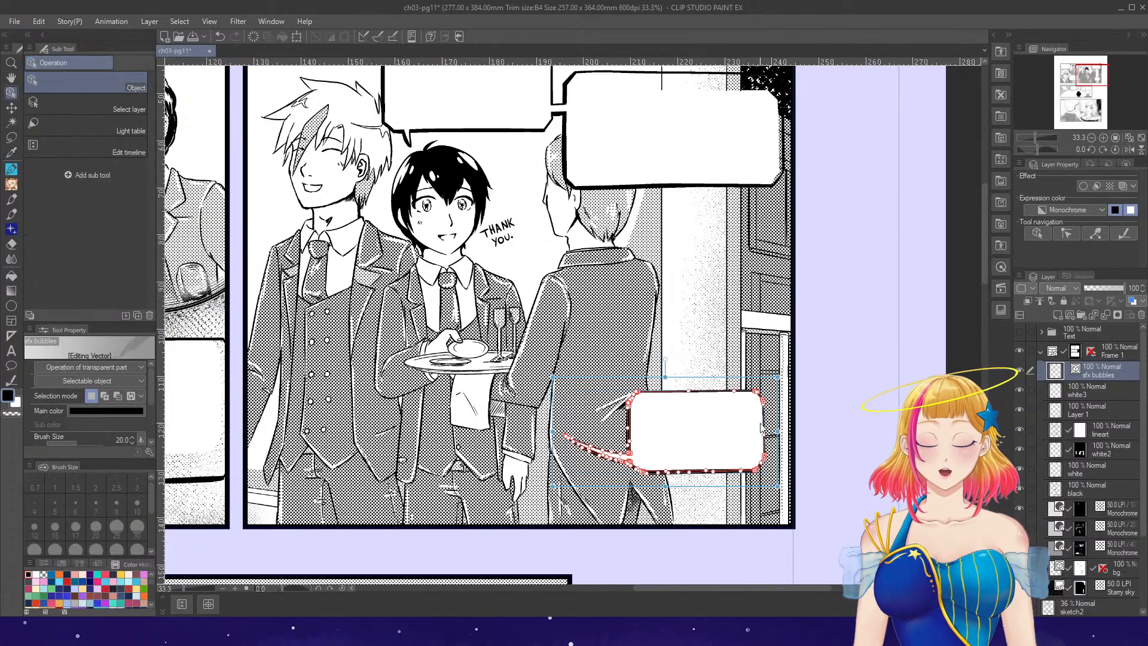
pyautogui.moveTo(665, 377); pyautogui.dragTo(665, 360)
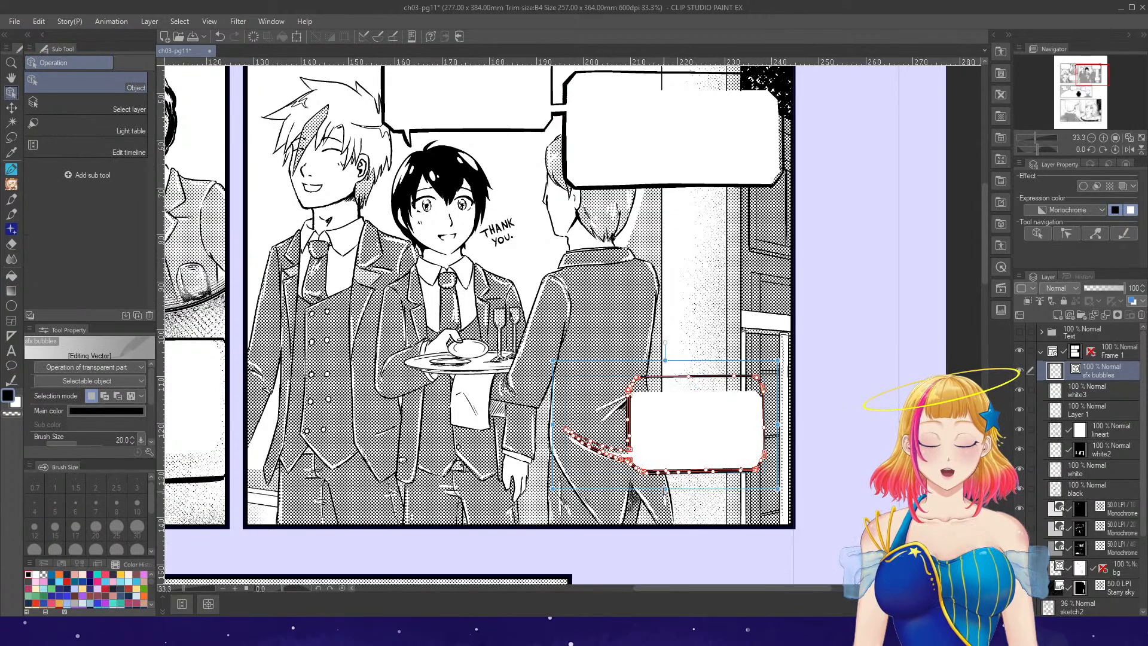
pyautogui.moveTo(665, 489); pyautogui.dragTo(665, 507)
pyautogui.moveTo(777, 432); pyautogui.dragTo(790, 432)
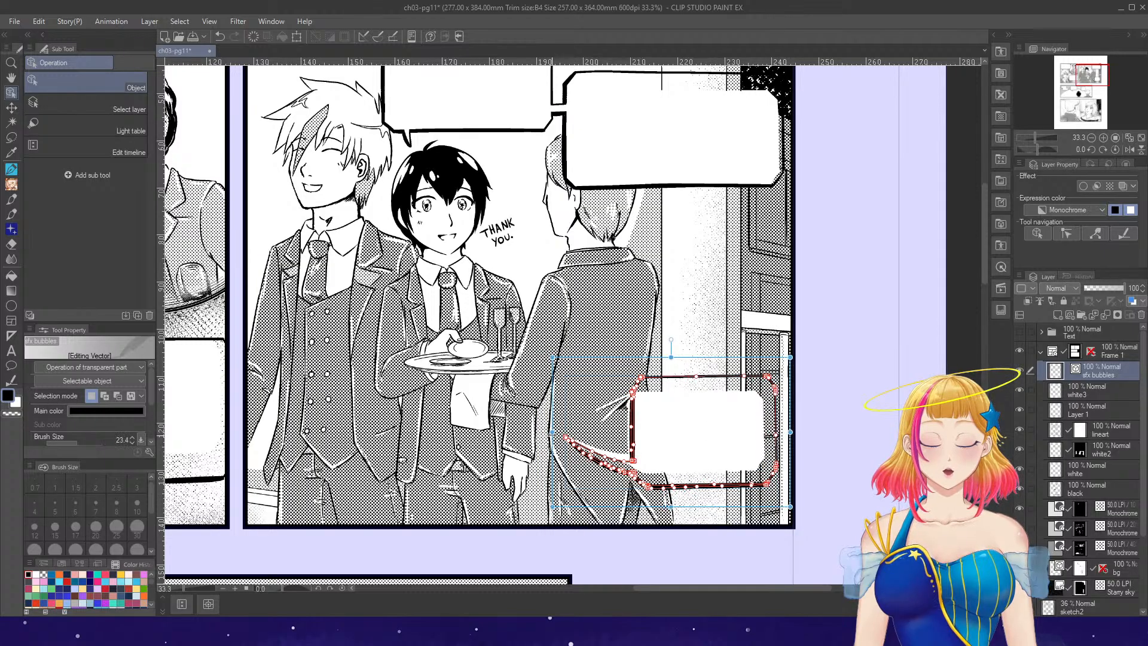
pyautogui.moveTo(551, 432); pyautogui.dragTo(532, 432)
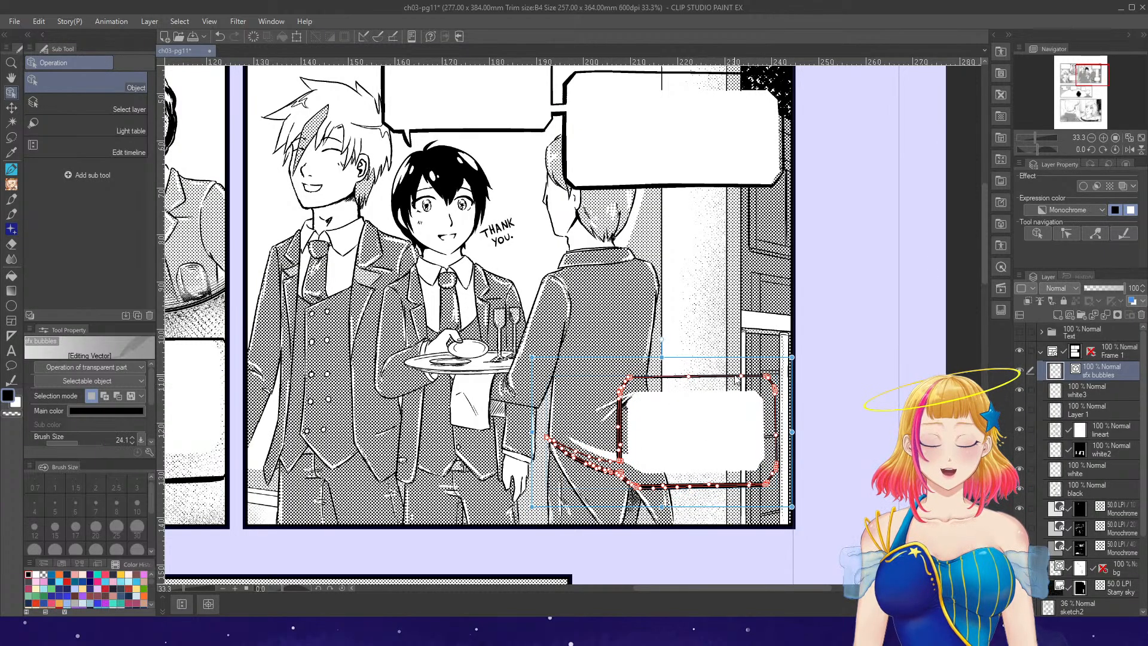
# - Select all connected bubble outlines in the third panel and stretch them on every side, bringing the first bubble to the panel's upper-left corner
pyautogui.moveTo(985, 281); pyautogui.dragTo(978, 343)
pyautogui.moveTo(705, 588); pyautogui.dragTo(648, 568)
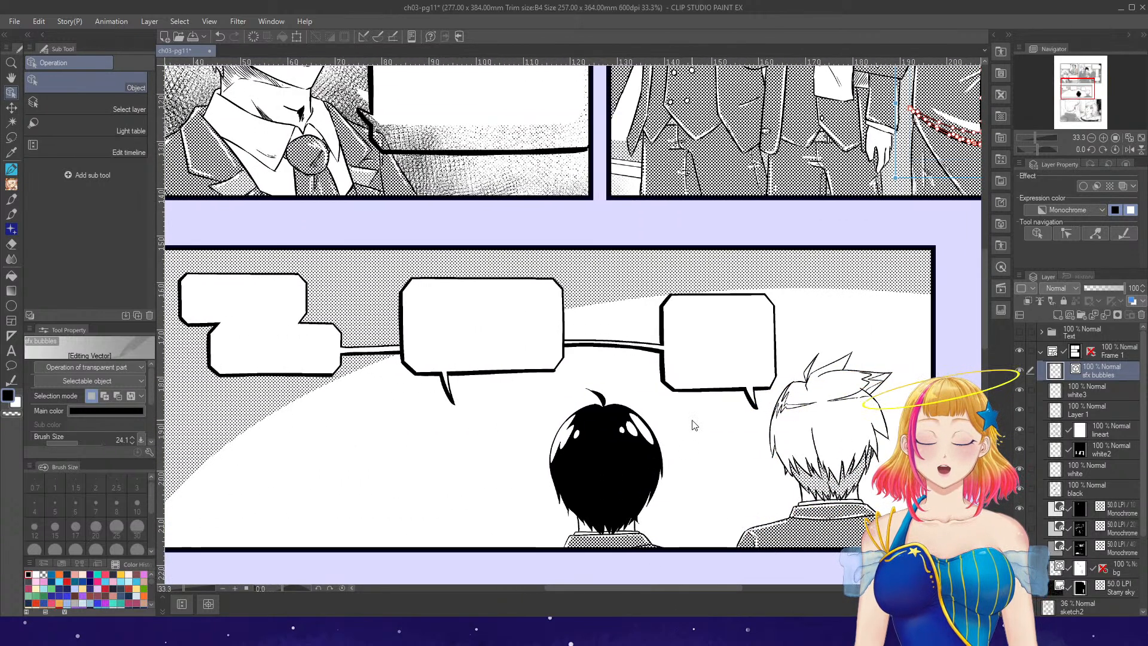
pyautogui.scroll(-1, 731, 581)
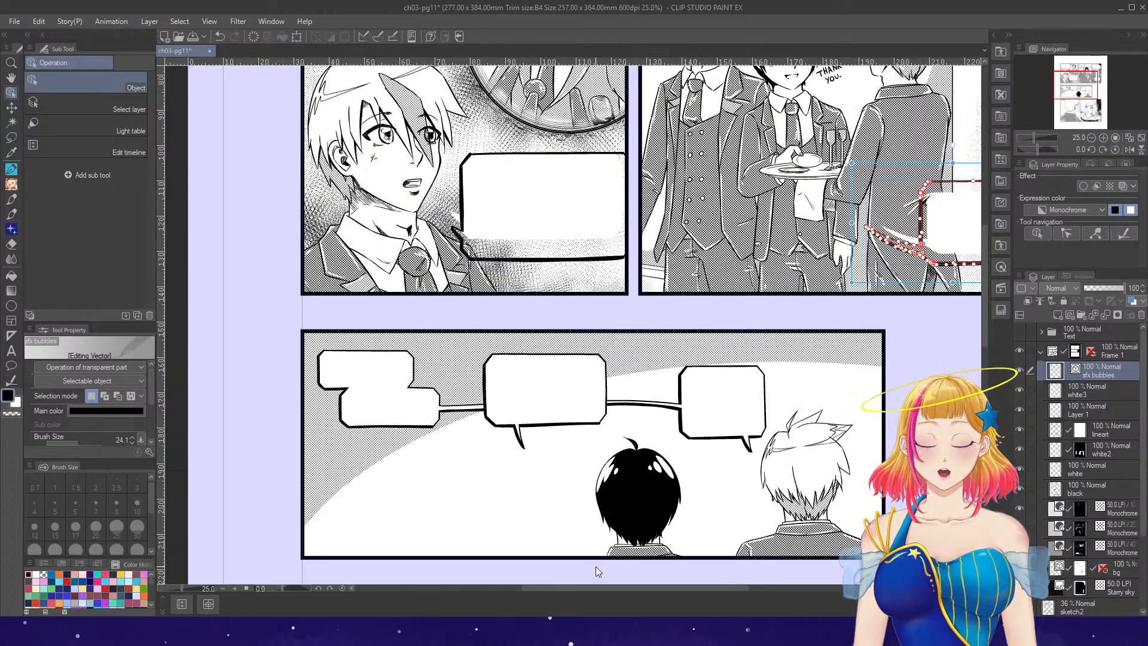
pyautogui.scroll(1, 595, 566)
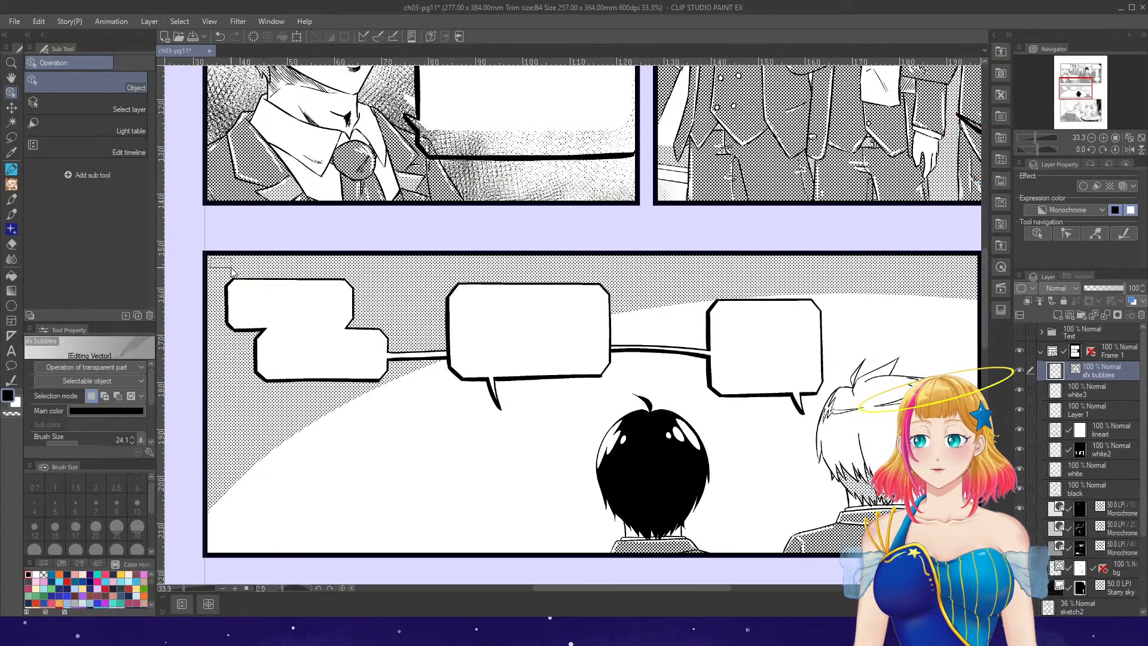
pyautogui.moveTo(230, 270); pyautogui.dragTo(840, 418)
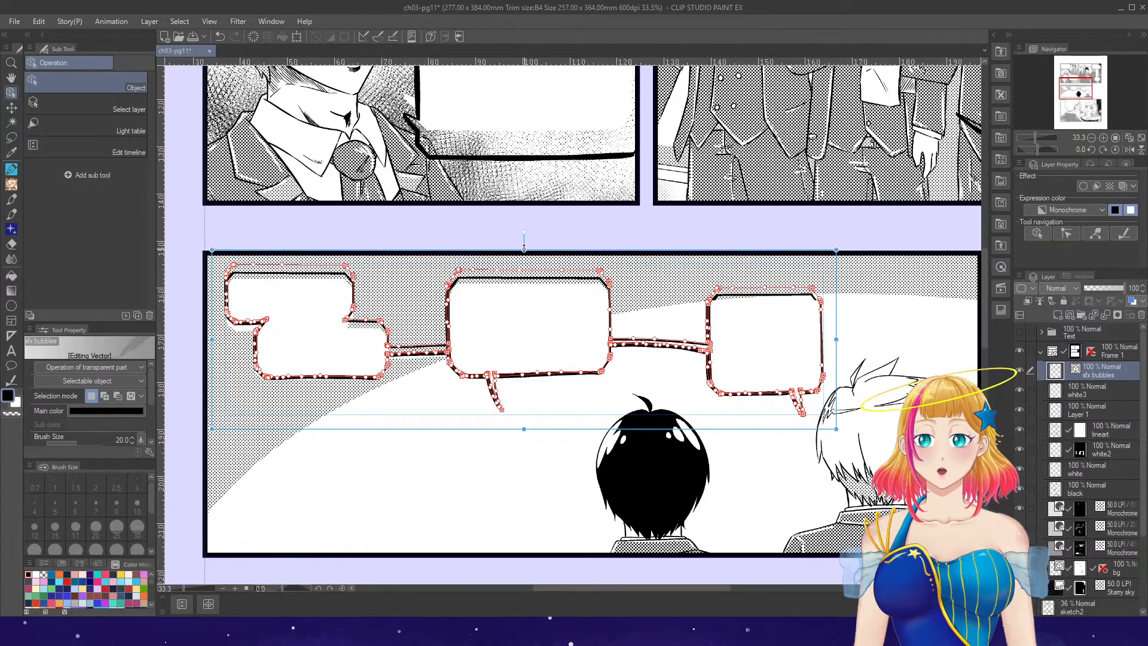
pyautogui.moveTo(524, 247); pyautogui.dragTo(524, 237)
pyautogui.moveTo(212, 334); pyautogui.dragTo(191, 335)
pyautogui.moveTo(516, 429); pyautogui.dragTo(515, 452)
pyautogui.moveTo(837, 343); pyautogui.dragTo(848, 344)
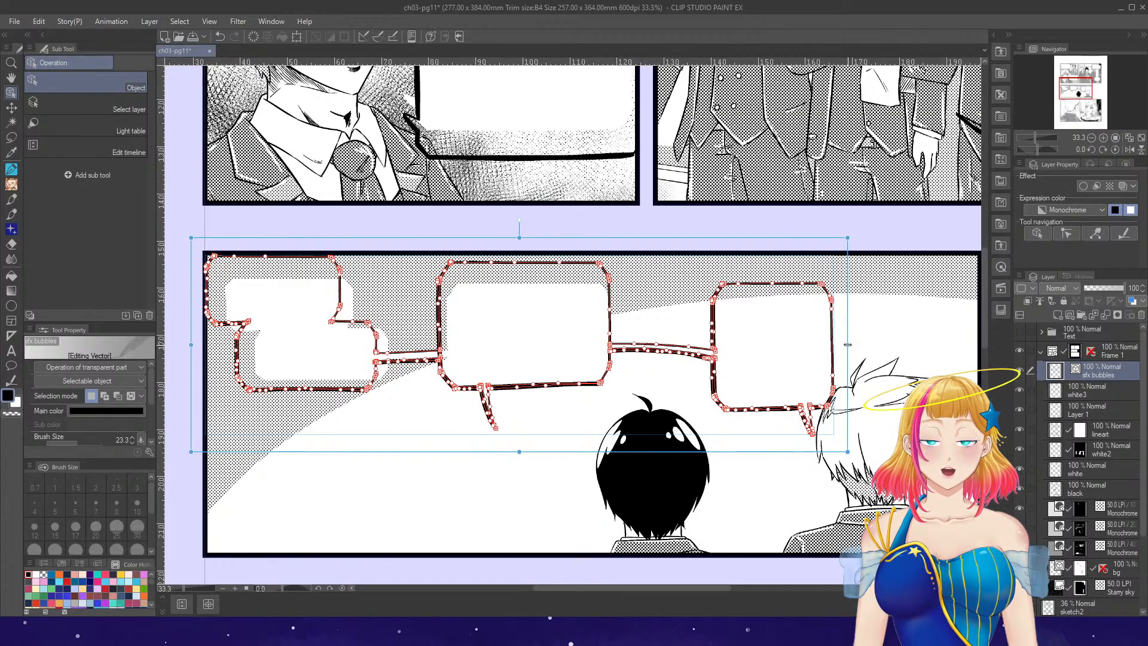
pyautogui.click(871, 342)
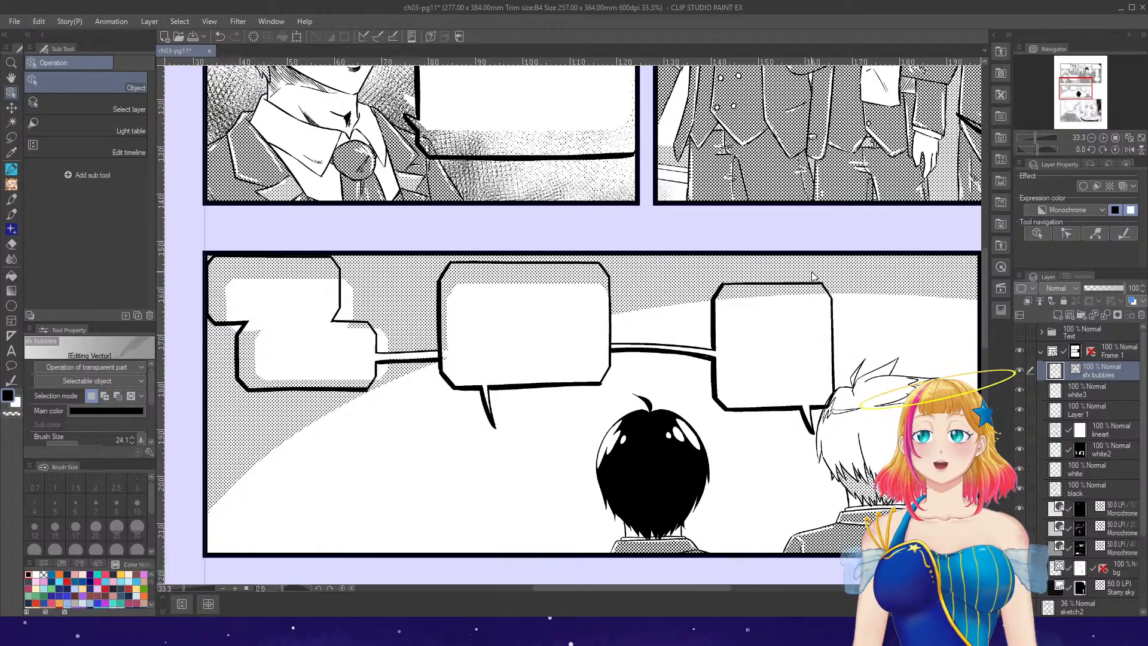
# - Trace the first panel's upper speech bubble and its tail with the Magnetic lasso to select its area
pyautogui.moveTo(985, 338); pyautogui.dragTo(985, 290)
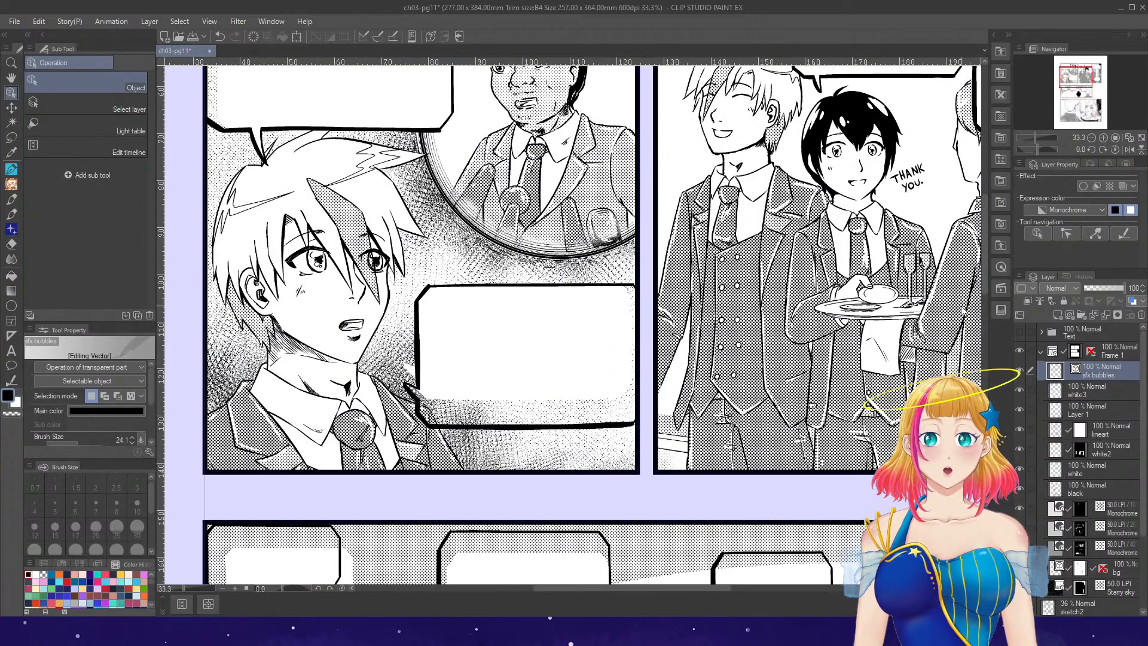
pyautogui.scroll(-2, 954, 323)
pyautogui.moveTo(707, 590); pyautogui.dragTo(757, 597)
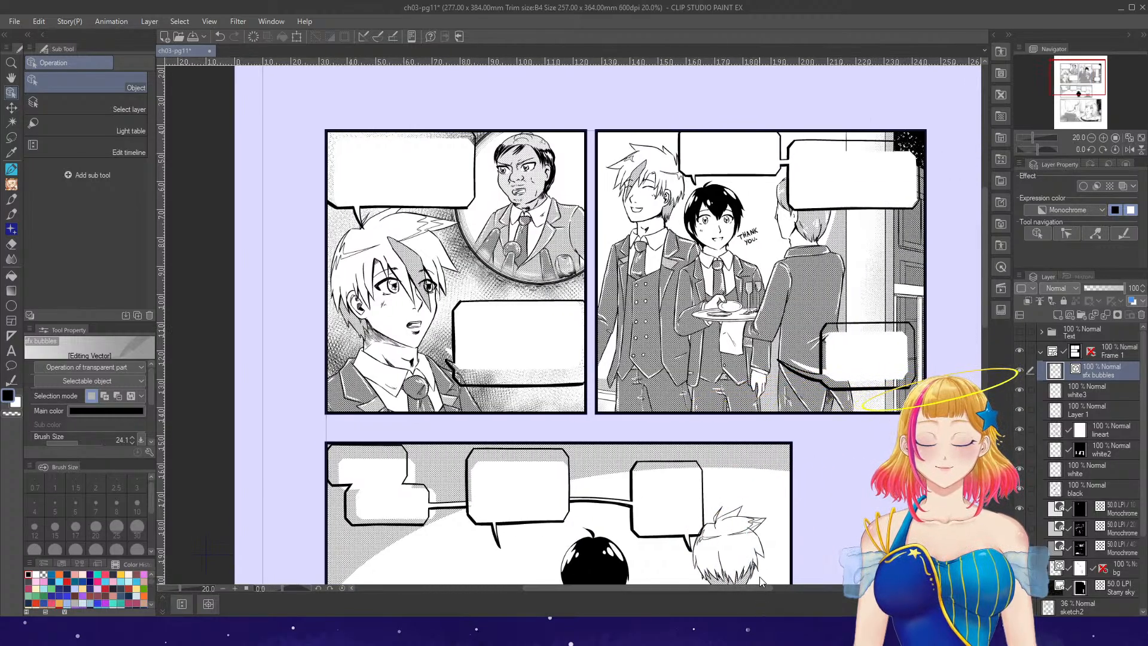
pyautogui.scroll(2, 435, 151)
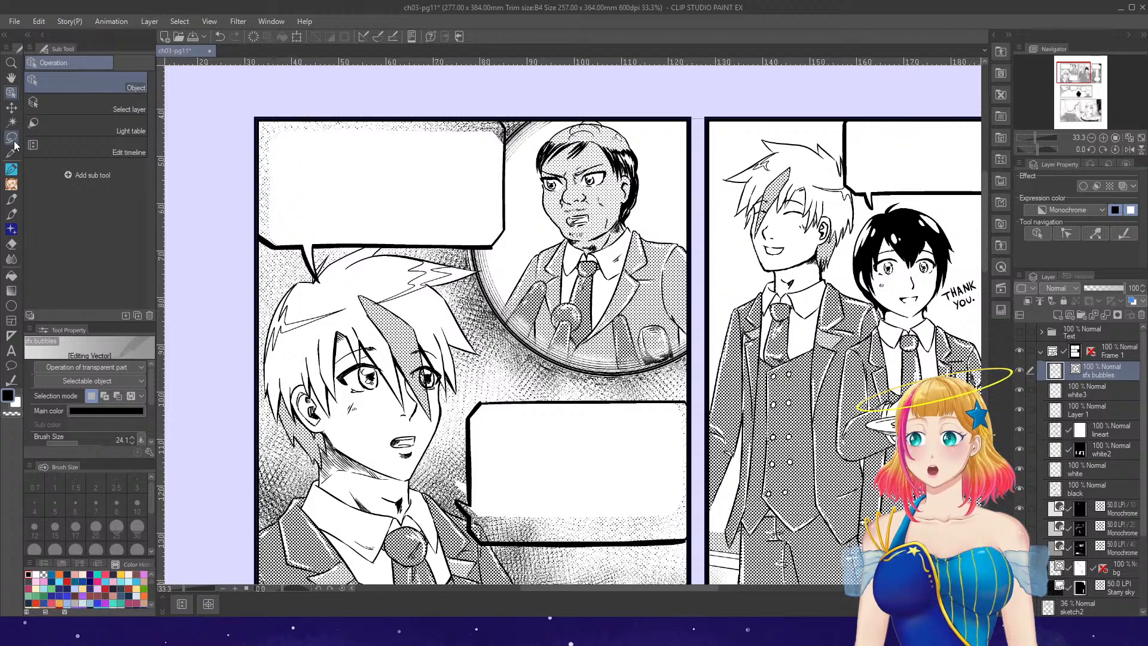
pyautogui.press('m')
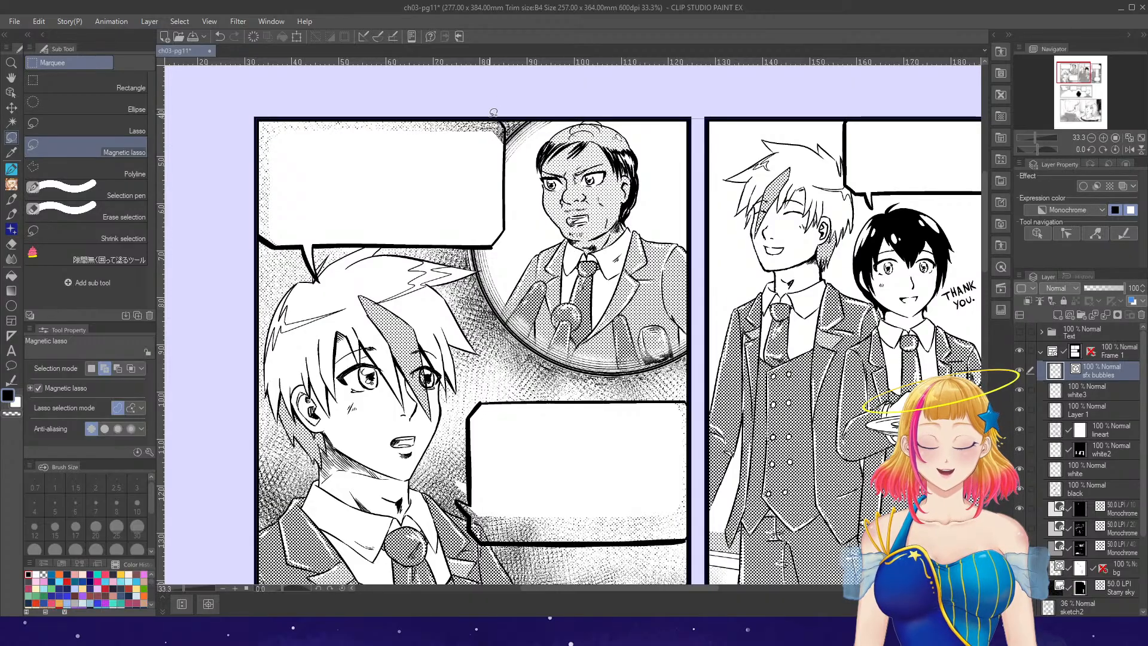
pyautogui.moveTo(502, 117); pyautogui.dragTo(507, 203)
pyautogui.moveTo(470, 244)
pyautogui.mouseDown()
pyautogui.moveTo(319, 241)
pyautogui.moveTo(317, 269)
pyautogui.moveTo(303, 239)
pyautogui.moveTo(259, 228)
pyautogui.moveTo(257, 170)
pyautogui.mouseUp()
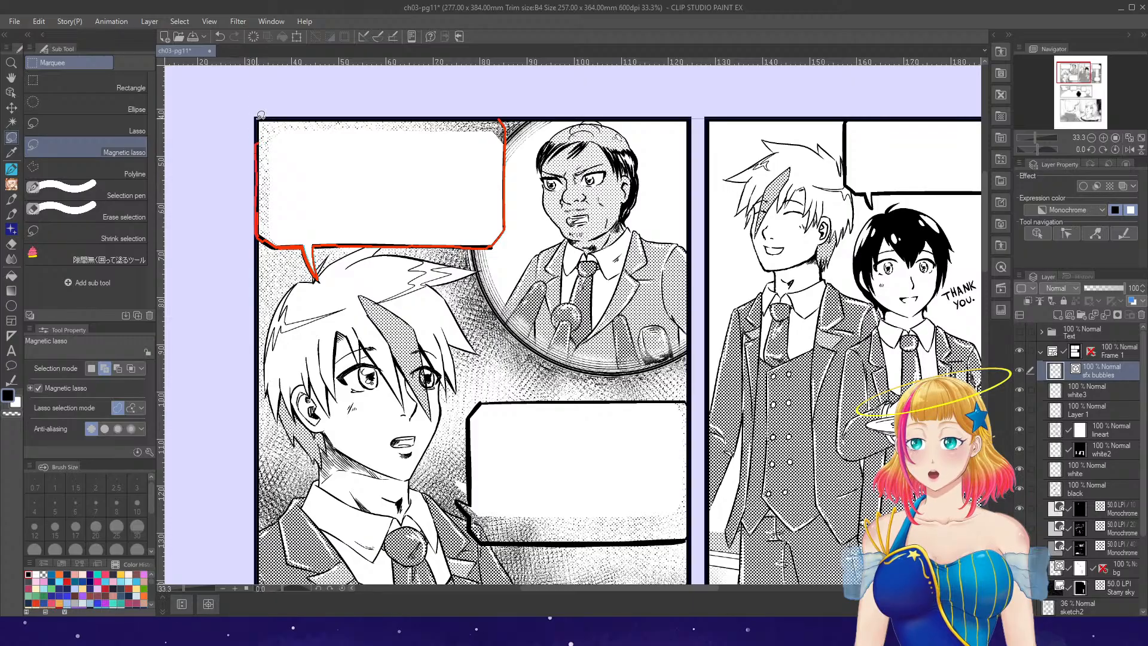
pyautogui.moveTo(265, 108); pyautogui.dragTo(331, 91)
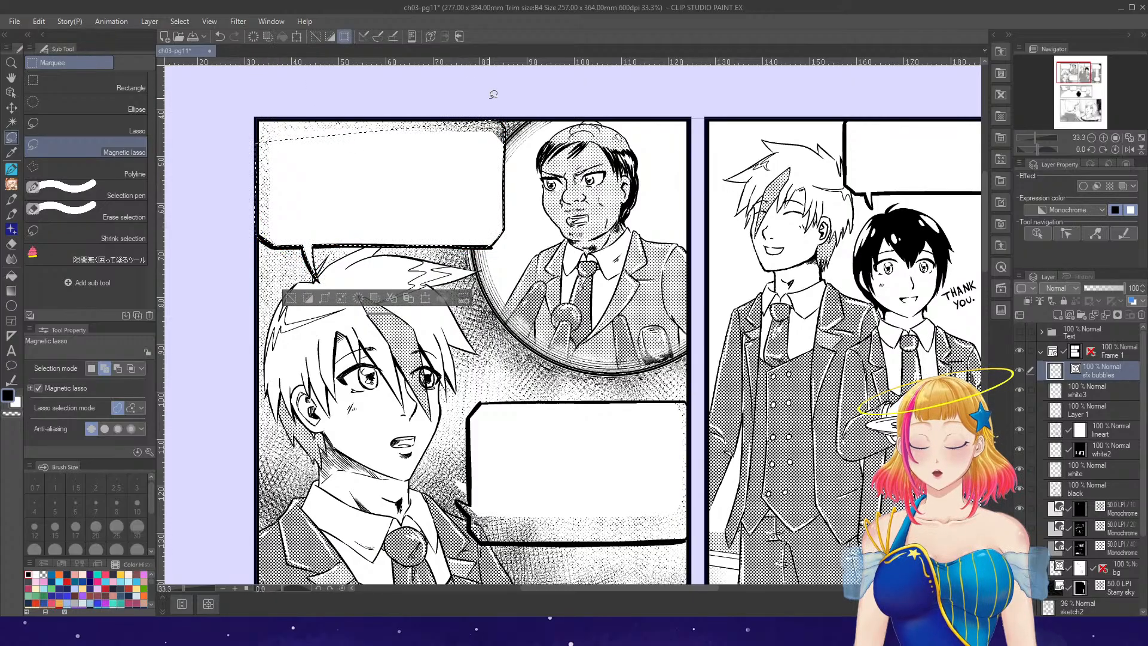
# - Add the first panel's lower speech bubble to the selection by tracing its outline with the Magnetic lasso
pyautogui.scroll(-1, 489, 100)
pyautogui.scroll(2, 512, 446)
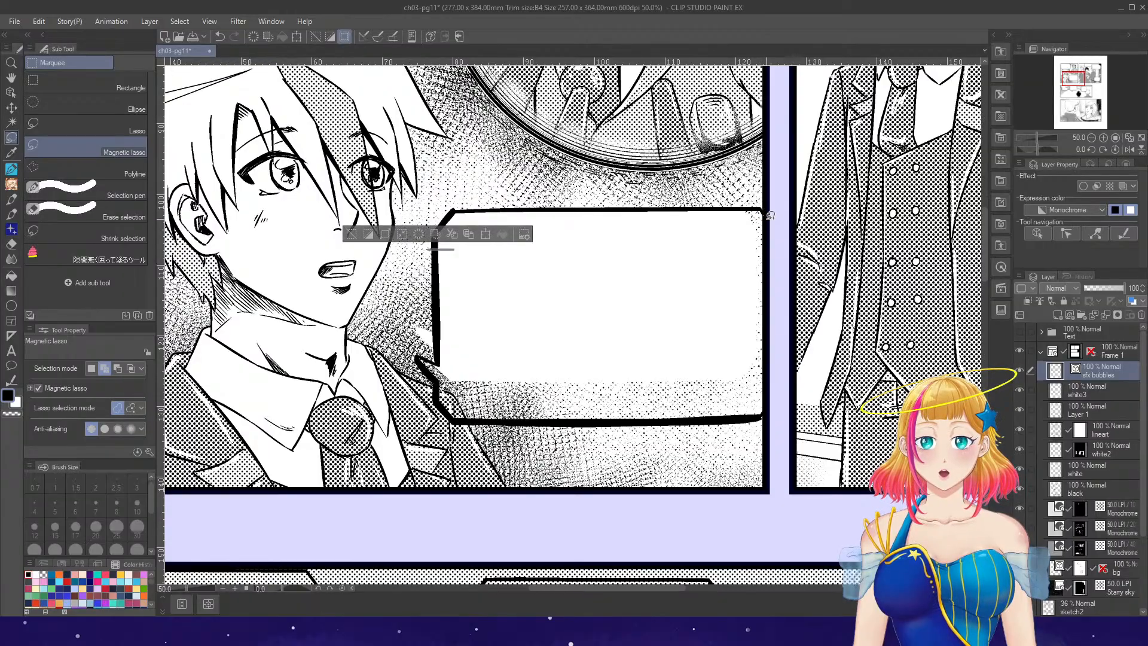
pyautogui.hotkey('ctrl', 'z')
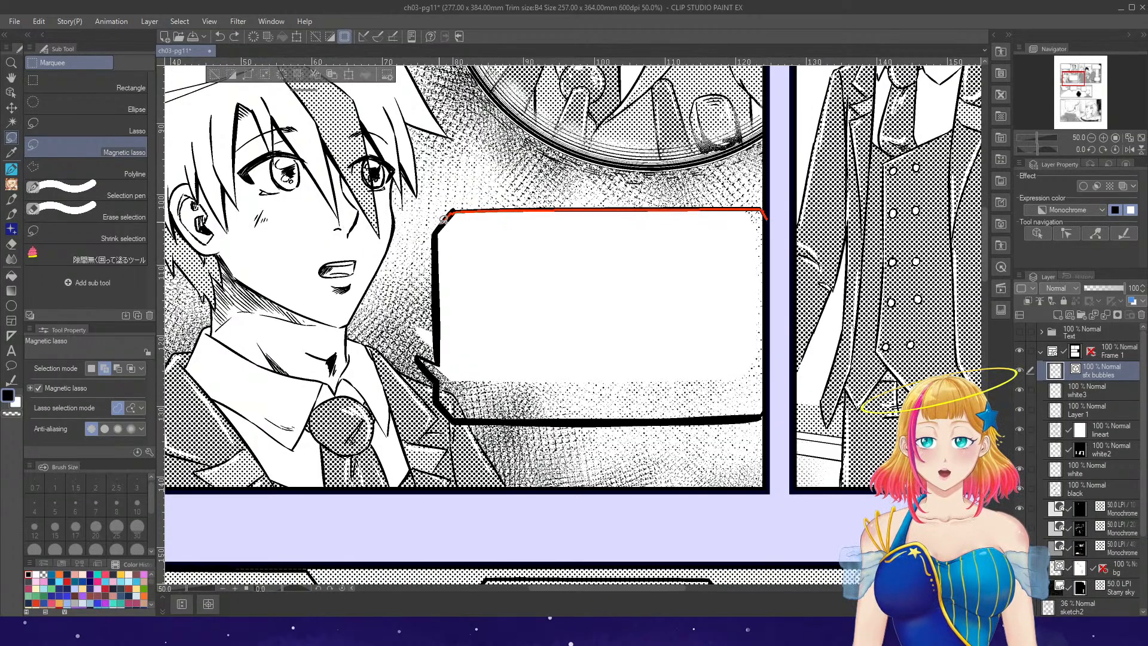
pyautogui.moveTo(468, 428); pyautogui.dragTo(714, 426)
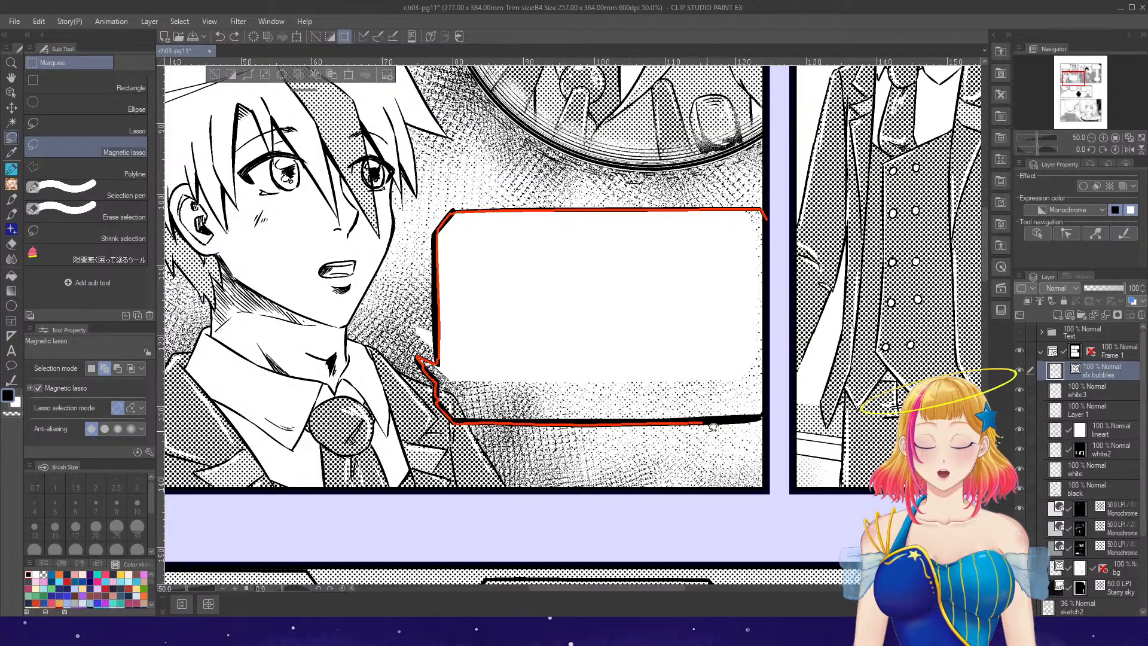
pyautogui.doubleClick(772, 415)
# - Add the second panel's two connected upper bubbles to the selection by tracing around both with the Magnetic lasso
pyautogui.scroll(-3, 769, 395)
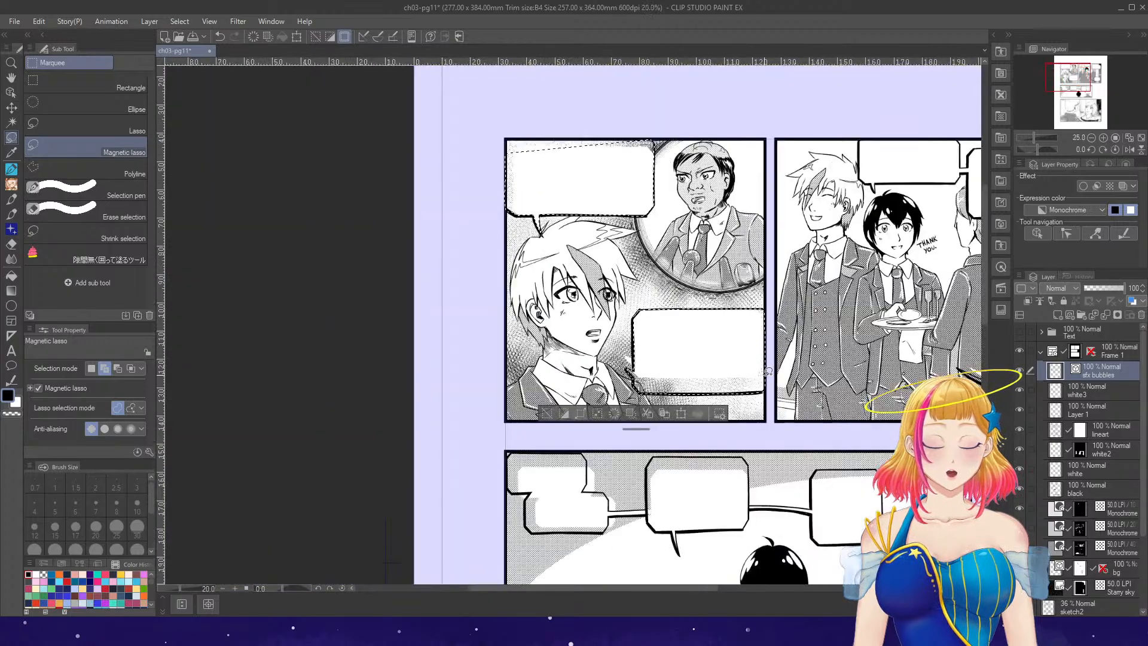
pyautogui.moveTo(653, 588); pyautogui.dragTo(764, 587)
pyautogui.scroll(2, 766, 262)
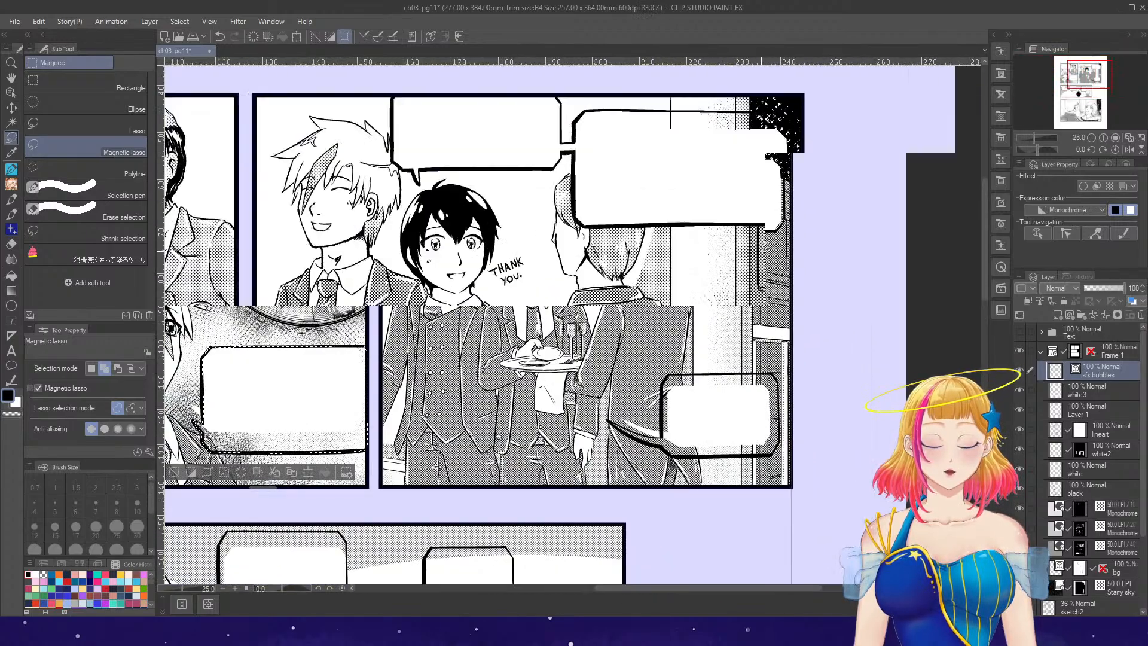
pyautogui.moveTo(393, 97)
pyautogui.mouseDown()
pyautogui.moveTo(405, 175)
pyautogui.moveTo(435, 165)
pyautogui.mouseUp()
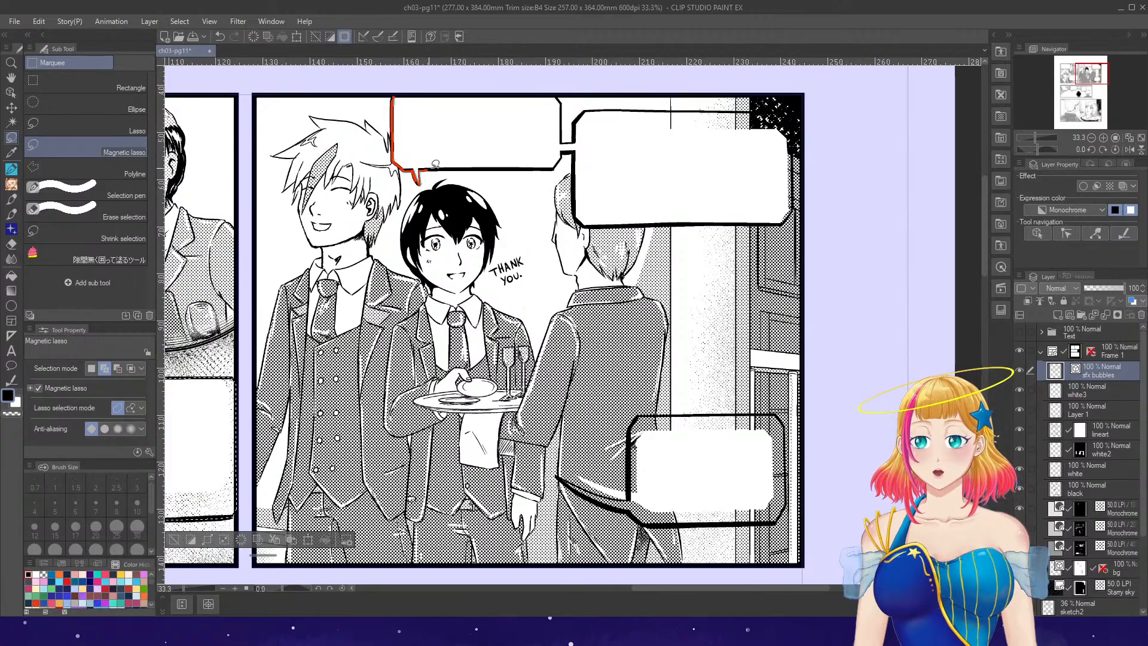
pyautogui.moveTo(574, 195)
pyautogui.mouseDown()
pyautogui.moveTo(625, 225)
pyautogui.moveTo(760, 225)
pyautogui.moveTo(794, 206)
pyautogui.moveTo(793, 134)
pyautogui.mouseUp()
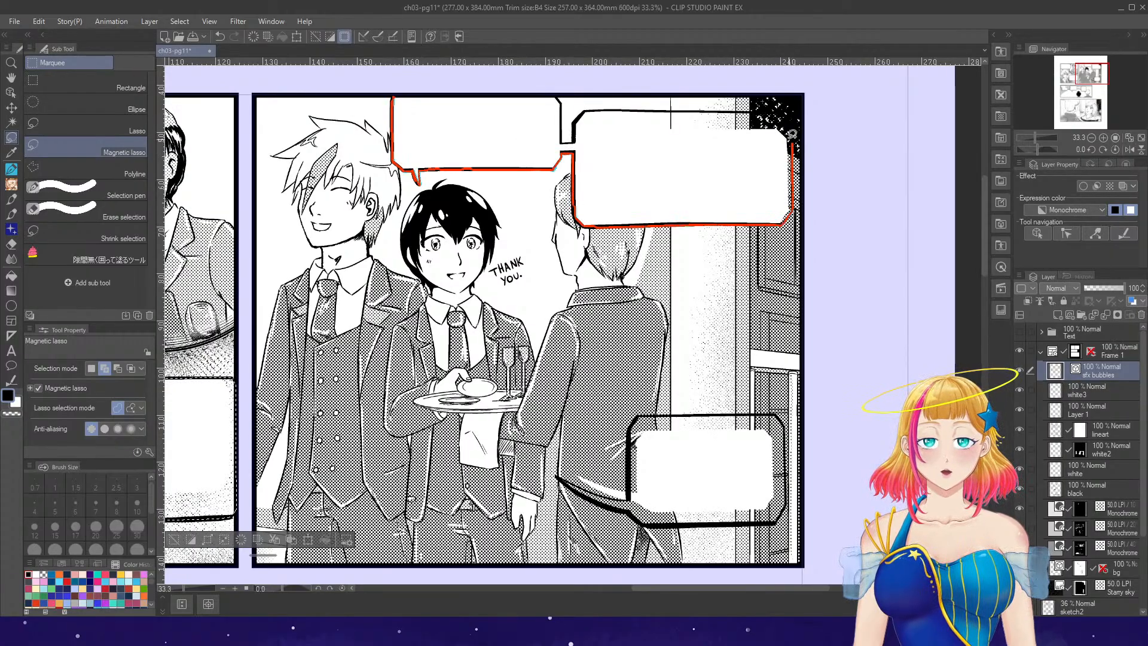
pyautogui.moveTo(579, 123); pyautogui.dragTo(562, 89)
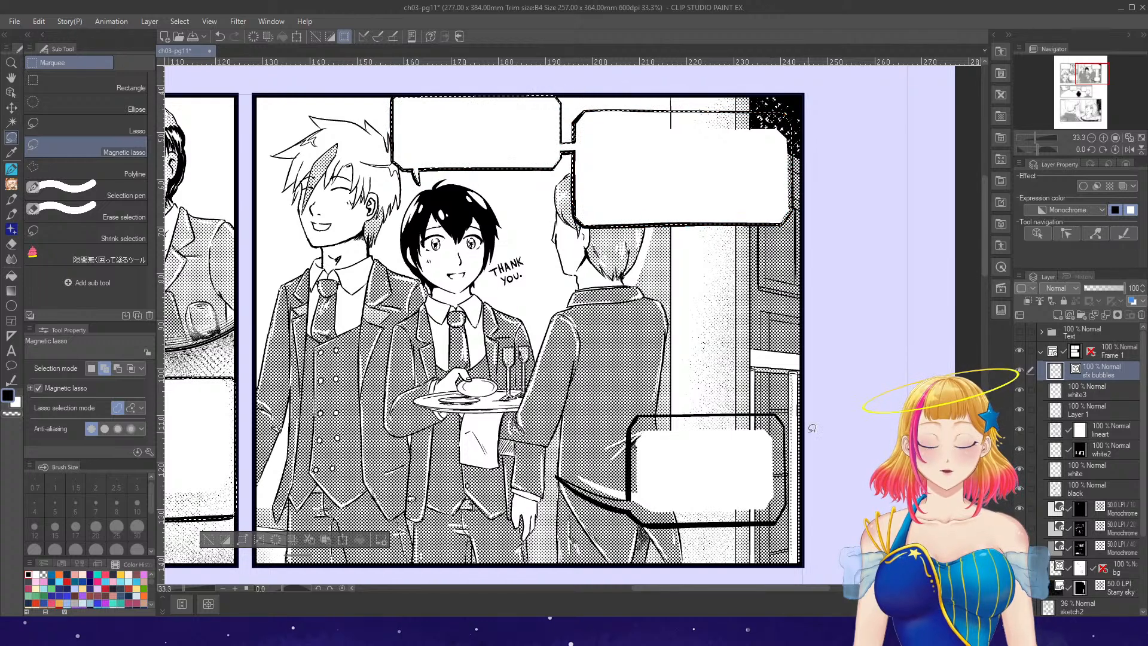
# - Add the second panel's lower speech bubble and its tail to the selection by tracing the outline with the Magnetic lasso
pyautogui.scroll(-3, 586, 84)
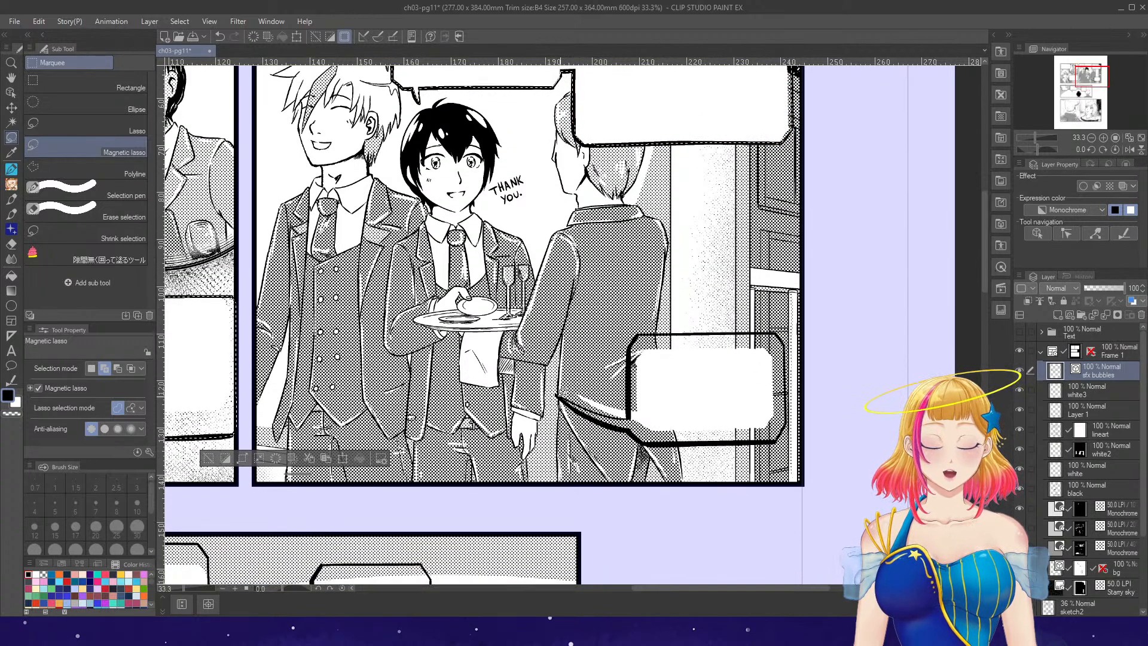
pyautogui.moveTo(559, 396); pyautogui.dragTo(627, 388)
pyautogui.moveTo(656, 334)
pyautogui.mouseDown()
pyautogui.moveTo(754, 326)
pyautogui.moveTo(791, 347)
pyautogui.mouseUp()
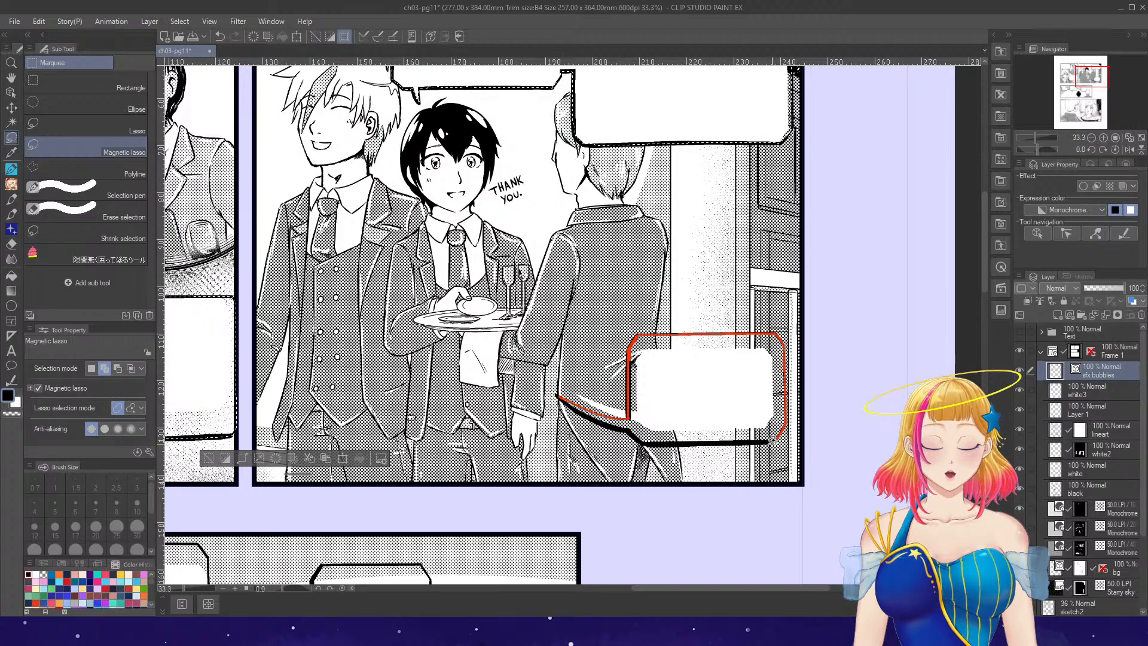
pyautogui.moveTo(773, 438)
pyautogui.mouseDown()
pyautogui.moveTo(674, 443)
pyautogui.moveTo(612, 426)
pyautogui.mouseUp()
pyautogui.moveTo(559, 397); pyautogui.dragTo(577, 377)
pyautogui.scroll(-1, 577, 381)
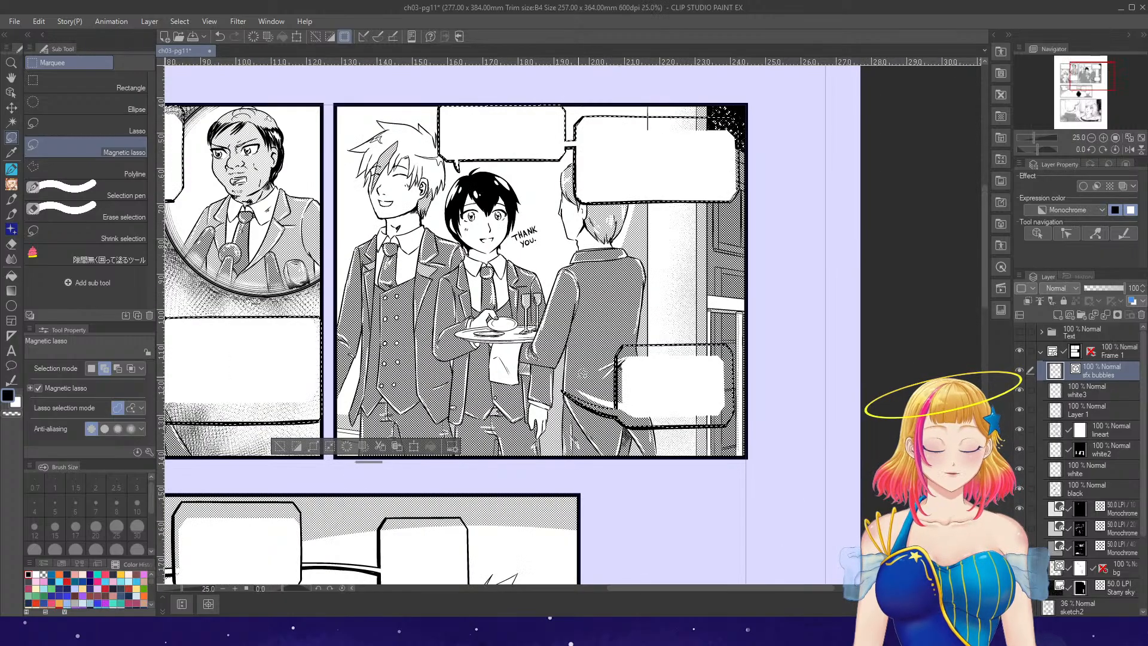
pyautogui.scroll(-4, 583, 373)
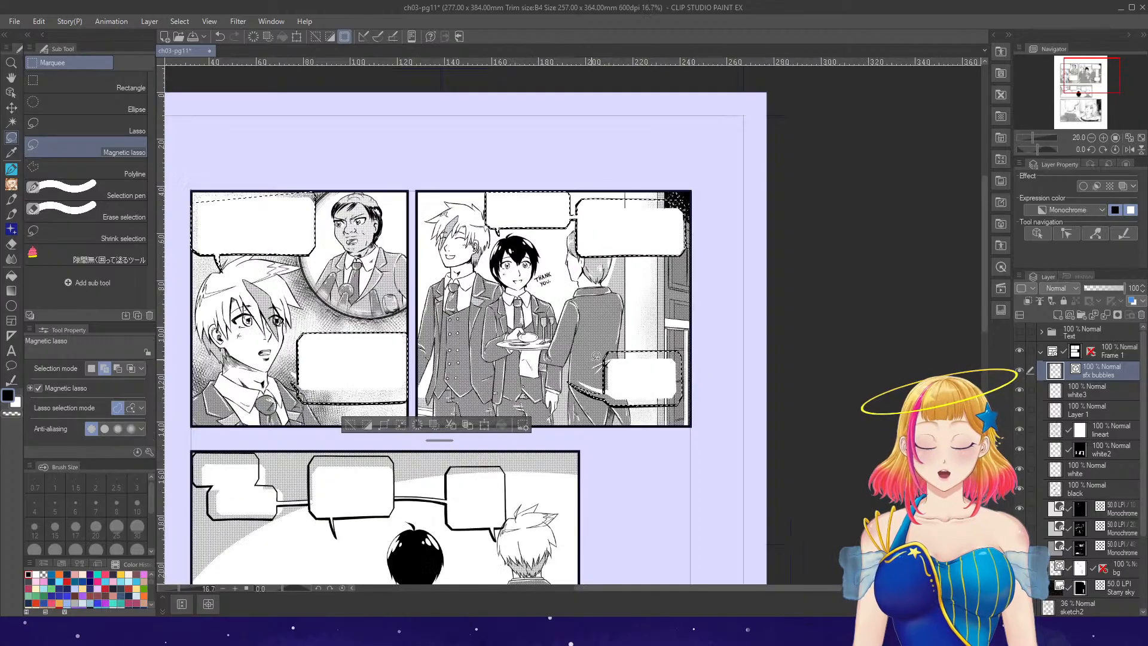
# - Add the third panel's connected speech bubbles, tails and connectors to the selection by tracing around them with the Magnetic lasso
pyautogui.scroll(5, 619, 314)
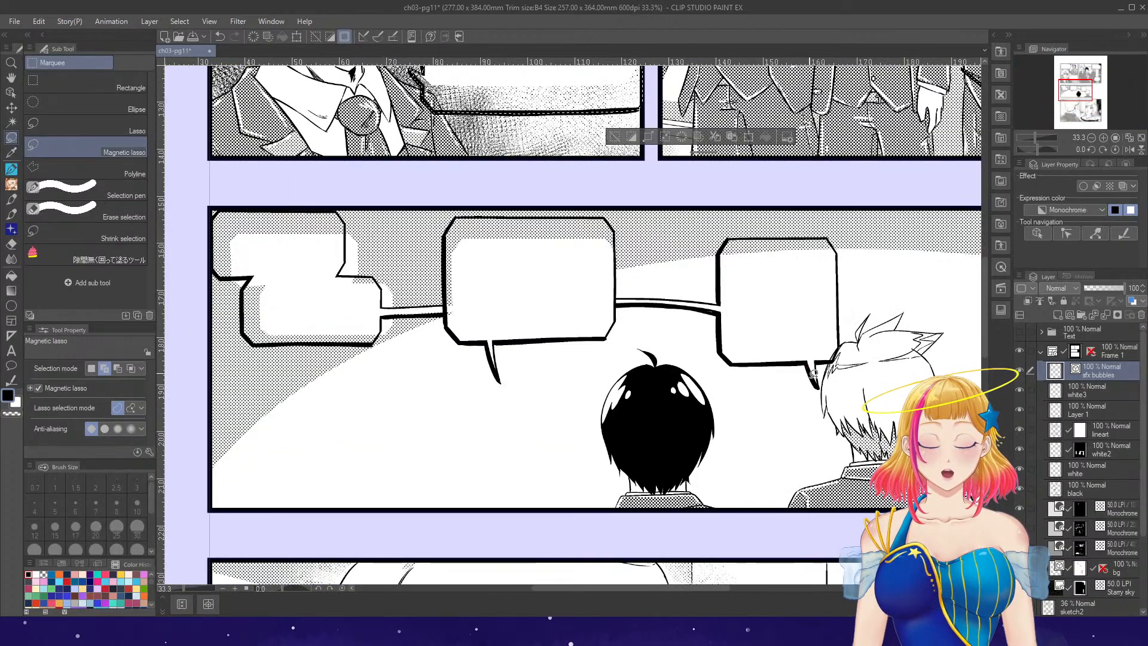
pyautogui.moveTo(806, 361); pyautogui.dragTo(835, 357)
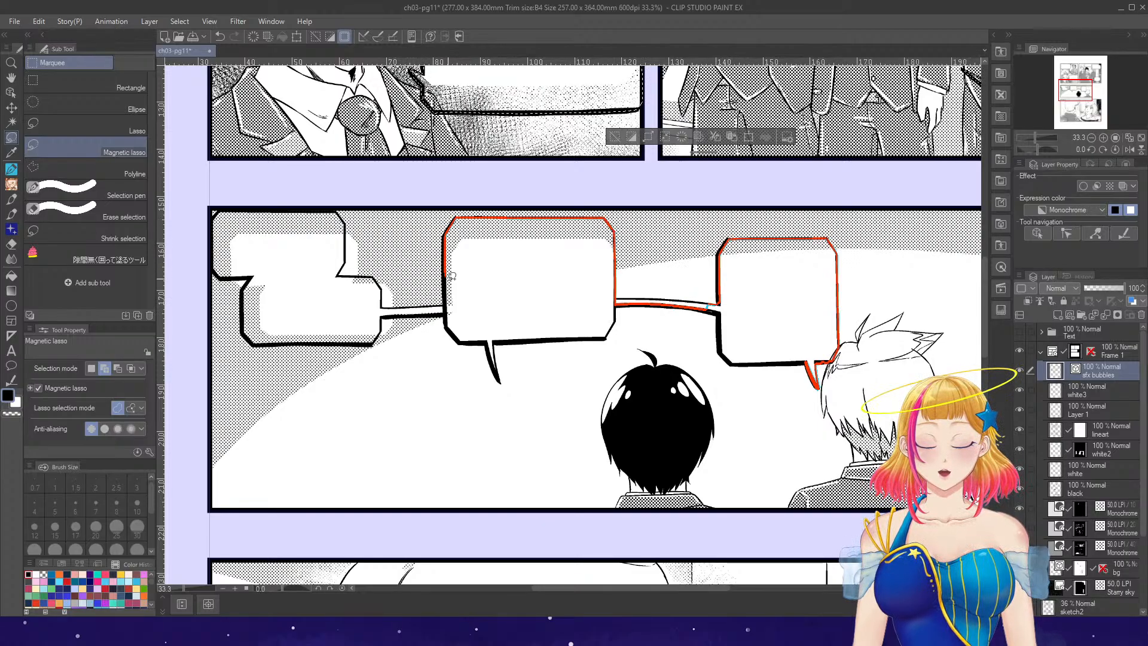
pyautogui.moveTo(452, 276)
pyautogui.mouseDown()
pyautogui.moveTo(430, 302)
pyautogui.moveTo(378, 297)
pyautogui.moveTo(330, 209)
pyautogui.moveTo(286, 202)
pyautogui.mouseUp()
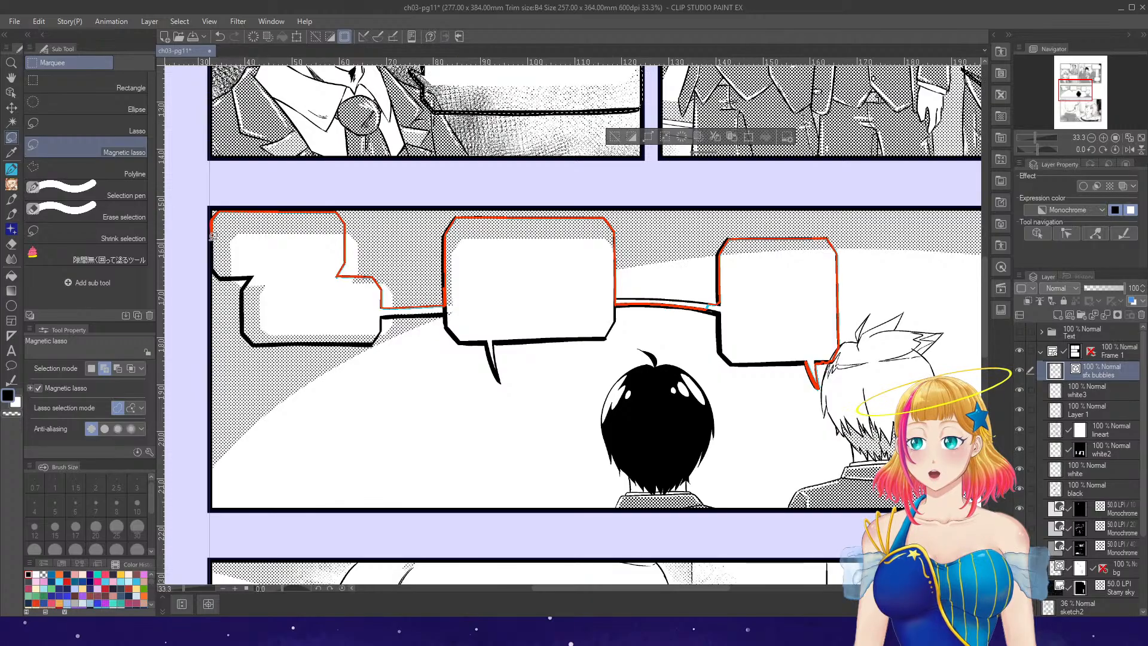
pyautogui.moveTo(424, 312)
pyautogui.mouseDown()
pyautogui.moveTo(487, 345)
pyautogui.moveTo(707, 305)
pyautogui.mouseUp()
pyautogui.scroll(-2, 842, 315)
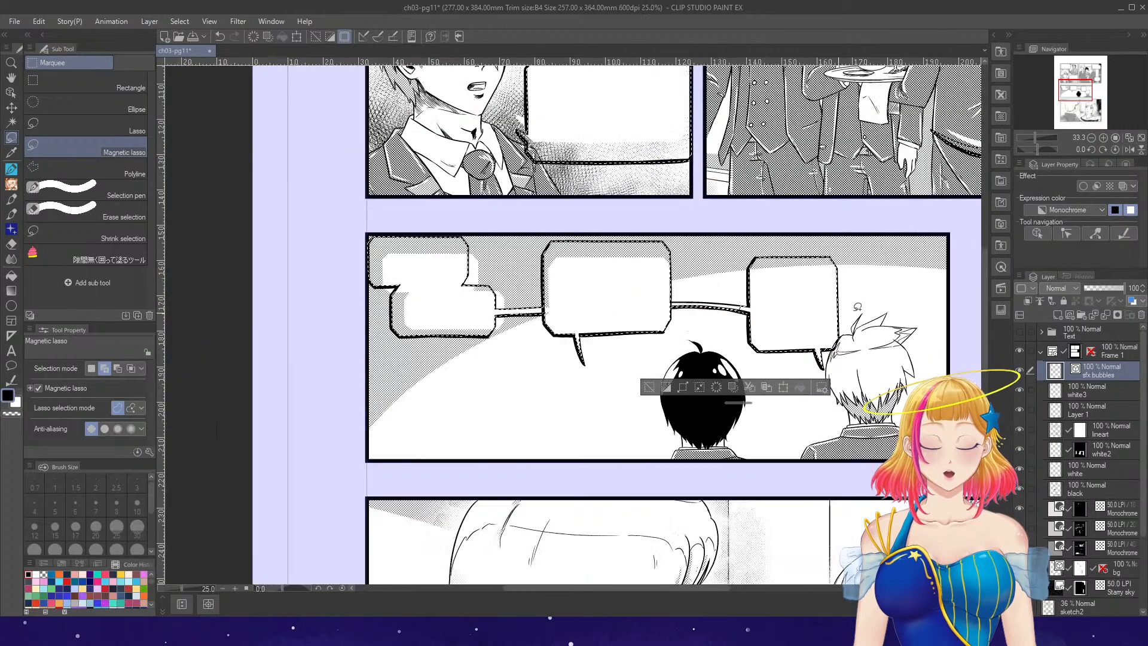
# - Add the missed upper strip of the first panel's upper speech bubble to the selection with the freehand Lasso
pyautogui.moveTo(985, 325); pyautogui.dragTo(986, 295)
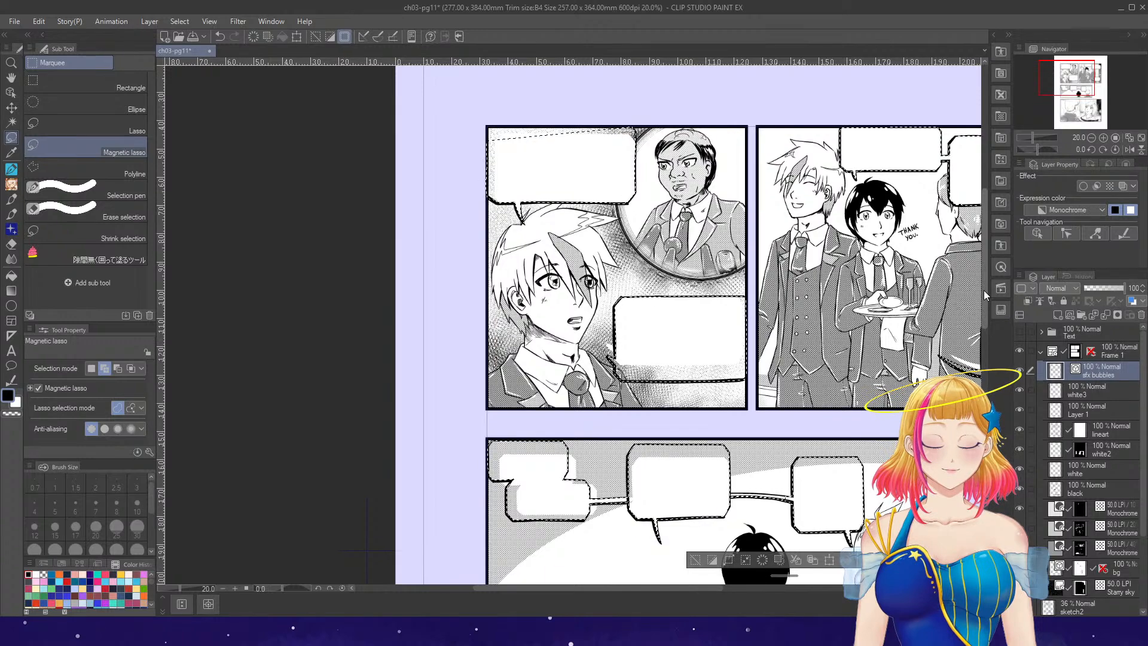
pyautogui.scroll(4, 633, 102)
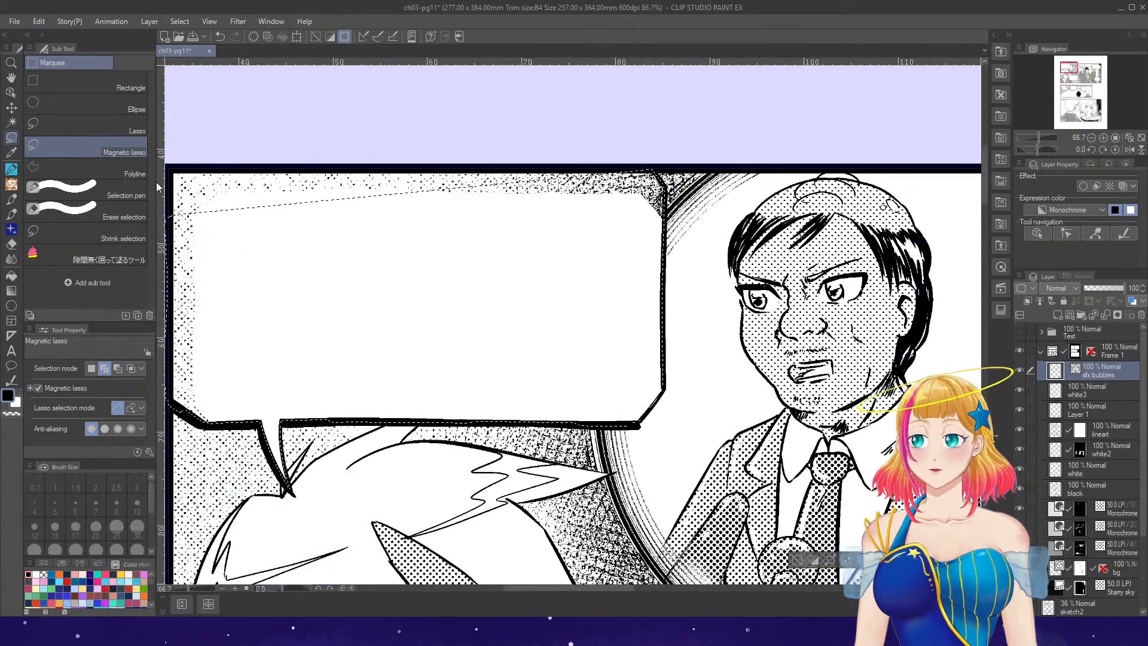
pyautogui.click(135, 128)
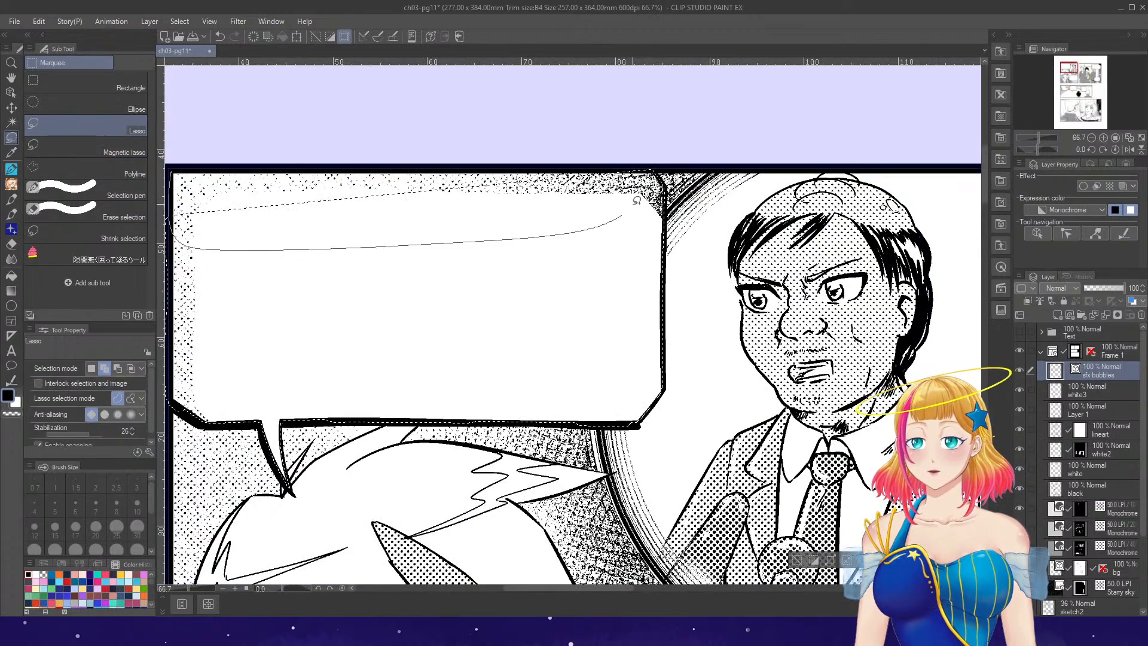
pyautogui.scroll(-3, 657, 154)
pyautogui.scroll(-2, 658, 154)
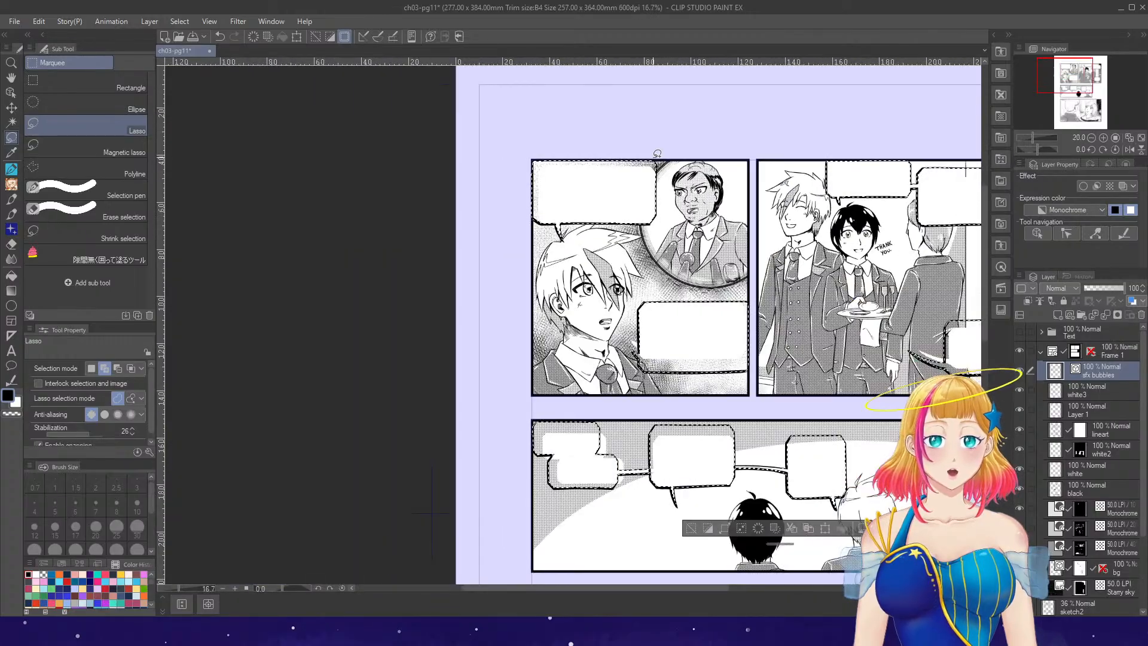
pyautogui.scroll(2, 760, 409)
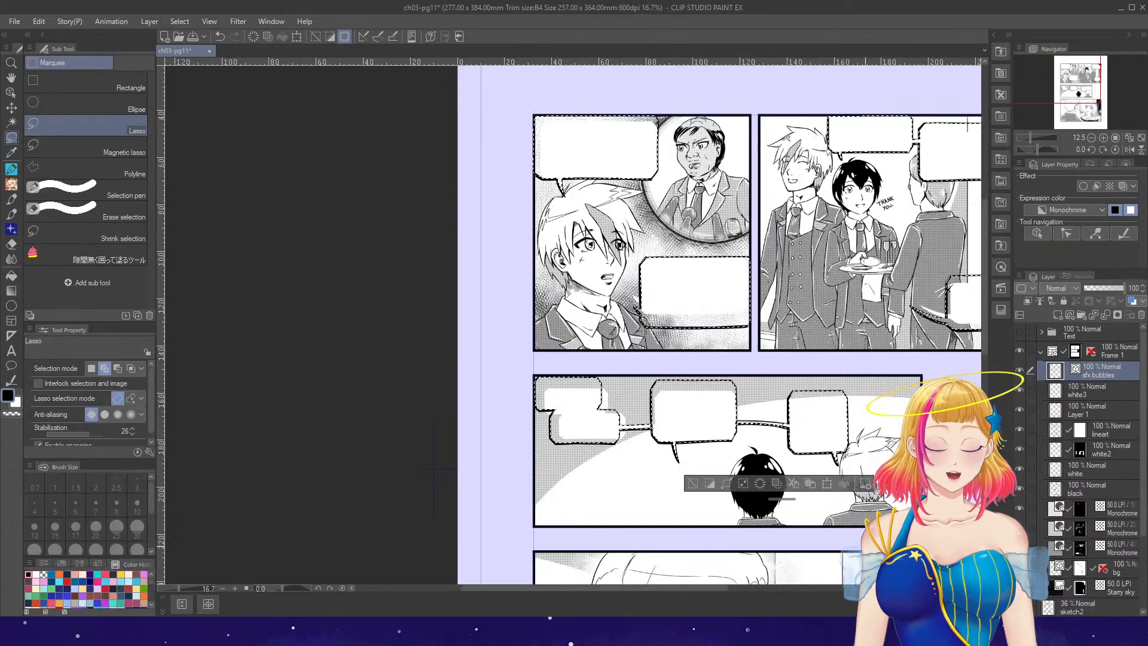
# - Add the missed connector between the third panel's middle and last bubbles to the selection with the freehand Lasso
pyautogui.scroll(4, 759, 409)
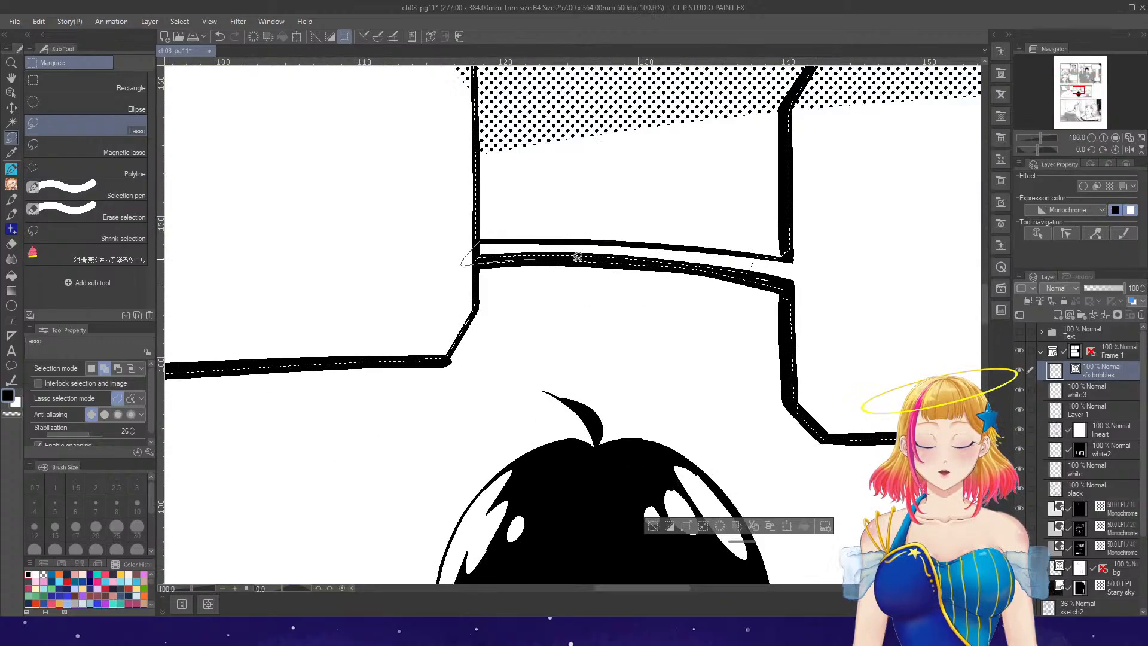
pyautogui.moveTo(577, 256)
pyautogui.mouseDown()
pyautogui.moveTo(745, 274)
pyautogui.moveTo(777, 256)
pyautogui.mouseUp()
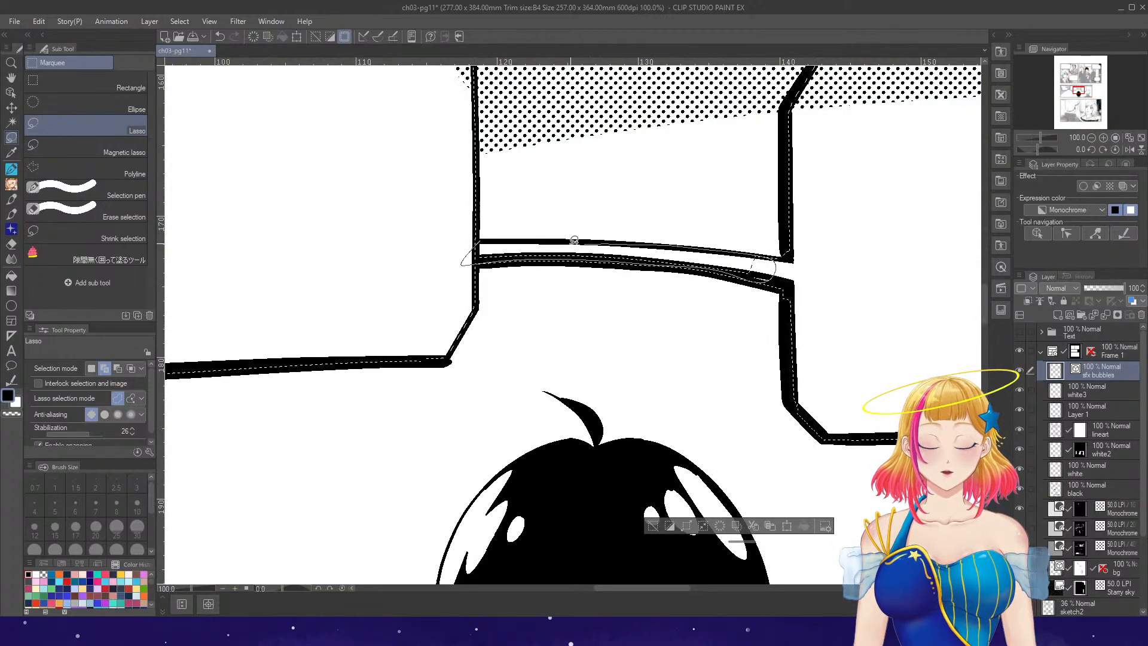
pyautogui.moveTo(513, 238); pyautogui.dragTo(561, 238)
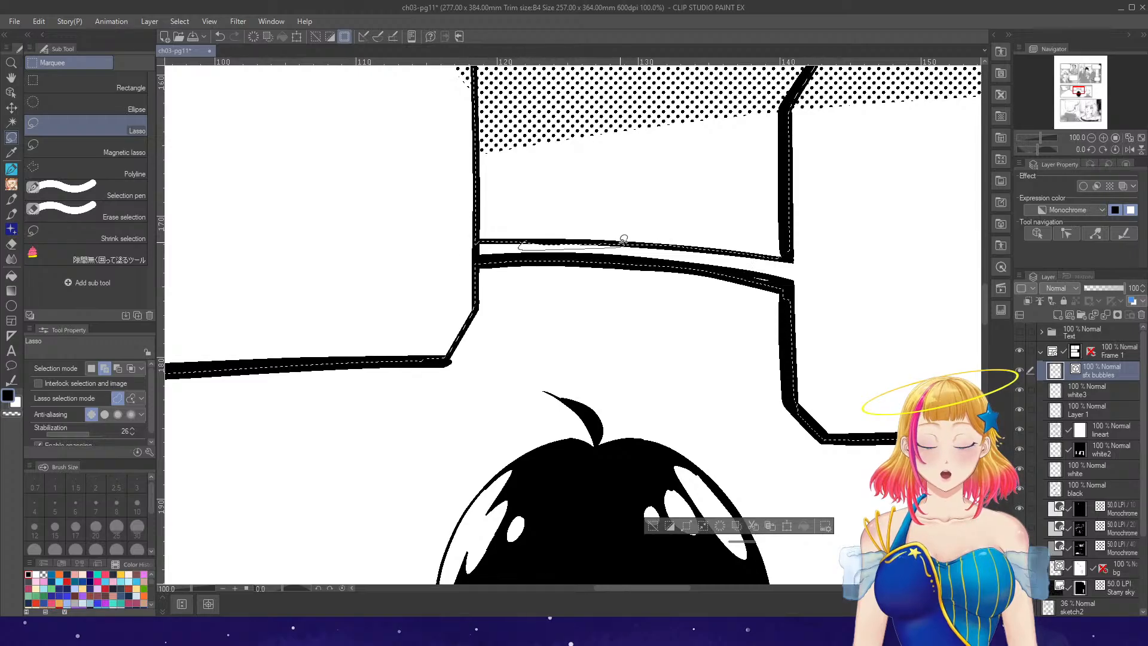
pyautogui.scroll(-5, 621, 249)
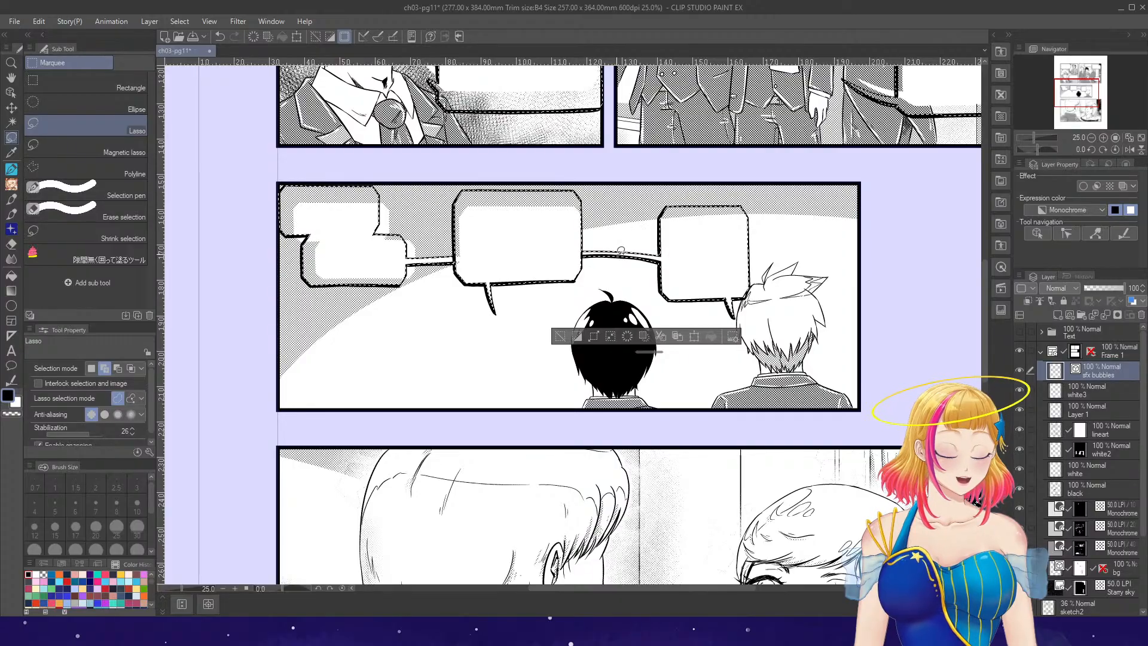
pyautogui.scroll(-4, 900, 365)
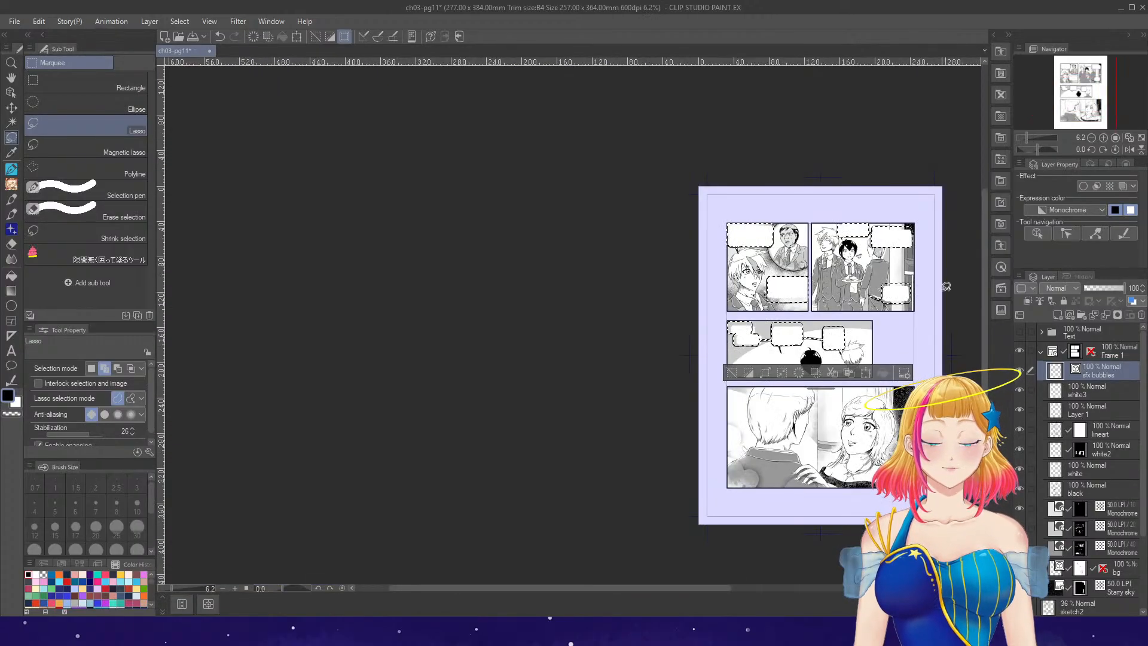
pyautogui.scroll(3, 946, 287)
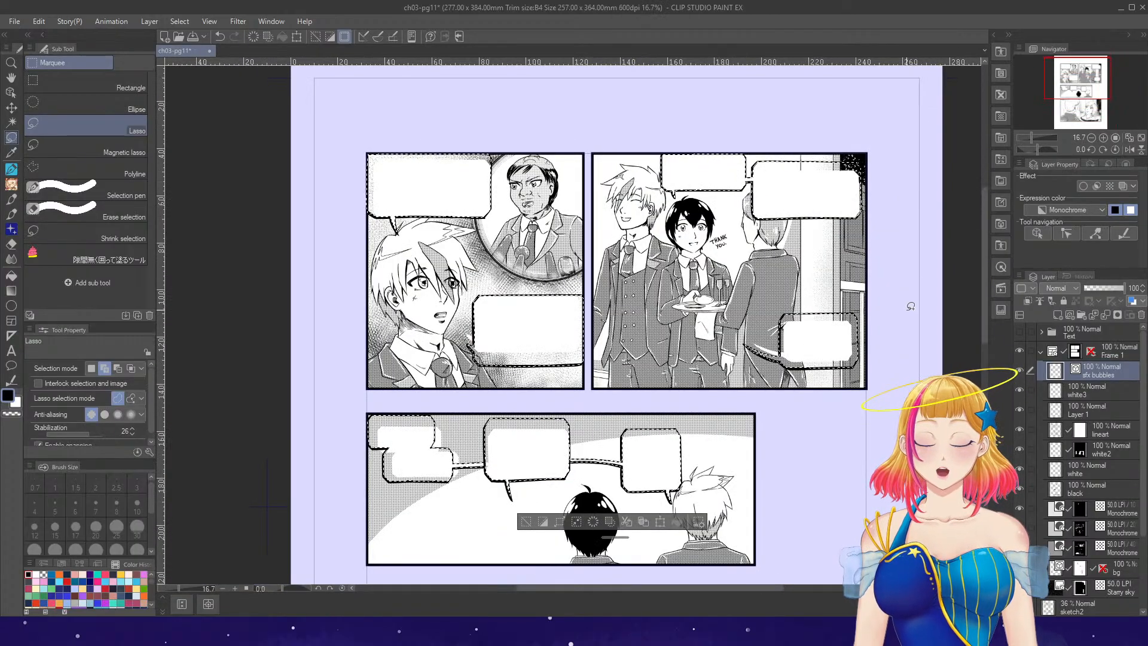
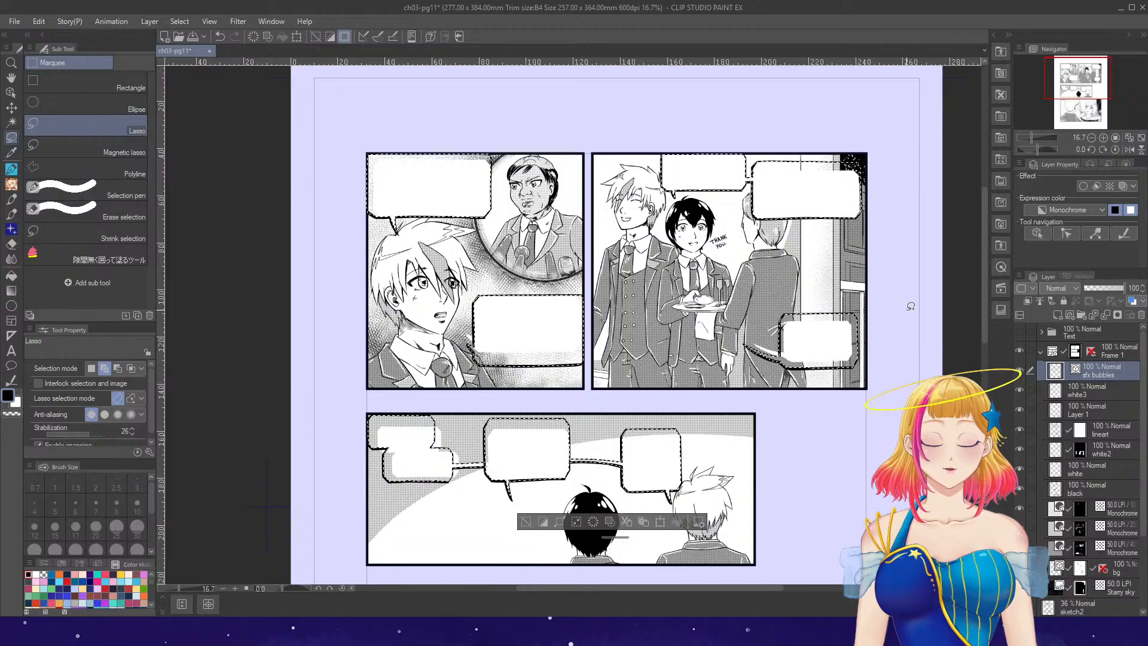
# - Create a new raster layer directly below the sfx bubbles layer, fill the selected bubble areas with white, and deselect
pyautogui.moveTo(985, 324)
pyautogui.mouseDown()
pyautogui.moveTo(986, 415)
pyautogui.moveTo(996, 335)
pyautogui.mouseUp()
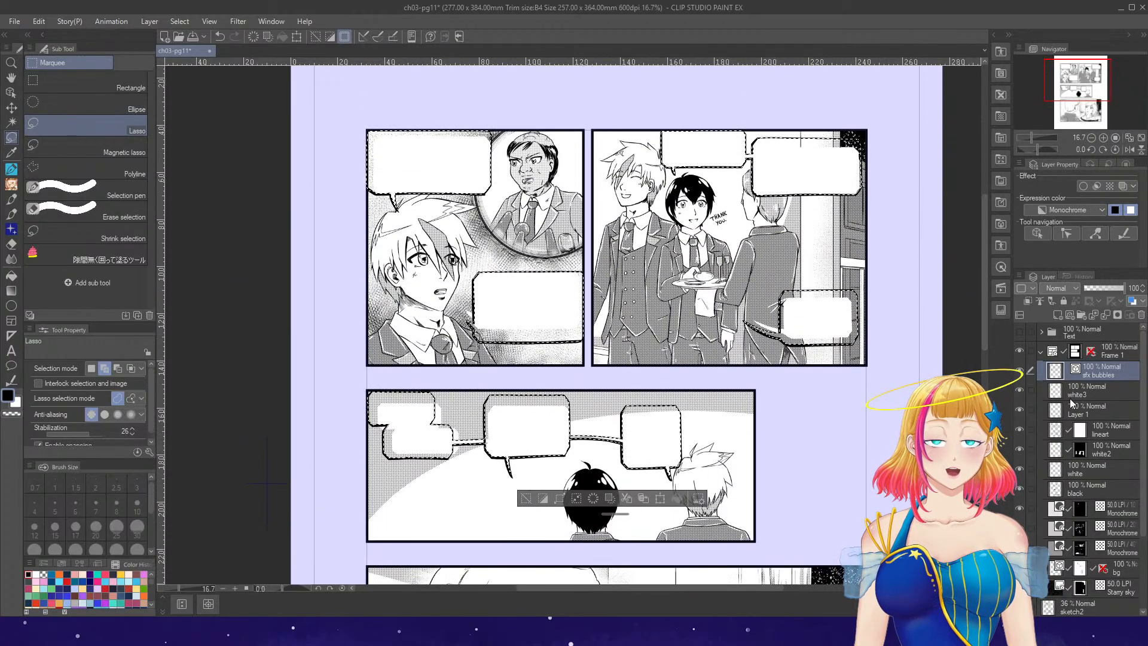
pyautogui.click(1069, 315)
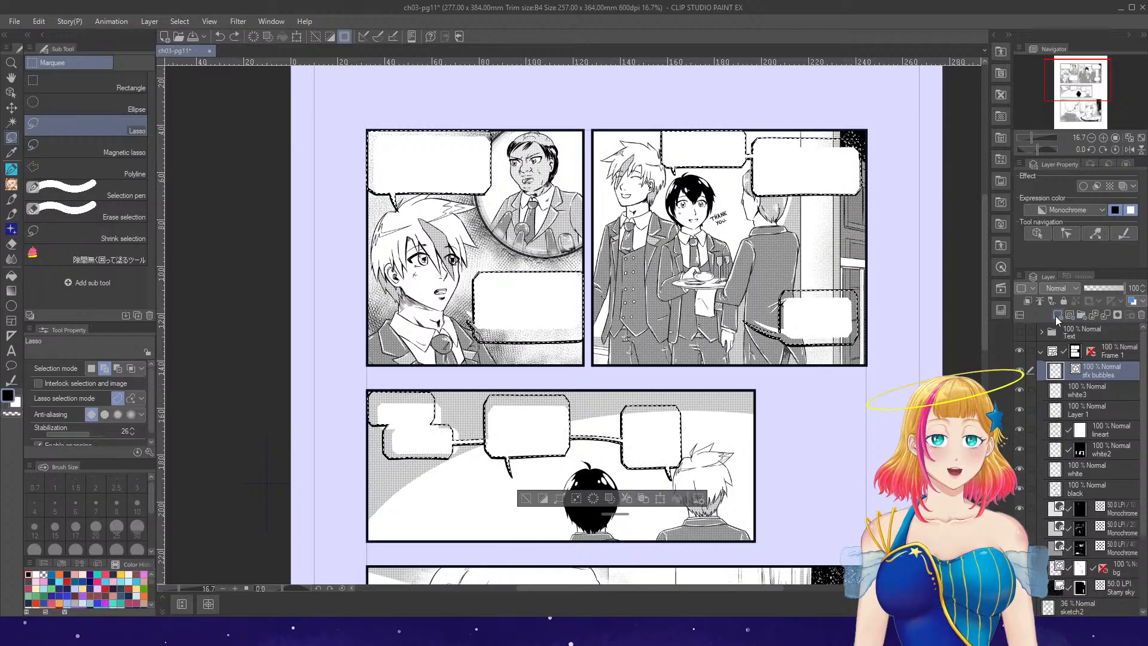
pyautogui.moveTo(1073, 371); pyautogui.dragTo(1076, 397)
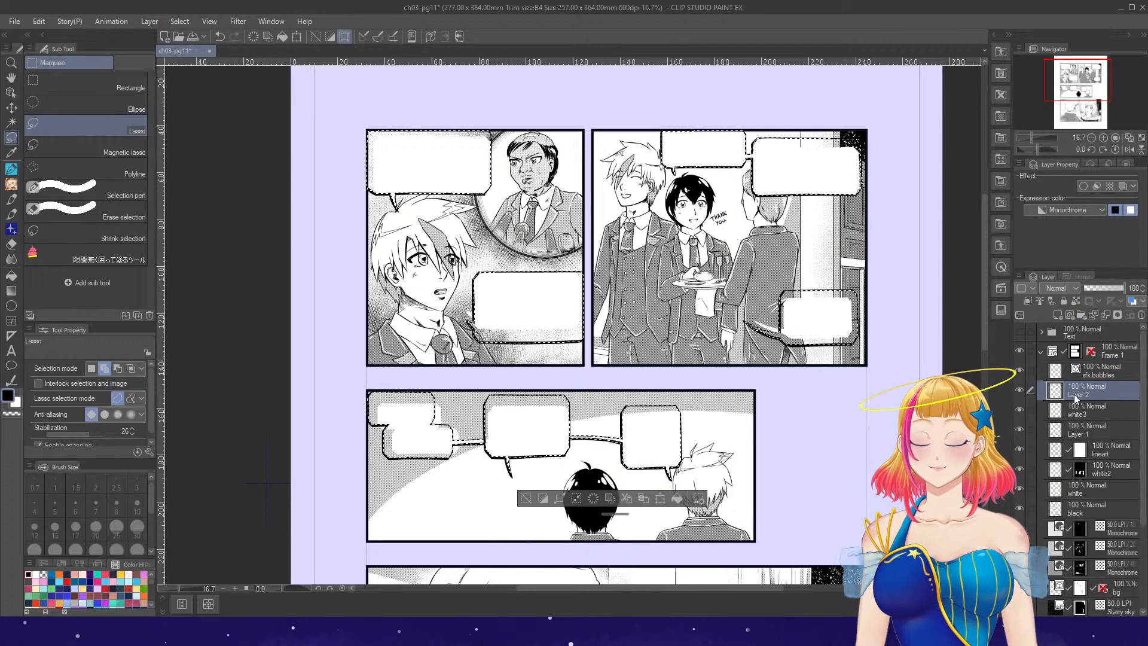
pyautogui.click(677, 499)
pyautogui.click(527, 498)
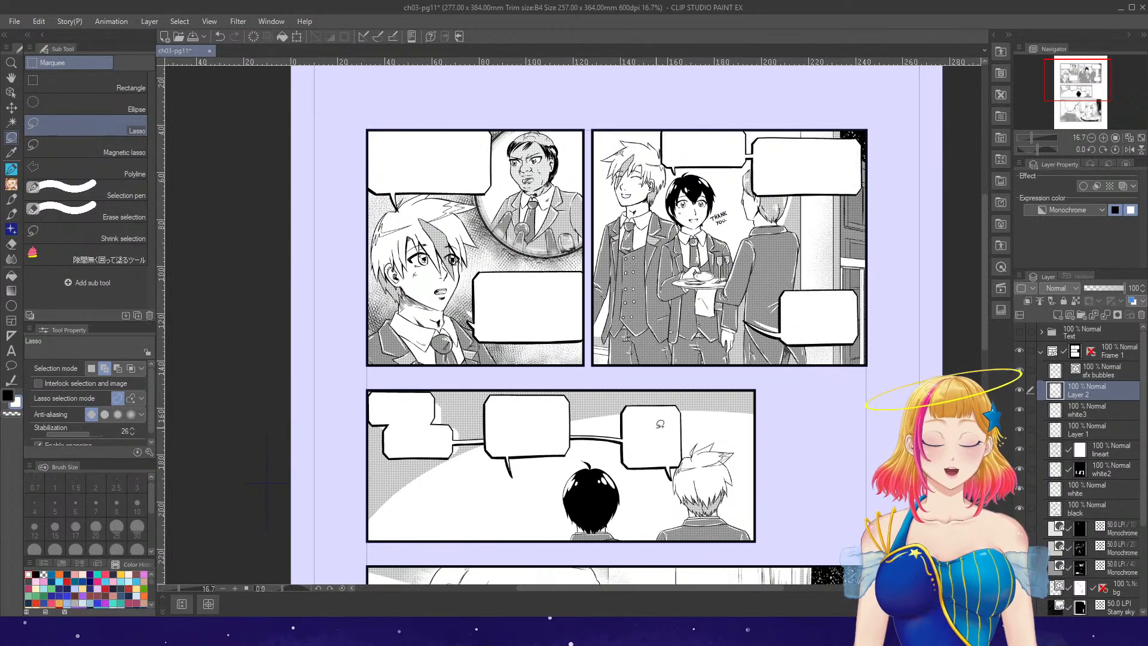
# - Toggle the black layer's visibility to check which parts of the artwork it contains
pyautogui.click(1019, 508)
pyautogui.click(1021, 509)
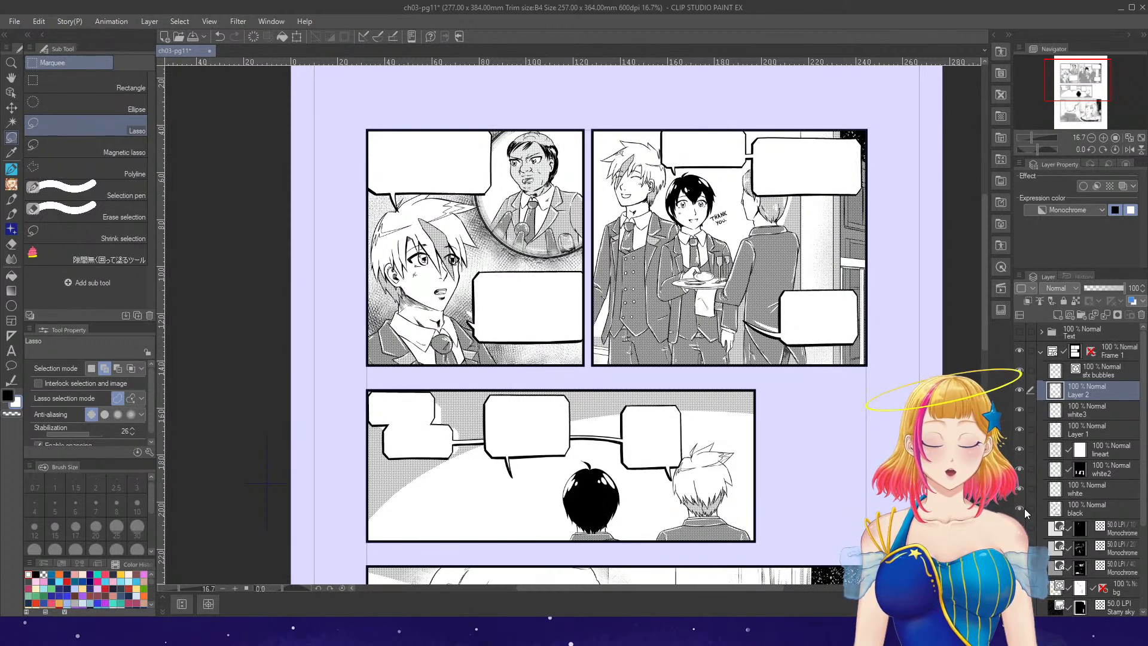
pyautogui.click(1022, 507)
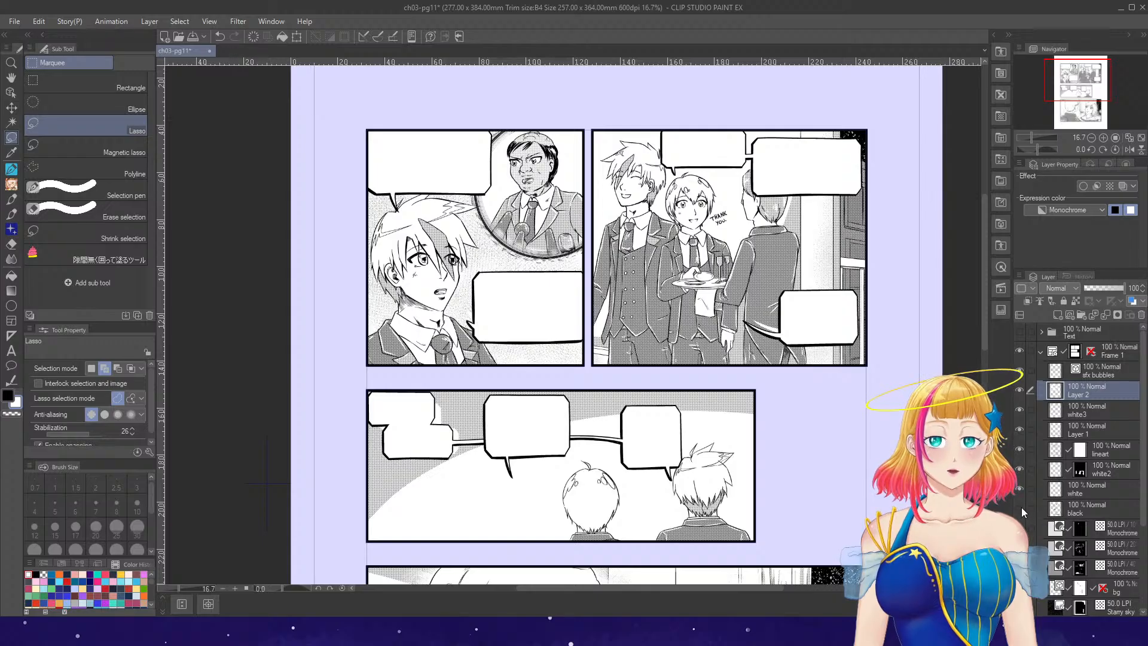
pyautogui.click(1024, 508)
pyautogui.click(1021, 509)
pyautogui.click(1020, 509)
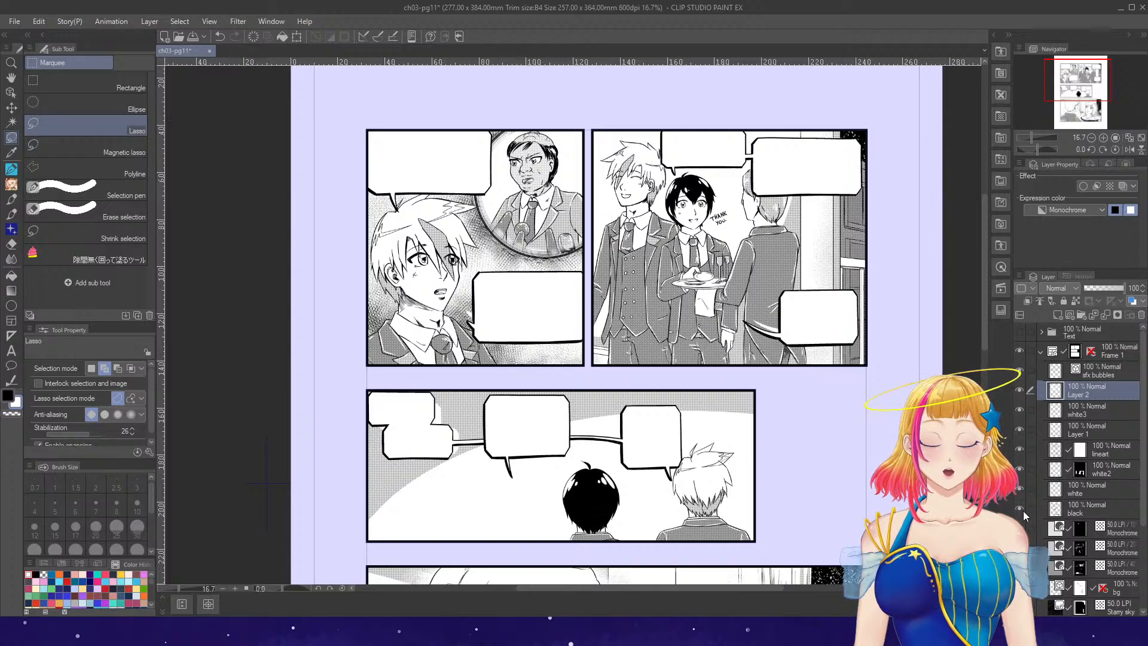
# - On the black layer, auto-select the white gap beside the first panel's lower bubble, cover it with Gauze cloud hatching, and deselect
pyautogui.click(1082, 507)
pyautogui.scroll(5, 472, 306)
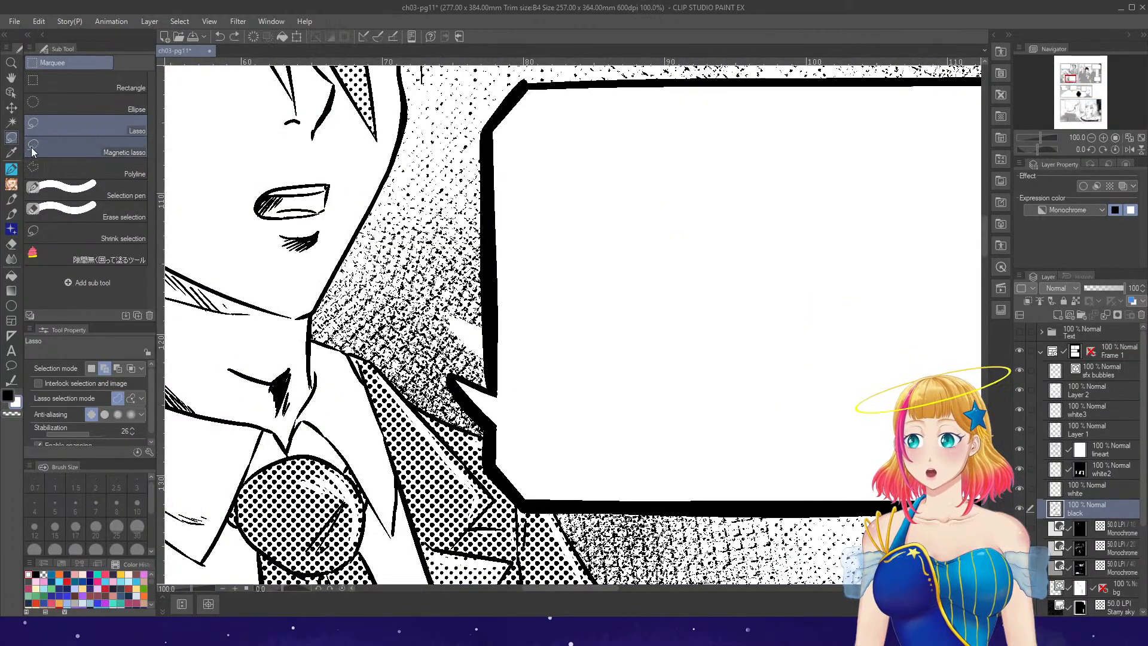
pyautogui.press('w')
pyautogui.click(470, 336)
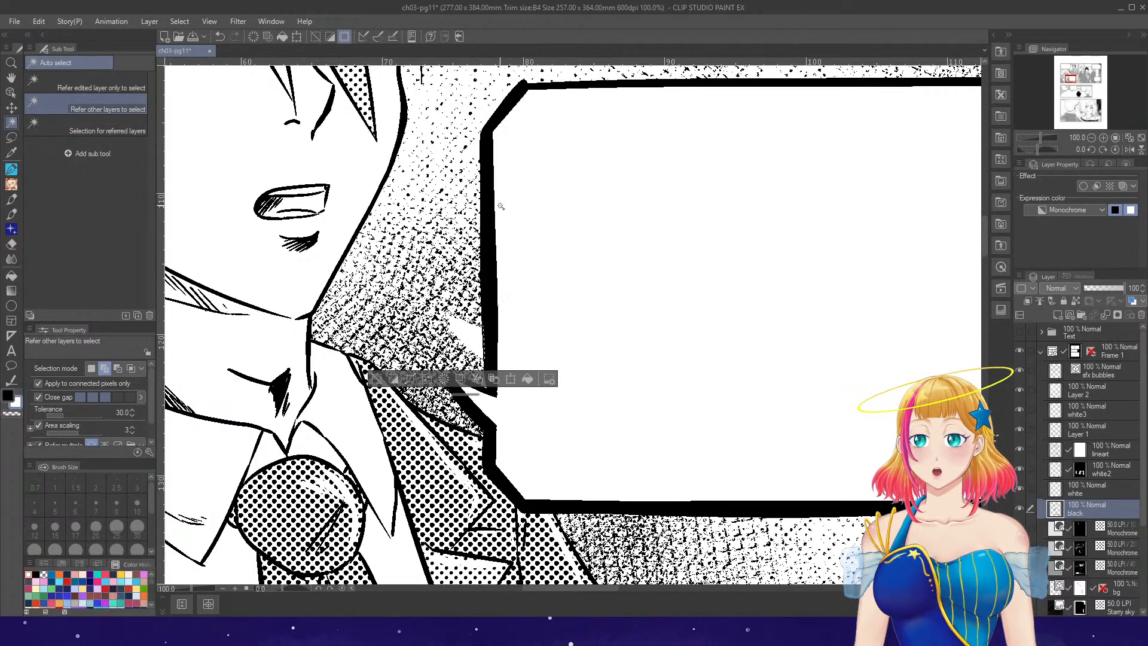
pyautogui.click(12, 171)
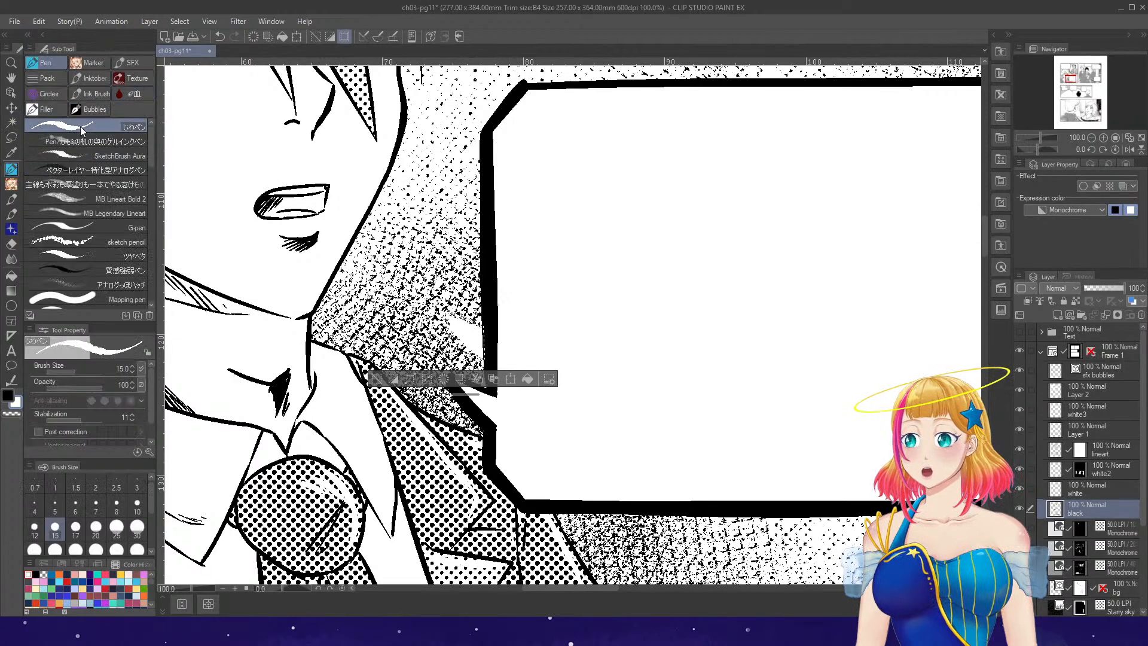
pyautogui.click(97, 65)
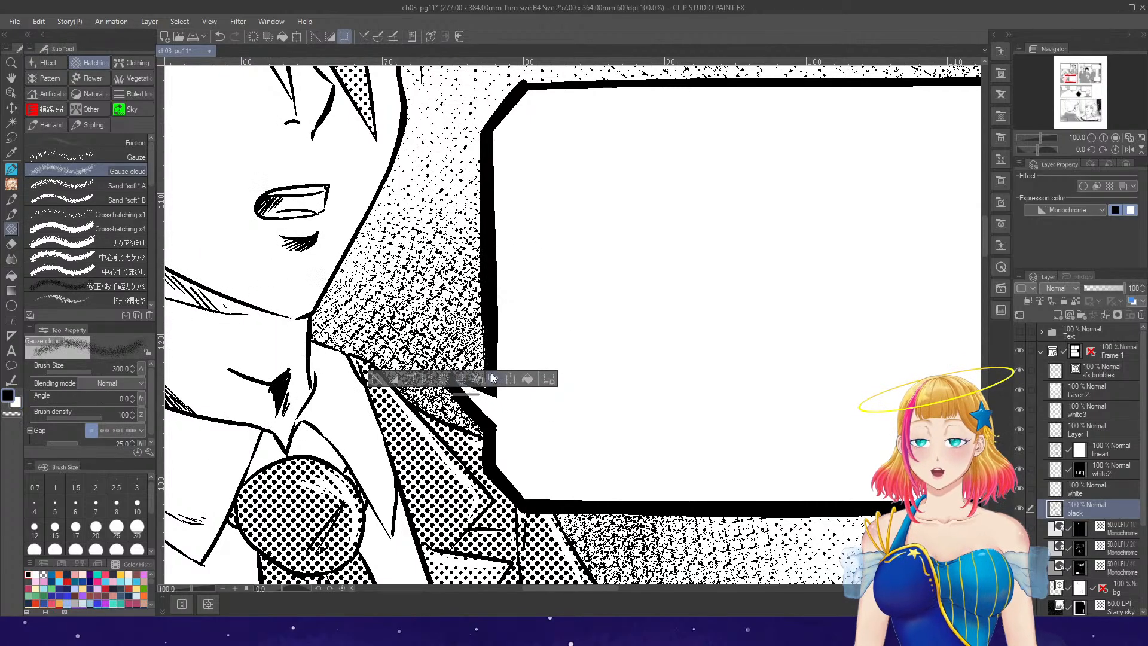
pyautogui.hotkey('ctrl', 'd')
# - On the 50.0-line tone layer with density 40, fill the white gap beside the tail of the second panel's lower bubble
pyautogui.scroll(-1, 595, 245)
pyautogui.scroll(-4, 595, 245)
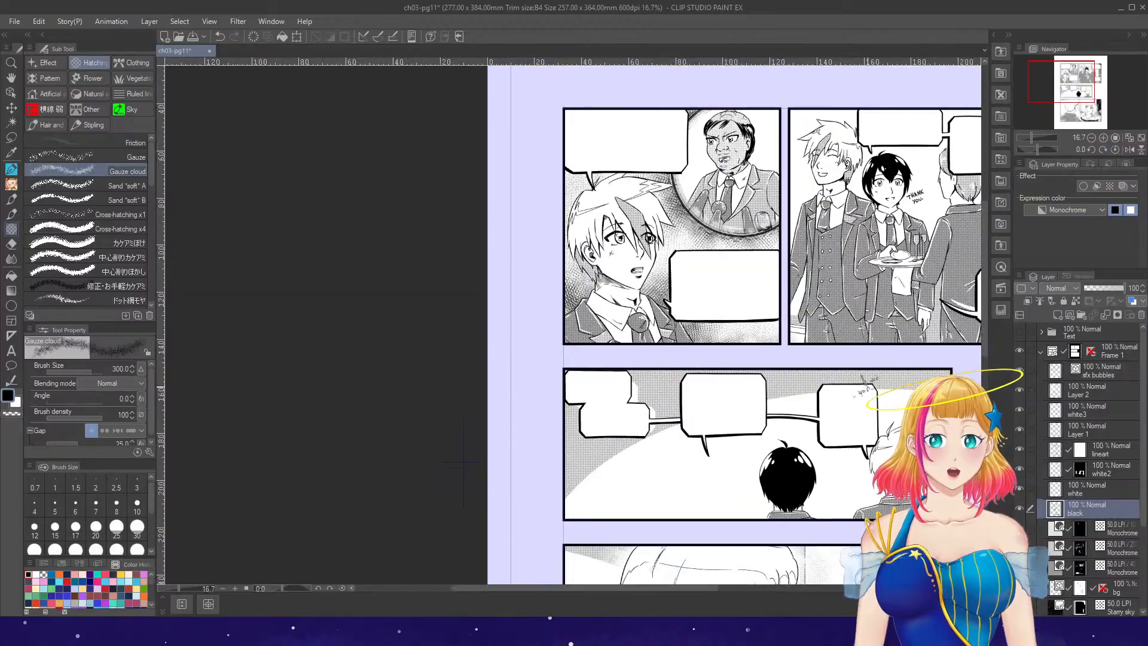
pyautogui.scroll(-1, 865, 387)
pyautogui.moveTo(684, 589); pyautogui.dragTo(755, 589)
pyautogui.scroll(3, 786, 321)
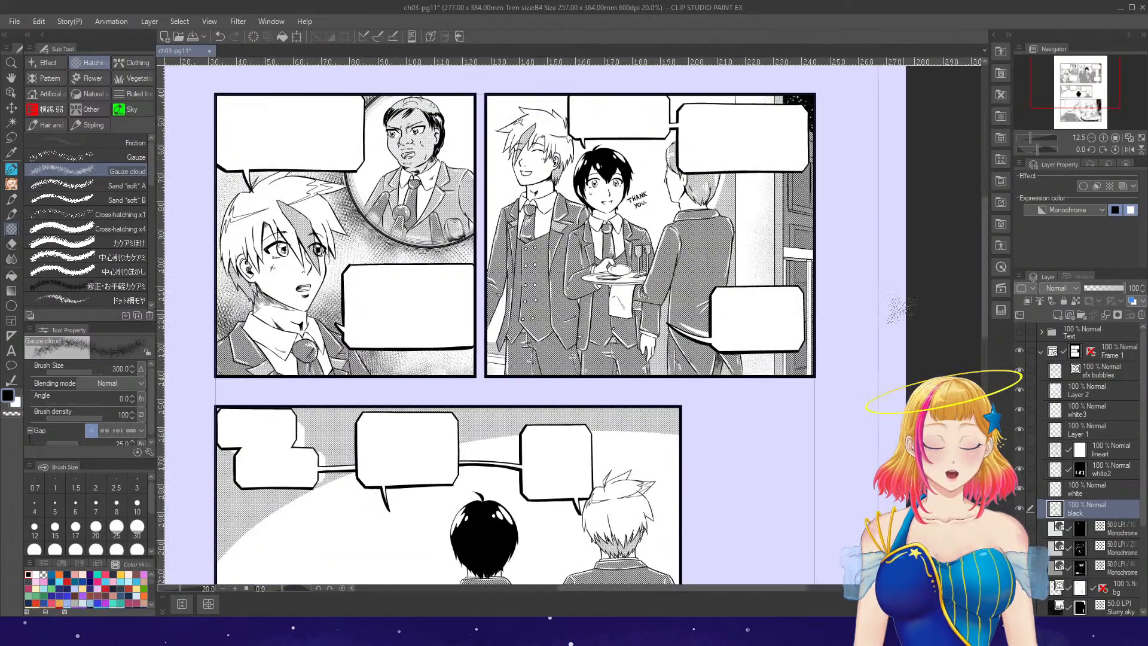
pyautogui.click(1080, 565)
pyautogui.scroll(1, 813, 388)
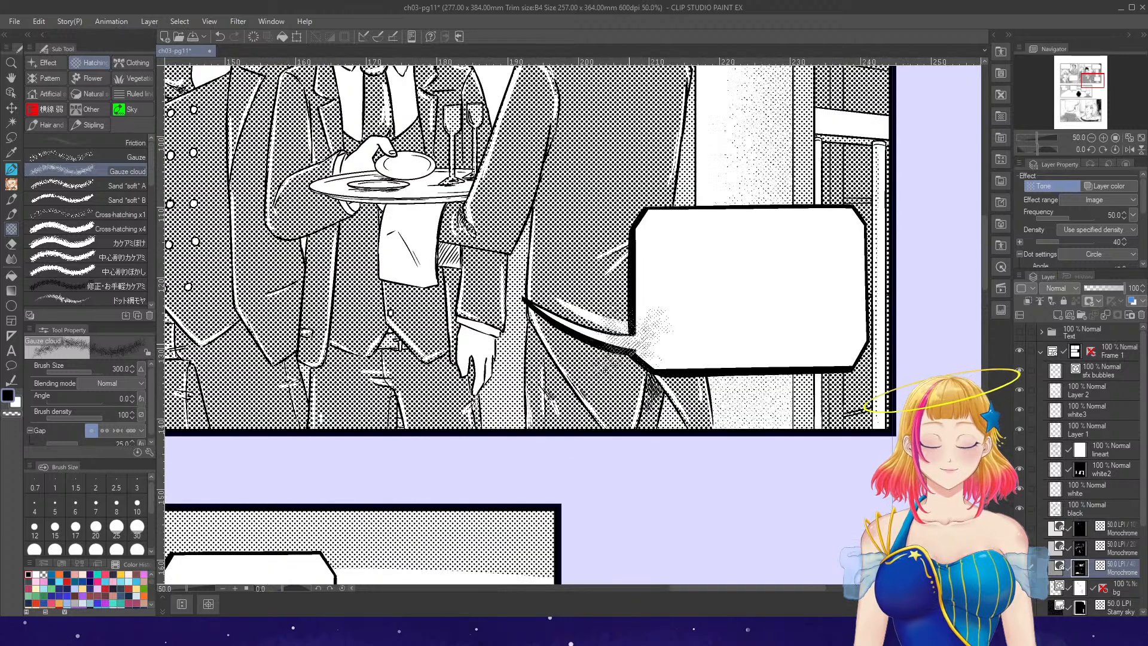
pyautogui.press('g')
pyautogui.scroll(-4, 810, 235)
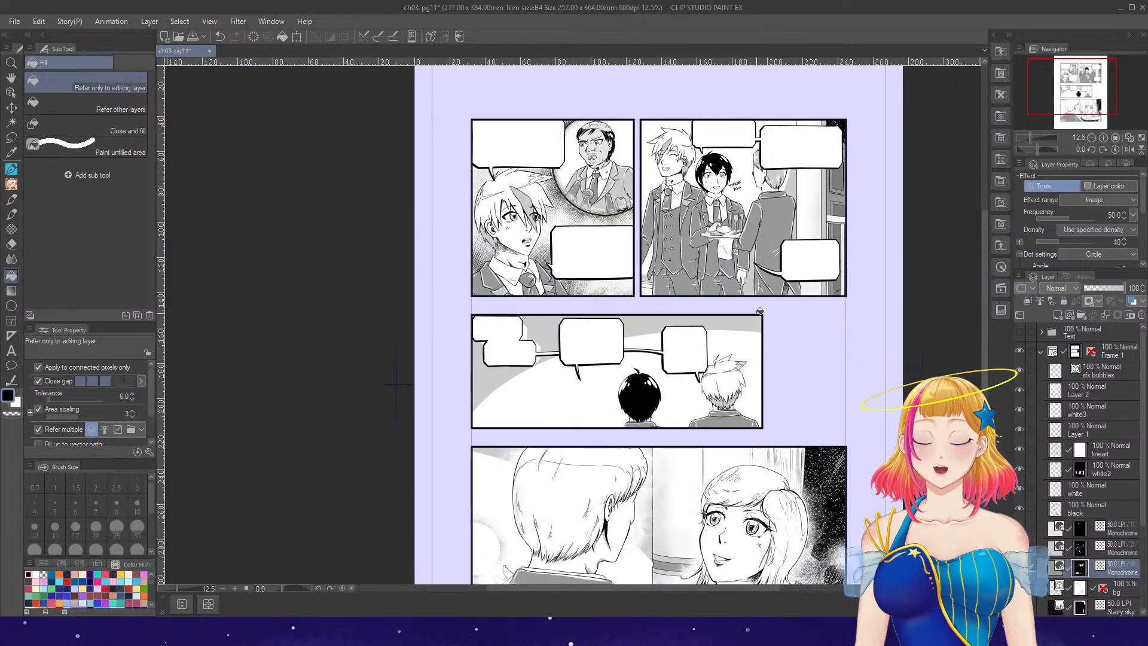
# - On the 50.0-line tone layer with density 20, fill the white gaps beside the third panel's stacked double bubble, and save the page
pyautogui.scroll(2, 702, 357)
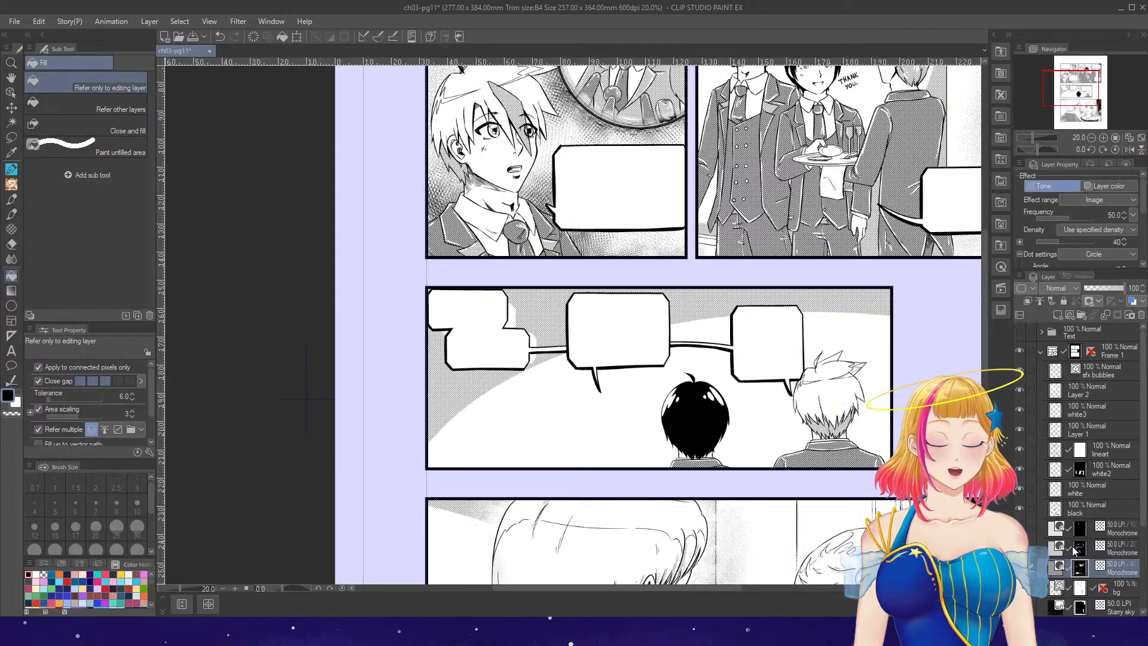
pyautogui.click(1075, 547)
pyautogui.scroll(3, 489, 338)
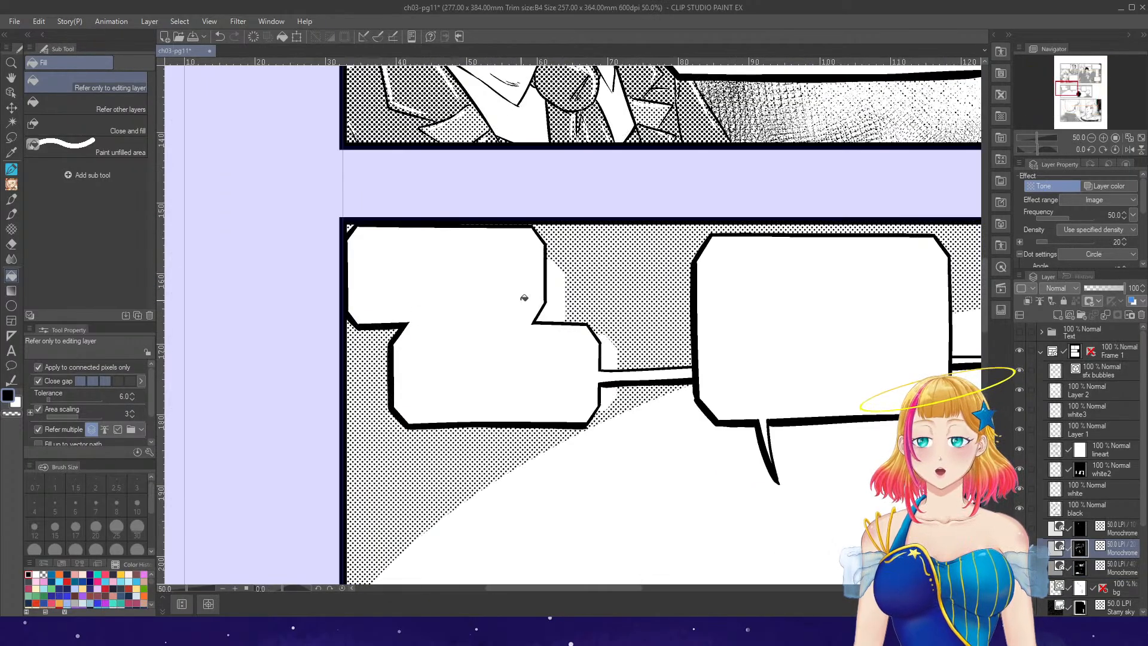
pyautogui.click(556, 293)
pyautogui.scroll(-7, 641, 340)
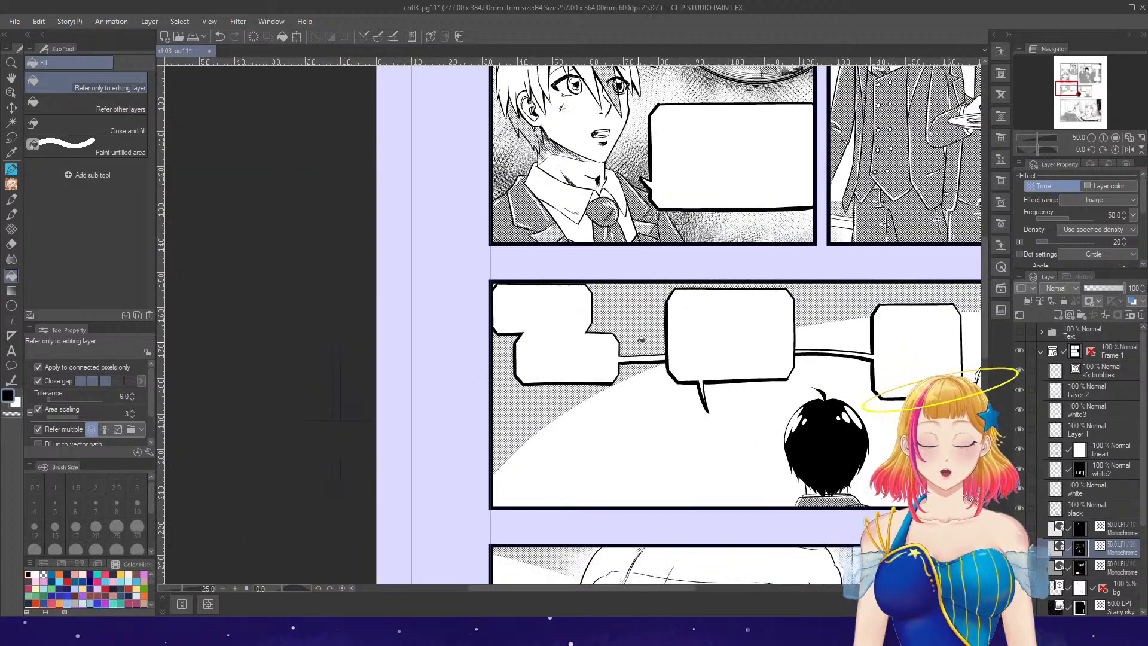
pyautogui.moveTo(692, 589); pyautogui.dragTo(778, 589)
pyautogui.scroll(2, 808, 299)
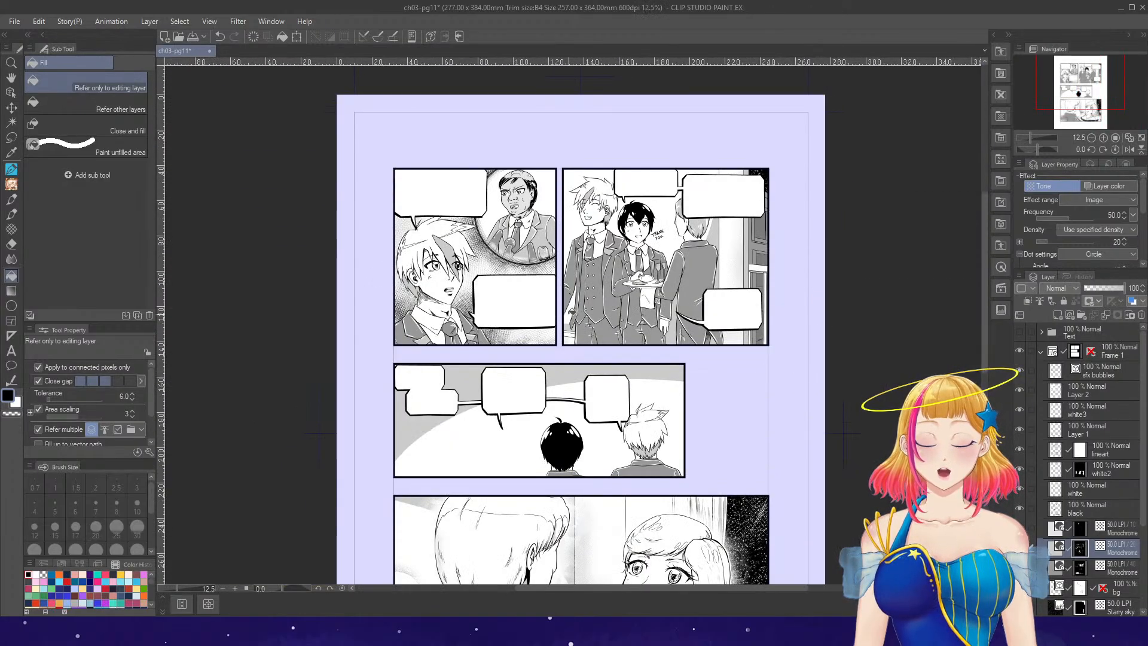
pyautogui.click(12, 77)
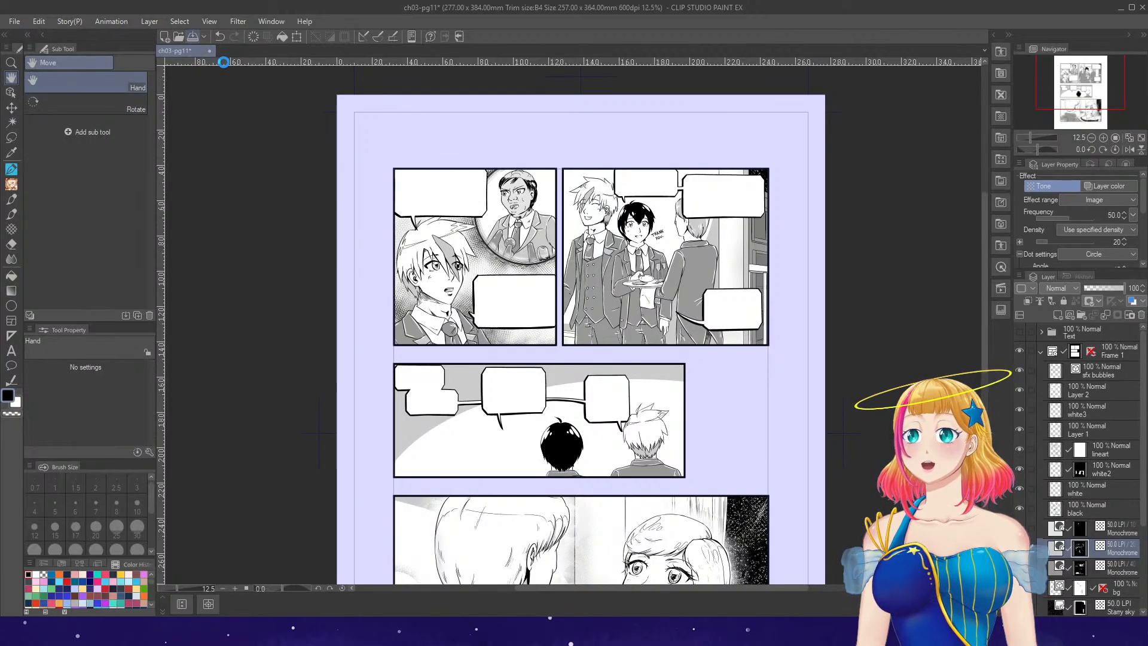
pyautogui.hotkey('ctrl', 's')
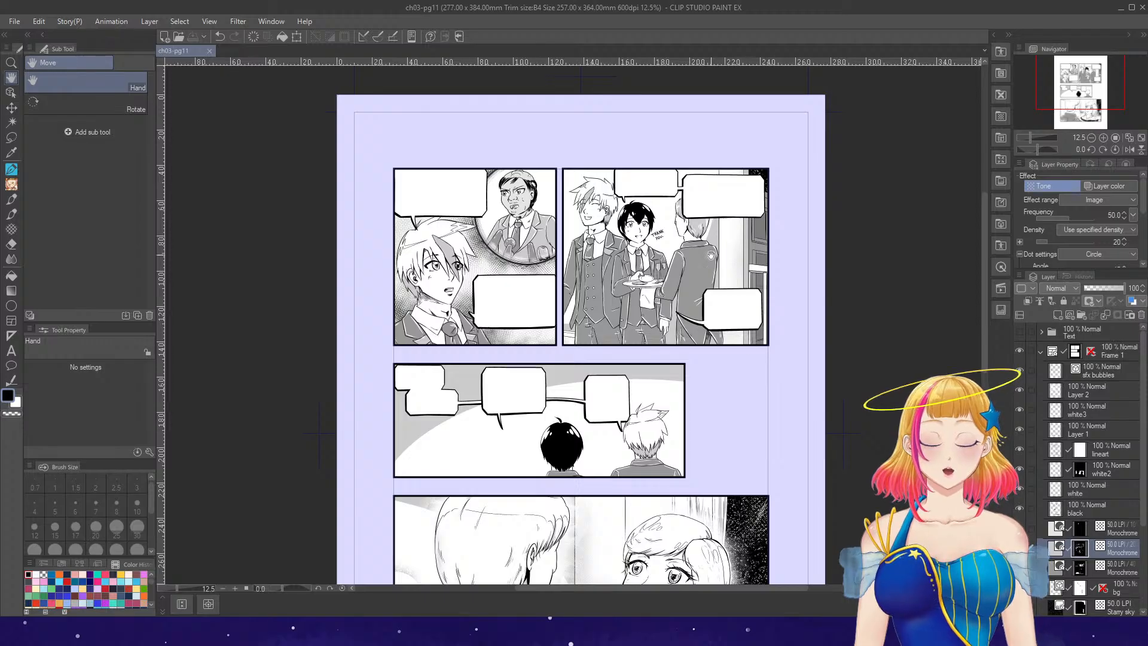
# - Select the lineart layer and the じわペン pen at brush size 15 for touching up the bottom panel
pyautogui.scroll(-3, 711, 255)
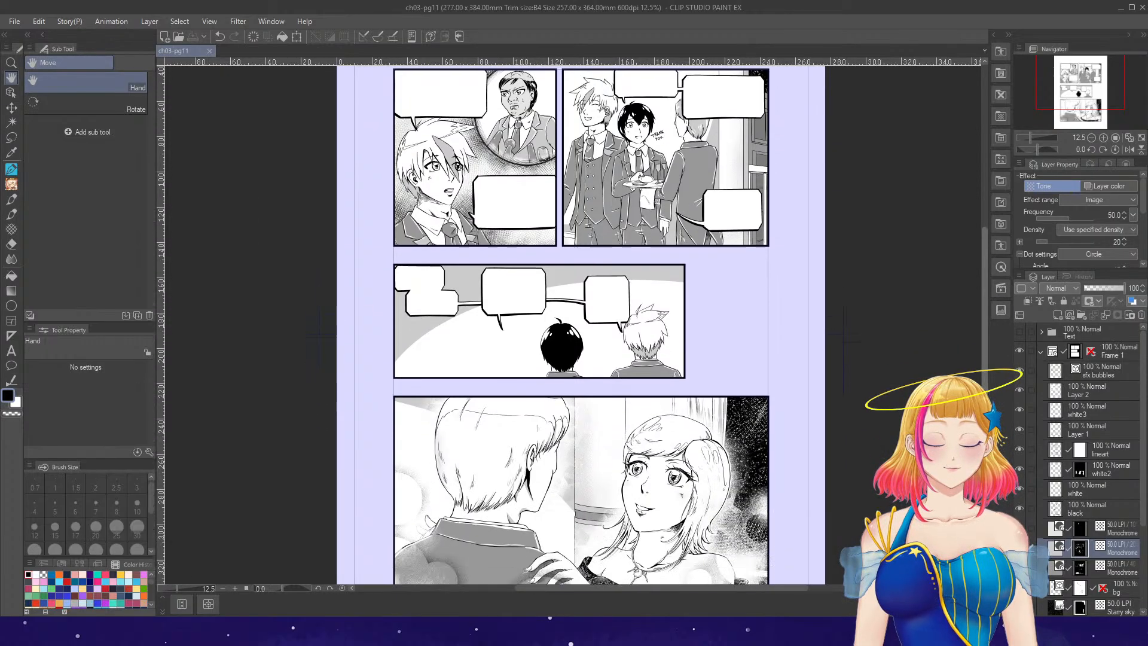
pyautogui.moveTo(985, 392); pyautogui.dragTo(984, 417)
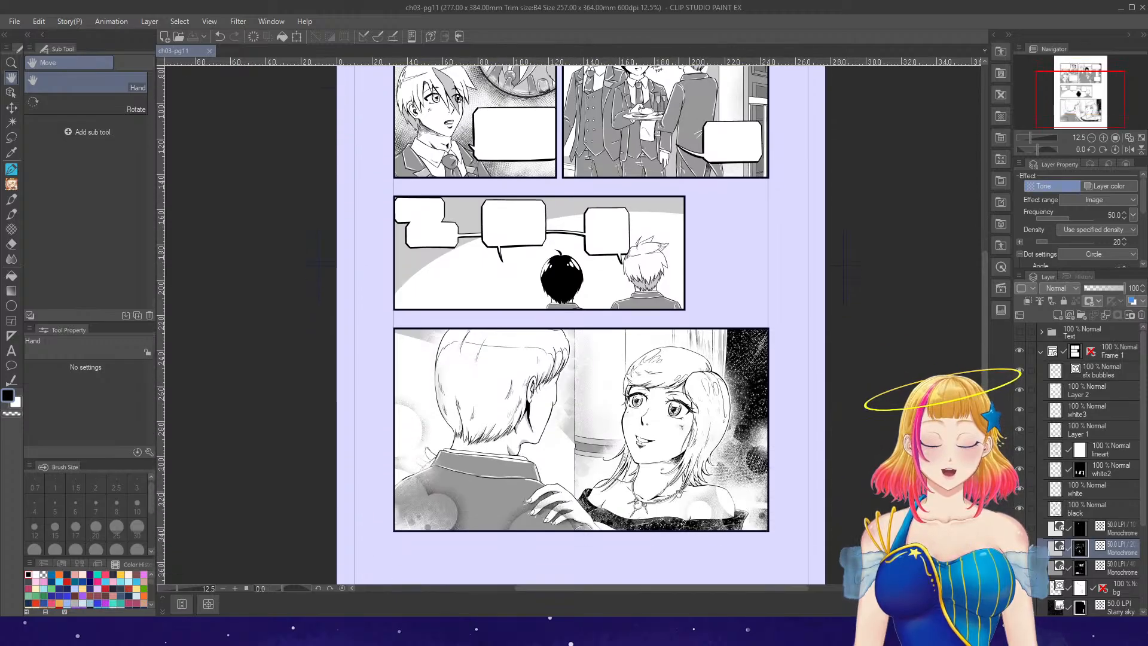
pyautogui.scroll(2, 695, 497)
pyautogui.scroll(1, 695, 497)
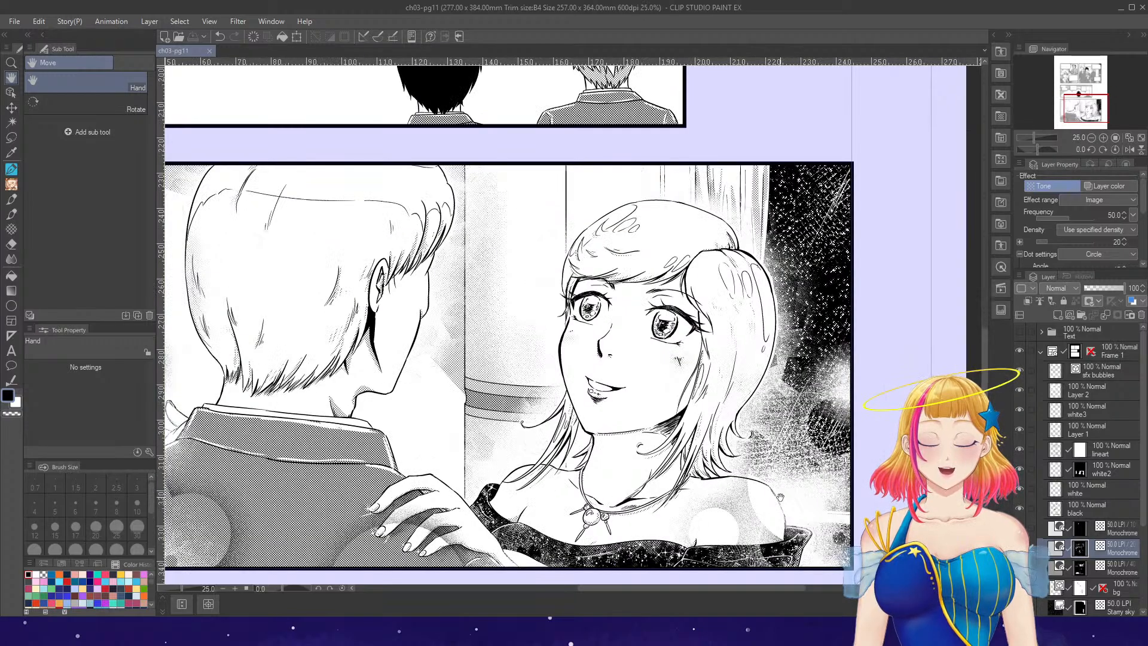
pyautogui.press('p')
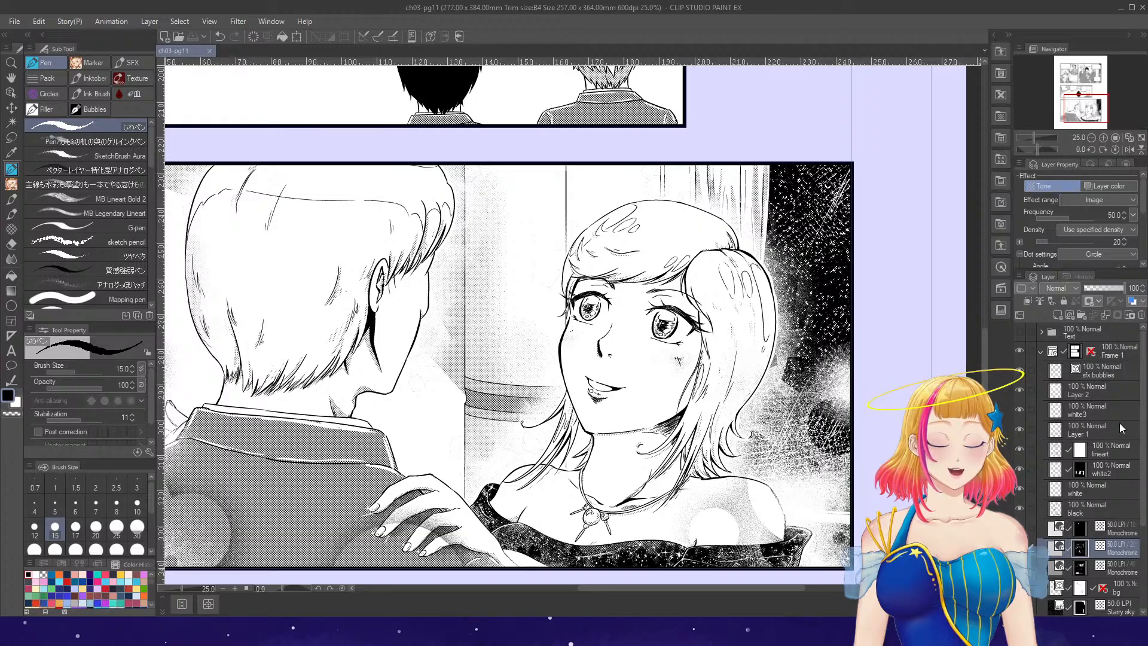
pyautogui.click(1112, 450)
# - Try to pen a line across the side hair next to the woman's eye with the canvas rotated 75 degrees, and undo it
pyautogui.scroll(1, 691, 326)
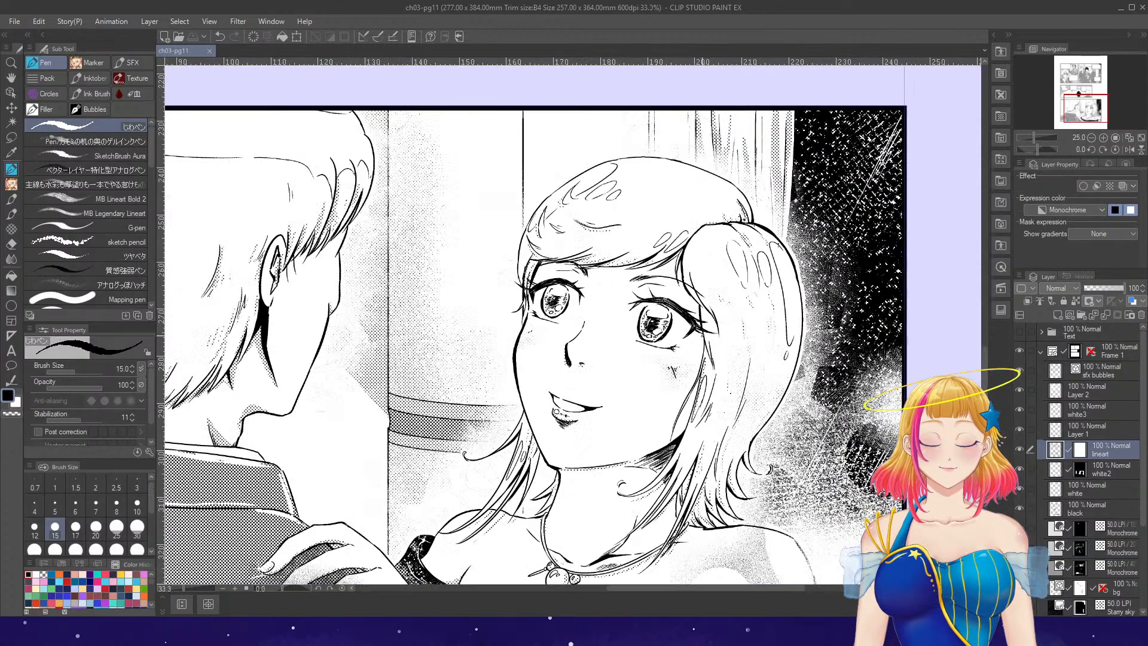
pyautogui.scroll(2, 725, 338)
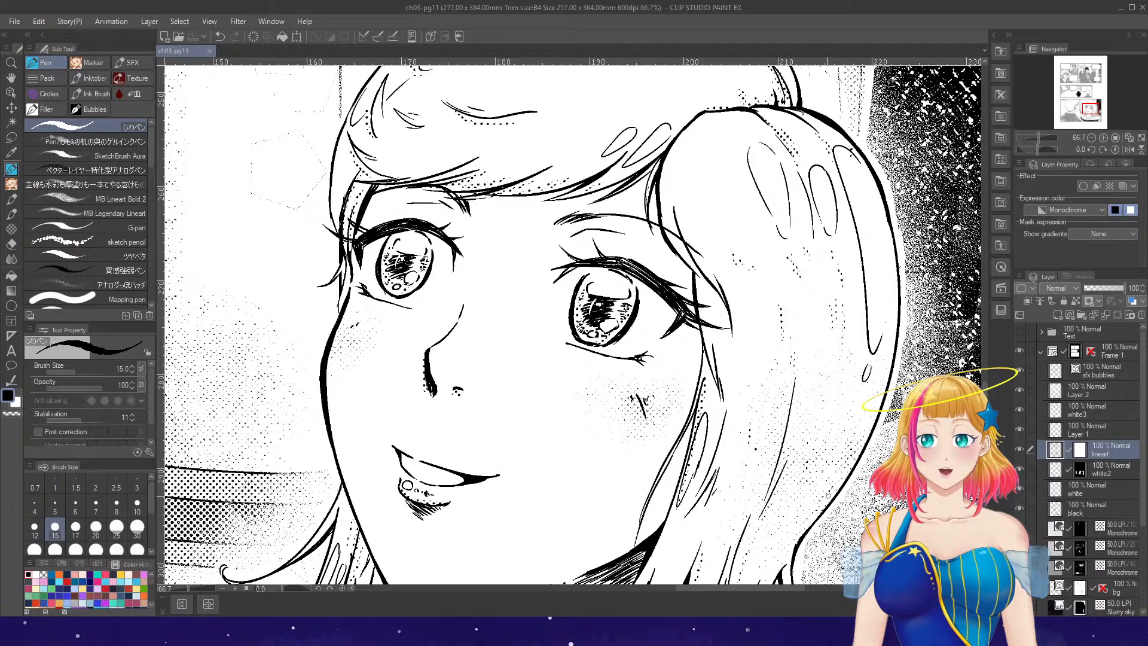
pyautogui.click(1103, 150)
pyautogui.click(1102, 149)
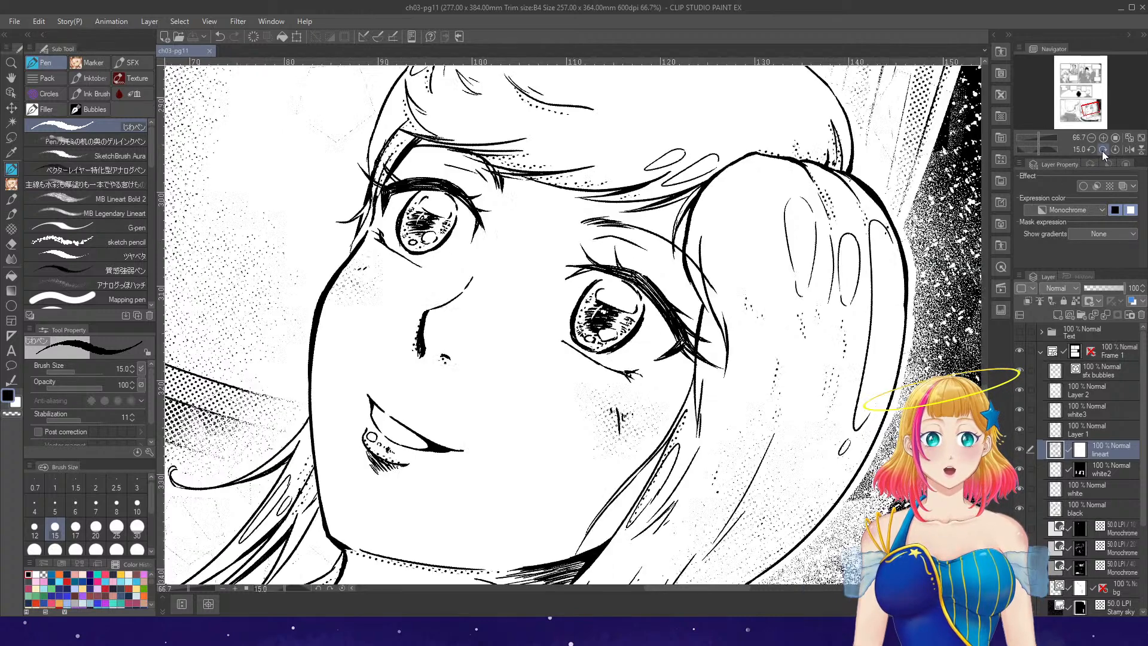
pyautogui.click(1103, 150)
pyautogui.click(1103, 149)
pyautogui.click(1103, 149)
pyautogui.moveTo(606, 446); pyautogui.dragTo(612, 537)
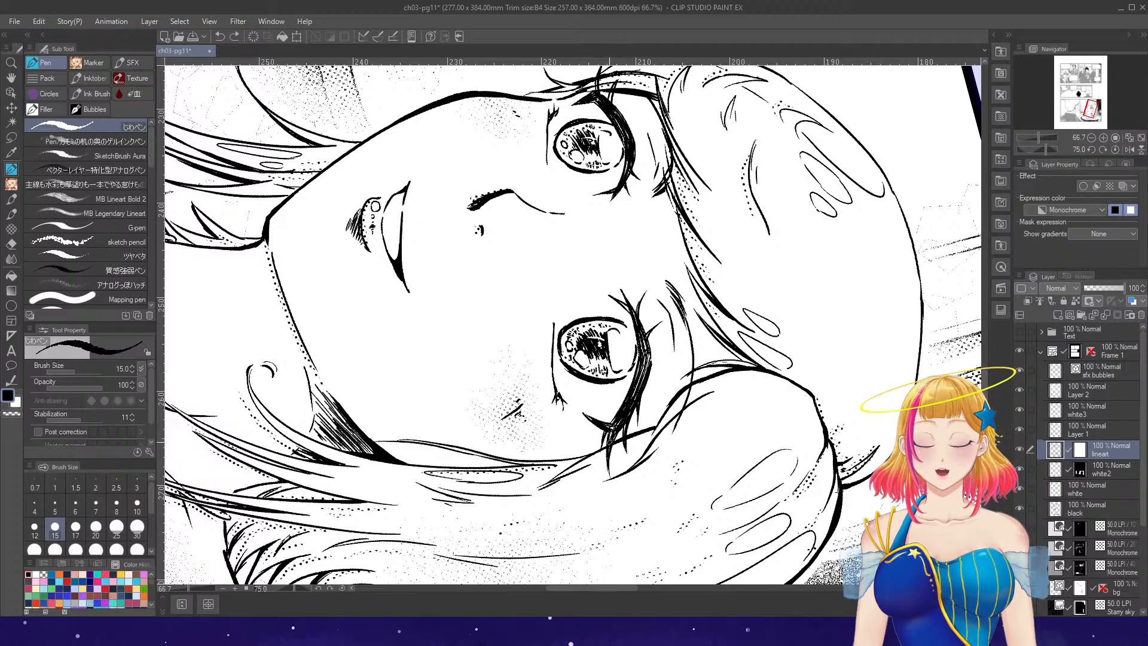
pyautogui.hotkey('ctrl', '-')
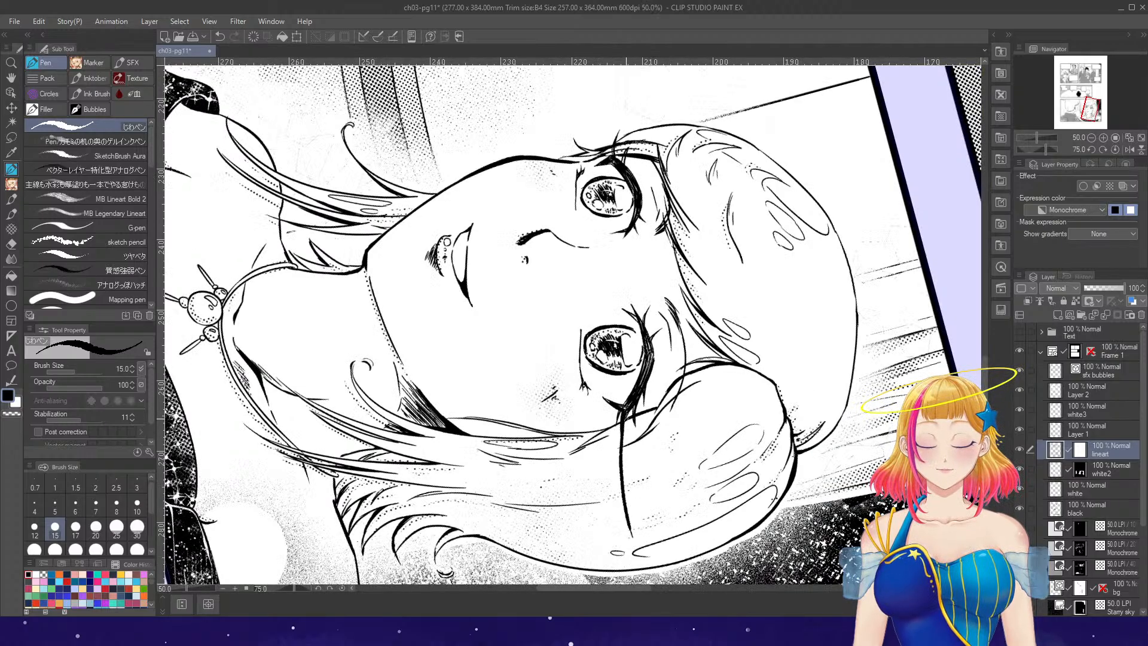
pyautogui.hotkey('ctrl', 'z')
pyautogui.hotkey('ctrl', 'z')
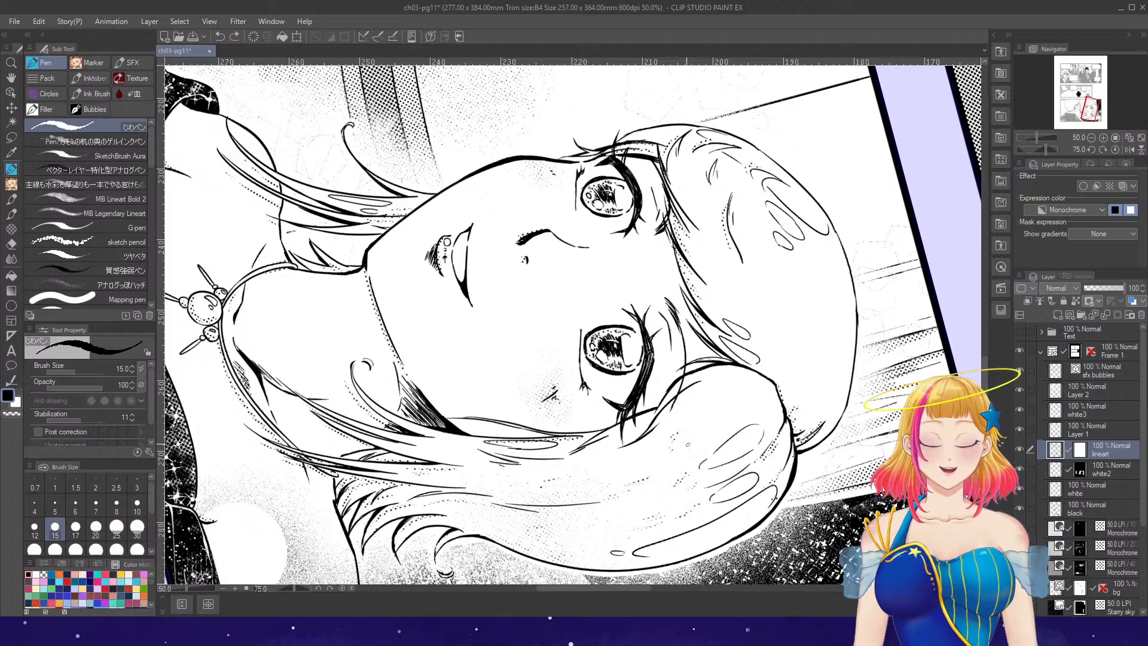
pyautogui.scroll(1, 624, 444)
pyautogui.moveTo(620, 433); pyautogui.dragTo(622, 476)
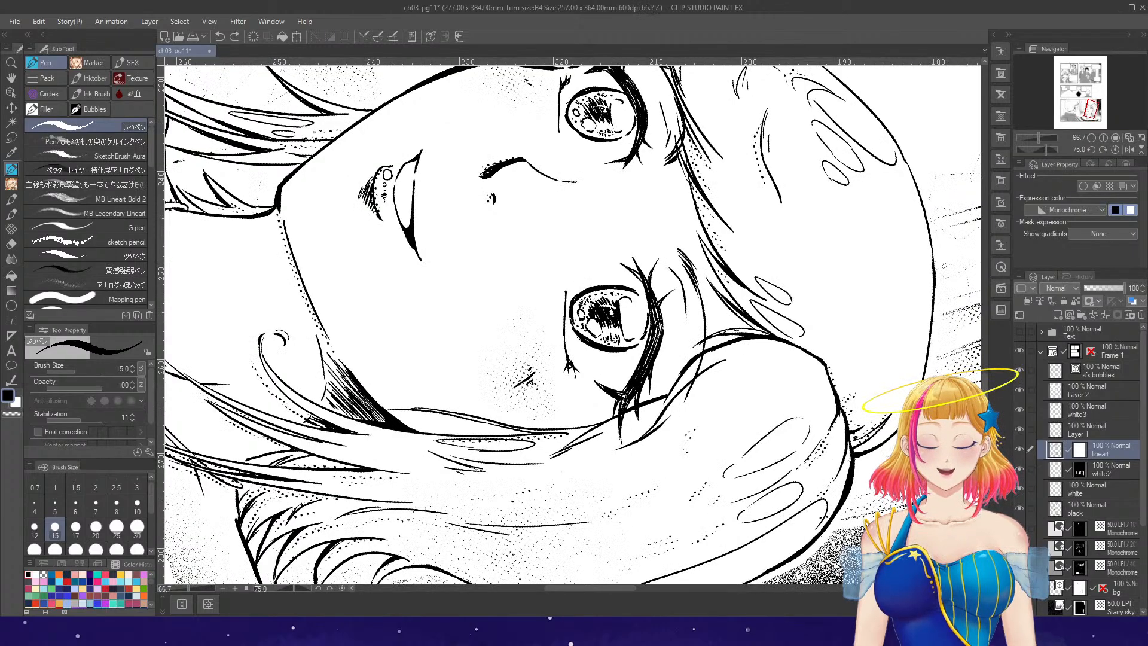
pyautogui.click(1104, 150)
pyautogui.click(1115, 149)
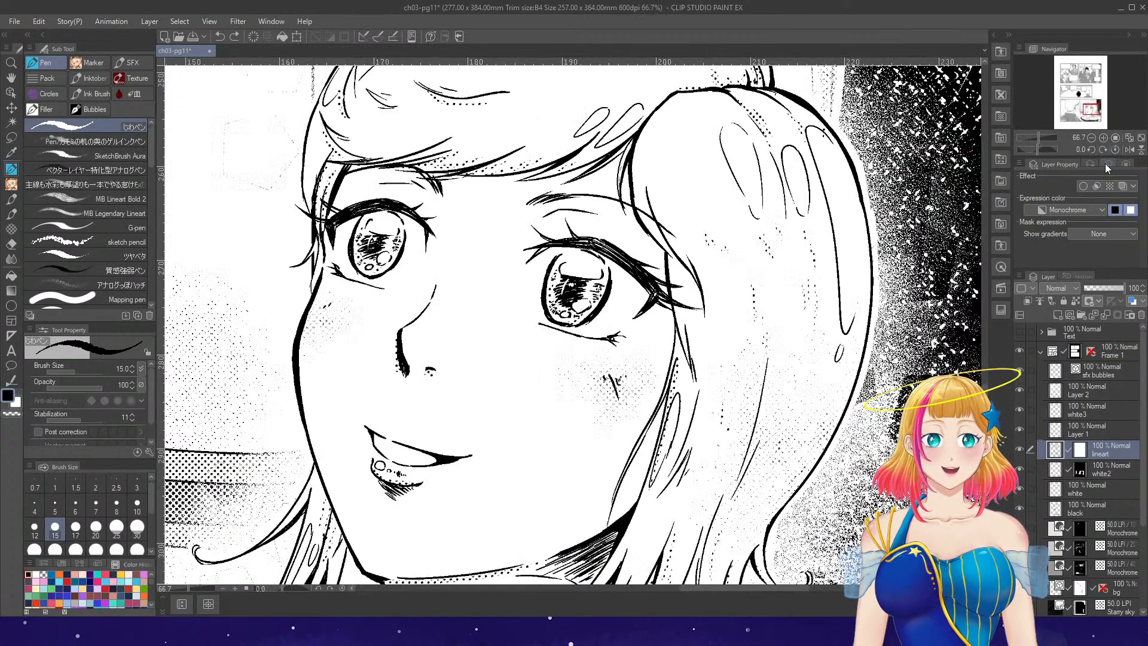
pyautogui.hotkey('ctrl', '-')
pyautogui.hotkey('ctrl', '-')
pyautogui.hotkey('ctrl', '-')
pyautogui.hotkey('ctrl', '-')
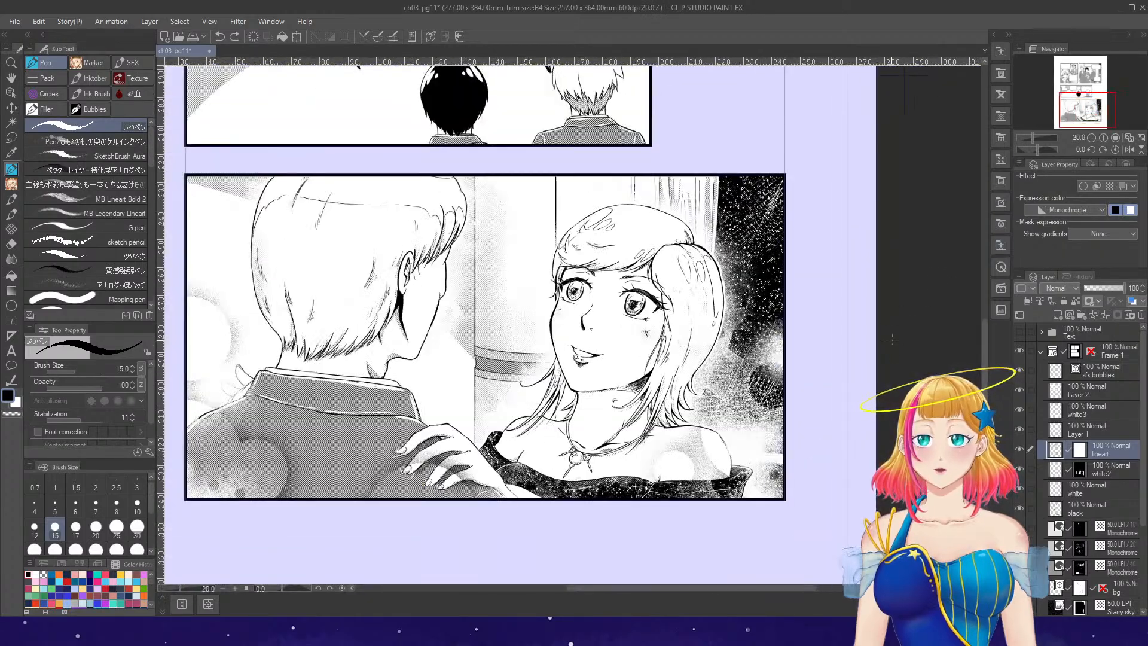
# - With brush size 20, thicken the jawline of the smiling light-haired man in the second panel, and save the page
pyautogui.scroll(1, 576, 325)
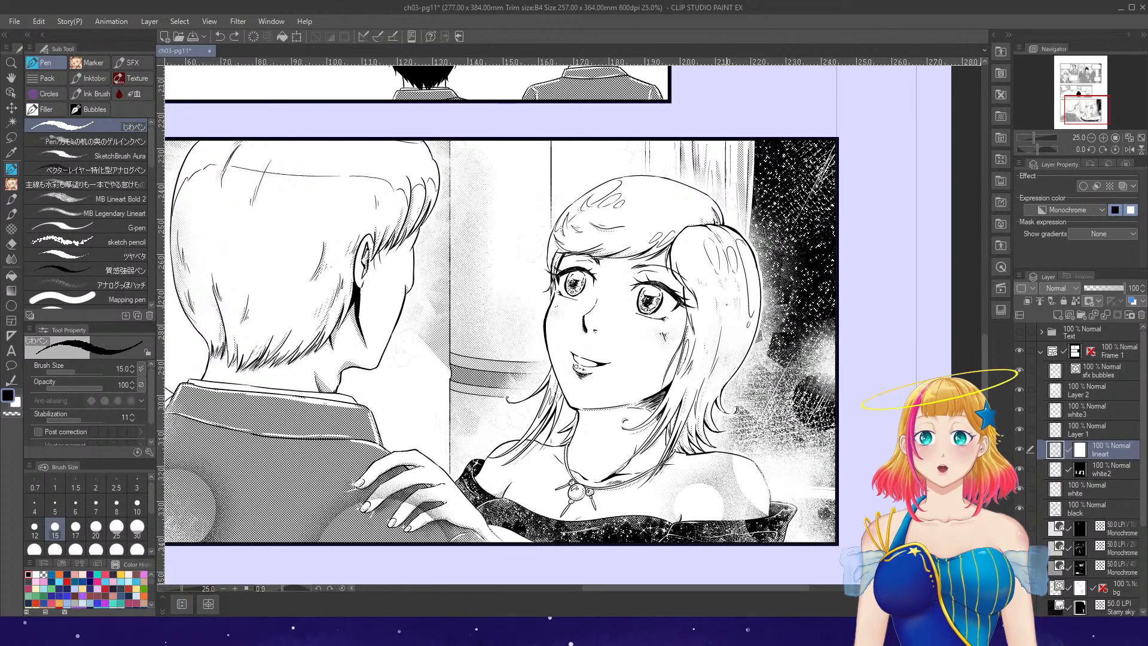
pyautogui.scroll(-3, 757, 239)
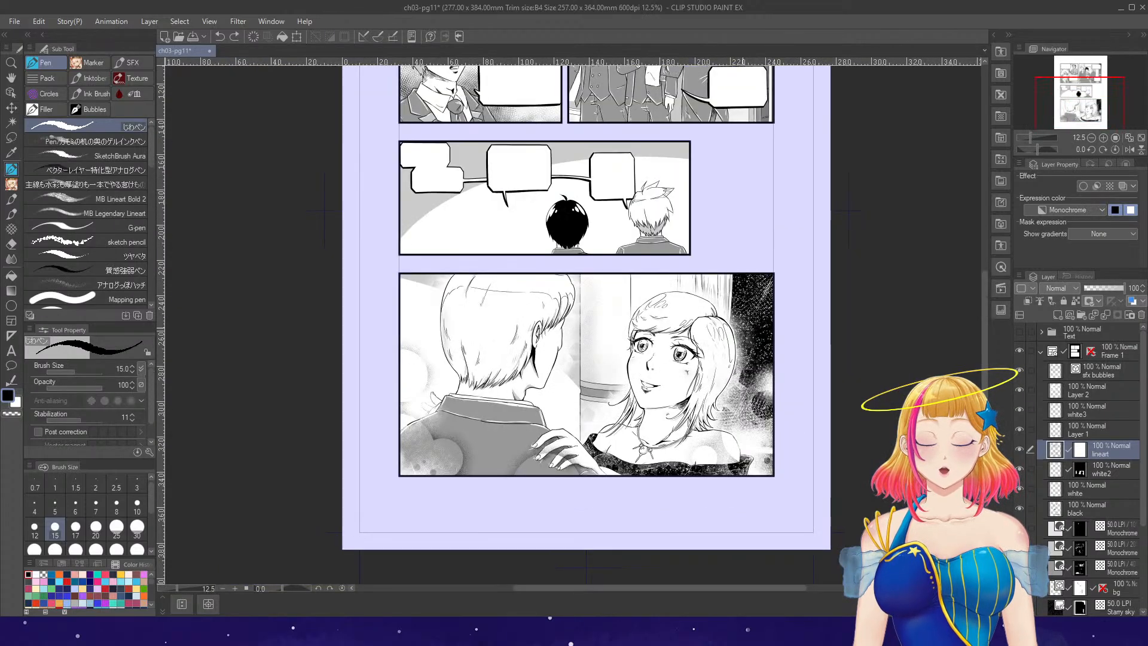
pyautogui.moveTo(986, 365)
pyautogui.mouseDown()
pyautogui.moveTo(989, 336)
pyautogui.moveTo(984, 377)
pyautogui.mouseUp()
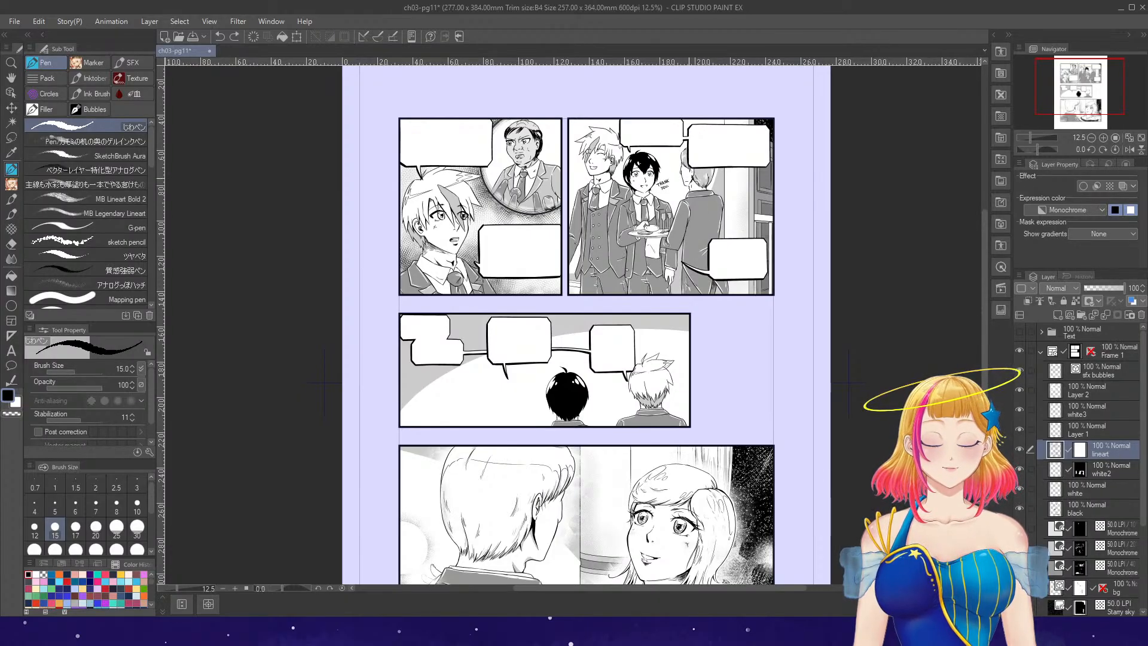
pyautogui.scroll(1, 623, 142)
pyautogui.scroll(4, 609, 148)
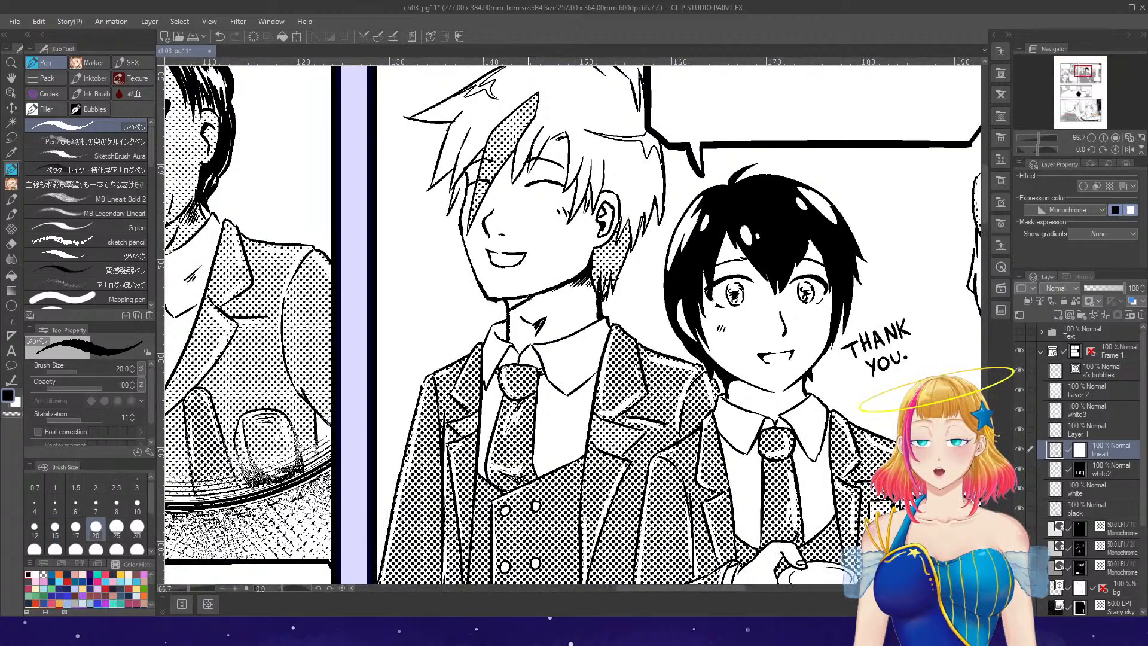
pyautogui.press('g')
pyautogui.press('p')
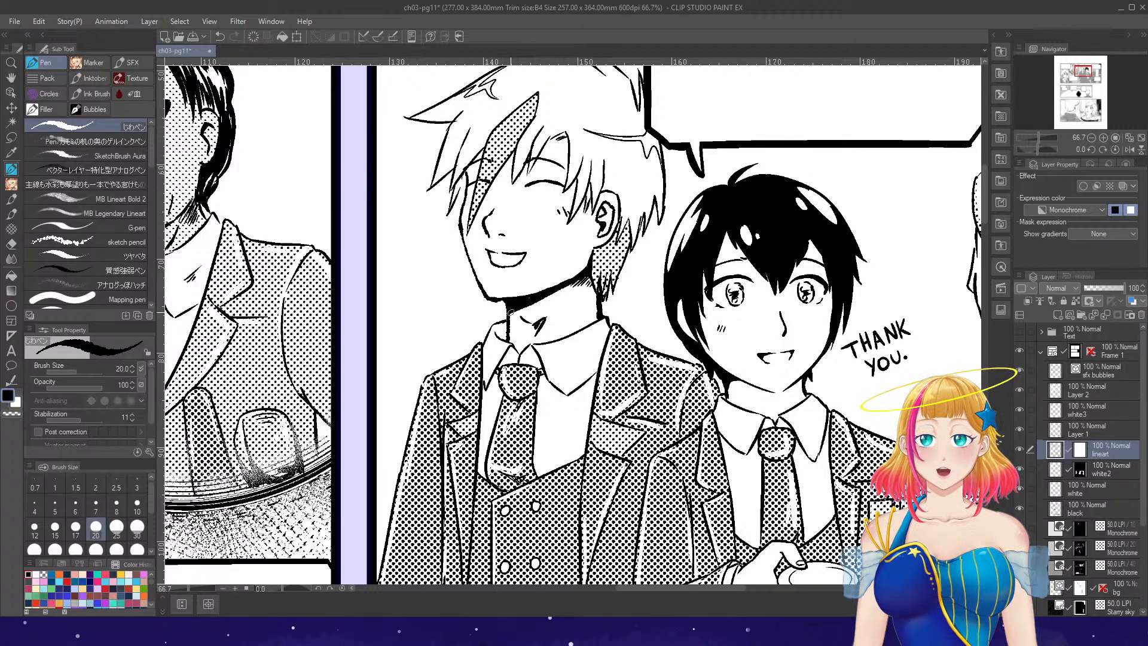
pyautogui.scroll(-4, 567, 321)
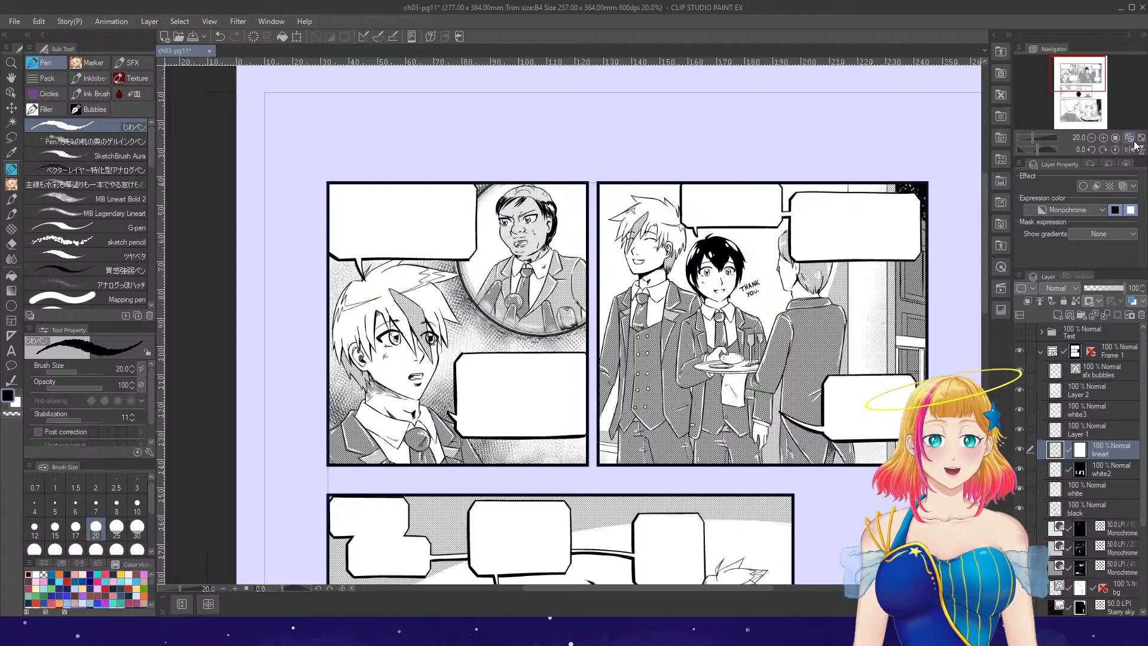
pyautogui.hotkey('ctrl', '0')
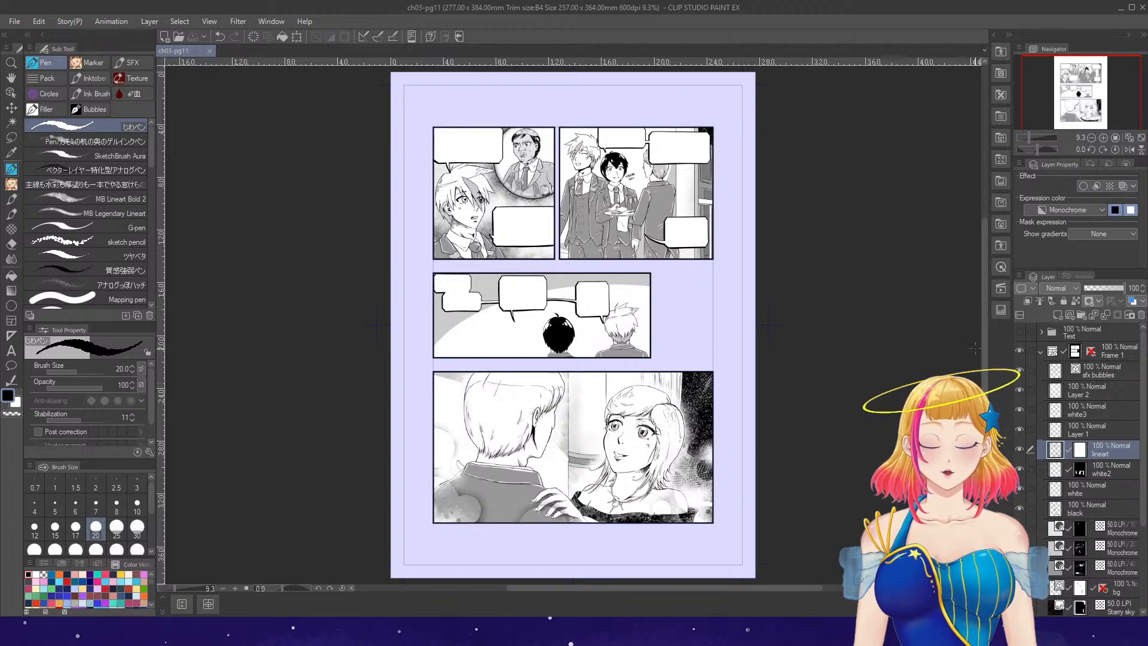
# - Thicken the nape outline, the hair strands below the ear and the chin line of the bottom panel's man seen from behind
pyautogui.scroll(-1, 986, 386)
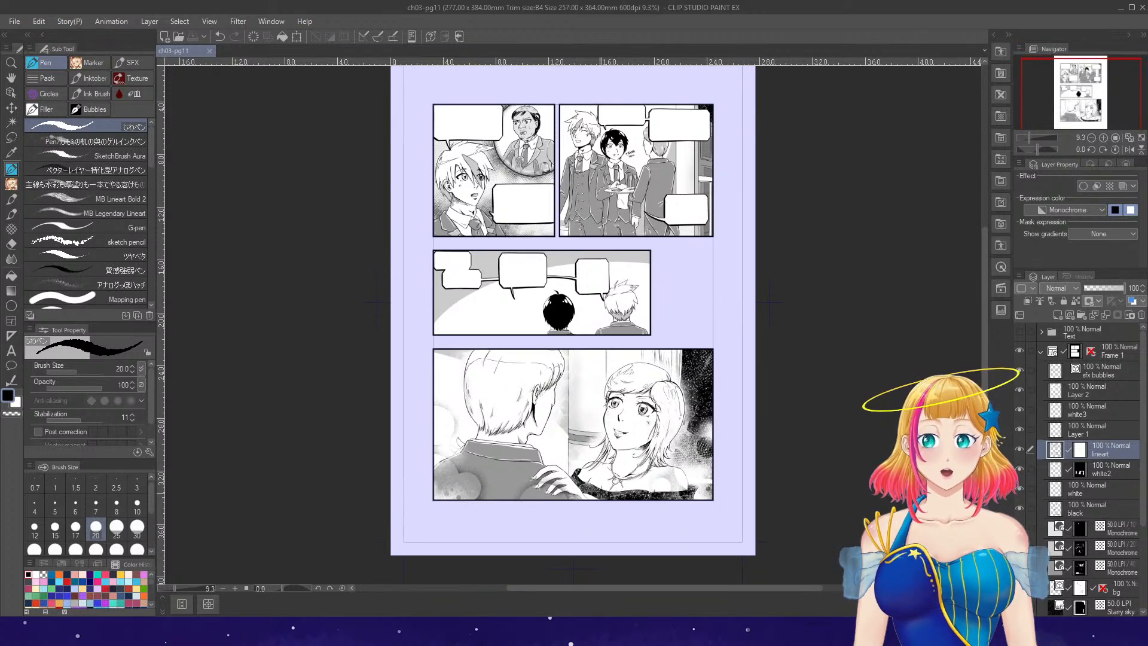
pyautogui.scroll(5, 523, 437)
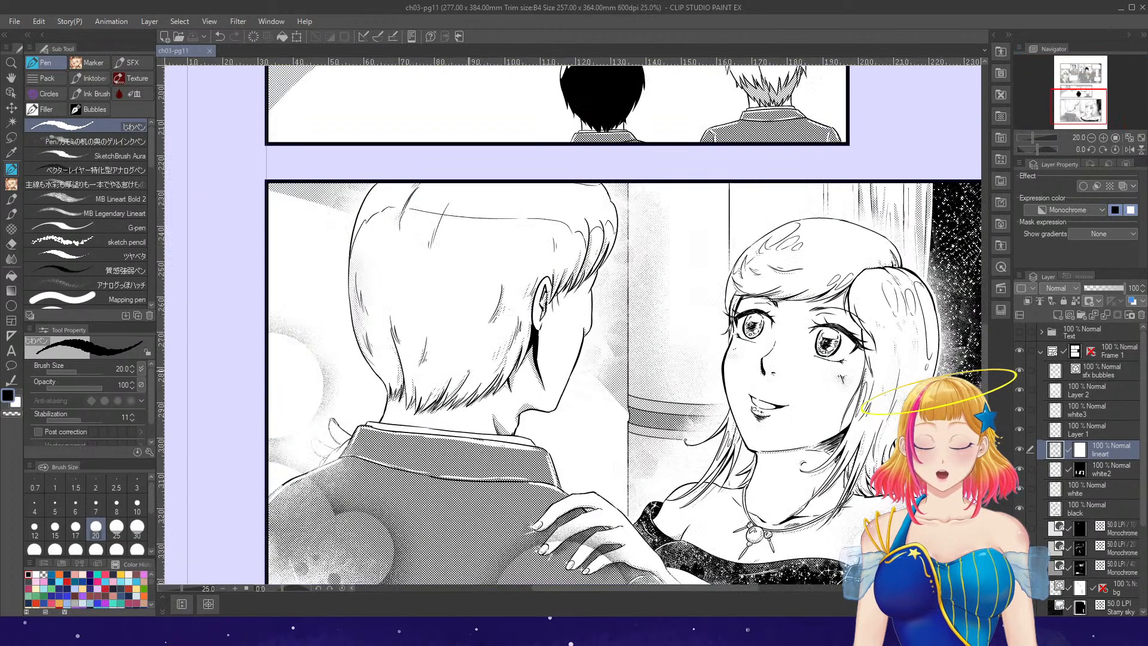
pyautogui.scroll(1, 316, 314)
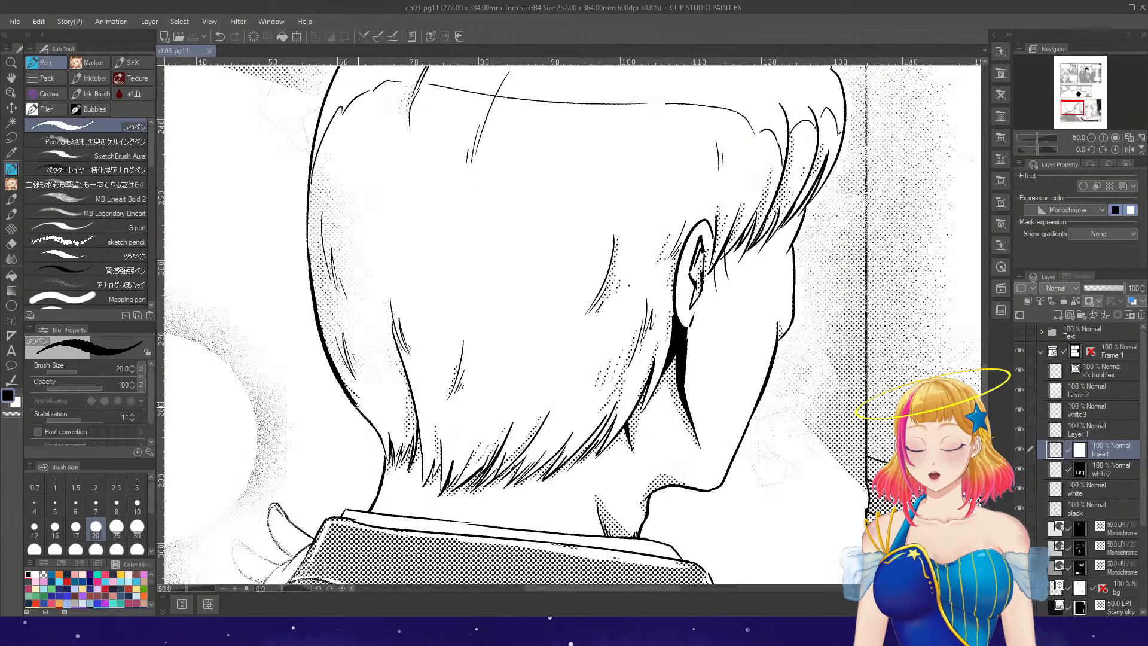
pyautogui.moveTo(356, 405); pyautogui.dragTo(367, 421)
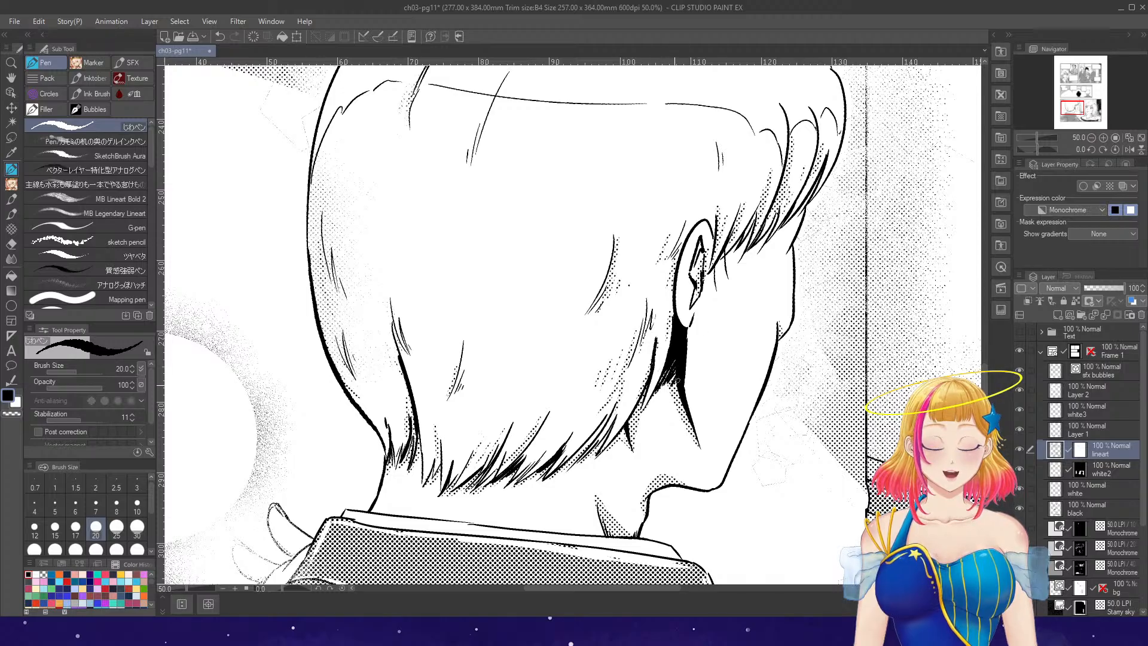
pyautogui.scroll(-2, 732, 358)
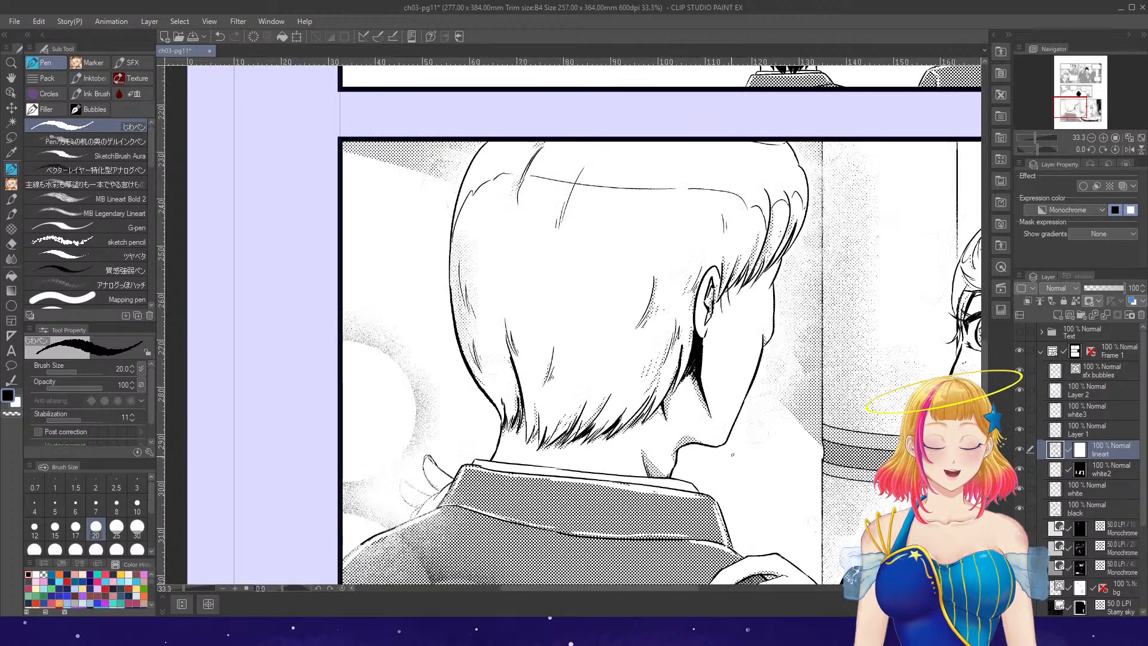
pyautogui.scroll(2, 732, 358)
pyautogui.scroll(1, 670, 428)
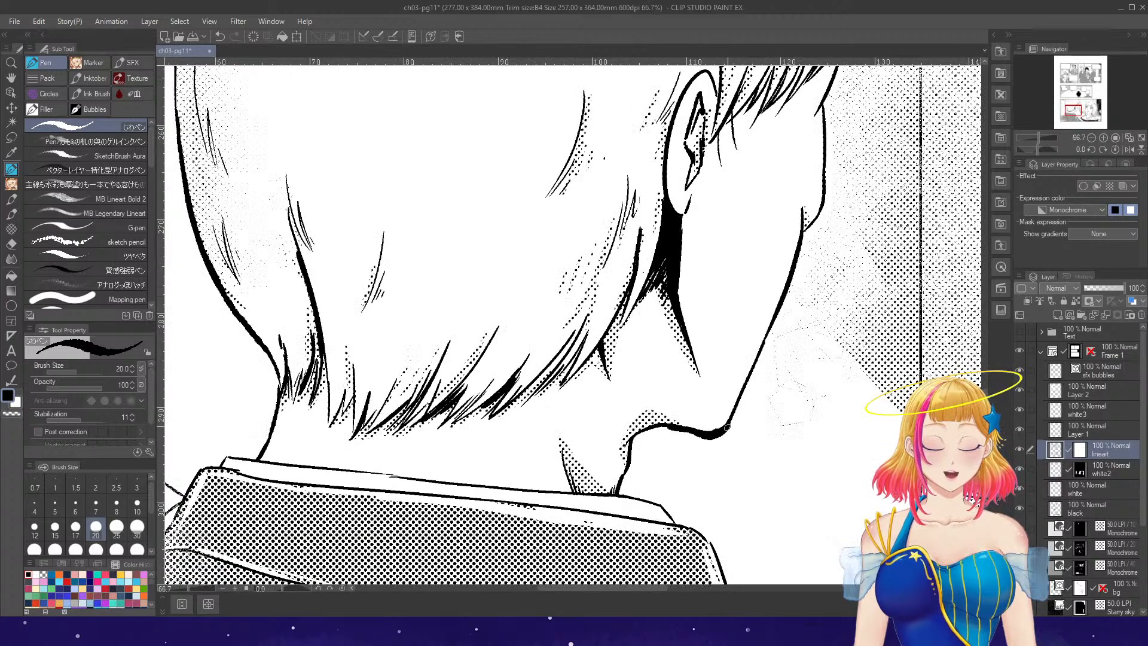
# - Thicken the underside of the woman's chin in the bottom panel with the canvas rotated 75 degrees, restoring the upright full-page view
pyautogui.scroll(-4, 778, 361)
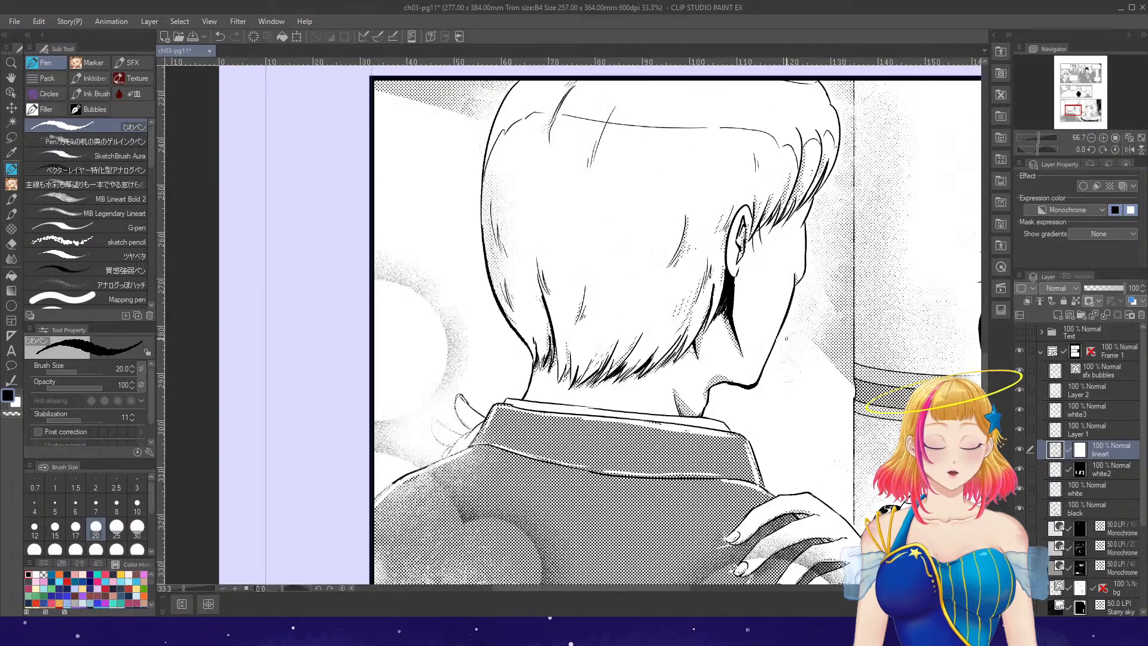
pyautogui.moveTo(705, 590); pyautogui.dragTo(766, 590)
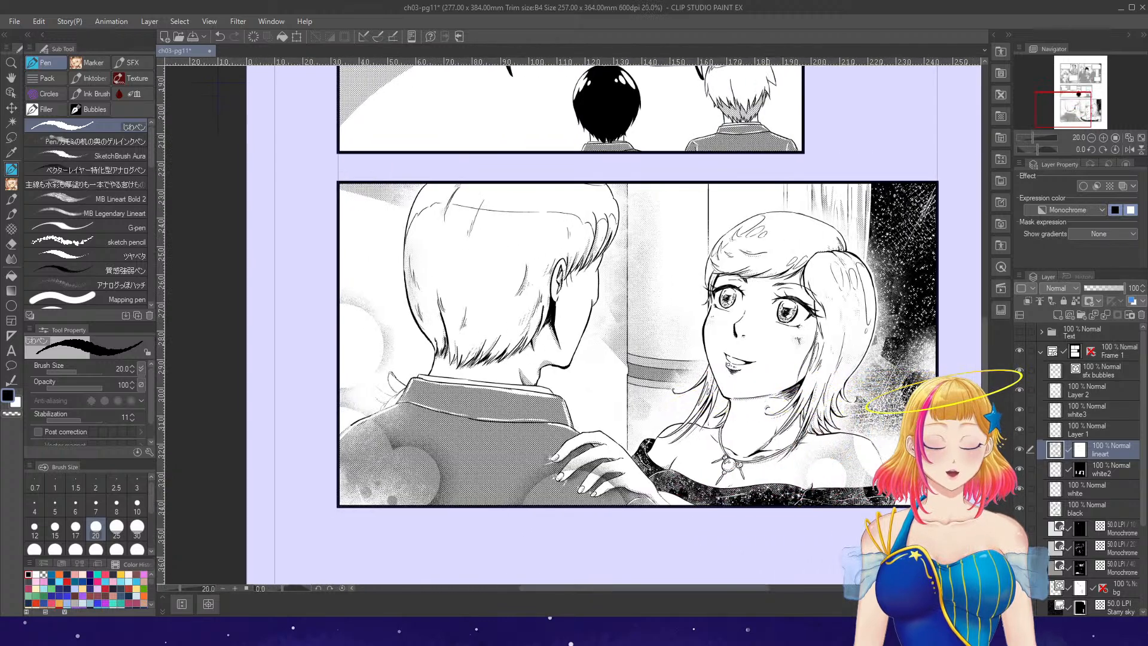
pyautogui.scroll(4, 784, 454)
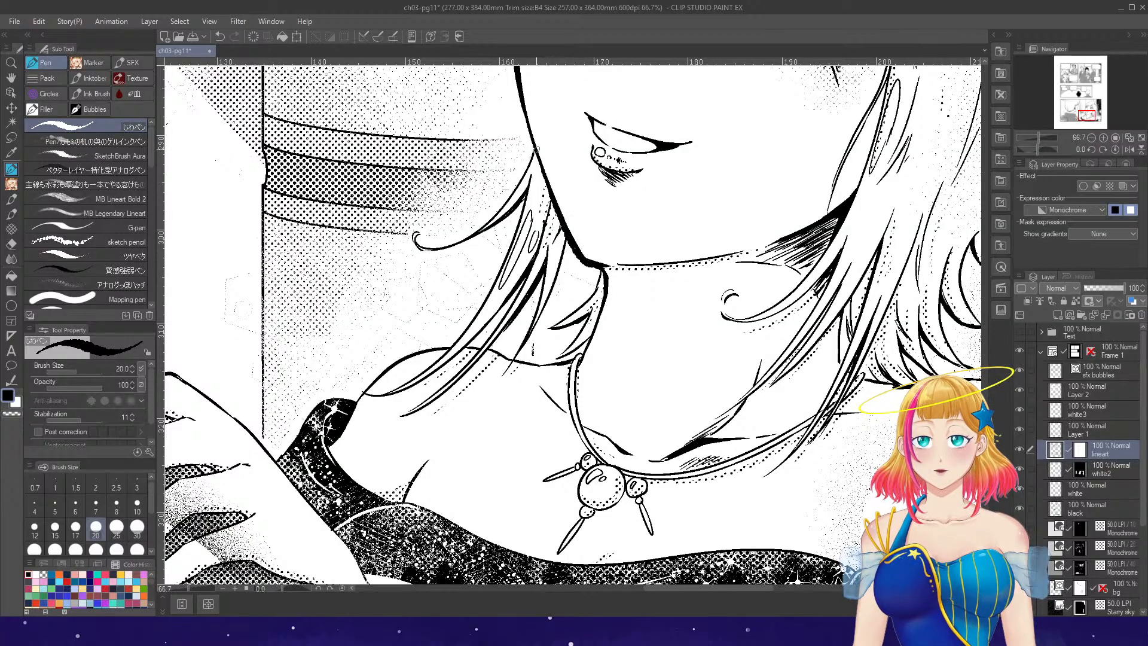
pyautogui.click(1102, 150)
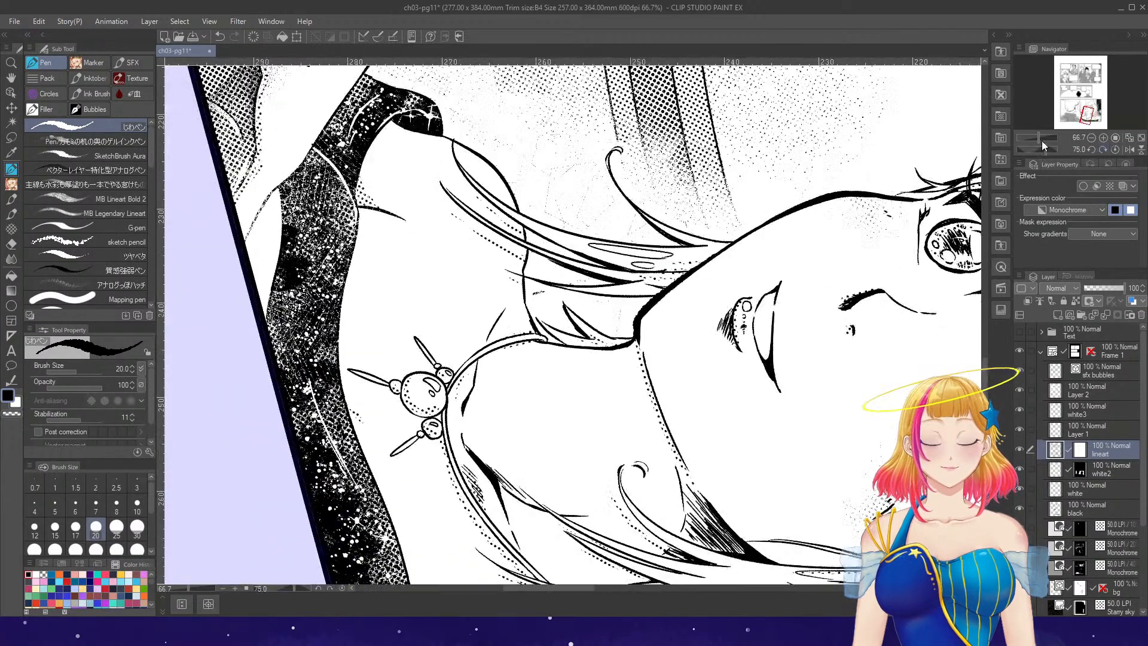
pyautogui.moveTo(650, 390); pyautogui.dragTo(639, 336)
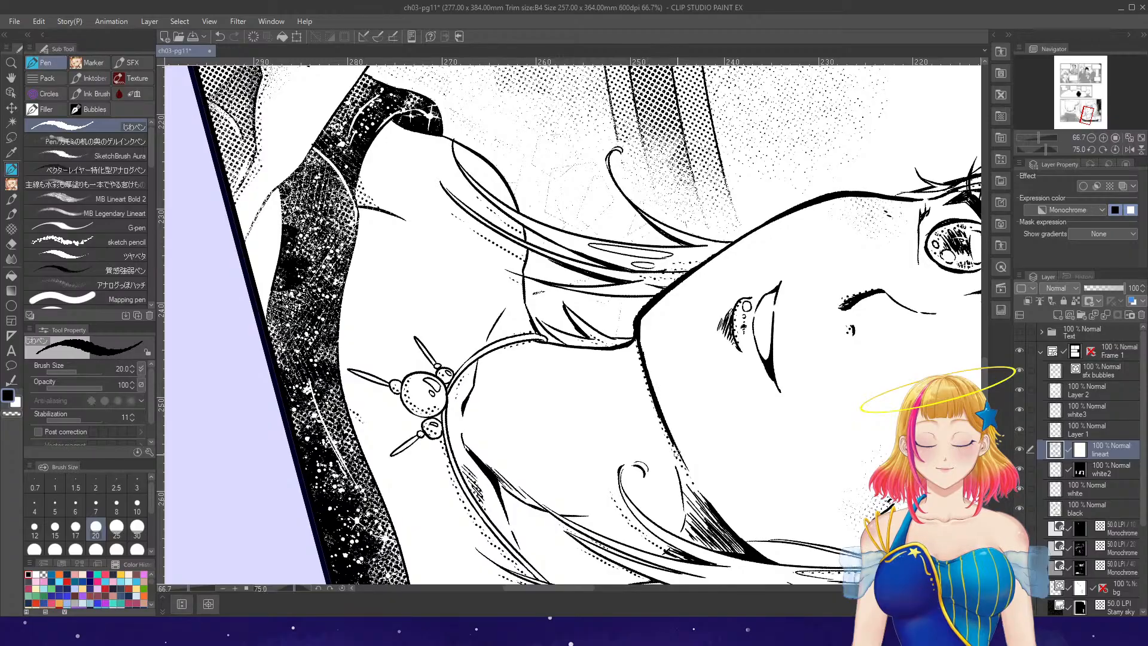
pyautogui.click(1114, 150)
pyautogui.click(1129, 137)
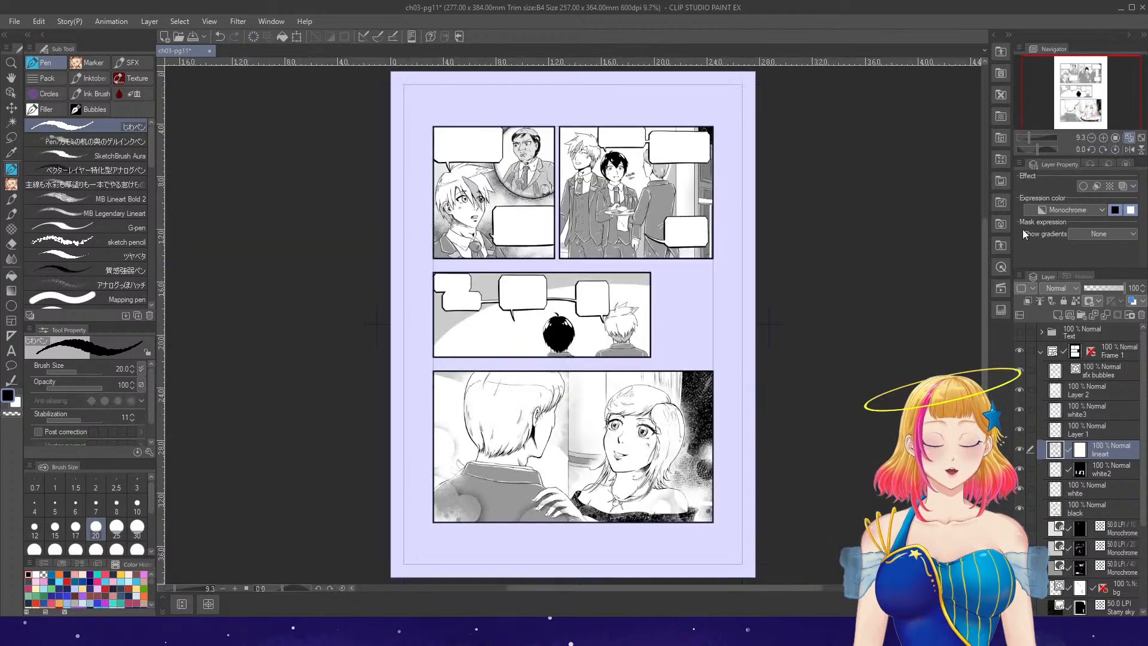
# - Thicken the tie edge, shirt opening and jacket lapels of the smiling light-haired man in the second panel
pyautogui.scroll(3, 575, 520)
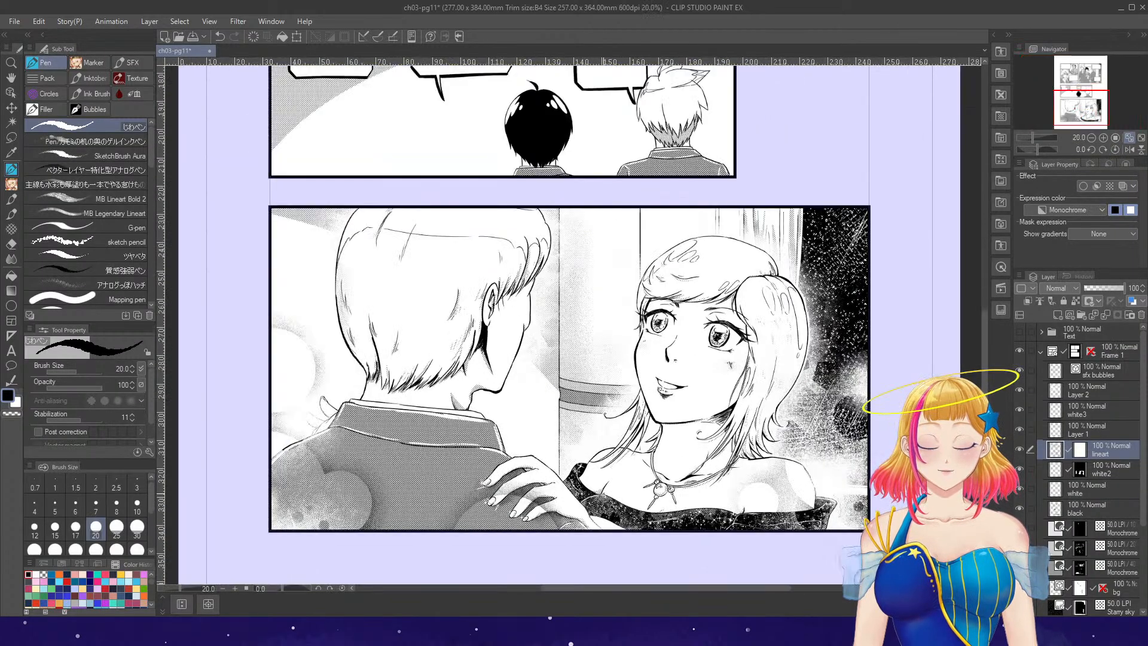
pyautogui.scroll(-3, 621, 491)
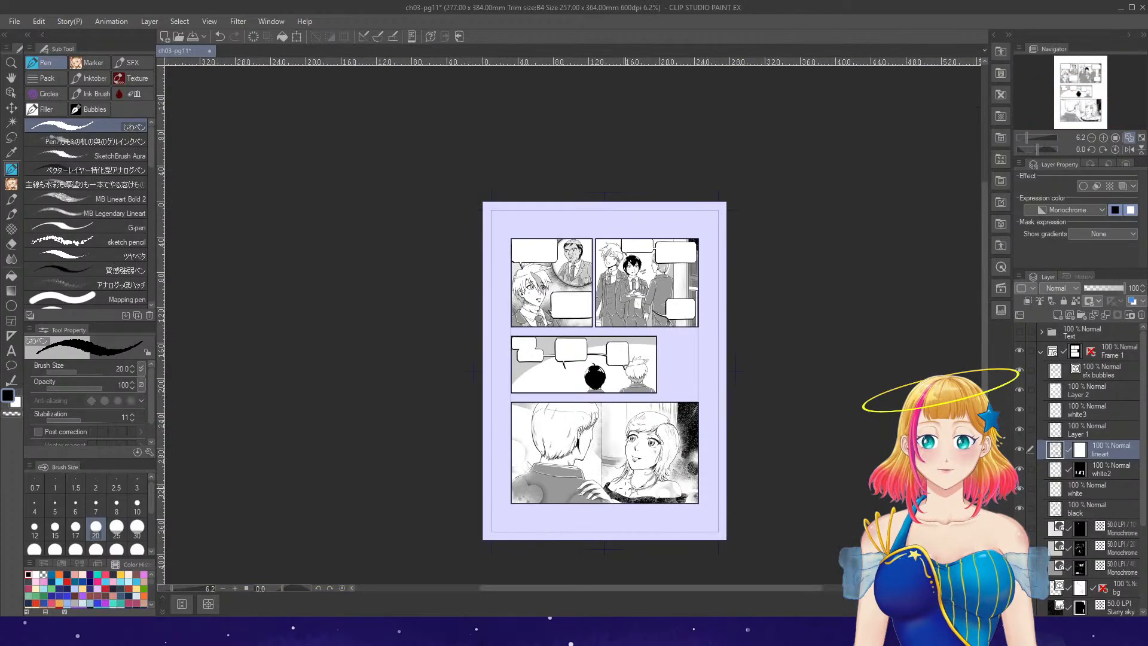
pyautogui.scroll(2, 635, 488)
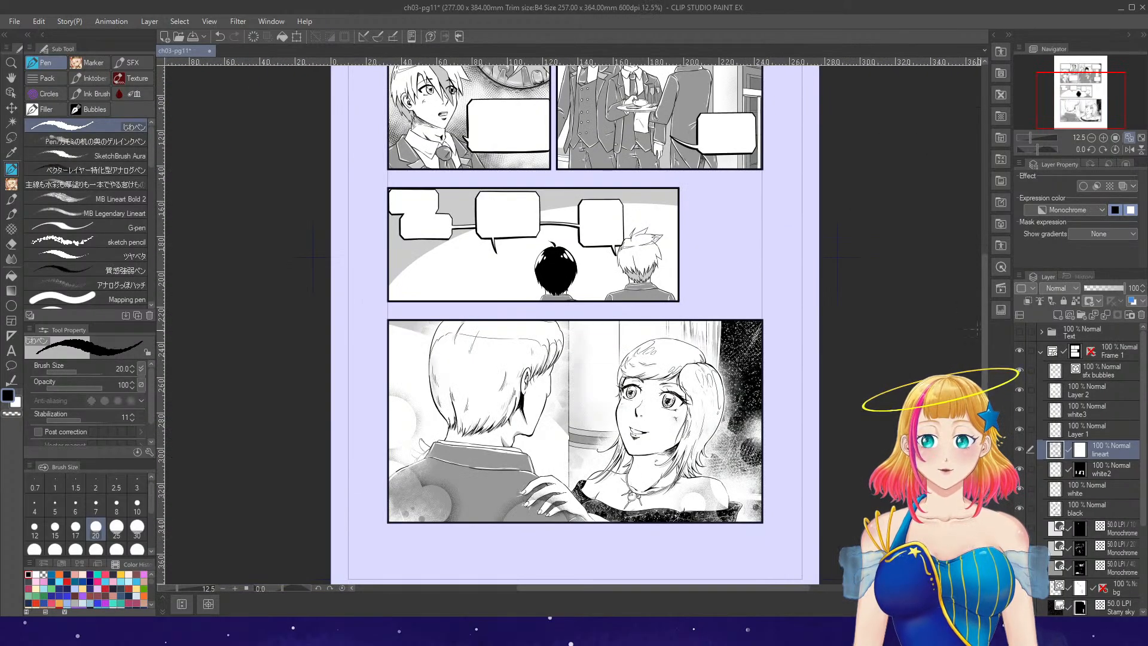
pyautogui.scroll(2, 988, 350)
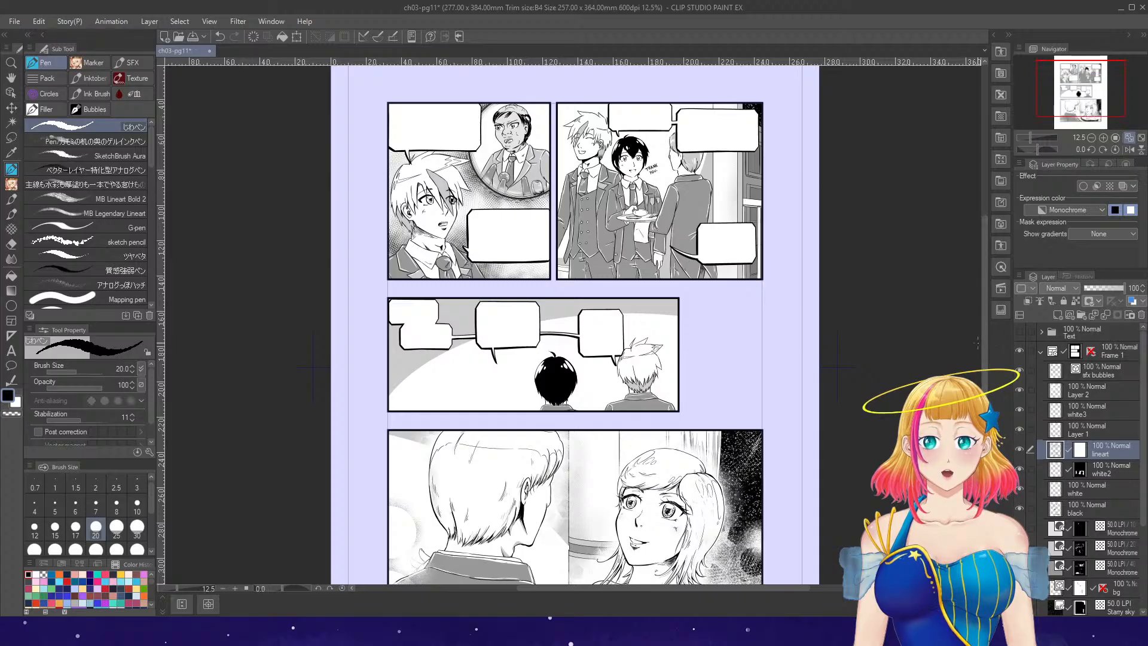
pyautogui.scroll(3, 594, 170)
pyautogui.scroll(3, 591, 153)
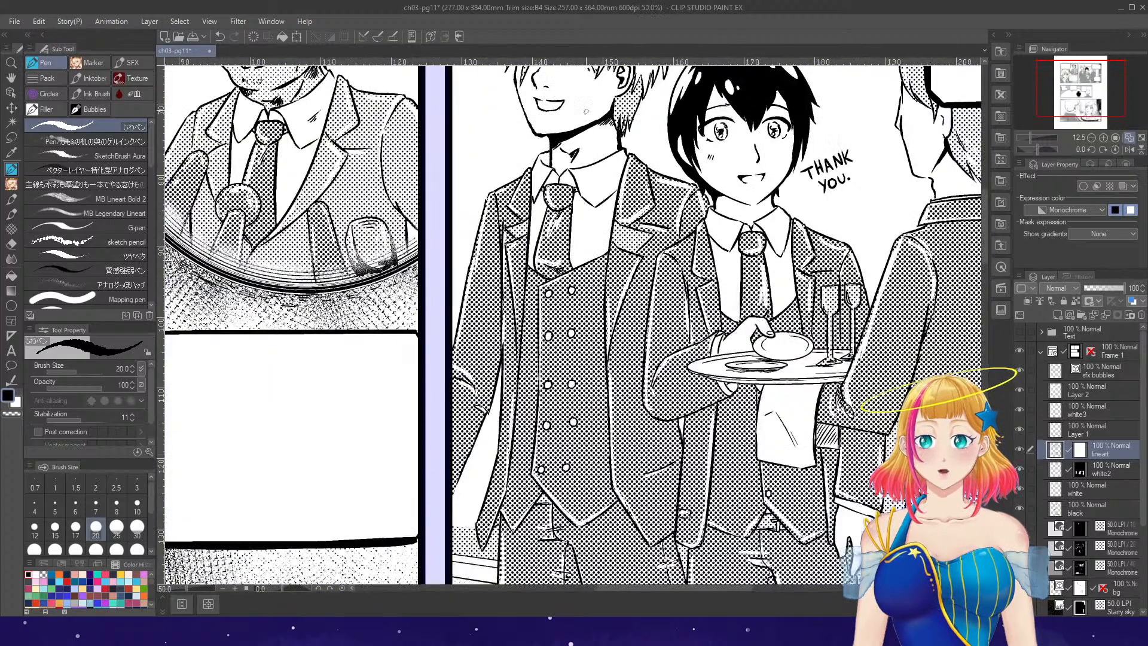
pyautogui.moveTo(529, 329); pyautogui.dragTo(565, 319)
pyautogui.moveTo(567, 239)
pyautogui.mouseDown()
pyautogui.moveTo(569, 321)
pyautogui.moveTo(567, 234)
pyautogui.moveTo(557, 240)
pyautogui.moveTo(575, 213)
pyautogui.moveTo(568, 188)
pyautogui.mouseUp()
pyautogui.moveTo(515, 226); pyautogui.dragTo(513, 299)
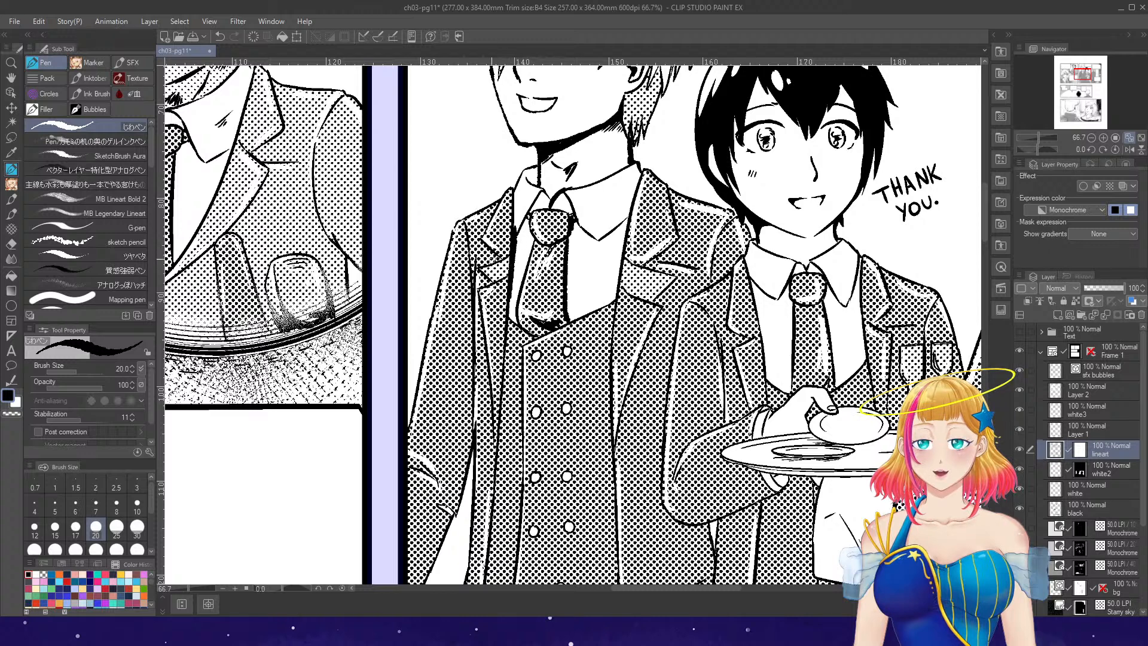
pyautogui.moveTo(485, 245)
pyautogui.mouseDown()
pyautogui.moveTo(504, 262)
pyautogui.moveTo(478, 305)
pyautogui.moveTo(494, 389)
pyautogui.mouseUp()
pyautogui.moveTo(643, 267); pyautogui.dragTo(680, 240)
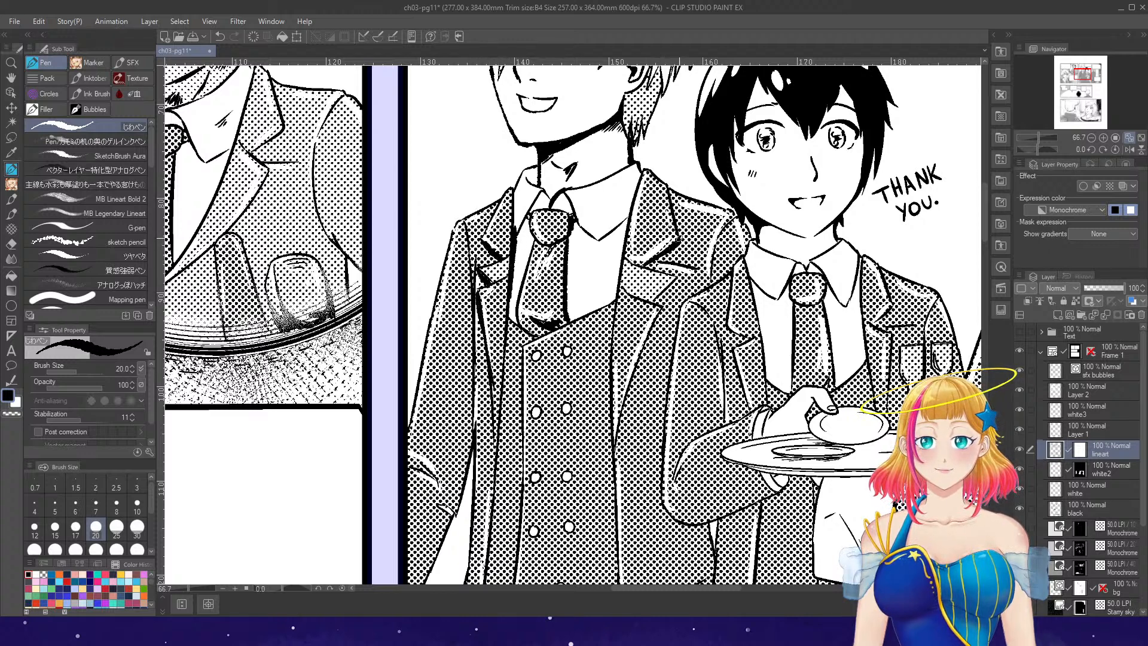
pyautogui.moveTo(653, 301)
pyautogui.mouseDown()
pyautogui.moveTo(671, 283)
pyautogui.moveTo(654, 328)
pyautogui.moveTo(653, 301)
pyautogui.mouseUp()
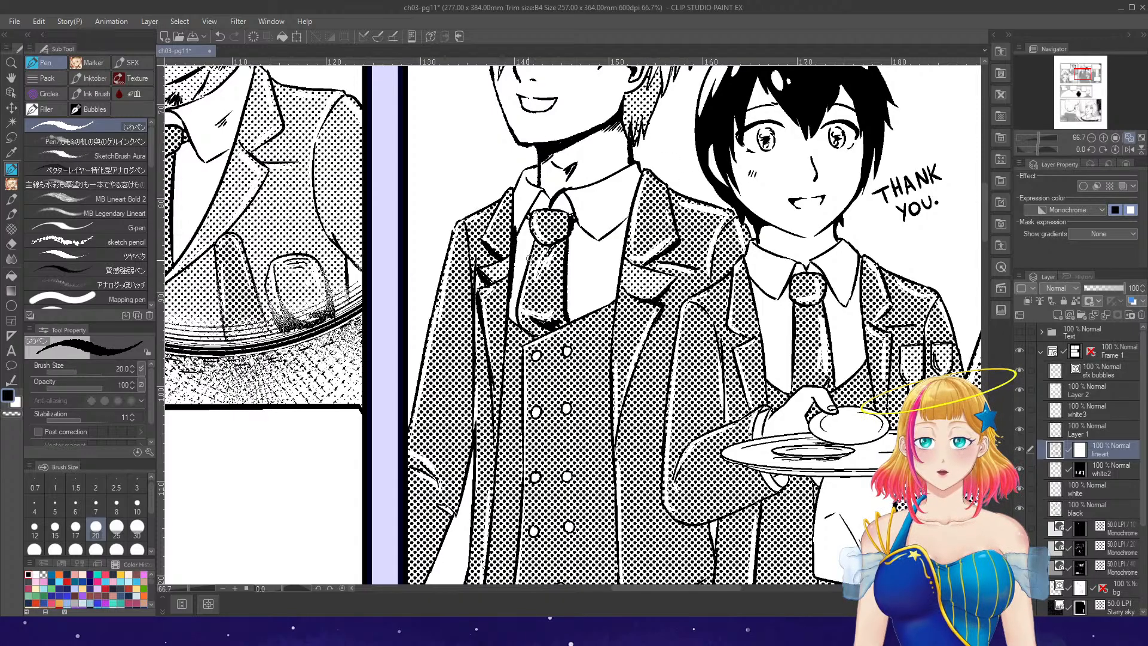
# - Darken the light-haired man's vest neckline and shirt collar edge, adding short fold marks on the collar
pyautogui.moveTo(517, 310); pyautogui.dragTo(522, 376)
pyautogui.moveTo(554, 327); pyautogui.dragTo(527, 342)
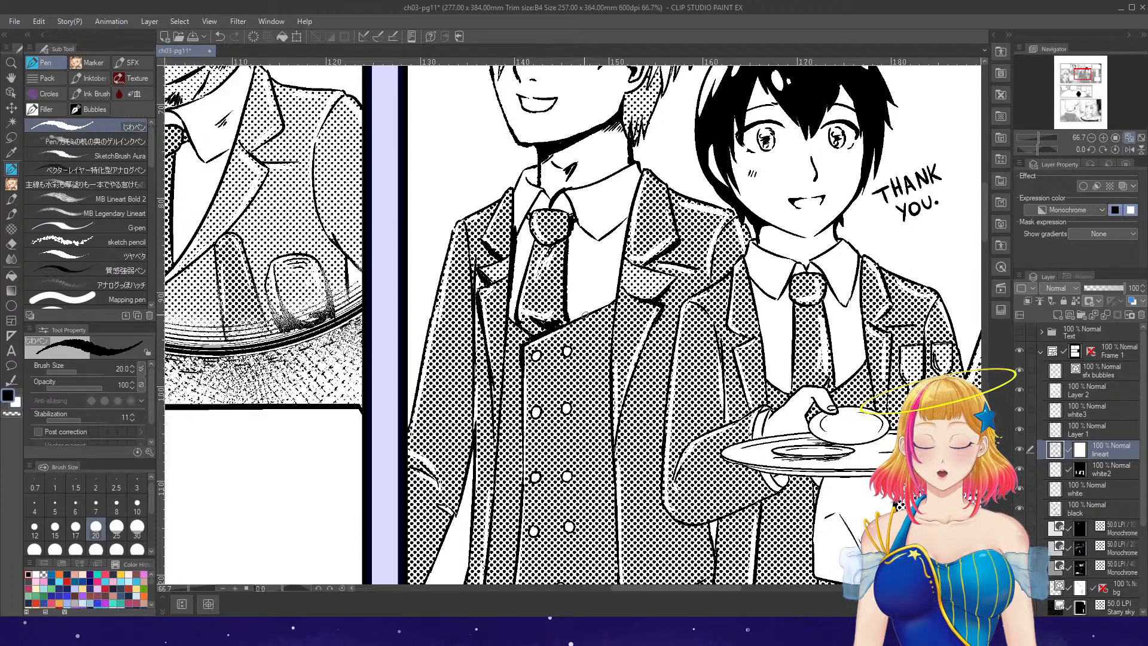
pyautogui.moveTo(597, 240)
pyautogui.mouseDown()
pyautogui.moveTo(629, 220)
pyautogui.moveTo(601, 239)
pyautogui.moveTo(626, 219)
pyautogui.moveTo(622, 249)
pyautogui.mouseUp()
pyautogui.moveTo(622, 195); pyautogui.dragTo(605, 210)
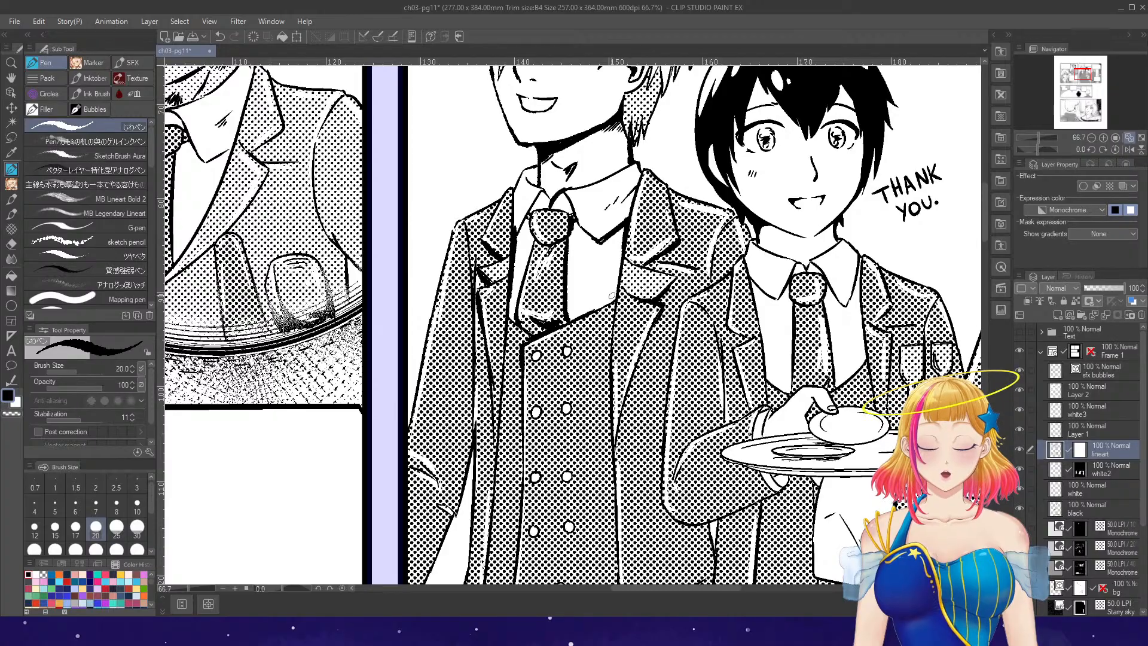
# - Thicken the lower corners of the light-haired man's vest and jacket front, and the fold on his sleeve
pyautogui.scroll(-2, 618, 279)
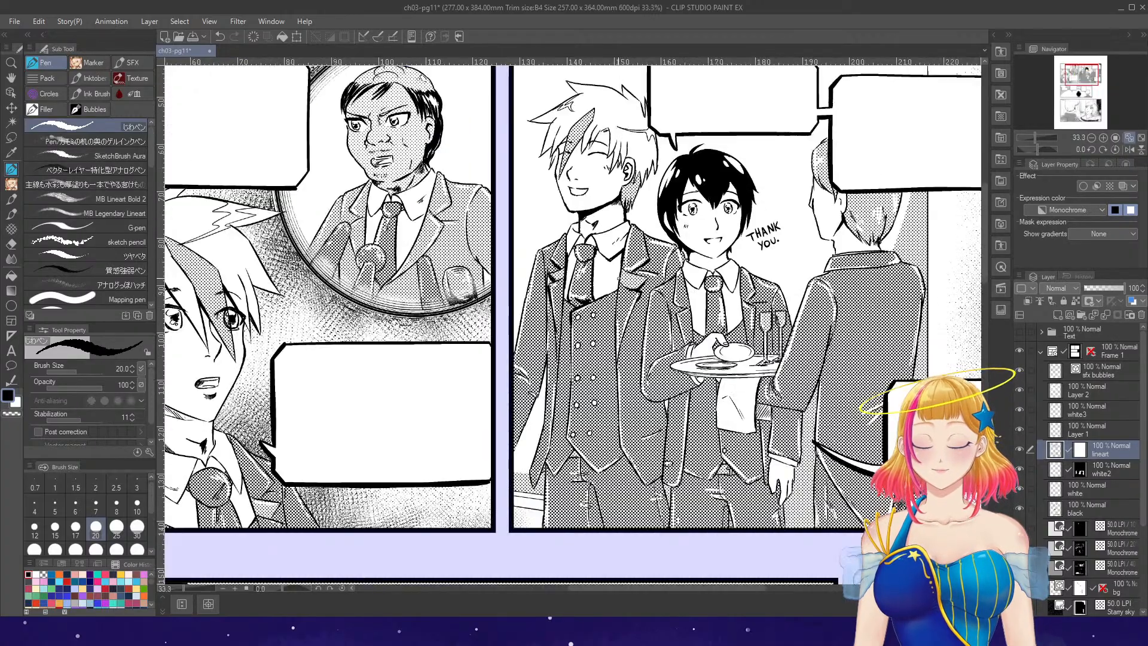
pyautogui.scroll(2, 650, 478)
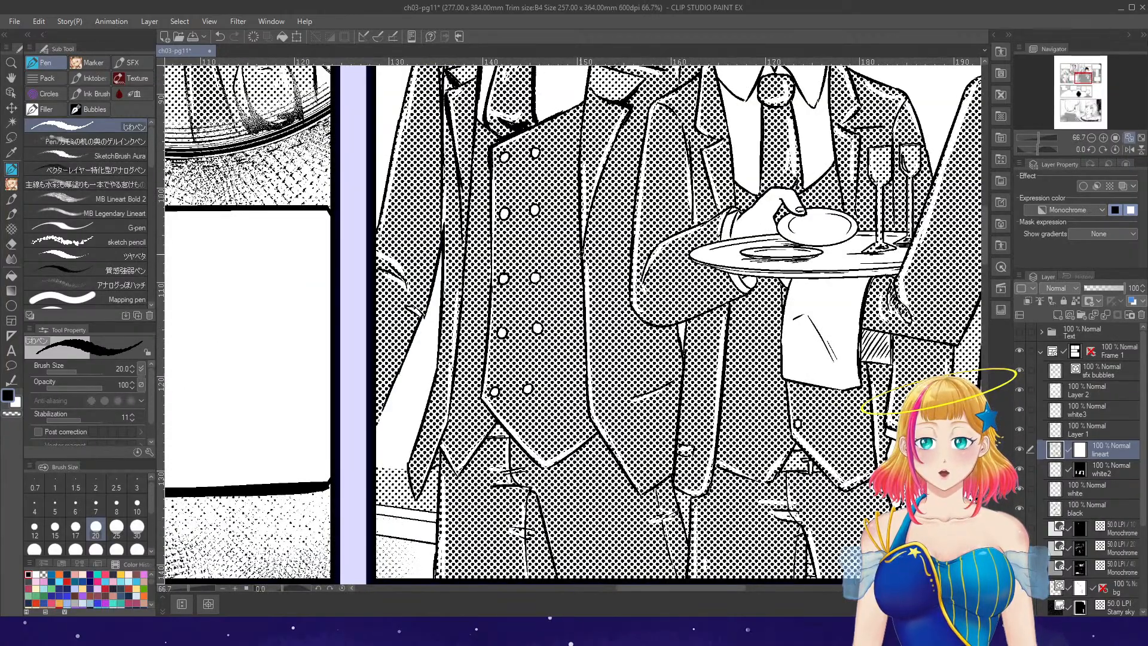
pyautogui.moveTo(587, 384)
pyautogui.mouseDown()
pyautogui.moveTo(601, 442)
pyautogui.moveTo(589, 420)
pyautogui.mouseUp()
pyautogui.moveTo(483, 372)
pyautogui.mouseDown()
pyautogui.moveTo(484, 407)
pyautogui.moveTo(521, 451)
pyautogui.mouseUp()
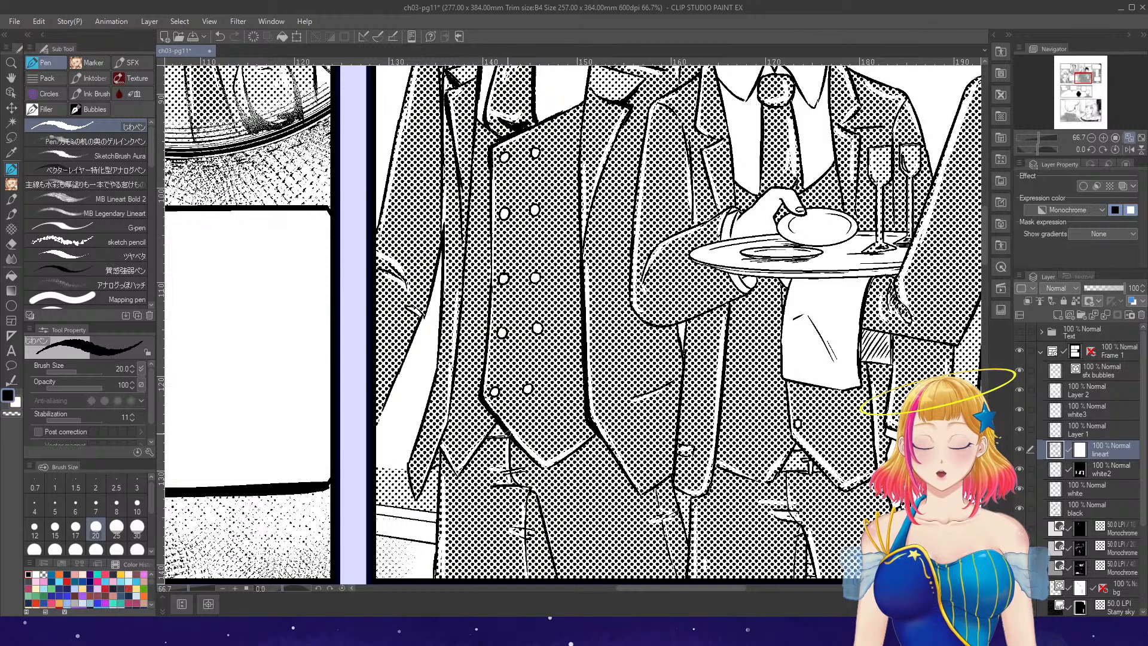
pyautogui.moveTo(439, 450)
pyautogui.mouseDown()
pyautogui.moveTo(466, 388)
pyautogui.moveTo(487, 439)
pyautogui.mouseUp()
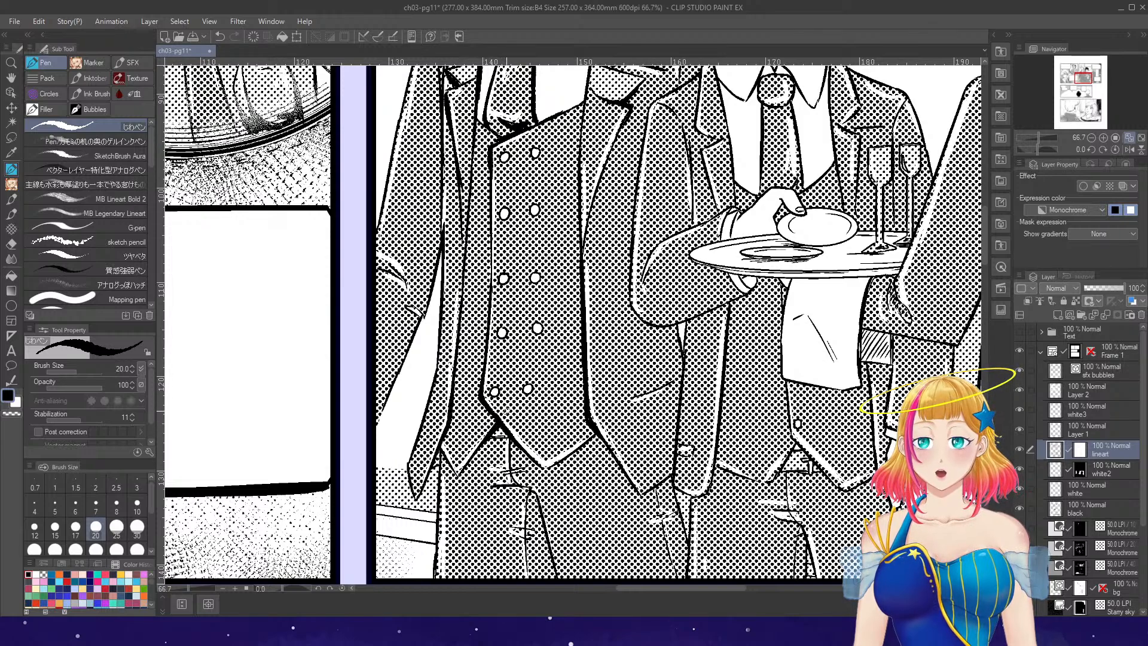
pyautogui.moveTo(427, 312)
pyautogui.mouseDown()
pyautogui.moveTo(443, 247)
pyautogui.moveTo(439, 302)
pyautogui.moveTo(424, 311)
pyautogui.moveTo(403, 303)
pyautogui.moveTo(418, 334)
pyautogui.mouseUp()
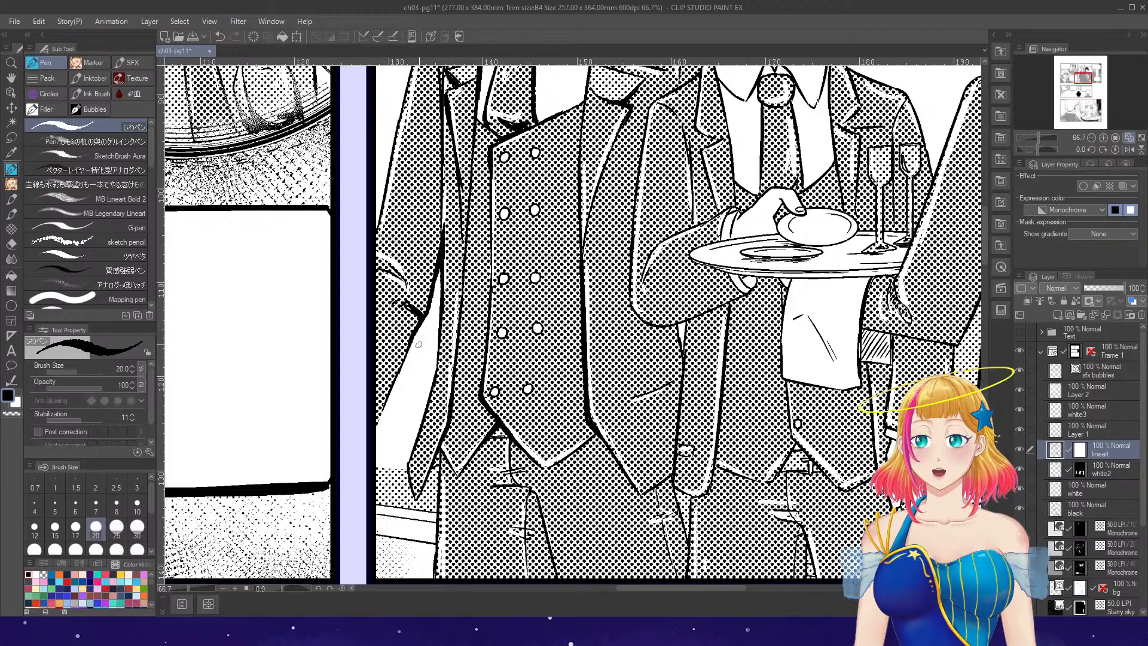
# - Thicken the underside of the dark-haired waiter's bent sleeve and the cuff line at his wrist
pyautogui.scroll(-1, 466, 319)
pyautogui.scroll(-2, 464, 320)
pyautogui.scroll(2, 584, 272)
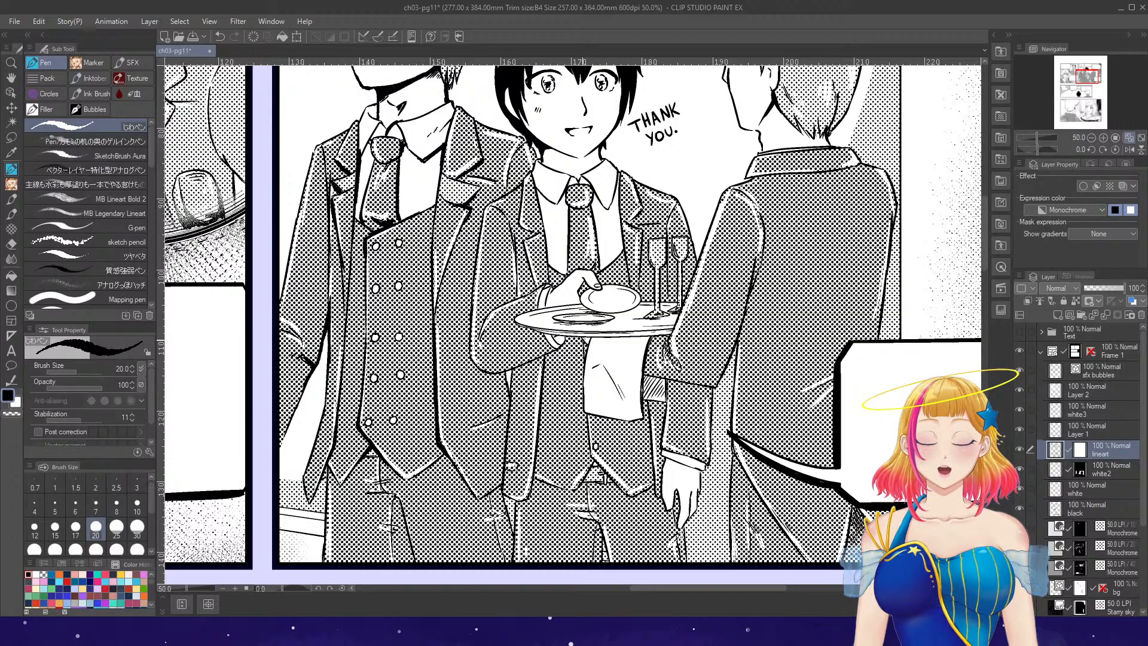
pyautogui.scroll(1, 472, 342)
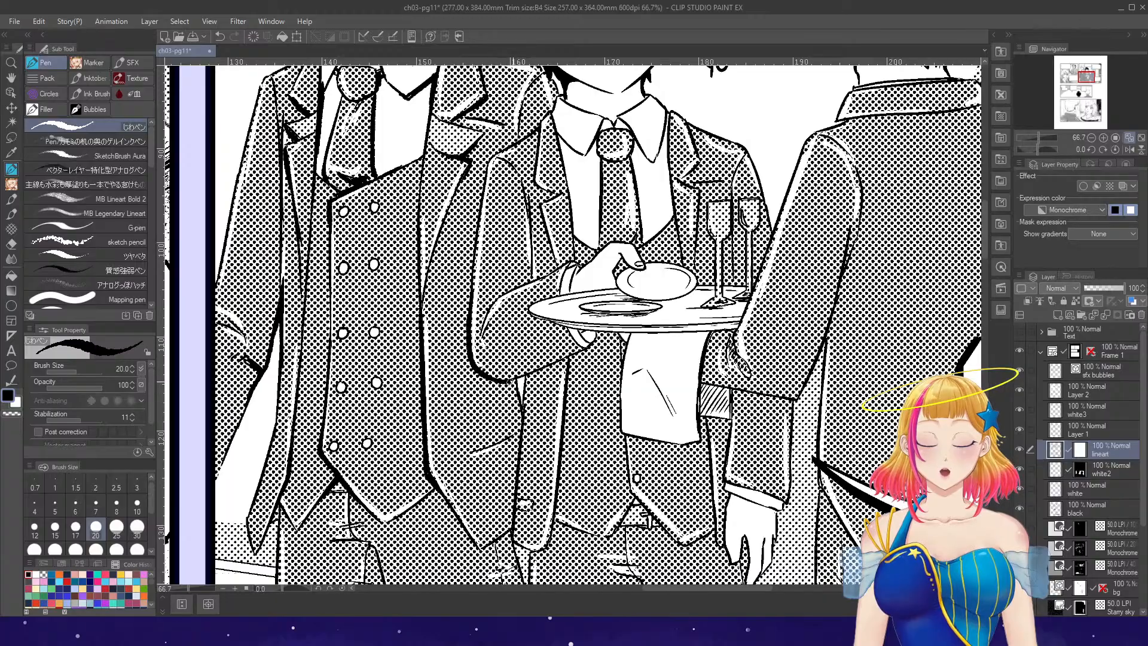
pyautogui.moveTo(576, 340); pyautogui.dragTo(594, 344)
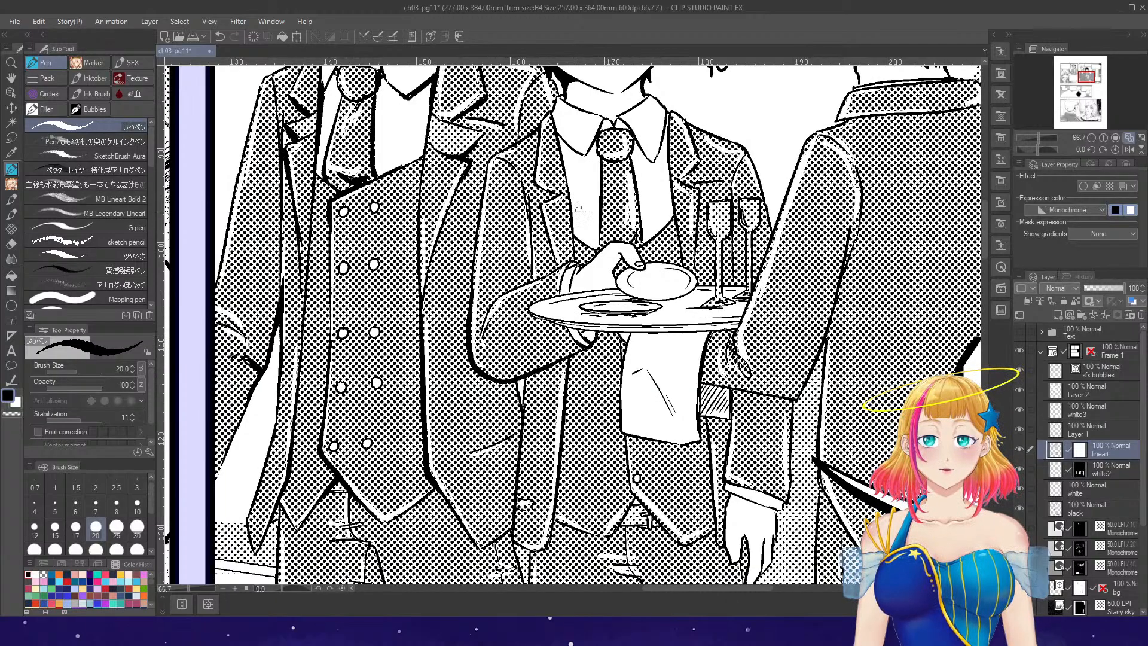
pyautogui.moveTo(579, 269); pyautogui.dragTo(561, 296)
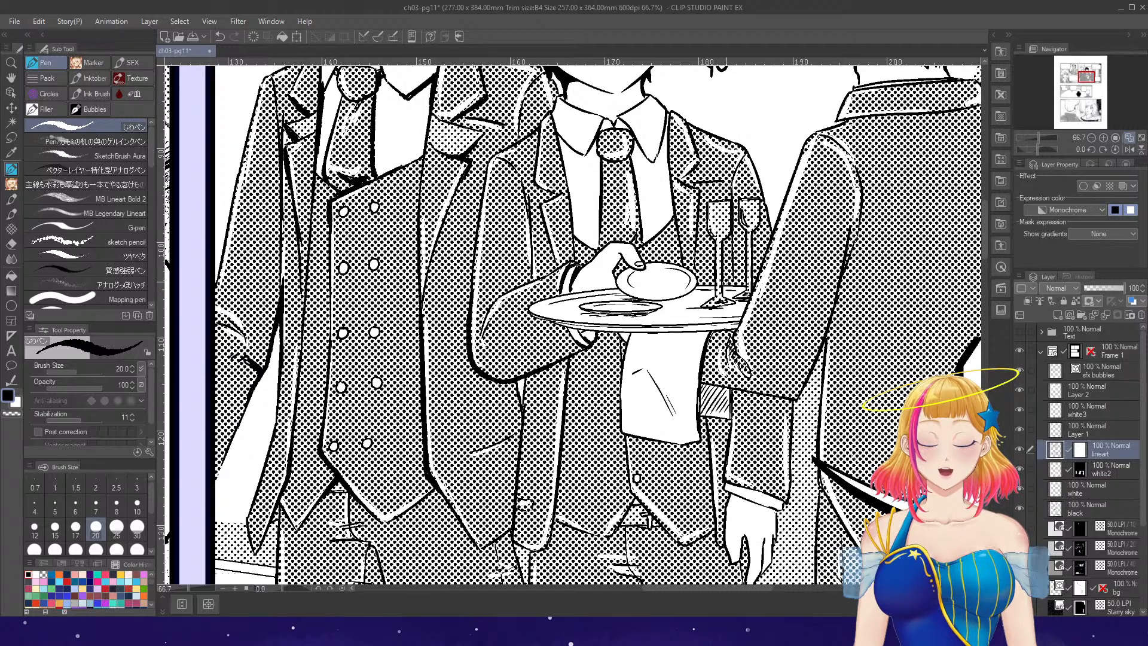
# - Strengthen the dark-haired waiter's lapels, shirt collar, tie knot and the jacket opening beside his tie
pyautogui.scroll(-2, 818, 311)
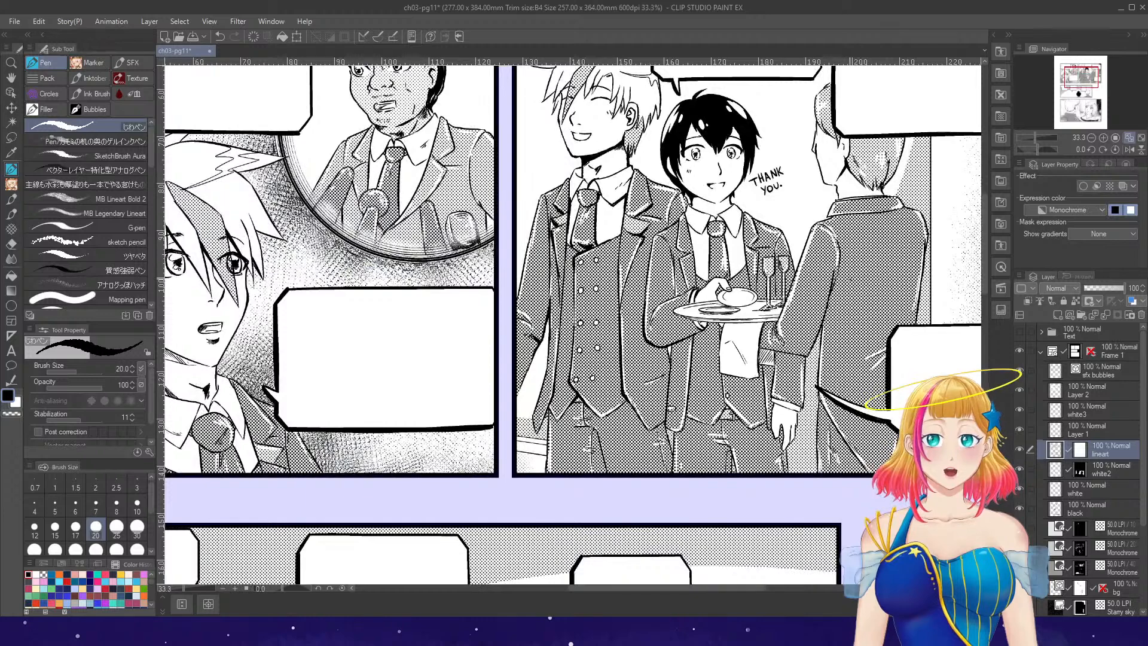
pyautogui.scroll(2, 855, 290)
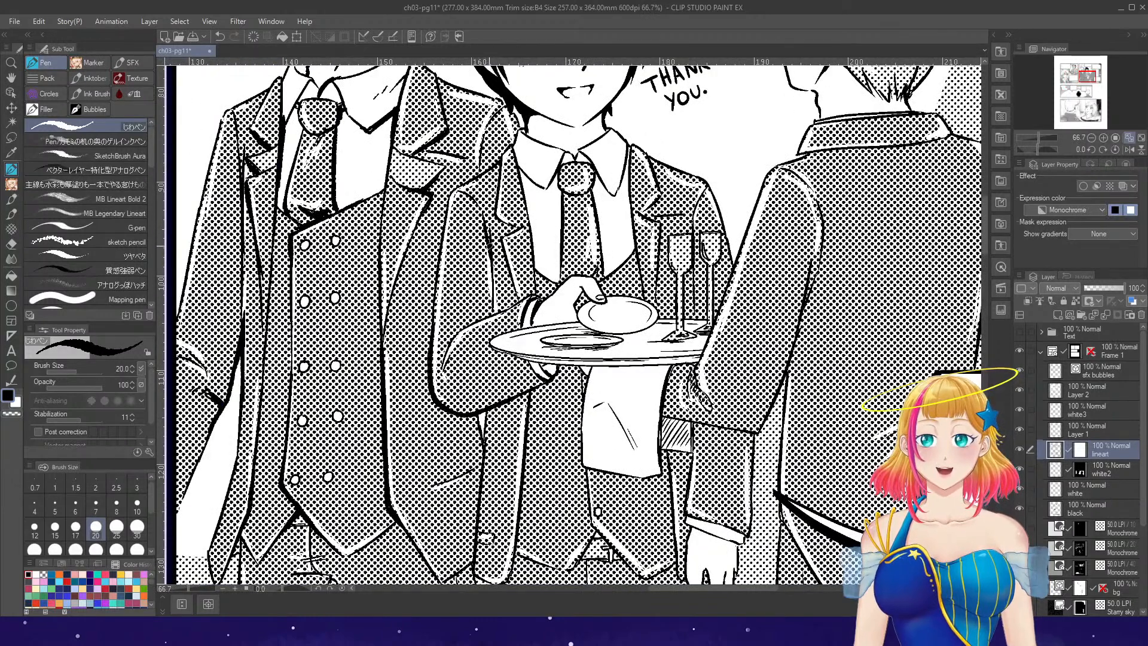
pyautogui.moveTo(494, 243); pyautogui.dragTo(490, 296)
pyautogui.moveTo(500, 197)
pyautogui.mouseDown()
pyautogui.moveTo(496, 219)
pyautogui.moveTo(519, 229)
pyautogui.moveTo(502, 240)
pyautogui.moveTo(513, 281)
pyautogui.mouseUp()
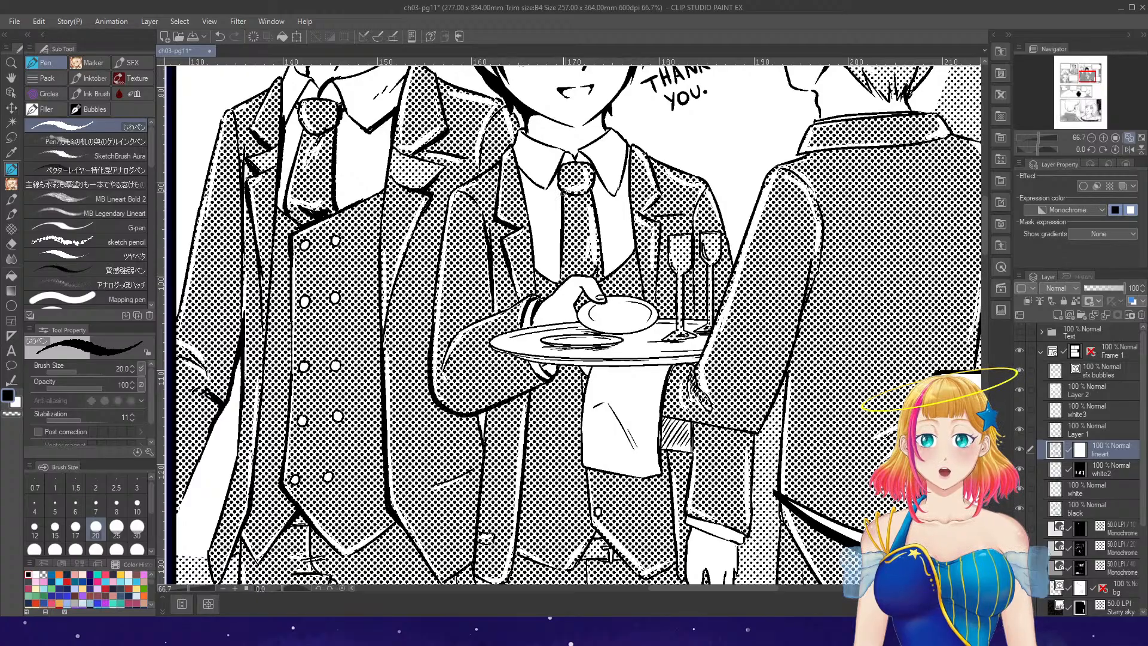
pyautogui.moveTo(563, 193)
pyautogui.mouseDown()
pyautogui.moveTo(589, 196)
pyautogui.moveTo(602, 170)
pyautogui.moveTo(593, 166)
pyautogui.moveTo(615, 195)
pyautogui.mouseUp()
pyautogui.moveTo(564, 155); pyautogui.dragTo(541, 190)
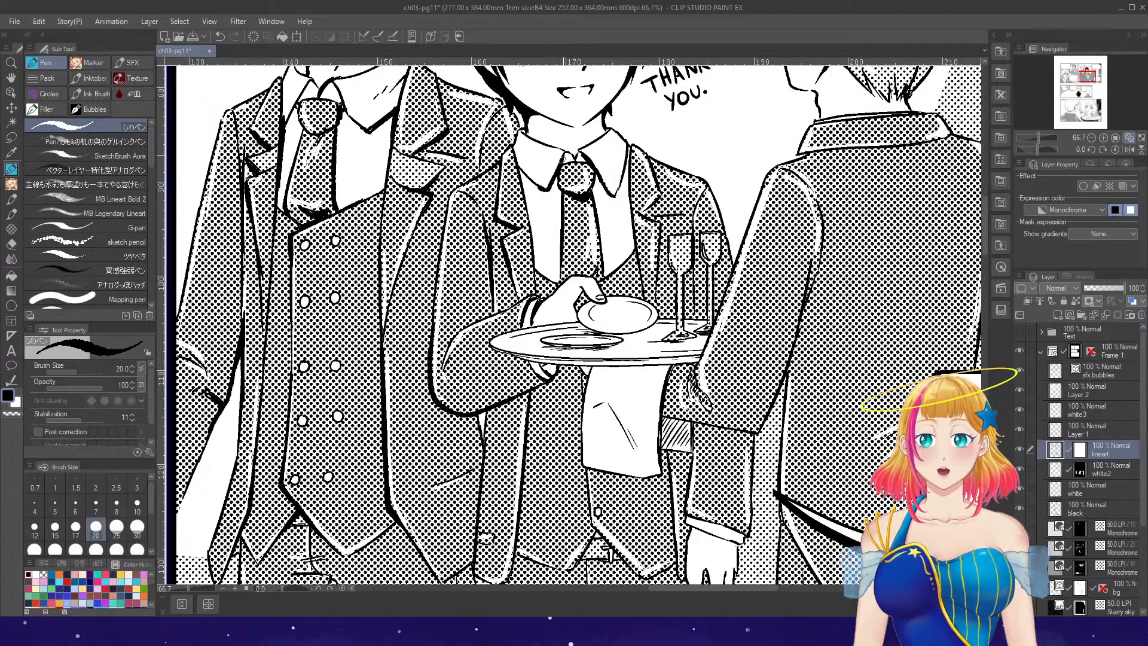
pyautogui.moveTo(618, 194)
pyautogui.mouseDown()
pyautogui.moveTo(629, 161)
pyautogui.moveTo(643, 288)
pyautogui.mouseUp()
pyautogui.moveTo(636, 242); pyautogui.dragTo(622, 262)
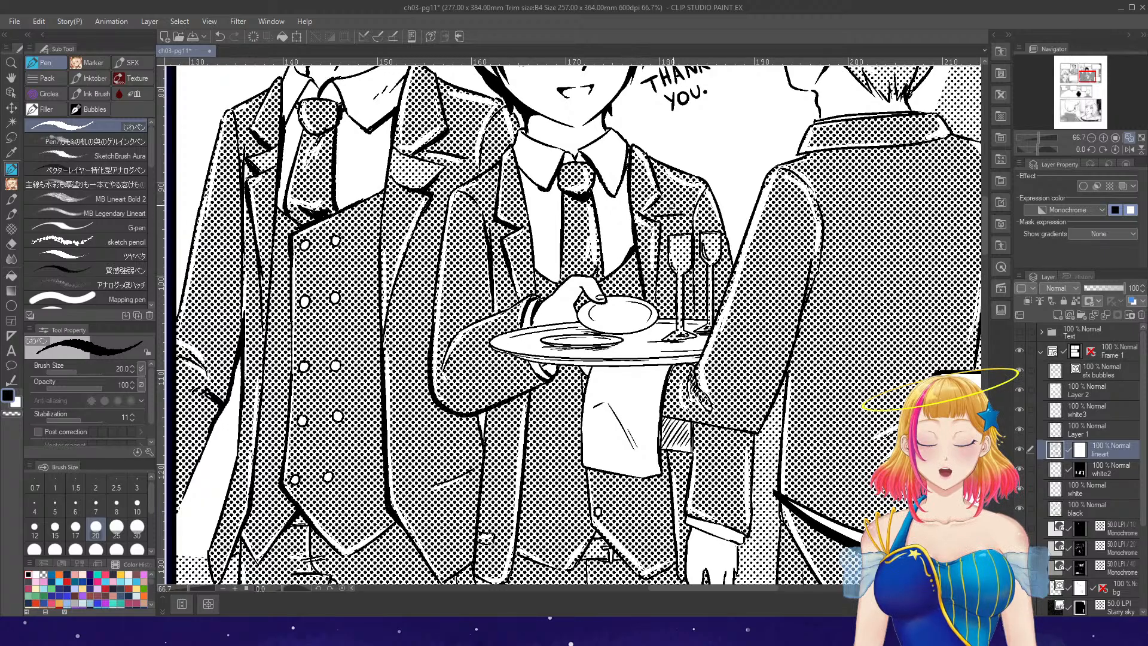
# - Thicken the trouser crease lines below the light-haired man's vest and jacket hem
pyautogui.scroll(-2, 719, 147)
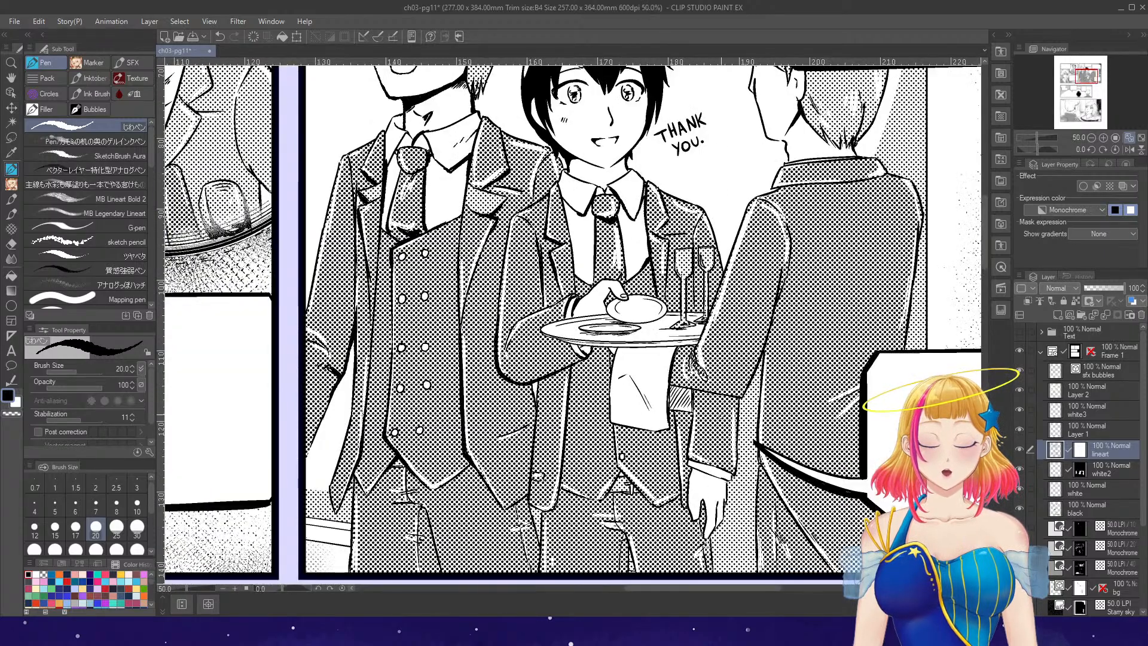
pyautogui.scroll(2, 665, 552)
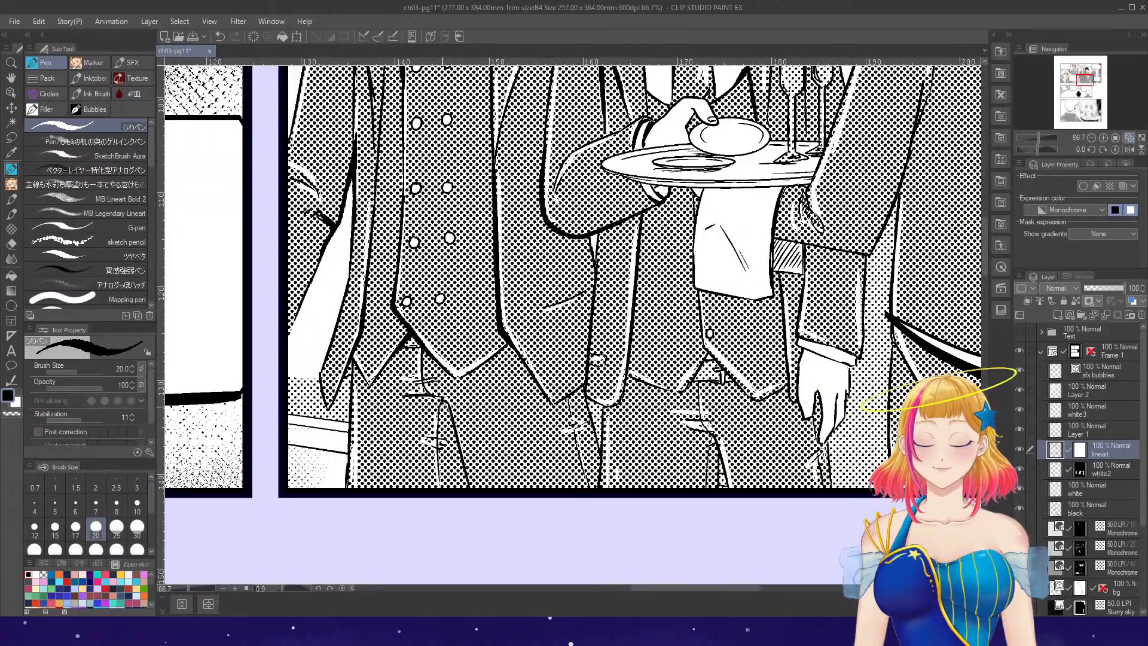
pyautogui.moveTo(442, 402); pyautogui.dragTo(472, 487)
pyautogui.moveTo(586, 394); pyautogui.dragTo(597, 435)
pyautogui.moveTo(447, 403); pyautogui.dragTo(426, 396)
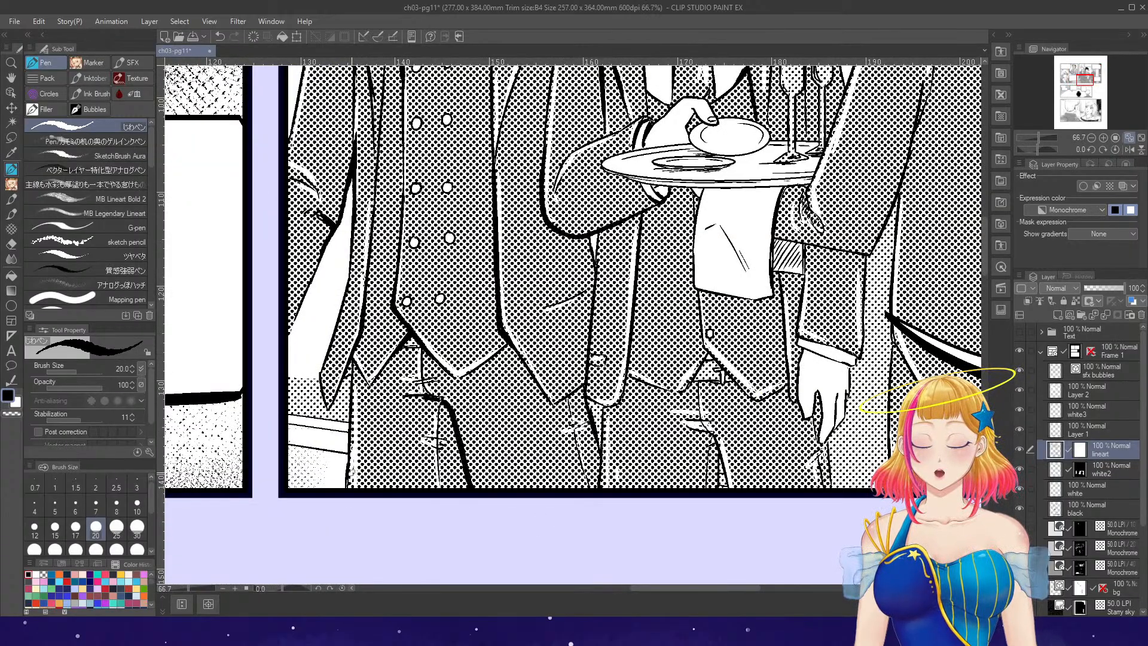
# - Undo a stroke along the light-haired man's open jacket edge and redraw it as a thicker line beside the vest
pyautogui.moveTo(338, 402); pyautogui.dragTo(368, 300)
pyautogui.hotkey('ctrl', 'z')
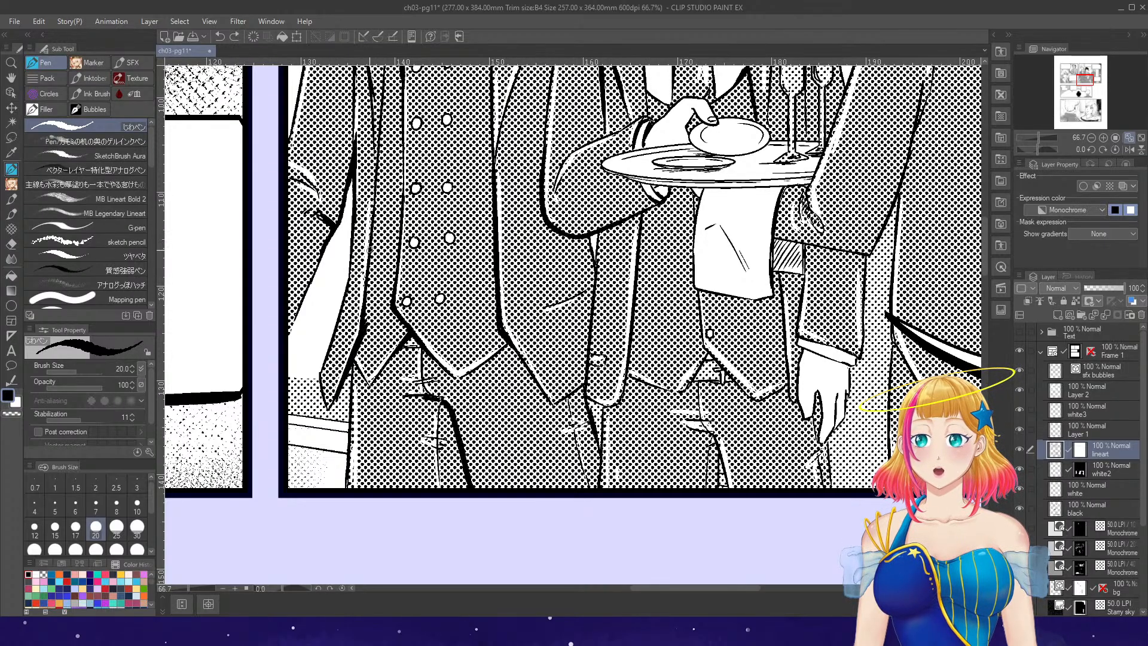
pyautogui.moveTo(369, 249); pyautogui.dragTo(367, 326)
pyautogui.scroll(-4, 463, 247)
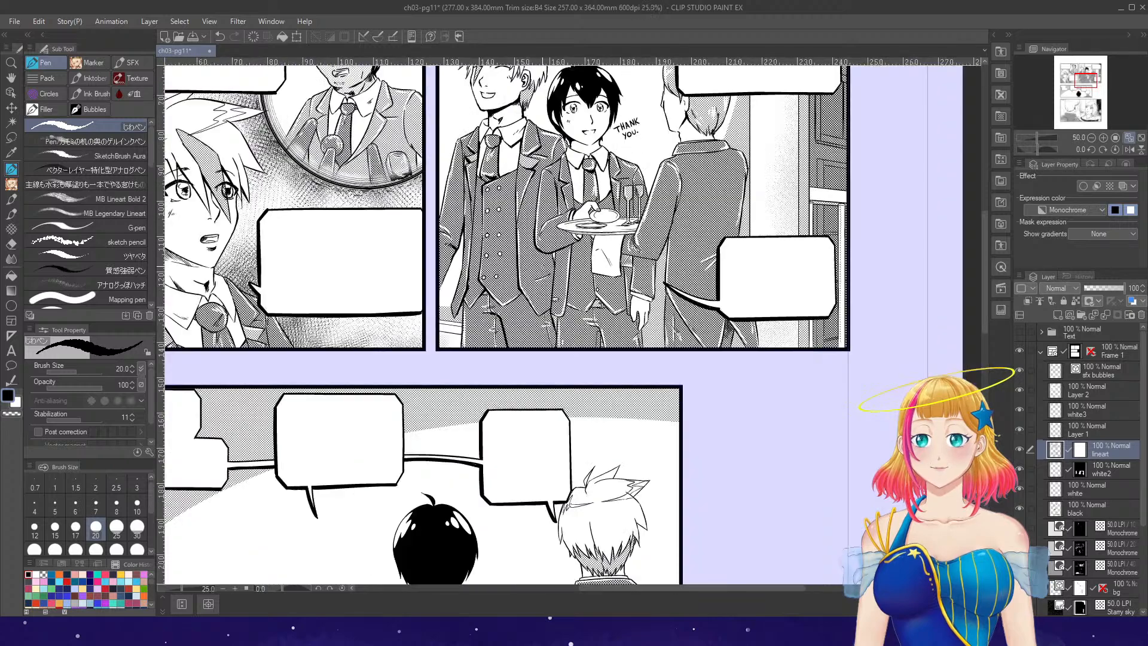
# - Thicken the turned-away man's face profile down to his neck, redraw his ear line and strengthen his hair outline at the nape
pyautogui.scroll(4, 681, 110)
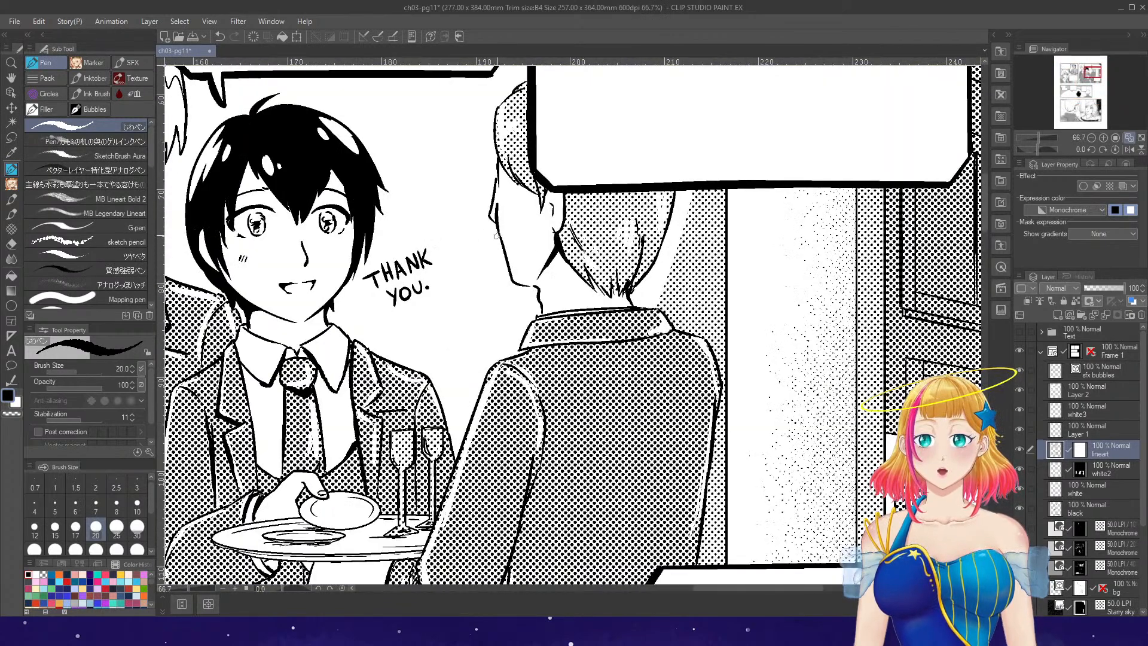
pyautogui.moveTo(497, 236)
pyautogui.mouseDown()
pyautogui.moveTo(518, 284)
pyautogui.moveTo(540, 290)
pyautogui.moveTo(543, 315)
pyautogui.mouseUp()
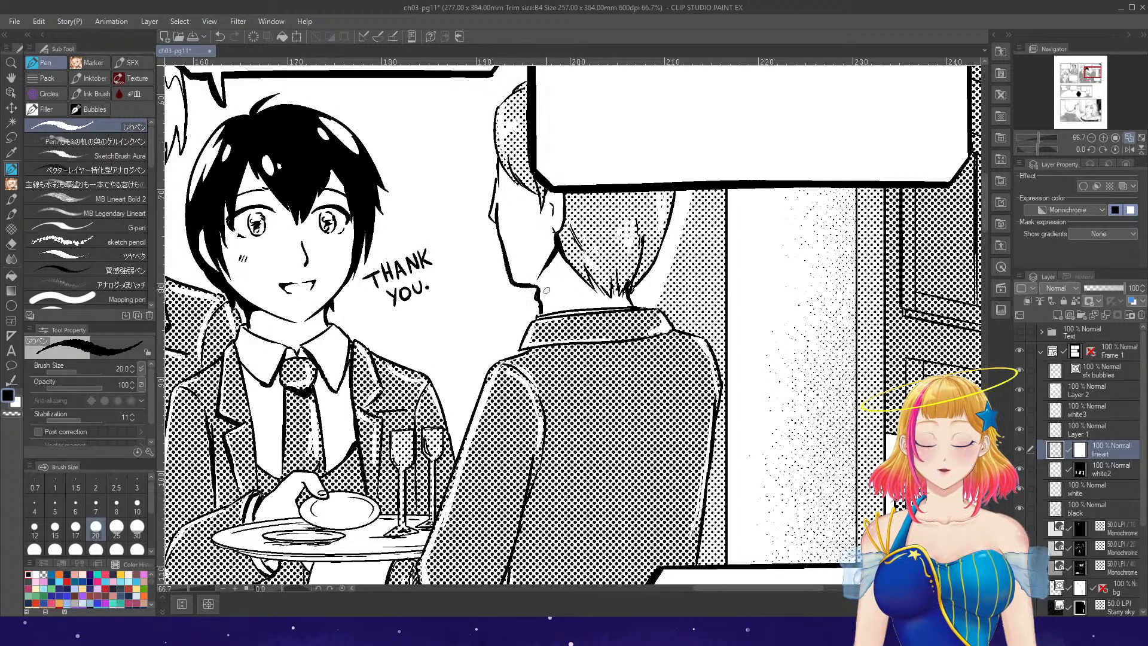
pyautogui.press('e')
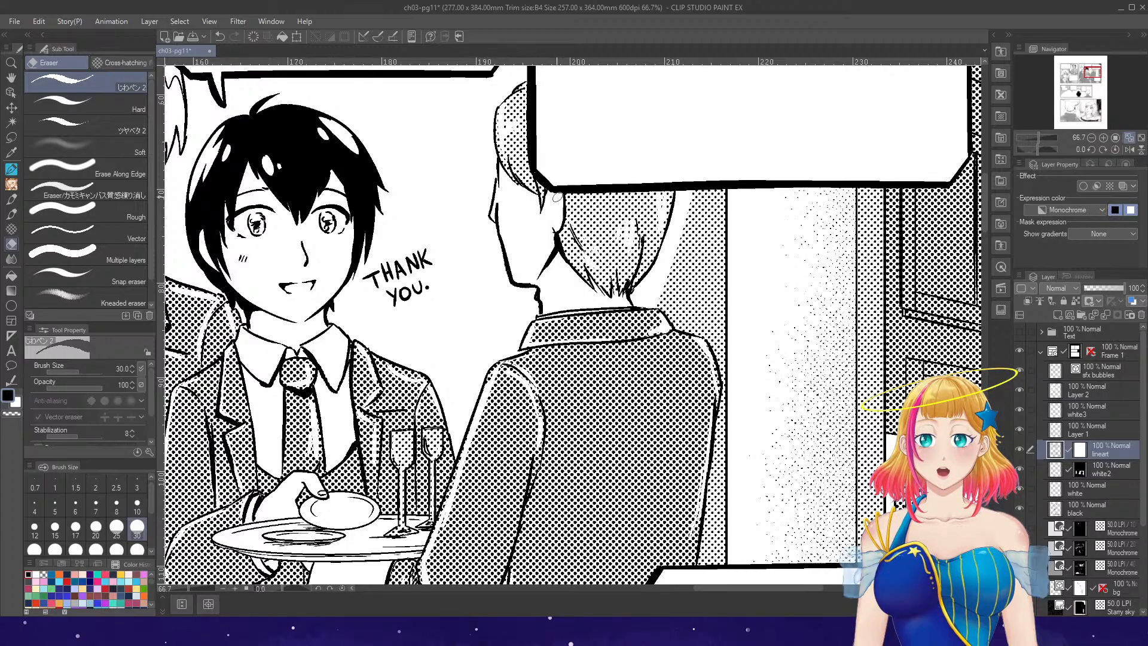
pyautogui.press('p')
pyautogui.moveTo(553, 192); pyautogui.dragTo(556, 218)
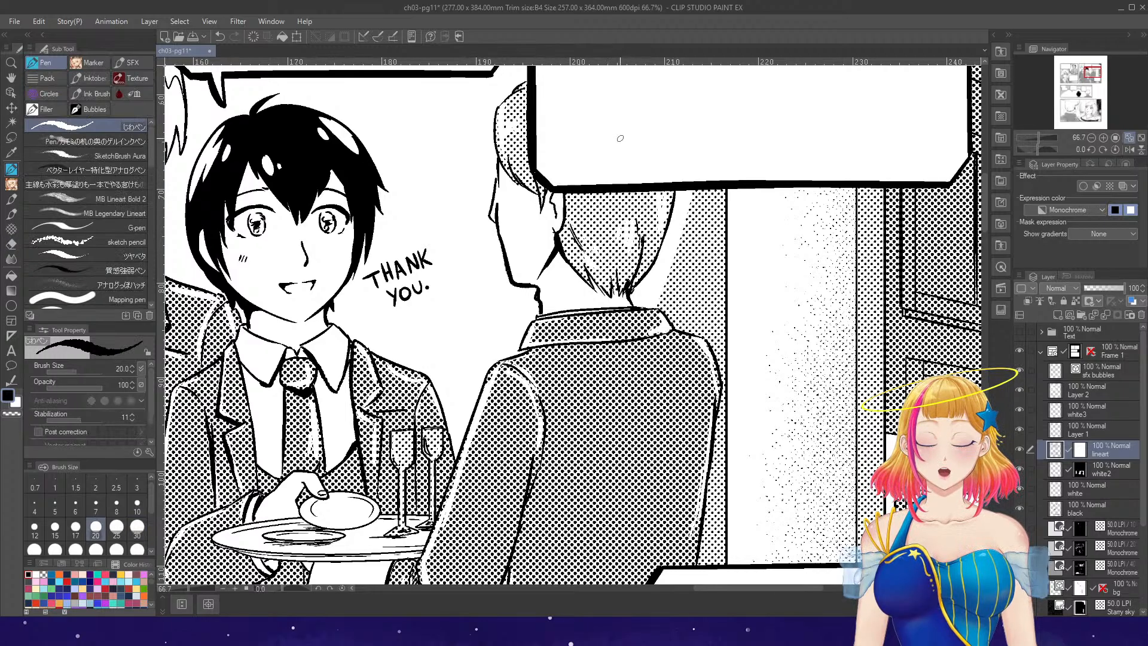
pyautogui.hotkey('ctrl', 'z')
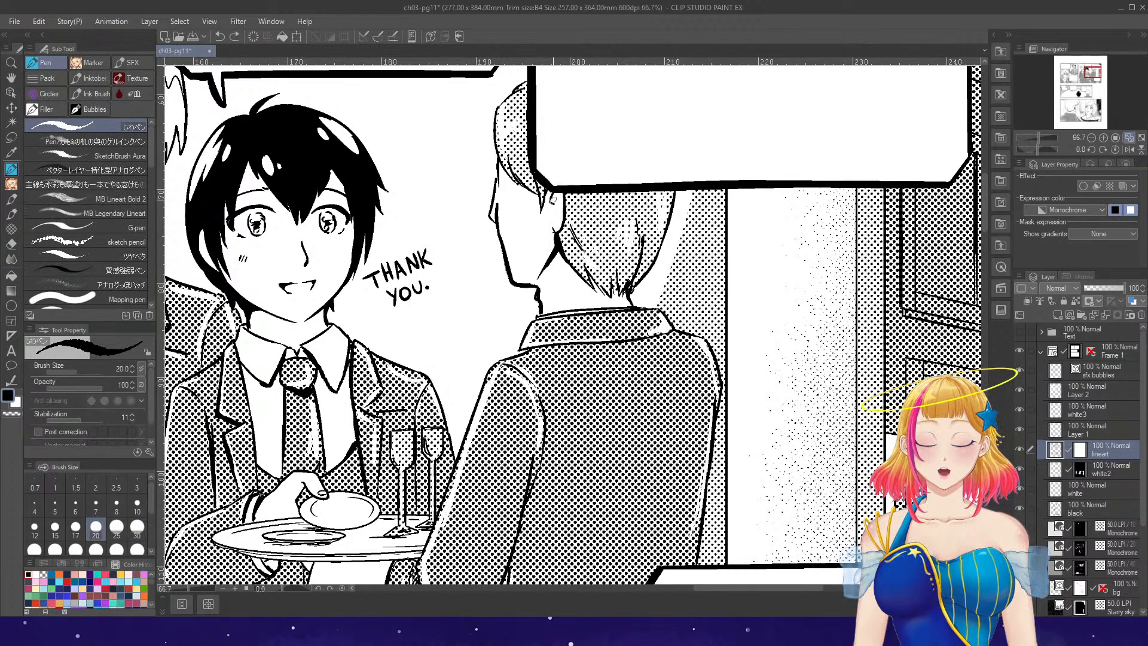
pyautogui.moveTo(552, 191); pyautogui.dragTo(555, 209)
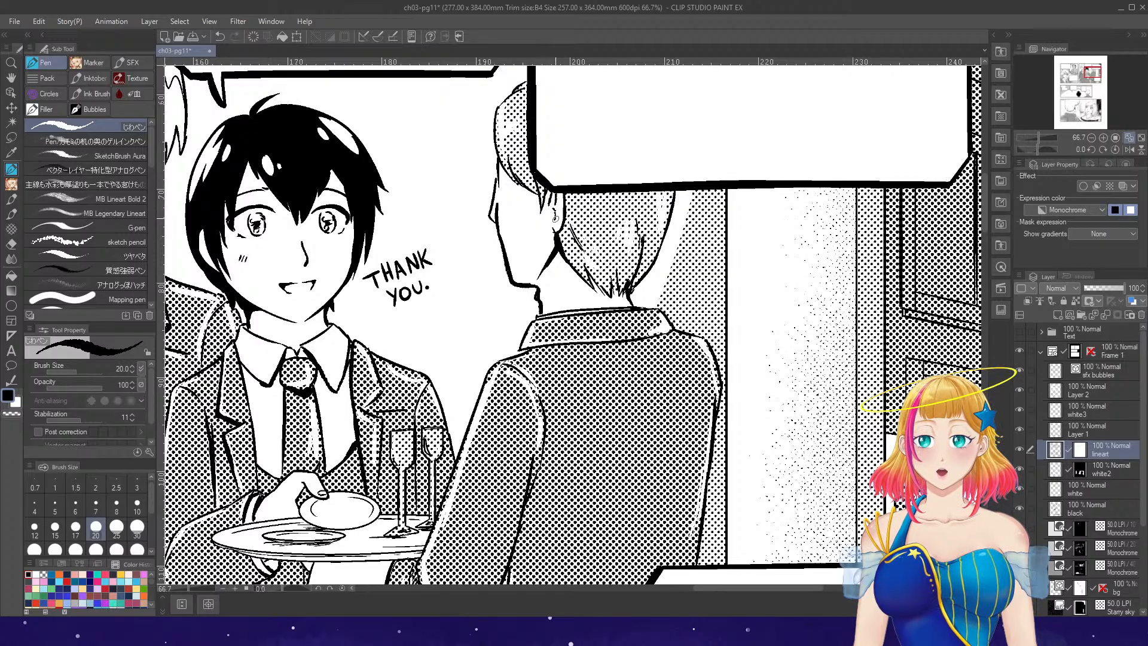
pyautogui.moveTo(632, 306)
pyautogui.mouseDown()
pyautogui.moveTo(645, 288)
pyautogui.moveTo(632, 290)
pyautogui.moveTo(653, 268)
pyautogui.moveTo(676, 190)
pyautogui.moveTo(652, 270)
pyautogui.mouseUp()
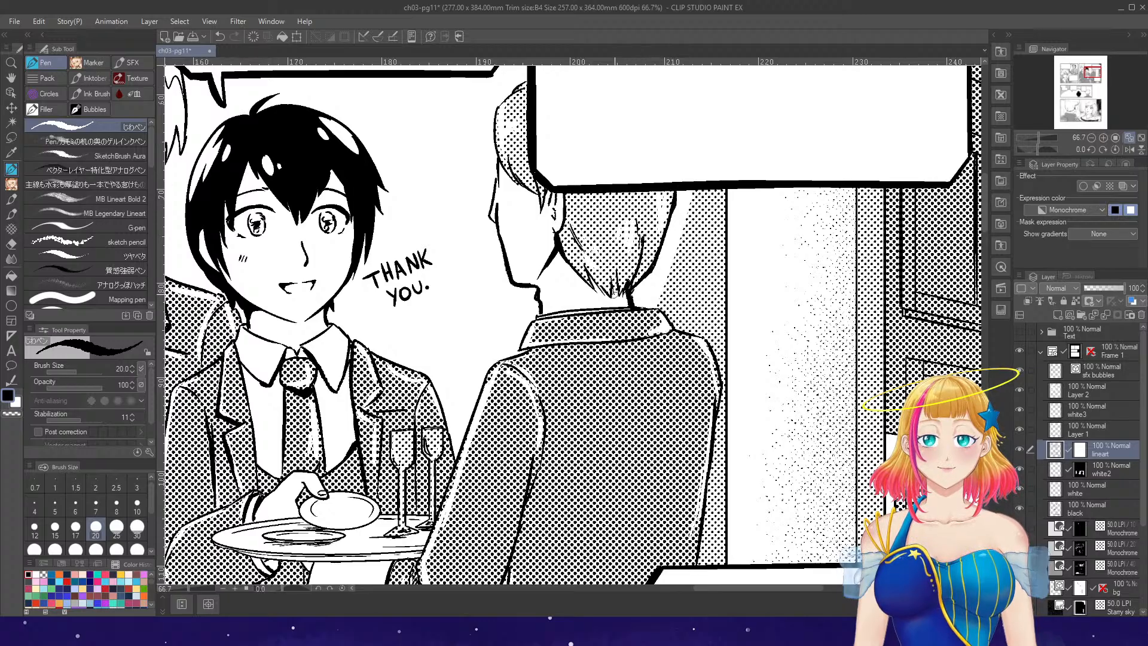
# - Save and close page ch03-pg11, and open page ch03-pg12
pyautogui.scroll(-4, 616, 293)
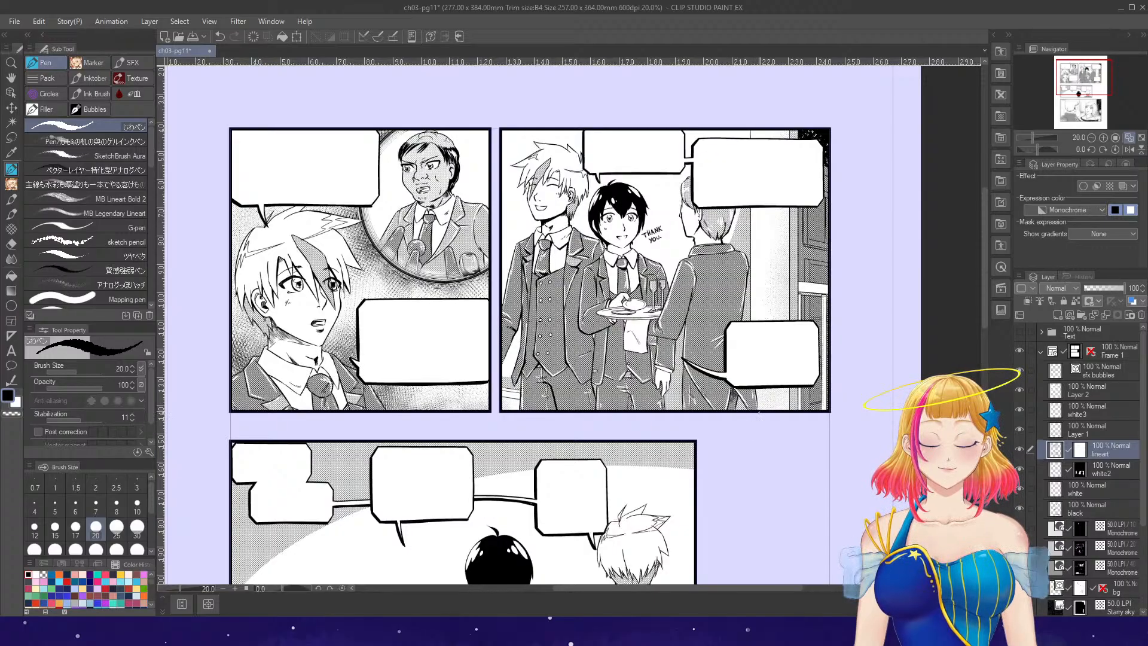
pyautogui.scroll(-1, 759, 412)
pyautogui.hotkey('ctrl', 's')
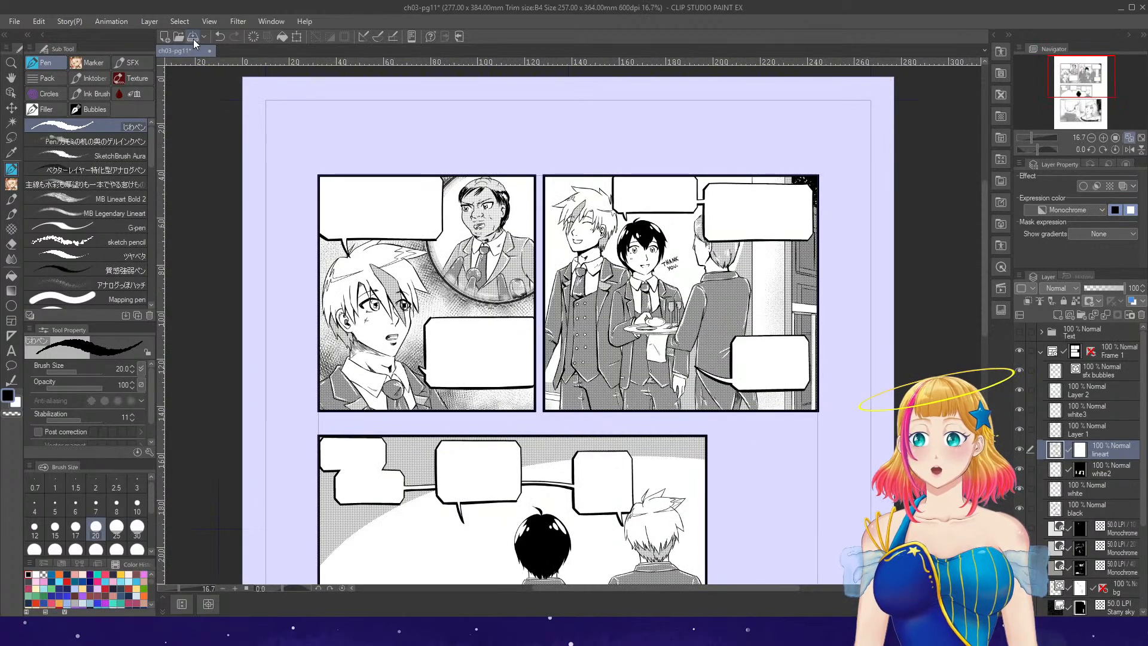
pyautogui.scroll(-1, 984, 318)
pyautogui.scroll(-3, 984, 318)
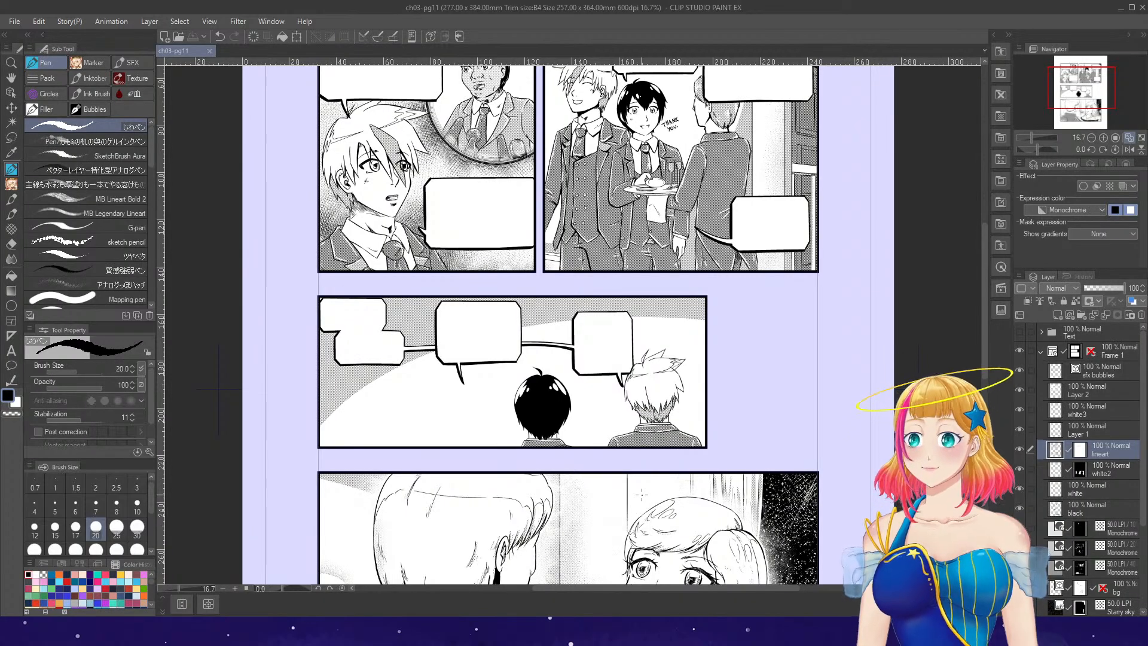
pyautogui.click(209, 51)
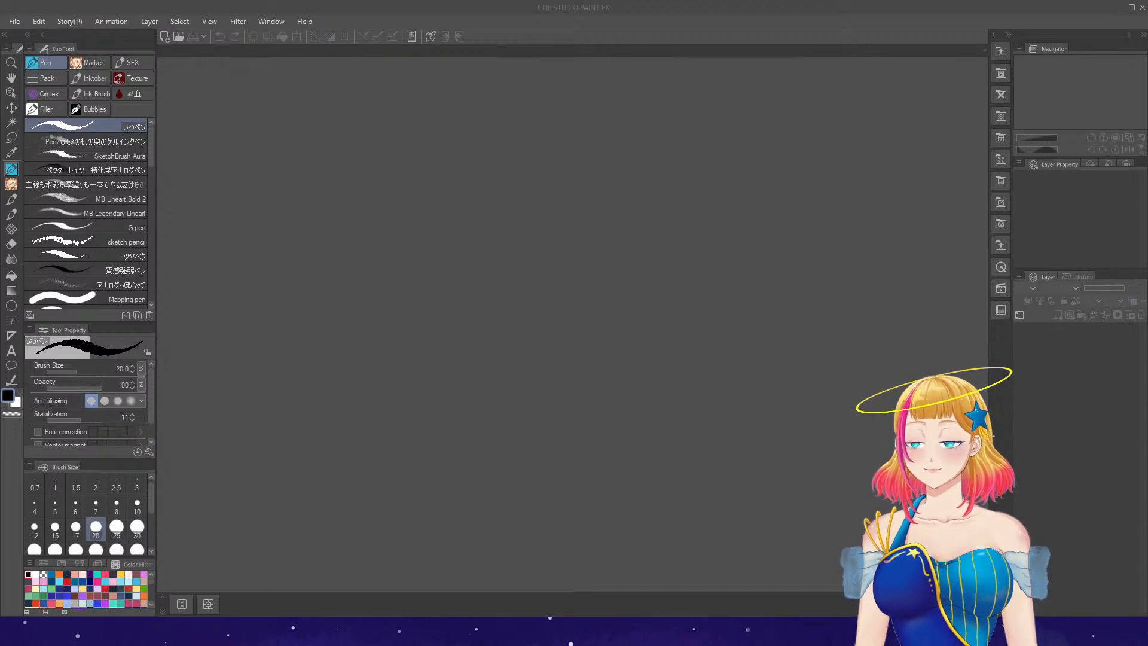
pyautogui.click(305, 371)
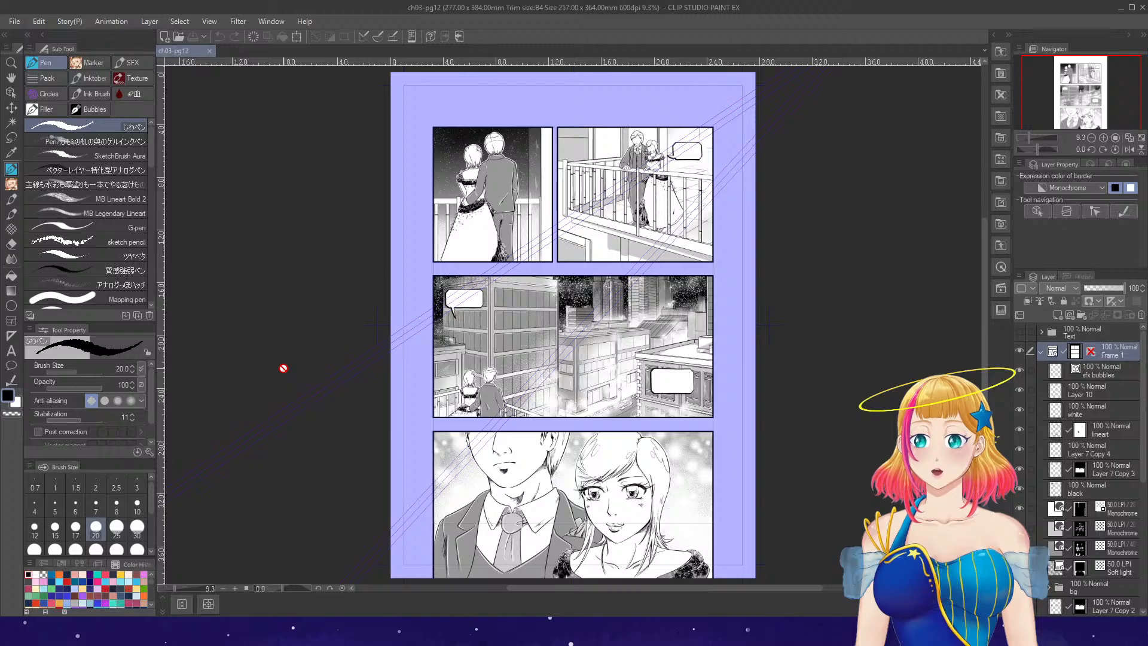
# - On the lineart layer, thicken the inner line of the woman's bent arm in the first panel
pyautogui.scroll(1, 658, 153)
pyautogui.press('ctrl')
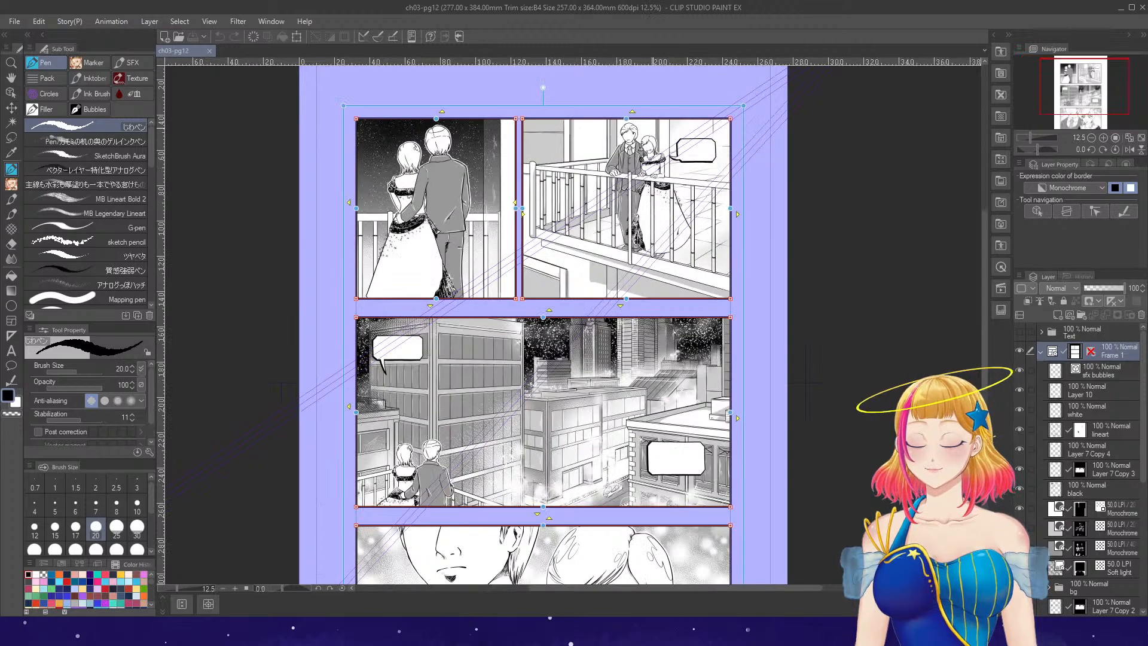
pyautogui.scroll(1, 650, 128)
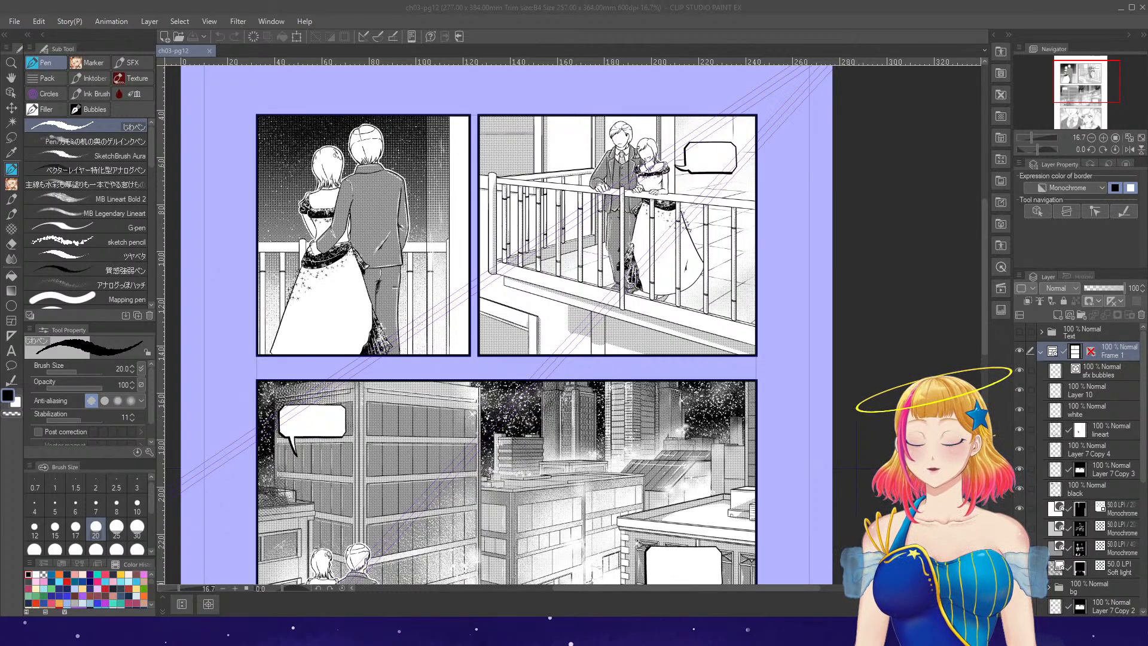
pyautogui.hotkey('alt', 'Tab')
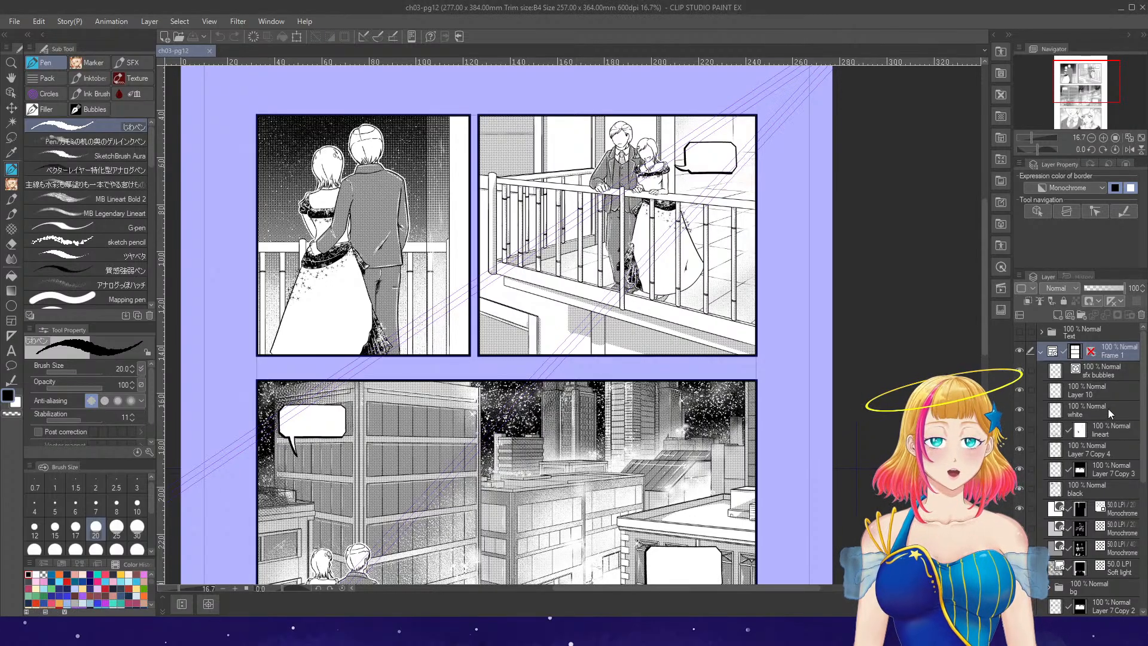
pyautogui.click(1076, 429)
pyautogui.hotkey('ctrl', '-')
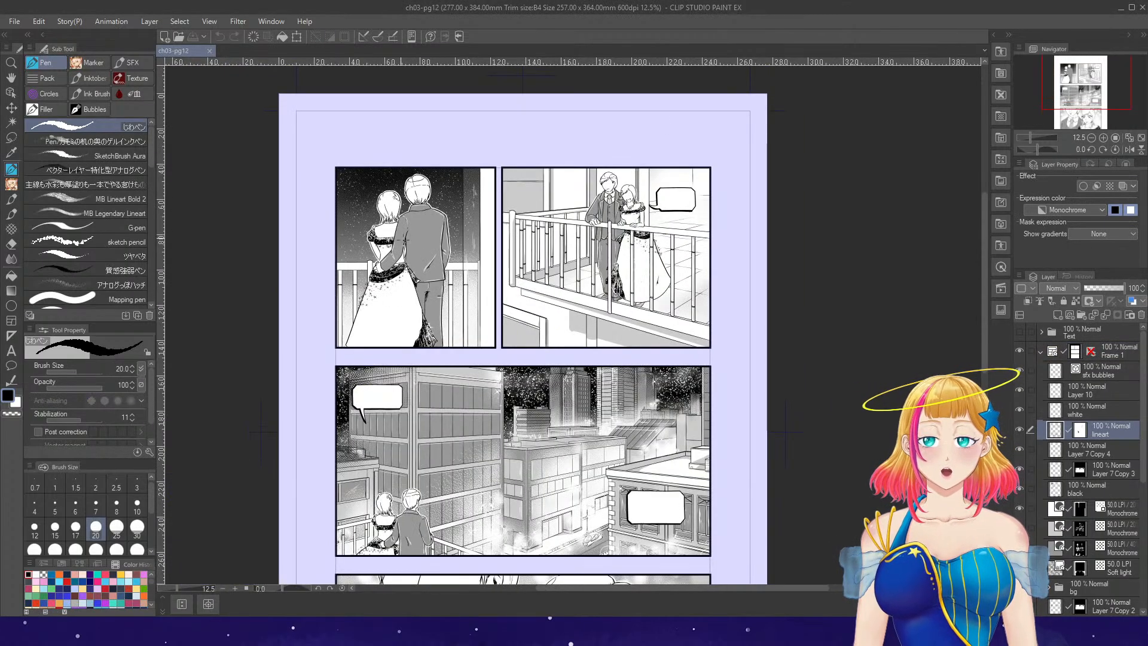
pyautogui.hotkey('ctrl', '+')
pyautogui.hotkey('ctrl', '+')
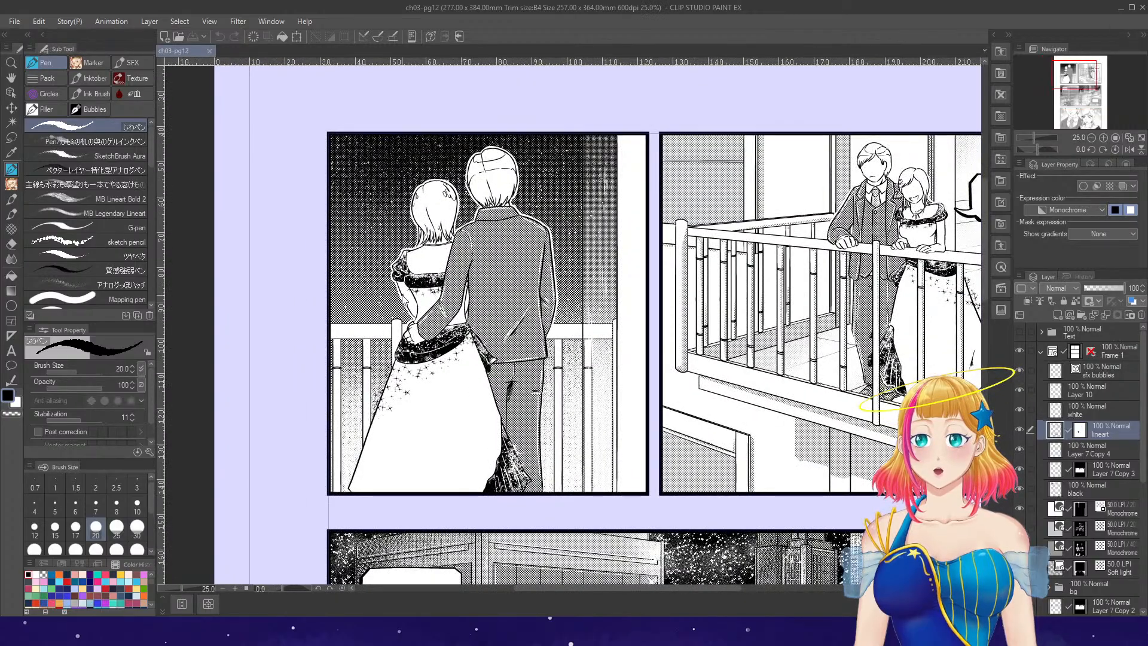
pyautogui.hotkey('ctrl', '+')
pyautogui.hotkey('ctrl', '+')
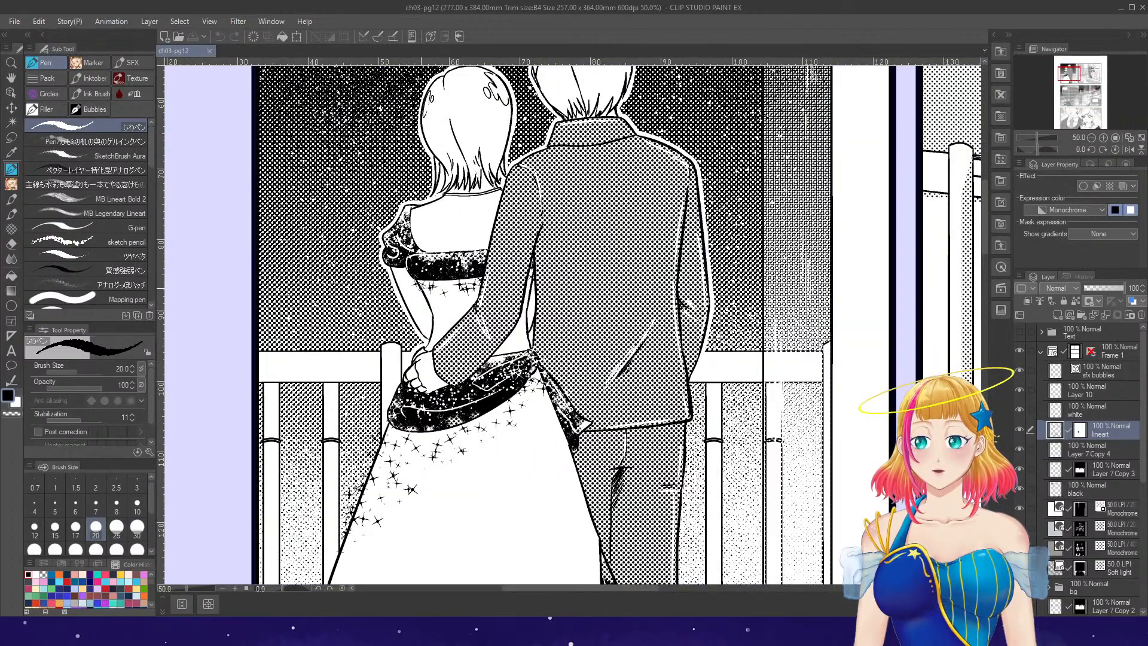
pyautogui.moveTo(426, 293); pyautogui.dragTo(434, 321)
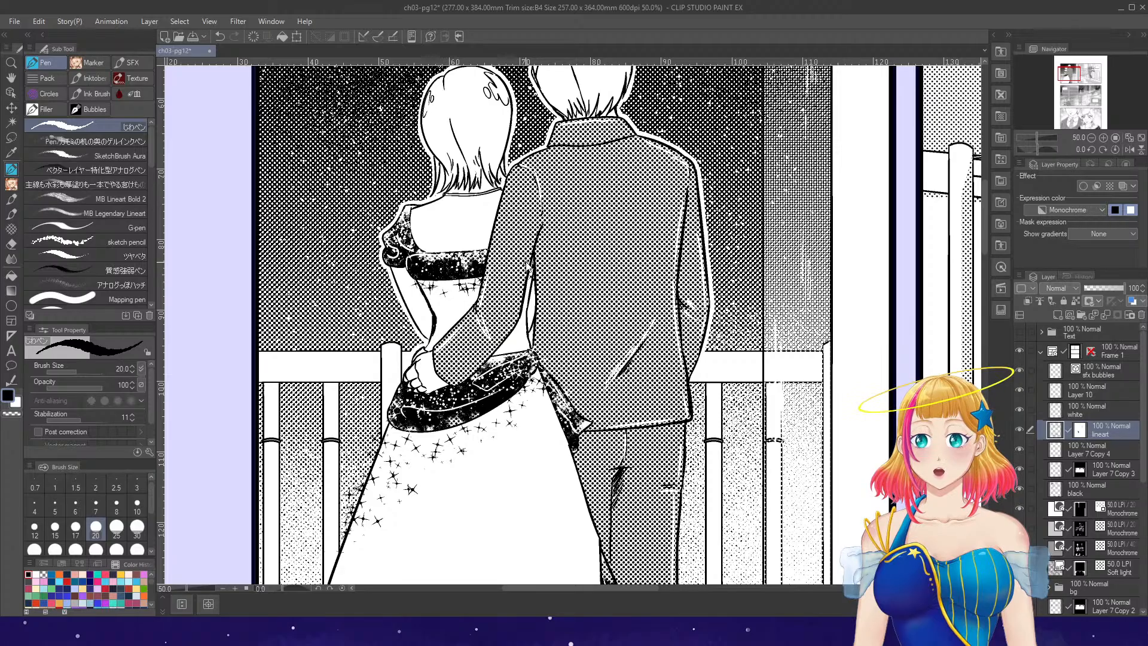
# - Draw the centre back seam on the man's jacket in the first panel and strengthen the line under his collar, undoing a stroke
pyautogui.hotkey('ctrl', '-')
pyautogui.hotkey('ctrl', '-')
pyautogui.hotkey('ctrl', '+')
pyautogui.hotkey('ctrl', '+')
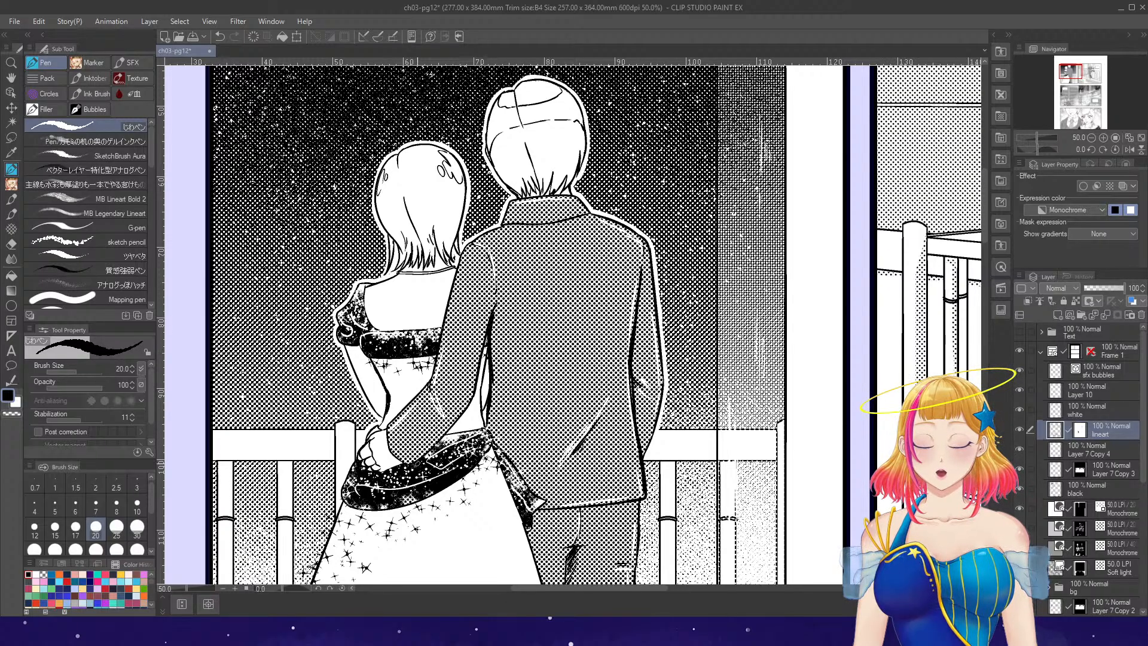
pyautogui.hotkey('ctrl', 'z')
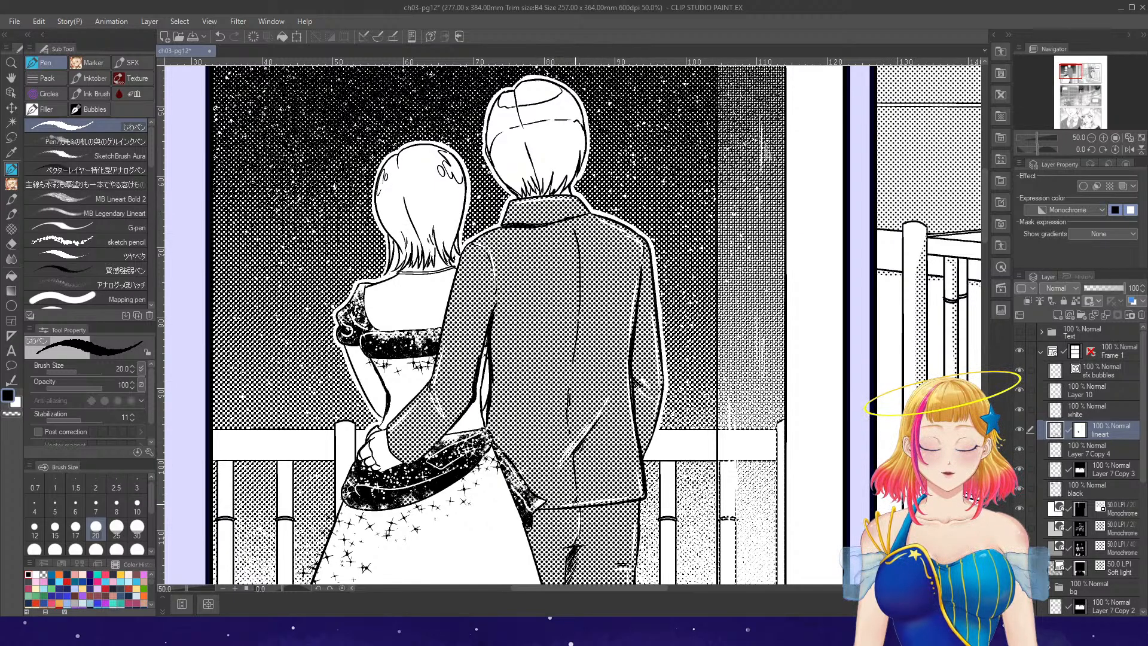
# - Examine the page's panels, from the balcony scenes and the city view to the couple's close-up, for line art that needs strengthening
pyautogui.scroll(-4, 649, 372)
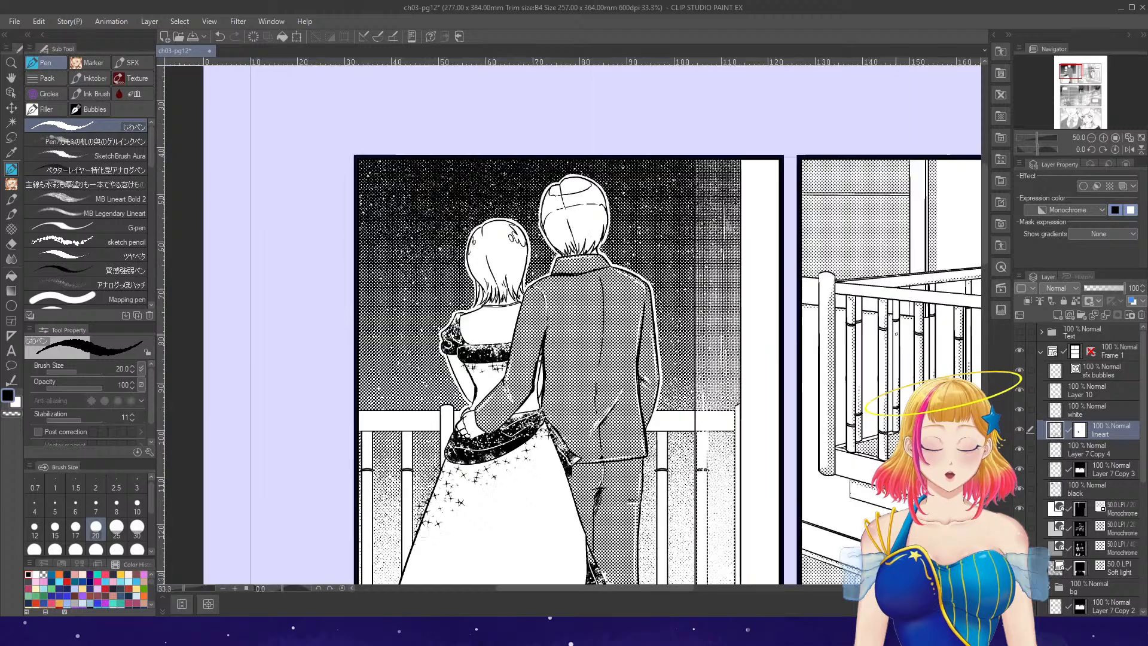
pyautogui.moveTo(647, 587); pyautogui.dragTo(728, 587)
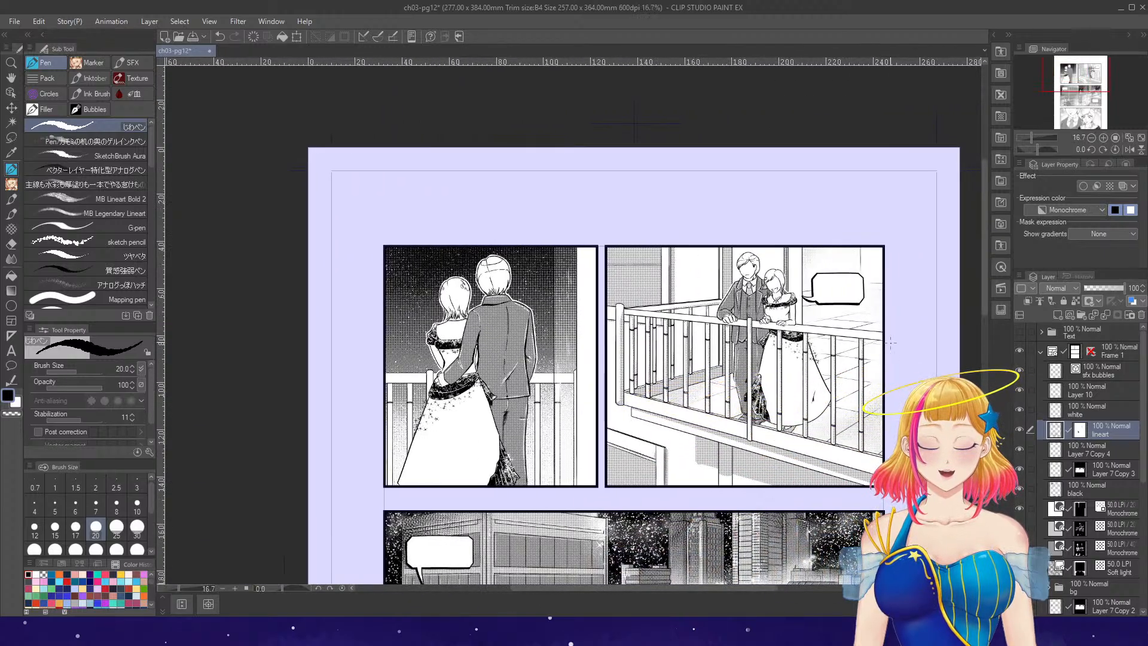
pyautogui.scroll(-1, 910, 357)
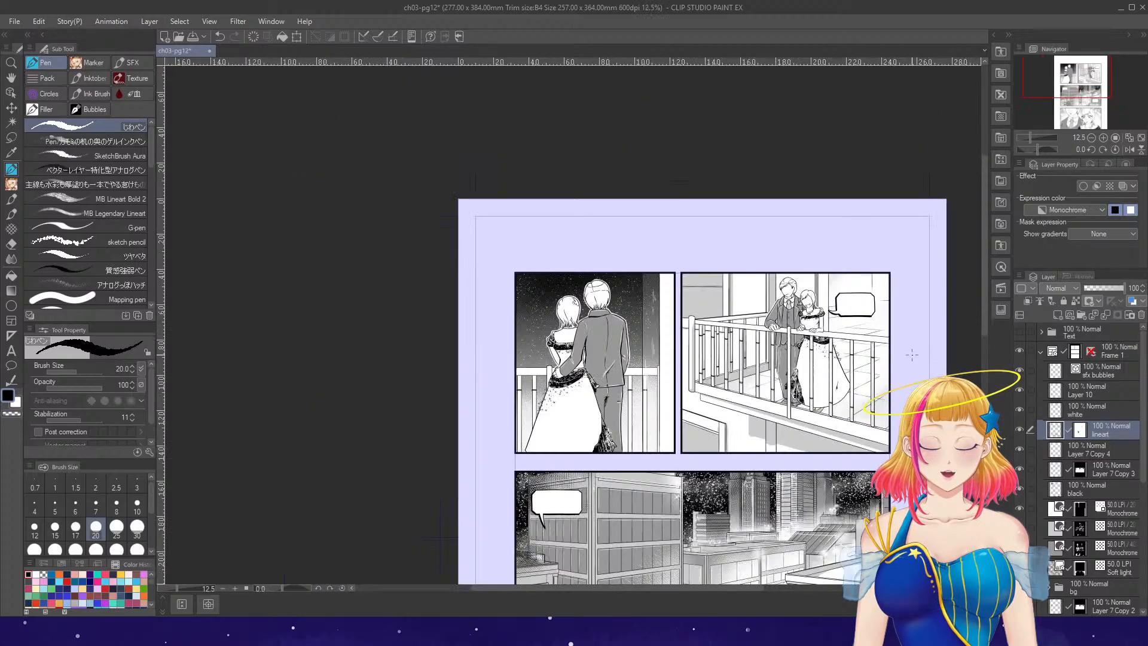
pyautogui.scroll(-4, 913, 358)
pyautogui.scroll(4, 896, 451)
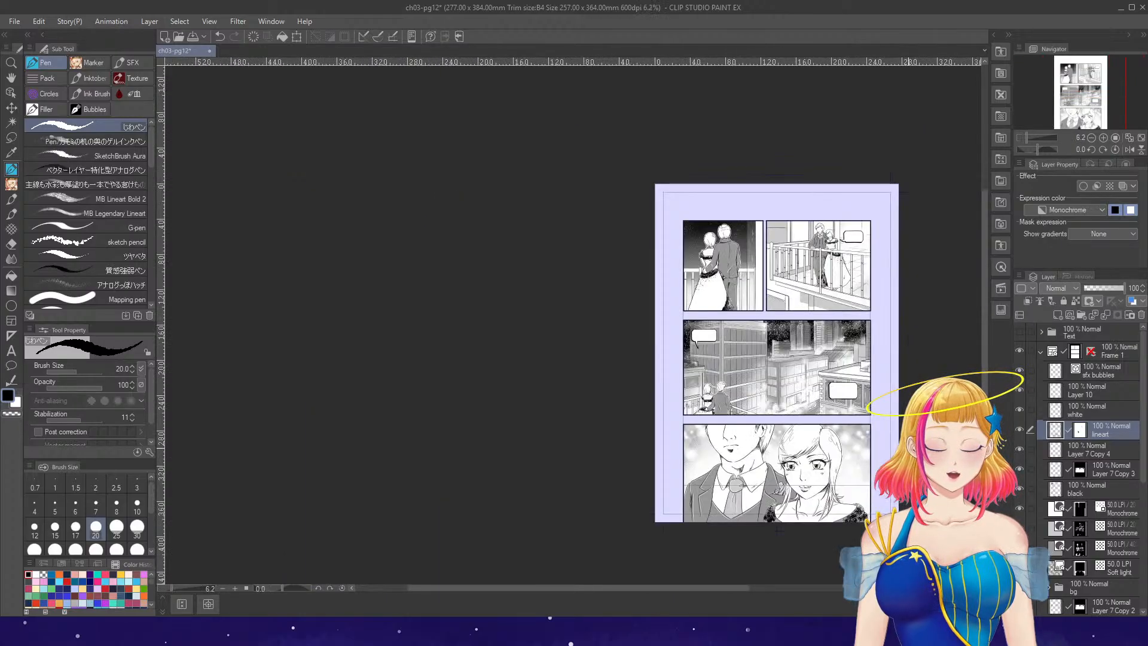
pyautogui.scroll(-2, 625, 325)
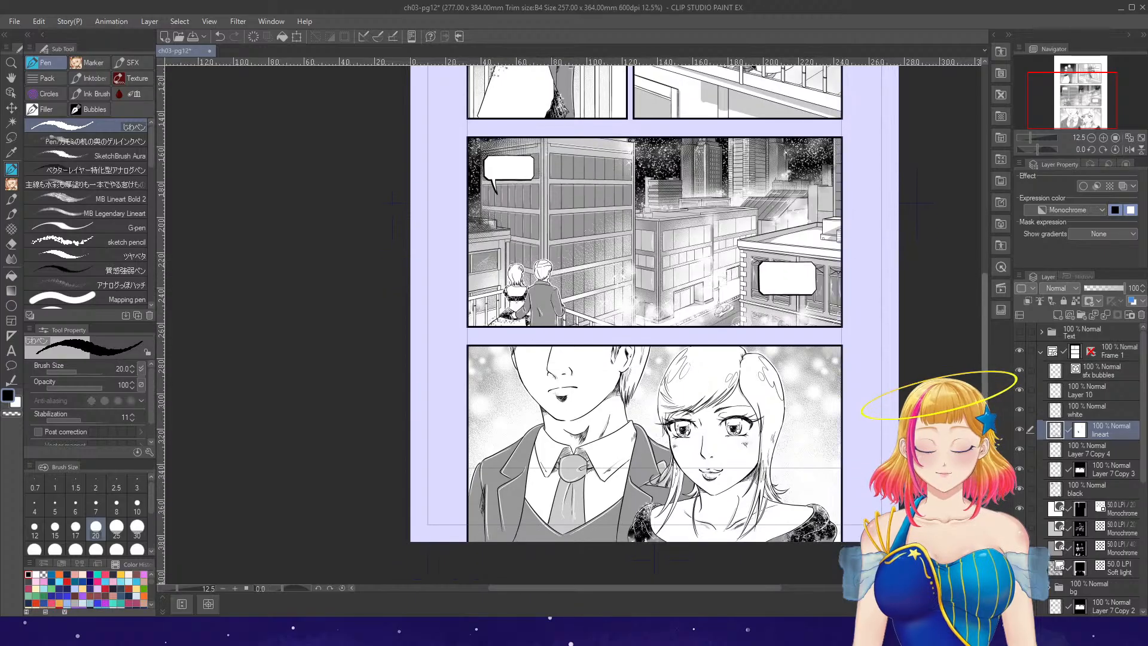
pyautogui.scroll(2, 732, 494)
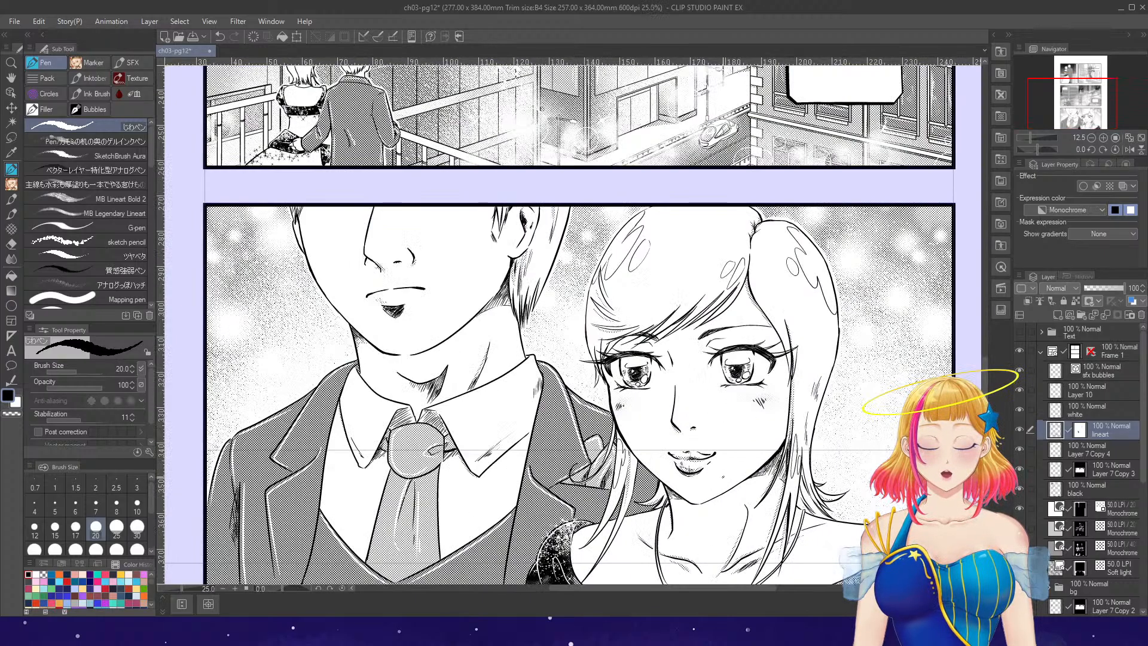
pyautogui.scroll(2, 711, 467)
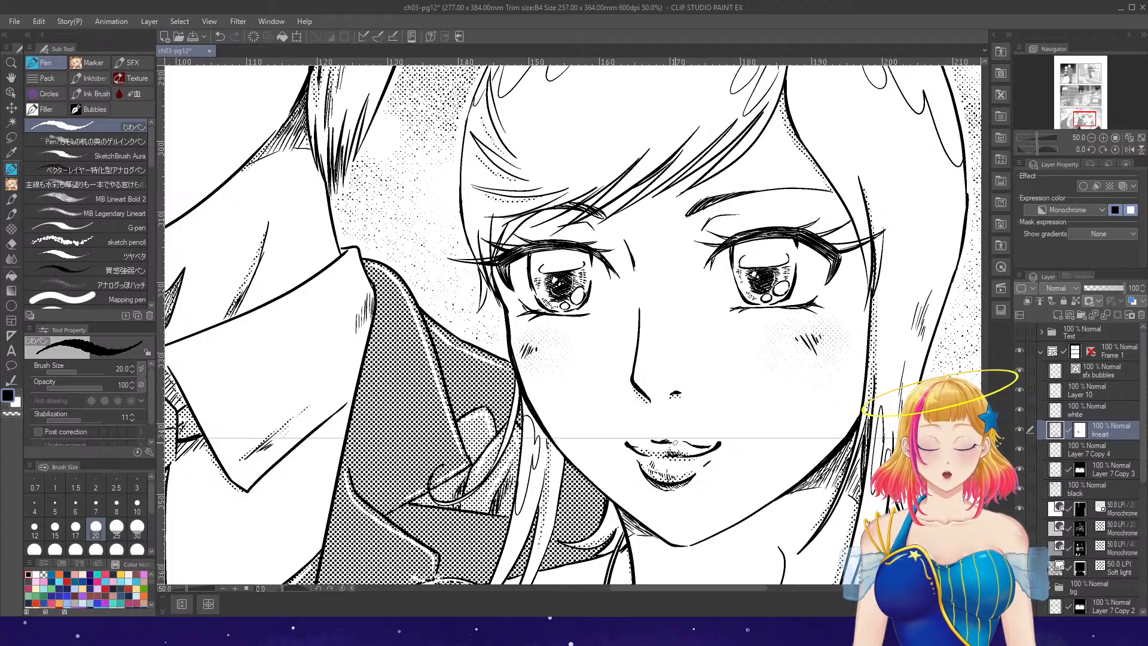
pyautogui.press('e')
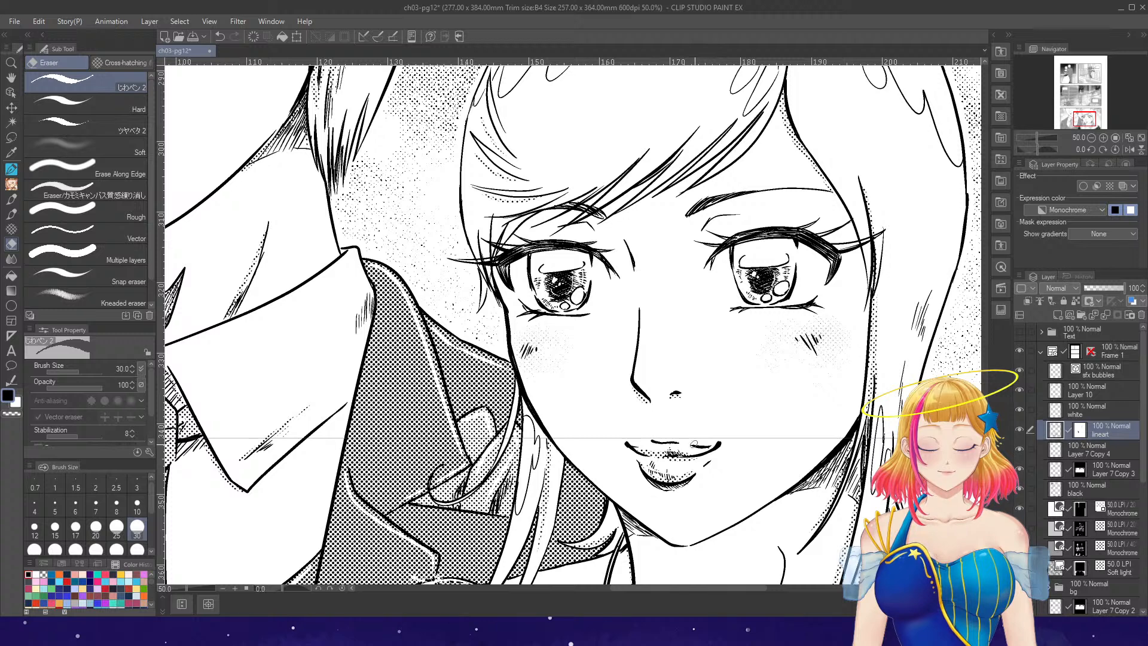
pyautogui.press('p')
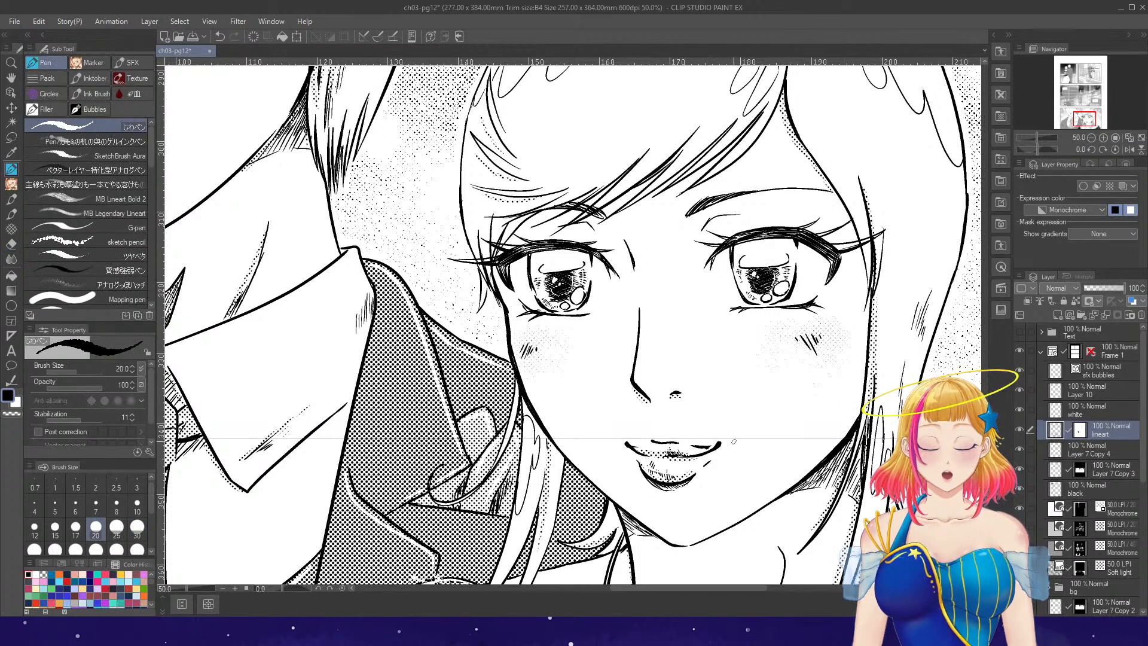
pyautogui.scroll(-4, 734, 442)
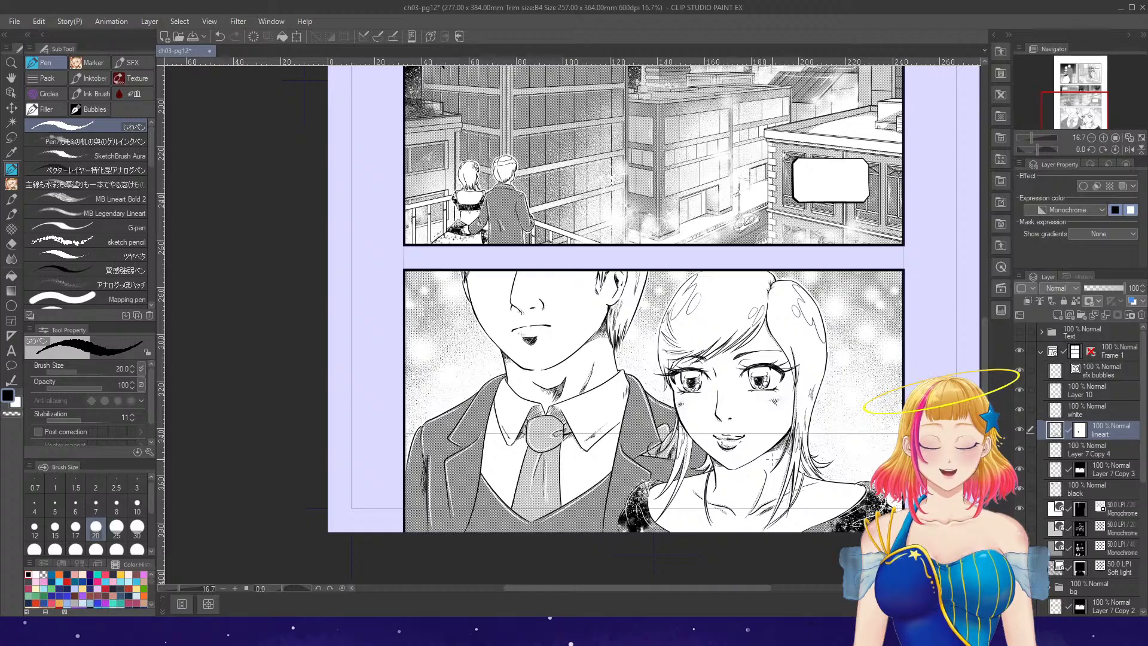
pyautogui.scroll(2, 766, 459)
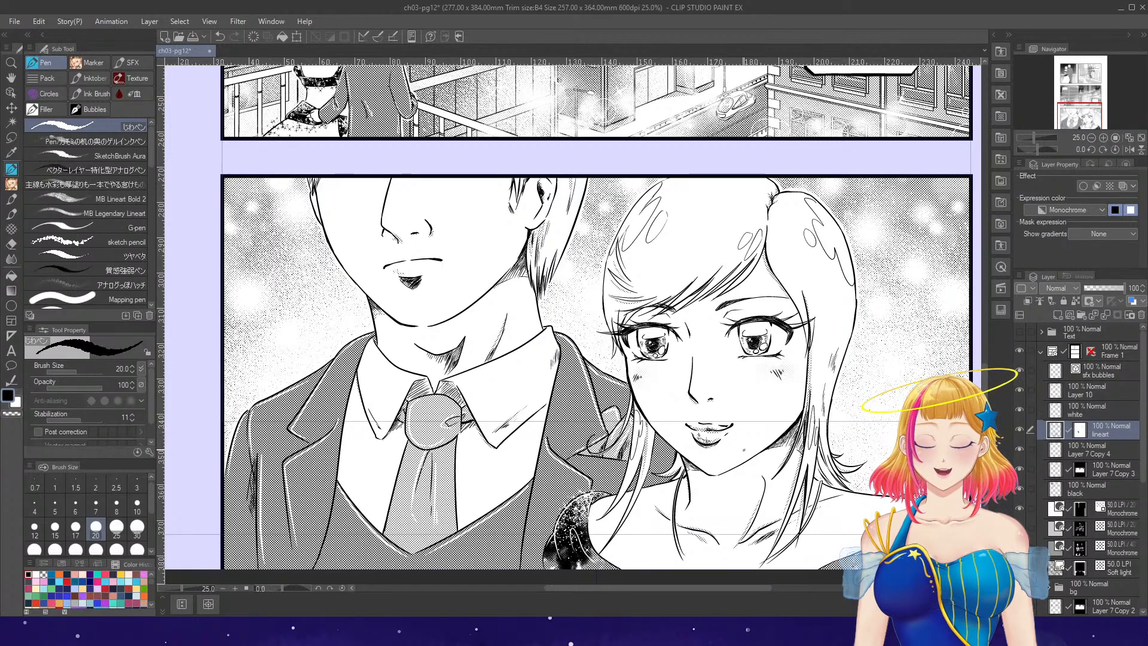
pyautogui.scroll(-2, 756, 447)
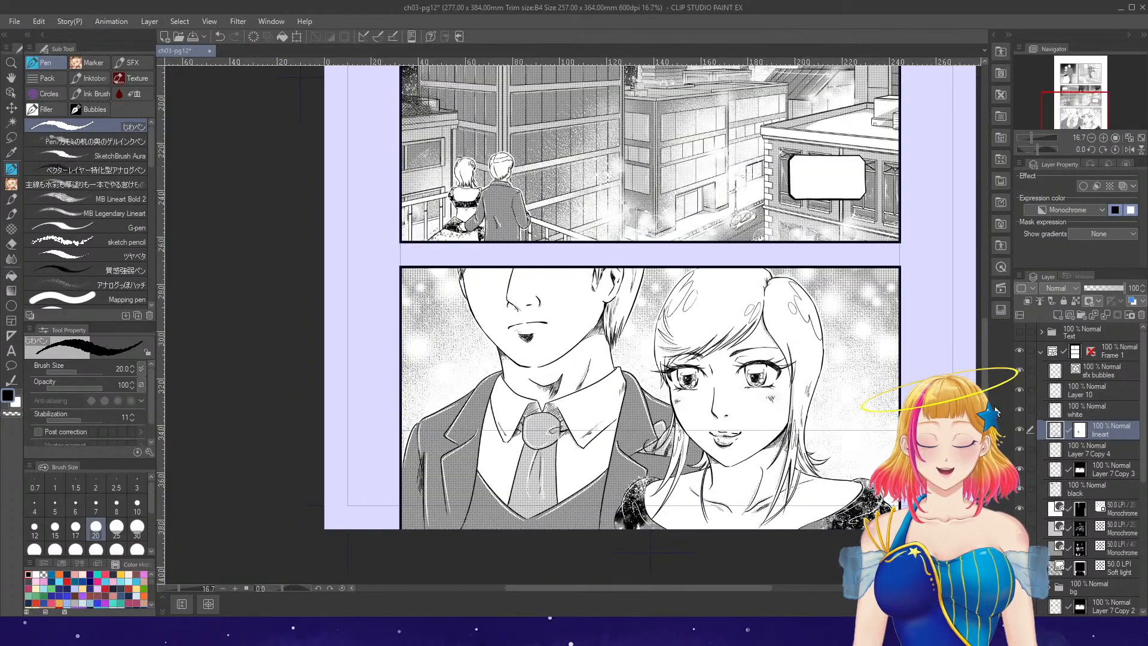
pyautogui.scroll(3, 763, 441)
pyautogui.moveTo(984, 400); pyautogui.dragTo(982, 285)
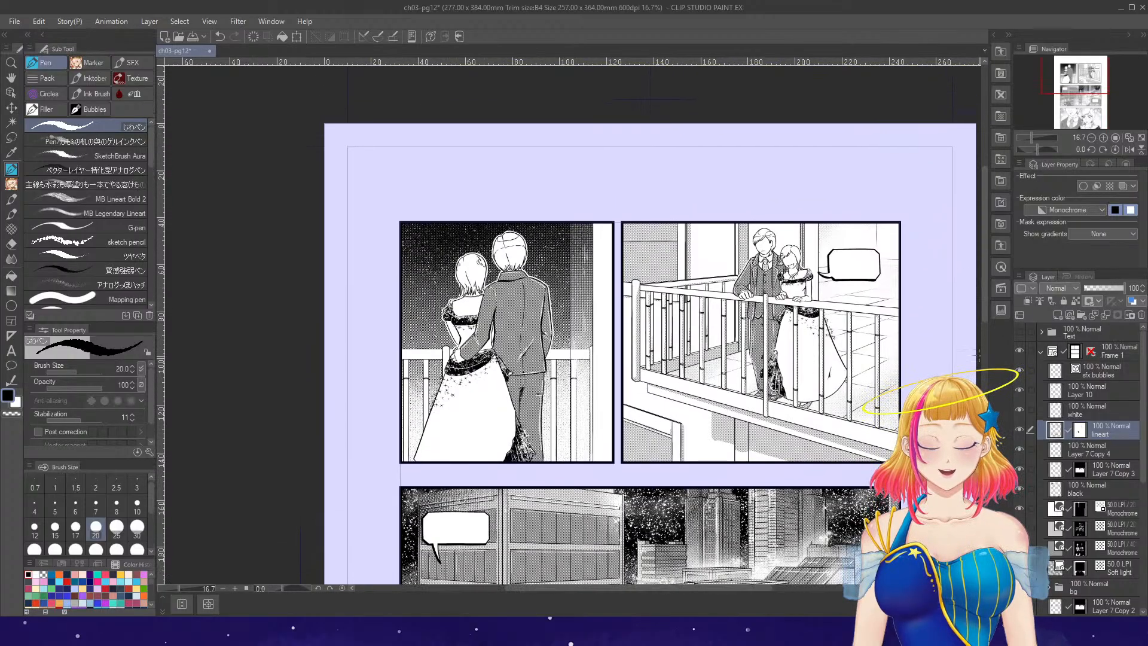
pyautogui.scroll(1, 874, 487)
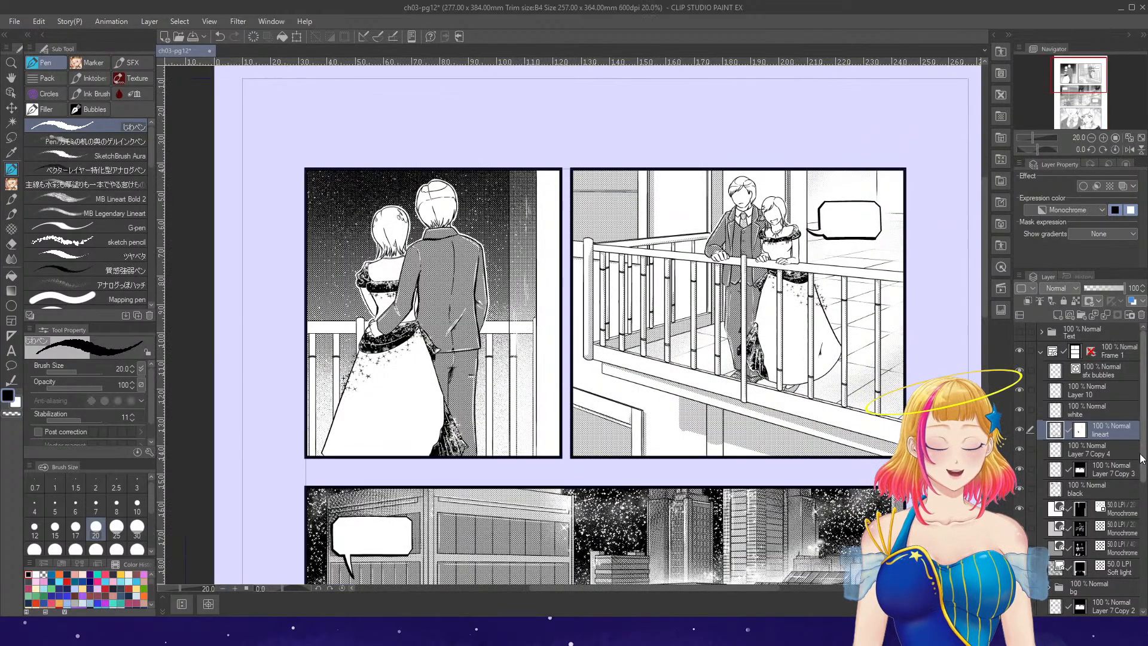
# - Show the perspective ruler that matches the balcony scene in the second panel
pyautogui.scroll(-5, 1131, 568)
pyautogui.scroll(-2, 1130, 568)
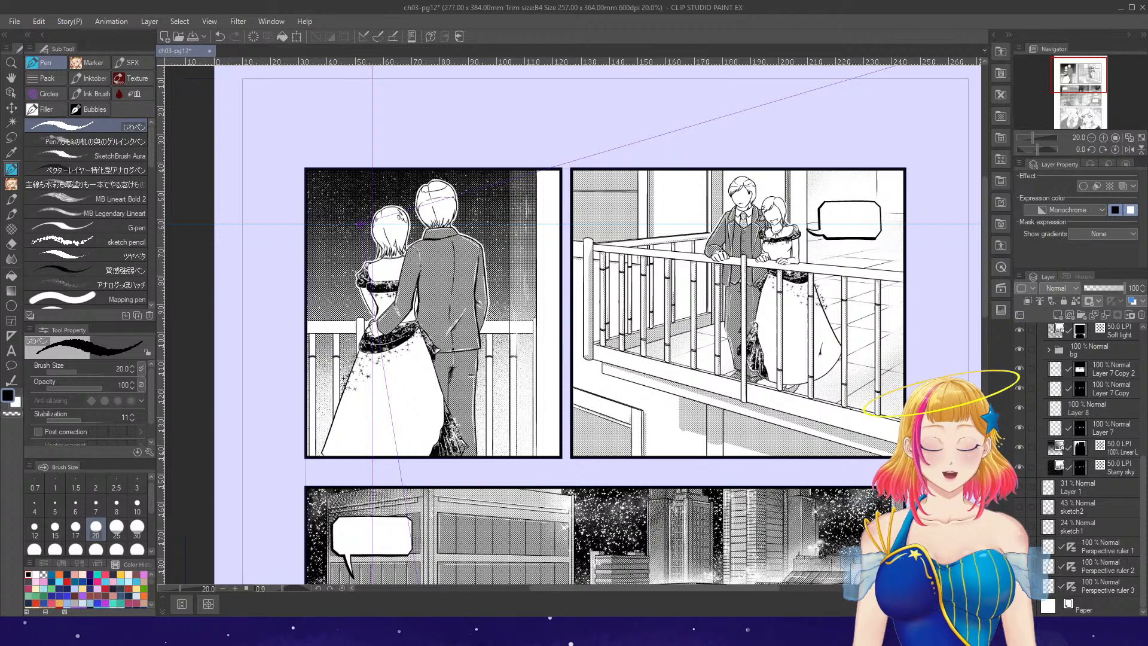
pyautogui.hotkey('ctrl', '4')
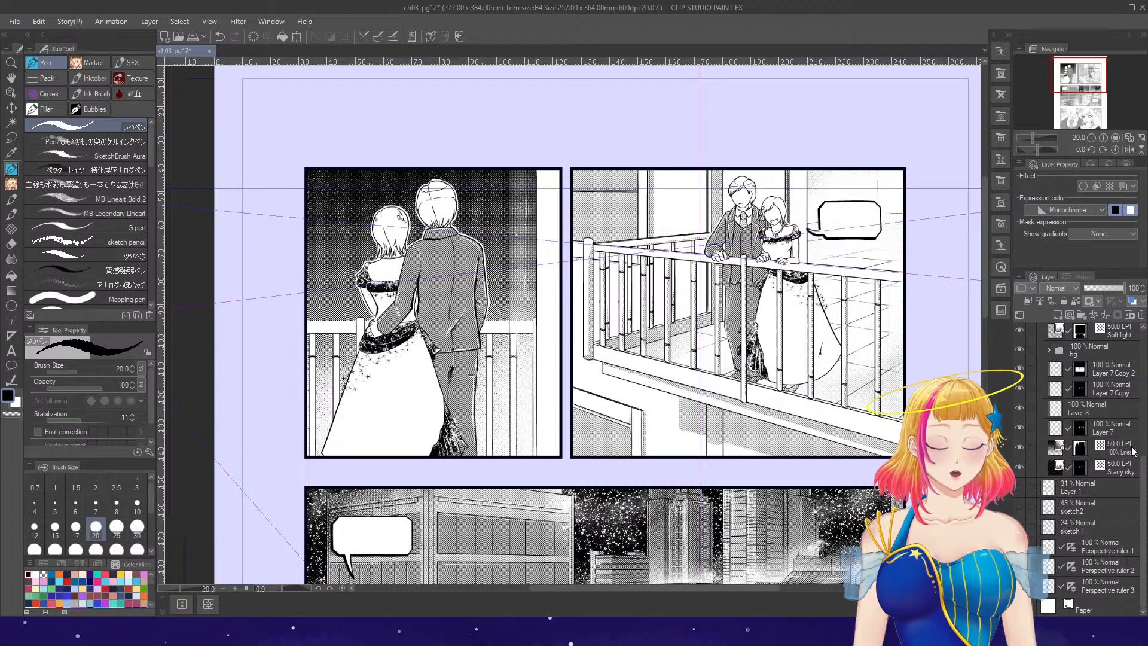
# - Expand the bg folder, check its layers by toggling their visibility, and make the bg line layer active
pyautogui.scroll(5, 1132, 450)
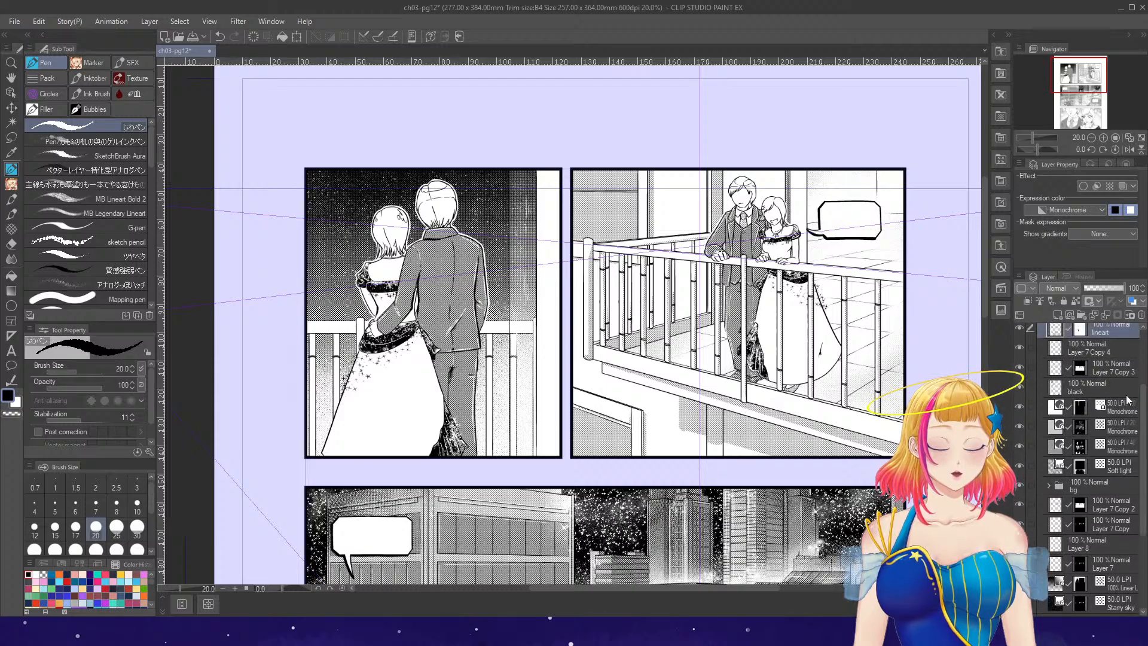
pyautogui.click(1019, 485)
pyautogui.click(1019, 485)
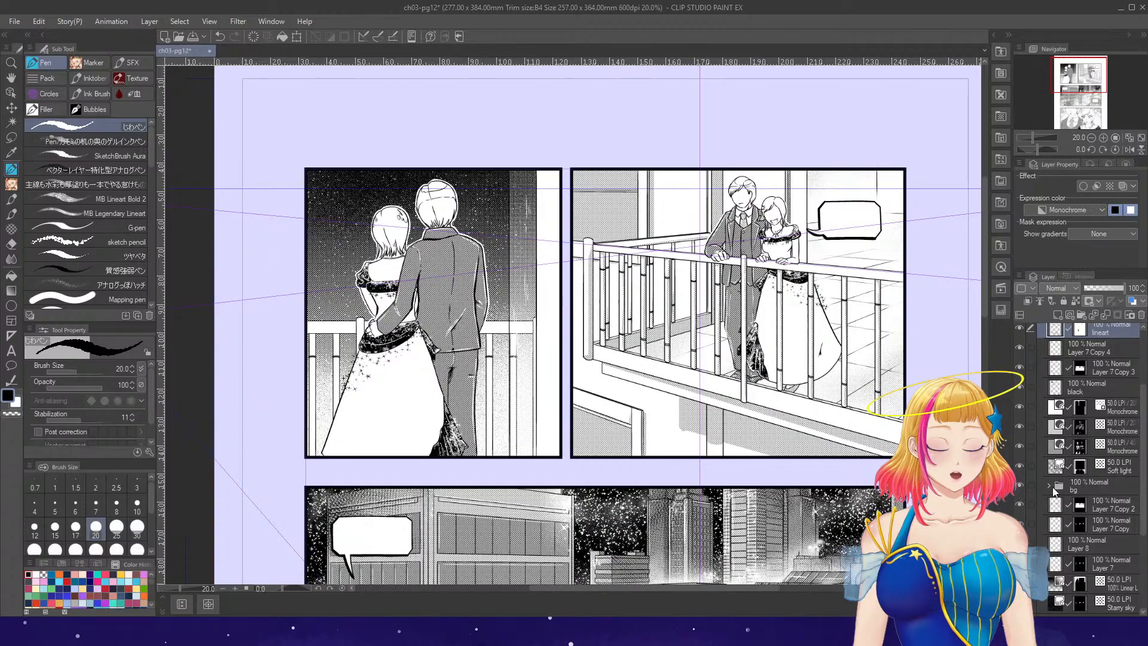
pyautogui.click(1049, 486)
pyautogui.scroll(-5, 1123, 468)
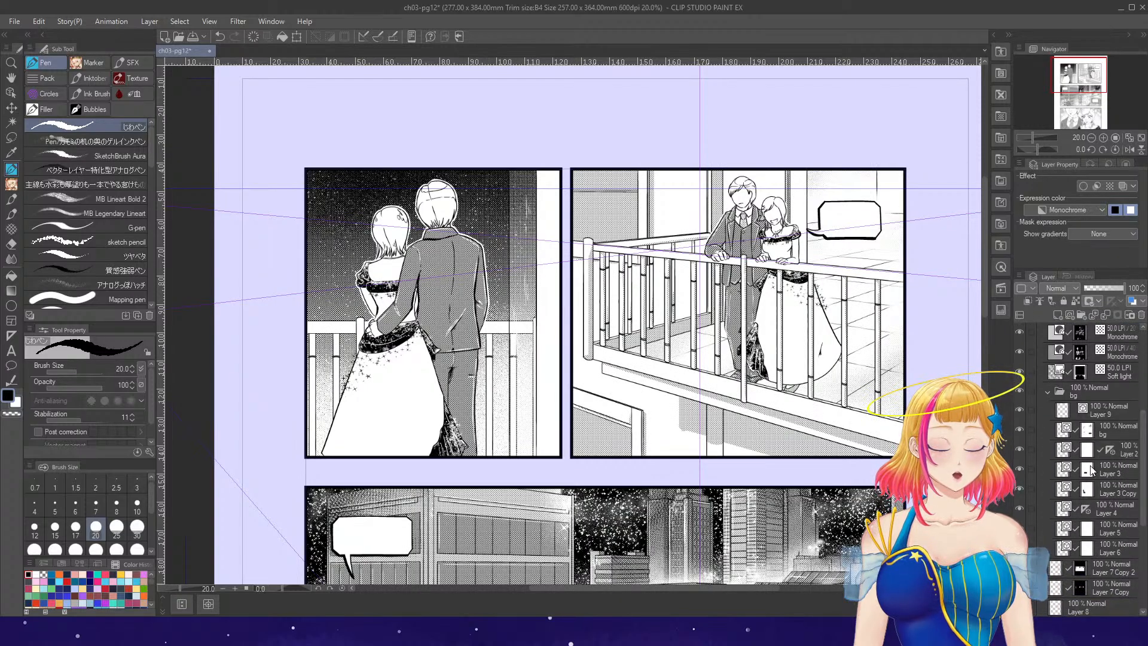
pyautogui.click(1019, 431)
pyautogui.click(1019, 430)
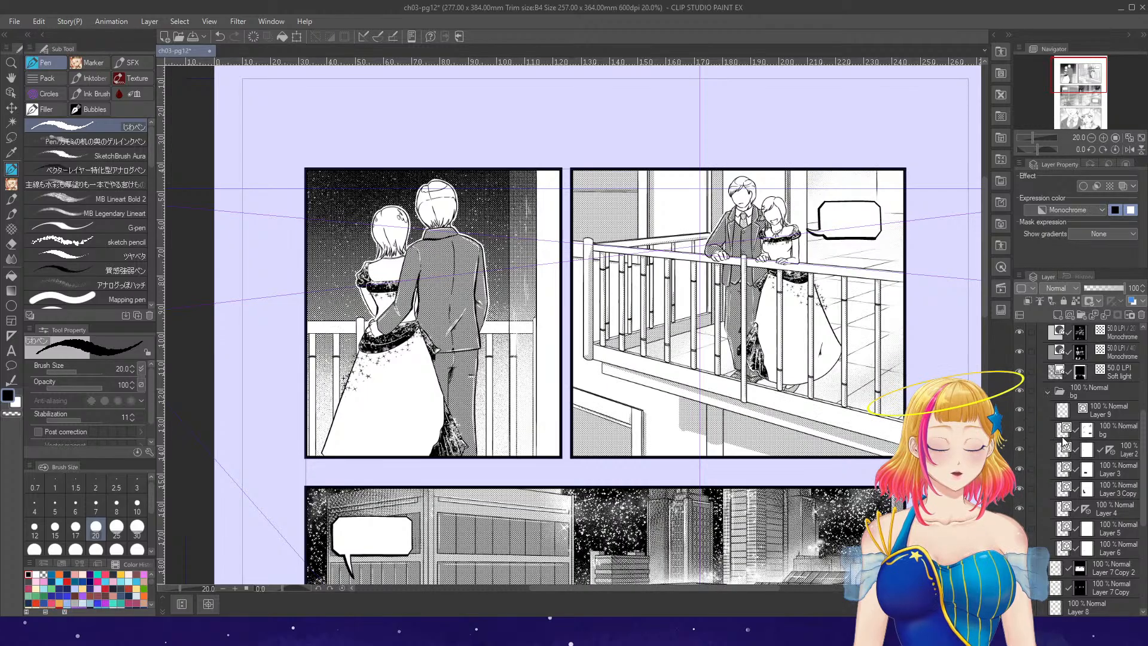
pyautogui.click(1031, 430)
# - Thicken the underside line of the balcony's front handrail in the second panel with the pen at size 25
pyautogui.scroll(1, 908, 356)
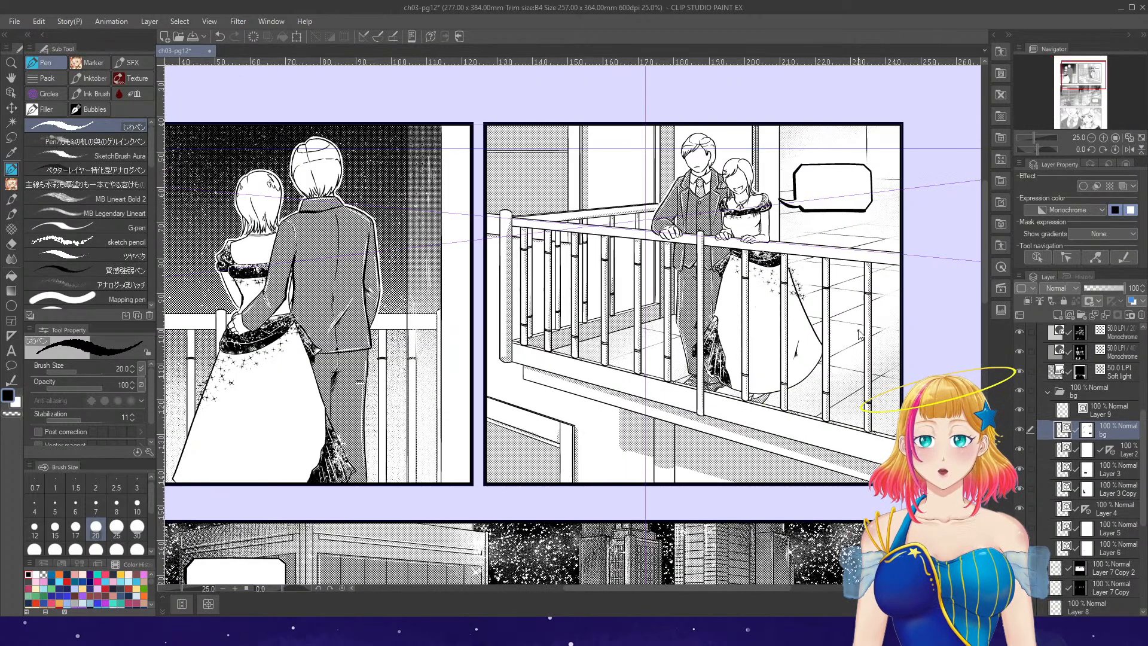
pyautogui.scroll(1, 868, 317)
pyautogui.scroll(1, 739, 227)
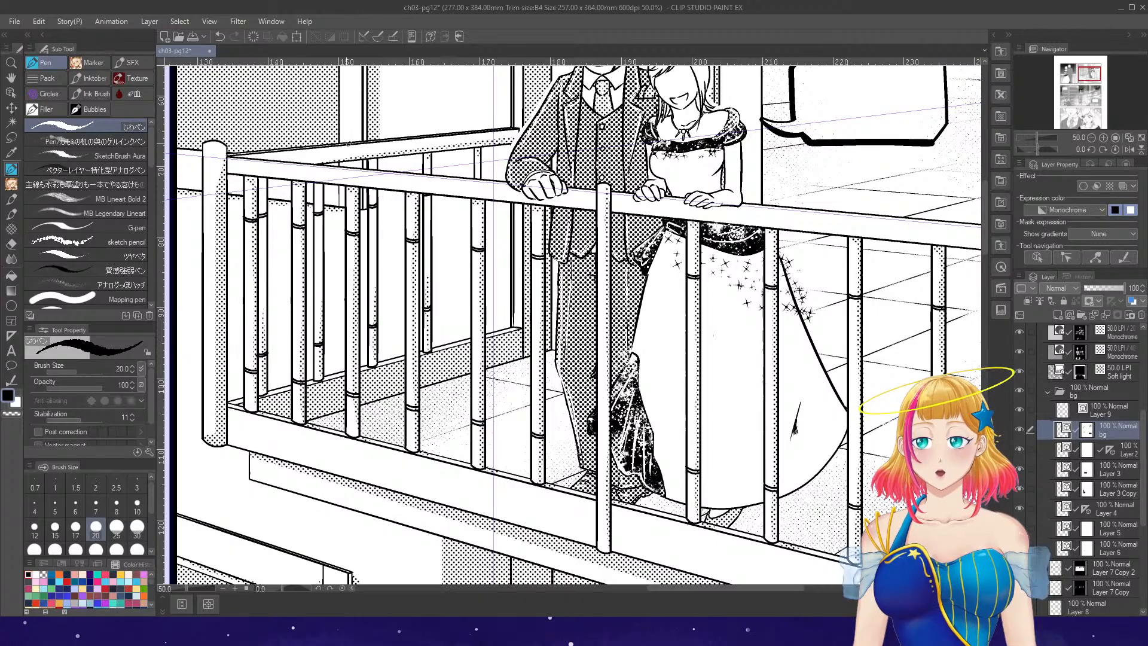
pyautogui.press(']')
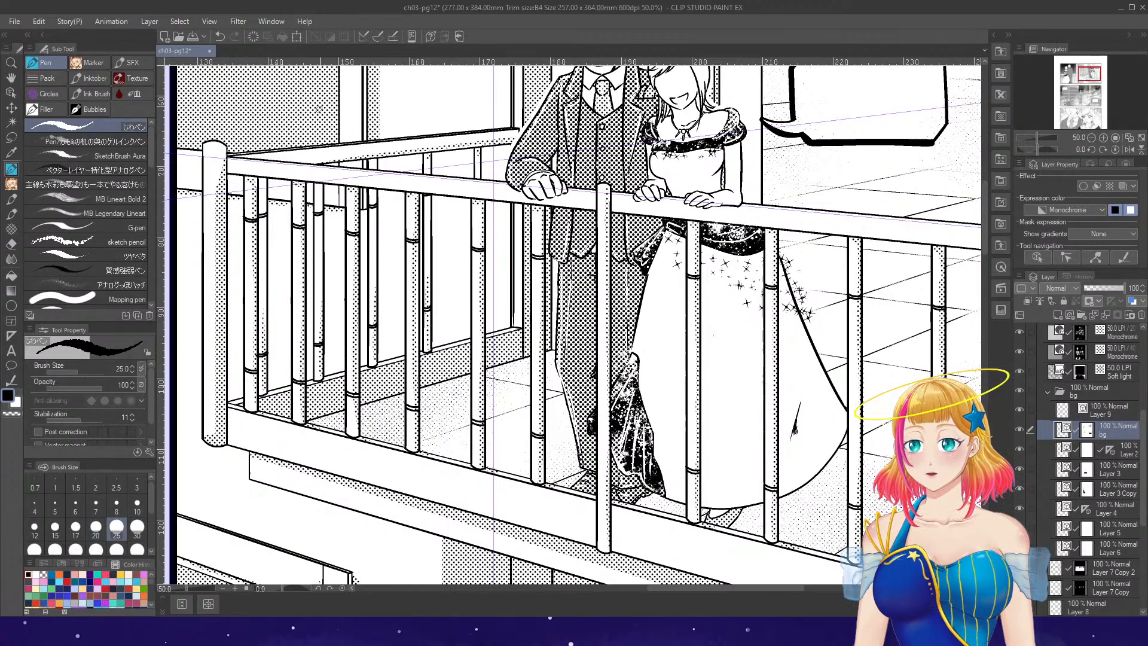
pyautogui.moveTo(227, 175); pyautogui.dragTo(922, 237)
pyautogui.scroll(-1, 990, 242)
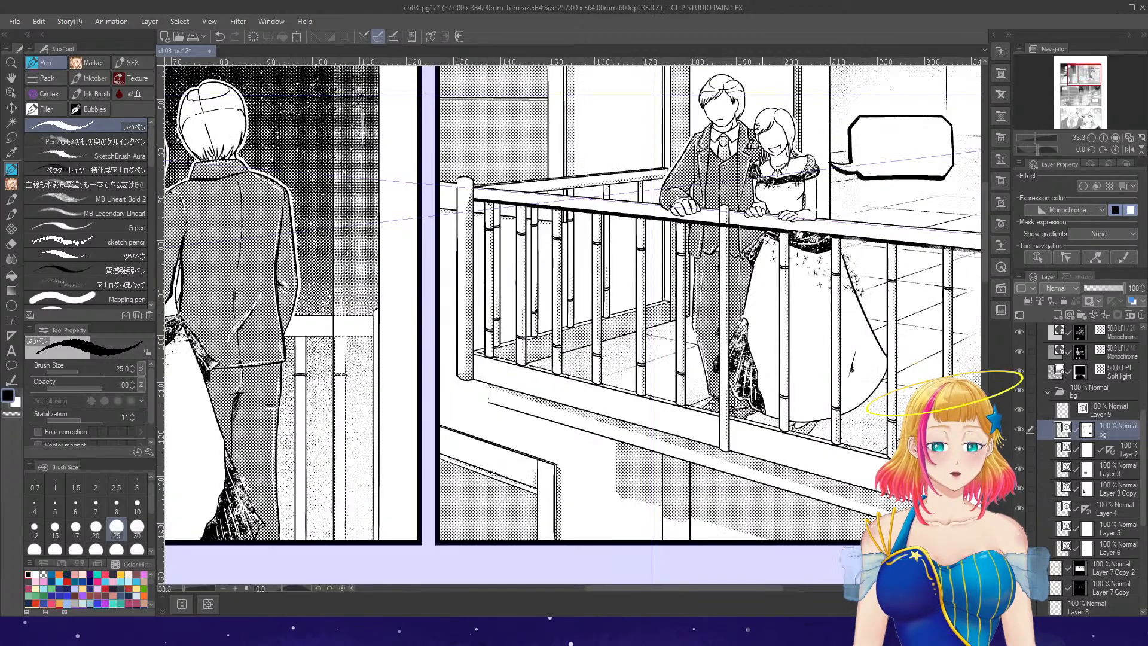
# - Thicken the inner edge of the balcony's corner post and the right edges of the balusters leading up to the man, undoing a stroke
pyautogui.moveTo(720, 587); pyautogui.dragTo(751, 587)
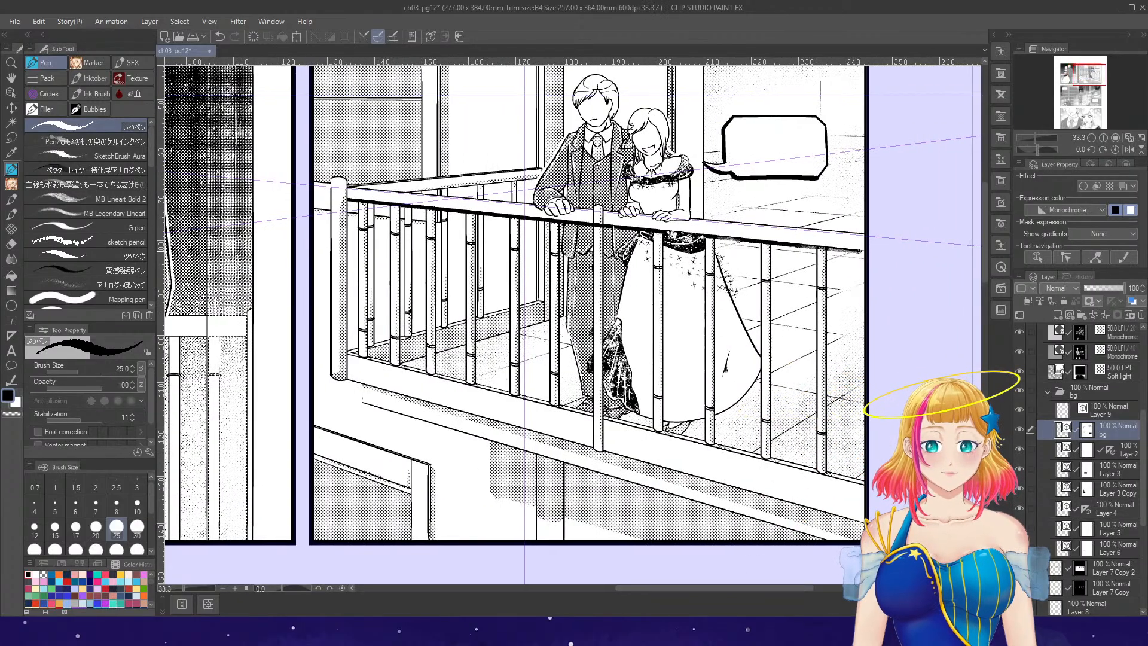
pyautogui.press('e')
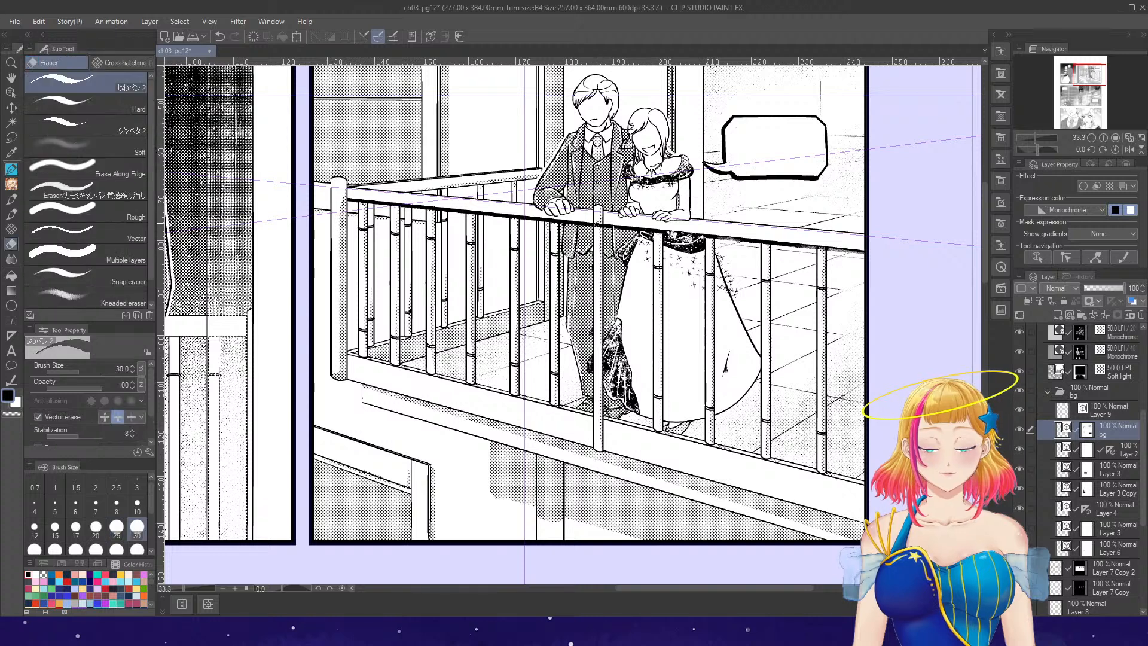
pyautogui.press('p')
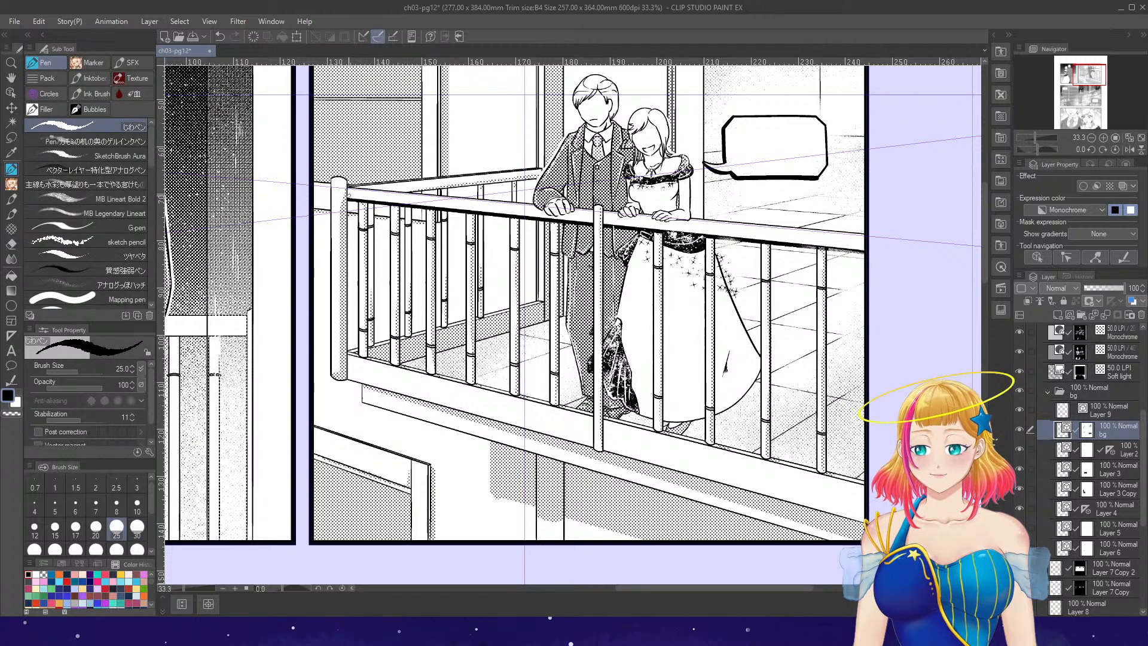
pyautogui.moveTo(347, 202); pyautogui.dragTo(347, 322)
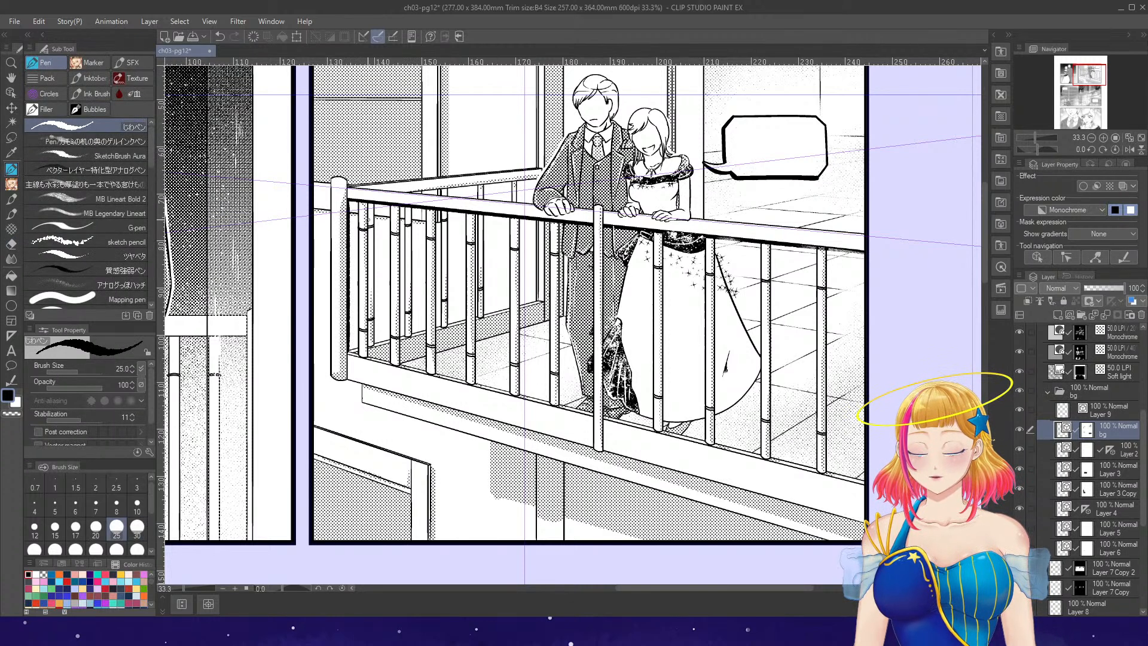
pyautogui.moveTo(365, 201); pyautogui.dragTo(366, 312)
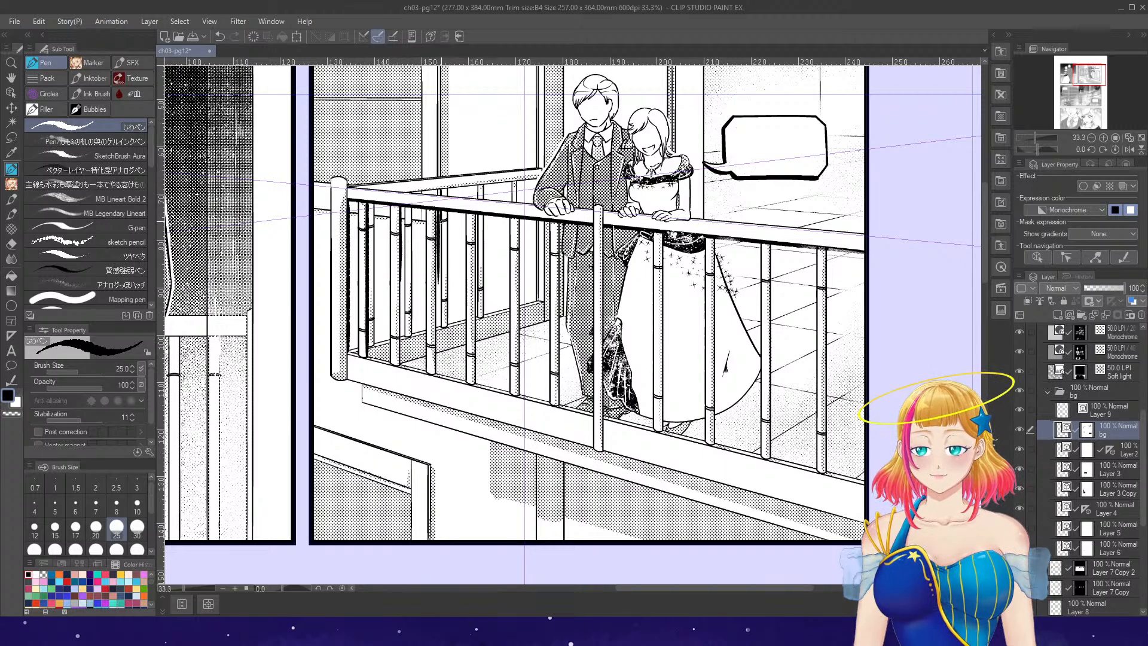
pyautogui.hotkey('ctrl', 'z')
pyautogui.moveTo(476, 213); pyautogui.dragTo(477, 273)
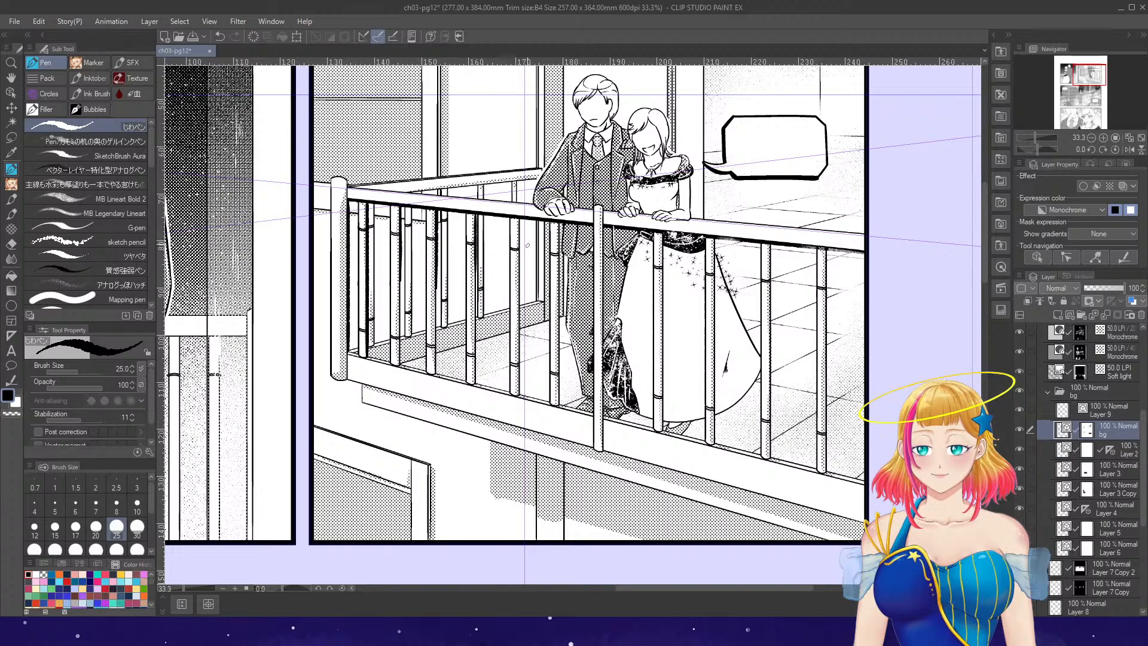
pyautogui.moveTo(519, 213); pyautogui.dragTo(519, 291)
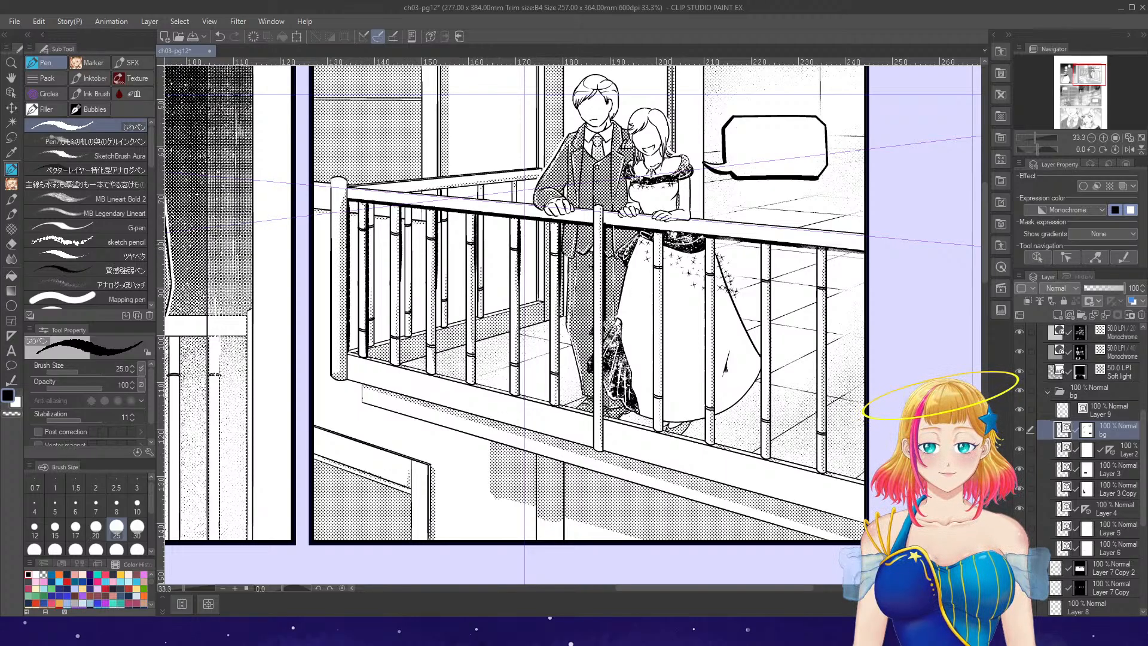
# - Strengthen the right edges of the remaining balusters and the front centre post, plus the upper line of the lower rail
pyautogui.moveTo(714, 235); pyautogui.dragTo(716, 349)
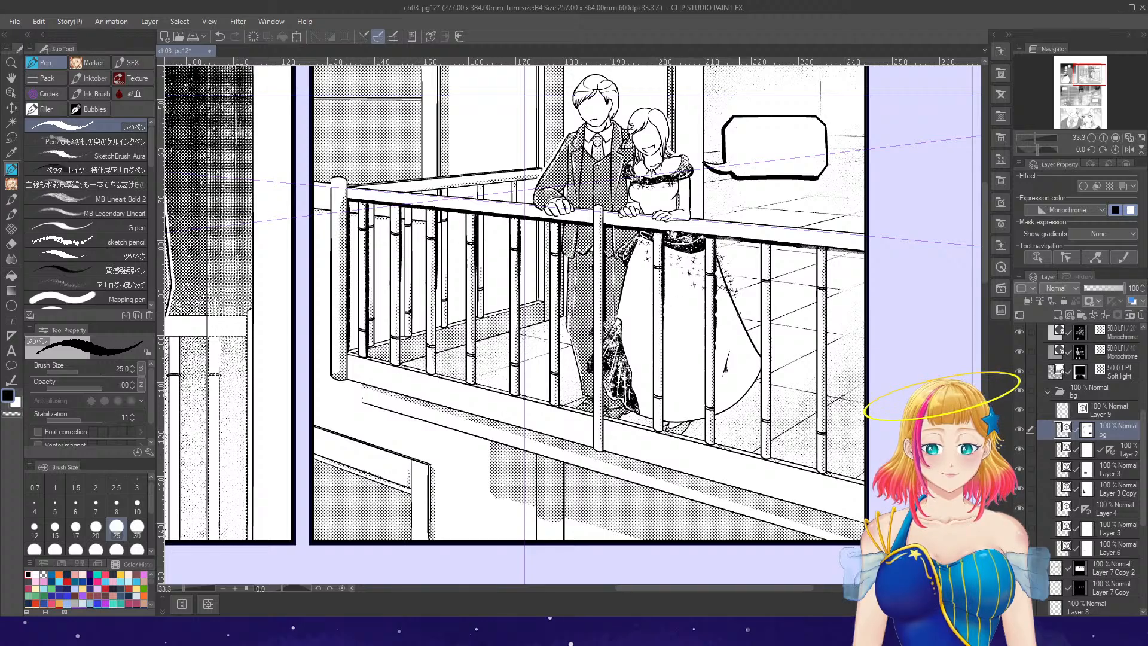
pyautogui.moveTo(772, 240); pyautogui.dragTo(772, 389)
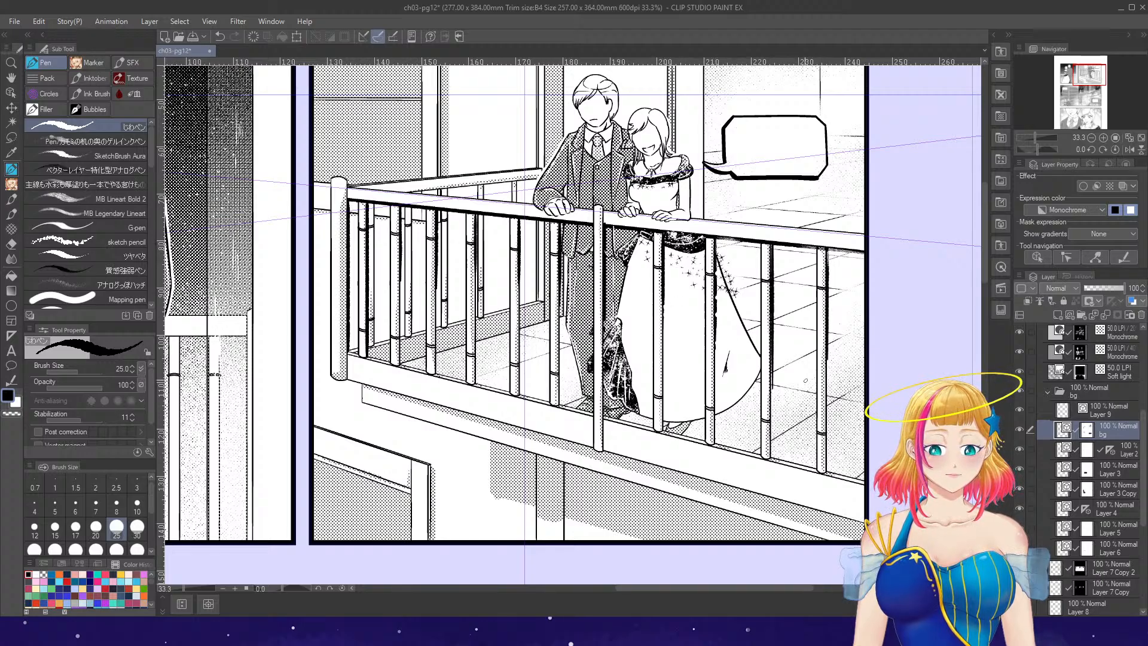
pyautogui.moveTo(314, 249); pyautogui.dragTo(315, 424)
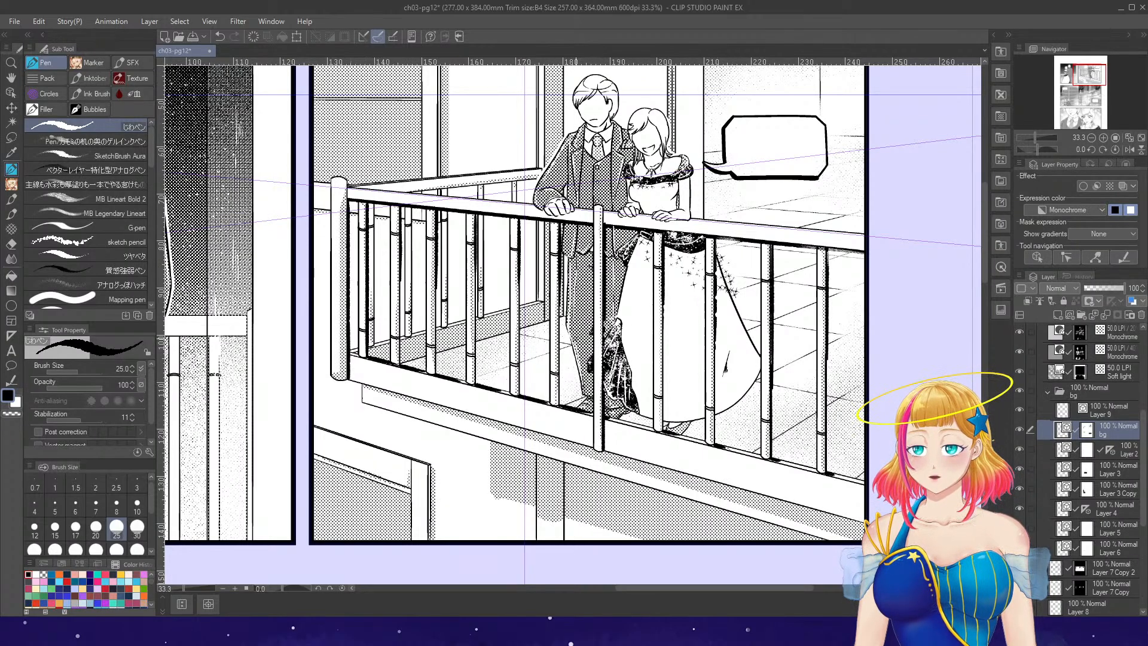
# - Thicken the bottom edge of the balcony's lower rail and the ledge line beneath it with the pen at size 30
pyautogui.scroll(-6, 628, 339)
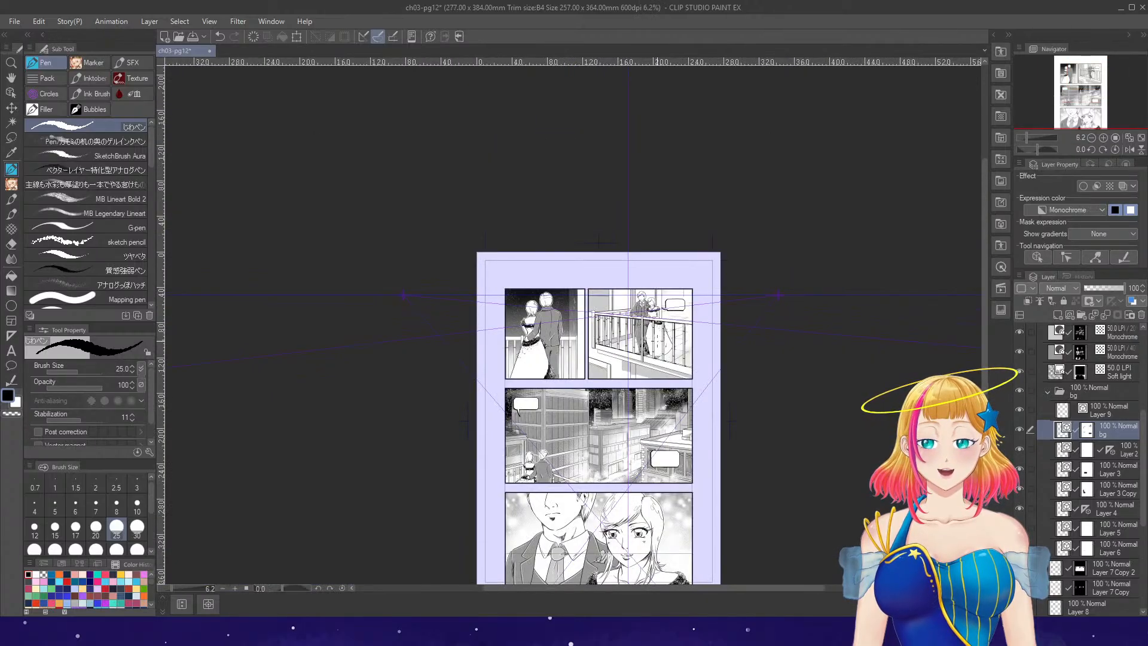
pyautogui.scroll(6, 664, 361)
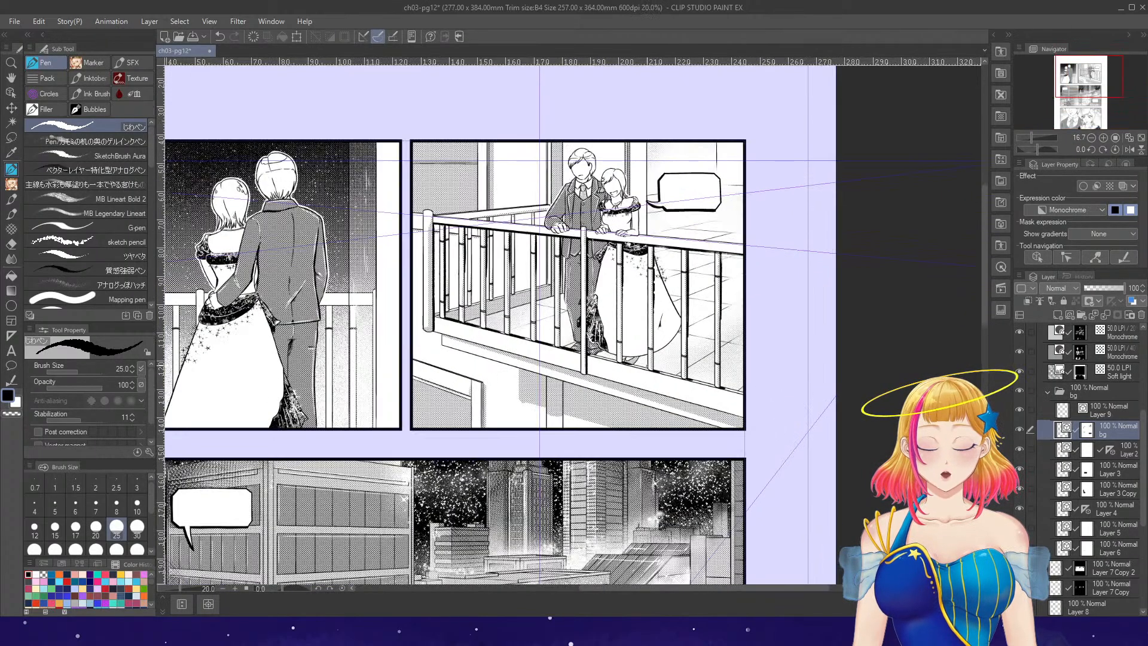
pyautogui.press(']')
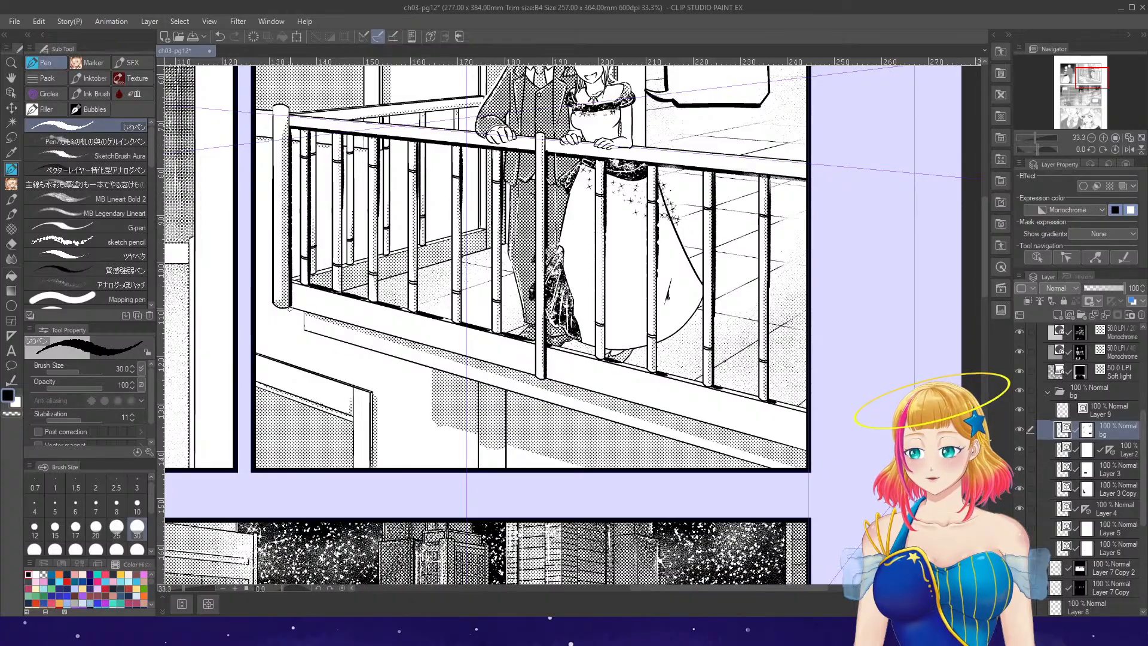
pyautogui.moveTo(289, 309); pyautogui.dragTo(377, 328)
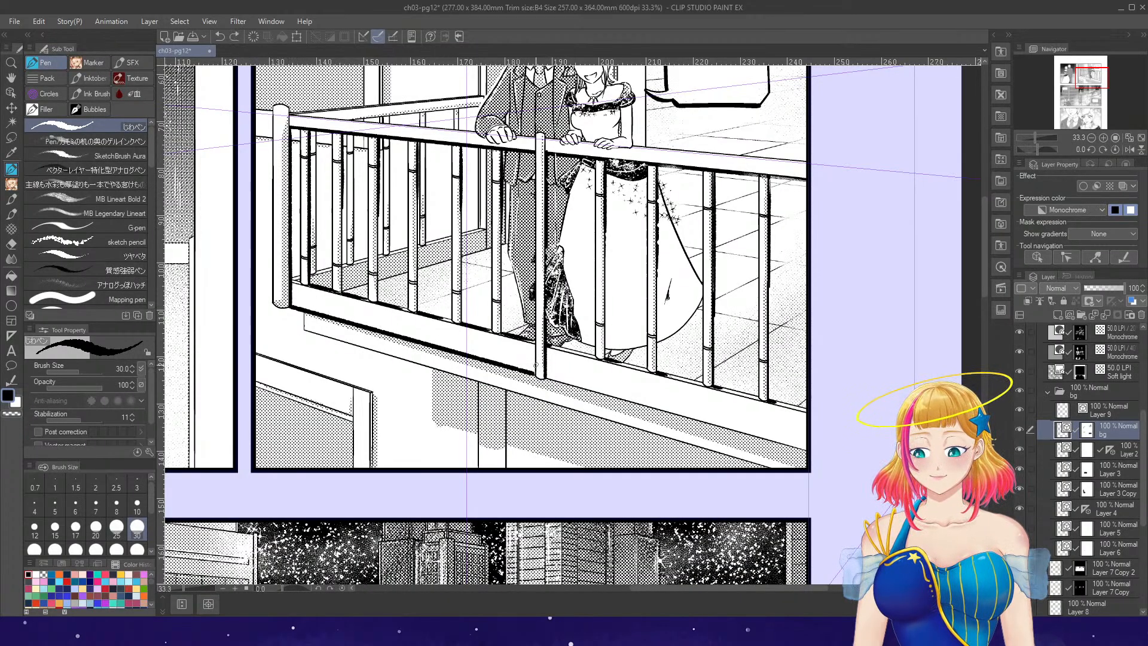
pyautogui.moveTo(545, 377); pyautogui.dragTo(806, 449)
pyautogui.moveTo(305, 329); pyautogui.dragTo(778, 463)
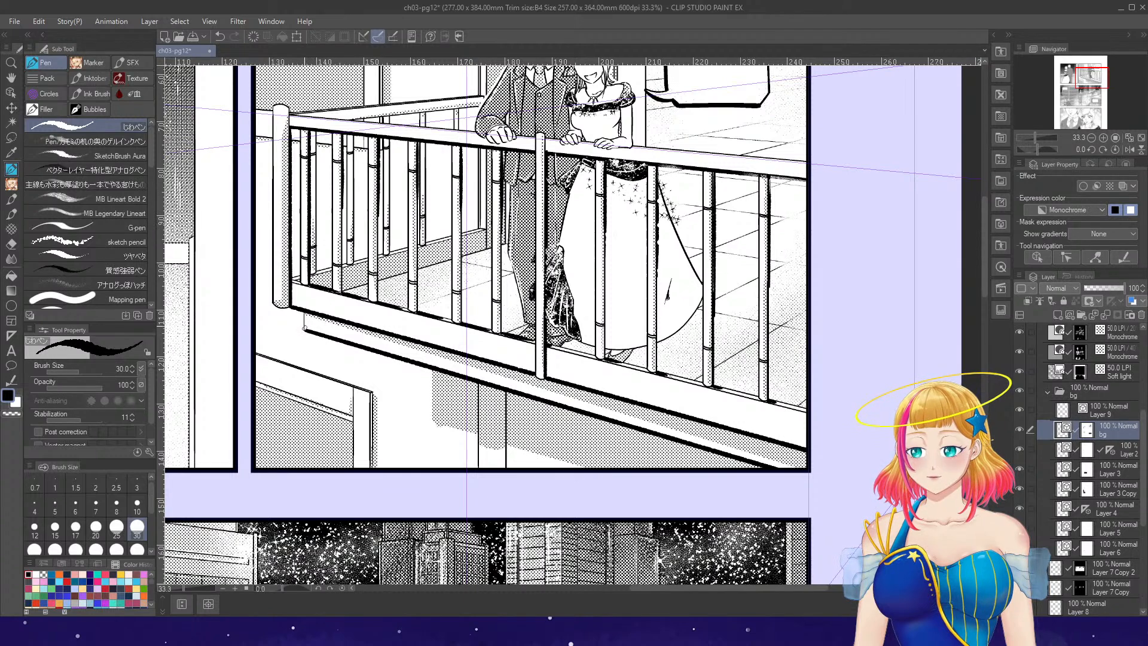
# - Thicken the rounded bottom edge of the balcony's corner post in the second panel
pyautogui.scroll(2, 305, 308)
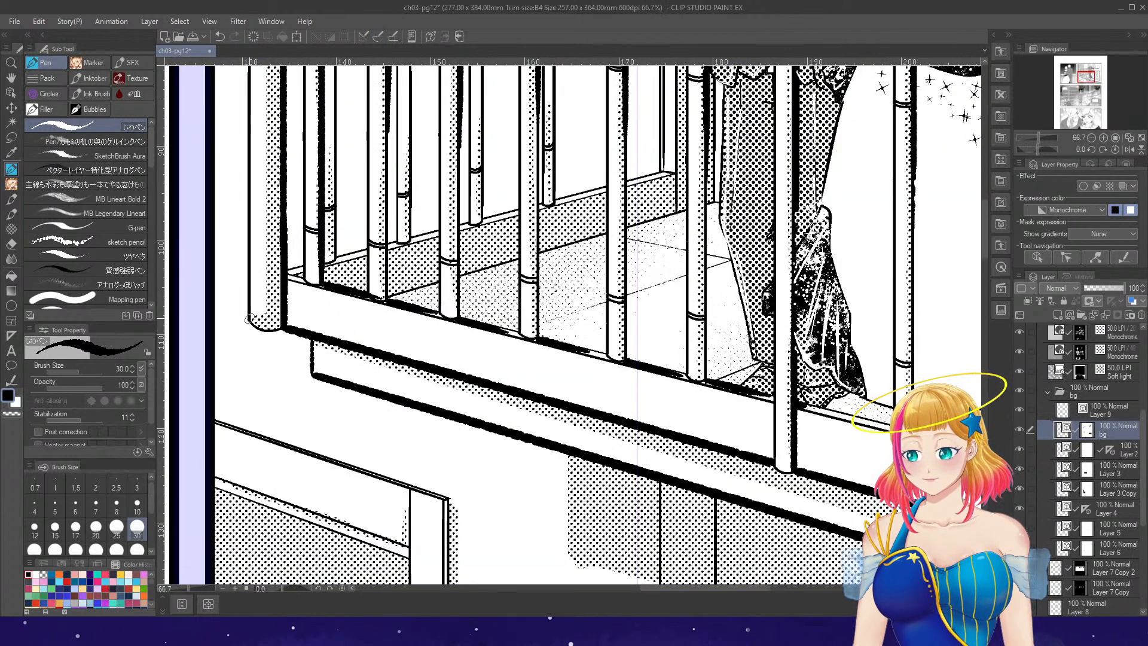
pyautogui.moveTo(247, 316); pyautogui.dragTo(278, 329)
pyautogui.scroll(-1, 278, 329)
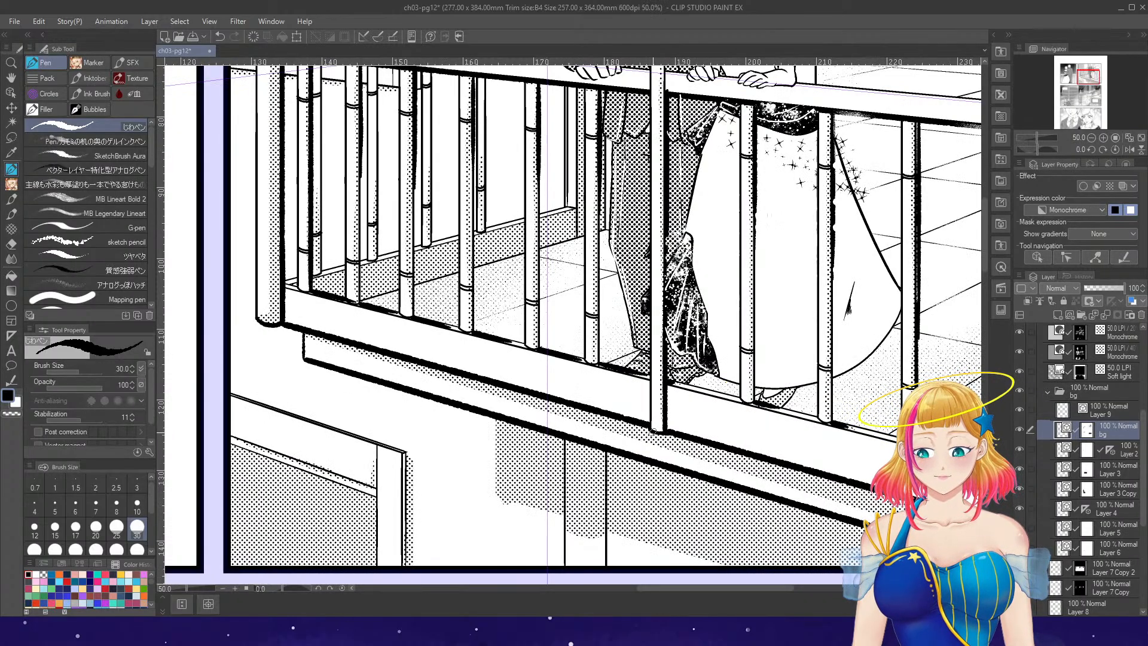
pyautogui.scroll(-3, 662, 432)
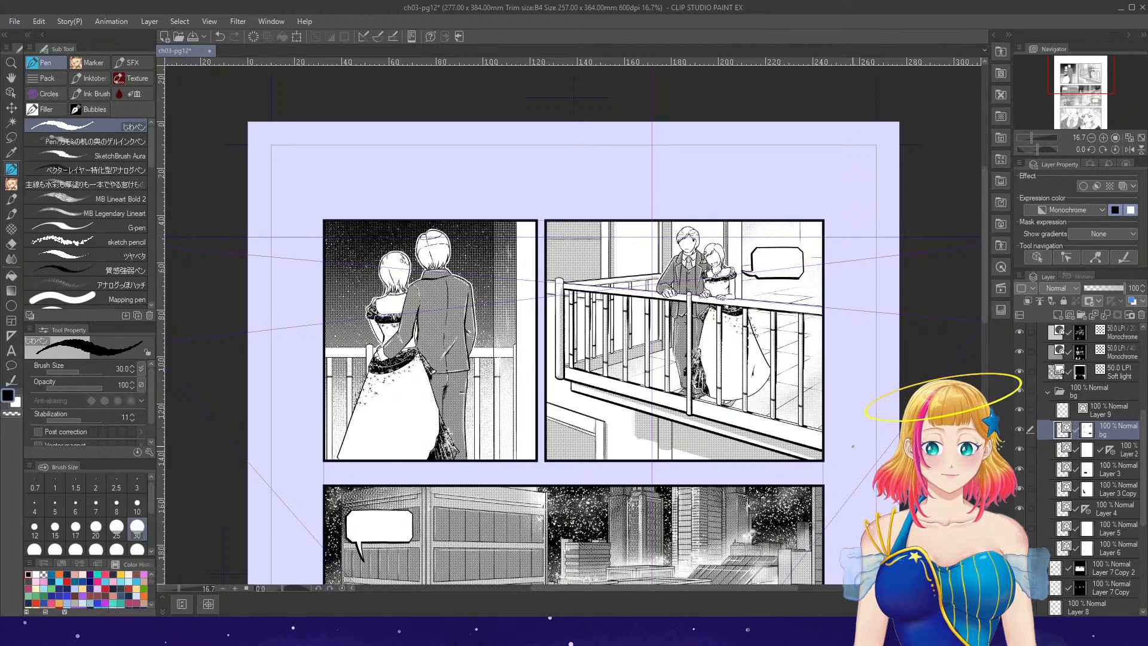
pyautogui.moveTo(984, 320); pyautogui.dragTo(984, 413)
pyautogui.scroll(1, 653, 321)
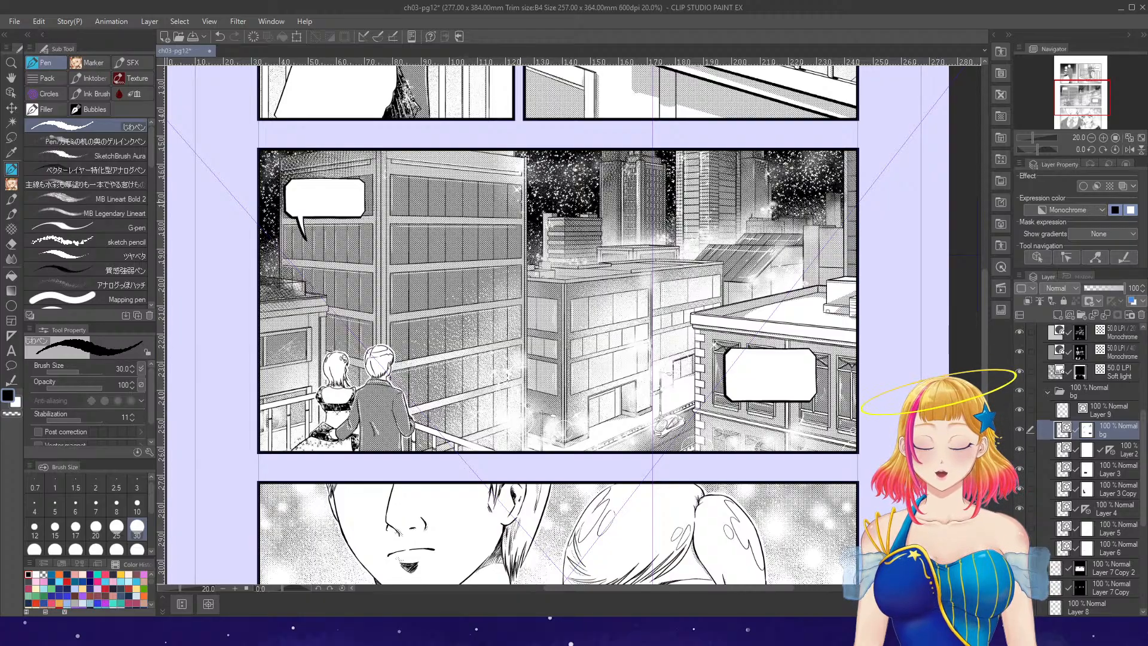
pyautogui.moveTo(460, 227)
pyautogui.mouseDown()
pyautogui.moveTo(384, 339)
pyautogui.moveTo(505, 349)
pyautogui.moveTo(506, 244)
pyautogui.moveTo(465, 230)
pyautogui.mouseUp()
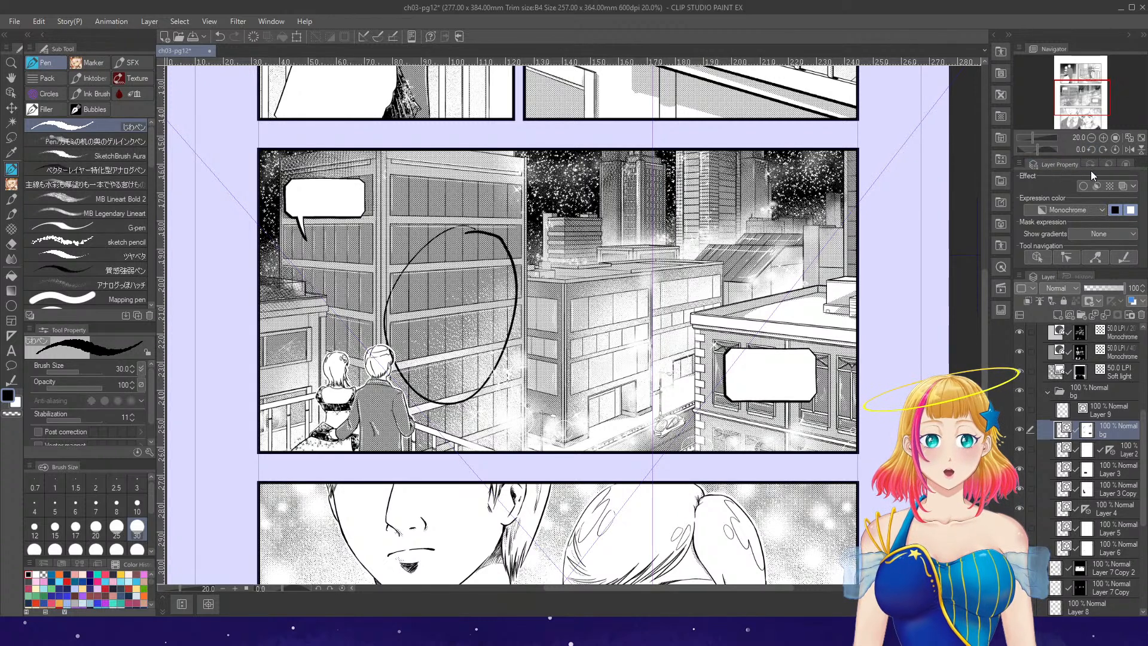
pyautogui.click(221, 37)
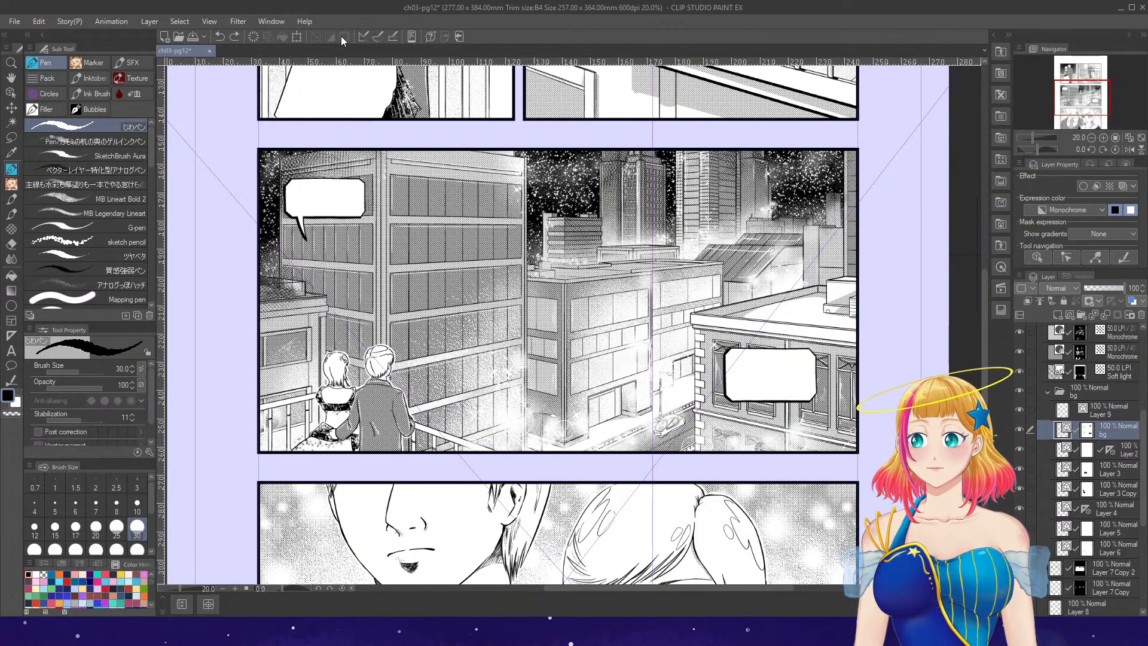
pyautogui.moveTo(533, 228); pyautogui.dragTo(615, 212)
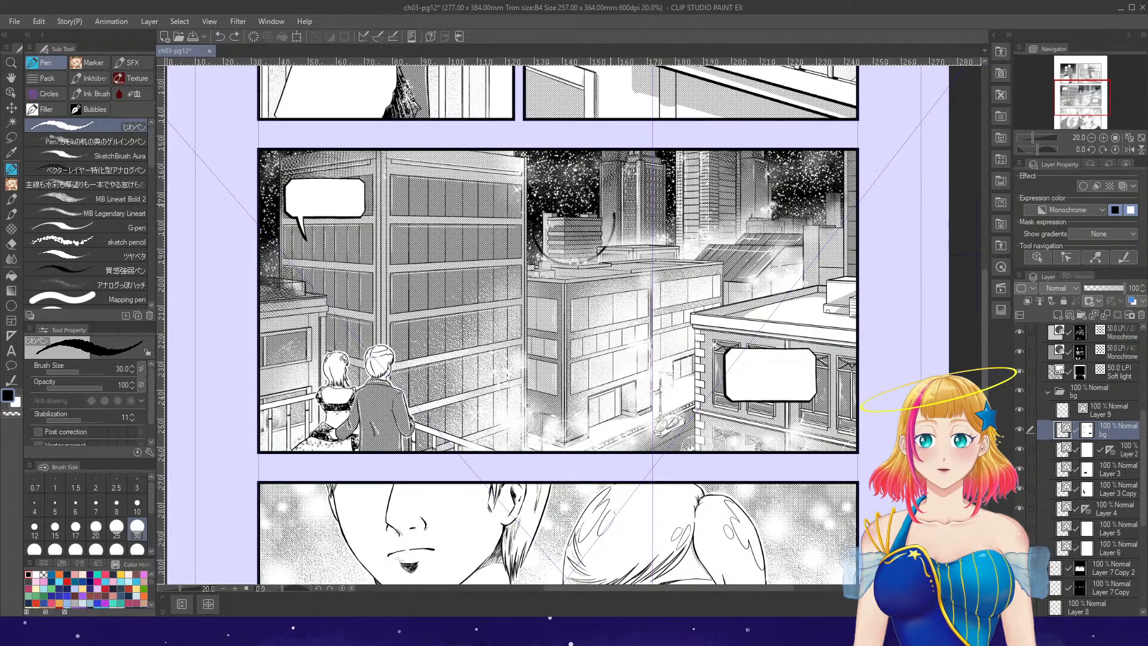
pyautogui.click(220, 37)
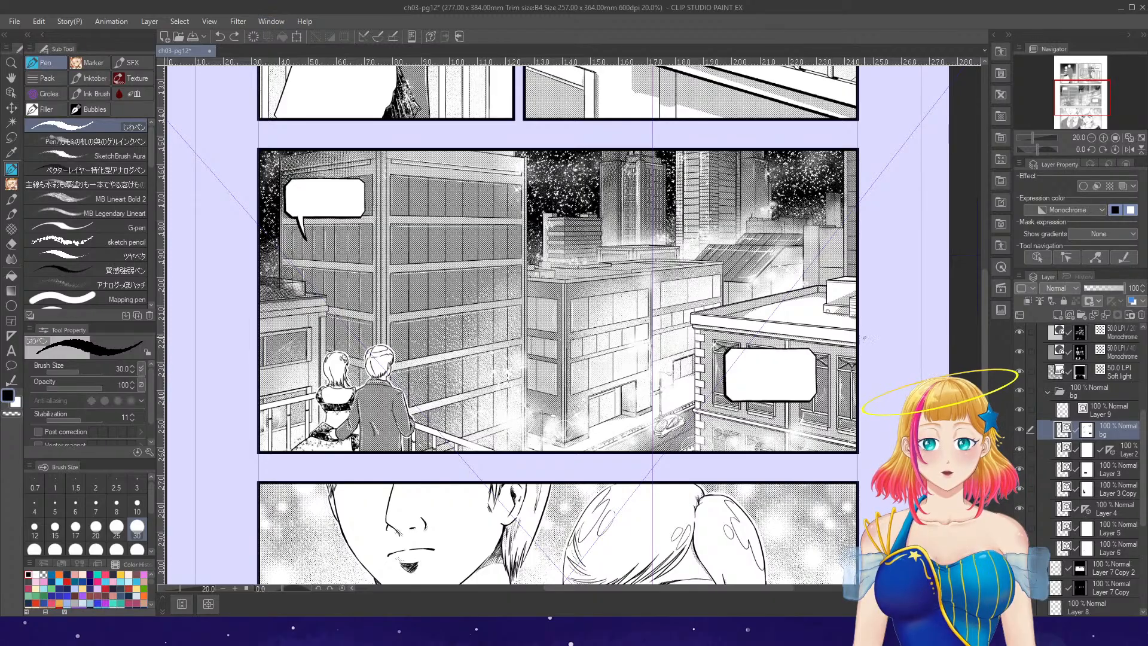
pyautogui.moveTo(837, 276)
pyautogui.mouseDown()
pyautogui.moveTo(699, 448)
pyautogui.moveTo(866, 346)
pyautogui.mouseUp()
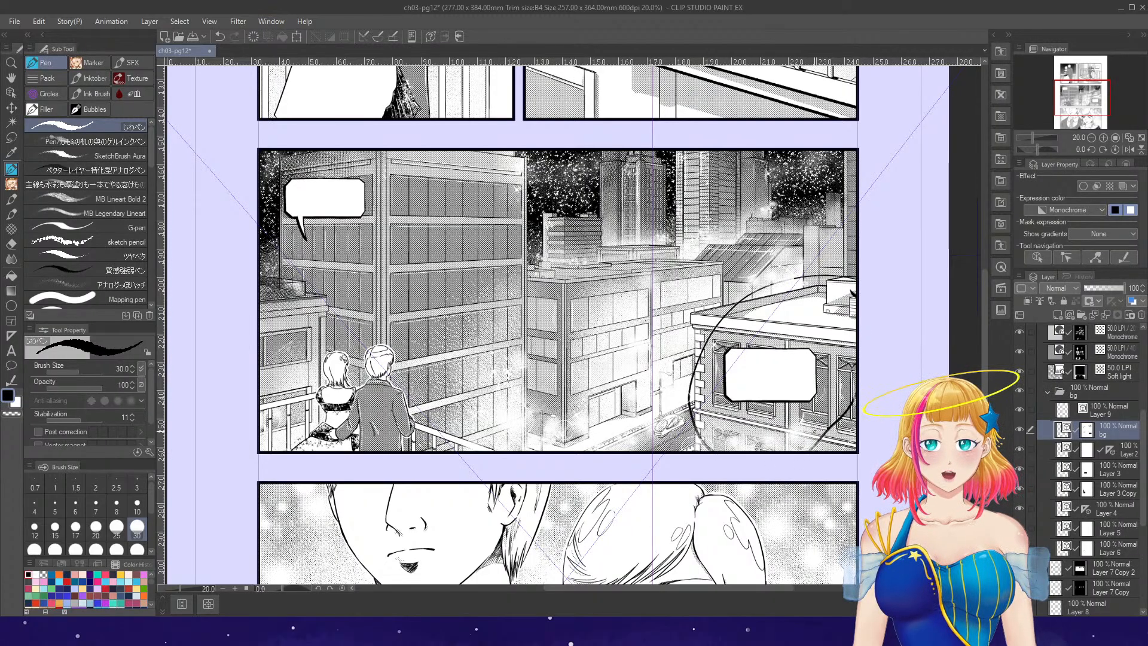
pyautogui.click(220, 40)
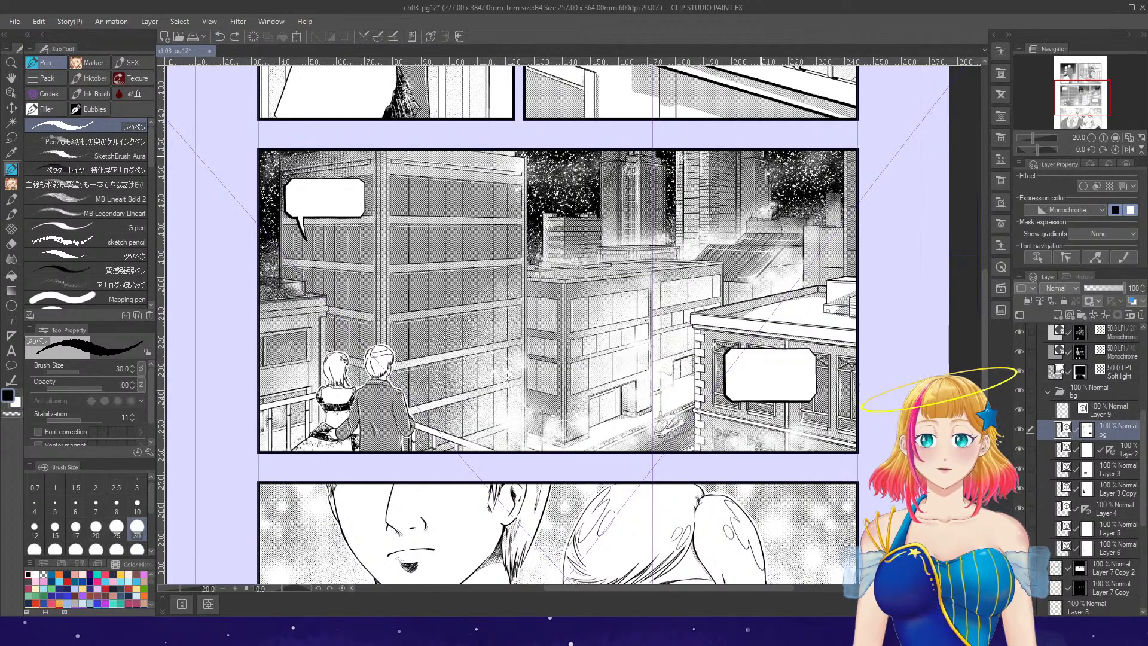
pyautogui.moveTo(606, 347)
pyautogui.mouseDown()
pyautogui.moveTo(647, 278)
pyautogui.moveTo(696, 278)
pyautogui.moveTo(671, 386)
pyautogui.mouseUp()
pyautogui.moveTo(698, 276); pyautogui.dragTo(707, 436)
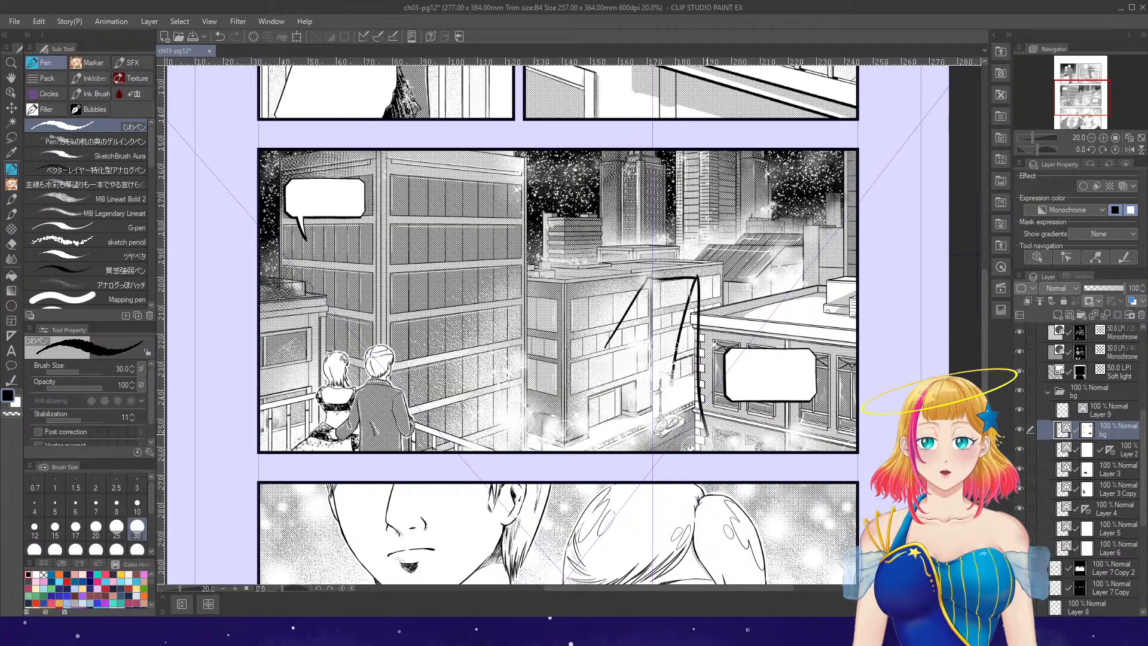
pyautogui.moveTo(610, 359)
pyautogui.mouseDown()
pyautogui.moveTo(667, 382)
pyautogui.moveTo(611, 442)
pyautogui.mouseUp()
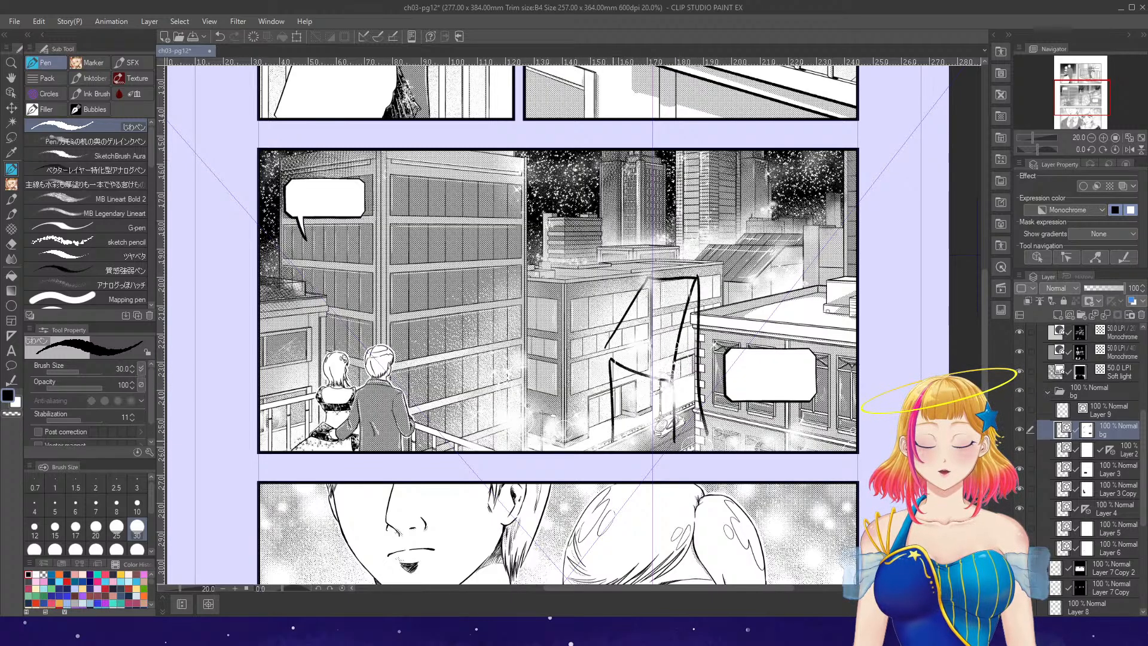
pyautogui.click(220, 37)
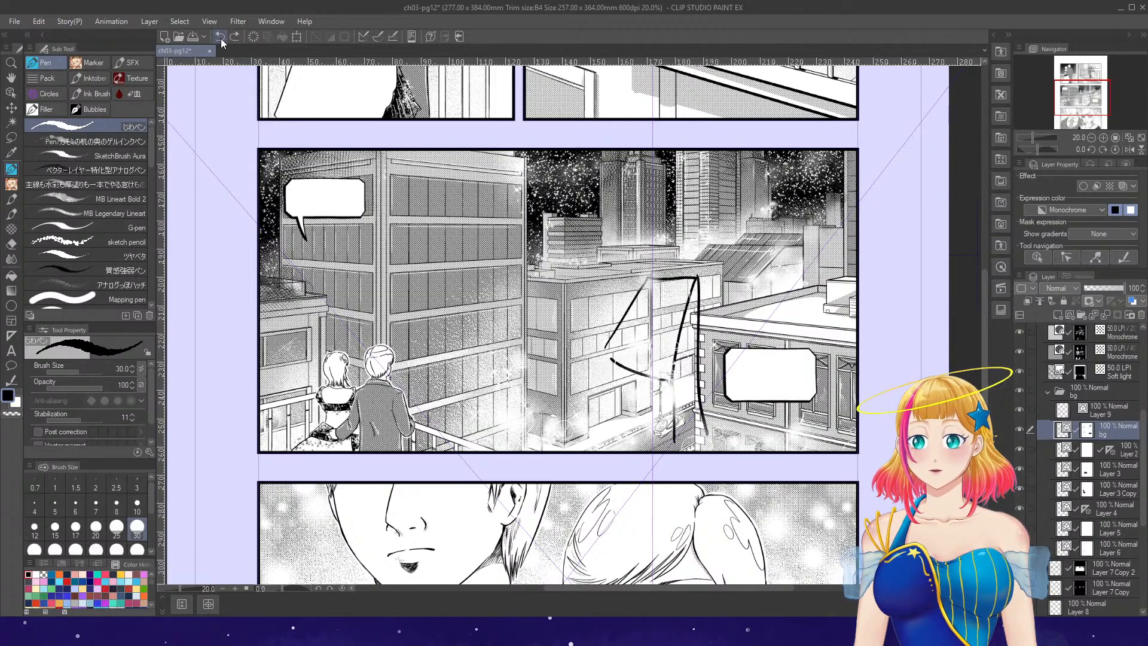
pyautogui.click(220, 36)
pyautogui.click(220, 36)
pyautogui.click(220, 37)
pyautogui.click(220, 36)
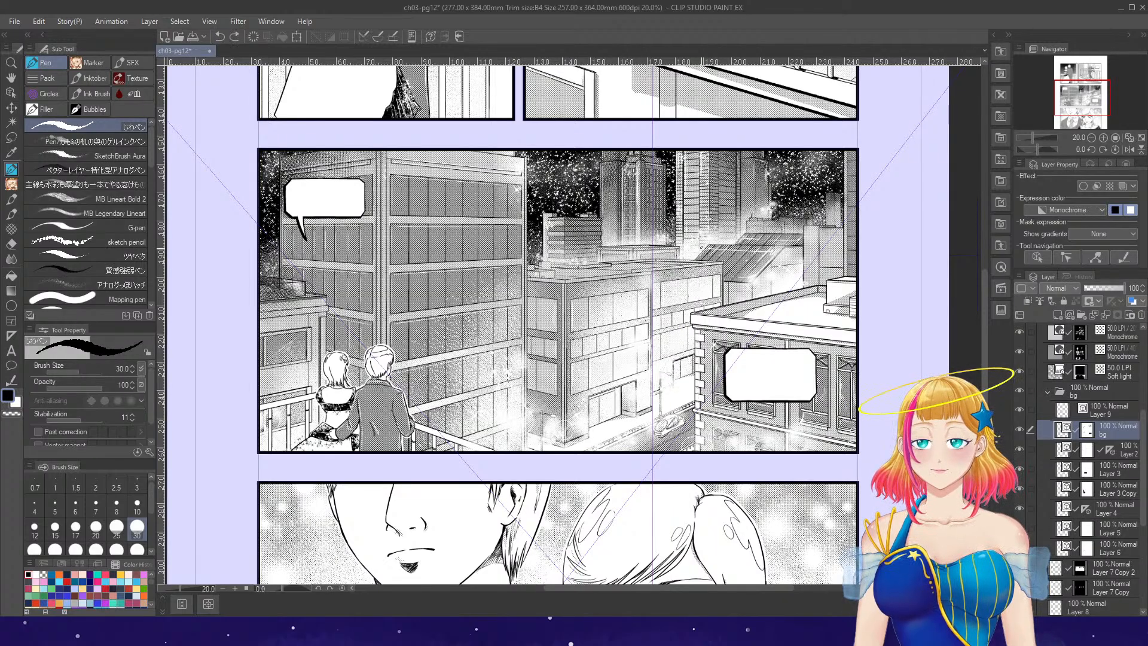
pyautogui.moveTo(709, 336)
pyautogui.mouseDown()
pyautogui.moveTo(682, 359)
pyautogui.moveTo(718, 357)
pyautogui.moveTo(689, 374)
pyautogui.moveTo(705, 331)
pyautogui.mouseUp()
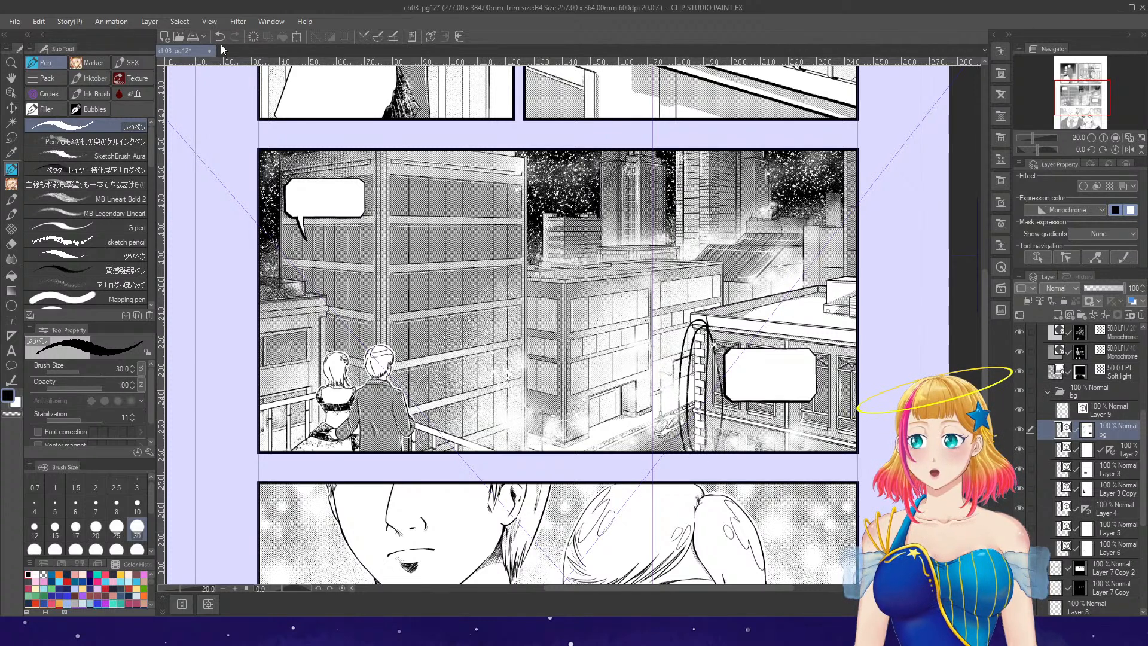
pyautogui.hotkey('ctrl', 'z')
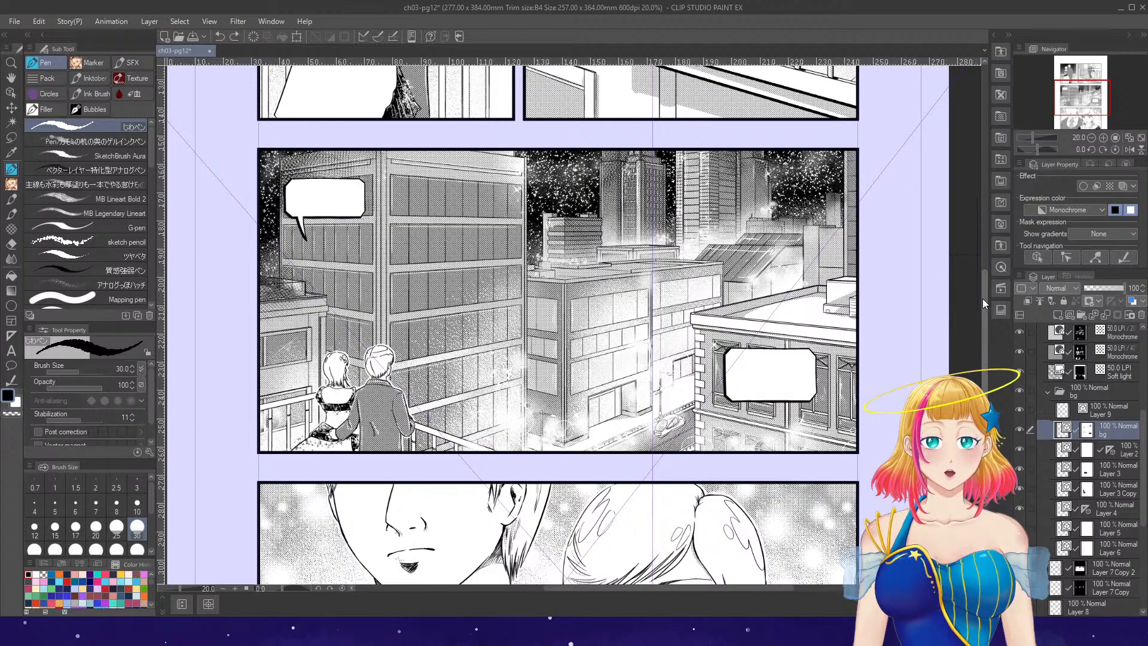
# - Collapse the bg folder and make the lineart layer active for the close-up panel of the couple
pyautogui.scroll(-5, 977, 348)
pyautogui.scroll(1, 970, 381)
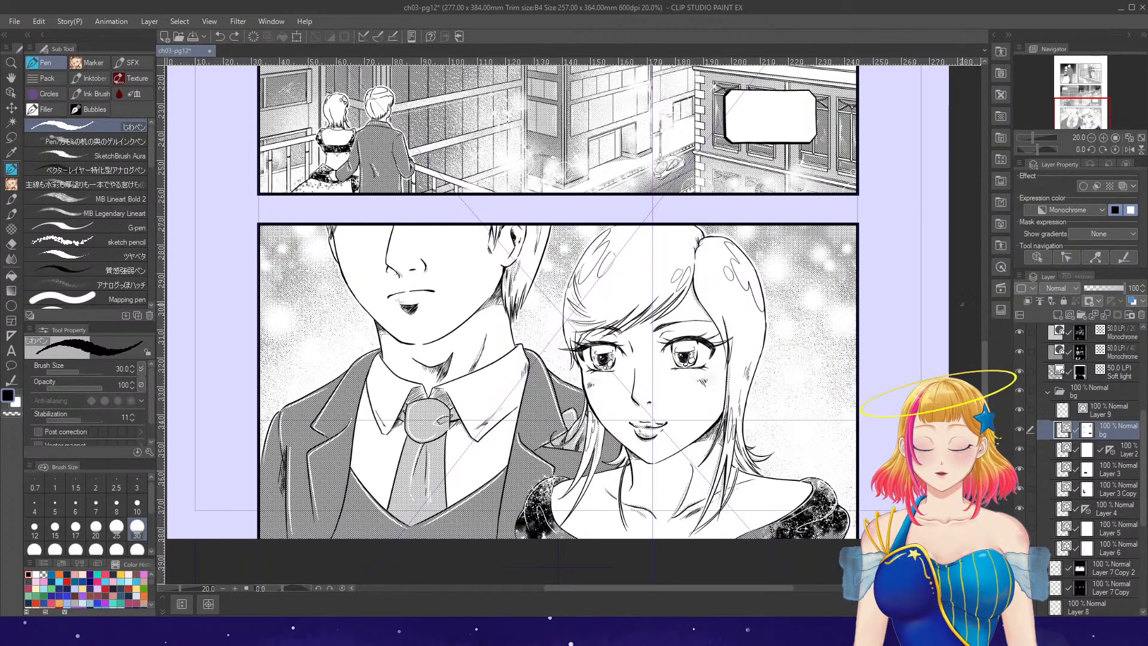
pyautogui.click(1041, 396)
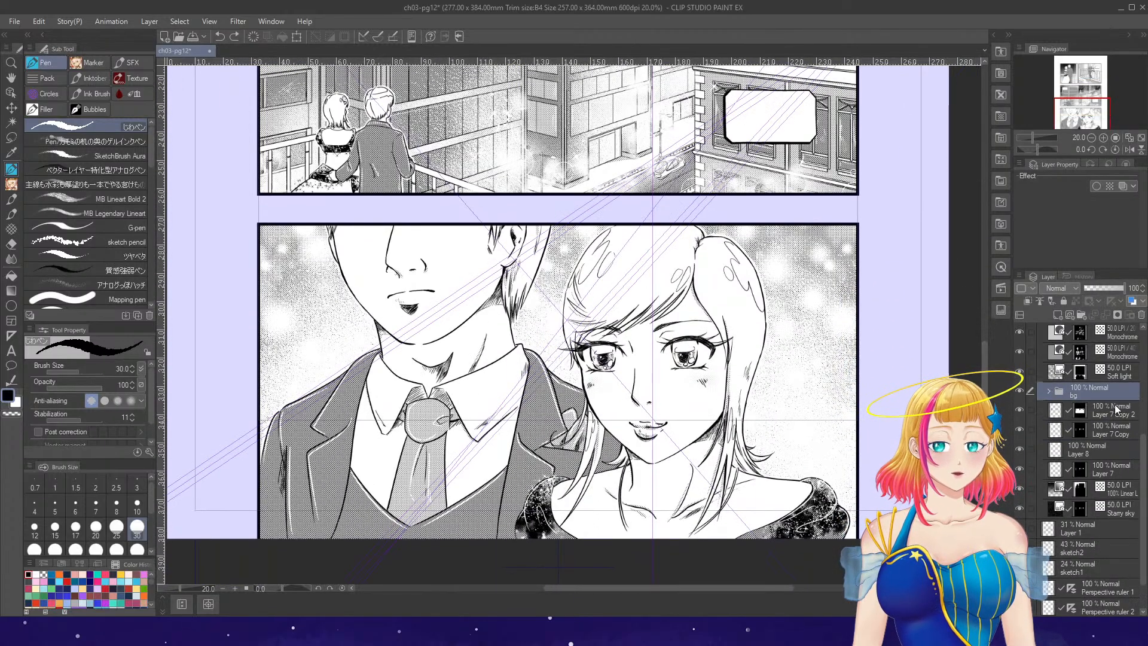
pyautogui.scroll(-3, 1124, 467)
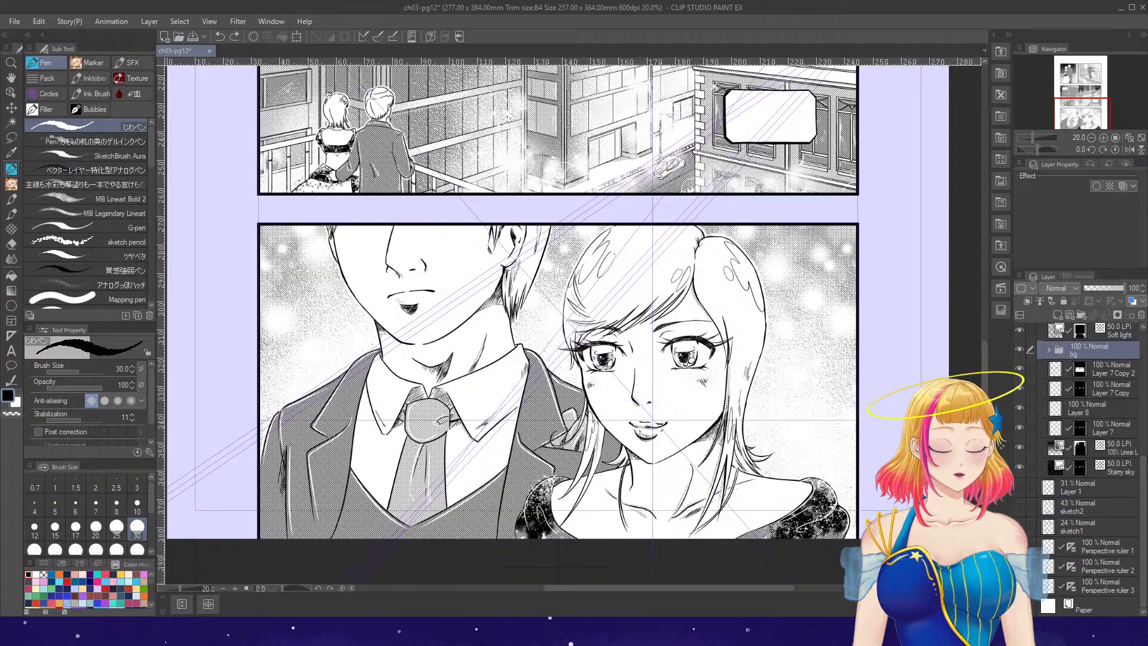
pyautogui.scroll(3, 1140, 473)
pyautogui.scroll(3, 1139, 454)
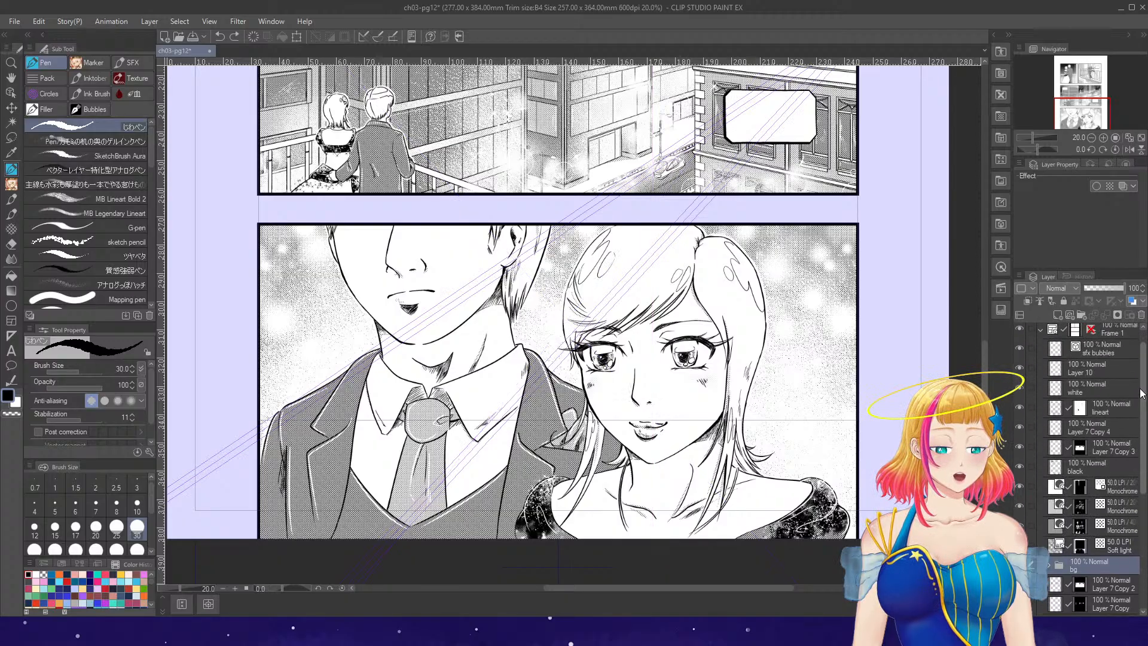
pyautogui.click(1060, 434)
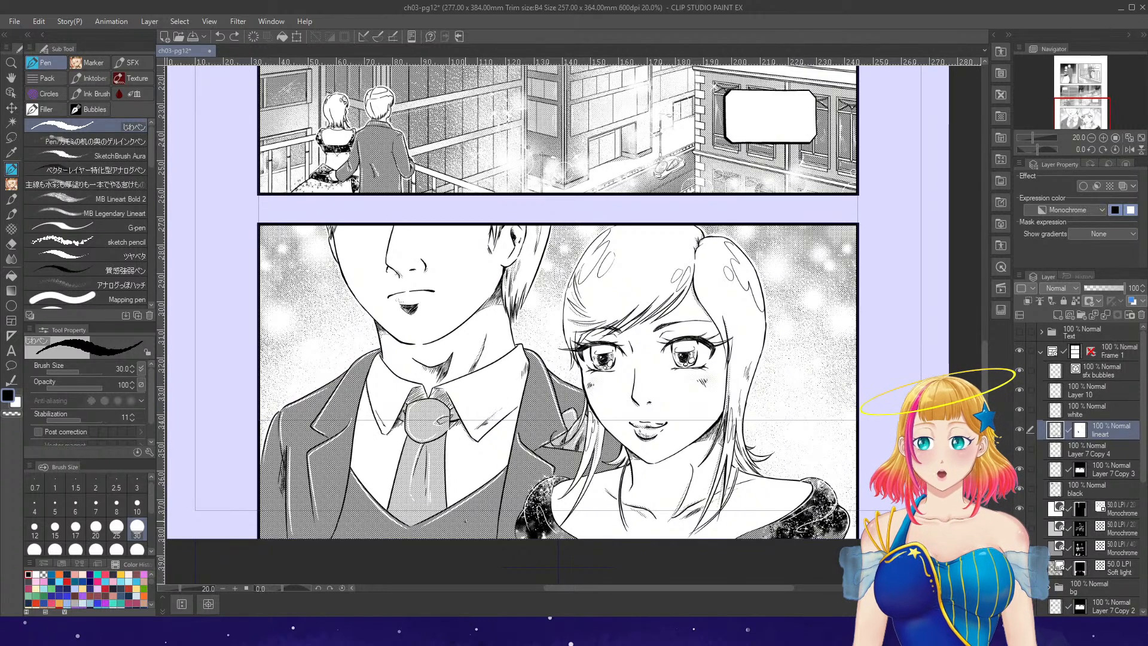
# - Close the gap in the man's chin line in the close-up panel with the size 30 pen
pyautogui.scroll(1, 417, 312)
pyautogui.scroll(2, 416, 313)
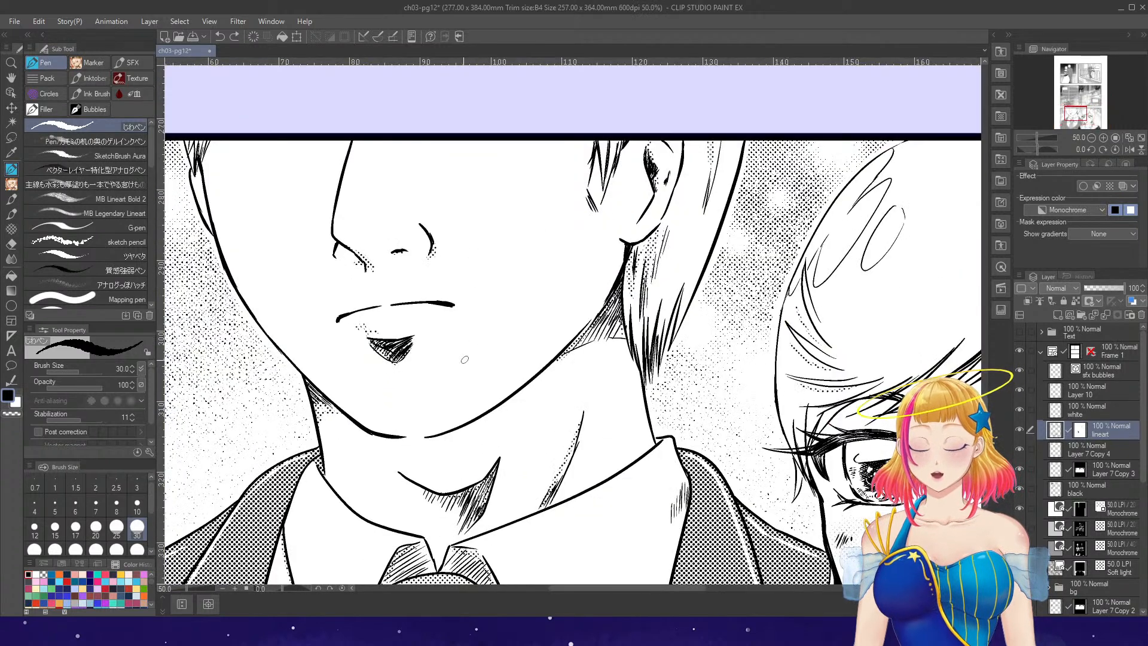
pyautogui.moveTo(396, 435)
pyautogui.mouseDown()
pyautogui.moveTo(450, 431)
pyautogui.moveTo(369, 434)
pyautogui.moveTo(444, 433)
pyautogui.mouseUp()
pyautogui.hotkey('ctrl', 'z')
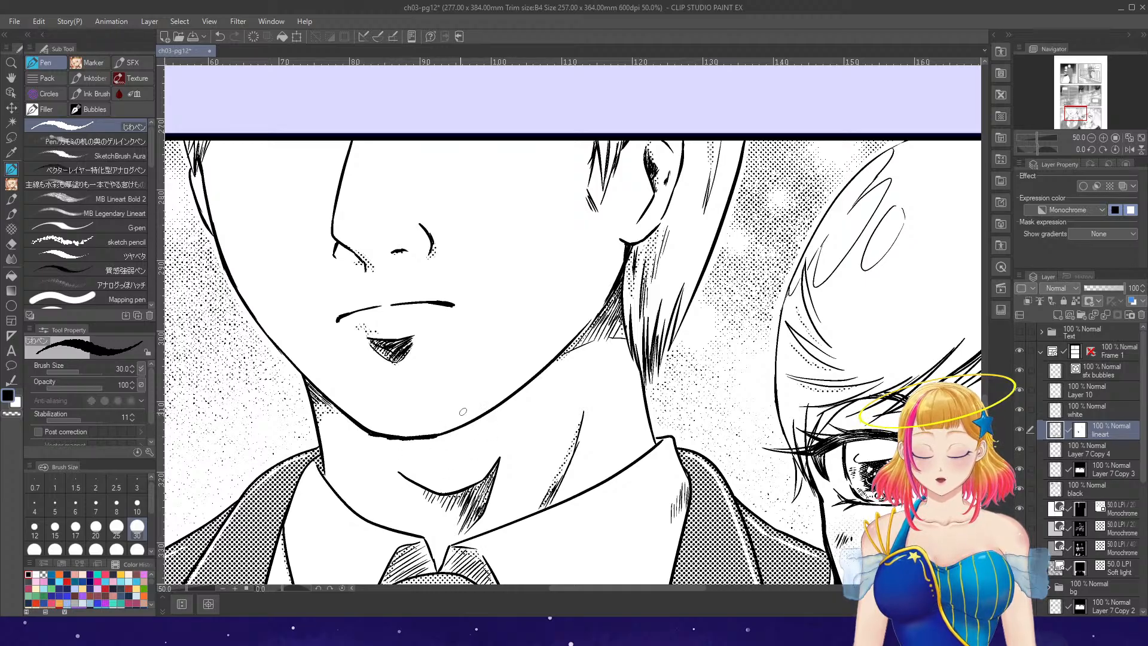
# - Thicken both sides of the man's neck and the jawline below his ear, trimming the excess ink beside the neck with the eraser
pyautogui.hotkey('ctrl', '-')
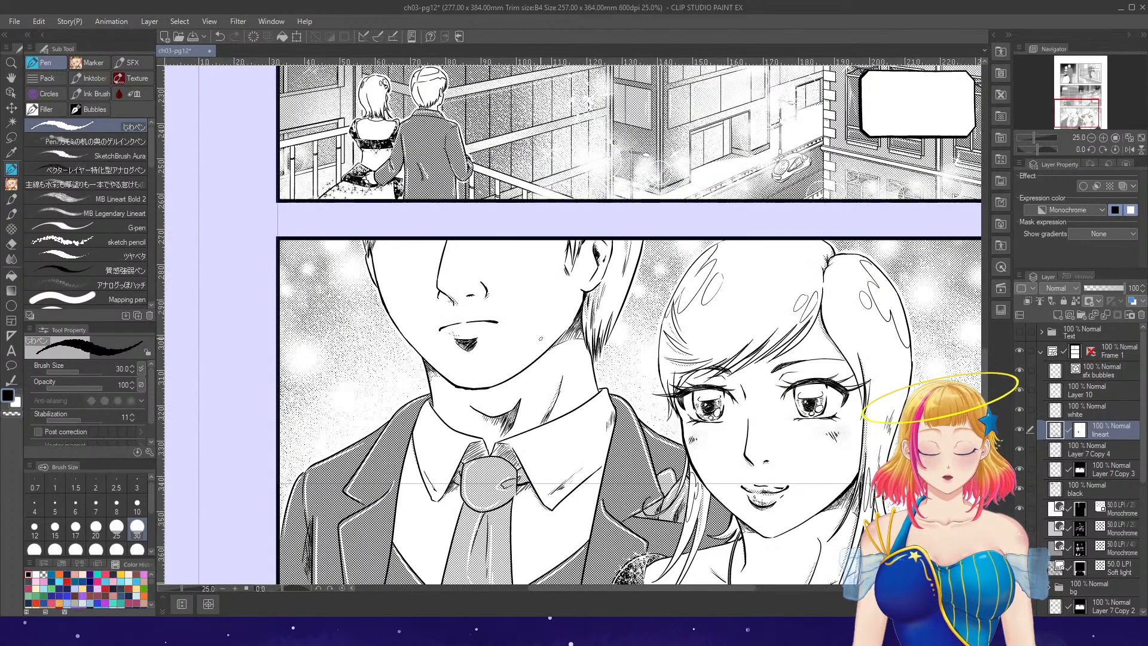
pyautogui.hotkey('ctrl', '+')
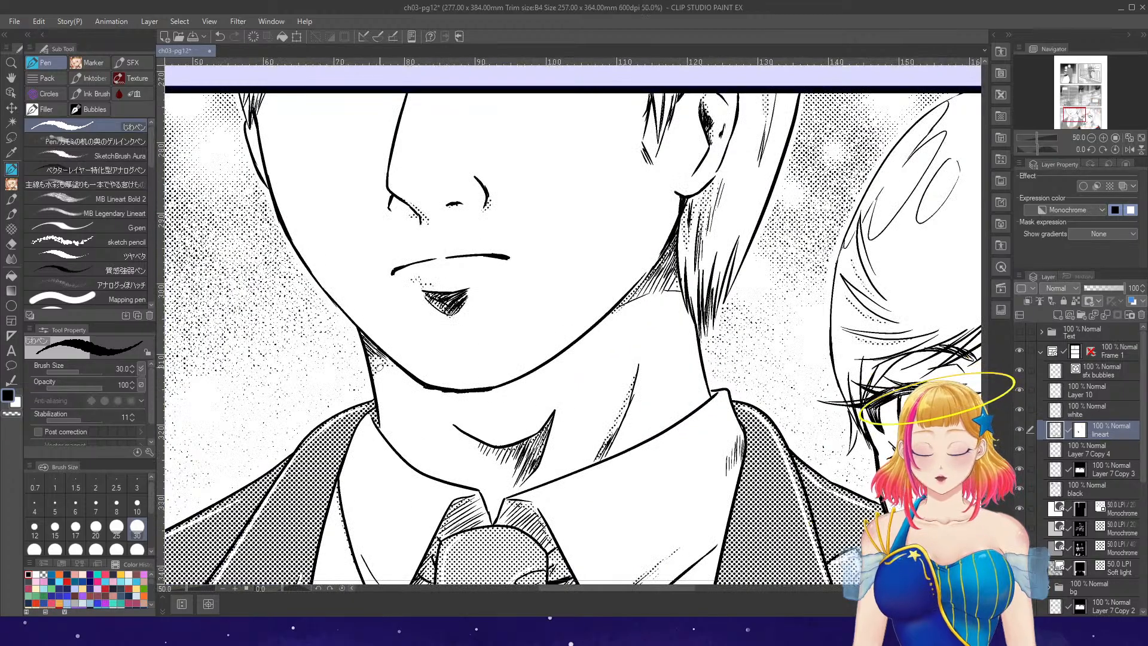
pyautogui.moveTo(362, 332); pyautogui.dragTo(384, 411)
pyautogui.moveTo(373, 370); pyautogui.dragTo(383, 435)
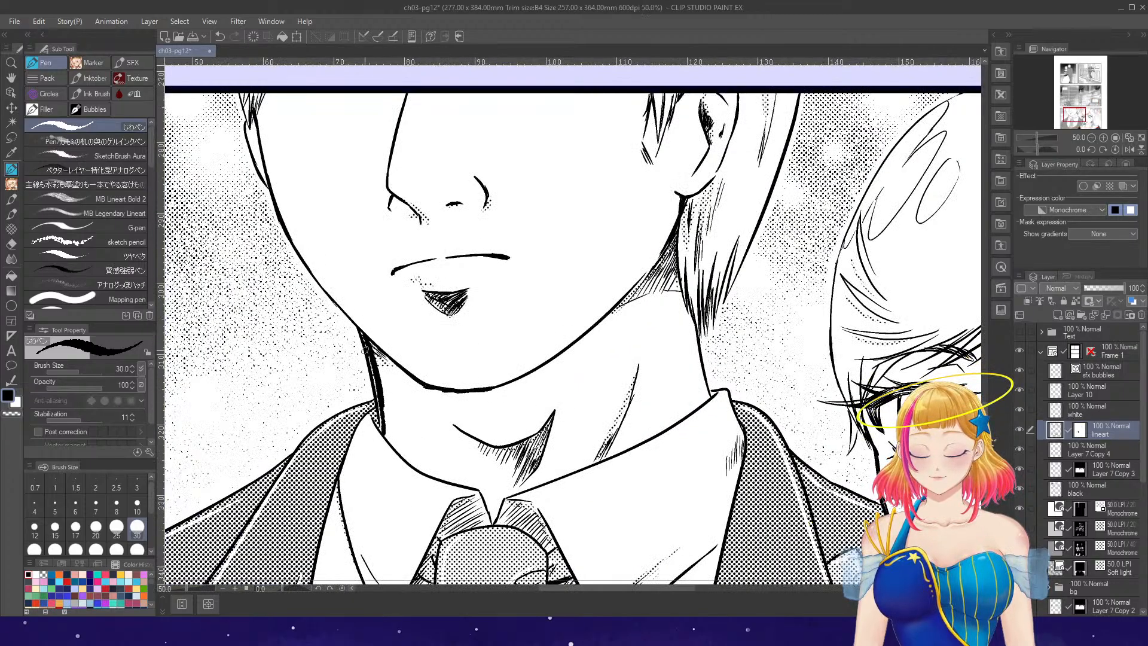
pyautogui.press('e')
pyautogui.moveTo(363, 345); pyautogui.dragTo(378, 408)
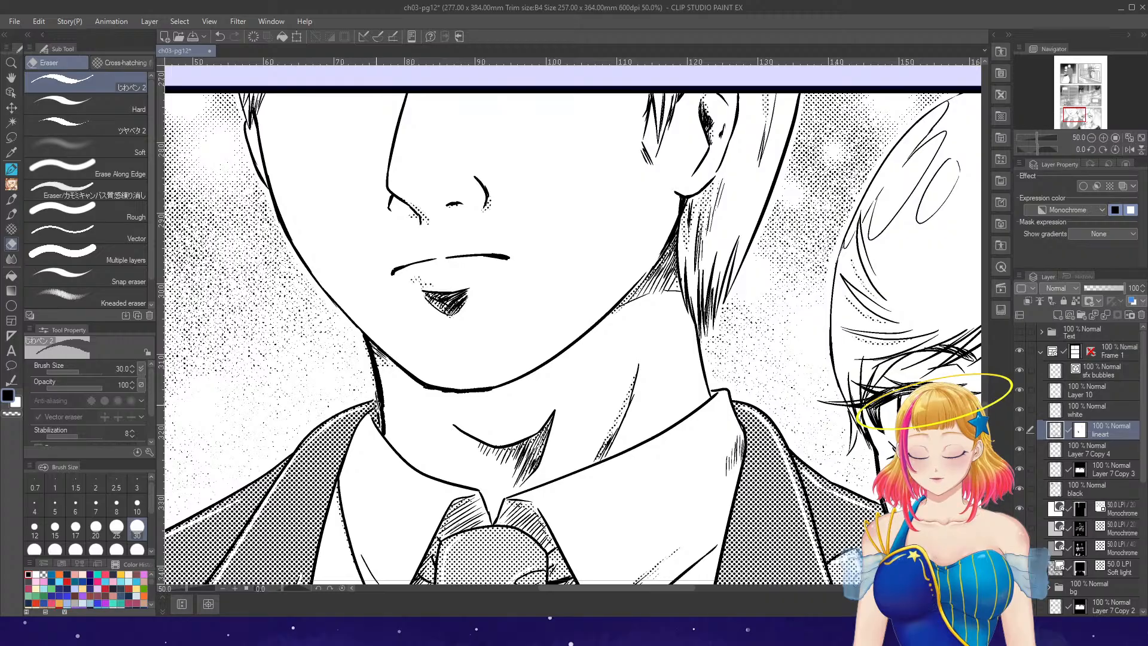
pyautogui.press('p')
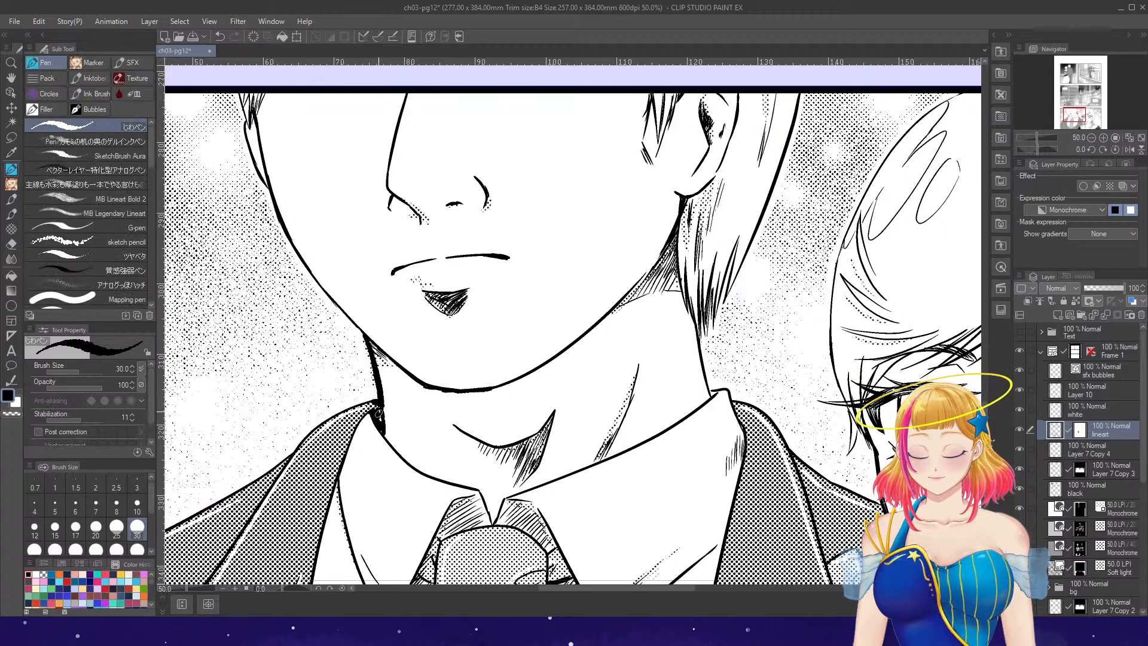
pyautogui.moveTo(377, 409)
pyautogui.mouseDown()
pyautogui.moveTo(382, 433)
pyautogui.moveTo(386, 401)
pyautogui.mouseUp()
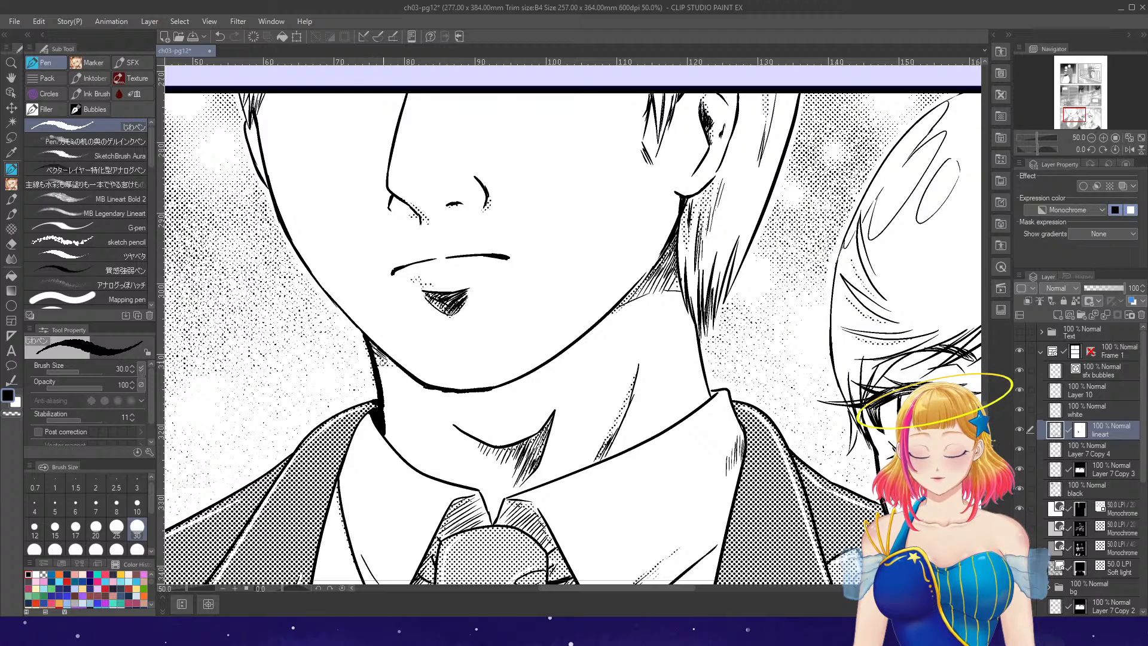
pyautogui.moveTo(688, 307); pyautogui.dragTo(707, 397)
pyautogui.moveTo(667, 246)
pyautogui.mouseDown()
pyautogui.moveTo(607, 317)
pyautogui.moveTo(618, 299)
pyautogui.mouseUp()
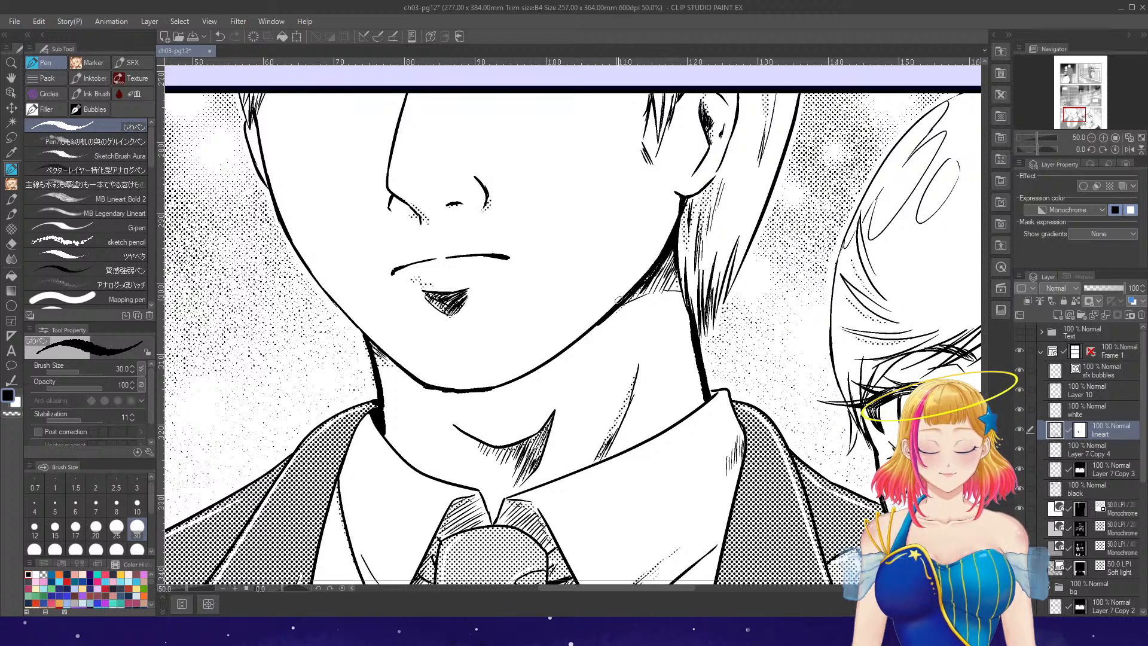
# - Erase the old inner lines of the man's ear with the size 60 eraser and set the pen size to 20
pyautogui.scroll(-3, 620, 299)
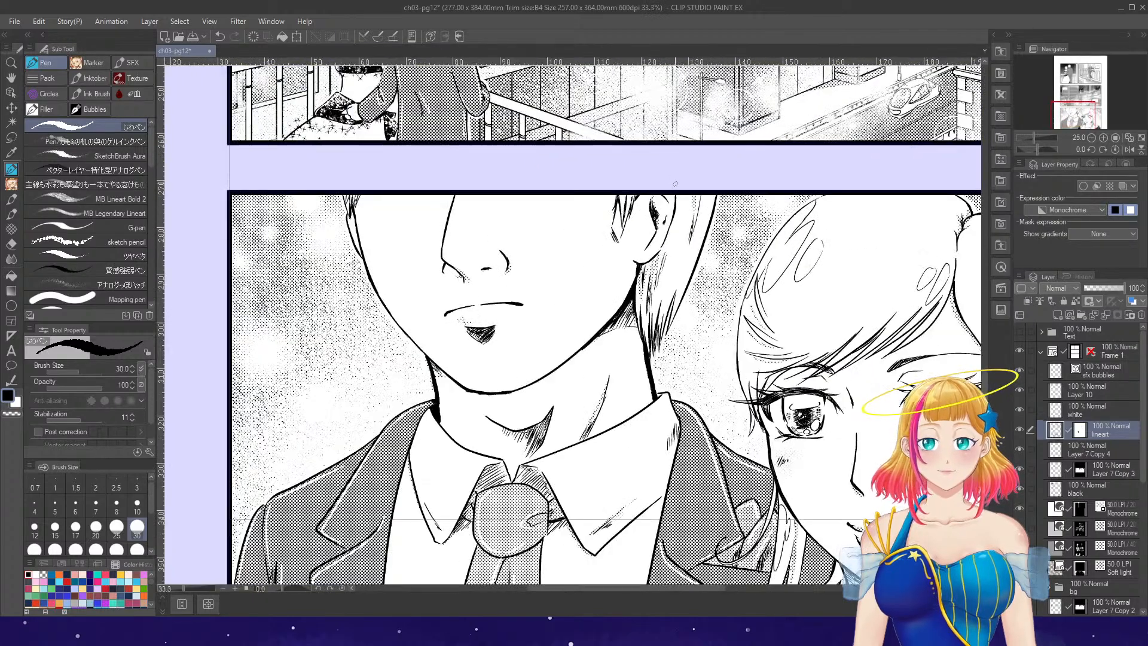
pyautogui.scroll(2, 675, 183)
pyautogui.press('e')
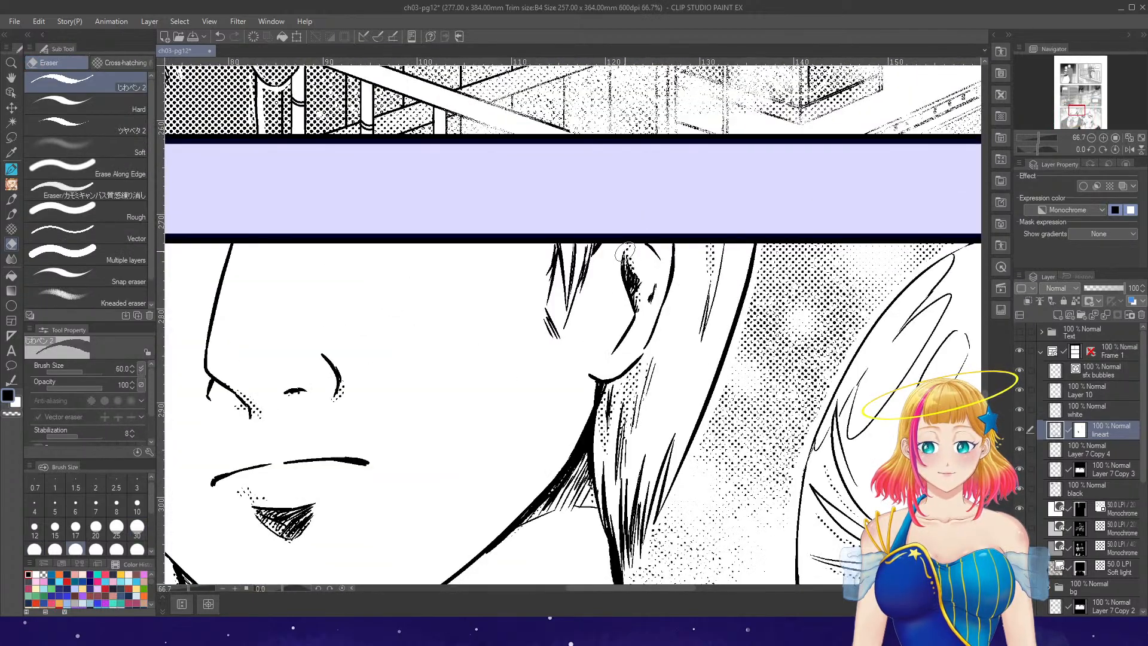
pyautogui.moveTo(626, 254)
pyautogui.mouseDown()
pyautogui.moveTo(631, 324)
pyautogui.moveTo(619, 356)
pyautogui.mouseUp()
pyautogui.moveTo(658, 266); pyautogui.dragTo(640, 248)
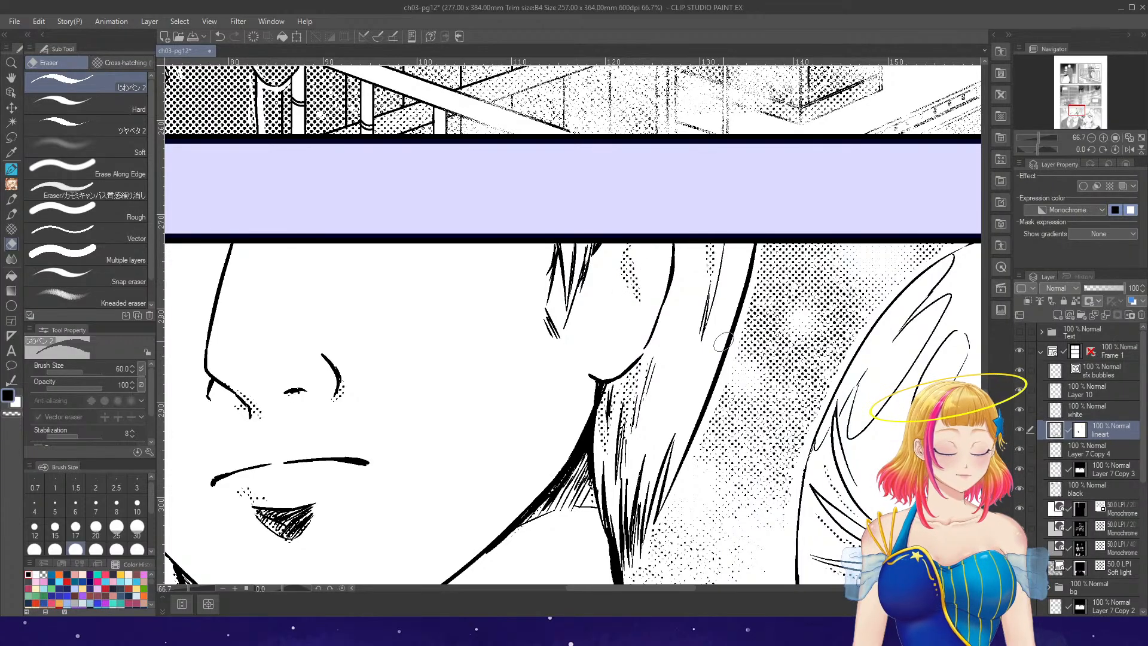
pyautogui.press('p')
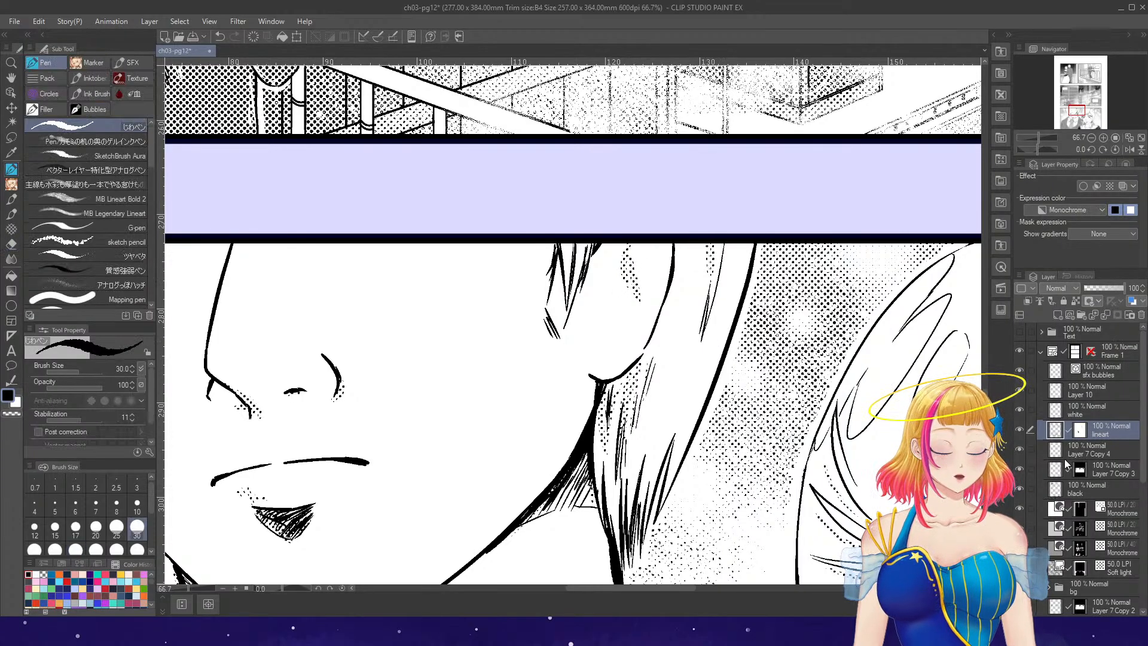
pyautogui.press('[')
pyautogui.press('[')
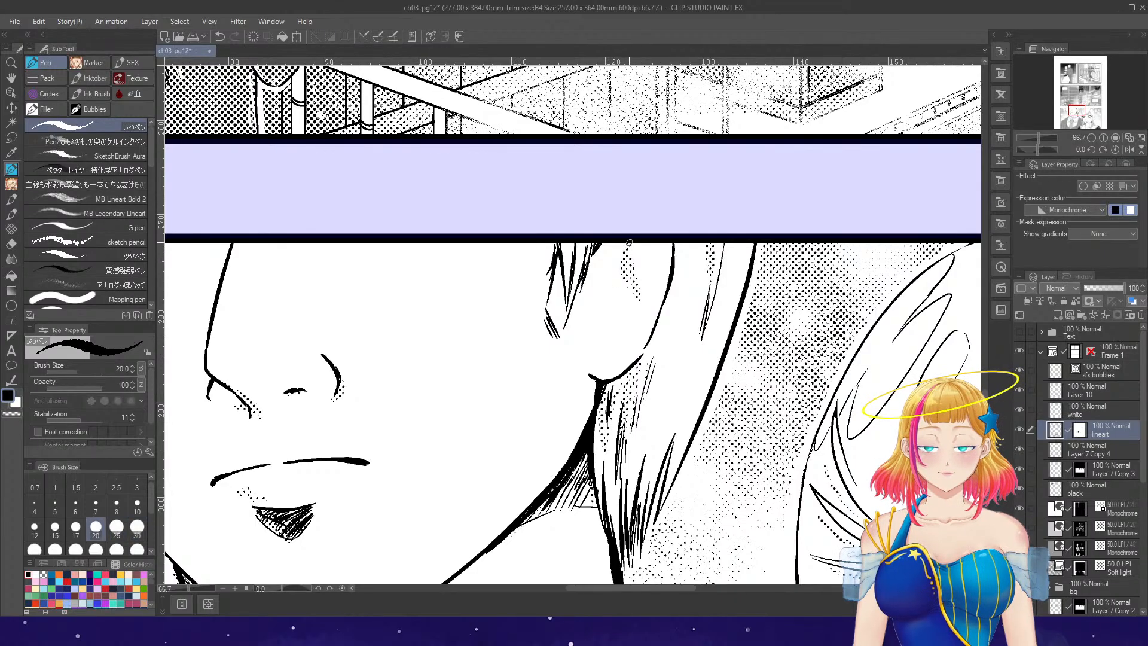
pyautogui.moveTo(629, 241)
pyautogui.mouseDown()
pyautogui.moveTo(610, 286)
pyautogui.moveTo(619, 354)
pyautogui.mouseUp()
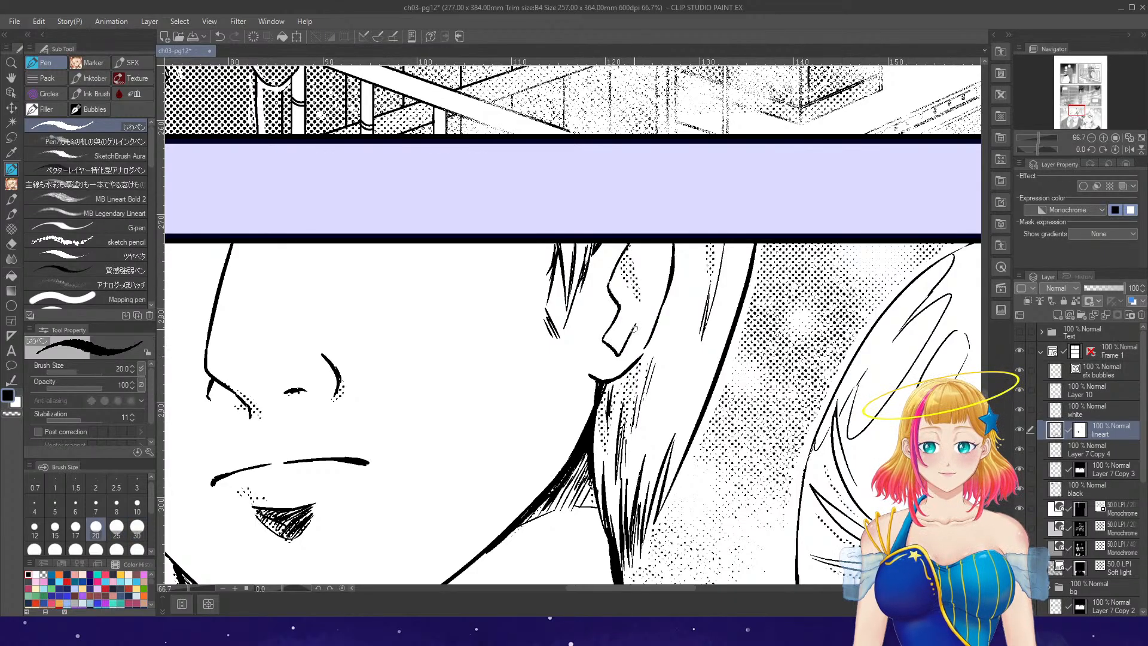
pyautogui.hotkey('ctrl', 'z')
pyautogui.moveTo(616, 285); pyautogui.dragTo(604, 333)
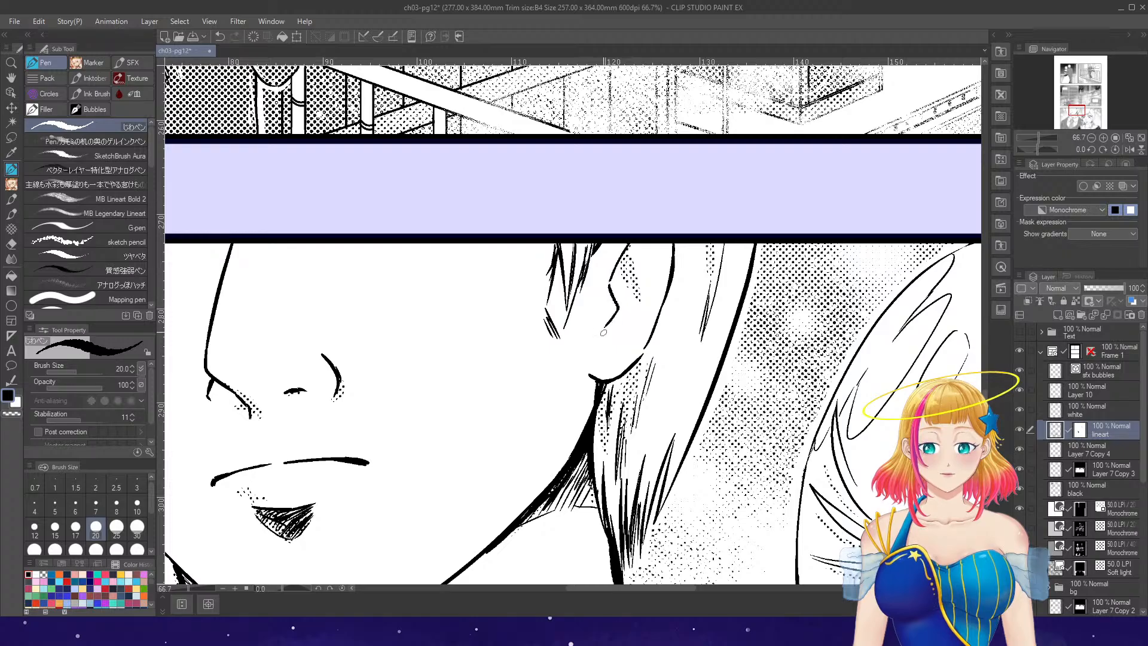
pyautogui.hotkey('ctrl', 'z')
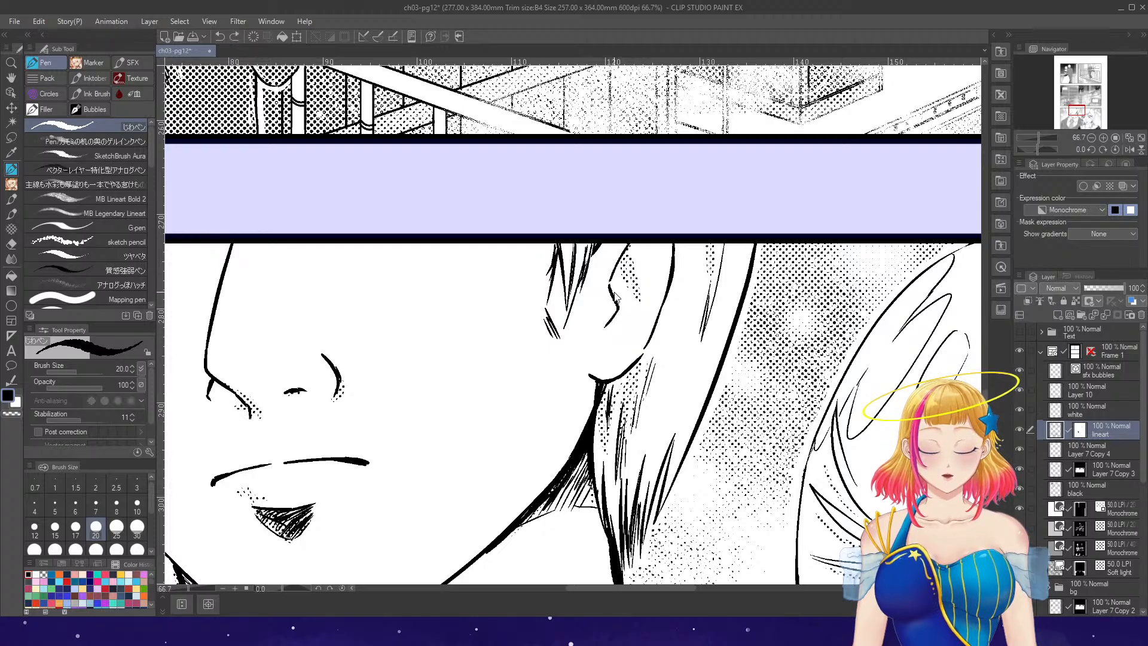
pyautogui.hotkey('ctrl', 'z')
pyautogui.hotkey('ctrl', 'z')
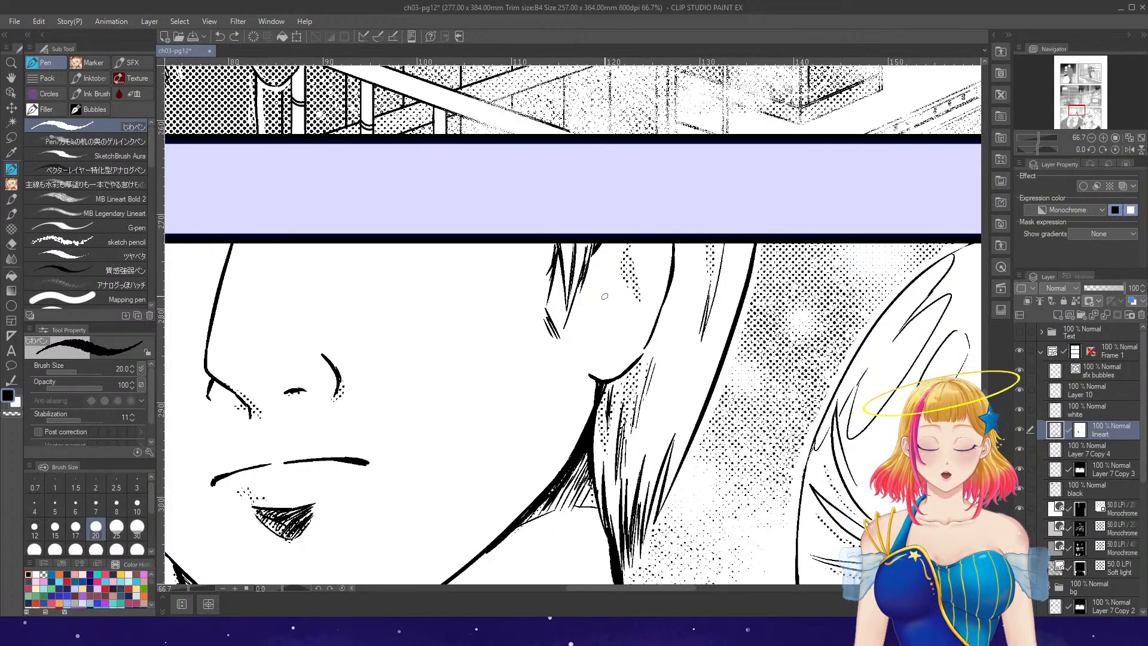
# - Redraw the inside of the man's ear with an angular front notch, inner rim, lower curve and small ear-canal outline
pyautogui.moveTo(599, 296); pyautogui.dragTo(601, 325)
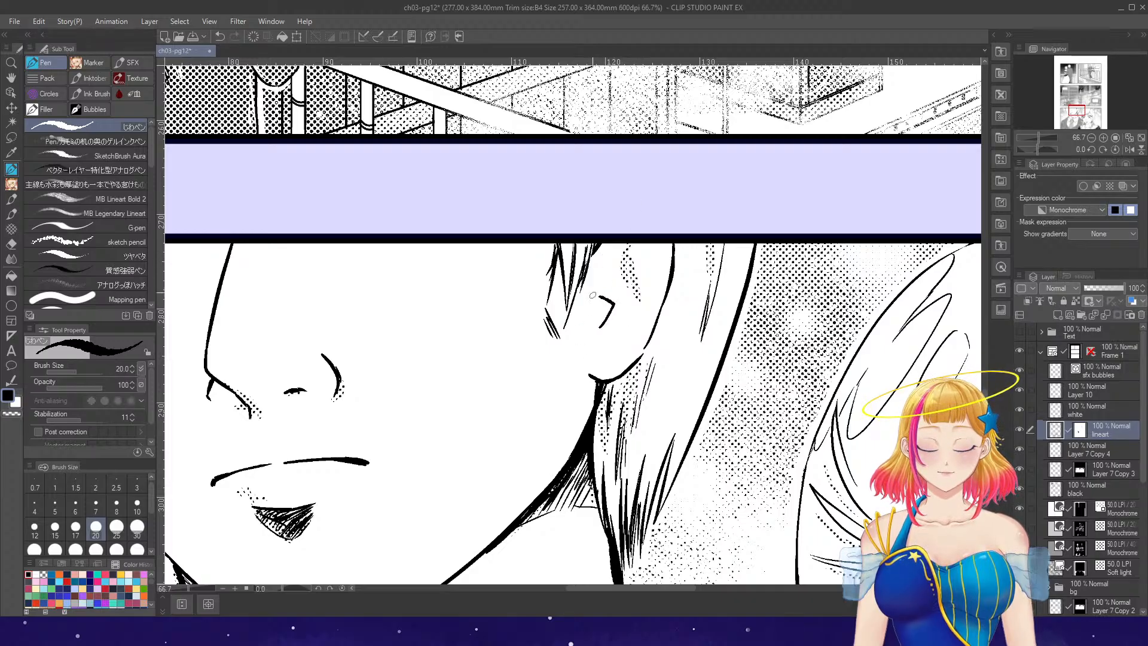
pyautogui.moveTo(600, 296); pyautogui.dragTo(624, 247)
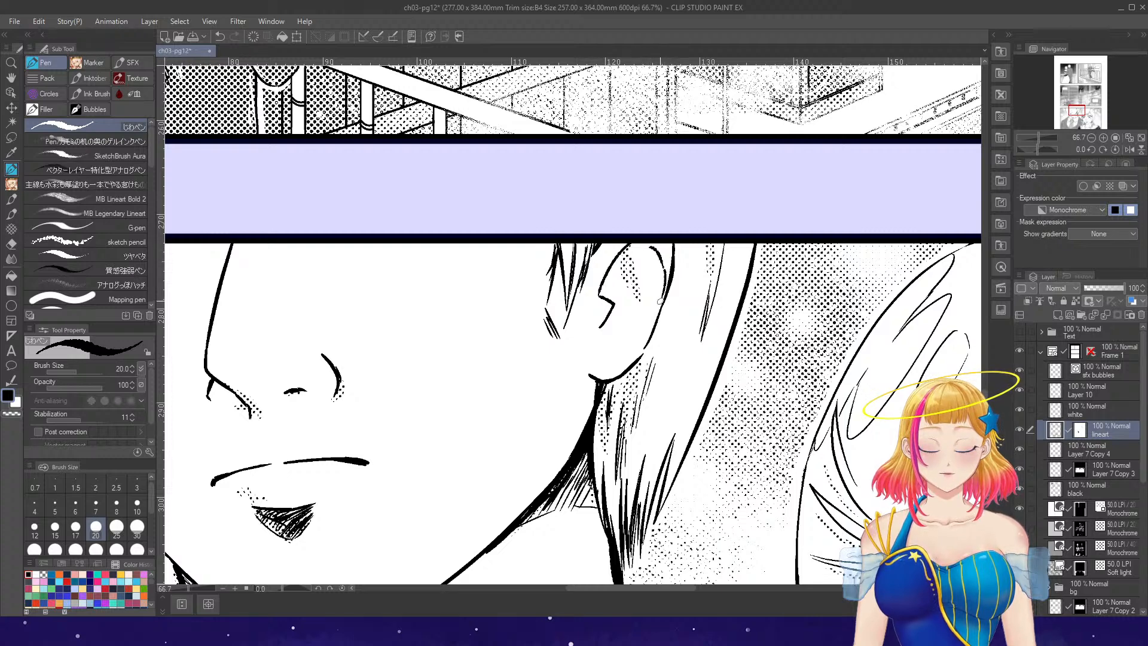
pyautogui.moveTo(660, 301); pyautogui.dragTo(636, 347)
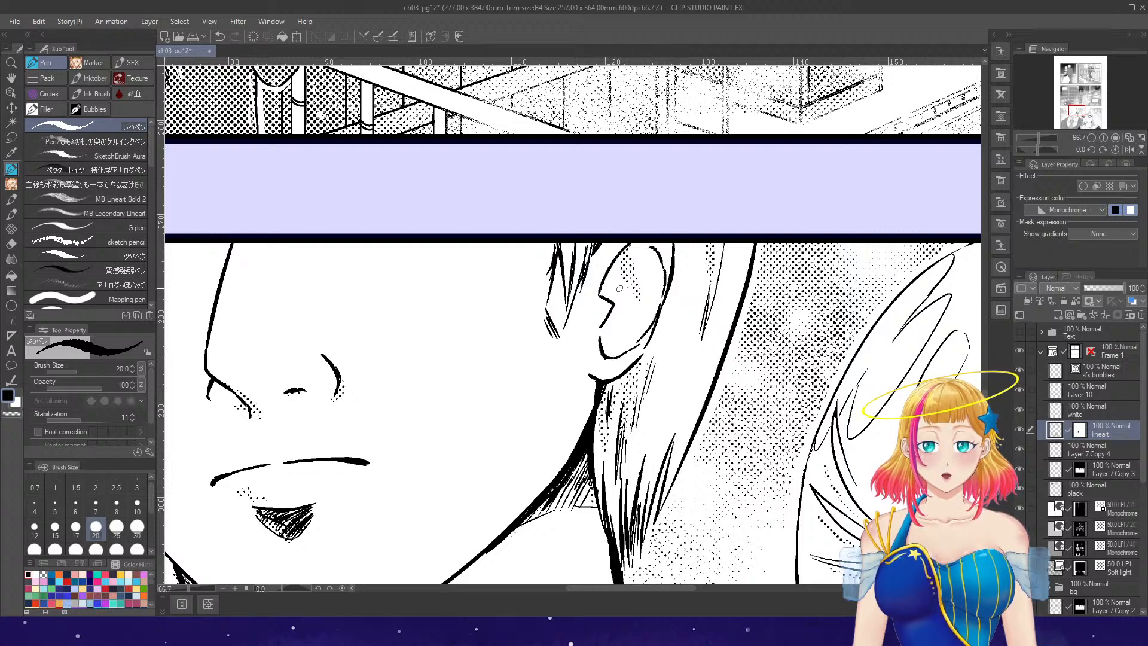
pyautogui.moveTo(626, 288)
pyautogui.mouseDown()
pyautogui.moveTo(643, 310)
pyautogui.moveTo(627, 337)
pyautogui.mouseUp()
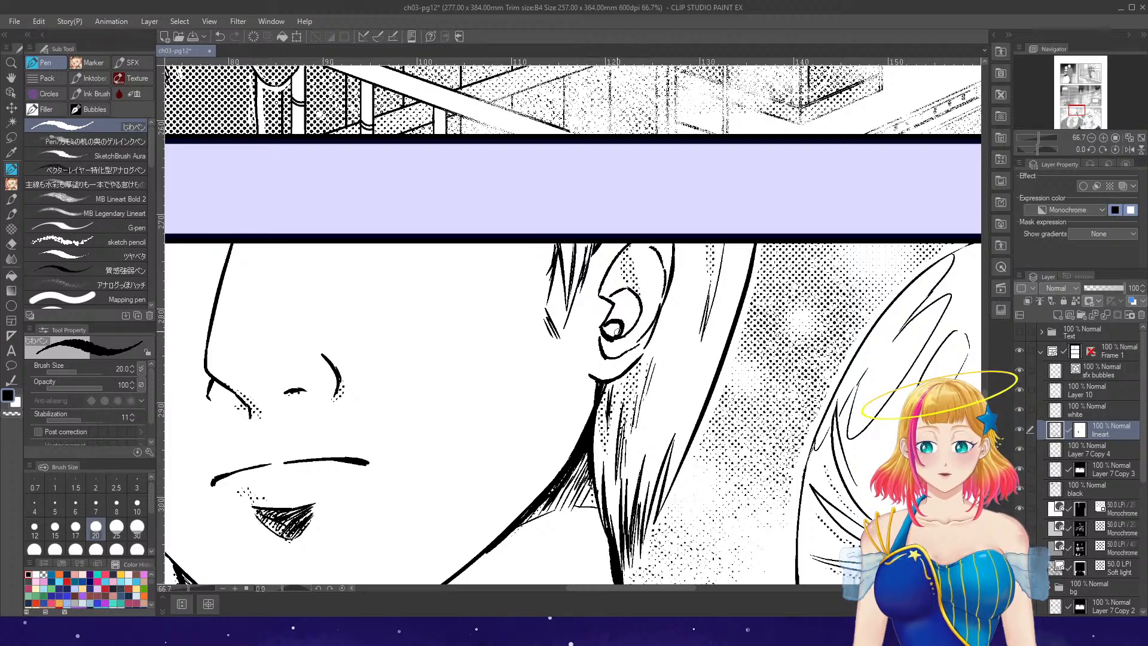
# - Fill the man's ear canal with black and add the upper fold and short shading strokes along the inner rim
pyautogui.press('g')
pyautogui.click(615, 329)
pyautogui.press('p')
pyautogui.moveTo(610, 283)
pyautogui.mouseDown()
pyautogui.moveTo(636, 261)
pyautogui.moveTo(616, 263)
pyautogui.mouseUp()
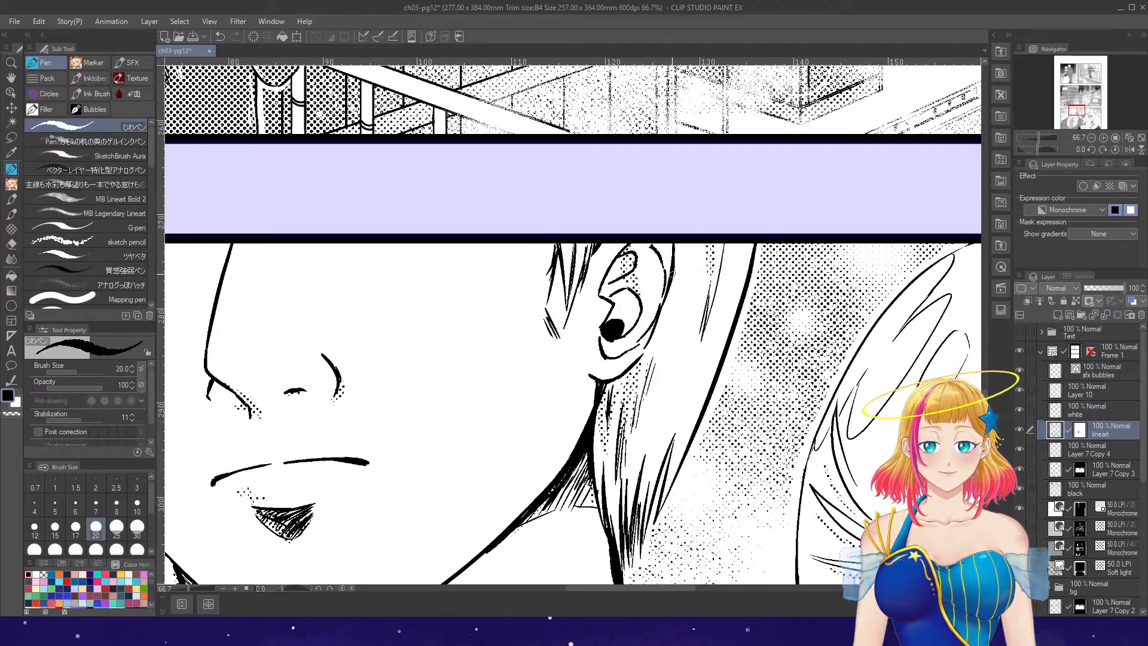
pyautogui.moveTo(644, 320); pyautogui.dragTo(653, 310)
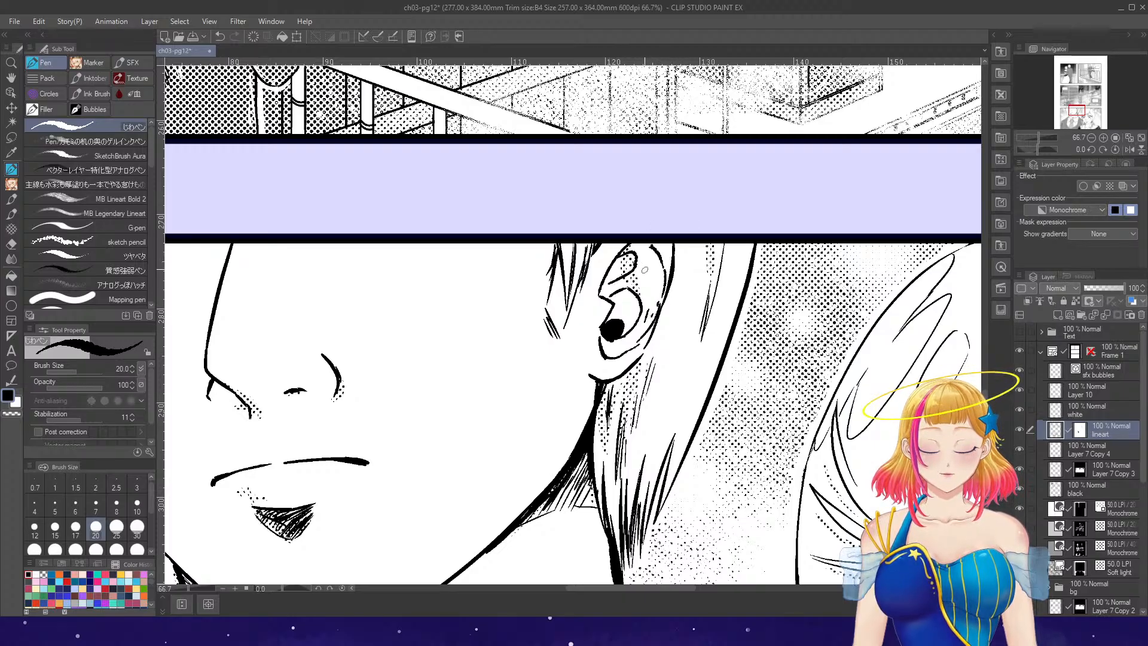
# - Set the pen size to 25 and thicken the outer edges of the man's shirt collar and the shirt edges beside his lapels
pyautogui.scroll(-2, 645, 270)
pyautogui.scroll(2, 664, 278)
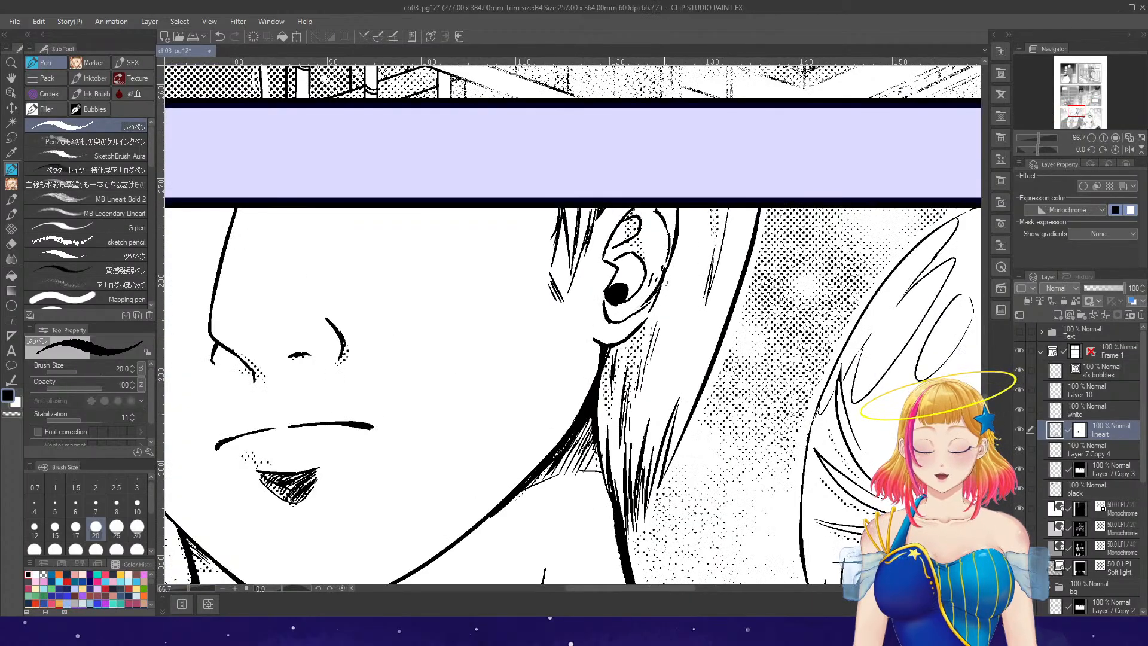
pyautogui.scroll(-3, 637, 308)
pyautogui.scroll(-1, 919, 356)
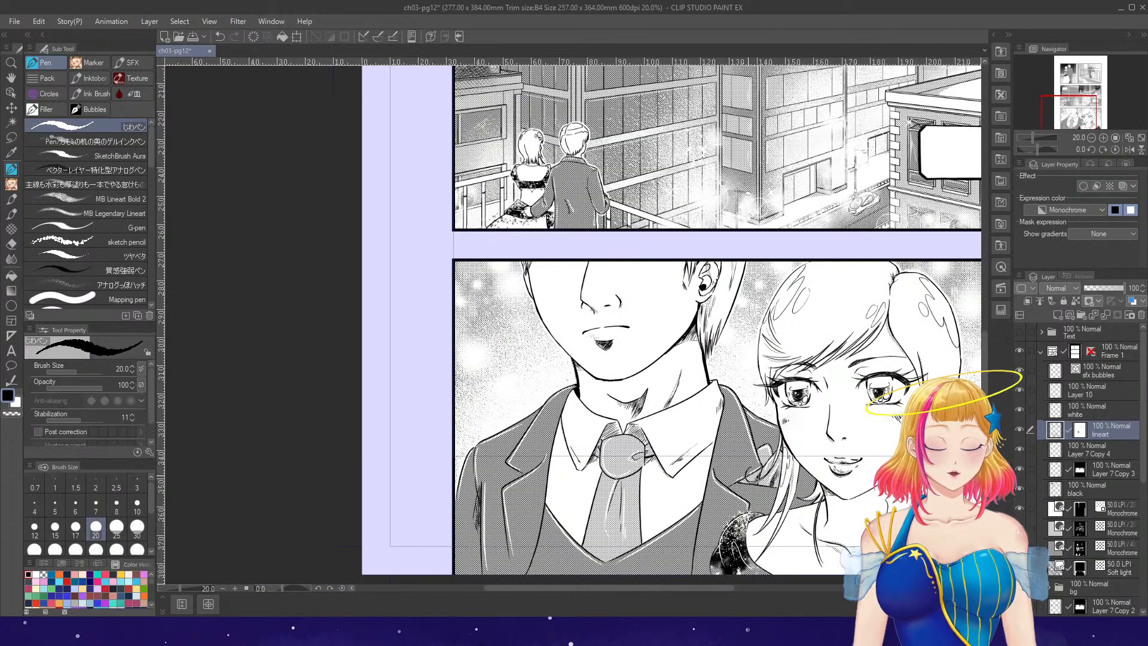
pyautogui.moveTo(985, 358); pyautogui.dragTo(984, 378)
pyautogui.scroll(2, 681, 426)
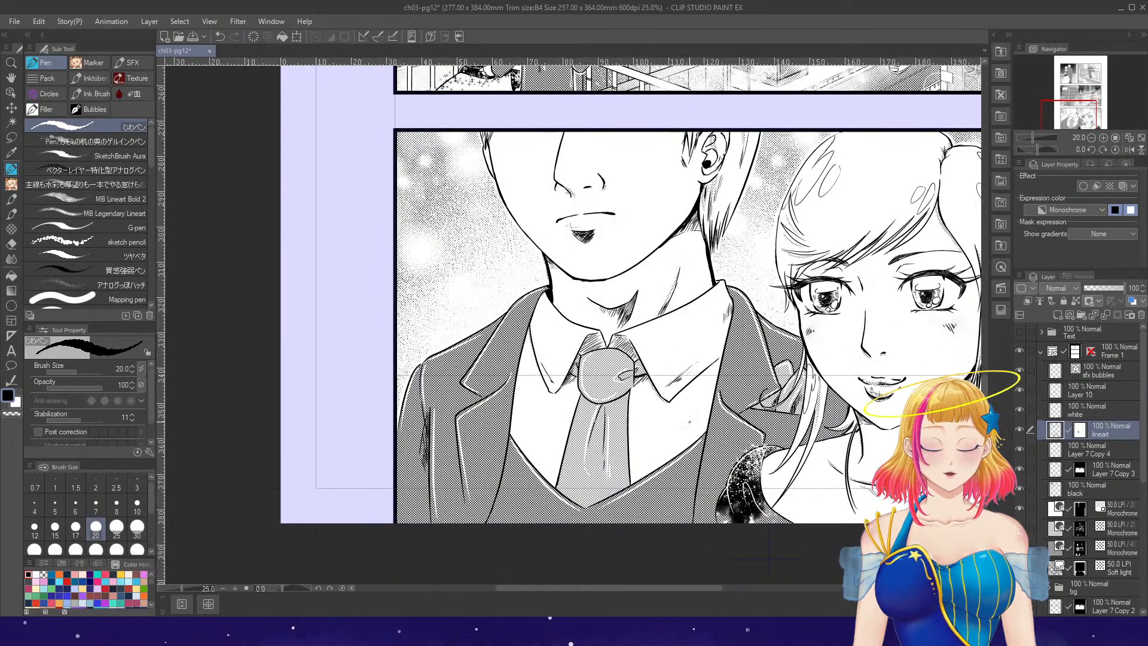
pyautogui.scroll(1, 637, 374)
pyautogui.press(']')
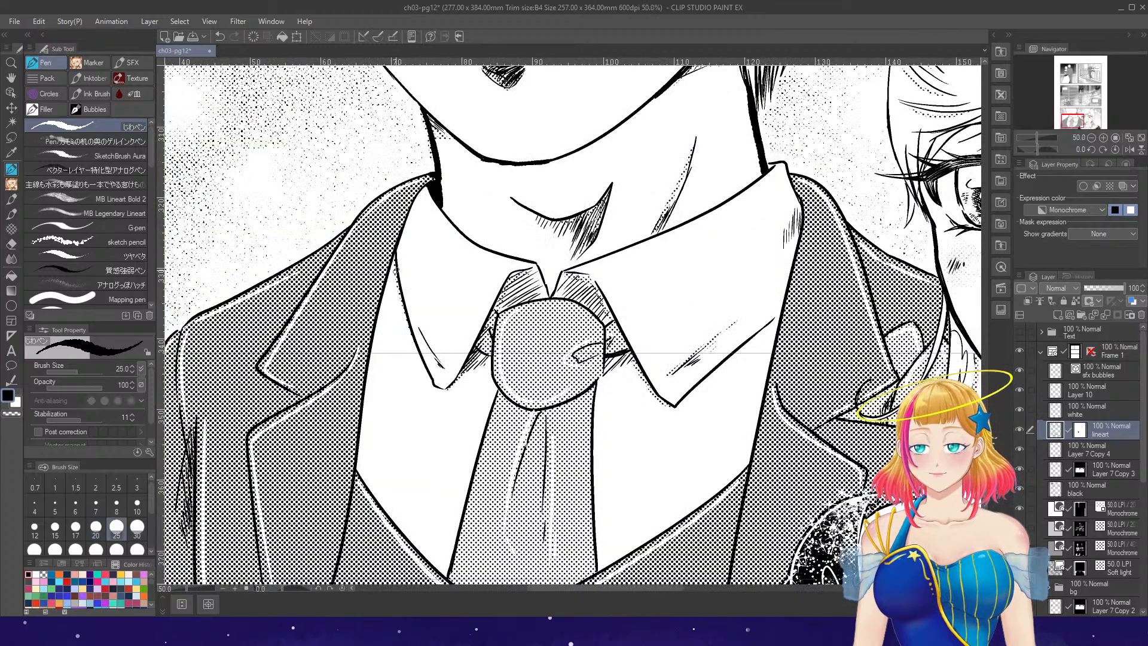
pyautogui.moveTo(394, 256); pyautogui.dragTo(428, 378)
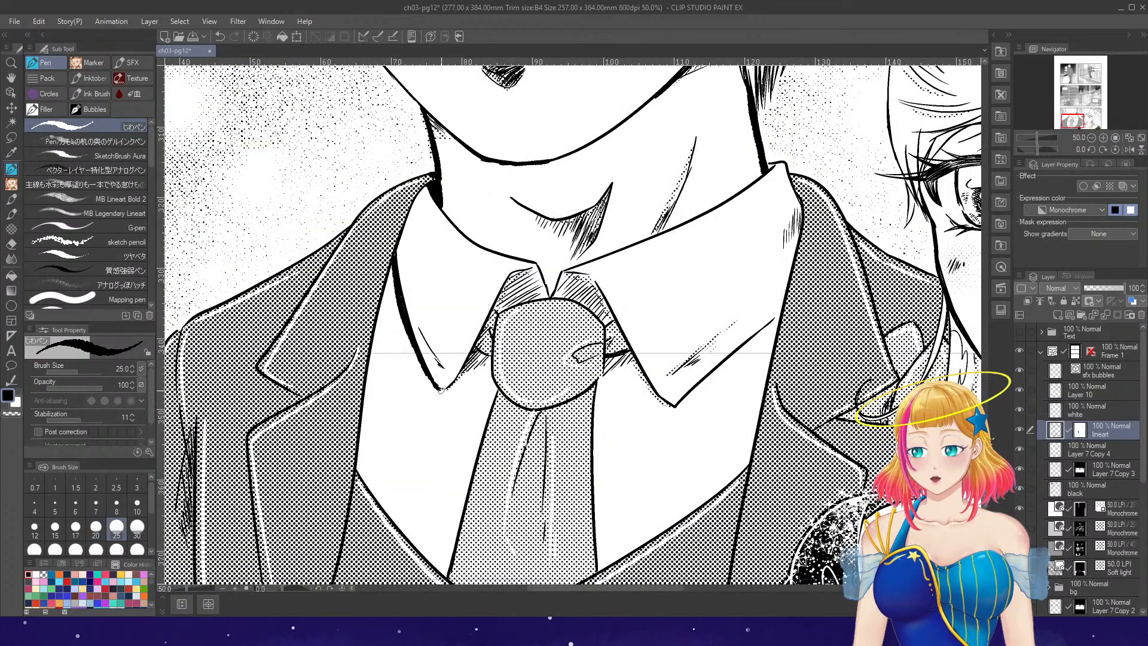
pyautogui.moveTo(392, 277); pyautogui.dragTo(370, 357)
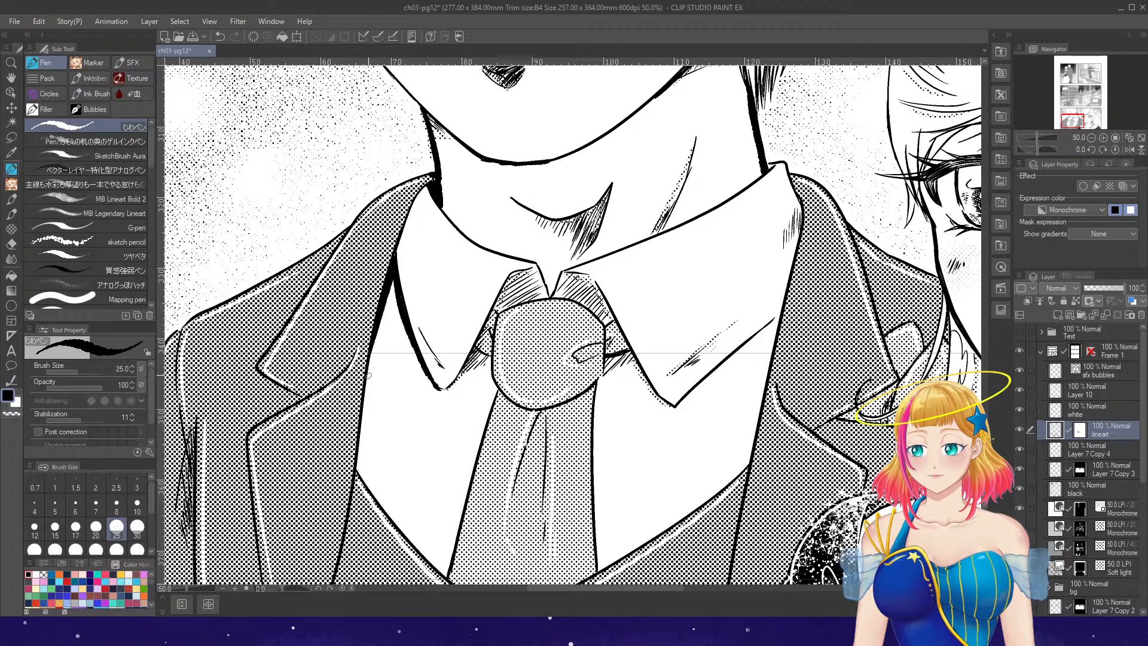
pyautogui.moveTo(731, 356)
pyautogui.mouseDown()
pyautogui.moveTo(784, 308)
pyautogui.moveTo(749, 440)
pyautogui.mouseUp()
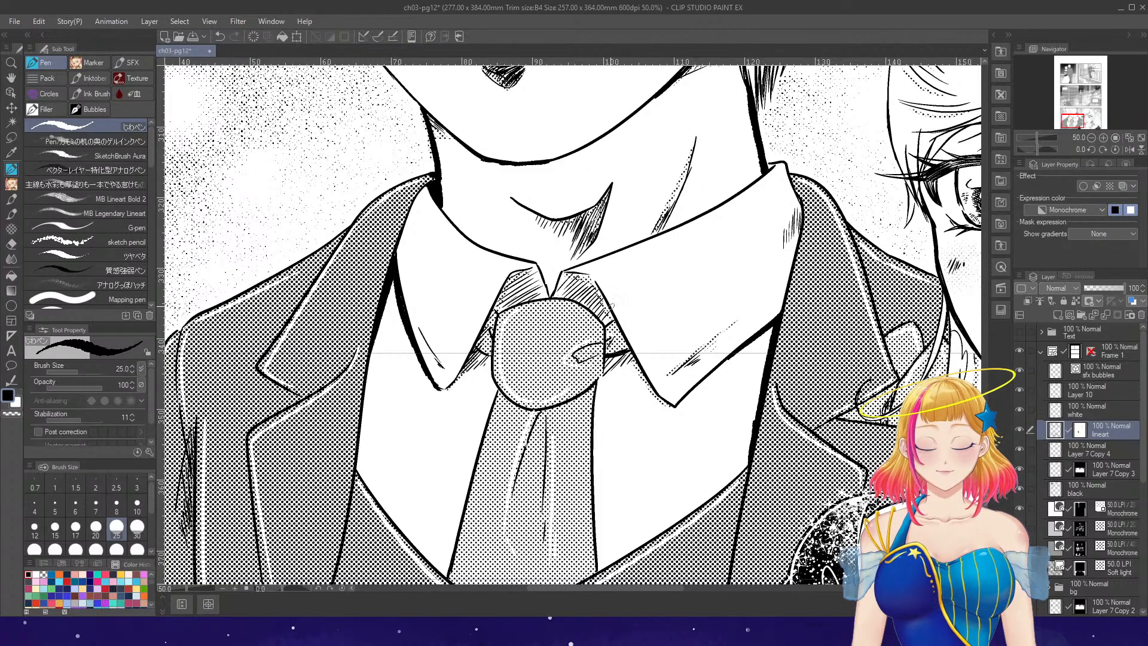
pyautogui.moveTo(600, 289); pyautogui.dragTo(664, 399)
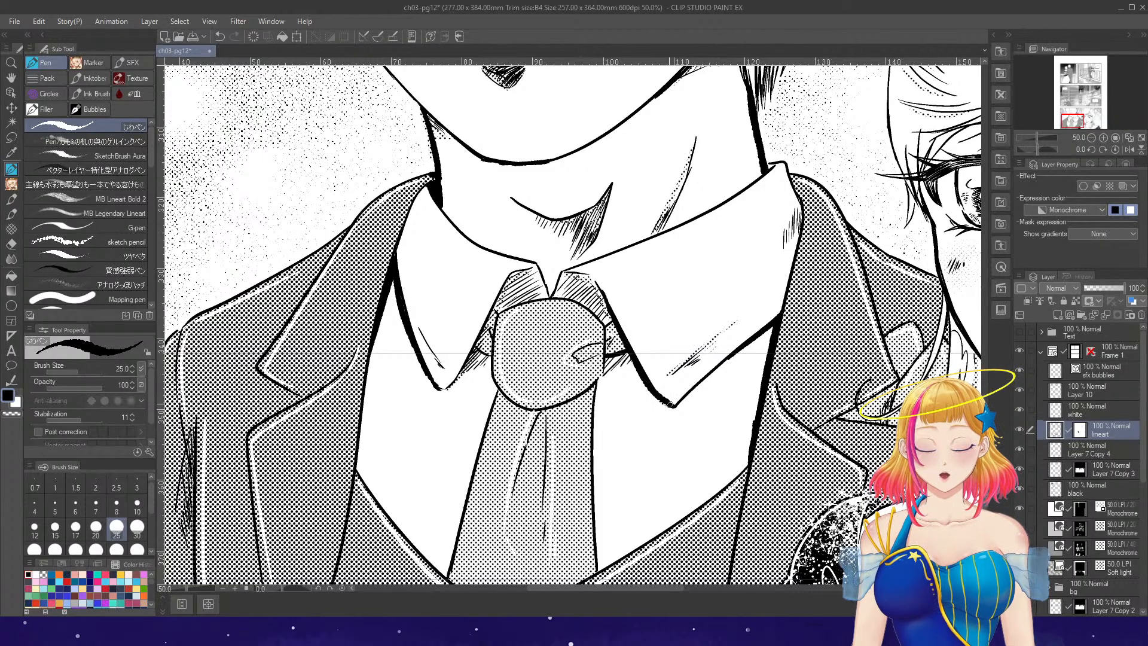
# - Thicken the lower collar edge, the underside of the tie knot, the inner collar corners, both tie sides and the tie's central fold
pyautogui.moveTo(450, 388)
pyautogui.mouseDown()
pyautogui.moveTo(498, 293)
pyautogui.moveTo(509, 404)
pyautogui.mouseUp()
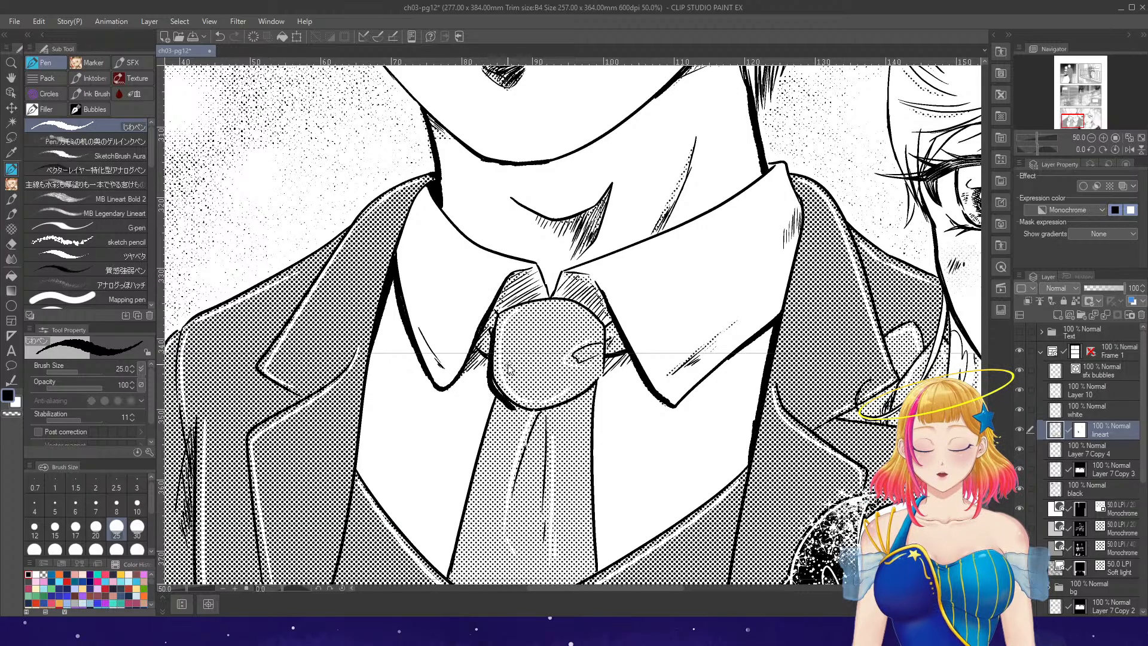
pyautogui.hotkey('ctrl', 'z')
pyautogui.moveTo(494, 320)
pyautogui.mouseDown()
pyautogui.moveTo(490, 366)
pyautogui.moveTo(521, 409)
pyautogui.mouseUp()
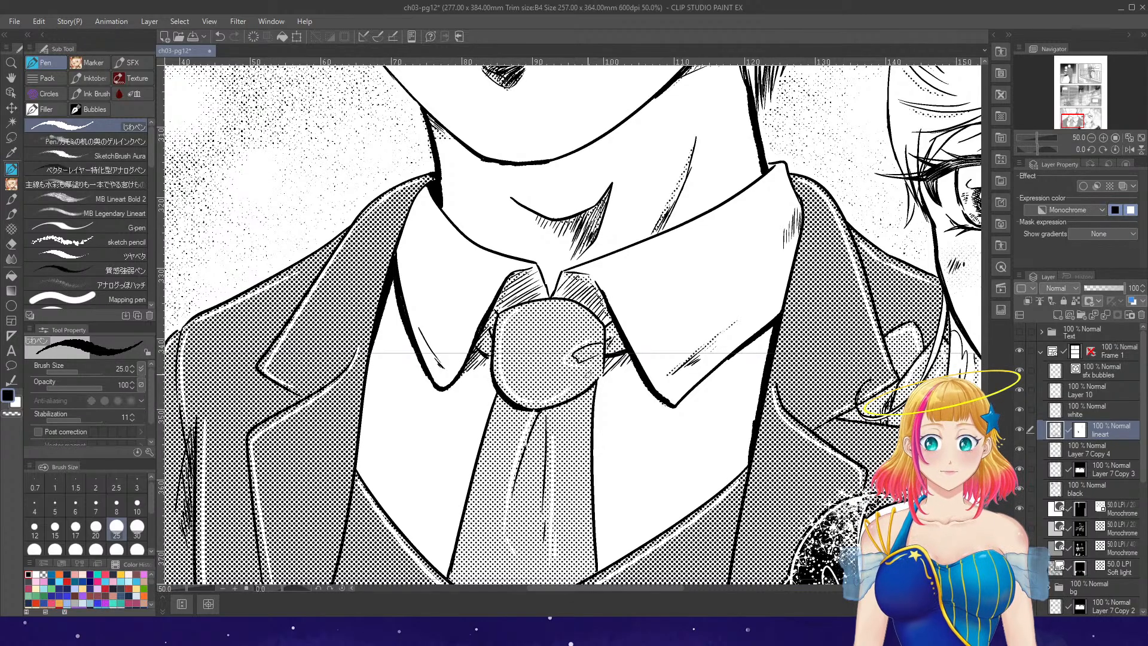
pyautogui.moveTo(593, 279); pyautogui.dragTo(606, 295)
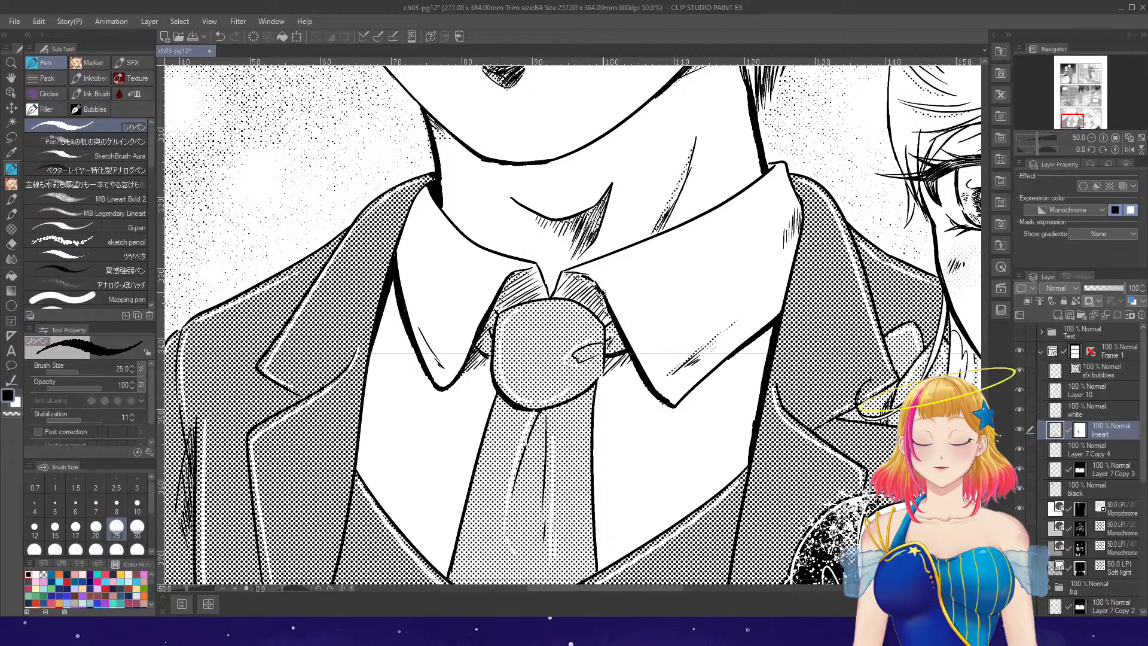
pyautogui.moveTo(501, 293); pyautogui.dragTo(517, 271)
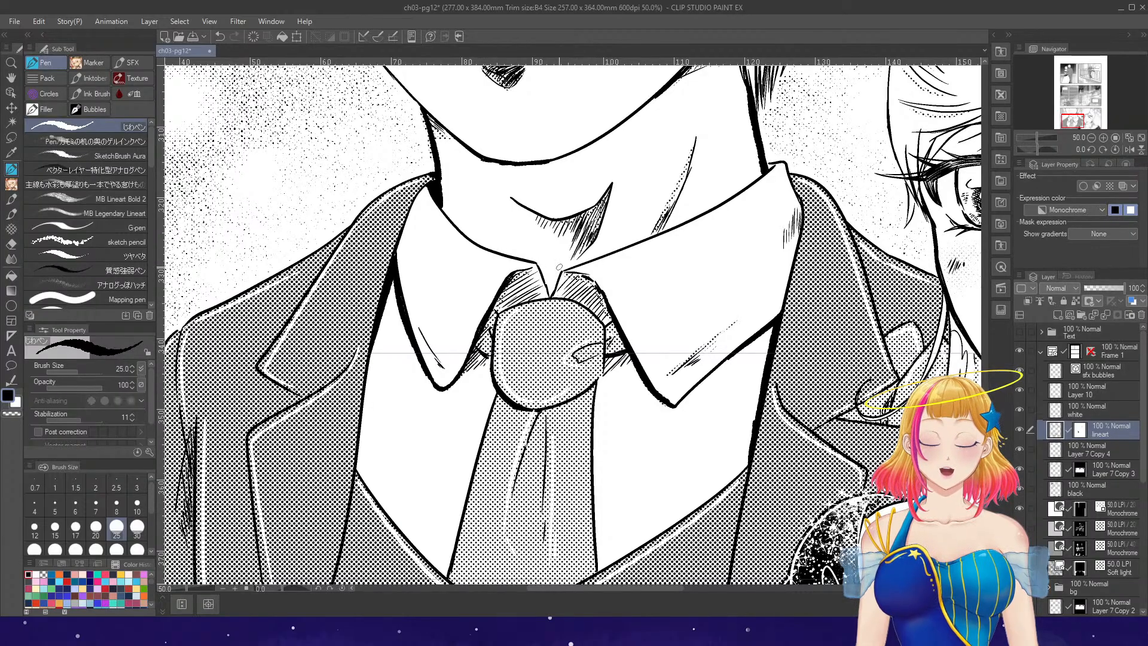
pyautogui.moveTo(498, 394); pyautogui.dragTo(472, 489)
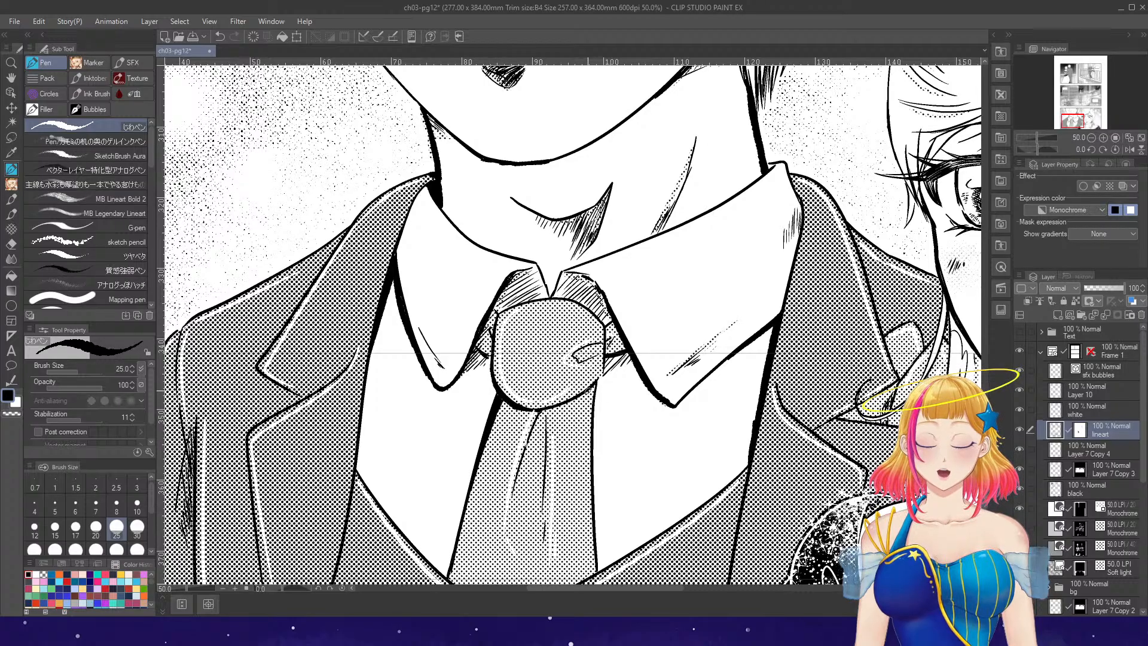
pyautogui.moveTo(596, 388); pyautogui.dragTo(589, 486)
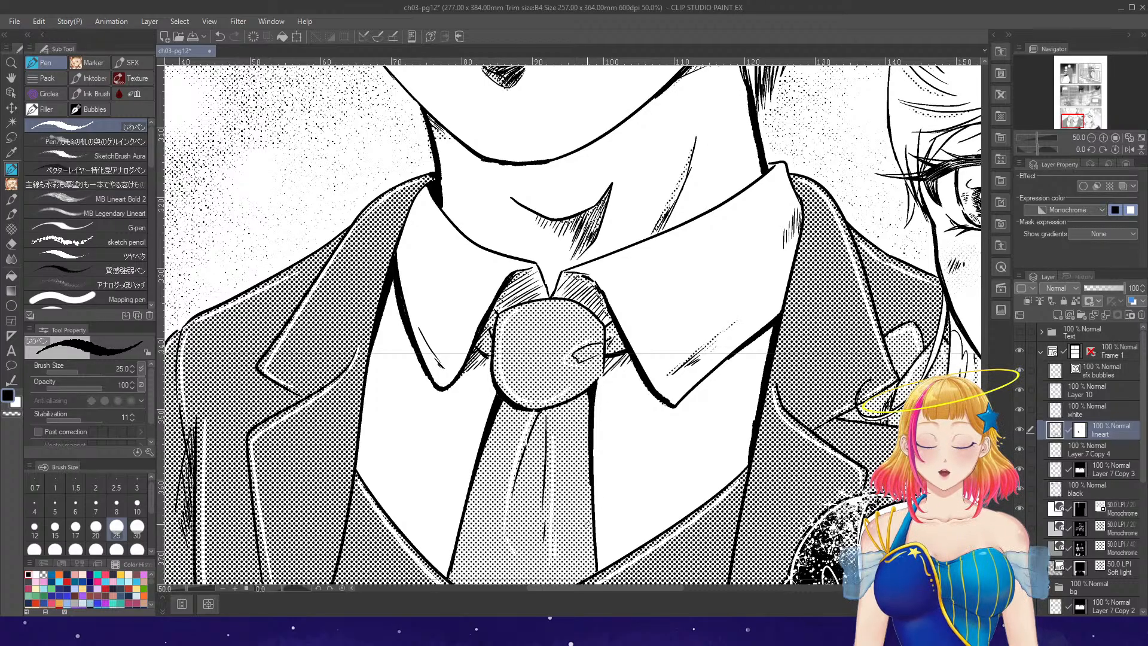
pyautogui.moveTo(545, 407); pyautogui.dragTo(521, 478)
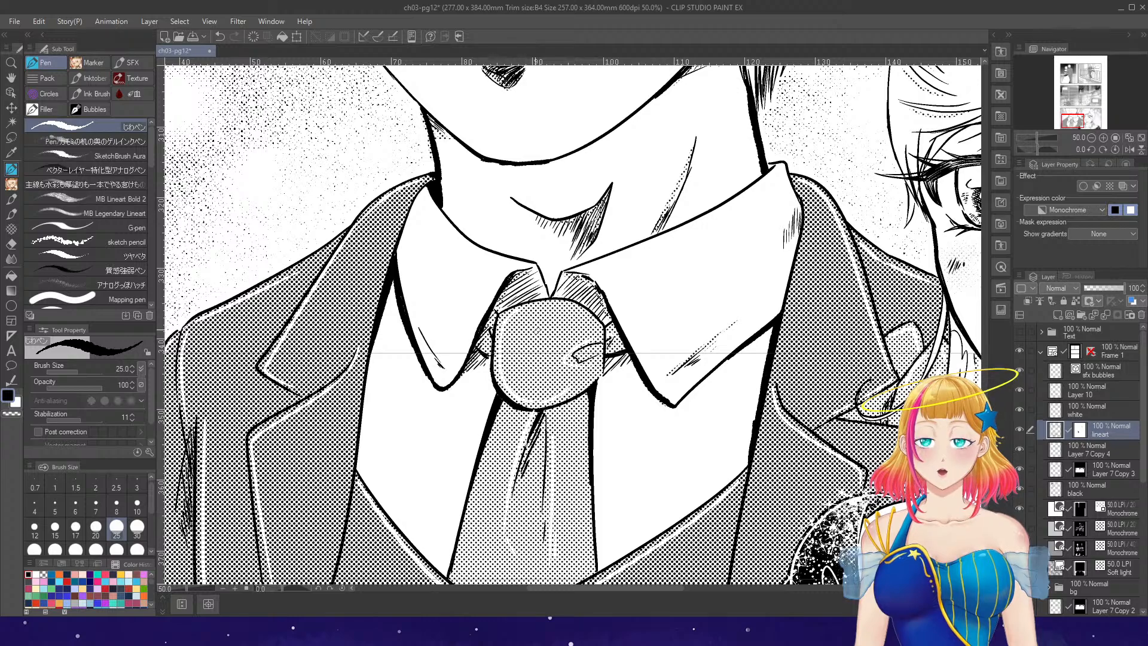
# - On the sfx bubbles layer, enlarge the speech bubble outline beside the couple in the upper balcony panel, widening and heightening it
pyautogui.hotkey('ctrl', '-')
pyautogui.hotkey('ctrl', '-')
pyautogui.hotkey('ctrl', '-')
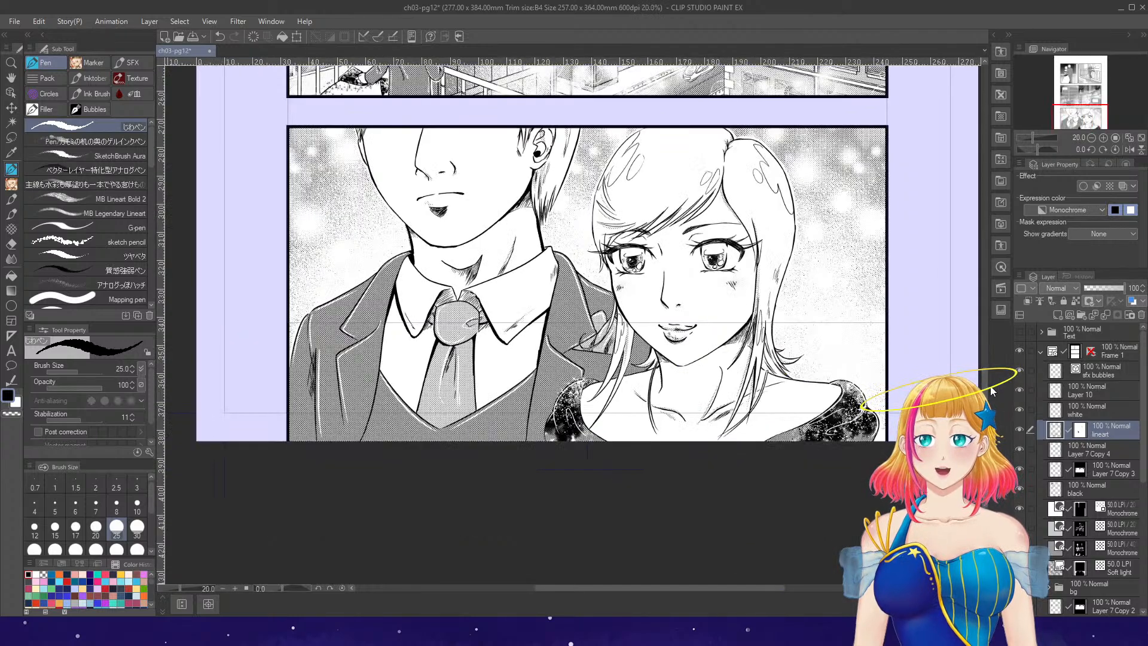
pyautogui.scroll(5, 992, 338)
pyautogui.scroll(7, 993, 338)
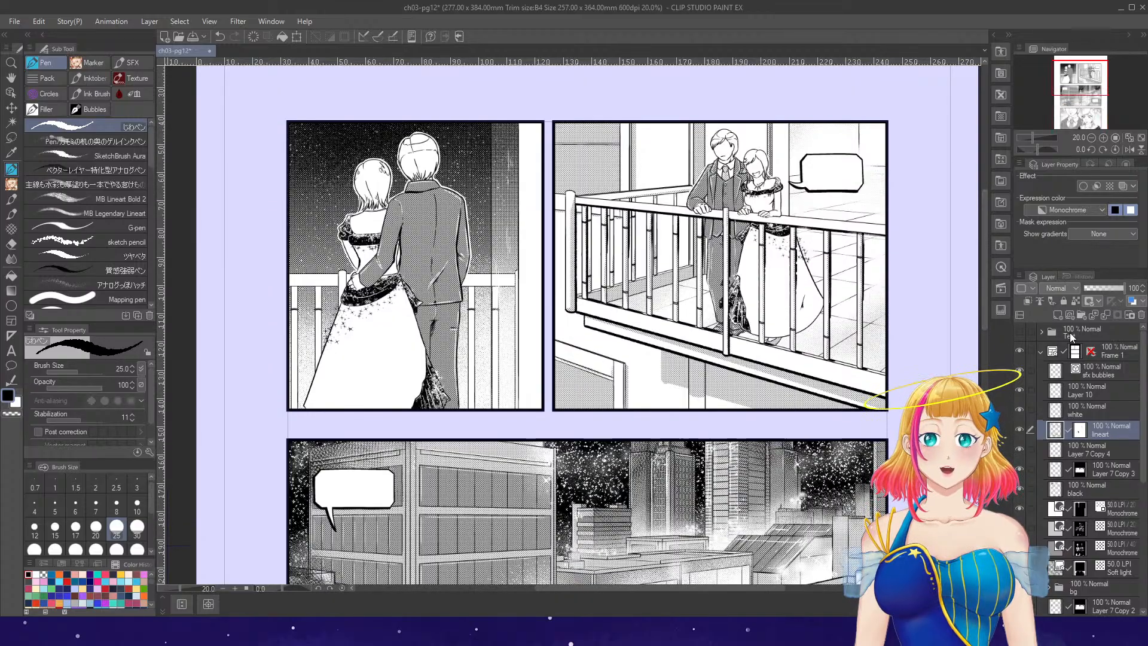
pyautogui.click(1100, 371)
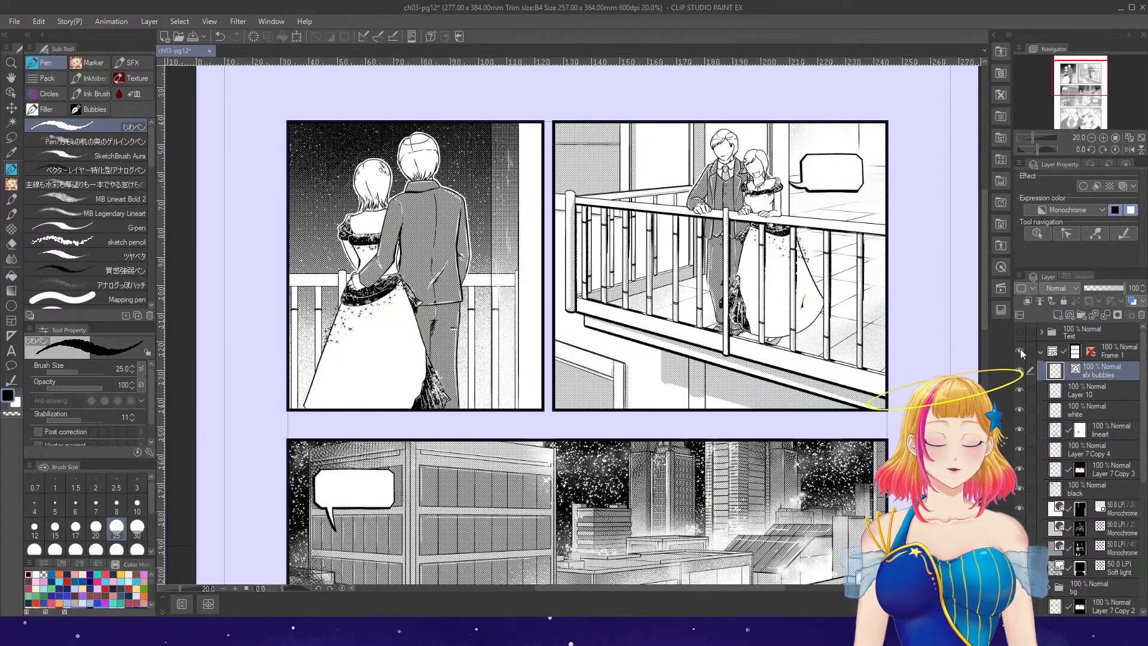
pyautogui.click(10, 92)
pyautogui.click(814, 154)
pyautogui.scroll(3, 917, 146)
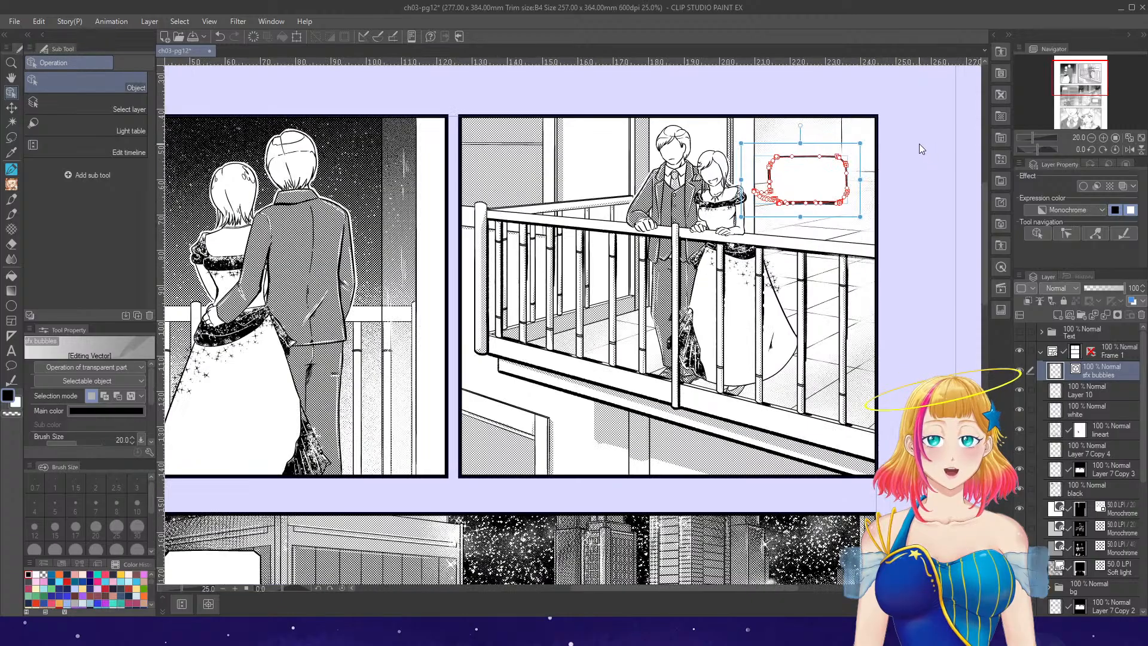
pyautogui.moveTo(735, 283); pyautogui.dragTo(735, 303)
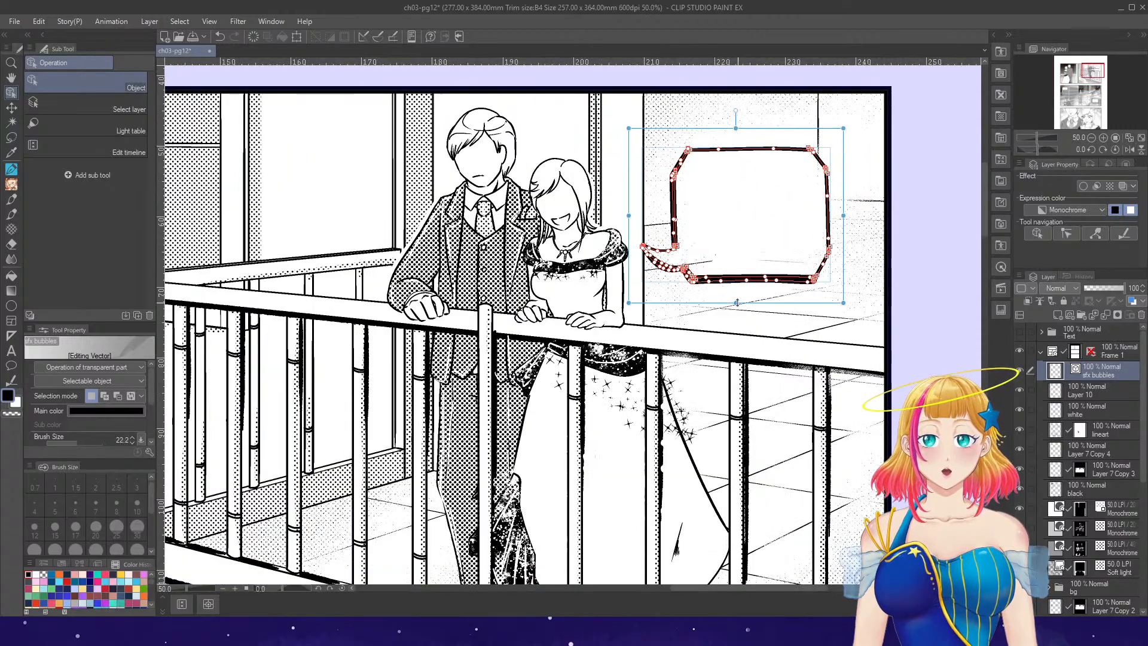
pyautogui.moveTo(843, 215); pyautogui.dragTo(867, 215)
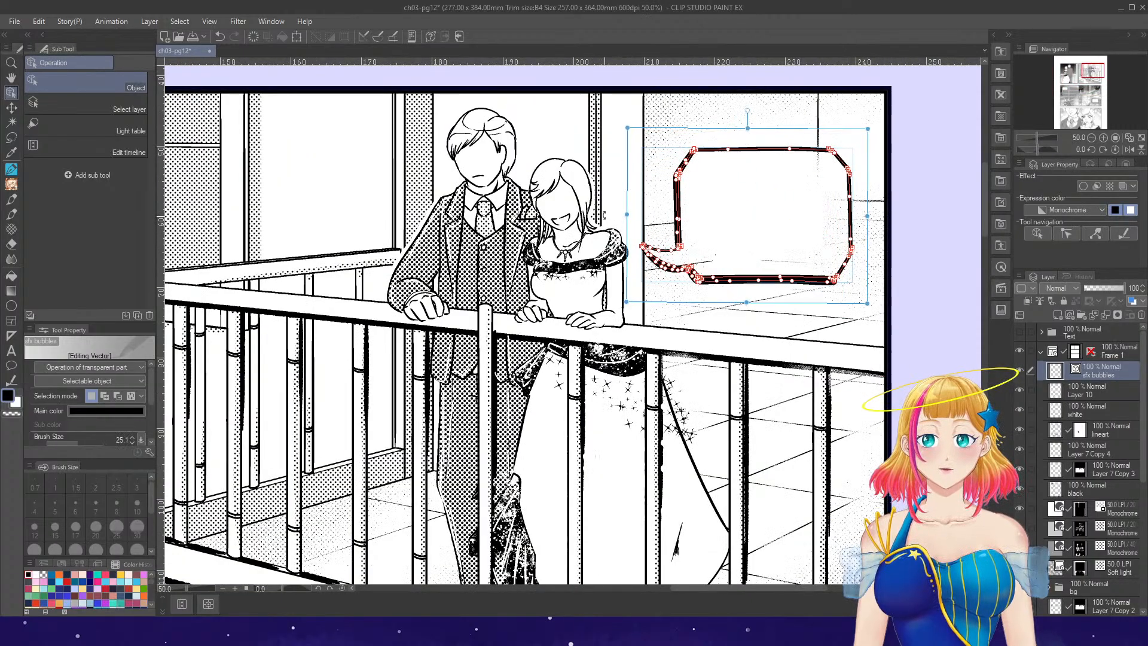
pyautogui.hotkey('ctrl', 'z')
pyautogui.moveTo(633, 134); pyautogui.dragTo(816, 261)
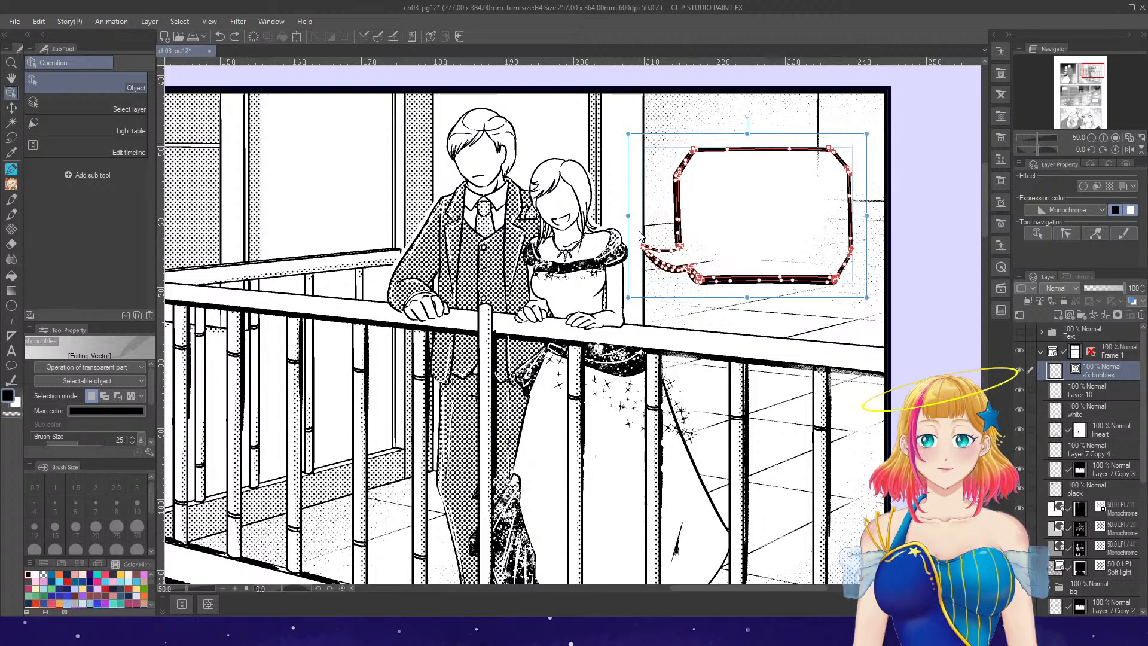
pyautogui.moveTo(741, 120); pyautogui.dragTo(741, 119)
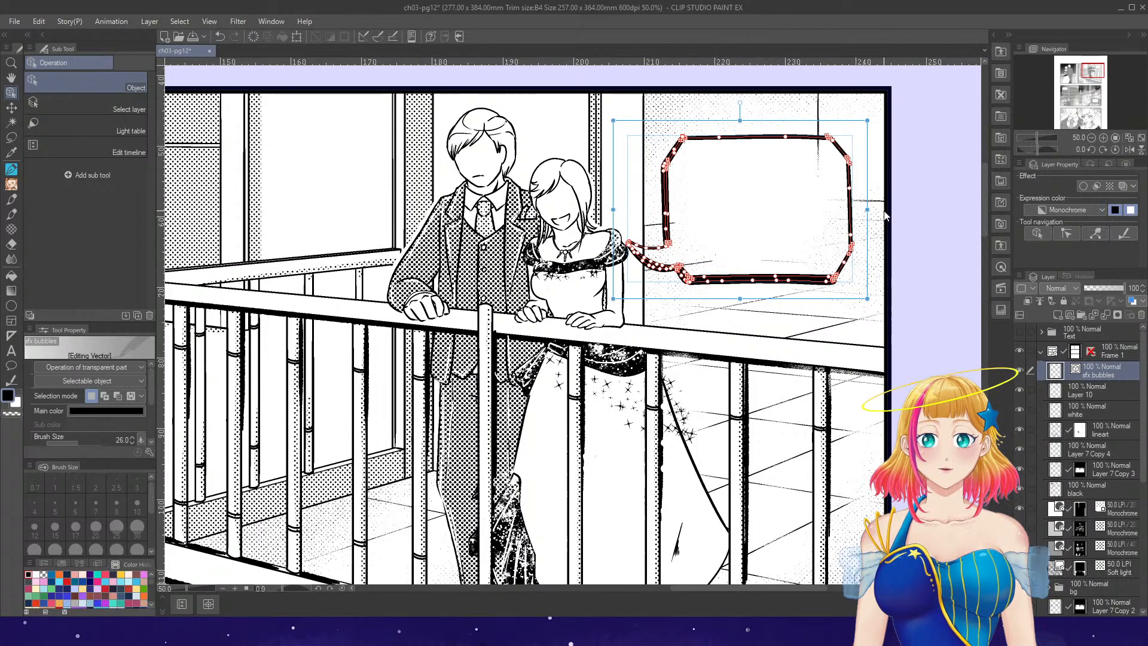
pyautogui.moveTo(867, 209); pyautogui.dragTo(871, 209)
pyautogui.moveTo(740, 299); pyautogui.dragTo(741, 306)
# - Enlarge the outline of the tailed speech bubble over the tall building in the city panel, stretching it in height and width
pyautogui.scroll(-4, 747, 302)
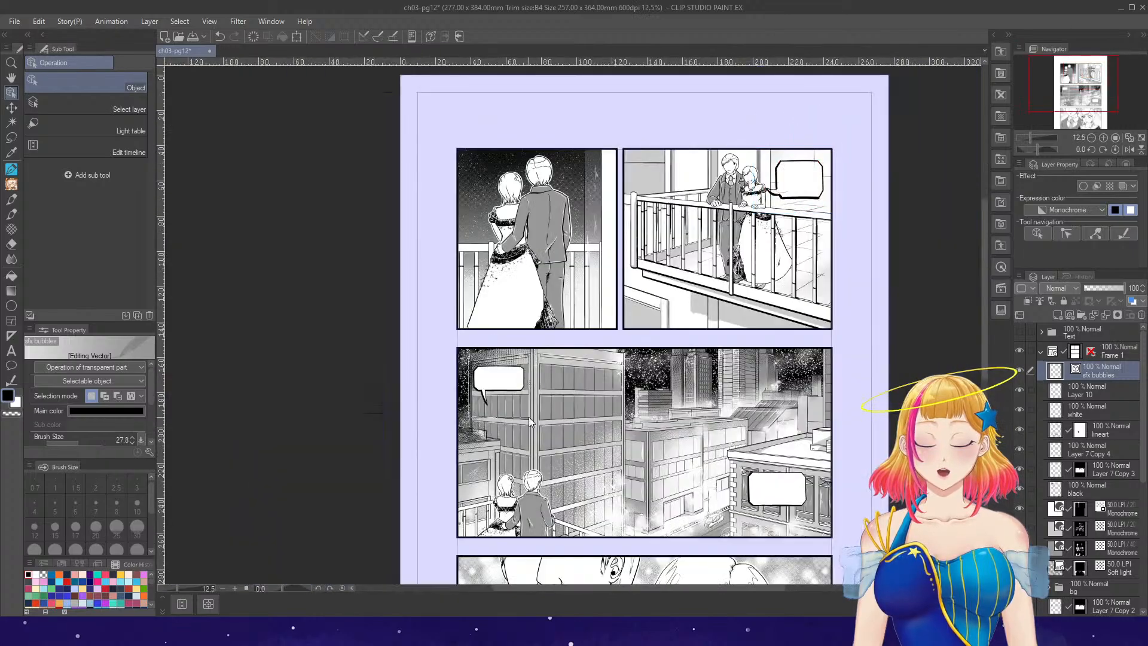
pyautogui.moveTo(529, 417); pyautogui.dragTo(527, 416)
pyautogui.scroll(2, 515, 407)
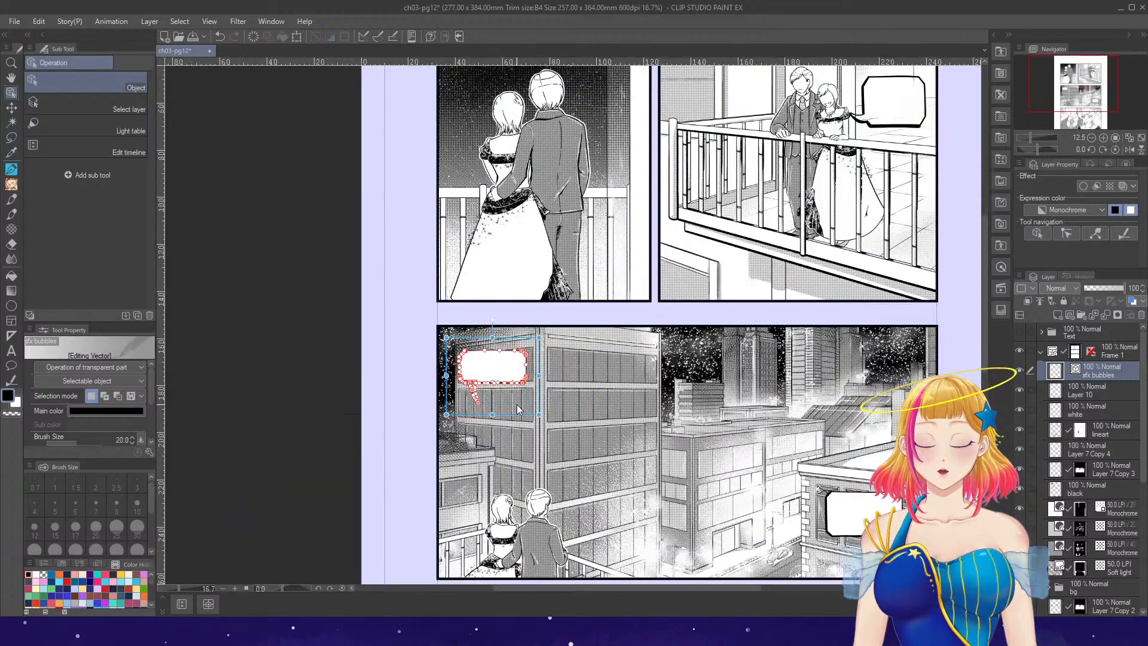
pyautogui.moveTo(481, 314); pyautogui.dragTo(481, 305)
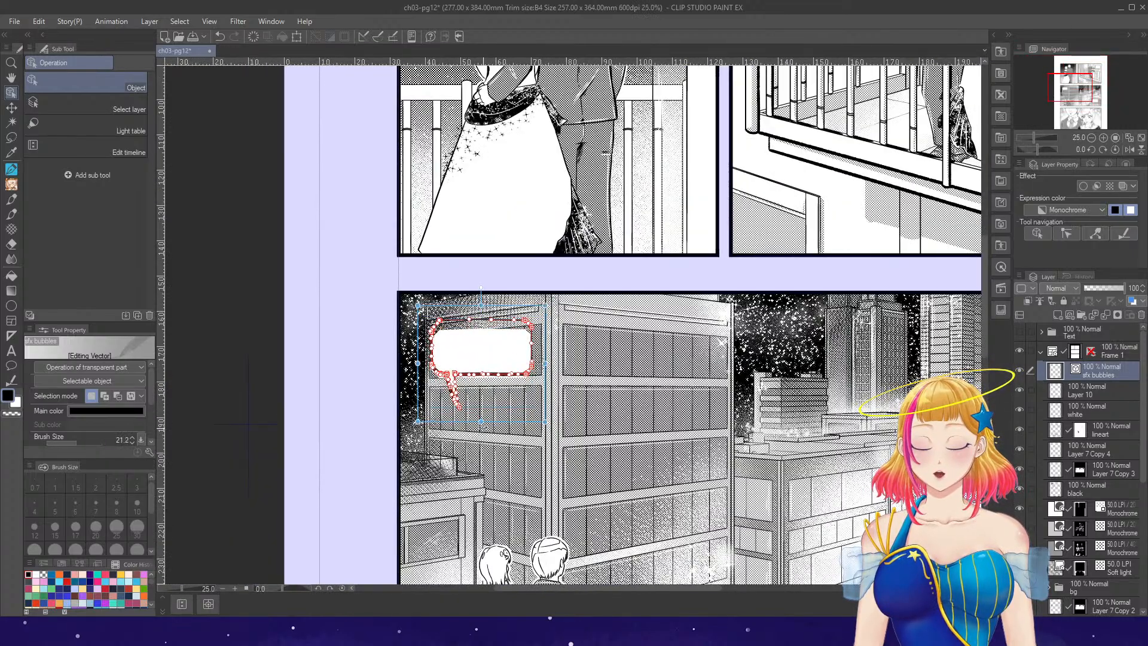
pyautogui.click(512, 407)
pyautogui.moveTo(512, 402); pyautogui.dragTo(528, 443)
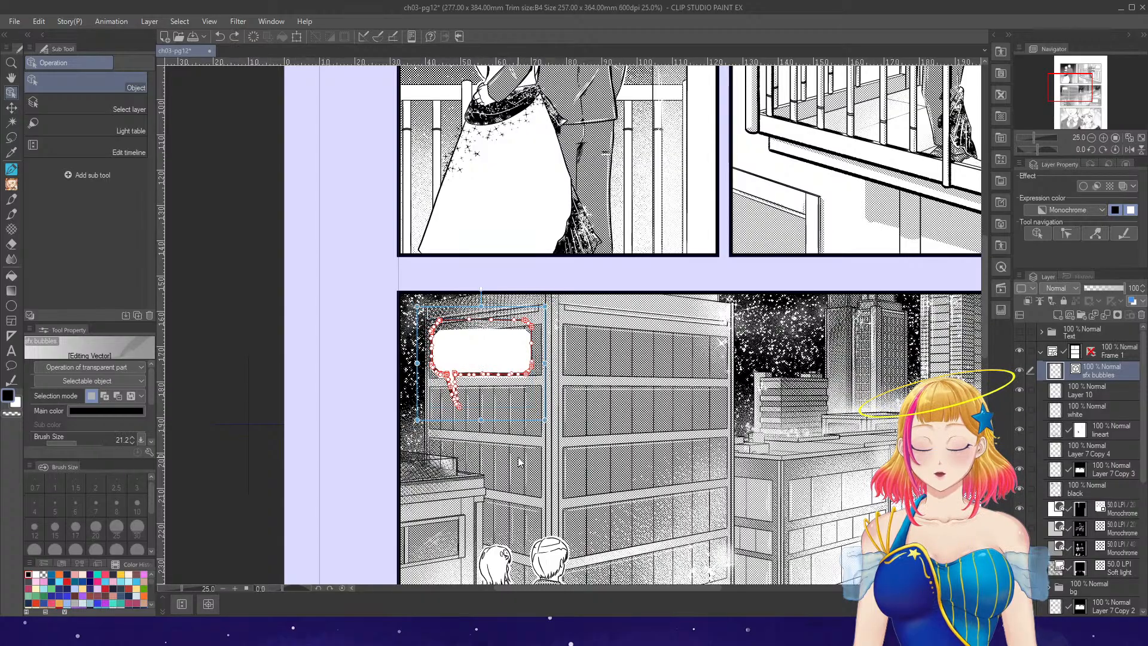
pyautogui.scroll(2, 518, 457)
pyautogui.moveTo(444, 372); pyautogui.dragTo(444, 409)
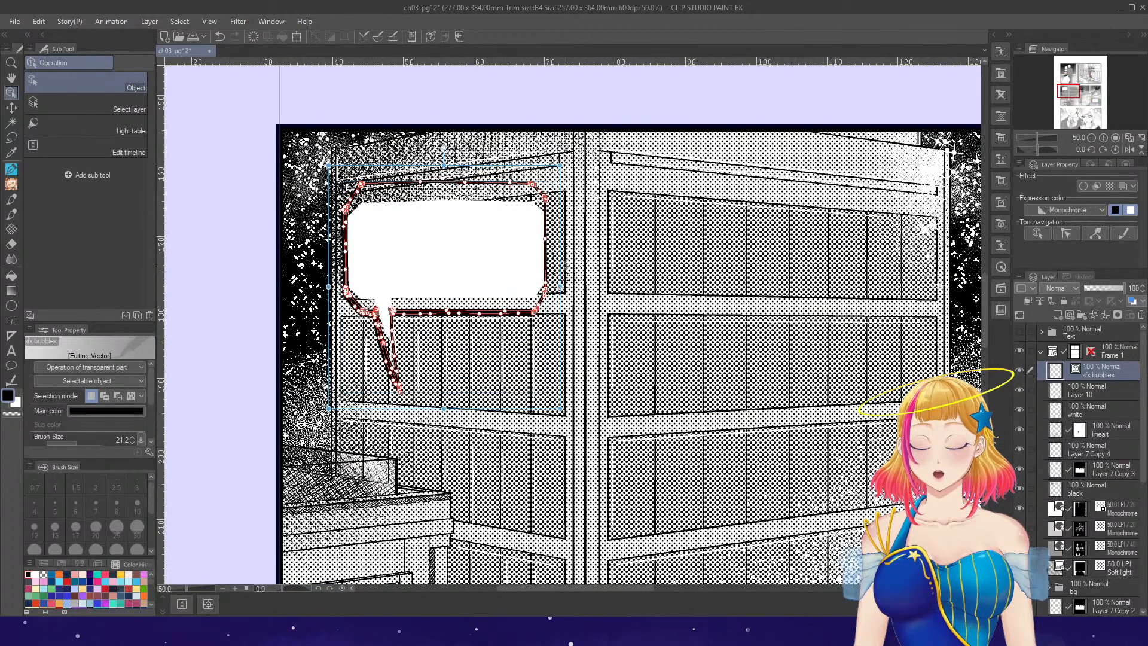
pyautogui.moveTo(561, 282); pyautogui.dragTo(584, 285)
pyautogui.moveTo(328, 281); pyautogui.dragTo(303, 281)
pyautogui.moveTo(510, 294); pyautogui.dragTo(526, 295)
pyautogui.moveTo(607, 351); pyautogui.dragTo(605, 353)
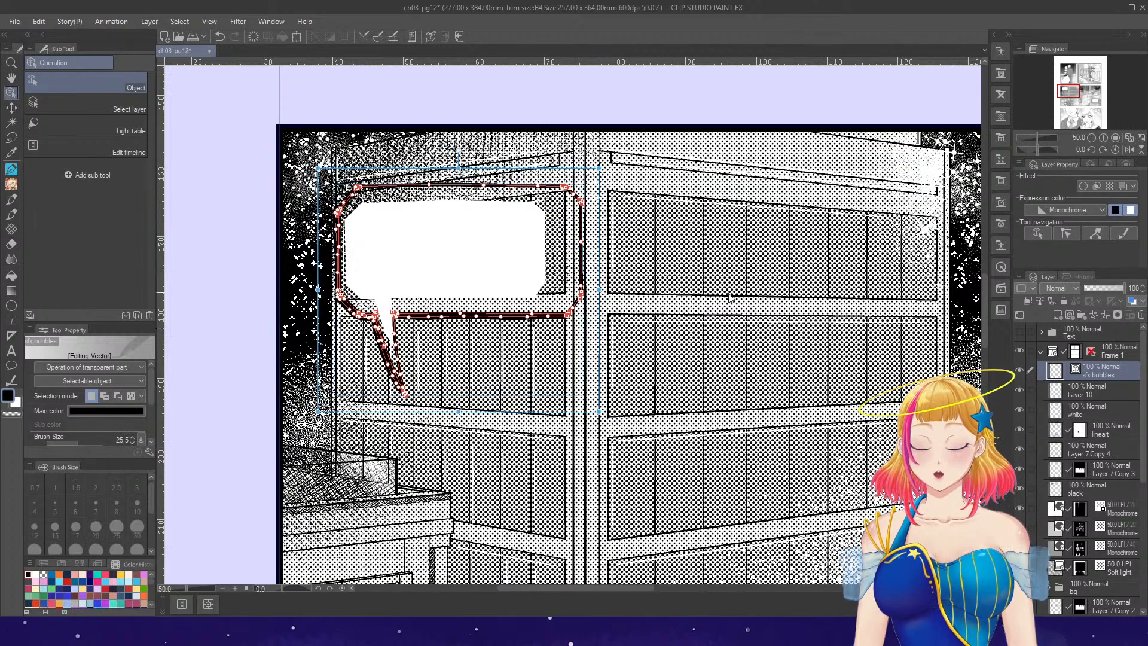
pyautogui.click(738, 317)
# - Enlarge the outline of the speech bubble over the brick-cornered building in the city panel, making it taller and wider
pyautogui.scroll(-3, 734, 271)
pyautogui.scroll(-2, 732, 267)
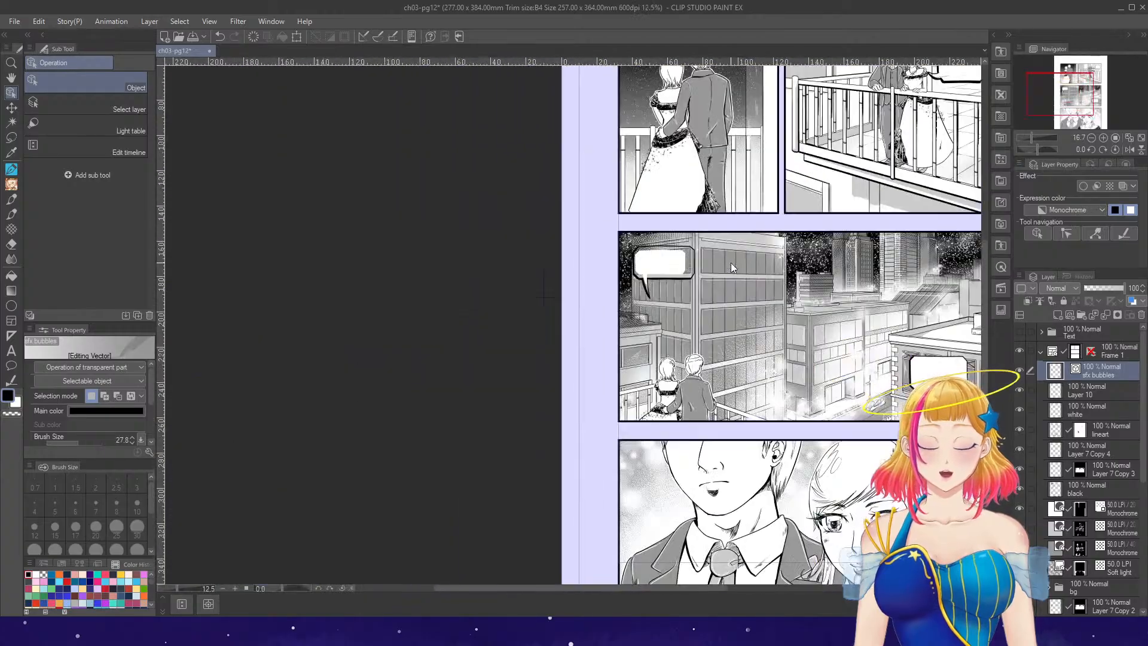
pyautogui.scroll(1, 958, 401)
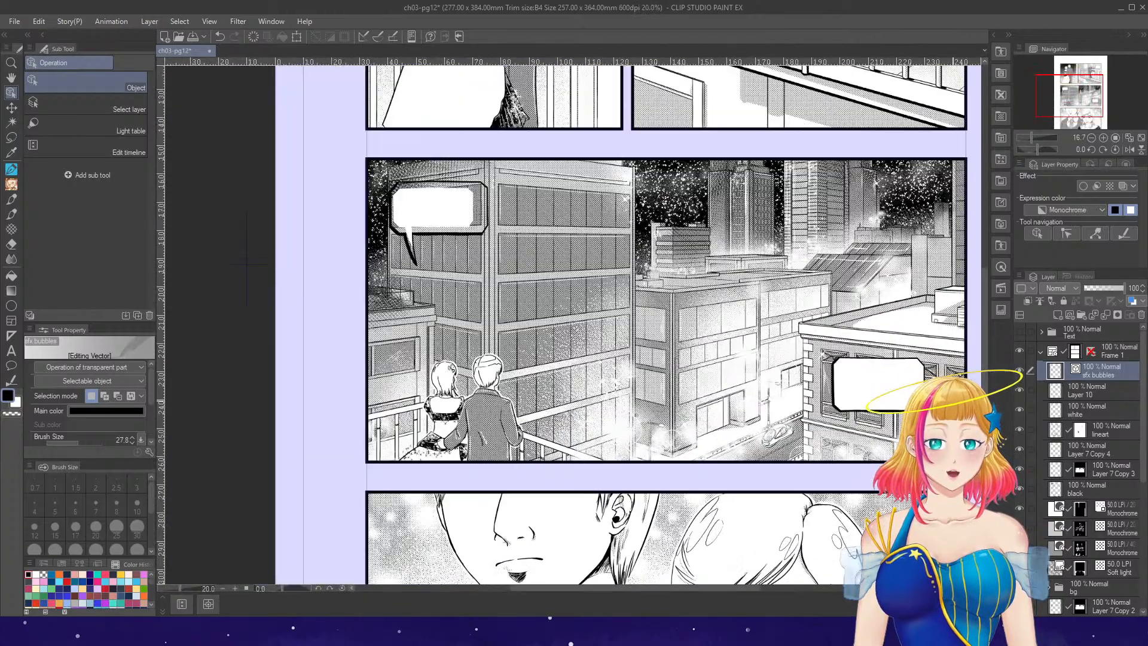
pyautogui.click(921, 383)
pyautogui.scroll(1, 959, 435)
pyautogui.scroll(1, 944, 406)
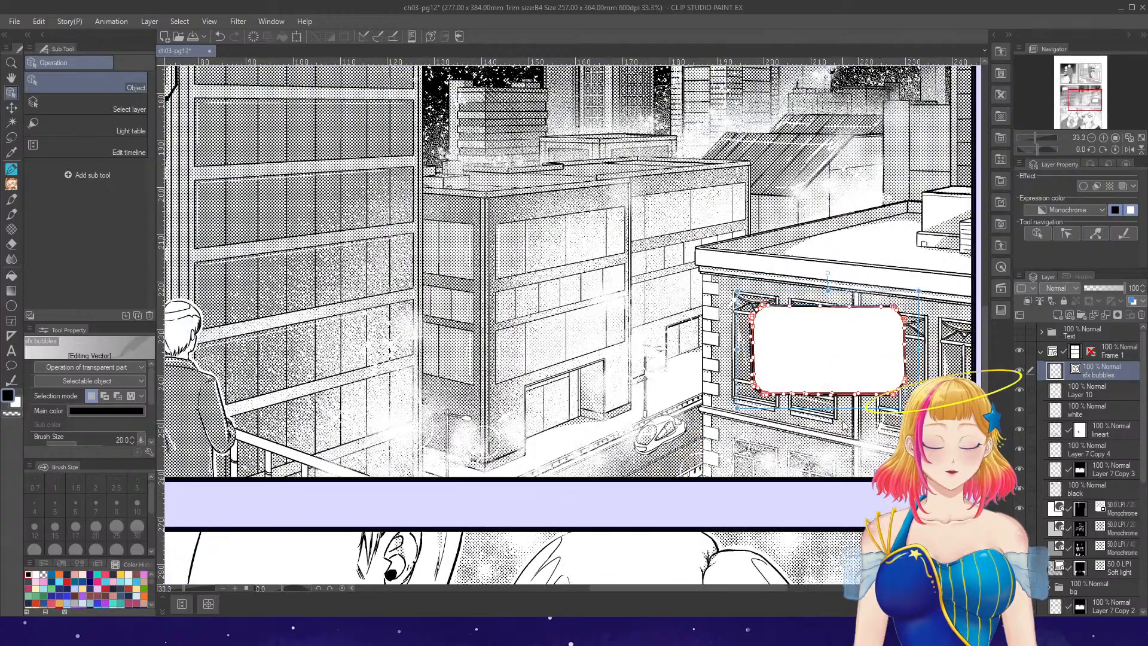
pyautogui.moveTo(828, 287); pyautogui.dragTo(828, 272)
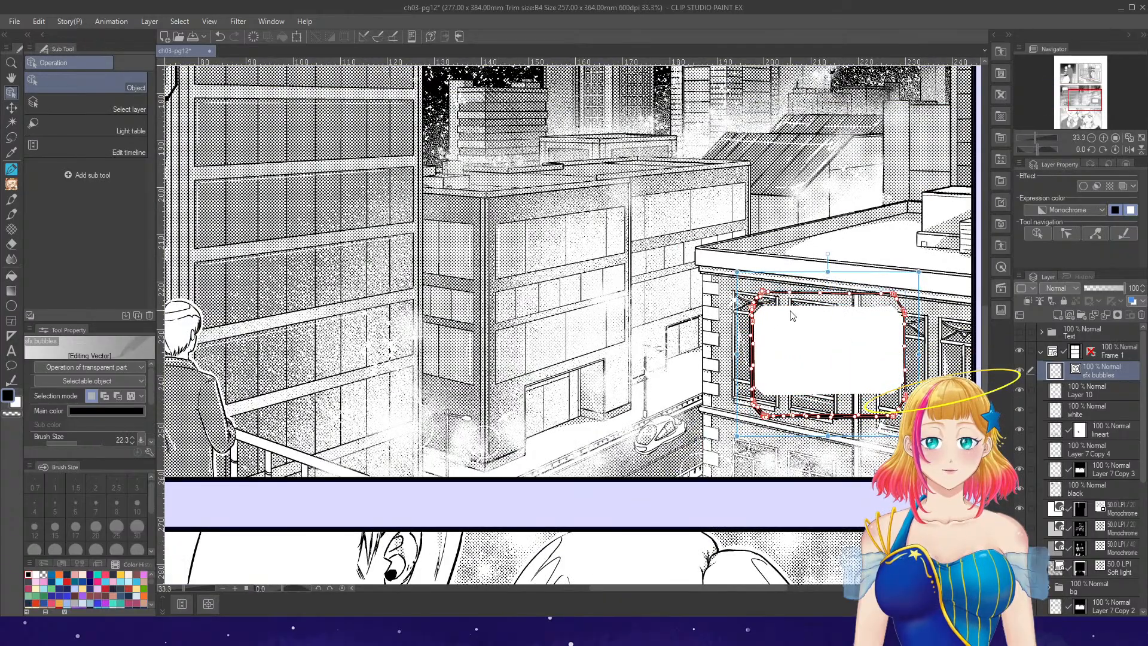
pyautogui.moveTo(737, 354); pyautogui.dragTo(719, 354)
pyautogui.moveTo(920, 353)
pyautogui.mouseDown()
pyautogui.moveTo(934, 354)
pyautogui.moveTo(984, 272)
pyautogui.mouseUp()
# - Trace the speech bubble beside the couple in the upper balcony panel with the Magnetic lasso to select it
pyautogui.hotkey('ctrl', '-')
pyautogui.hotkey('ctrl', '-')
pyautogui.hotkey('ctrl', '-')
pyautogui.hotkey('ctrl', '-')
pyautogui.scroll(2, 758, 219)
pyautogui.scroll(1, 718, 215)
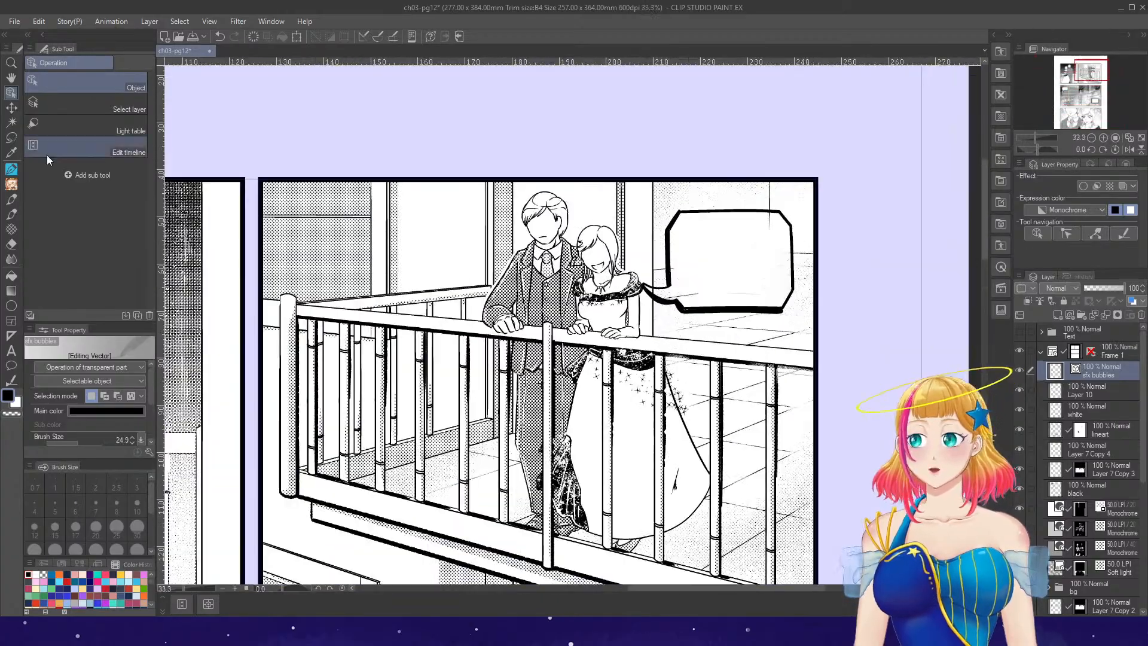
pyautogui.press('m')
pyautogui.click(143, 149)
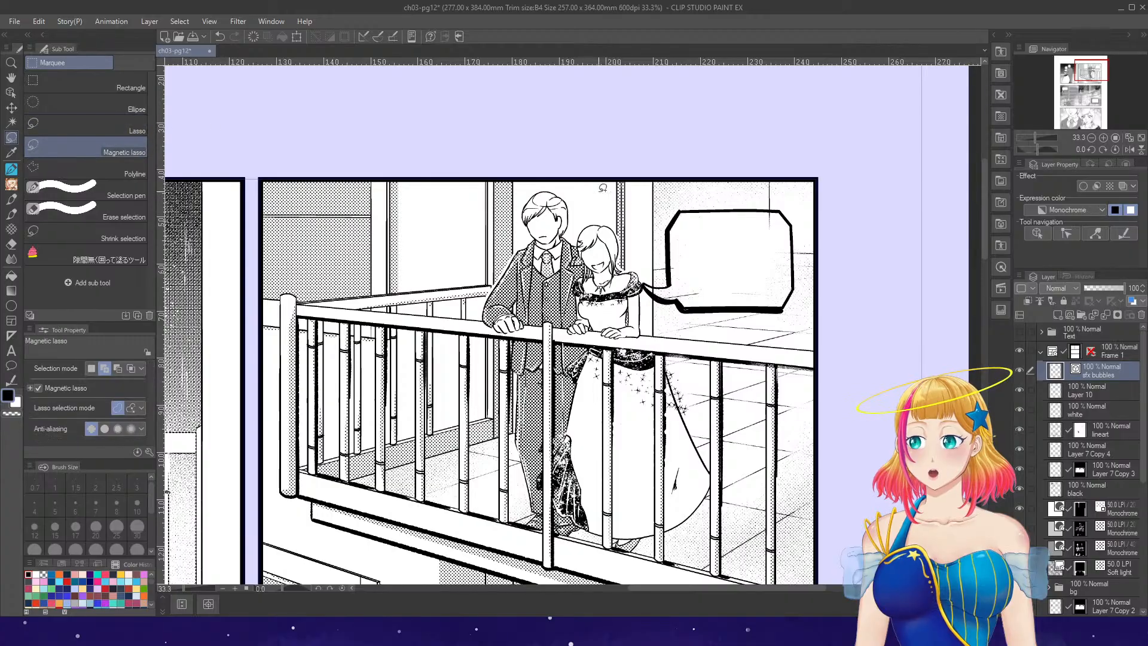
pyautogui.moveTo(645, 286)
pyautogui.mouseDown()
pyautogui.moveTo(720, 314)
pyautogui.moveTo(786, 298)
pyautogui.moveTo(795, 241)
pyautogui.moveTo(740, 203)
pyautogui.moveTo(666, 238)
pyautogui.moveTo(669, 282)
pyautogui.moveTo(646, 286)
pyautogui.mouseUp()
pyautogui.scroll(-1, 795, 188)
pyautogui.scroll(-3, 790, 188)
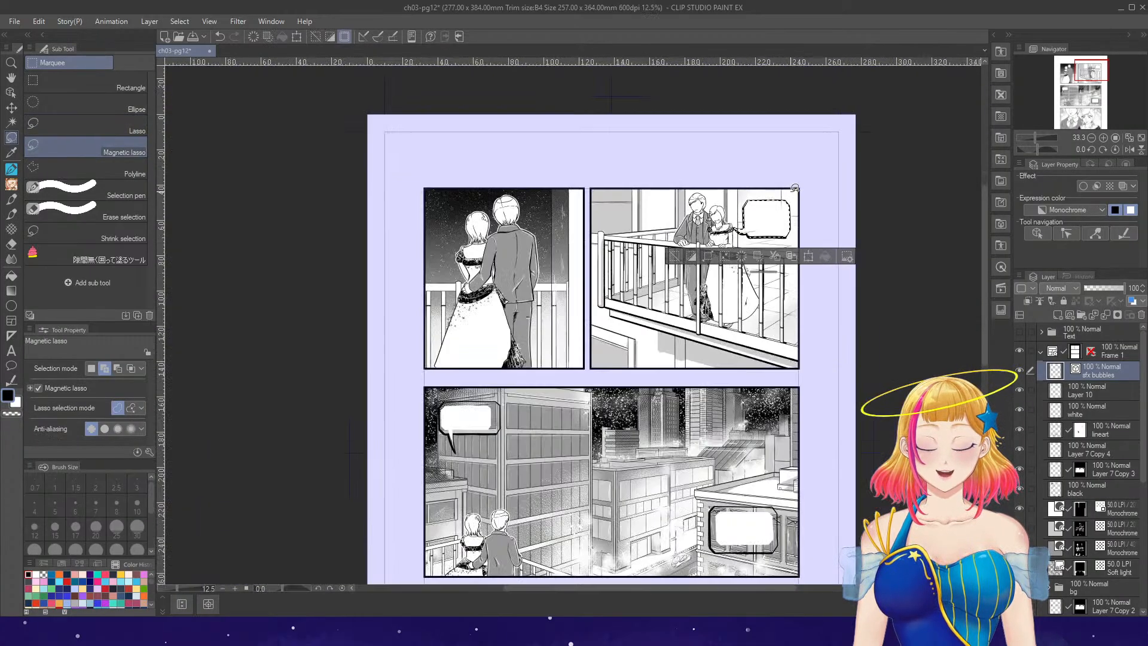
# - Add the tailed bubble and the bubble over the brick-cornered building in the city panel to the selection with the Magnetic lasso
pyautogui.scroll(3, 456, 455)
pyautogui.scroll(1, 461, 424)
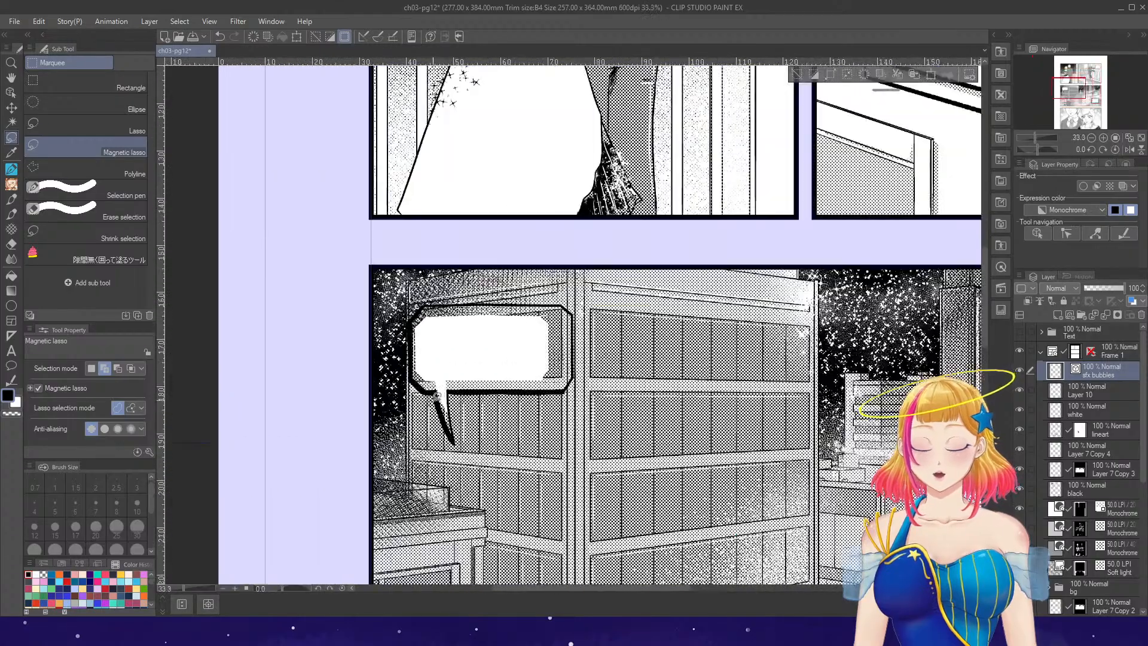
pyautogui.moveTo(432, 388)
pyautogui.mouseDown()
pyautogui.moveTo(454, 441)
pyautogui.moveTo(520, 394)
pyautogui.moveTo(565, 307)
pyautogui.moveTo(432, 388)
pyautogui.mouseUp()
pyautogui.scroll(-2, 456, 365)
pyautogui.scroll(3, 831, 484)
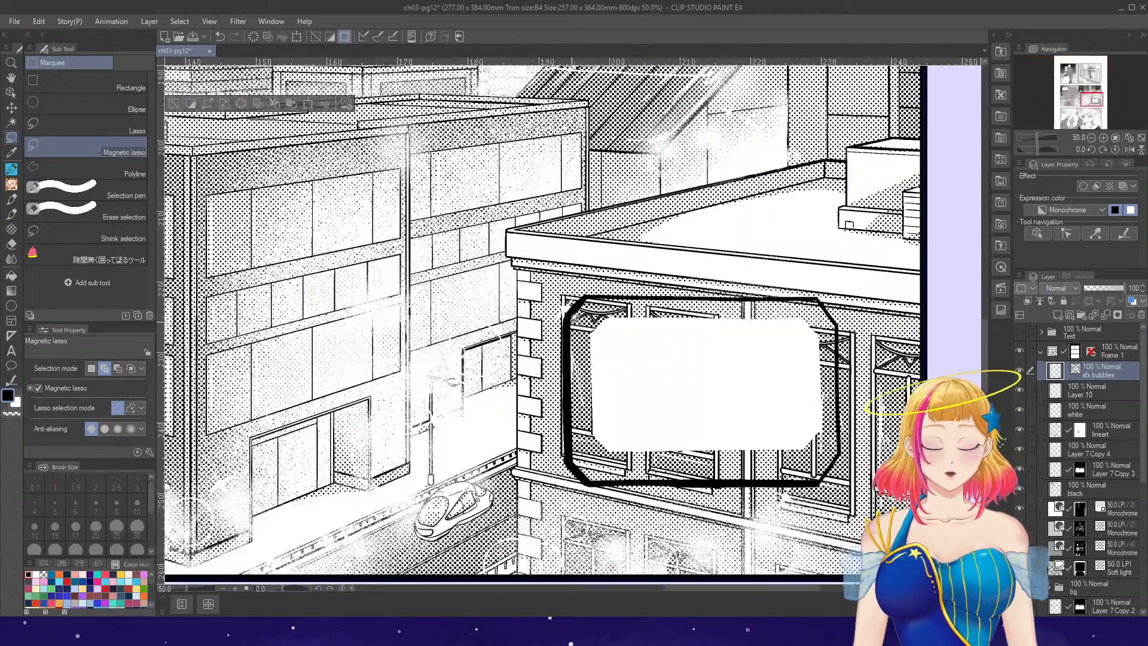
pyautogui.moveTo(565, 326)
pyautogui.mouseDown()
pyautogui.moveTo(592, 299)
pyautogui.moveTo(819, 300)
pyautogui.moveTo(837, 457)
pyautogui.moveTo(671, 488)
pyautogui.moveTo(566, 326)
pyautogui.mouseUp()
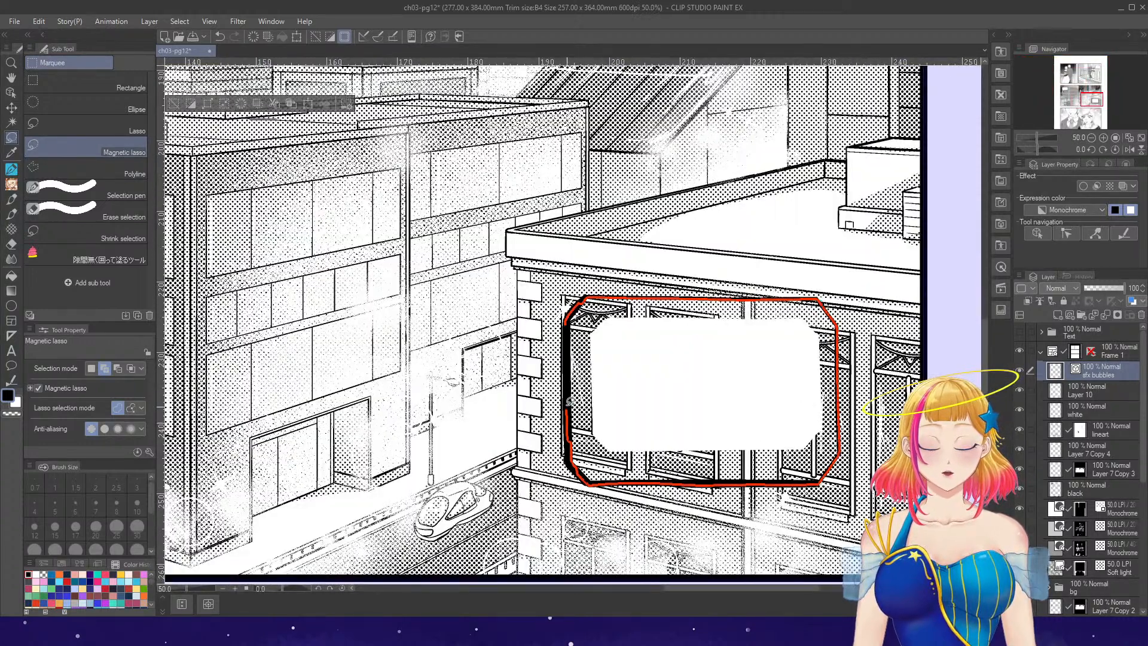
pyautogui.scroll(-3, 657, 395)
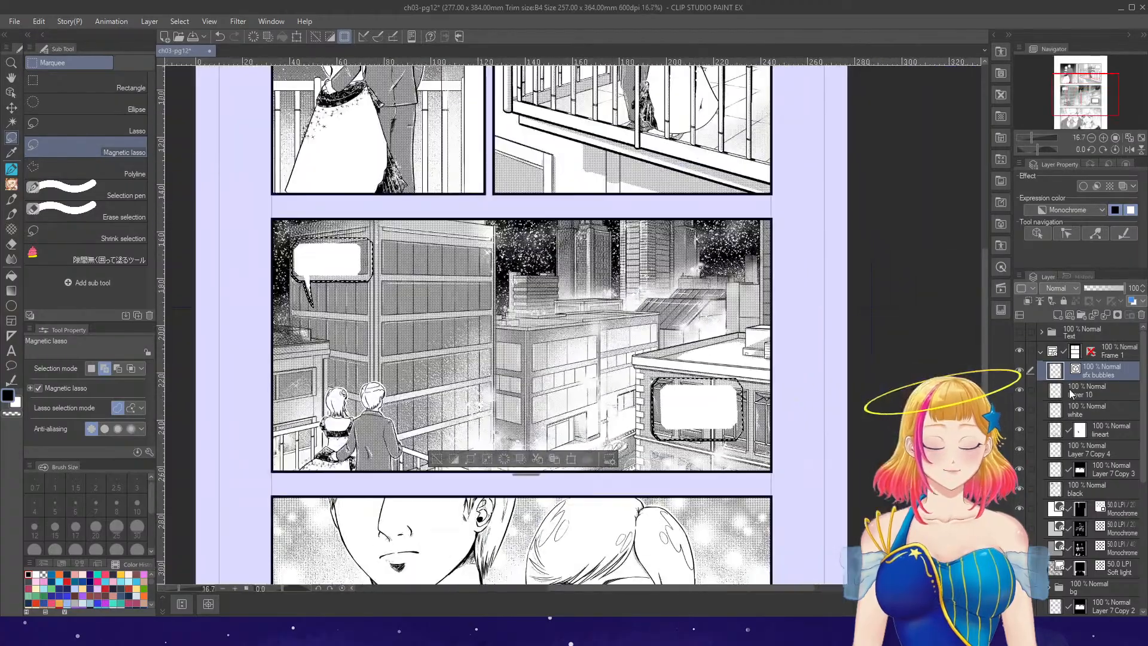
# - On Layer 10, check its existing bubble fills by toggling its visibility, fill the three selected speech bubbles with white, and deselect
pyautogui.hotkey('ctrl', '-')
pyautogui.hotkey('ctrl', '-')
pyautogui.hotkey('ctrl', '-')
pyautogui.hotkey('ctrl', '-')
pyautogui.hotkey('ctrl', '-')
pyautogui.hotkey('ctrl', '+')
pyautogui.hotkey('ctrl', '+')
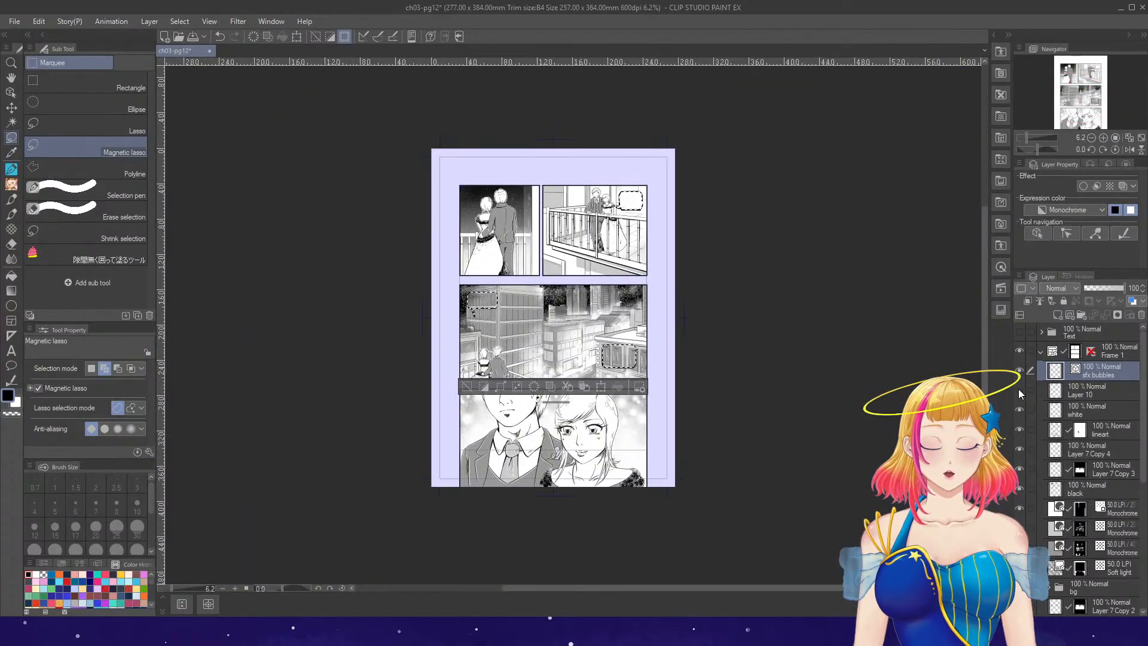
pyautogui.click(1059, 392)
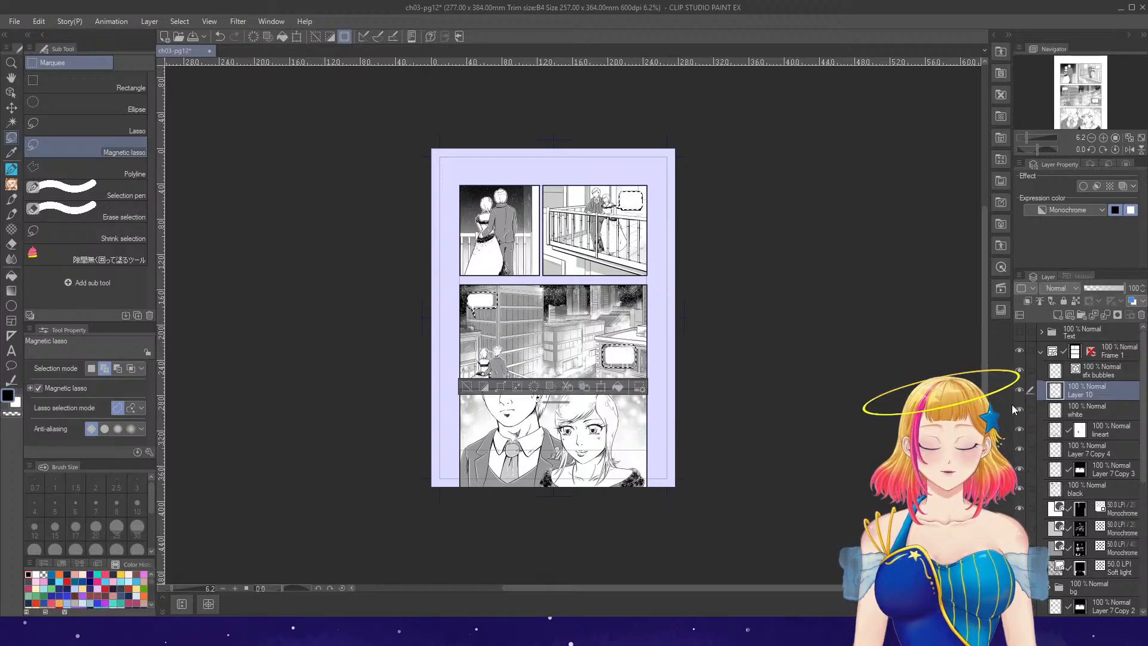
pyautogui.click(1021, 389)
pyautogui.click(1020, 389)
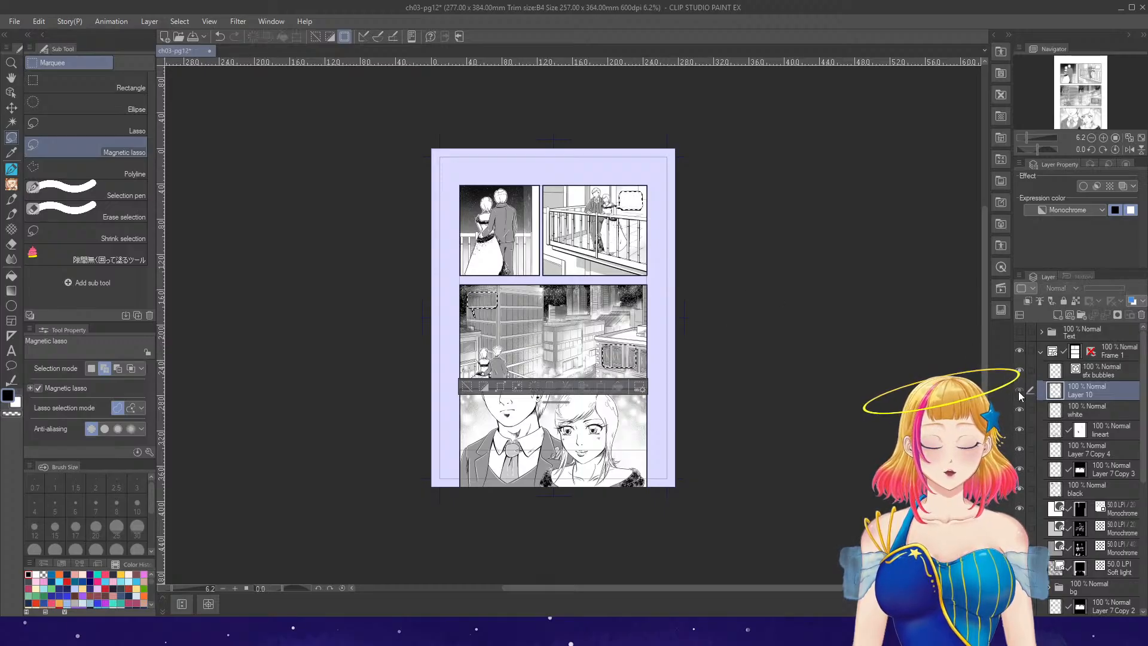
pyautogui.scroll(2, 627, 272)
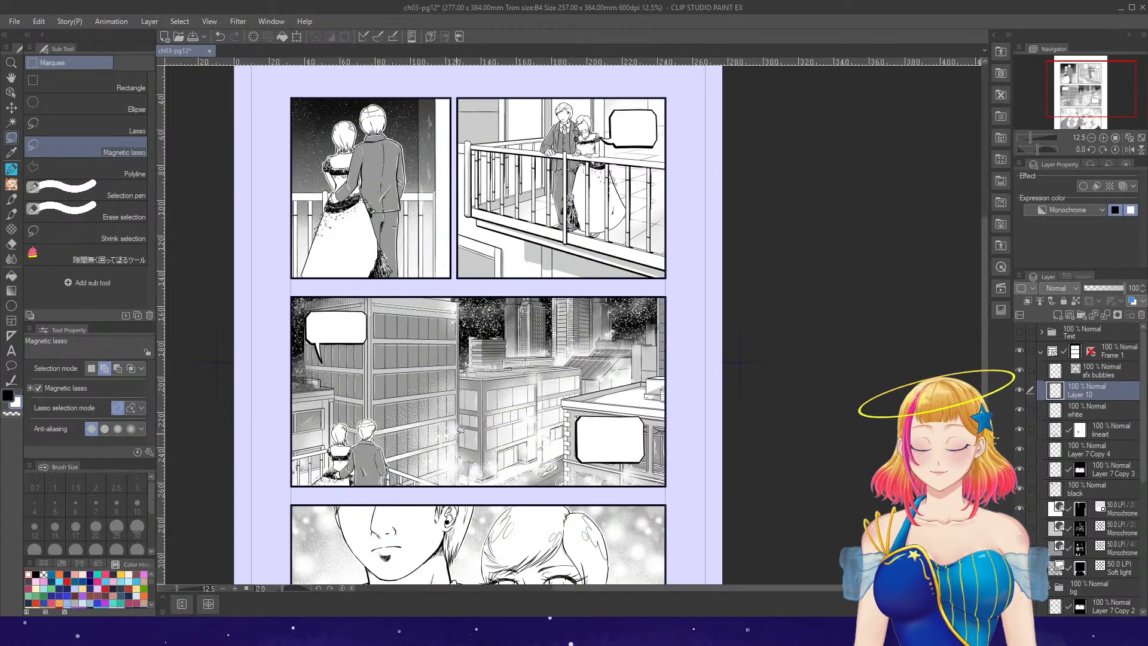
# - Fit the whole page in view, save ch03-pg12, and close the document
pyautogui.click(1117, 138)
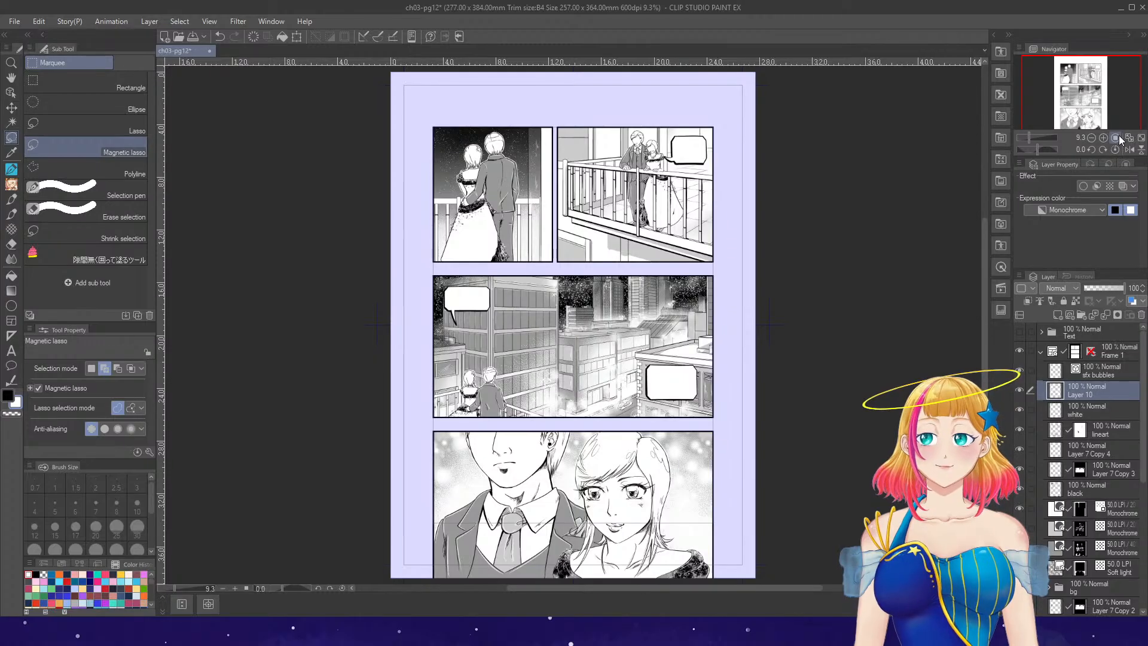
pyautogui.click(193, 37)
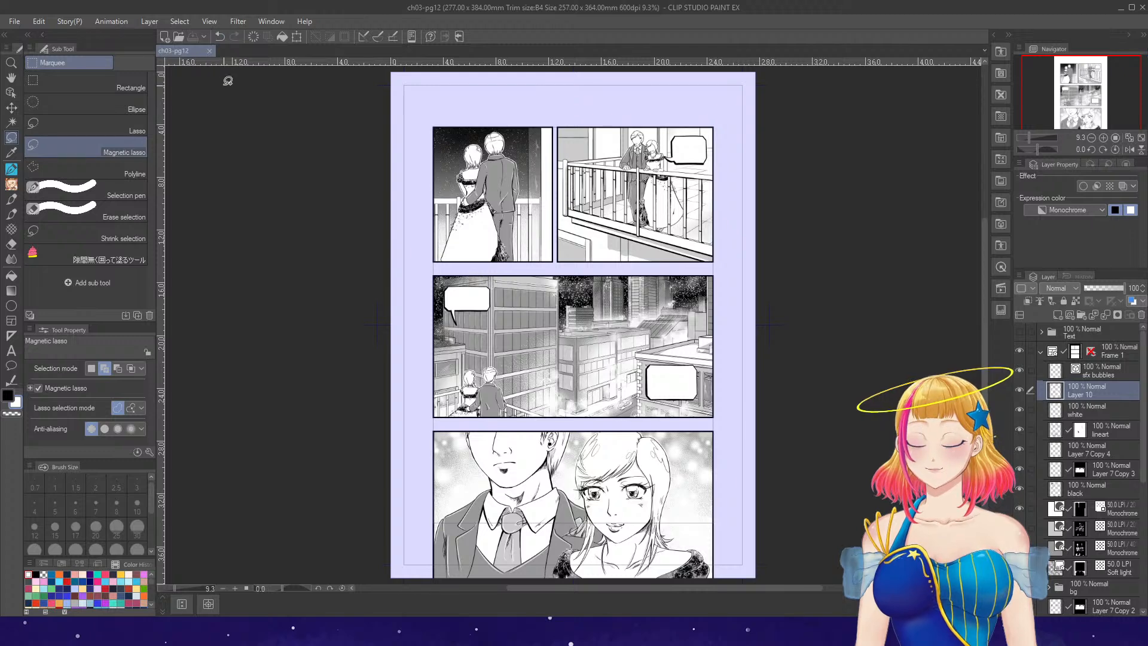
pyautogui.click(210, 50)
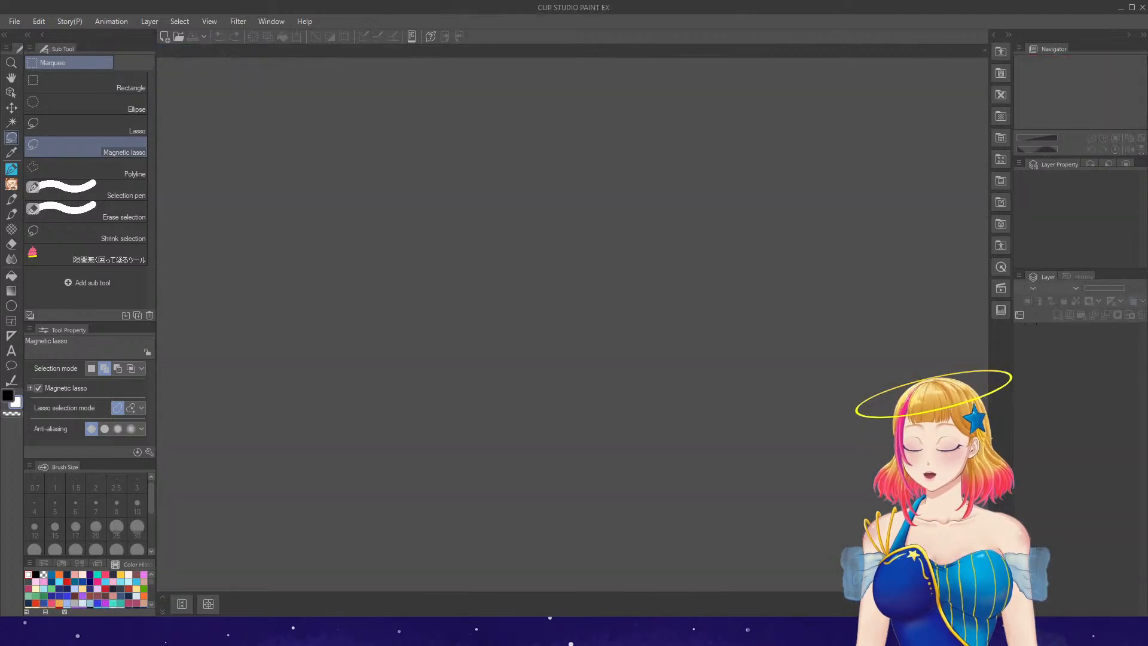
pyautogui.click(60, 622)
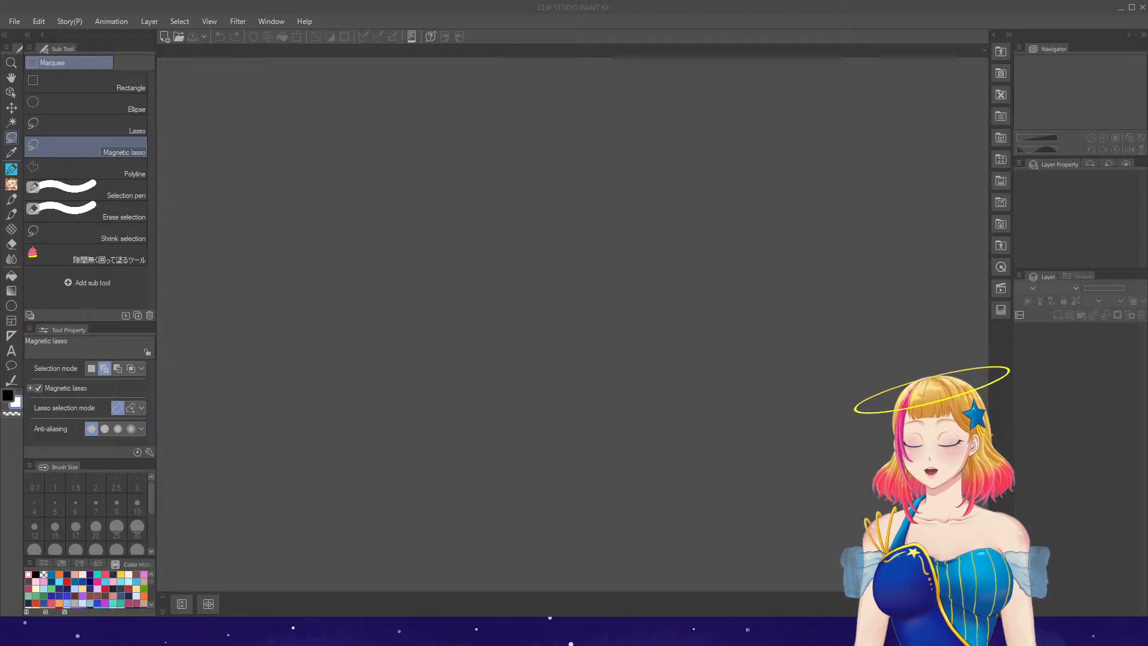
pyautogui.hotkey('alt', 'Tab')
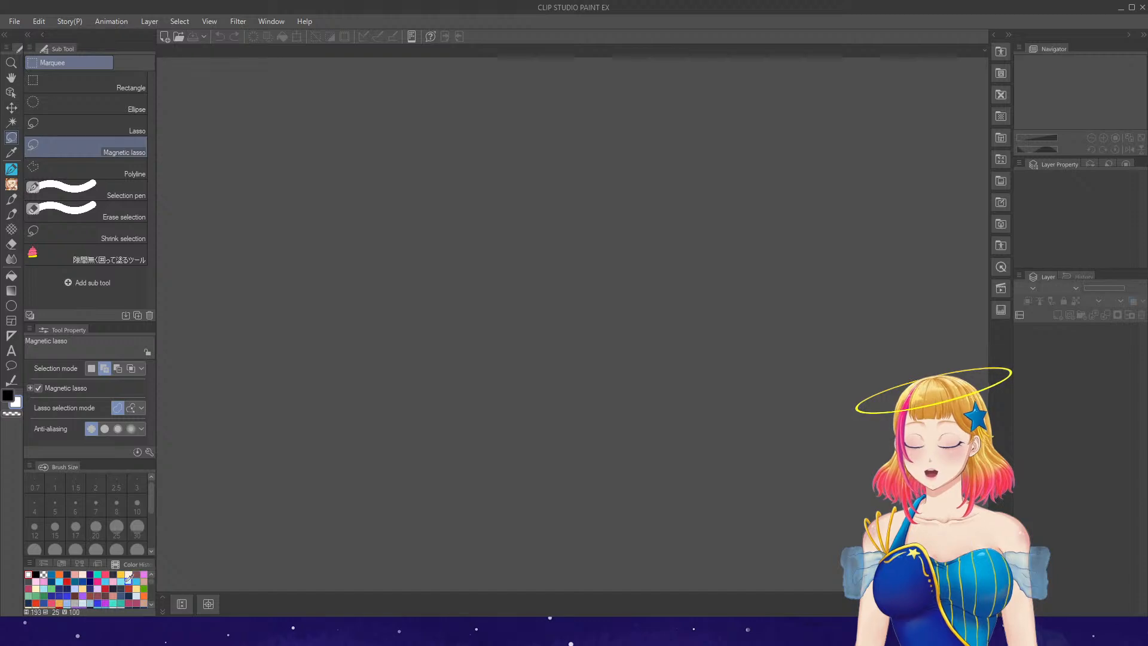
pyautogui.hotkey('alt', 'Tab')
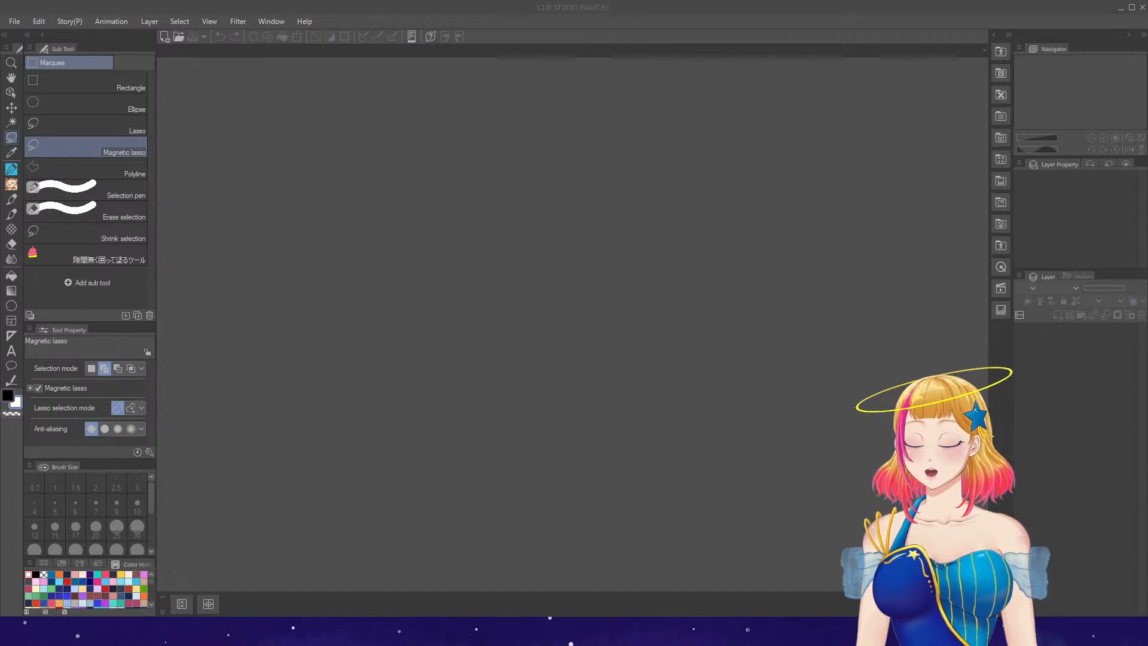